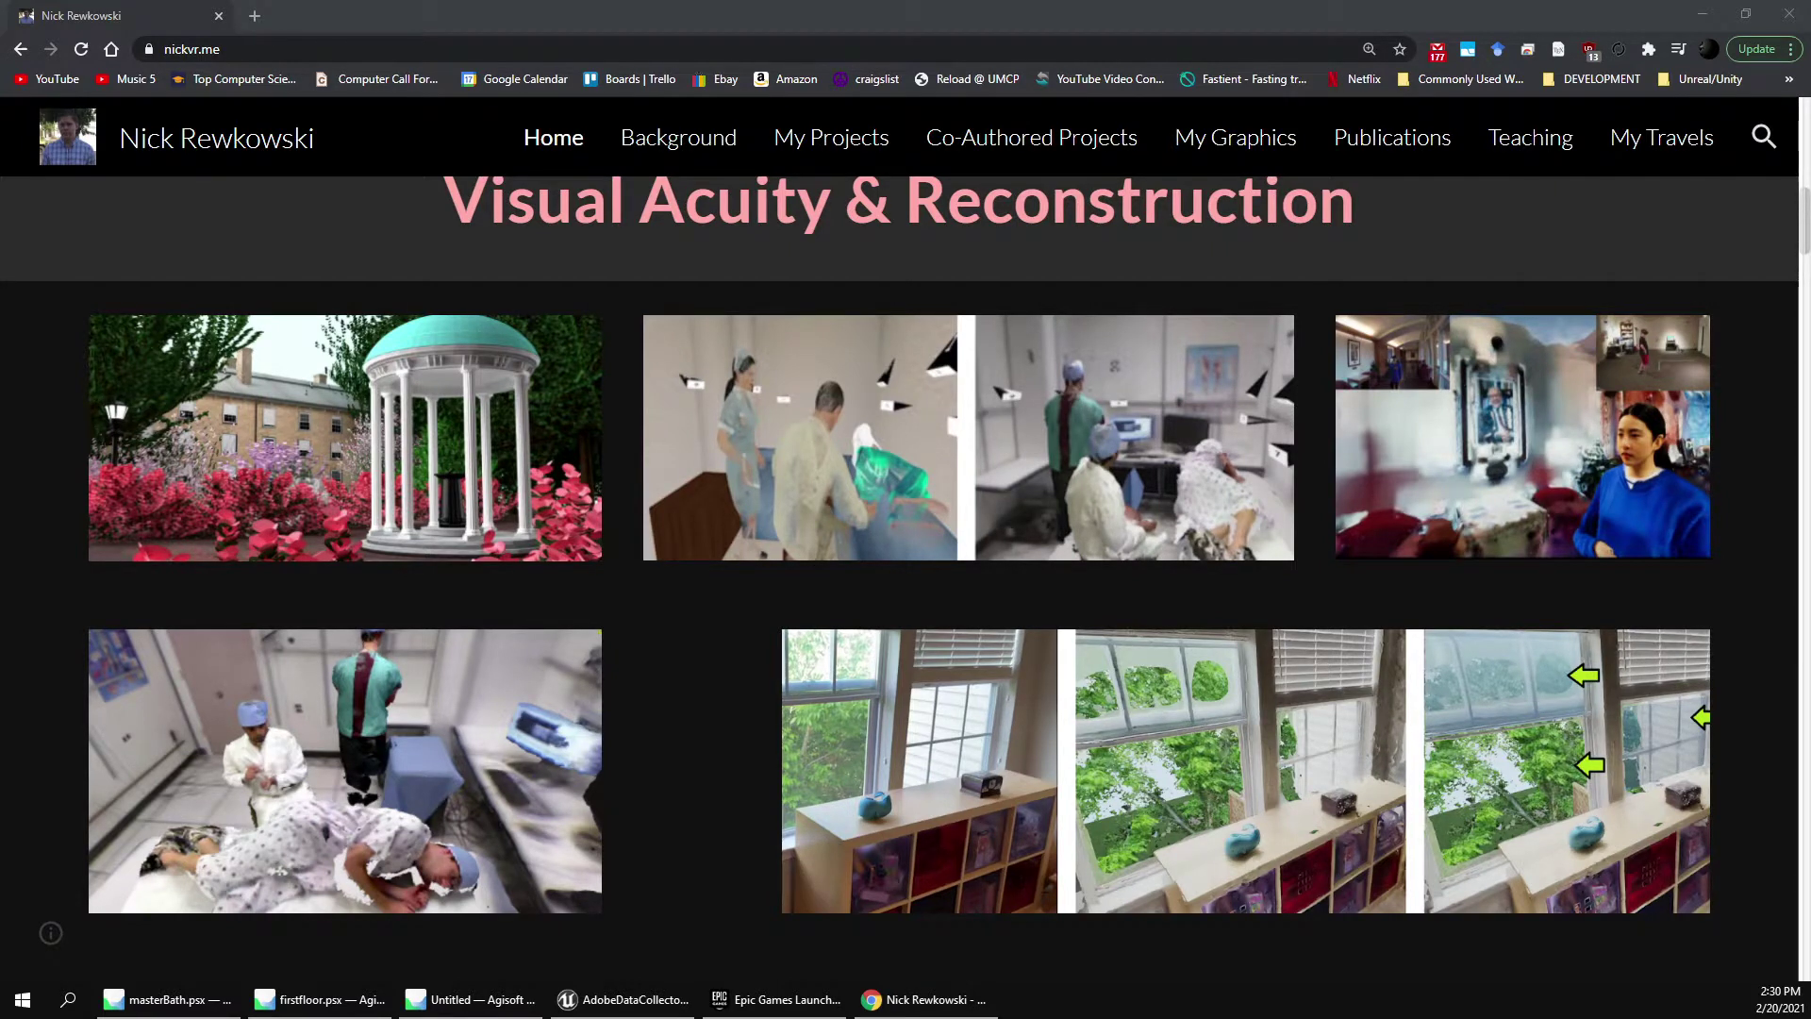
Examine the image comparisons in the Visual Acuity & Reconstruction section, from the window and bathroom rows to the kitchen renders.
scroll(905, 578, "up", 1)
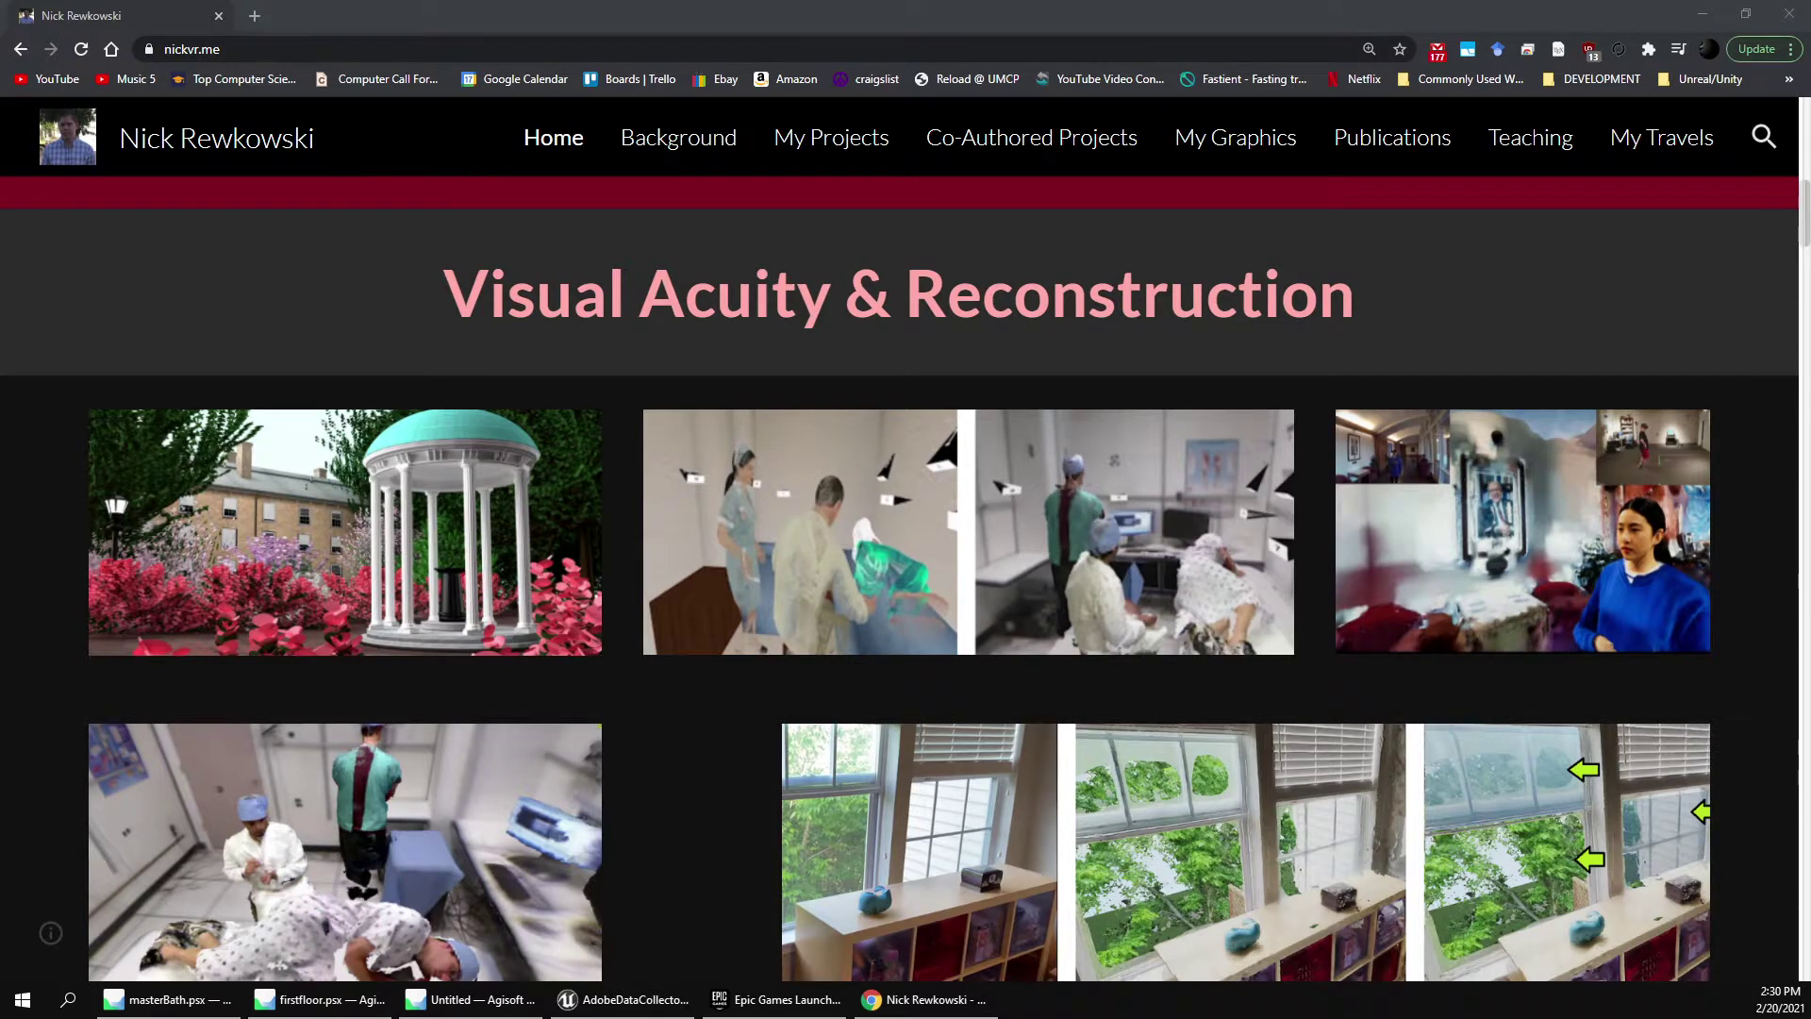
scroll(906, 578, "down", 2)
scroll(905, 578, "up", 1)
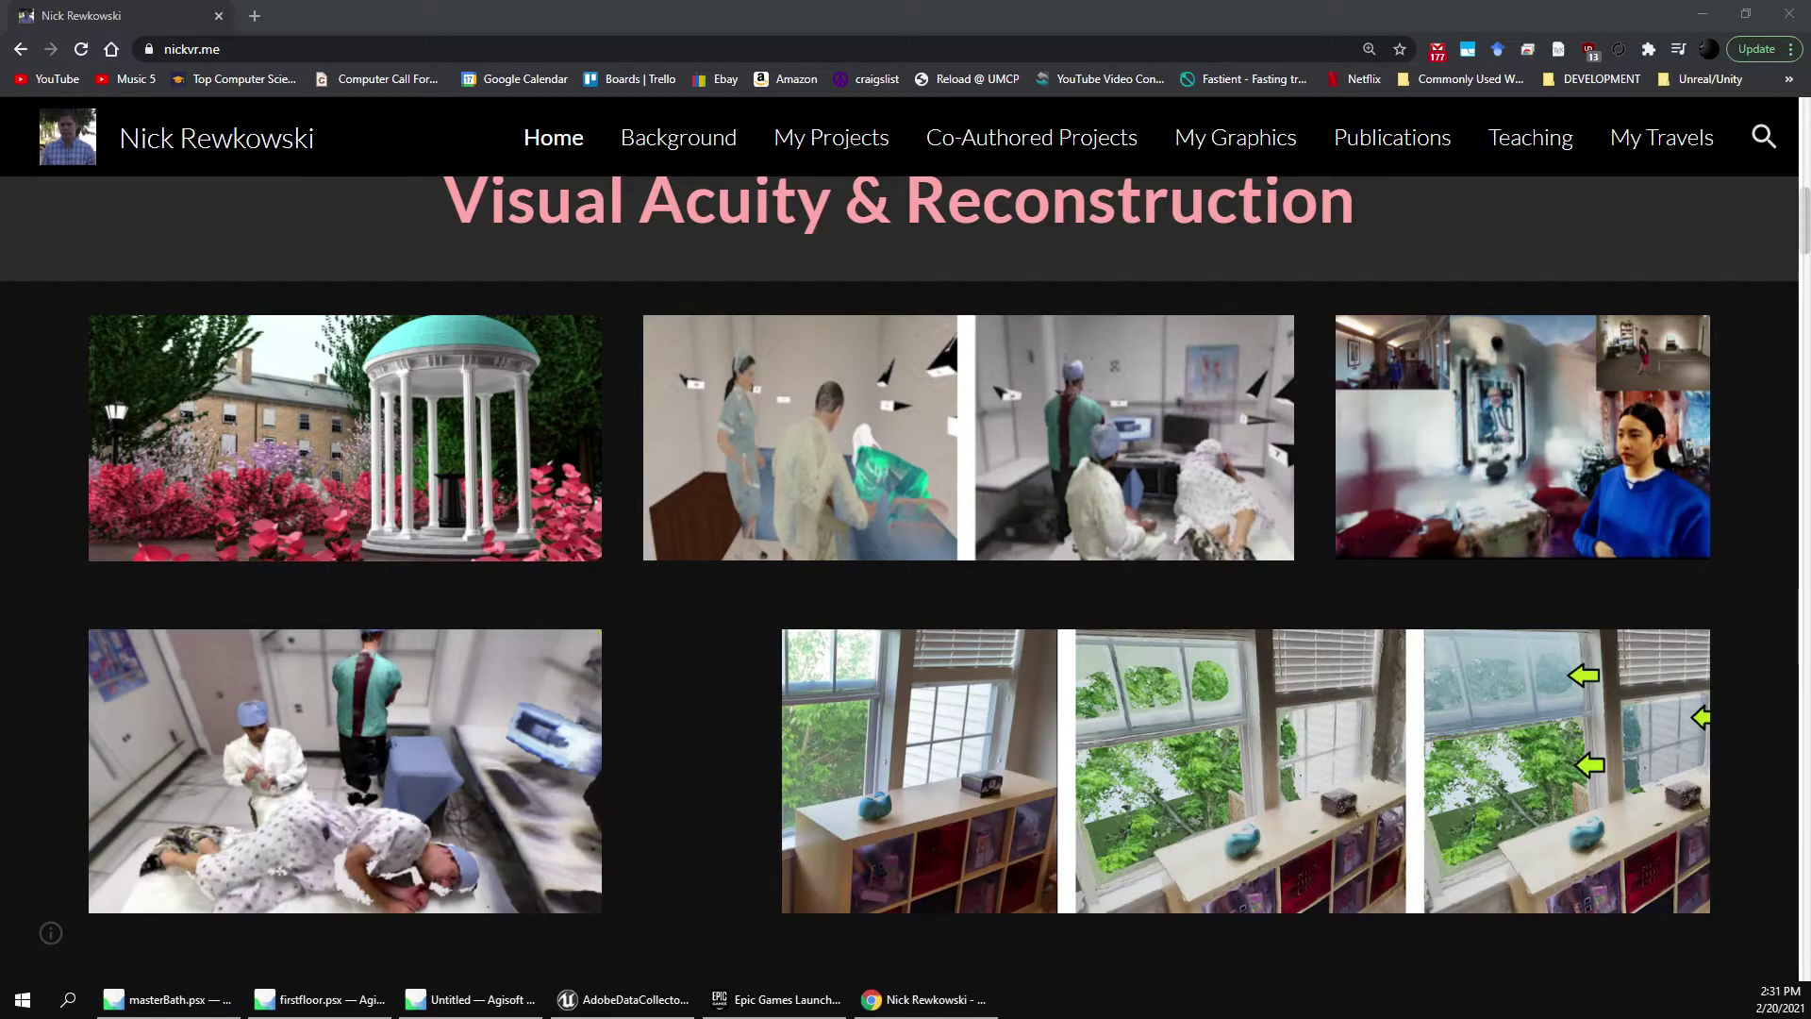
scroll(905, 566, "down", 2)
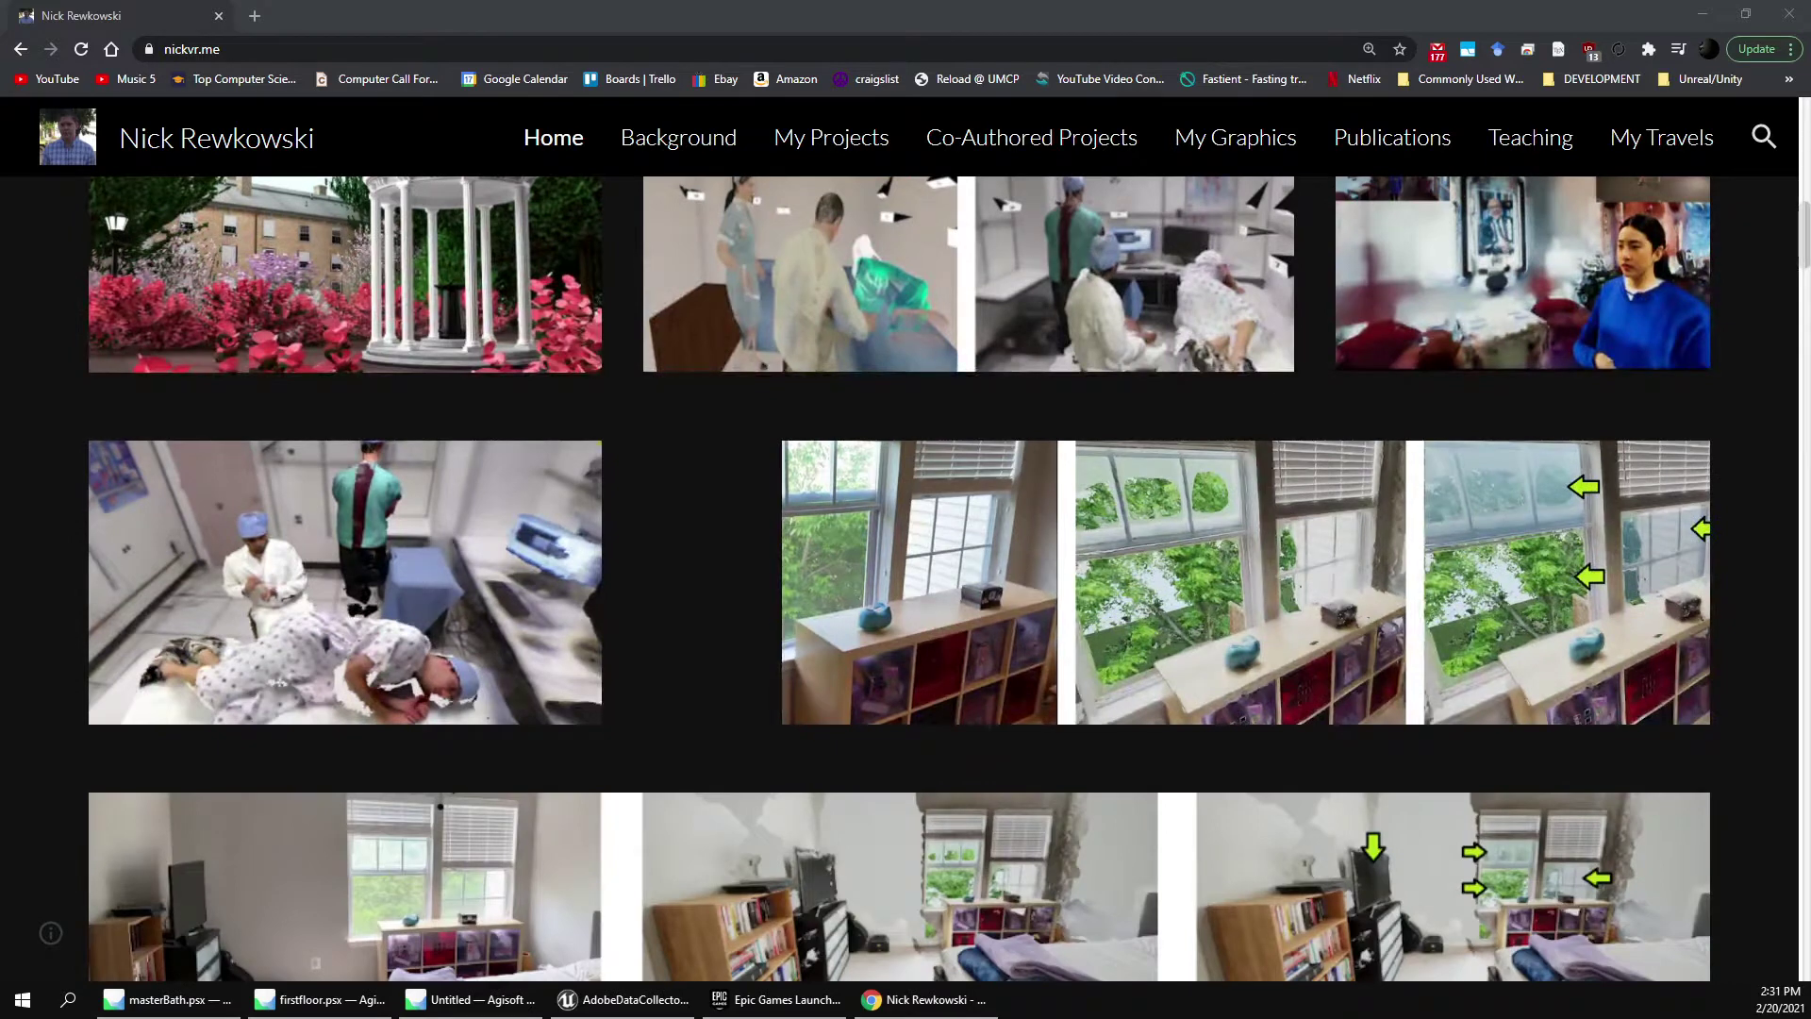
scroll(905, 566, "down", 1)
scroll(906, 565, "down", 3)
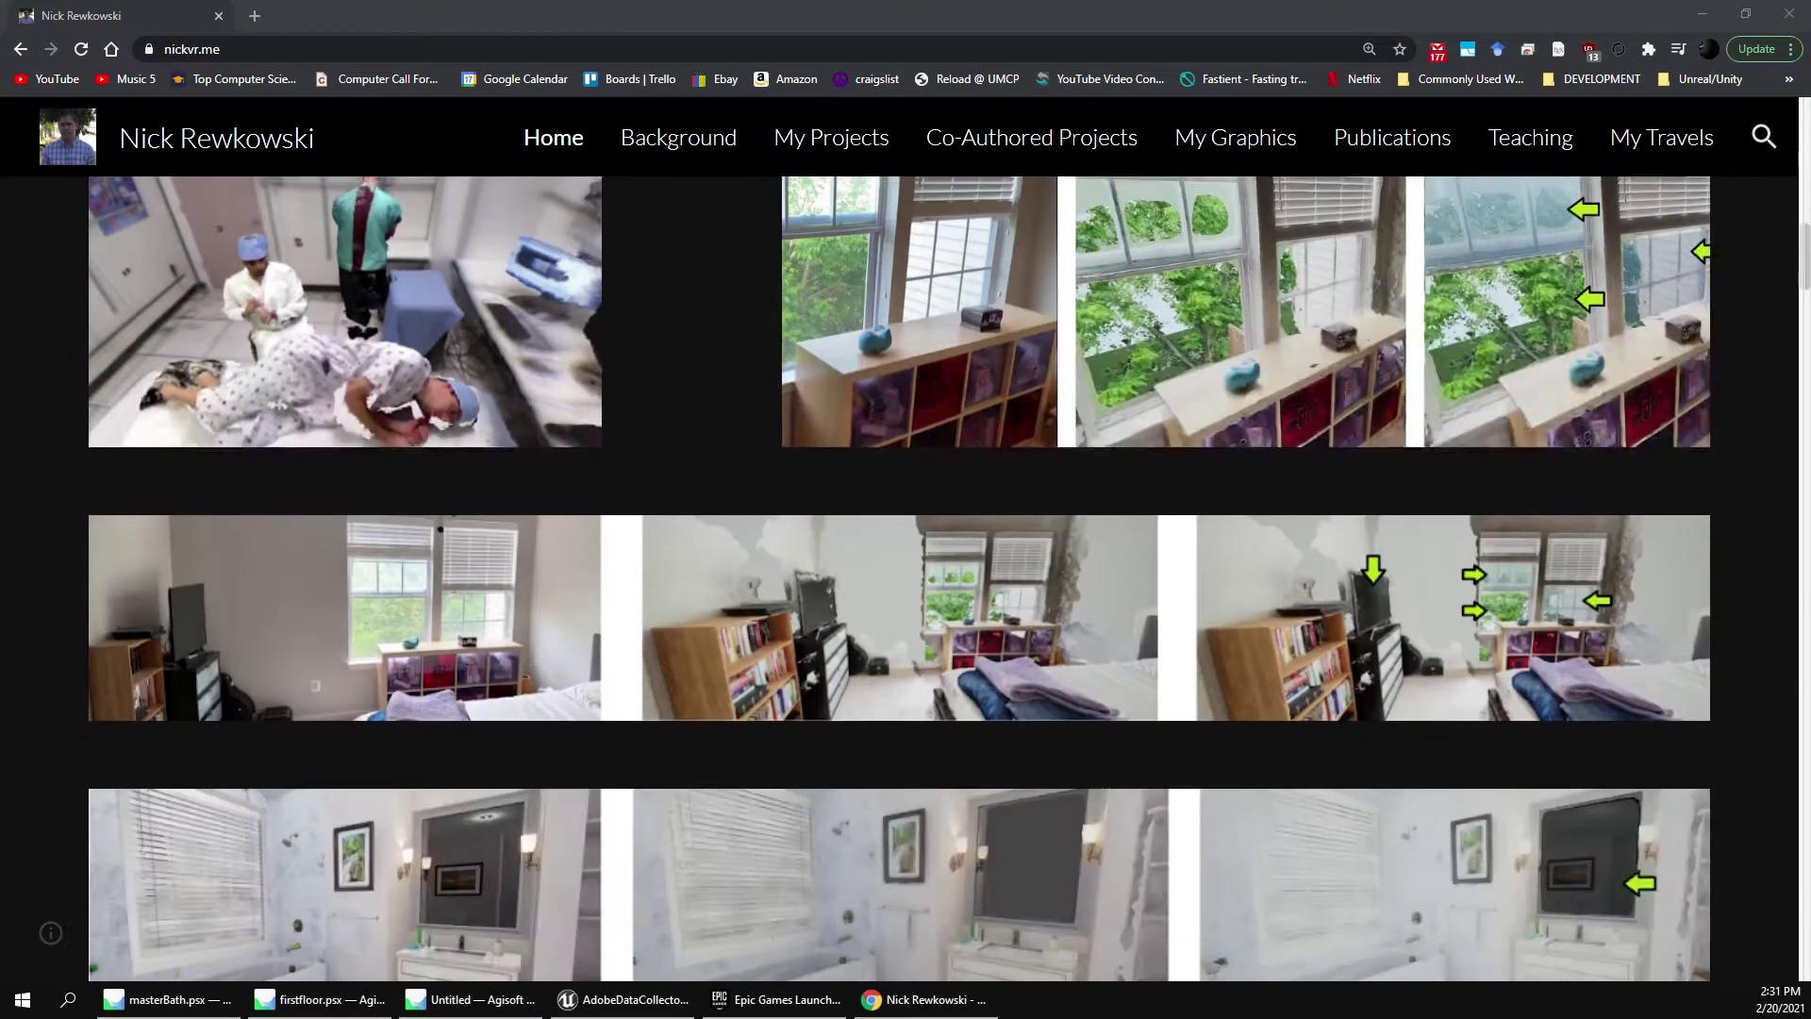
scroll(906, 566, "up", 3)
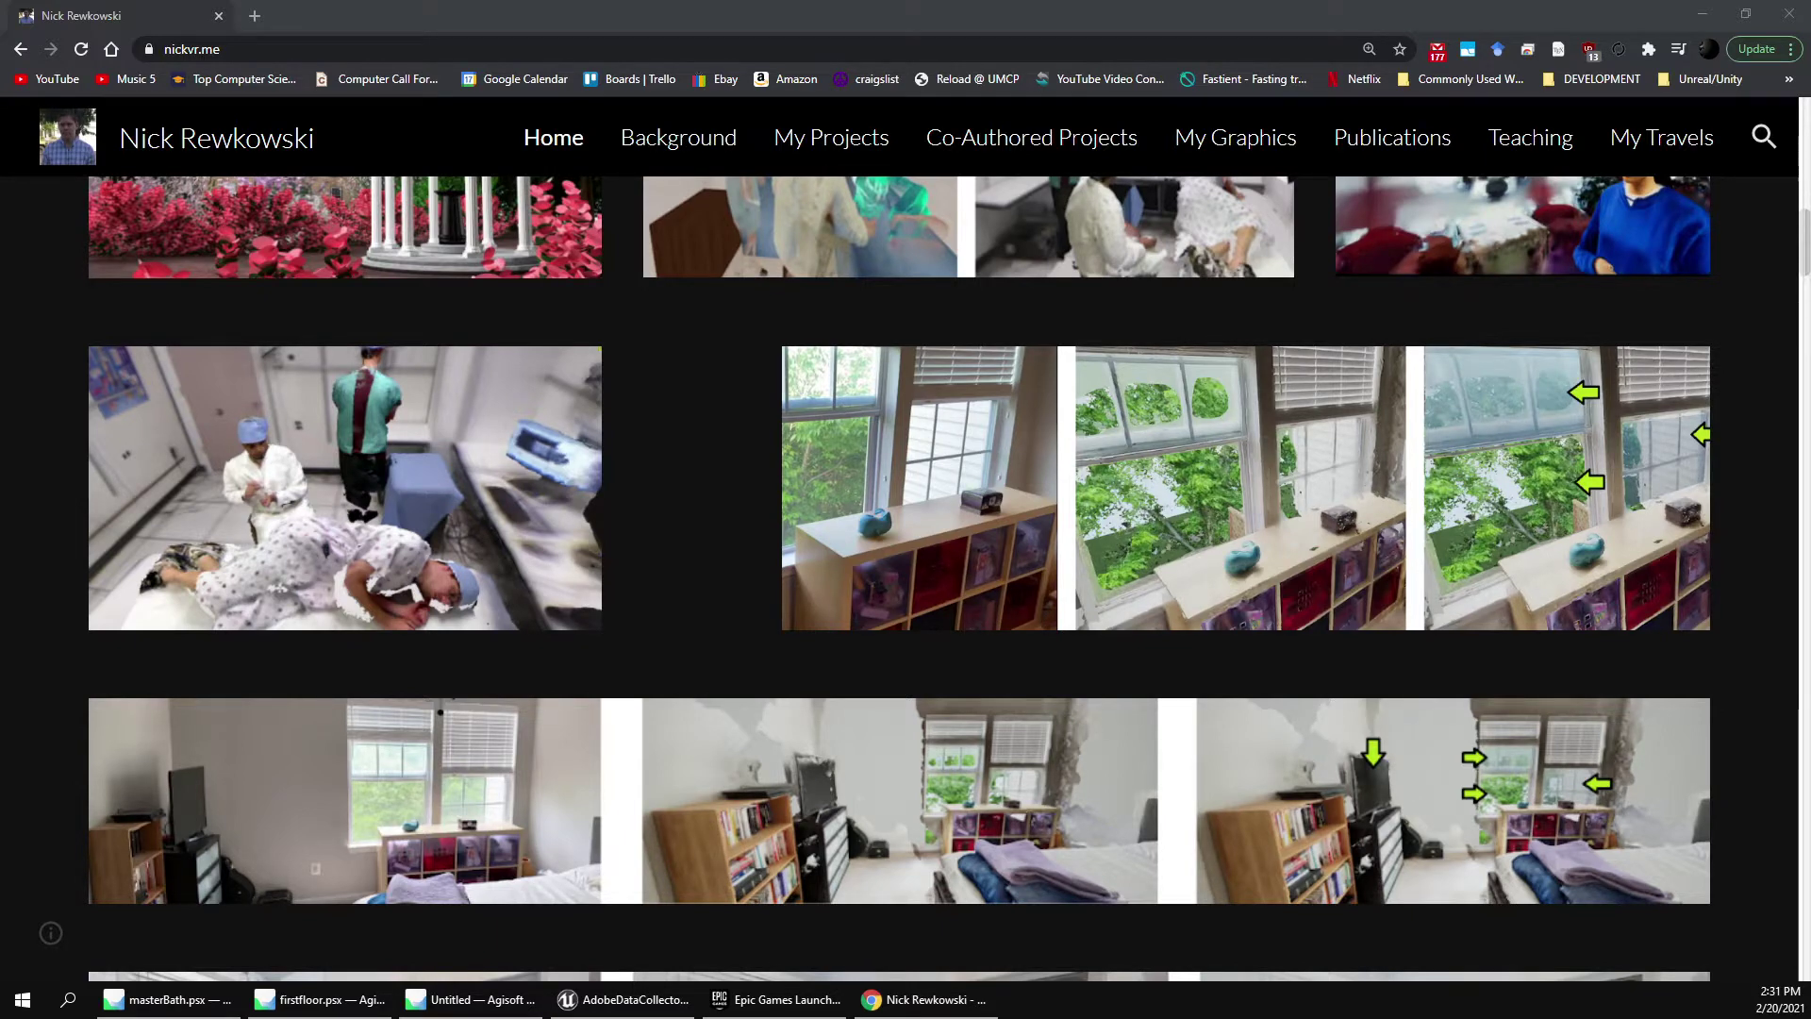
scroll(900, 578, "down", 2)
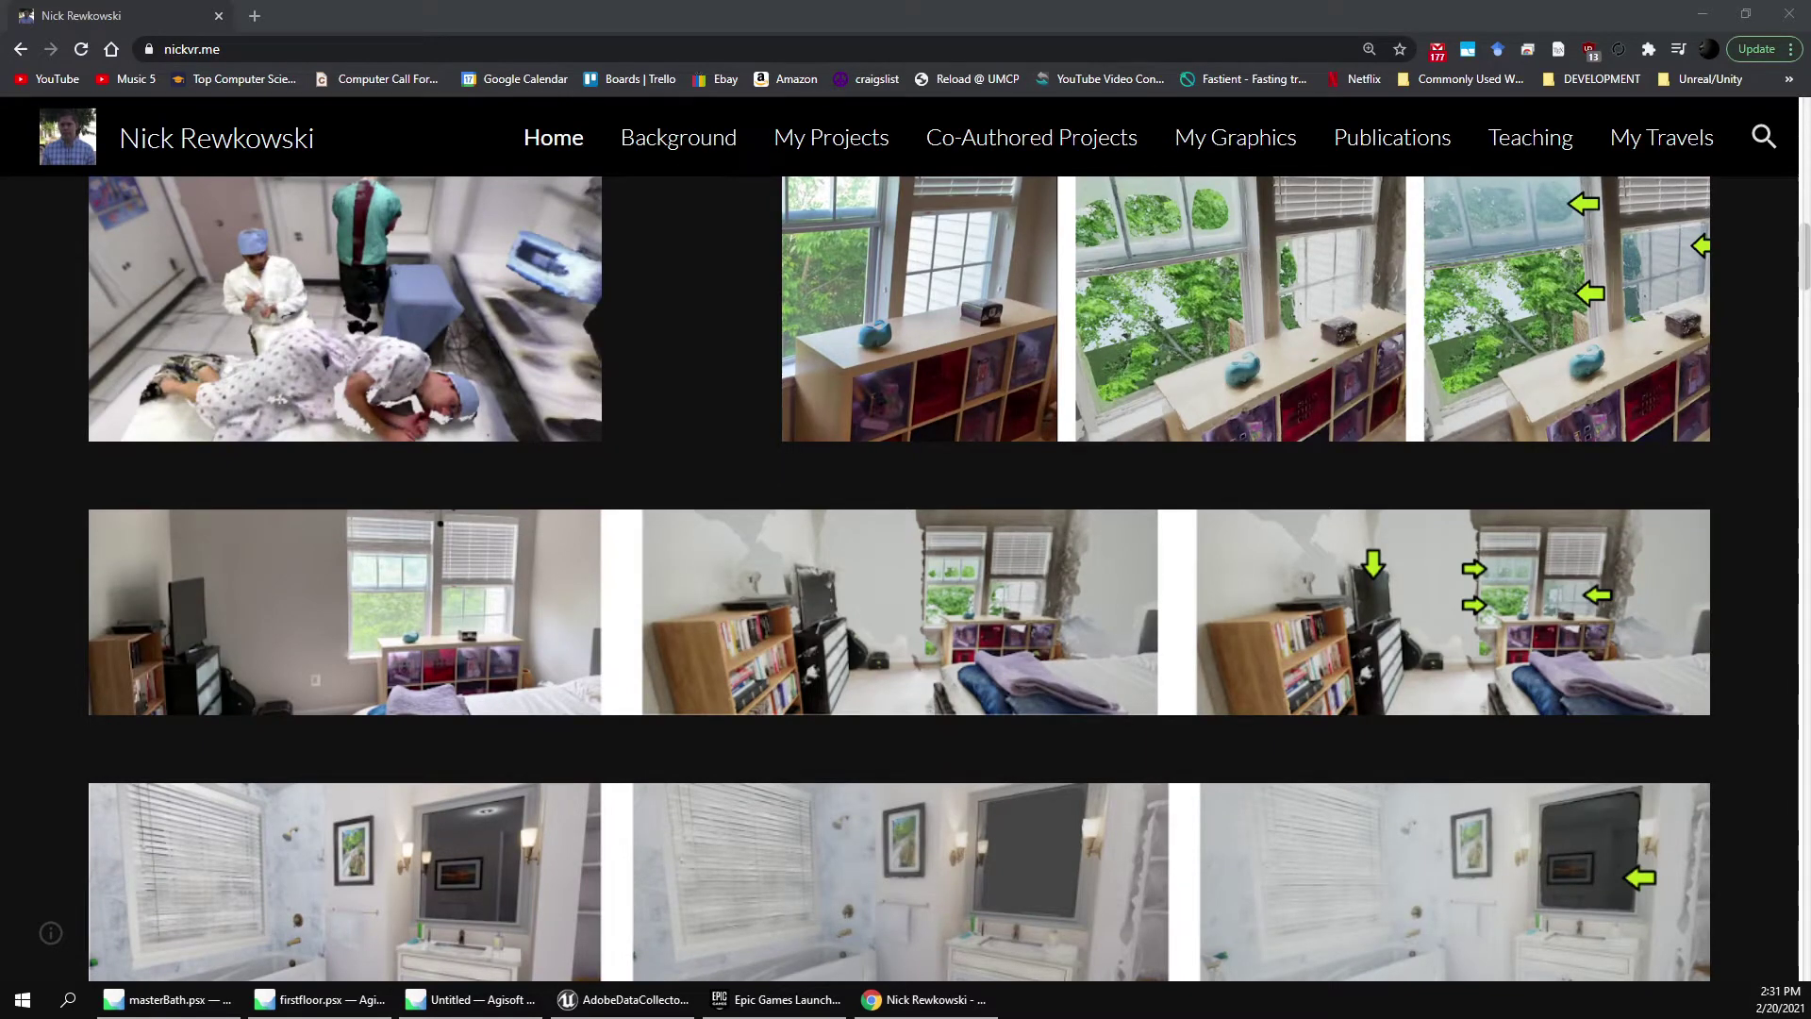
scroll(900, 579, "down", 4)
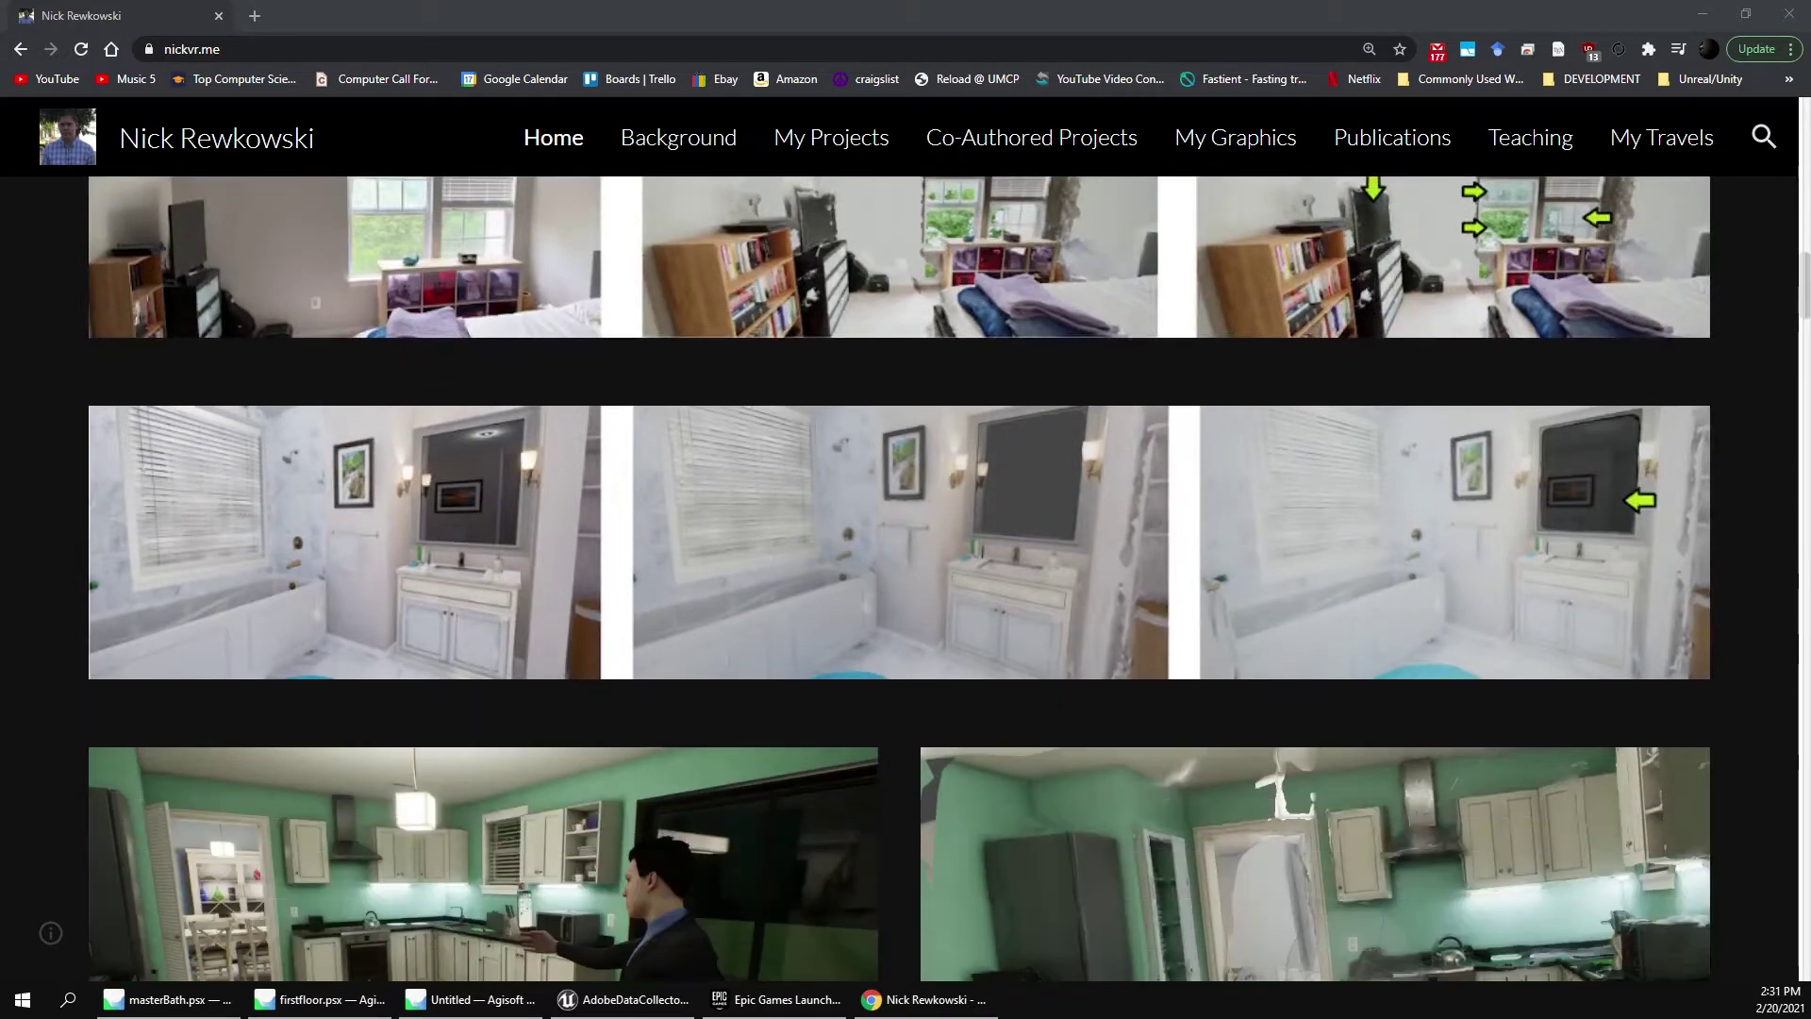
scroll(900, 579, "up", 2)
scroll(900, 578, "up", 1)
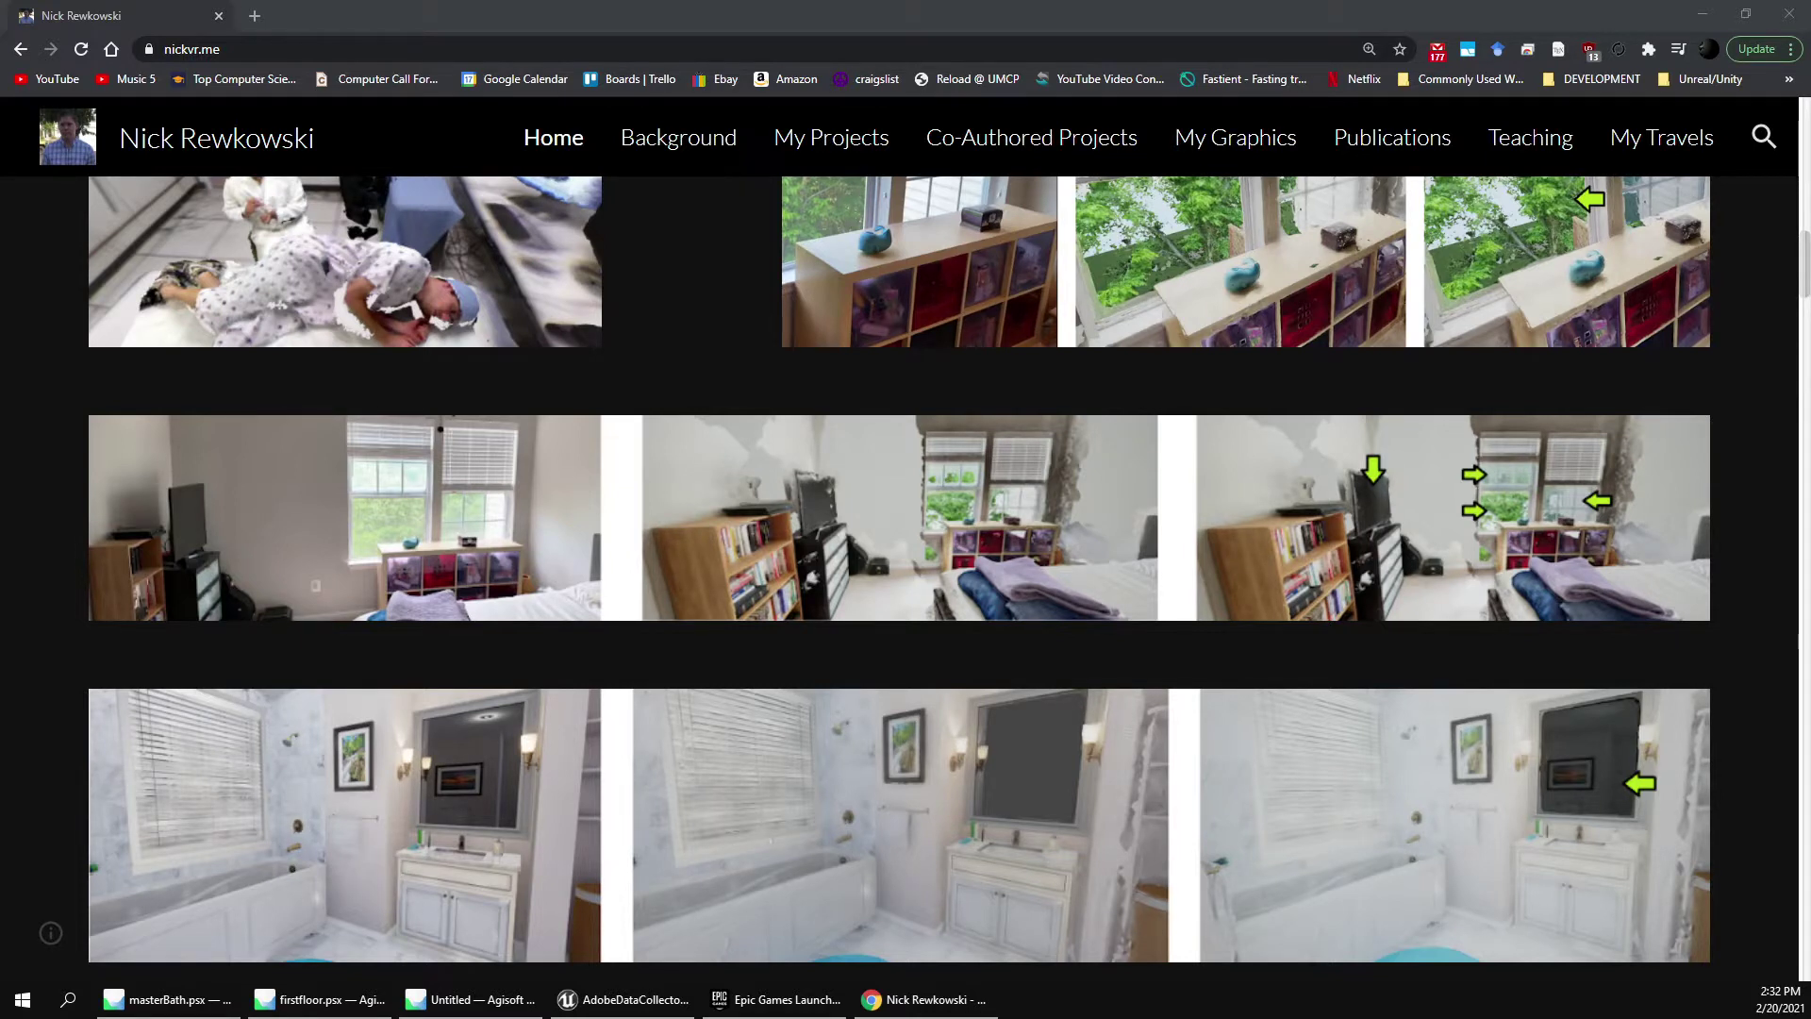
scroll(900, 578, "up", 1)
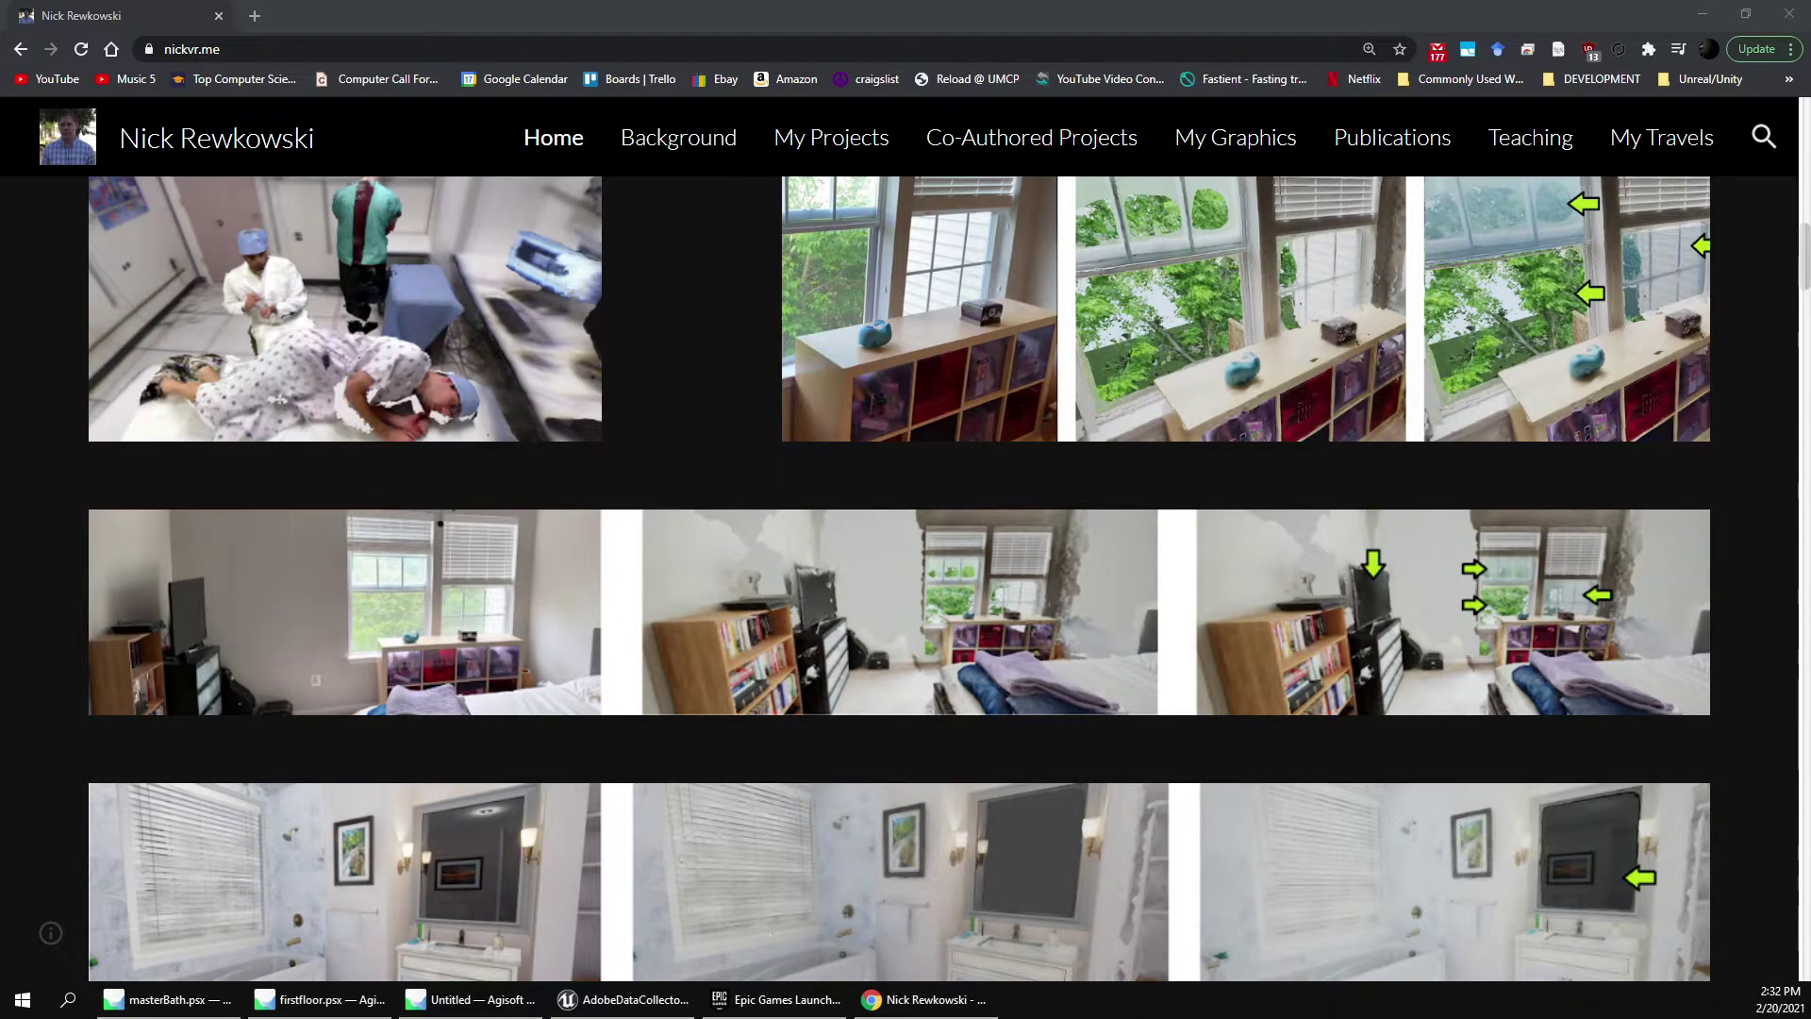
scroll(900, 578, "up", 2)
scroll(900, 578, "down", 2)
scroll(899, 566, "down", 3)
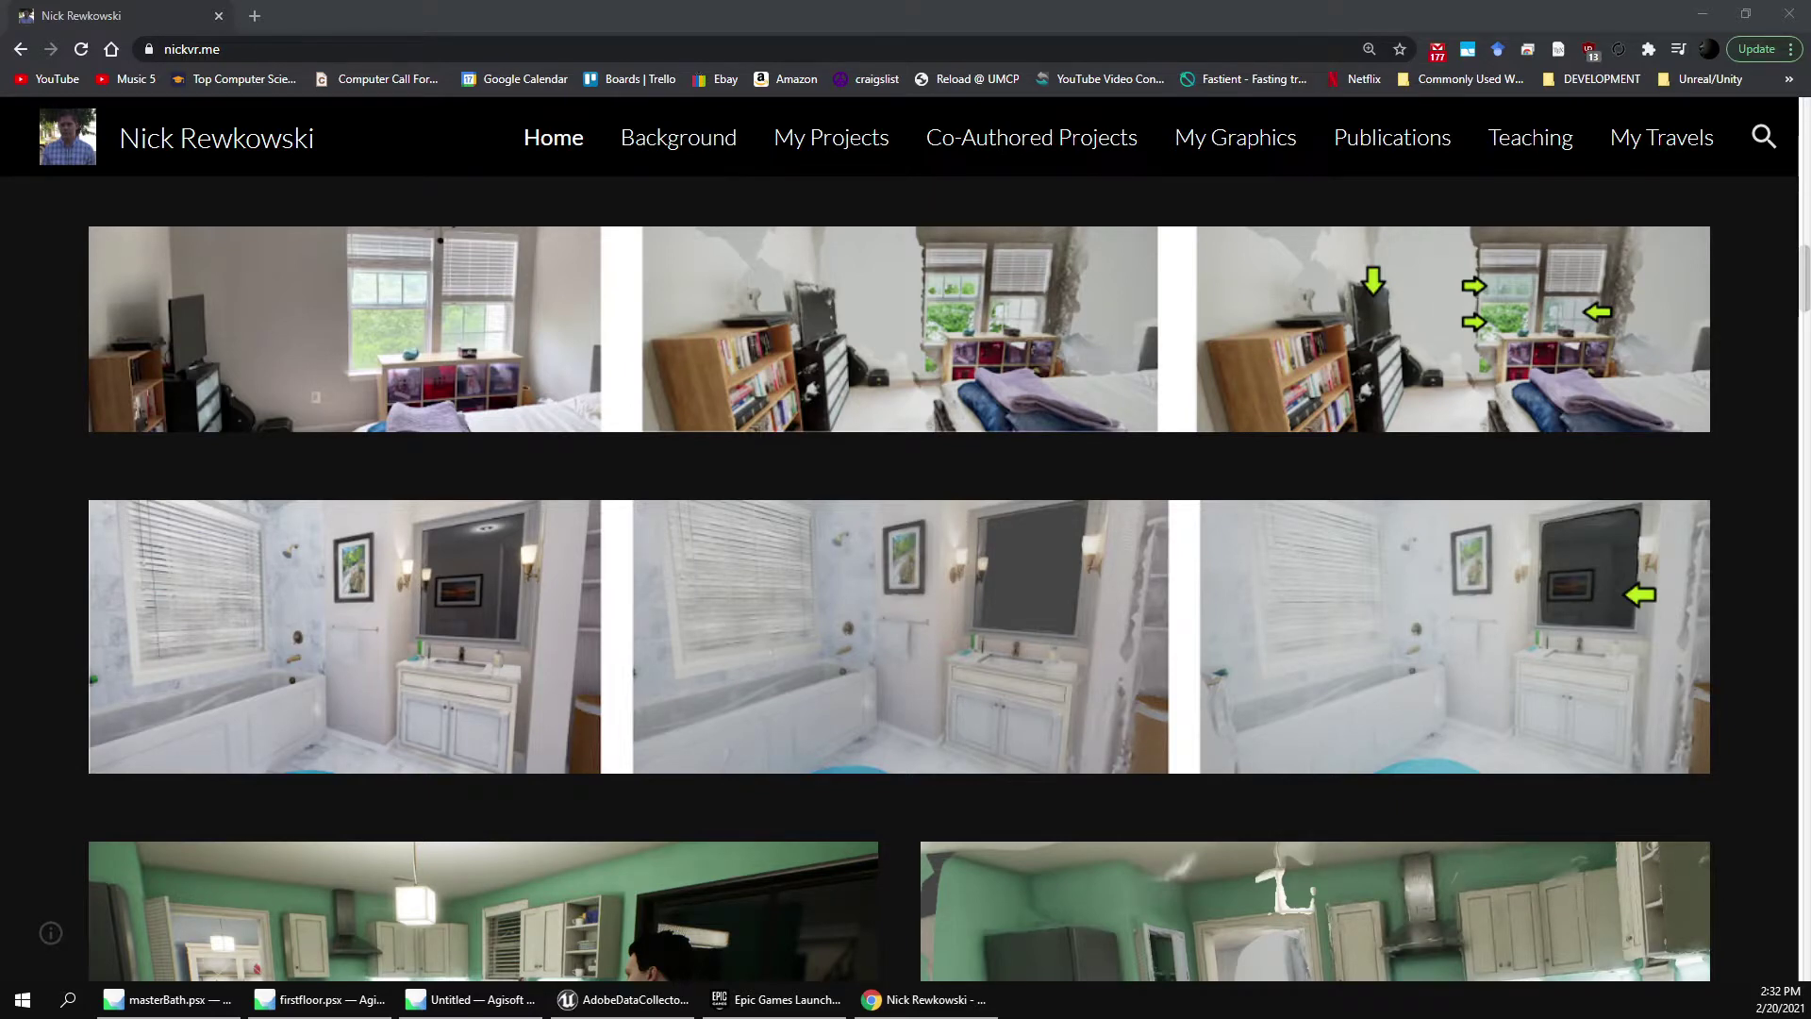
scroll(899, 578, "down", 1)
scroll(900, 579, "down", 3)
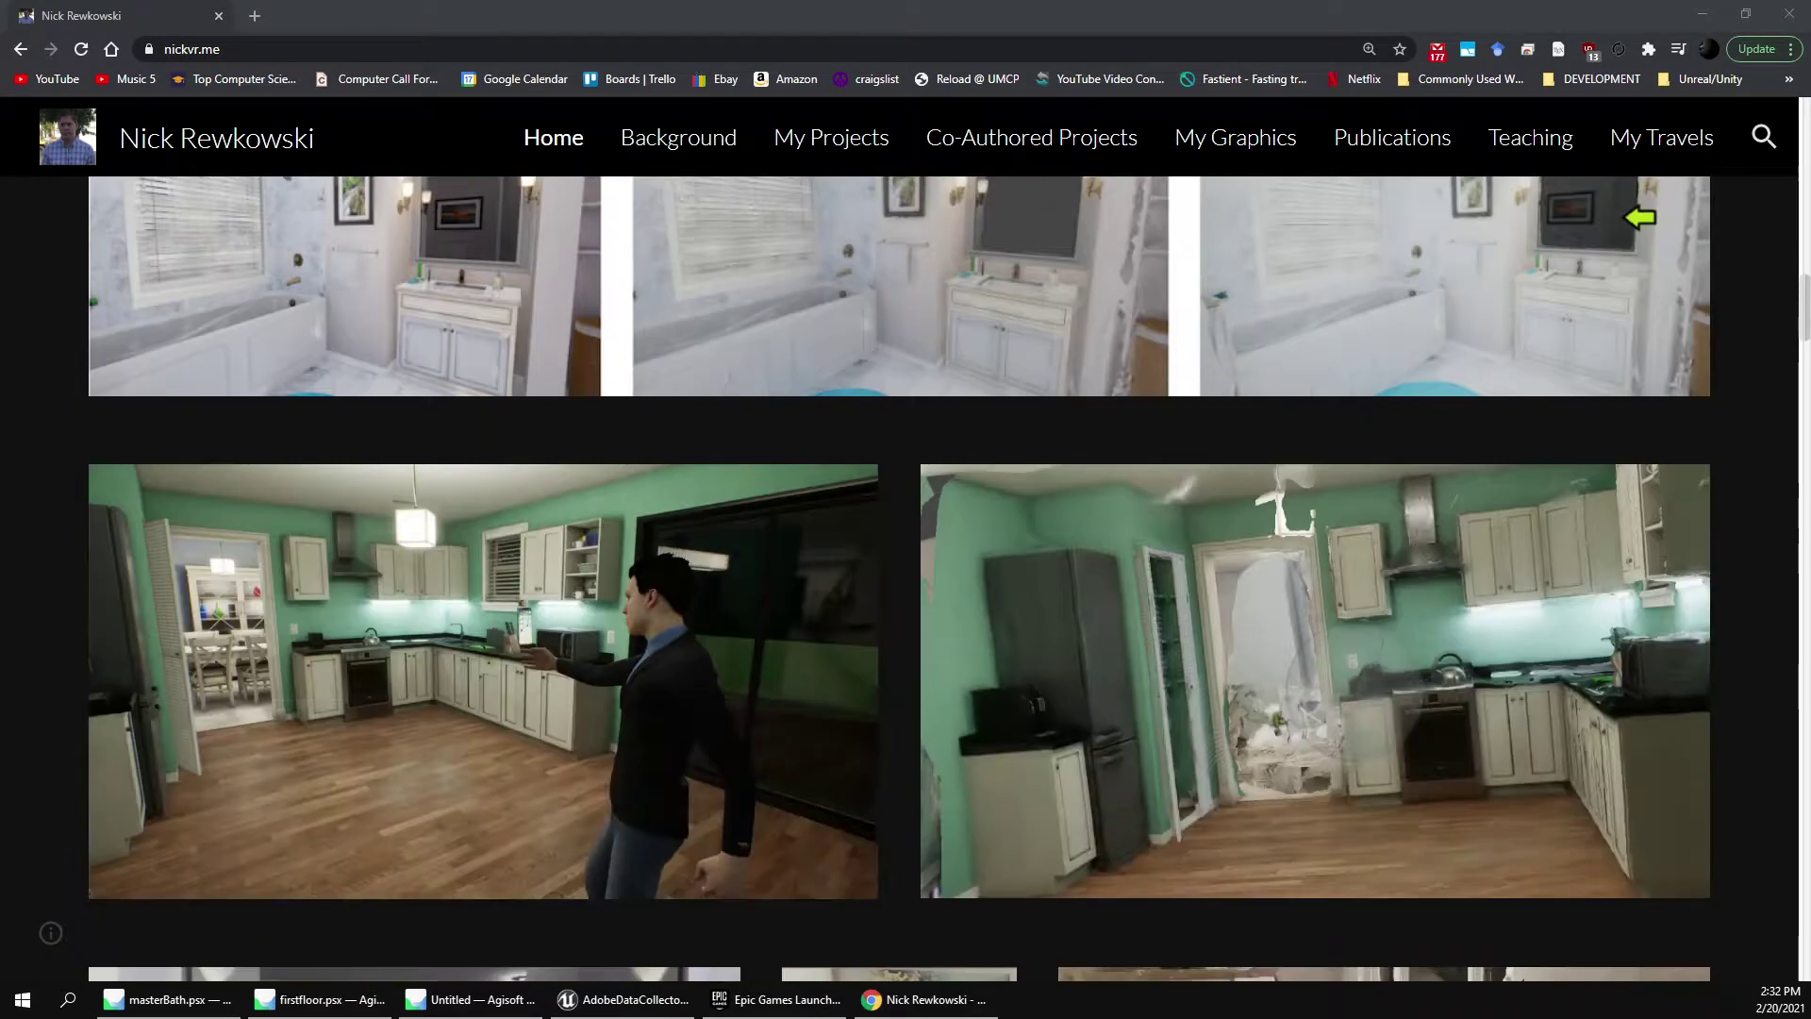
Switch to the Epic Games Launcher and view the interior gallery images of the HQ Residential House asset.
left_click(775, 999)
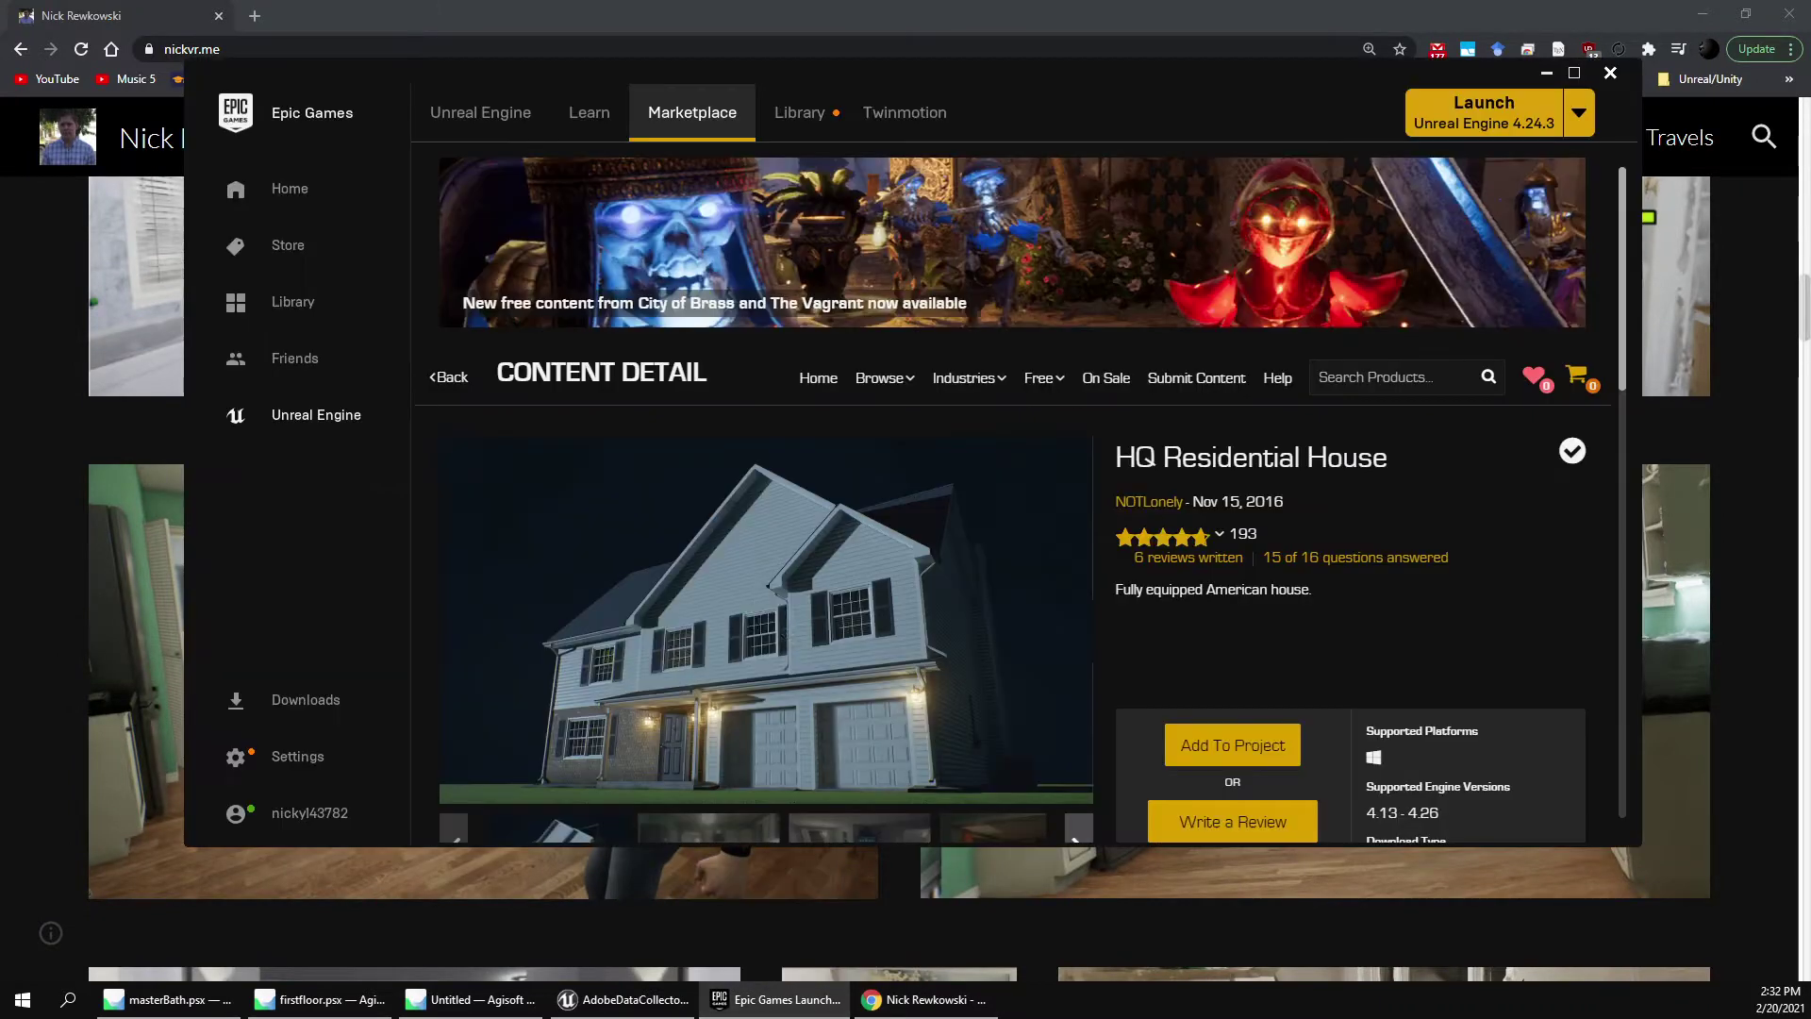
mouse_move(1219, 345)
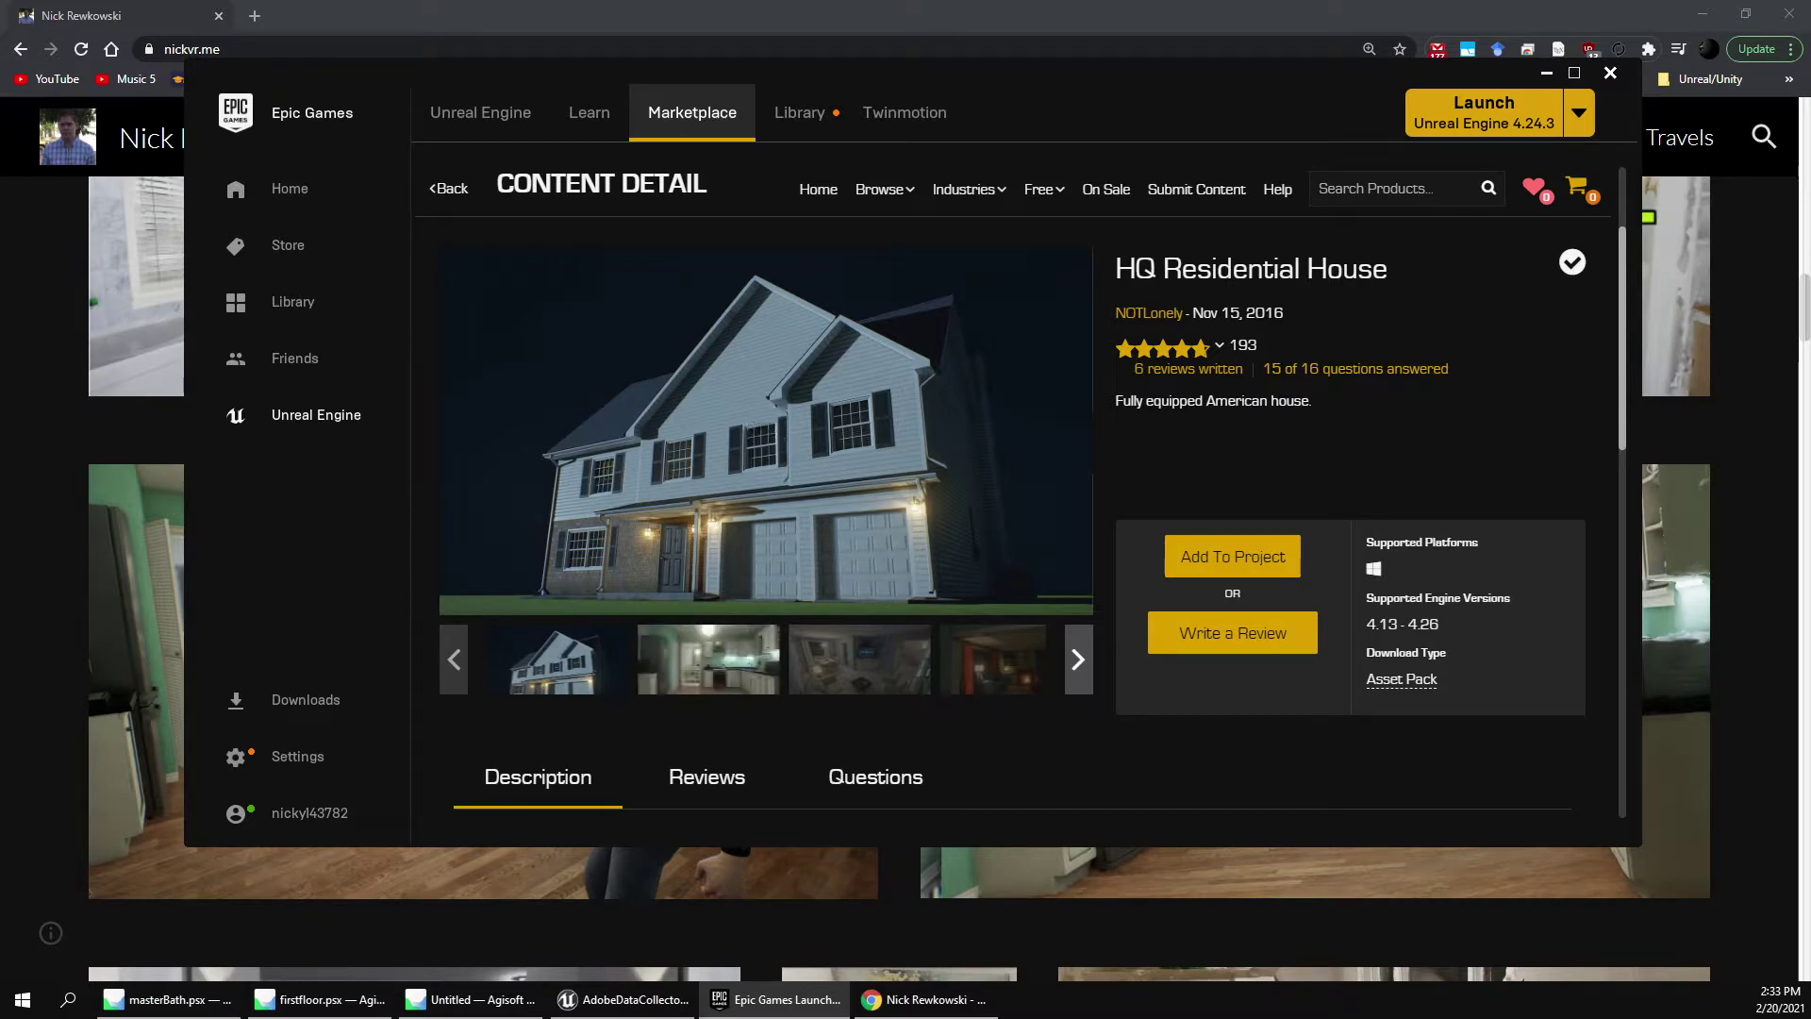
left_click(708, 660)
left_click(859, 659)
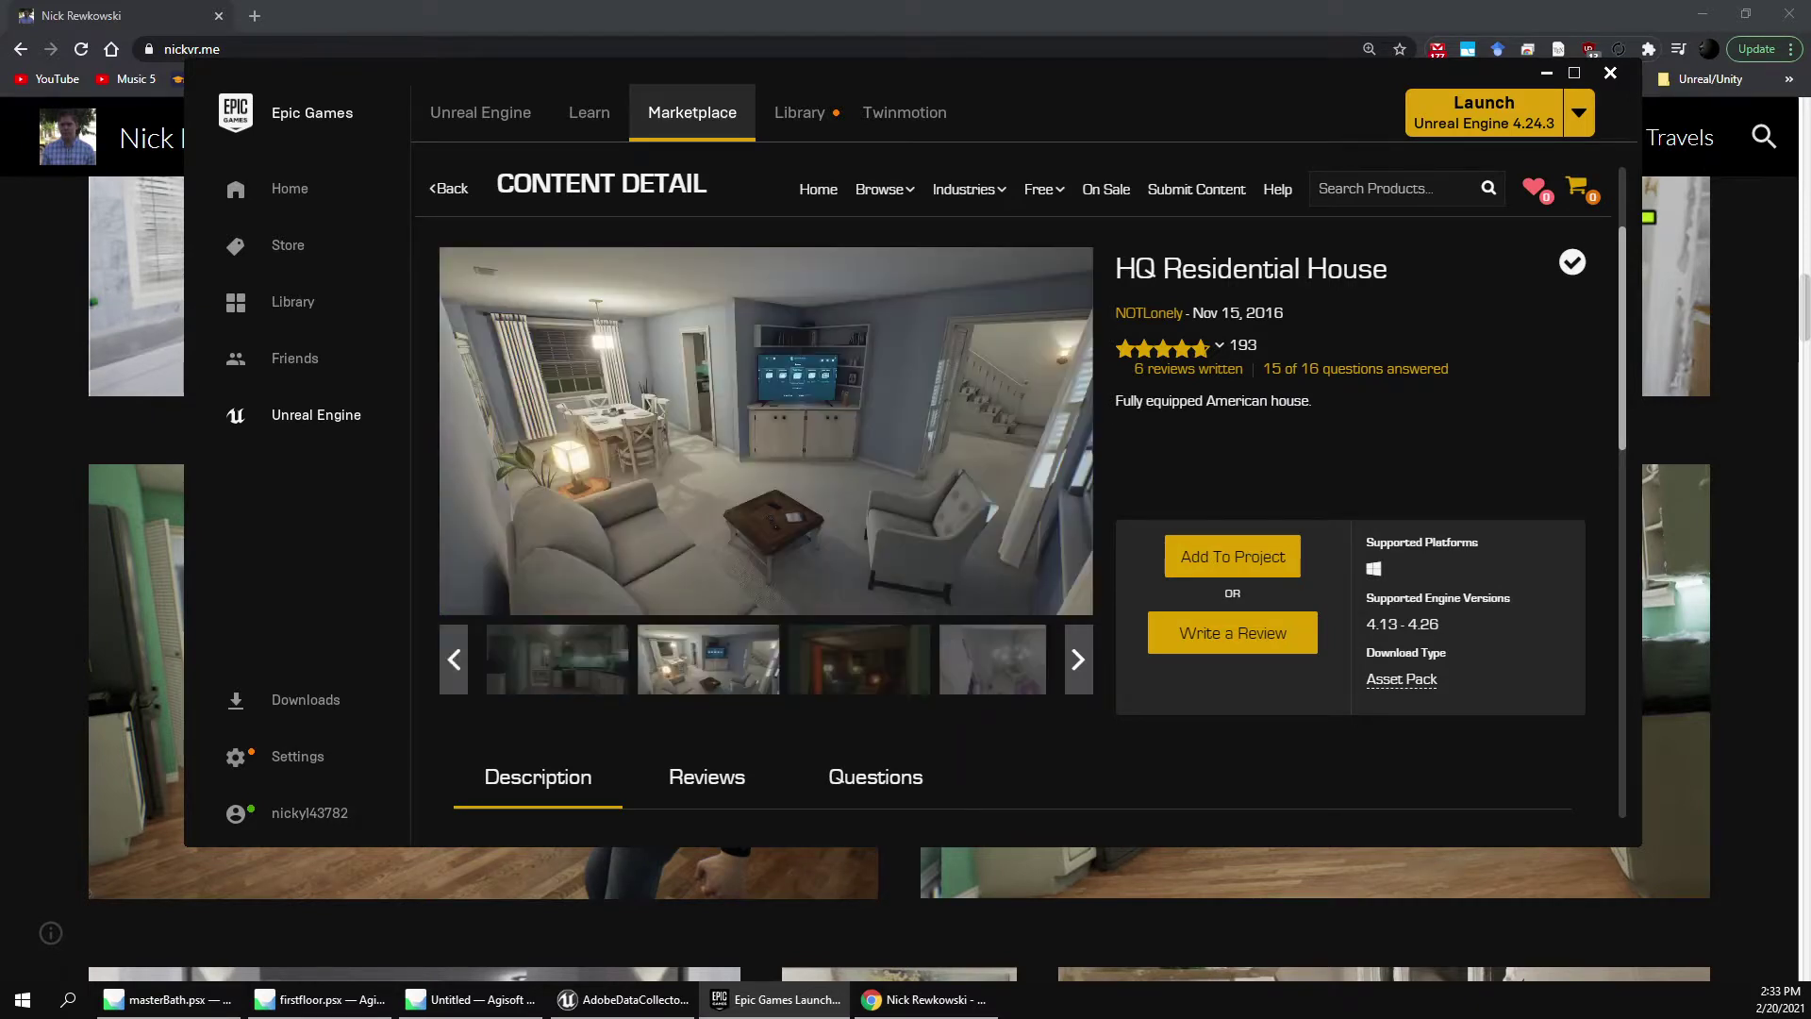
left_click(557, 660)
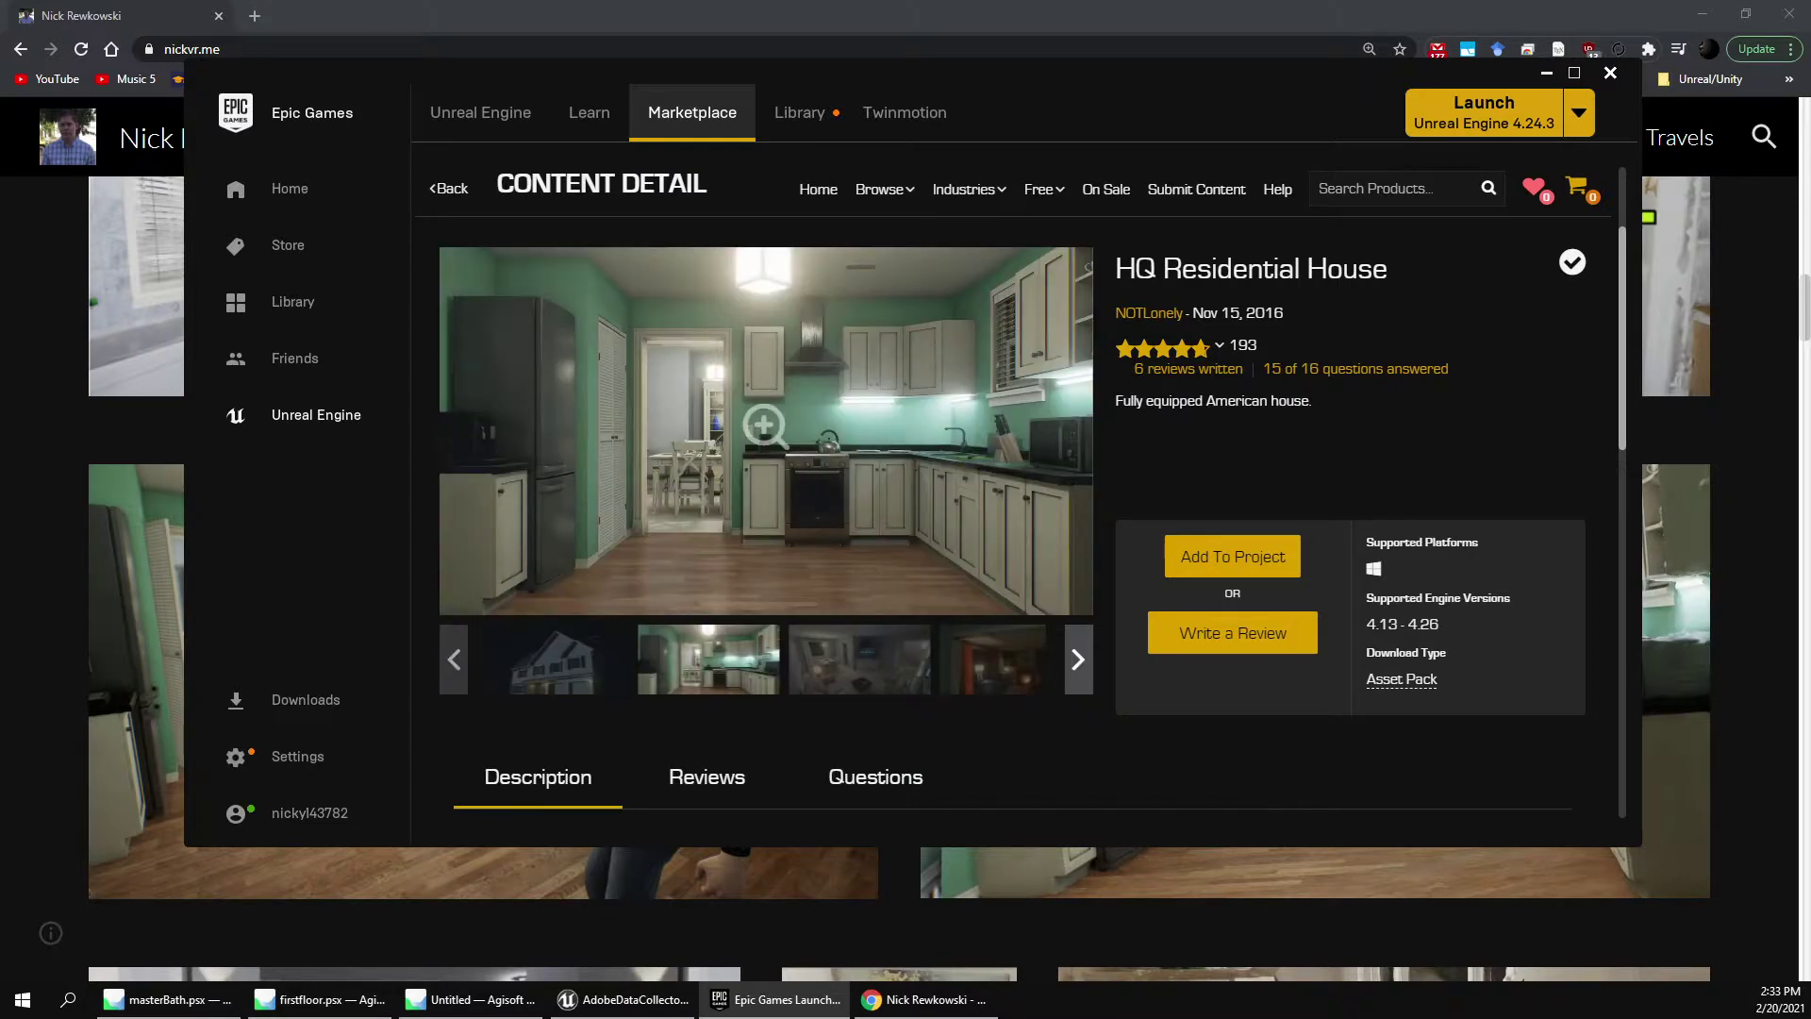
left_click(860, 659)
left_click(860, 660)
left_click(859, 659)
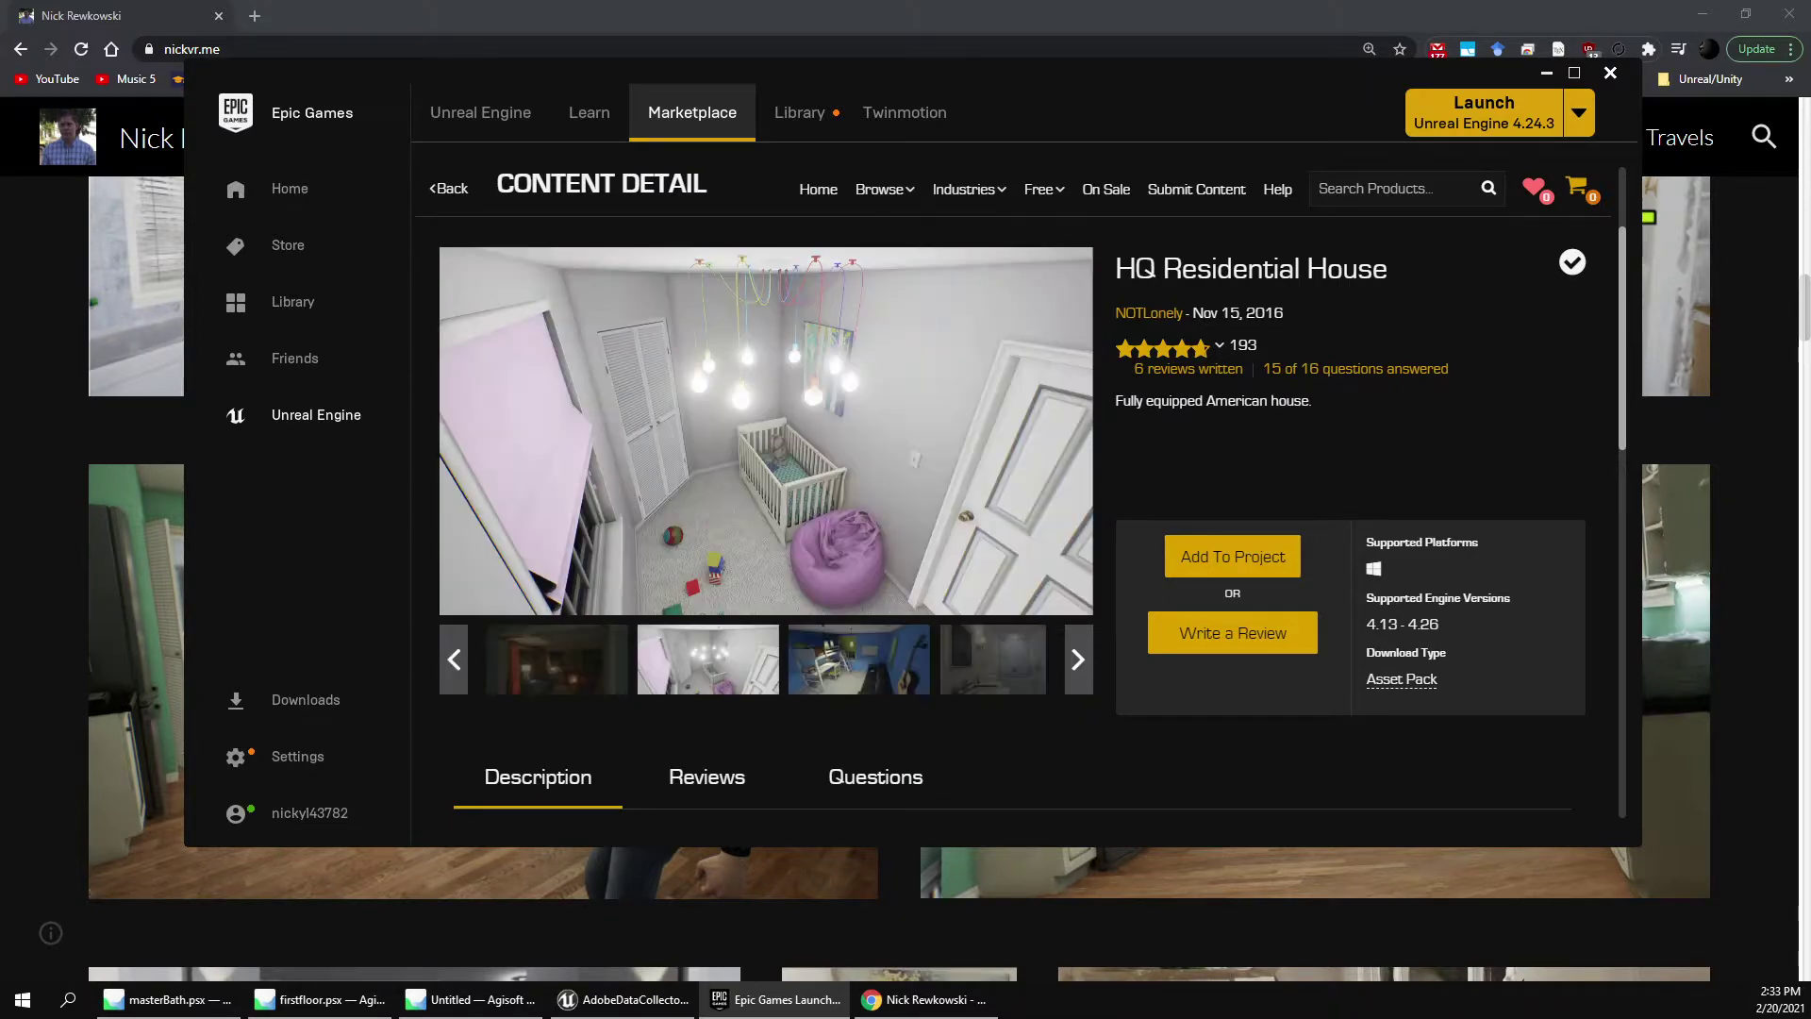
Open the marketplace's Free listing and look through its first page of products to the end.
scroll(859, 659, "up", 2)
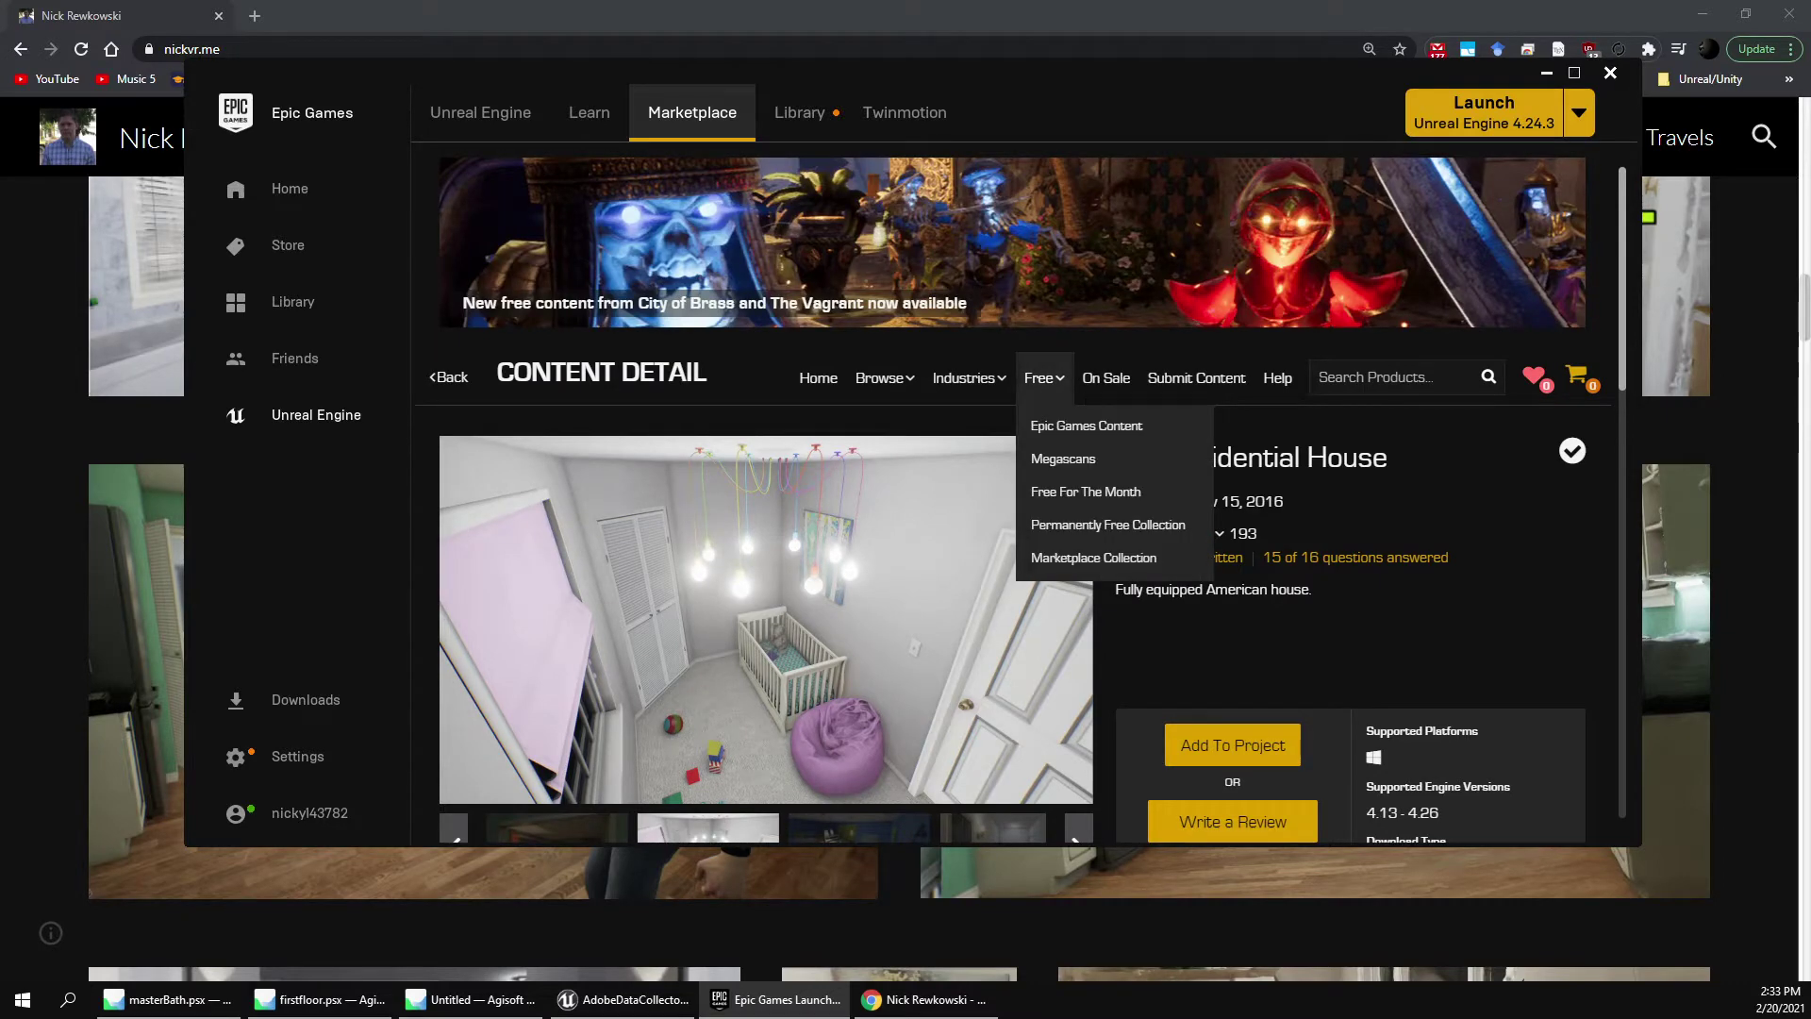
left_click(1044, 378)
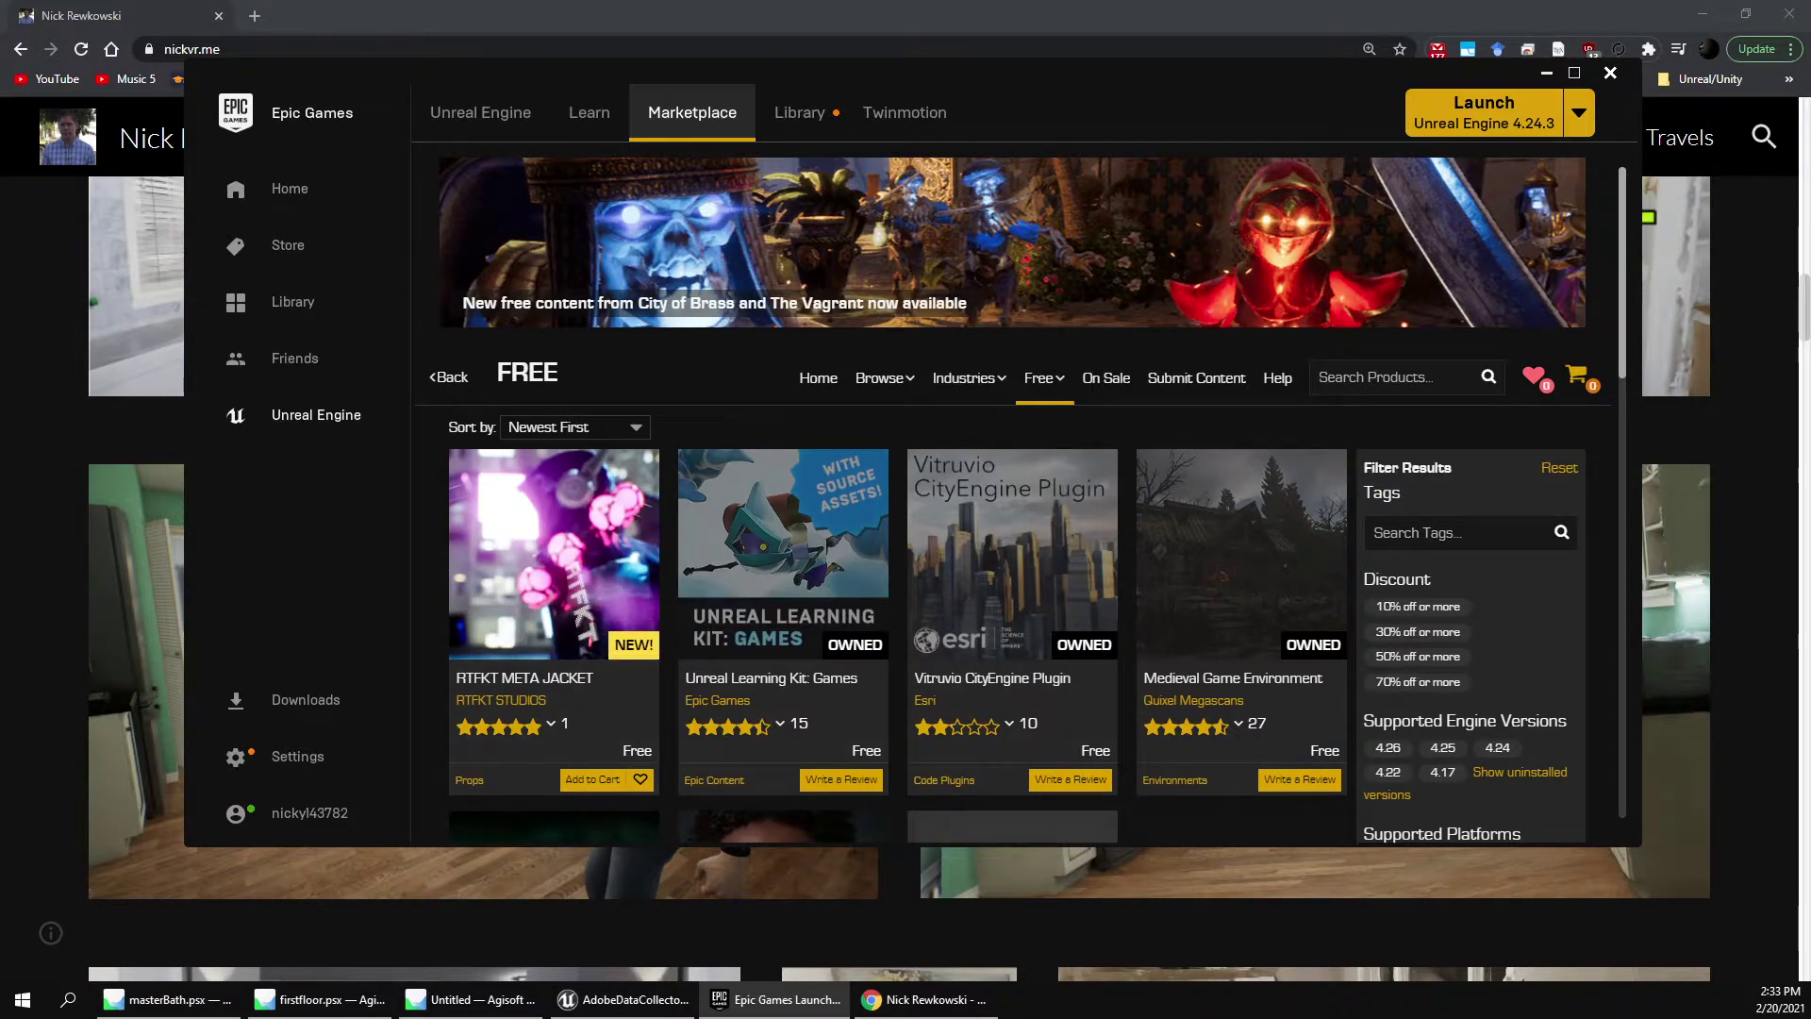
scroll(1010, 566, "down", 3)
scroll(1010, 566, "up", 3)
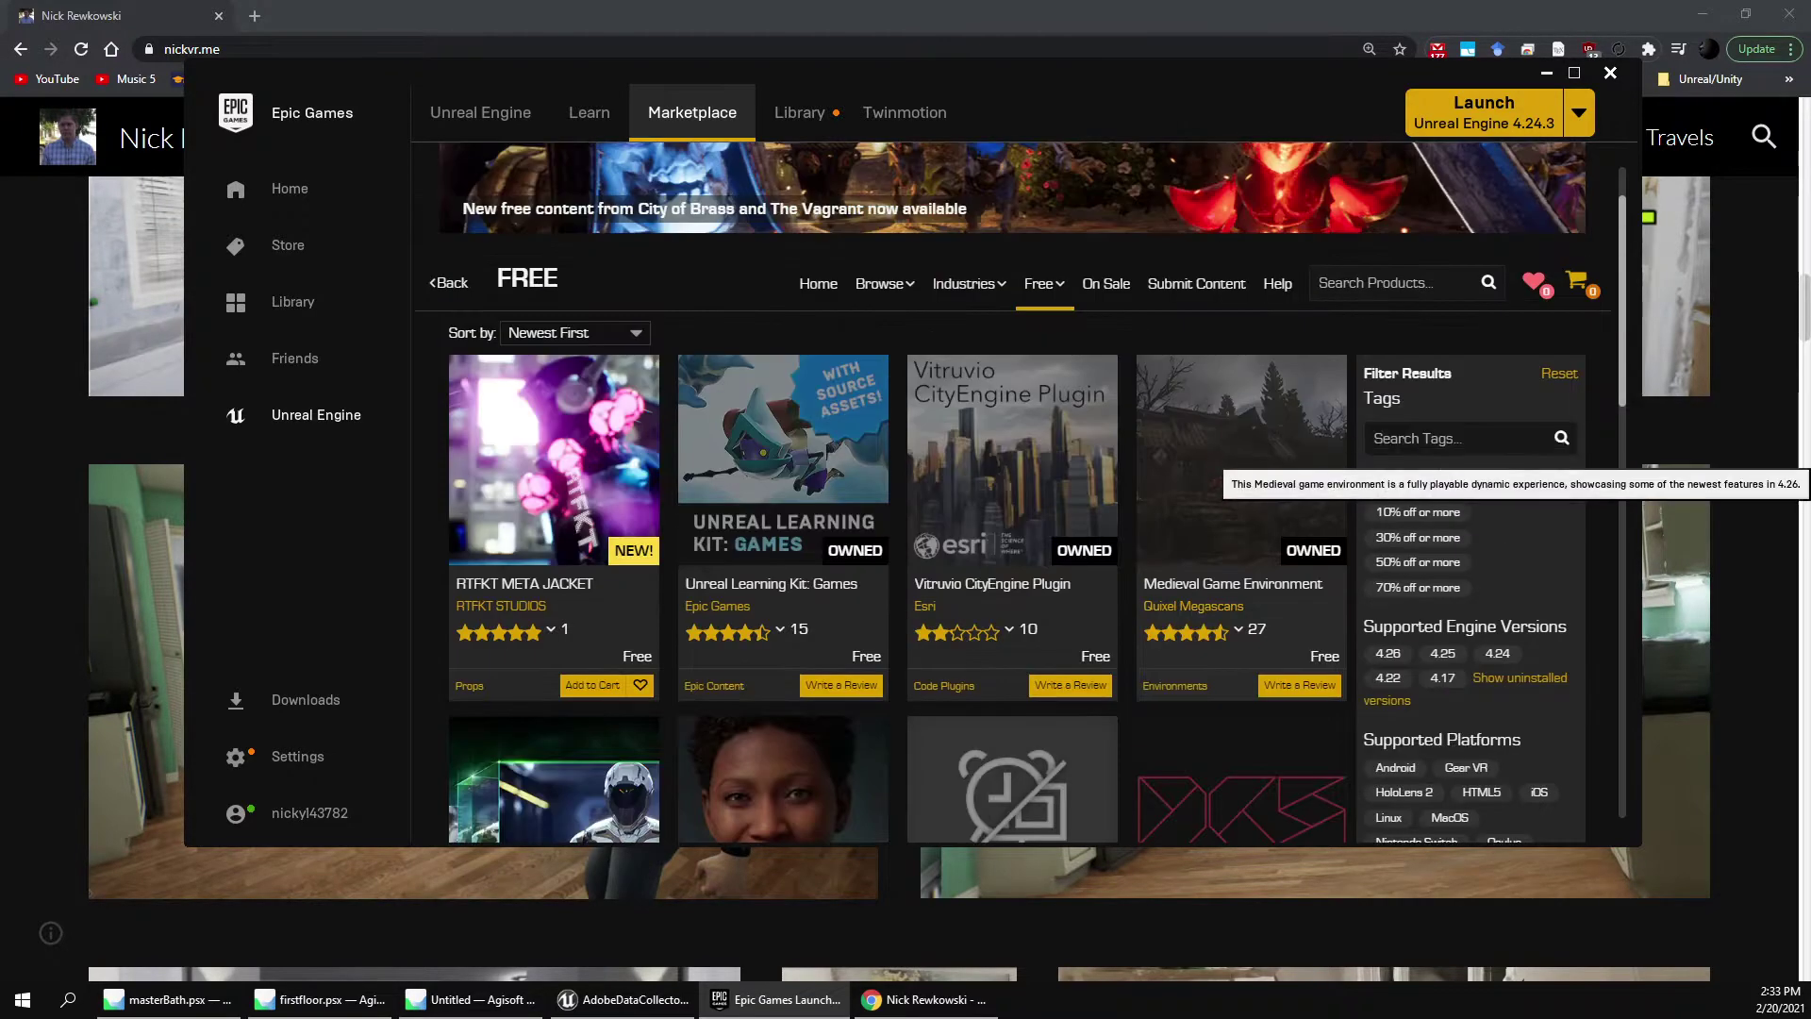
scroll(1009, 566, "down", 10)
scroll(1009, 566, "down", 5)
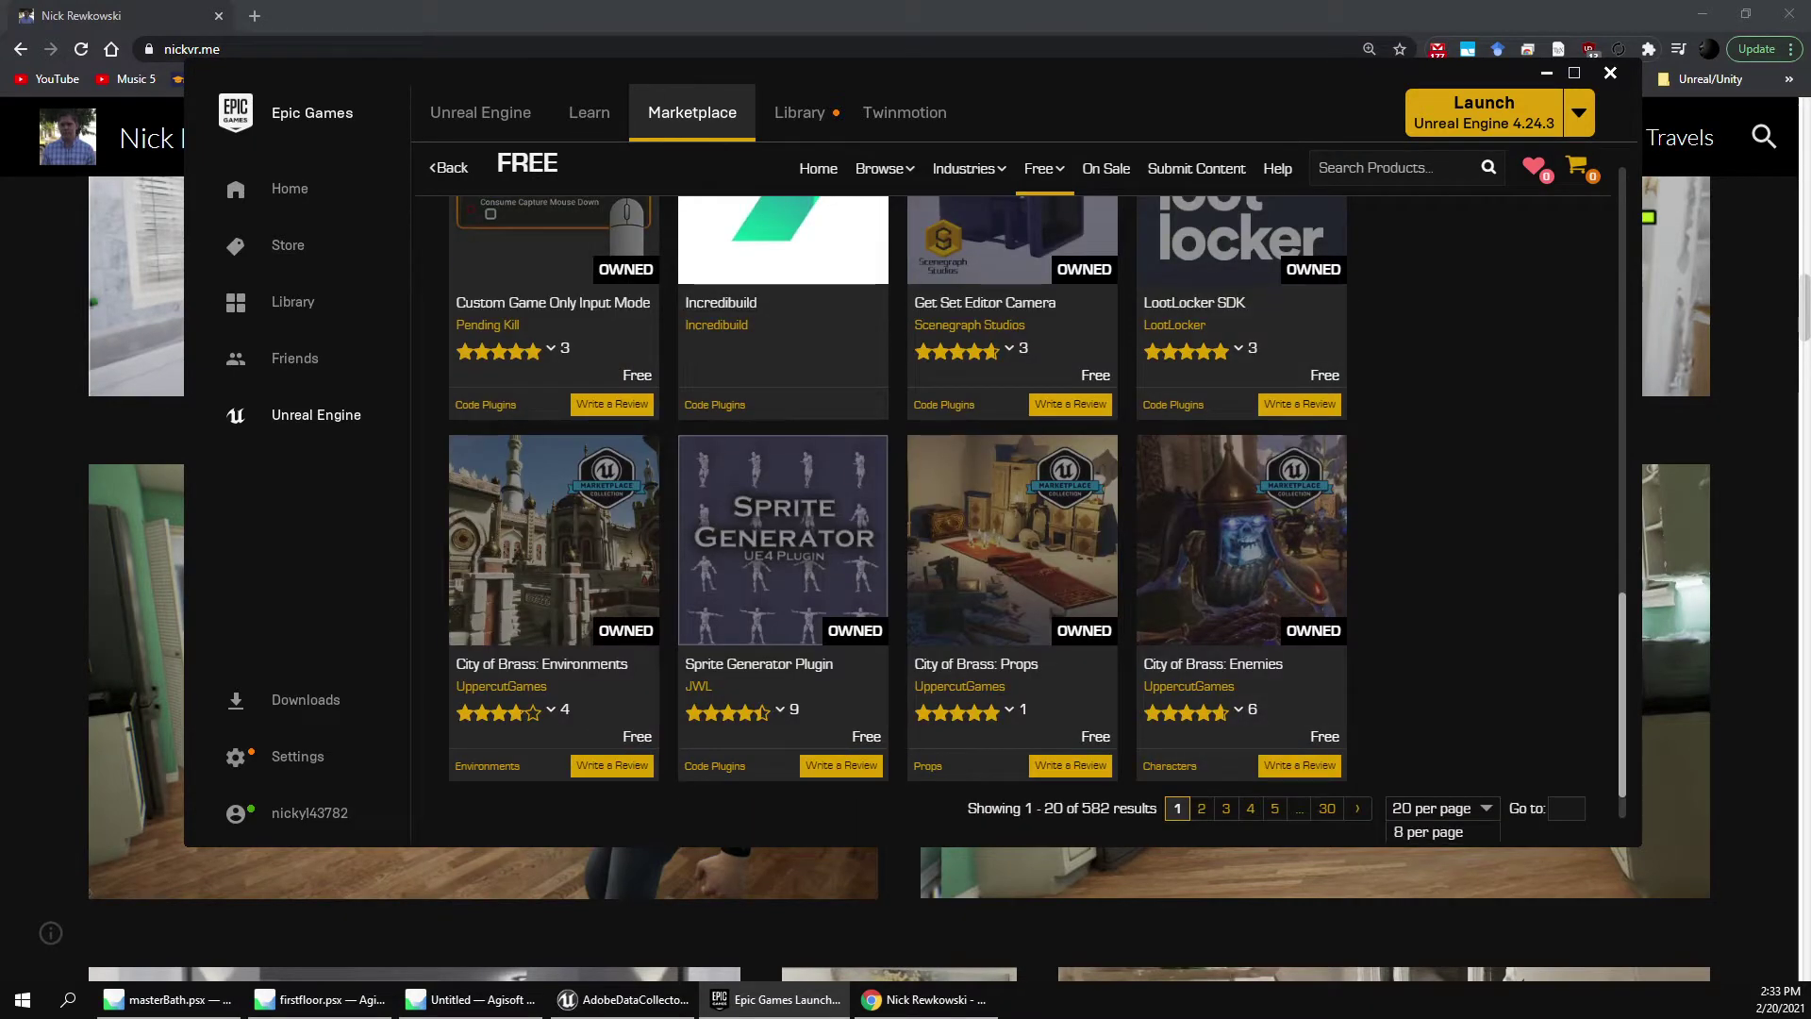
Show more products per page and browse further through the free assets.
left_click(1429, 830)
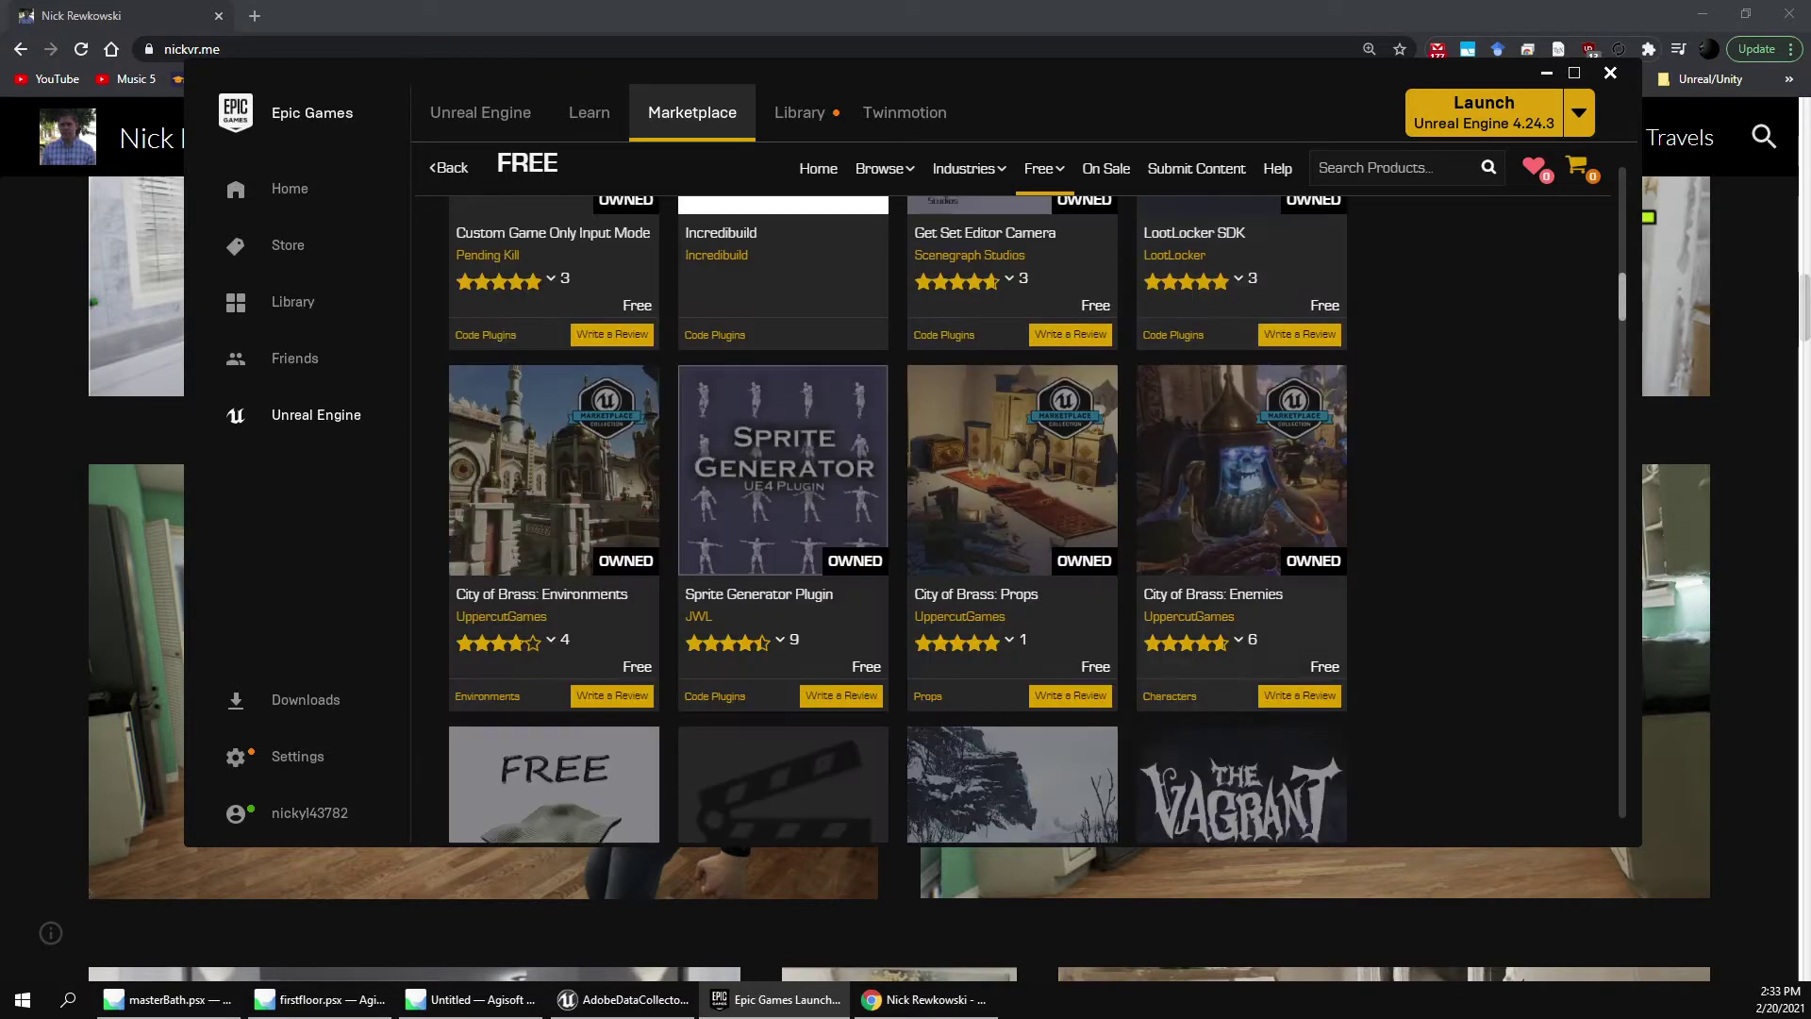
scroll(1038, 519, "down", 1)
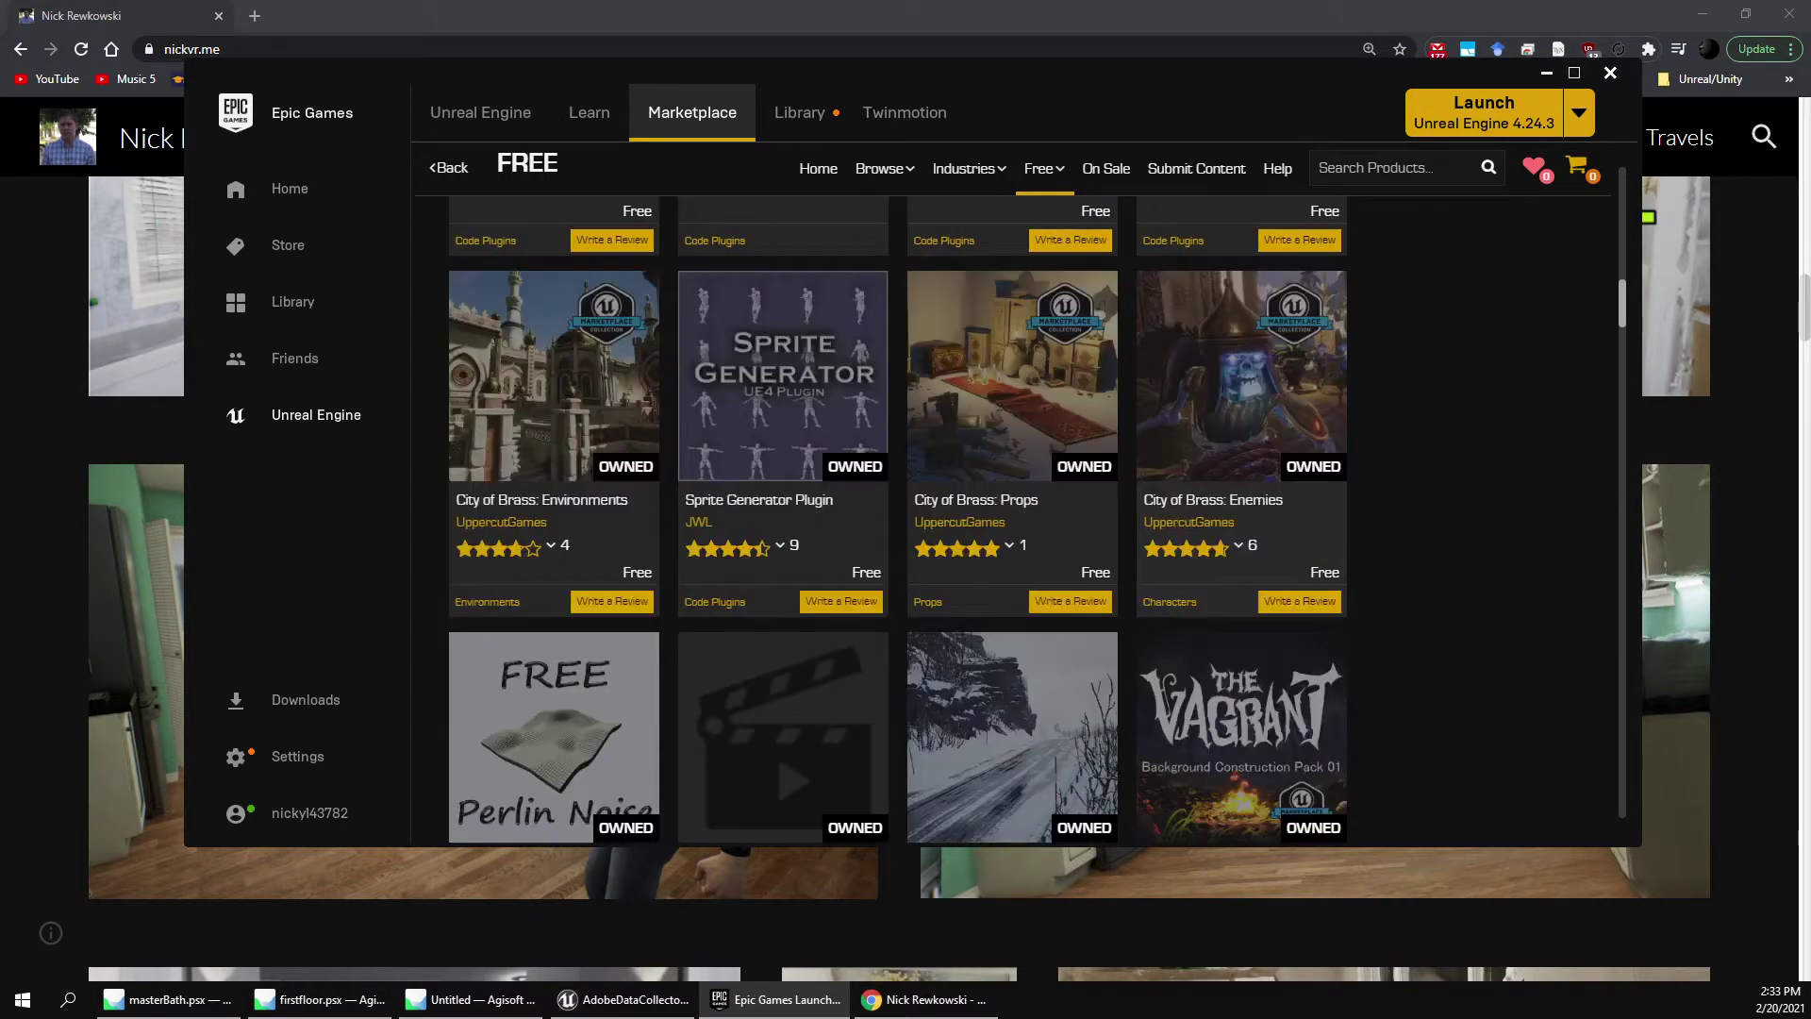
scroll(1038, 519, "down", 1)
scroll(1014, 519, "up", 3)
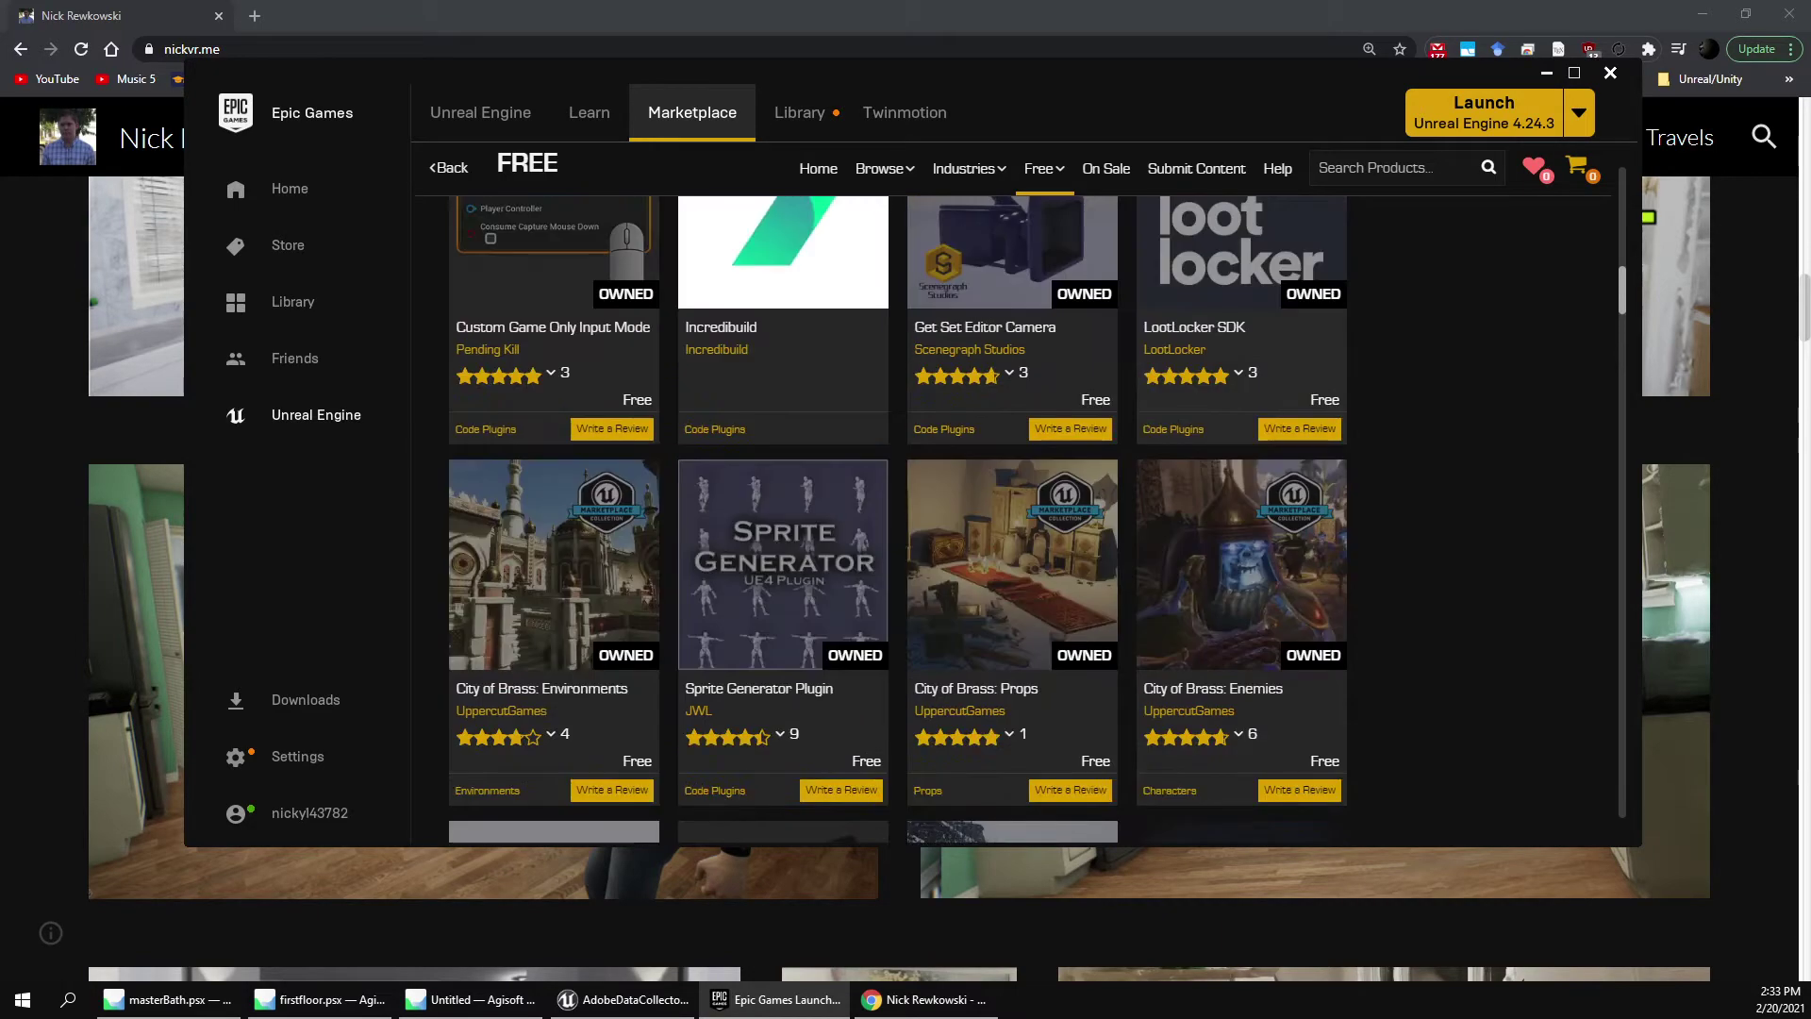
scroll(783, 491, "down", 12)
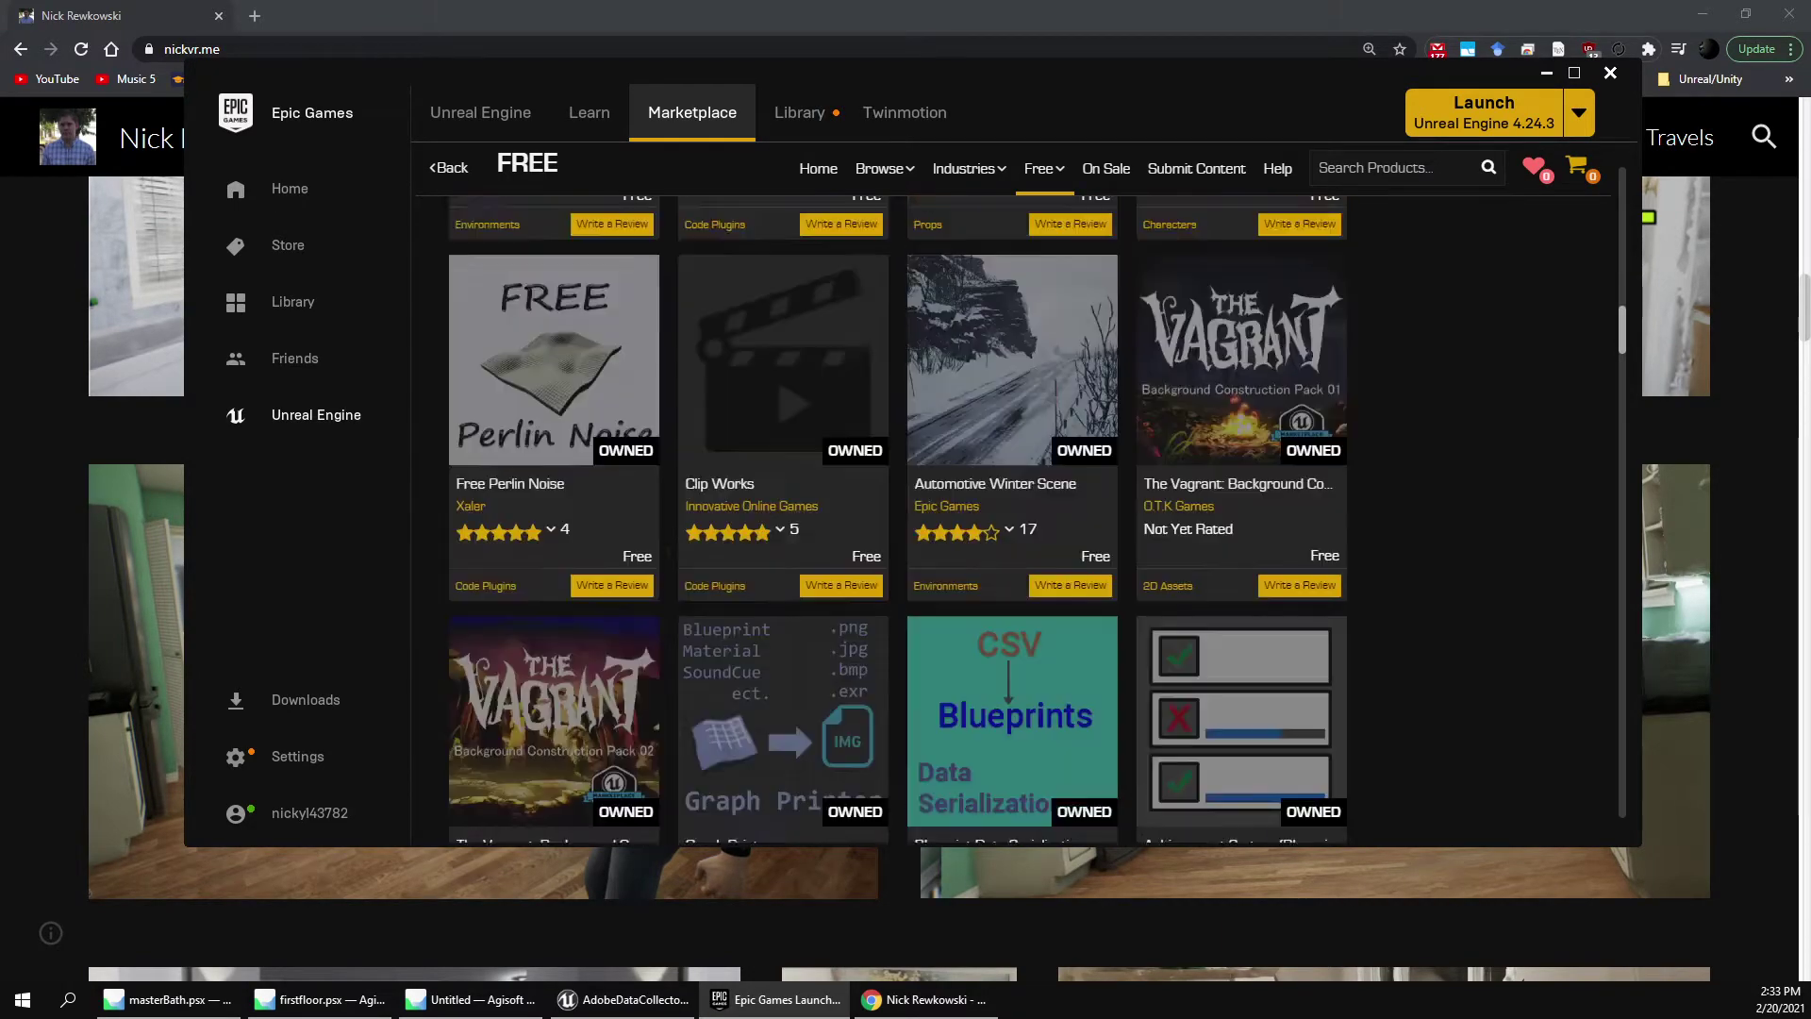
scroll(783, 500, "down", 1)
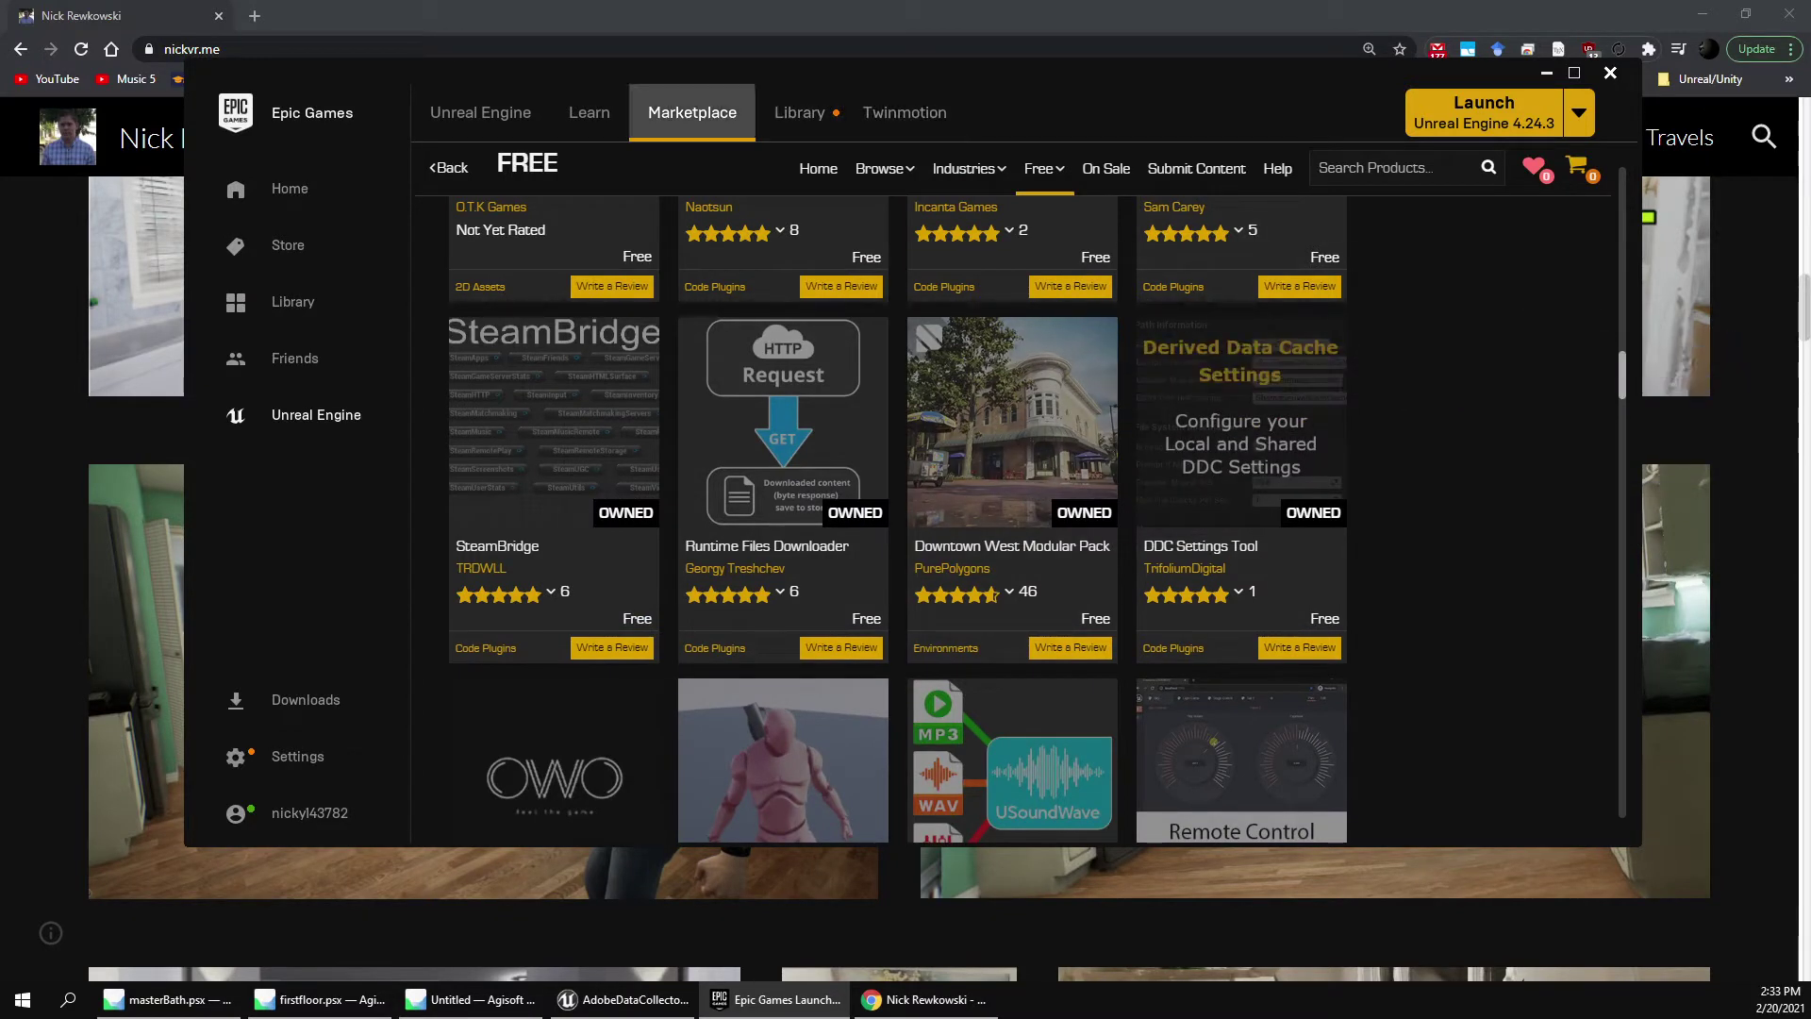
Go back from the Free listing to the HQ Residential House content detail page.
left_click(450, 167)
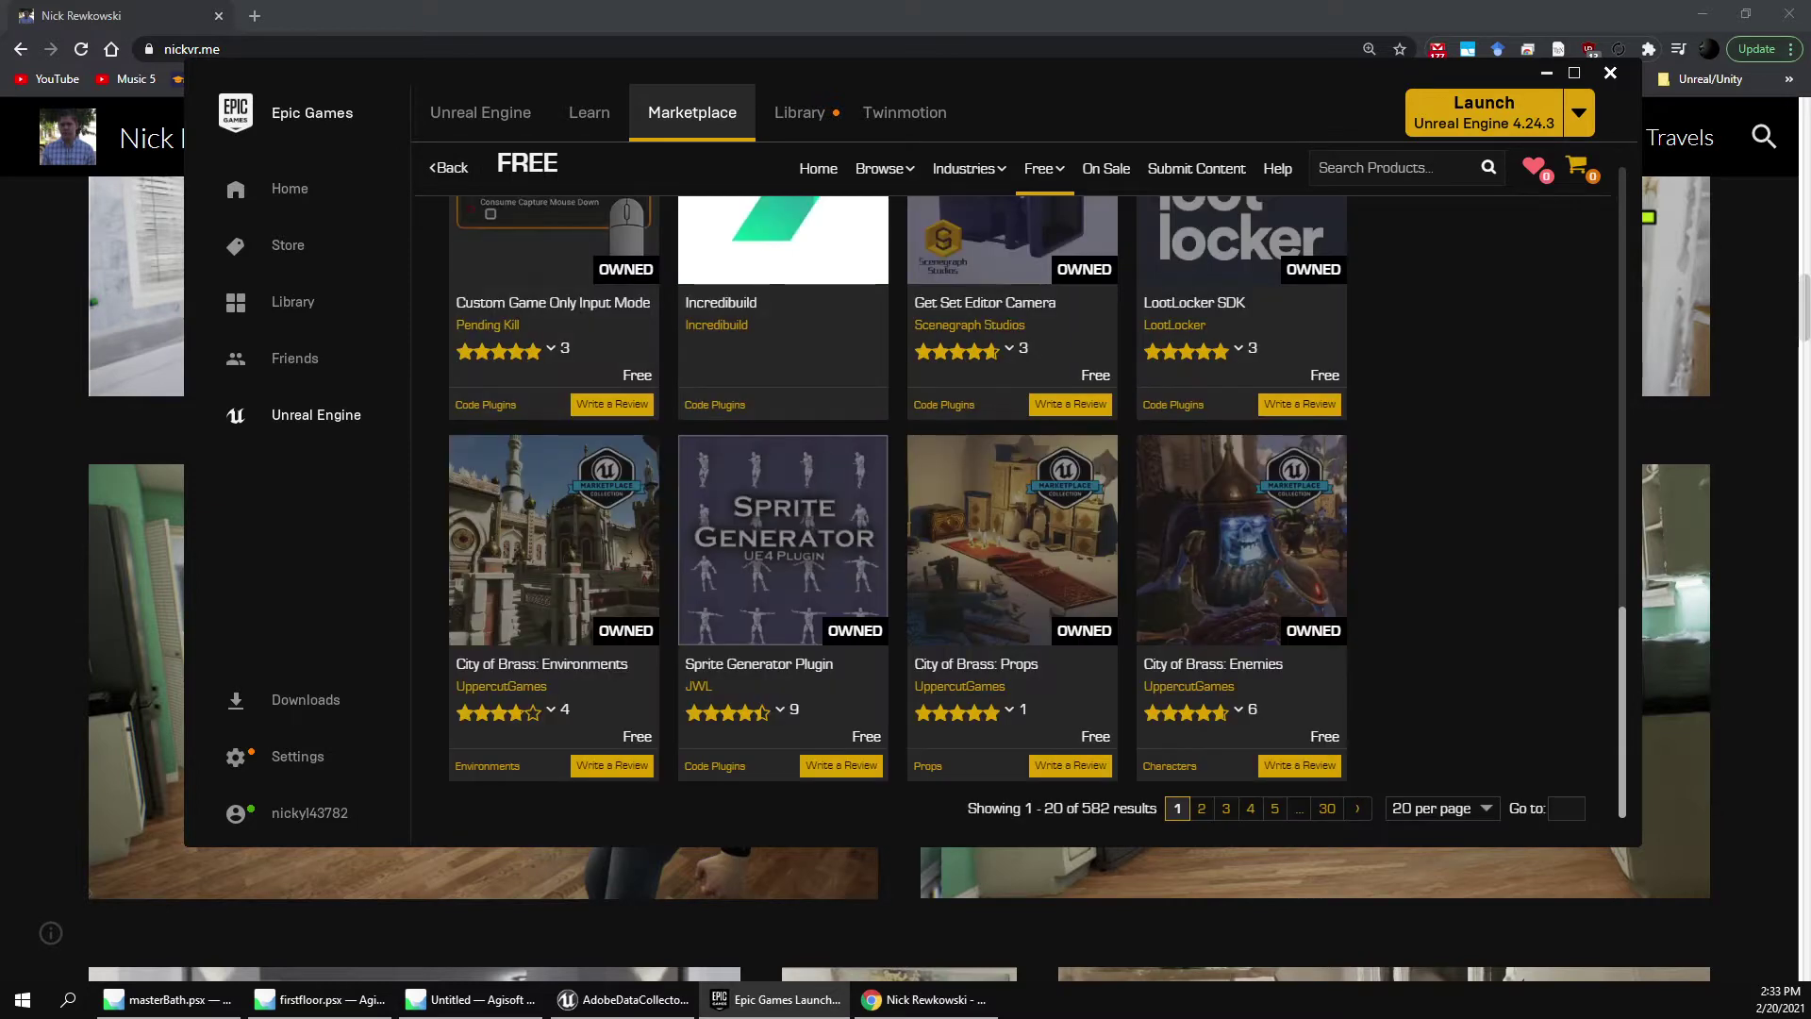
left_click(450, 167)
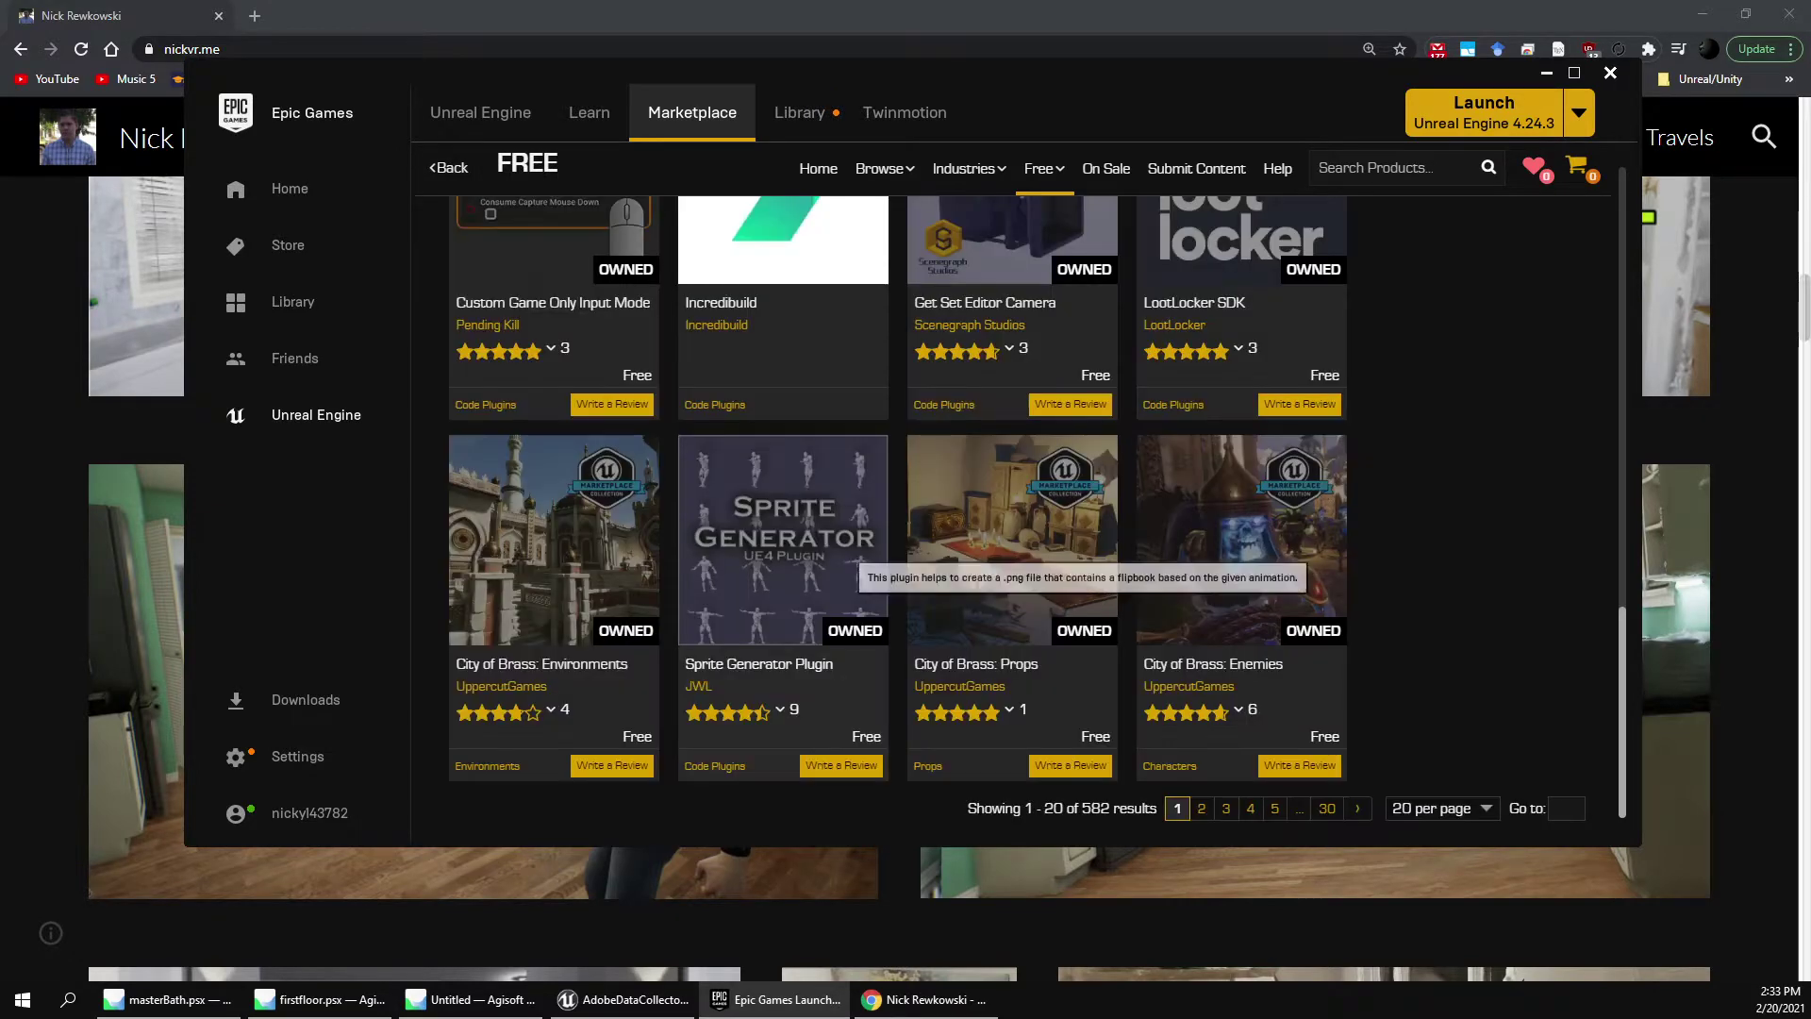
scroll(854, 556, "up", 8)
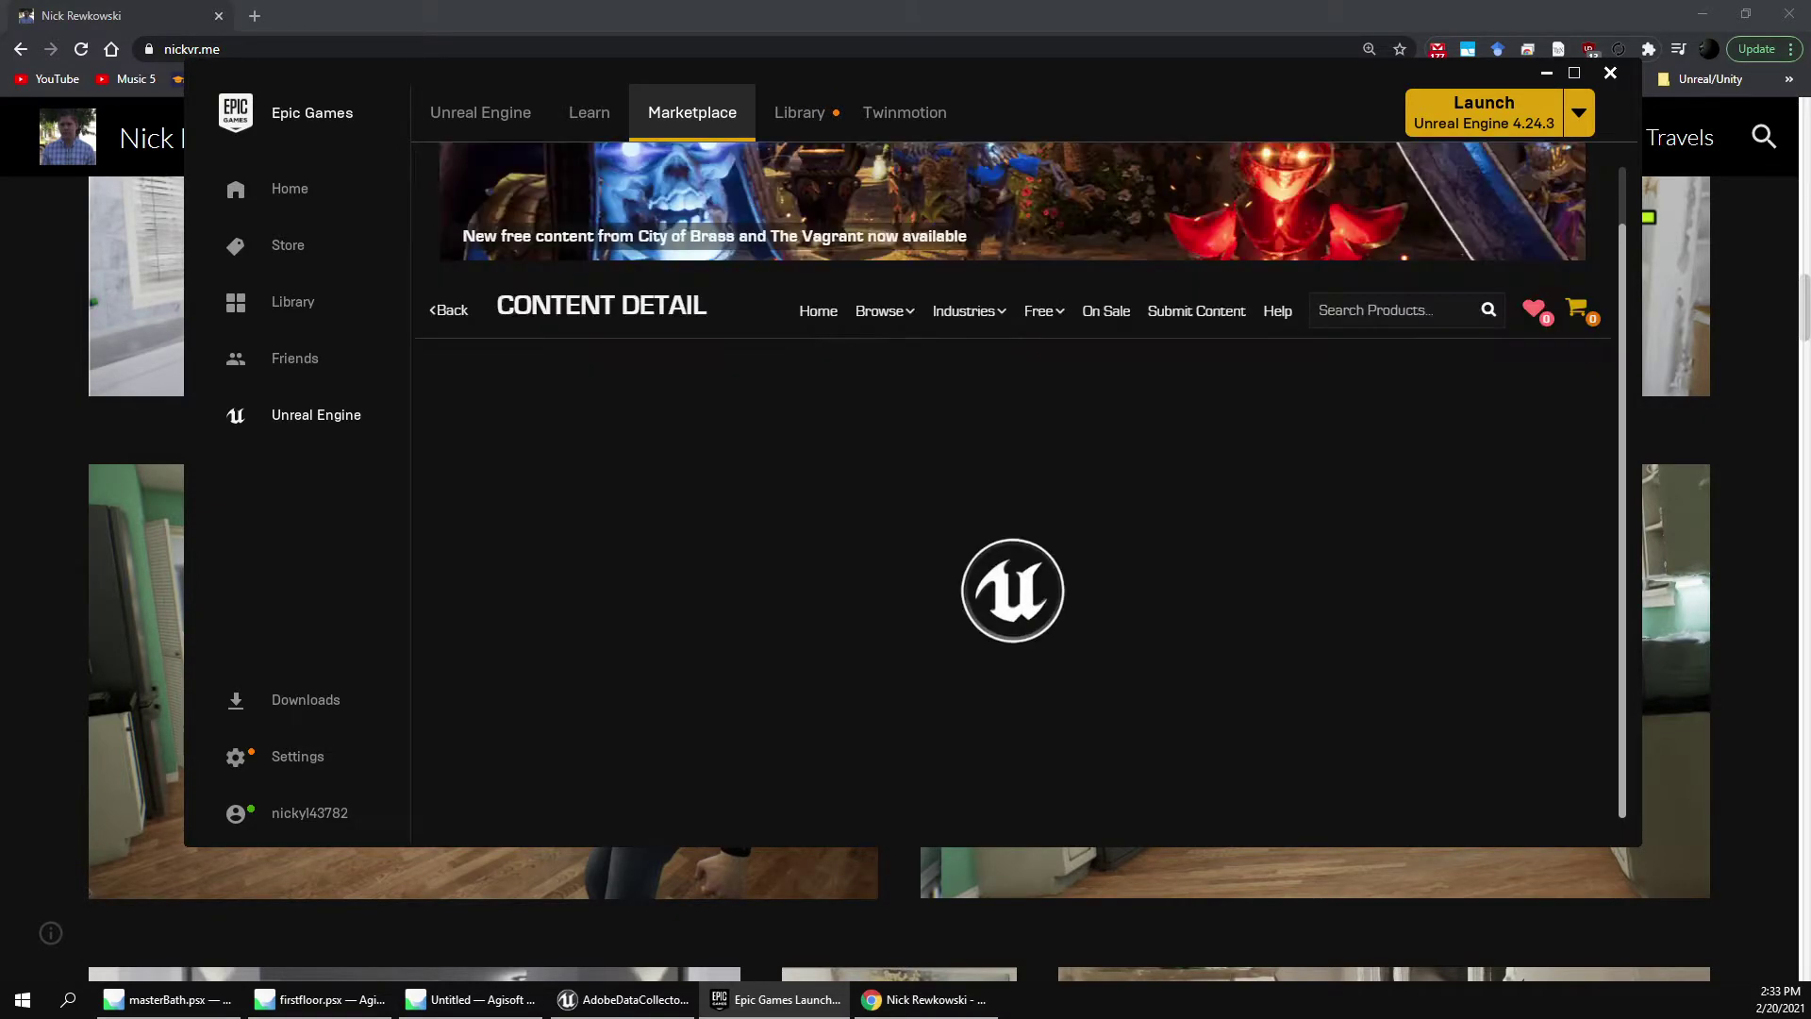
Switch to the AdobeDataCollector project in Unreal Editor, inspect the demoHouse1 kitchen, and select its sliding glass door.
left_click(624, 999)
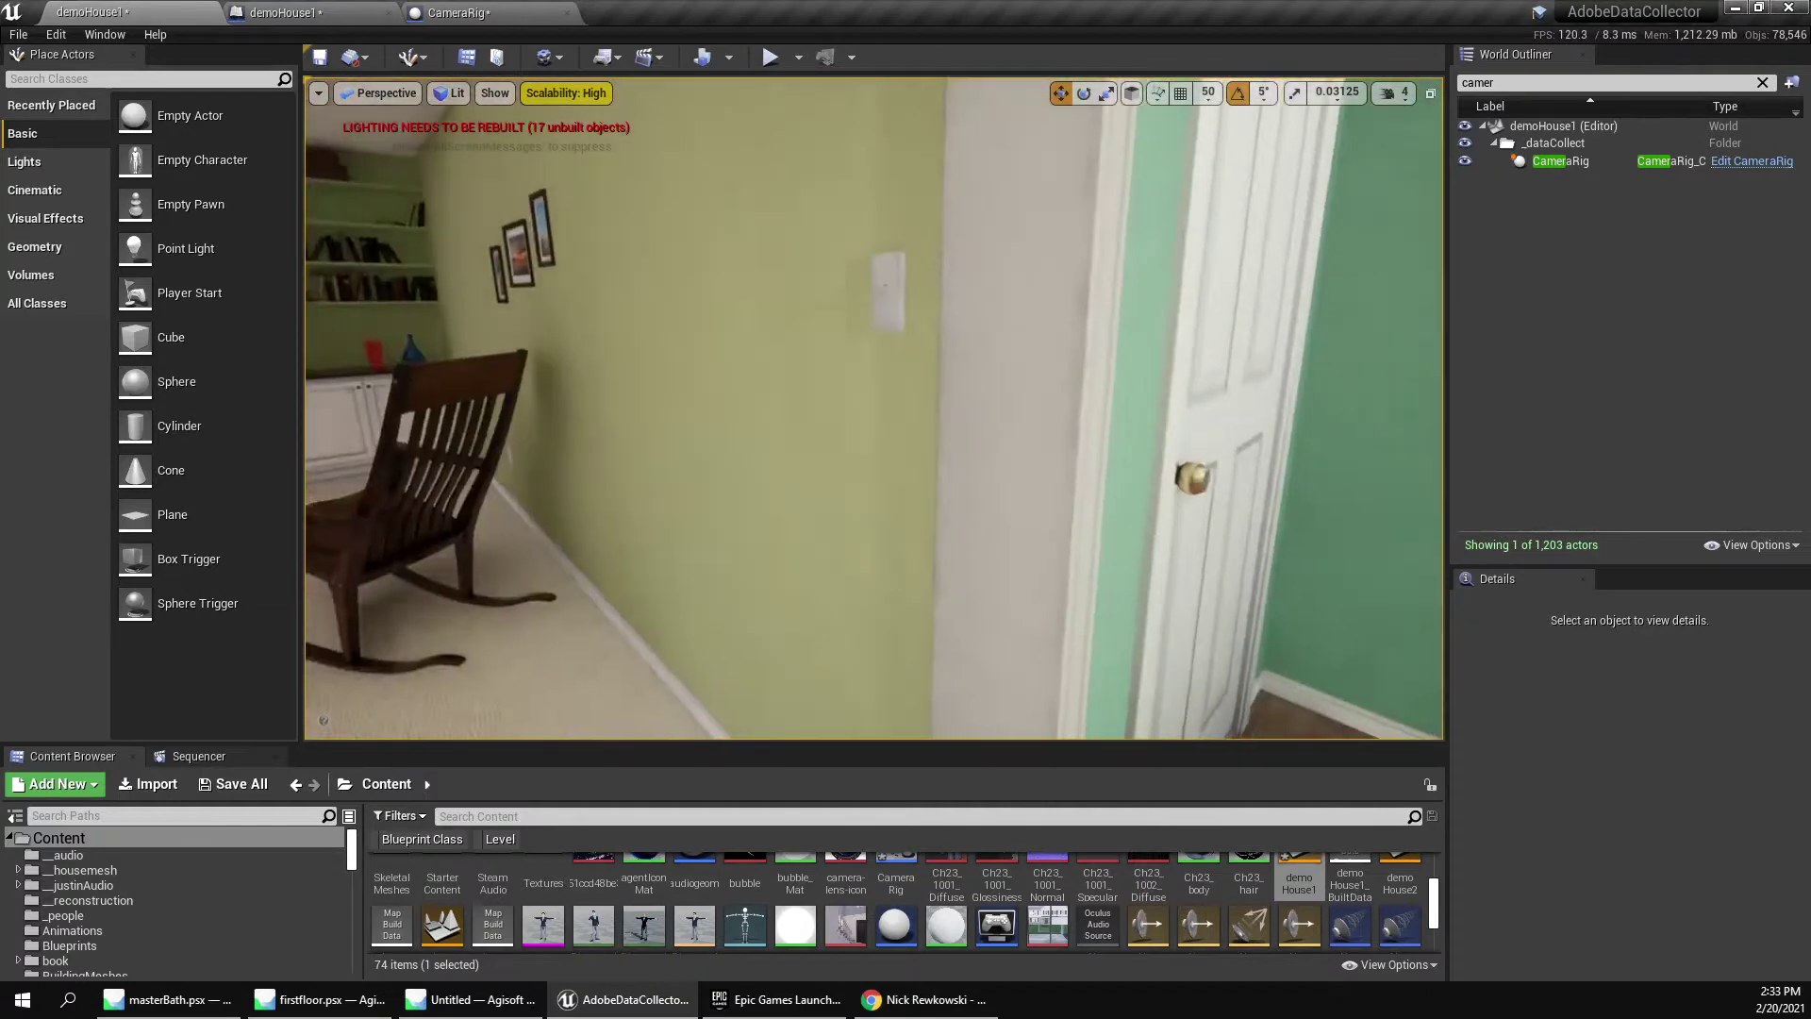
key("w")
right_click_drag(874, 407, 1132, 377)
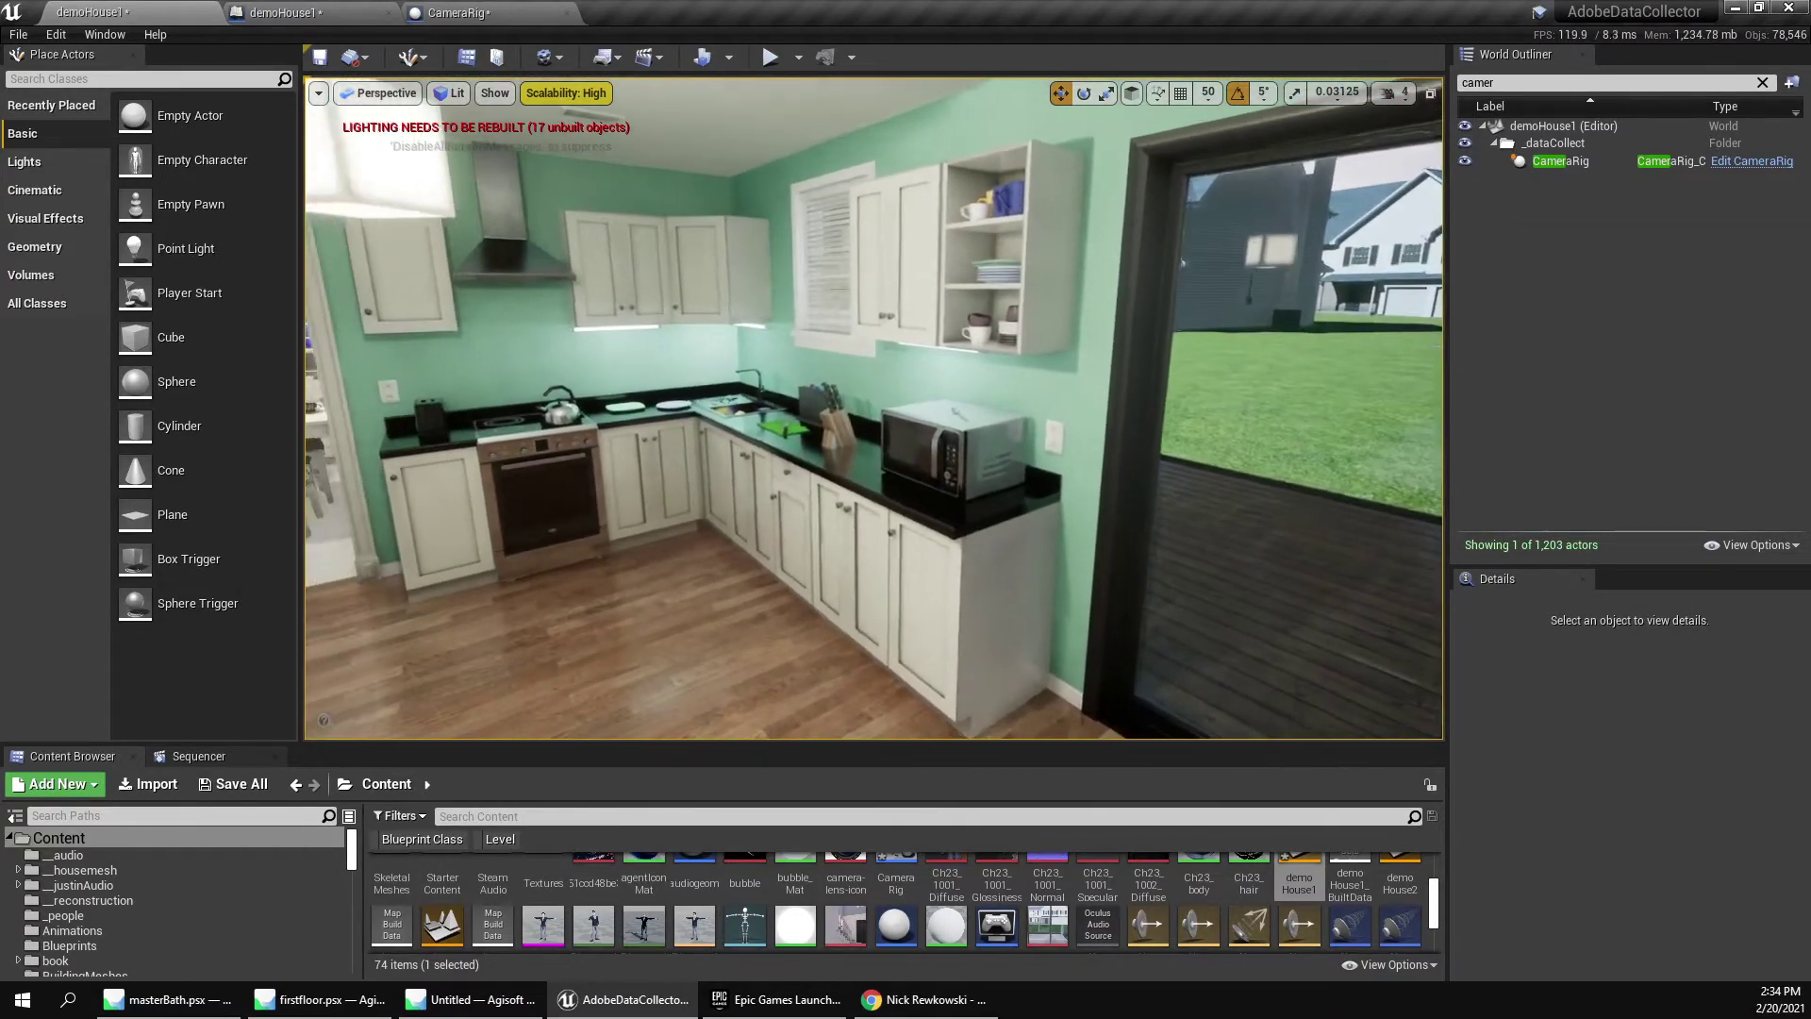
key("w")
right_click_drag(874, 408, 957, 415)
key("s")
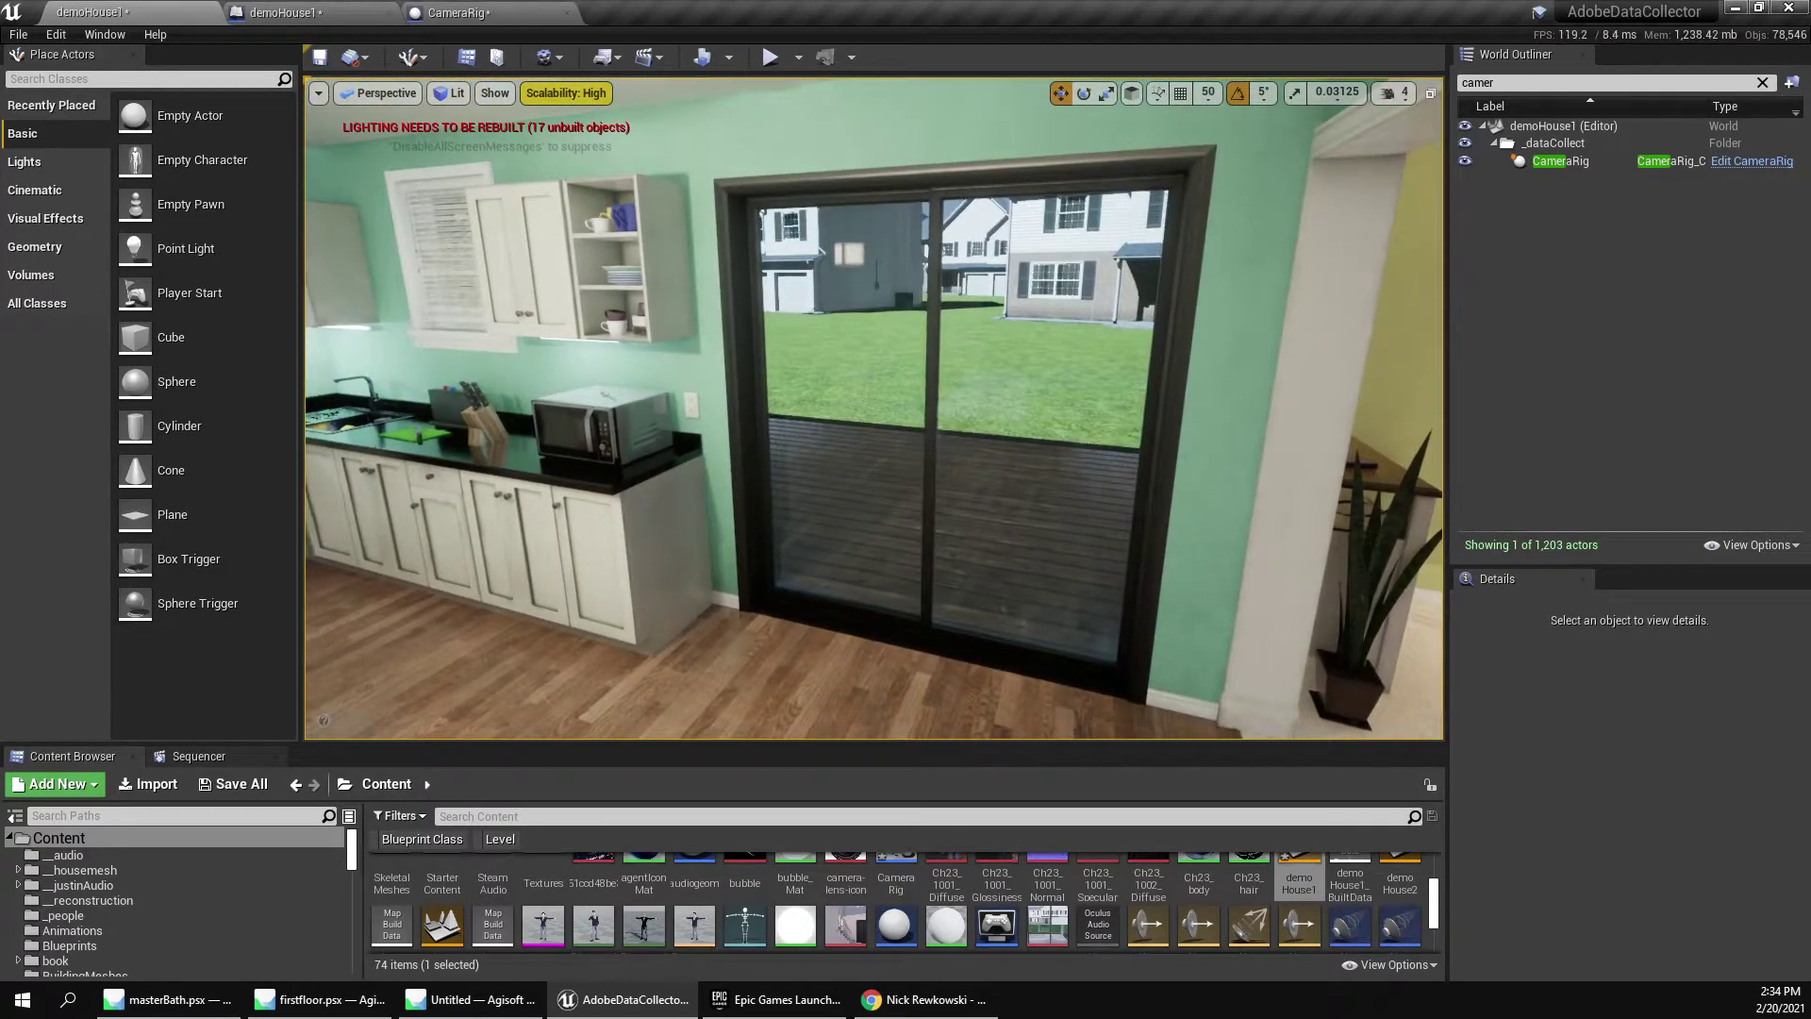
left_click(957, 415)
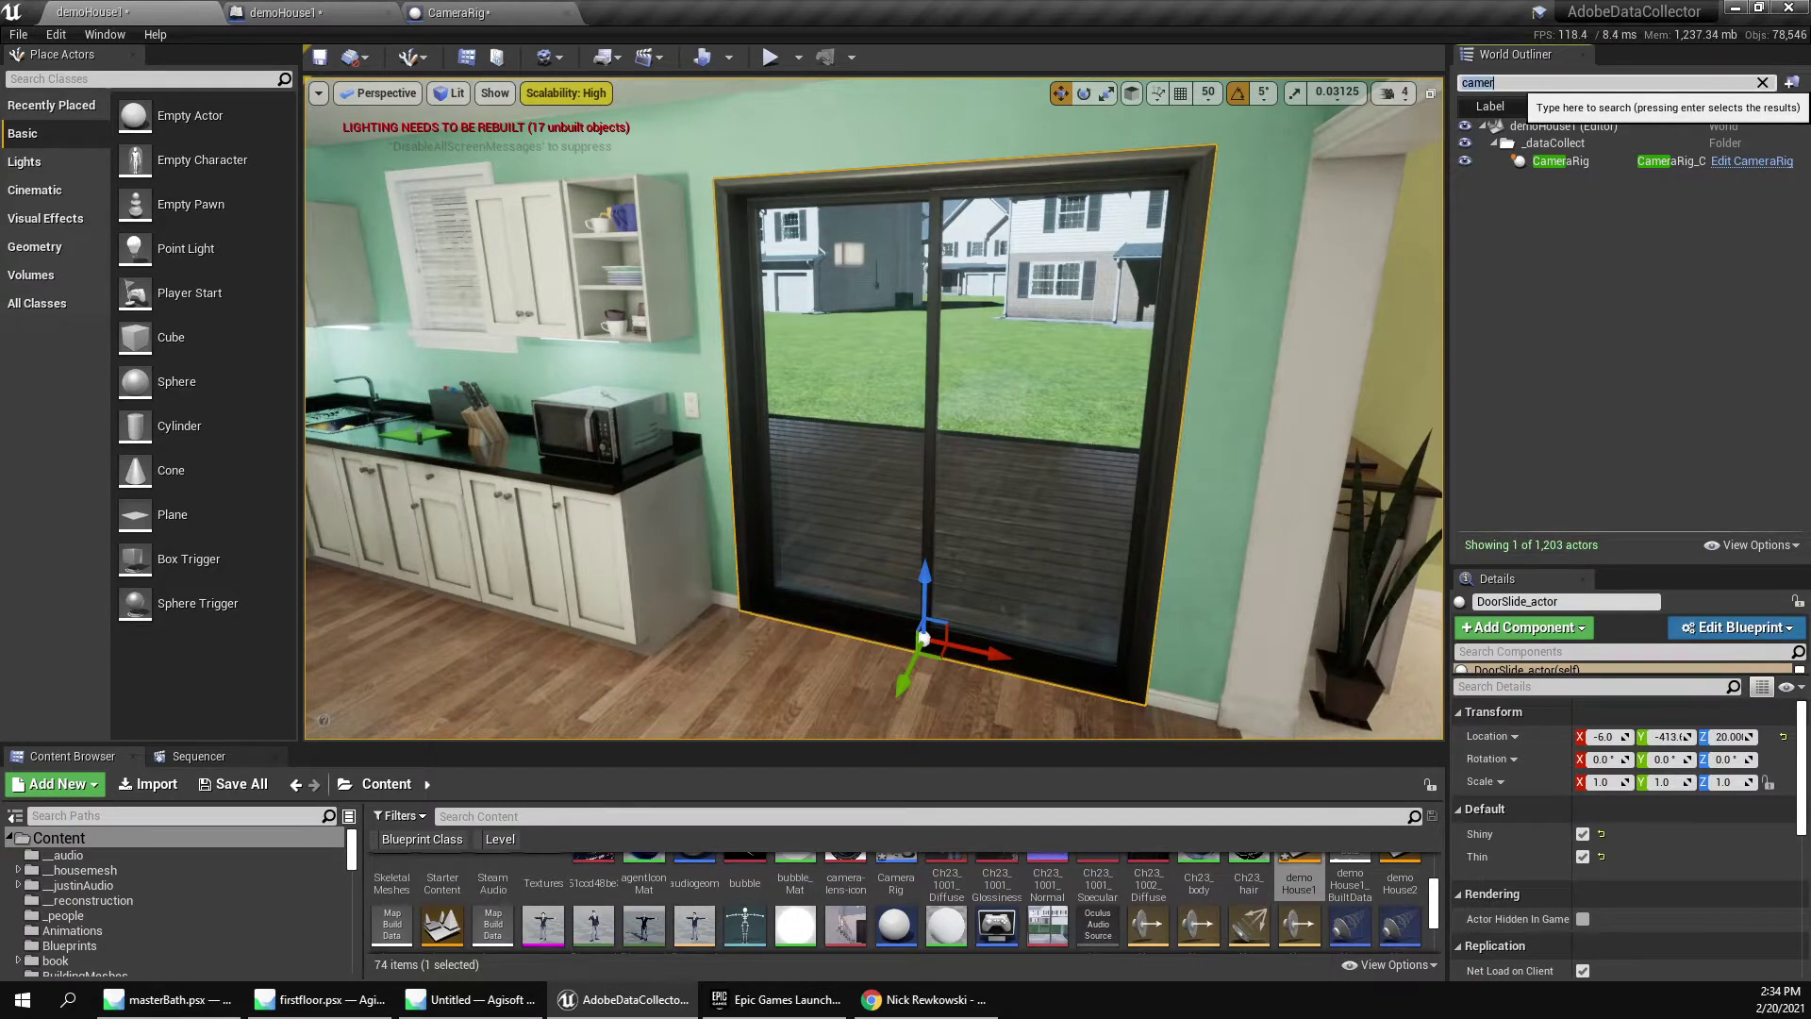
Filter the World Outliner by "post" and focus the viewport on the PostProcessVolume.
key("ctrl+a")
type("pos")
double_click(1604, 161)
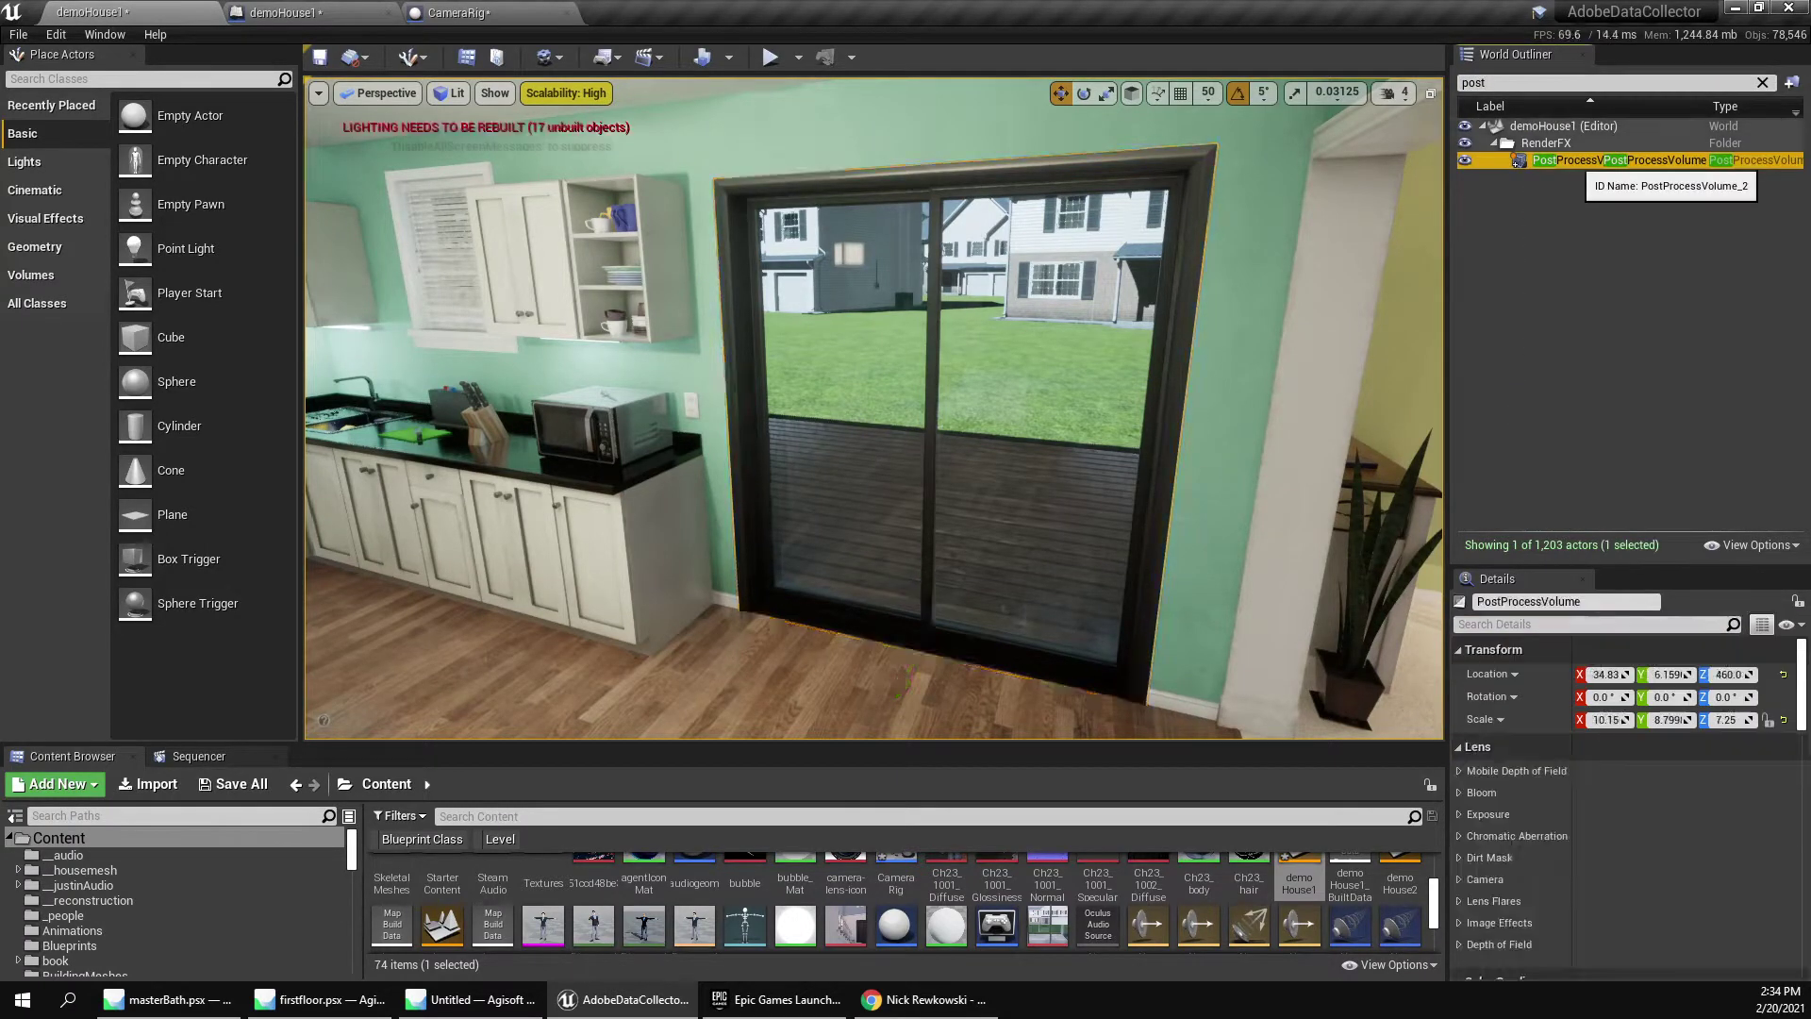
Open the Project Settings and examine the Windows platform page, including the available Default RHI options.
left_click(56, 33)
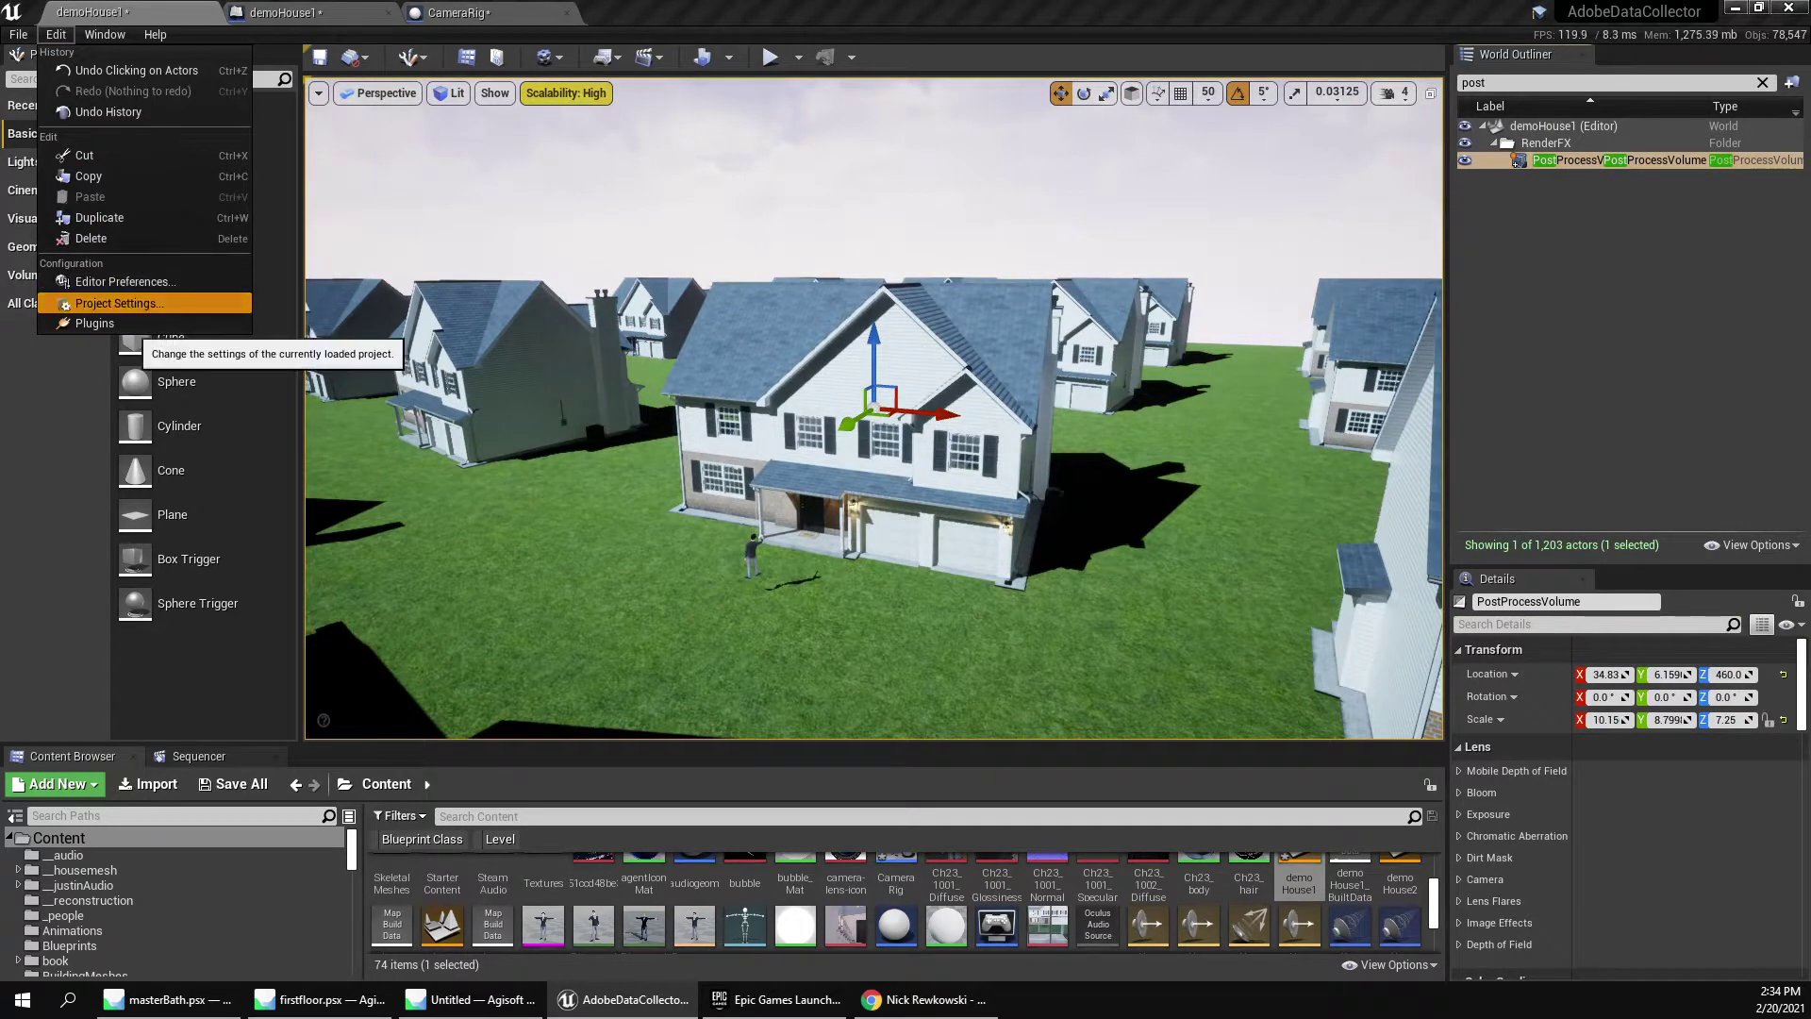
left_click(118, 301)
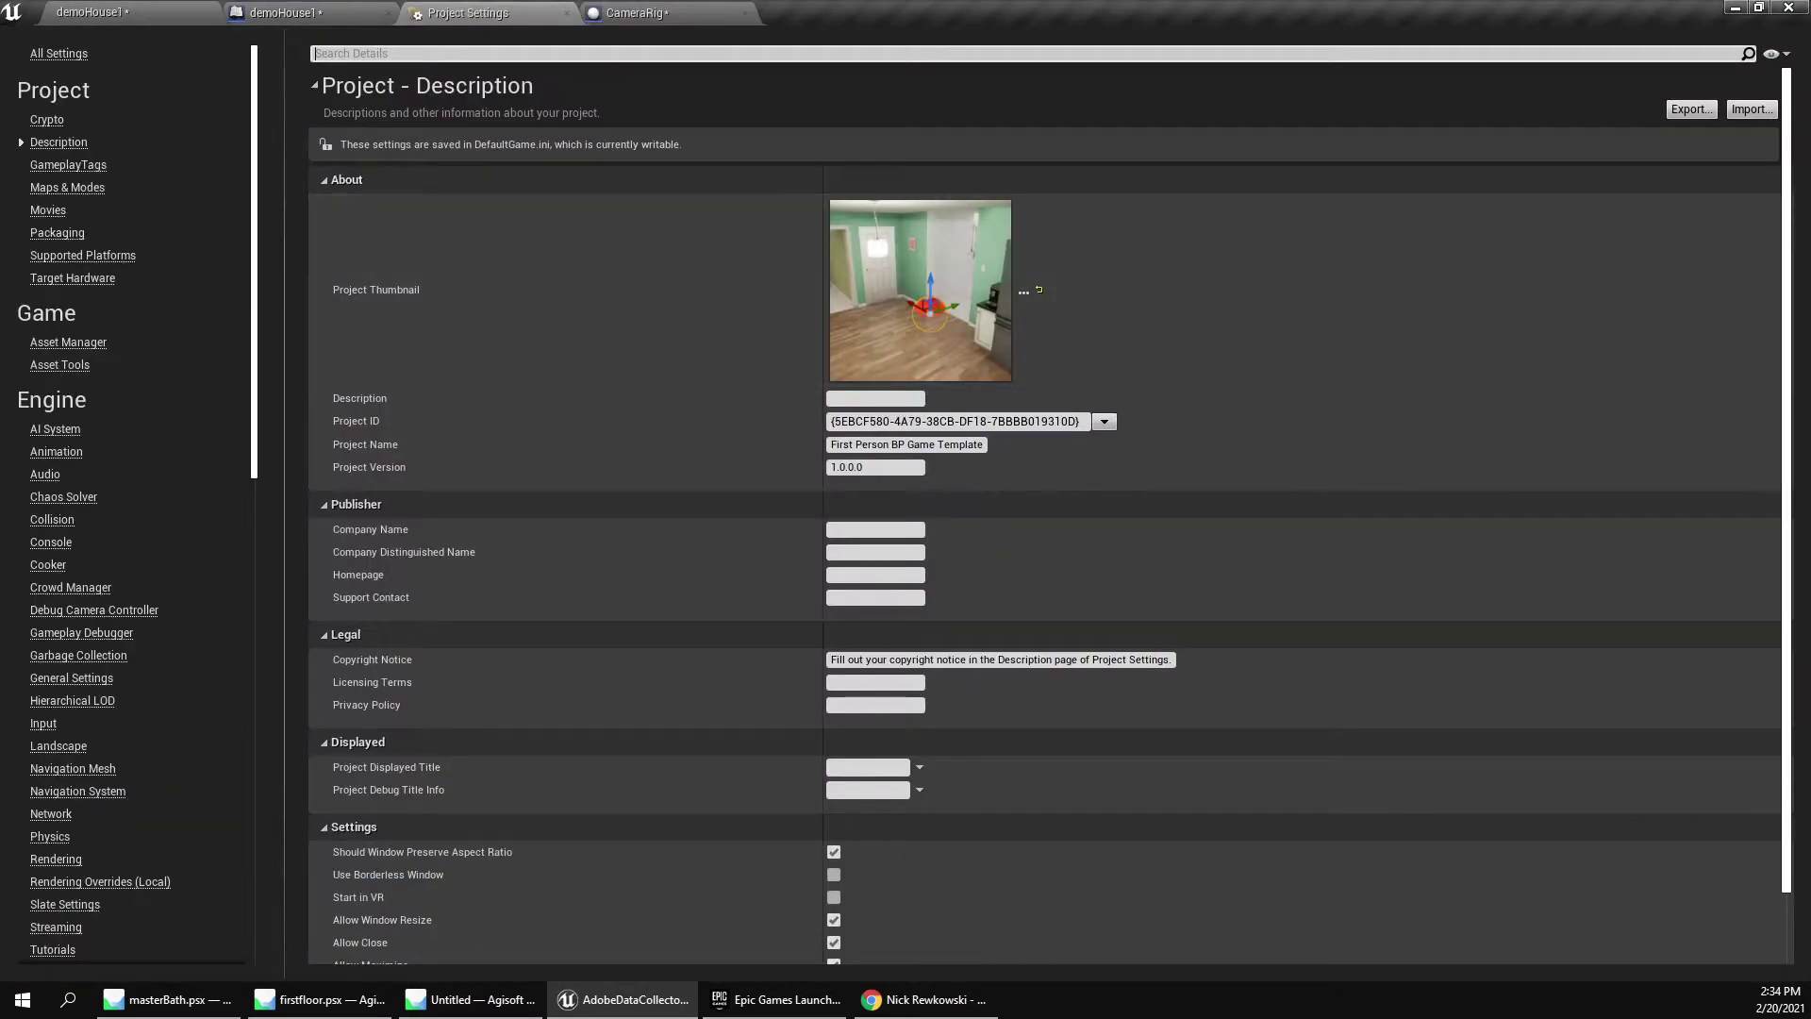
scroll(132, 472, "down", 10)
scroll(132, 500, "down", 8)
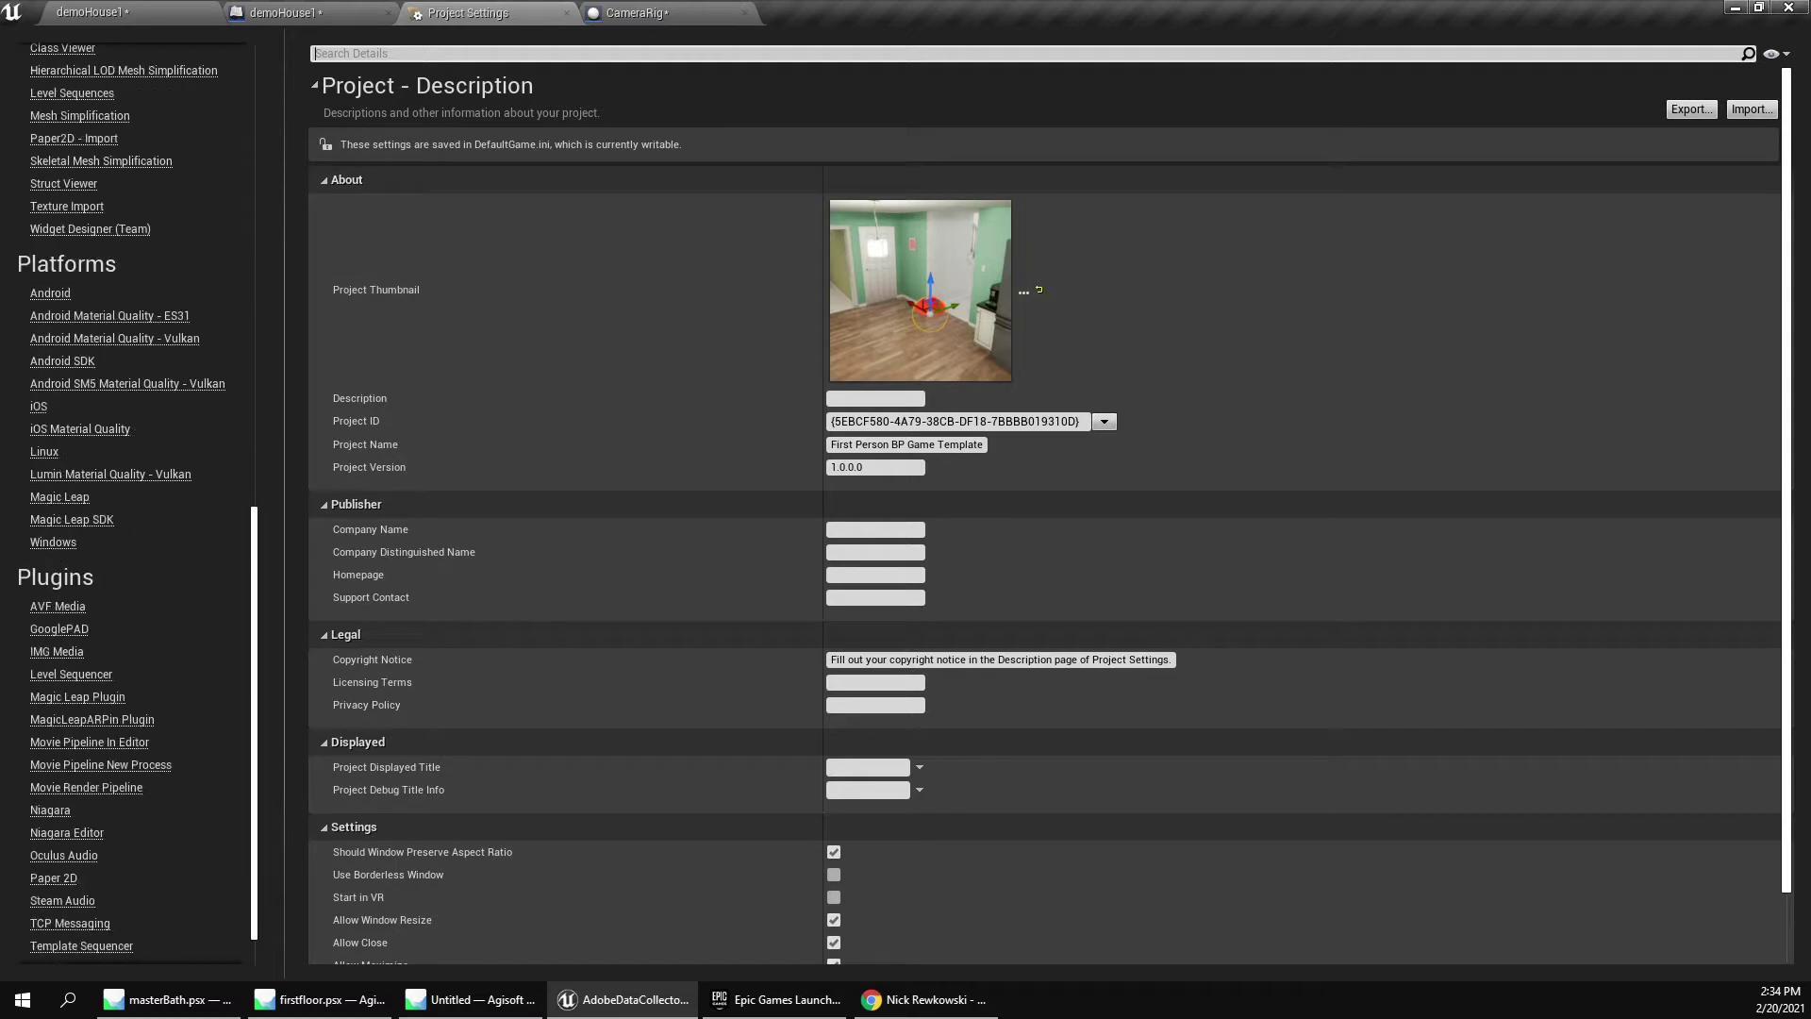
left_click(53, 542)
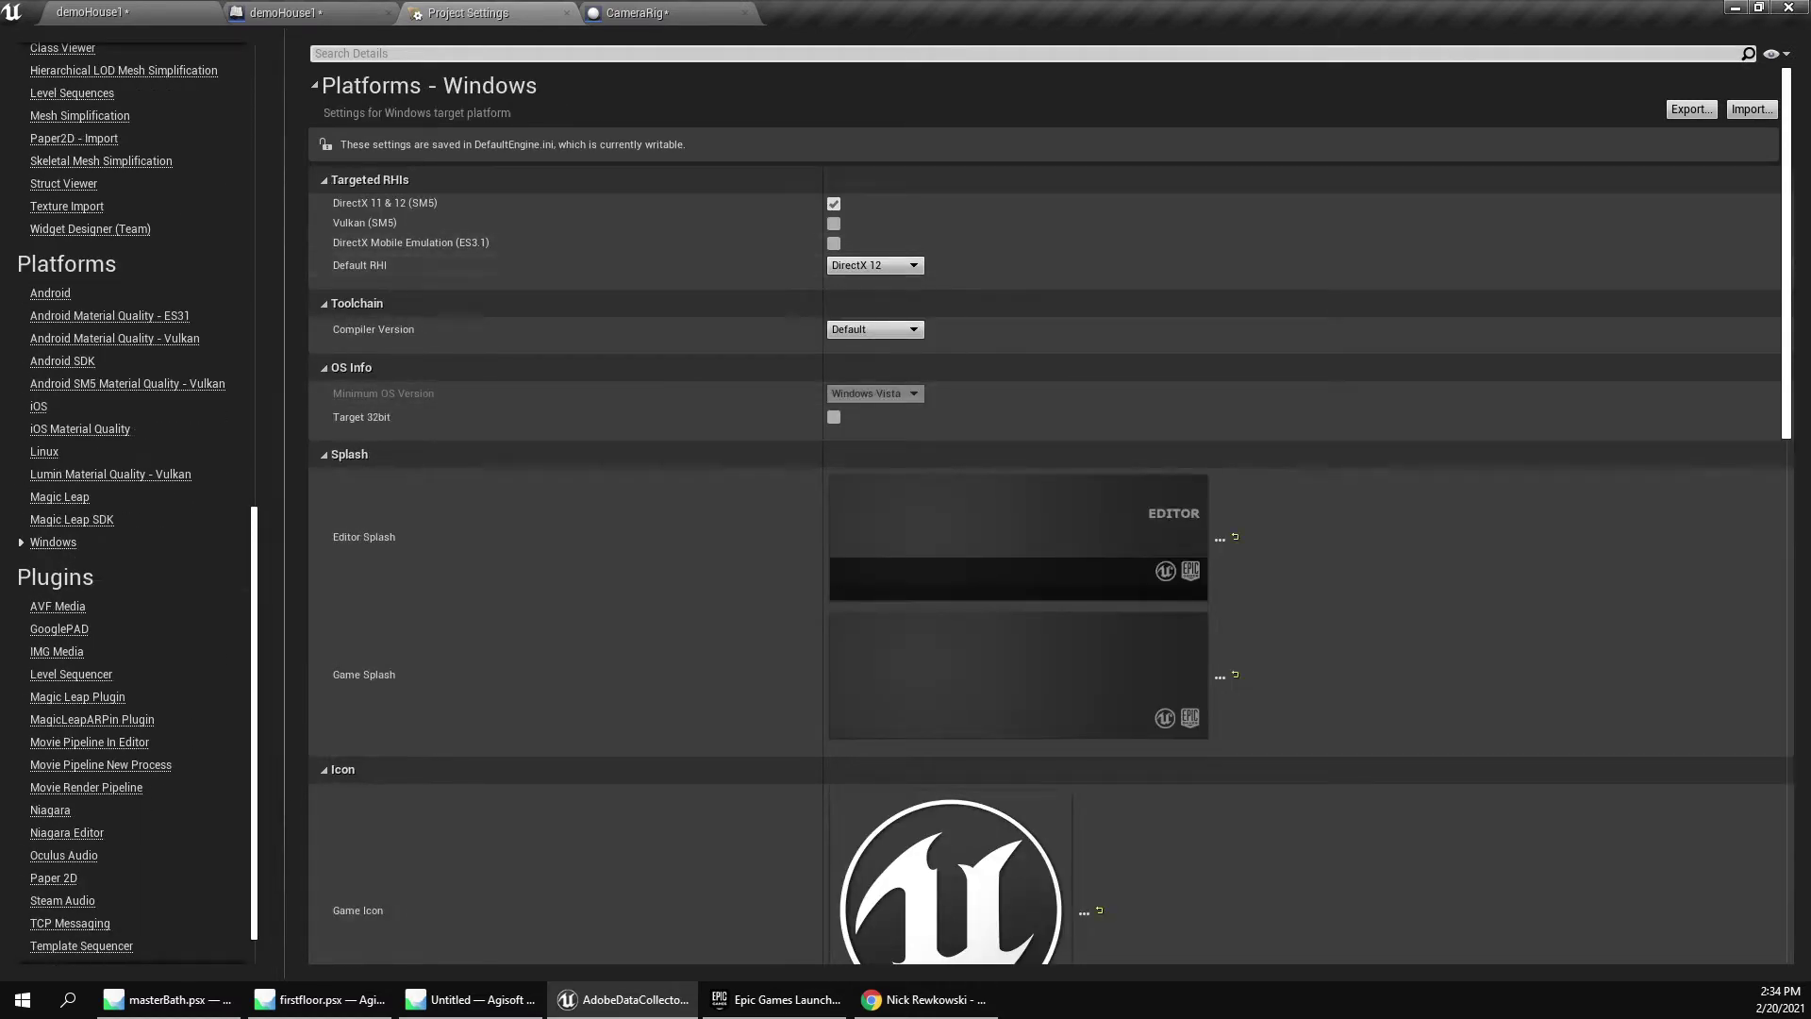
left_click(875, 265)
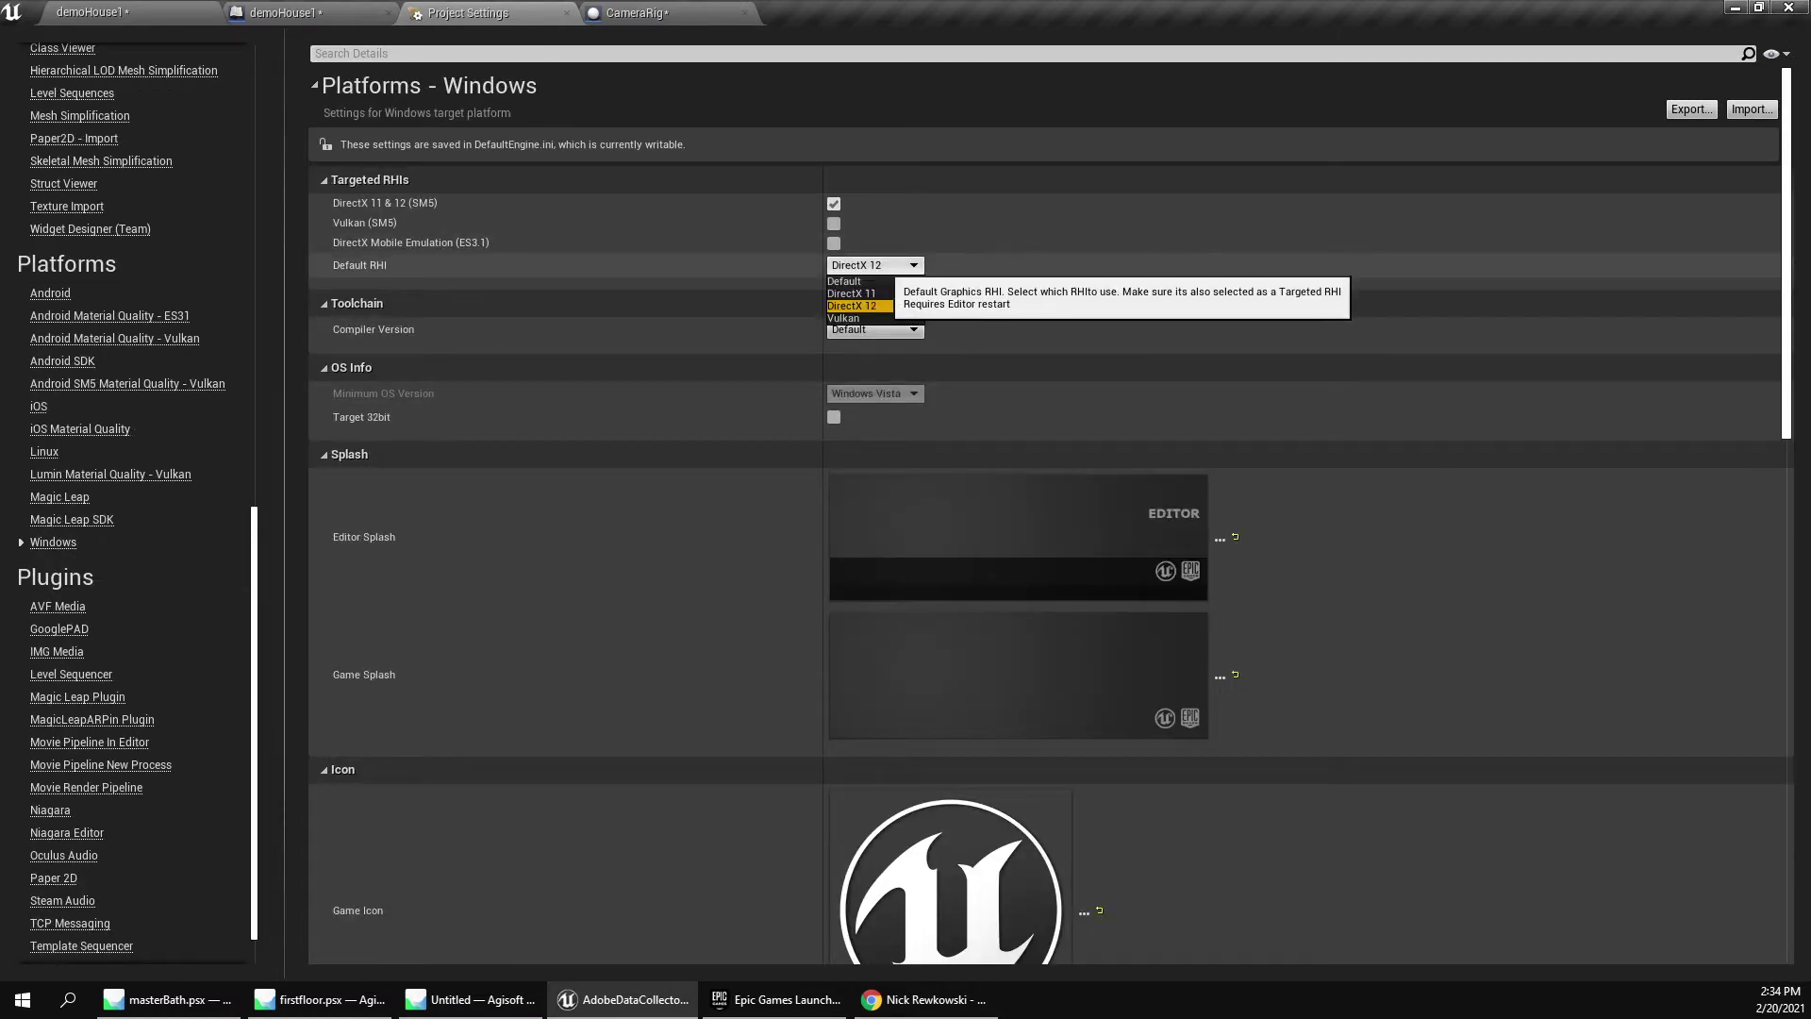
left_click(883, 266)
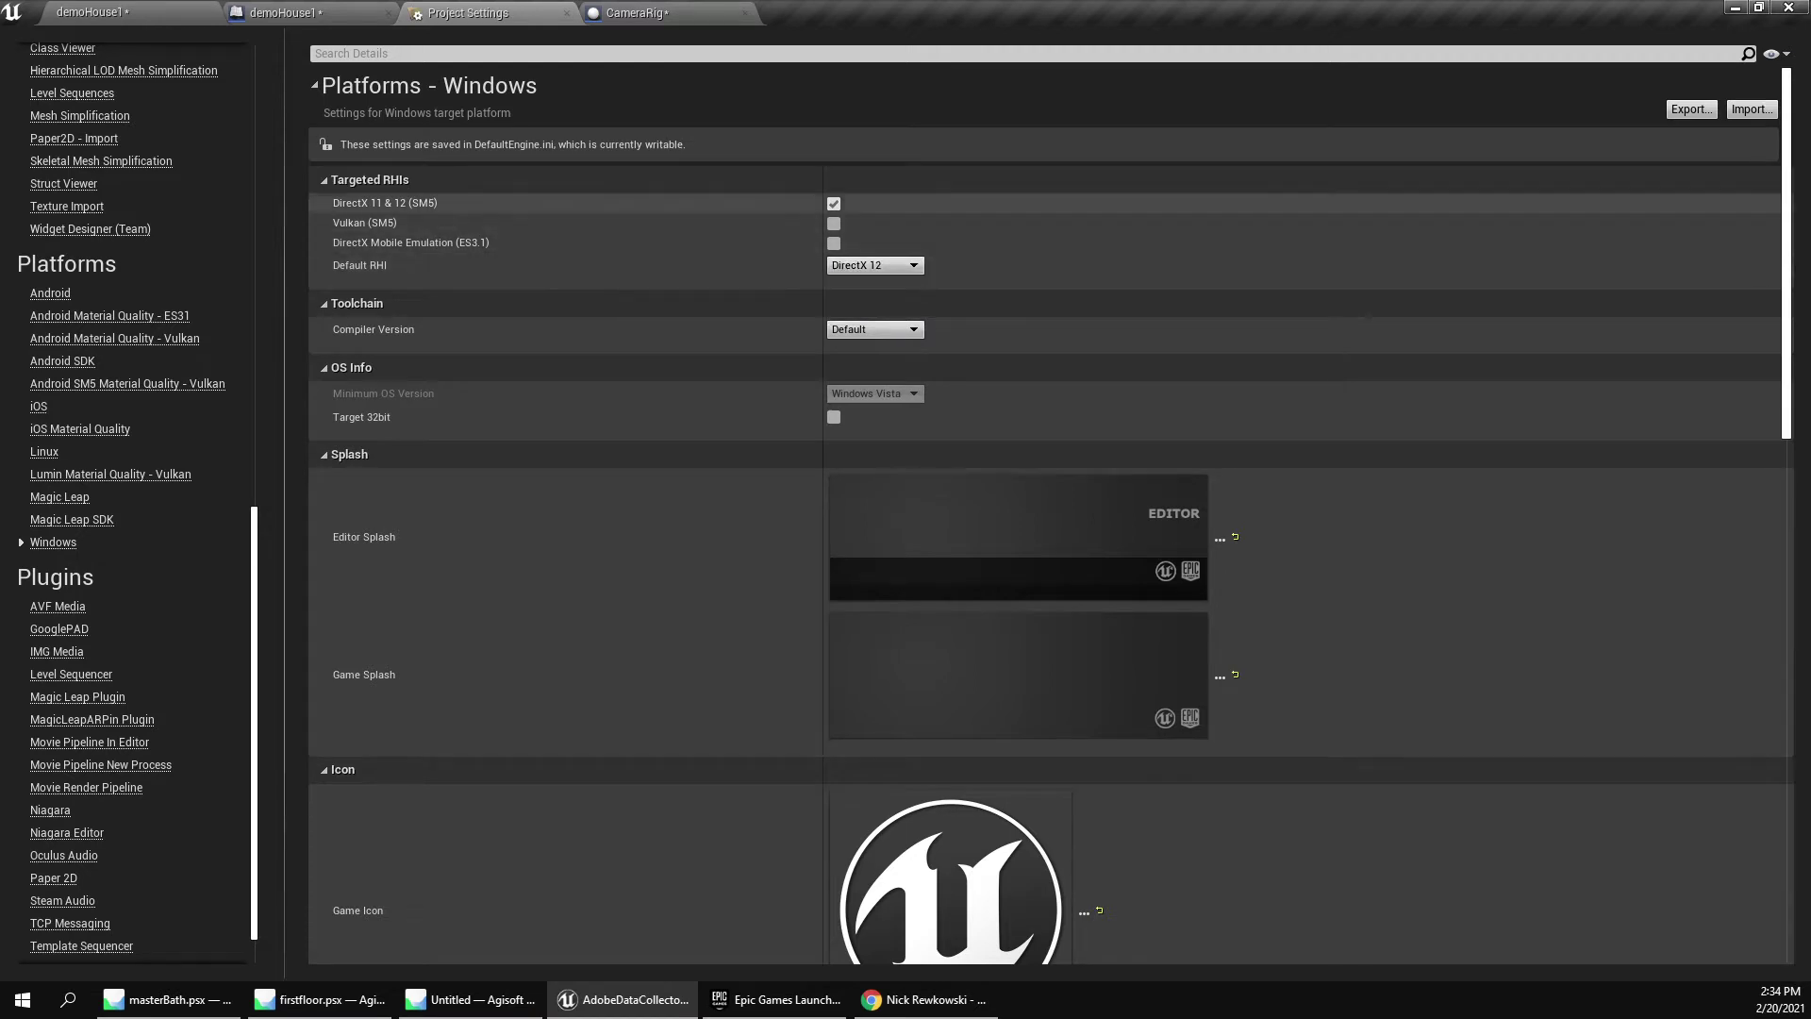
scroll(849, 474, "down", 10)
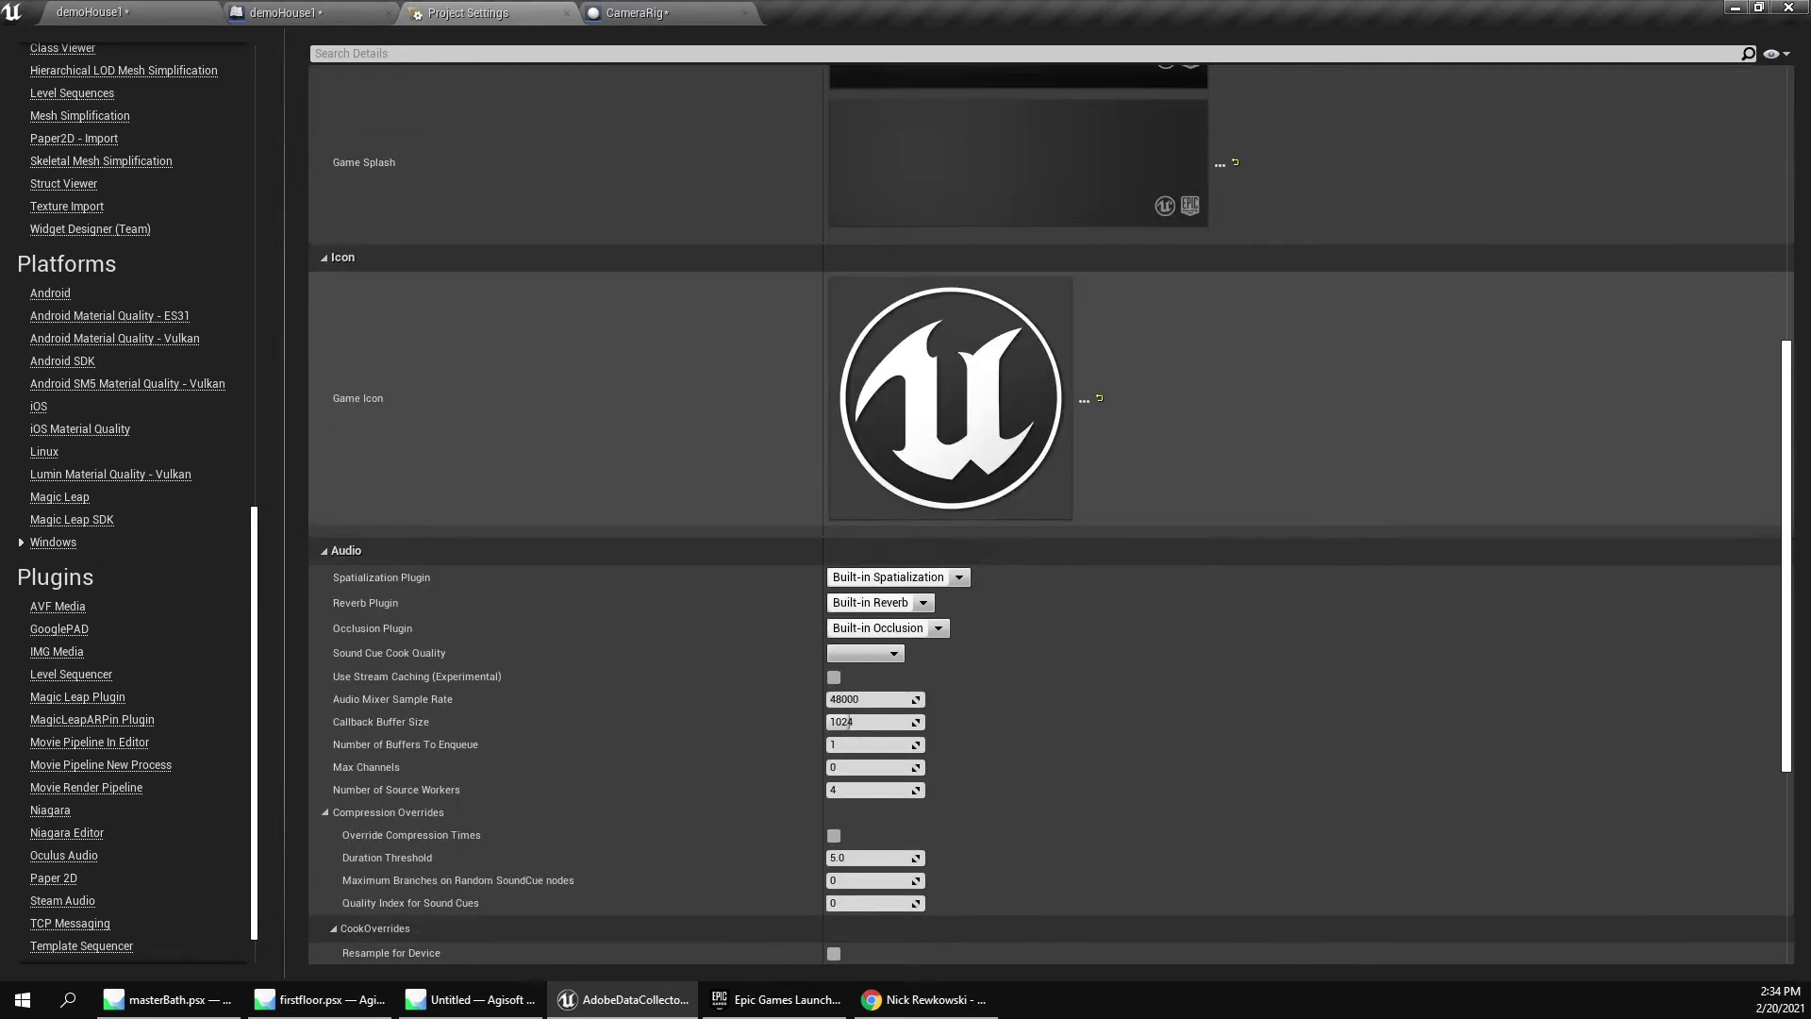
Open the engine's Rendering settings and review them through the Lighting, Default Settings and Ray Tracing sections.
scroll(132, 500, "up", 5)
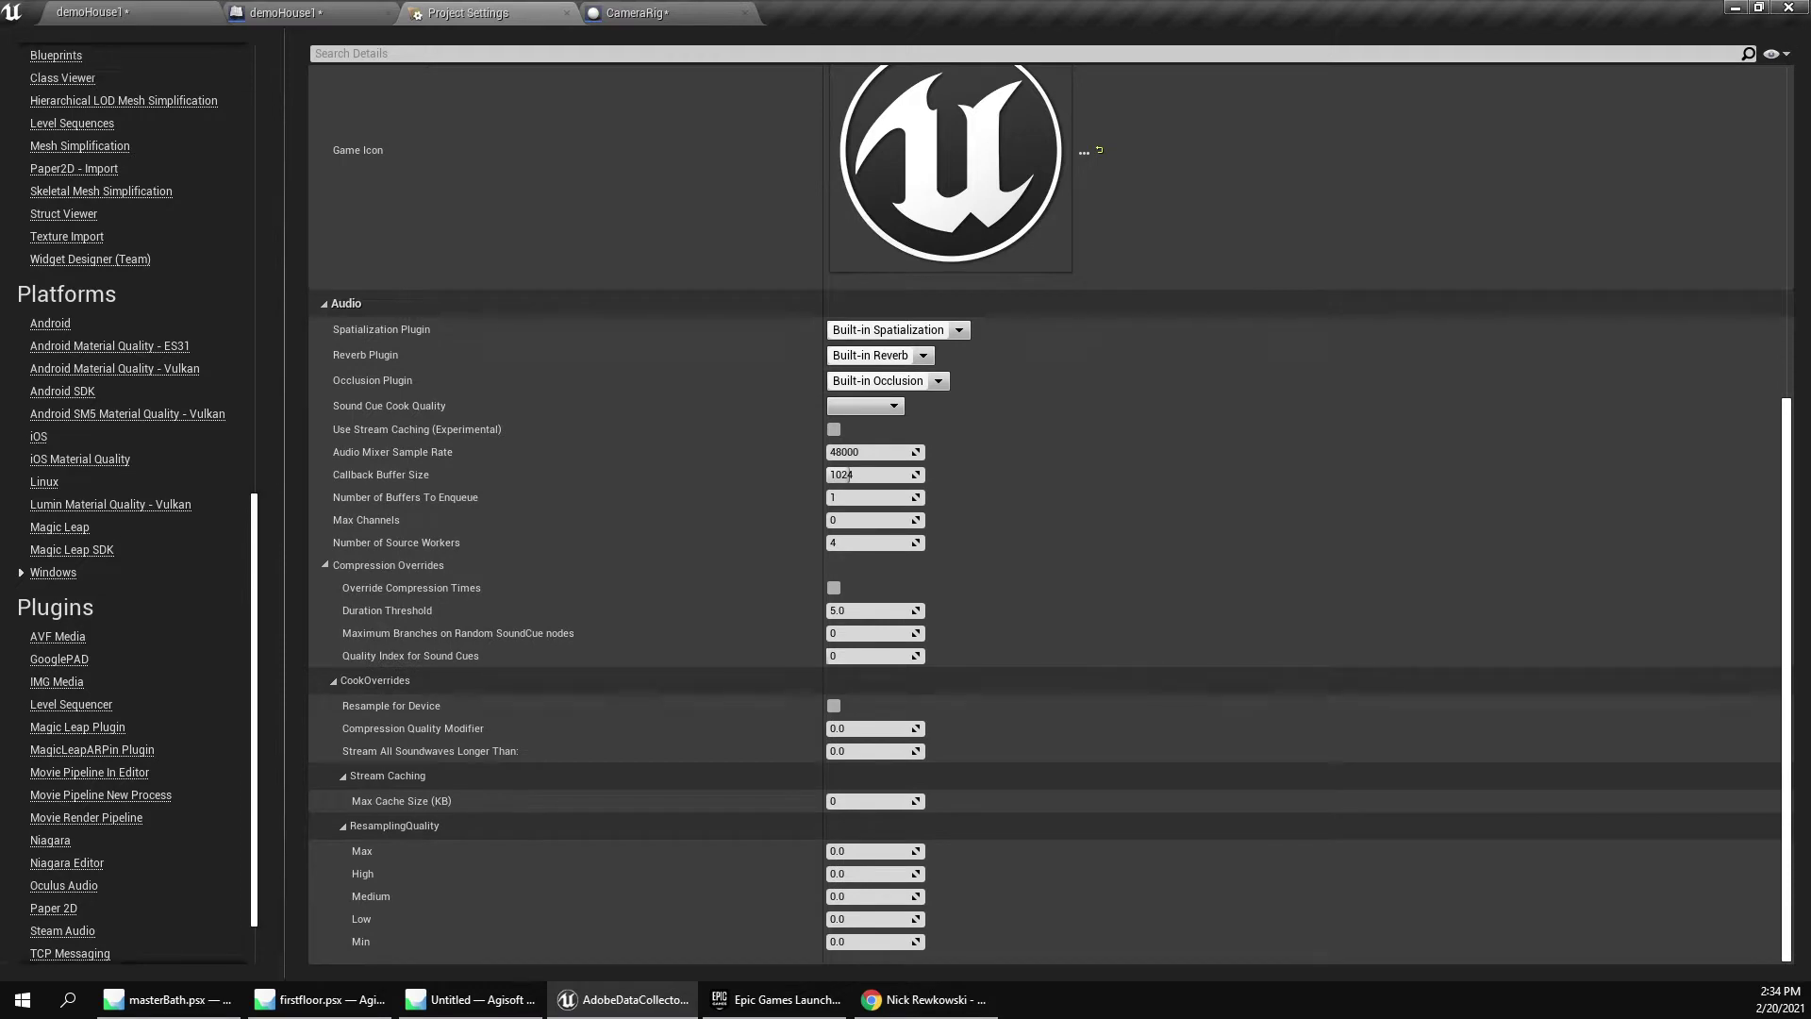
scroll(132, 500, "up", 1)
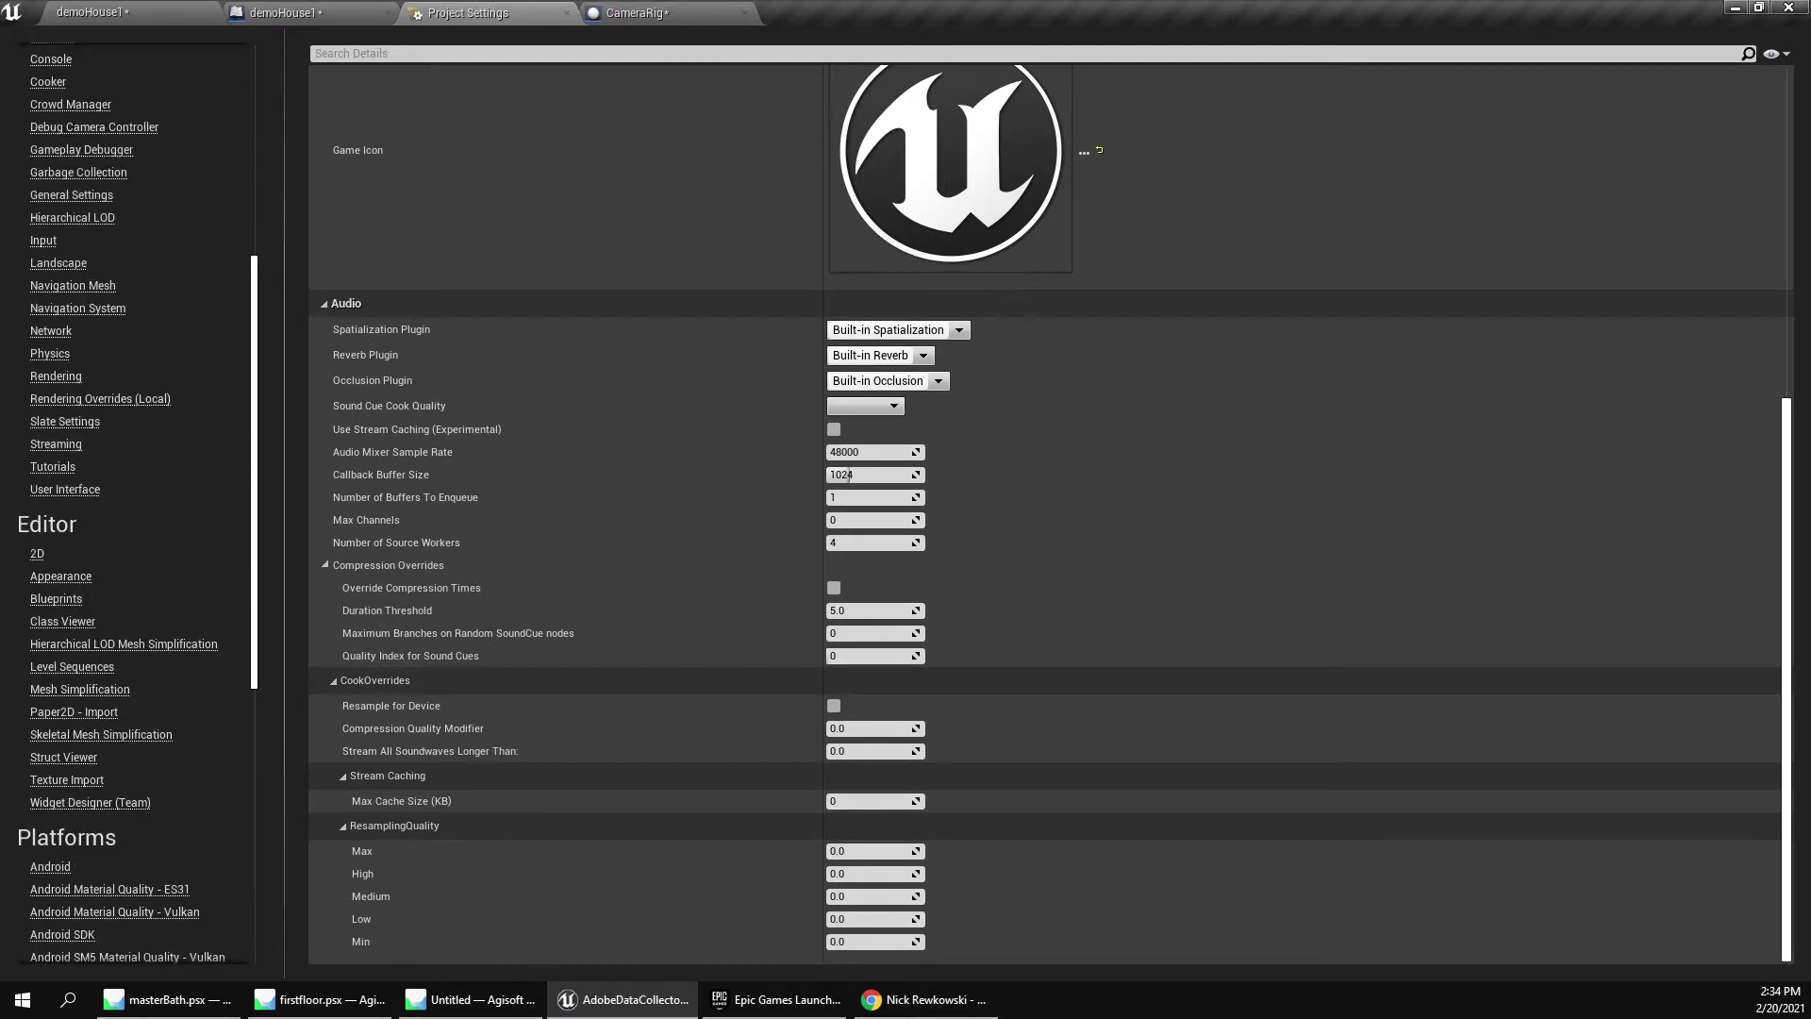
left_click(56, 375)
scroll(1037, 509, "up", 1)
scroll(1038, 509, "down", 2)
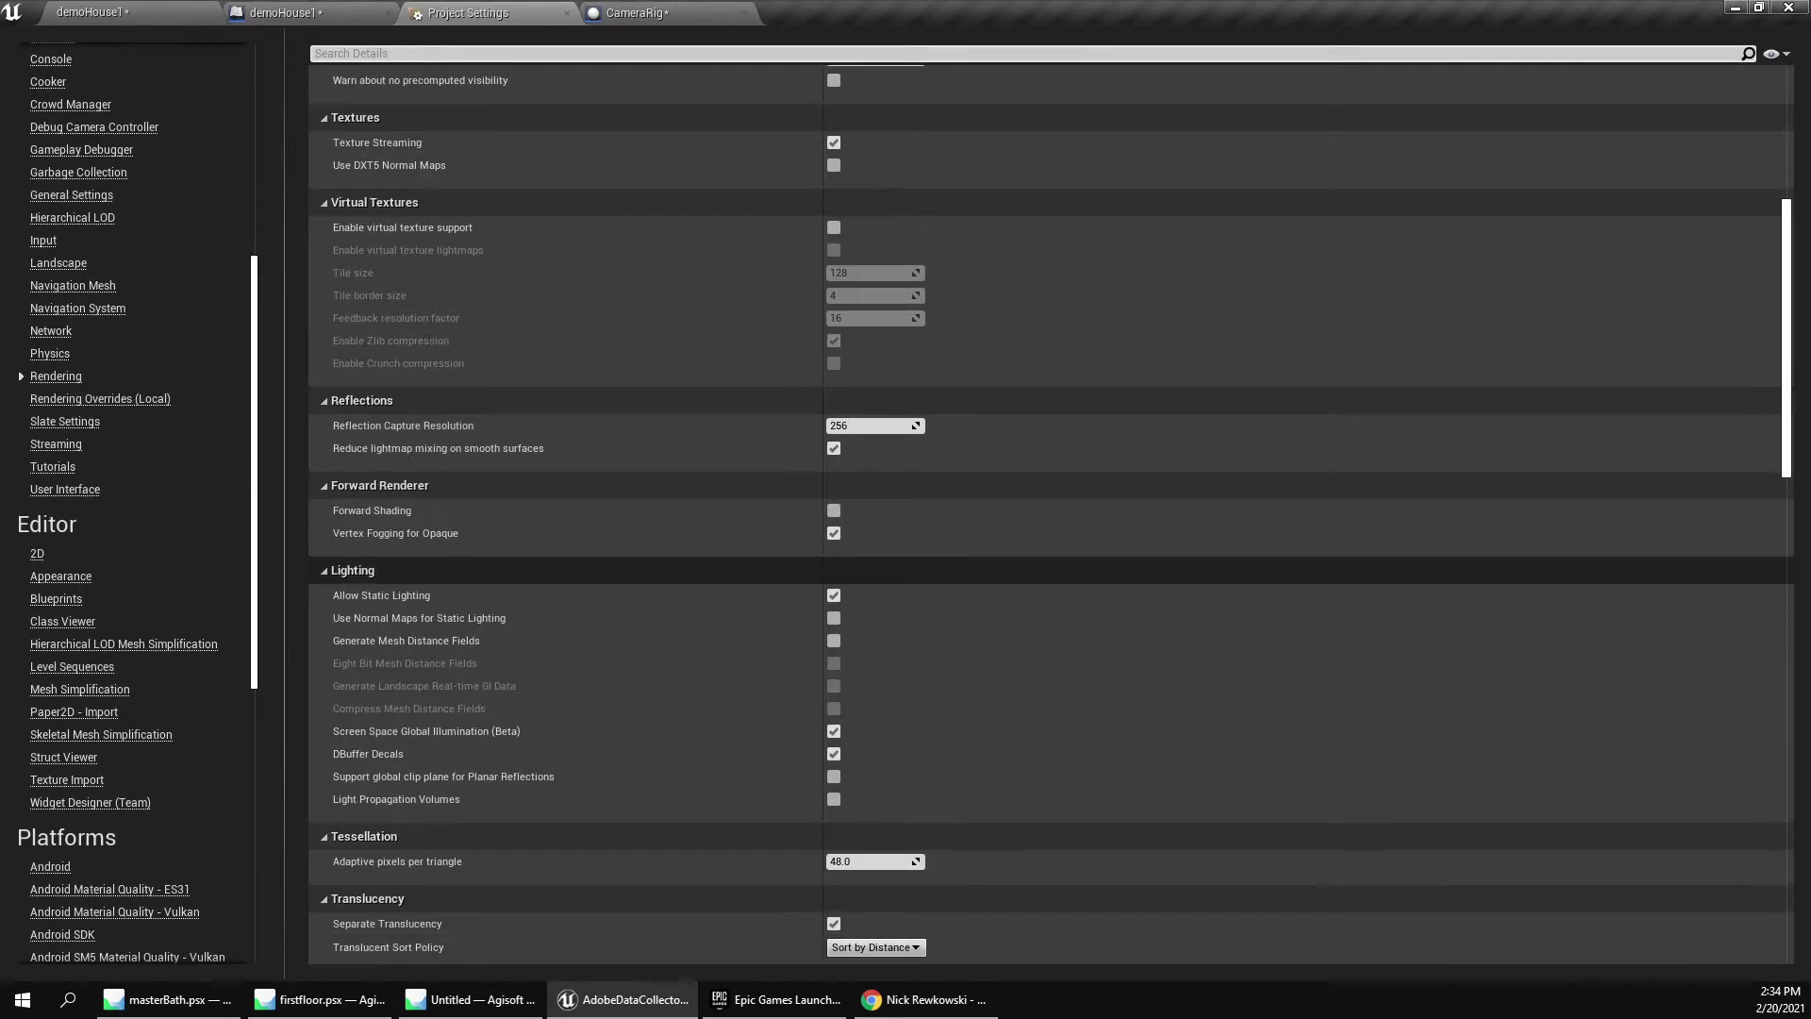
scroll(1038, 514, "down", 7)
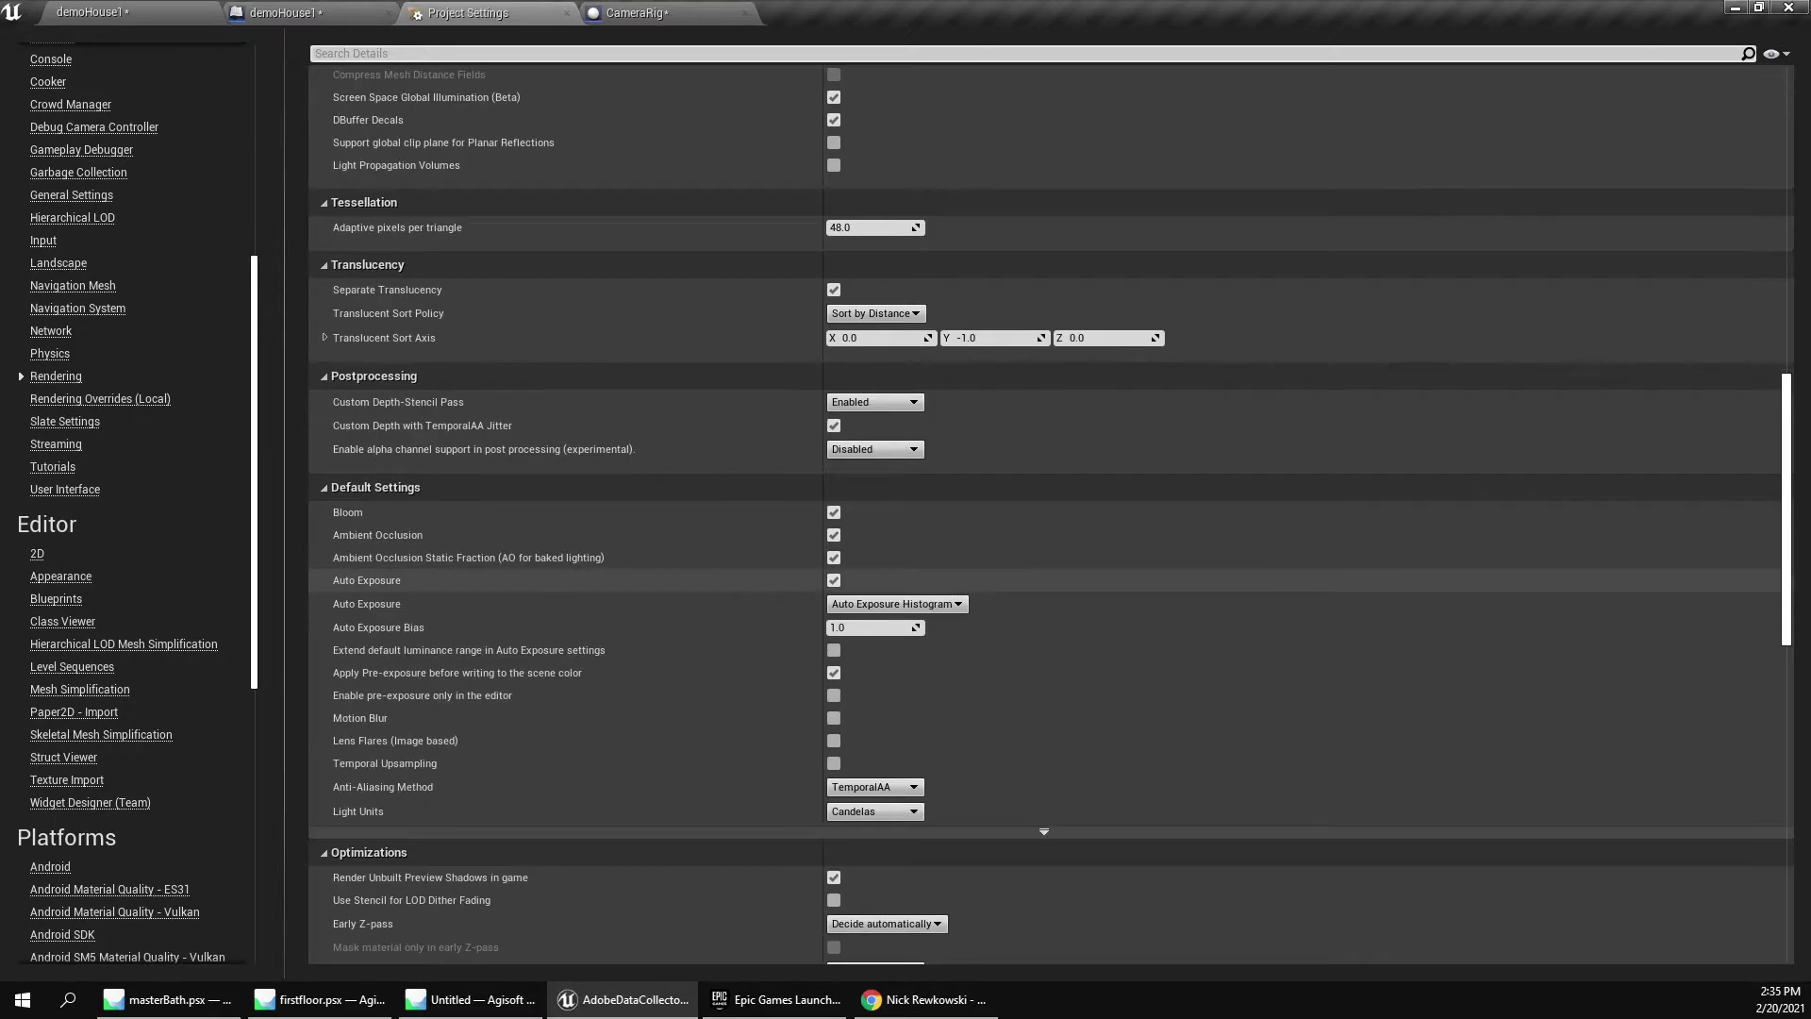
scroll(1038, 514, "down", 9)
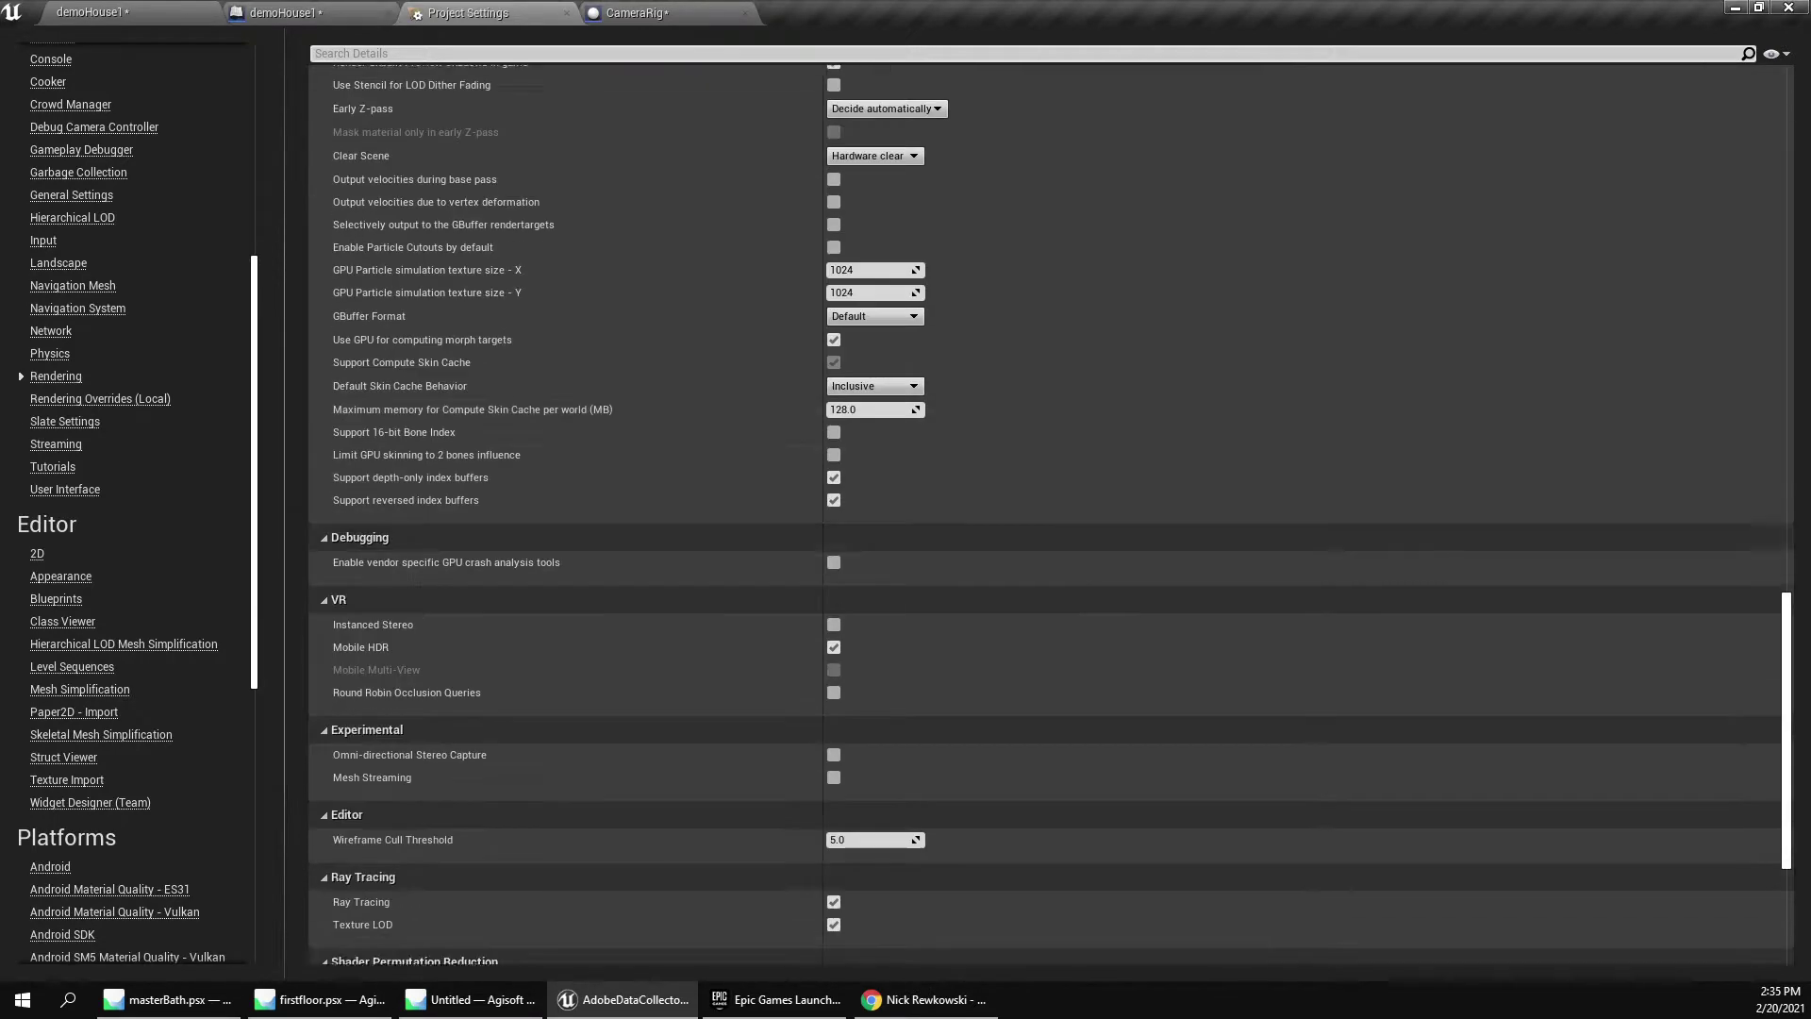
scroll(1037, 514, "down", 4)
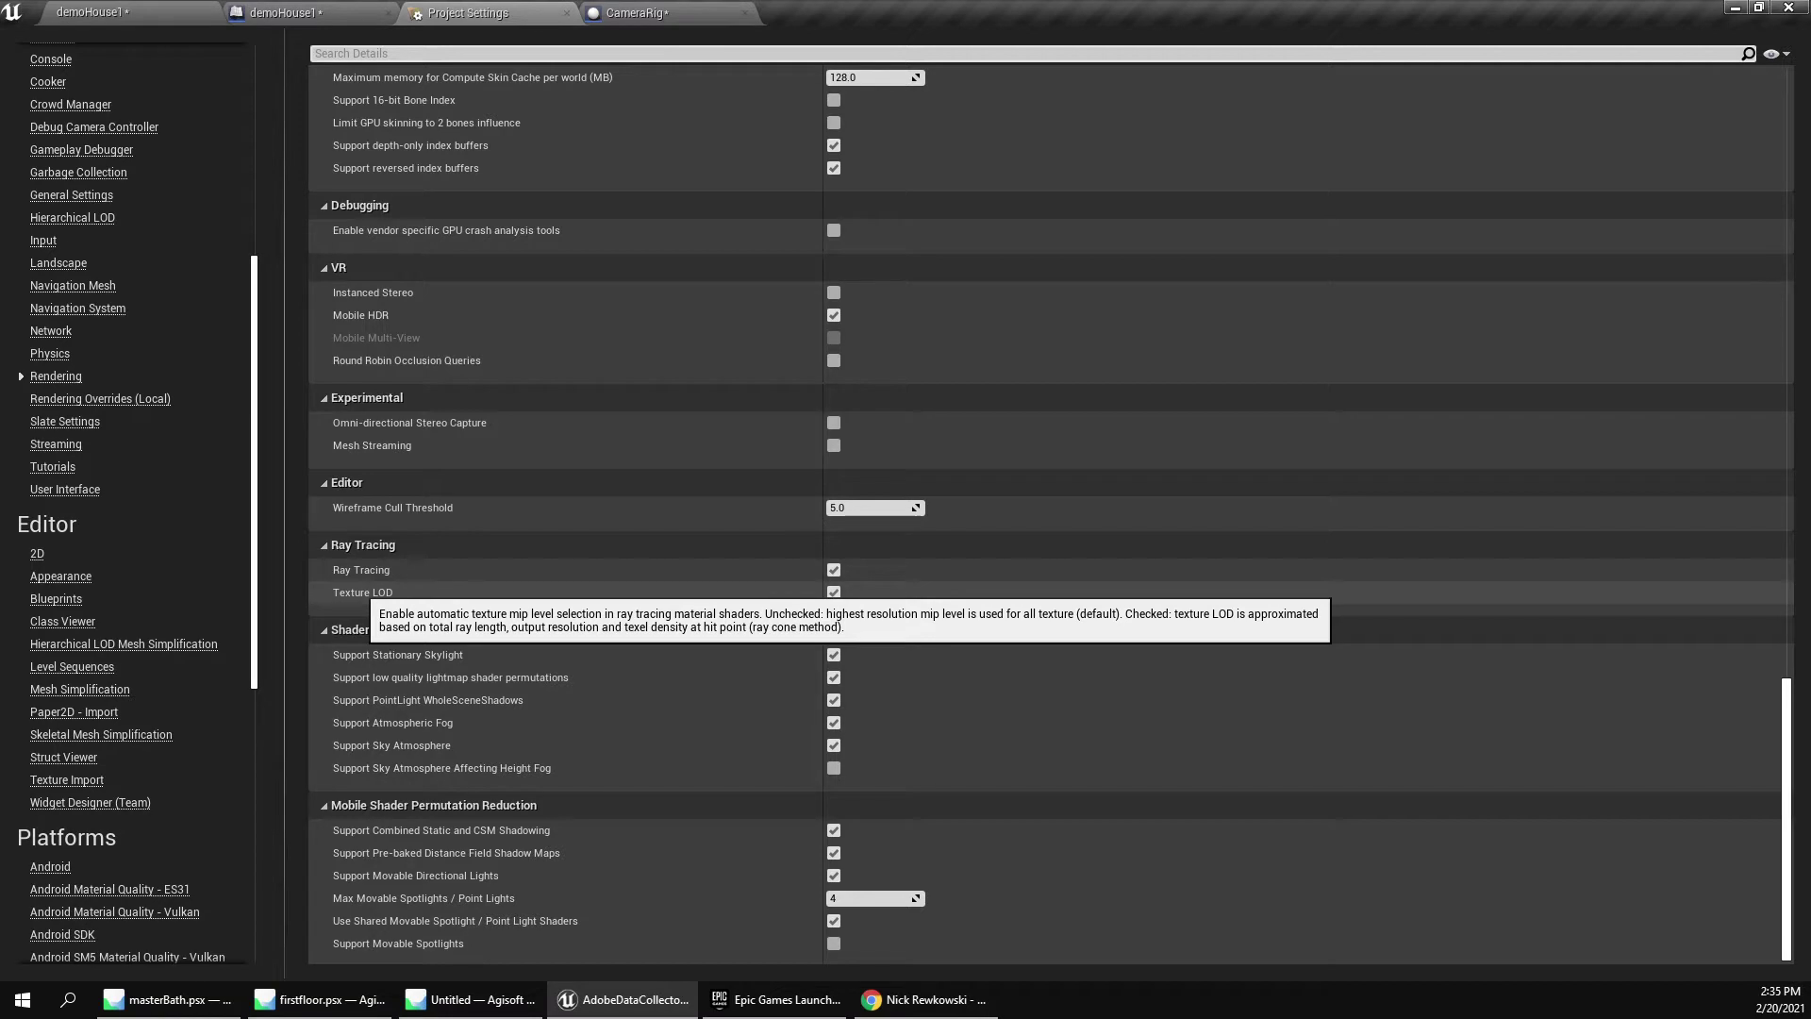
scroll(566, 566, "up", 5)
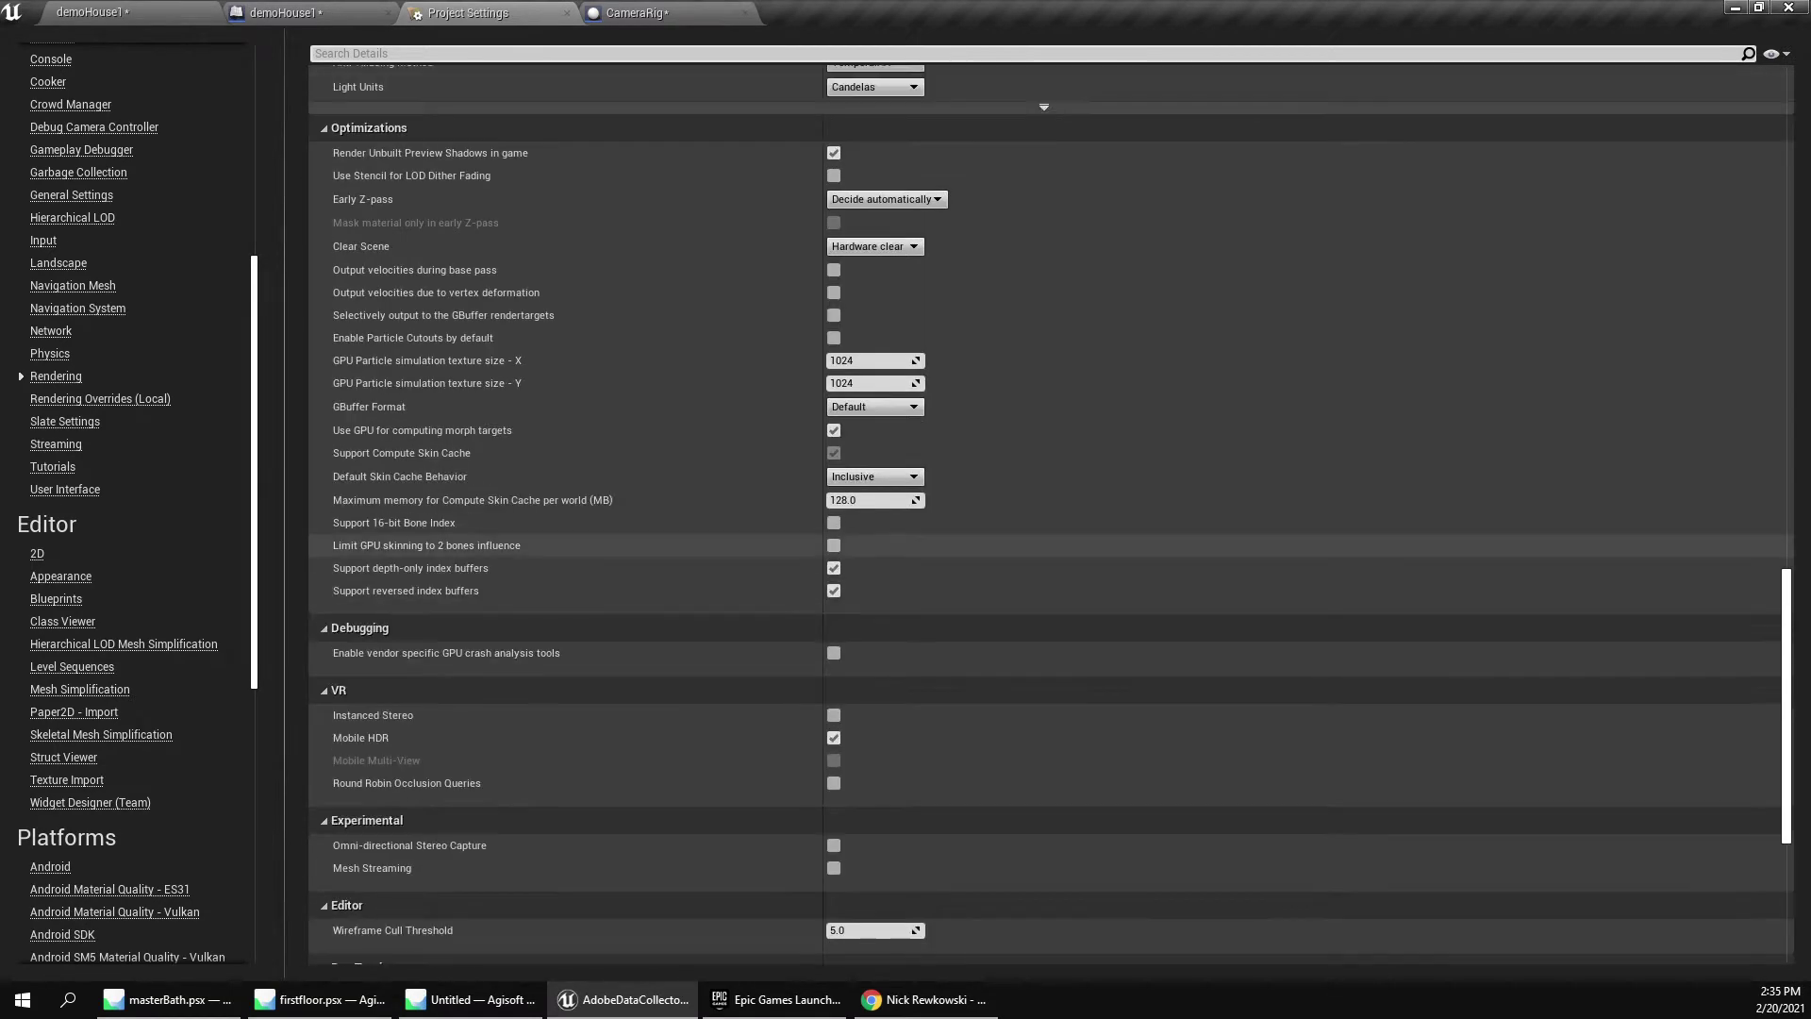
scroll(1037, 519, "up", 4)
scroll(1038, 519, "up", 5)
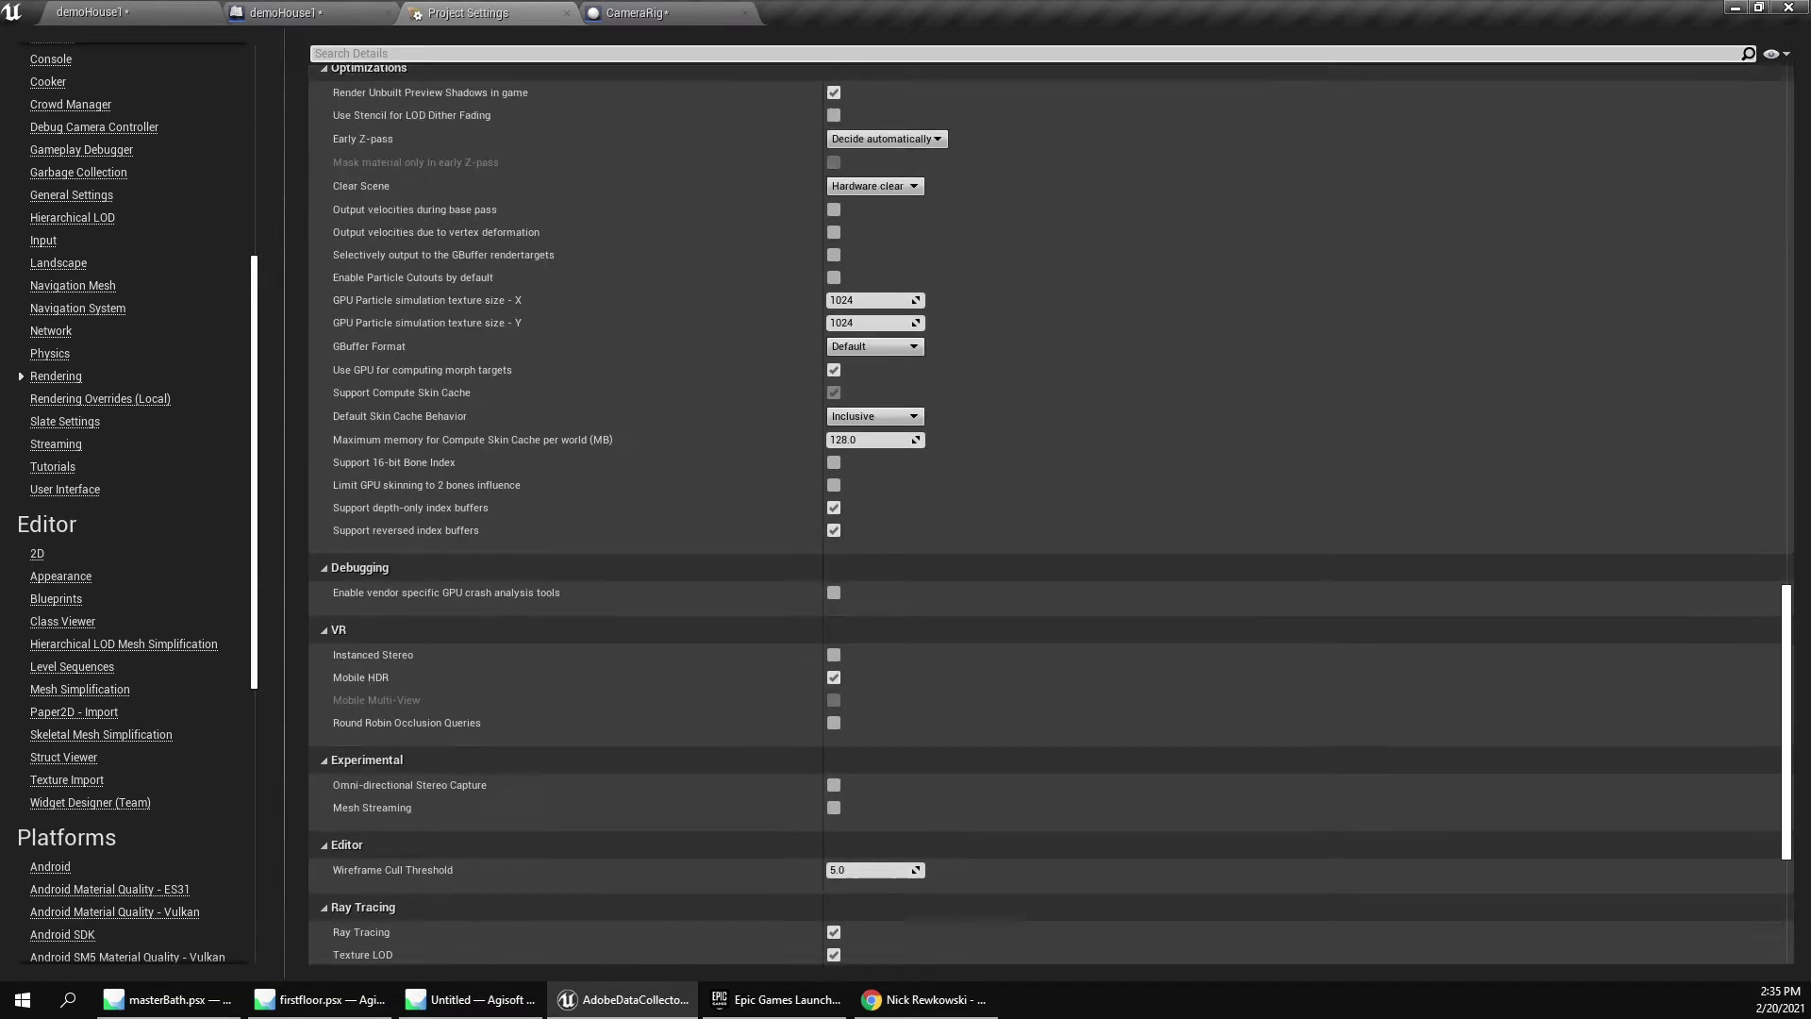
scroll(1038, 519, "up", 14)
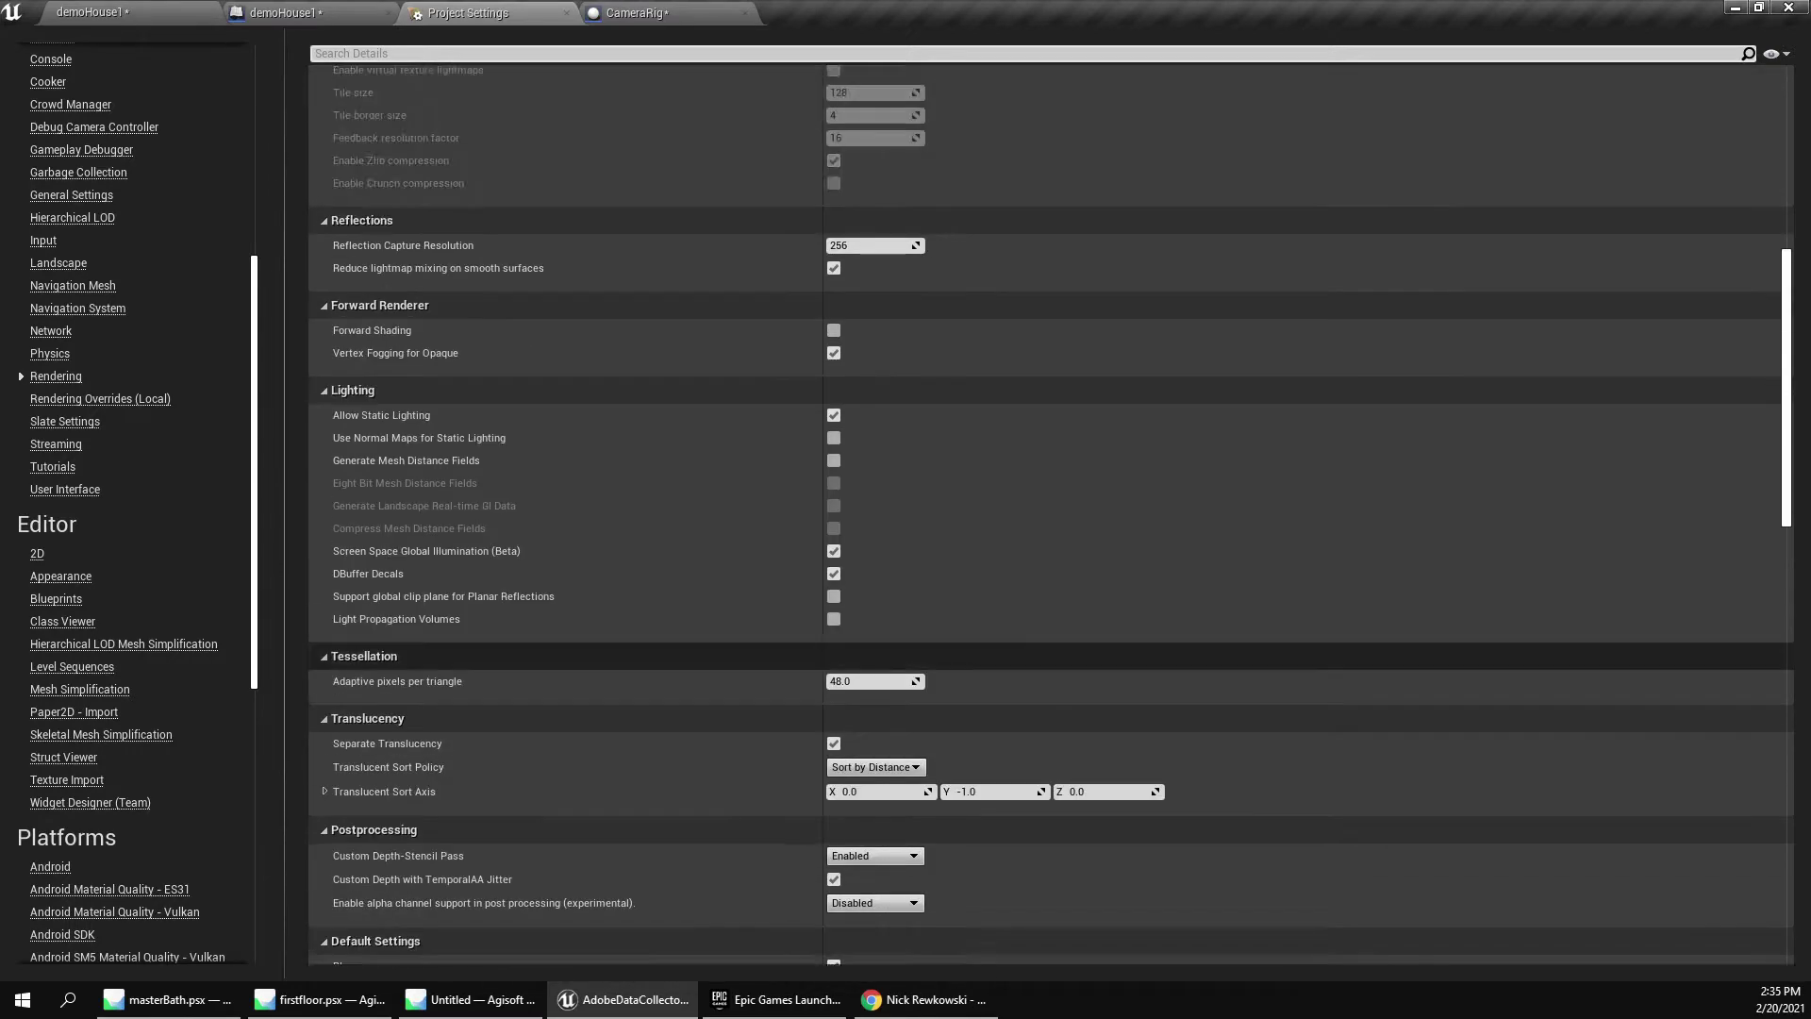
Return to the demoHouse1 level, enlarge the PostProcessVolume's details area, and expand its Ambient Occlusion and Ray Tracing Ambient Occlusion settings.
left_click(283, 12)
left_click(113, 12)
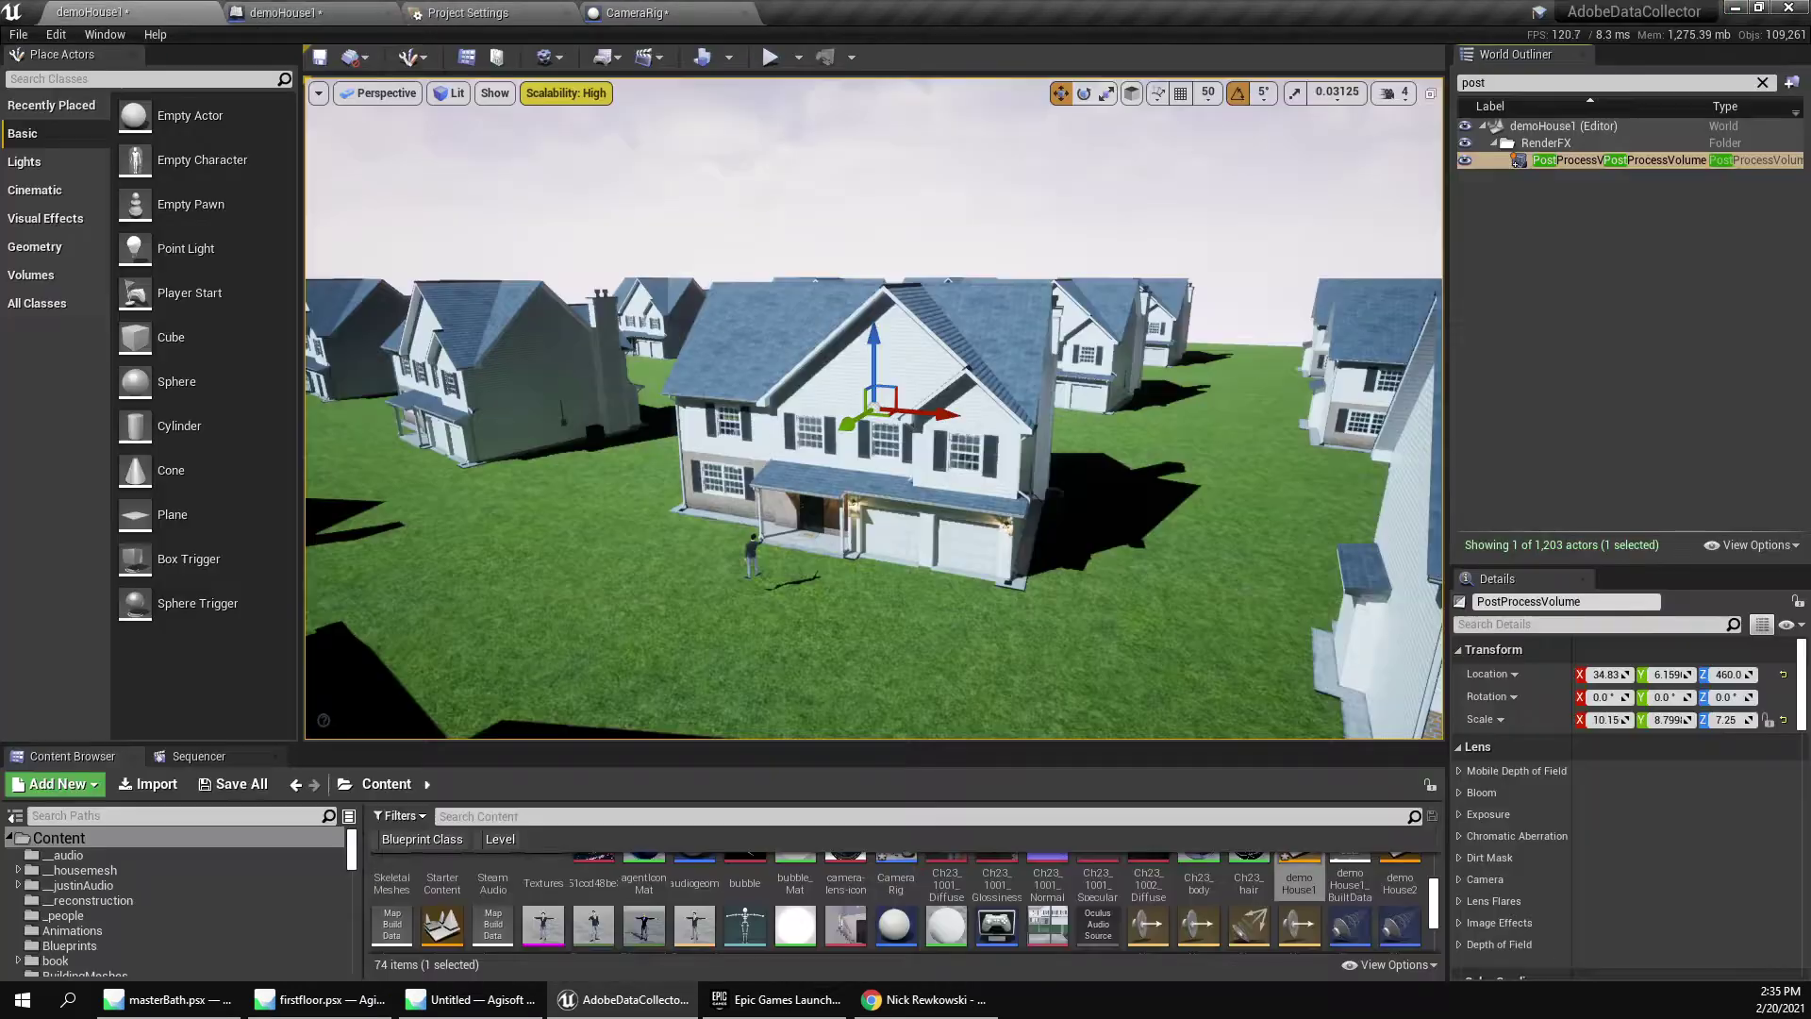
right_click_drag(849, 406, 804, 390)
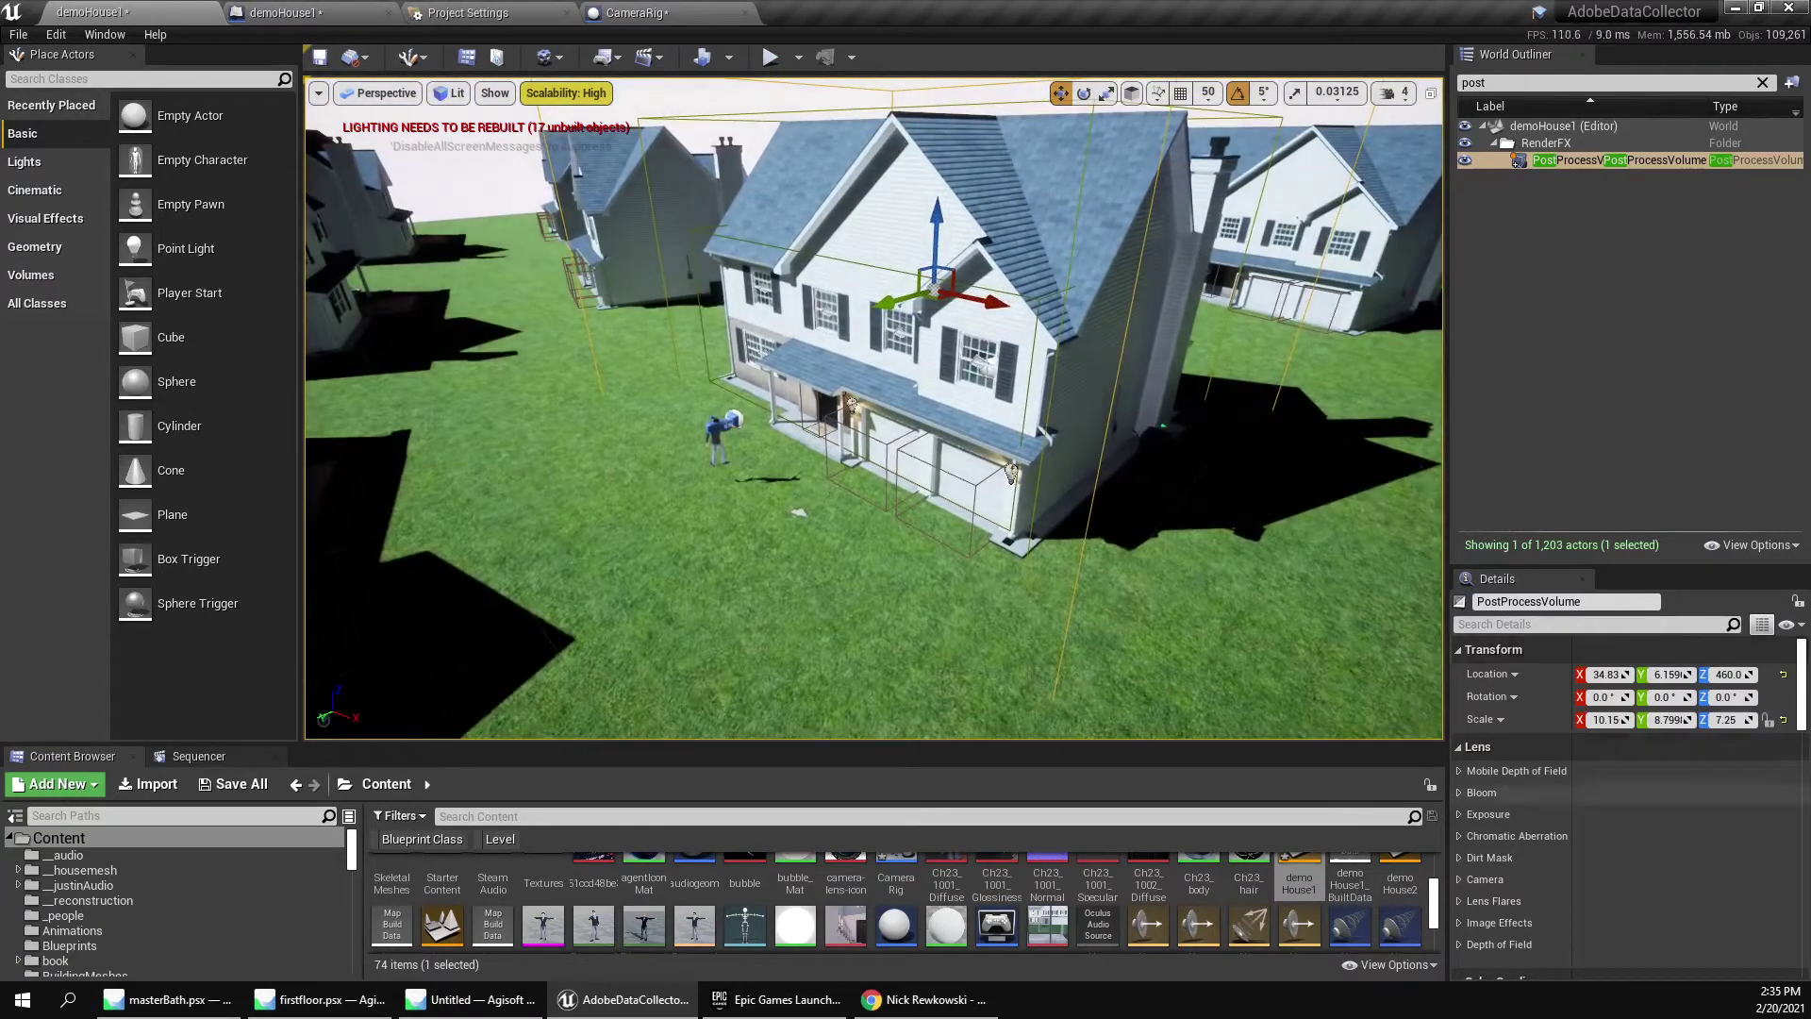
left_click_drag(1630, 564, 1630, 217)
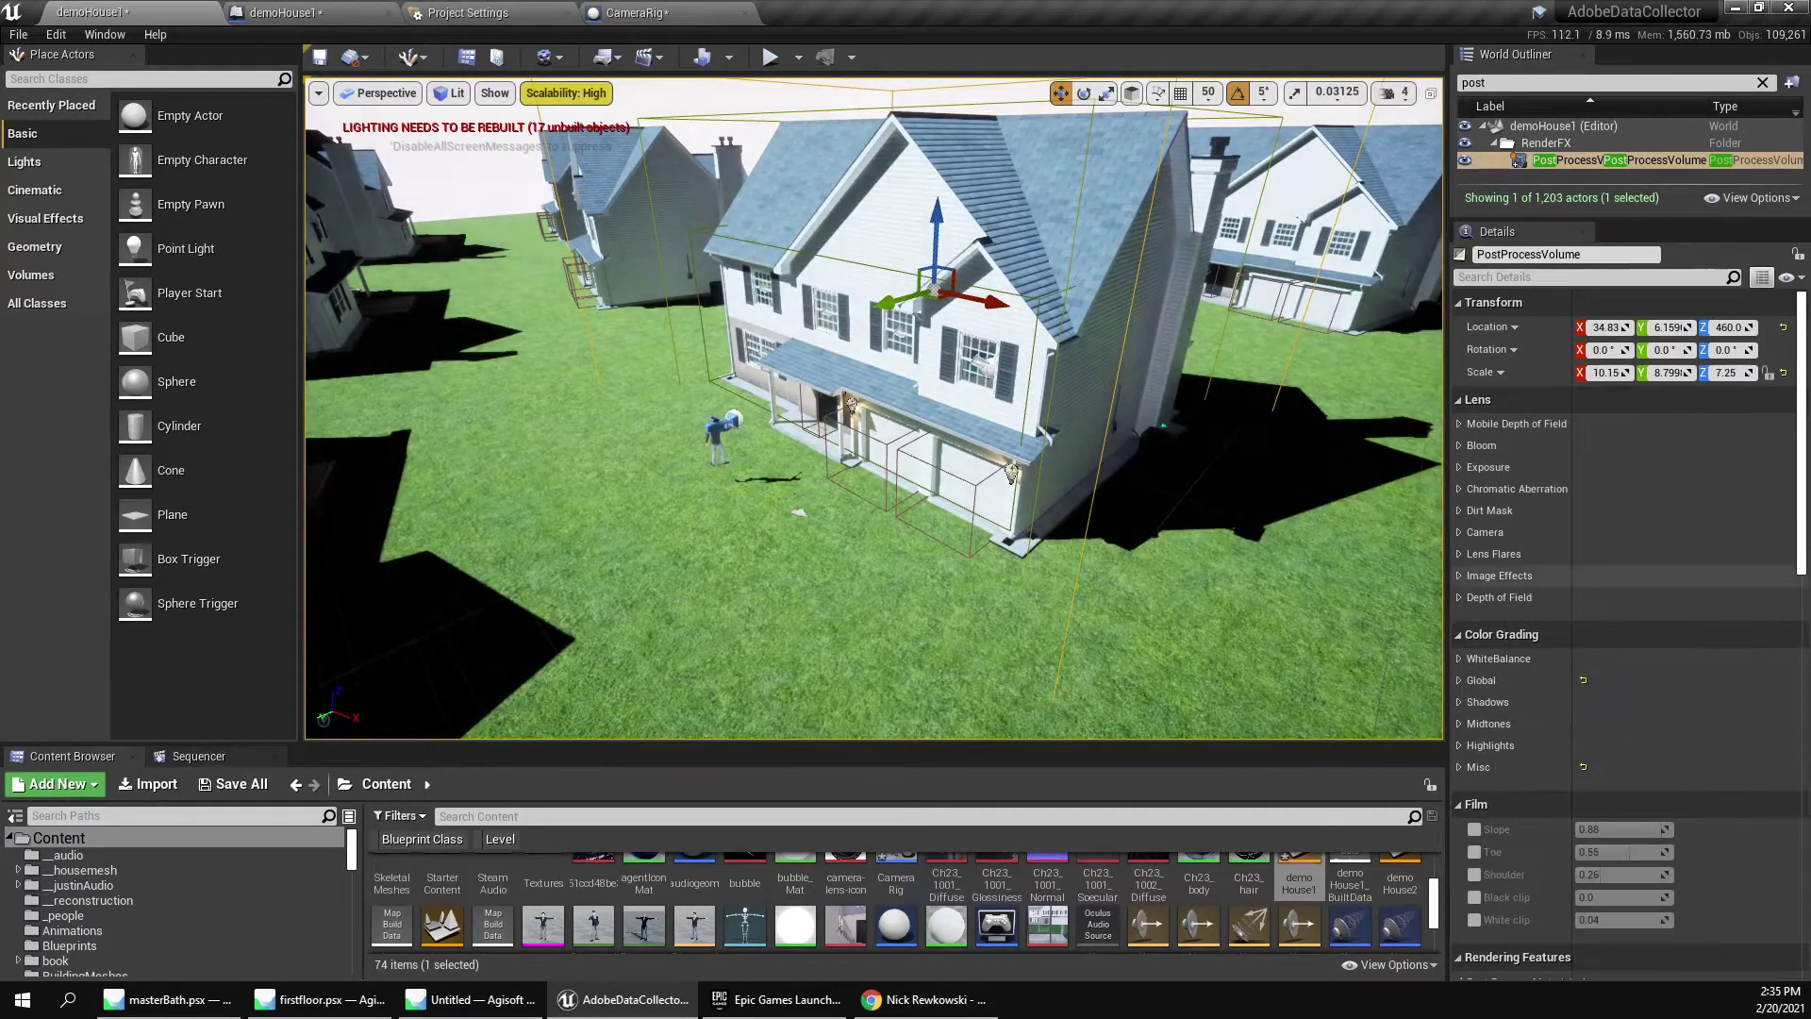
scroll(1622, 661, "down", 10)
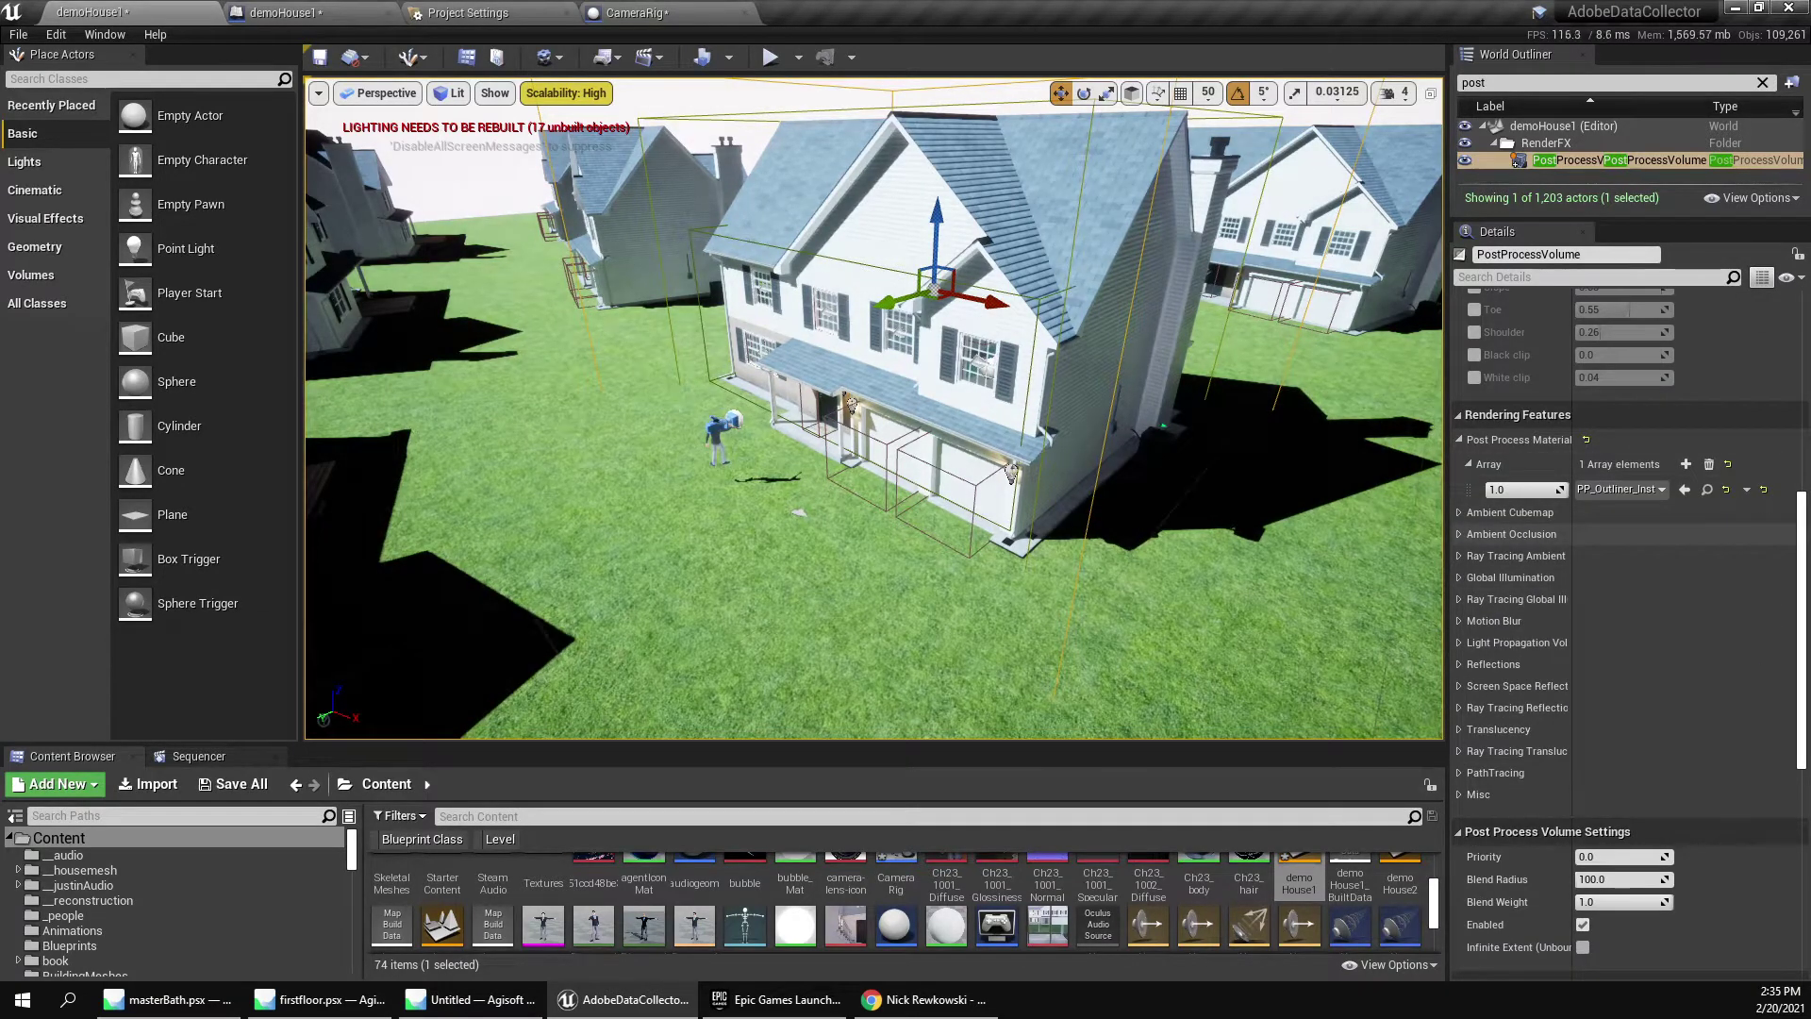
left_click(1511, 534)
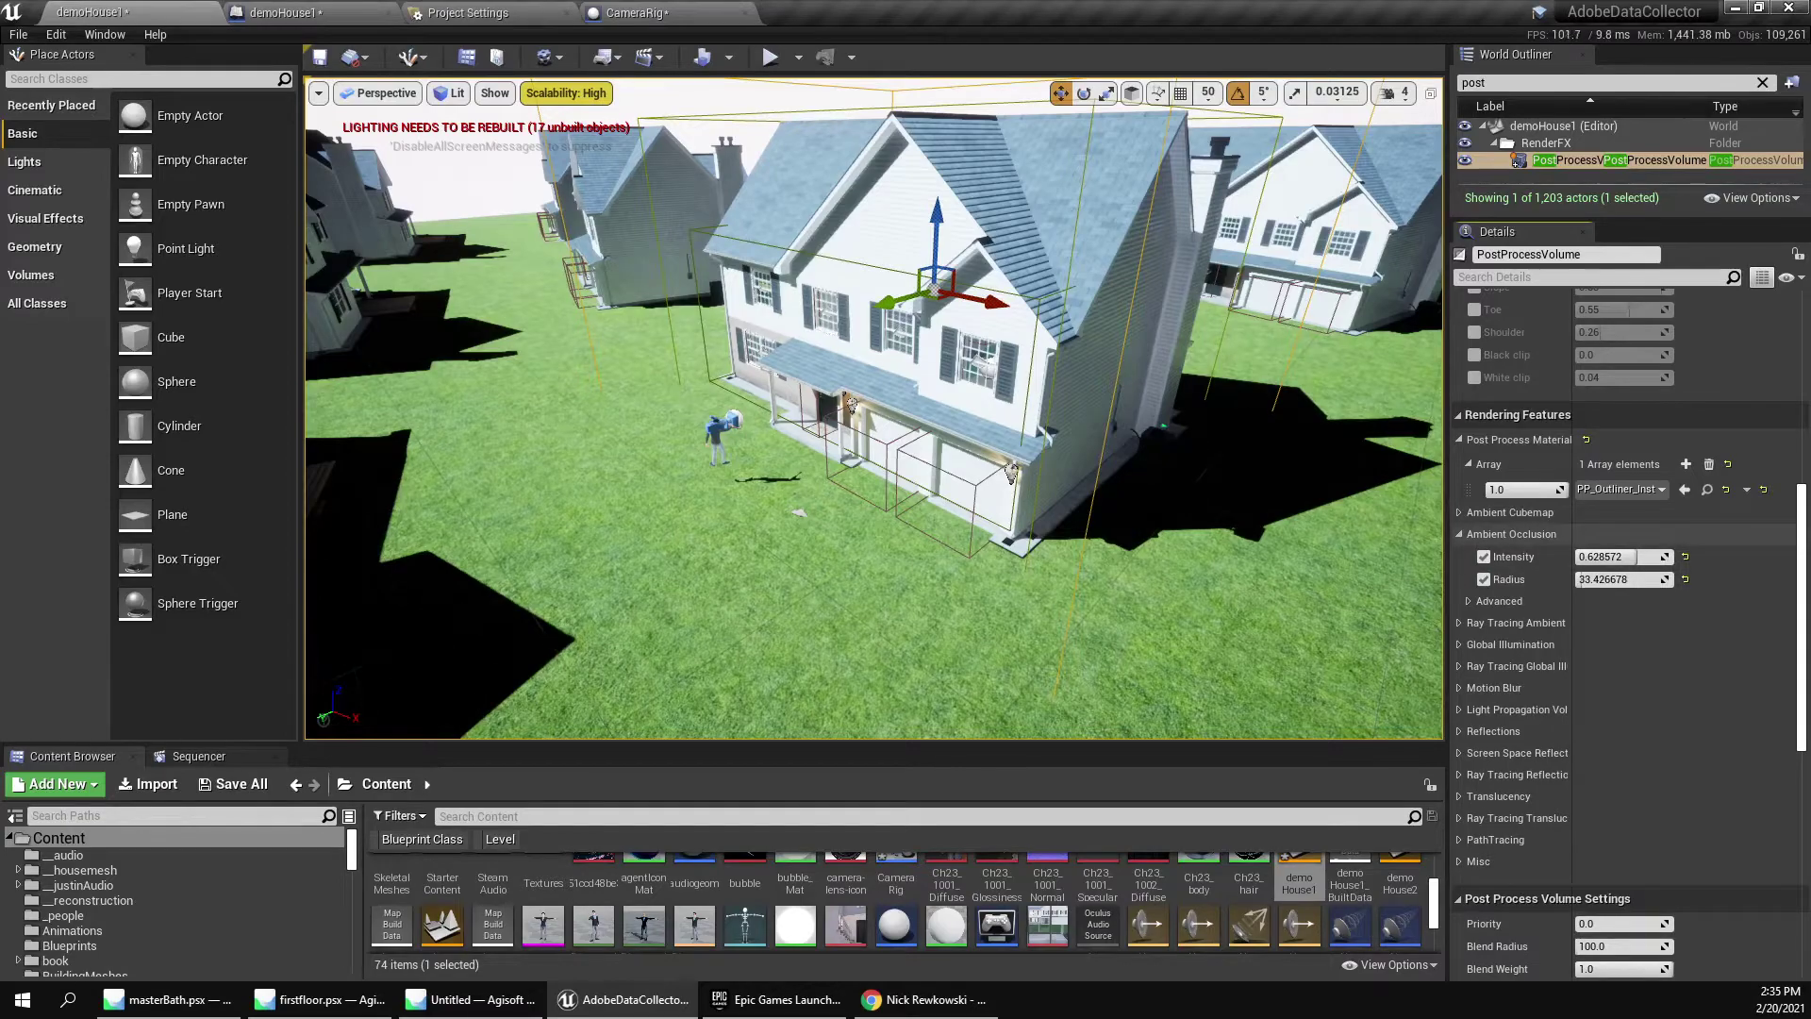
left_click(1518, 622)
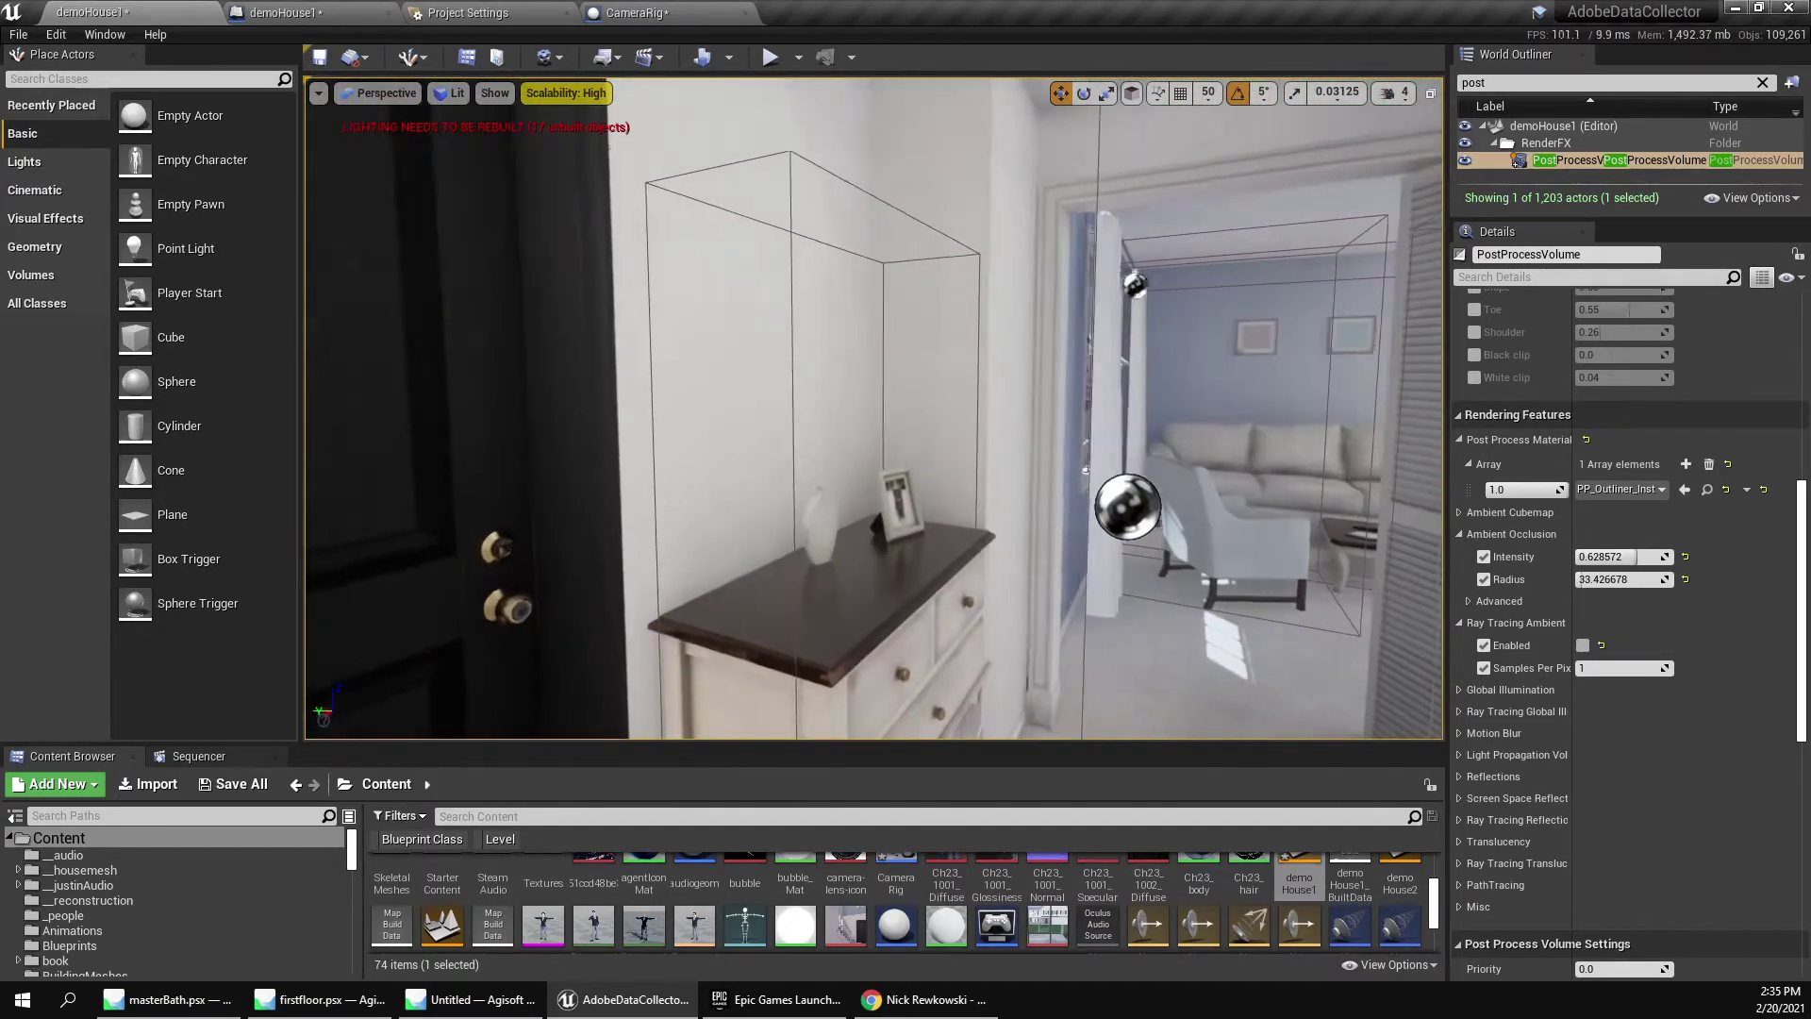
Toggle ray tracing ambient occlusion on the PostProcessVolume to compare the entrance hall with and without it, leaving it disabled.
left_click(1583, 645)
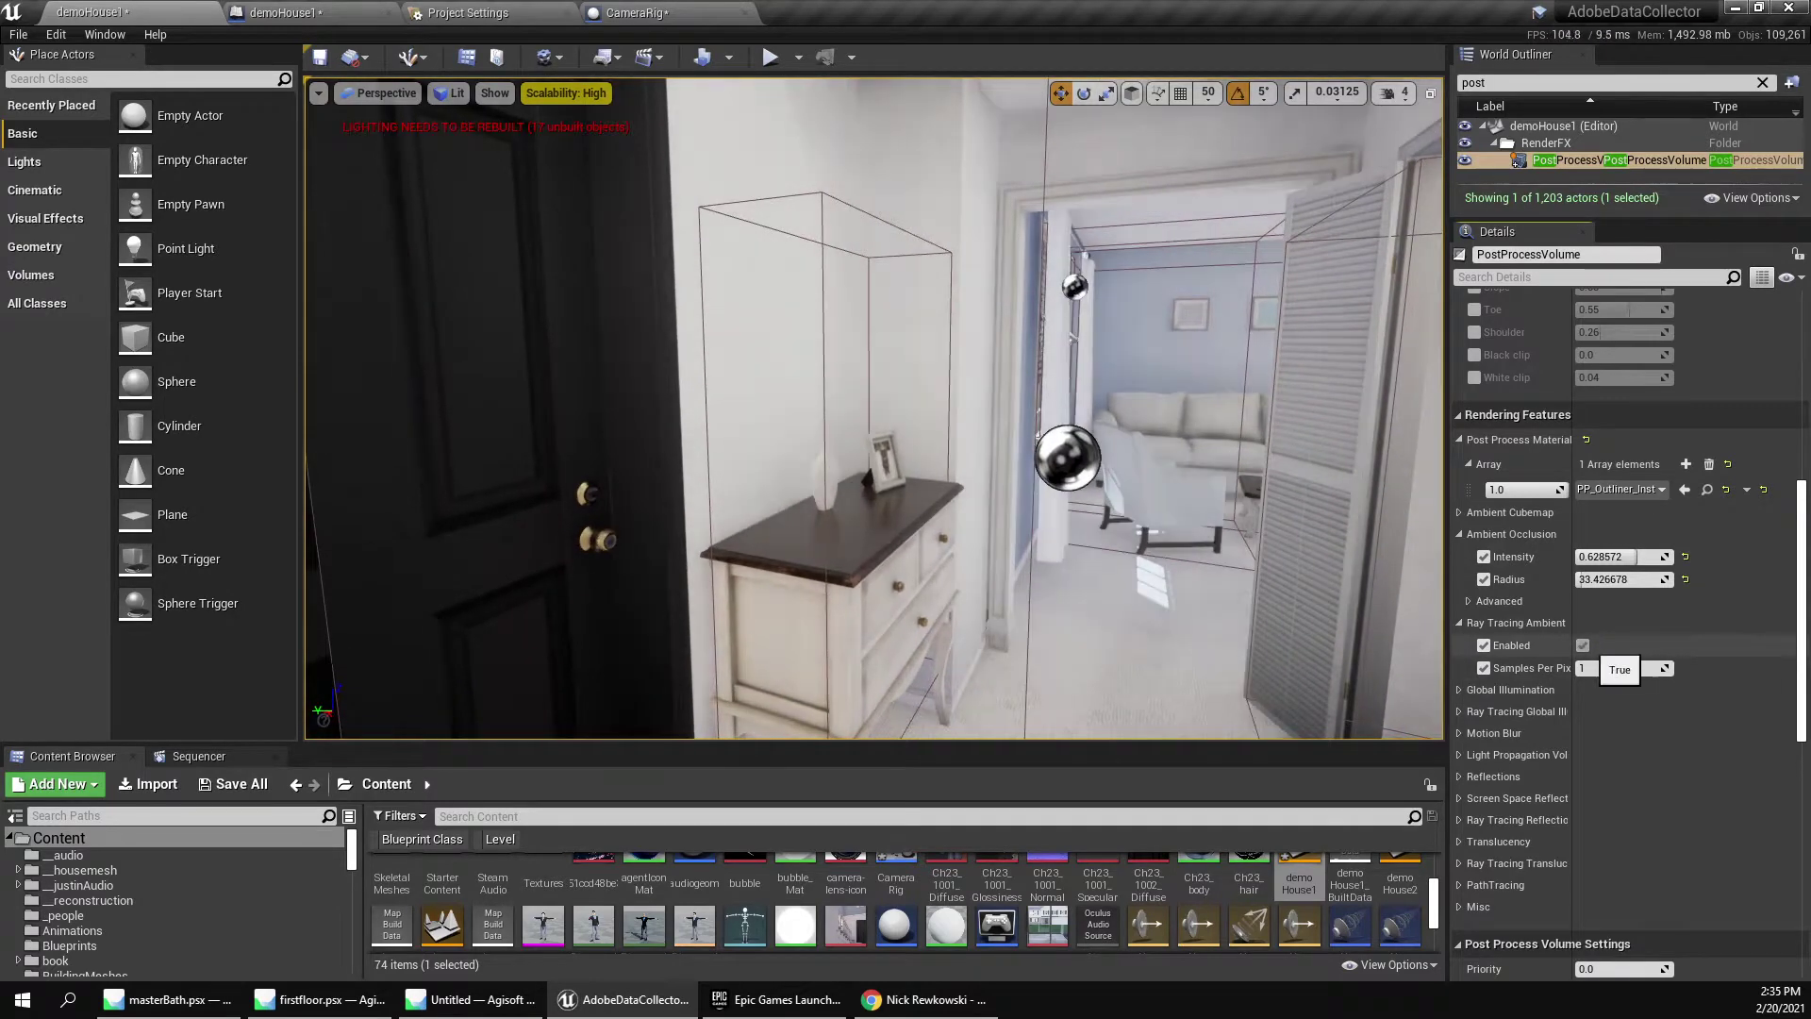
left_click(1583, 645)
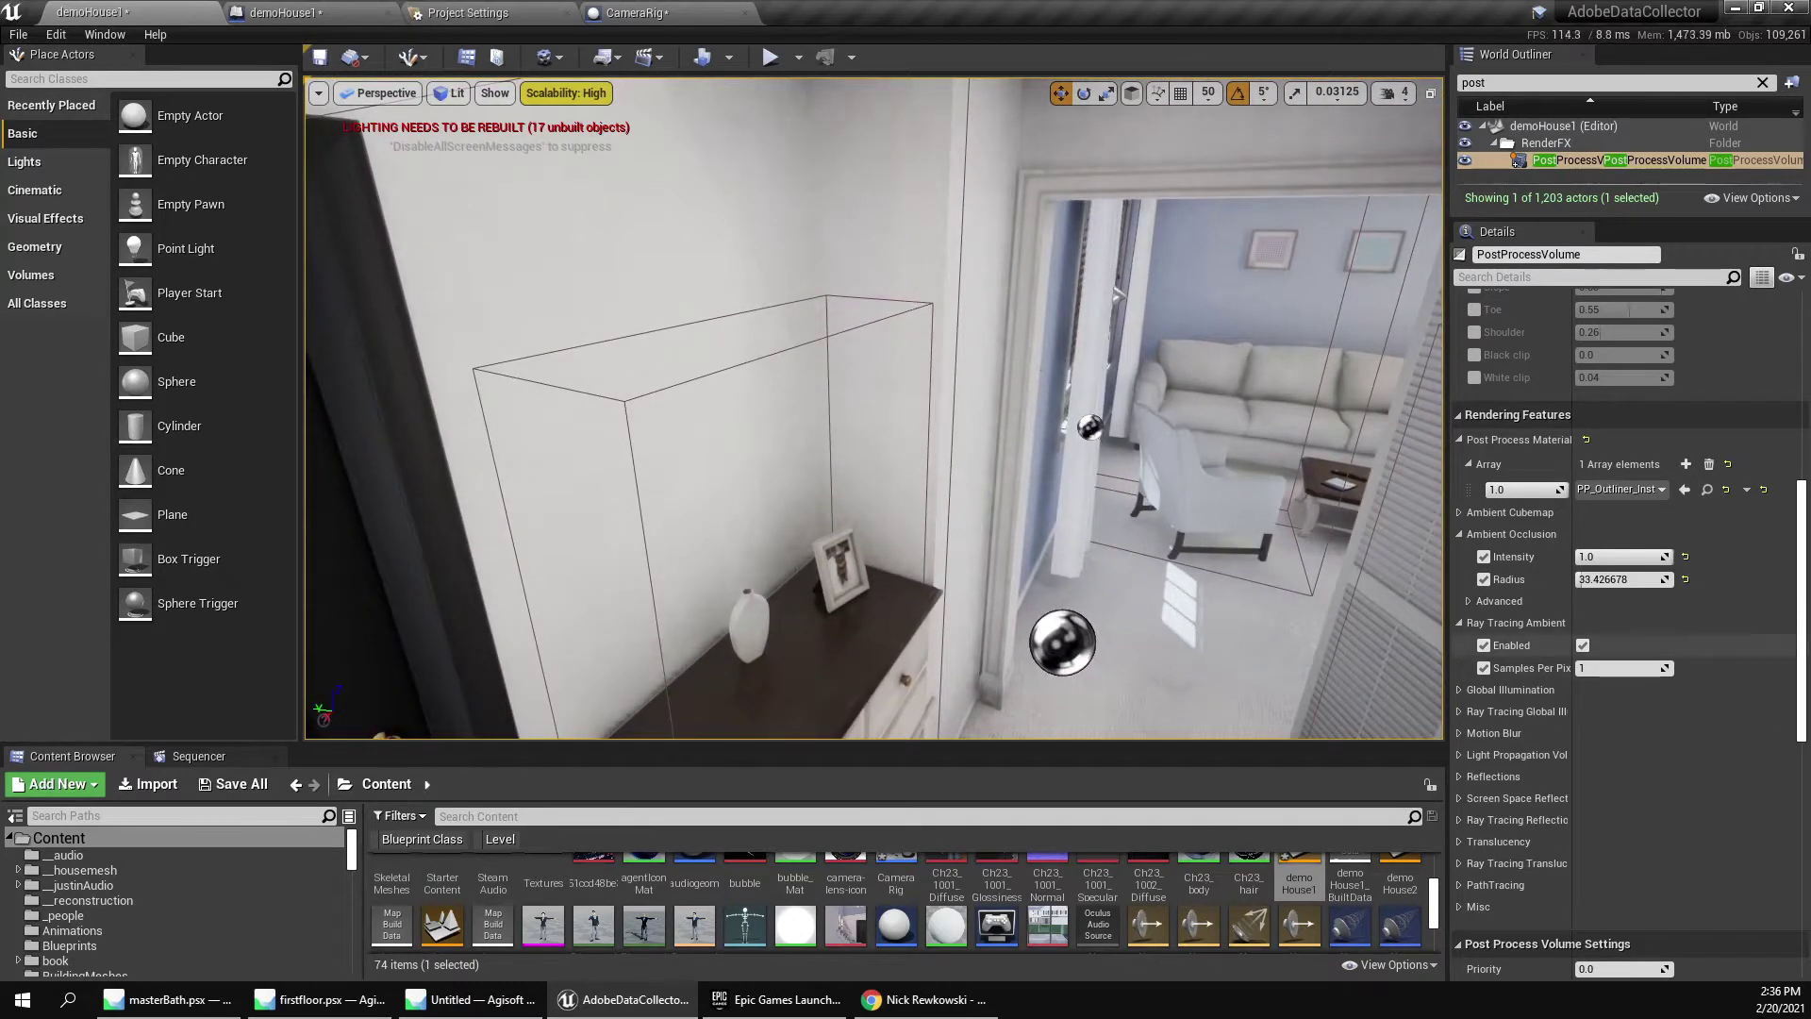
left_click(1583, 645)
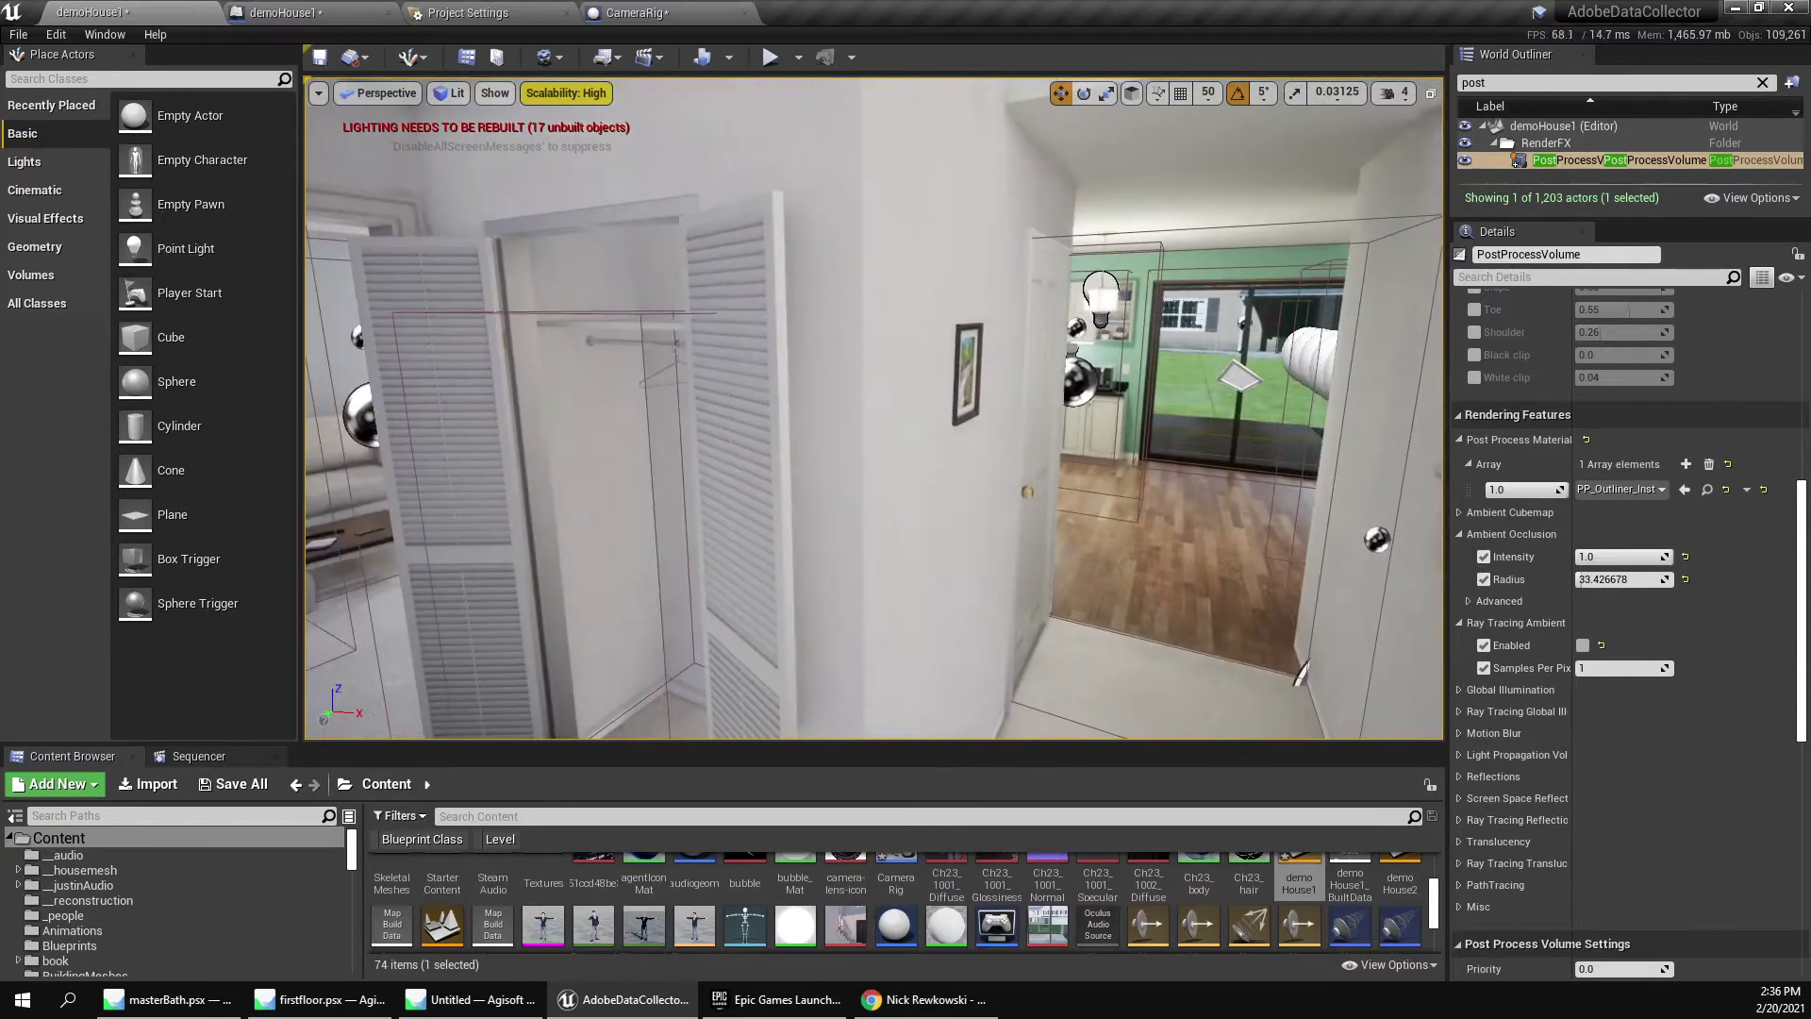
Expand the PostProcessVolume's Ray Tracing Global Illumination settings and set the Type to Brute Force.
left_click(1509, 711)
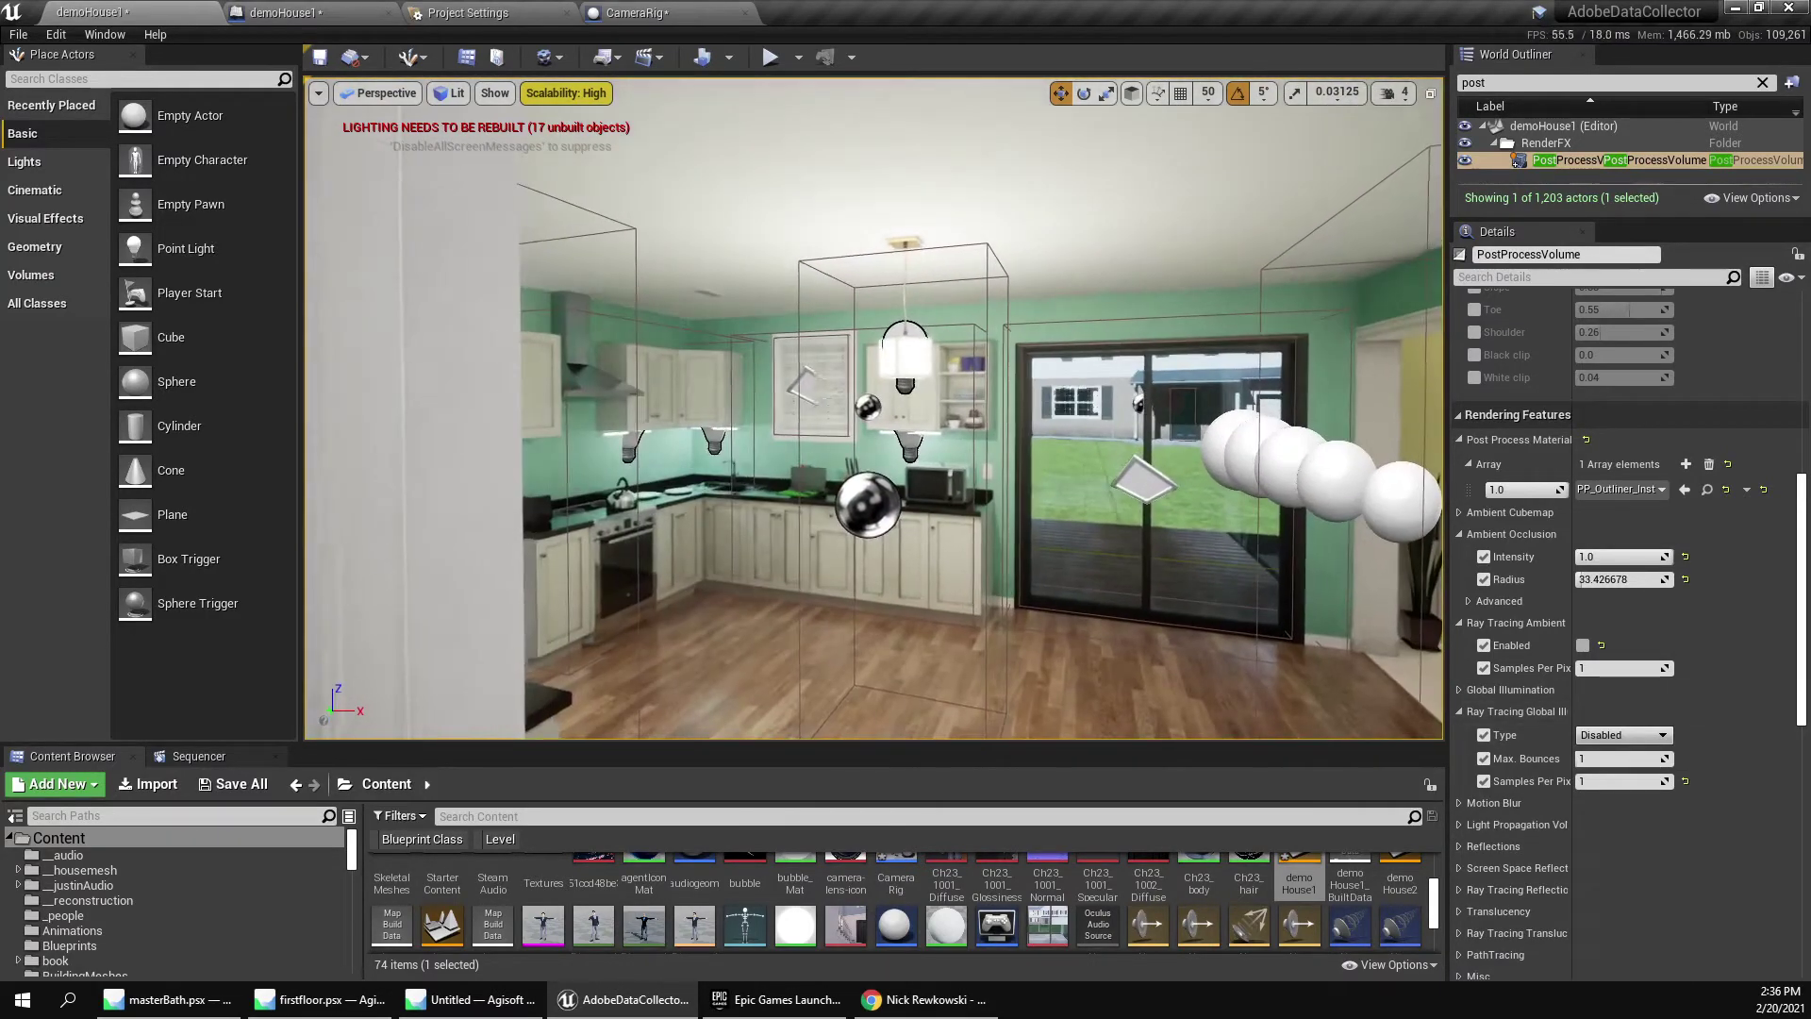
left_click(1622, 735)
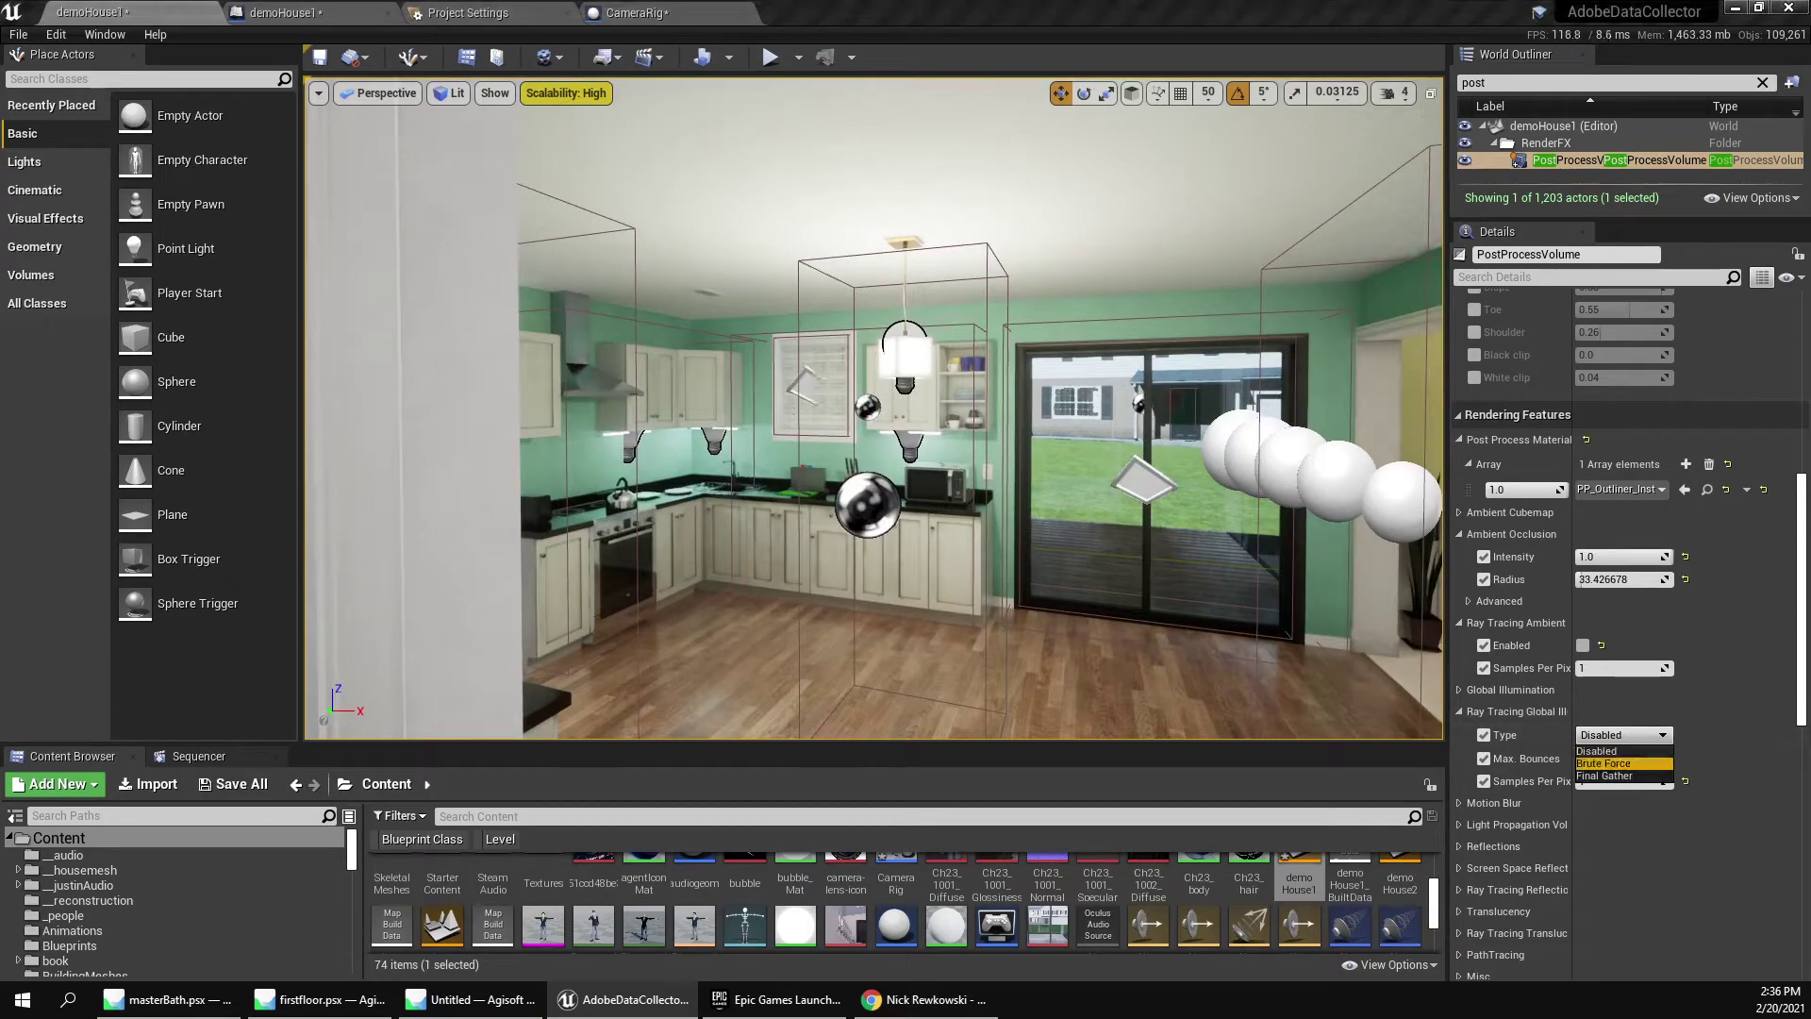
left_click(1604, 763)
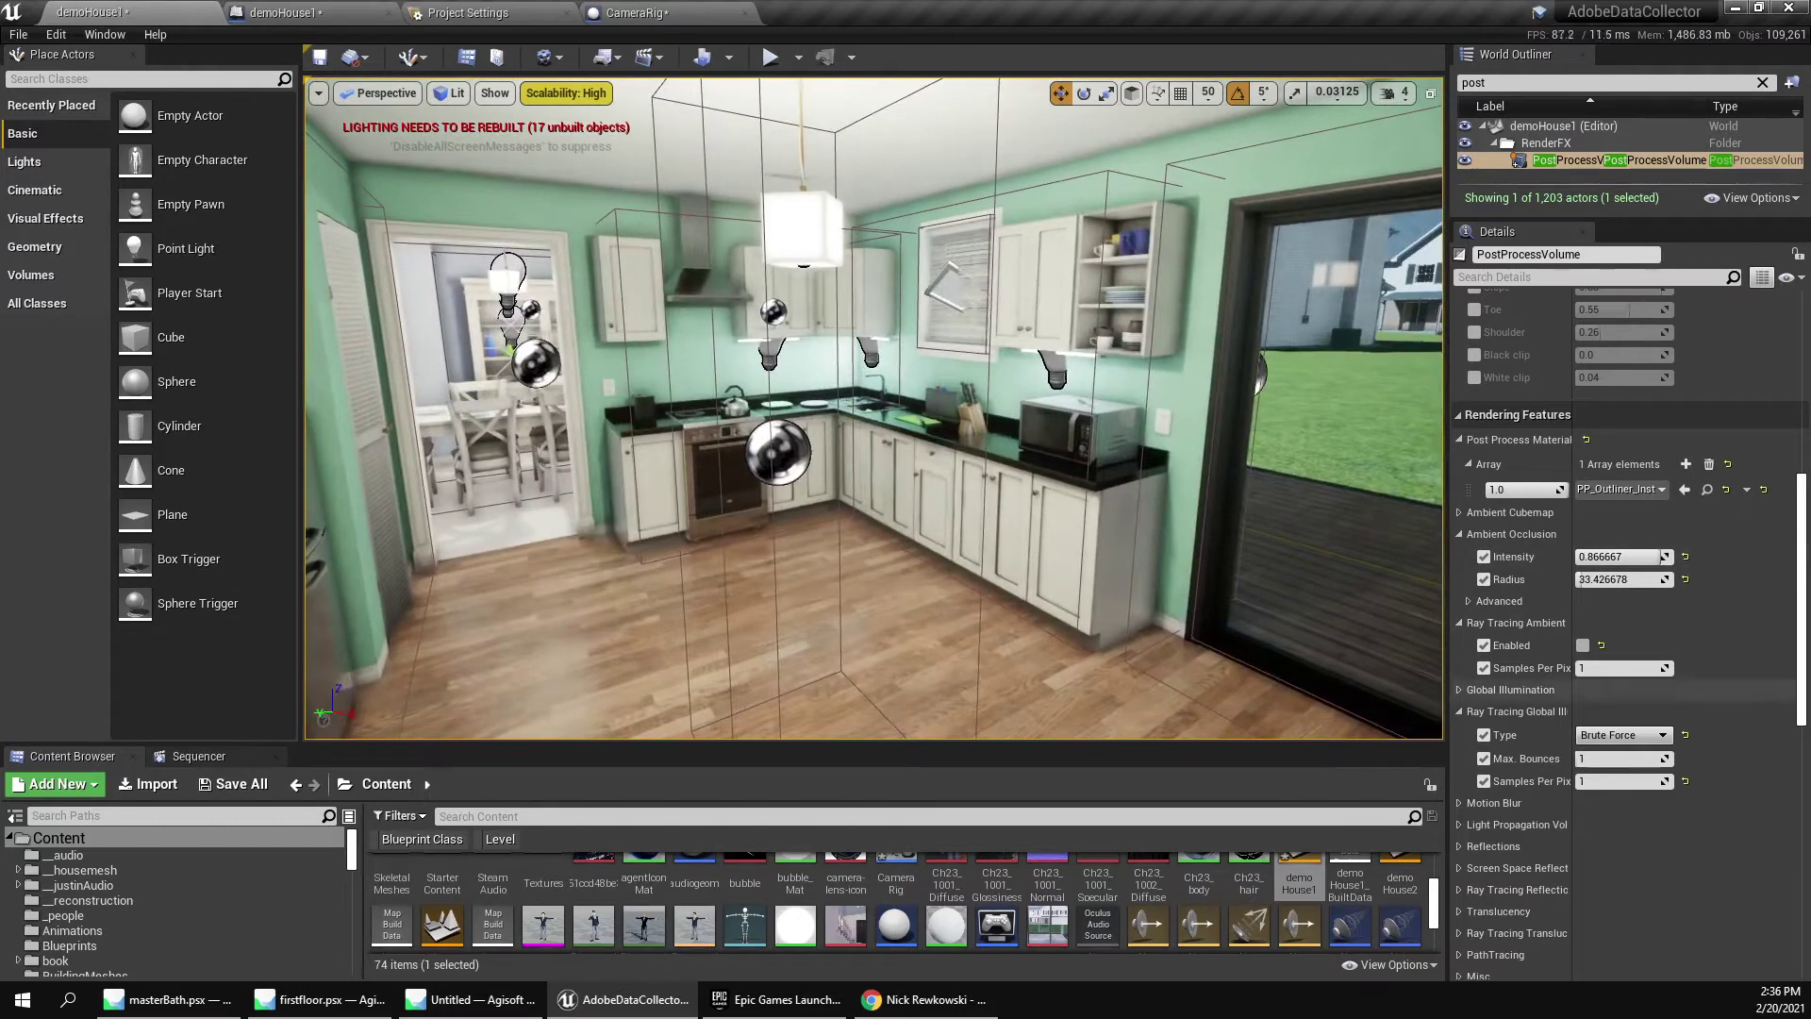
Alternate the ray tracing global illumination Type between Disabled and Brute Force to compare the kitchen lighting, ending on Disabled.
left_click(1623, 735)
left_click(1618, 752)
left_click(1622, 734)
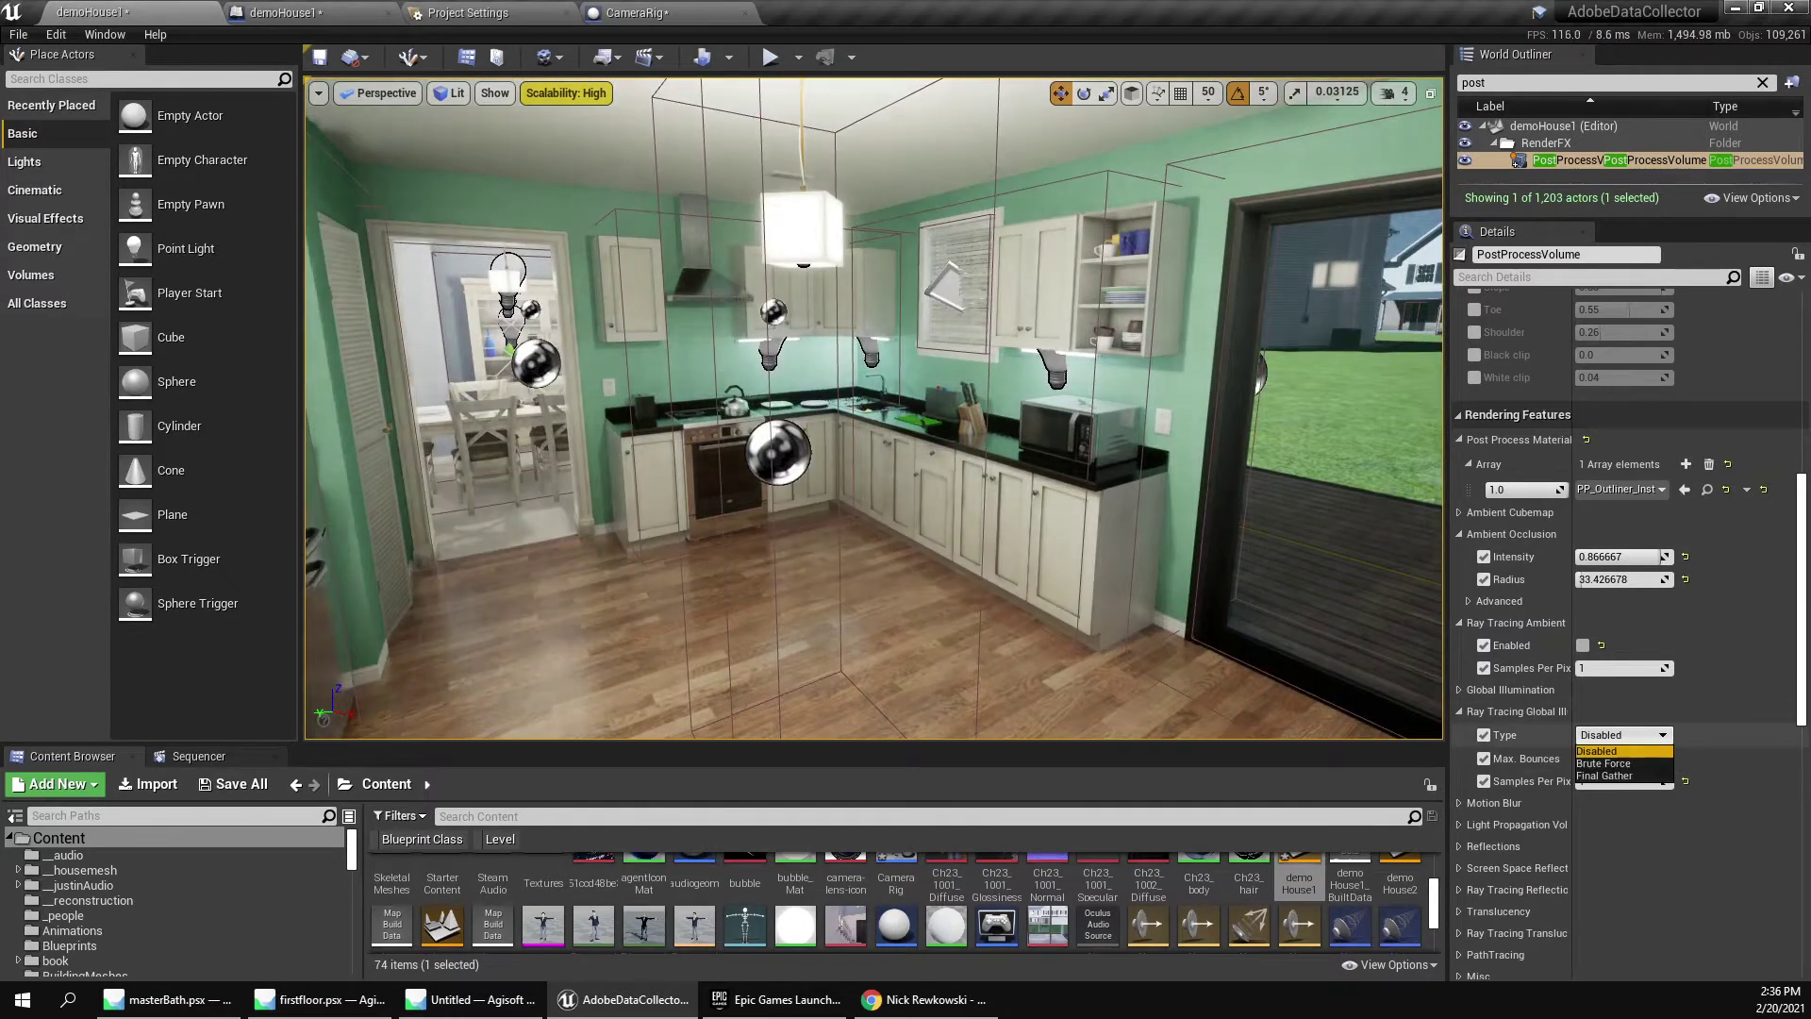
left_click(1618, 767)
left_click(1622, 735)
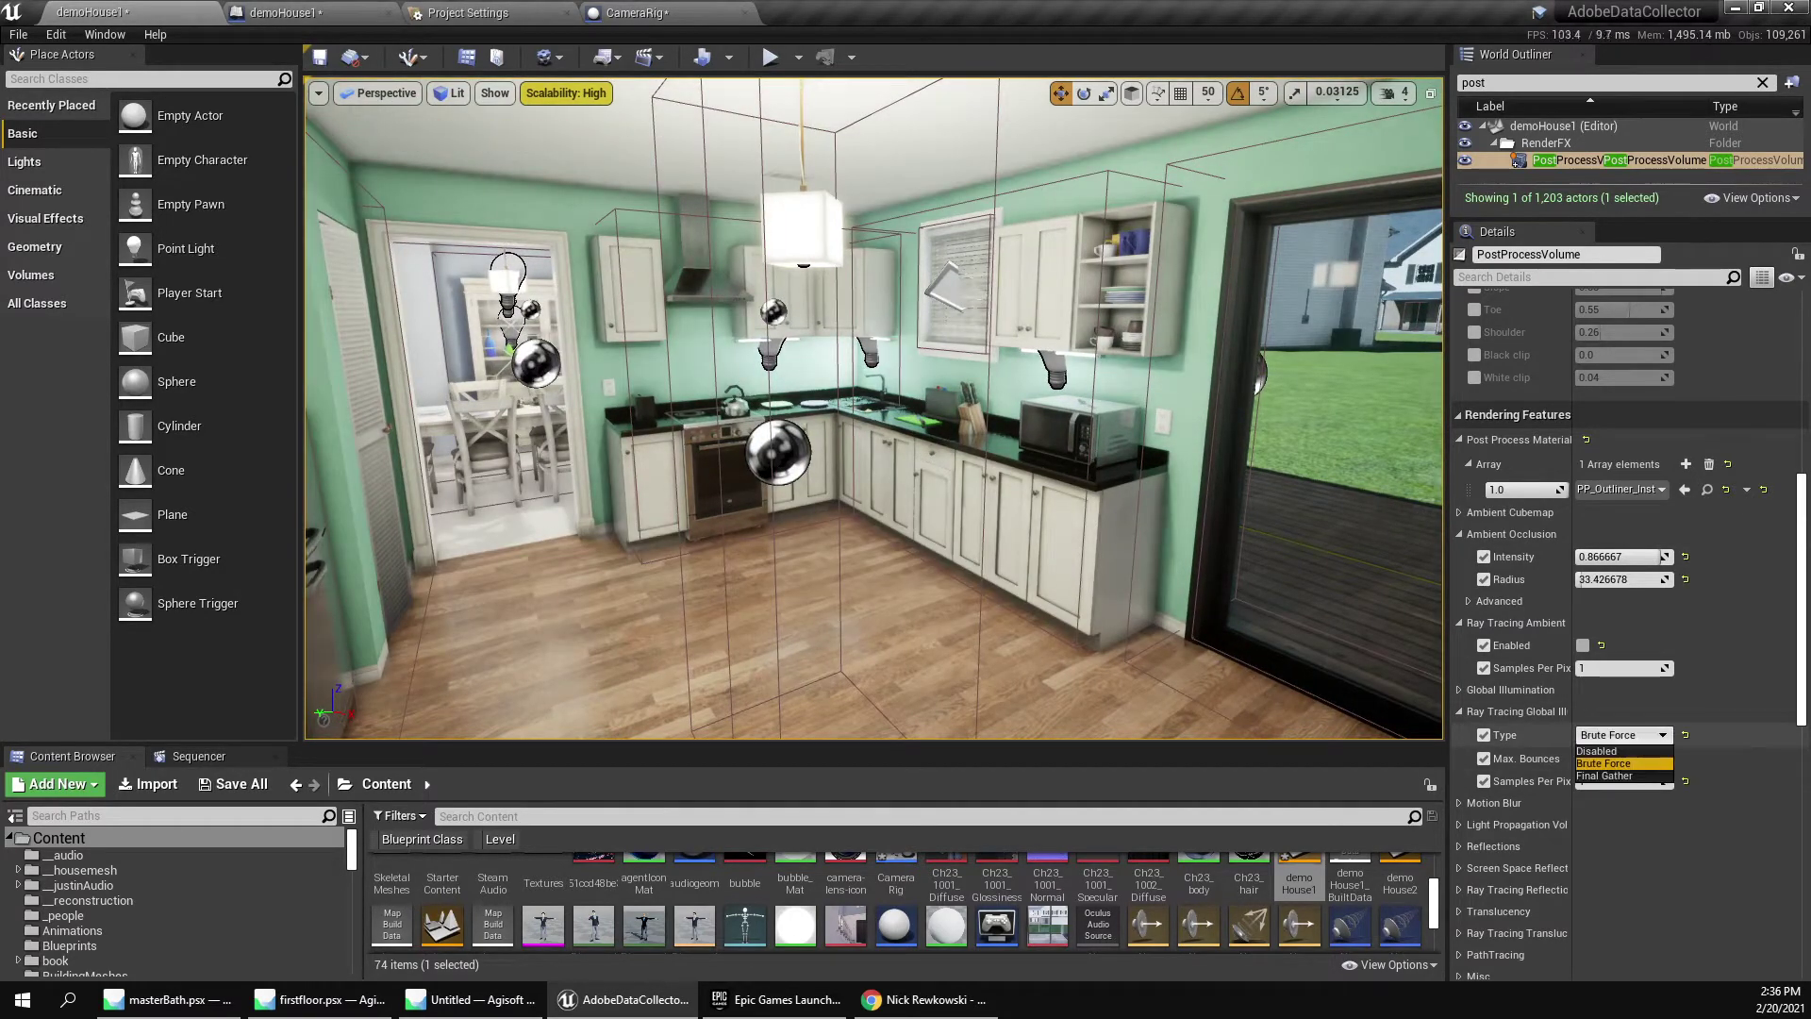
left_click(1618, 753)
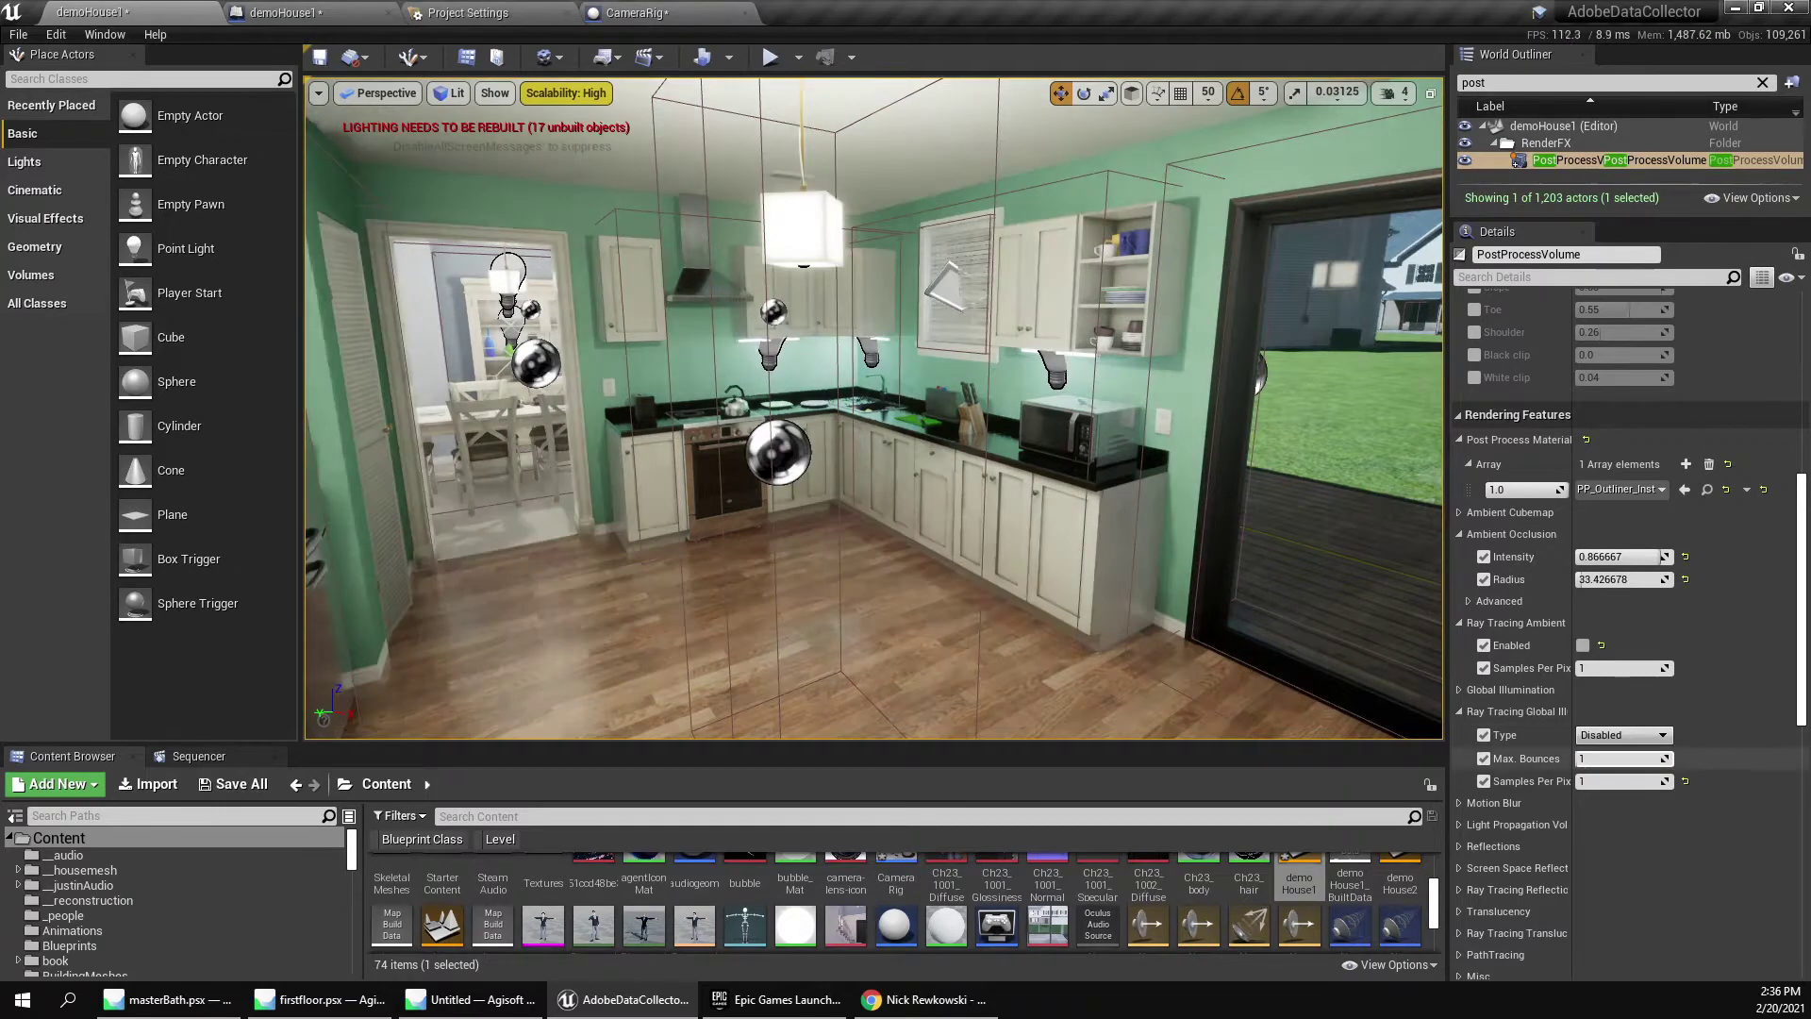
left_click(1622, 735)
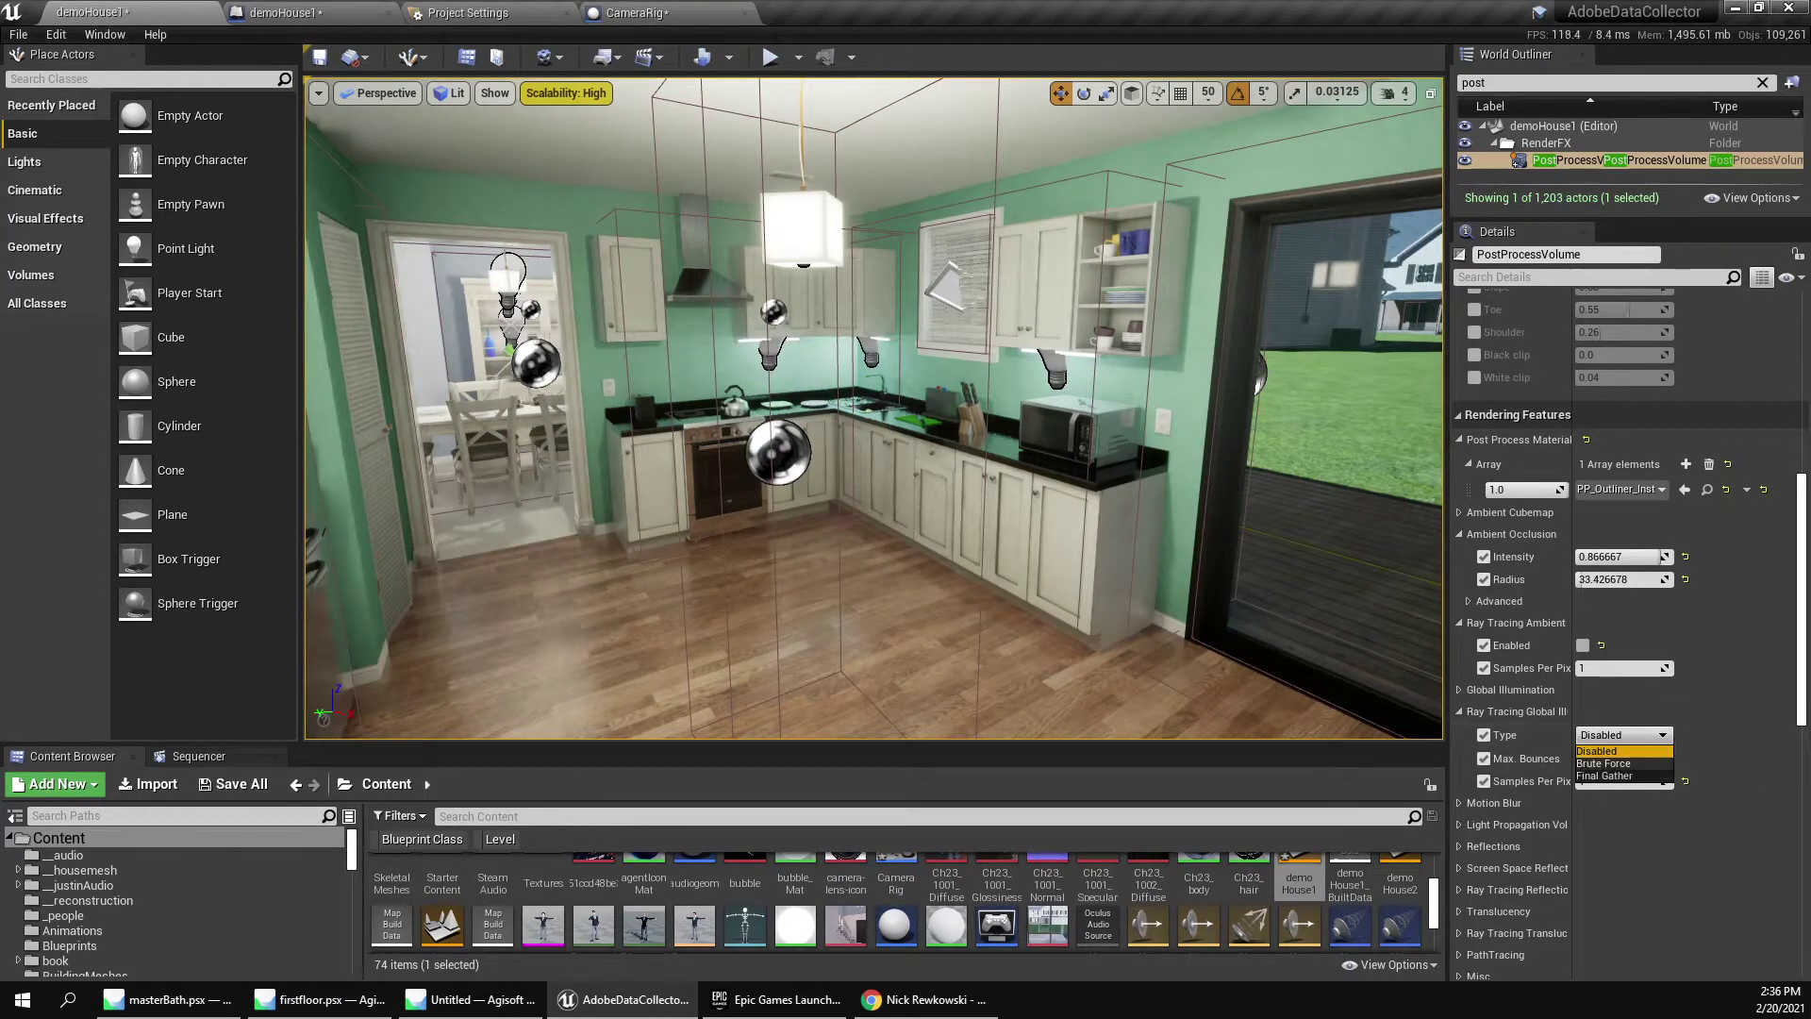
left_click(1604, 763)
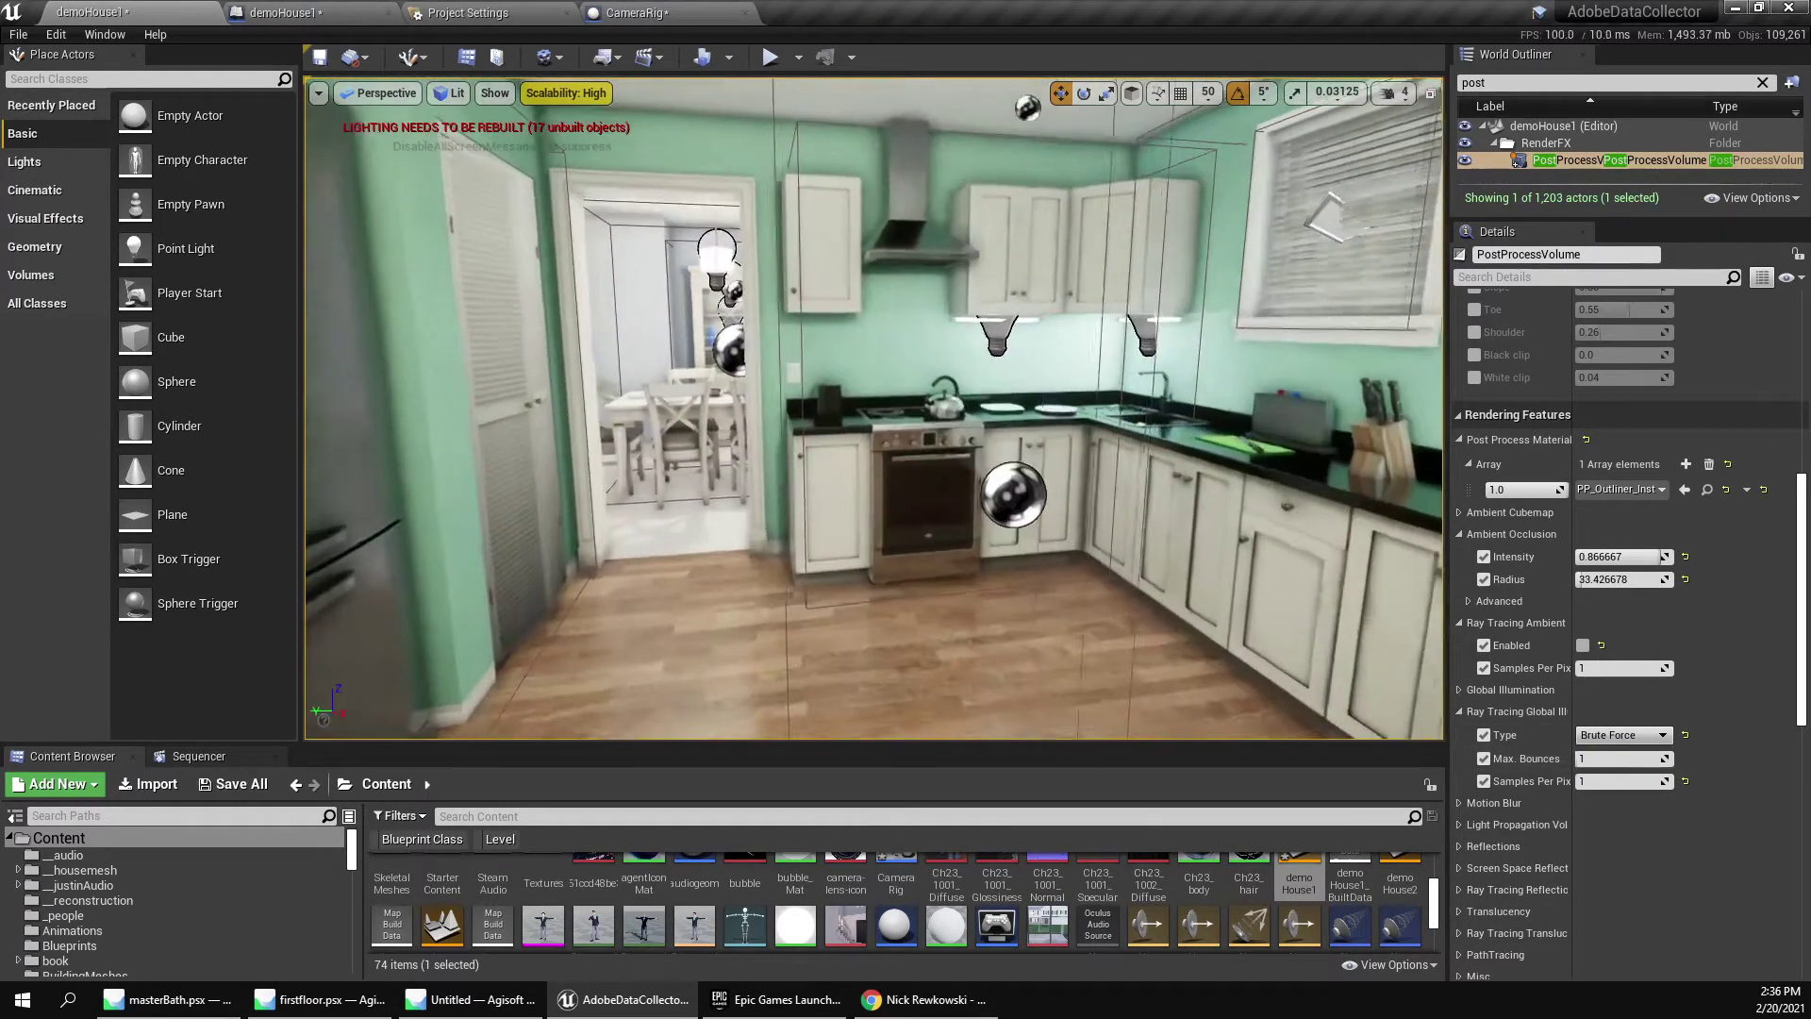
left_click(1620, 735)
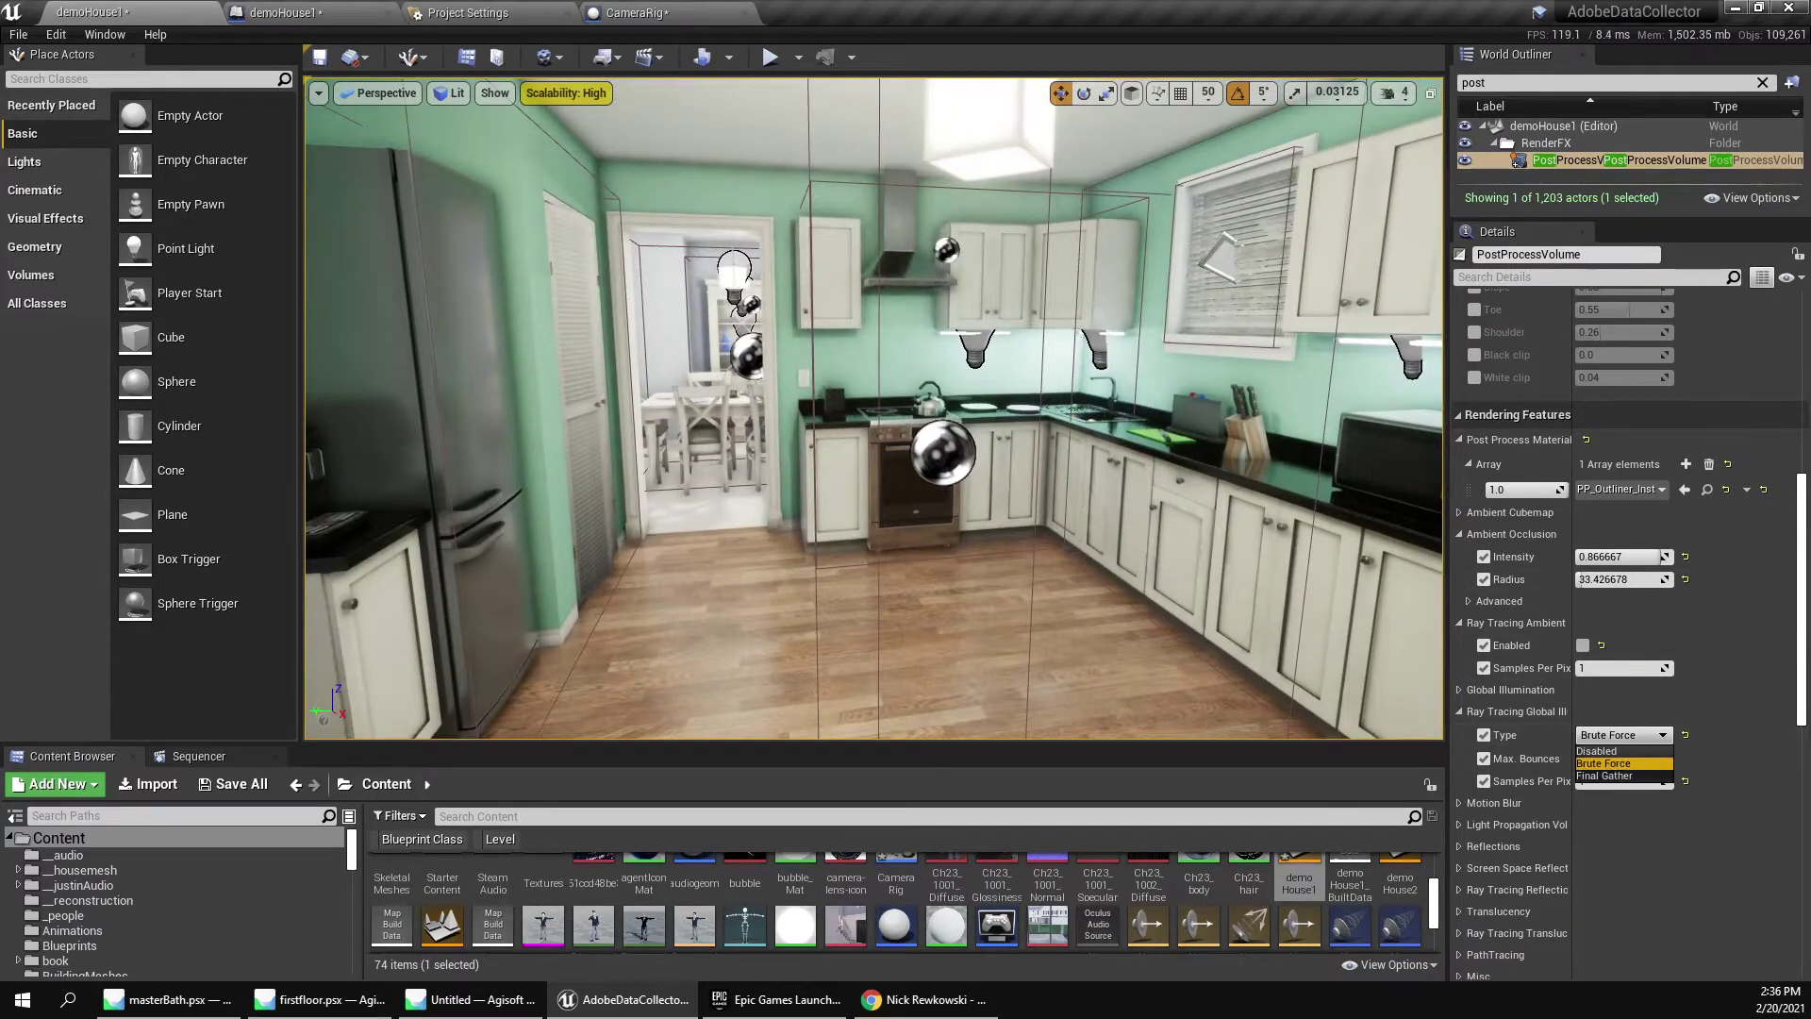
left_click(1618, 753)
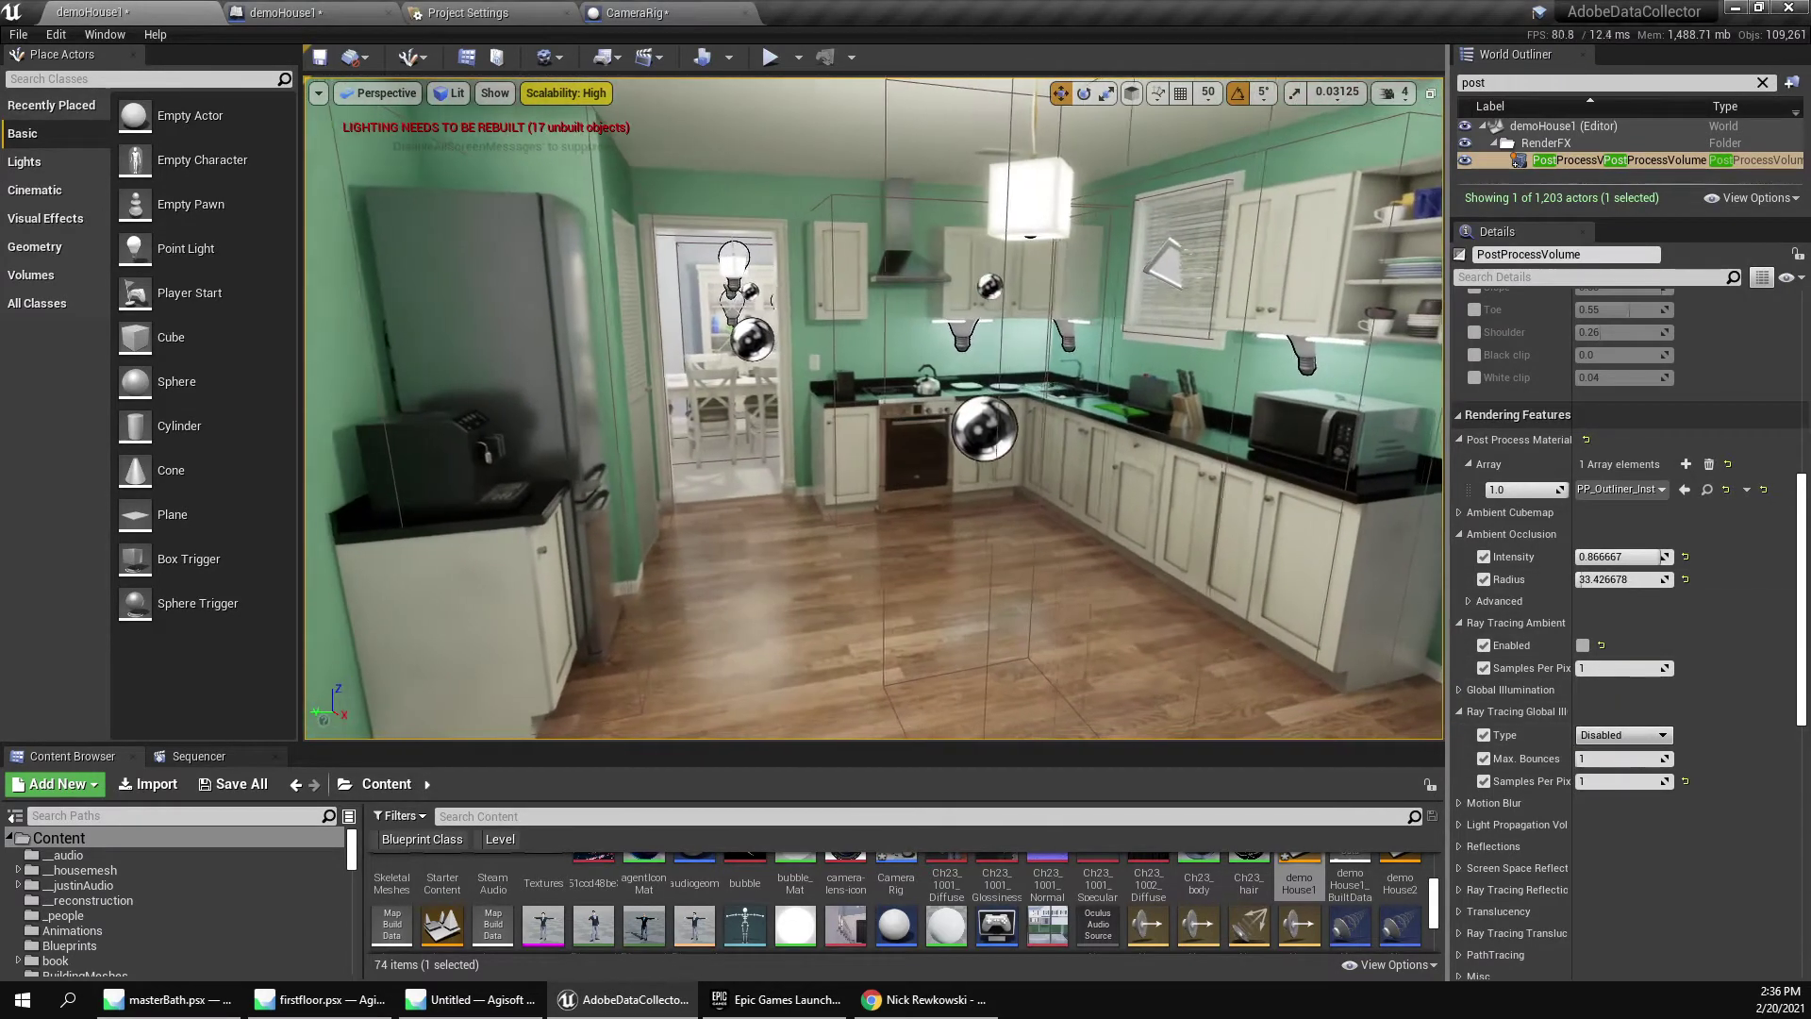
Hide the editor icons and alternate the ray tracing global illumination Type between Brute Force and Disabled, ending on Brute Force.
key("g")
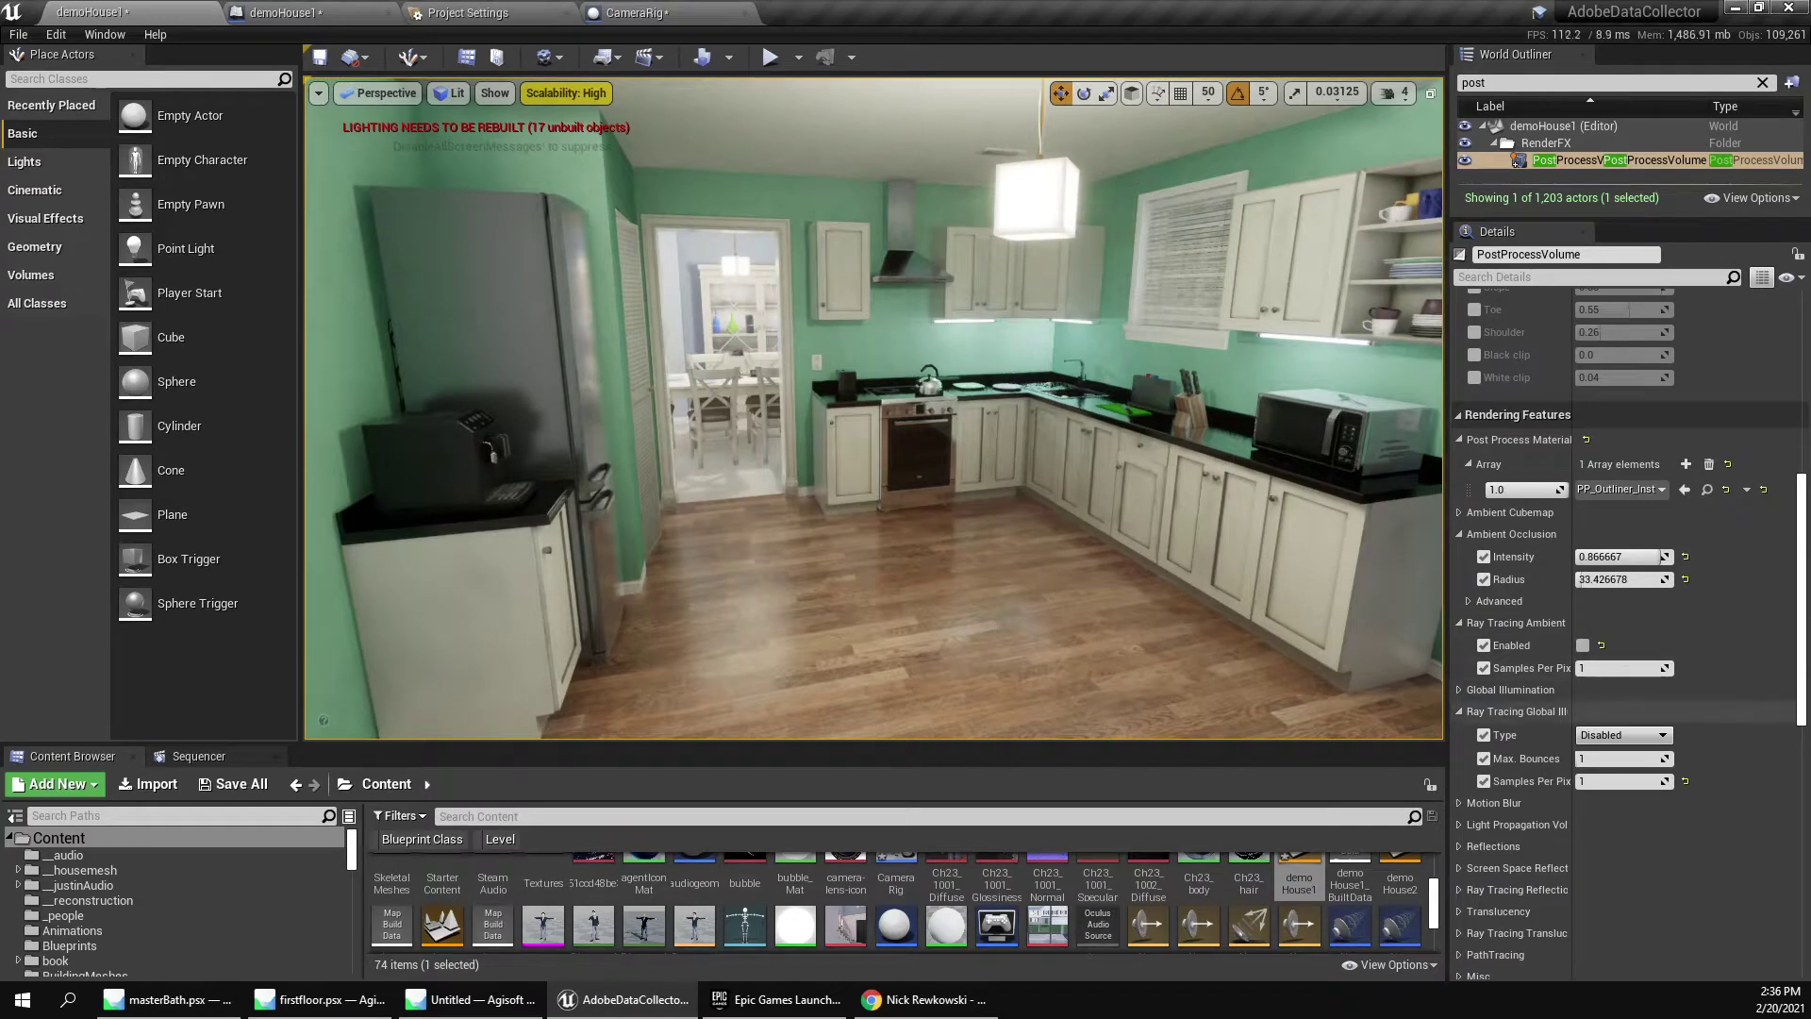
left_click(1620, 735)
left_click(1617, 768)
left_click(1620, 735)
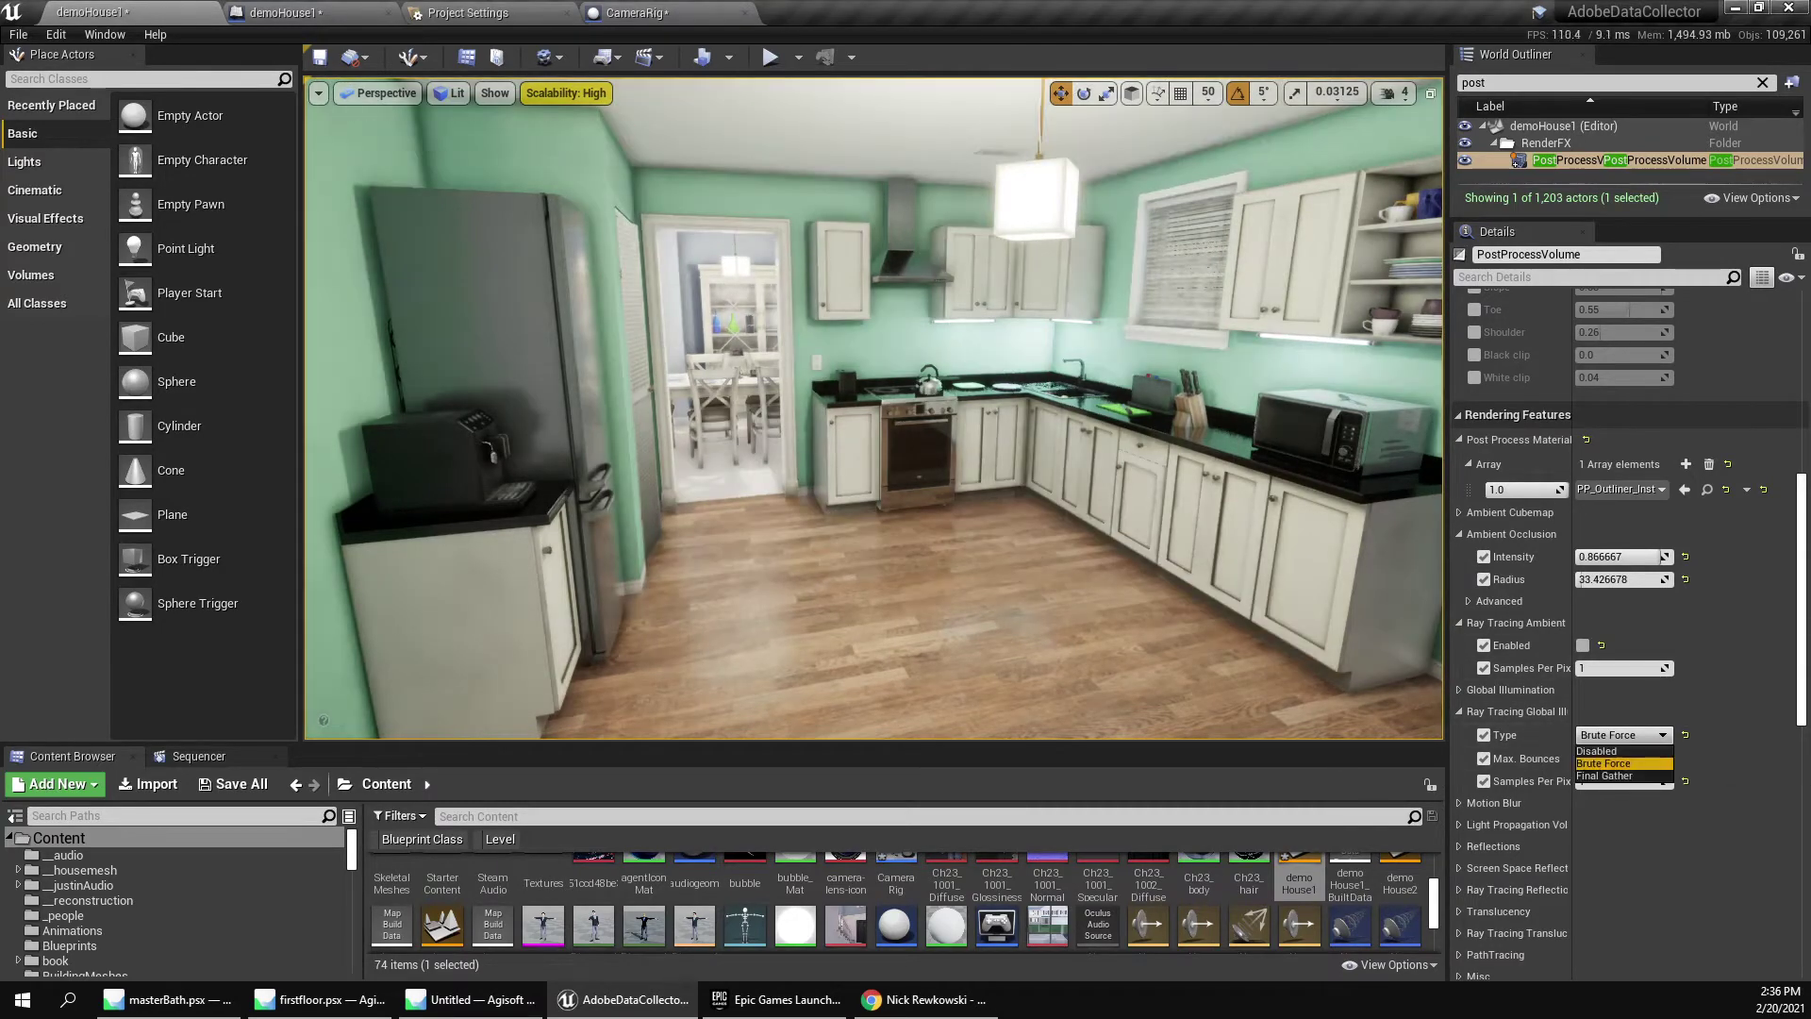
left_click(1596, 751)
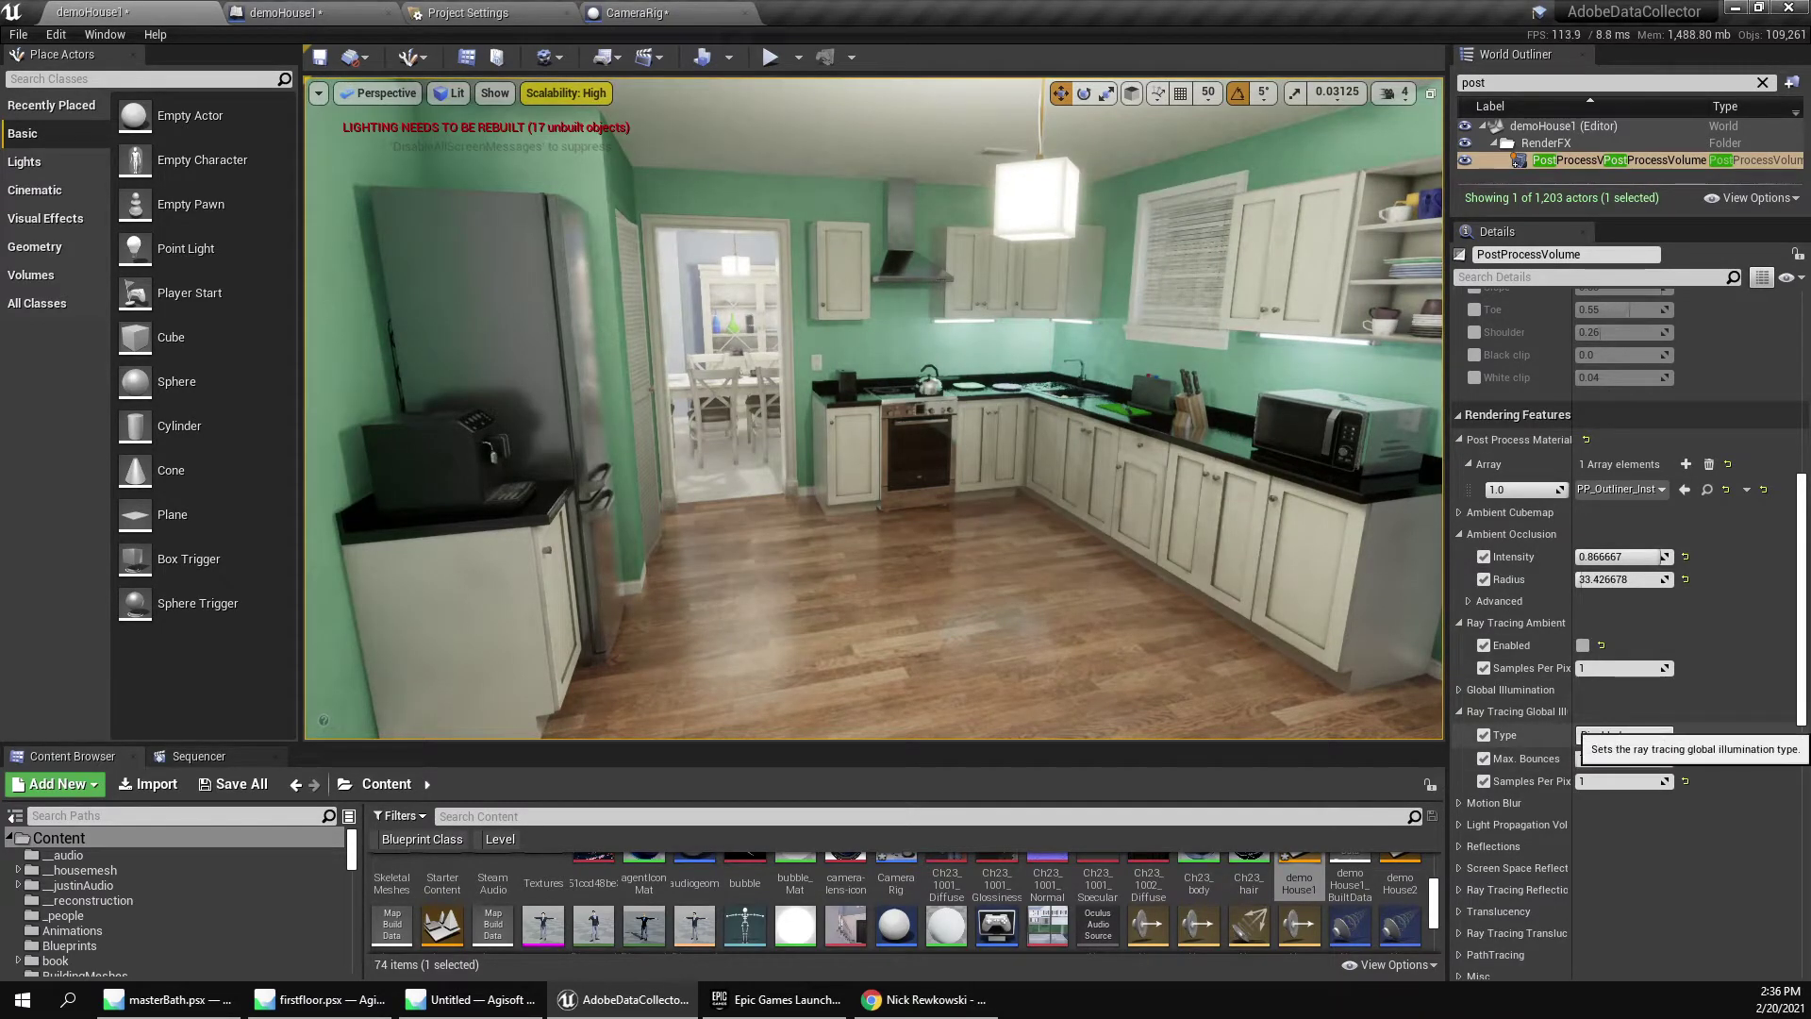
left_click(1621, 735)
left_click(1604, 763)
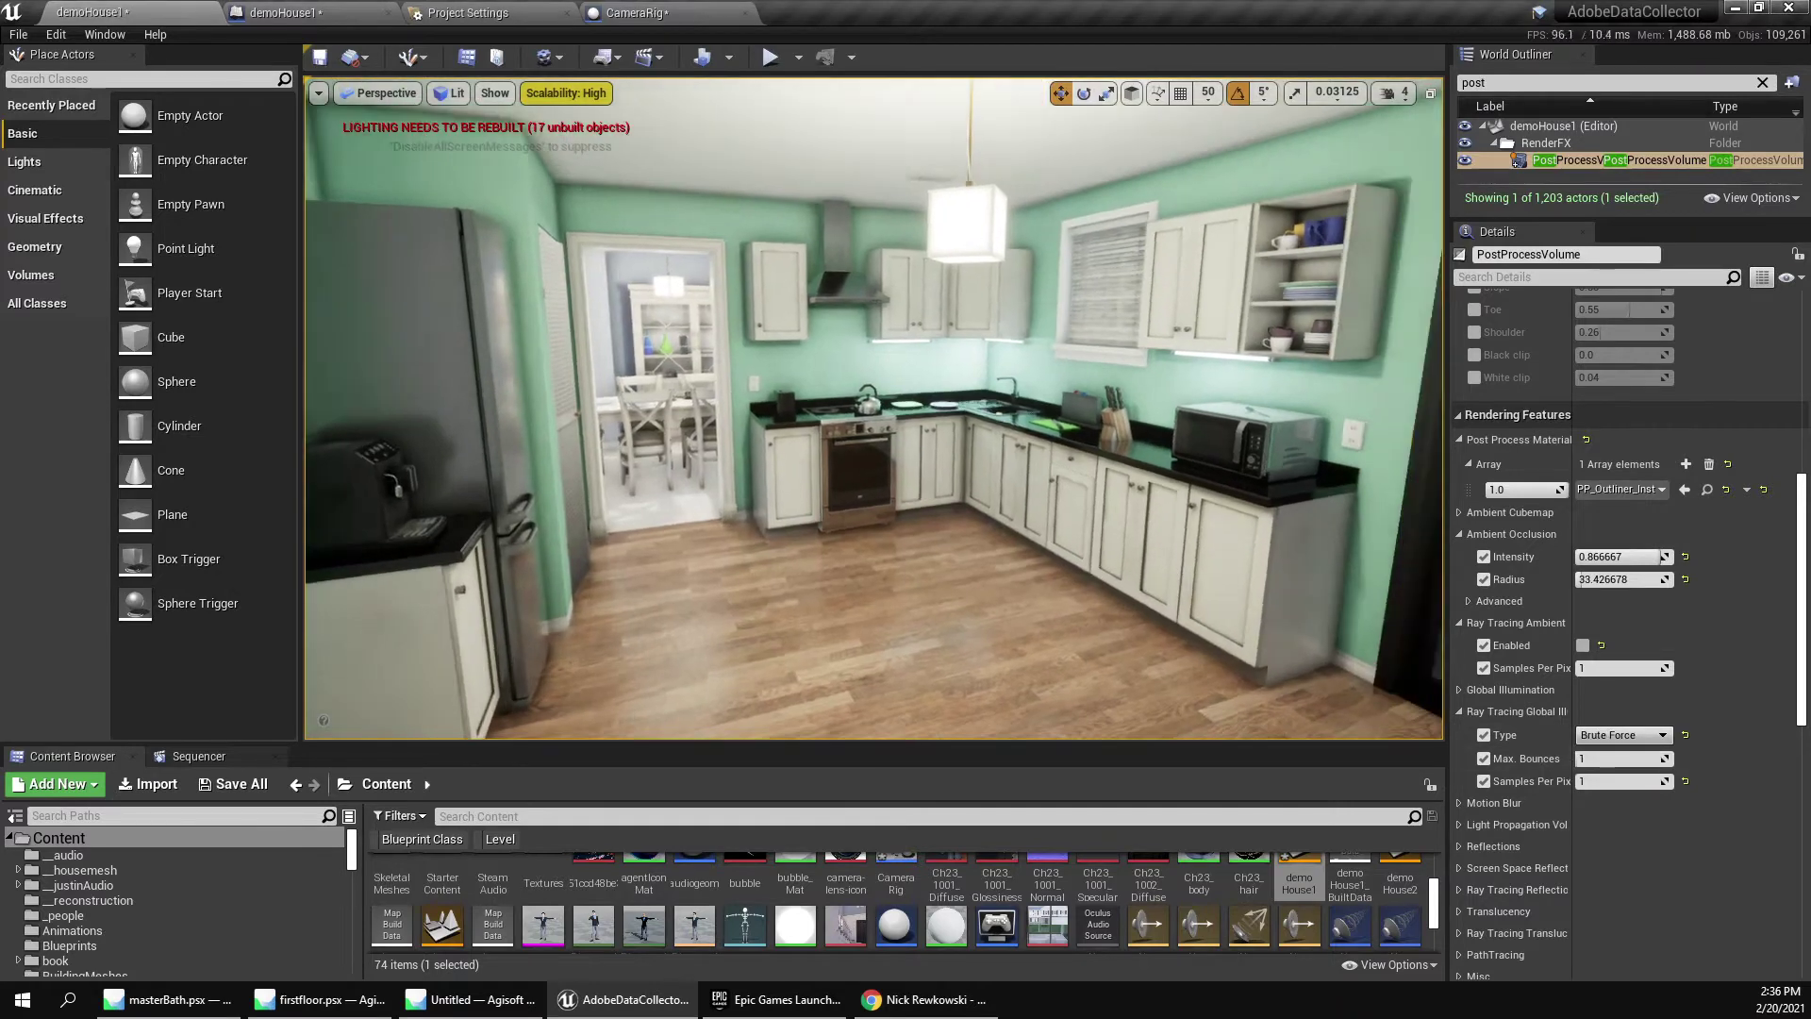
Lower the PostProcessVolume's ambient occlusion Intensity to 0.552381 and set the ray tracing global illumination Type to Disabled.
mouse_move(1663, 557)
left_mouse_down()
mouse_move(1582, 557)
mouse_move(1629, 557)
left_mouse_up()
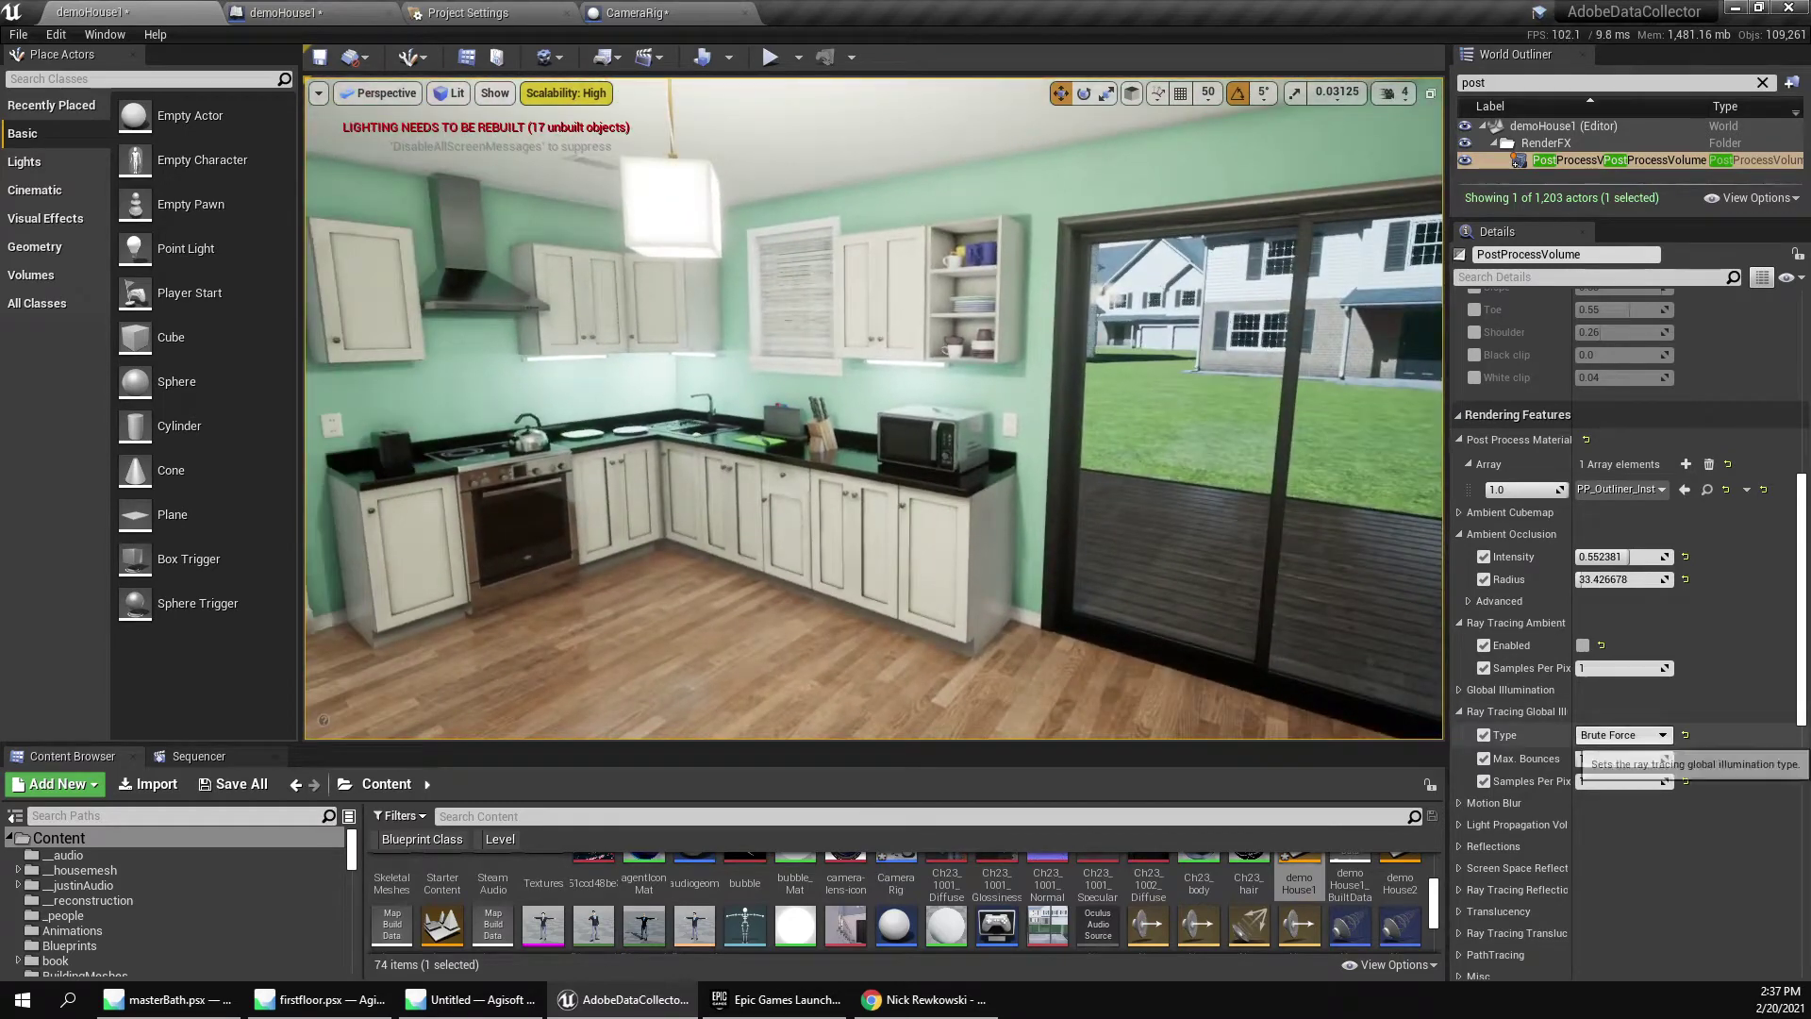
left_click(1618, 735)
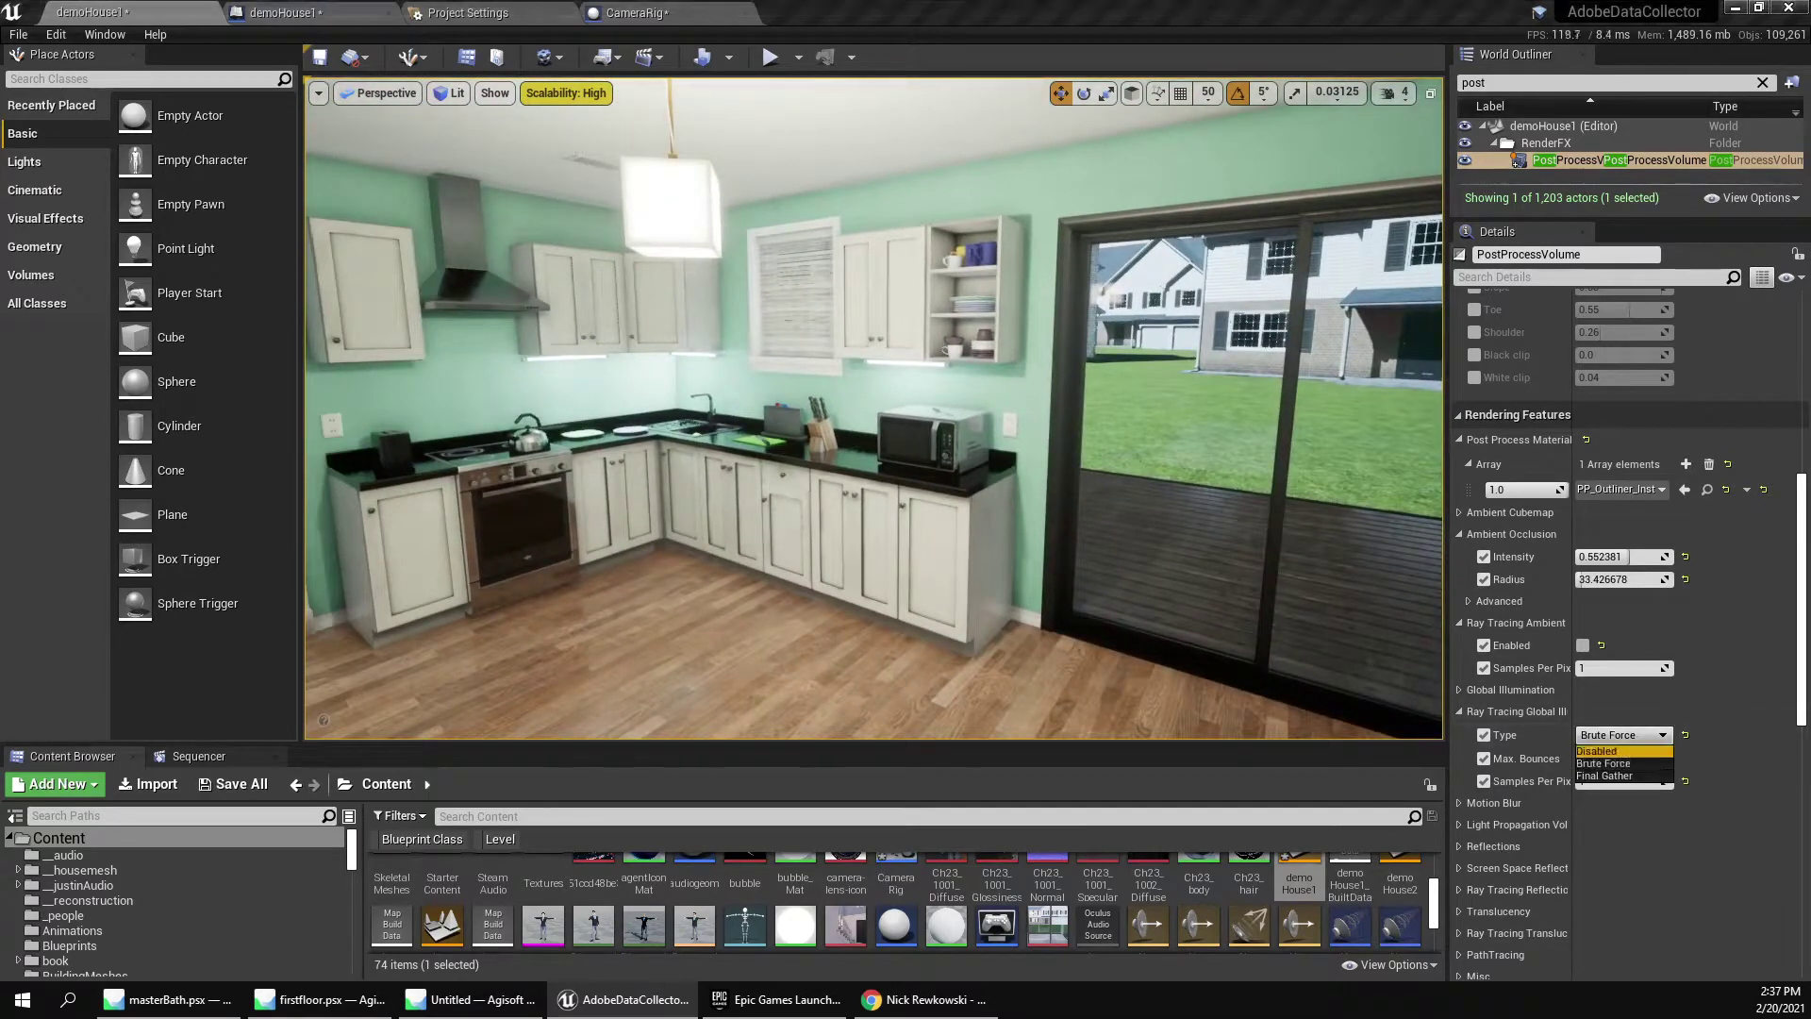
left_click(1608, 750)
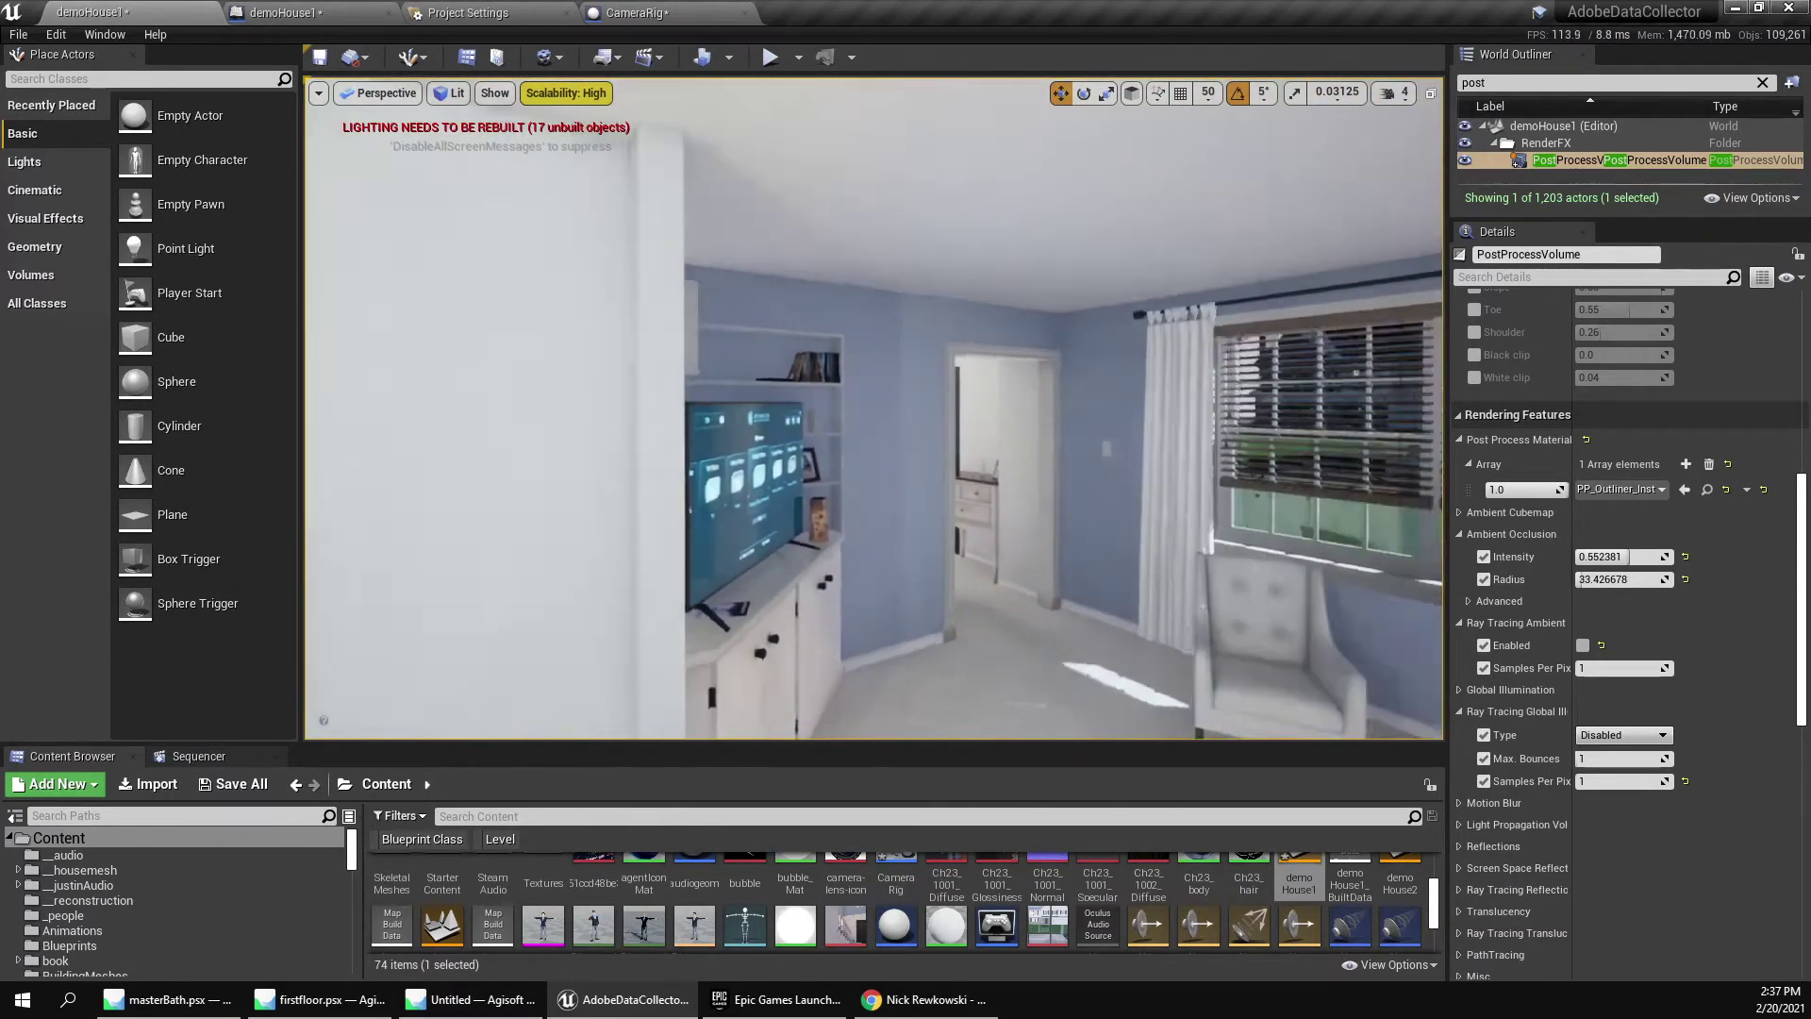
Expand the PostProcessVolume's Reflections and Ray Tracing Reflections settings, and raise the ray tracing reflections Max Roughness to 1.0.
scroll(1630, 632, "down", 4)
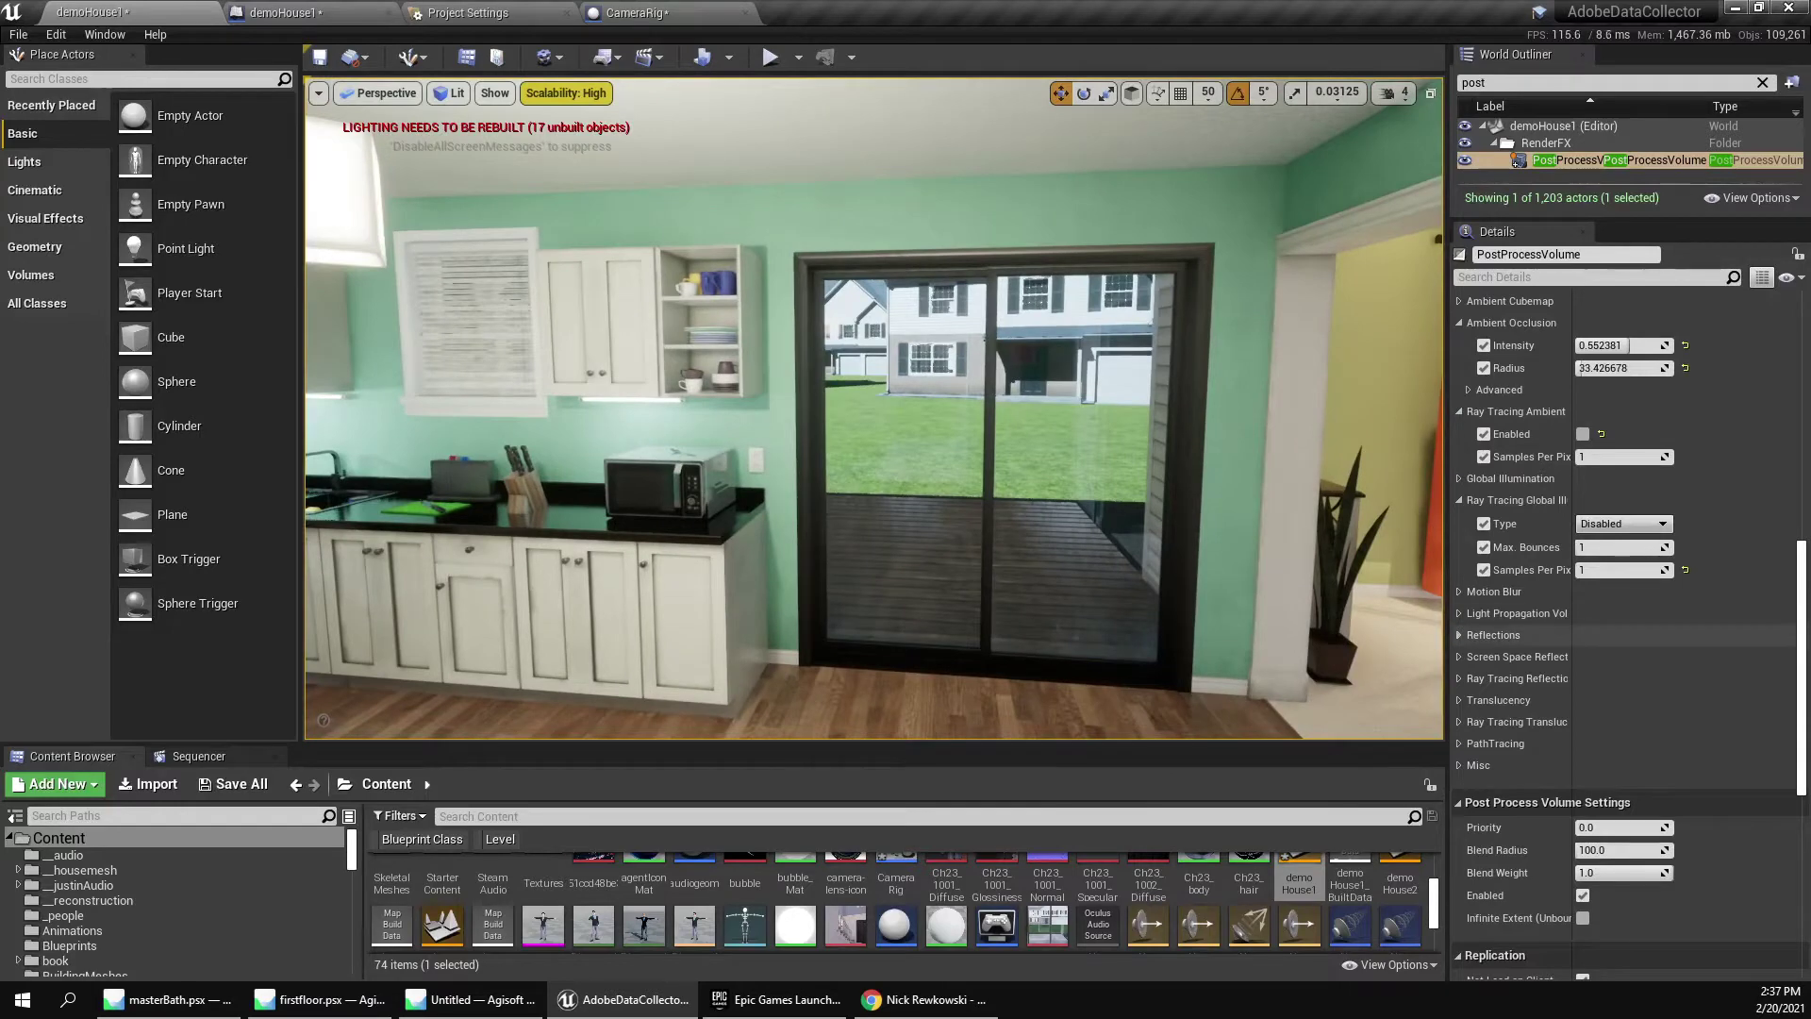
left_click(1494, 635)
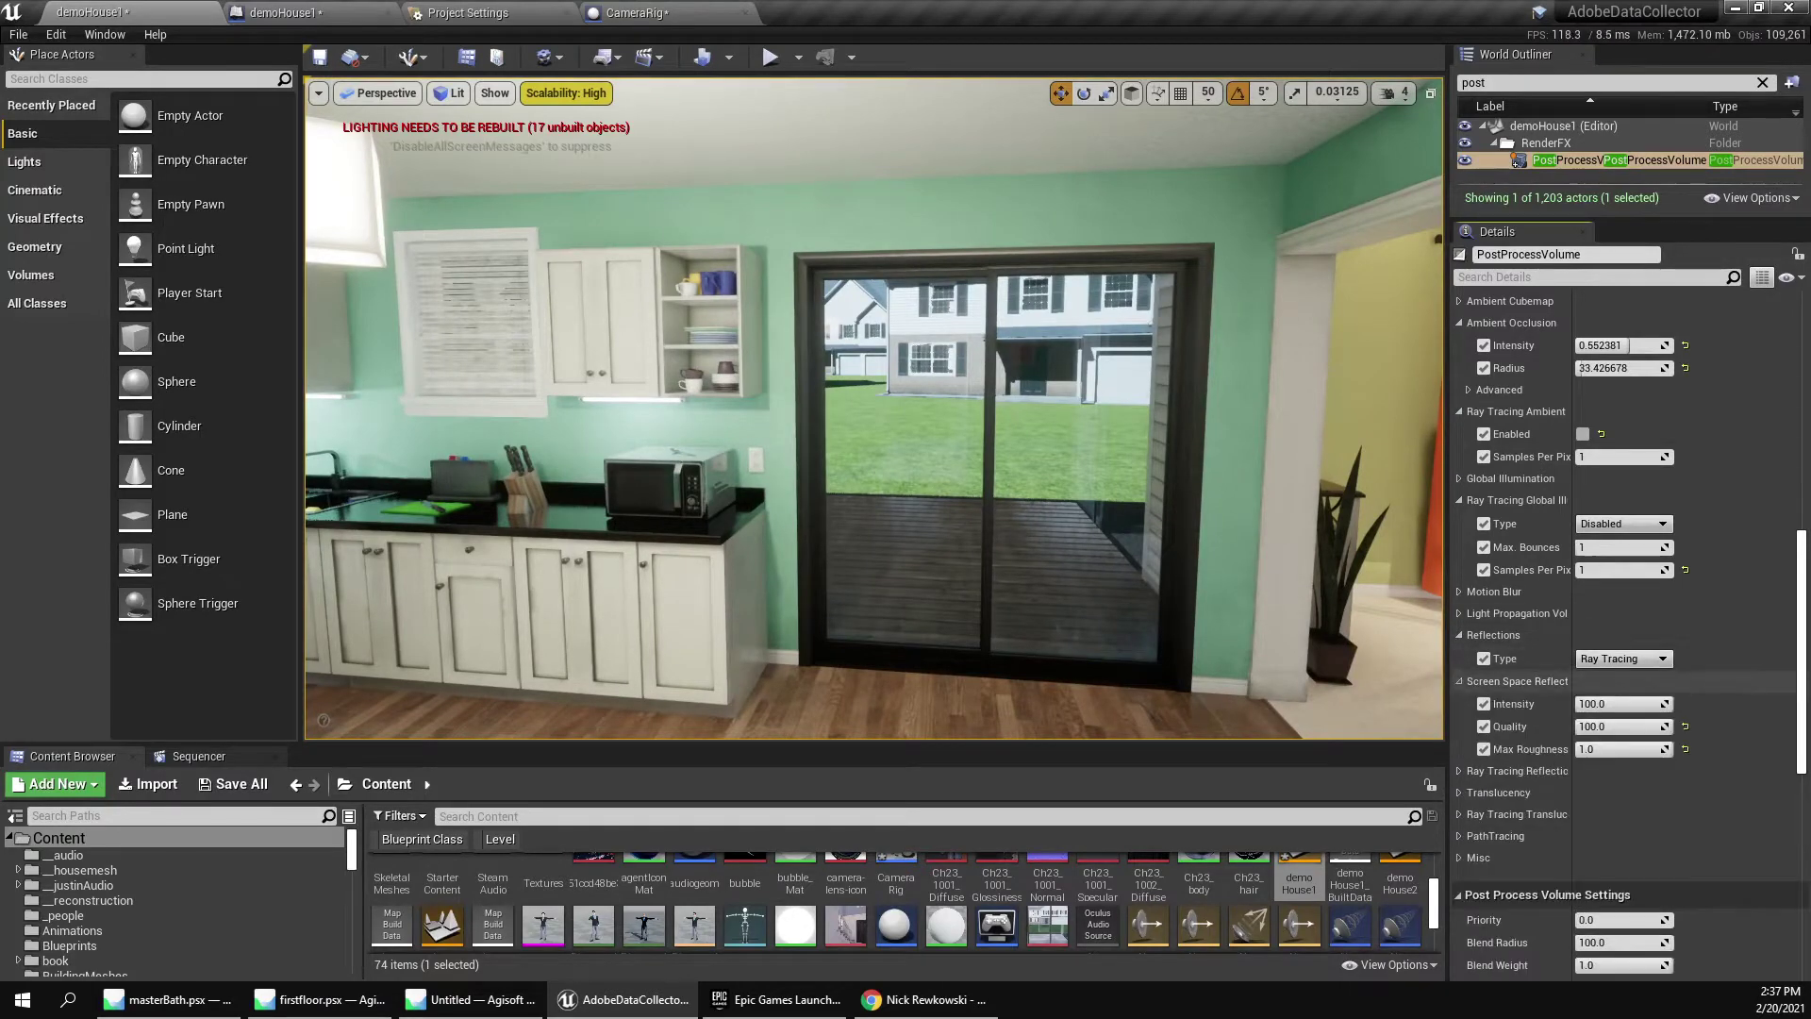
left_click(1519, 703)
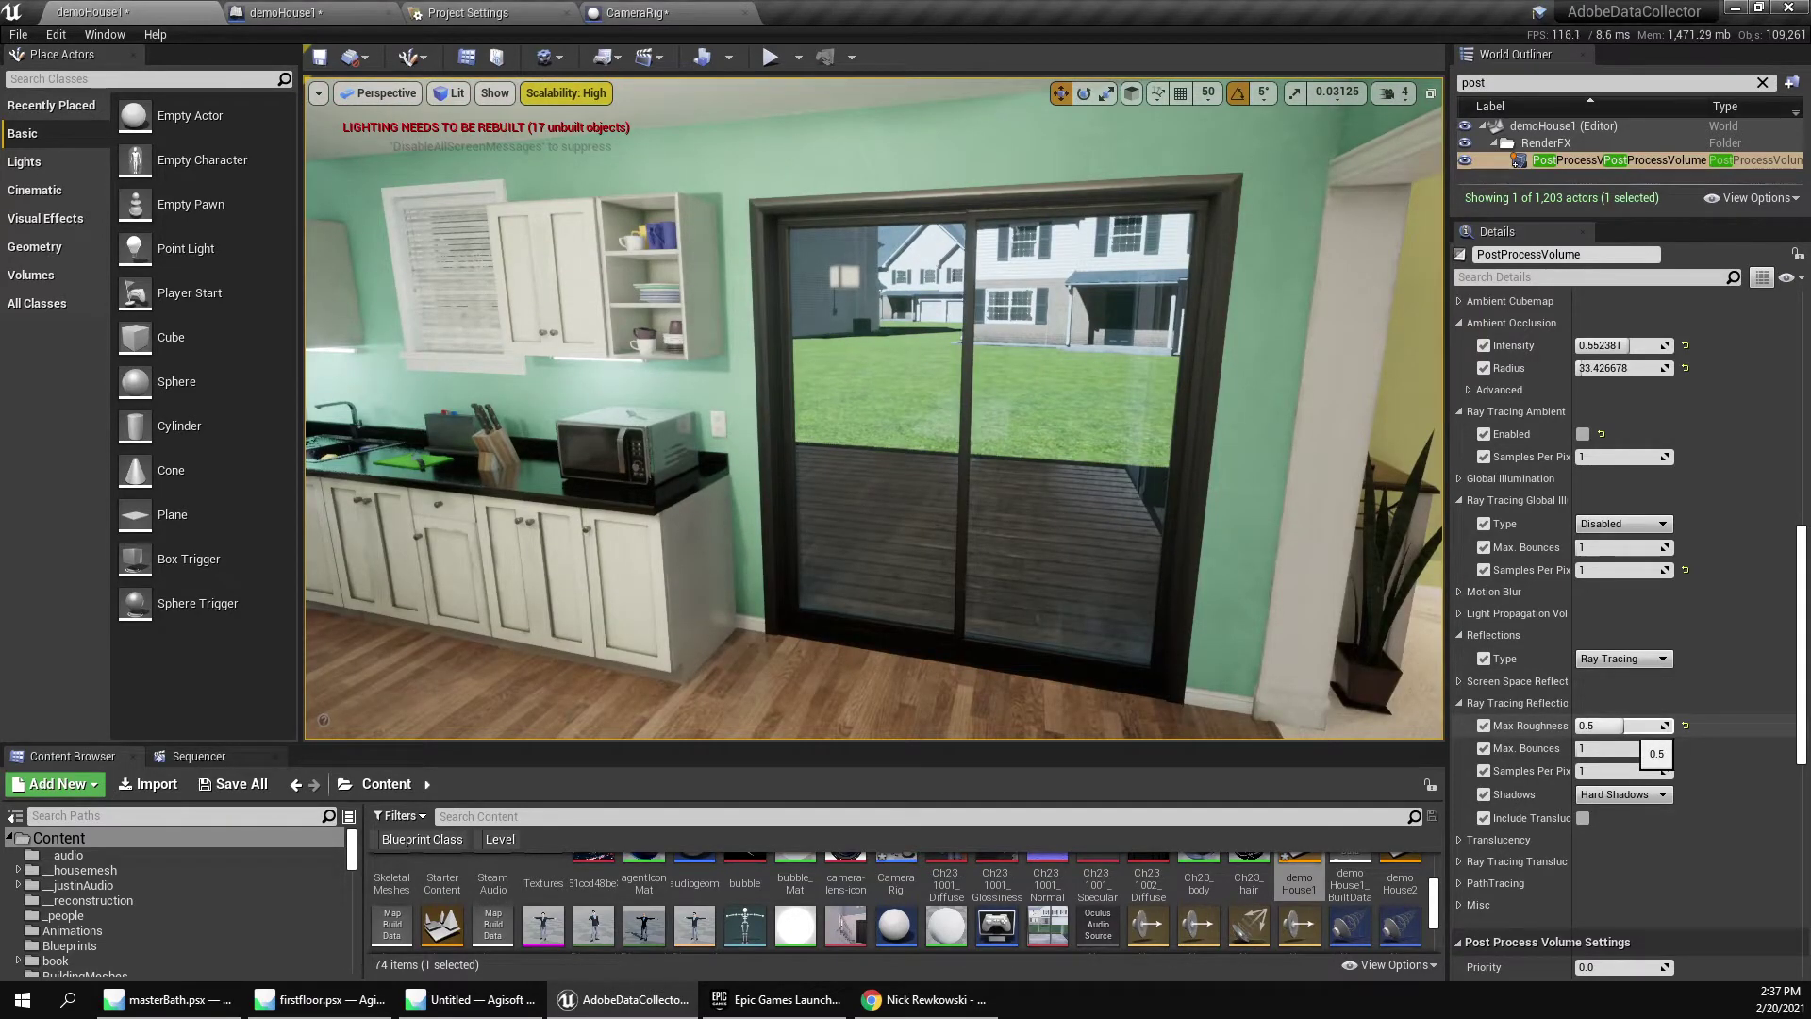
left_click_drag(1624, 725, 1675, 726)
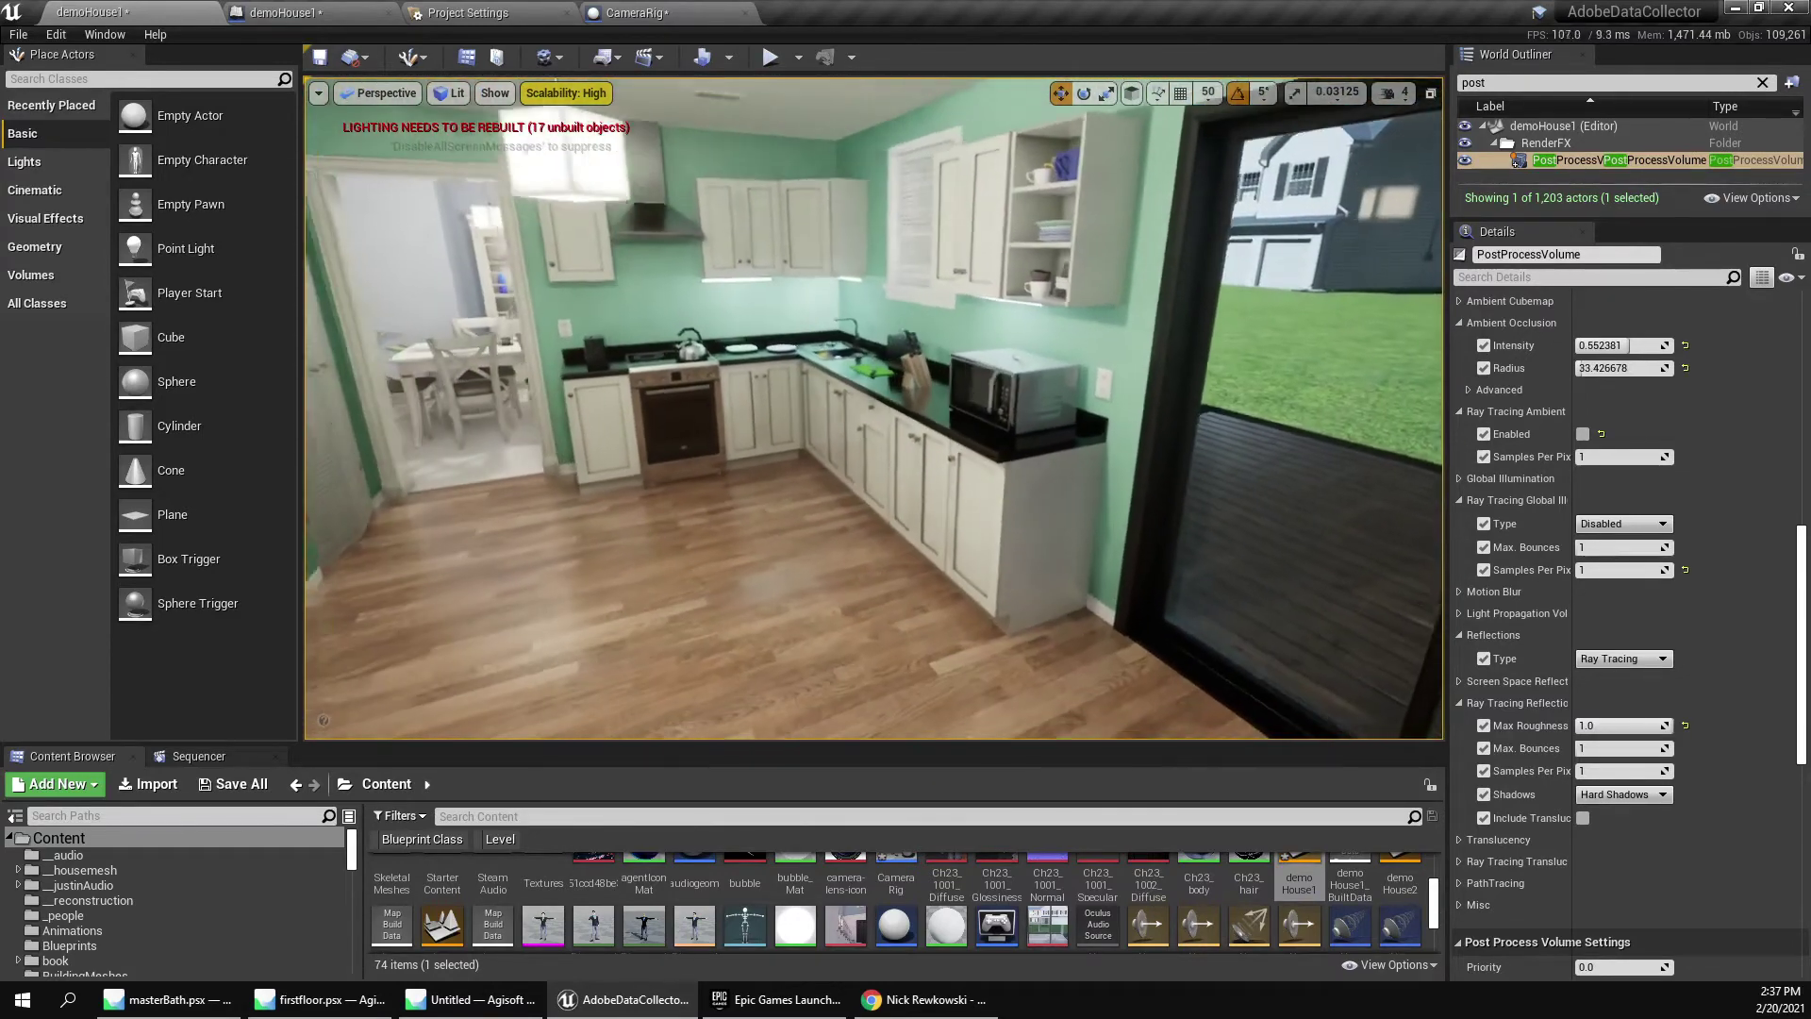
Alternate the ray tracing reflections Max Roughness between 0.5 and 1.0 to compare the kitchen reflections, ending on 0.5.
left_click(1646, 726)
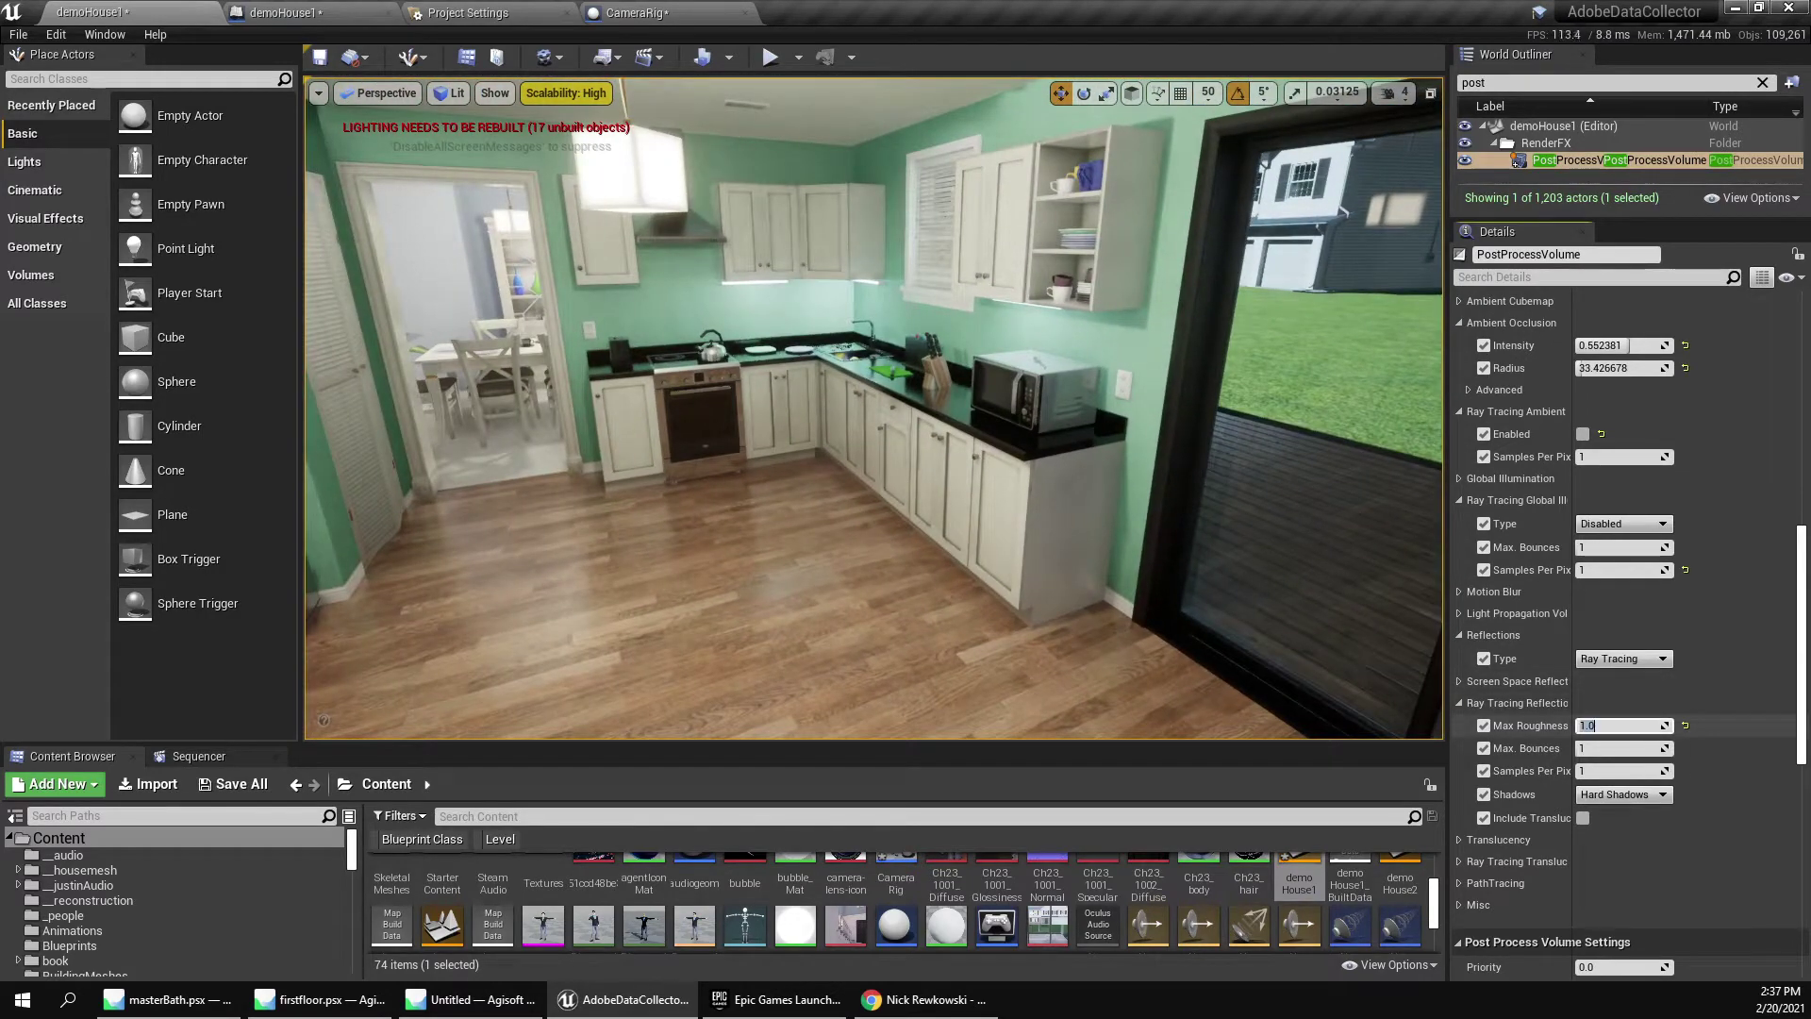
type("0.5")
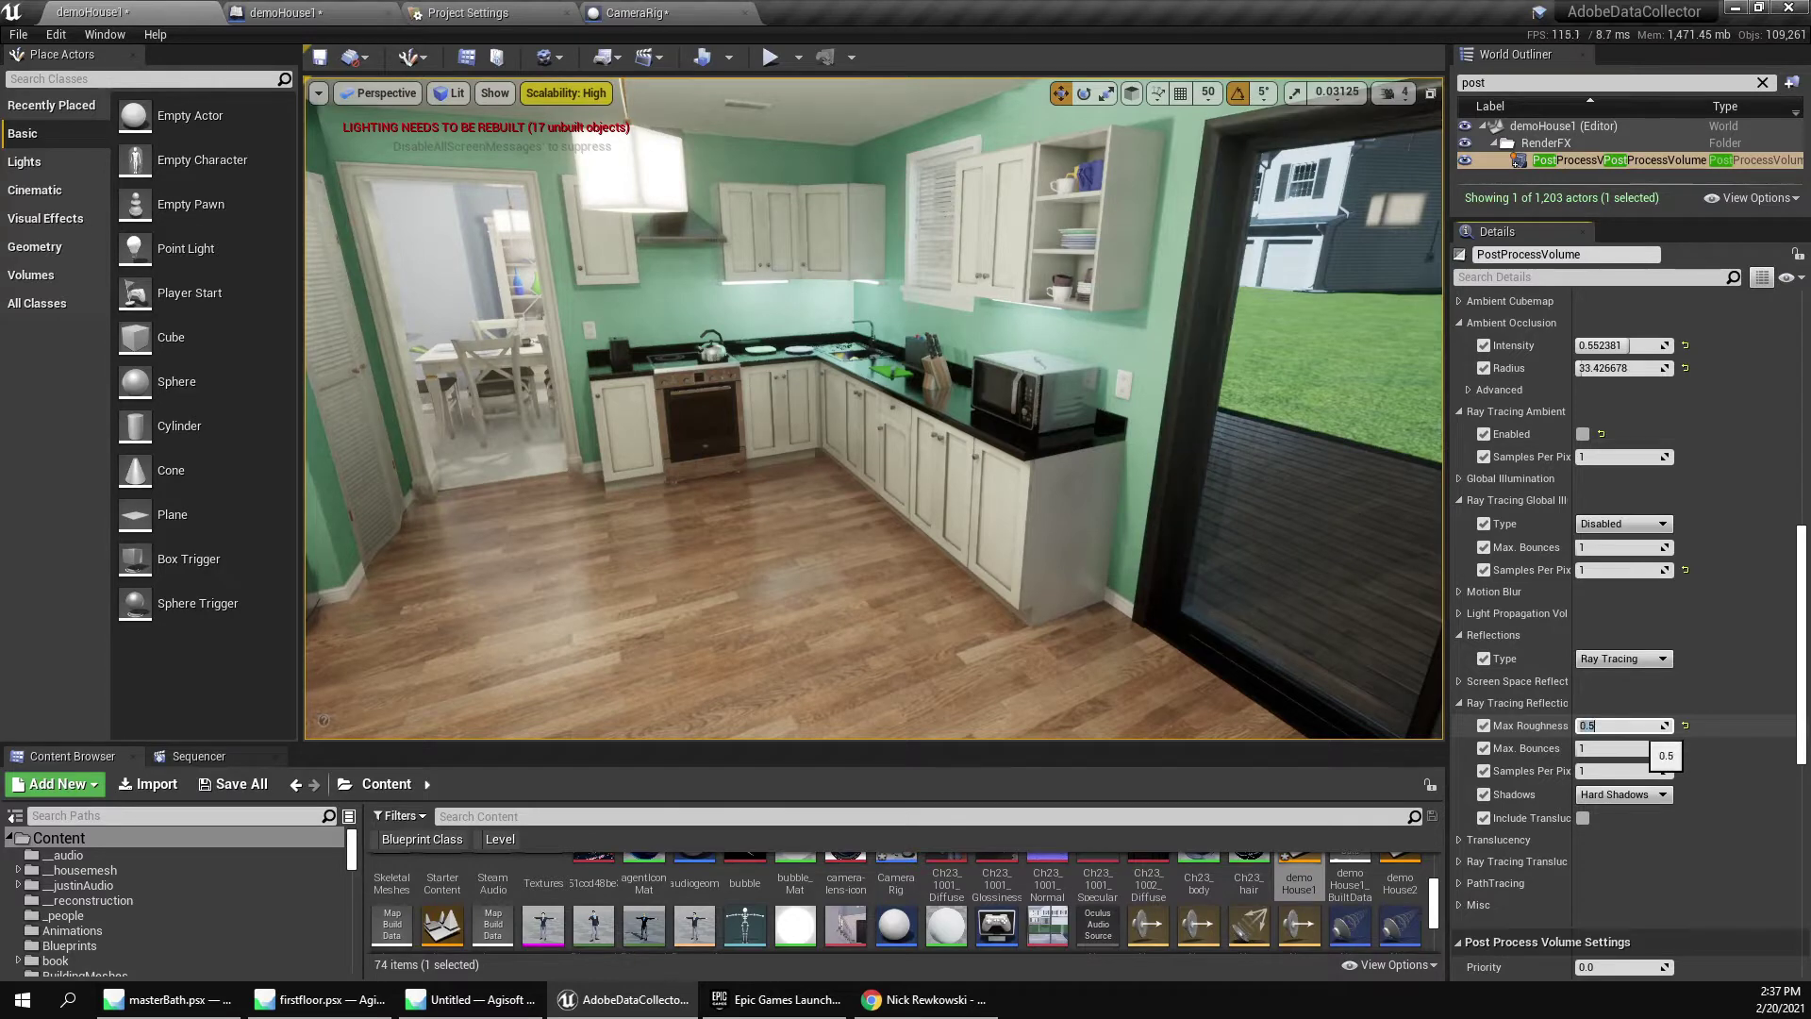
key("ctrl+z")
key("Return")
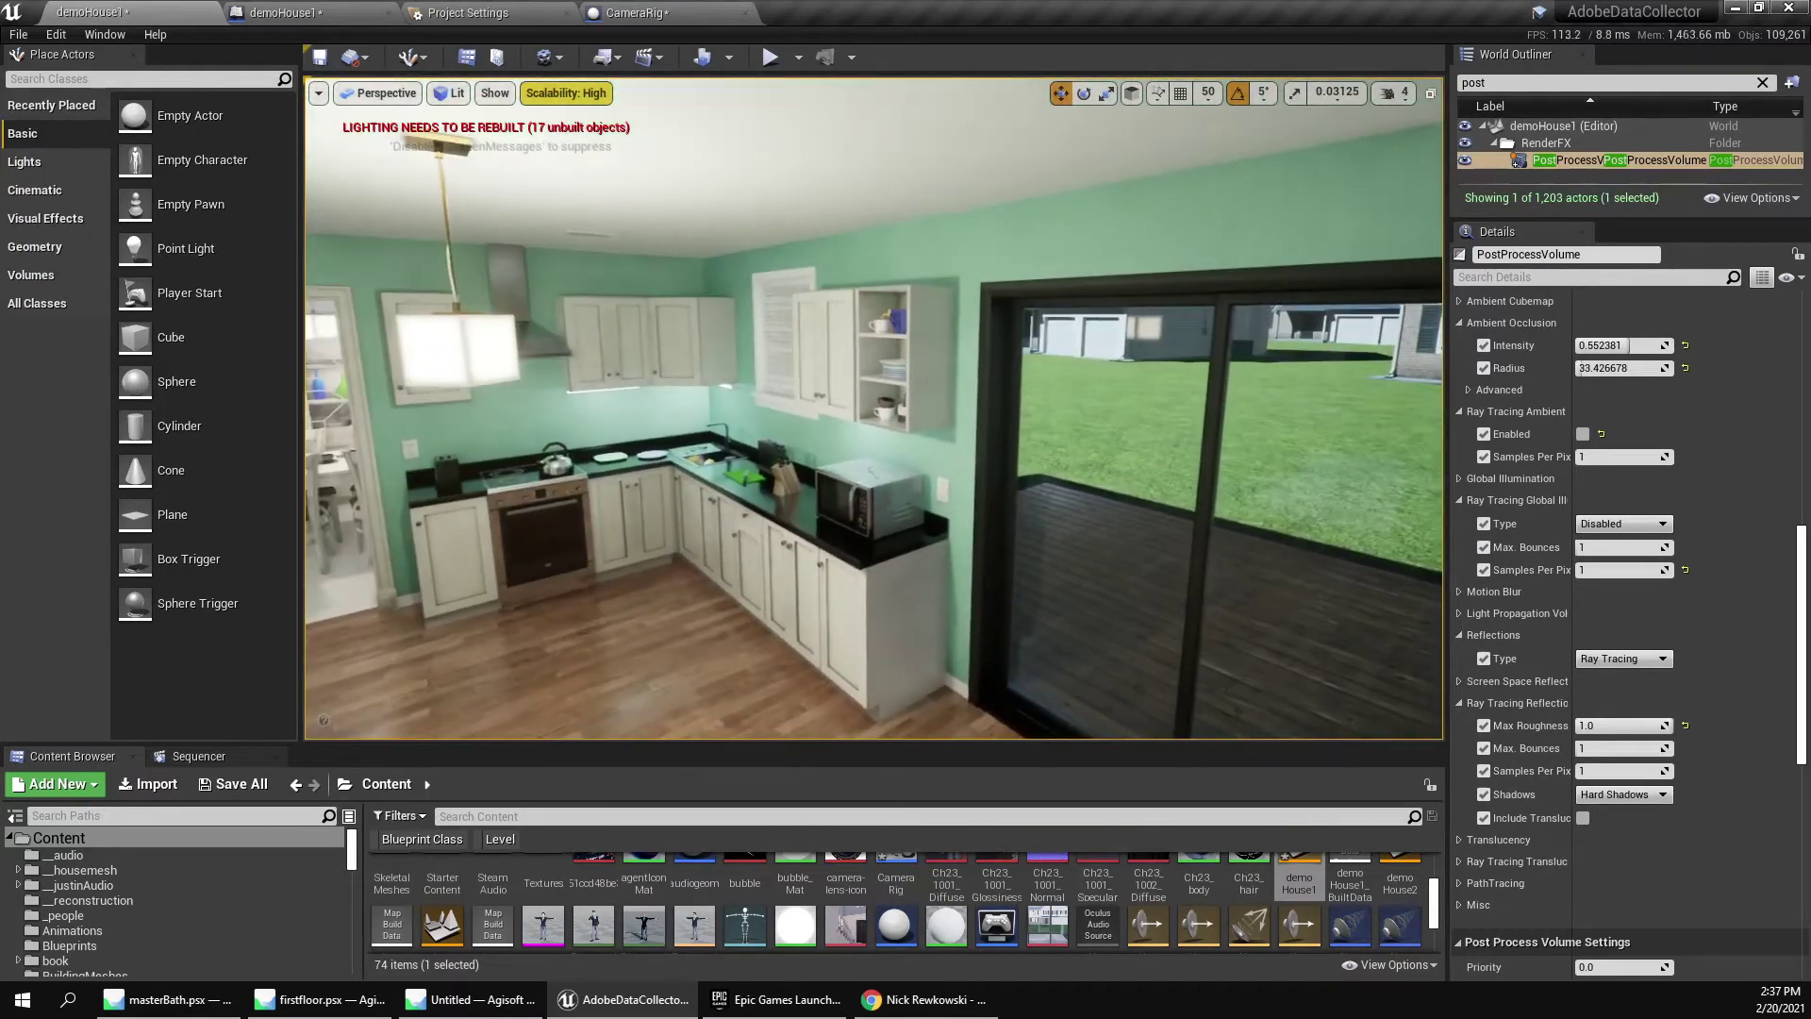
left_click(1621, 725)
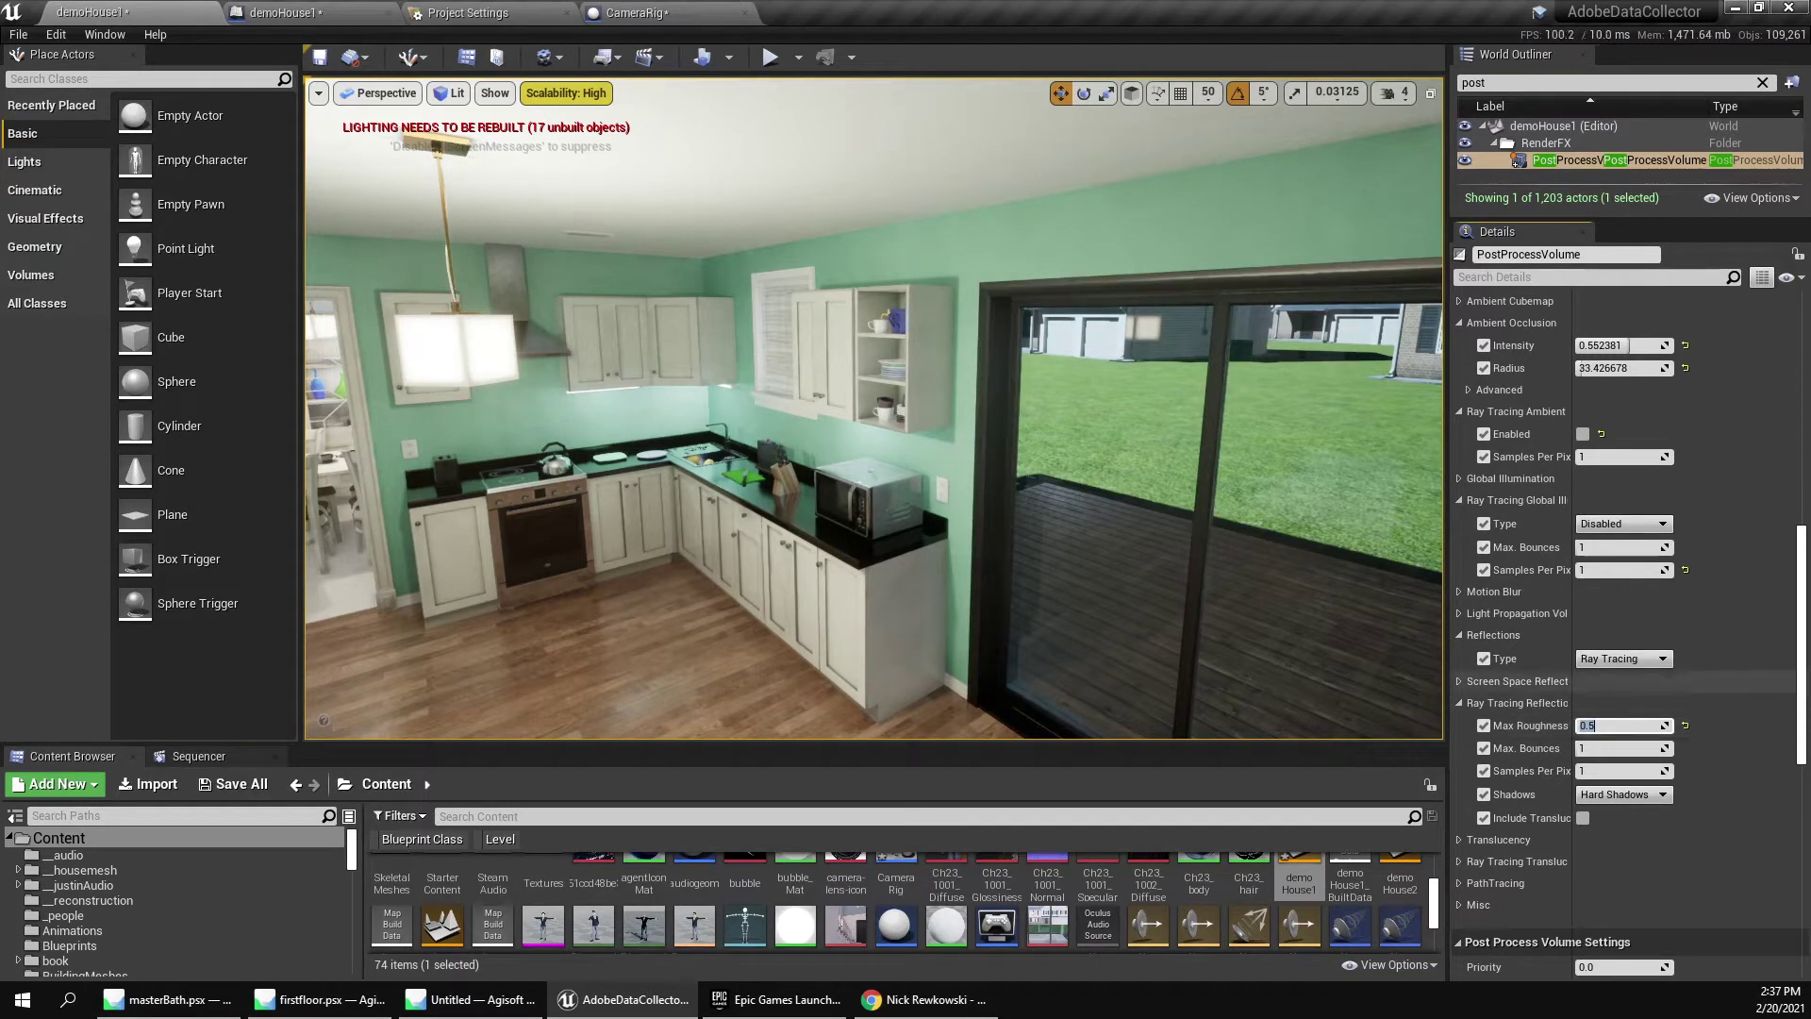
key("Return")
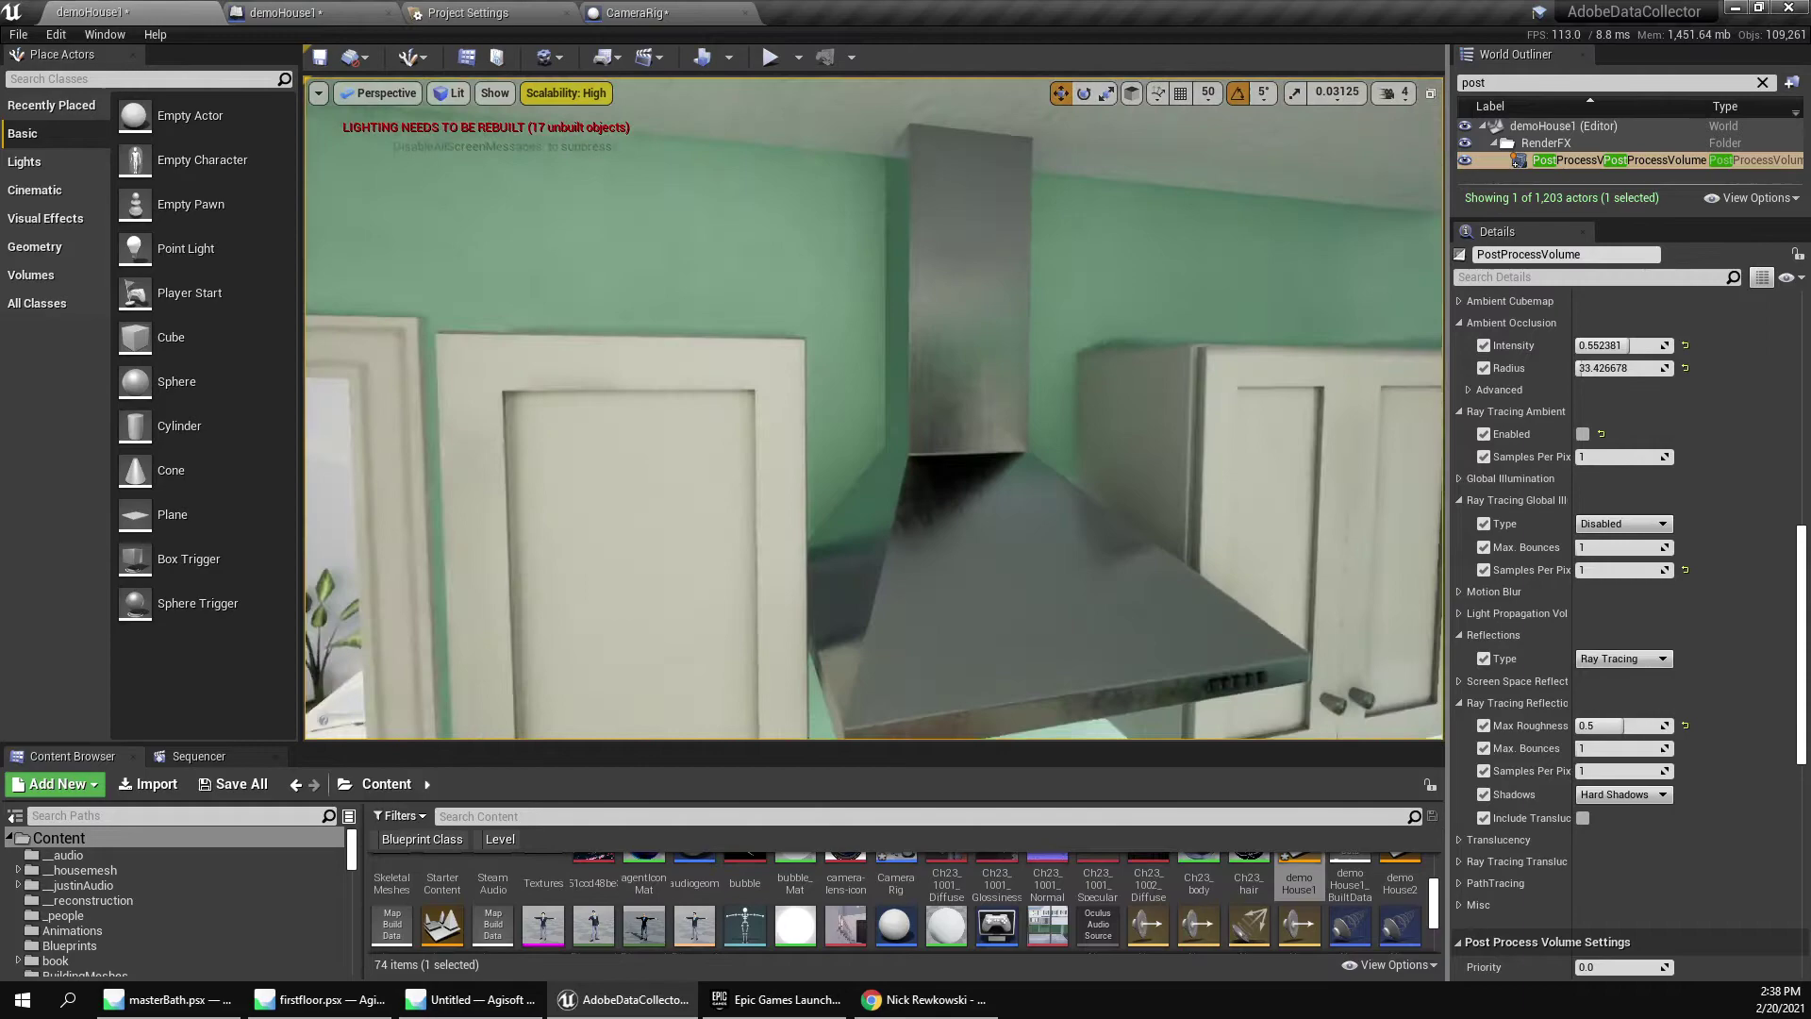
Examine the ray-traced reflections around the range hood, the living room and the kitchen's sliding glass door.
right_click_drag(874, 407, 1156, 436)
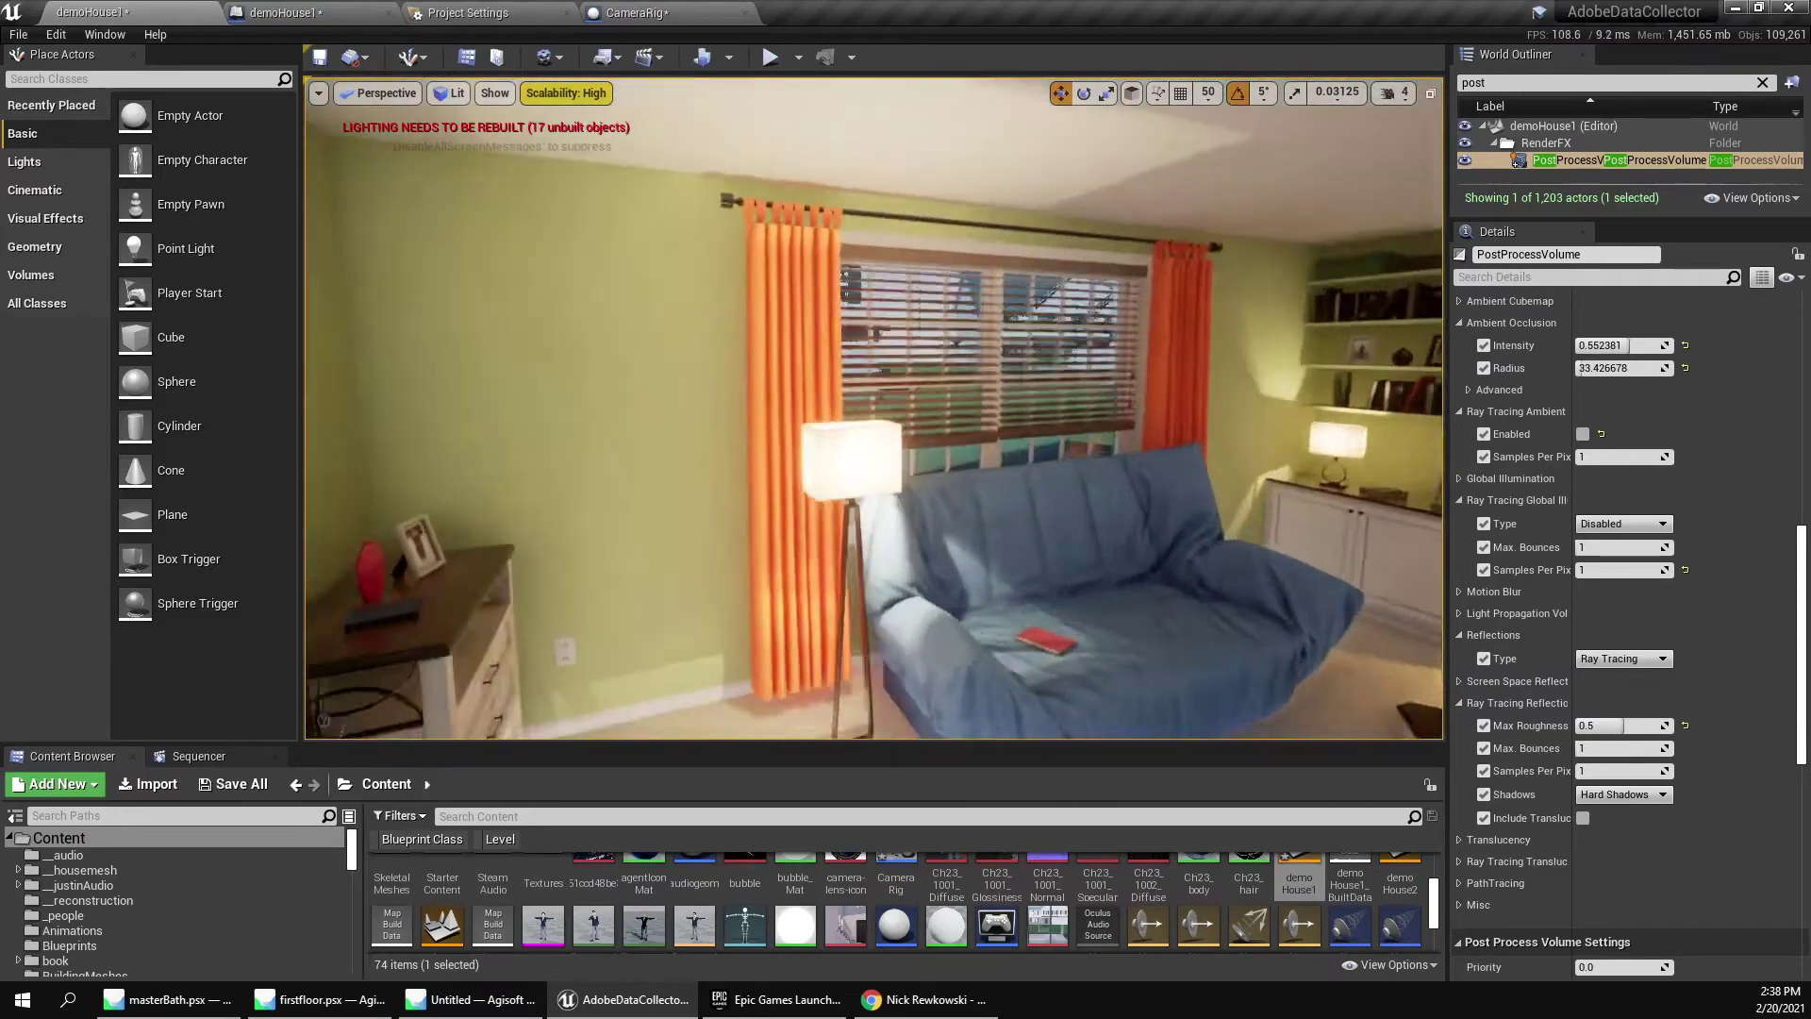
key("w")
right_click_drag(873, 408, 806, 411)
key("s")
key("w")
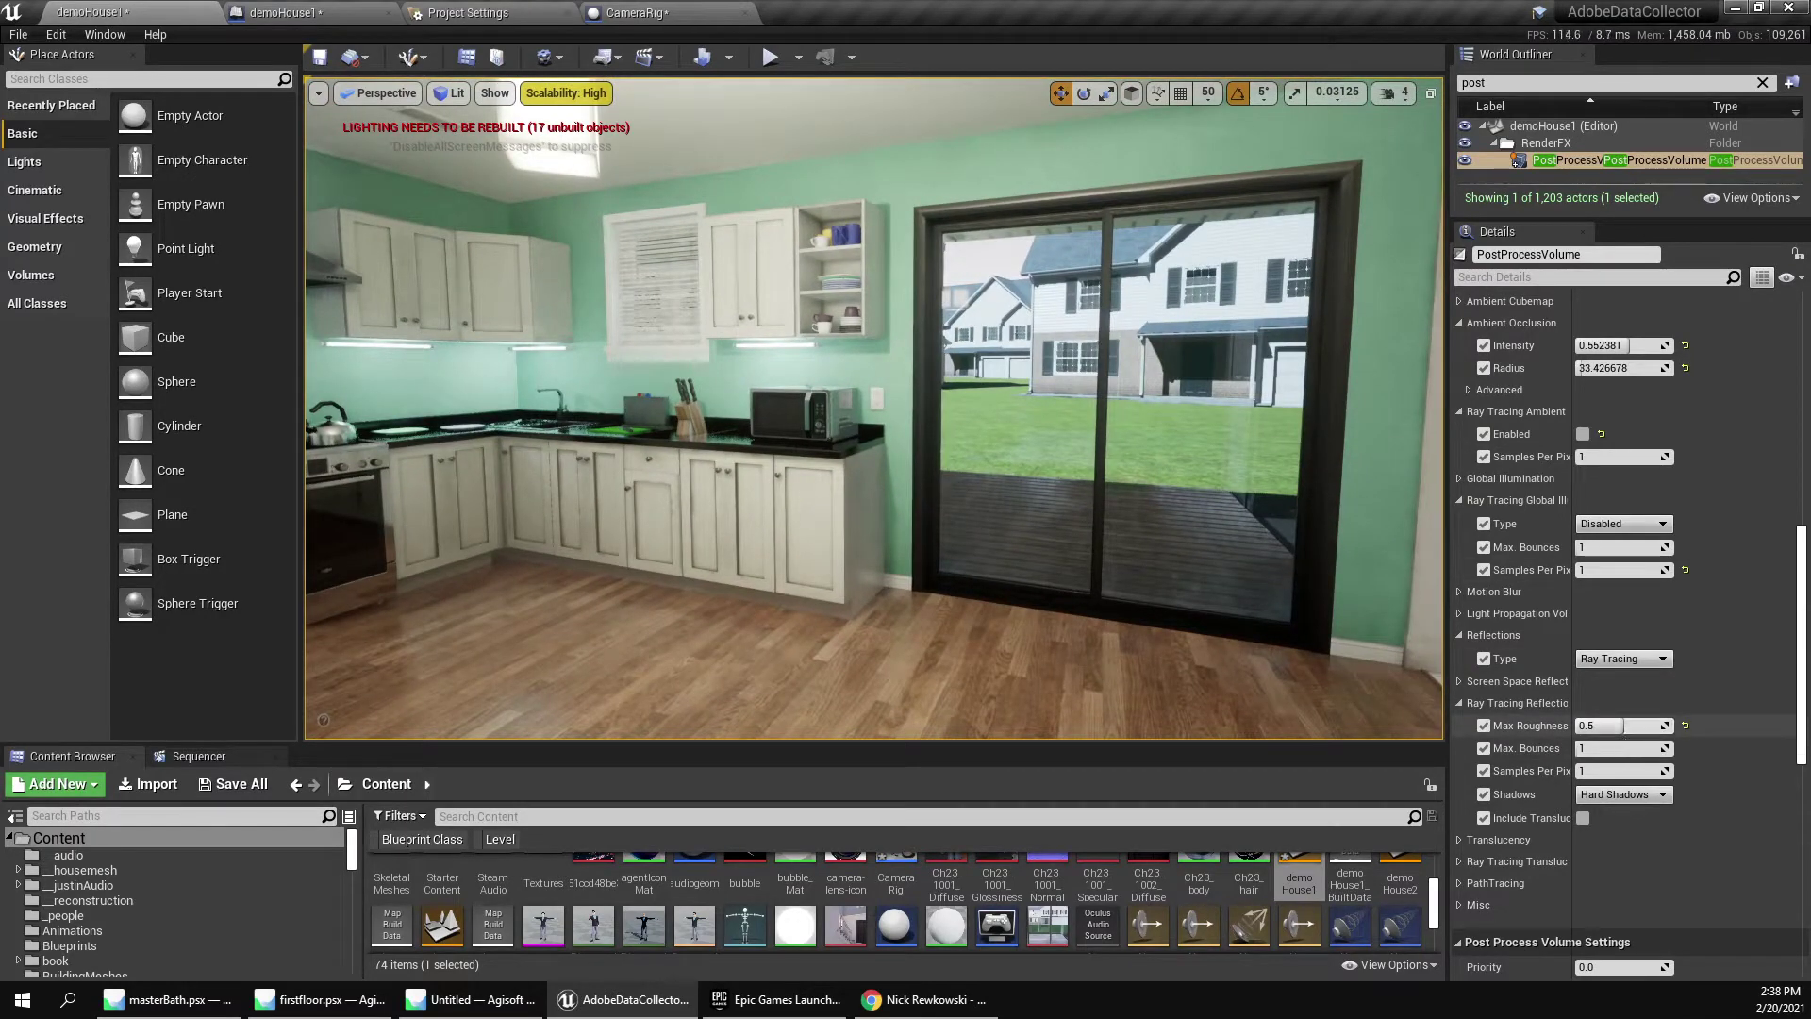
Alternate the ray tracing reflections Max Bounces between 2 and 1 to compare the glass door and countertop reflections, ending on 1.
scroll(1629, 728, "down", 3)
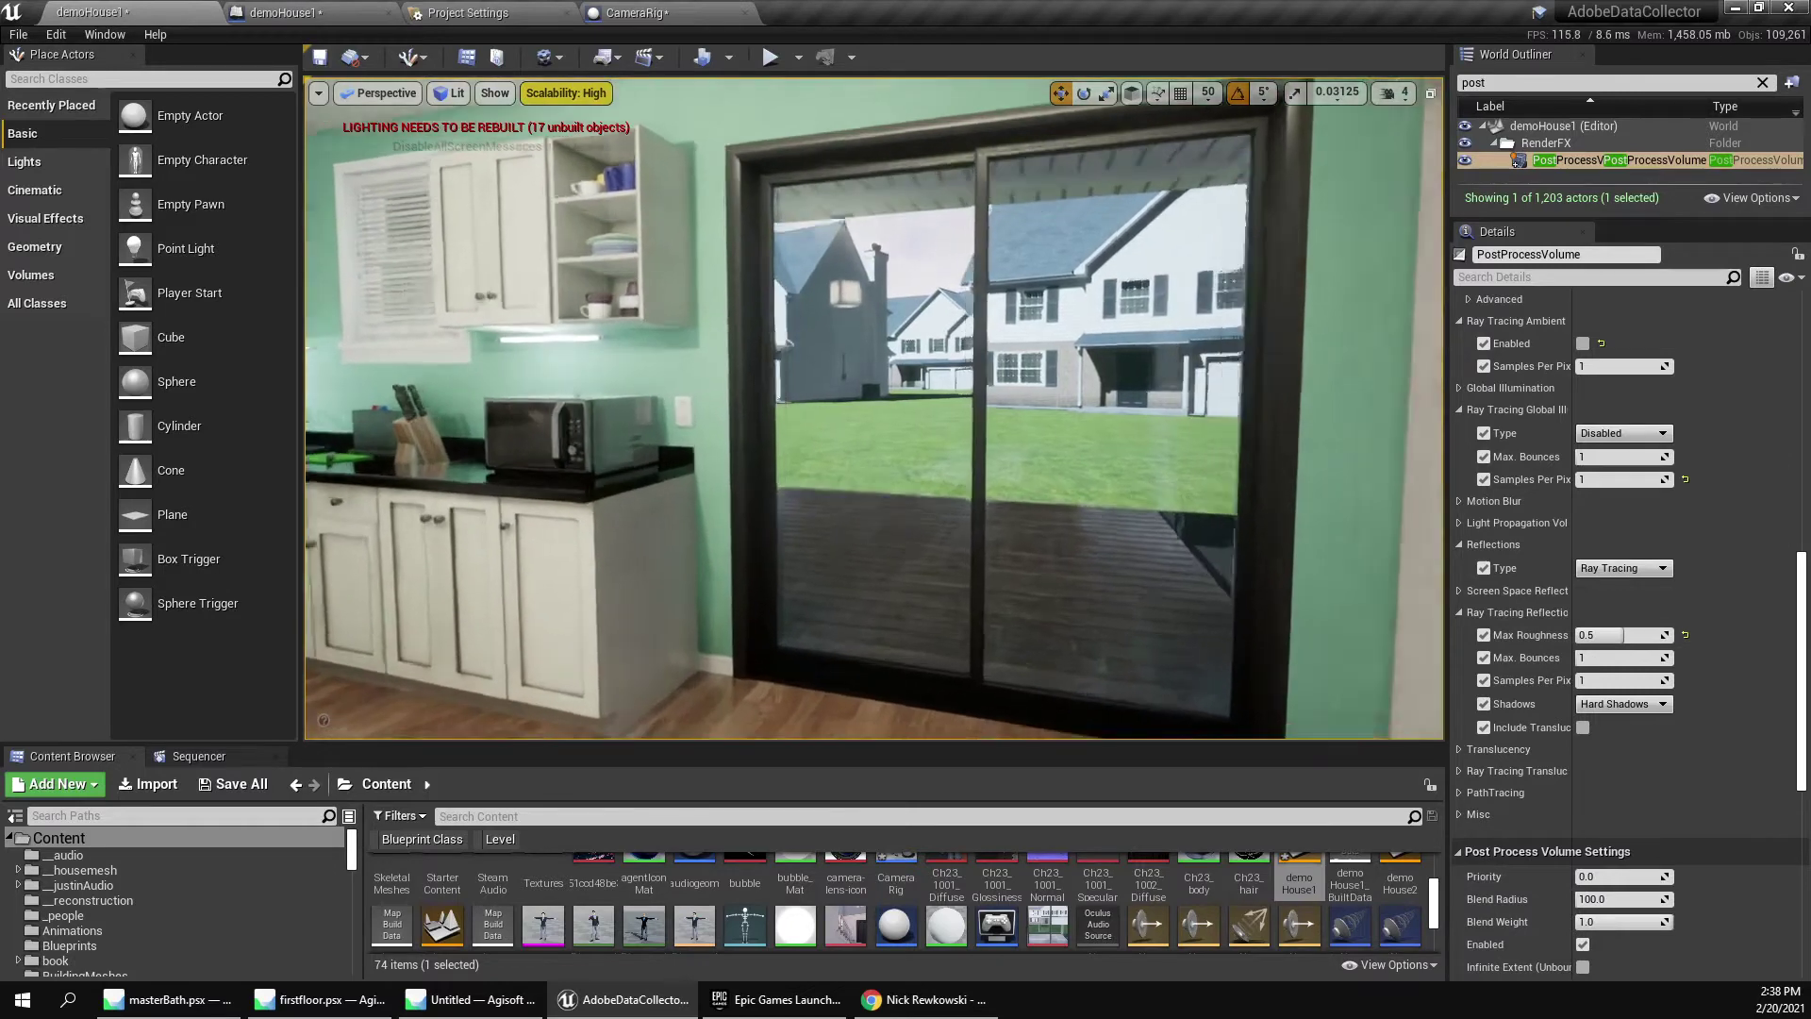
key("Return")
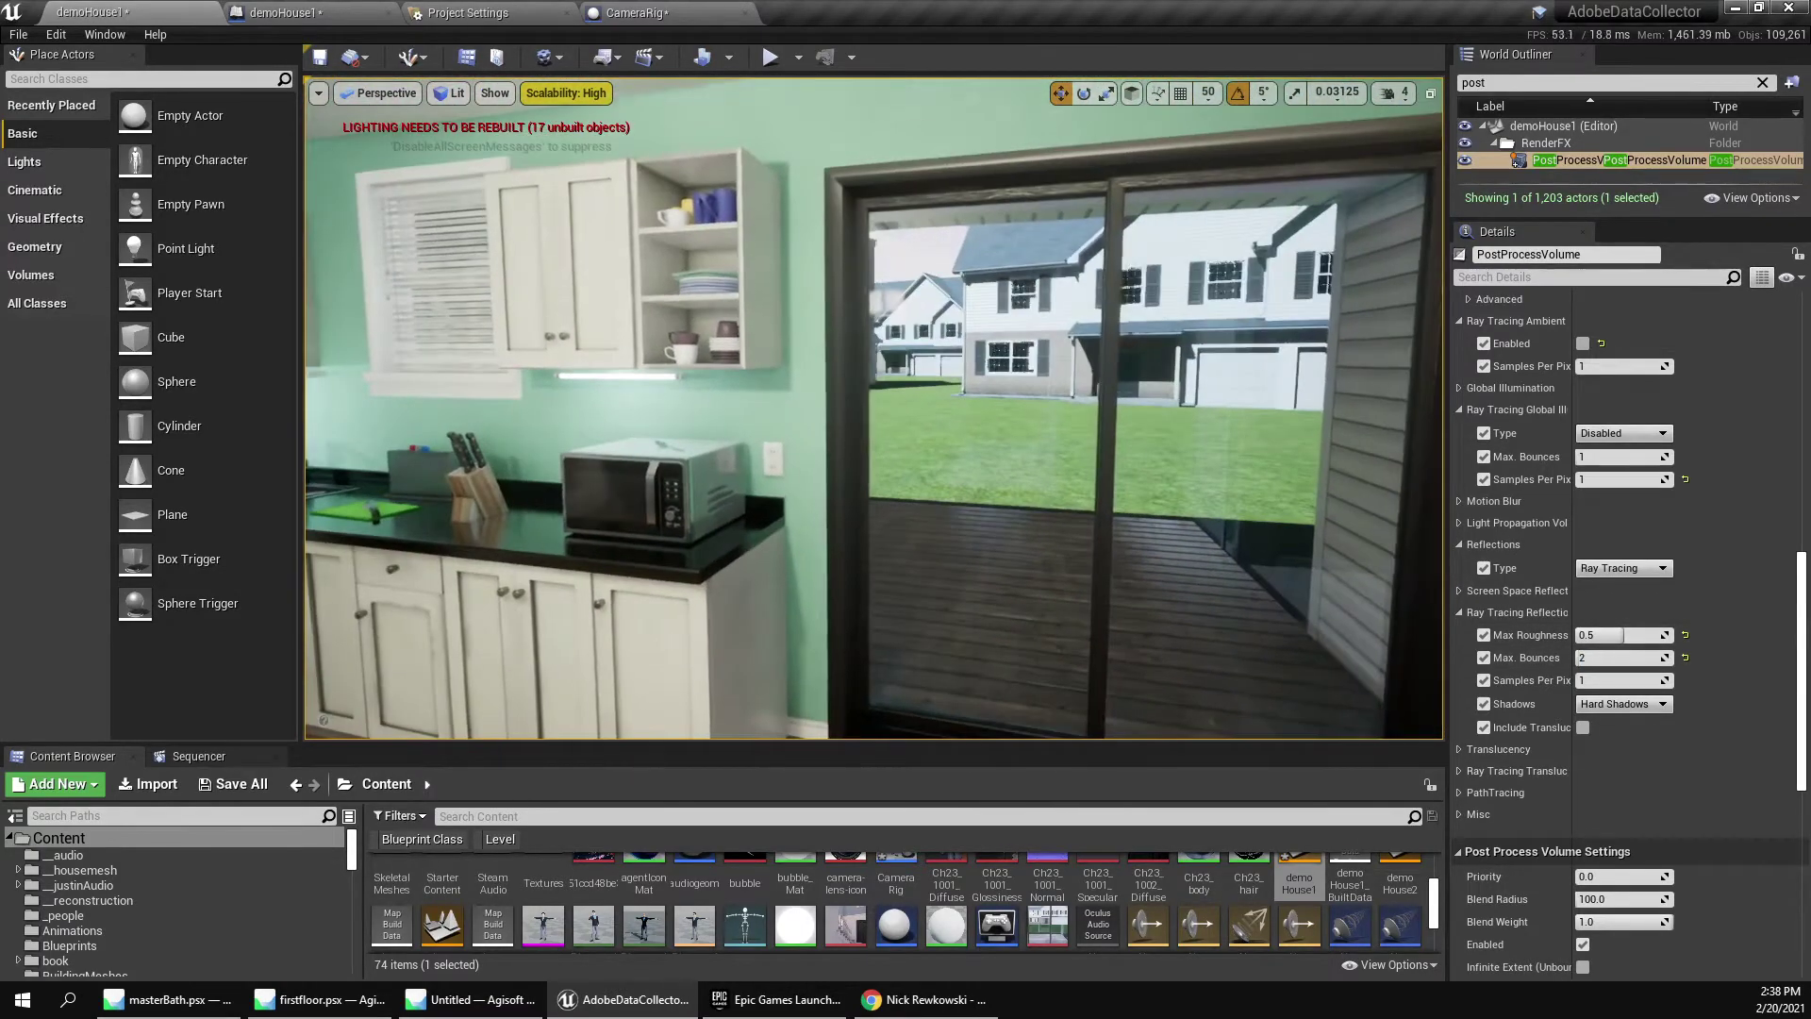
left_click(1685, 657)
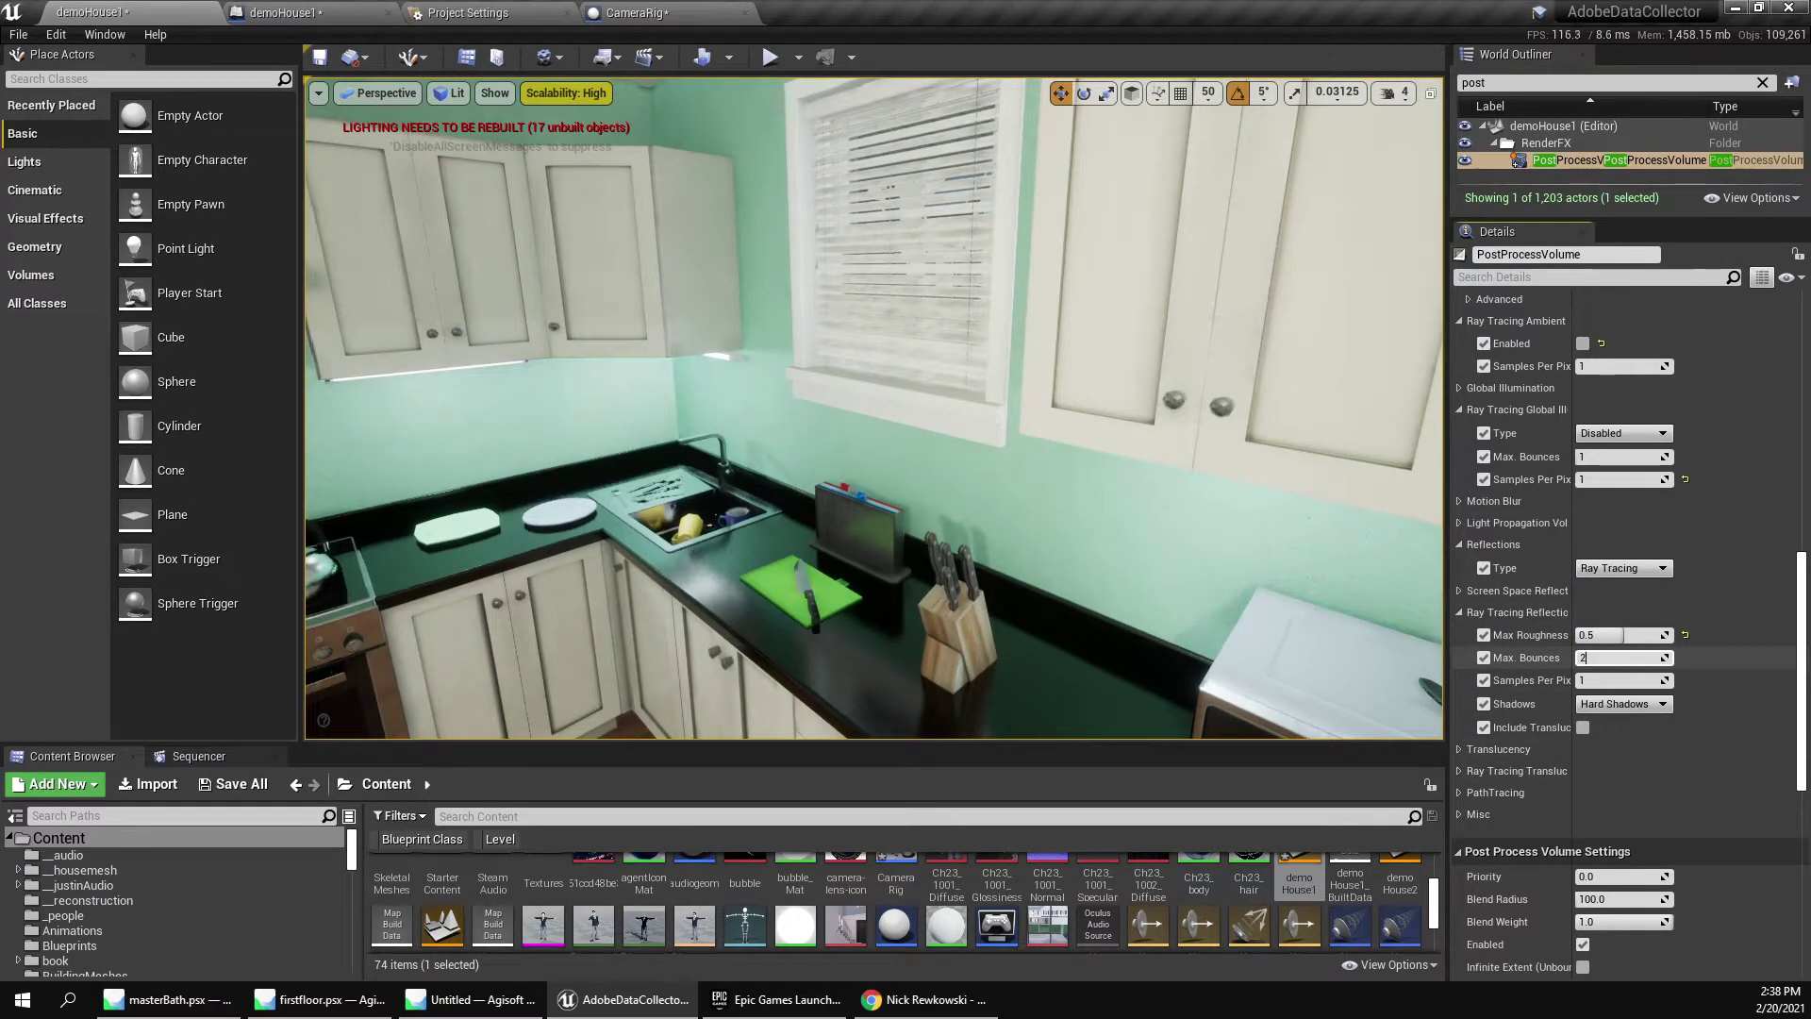
key("Return")
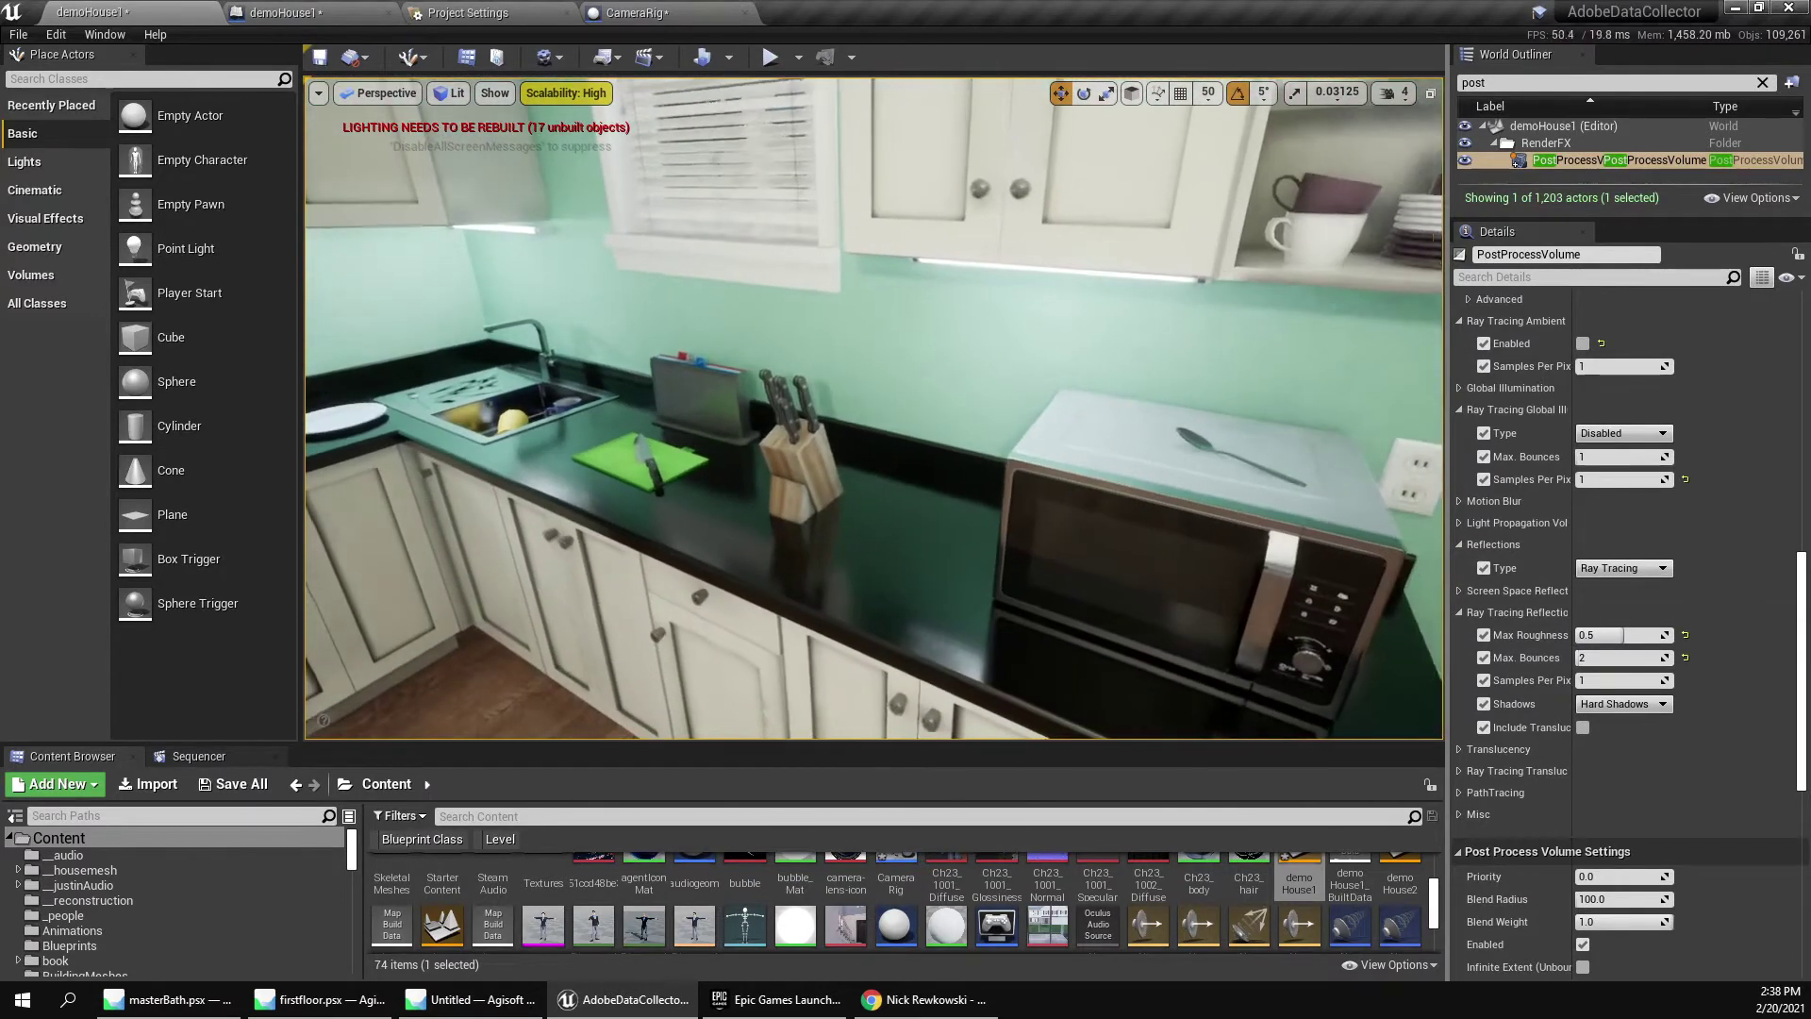
type("1")
key("Return")
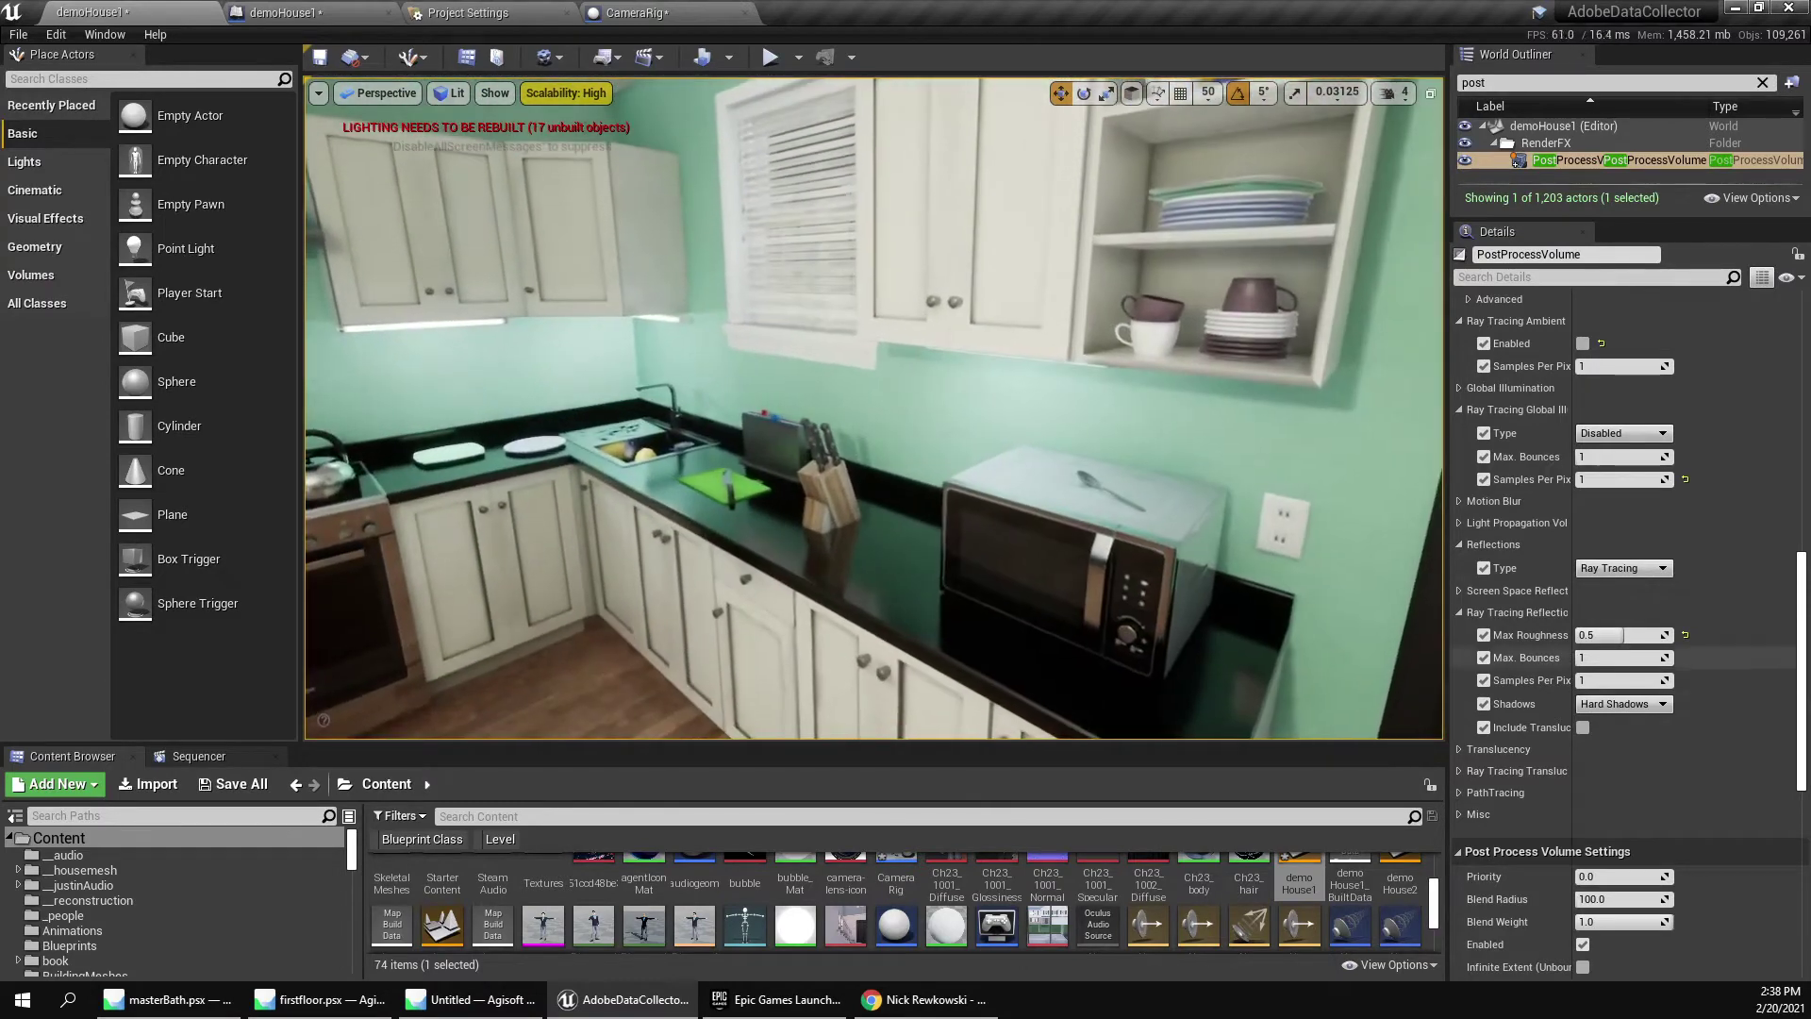
Test the ray tracing reflections with Max Bounces 2 and changed samples per pixel, and return both settings to 1.
key("Tab")
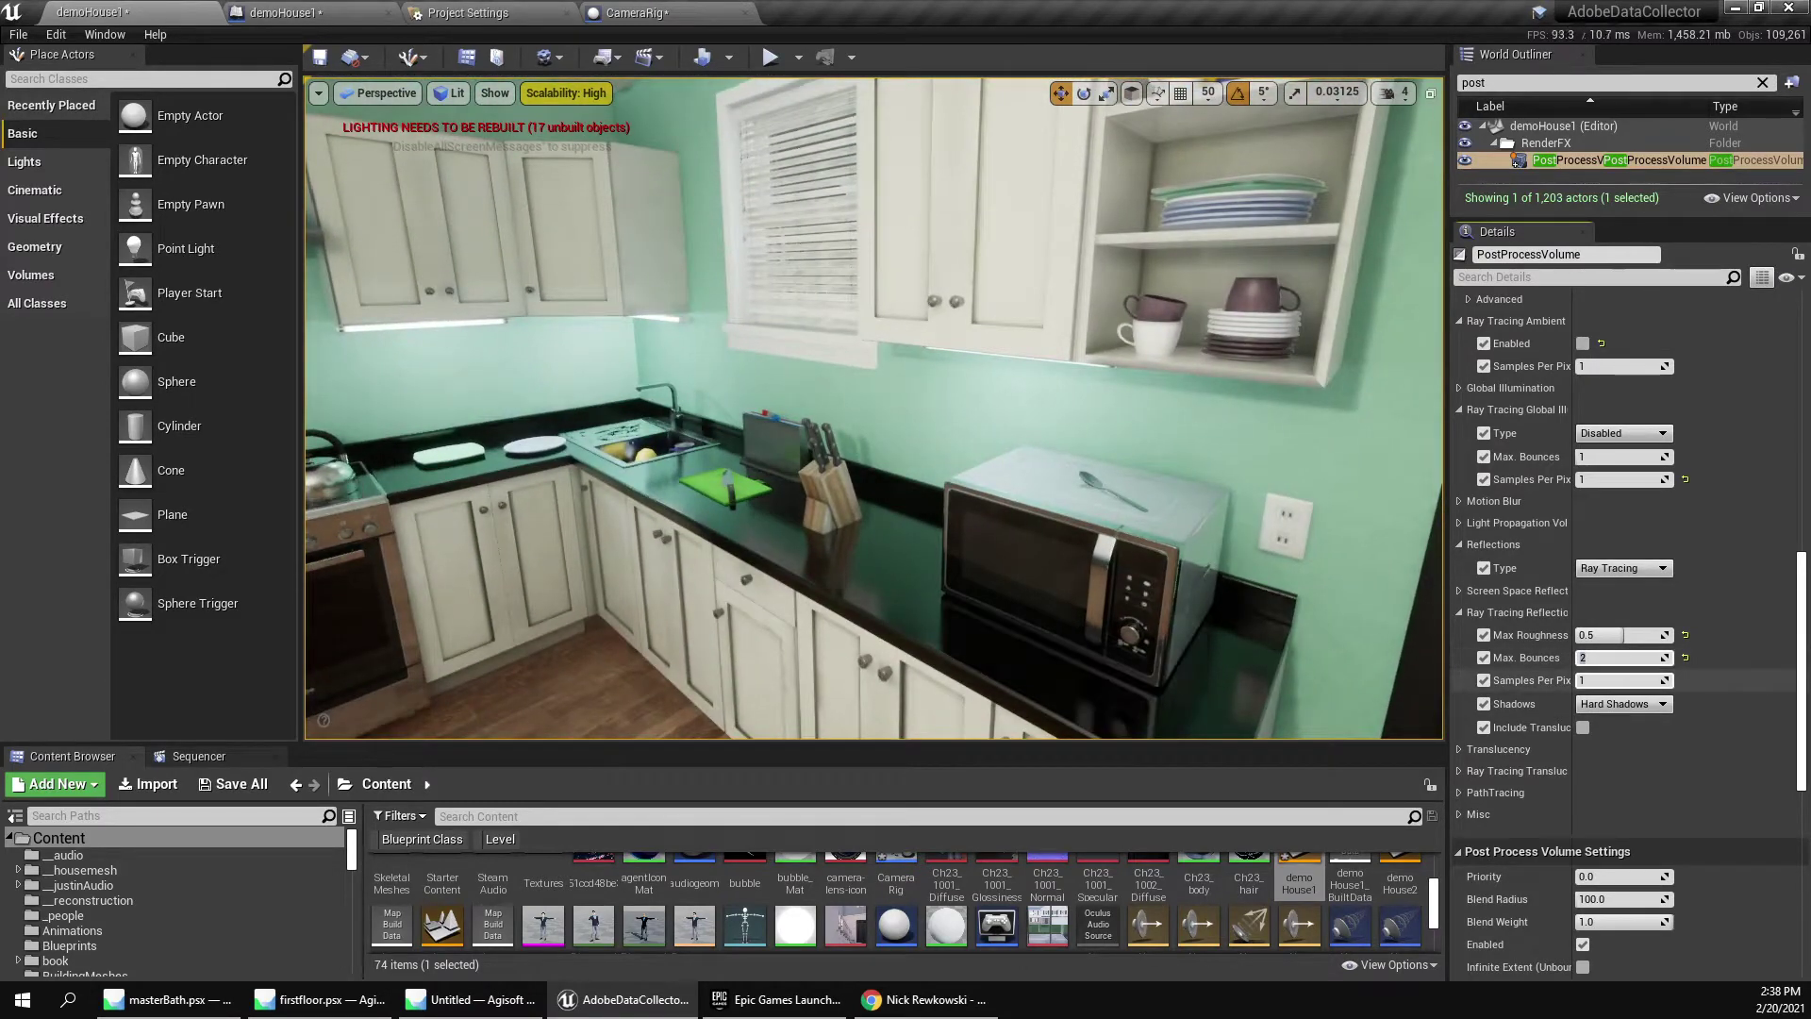
key("Return")
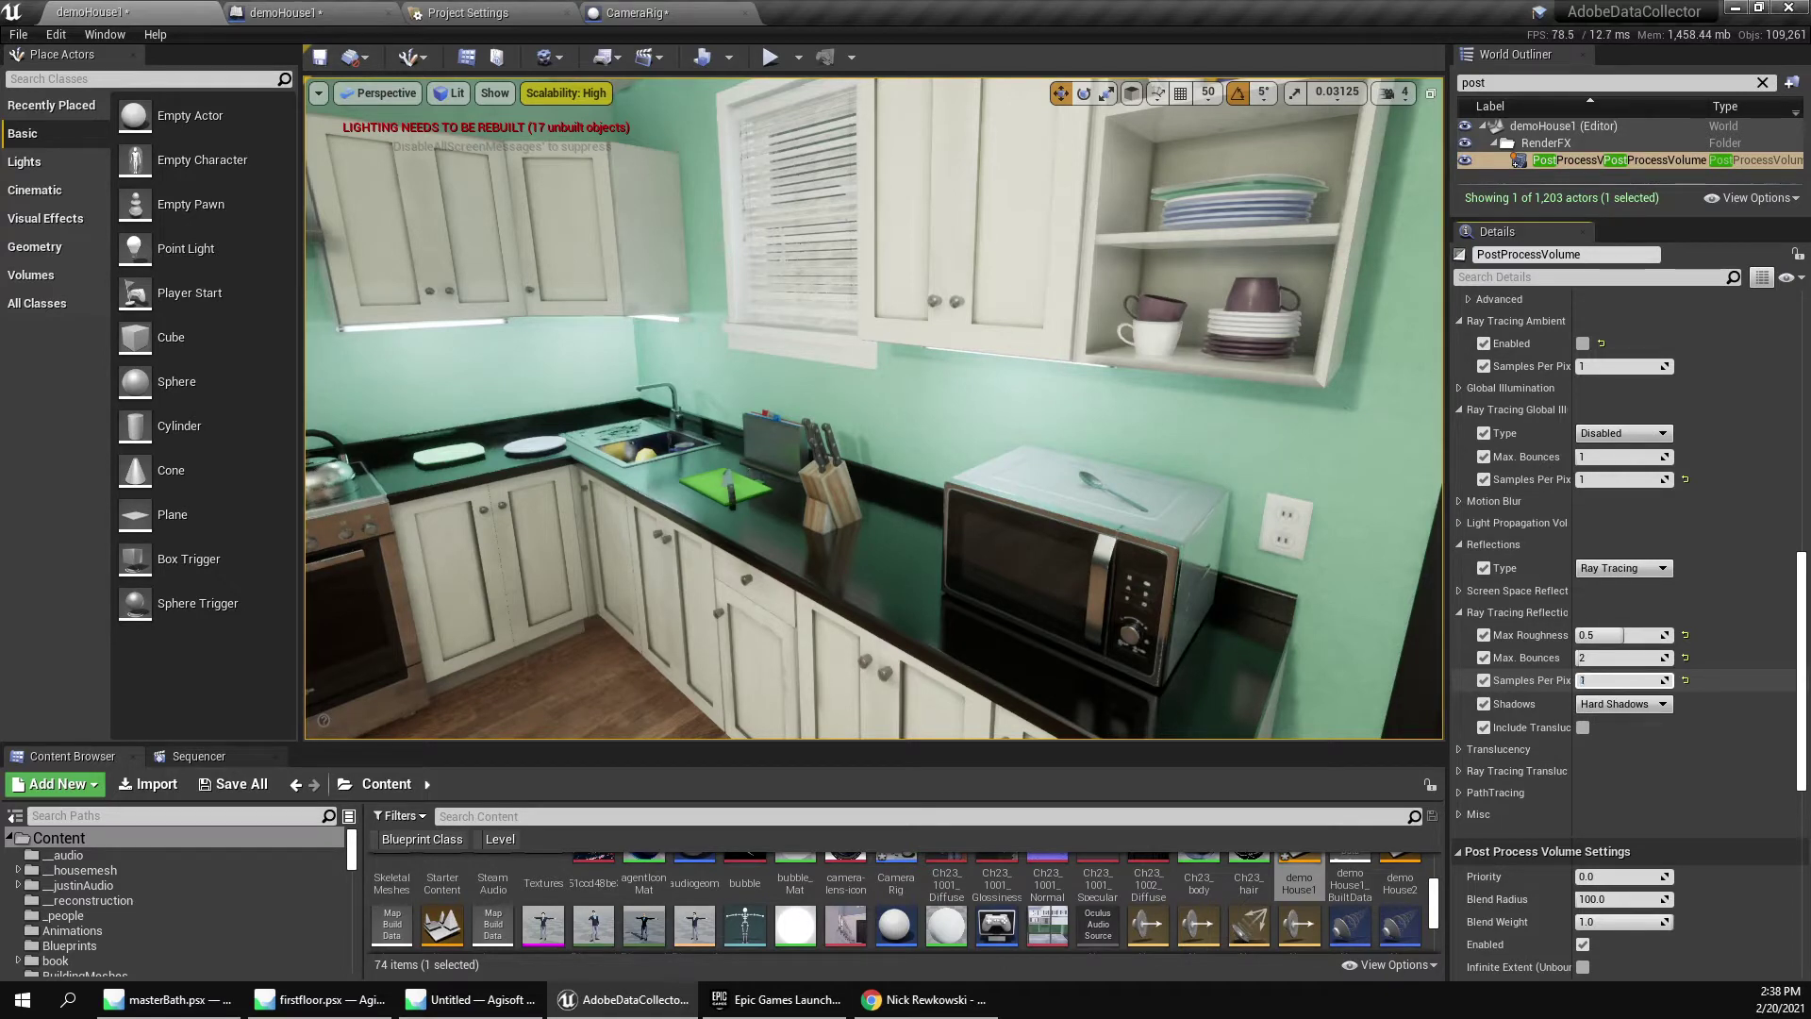
key("Return")
type("1")
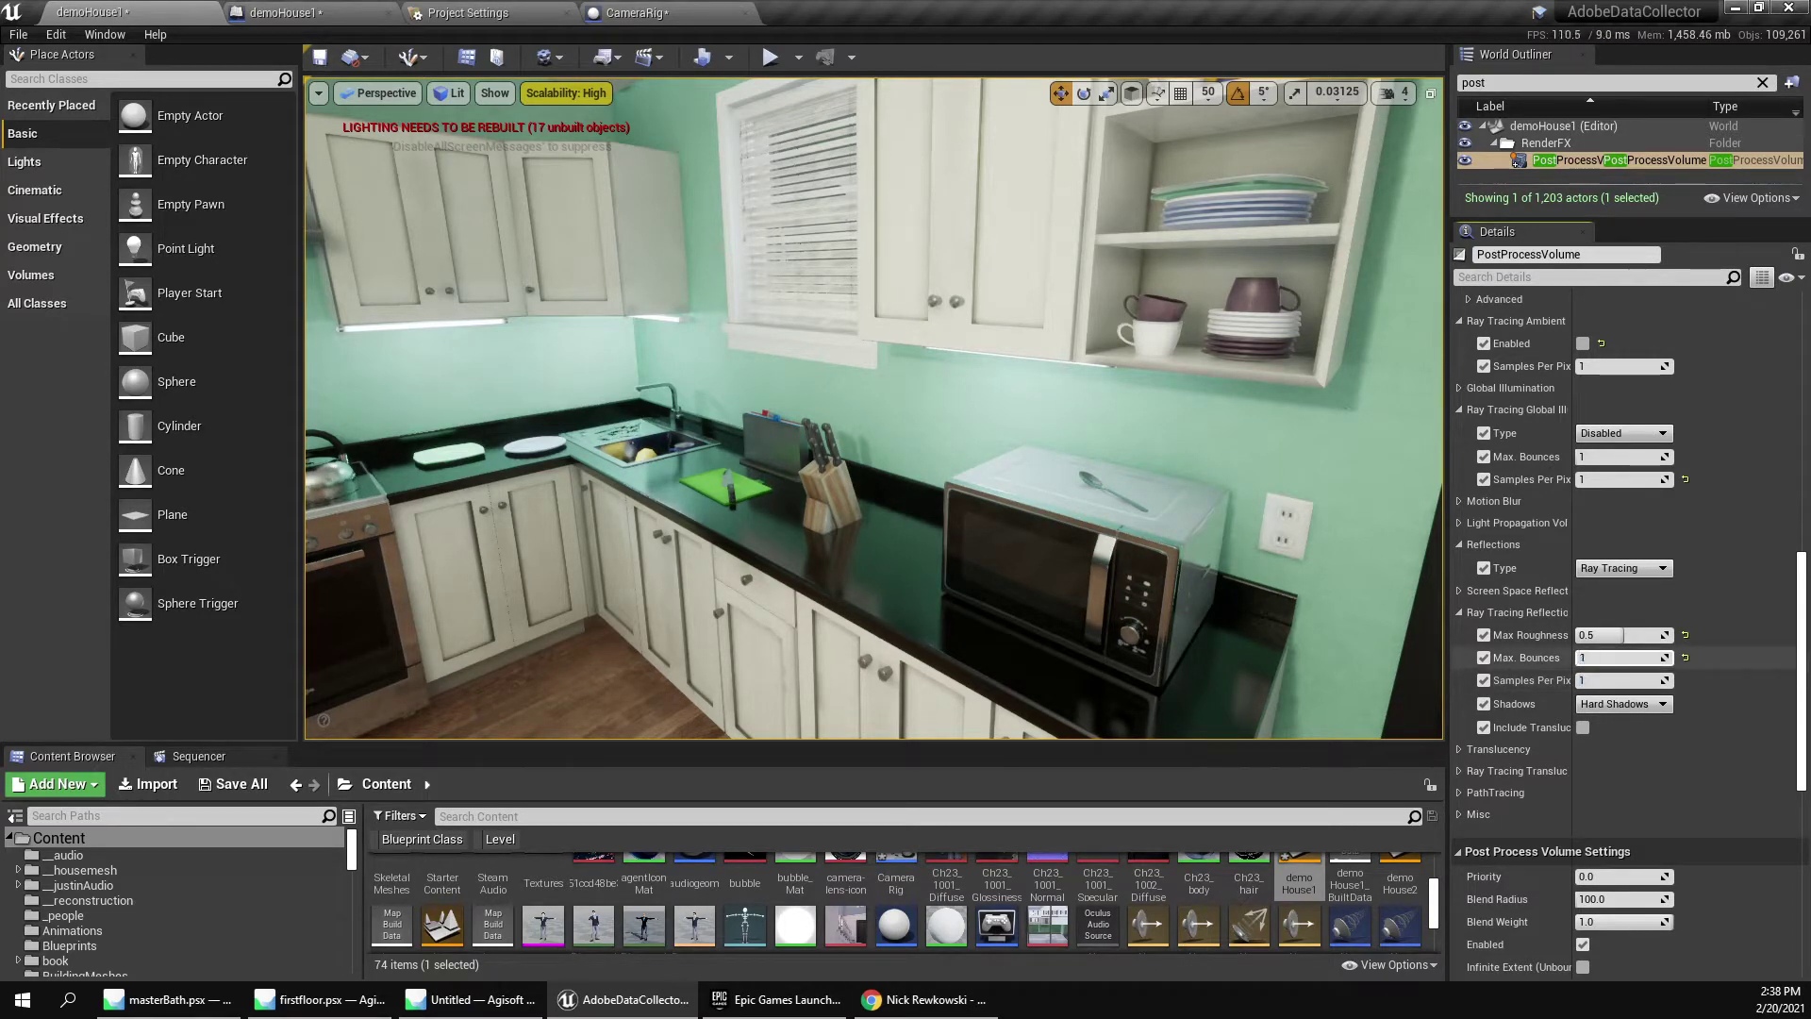
key("Return")
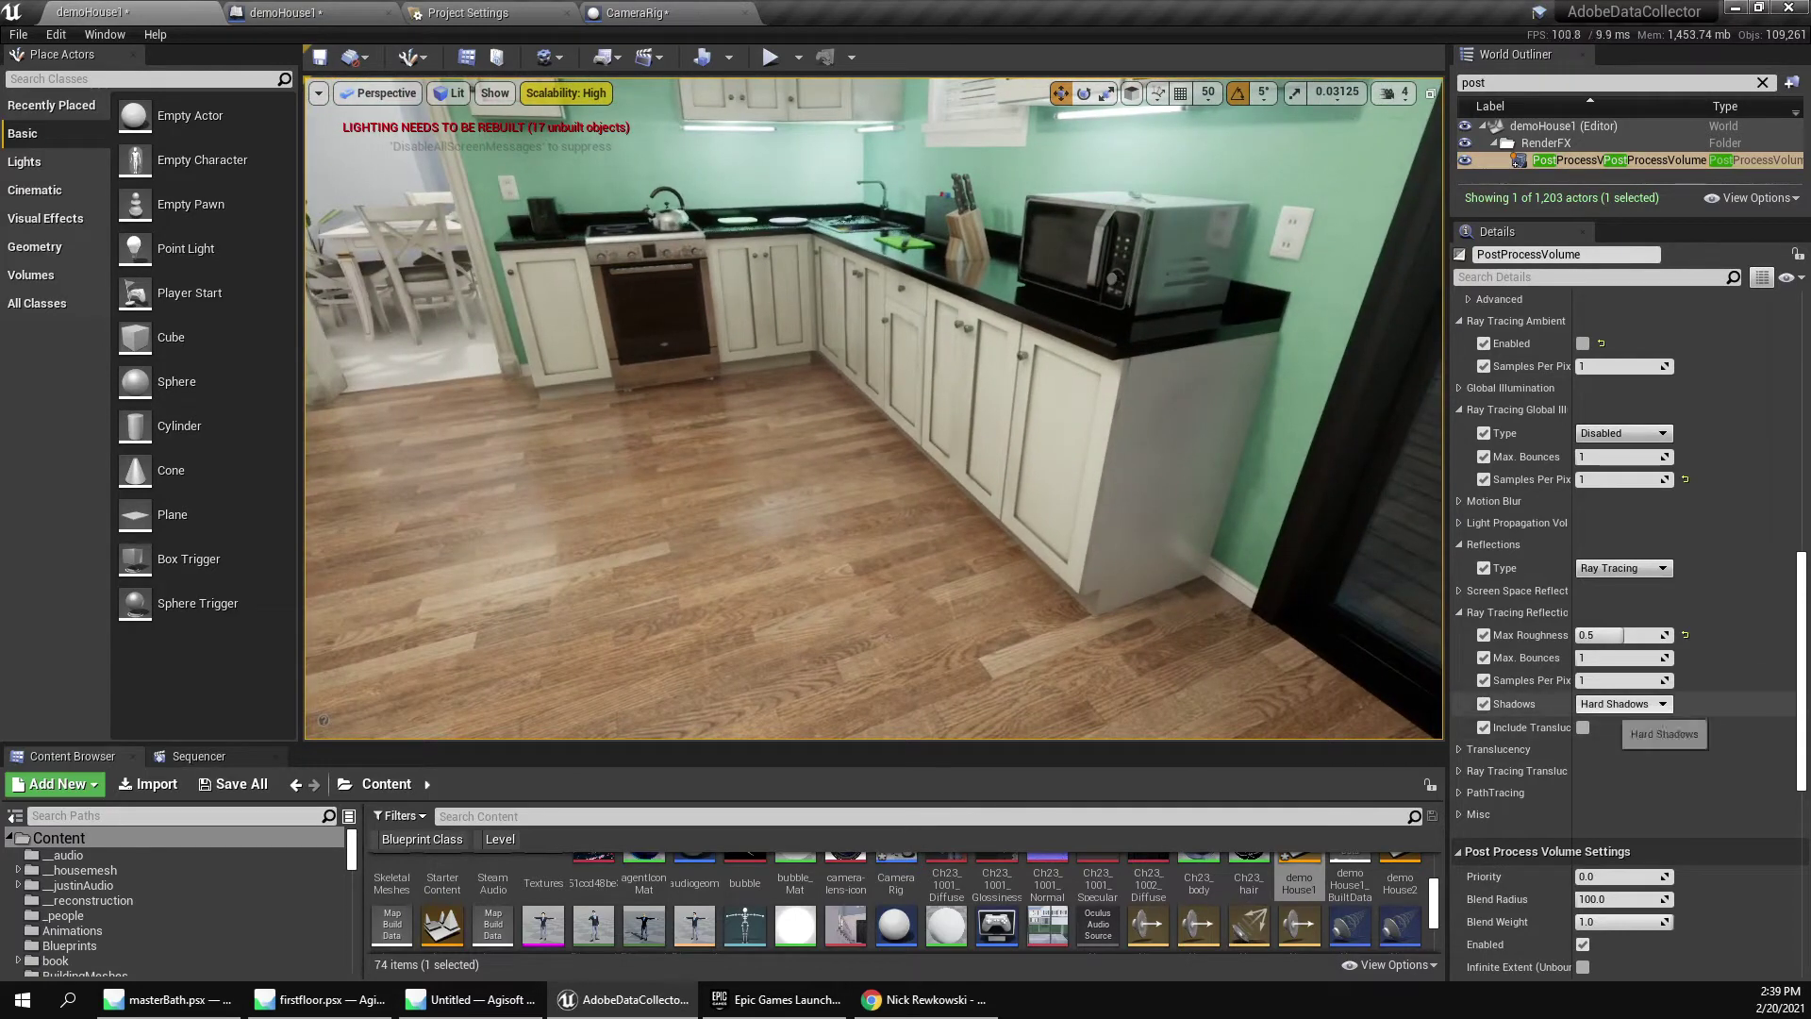
Switch the ray tracing reflections Shadows to Disabled and back to Hard Shadows to compare the kitchen floor reflections.
left_click(1620, 703)
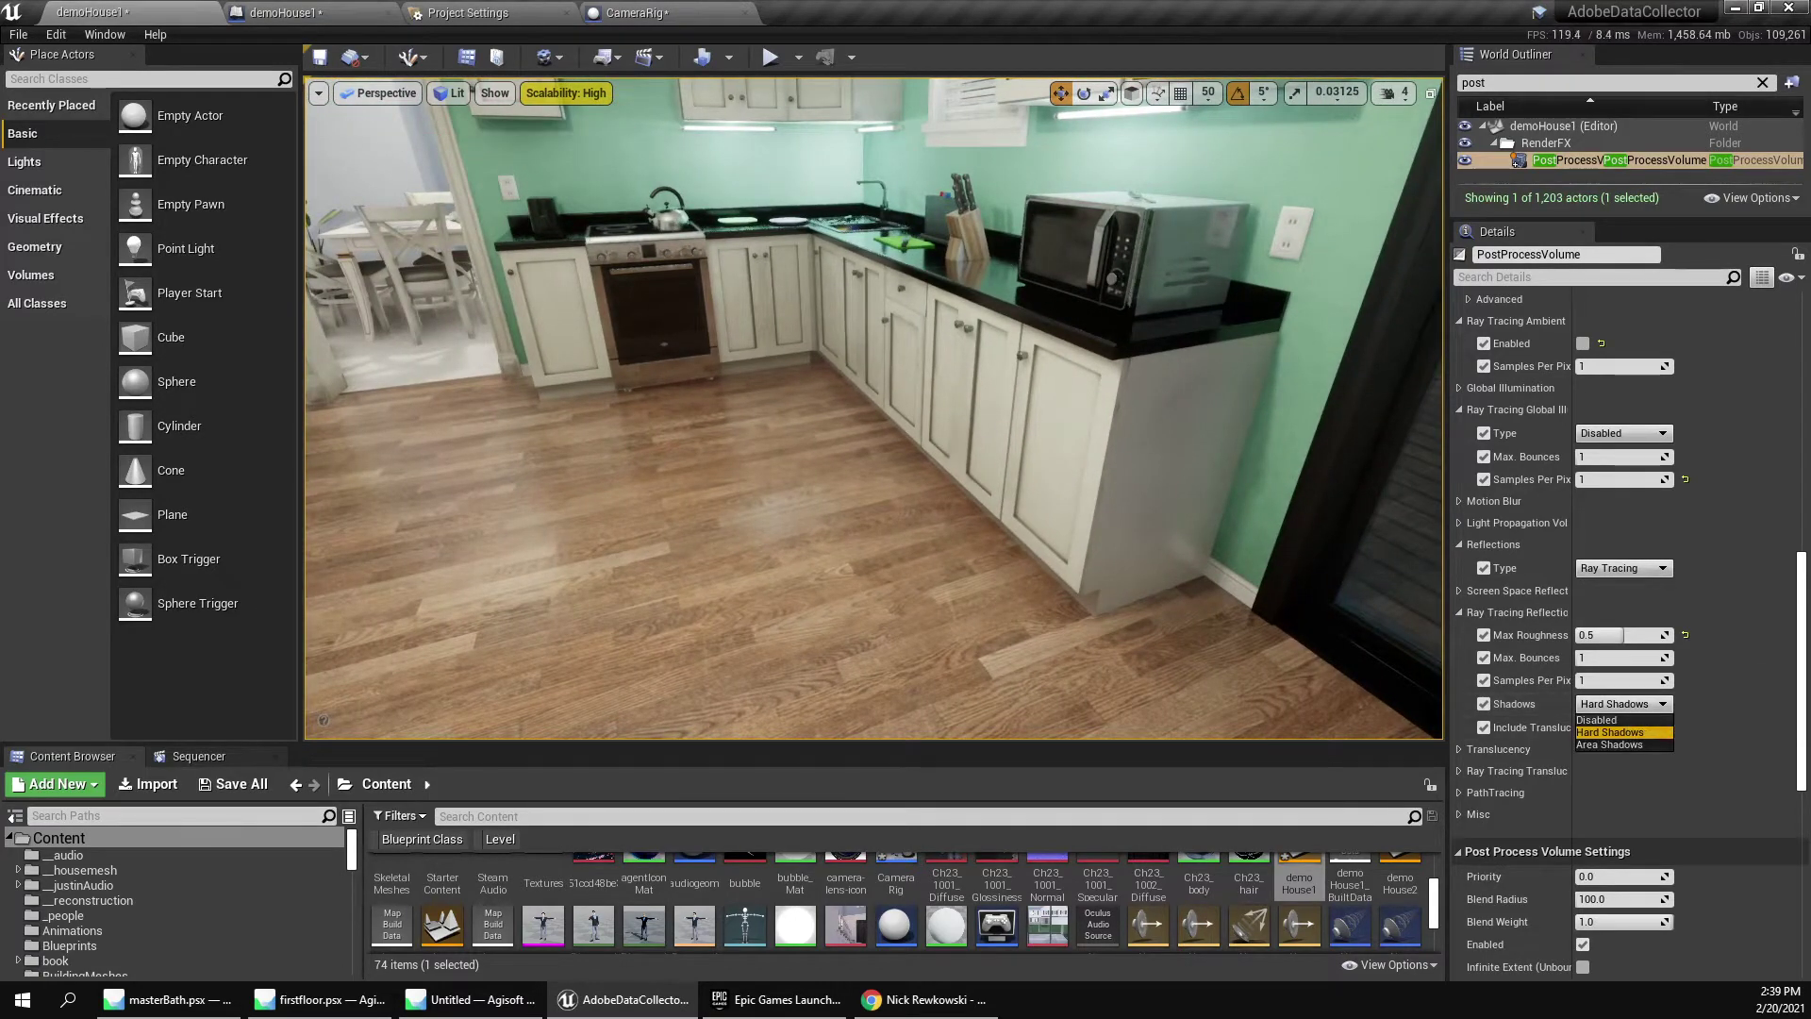
left_click(1621, 720)
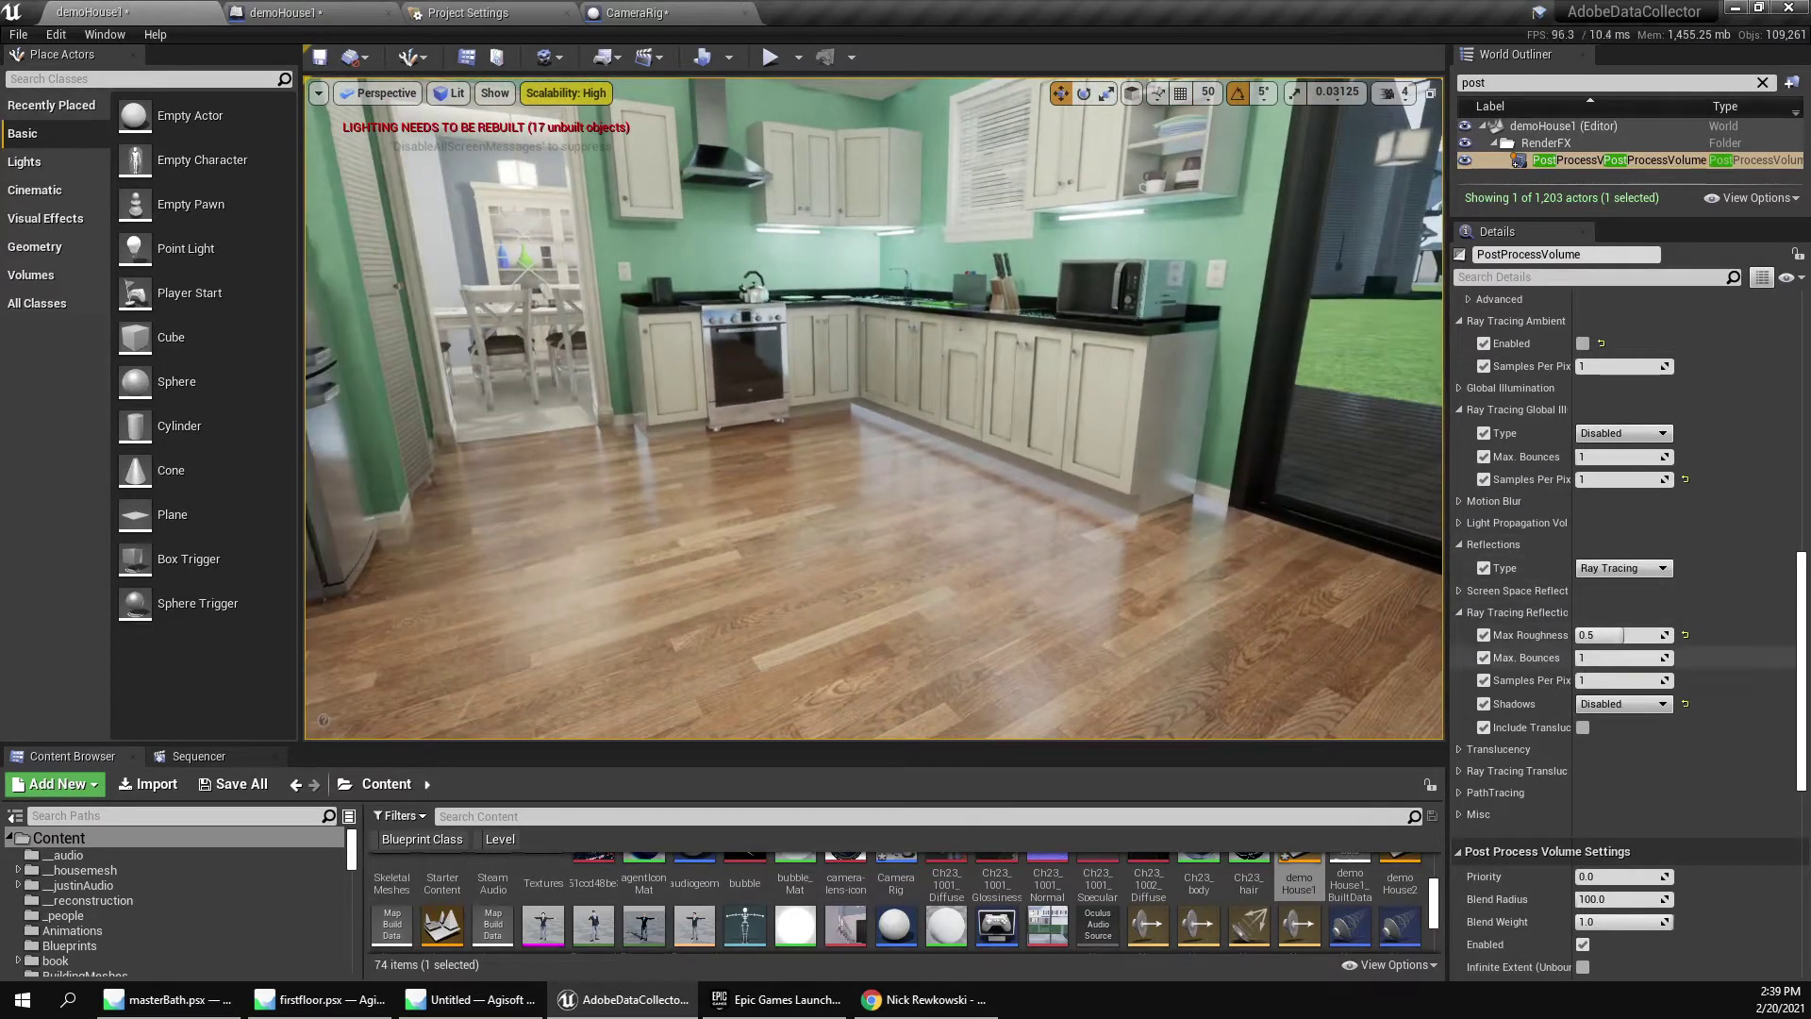
left_click(1625, 705)
left_click(1615, 722)
left_click(1624, 705)
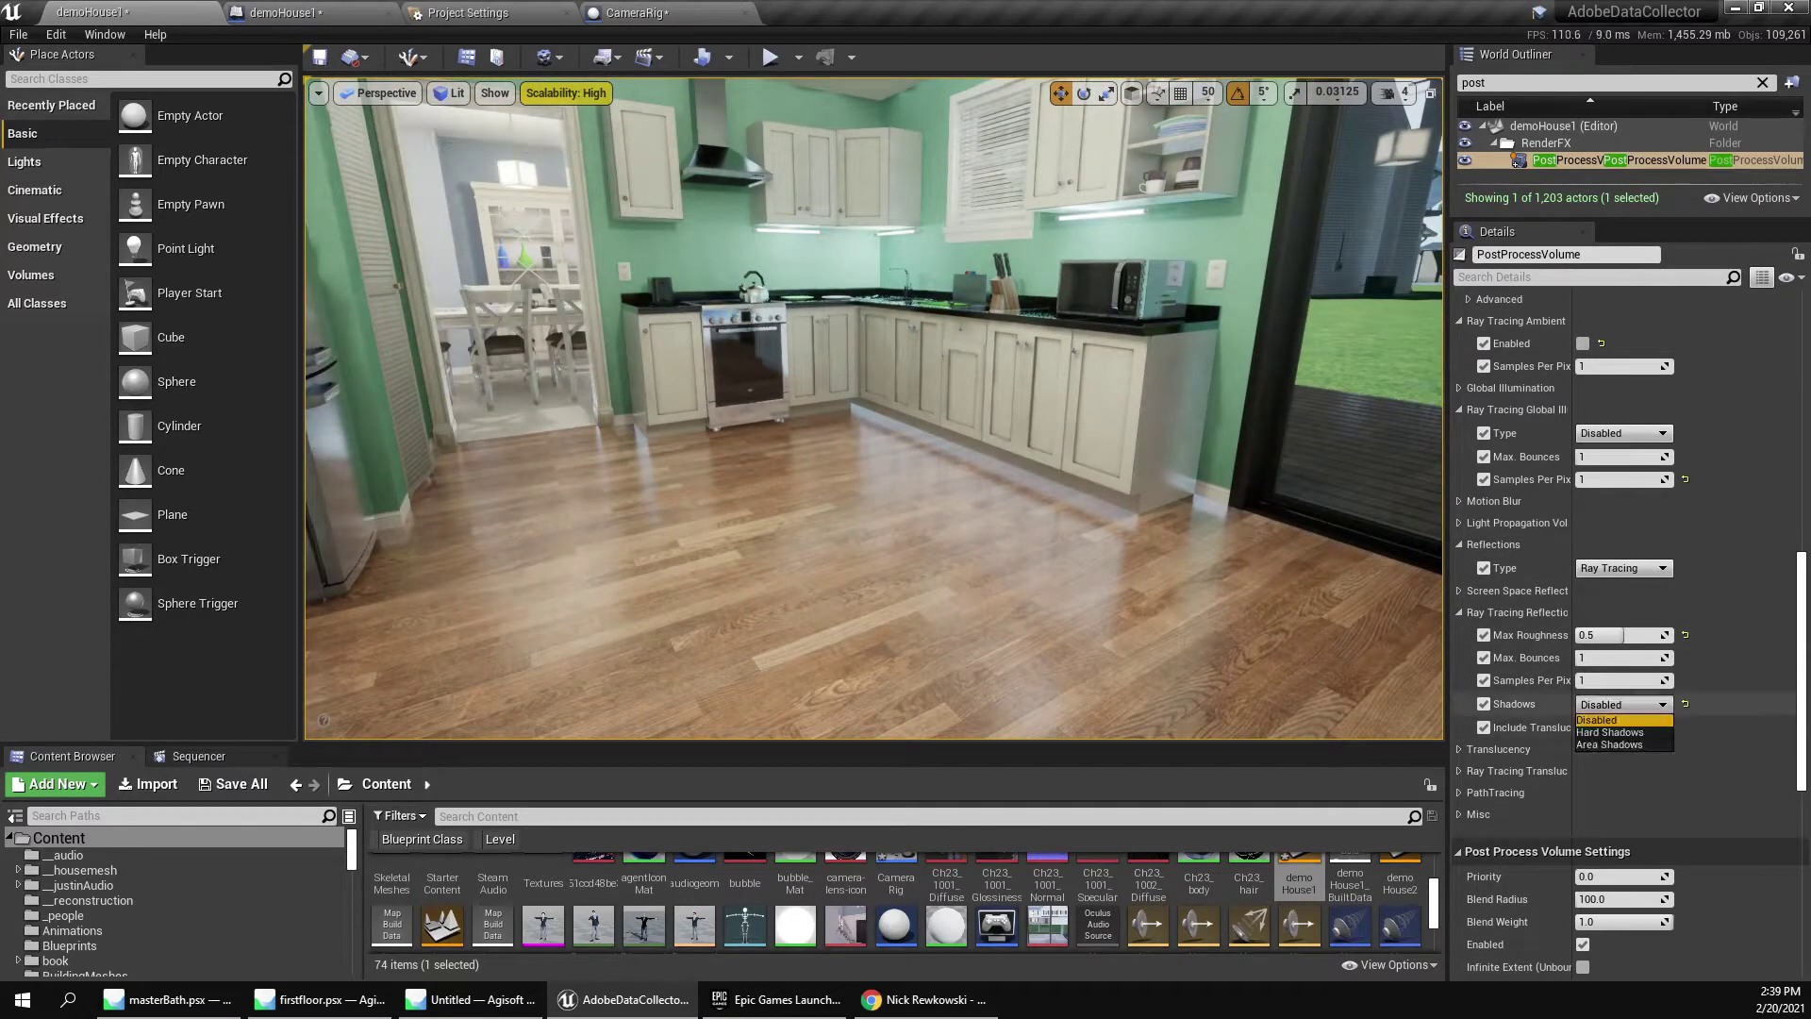
left_click(1615, 738)
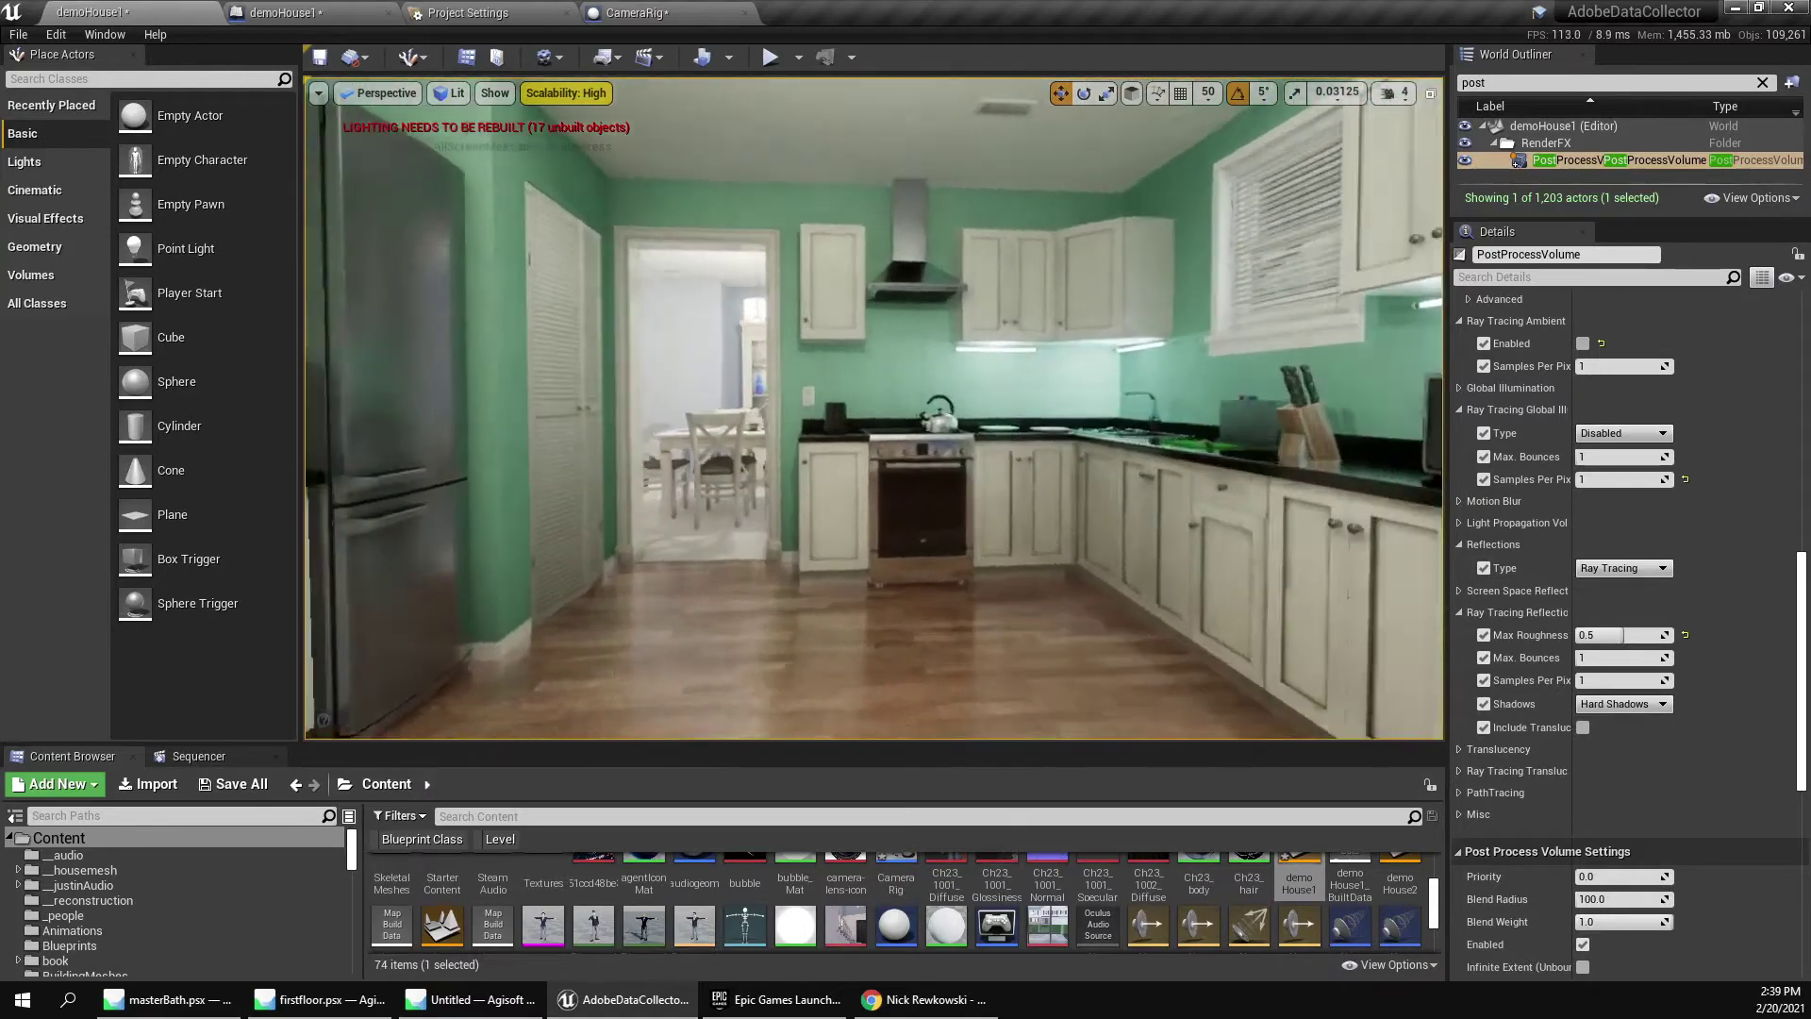
Try including translucent objects in the ray tracing reflections, and inspect the sliding glass door from the kitchen and the deck.
right_click_drag(874, 408, 726, 441)
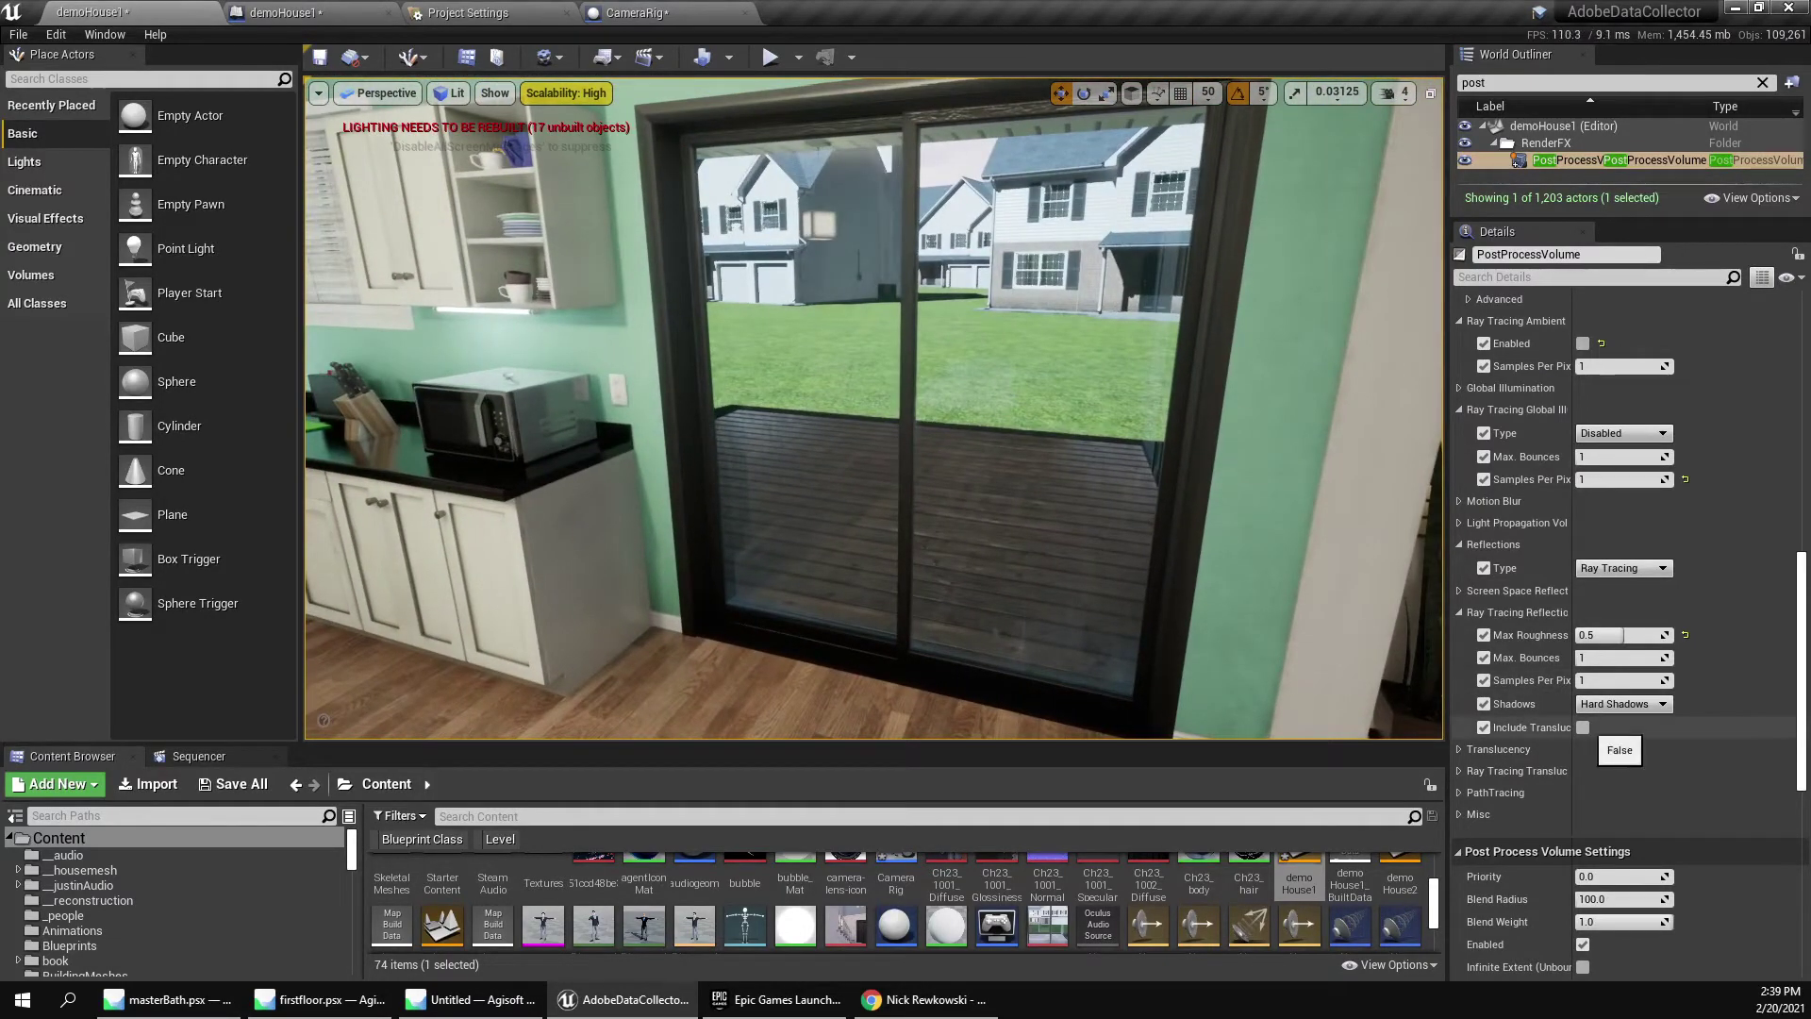
left_click(1583, 727)
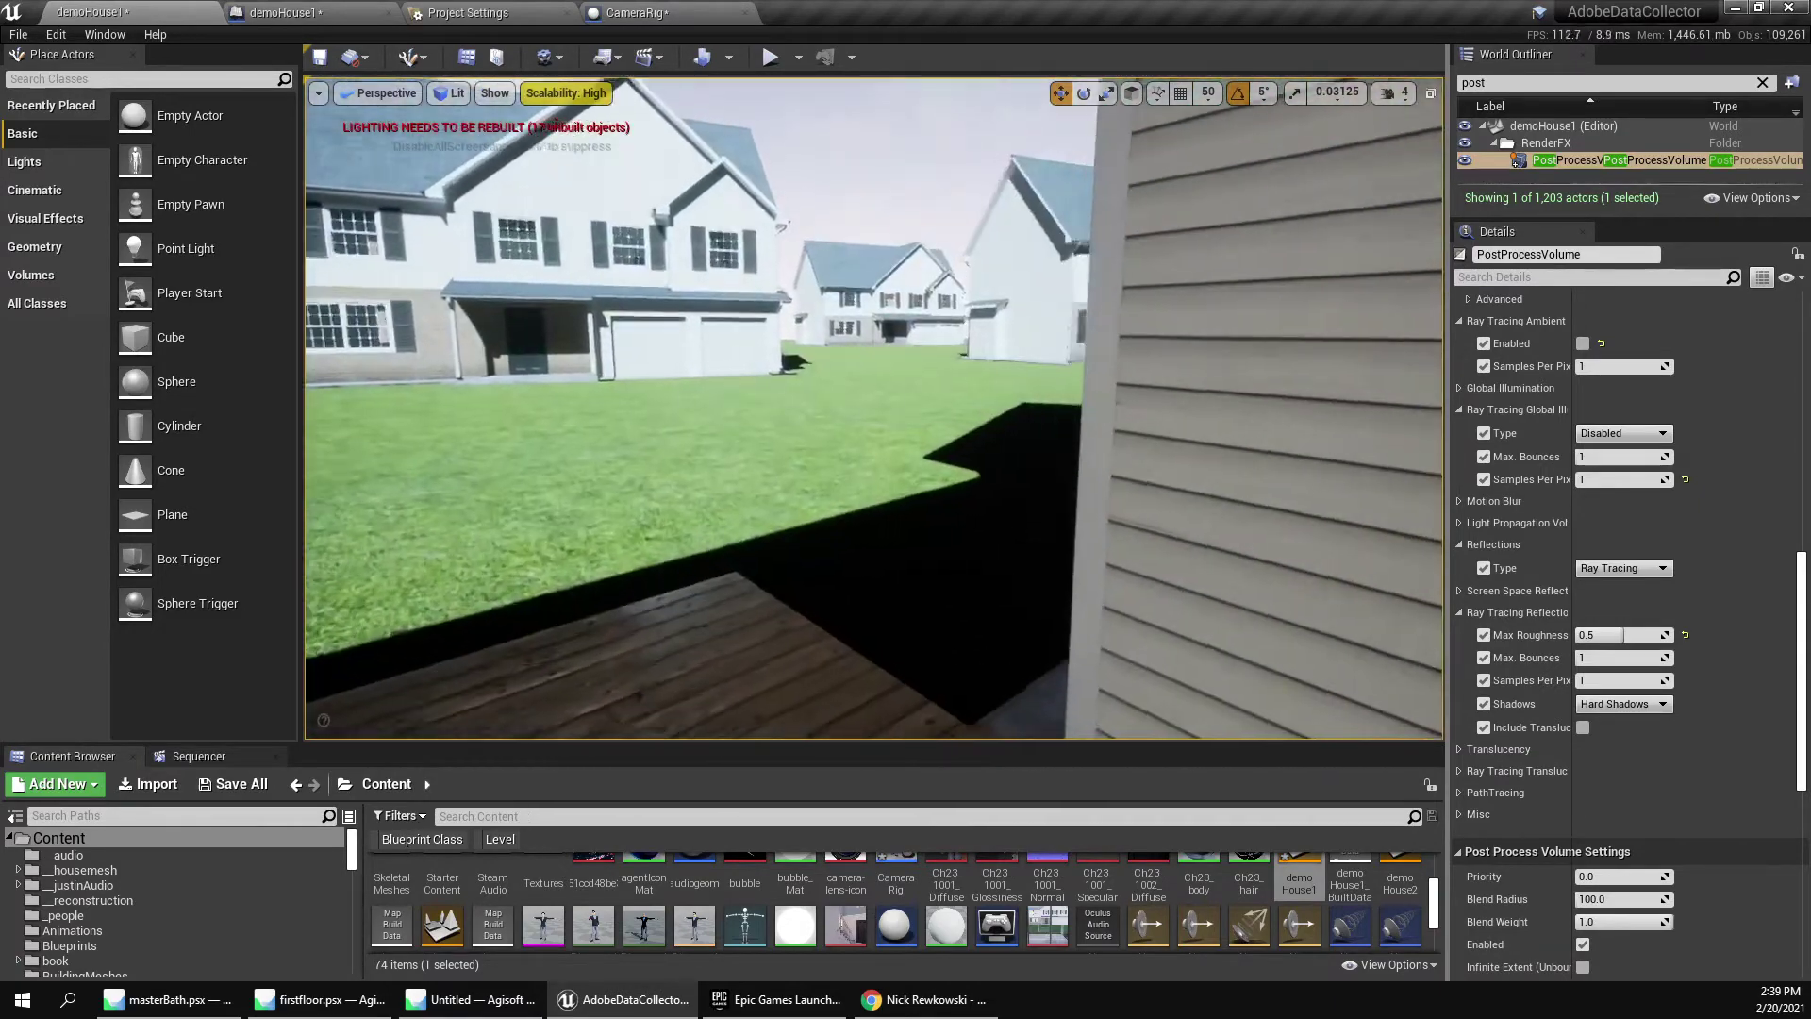
right_click_drag(873, 408, 1170, 407)
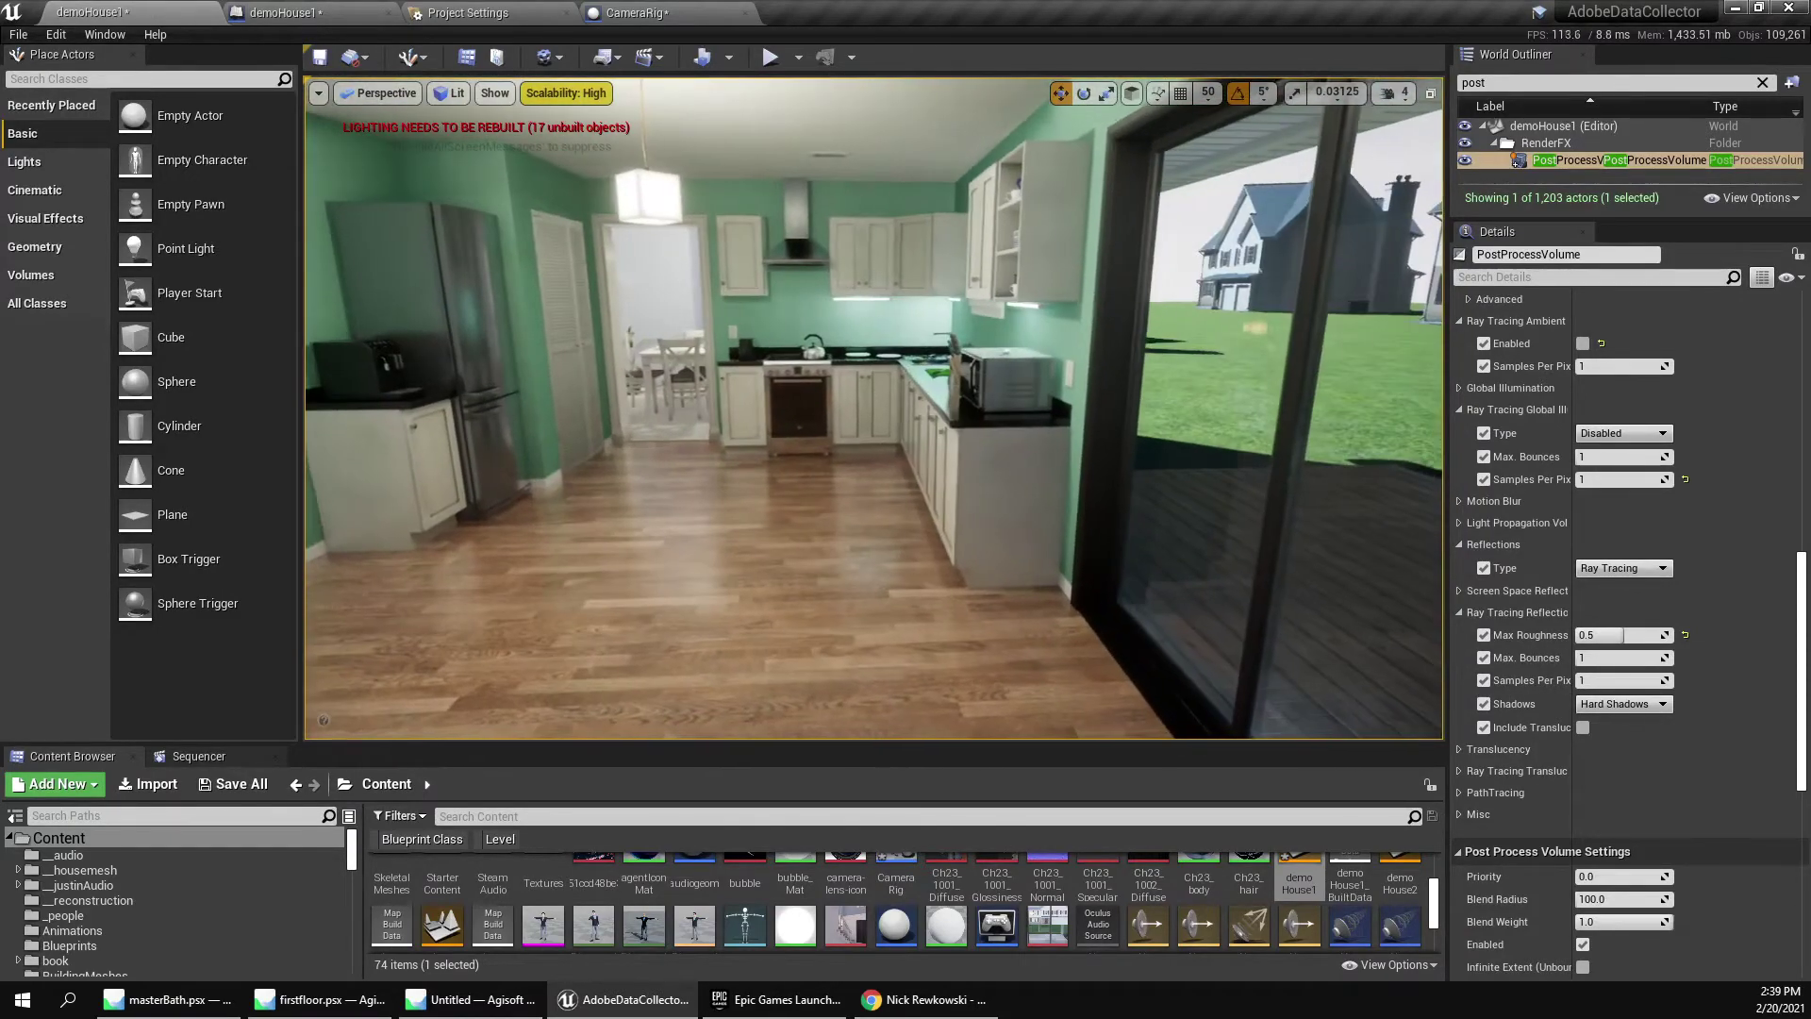
scroll(1547, 618, "down", 3)
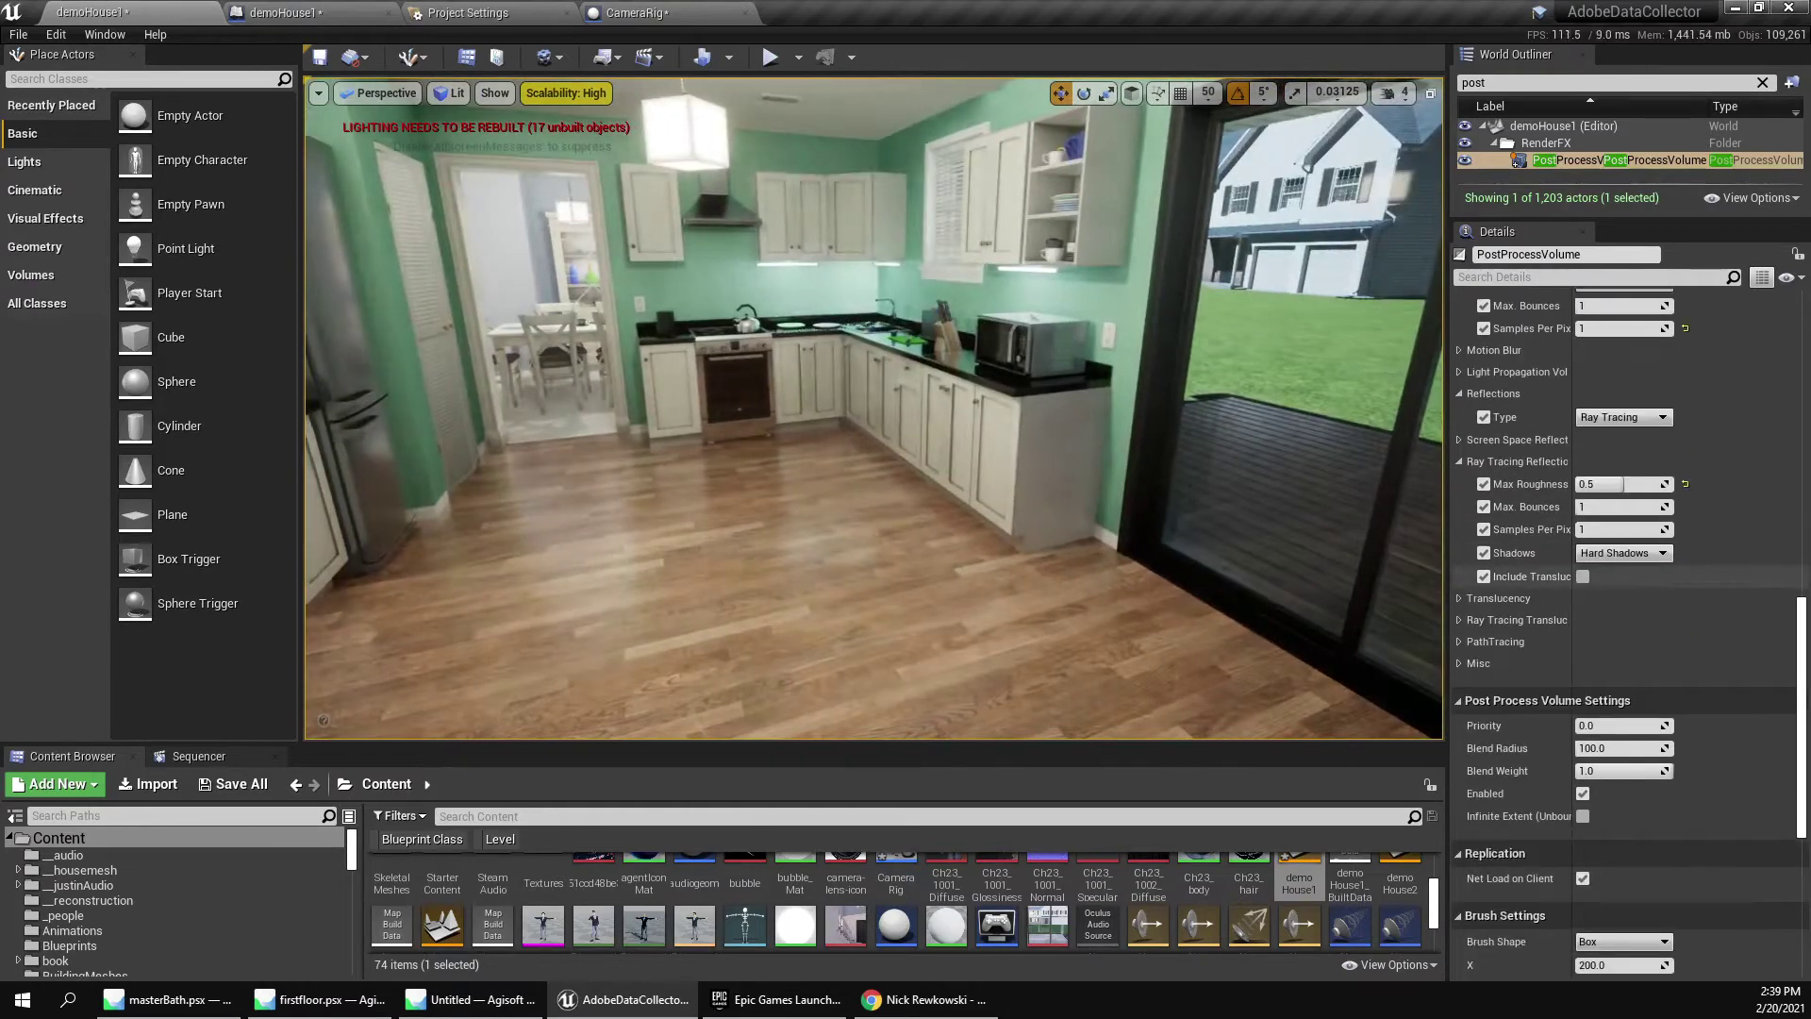
Switch the post process volume's Translucency Type to Raster and back to Ray Tracing to compare the sliding glass door.
left_click(1499, 599)
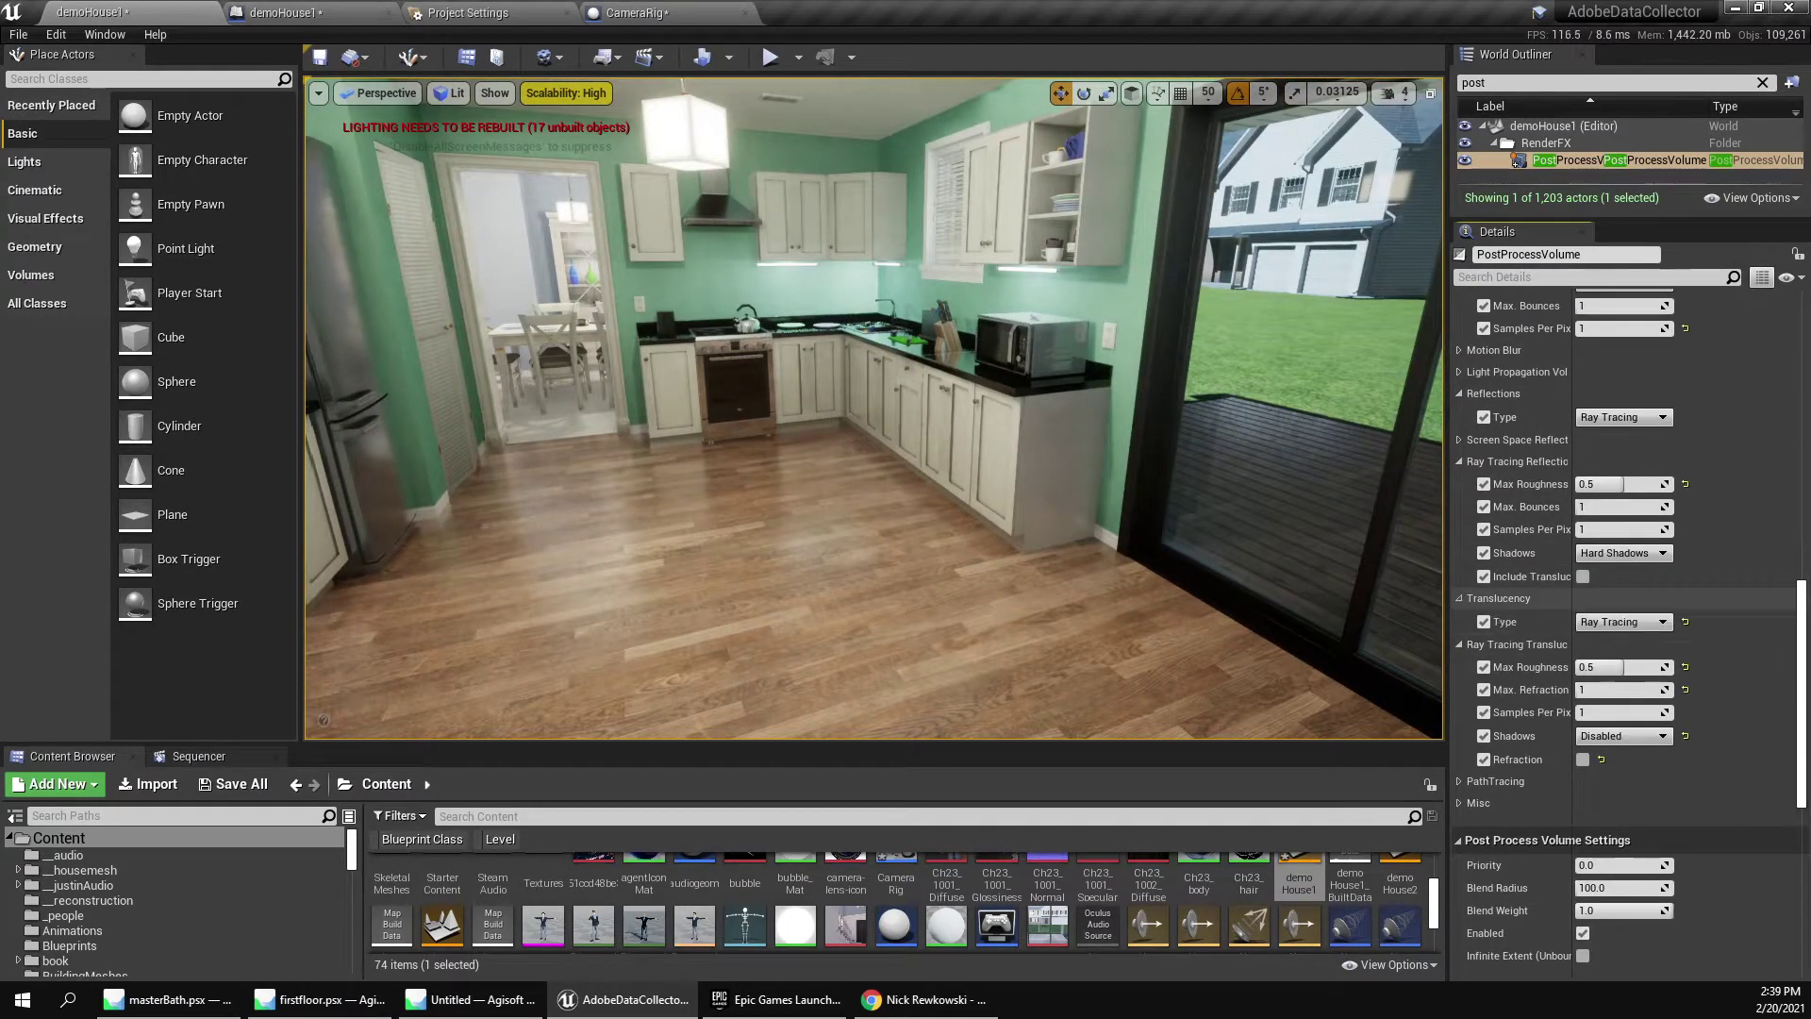
right_click_drag(873, 407, 1114, 264)
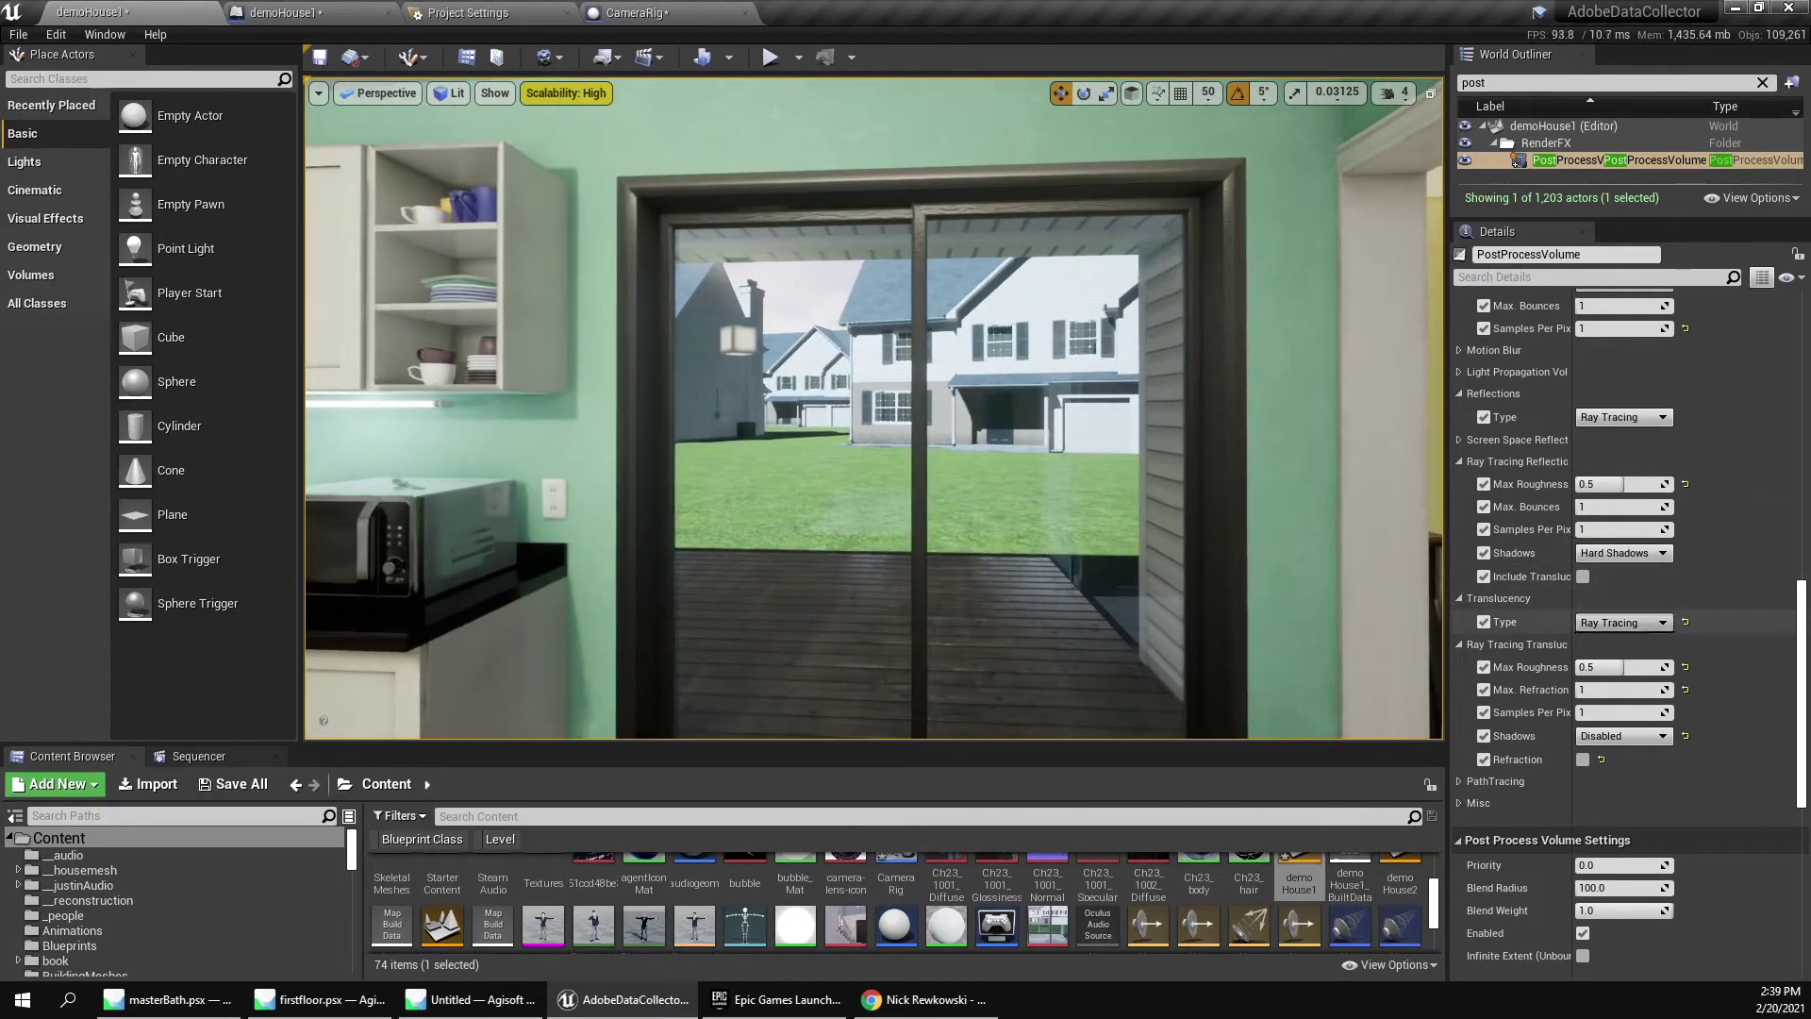
left_click(1622, 621)
left_click(1608, 642)
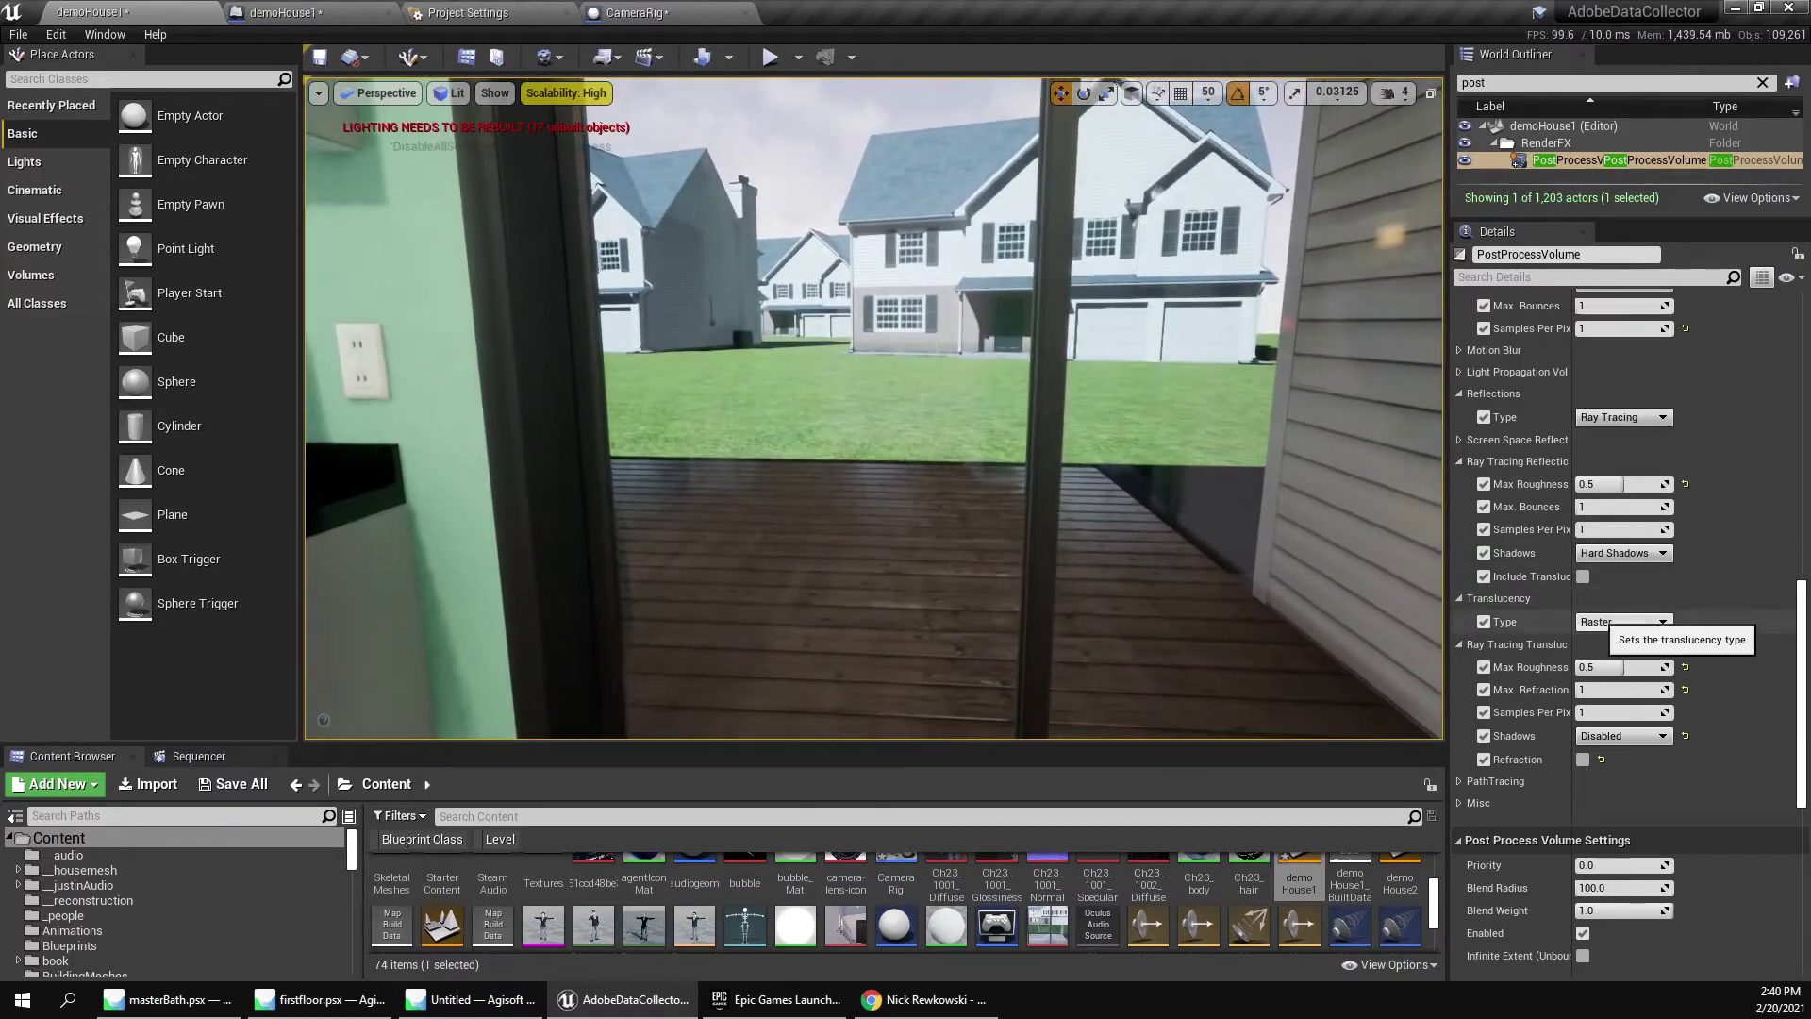
left_click(1622, 621)
left_click(1615, 651)
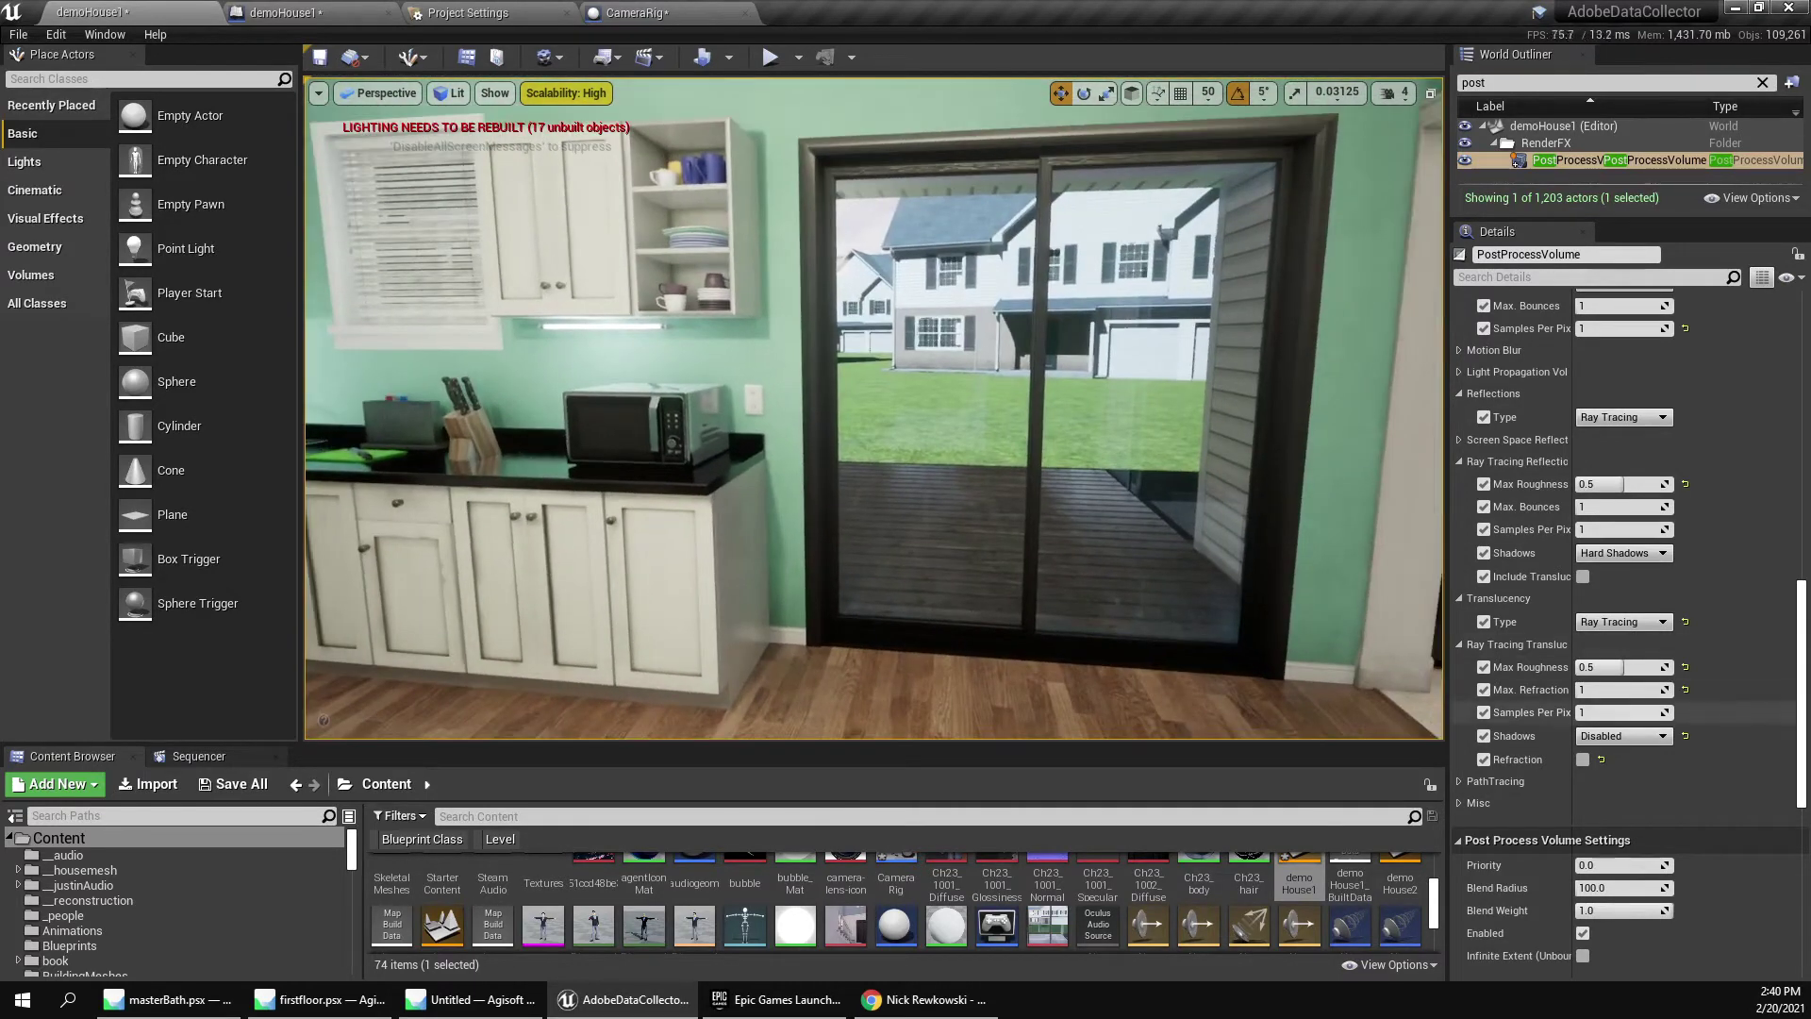
Set the ray tracing translucency's Max Refraction Rays to 2 and back to 1 to compare the view through the glass door.
left_click(1618, 689)
type("2")
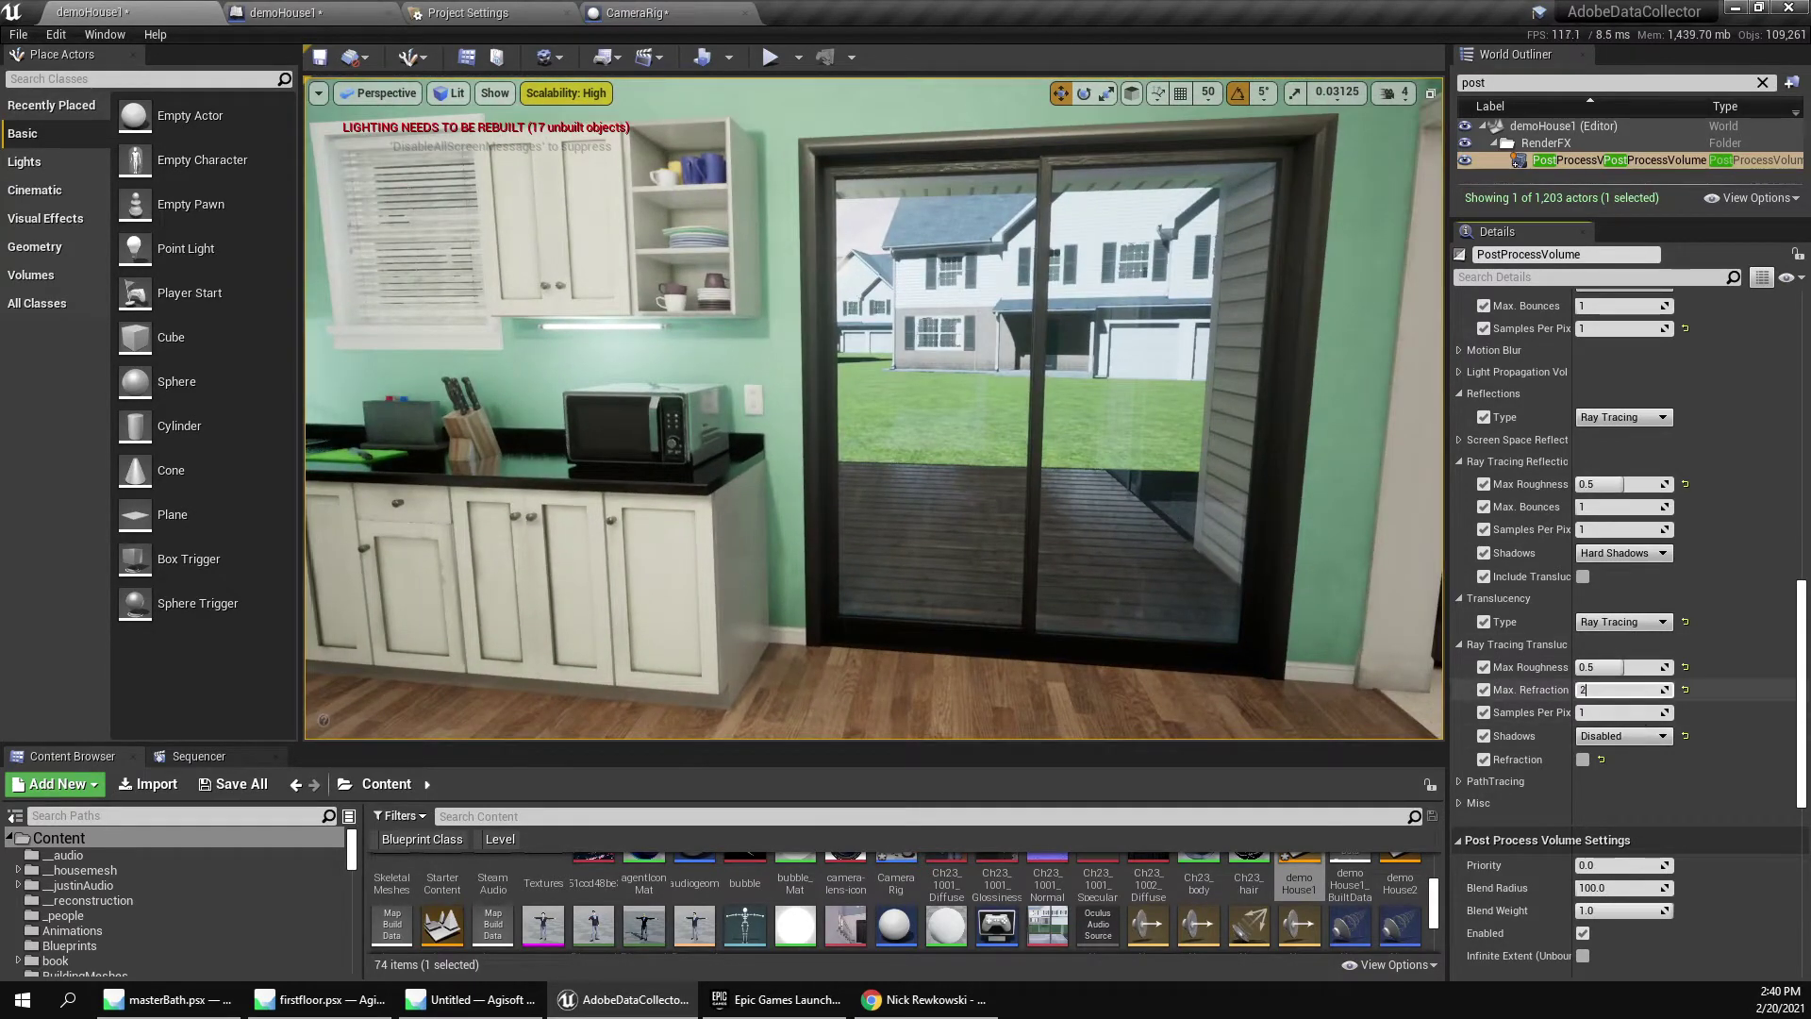
key("Return")
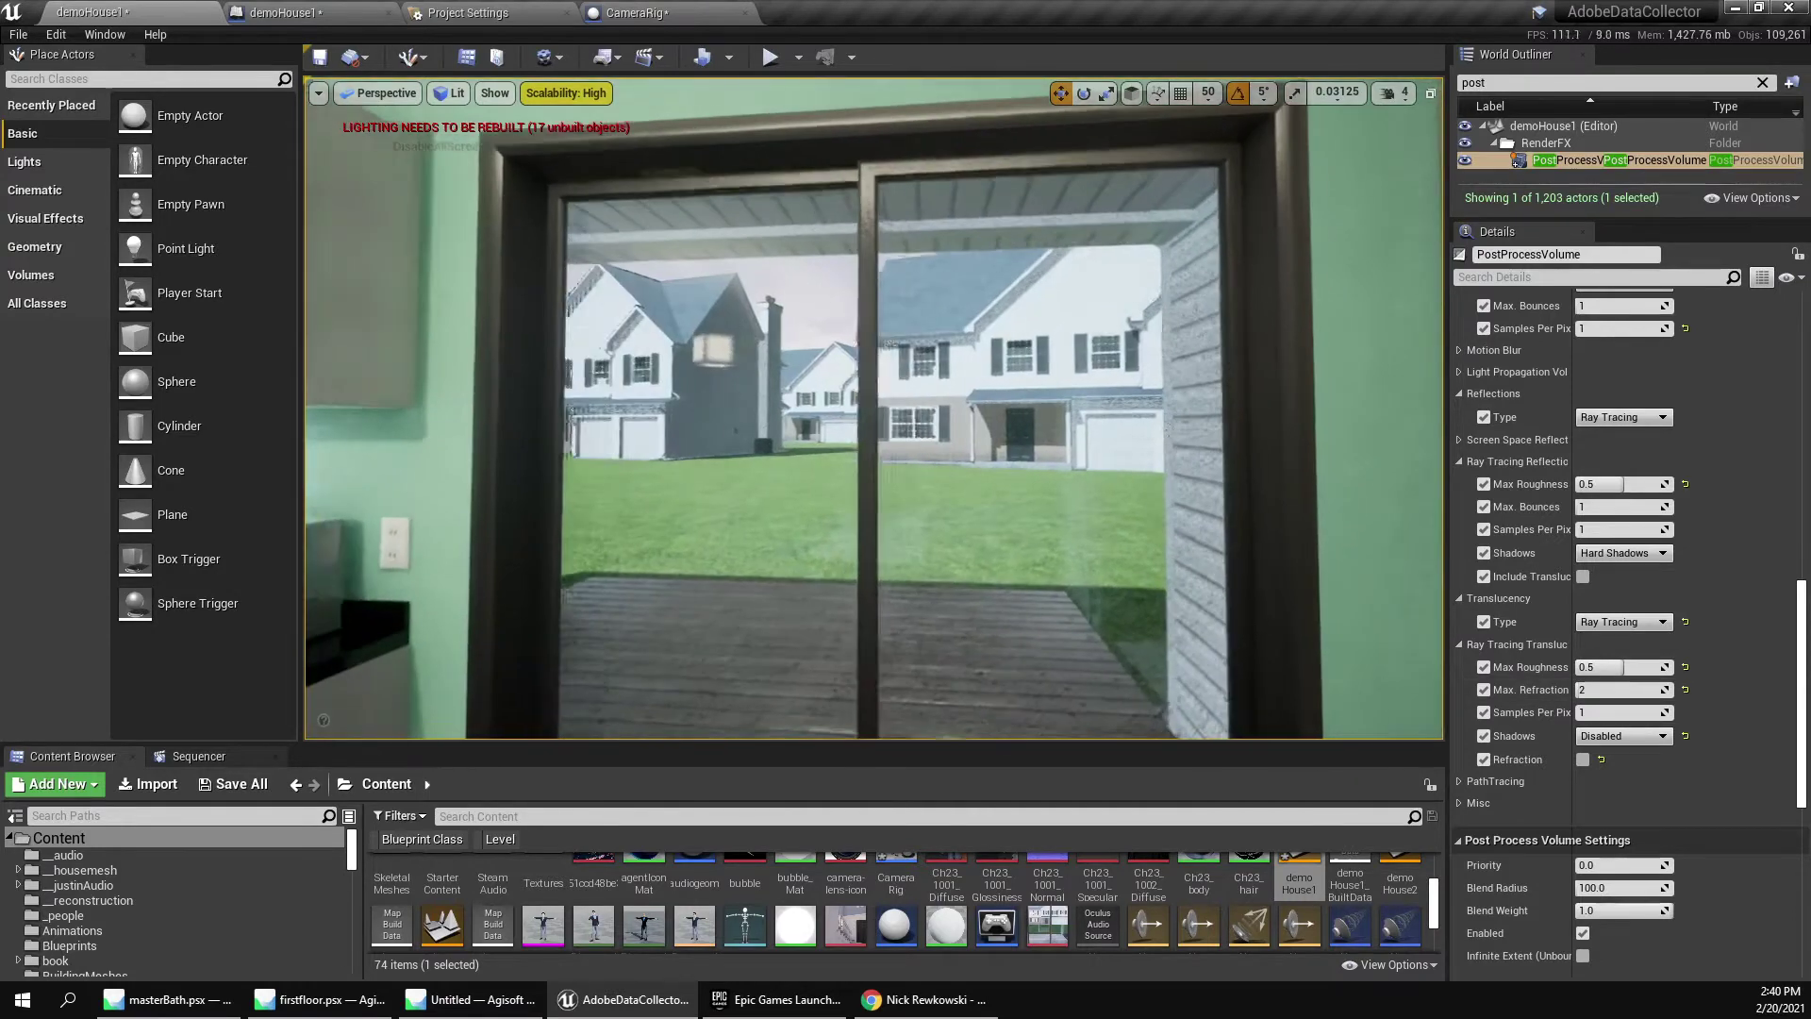
left_click(1618, 690)
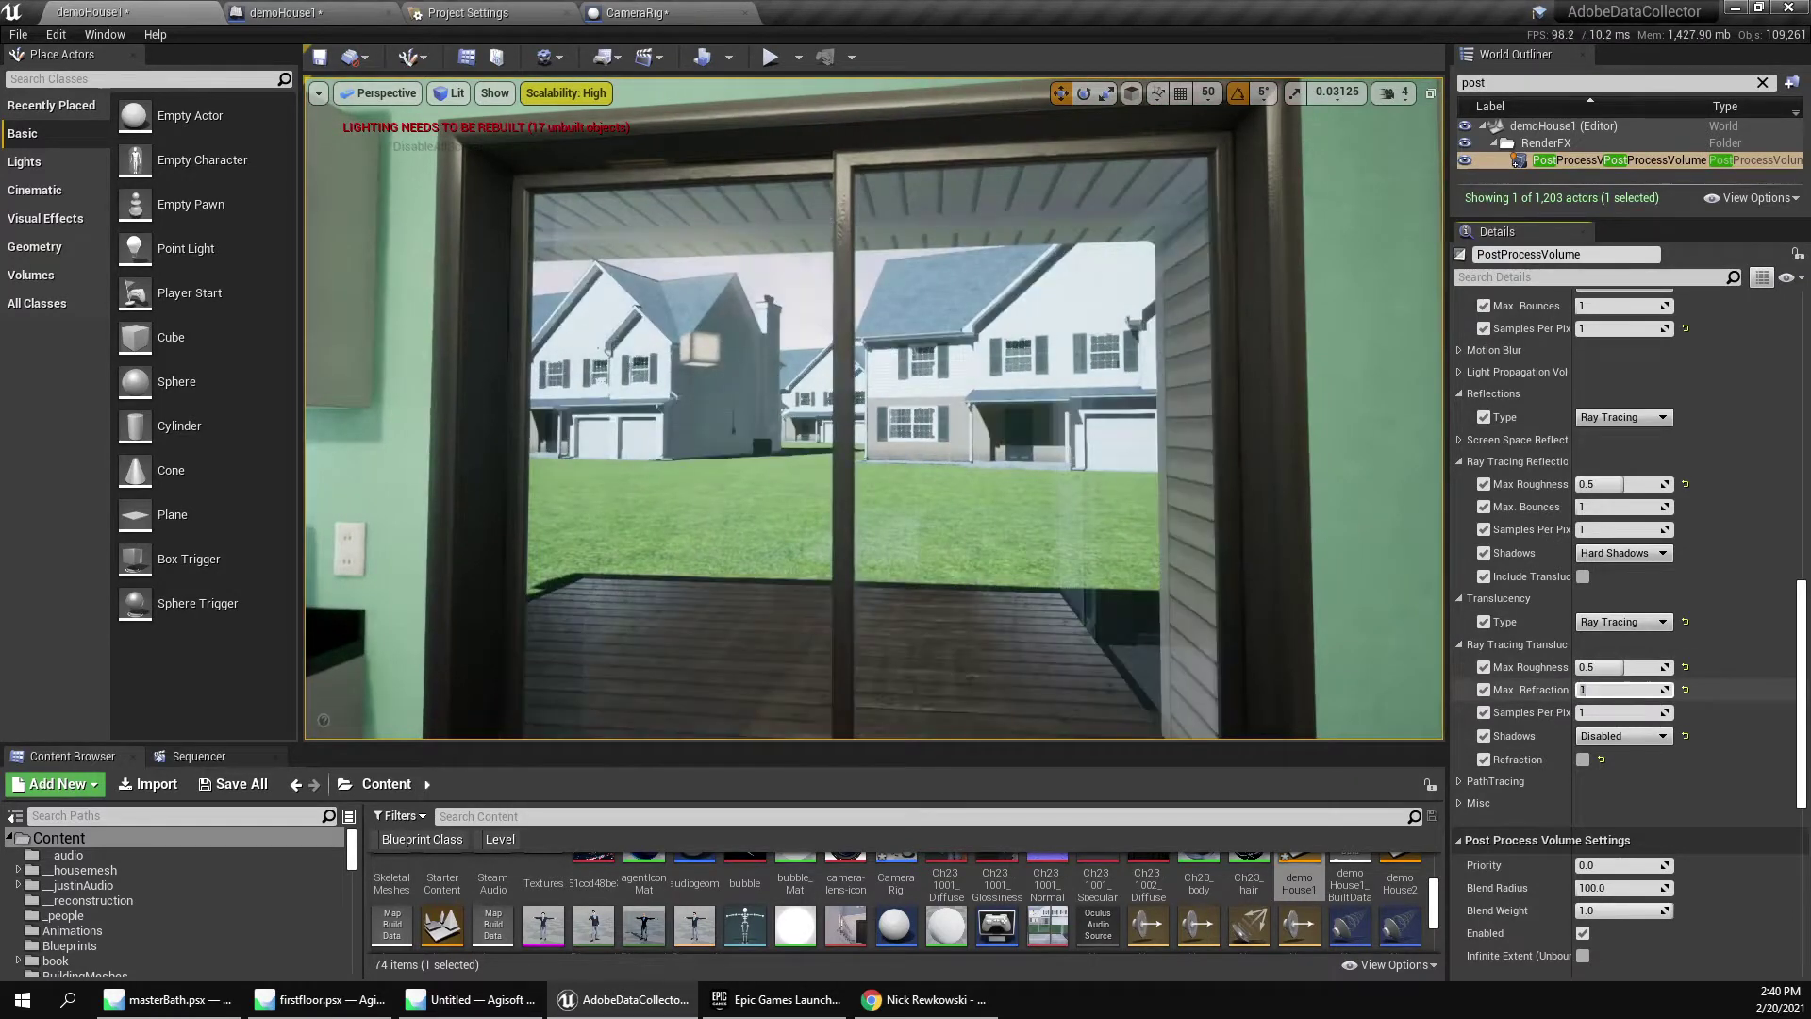
left_click(1617, 689)
type("1")
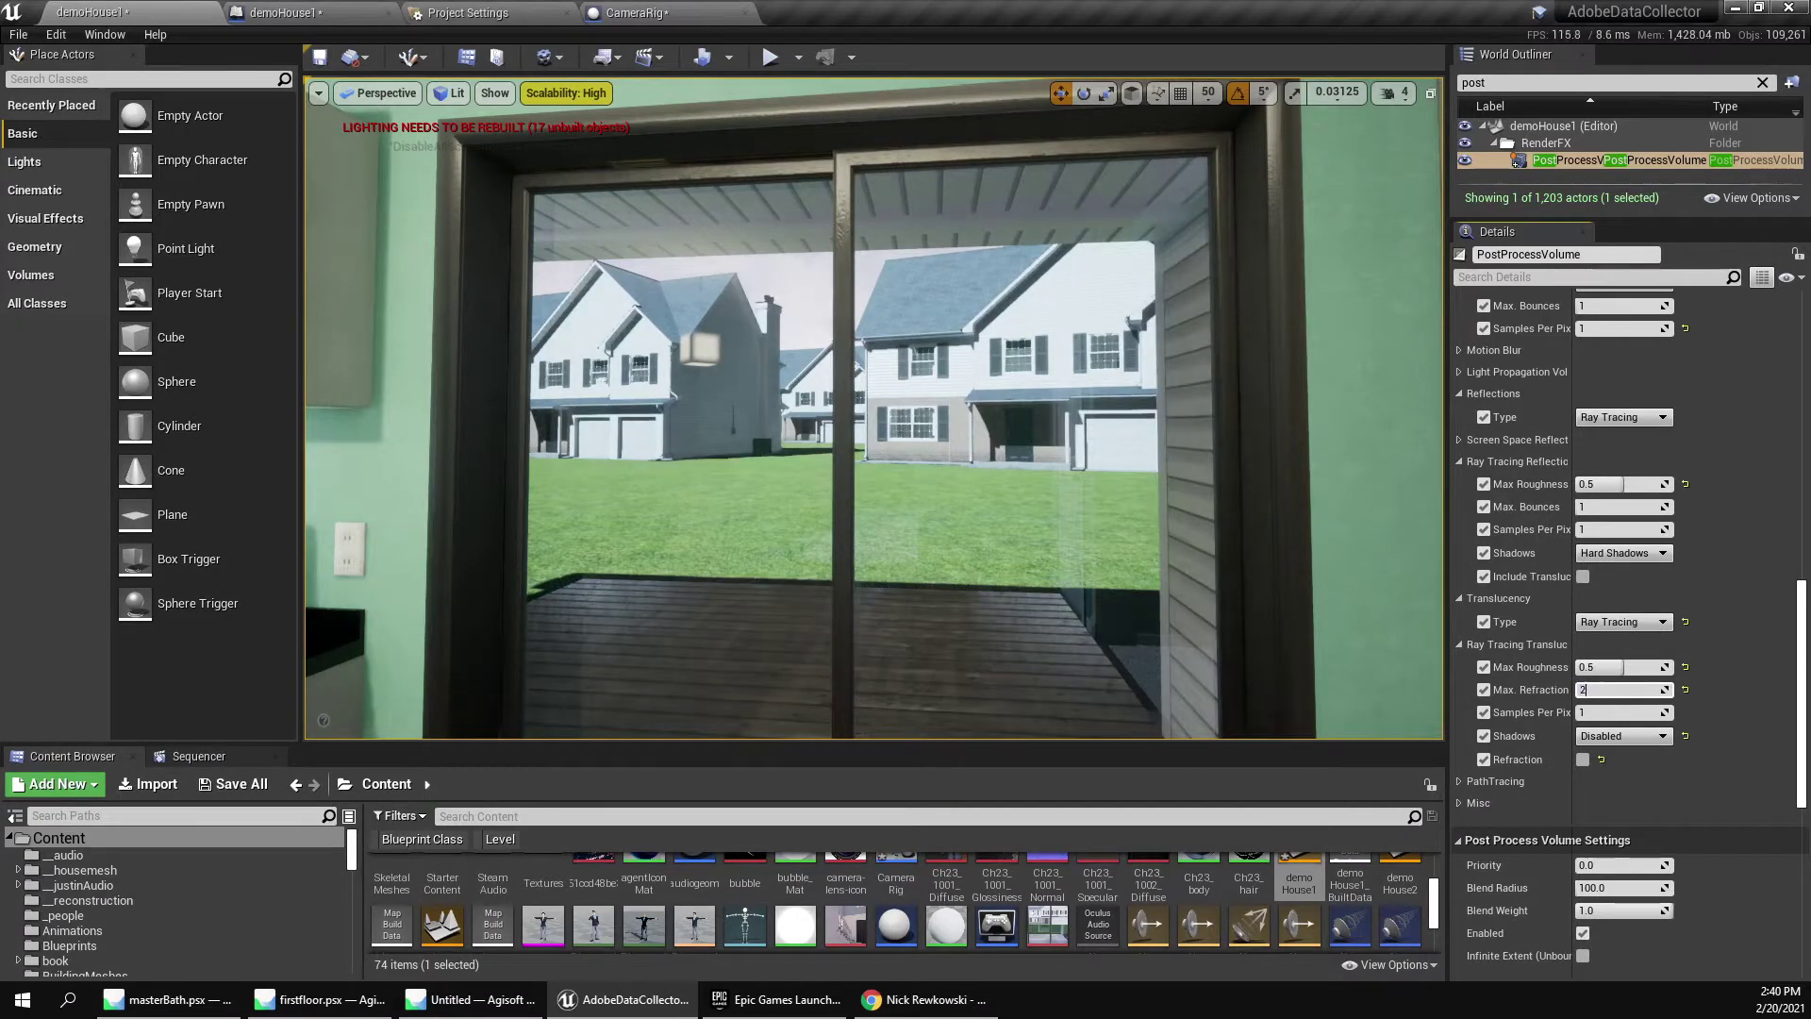
Test the ray tracing translucency with Max Refraction Rays 2 and Samples Per Pixel 5, and return both settings to 1.
type("2")
key("Return")
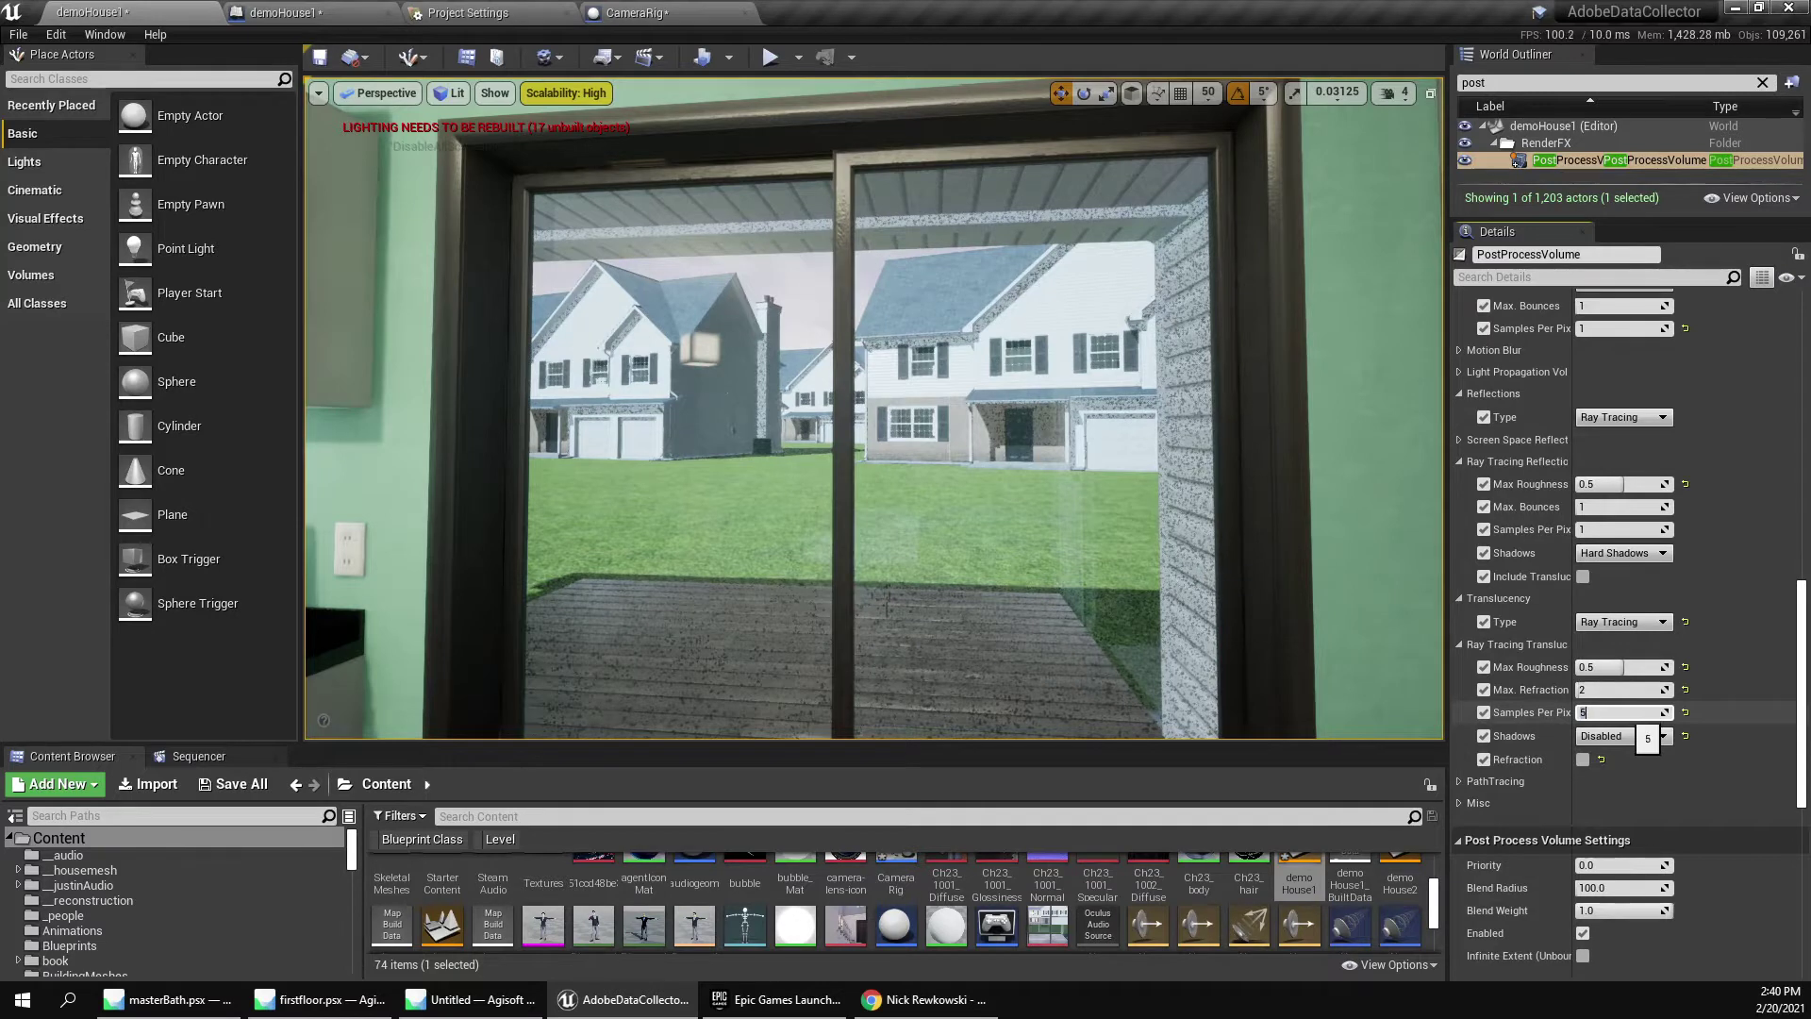
type("5")
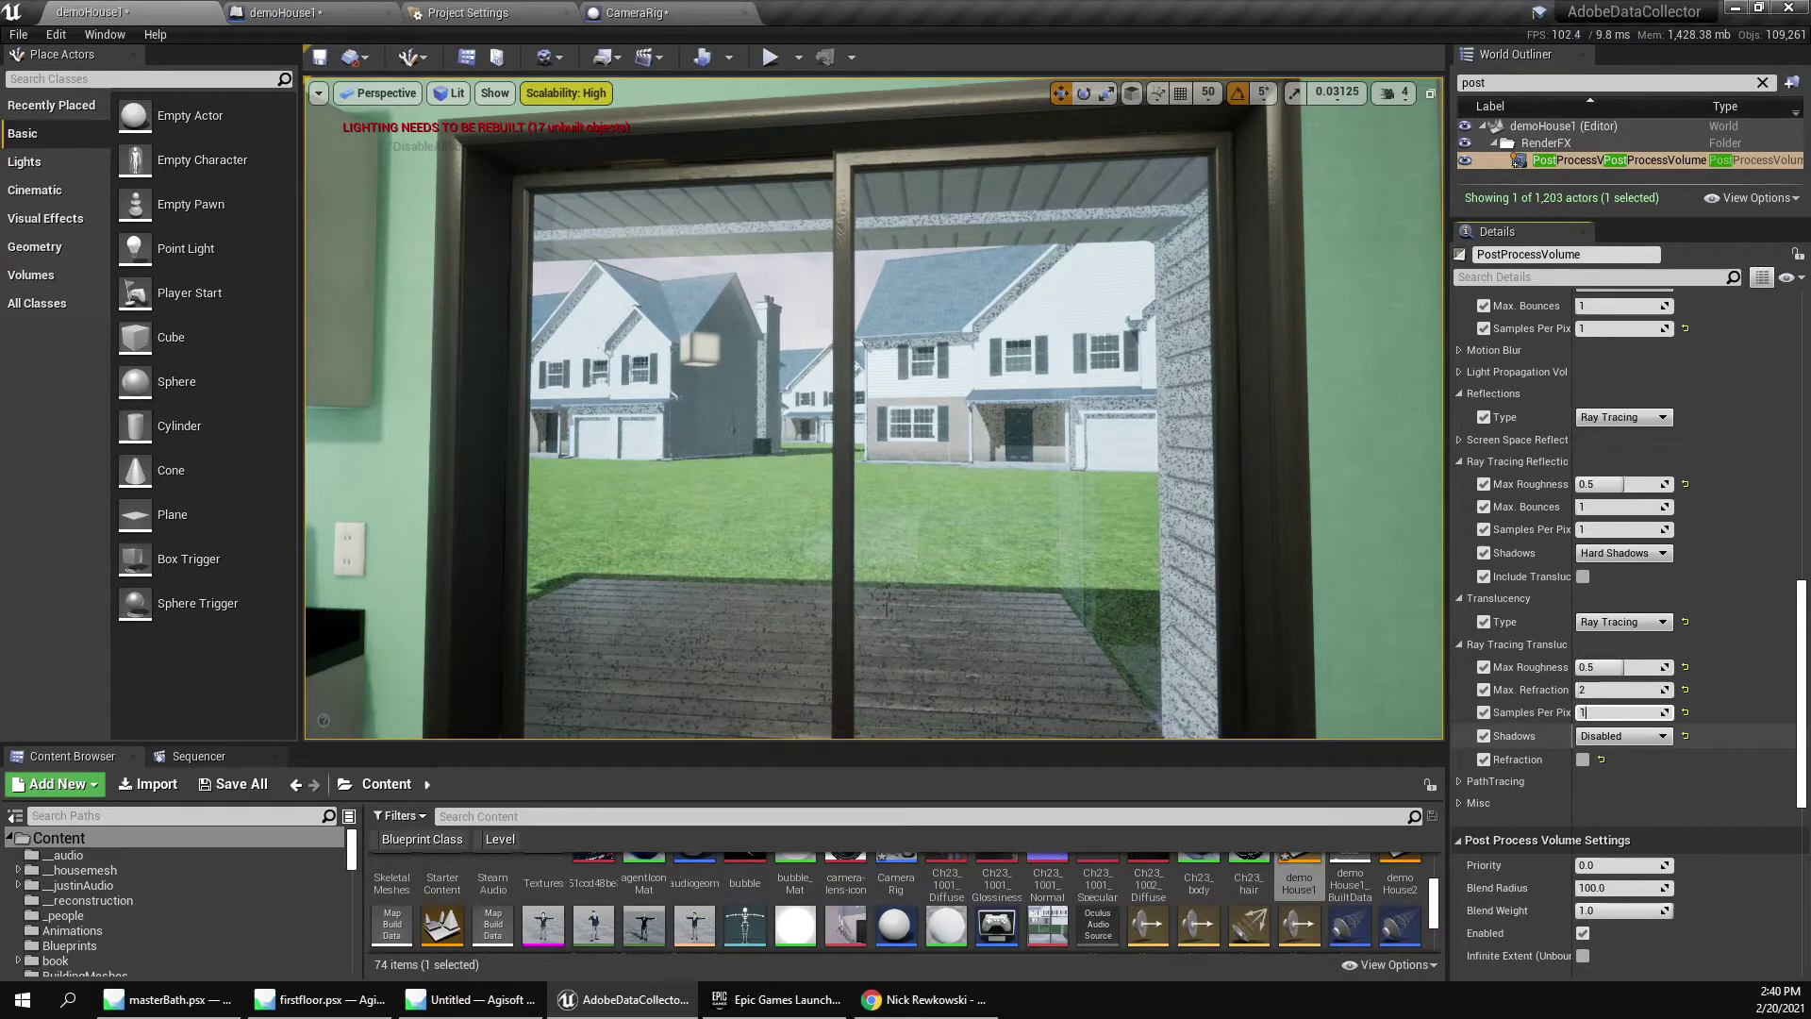
left_click(1620, 689)
type("1")
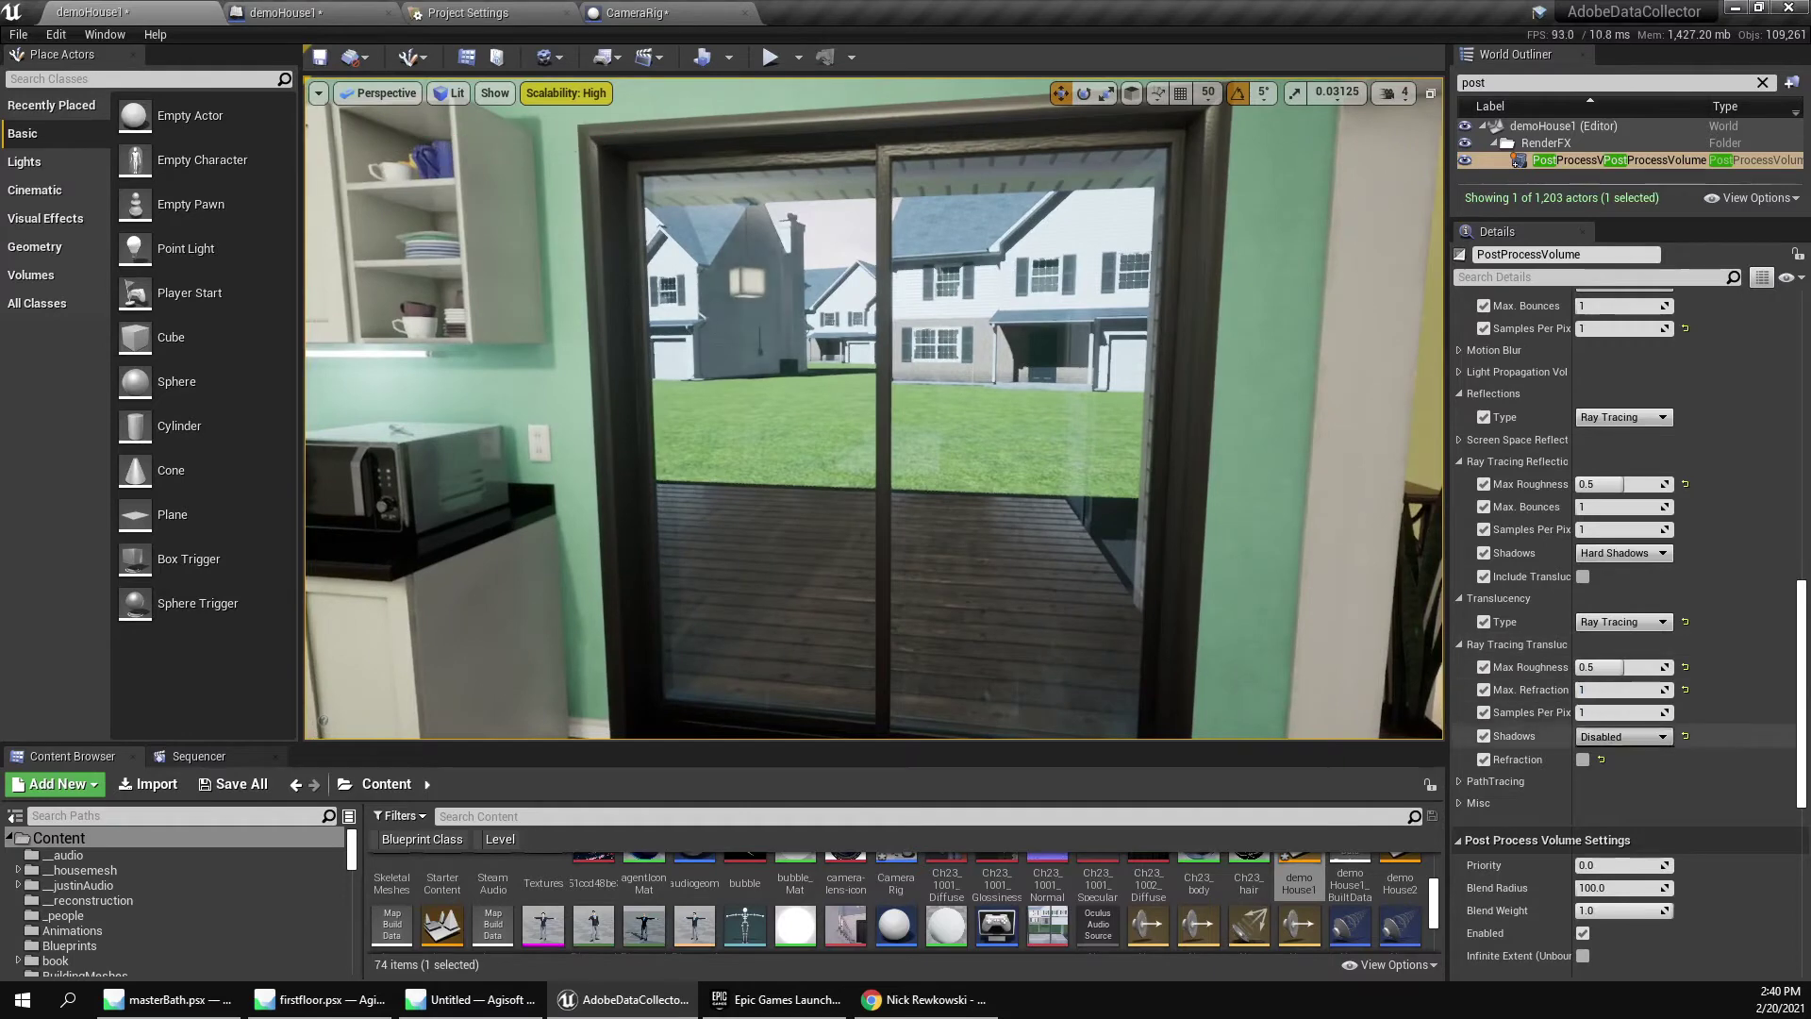
Alternate the ray tracing translucency Shadows between Hard Shadows and Disabled to compare the deck behind the glass door, ending on Disabled.
left_click(1624, 736)
left_click(1610, 764)
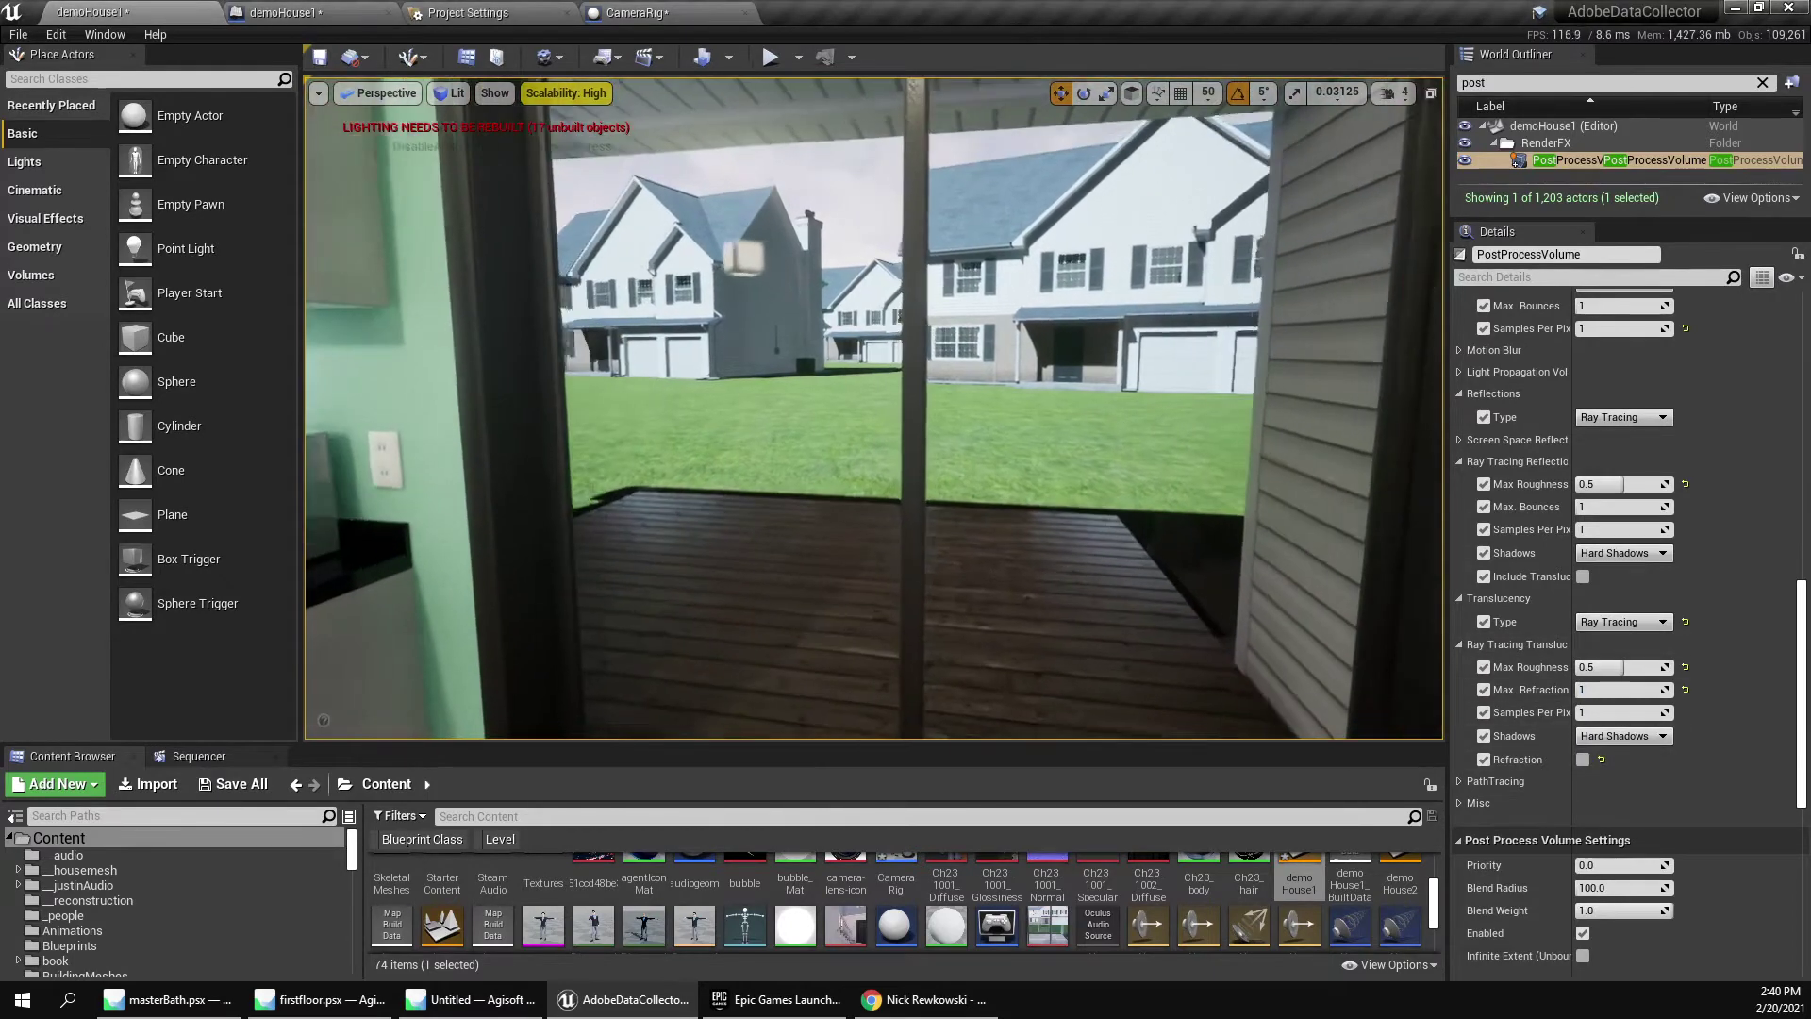
left_click(1623, 736)
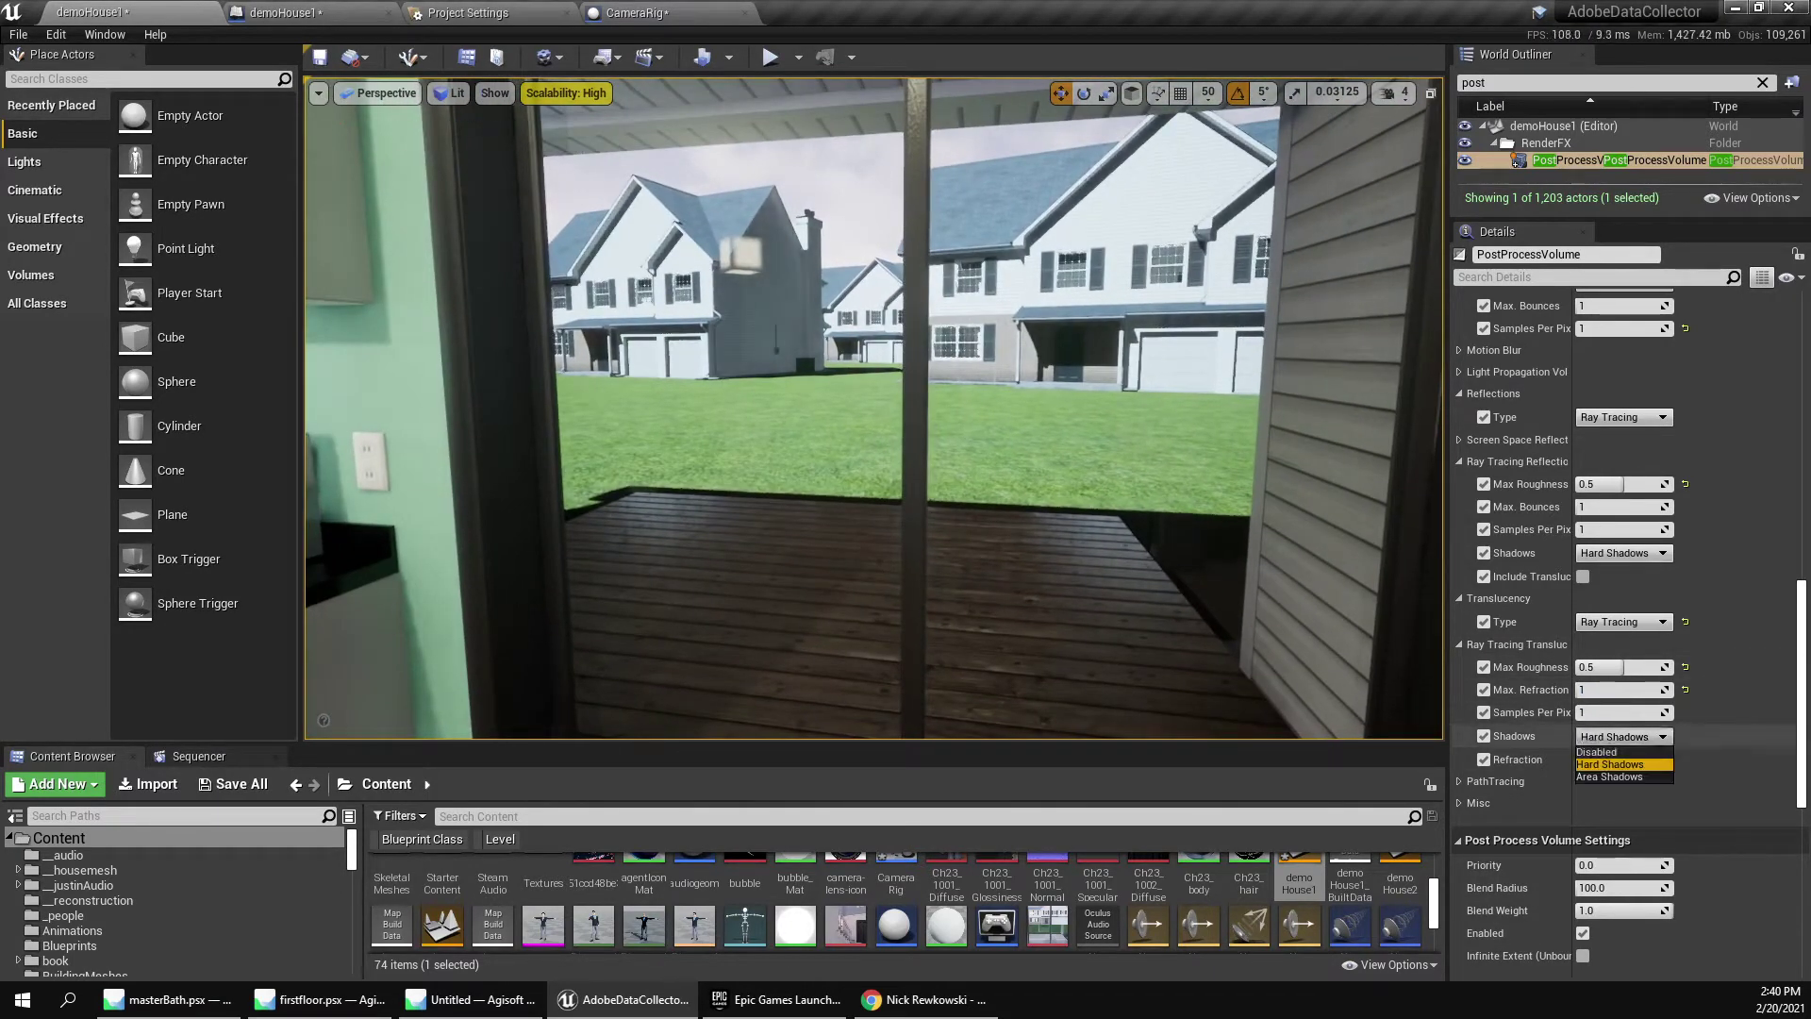
left_click(1615, 752)
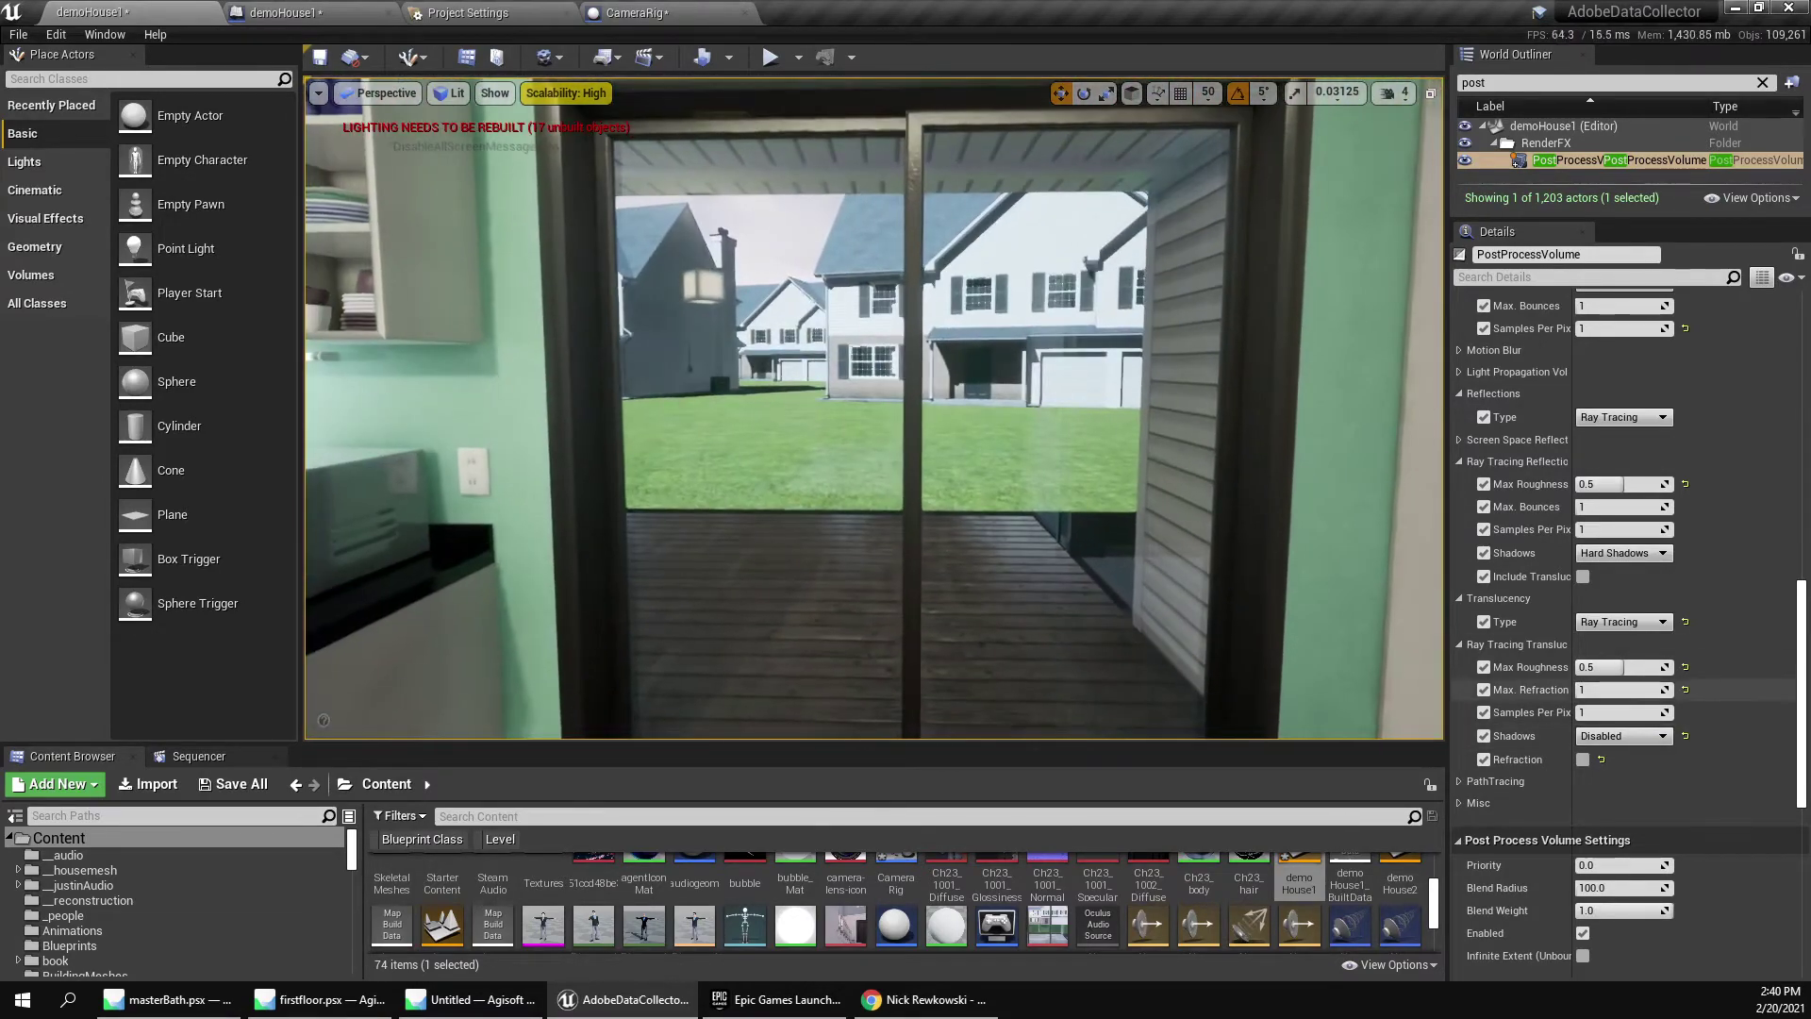
left_click(1623, 736)
left_click(1615, 760)
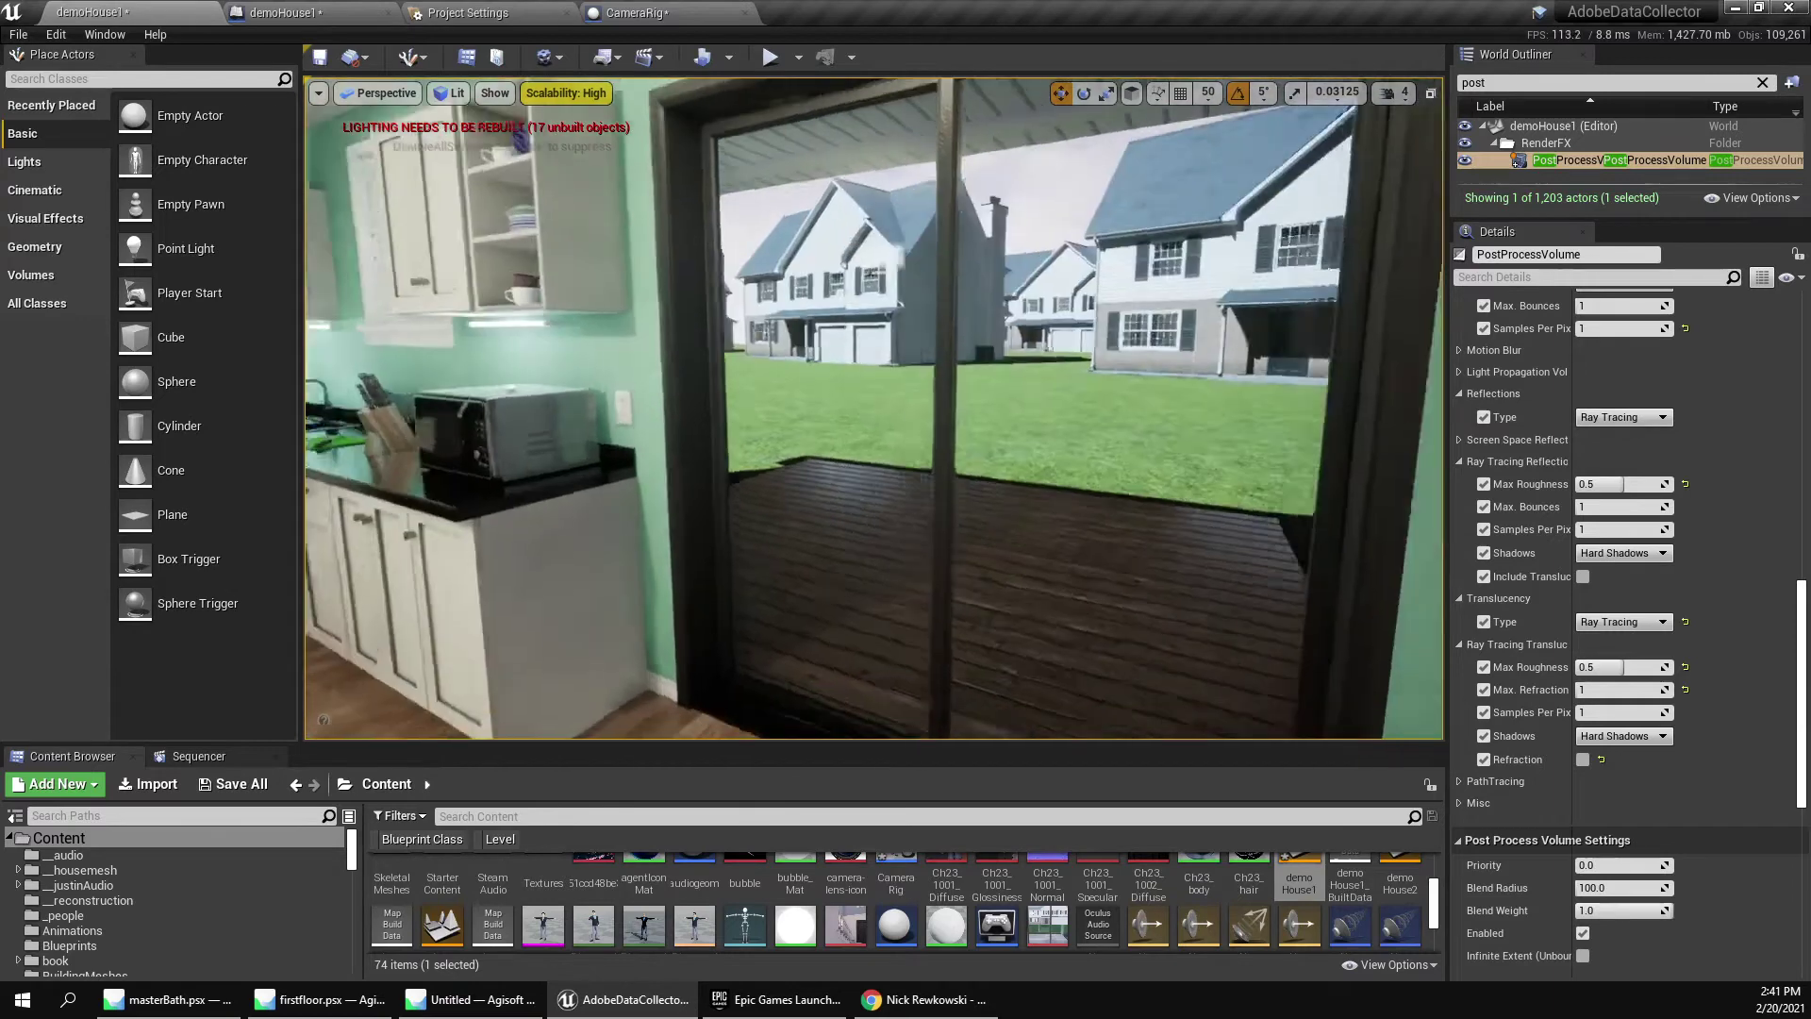
left_click(1622, 736)
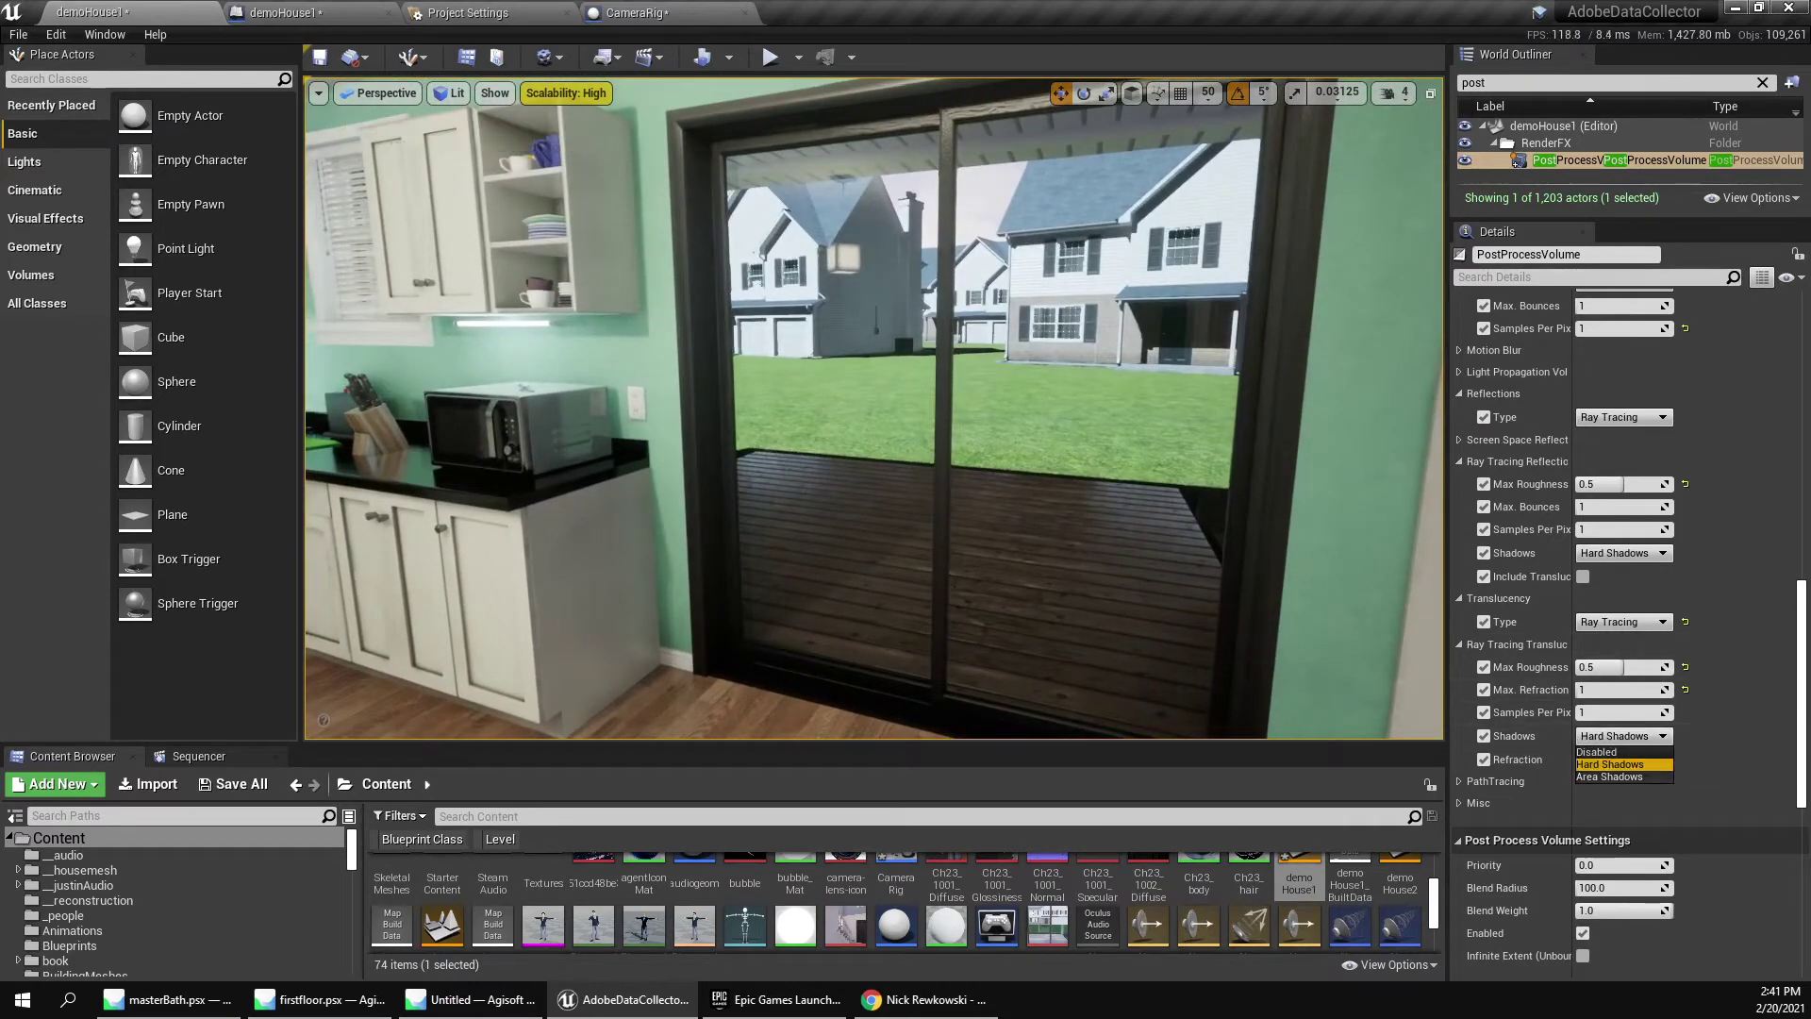
left_click(1597, 752)
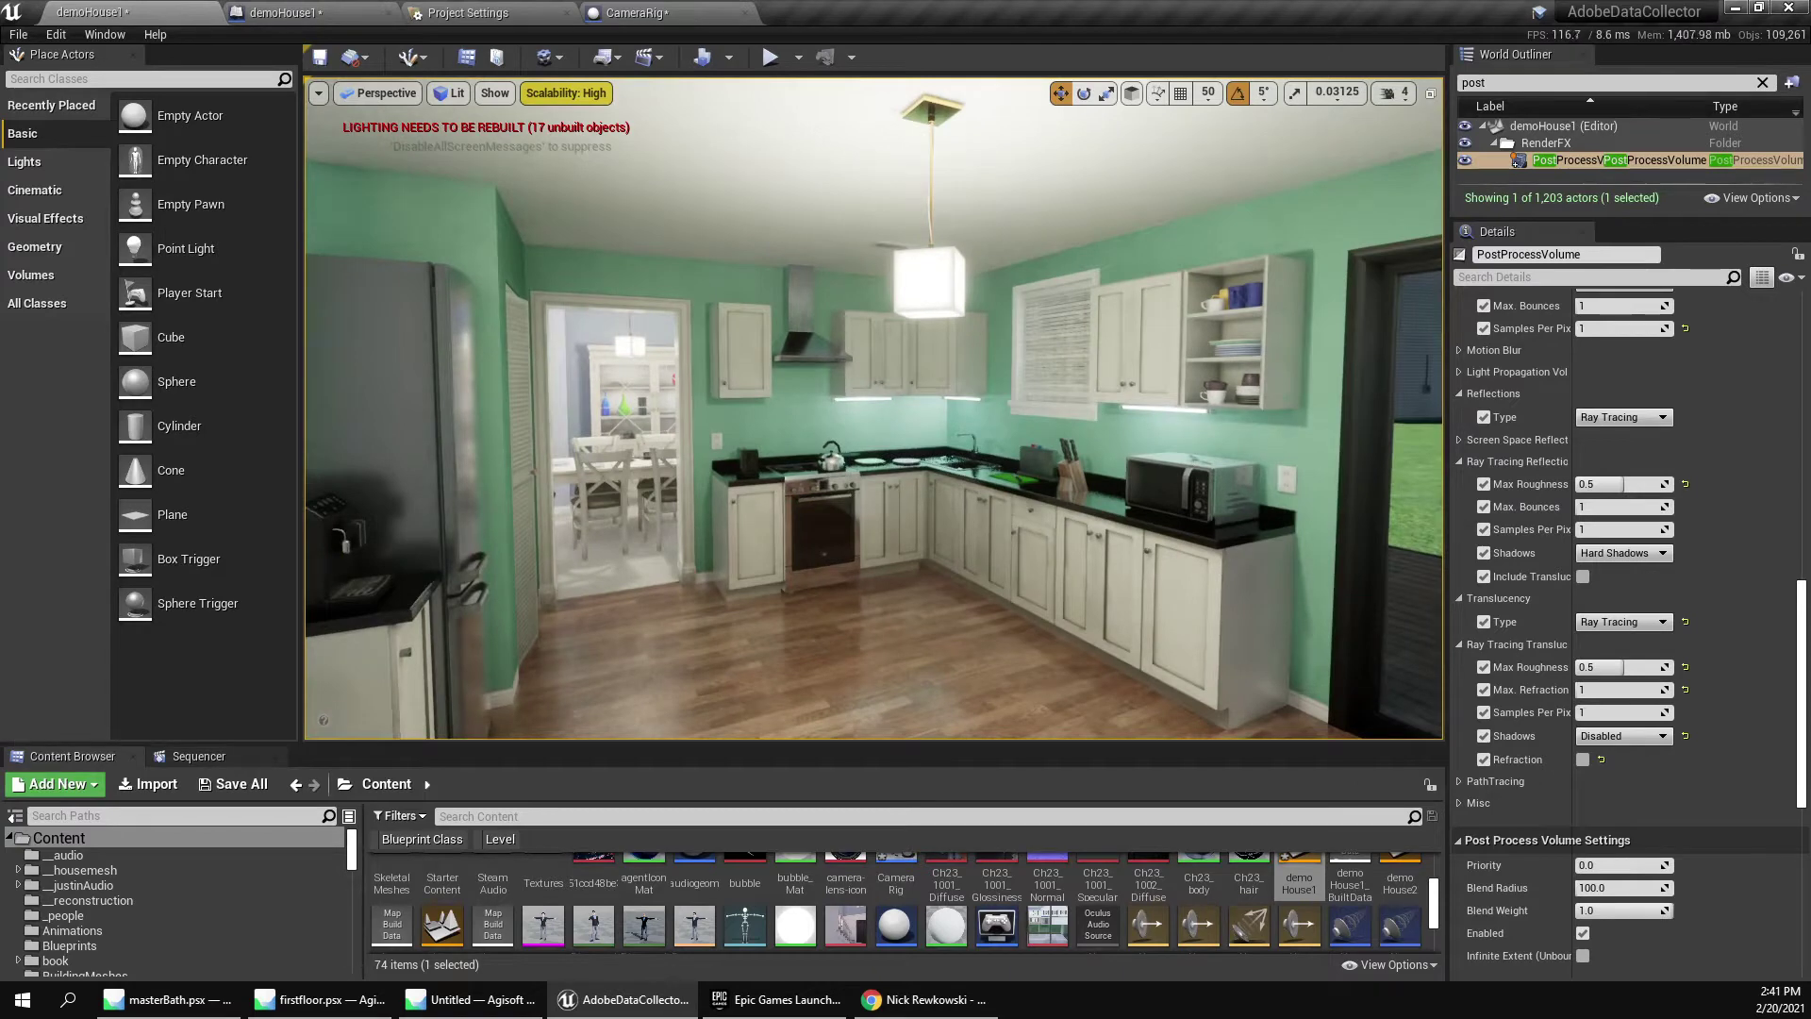
Filter the level's actors by "camer", select the CameraRig actor, and inspect the figure holding the phone outside the house.
left_click_drag(873, 743, 873, 653)
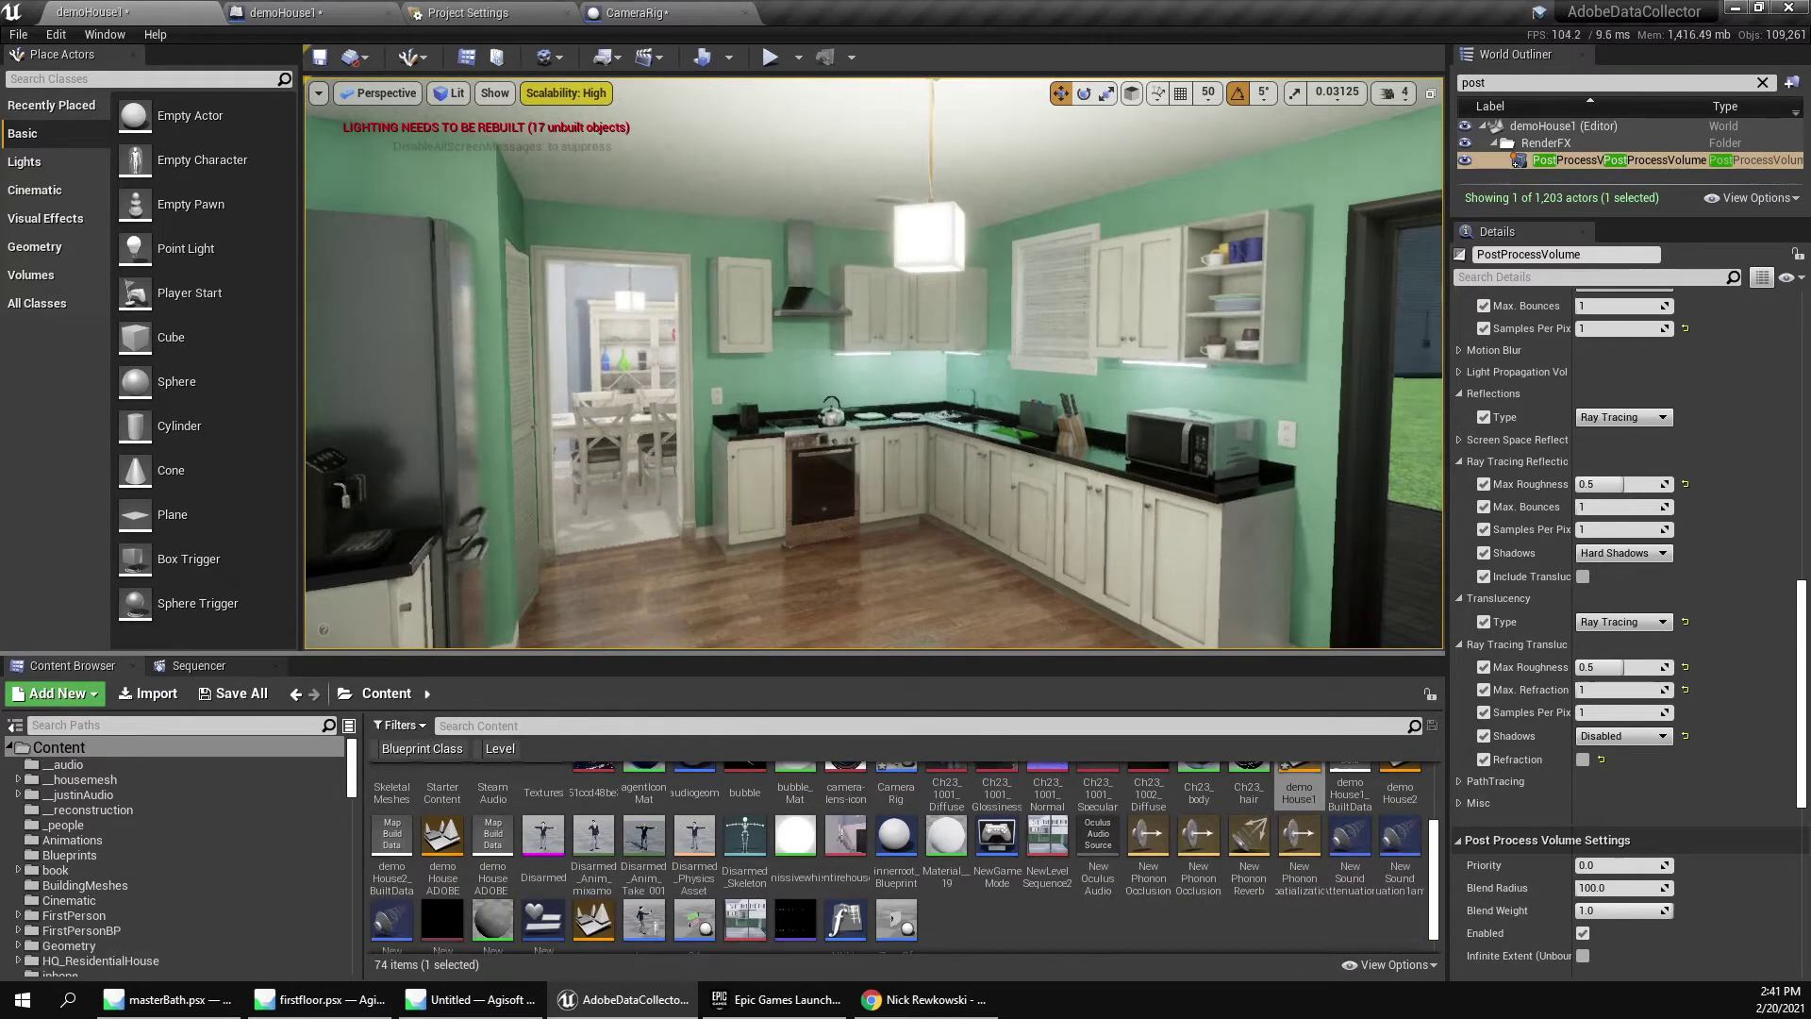
right_click_drag(874, 471, 831, 510)
left_click(1498, 83)
type("c")
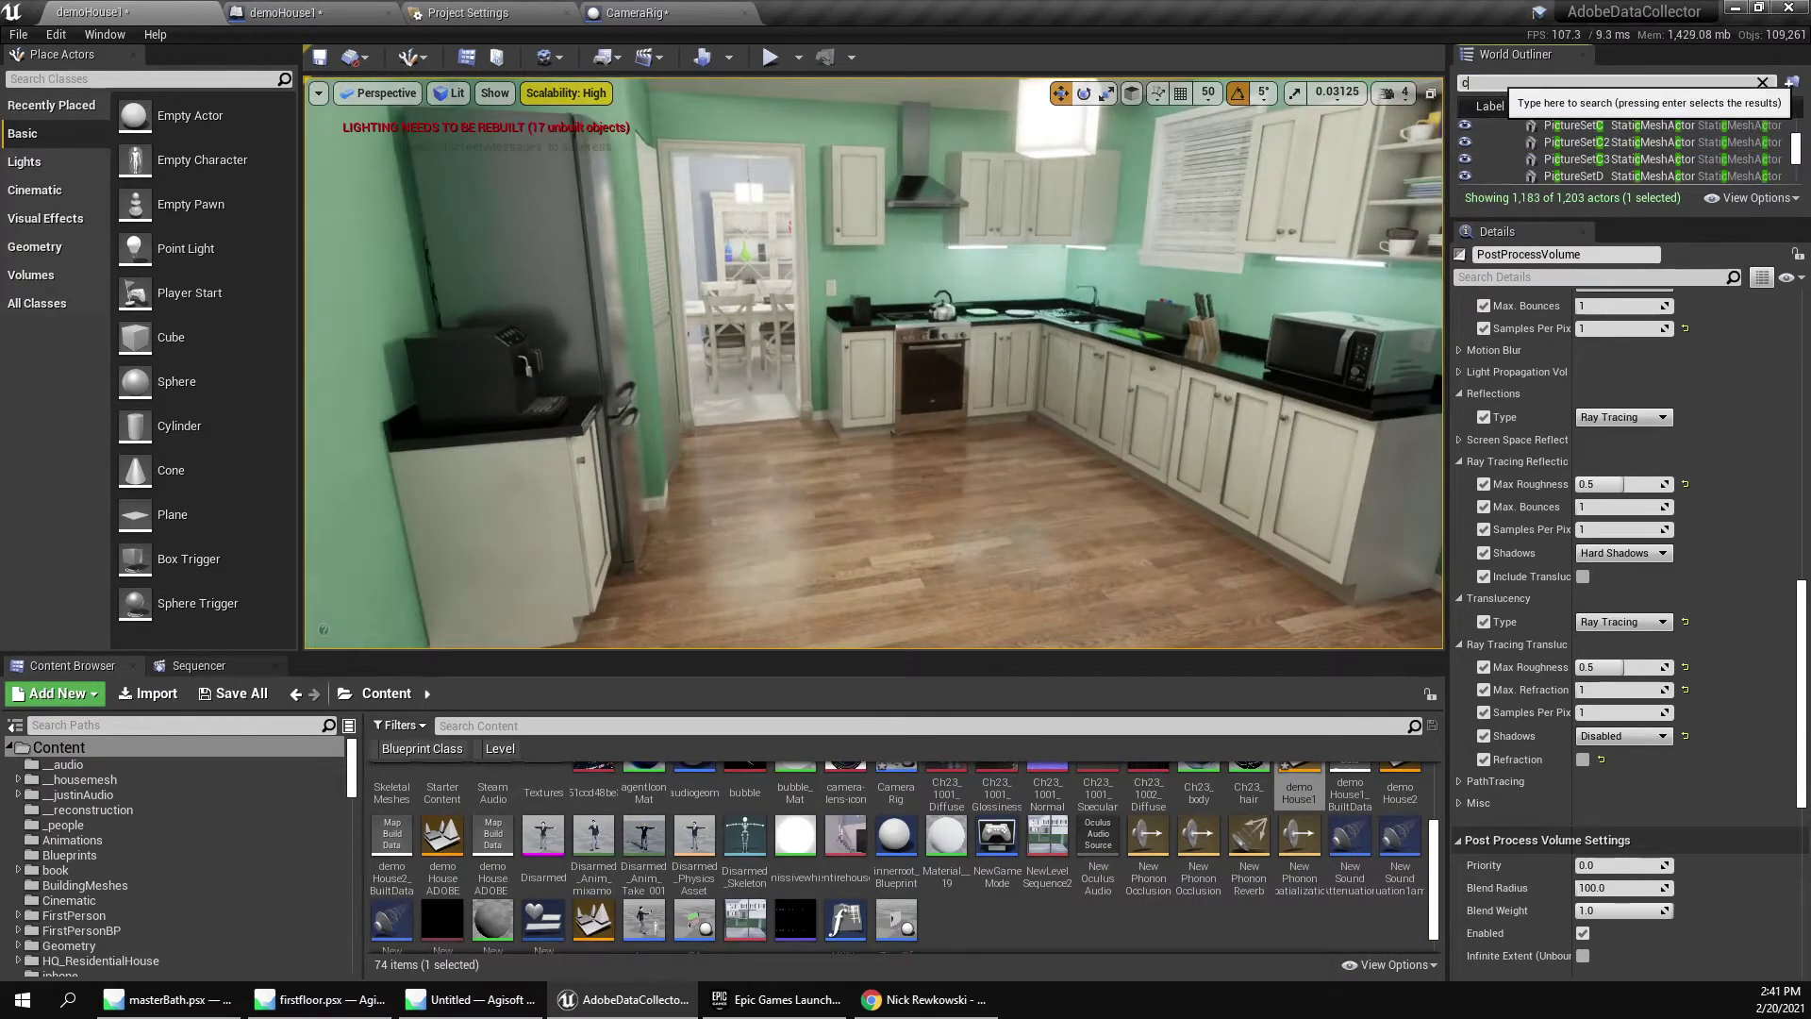
type("amer")
key("Return")
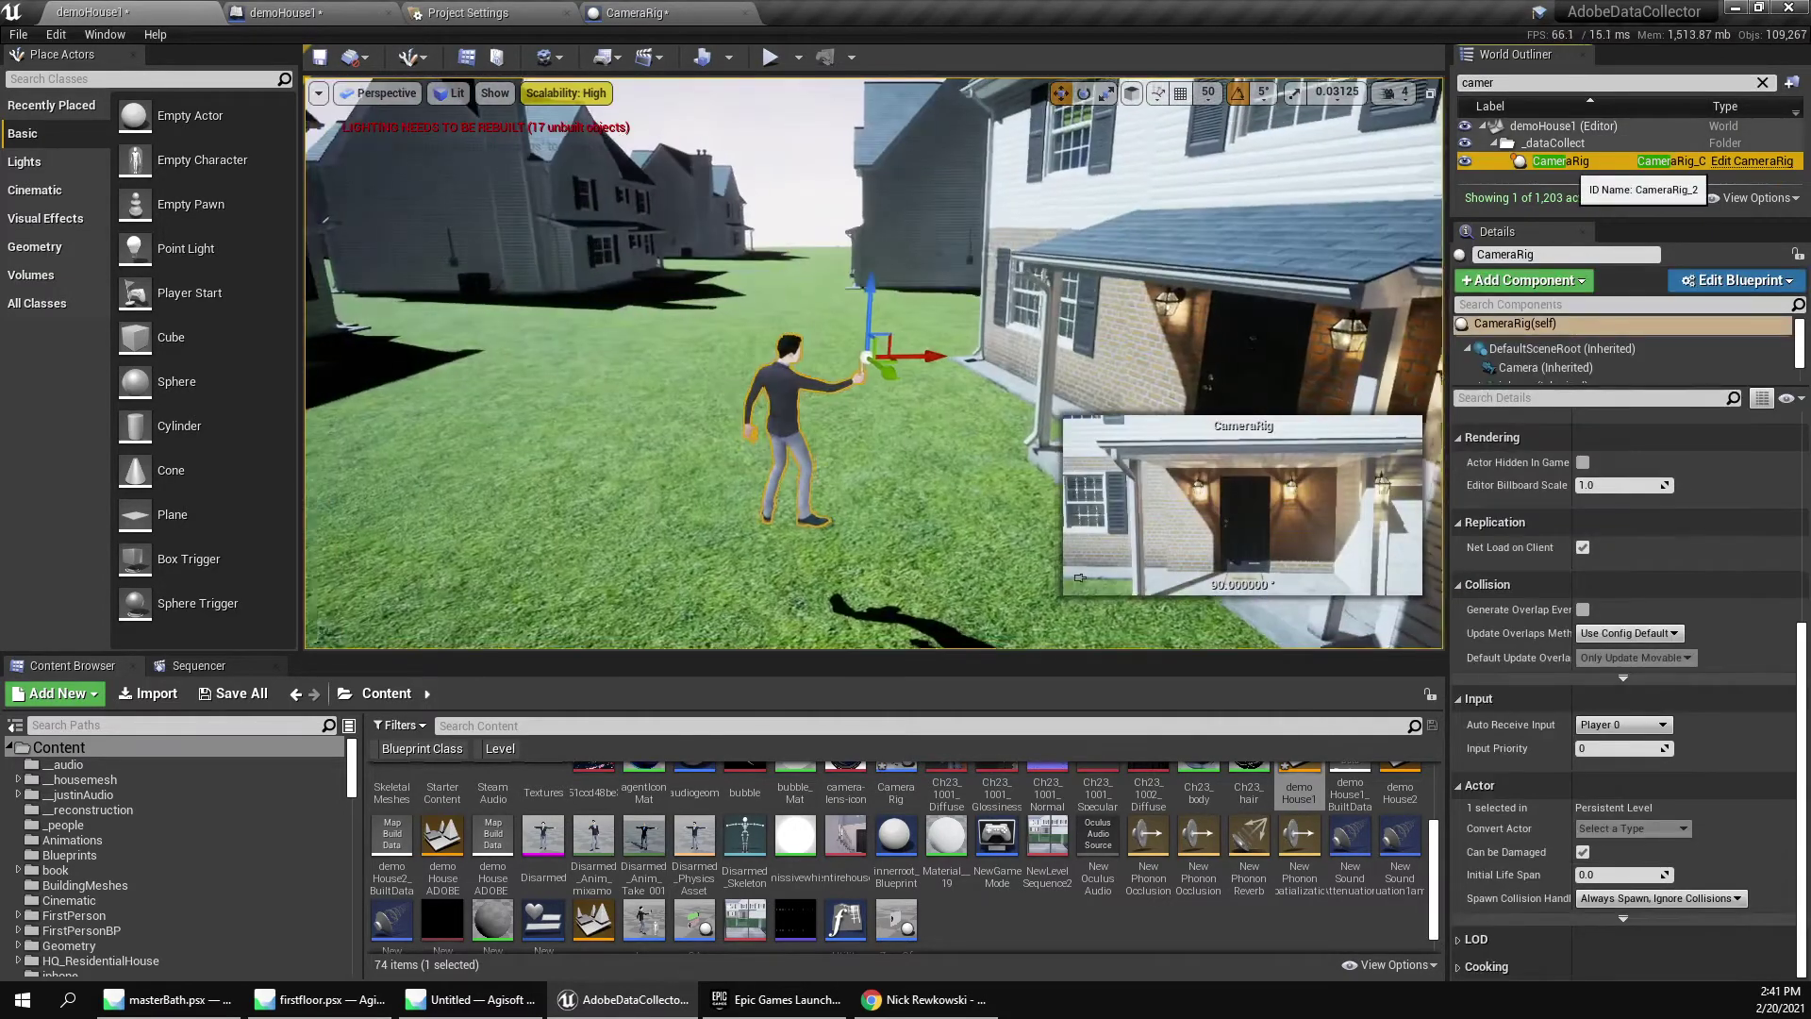
key("w")
right_click_drag(874, 364, 962, 368)
key("a")
key("s")
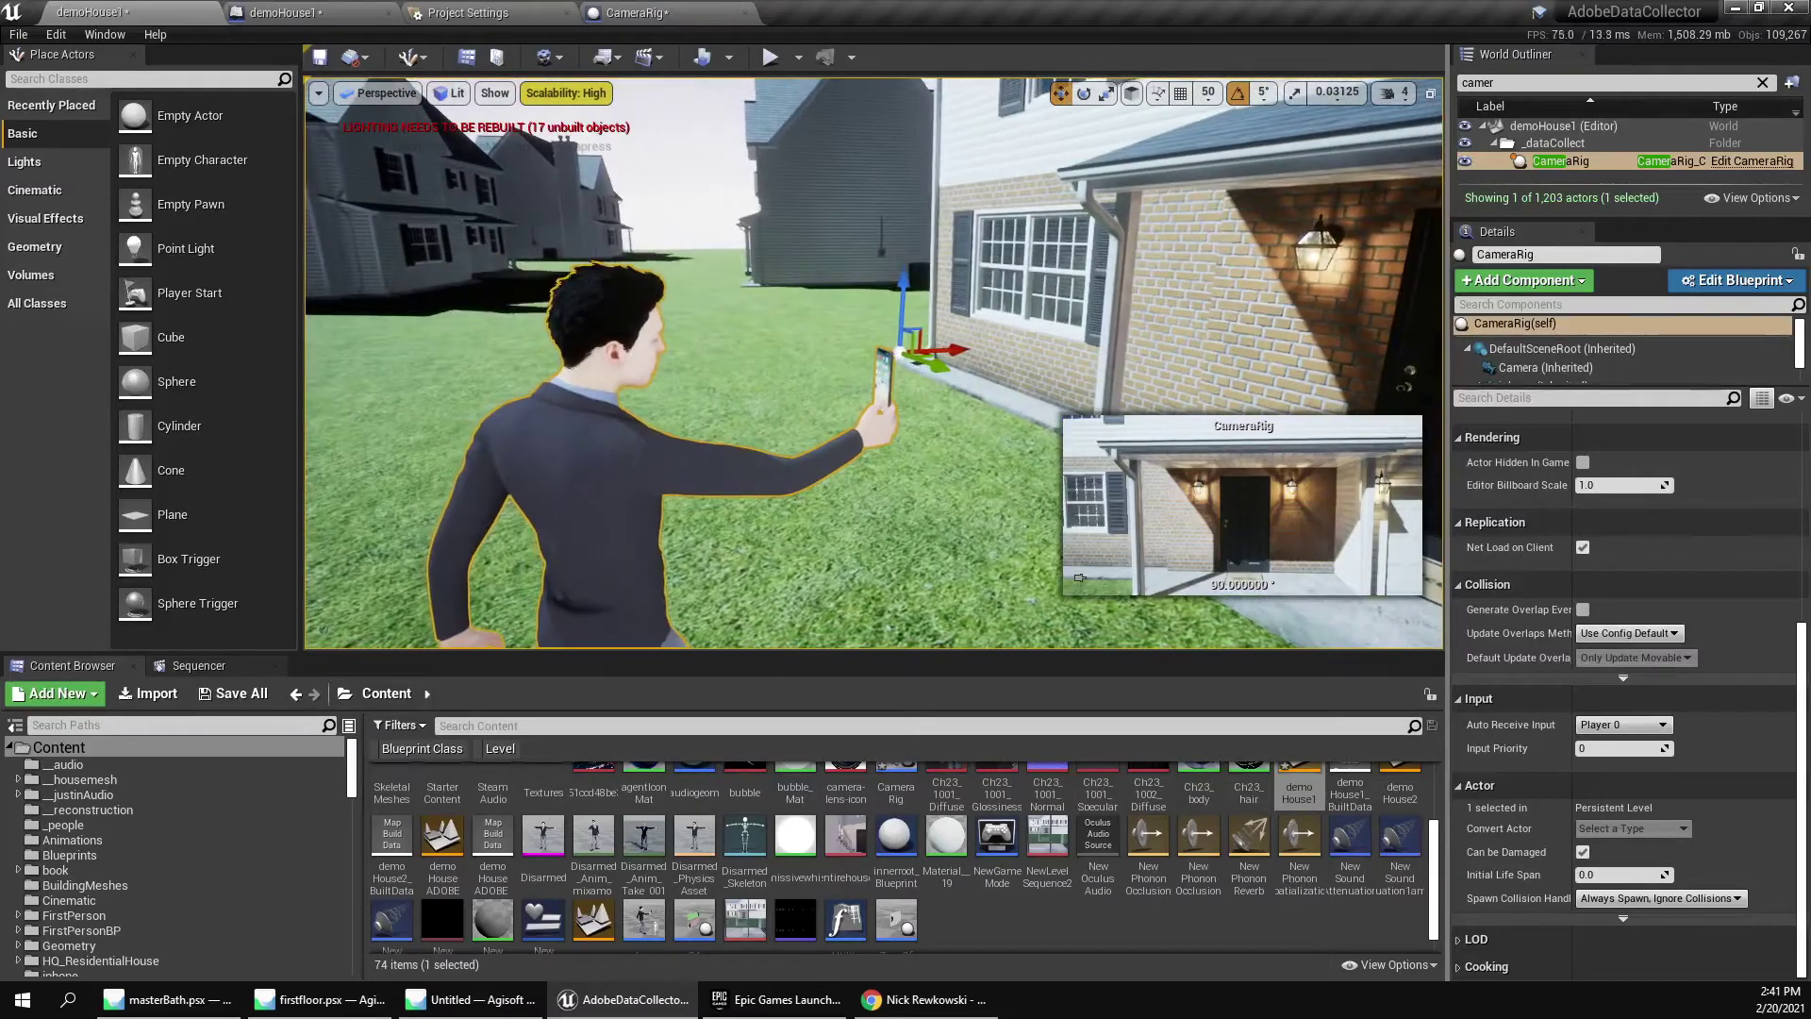
Open the CameraRig blueprint, inspect its iphone, root and Camera components, and return to the demoHouse1 level.
left_click(1751, 161)
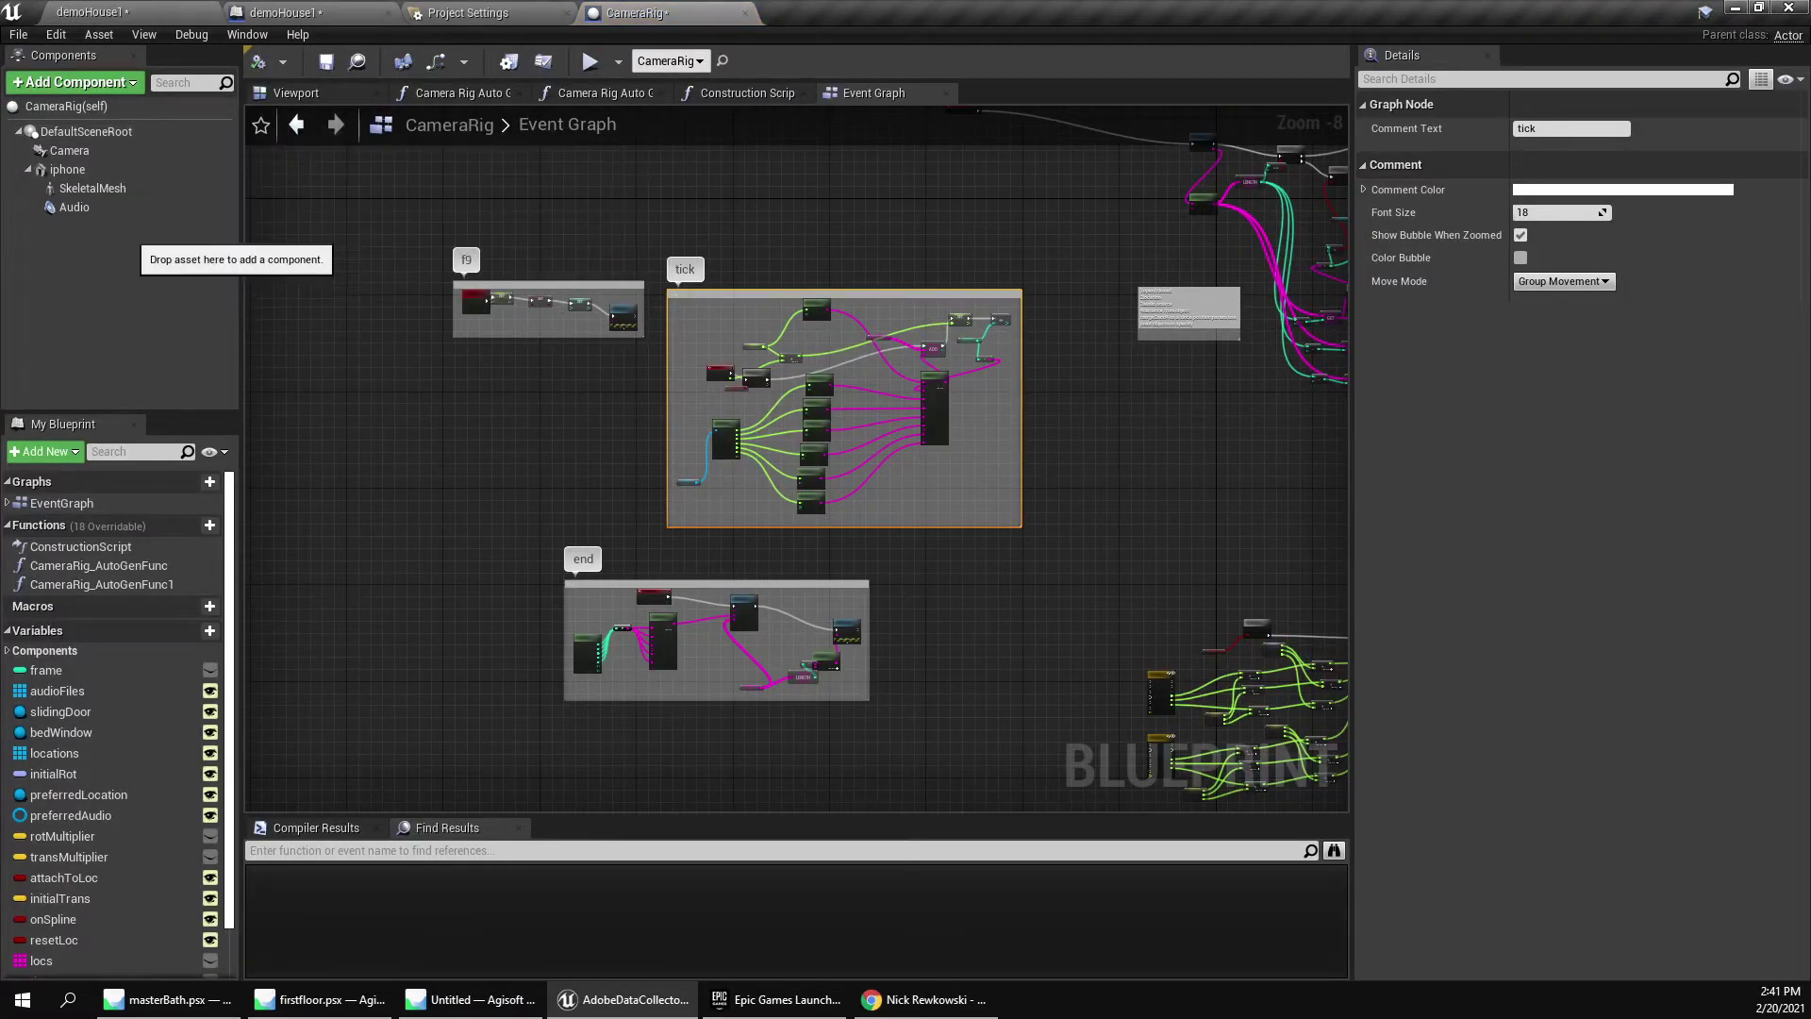
left_click(66, 169)
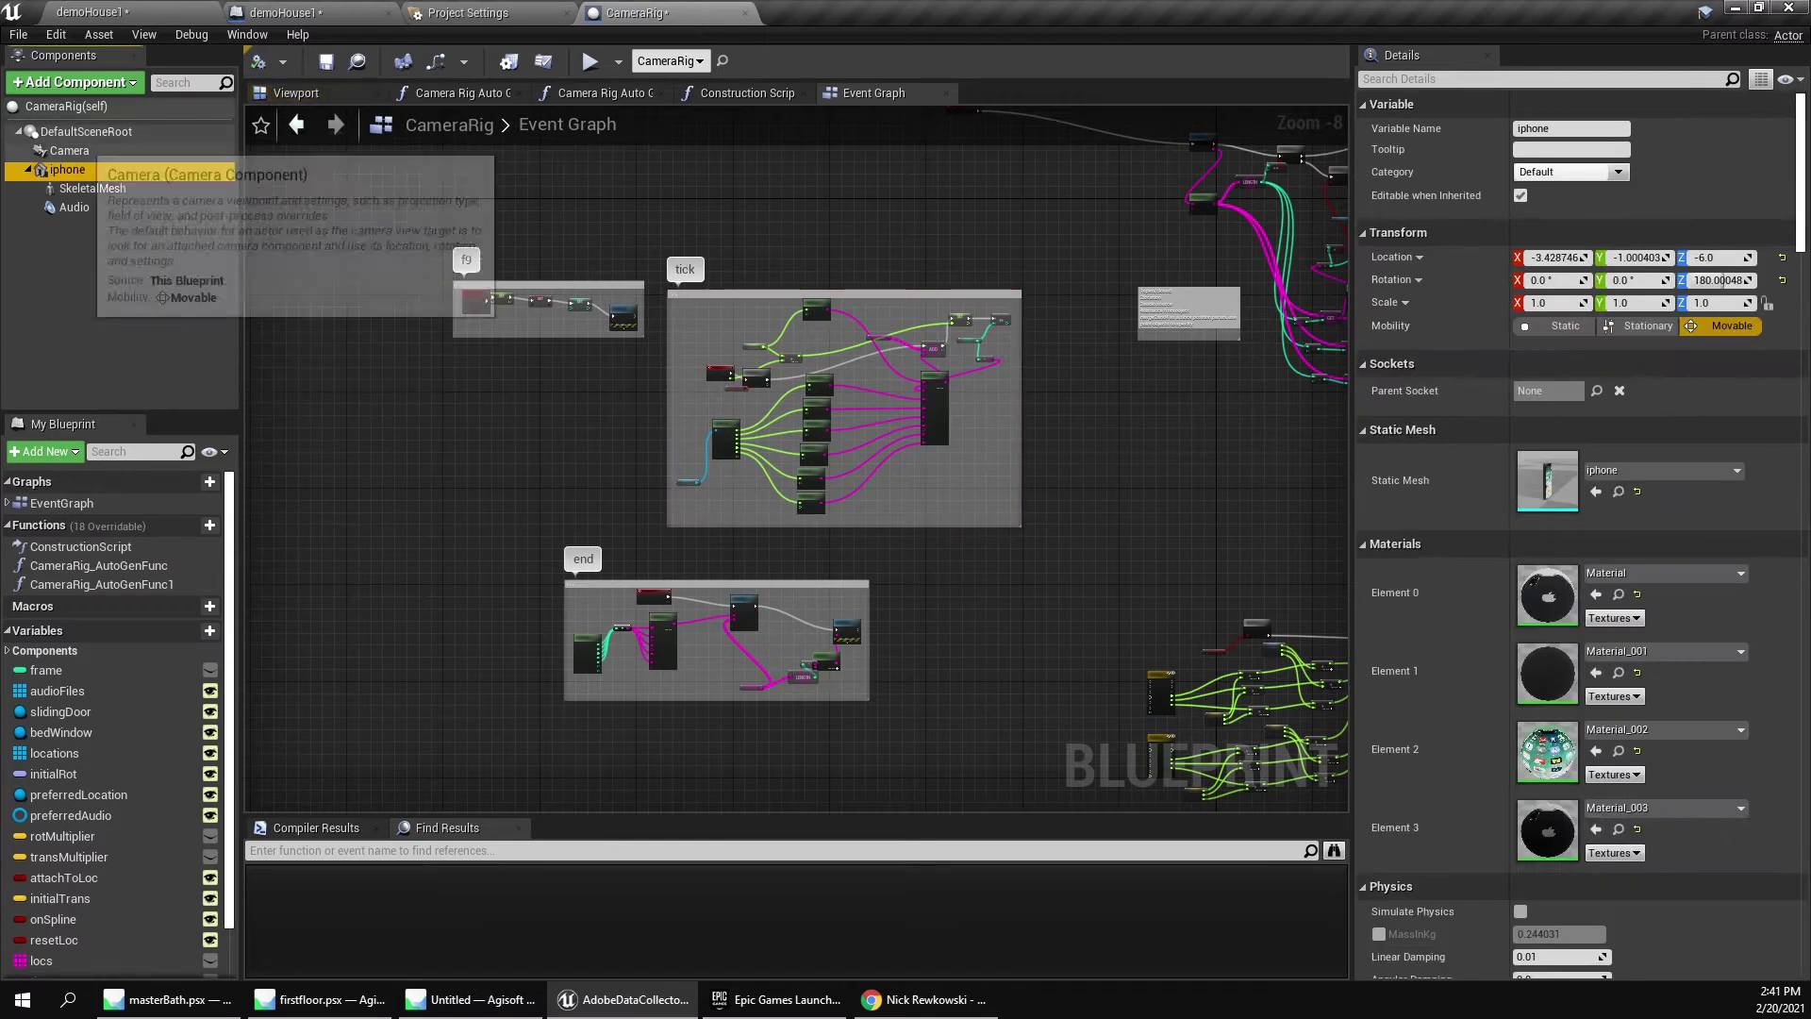
left_click(65, 150)
left_click(85, 131)
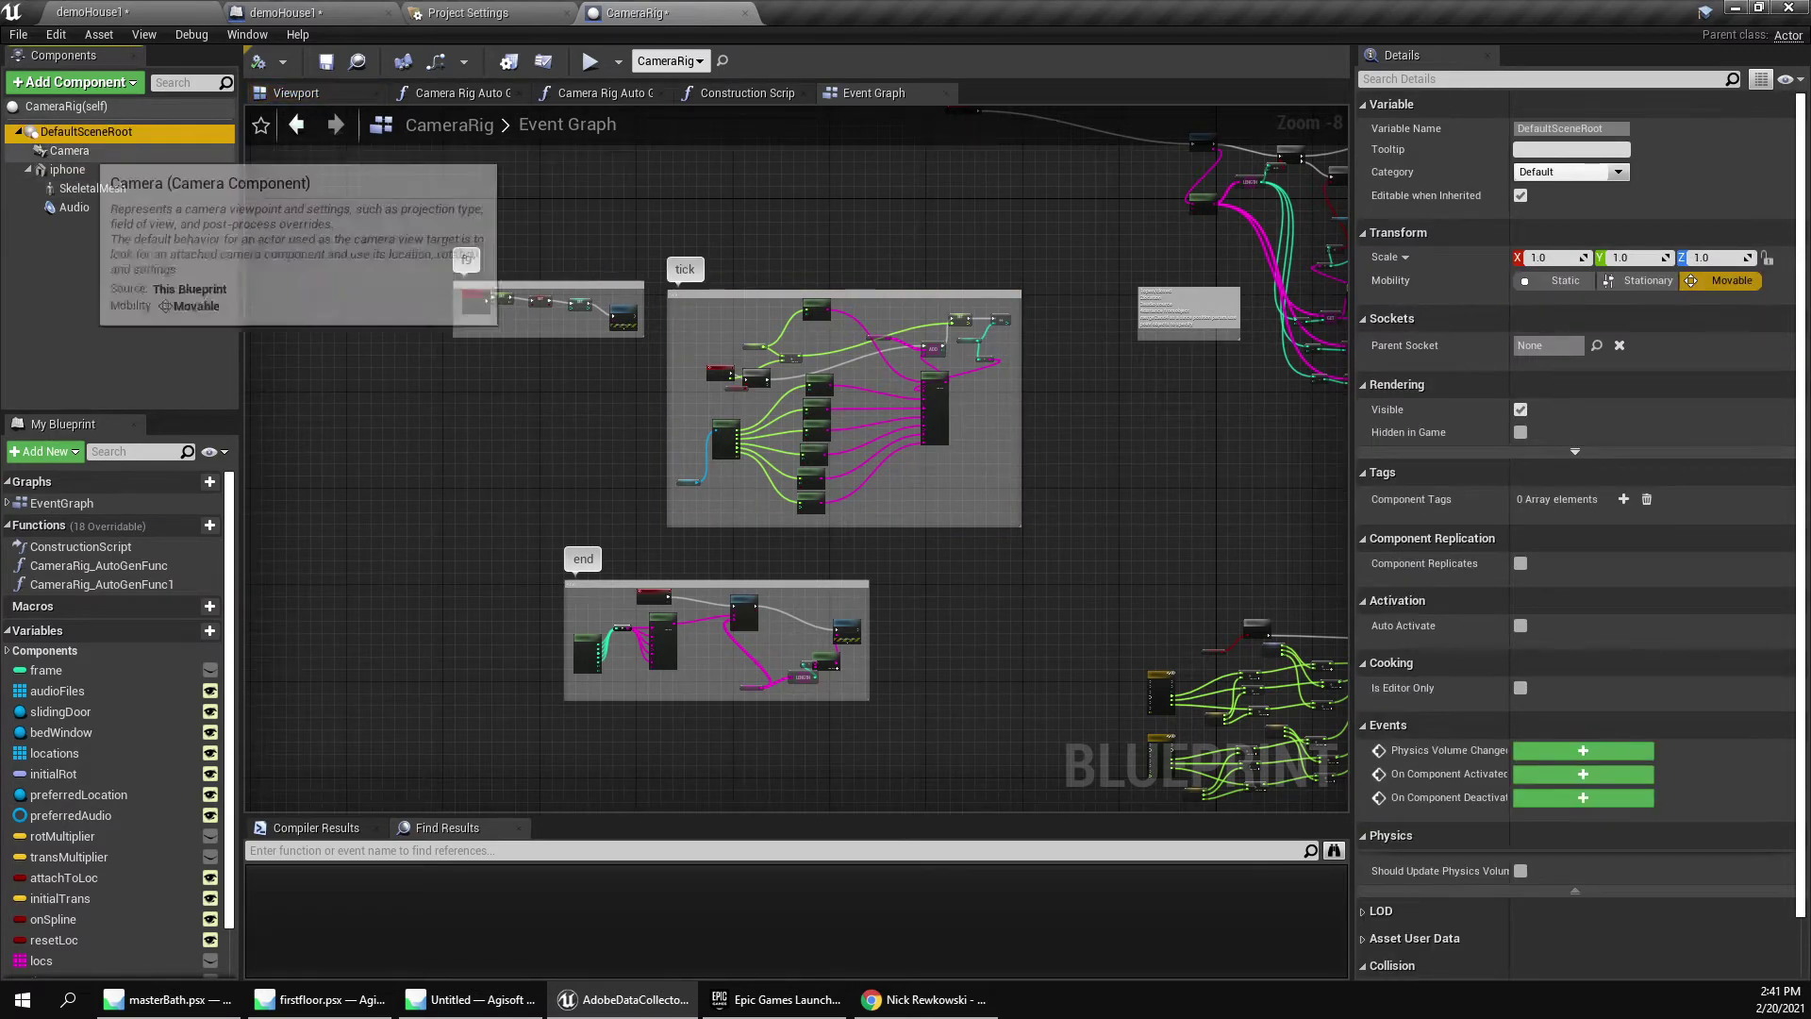
left_click(68, 150)
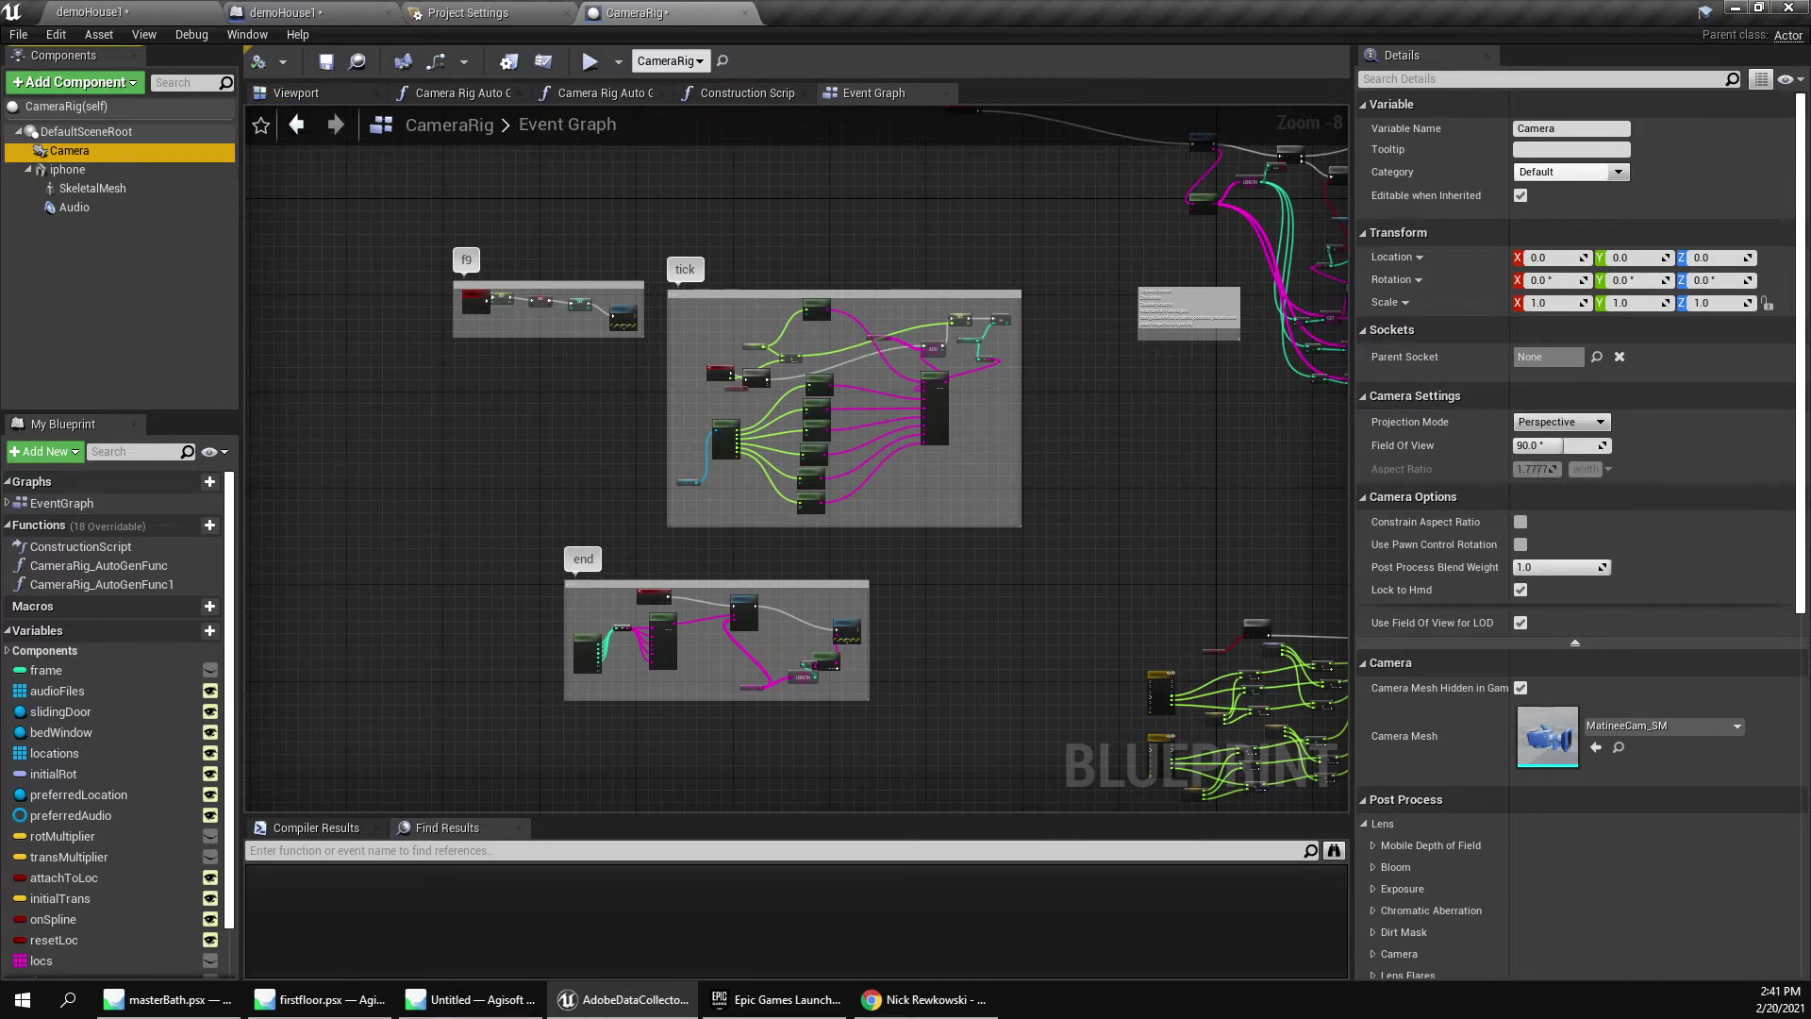
left_click(93, 13)
left_click(638, 13)
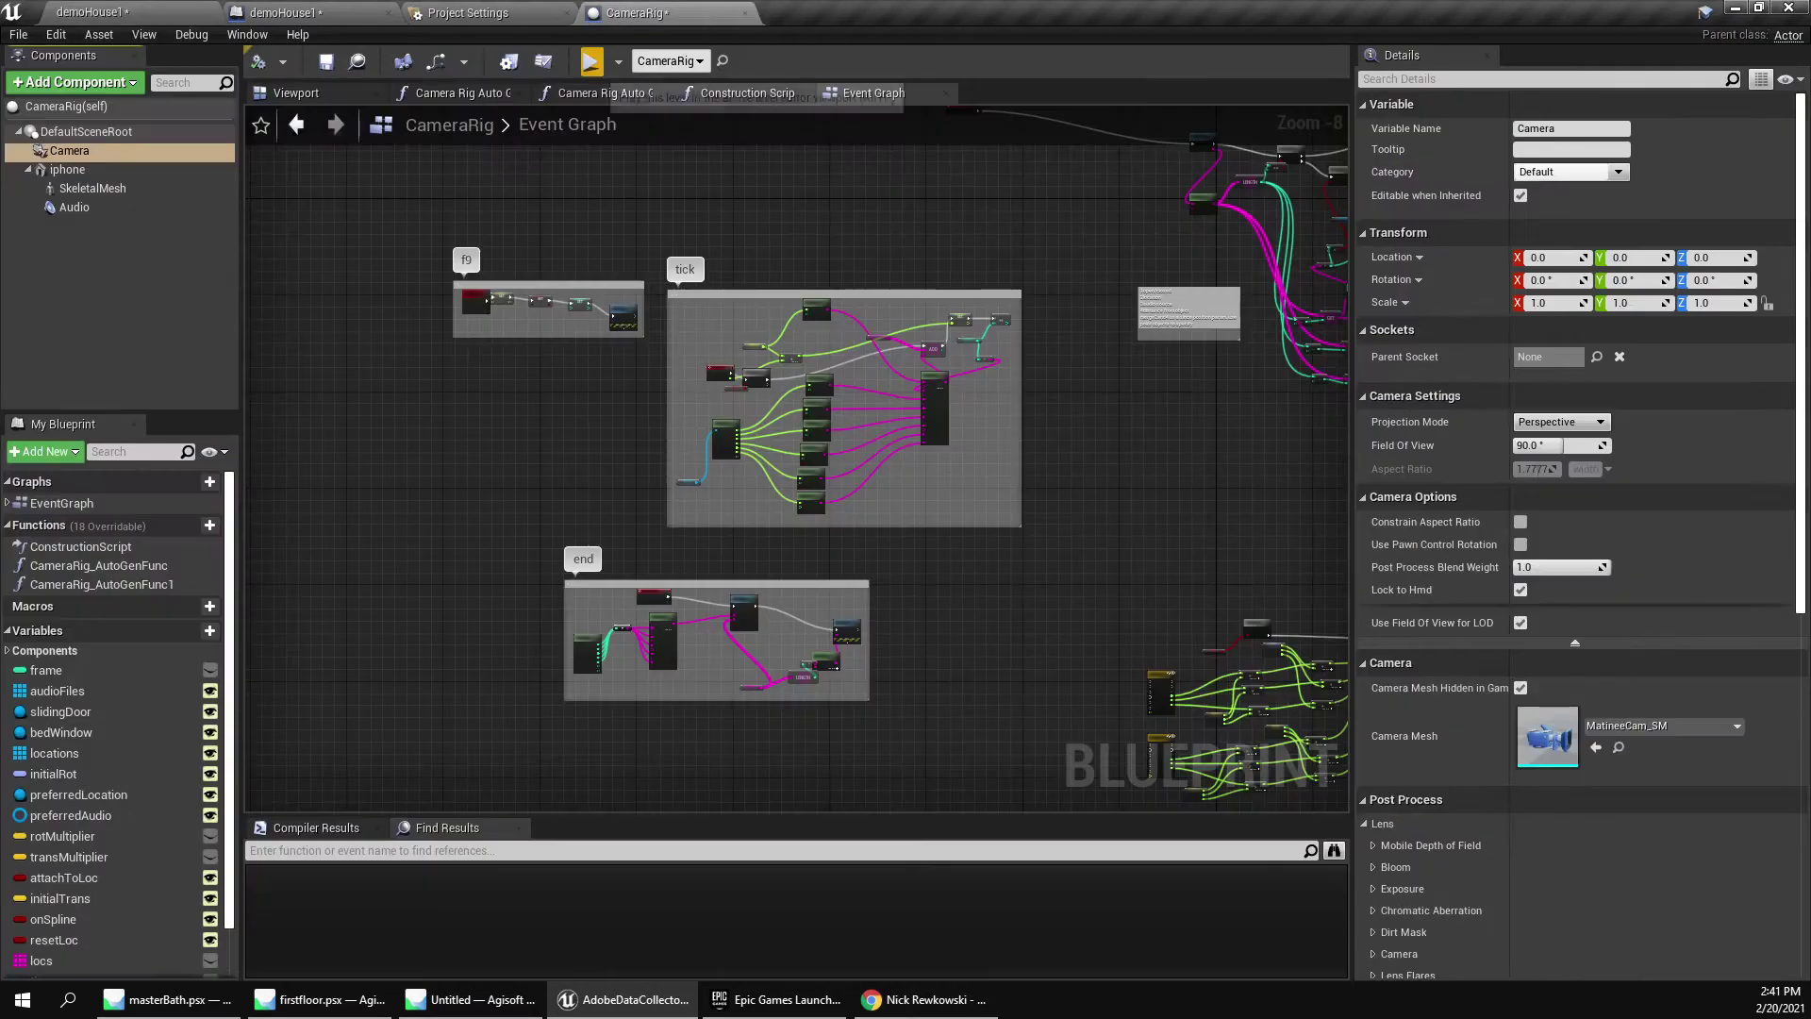
left_click(92, 13)
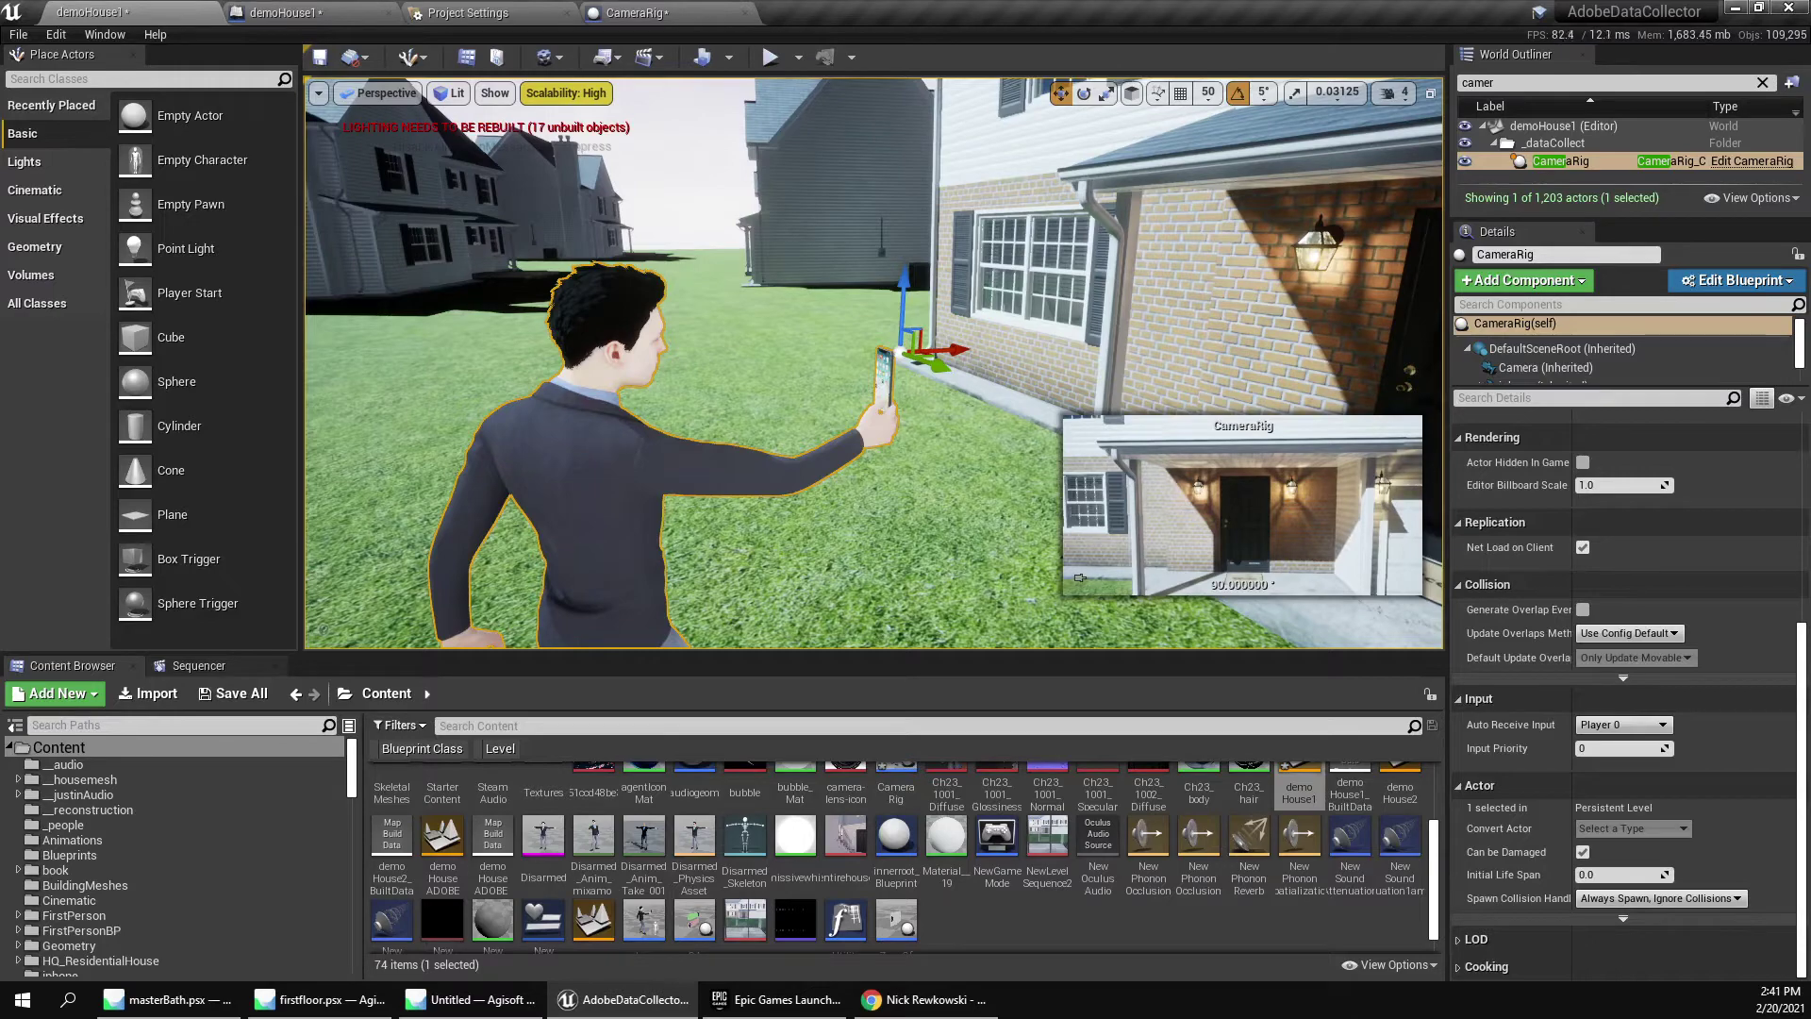
Focus on the CameraRig, and repeatedly play and stop the level to preview the house entrance through its camera.
key("f")
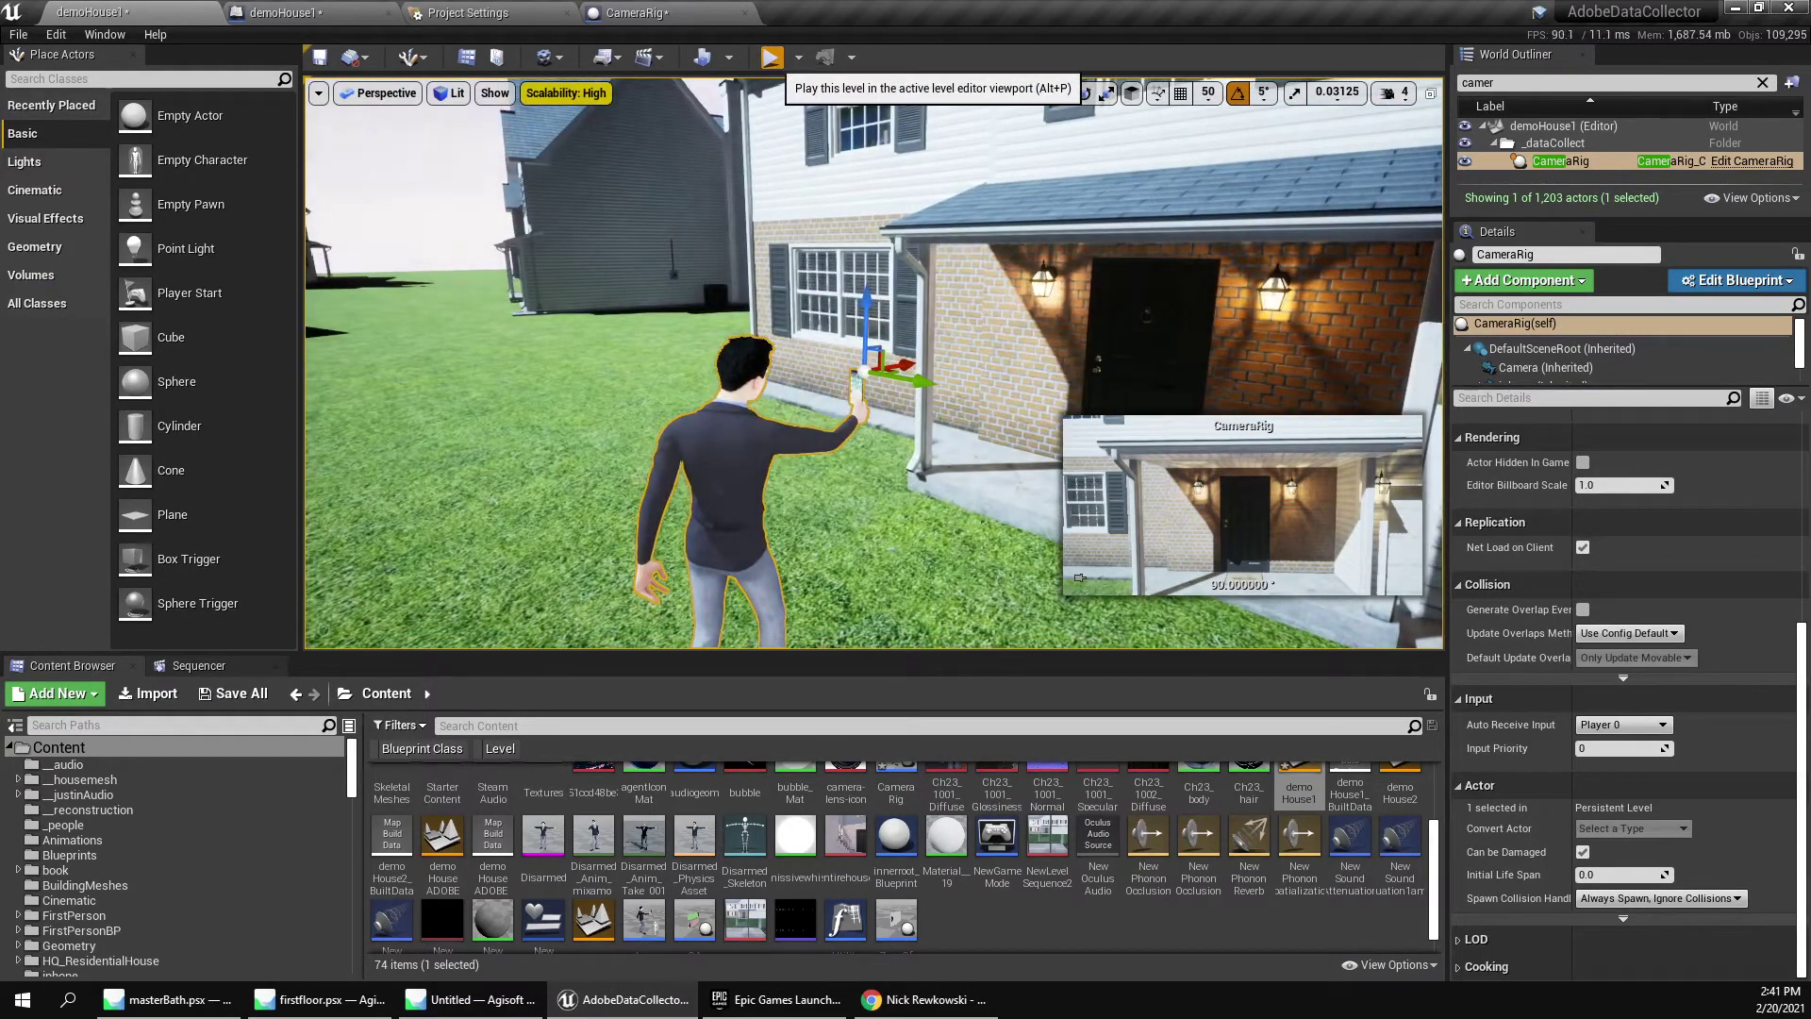
left_click(770, 58)
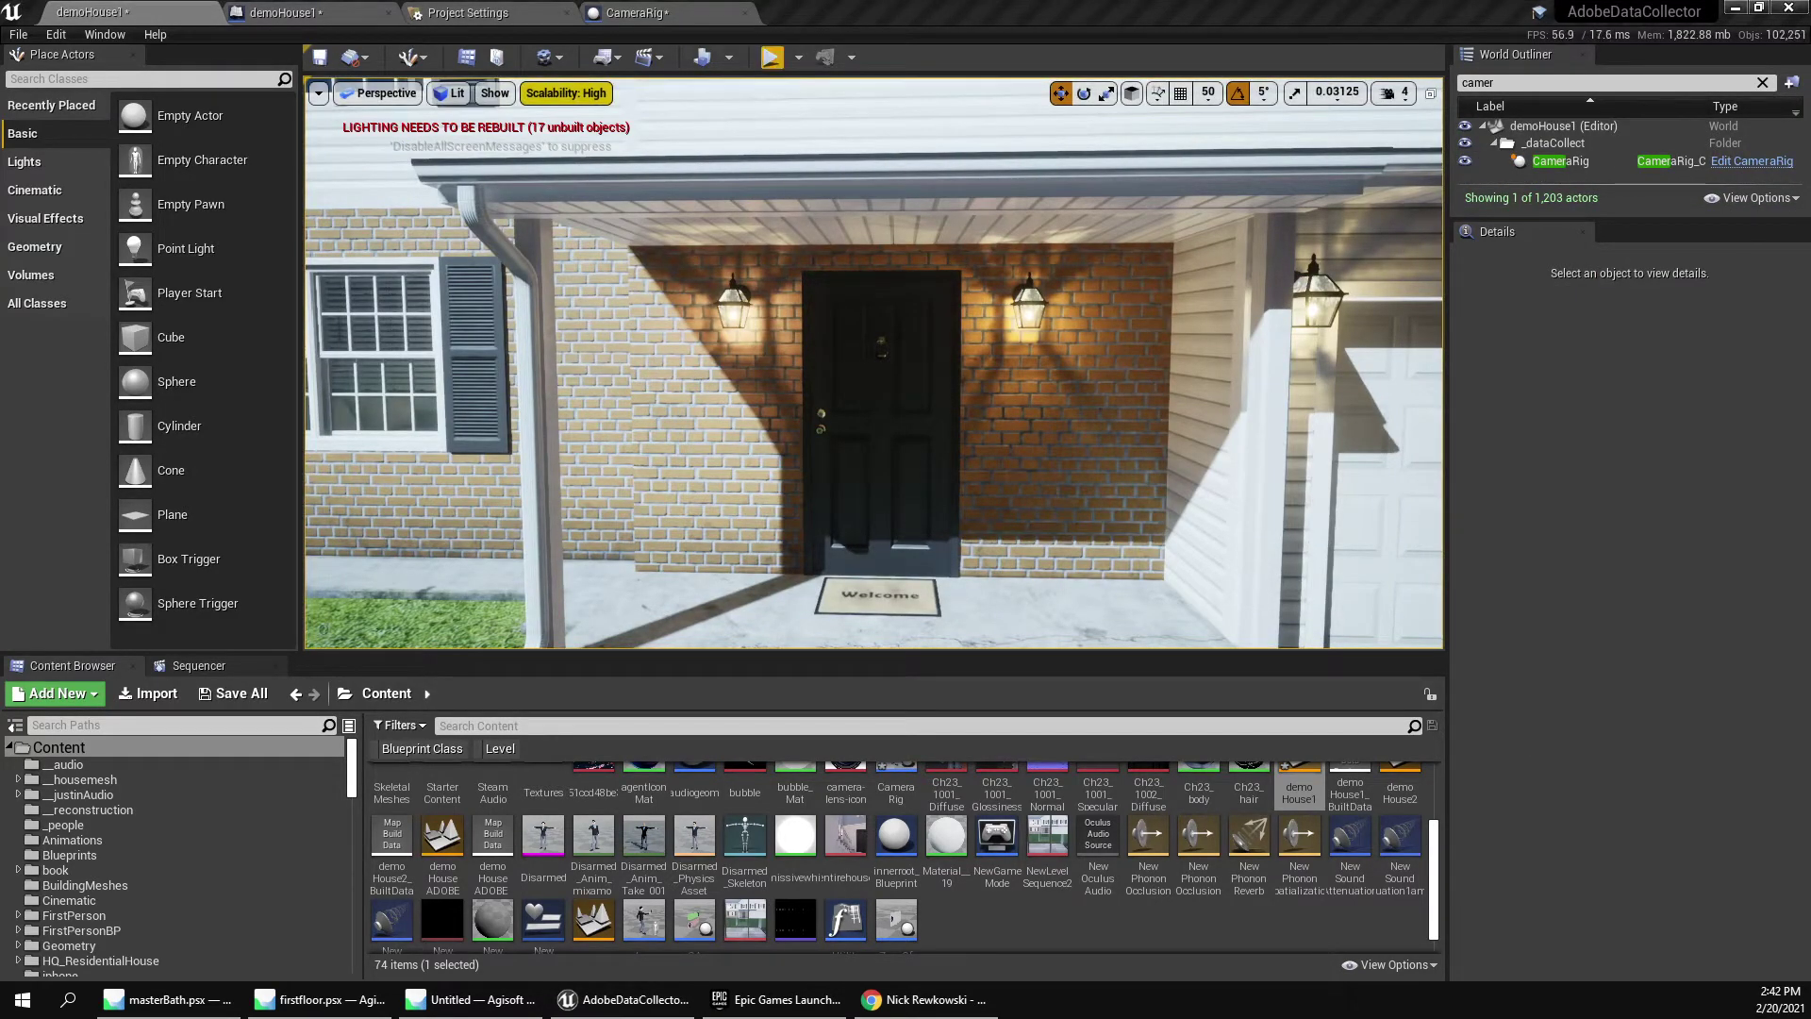
left_click(770, 58)
key("Escape")
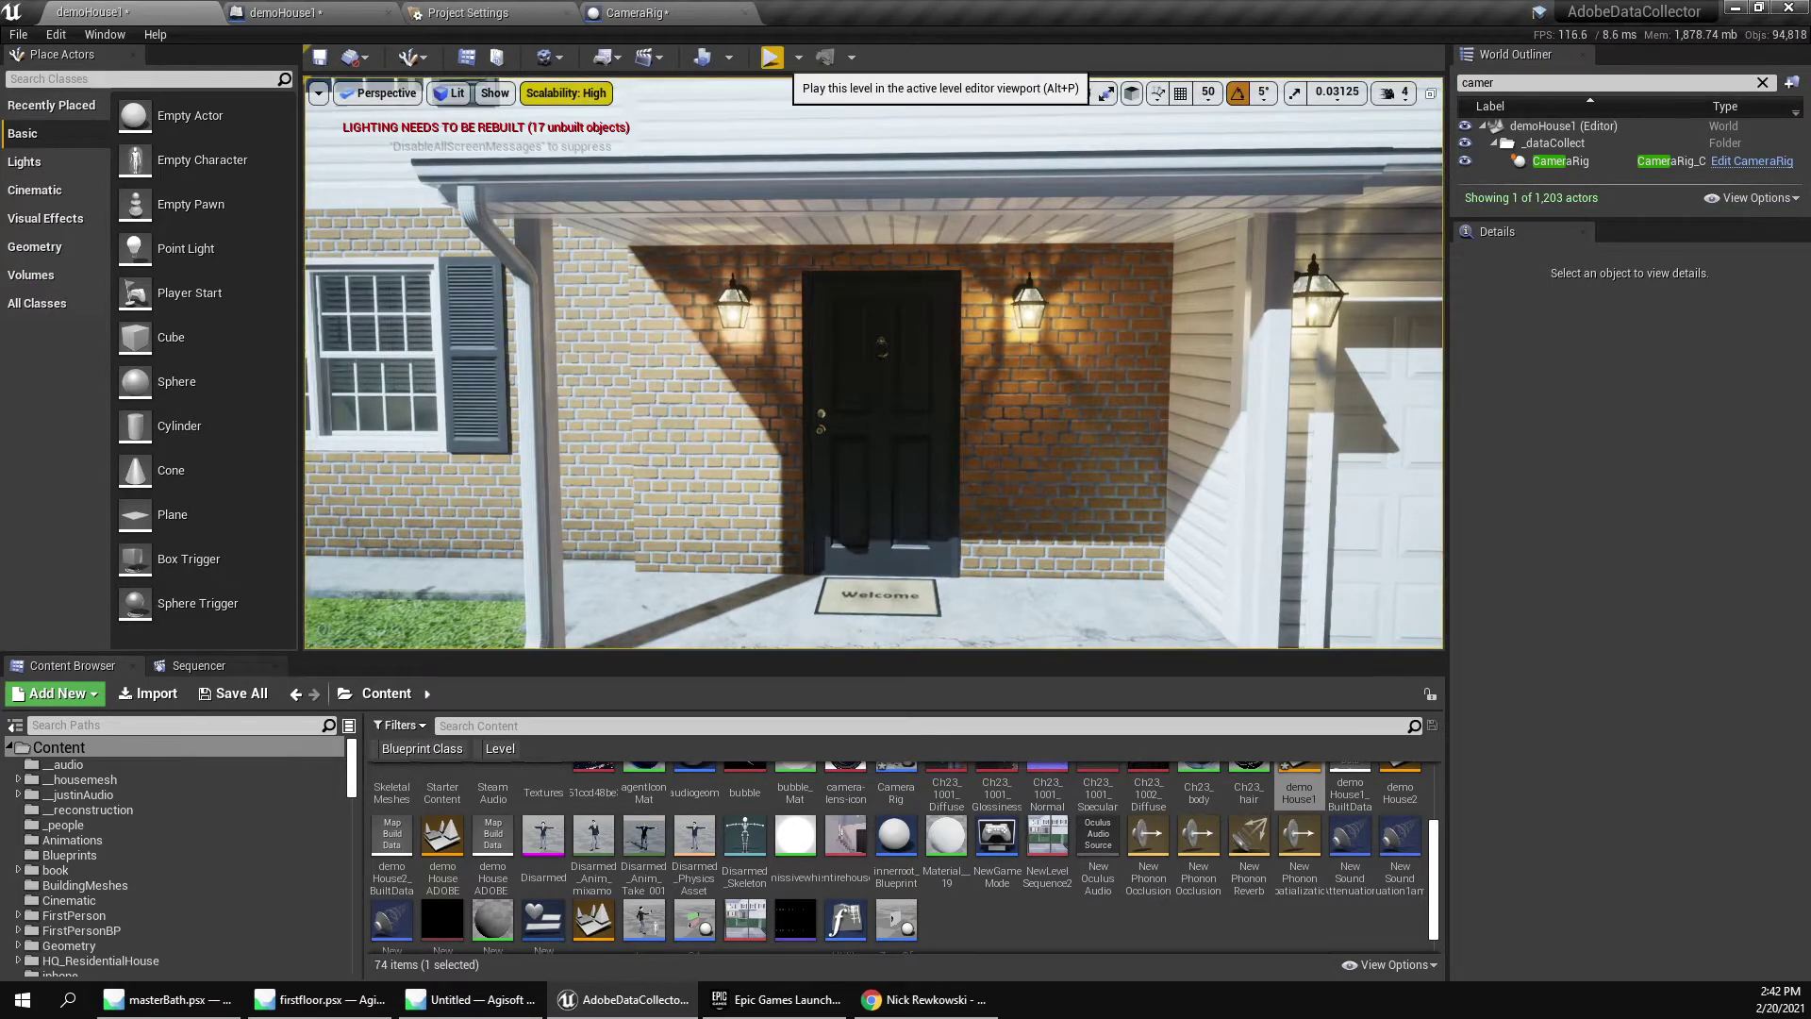
left_click(771, 58)
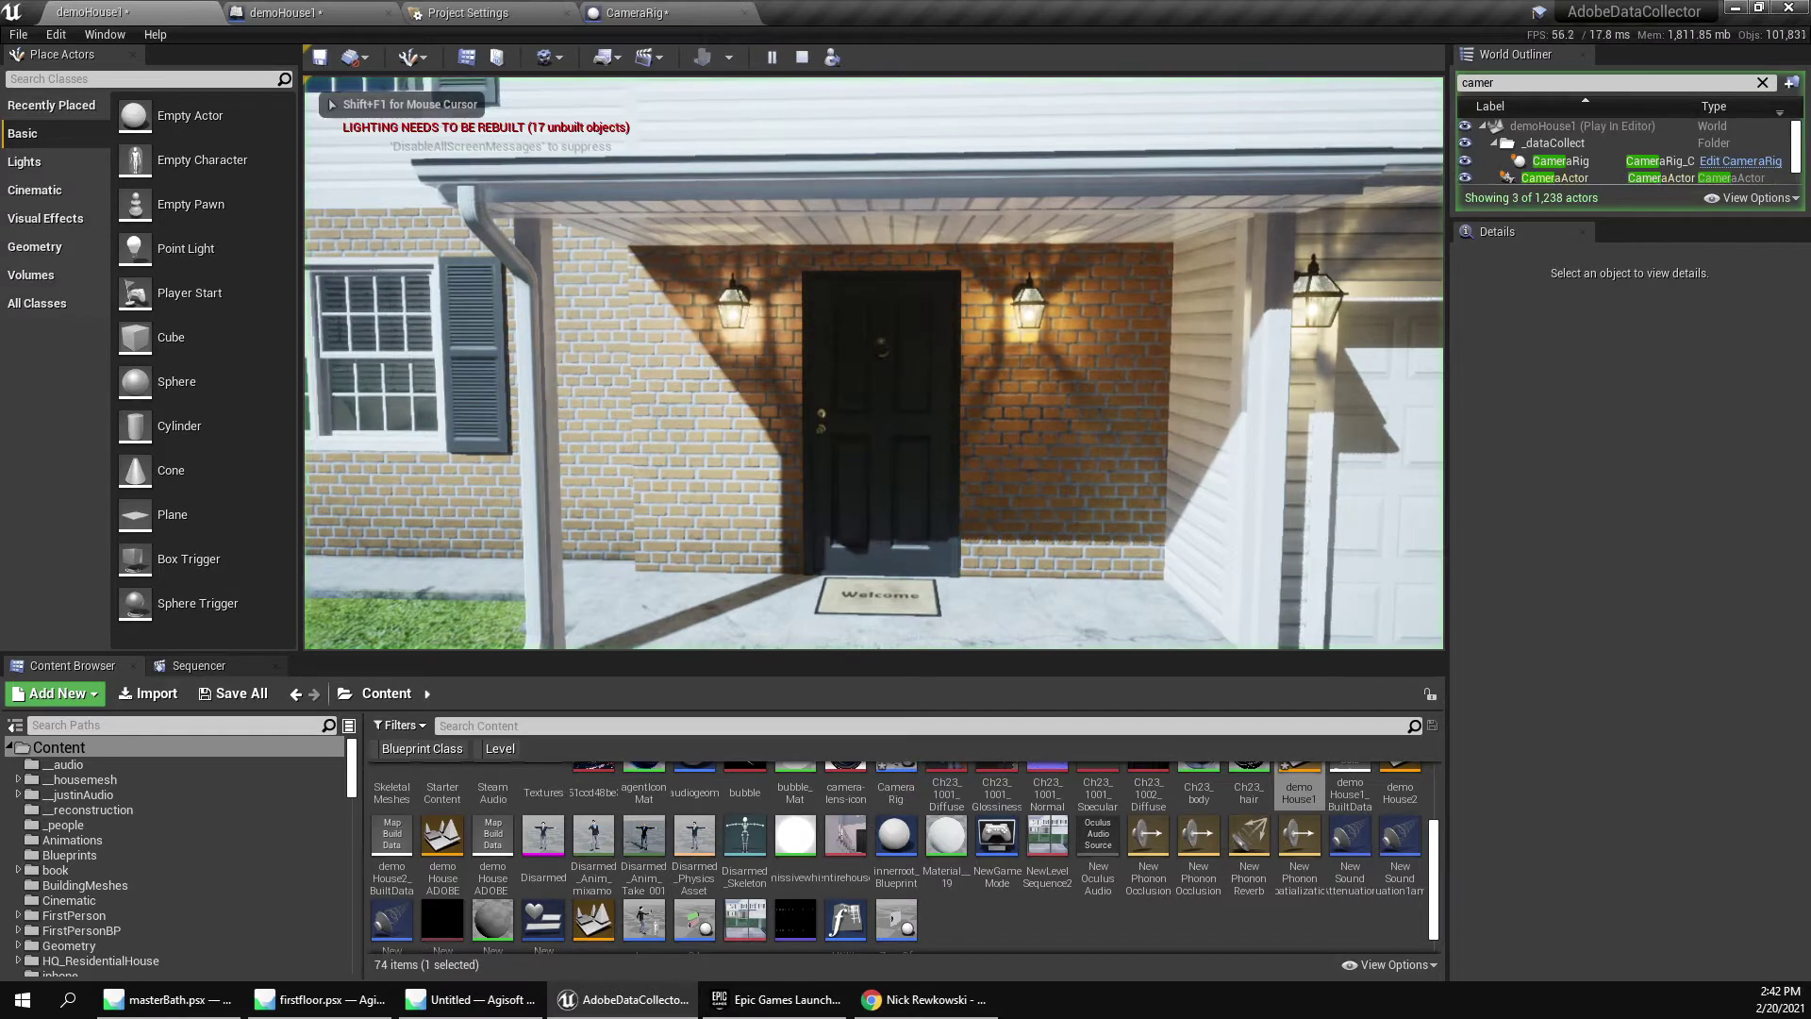
key("Escape")
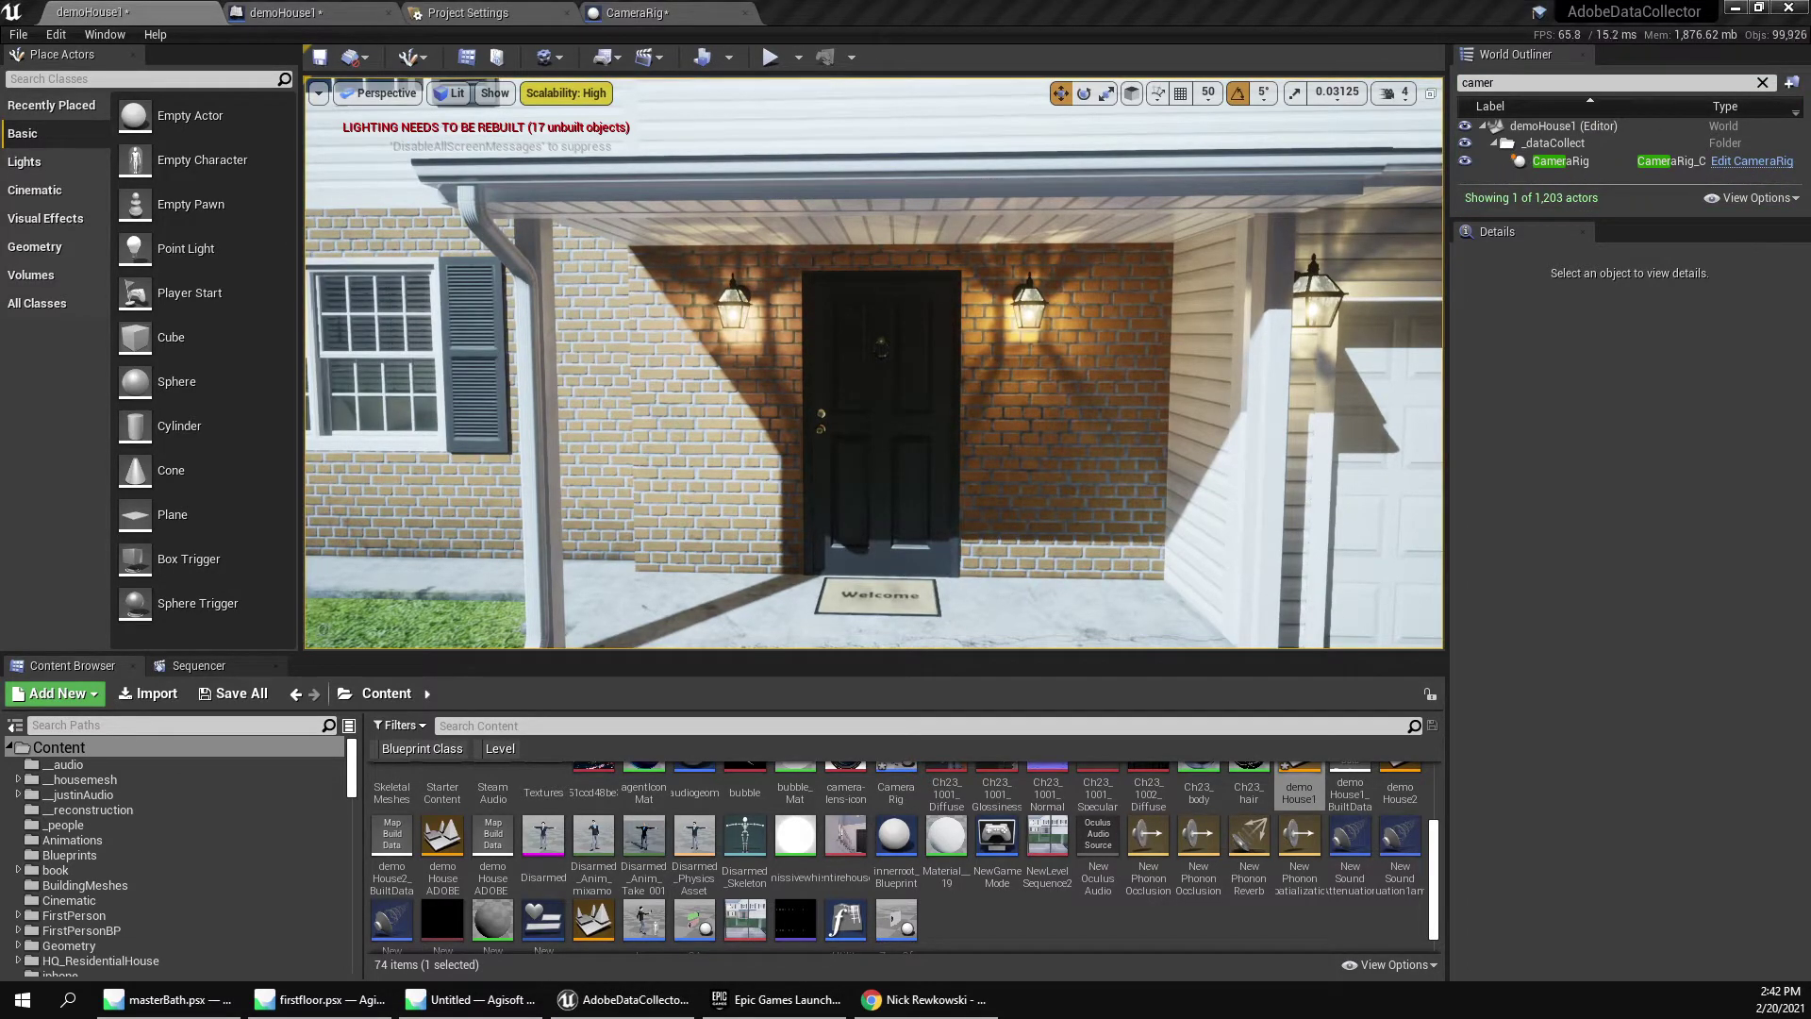
key("alt+p")
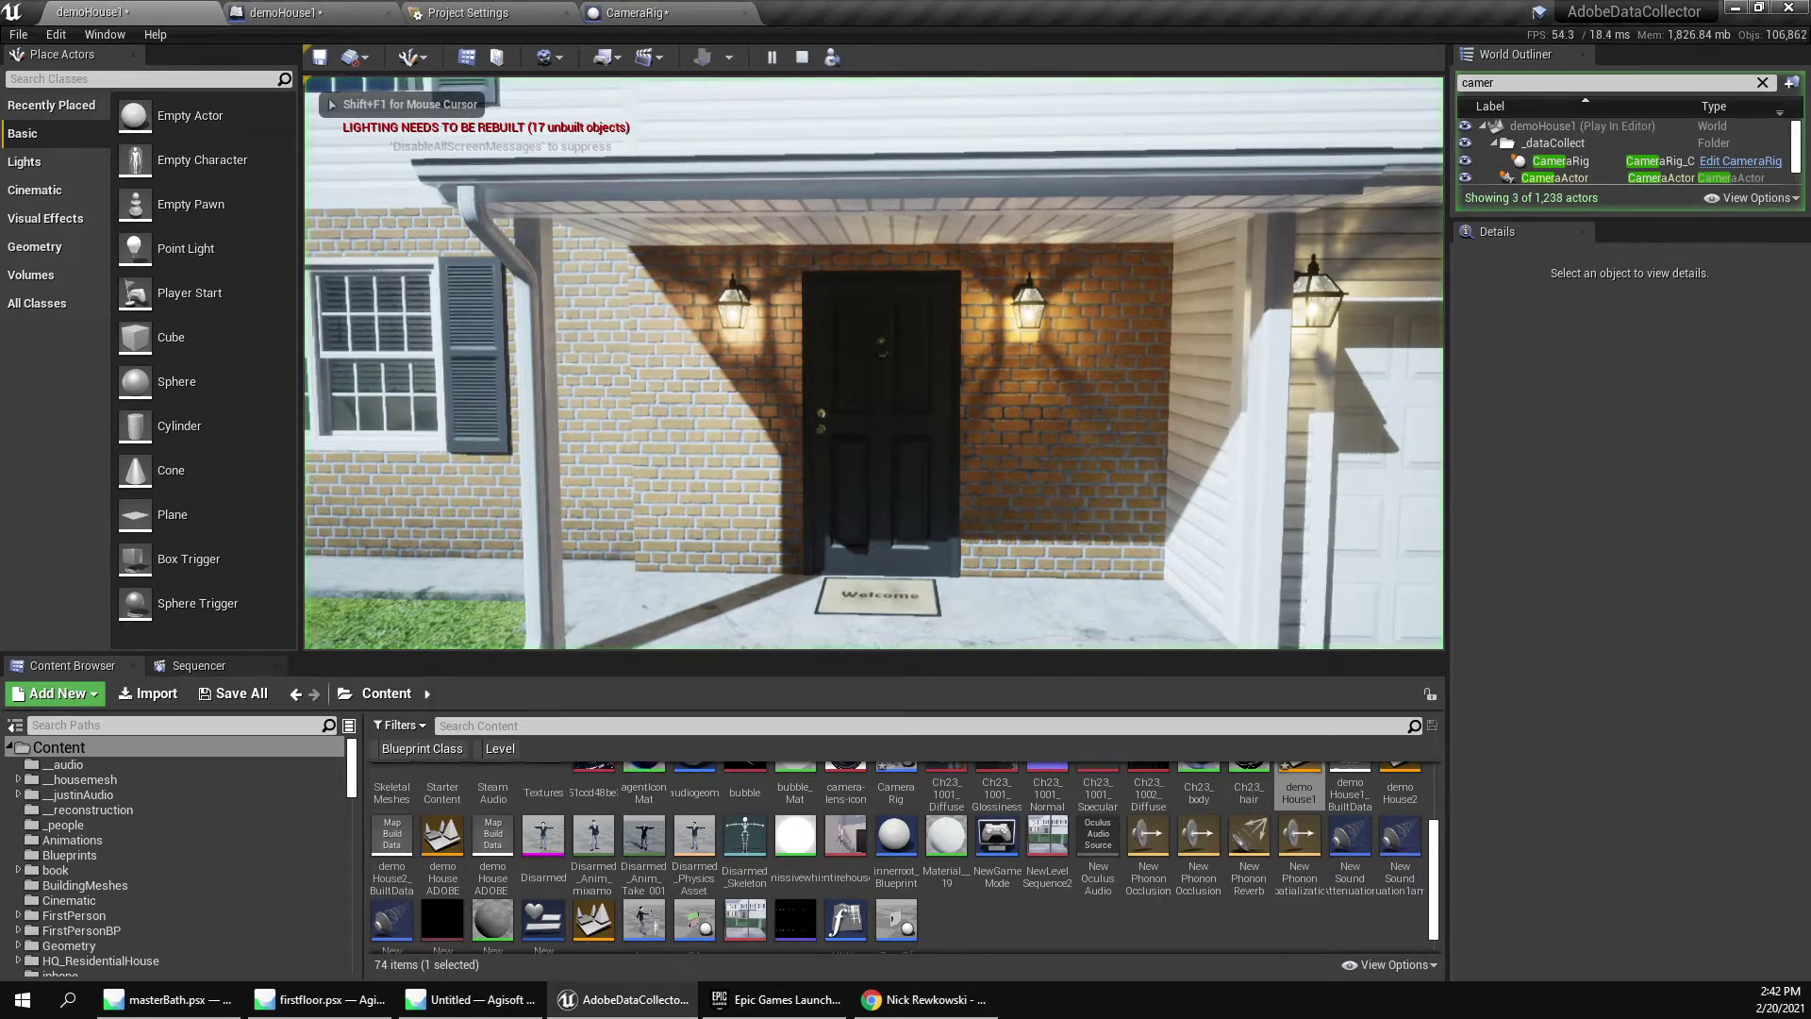
key("Escape")
View the demoHouse1 level blueprint's event graph and switch to the CameraRig blueprint's event graph.
left_click(311, 12)
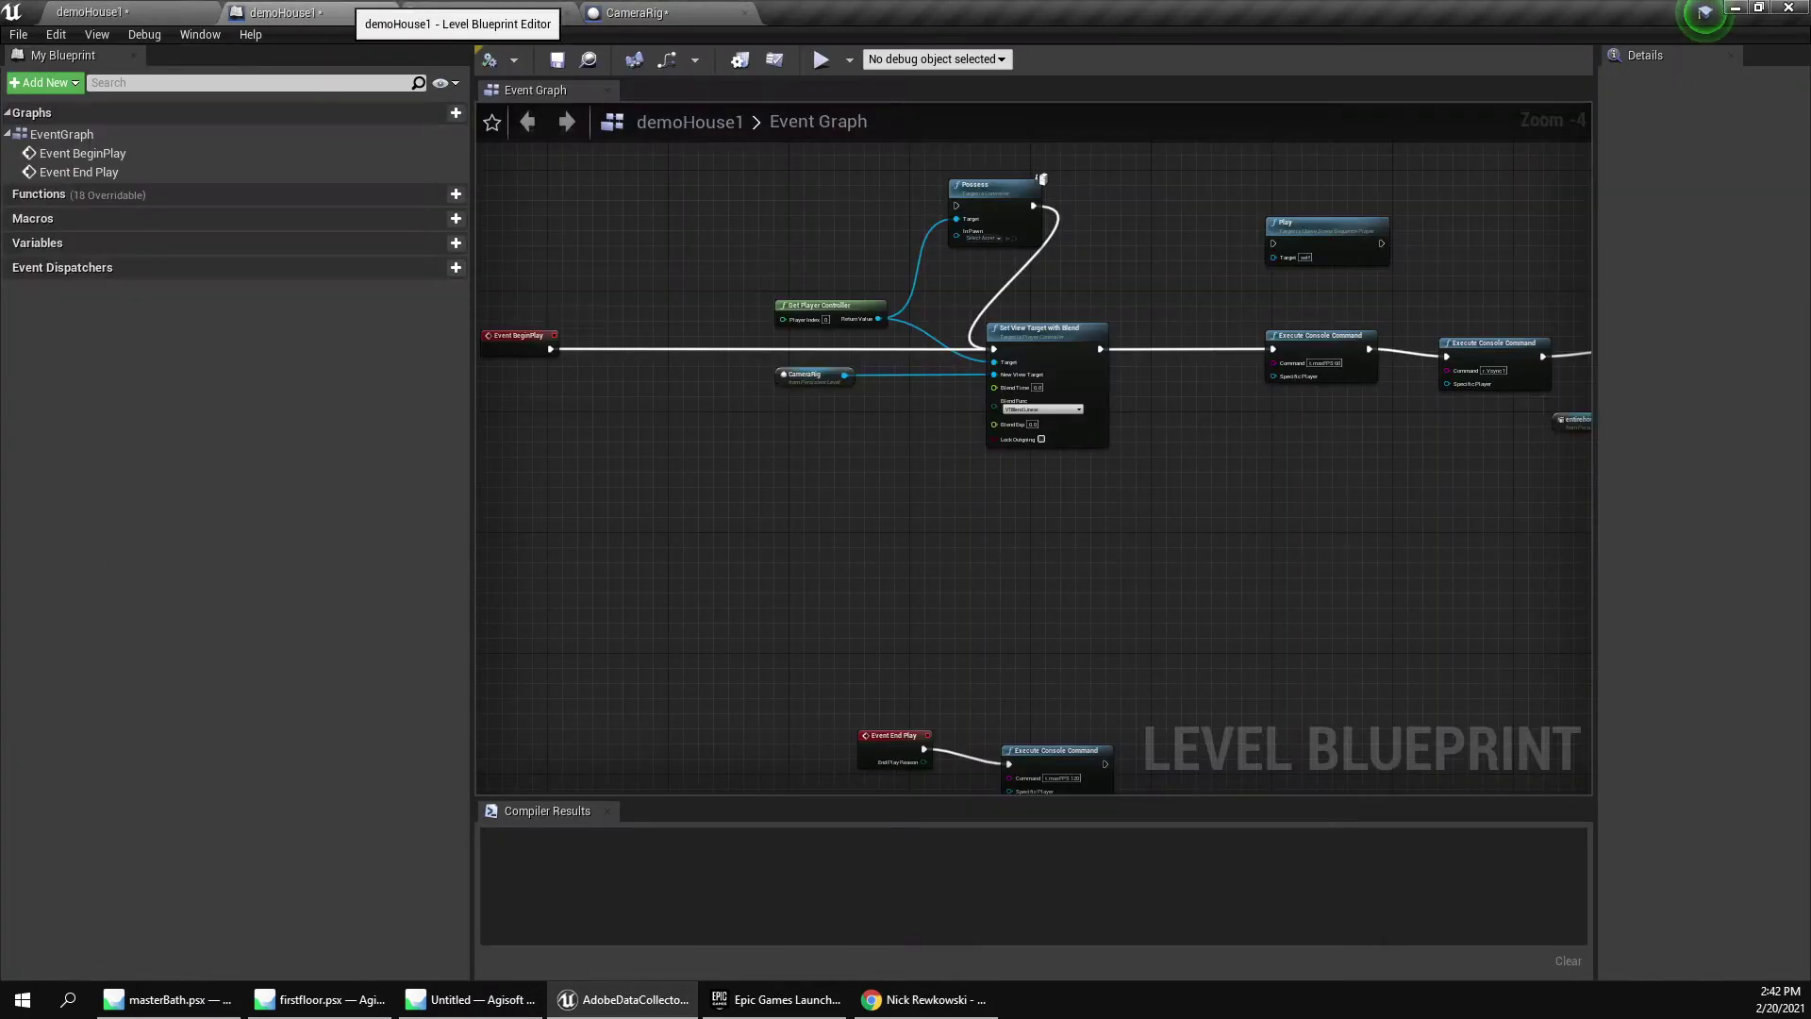
left_click(637, 12)
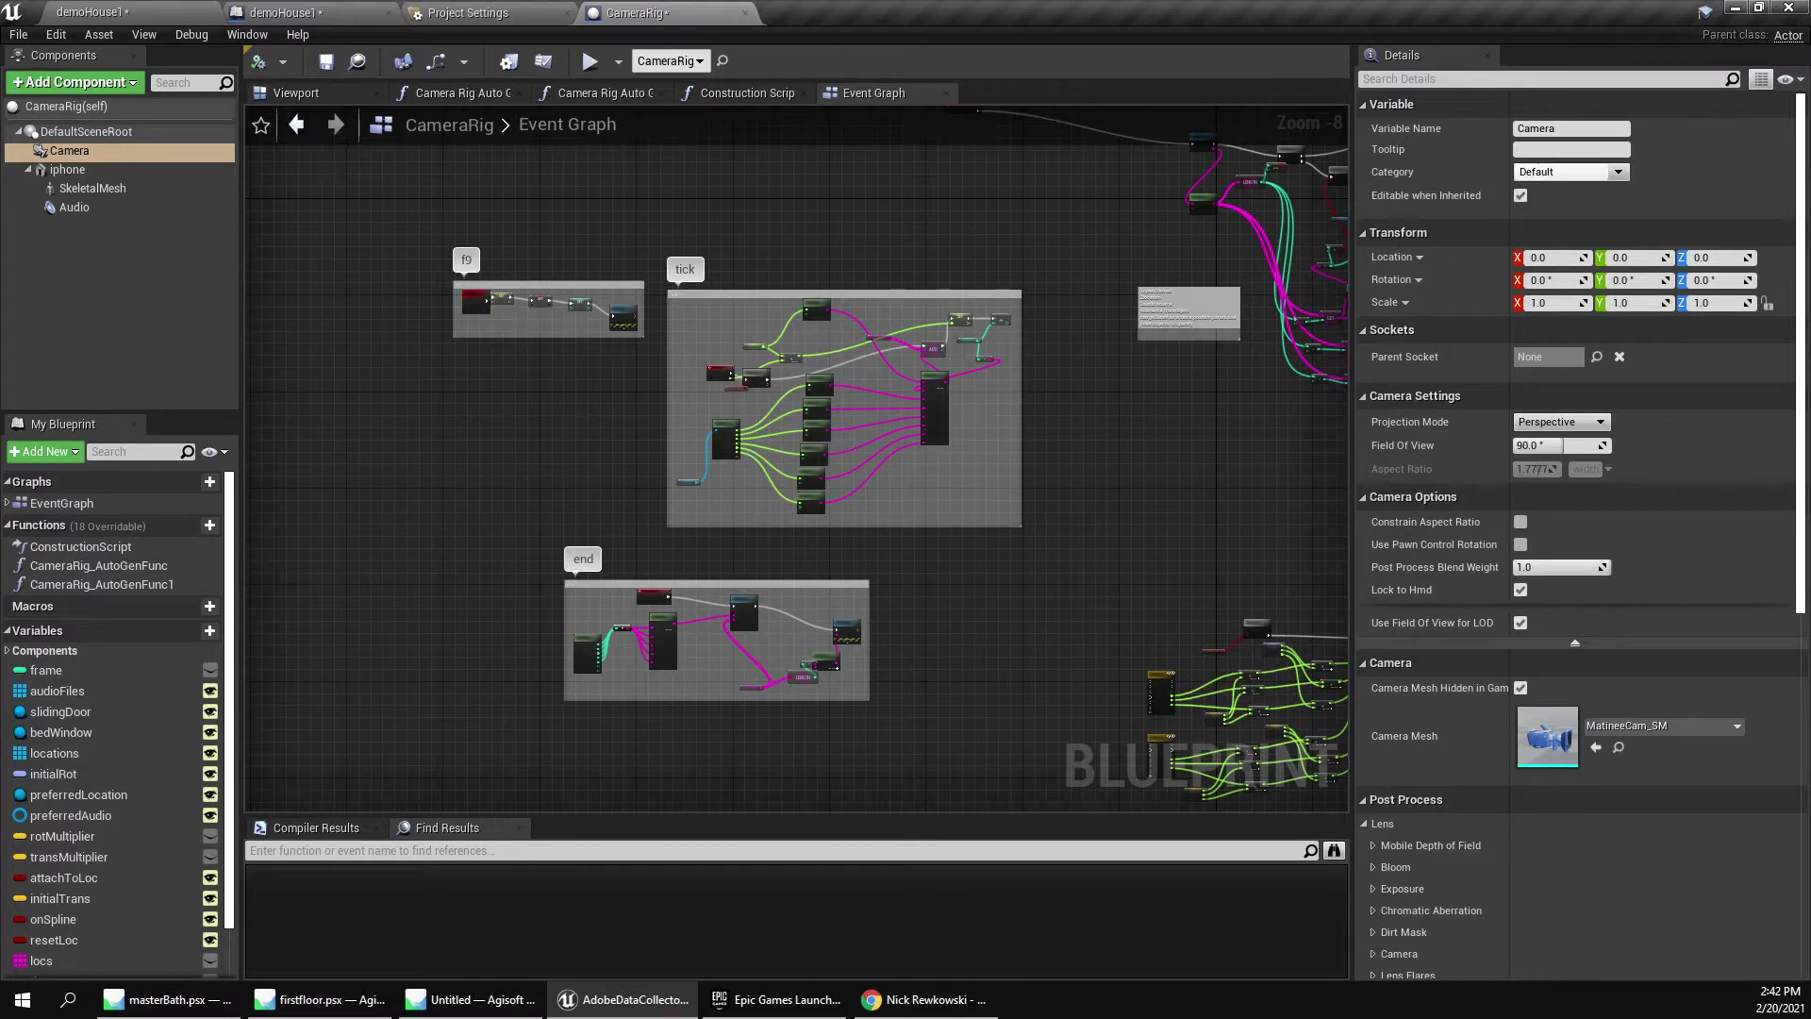
Return to the demoHouse1 level, review the project's NewGameMode class options including the pawn, and open the level blueprint.
left_click(89, 11)
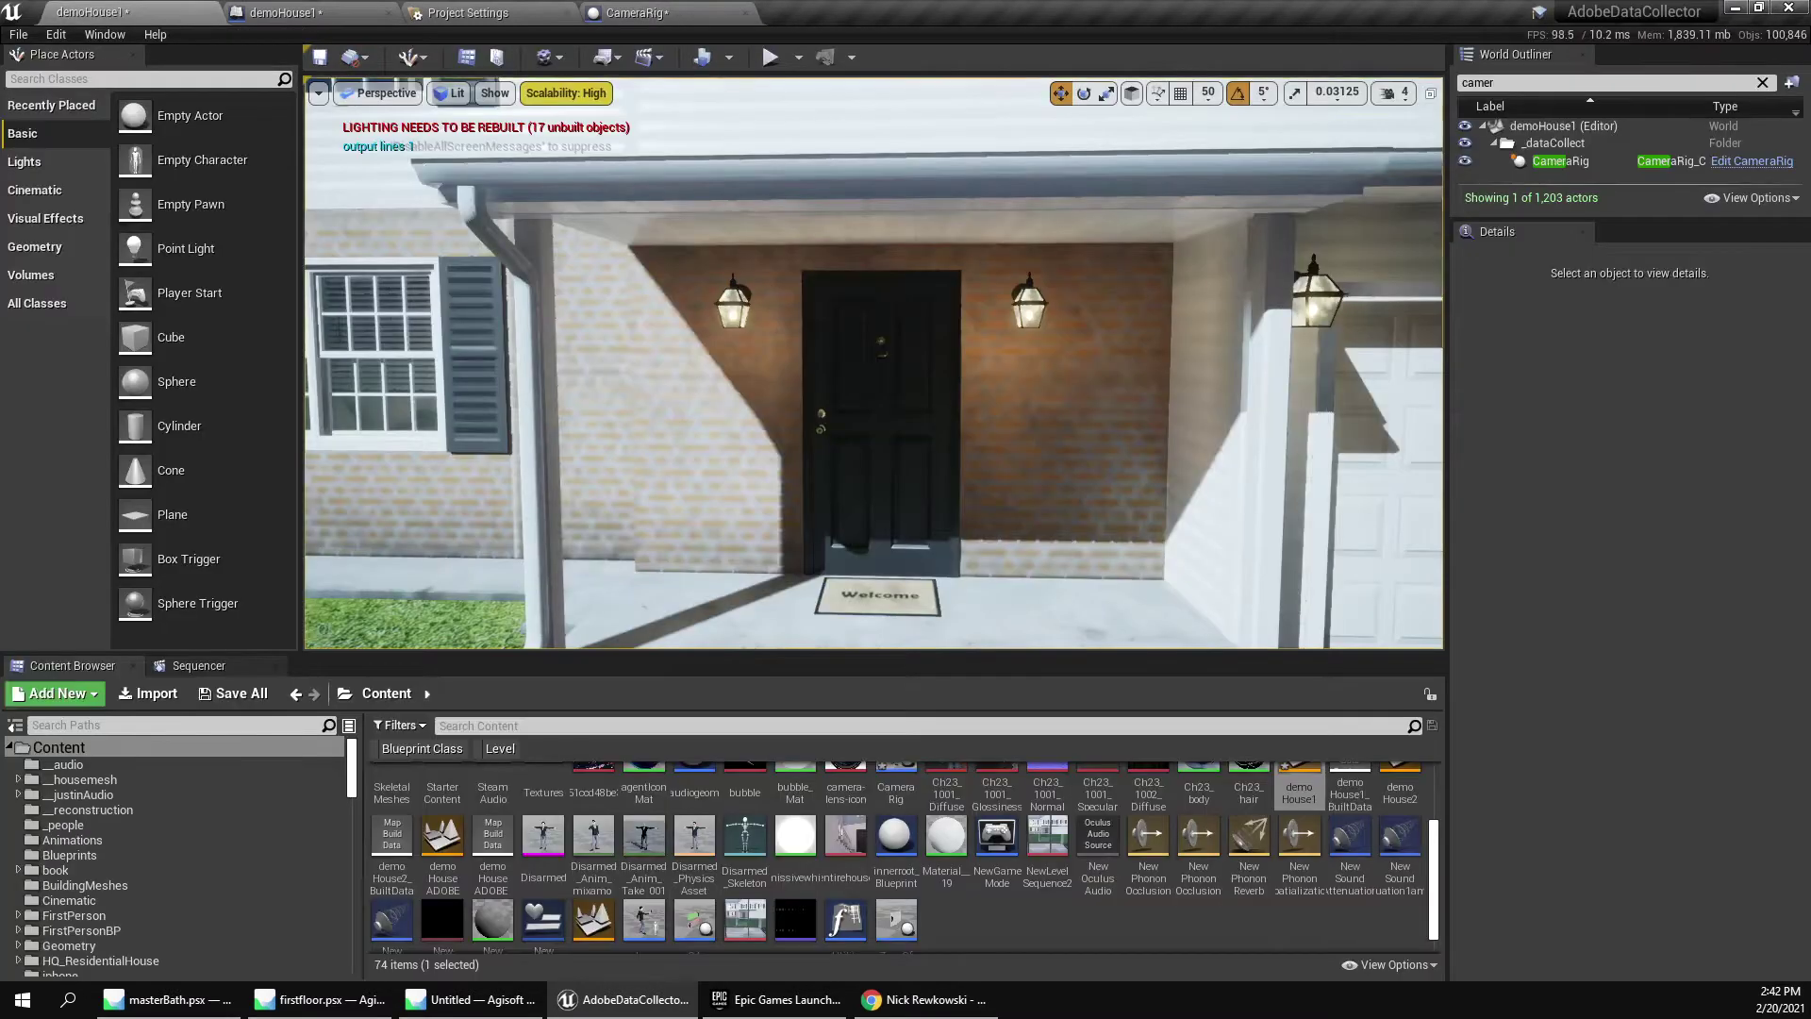
left_click(608, 56)
mouse_move(693, 222)
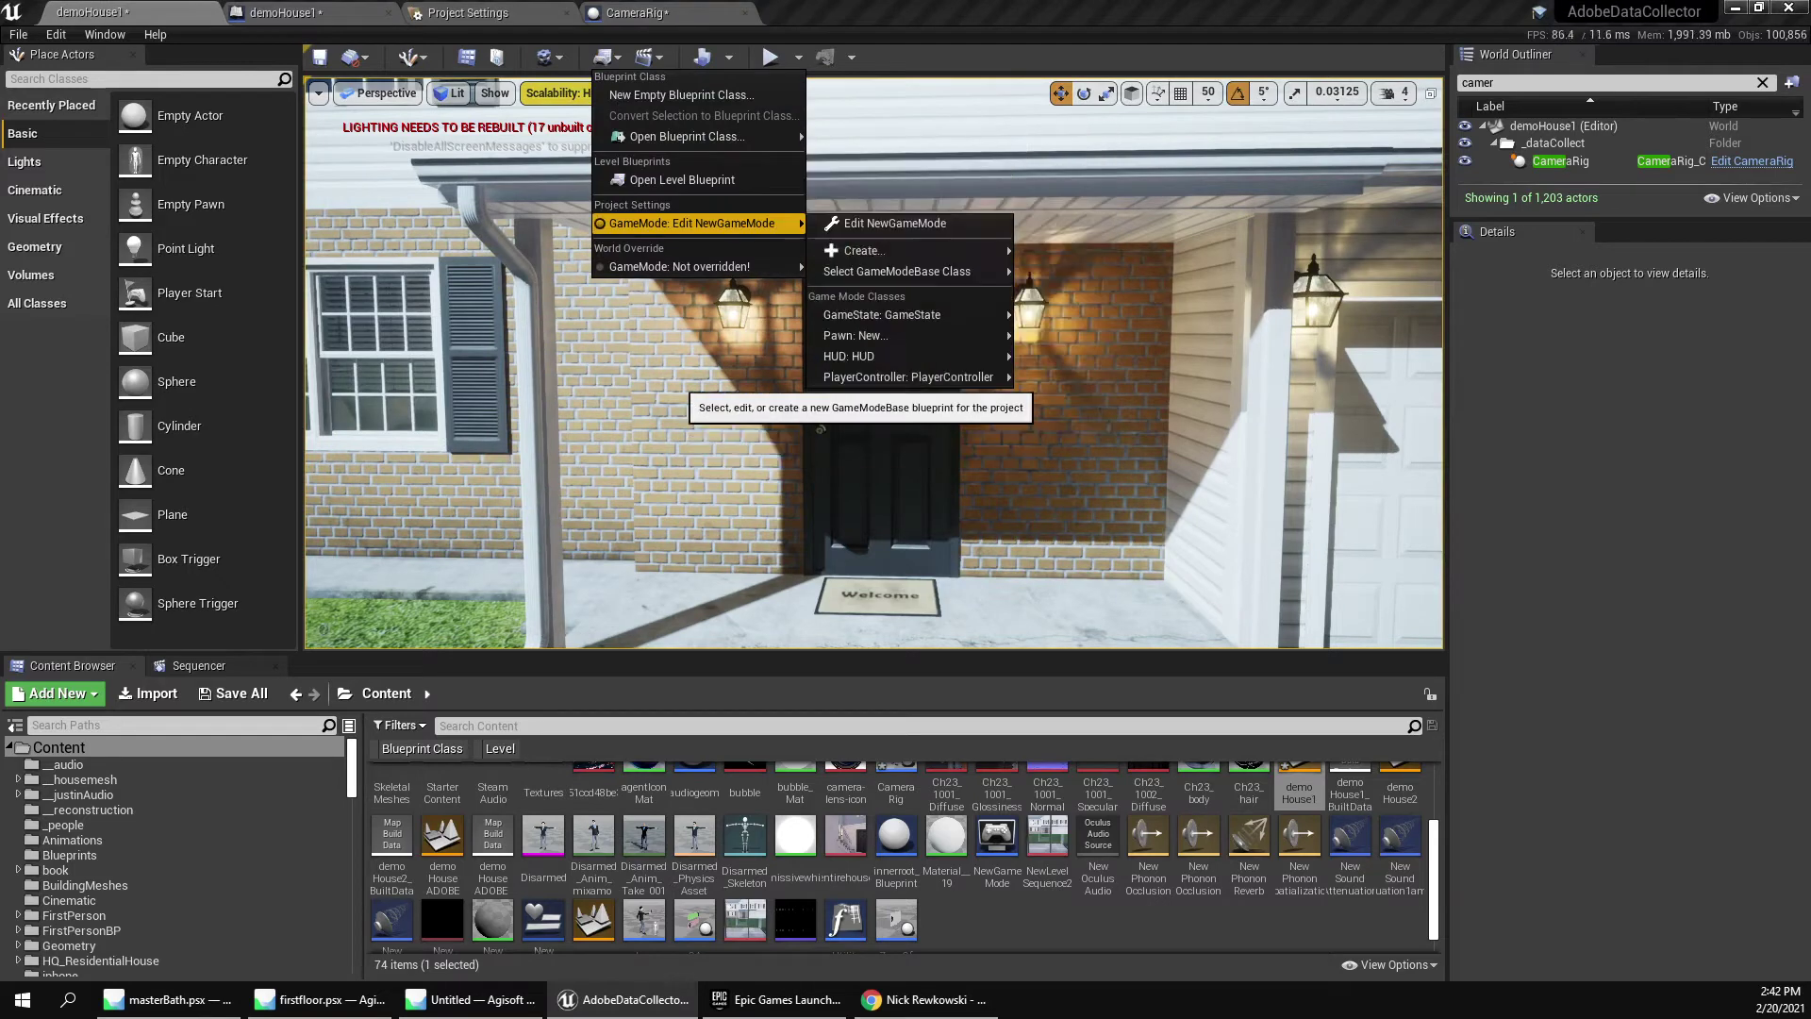
mouse_move(858, 335)
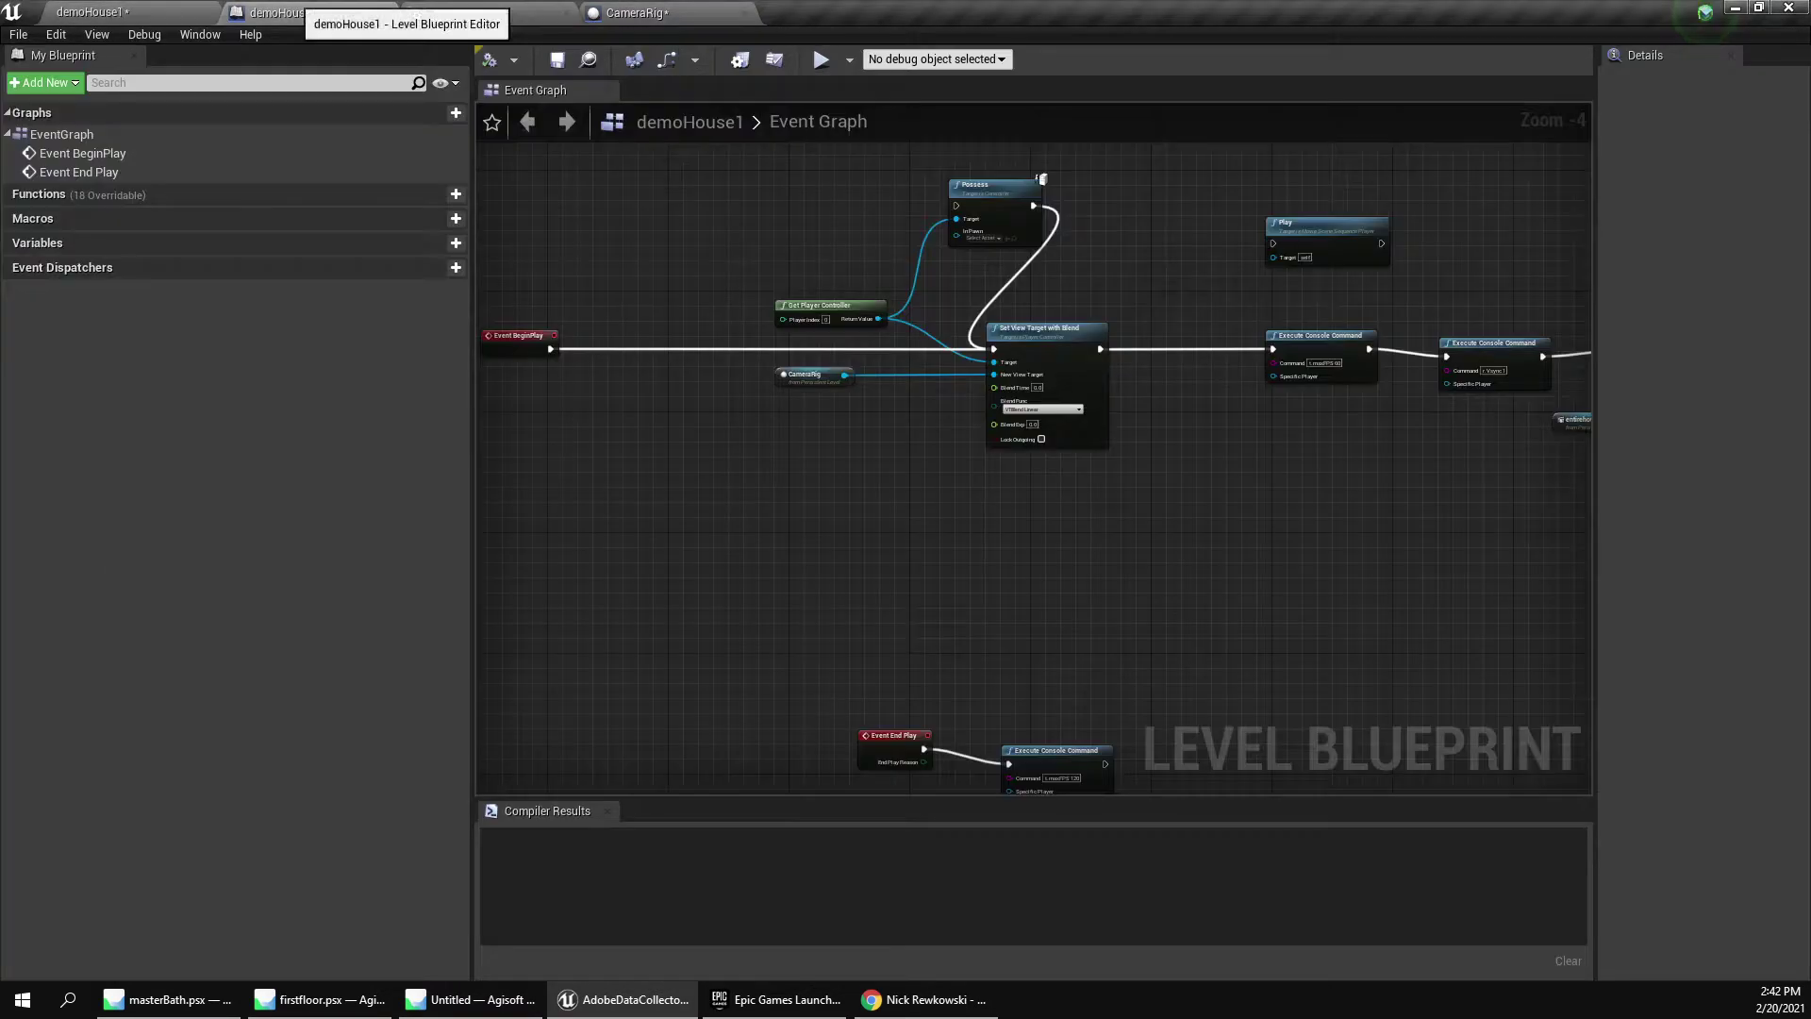
left_click(682, 179)
scroll(507, 343, "up", 2)
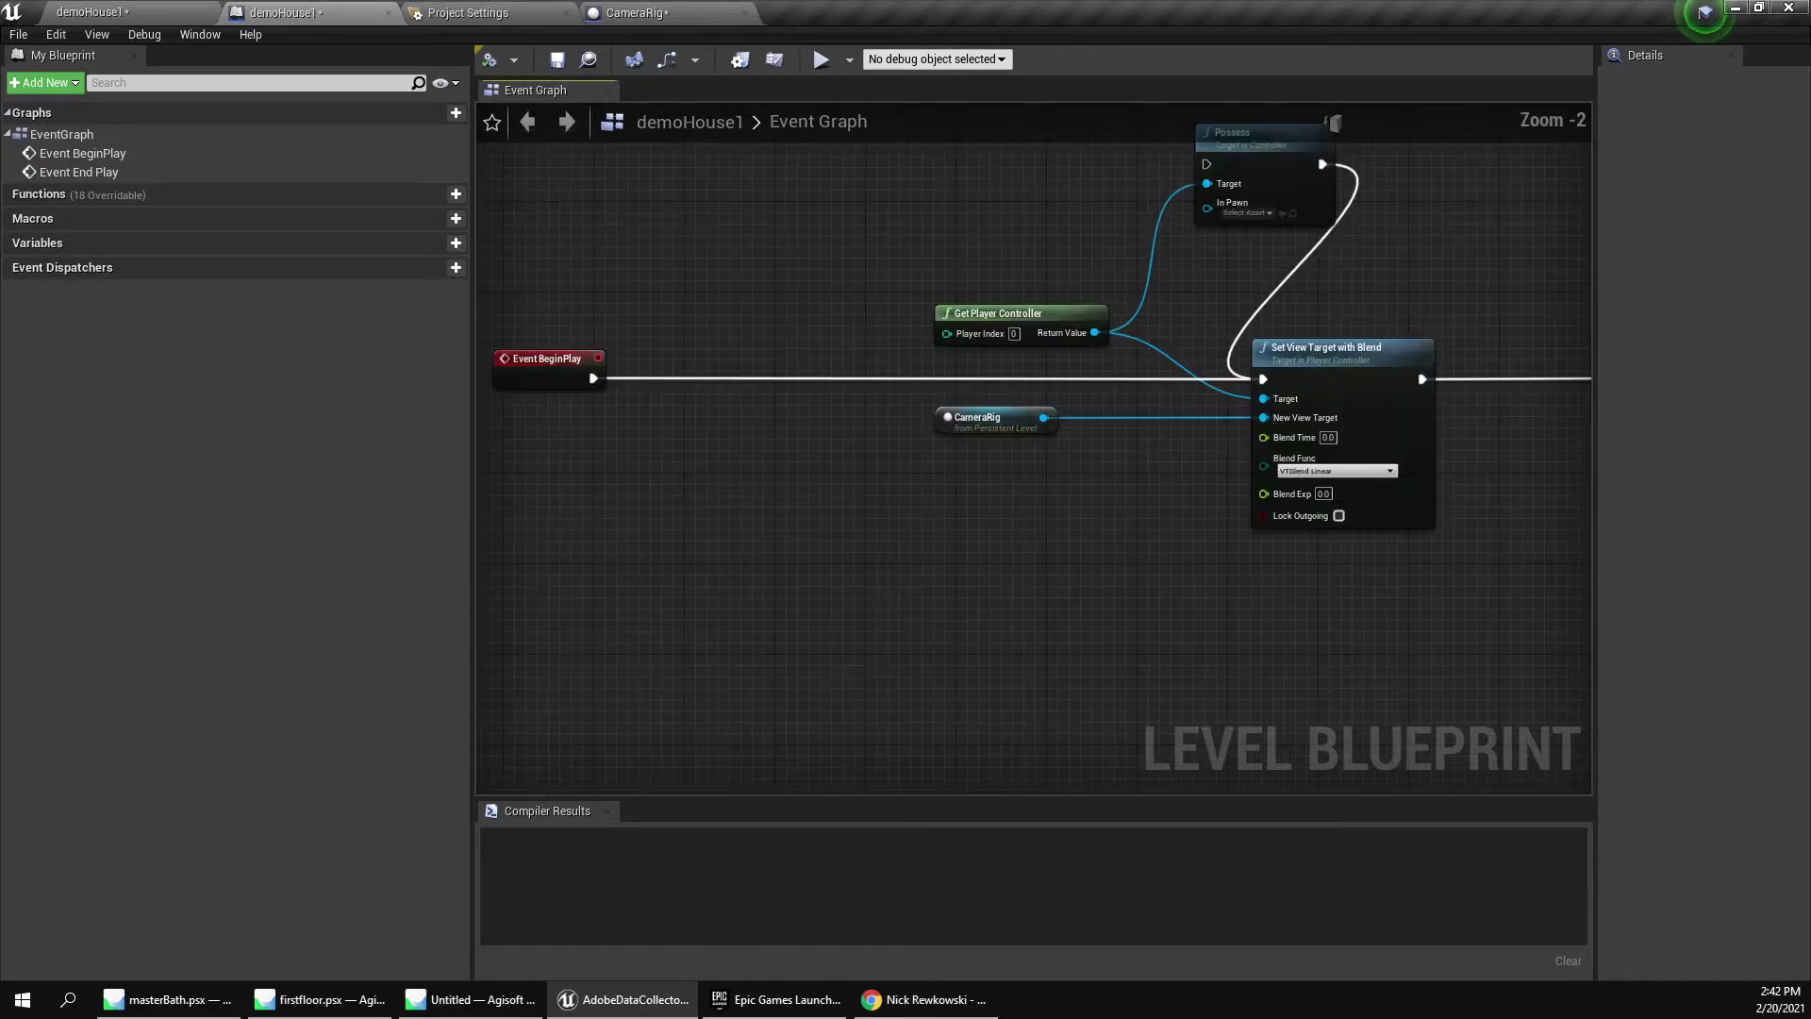
Reopen the level blueprint from the demoHouse1 level and move the Get Player Controller node slightly away from Set View Target with Blend.
left_click(92, 12)
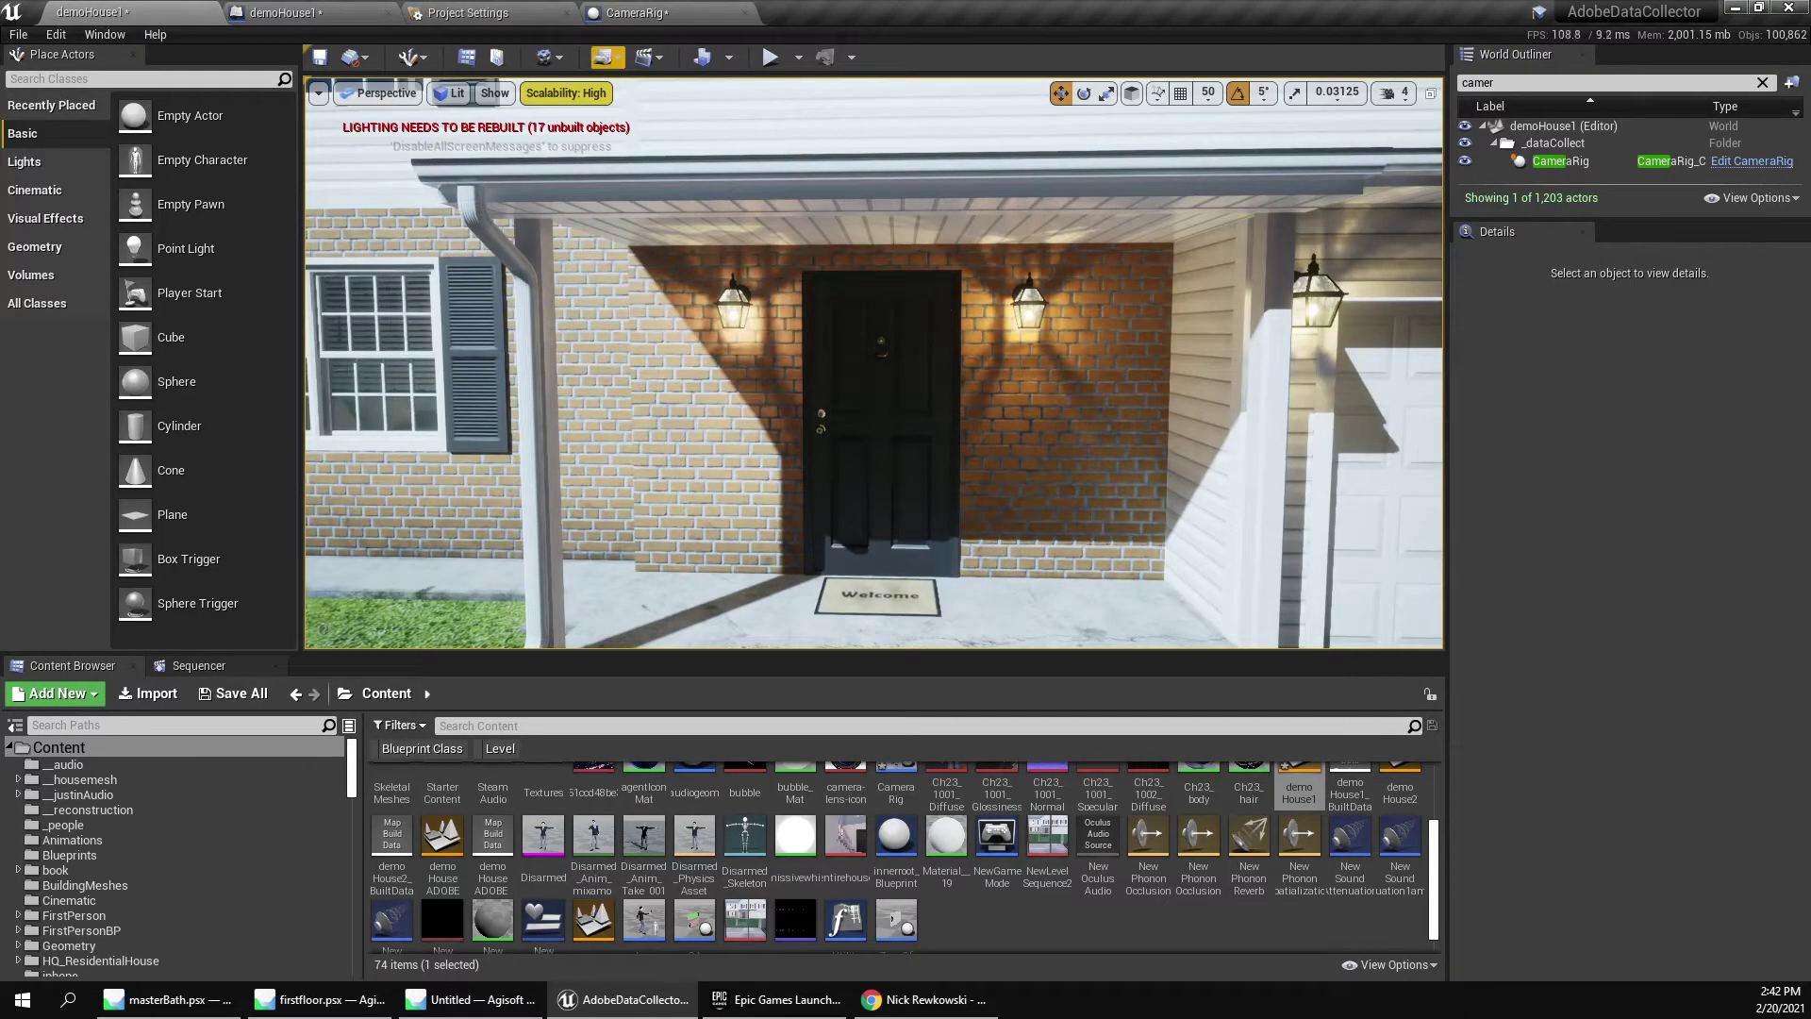
left_click(607, 57)
left_click(660, 181)
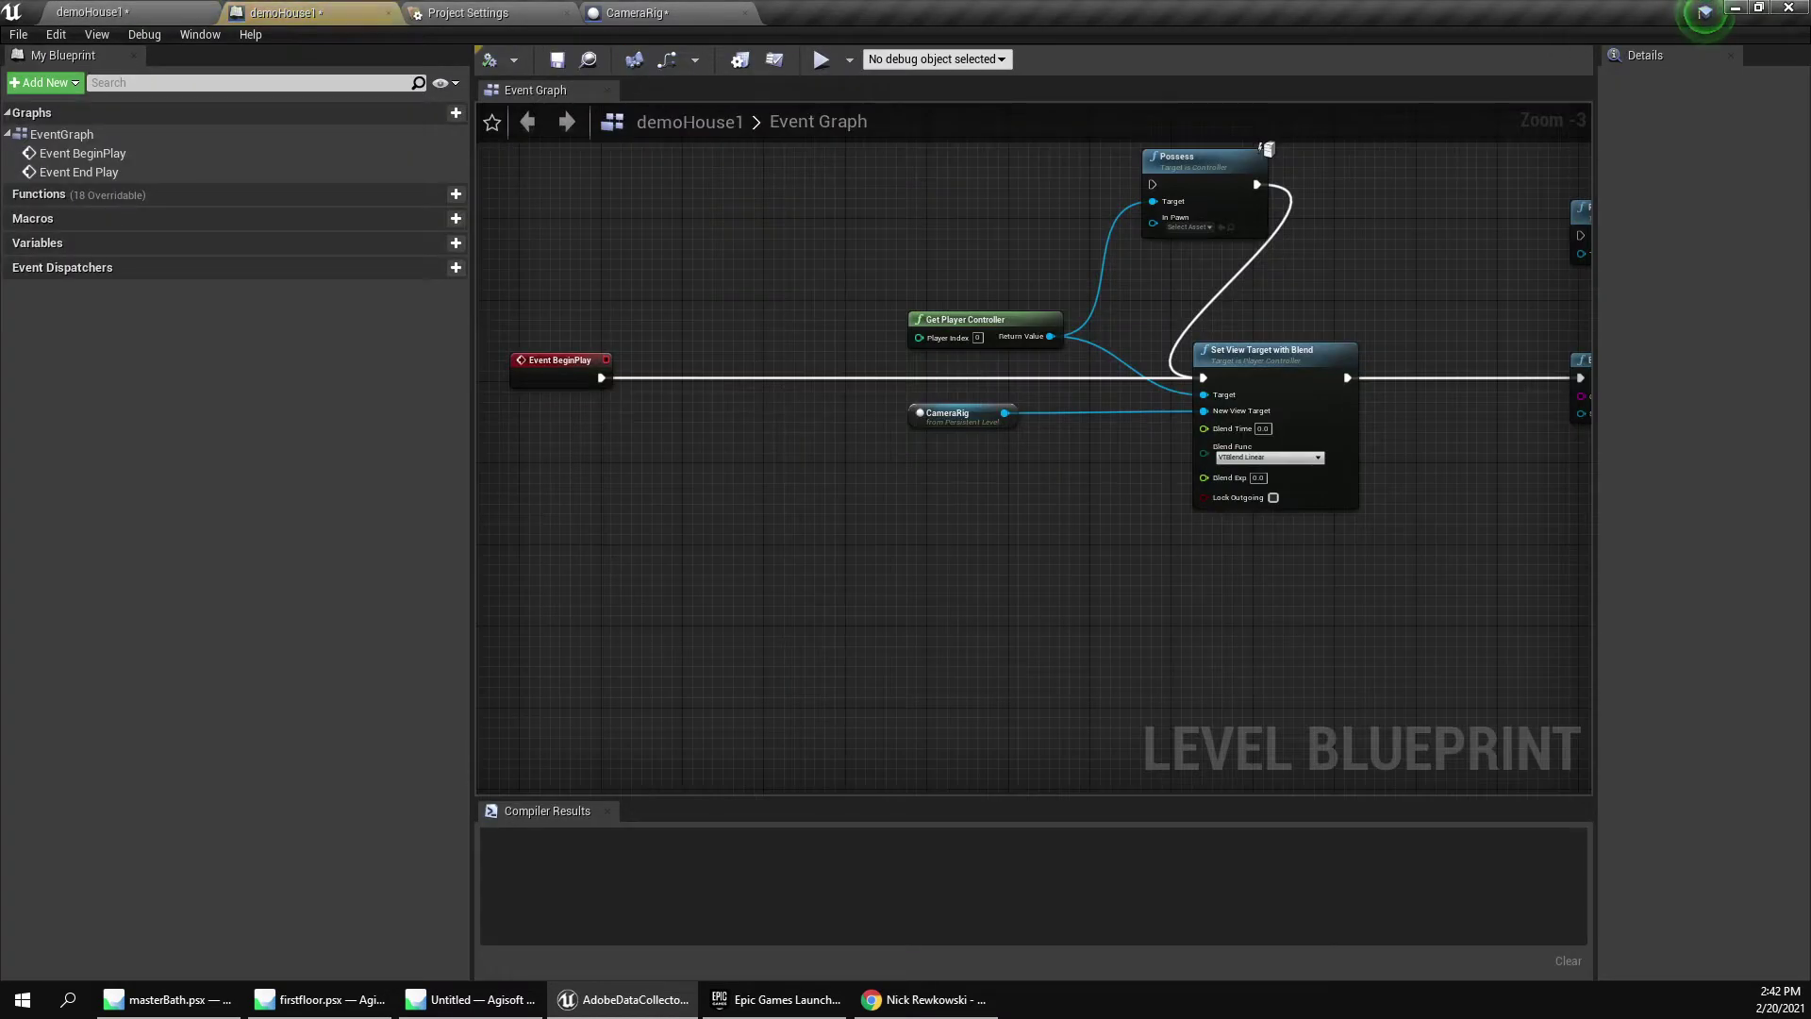
scroll(792, 283, "down", 1)
scroll(661, 354, "up", 1)
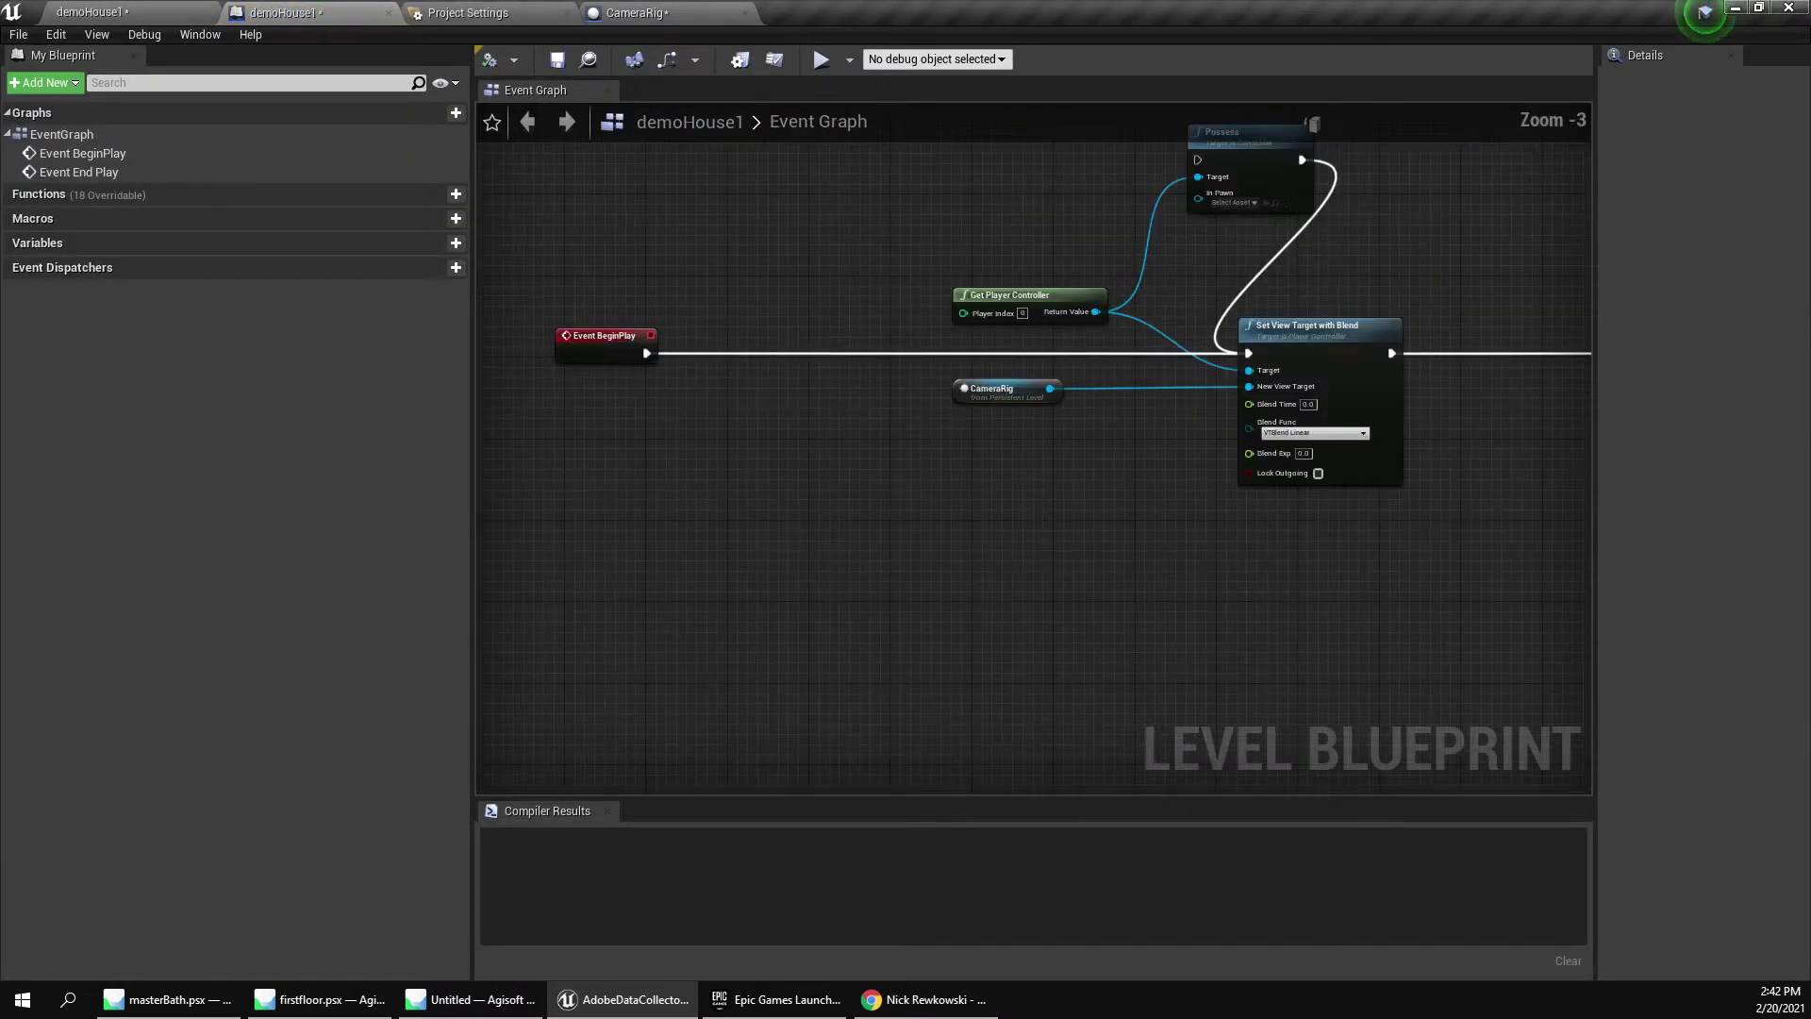
scroll(1038, 444, "up", 2)
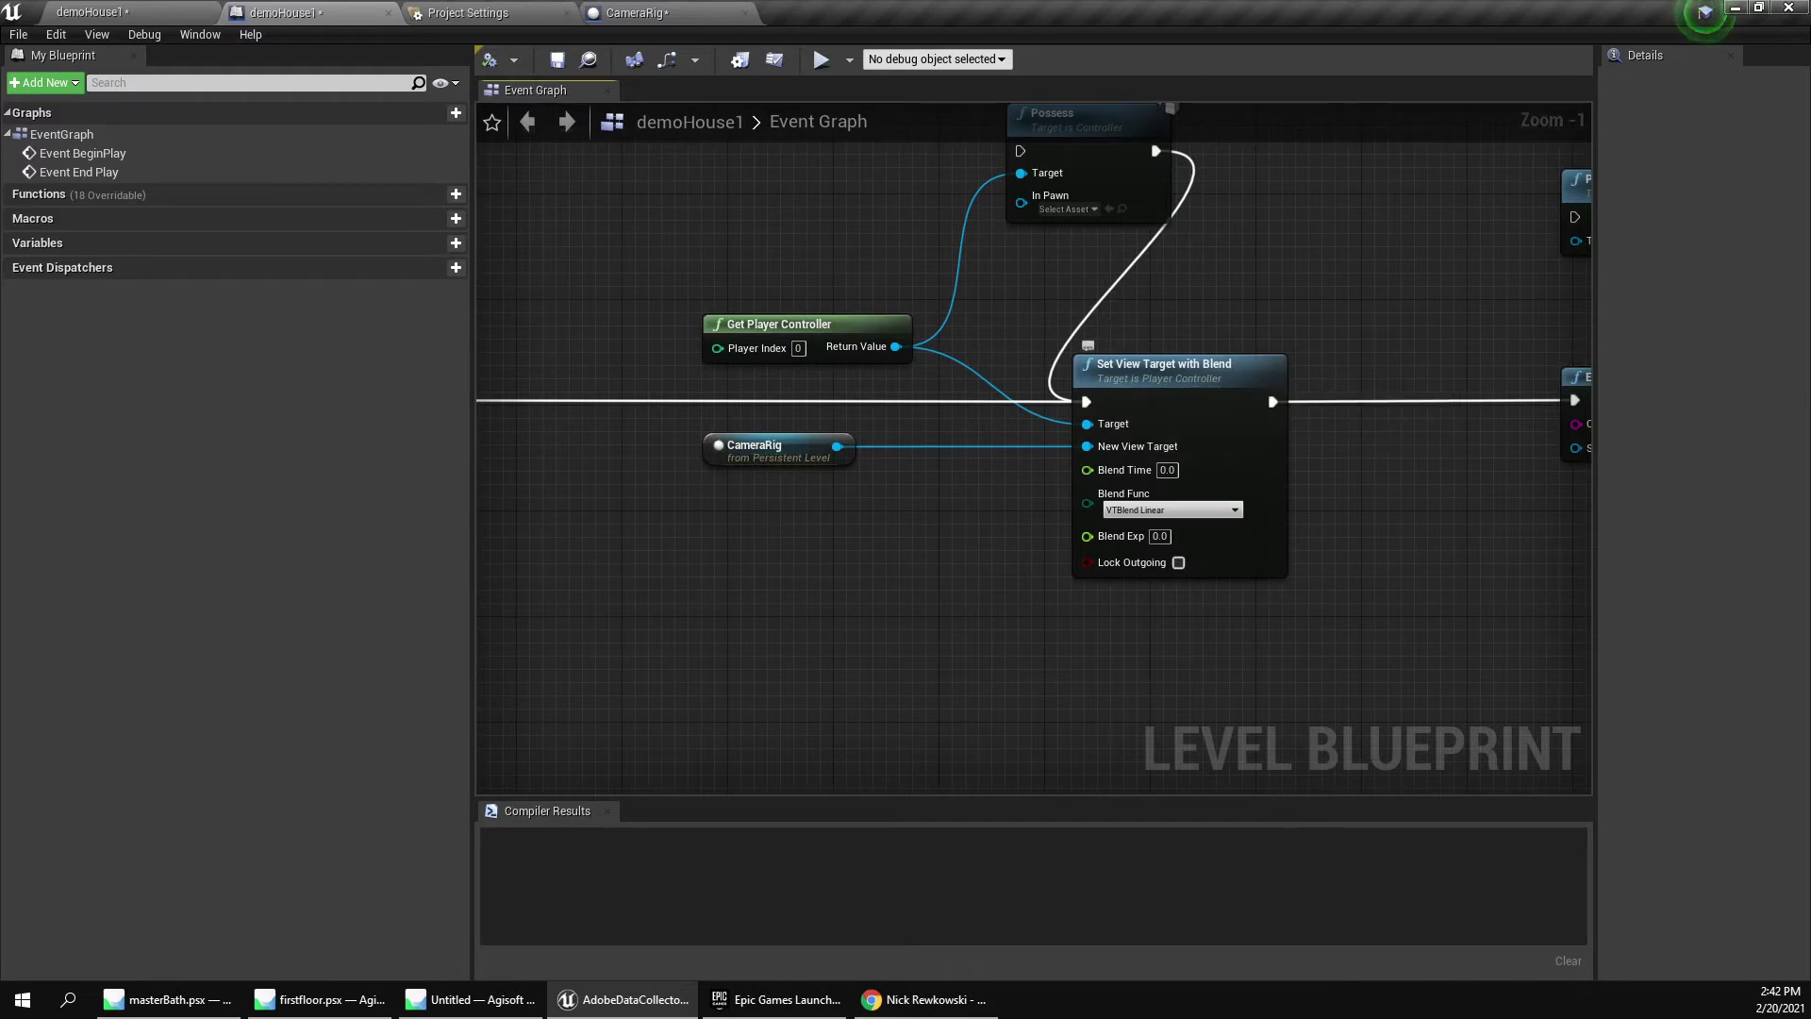
right_click_drag(1090, 446, 1056, 500)
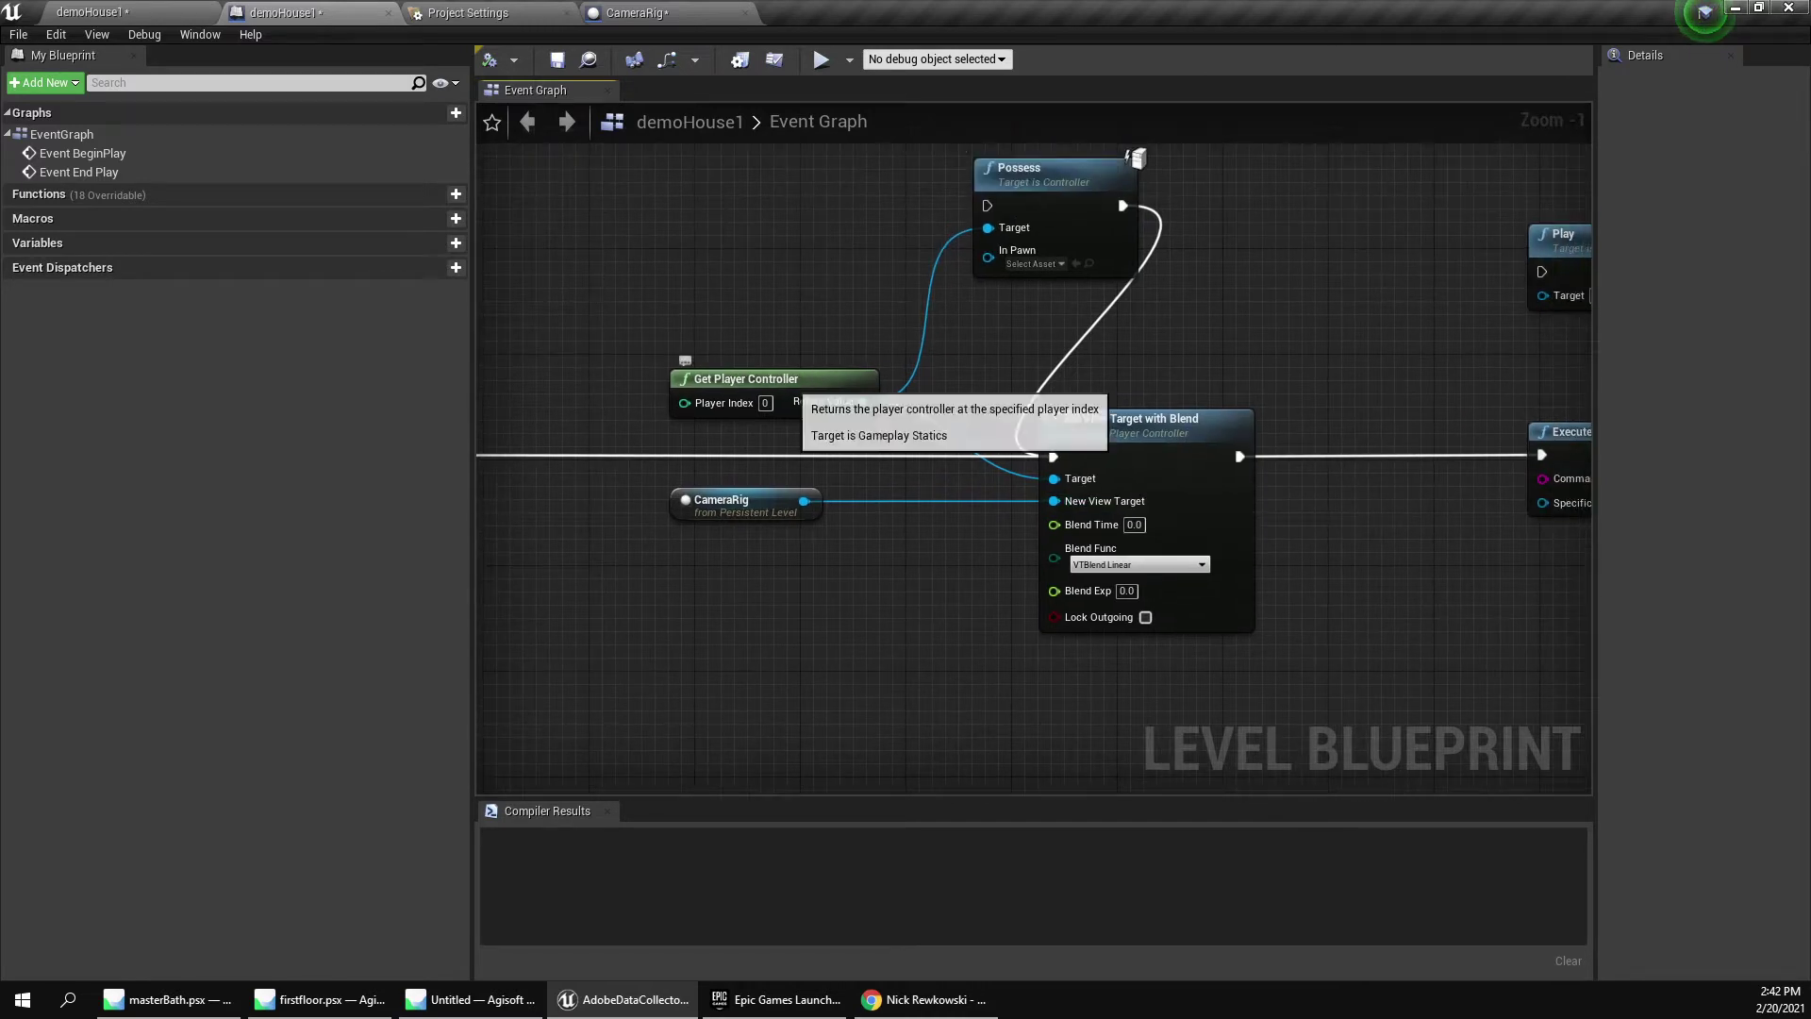
left_click_drag(797, 391, 756, 379)
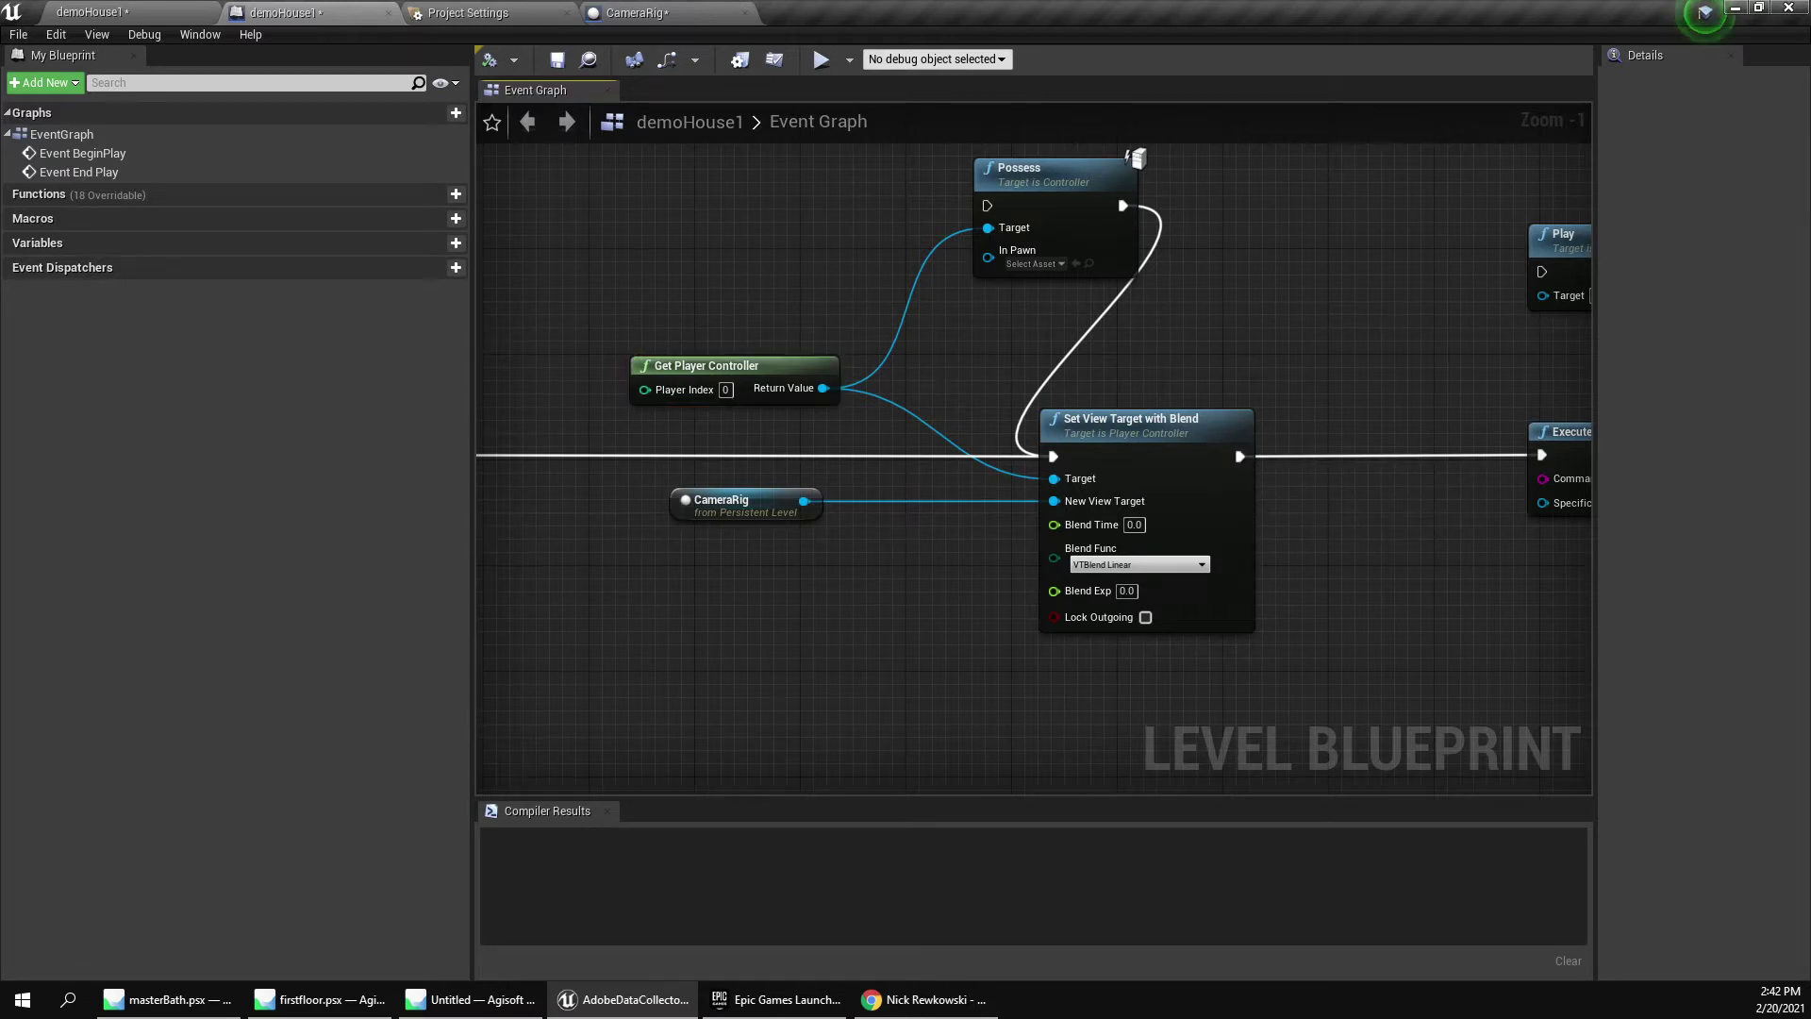
Search the level blueprint's available actions for "getplayer" and close the list without adding a node.
scroll(1034, 377, "down", 1)
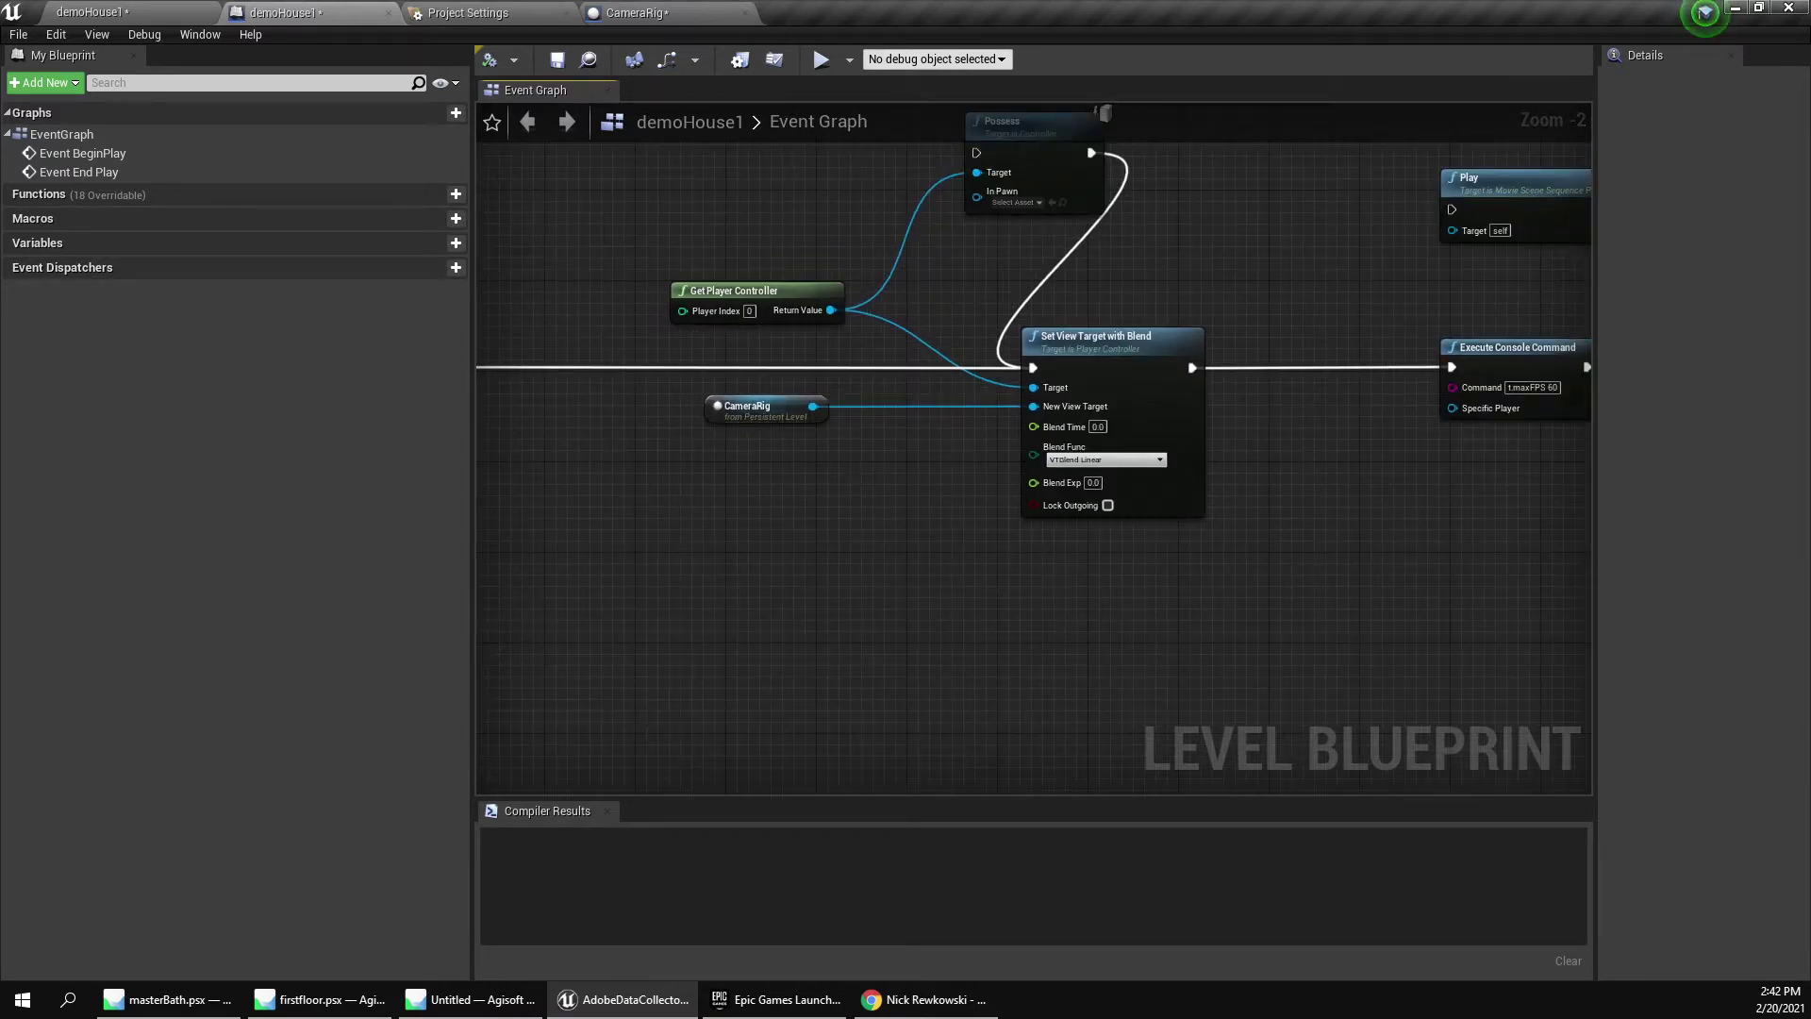
right_click(732, 229)
type("getplauyer")
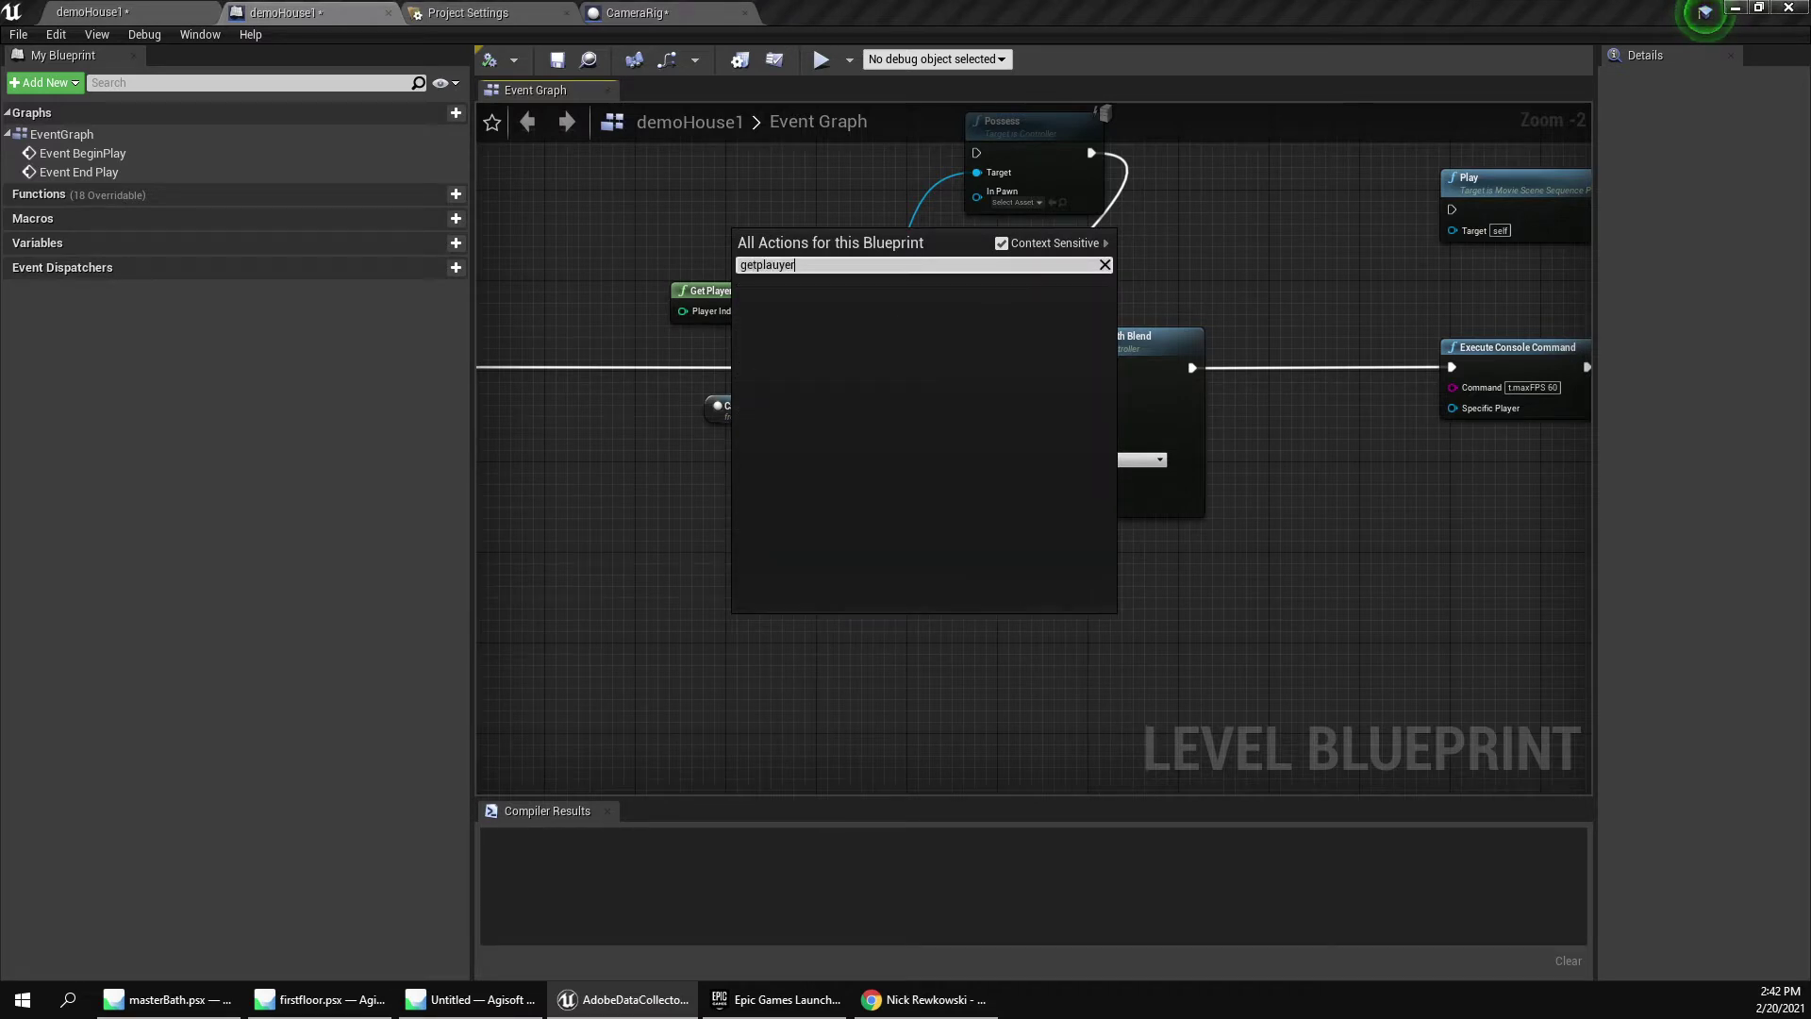
key("BackSpace")
key("BackSpace")
type("twe")
key("BackSpace")
key("BackSpace")
key("BackSpace")
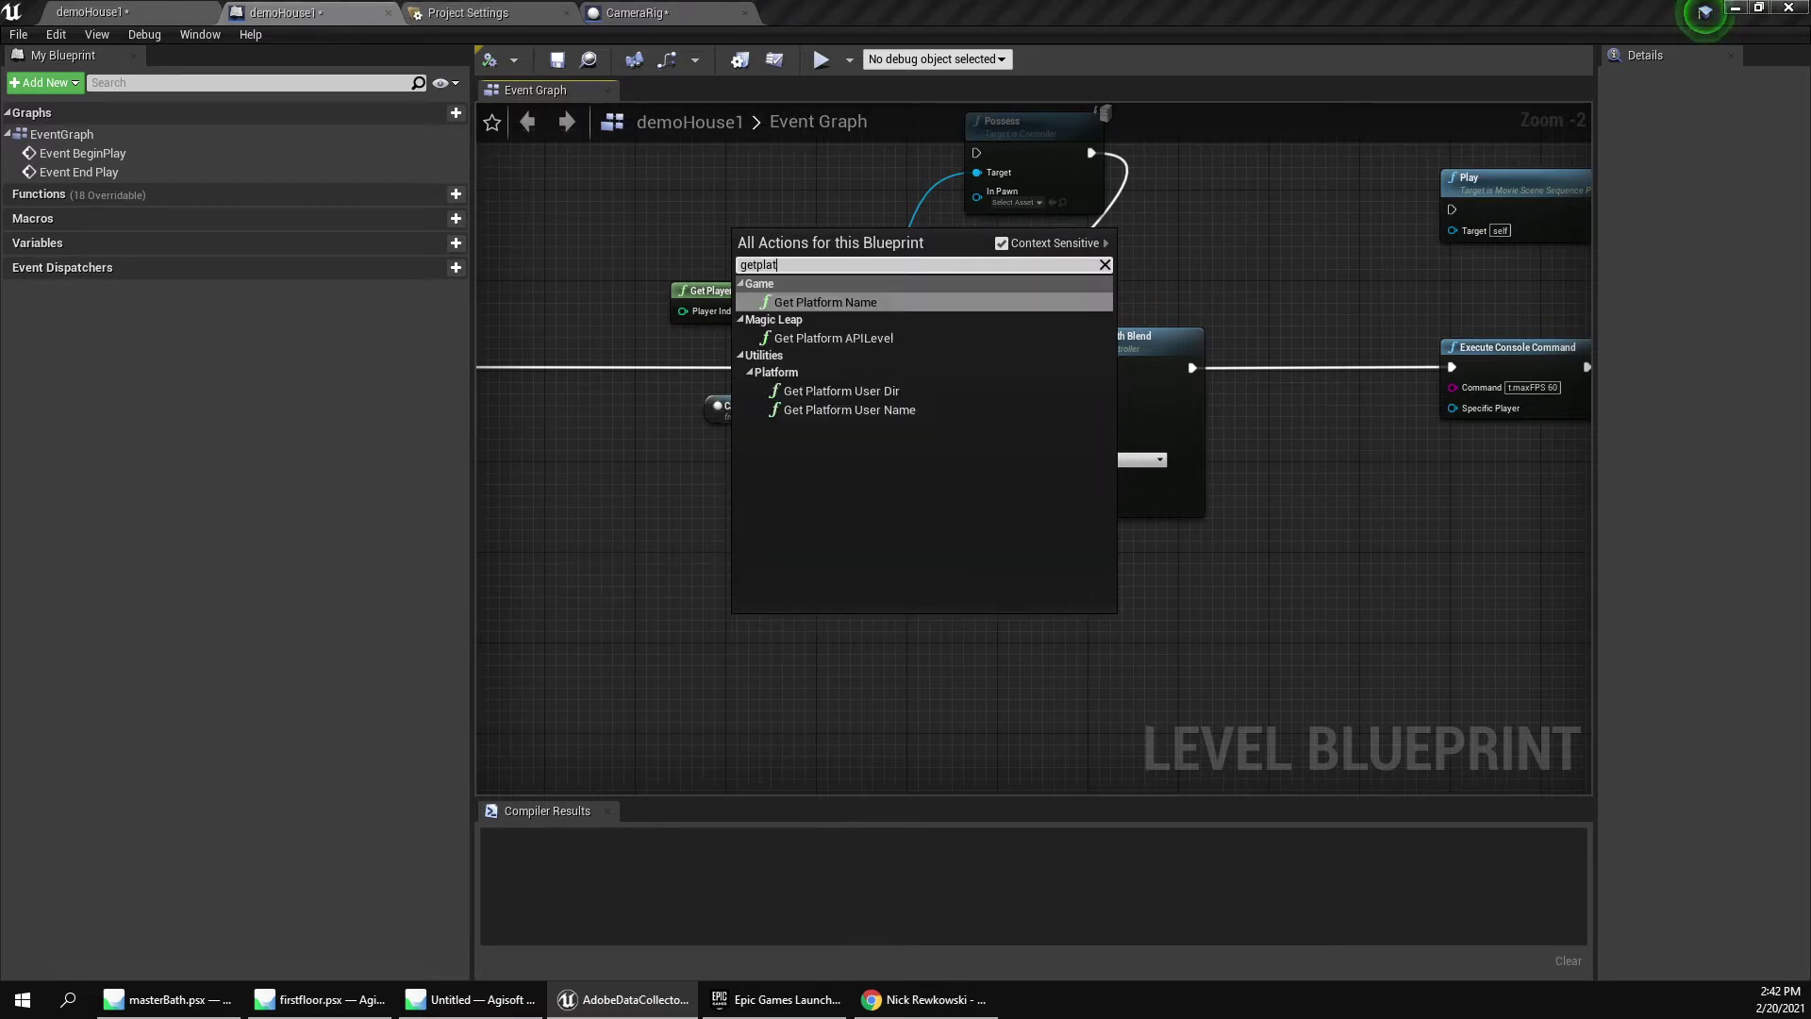
type("yer")
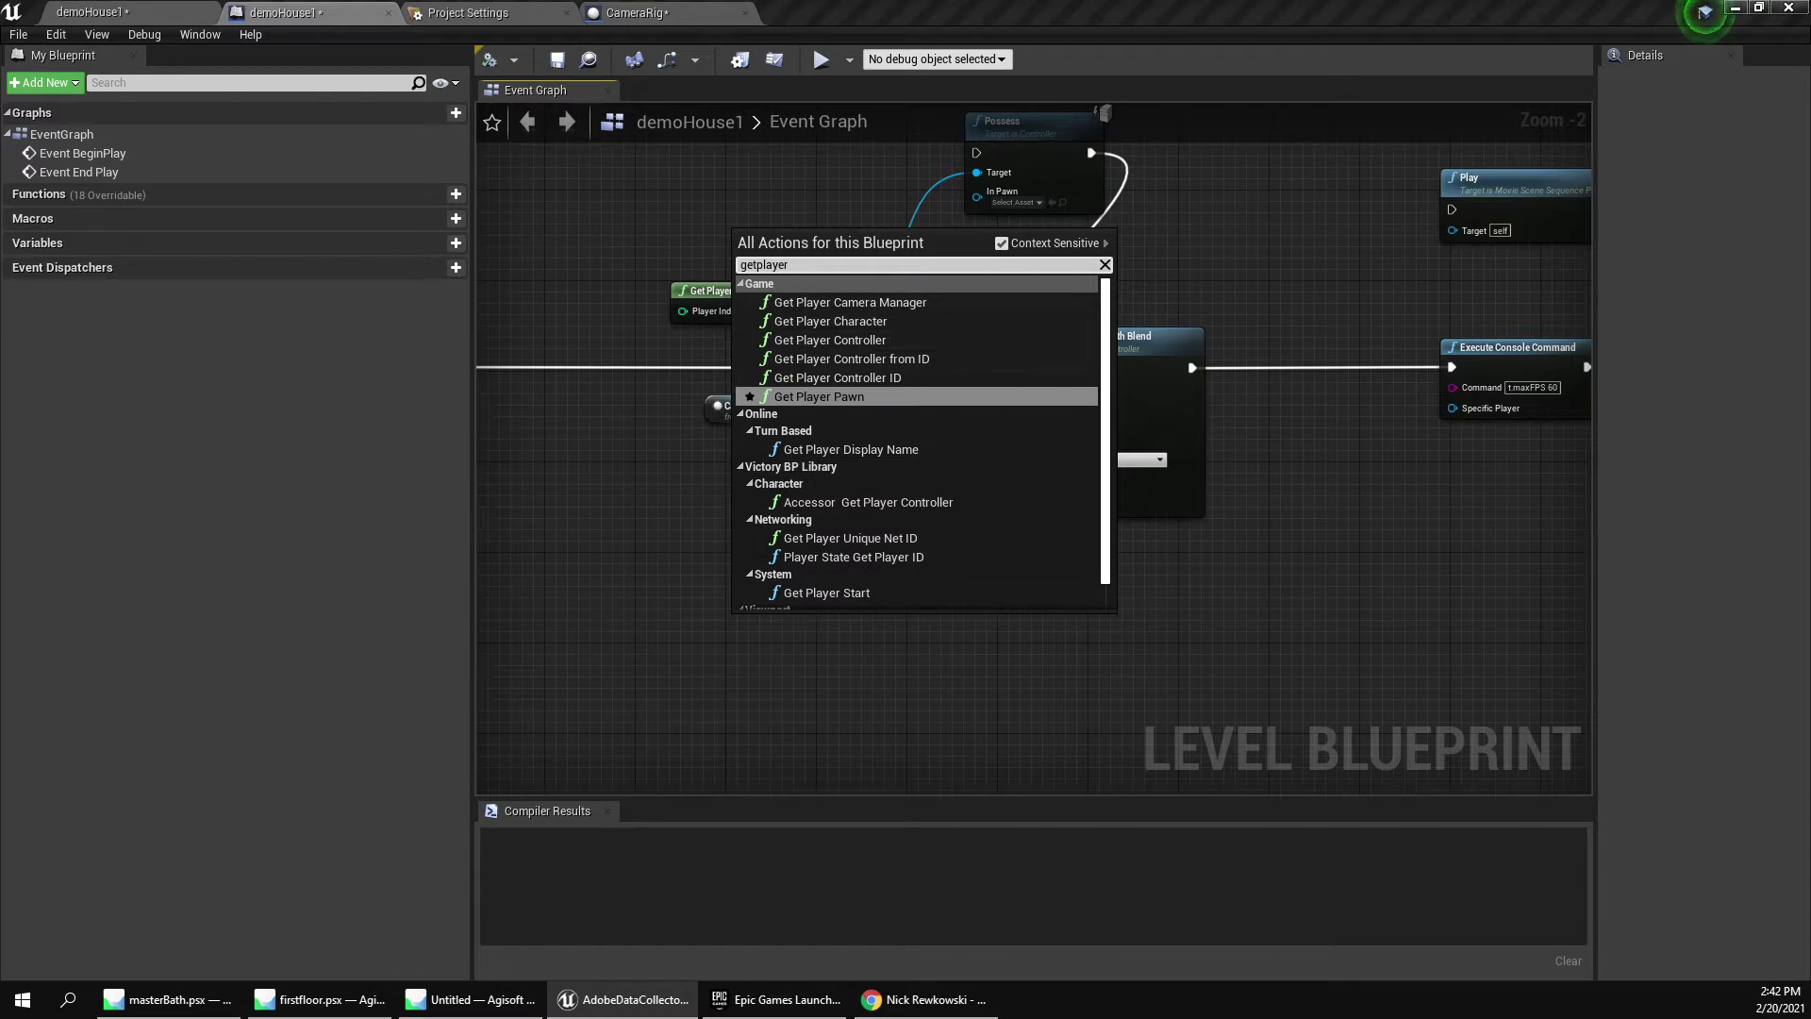
key("Escape")
Try to add a "setview" node from the Get Player Controller node's return value.
left_click_drag(830, 309, 854, 531)
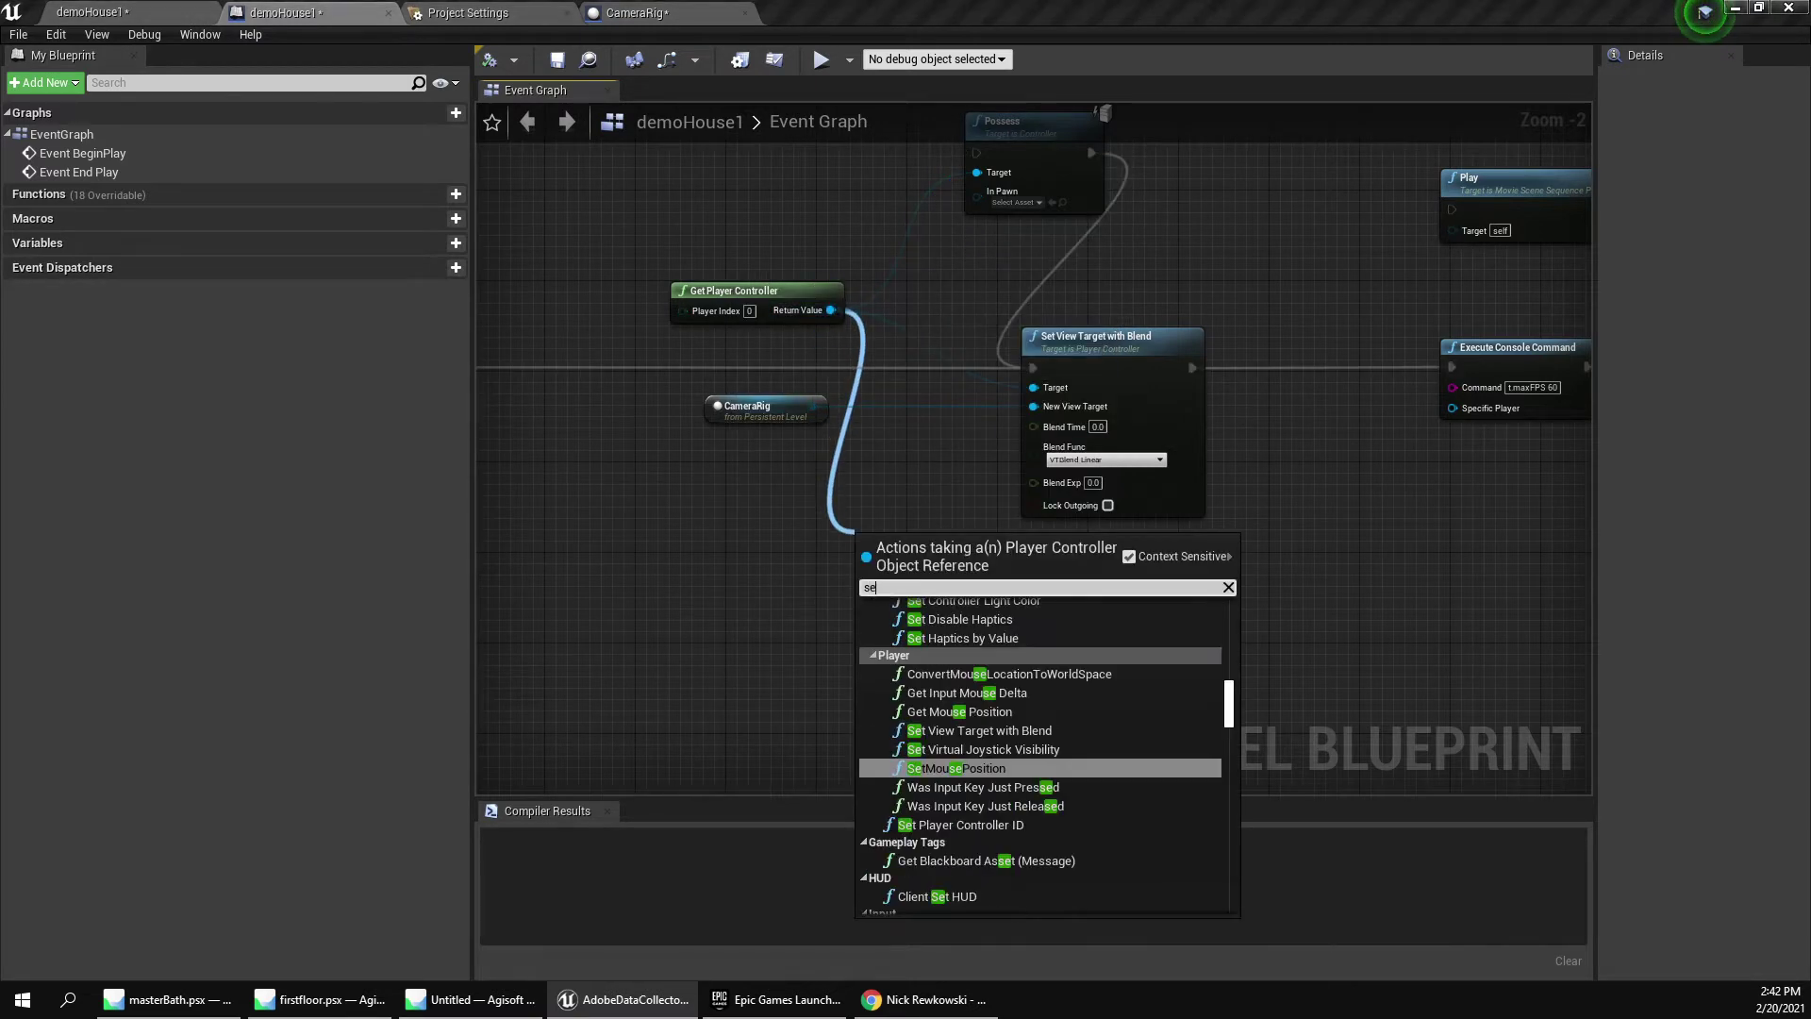
type("setview")
key("Return")
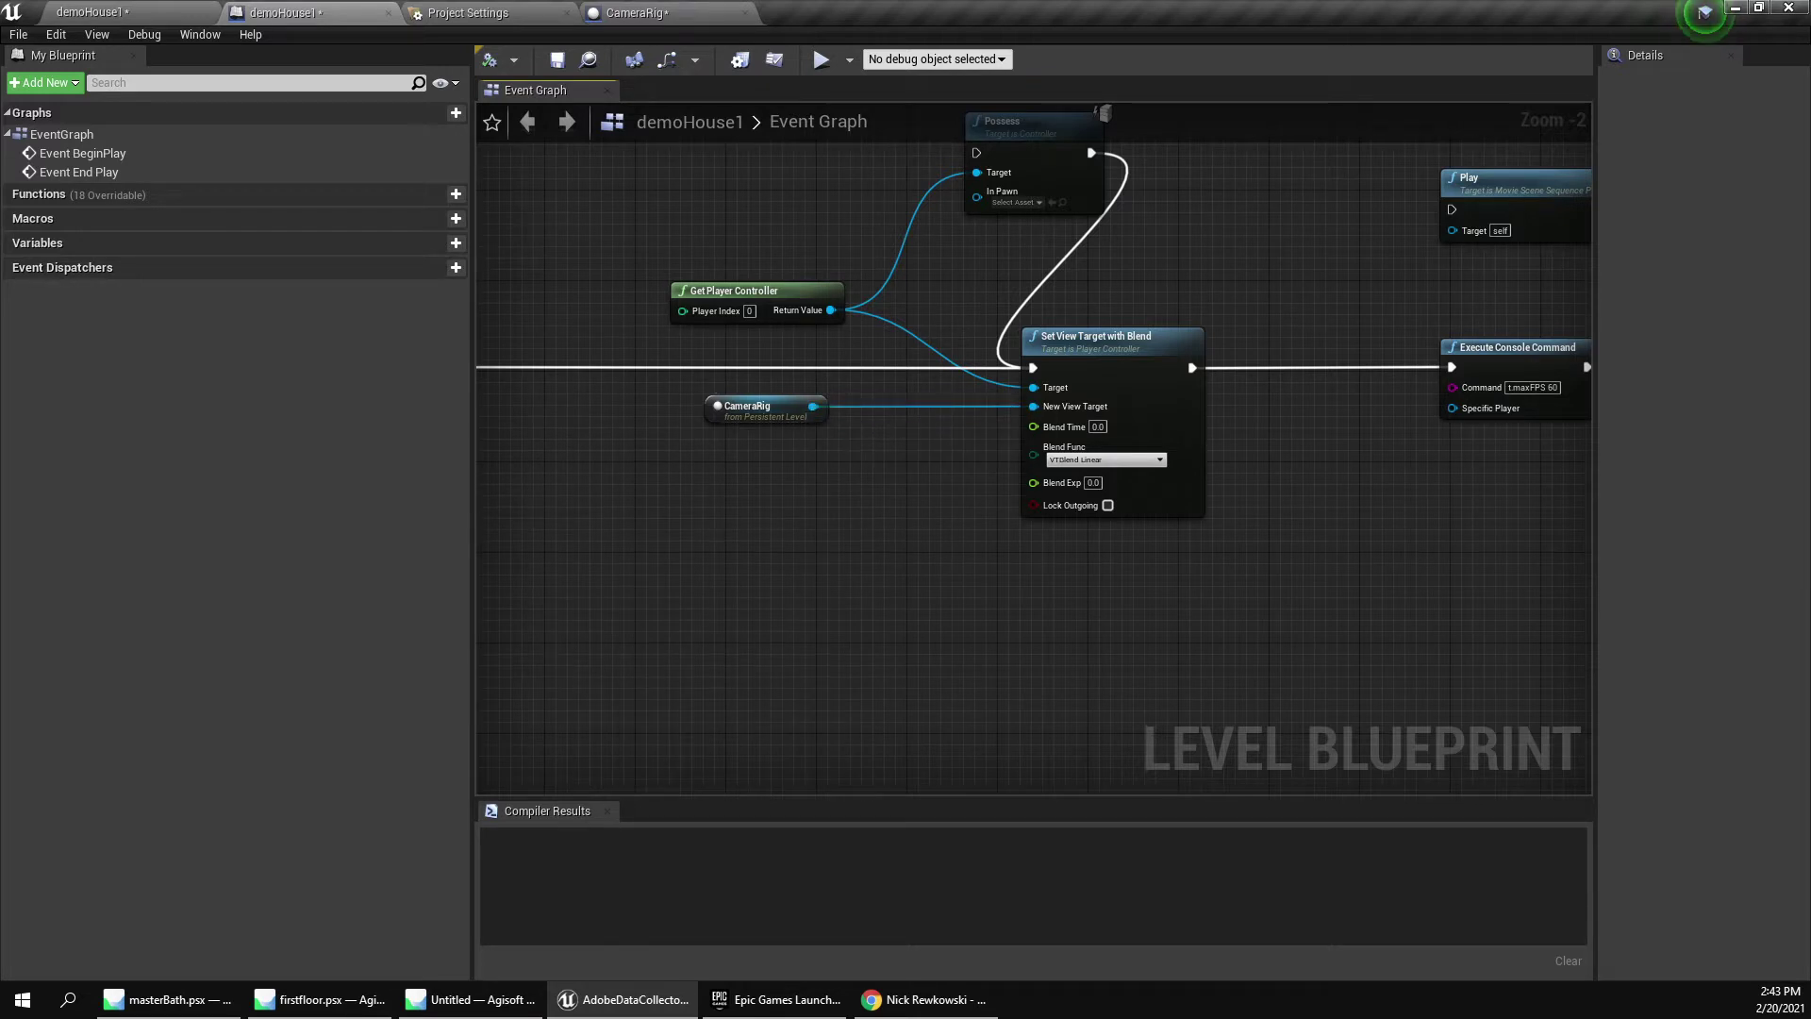
Try to connect the CameraRig reference to the Possess node's In Pawn input.
right_click_drag(1037, 471, 894, 514)
scroll(1115, 480, "up", 1)
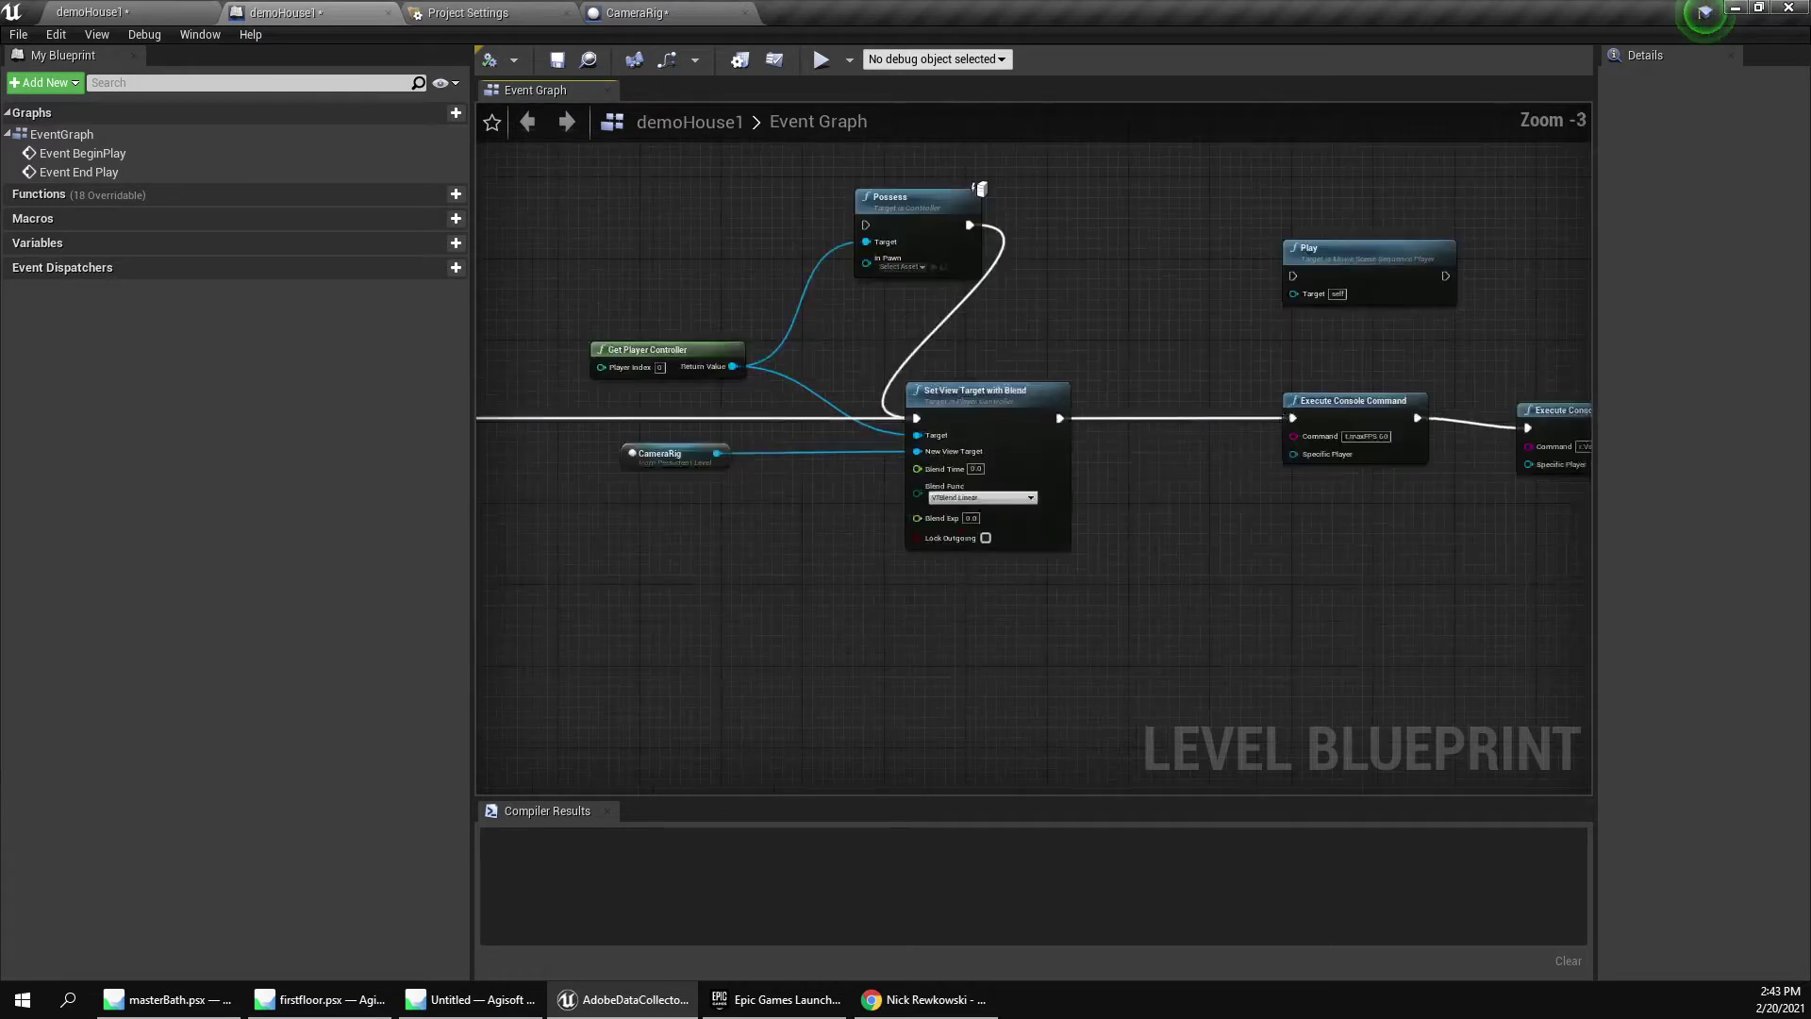
right_click_drag(1159, 494, 1291, 589)
scroll(1475, 500, "up", 2)
scroll(1035, 481, "down", 1)
mouse_move(1000, 265)
right_mouse_down()
mouse_move(1340, 229)
mouse_move(995, 264)
mouse_move(1013, 256)
right_mouse_up()
left_click(1366, 224)
left_click_drag(766, 530, 930, 323)
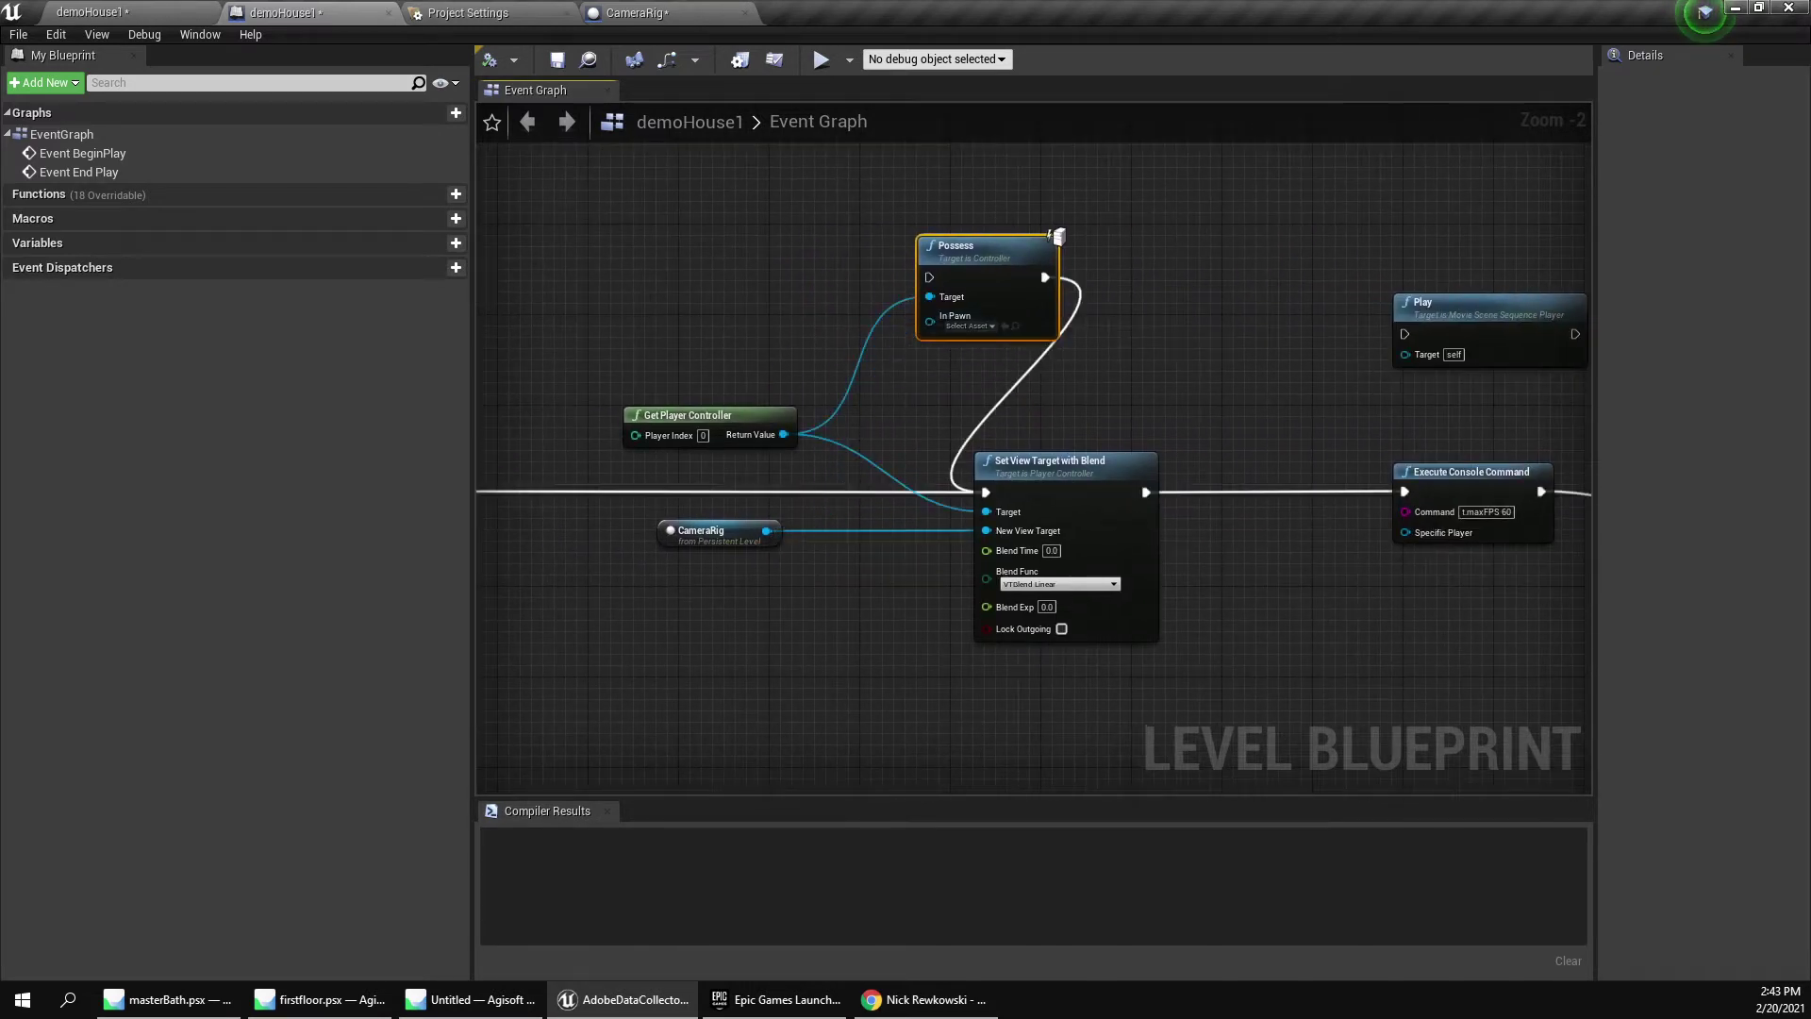
Delete the unconnected Play node and examine the console command, Delay (Frames) and entirehouse sequence playback nodes.
right_click_drag(1235, 416, 773, 348)
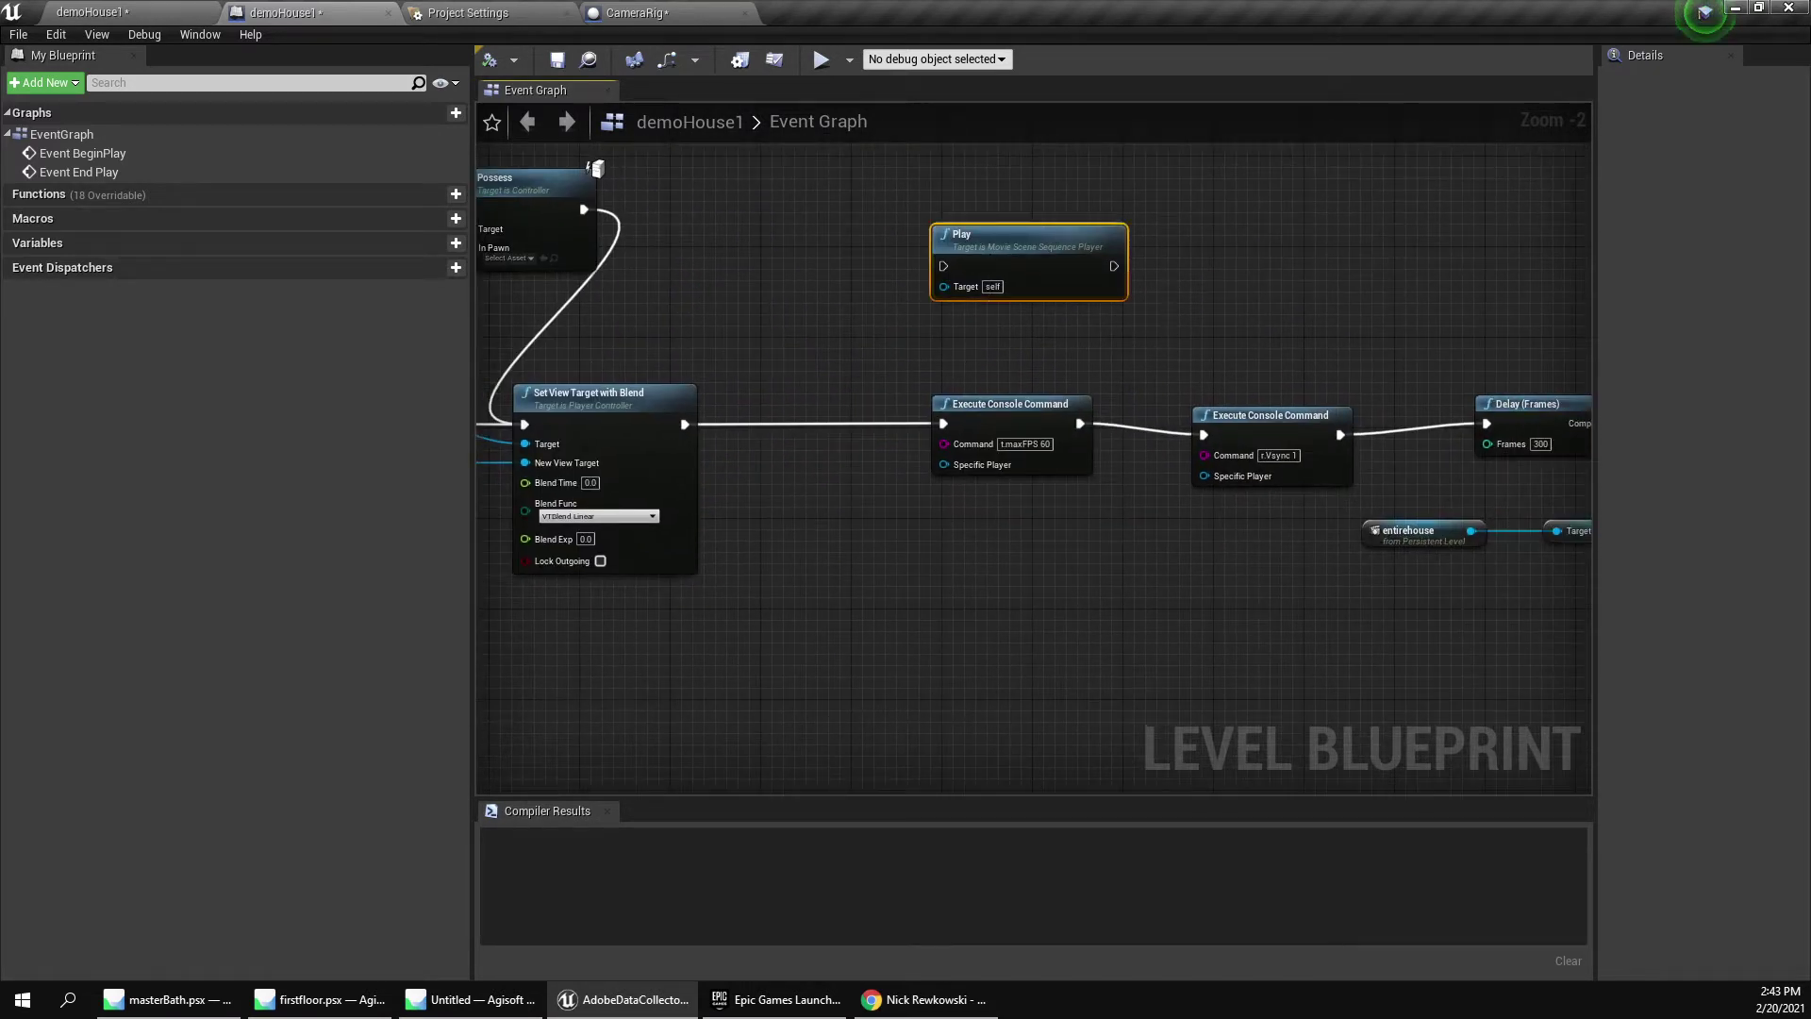
key("Delete")
right_click_drag(1149, 271, 947, 273)
scroll(947, 273, "down", 1)
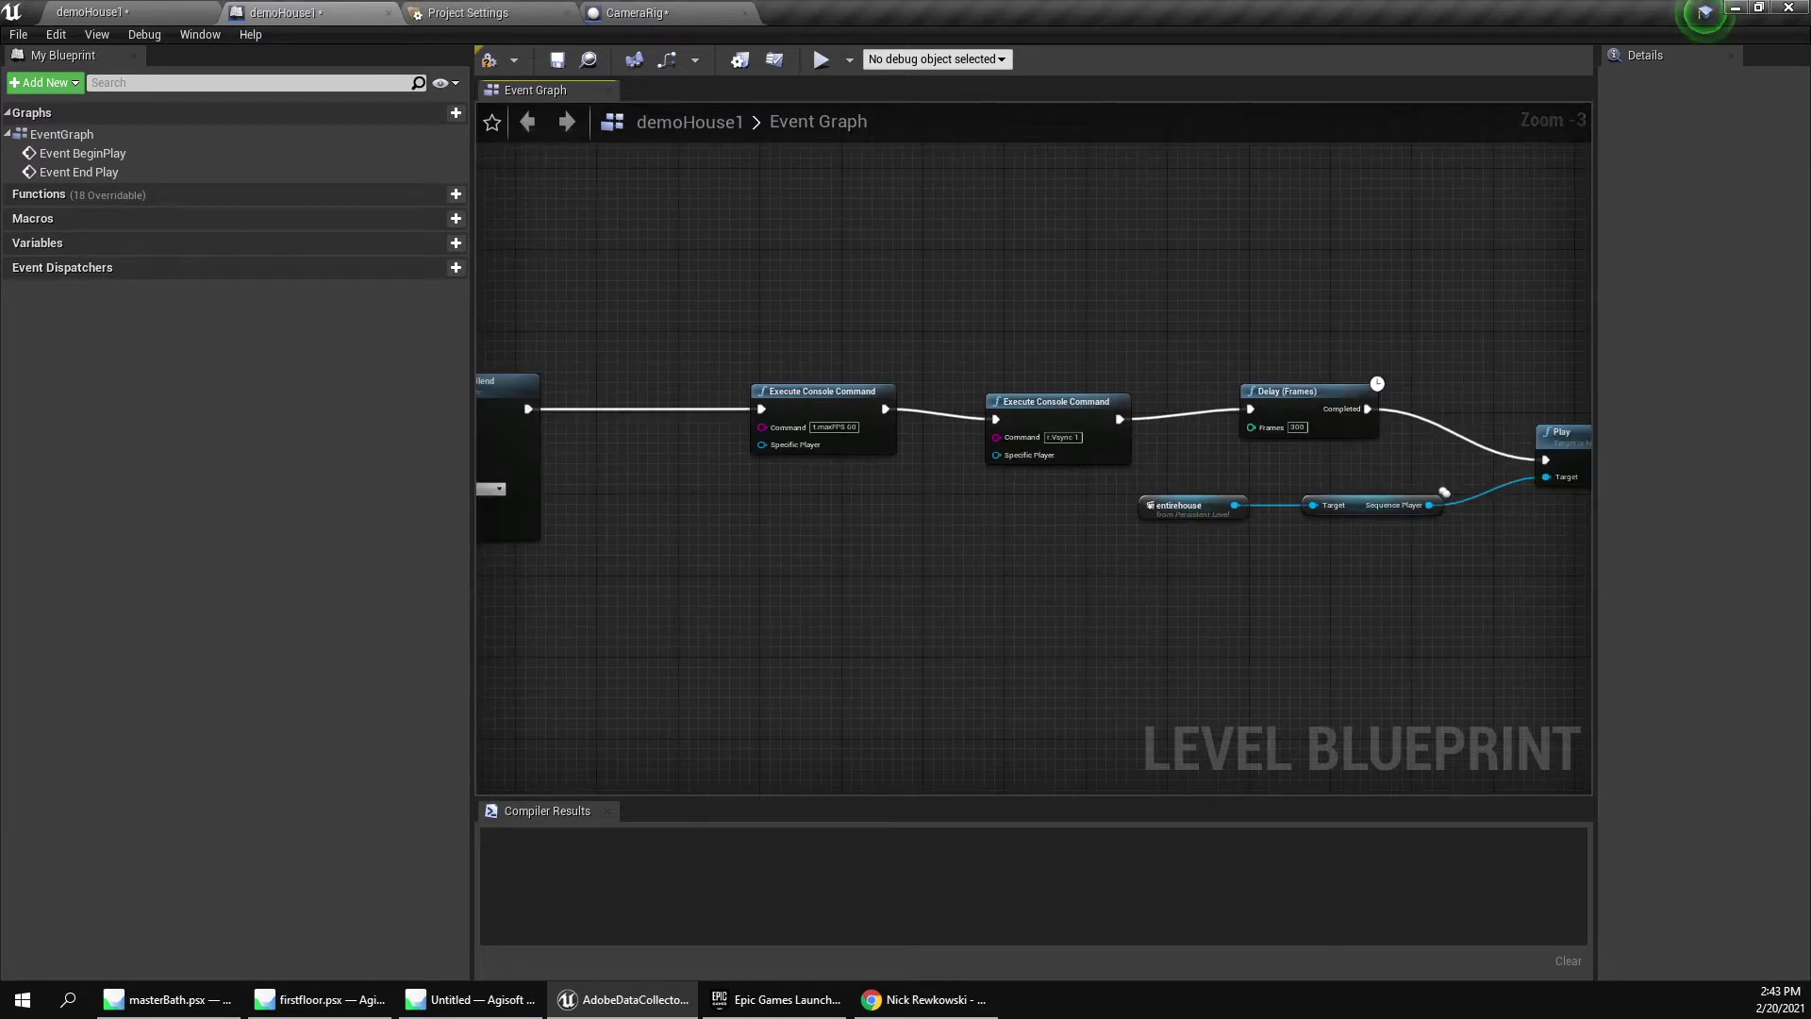
left_click_drag(1032, 500, 1032, 500)
scroll(892, 472, "up", 3)
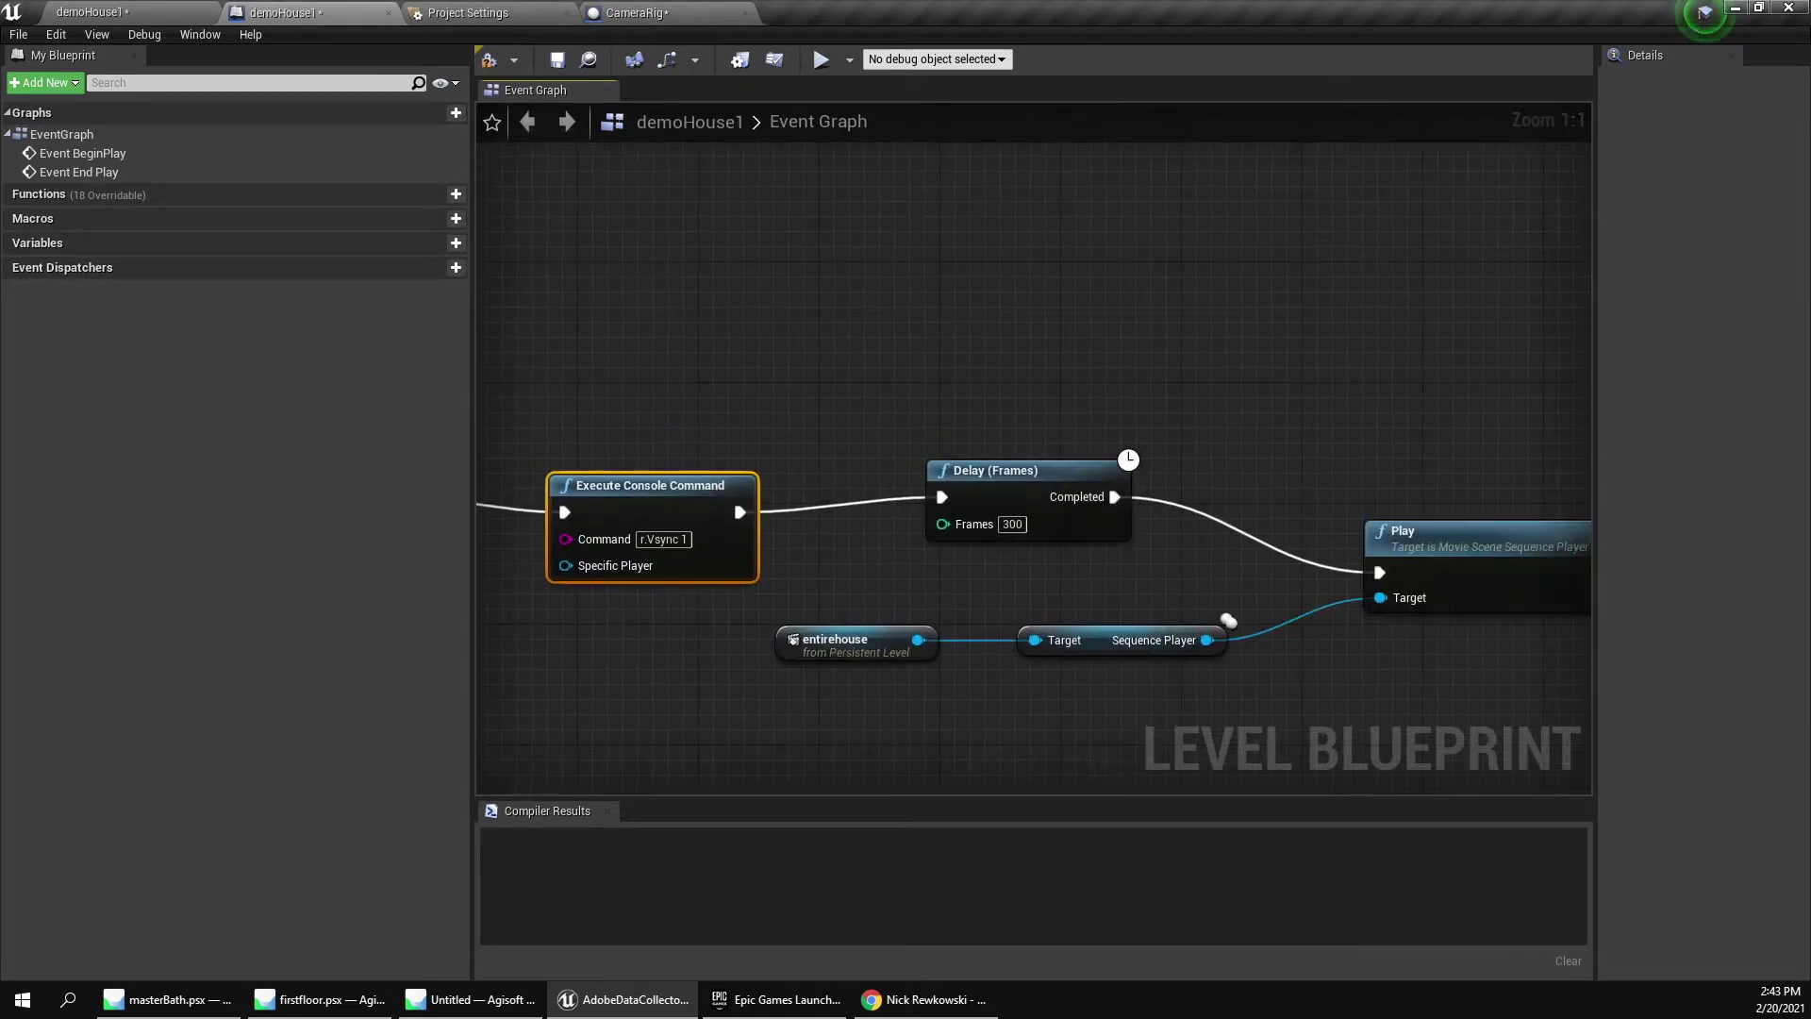
scroll(1216, 548, "down", 3)
right_click_drag(1216, 547, 1010, 540)
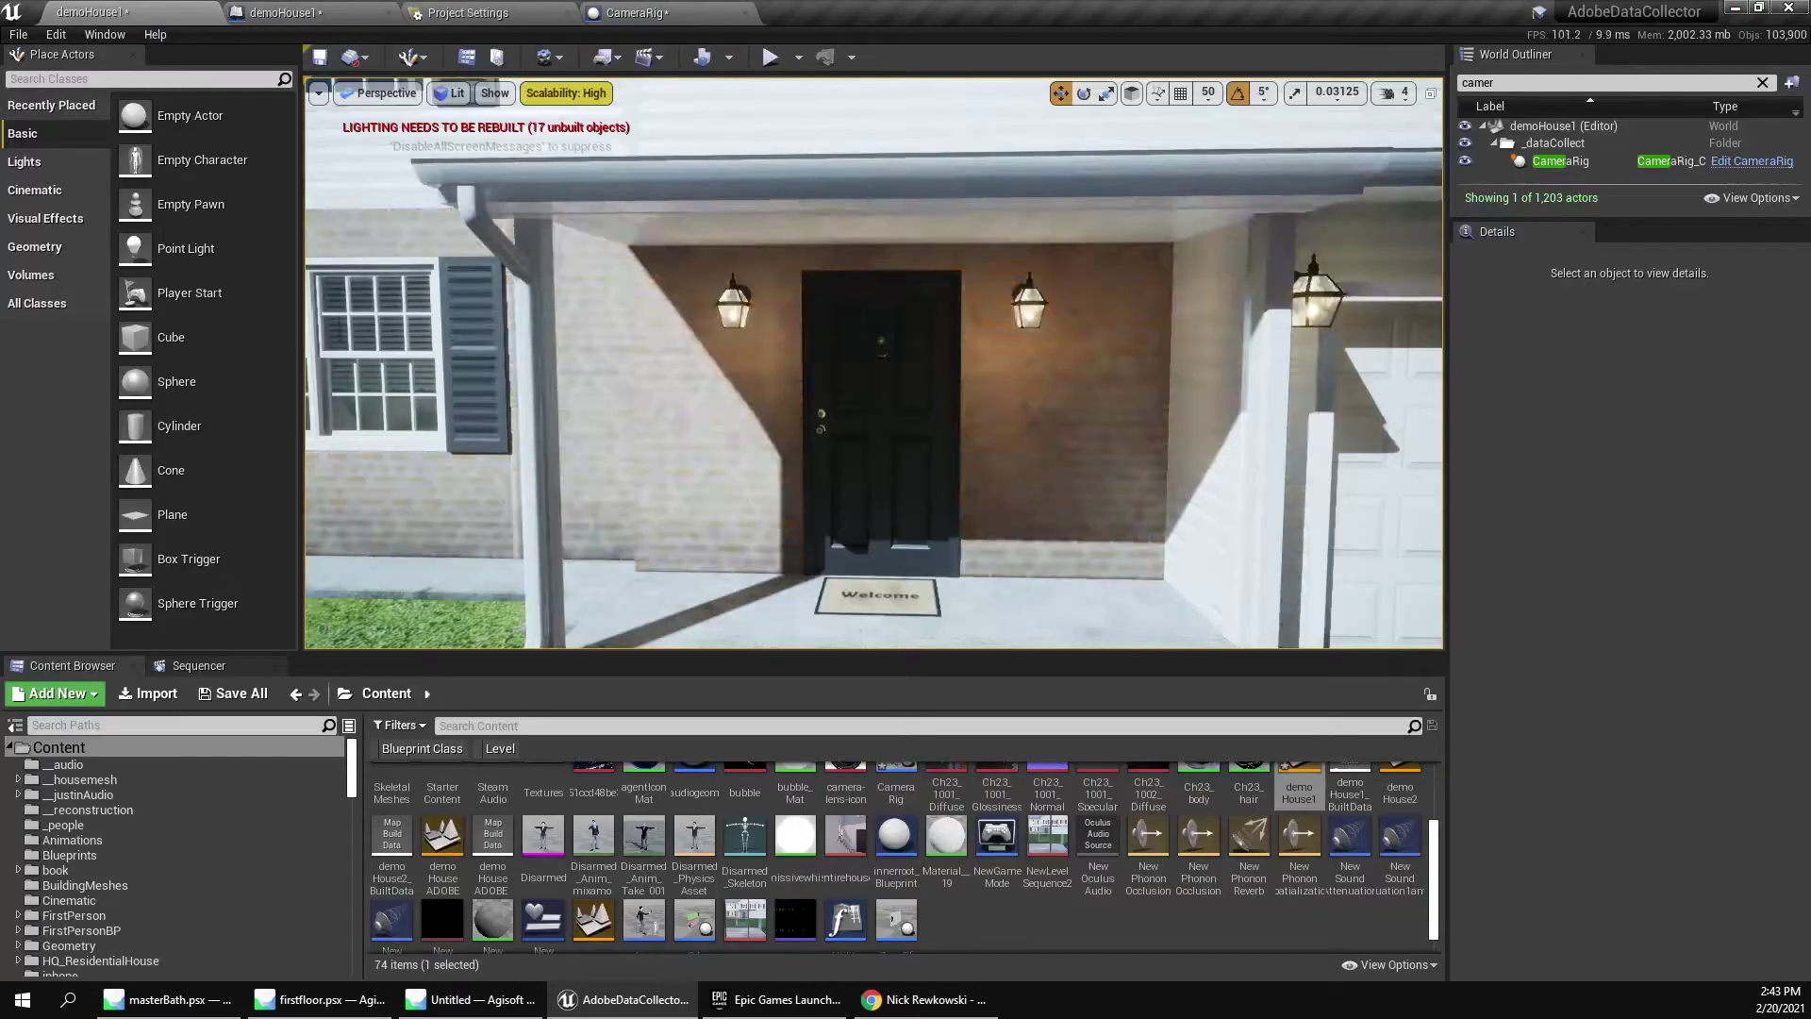
Return to the demoHouse1 level, view the figure holding the phone, and open the entirehouse level sequence from the Content folder.
left_click(94, 12)
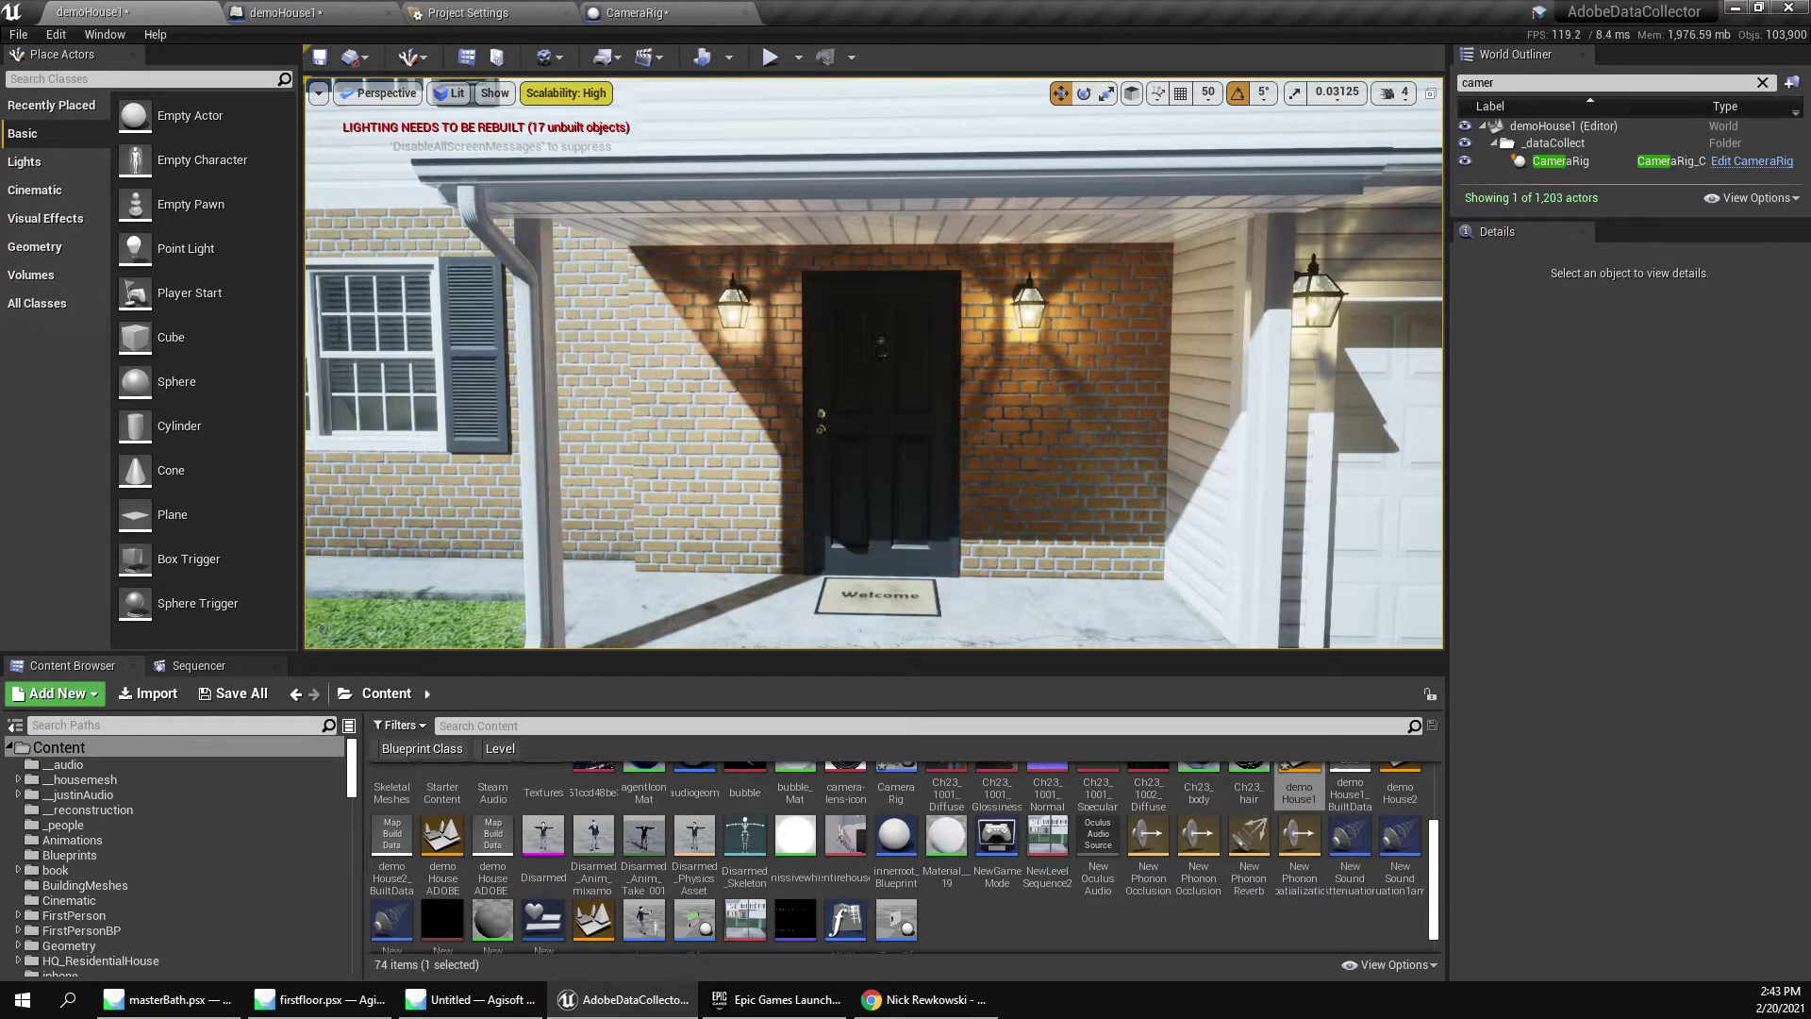
right_click_drag(873, 377, 737, 381)
left_click_drag(849, 654, 849, 787)
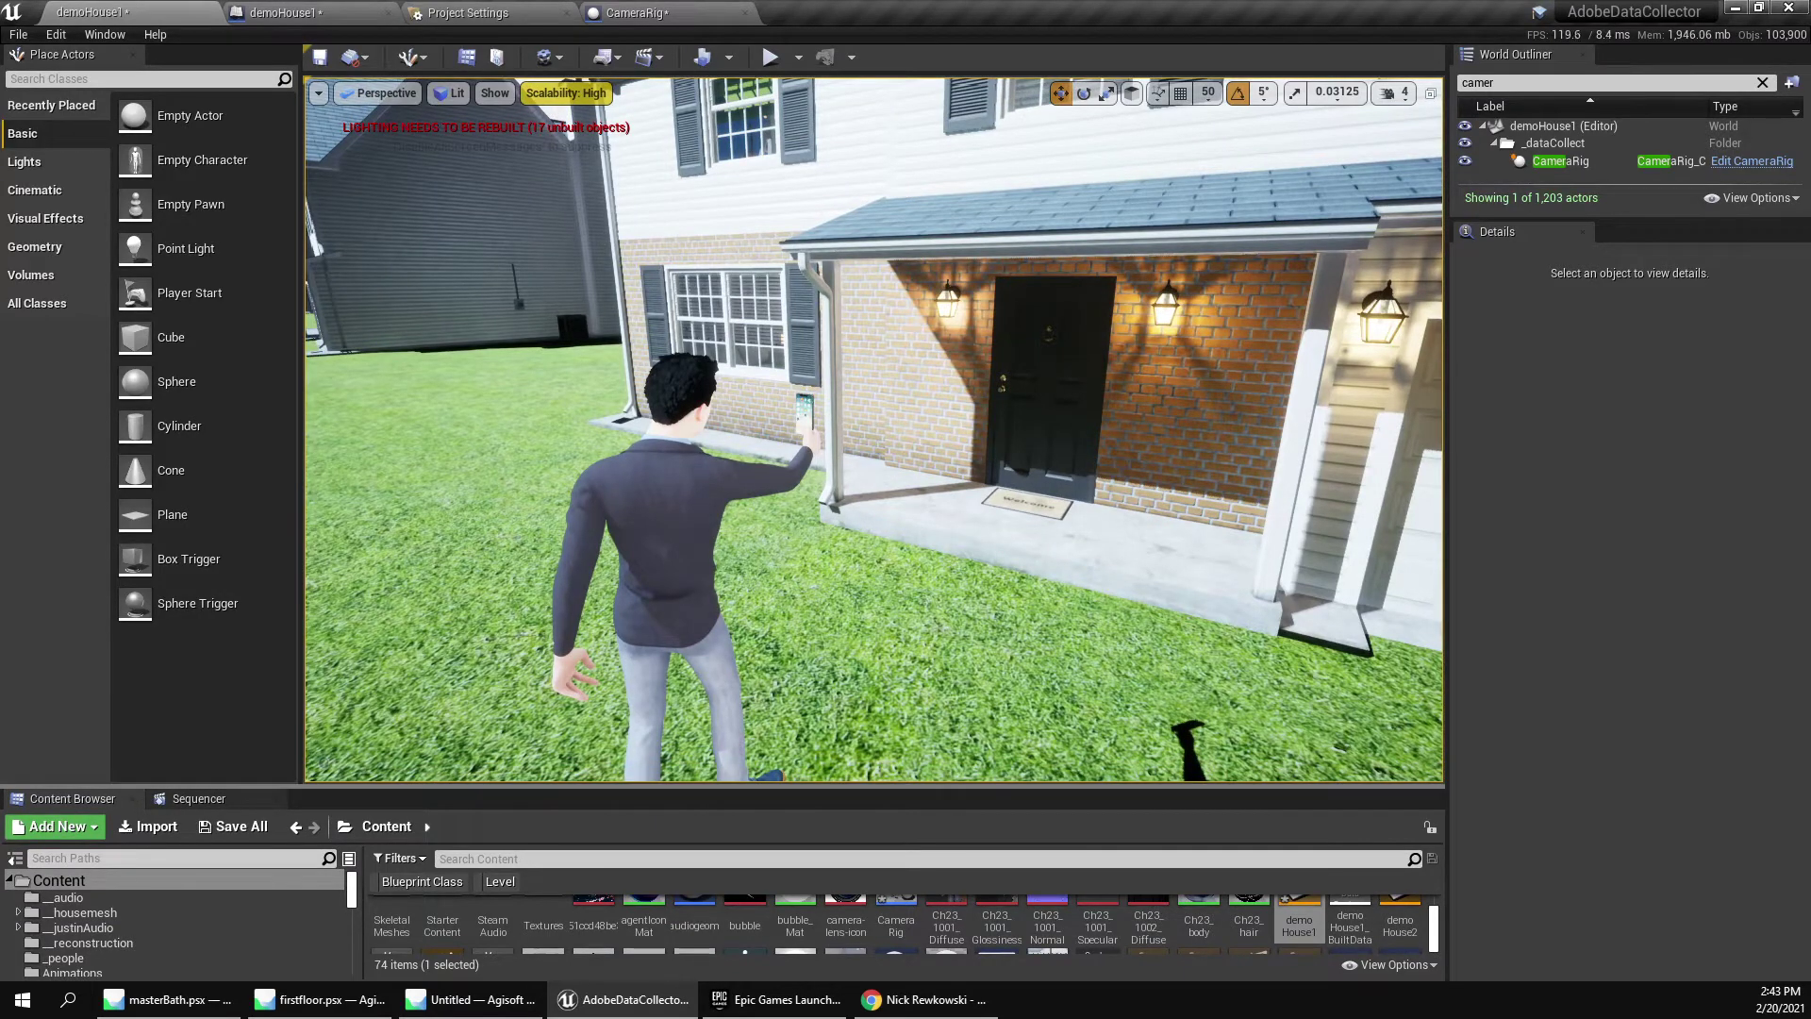
left_click_drag(849, 787, 849, 642)
scroll(997, 821, "up", 1)
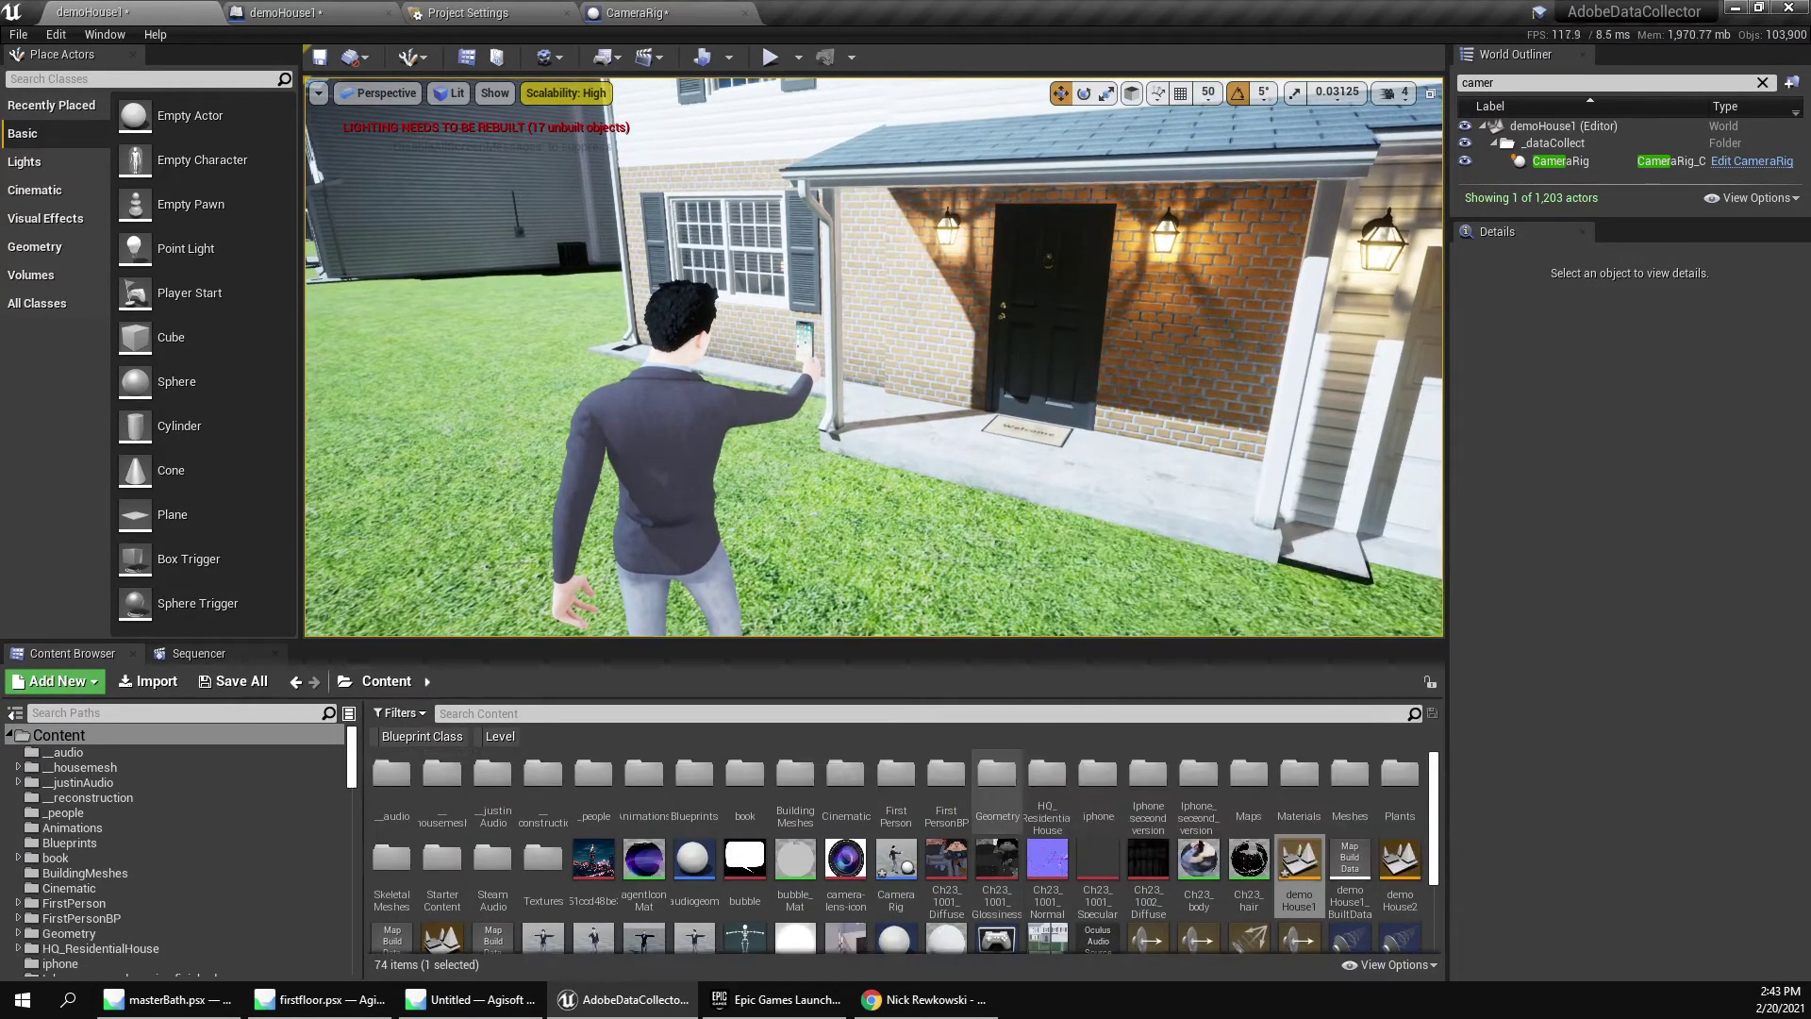
scroll(906, 854, "down", 1)
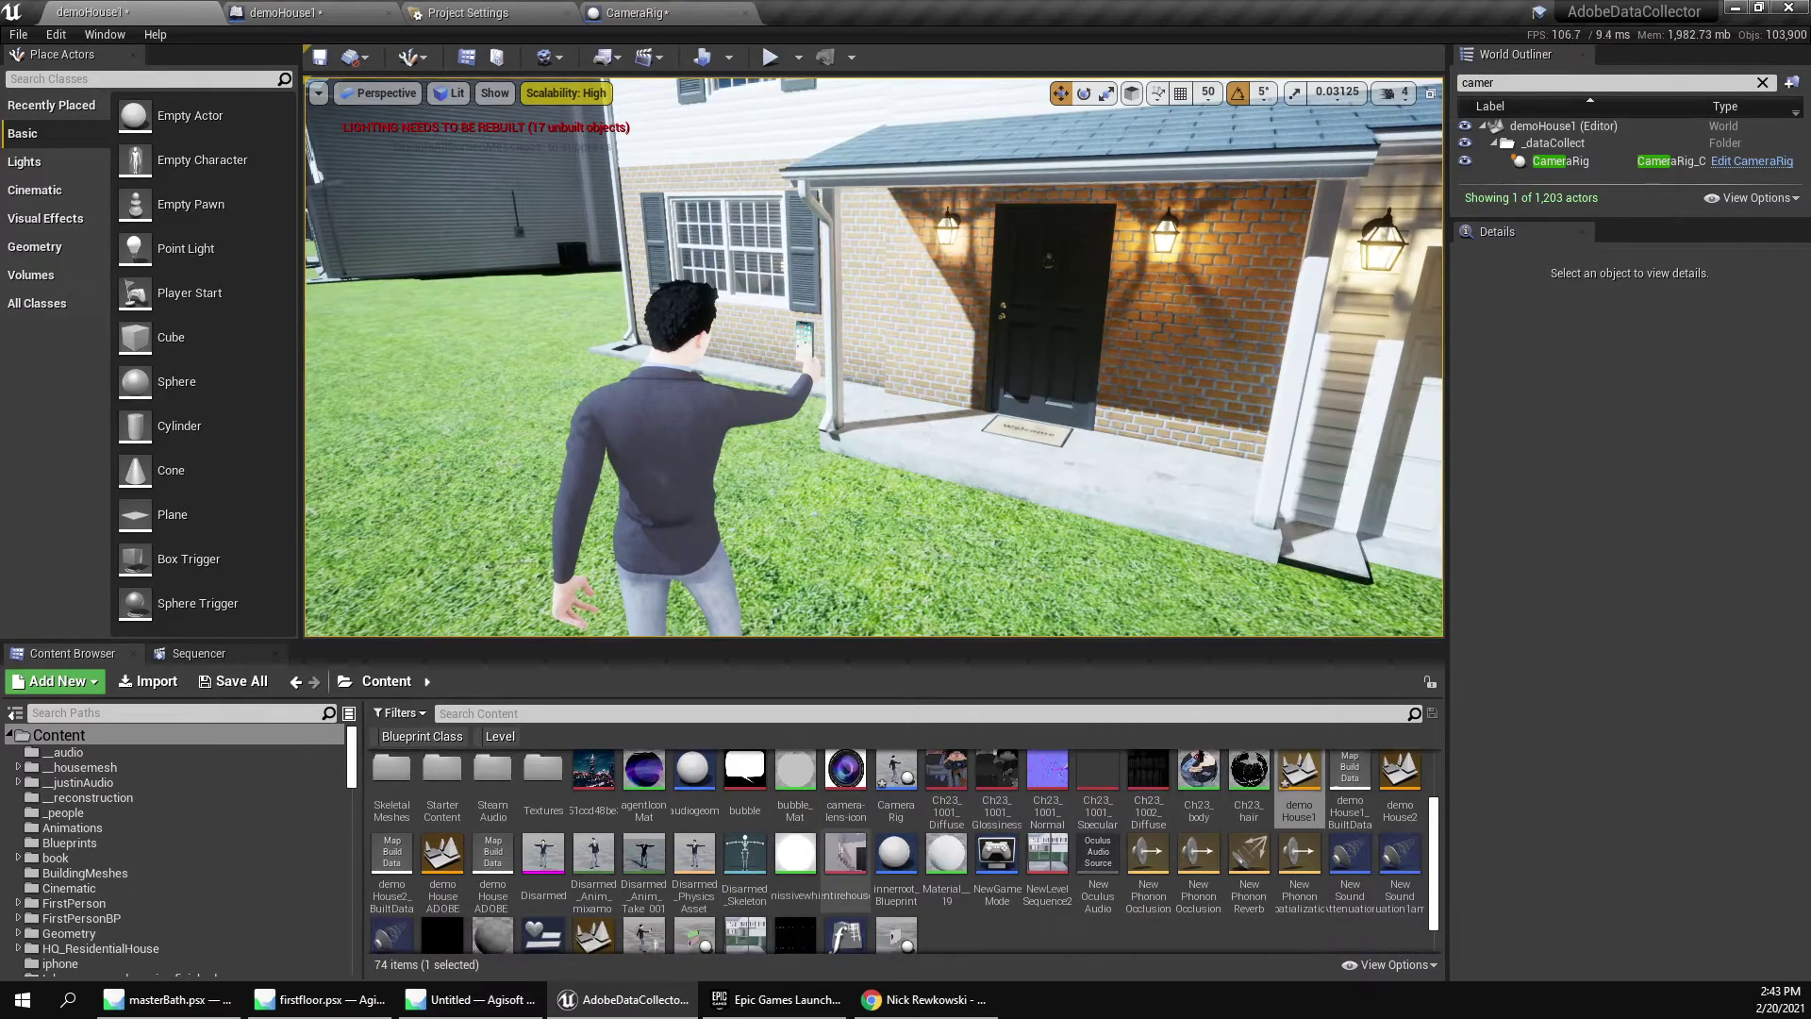
left_click(845, 863)
double_click(846, 863)
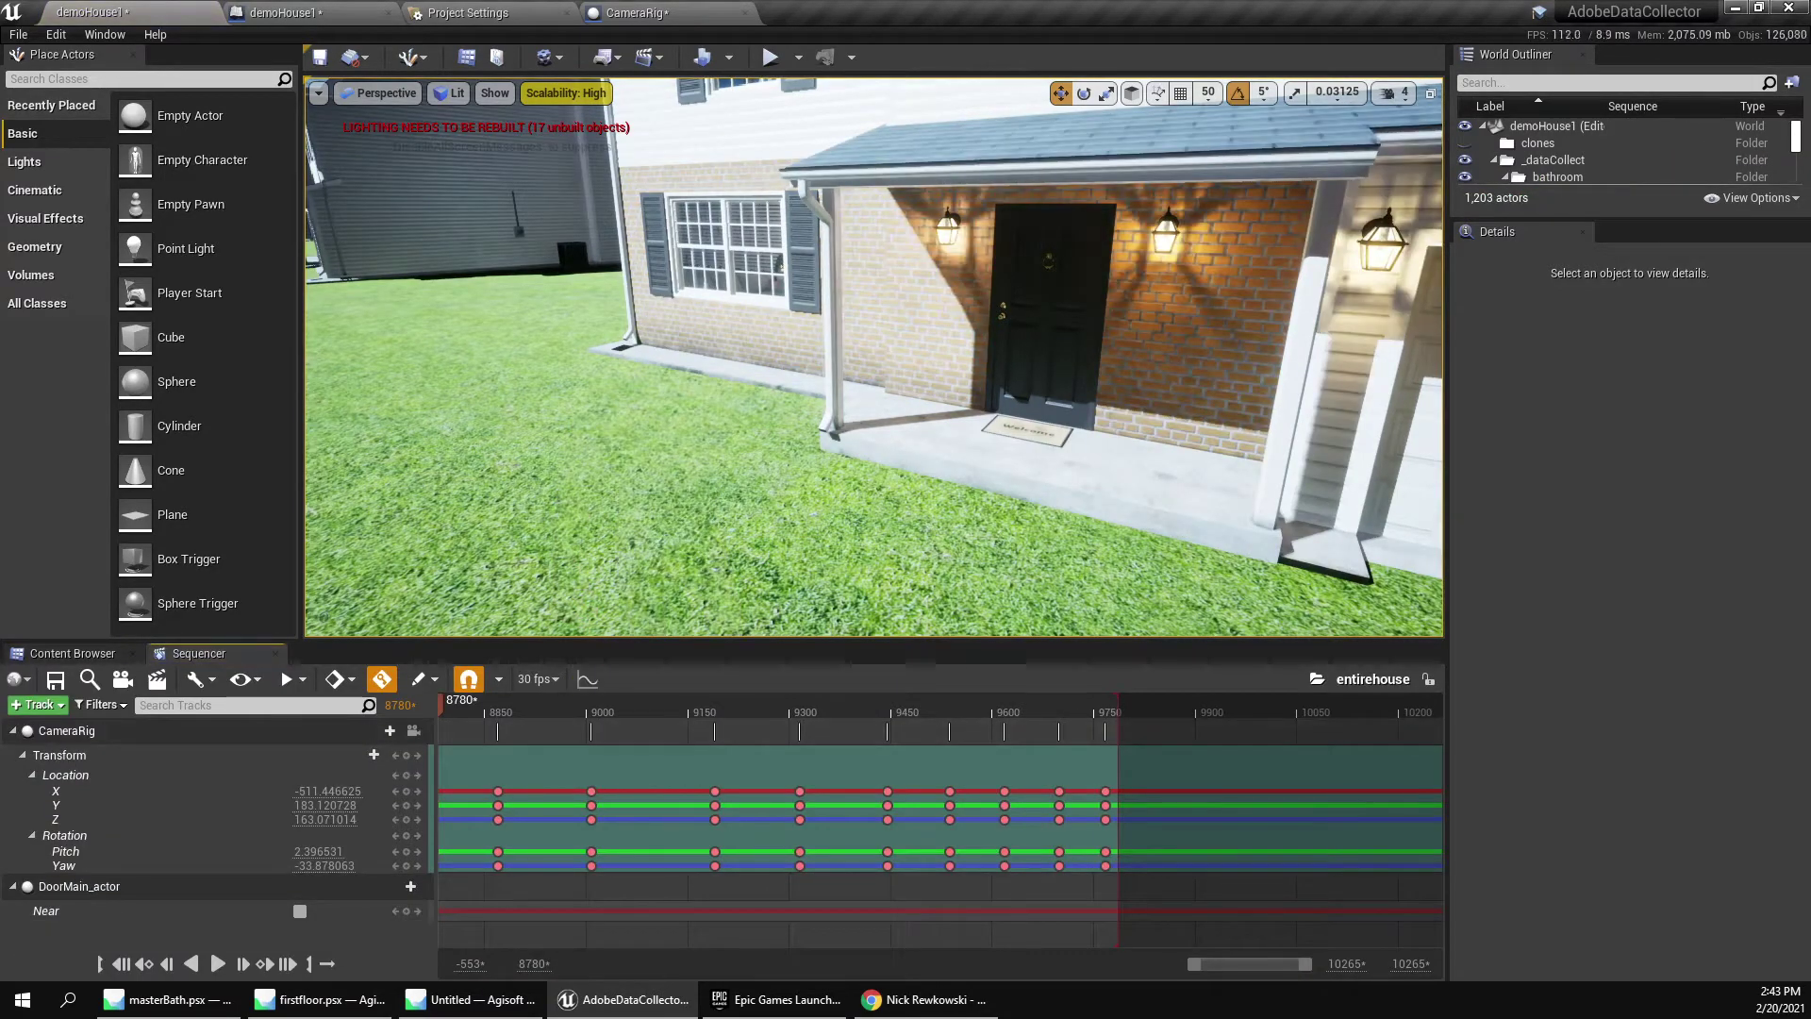
Select the CameraRig track in the entirehouse sequence and focus the viewport on it.
right_click_drag(874, 358, 811, 359)
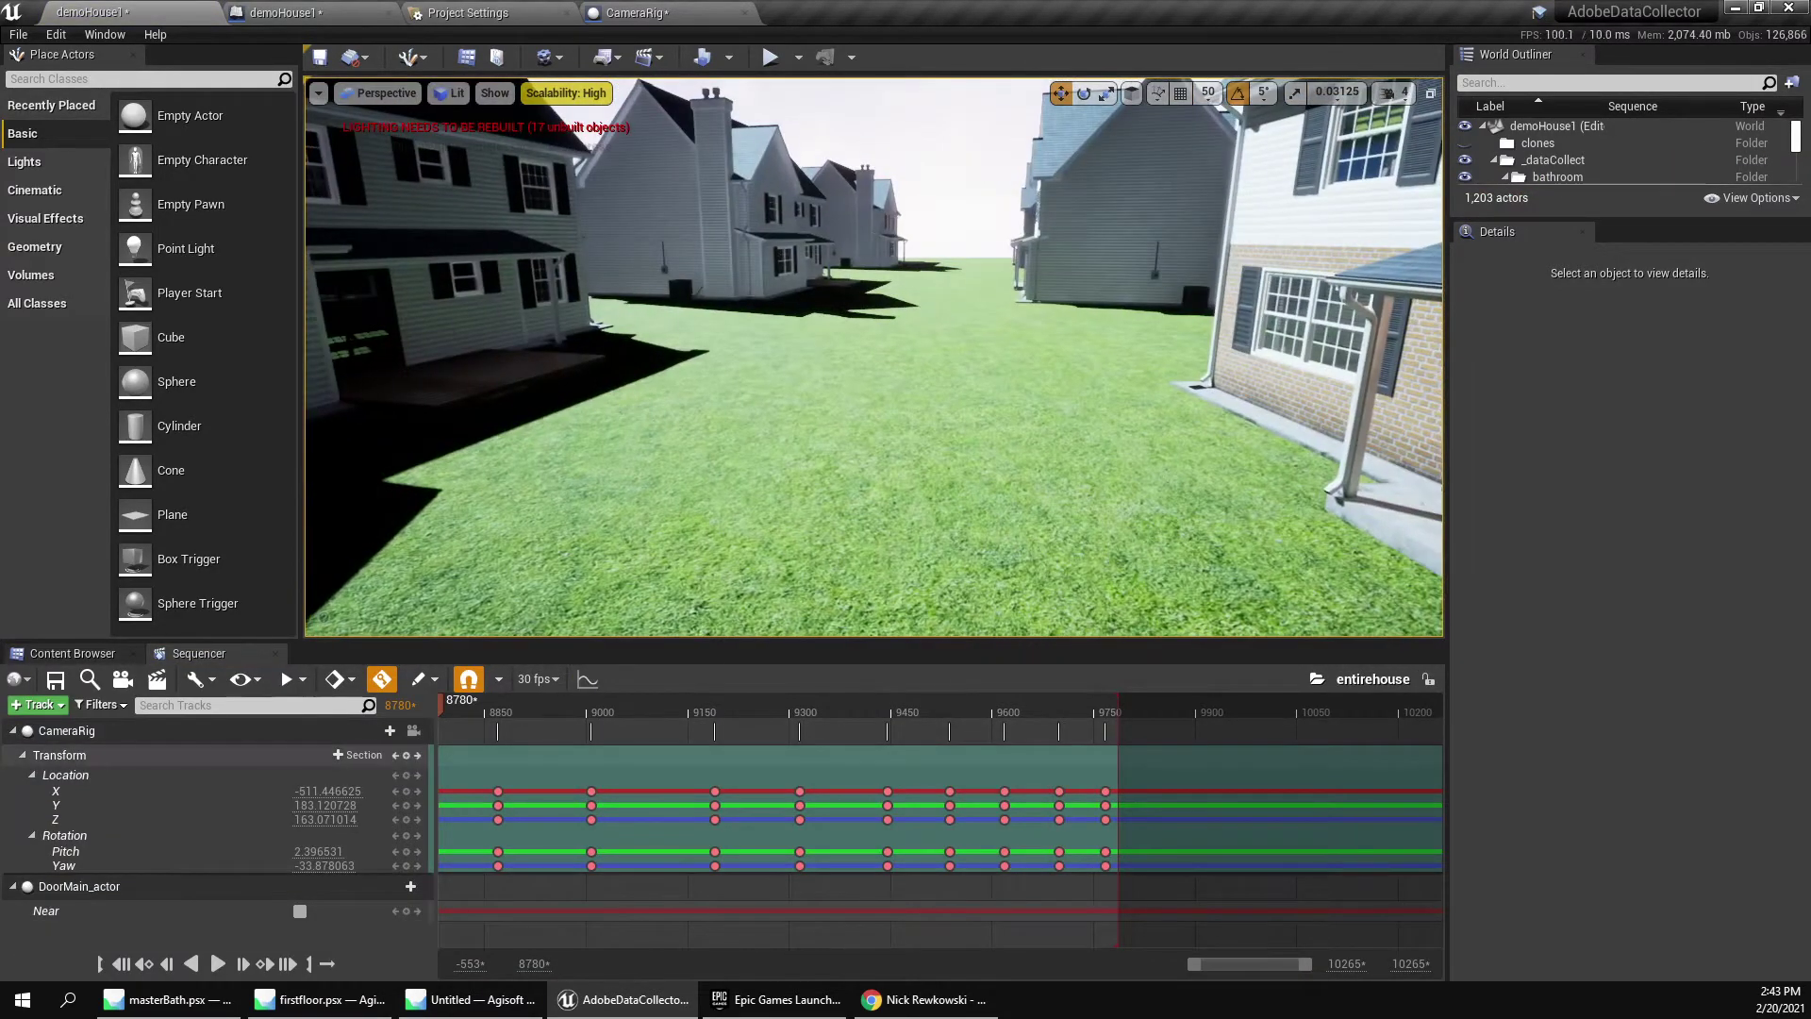
left_click(66, 730)
key("f")
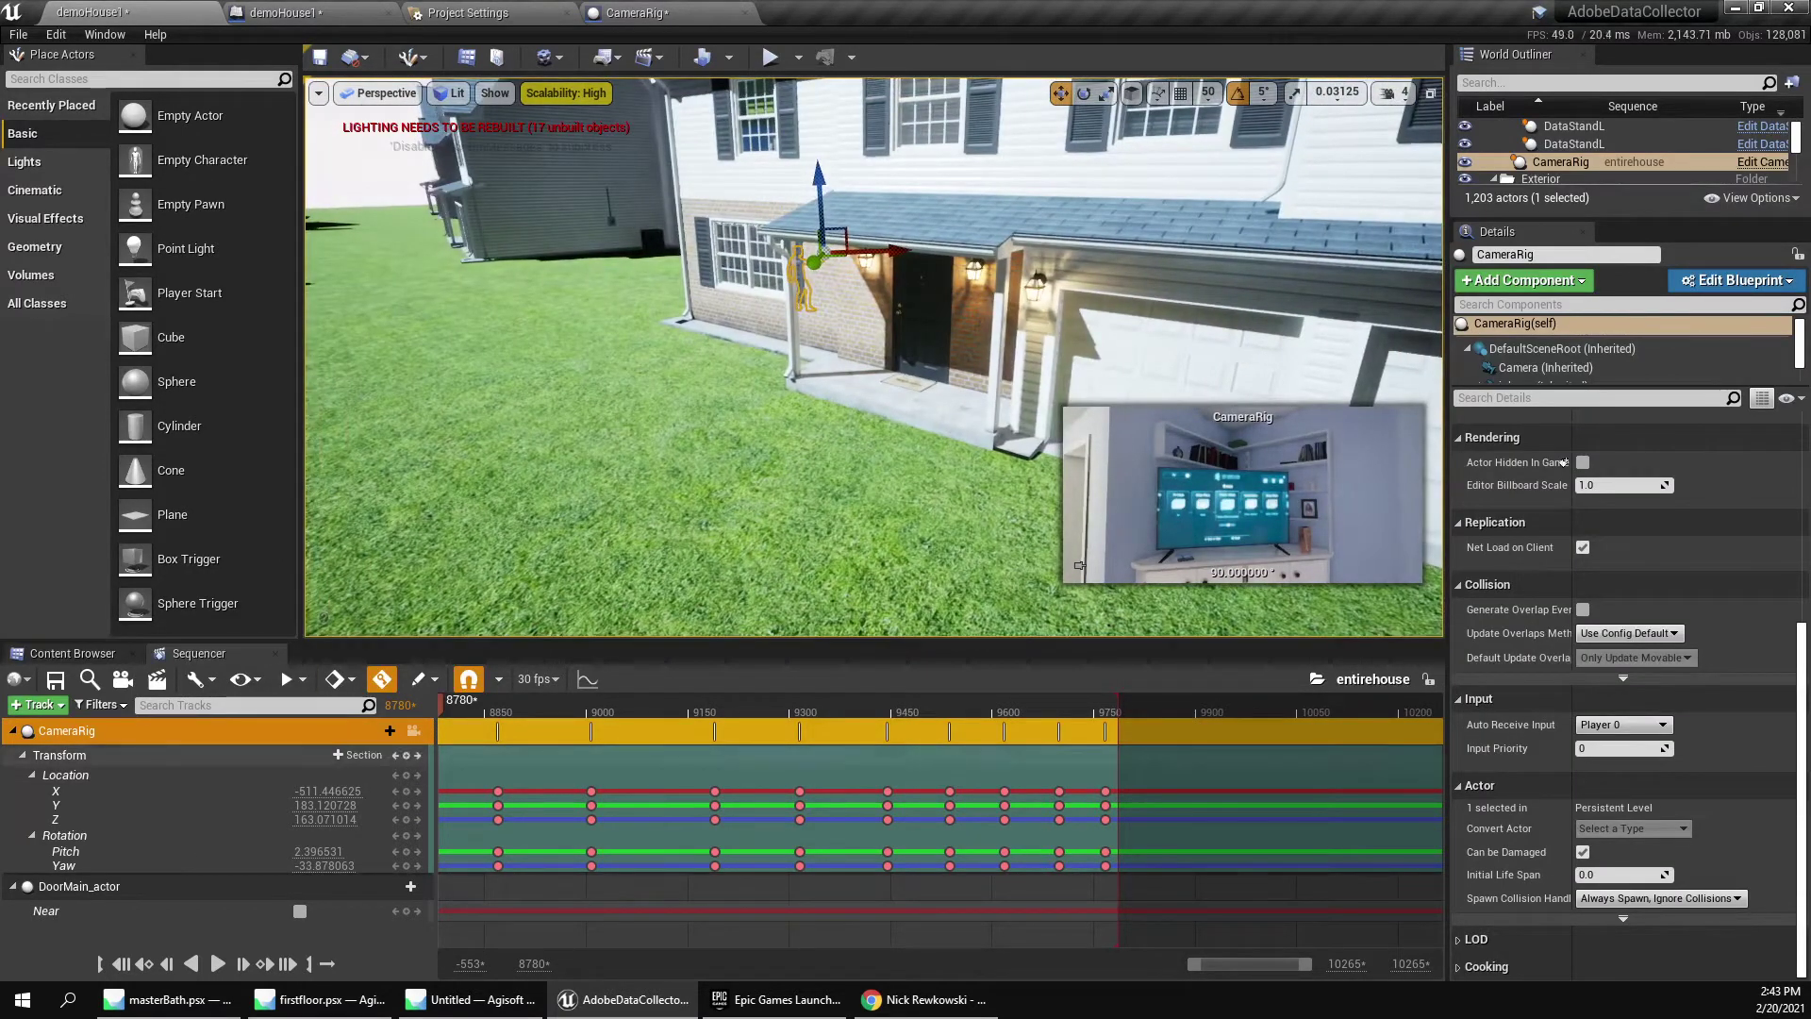
left_click(189, 755)
key("Up")
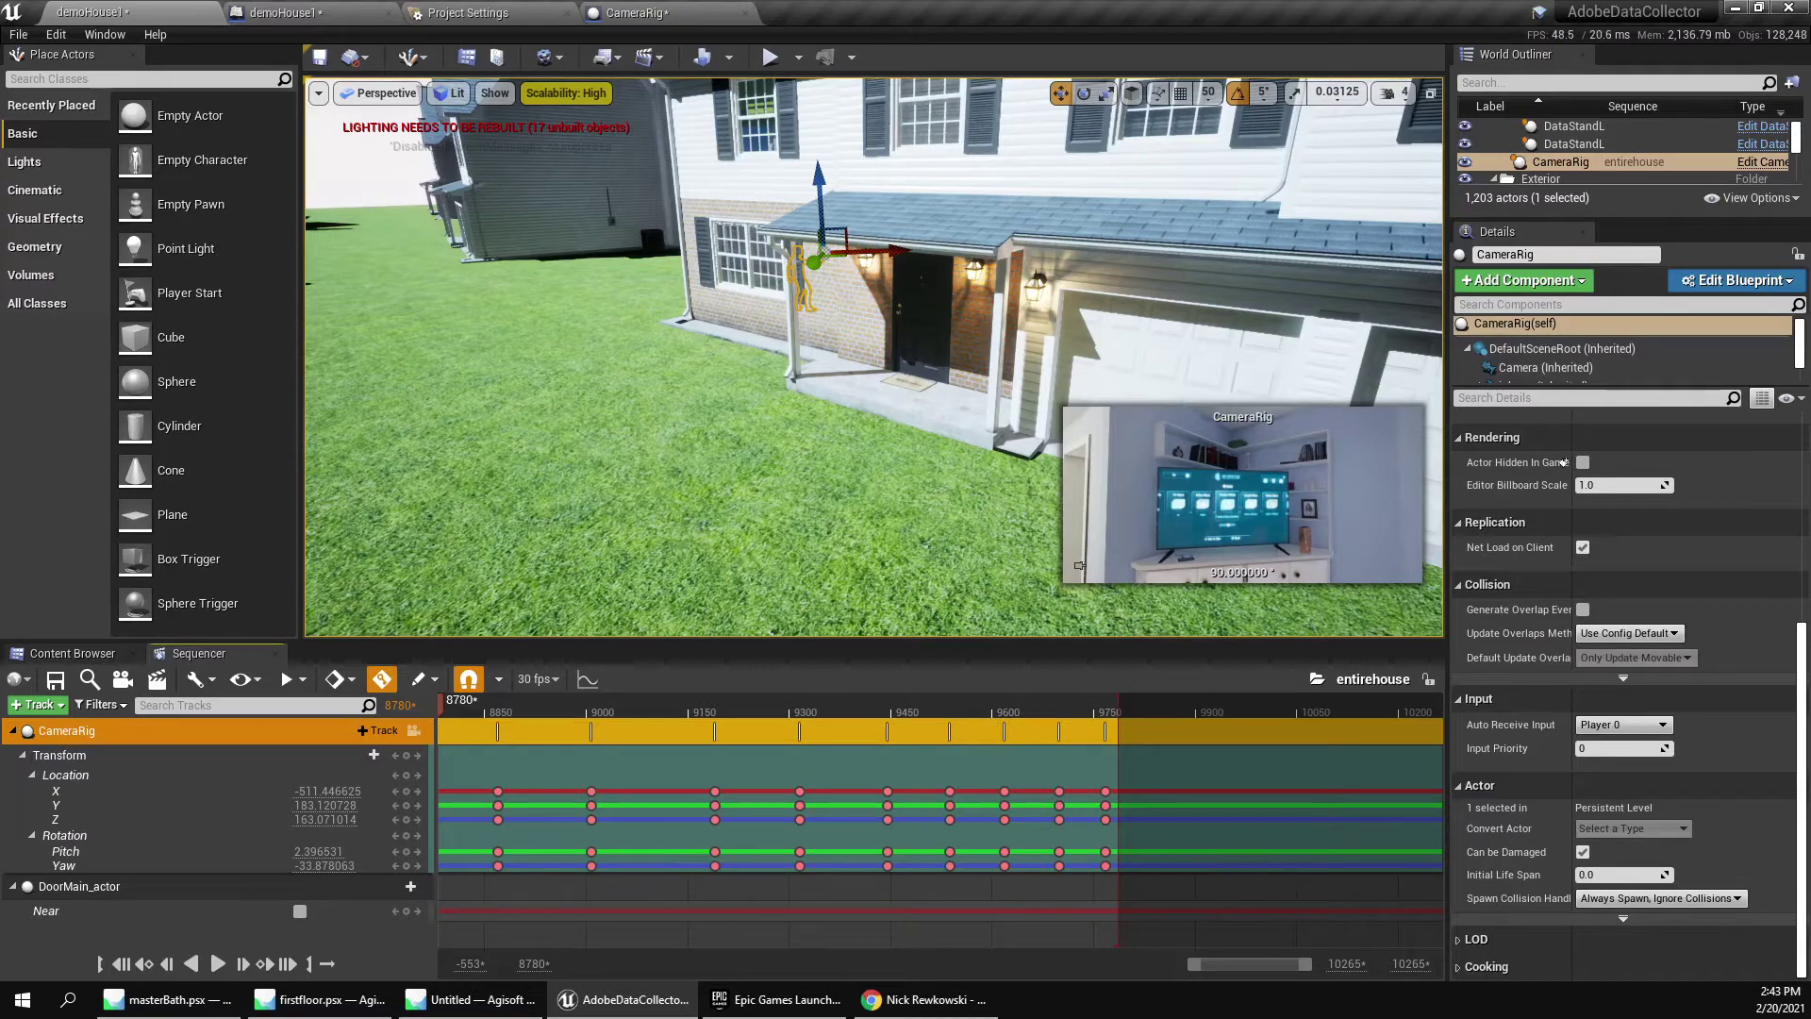
left_click_drag(1080, 565, 1019, 566)
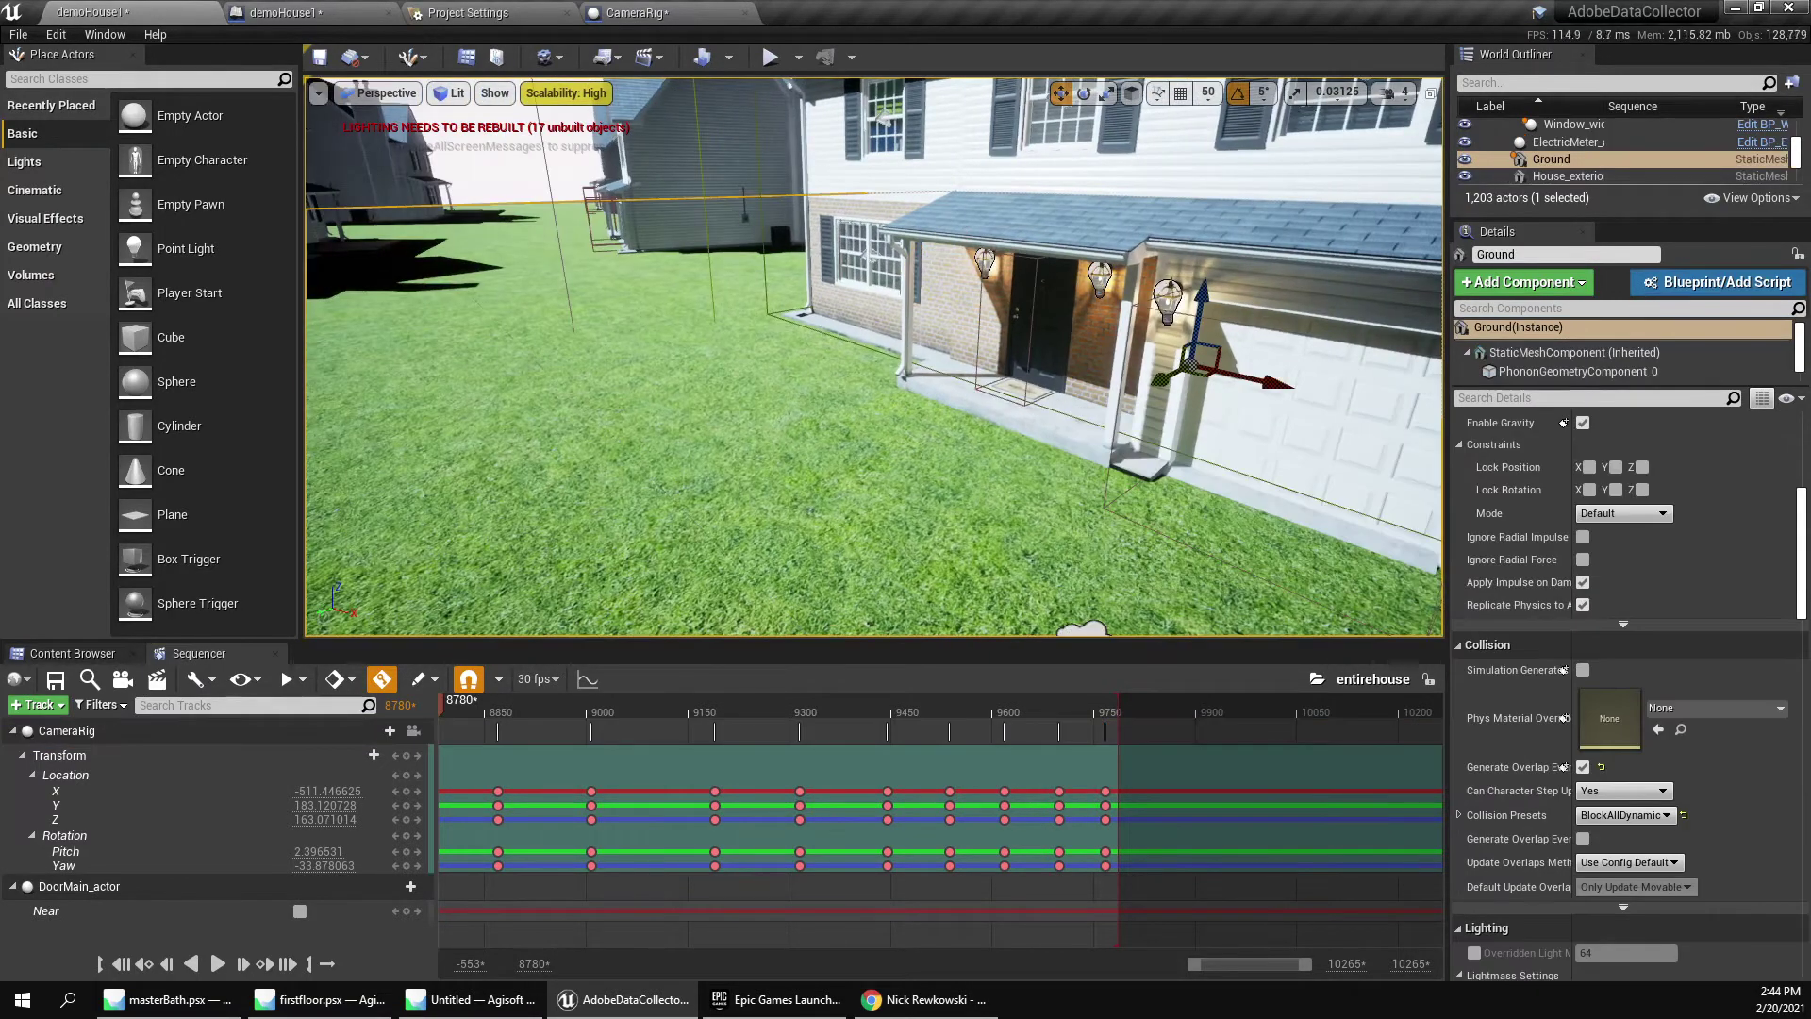
Reselect the CameraRig track to inspect its motion path, expand the timeline to the full sequence, and close the Sequencer.
left_click(189, 731)
right_click_drag(698, 415, 749, 443)
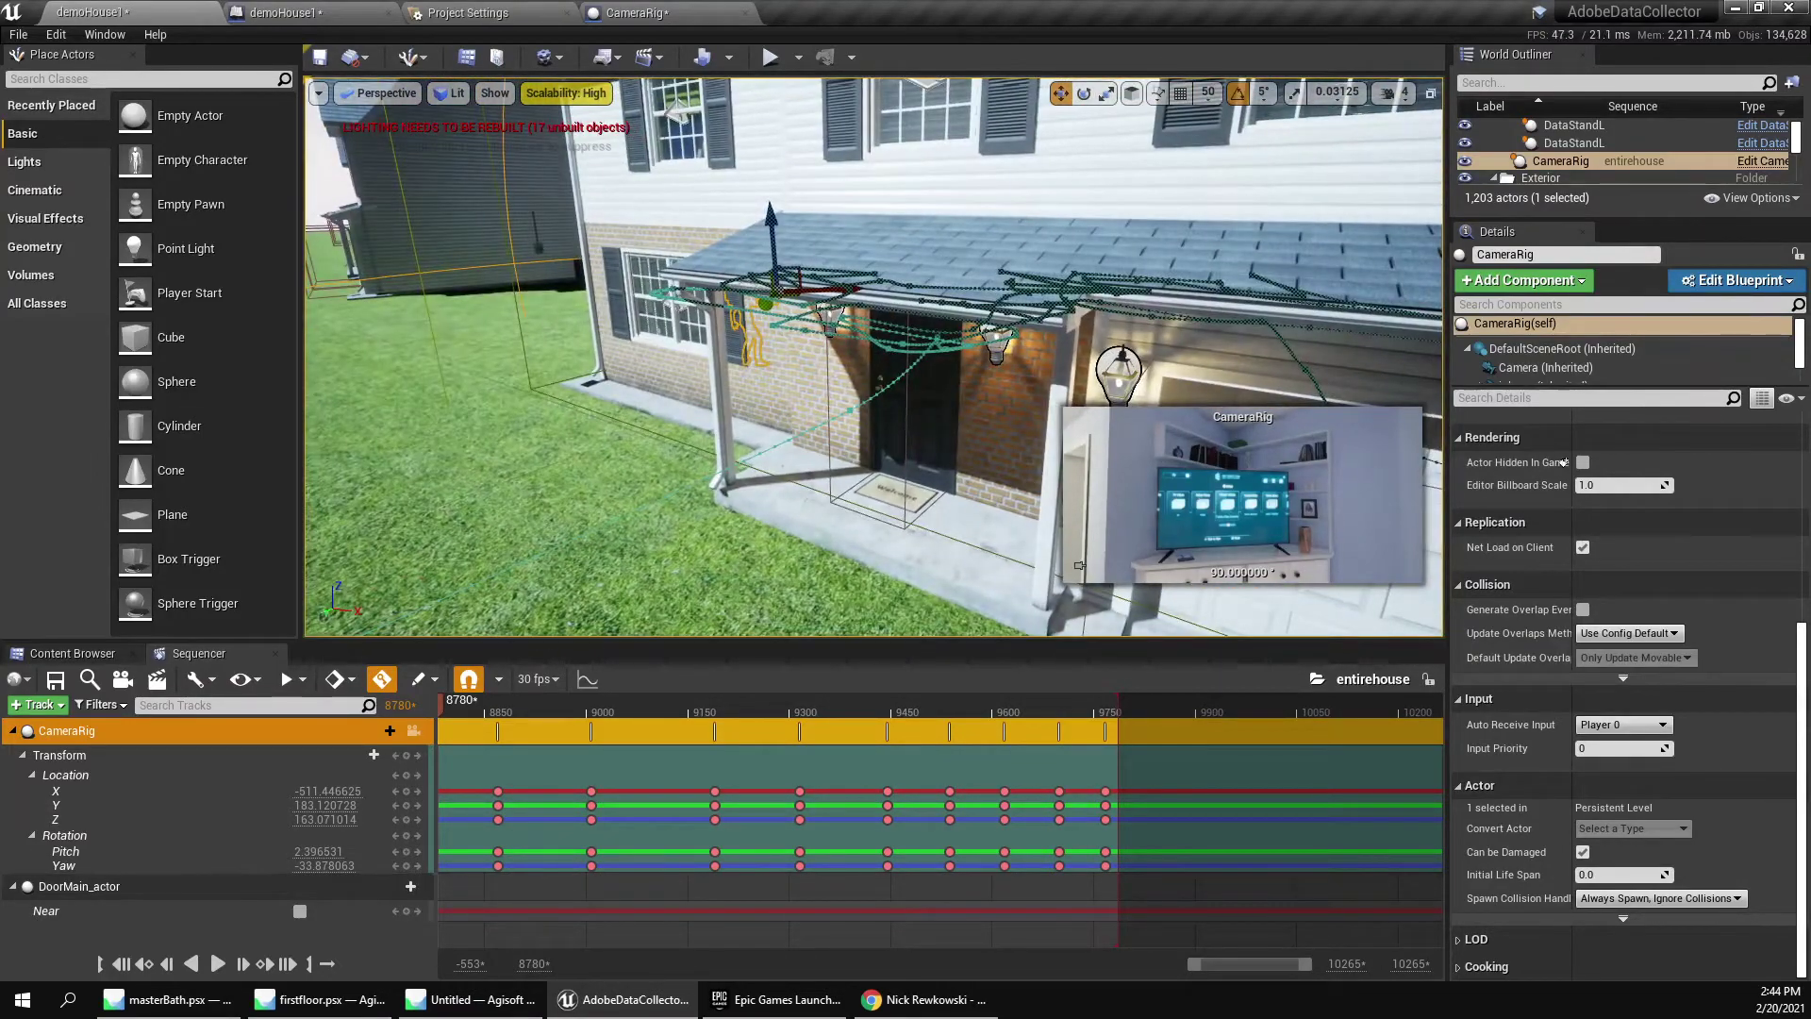
left_click_drag(1195, 964, 574, 964)
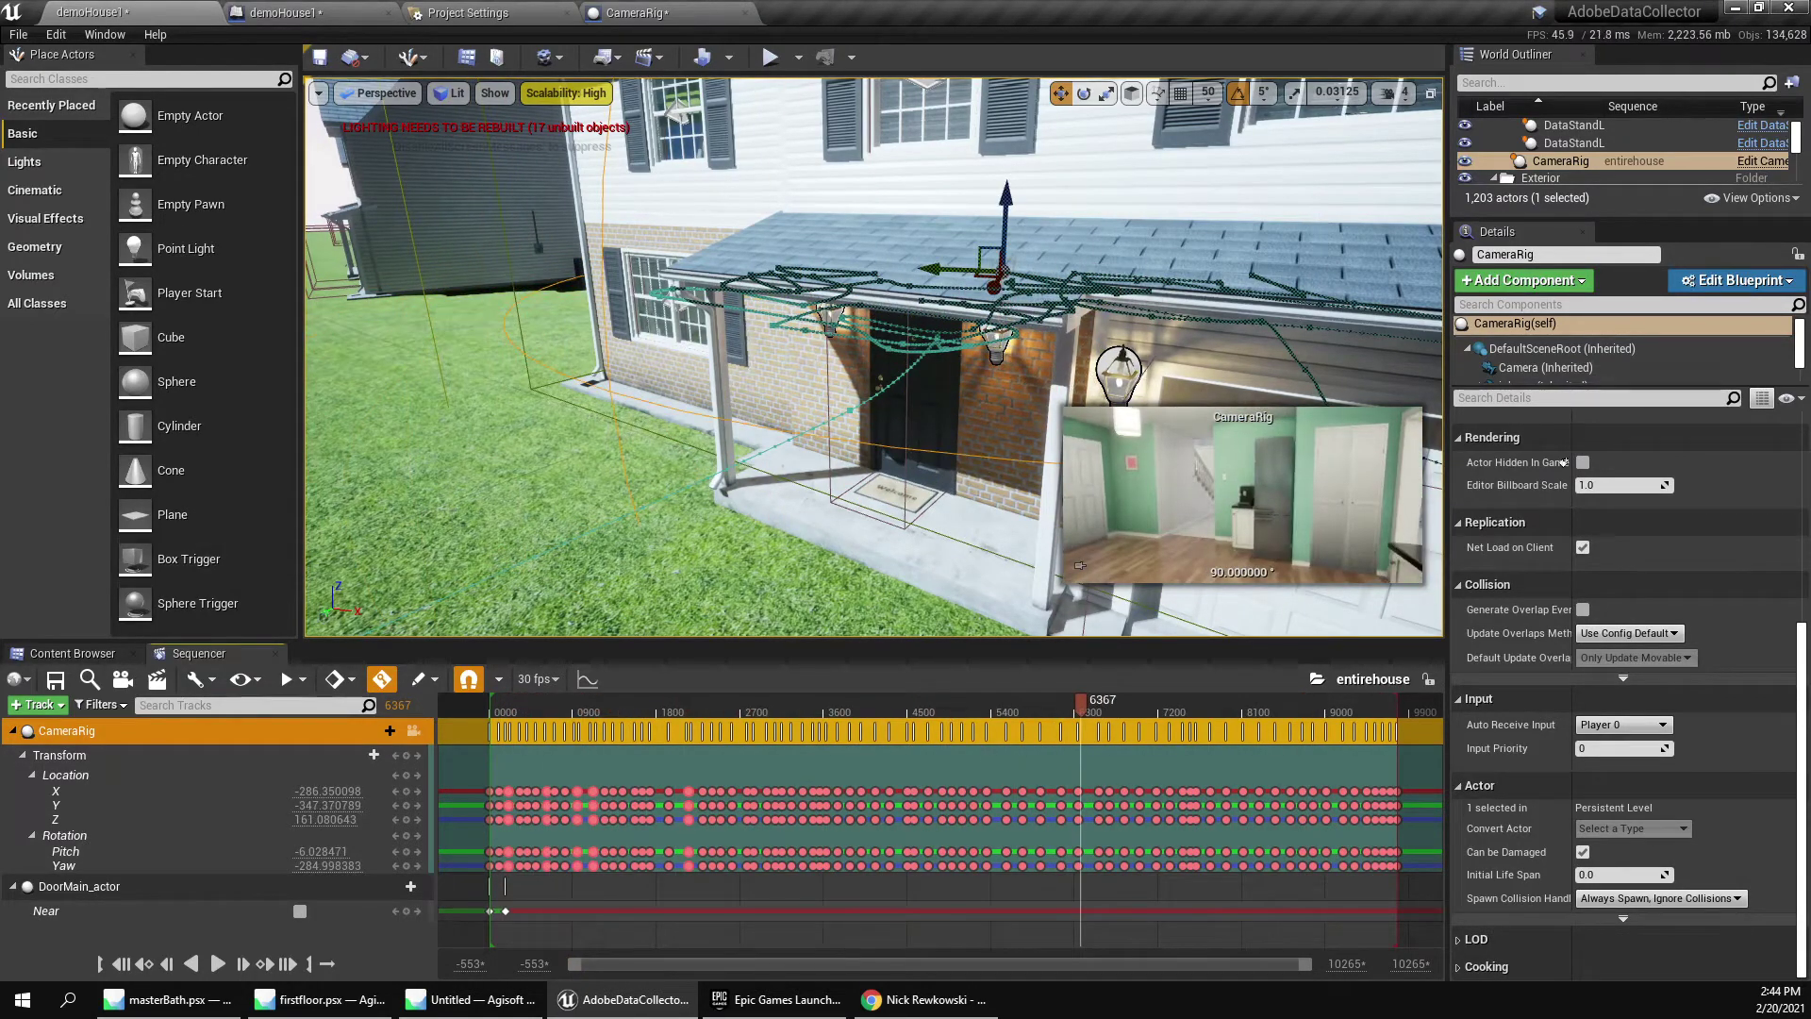
left_click(274, 653)
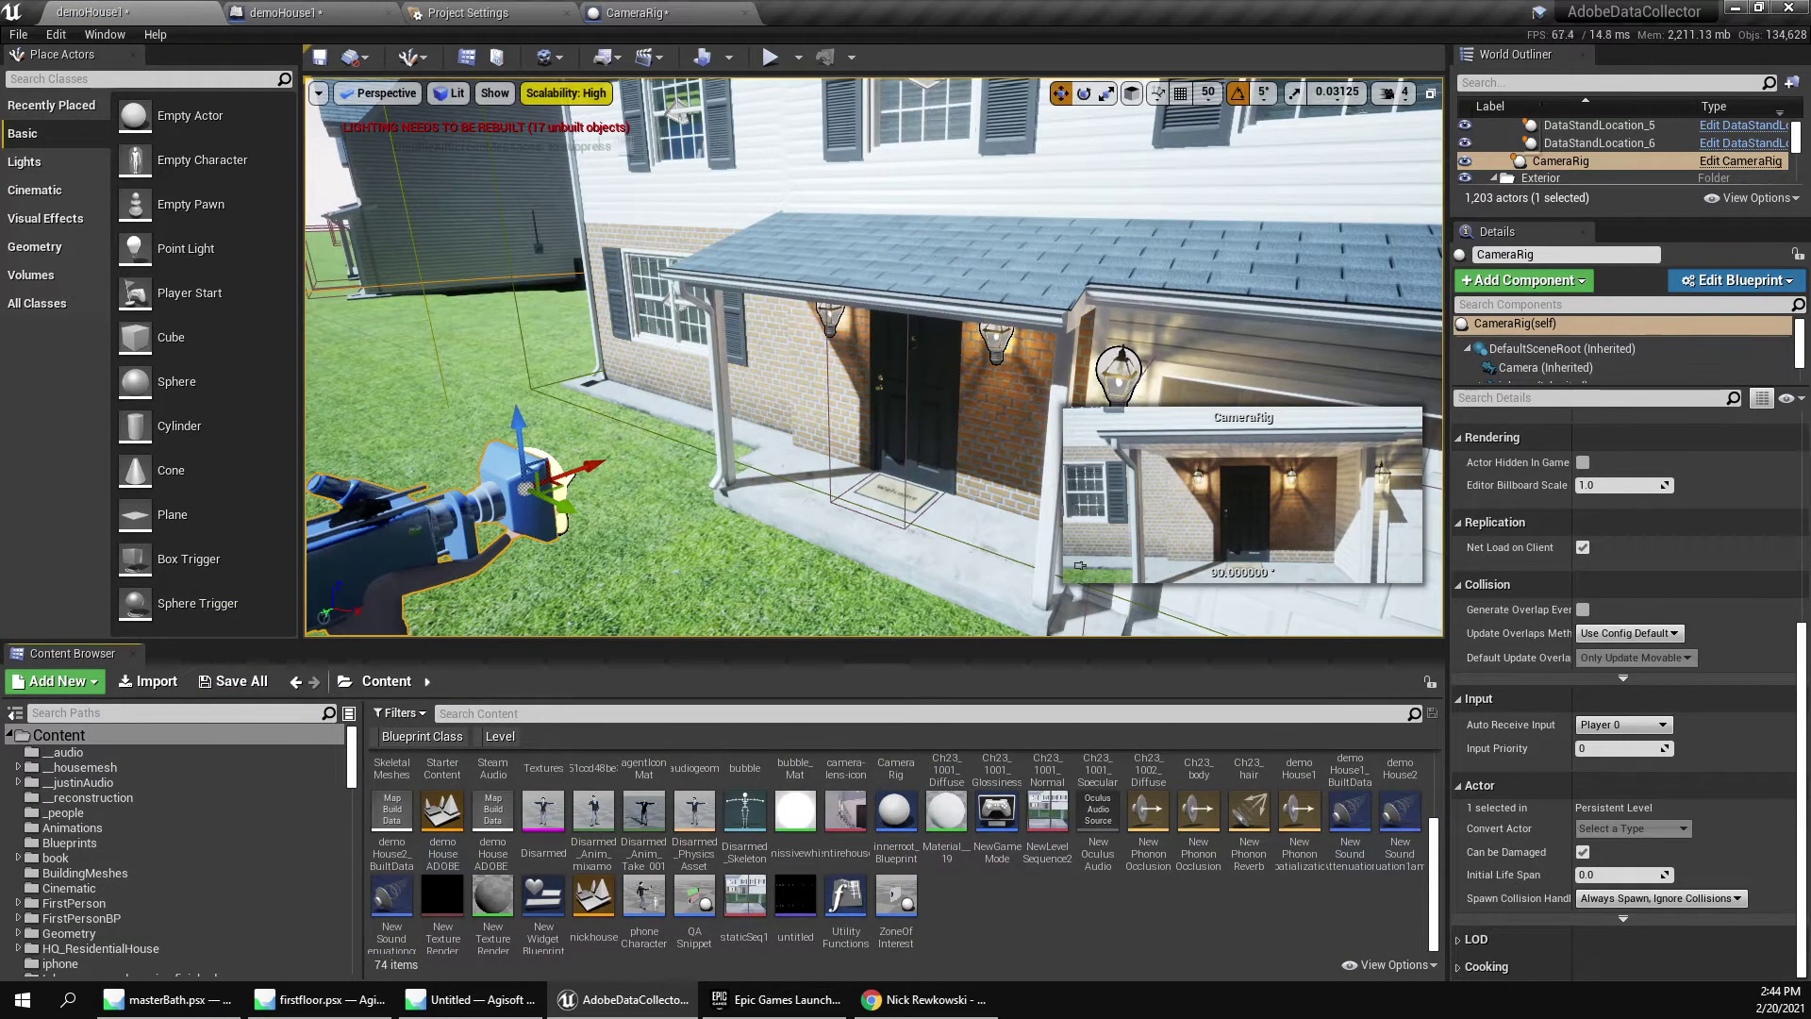
Create a new level sequence named _testsequence in the Content folder.
left_click(547, 59)
left_click(547, 58)
left_click(547, 58)
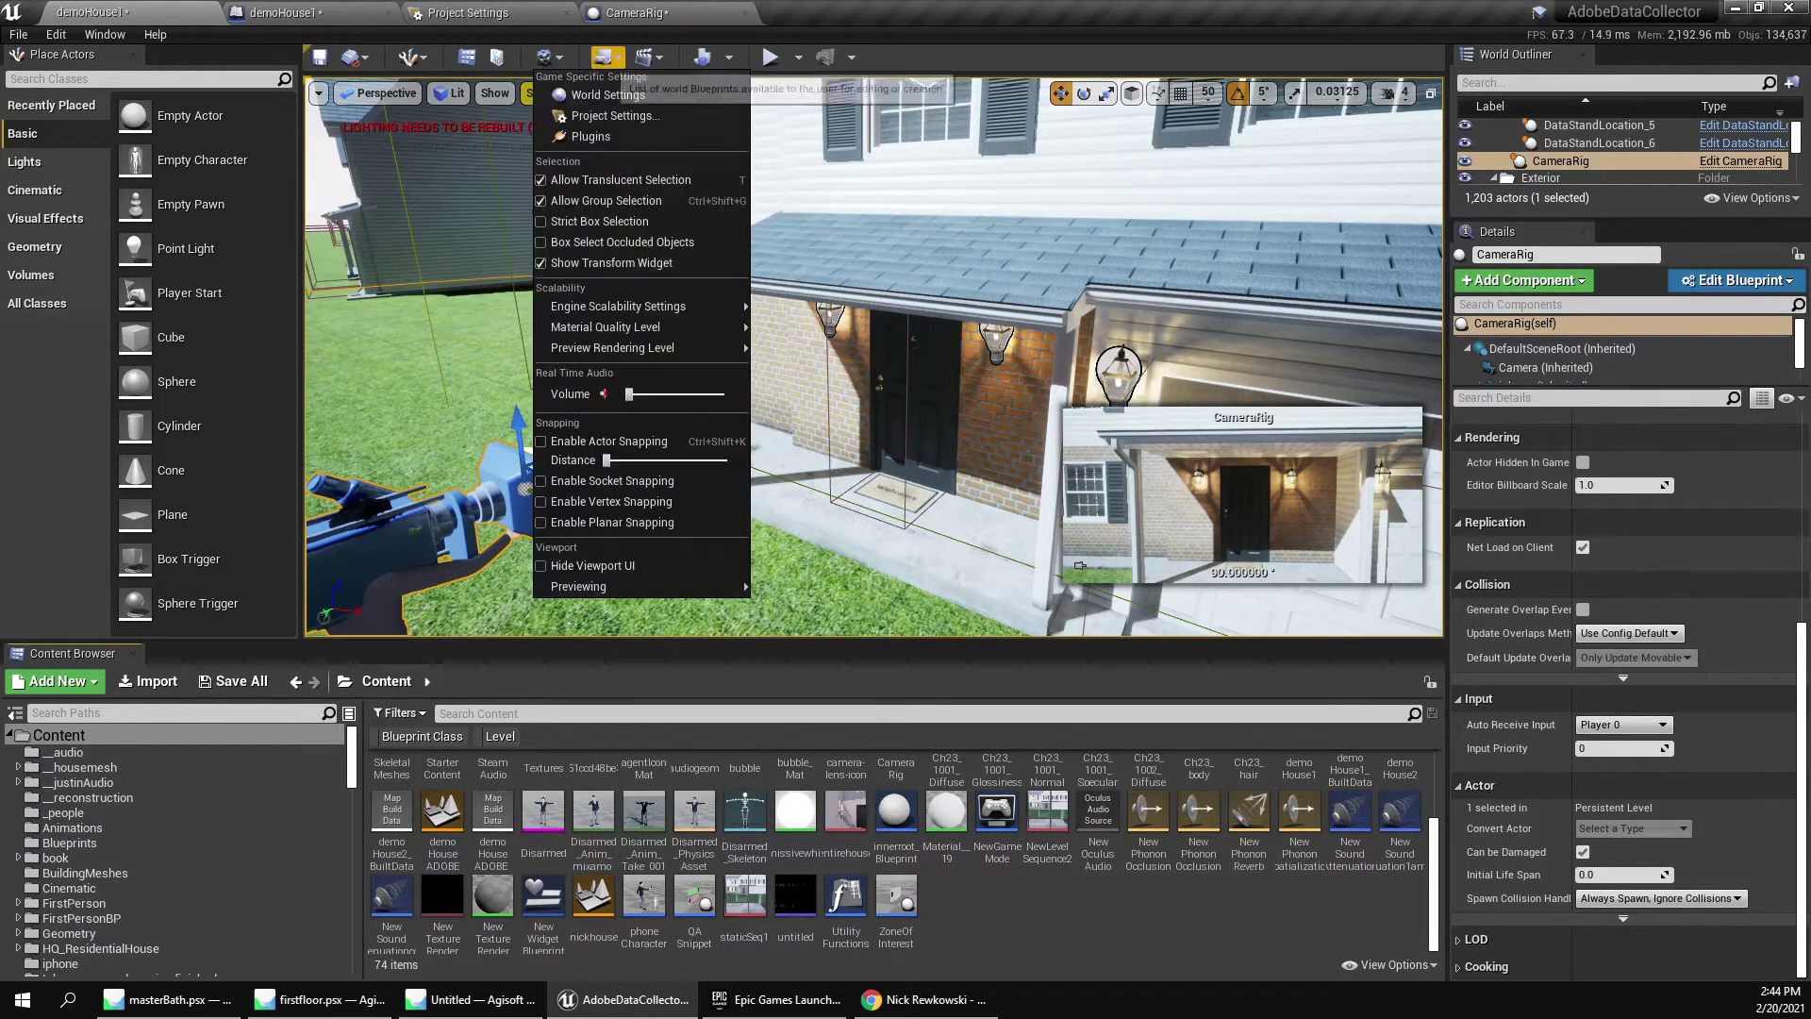
left_click(644, 57)
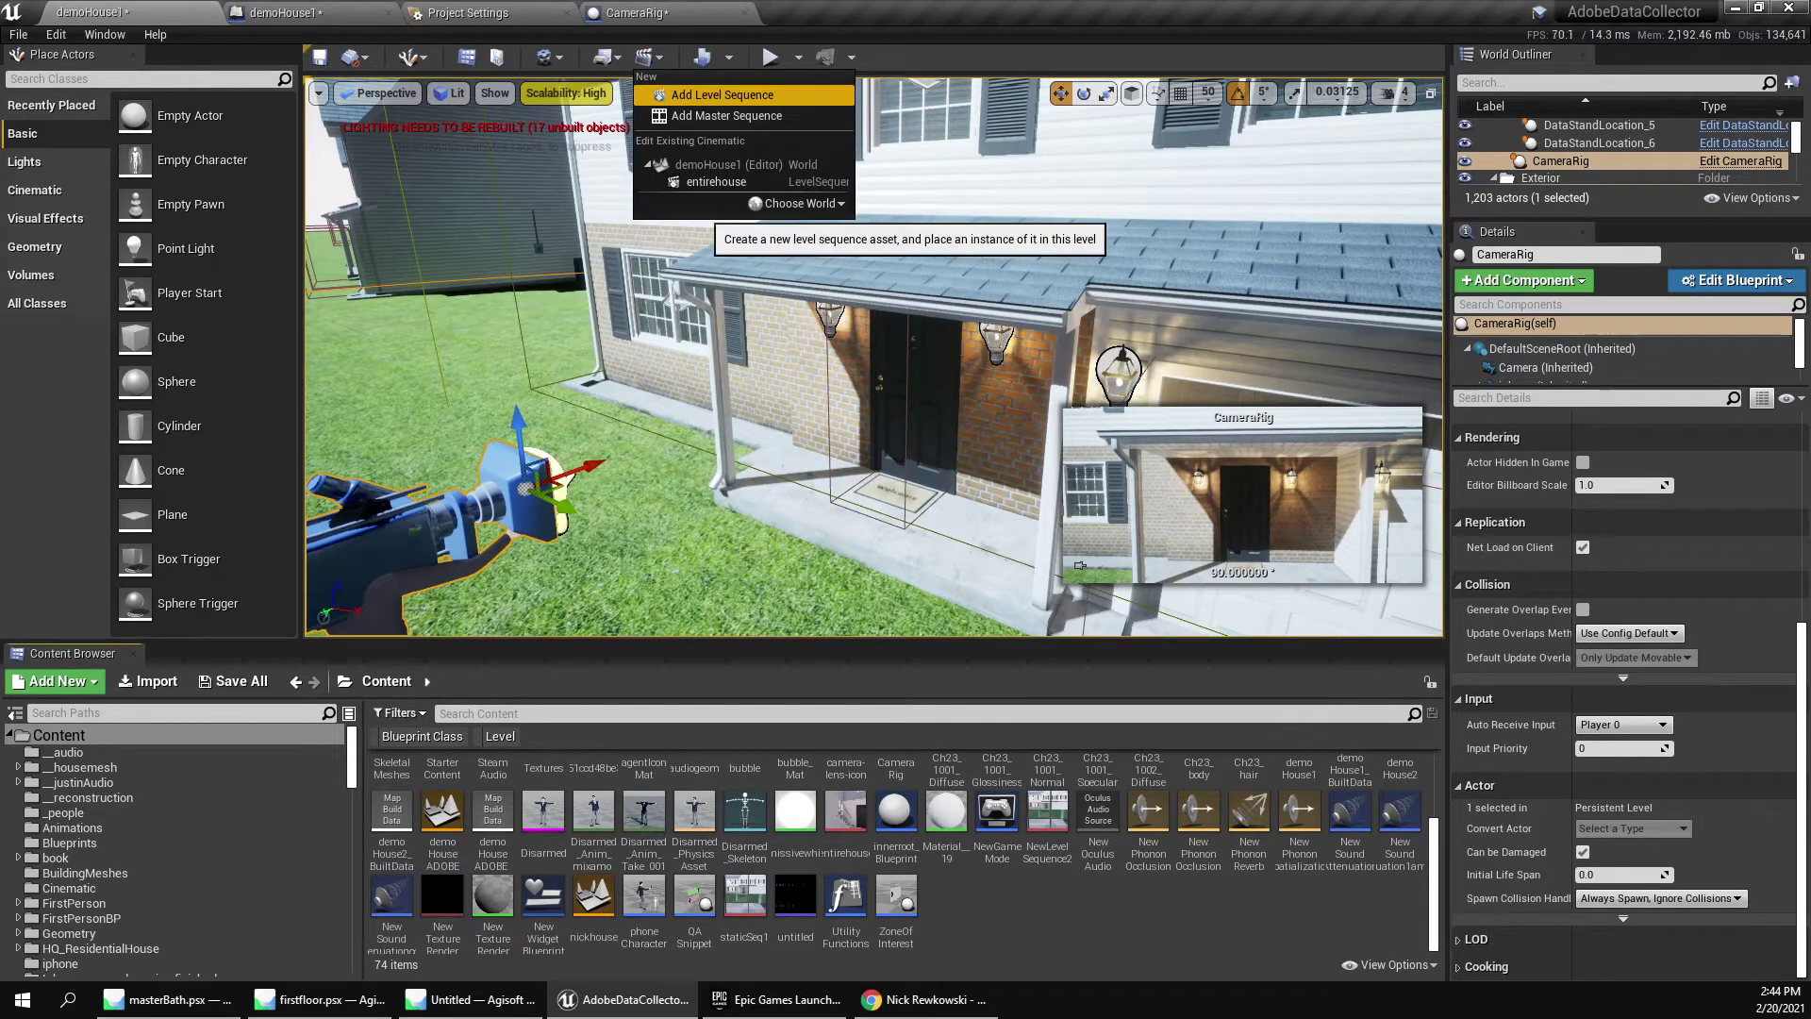
left_click(722, 95)
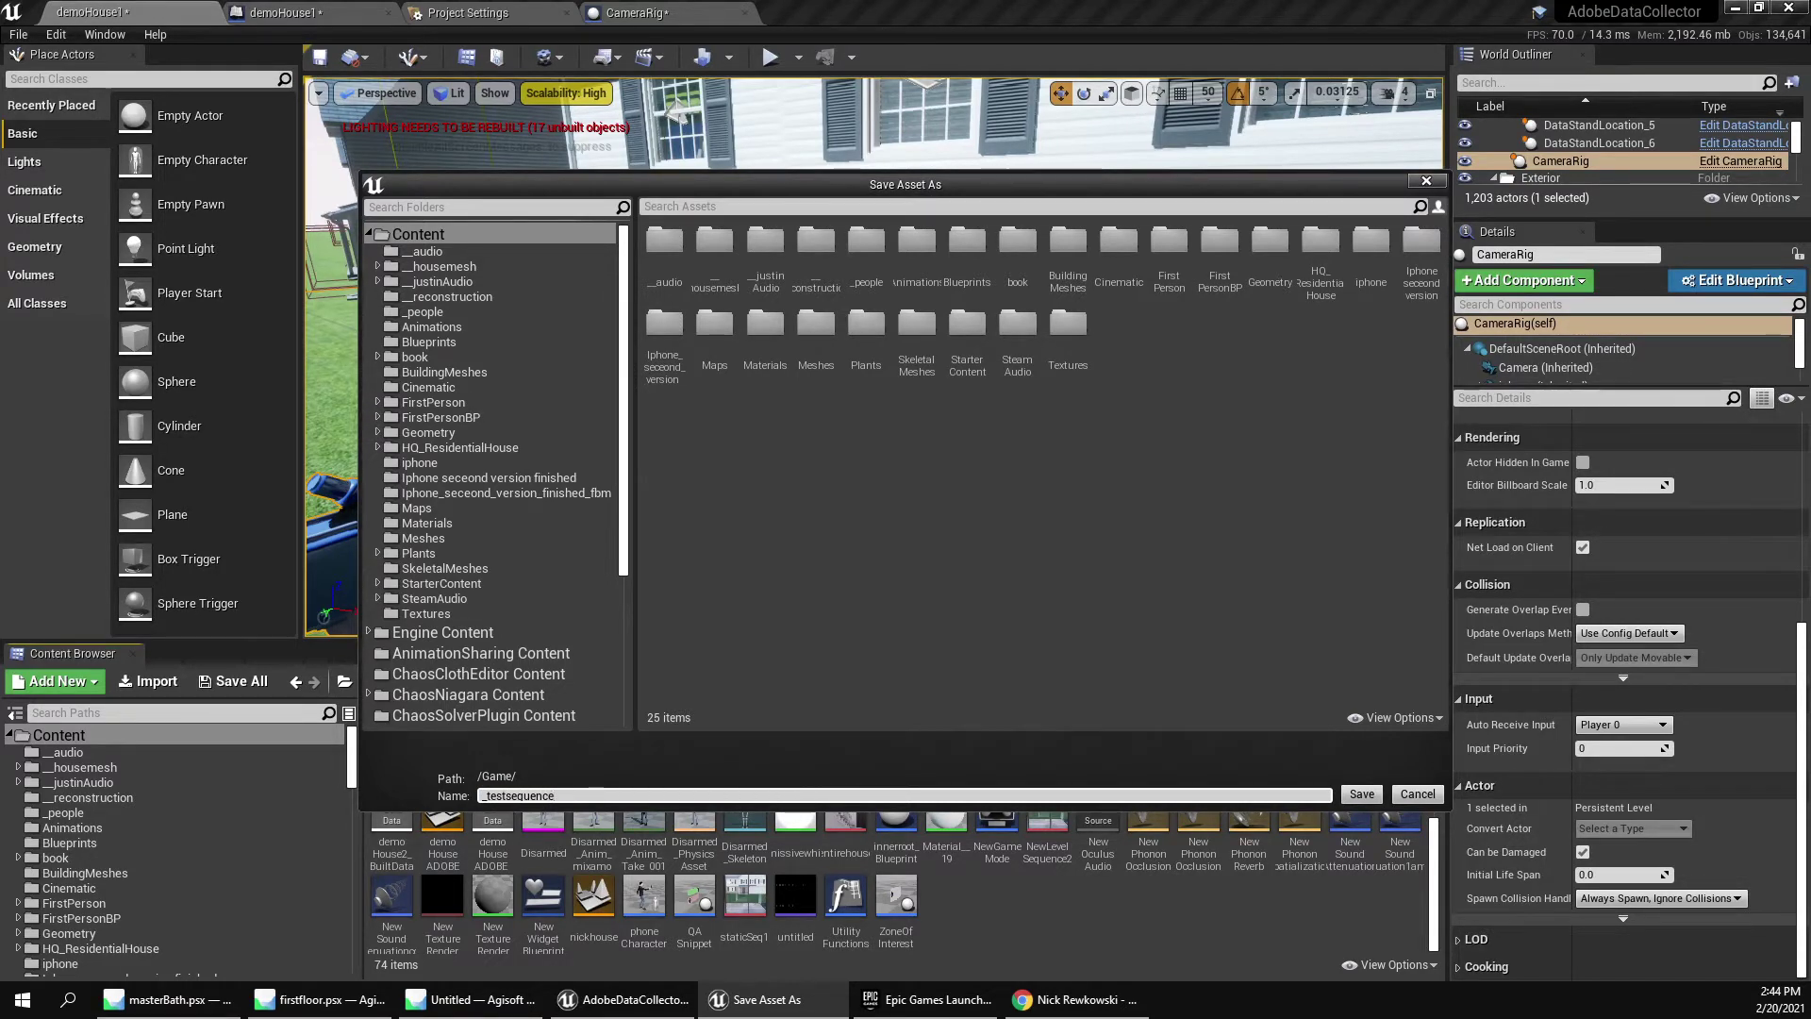
key("Return")
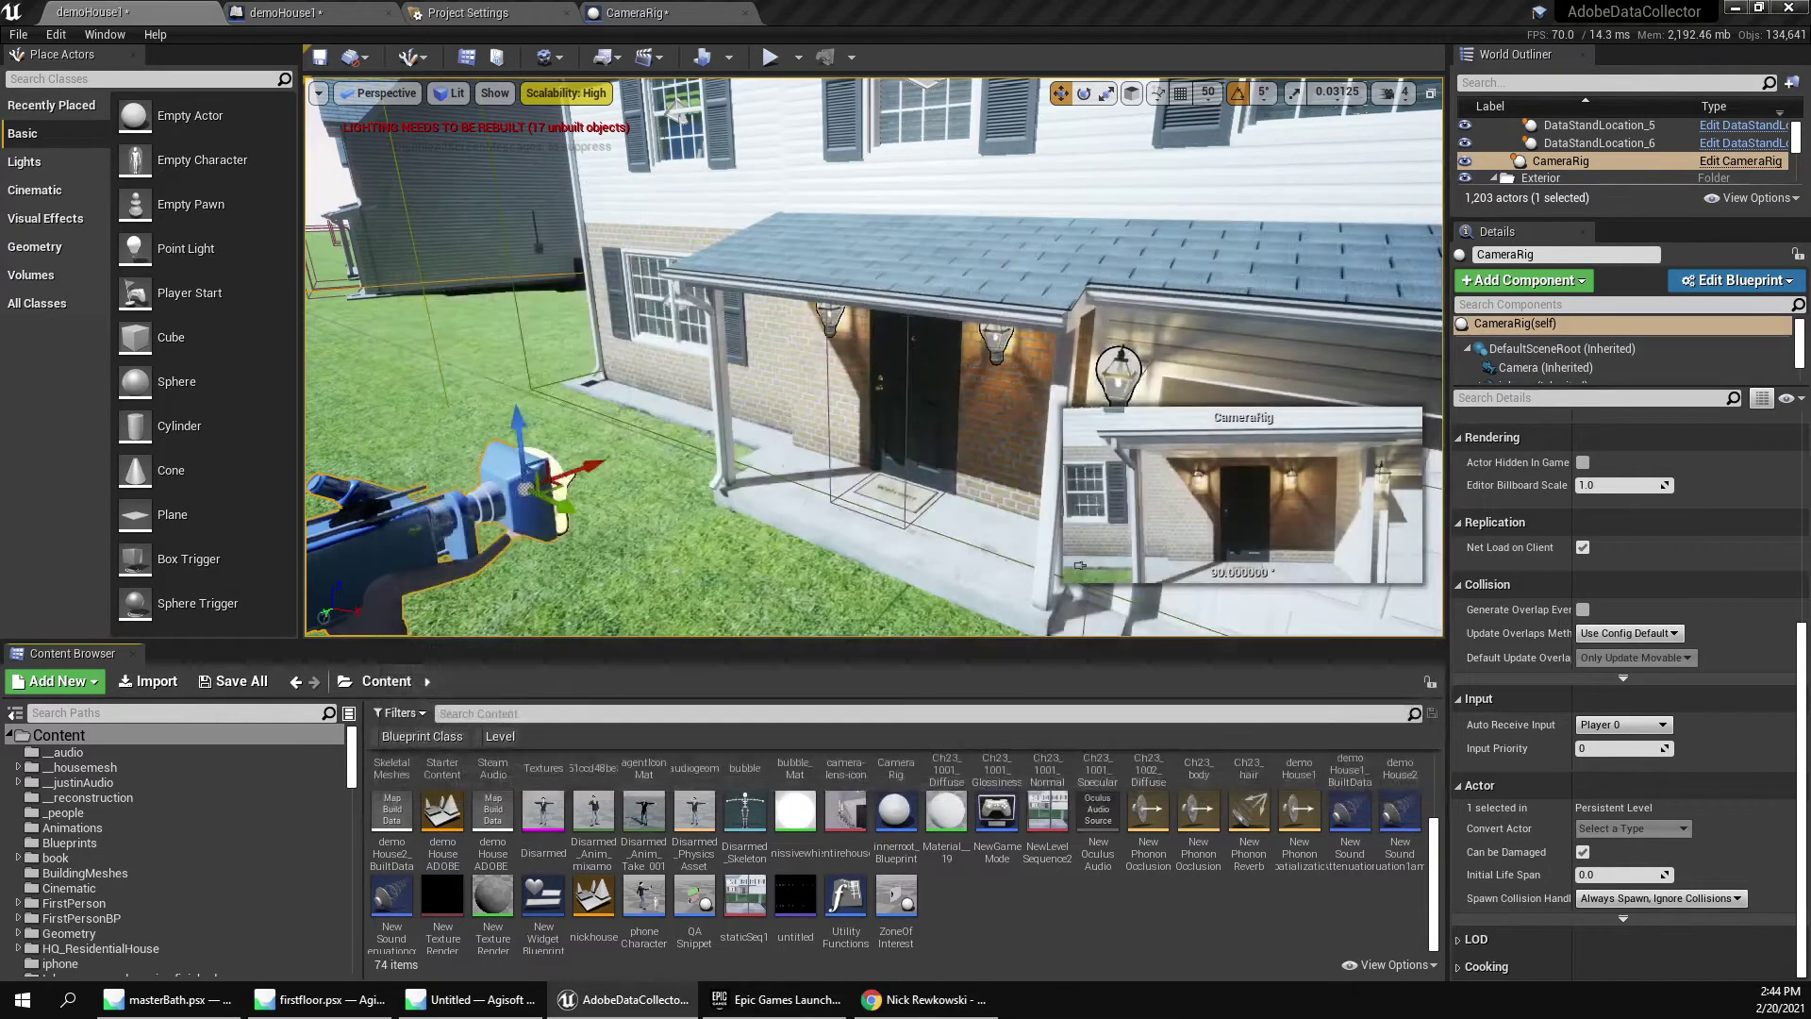
Locate the _testsequence asset in the Content folder and open it in the Sequencer.
left_click(72, 652)
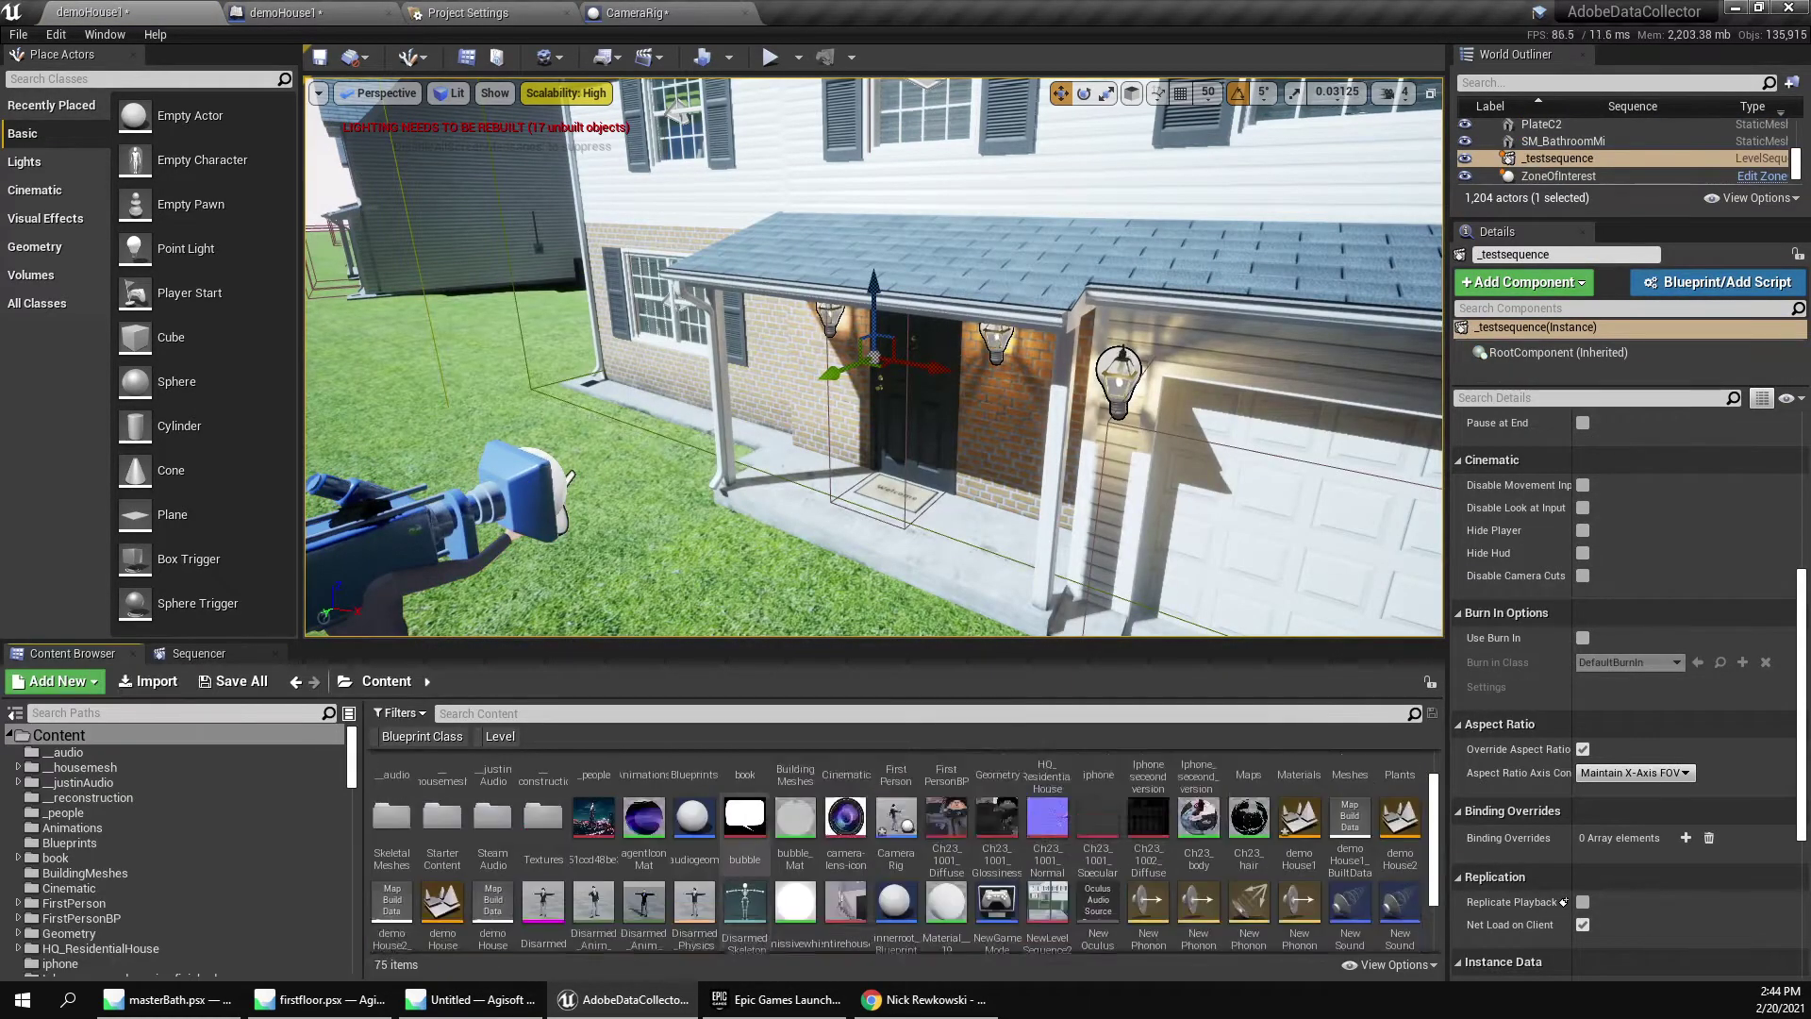
scroll(946, 896, "down", 3)
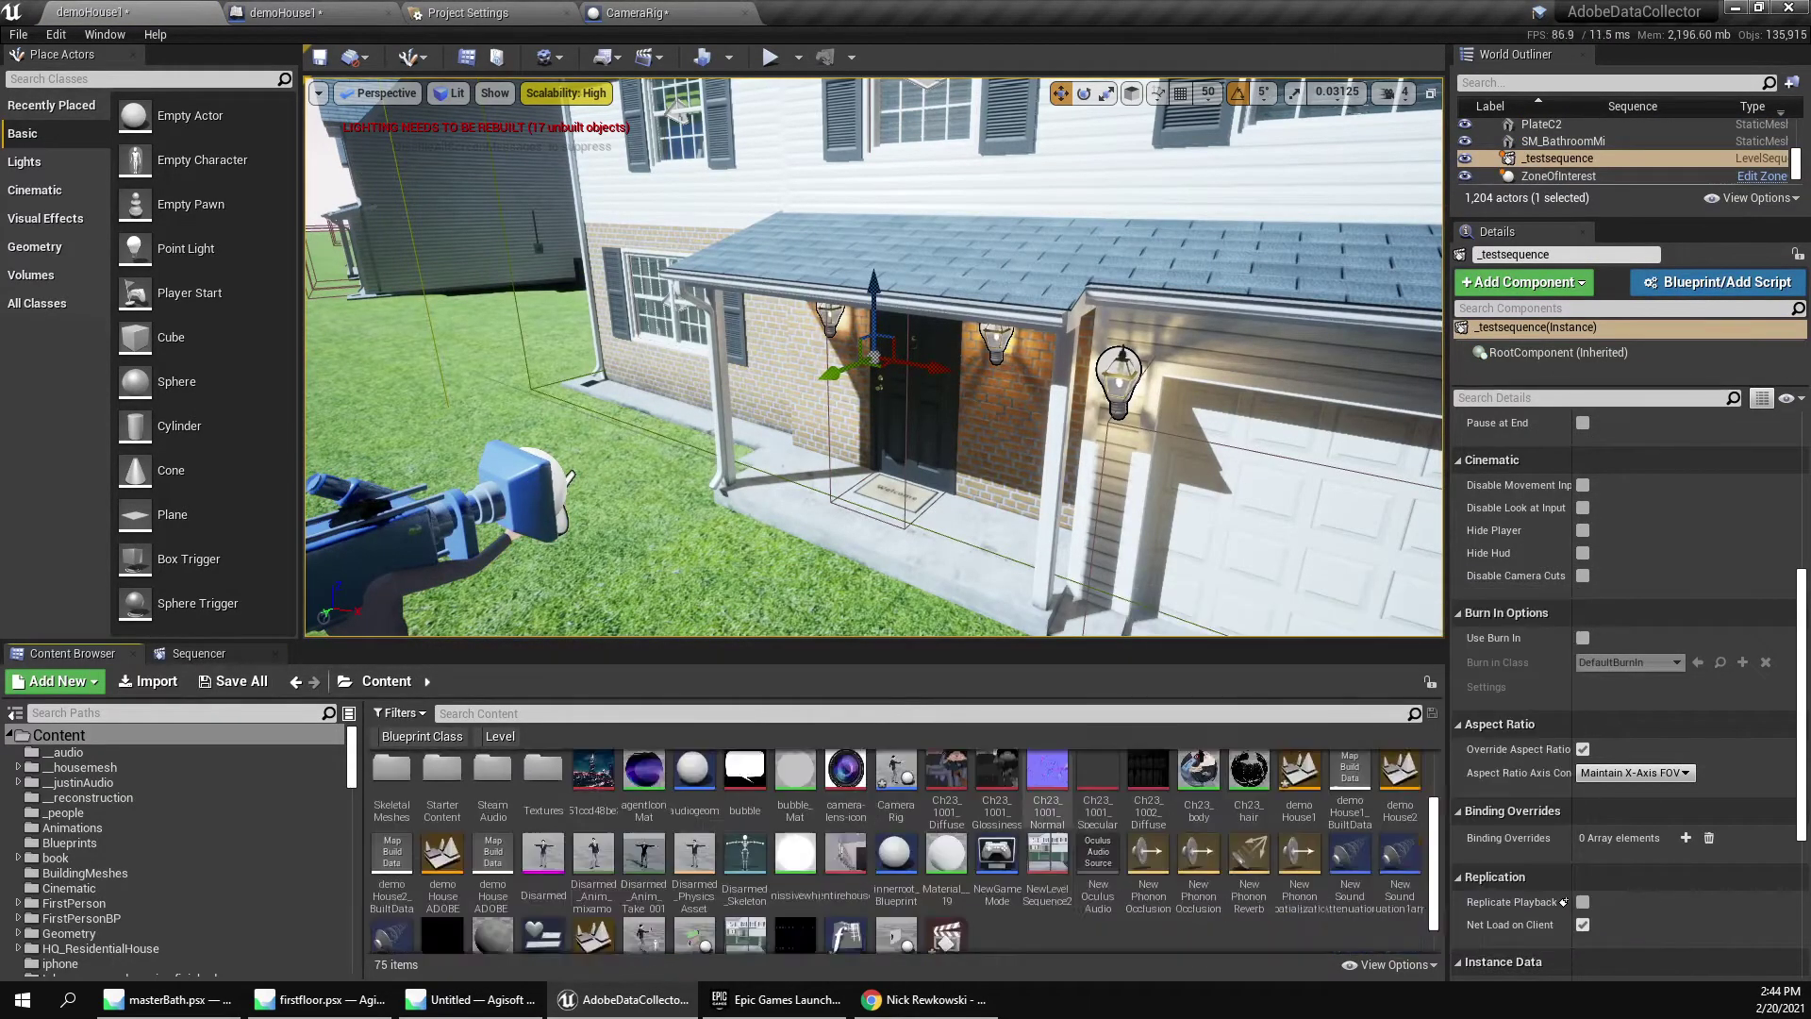
left_click(58, 735)
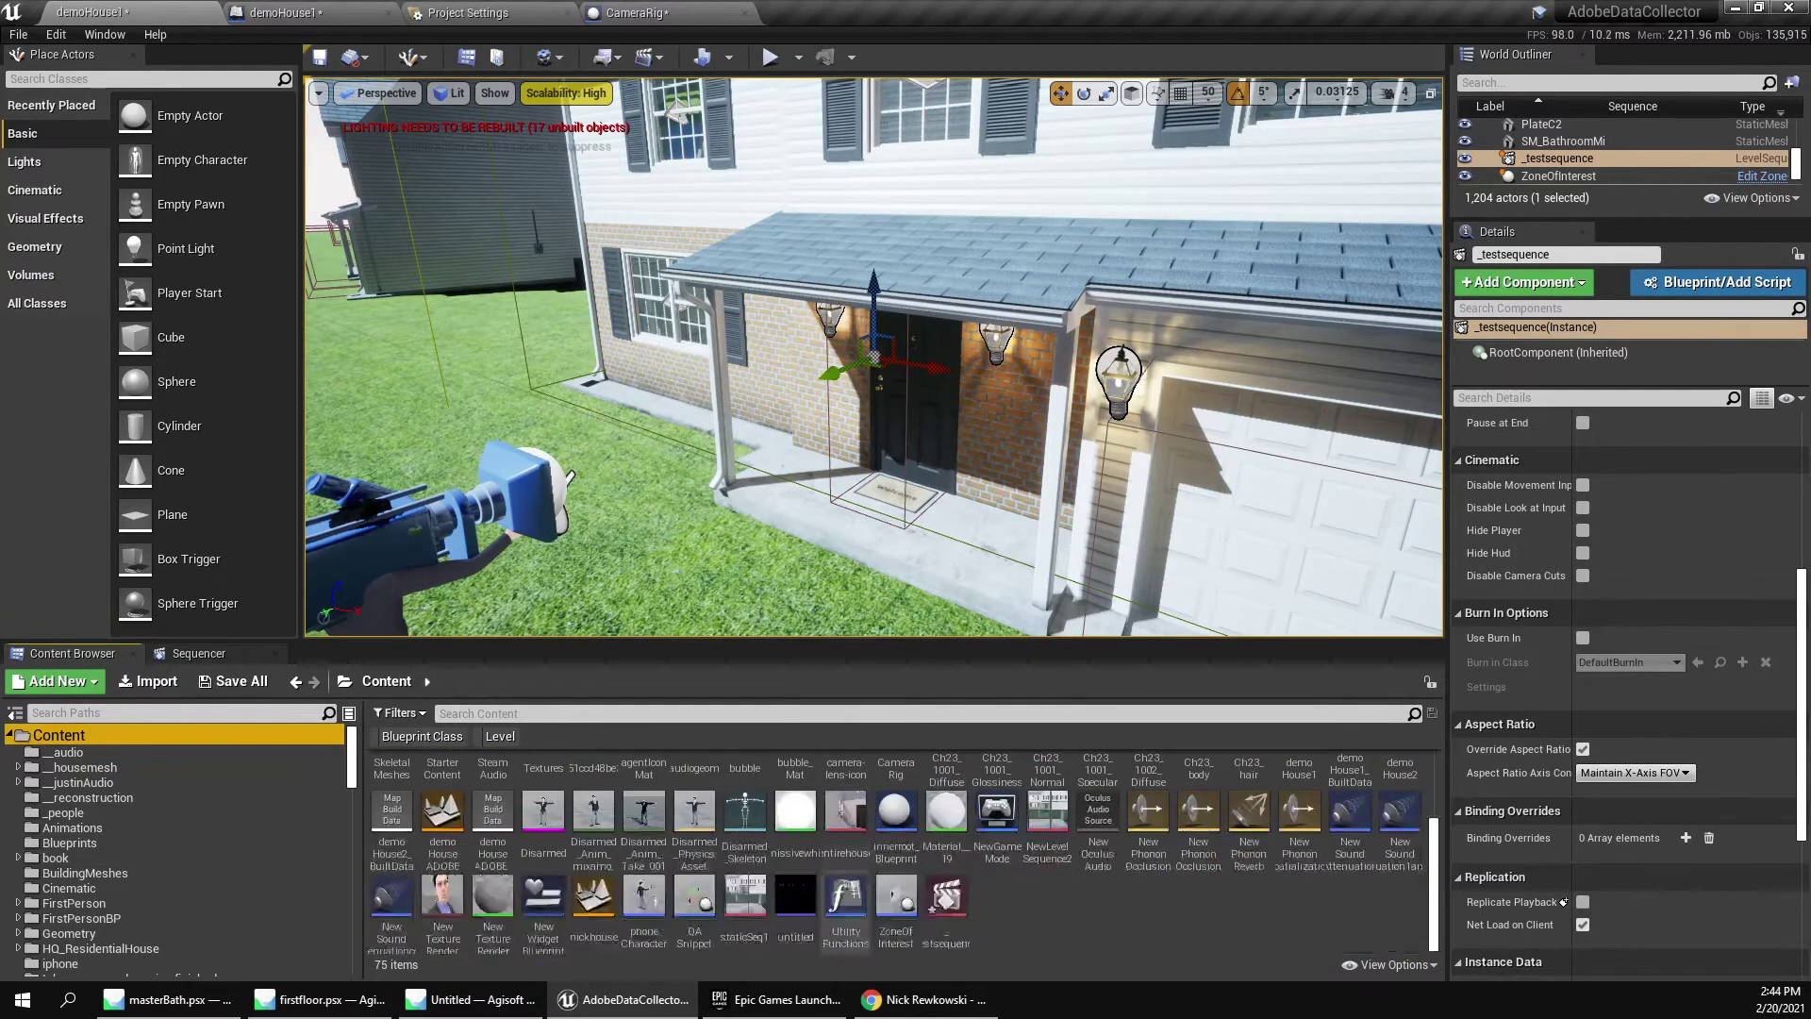
scroll(946, 898, "down", 3)
right_click(943, 898)
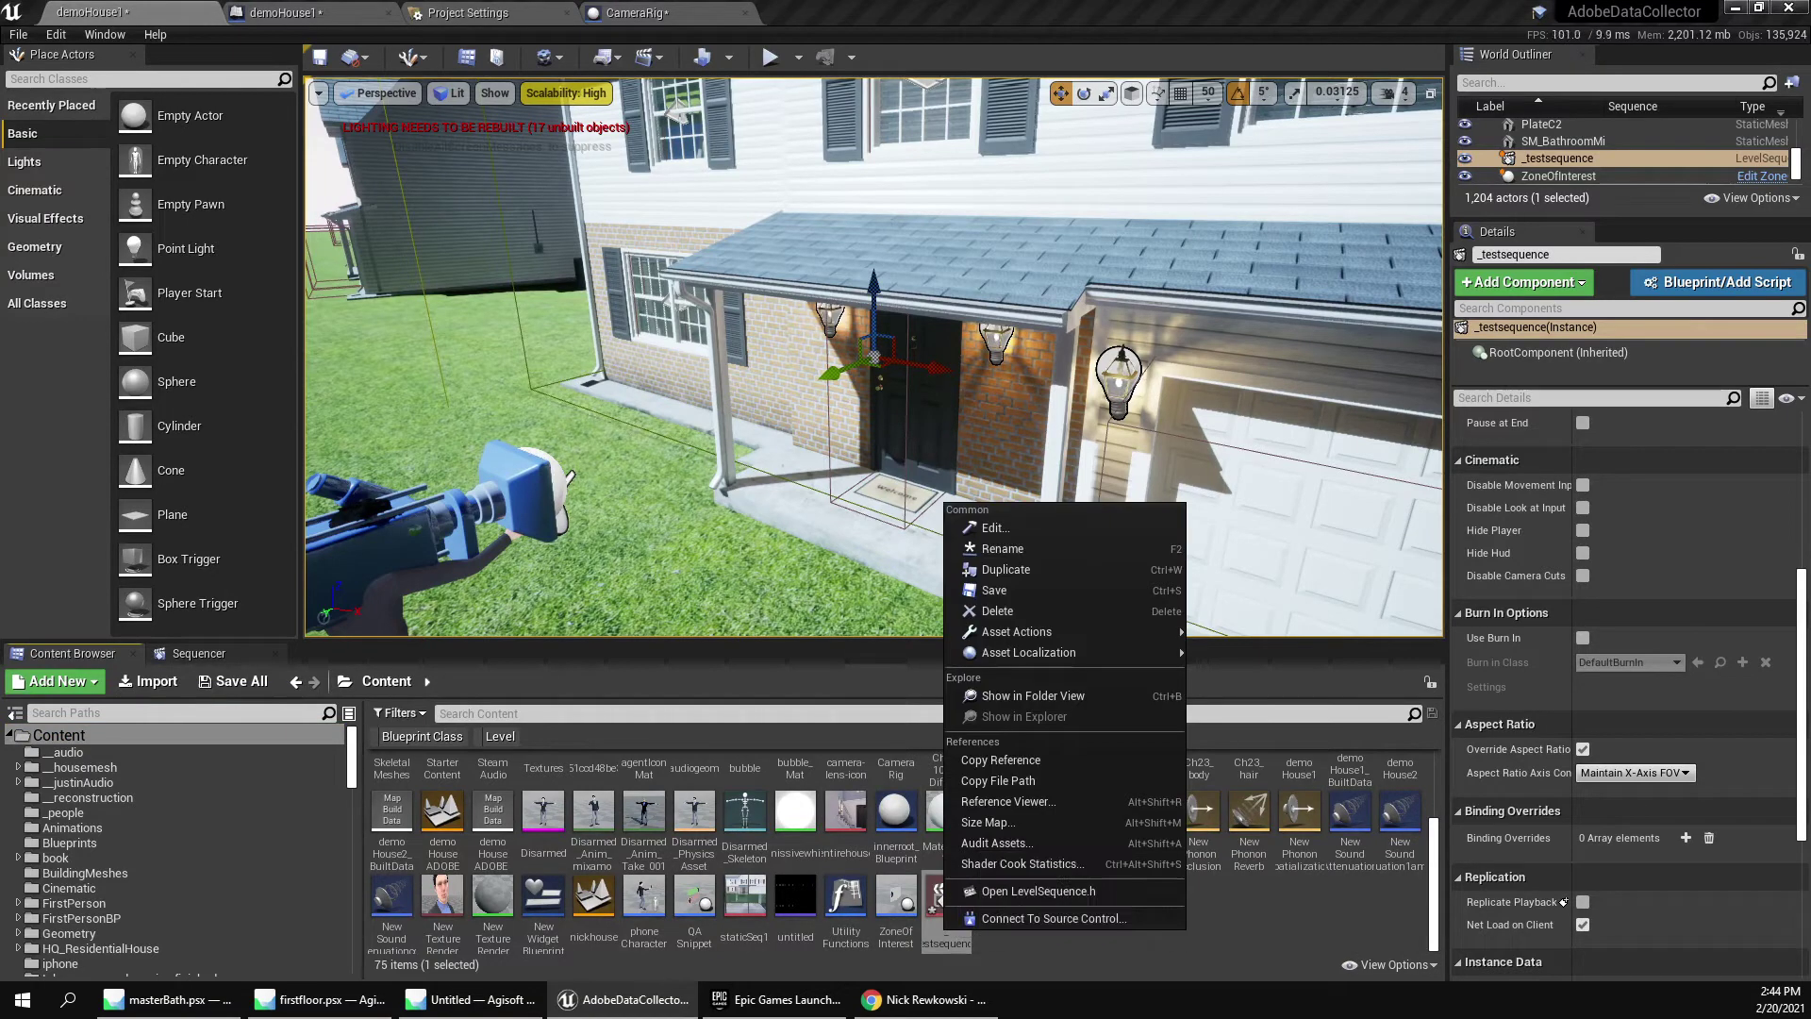
key("Escape")
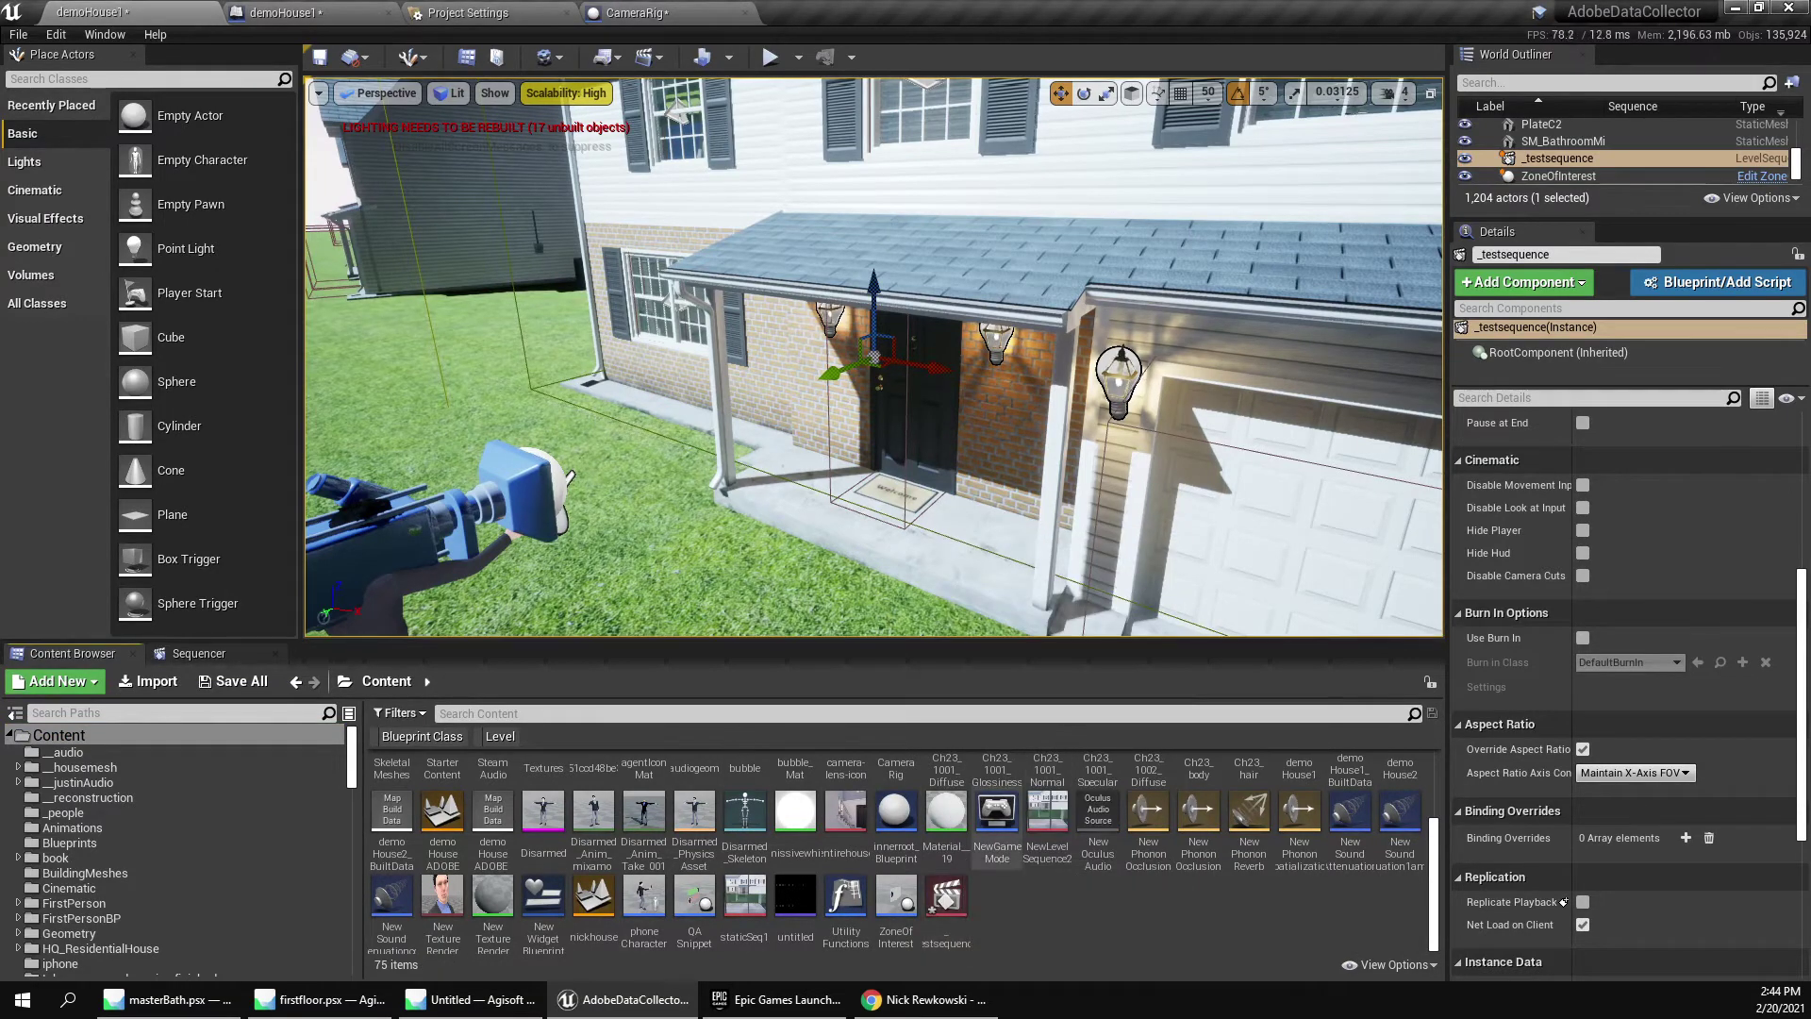
left_click(946, 898)
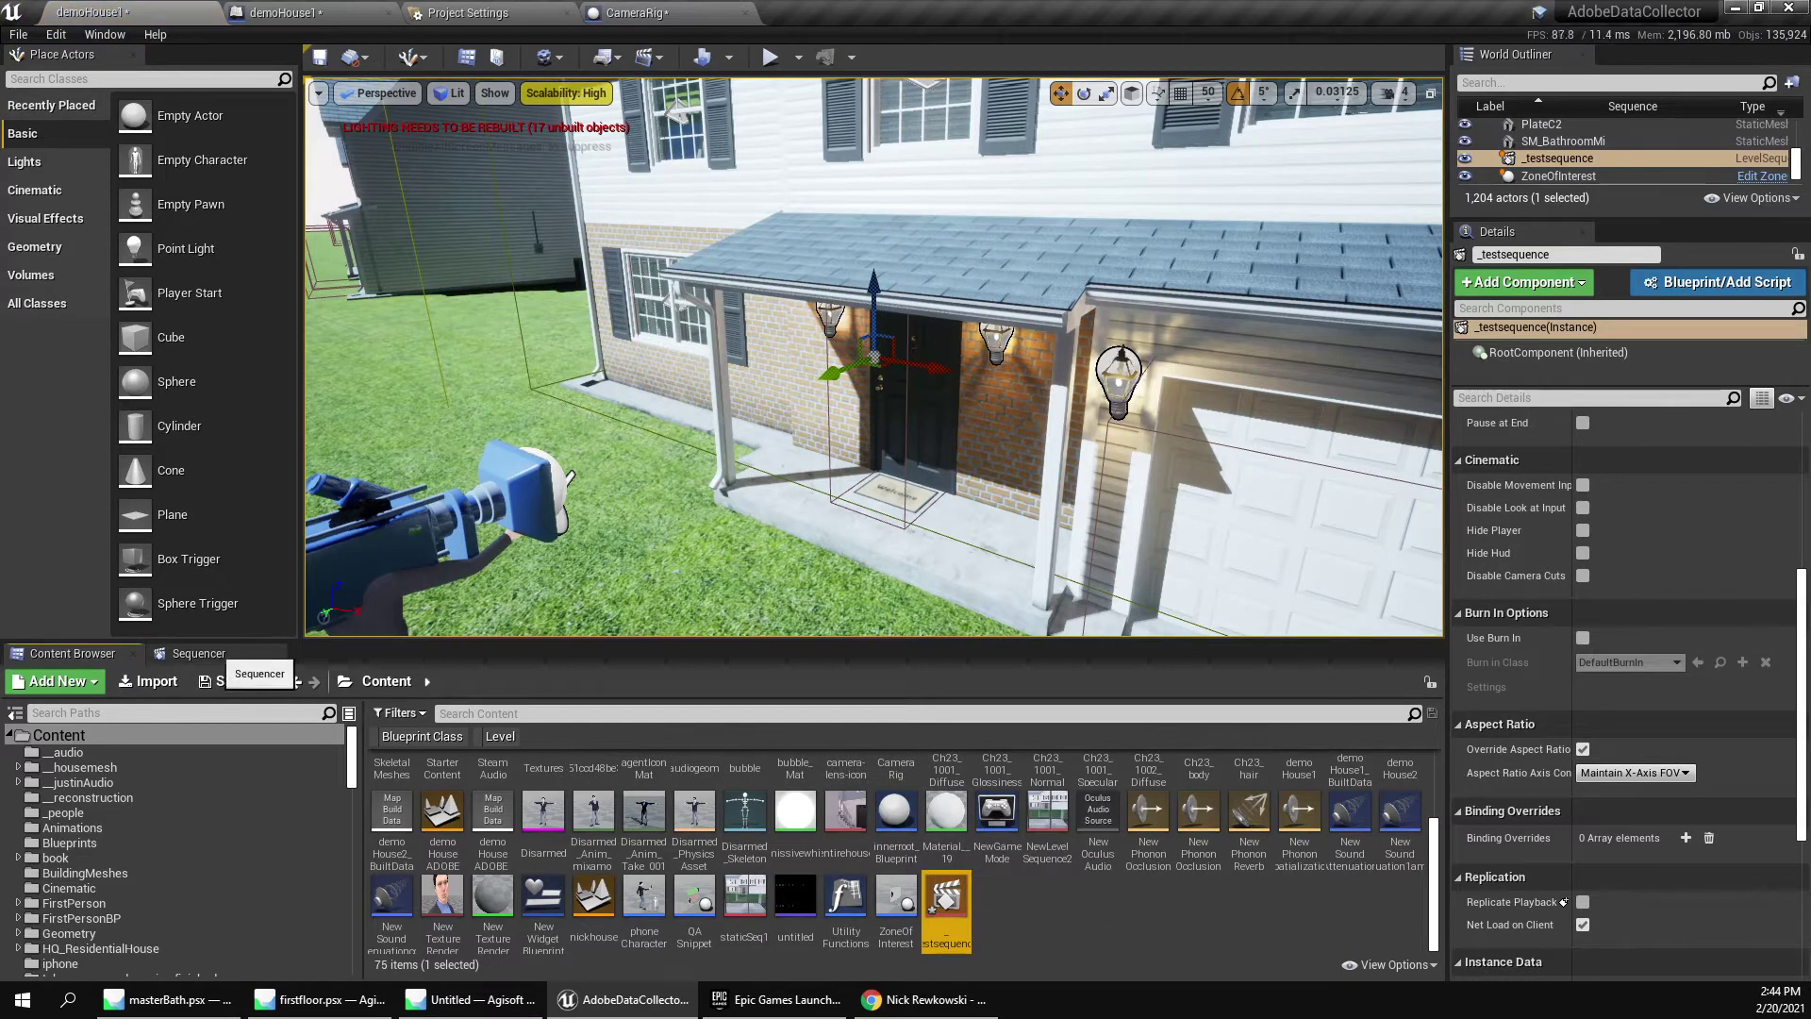
double_click(946, 906)
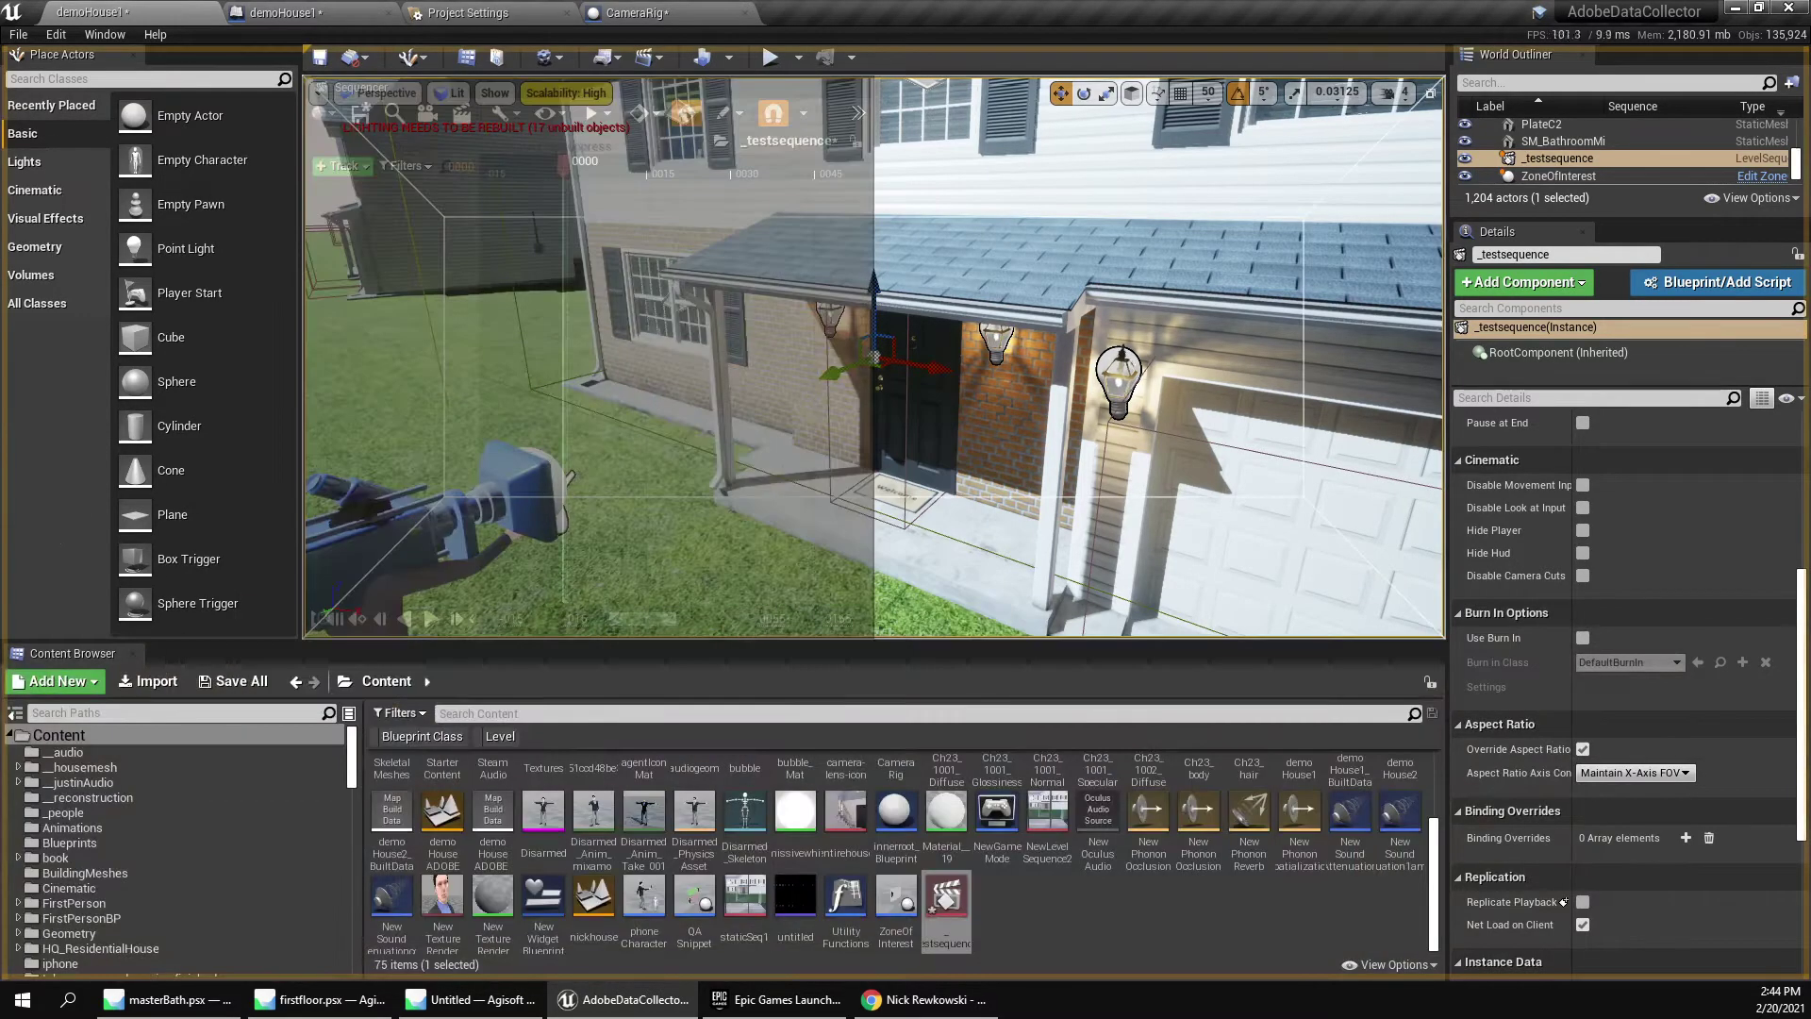
Enlarge the floating Sequencer window and dock it beside the Content Browser.
left_click_drag(188, 738, 735, 292)
left_click_drag(1131, 475, 1550, 752)
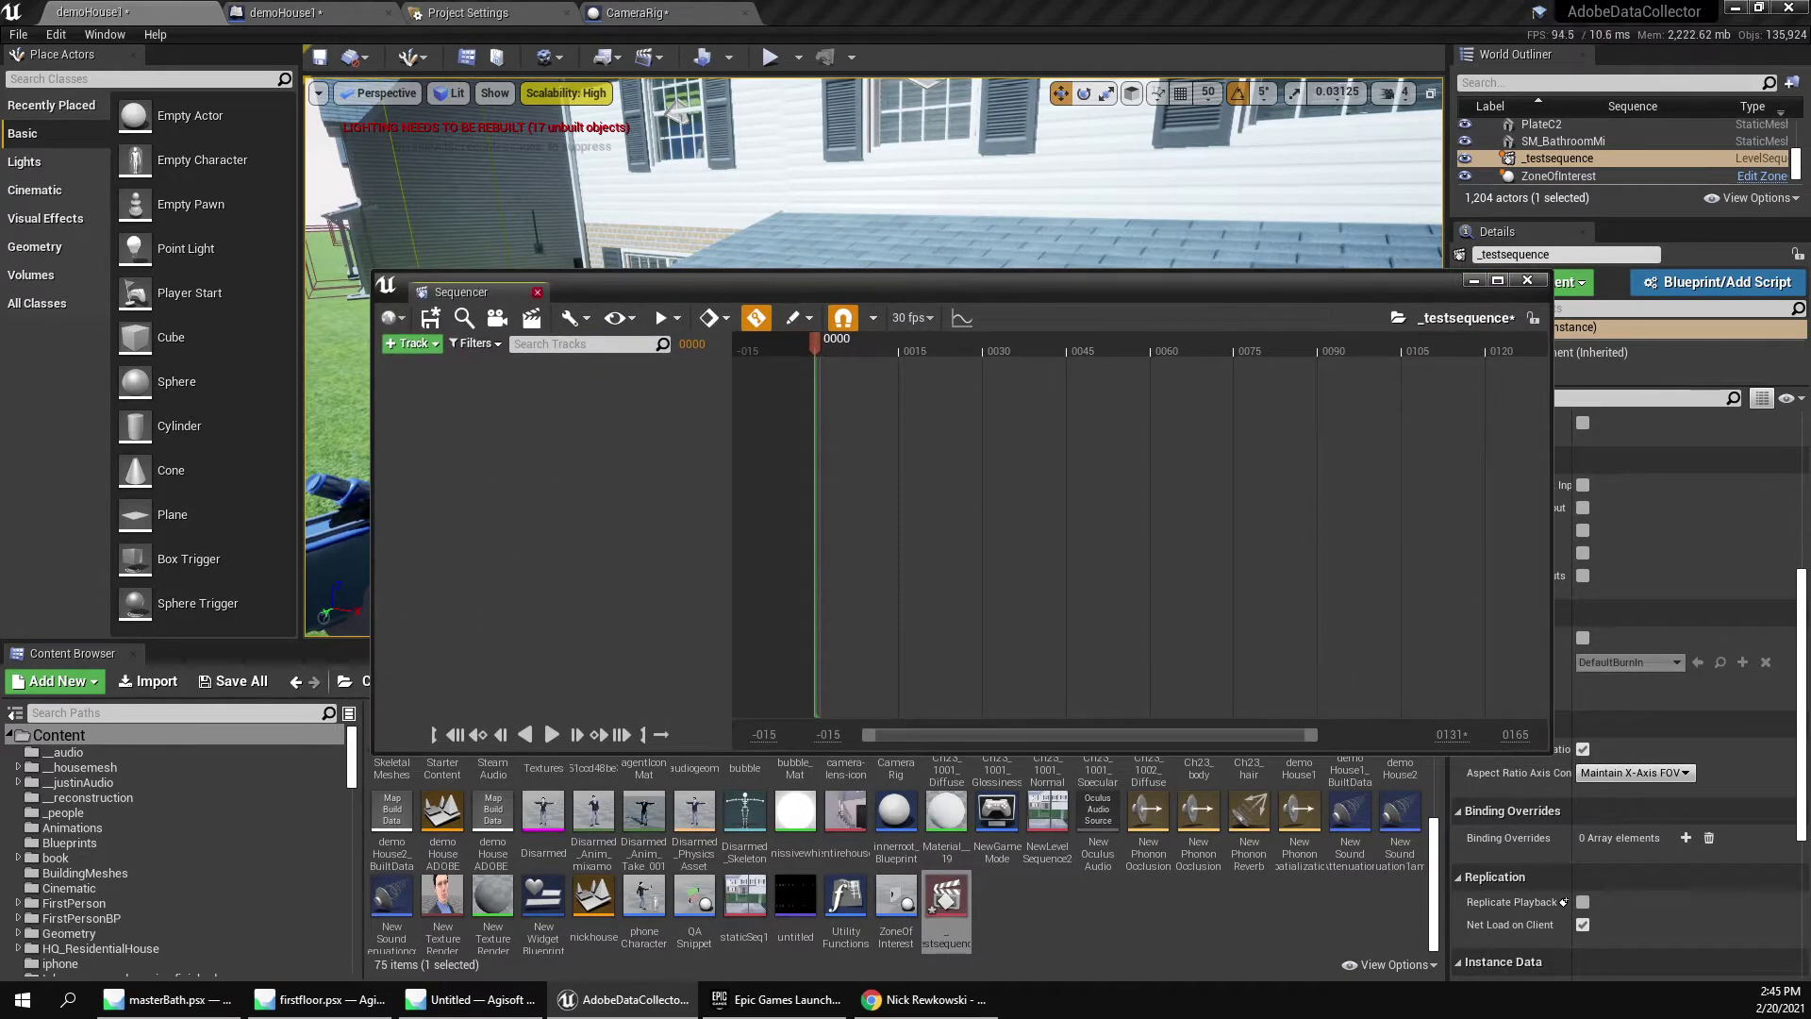
left_click_drag(736, 292, 946, 214)
left_click_drag(671, 214, 299, 653)
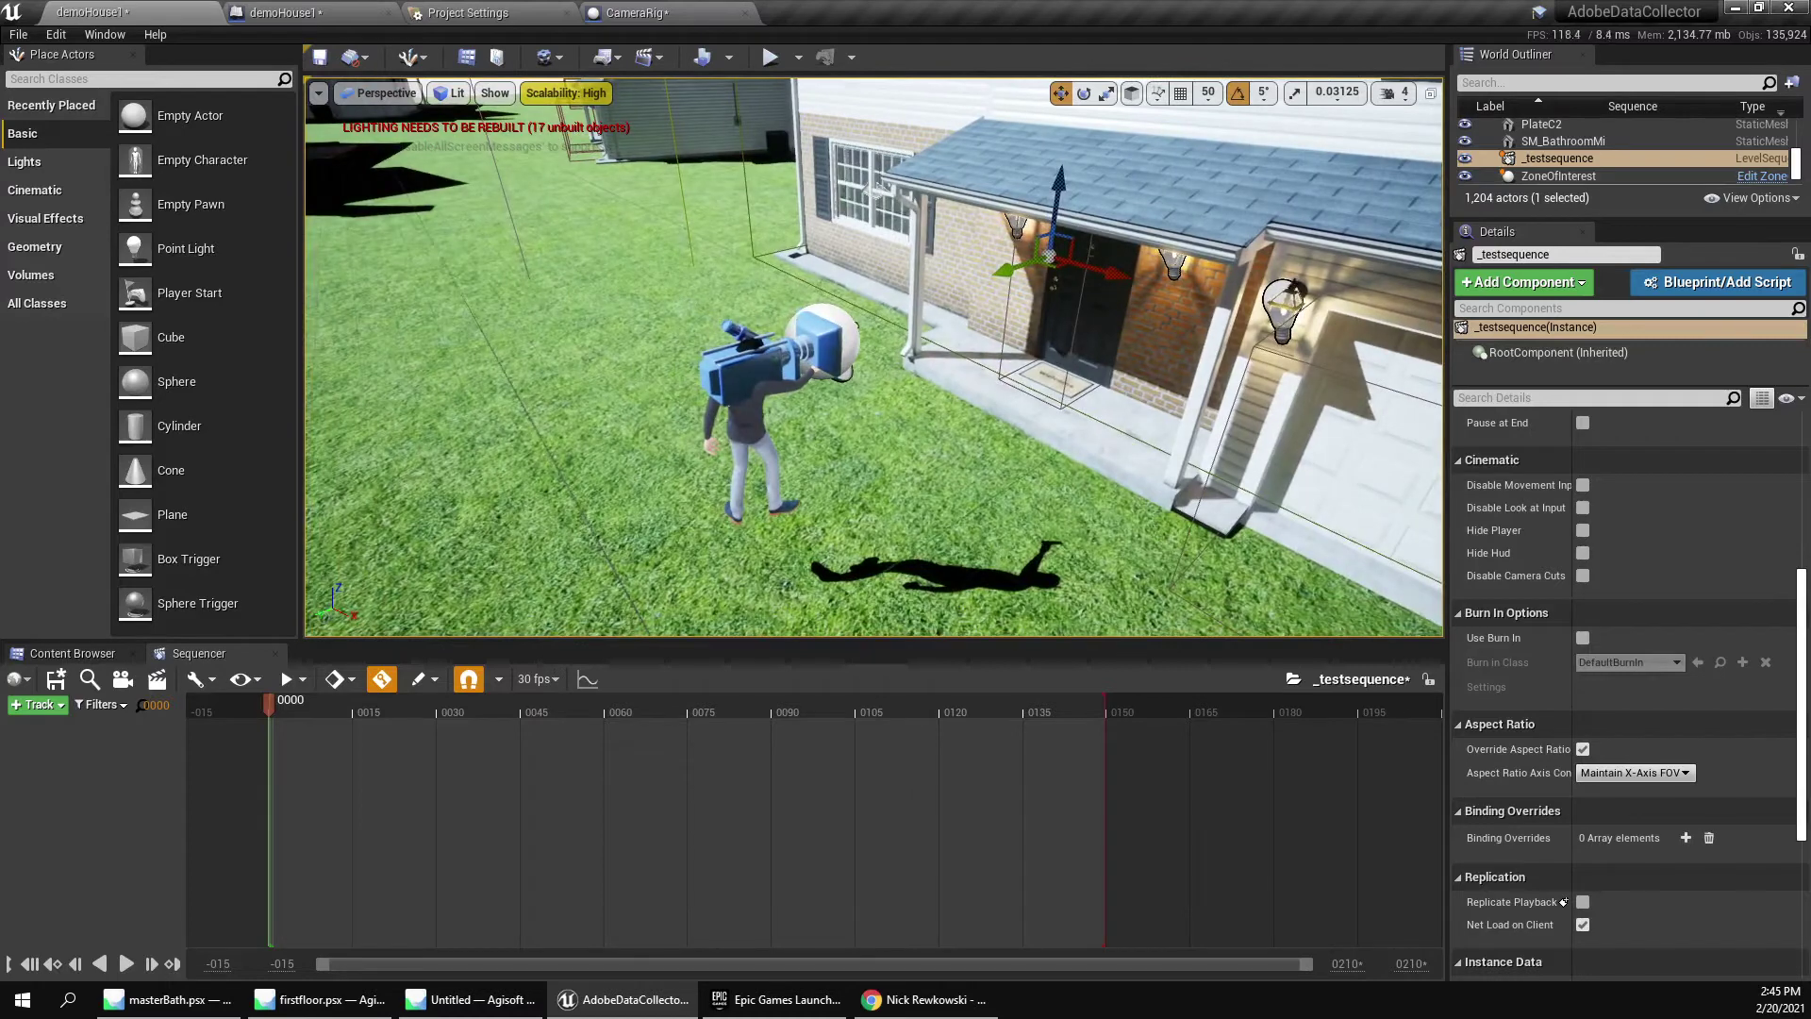
Select the CameraRig figure in the level and add it as an actor to _testsequence.
left_click(757, 370)
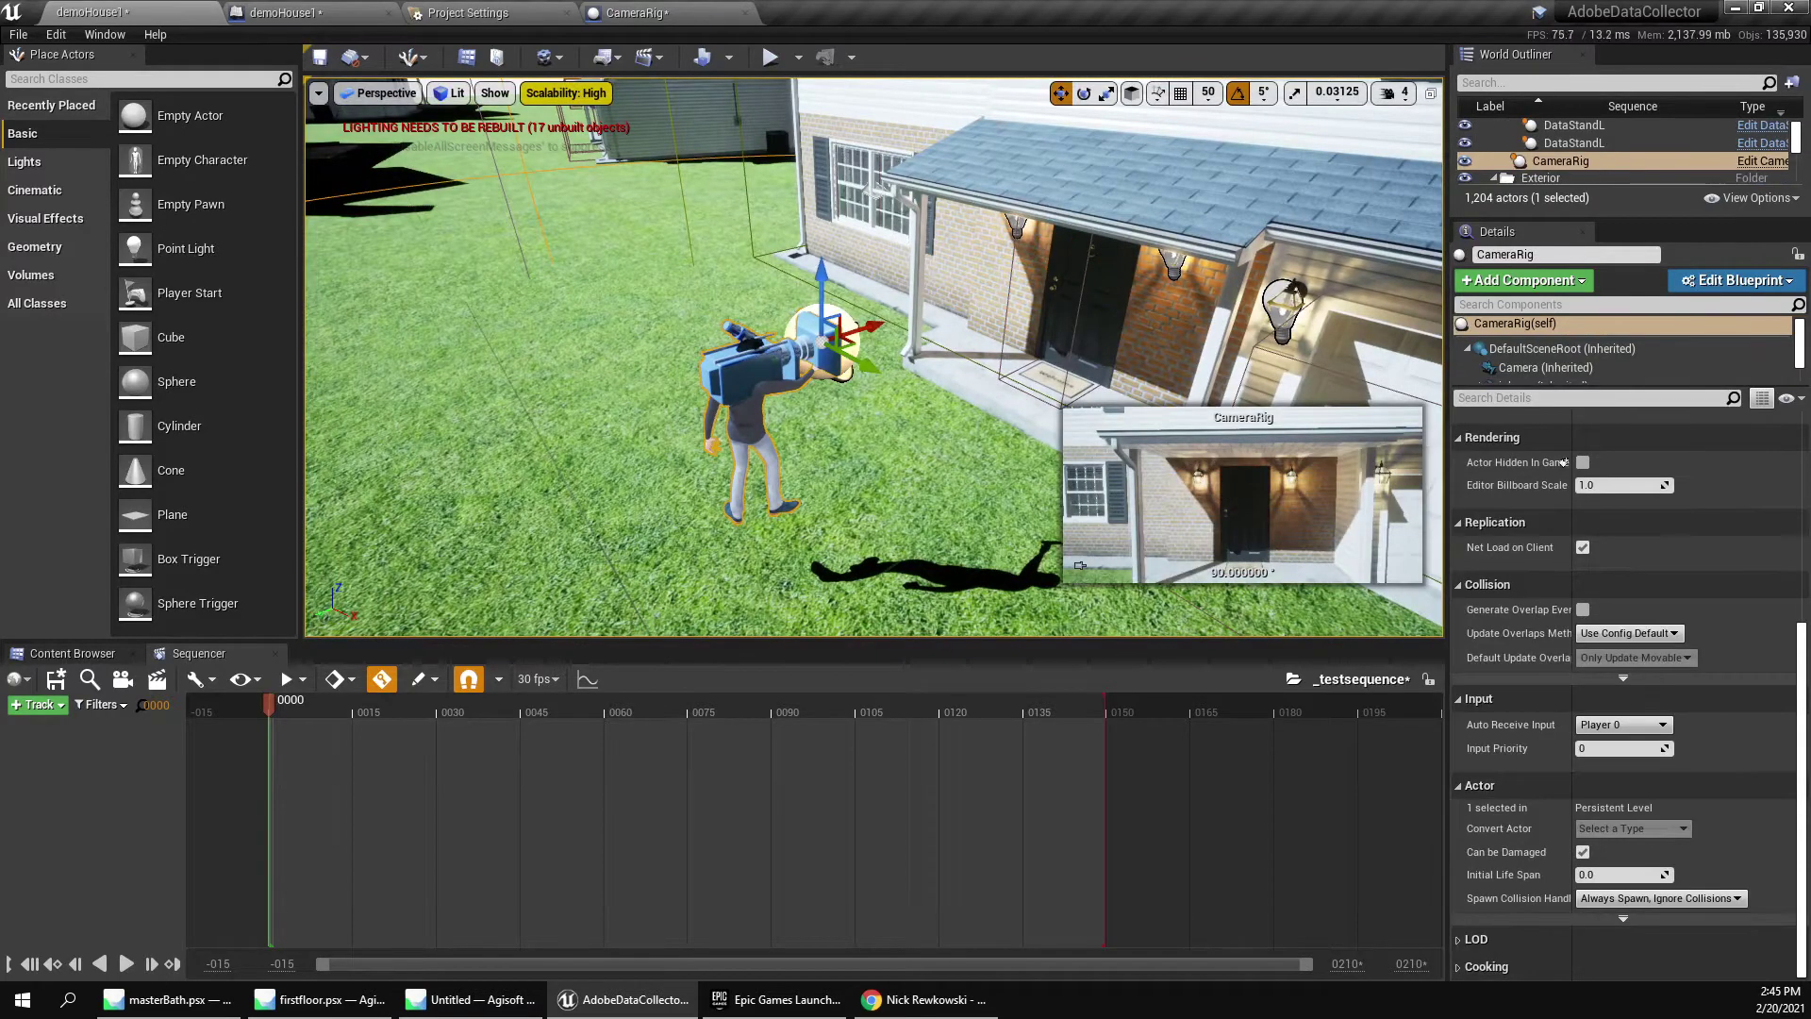
left_click(38, 705)
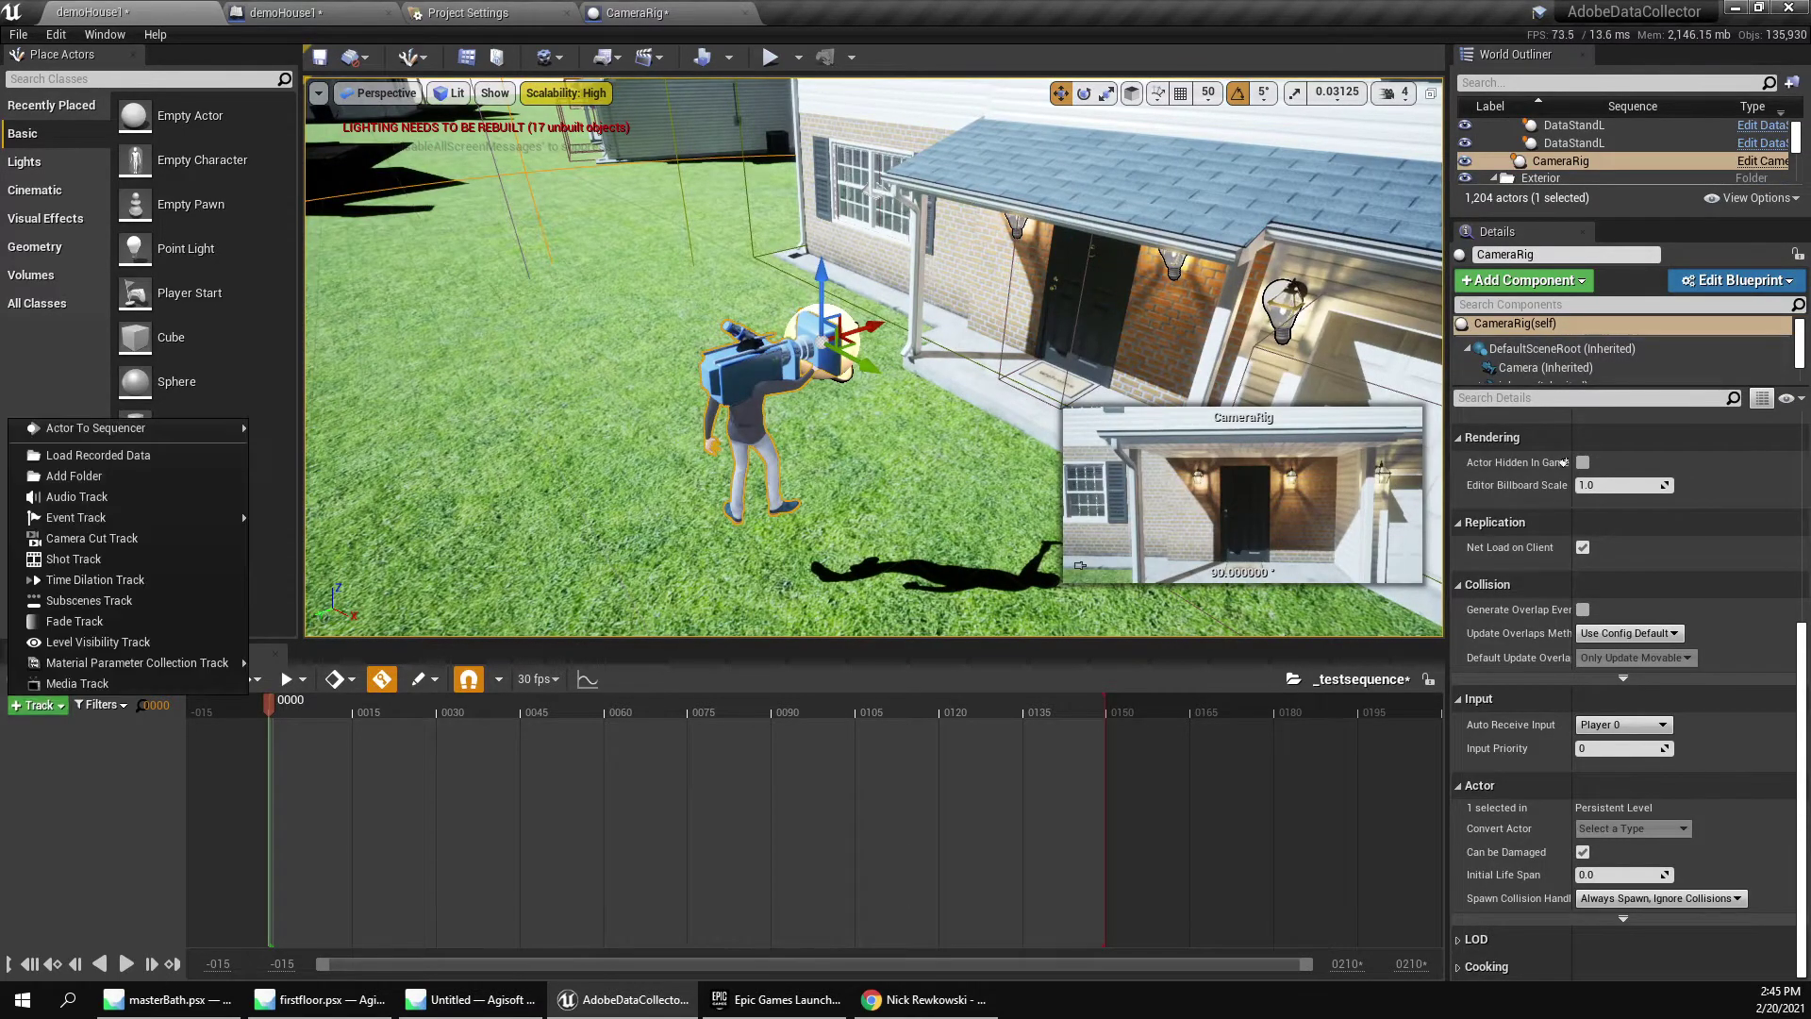
key("Escape")
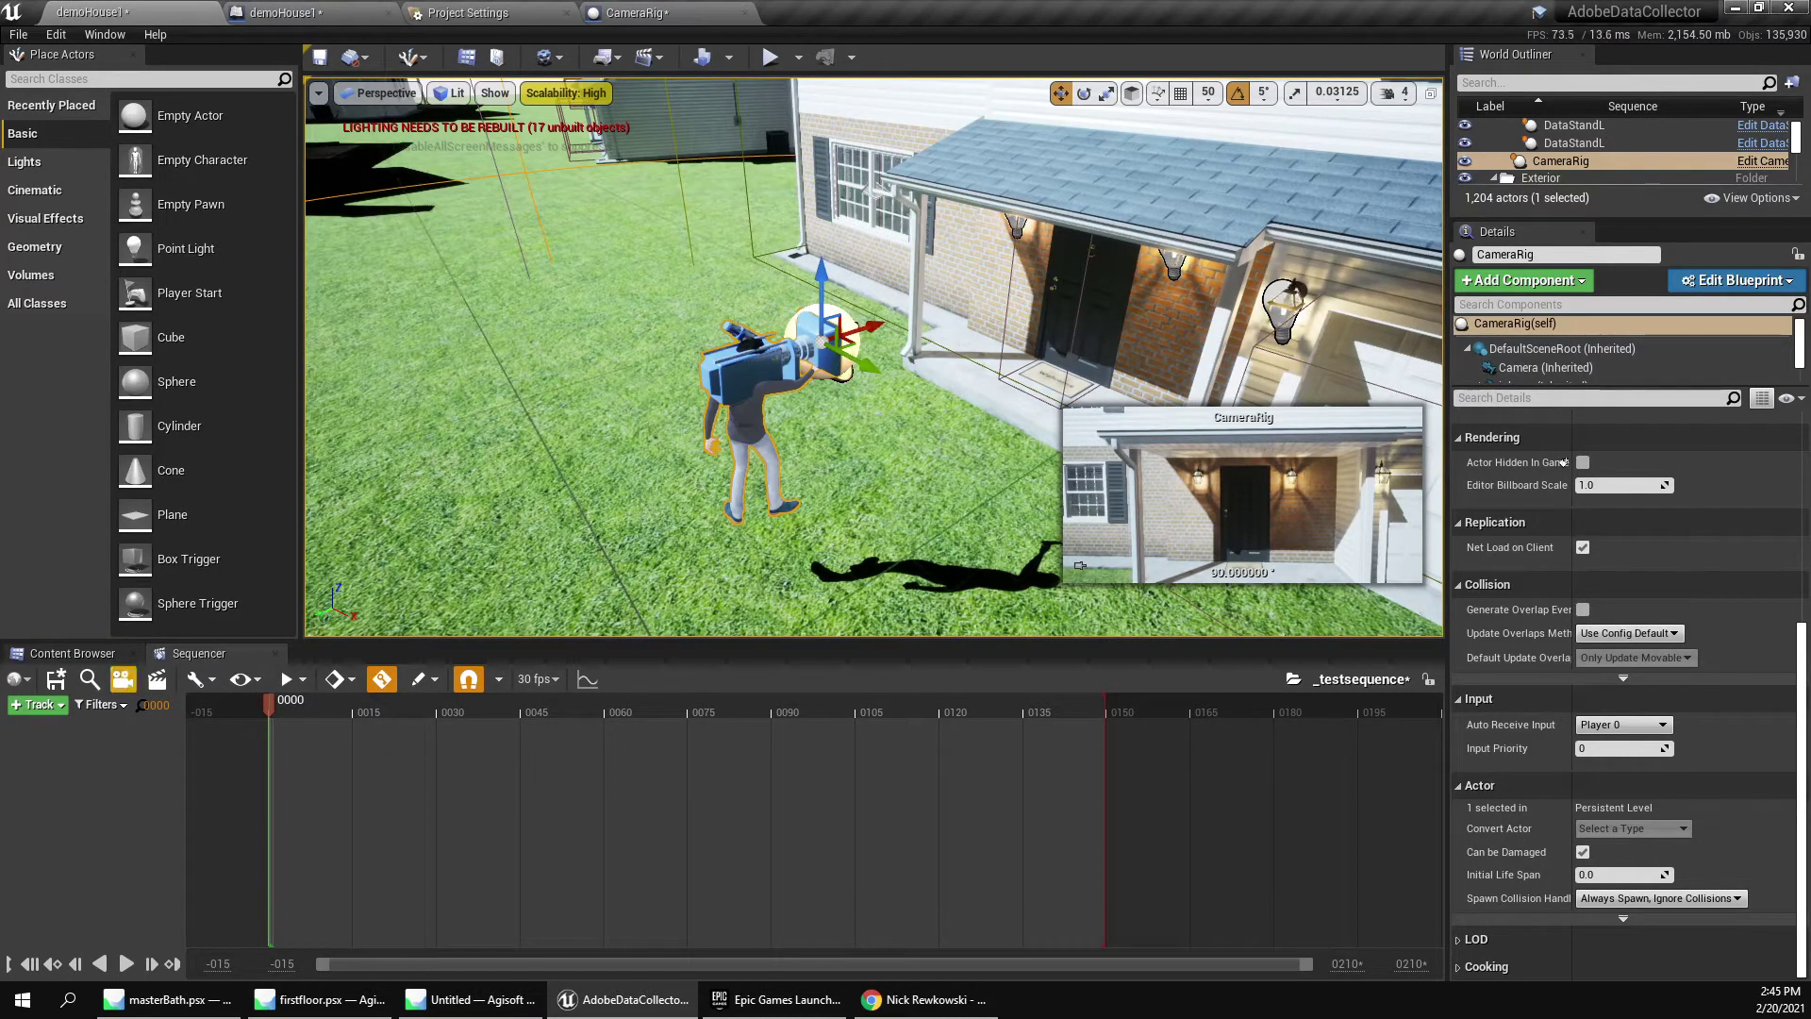
left_click(37, 704)
mouse_move(94, 427)
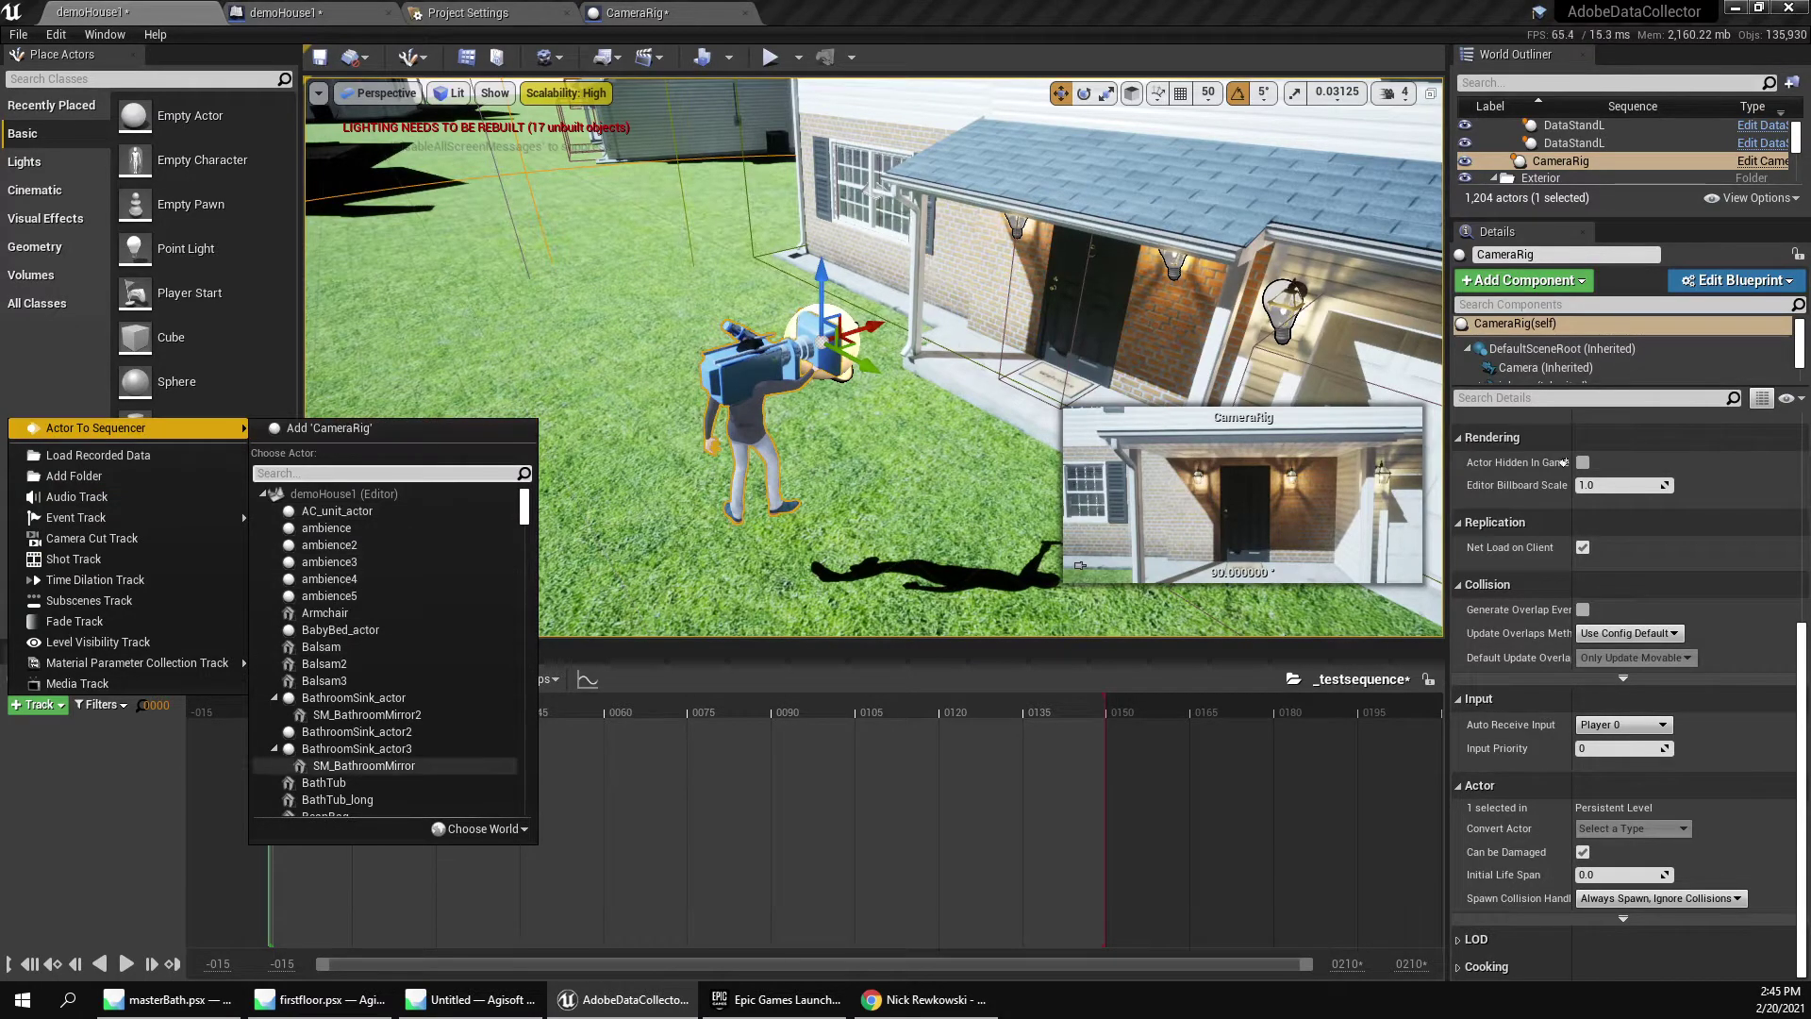
scroll(396, 594, "down", 3)
scroll(396, 585, "up", 3)
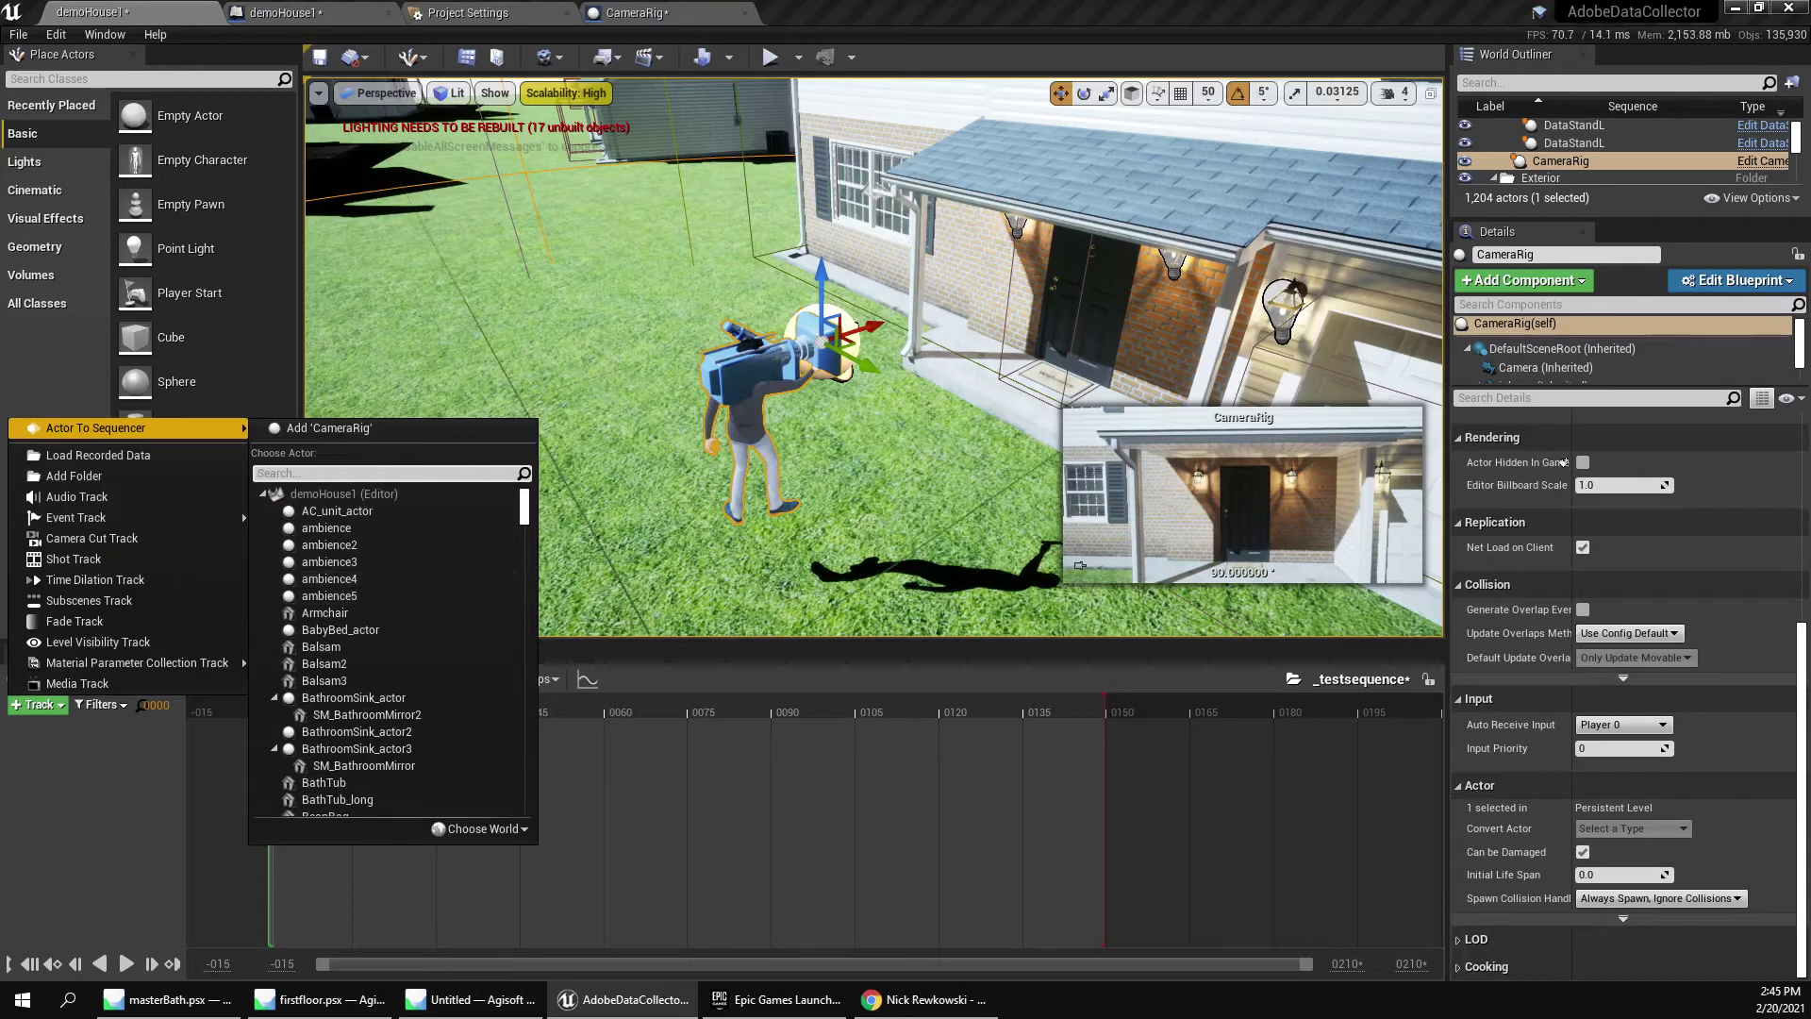
left_click(329, 427)
key("Escape")
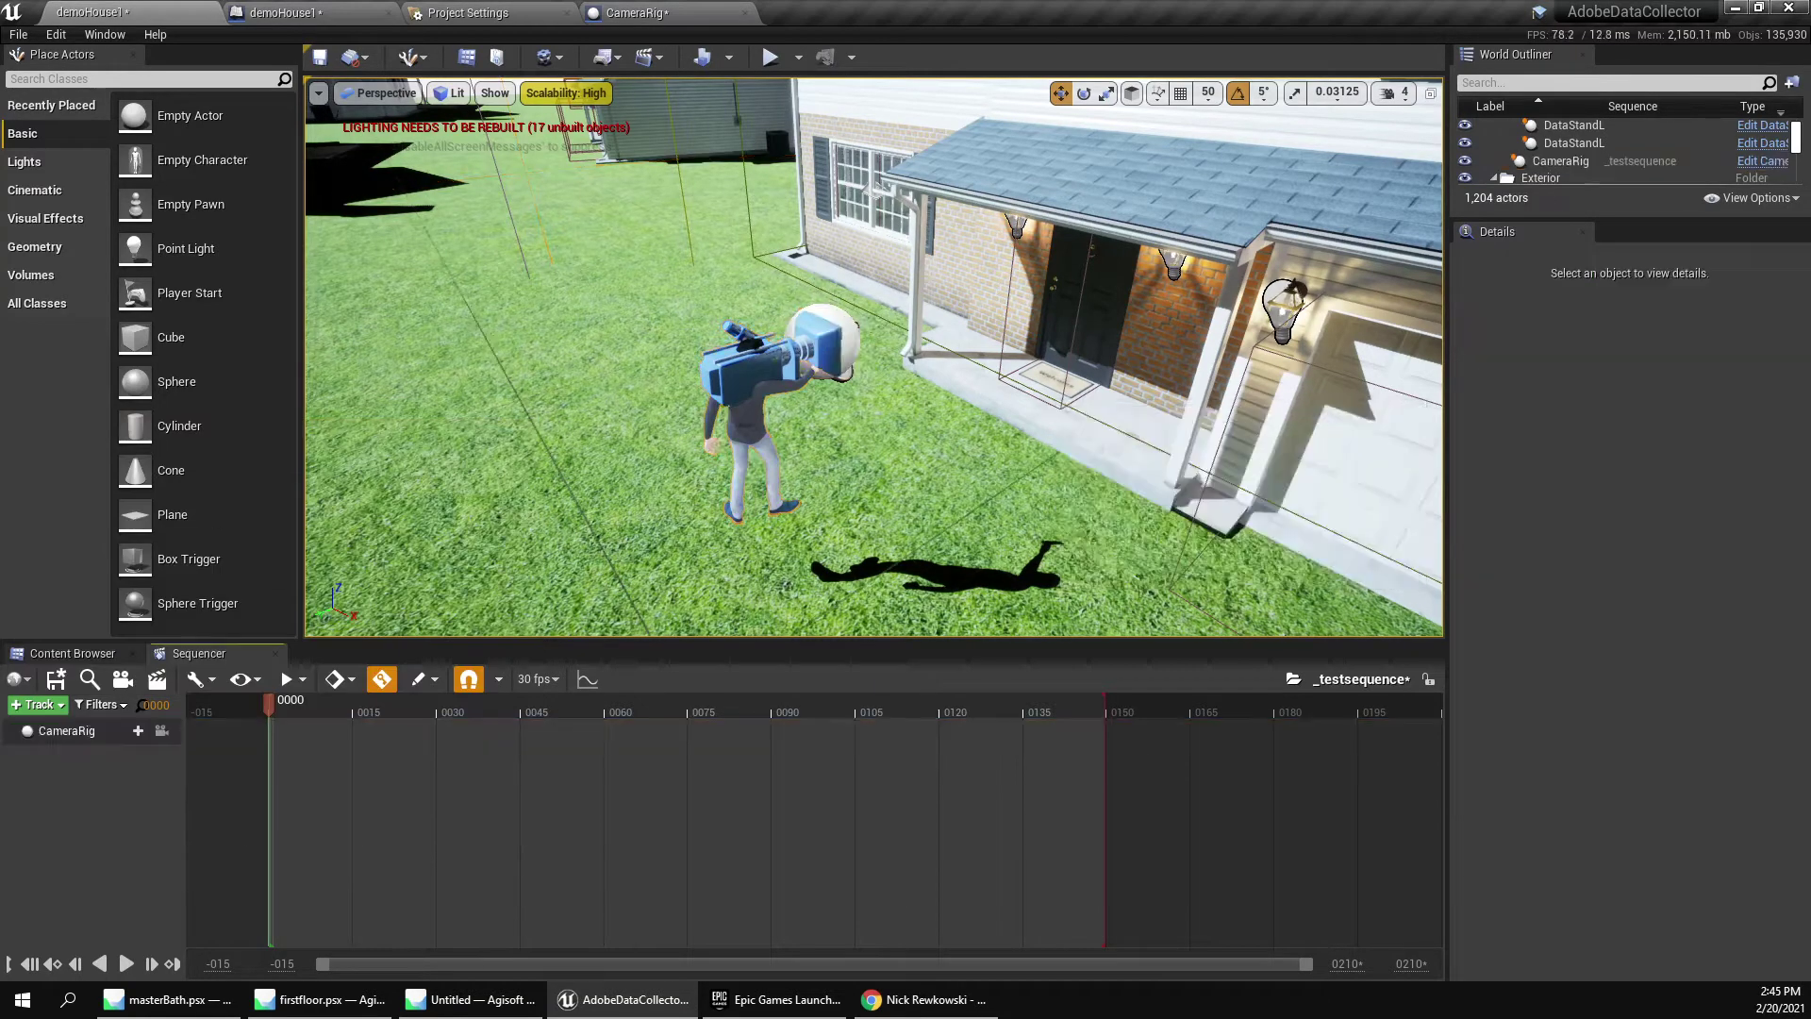
Focus the viewport on CameraRig from its sequence track and add a Transform track to it.
left_click(66, 730)
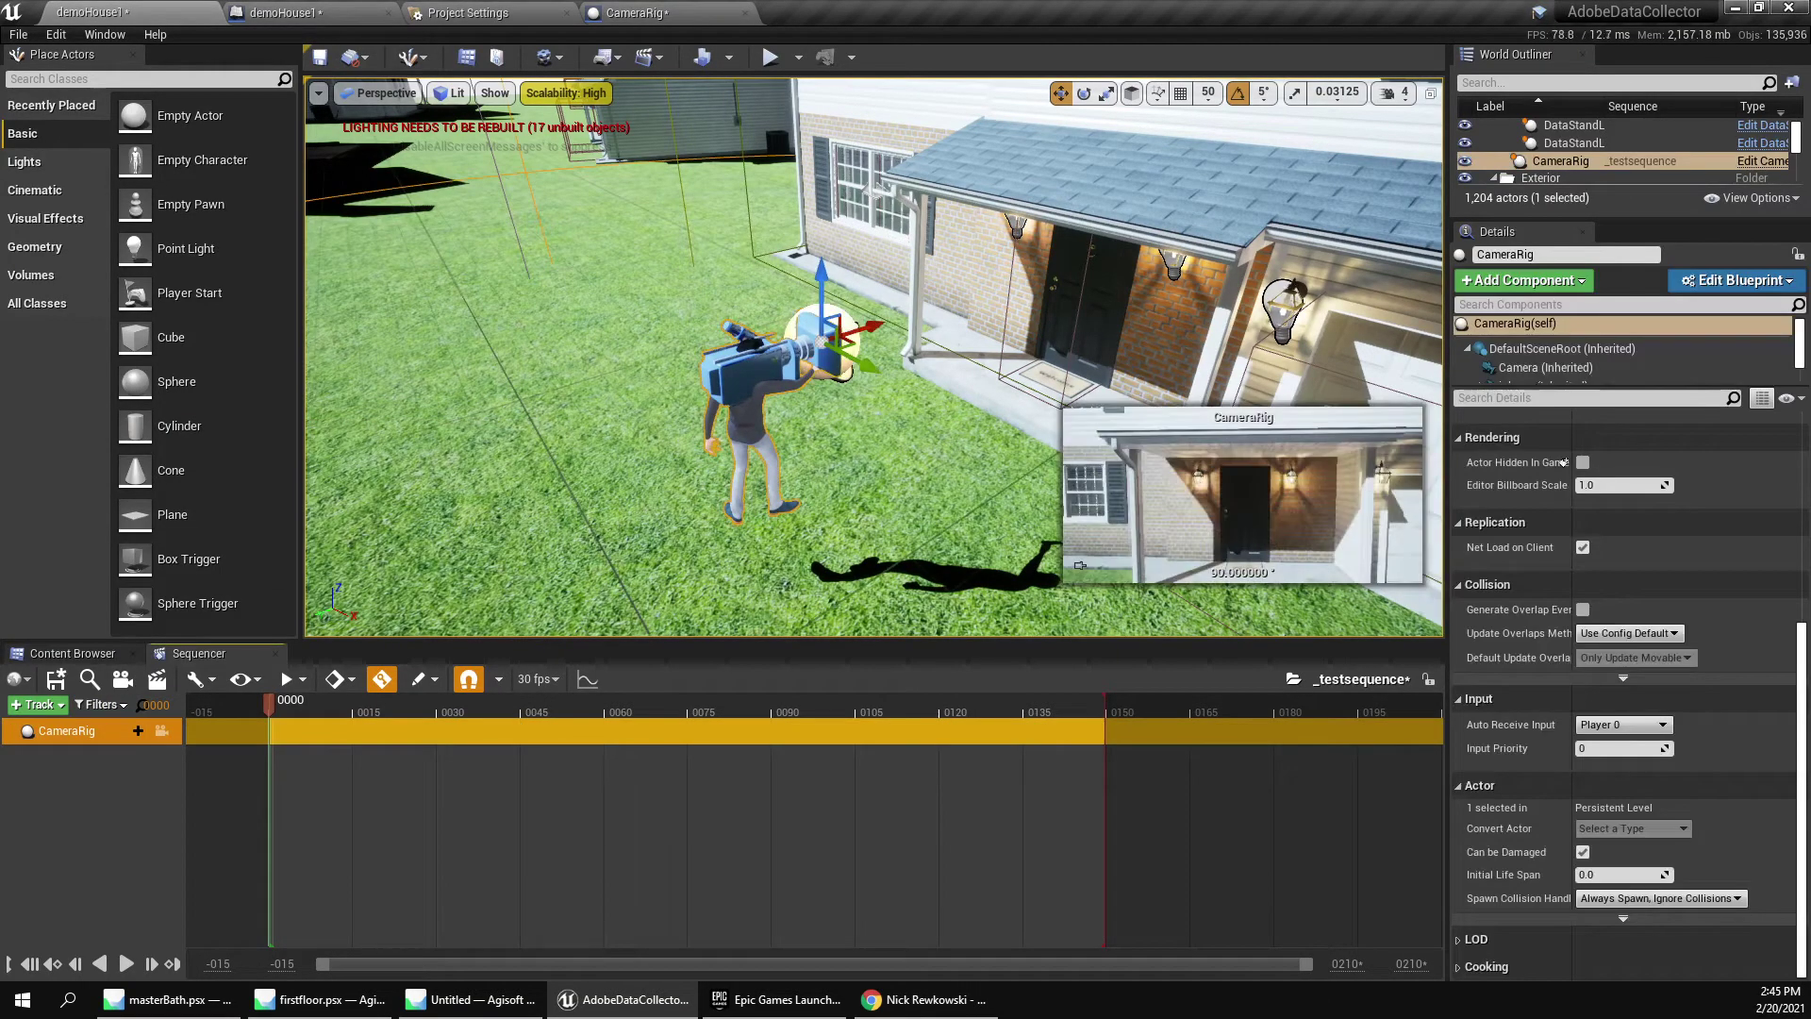
key("f")
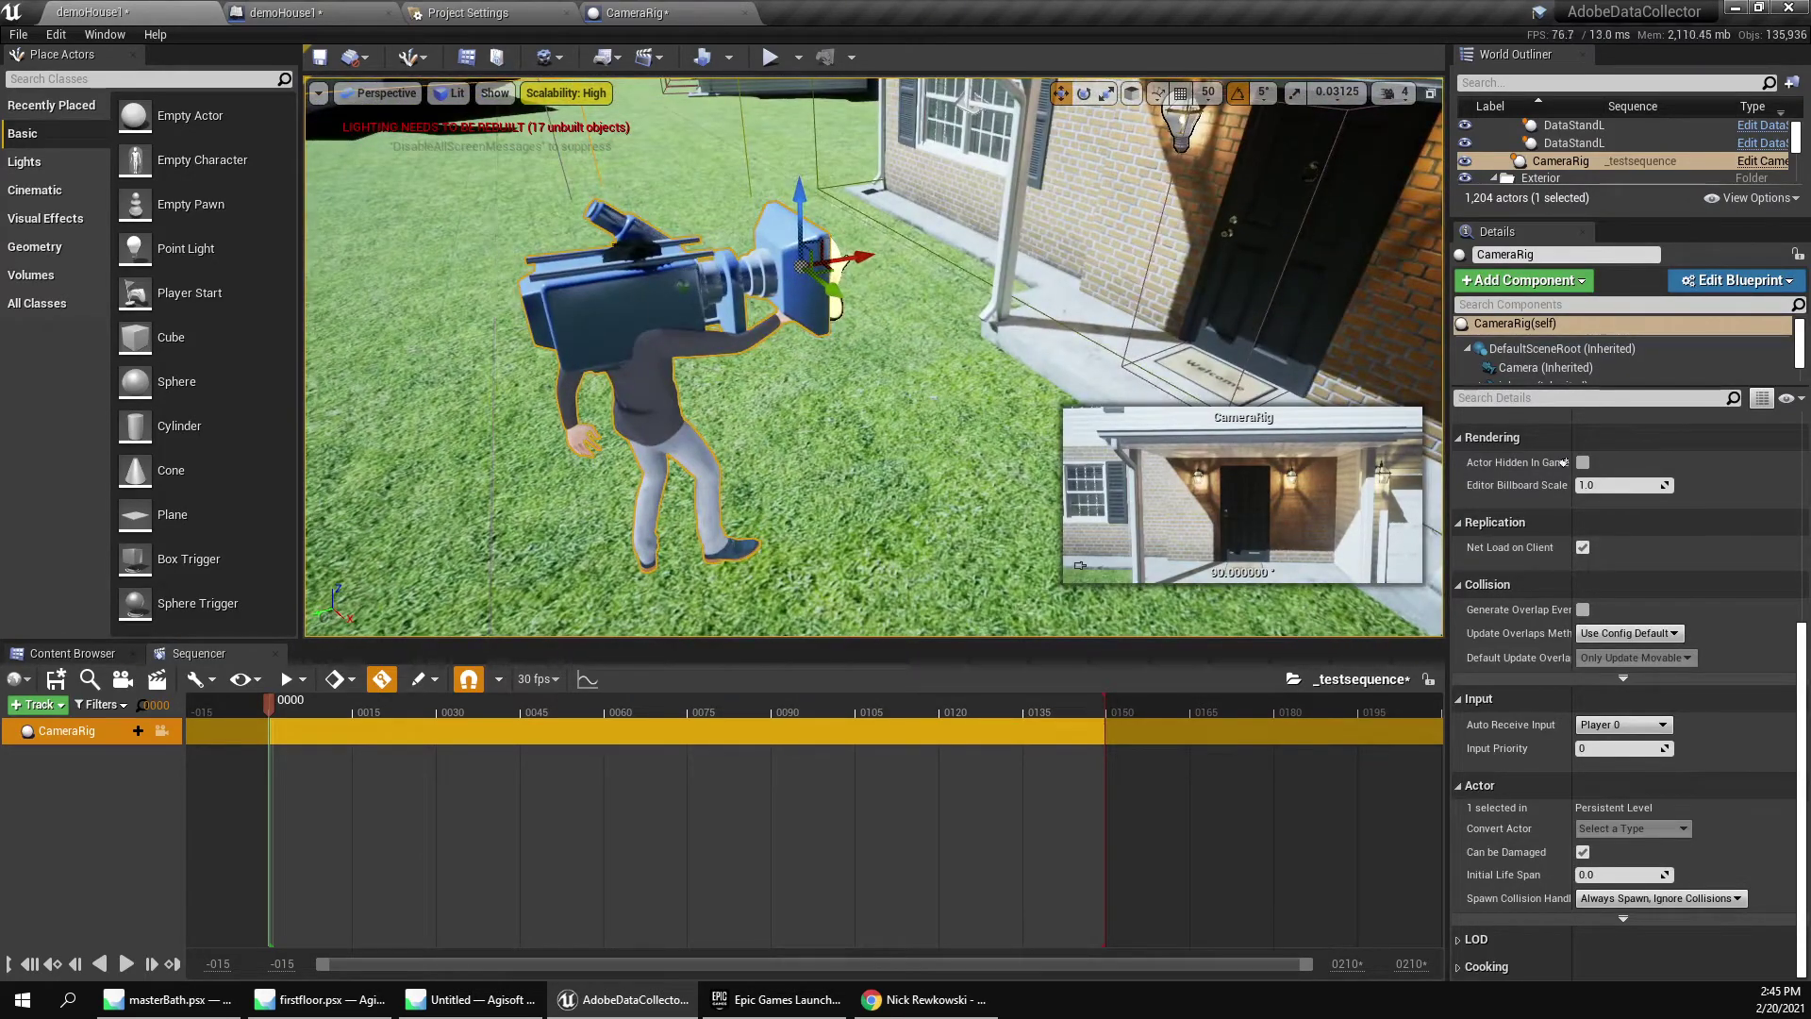
left_click(128, 730)
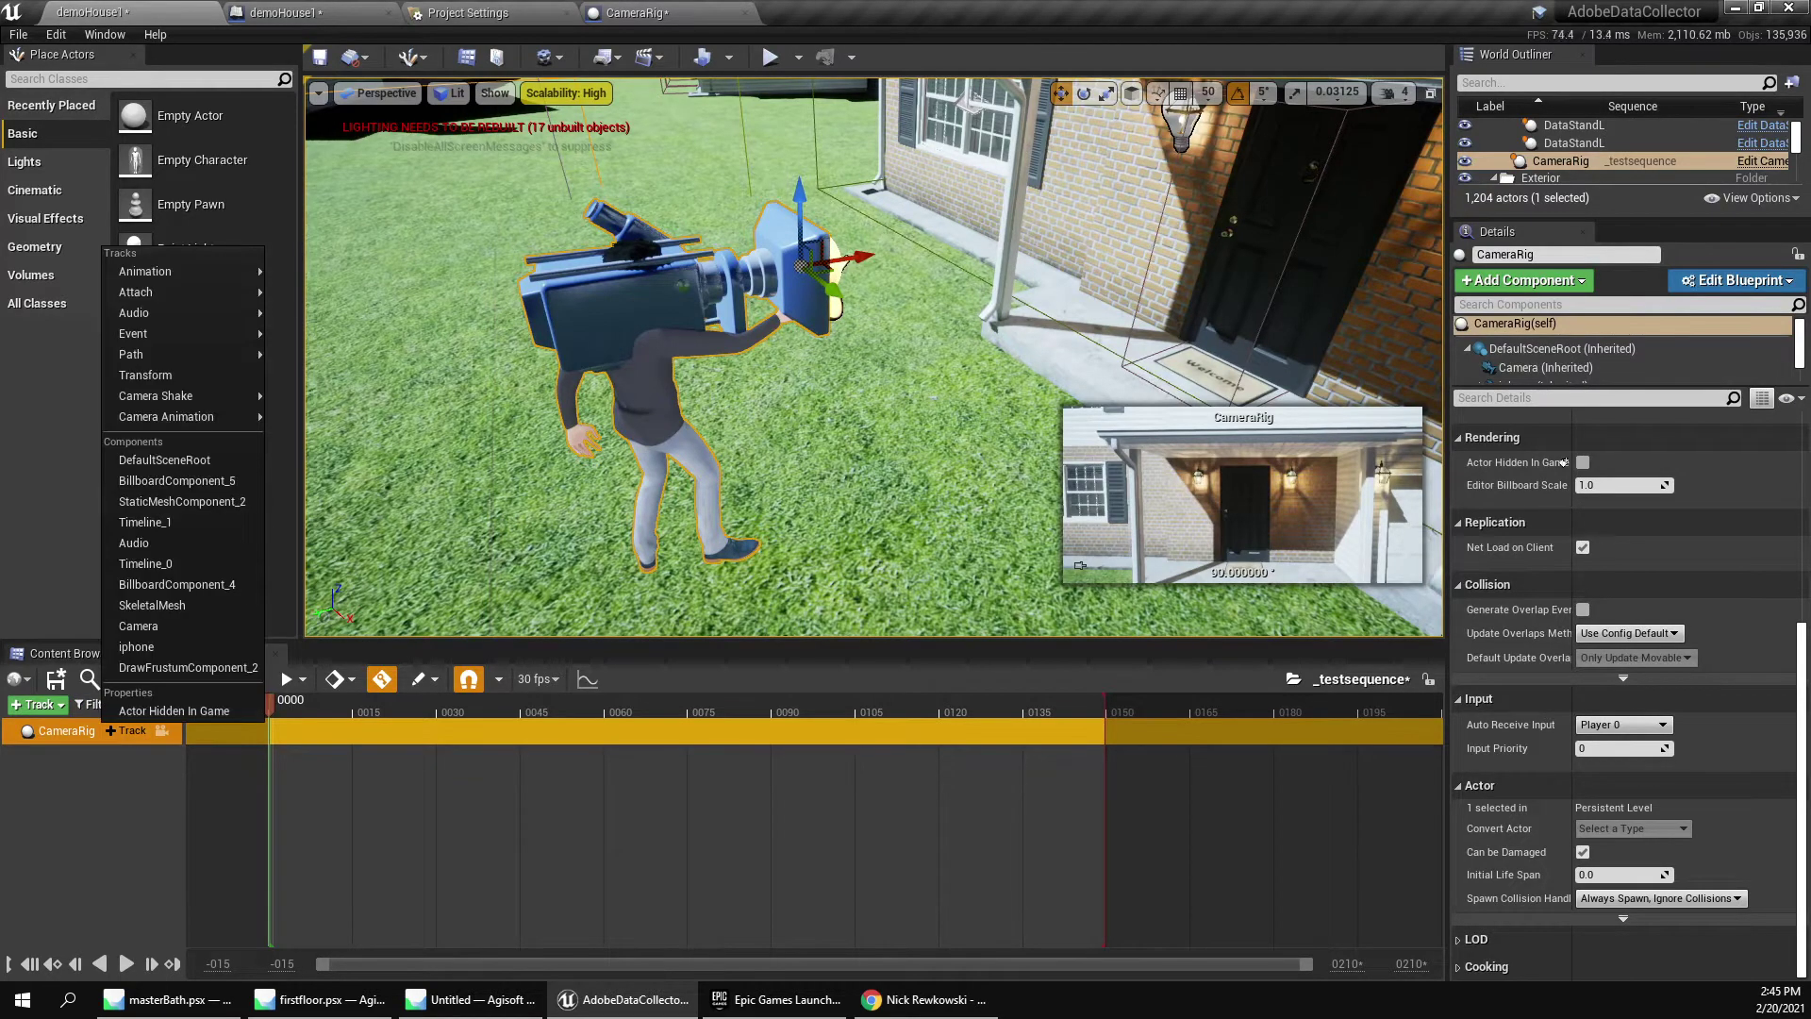
mouse_move(151, 270)
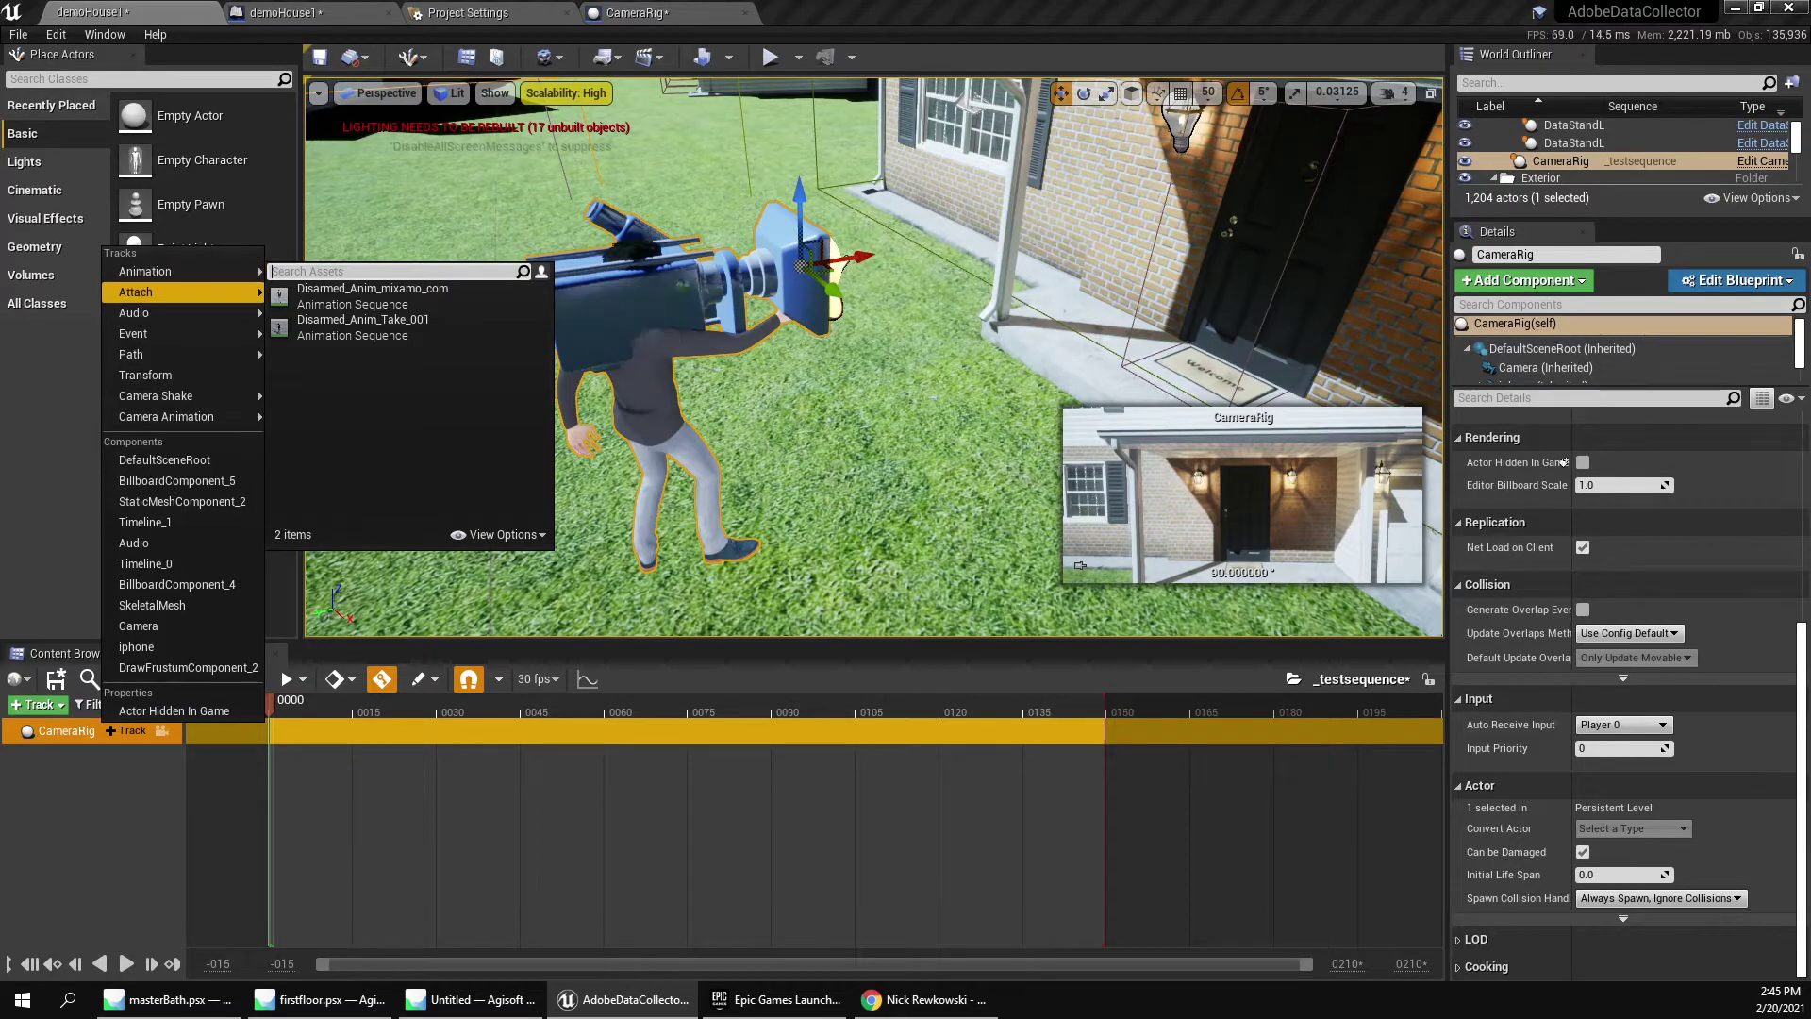
left_click(145, 374)
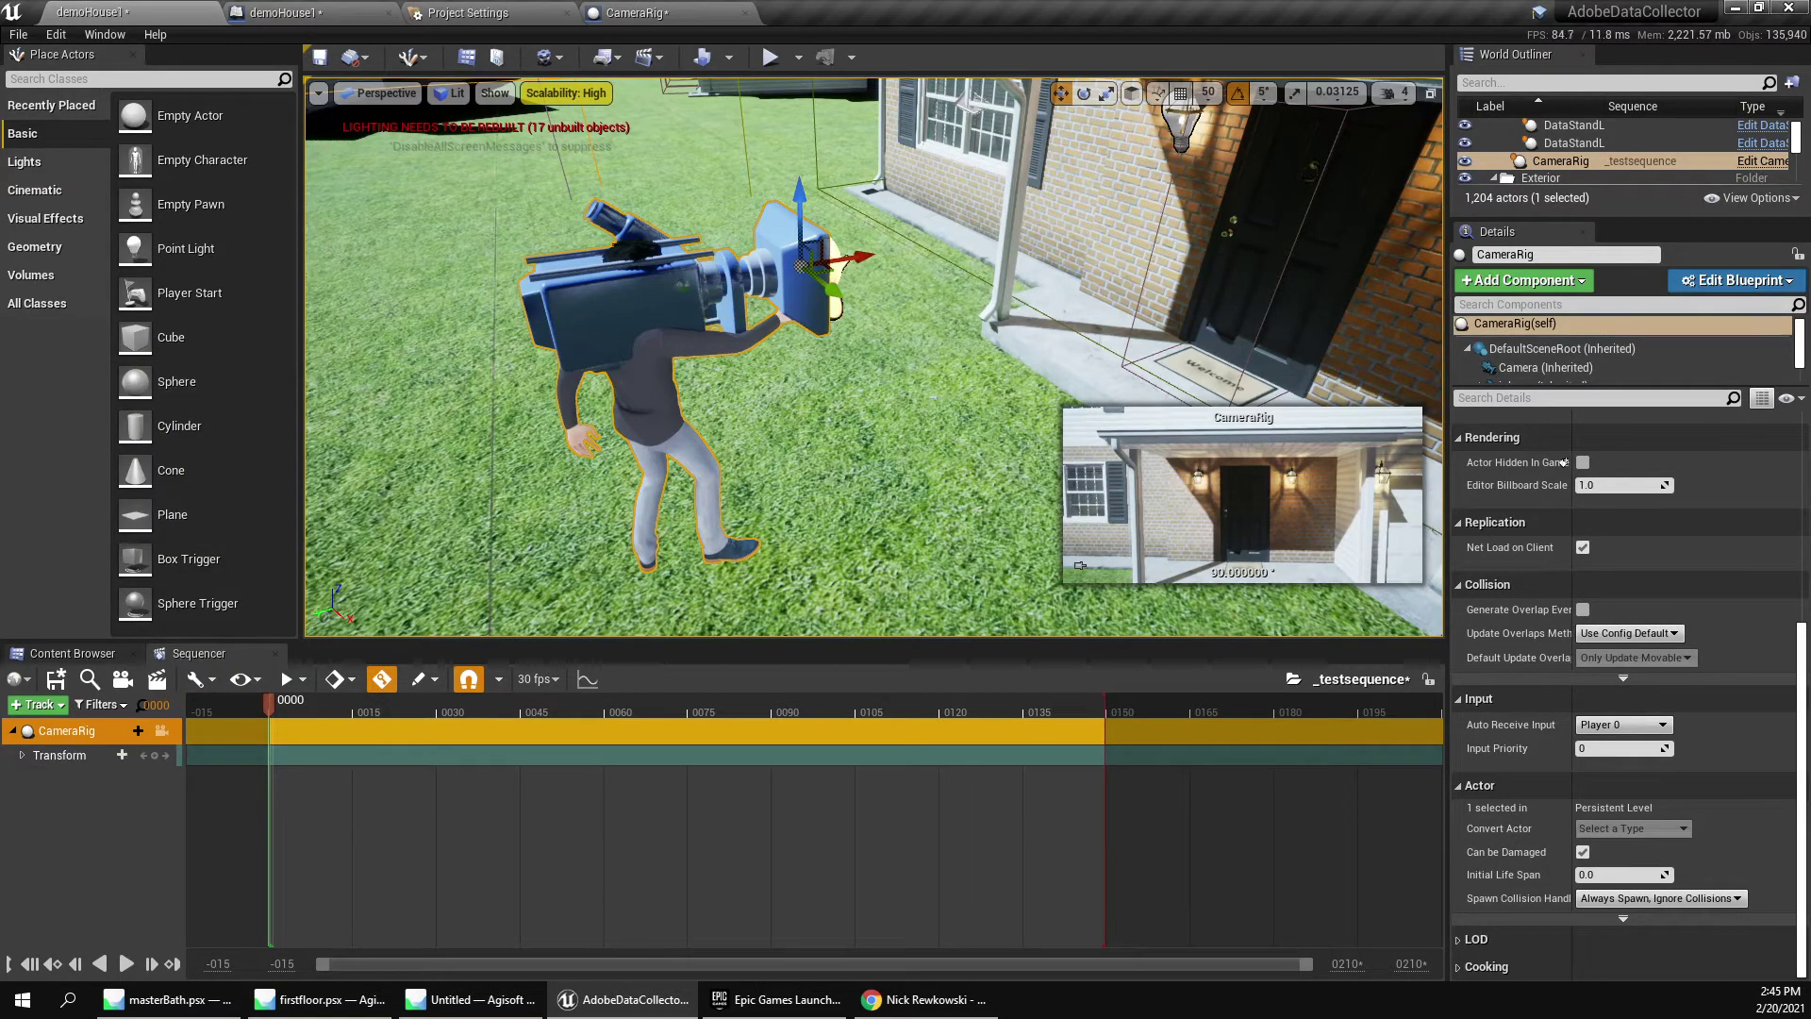
Widen the track list, expand CameraRig's Transform track and delete its Scale channels.
left_click_drag(184, 830, 267, 830)
left_click(22, 756)
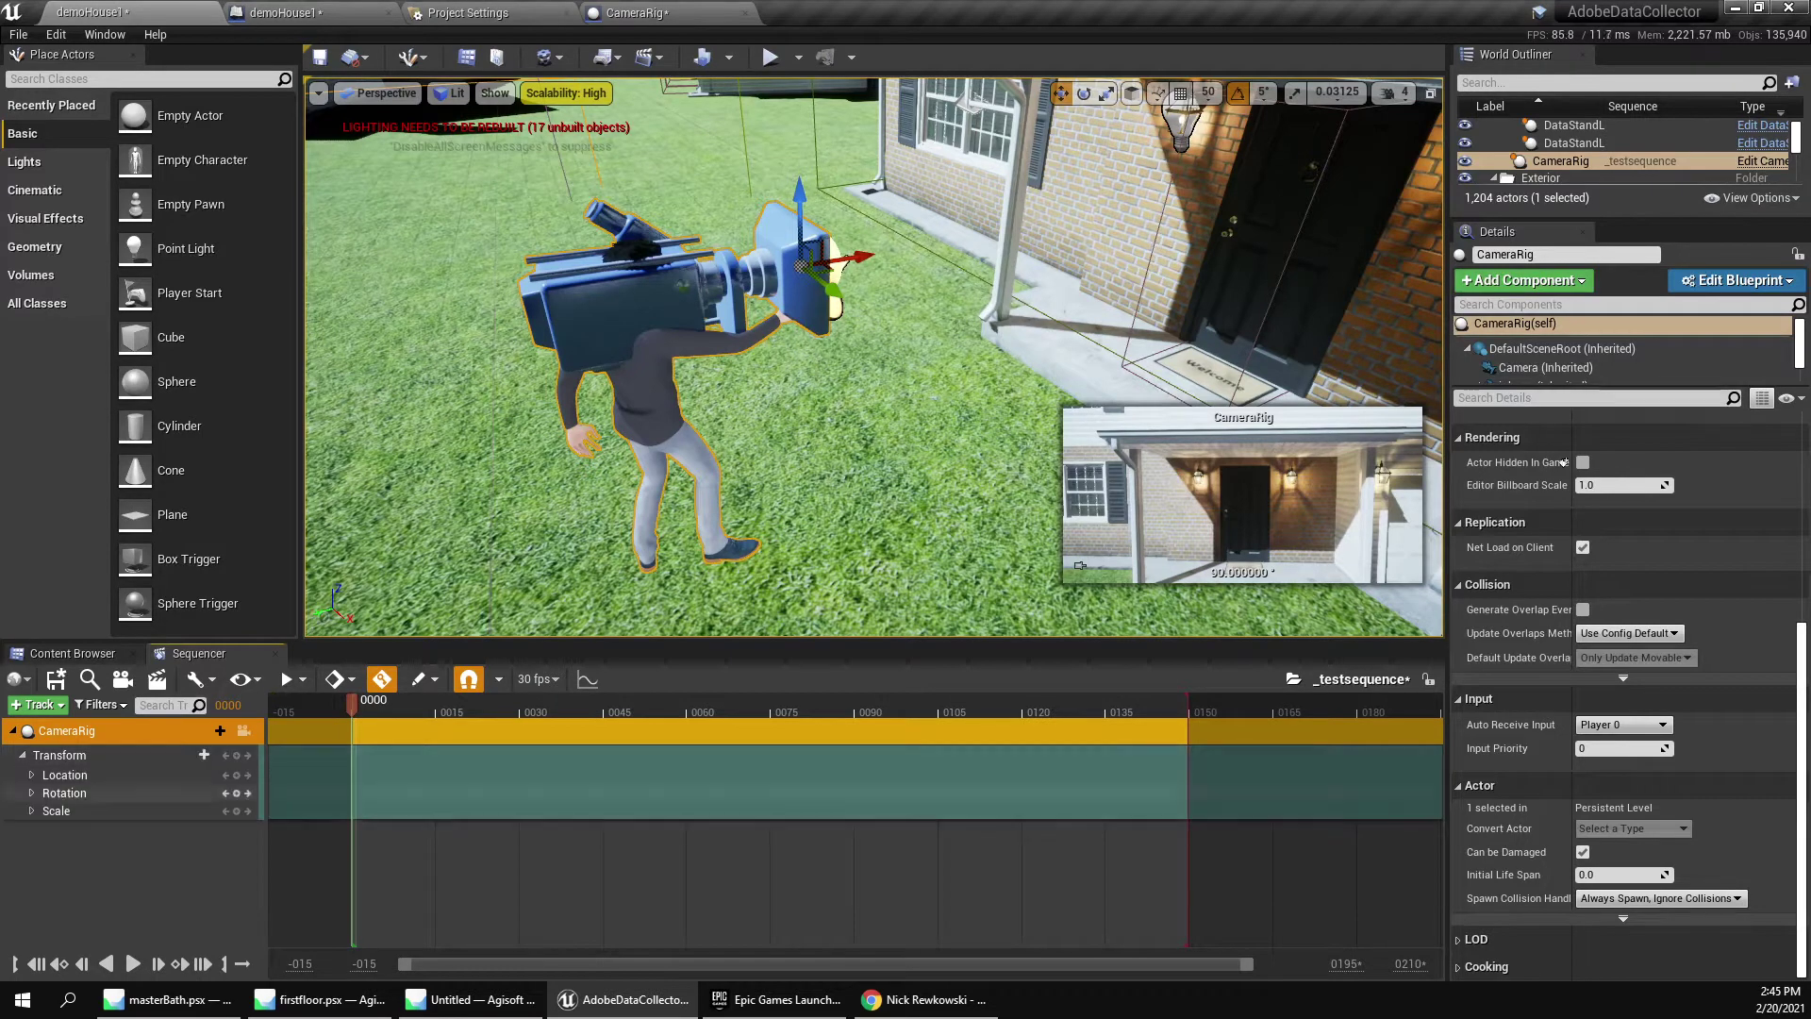
left_click(79, 775)
left_click(79, 793)
left_click(79, 811)
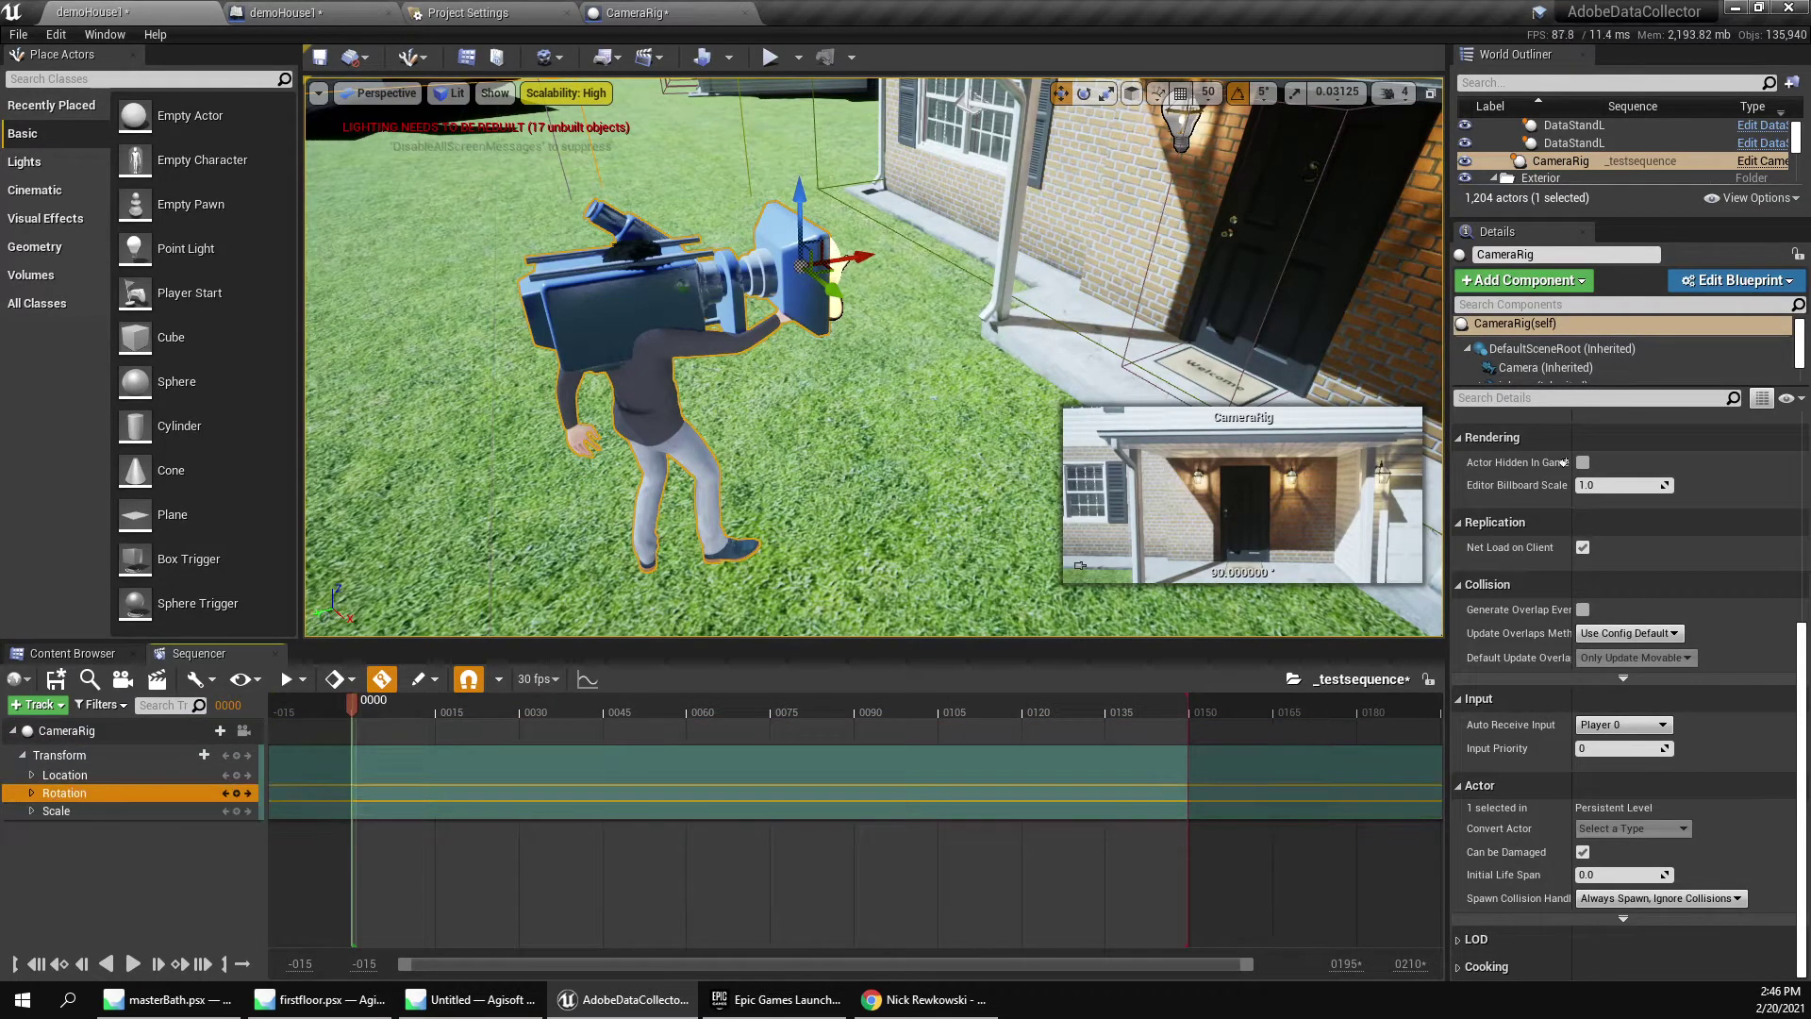
key("Delete")
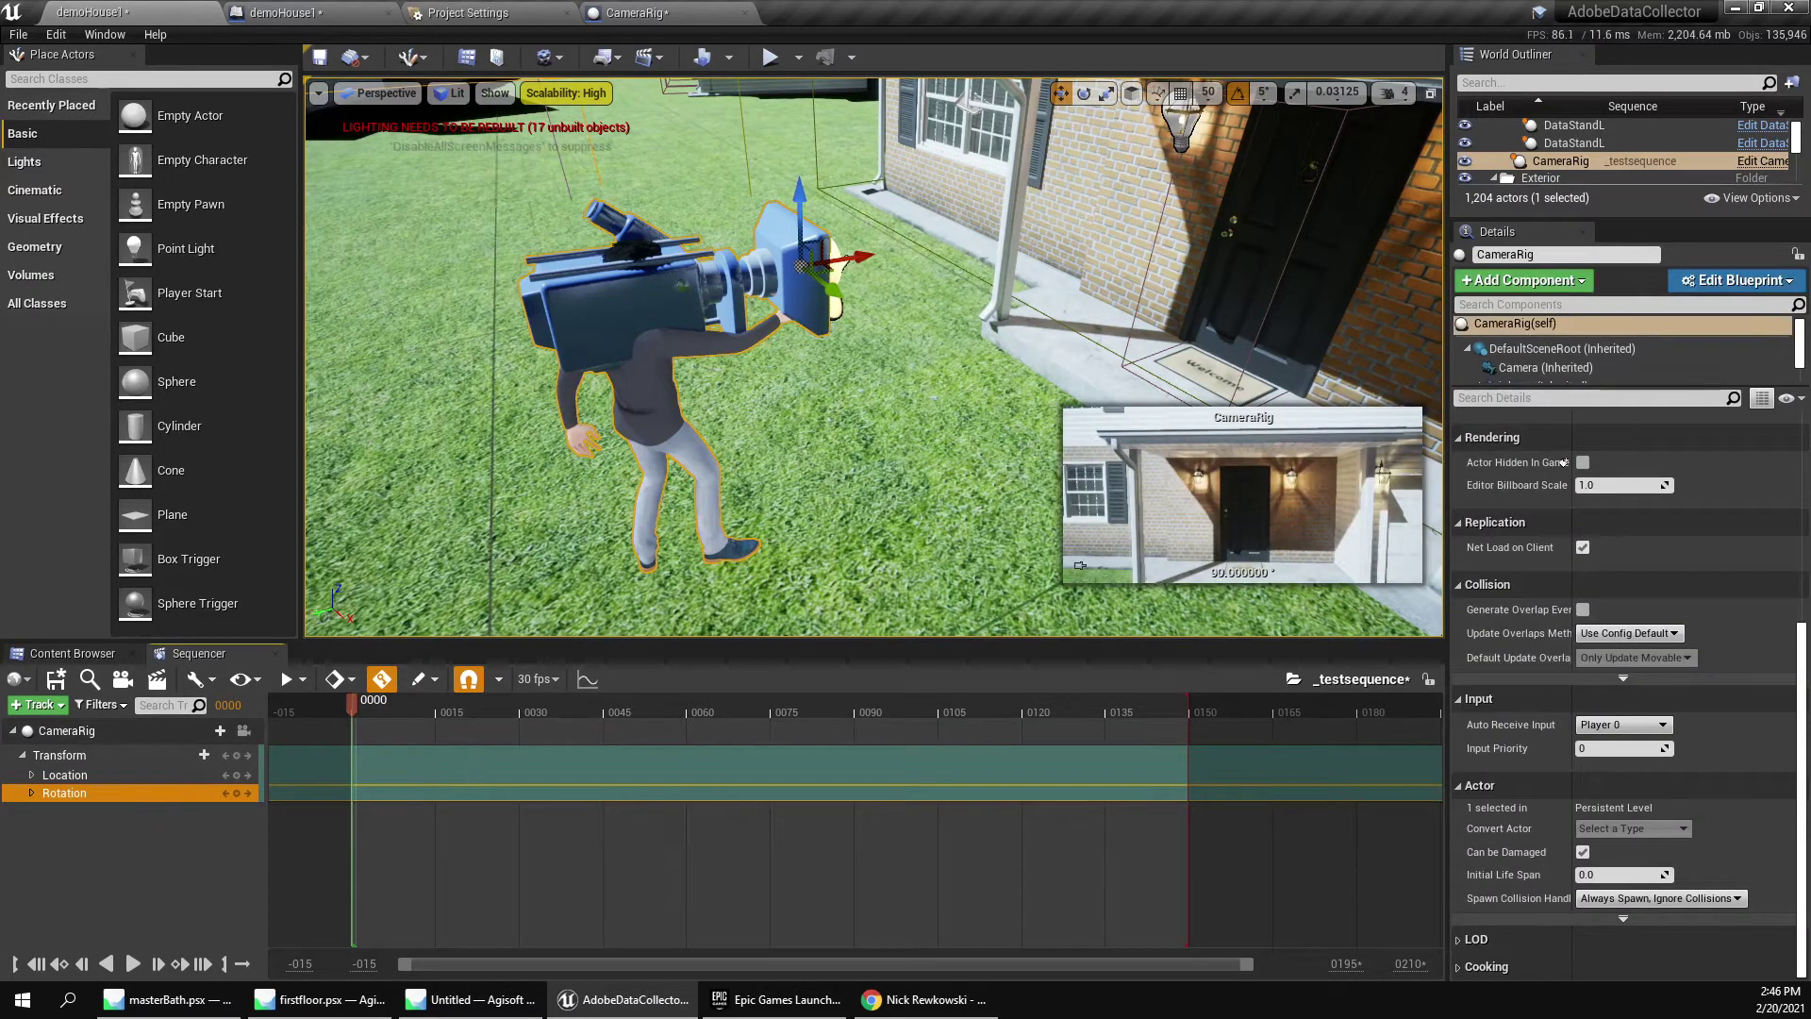
View CameraRig in front of the porch and expand the Rotation channels of its Transform track.
right_click_drag(873, 359, 934, 279)
key("s")
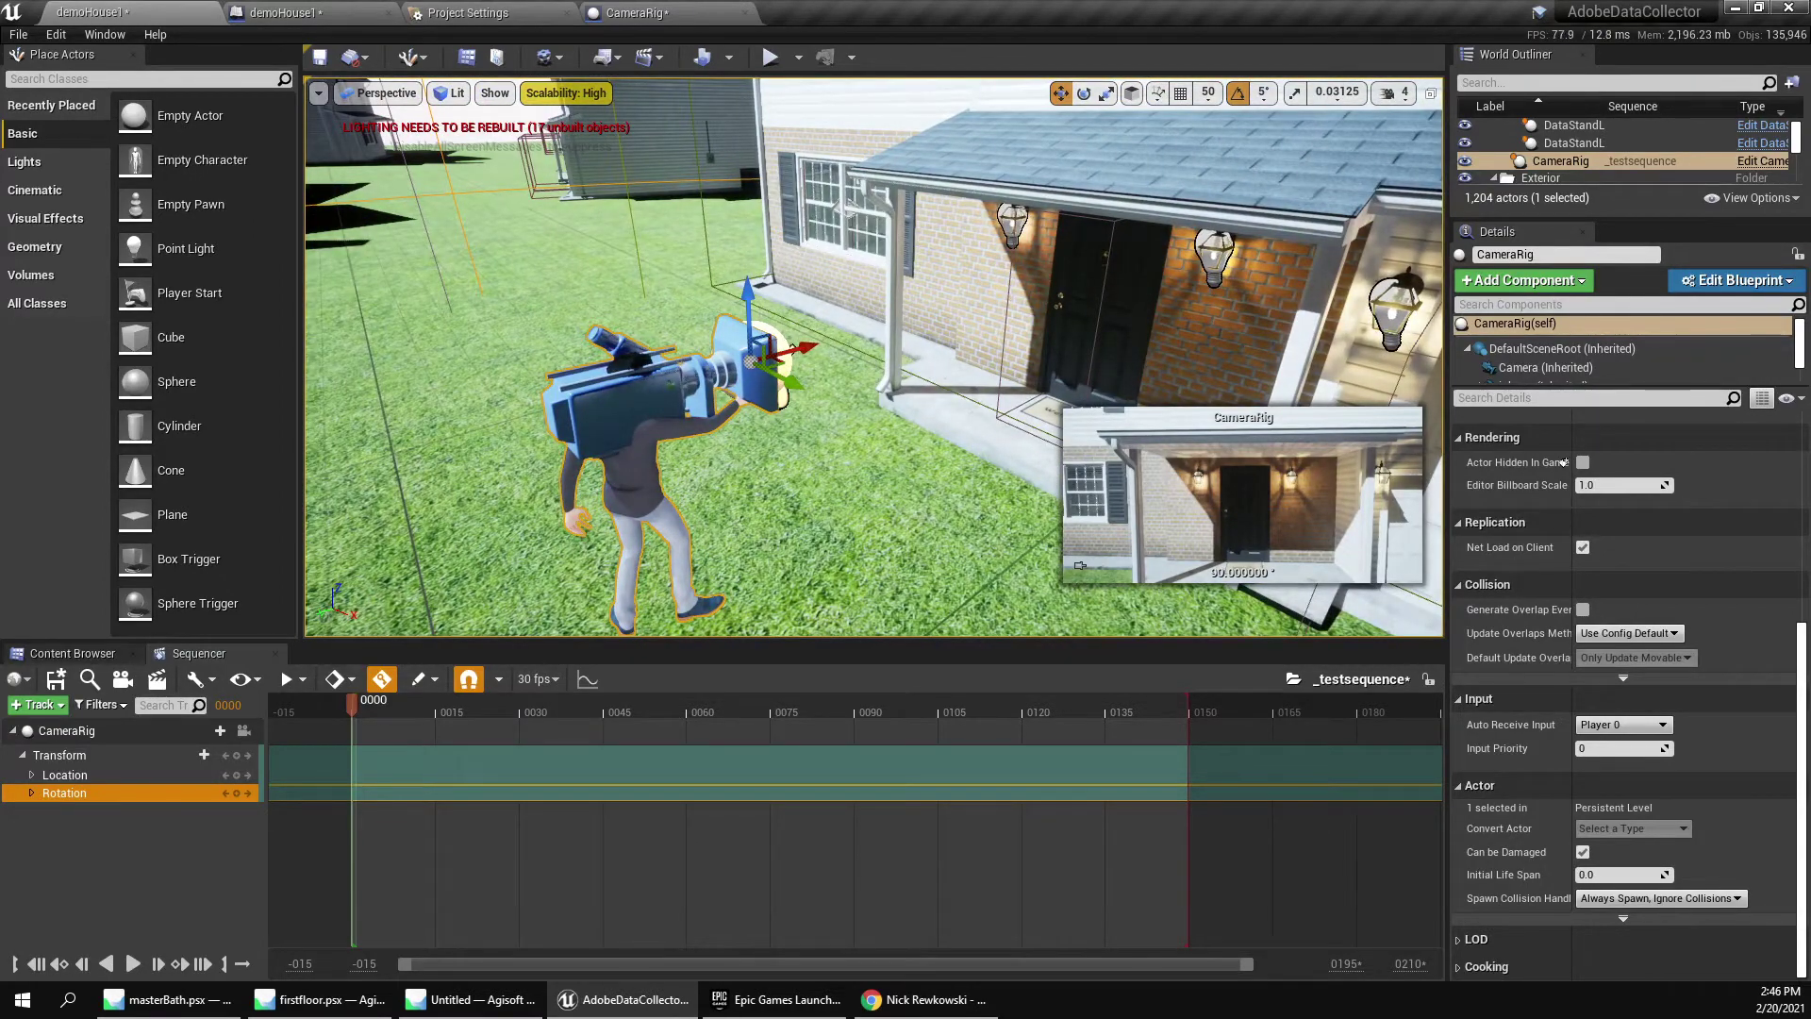
right_click_drag(934, 278, 910, 279)
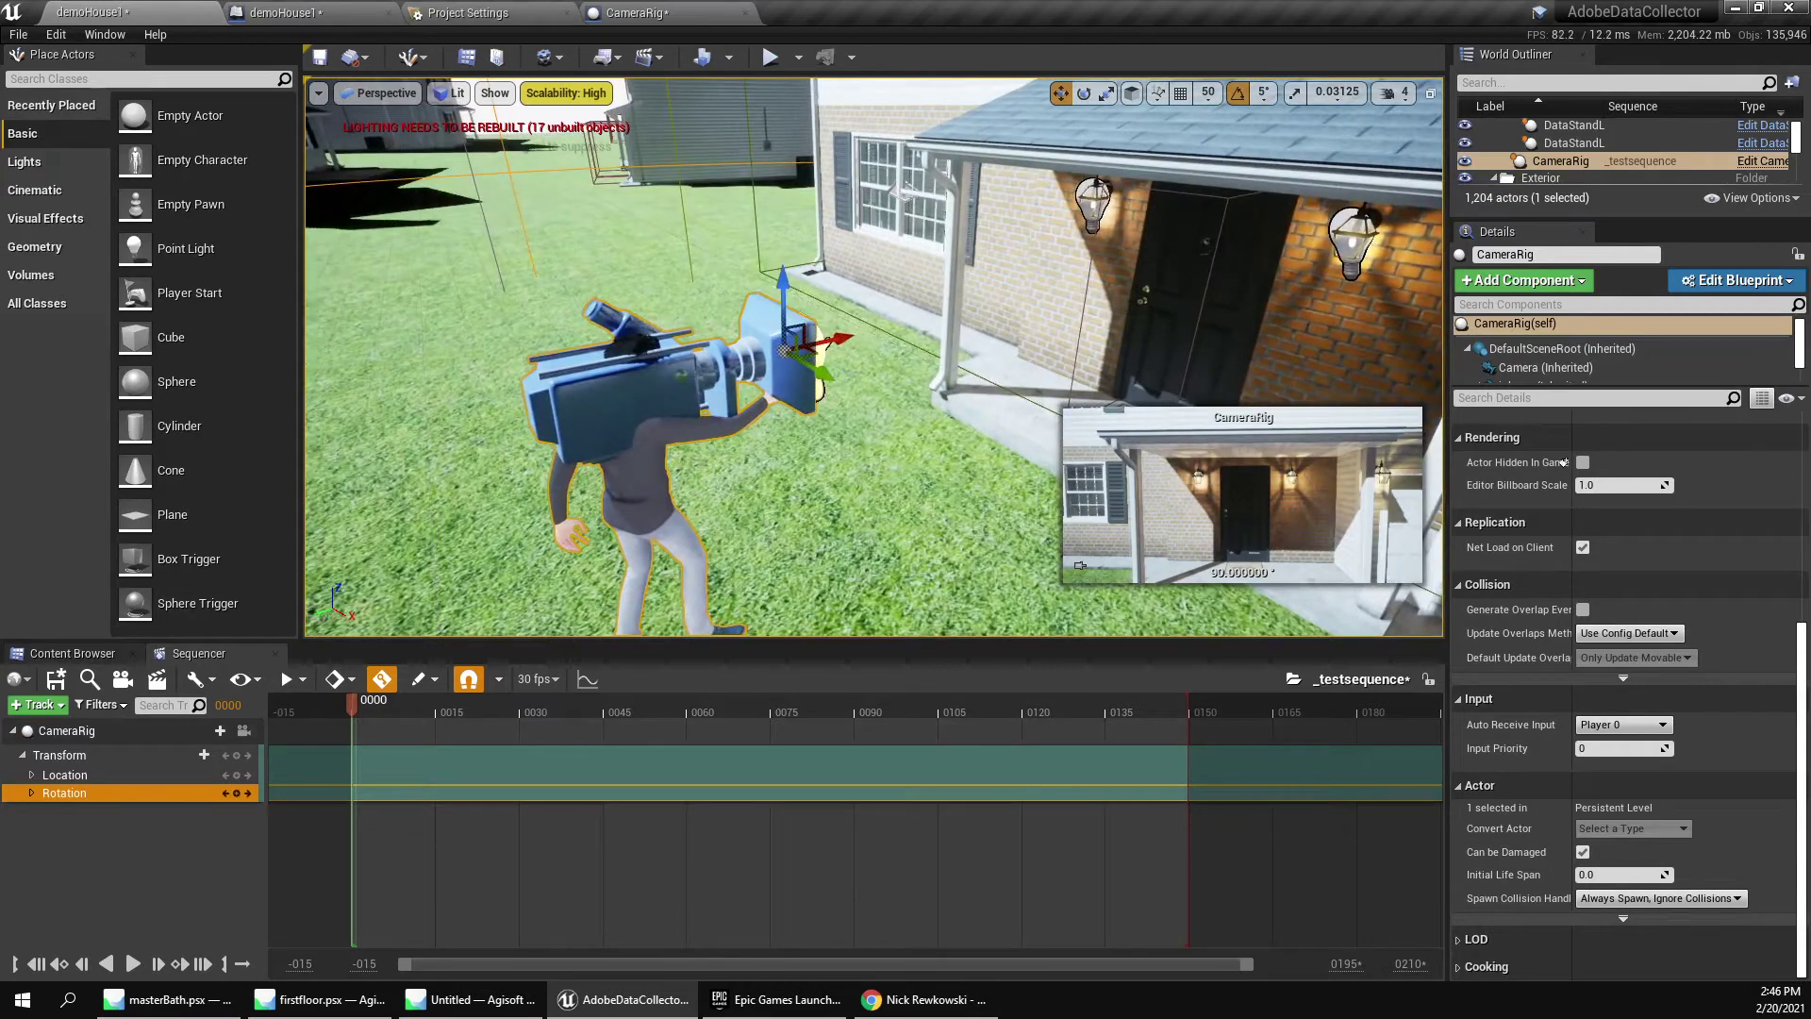
left_click(31, 792)
Try rotating CameraRig with the rotation gizmo to demonstrate roll, and undo the rotation.
right_click_drag(906, 377, 976, 358)
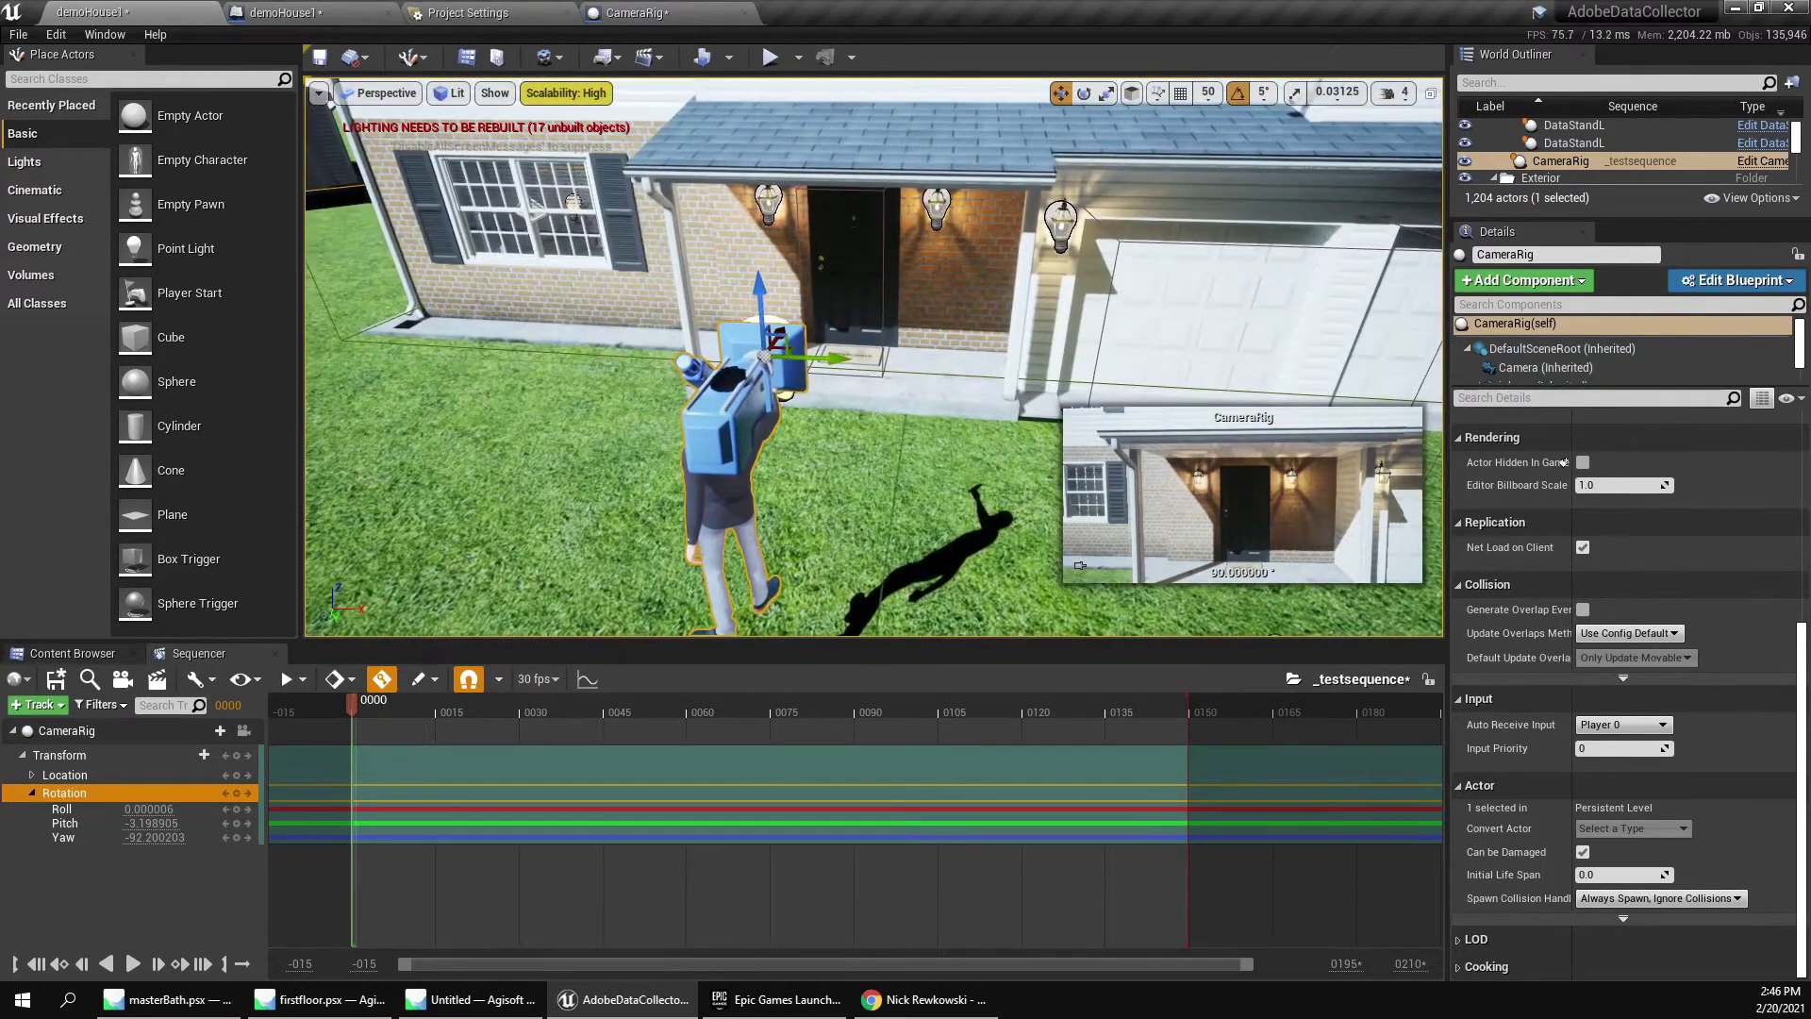
key("e")
mouse_move(849, 312)
left_mouse_down()
mouse_move(924, 311)
mouse_move(830, 312)
mouse_move(849, 311)
left_mouse_up()
key("ctrl+z")
Delete the Roll channel from CameraRig's Rotation, and point out the remaining Pitch and Location channels.
key("Down")
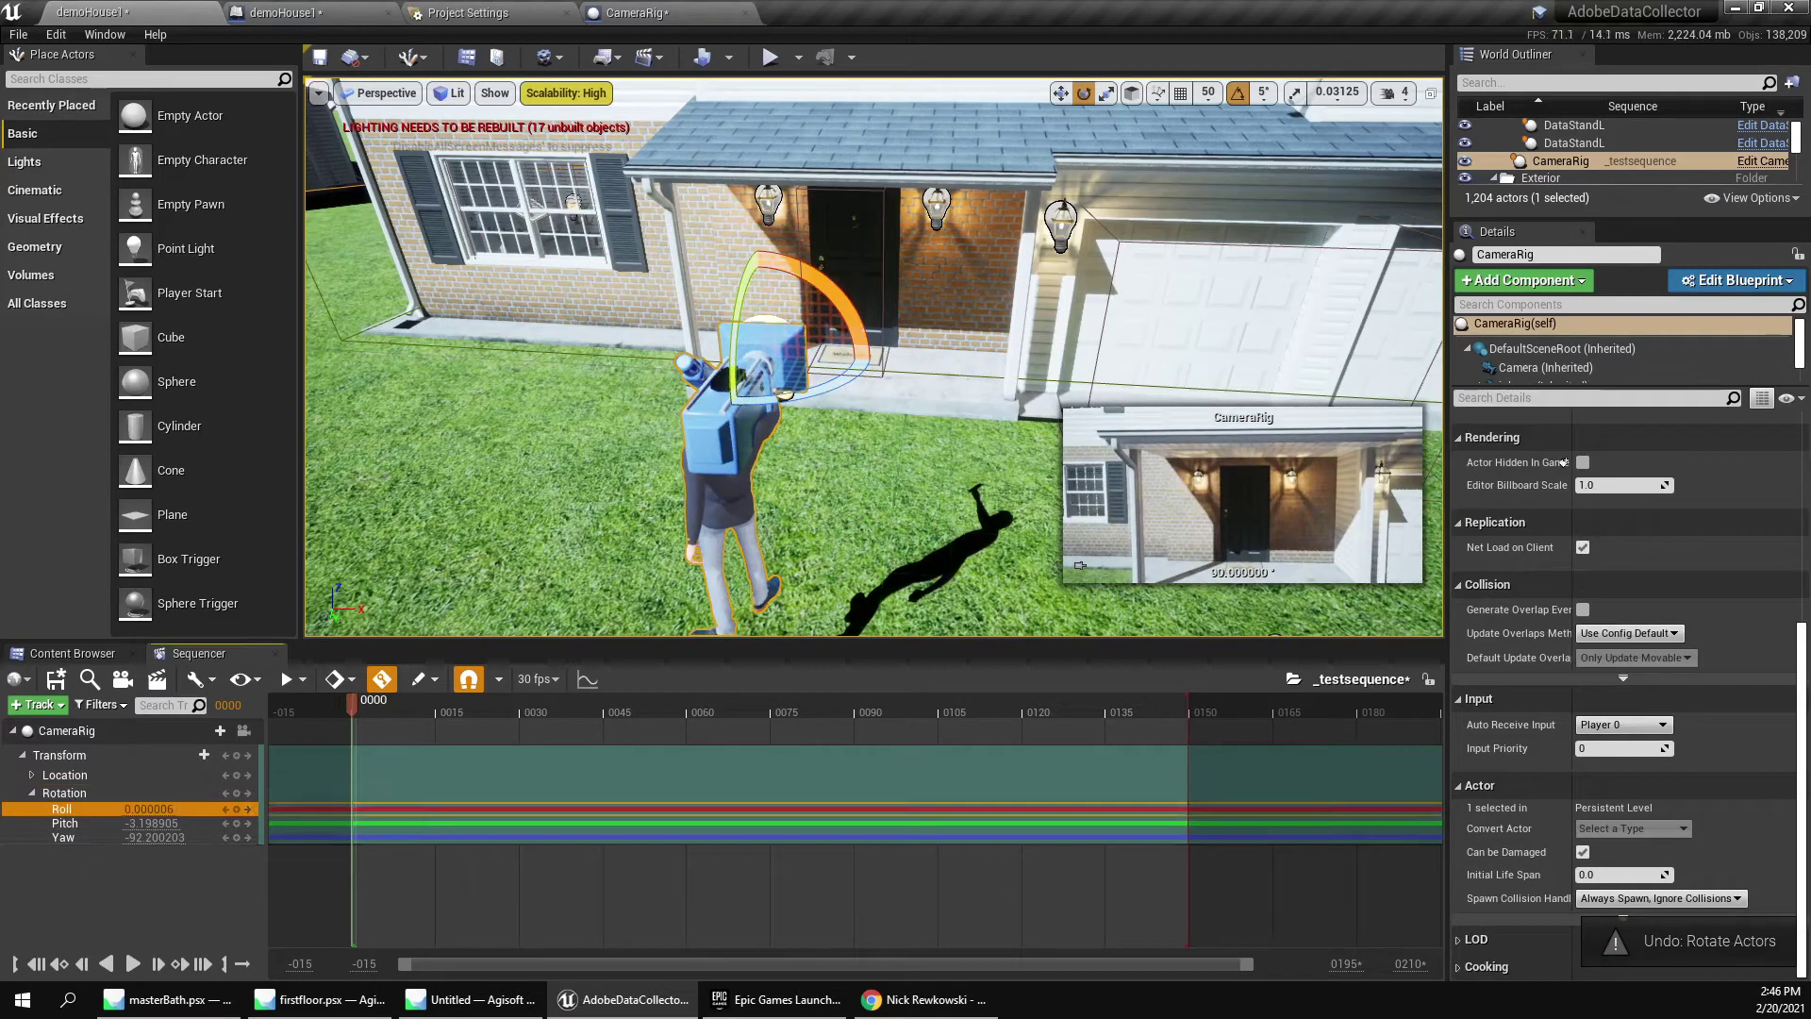
key("Delete")
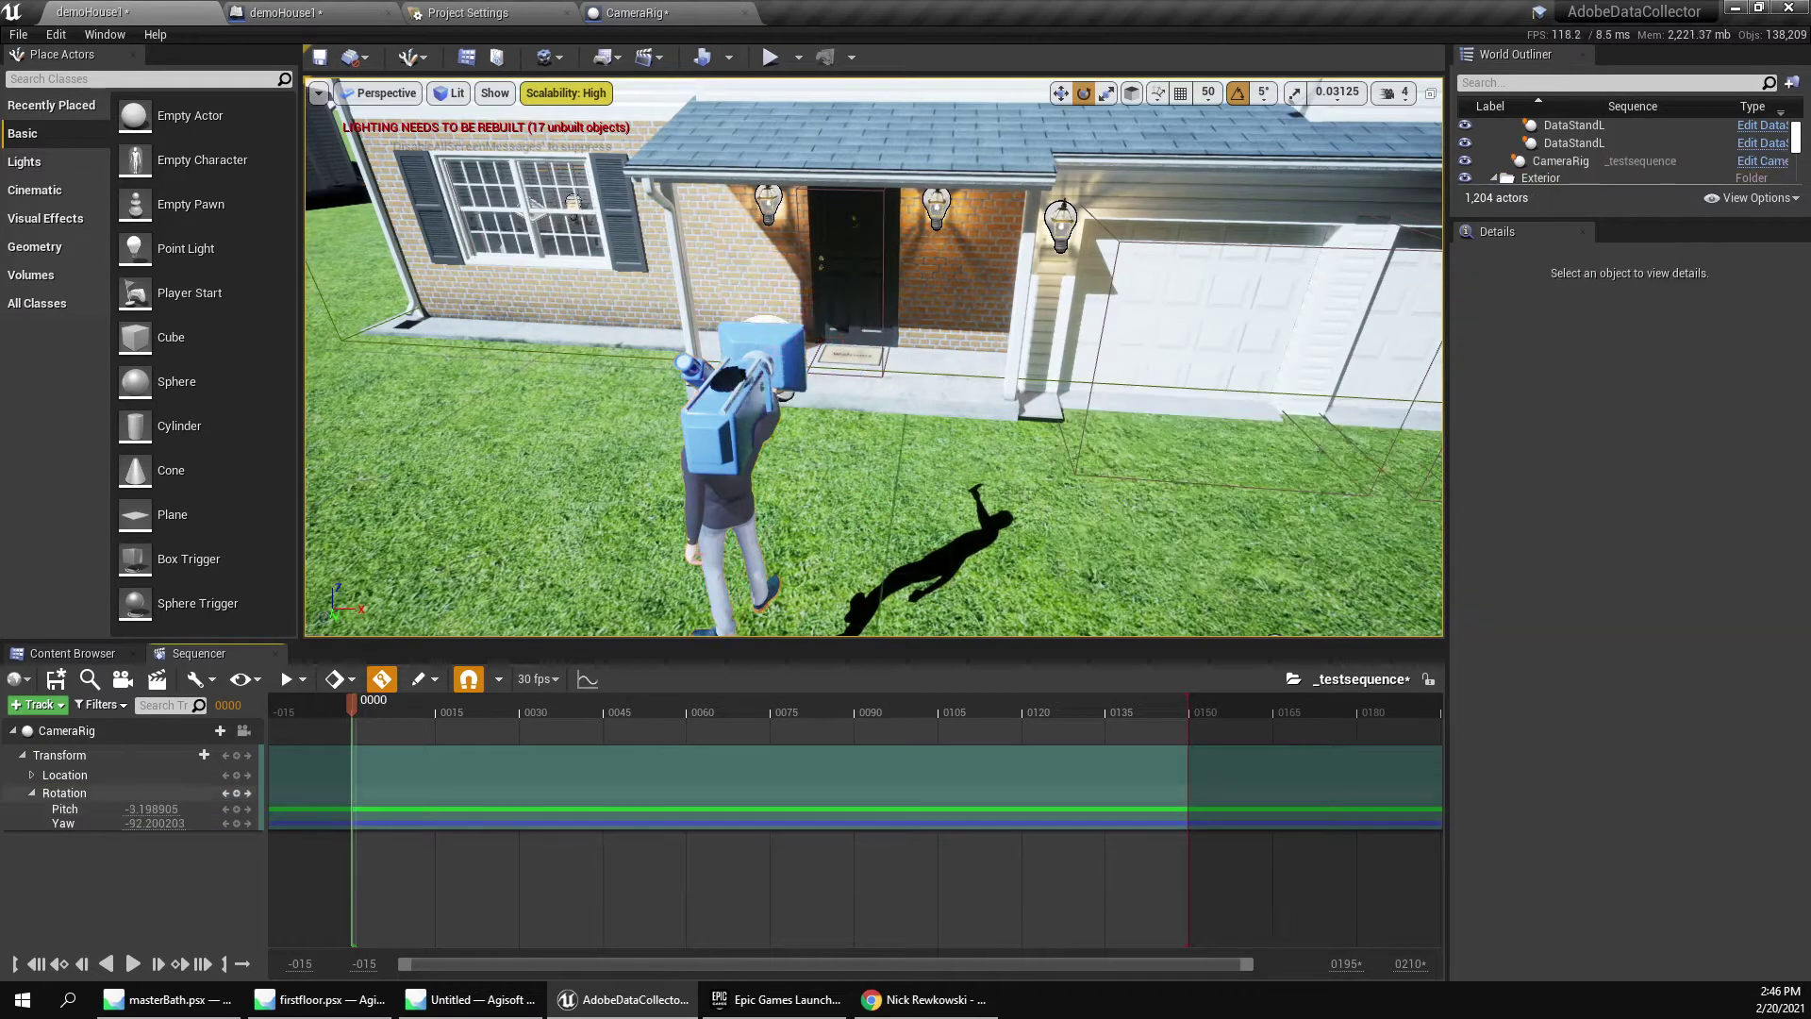
key("Up")
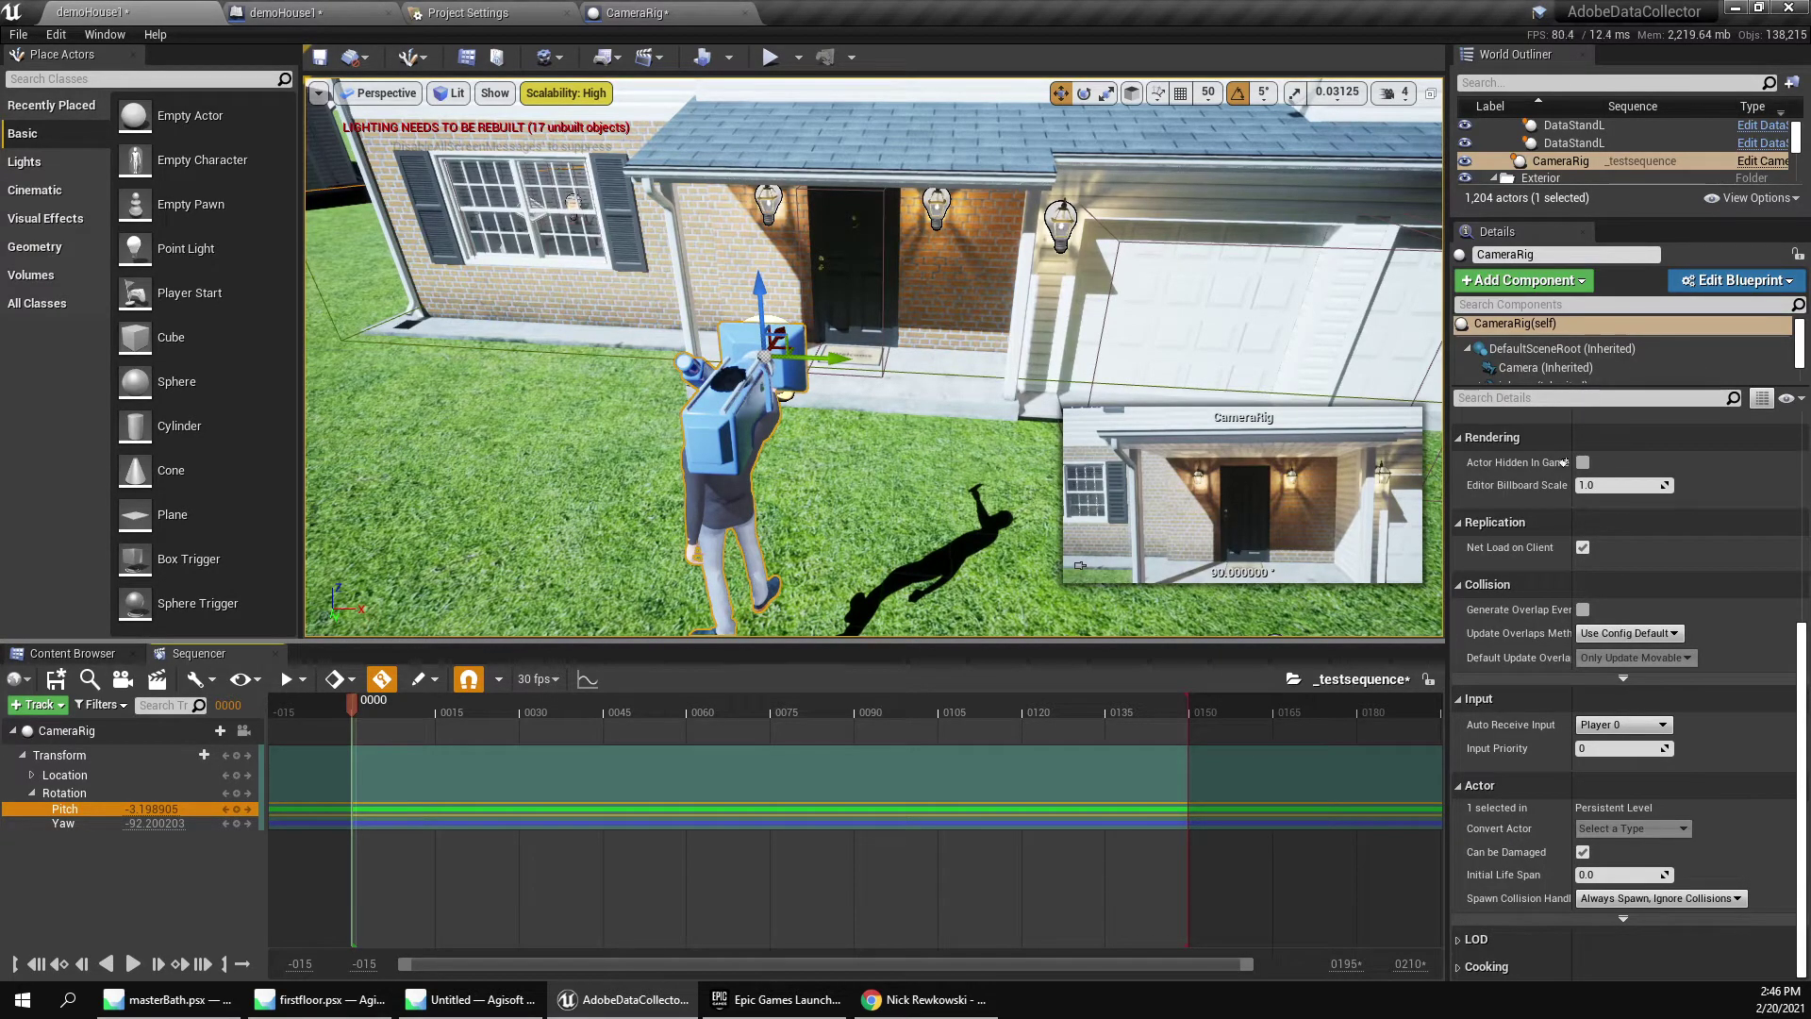
mouse_move(873, 358)
right_mouse_down()
mouse_move(764, 358)
mouse_move(867, 363)
right_mouse_up()
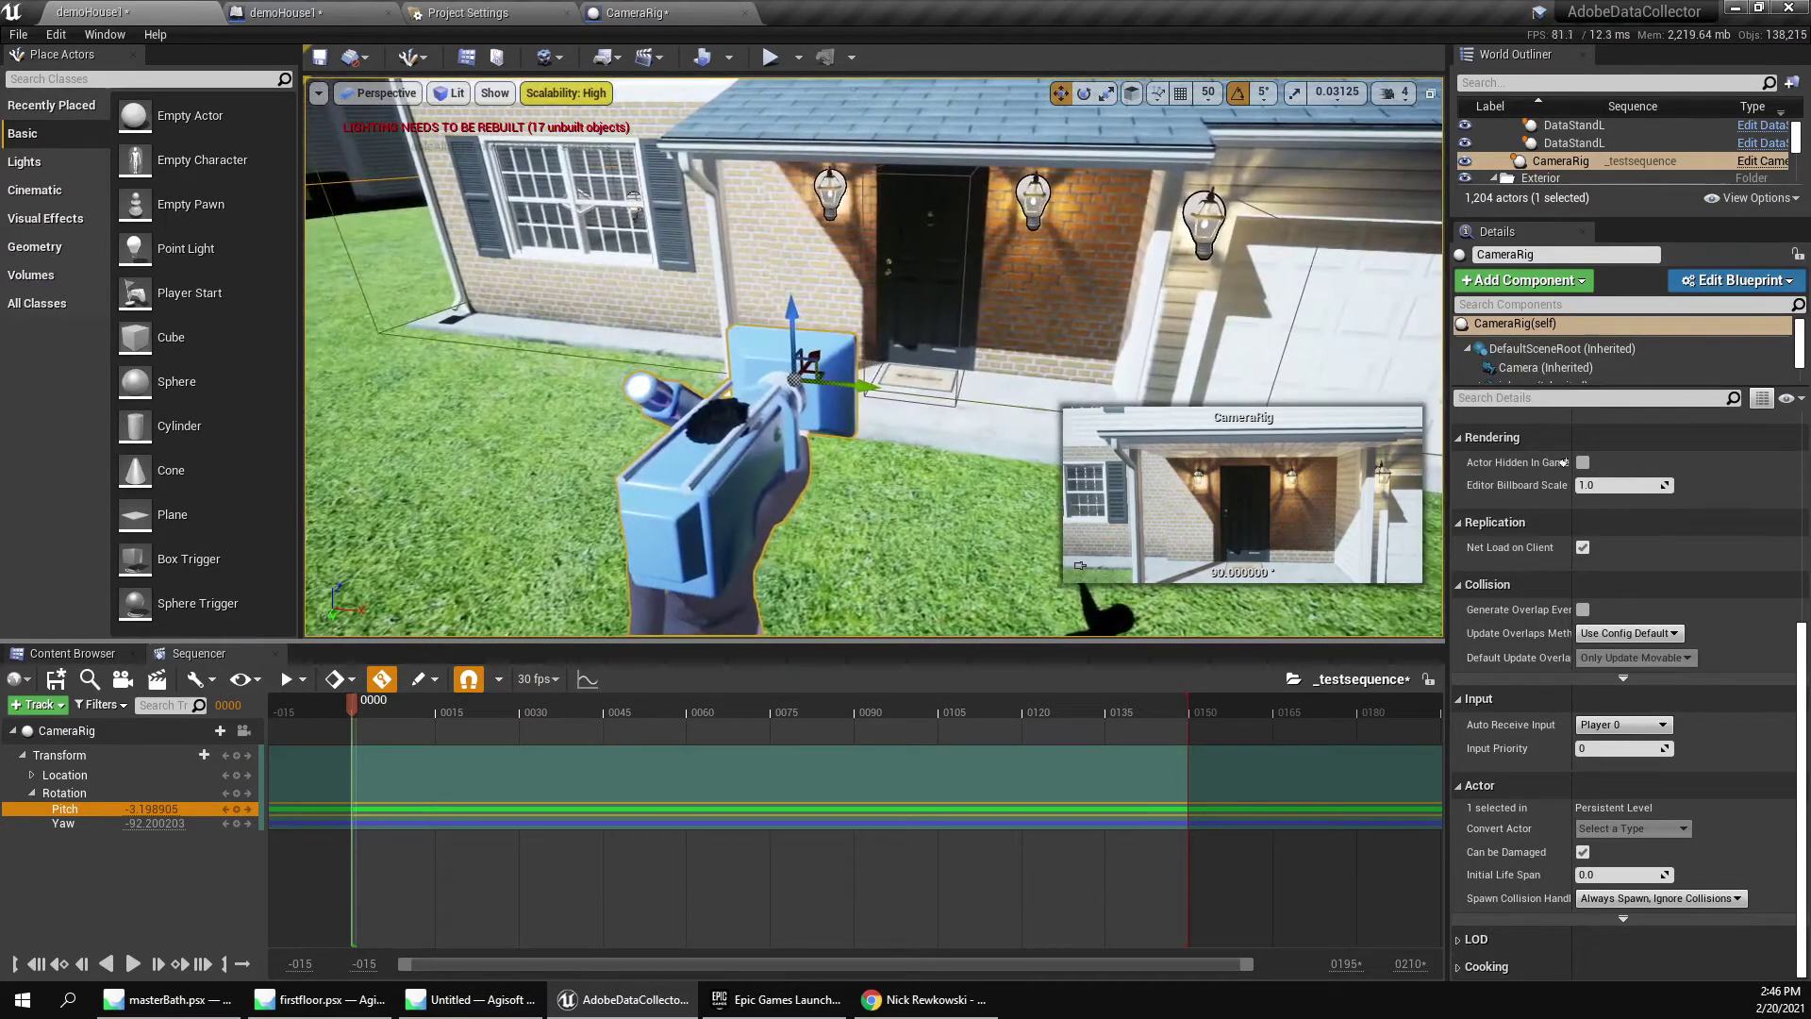
left_click(47, 774)
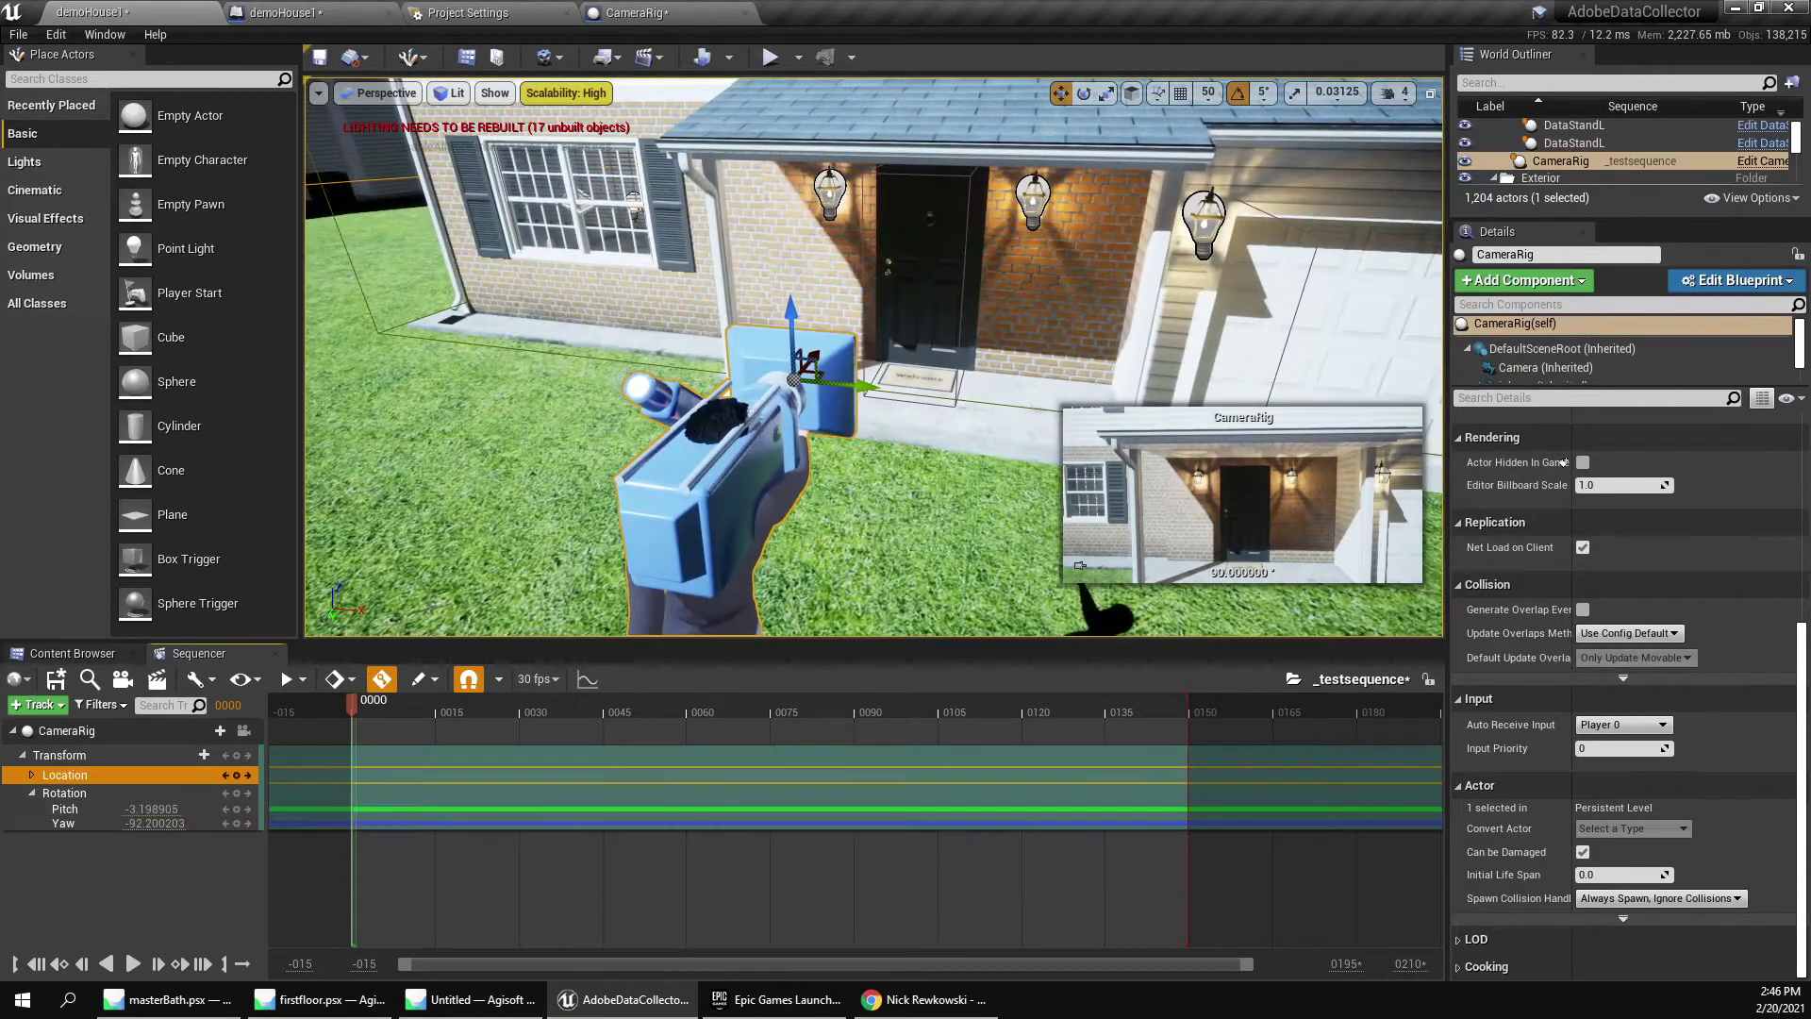
Expand CameraRig's Location channels and review the sequence's auto-key setting and keying modes, keeping Key Changed as the mode.
left_click(32, 775)
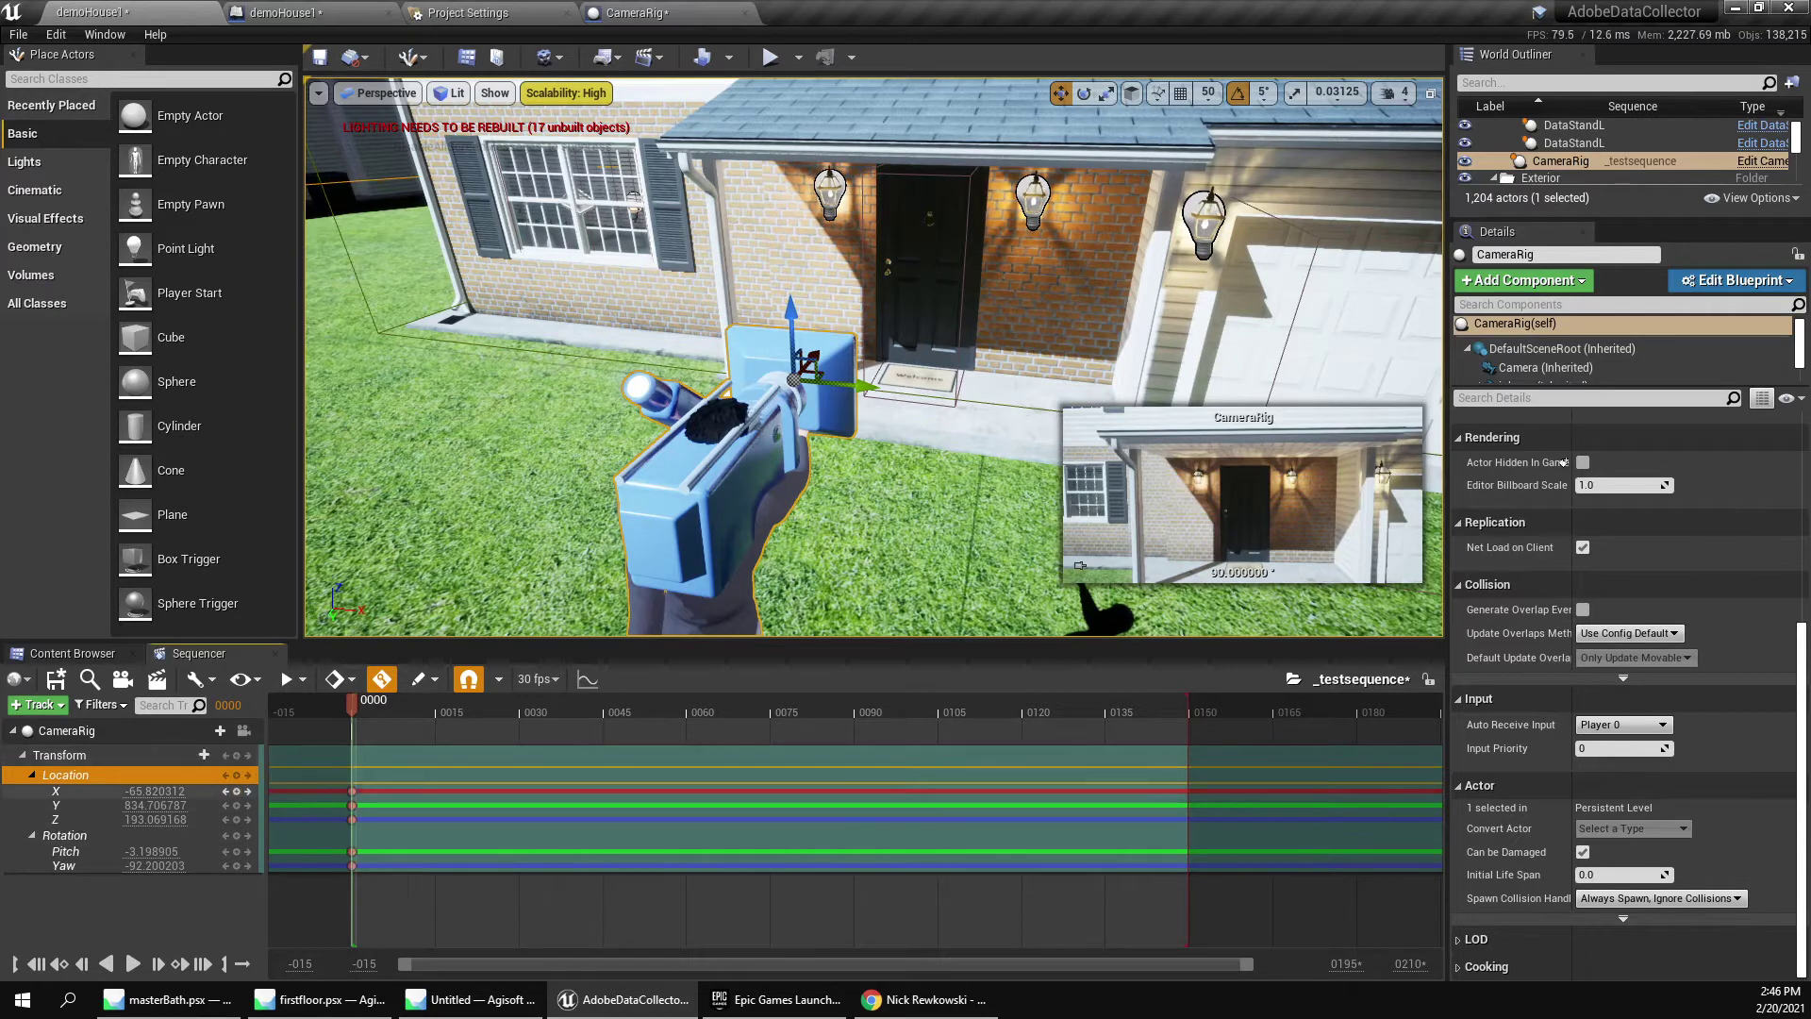
left_click_drag(369, 713, 352, 712)
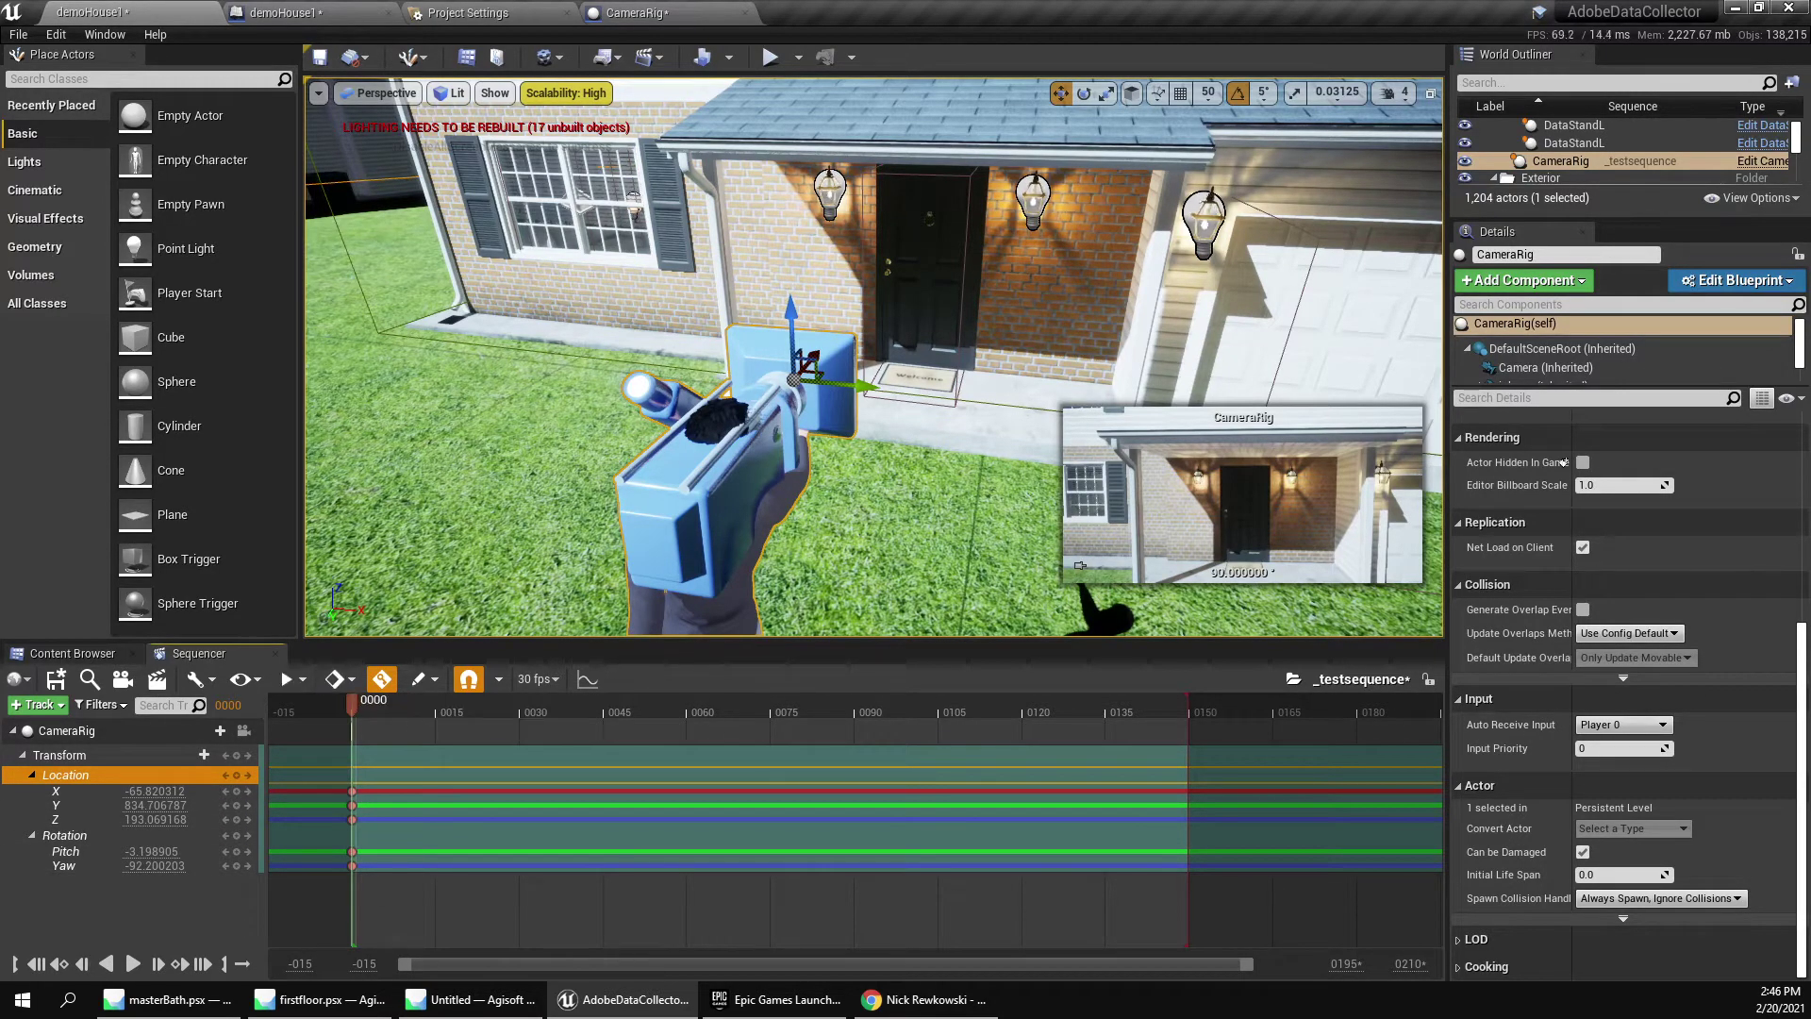
left_click(381, 679)
left_click(381, 678)
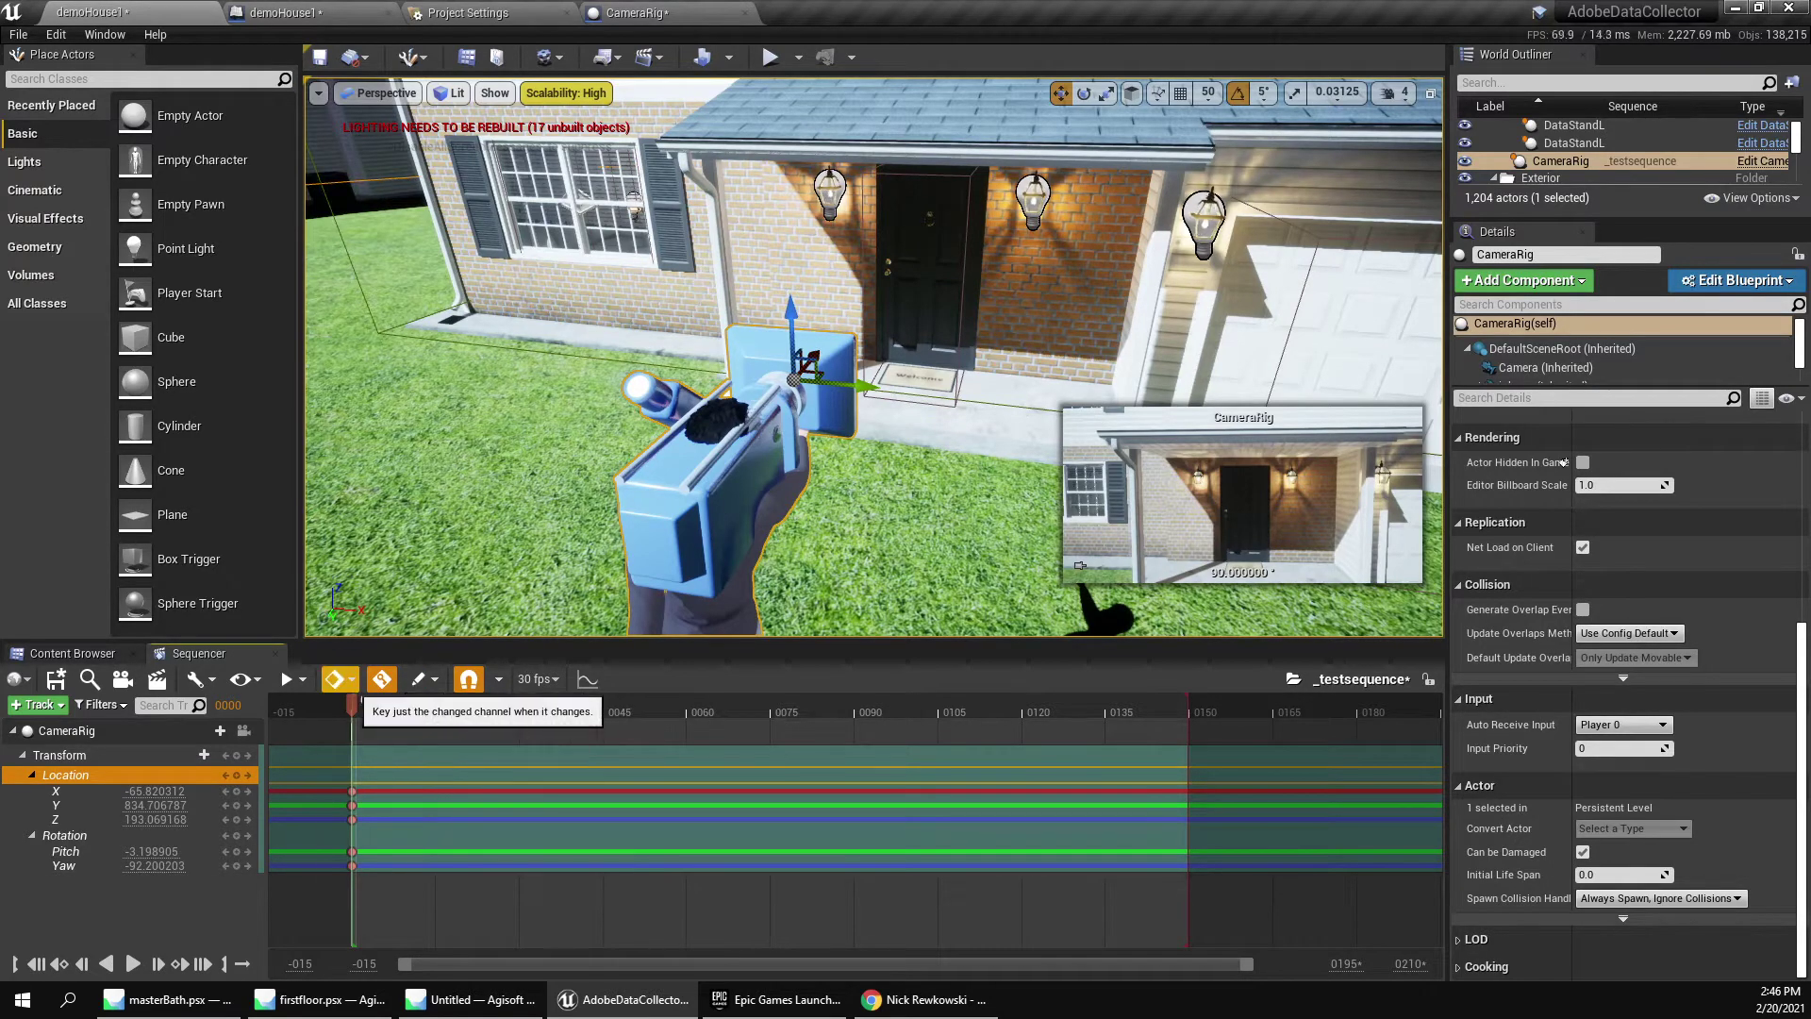
left_click(350, 679)
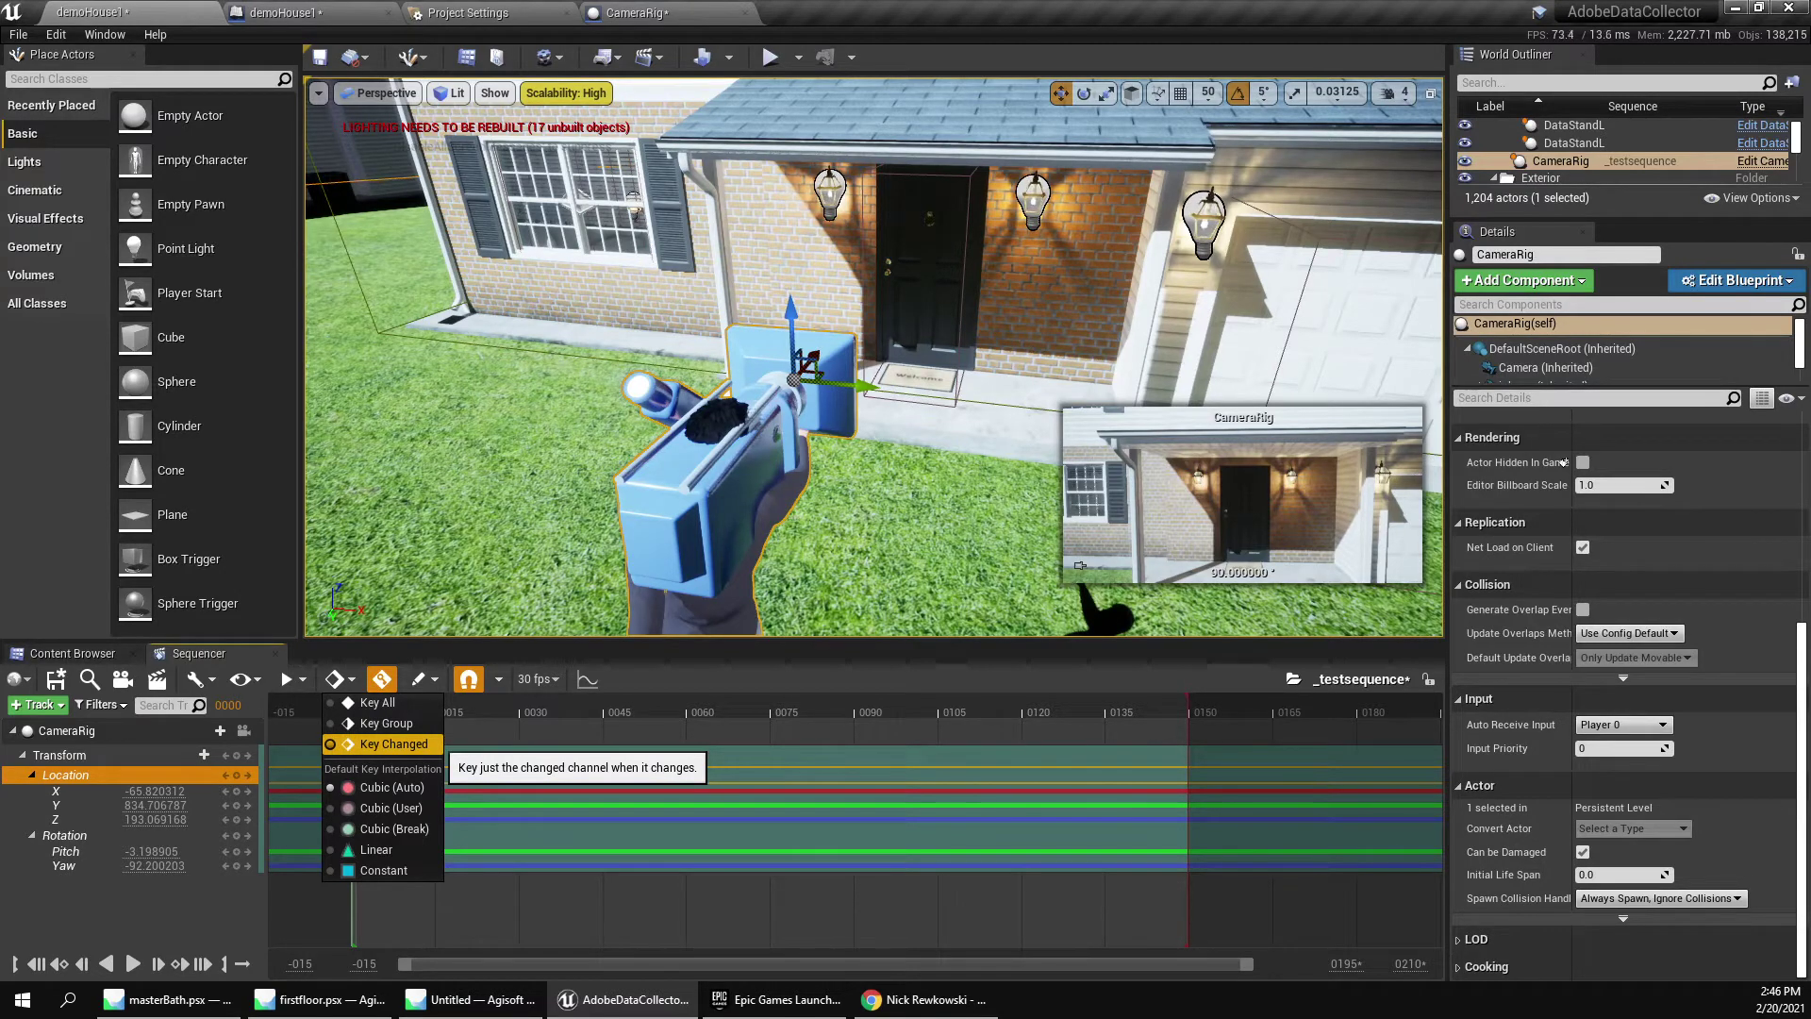
left_click(391, 744)
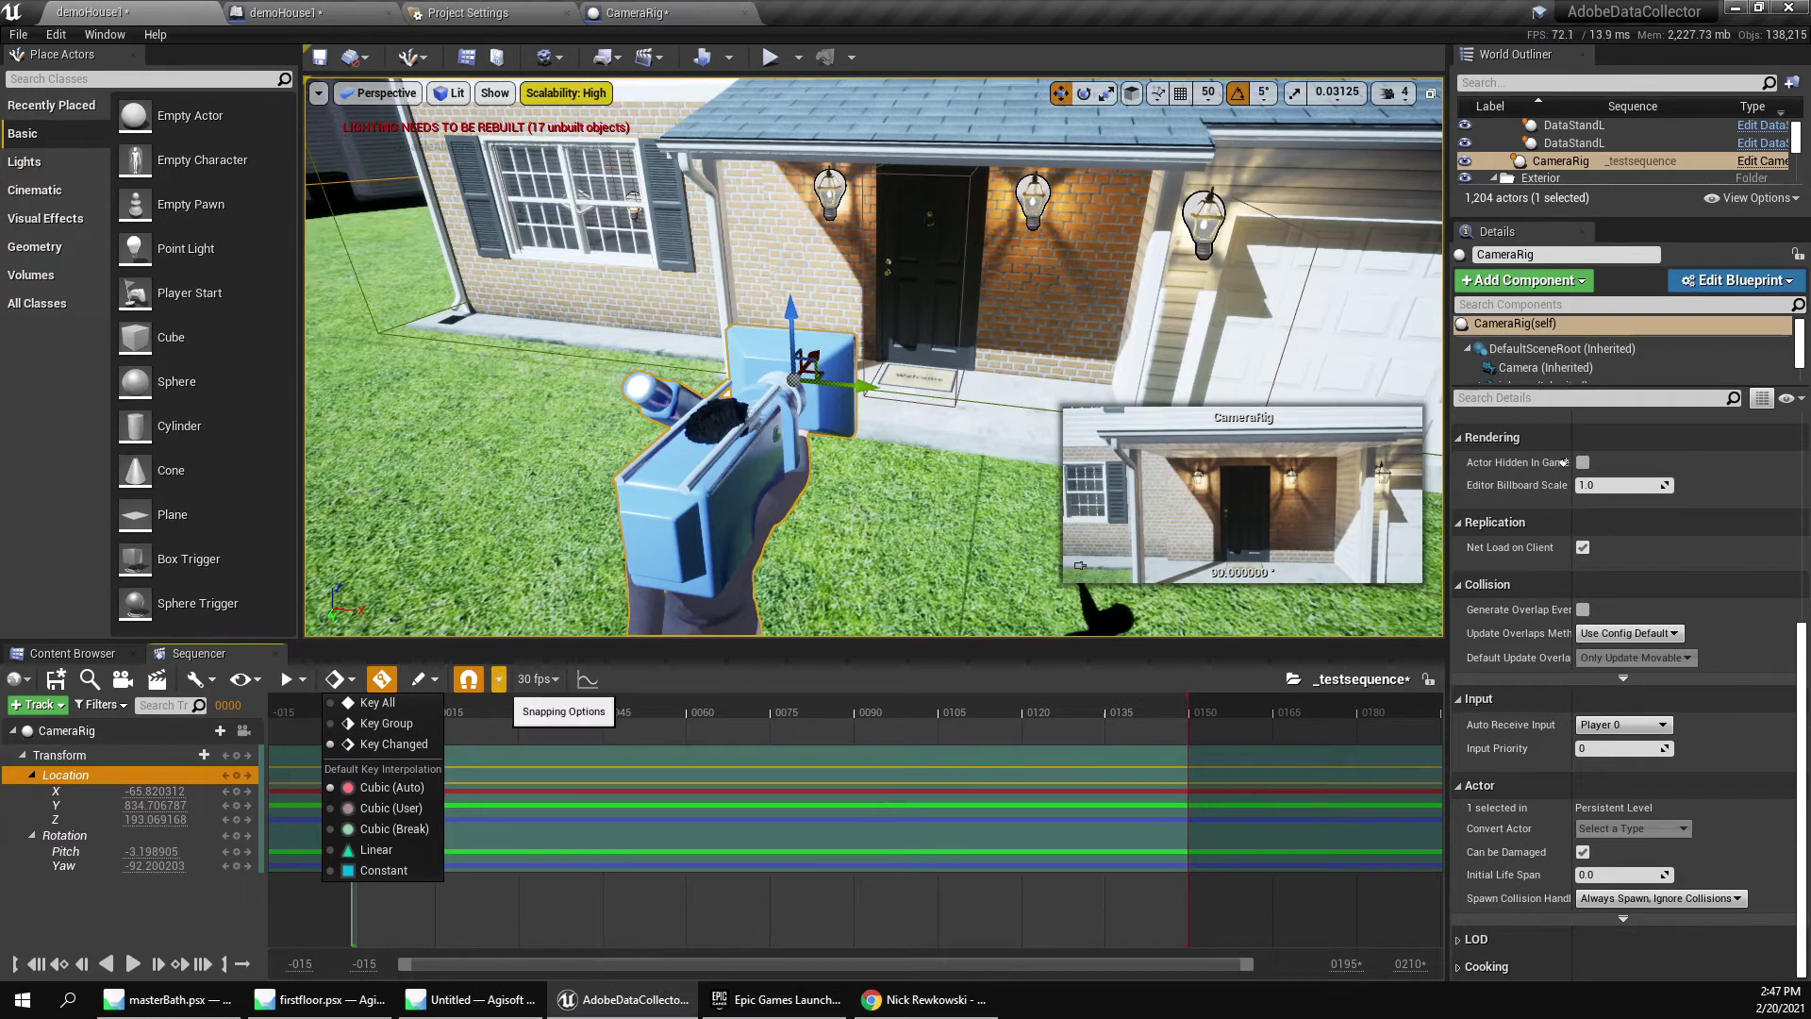
left_click(378, 703)
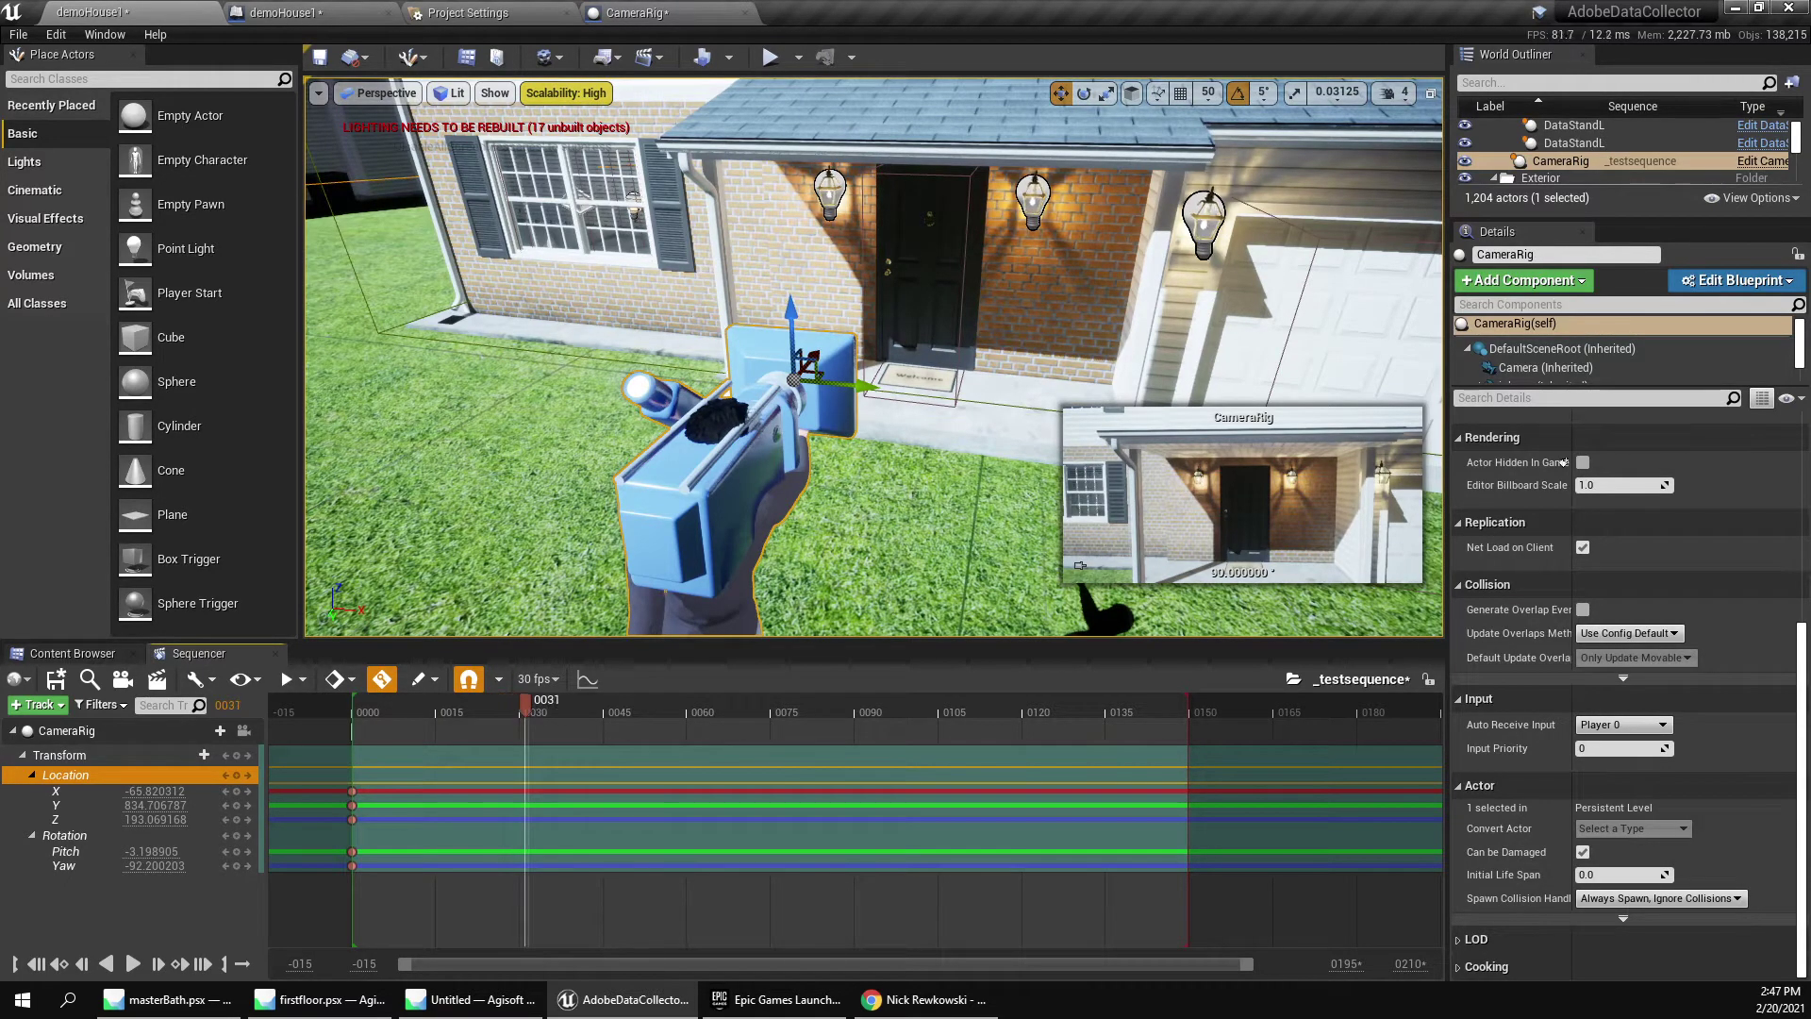
Try keying CameraRig's location at frame 30 by moving the rig to the front door with the gizmo, and undo the move.
key("Left")
left_click(538, 680)
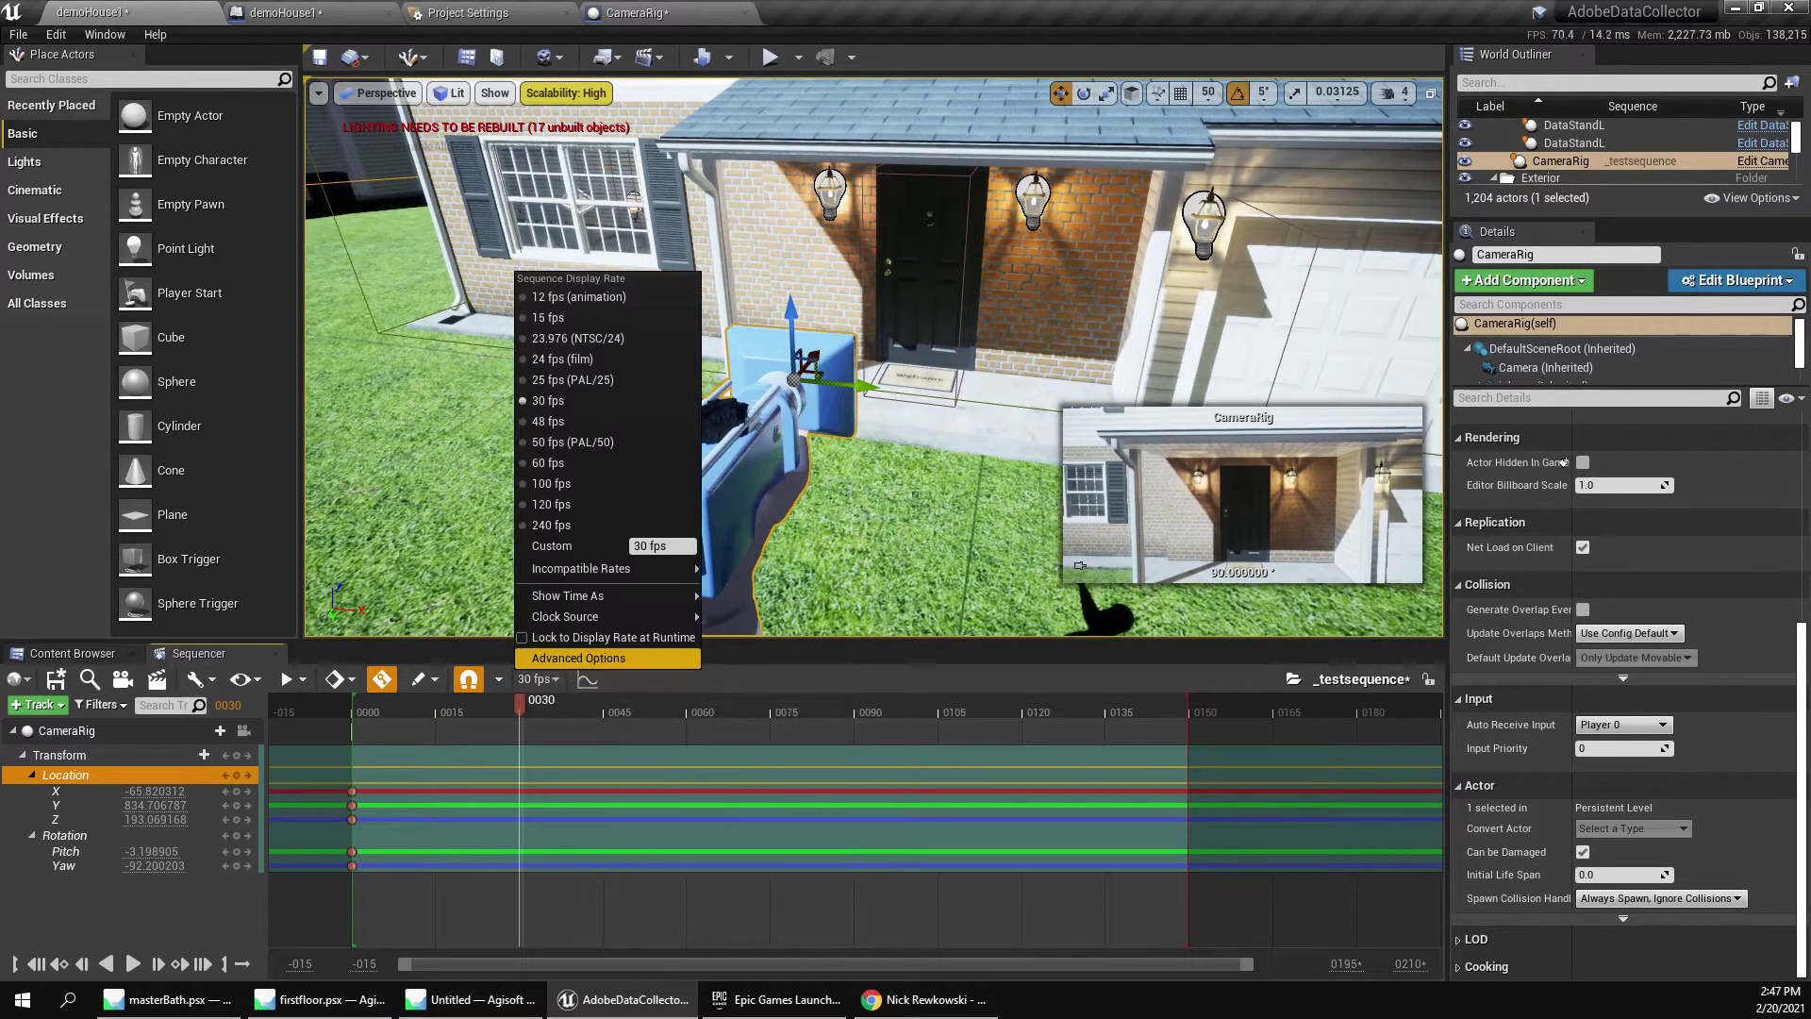
left_click(541, 682)
right_click_drag(874, 358, 924, 378)
left_click_drag(821, 319, 1111, 194)
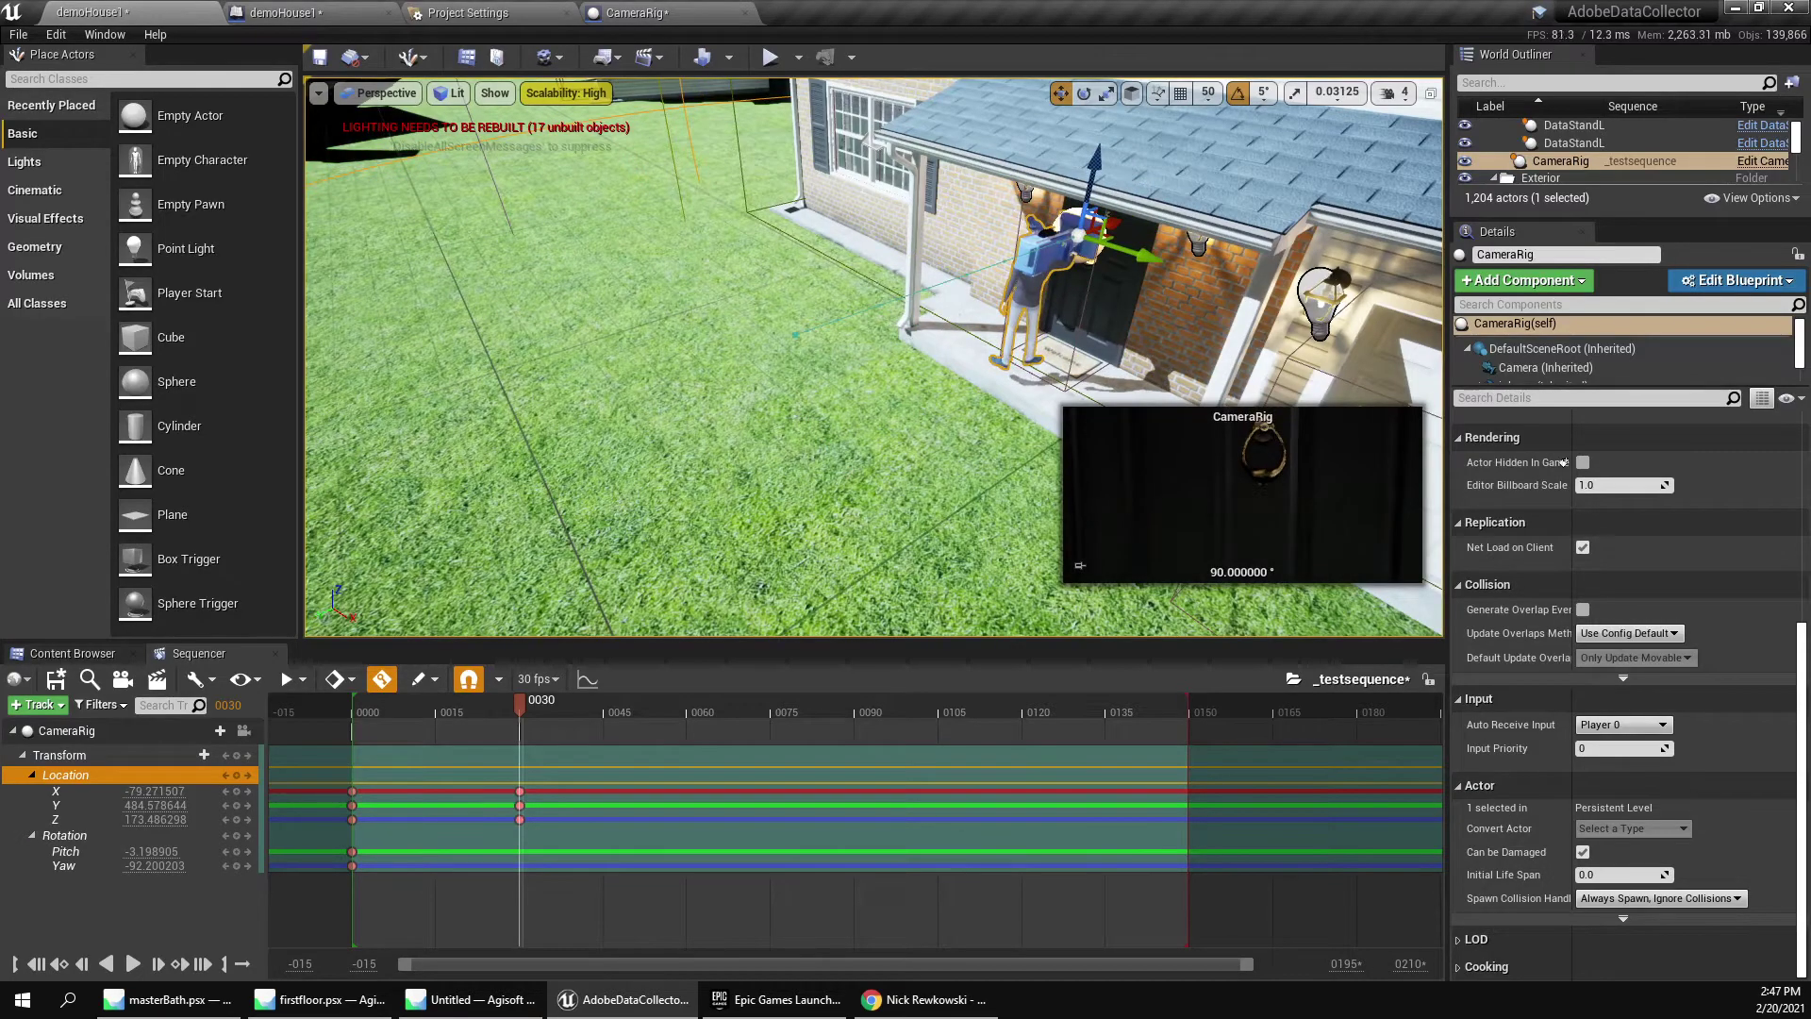
key("f")
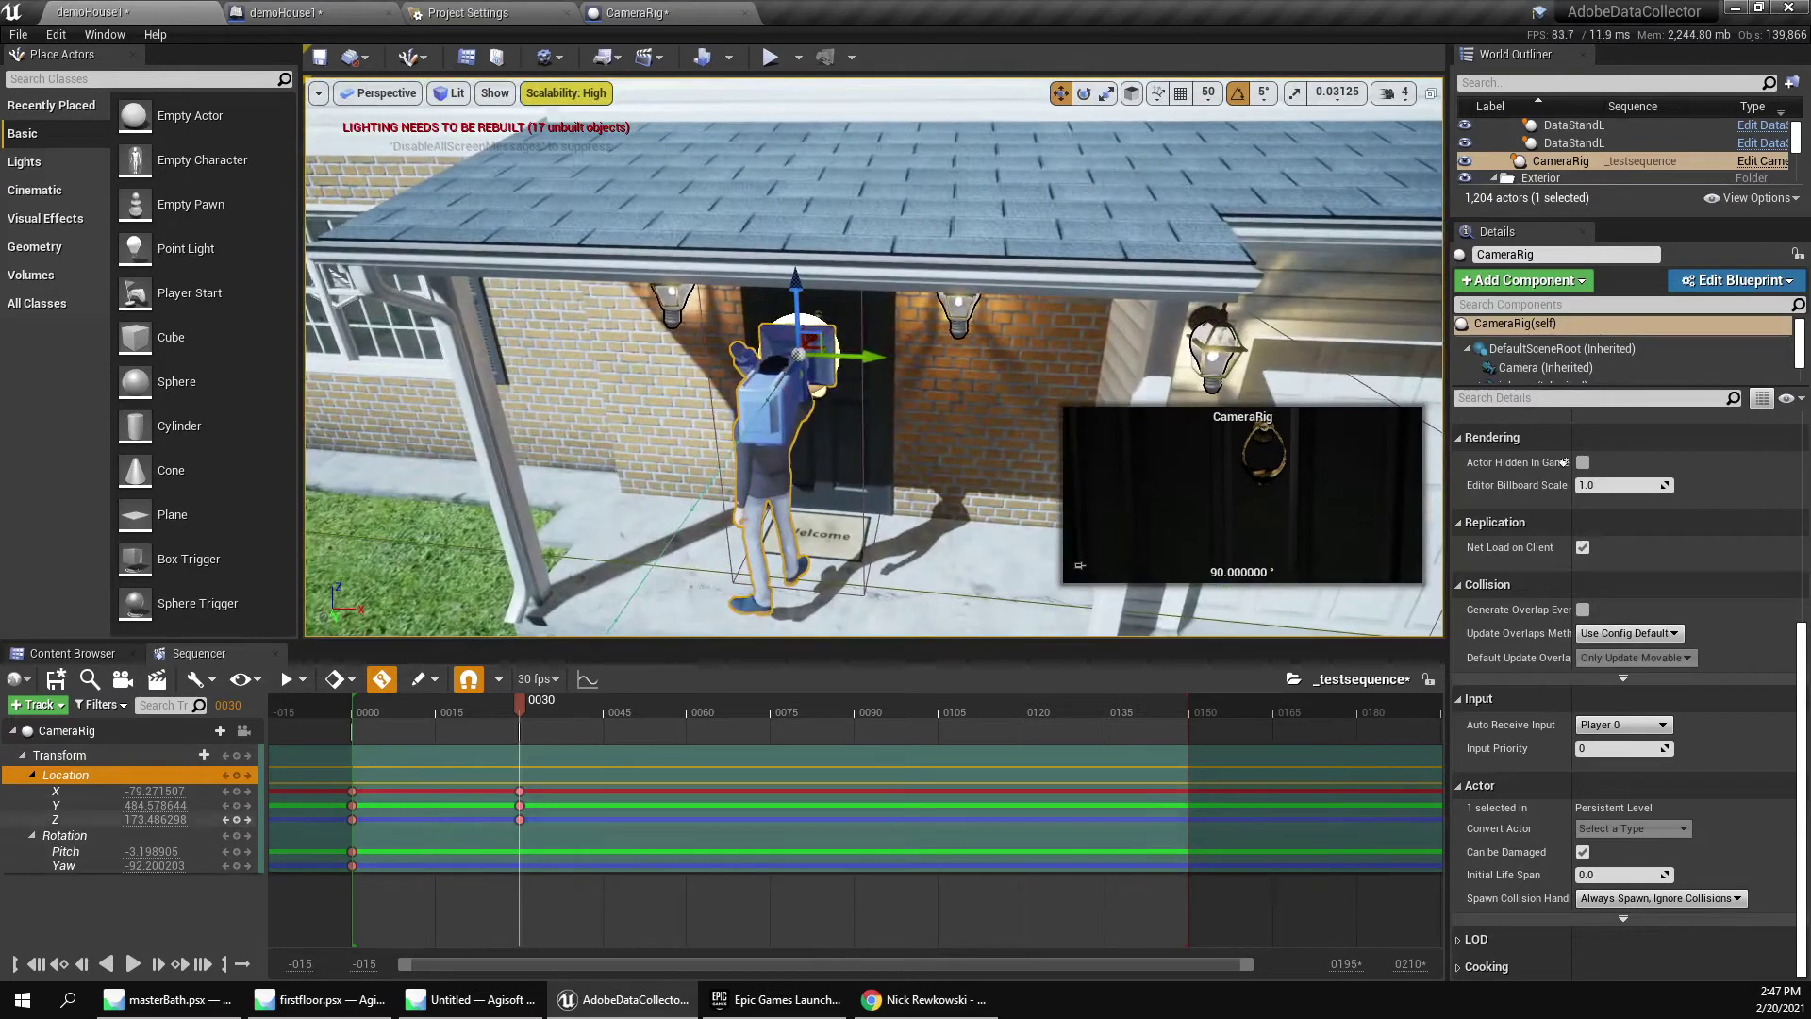
key("f")
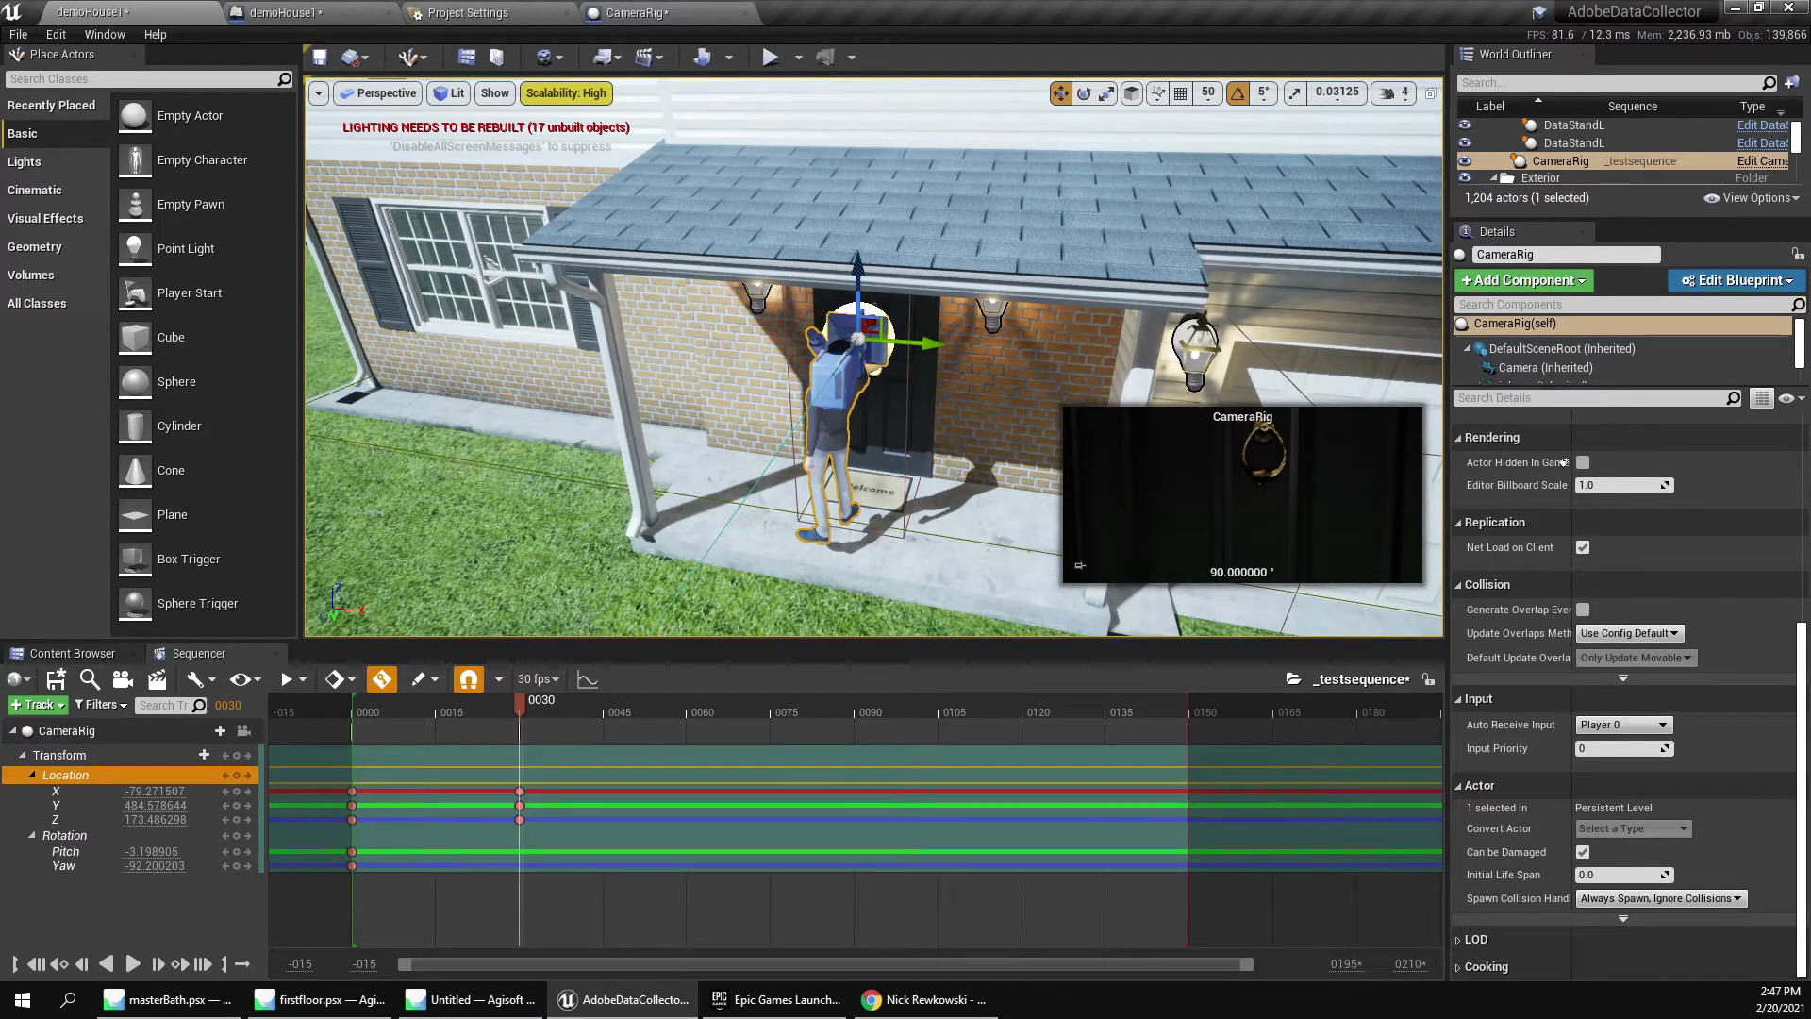
key("space")
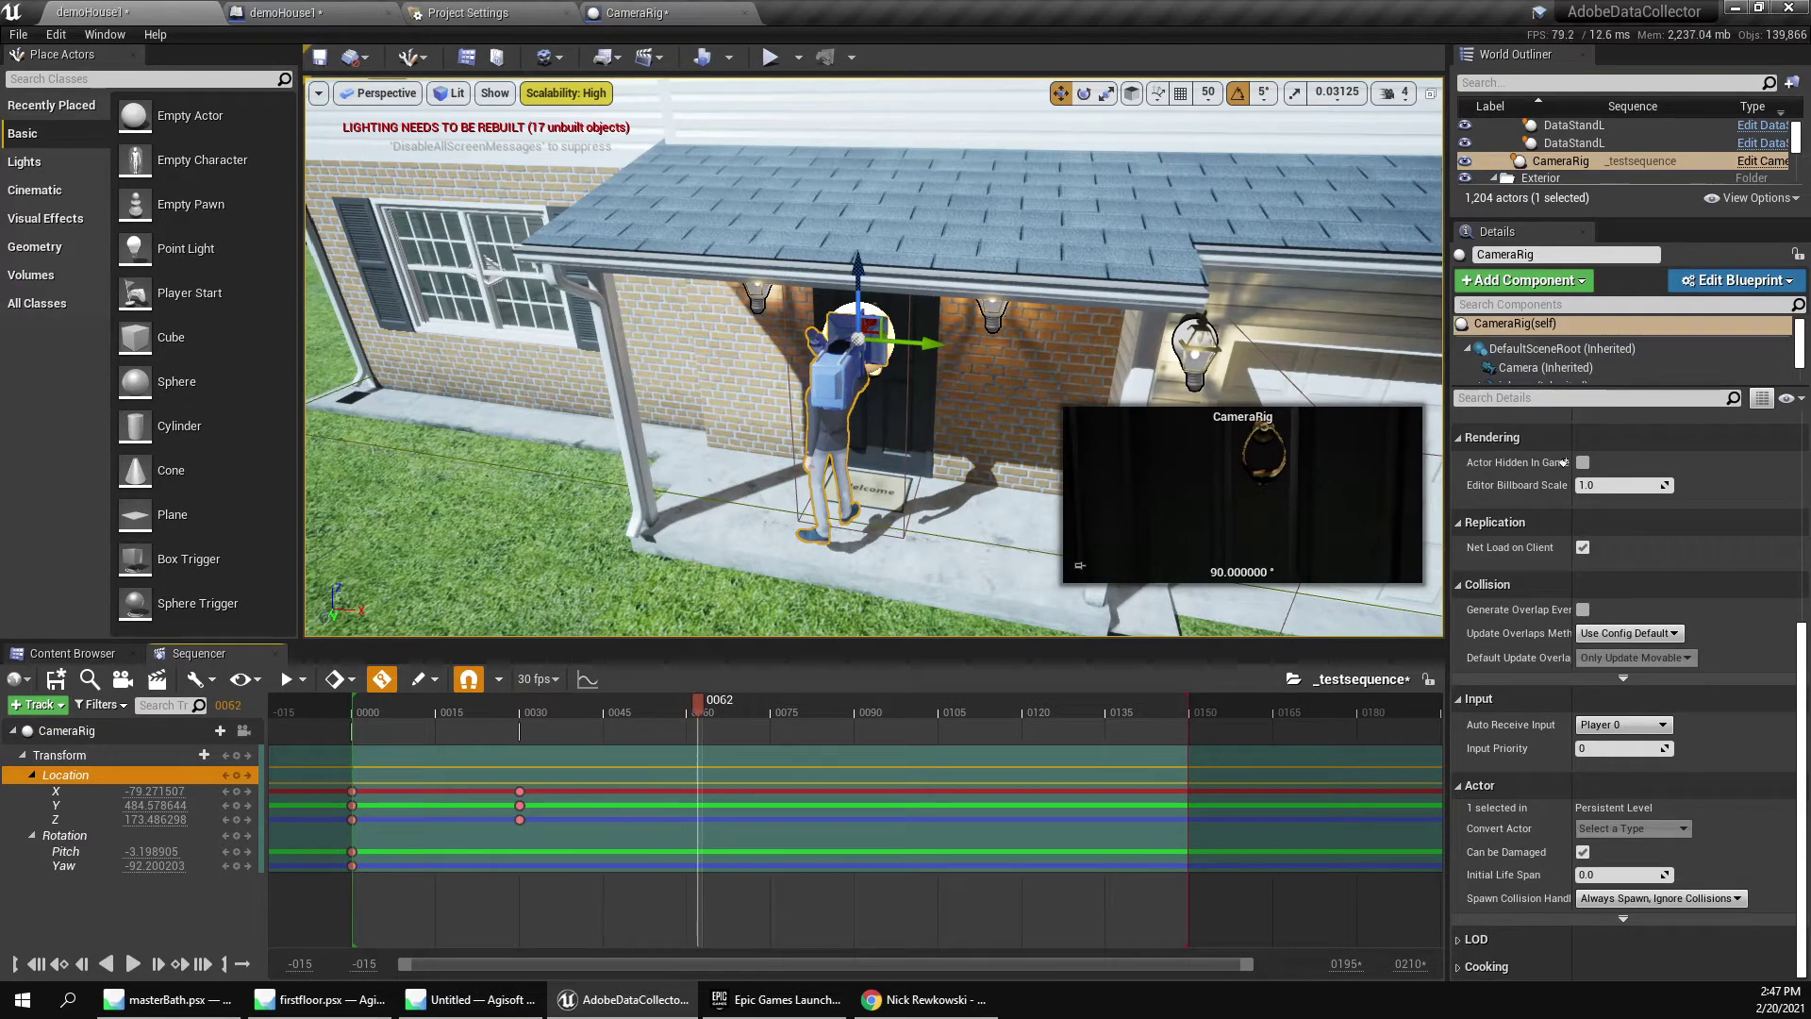
key("ctrl+z")
key("f")
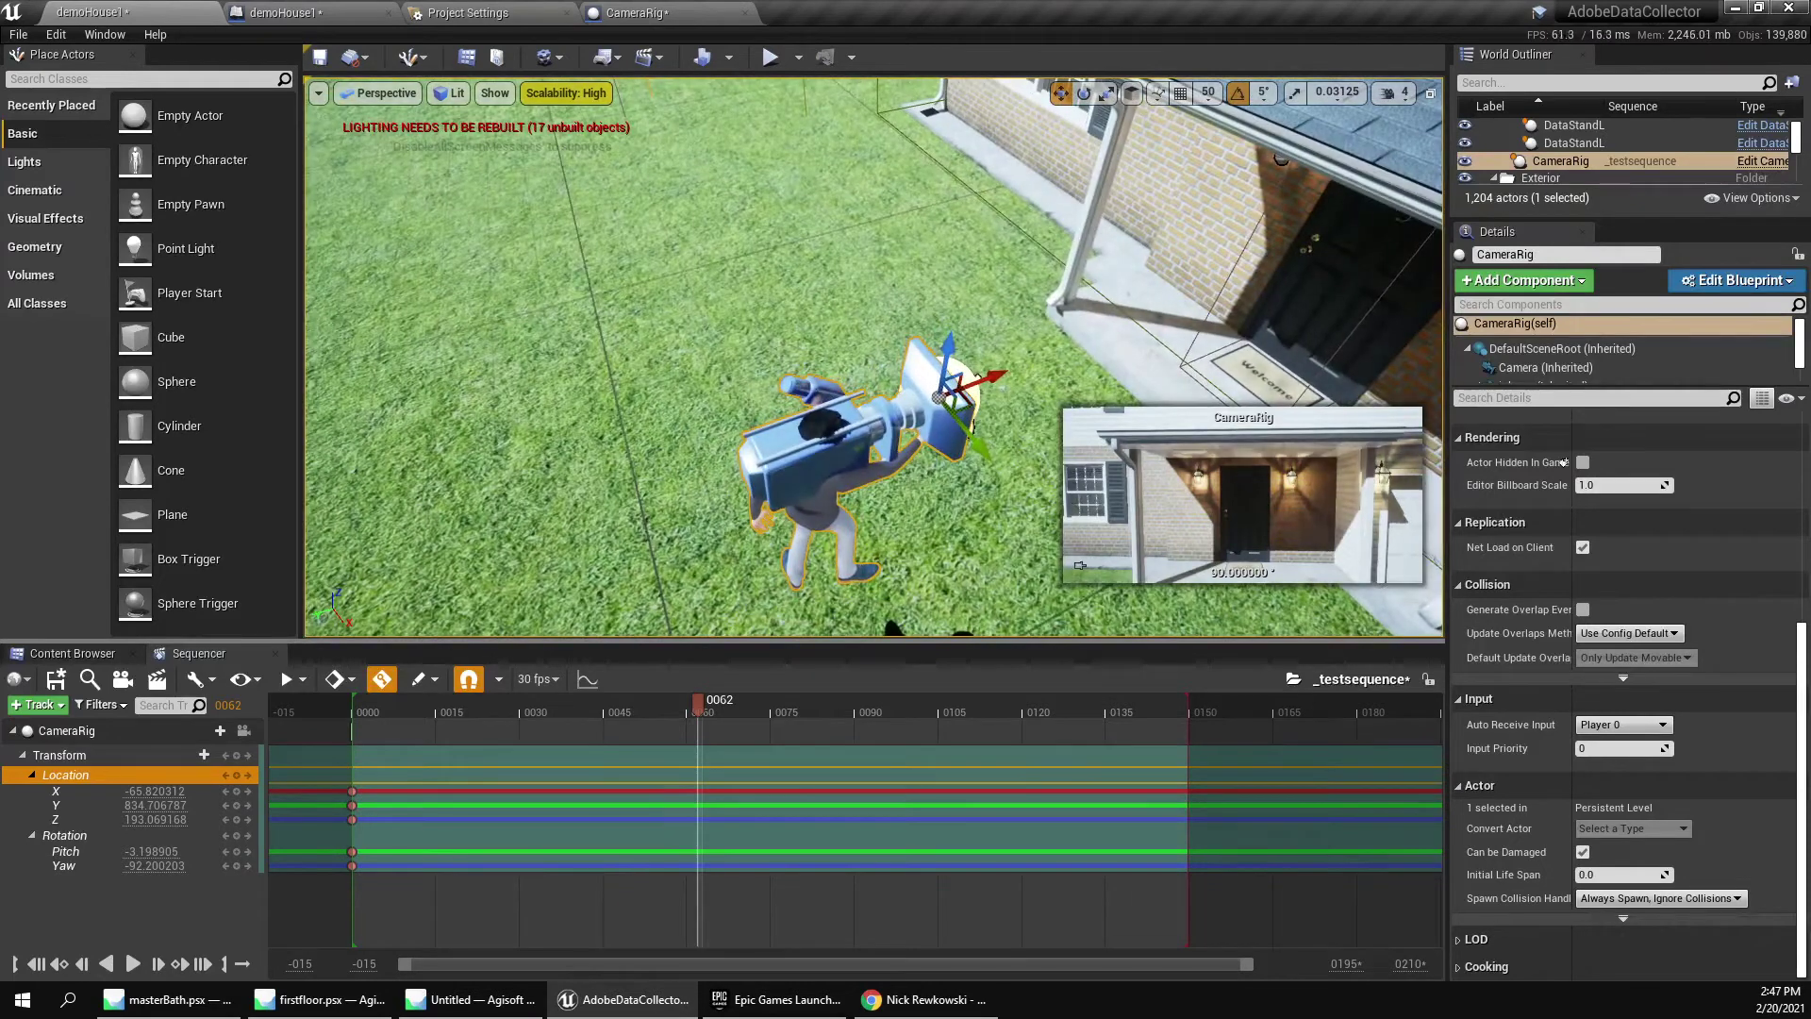
Bring the playhead back to frame 30 and start piloting CameraRig in the viewport.
key("Left")
key("Left")
key("Left")
key("Left")
key("Left")
key("Left")
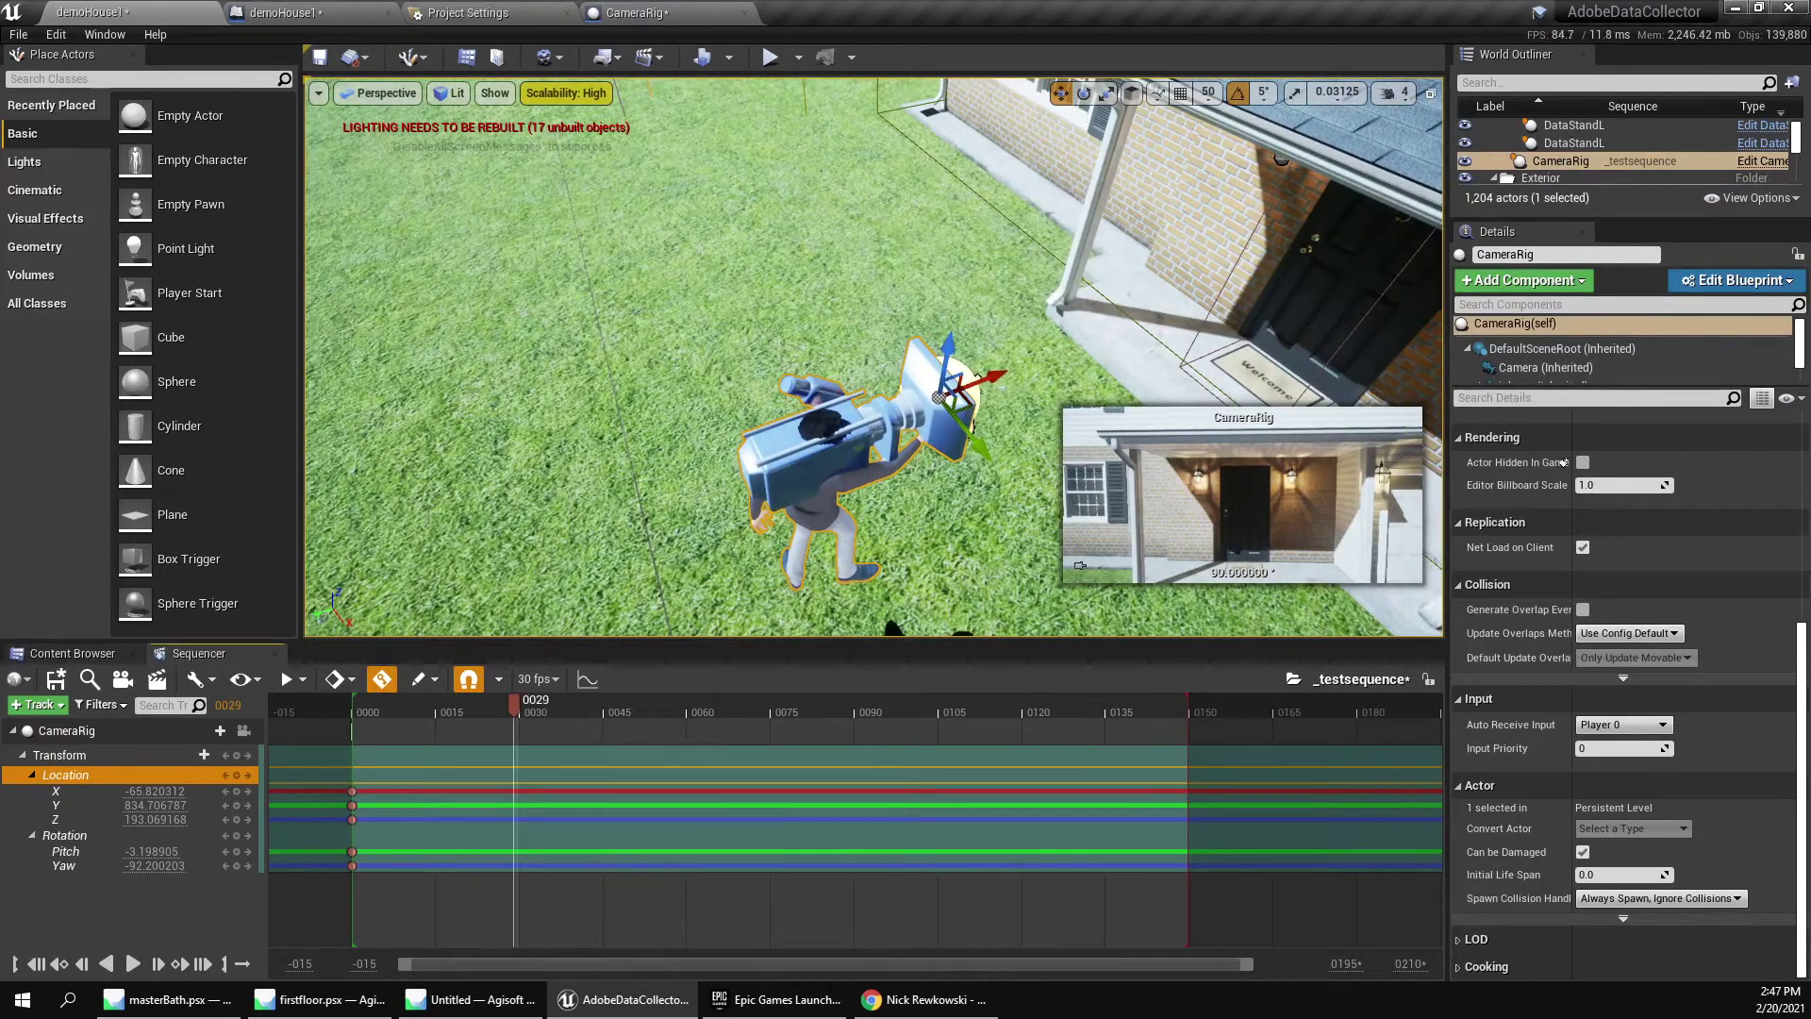
key("Right")
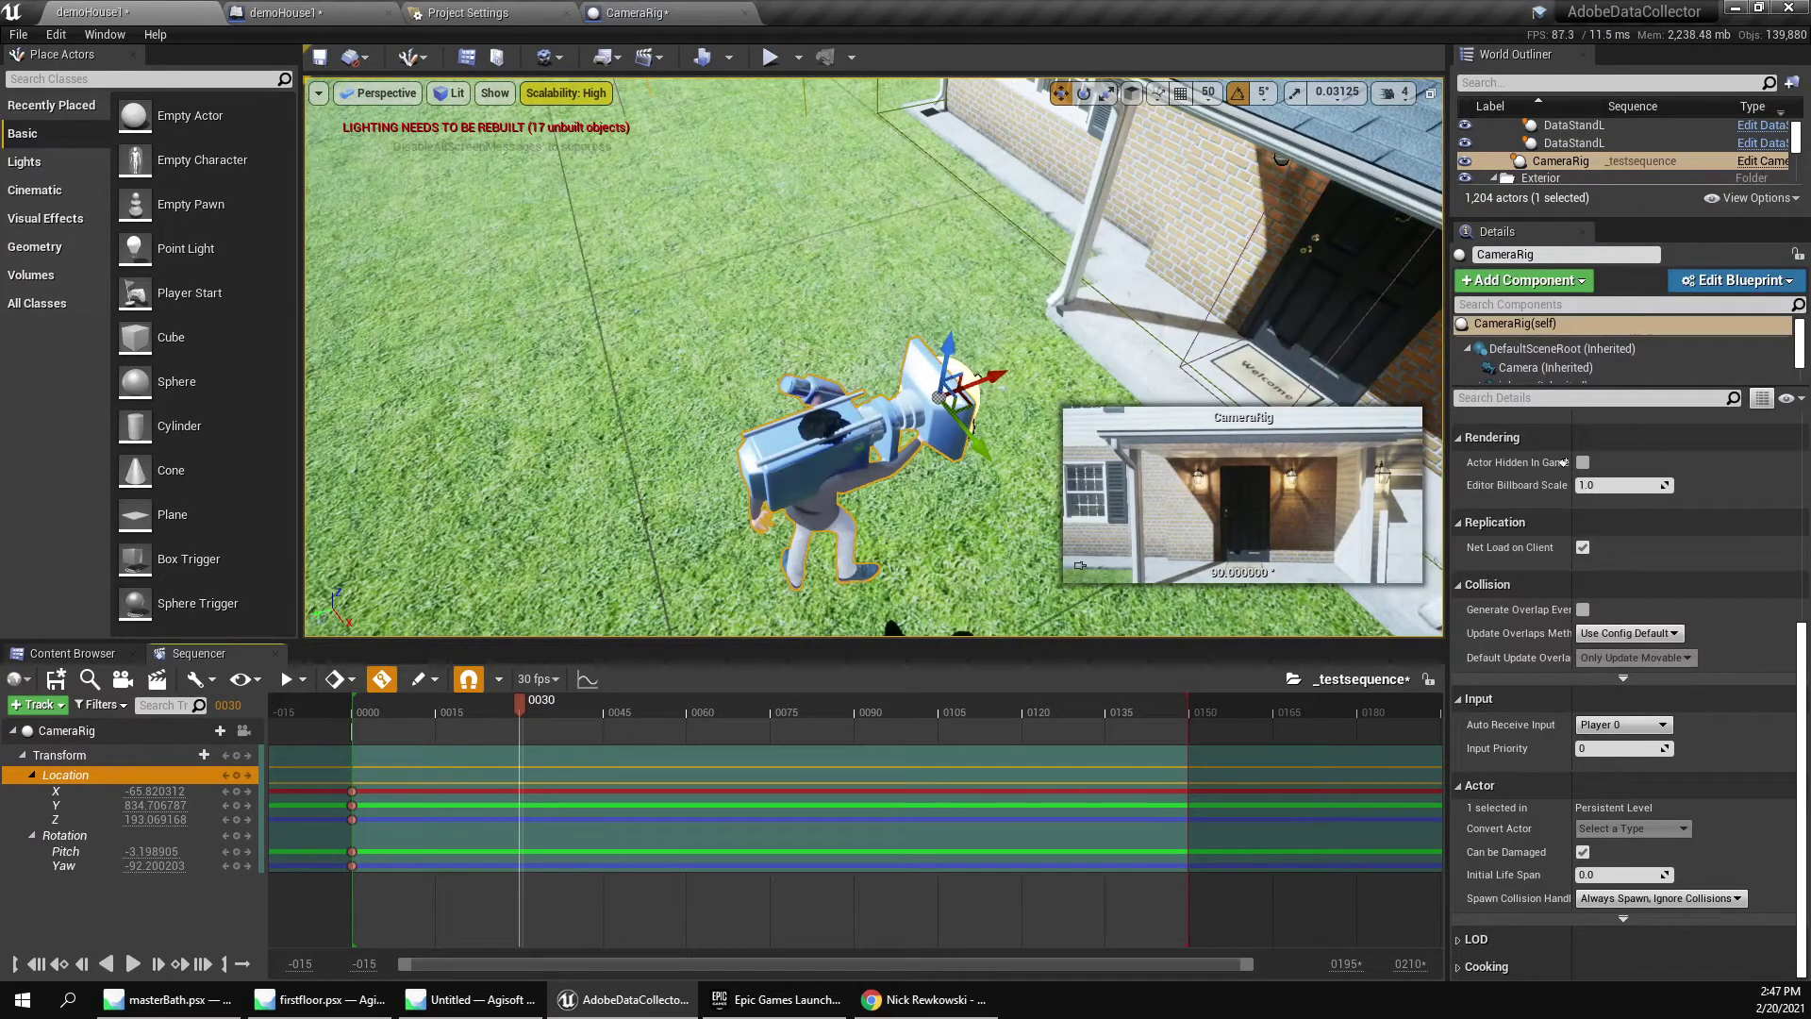
right_click(864, 236)
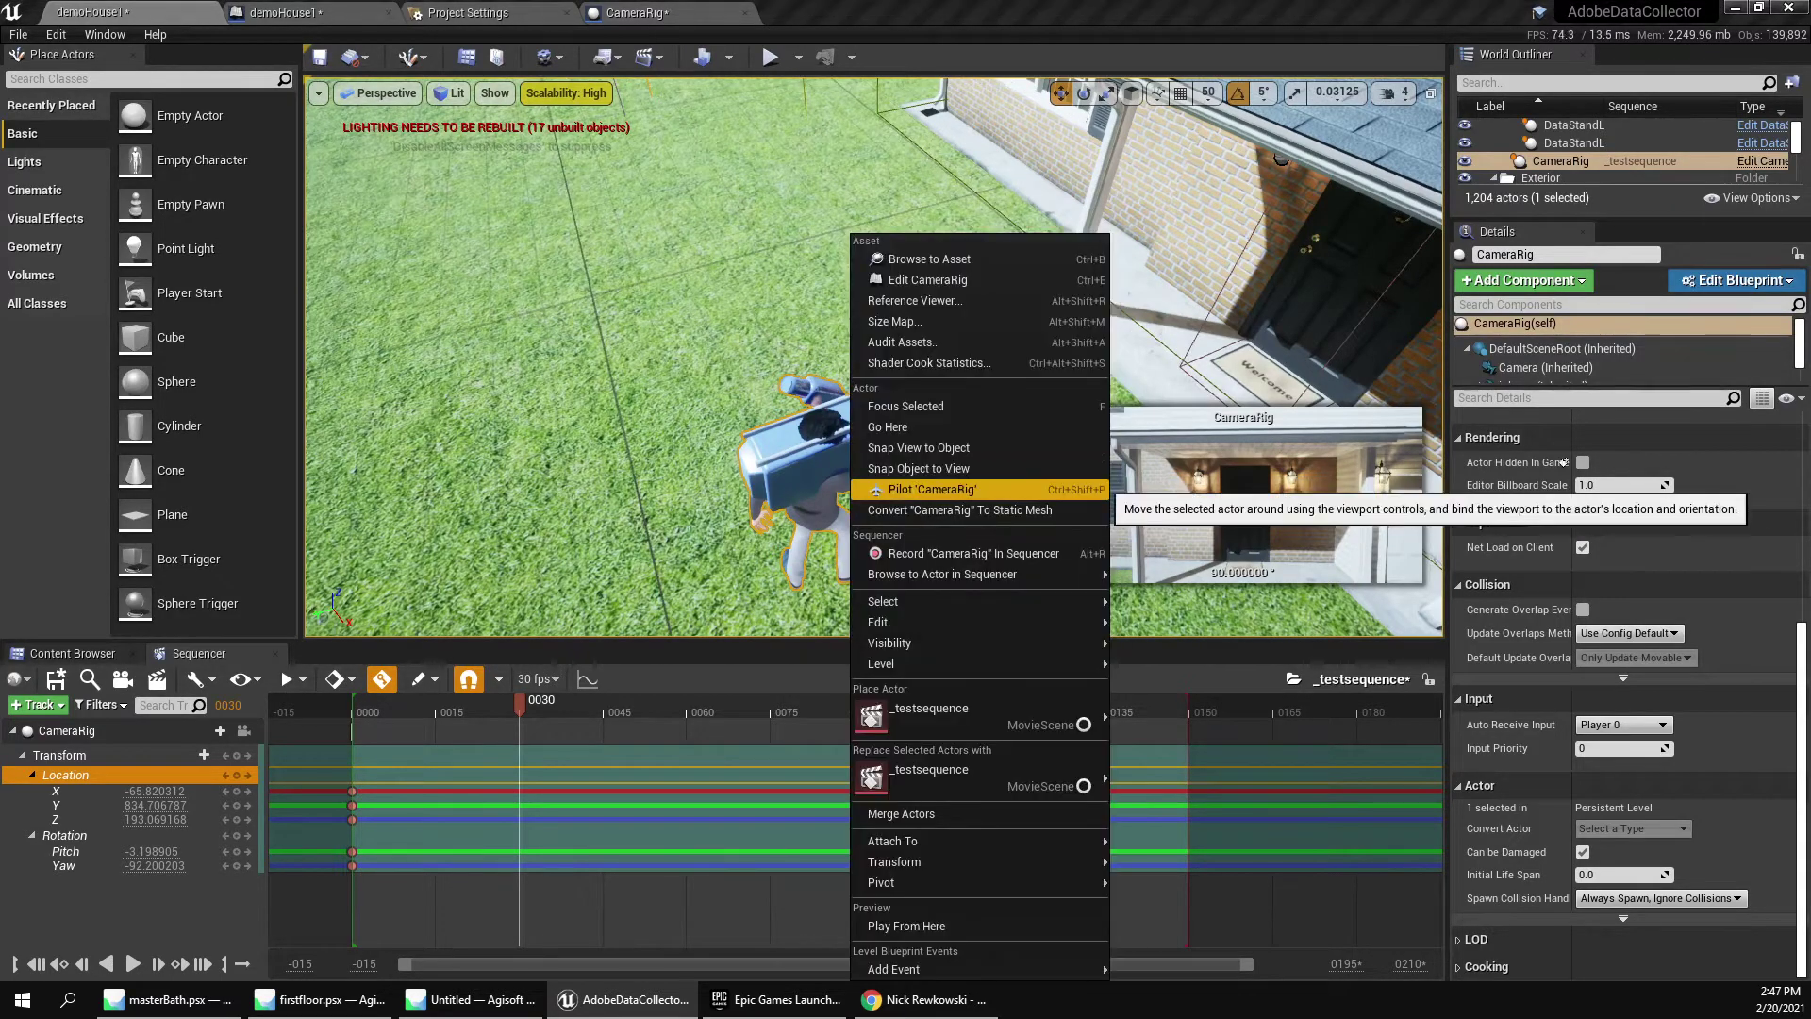
key("Return")
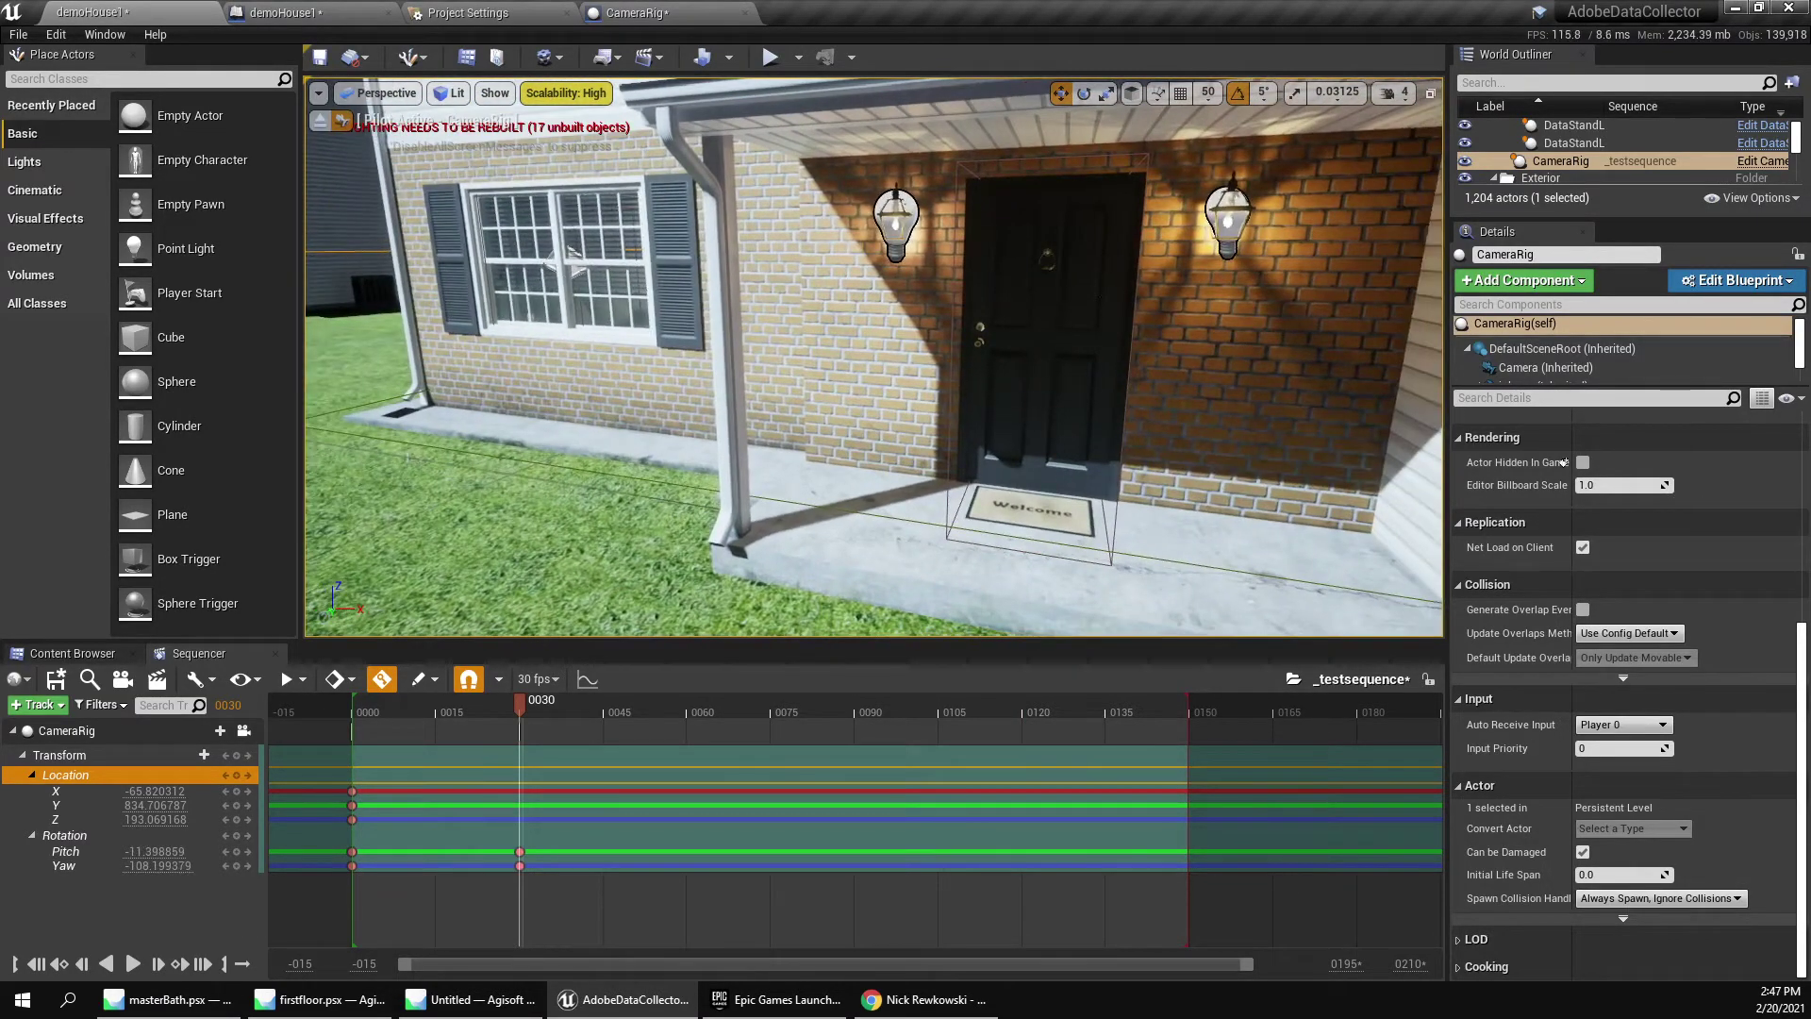
Pilot CameraRig through the front door into the hallway beside the stairs, keying its location and rotation at frame 30.
right_click_drag(875, 356, 918, 353)
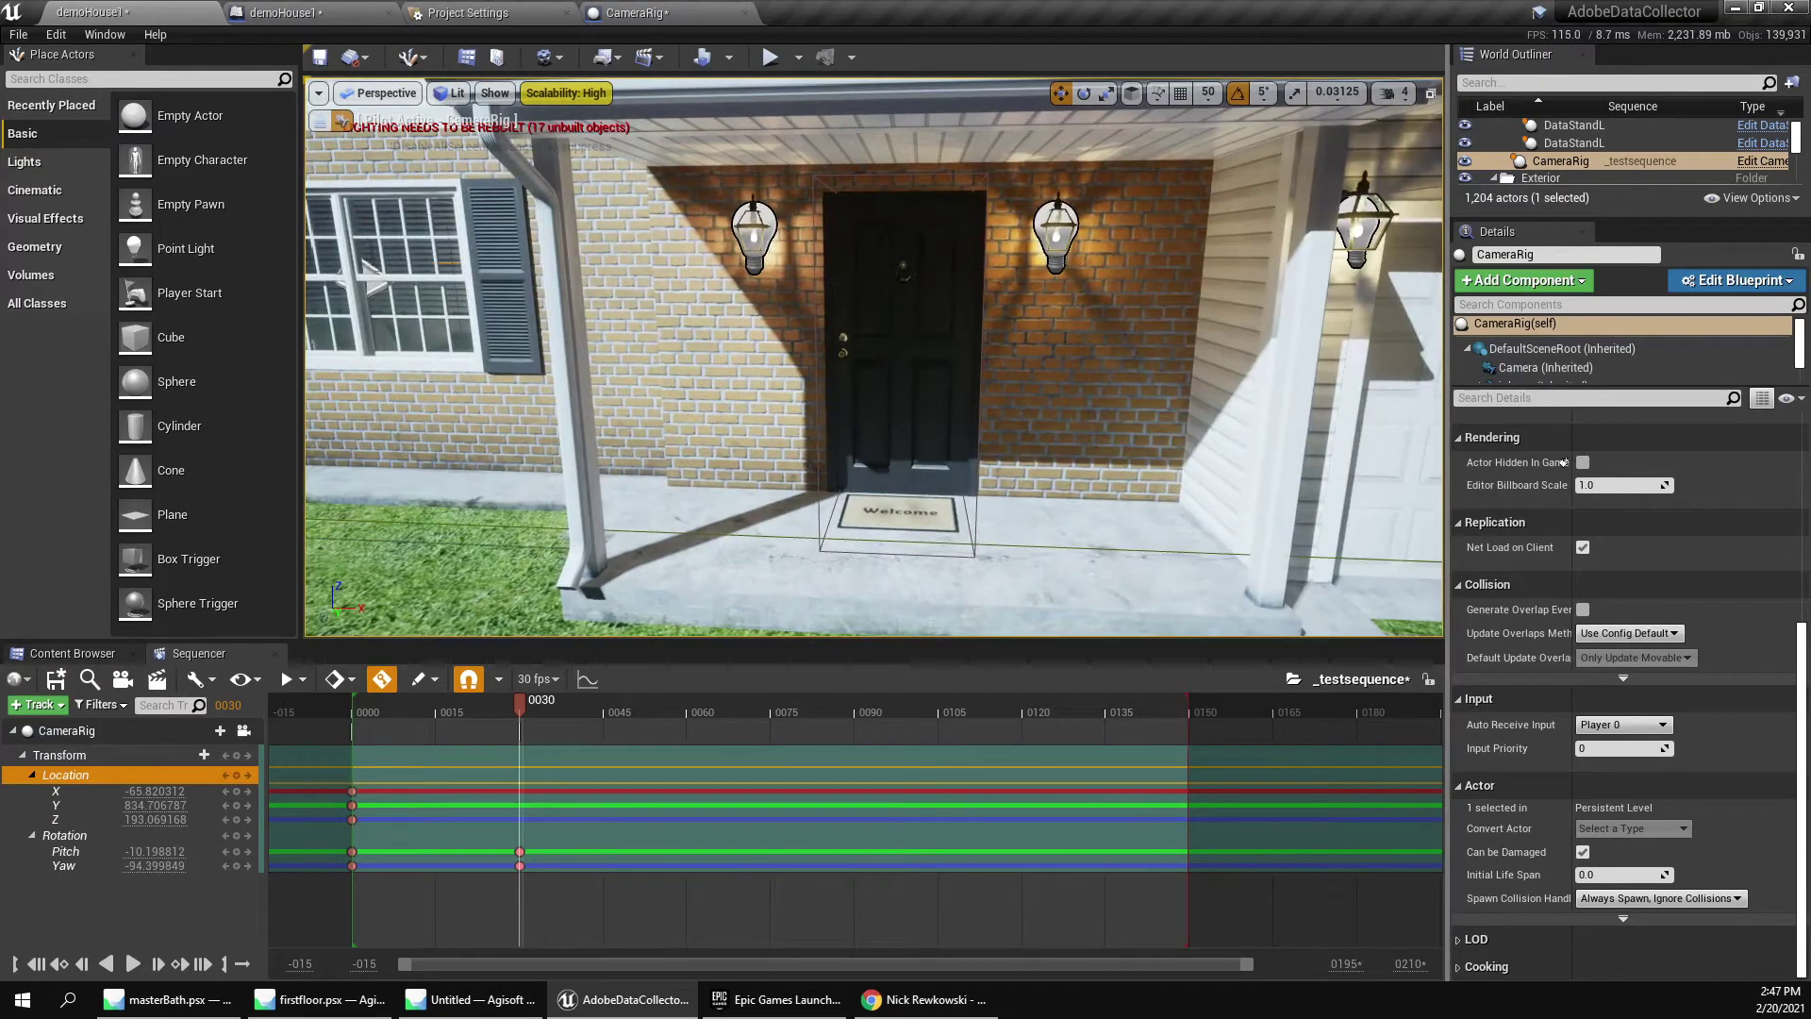
key("s")
right_click_drag(874, 356, 874, 340)
key("s")
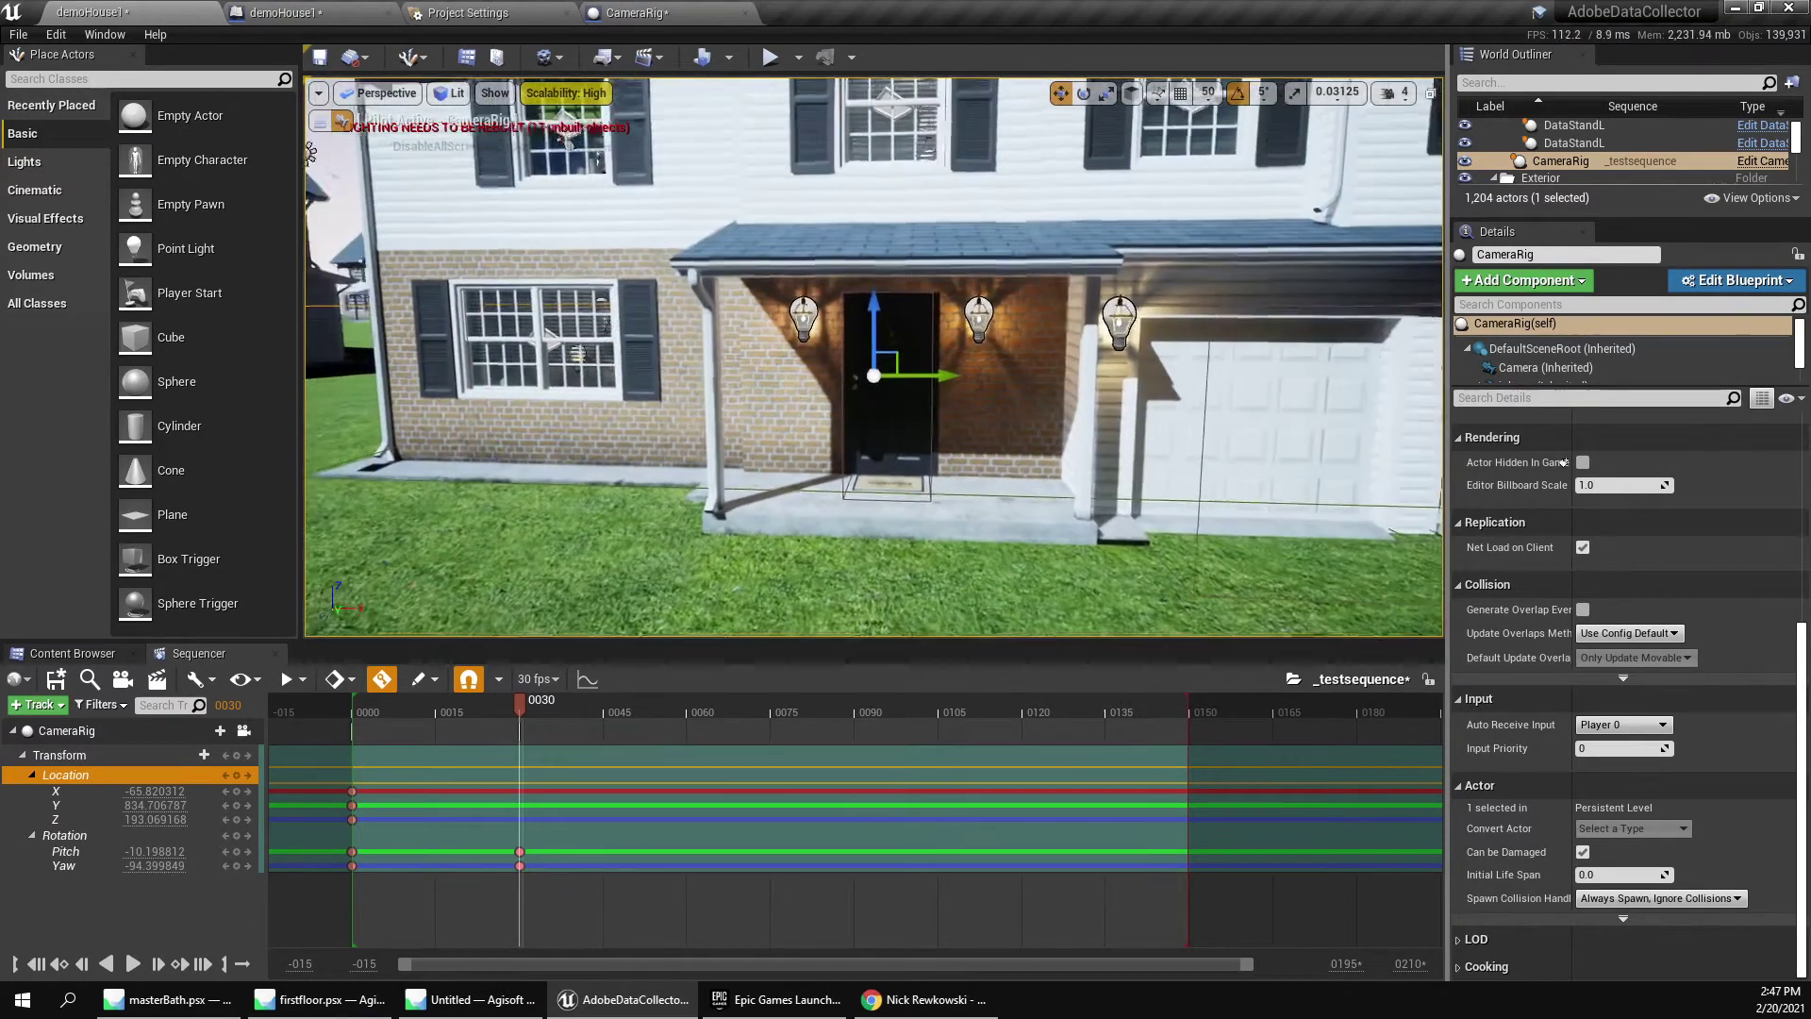
key("w")
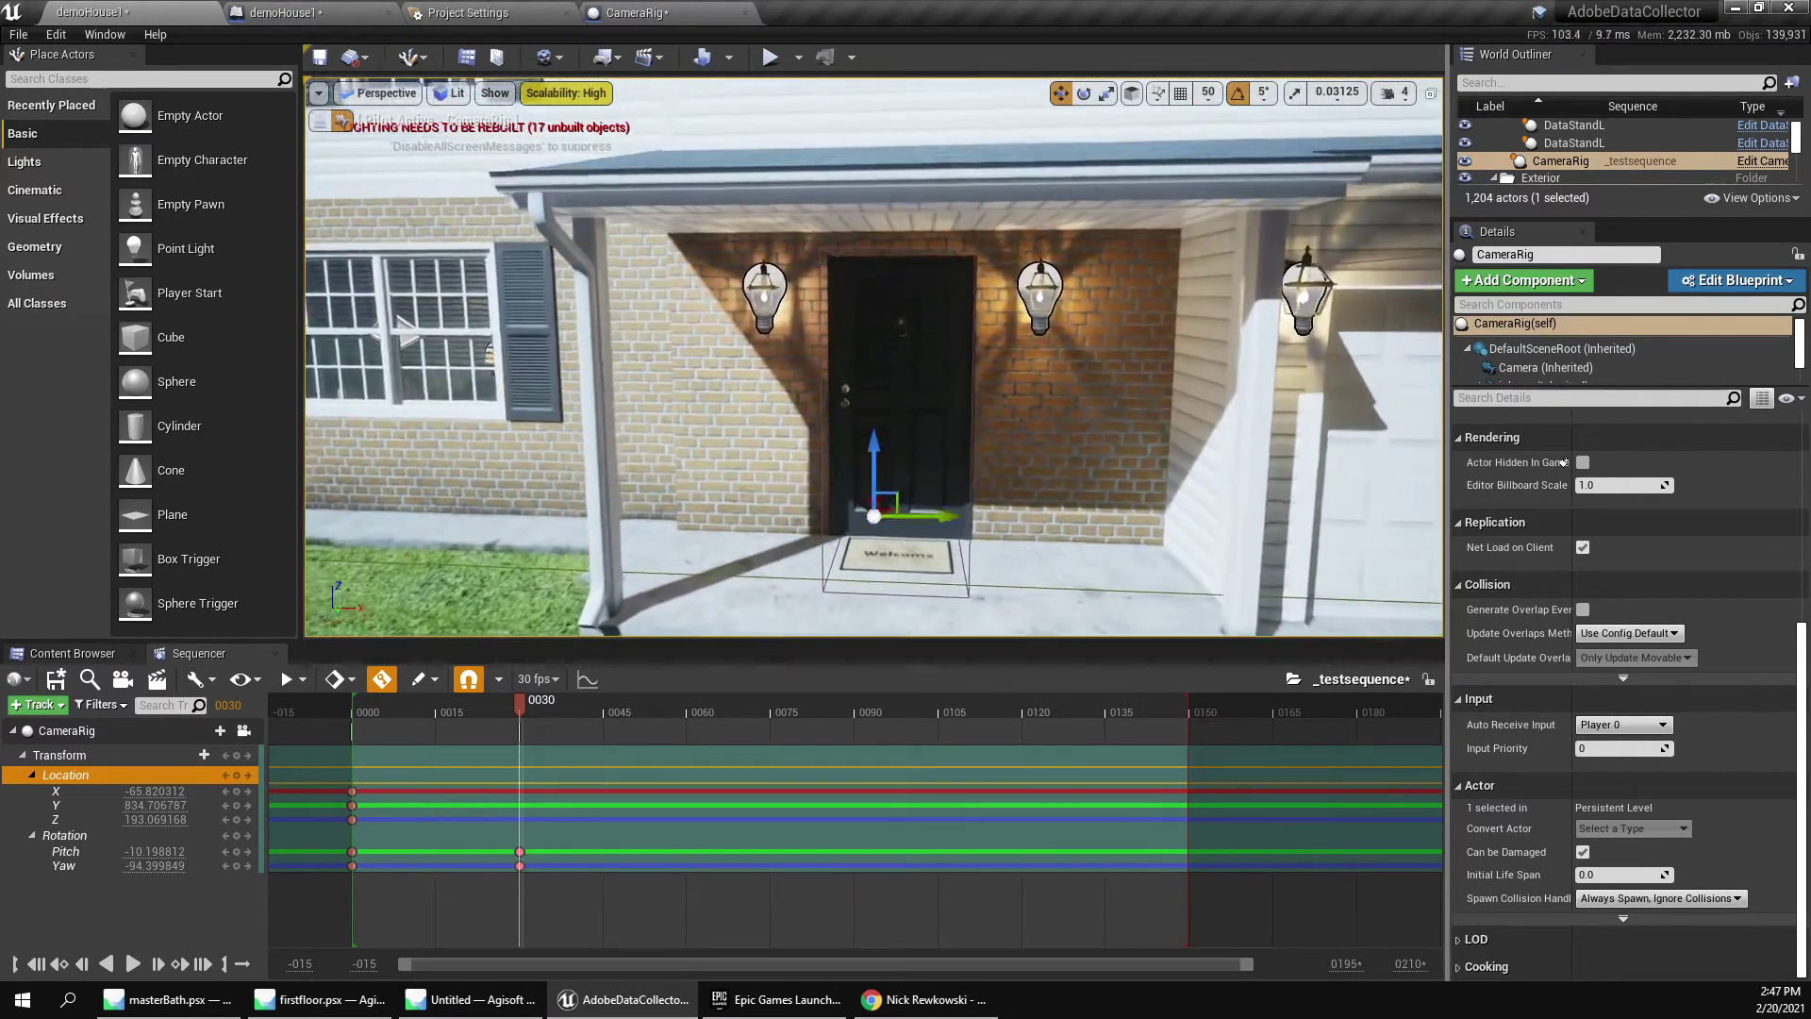
right_click_drag(874, 356, 874, 345)
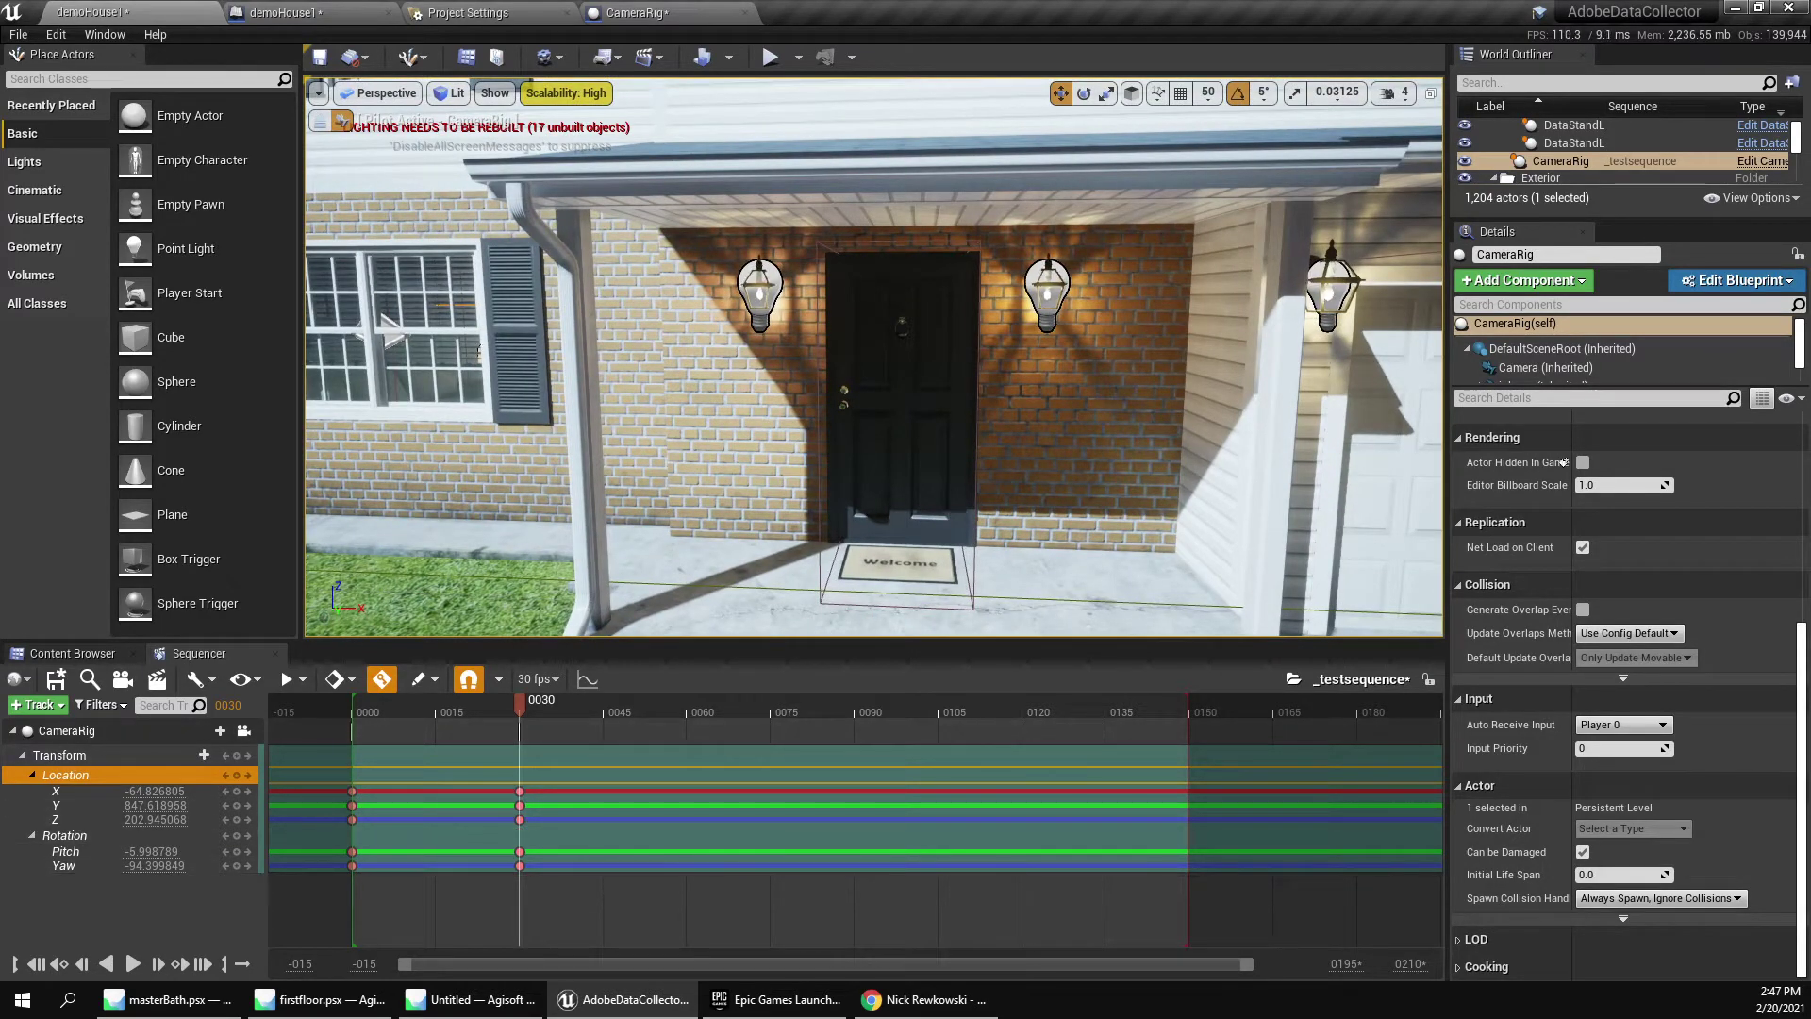
mouse_move(520, 707)
left_mouse_down()
mouse_move(358, 708)
mouse_move(508, 706)
left_mouse_up()
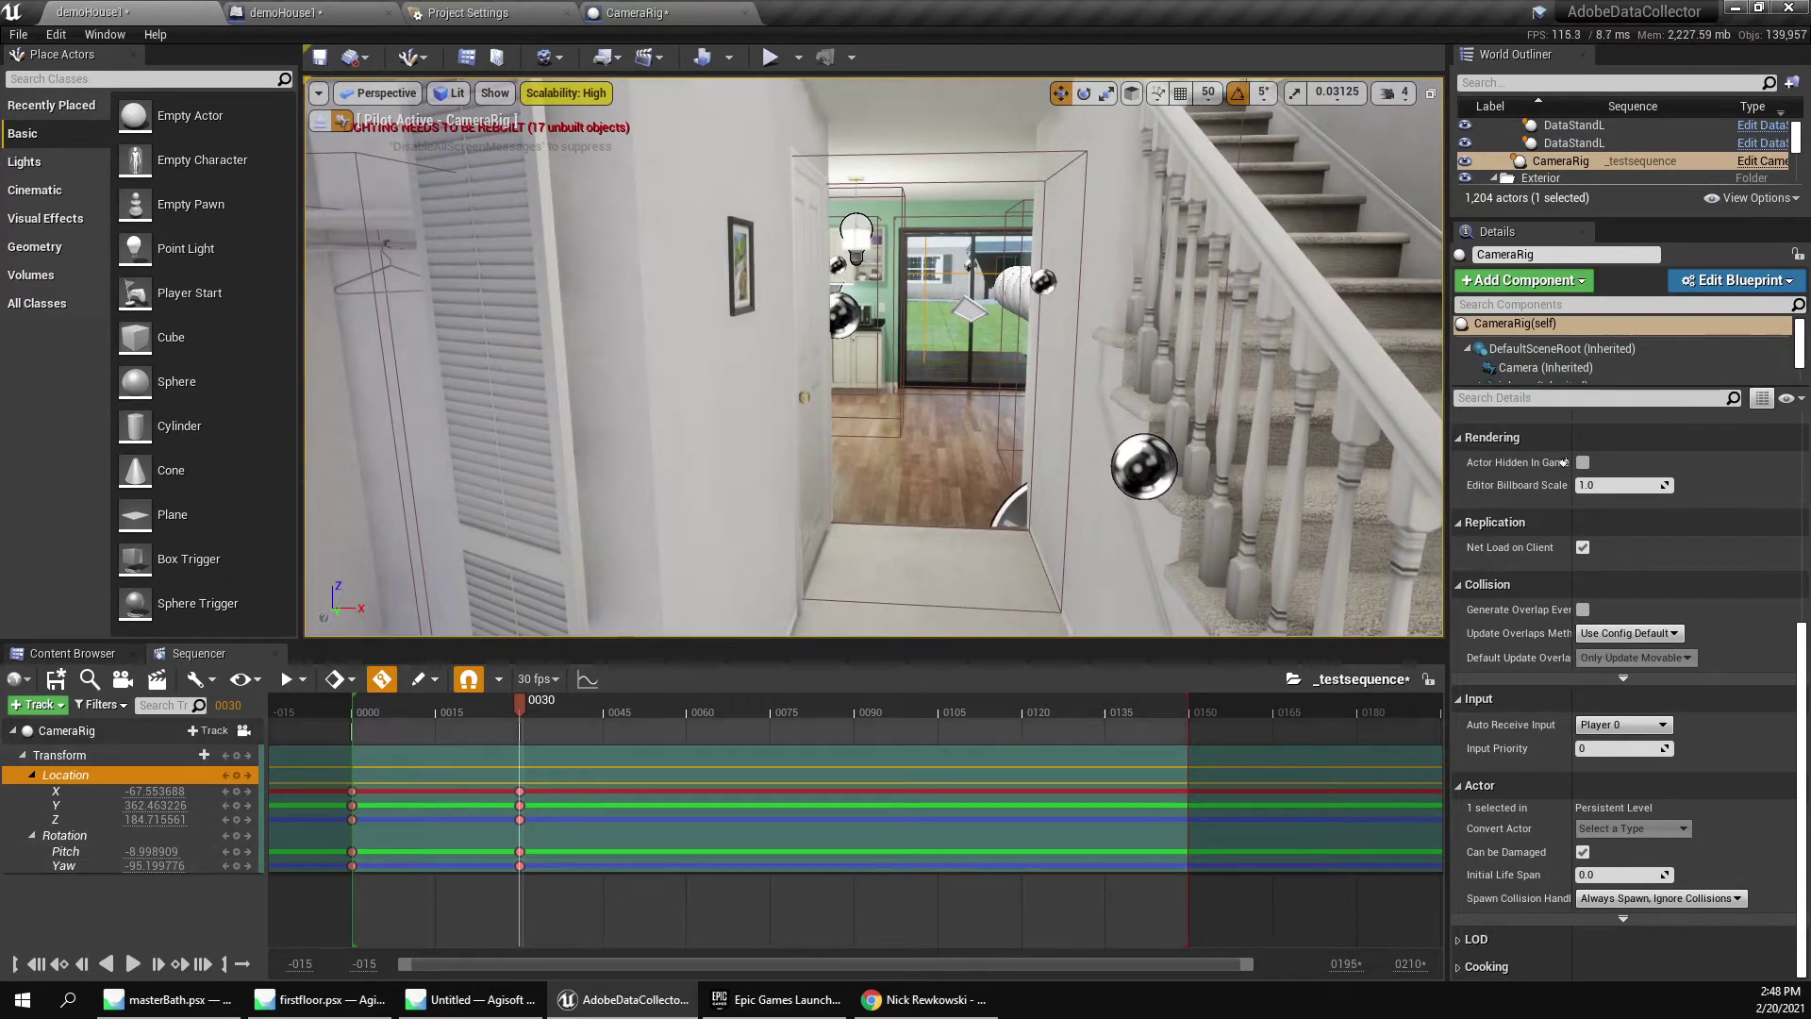
Play the sequence from its start to preview CameraRig's move from the porch into the hallway.
key("Up")
key("space")
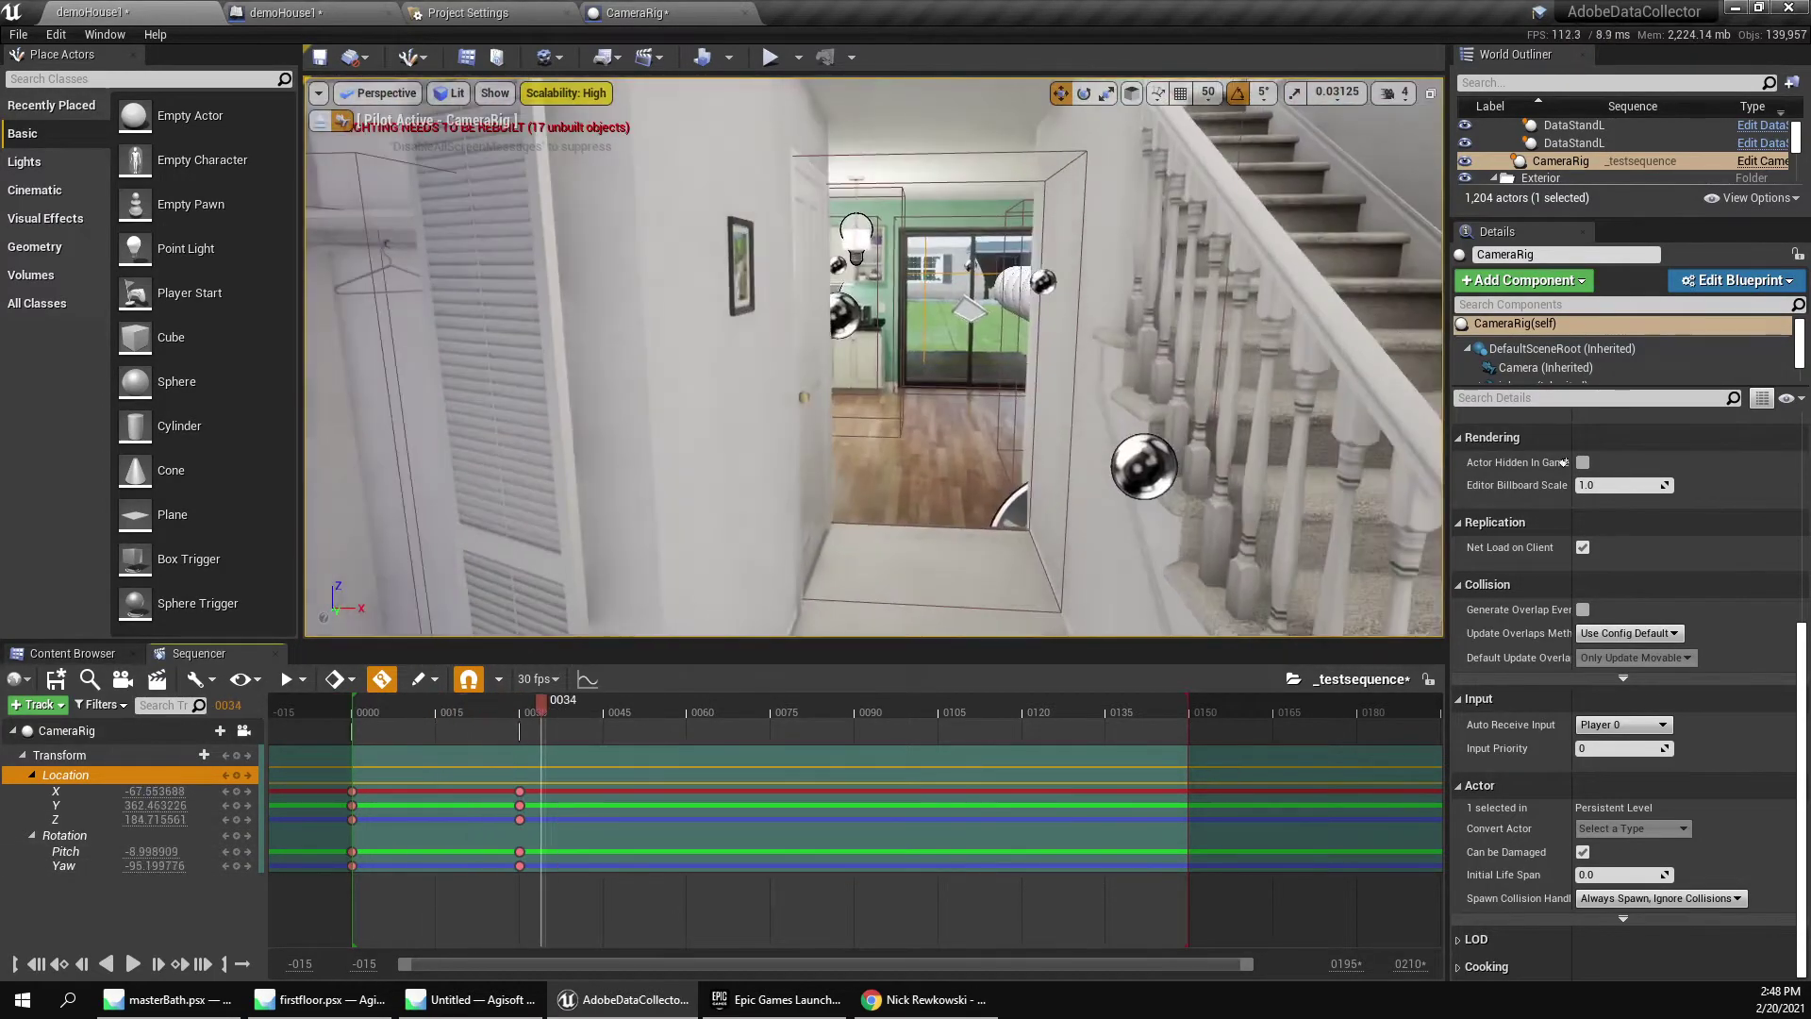
key("Up")
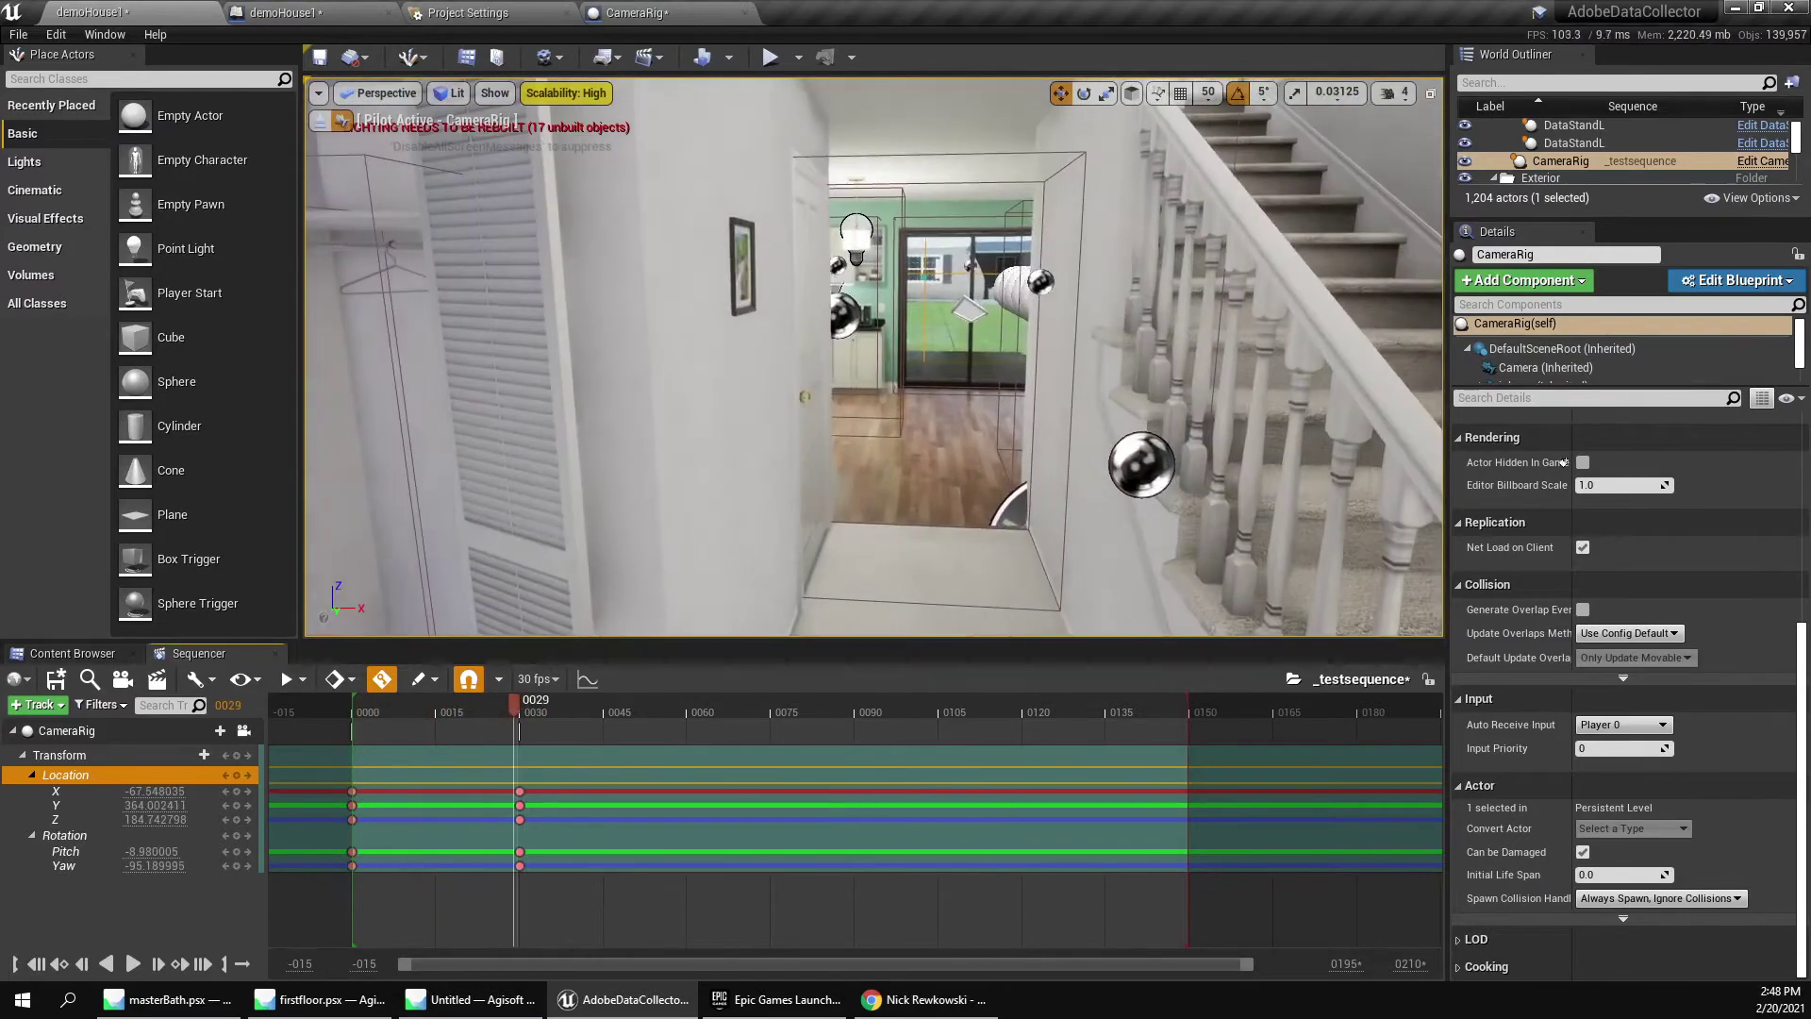
left_click_drag(514, 709, 346, 709)
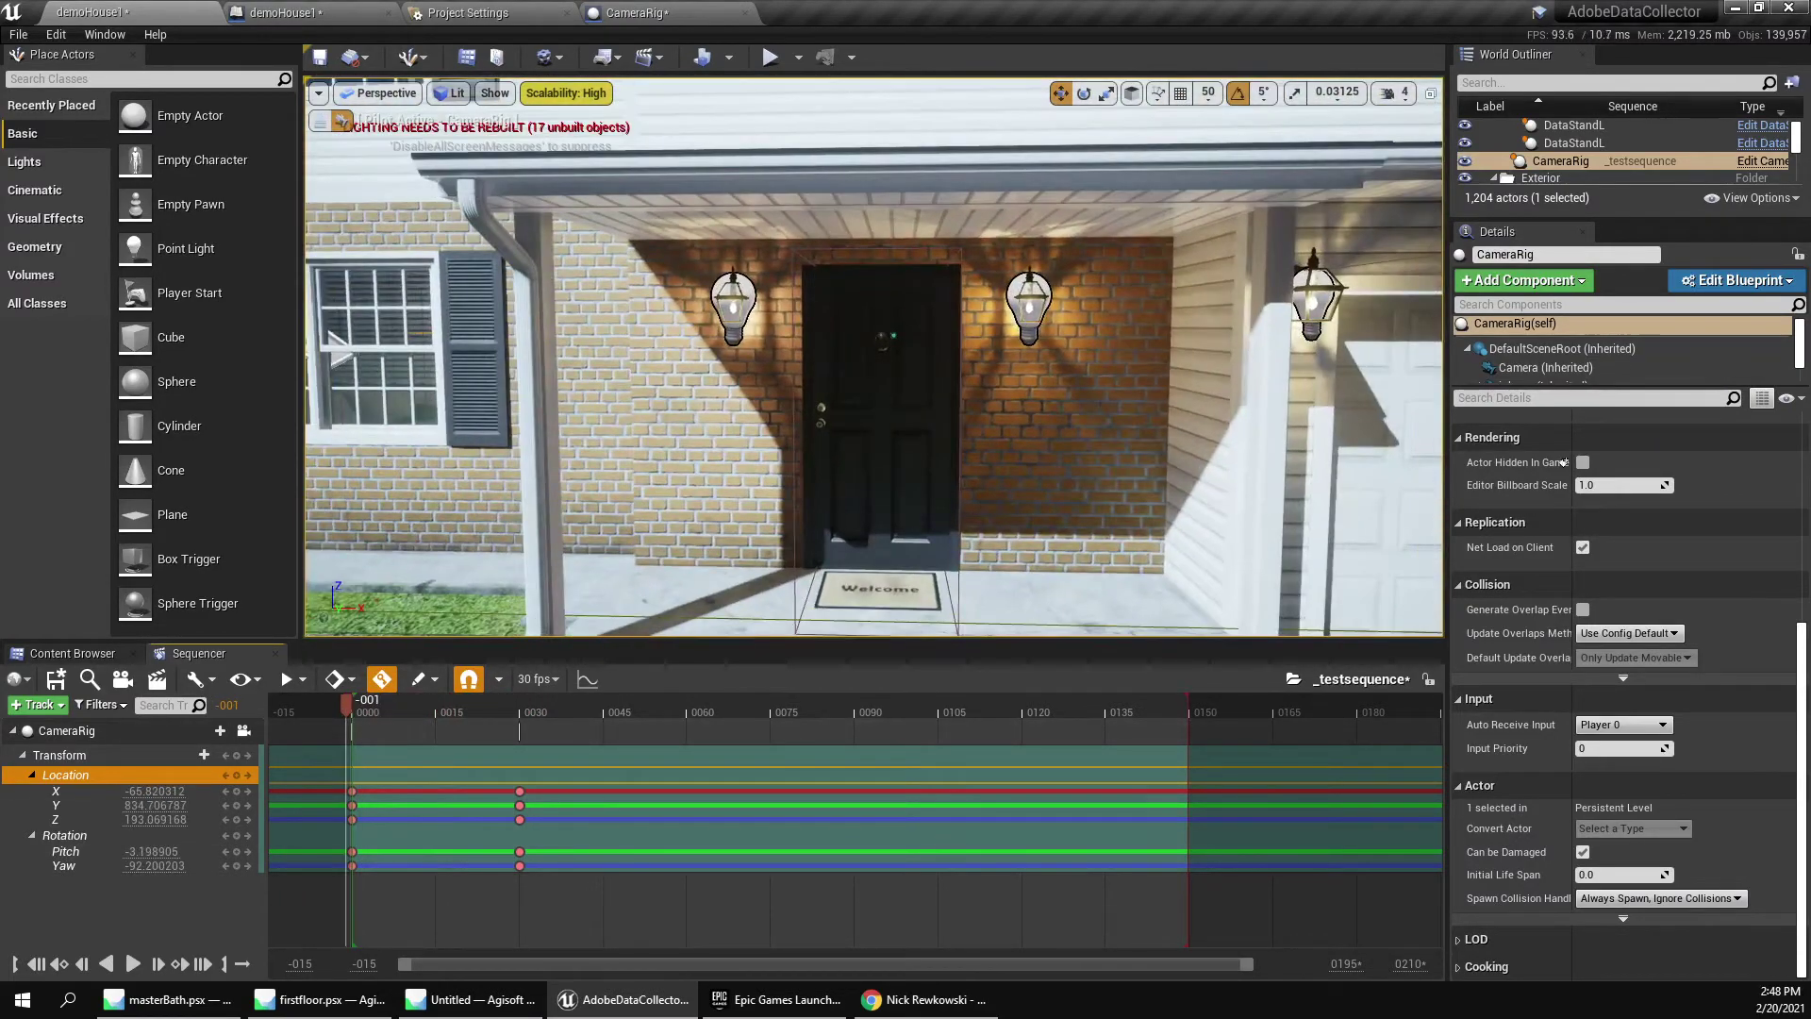
key("space")
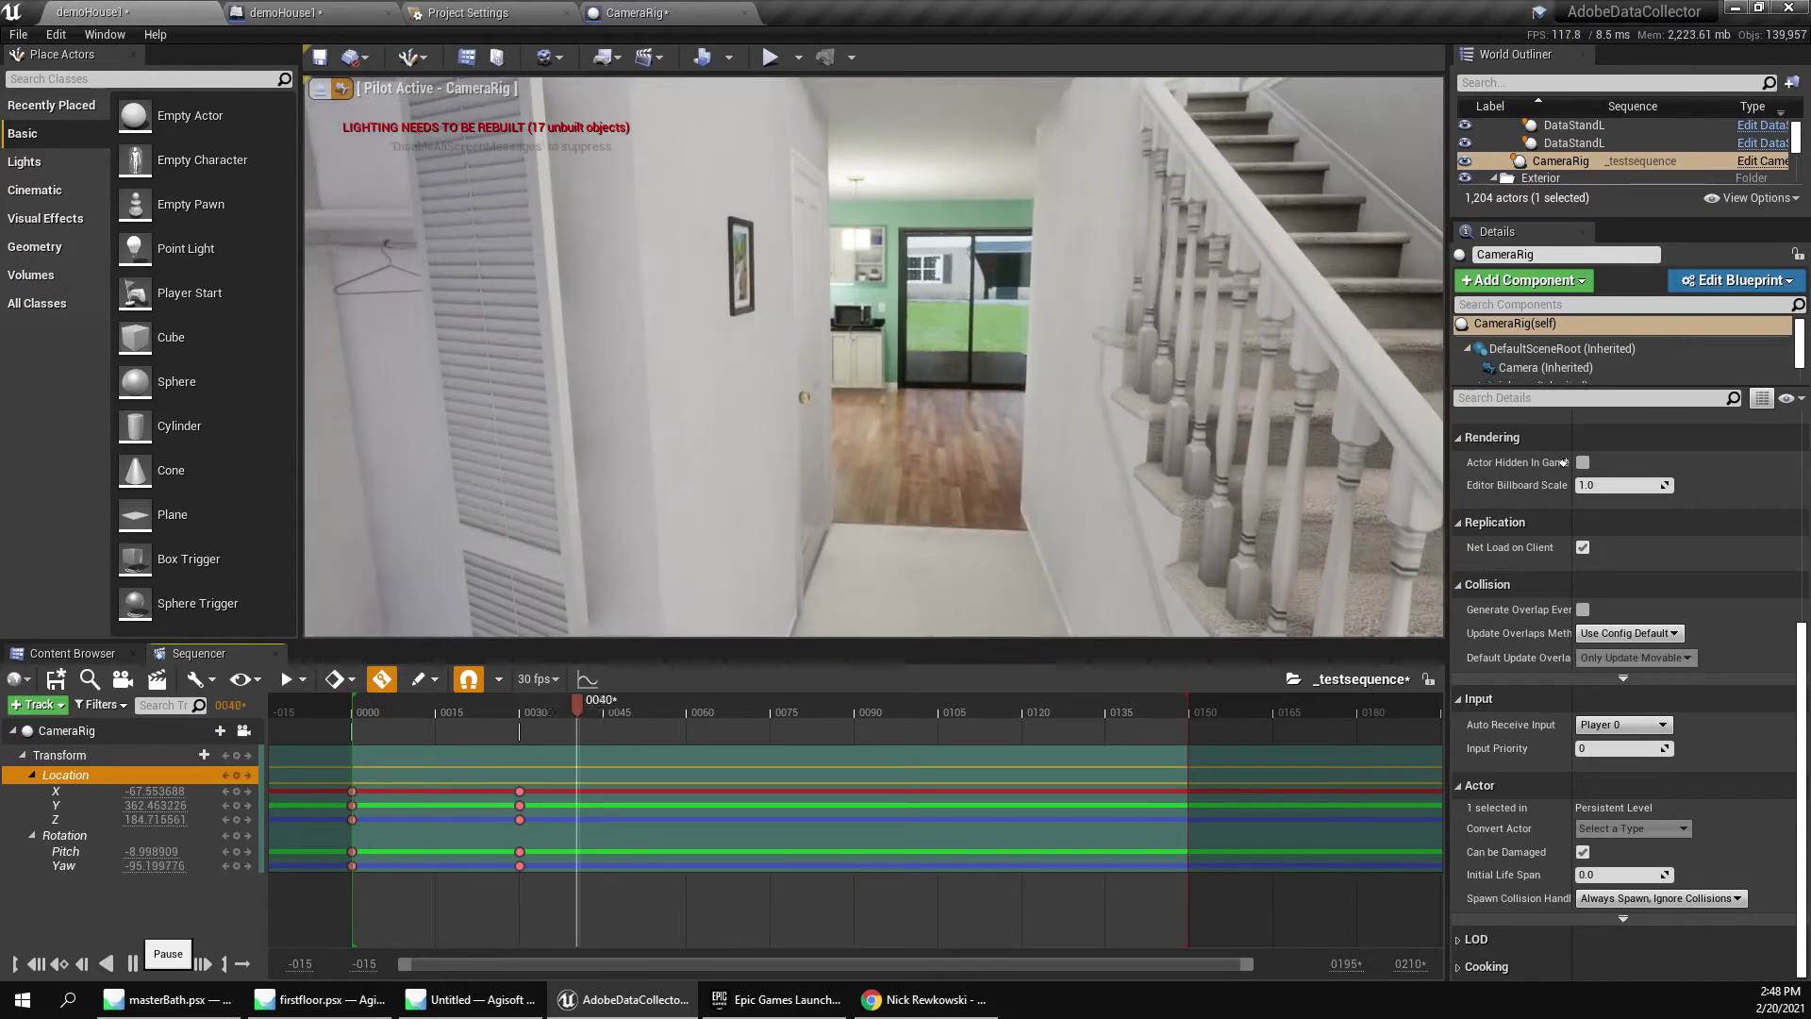
Move CameraRig's hallway keys from frame 30 to frame 91 and play back the slower camera move.
left_click_drag(550, 908, 860, 791)
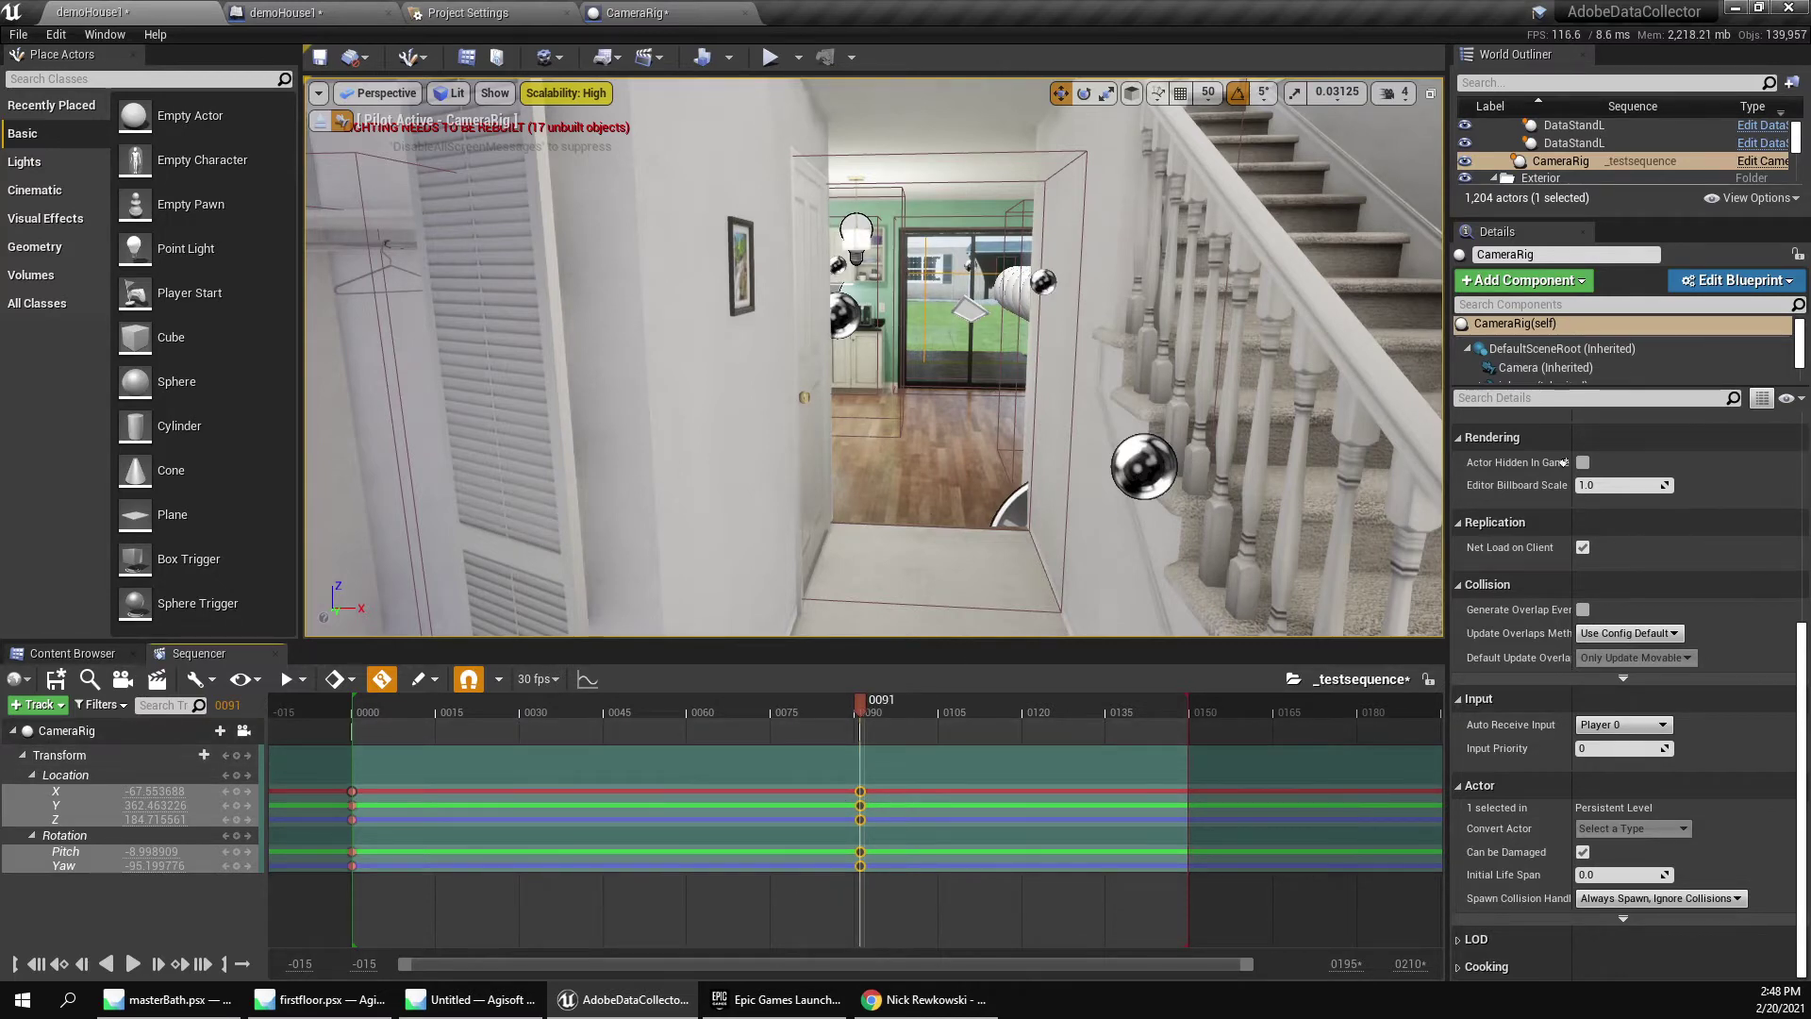
key("Up")
key("space")
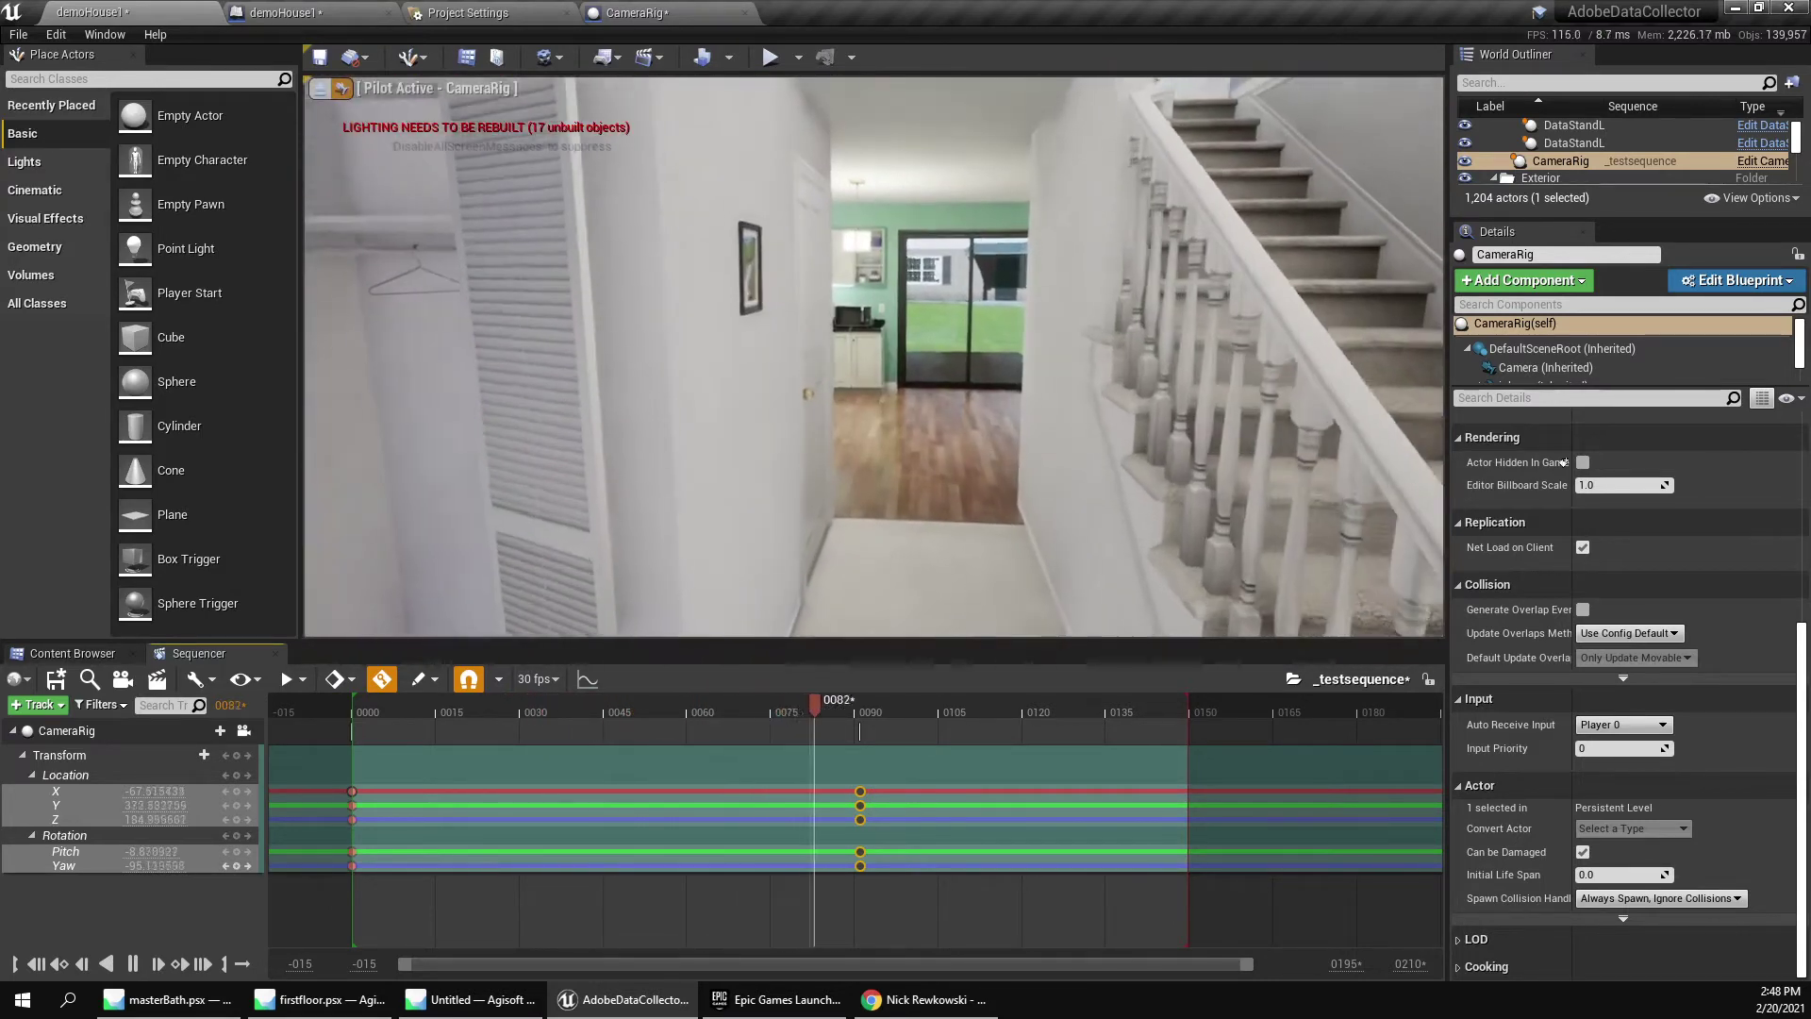
key("Escape")
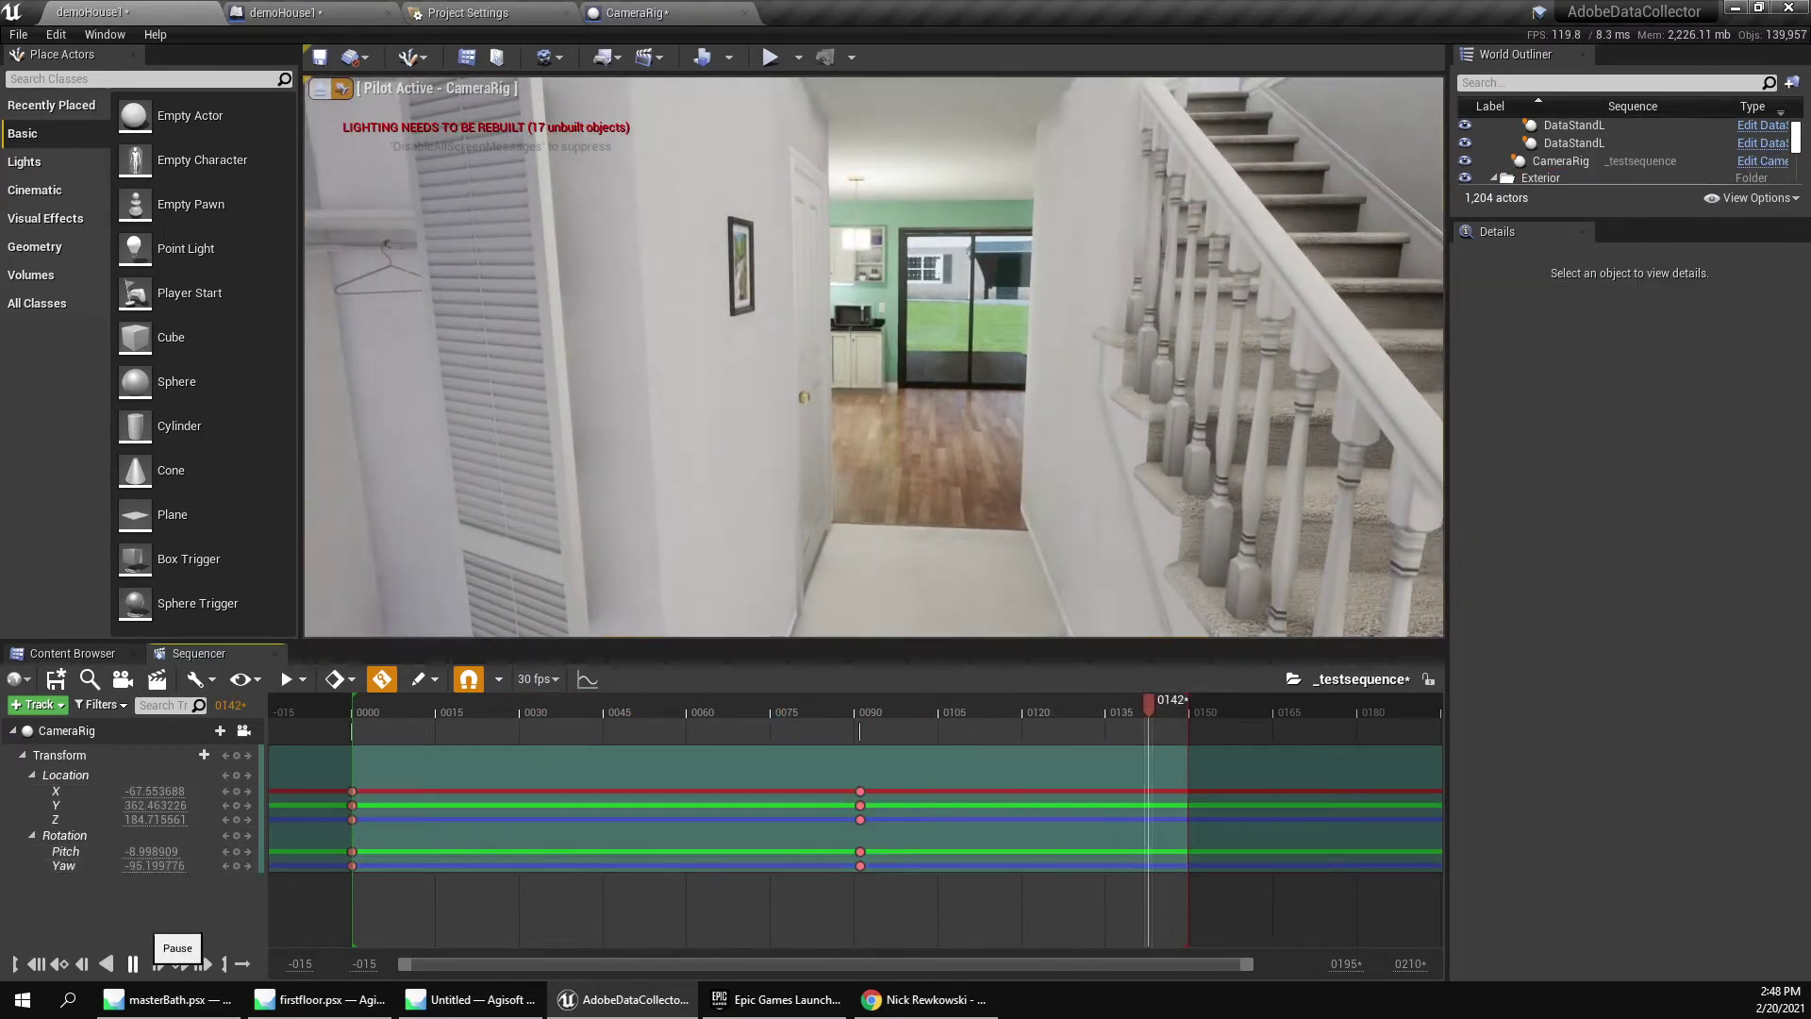
left_click(133, 963)
Extend the timeline's working range to frame 645 and the sequence's playback end to just past frame 600.
left_click_drag(1189, 712, 1441, 712)
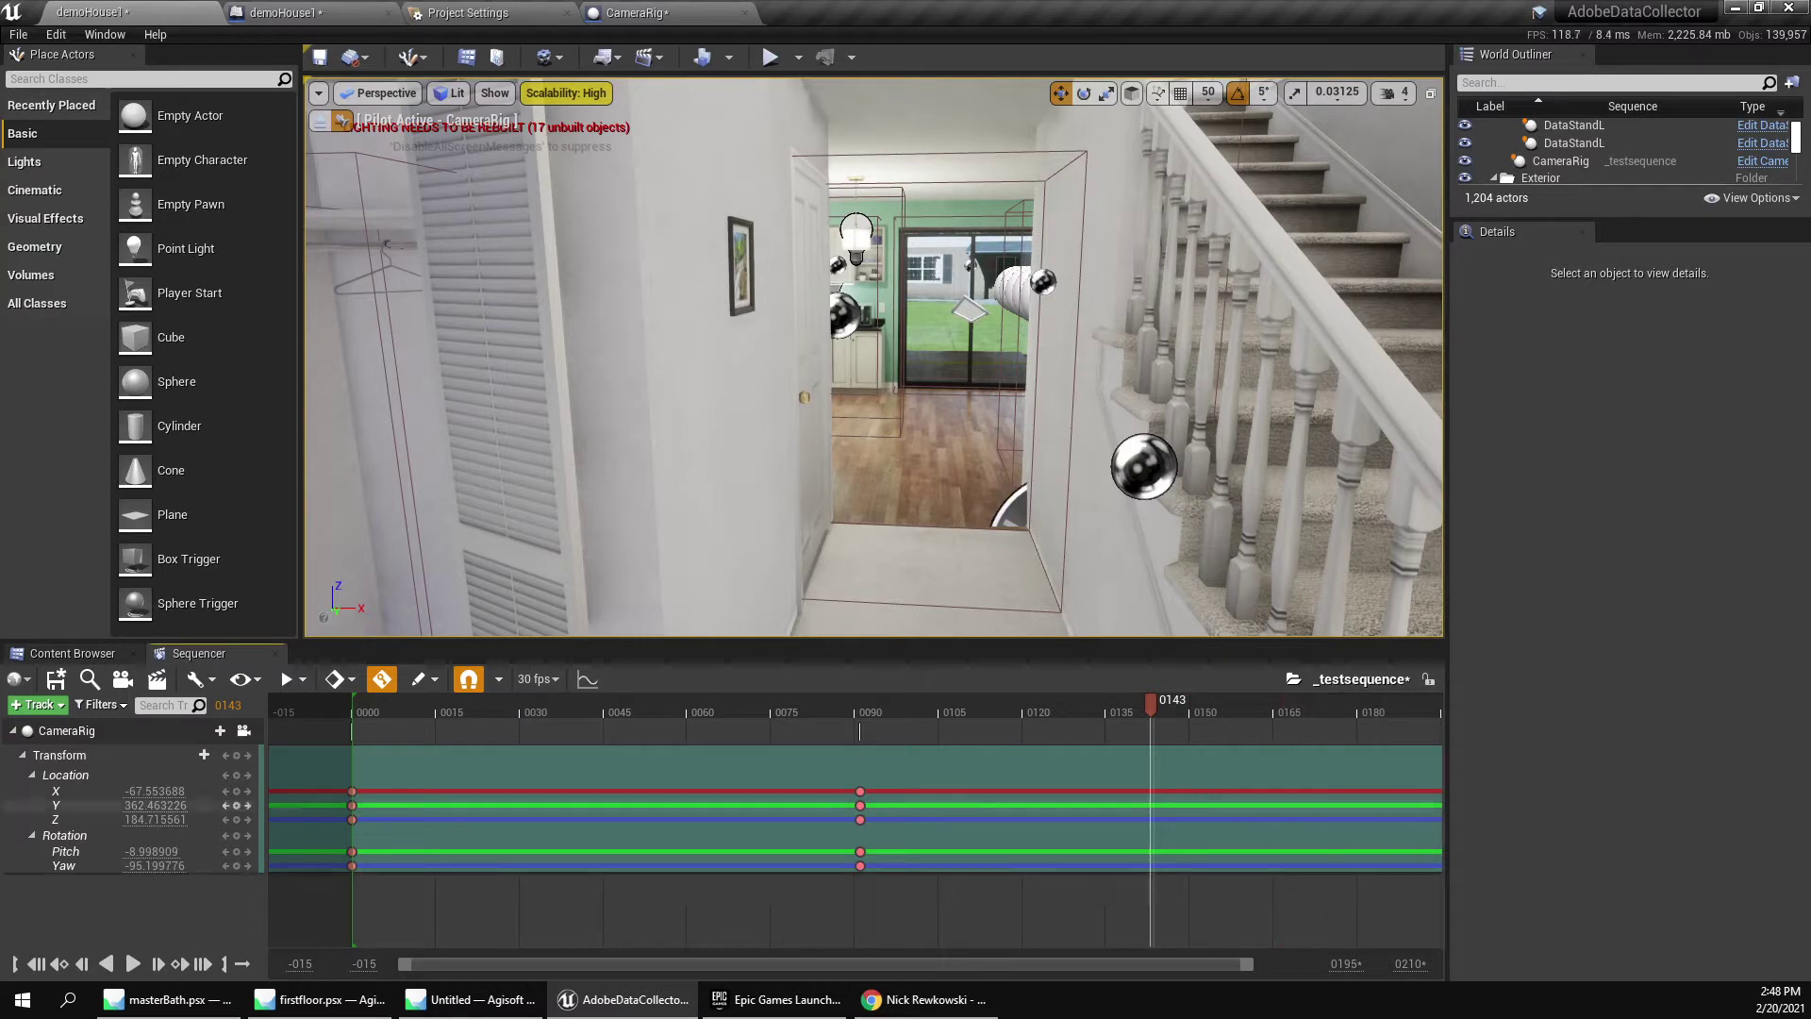
left_click_drag(1247, 964, 1305, 964)
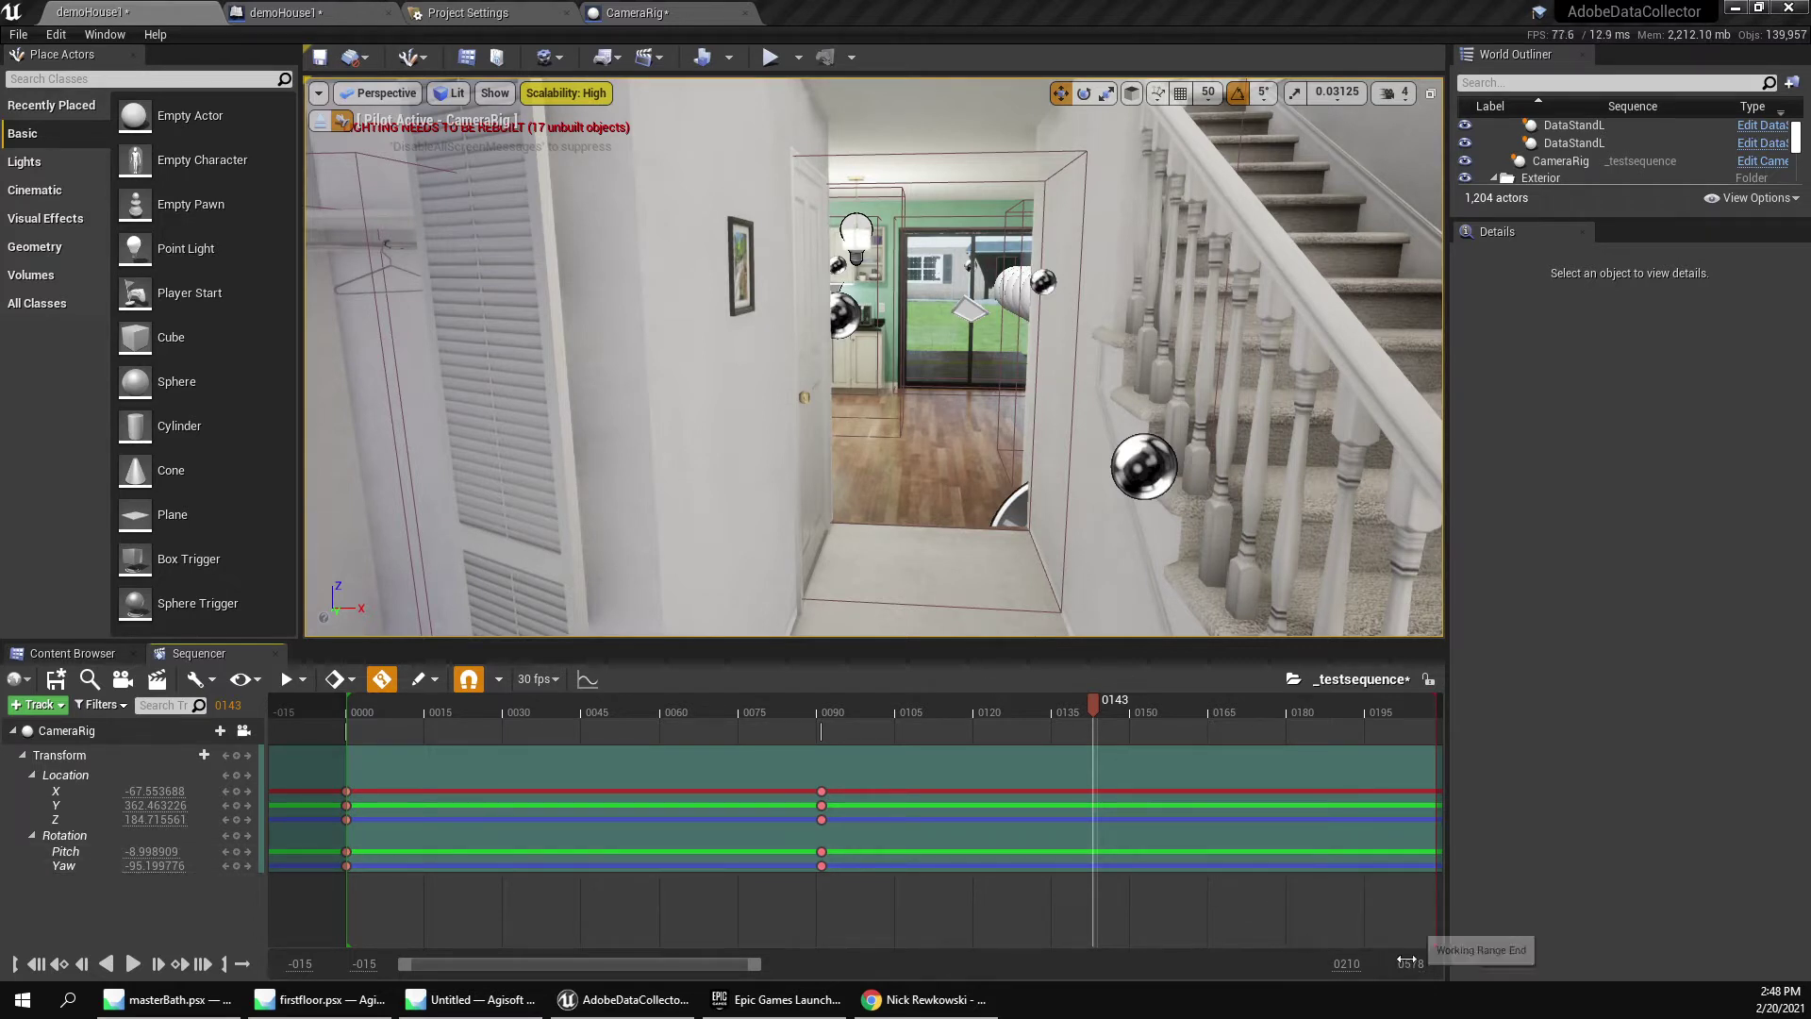
left_click_drag(1406, 960, 1414, 959)
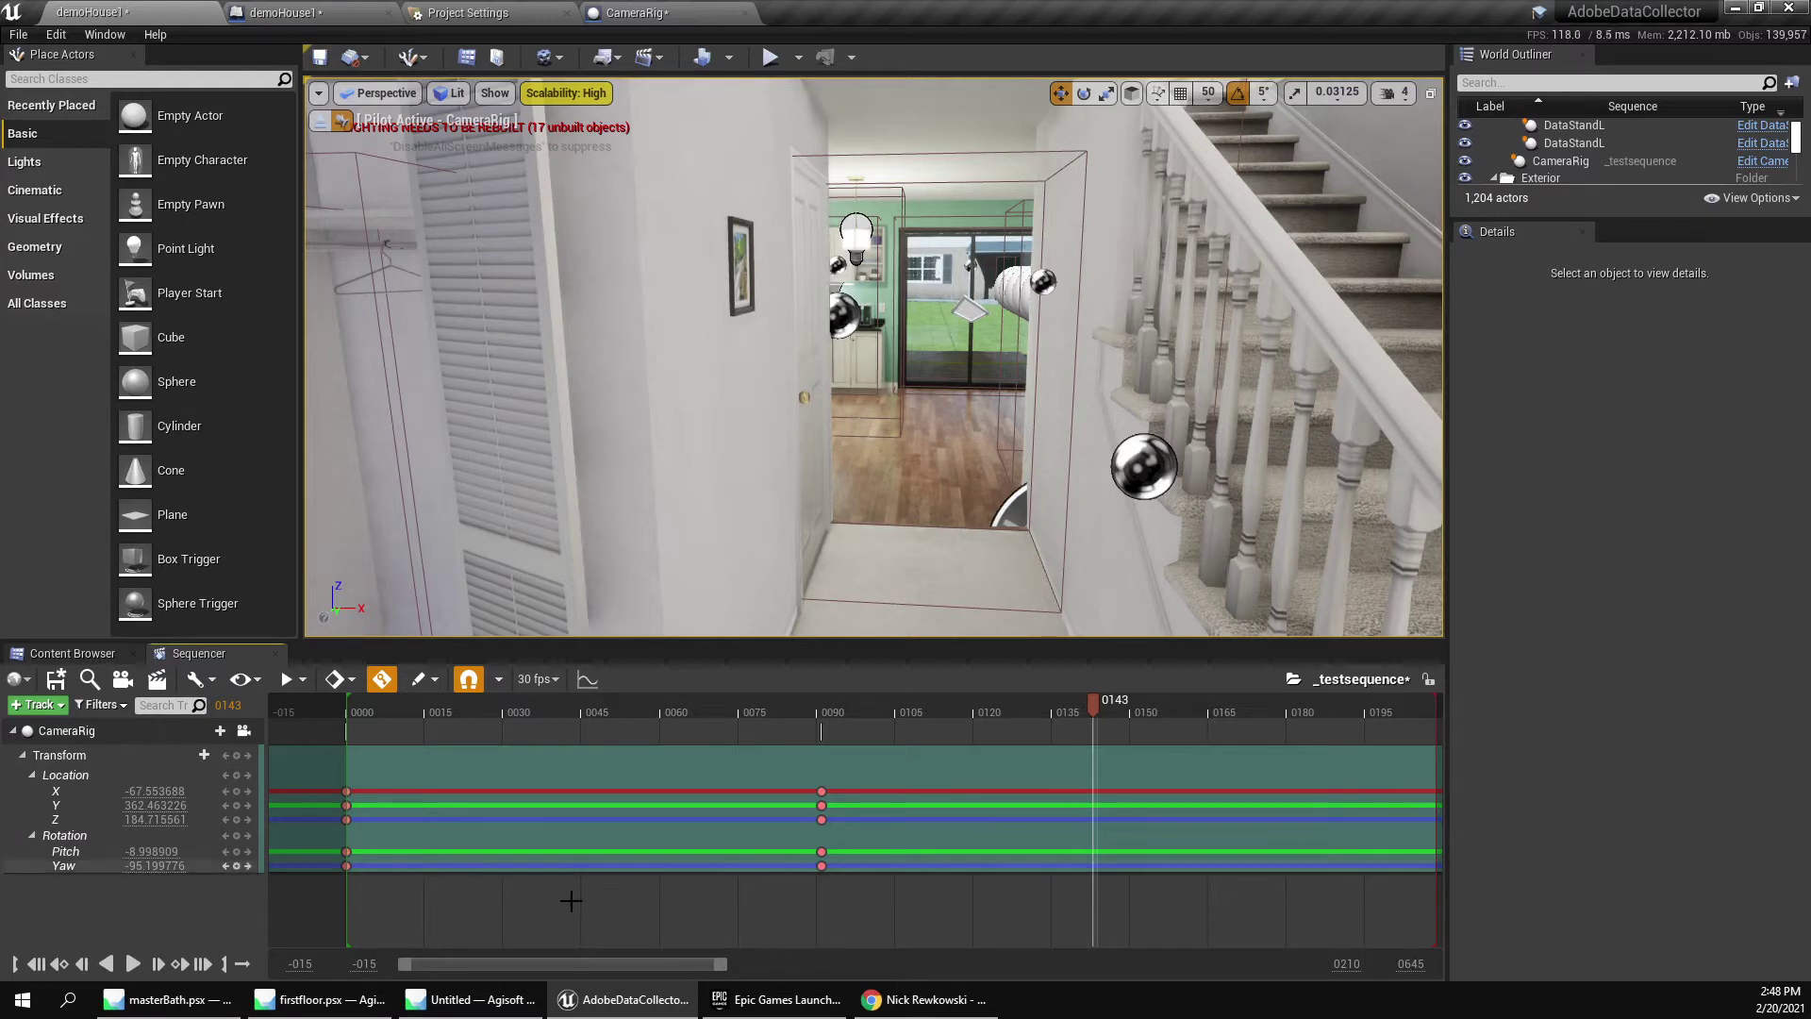
left_click_drag(729, 963, 1313, 966)
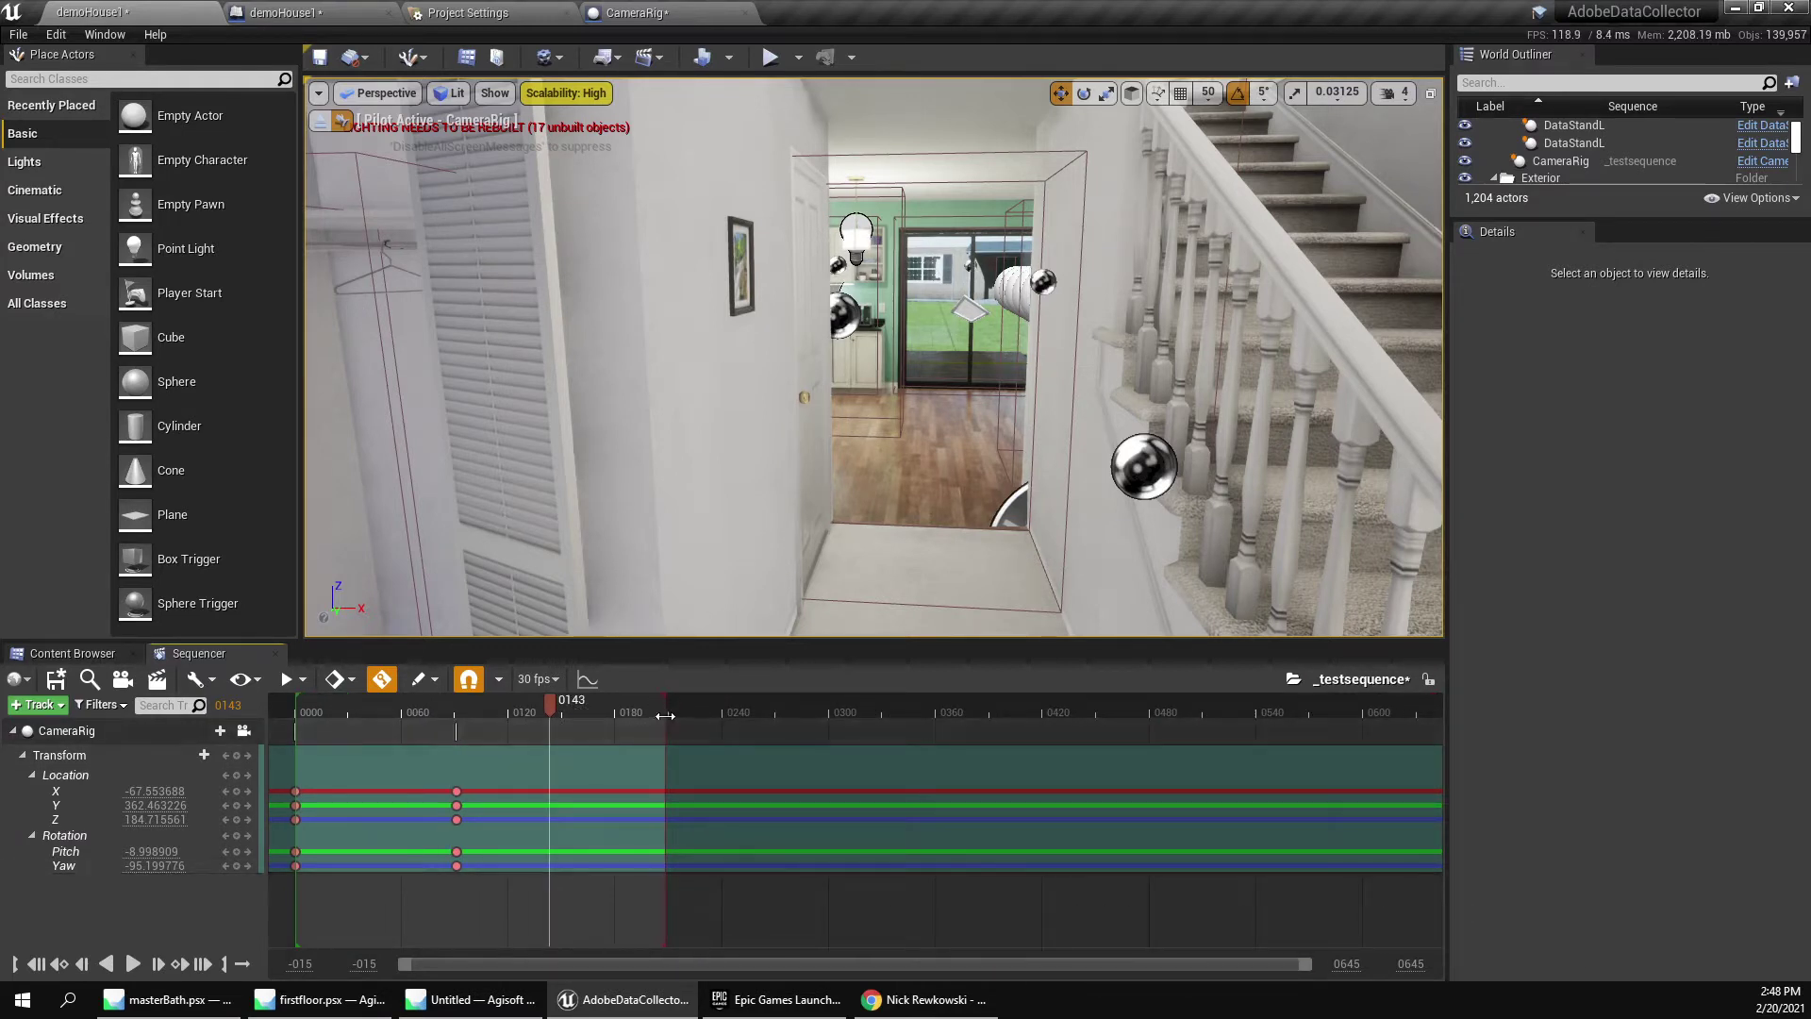
left_click_drag(665, 716, 1395, 715)
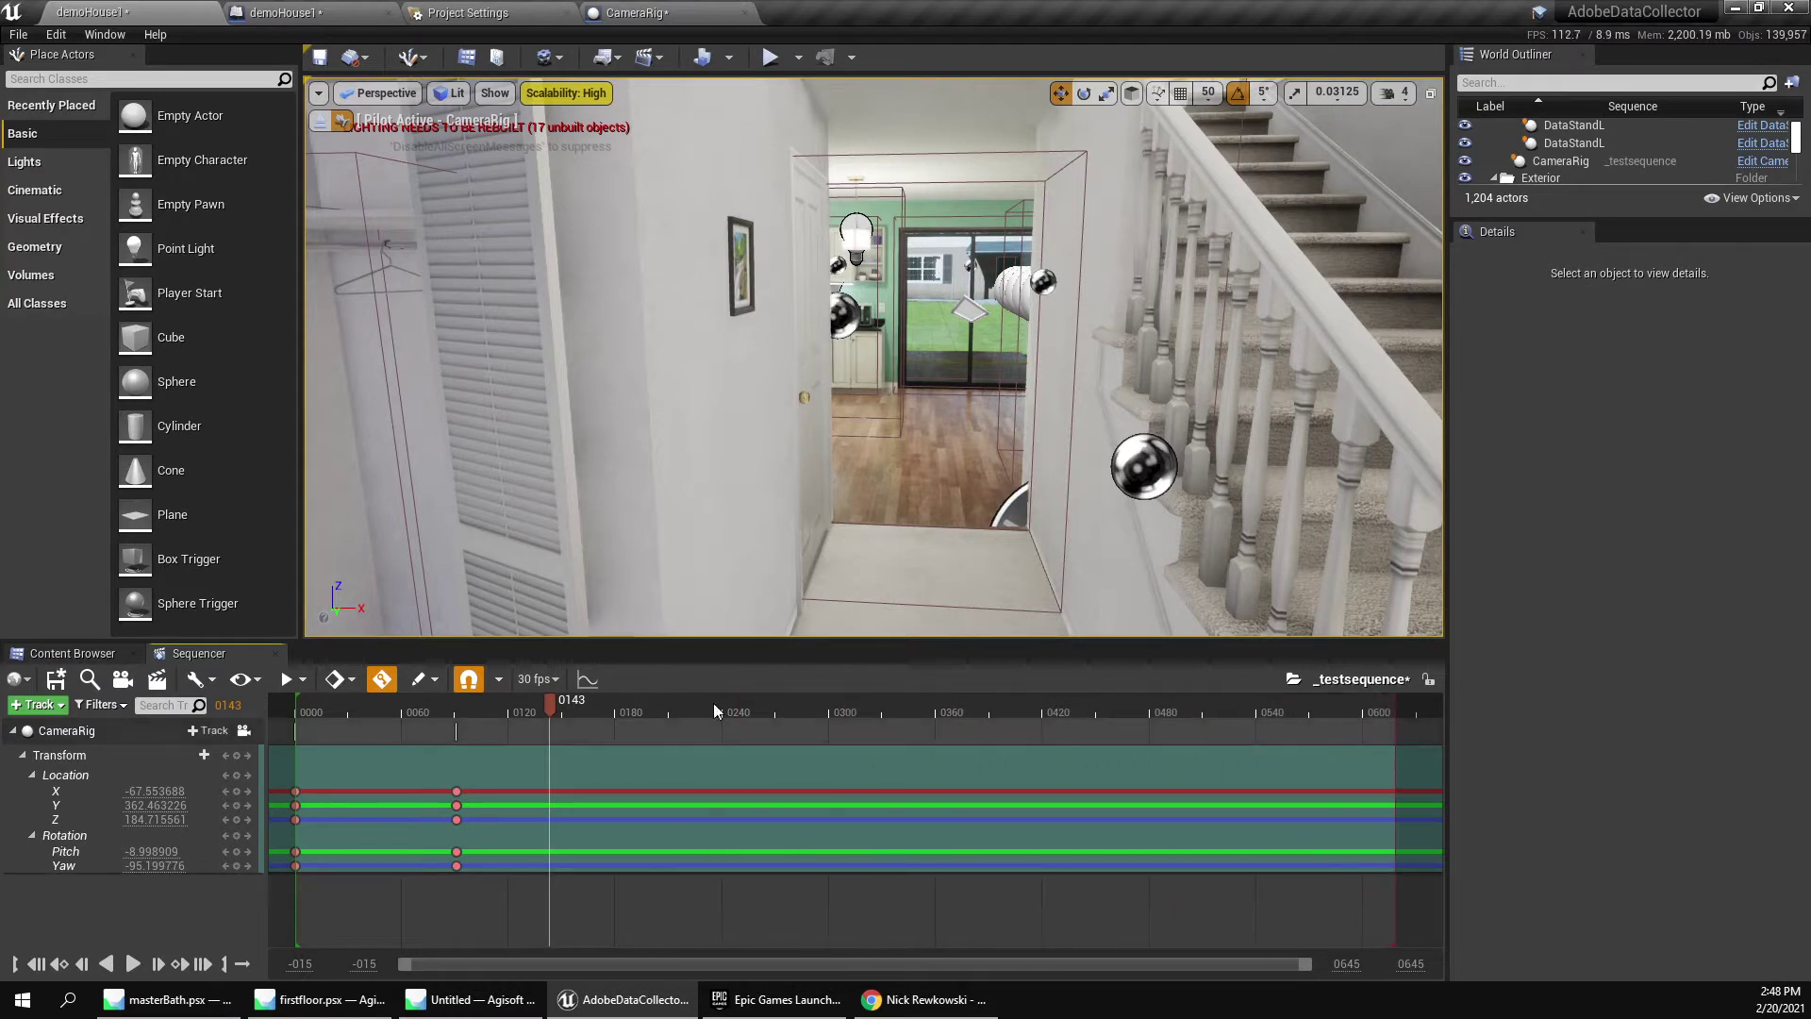
Pilot CameraRig from the hallway into the kitchen facing the stove and dining doorway, keying its location and rotation at frame 180.
mouse_move(295, 702)
left_mouse_down()
mouse_move(457, 722)
mouse_move(303, 732)
left_mouse_up()
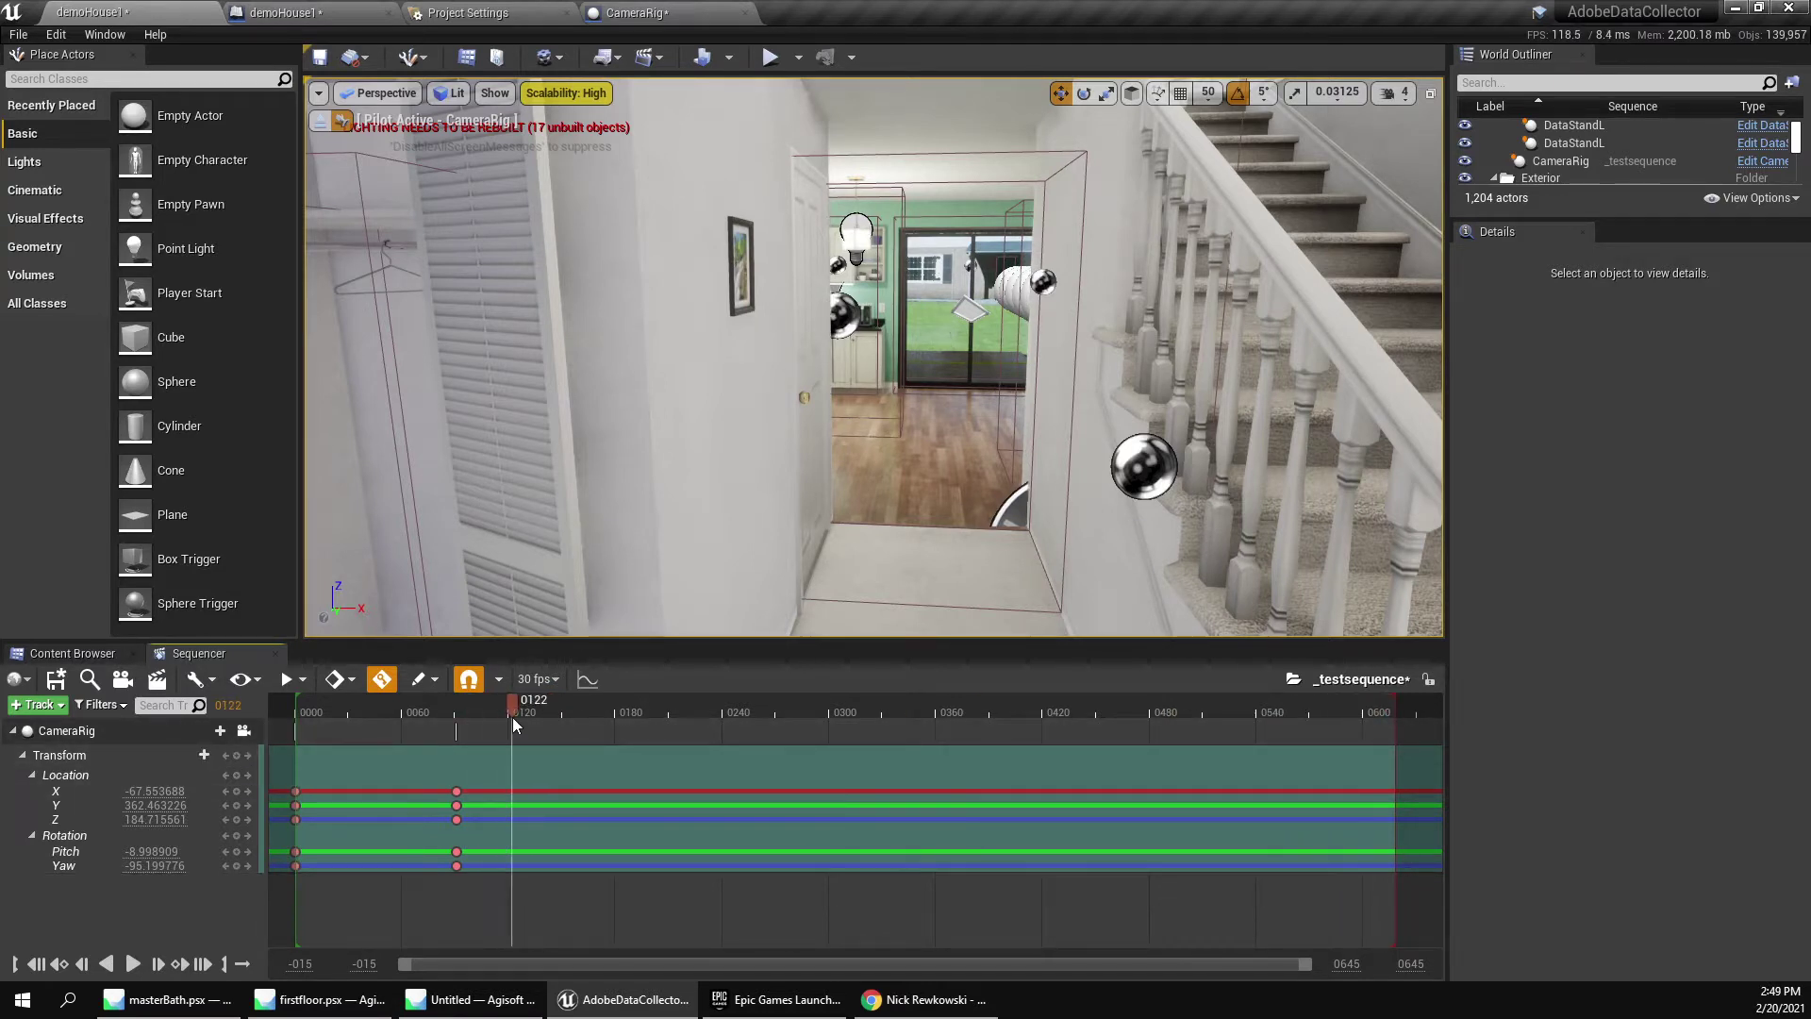
left_click_drag(512, 717, 456, 717)
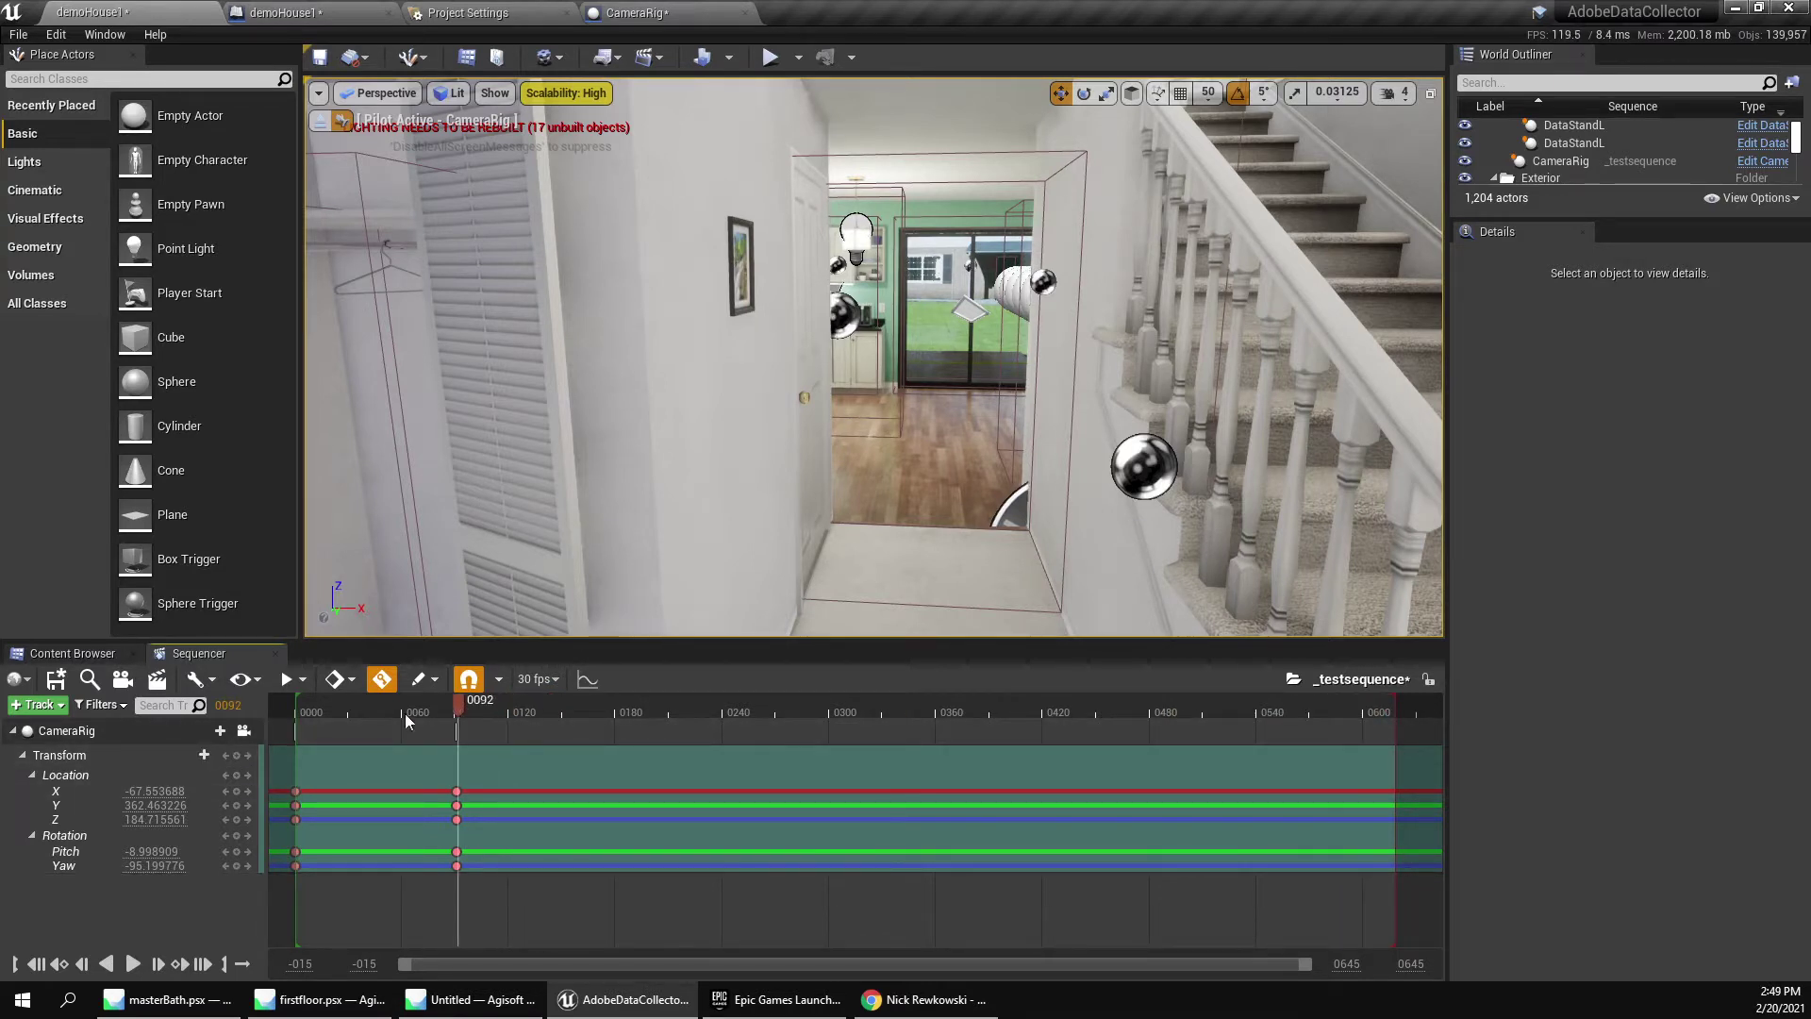
left_click(298, 707)
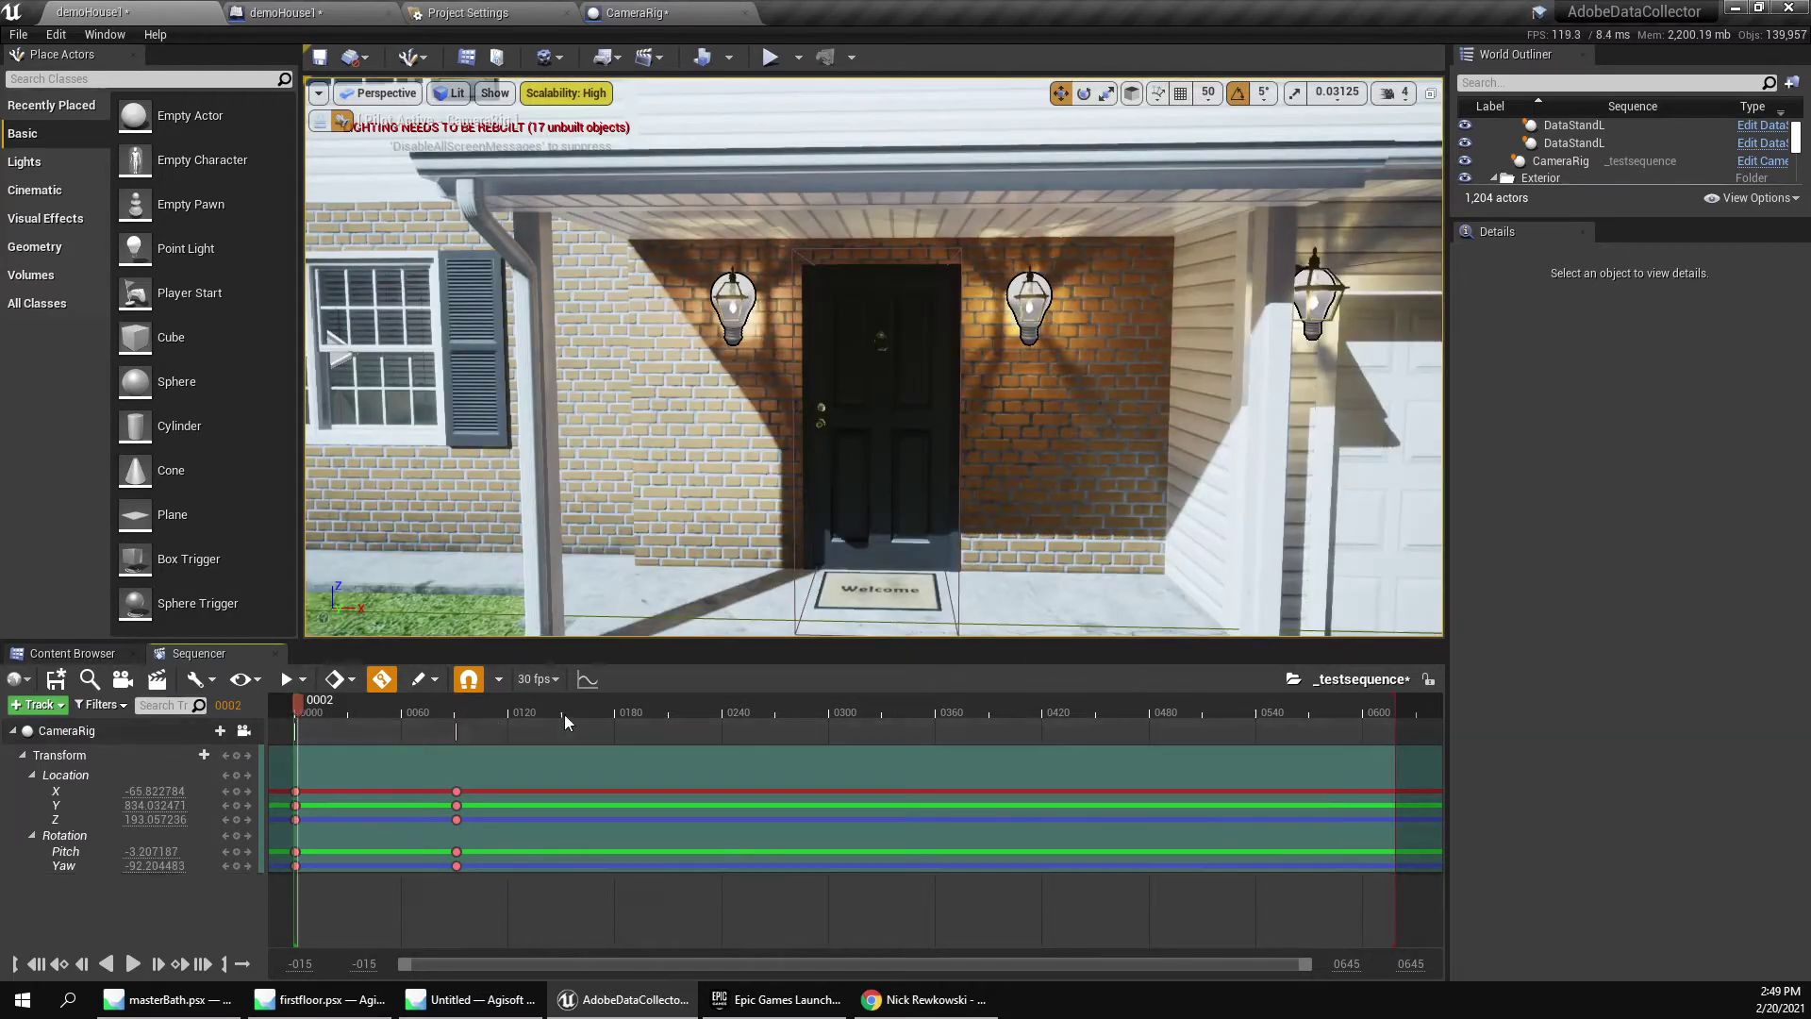
left_click_drag(564, 715, 616, 705)
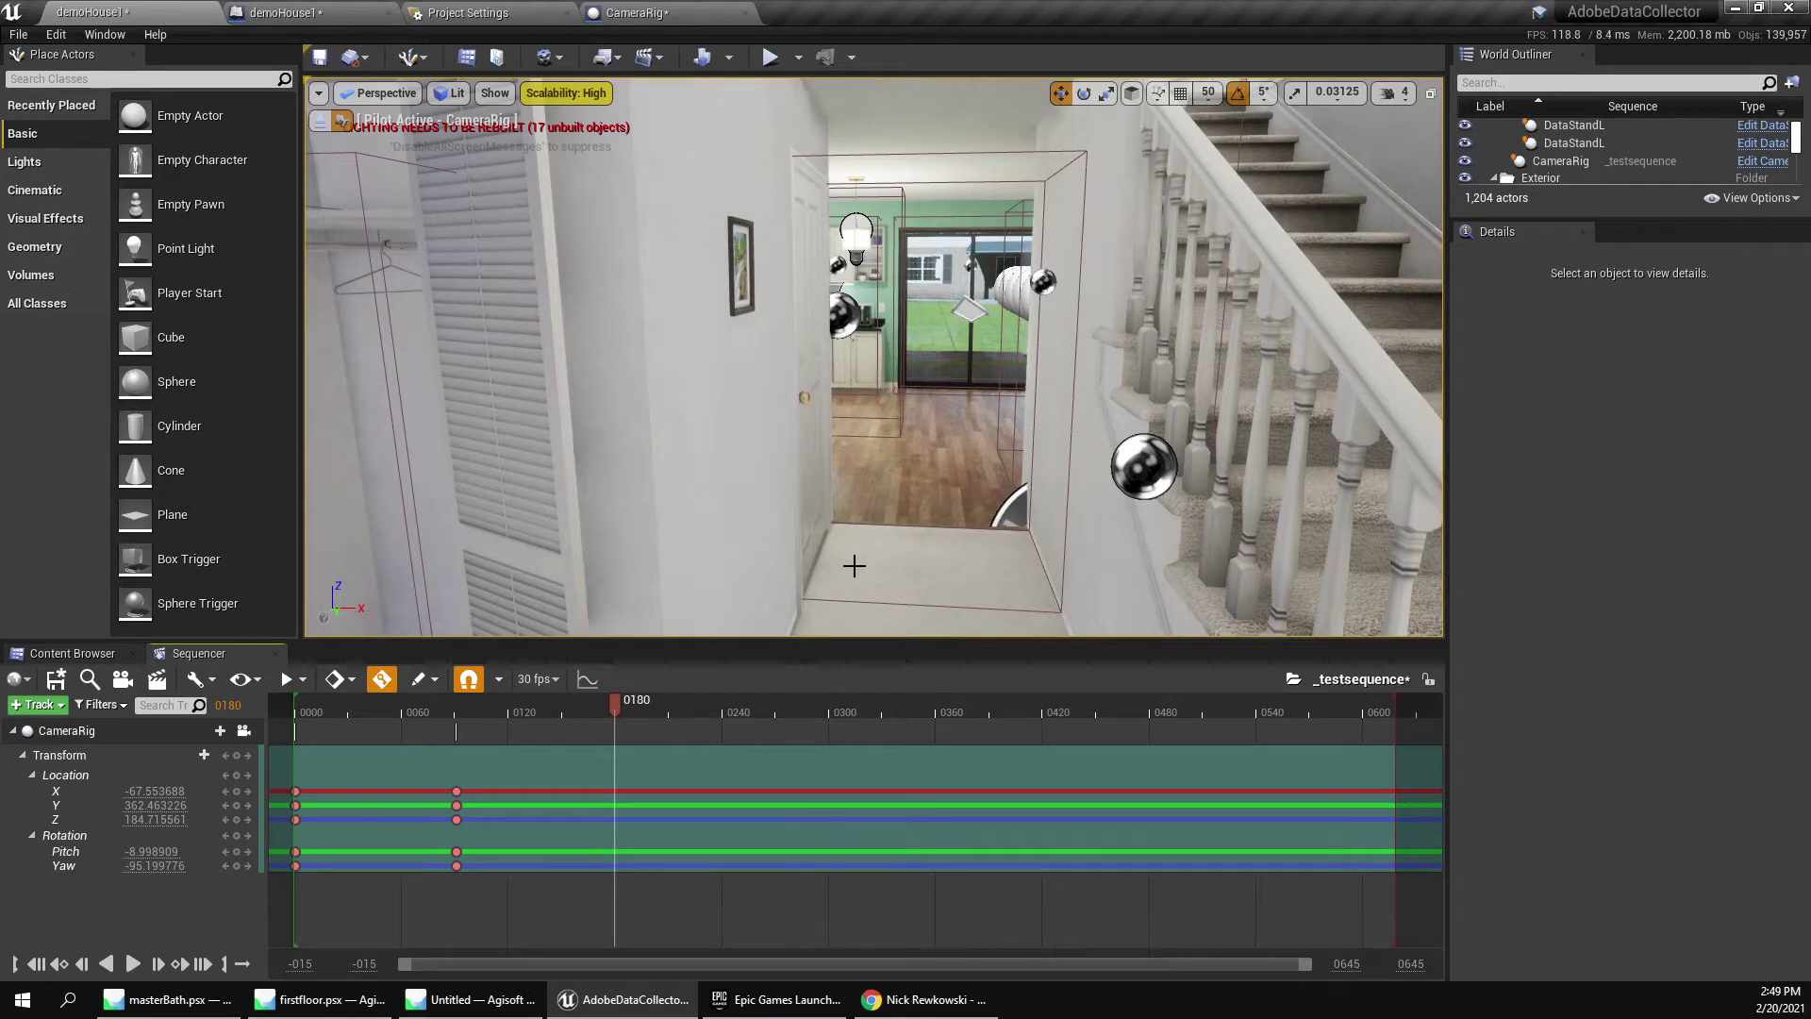
right_click_drag(1010, 431, 1006, 428)
key("g")
key("w")
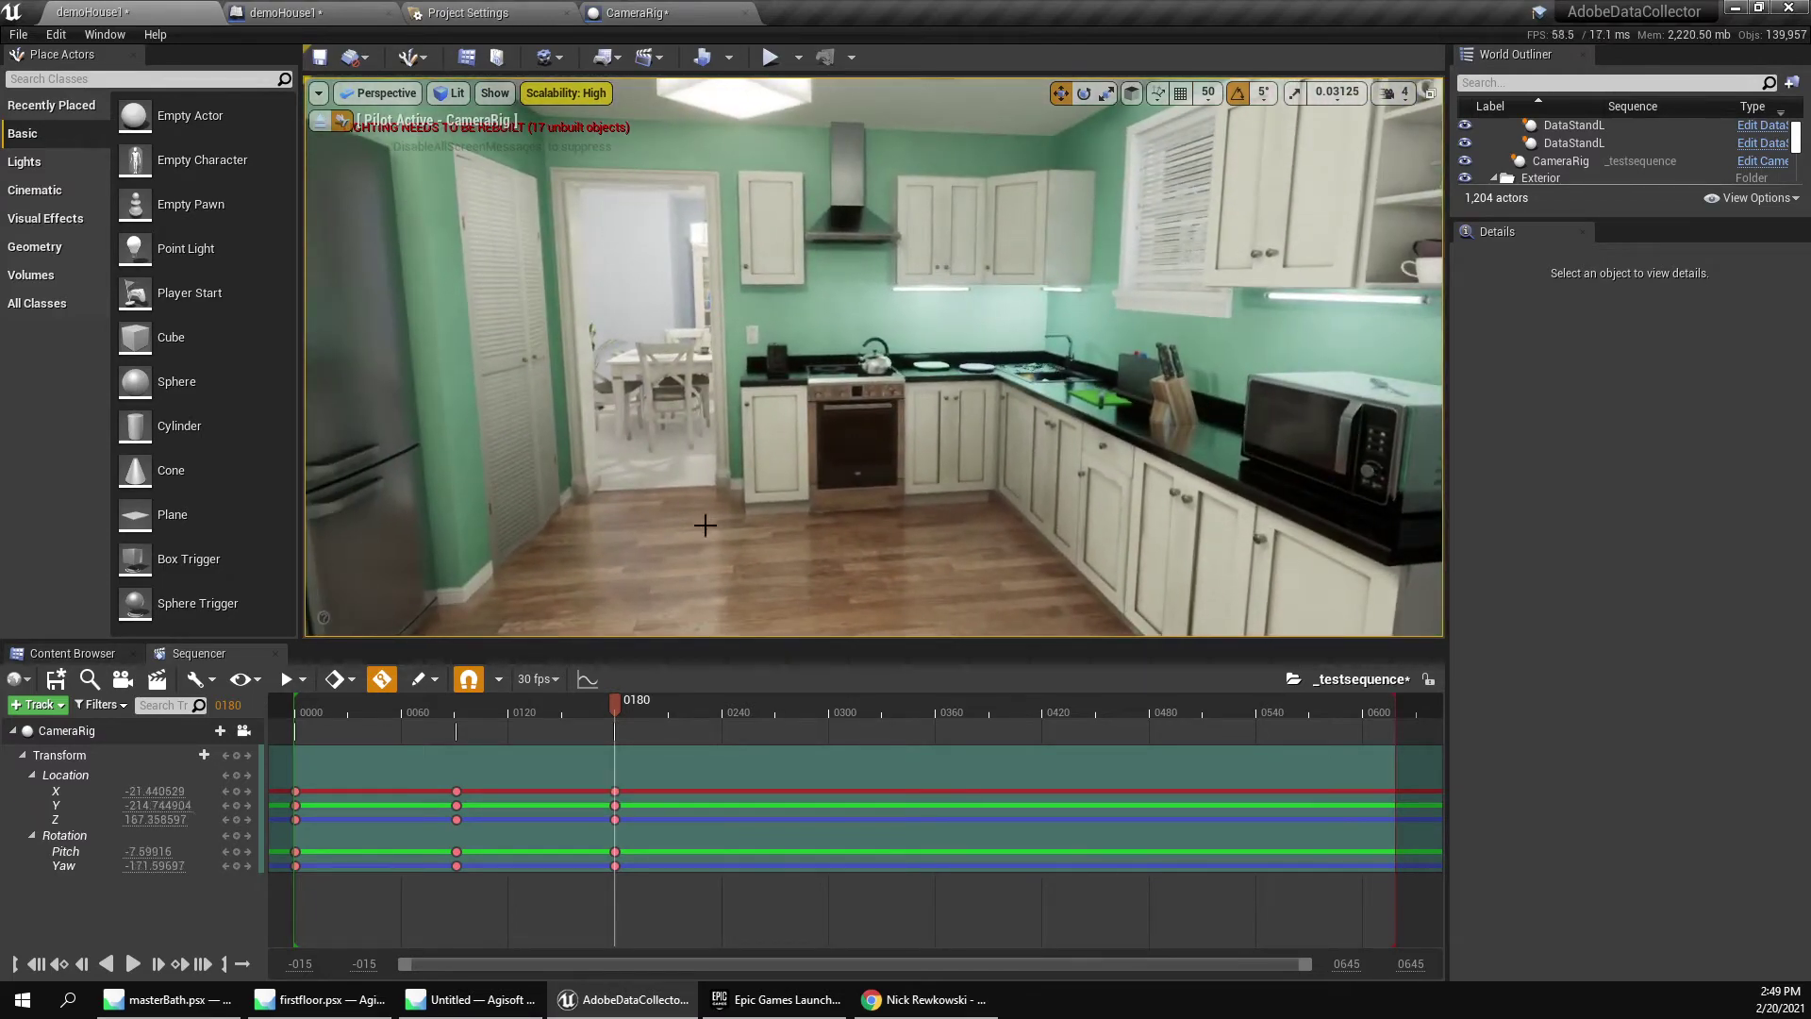
Play the sequence from near its start through the kitchen key to preview CameraRig's full move.
left_click_drag(611, 704, 349, 732)
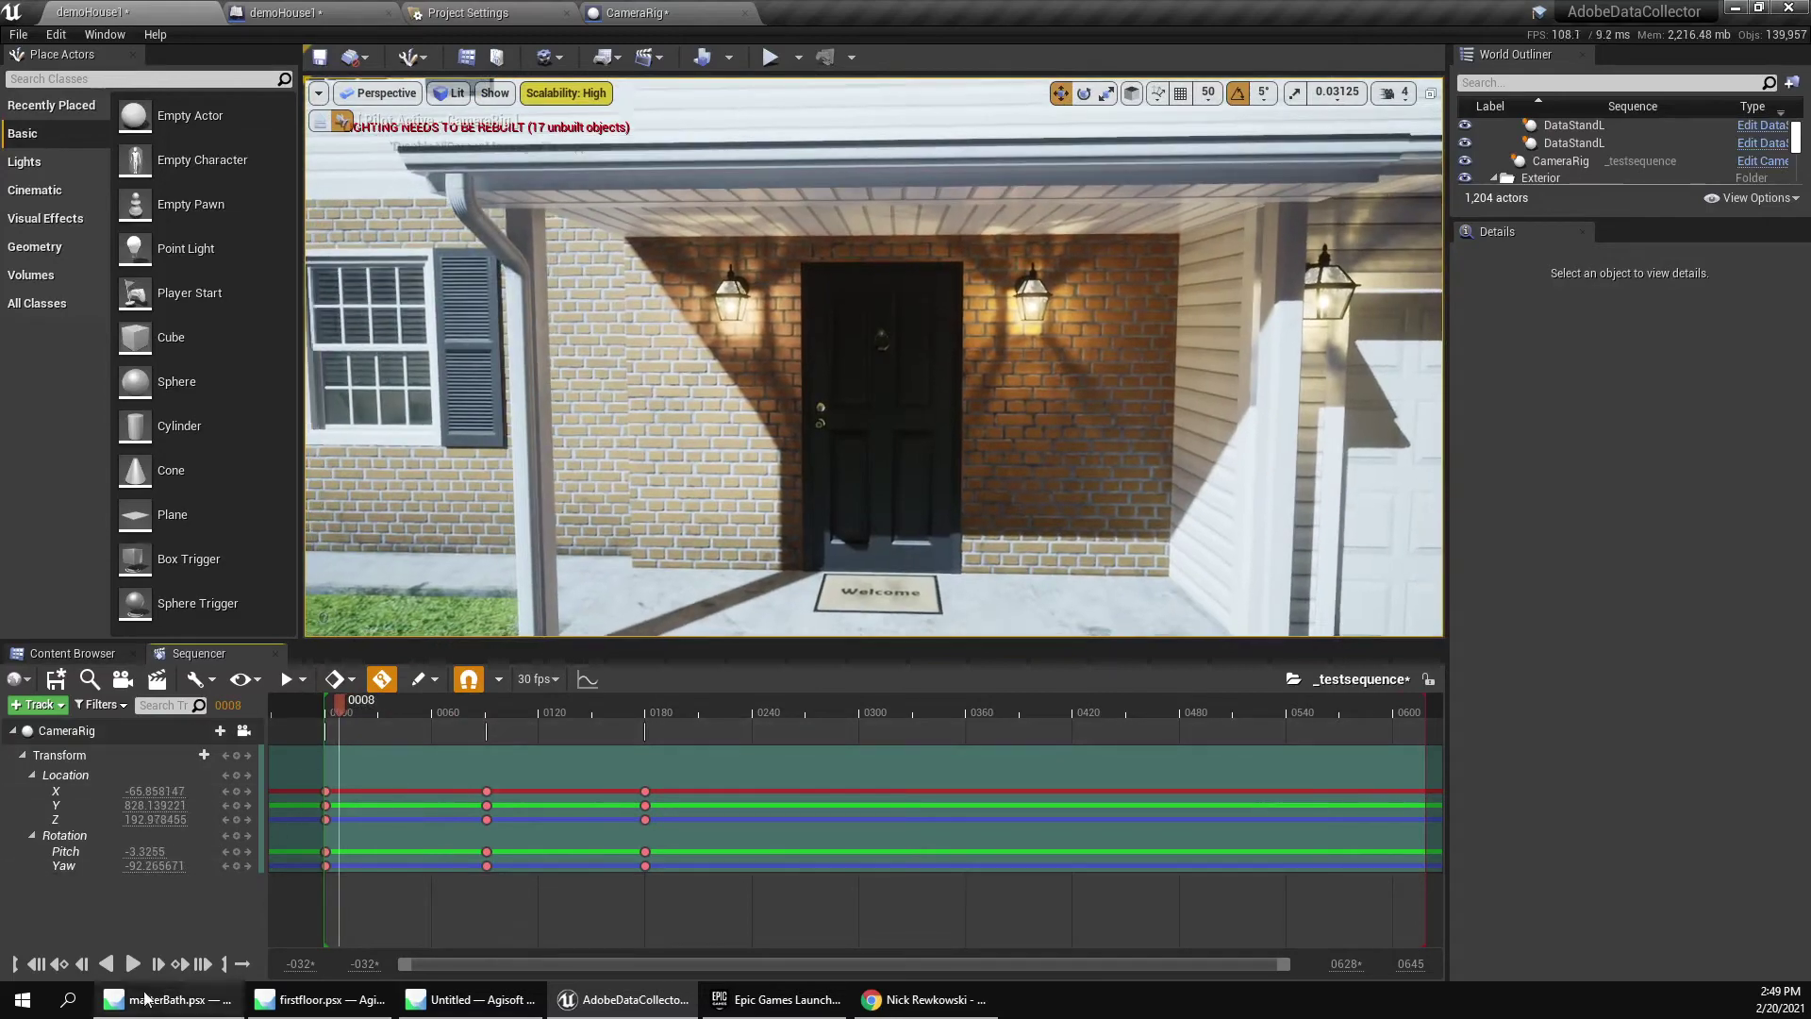
left_click(133, 963)
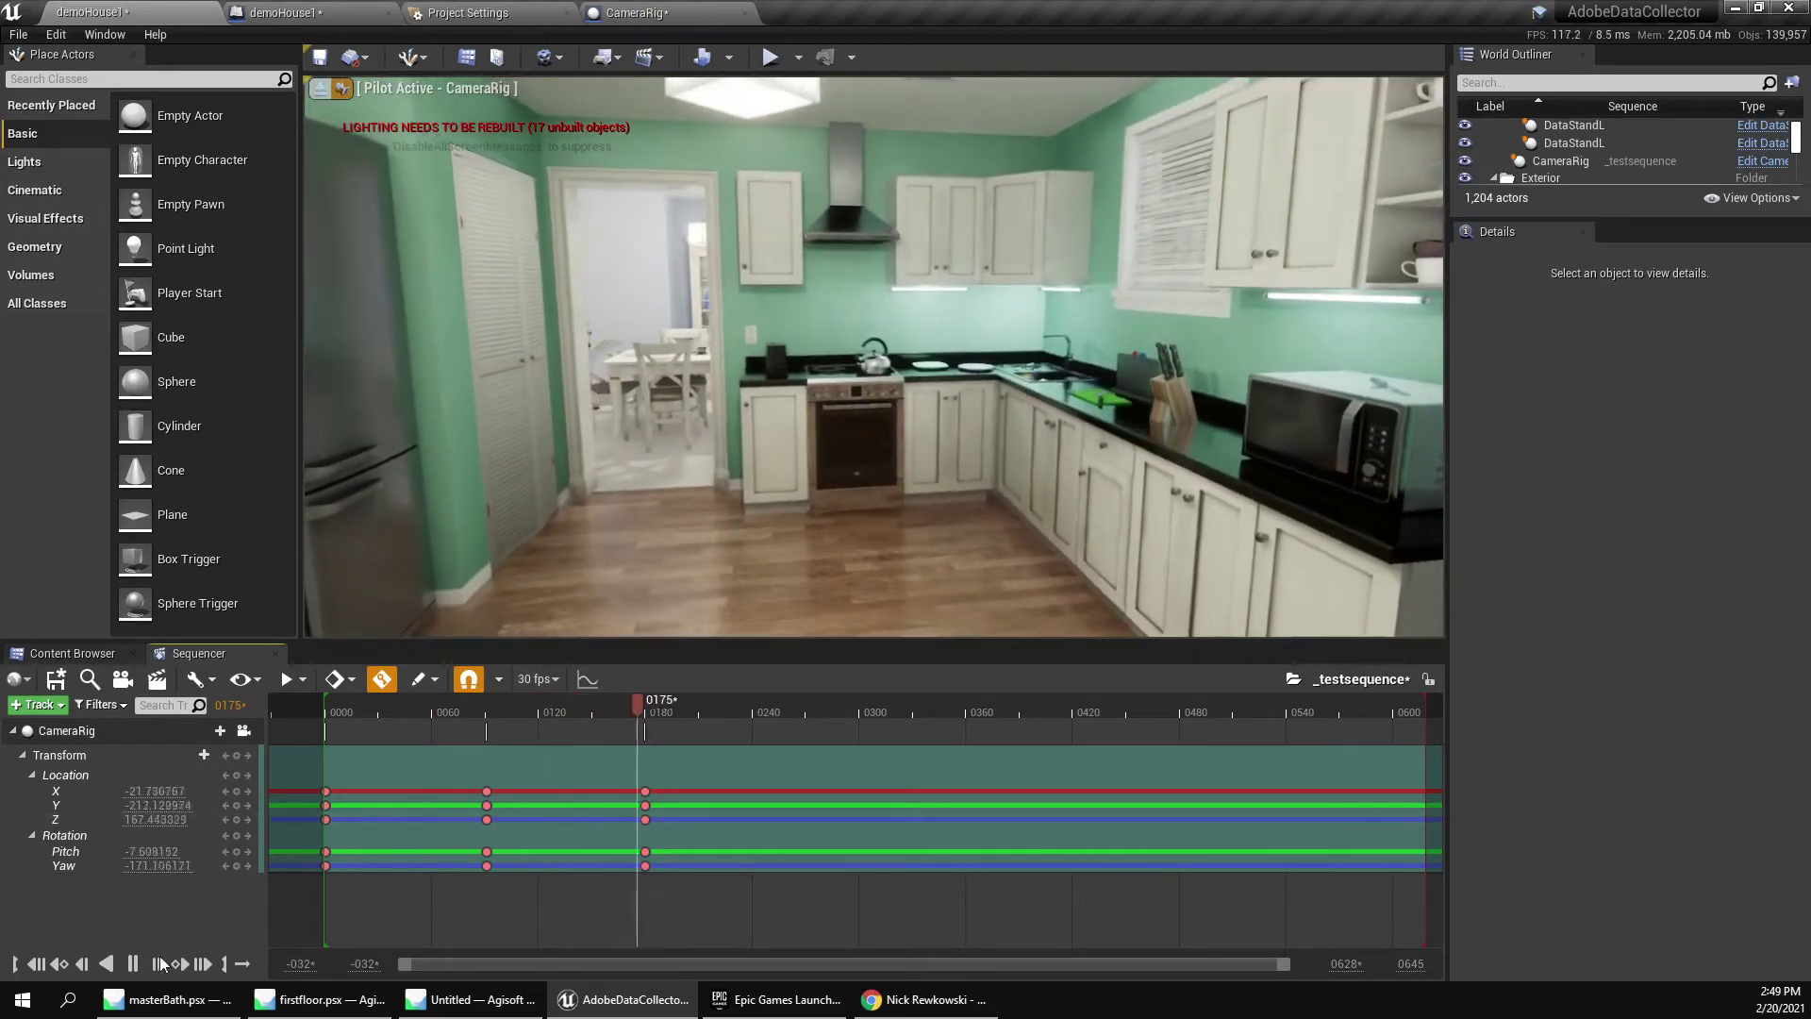
left_click(135, 963)
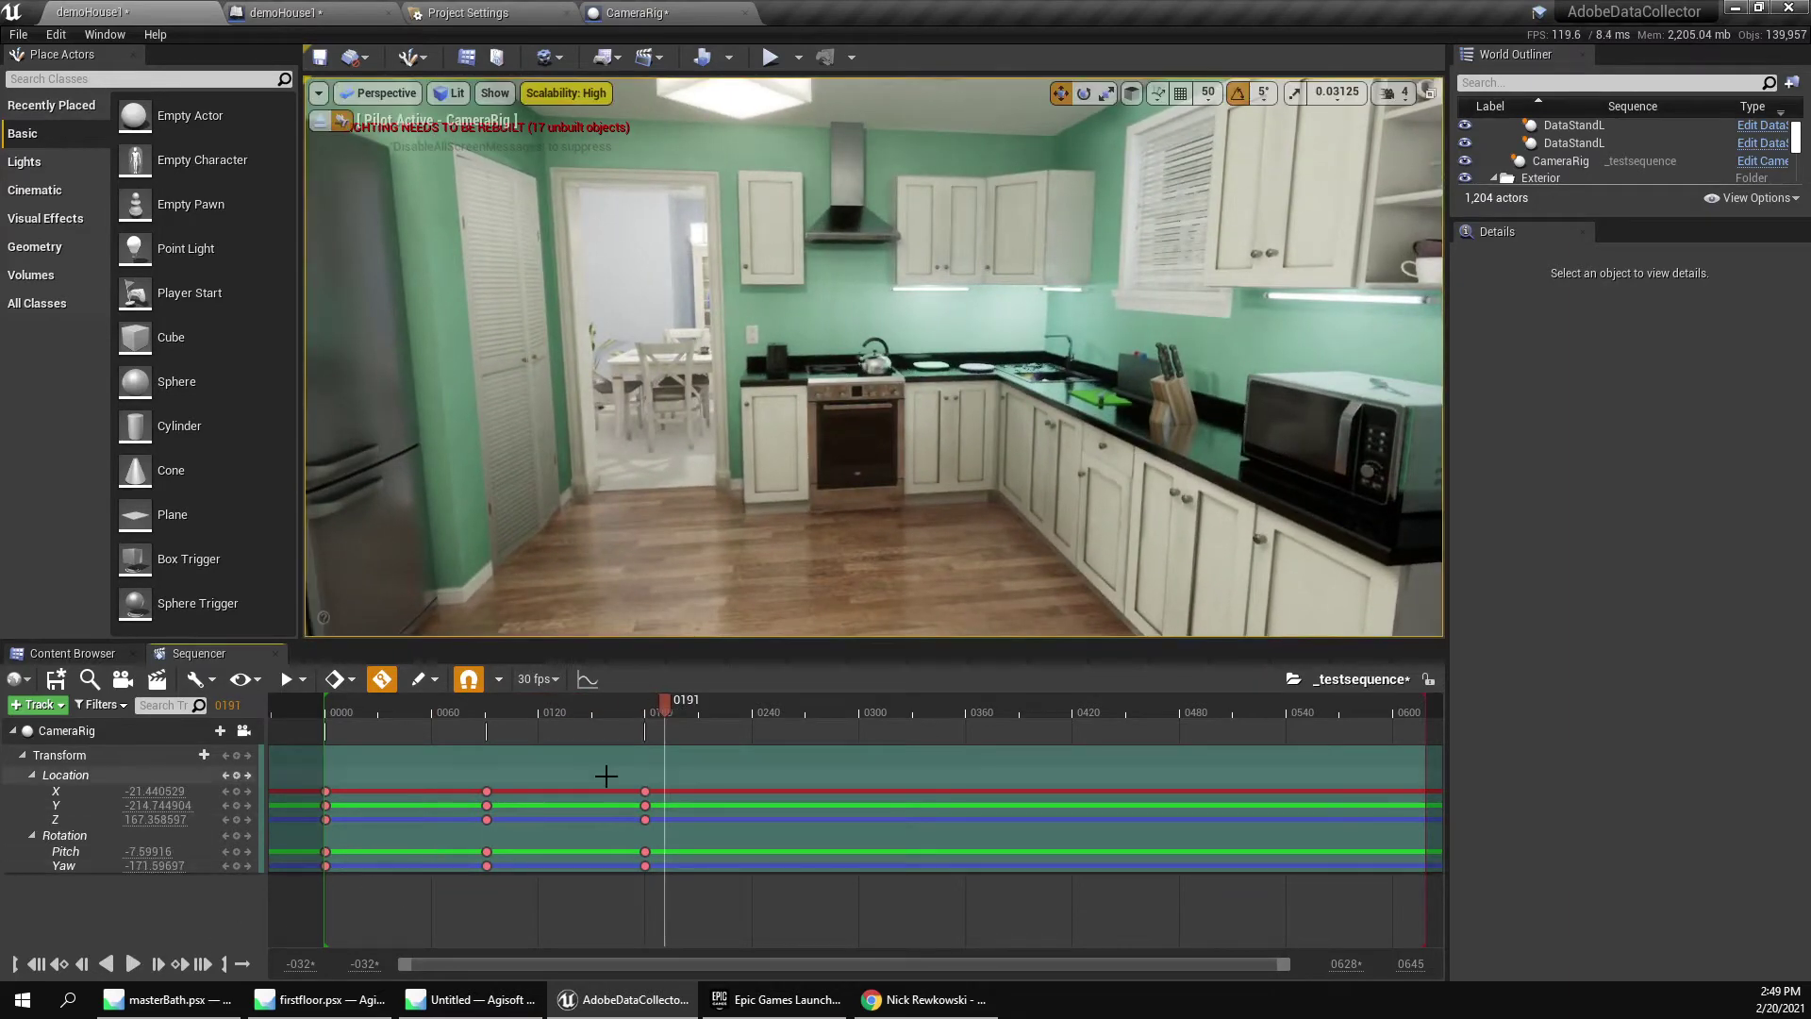
Find and select the PostProcessVolume, filter its details for motion, and set the Motion Blur amount to 1.0.
left_click(1527, 80)
type("post")
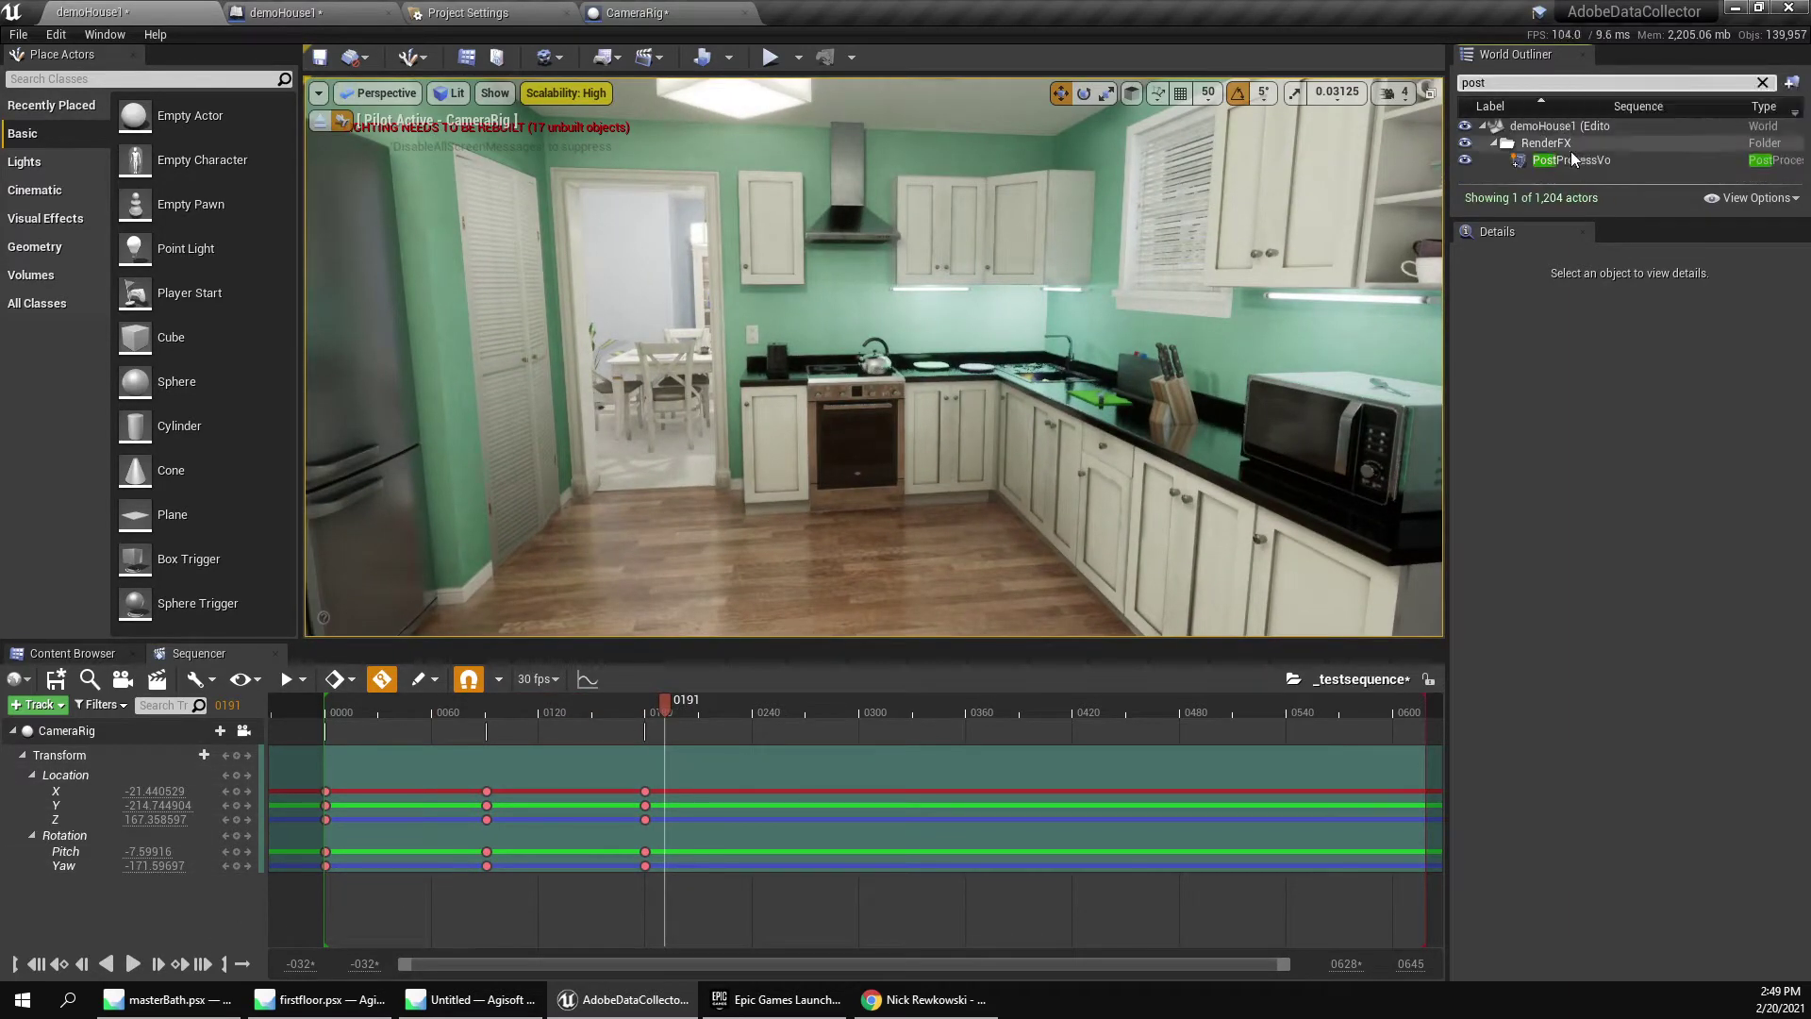
left_click(1570, 158)
left_click_drag(1628, 221, 1615, 440)
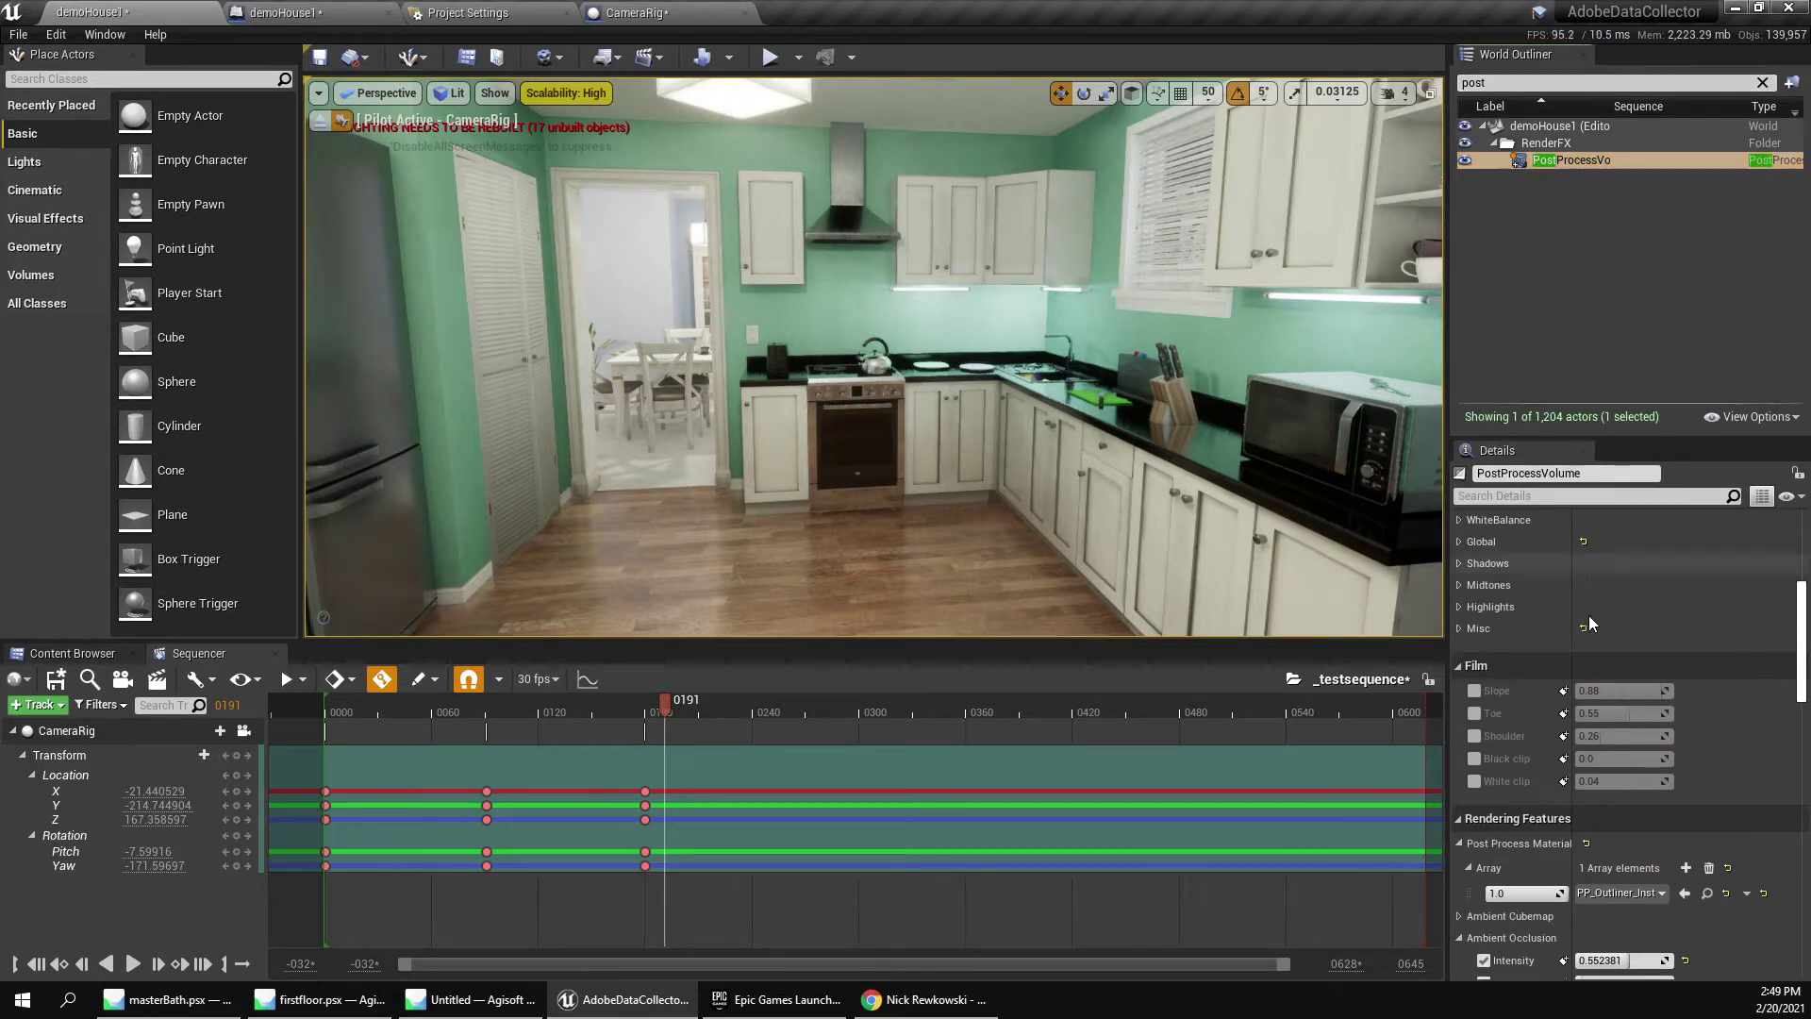
scroll(1552, 700, "down", 10)
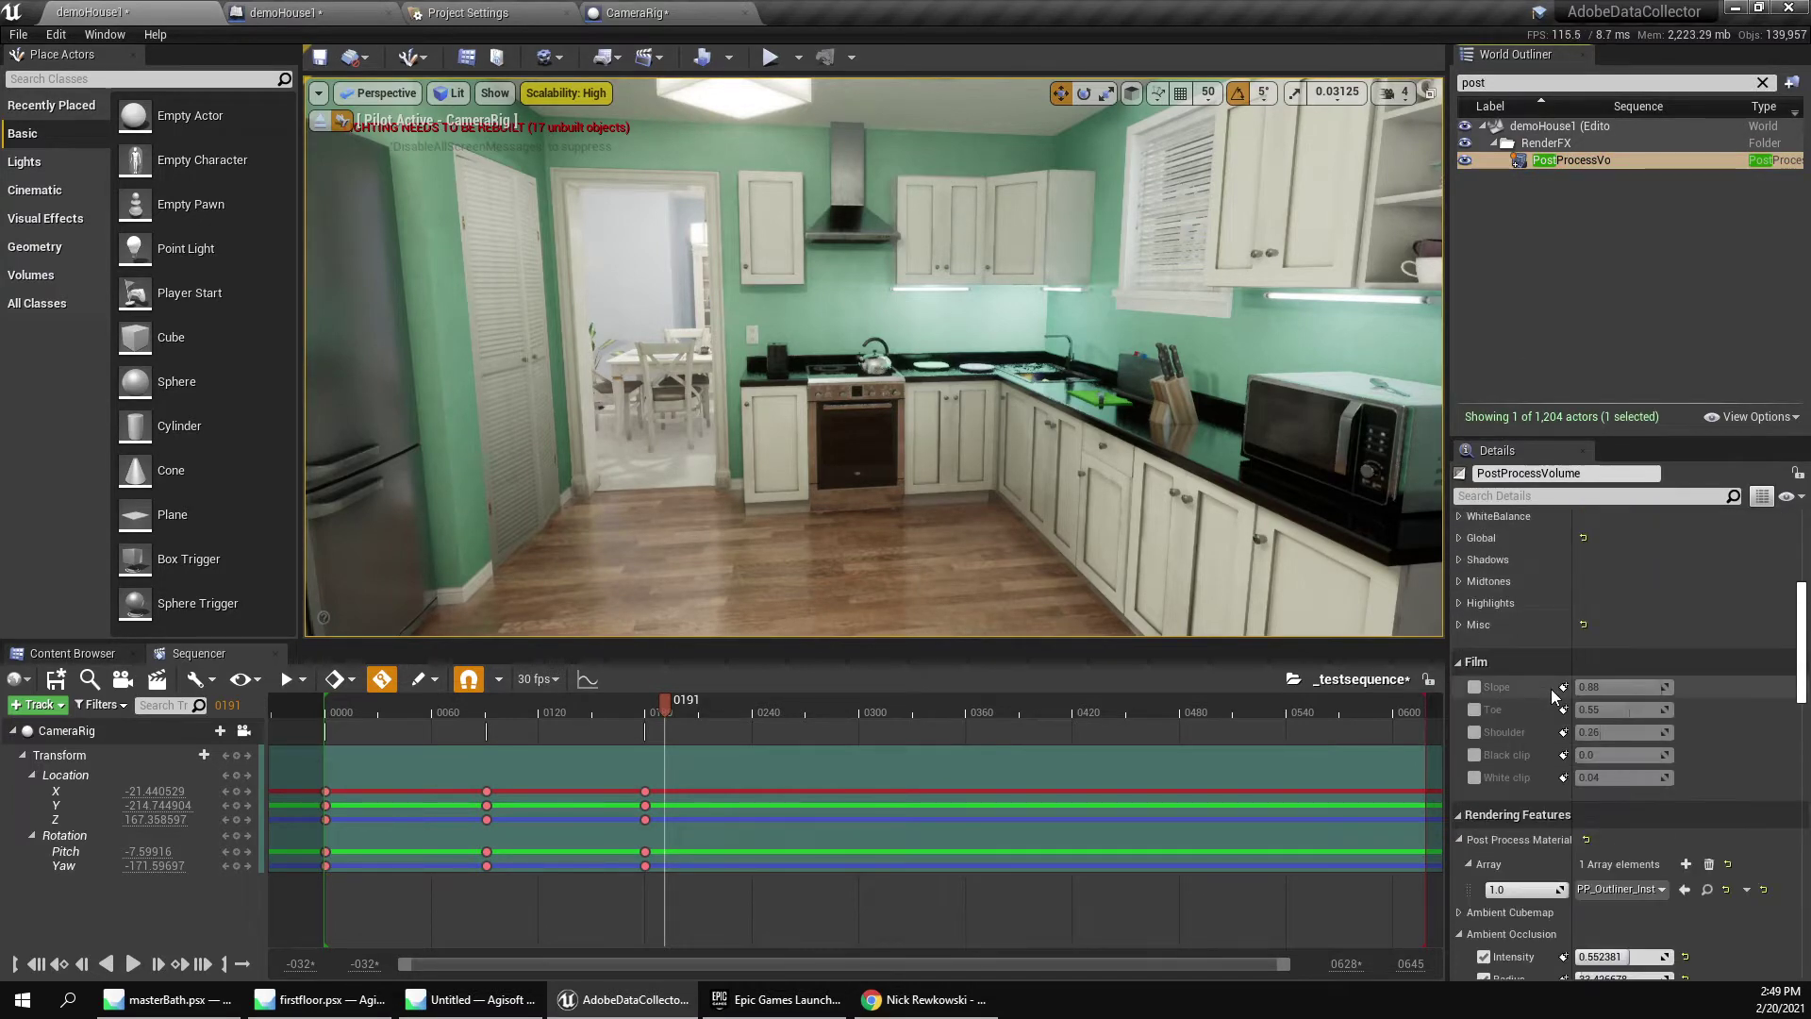
scroll(1536, 687, "down", 15)
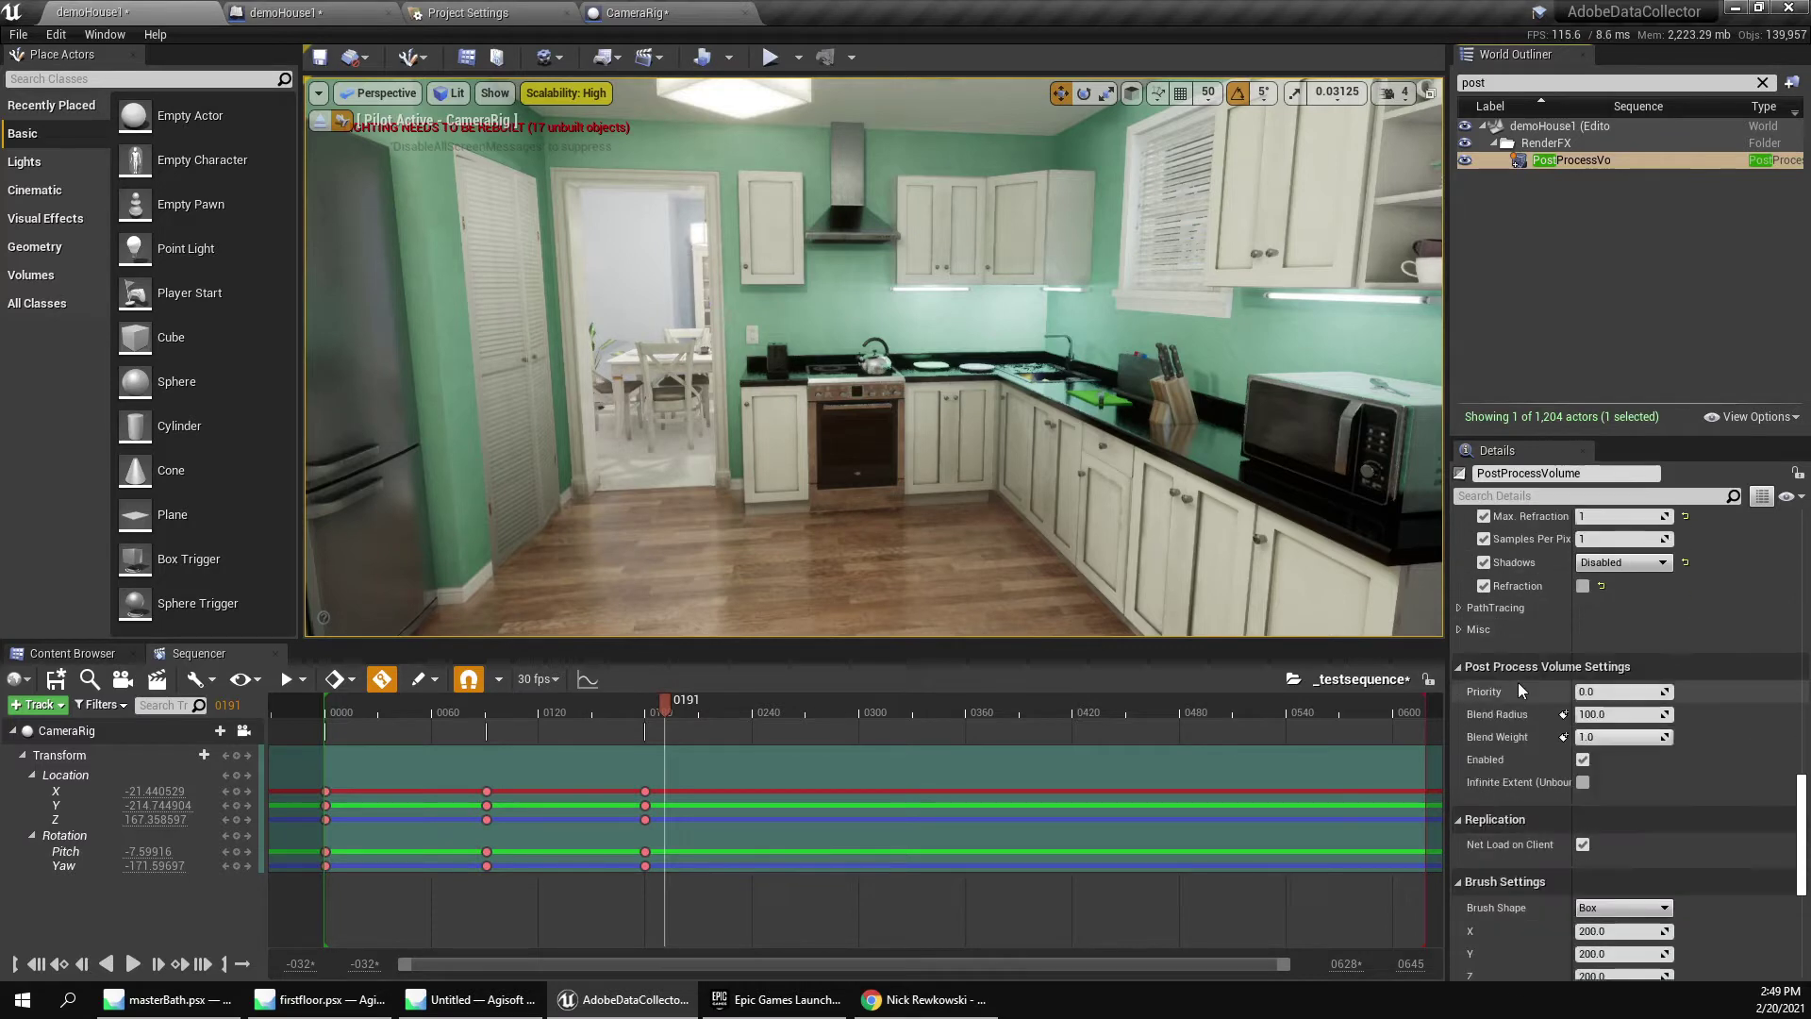
scroll(1556, 533, "up", 3)
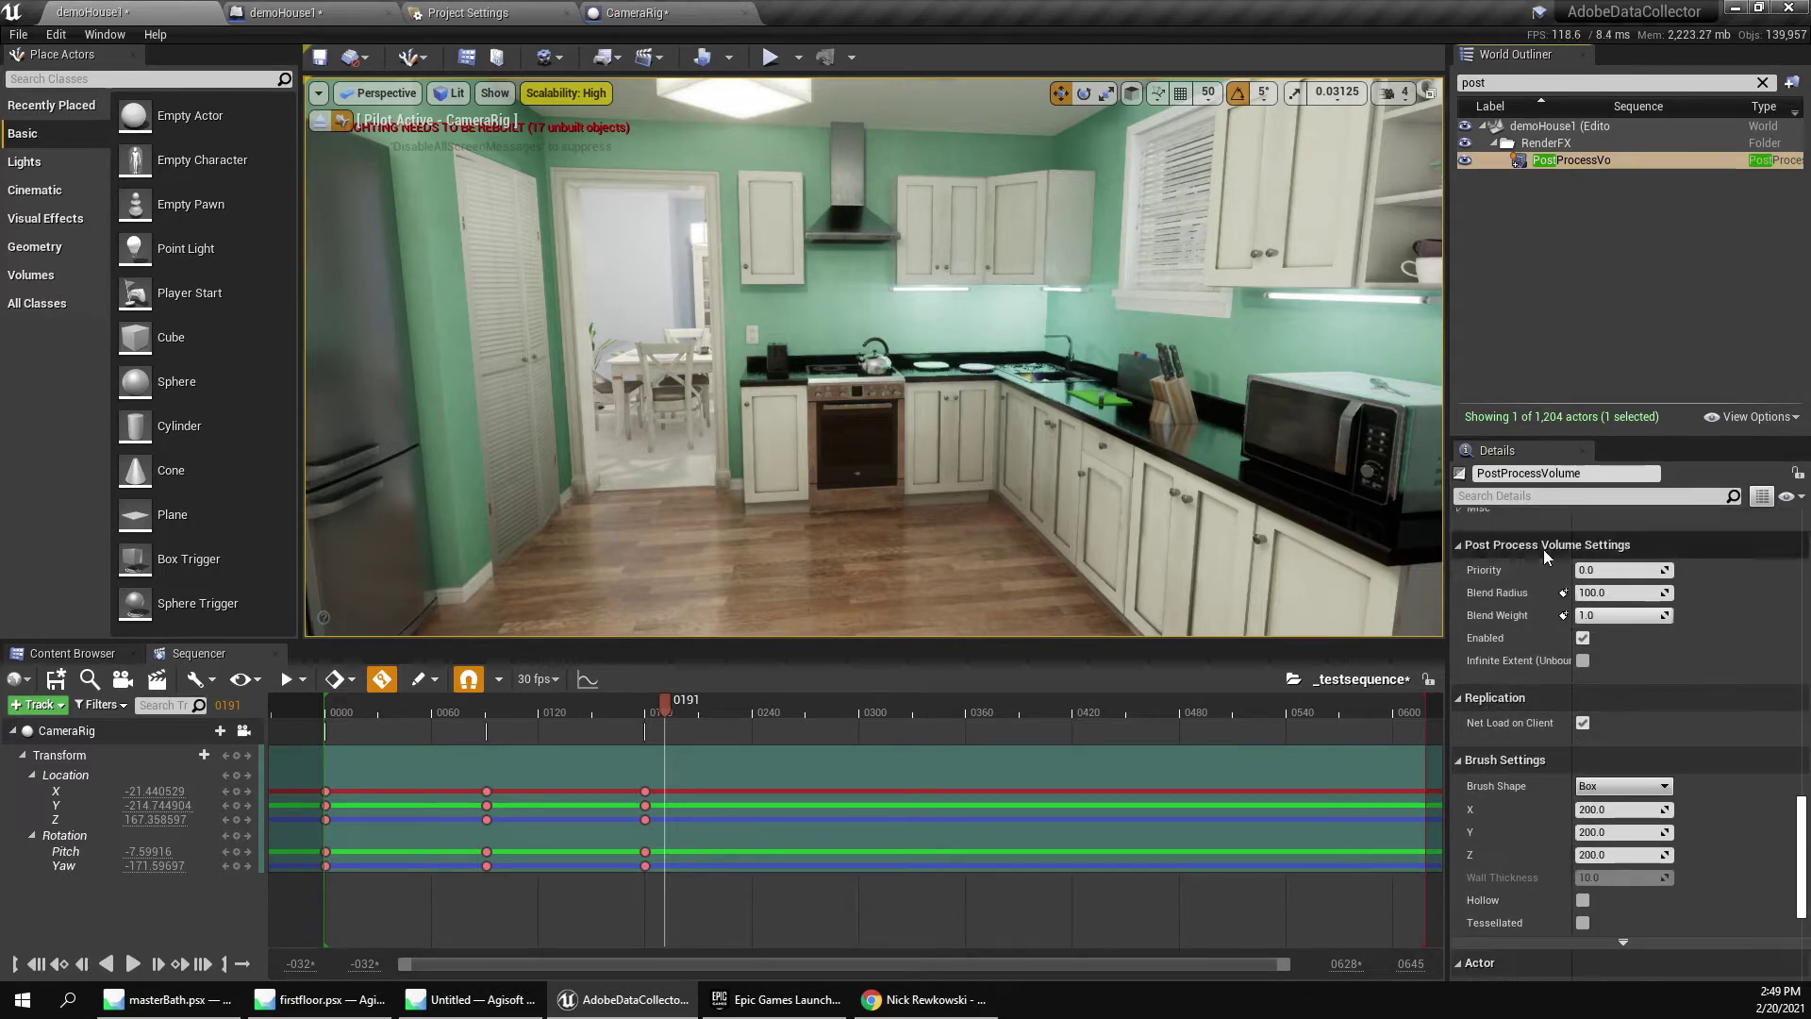
left_click(1527, 497)
type("motion")
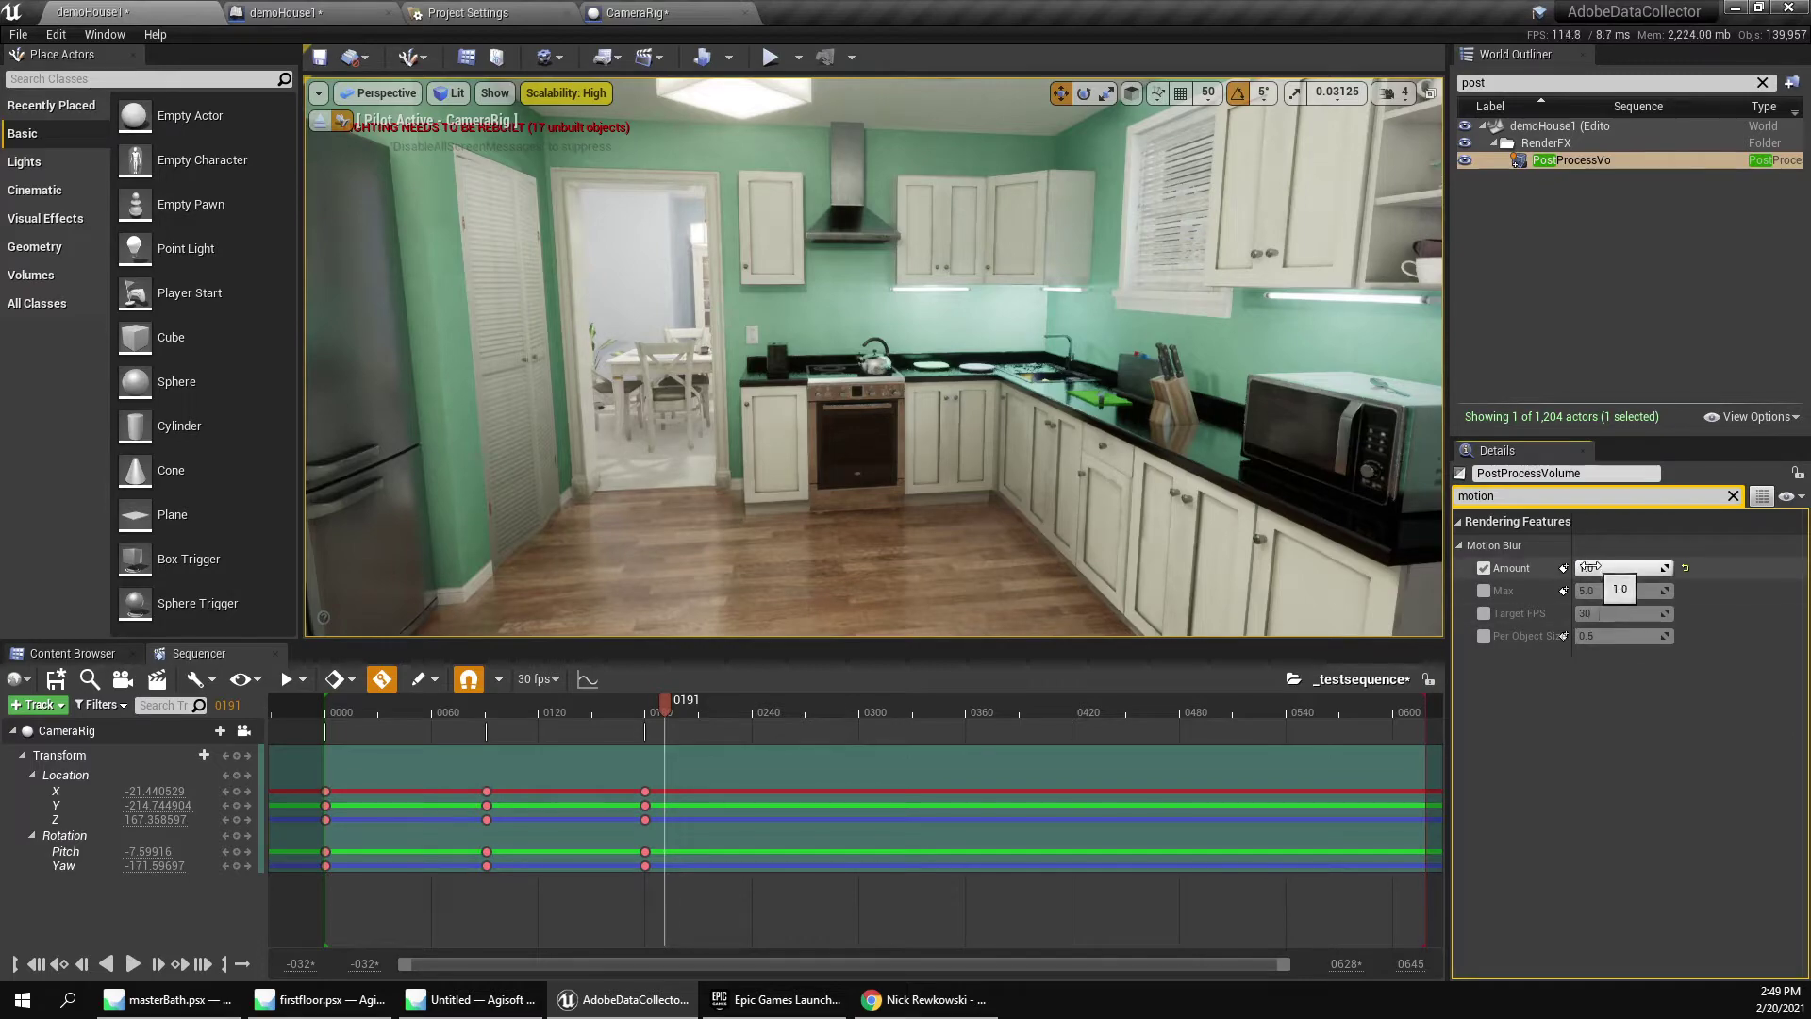
Replay the camera move between the porch, hallway and kitchen, pausing mid-motion to examine the motion blur.
left_click_drag(646, 710, 358, 710)
key("space")
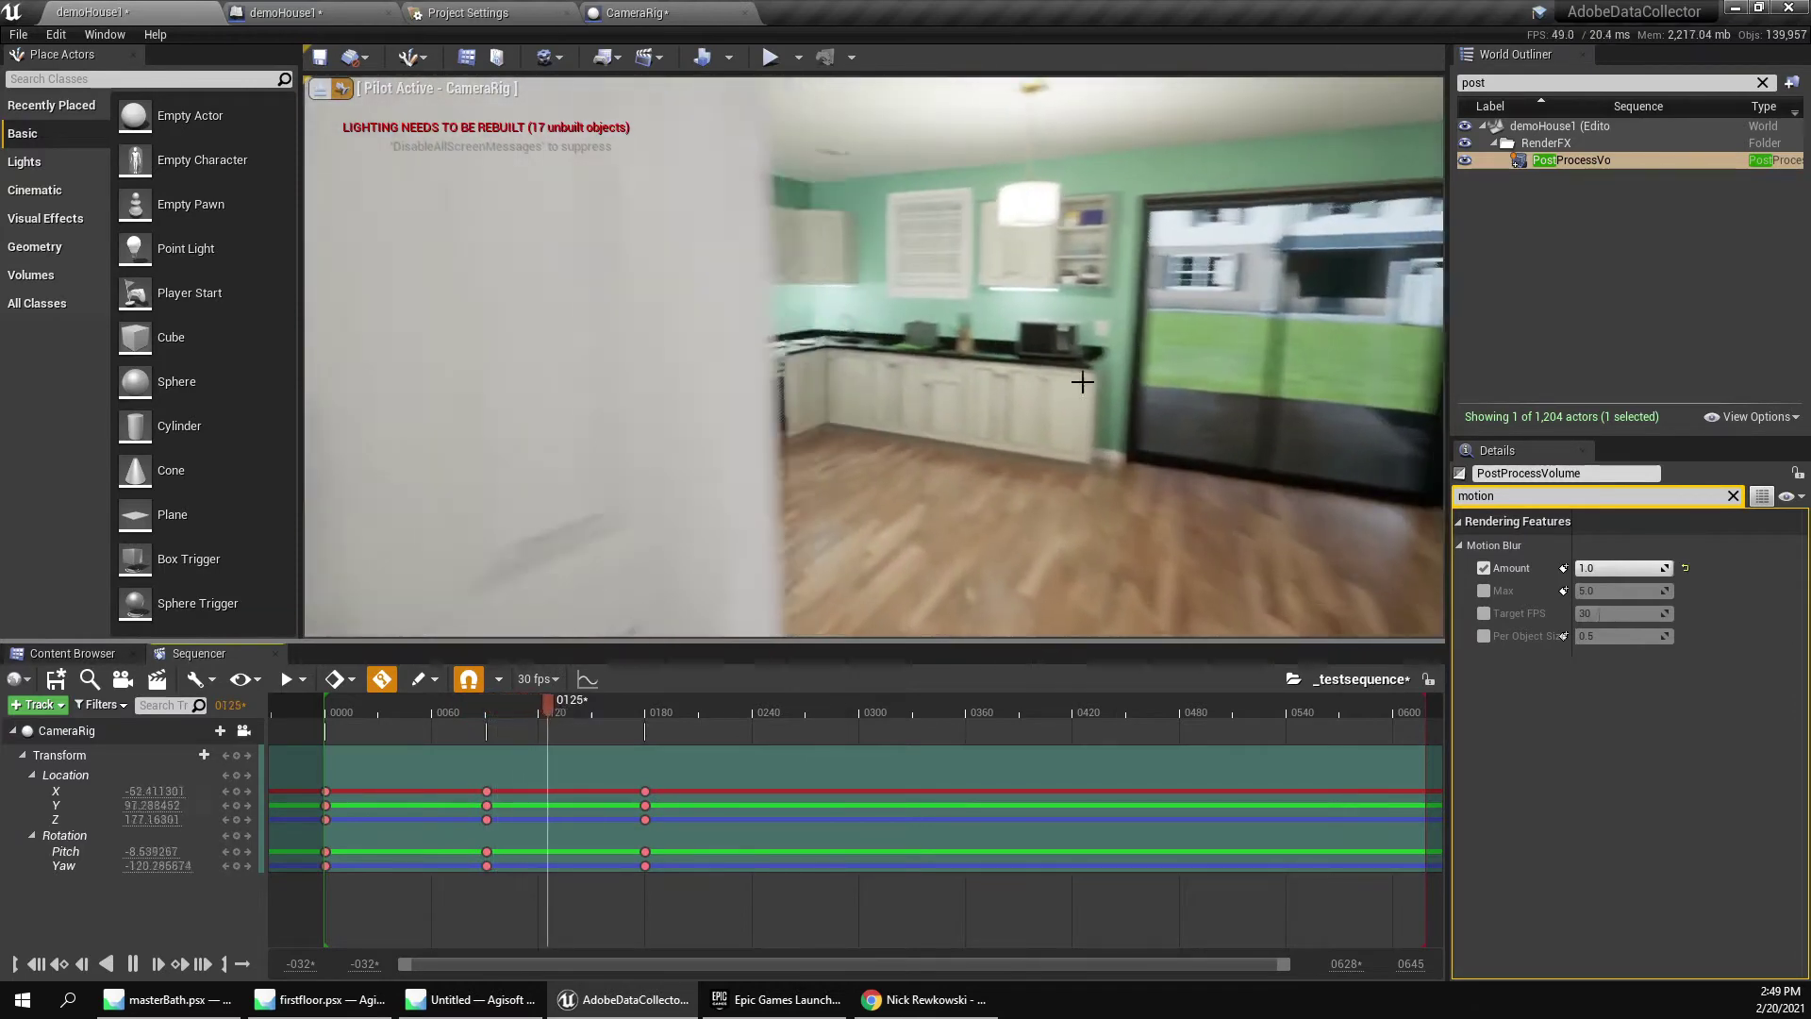
key("space")
key("space")
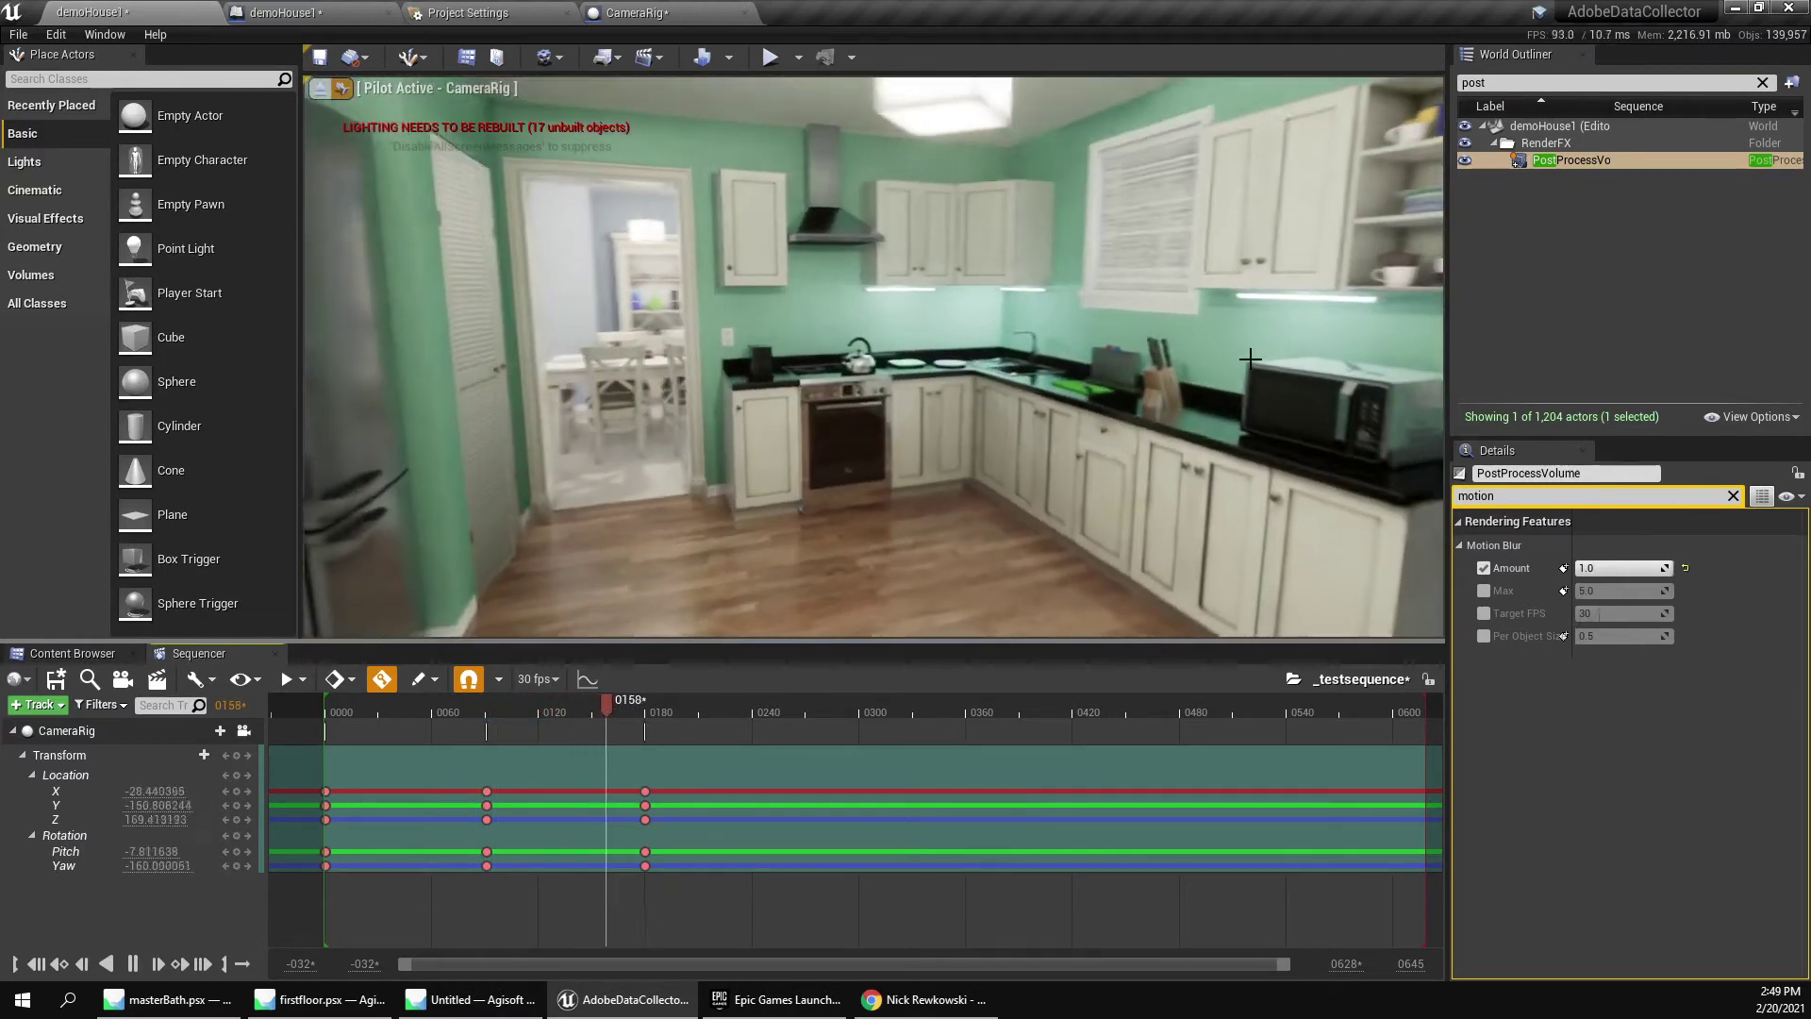
key("space")
left_click_drag(635, 710, 605, 726)
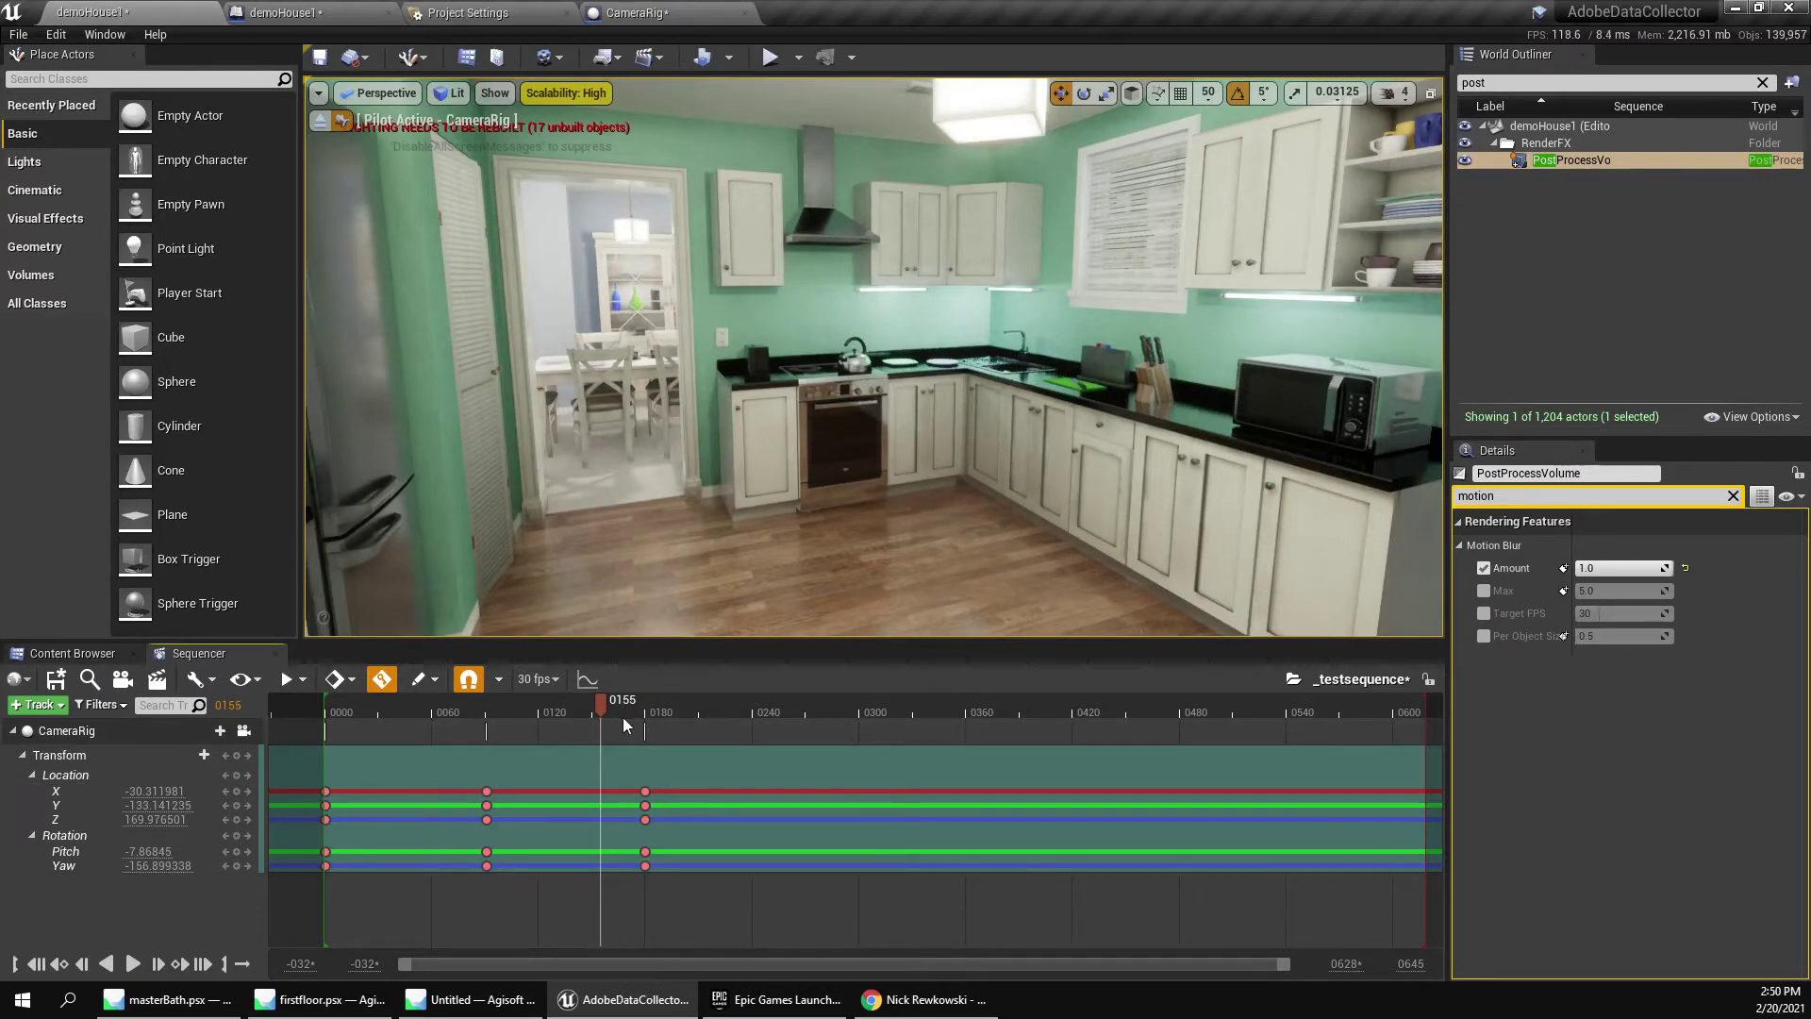
left_click_drag(605, 714, 465, 714)
key("space")
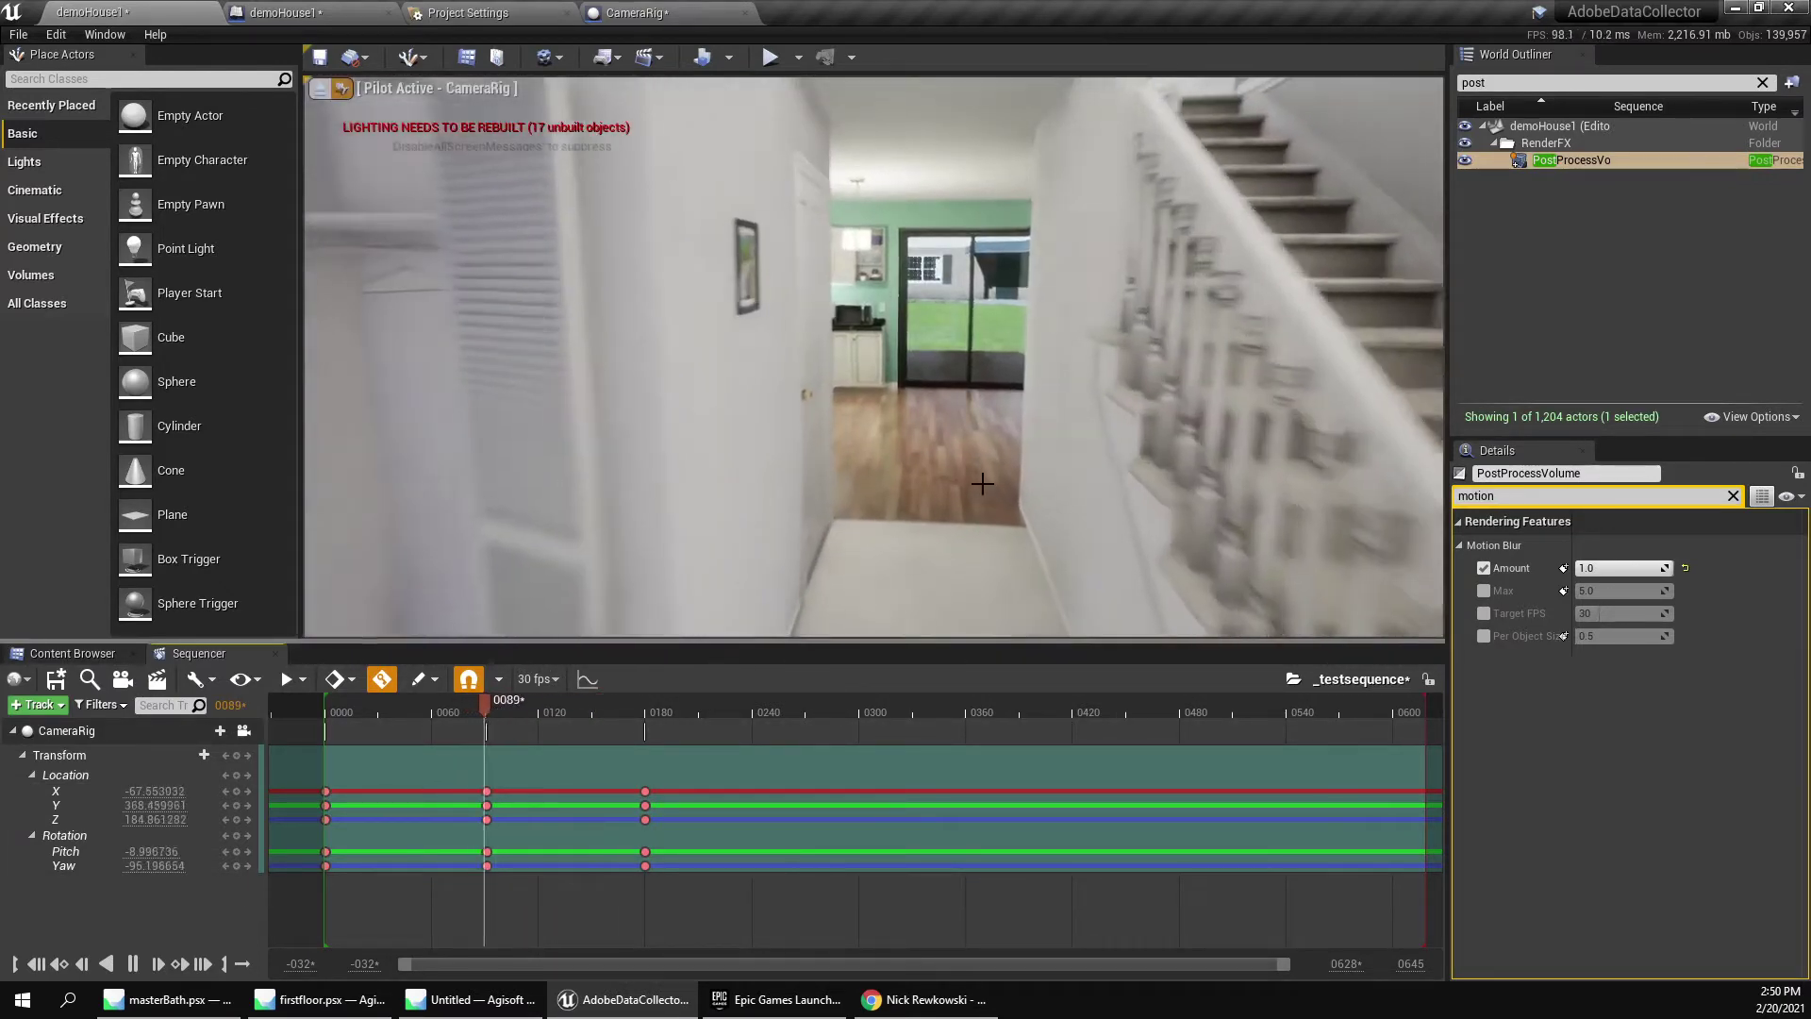
key("space")
key("space")
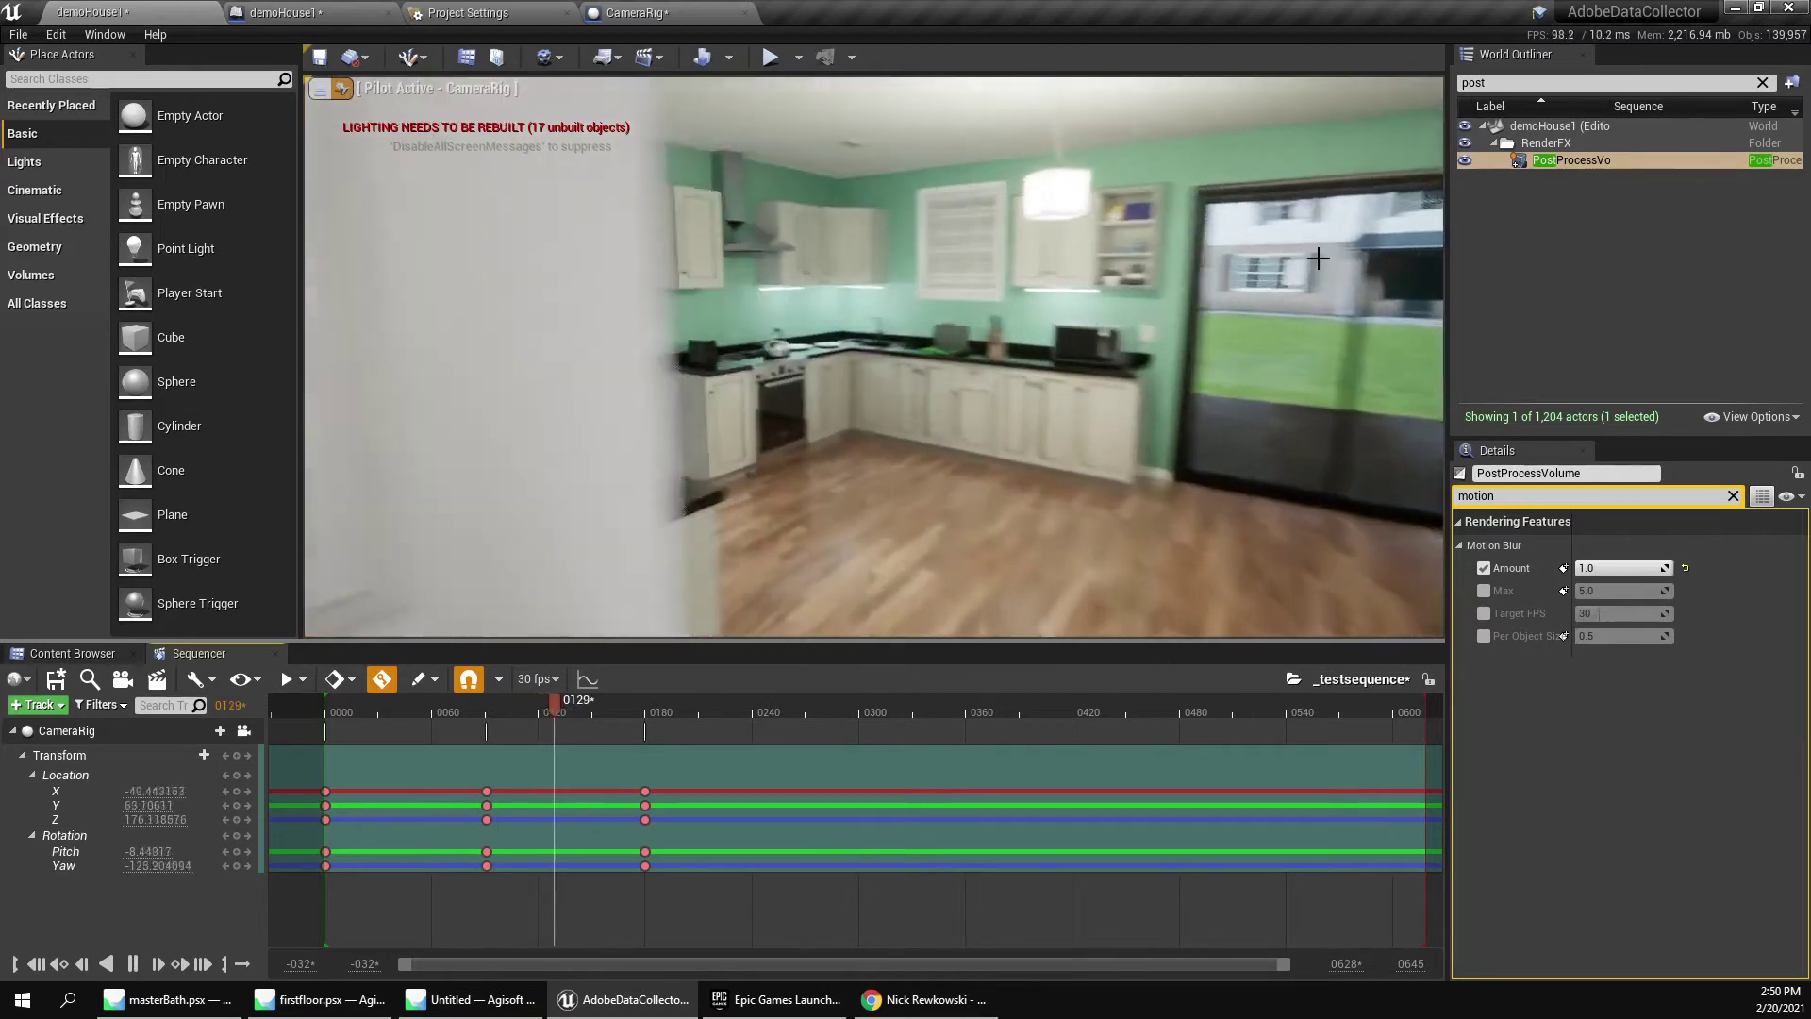
key("space")
Set the PostProcessVolume's Motion Blur amount to 0.0 and replay the hallway move to compare the image without blur.
left_click_drag(1646, 568, 1665, 569)
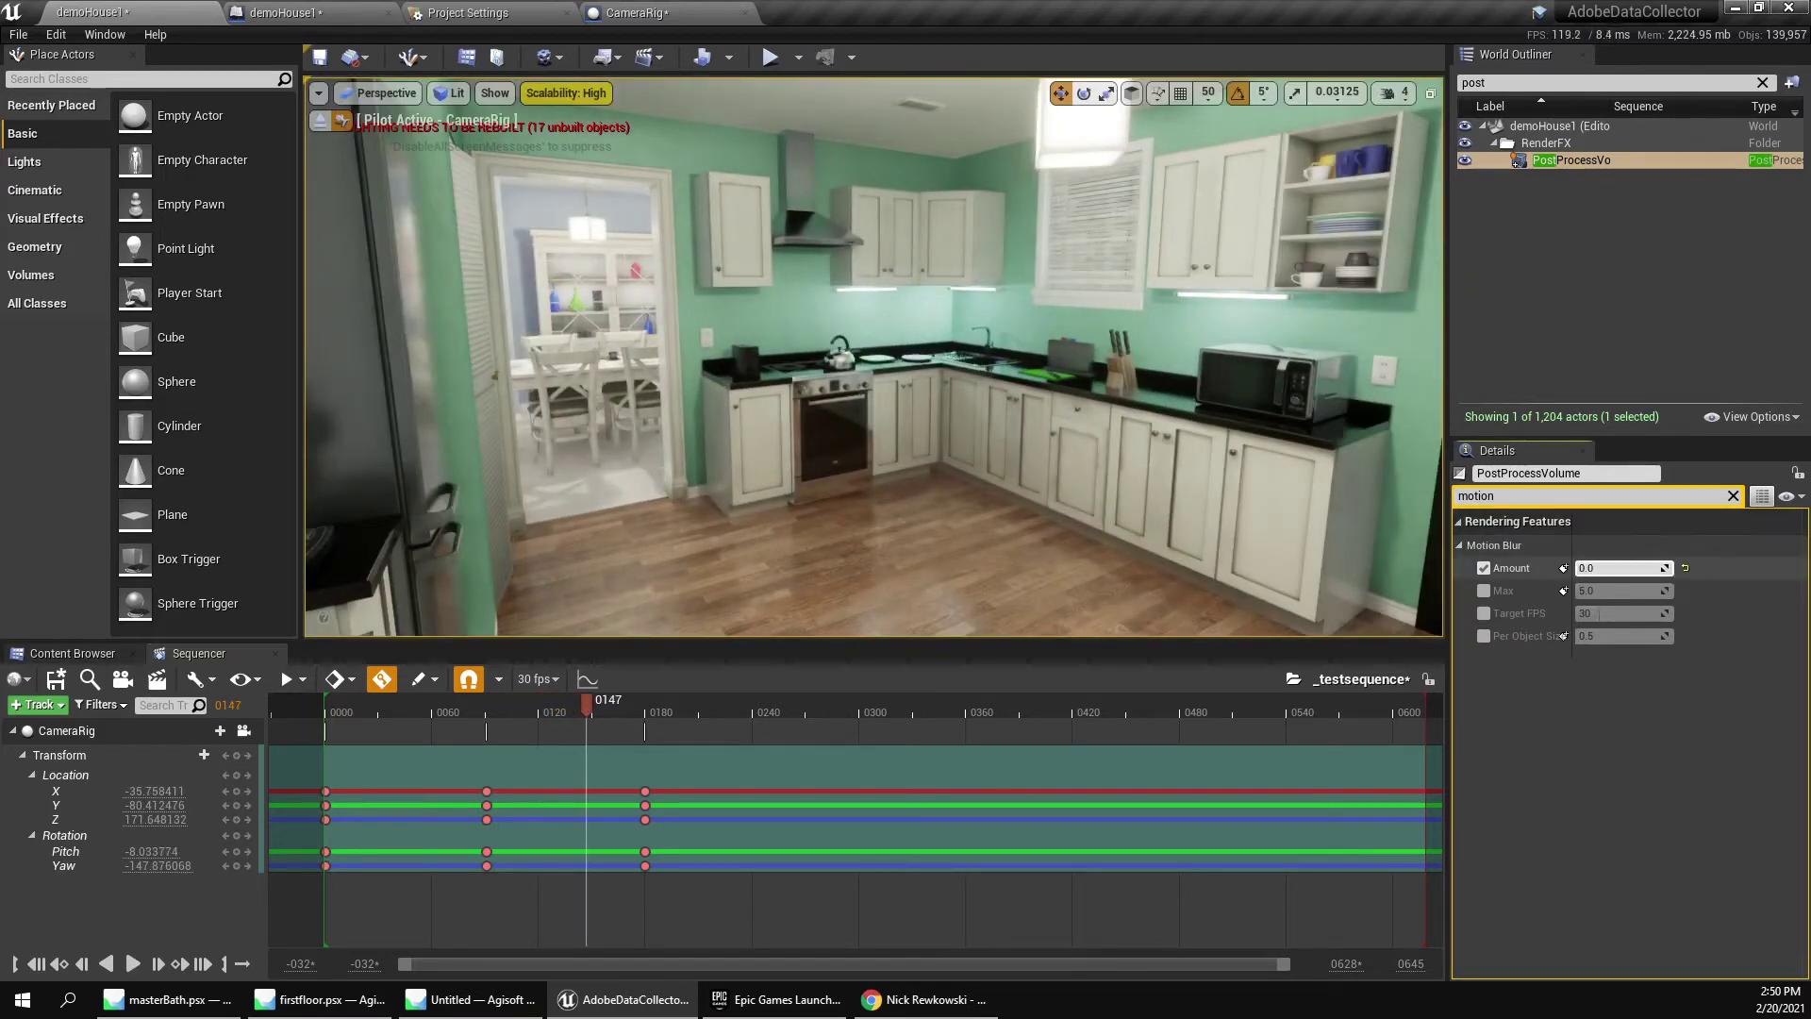
left_click(511, 717)
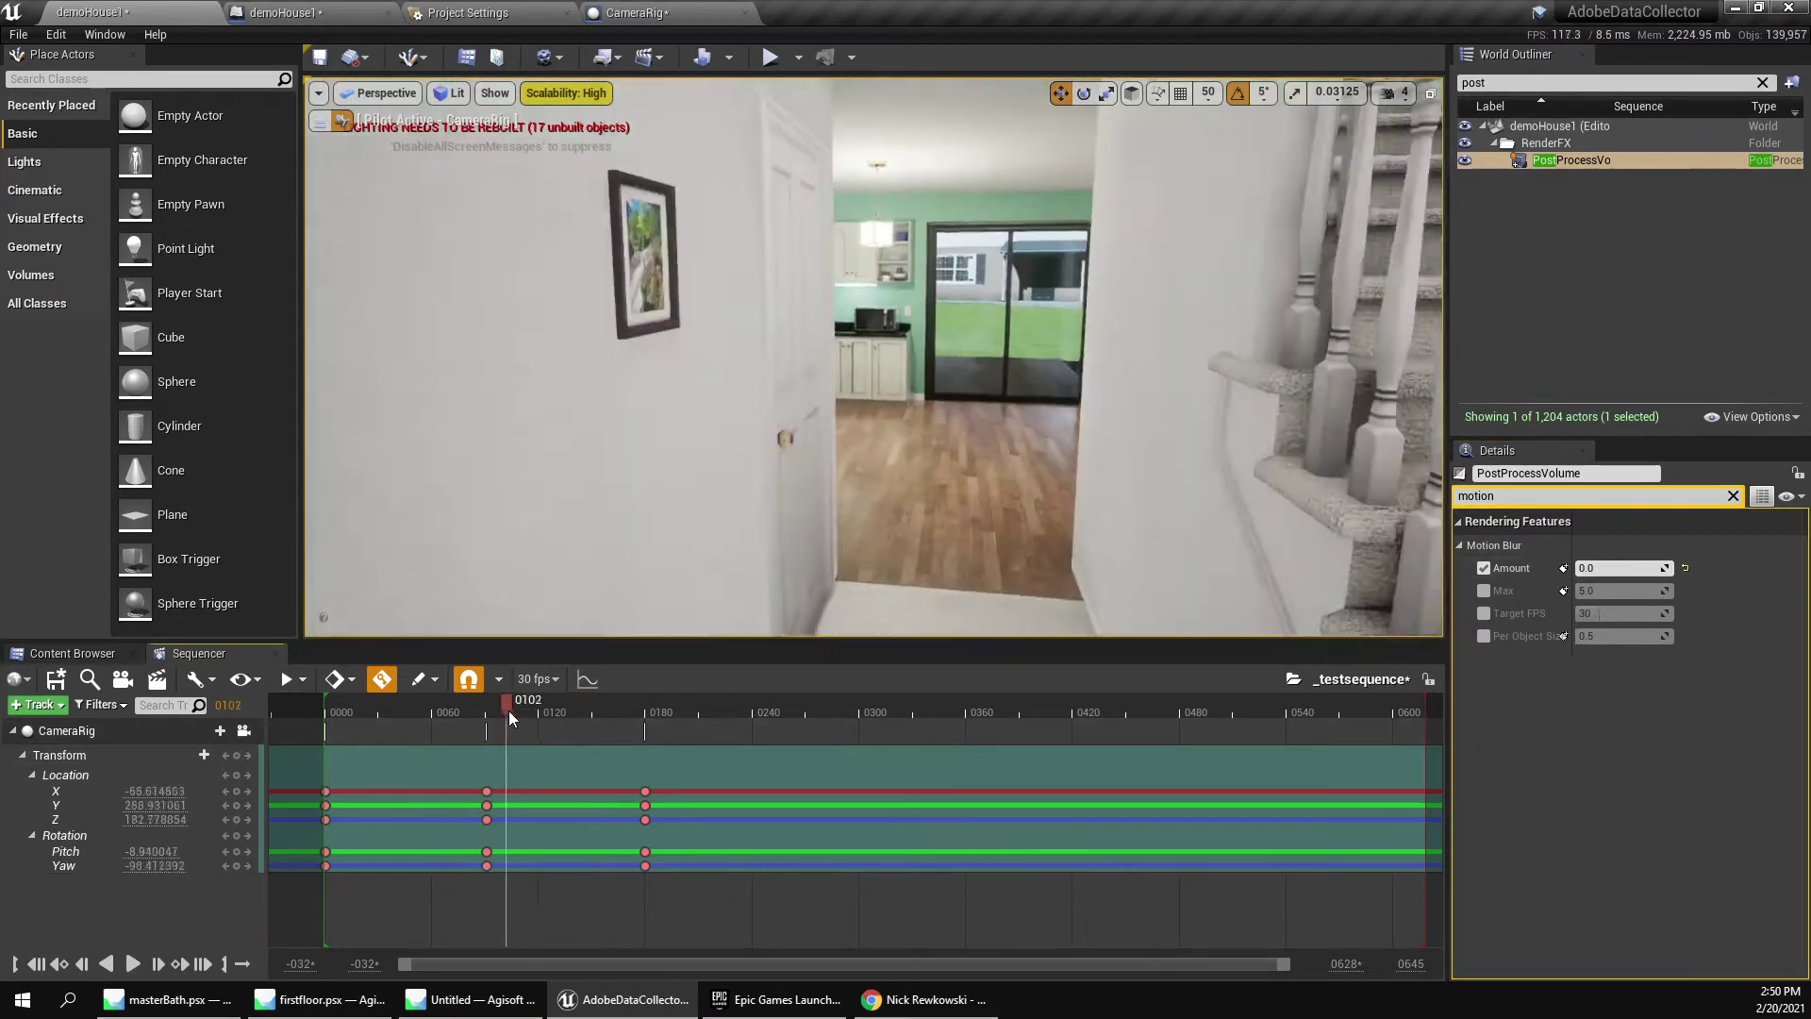
key("space")
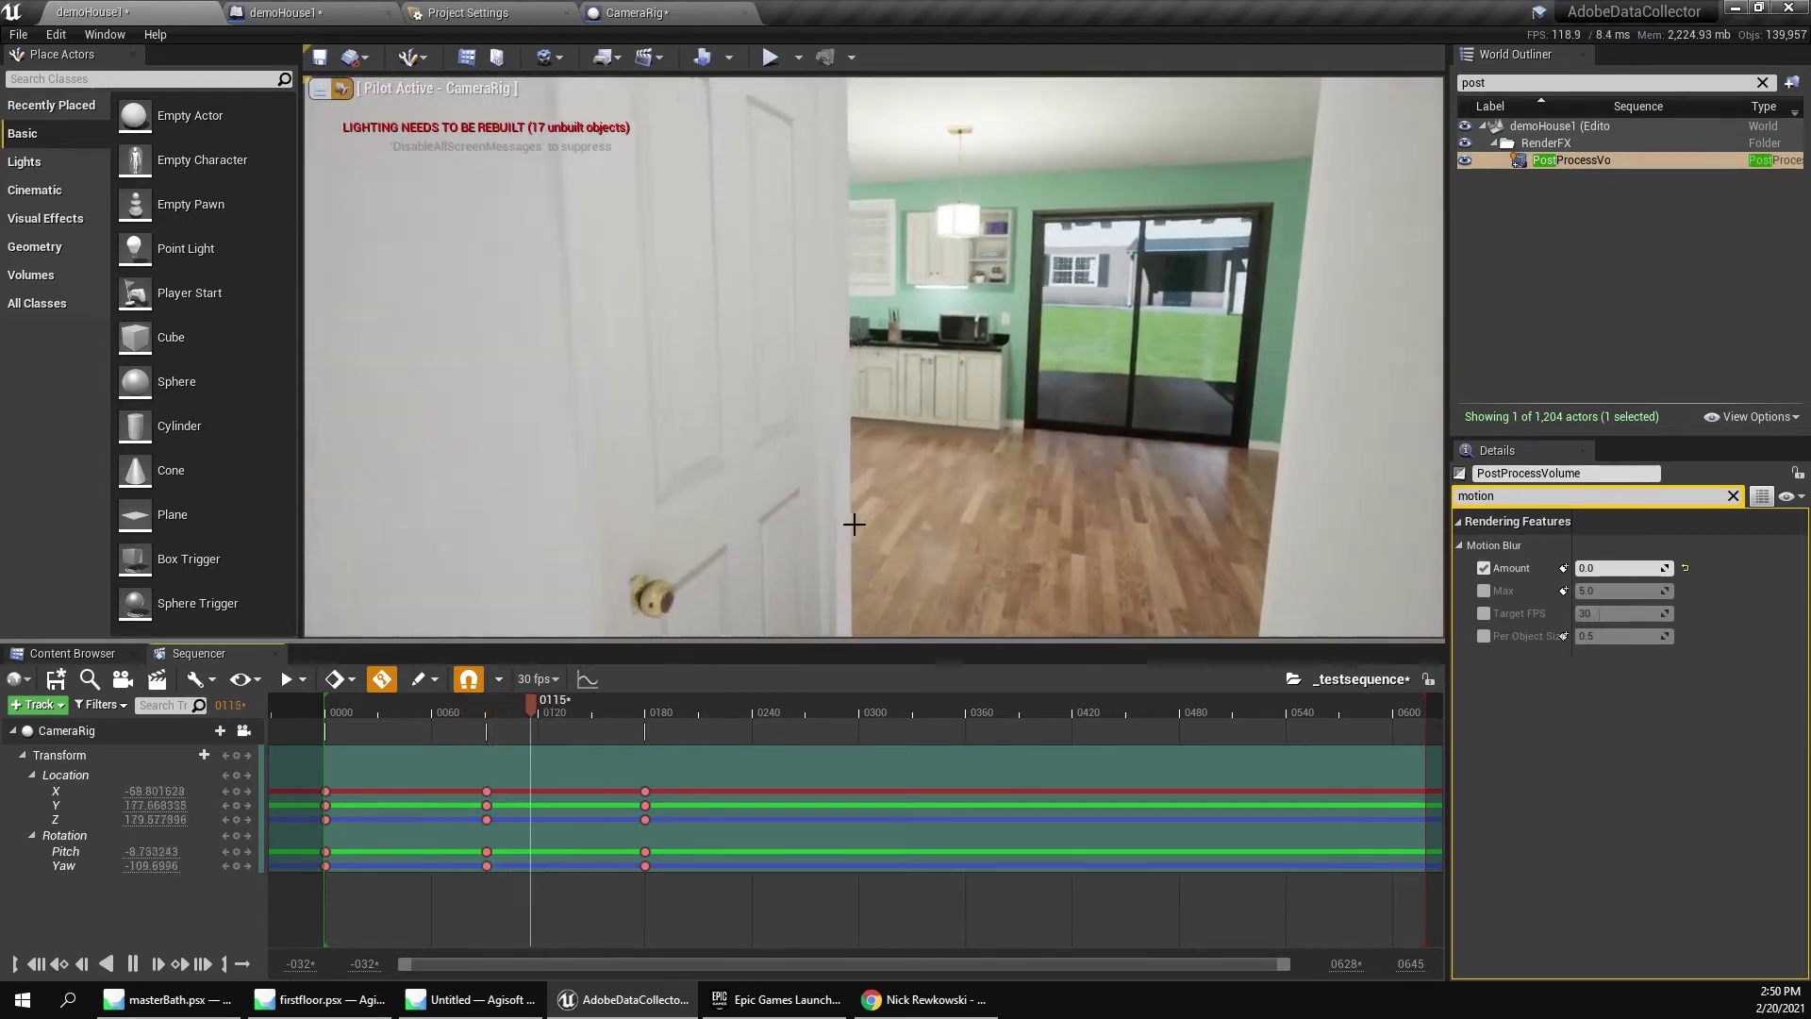
key("space")
left_click(499, 715)
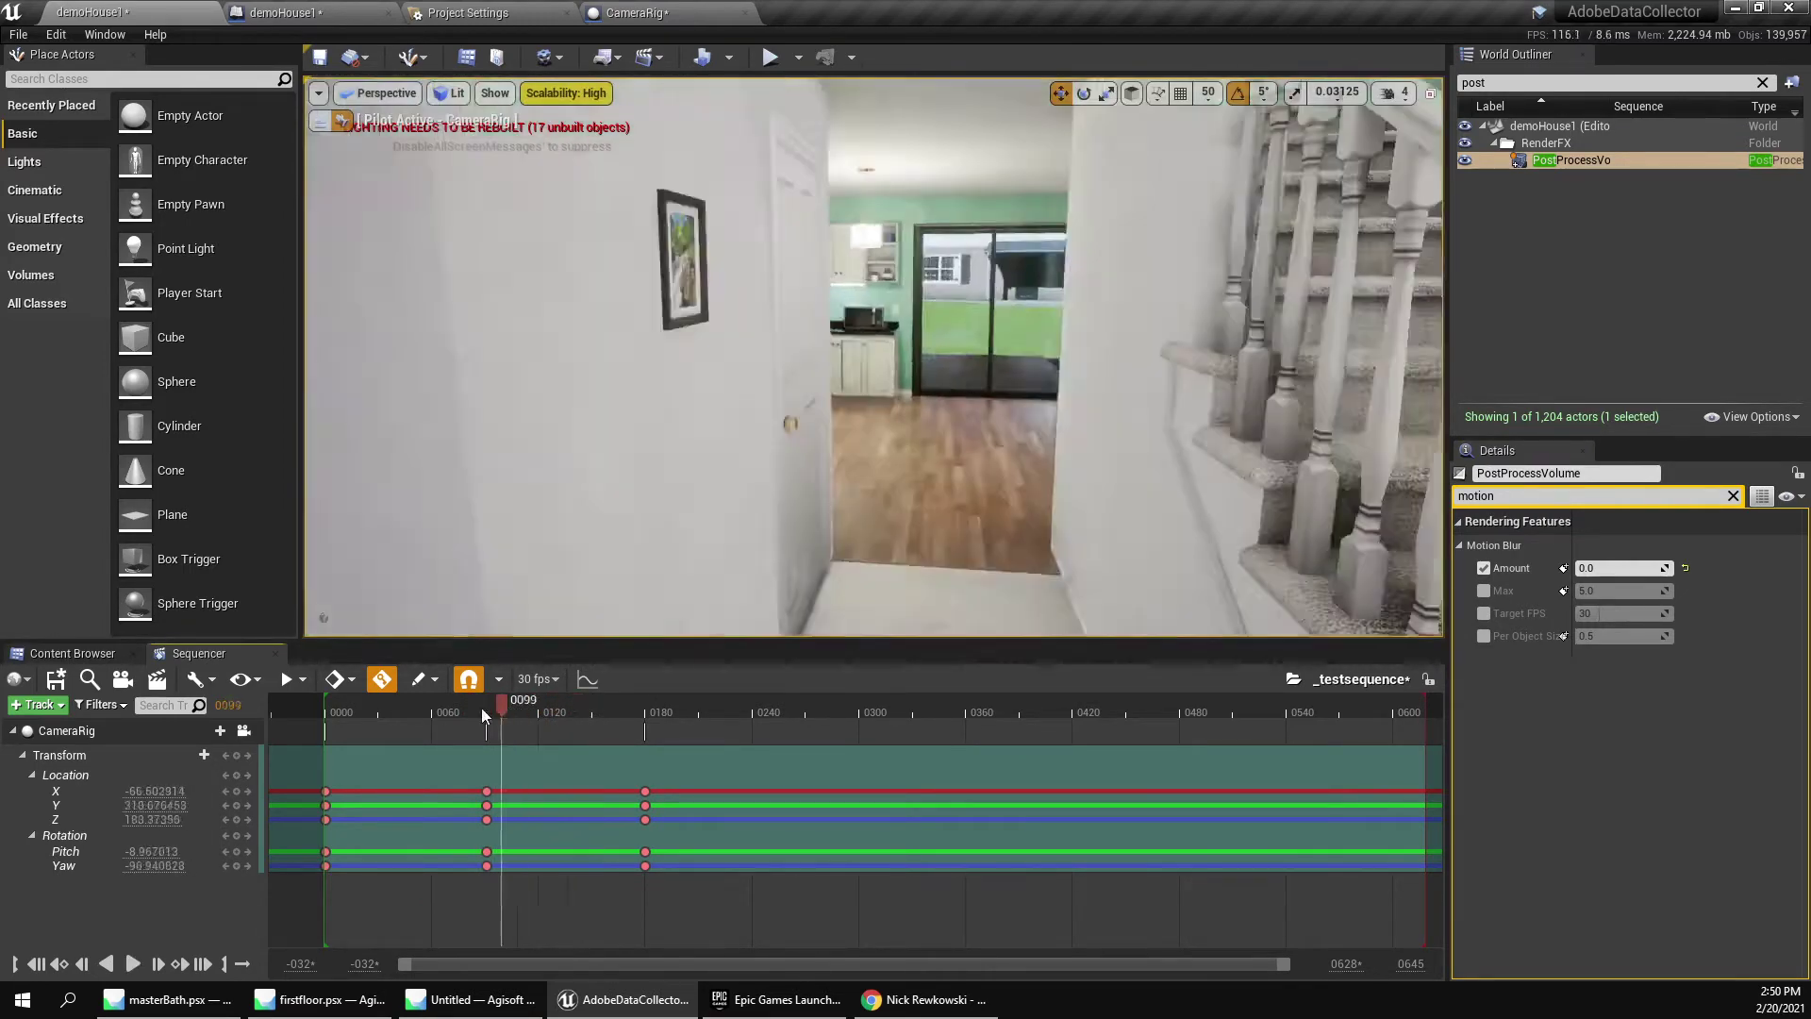
left_click_drag(481, 708, 302, 707)
left_click(1761, 84)
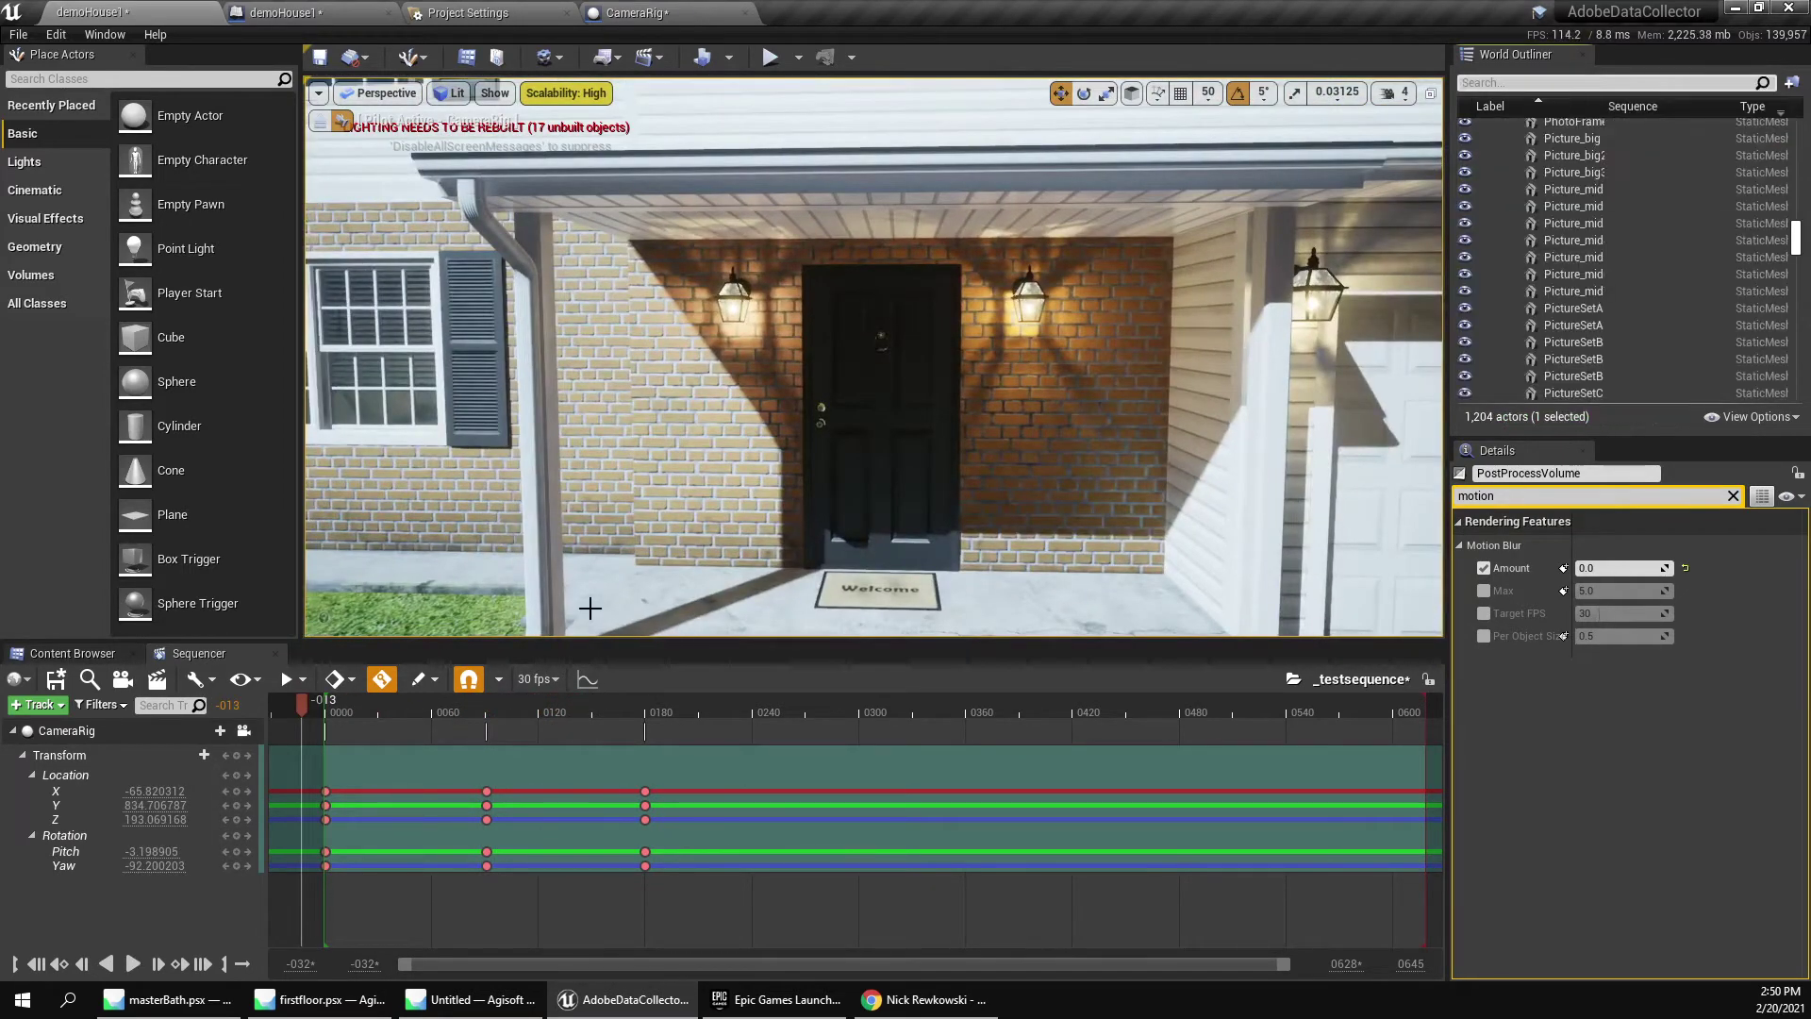
Key CameraRig at frame 123 facing straight through the kitchen doorway toward the sliding glass door, and play back the turn.
left_click_drag(354, 711, 546, 719)
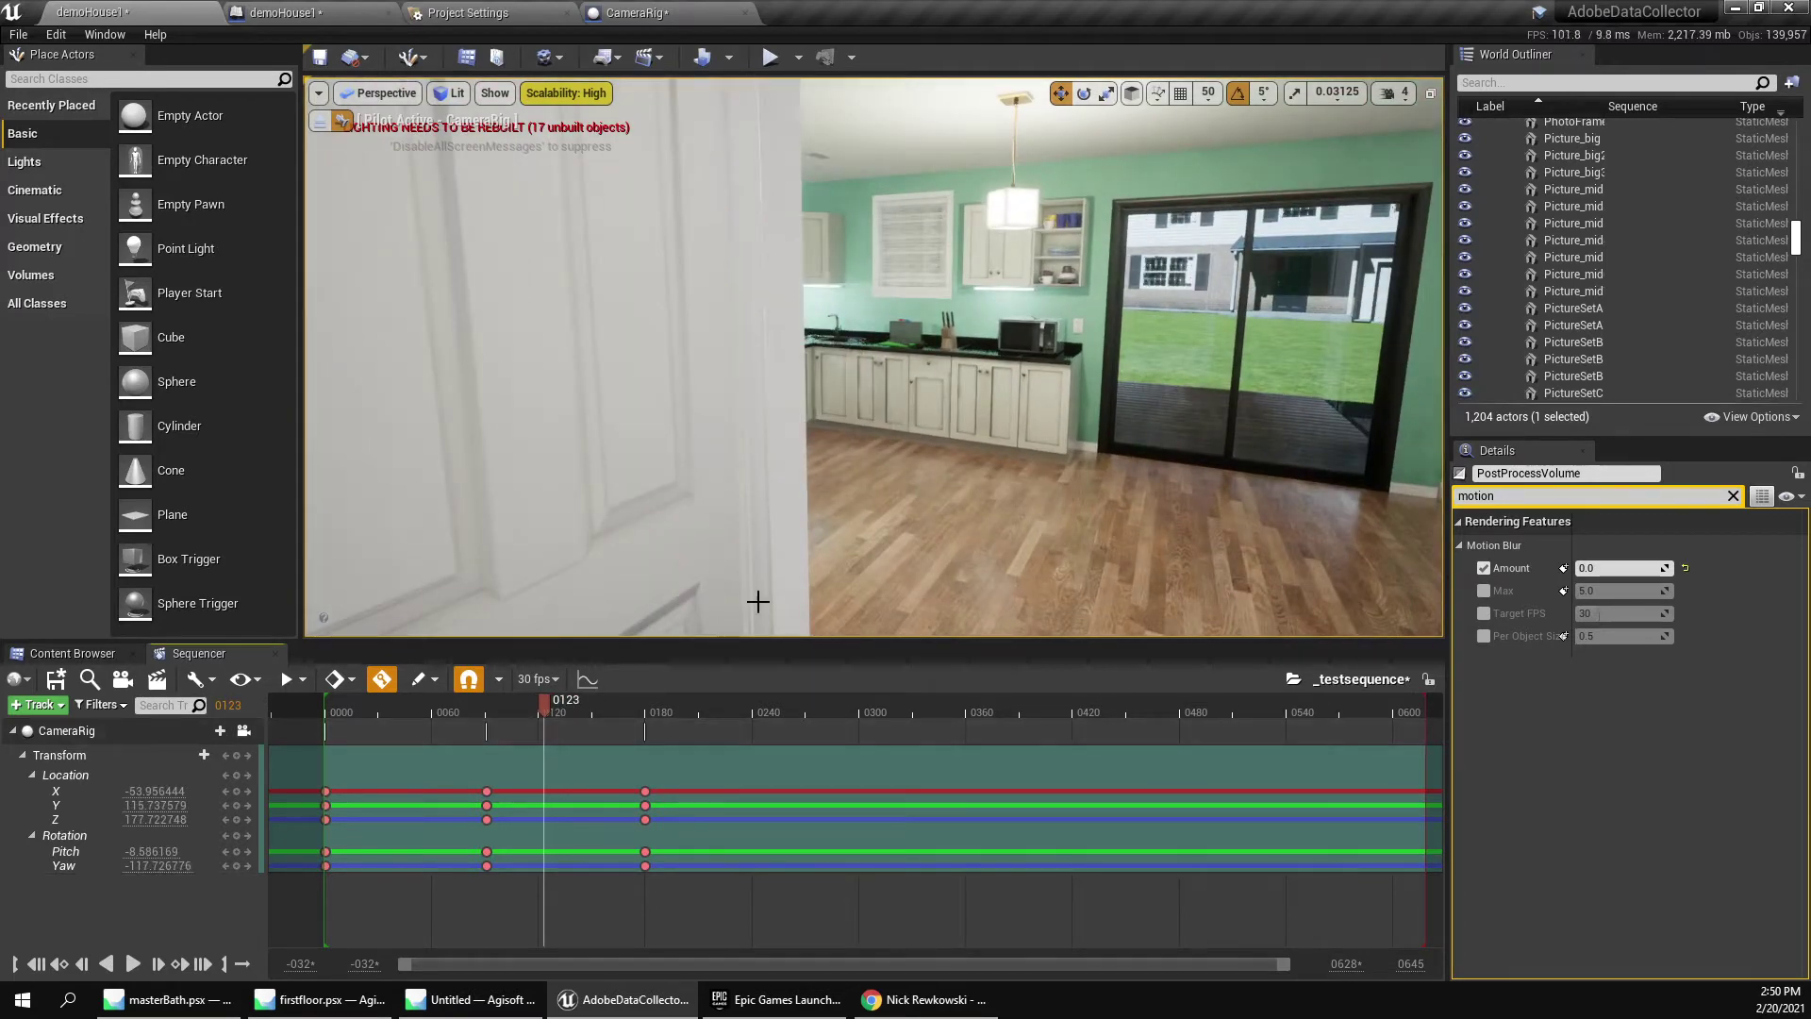
right_click_drag(936, 484, 1085, 486)
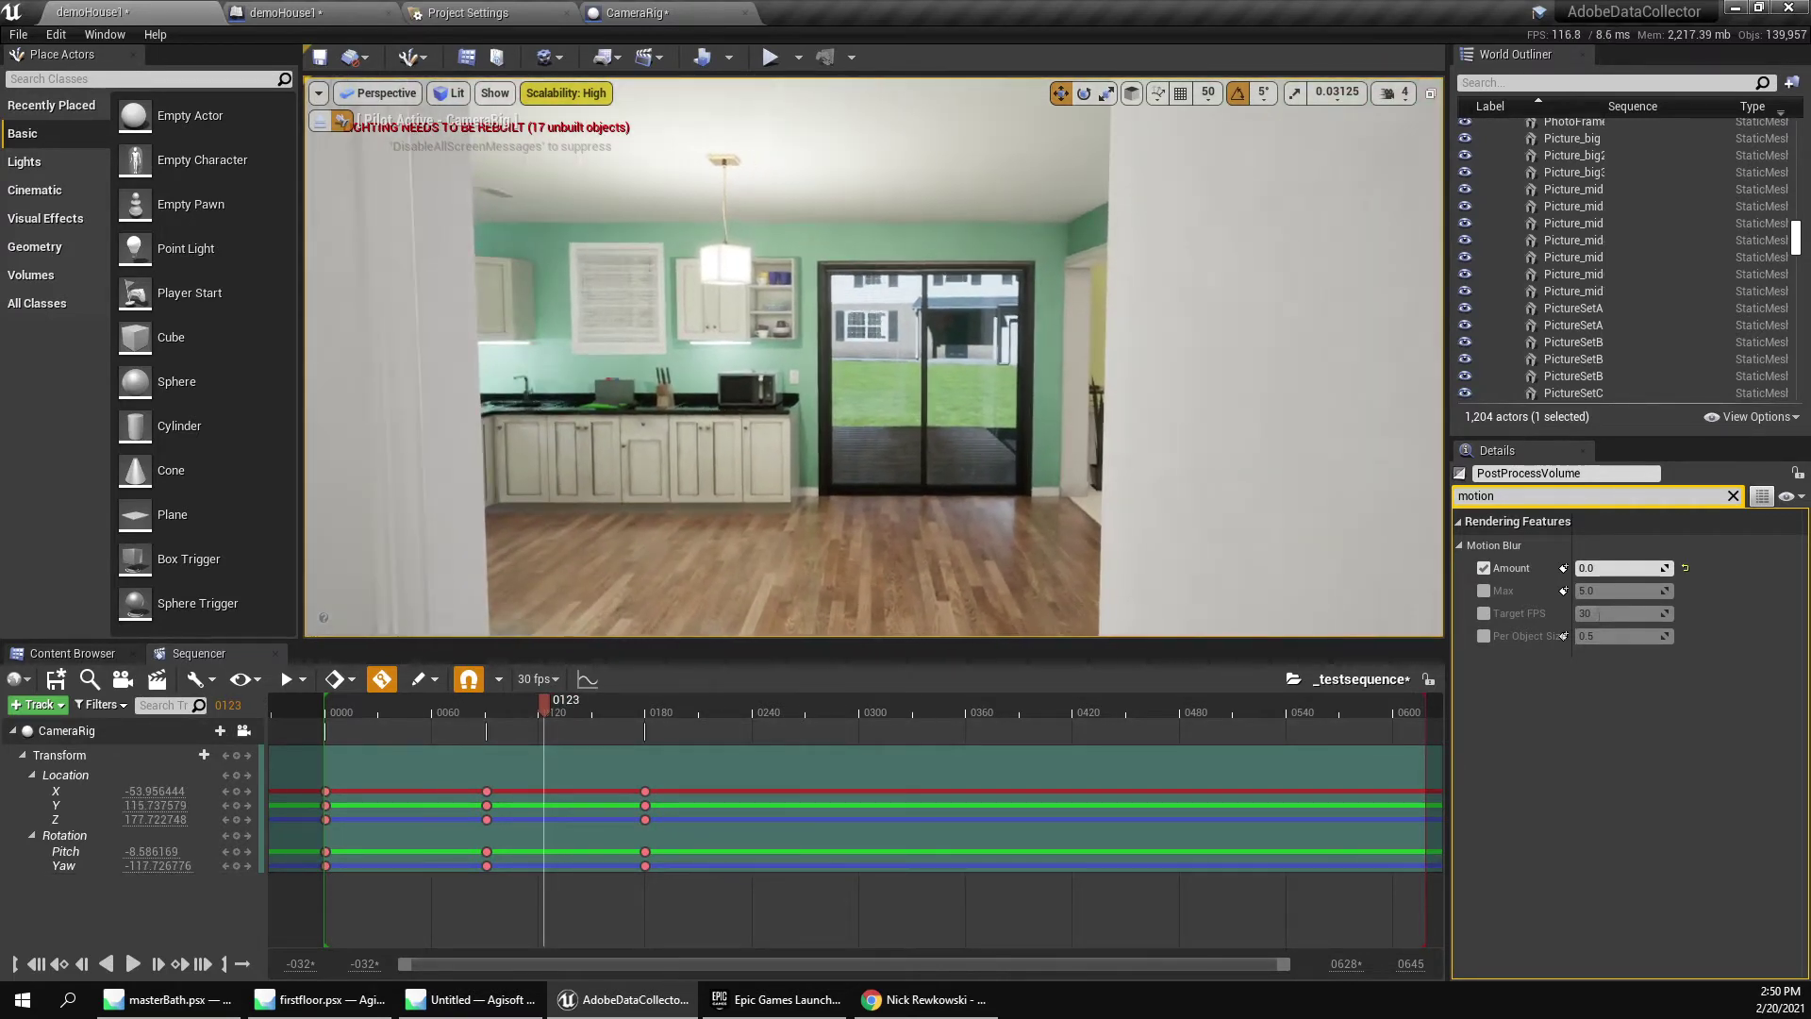
right_click_drag(937, 485, 937, 486)
key("s")
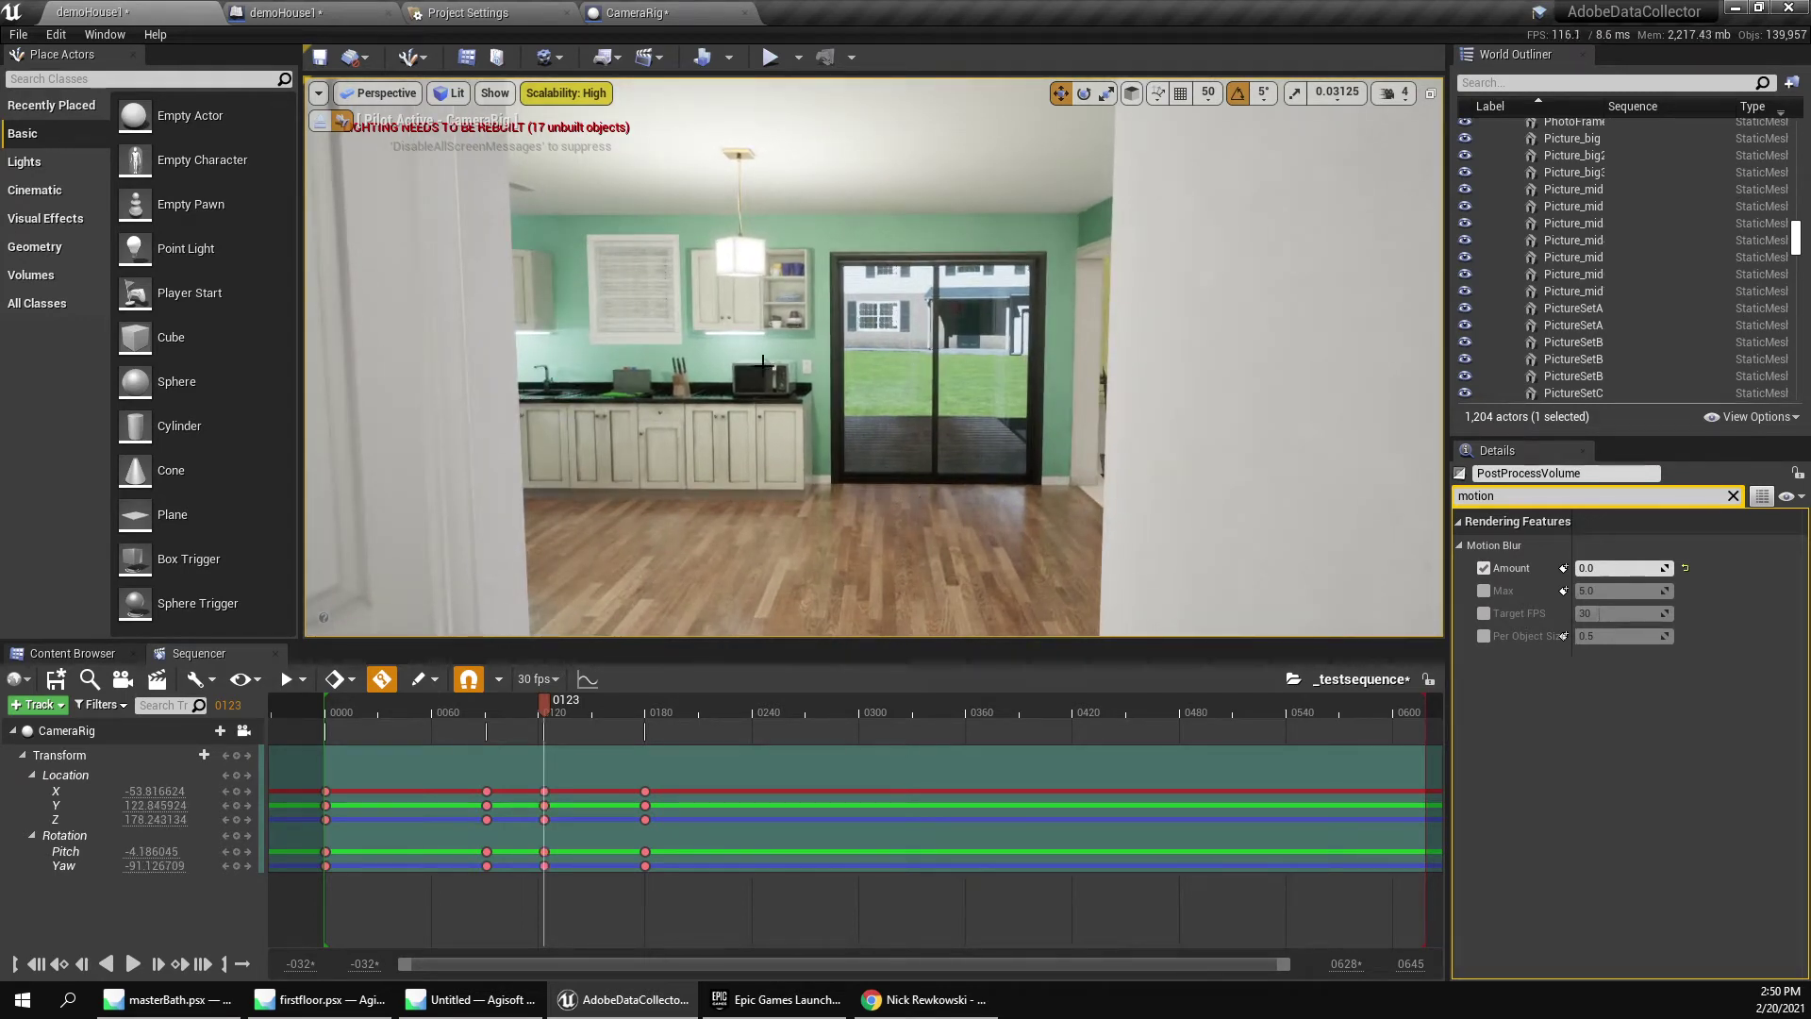
left_click_drag(544, 706, 468, 709)
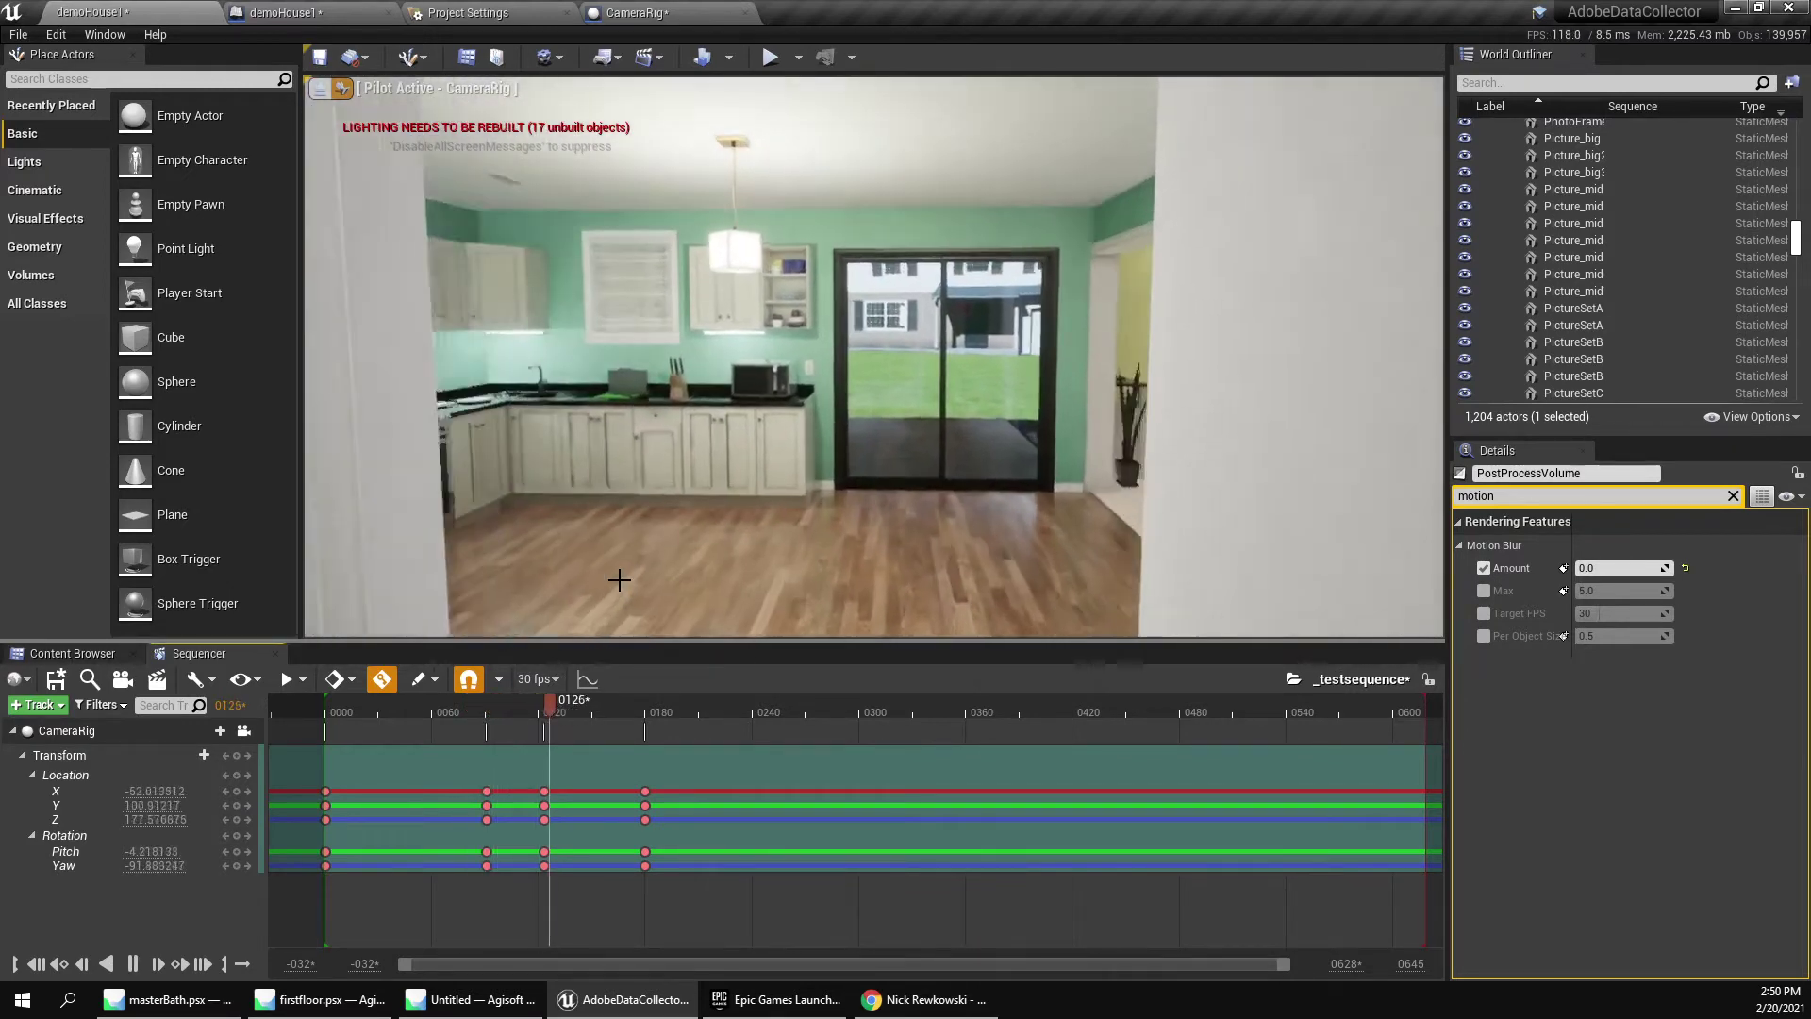
key("space")
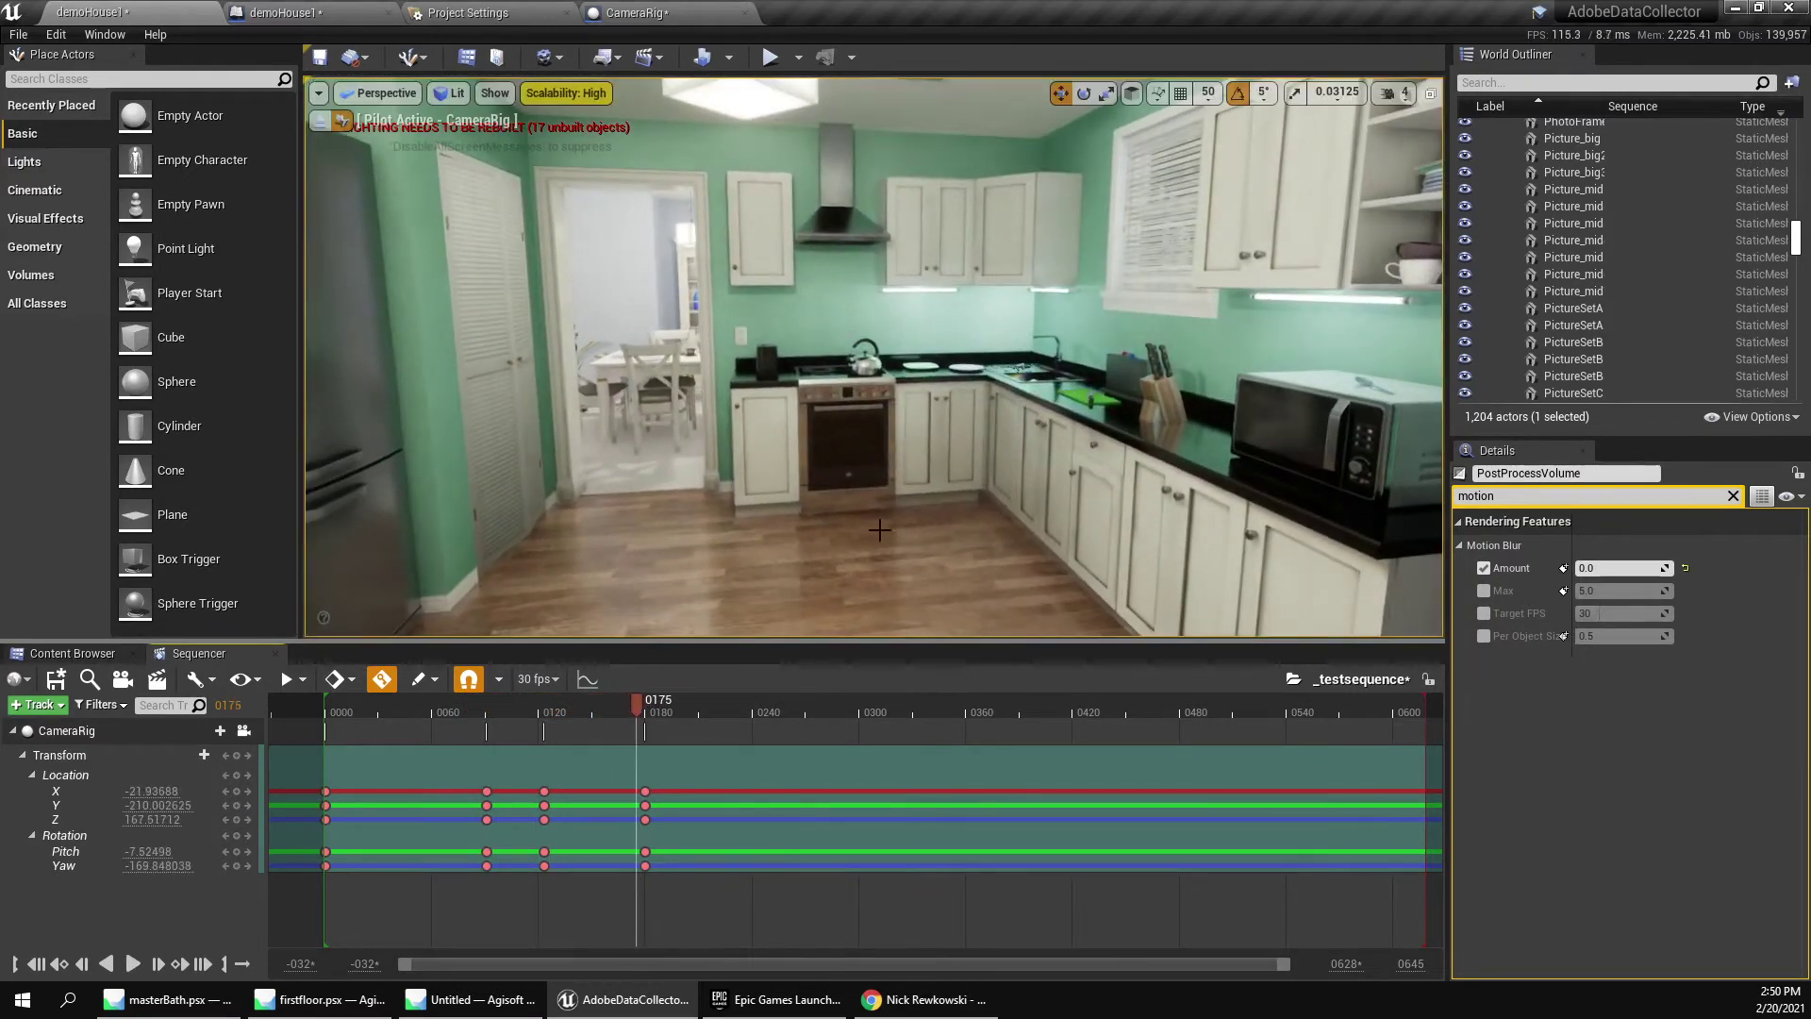
Pilot CameraRig from the kitchen into the living room facing the fireplace, keying its location and rotation at frame 240.
left_click_drag(641, 711, 753, 713)
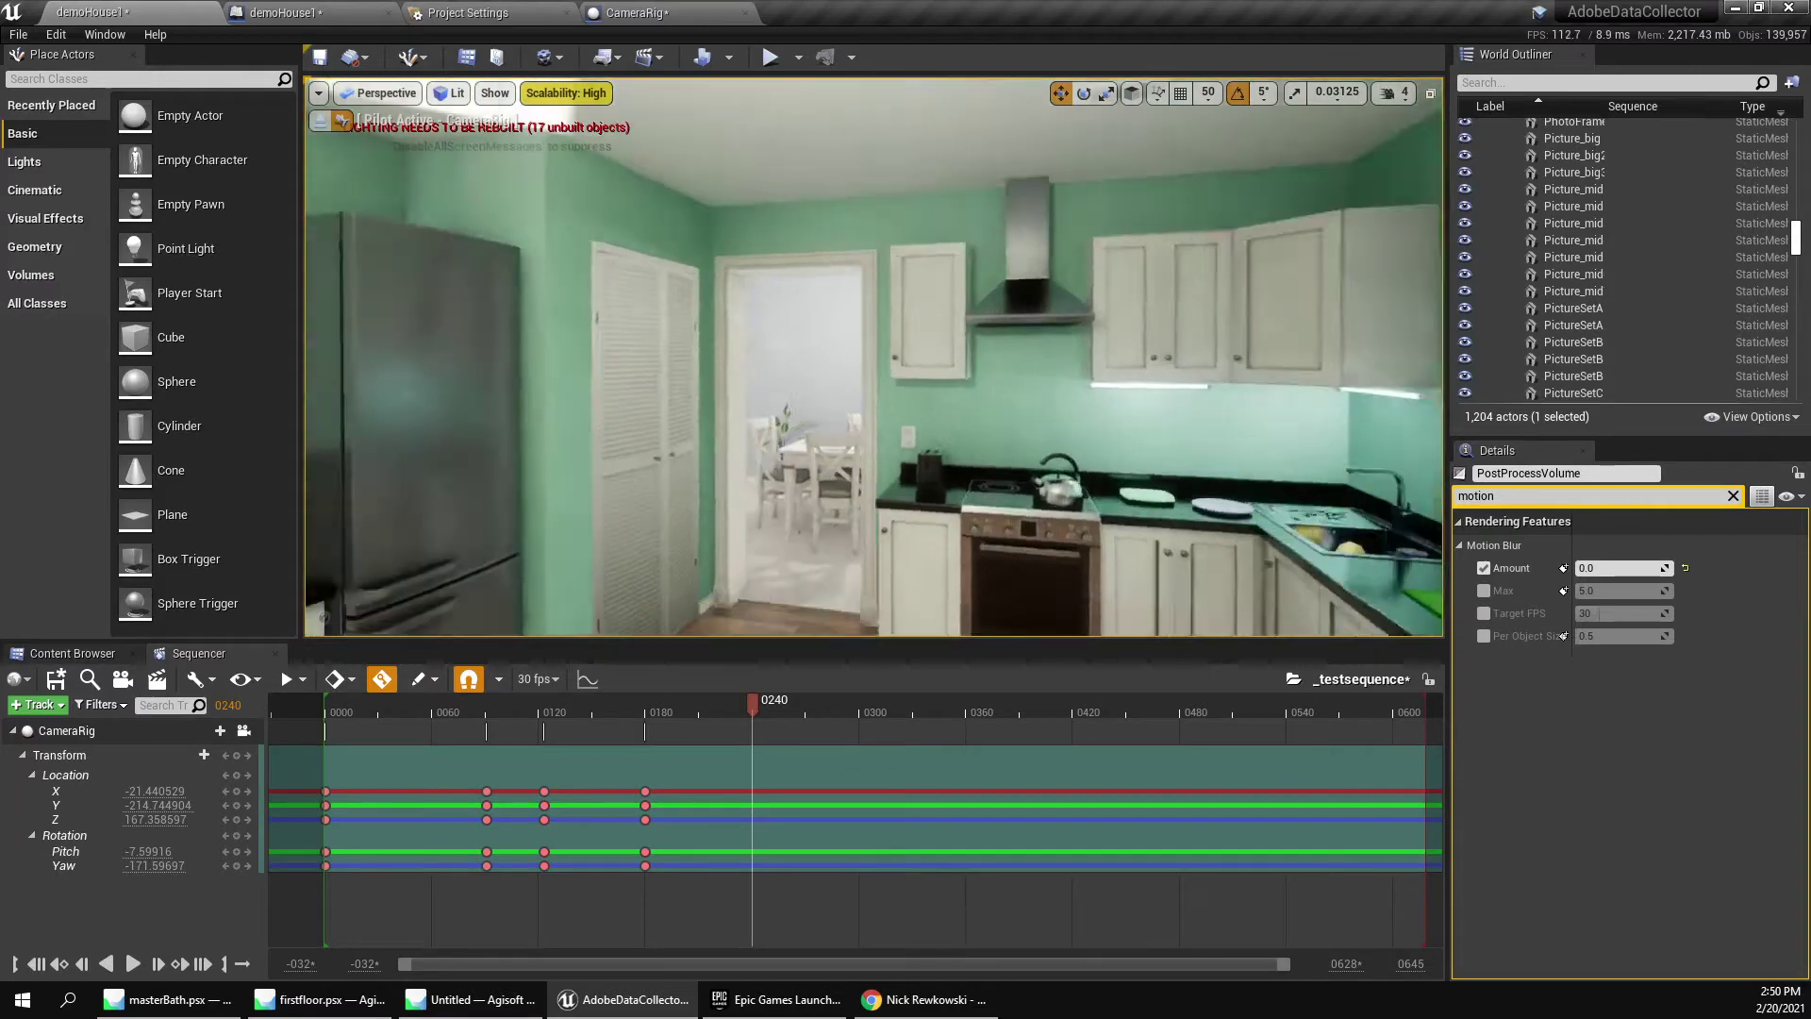
right_click_drag(877, 377, 972, 525)
key("w")
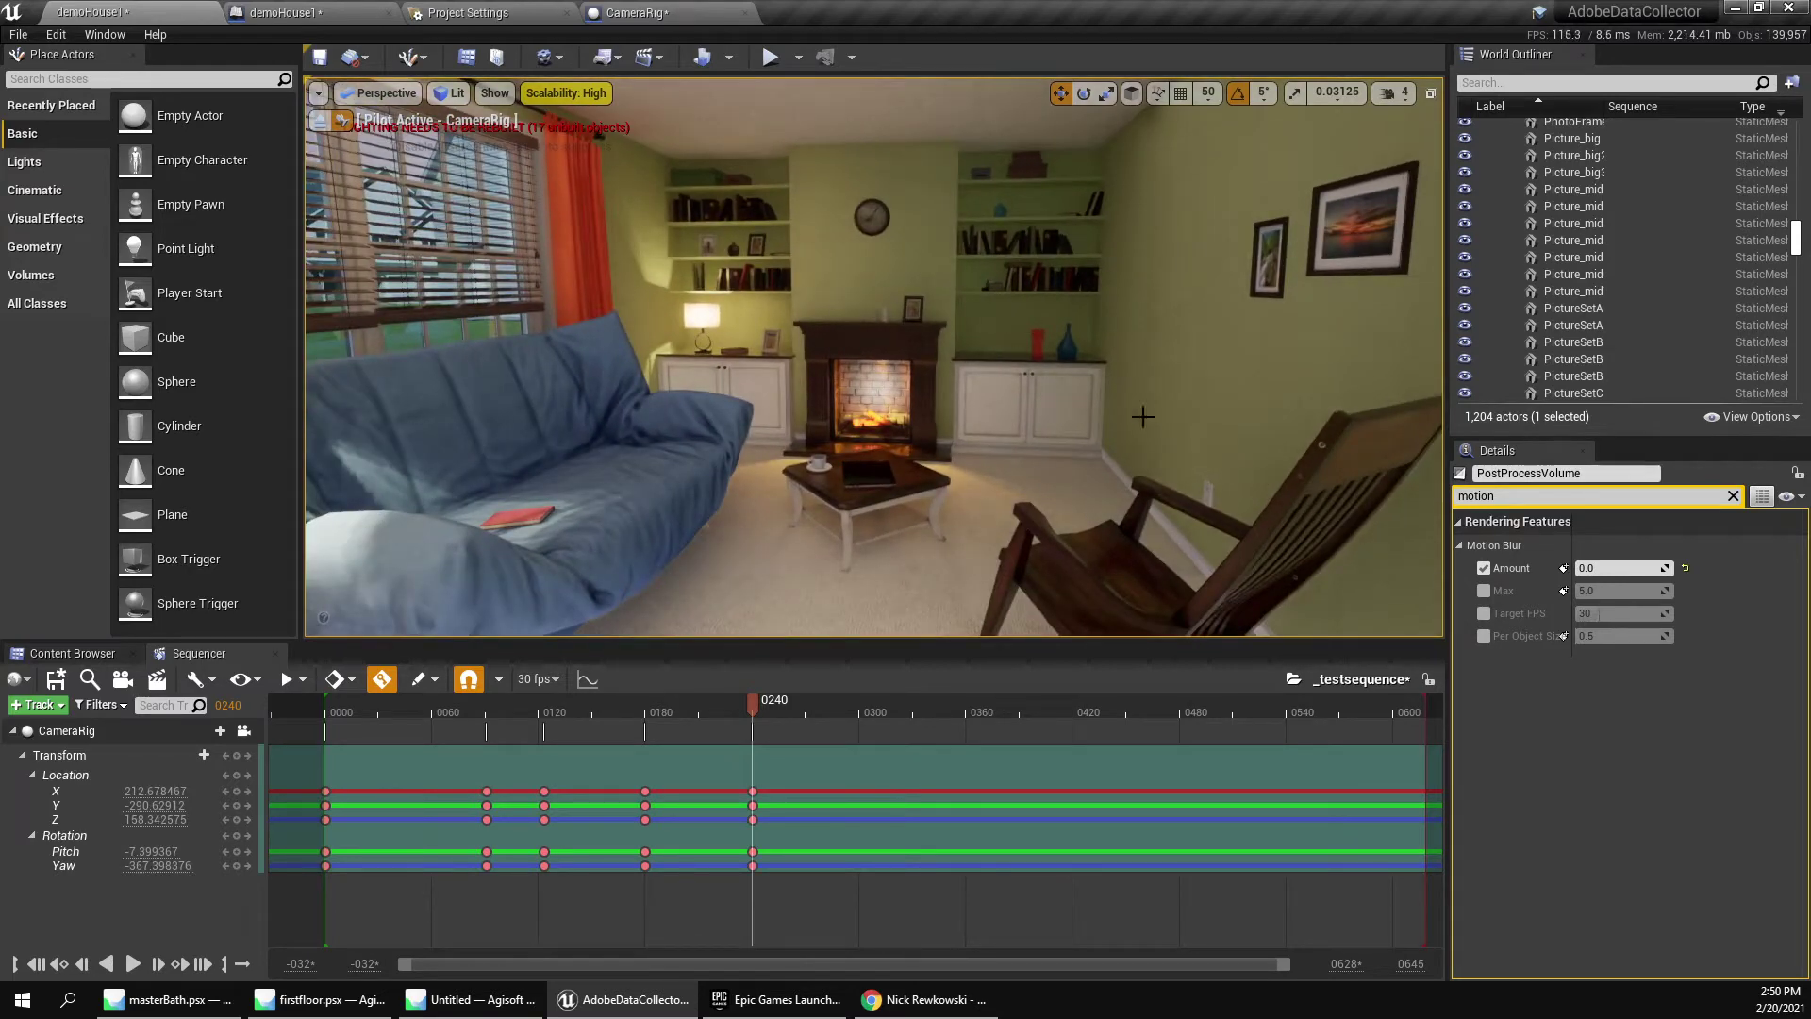
key("s")
right_click_drag(1000, 347, 1000, 366)
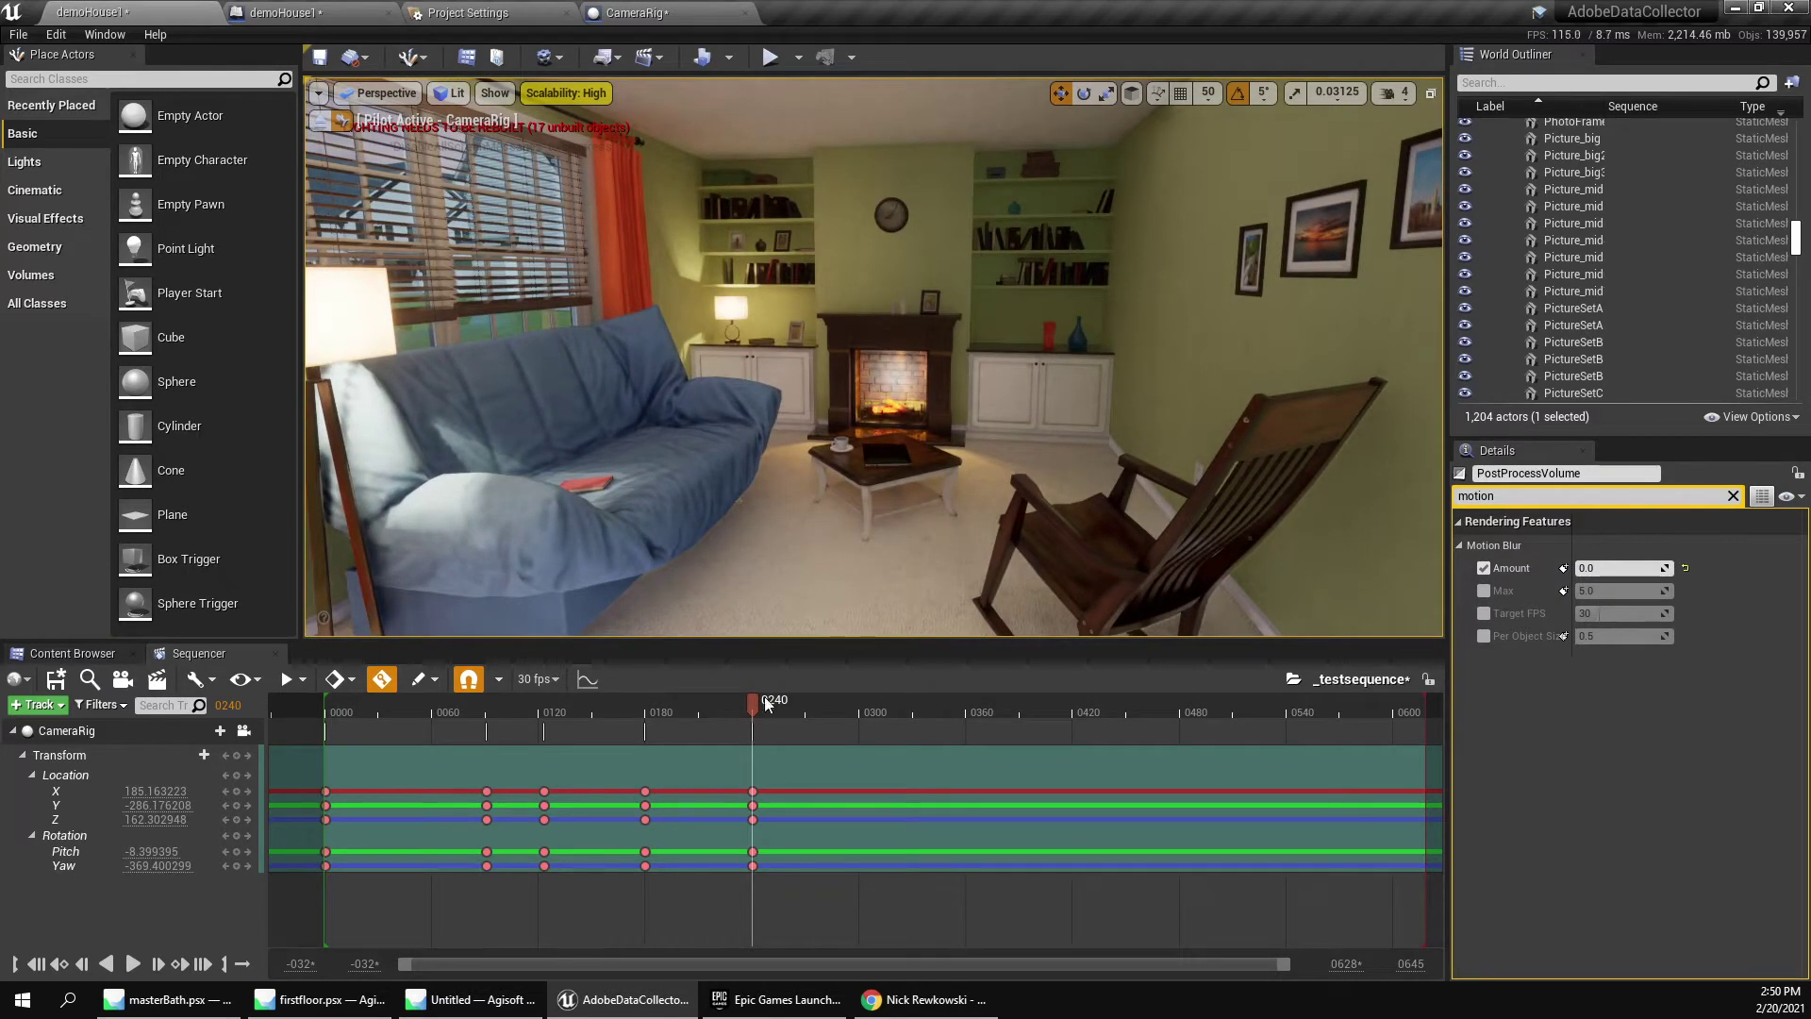
Set CameraRig's yaw key at frame 240 to about -9.4 and scrub back toward the front door to review the path.
left_click_drag(749, 706, 758, 840)
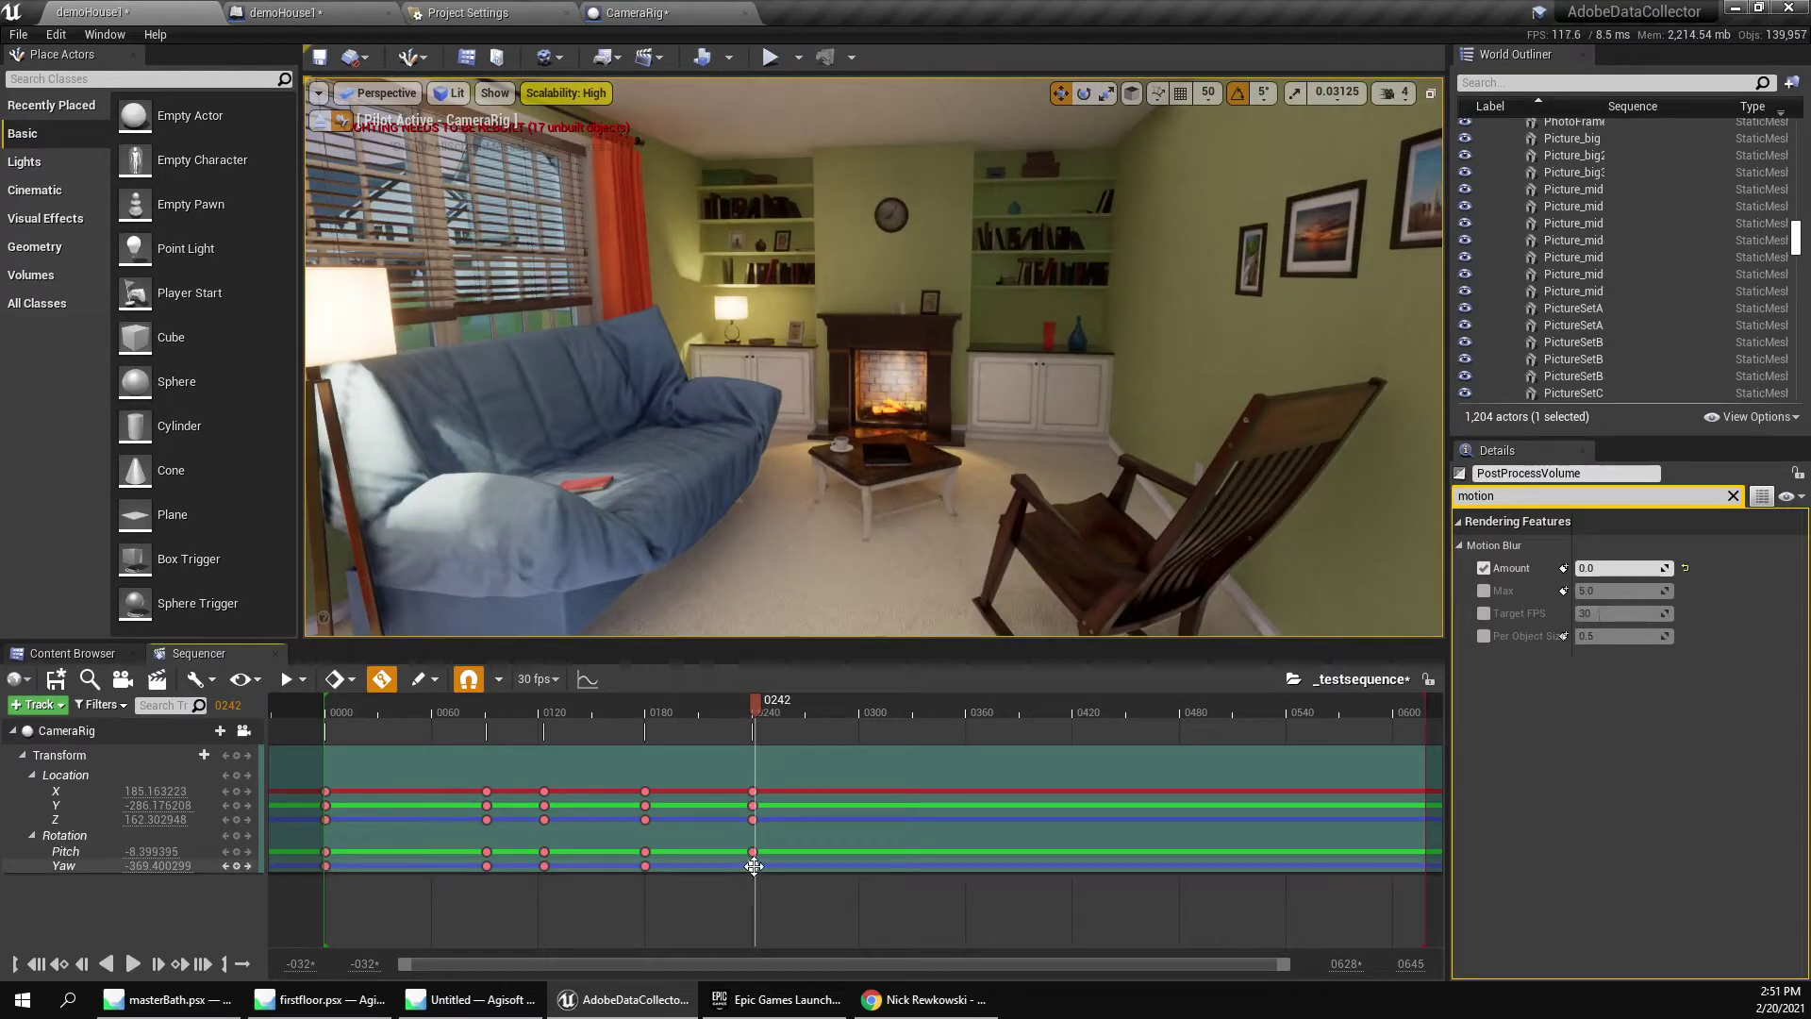
left_click(753, 865)
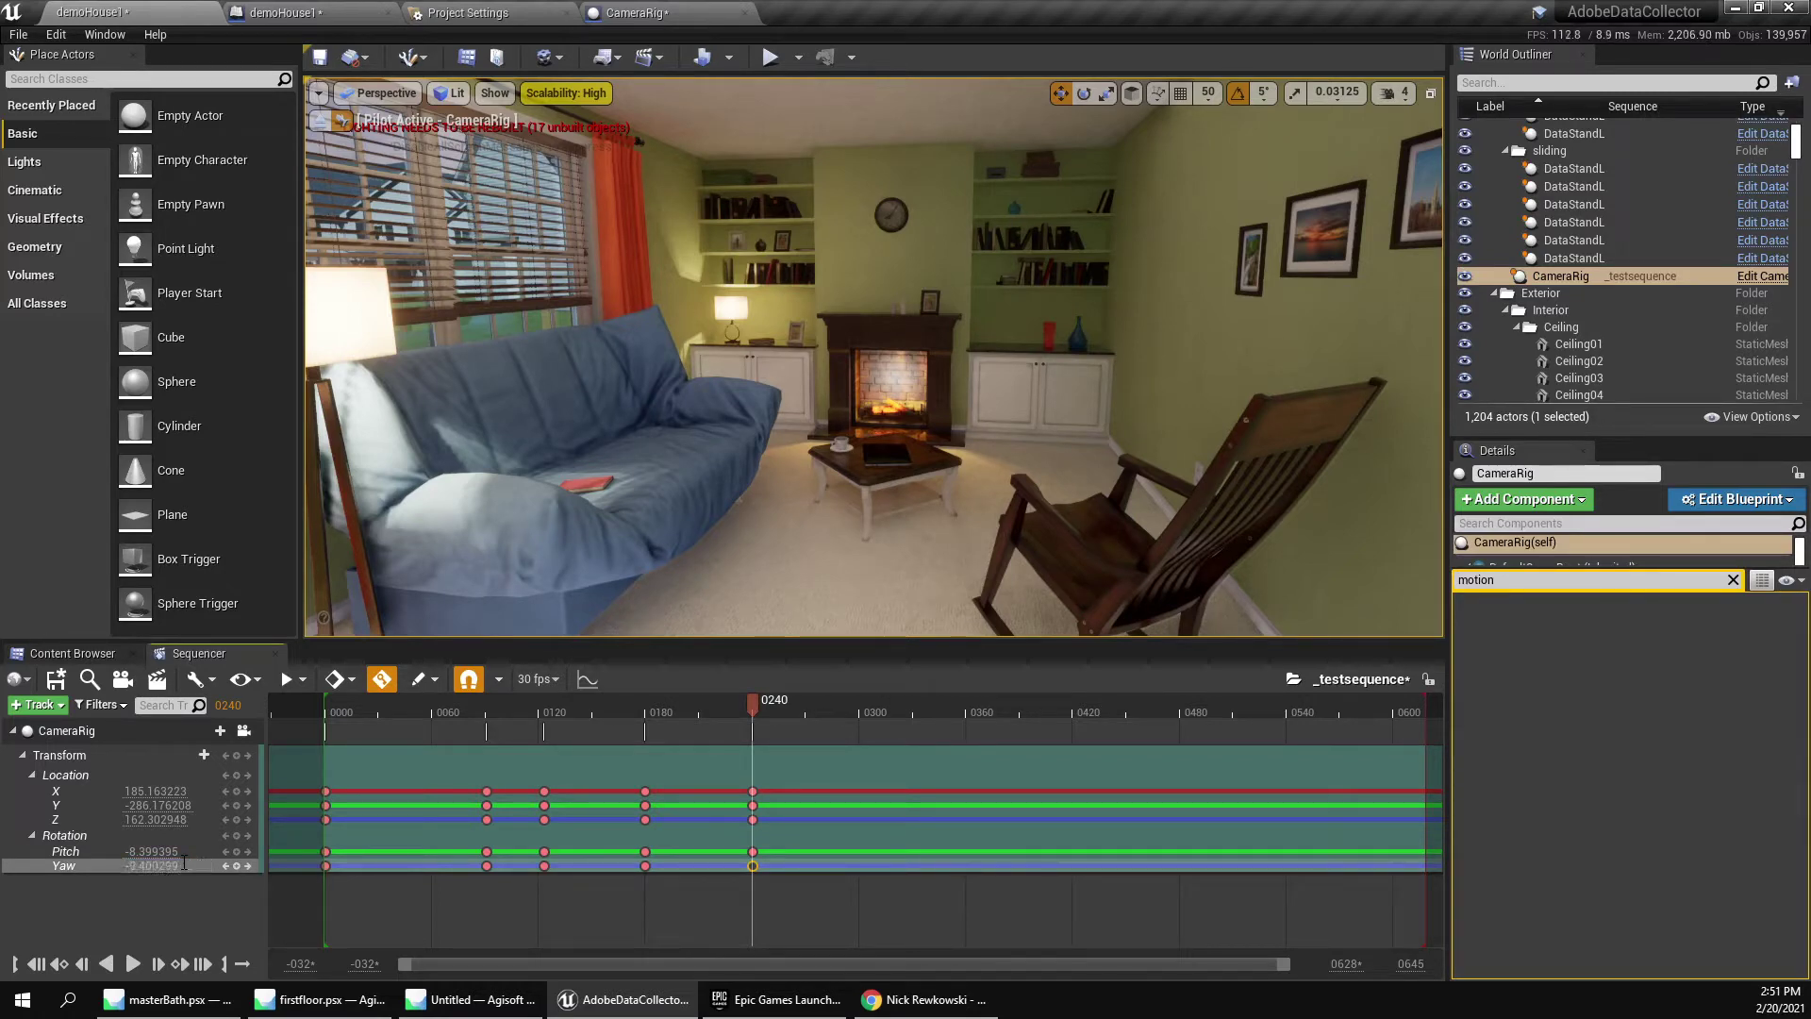
left_click_drag(758, 703, 415, 715)
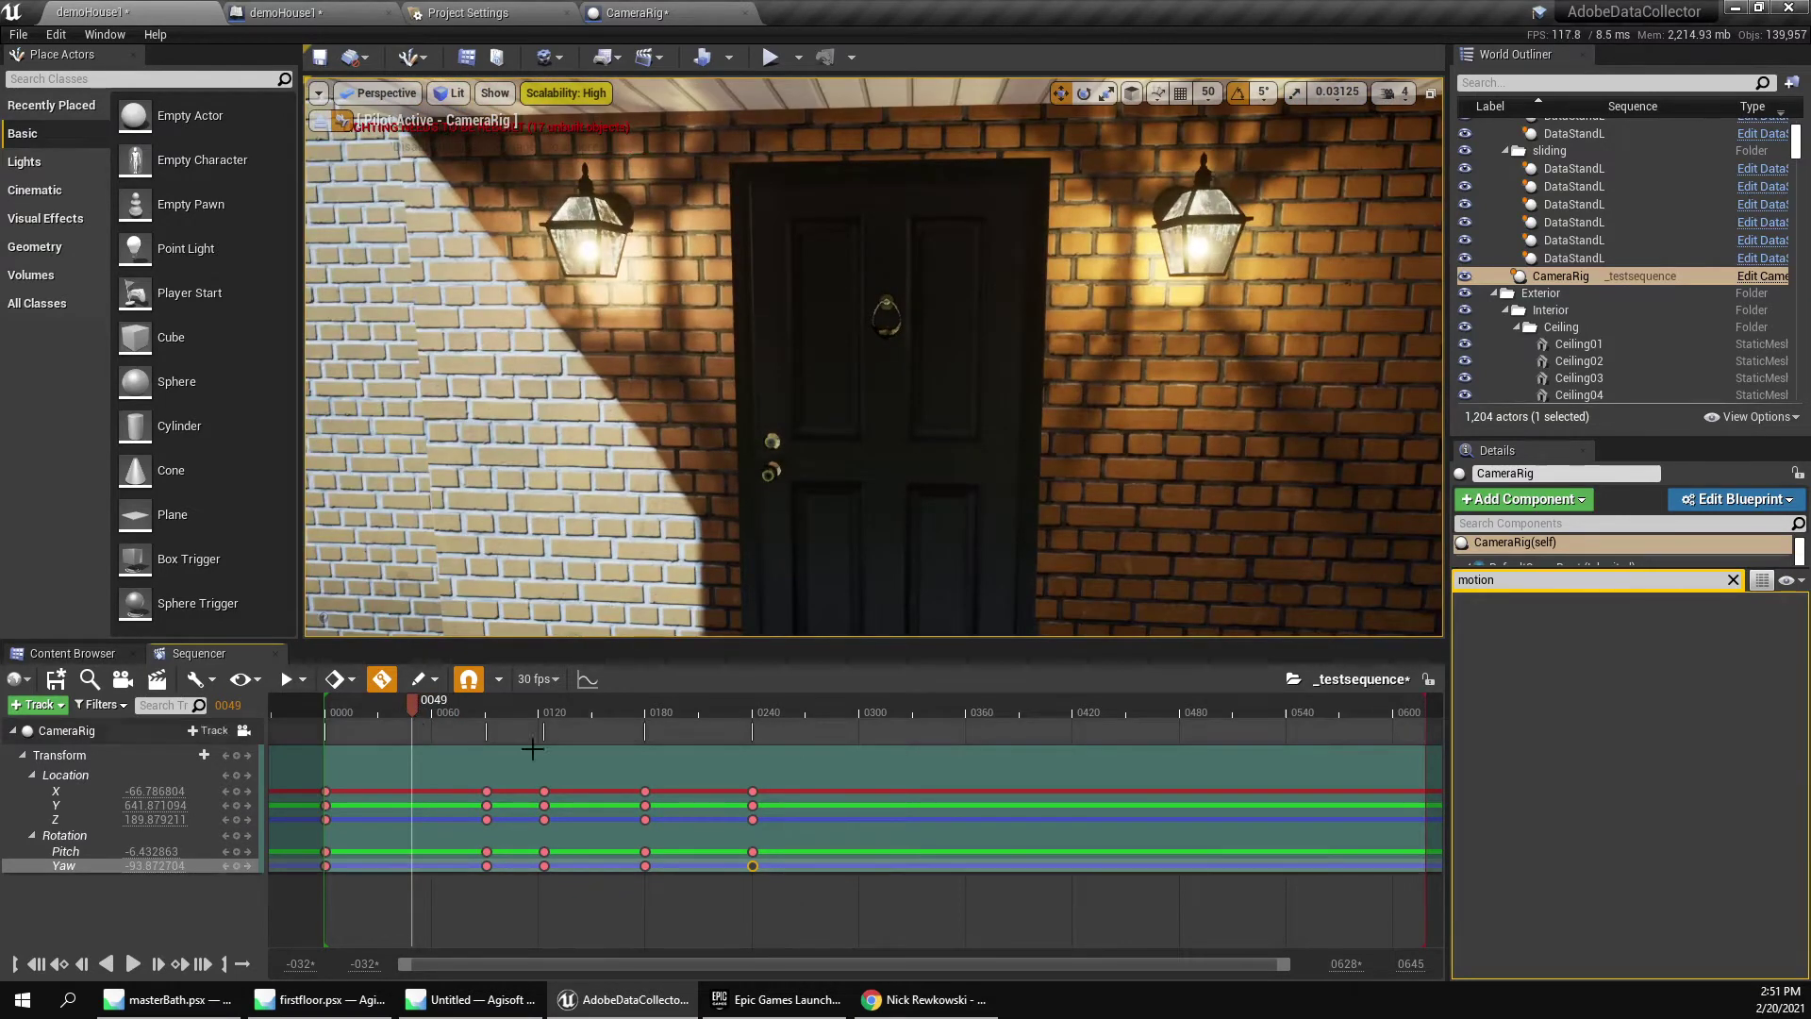
Shift CameraRig's keys after frame 0 later so the last lands at frame 313, and key a view toward the neighboring houses at frame 74.
left_click_drag(811, 911, 482, 783)
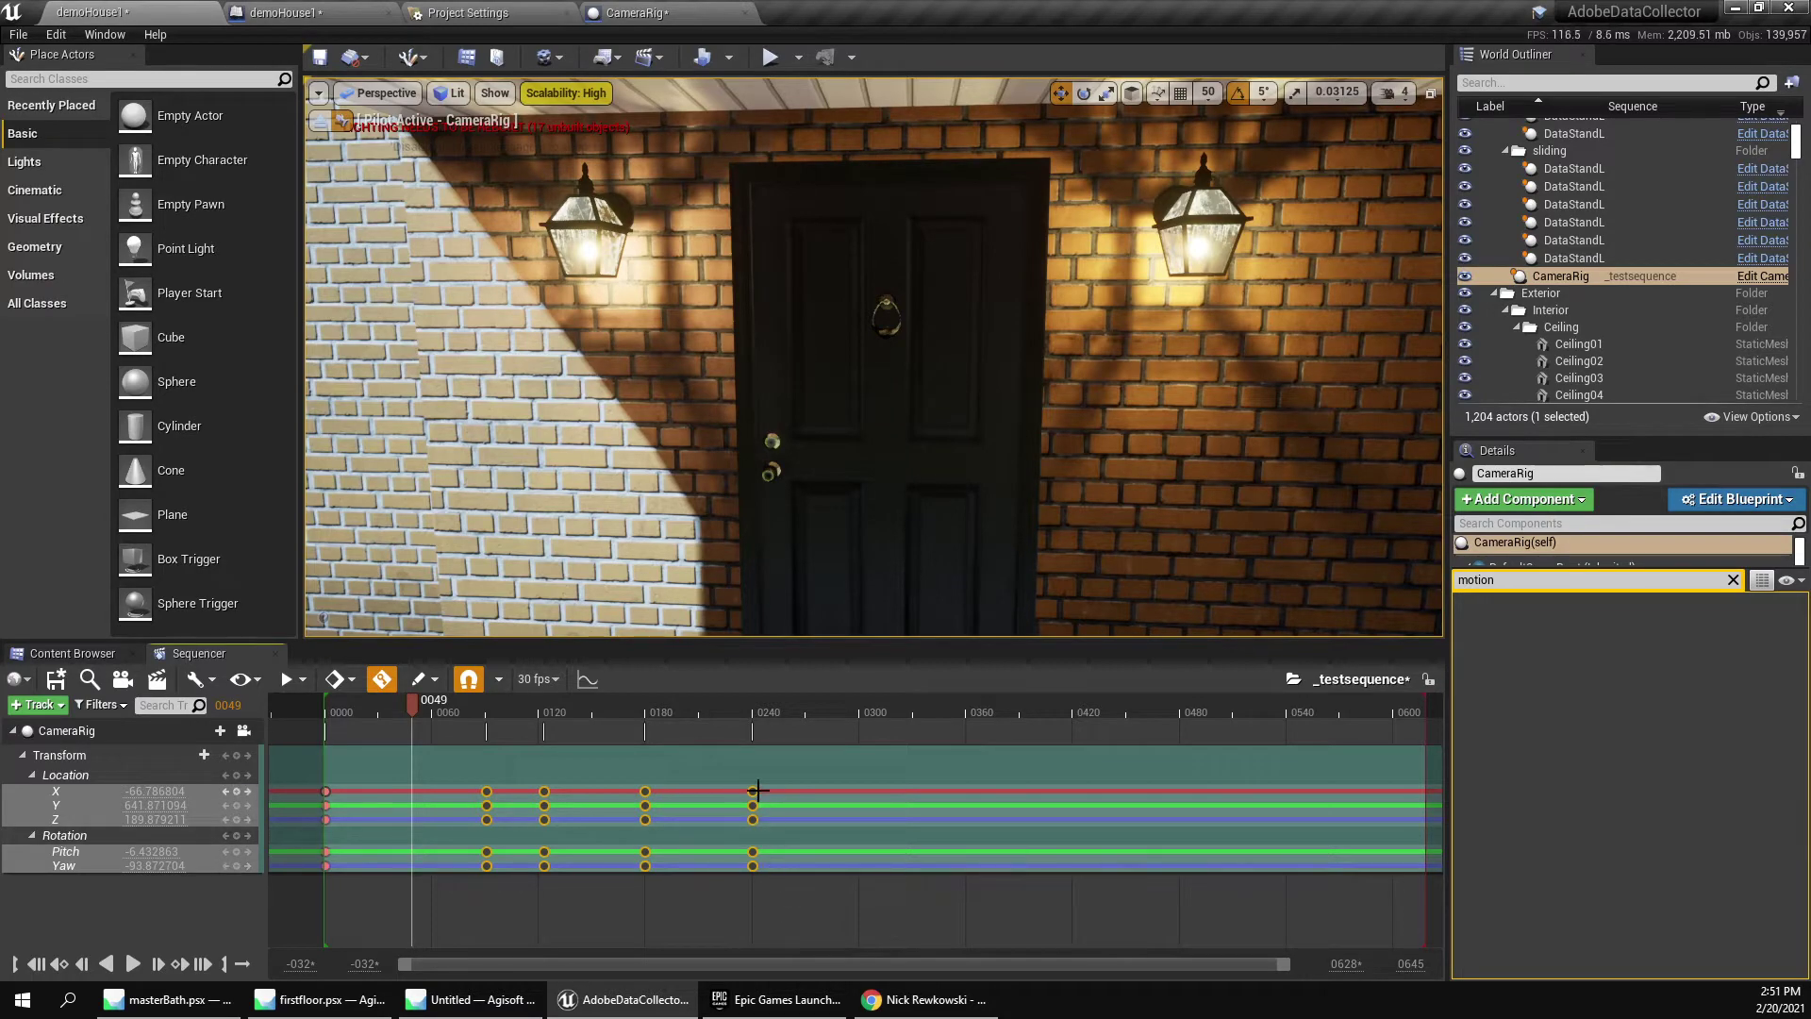
left_click_drag(751, 789, 881, 789)
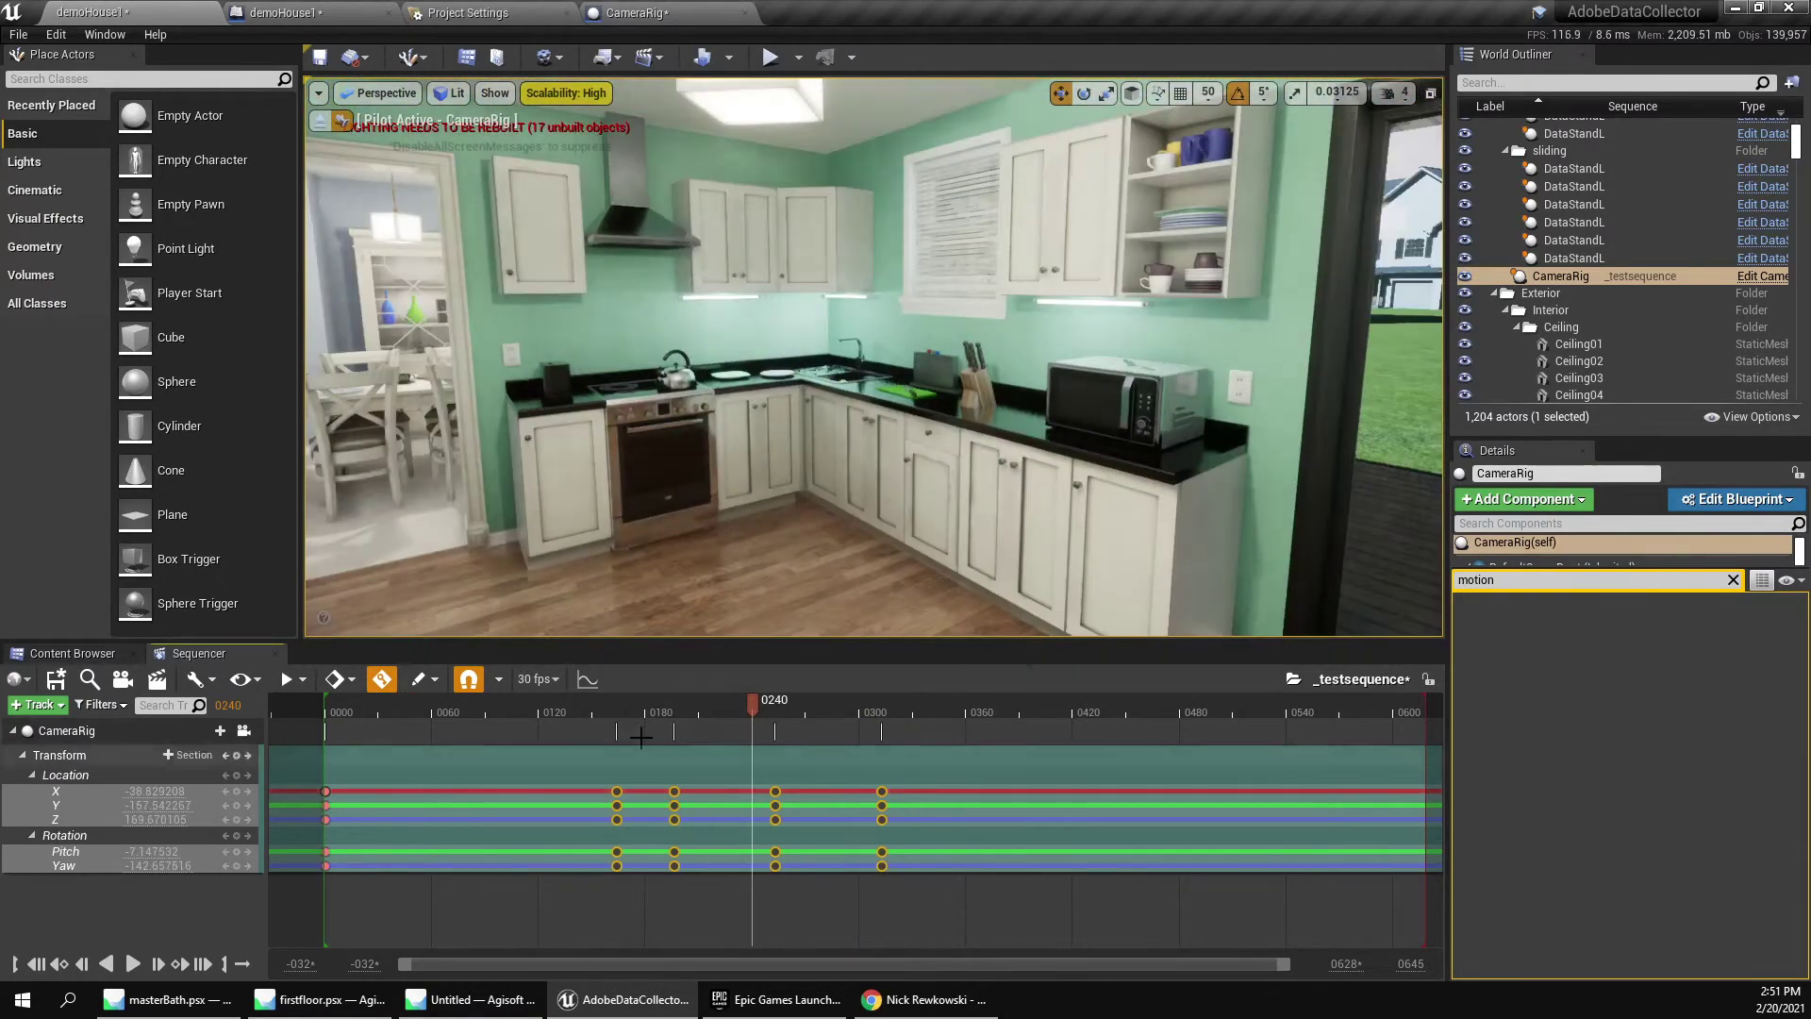
left_click(457, 709)
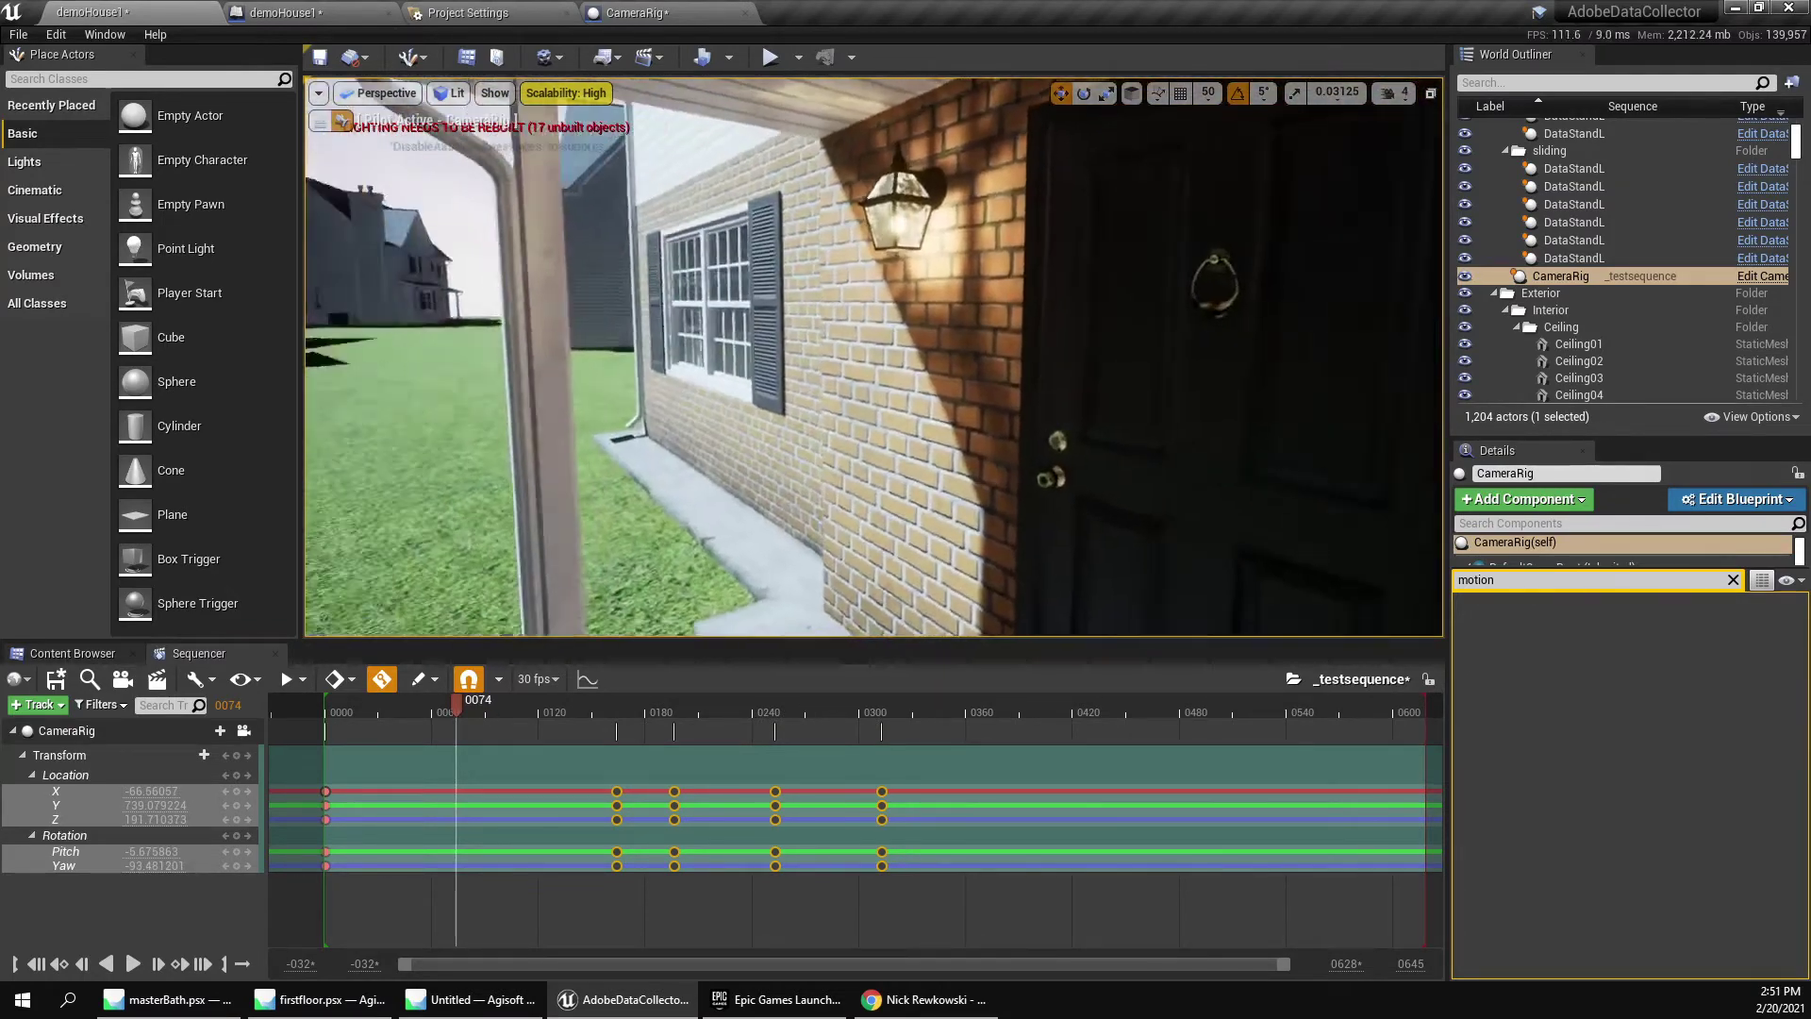
right_click_drag(873, 357, 1031, 450)
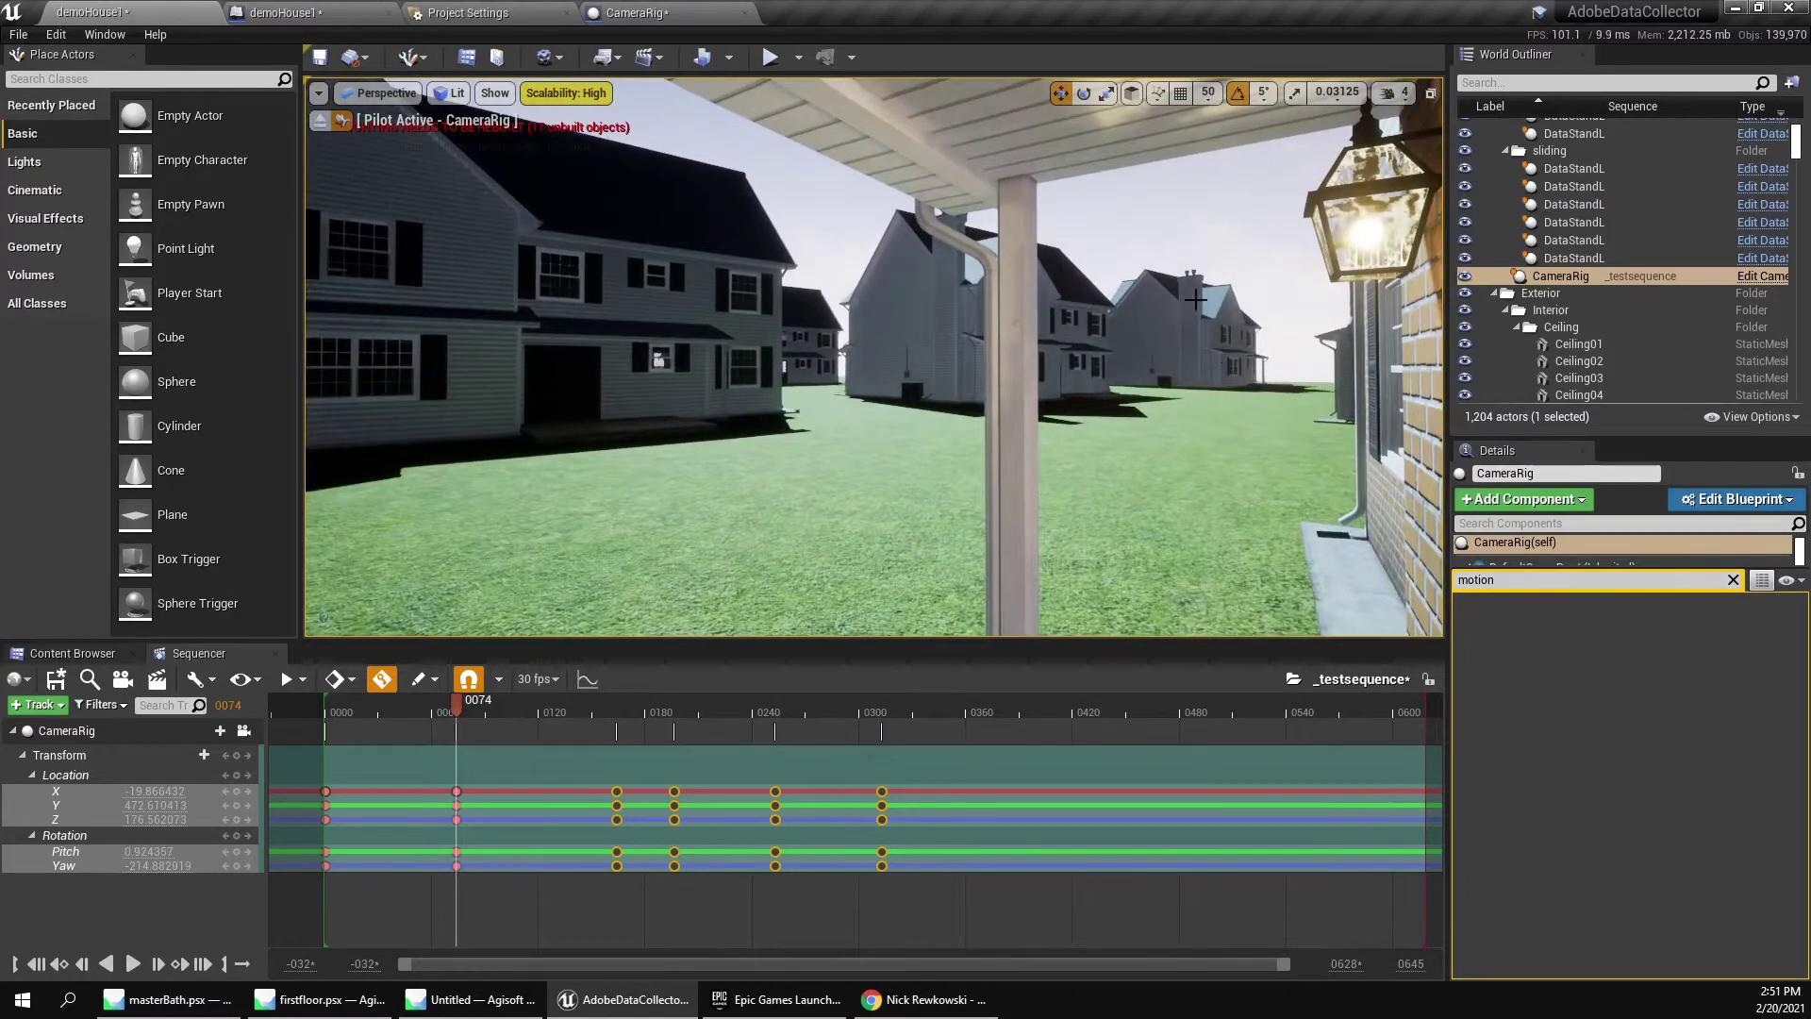
left_click_drag(453, 702, 461, 857)
left_click(458, 864)
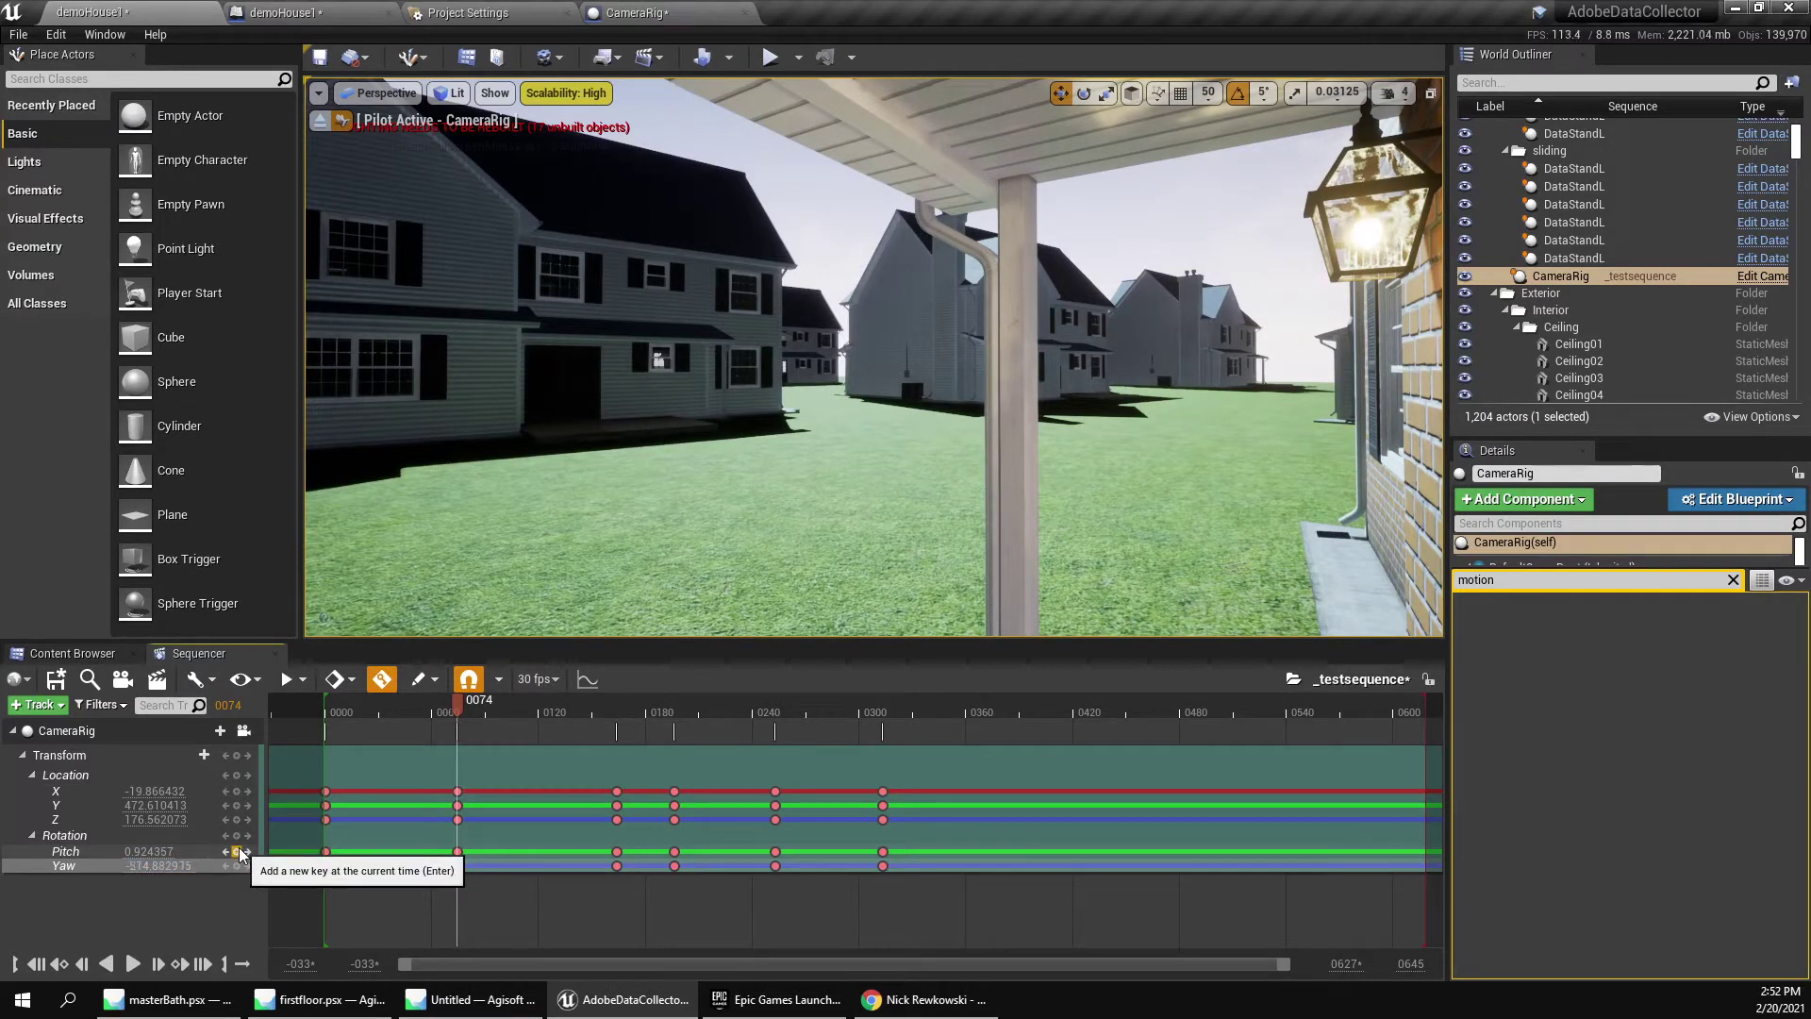
Check the yaw key at frame 74 and scrub from there to frame 313 to review the camera path.
left_click_drag(457, 707, 509, 731)
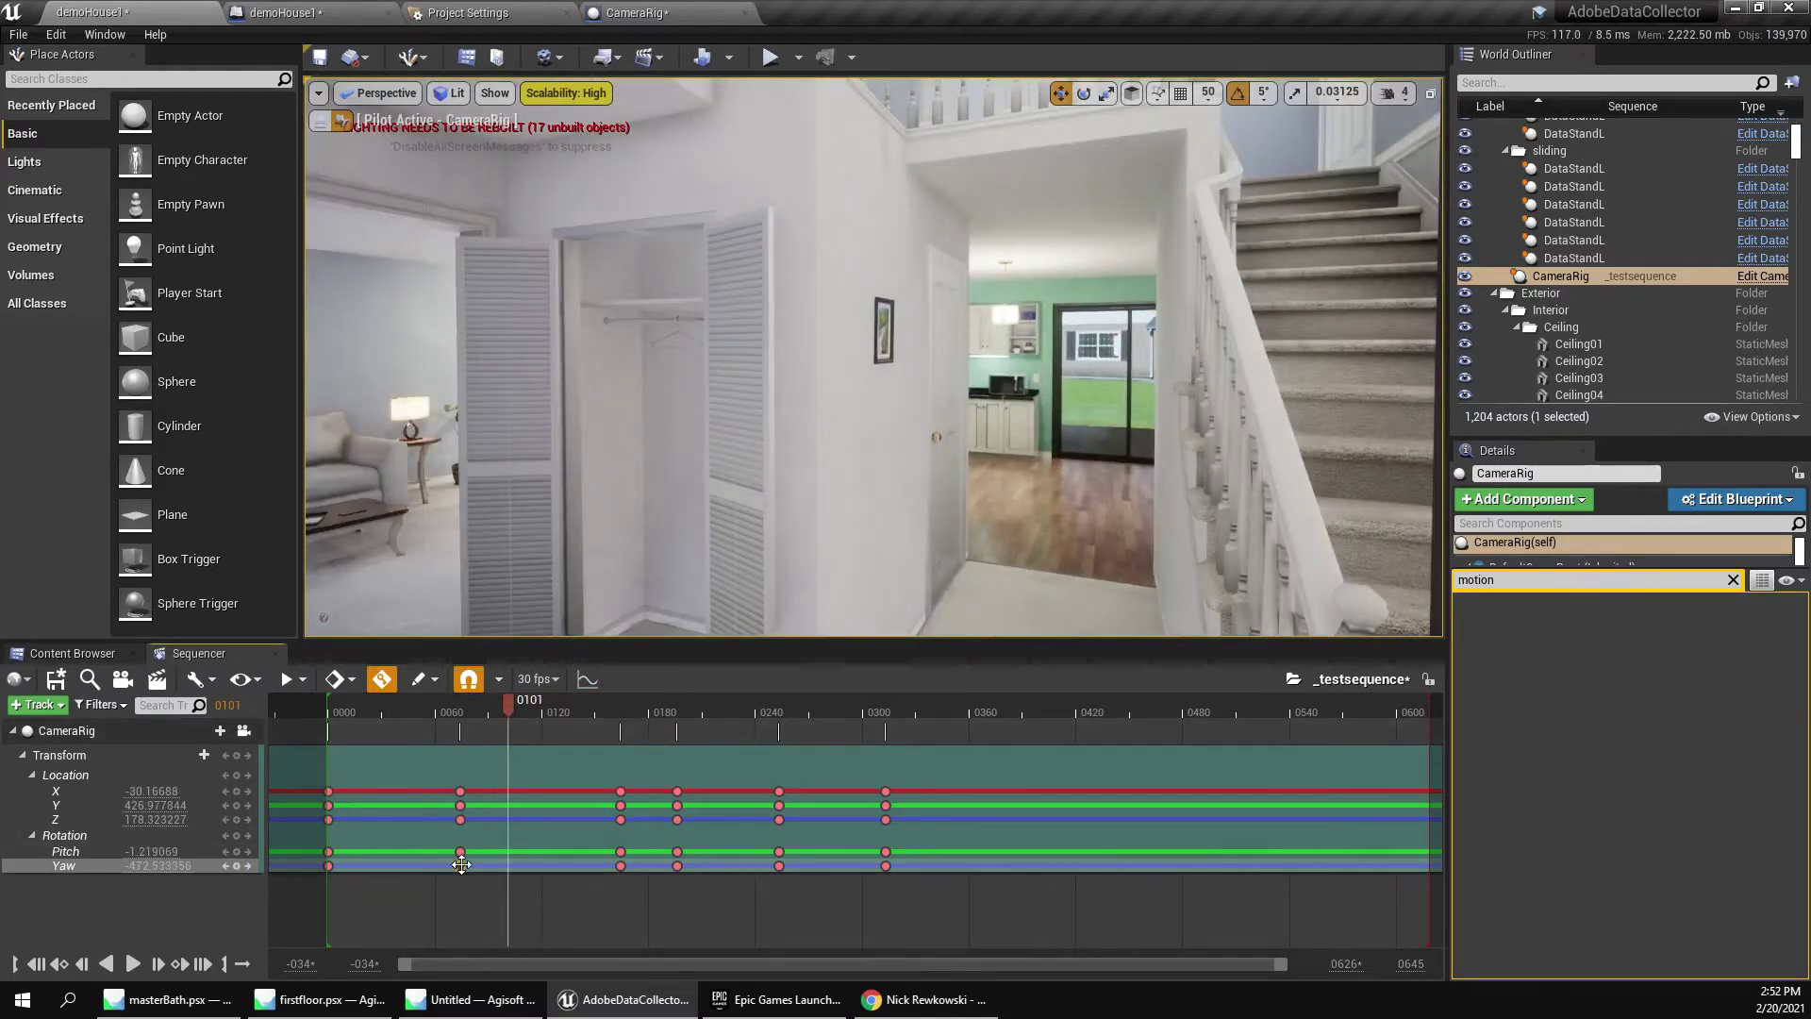
left_click(461, 865)
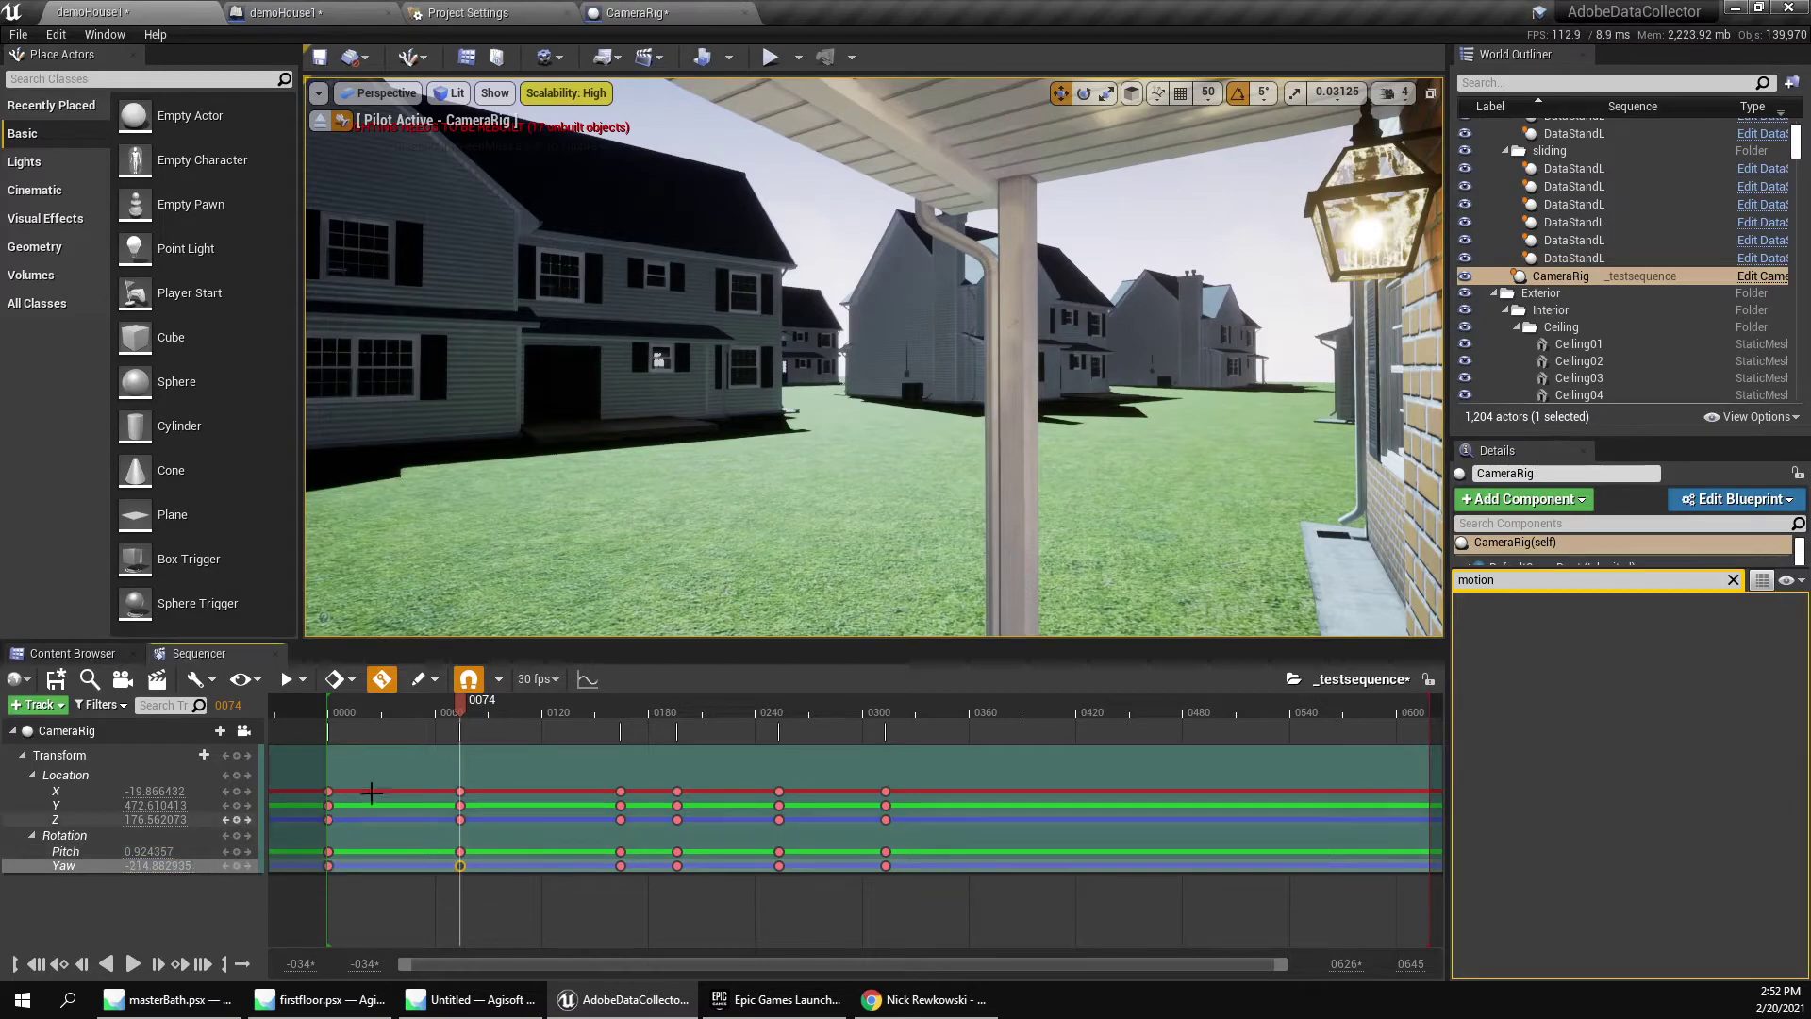
mouse_move(474, 710)
left_mouse_down()
mouse_move(371, 714)
mouse_move(702, 726)
mouse_move(977, 702)
mouse_move(832, 733)
mouse_move(453, 754)
mouse_move(445, 710)
mouse_move(461, 712)
left_mouse_up()
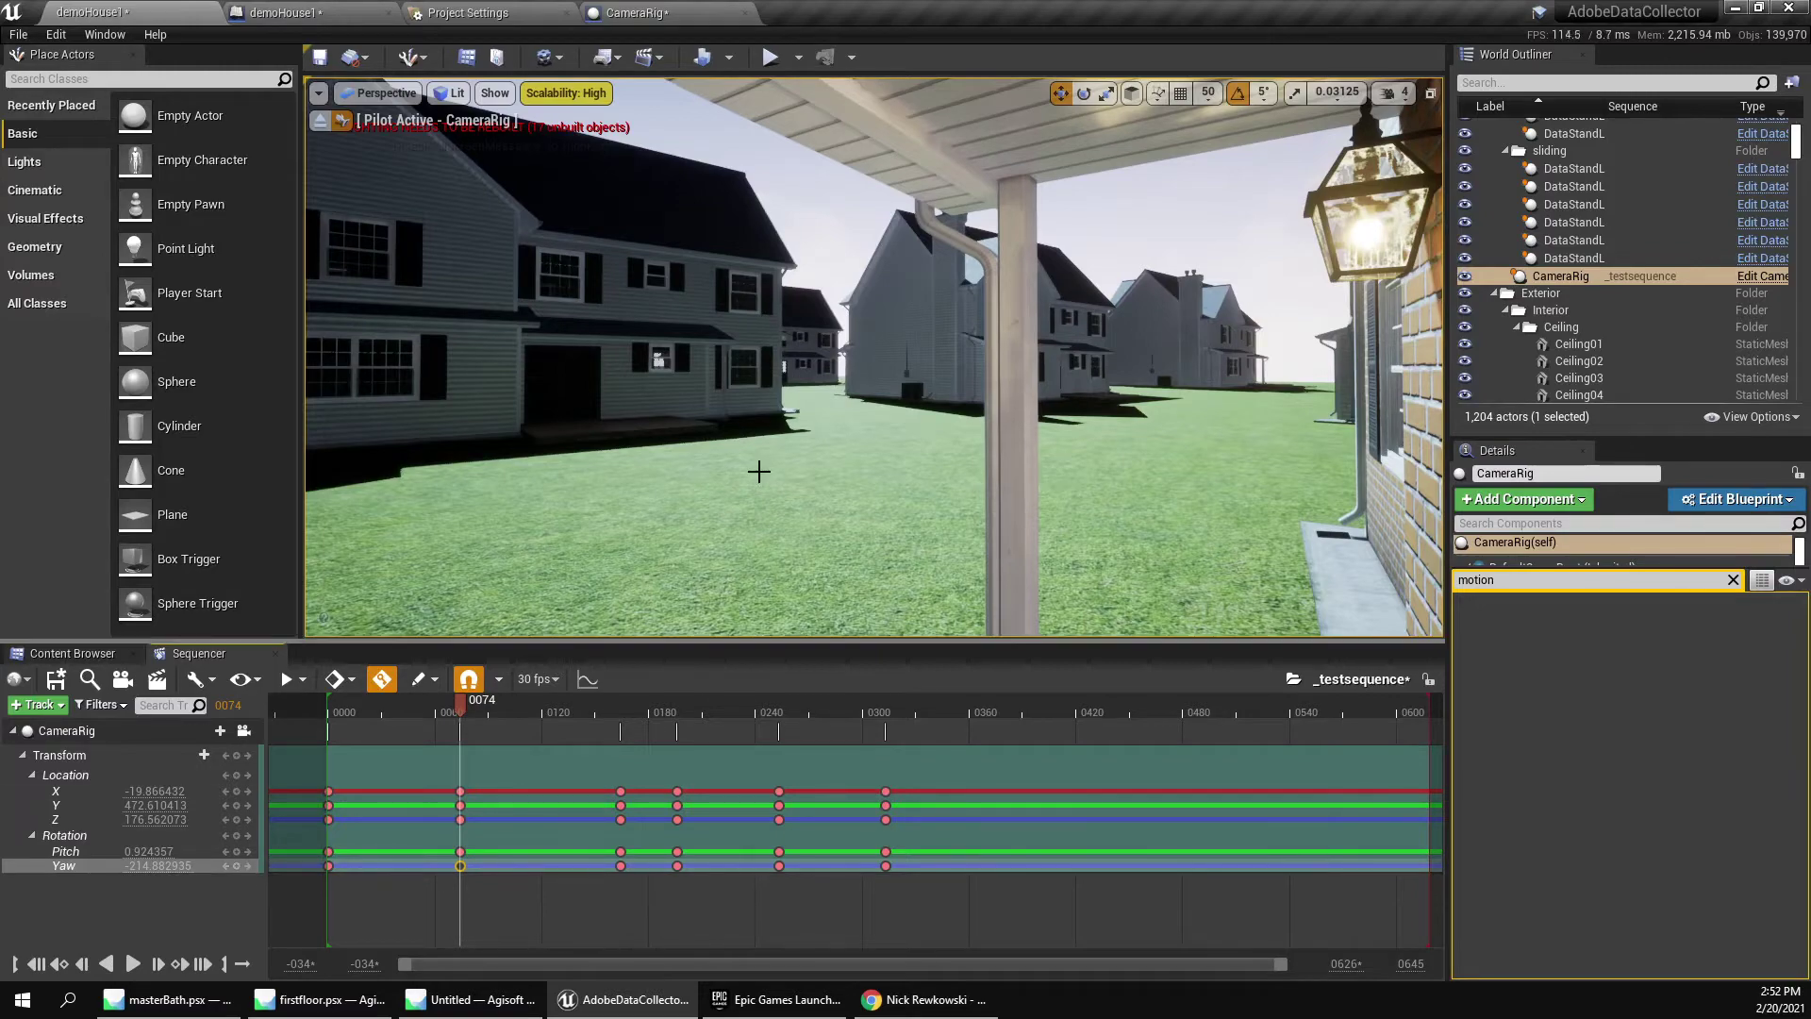
left_click_drag(448, 710, 886, 728)
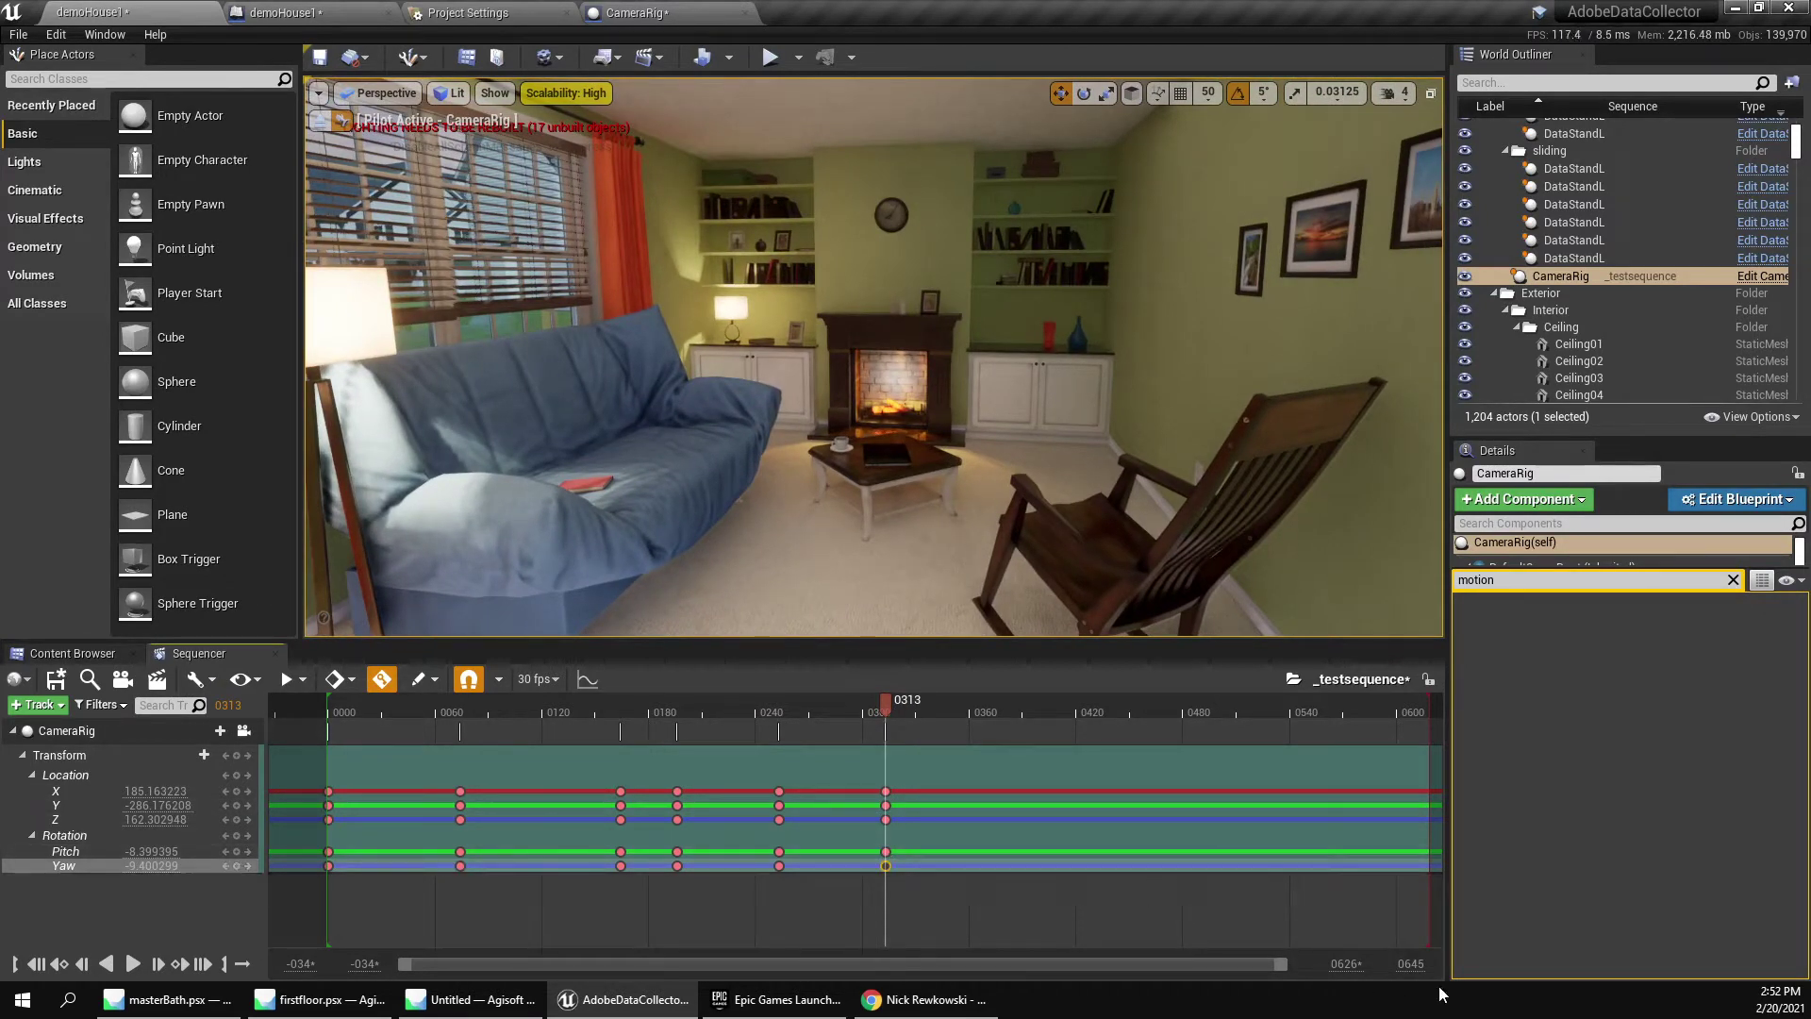
End the sequence's playback range just after the last key at frame 313 and set the timeline range's end to frame 315.
scroll(855, 821, "up", 4, "ctrl")
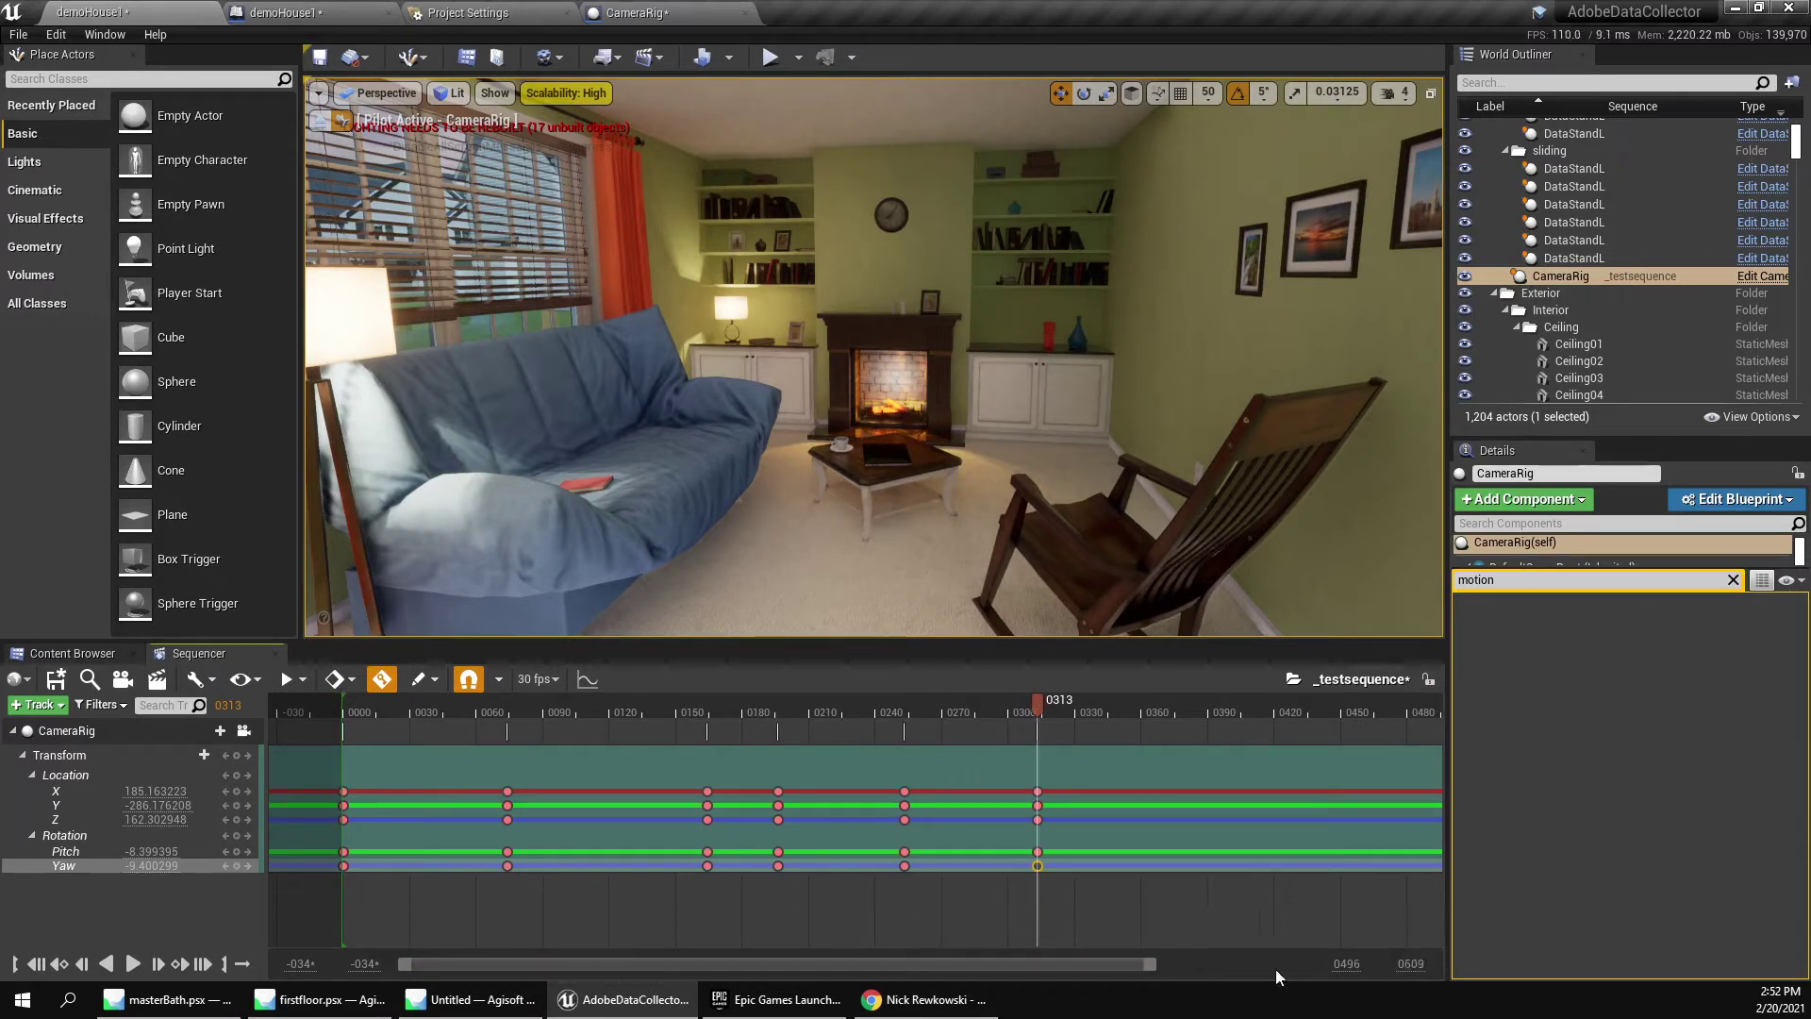
left_click_drag(1149, 964, 1506, 963)
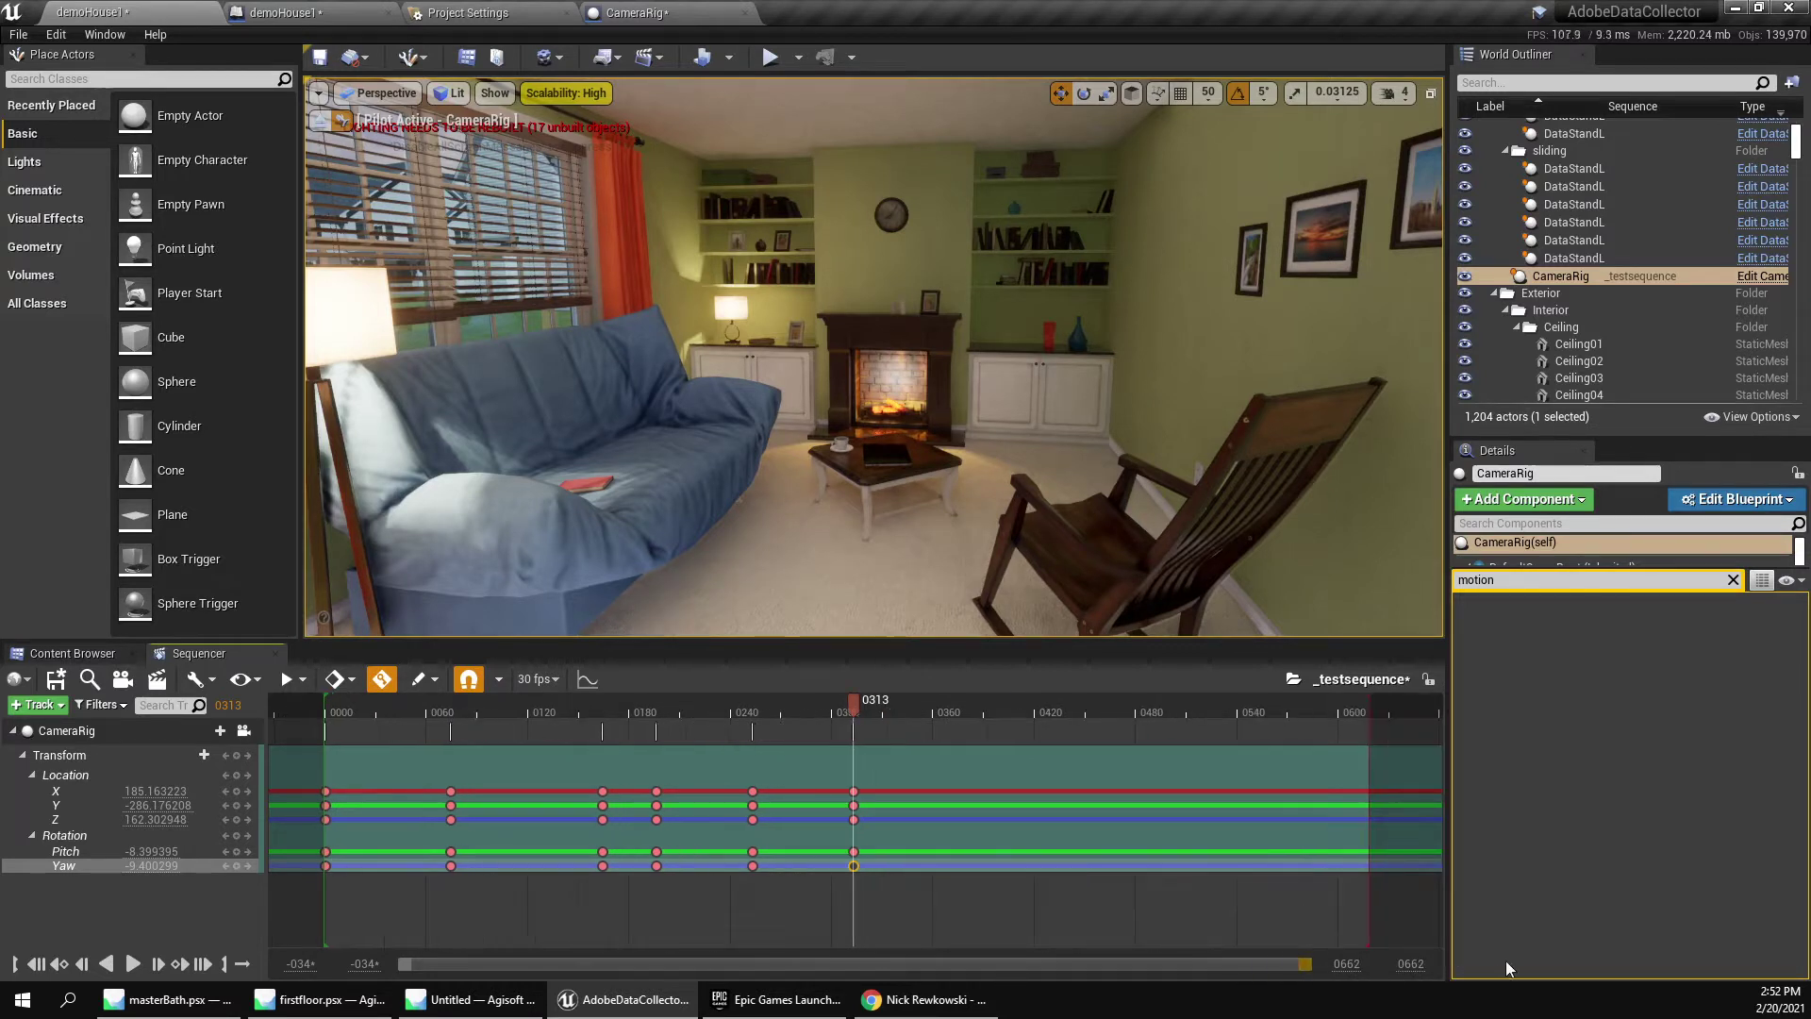
left_click_drag(1361, 713, 870, 766)
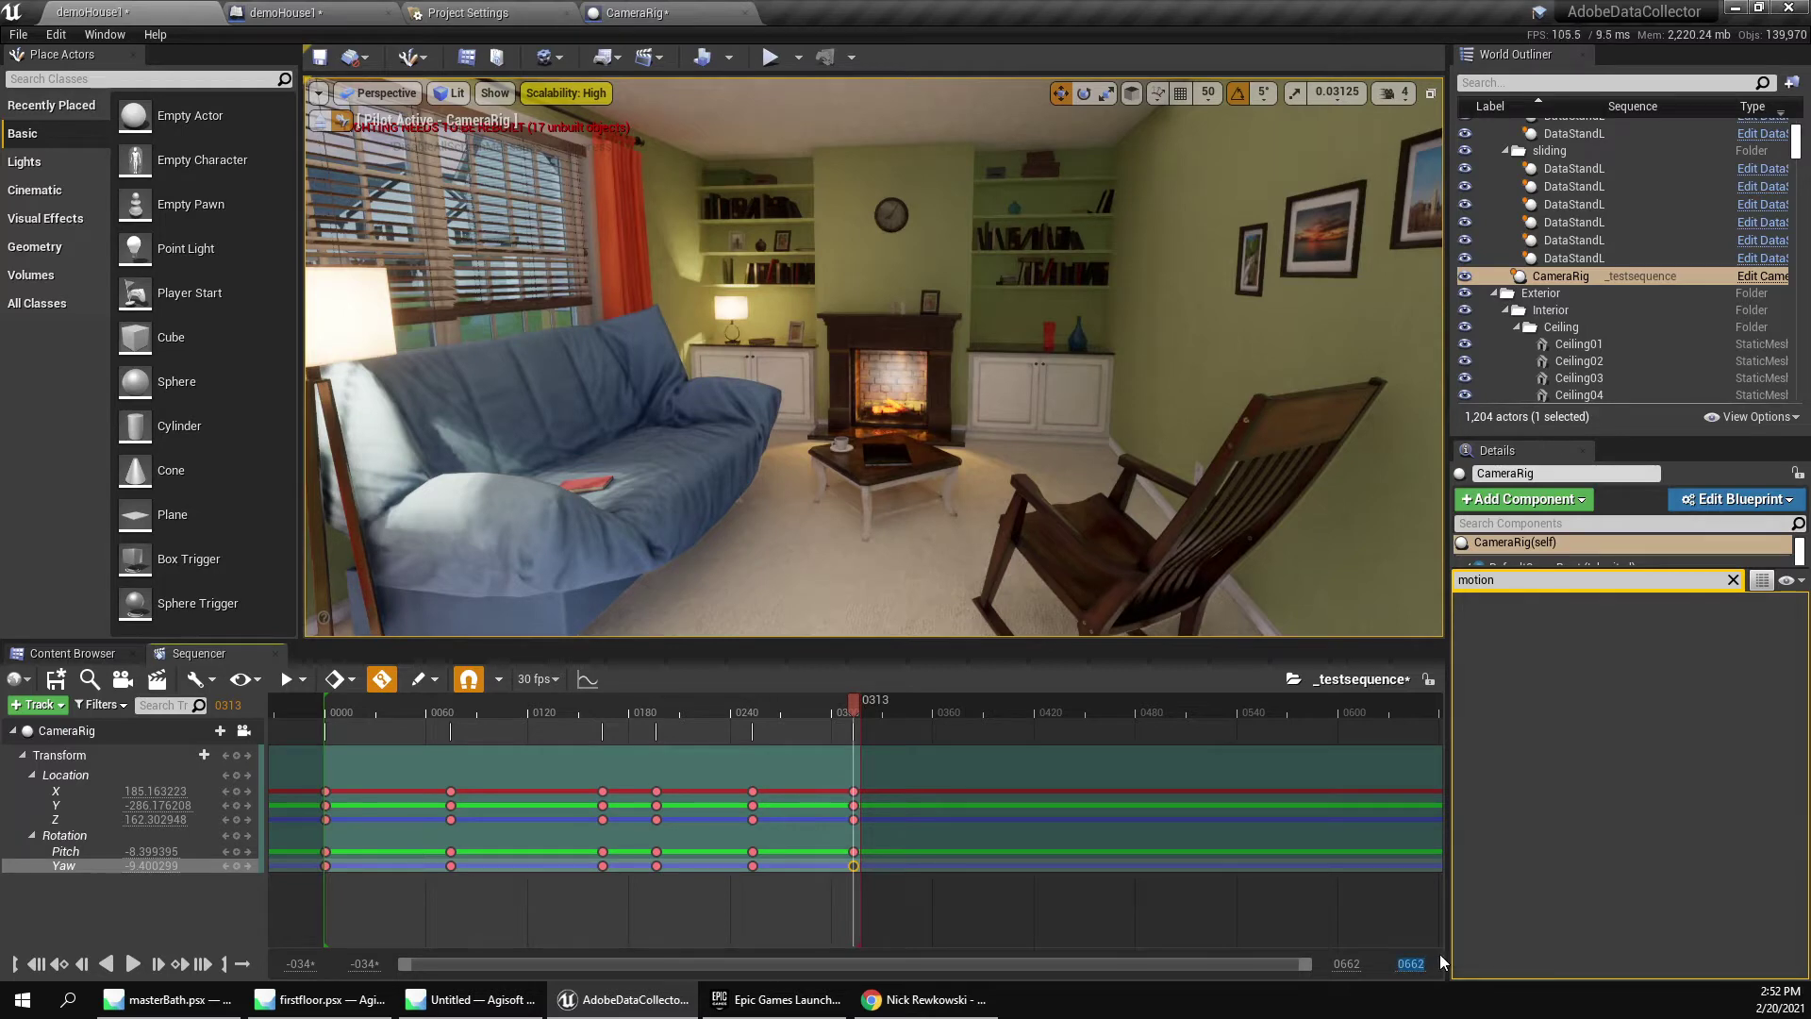
type("315")
key("Return")
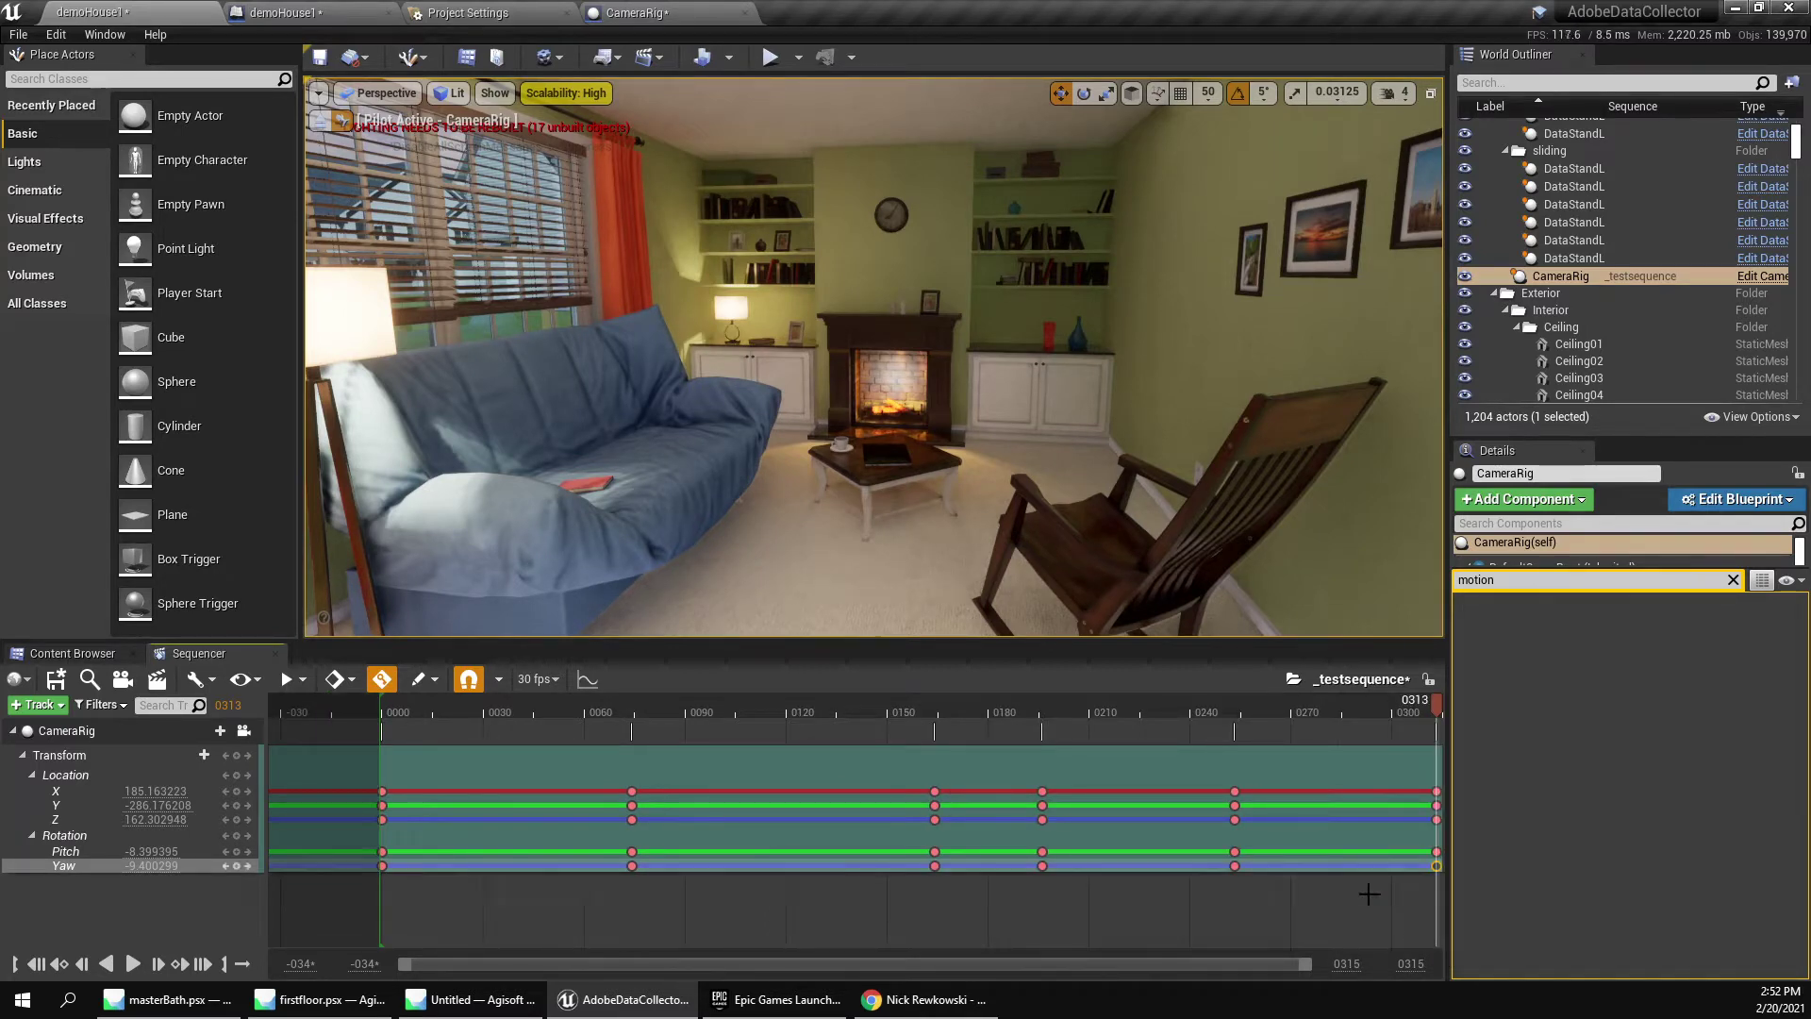
Return the playhead to frame 0 and open the movie render settings for _testsequence.
left_click_drag(523, 709, 663, 757)
left_click_drag(417, 742, 752, 717)
left_click_drag(672, 809, 383, 815)
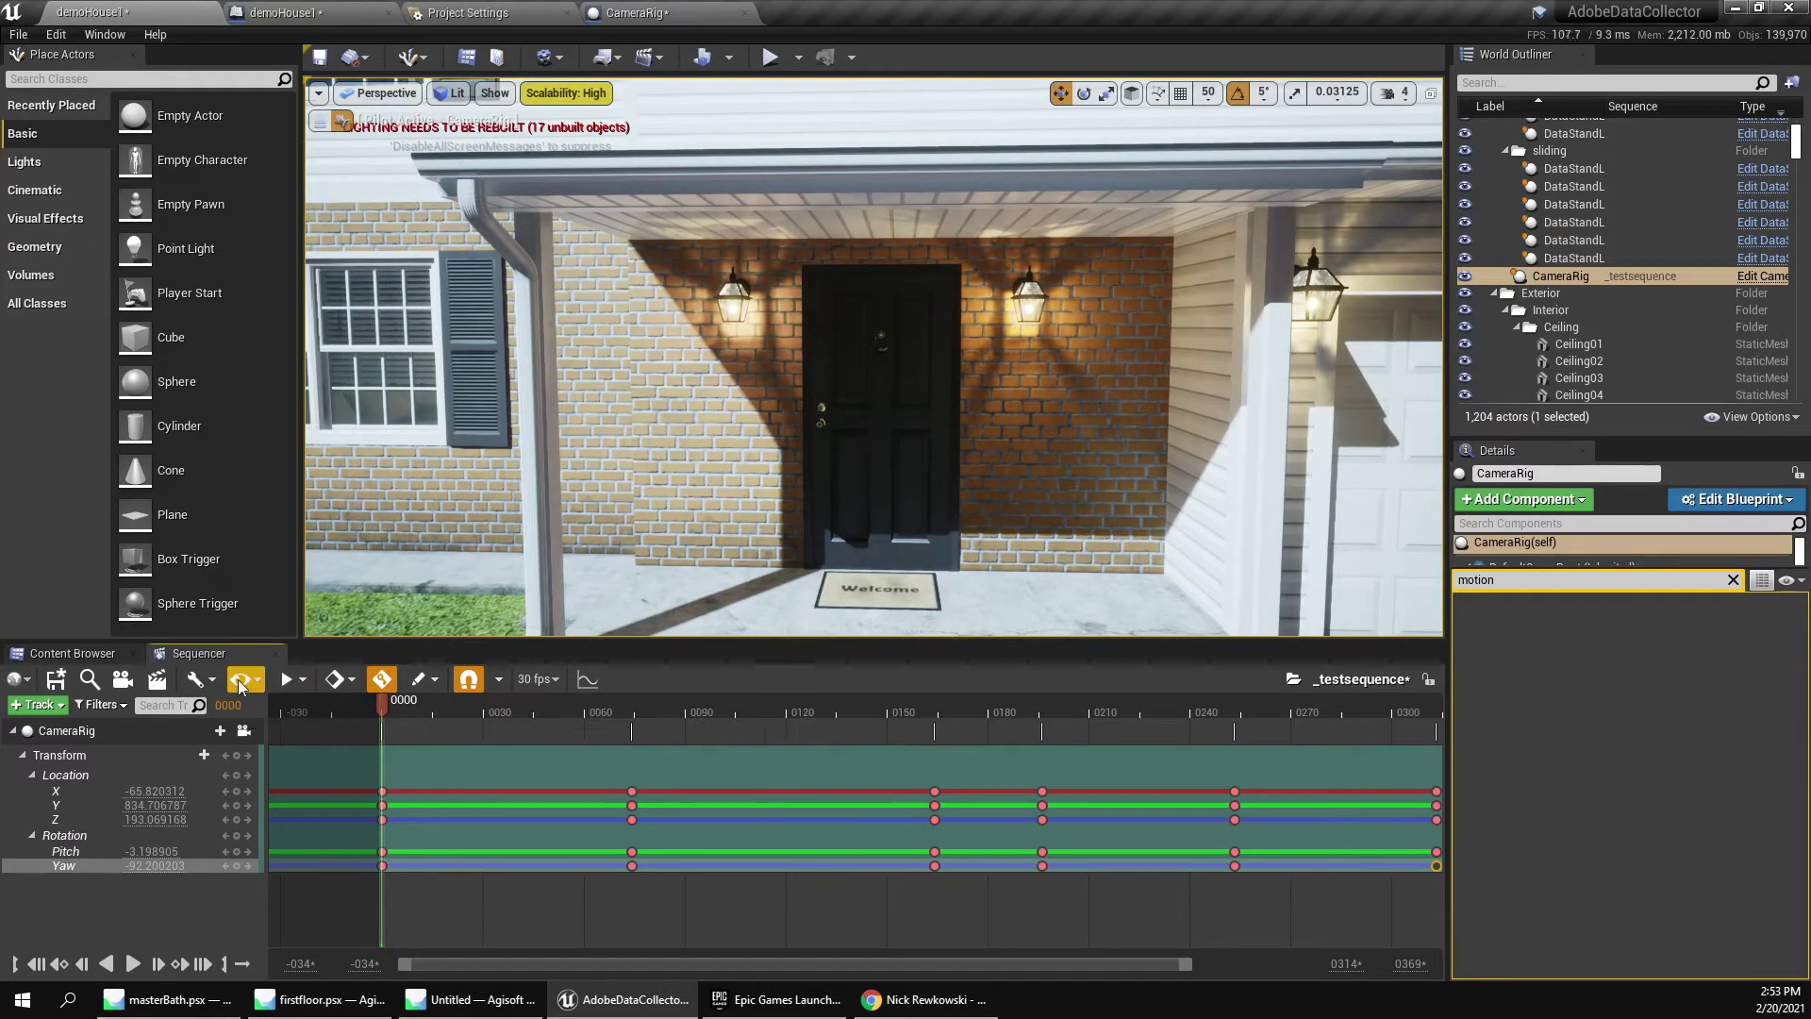
left_click(300, 681)
left_click(159, 681)
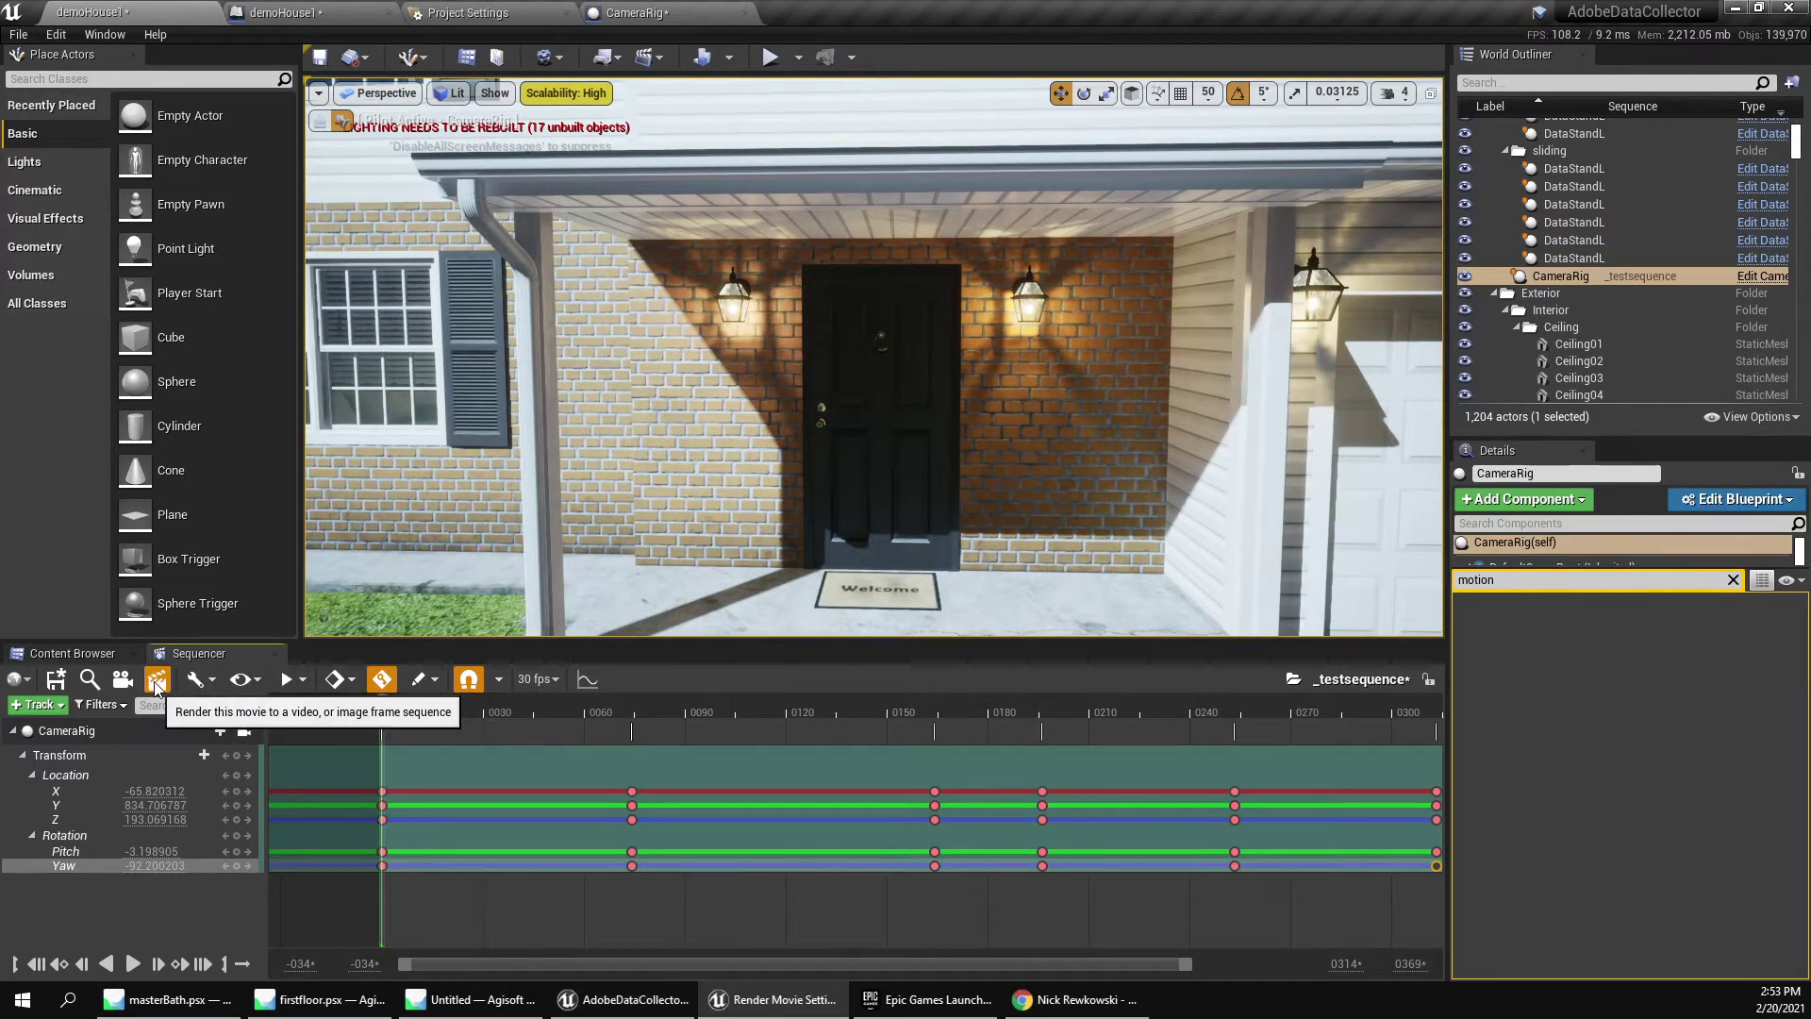
left_click(158, 681)
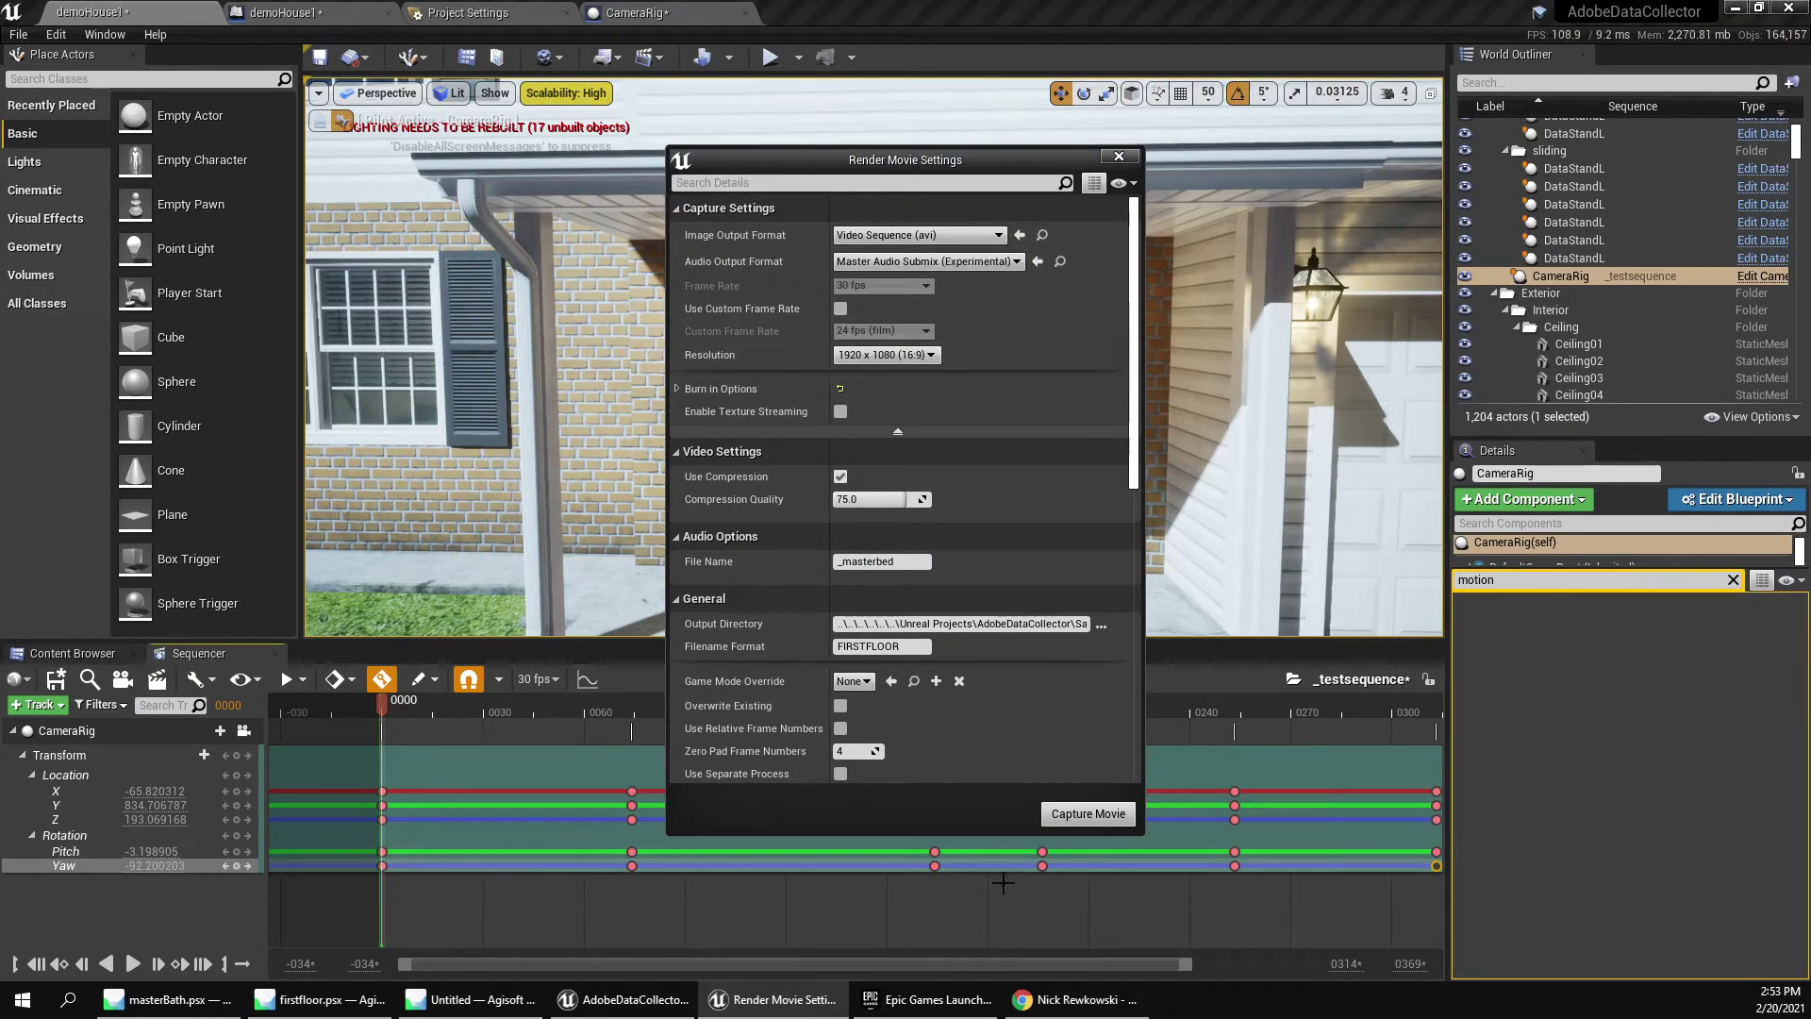
Look through the render settings, start the movie capture, and save all listed content including _testsequence, CameraRig and demoHouse1.
scroll(976, 552, "down", 12)
scroll(975, 552, "up", 12)
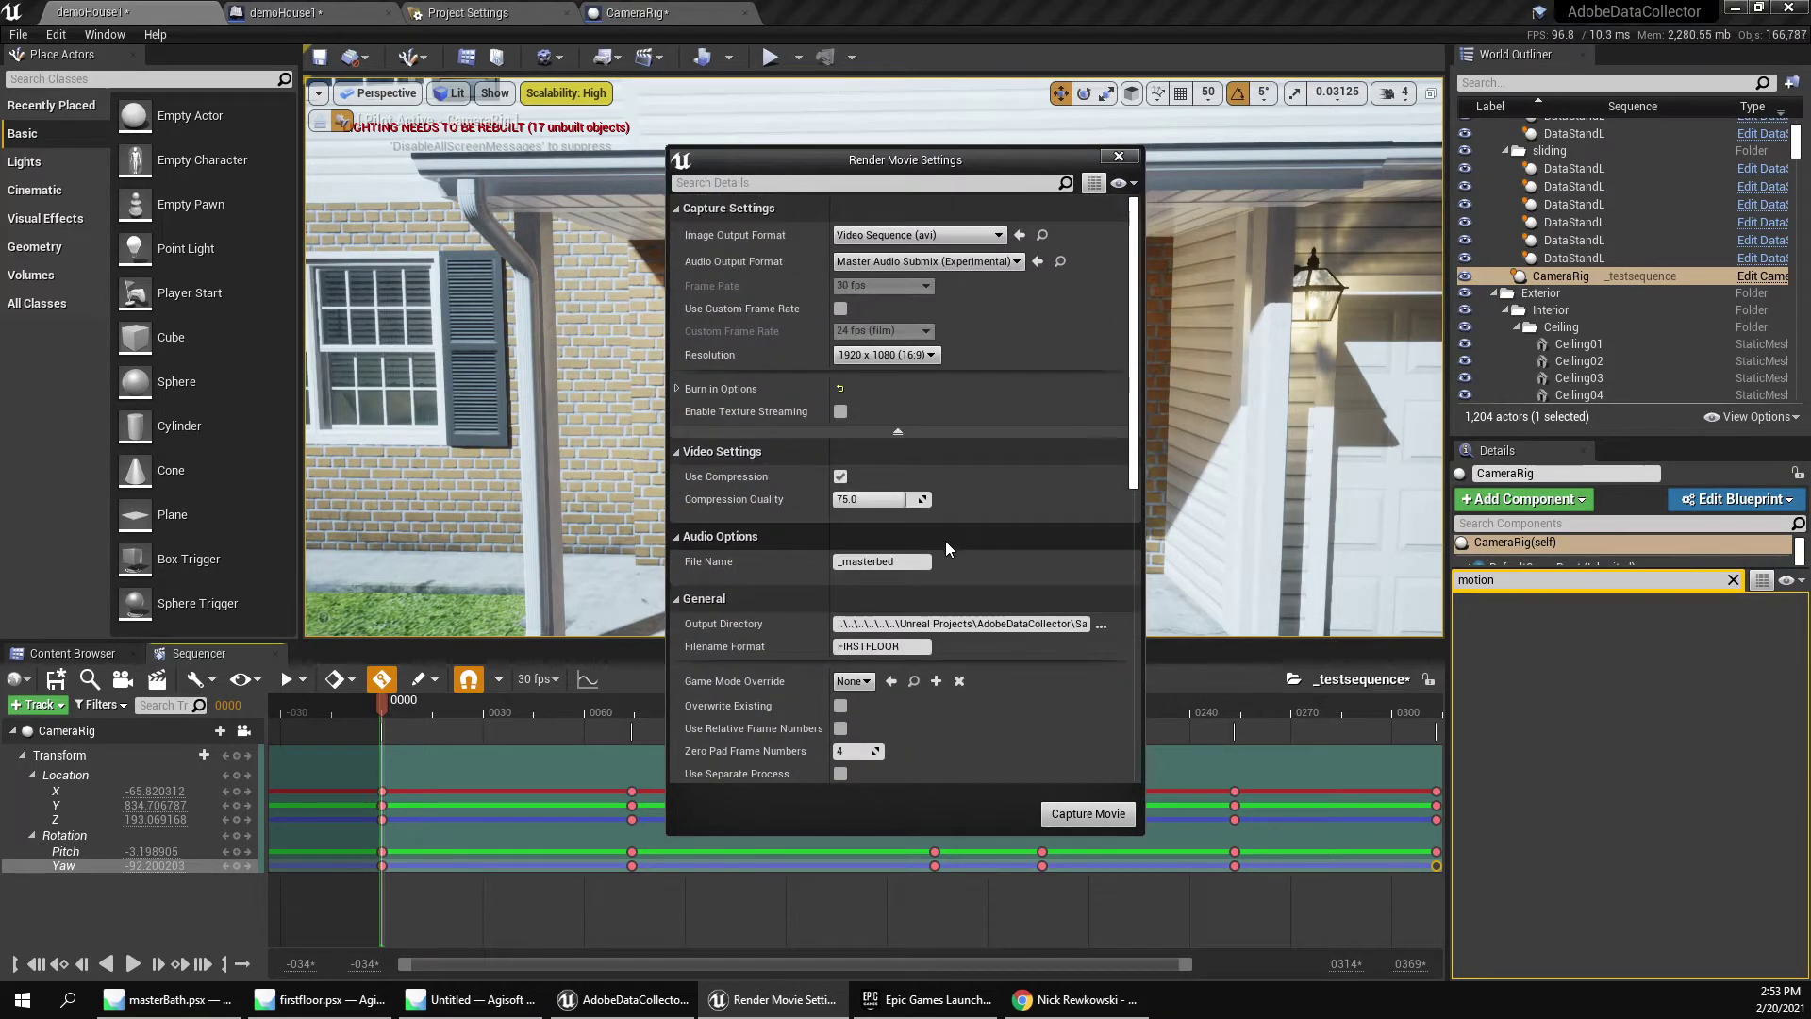
left_click(1119, 813)
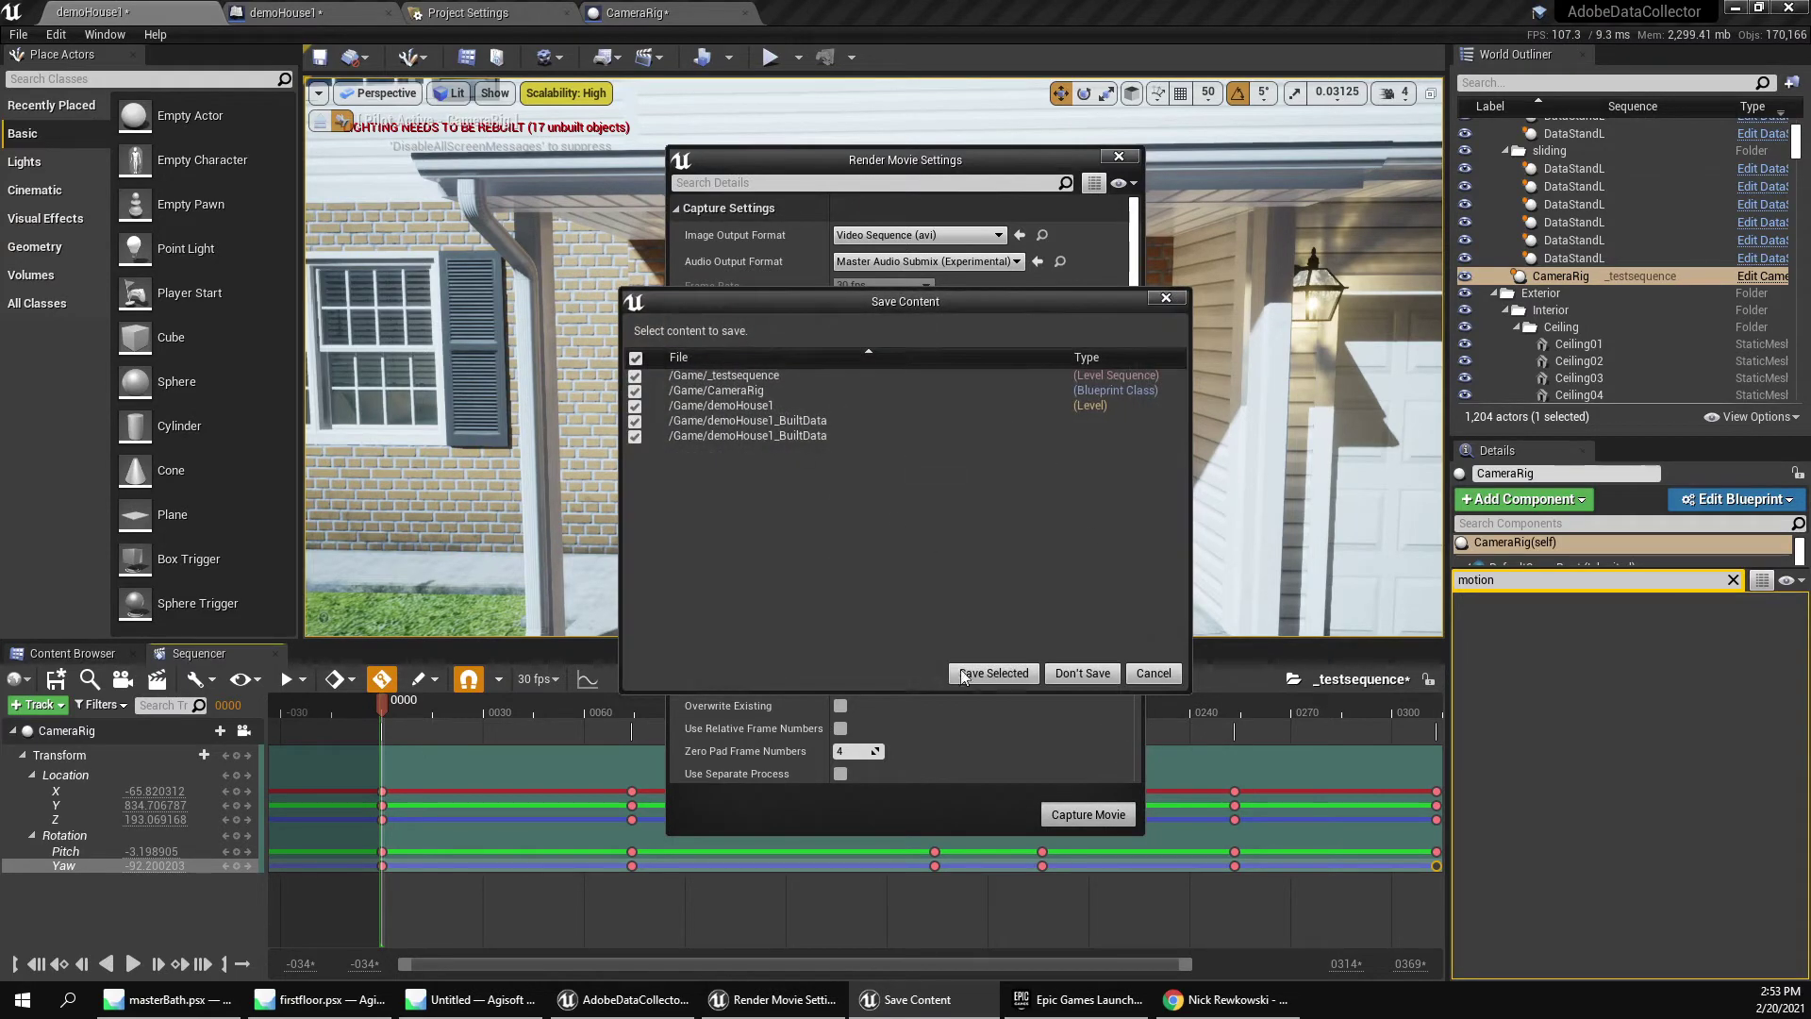
left_click(963, 675)
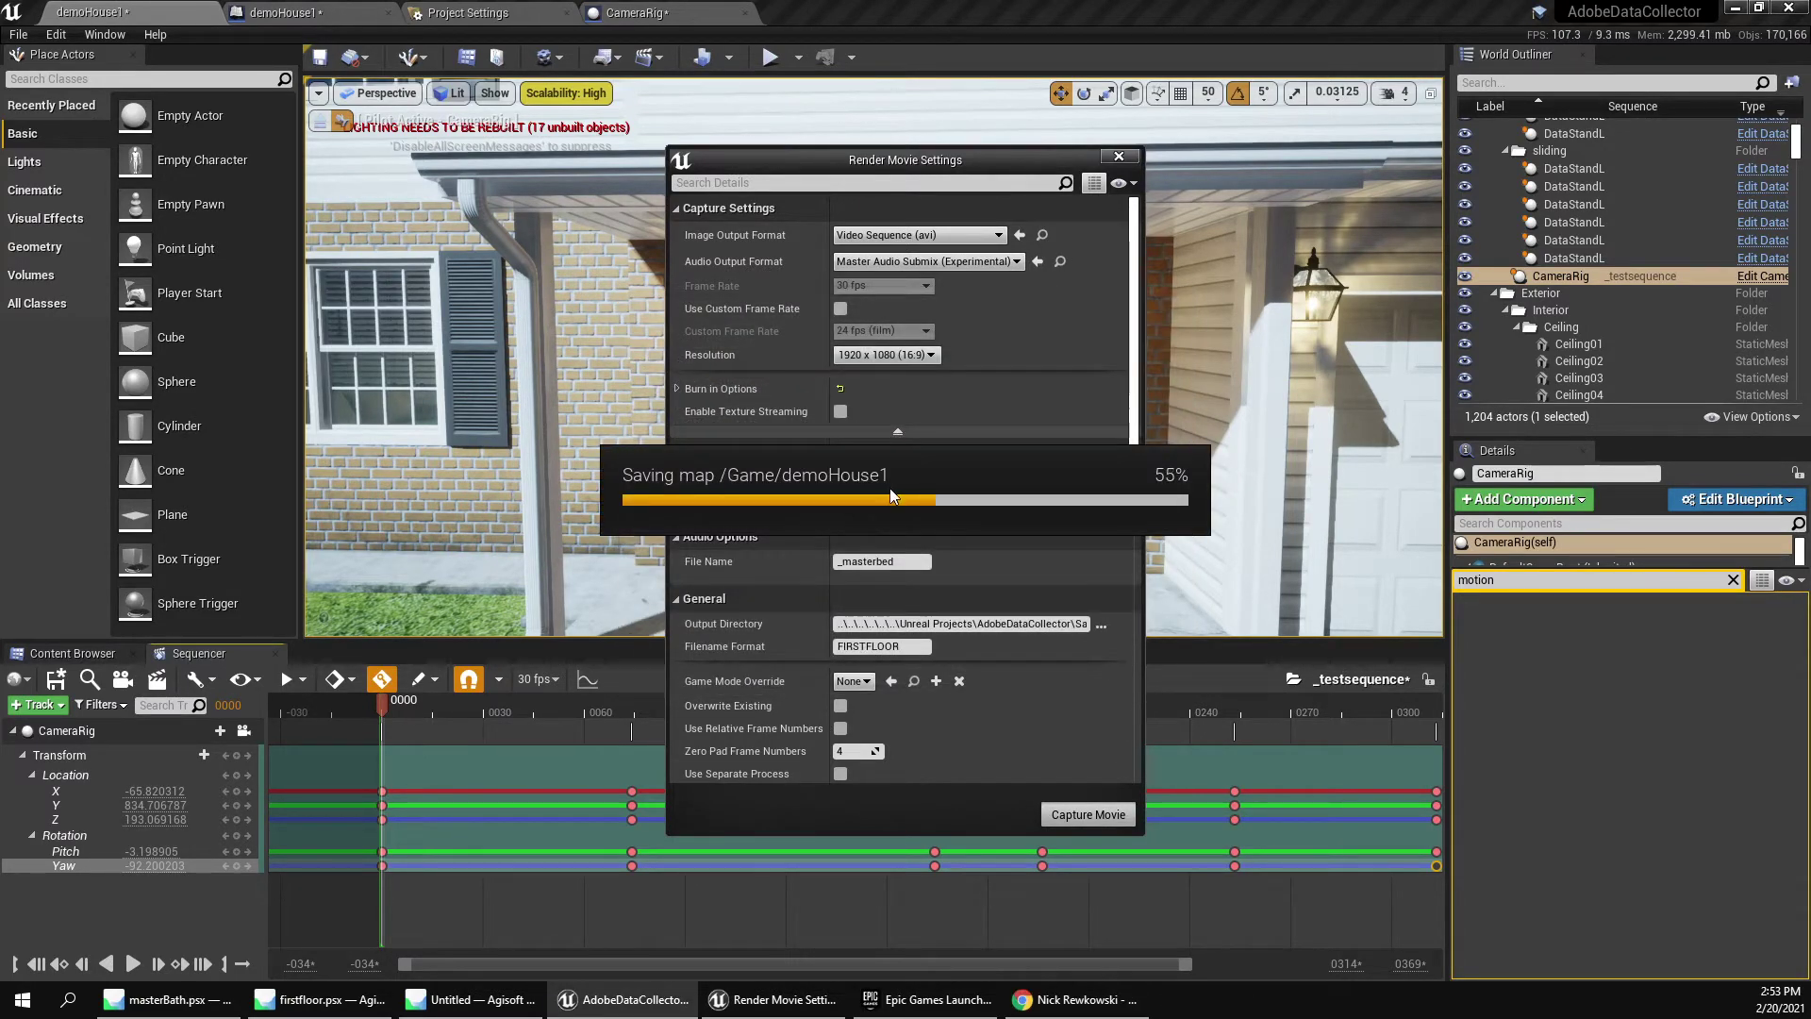
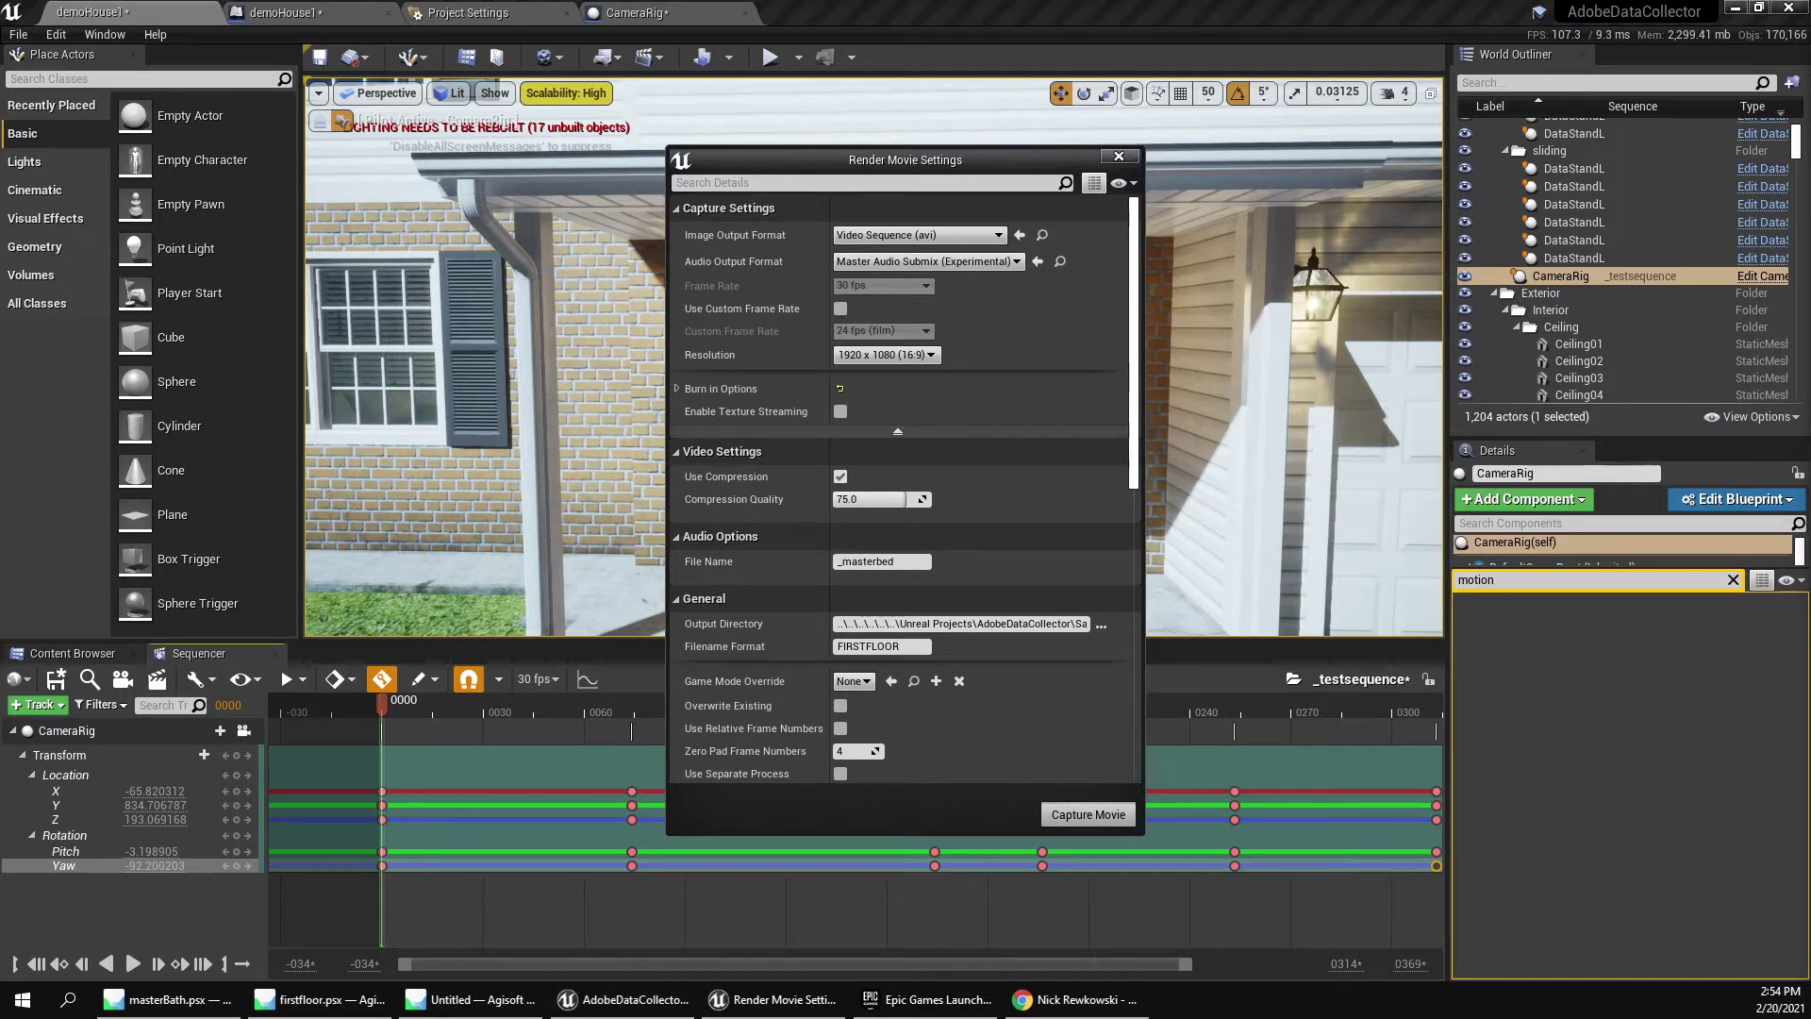
left_click(1088, 814)
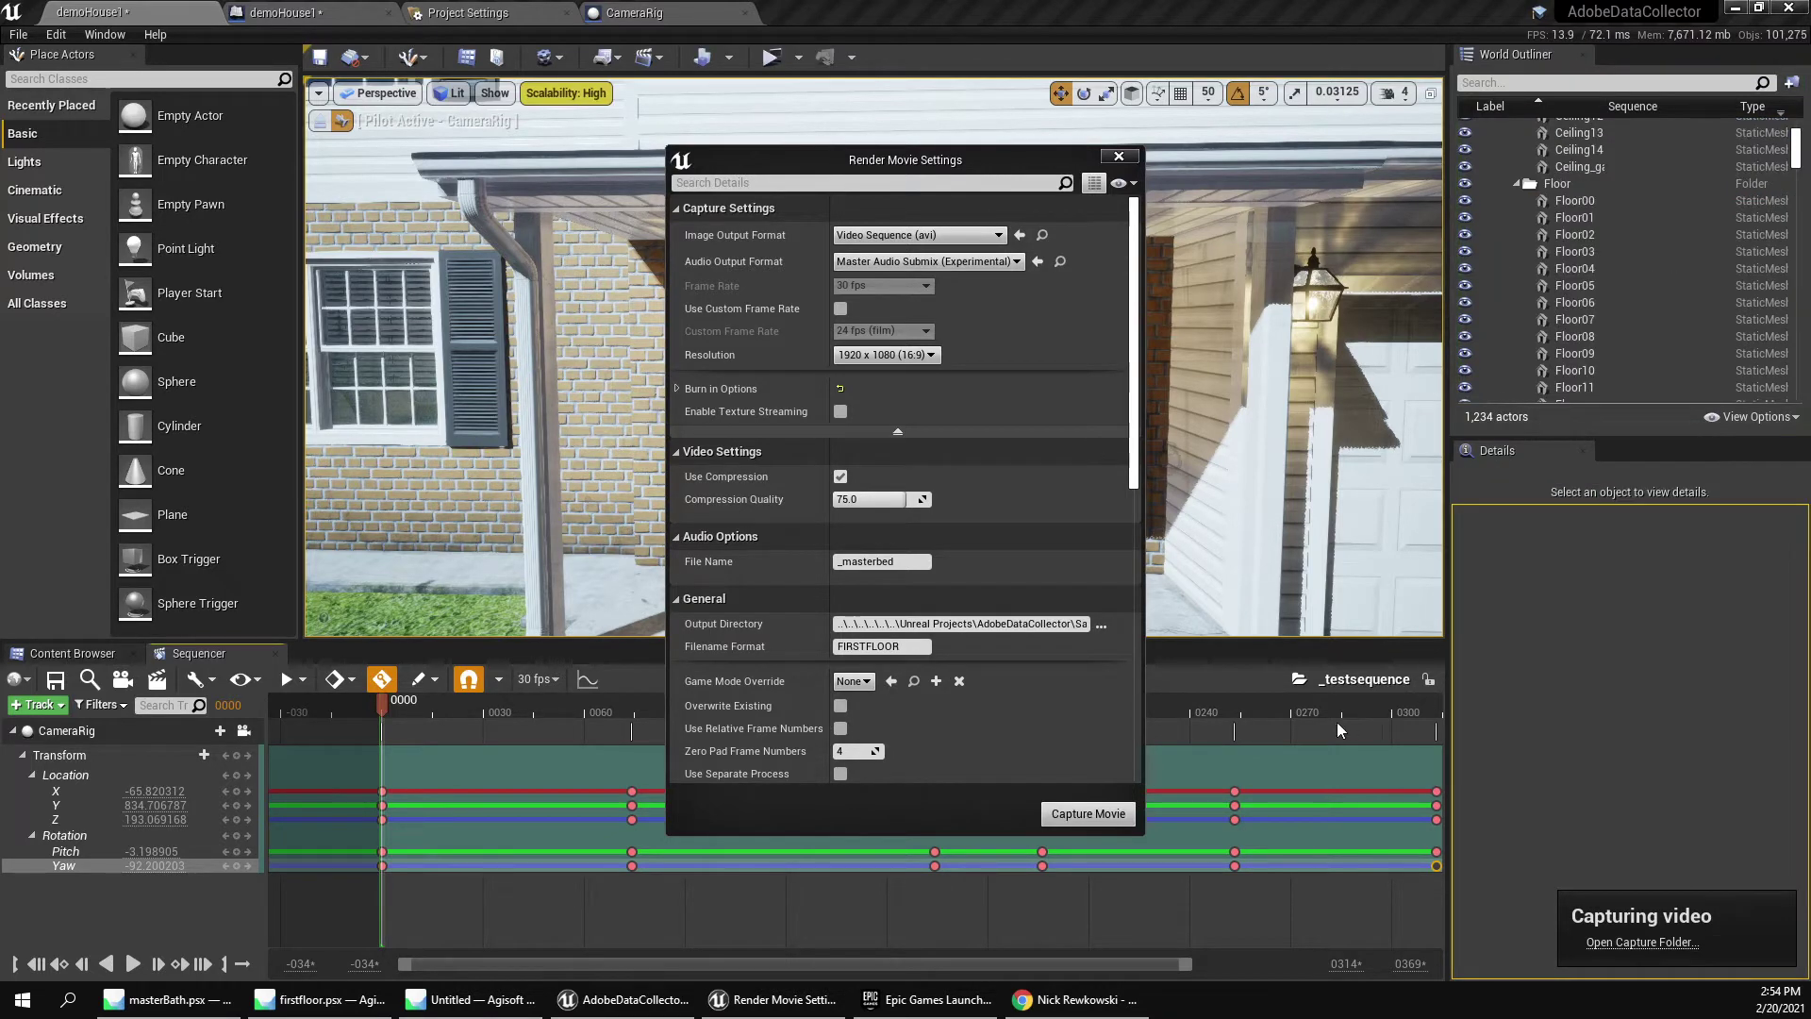
Review the capture, cinematic and animation options in the render settings, including the warm-up frame count and delay every frame.
scroll(947, 586, "down", 3)
scroll(947, 586, "down", 5)
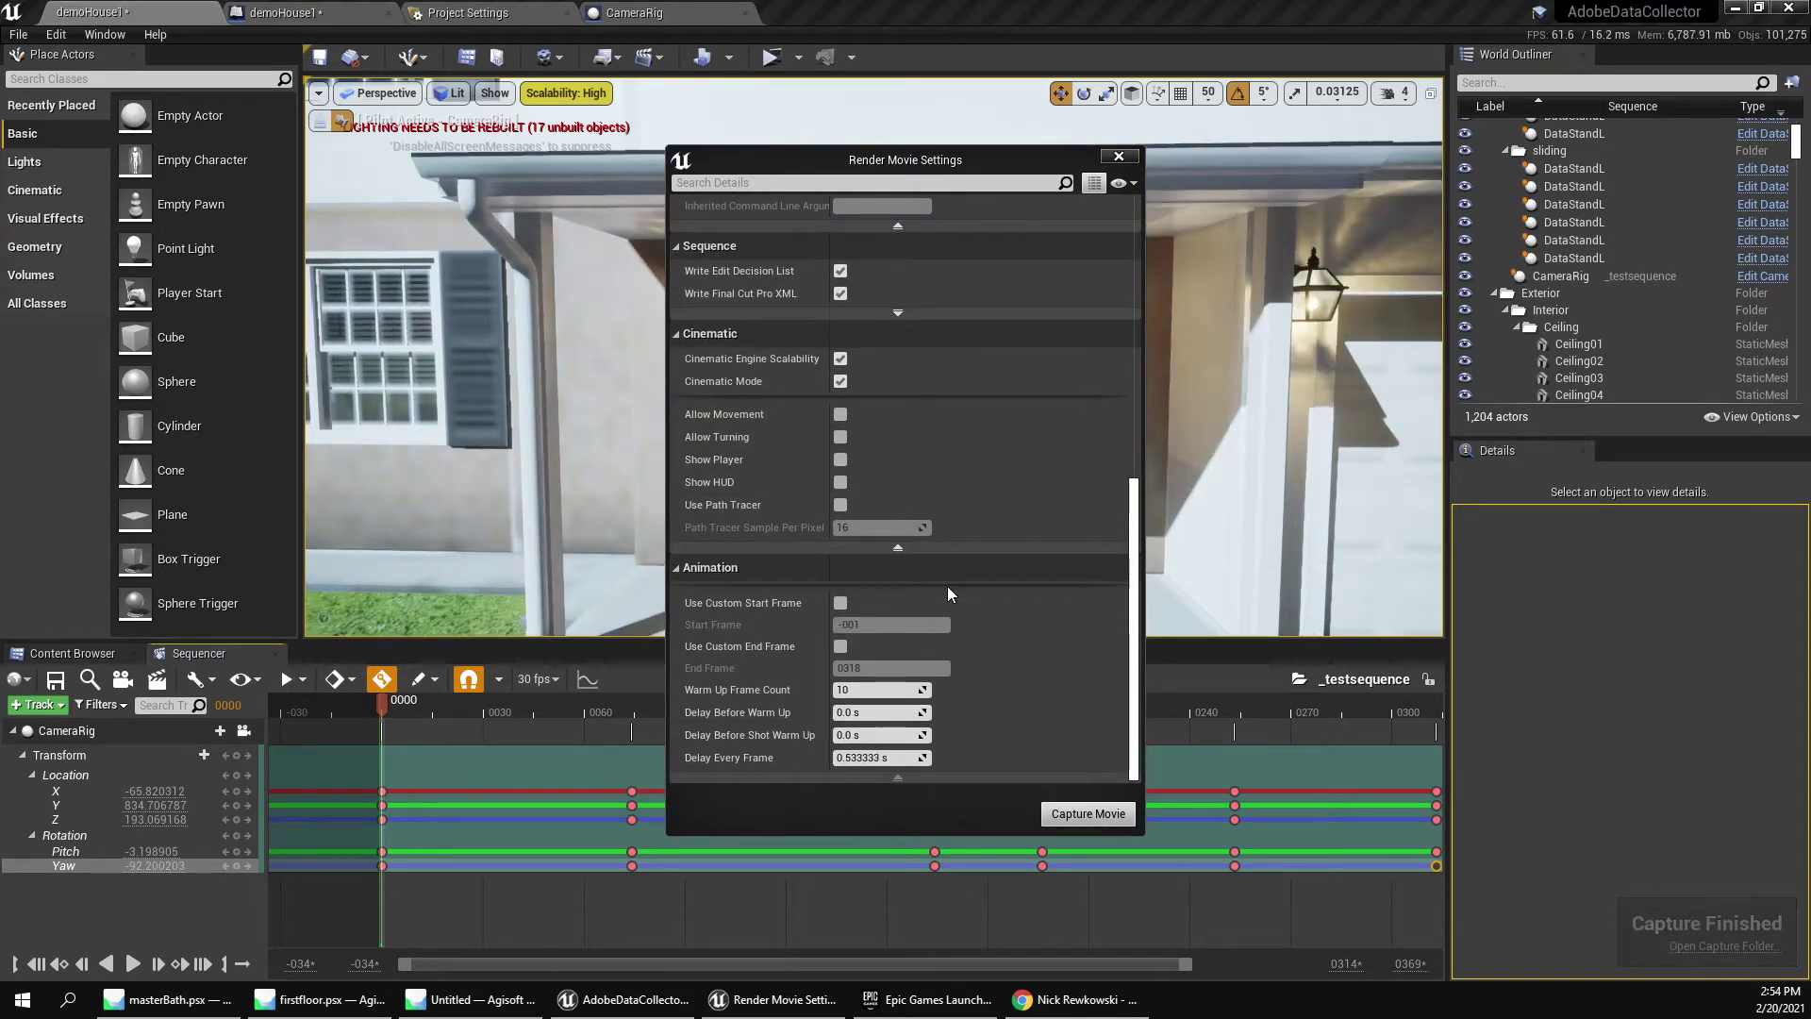
scroll(947, 586, "up", 3)
scroll(948, 581, "up", 5)
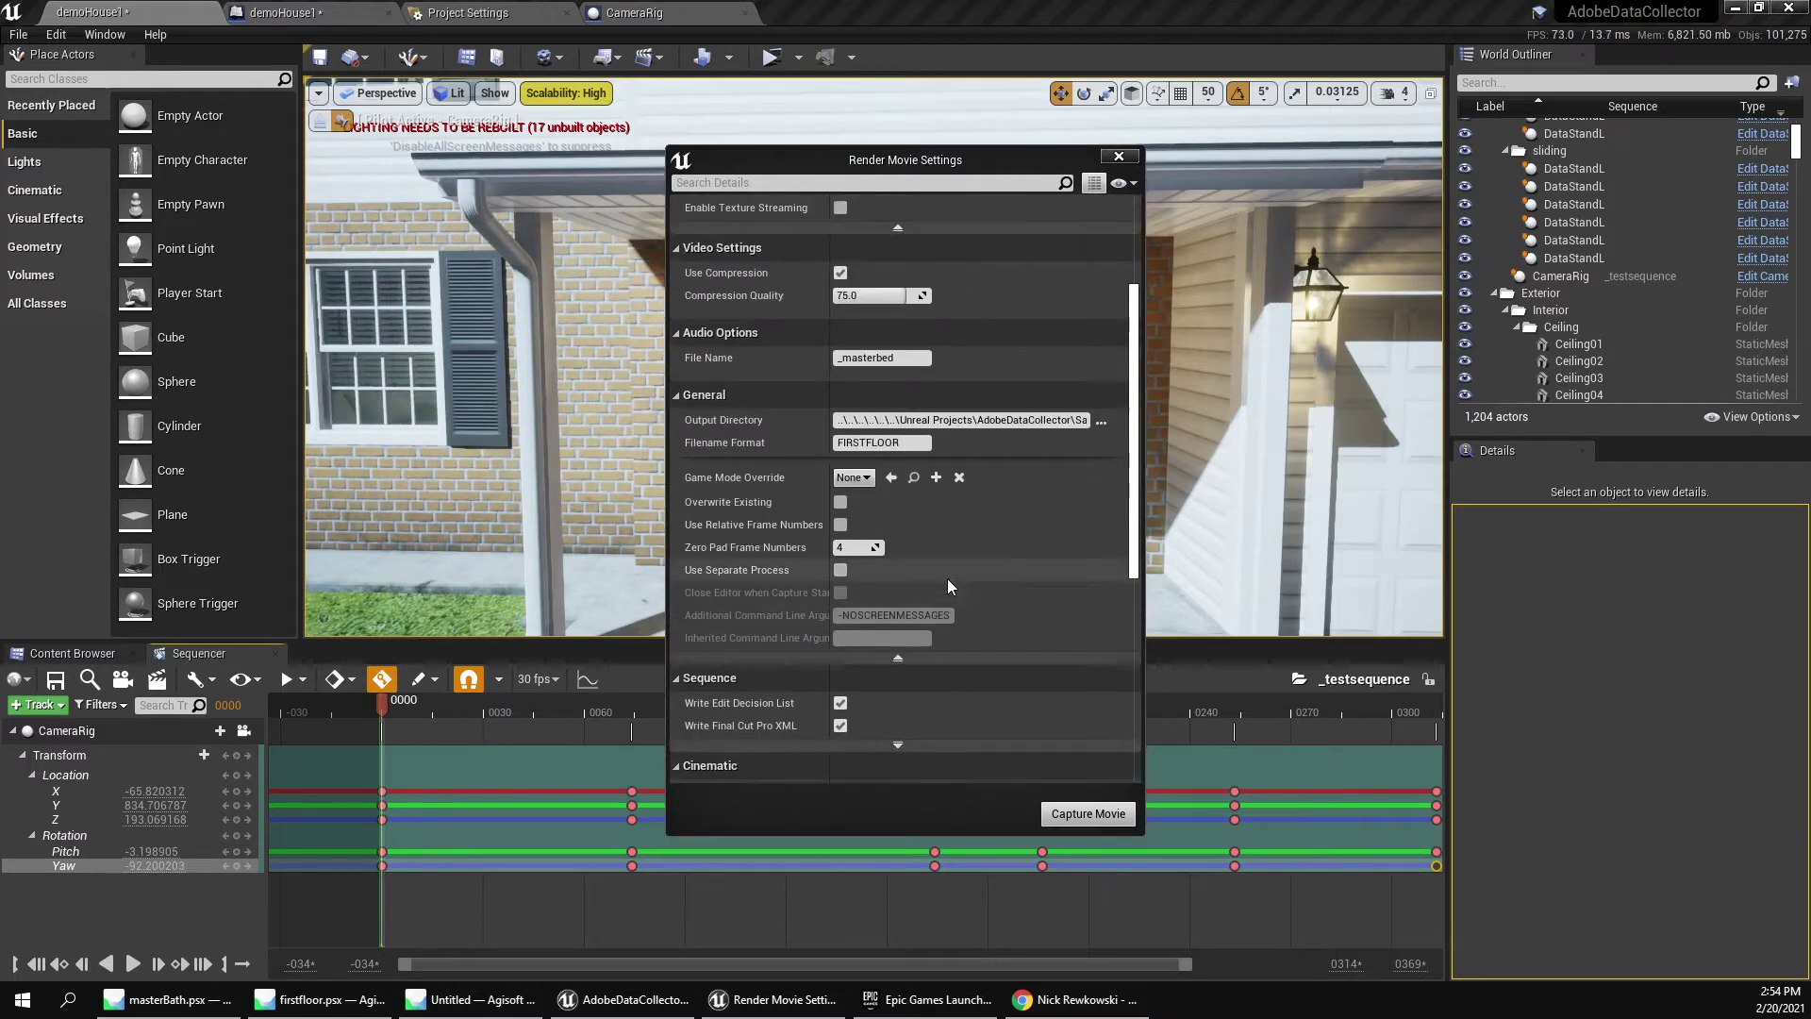
scroll(947, 580, "up", 4)
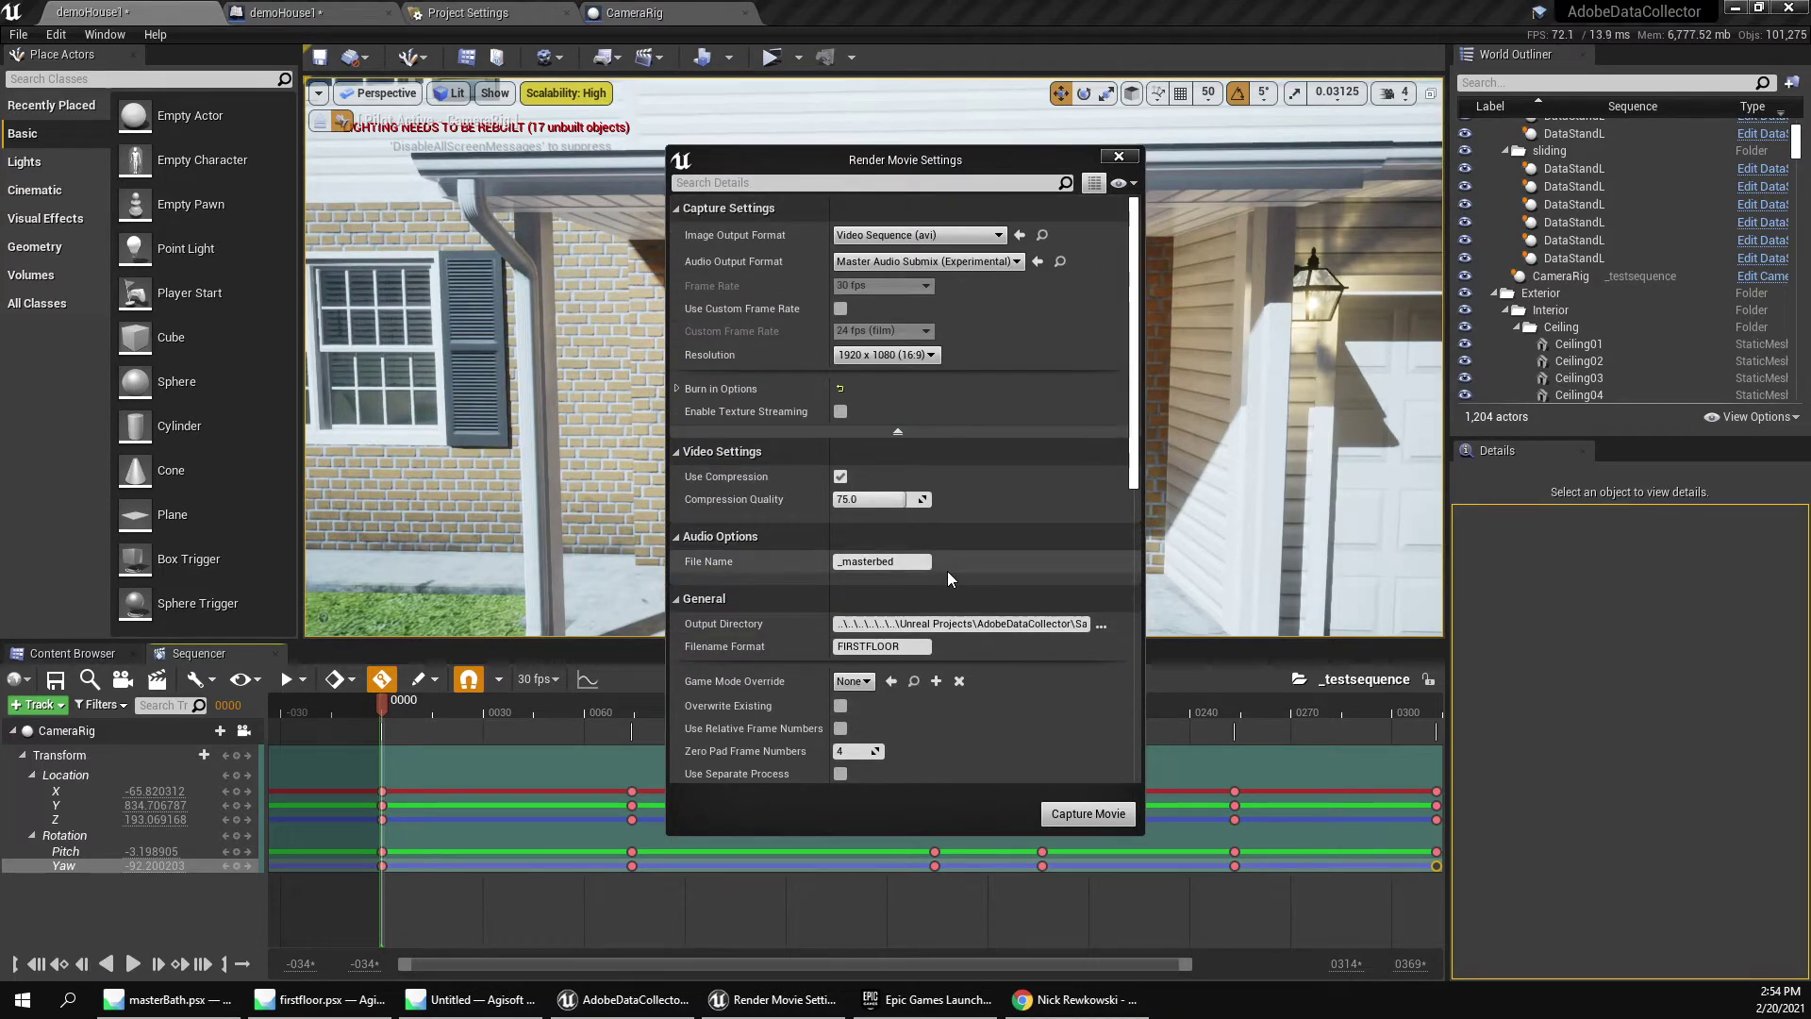
scroll(951, 551, "down", 2)
scroll(951, 538, "up", 2)
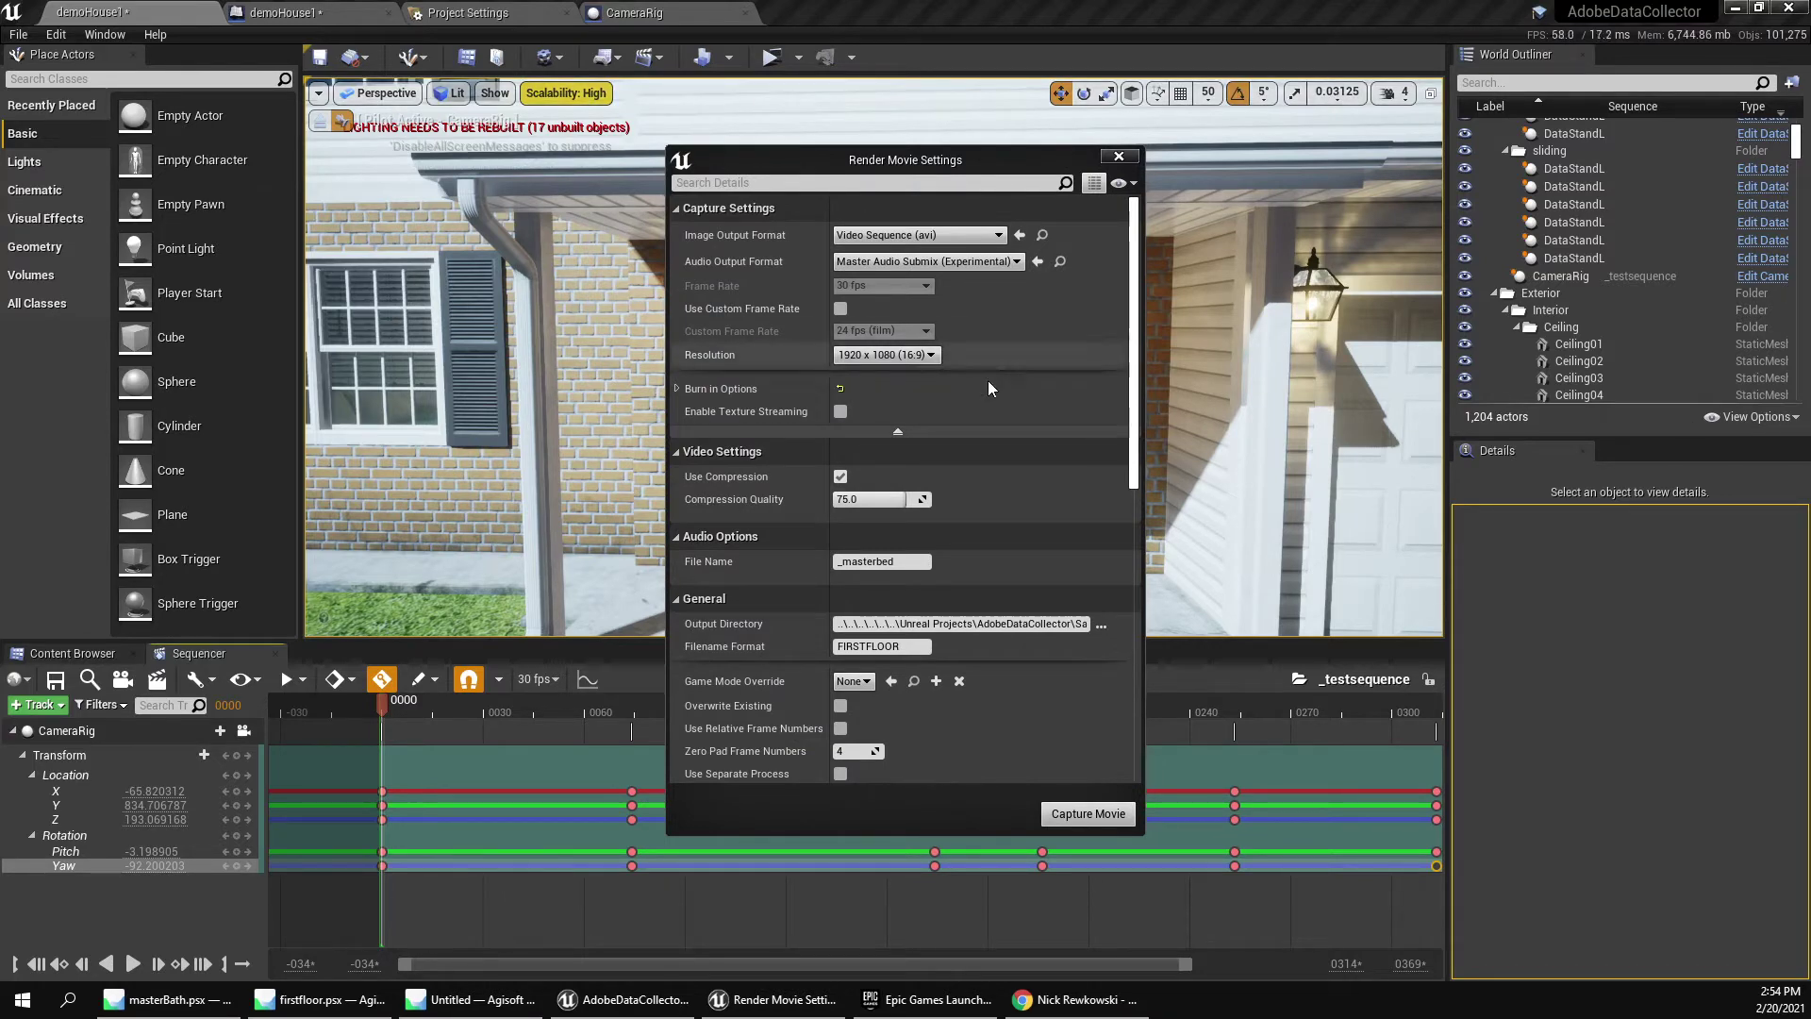
Capture the movie again without saving the level, watch the render preview, and stop the capture and close the render settings.
left_click(1076, 814)
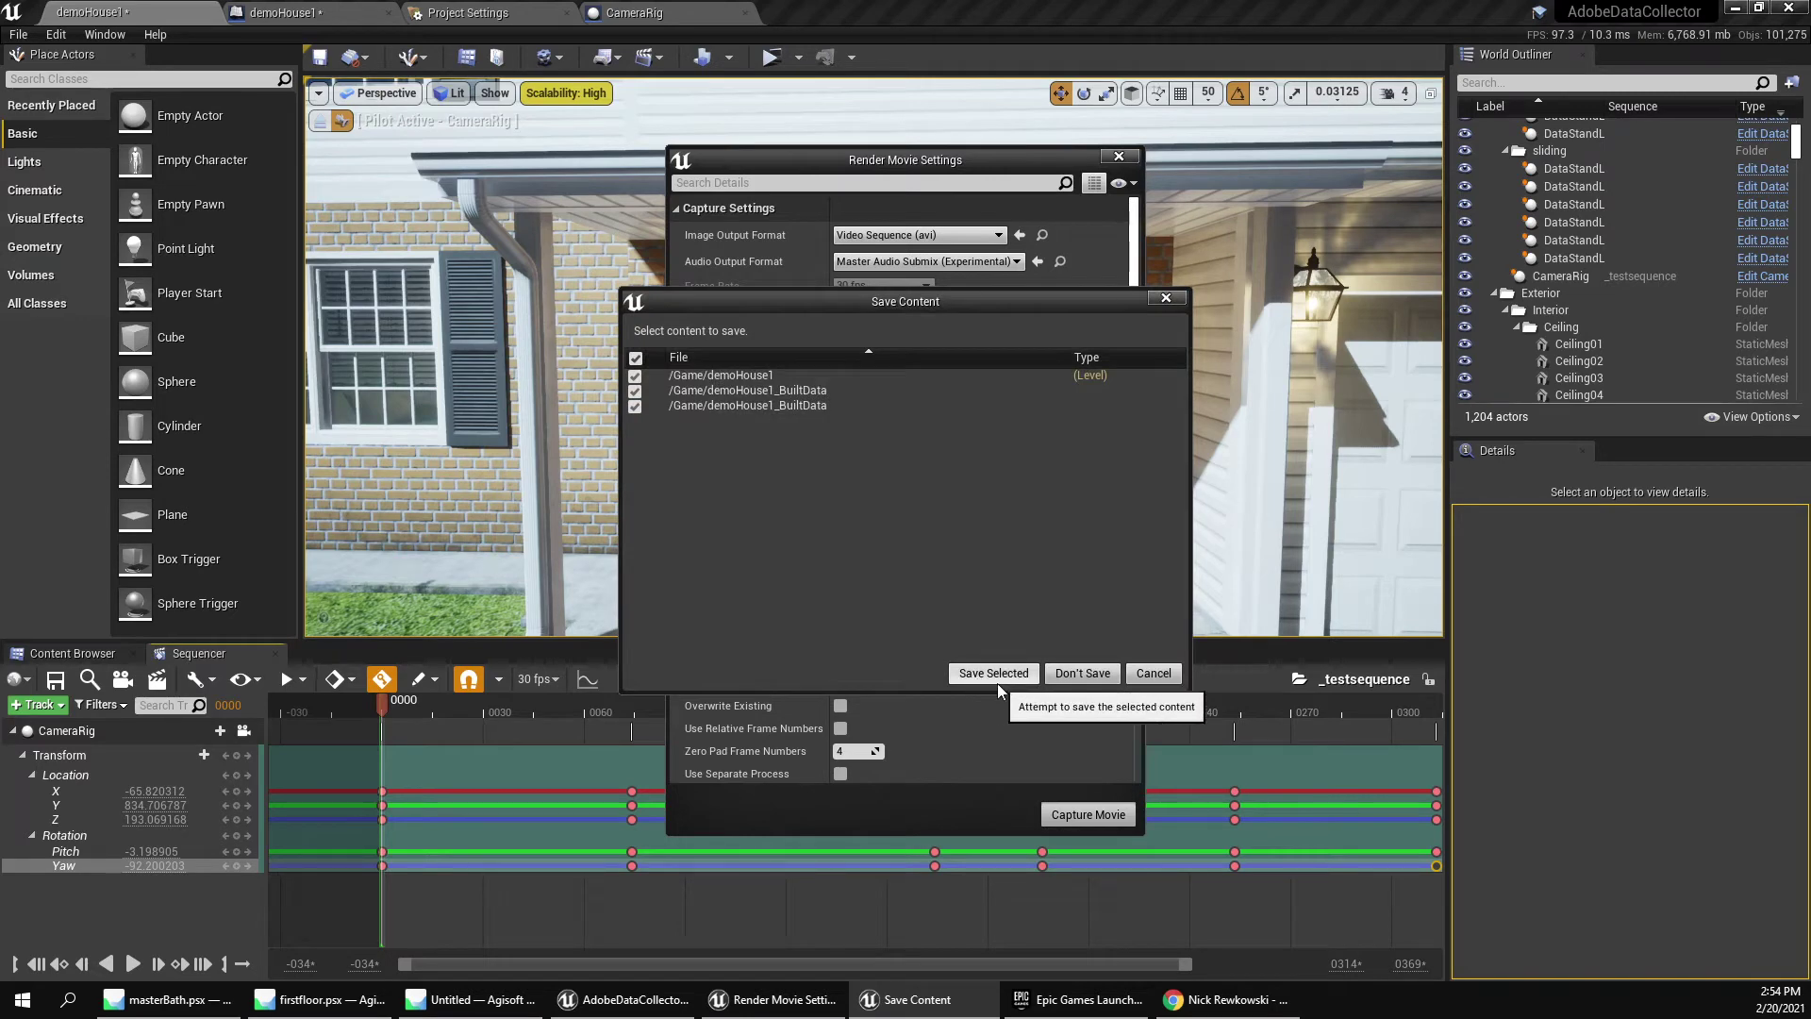
left_click(1082, 674)
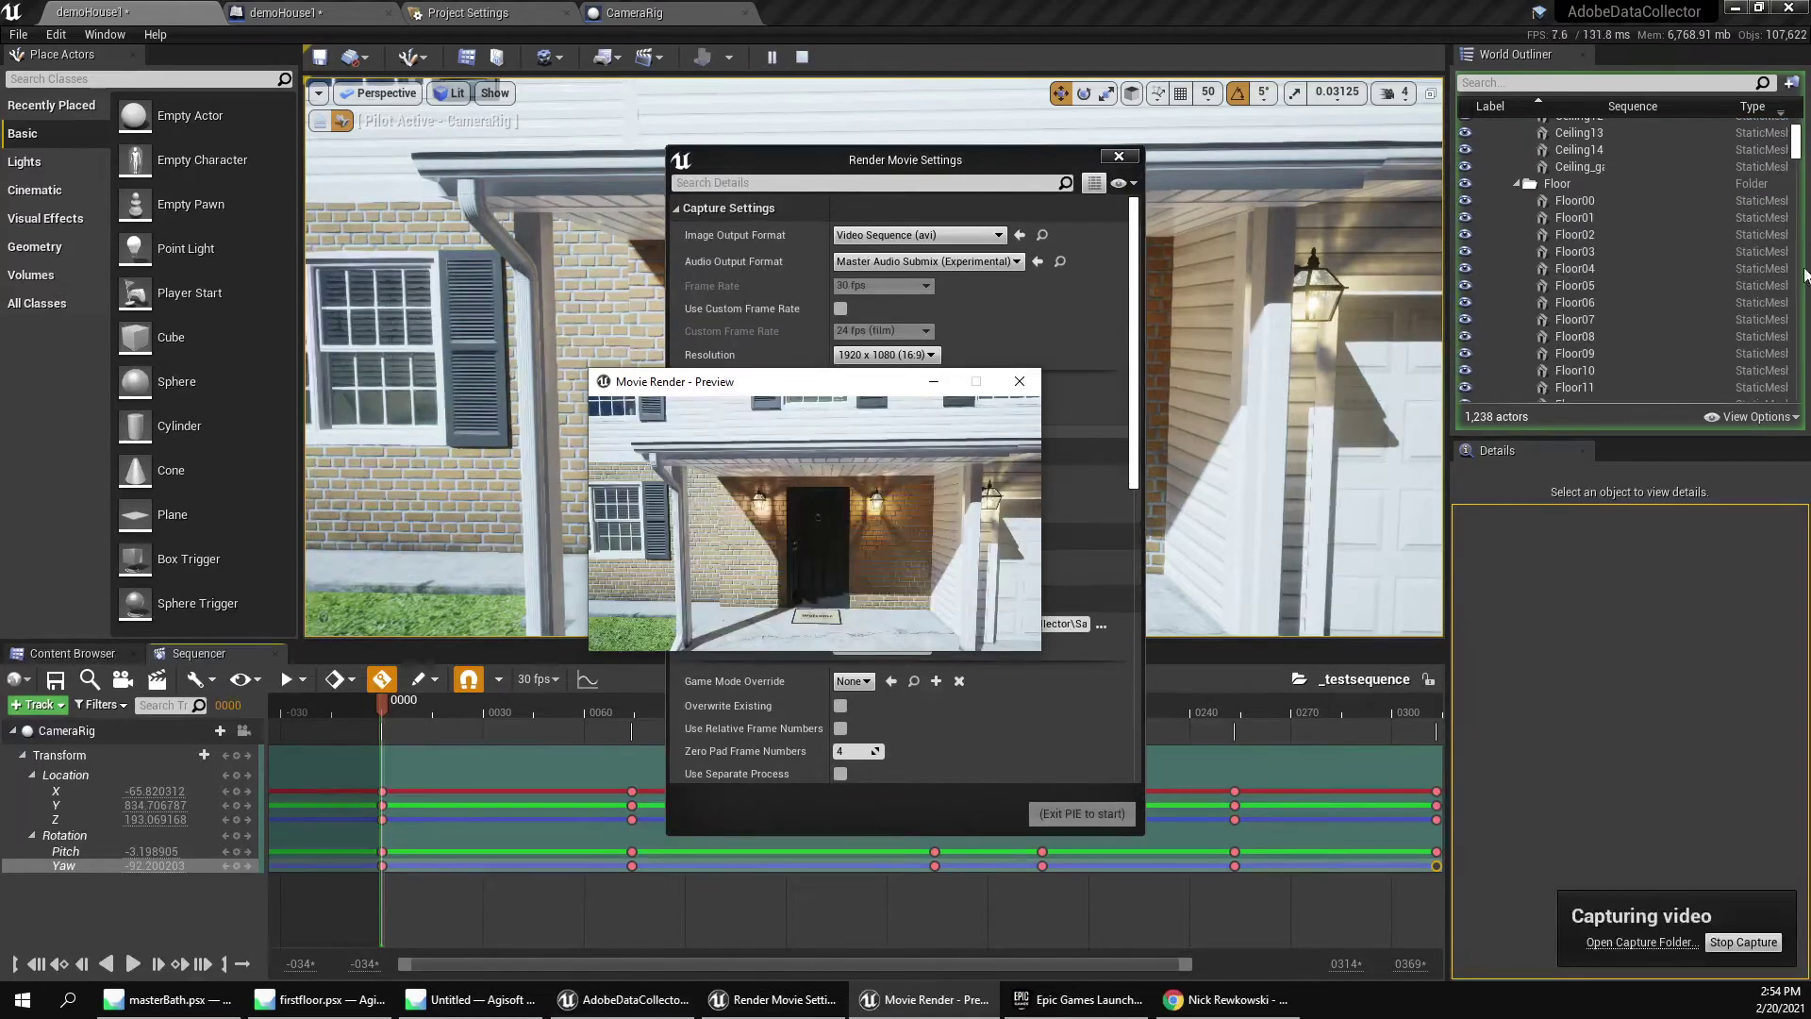
left_click_drag(819, 380, 577, 367)
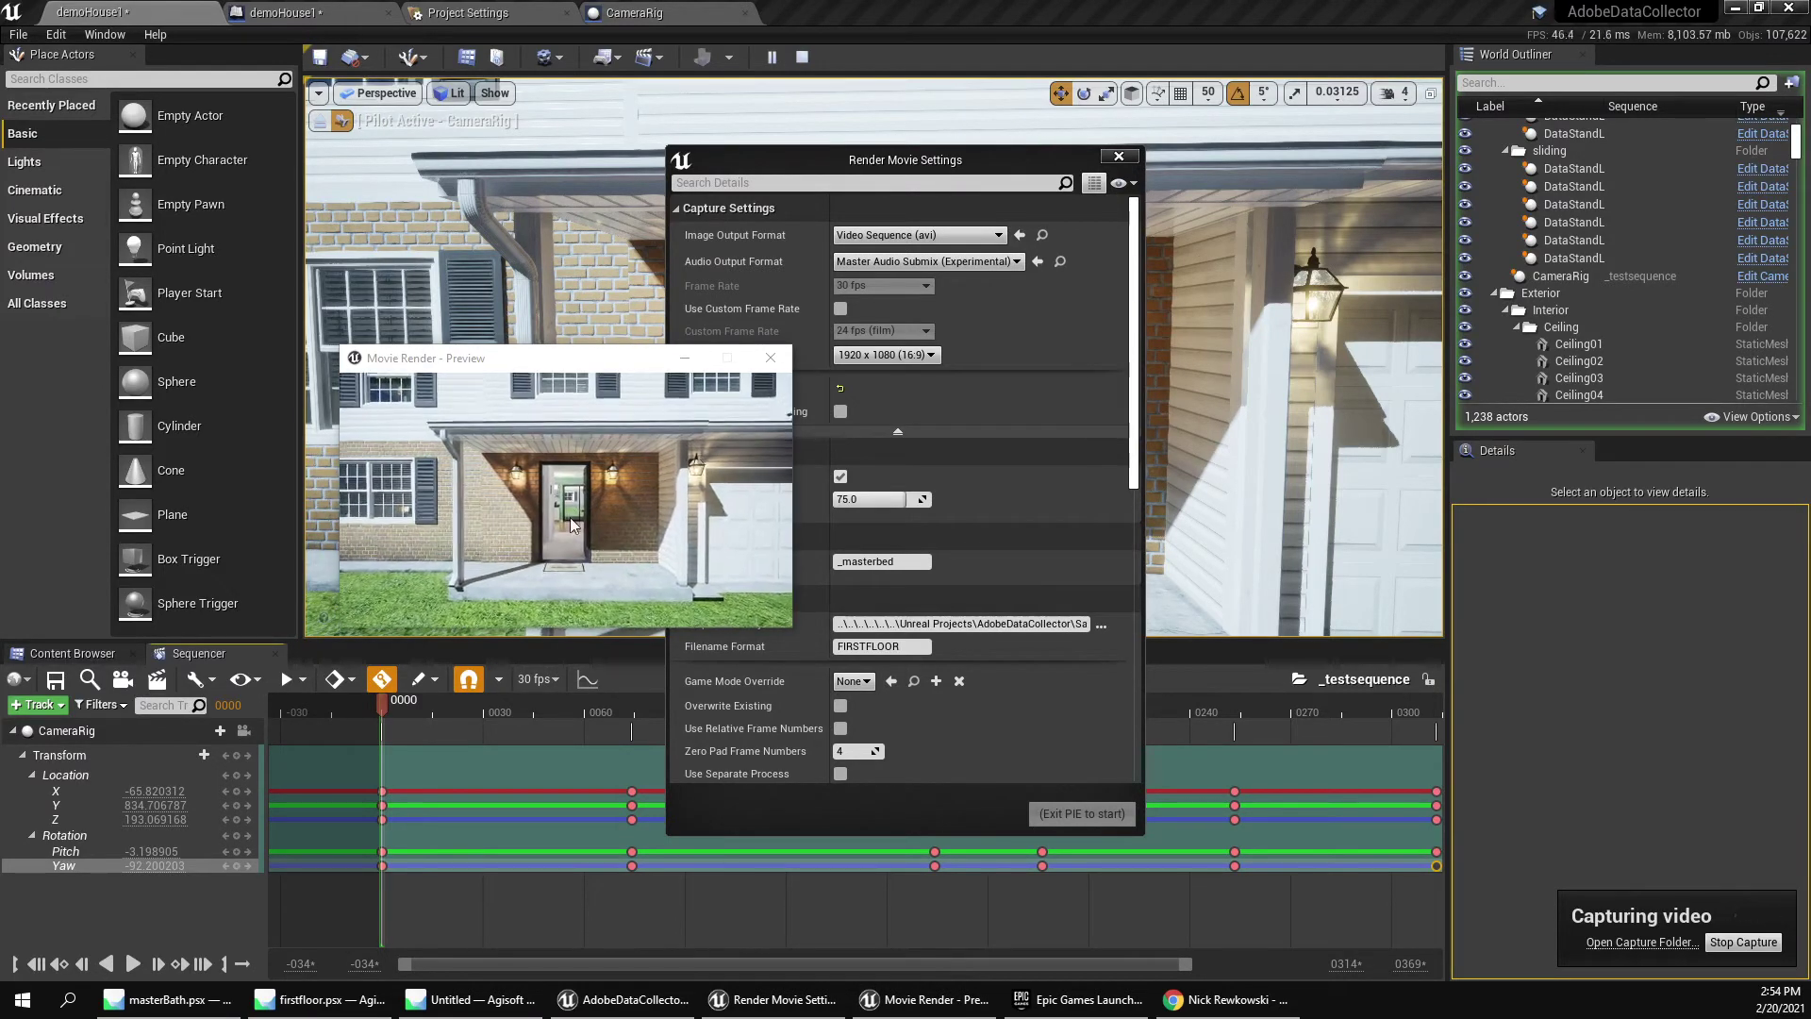
left_click(566, 368)
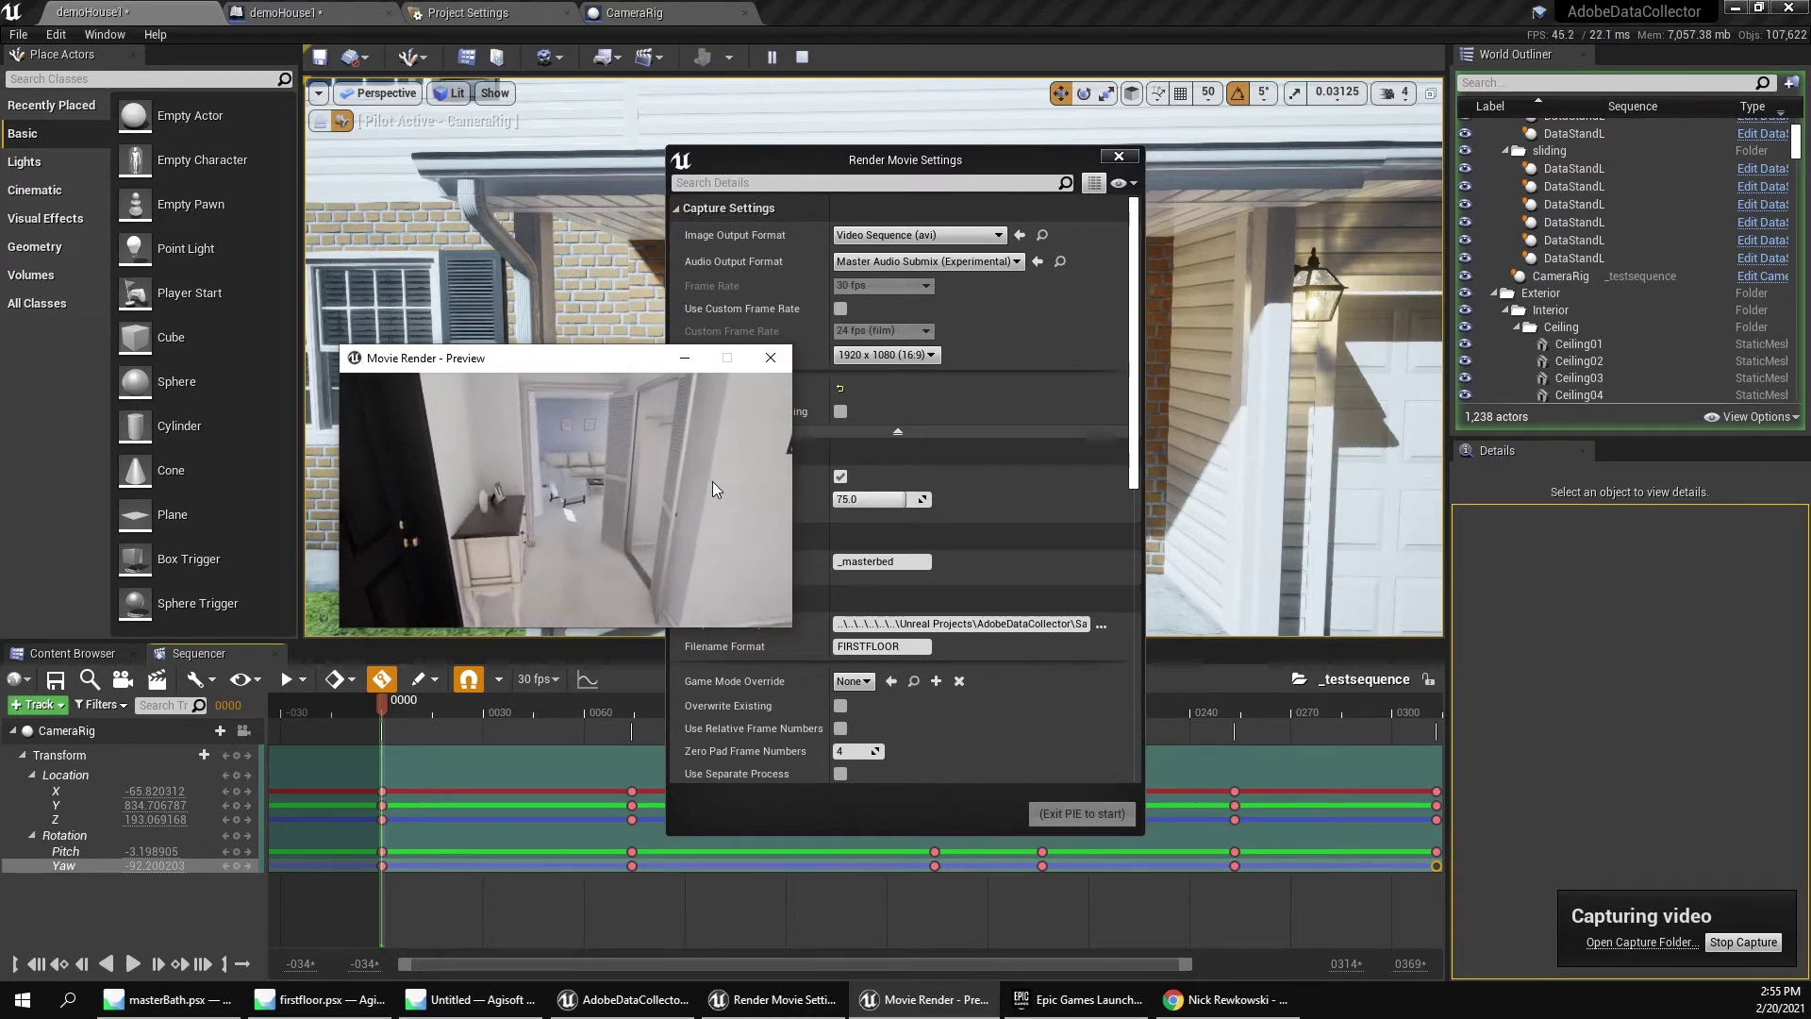
left_click(781, 360)
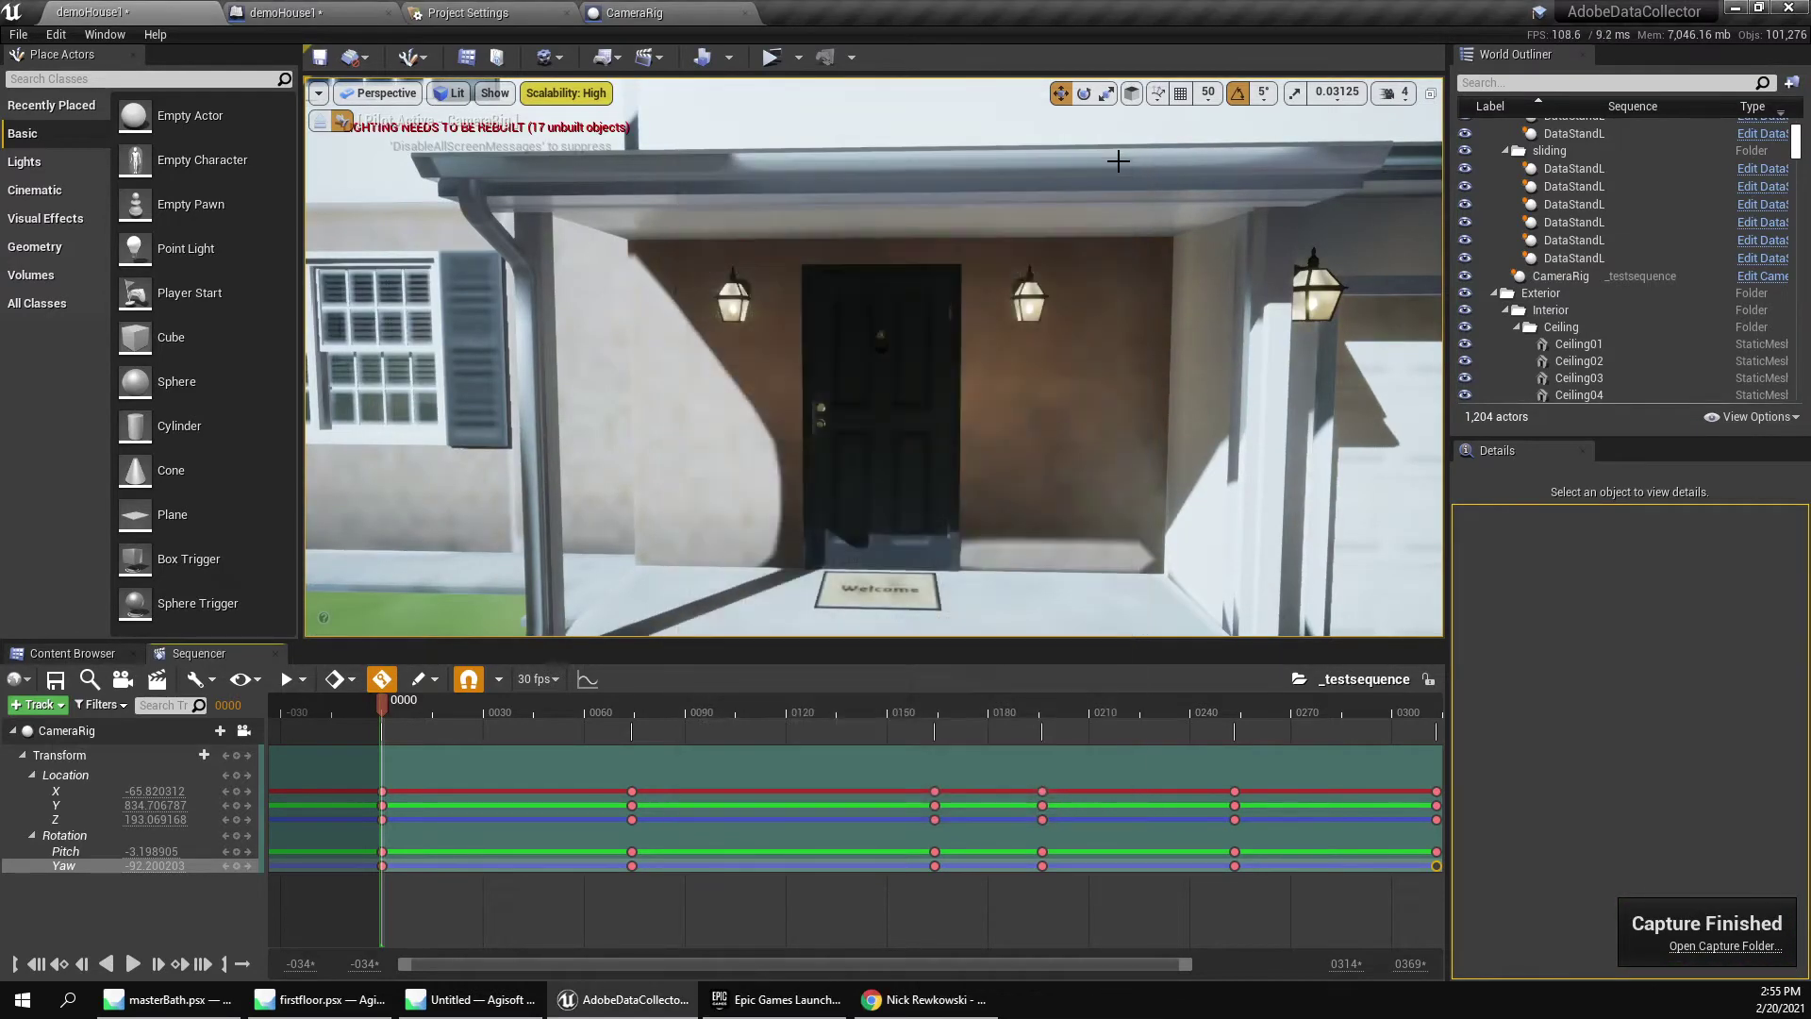
left_click(1118, 157)
left_click(760, 349)
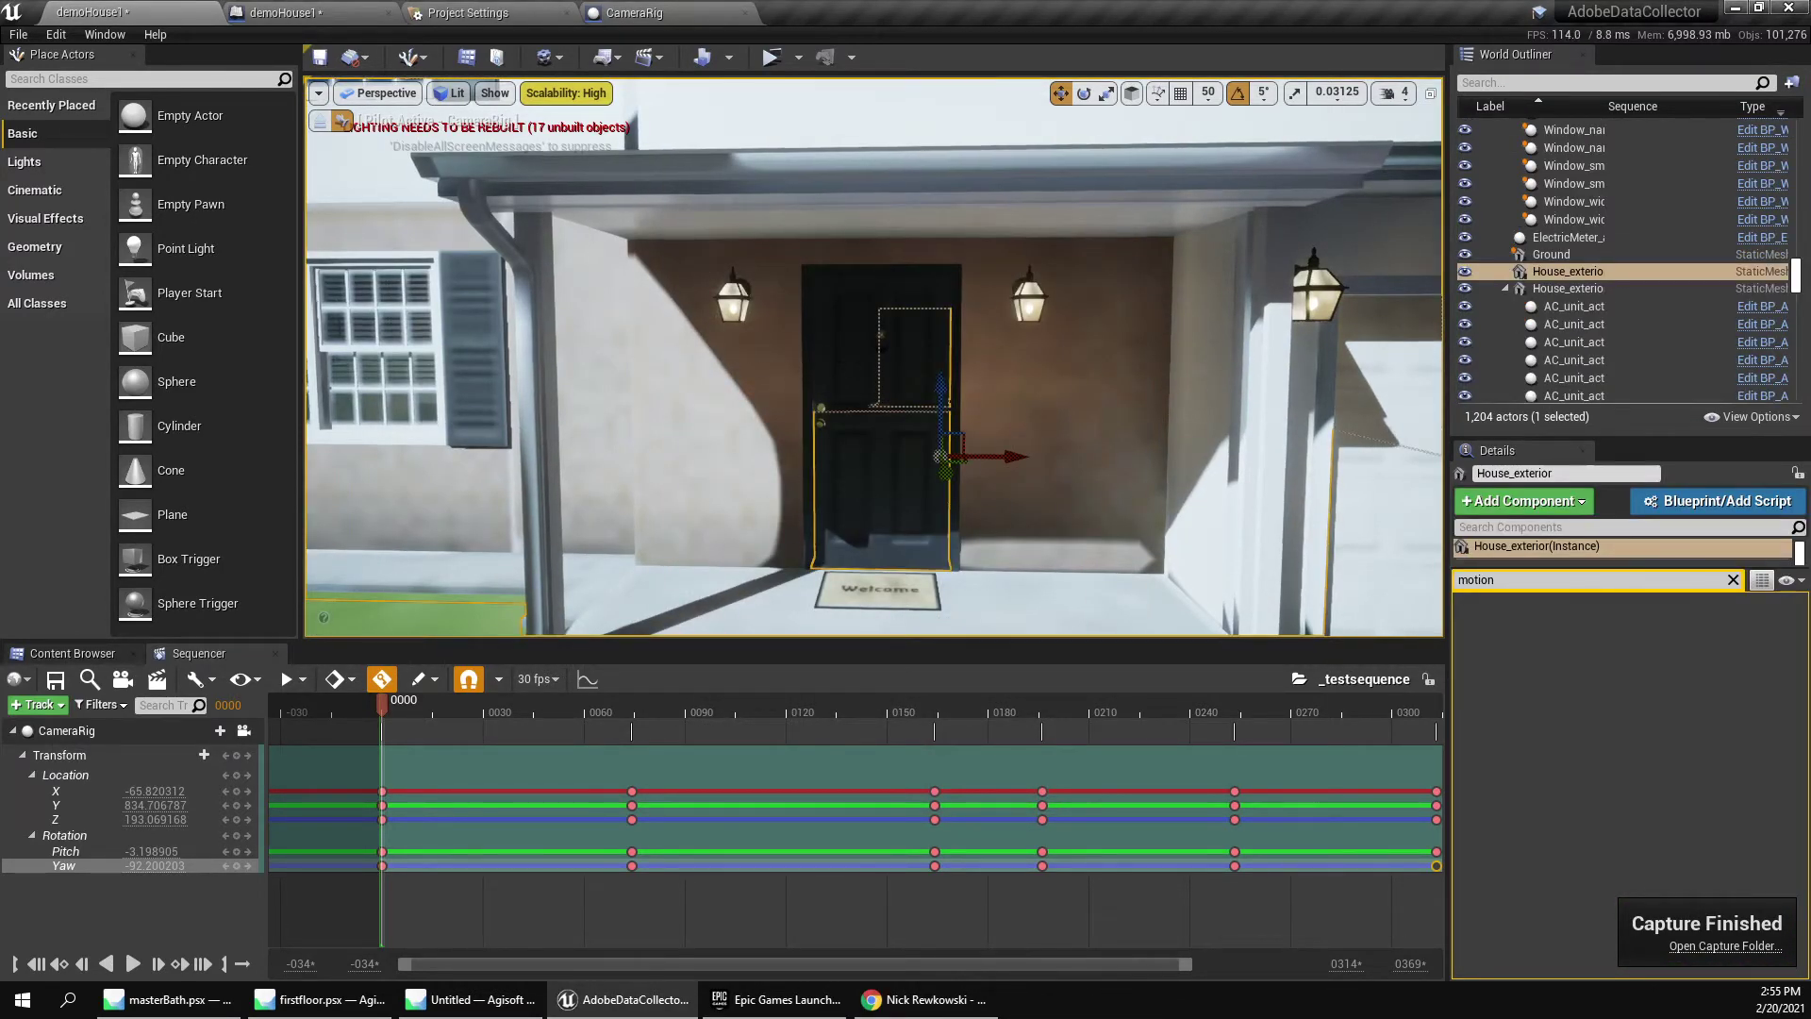
scroll(761, 349, "up", 10)
scroll(760, 349, "up", 10)
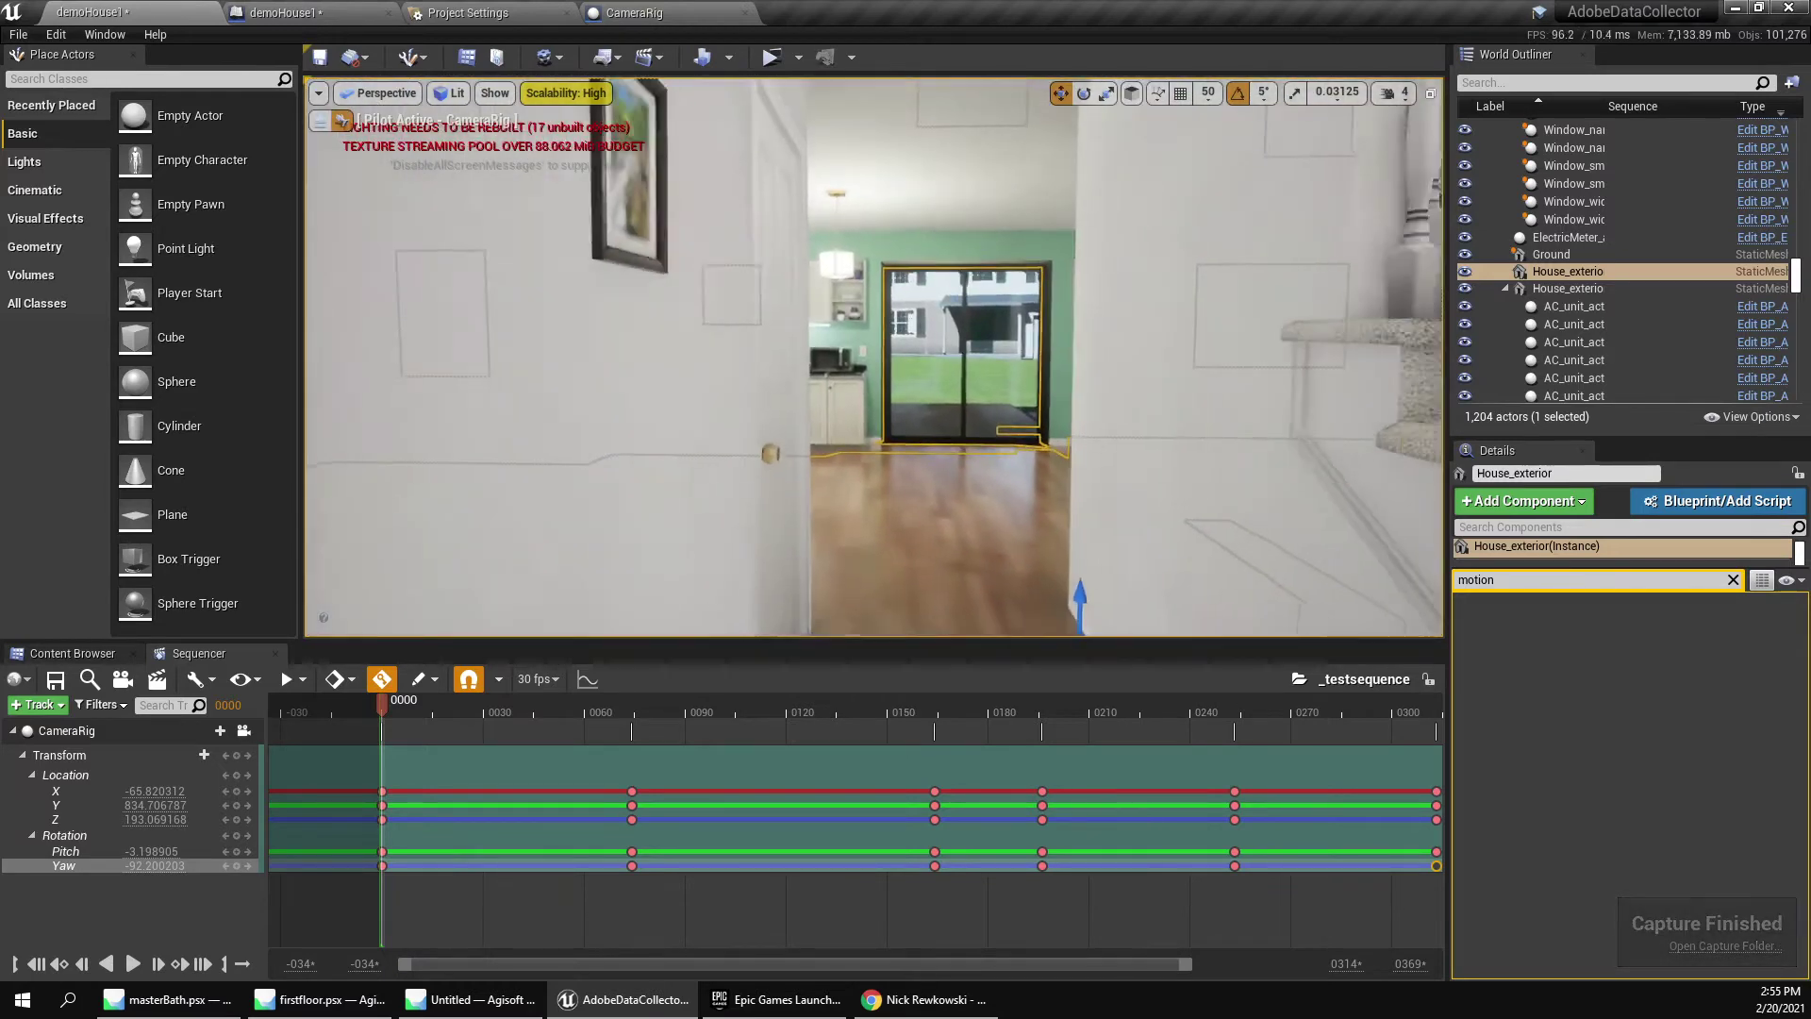
Look over the event graphs of the demoHouse1 level blueprint and the CameraRig blueprint, ending on the level blueprint.
left_click(352, 9)
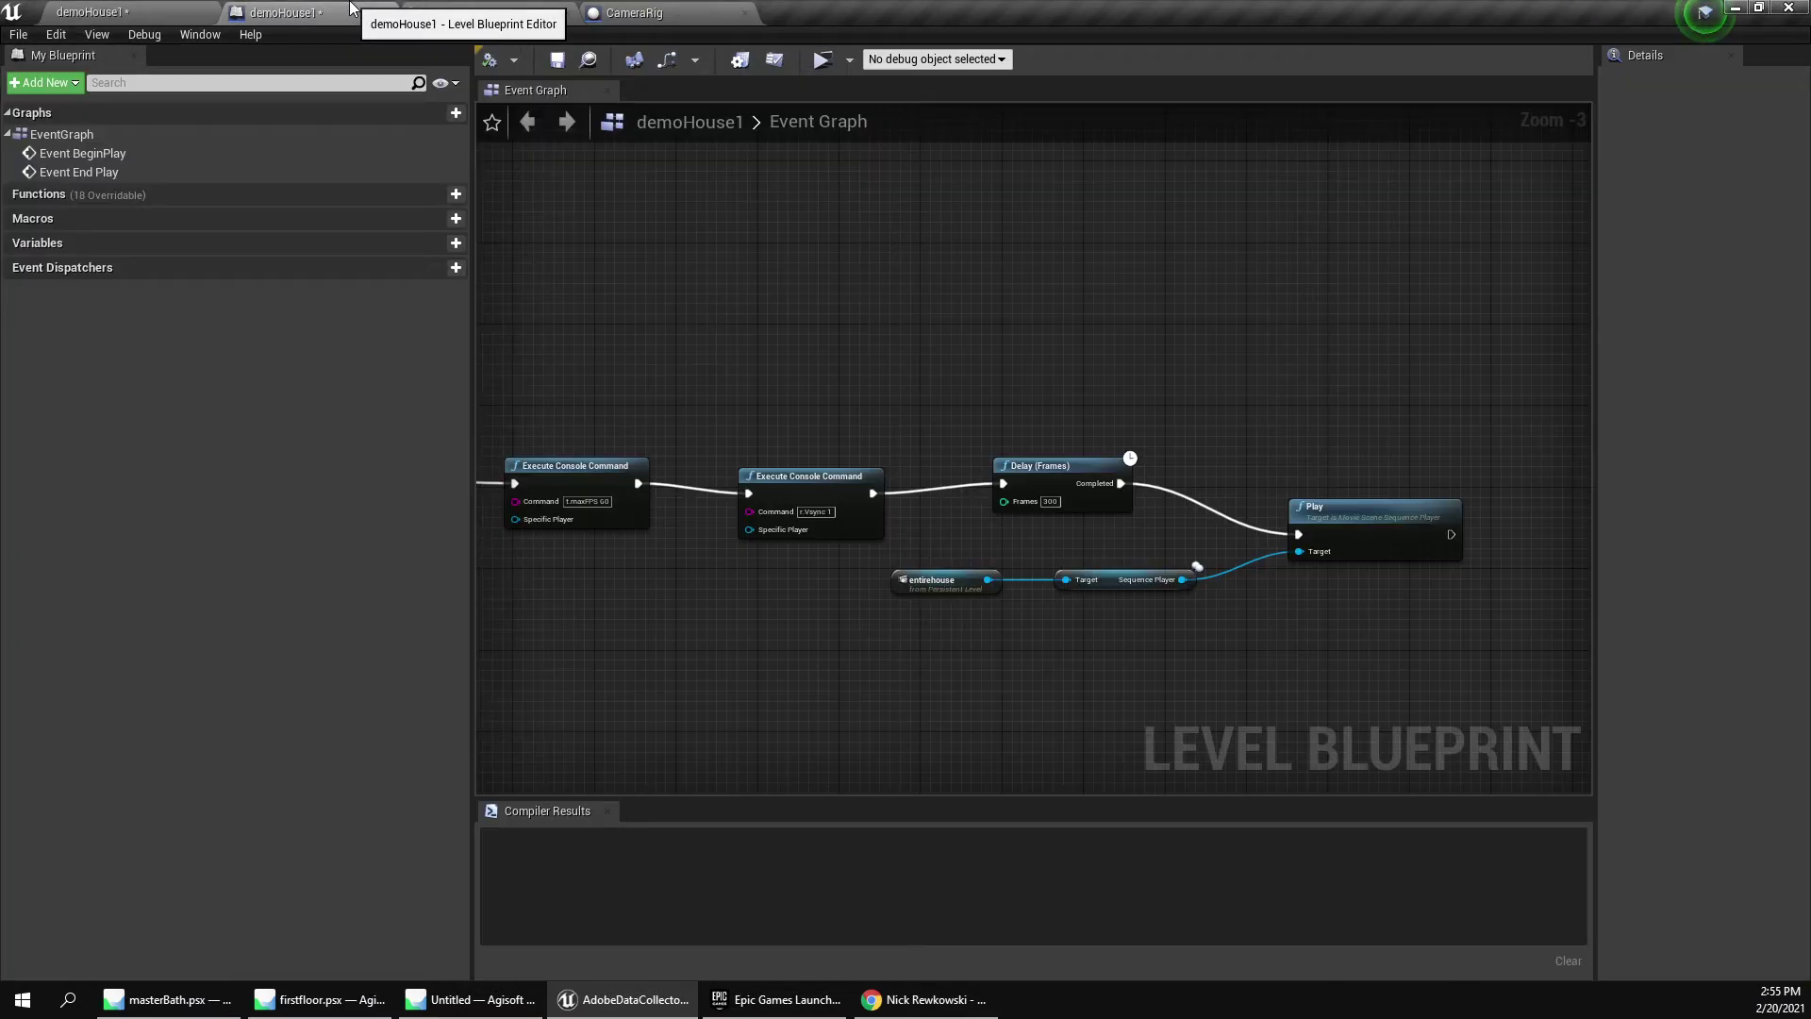
left_click(672, 12)
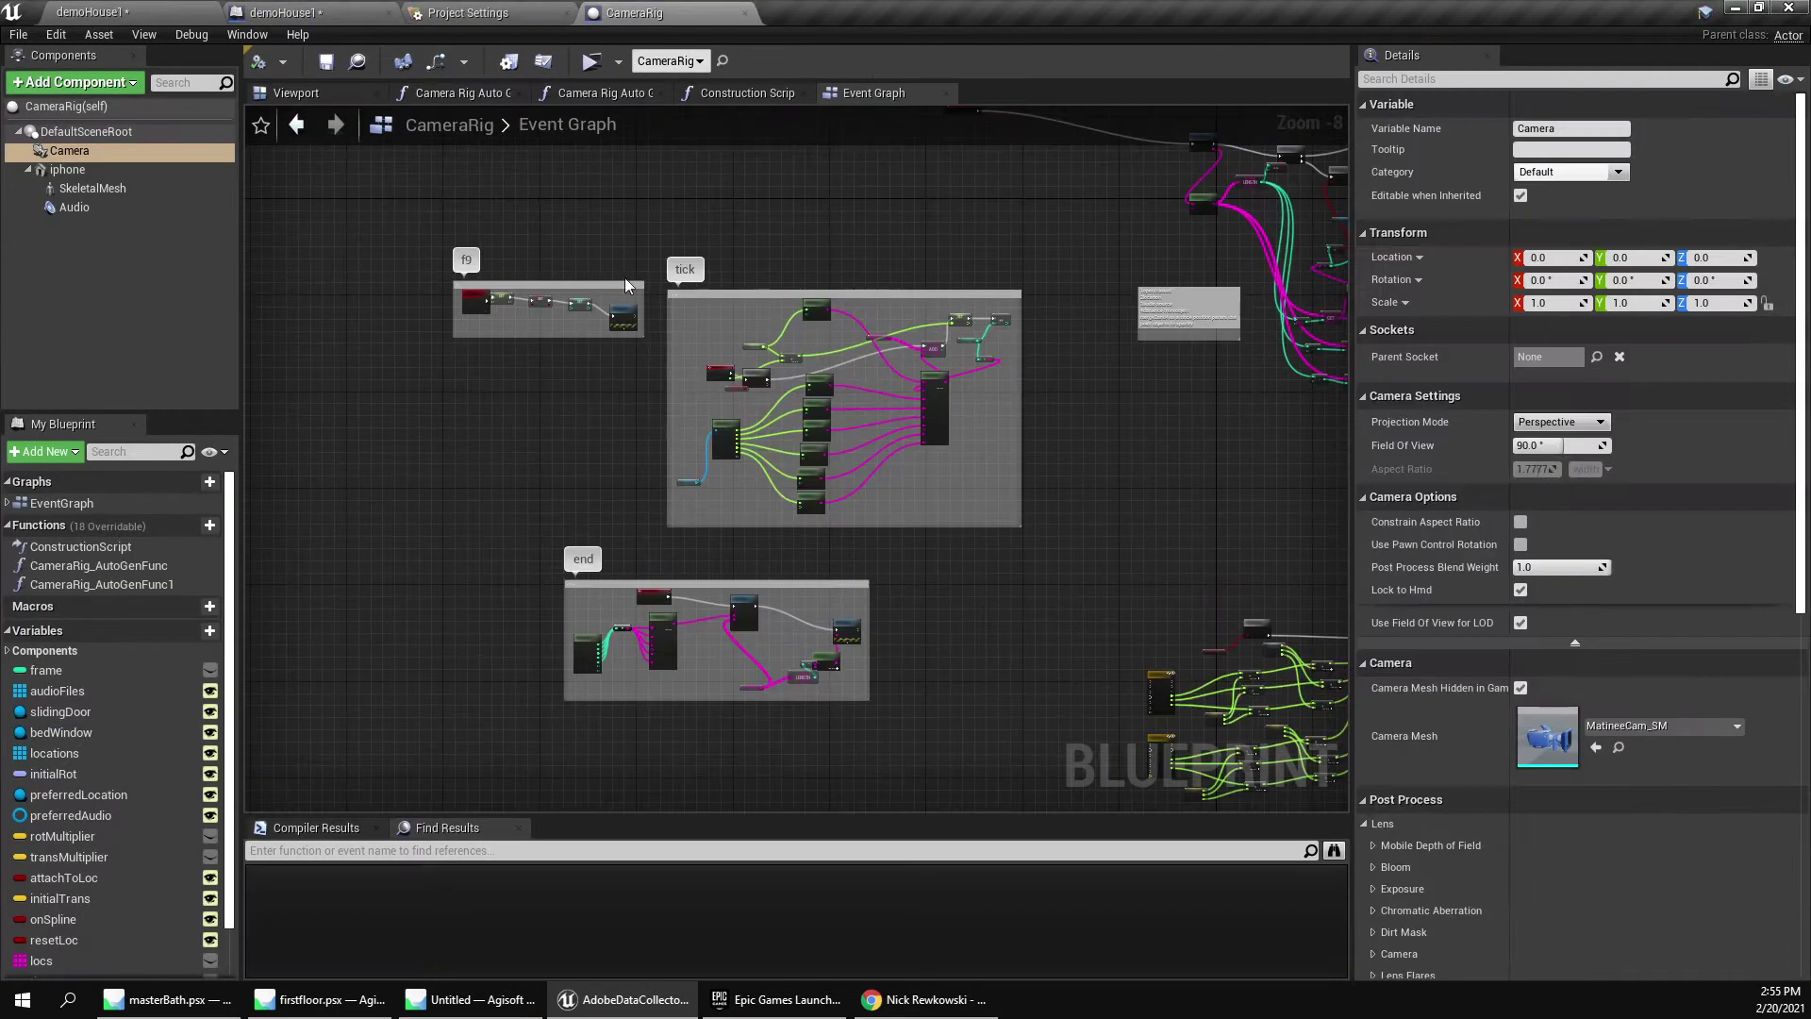
right_click_drag(535, 191, 687, 307)
left_click(311, 11)
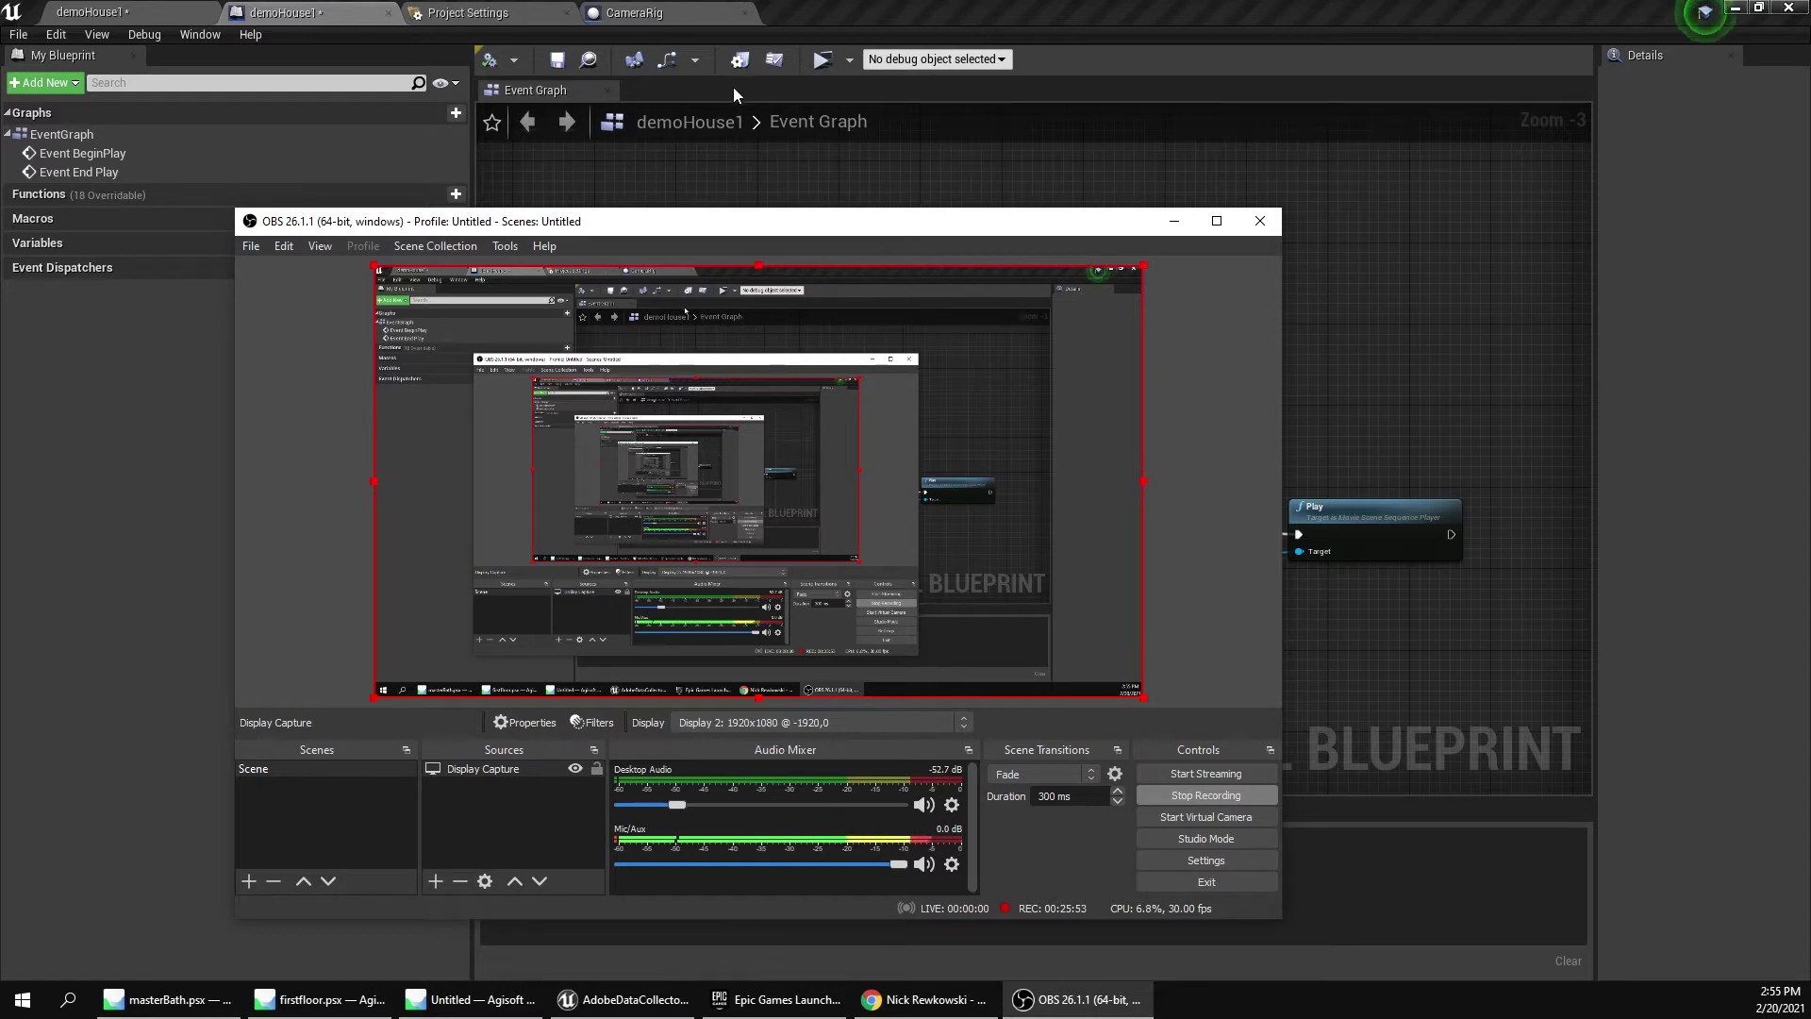
Check the start and stop recording hotkeys in the OBS settings and close the settings without changes.
left_click_drag(859, 227, 52, 193)
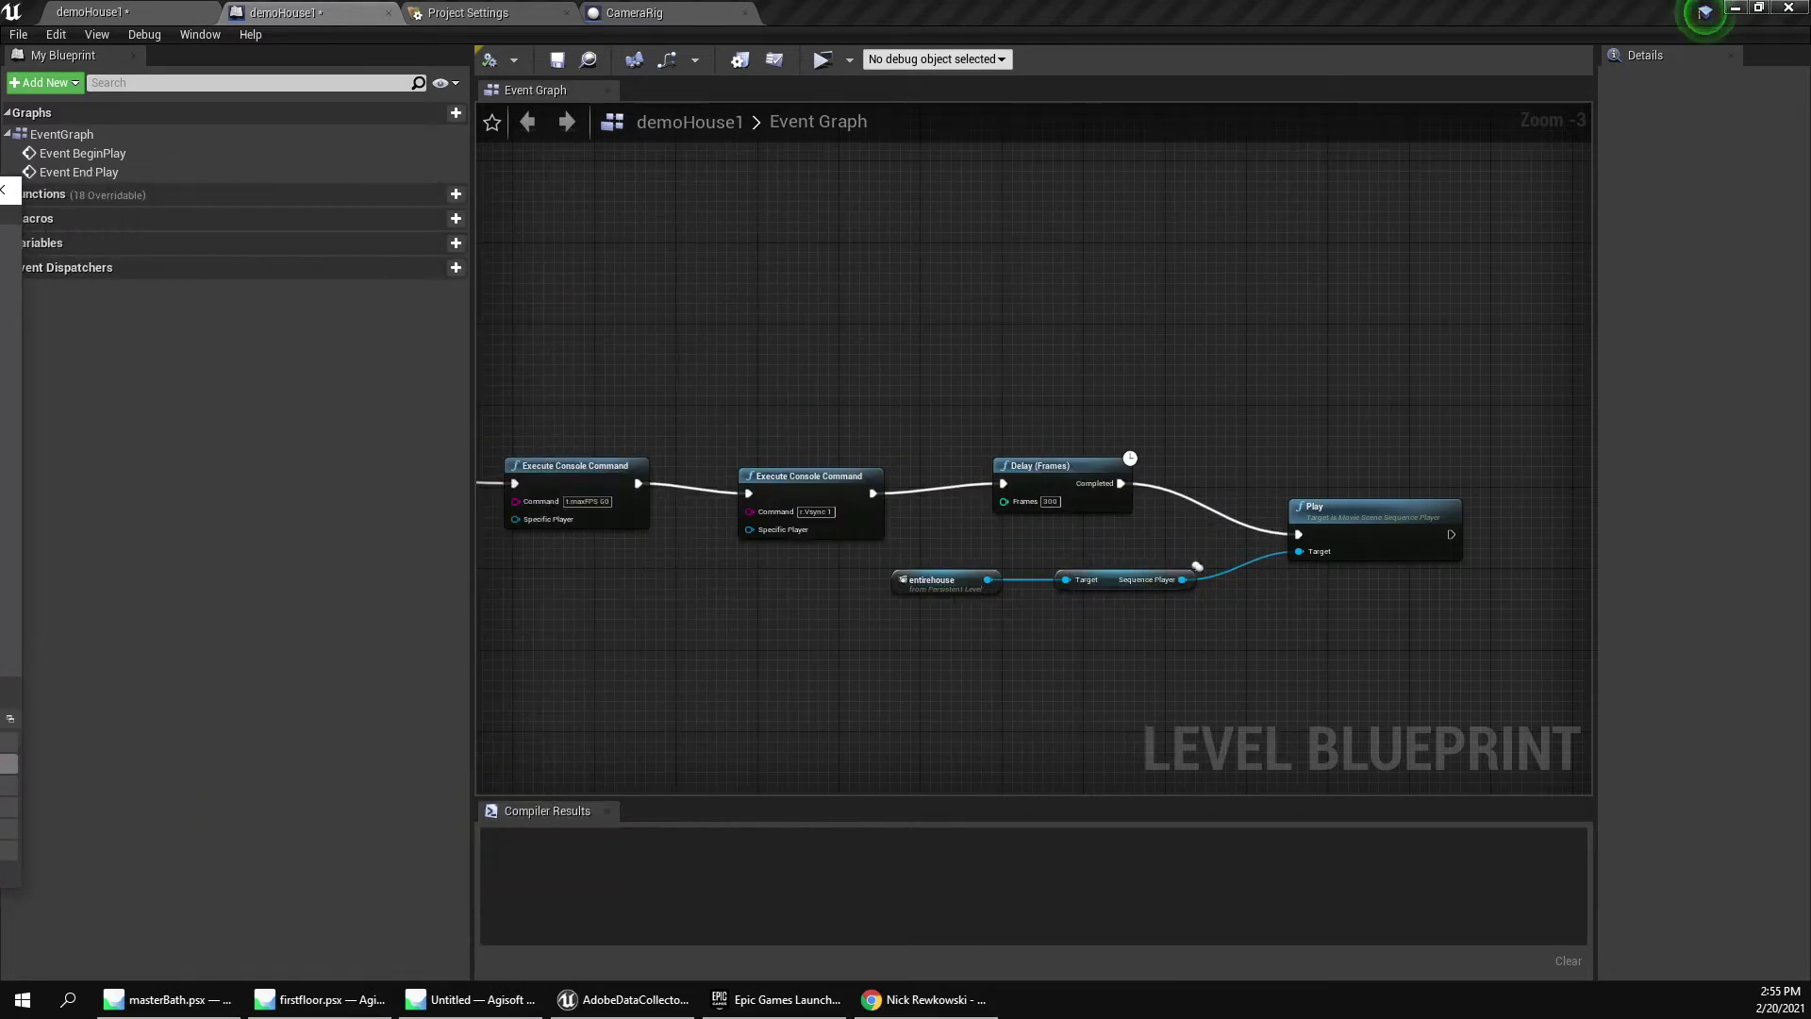
right_click_drag(478, 687, 1426, 542)
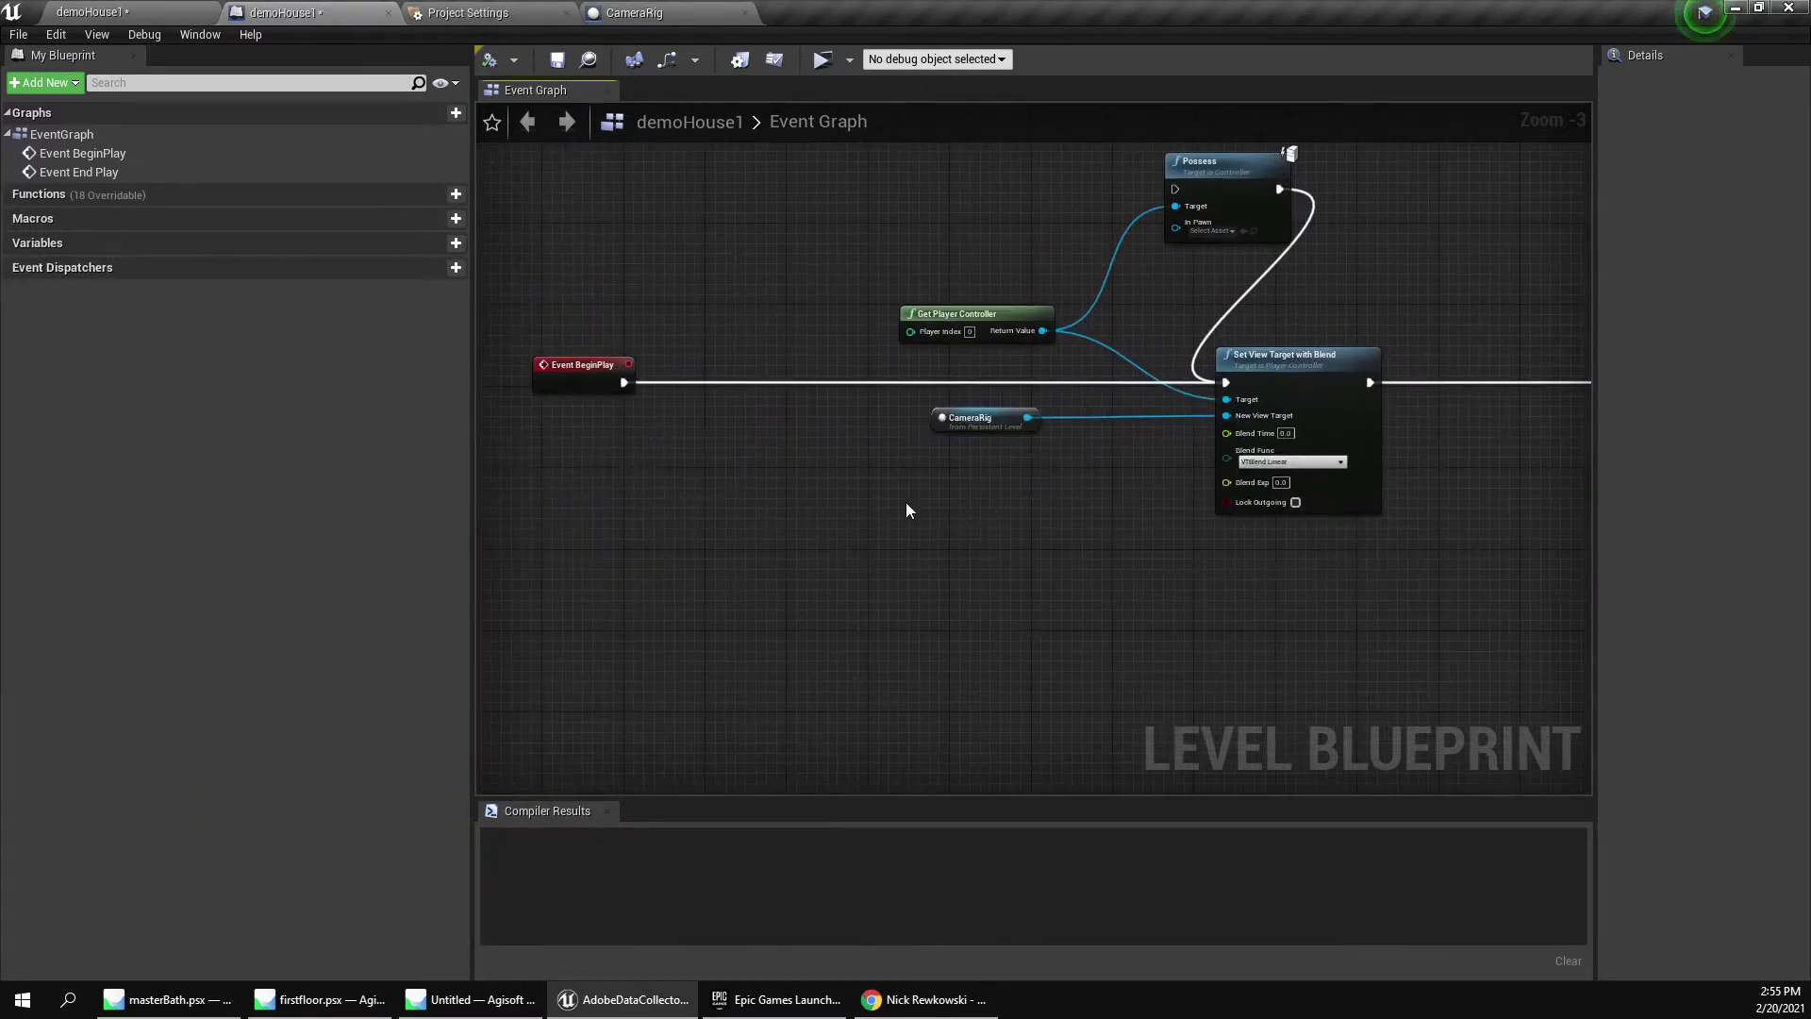
scroll(906, 505, "down", 7)
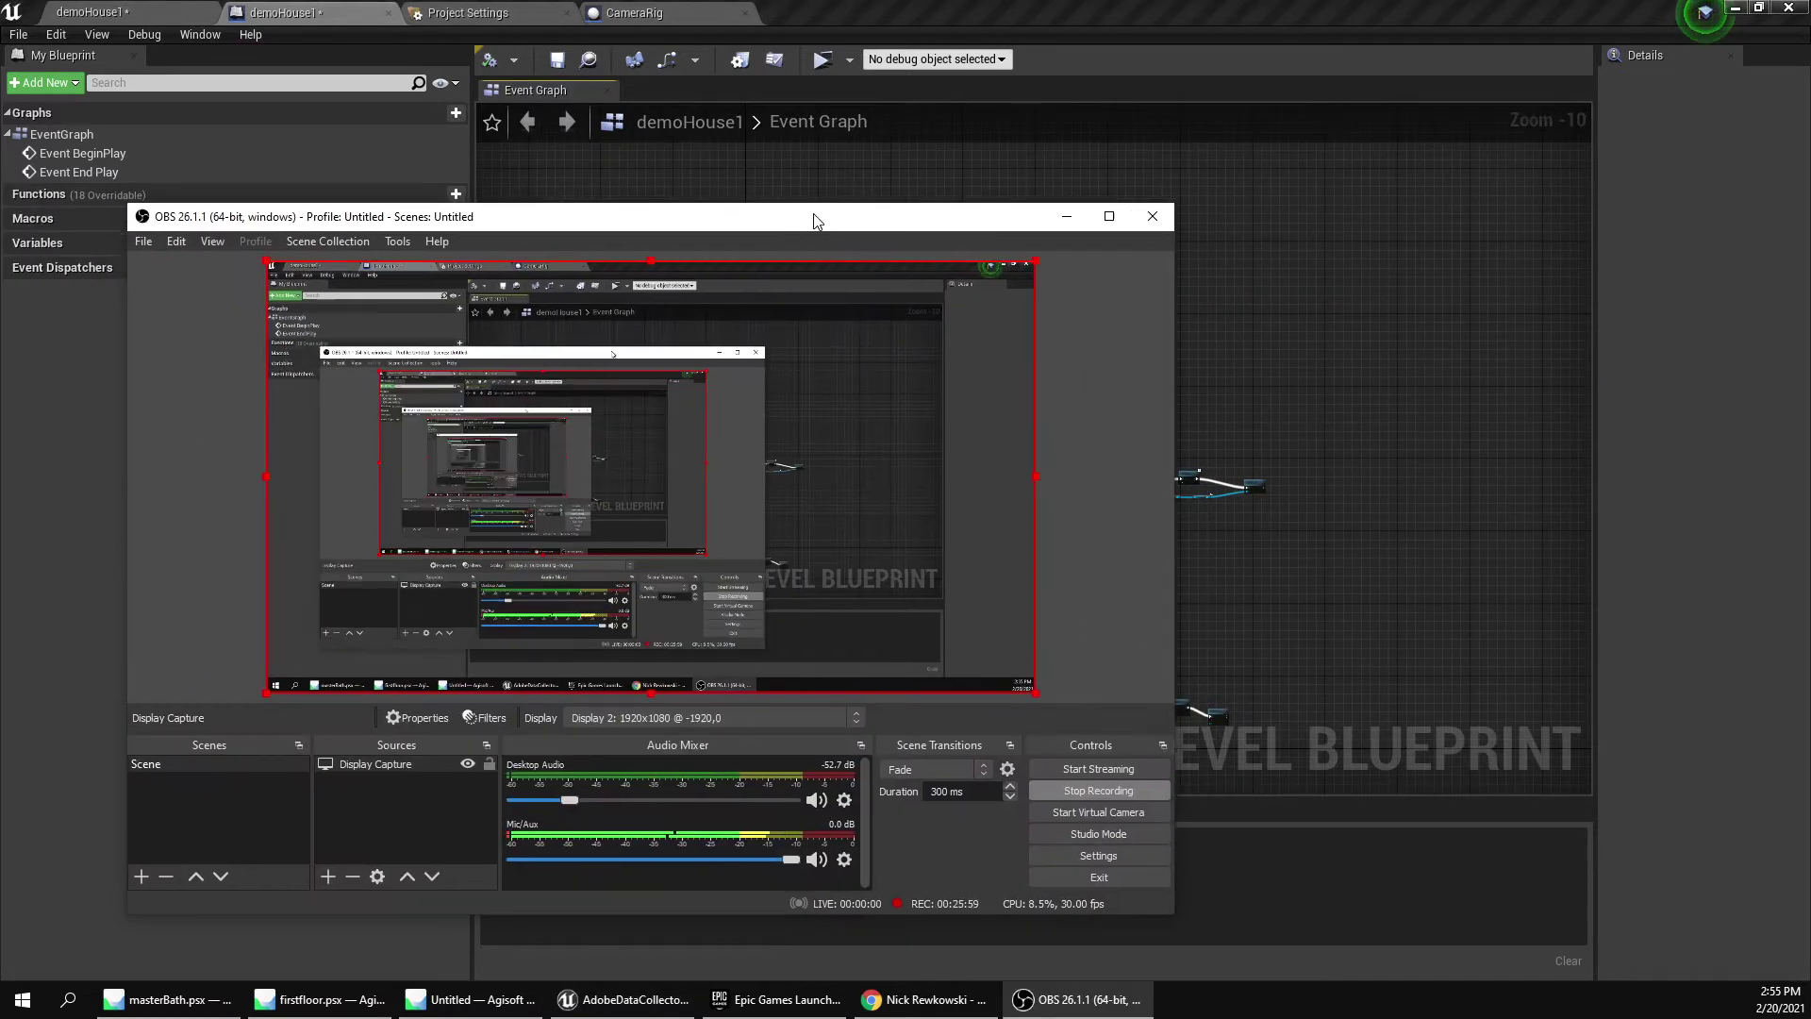
left_click(1081, 856)
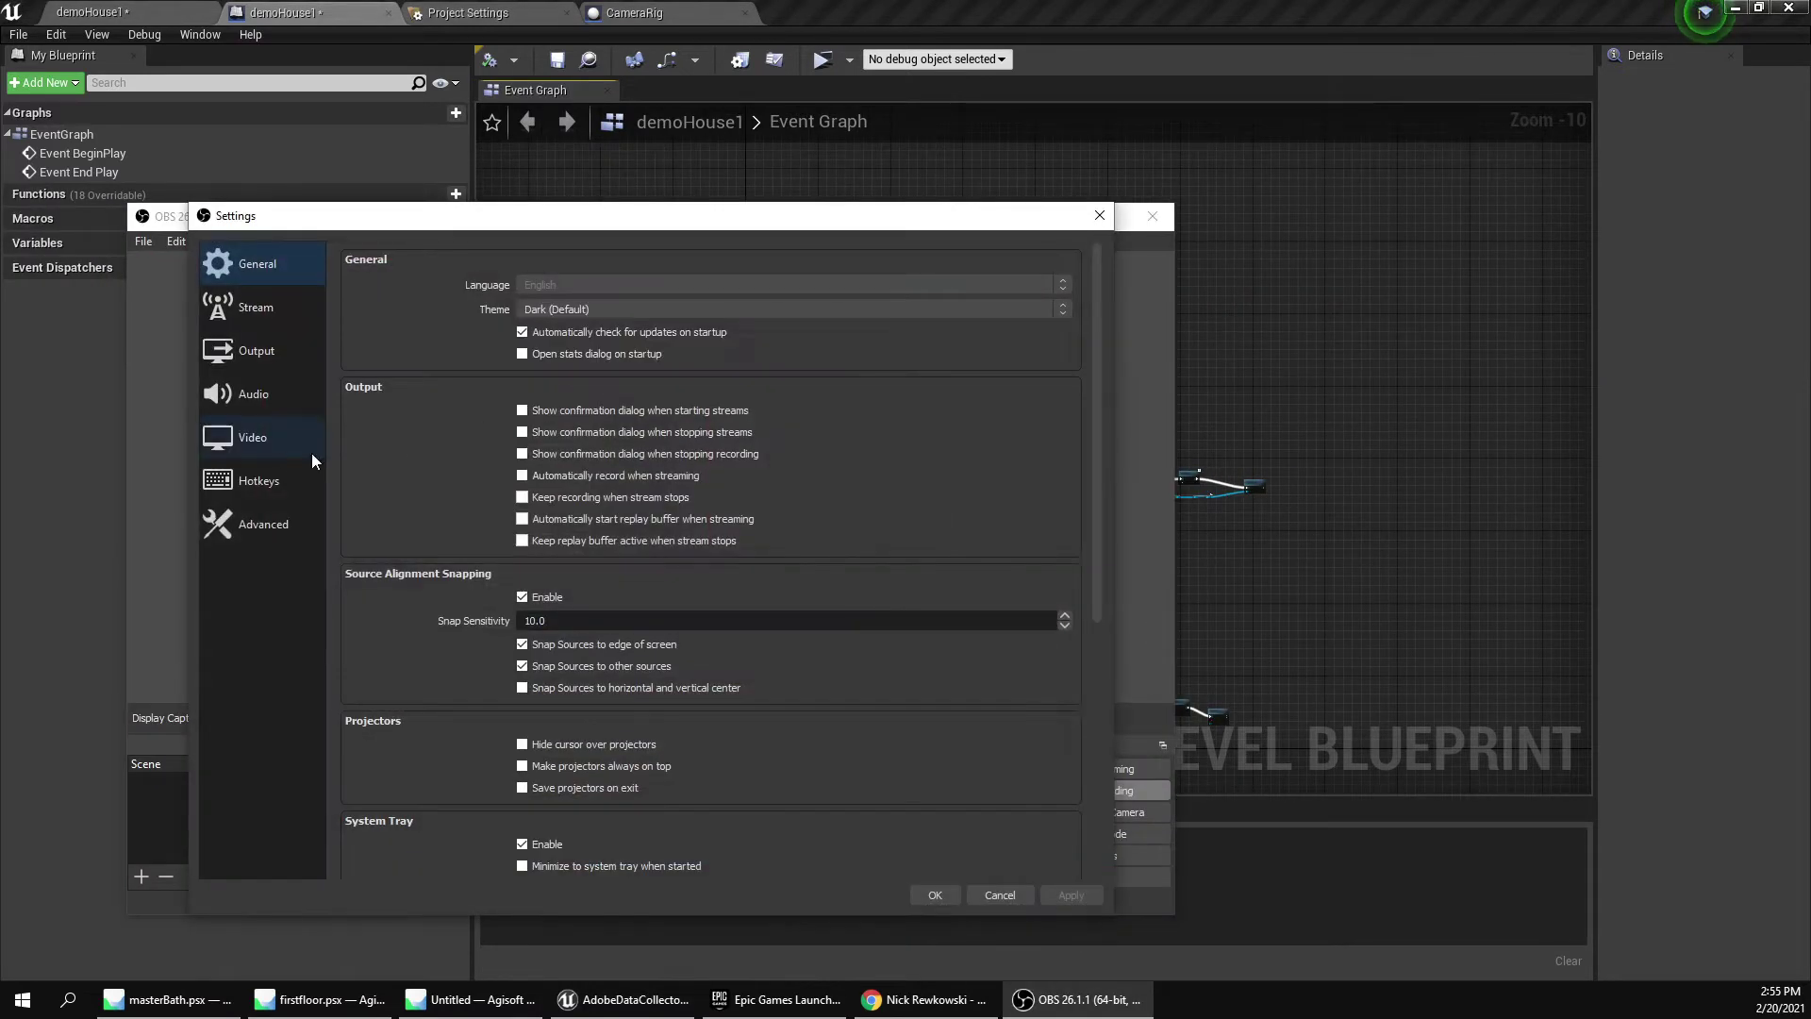
left_click(252, 483)
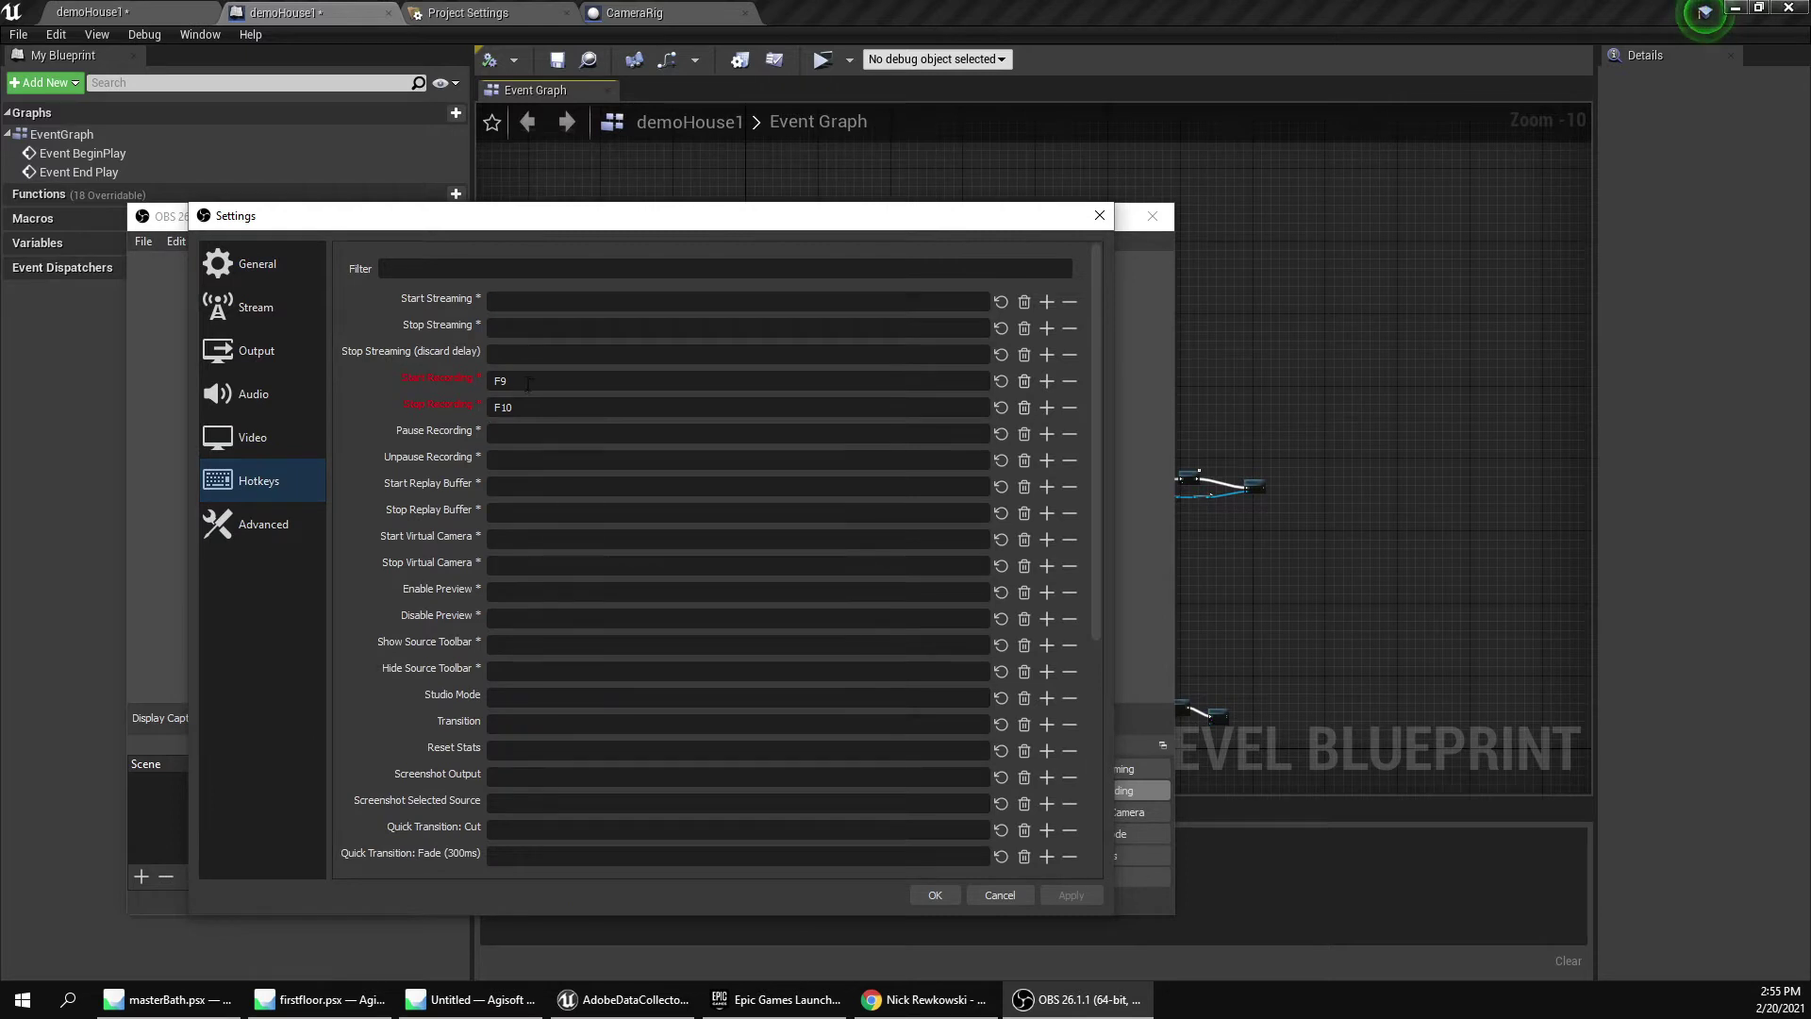
left_click(1099, 215)
left_click(1099, 215)
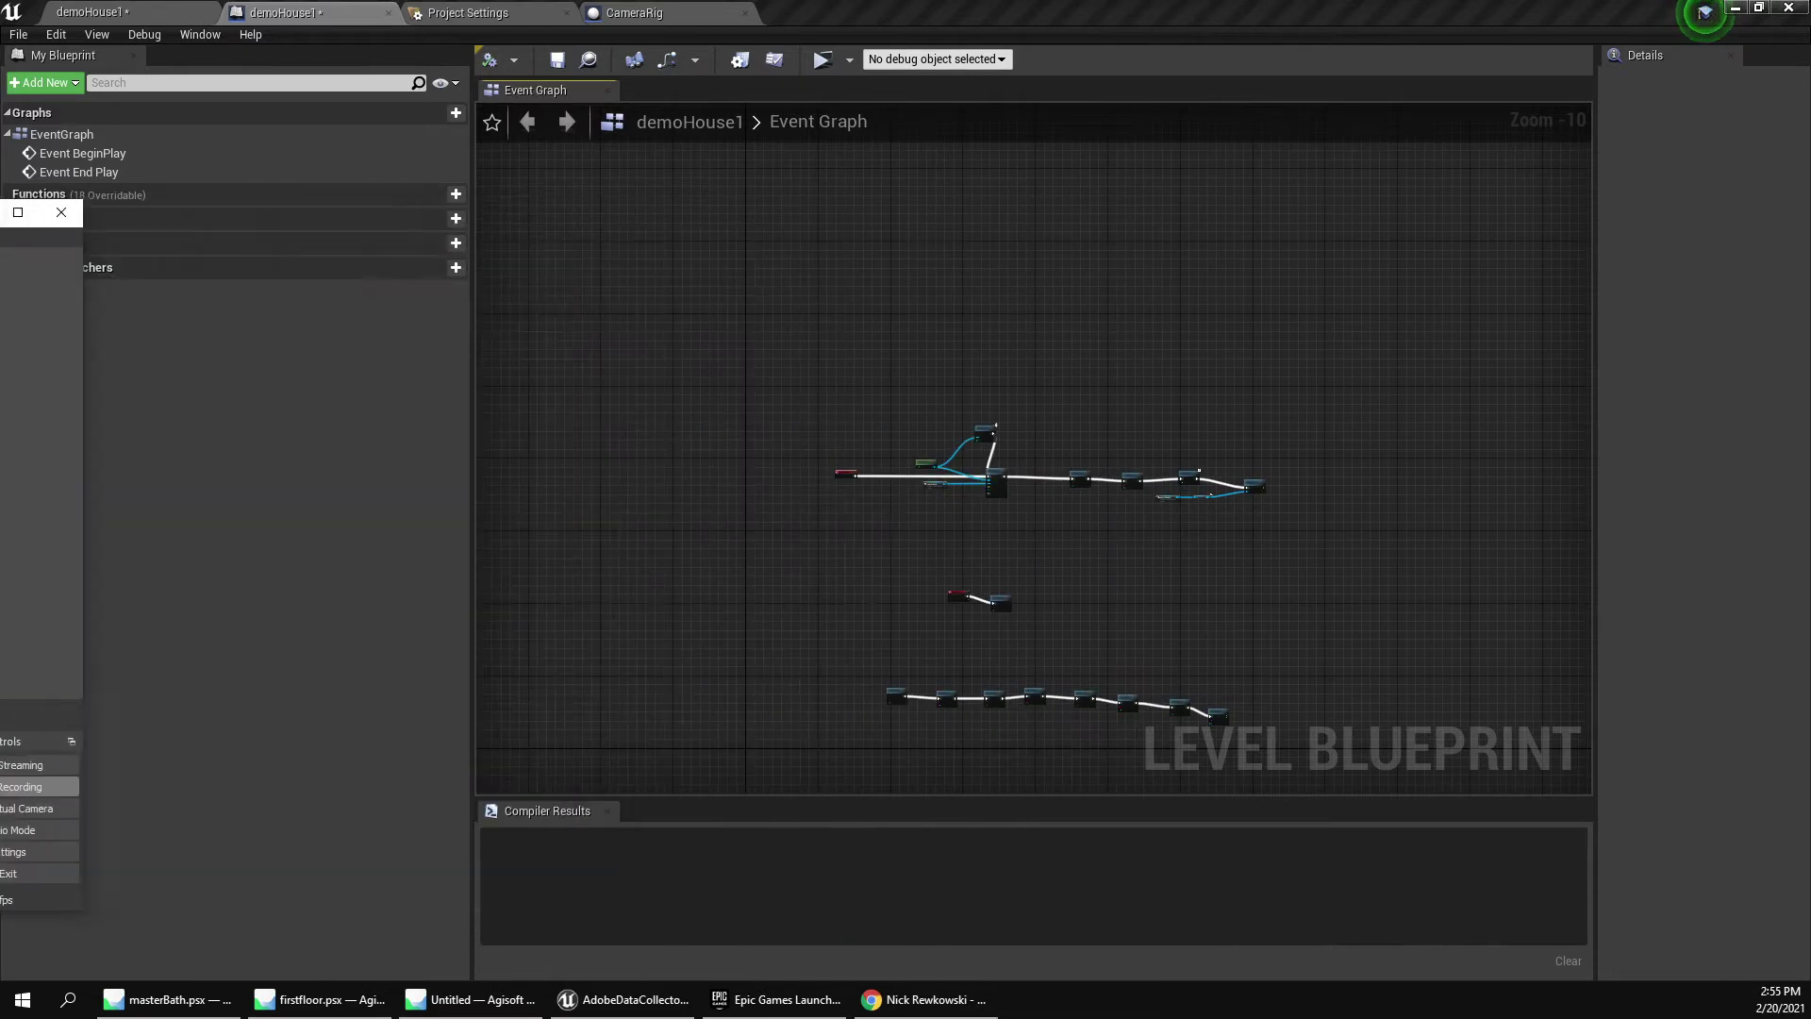
Return to the CameraRig event graph and look up the time and timeIt variables in its variable list.
scroll(796, 275, "down", 1)
scroll(796, 276, "up", 2)
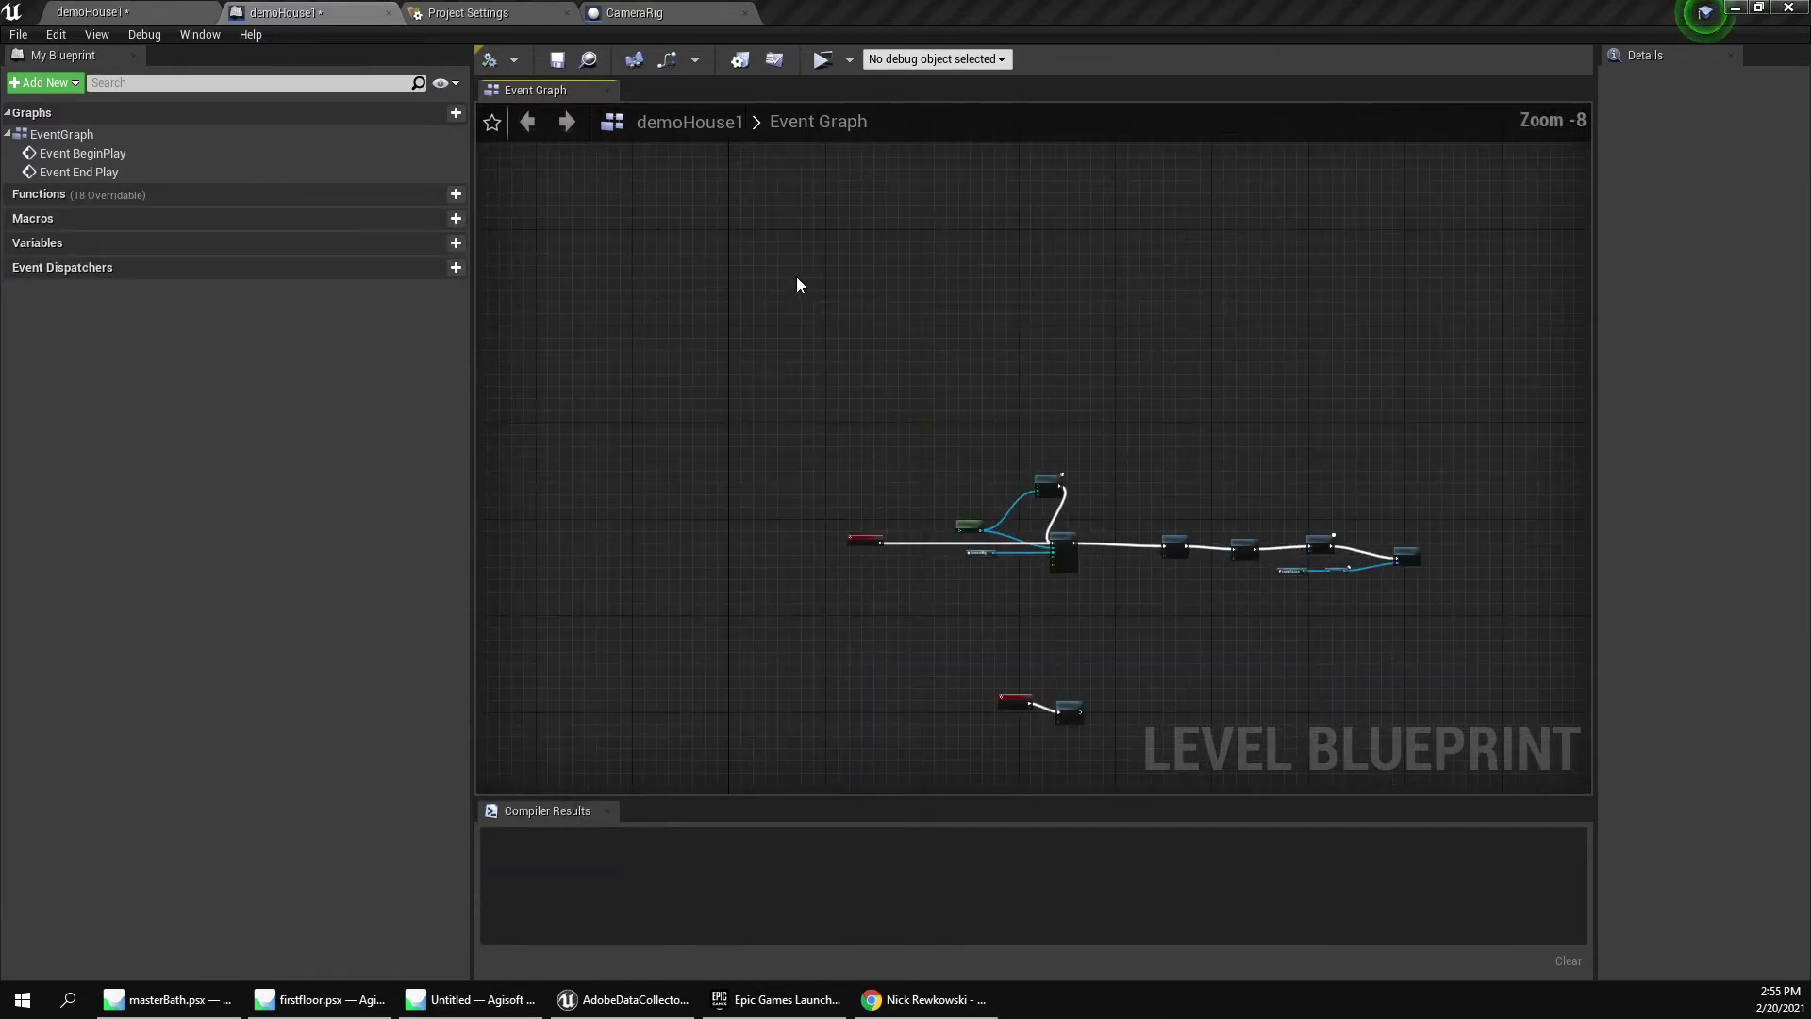
key("ctrl+Tab")
scroll(754, 286, "down", 1)
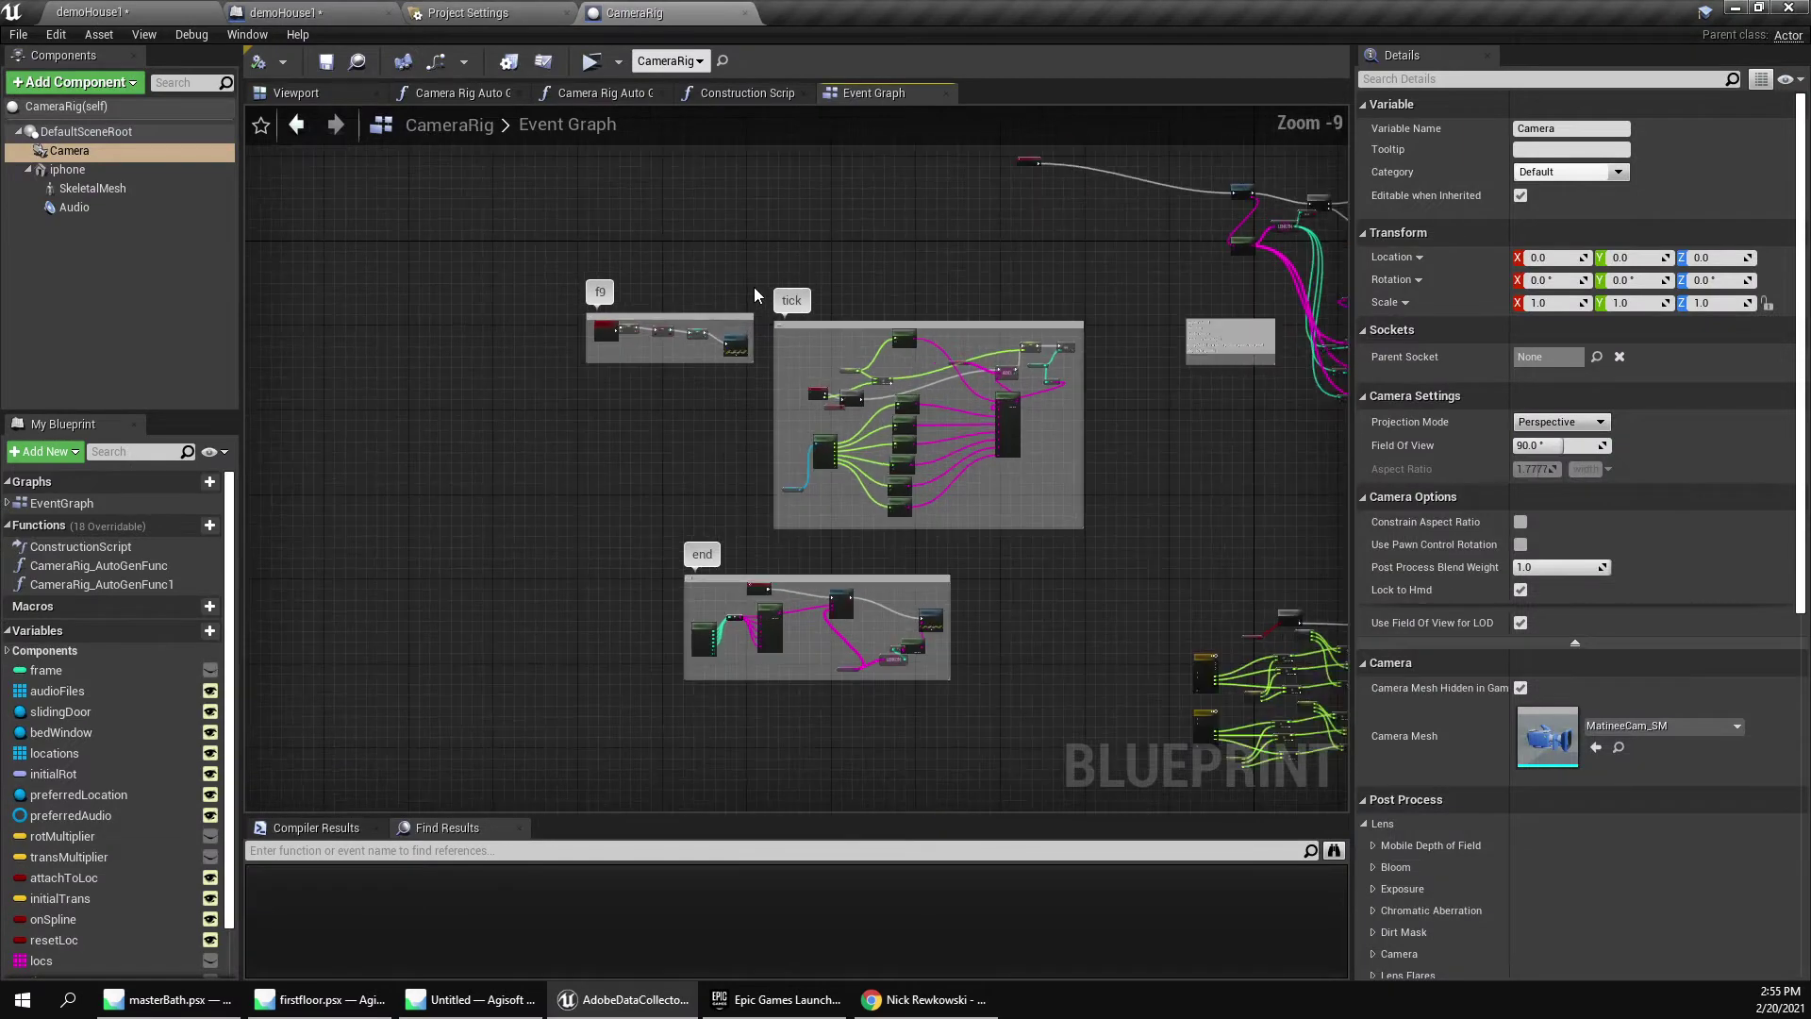
scroll(94, 792, "down", 2)
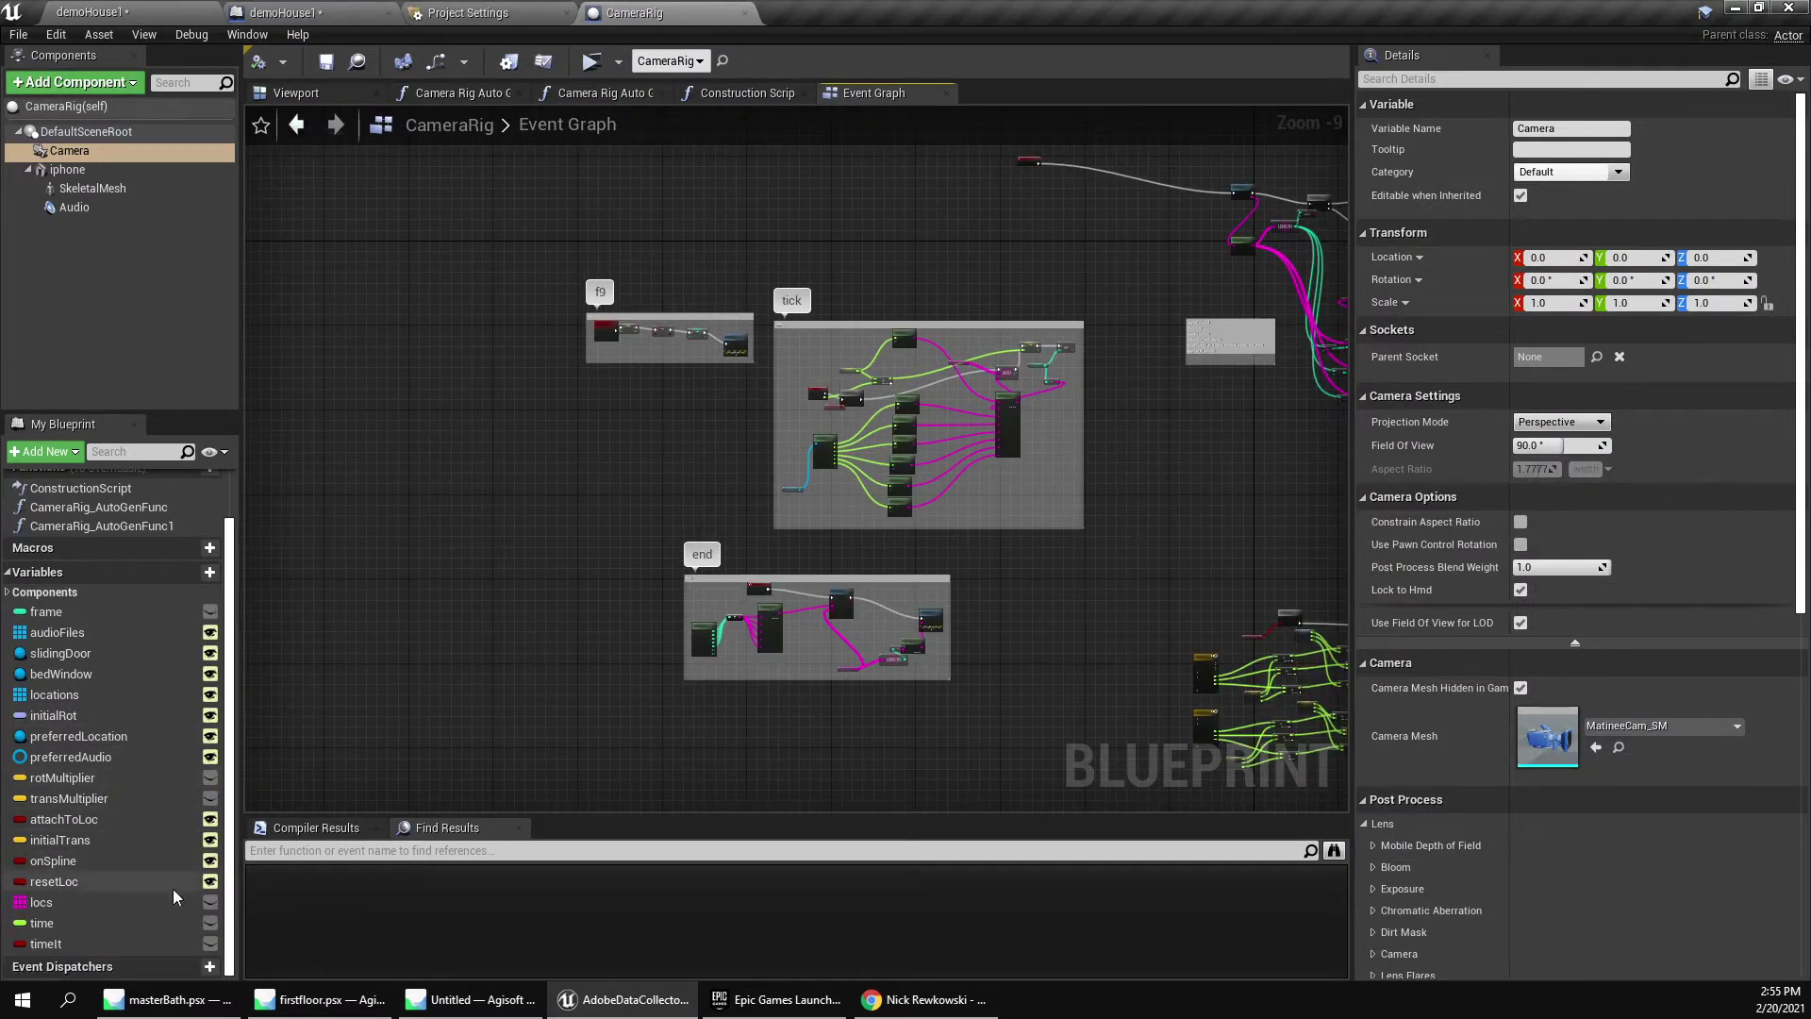
left_click(56, 944)
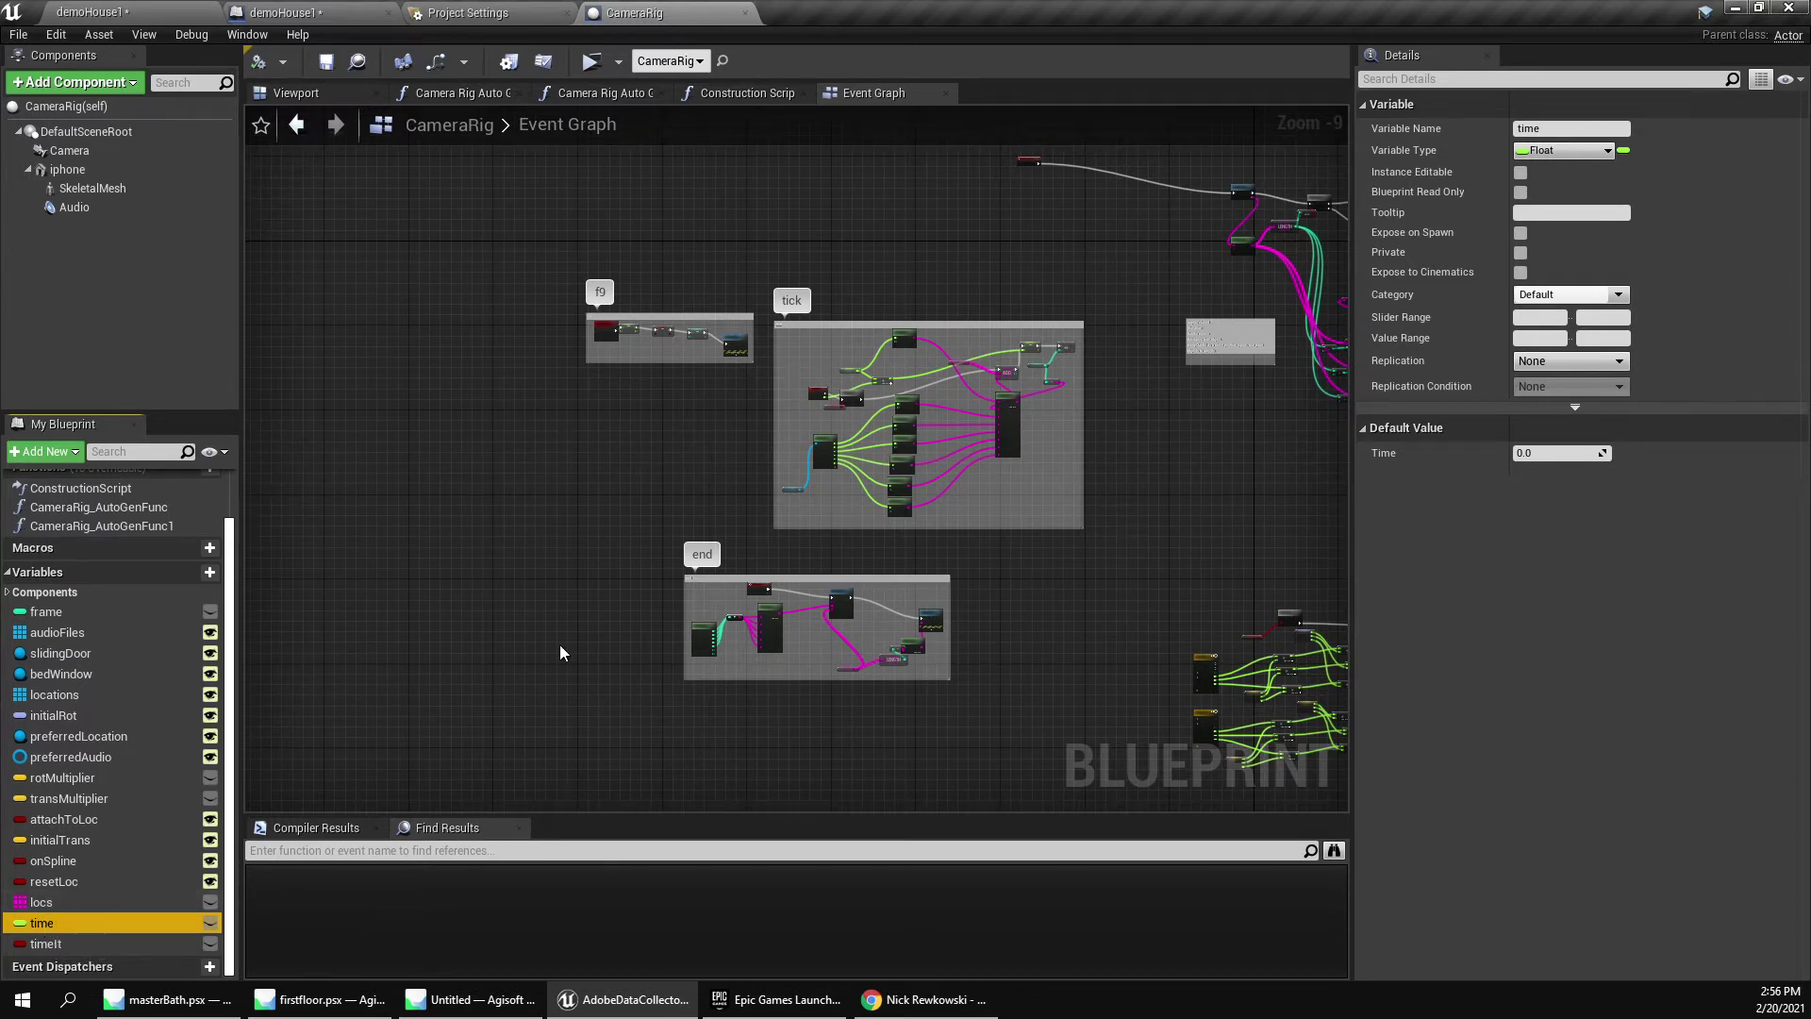
Examine the f9 comment group that sets Time, Time It and Frame and prints a string.
scroll(735, 319, "up", 4)
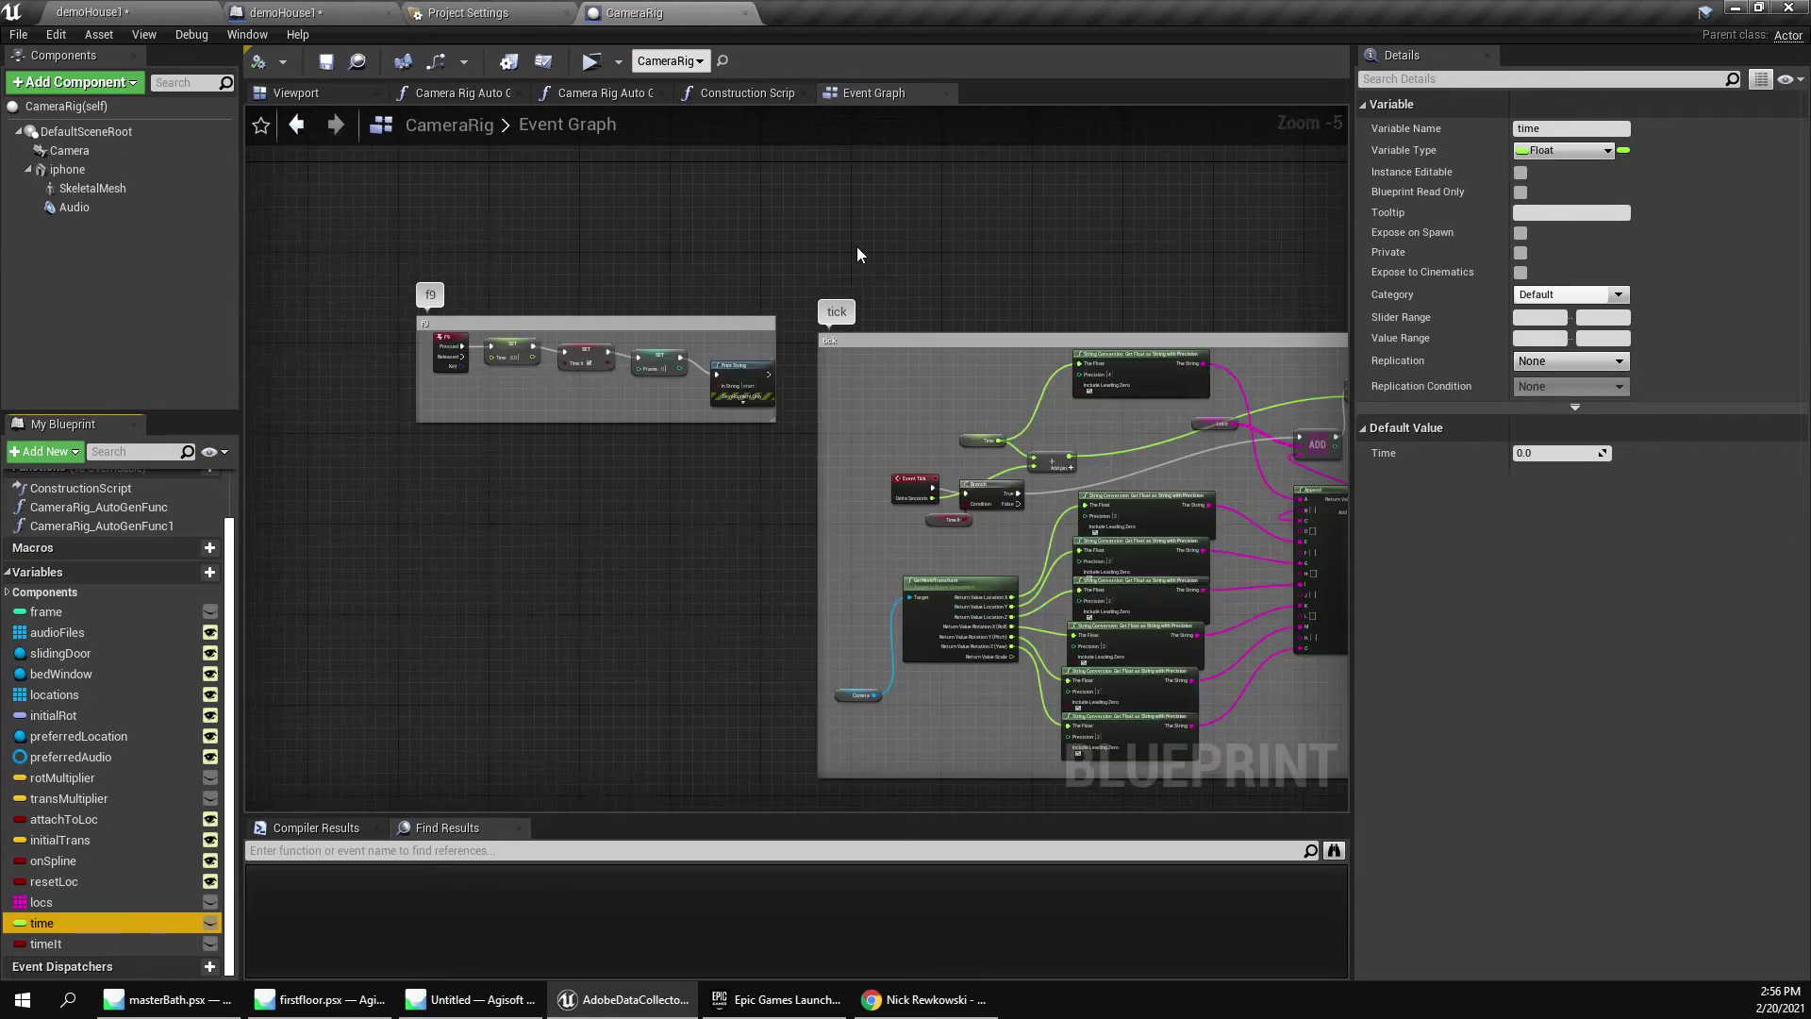
scroll(862, 254, "down", 2)
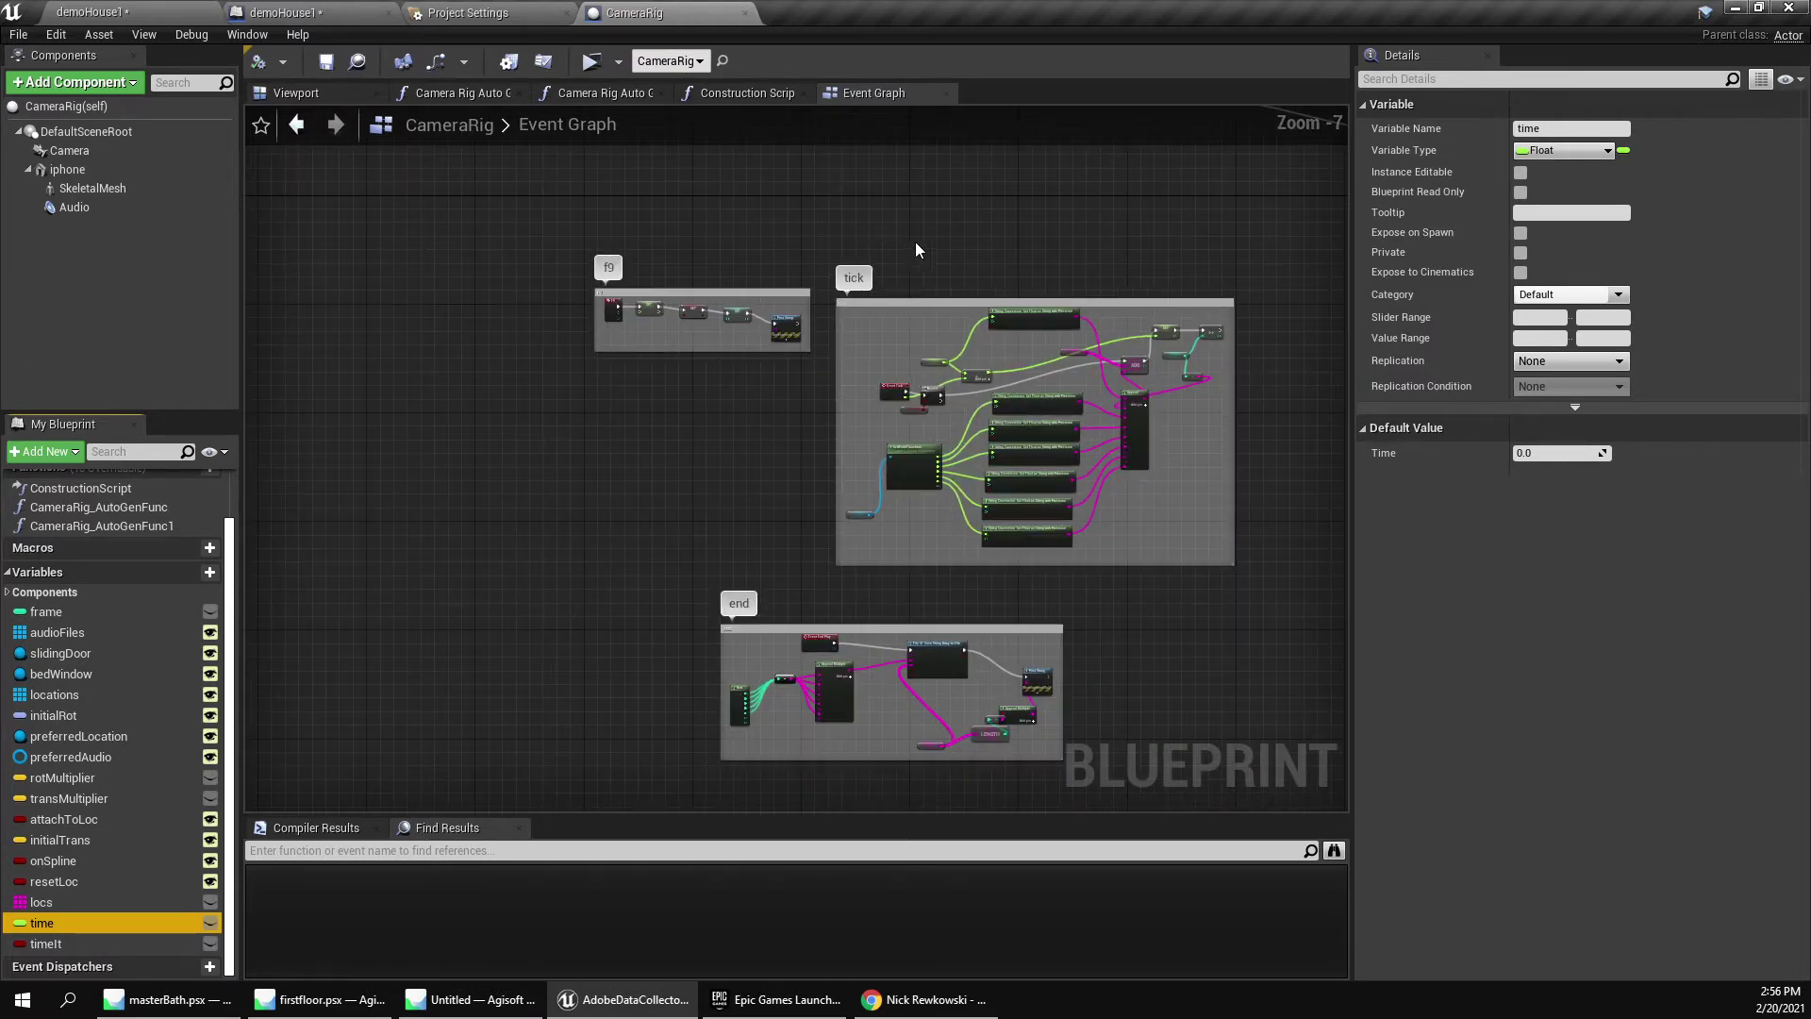
scroll(1135, 255, "up", 3)
scroll(1138, 256, "down", 2)
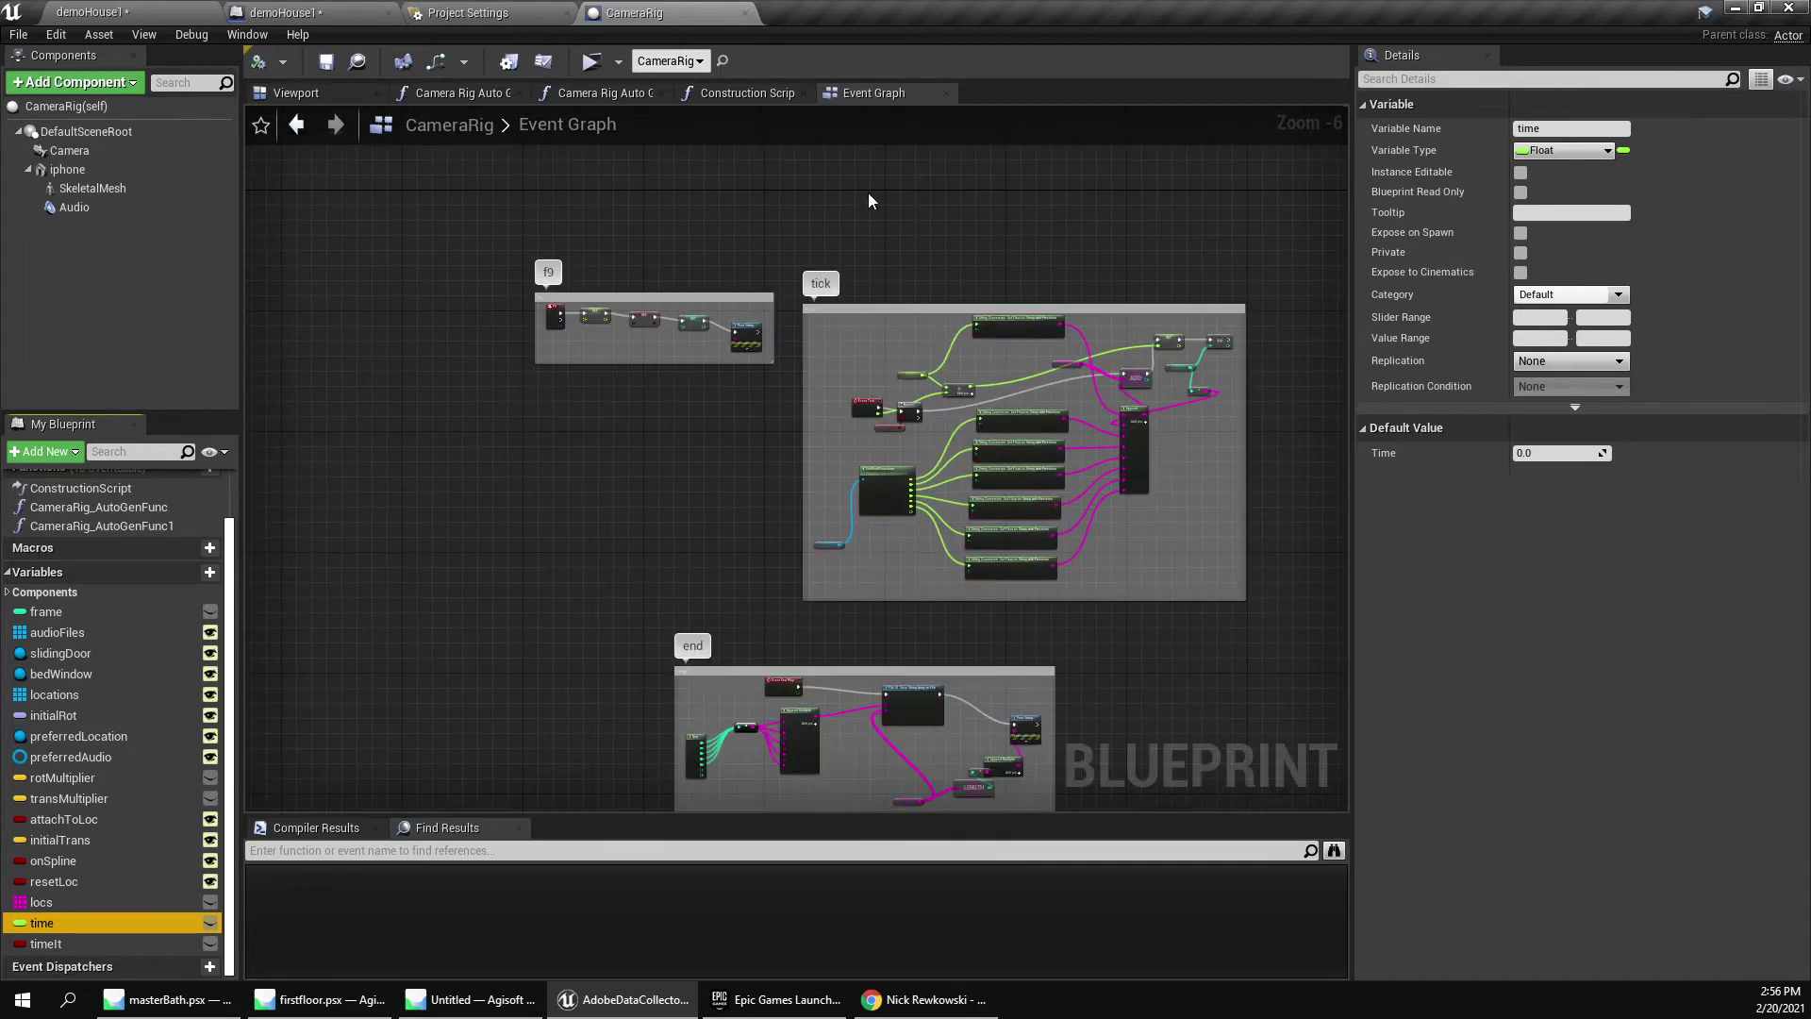
scroll(598, 297, "up", 6)
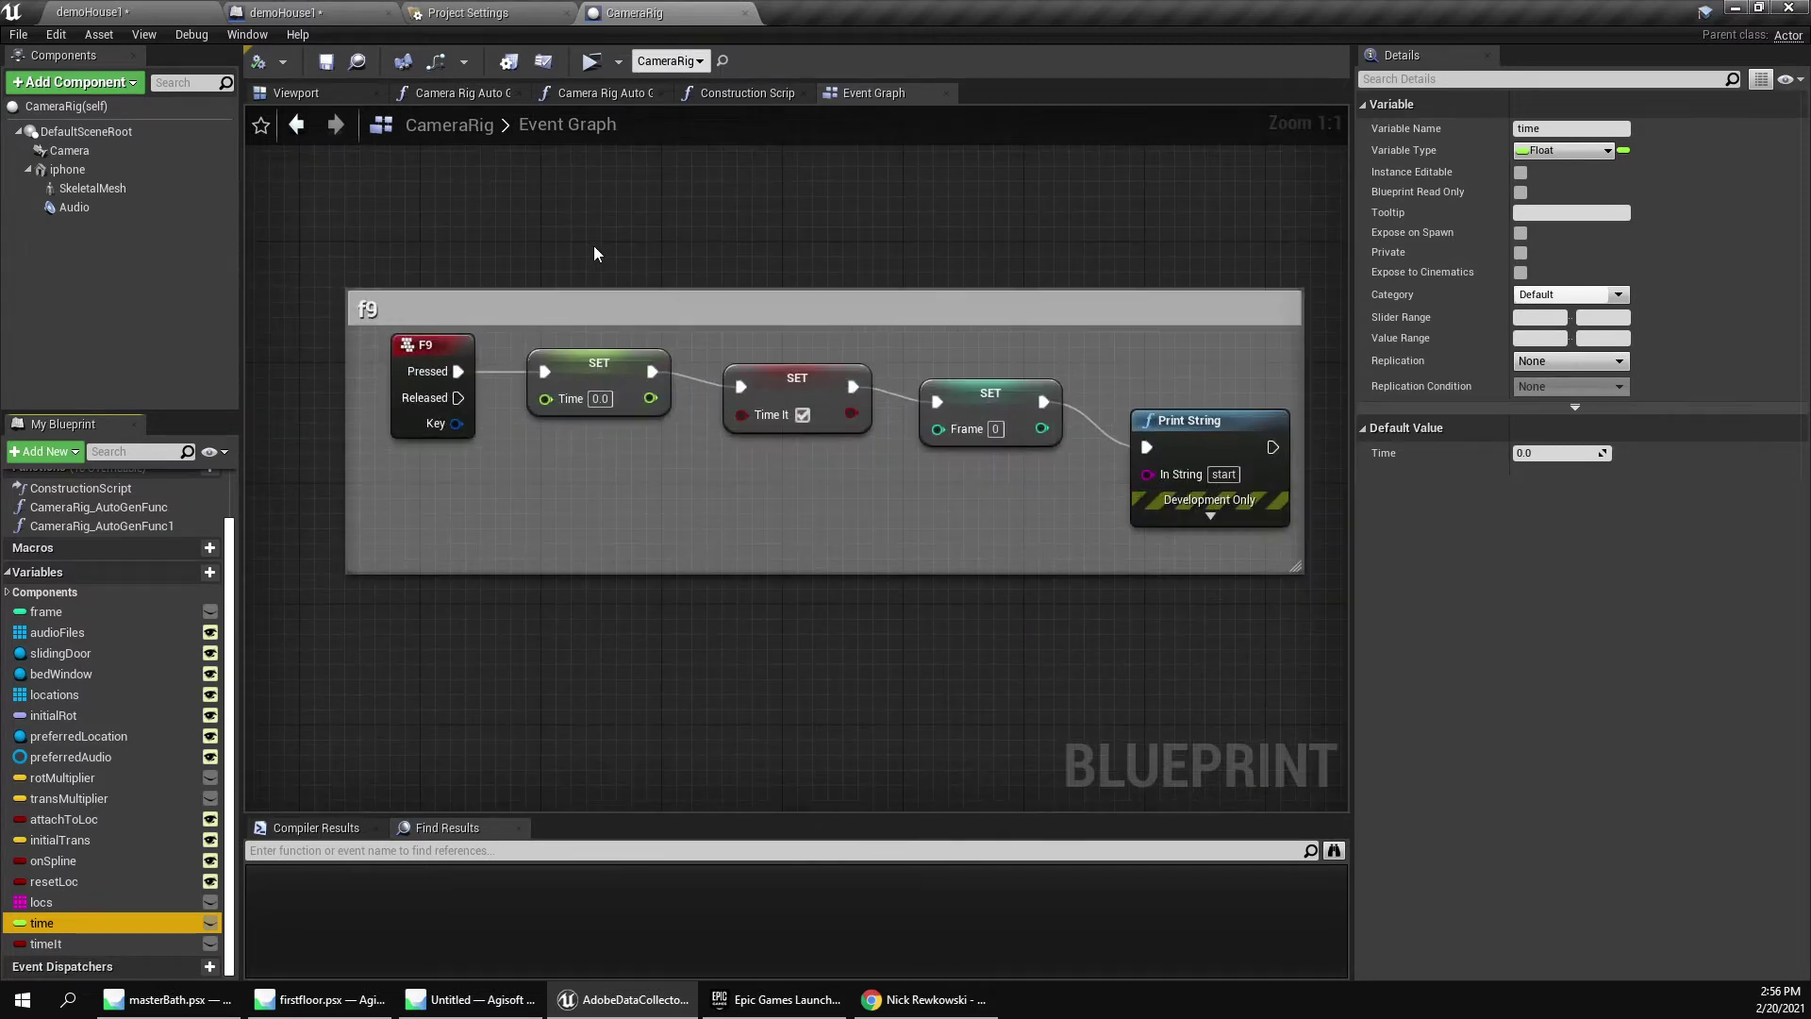
scroll(592, 247, "down", 9)
scroll(930, 444, "up", 4)
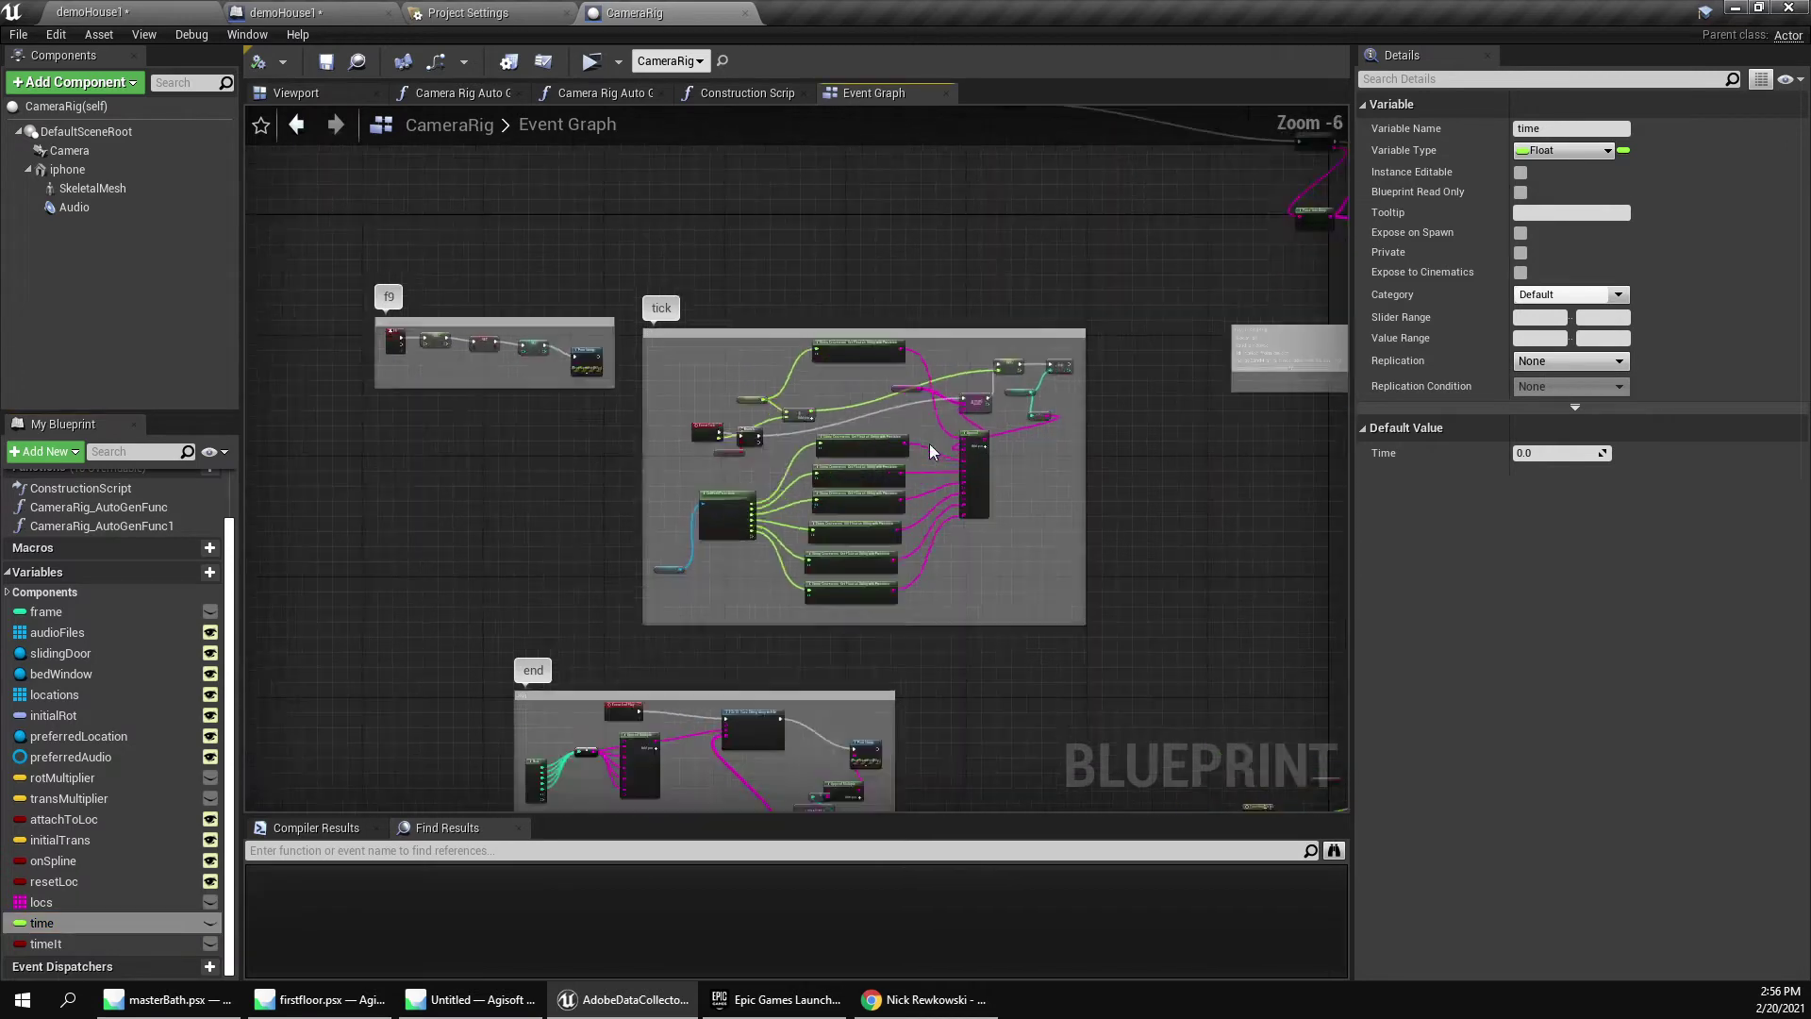
Enlarge the graph area around the tick group and nudge the string conversion node fed by Time.
scroll(926, 440, "down", 1)
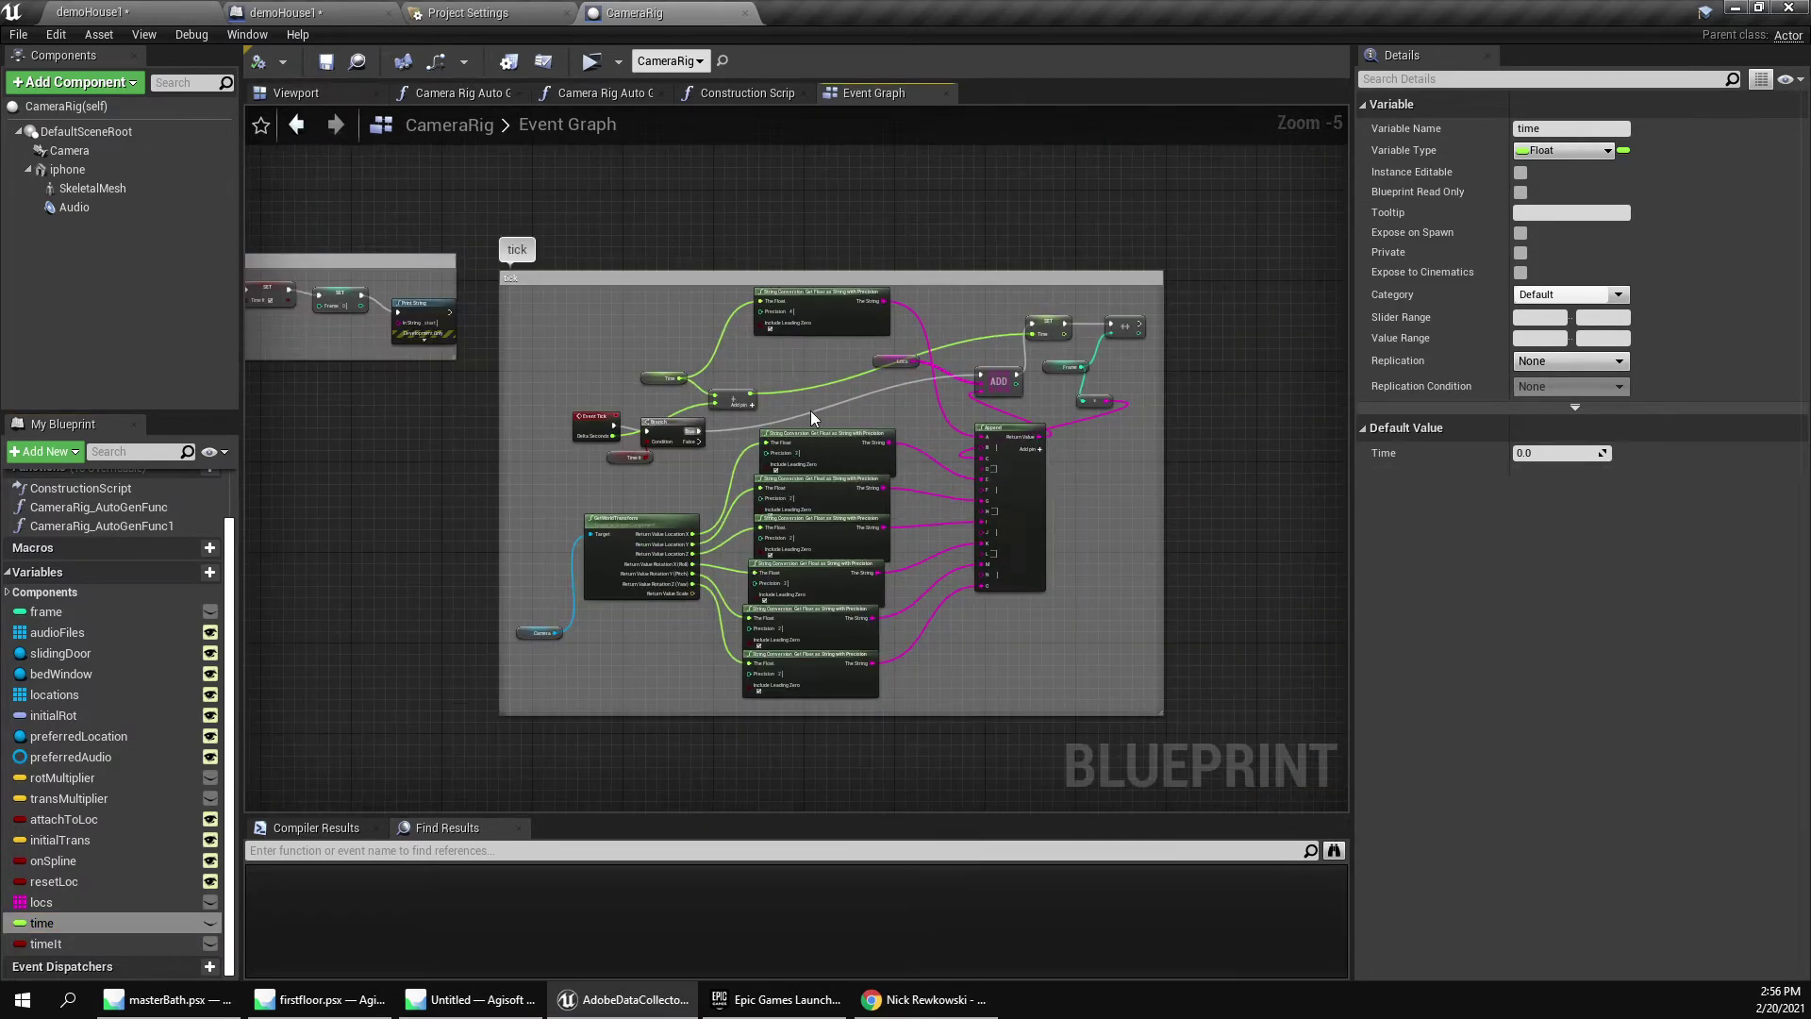
scroll(707, 517, "up", 3)
scroll(721, 487, "down", 2)
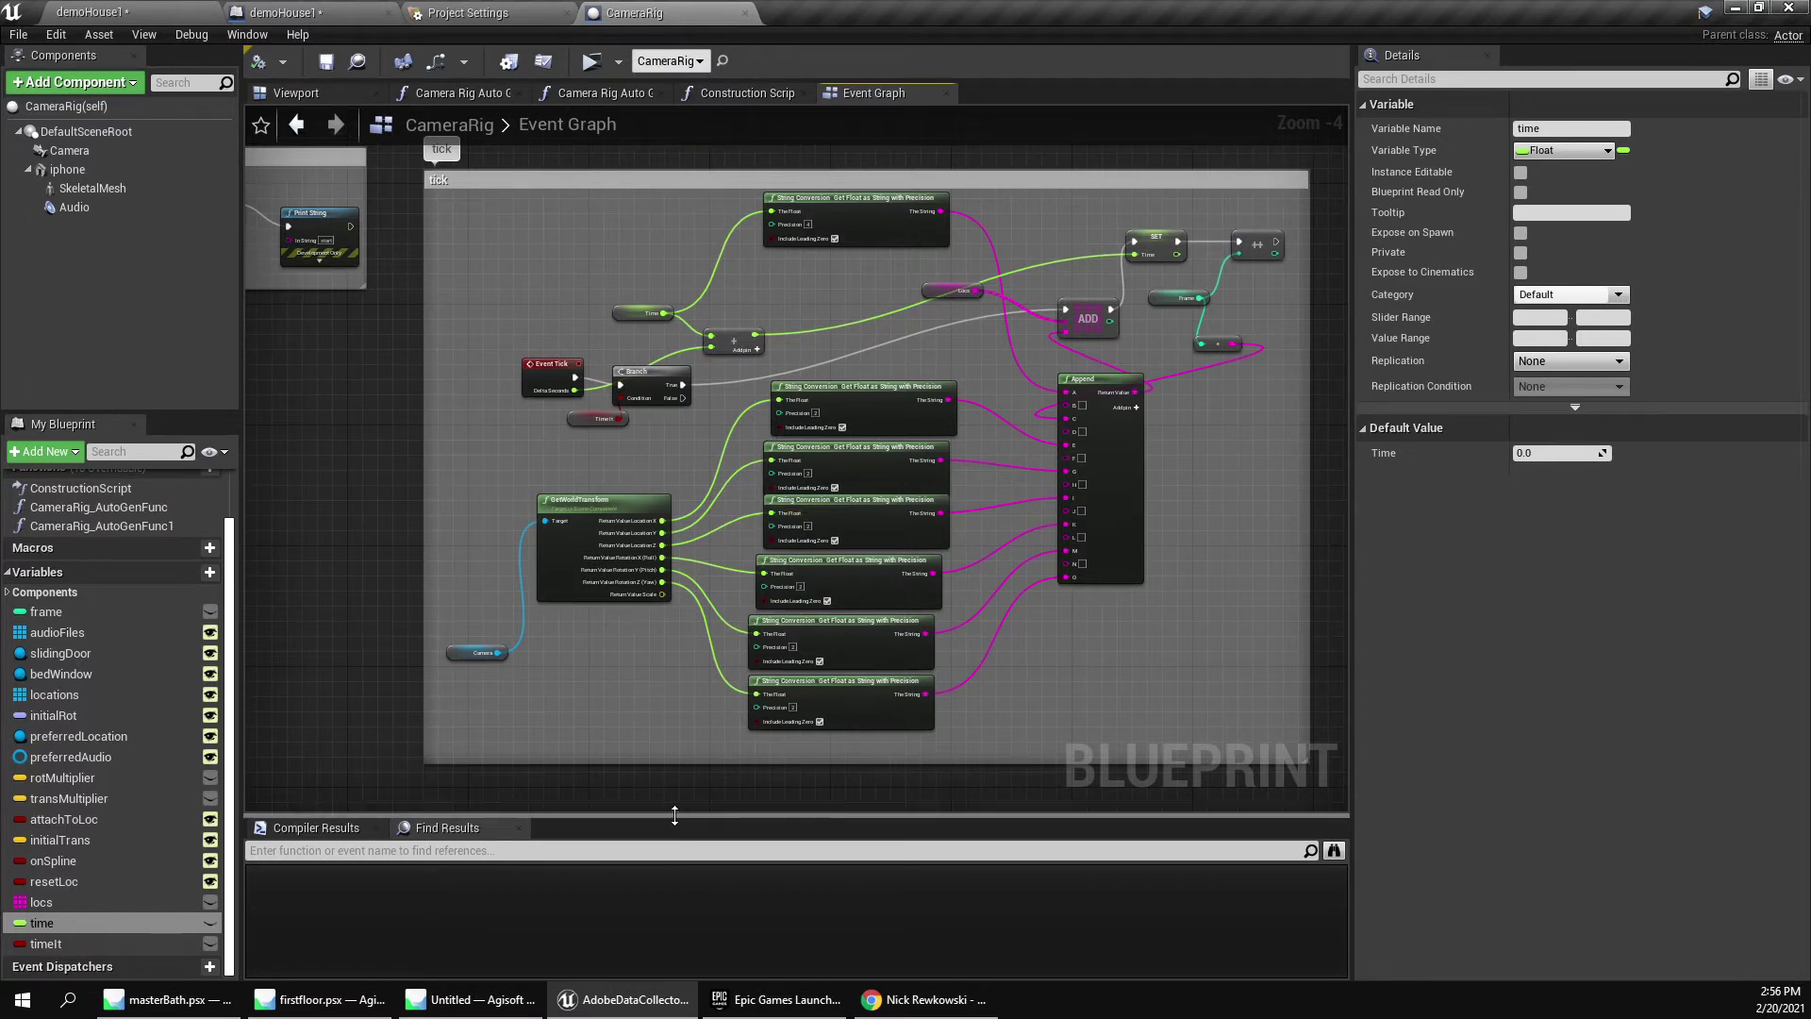
left_click_drag(676, 816, 675, 865)
left_click_drag(1351, 476, 1503, 471)
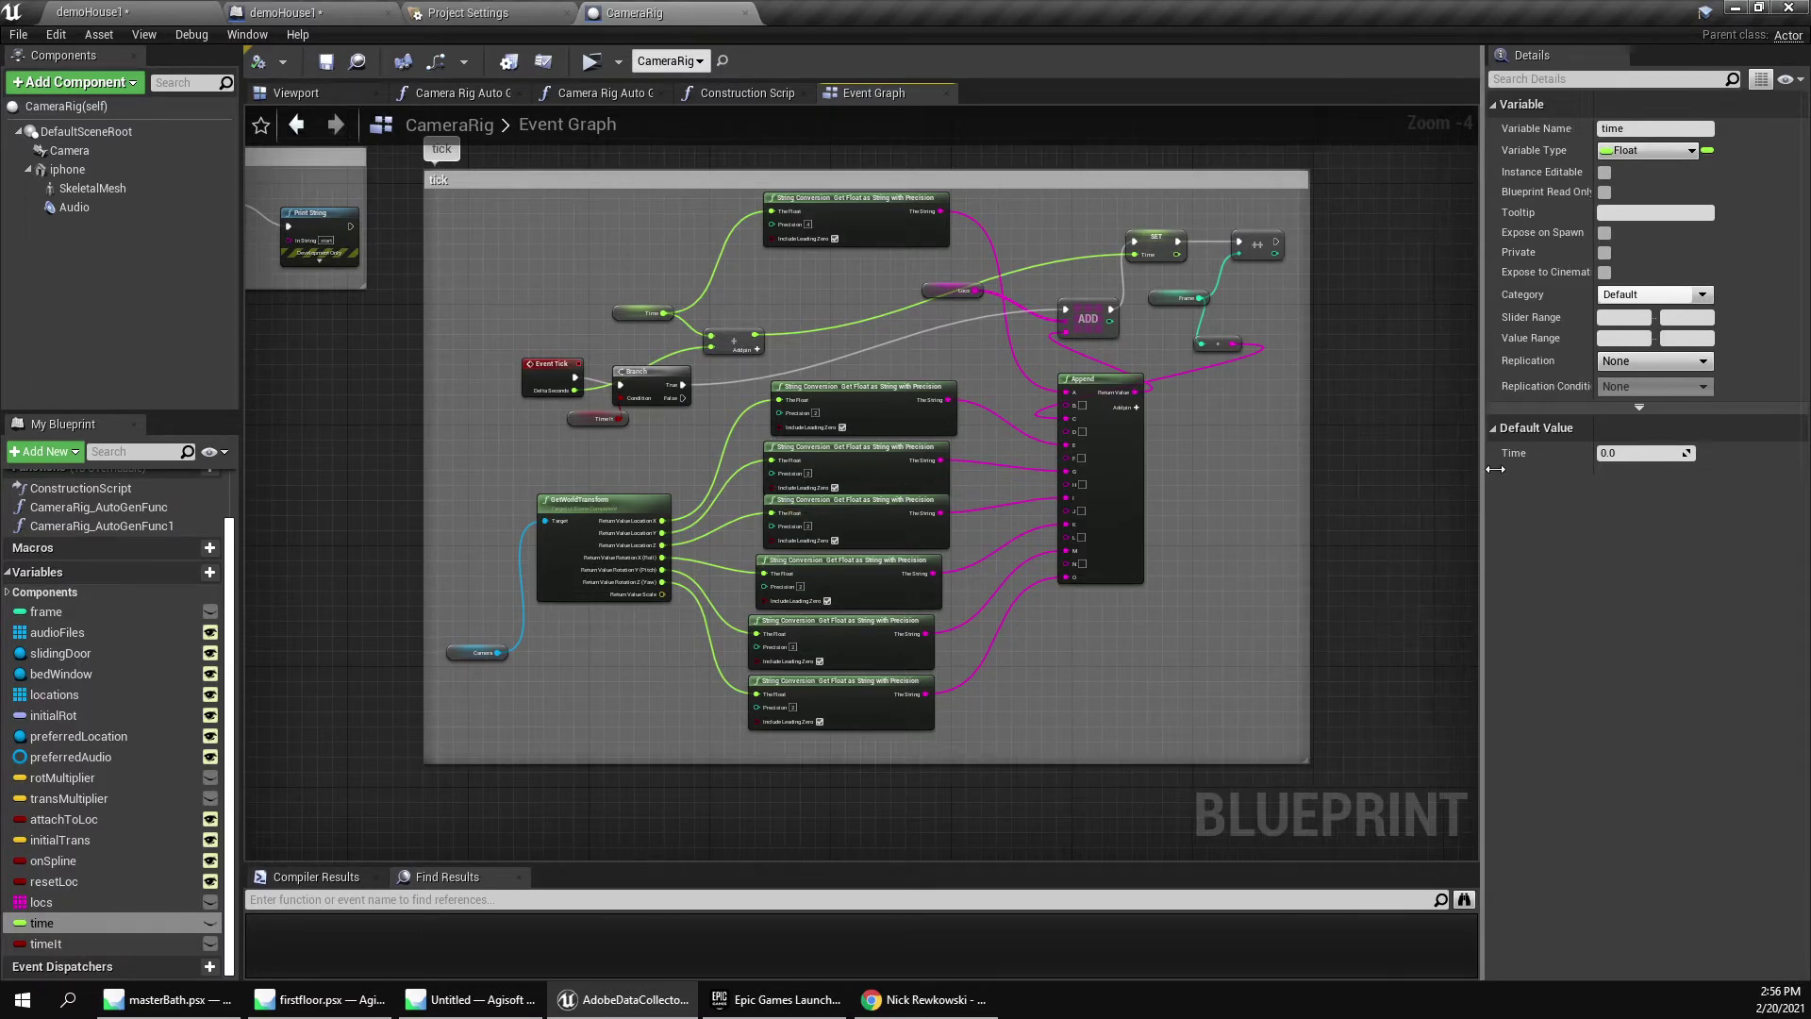
scroll(1127, 500, "up", 1)
scroll(1138, 498, "down", 1)
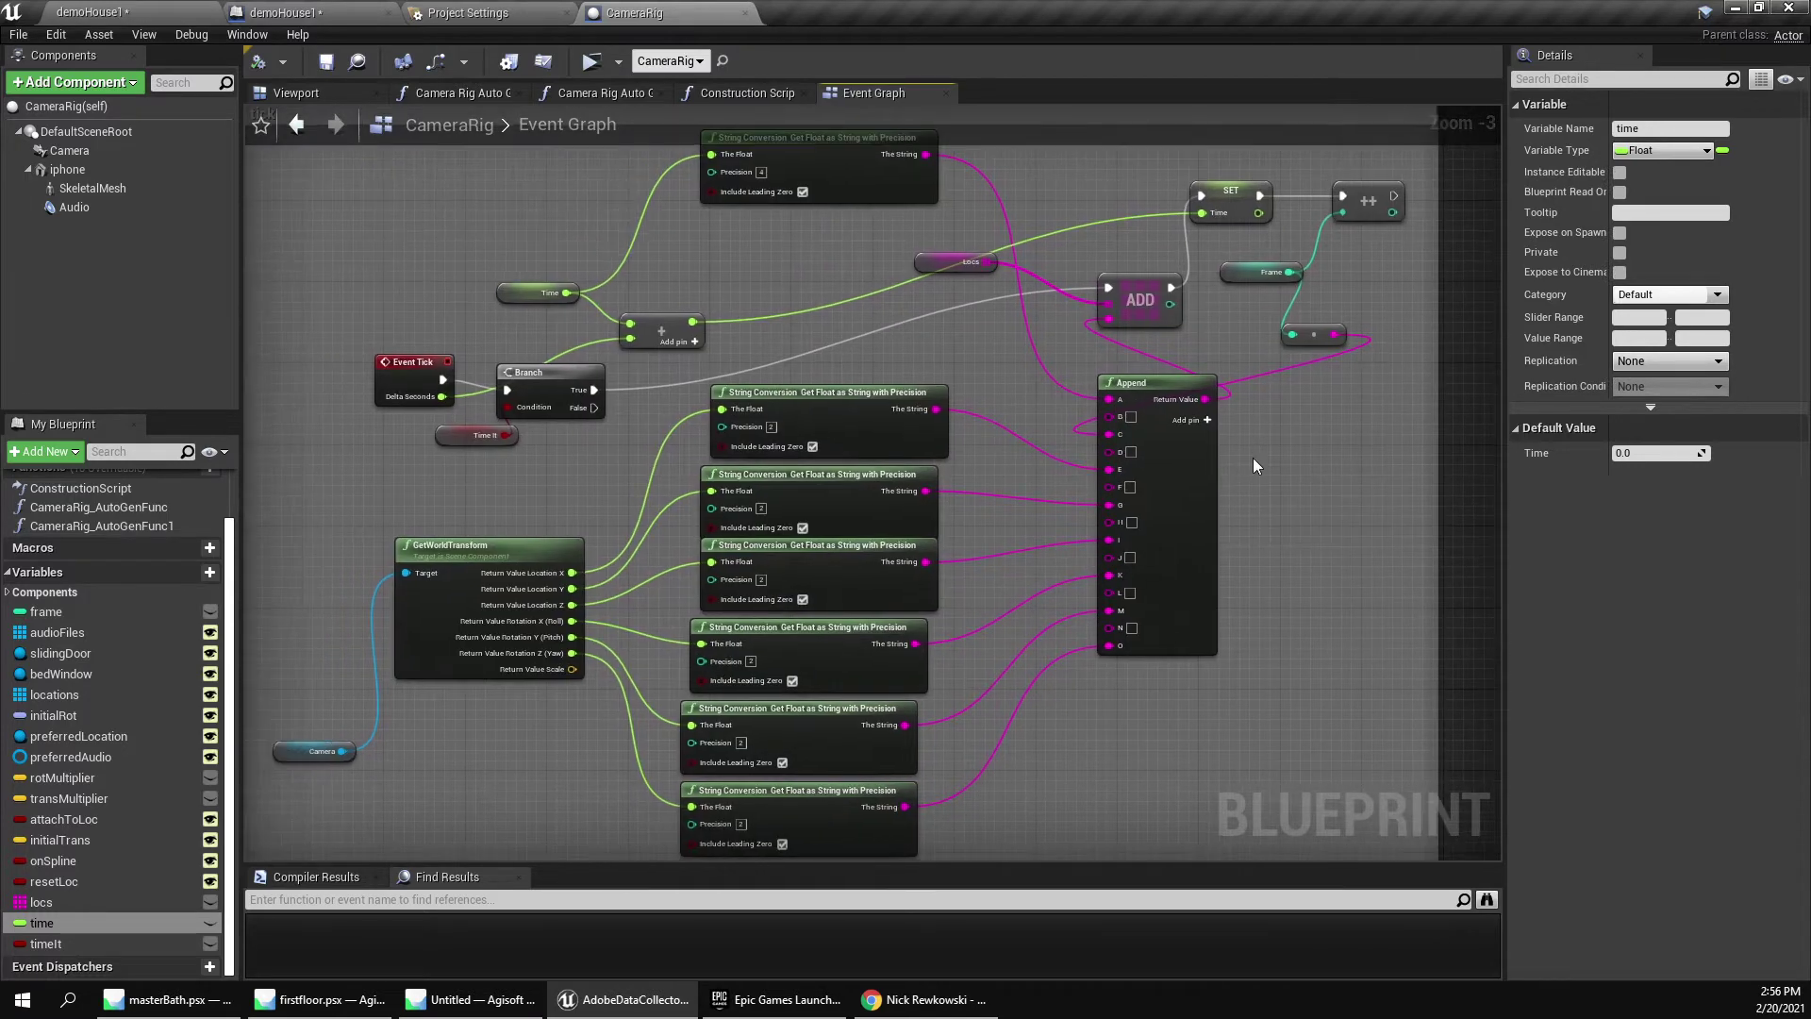
left_click(927, 259)
left_click_drag(926, 259, 920, 266)
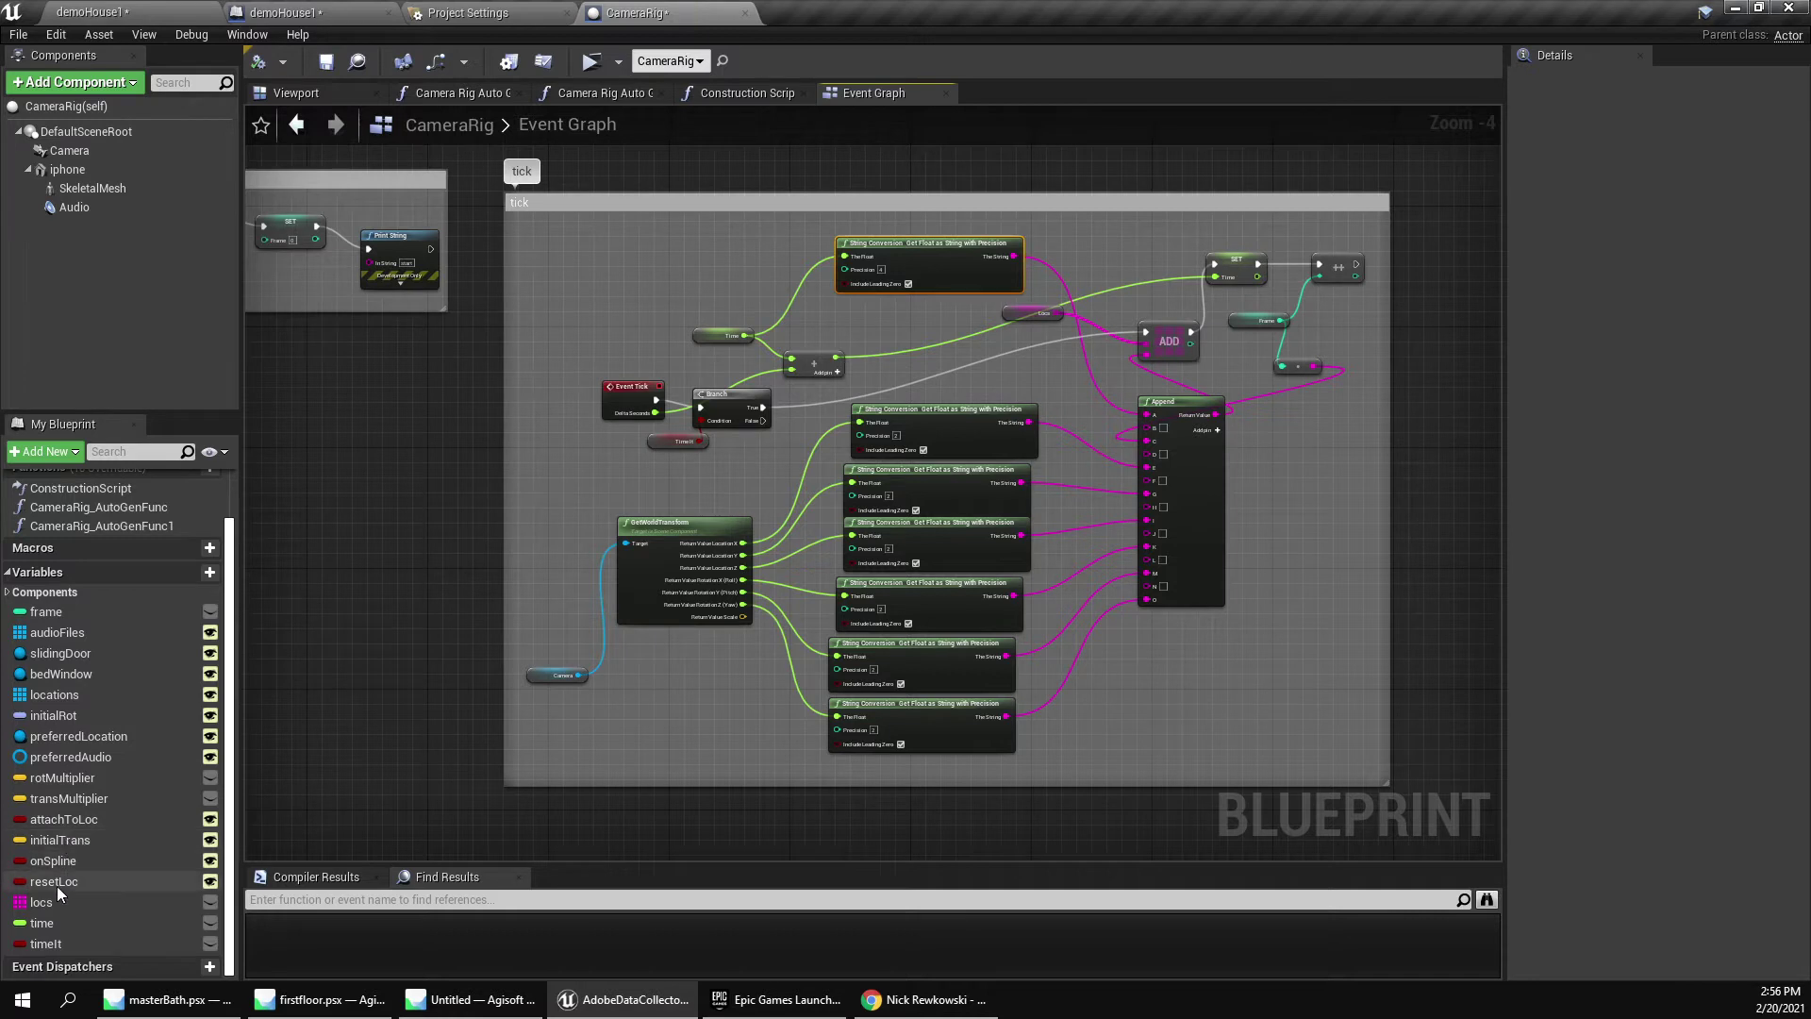
Inspect the details of the time, timeIt and frame variables and compare them with the tick group's nodes.
left_click(53, 922)
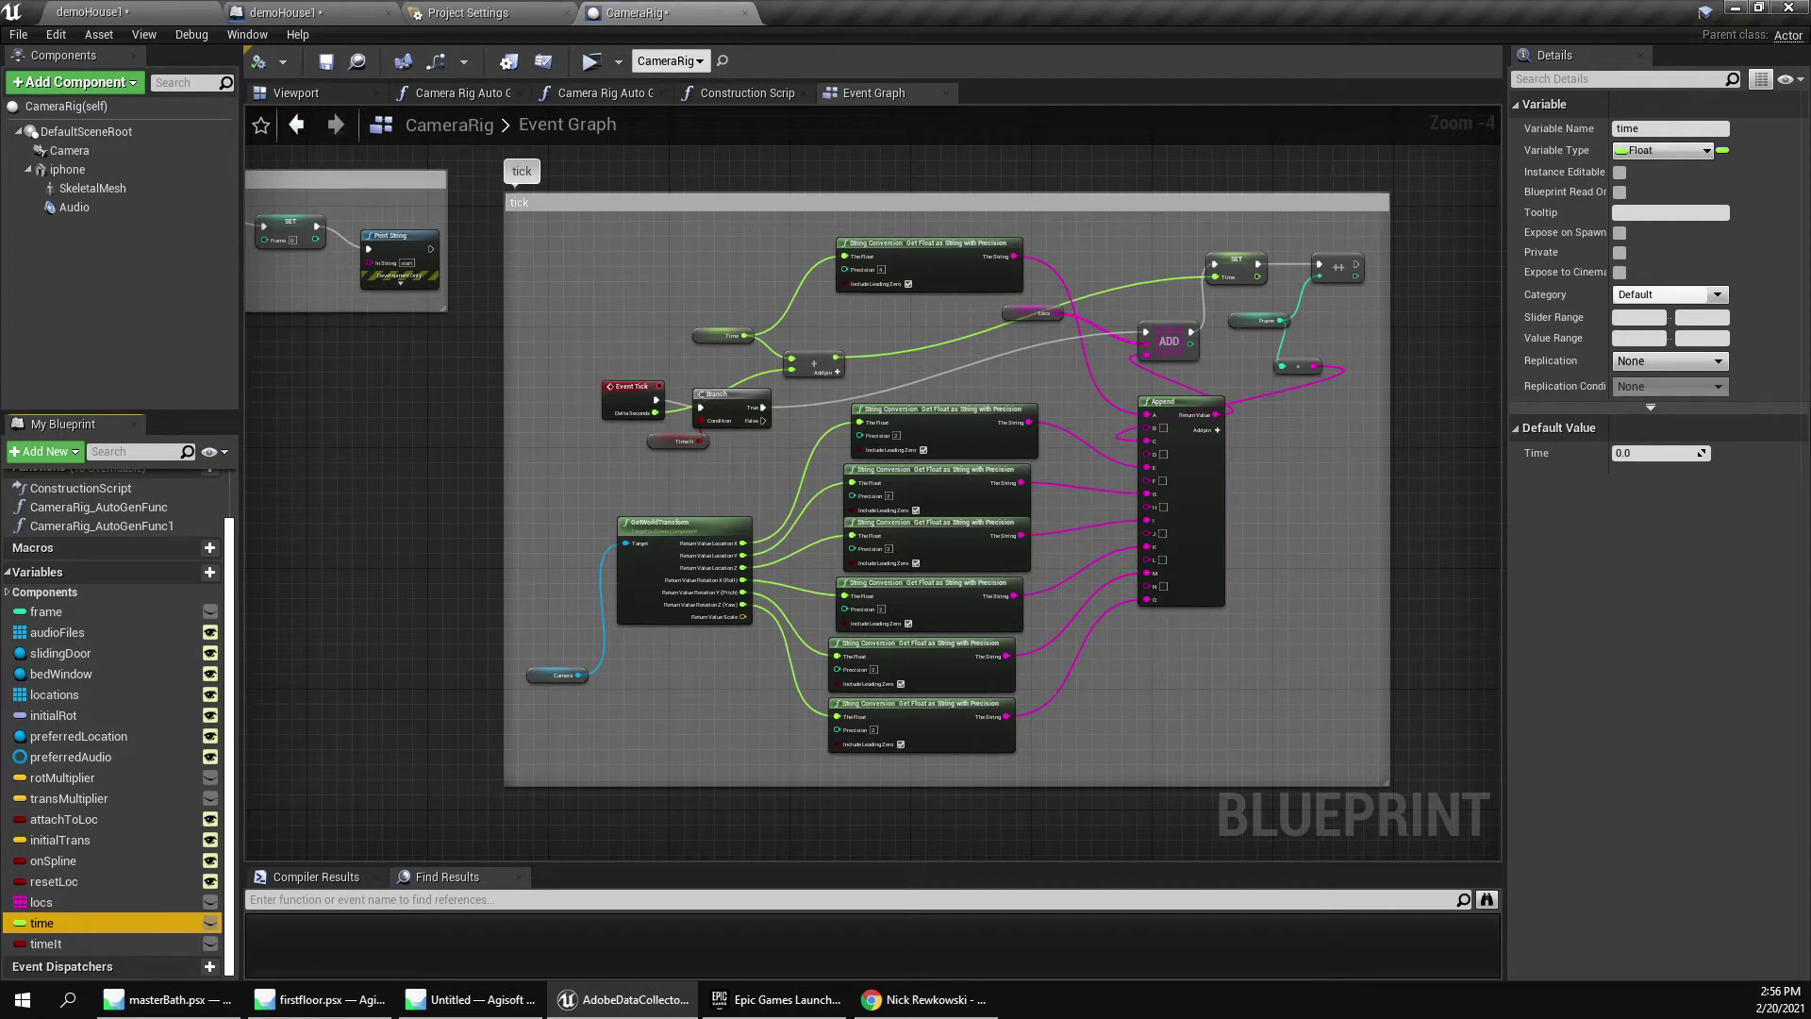
left_click(443, 587)
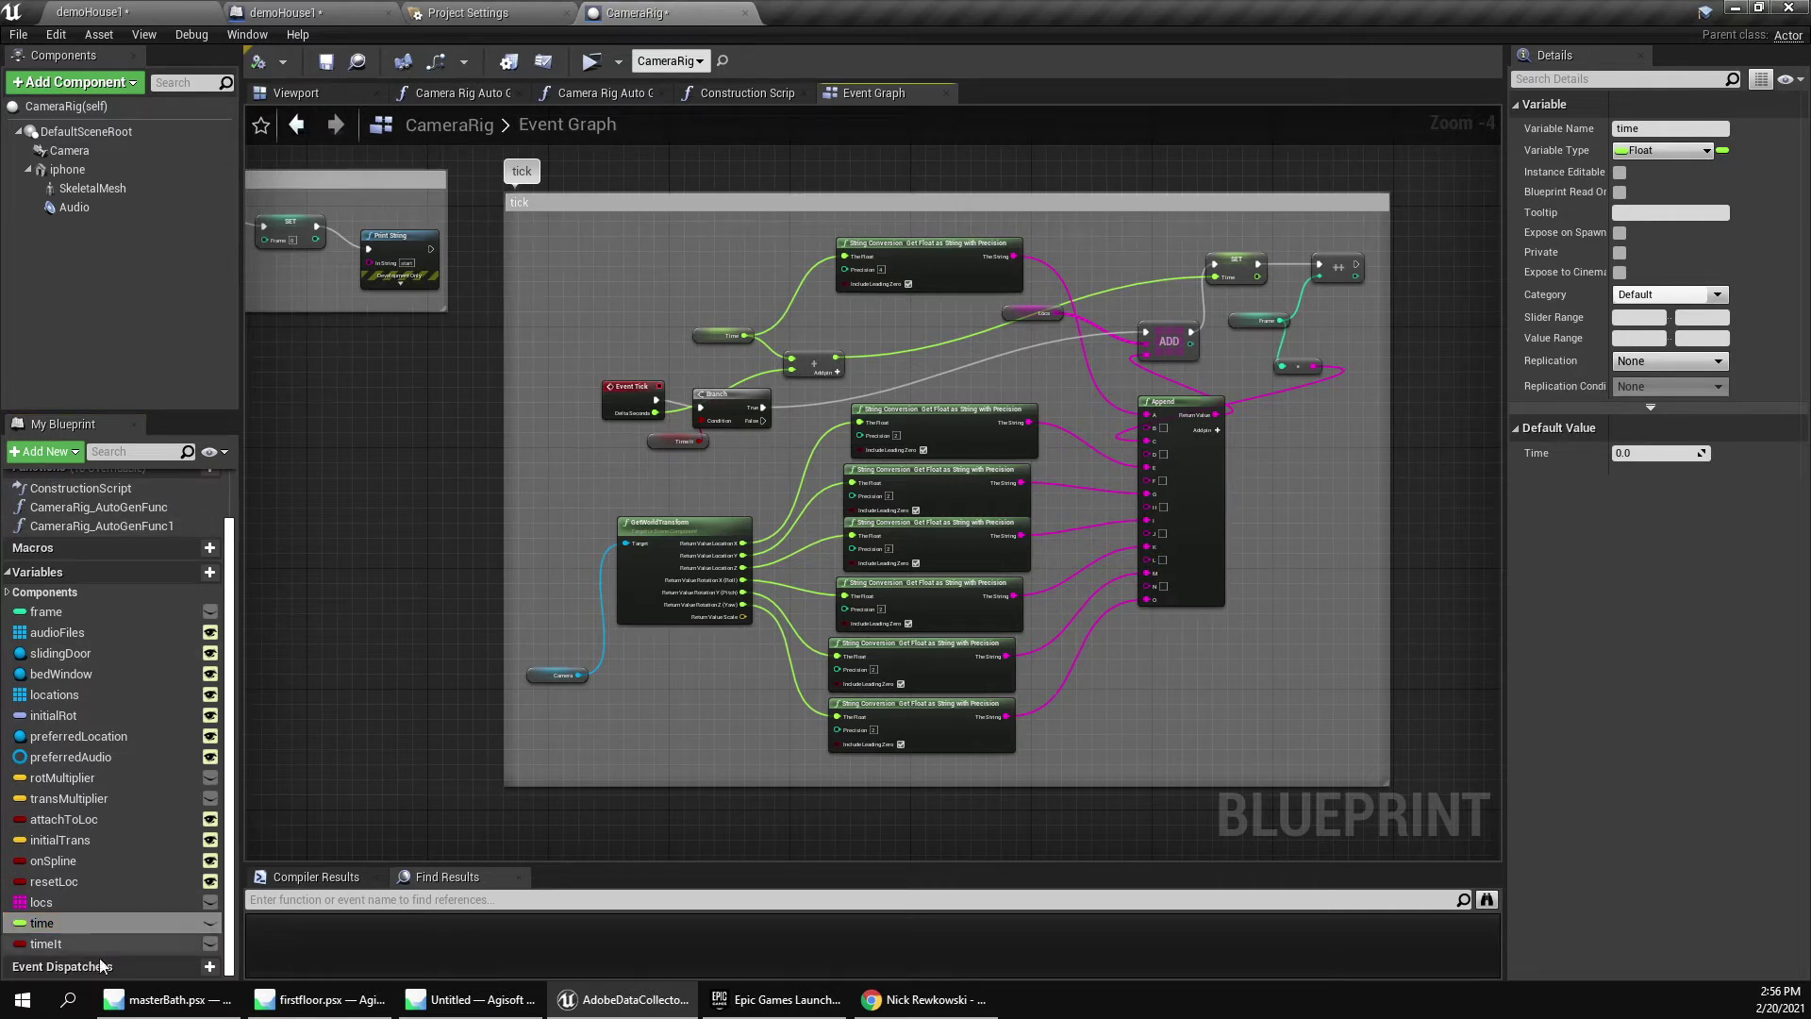
left_click(76, 945)
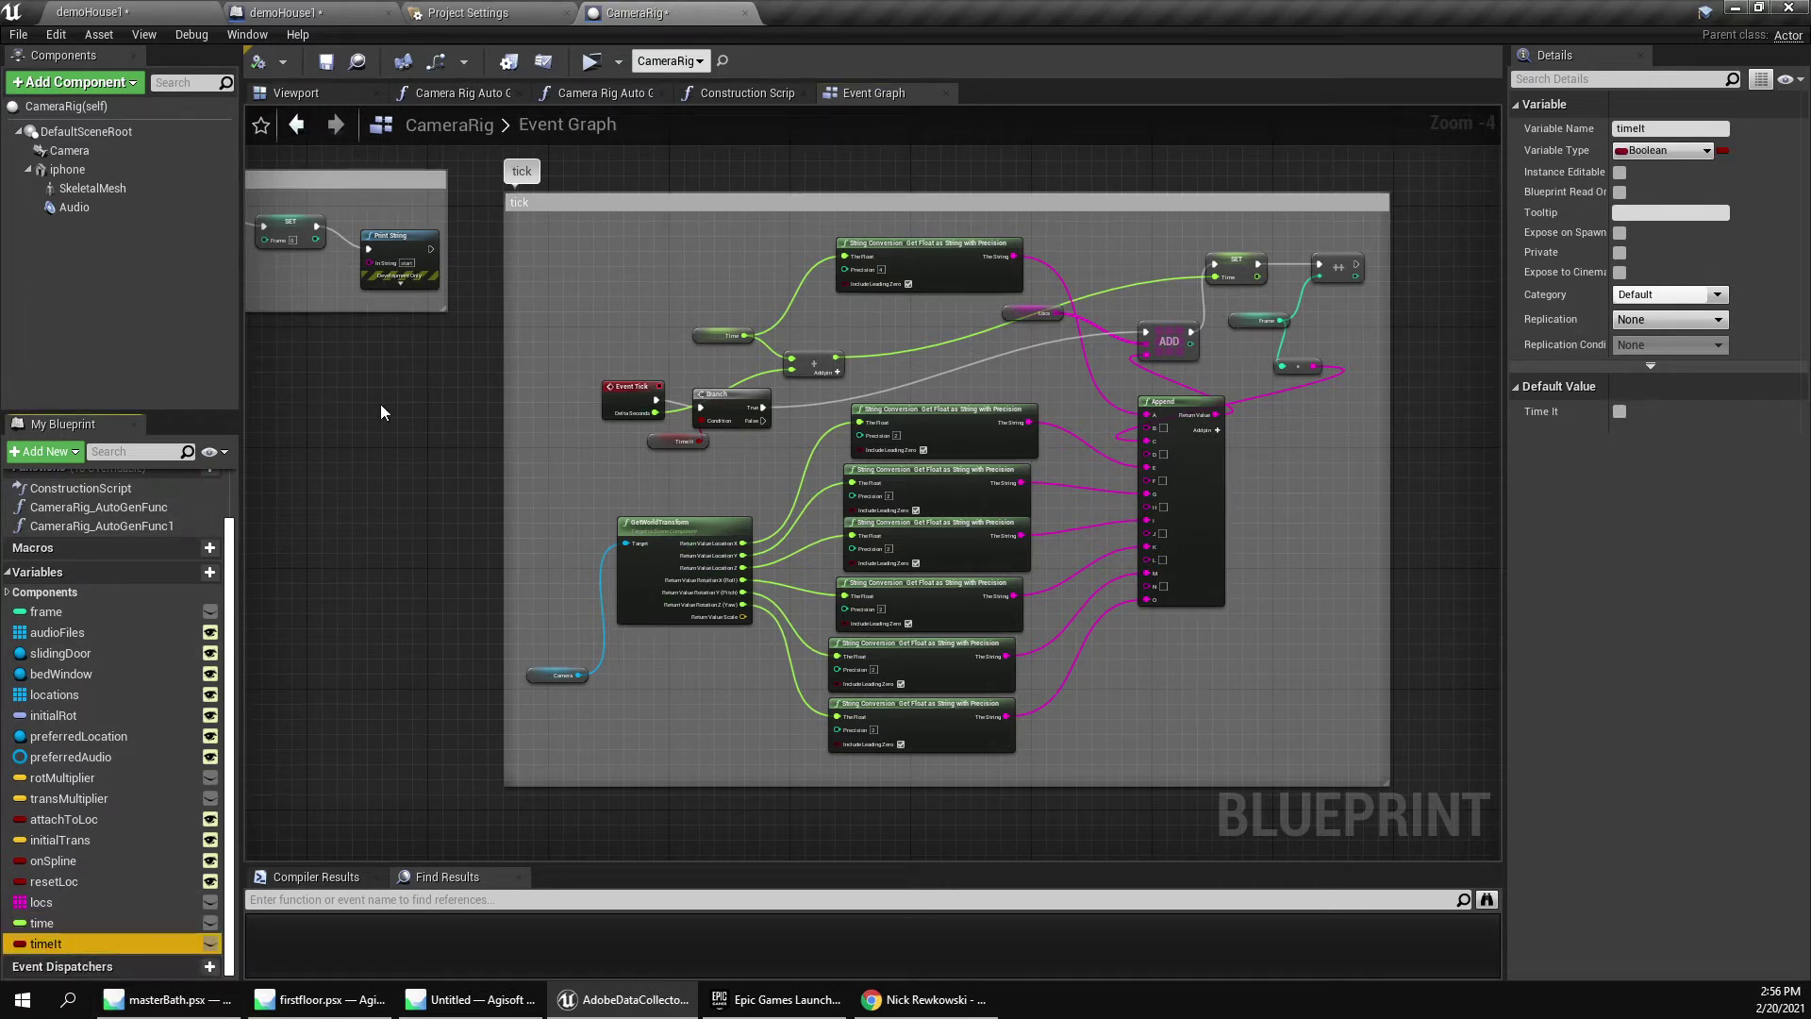
left_click(81, 632)
left_click(56, 612)
right_click_drag(498, 570, 463, 662)
scroll(665, 571, "up", 3)
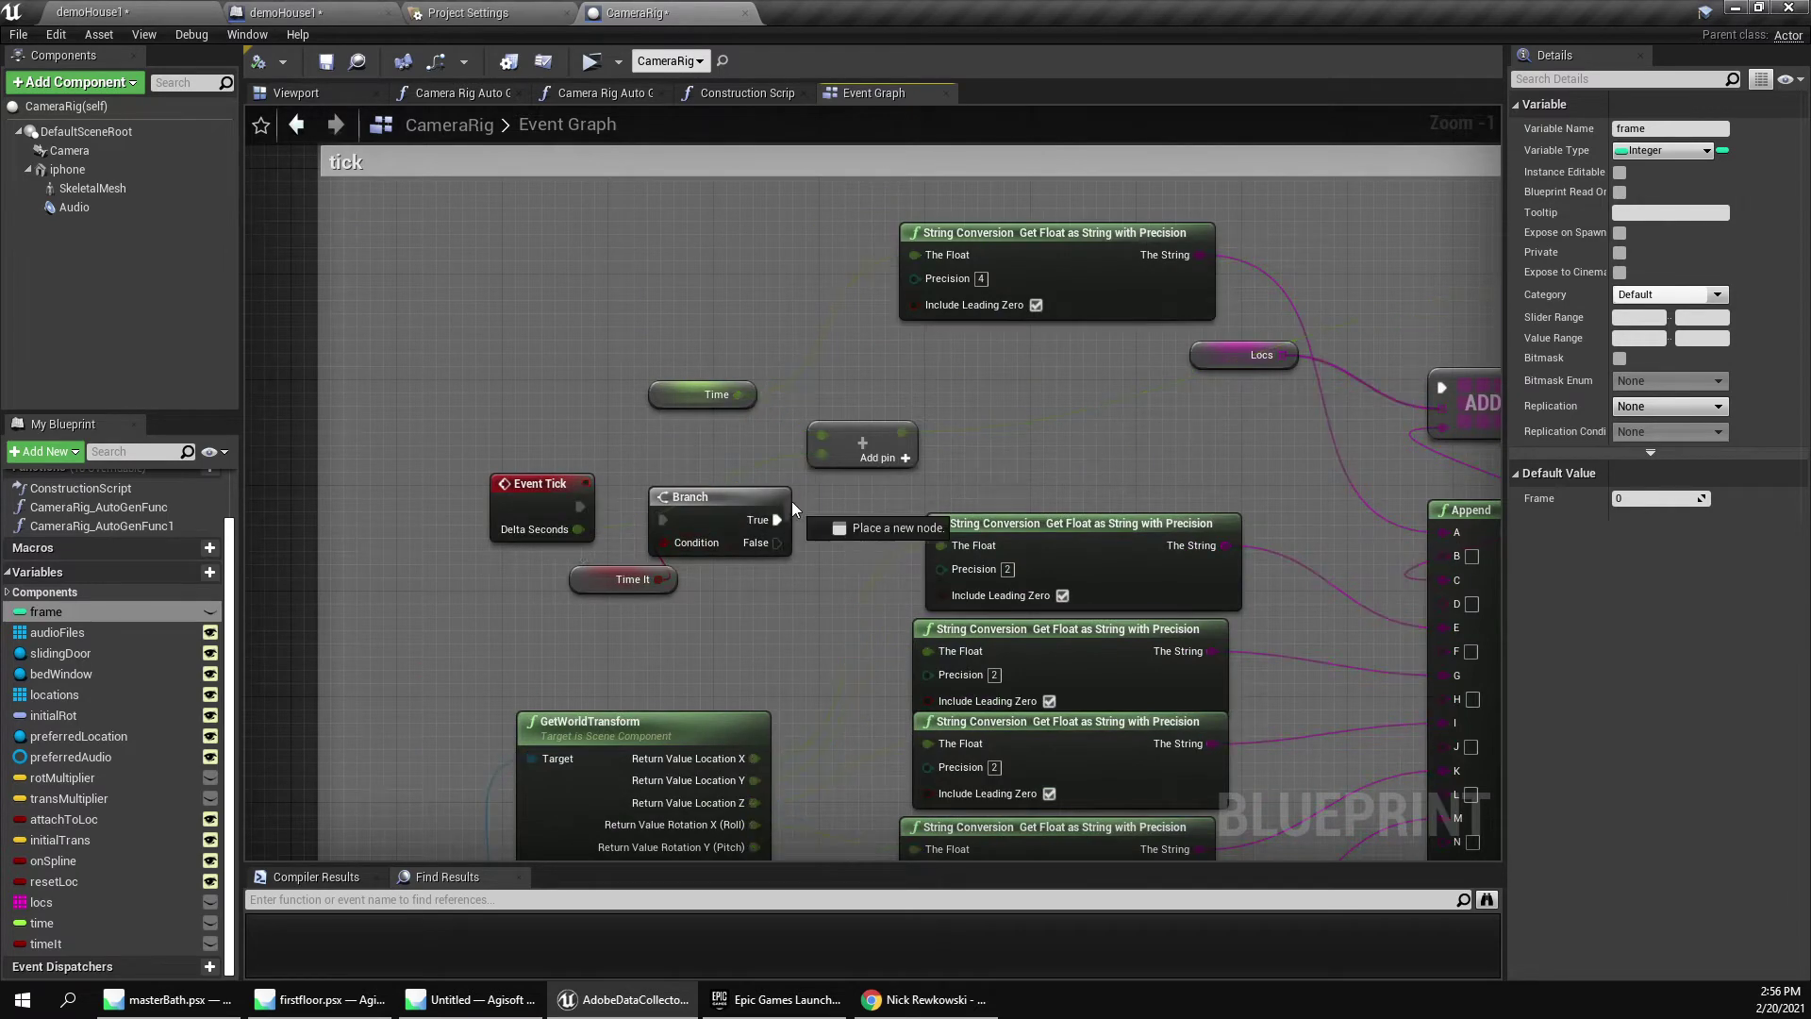
Reposition the Branch node slightly away from Event Tick and the Locs node nearer the ADD node in the tick group.
left_click_drag(698, 504, 725, 503)
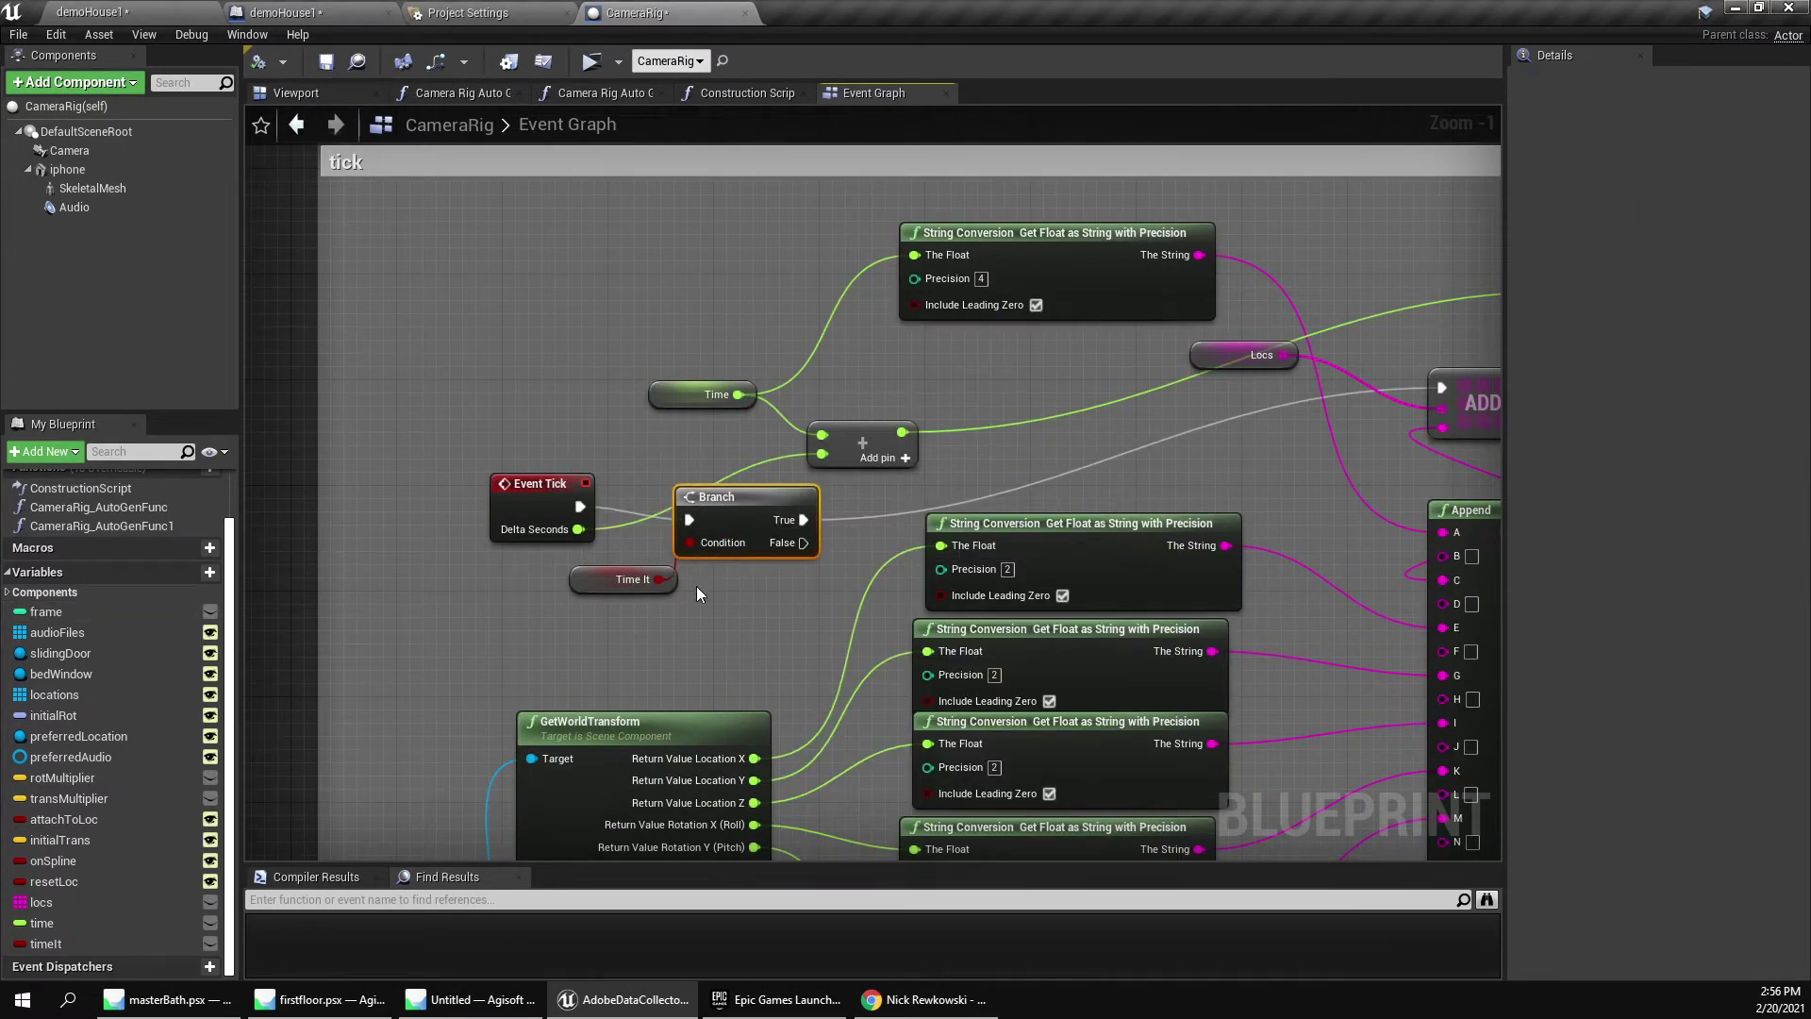
right_click_drag(696, 586, 405, 551)
scroll(537, 547, "down", 1)
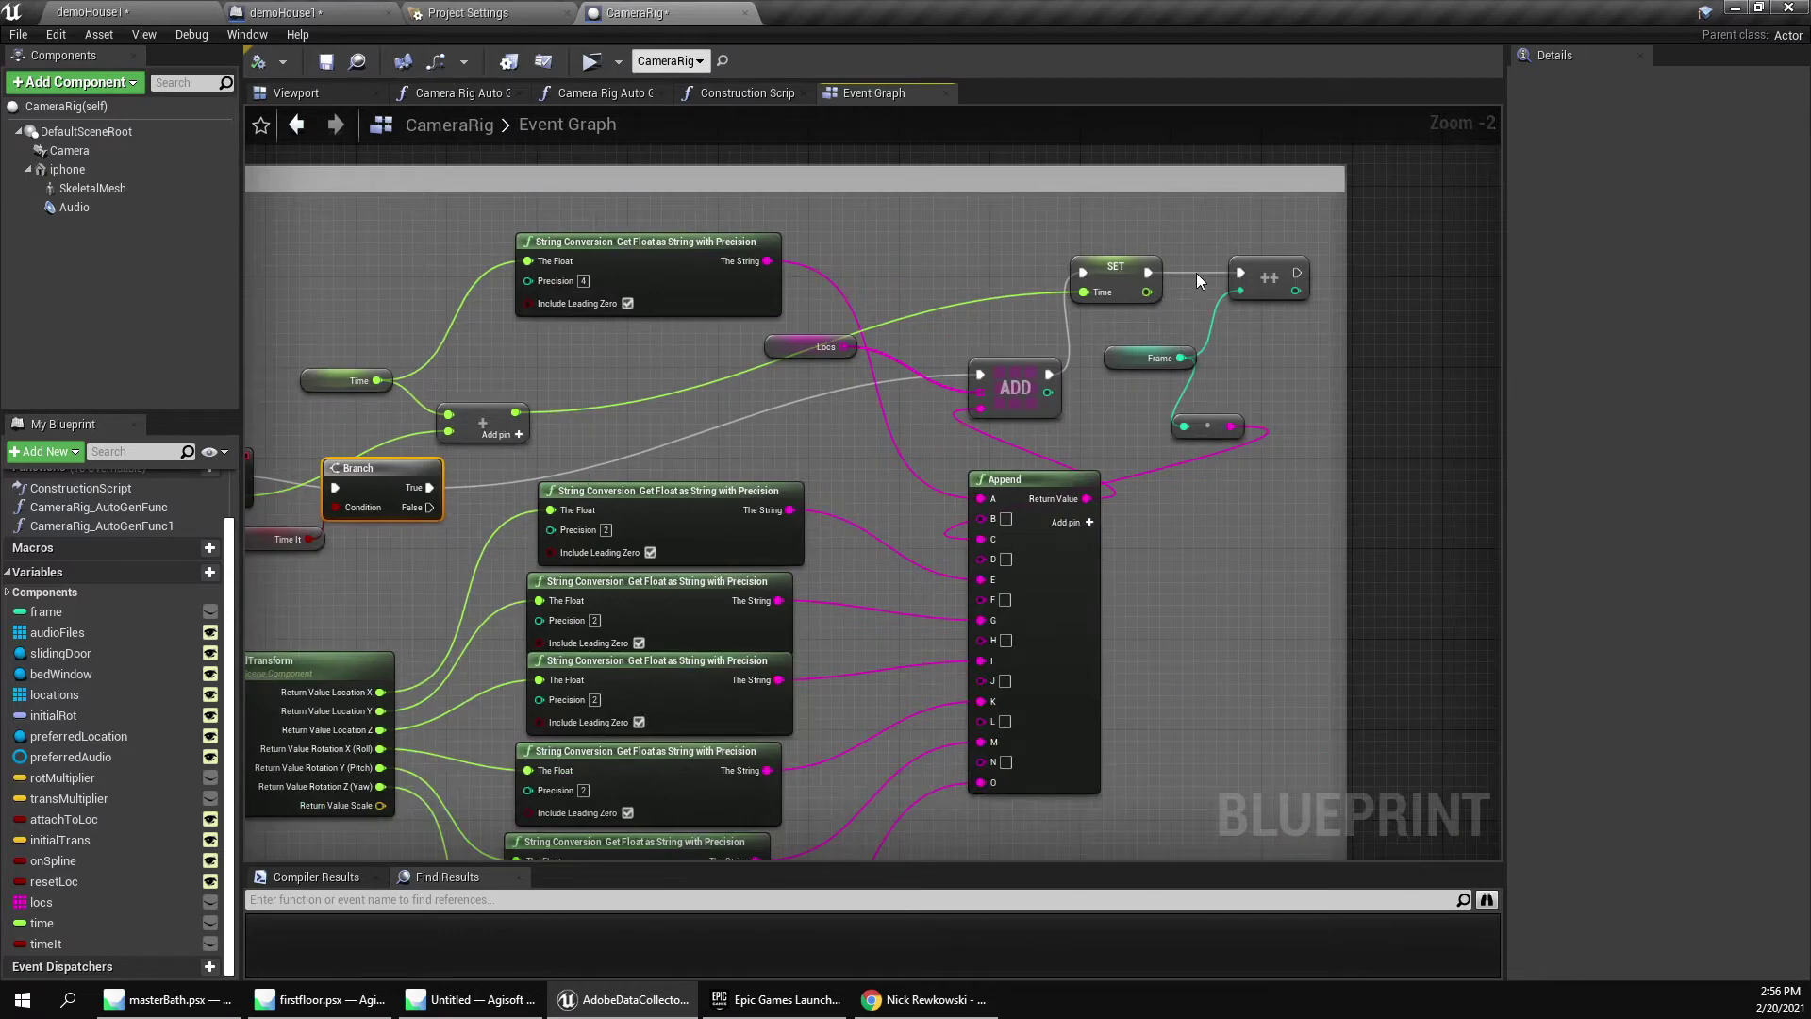
left_click_drag(780, 337, 800, 382)
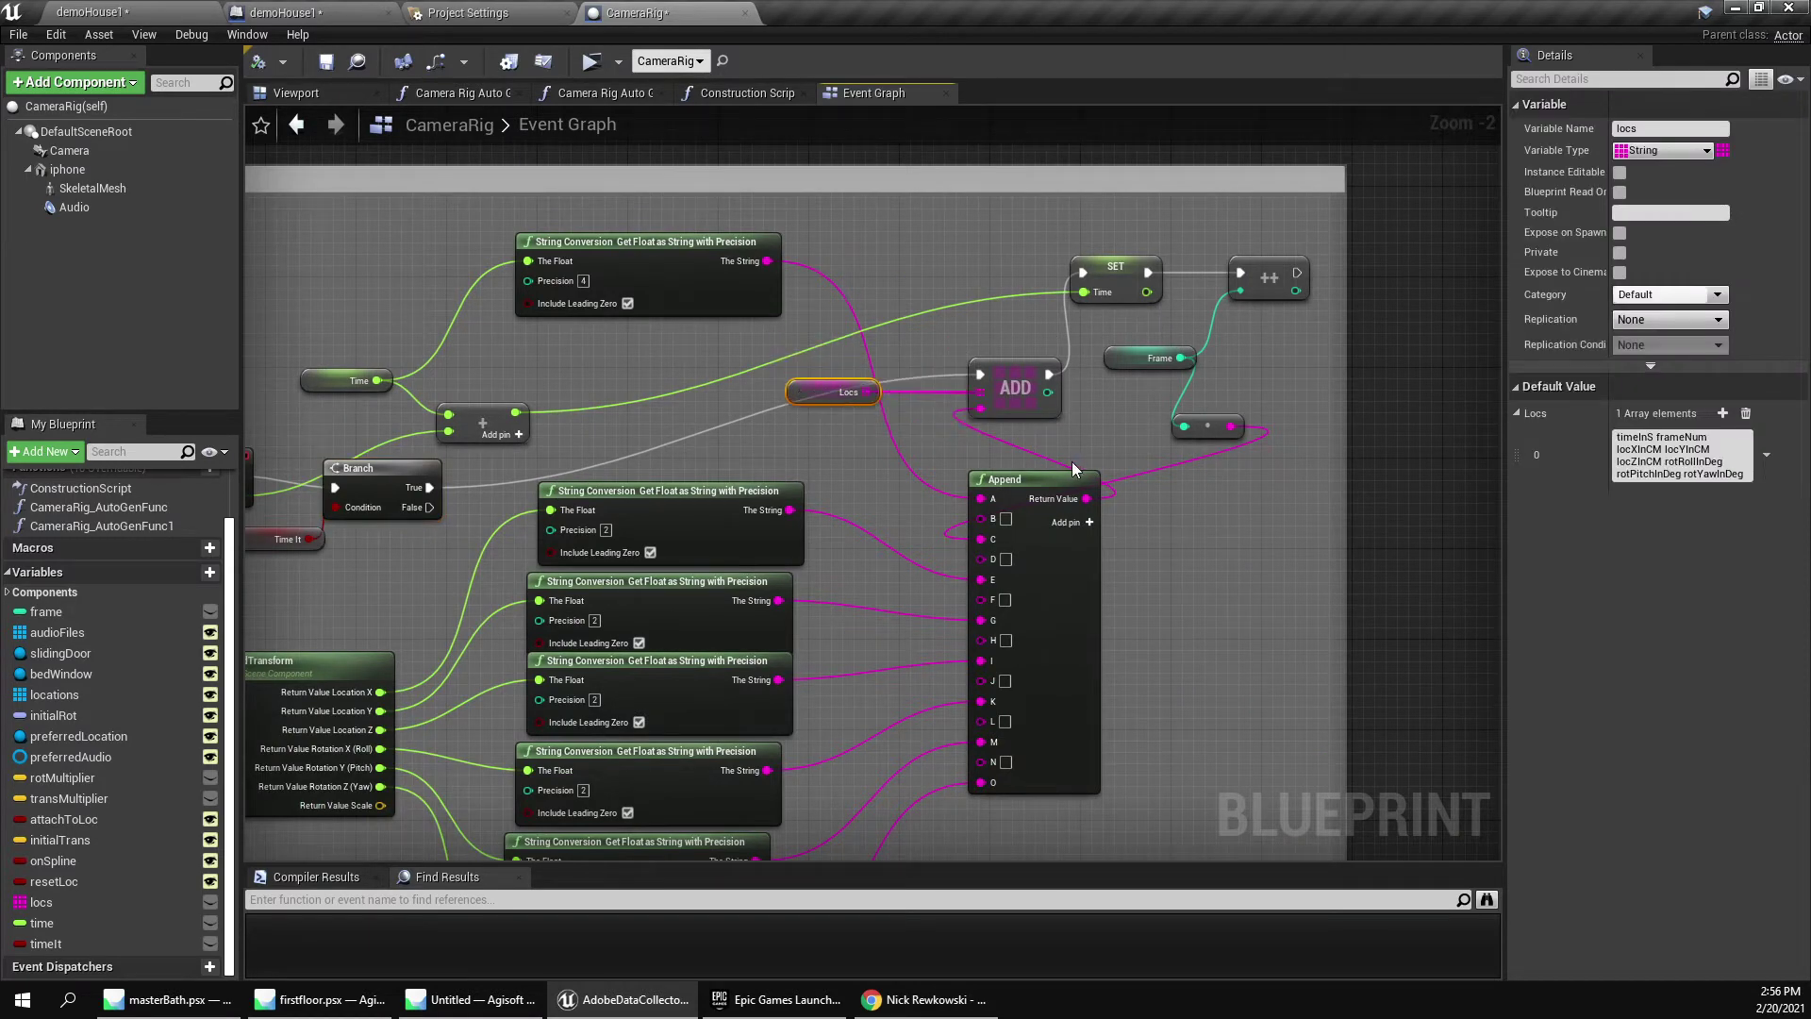
right_click_drag(838, 450, 979, 356)
left_click(979, 355)
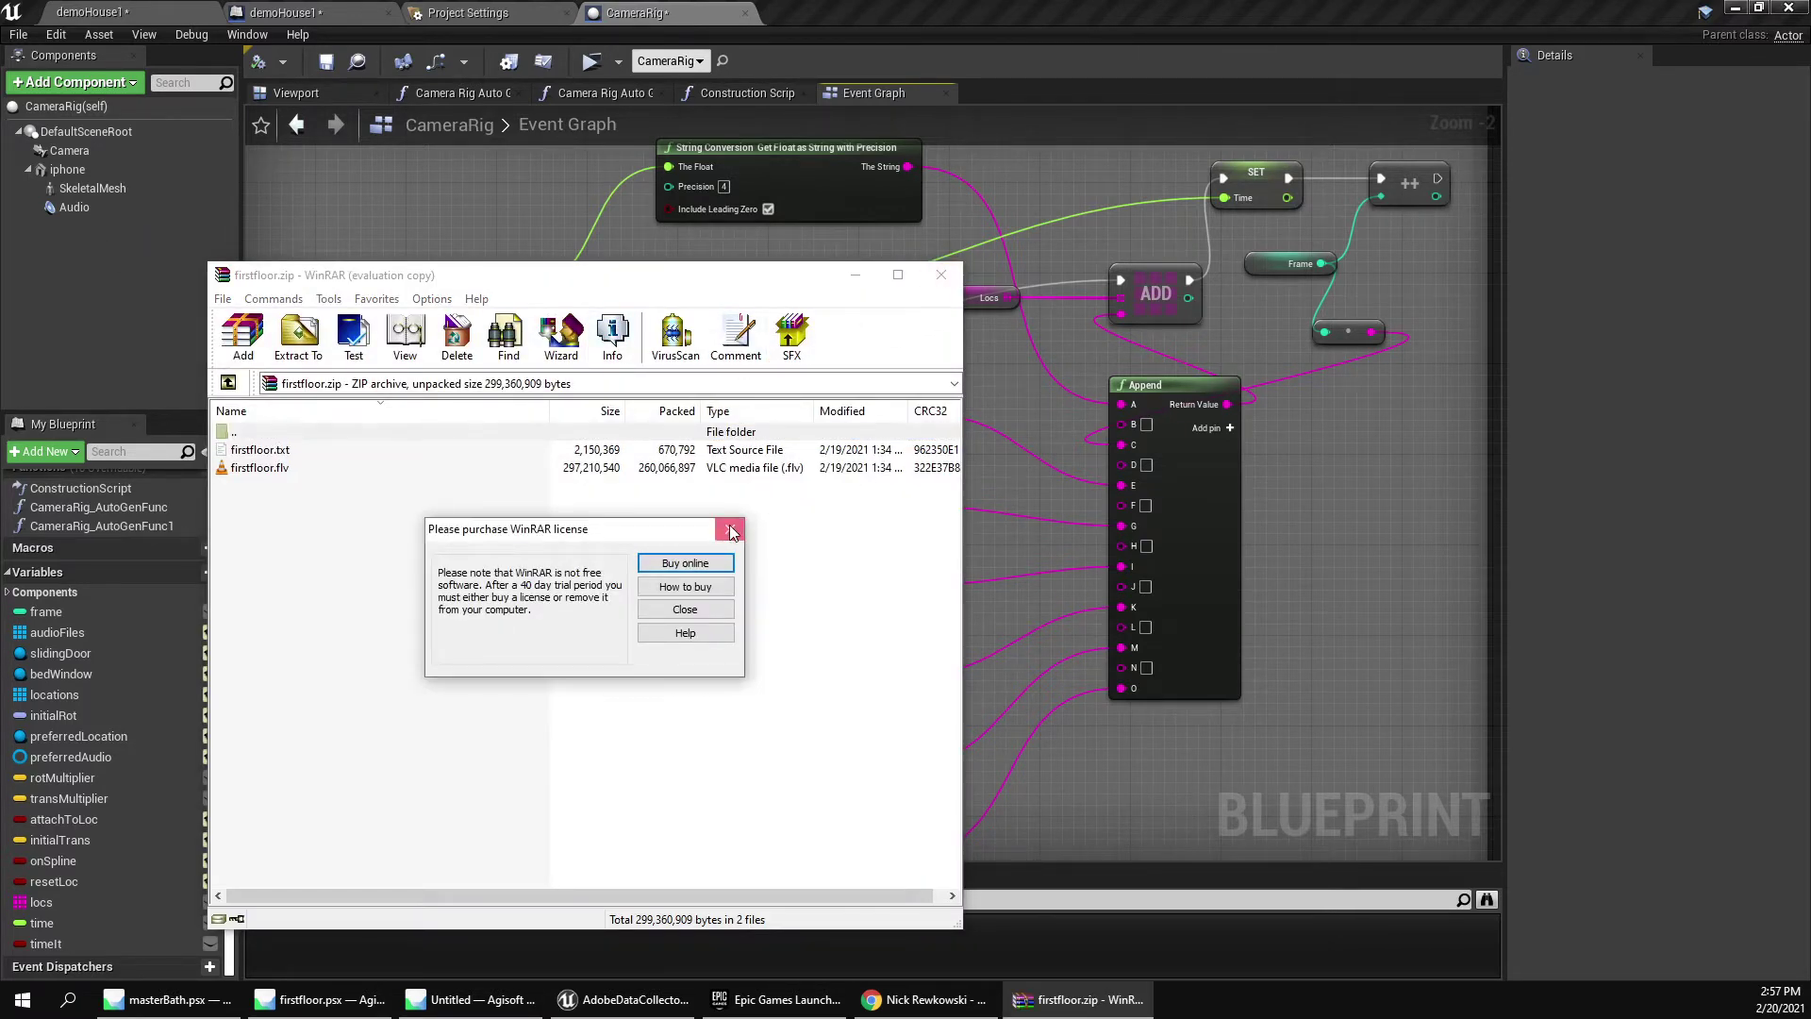
Dismiss the WinRAR purchase notice, close the firstfloor.zip archive, and reposition the Visual Studio Code window showing firstfloor.txt.
key("Escape")
left_click(941, 274)
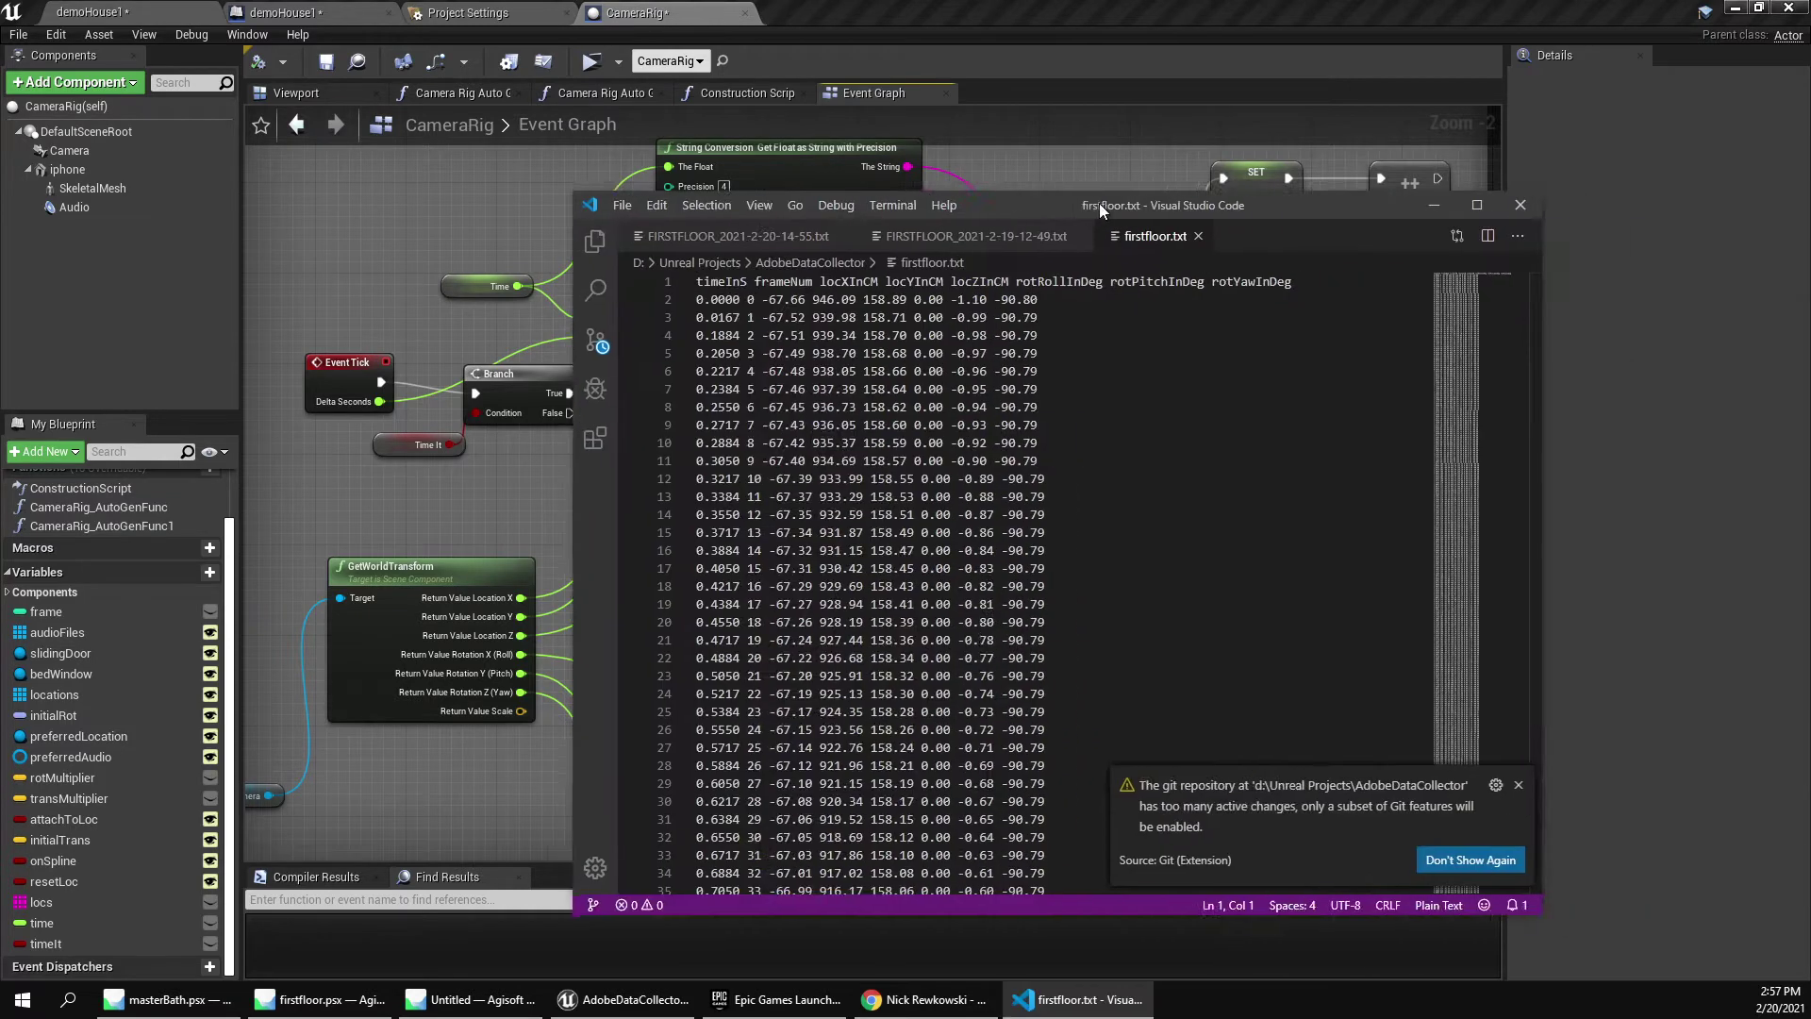
left_click_drag(1100, 202, 936, 207)
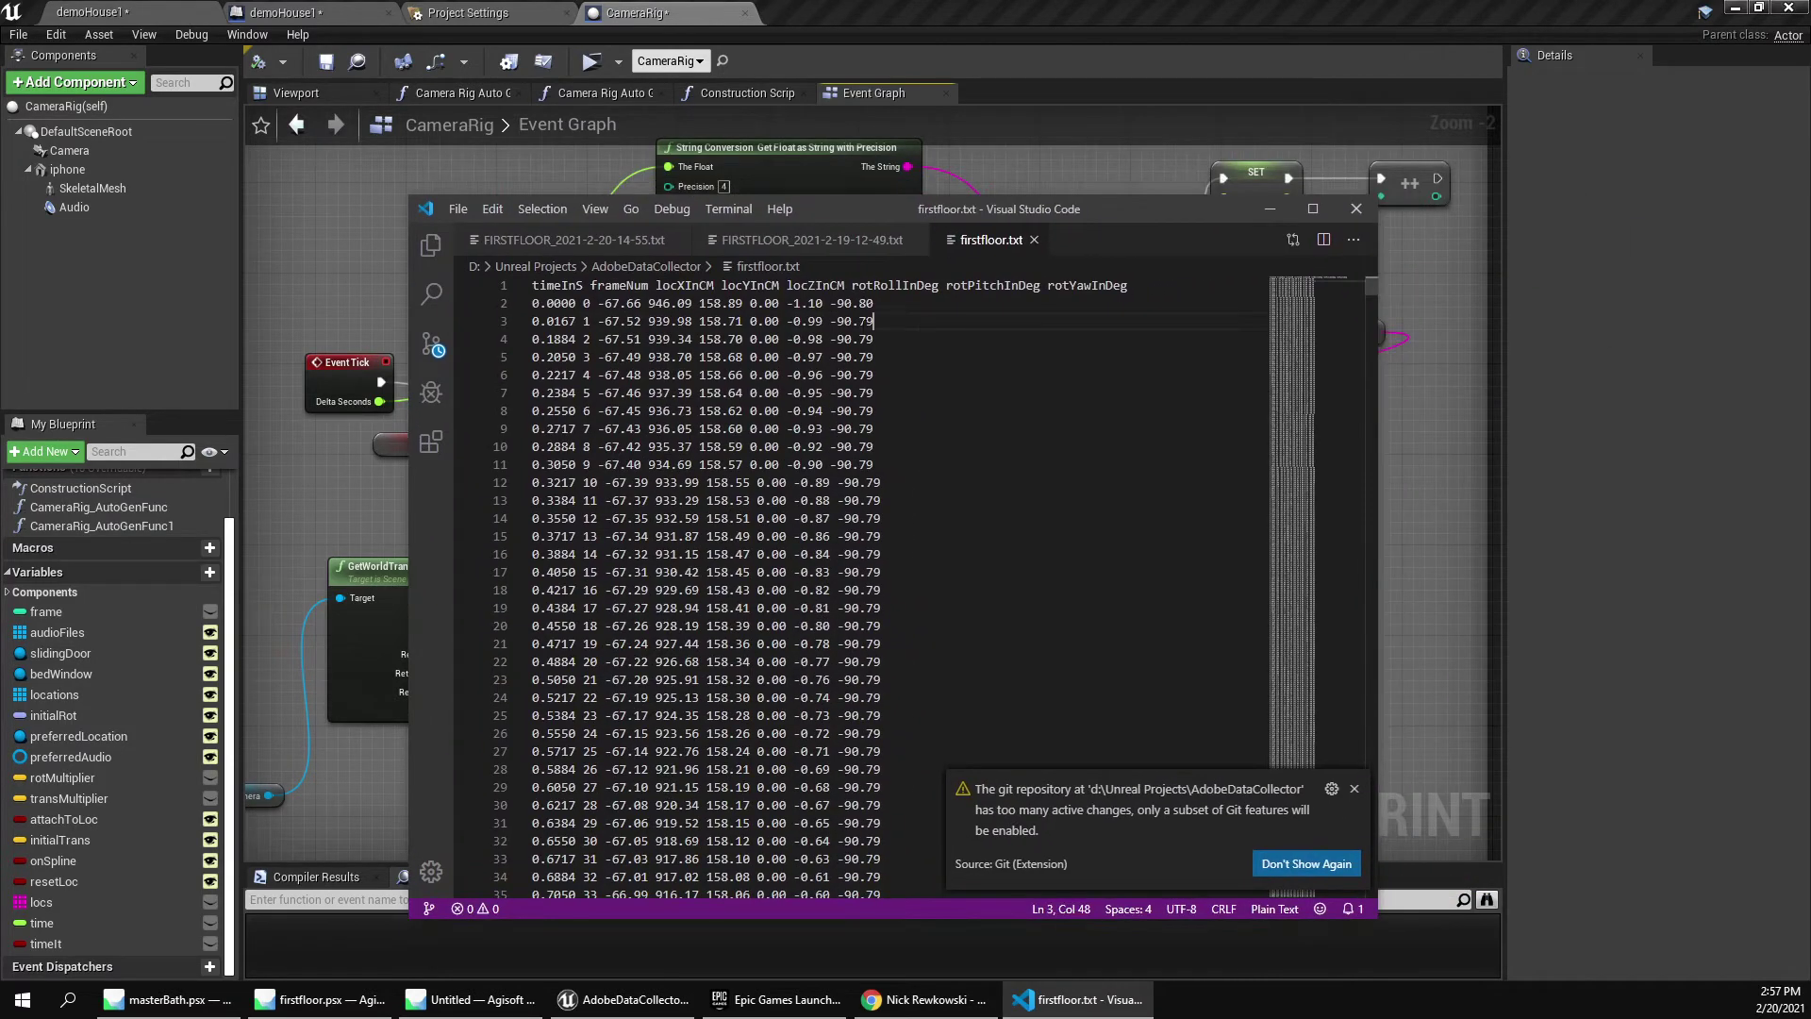
Review the time, frame, location and rotation columns of firstfloor.txt against their header names, and close Visual Studio Code.
triple_click(558, 285)
double_click(558, 285)
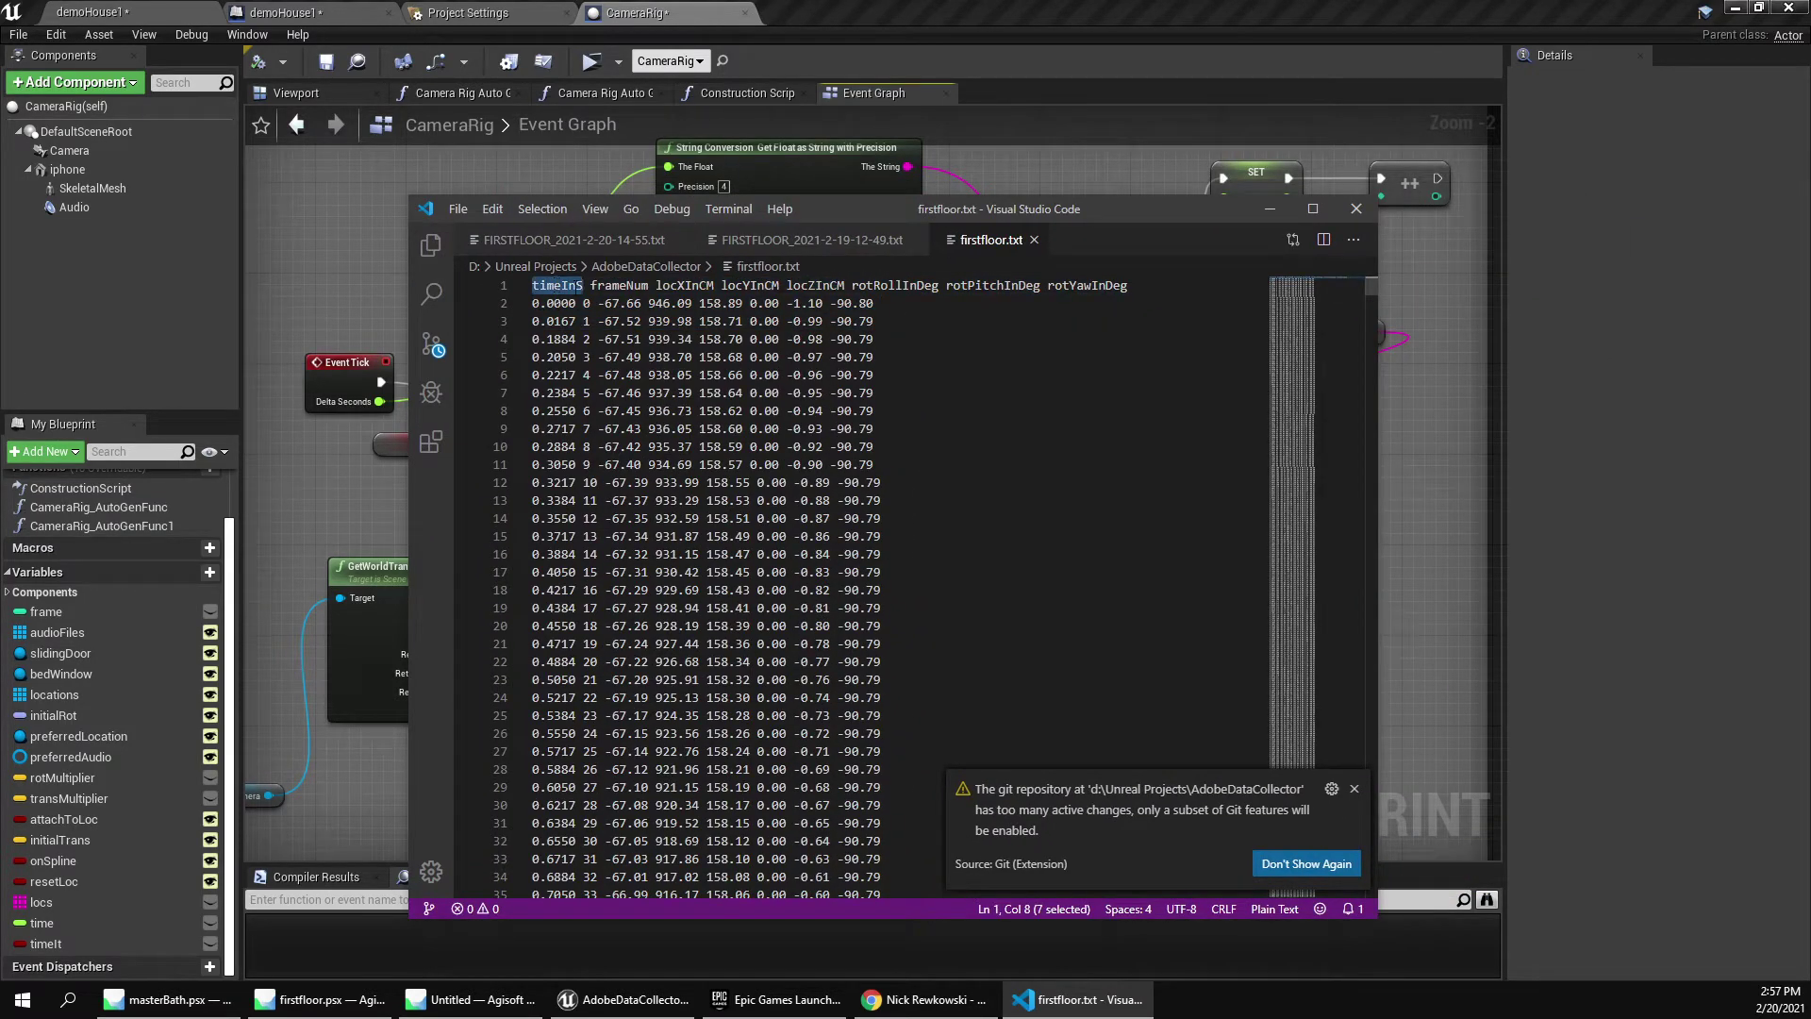
double_click(618, 285)
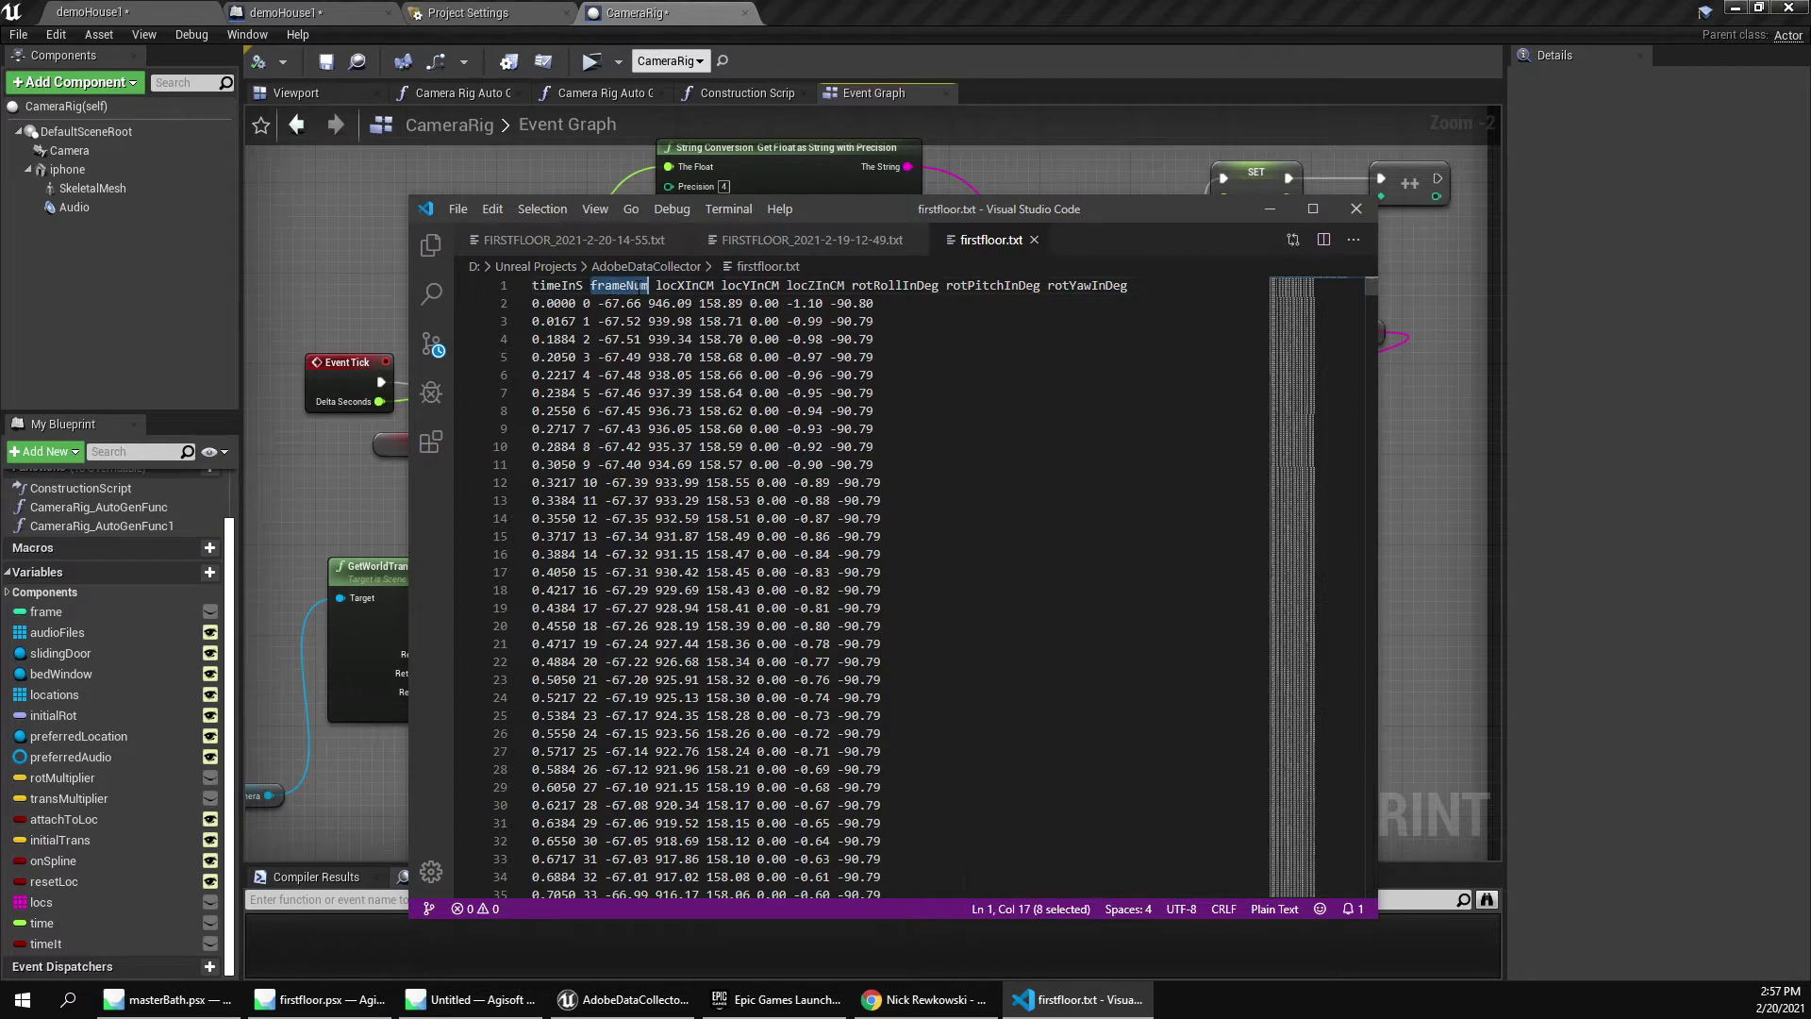
double_click(685, 284)
double_click(750, 285)
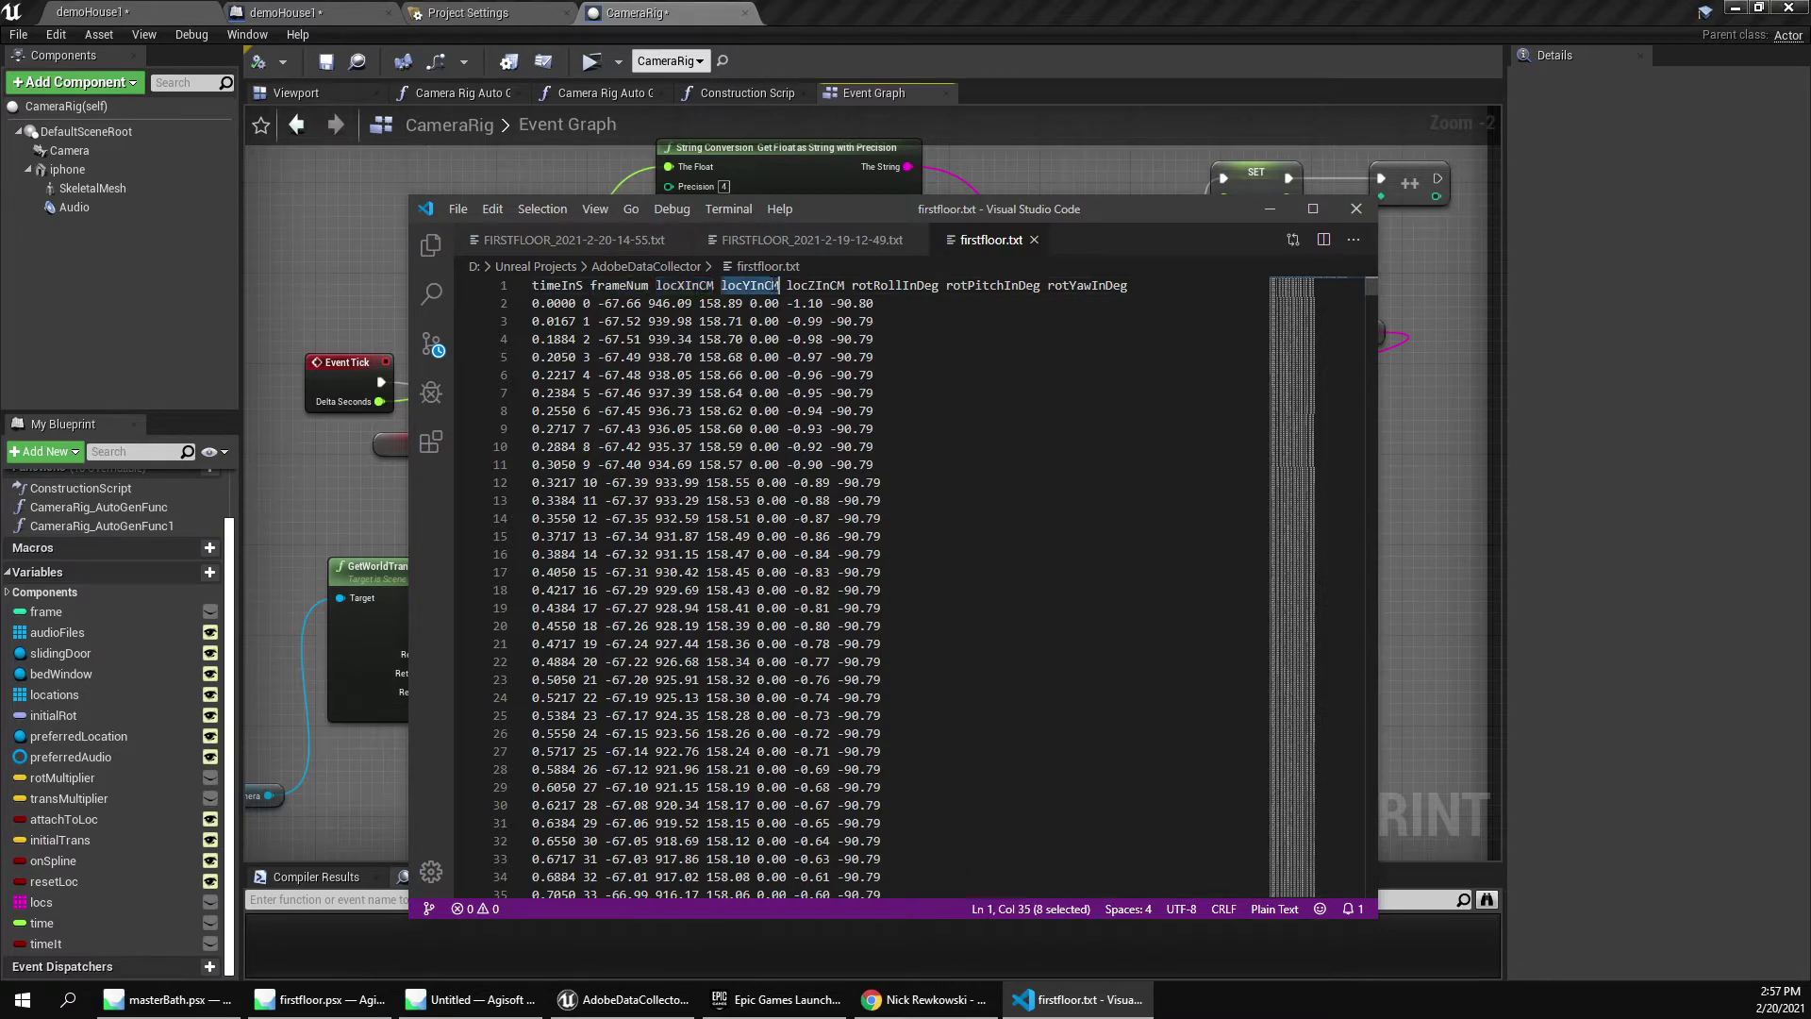
double_click(816, 285)
double_click(895, 285)
left_click(1019, 285)
left_click(1075, 296)
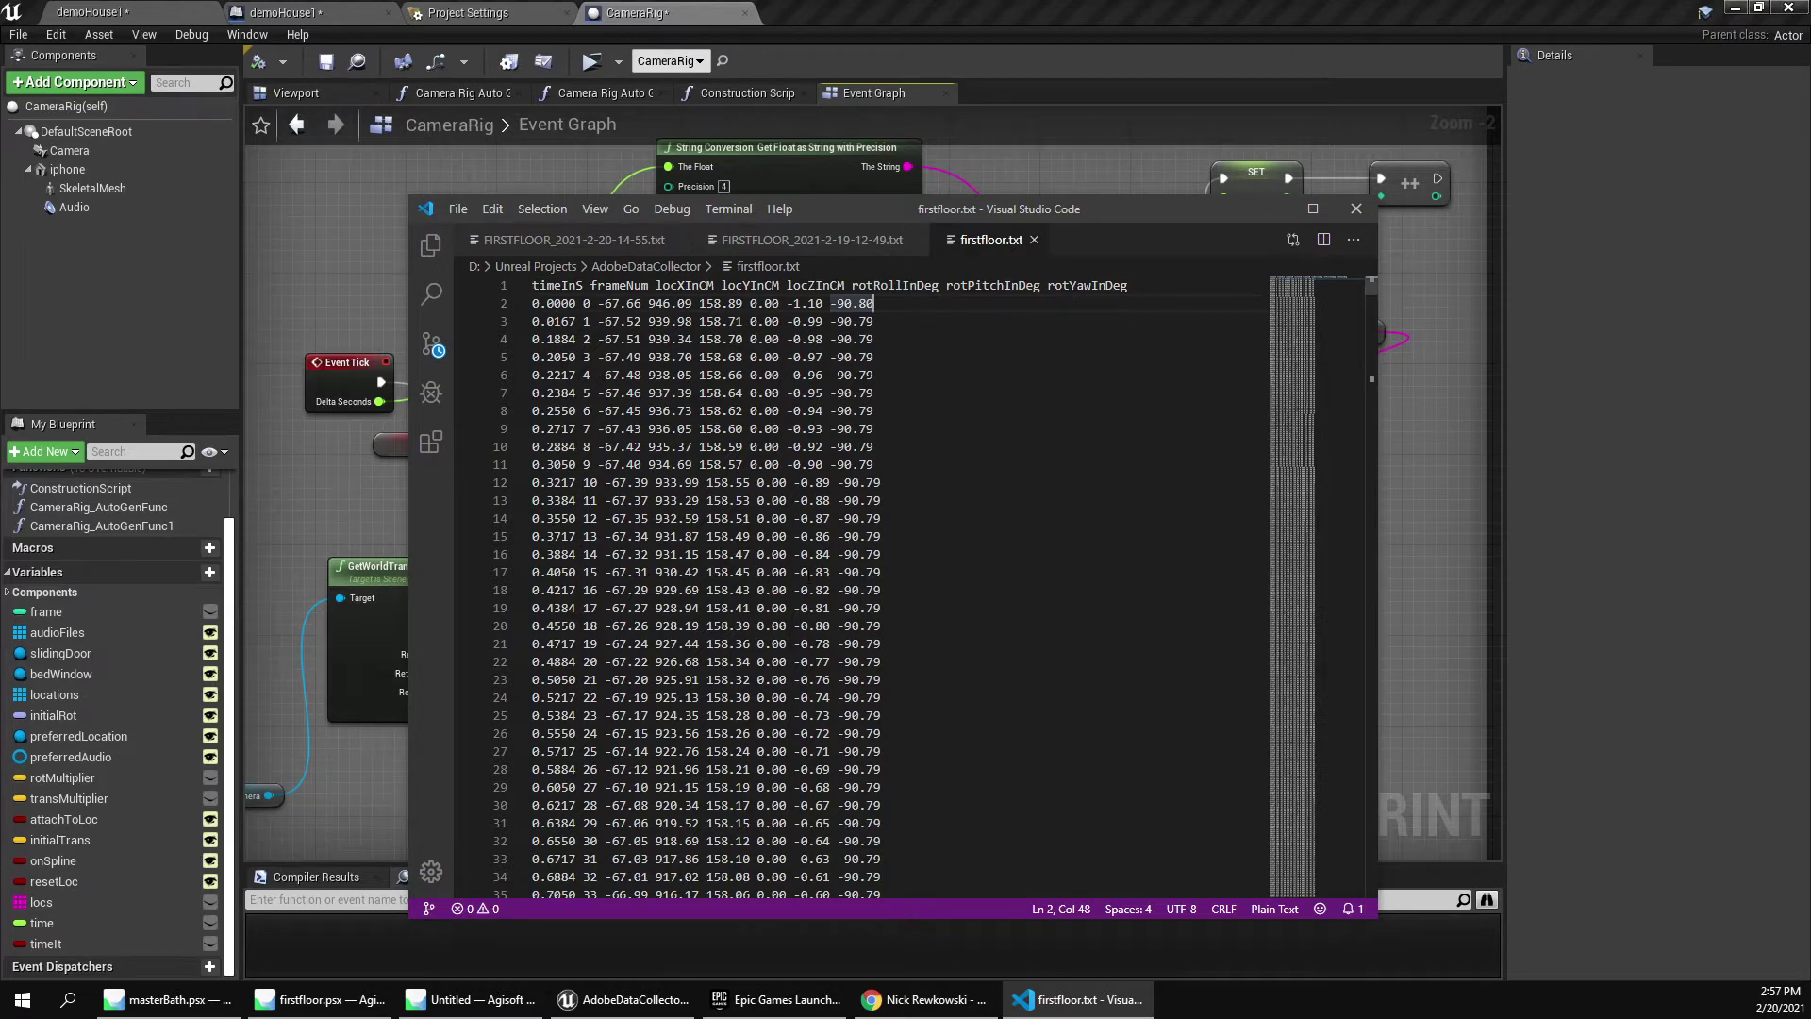
scroll(946, 366, "down", 4)
scroll(946, 366, "up", 4)
key("alt+F4")
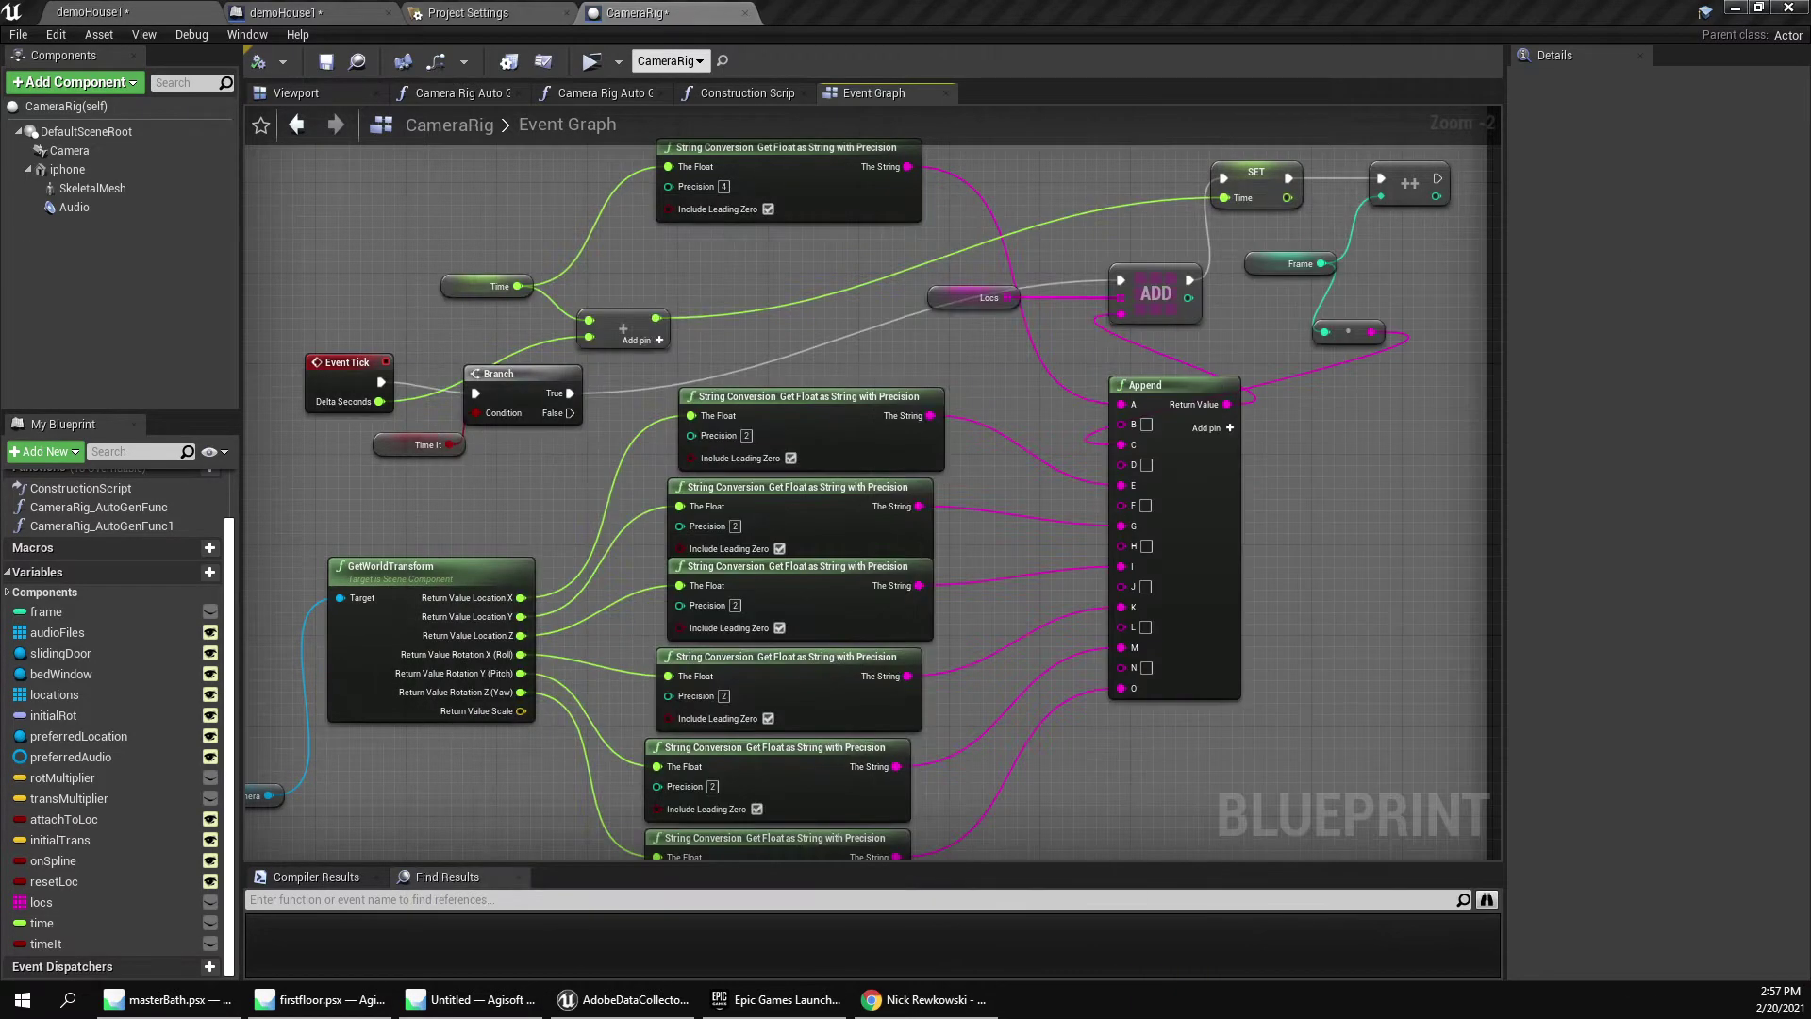
Examine the tick group's chain from GetWorldTransform through the float-to-string conversions to Append, including the Location X conversion's precision setting.
scroll(1038, 592, "down", 4)
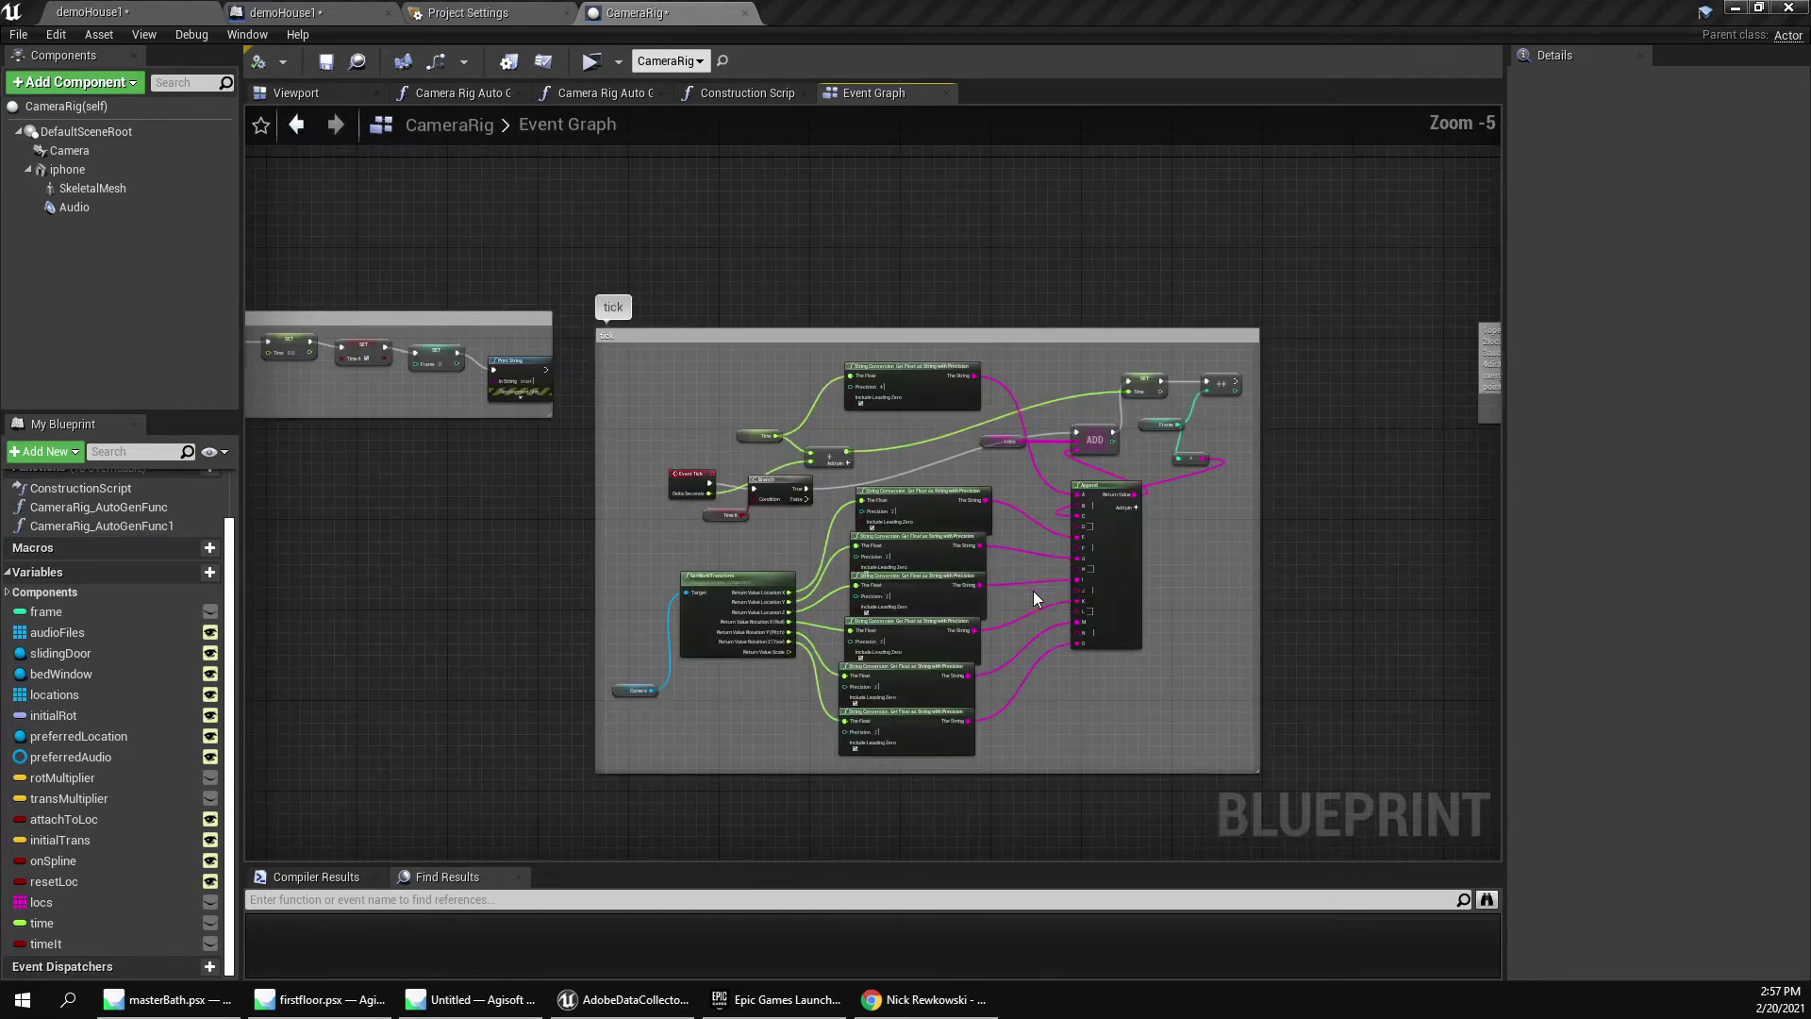
scroll(951, 416, "up", 2)
scroll(951, 416, "down", 1)
scroll(951, 416, "up", 1)
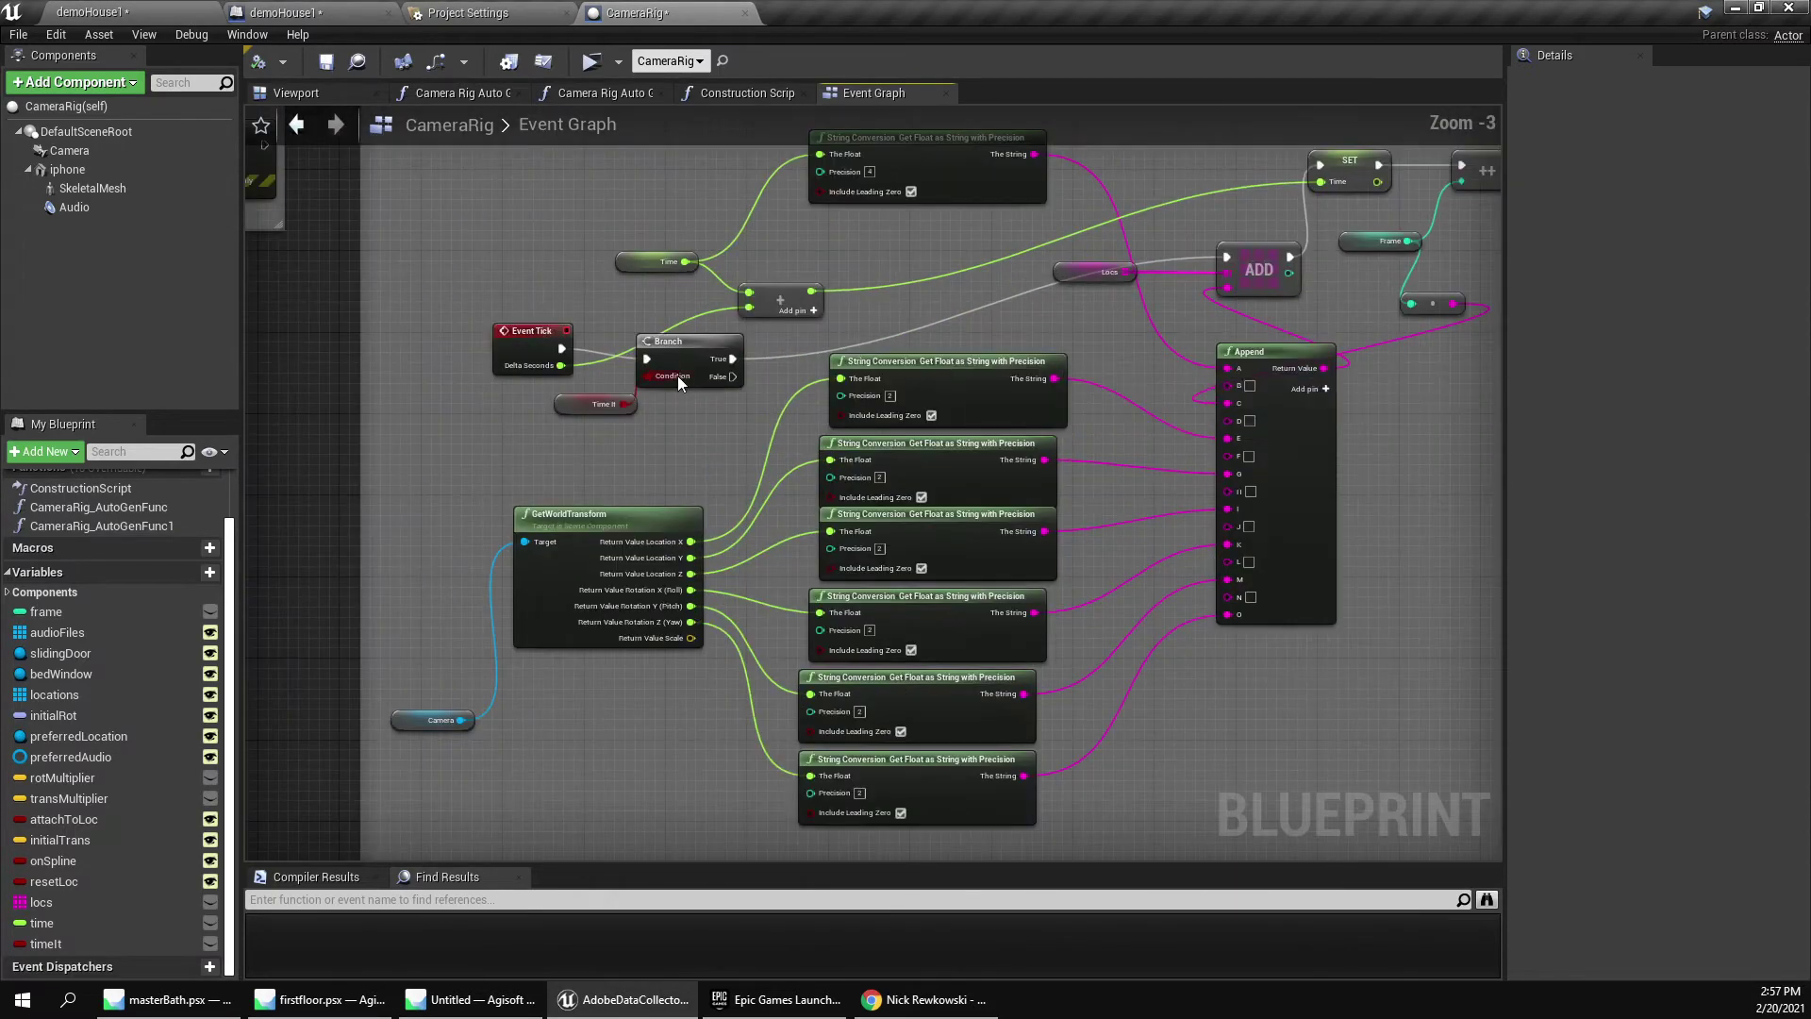
right_click_drag(677, 375, 629, 494)
scroll(626, 466, "up", 1)
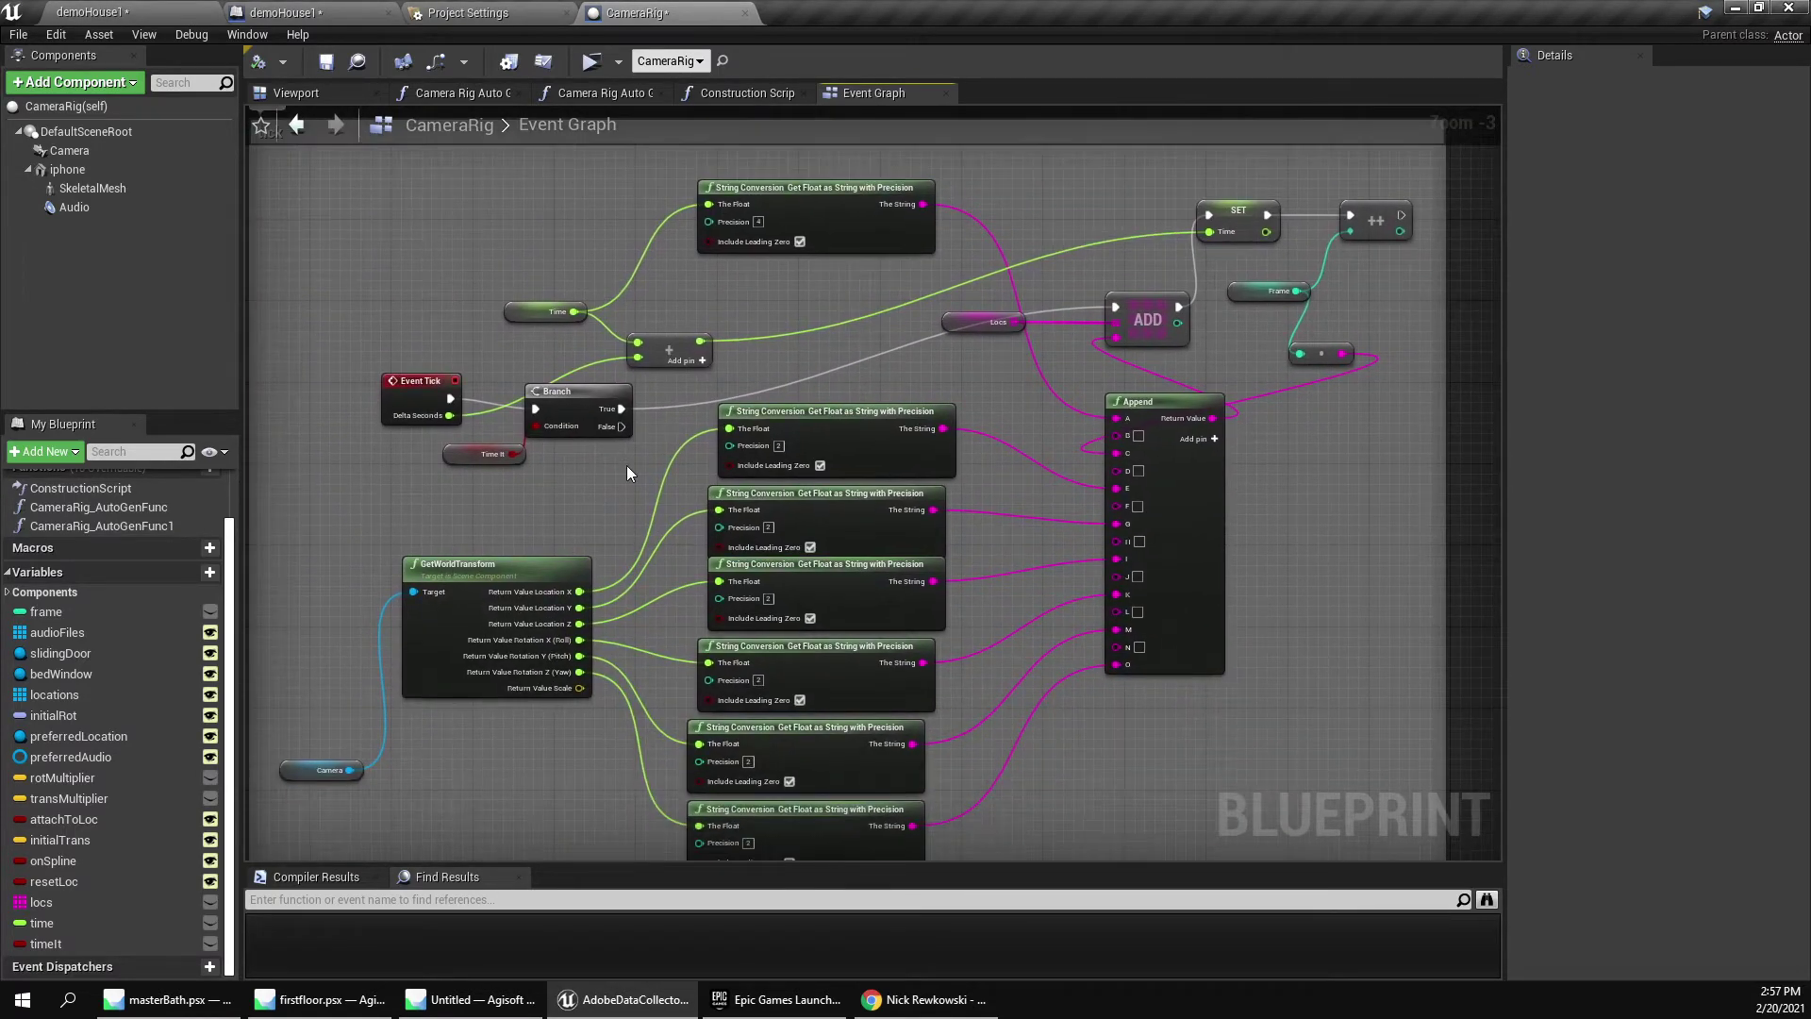
scroll(626, 466, "down", 2)
scroll(583, 443, "up", 2)
scroll(615, 419, "down", 1)
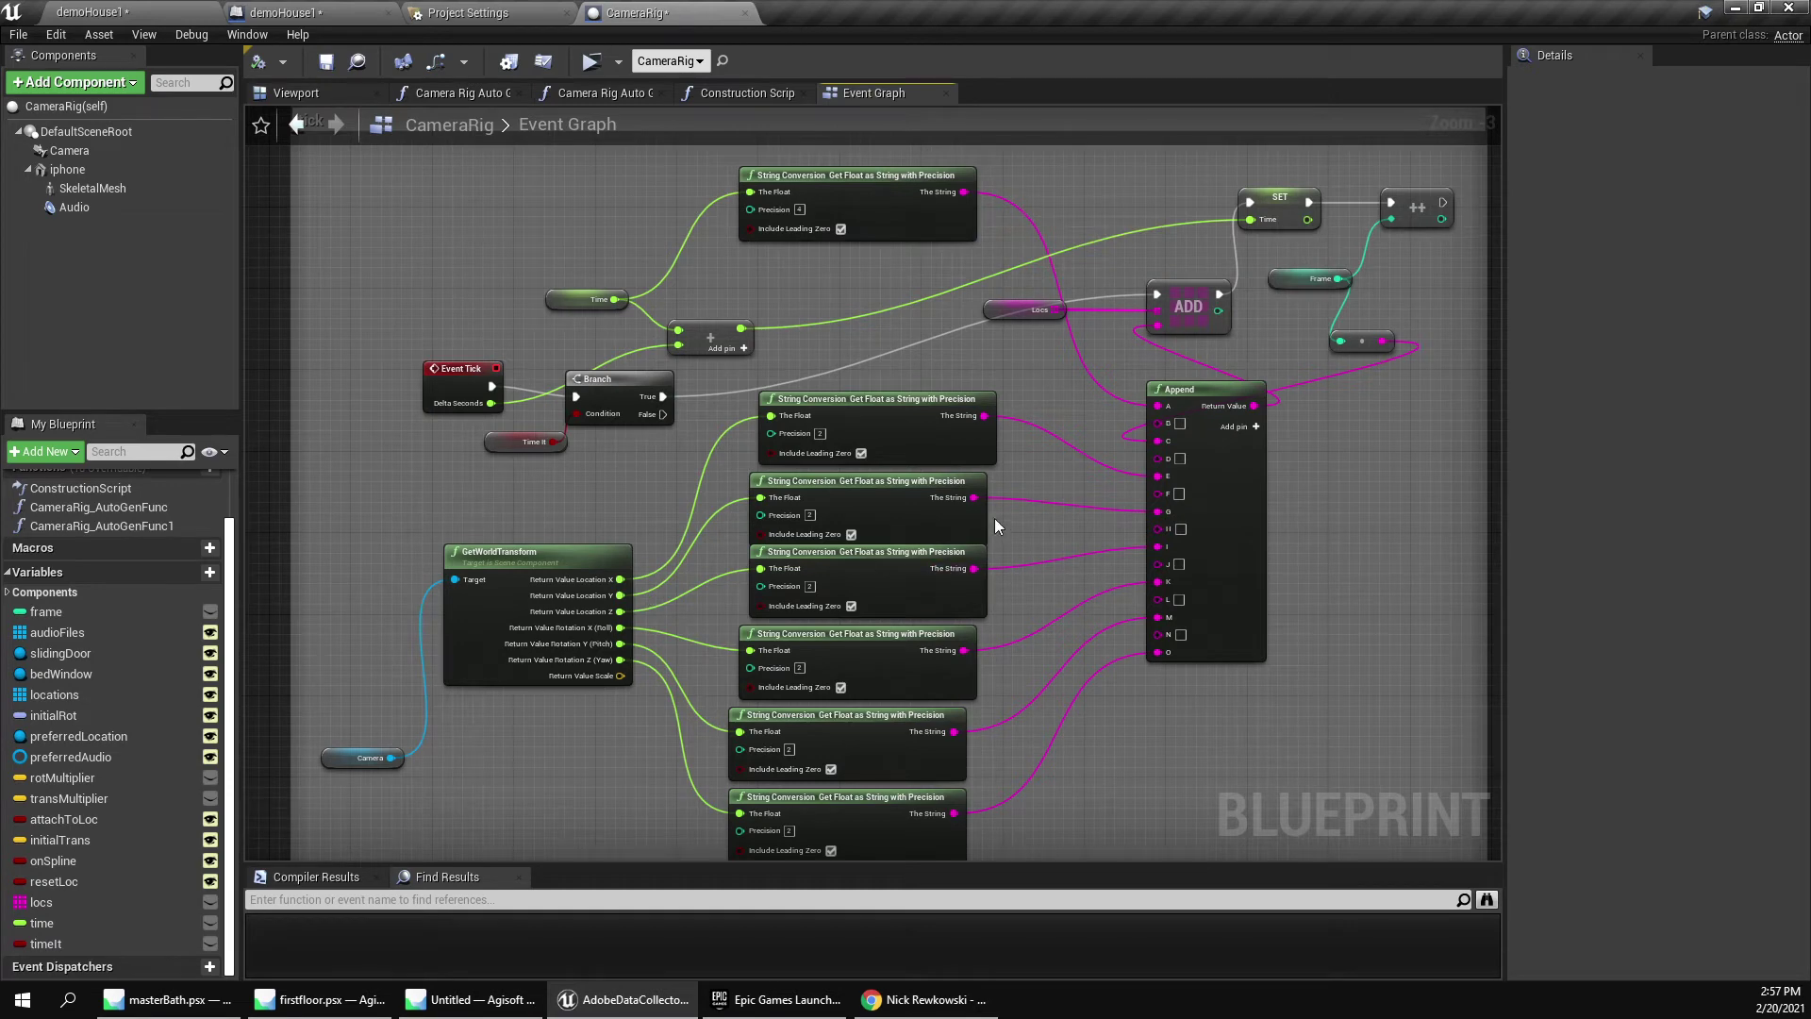
right_click_drag(994, 518, 1019, 462)
scroll(804, 362, "up", 3)
left_click(846, 336)
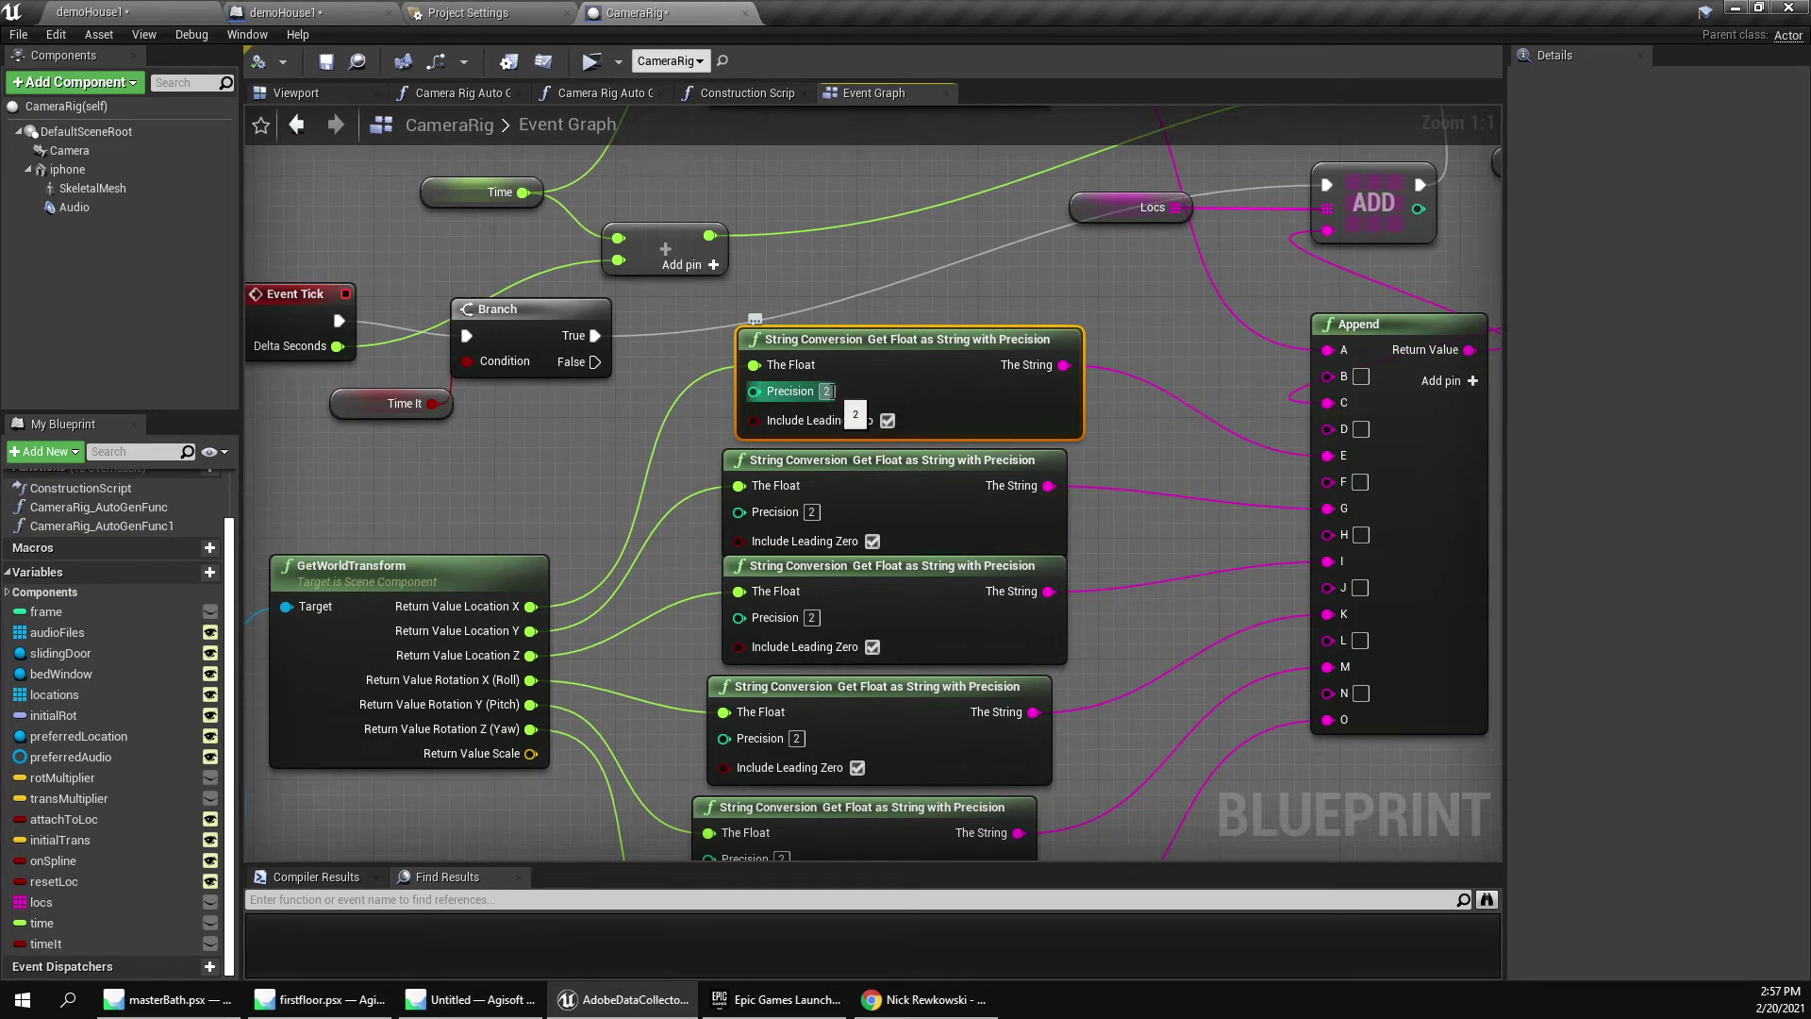
Try a Round node on GetWorldTransform's Return Value Location X output and delete it again.
left_click_drag(531, 606, 896, 257)
type("round")
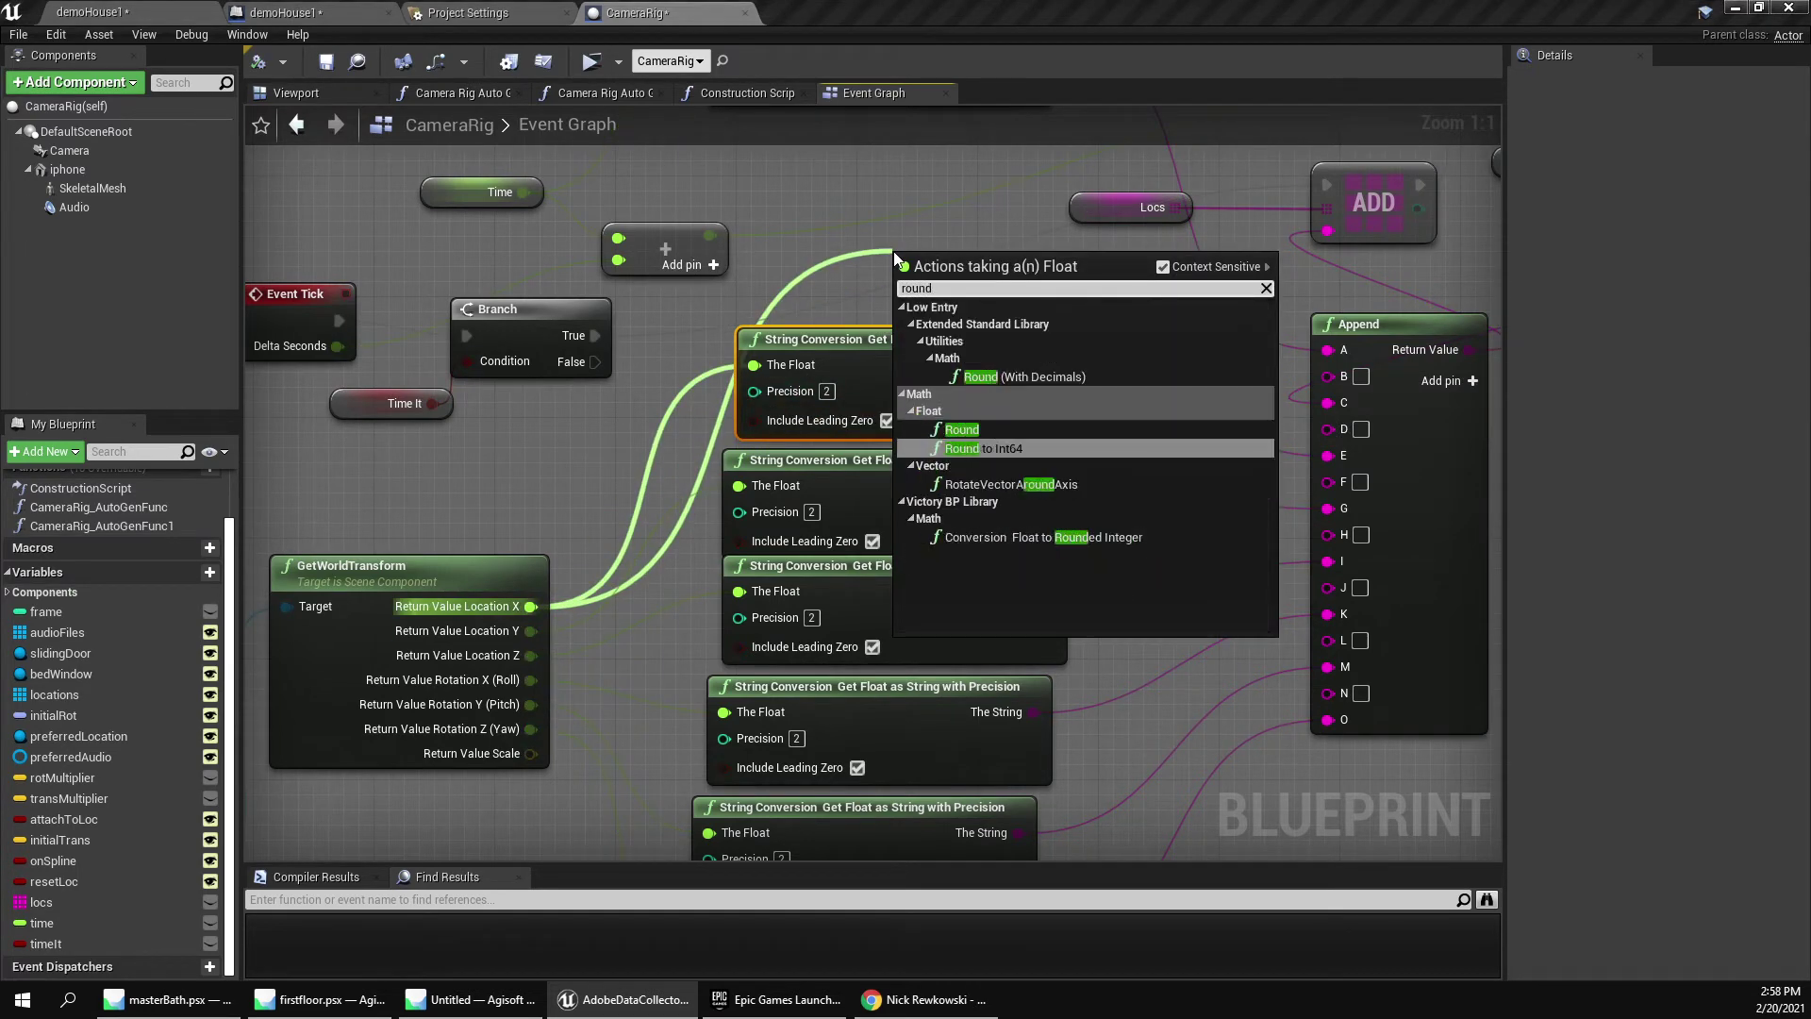
left_click(972, 429)
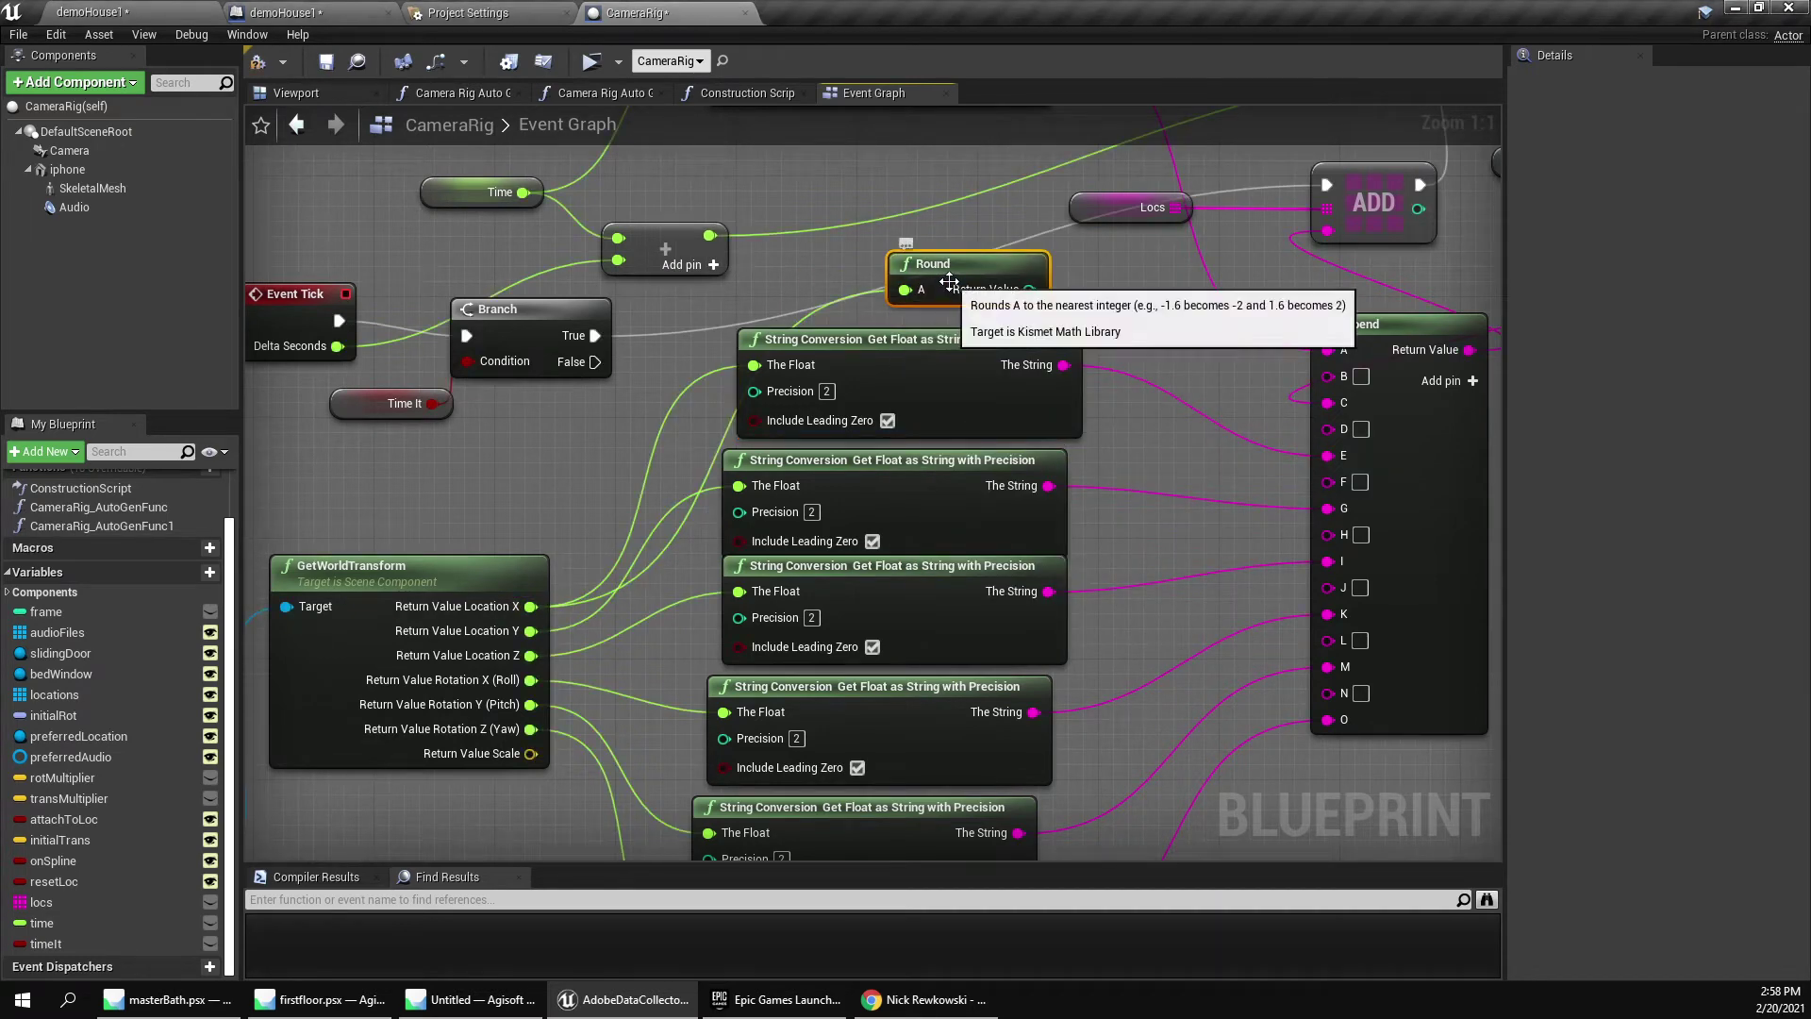
key("Delete")
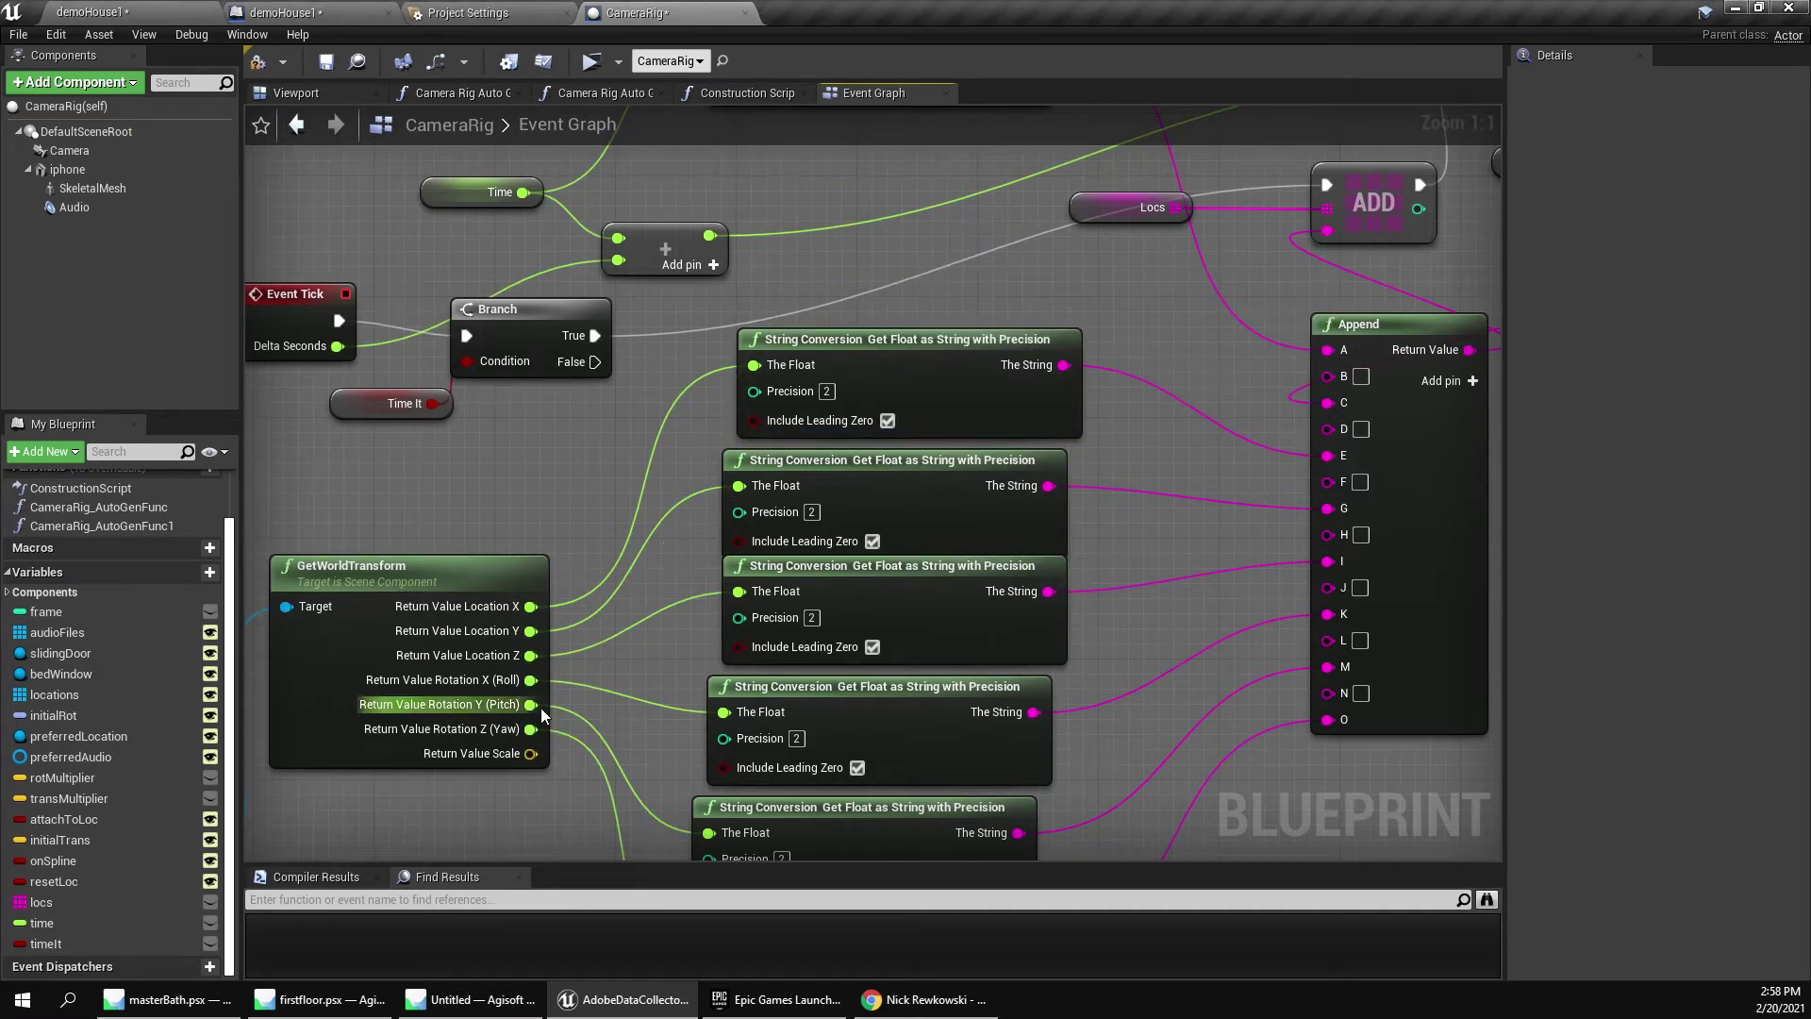
Search for "round" among the actions available for GetWorldTransform's Return Value Location X output.
left_click_drag(530, 606, 829, 303)
type("round")
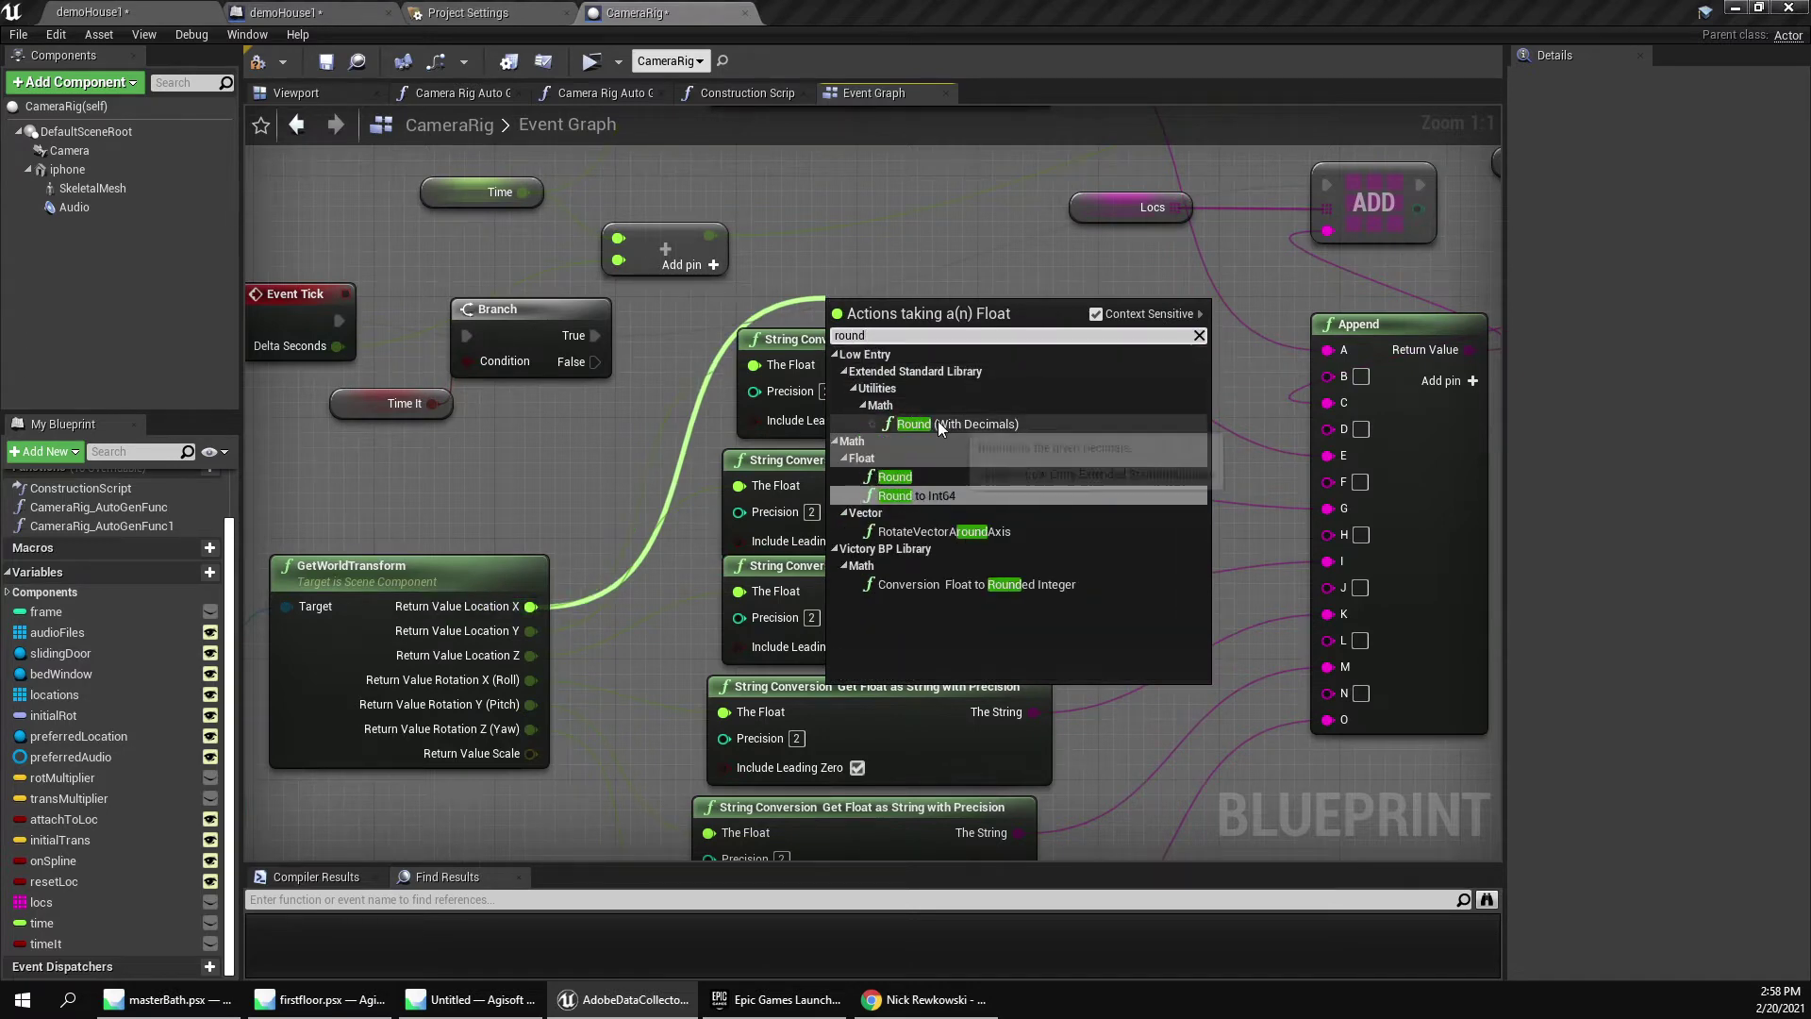
Try a Round (With Decimals) node on the Return Value Location X output of GetWorldTransform.
left_click(938, 423)
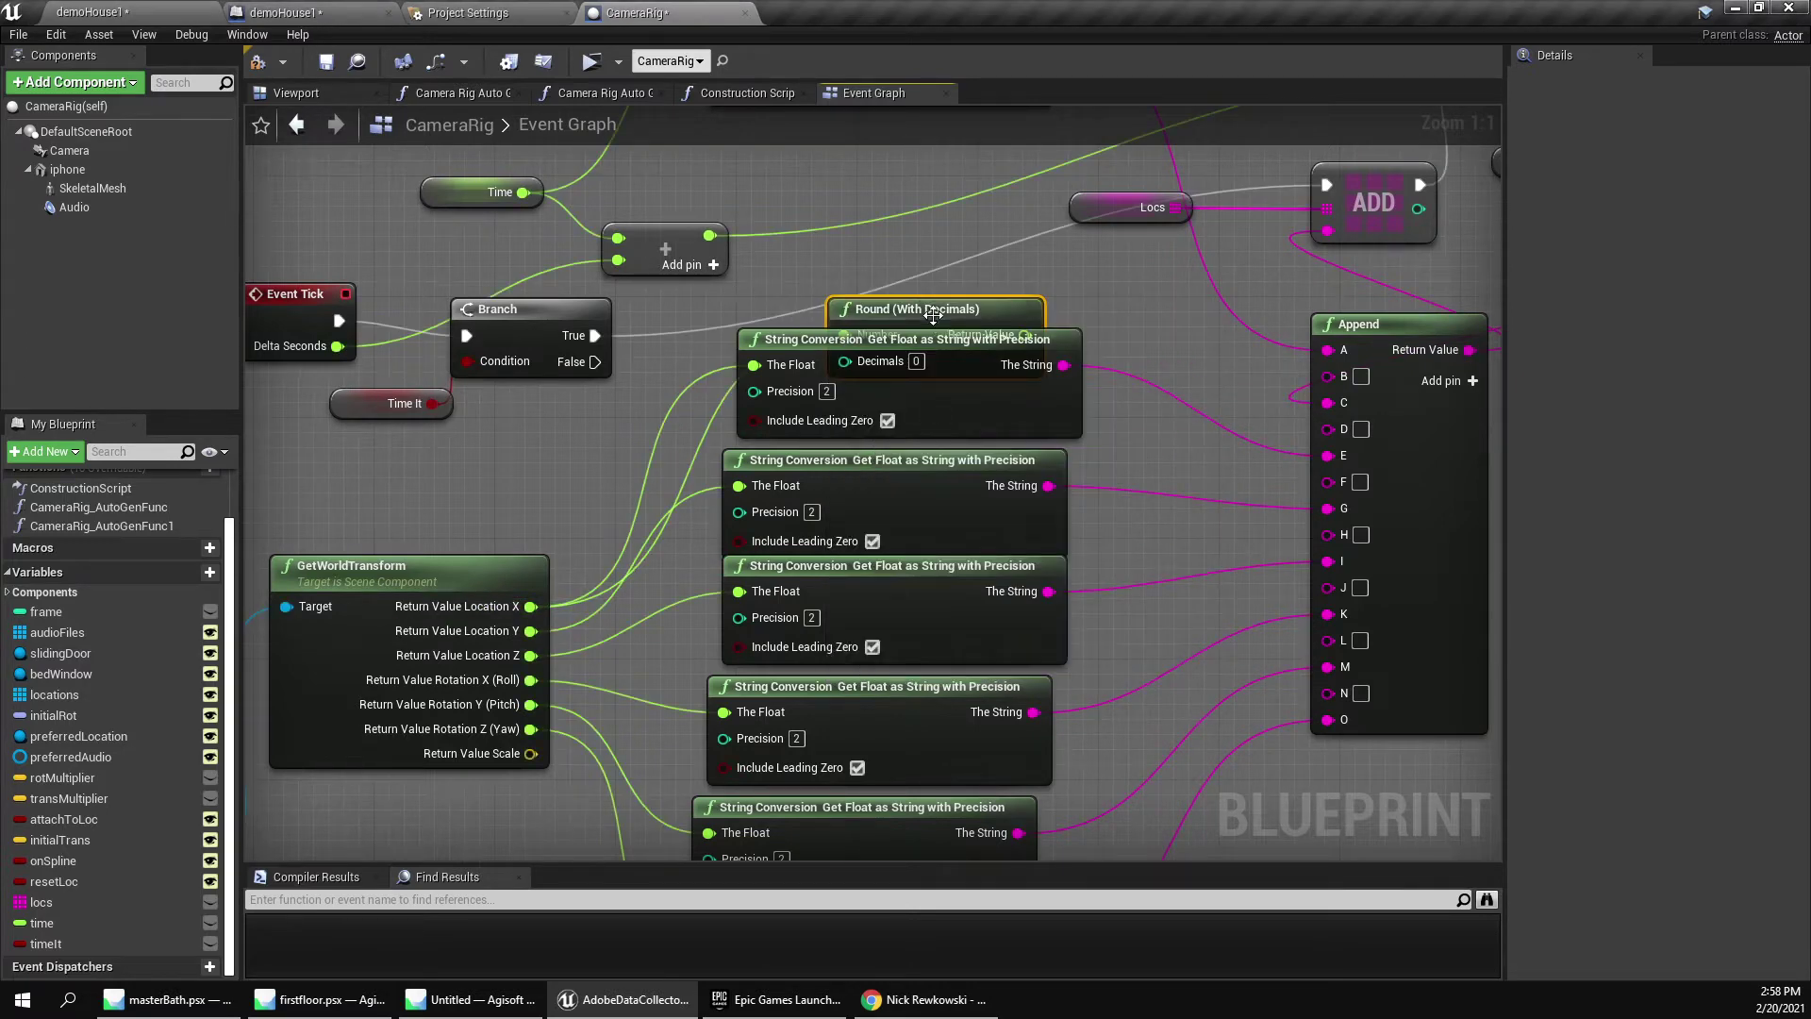
left_click_drag(933, 314, 903, 223)
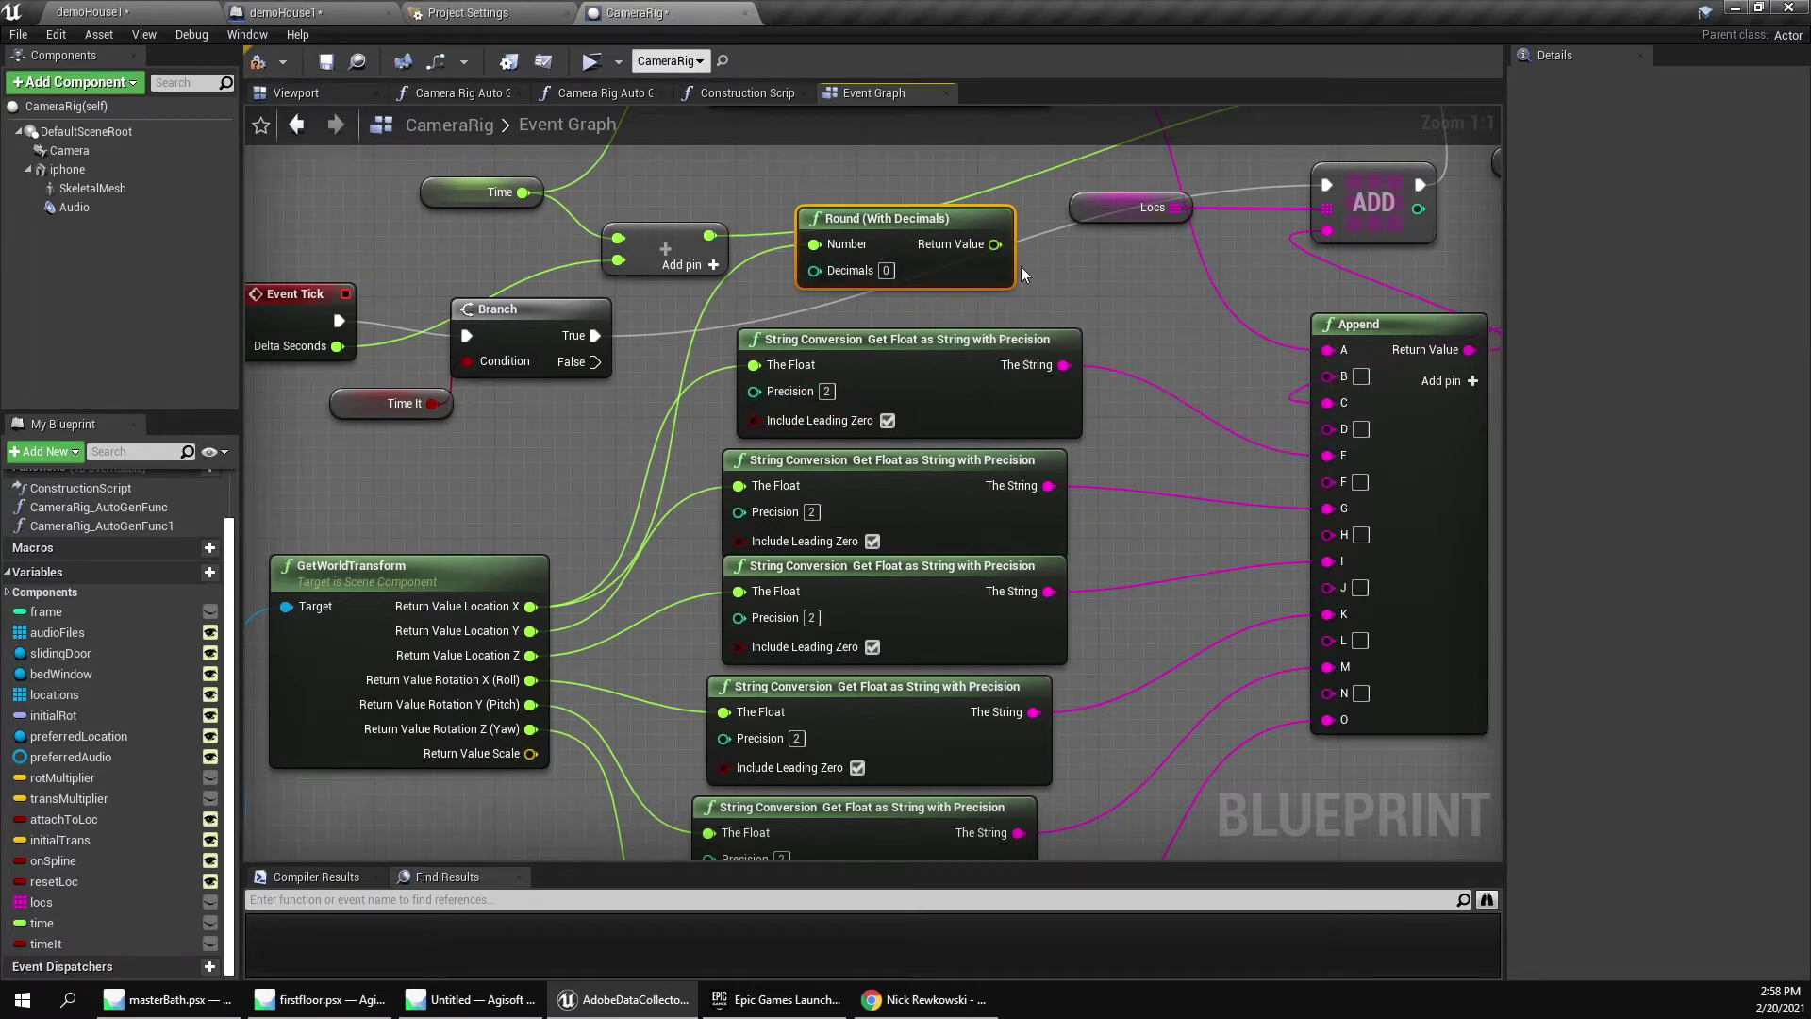
key("Delete")
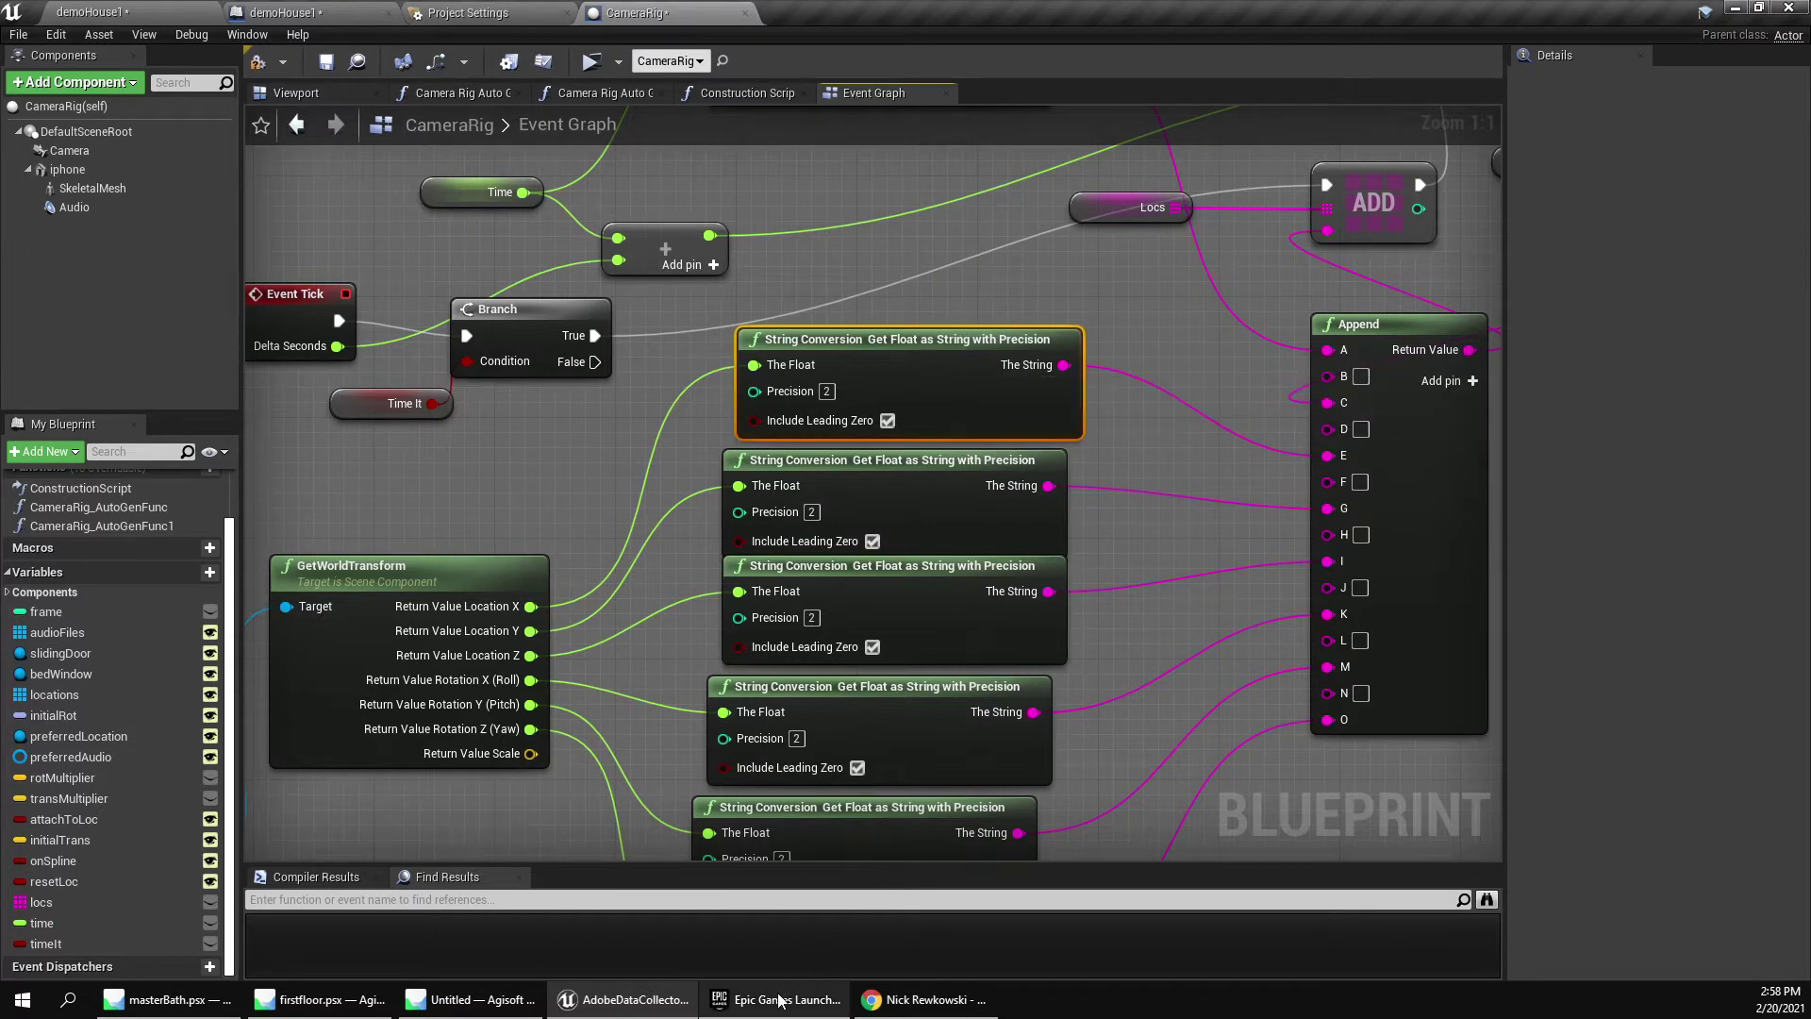
Switch to the Epic Games Launcher, search the Marketplace for "low entry", and return to the CameraRig blueprint.
left_click(736, 999)
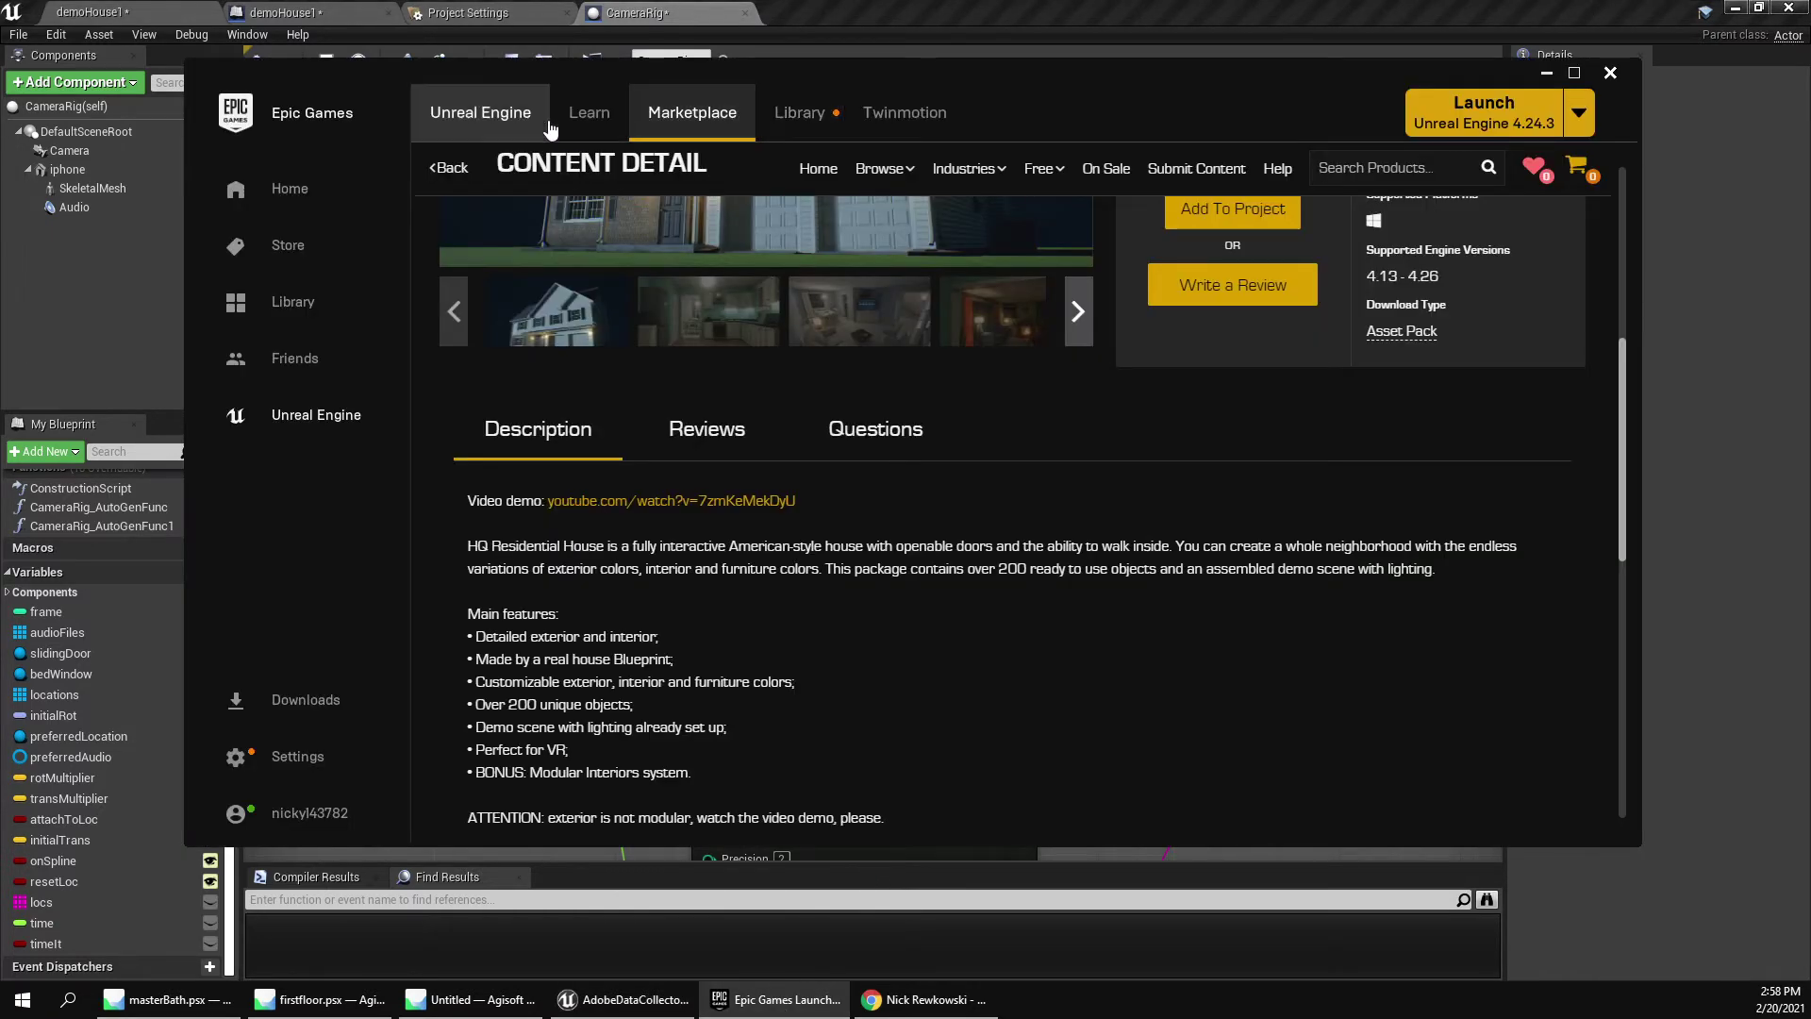
scroll(911, 299, "up", 5)
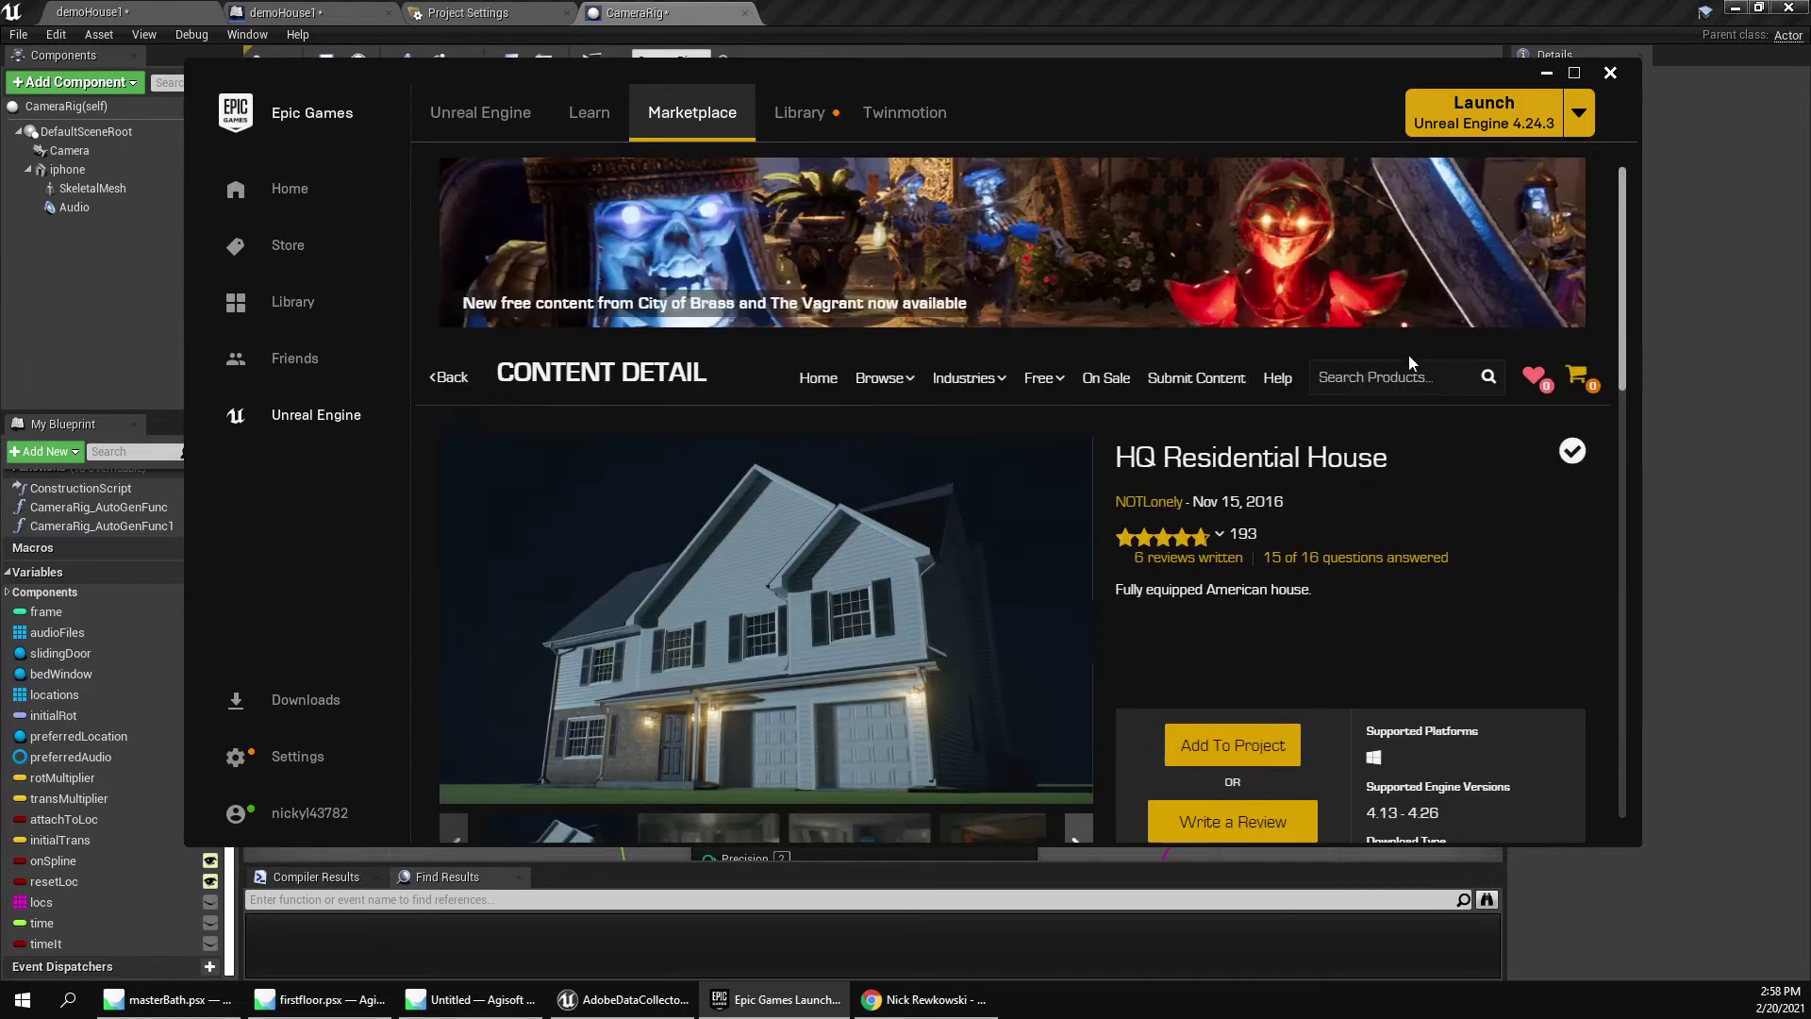
left_click(1405, 378)
type("low entry")
key("Return")
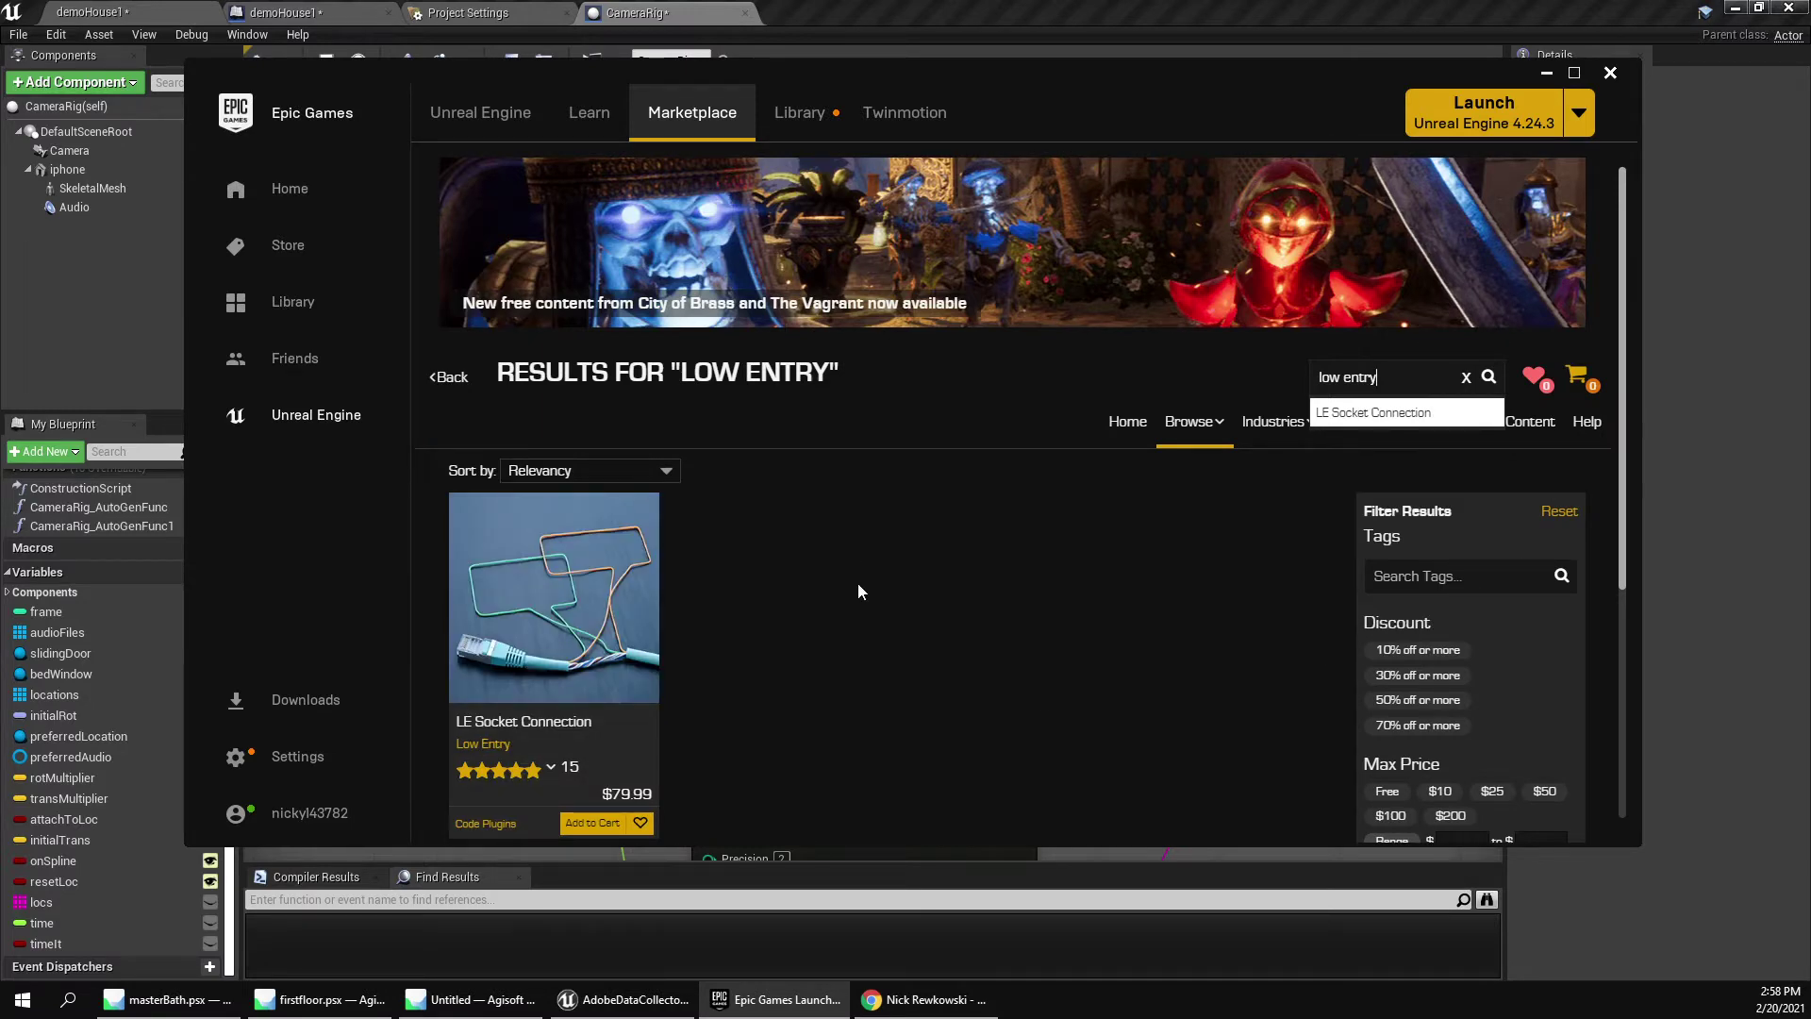
scroll(858, 585, "down", 2)
scroll(859, 585, "up", 1)
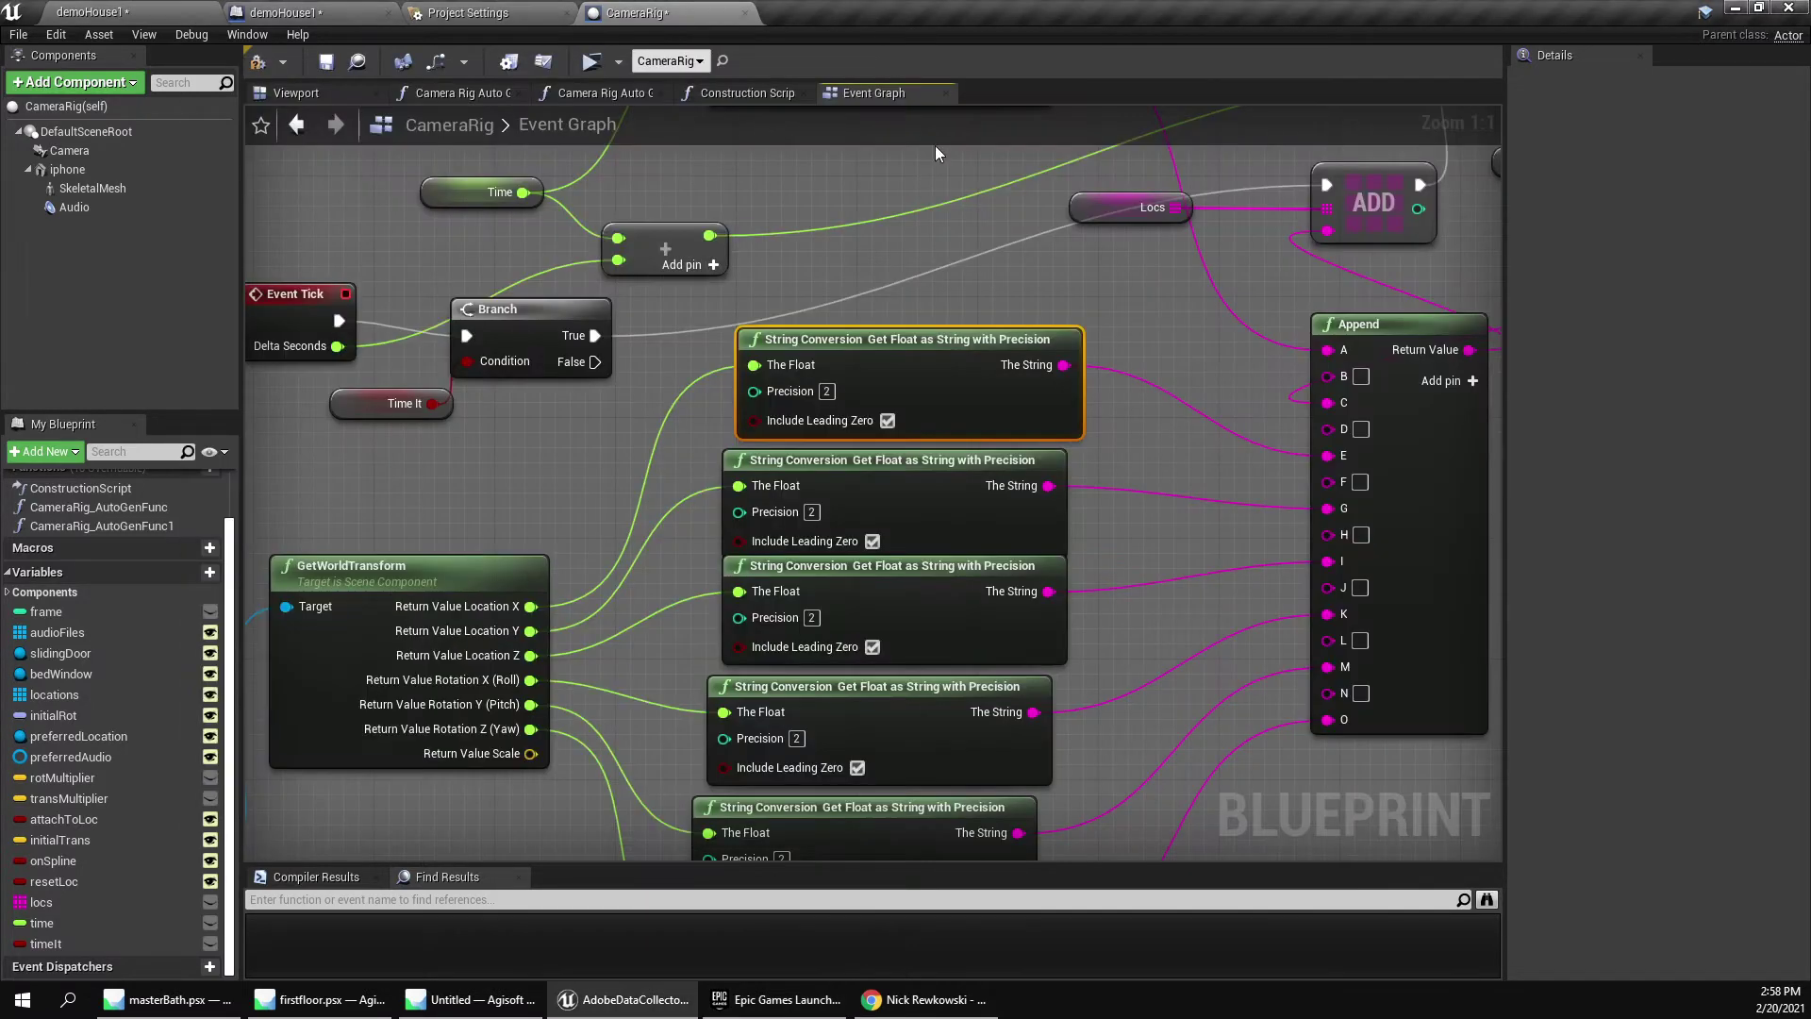
left_click(945, 9)
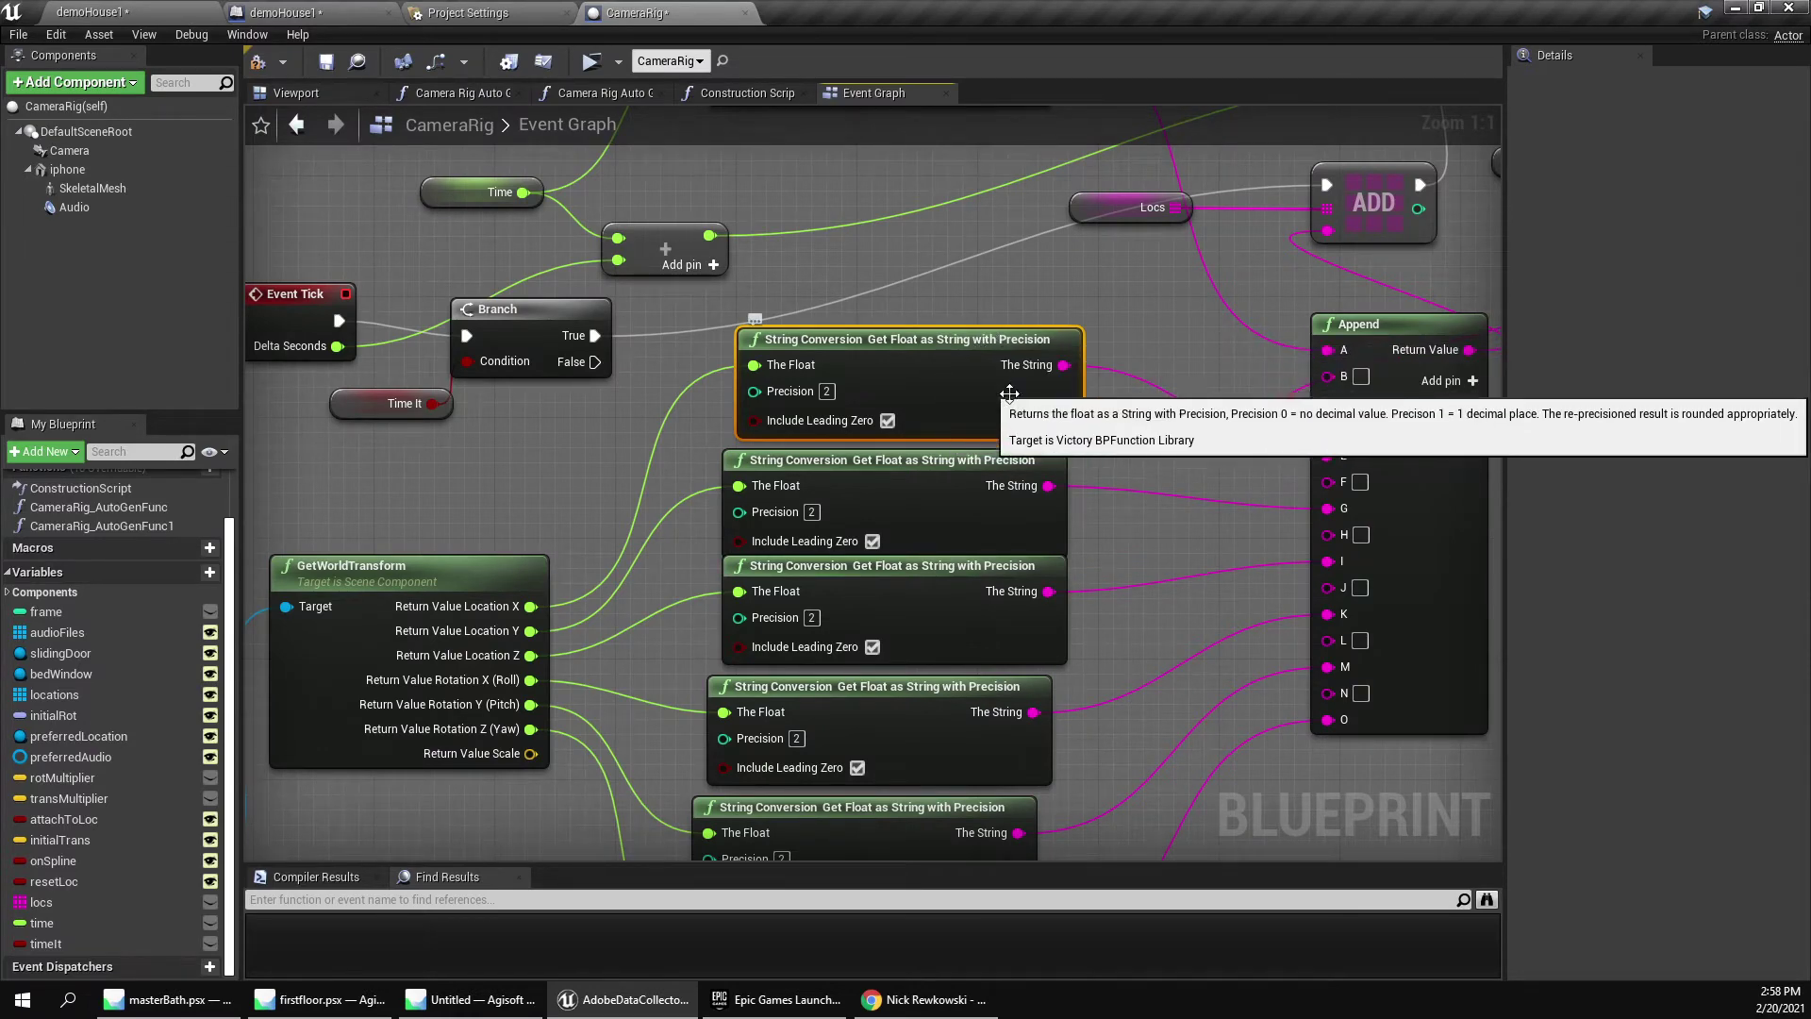
Switch to Visual Studio Code, examine the decimal precision of the logged values in firstfloor.txt, and move its window out of the way.
scroll(1127, 453, "down", 2)
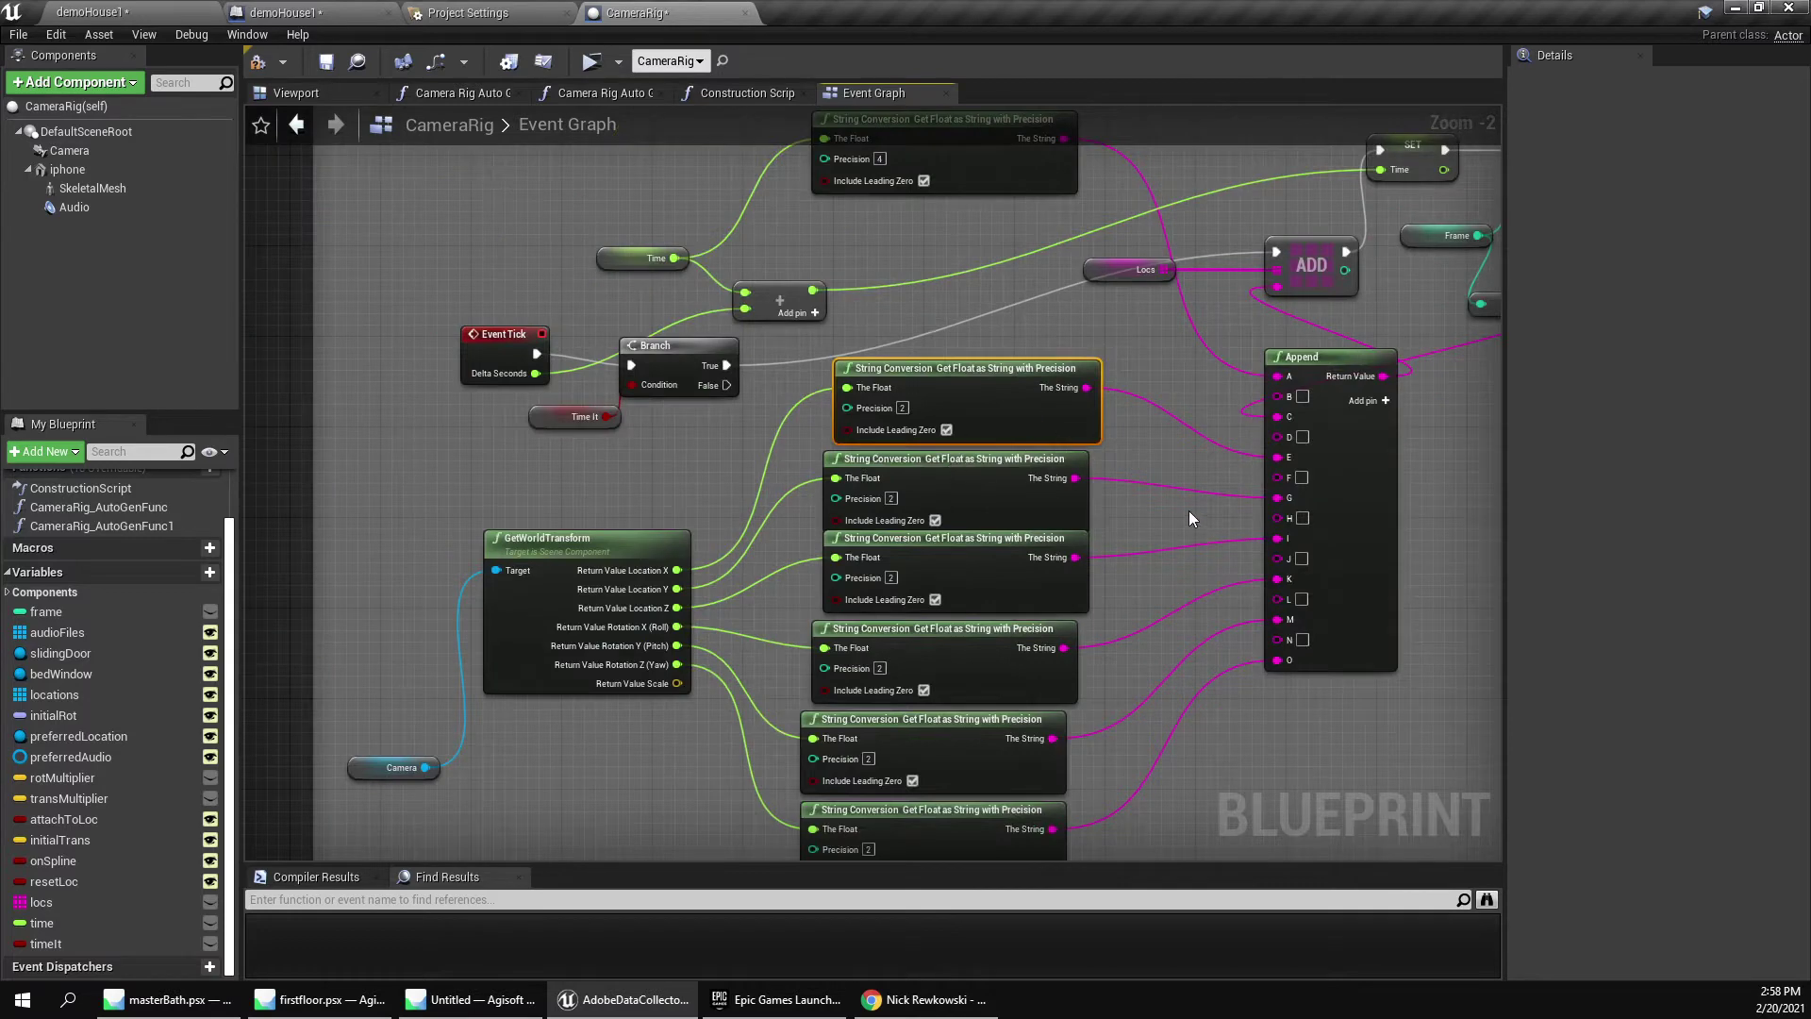
right_click_drag(1187, 512, 1204, 479)
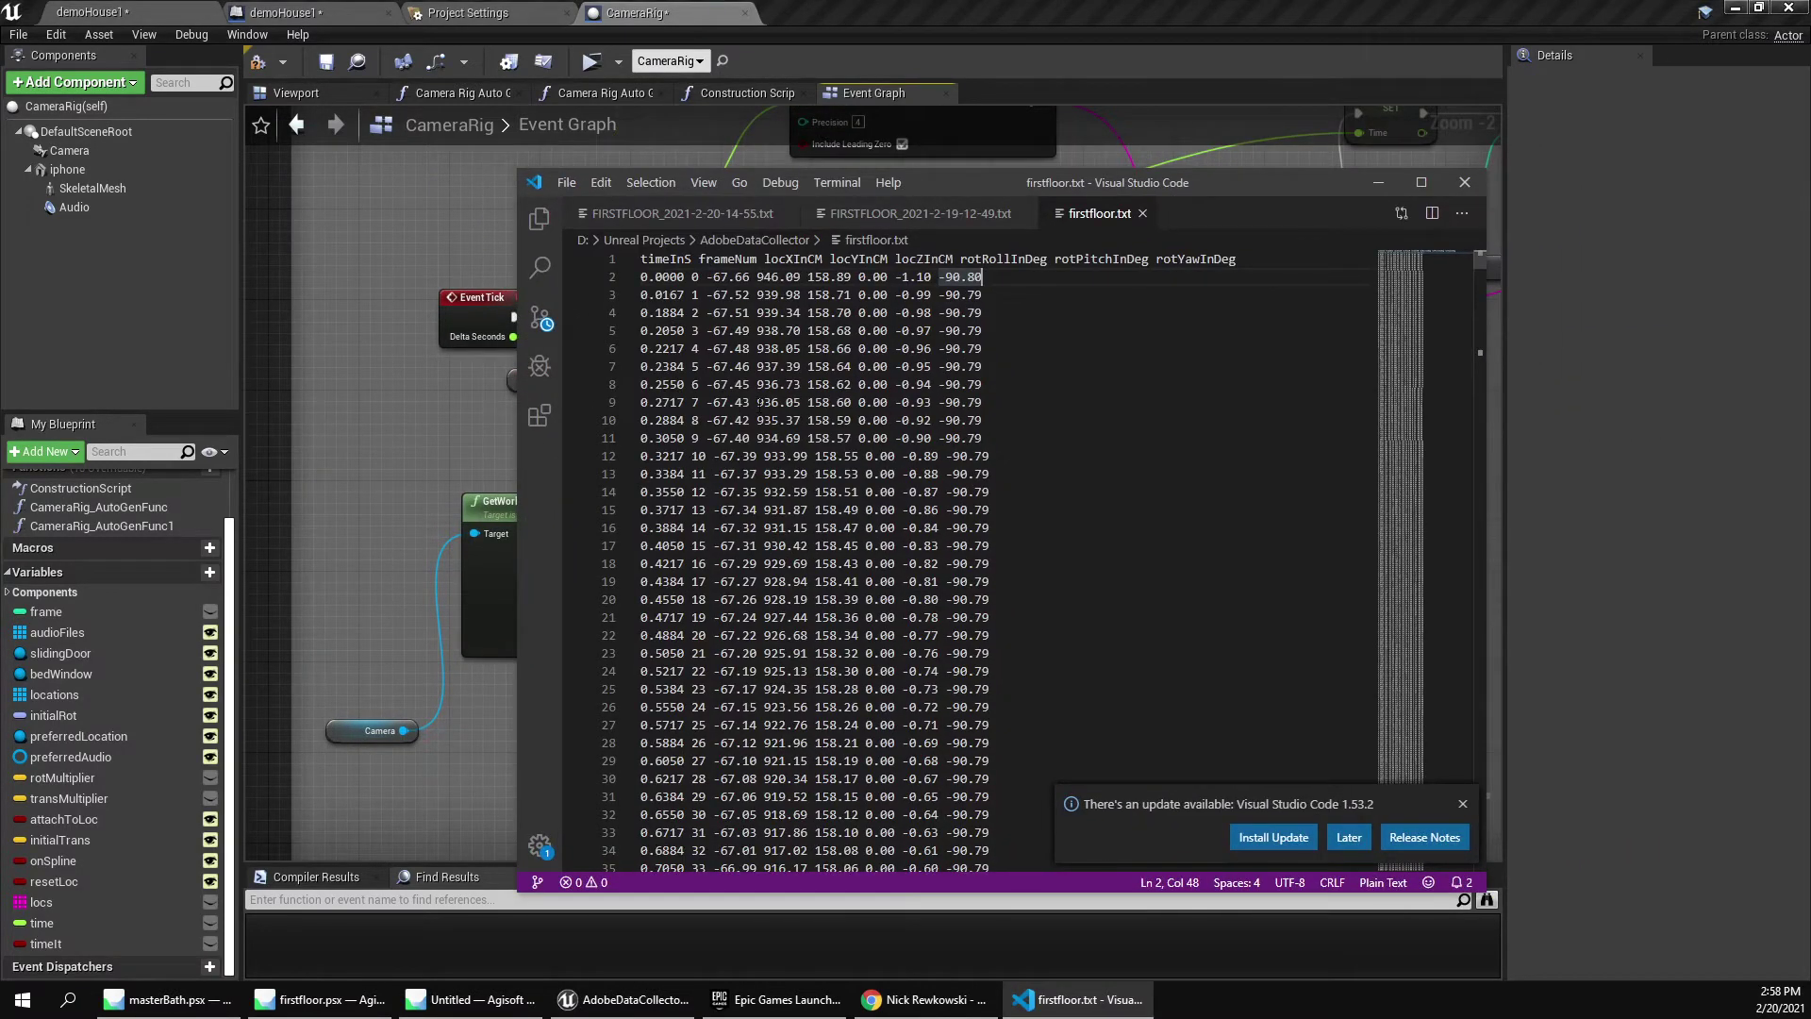
double_click(759, 402)
left_click_drag(653, 438, 685, 438)
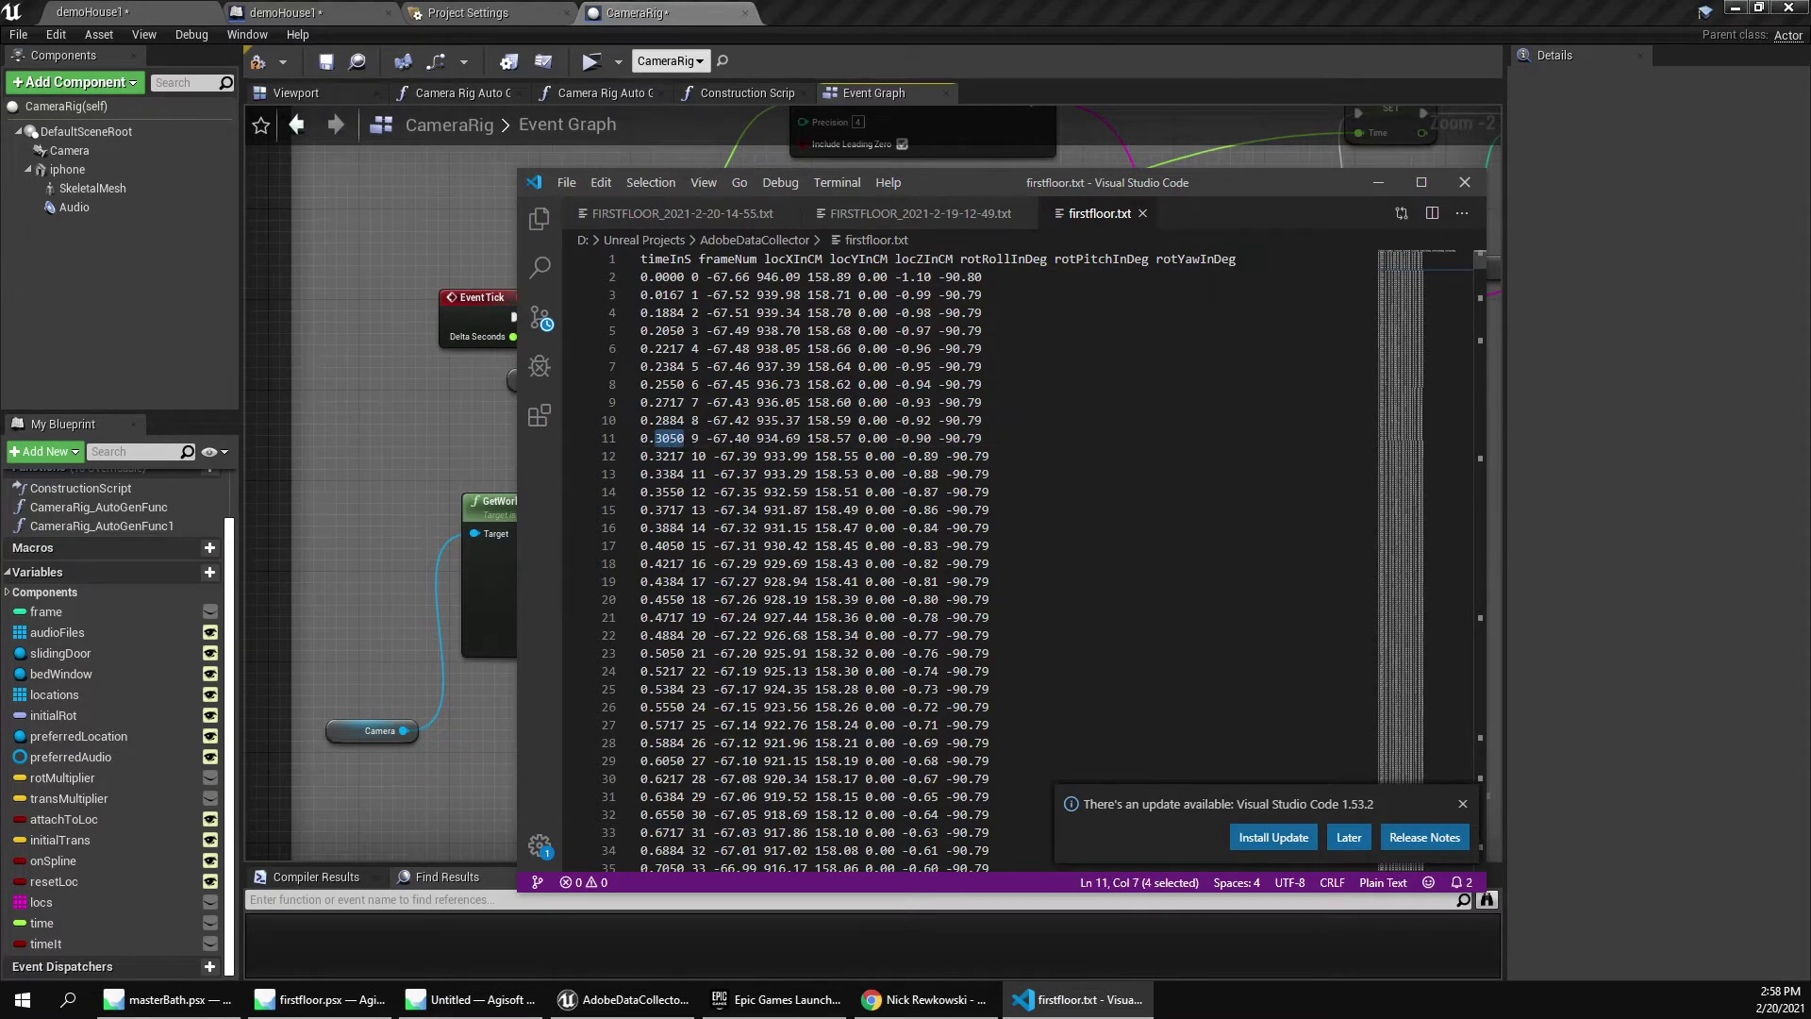
left_click(947, 438)
left_click_drag(1072, 190, 1603, 242)
left_click_drag(1450, 248, 1810, 247)
Examine the tick group, including how the Time It variable drives the Branch after Event Tick.
scroll(1026, 654, "down", 2)
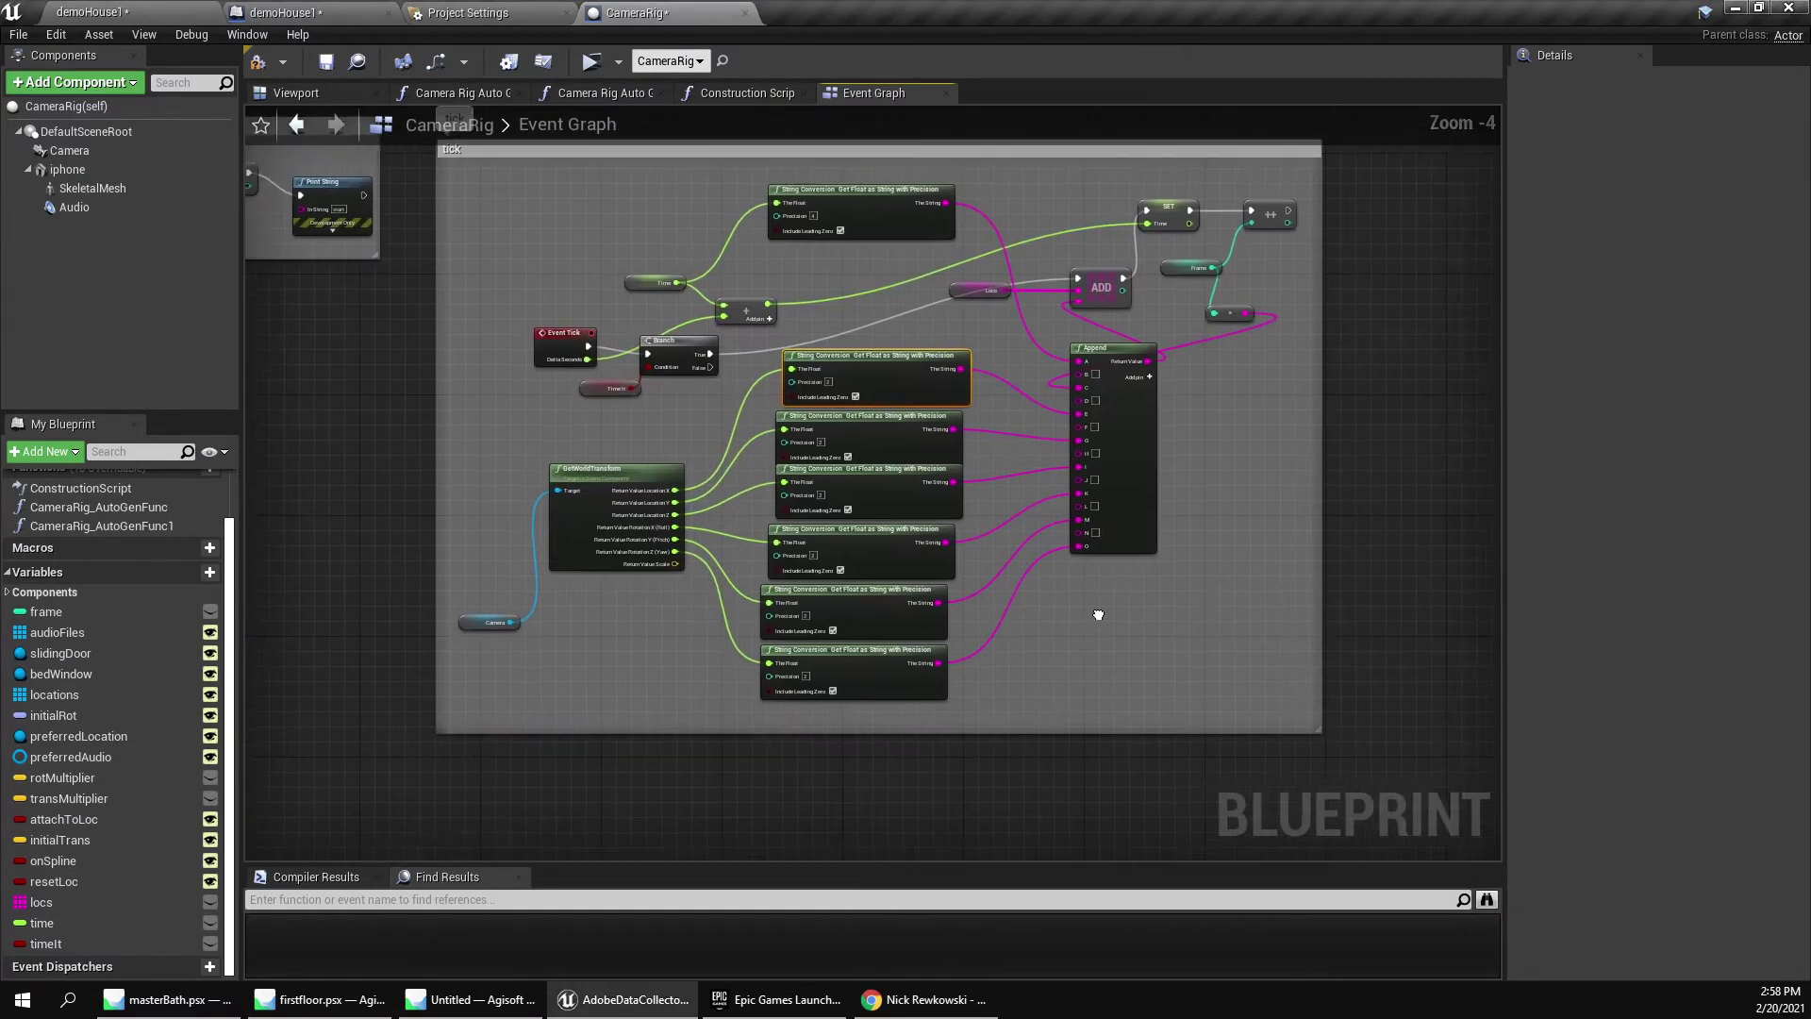
right_click_drag(1096, 623, 1351, 694)
scroll(1132, 670, "down", 1)
scroll(1136, 671, "up", 1)
scroll(807, 434, "up", 1)
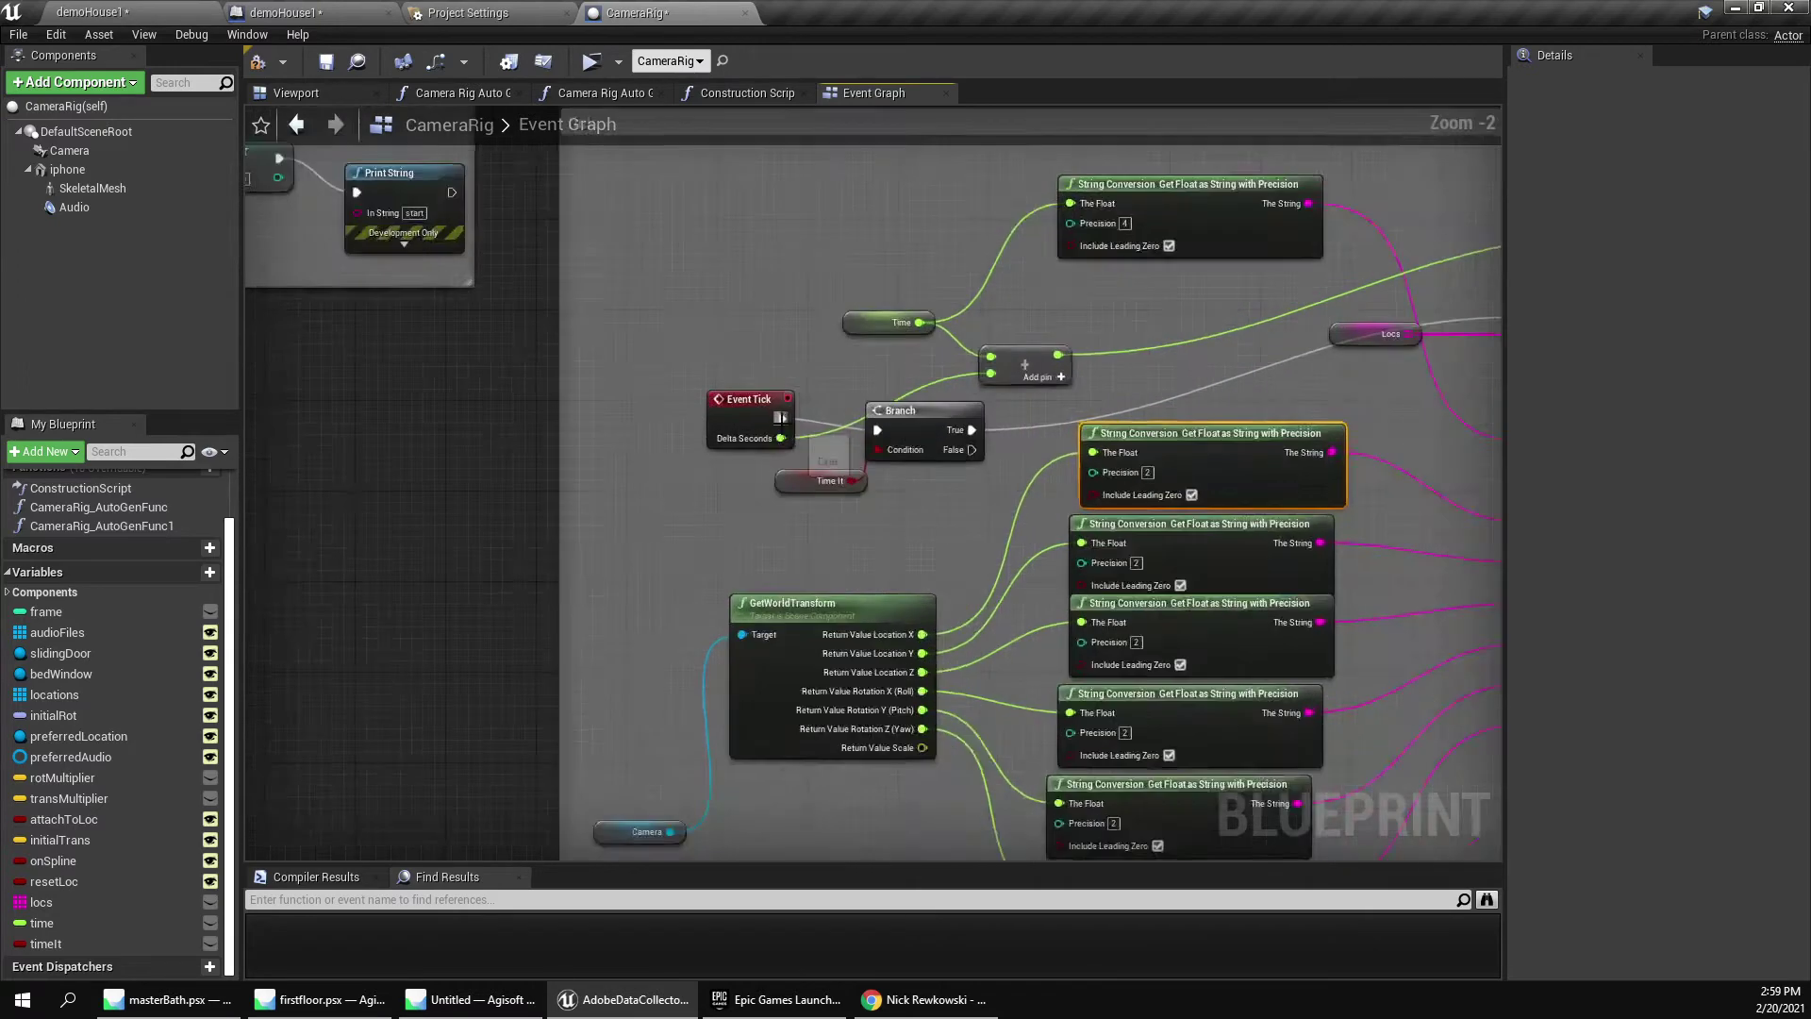
scroll(807, 434, "down", 1)
right_click_drag(860, 504, 728, 609)
left_click(791, 584)
left_click(727, 610)
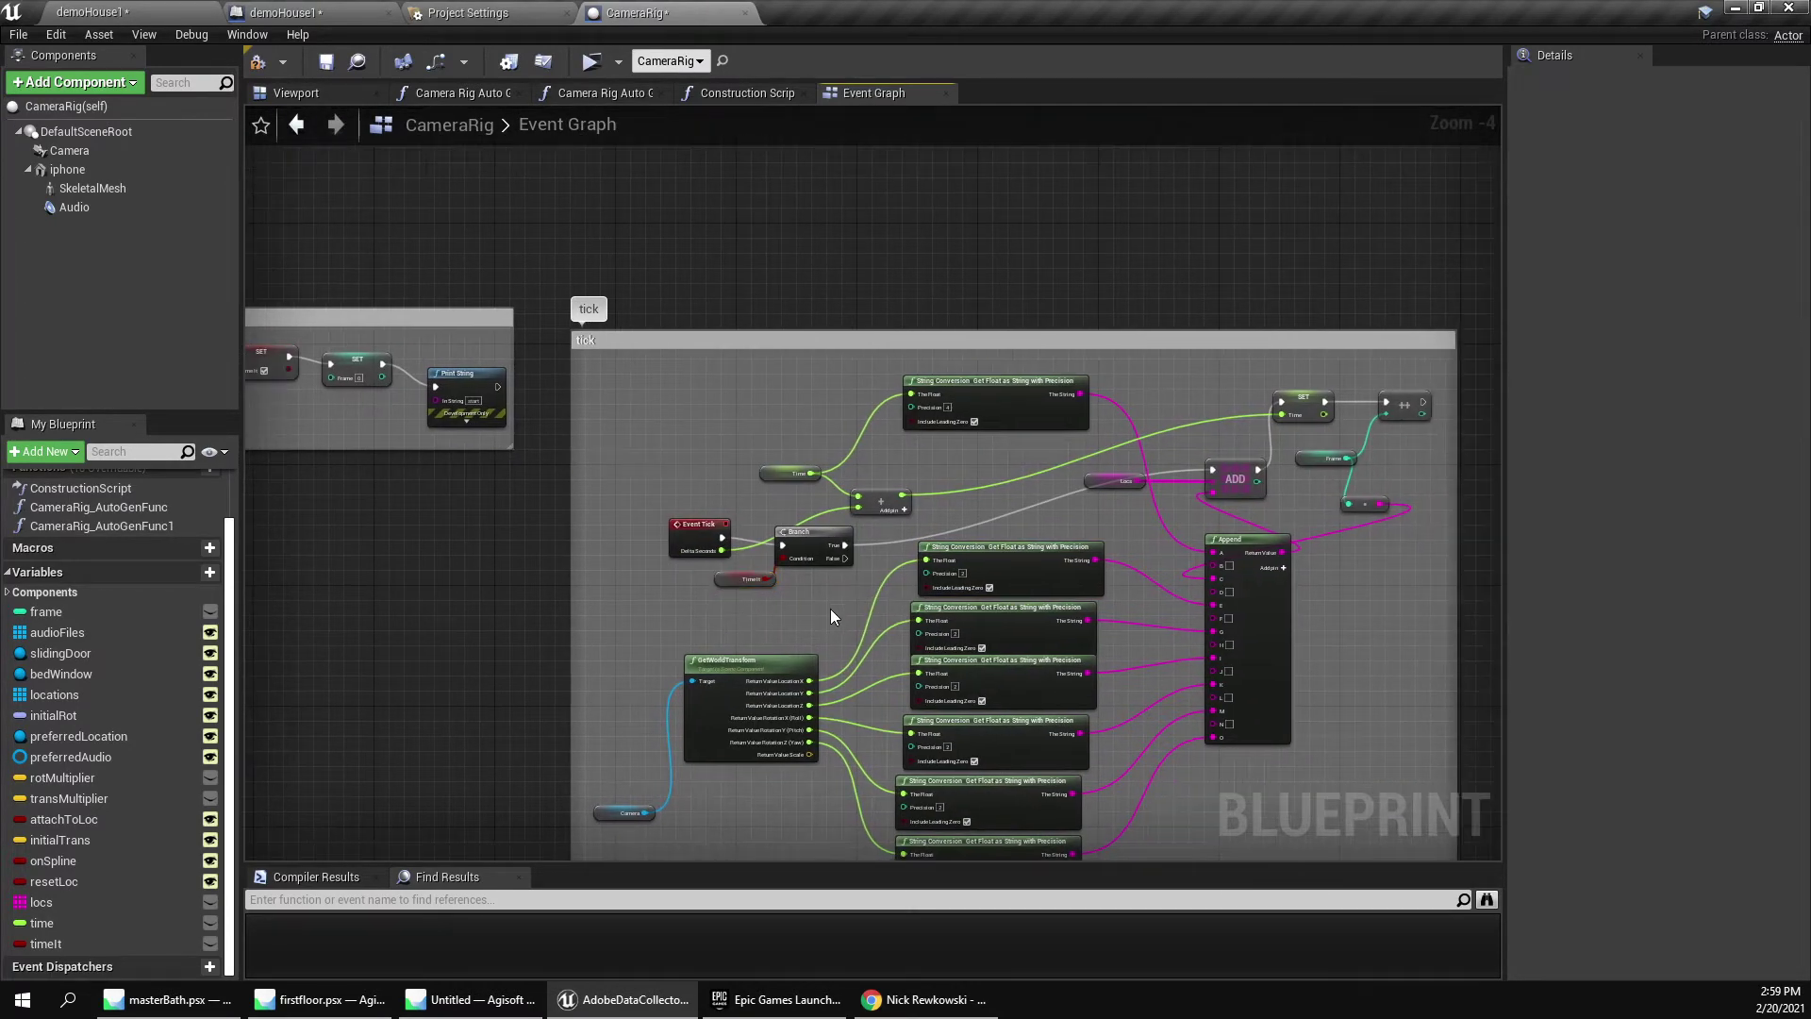
scroll(830, 609, "up", 2)
left_click(696, 574)
scroll(671, 579, "down", 3)
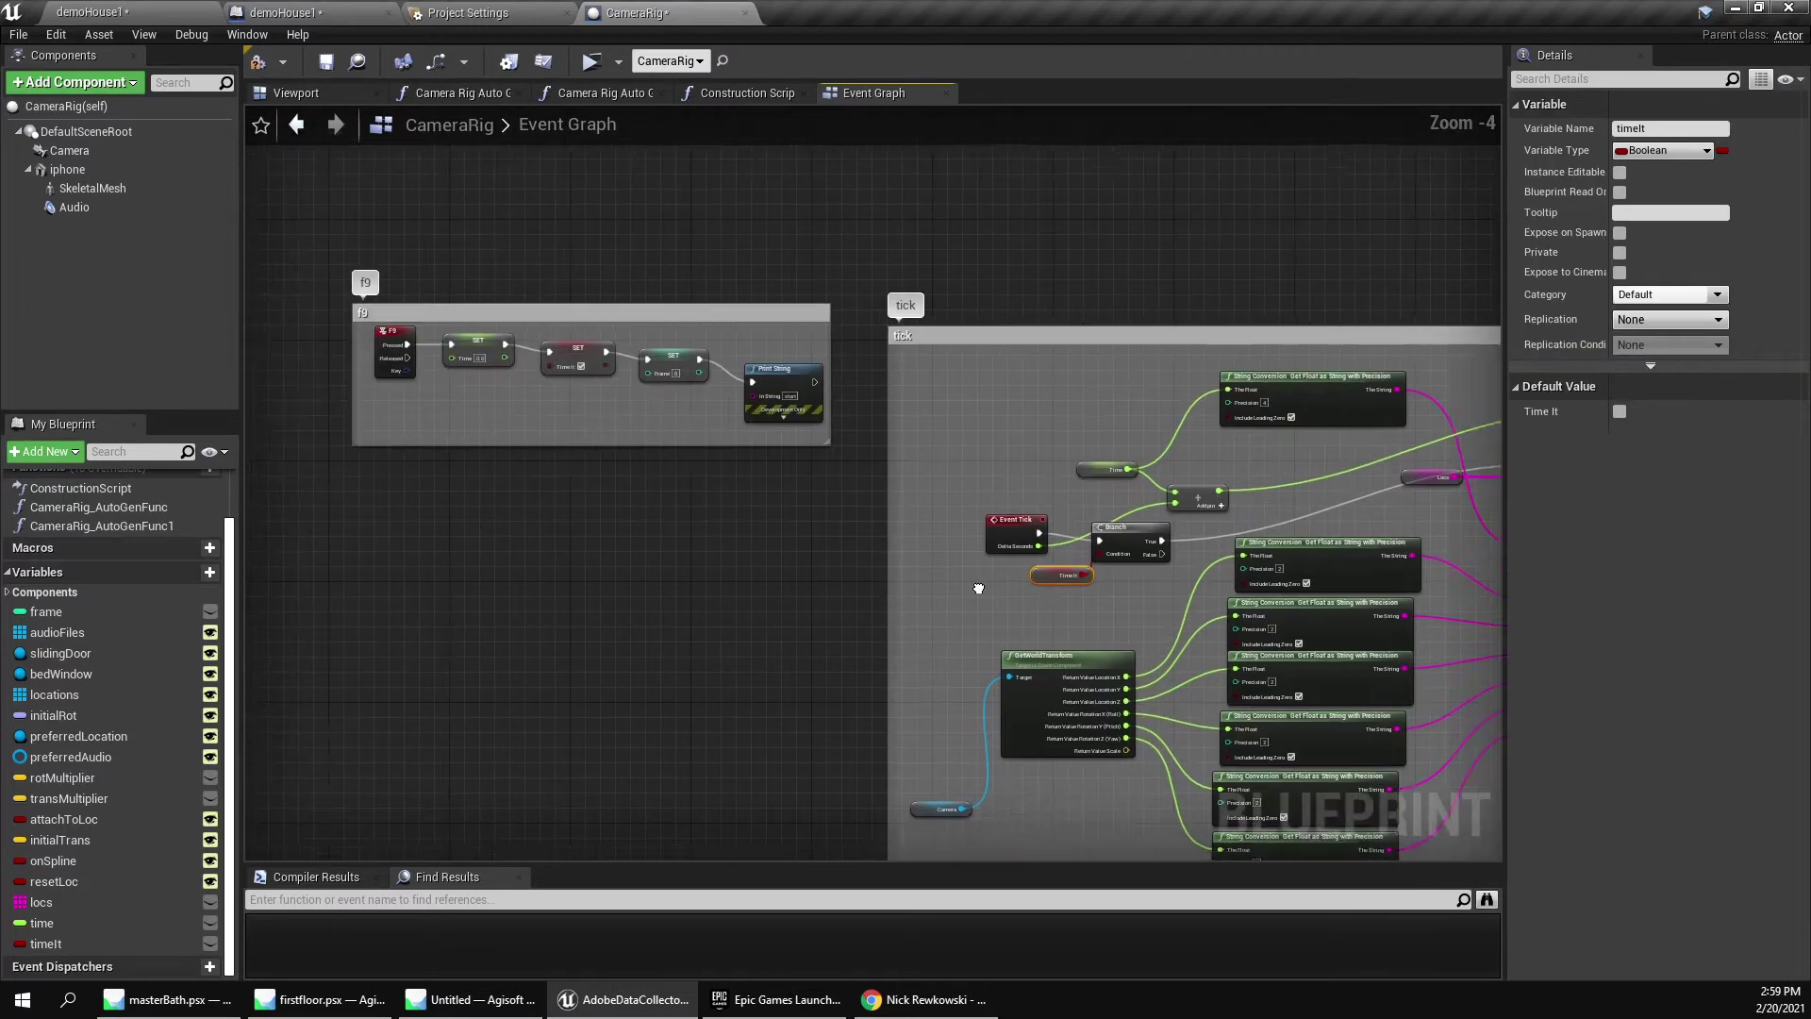
Examine the f9 group's chain of Time, Time It and Frame SET nodes leading to Print String.
right_click_drag(528, 538, 714, 539)
scroll(685, 540, "up", 4)
scroll(915, 549, "up", 1)
right_click_drag(915, 549, 826, 538)
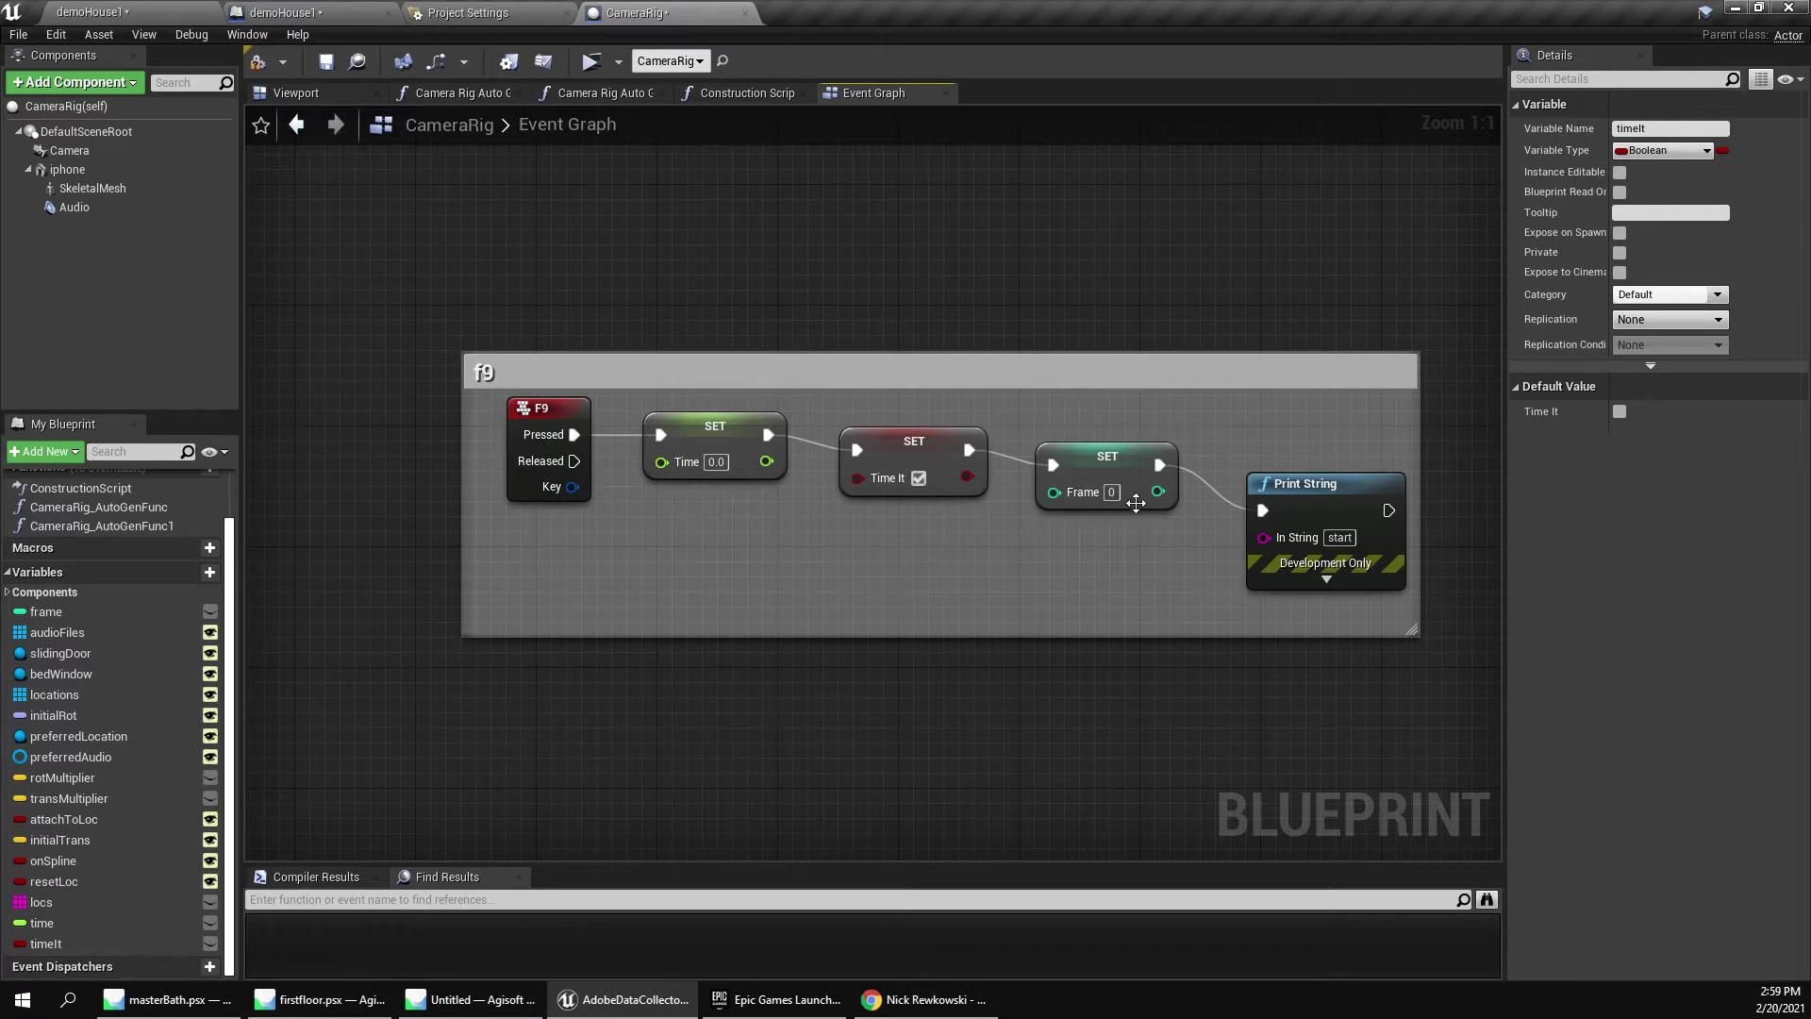
left_click(962, 481)
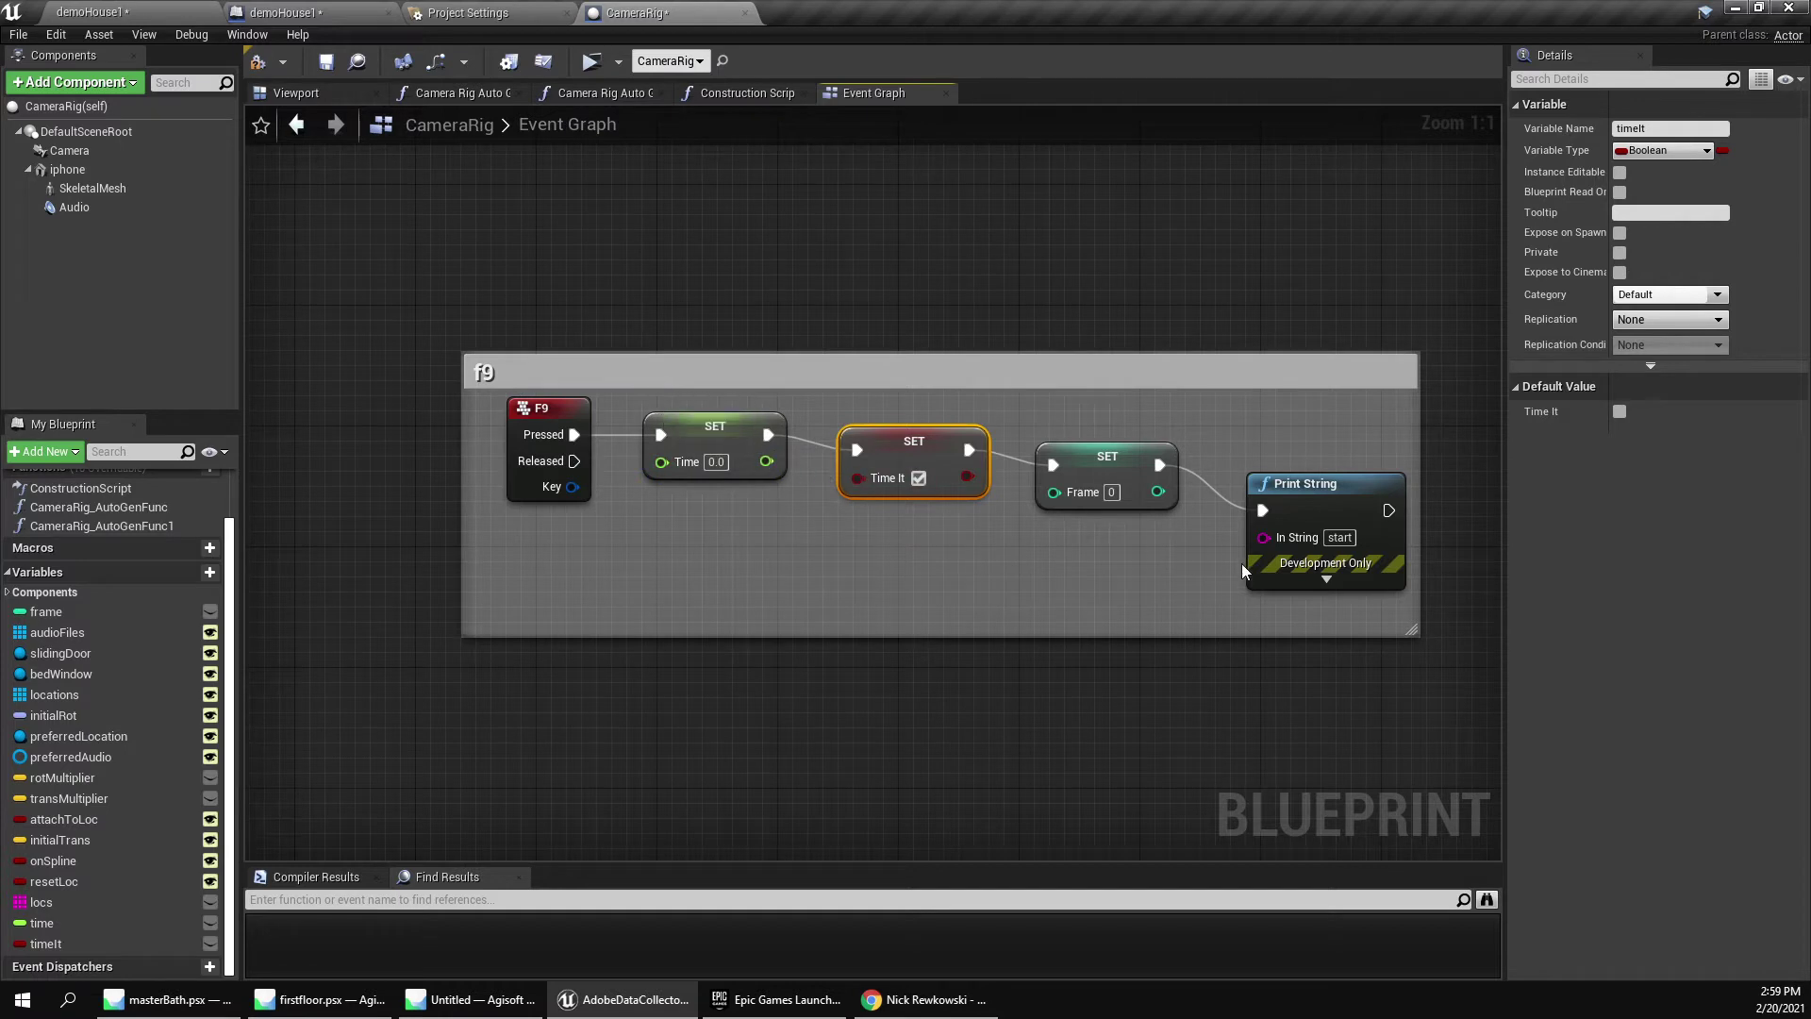
left_click_drag(1395, 615, 736, 604)
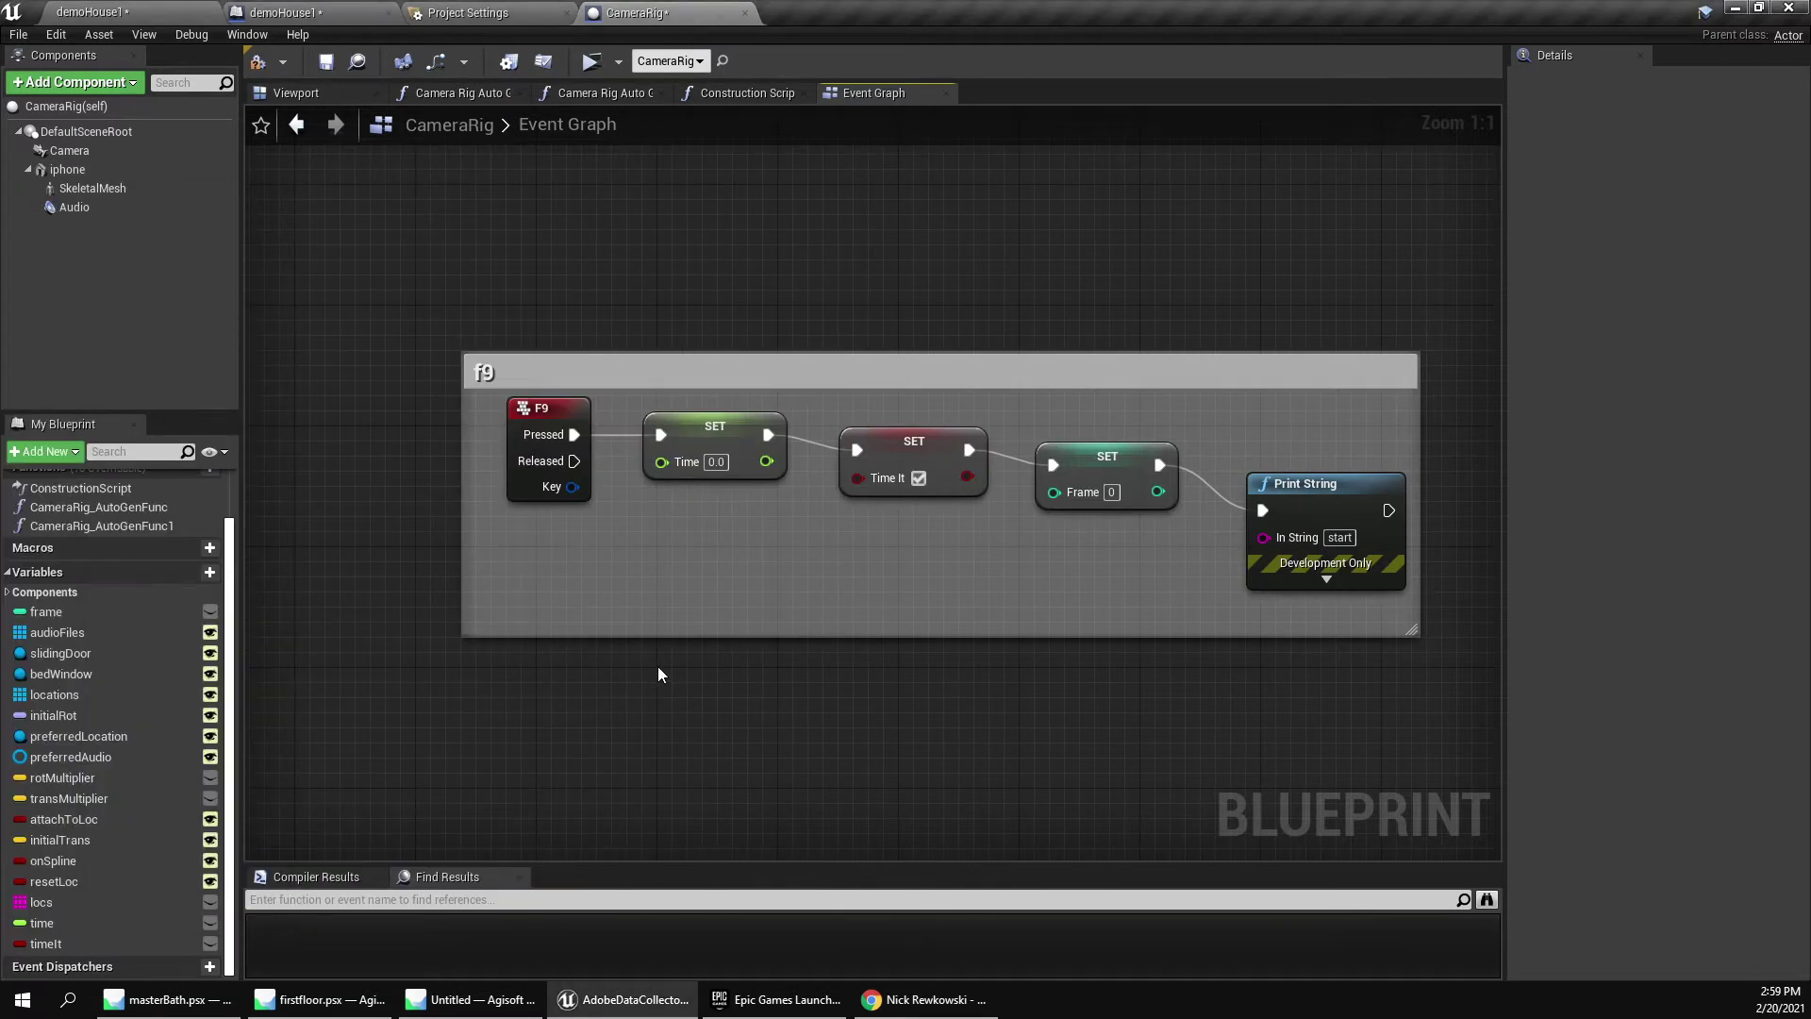
scroll(659, 666, "down", 3)
right_click_drag(866, 659, 605, 602)
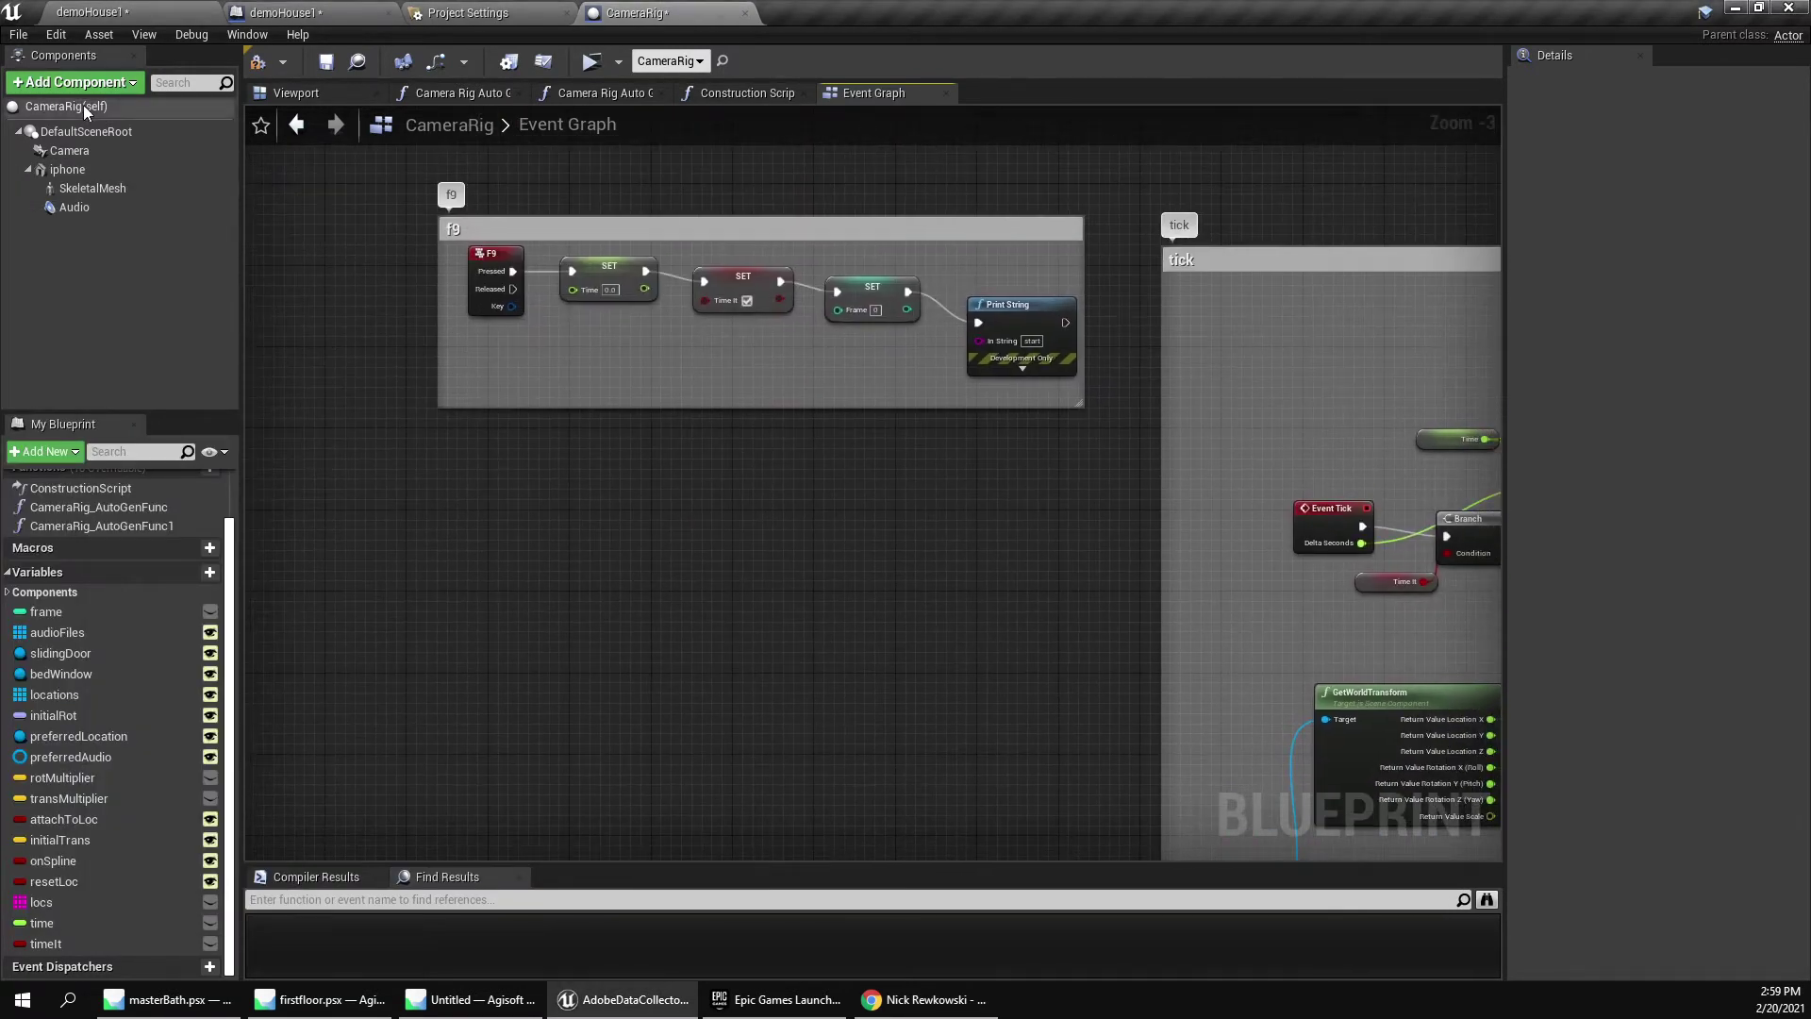
Check the Auto Receive Input option of CameraRig(self) and the input settings of the F9 event.
left_click(66, 105)
scroll(1583, 387, "down", 10)
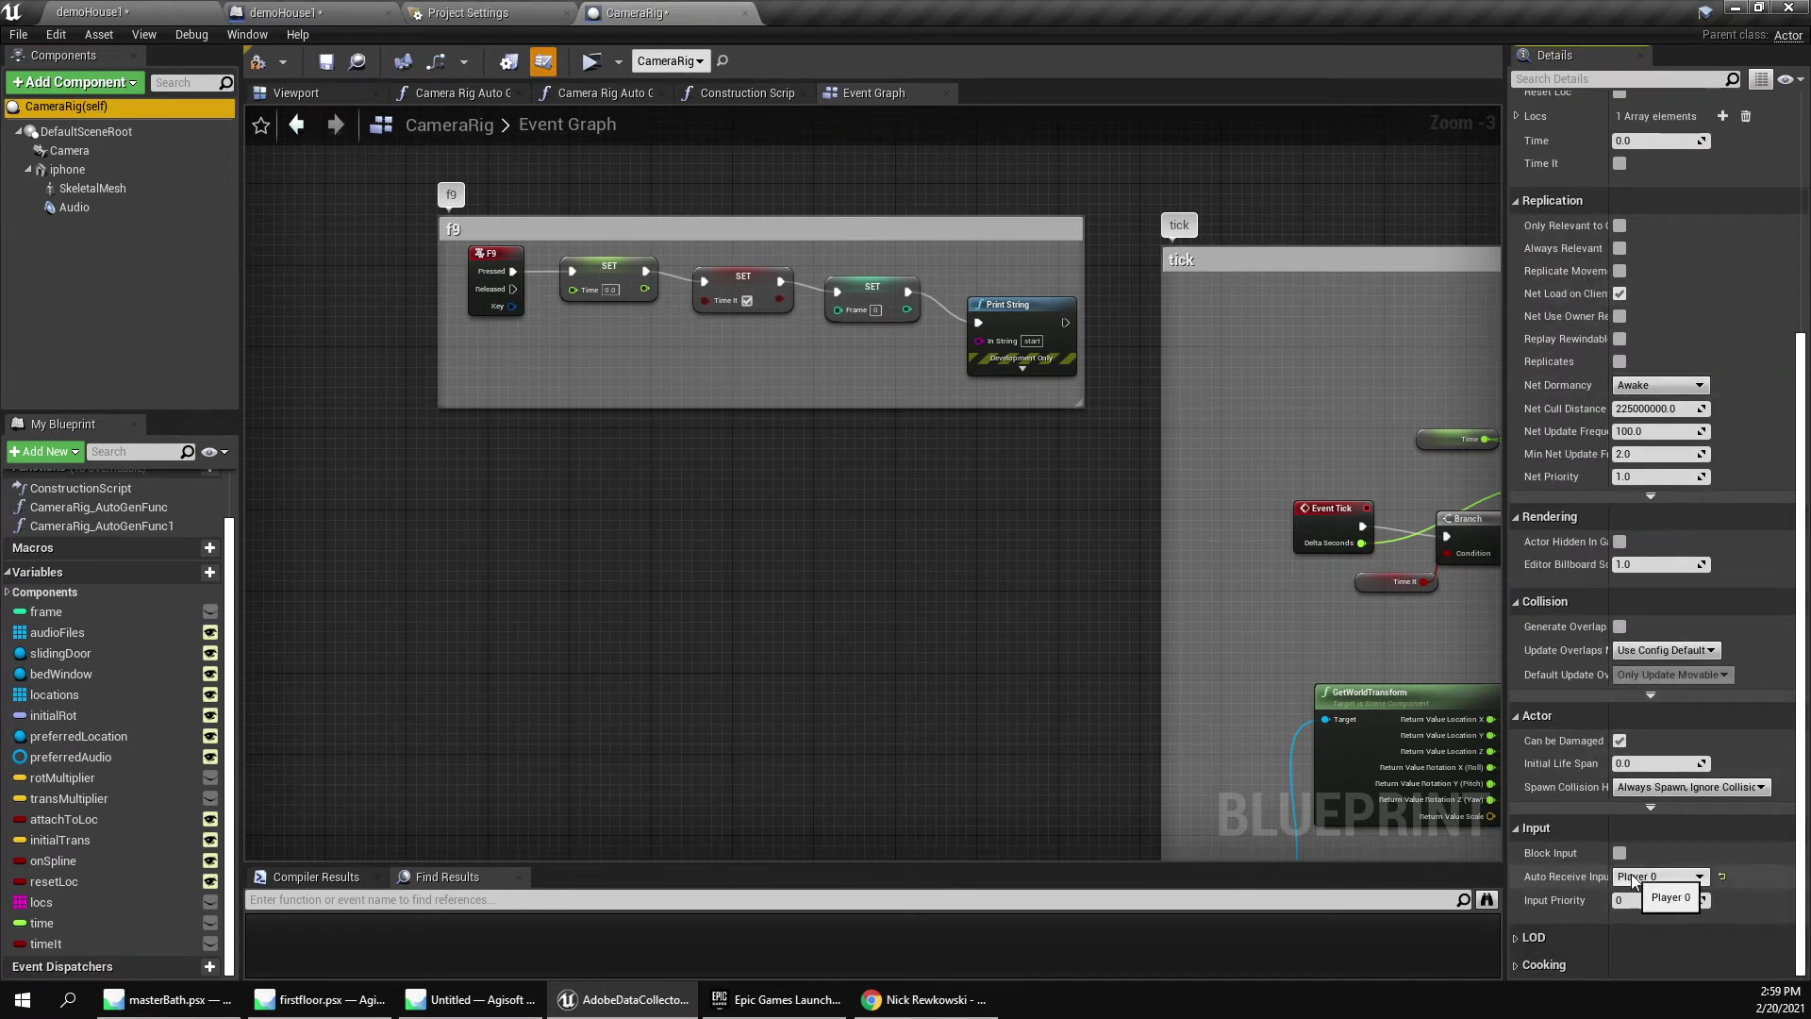
left_click(1638, 877)
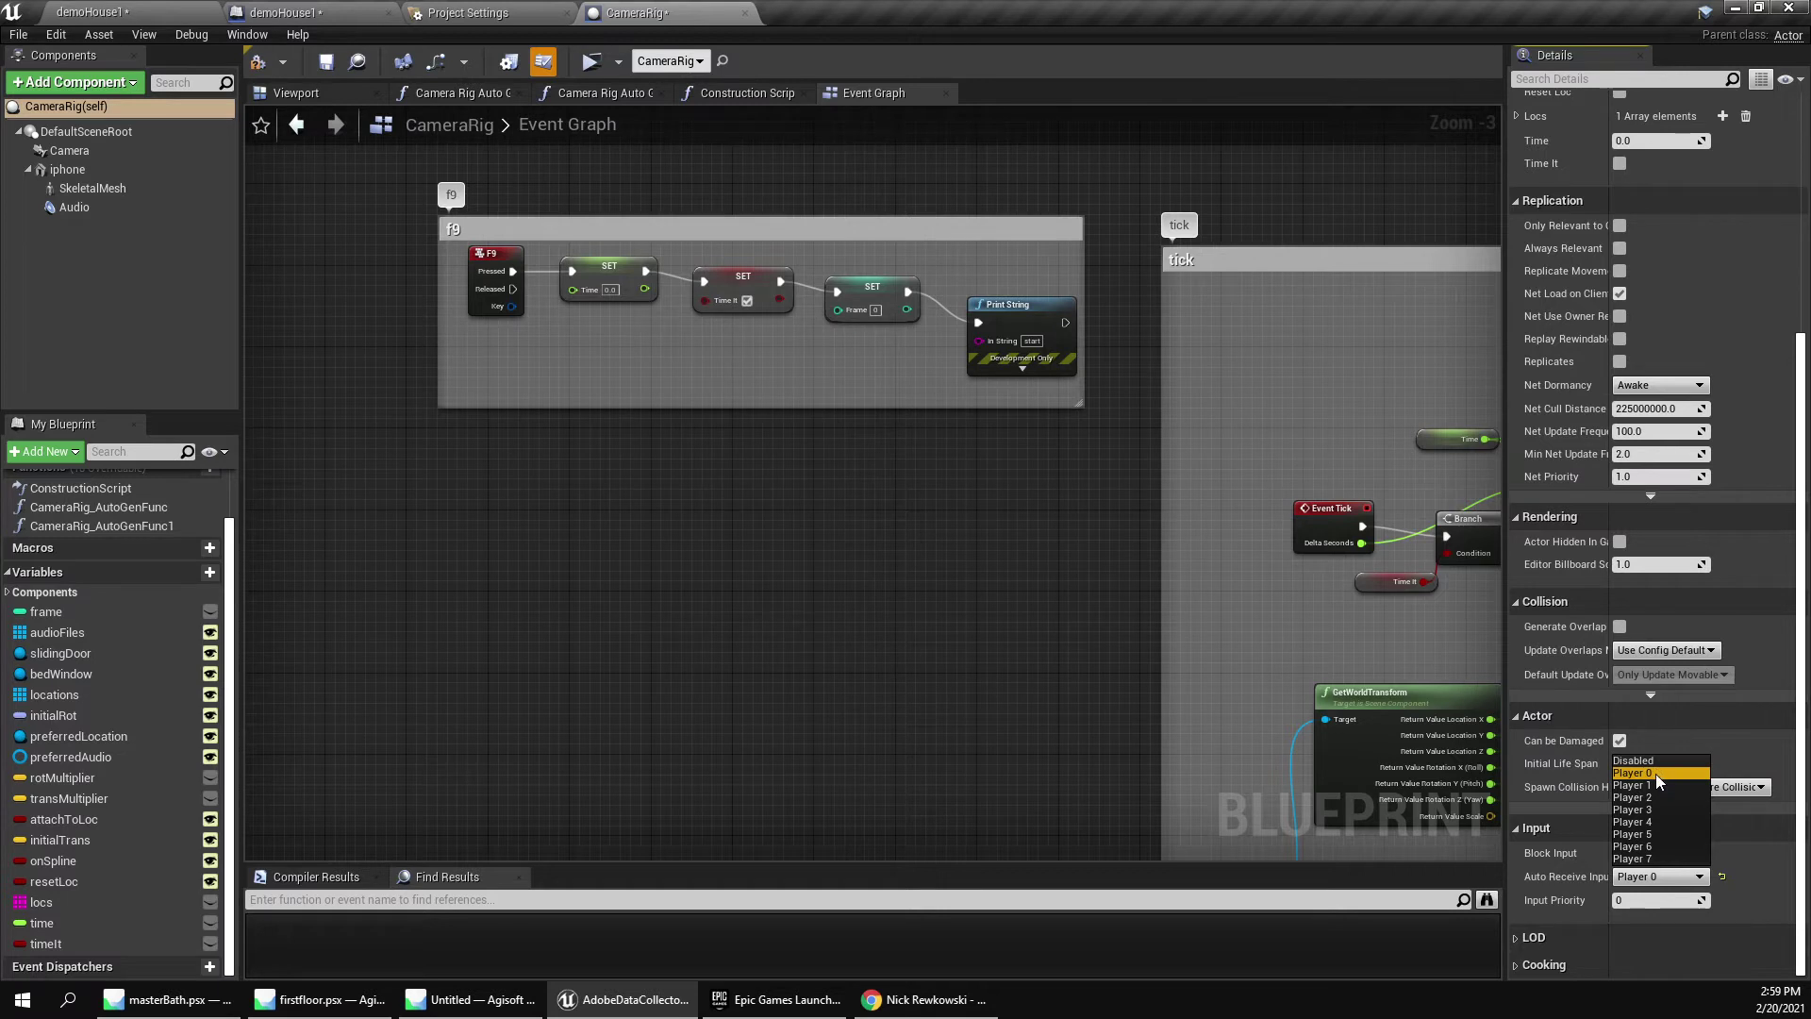
left_click(964, 536)
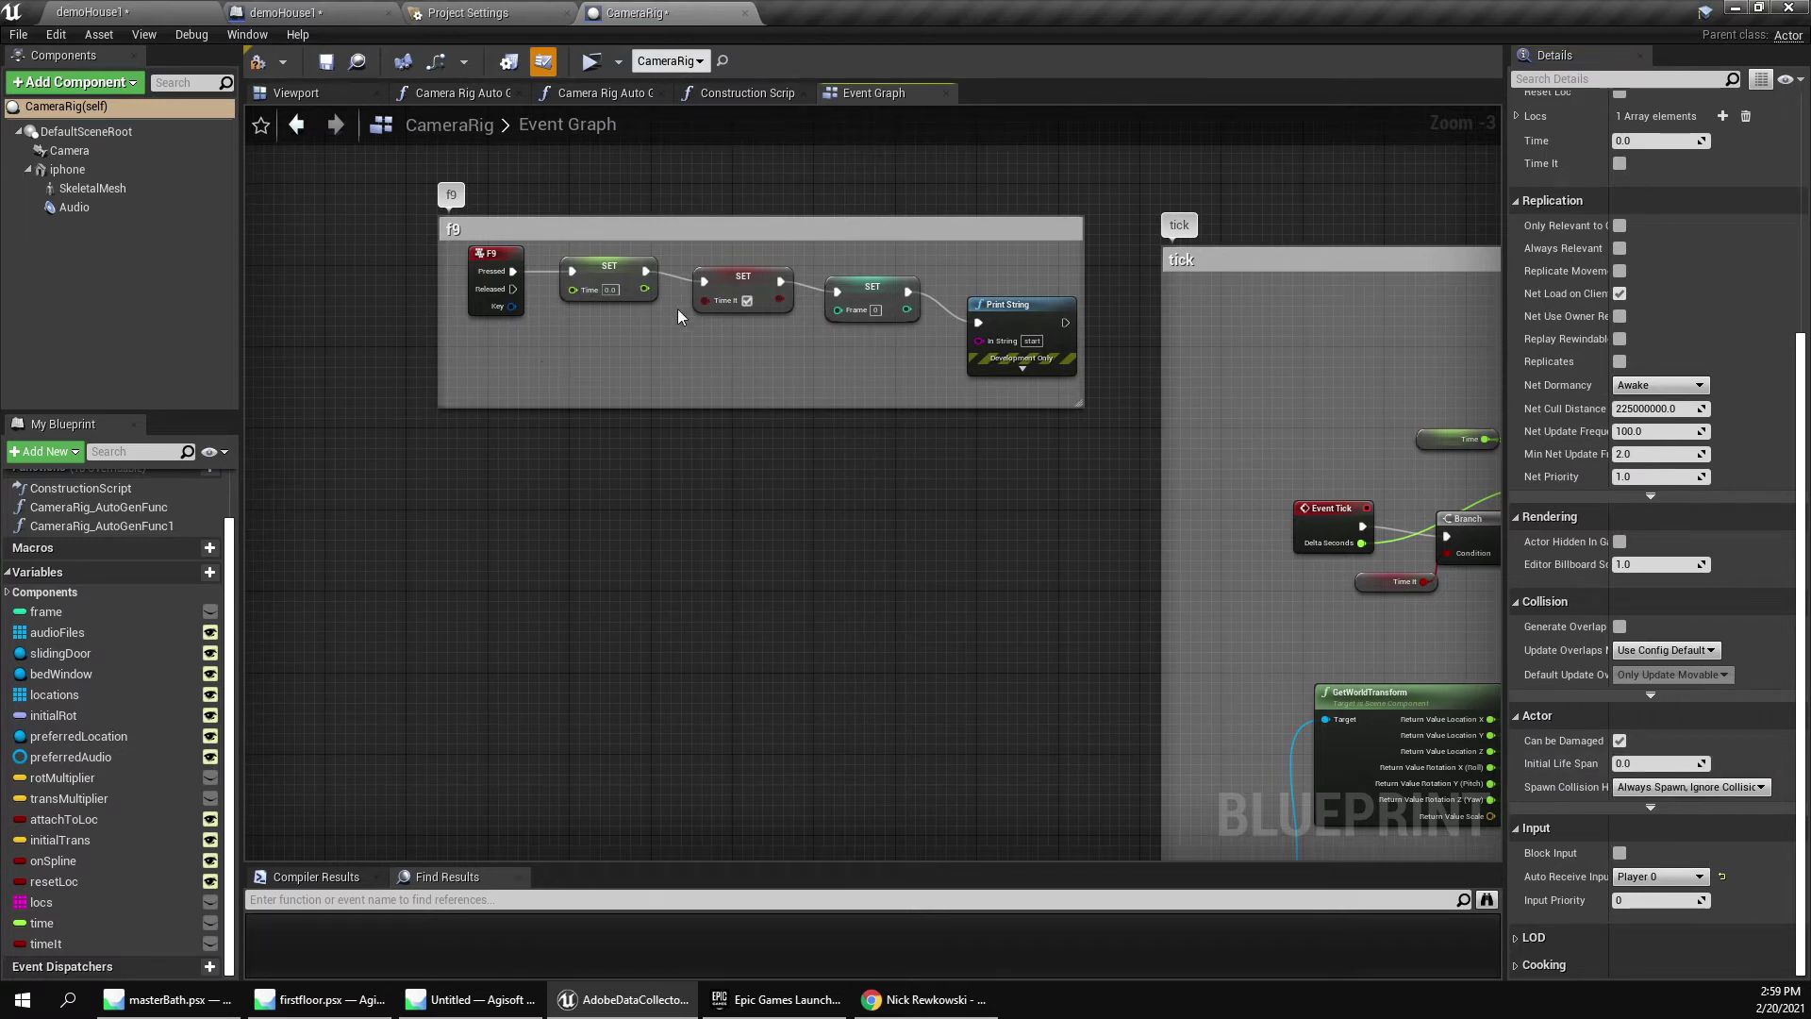
left_click(502, 279)
Examine the end group, focusing on the File IO Save String Array to File node and its description.
scroll(524, 355, "down", 3)
right_click_drag(671, 570, 519, 523)
scroll(1049, 261, "up", 3)
scroll(1049, 261, "down", 3)
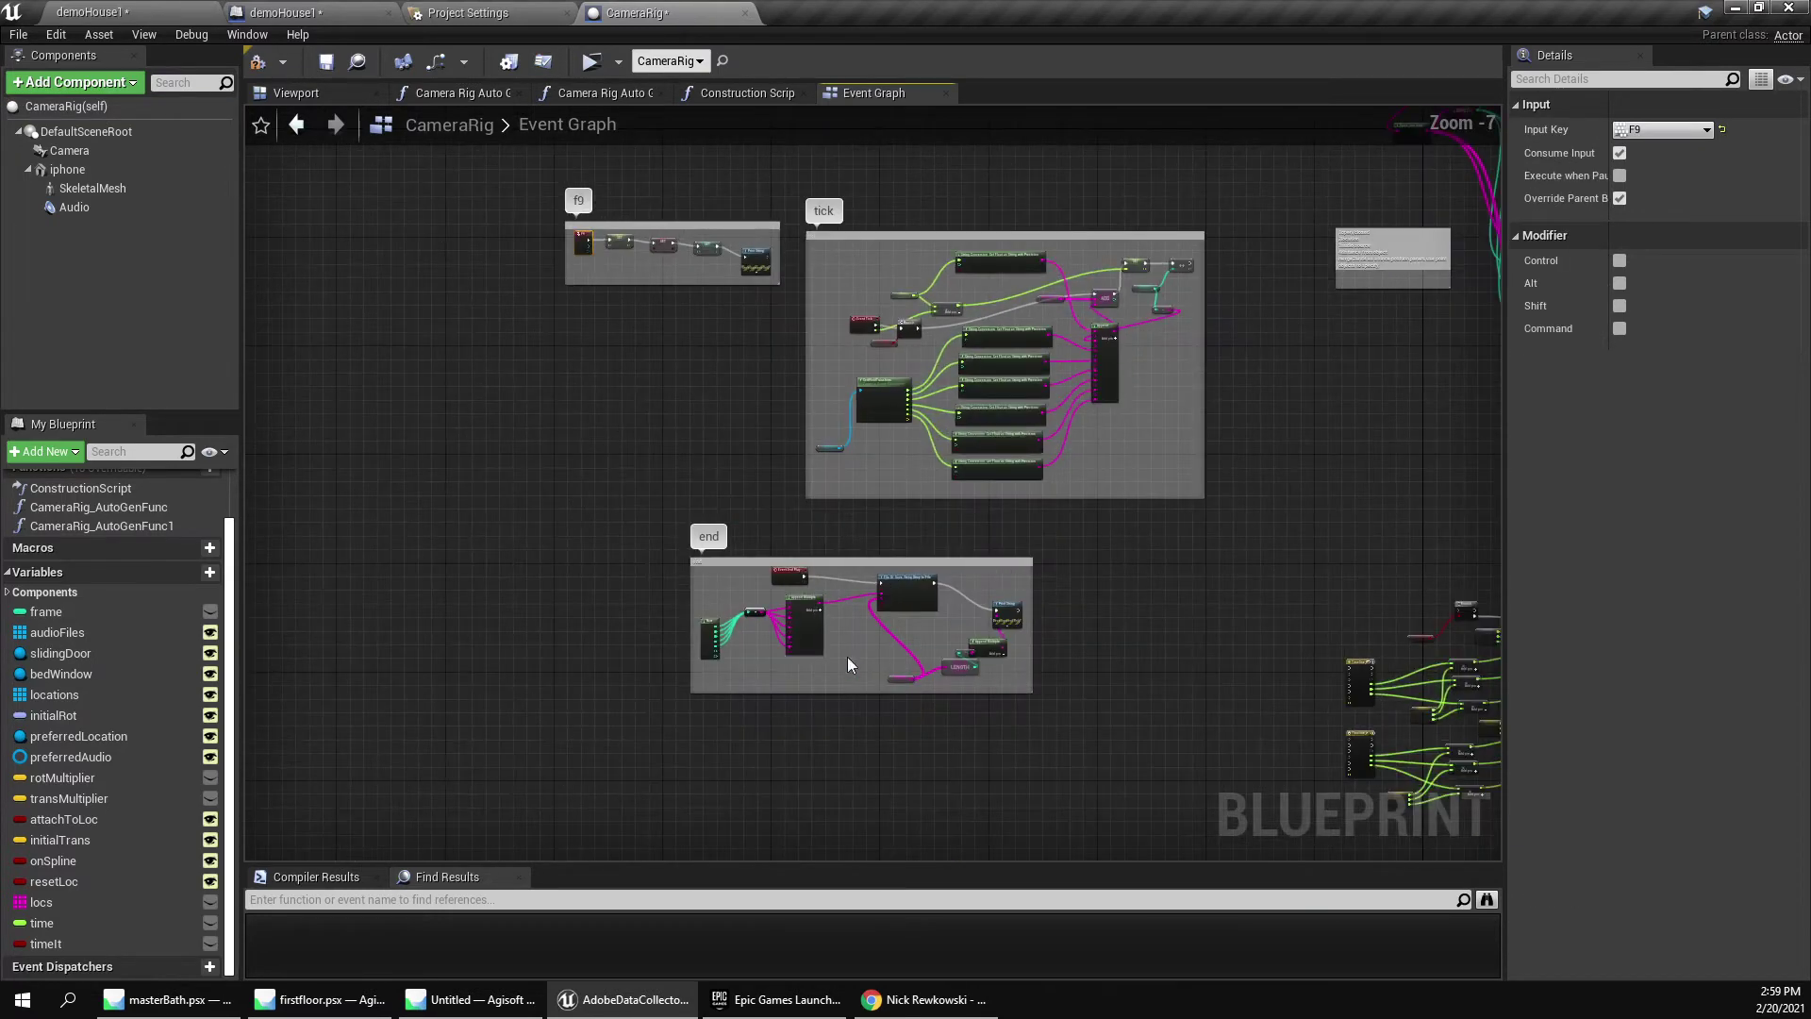
scroll(819, 630, "up", 4)
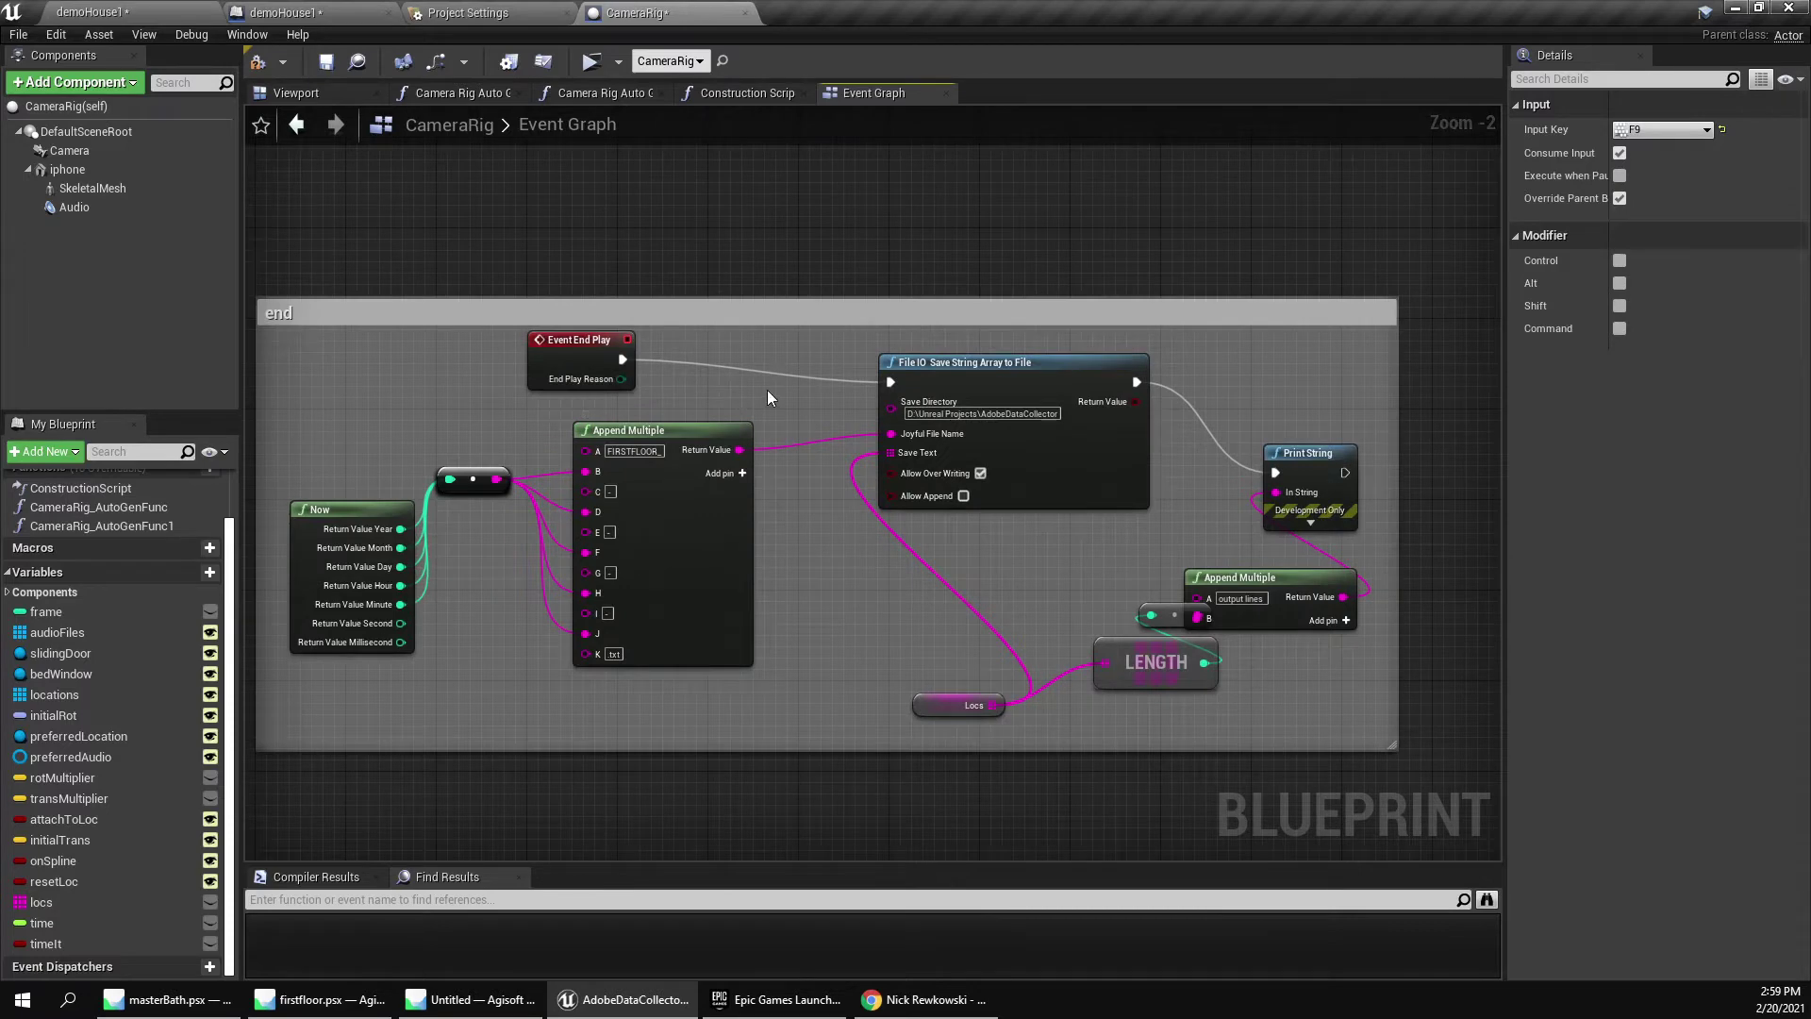
mouse_move(1092, 374)
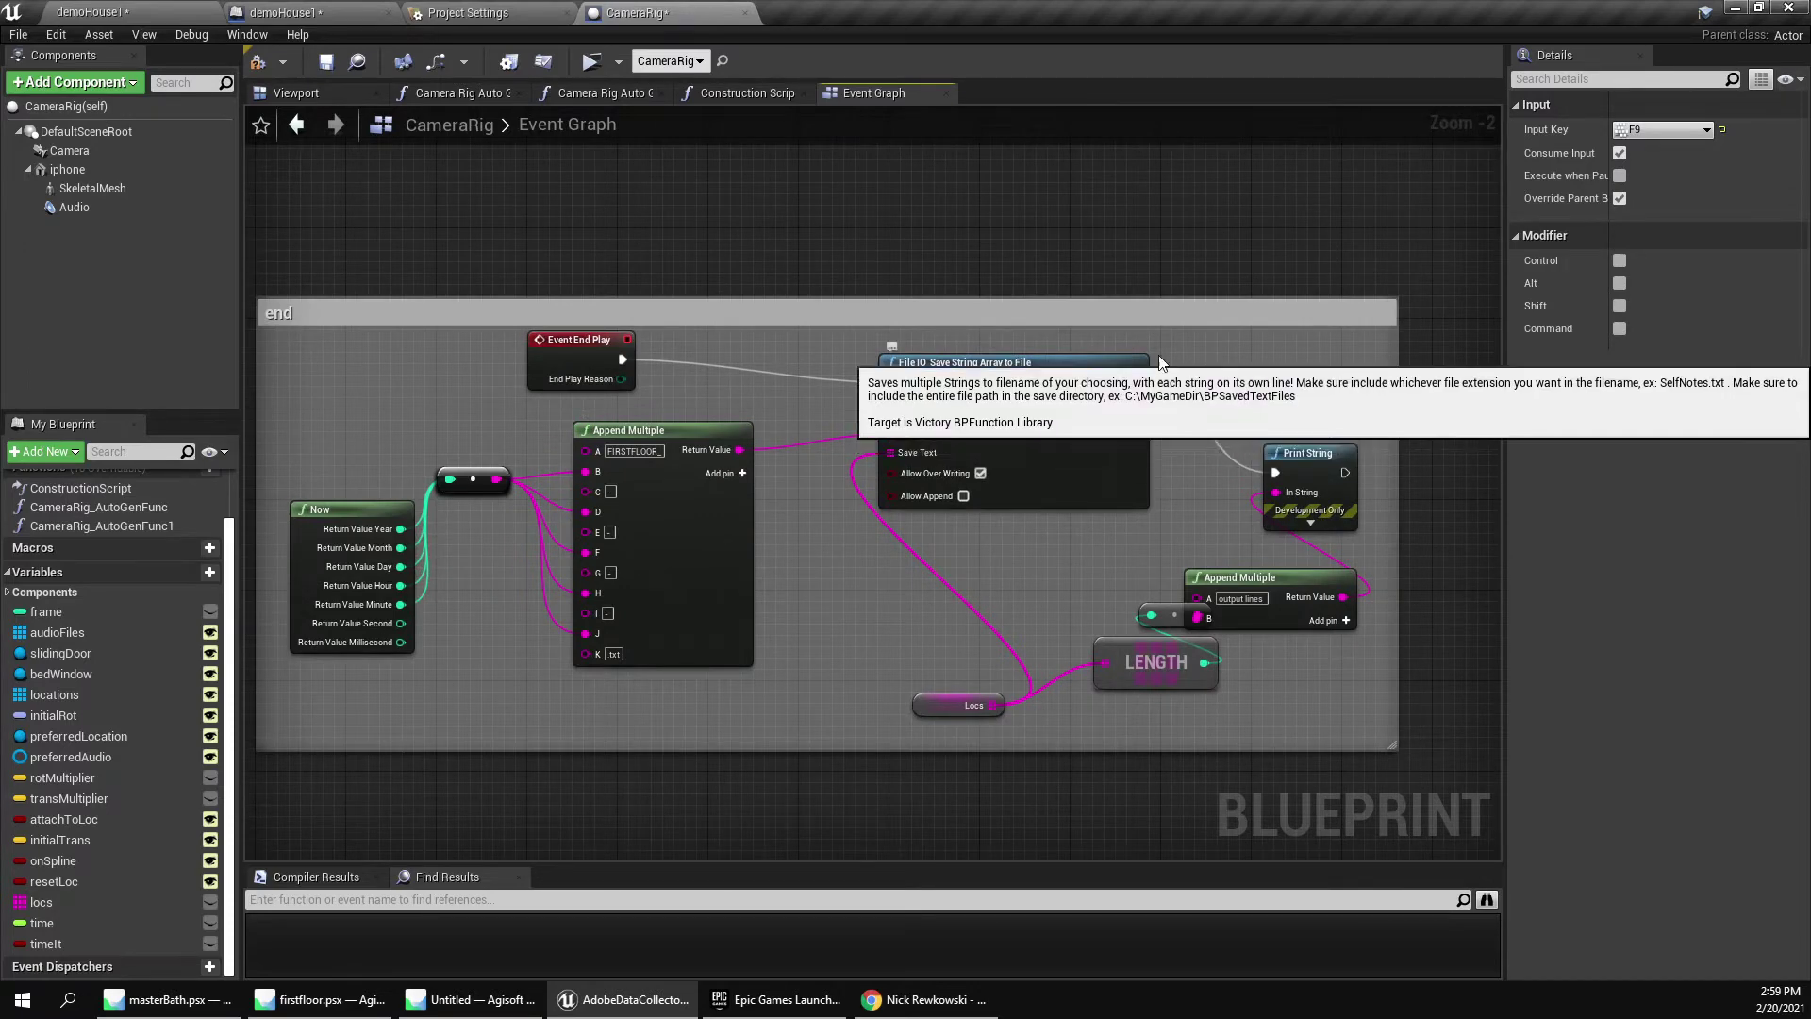
scroll(971, 454, "down", 2)
right_click_drag(1082, 330, 1063, 405)
scroll(842, 536, "up", 3)
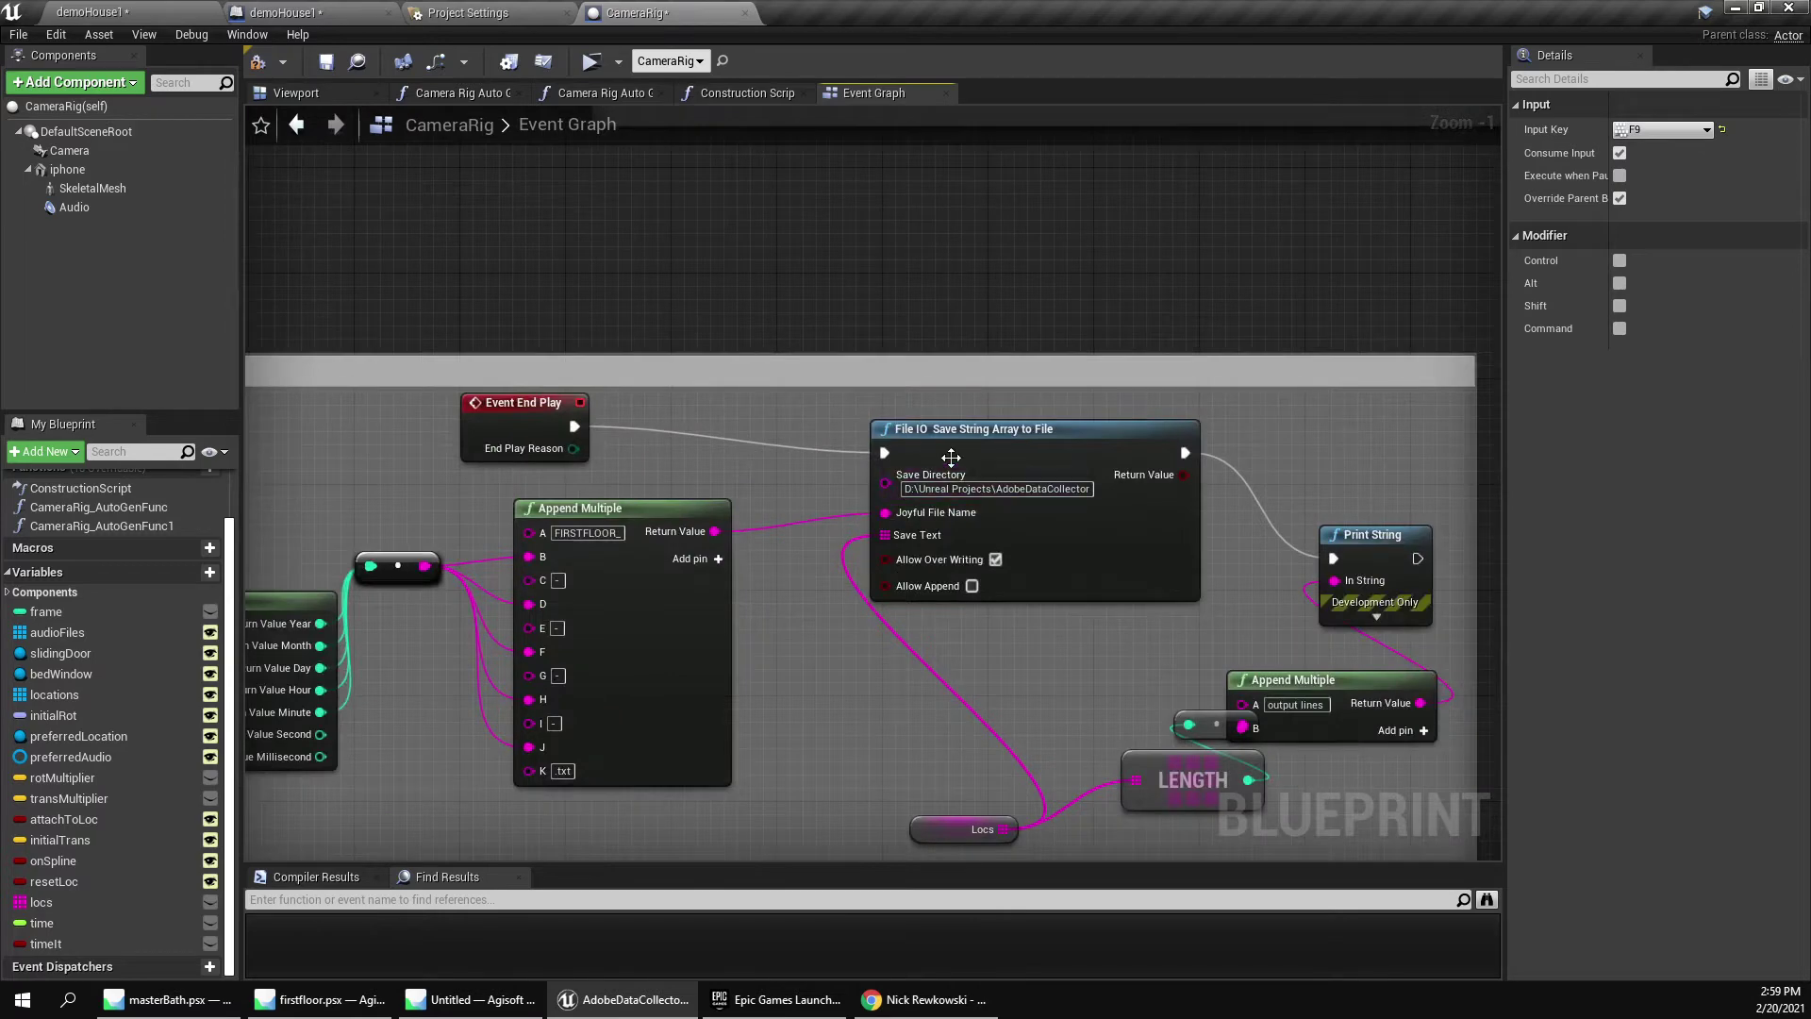
mouse_move(956, 450)
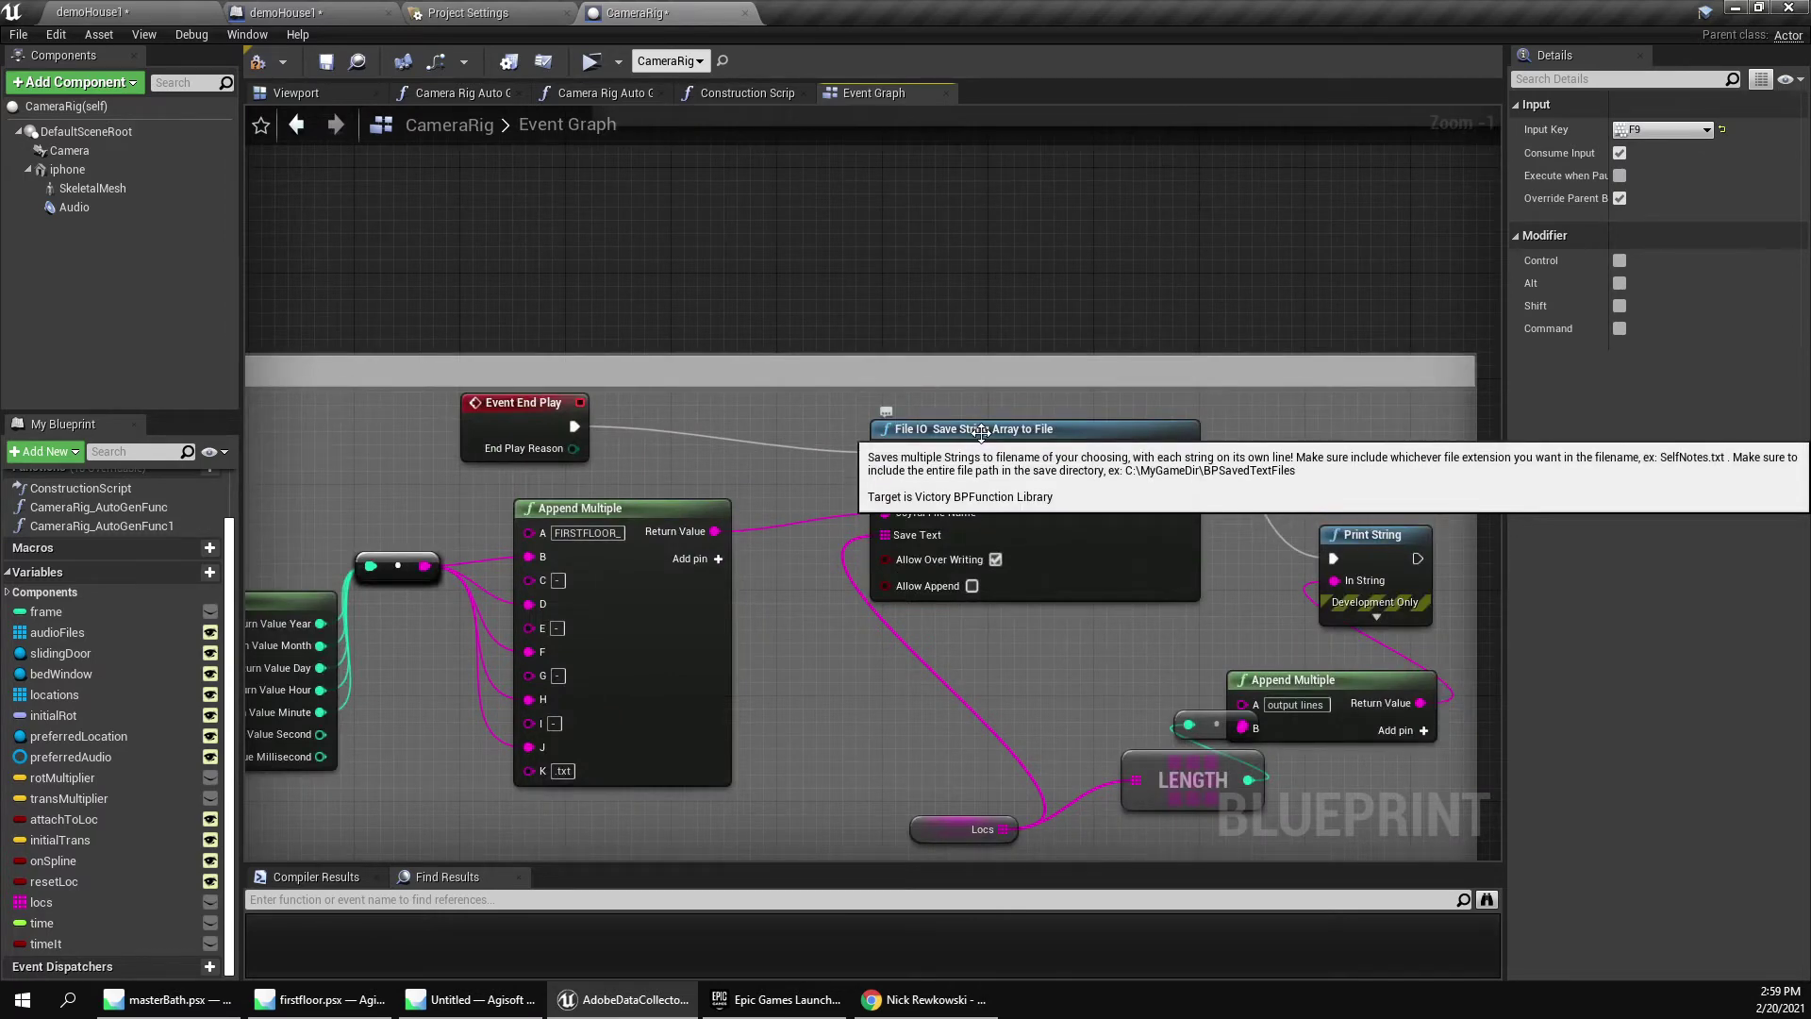
left_click(1024, 468)
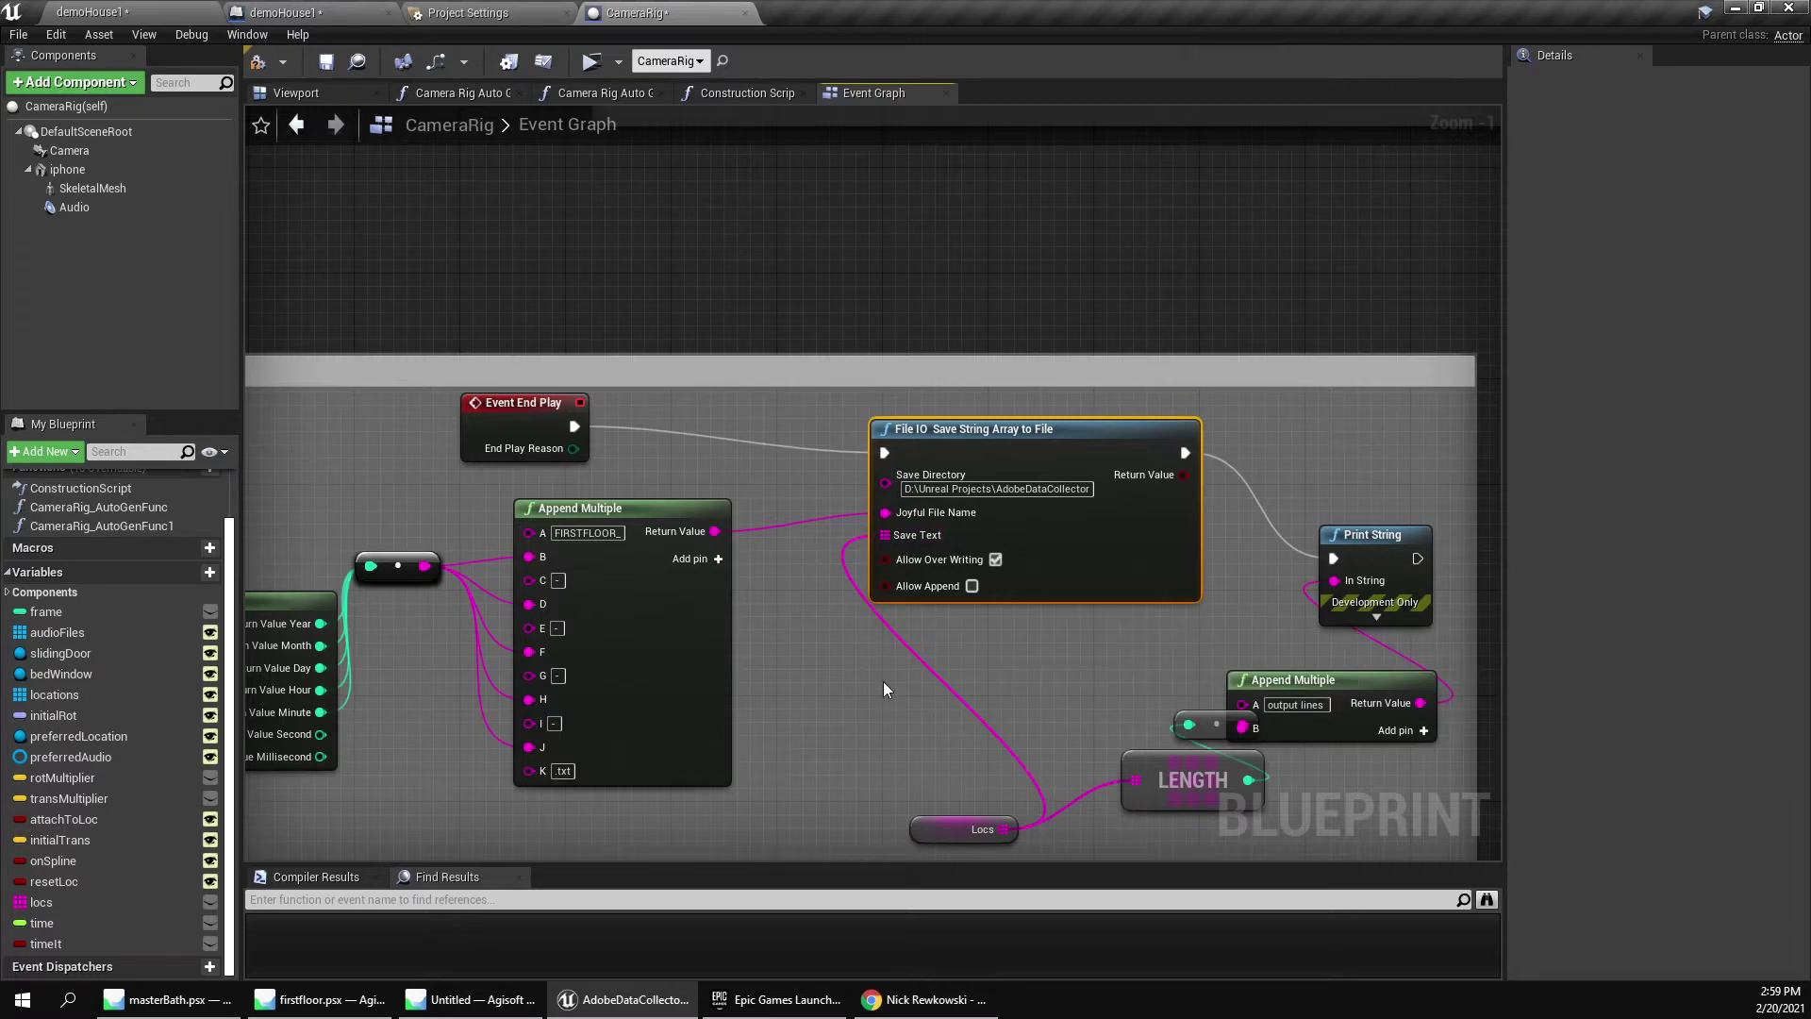
Shift the end group's Locs node toward Append Multiple and spread apart the stacked integer-to-string nodes beside Now.
left_click_drag(918, 831, 772, 789)
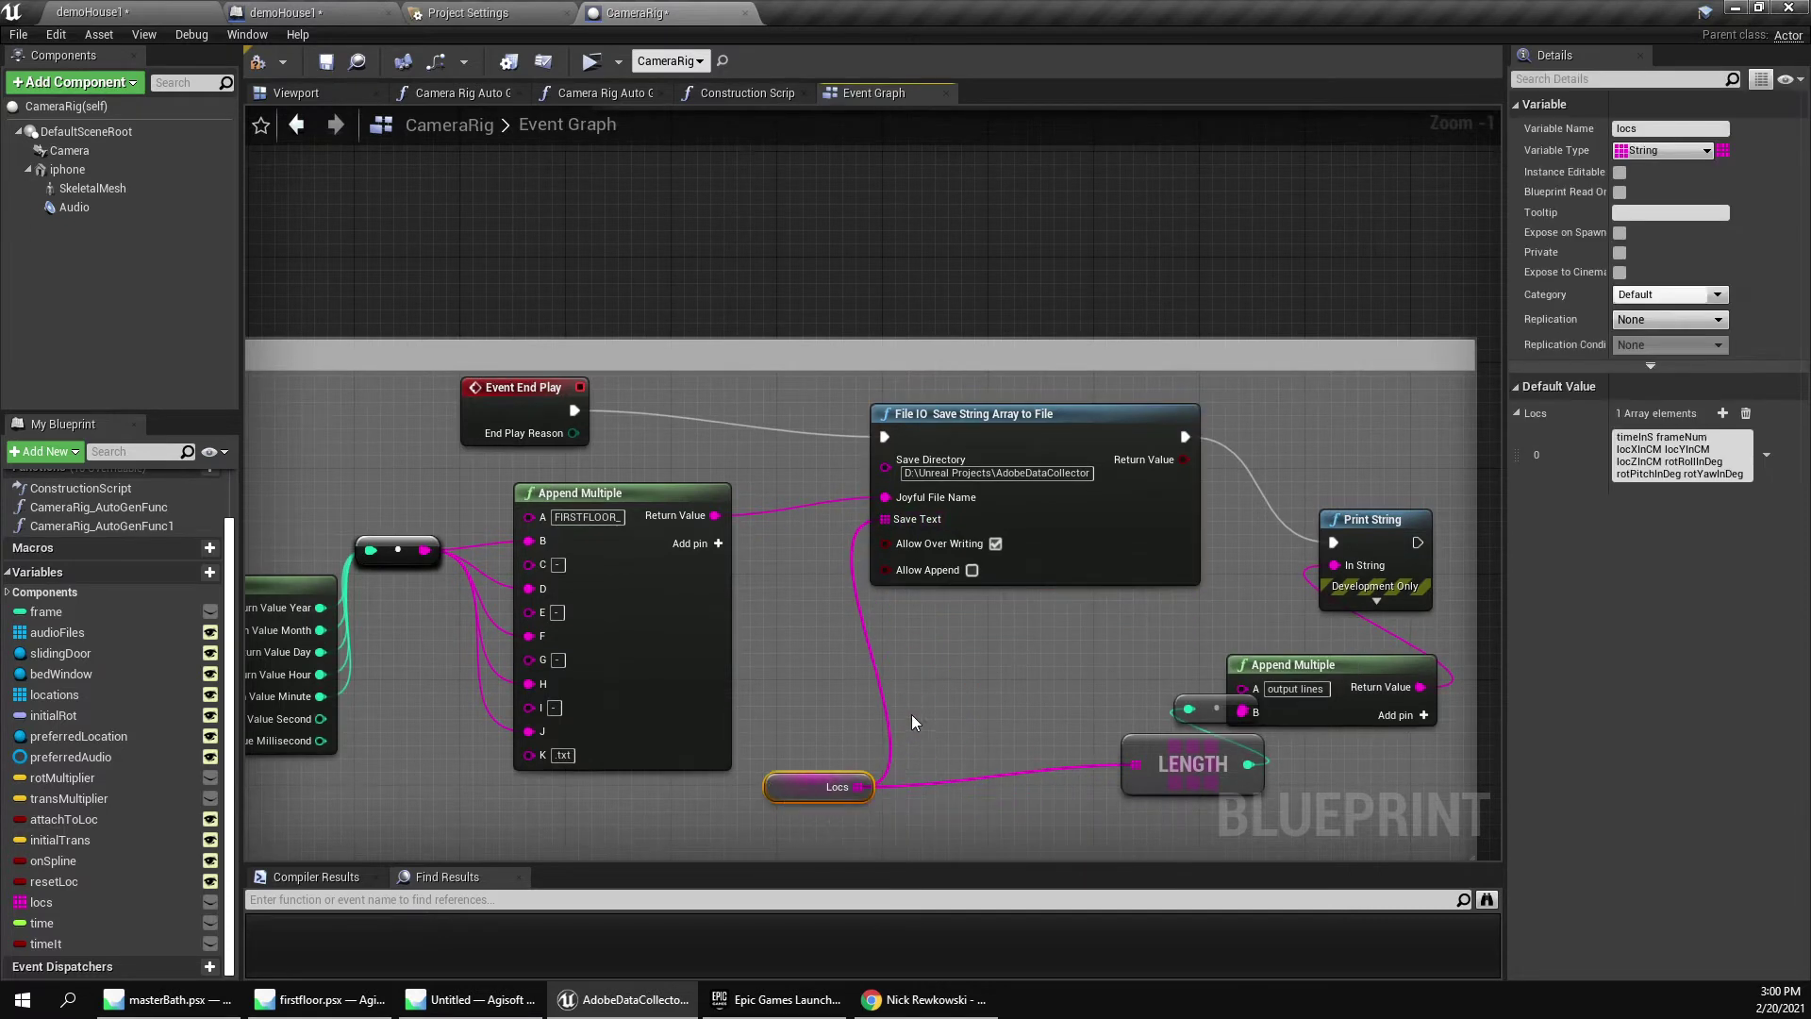
left_click(964, 643)
right_click_drag(934, 637, 1106, 626)
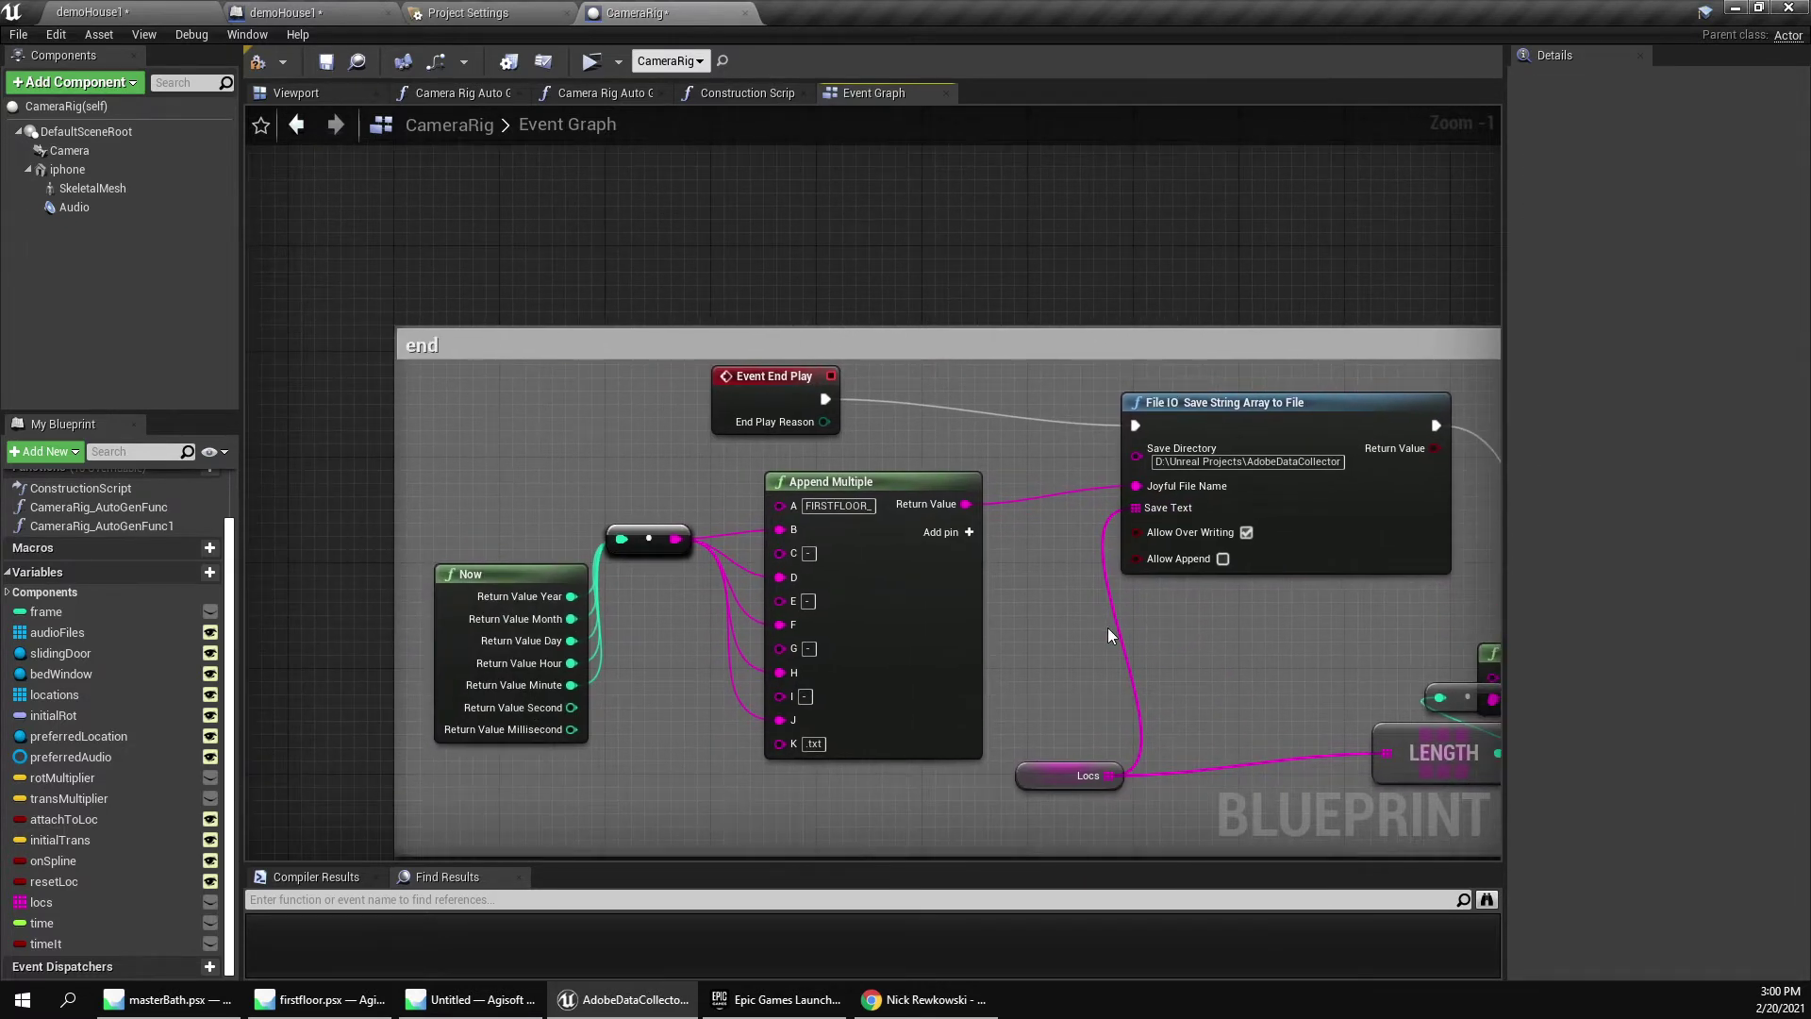
left_click_drag(647, 540, 645, 688)
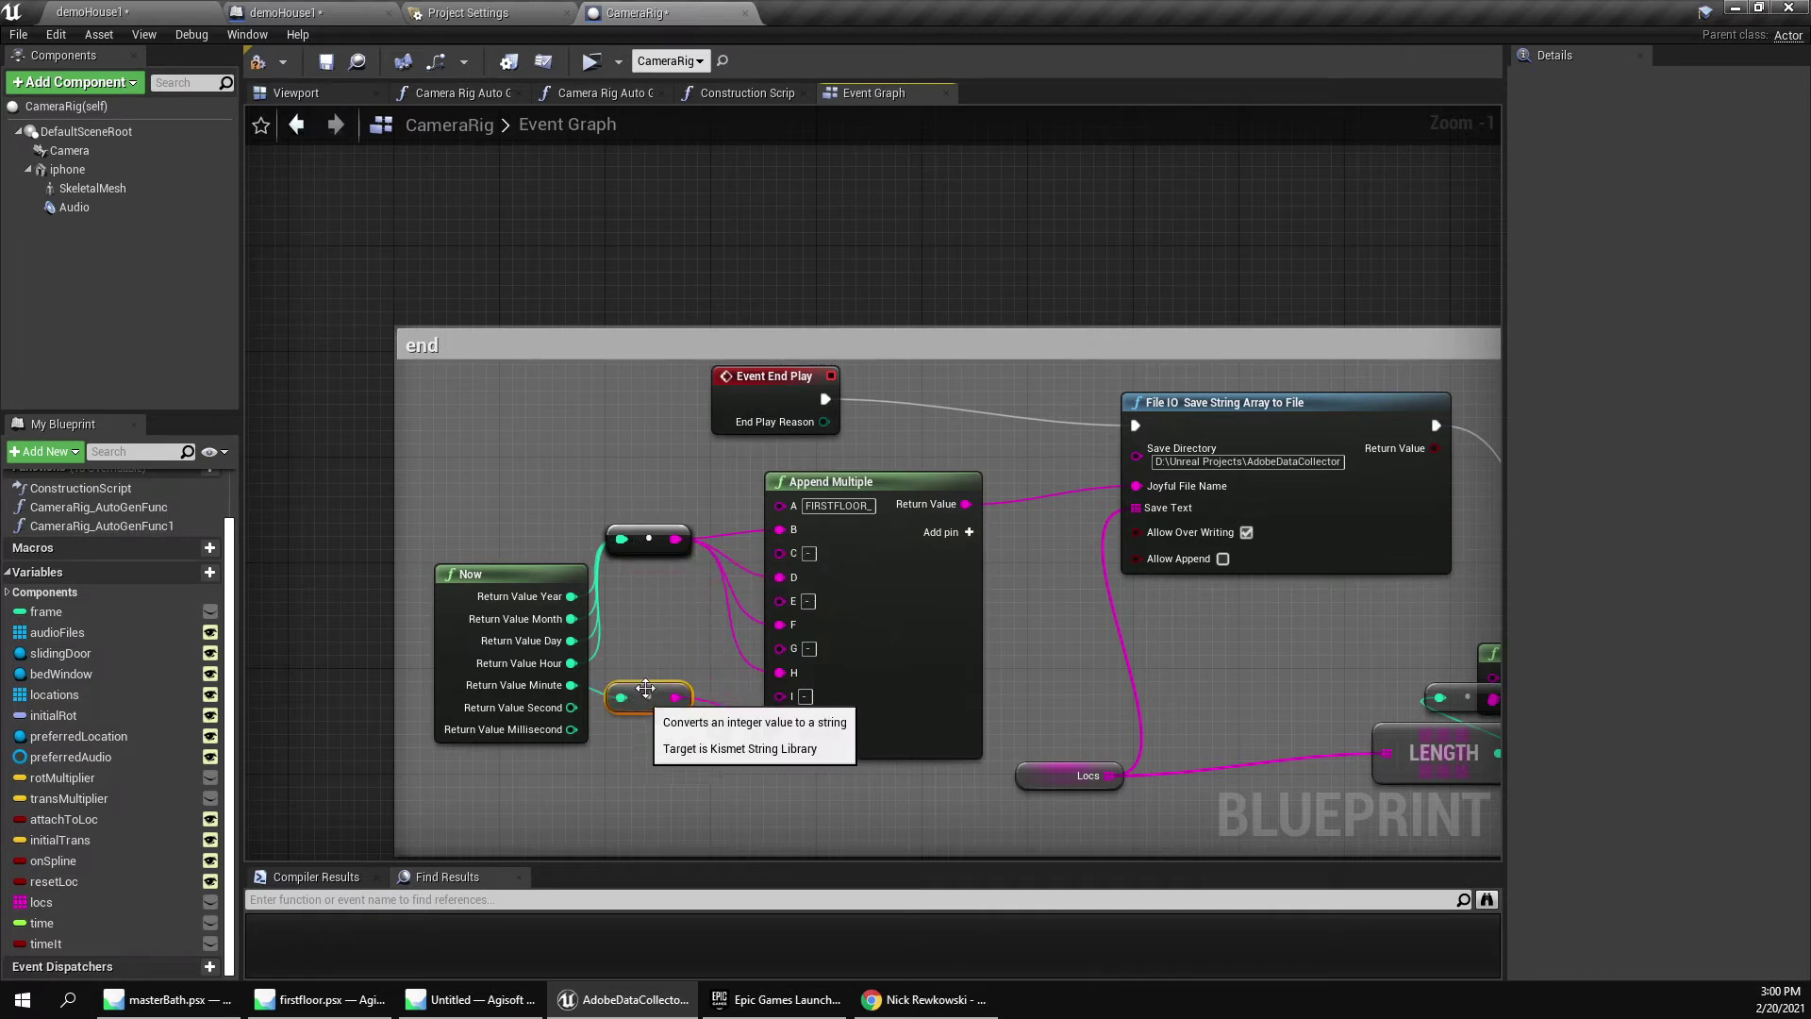
left_click_drag(647, 540, 650, 637)
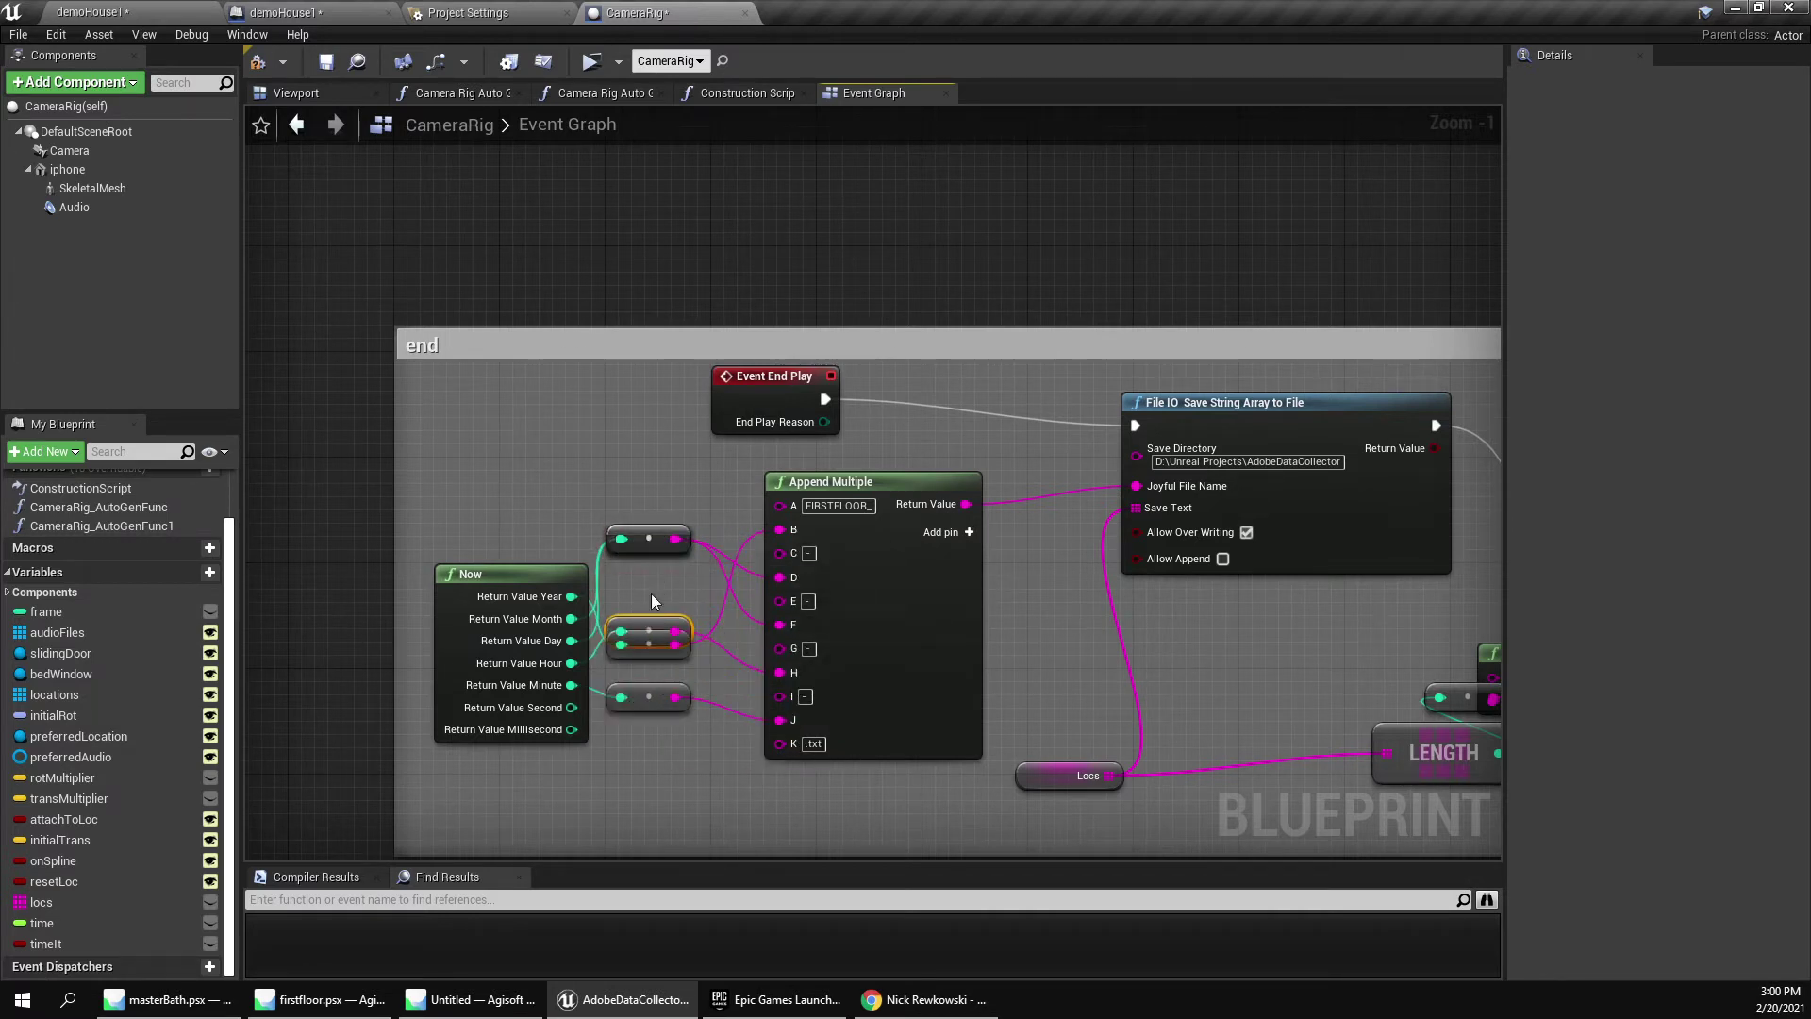
left_click_drag(649, 541, 660, 485)
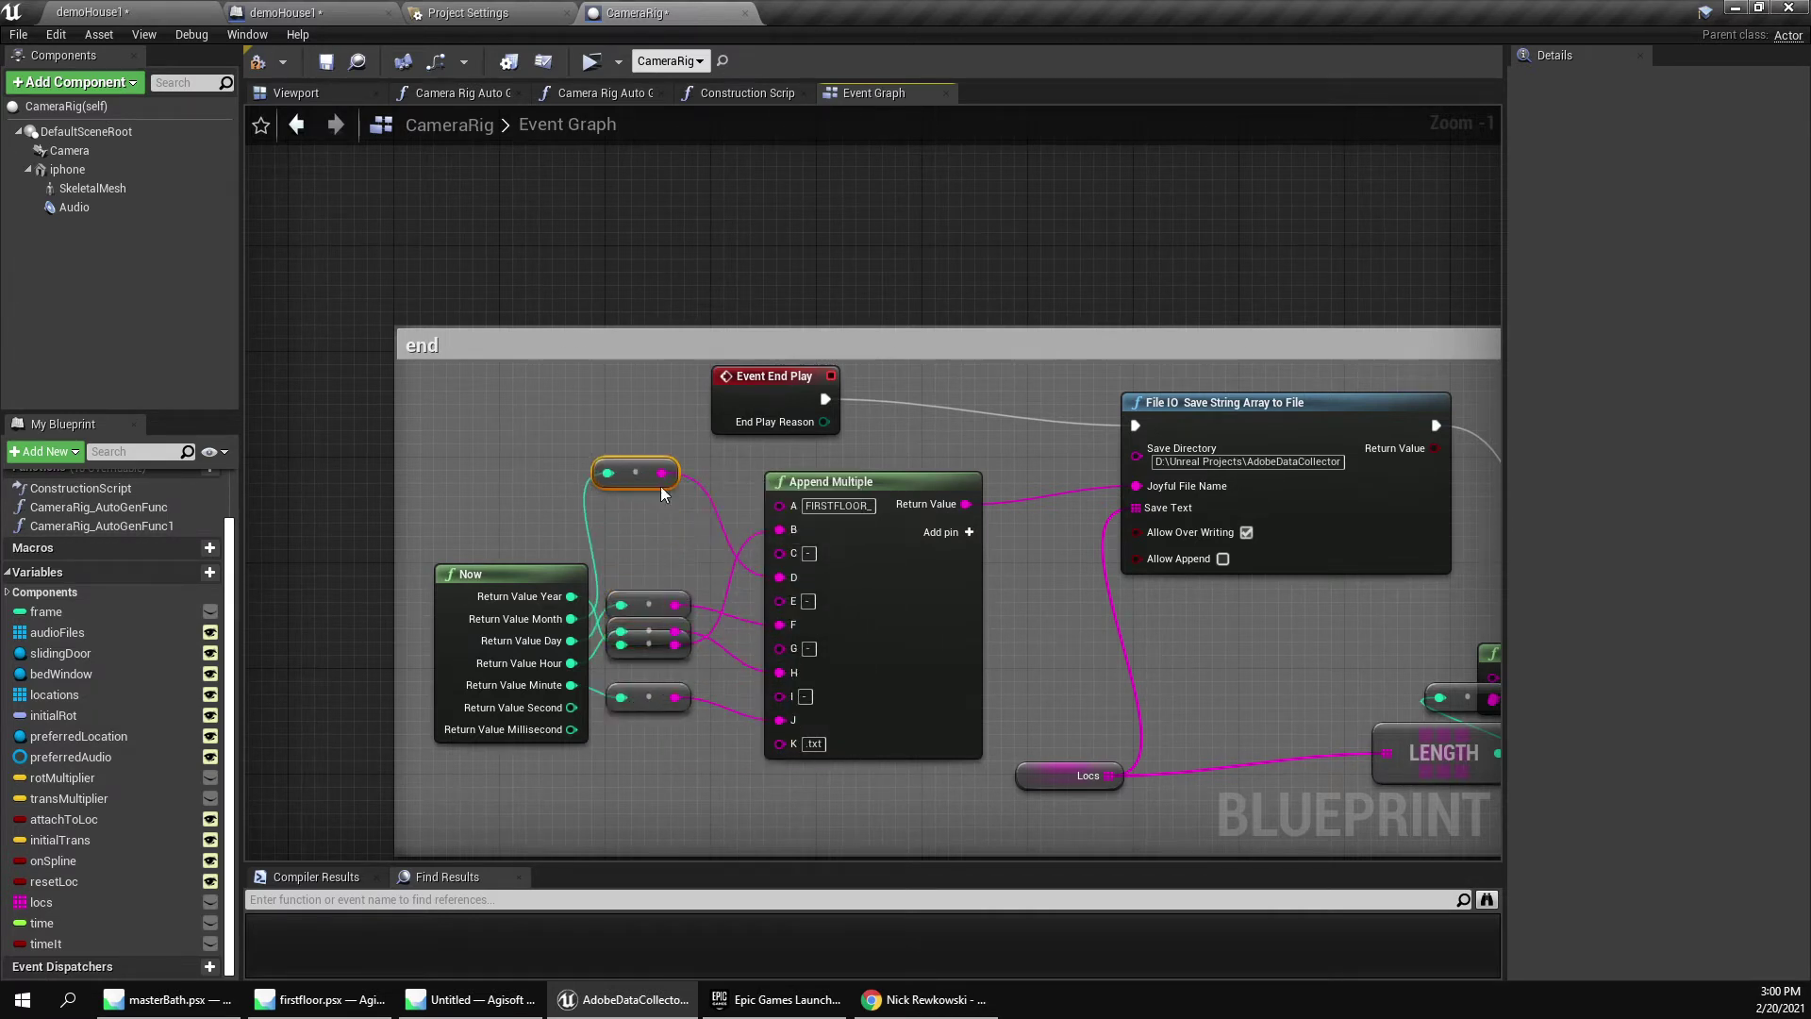
left_click_drag(651, 604, 638, 552)
left_click_drag(665, 620, 678, 579)
left_click_drag(635, 692, 648, 718)
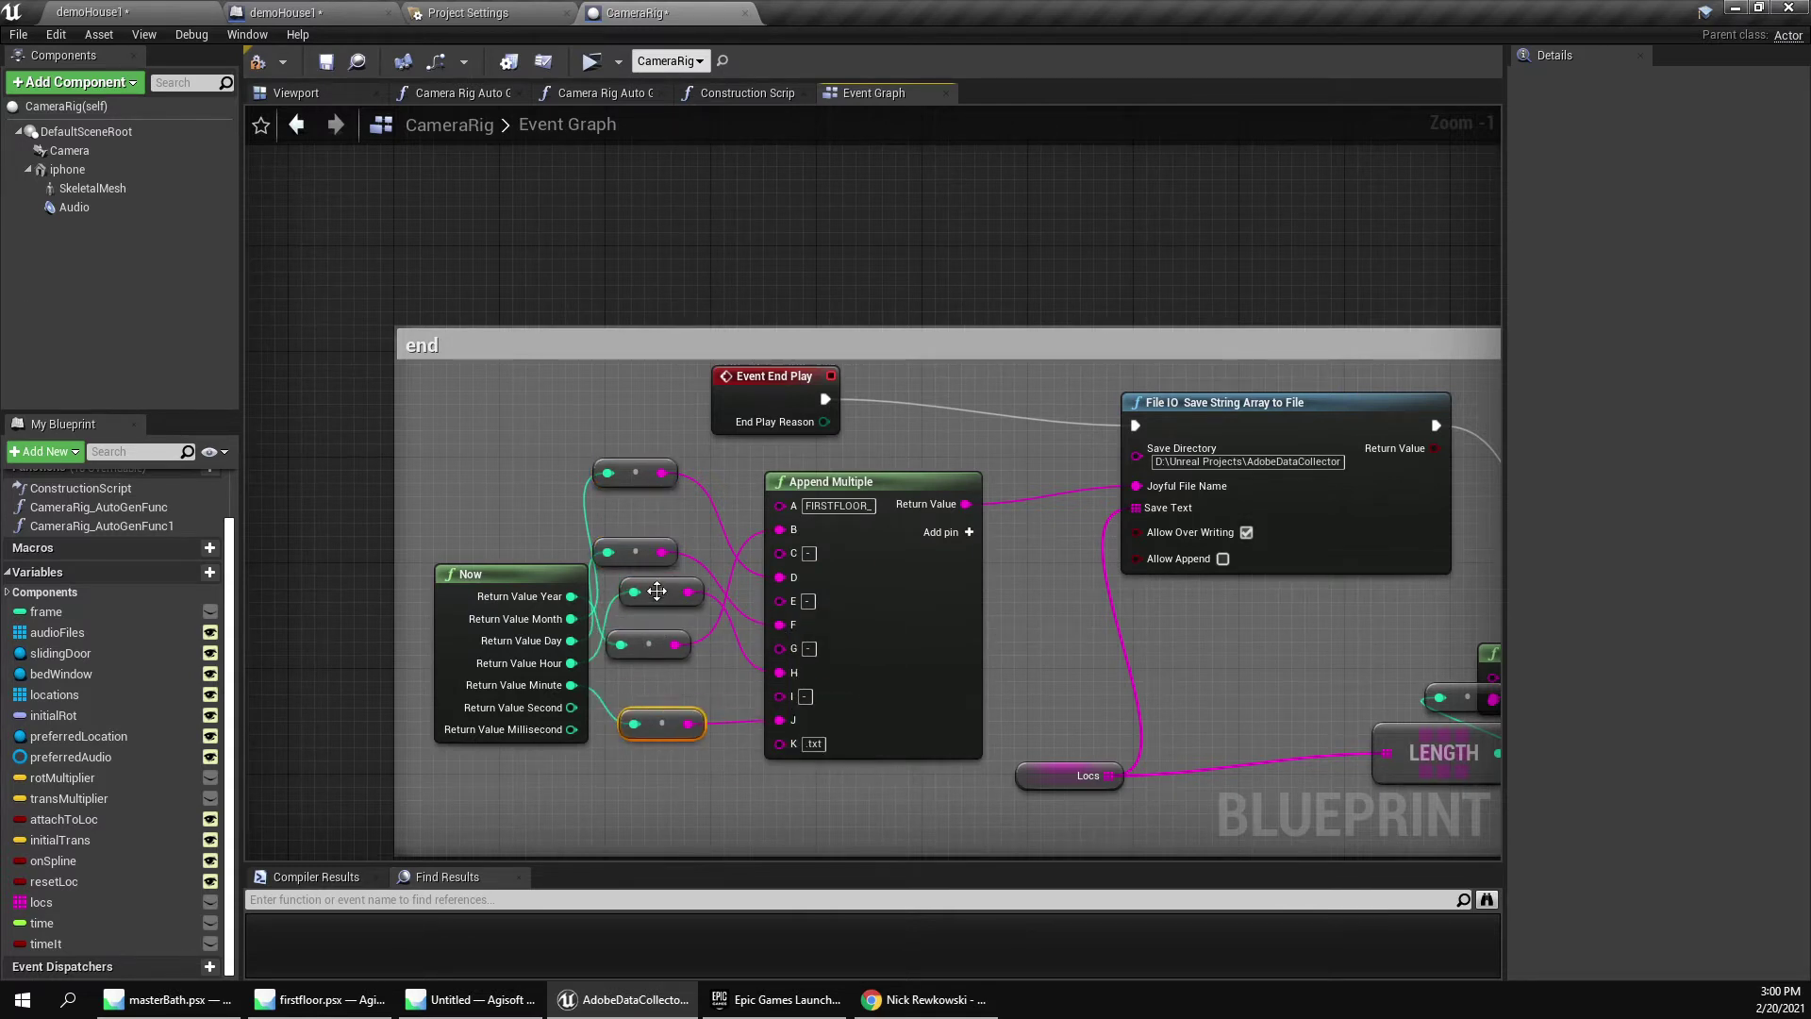
Arrange the hour, day and month conversion nodes in order between the Now outputs and the Append Multiple inputs.
left_click_drag(658, 591, 657, 684)
left_click_drag(637, 555, 666, 649)
left_click_drag(638, 474, 678, 620)
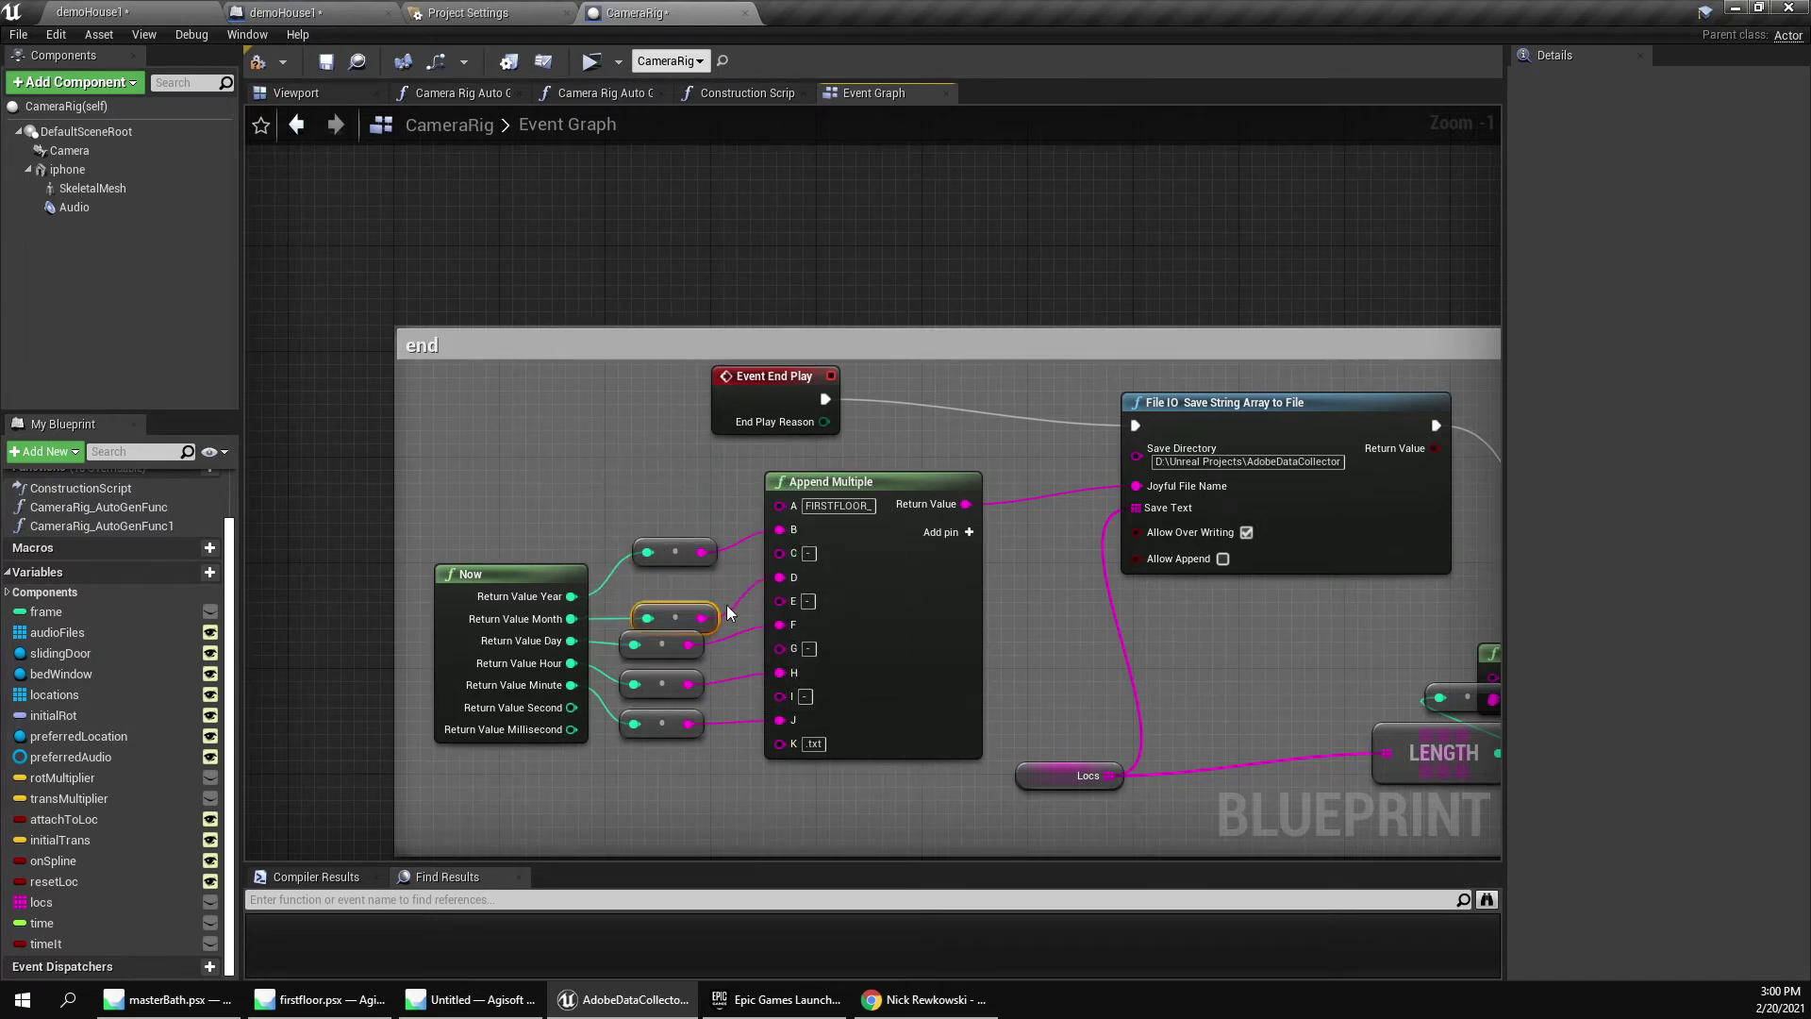
Review the end group and the f9, tick and end layout of the CameraRig graph, and return to the demoHouse1 level view.
right_click_drag(1067, 616, 759, 507)
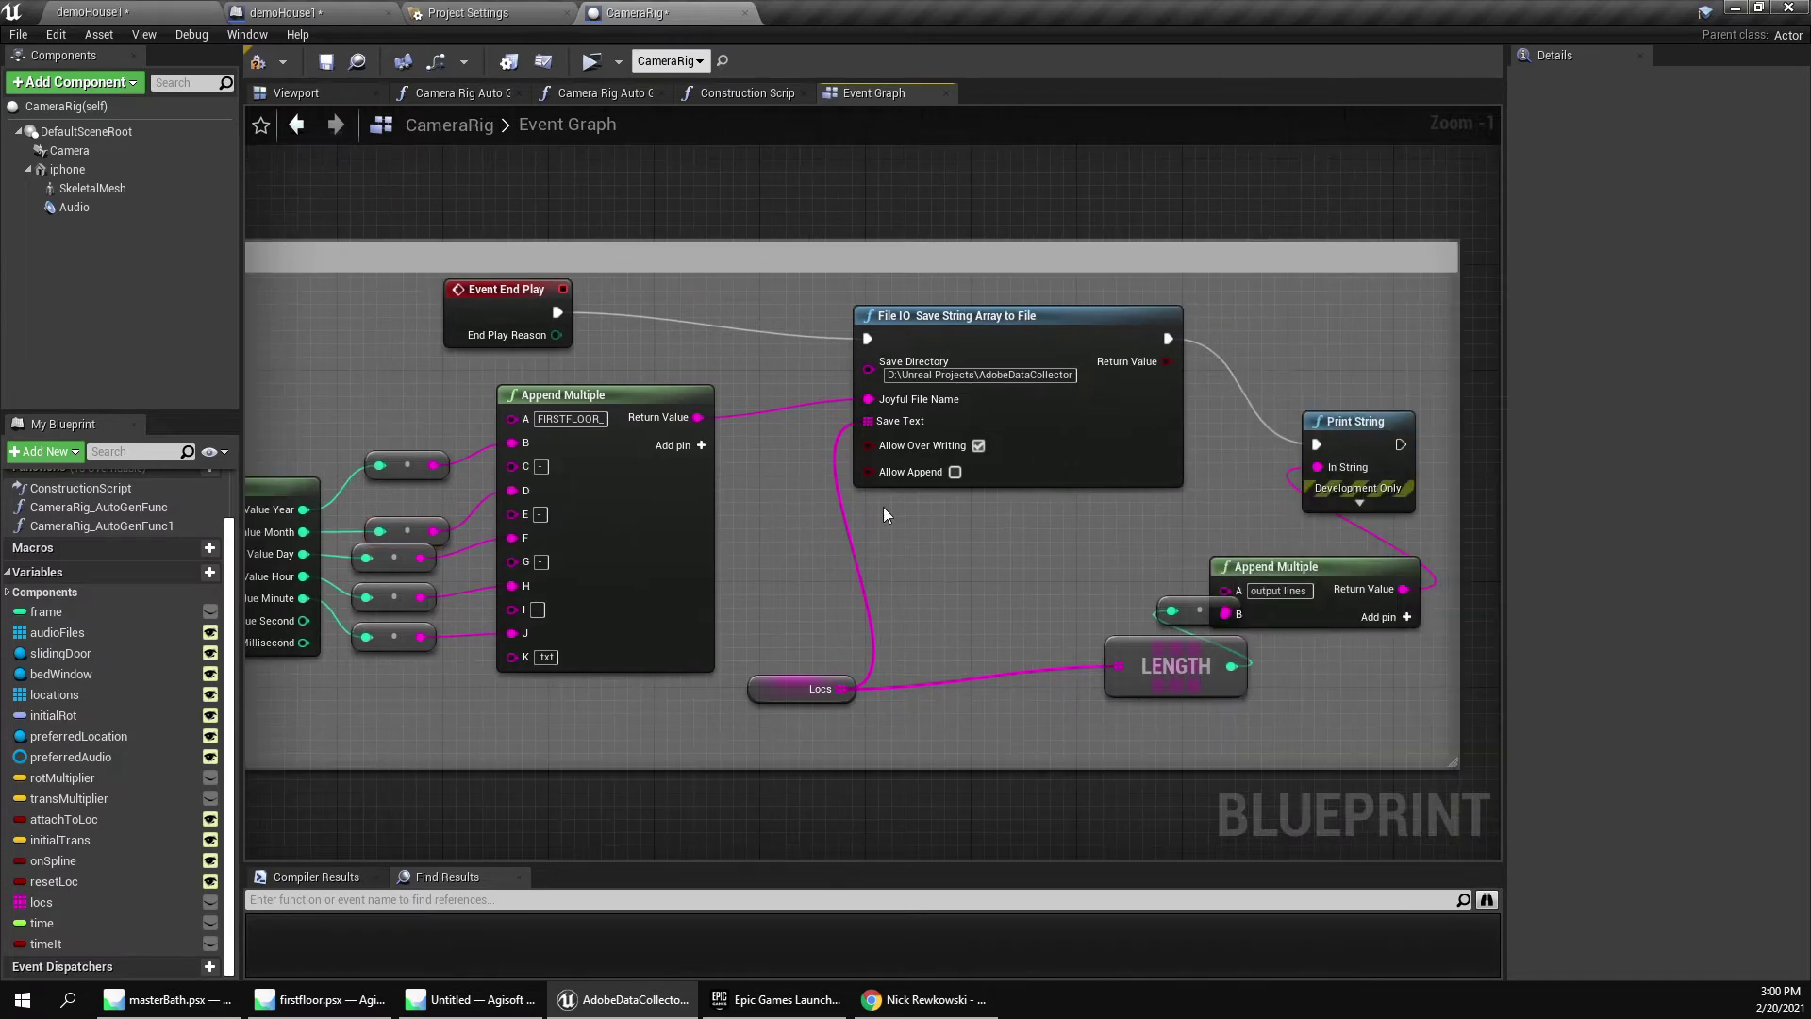
scroll(1217, 547, "down", 8)
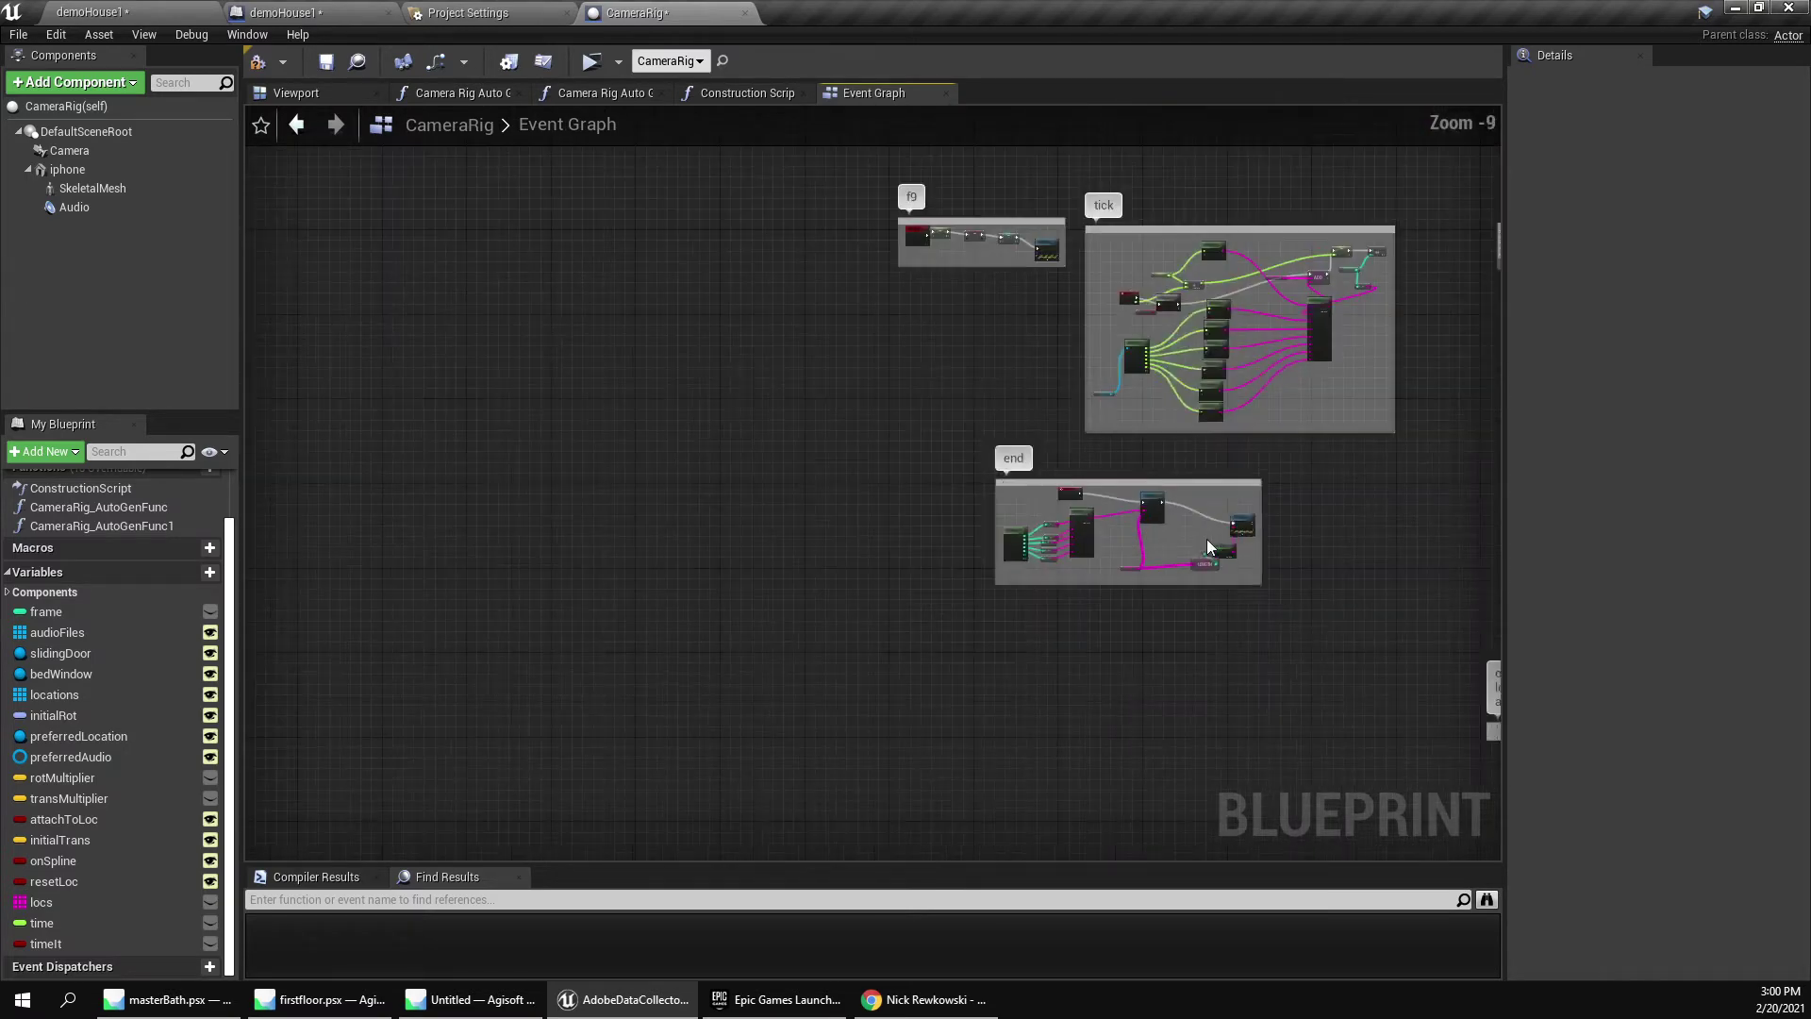
scroll(1205, 543, "up", 1)
right_click_drag(1204, 540, 631, 503)
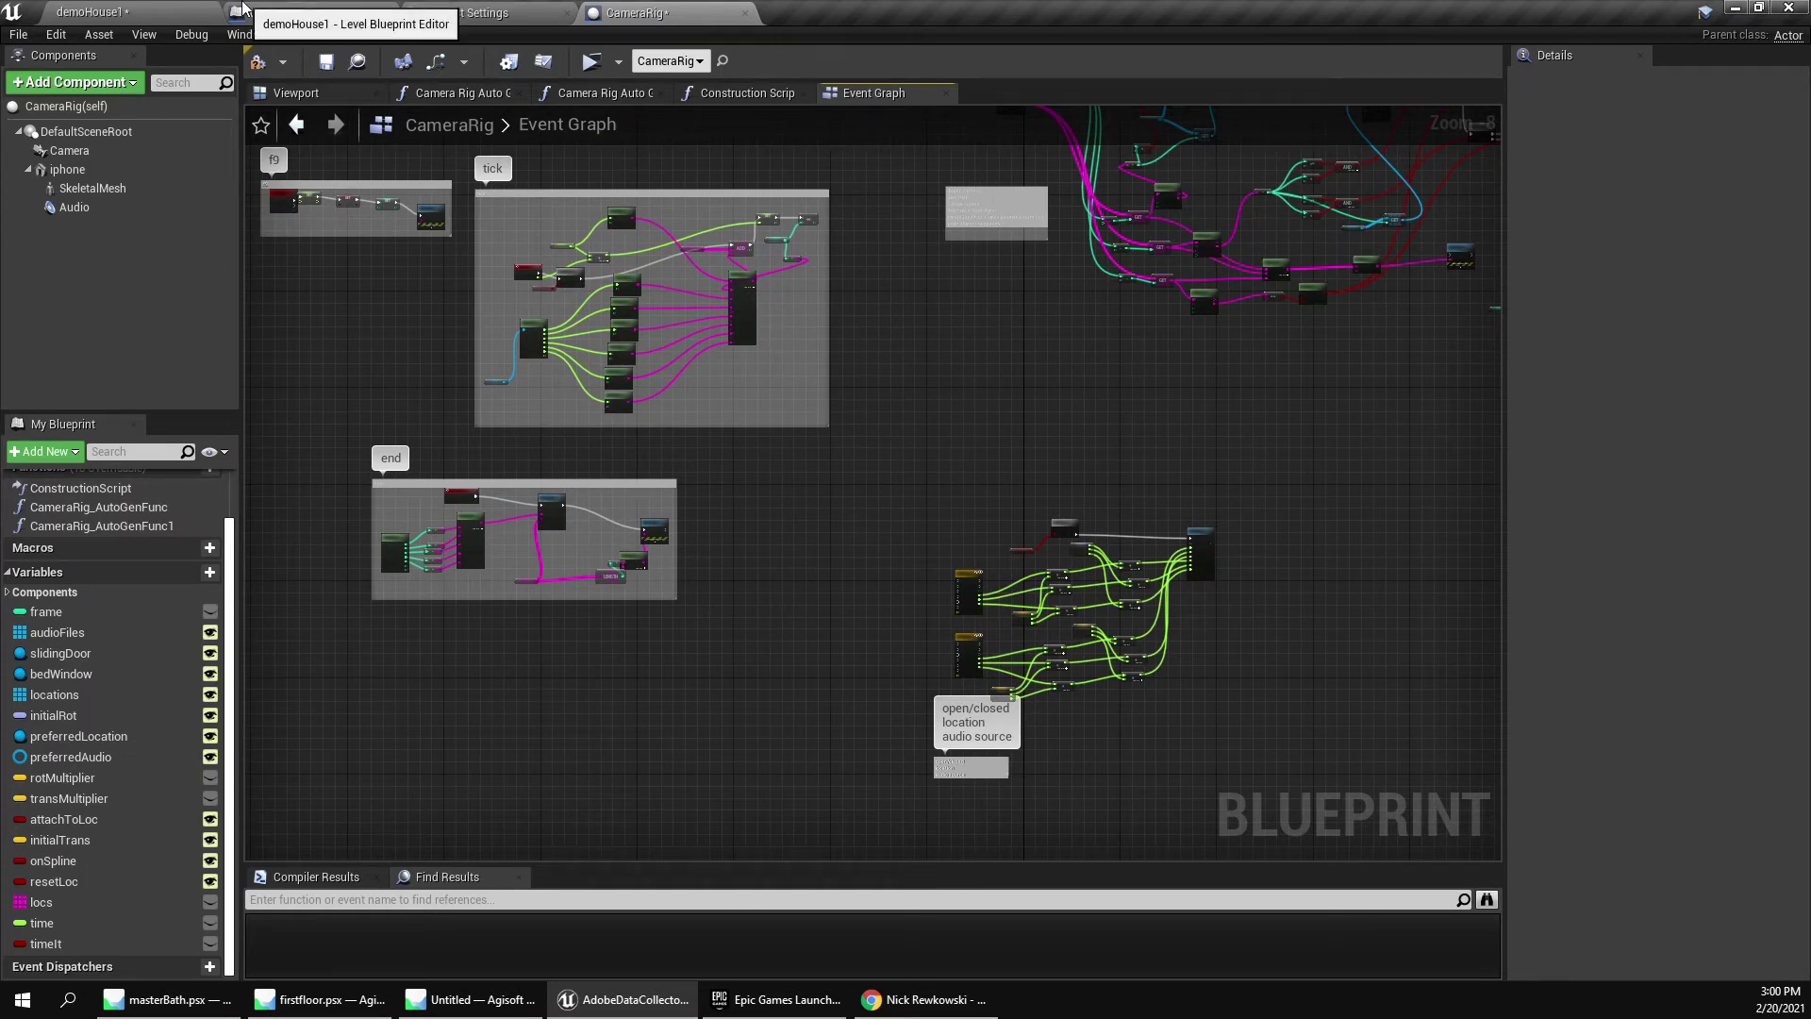
left_click(366, 11)
left_click(469, 13)
left_click(637, 12)
left_click(92, 11)
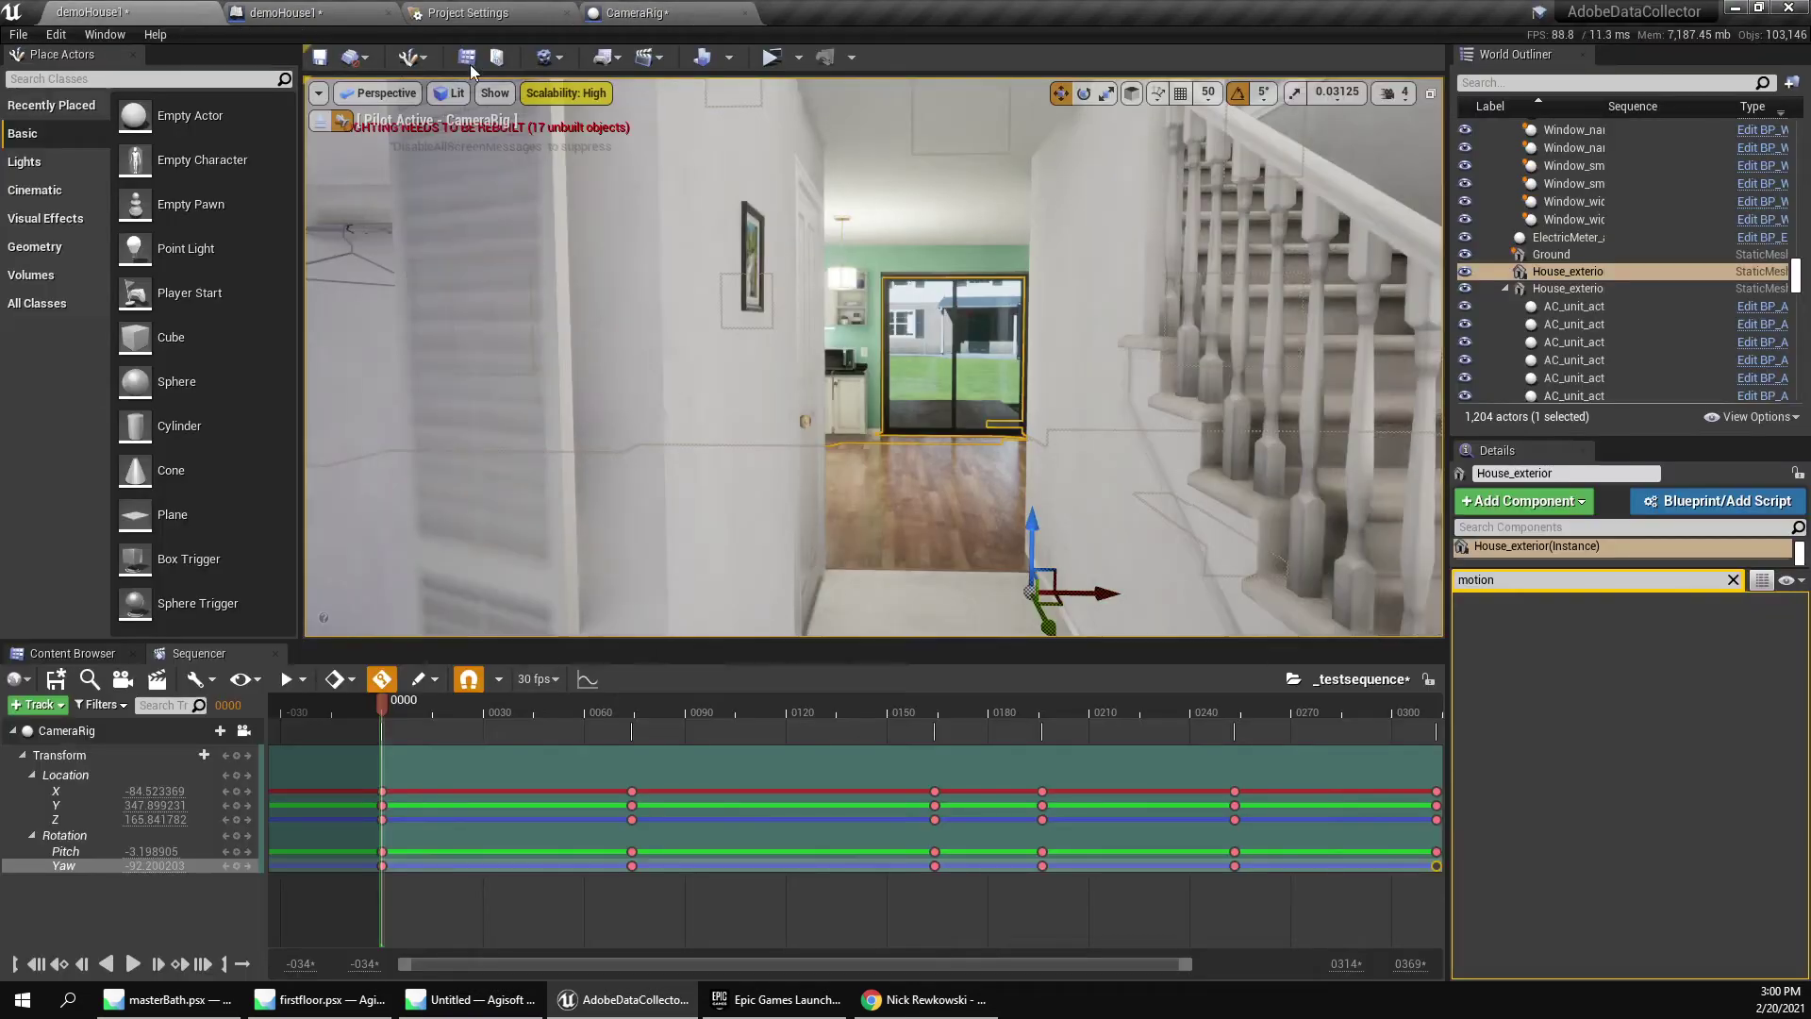
Fly the piloted CameraRig view into the kitchen and run the disableallscreenmessages console command.
scroll(1002, 617, "down", 5)
scroll(1002, 616, "up", 5)
key("w")
right_click_drag(921, 392, 755, 406)
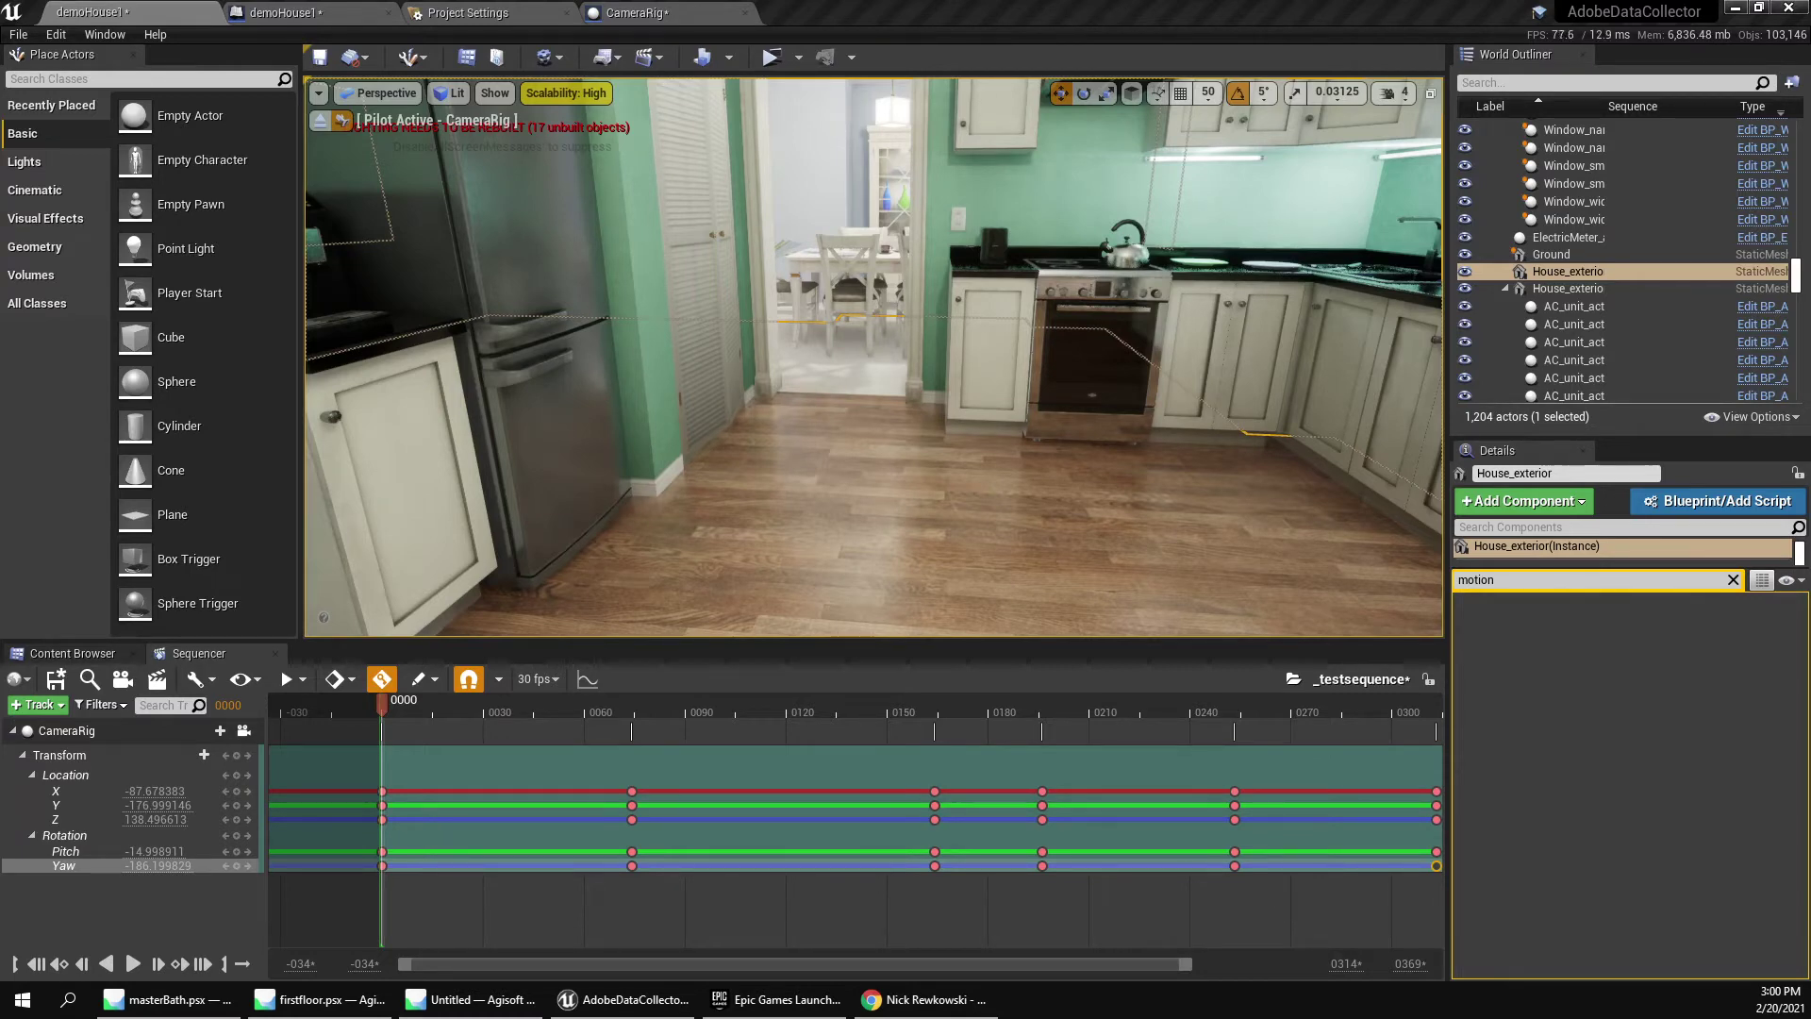
right_click_drag(1061, 337, 1064, 274)
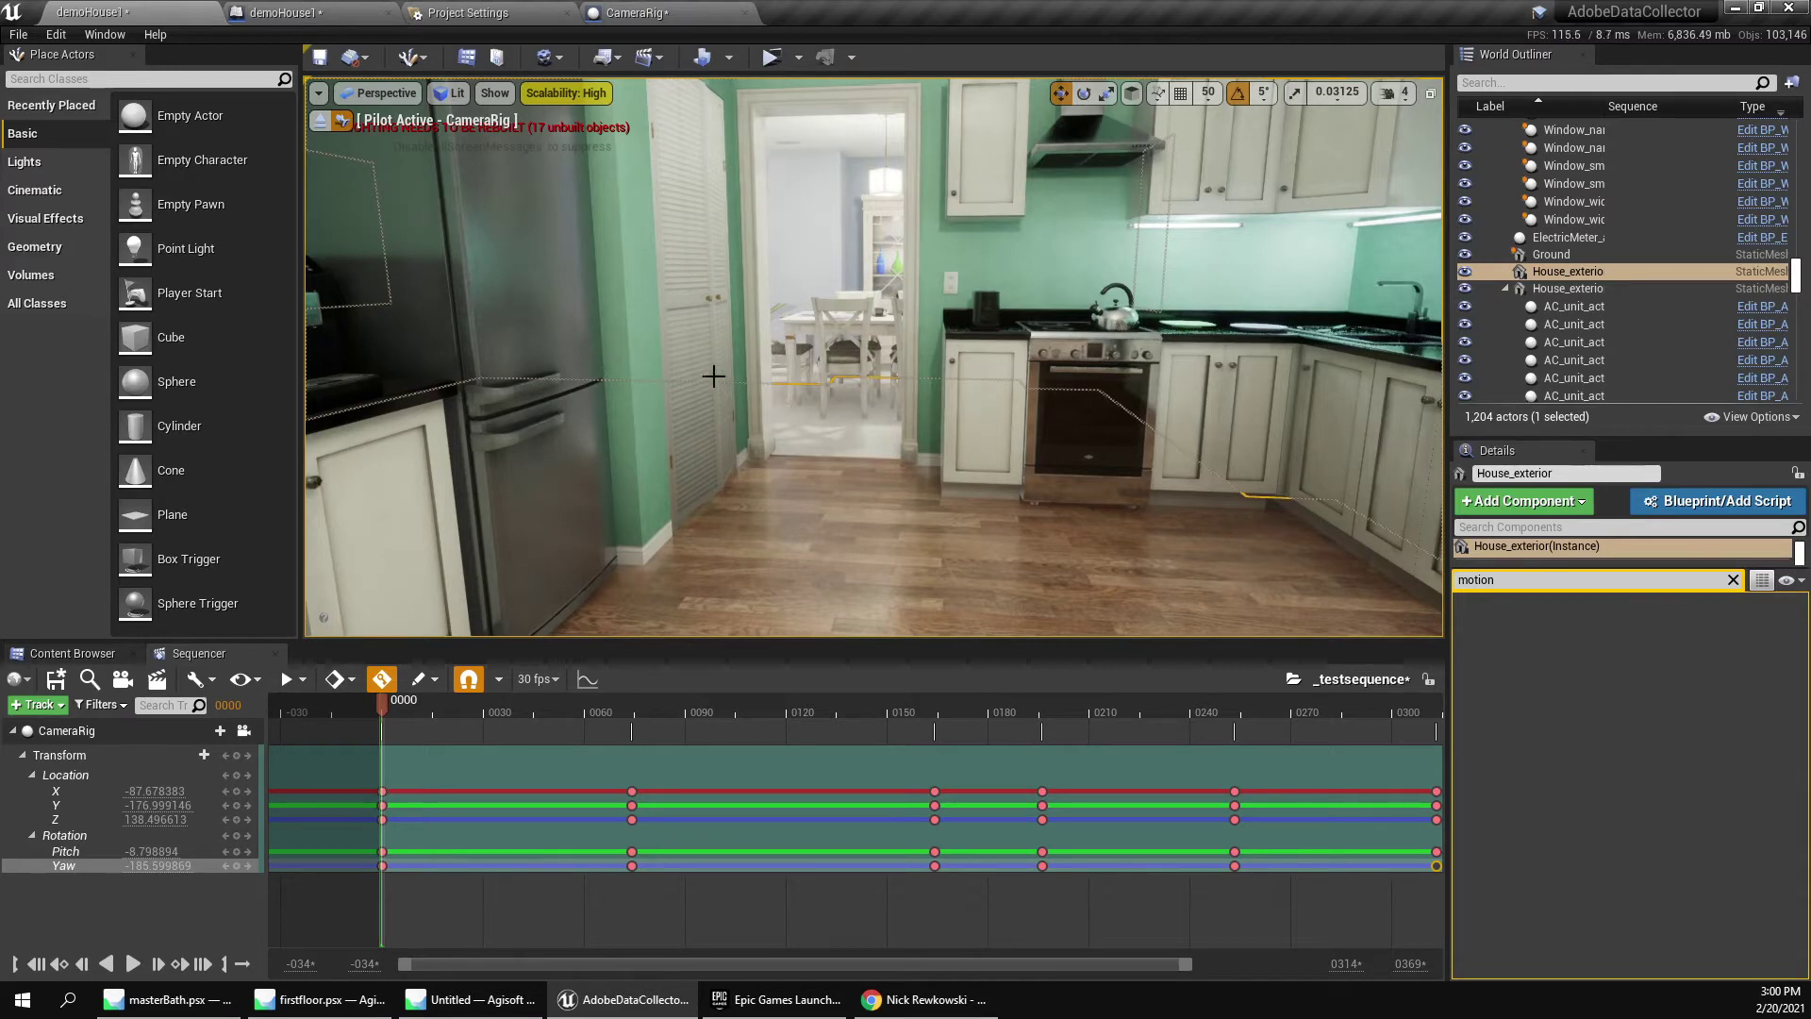
left_click(775, 371)
key("grave")
type("disableallscreenmessages")
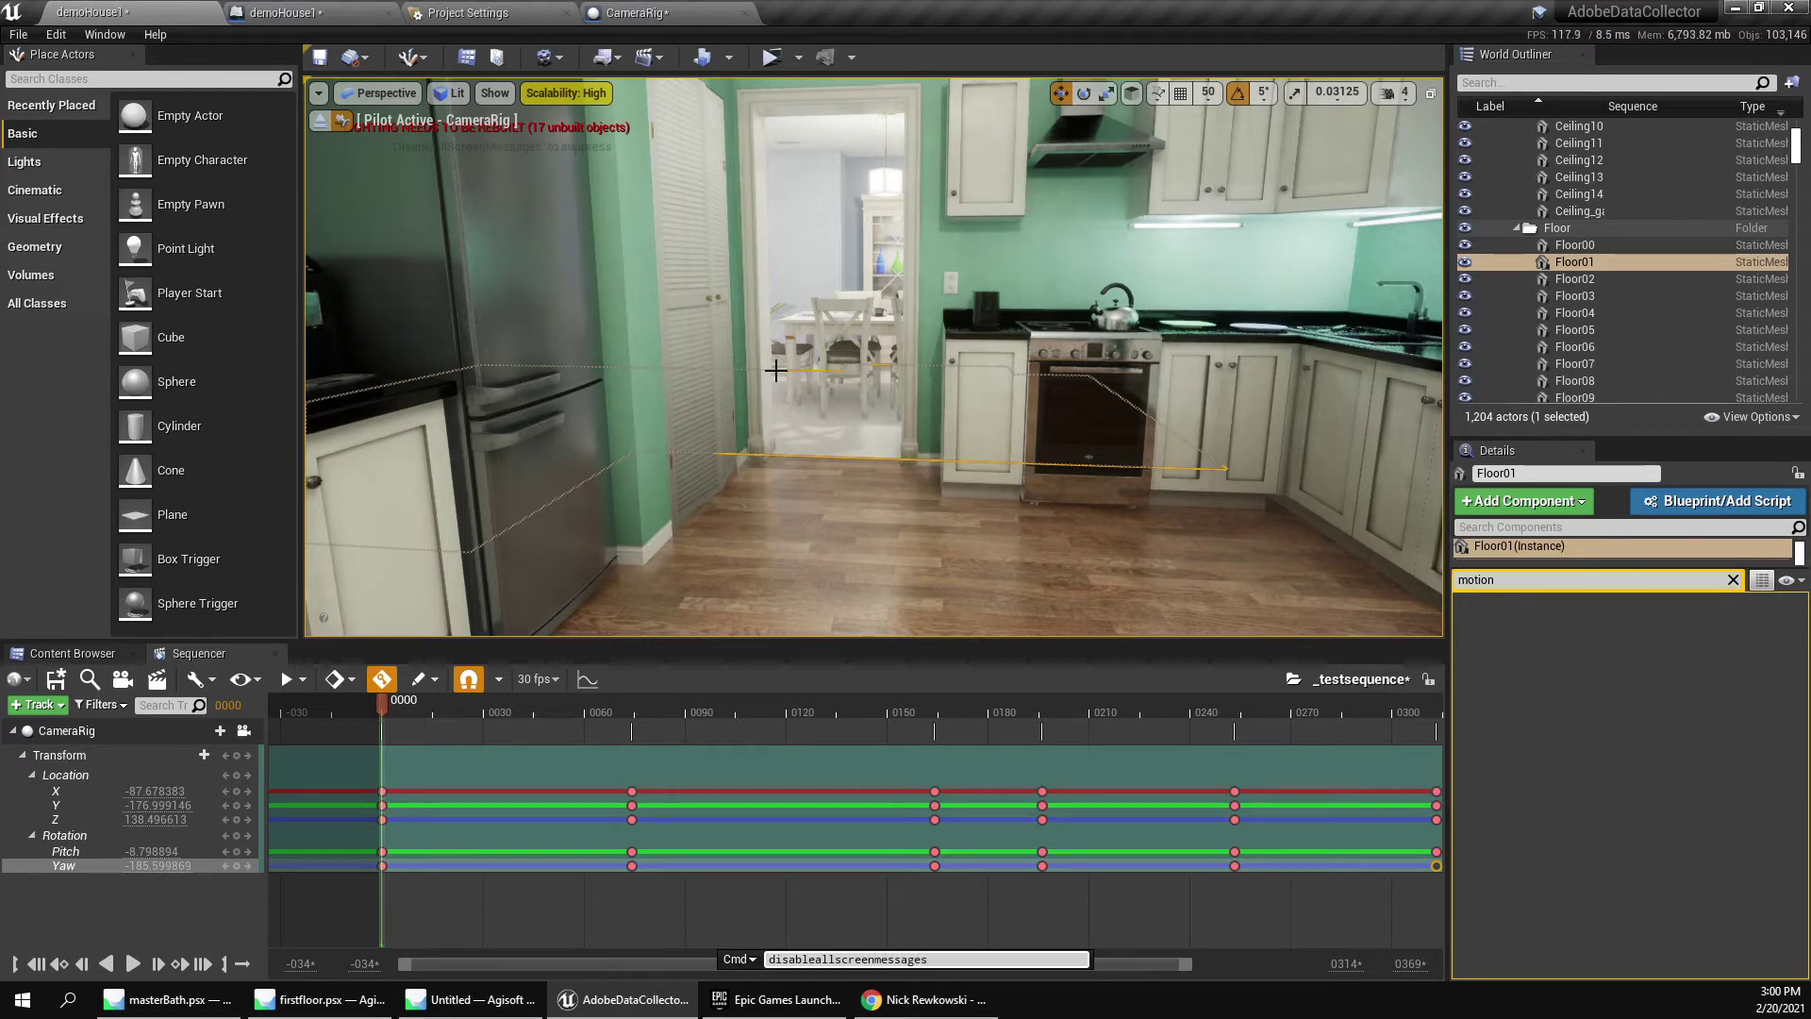
key("Return")
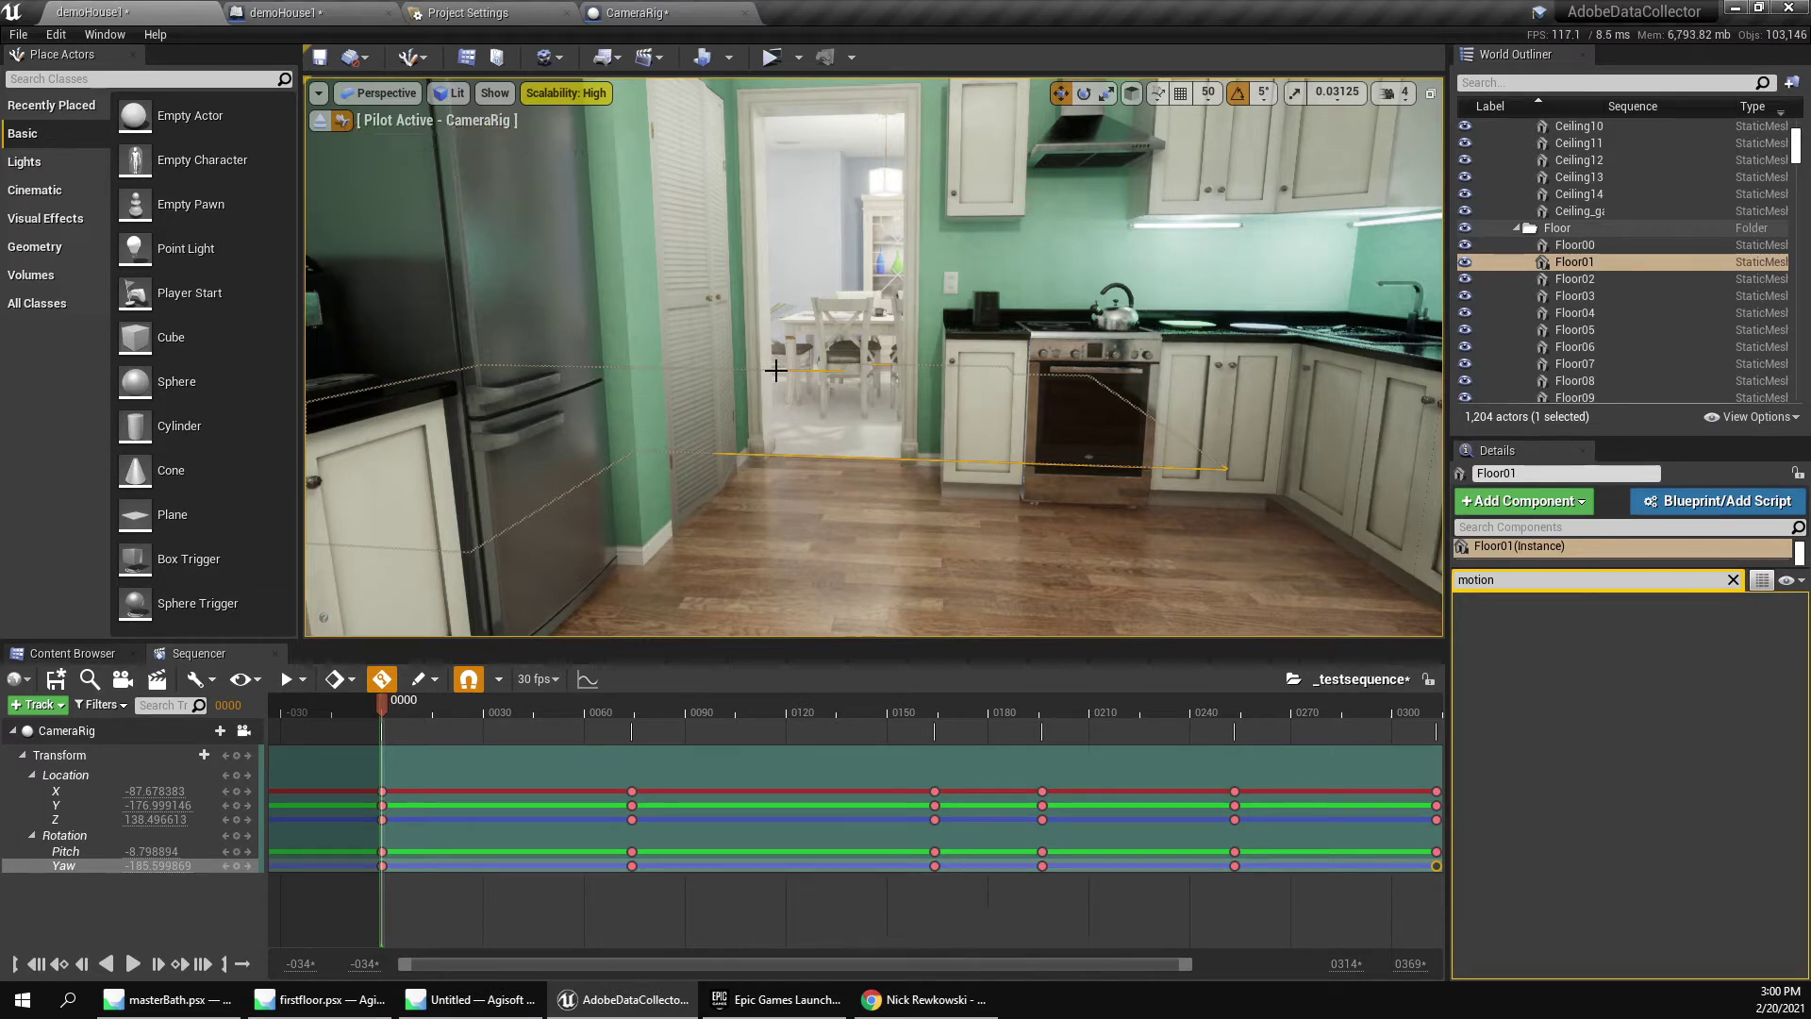
scroll(839, 277, "down", 5)
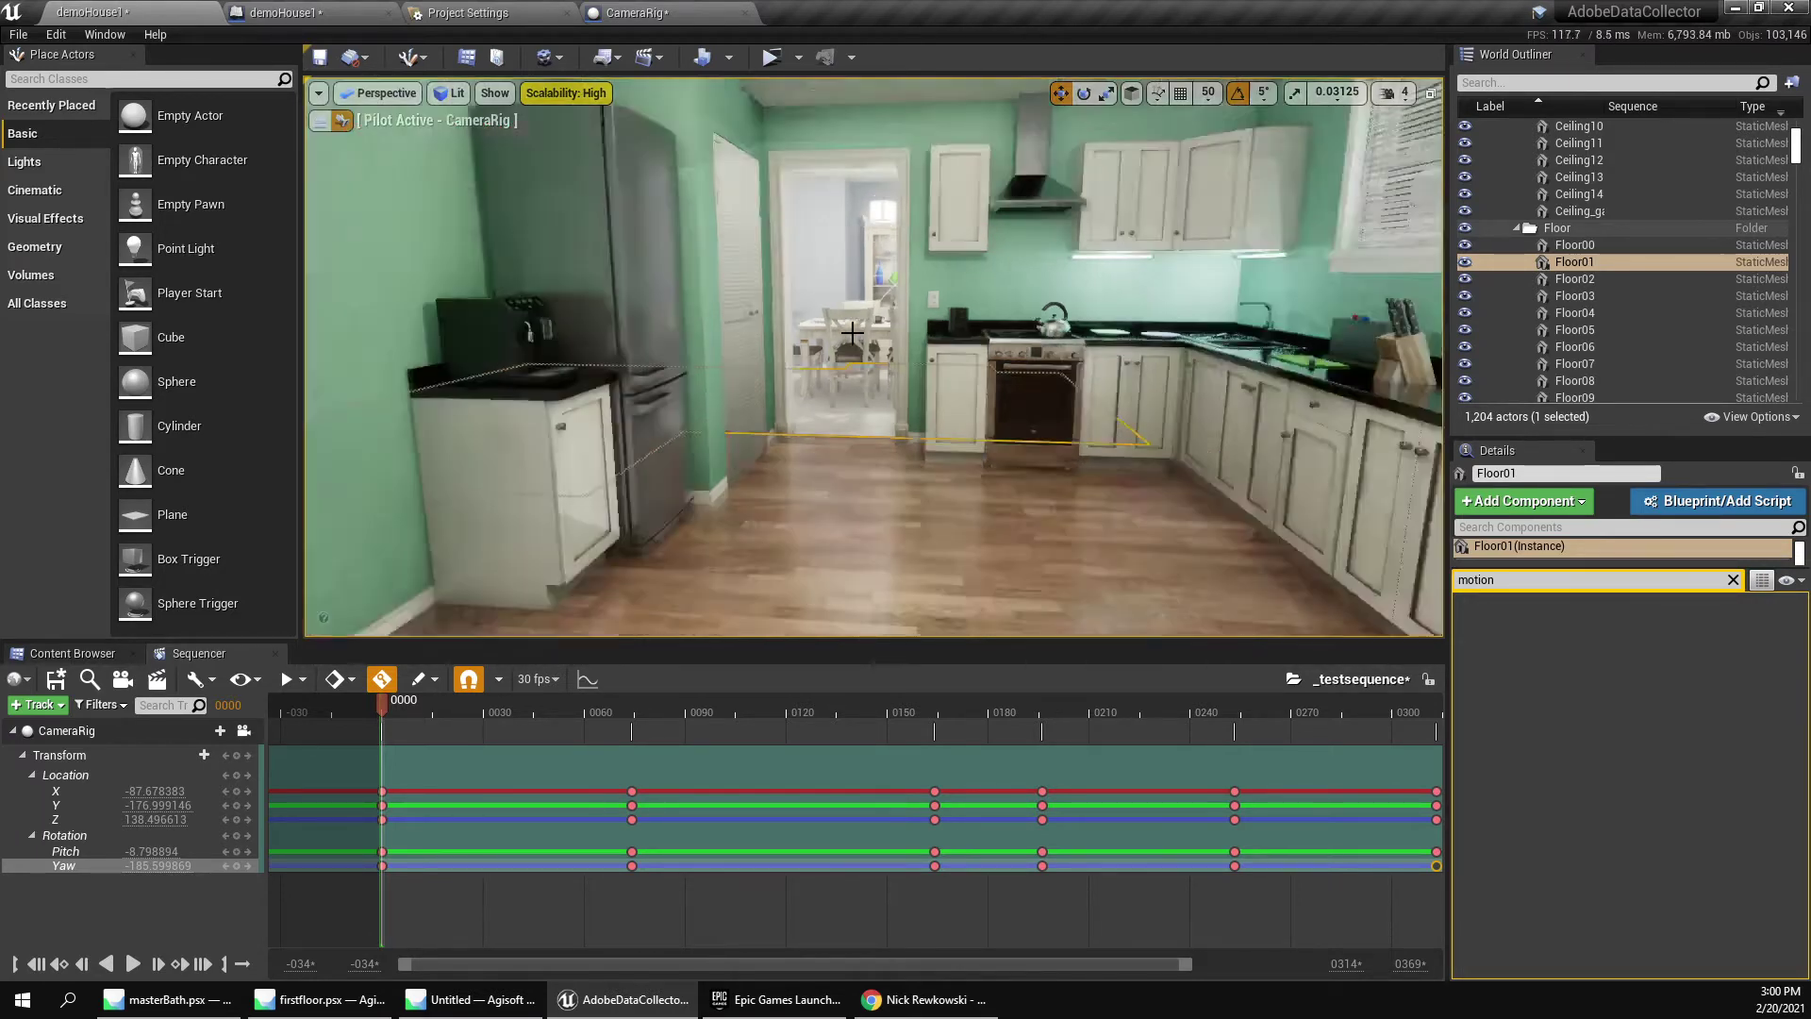
key("grave")
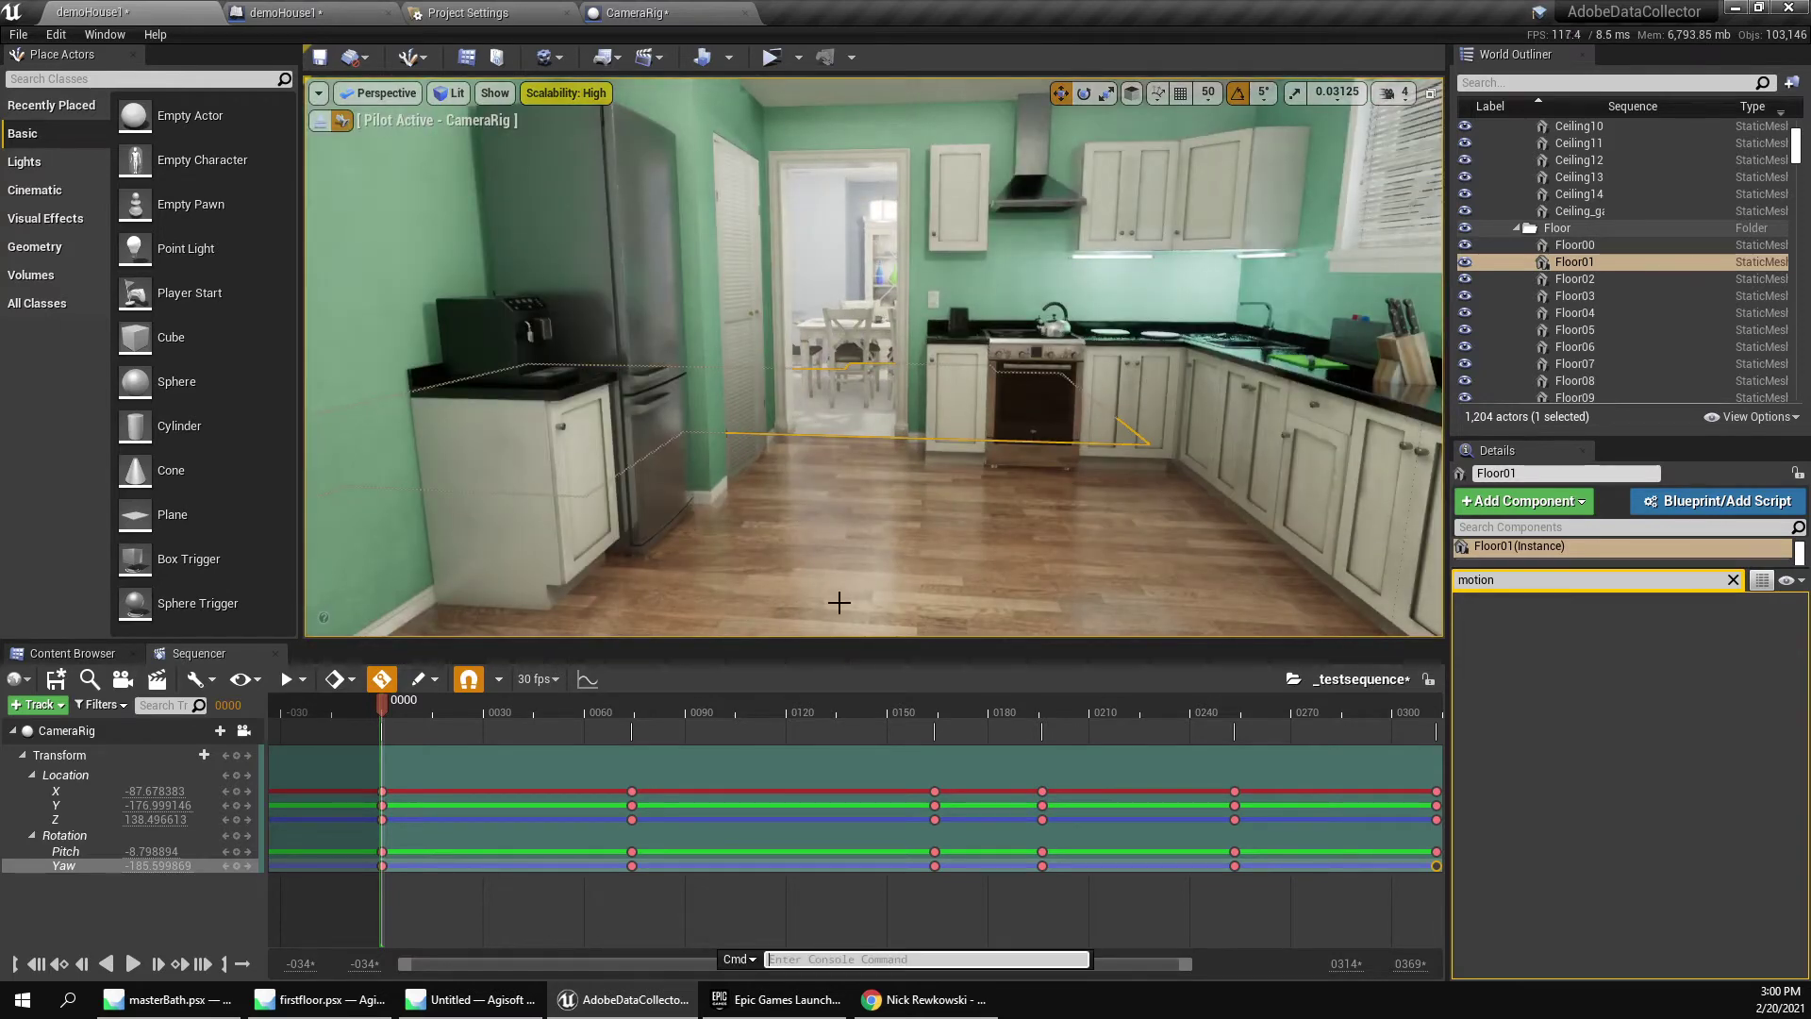
key("Escape")
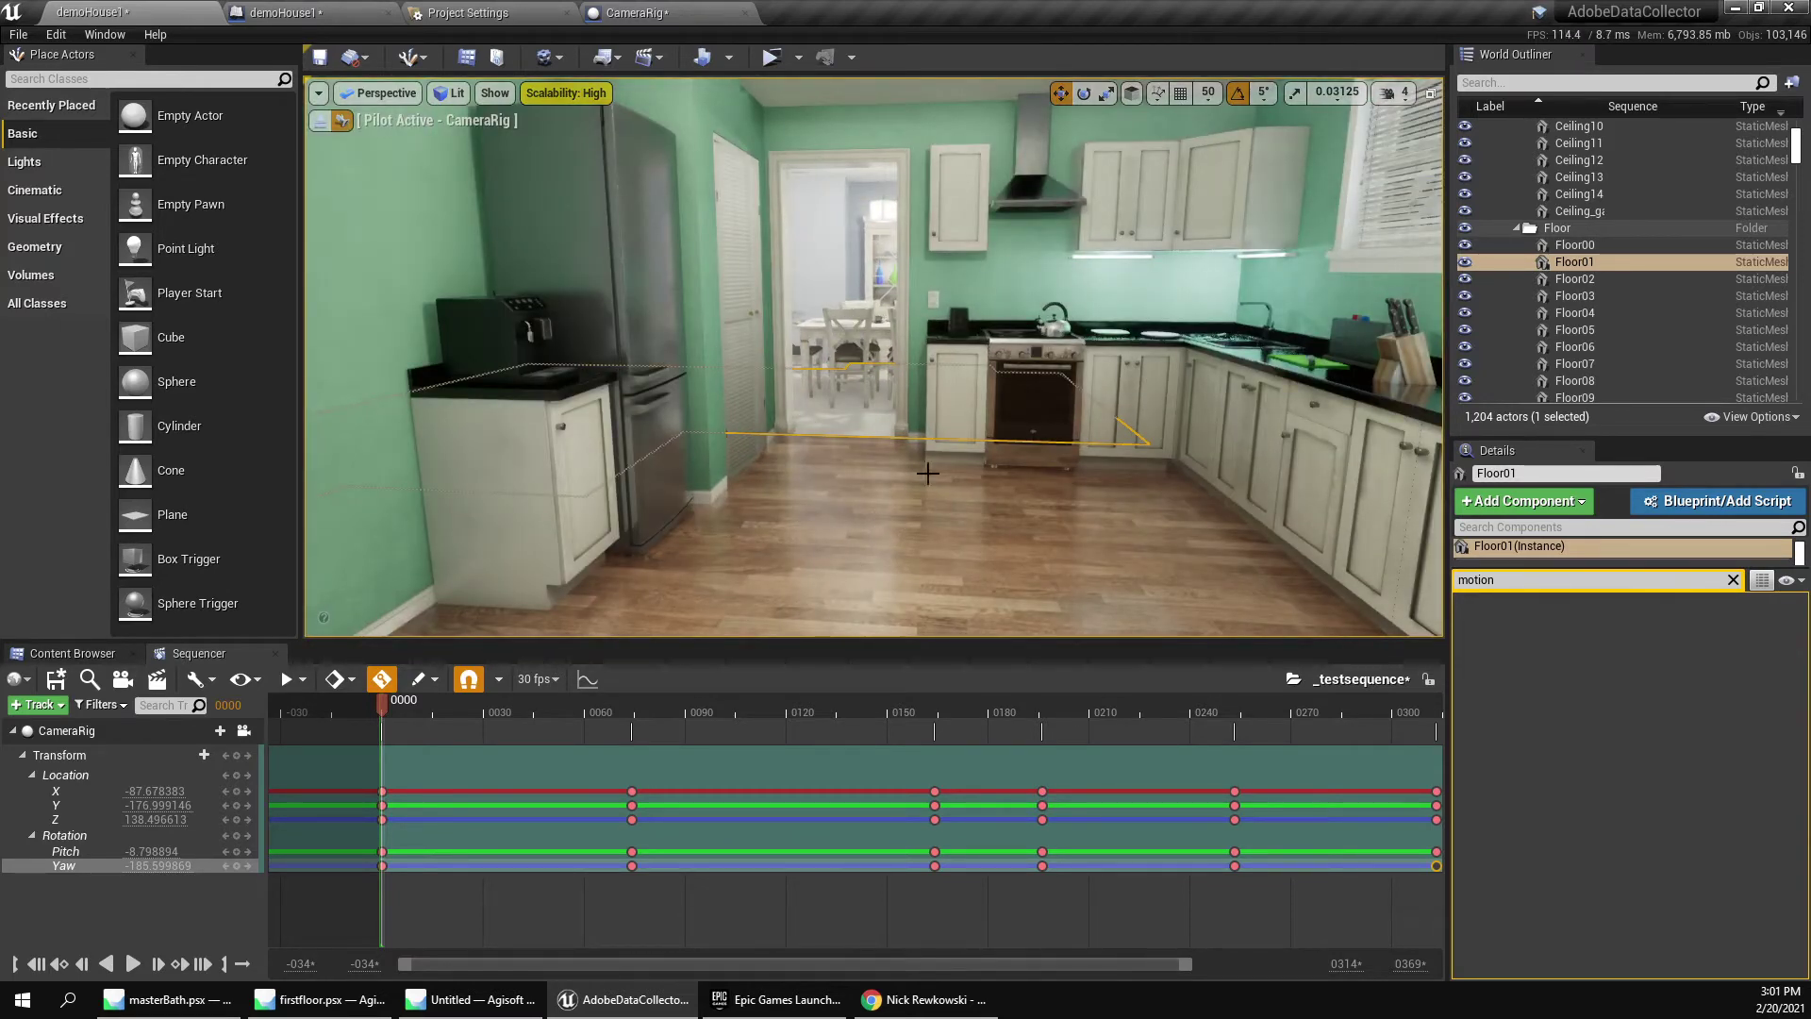
scroll(927, 473, "up", 6)
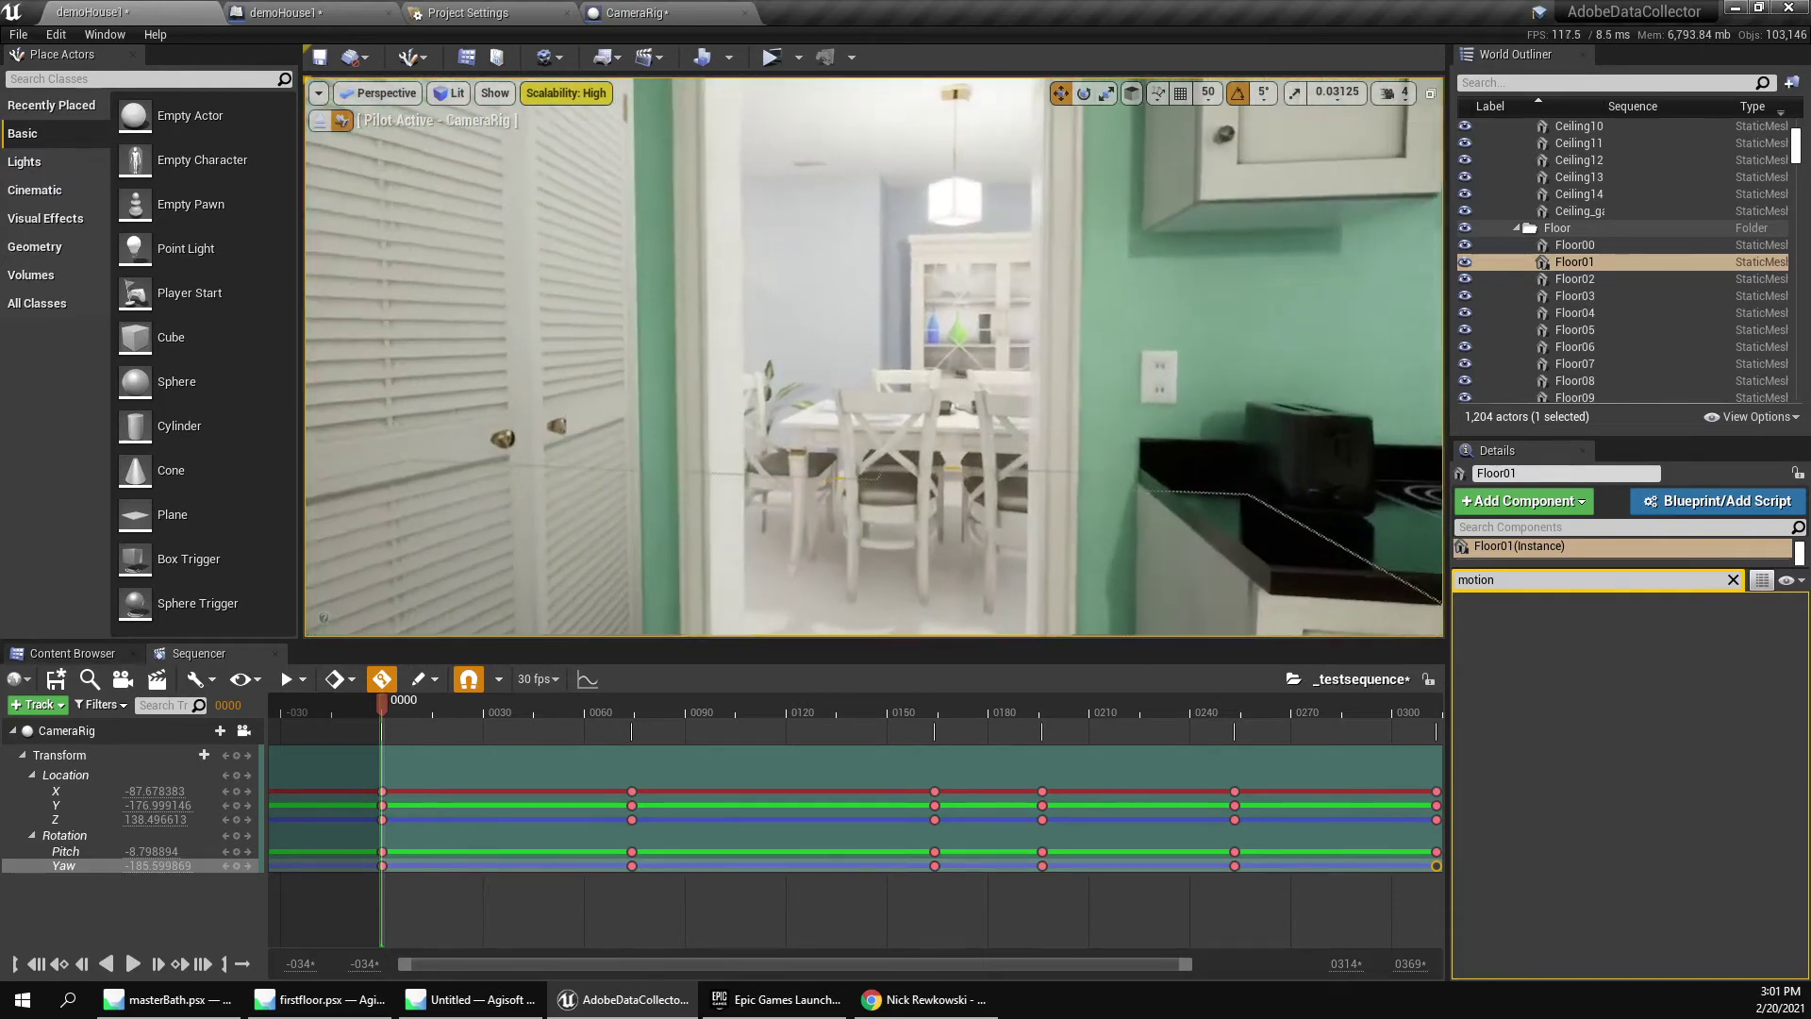
right_click_drag(927, 424, 477, 295)
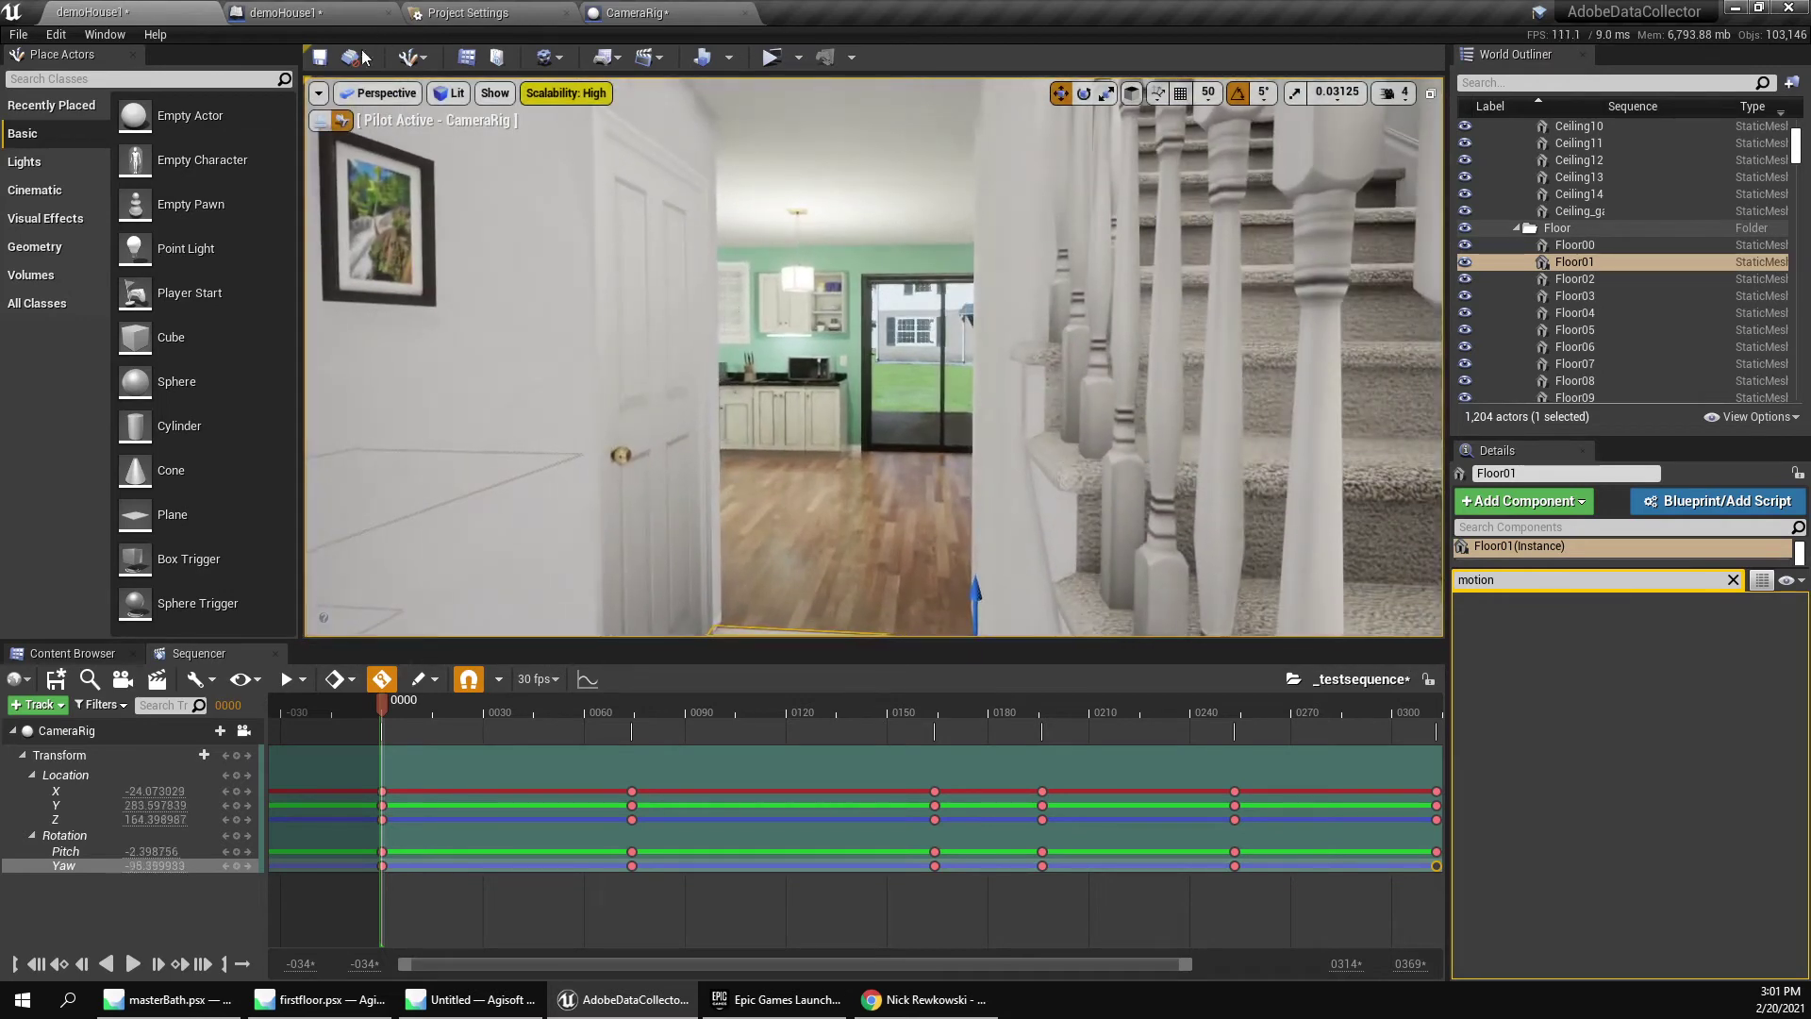
In the demoHouse1 level blueprint, duplicate the t.maxFPS 60 Execute Console Command node and set the copy's command to disableallscreenmessages.
left_click(630, 12)
scroll(632, 292, "up", 3)
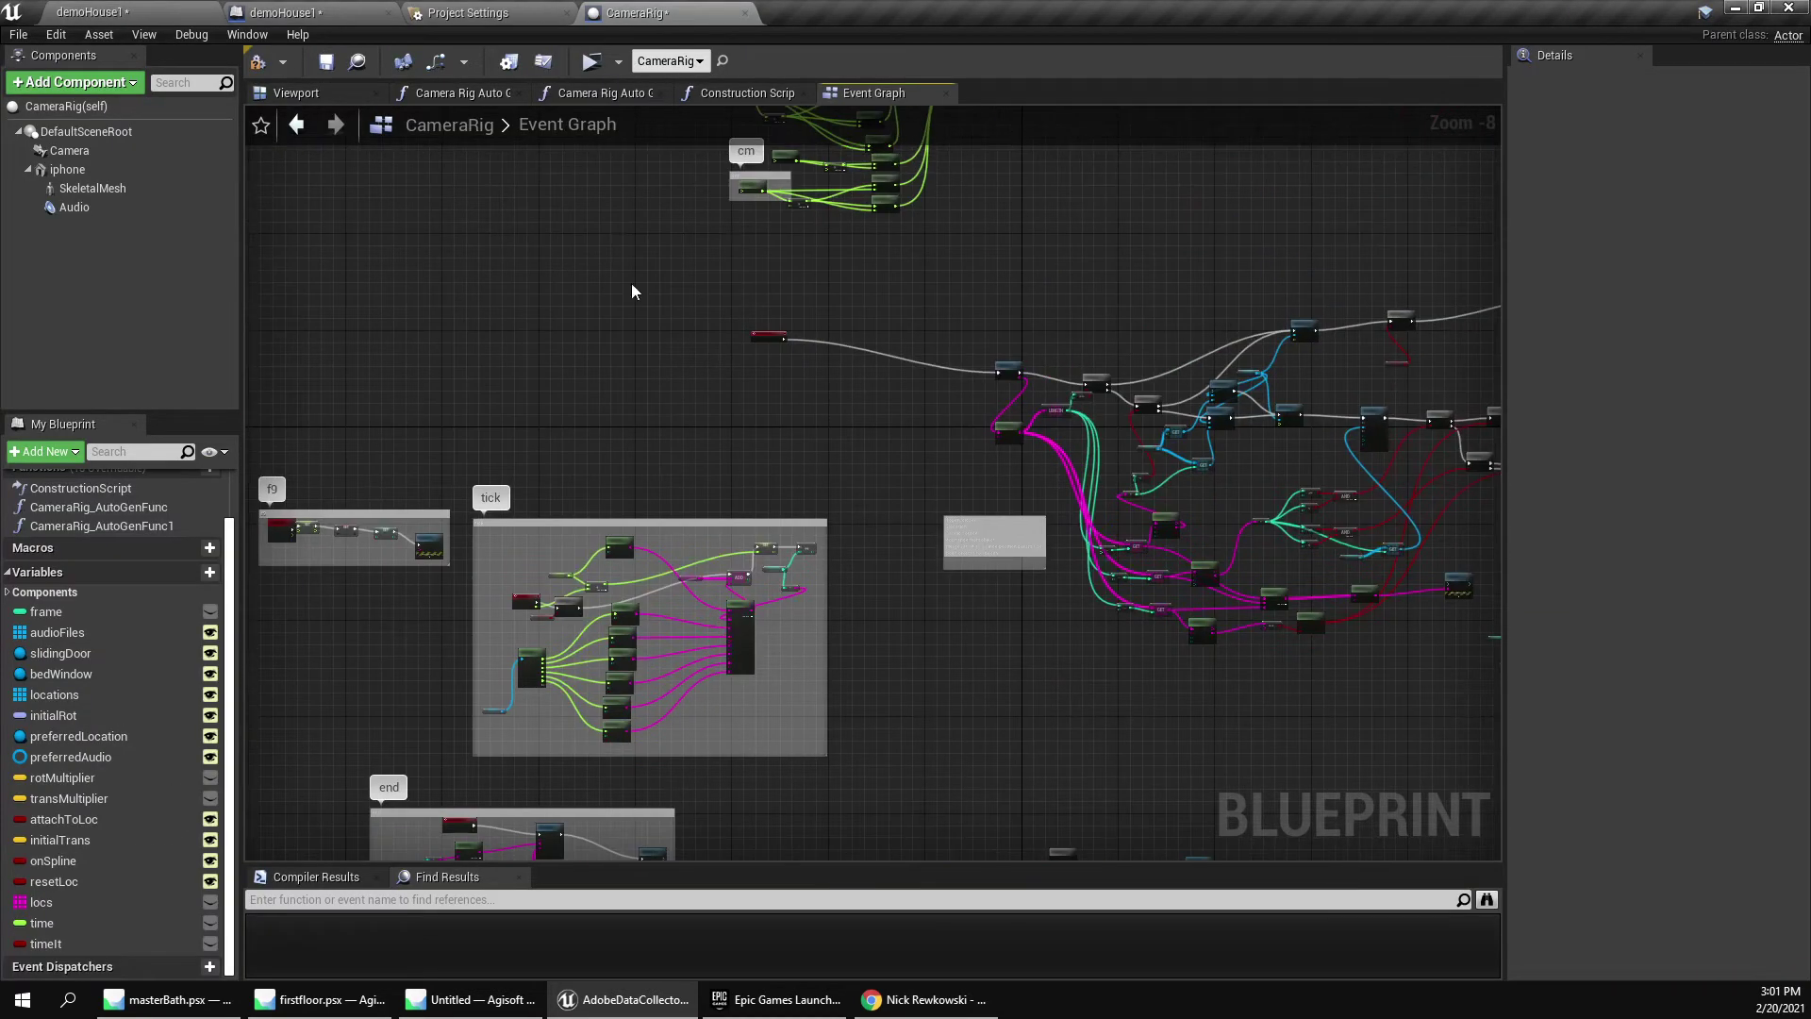
left_click(283, 12)
right_click_drag(853, 368, 670, 408)
scroll(1137, 664, "up", 4)
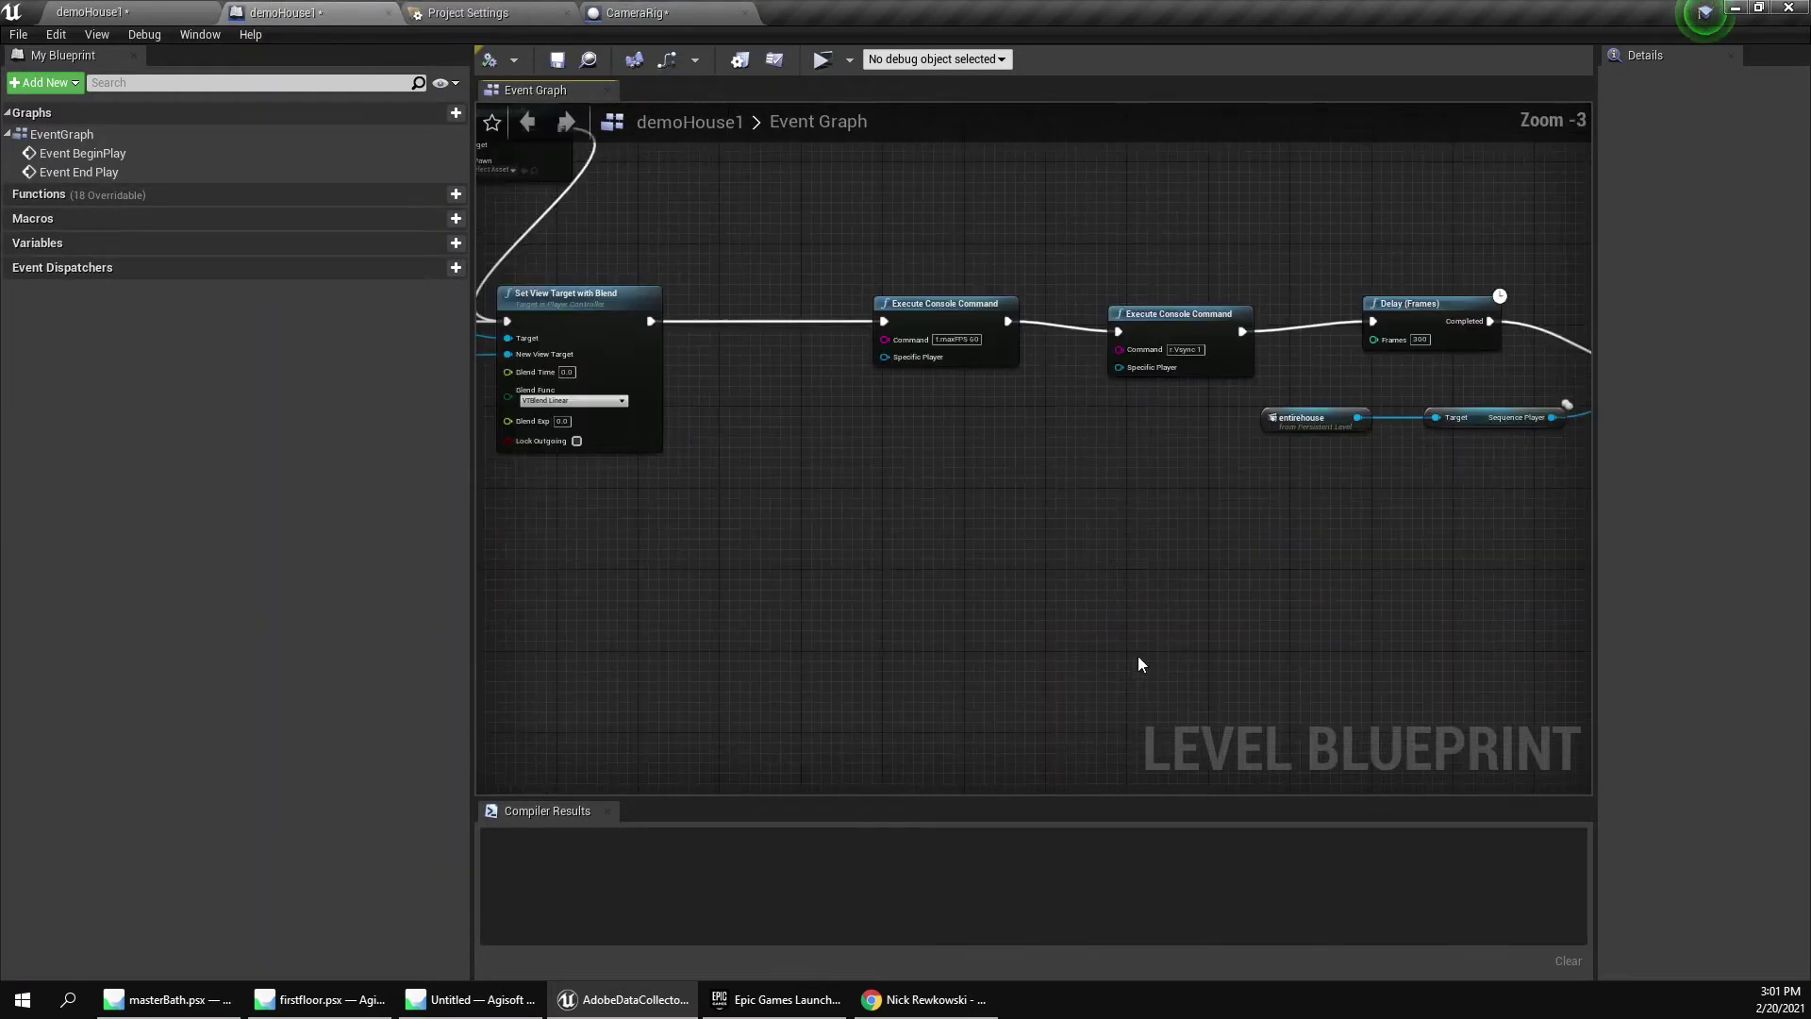
left_click(943, 302)
key("ctrl+c")
key("ctrl+v")
left_click(986, 462)
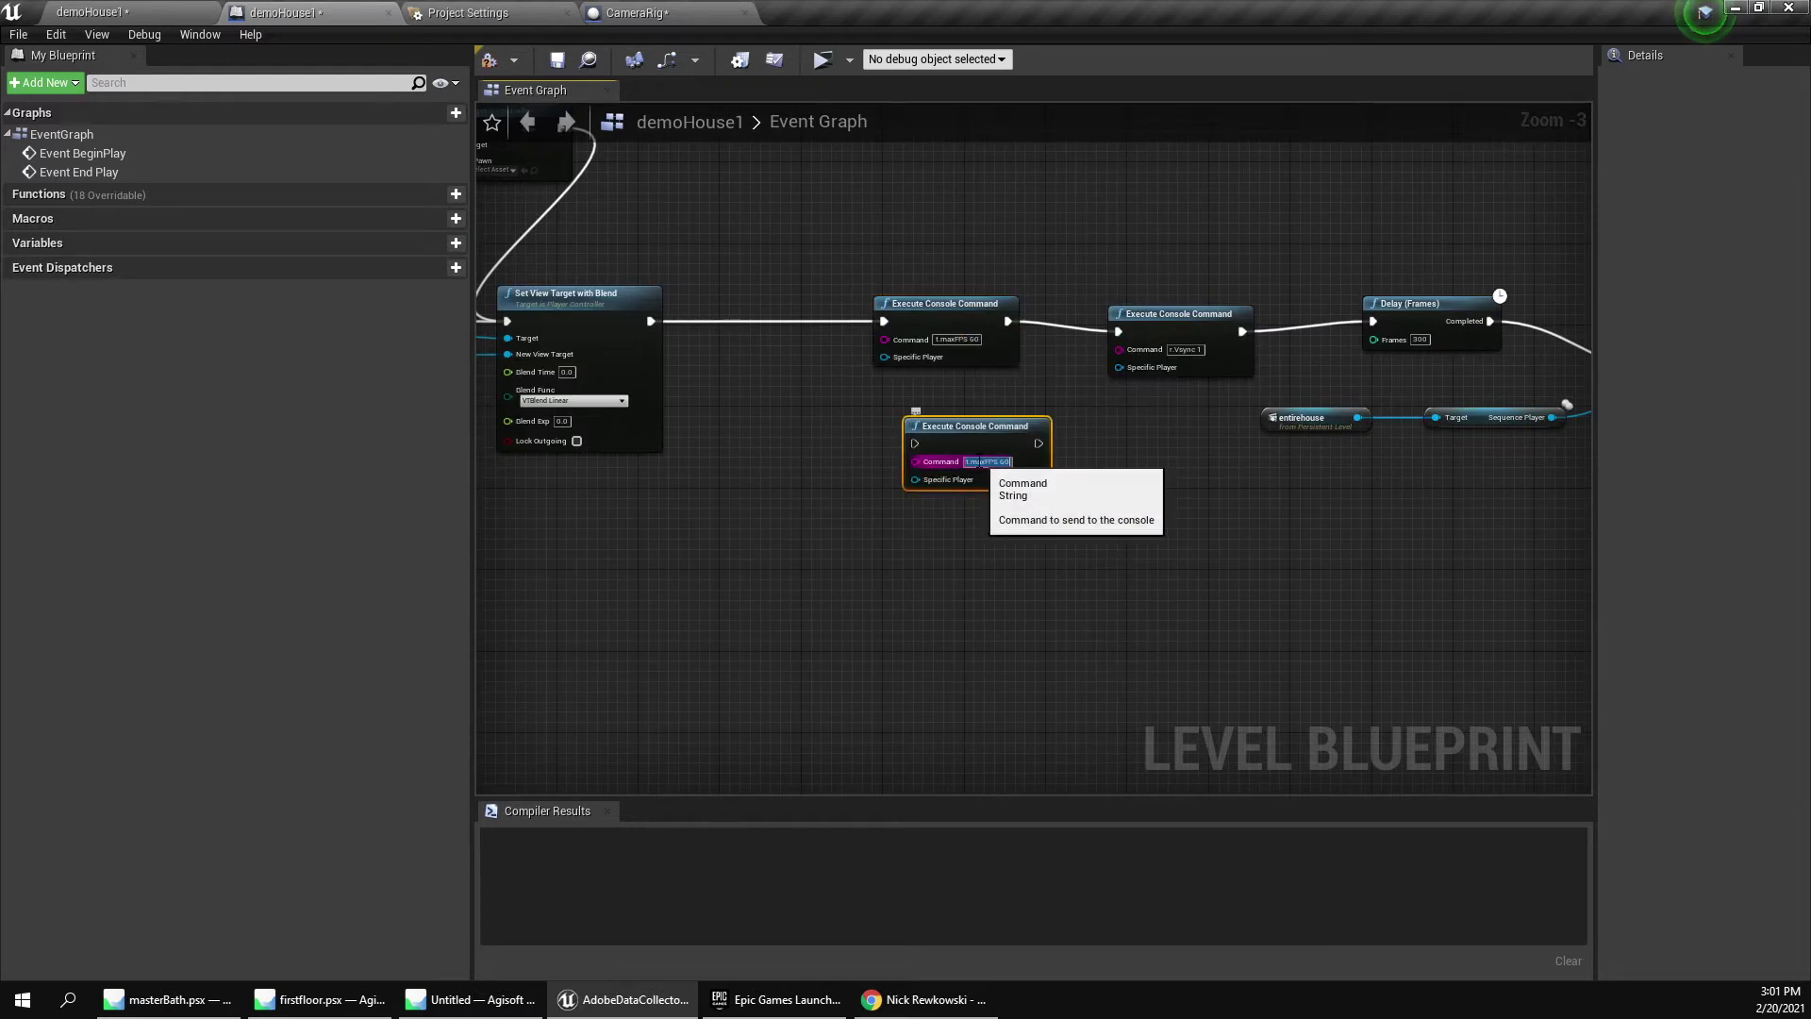
key("BackSpace")
type("disableall")
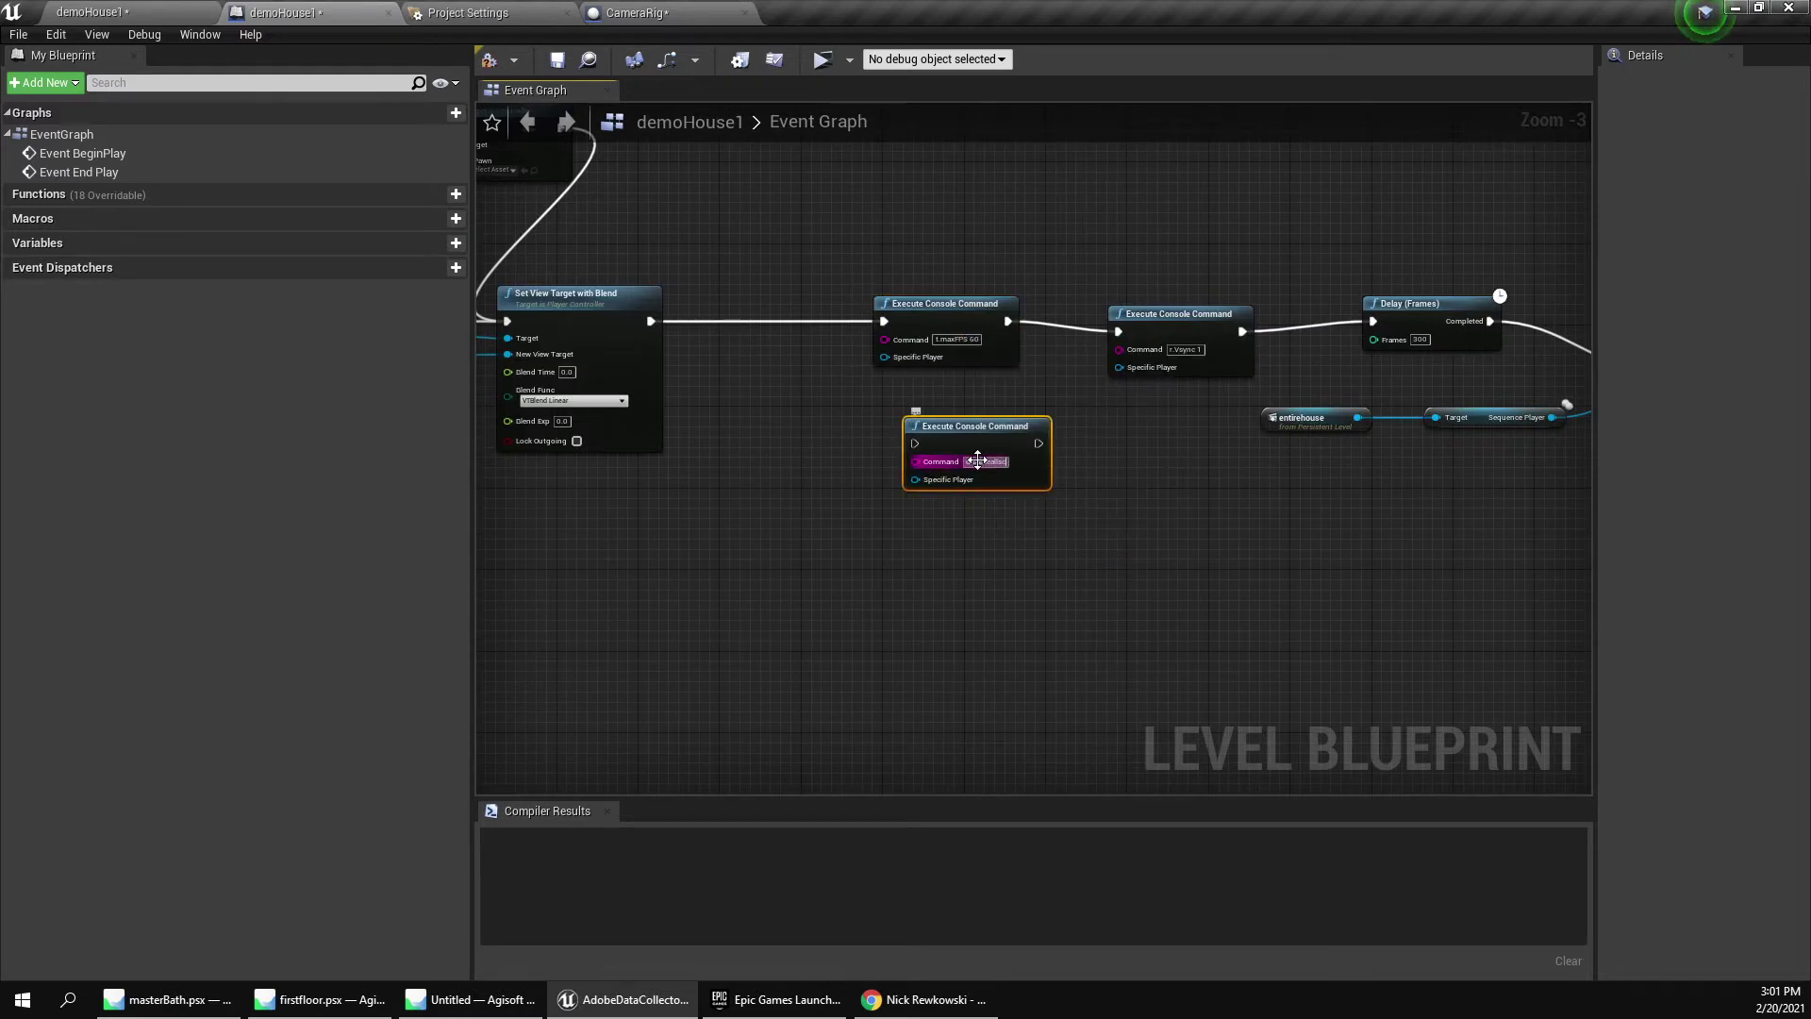
type("screenmess")
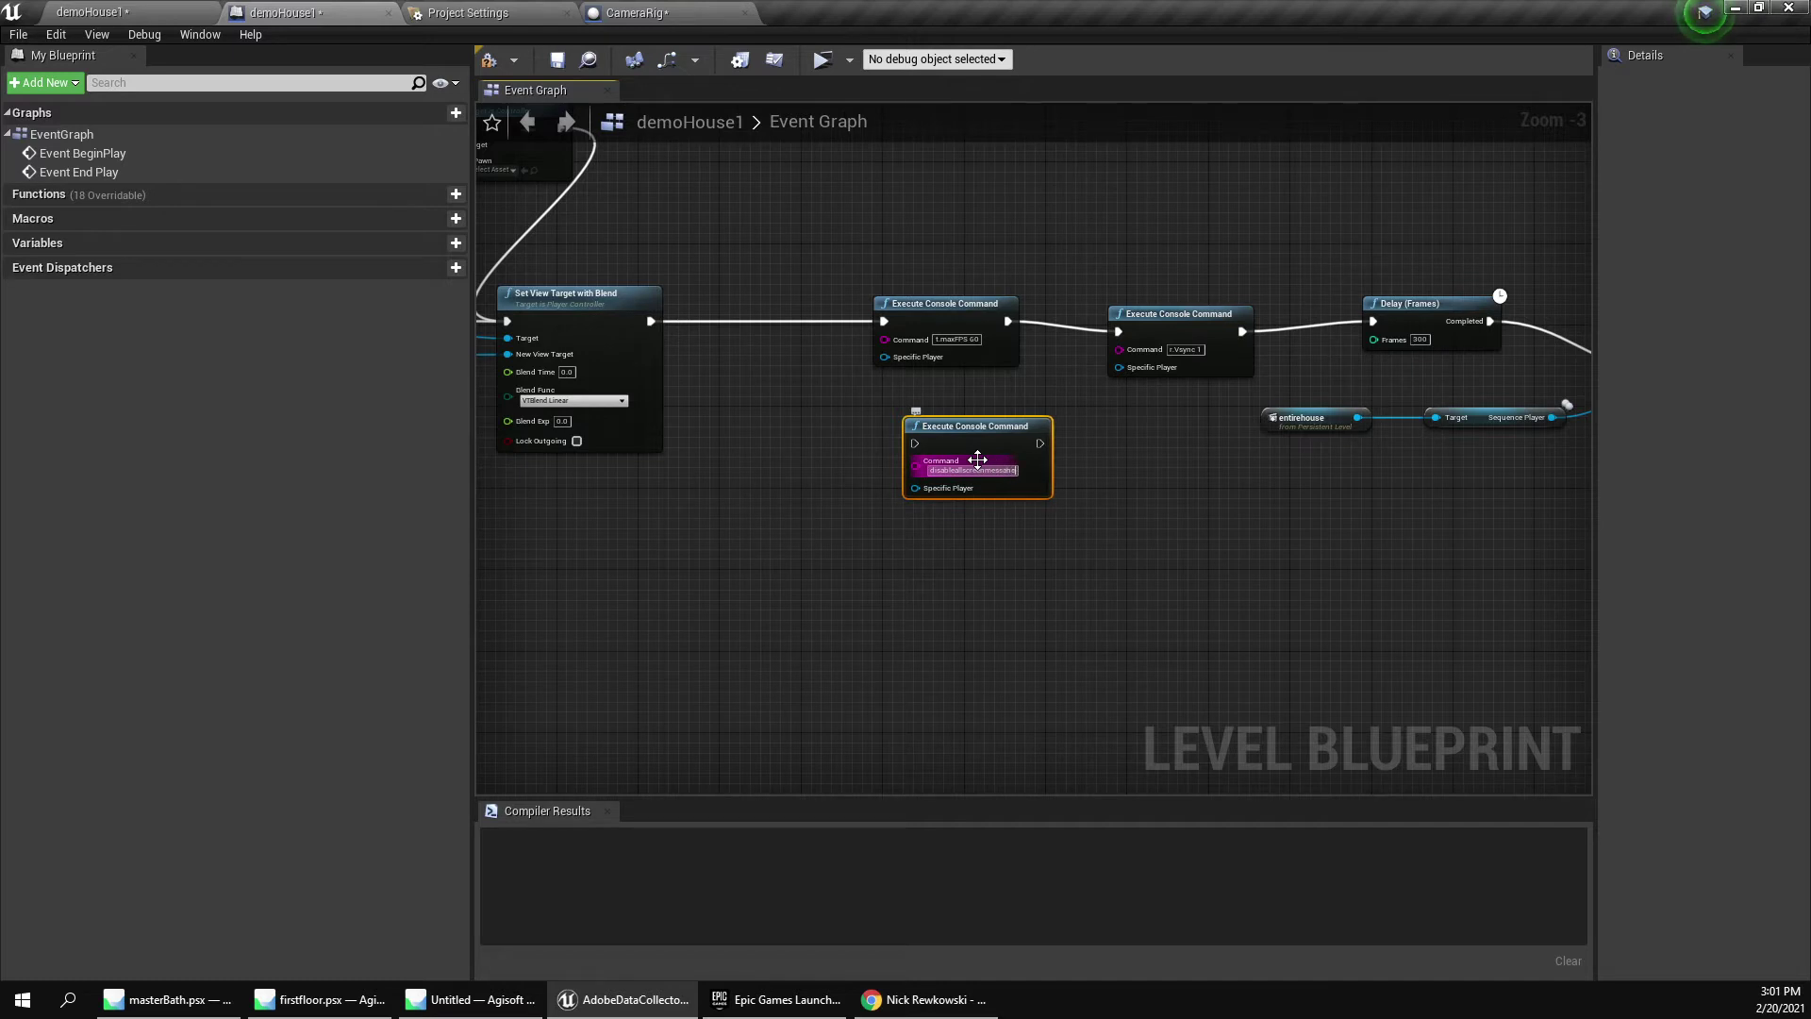
type("ages")
Place the disableallscreenmessages node between Set View Target with Blend and the t.maxFPS 60 node.
left_click_drag(931, 420, 749, 314)
right_click_drag(793, 457, 1447, 488)
right_click_drag(934, 470, 683, 479)
scroll(689, 415, "up", 3)
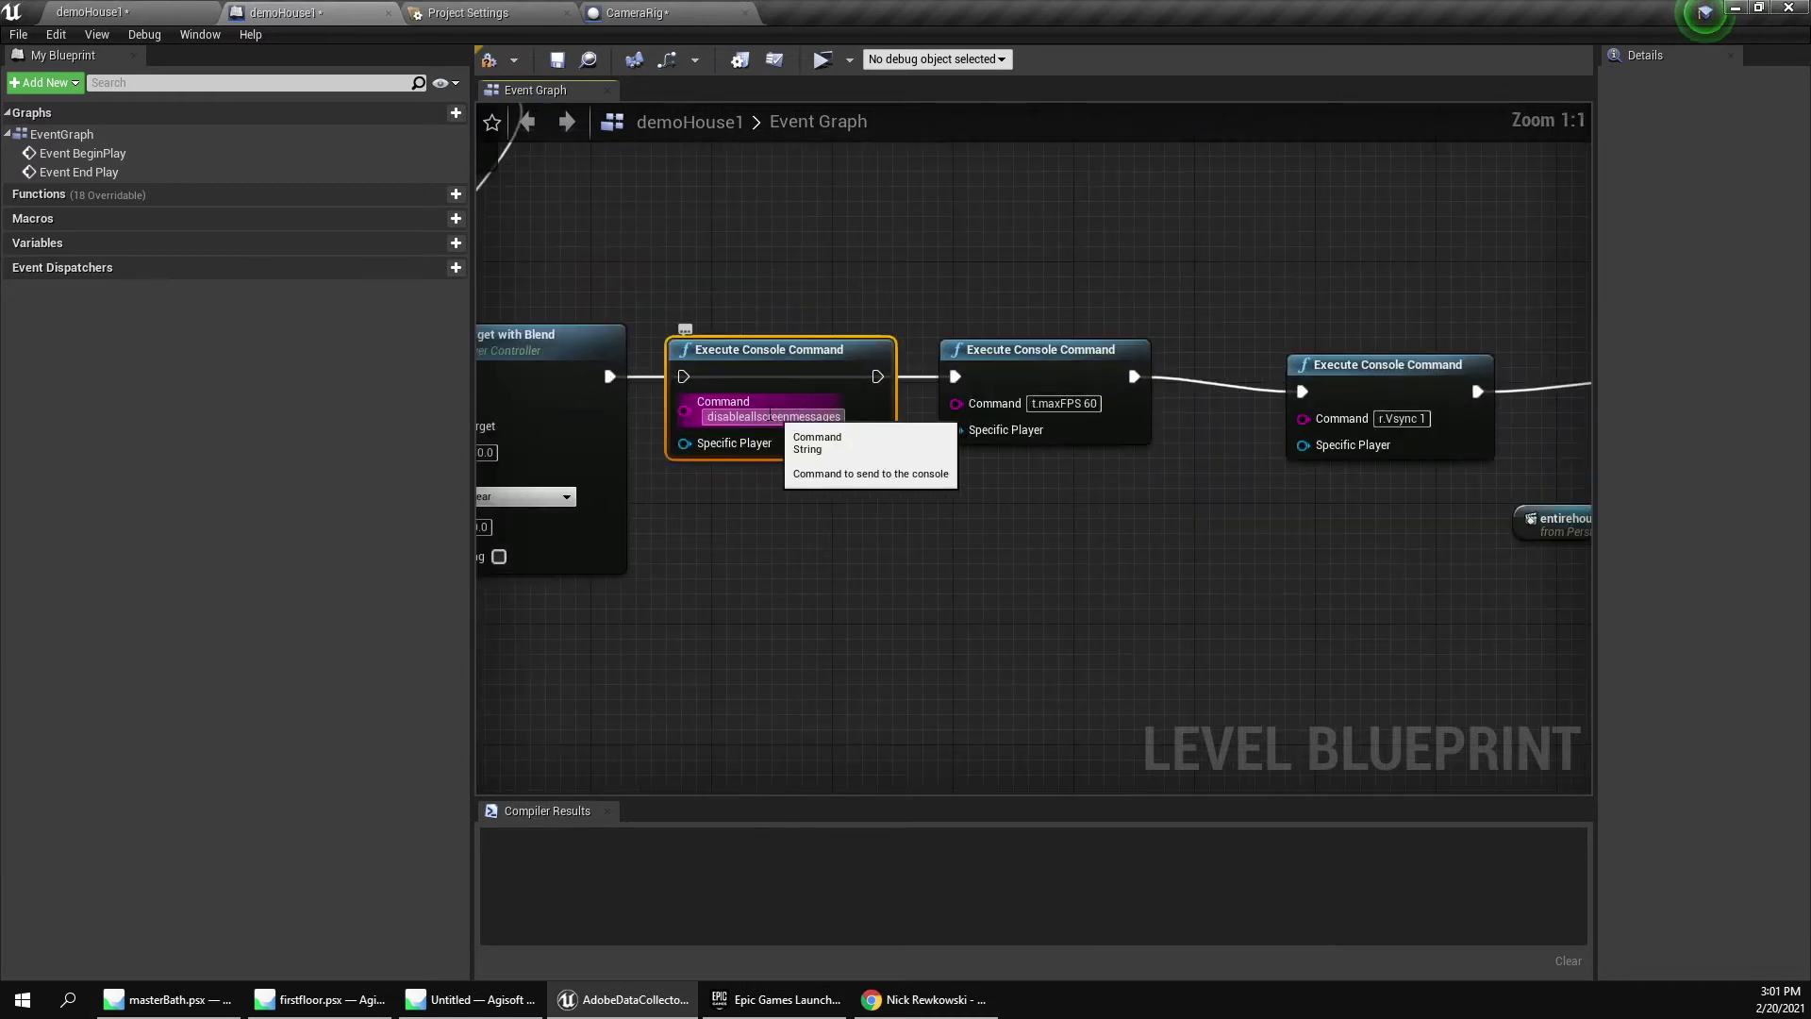
Return to the demoHouse1 level and close the AdobeDataCollector editor without saving the changes.
left_click(140, 11)
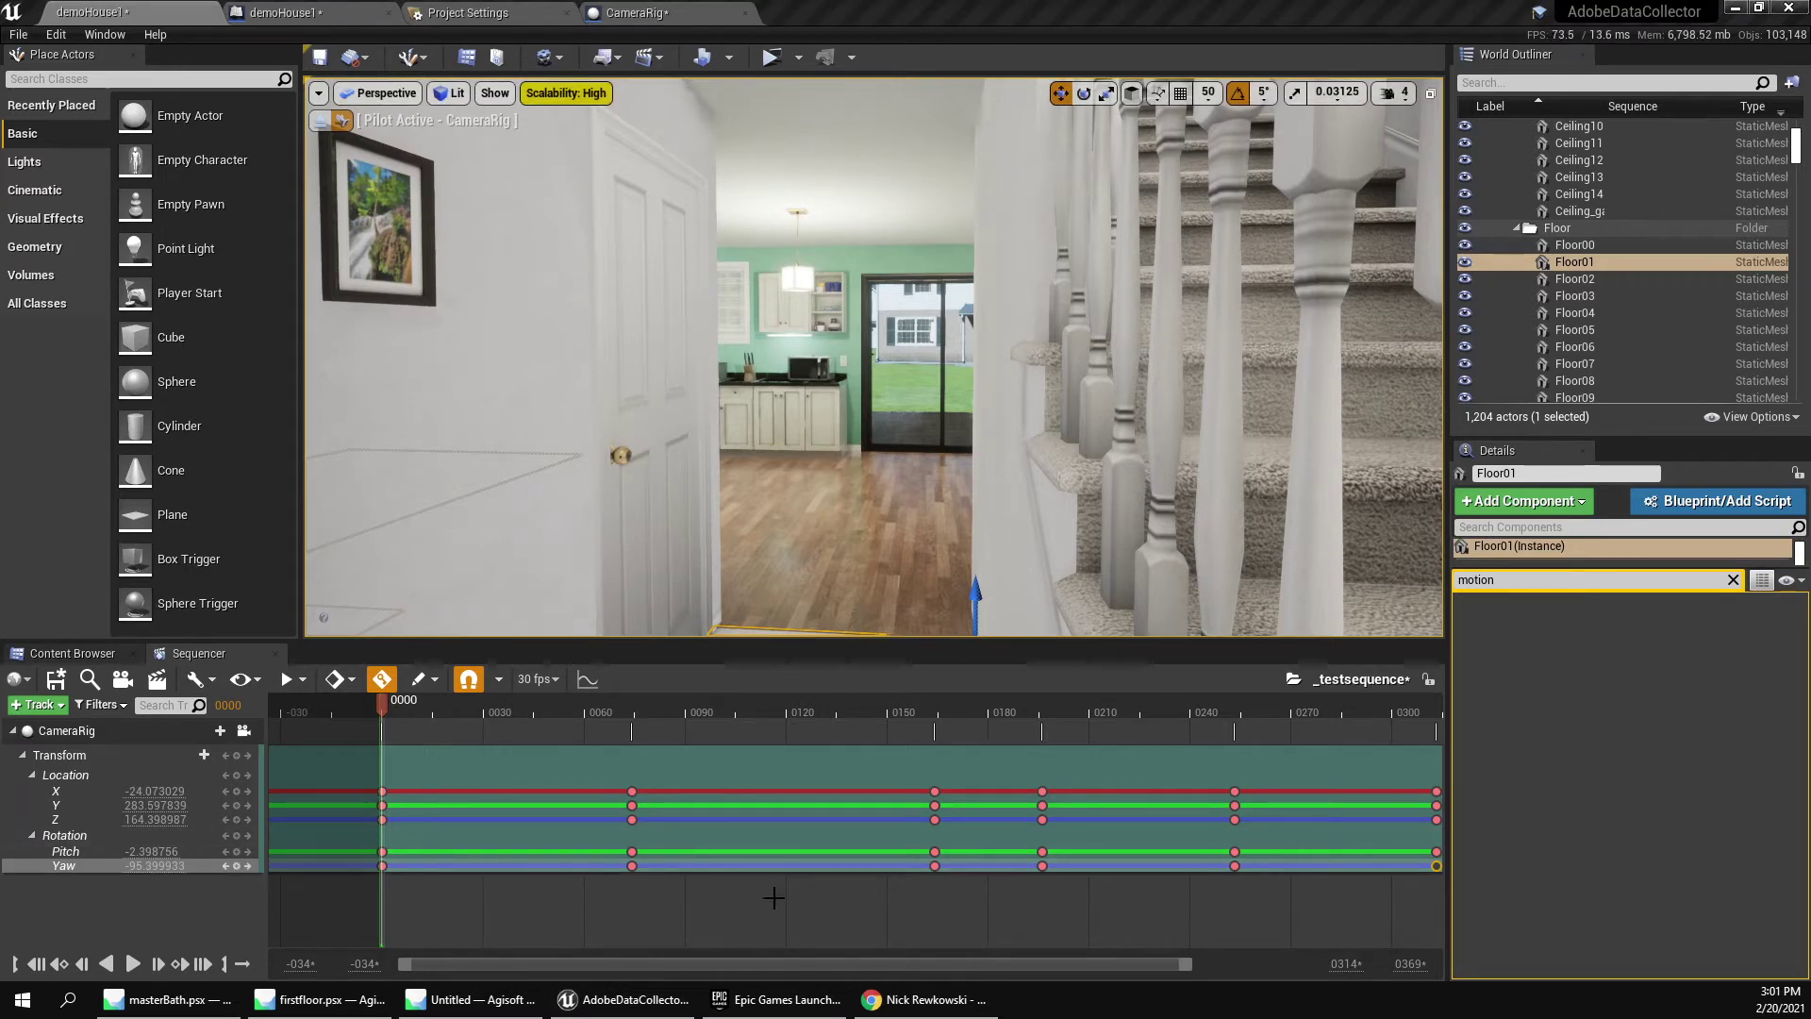
double_click(1415, 8)
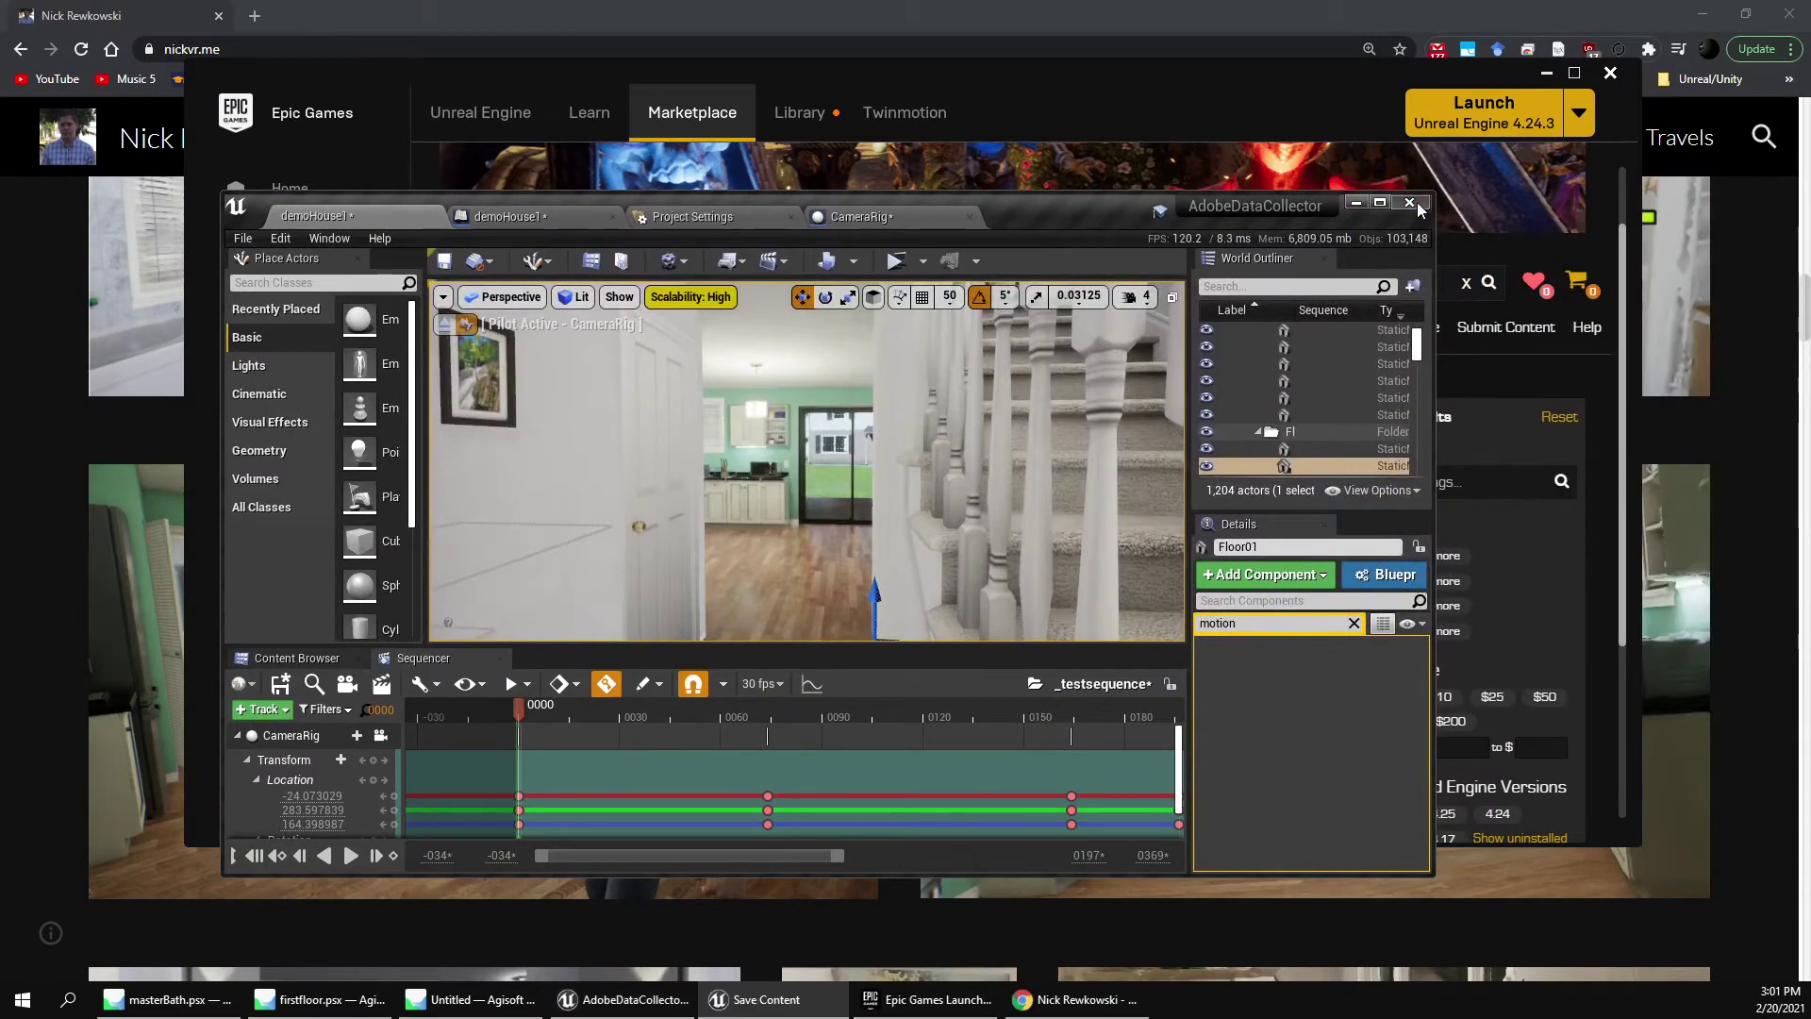
left_click(1409, 202)
left_click(1081, 673)
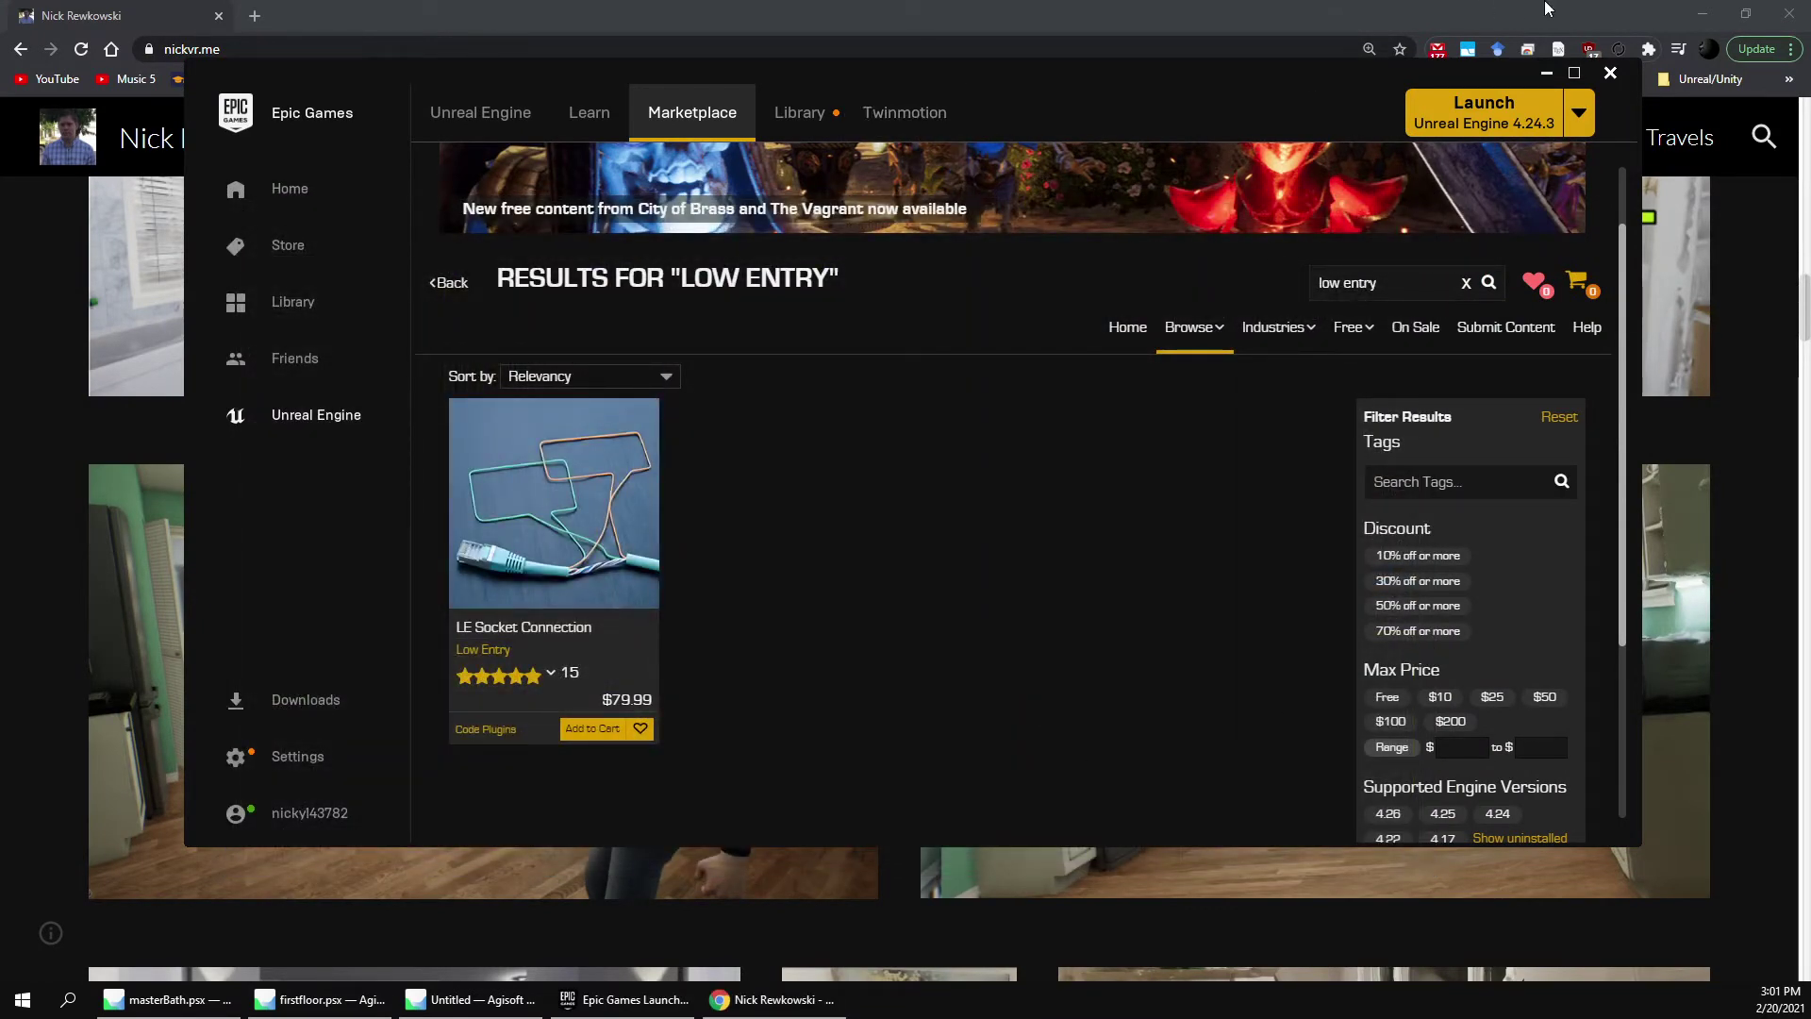
Switch to the untitled Agisoft Metashape project in full view and look through its import options.
left_click(1693, 8)
left_click(471, 999)
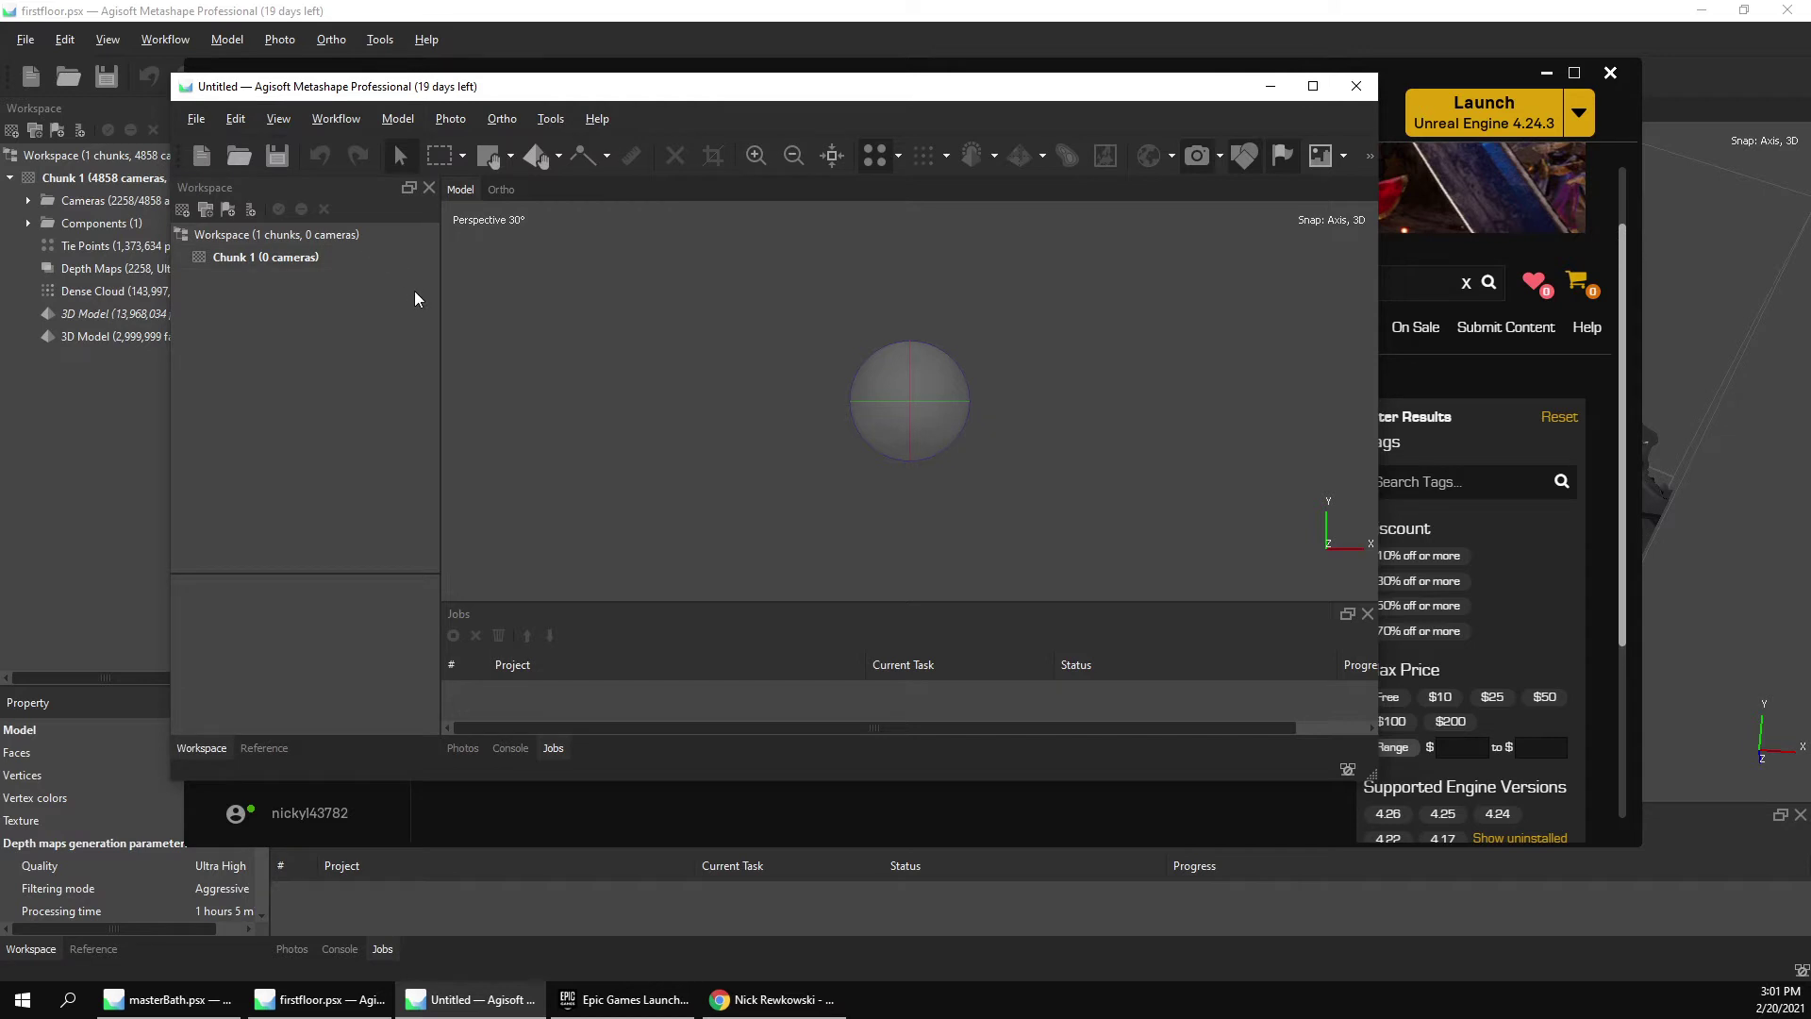
key("super+Up")
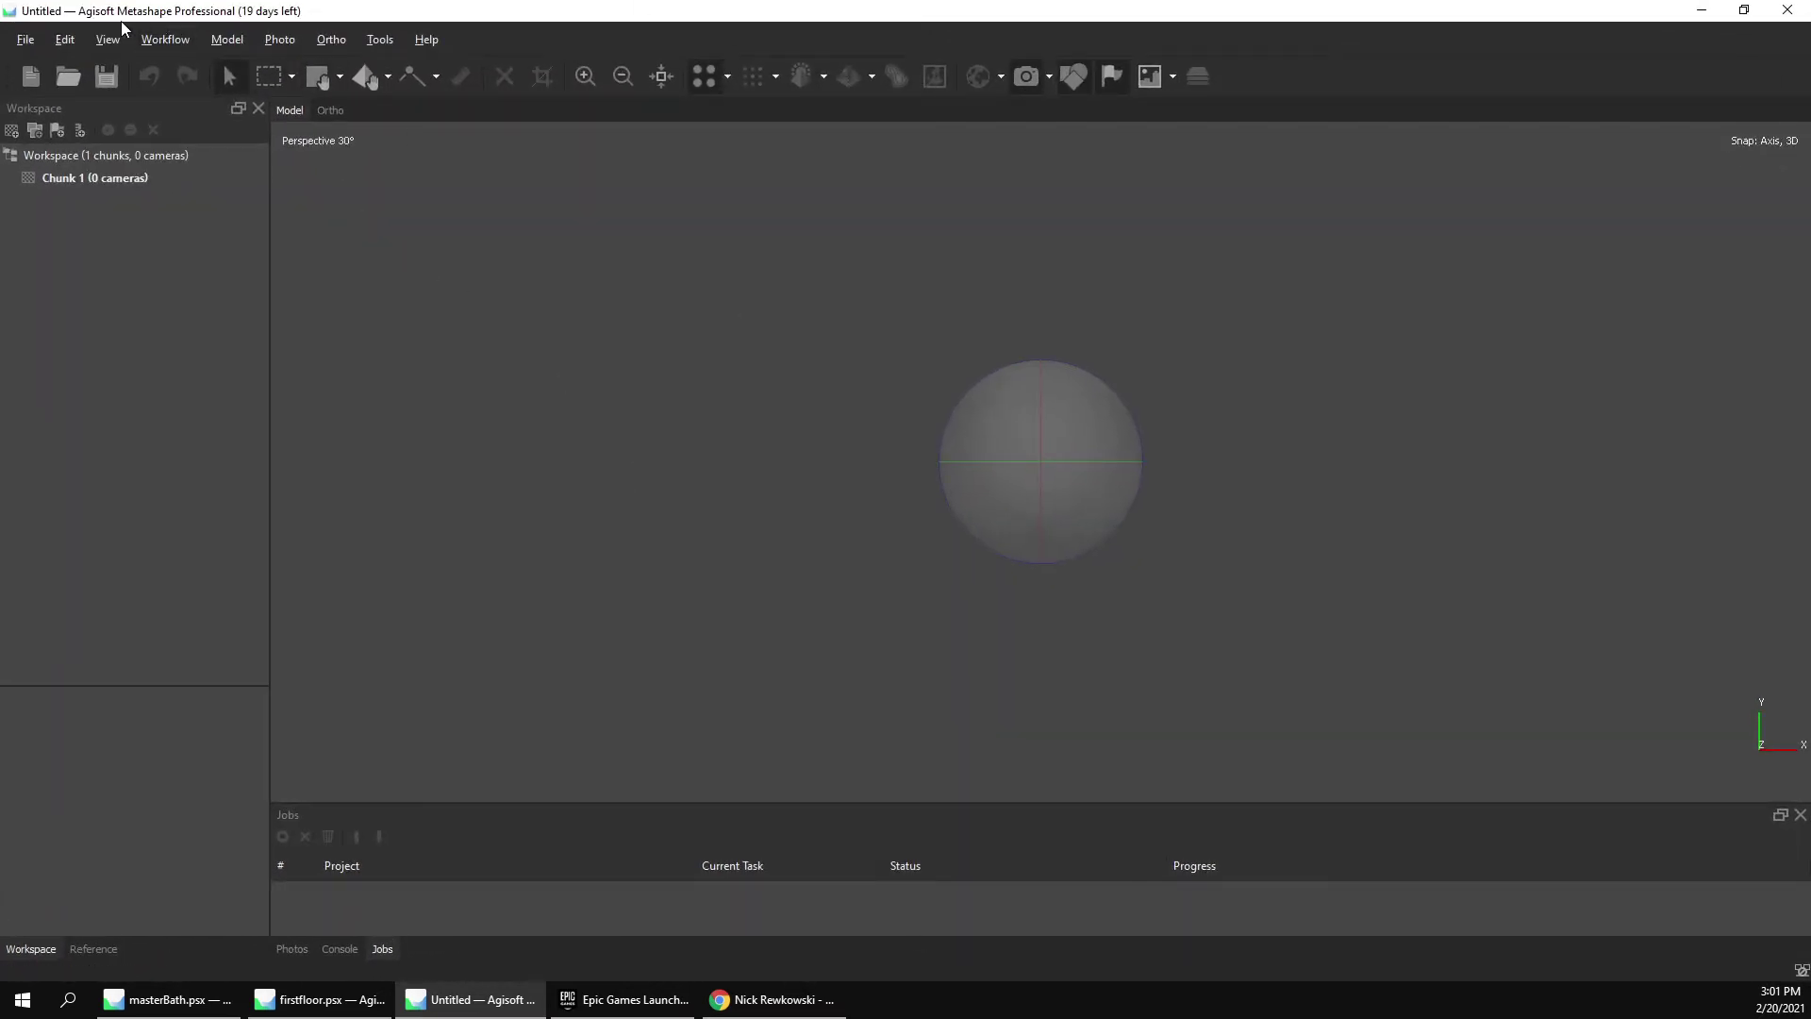
left_click(34, 44)
mouse_move(154, 244)
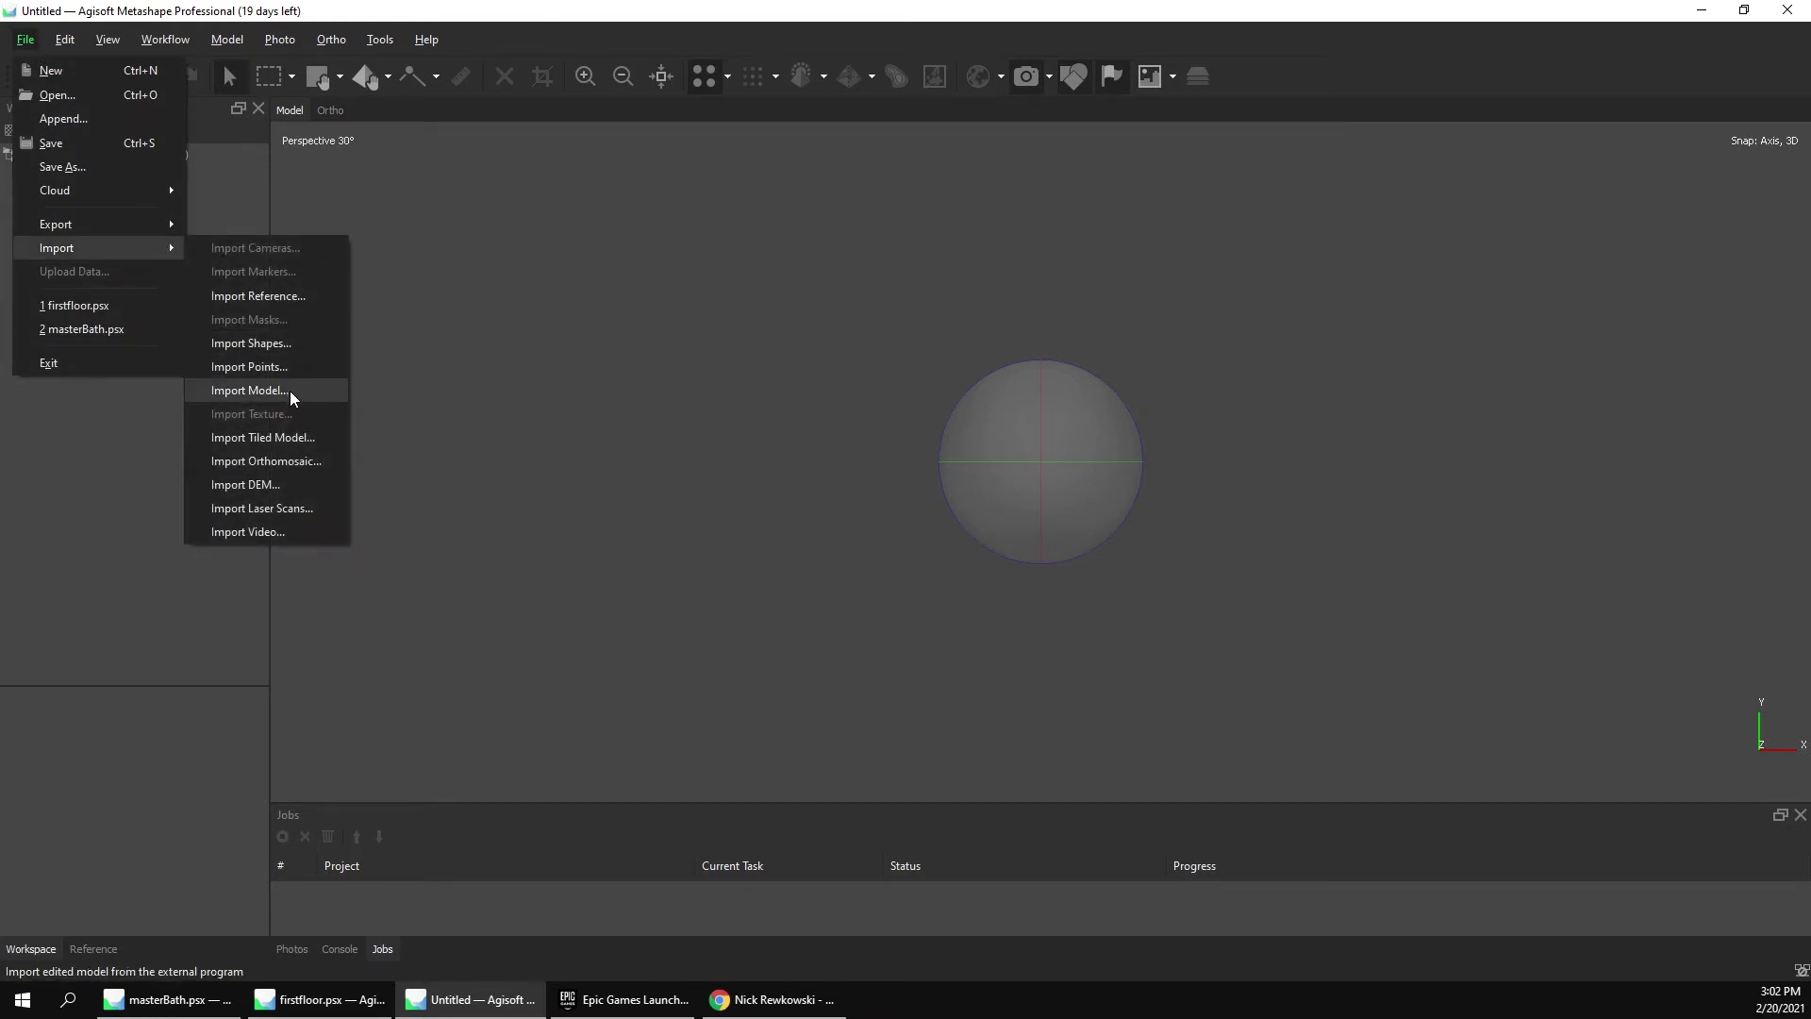
Switch back to the AdobeDataCollector project in Unreal Editor and open the demoHouse1 level from the Content folder.
left_click(625, 999)
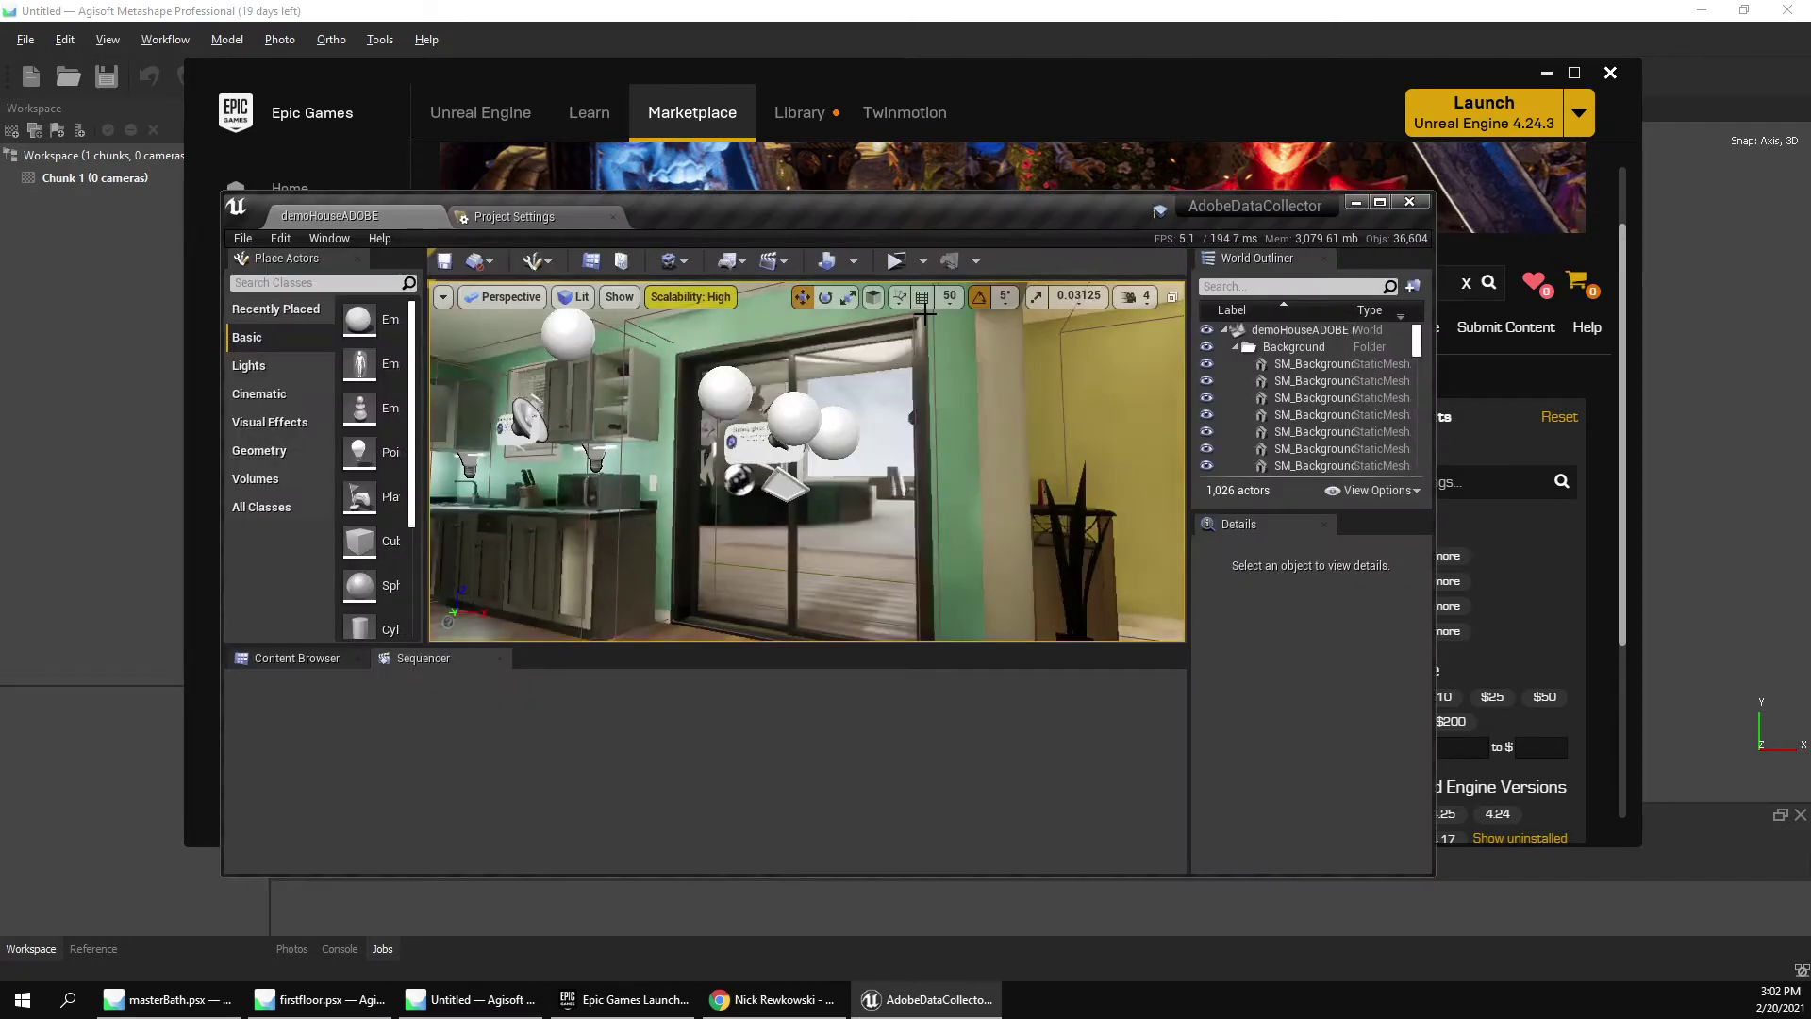
double_click(915, 219)
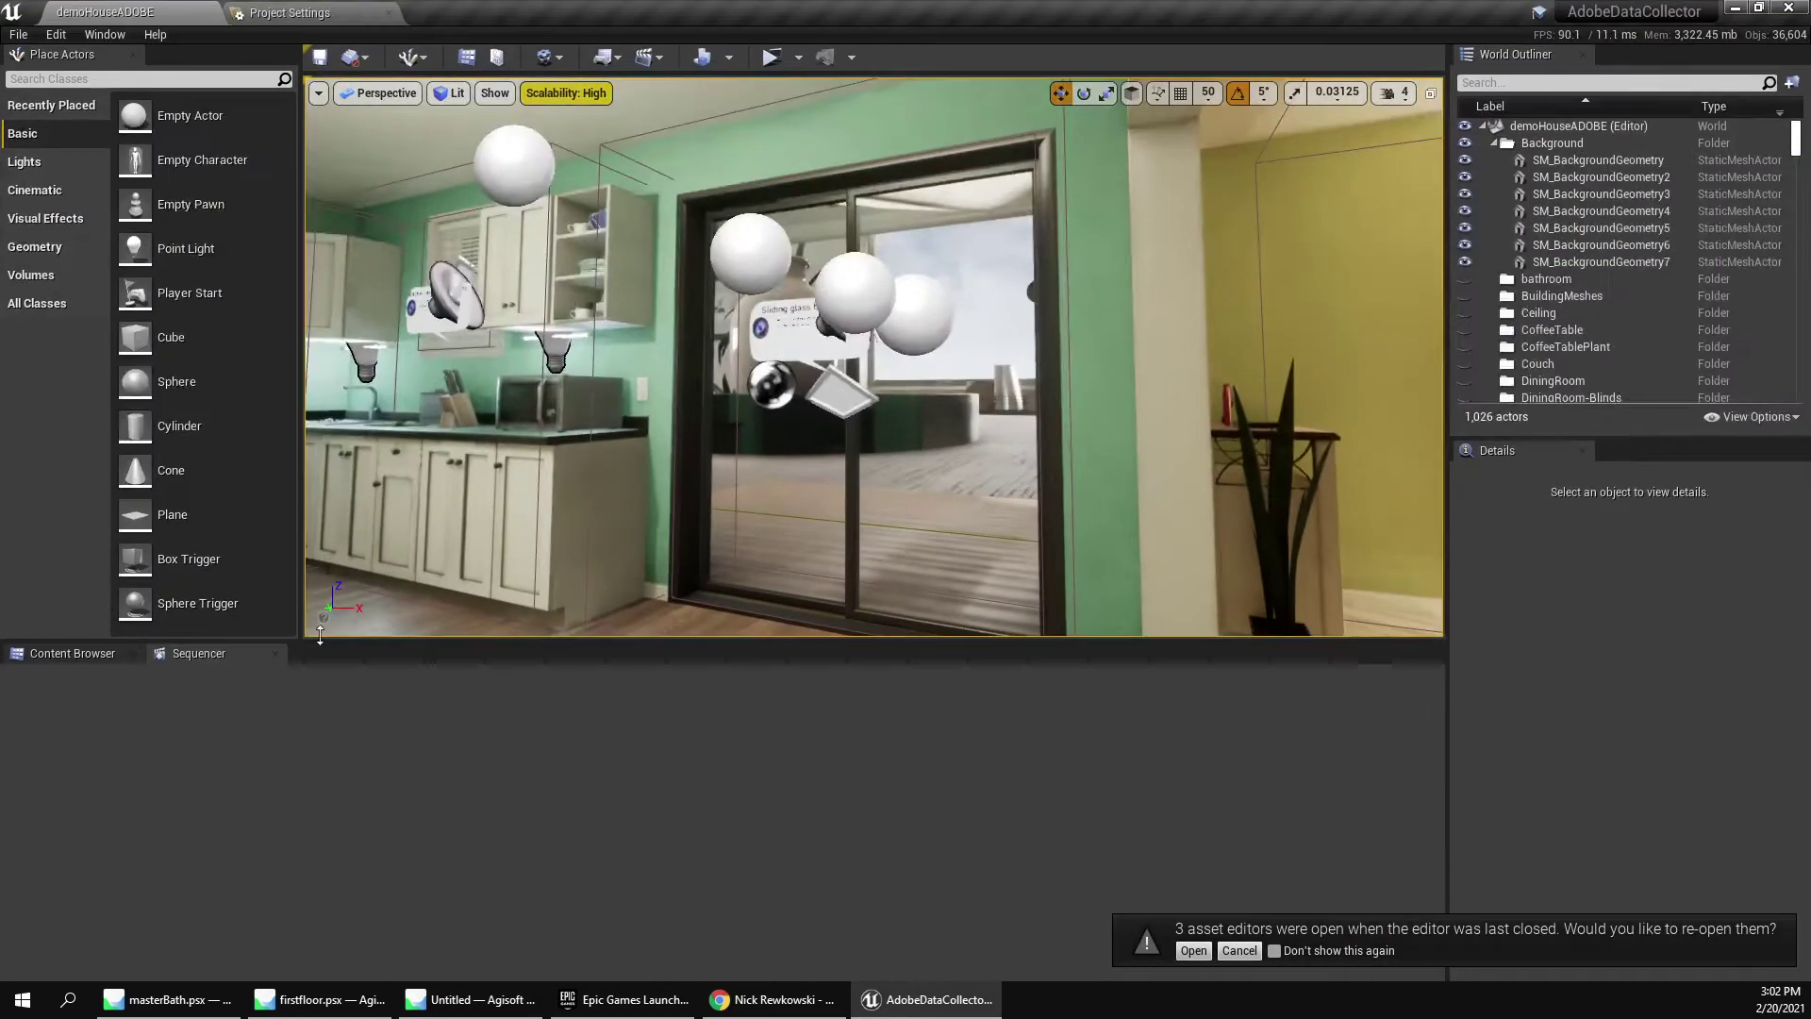
left_click(72, 653)
scroll(934, 876, "down", 1)
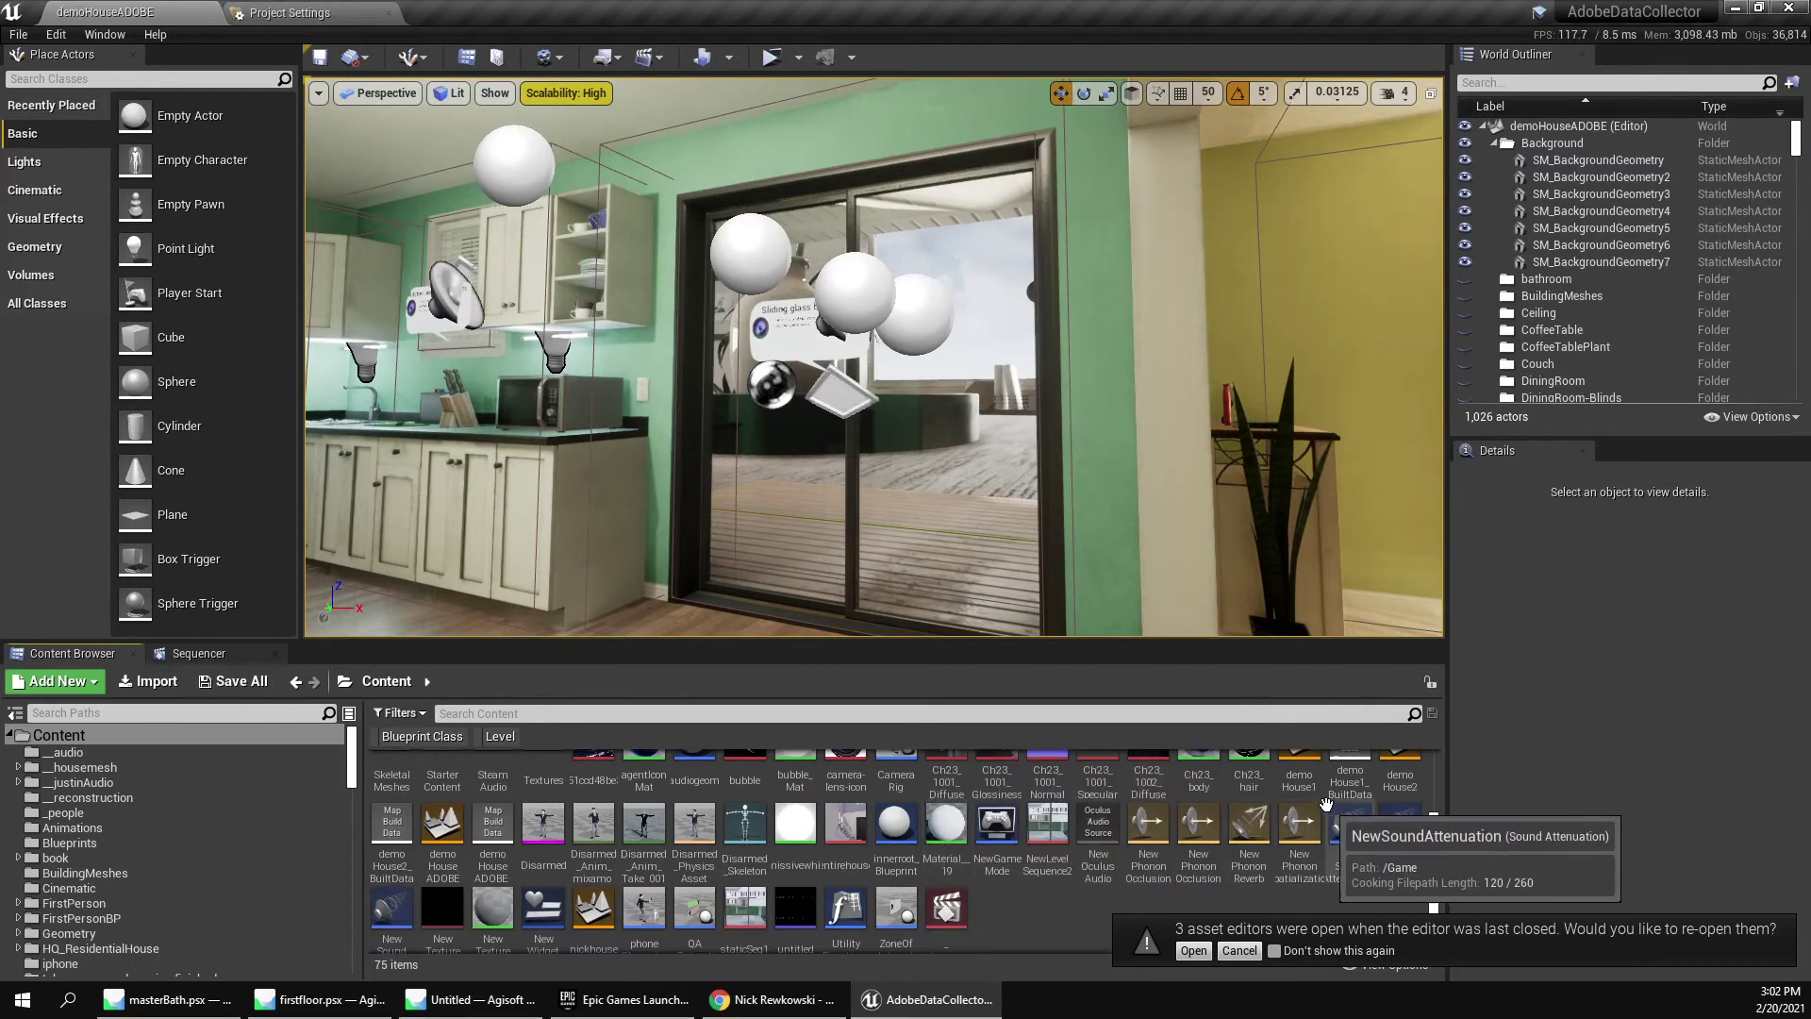
double_click(1307, 787)
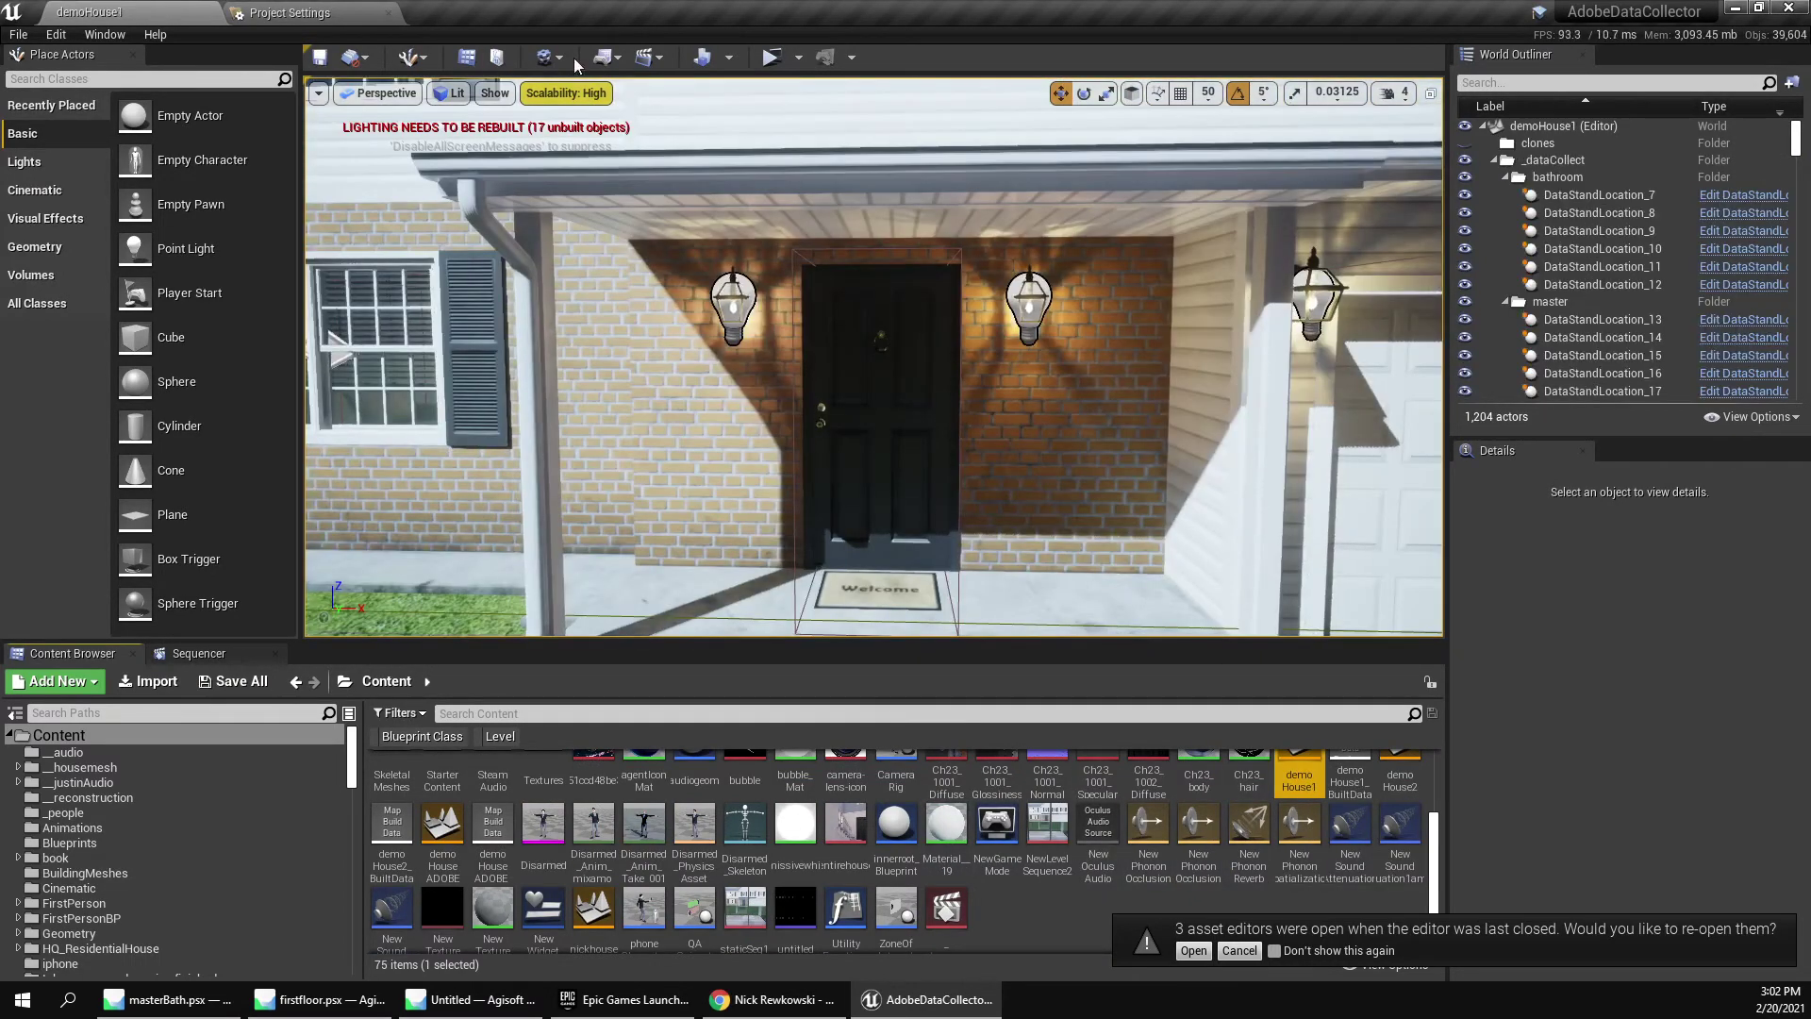
Open the demoHouse1 level blueprint and examine the Delay (Frames), entirehouse, Sequence Player and Play nodes ending the BeginPlay chain.
left_click(604, 58)
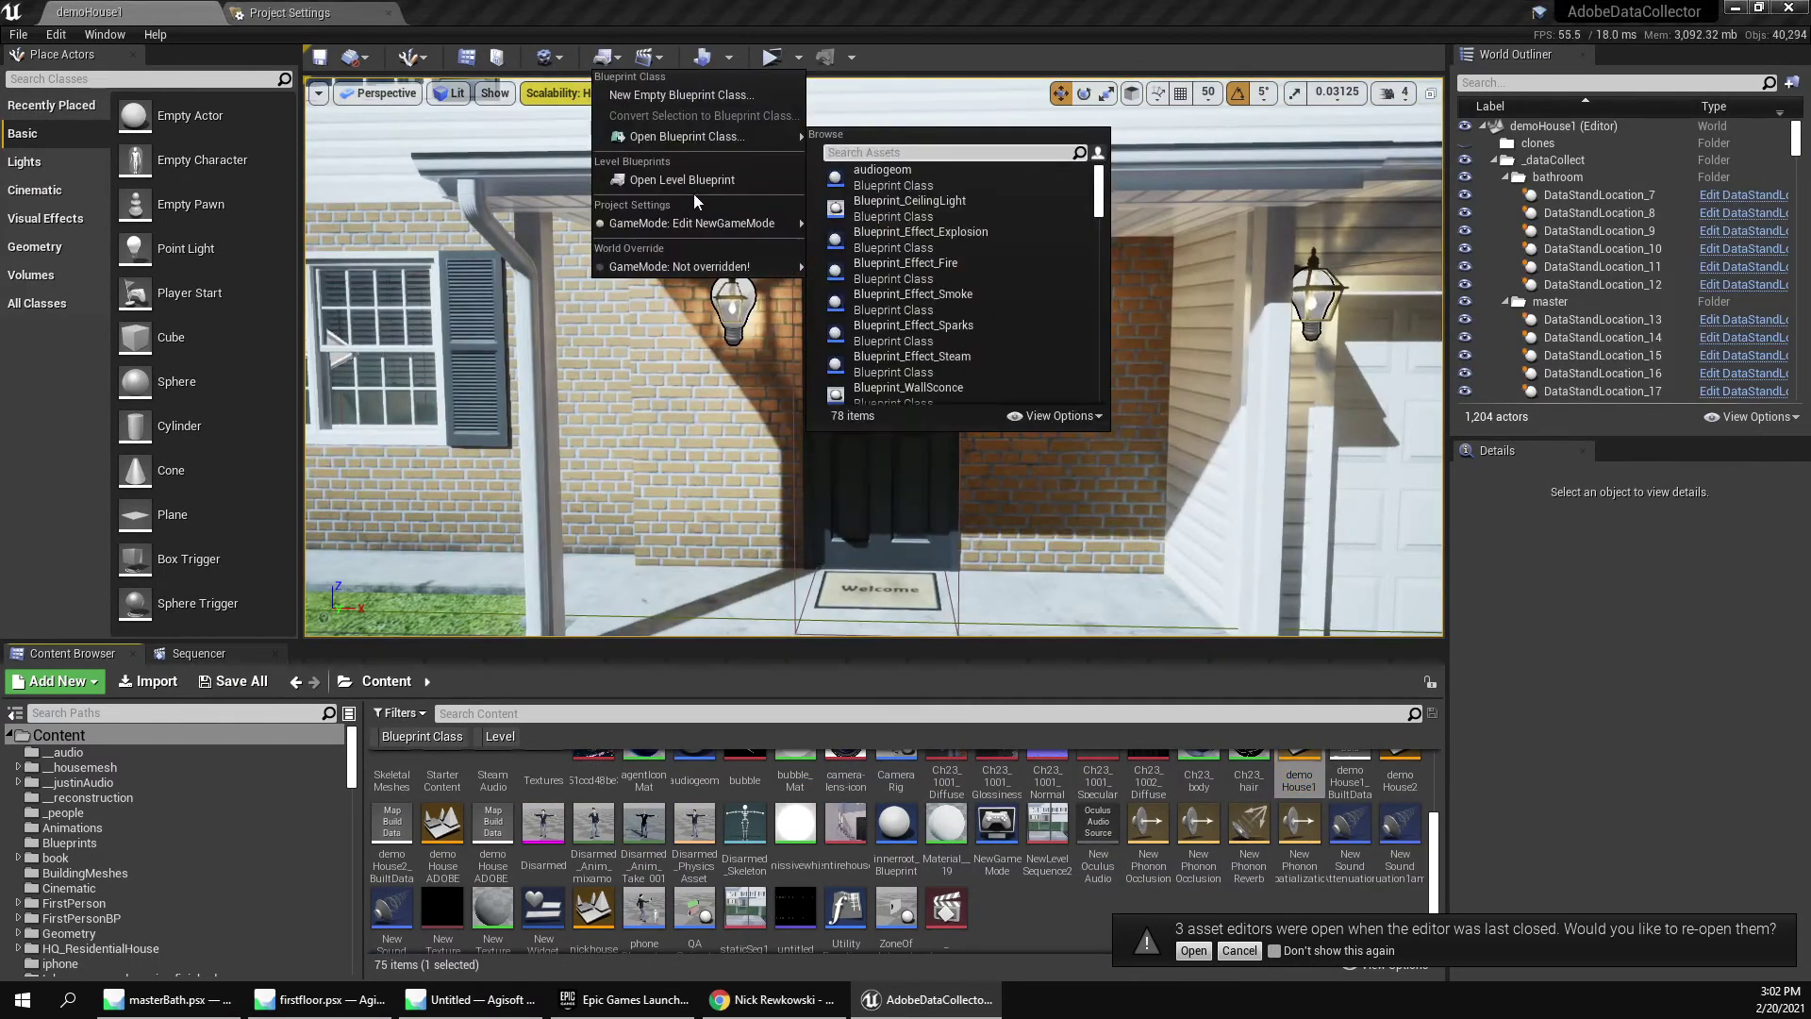
left_click(547, 57)
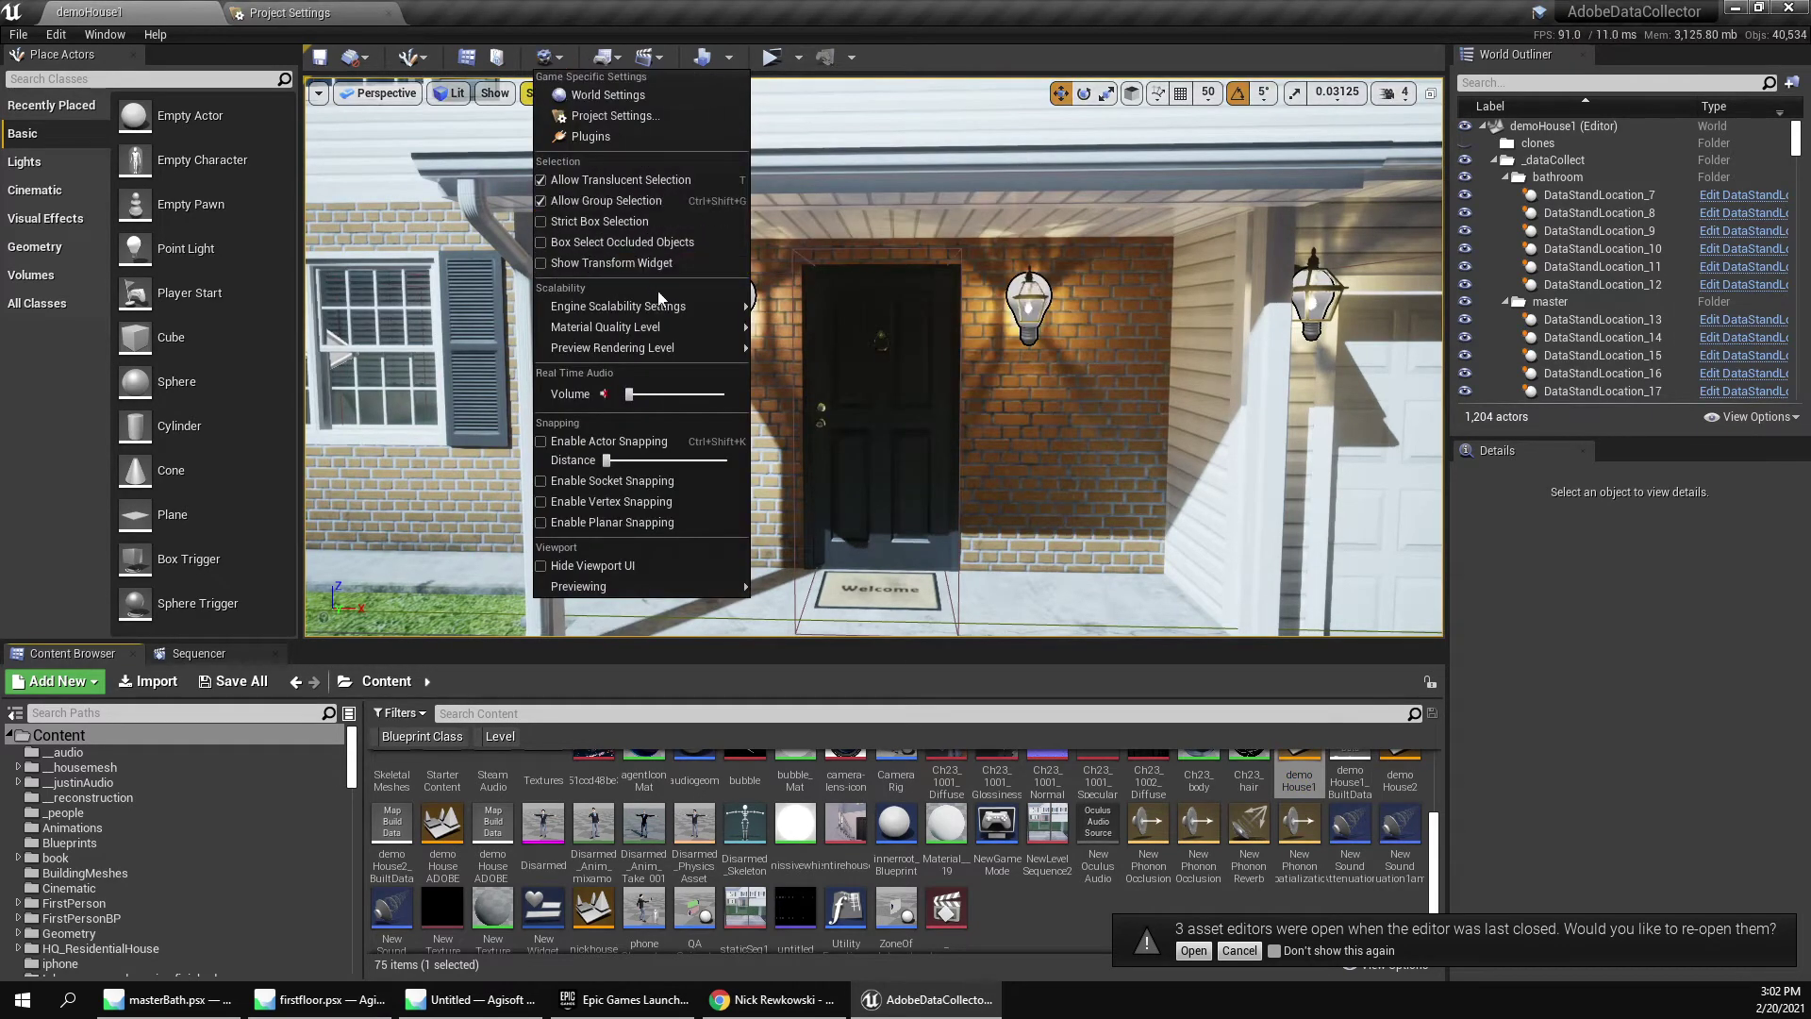
left_click(604, 57)
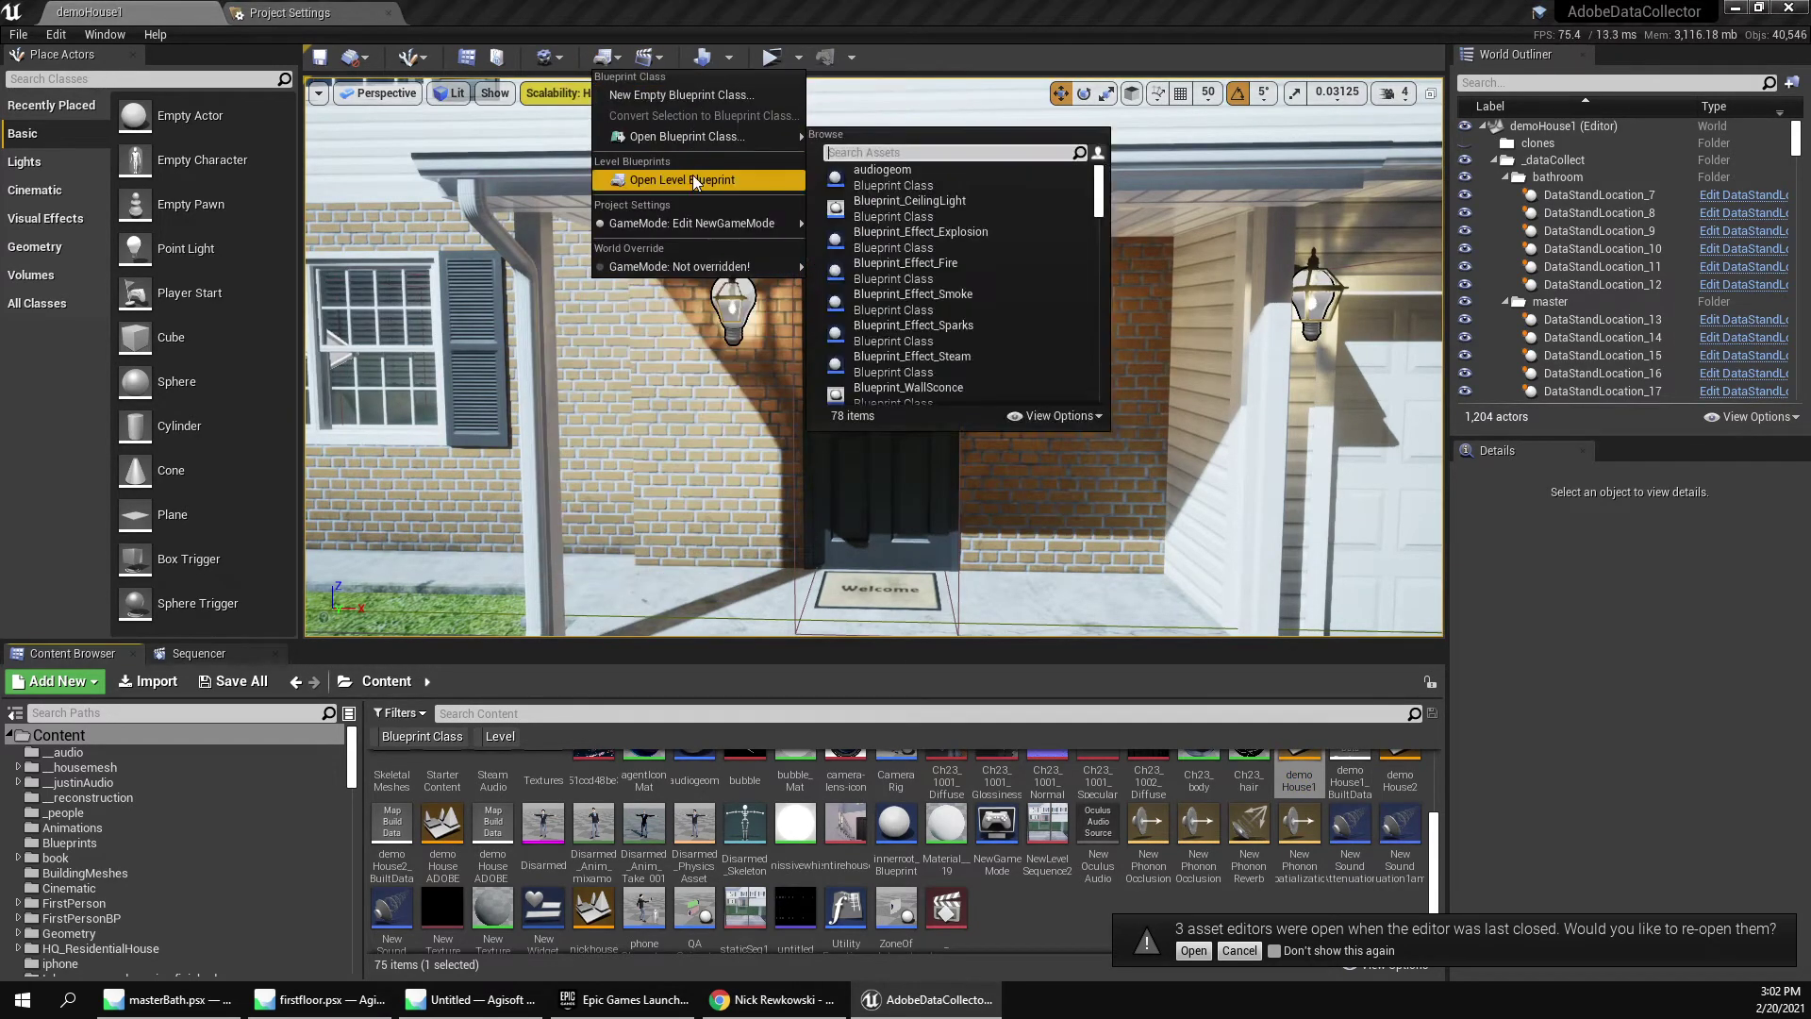
left_click(694, 177)
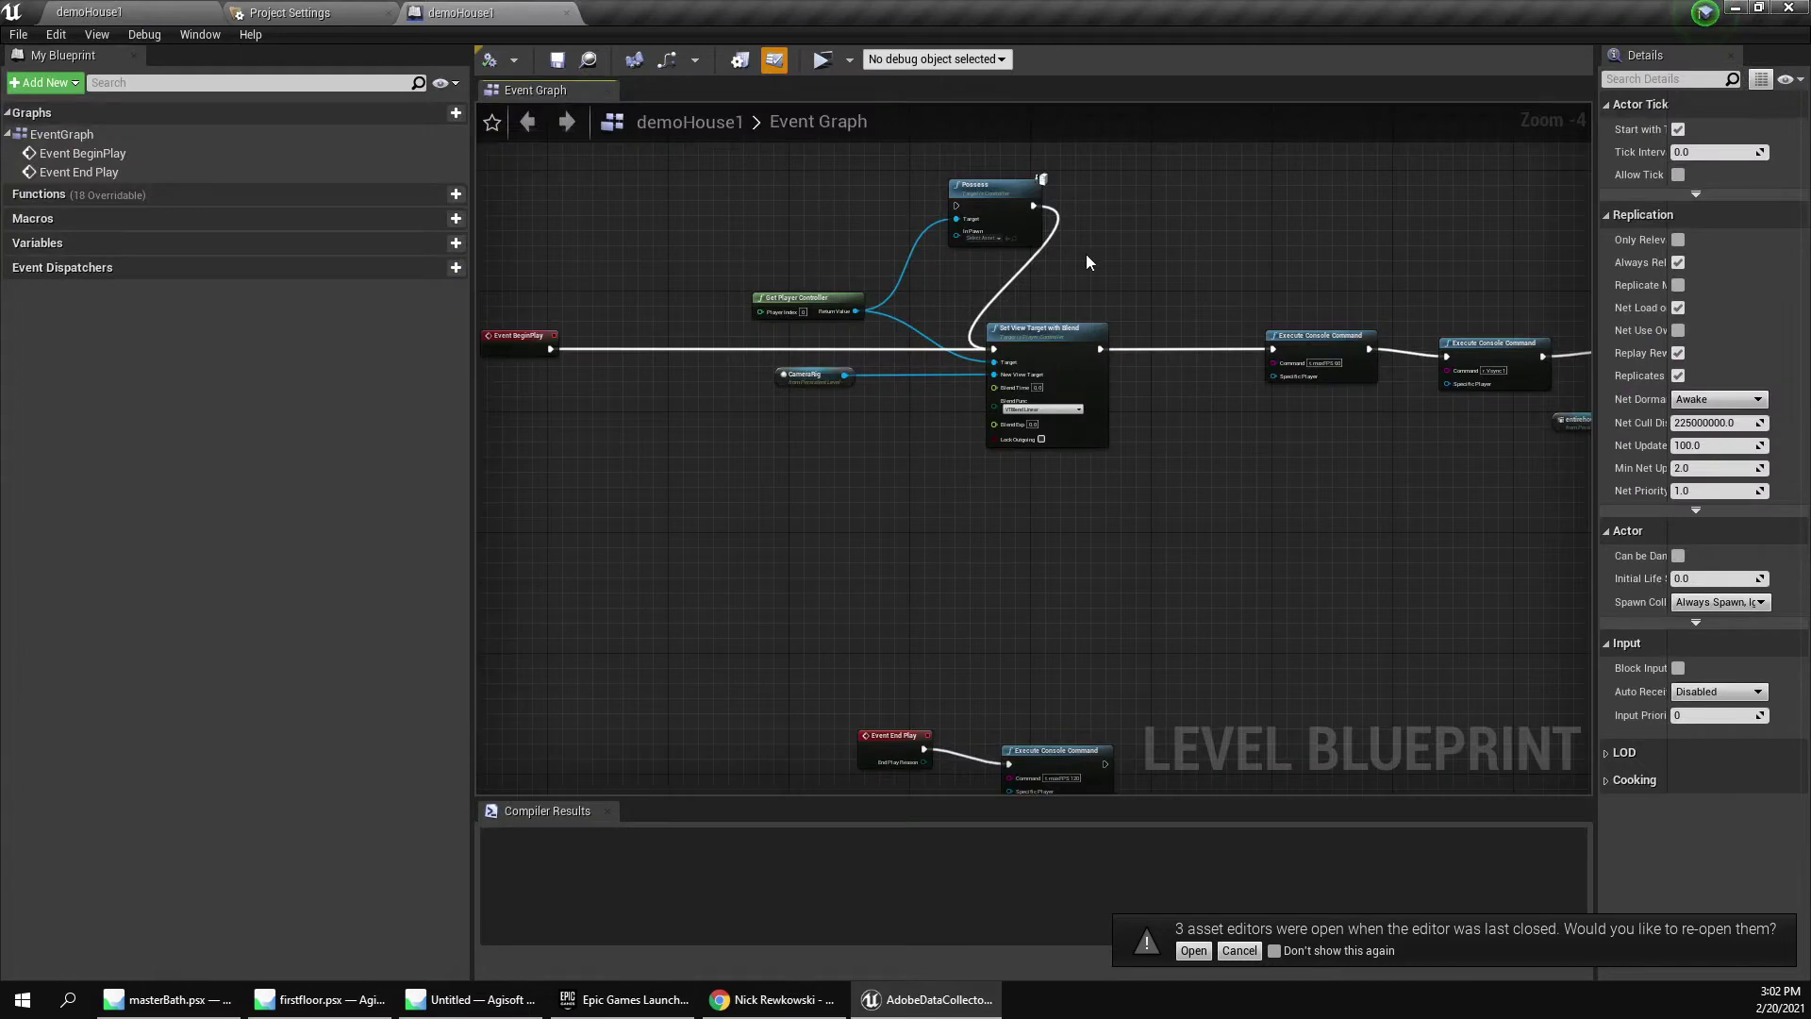
scroll(1085, 253, "down", 1)
right_click_drag(1241, 490, 626, 456)
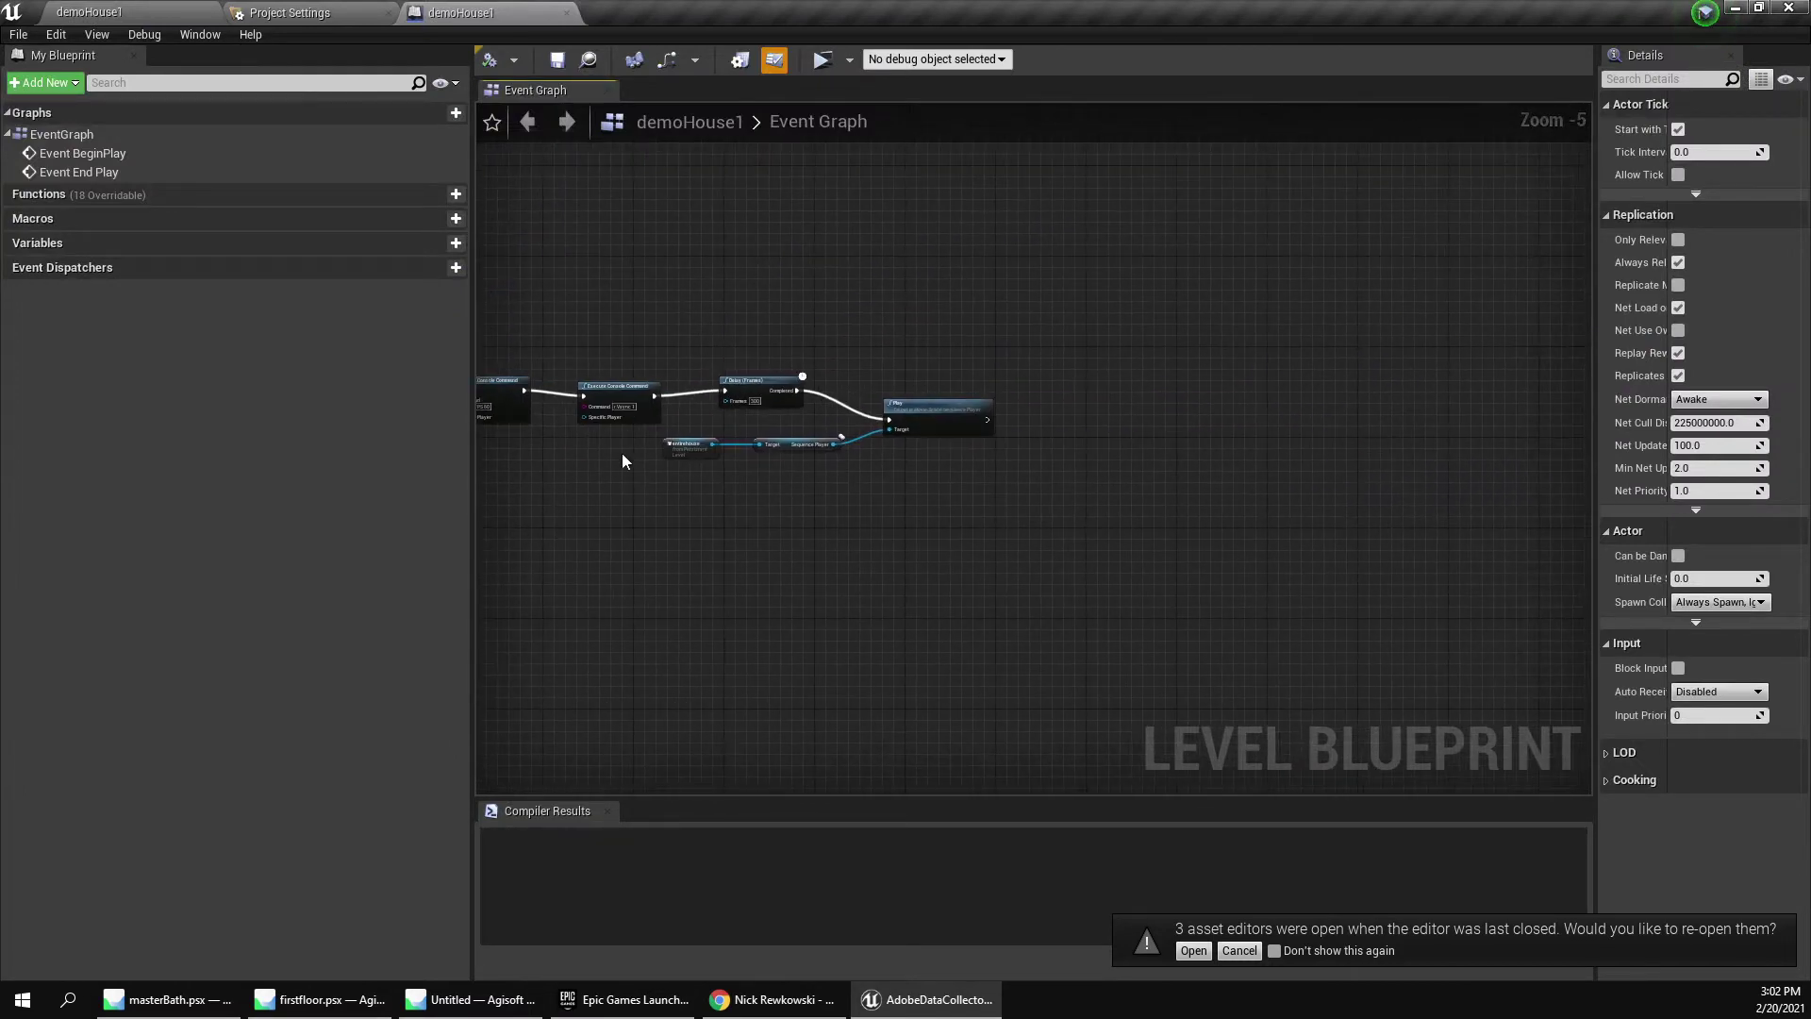
scroll(686, 429, "up", 5)
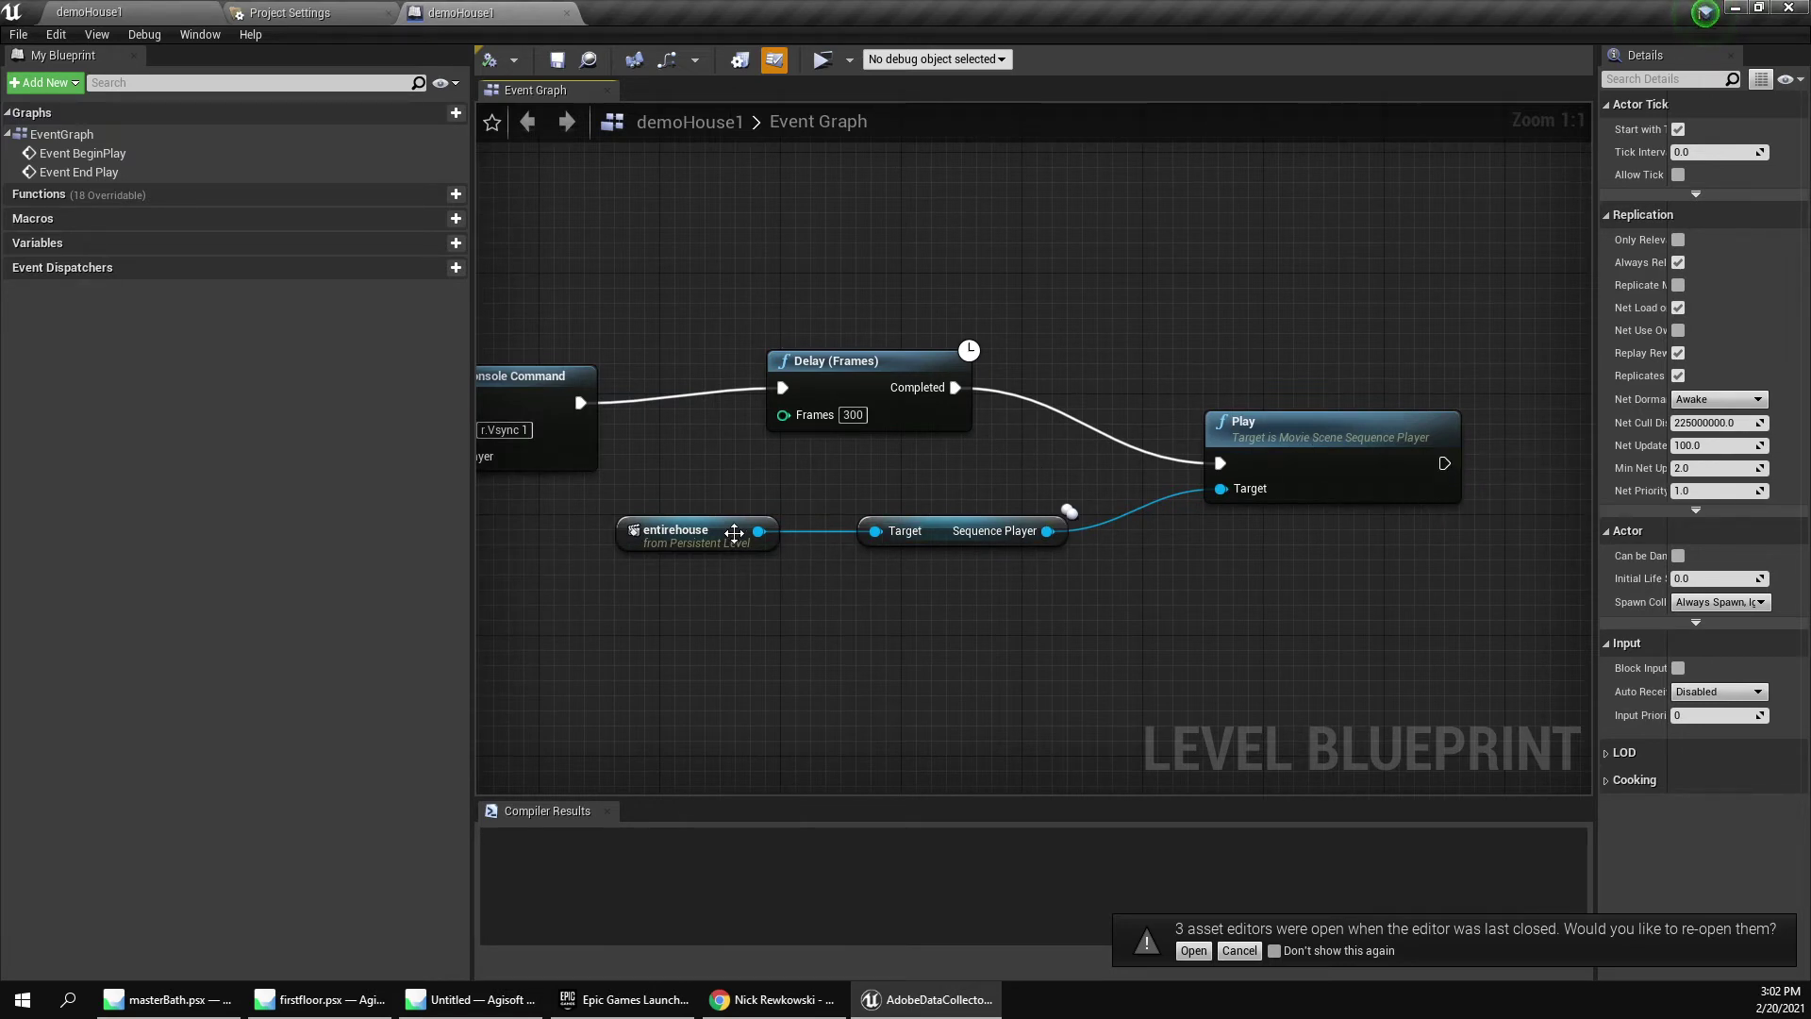
Filter the demoHouse1 level's actors by "sequence" and select the _testsequence level sequence actor.
left_click(734, 533)
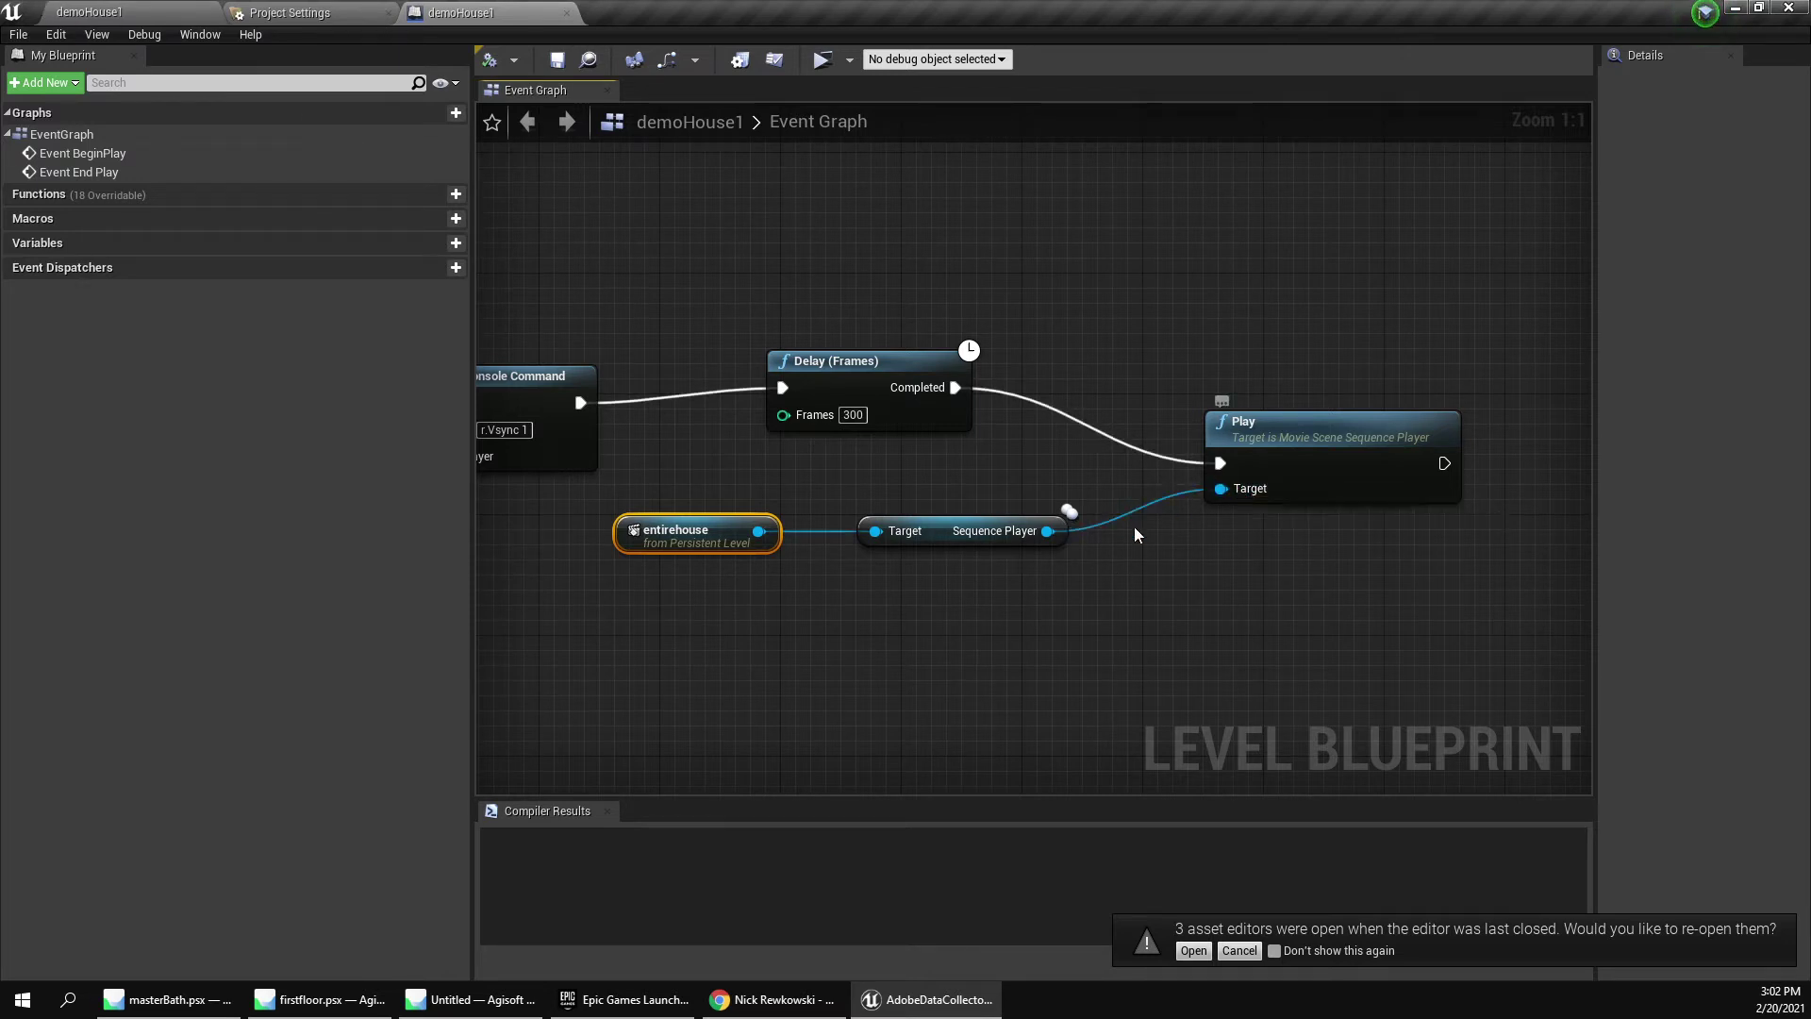
left_click(123, 11)
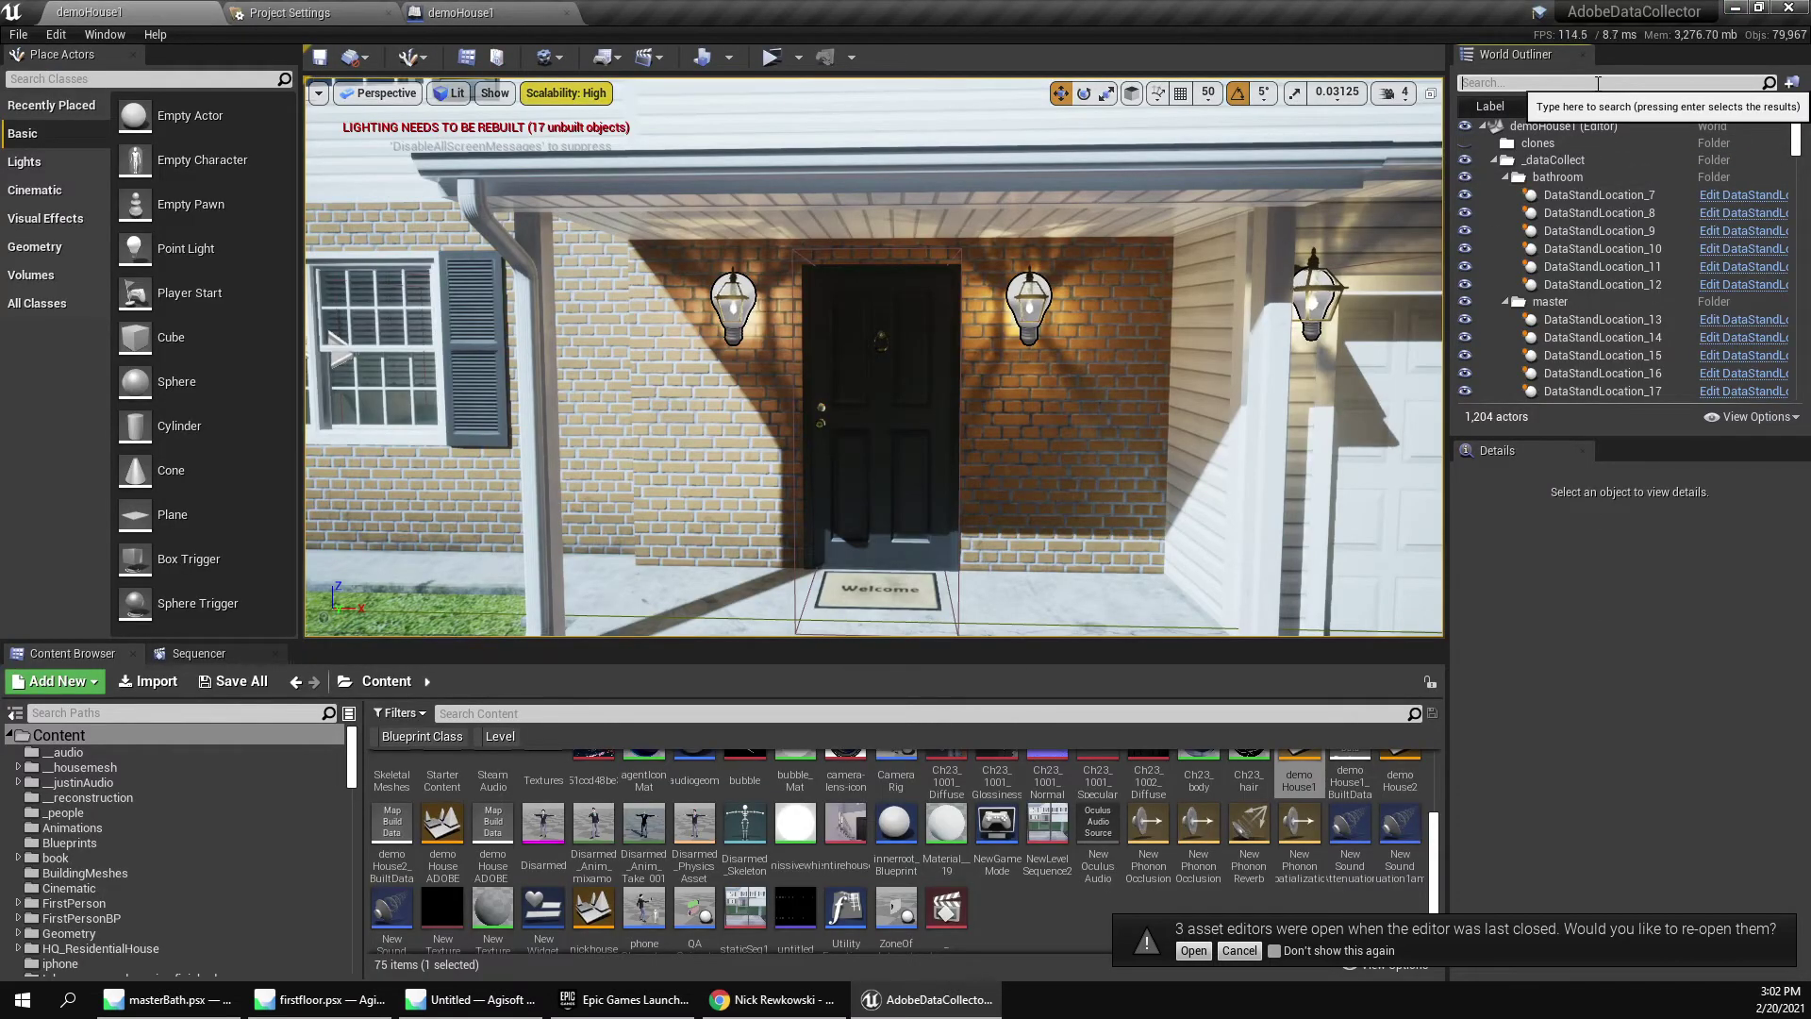
type("sequence")
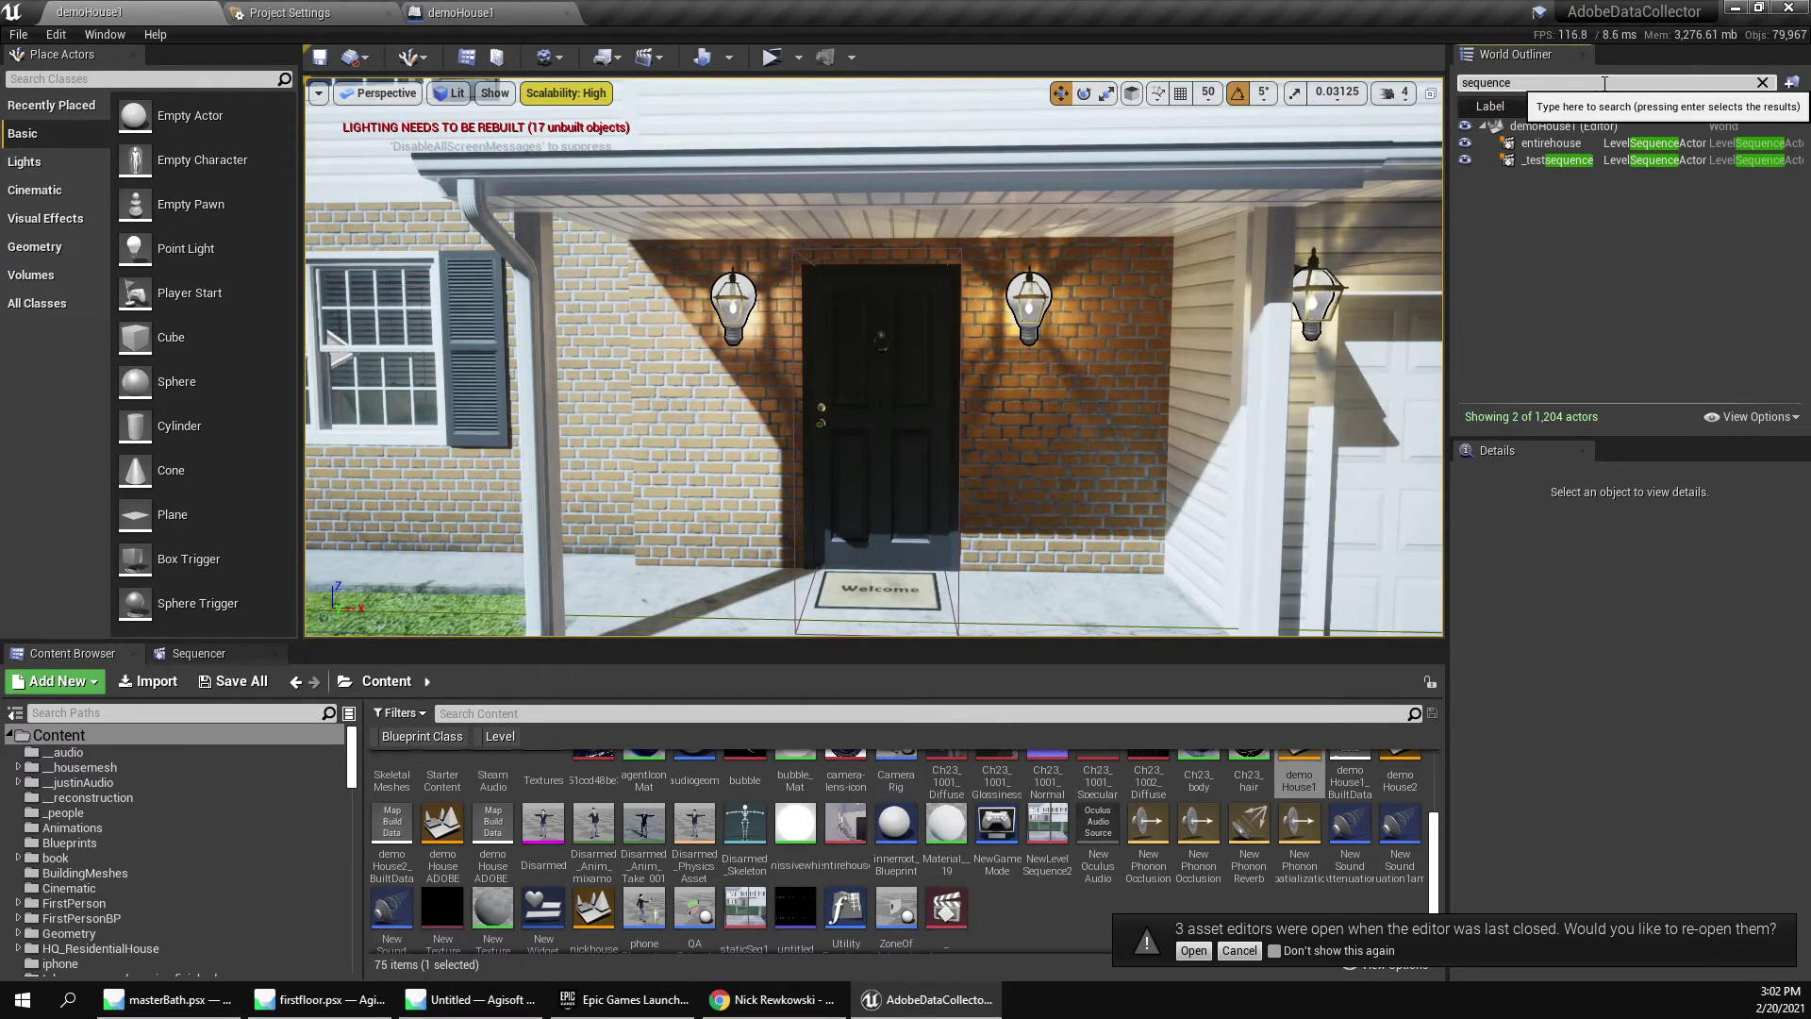
left_click(1556, 161)
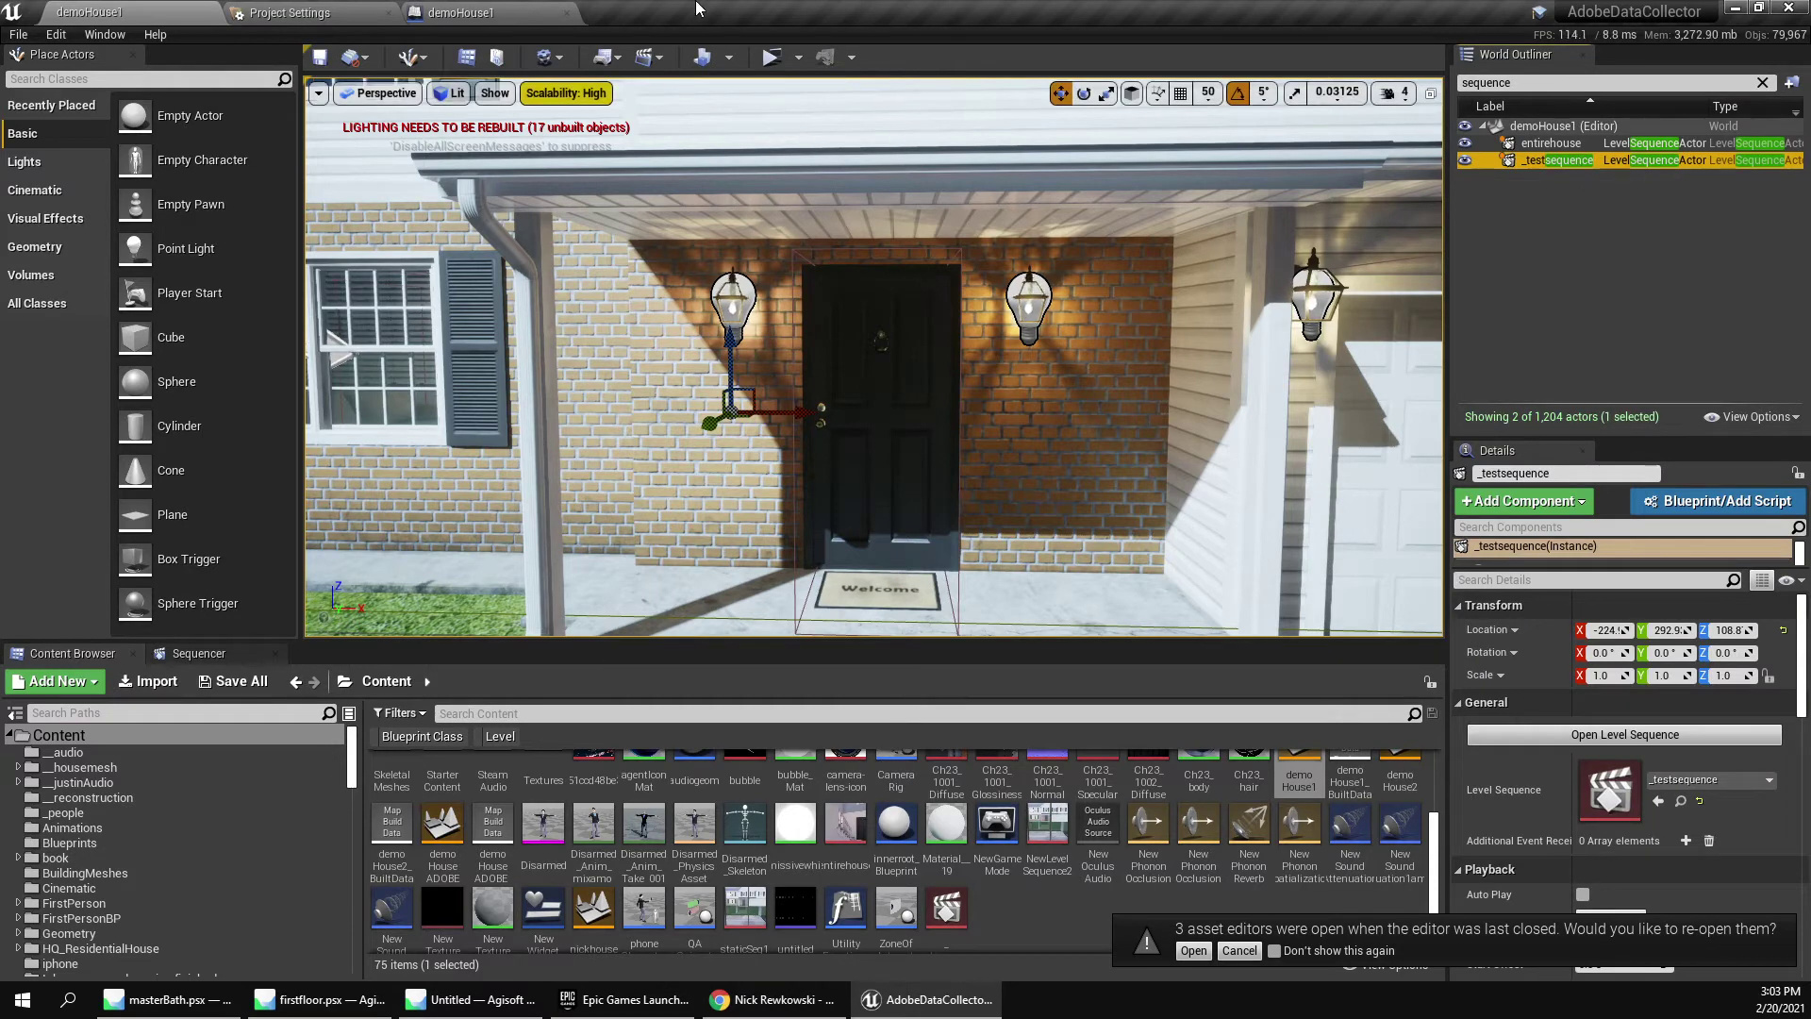
left_click(1546, 147)
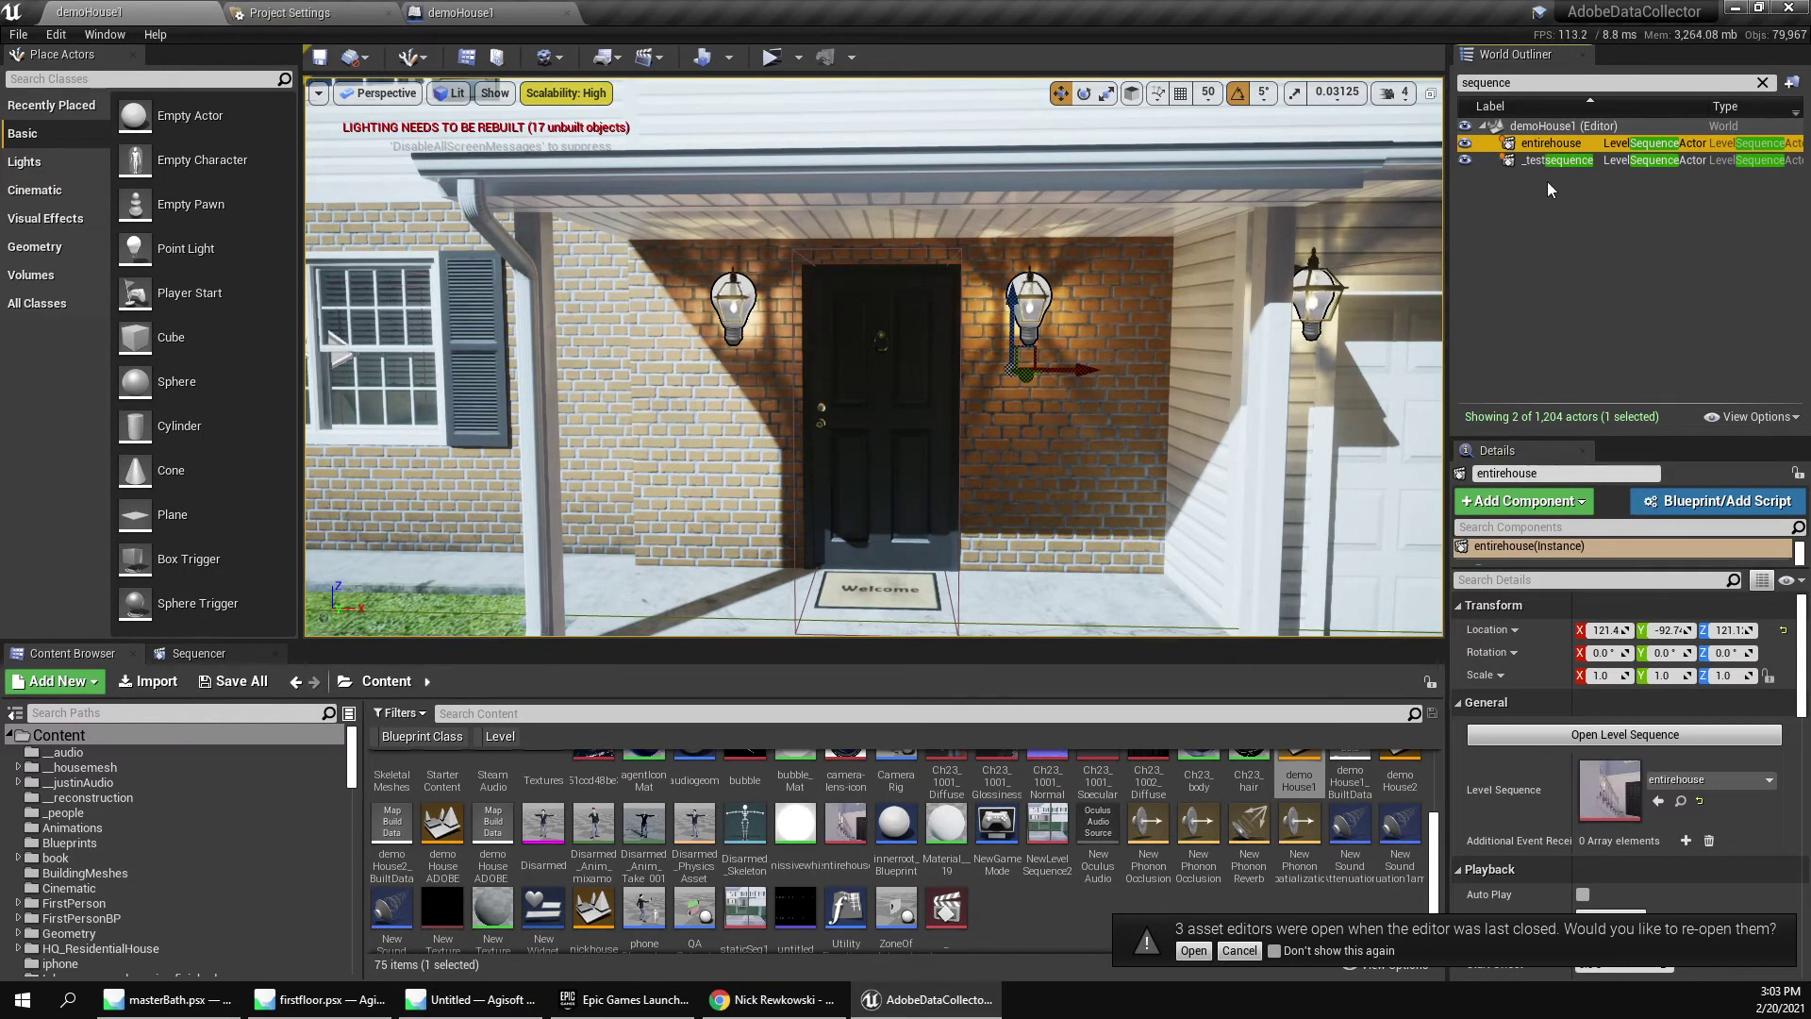
left_click(1542, 161)
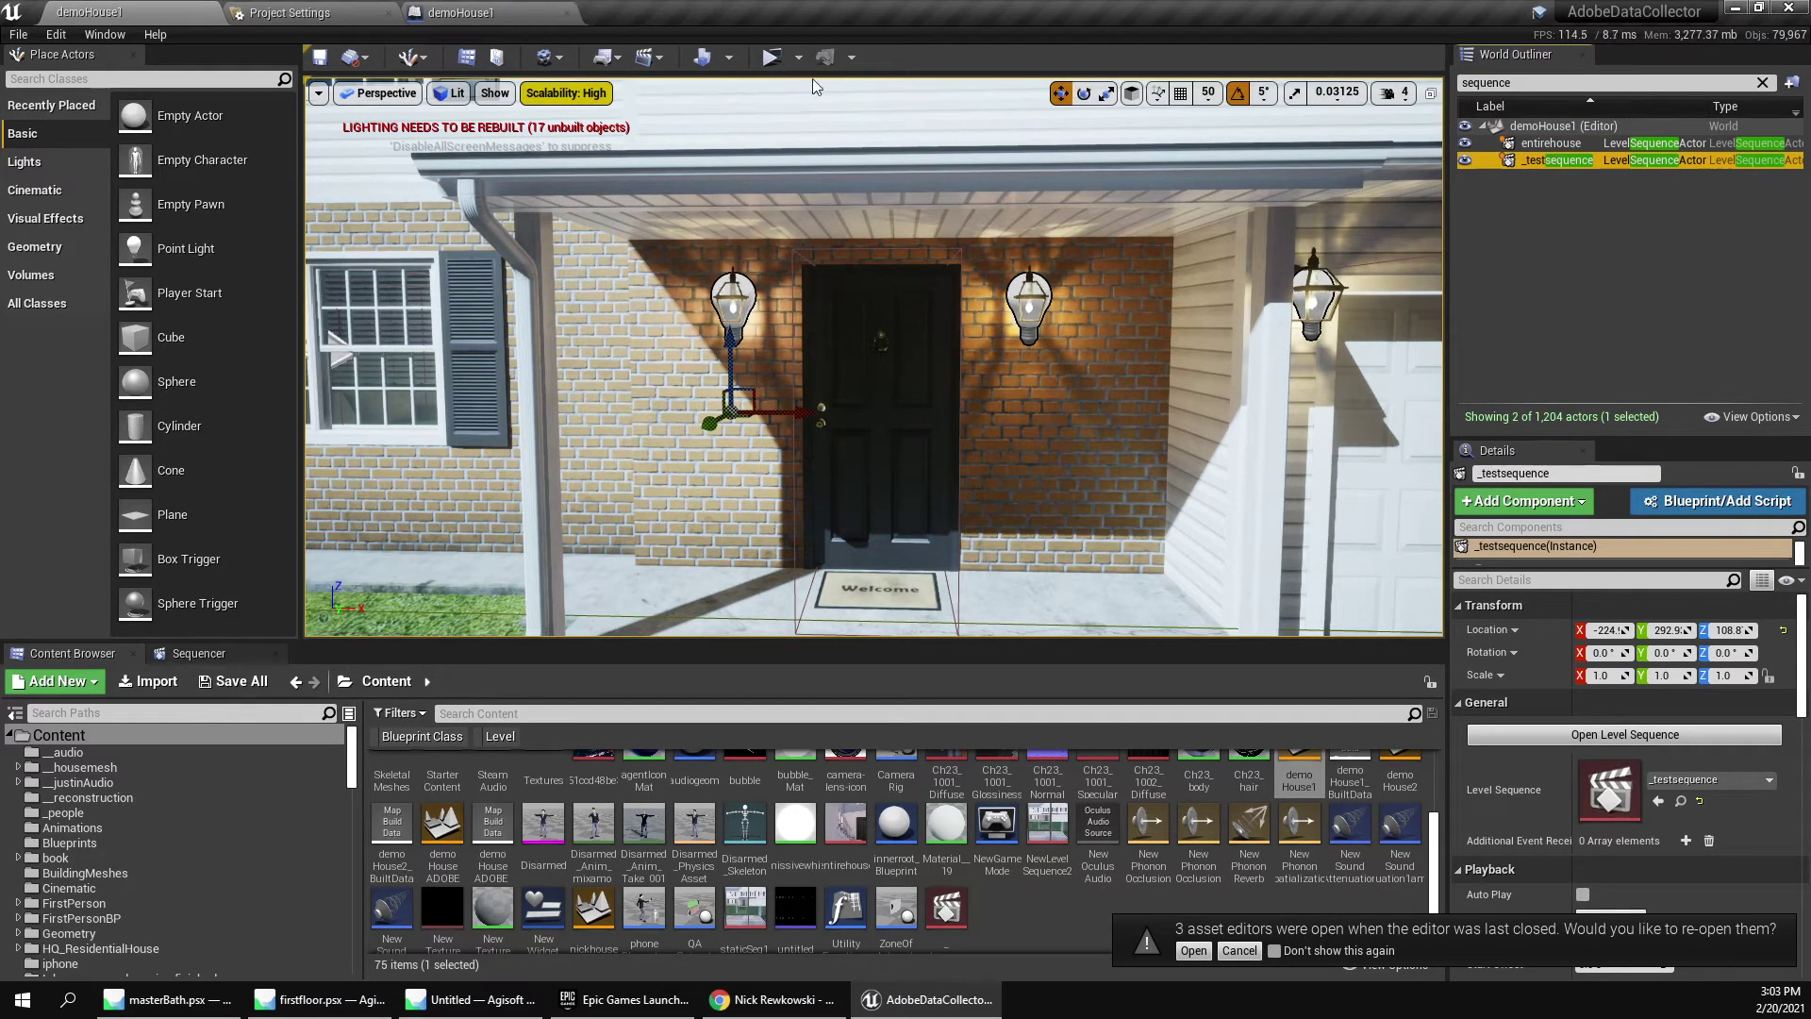
Add a reference to _testsequence in the demoHouse1 level blueprint and connect it to the Play node's Target.
left_click(472, 12)
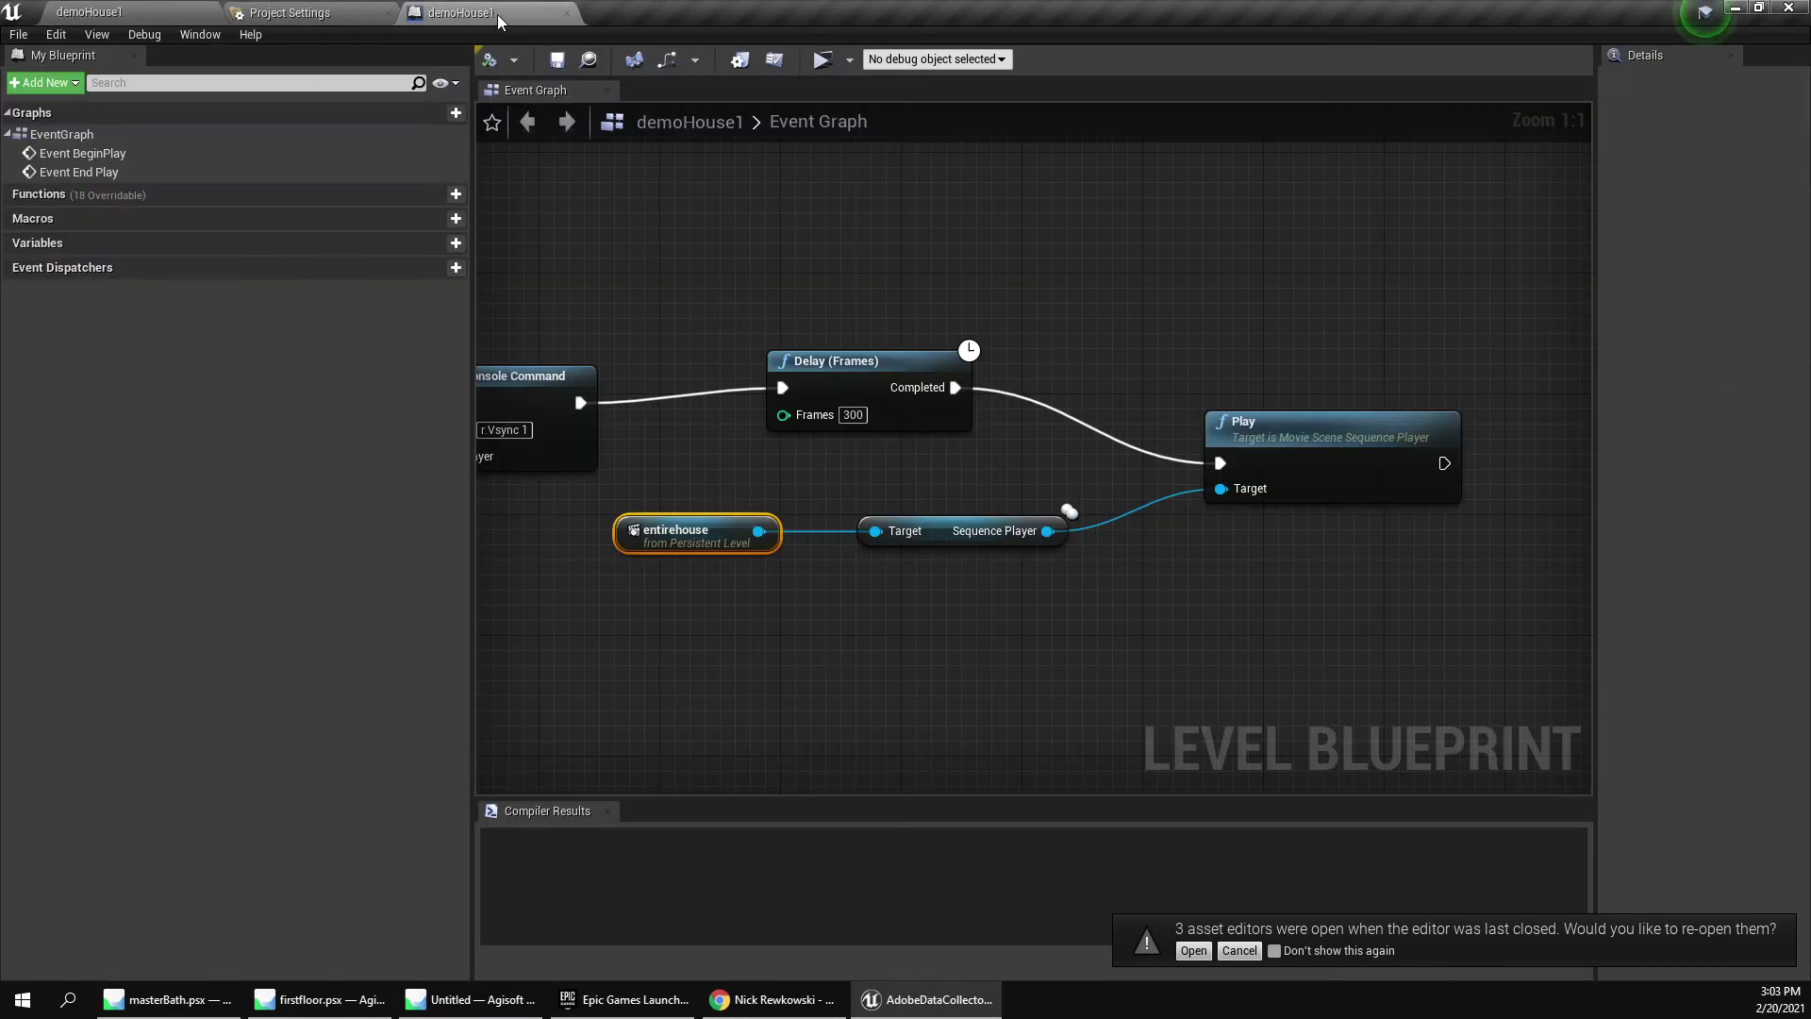
right_click(840, 606)
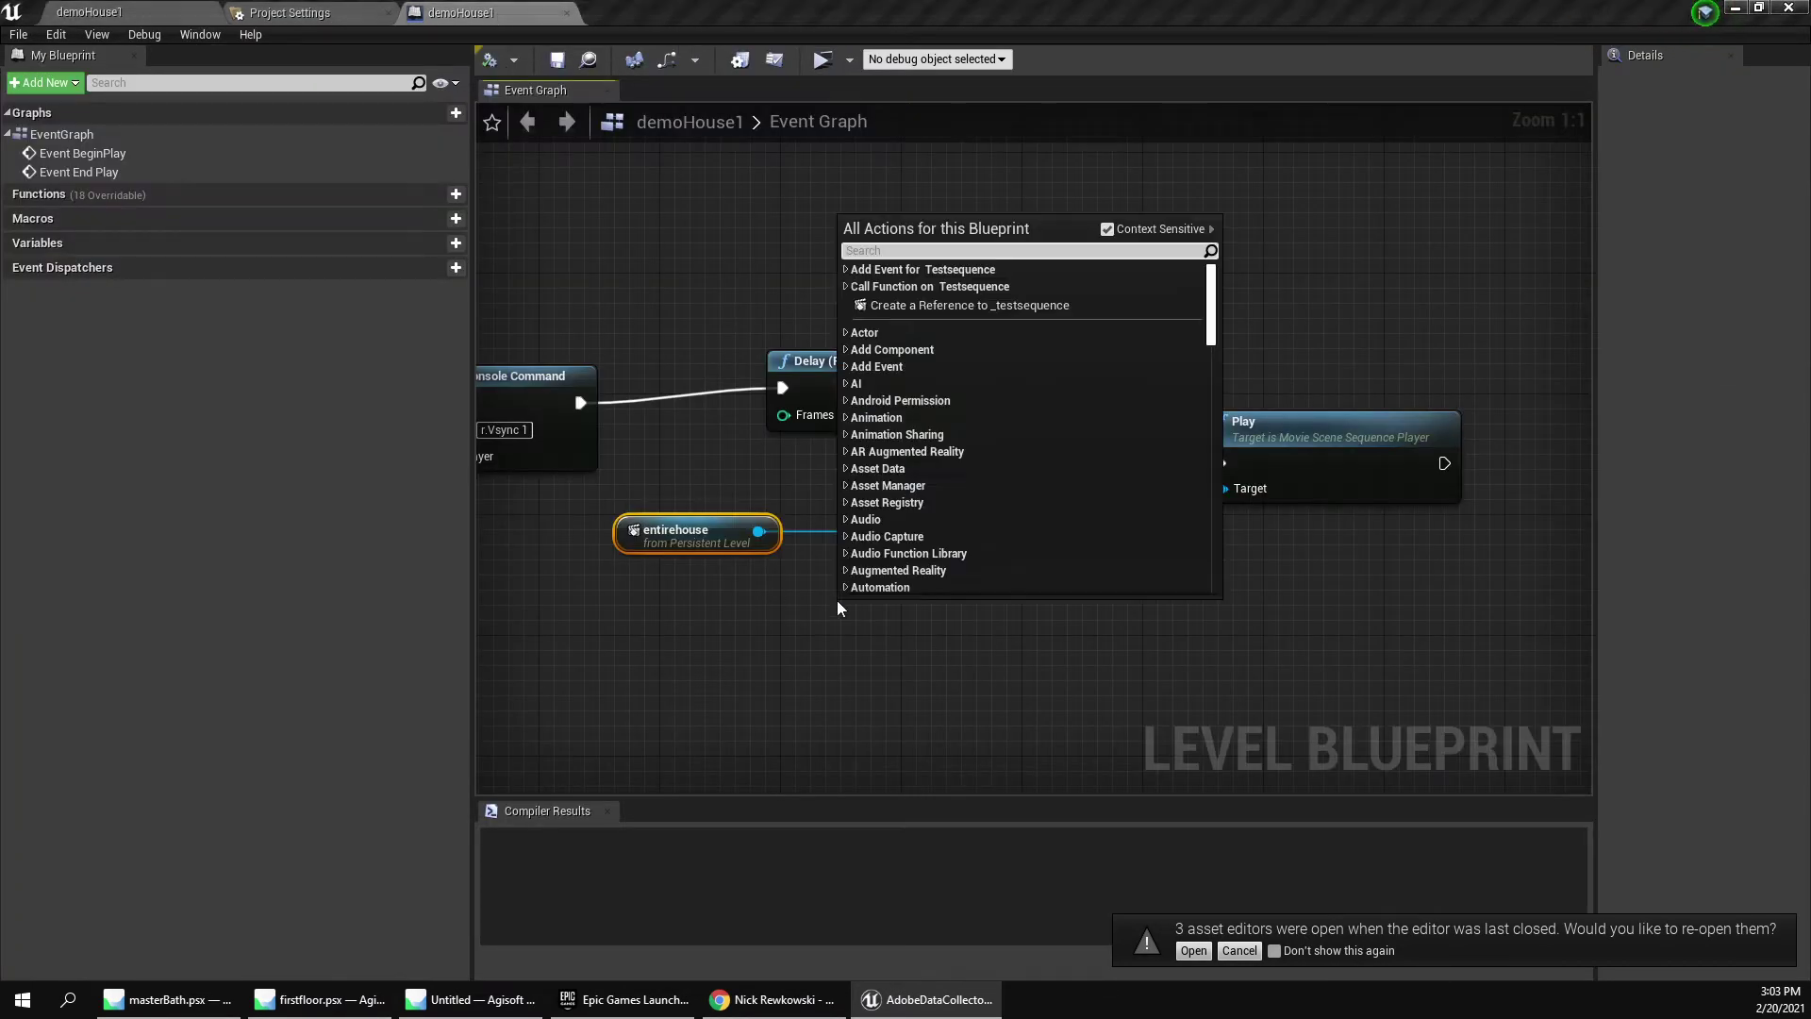
left_click(920, 307)
left_click_drag(932, 628, 1235, 492)
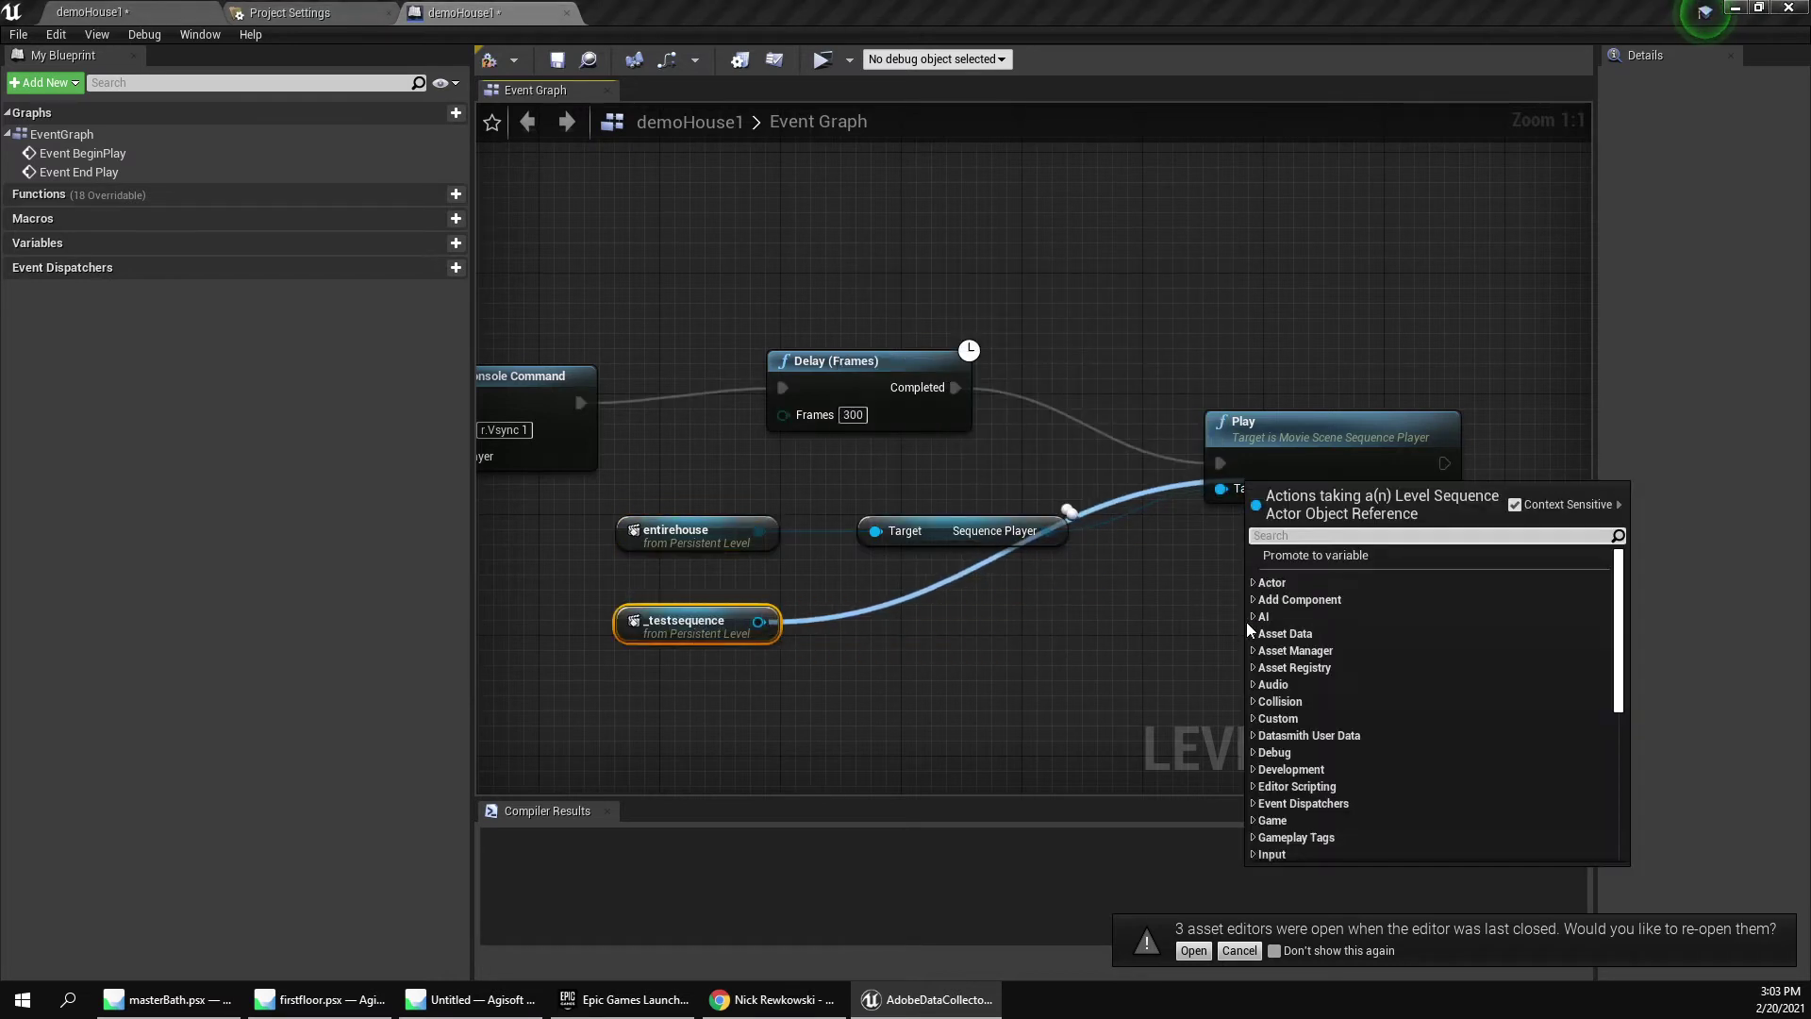
left_click(1153, 592)
left_click_drag(759, 622, 1220, 489)
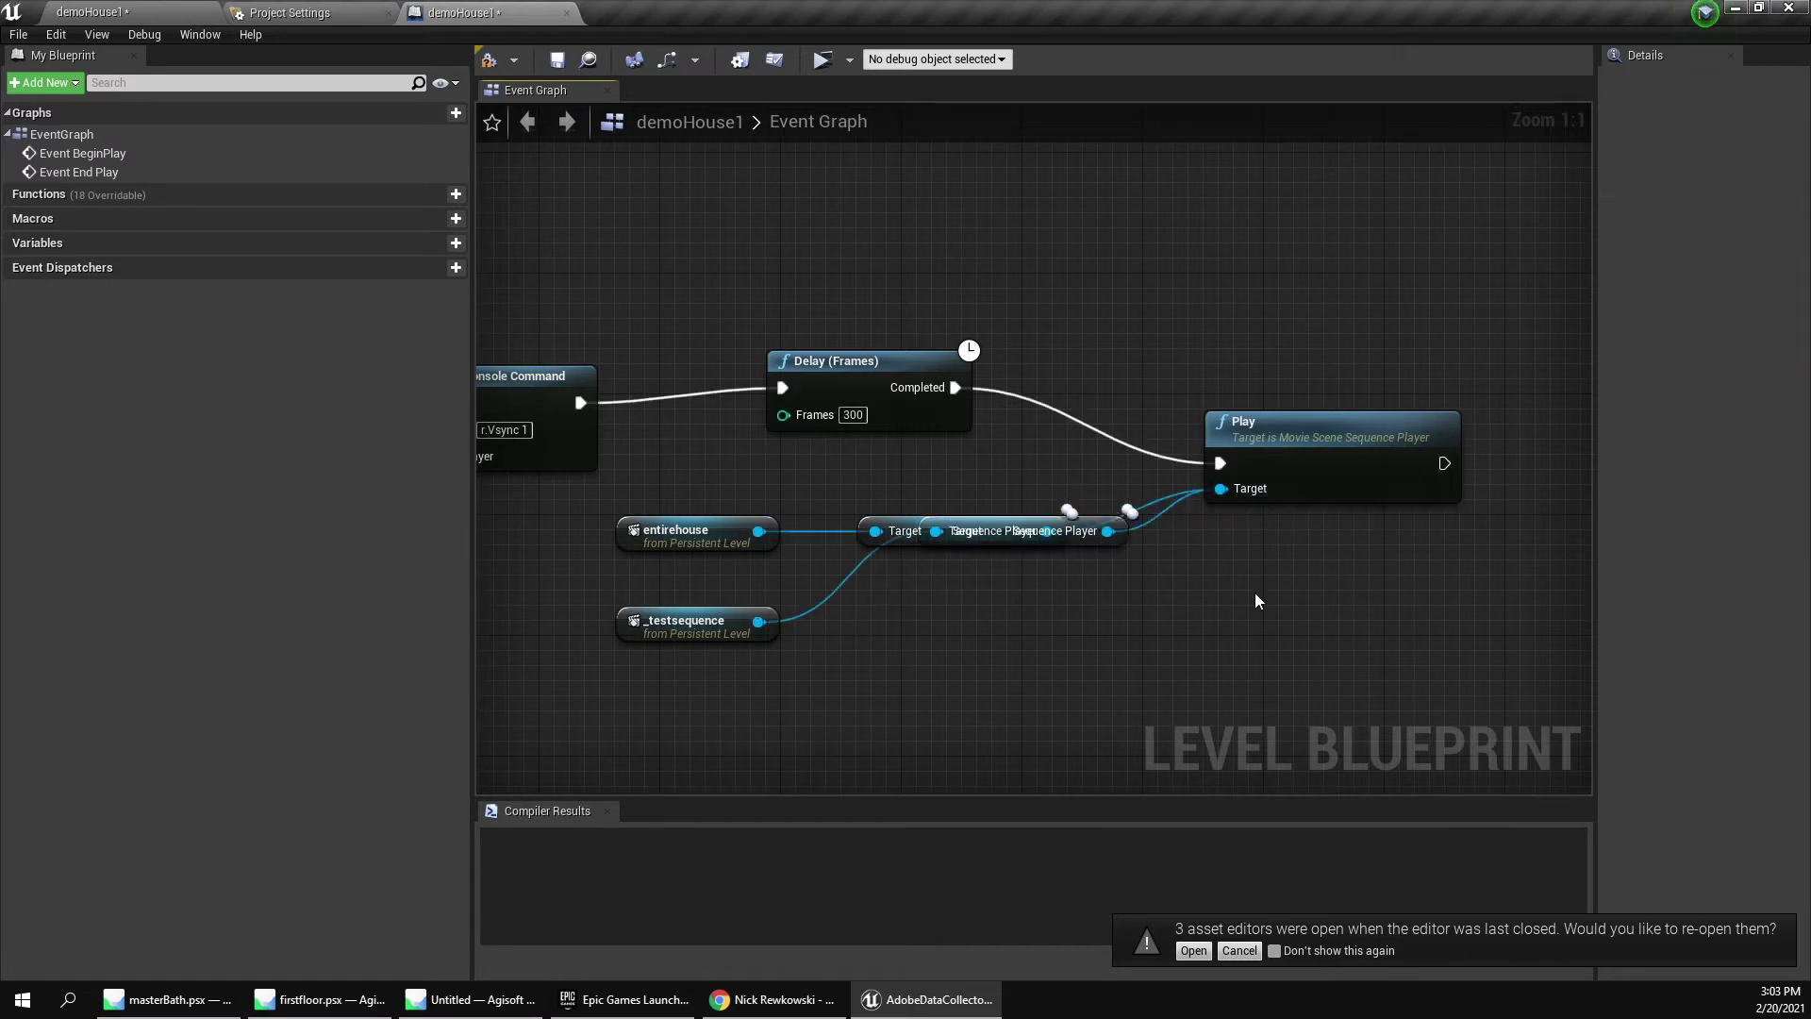
Separate the overlapping Sequence Player nodes, raise the Delay (Frames) node, and select the Play node with both sequence references and their players.
left_click_drag(1108, 531, 1136, 624)
left_click(1101, 539)
left_click(1060, 620)
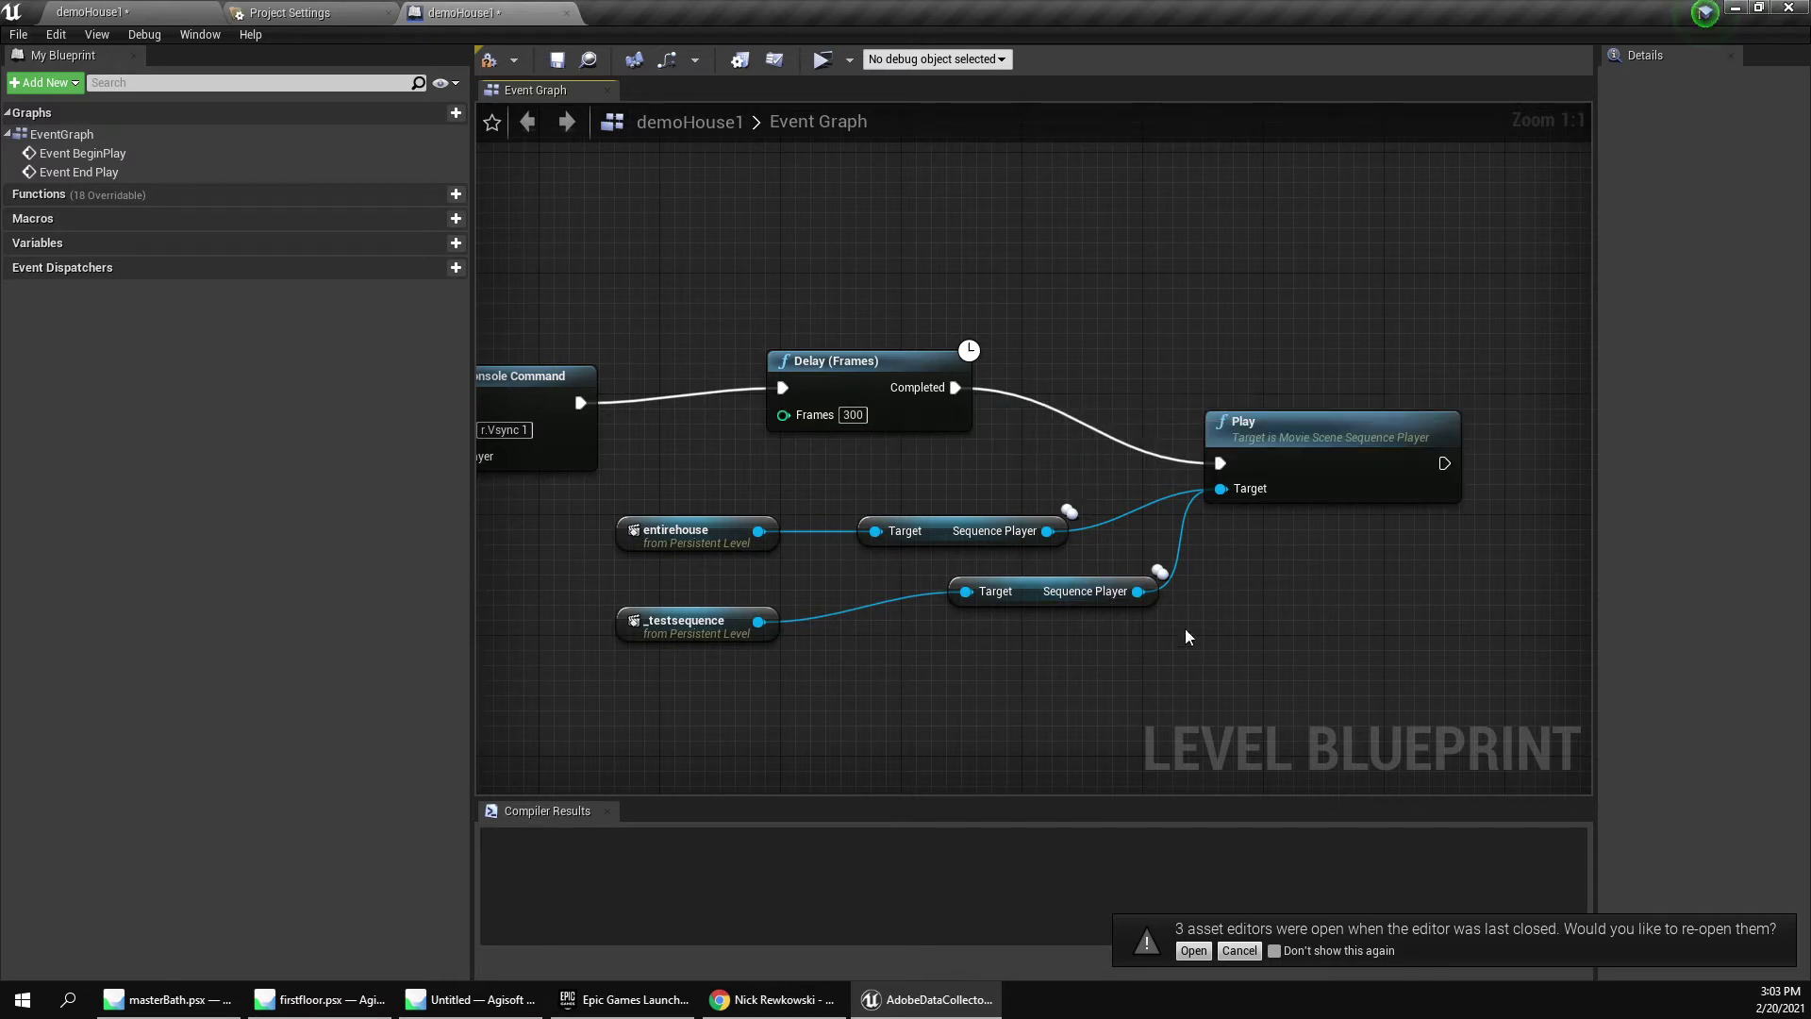
left_click_drag(1415, 678, 740, 460)
left_click(742, 460)
left_click_drag(840, 378, 854, 318)
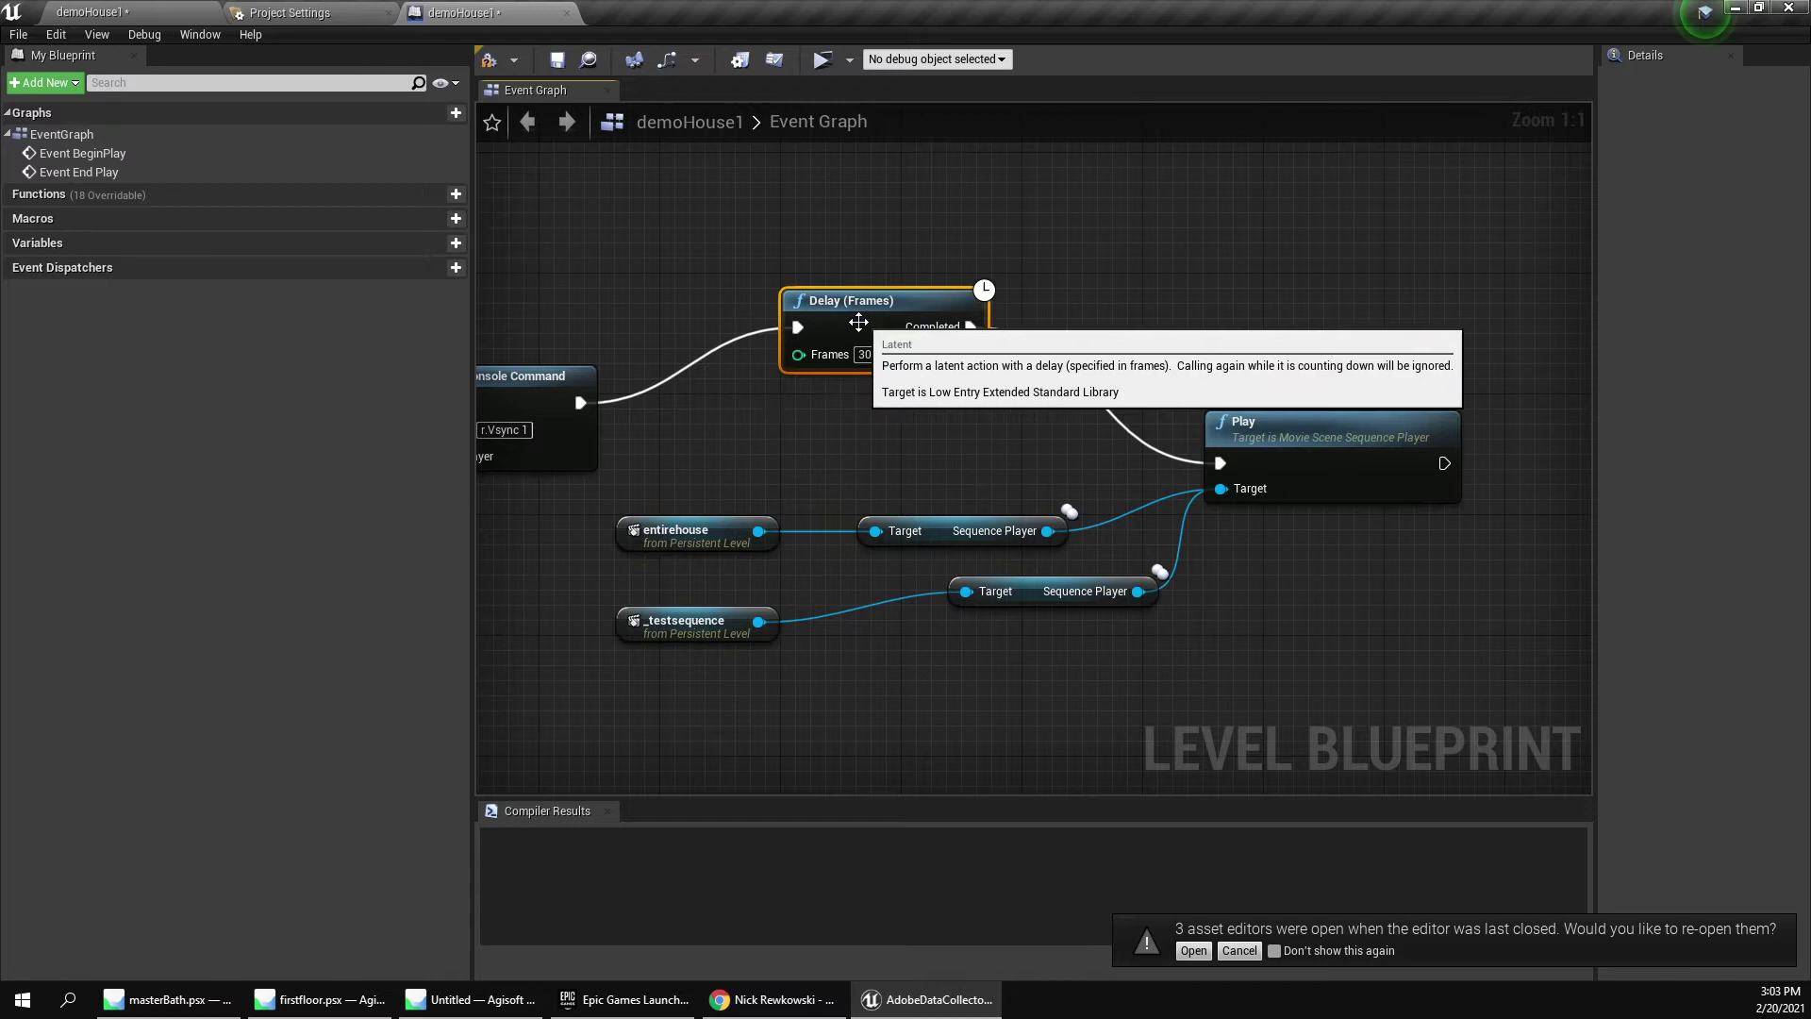
left_click(850, 450)
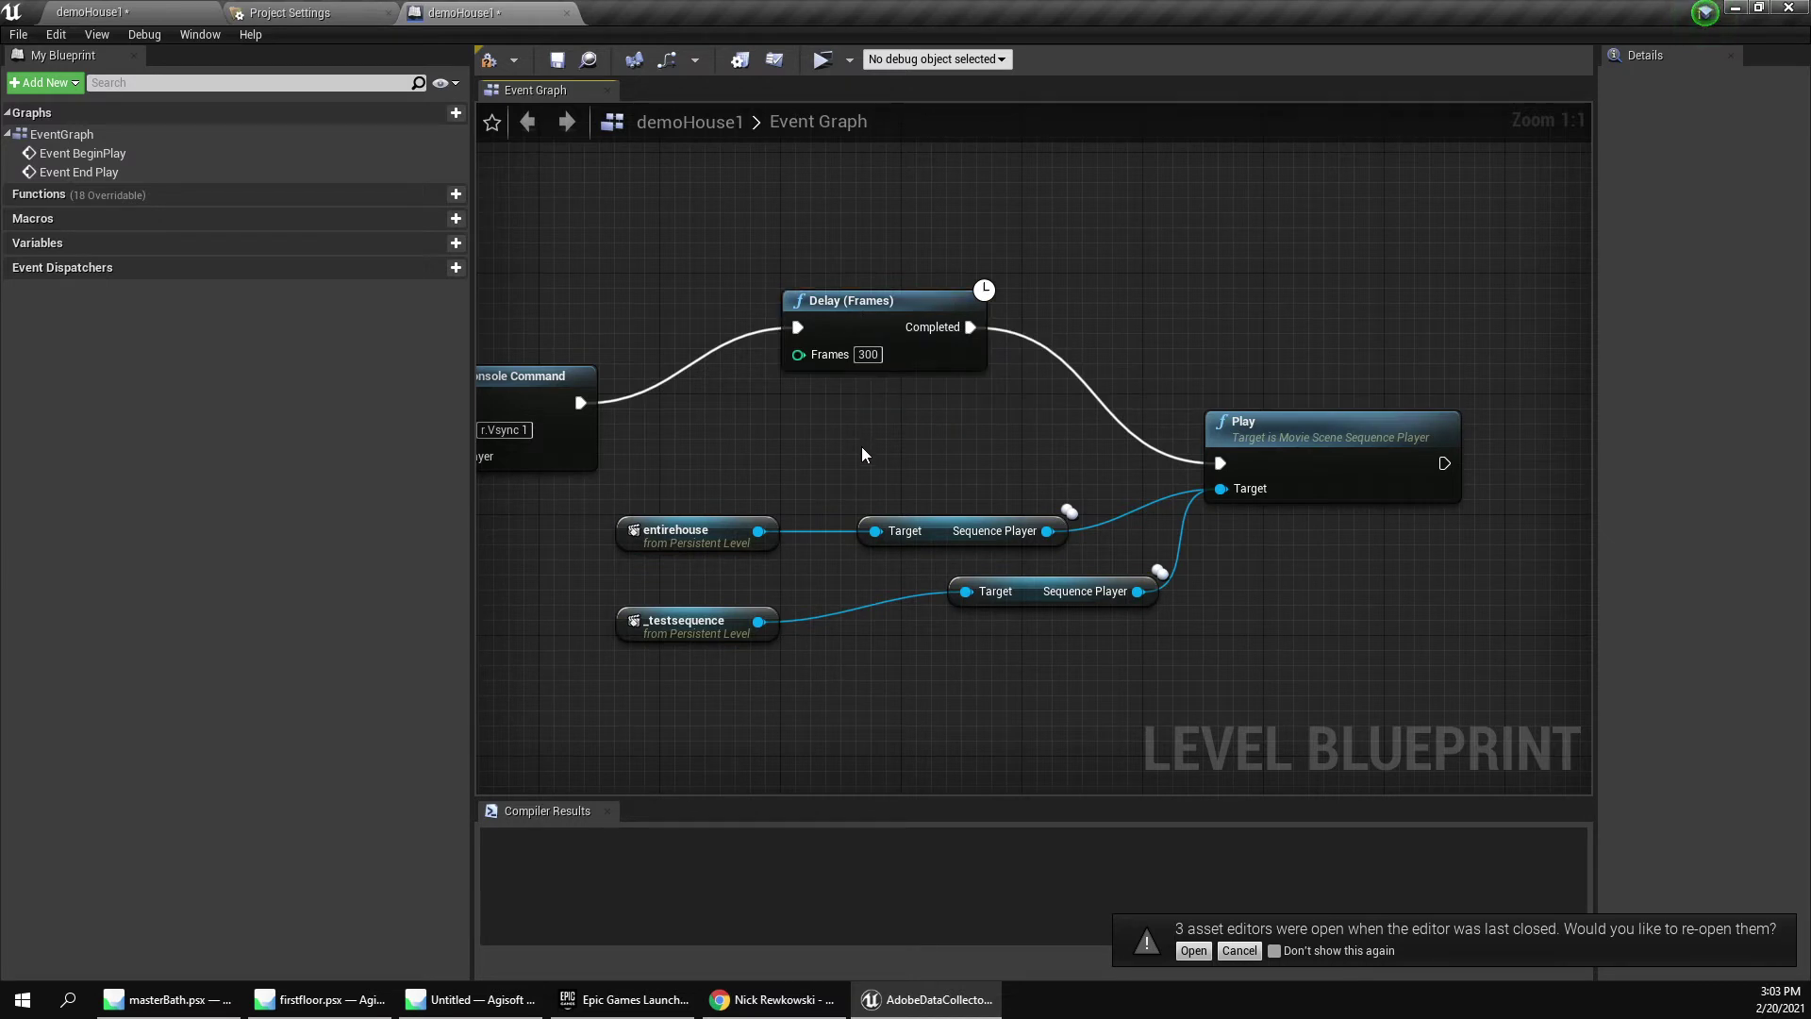
left_click(843, 305)
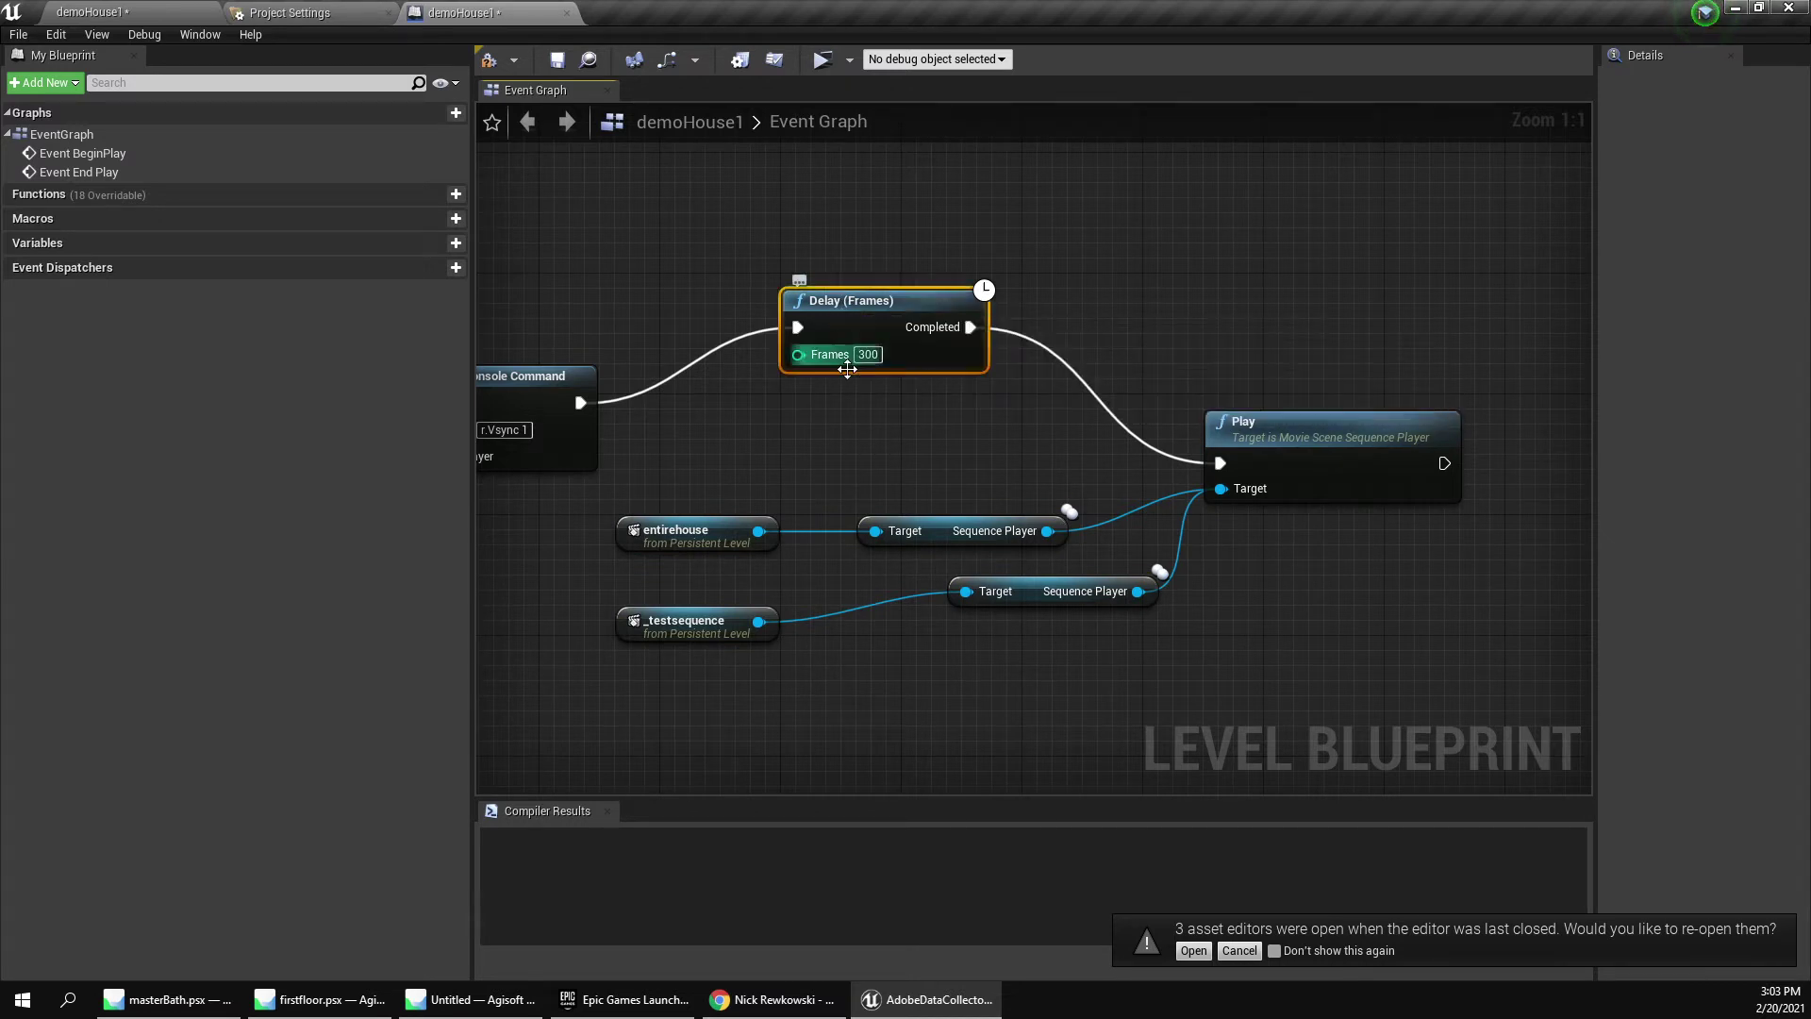
left_click(841, 481)
left_click_drag(1379, 703, 721, 424)
Examine the level editor's blueprint options, including Open Level Blueprint and the project GameMode entries.
left_click(203, 12)
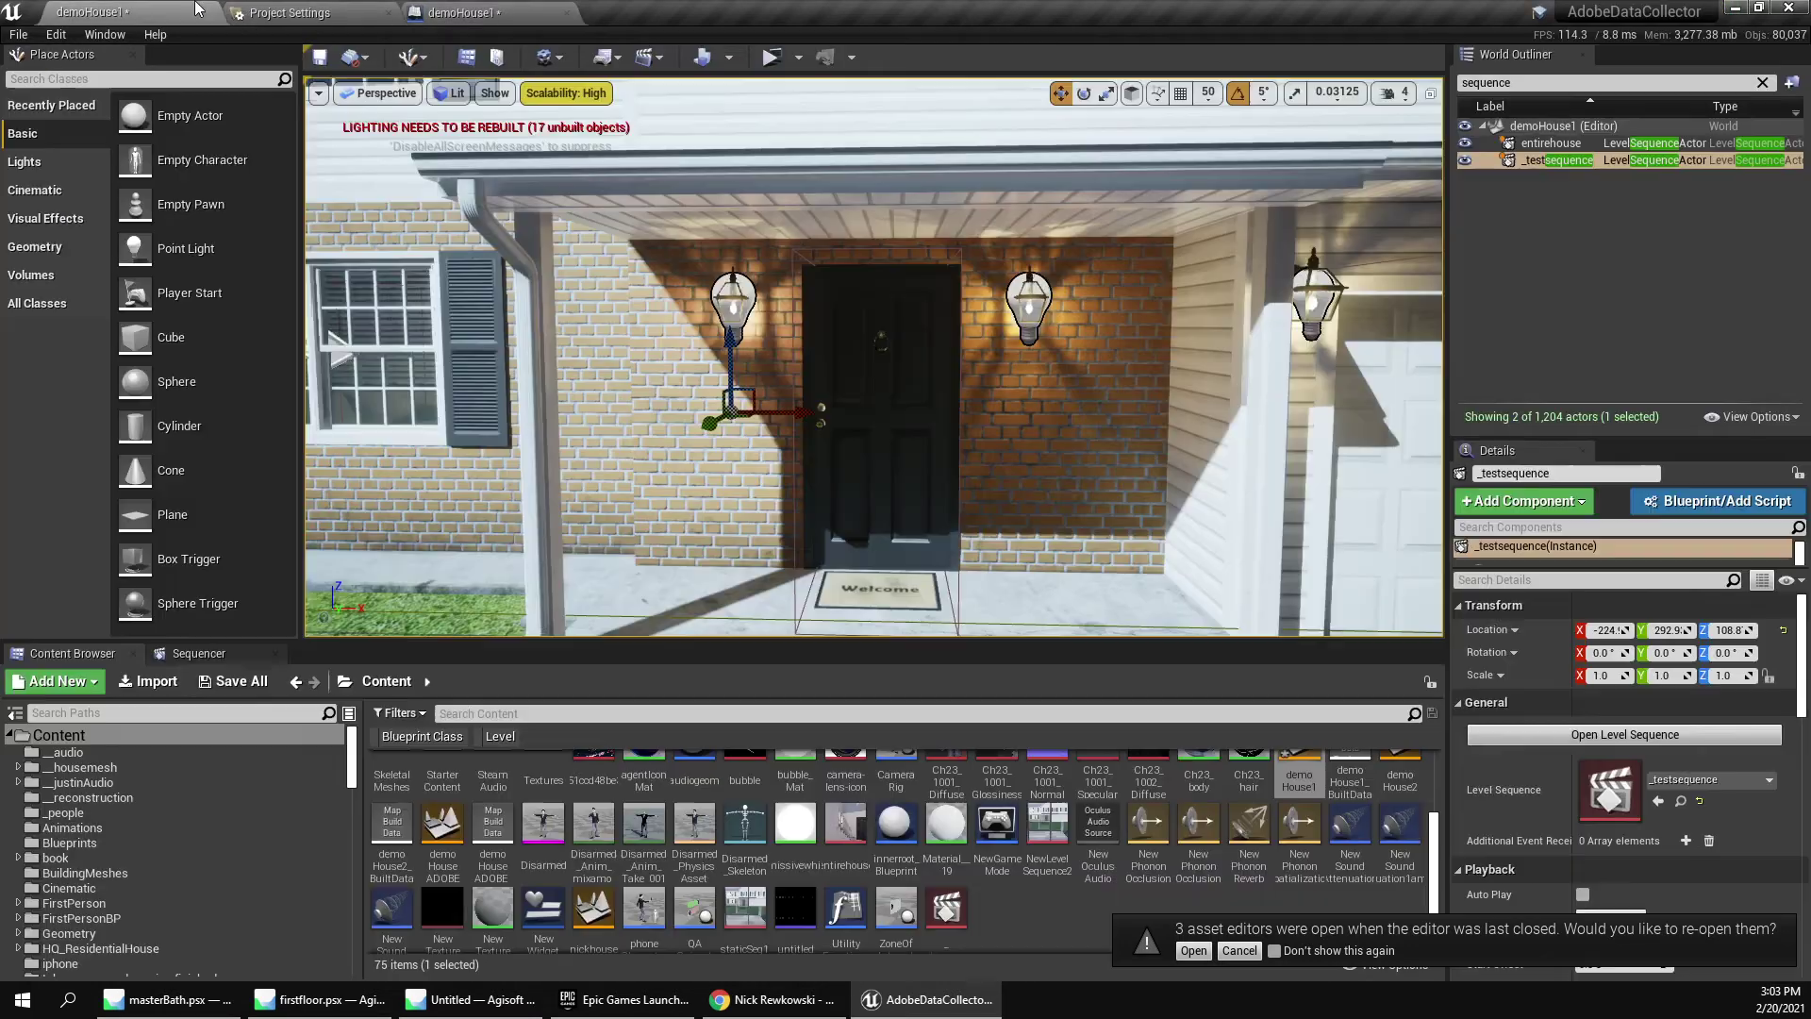
left_click(613, 57)
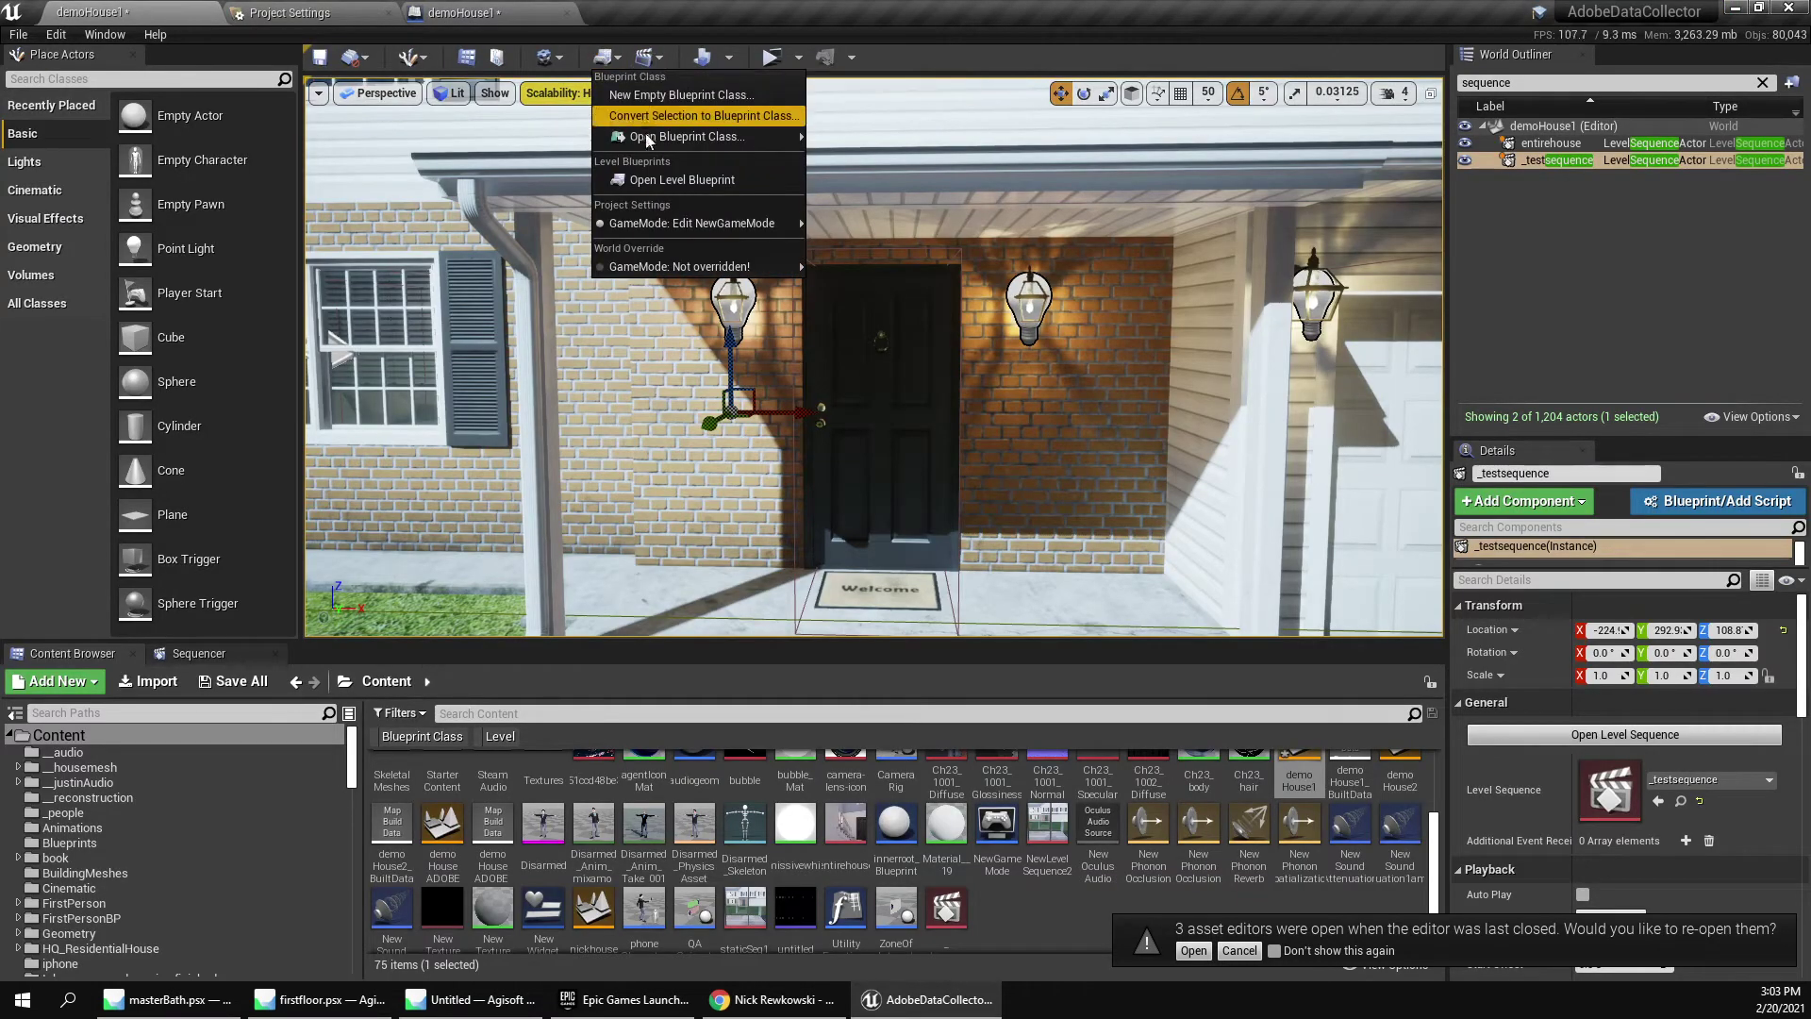
left_click(660, 181)
left_click(206, 9)
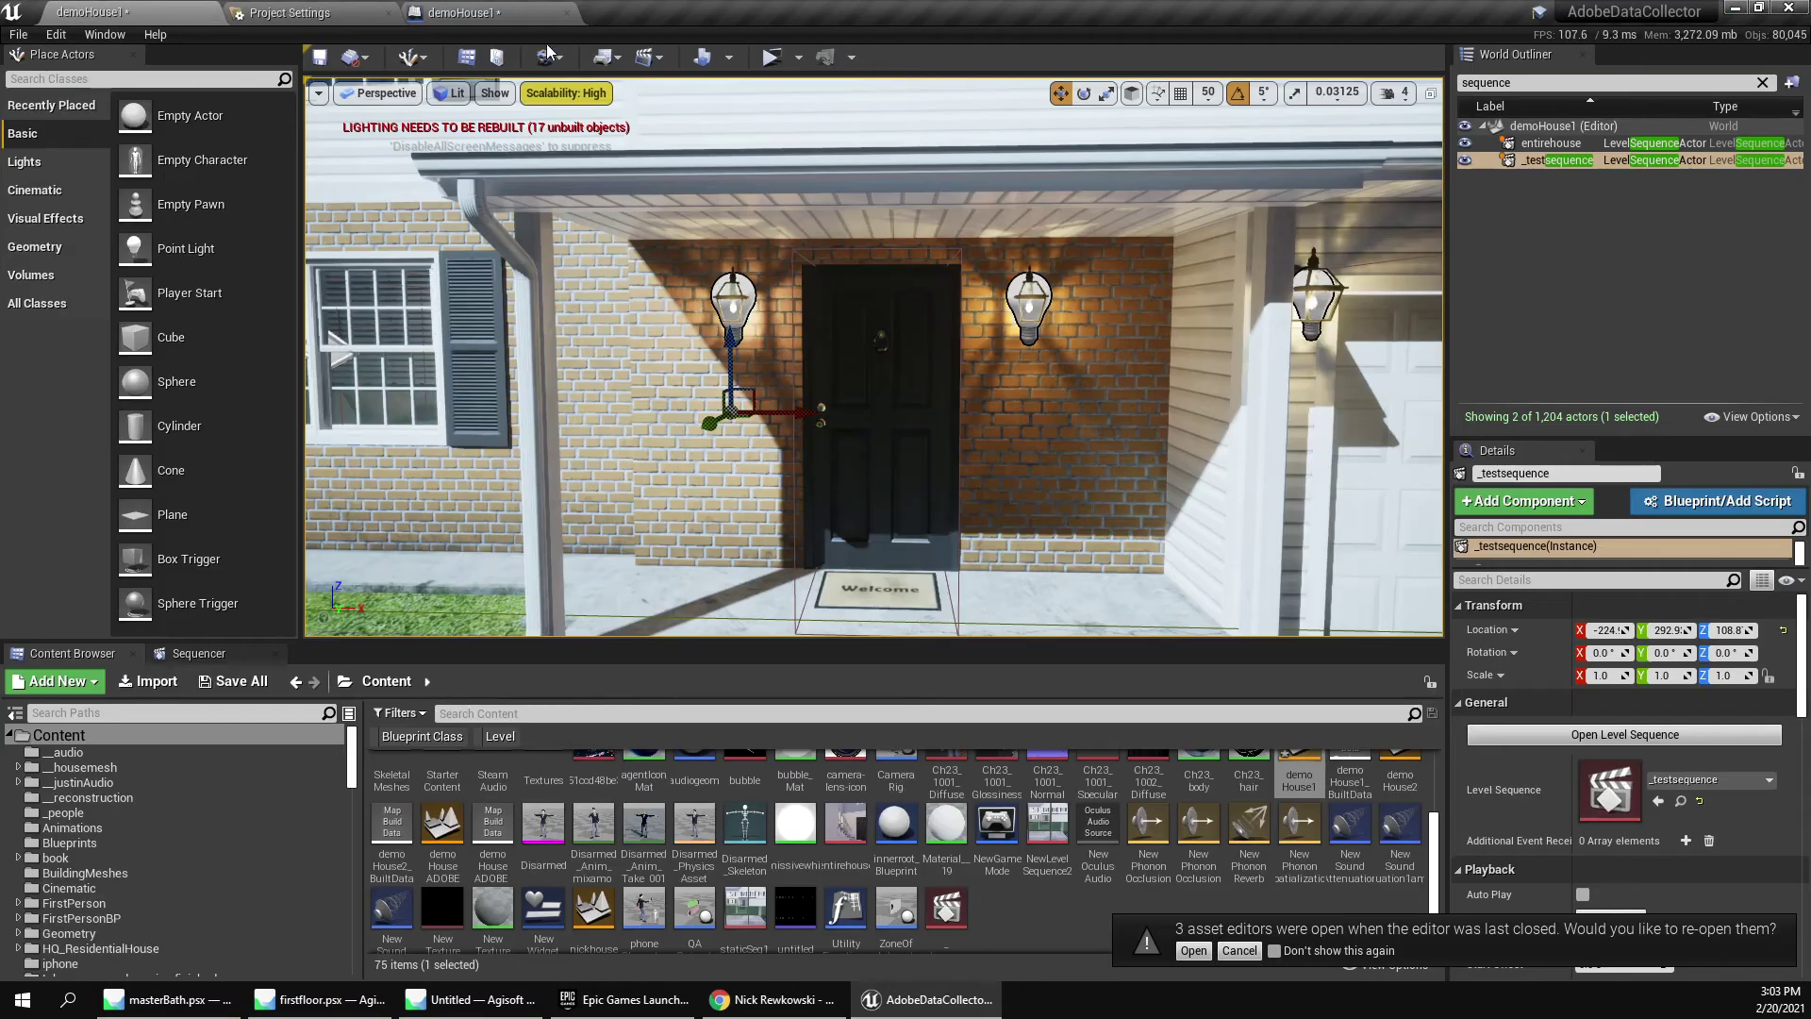
left_click(609, 57)
mouse_move(726, 230)
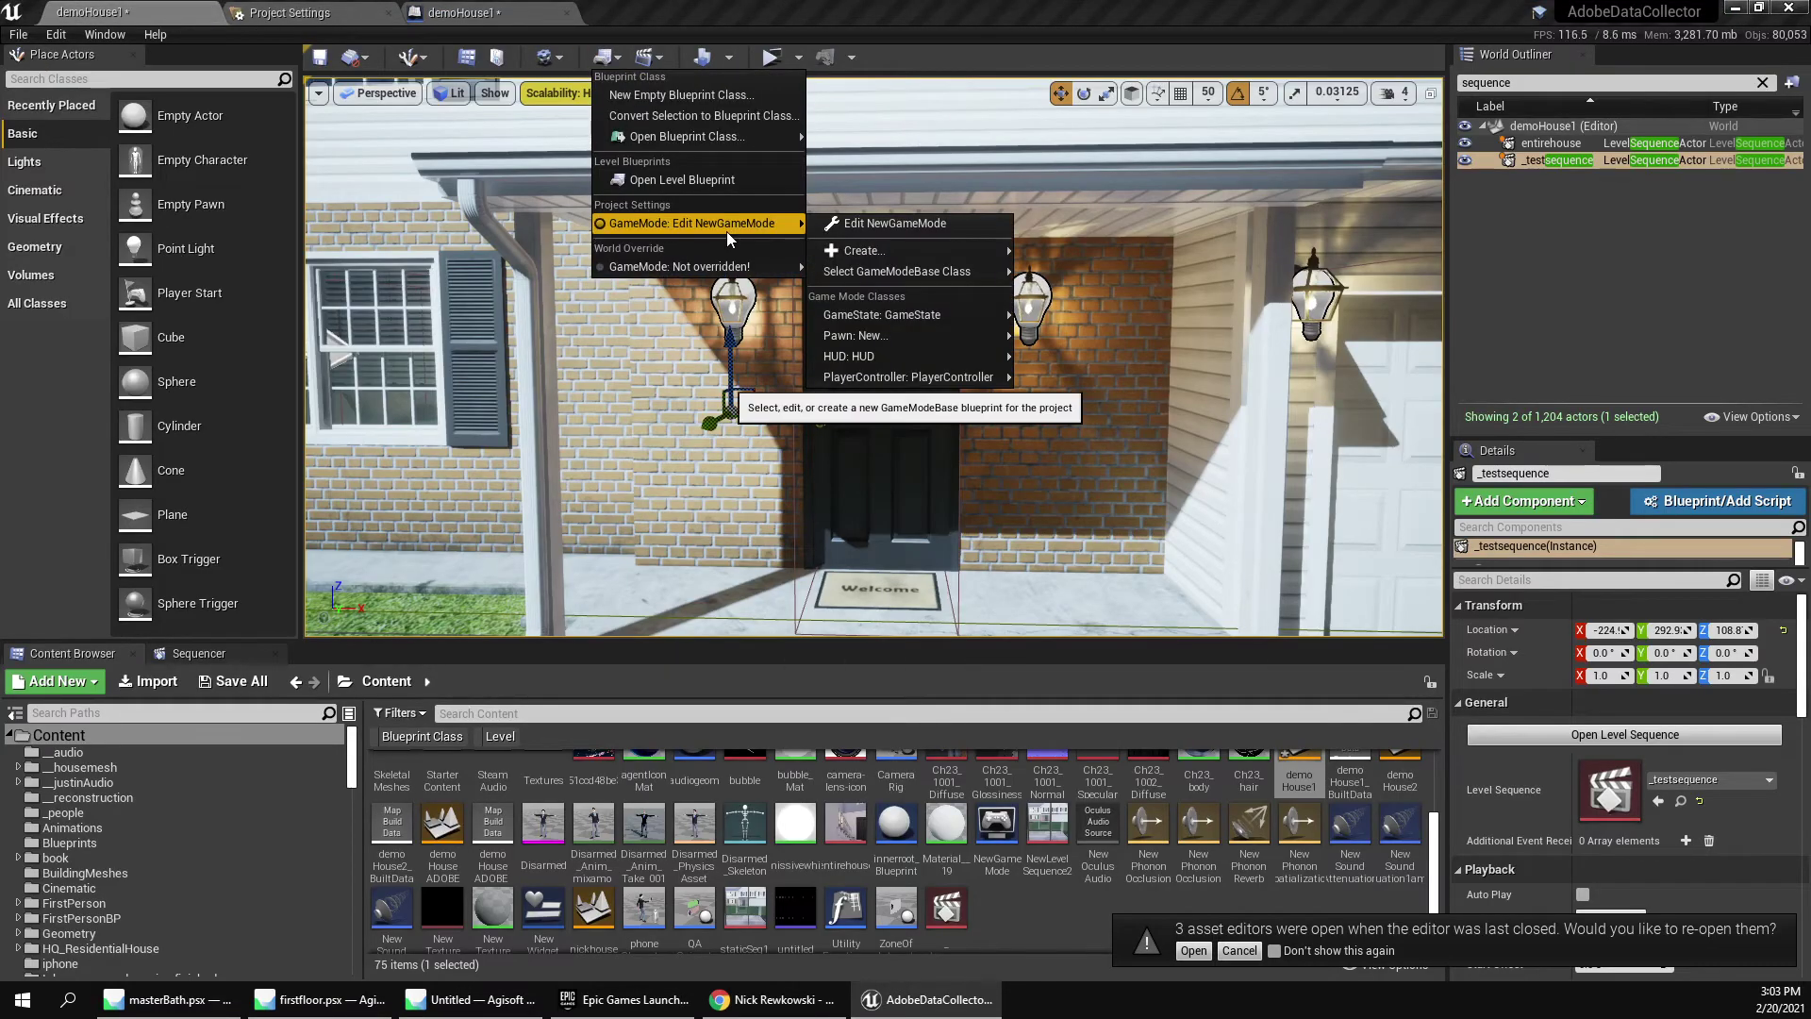
Select the CameraRig actor in front of the house and open its blueprint's Event Graph at the f9 group.
left_click(1604, 83)
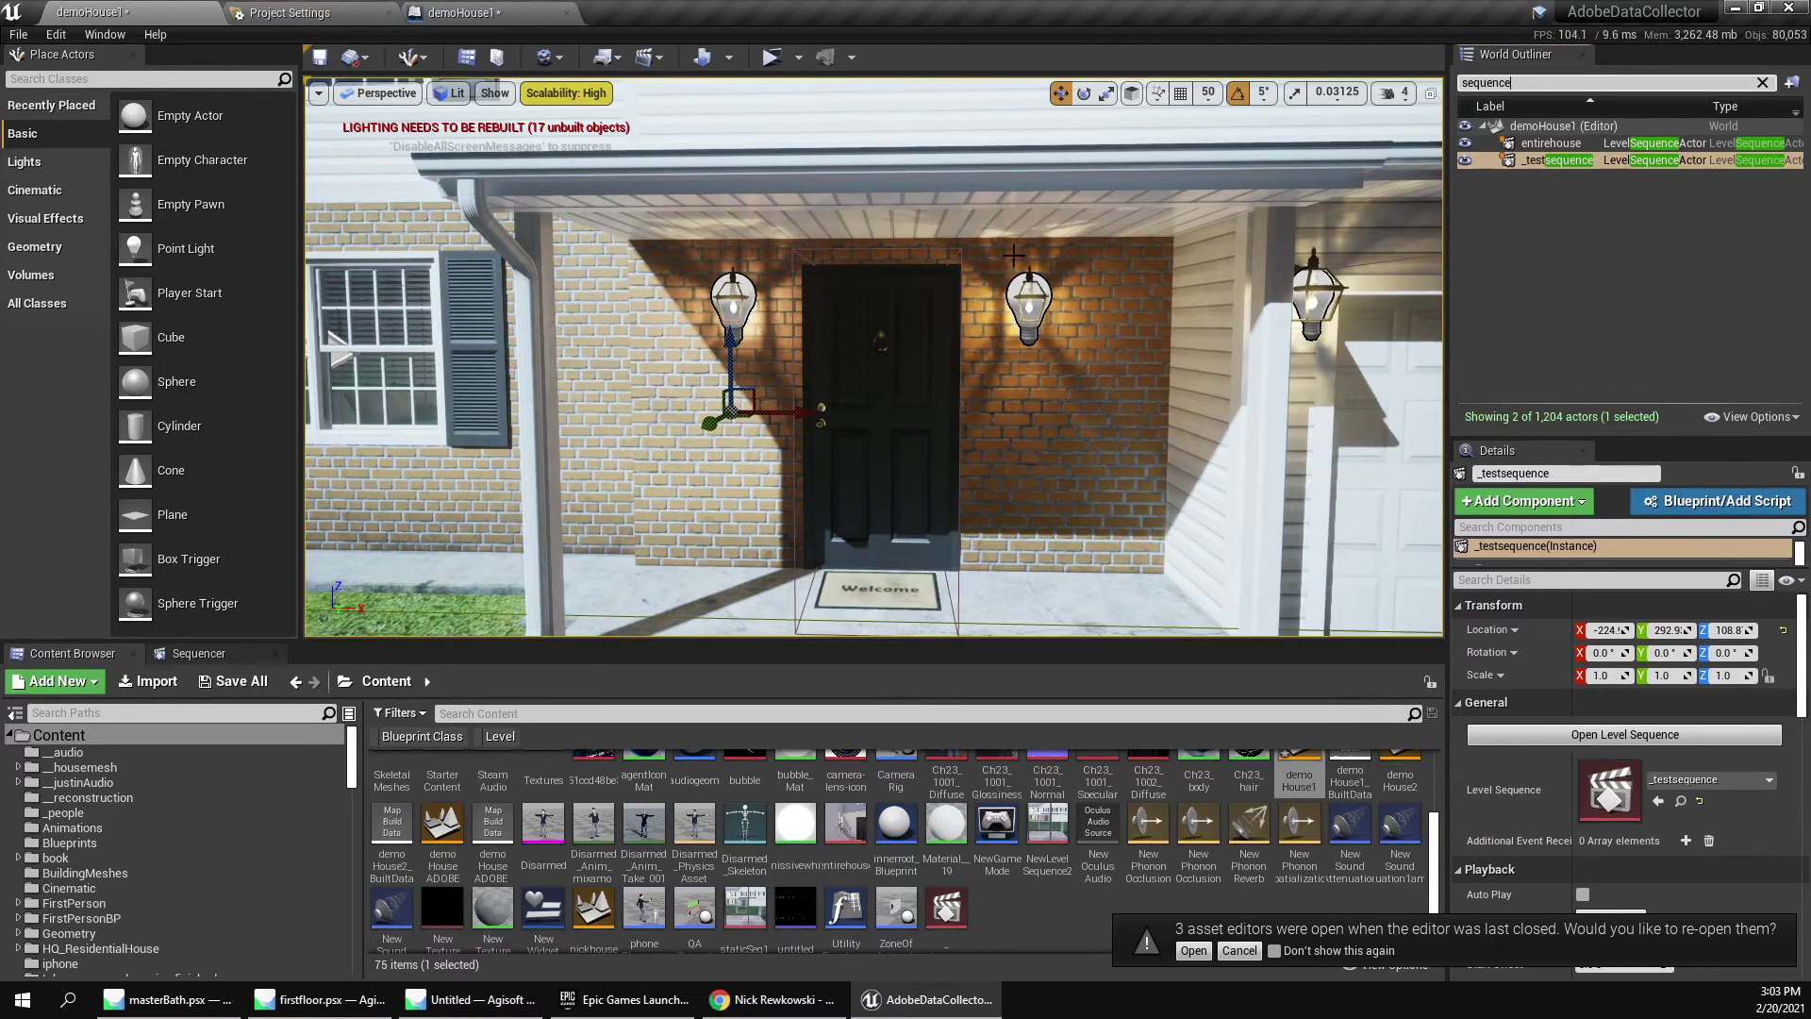
key("s")
right_click_drag(991, 358, 849, 425)
left_click(953, 406)
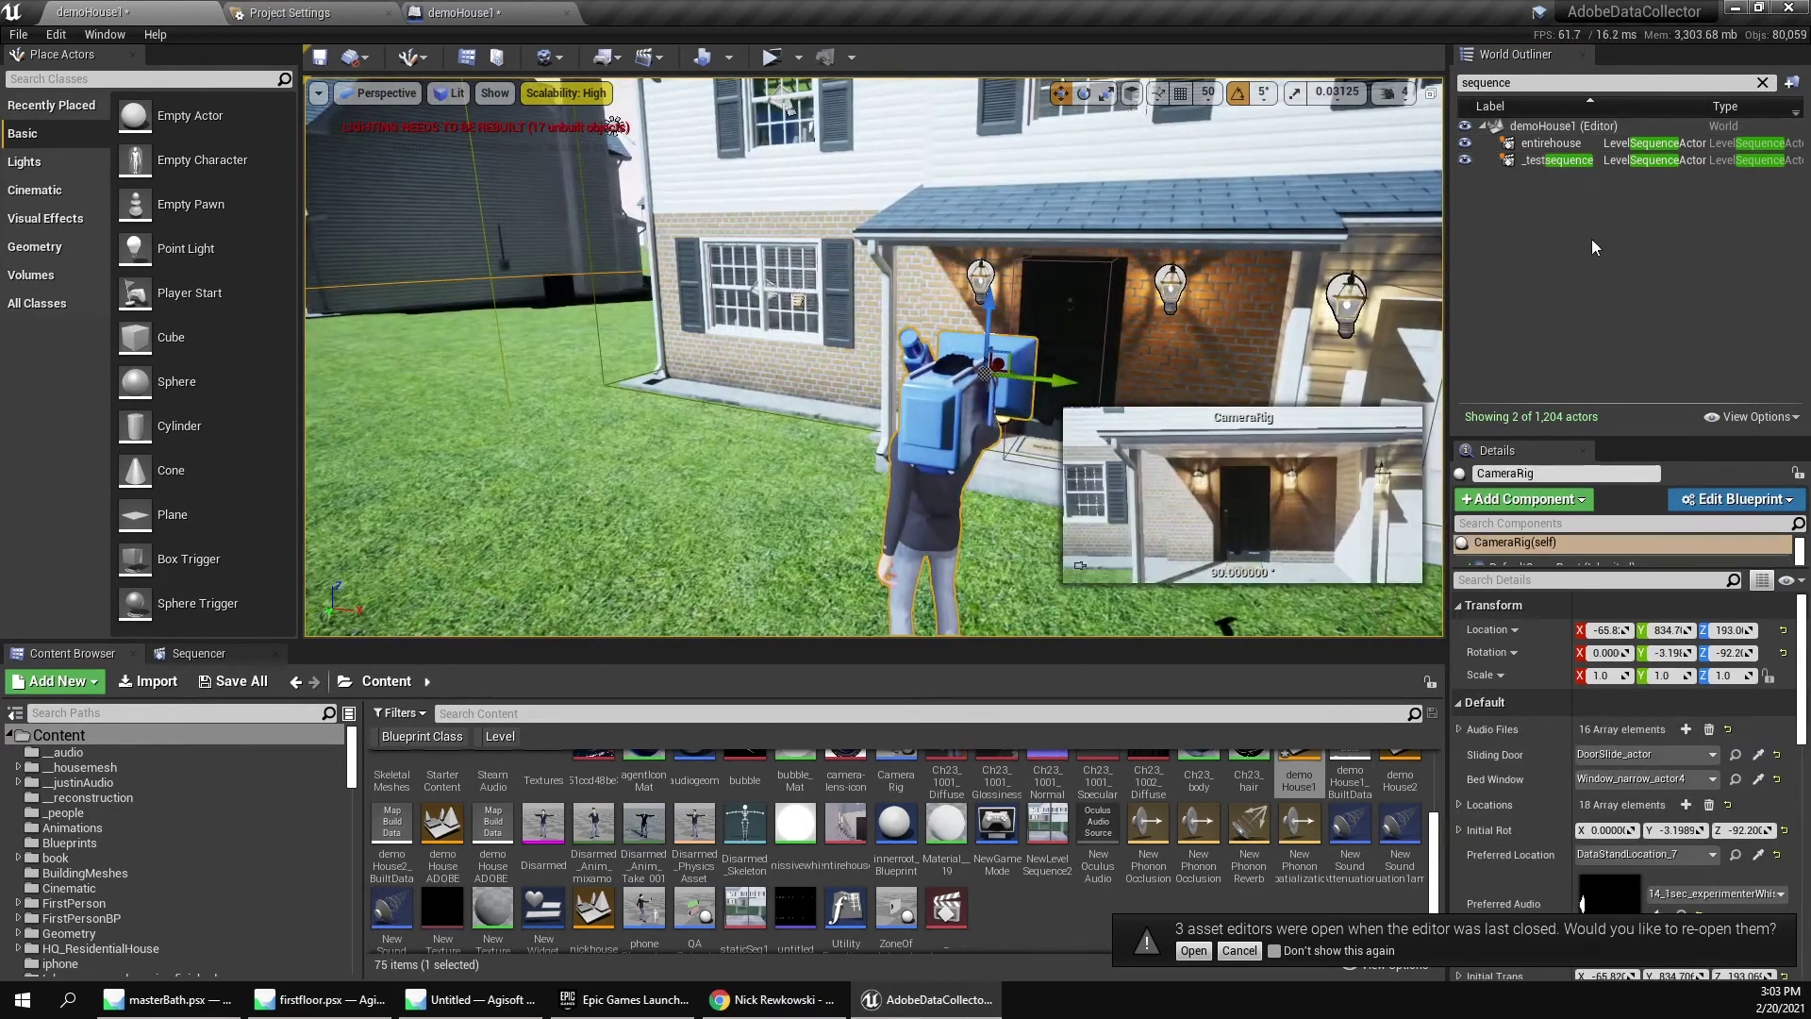
left_click(1734, 499)
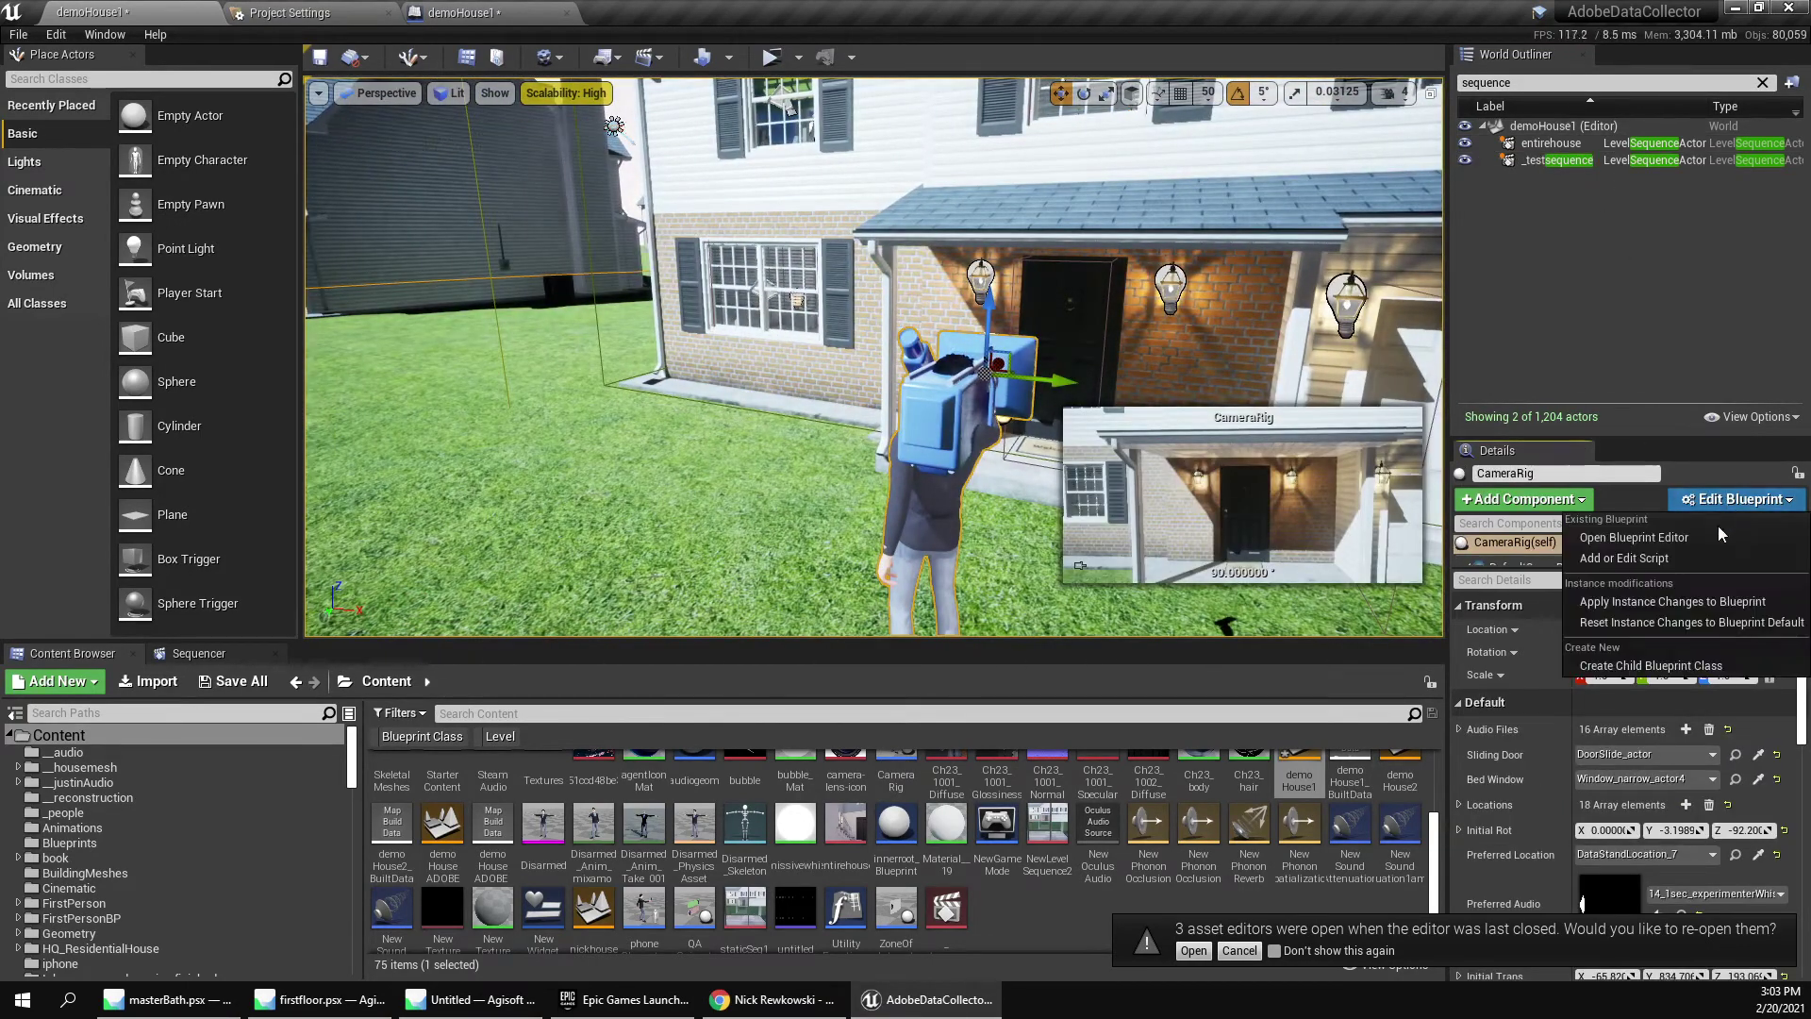
left_click(1707, 530)
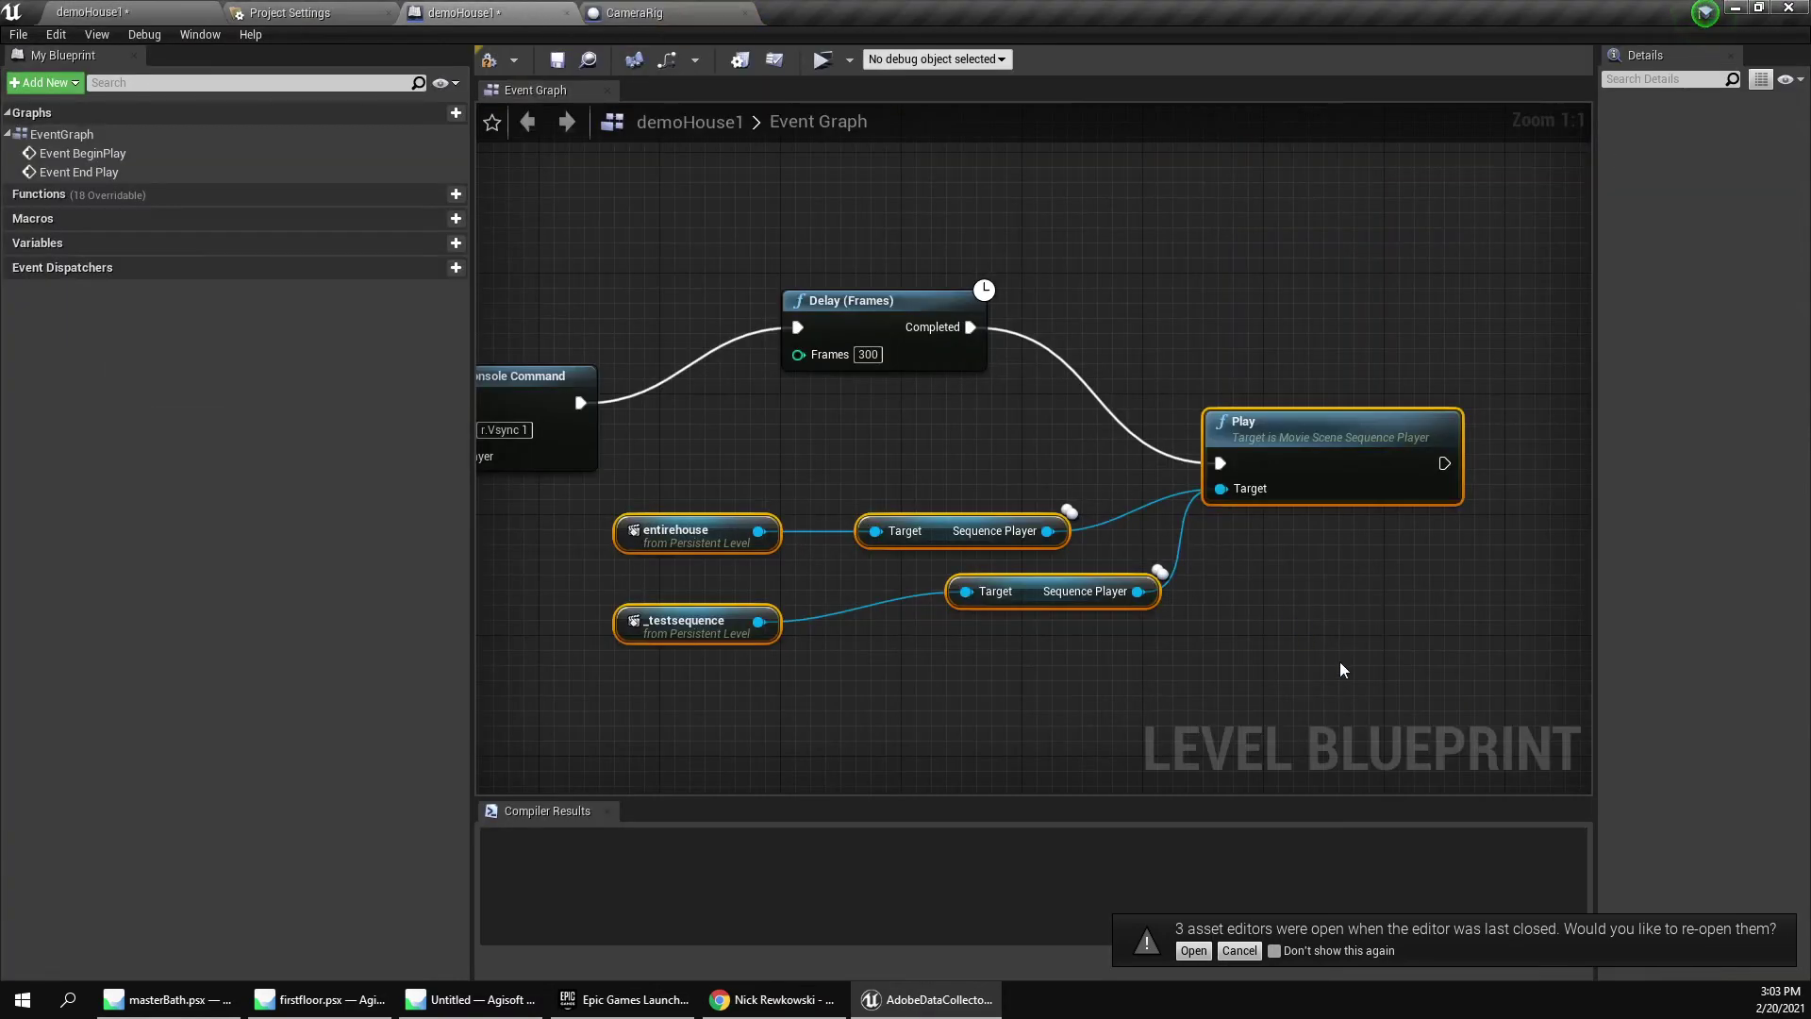
left_click(630, 12)
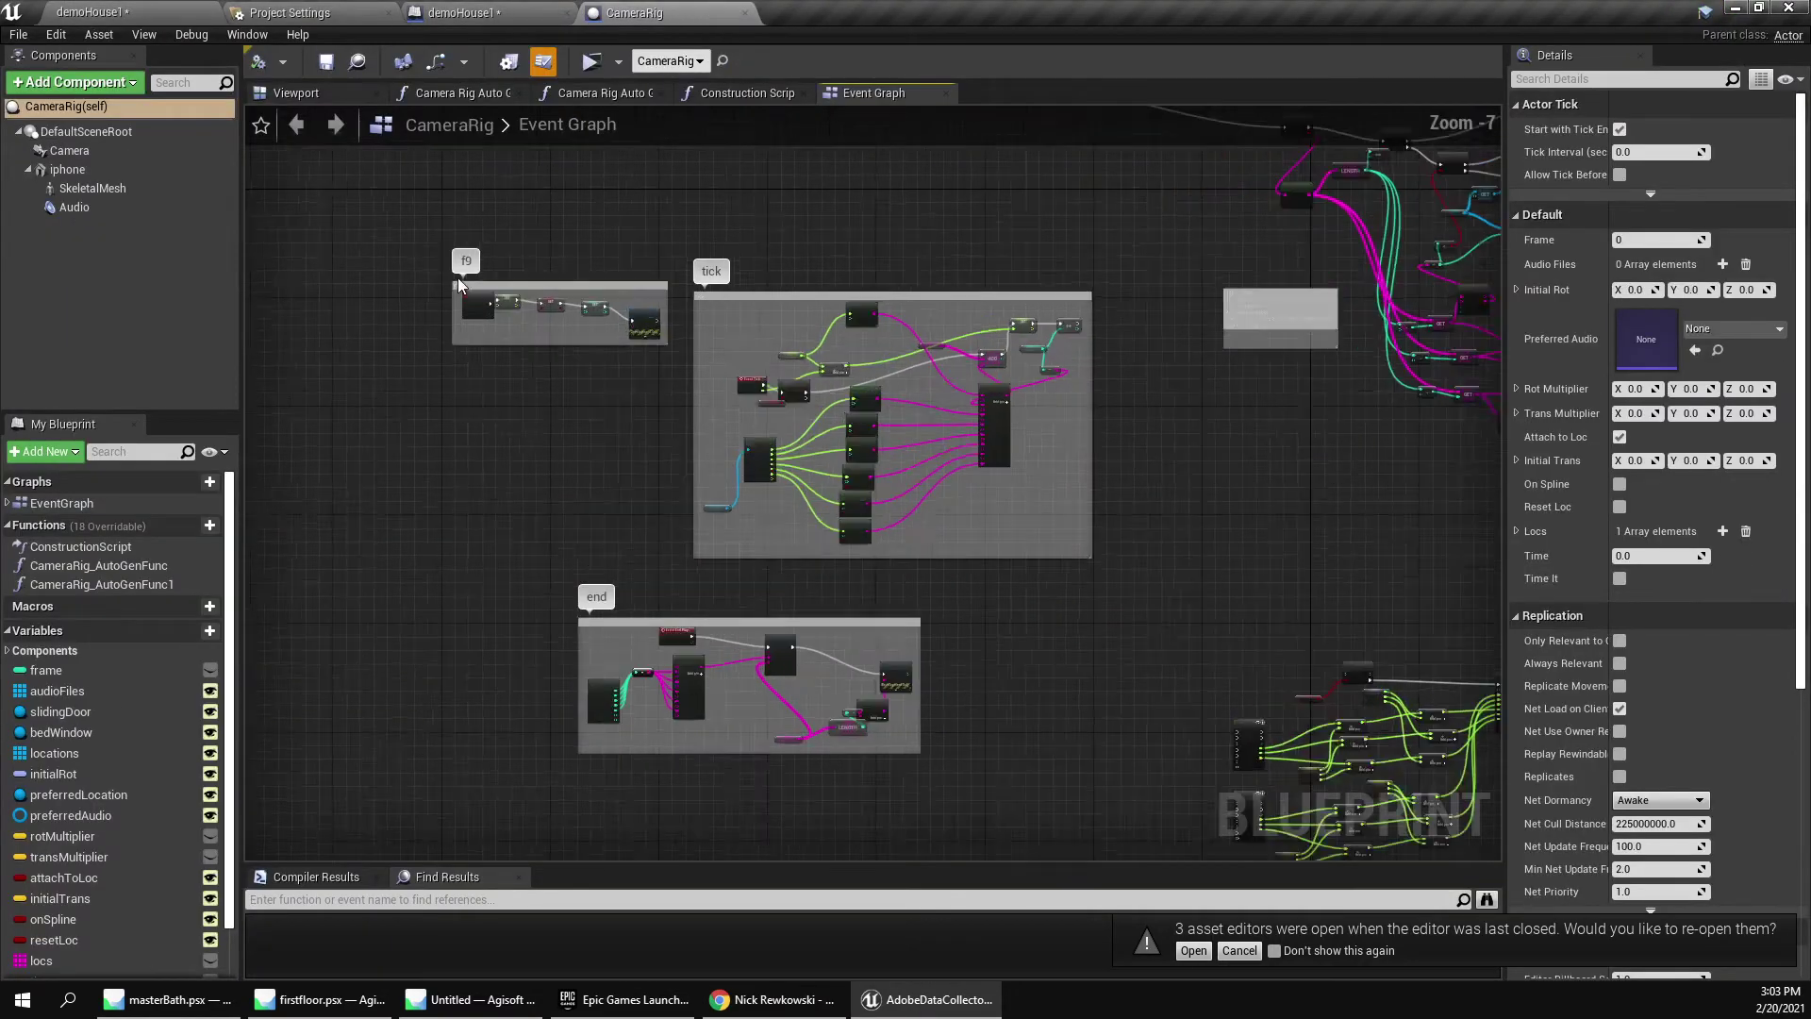
scroll(566, 283, "up", 4)
scroll(1047, 396, "down", 1)
Copy the _testsequence reference from the demoHouse1 level blueprint into the CameraRig Event Graph, below the f9 group.
left_click(494, 11)
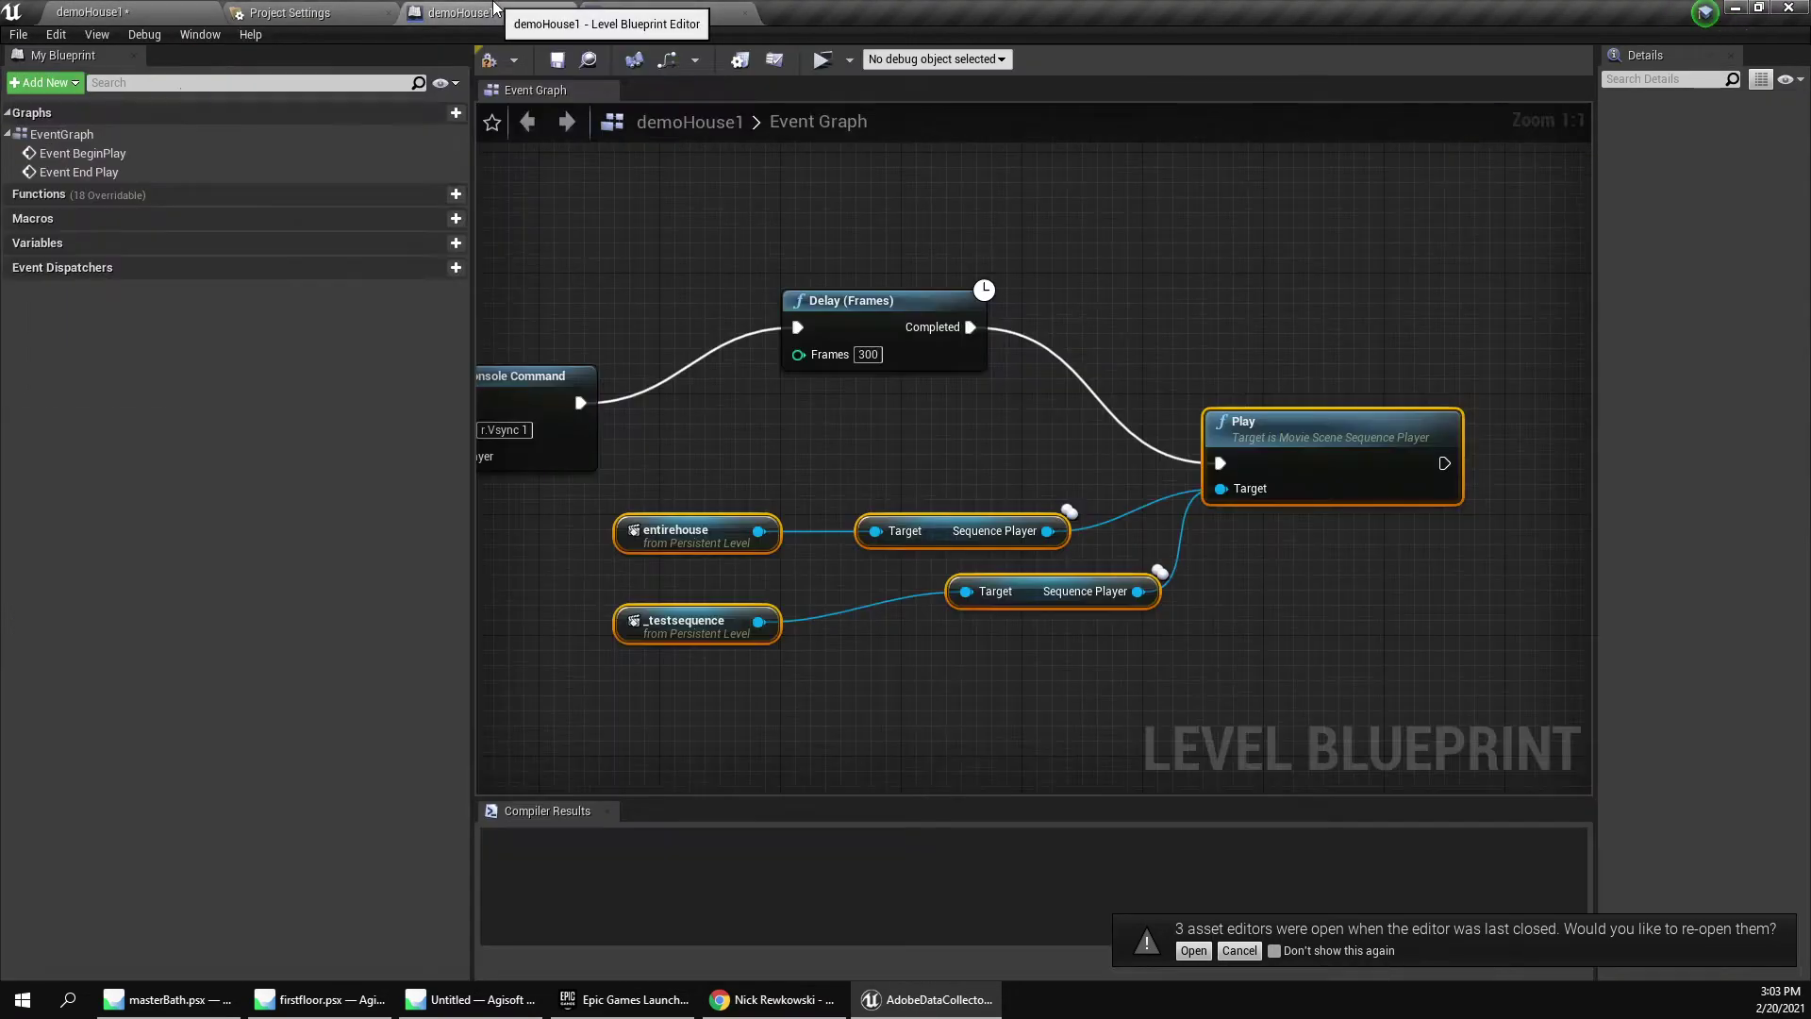
left_click(832, 676)
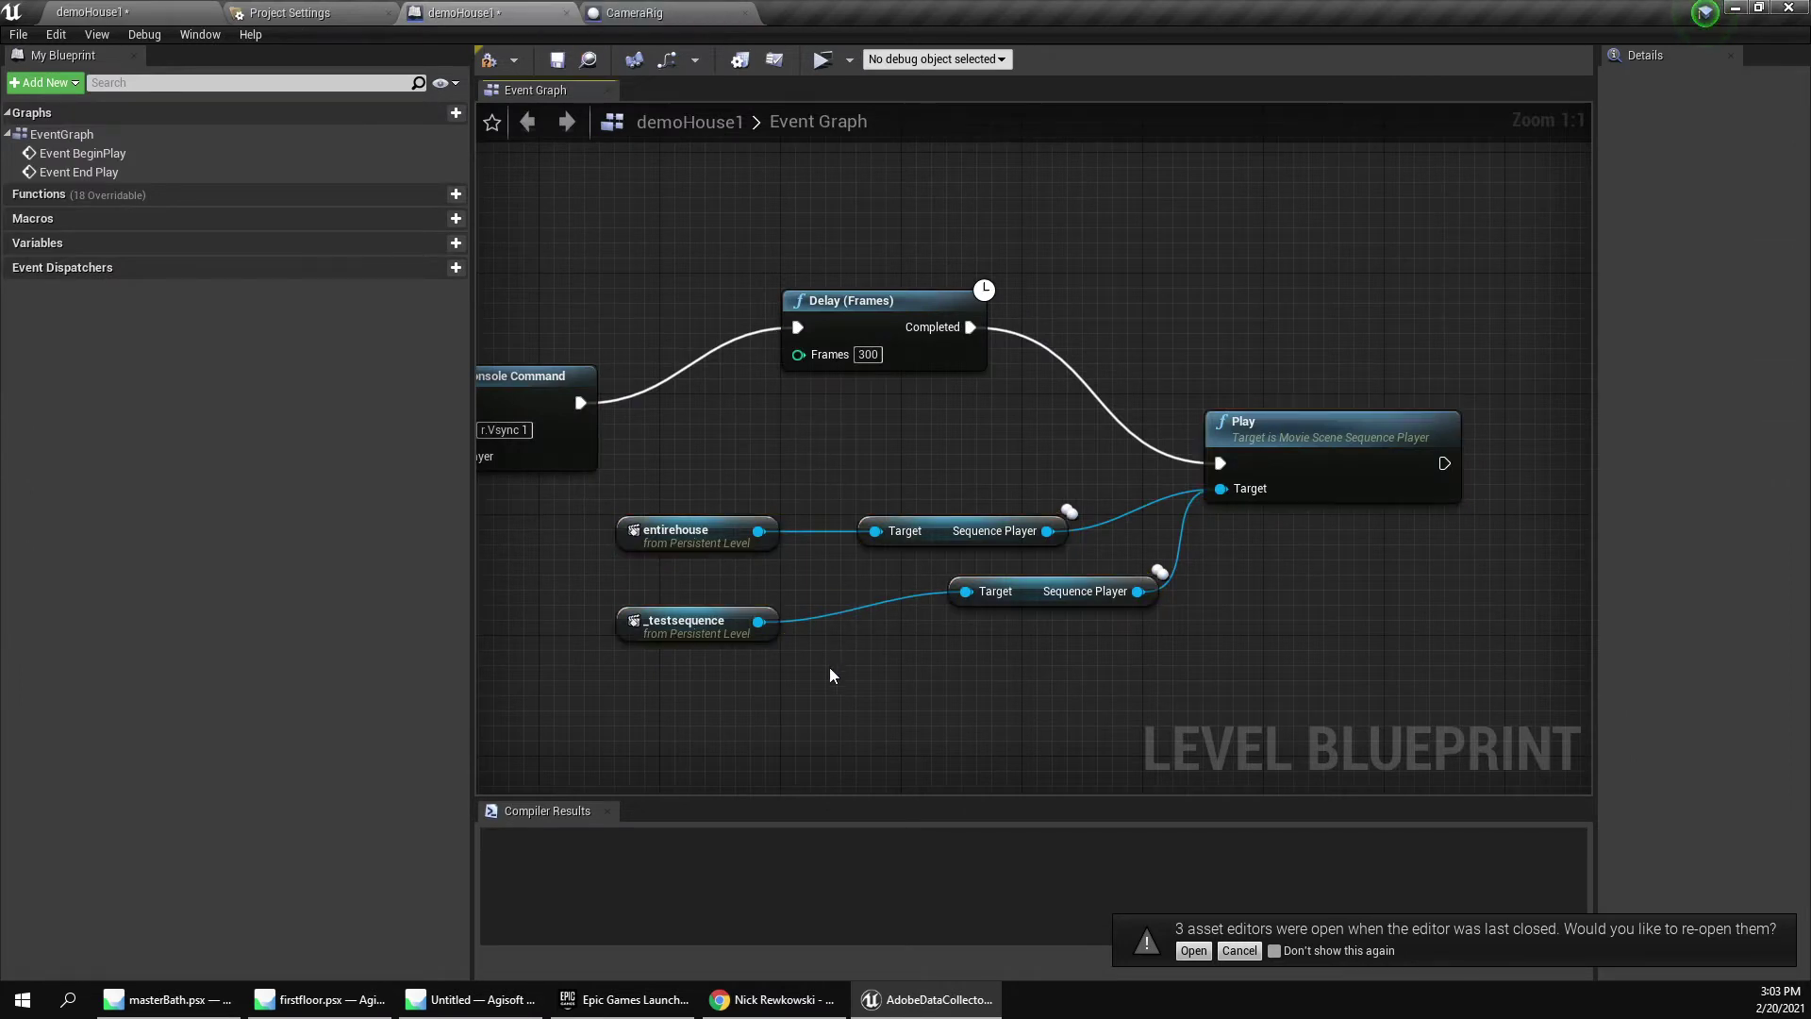
left_click_drag(713, 645, 578, 597)
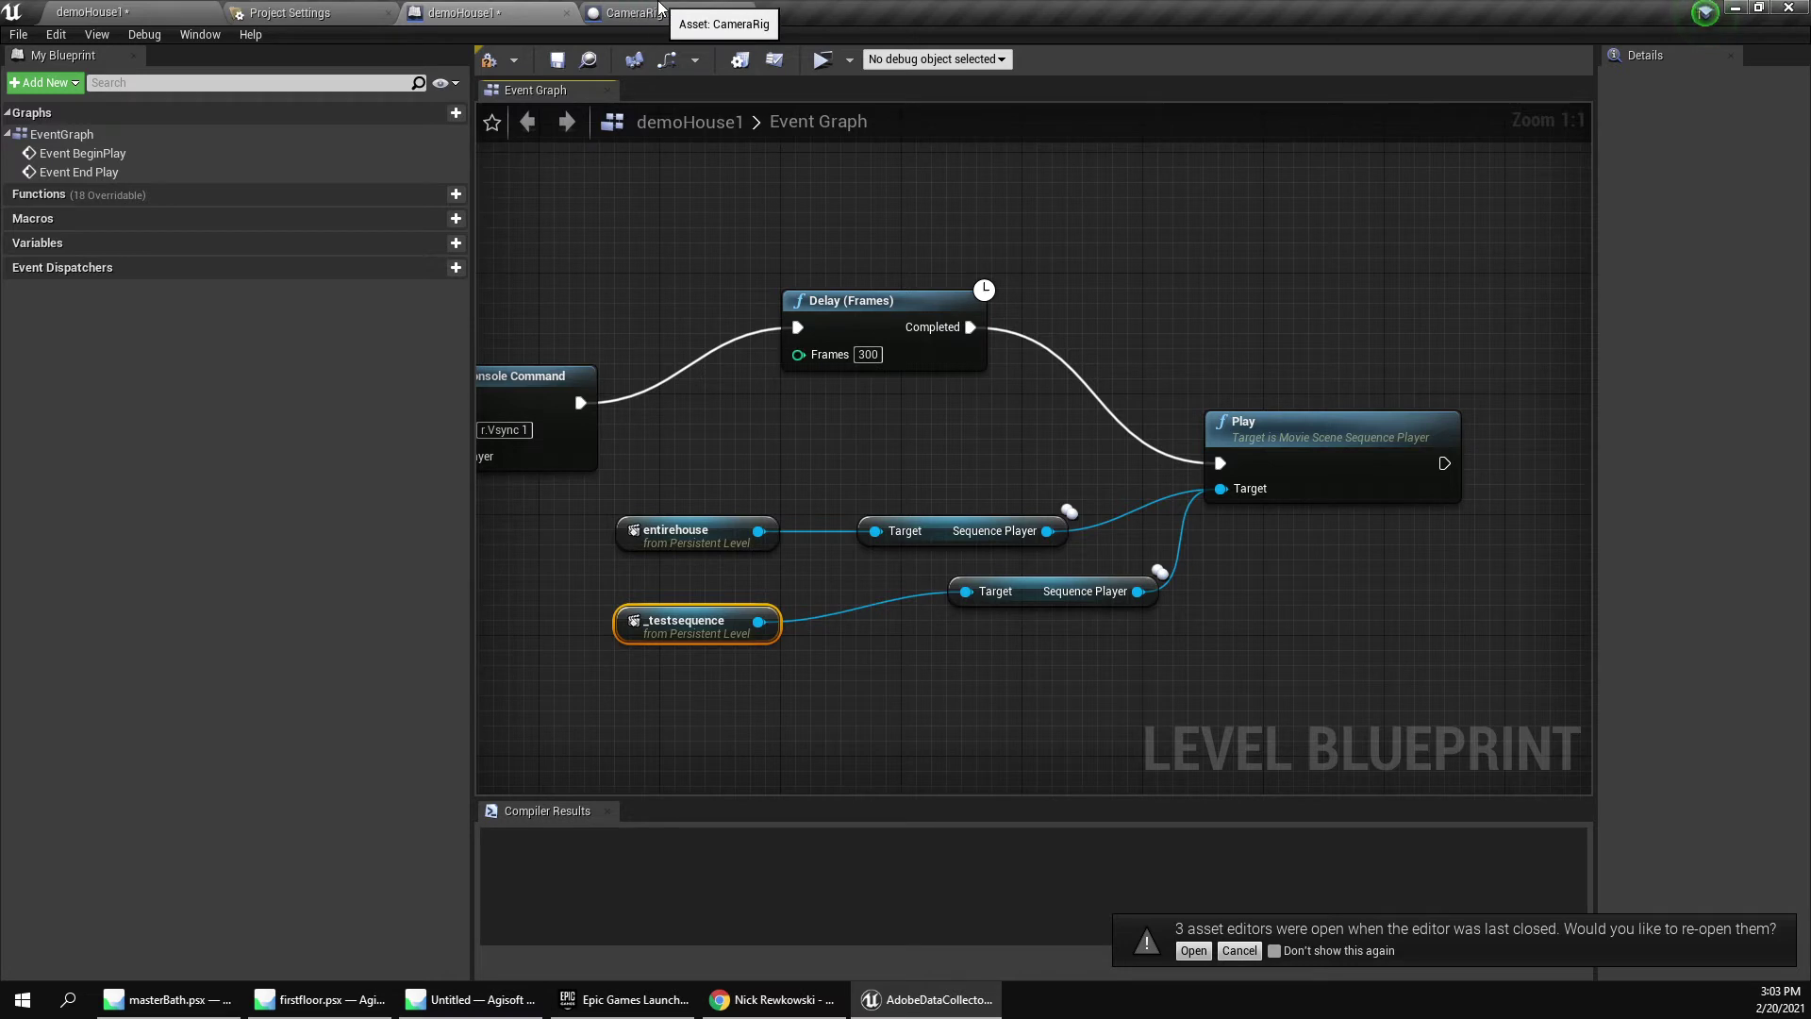
left_click(604, 11)
key("ctrl+v")
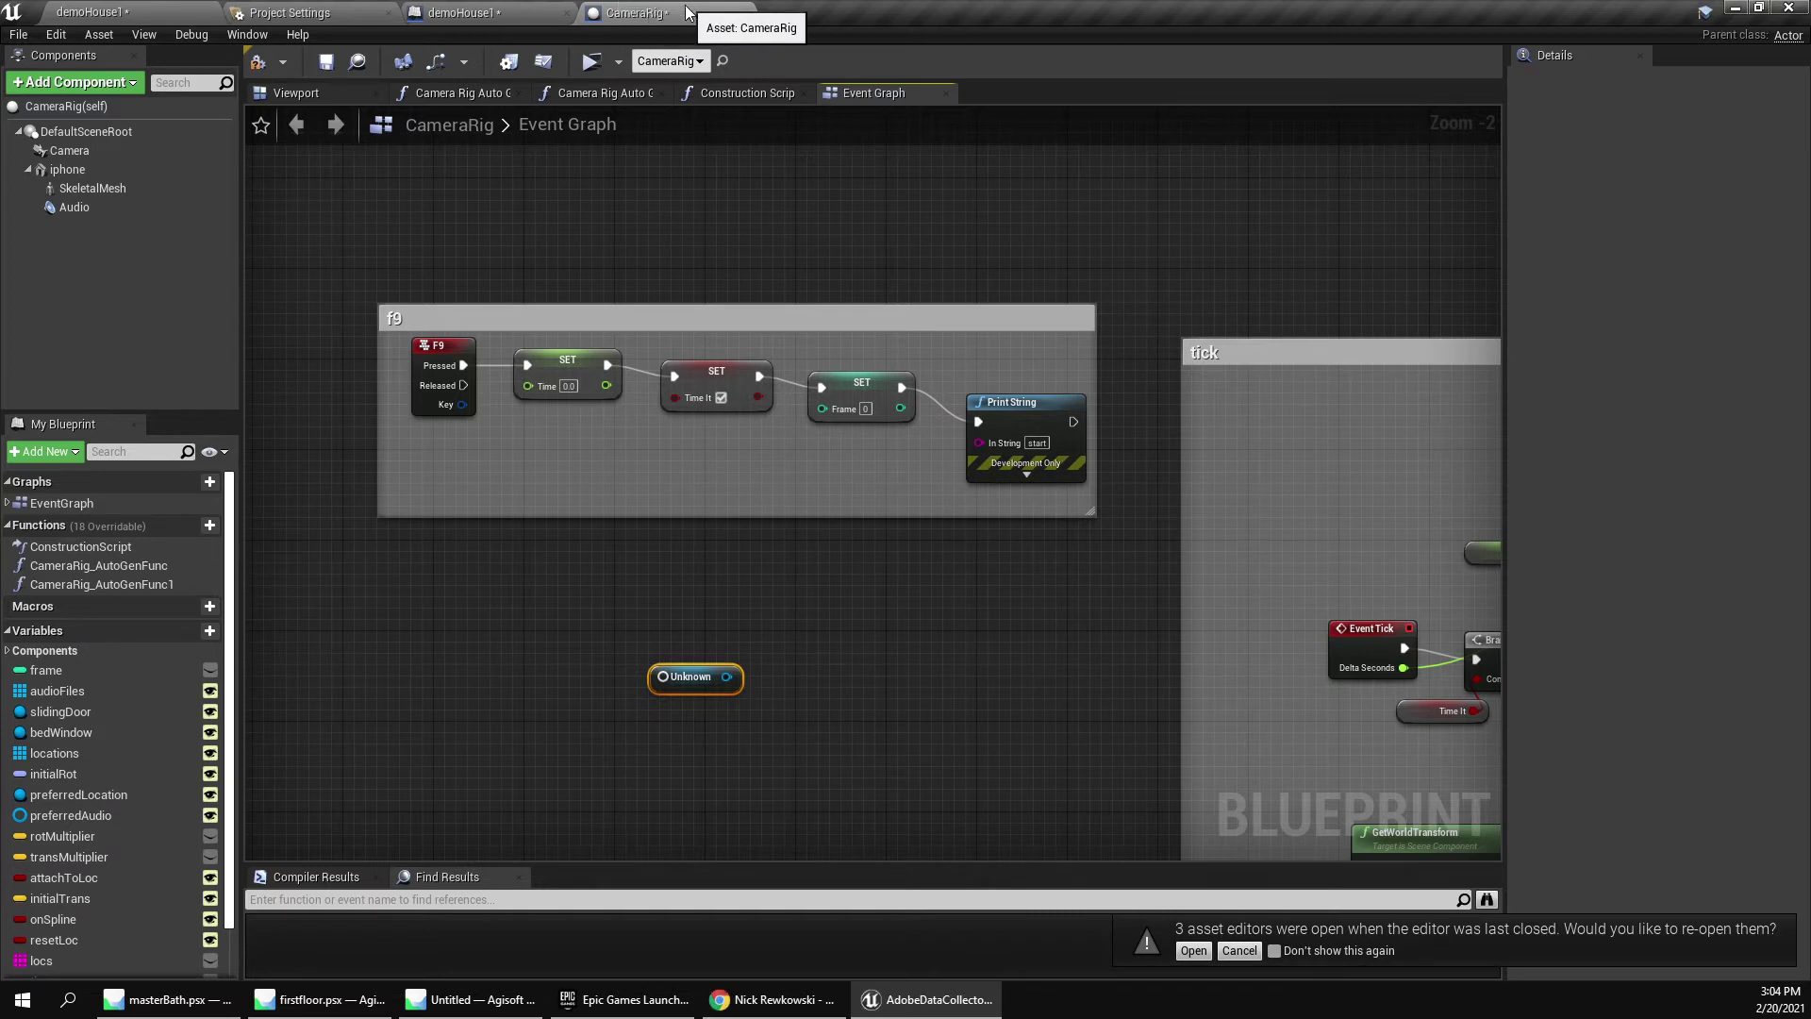
left_click(519, 9)
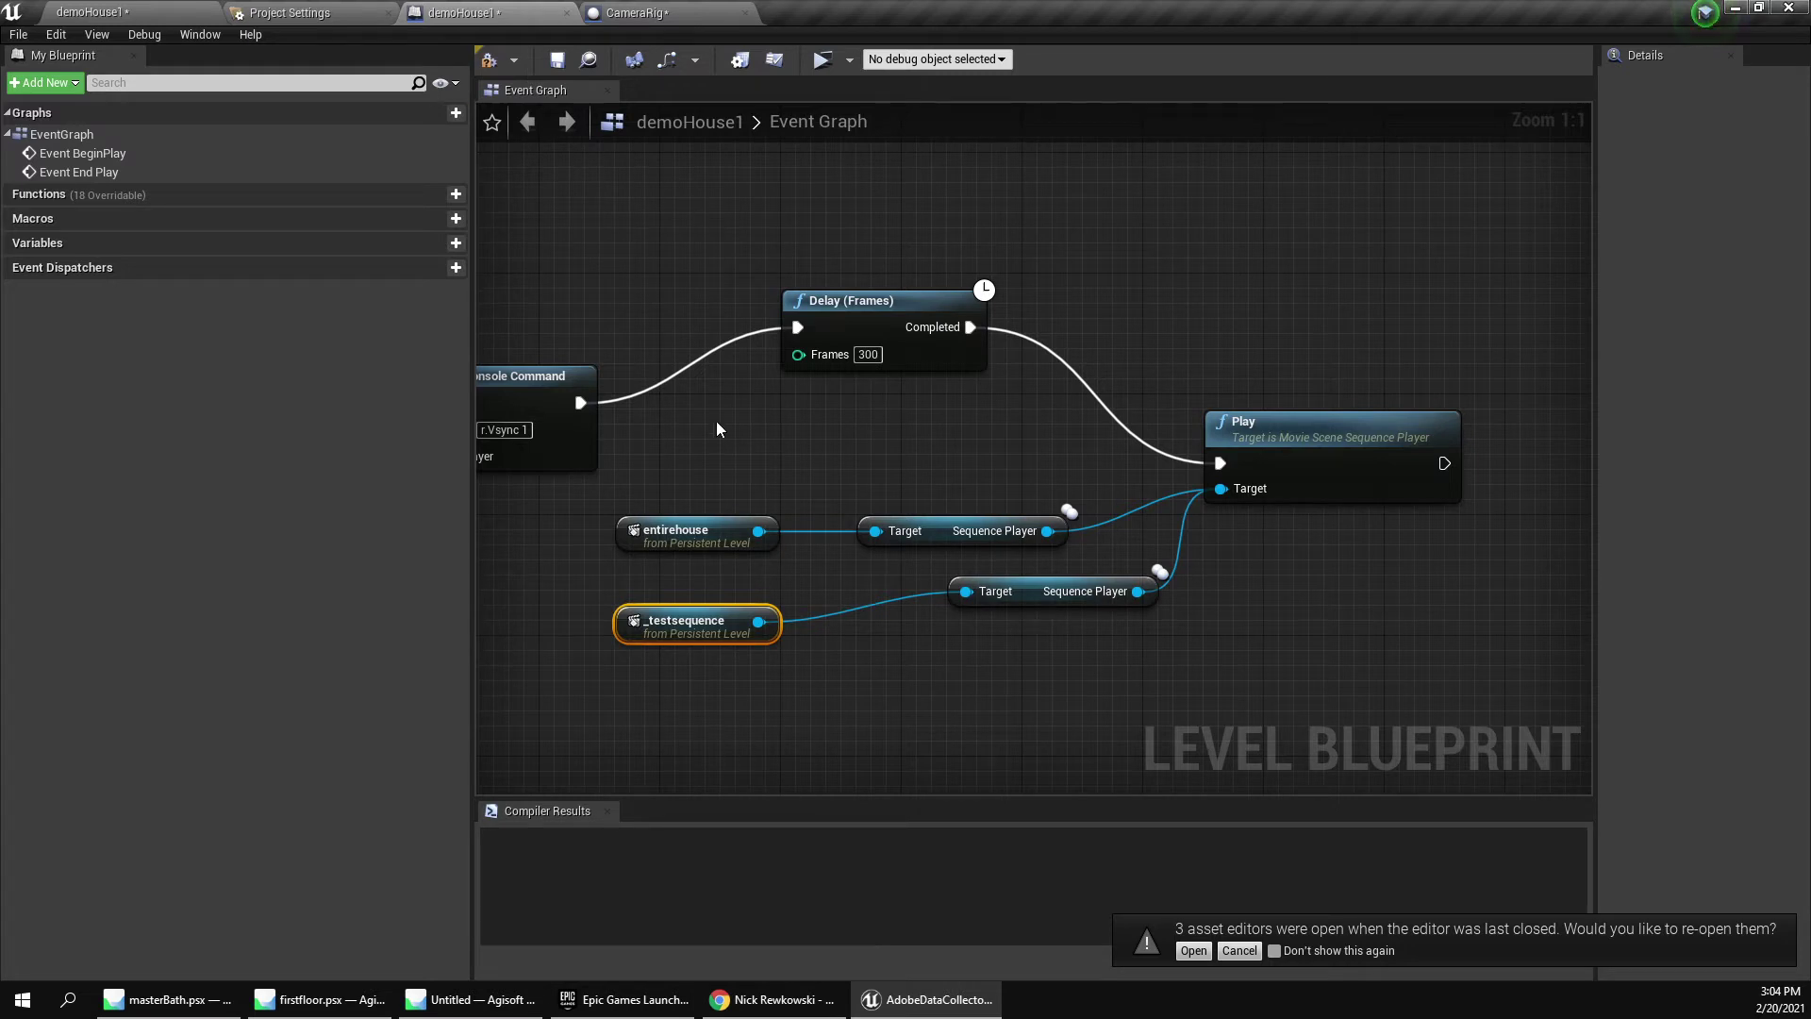
left_click(90, 12)
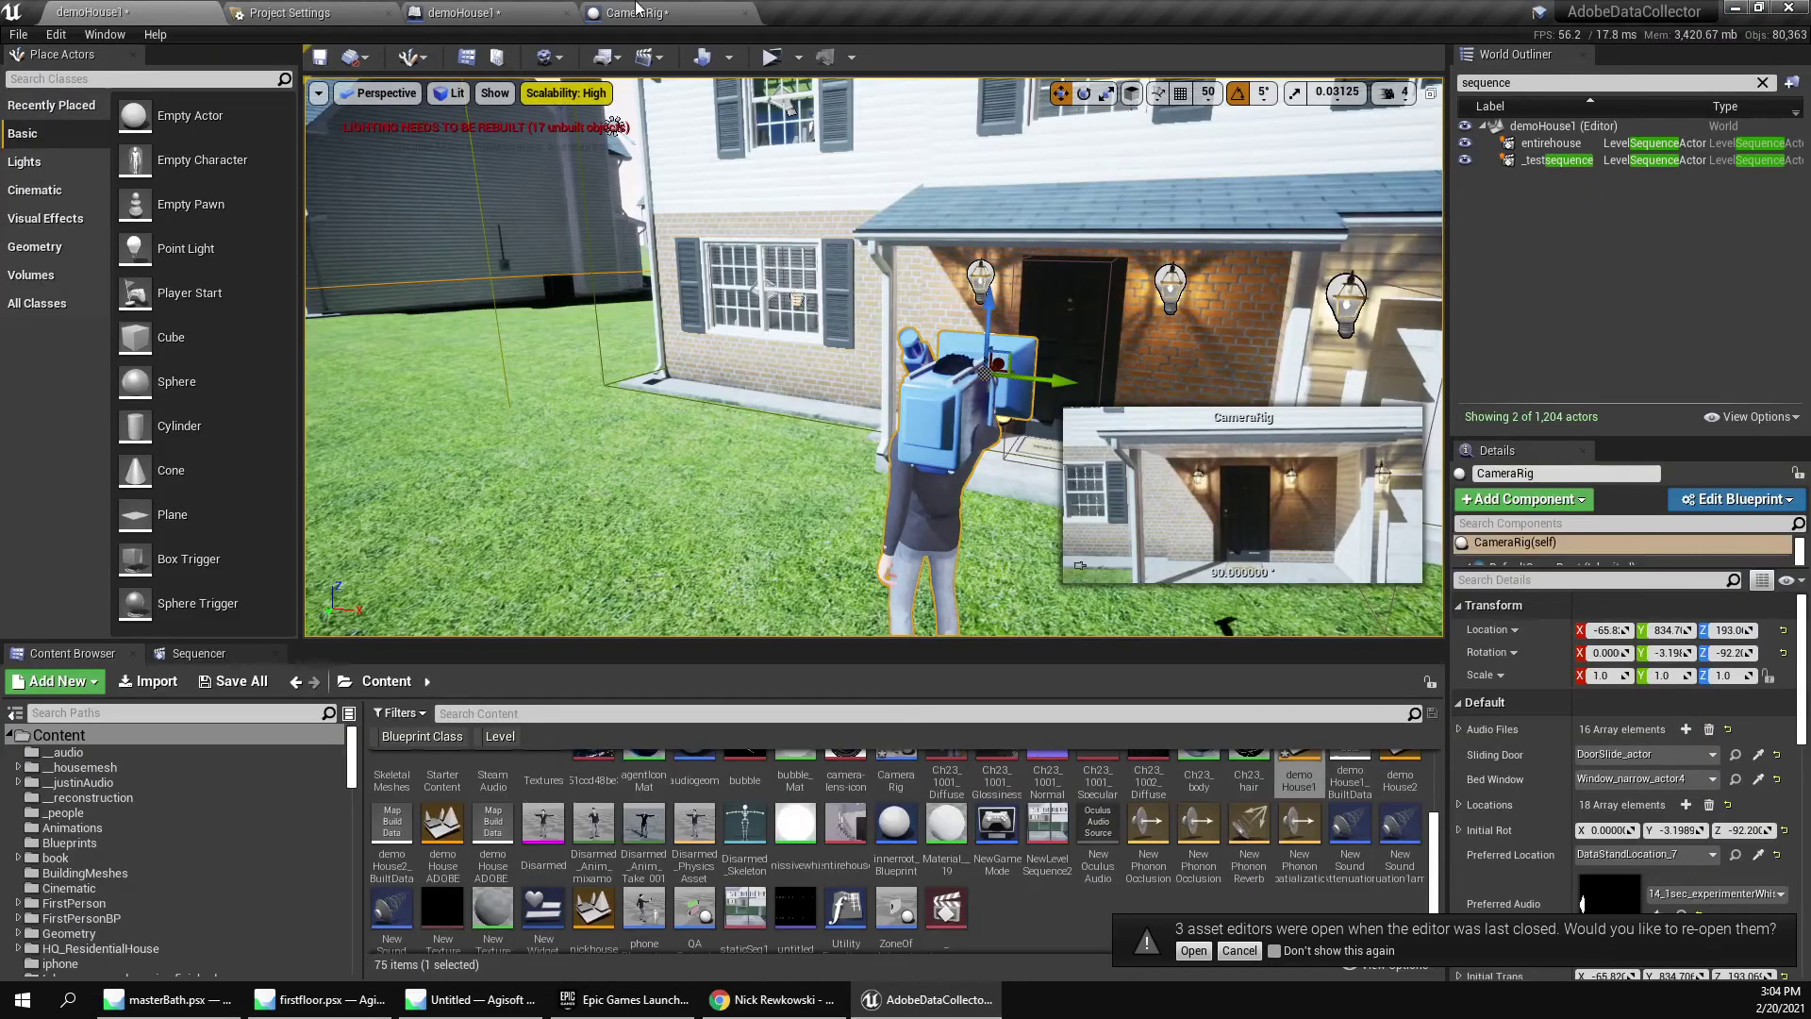
left_click(469, 13)
left_click(628, 12)
left_click(469, 12)
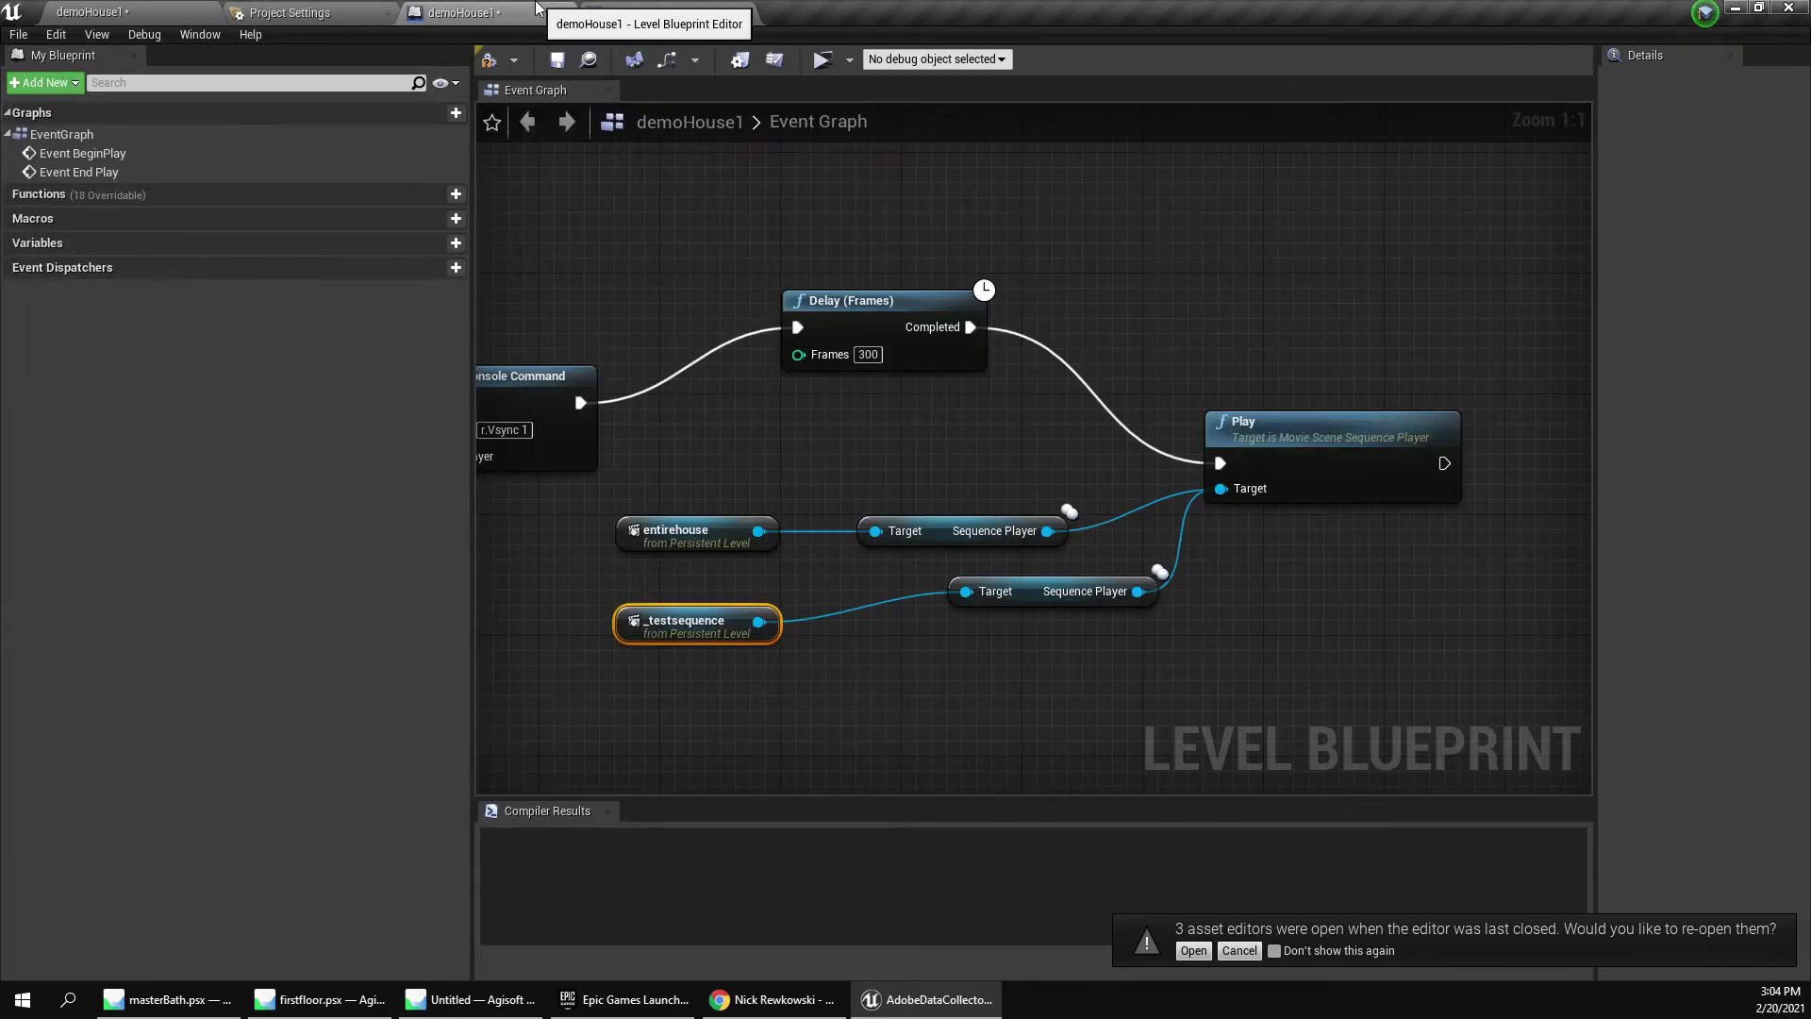
left_click(637, 12)
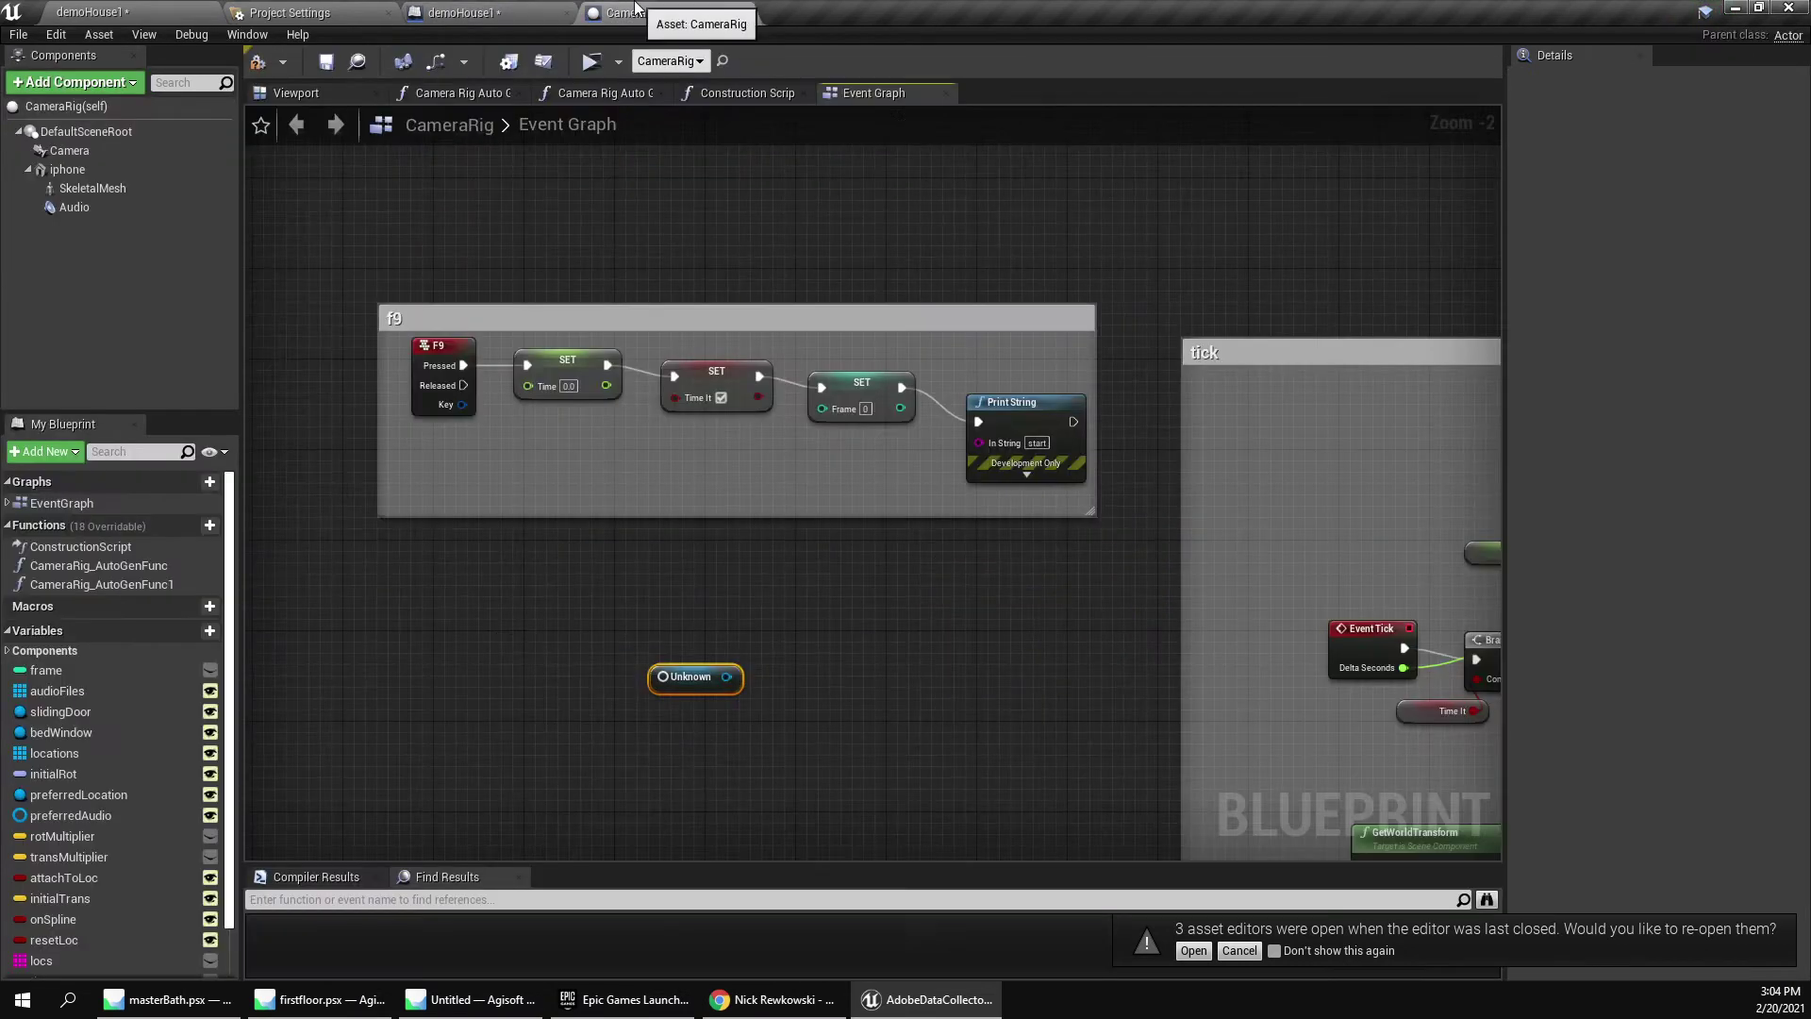
Add a variable named levelsequence to the CameraRig blueprint and set its type to Level Sequence.
left_click(208, 630)
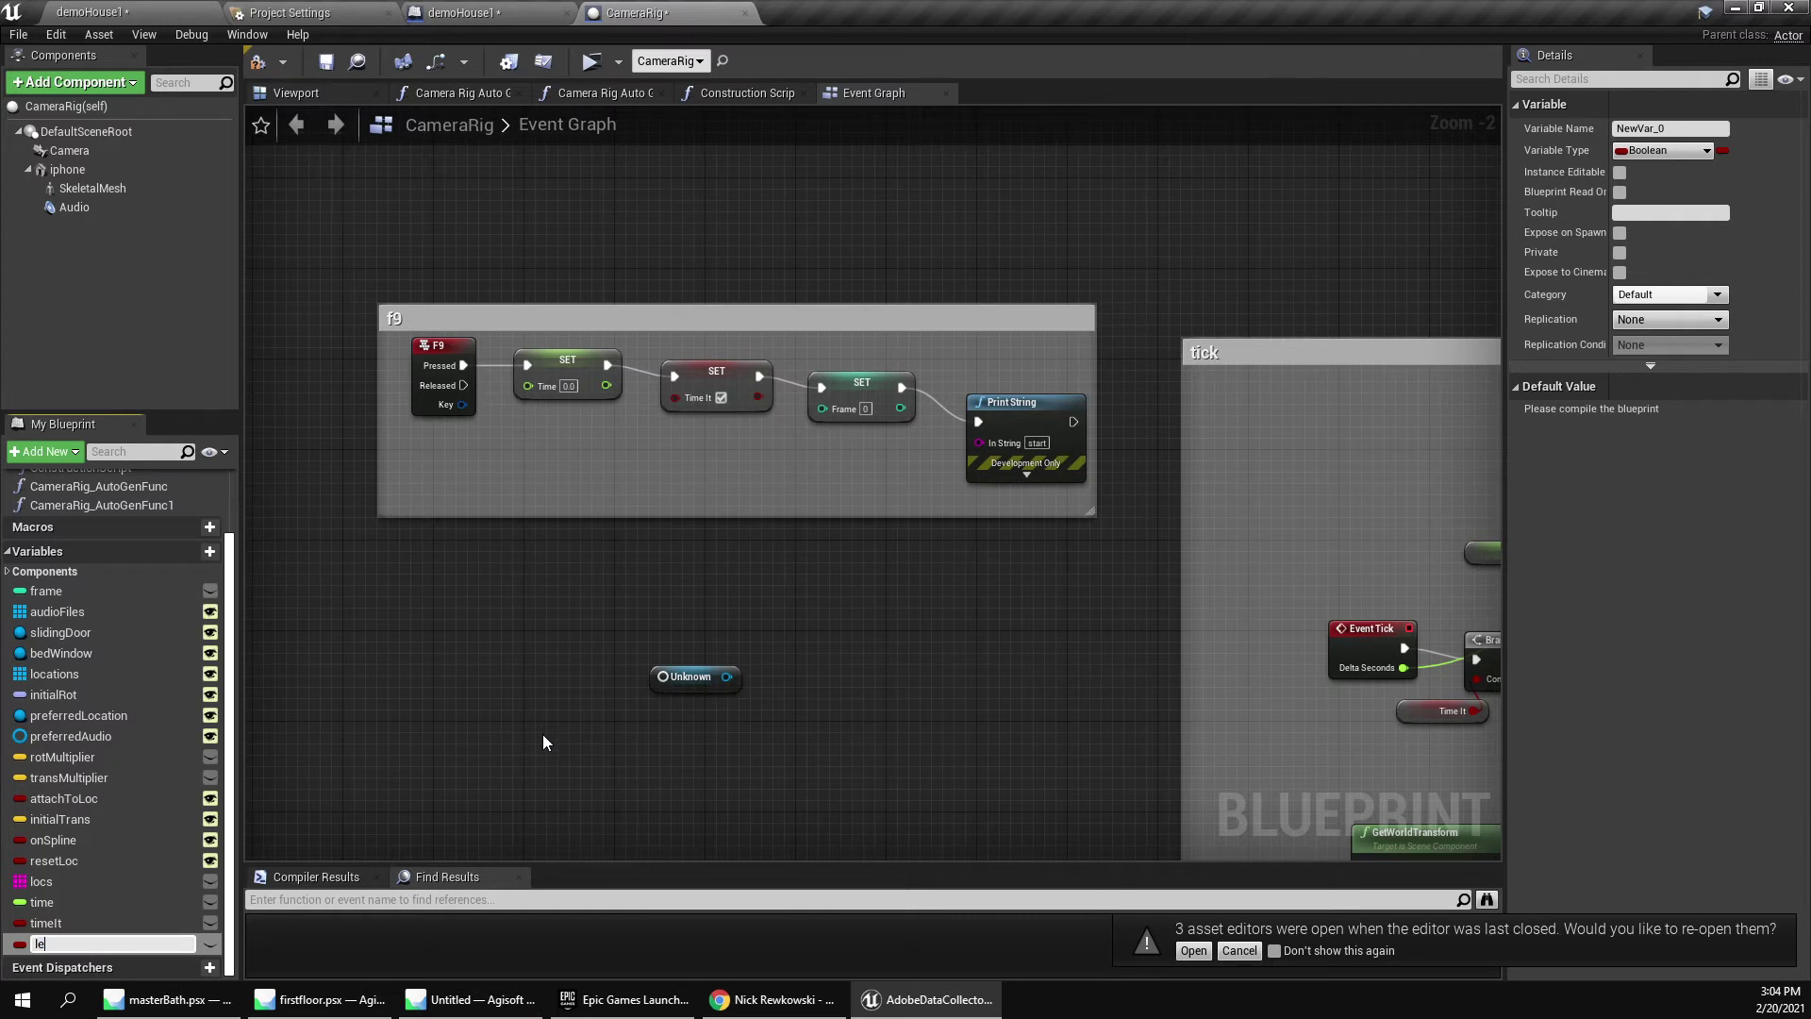
key("Return")
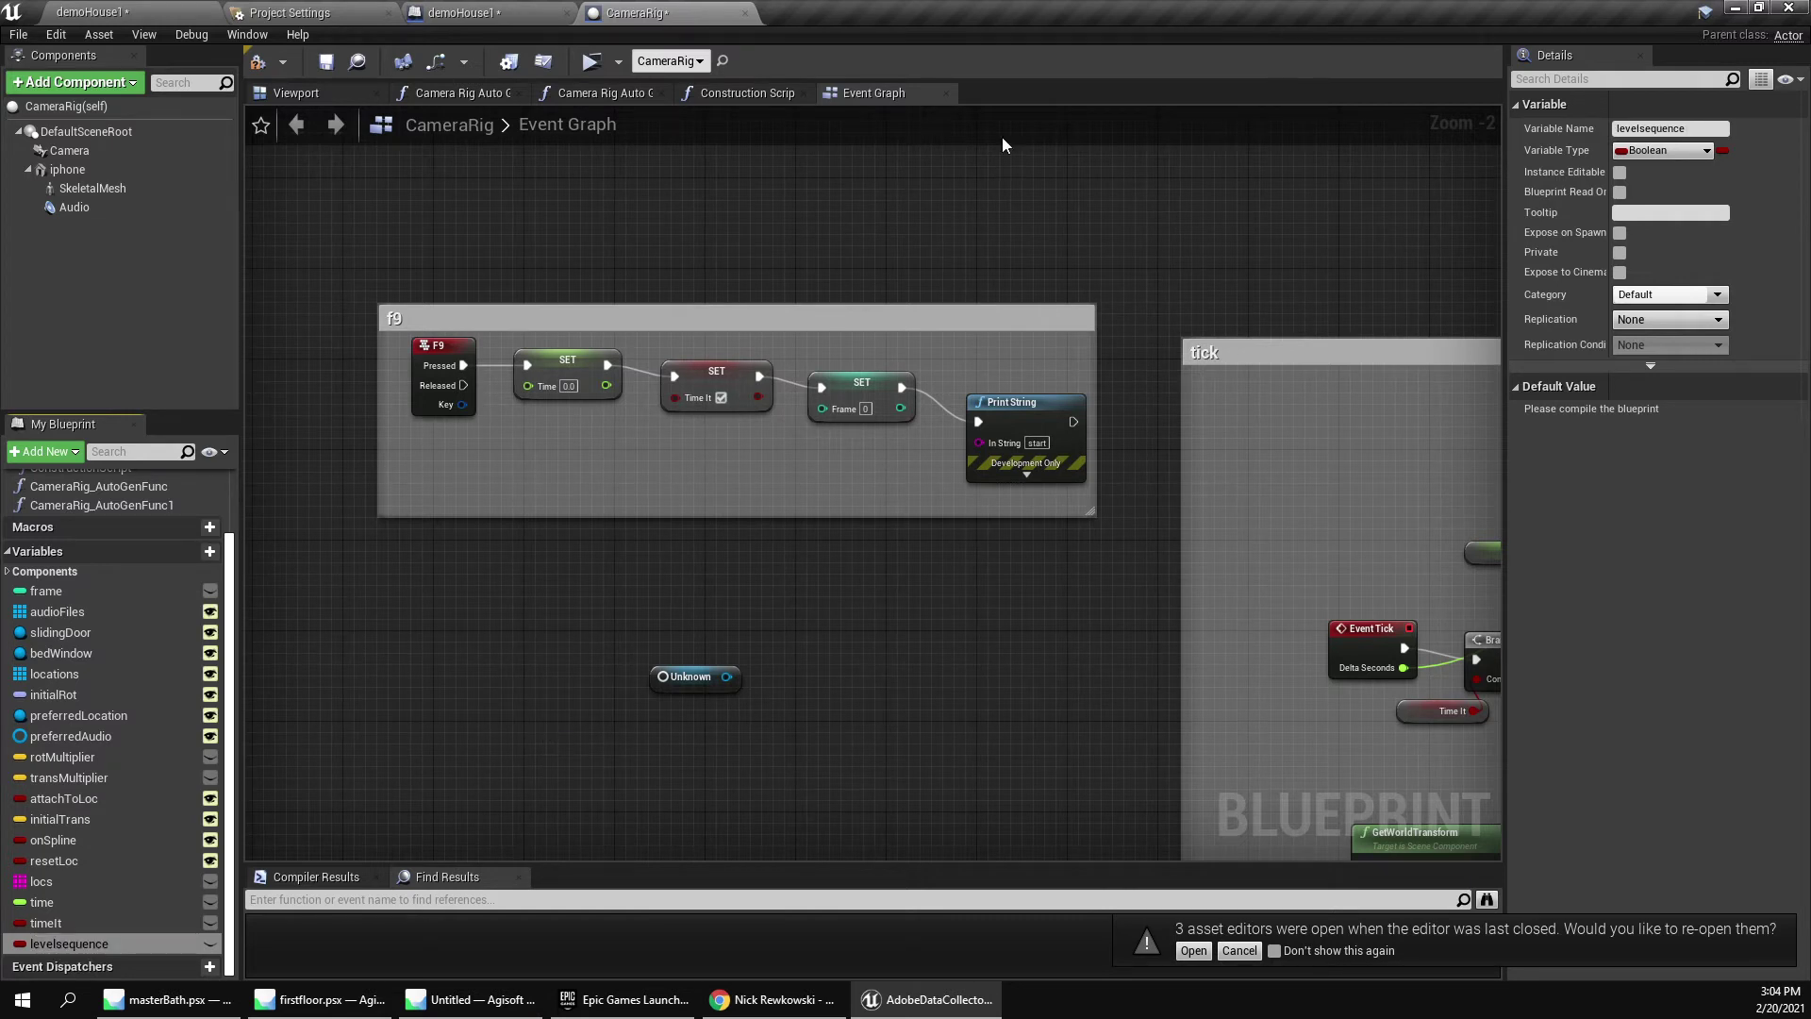
left_click(1707, 151)
type("level seqe")
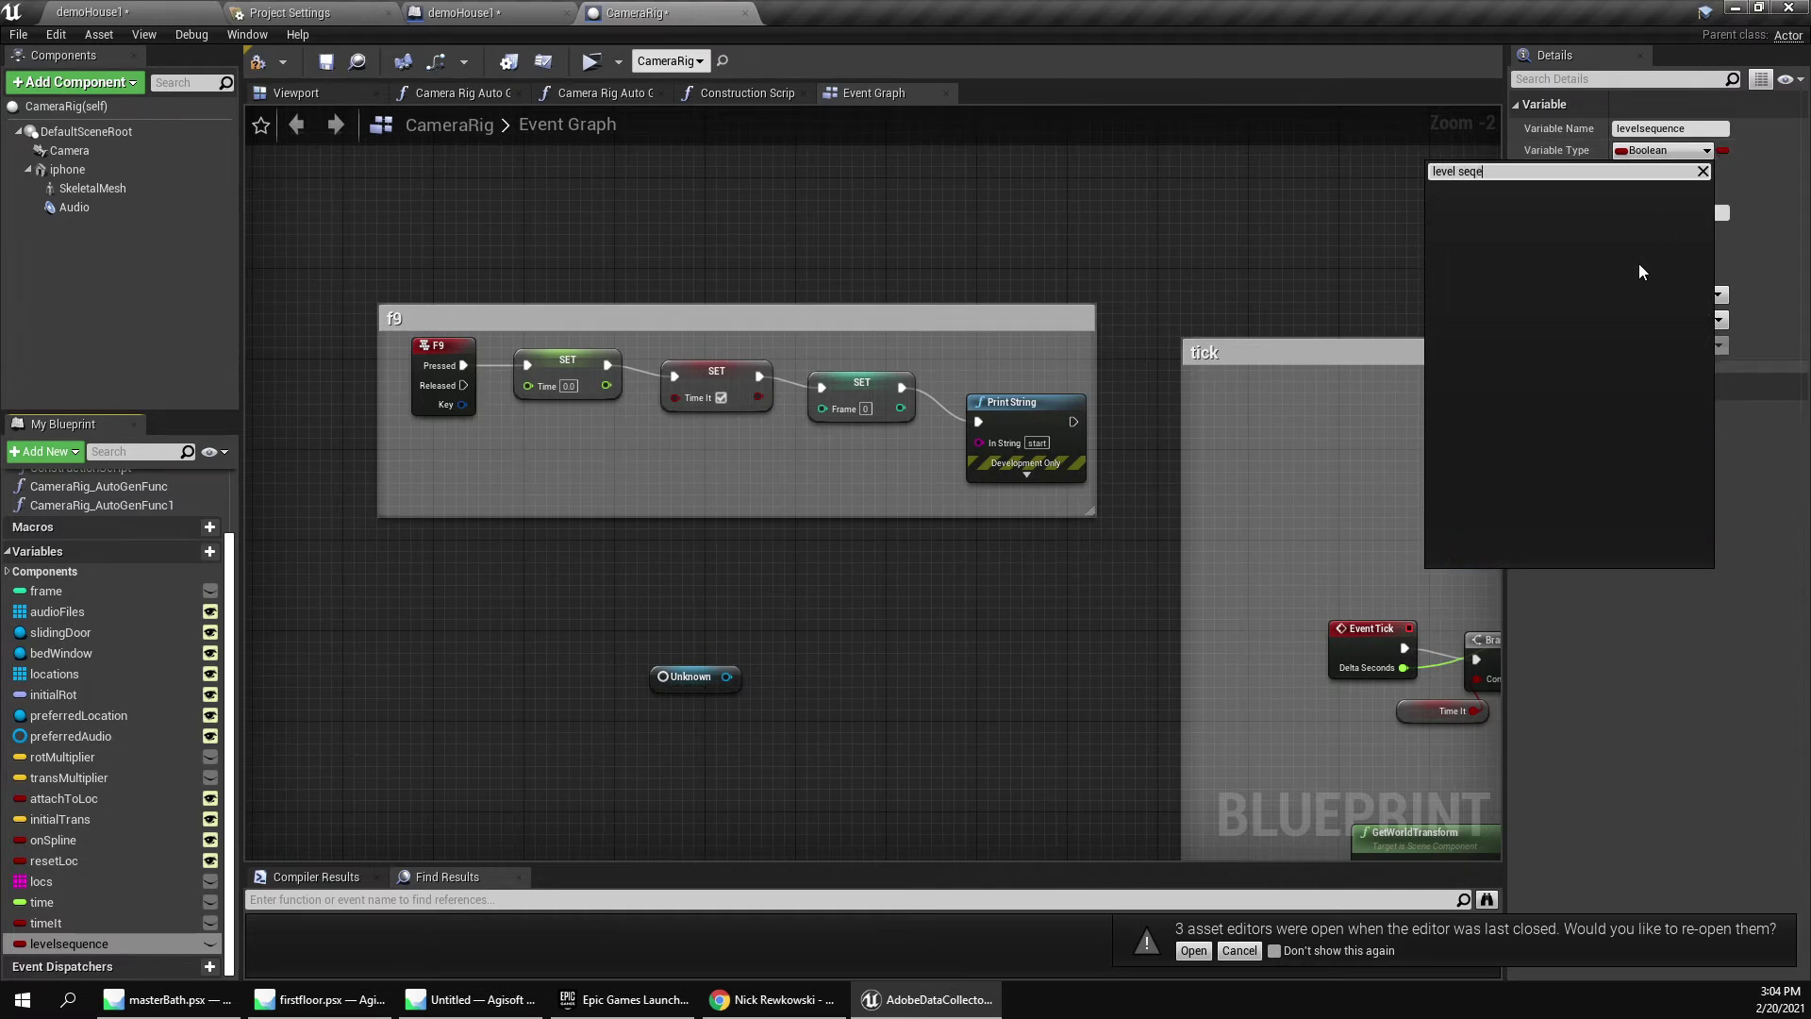
key("BackSpace")
mouse_move(1520, 331)
left_click(1413, 331)
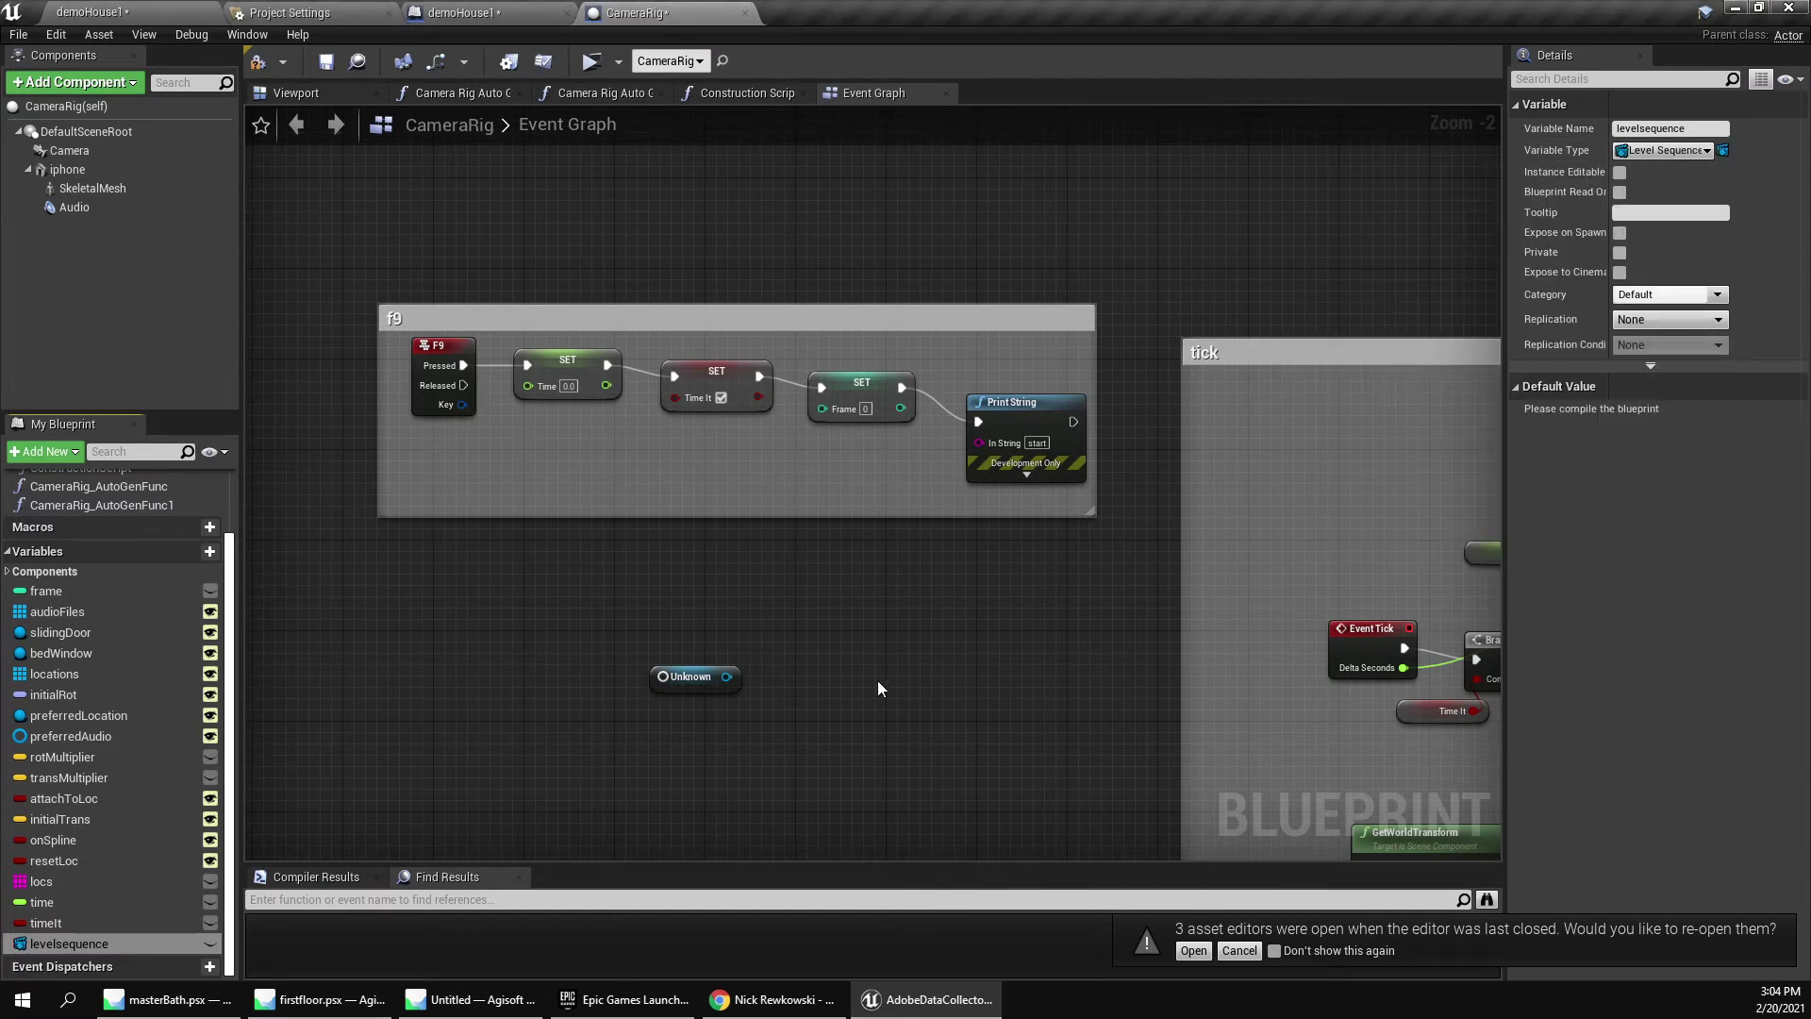
Make the levelsequence variable instance editable and delete the Unknown node below the f9 group.
left_click(209, 943)
left_click_drag(773, 687, 618, 517)
key("Delete")
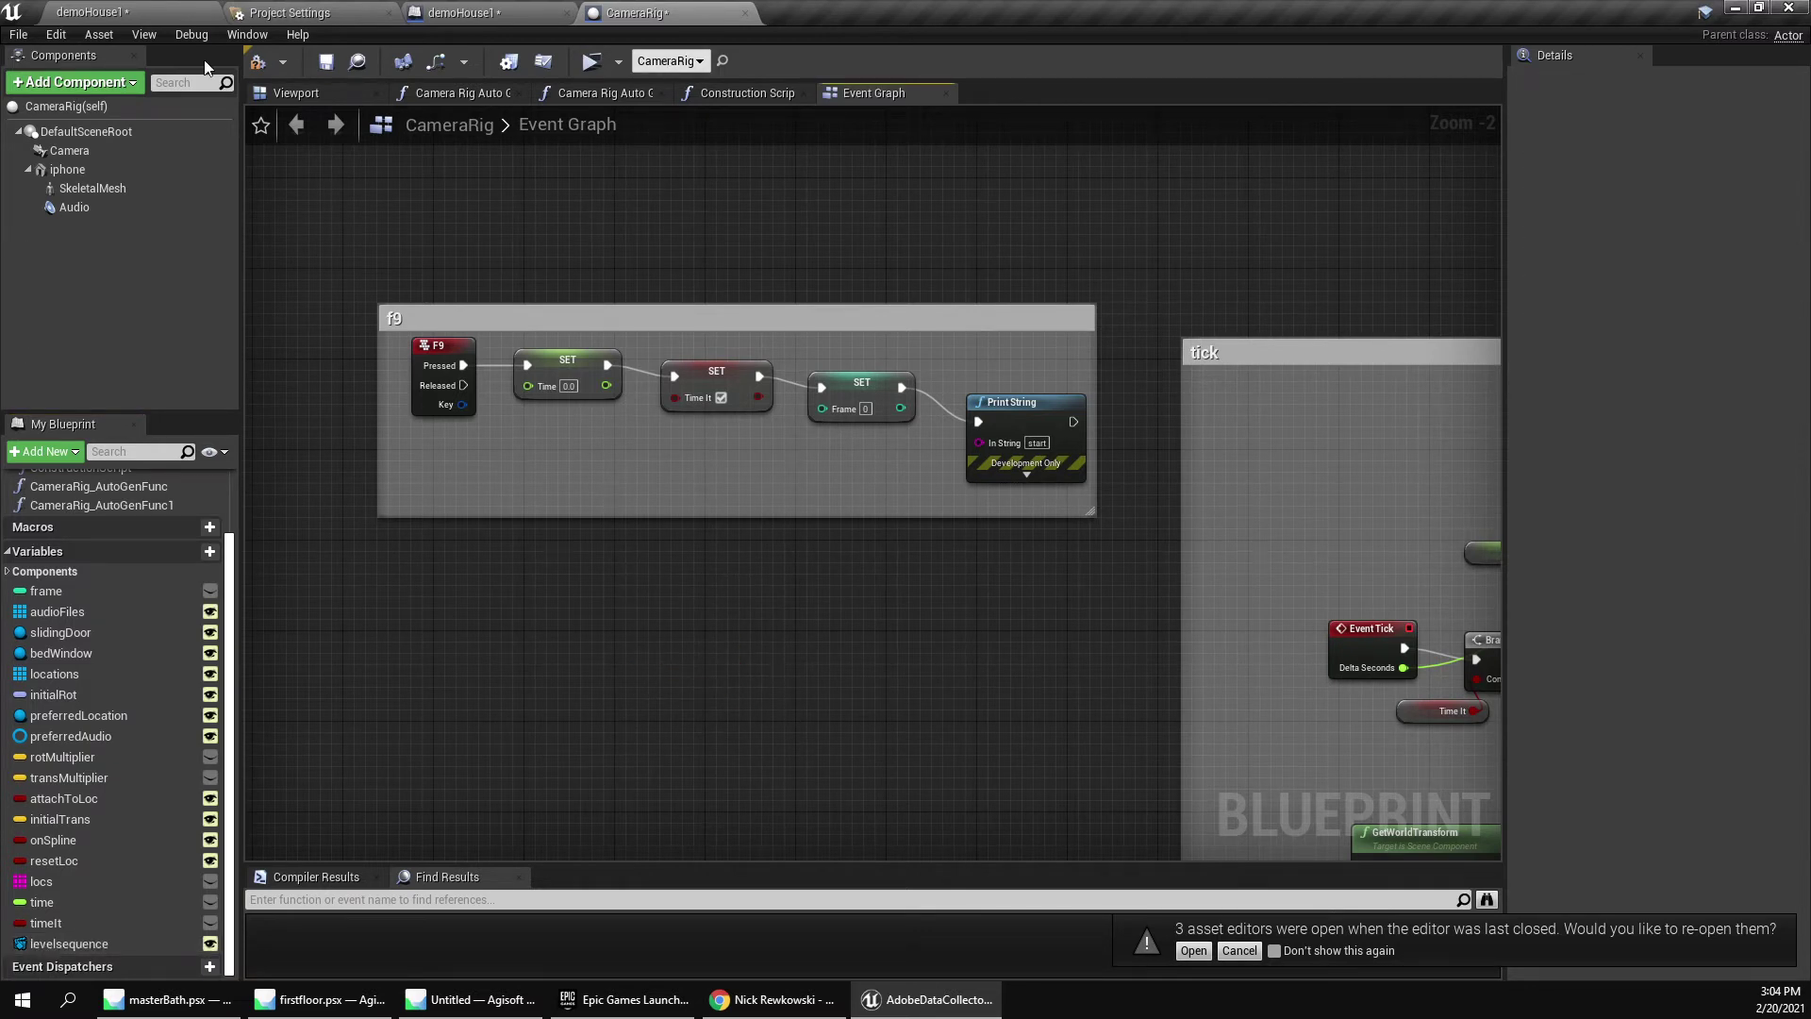
Copy the Sequence Player and Play nodes from the demoHouse1 level blueprint into the CameraRig Event Graph and add a levelsequence getter beside them.
left_click(488, 12)
left_click_drag(1406, 691, 1151, 490)
left_click(642, 12)
key("ctrl+v")
left_click_drag(66, 943, 668, 704)
left_click(483, 734)
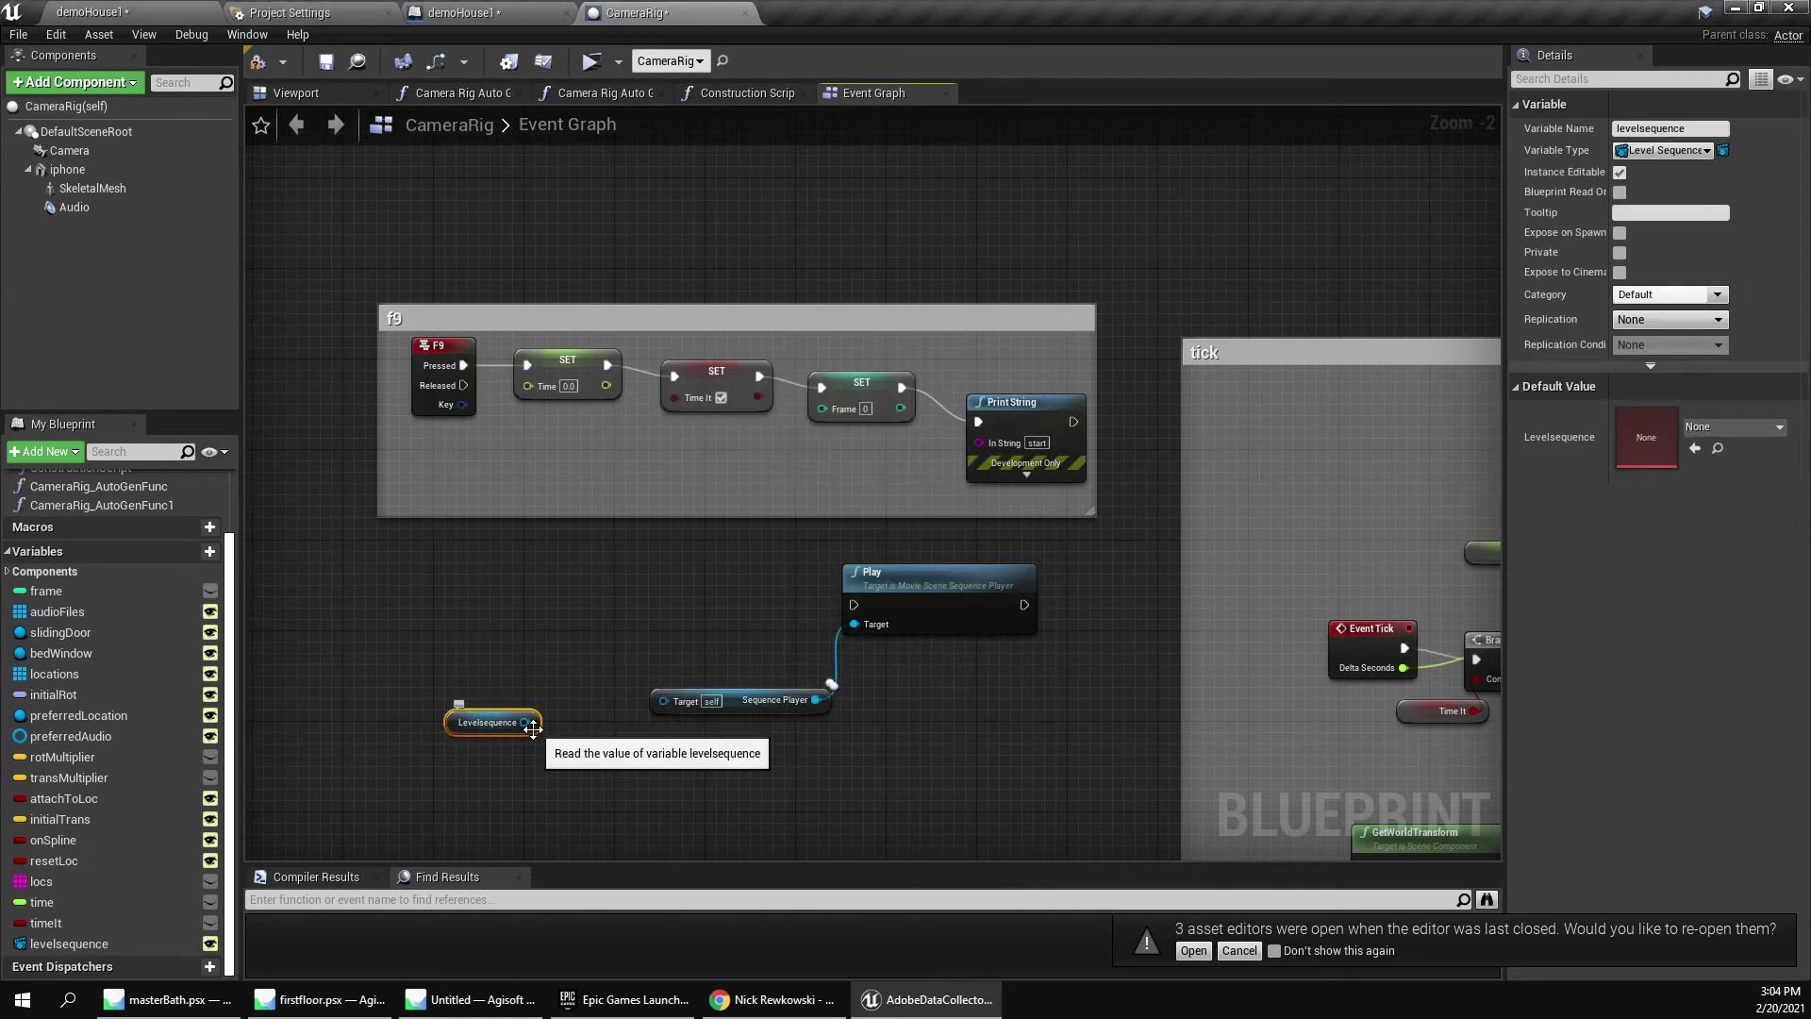
Change the levelsequence variable's type to a Level Sequence Actor object reference.
left_click(1675, 153)
type("level")
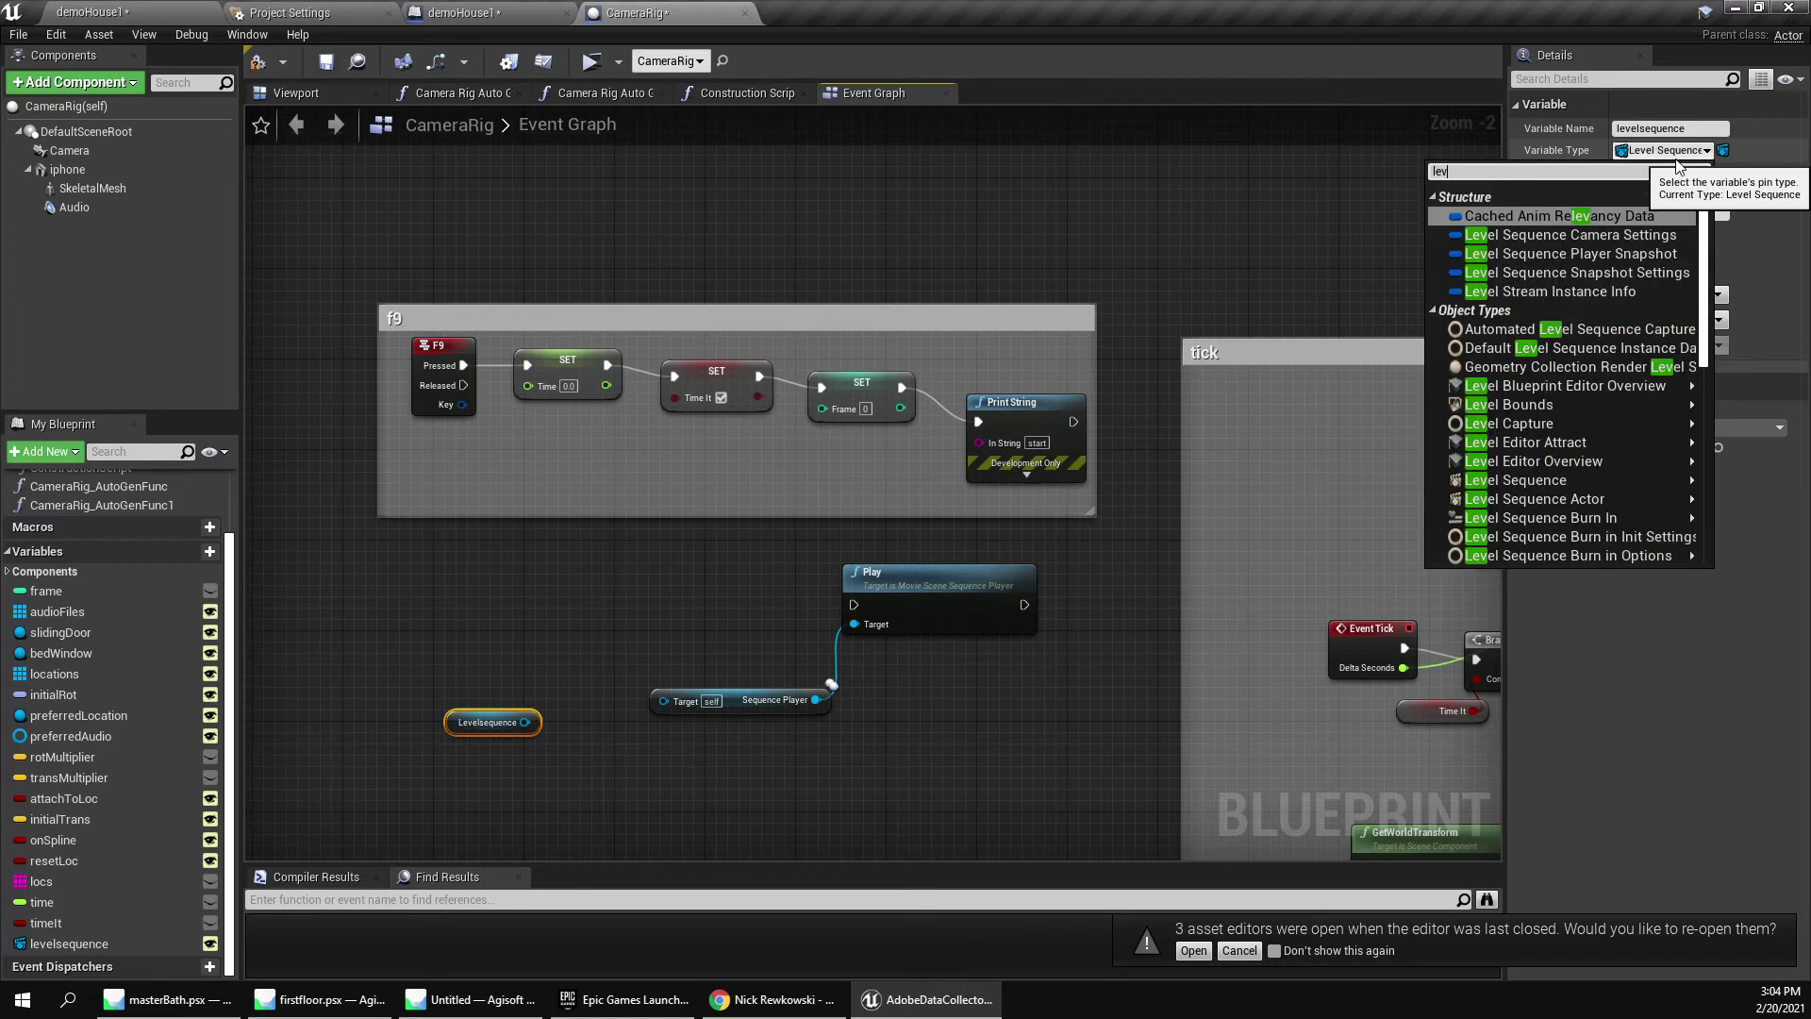
mouse_move(1660, 377)
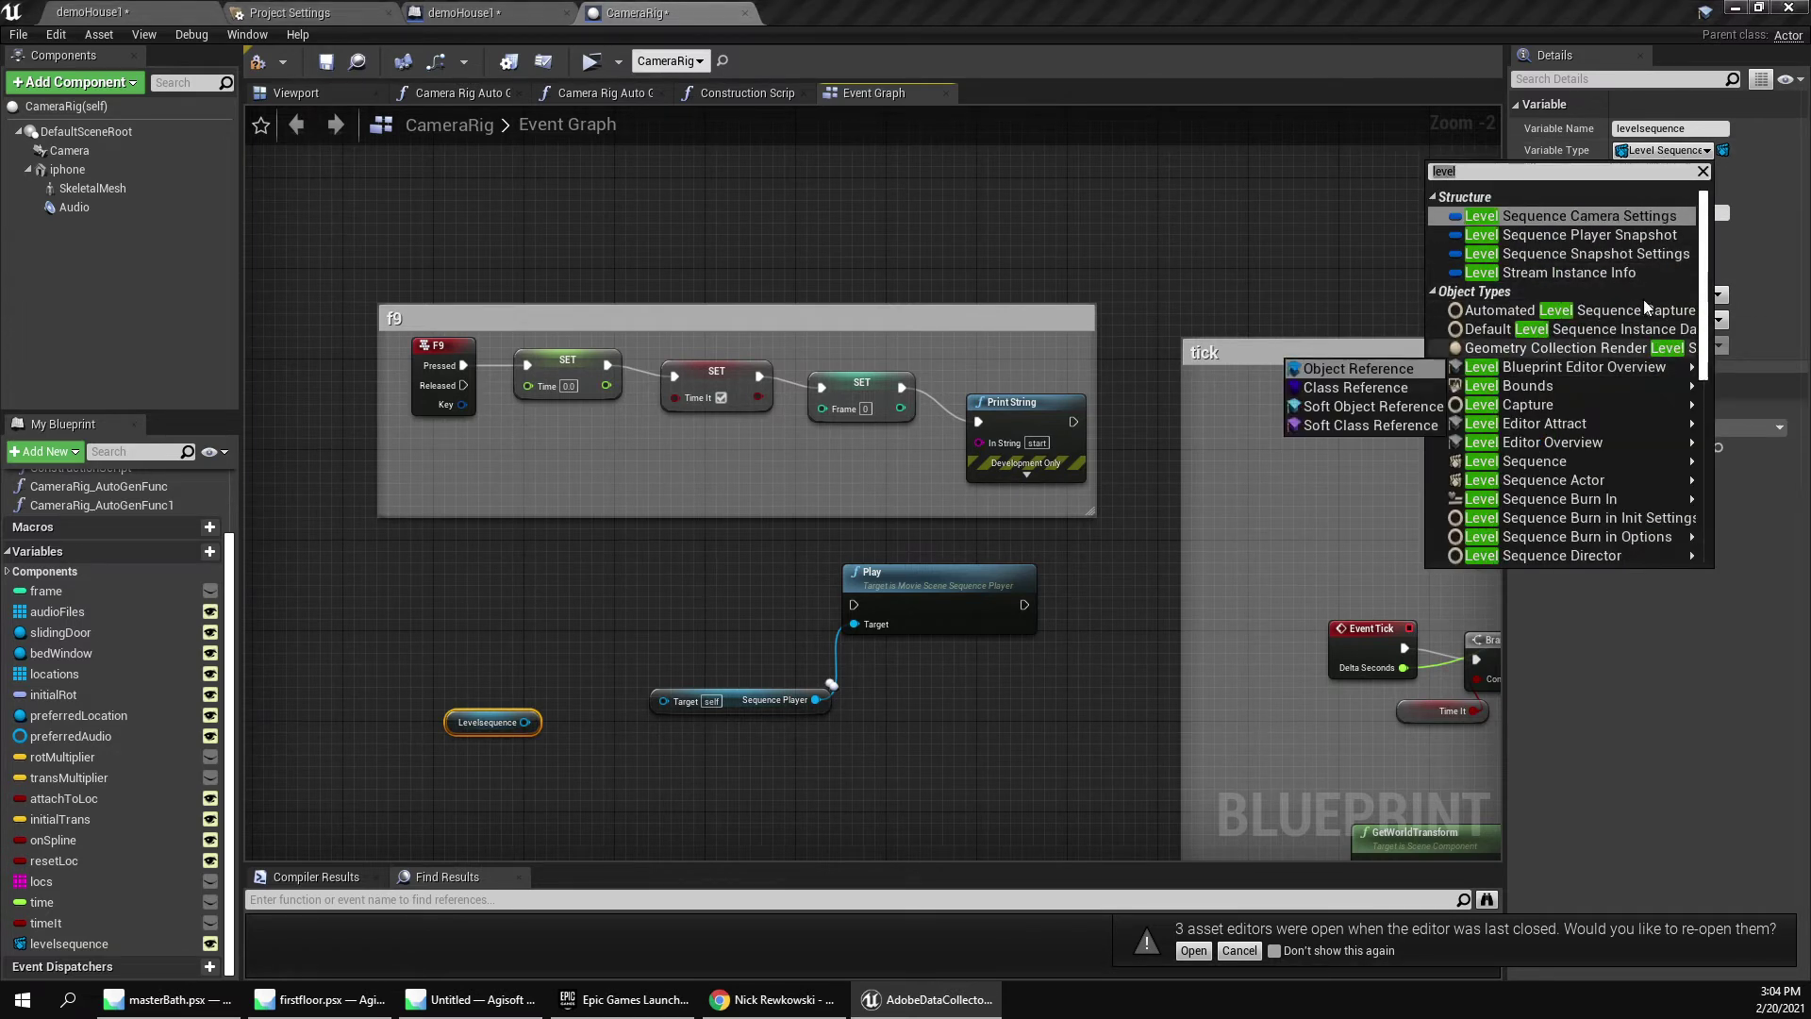
left_click(1580, 170)
type("seqe")
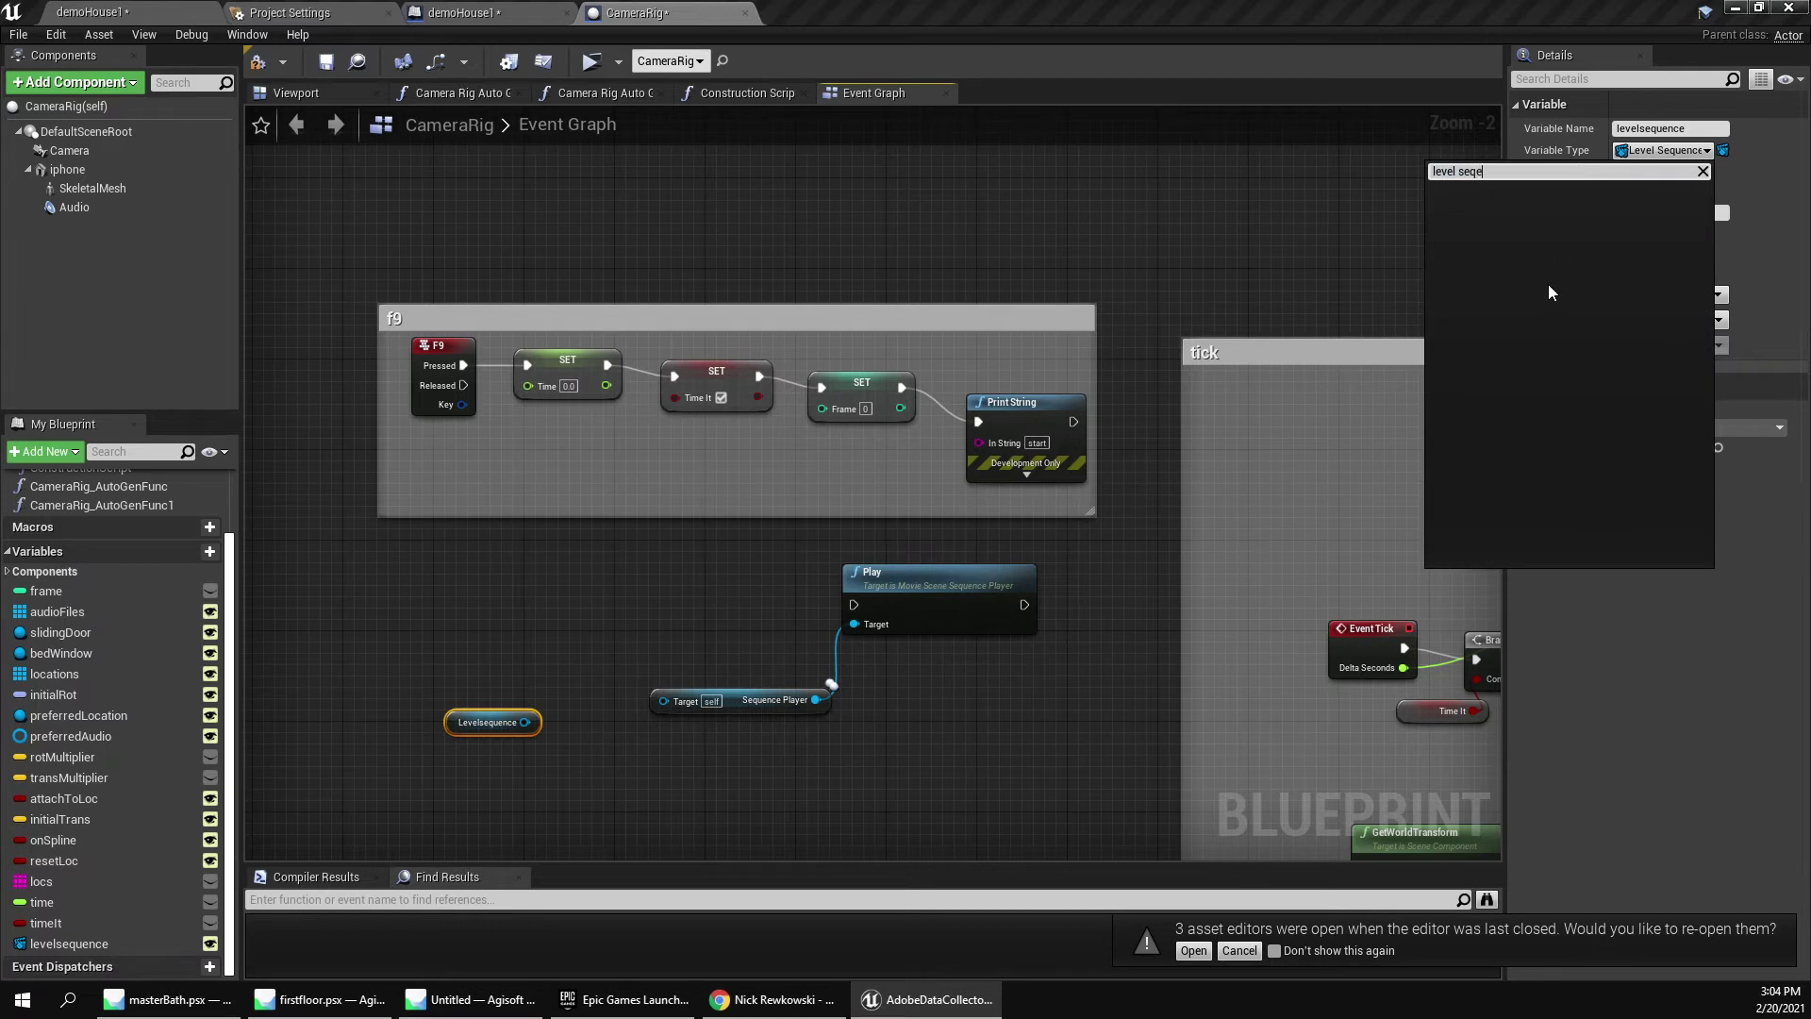
key("BackSpace")
type("u")
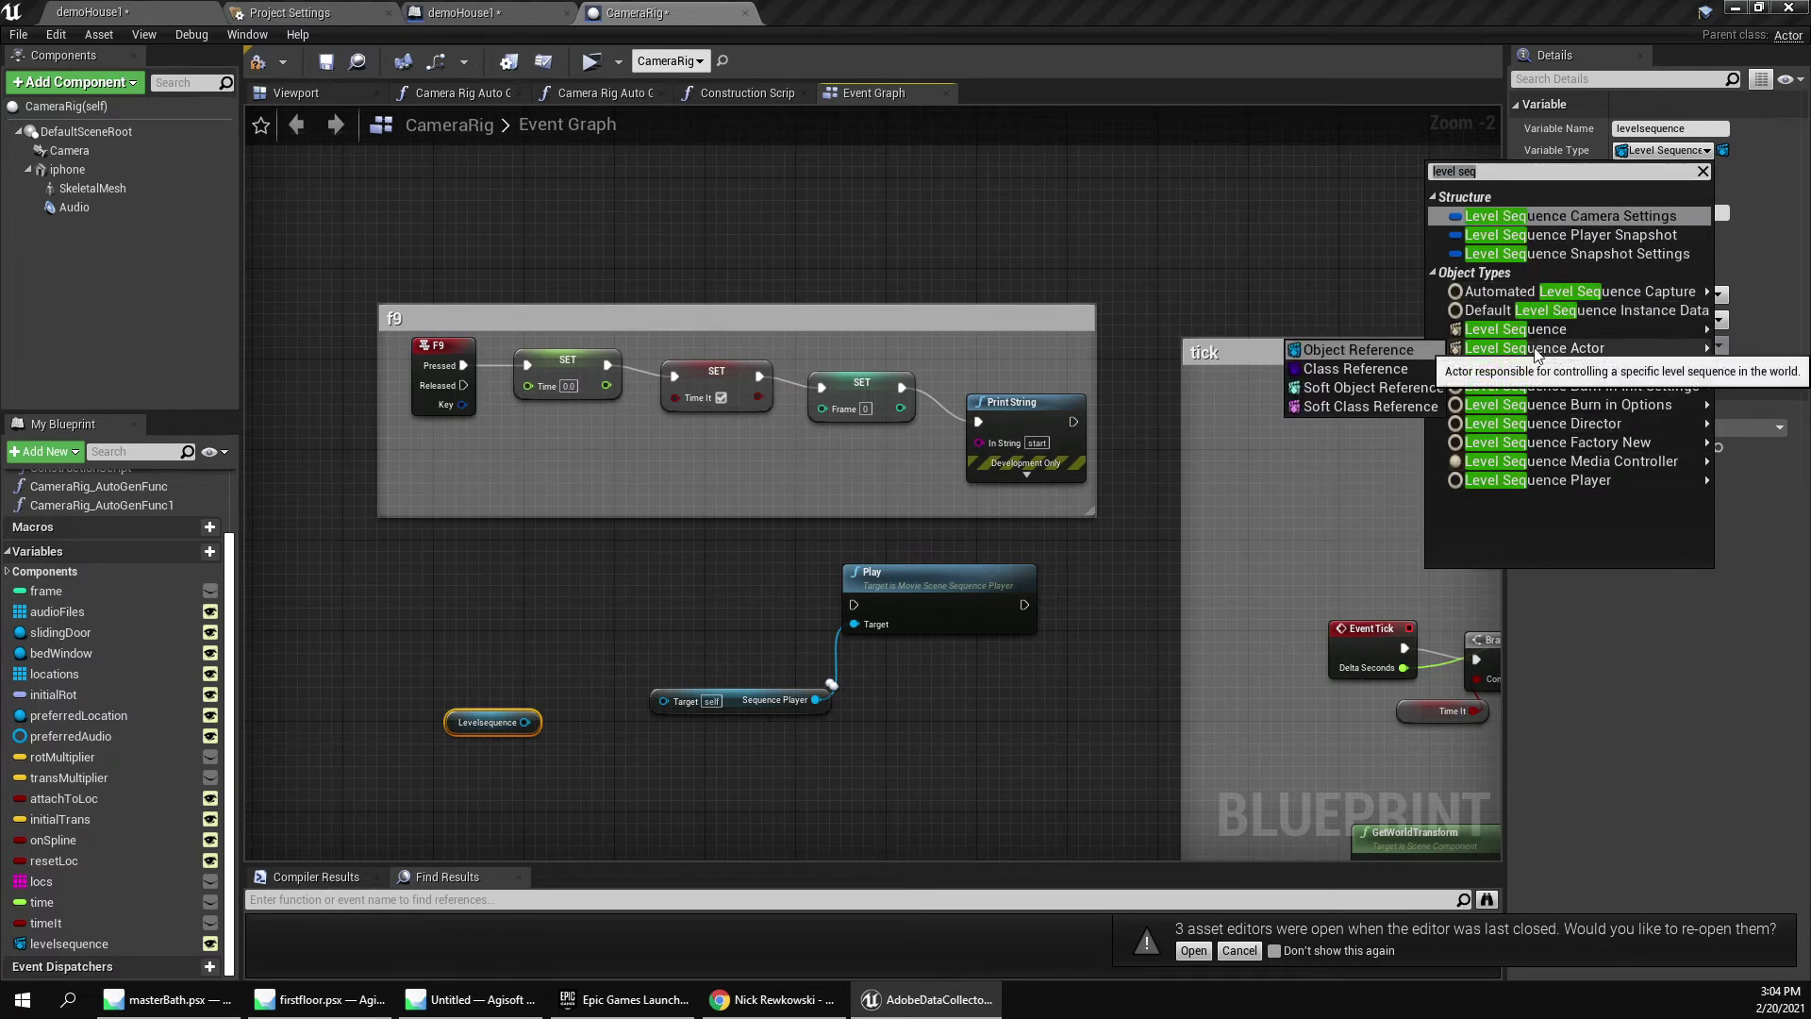
left_click(1387, 356)
left_click(918, 541)
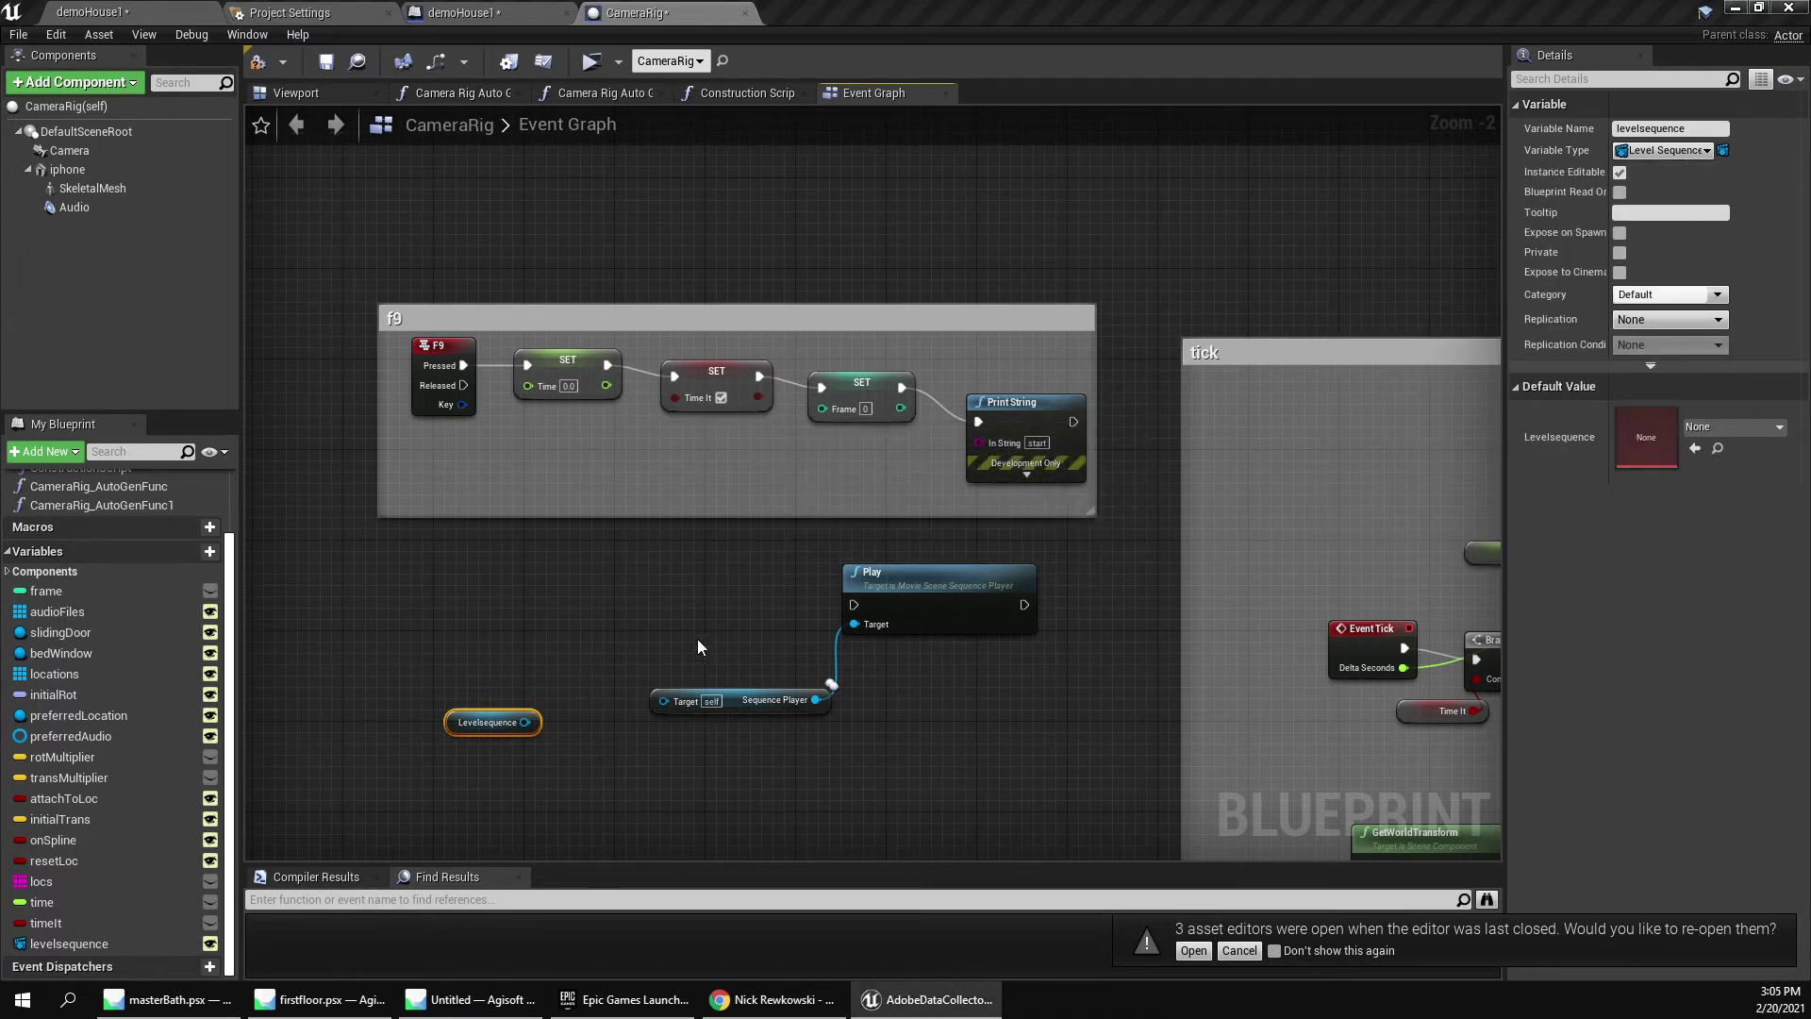
Connect the levelsequence getter to the Sequence Player target and Print String's execution output to Play, and compile the CameraRig blueprint.
left_click_drag(525, 721, 663, 701)
left_click(709, 767)
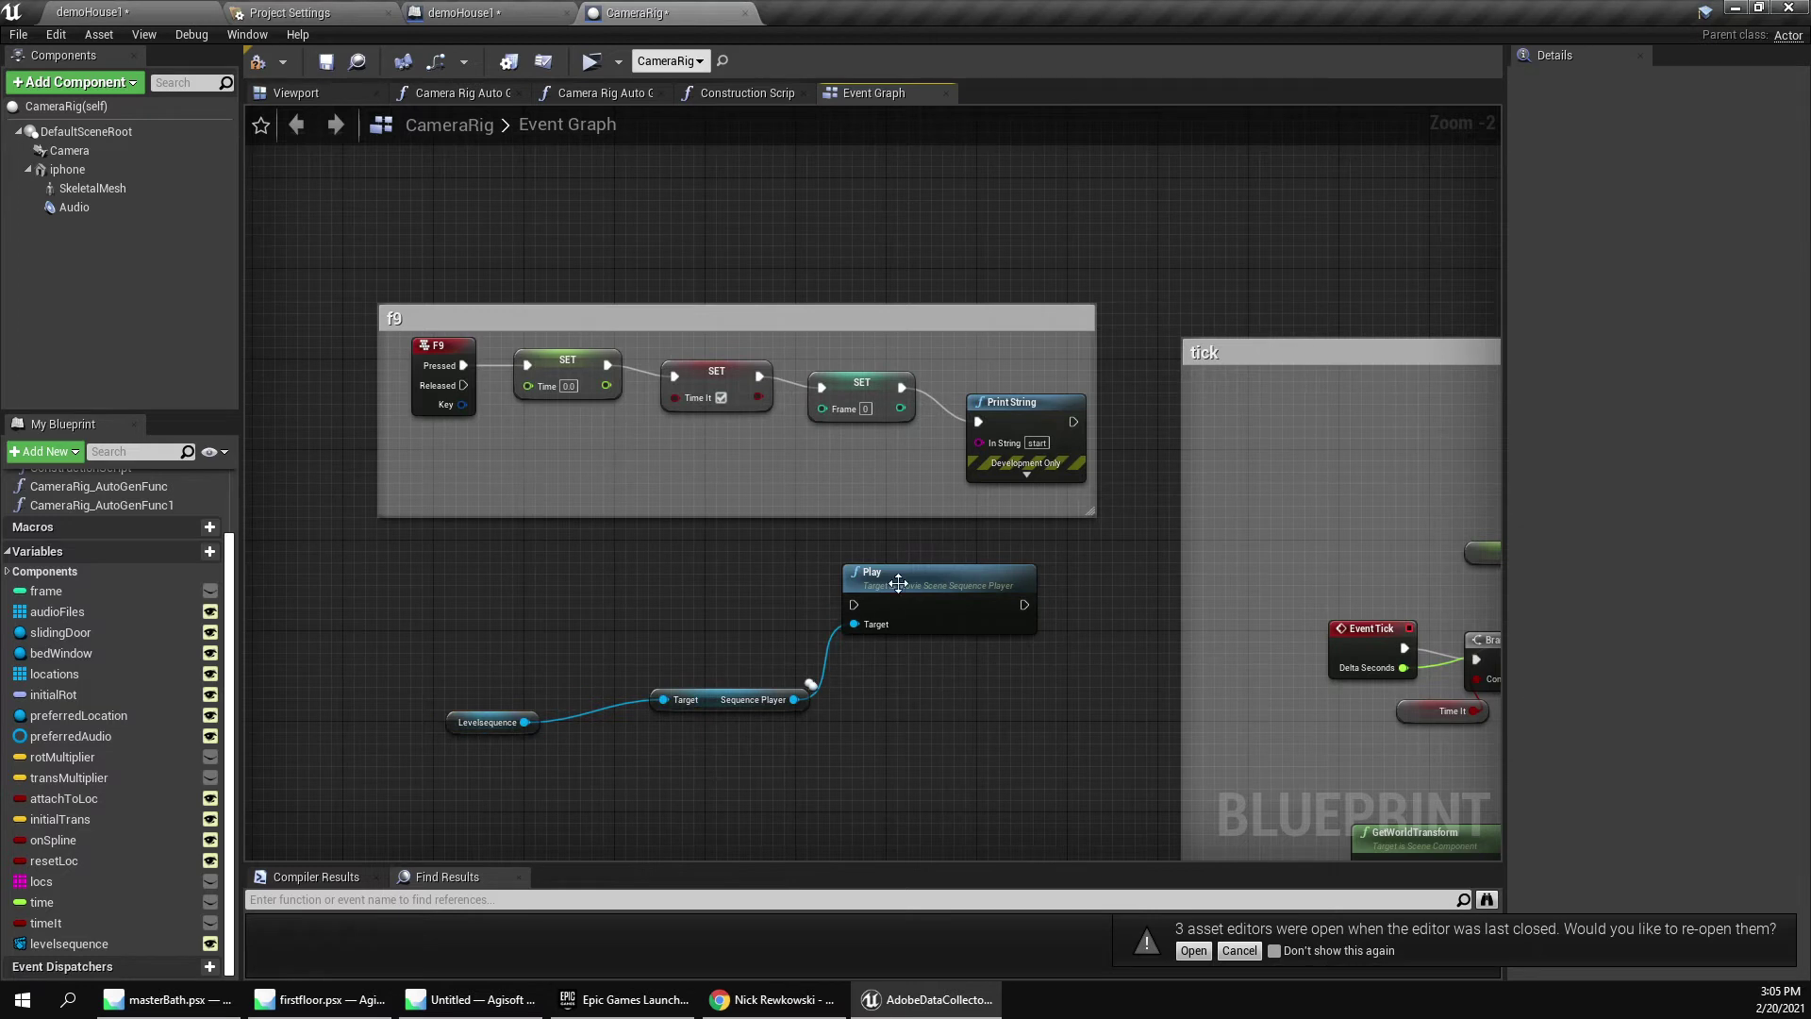
left_click_drag(1074, 421, 854, 605)
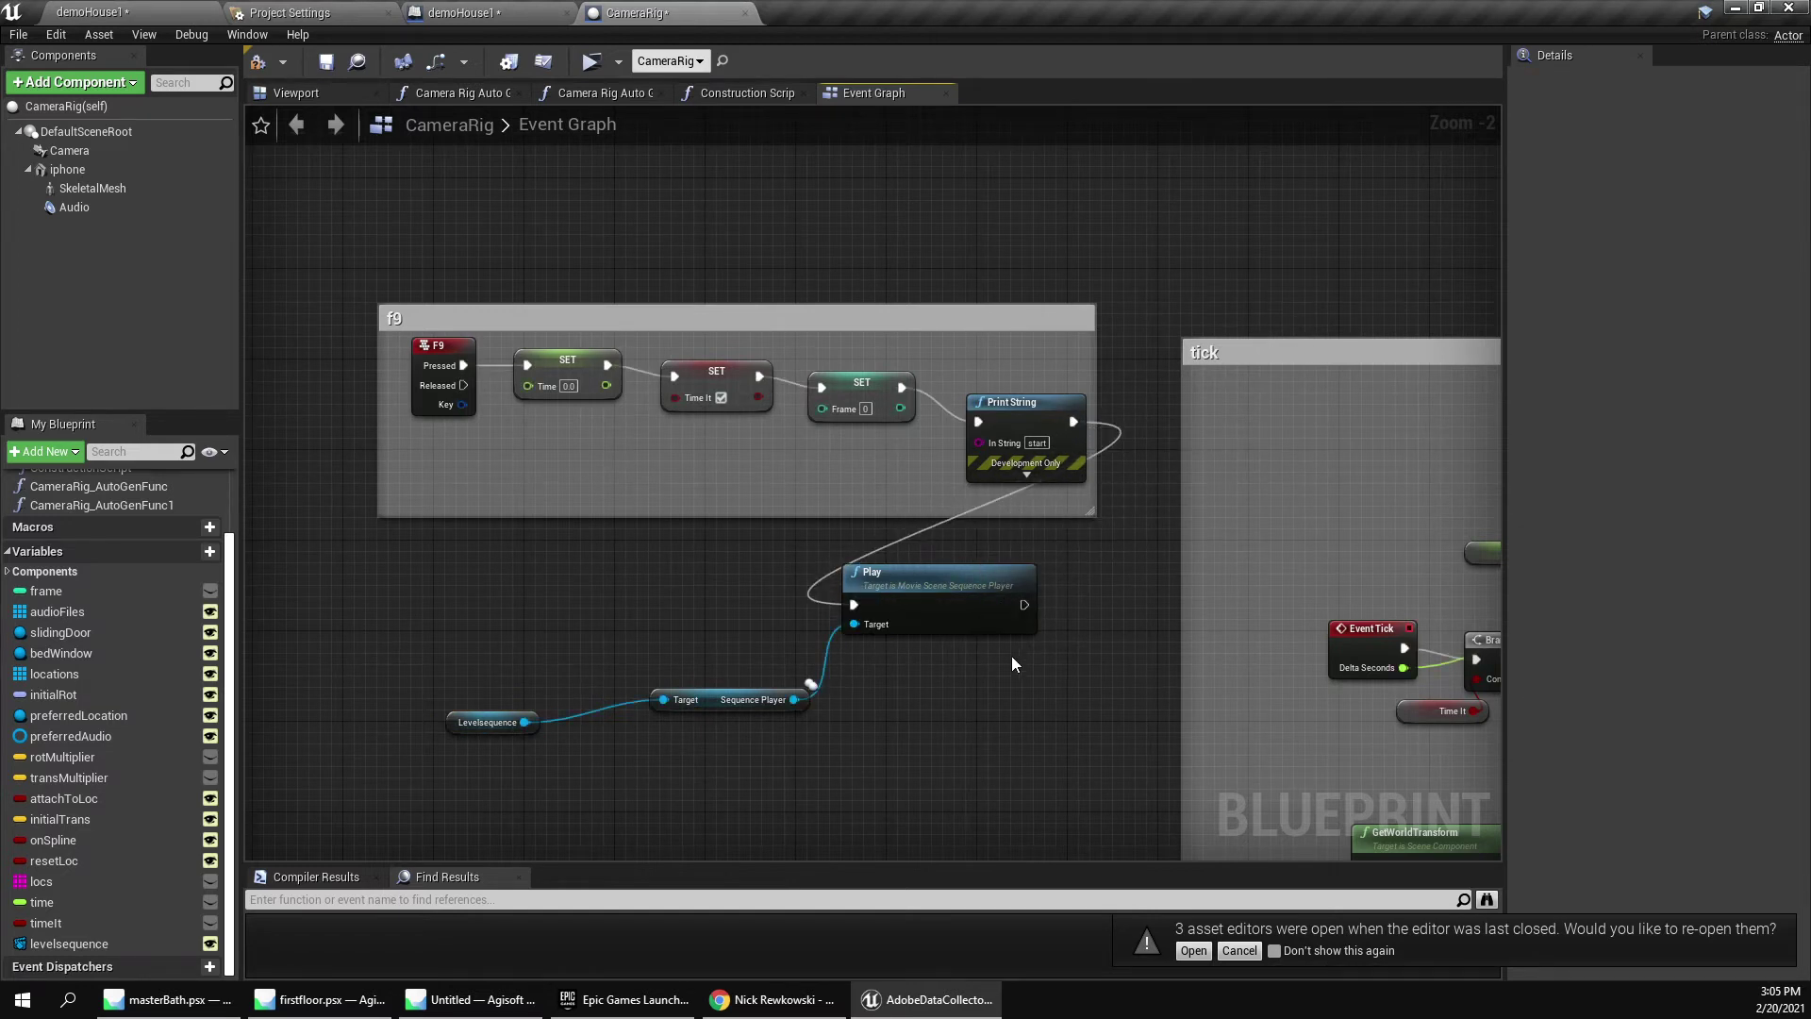
left_click(258, 62)
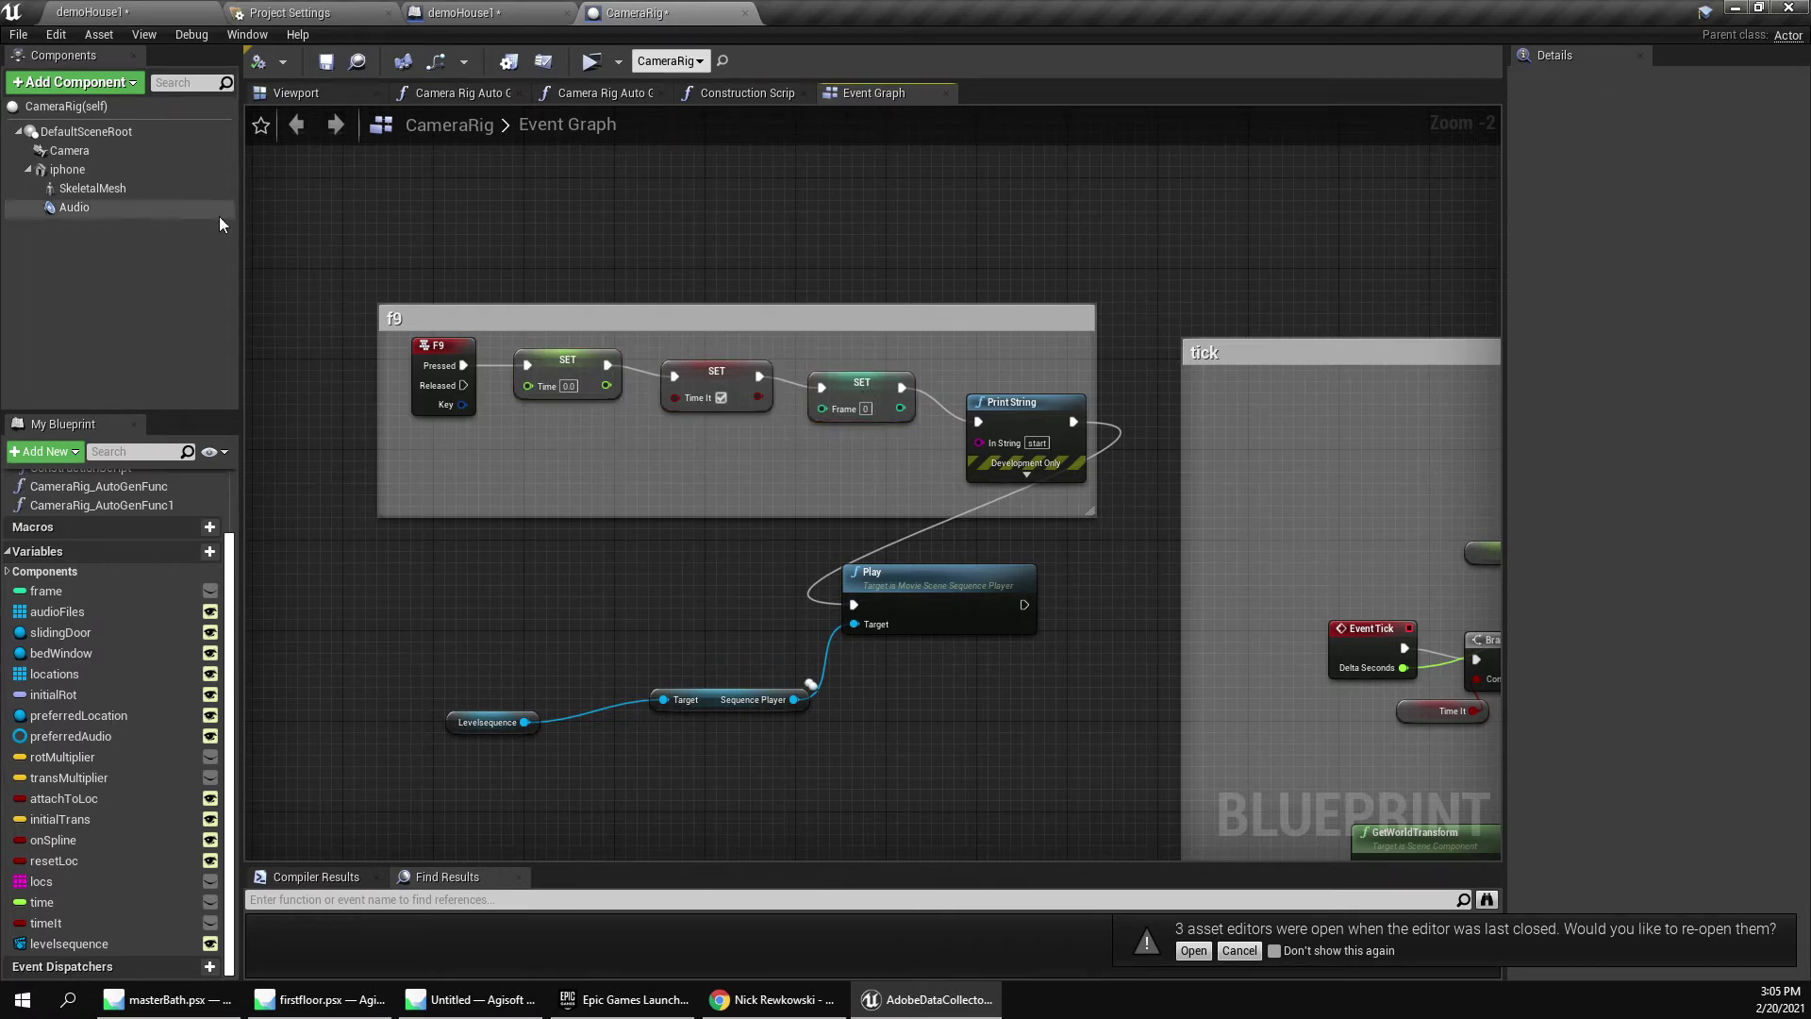
Assign _testsequence to the Levelsequence property of the CameraRig actor in the demoHouse1 level.
left_click(179, 9)
scroll(1515, 760, "down", 5)
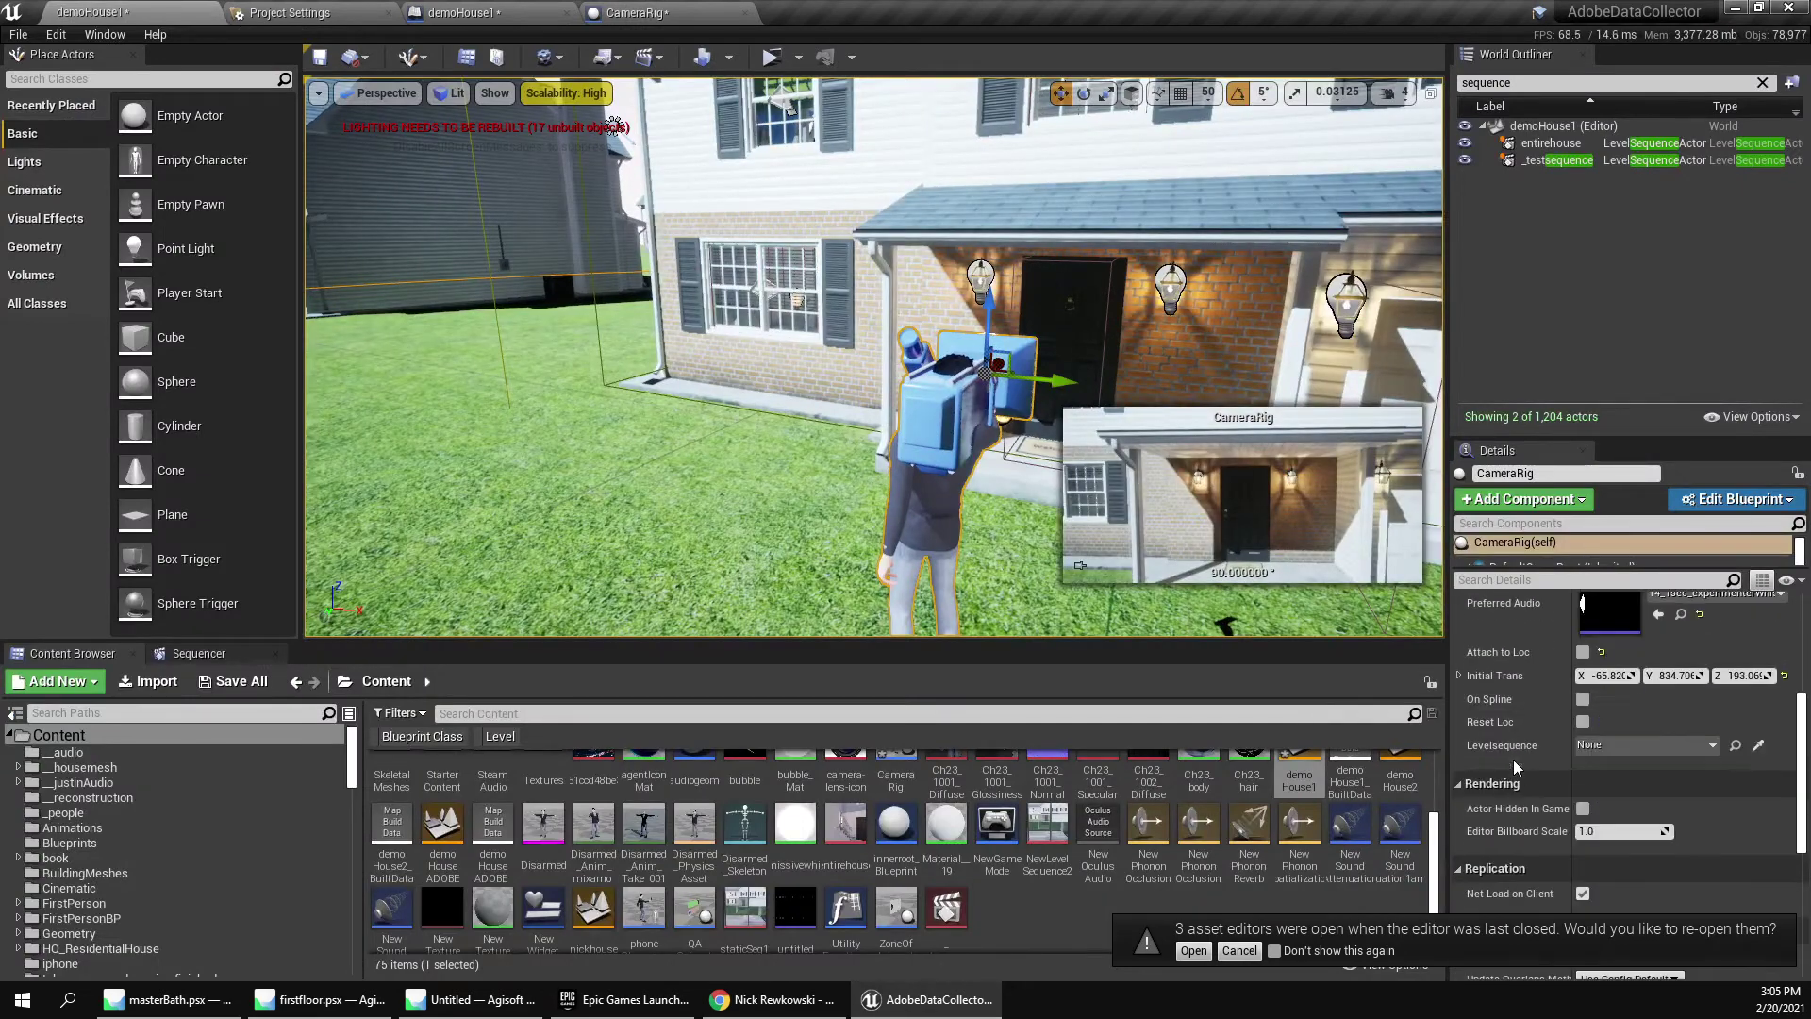
left_click(1635, 743)
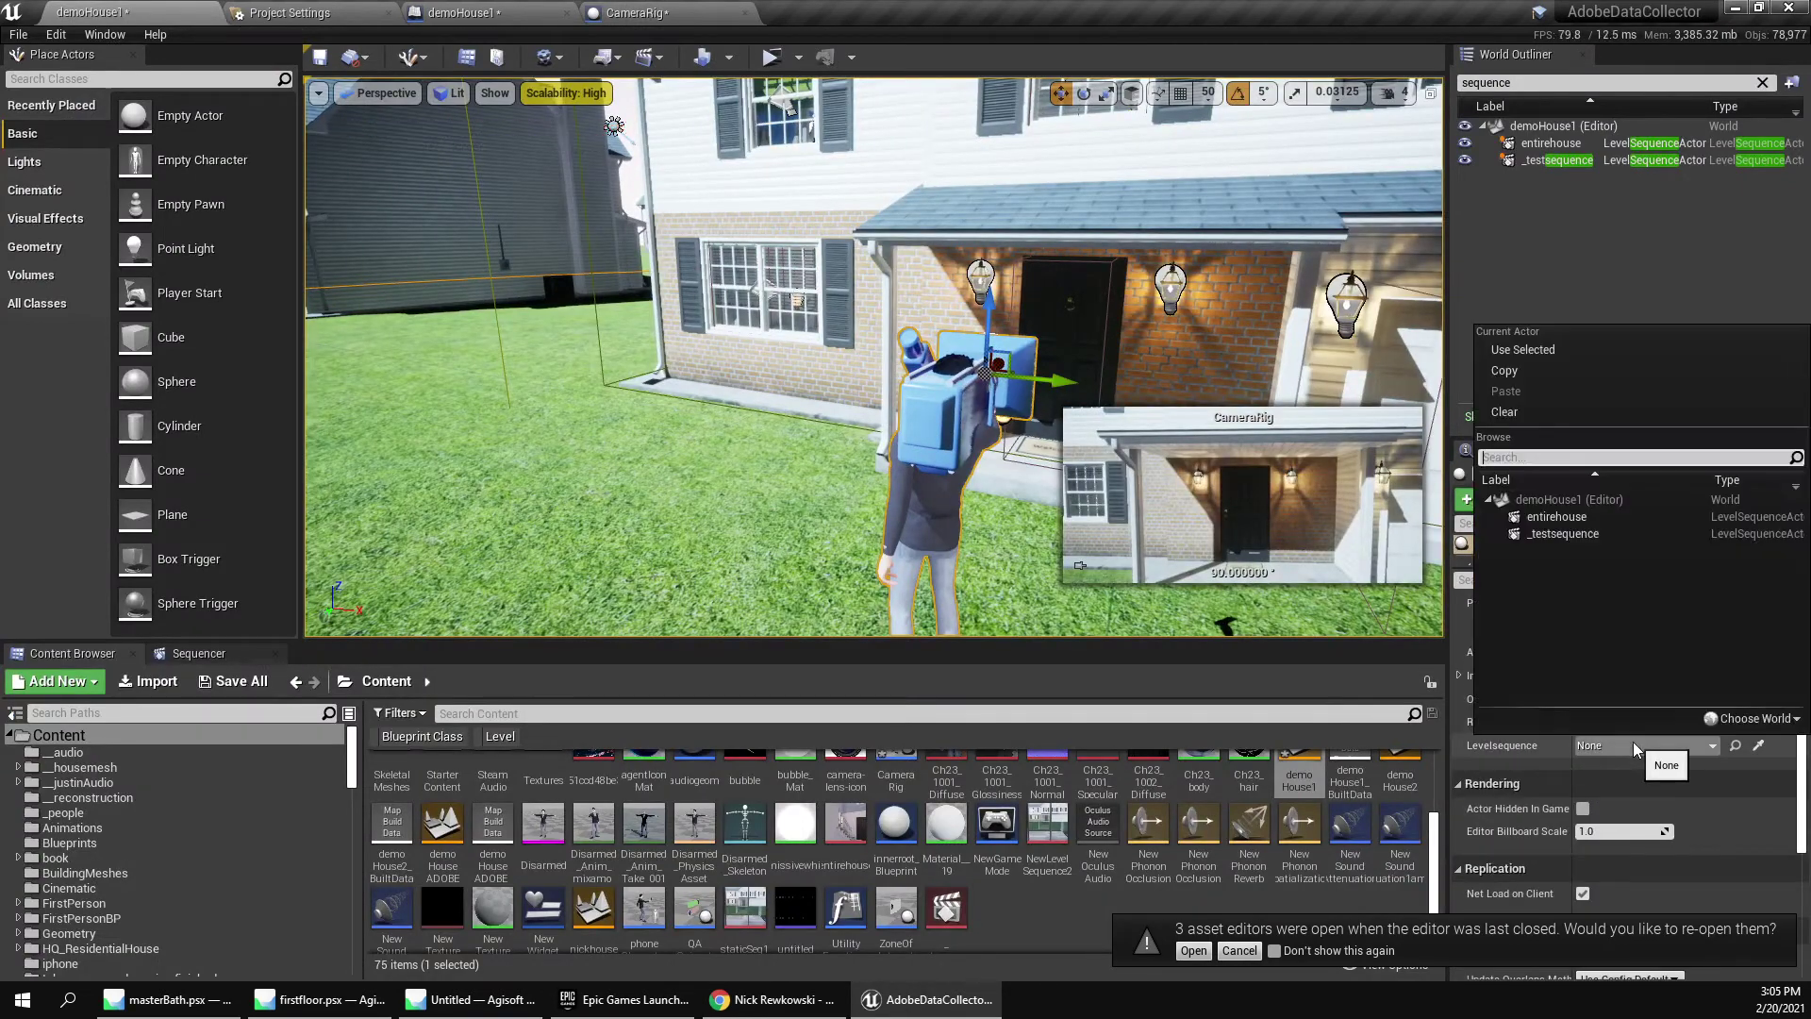
left_click(1577, 536)
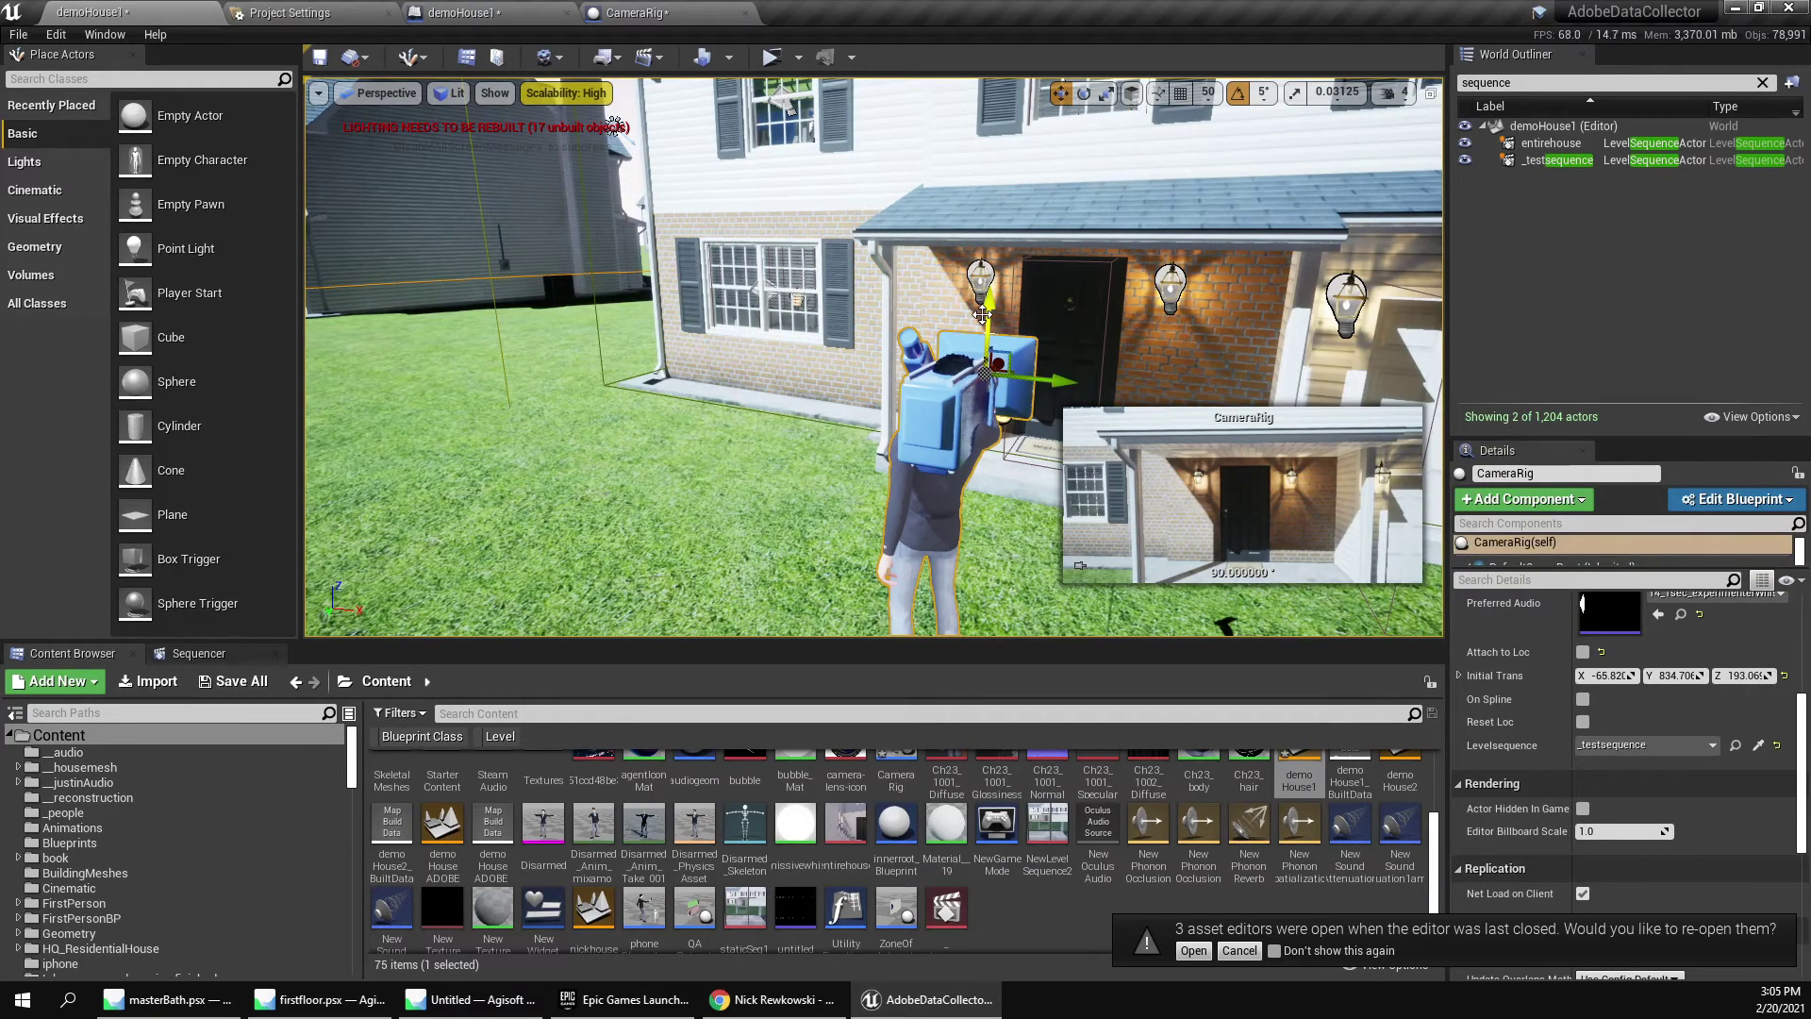
Close the AdobeDataCollector project in the Unreal editor without saving any content.
left_click(689, 13)
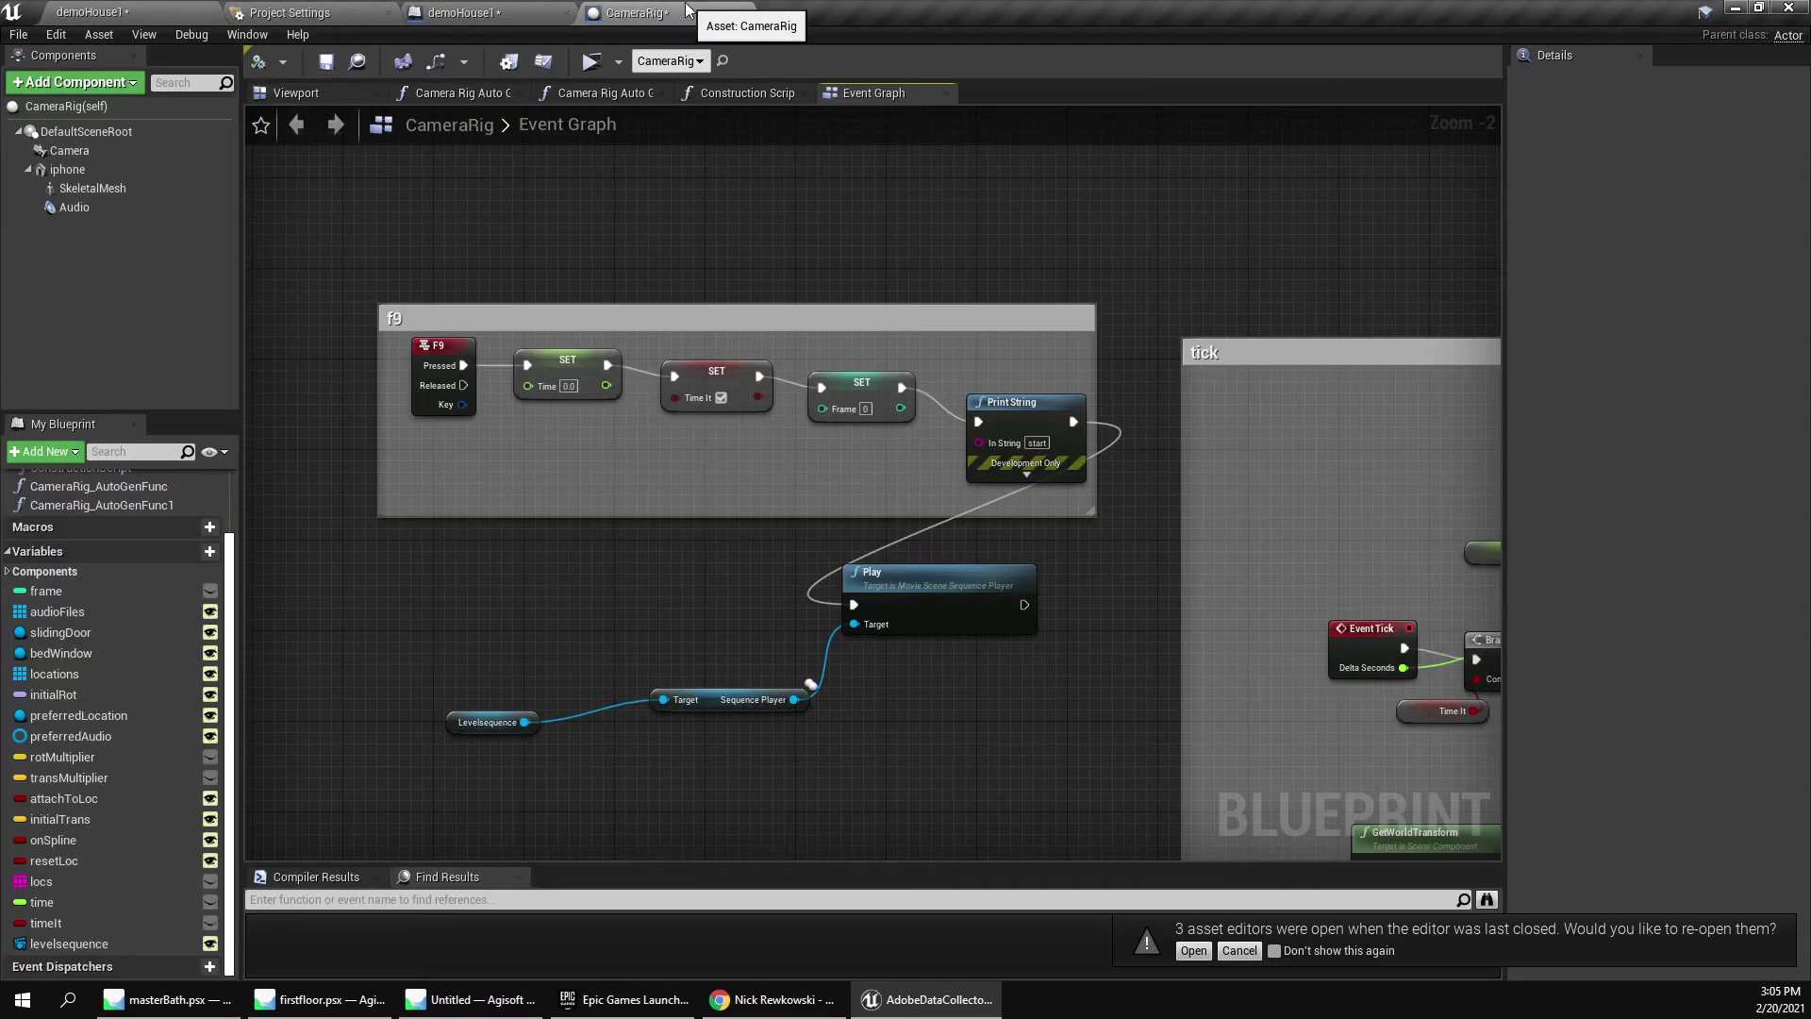
left_click(141, 11)
left_click(1759, 7)
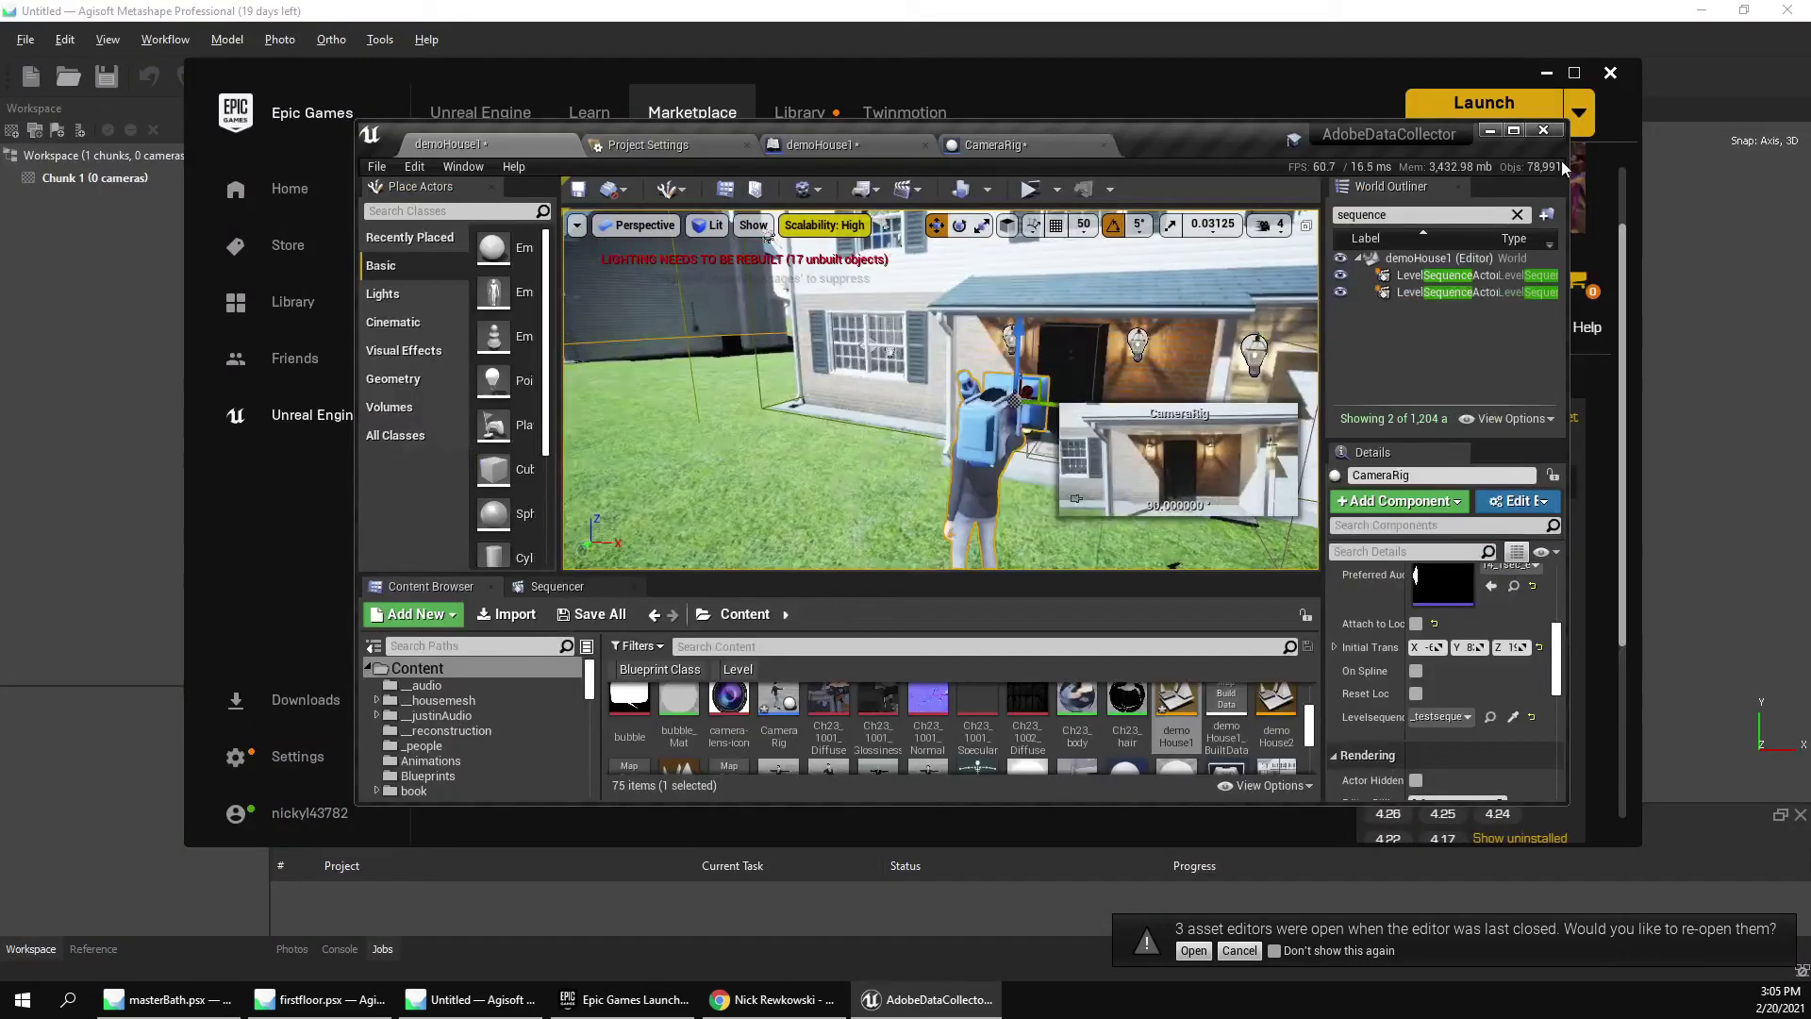
left_click(1543, 130)
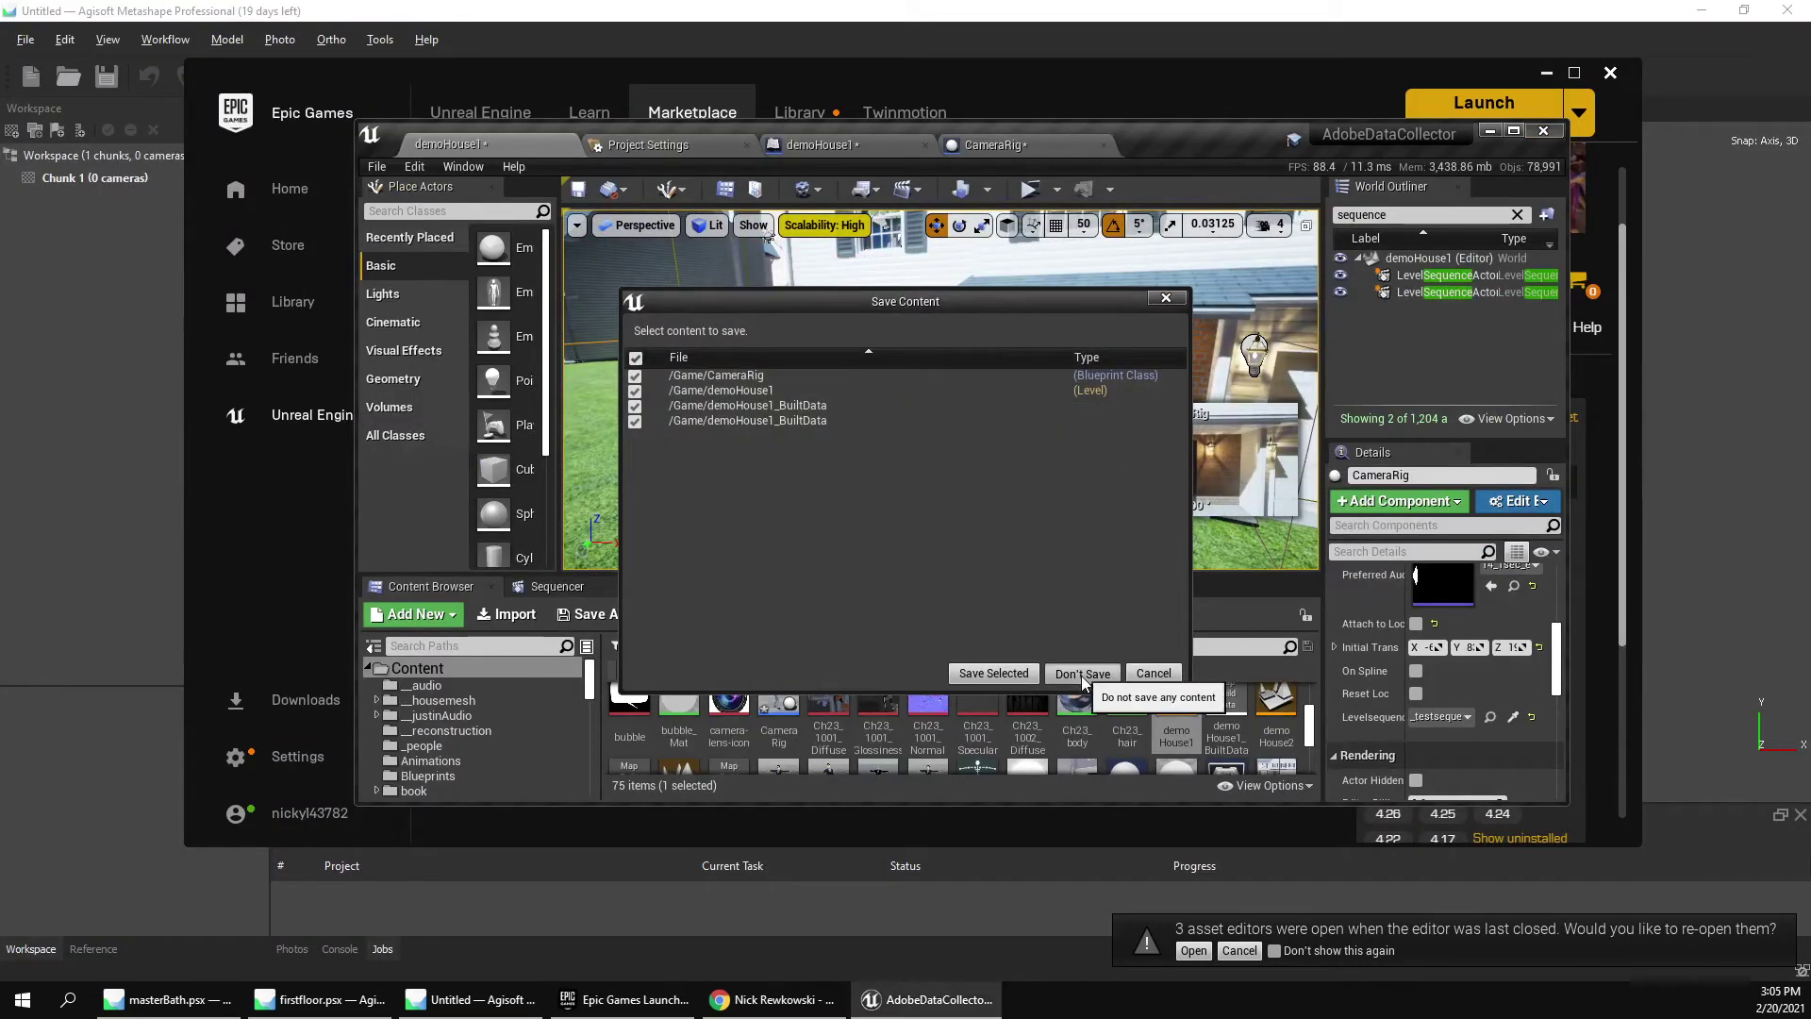
left_click(1082, 671)
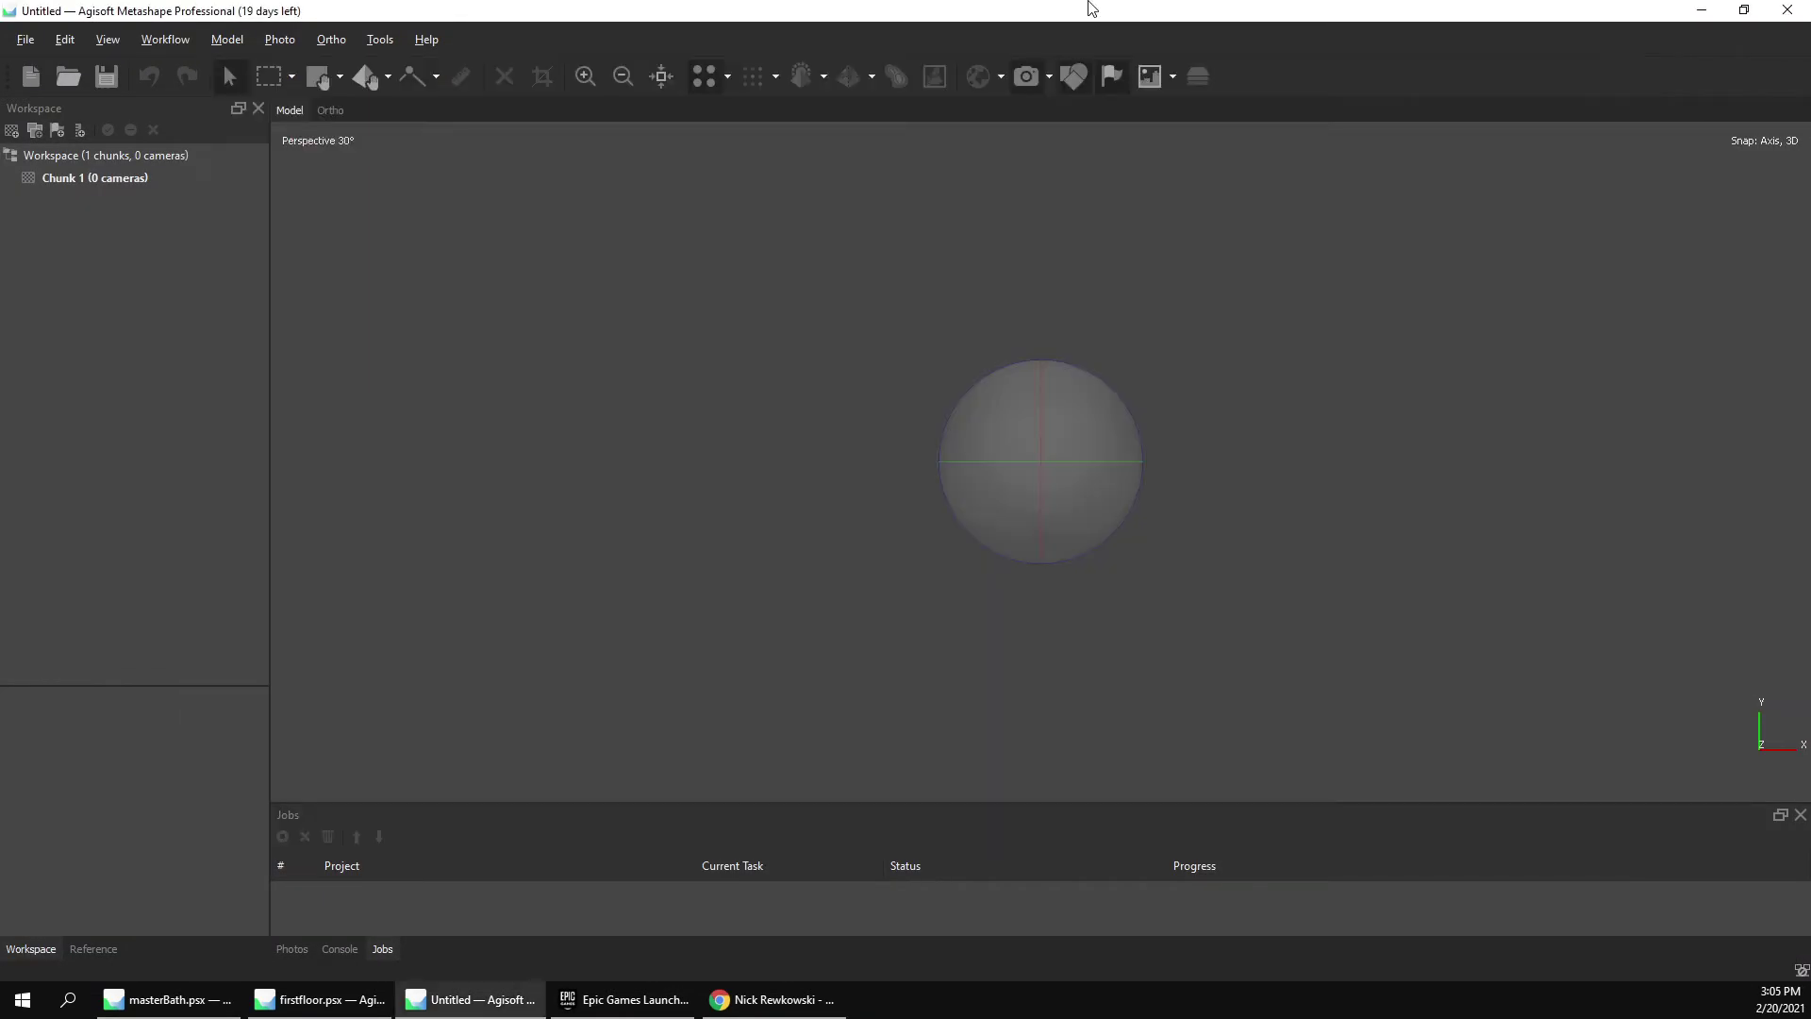
In Metashape, start a video import with firstfloor.flv from the AdobeDataCollector folder.
left_click(26, 40)
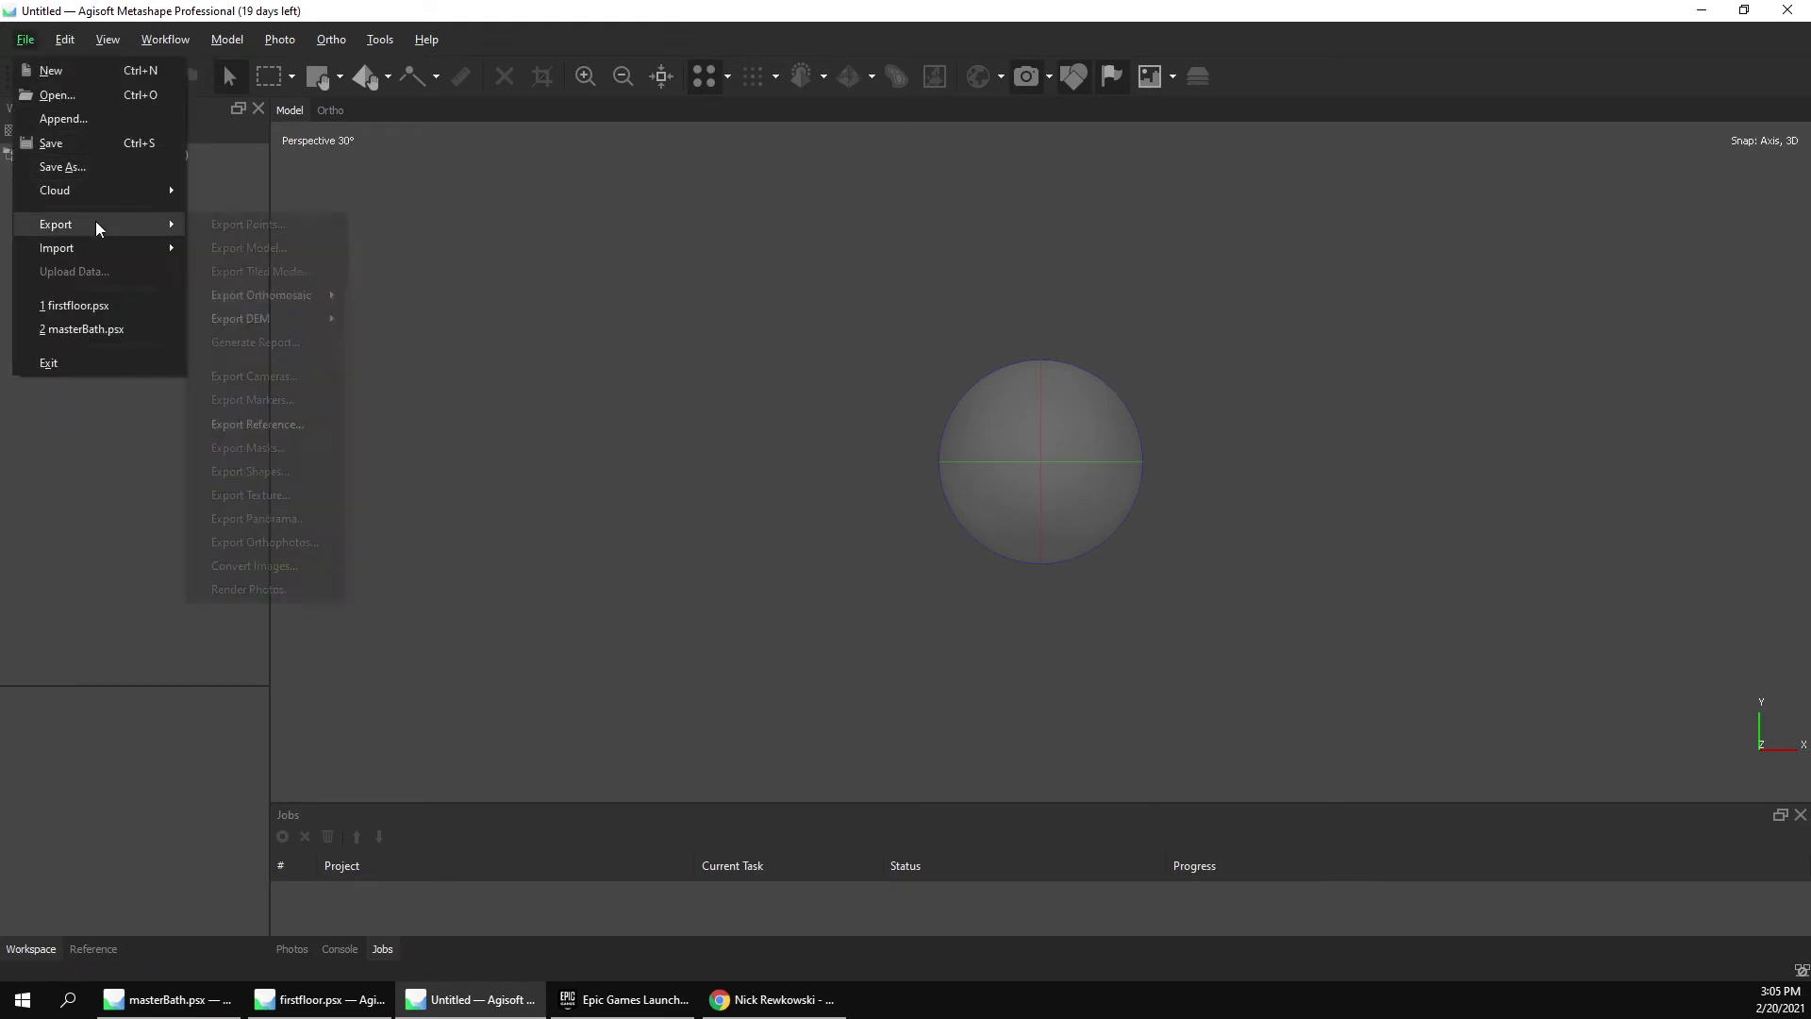
mouse_move(112, 247)
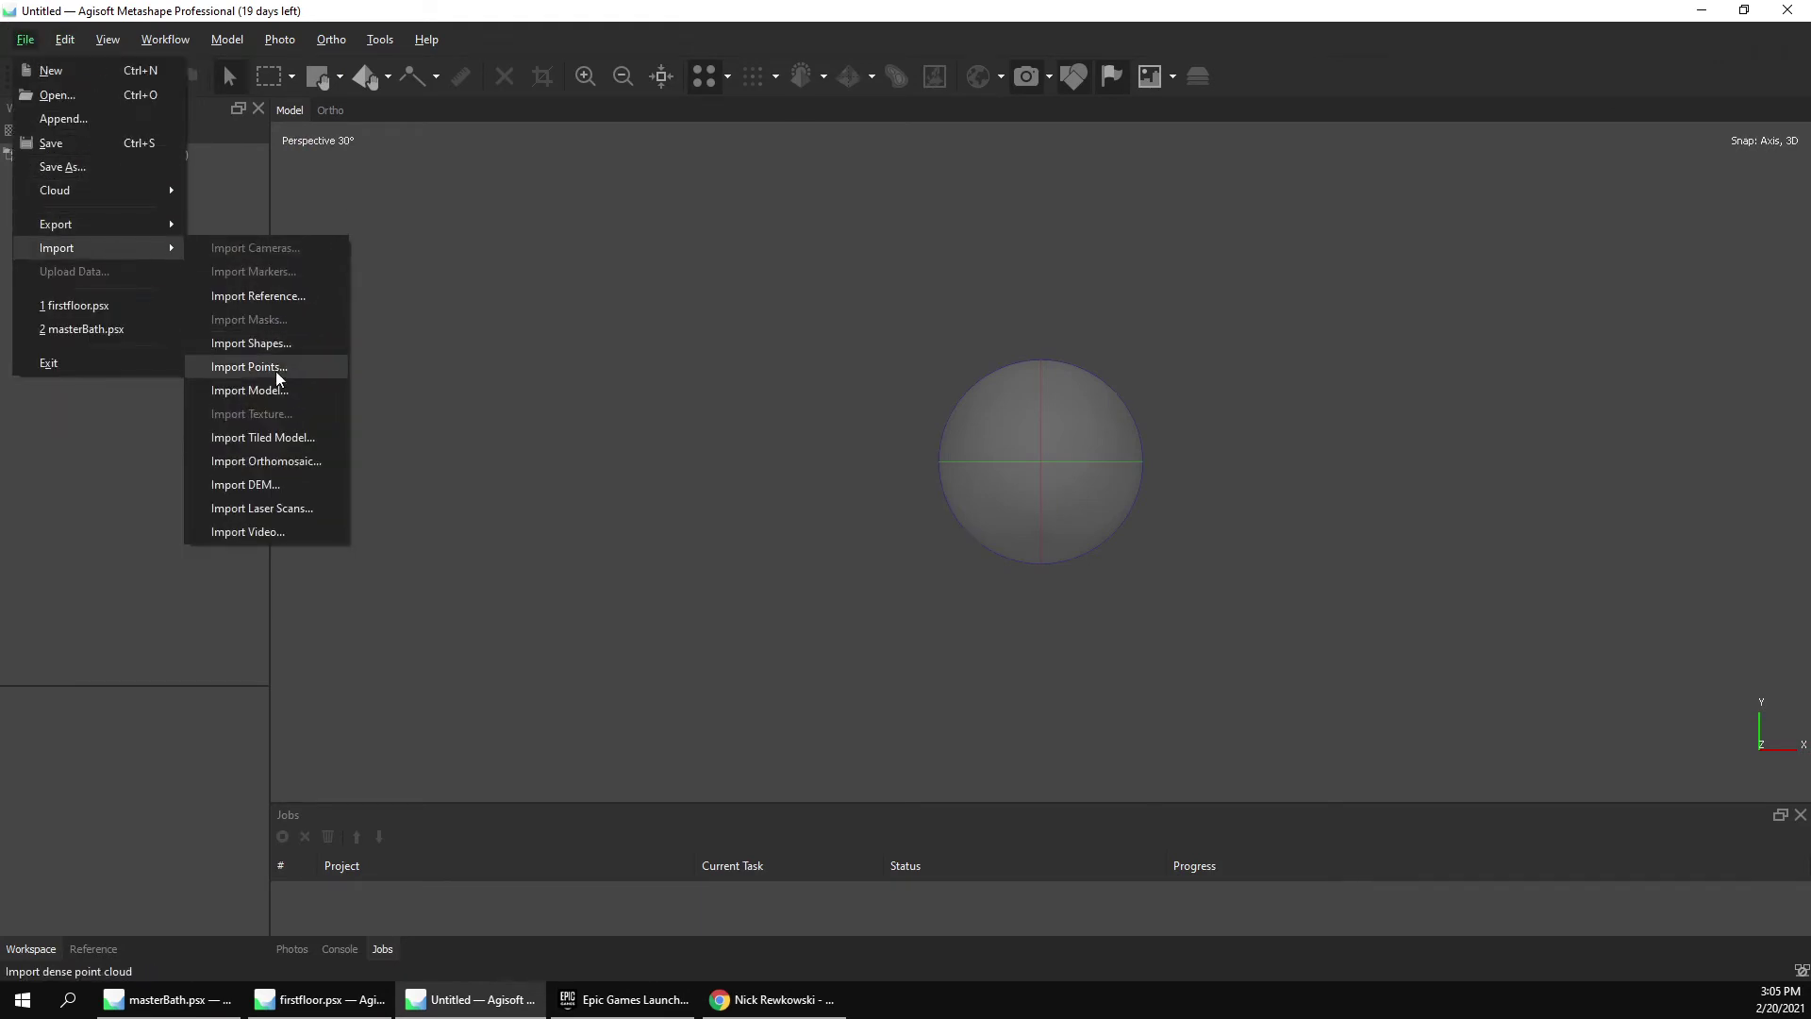
left_click(267, 545)
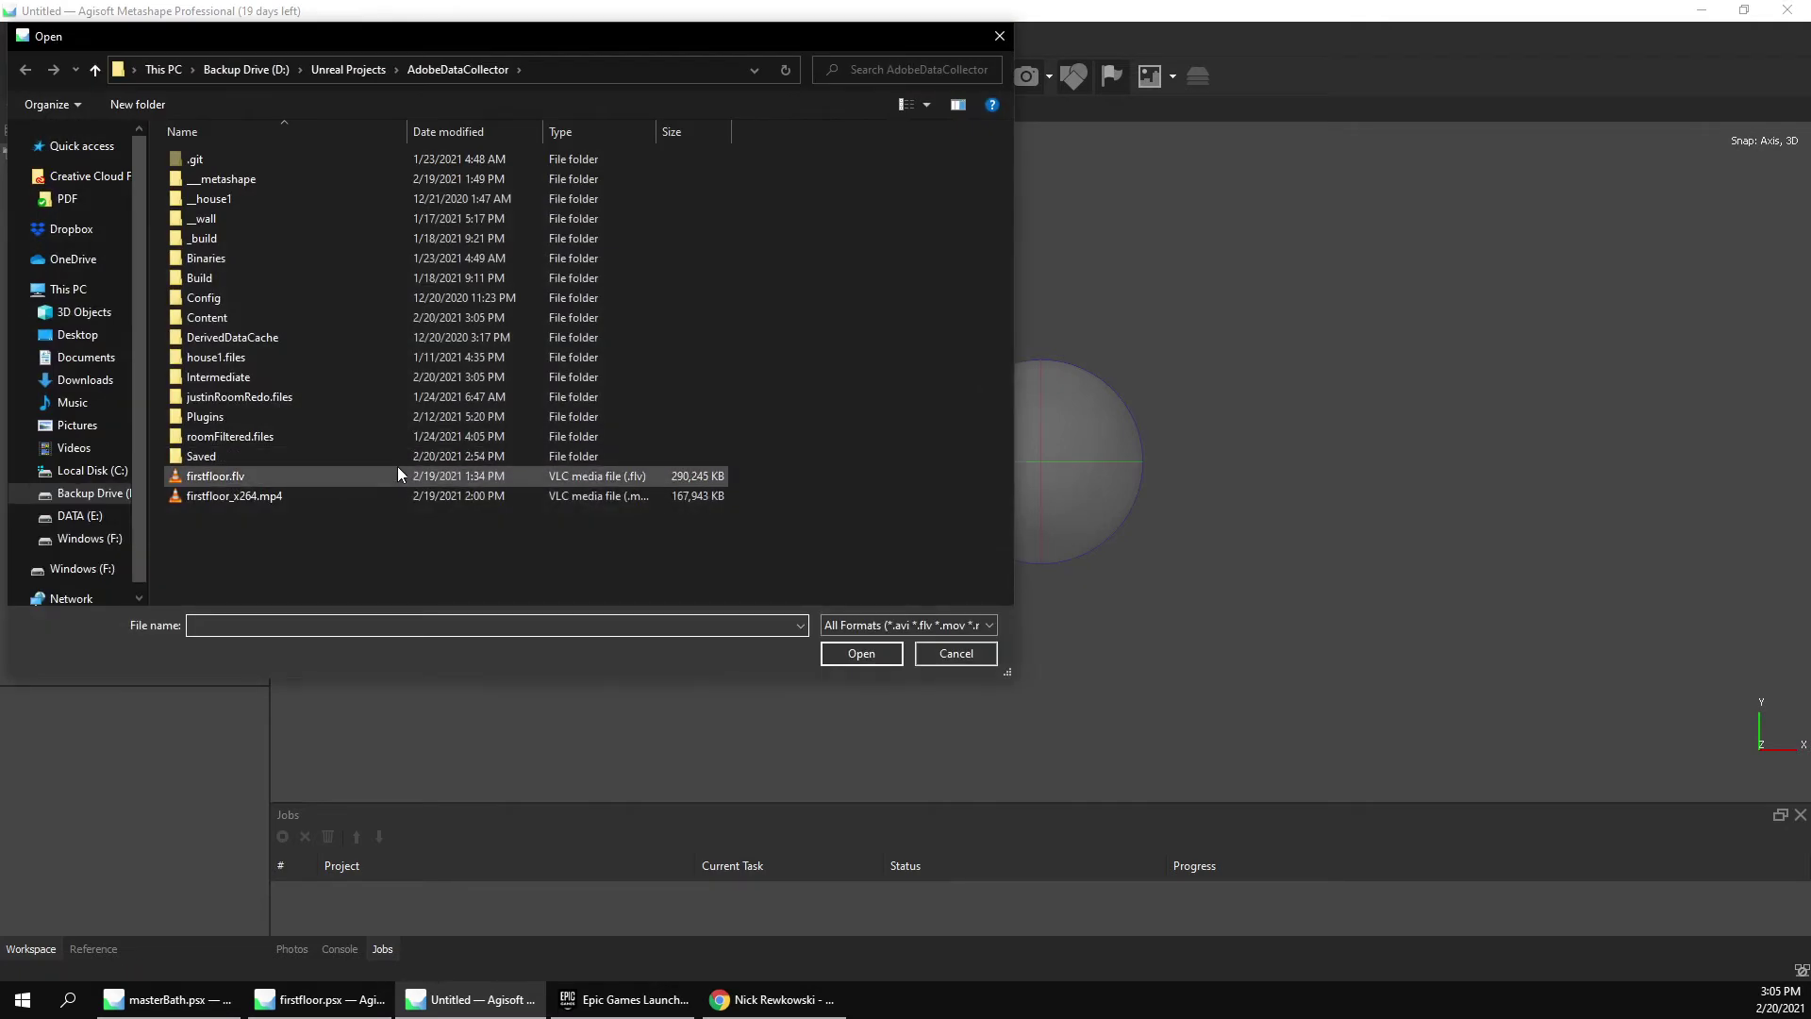
left_click(307, 476)
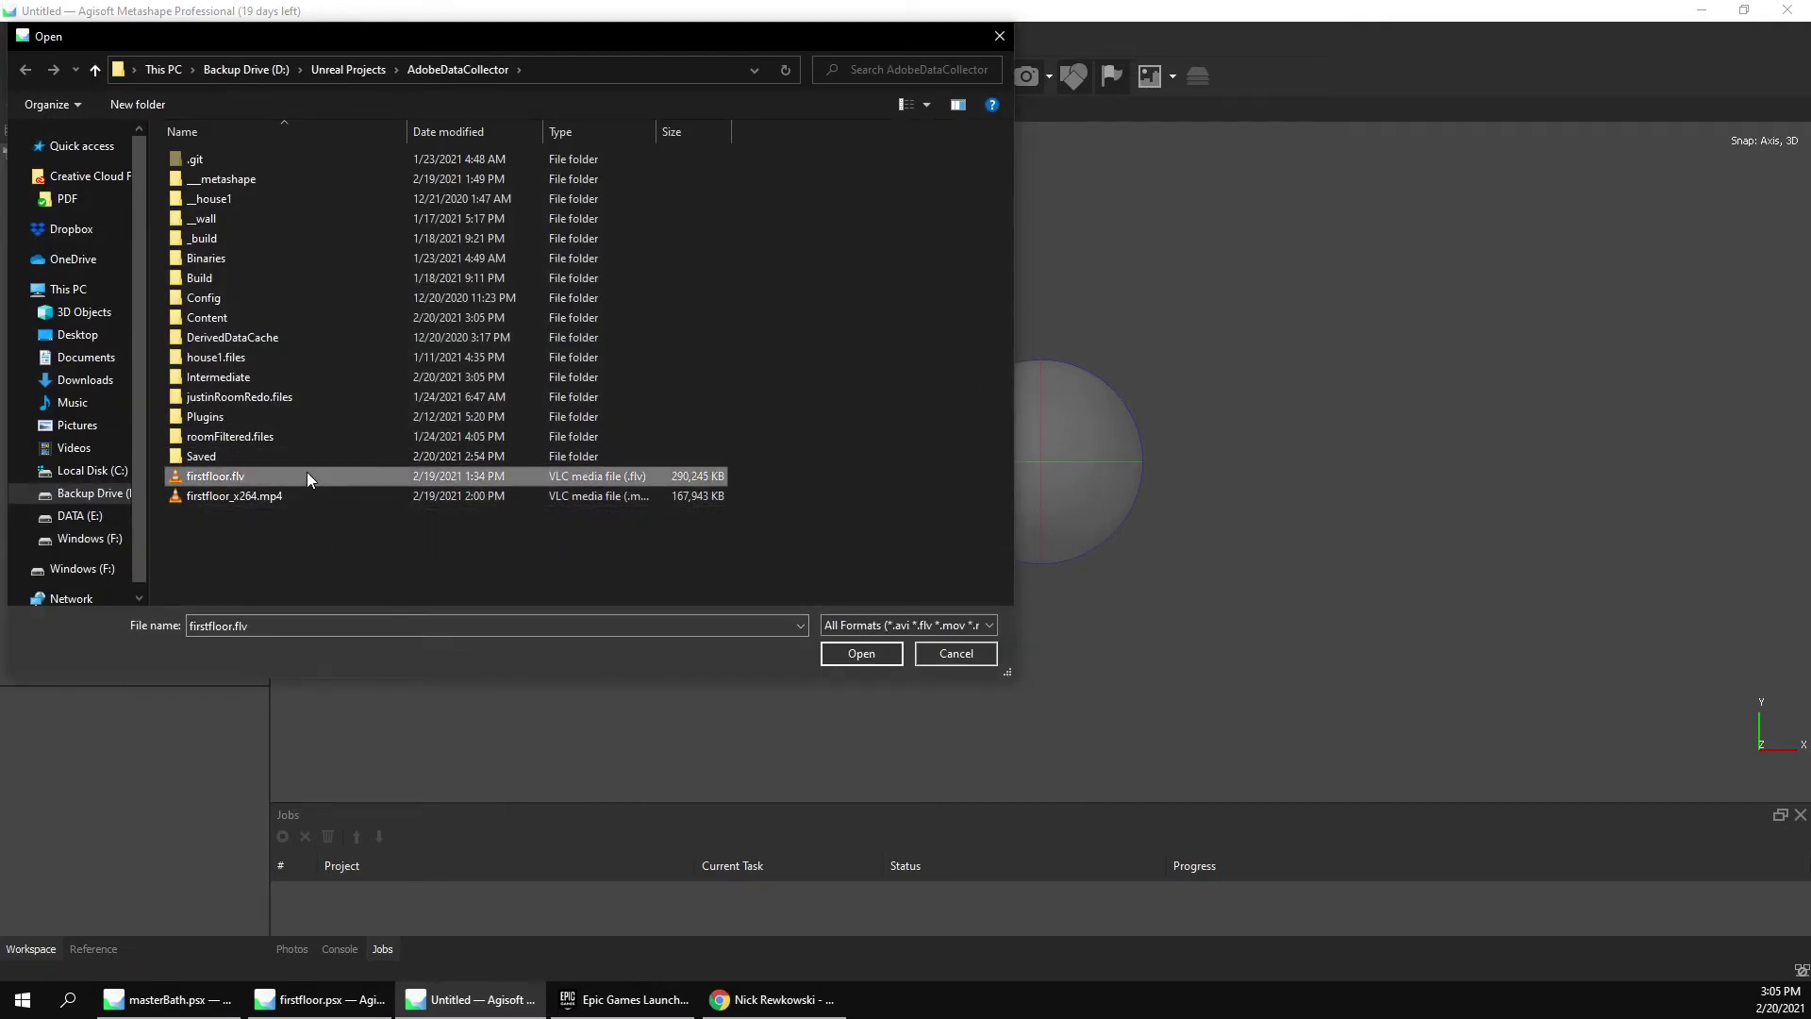
double_click(230, 477)
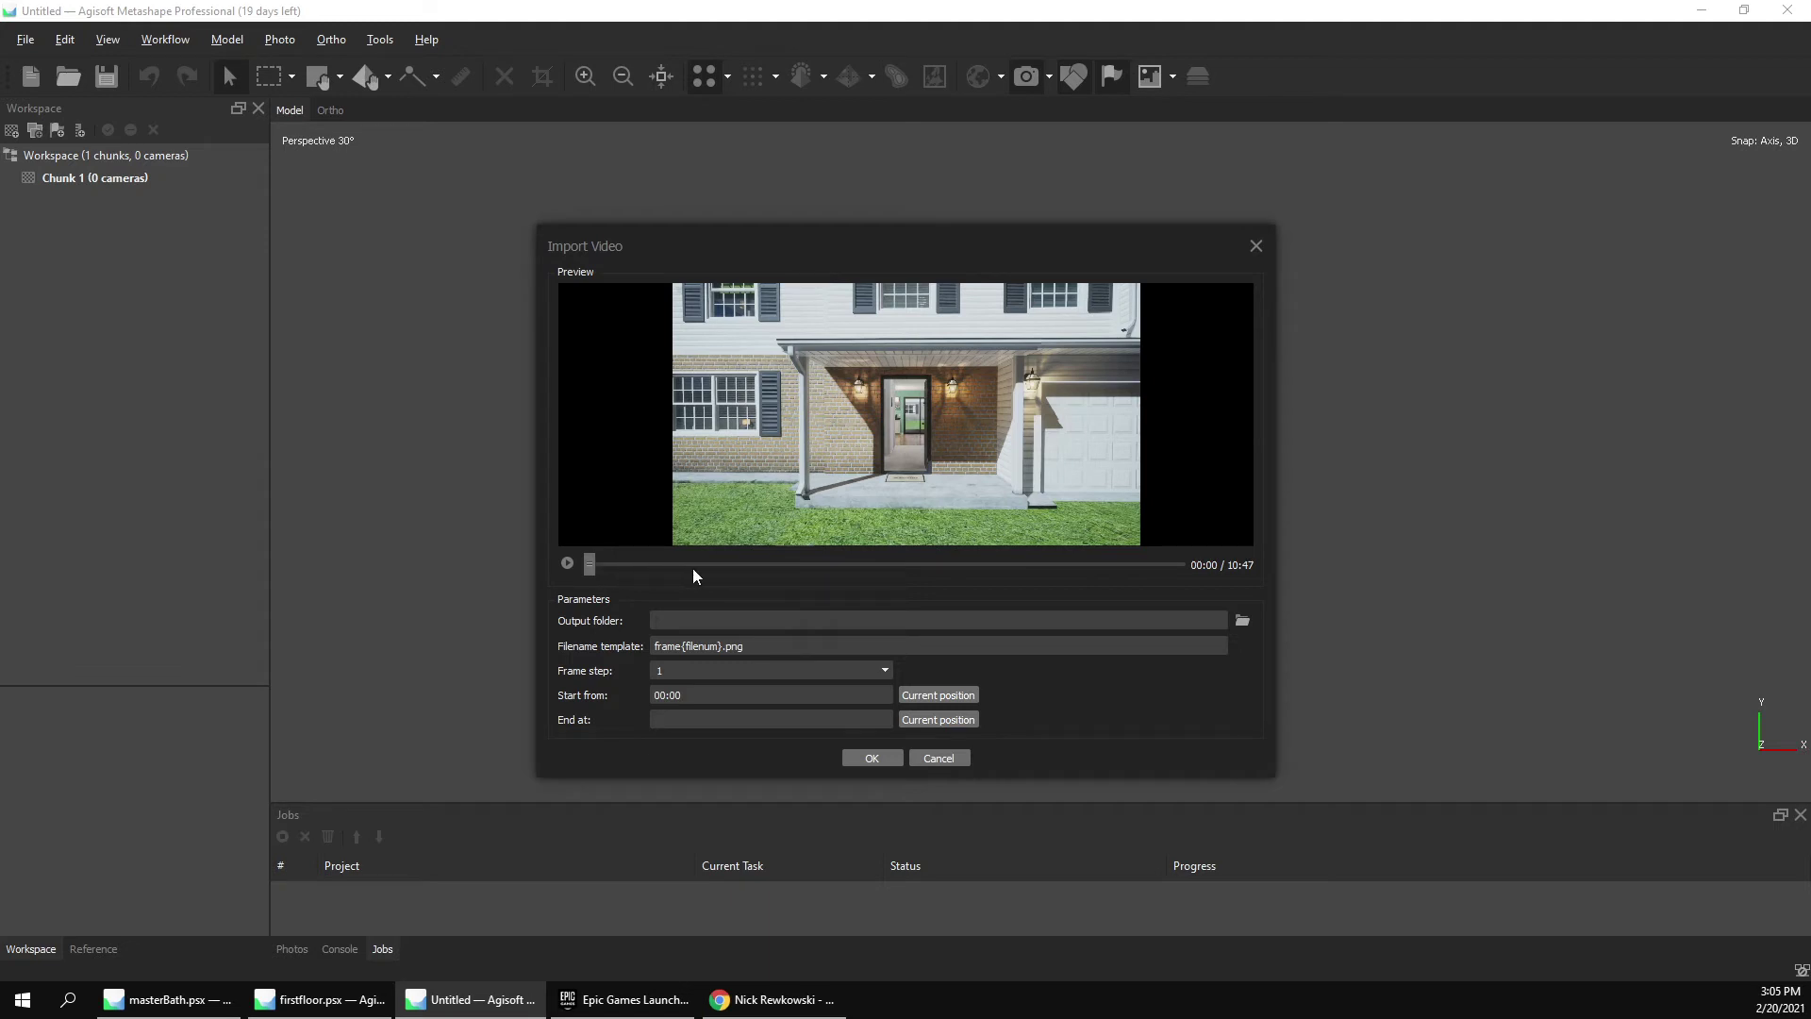
Preview the opening seconds of the firstfloor video in the Import Video dialog.
left_click(566, 565)
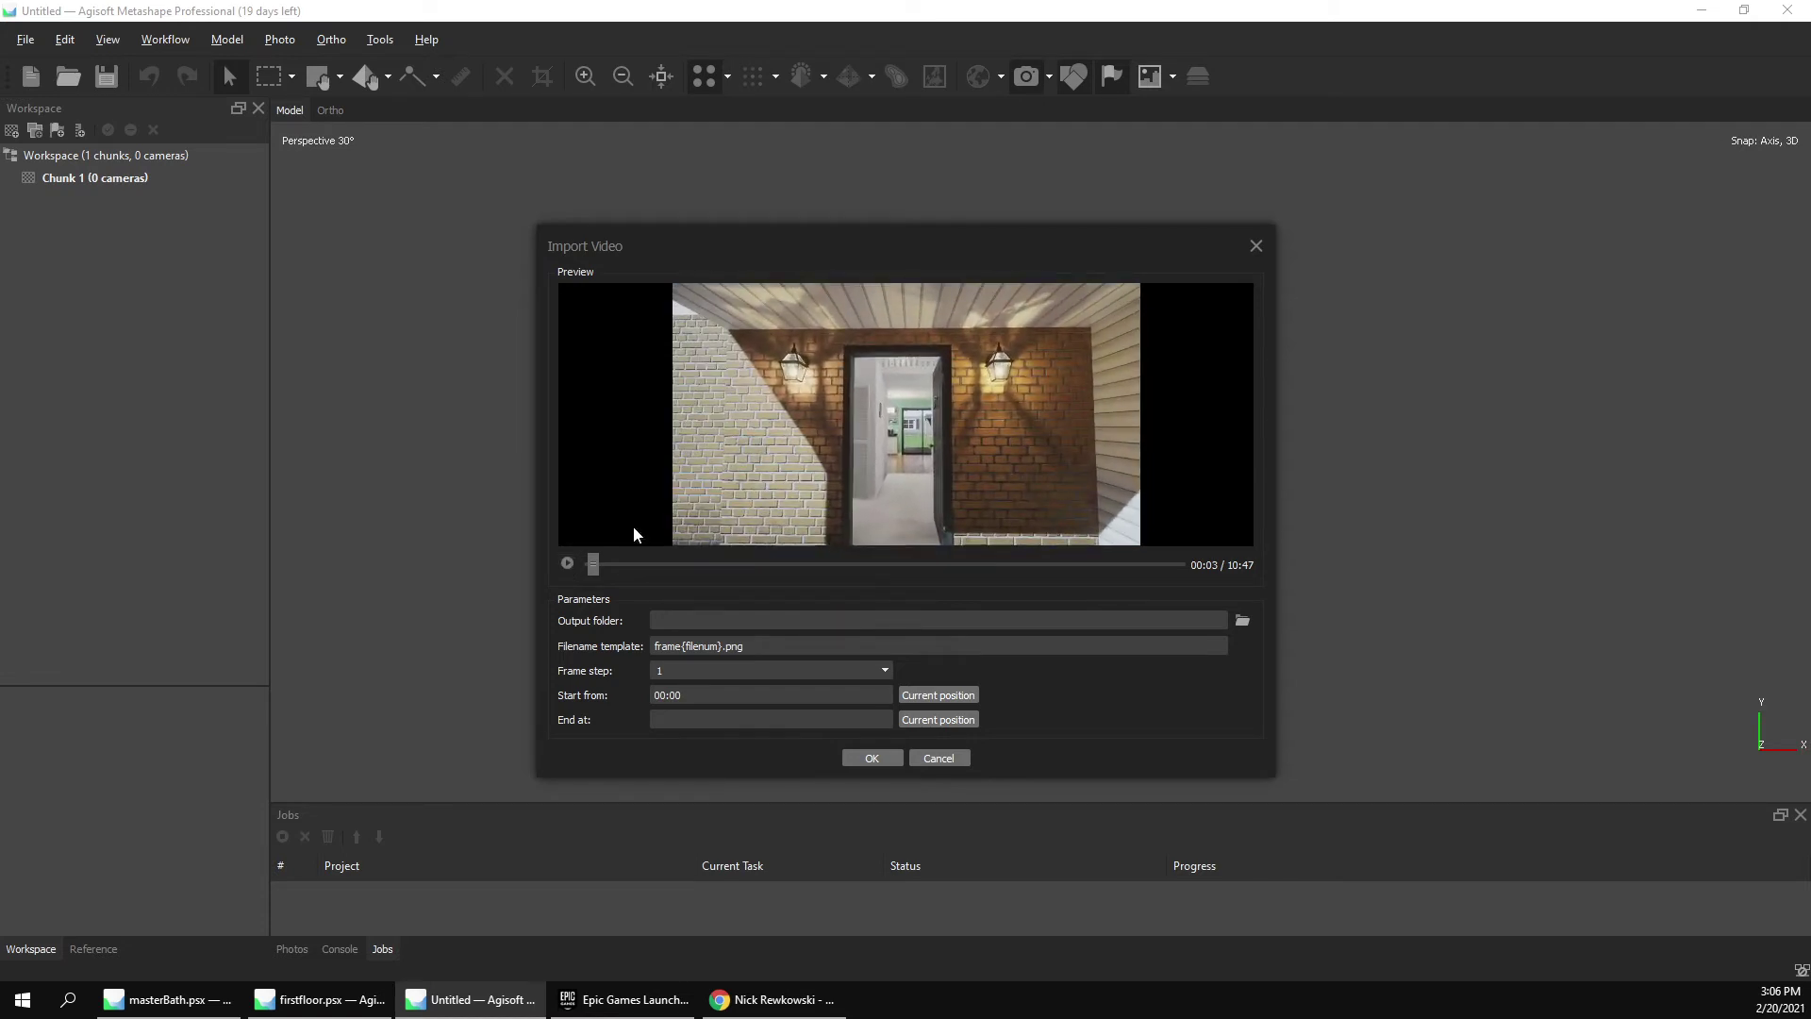
left_click(580, 566)
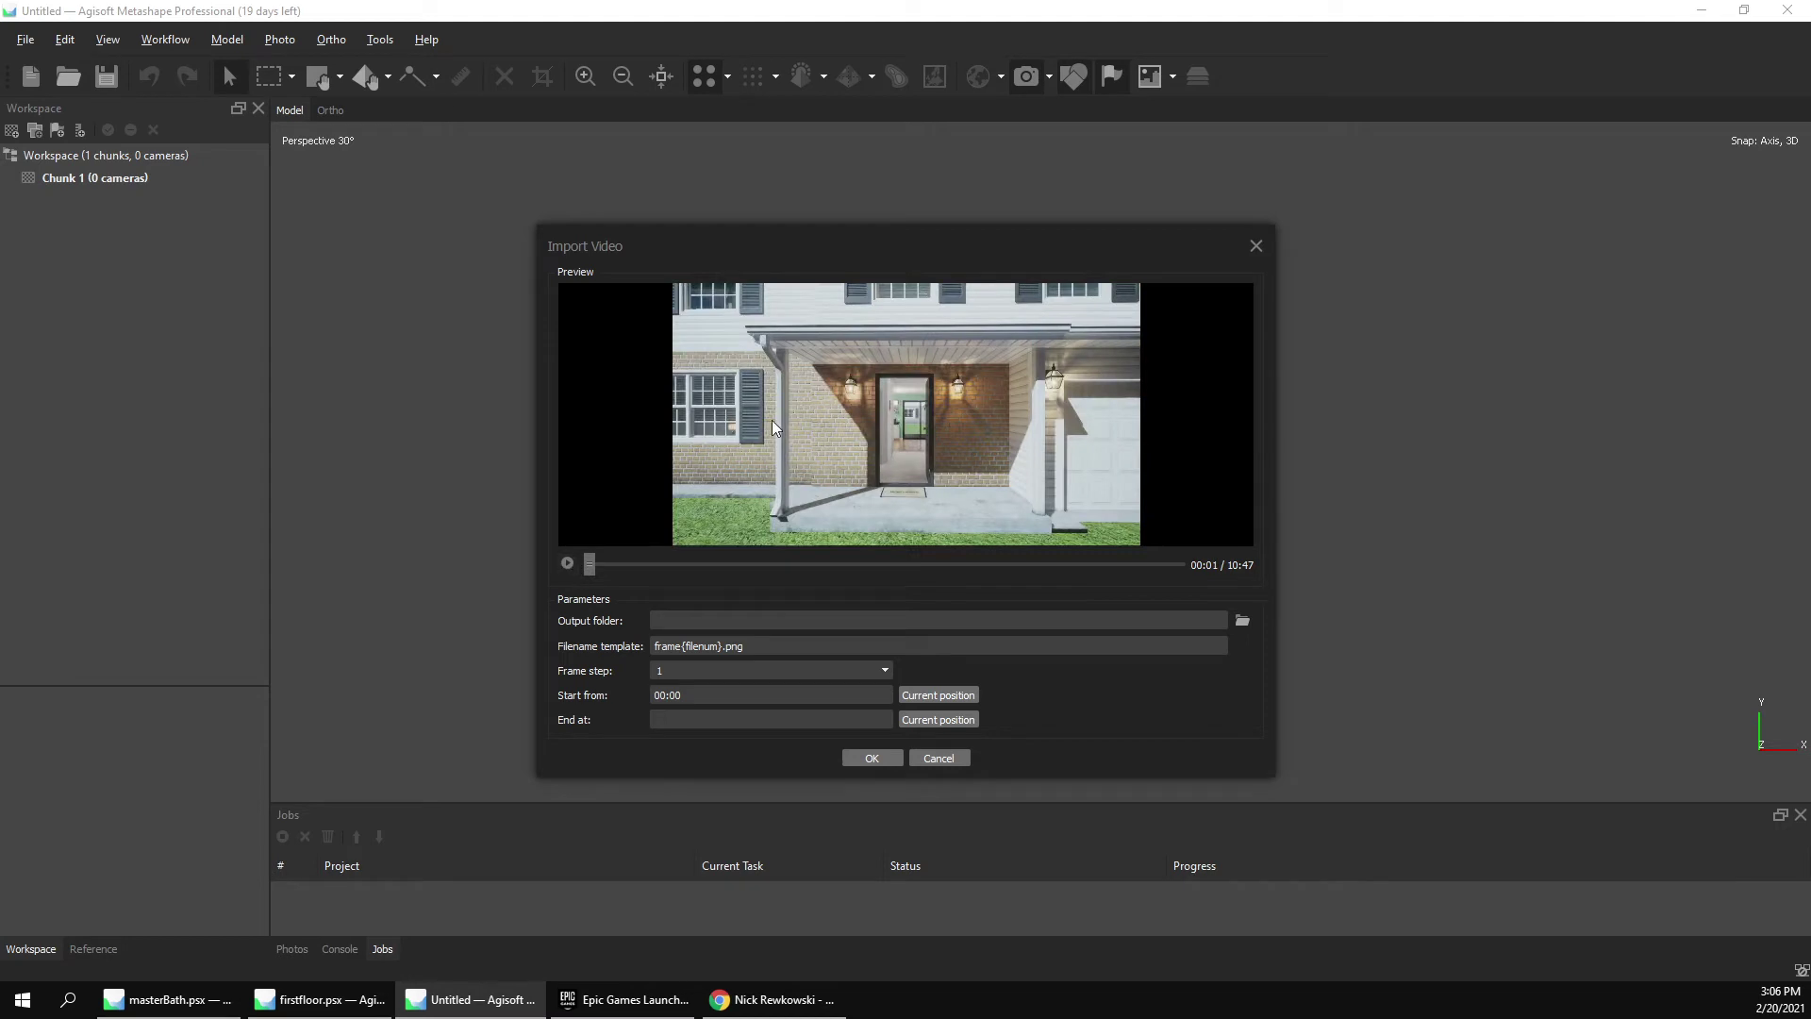
left_click(567, 563)
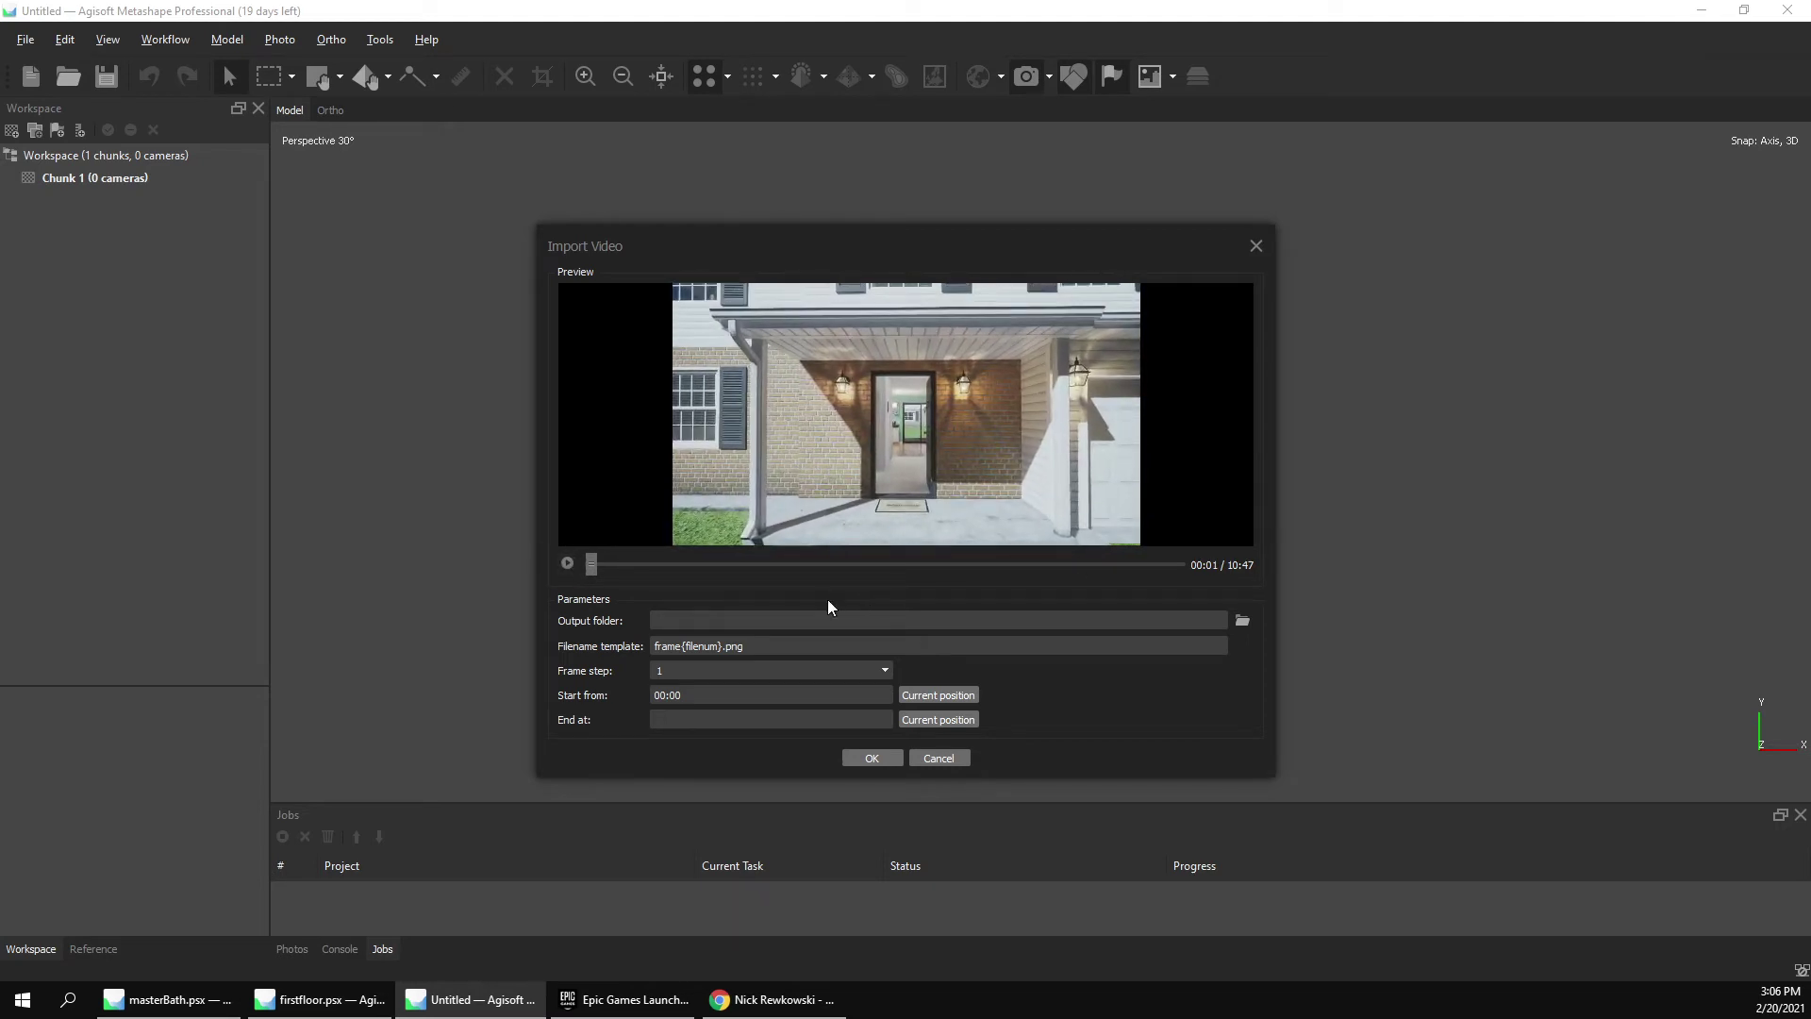
Browse for the output folder, create a folder named _test inside __metashape, and open it.
left_click(1242, 622)
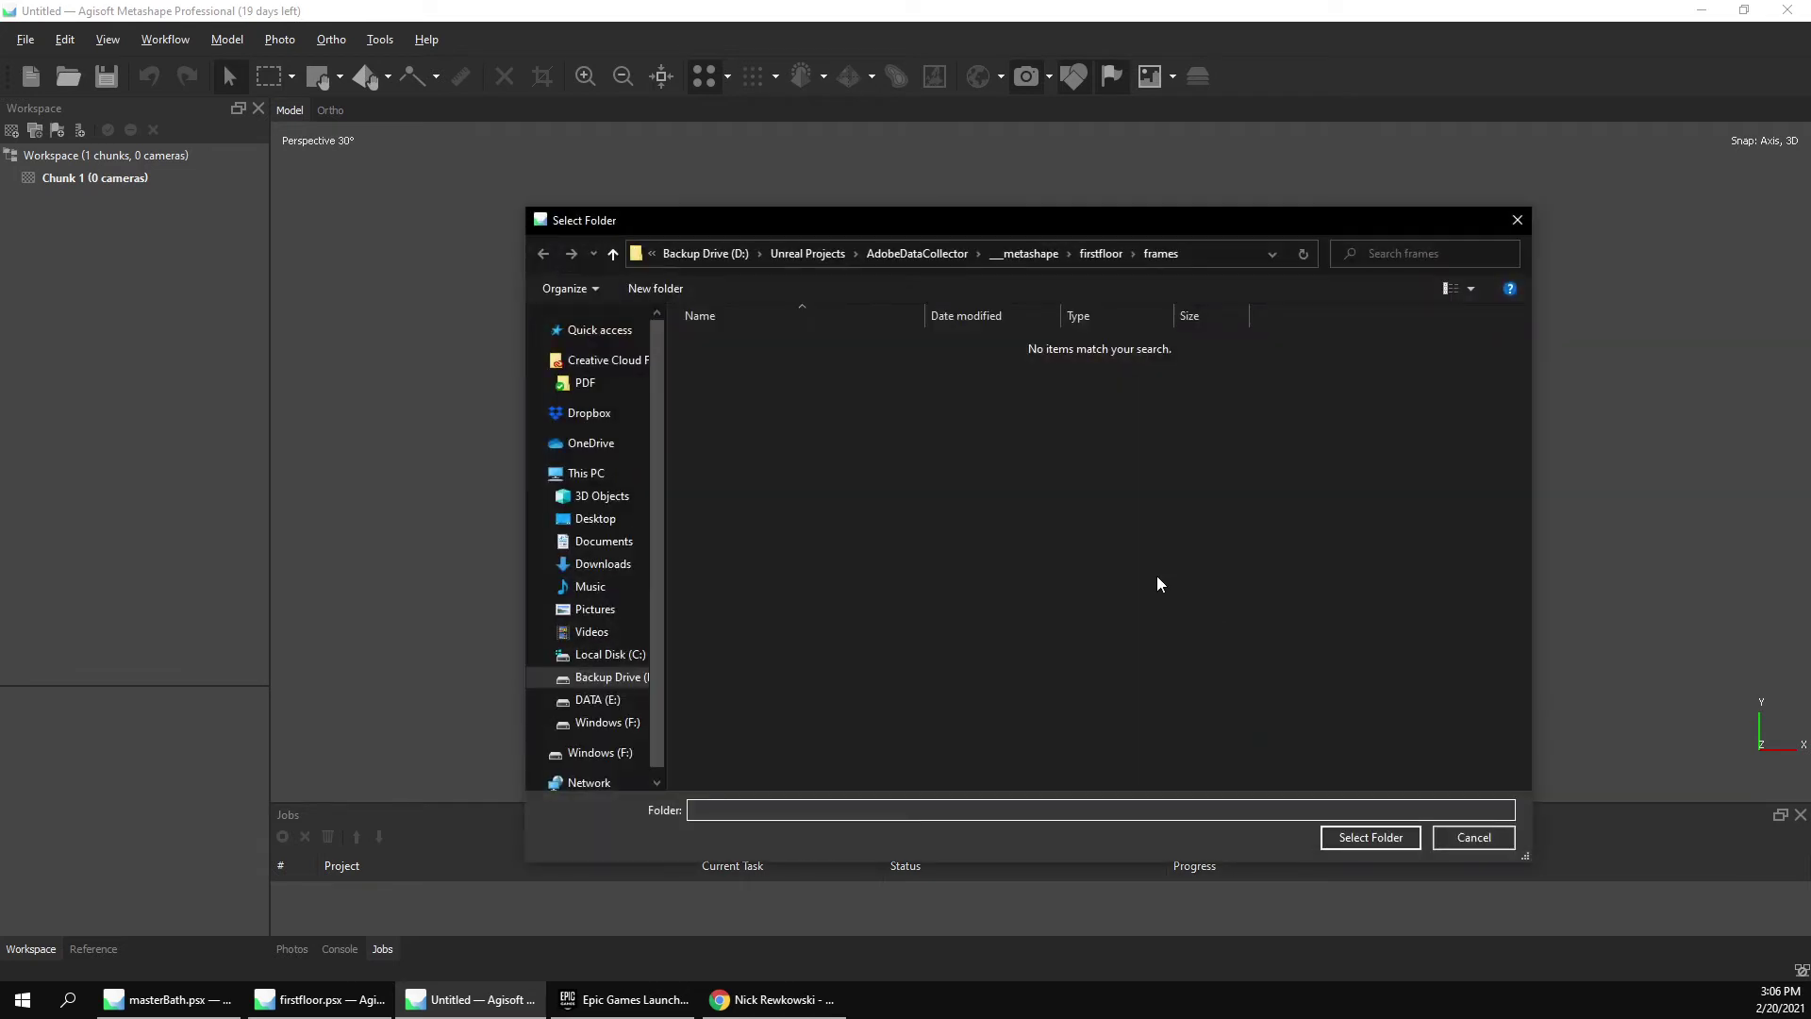
left_click(1023, 254)
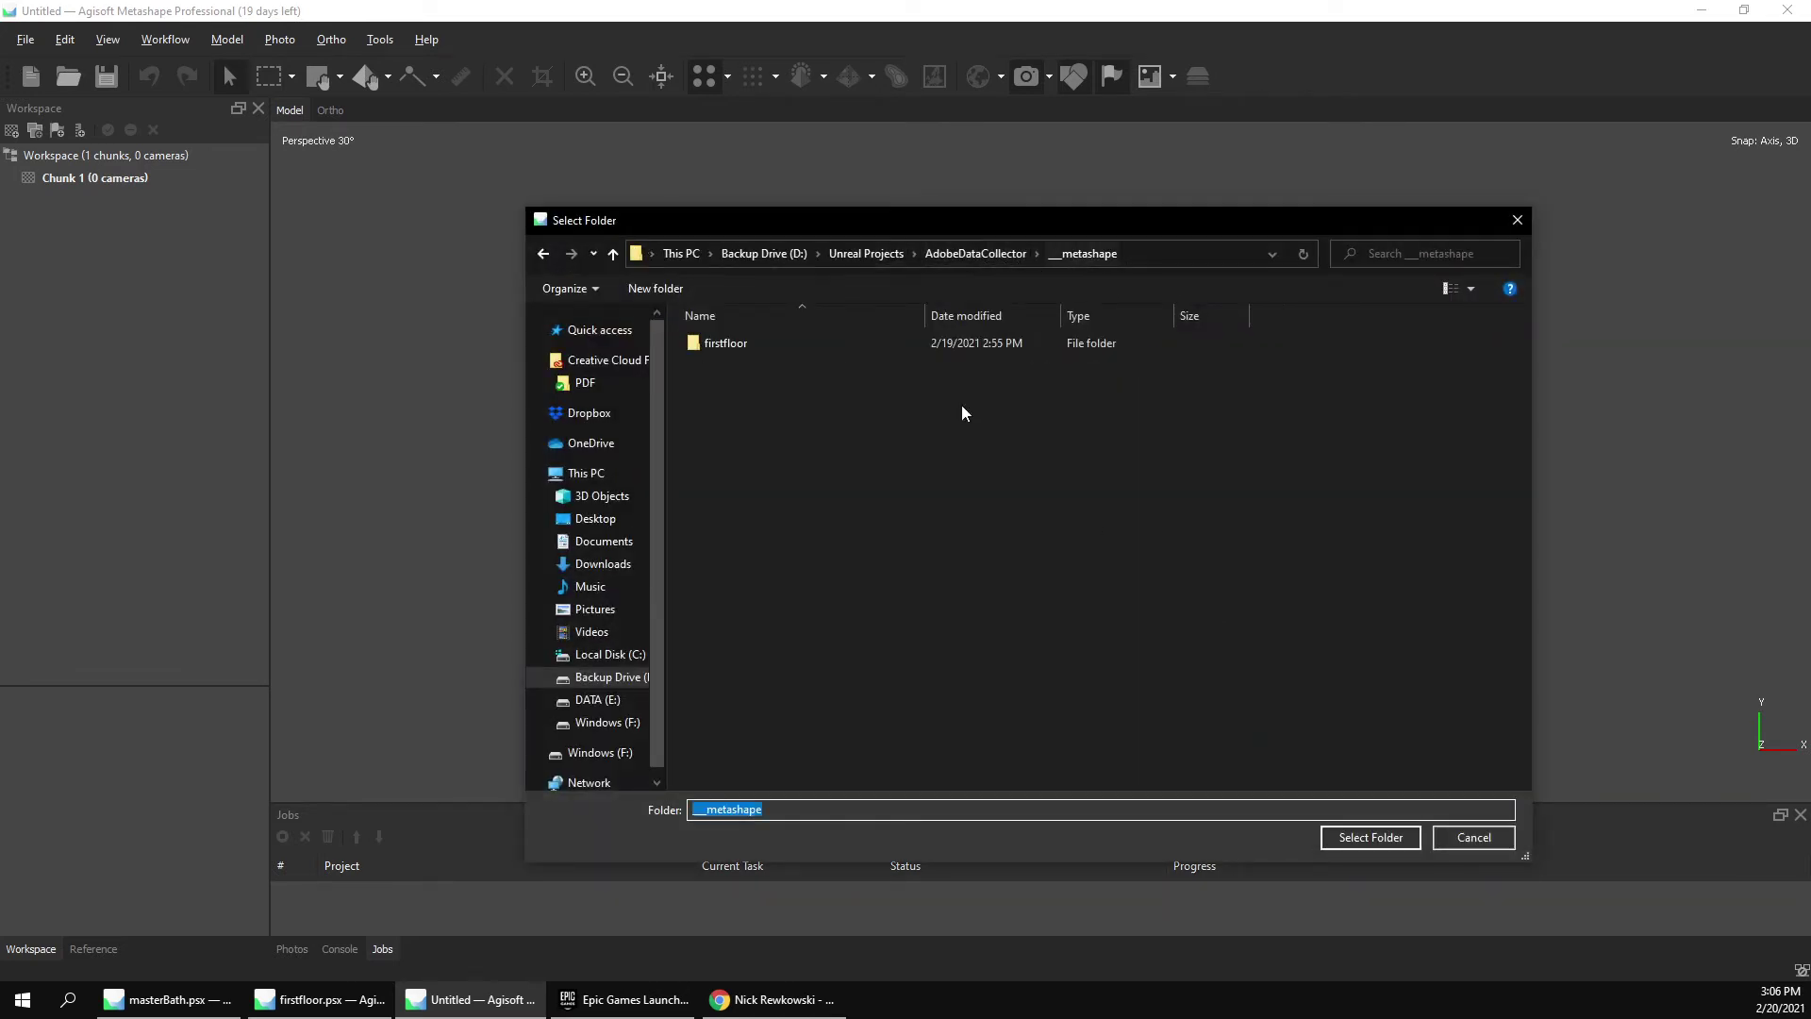
right_click(860, 475)
mouse_move(764, 763)
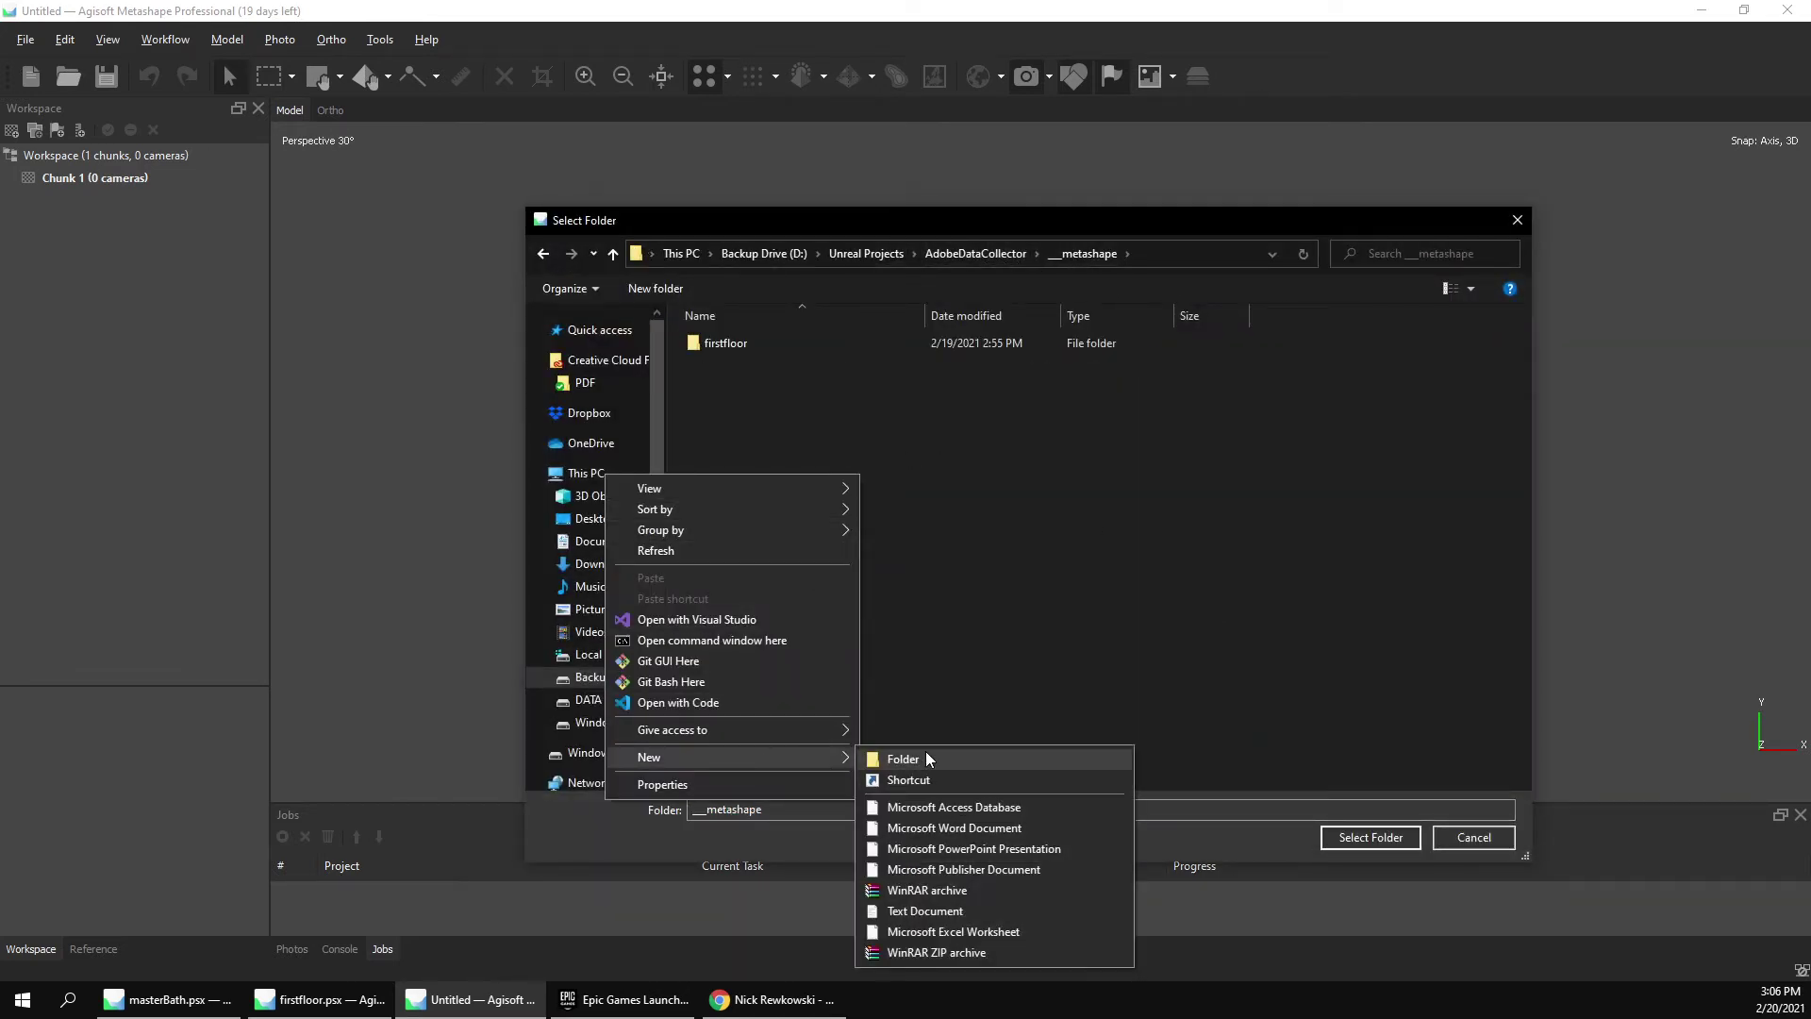
left_click(920, 759)
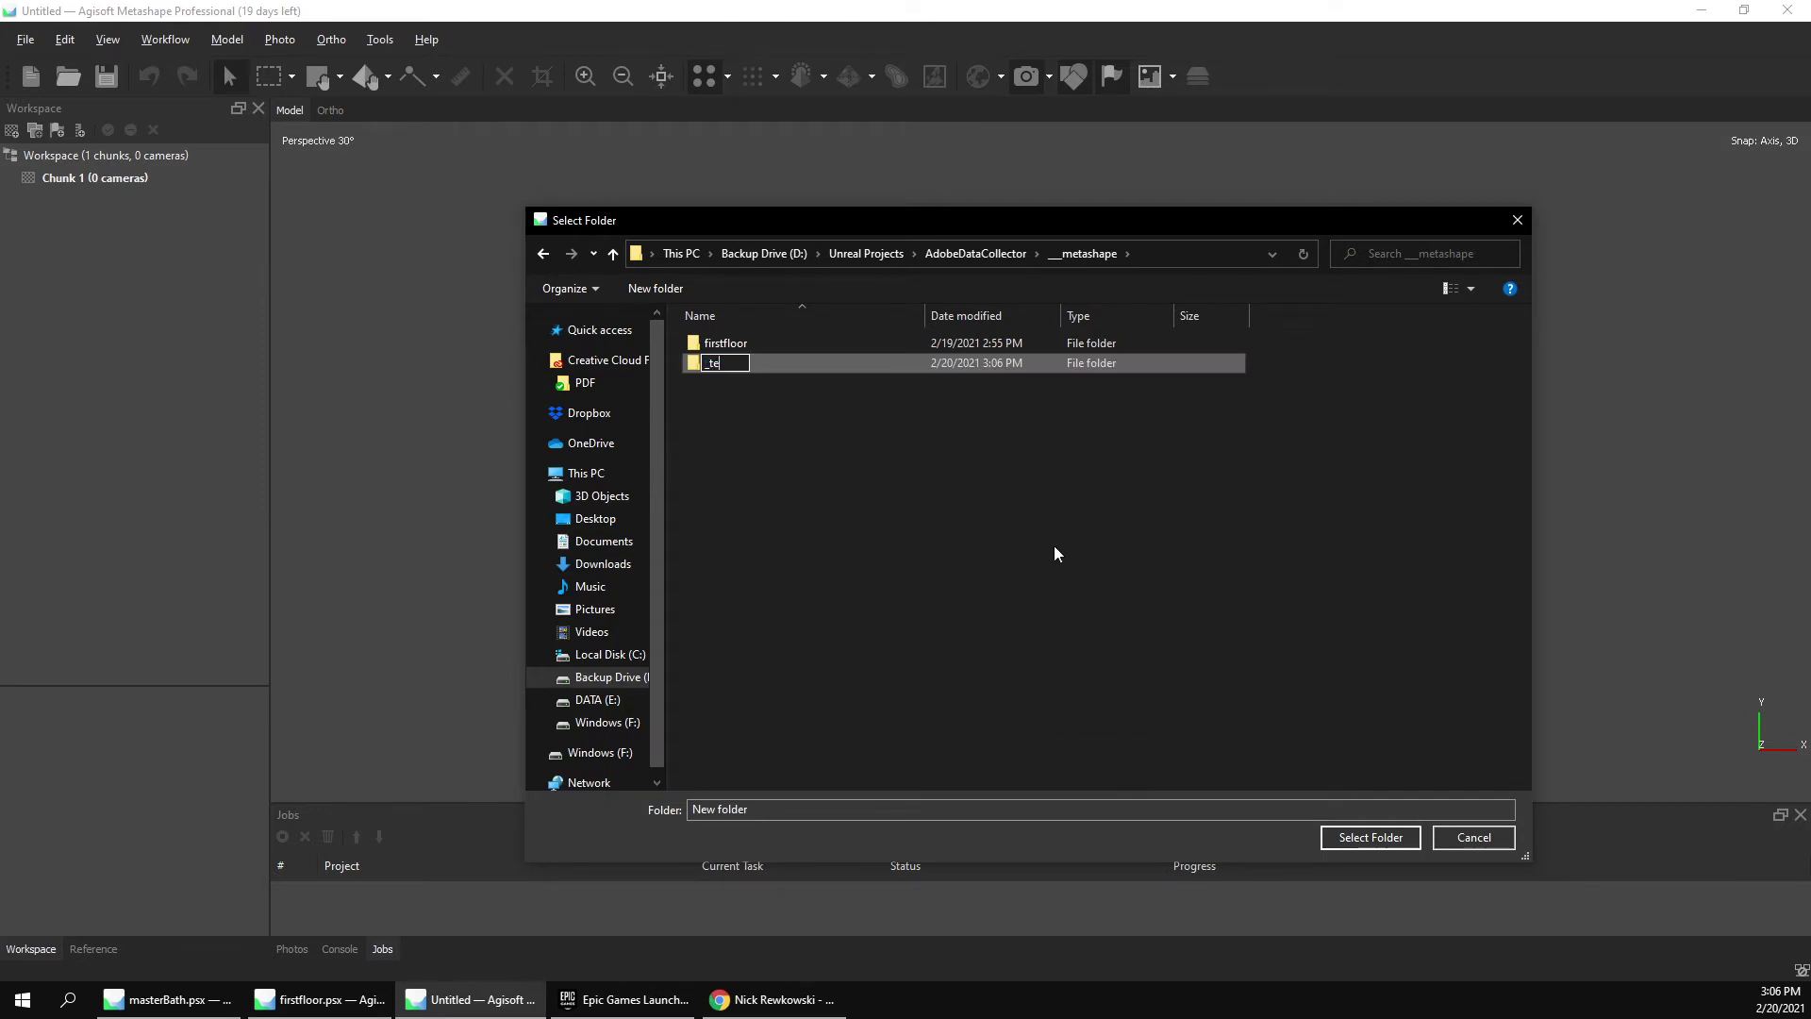
type("_test")
key("Return")
double_click(1005, 361)
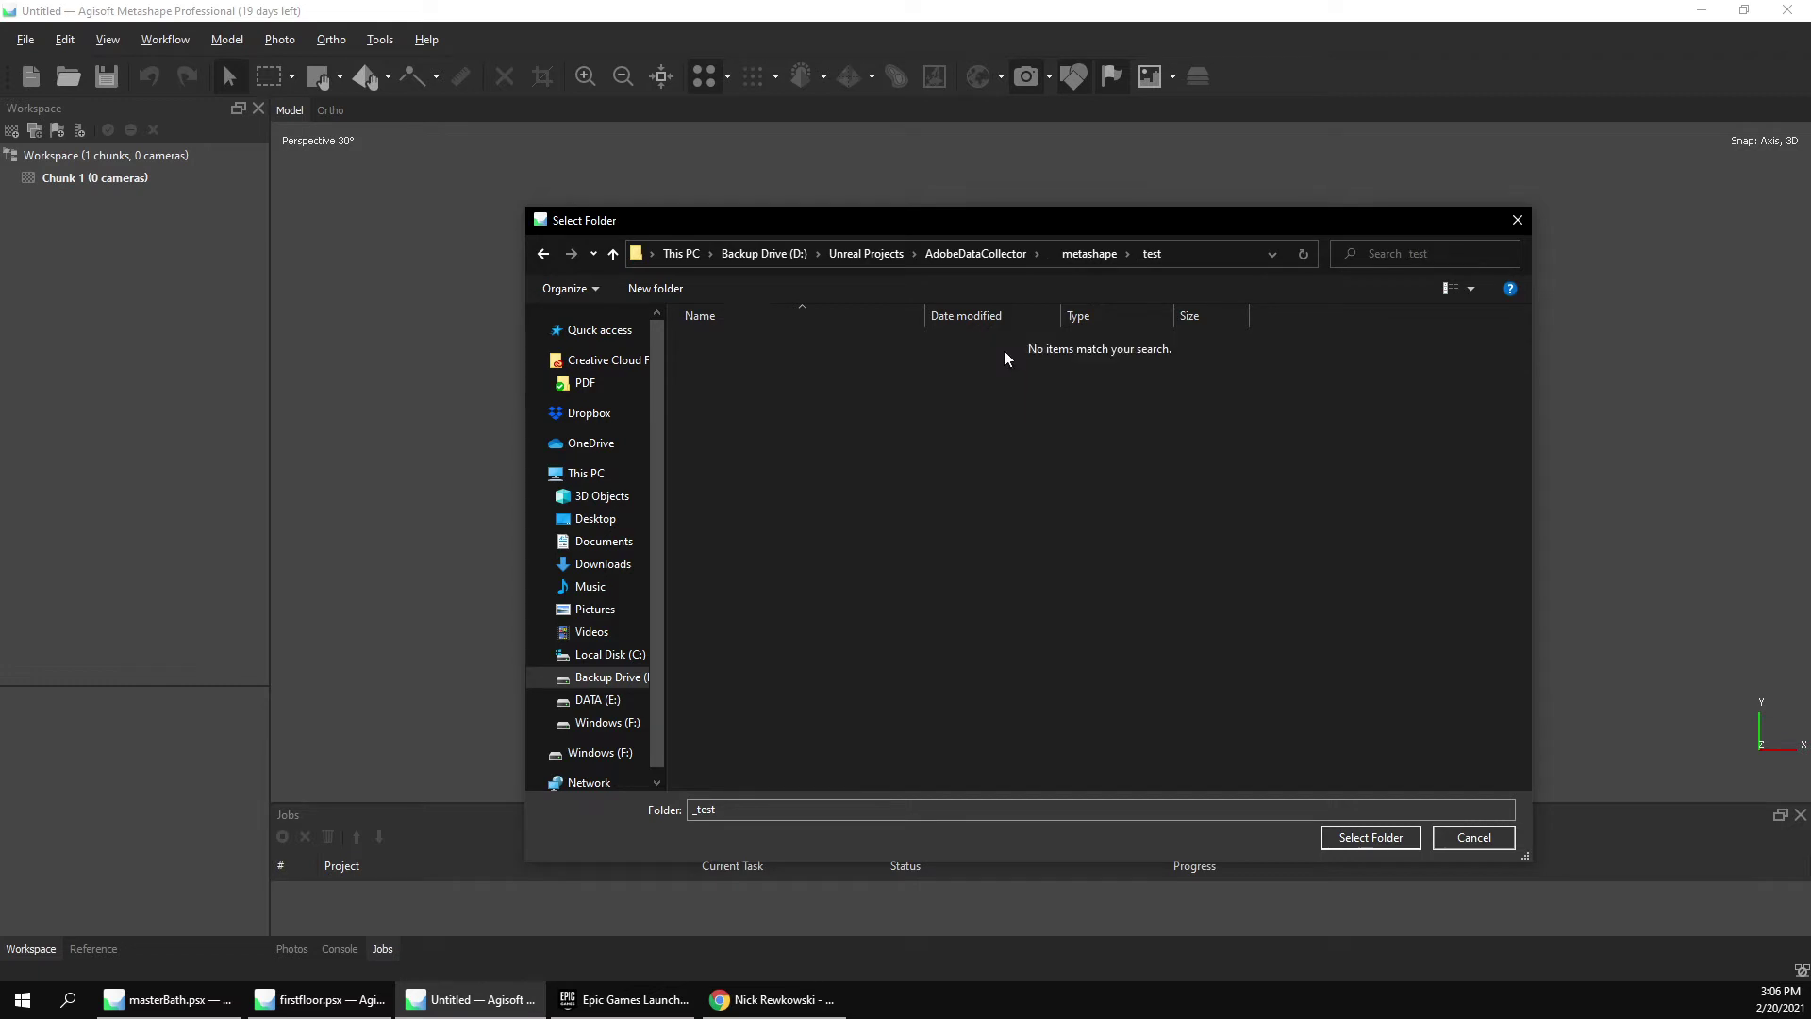
Create a folder named frames inside _test and choose it as the video import's output folder.
right_click(903, 502)
mouse_move(821, 803)
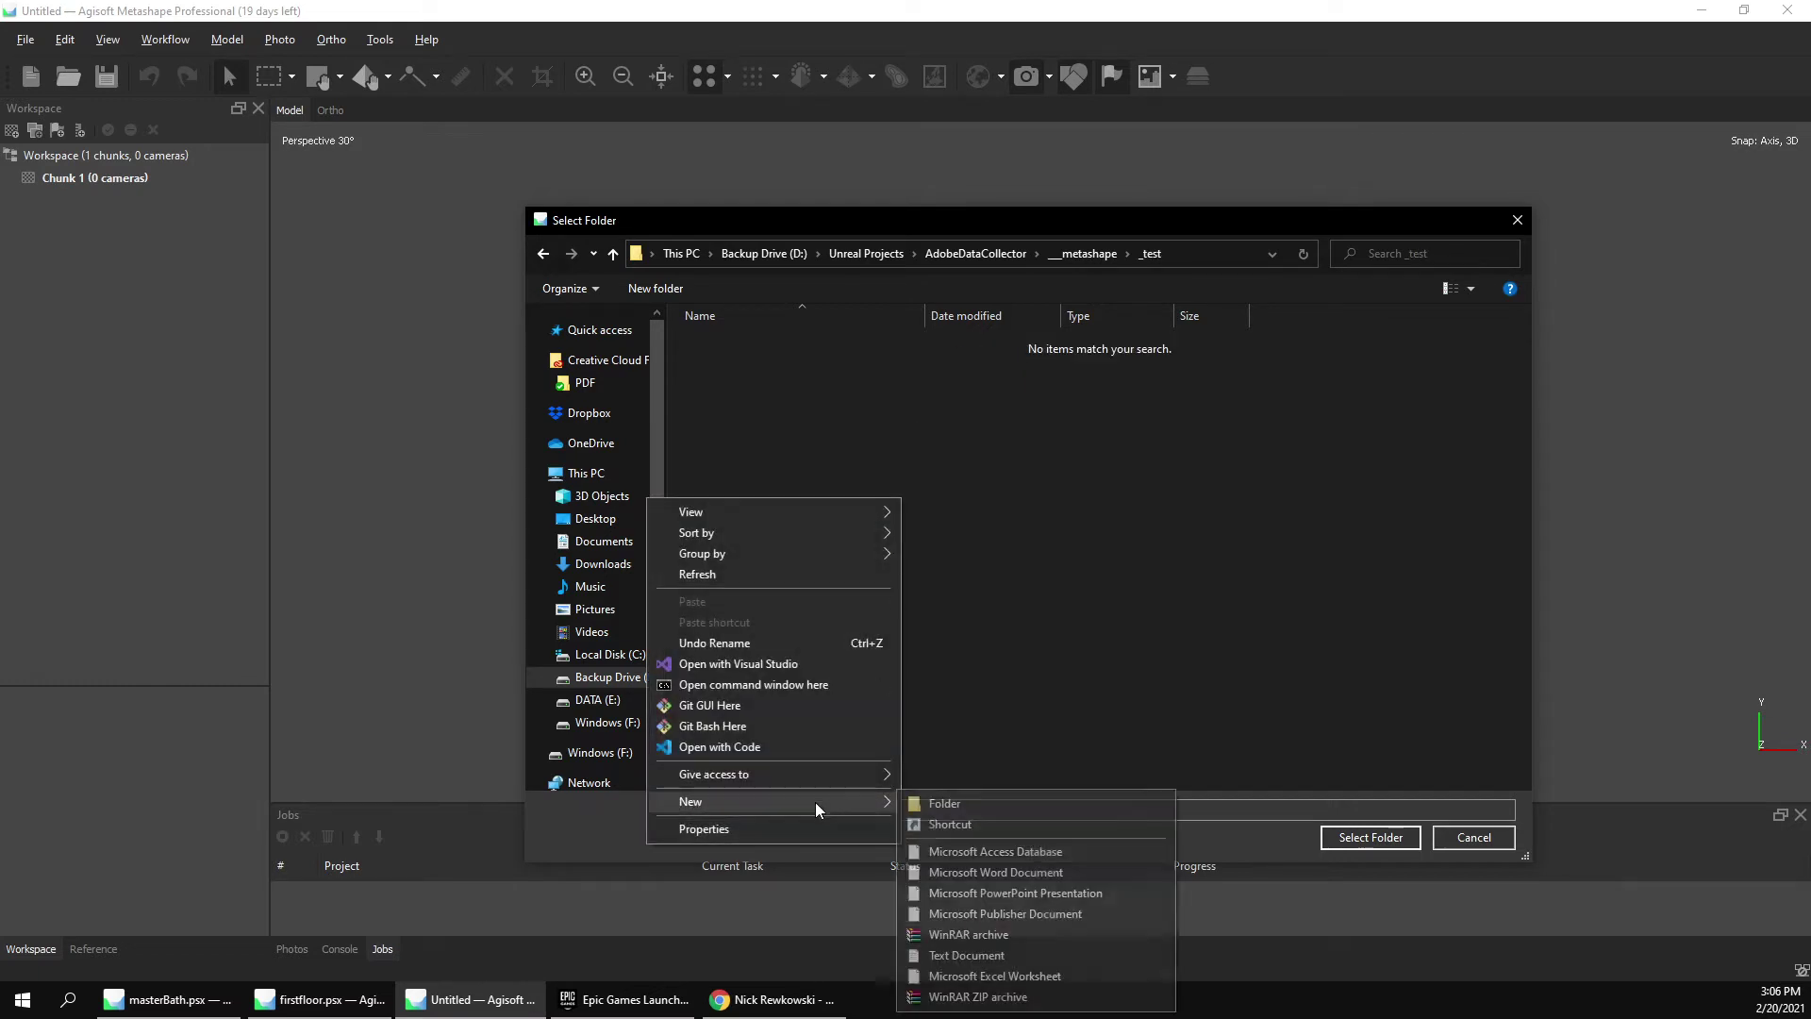
left_click(1078, 804)
type("frames")
key("Return")
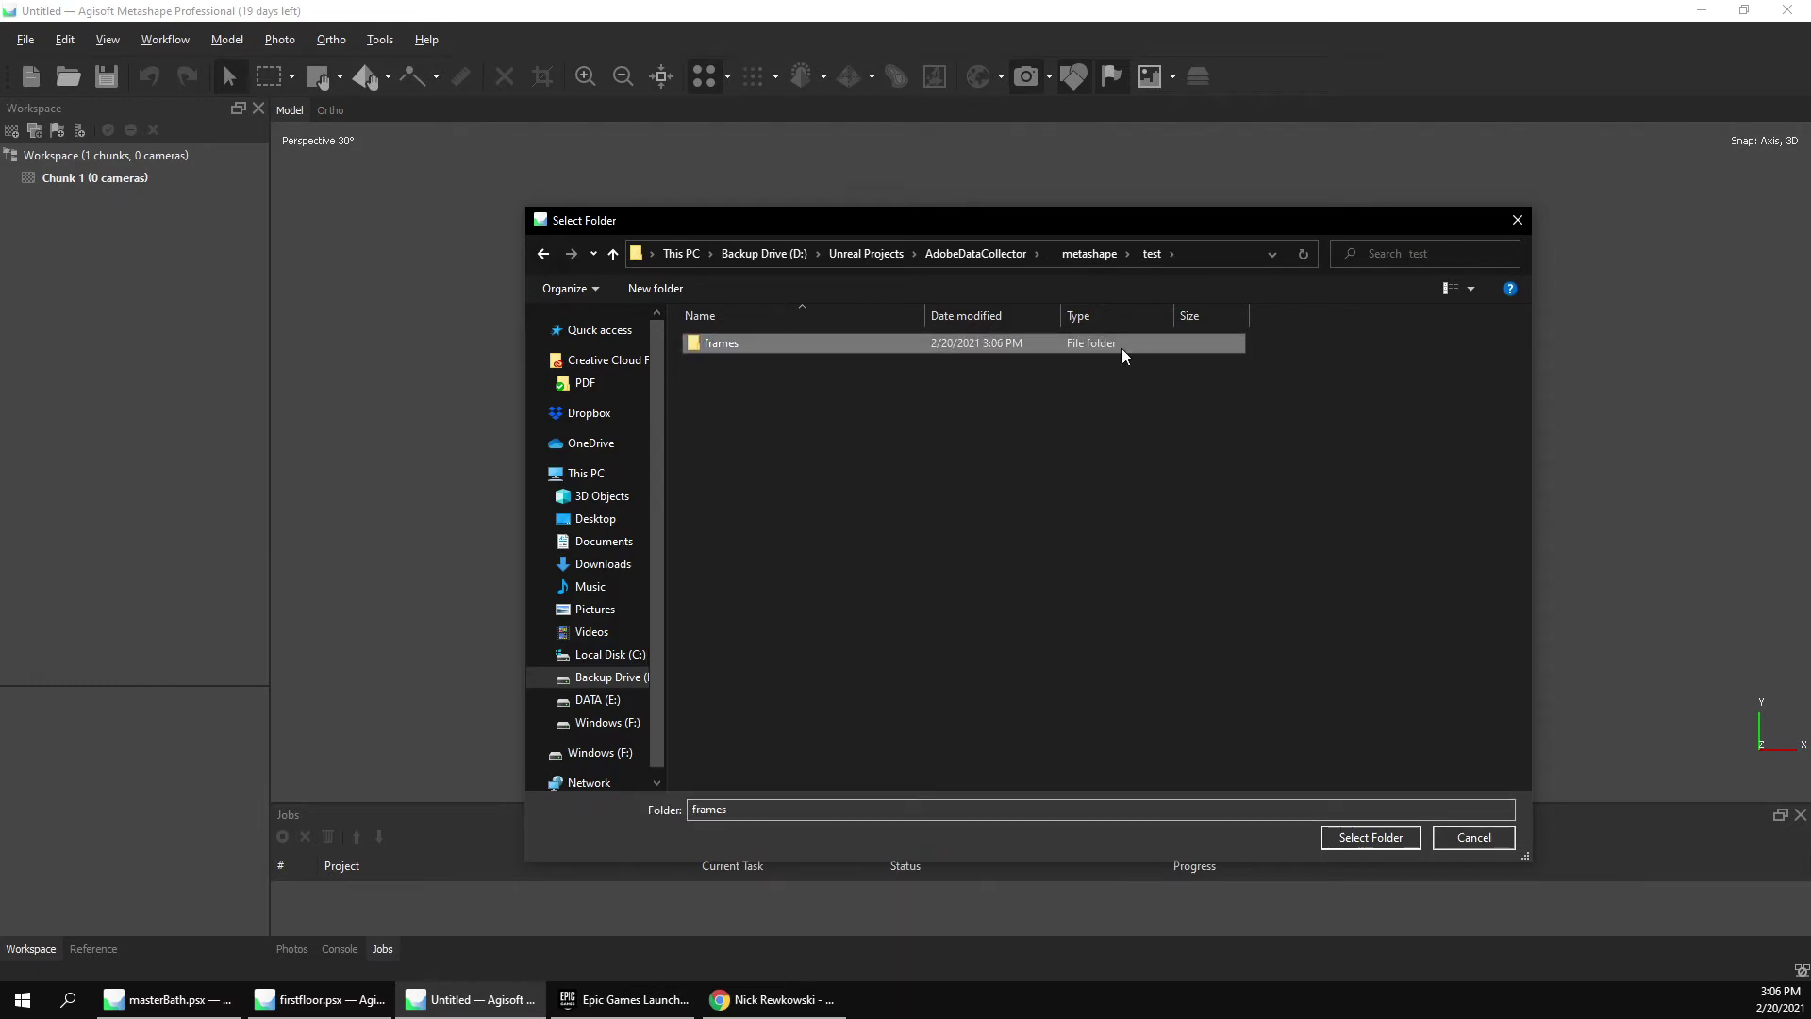
double_click(1094, 345)
left_click(1332, 839)
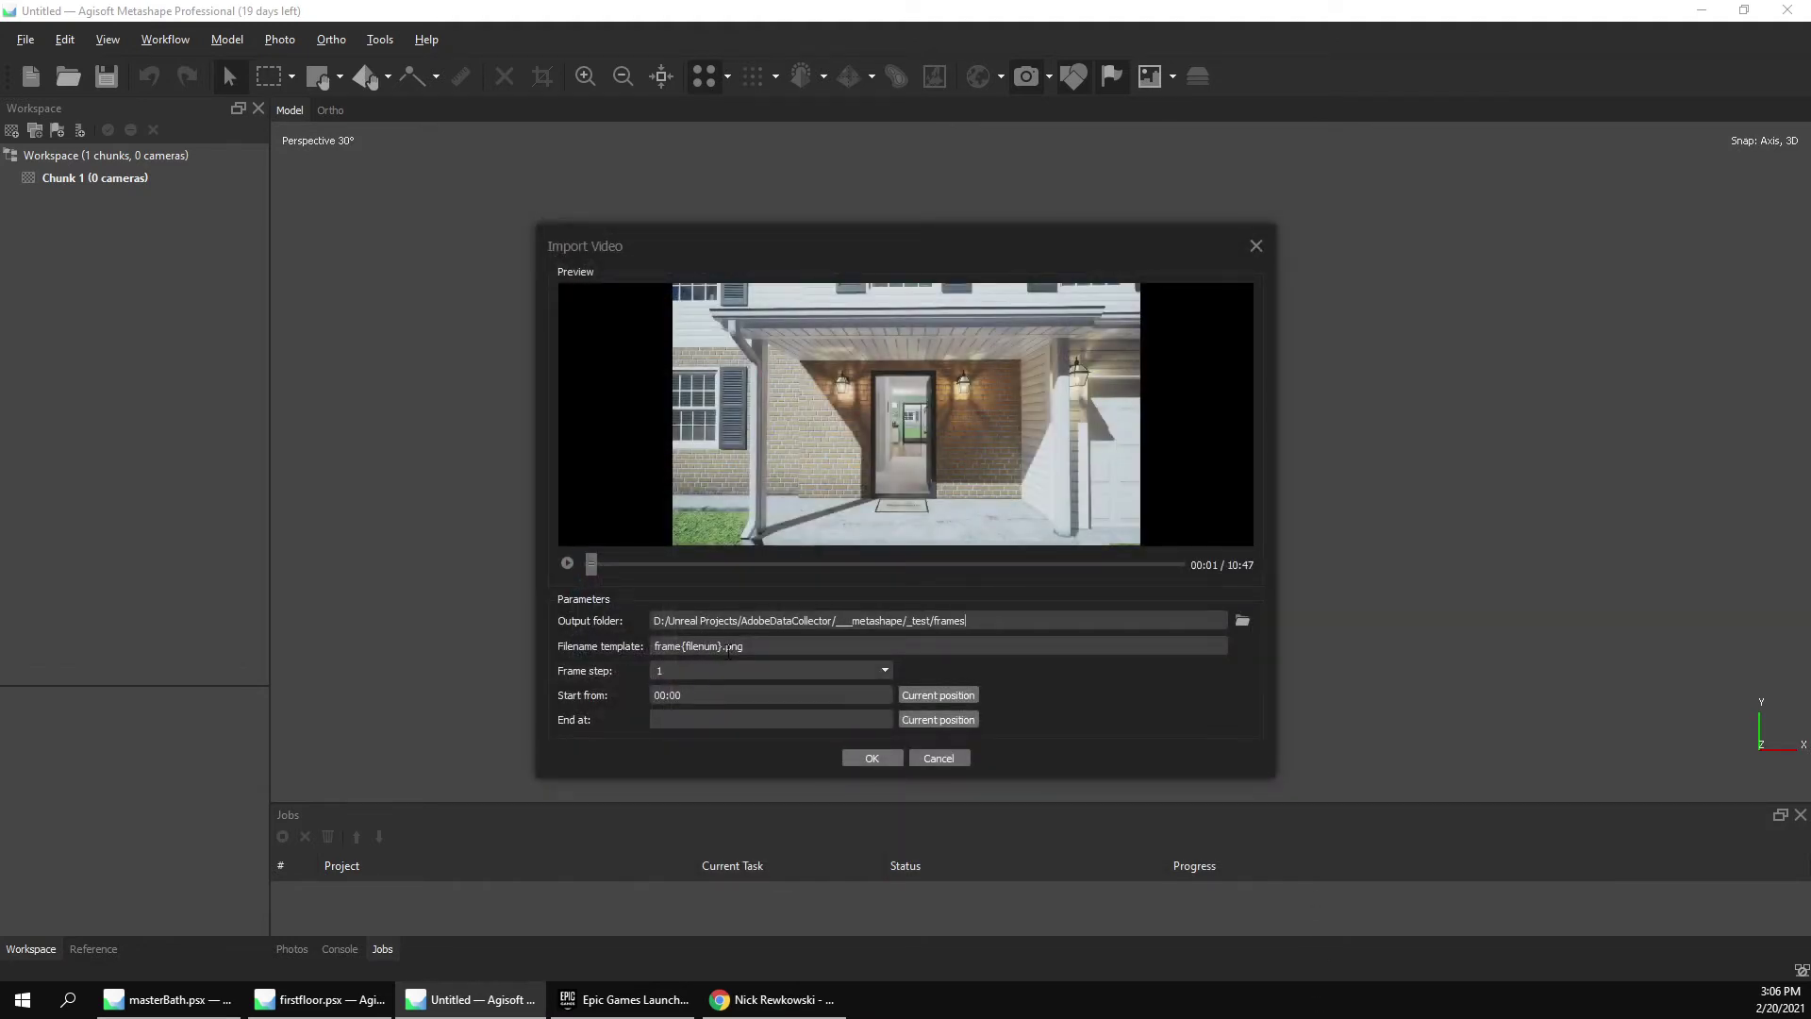
Scrub through the firstfloor video preview from the house exterior to the kitchen and back to the beginning.
left_click_drag(597, 566, 579, 566)
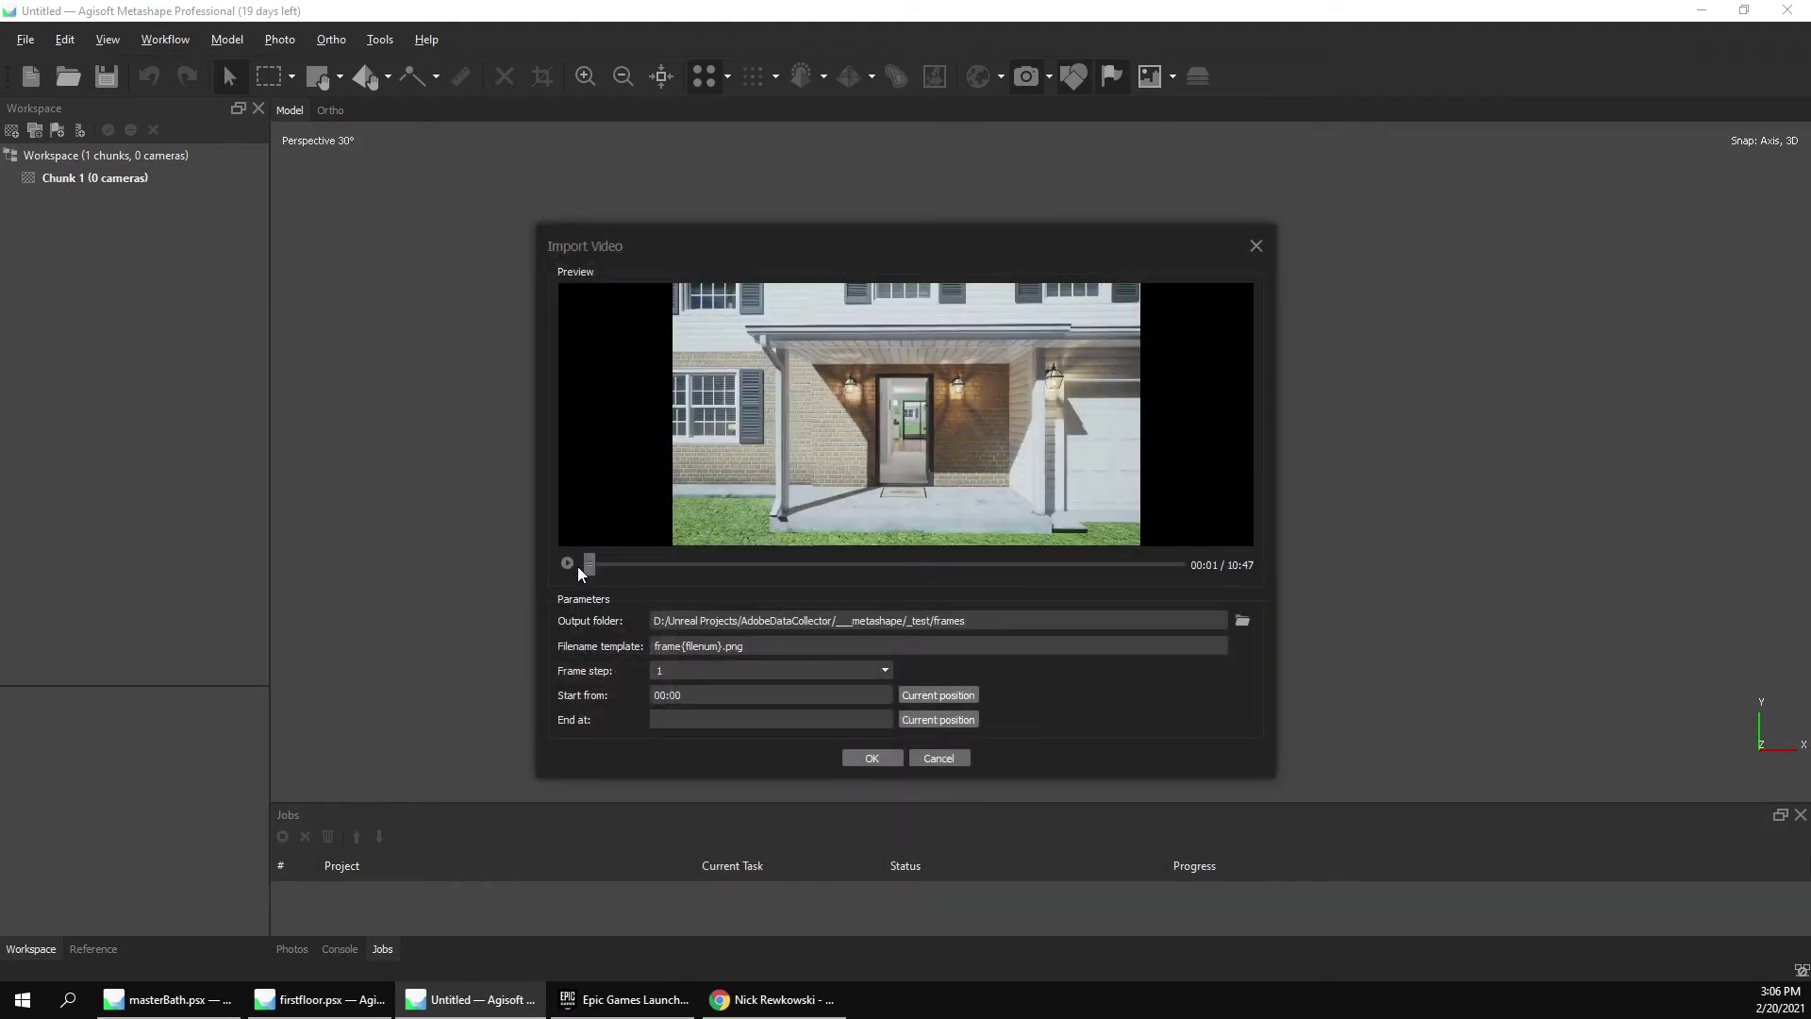
left_click_drag(684, 584, 760, 585)
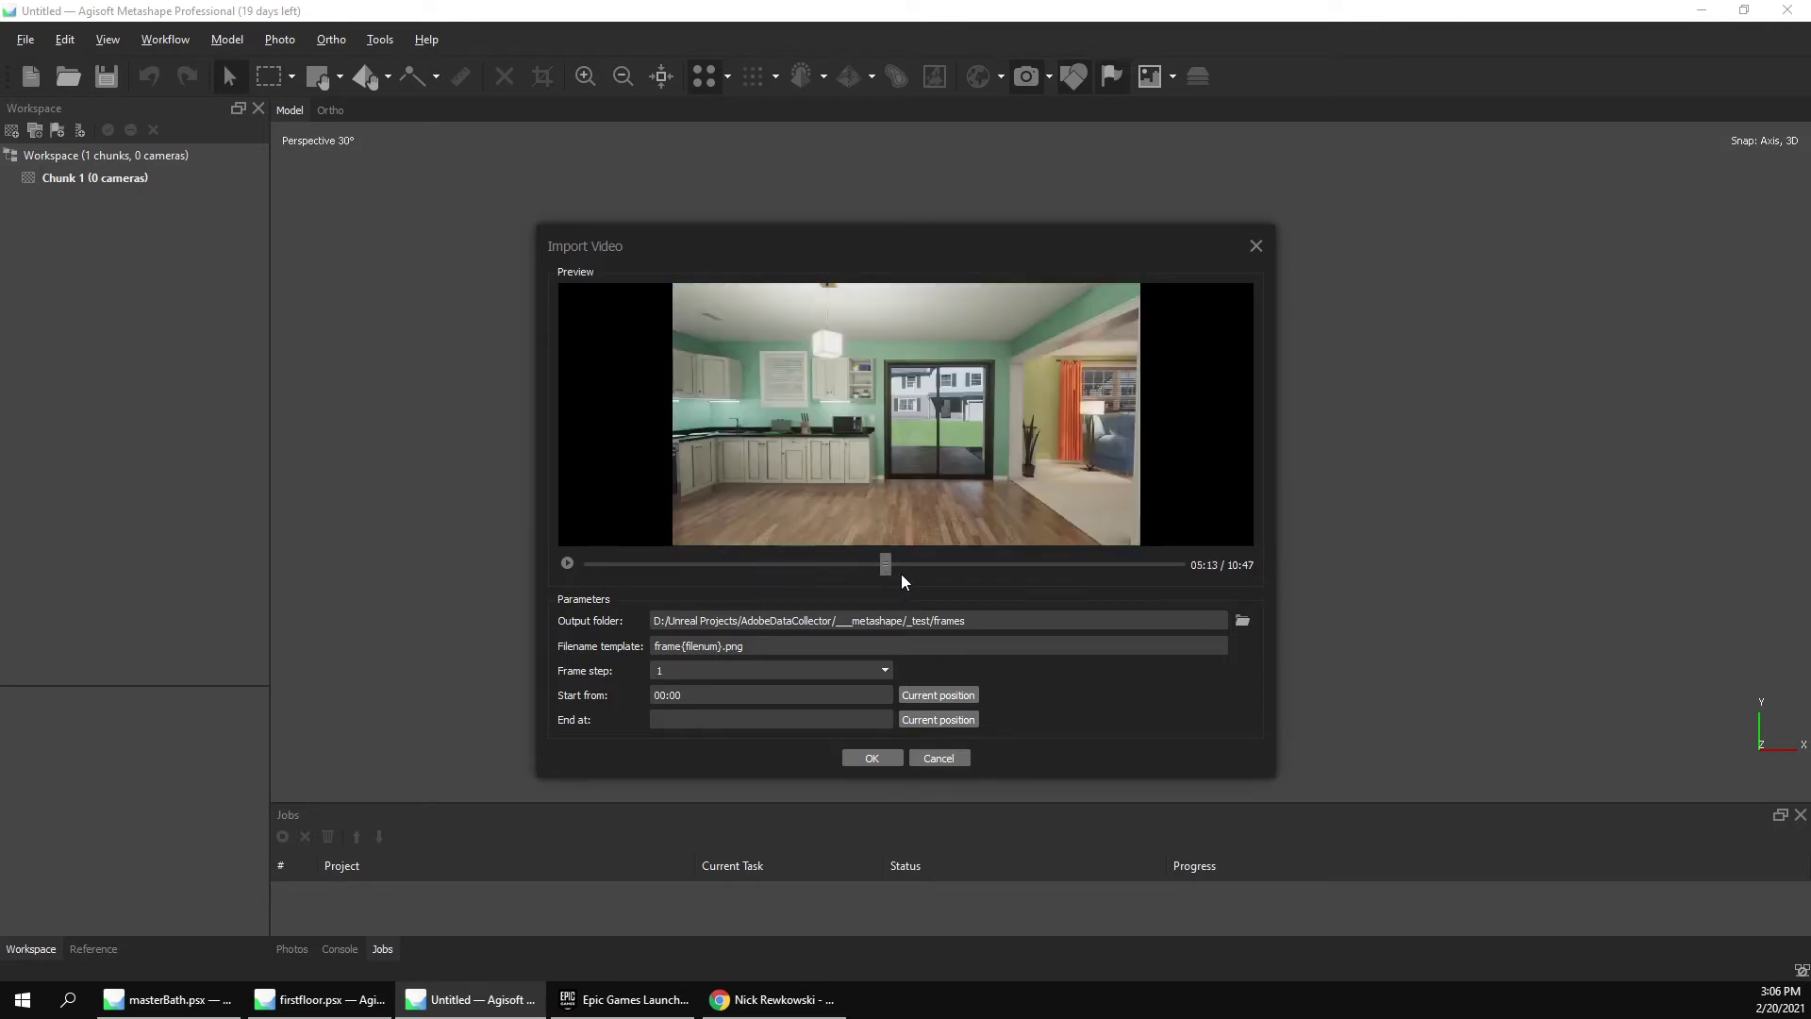
left_click_drag(1073, 577, 667, 564)
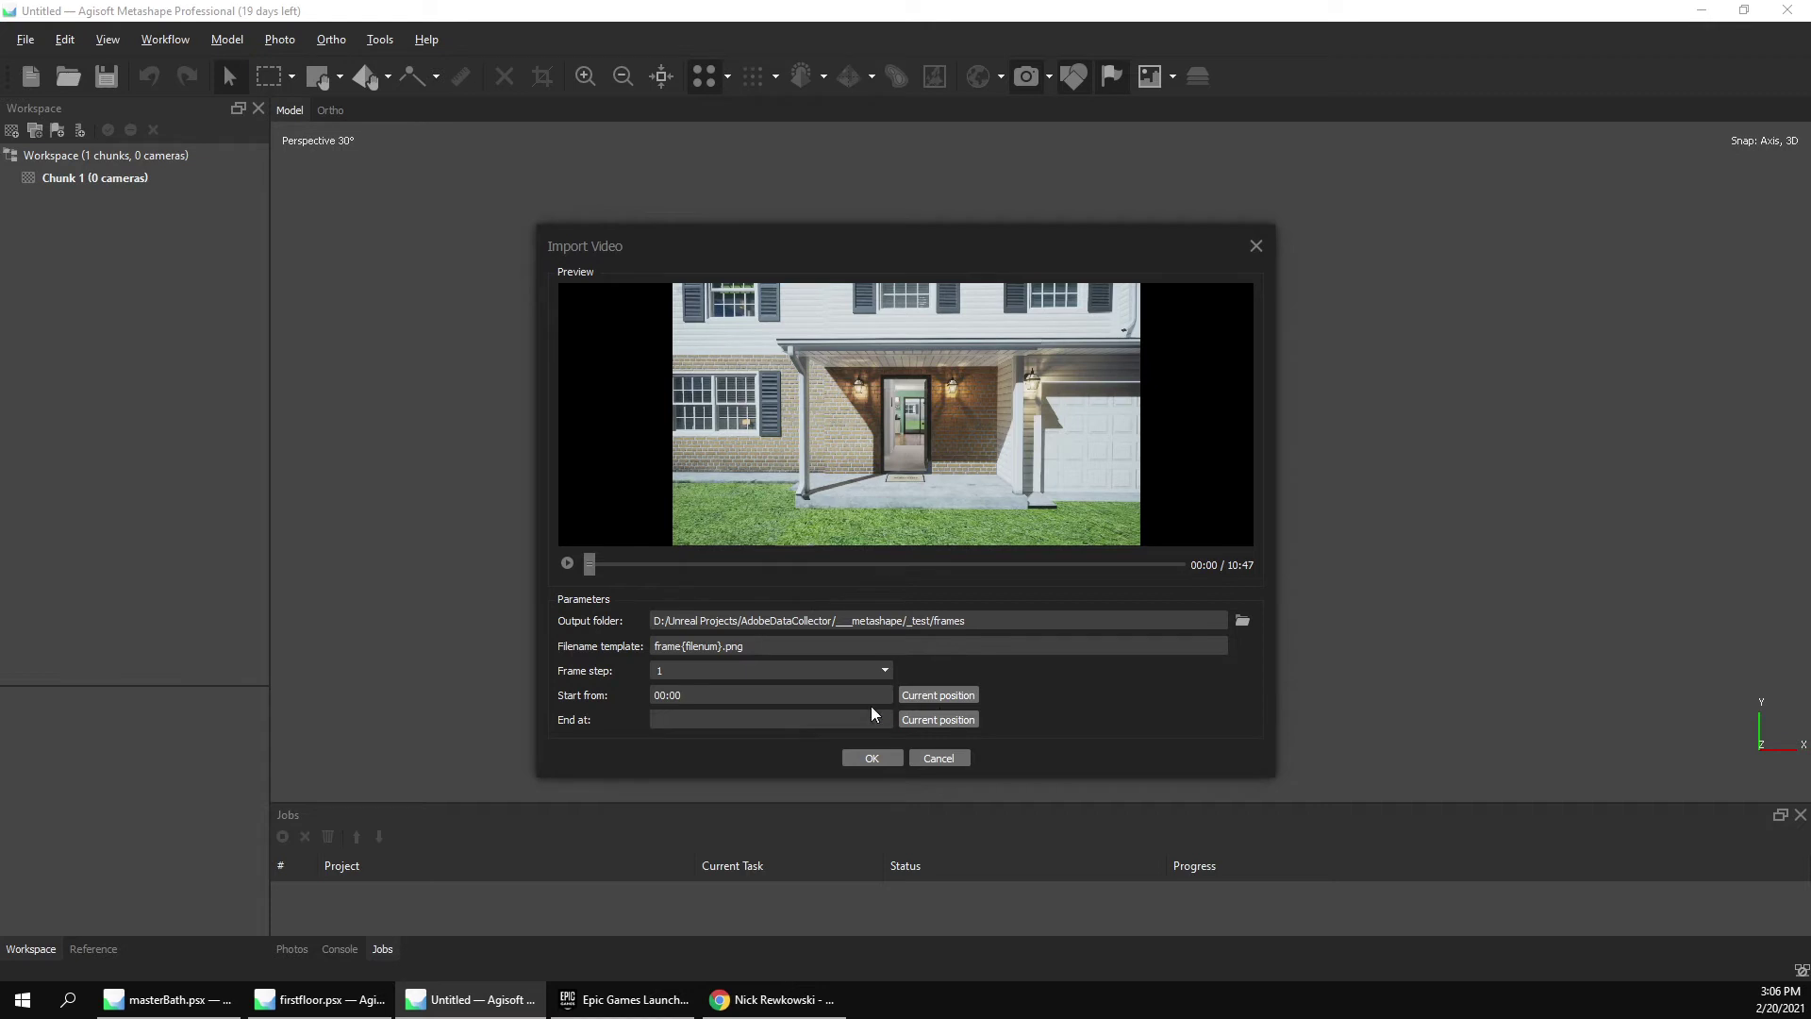
Set the import range to start from 03:35:080 and end at 05:15:494, using the preview positions.
type("00:")
left_click_drag(589, 563, 786, 550)
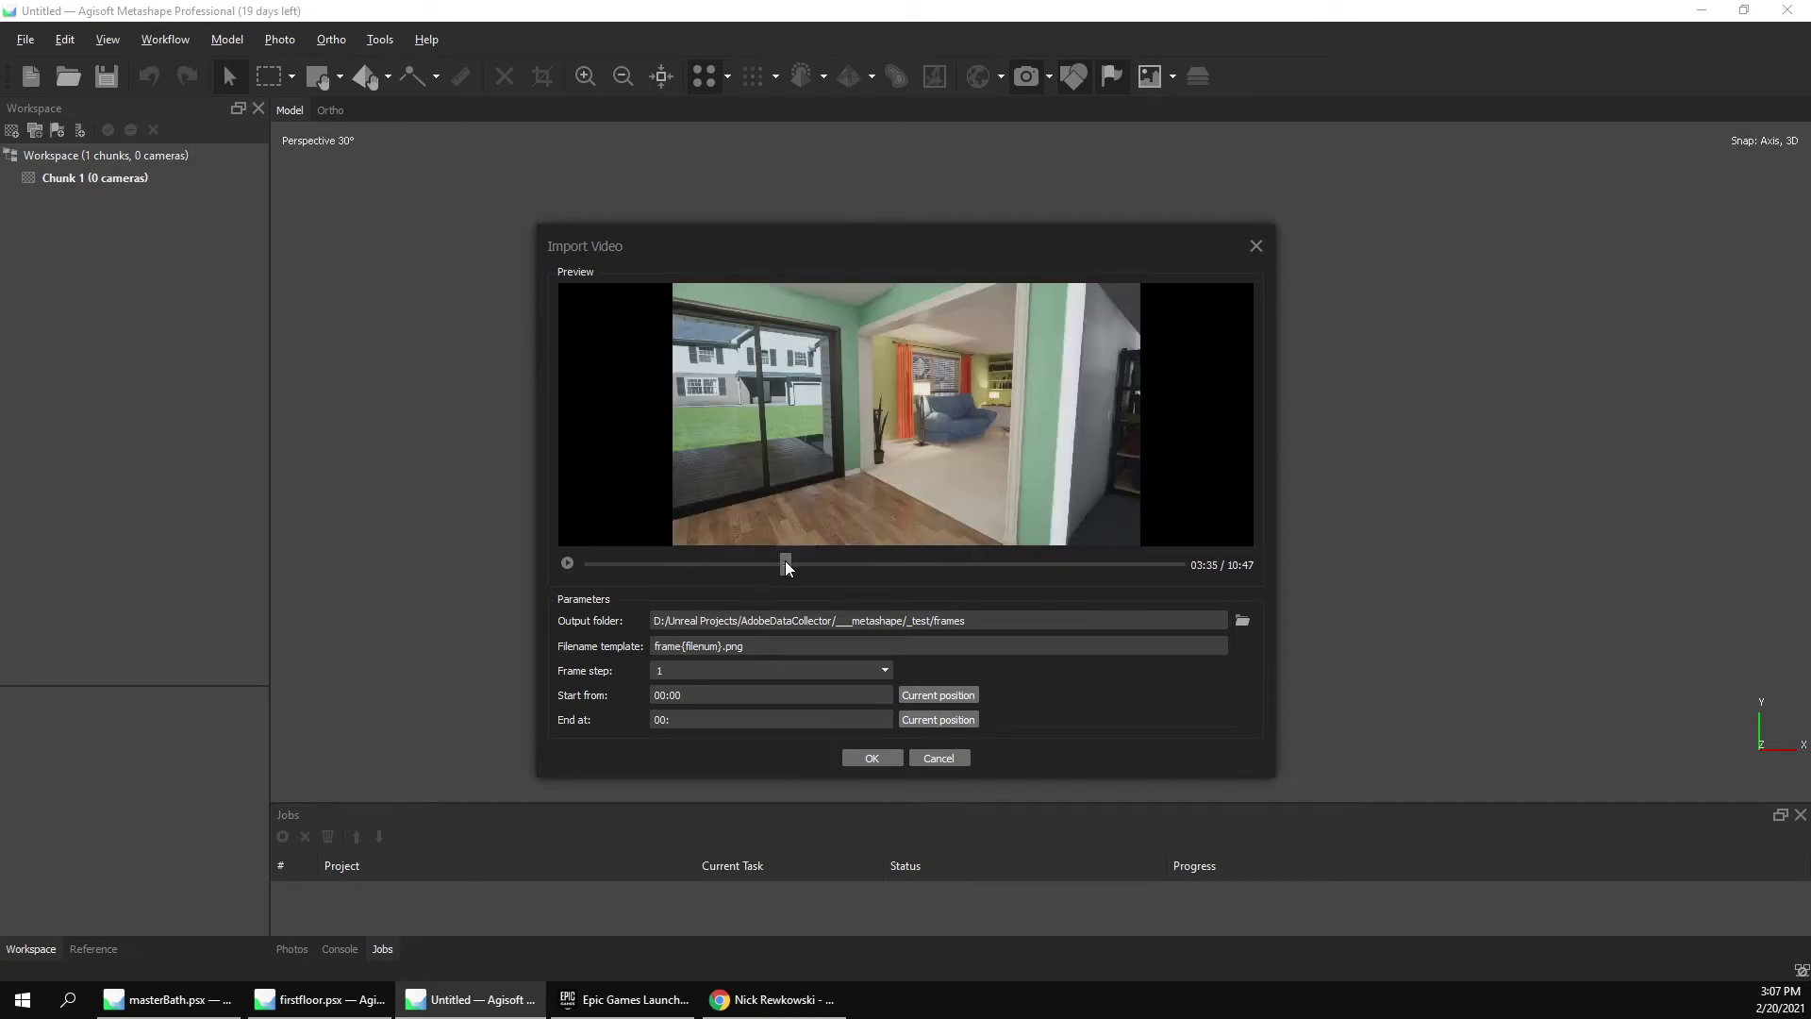
left_click(960, 696)
left_click_drag(783, 565, 876, 564)
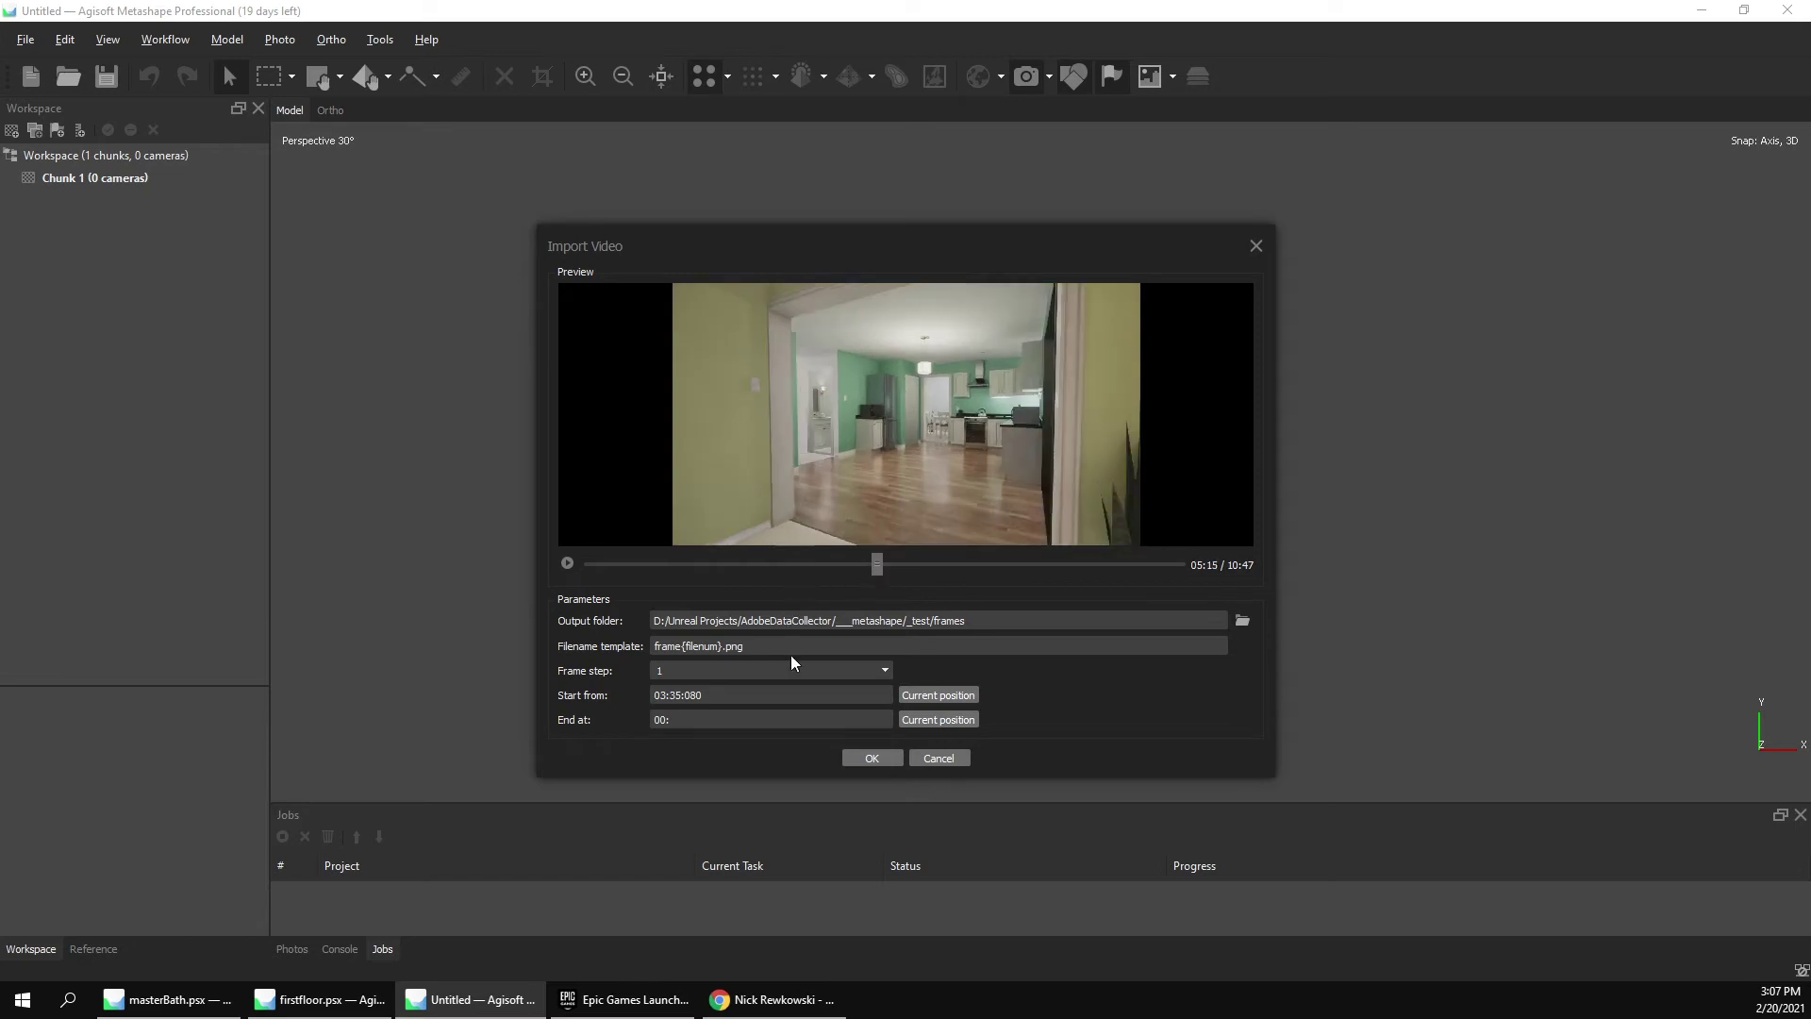
left_click(931, 723)
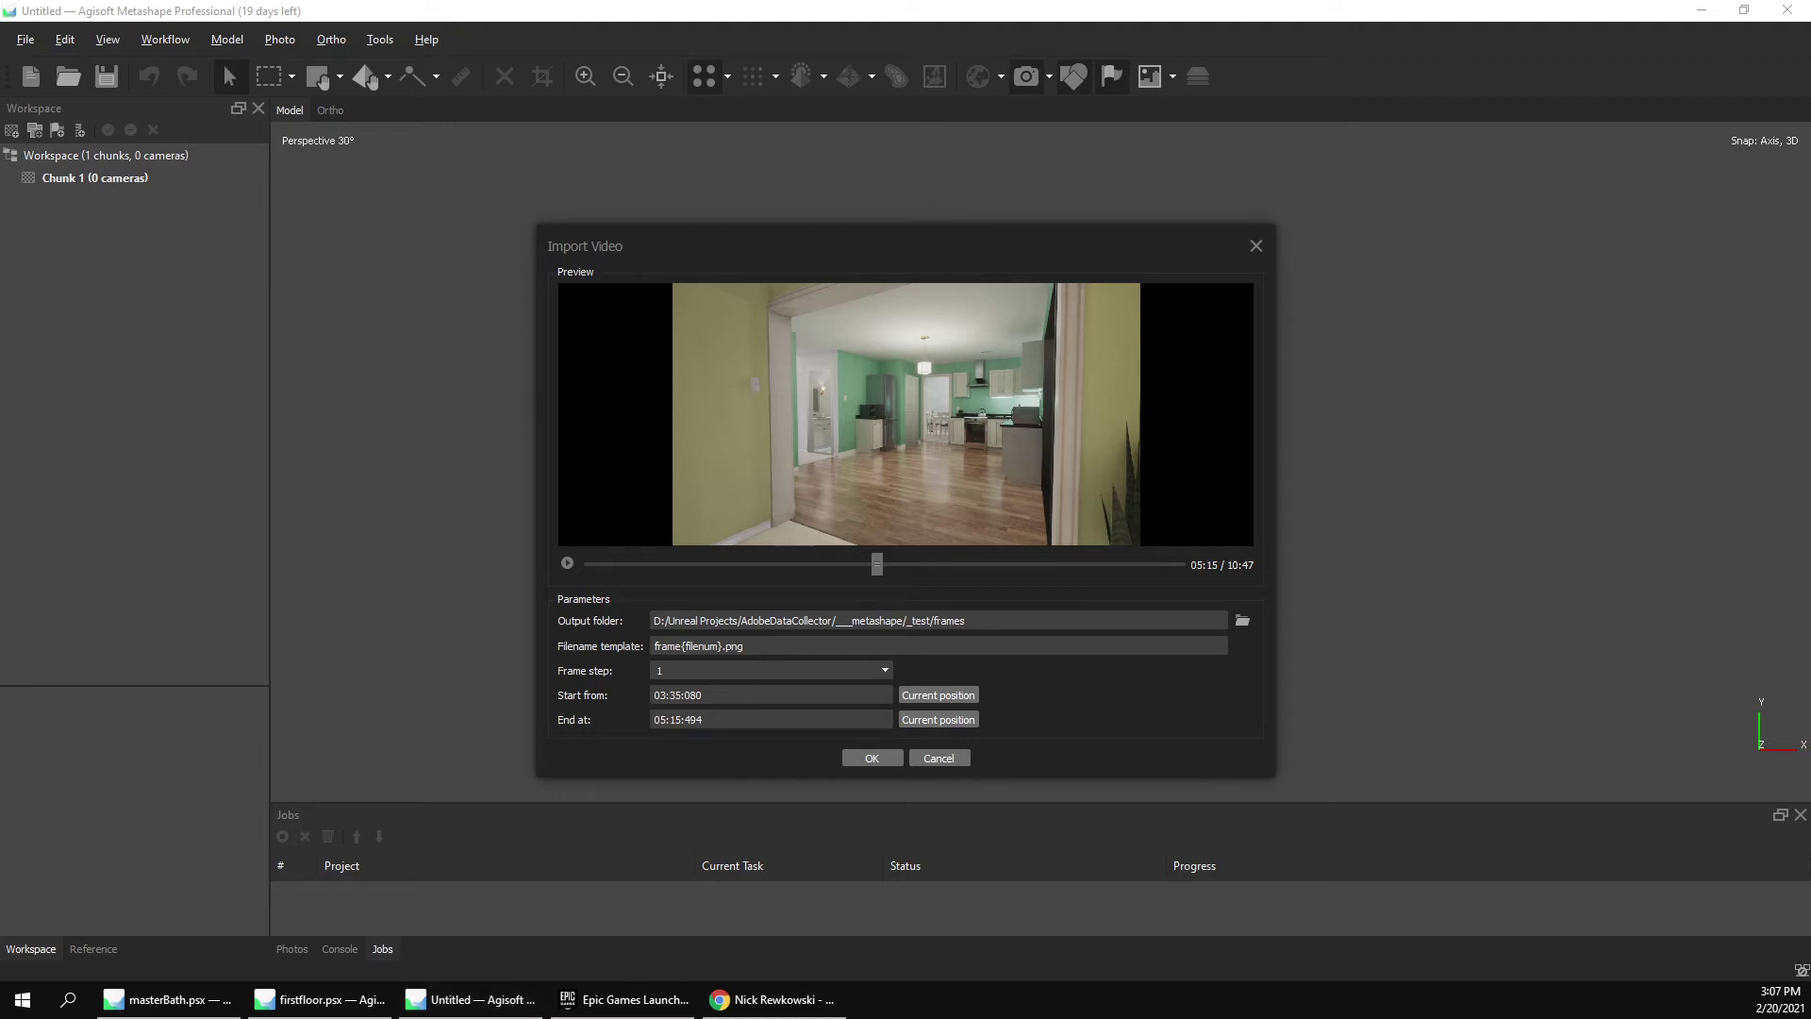
Switch to Calculator and estimate the frame count by multiplying 120 by 30 and dividing the result by 10.
key("XF86Calculator")
type("120*30")
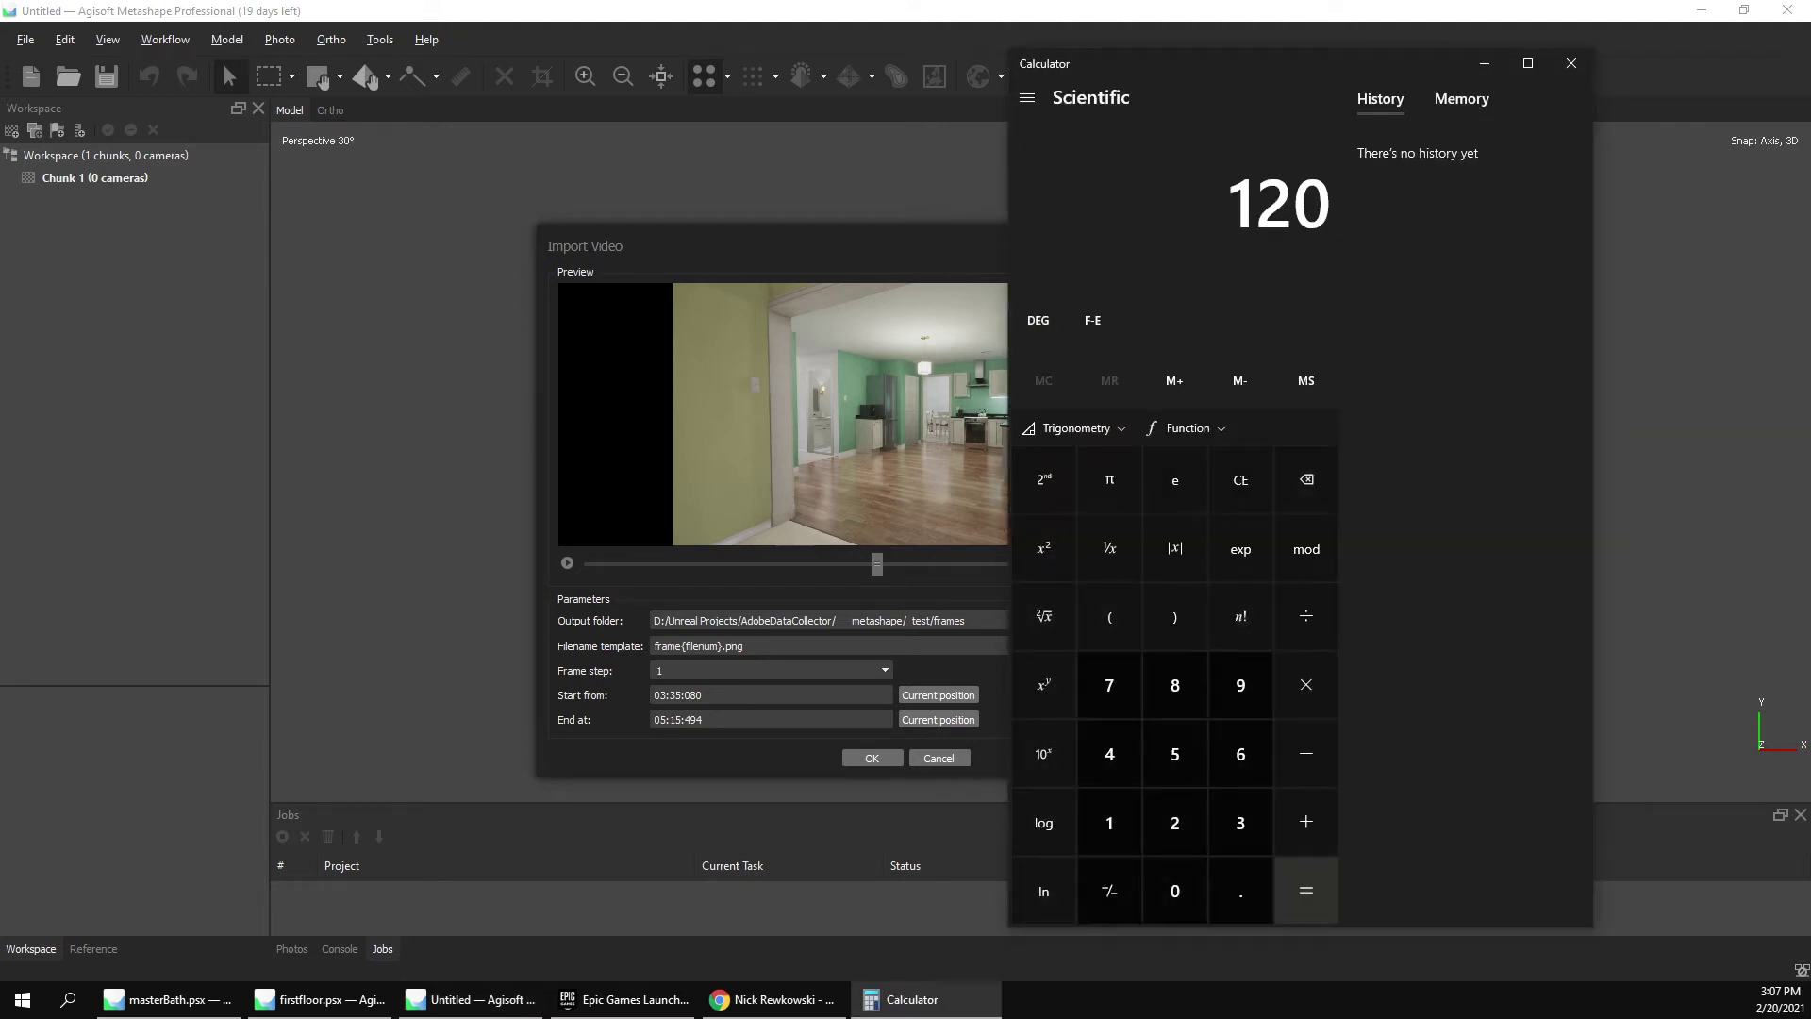
key("Return")
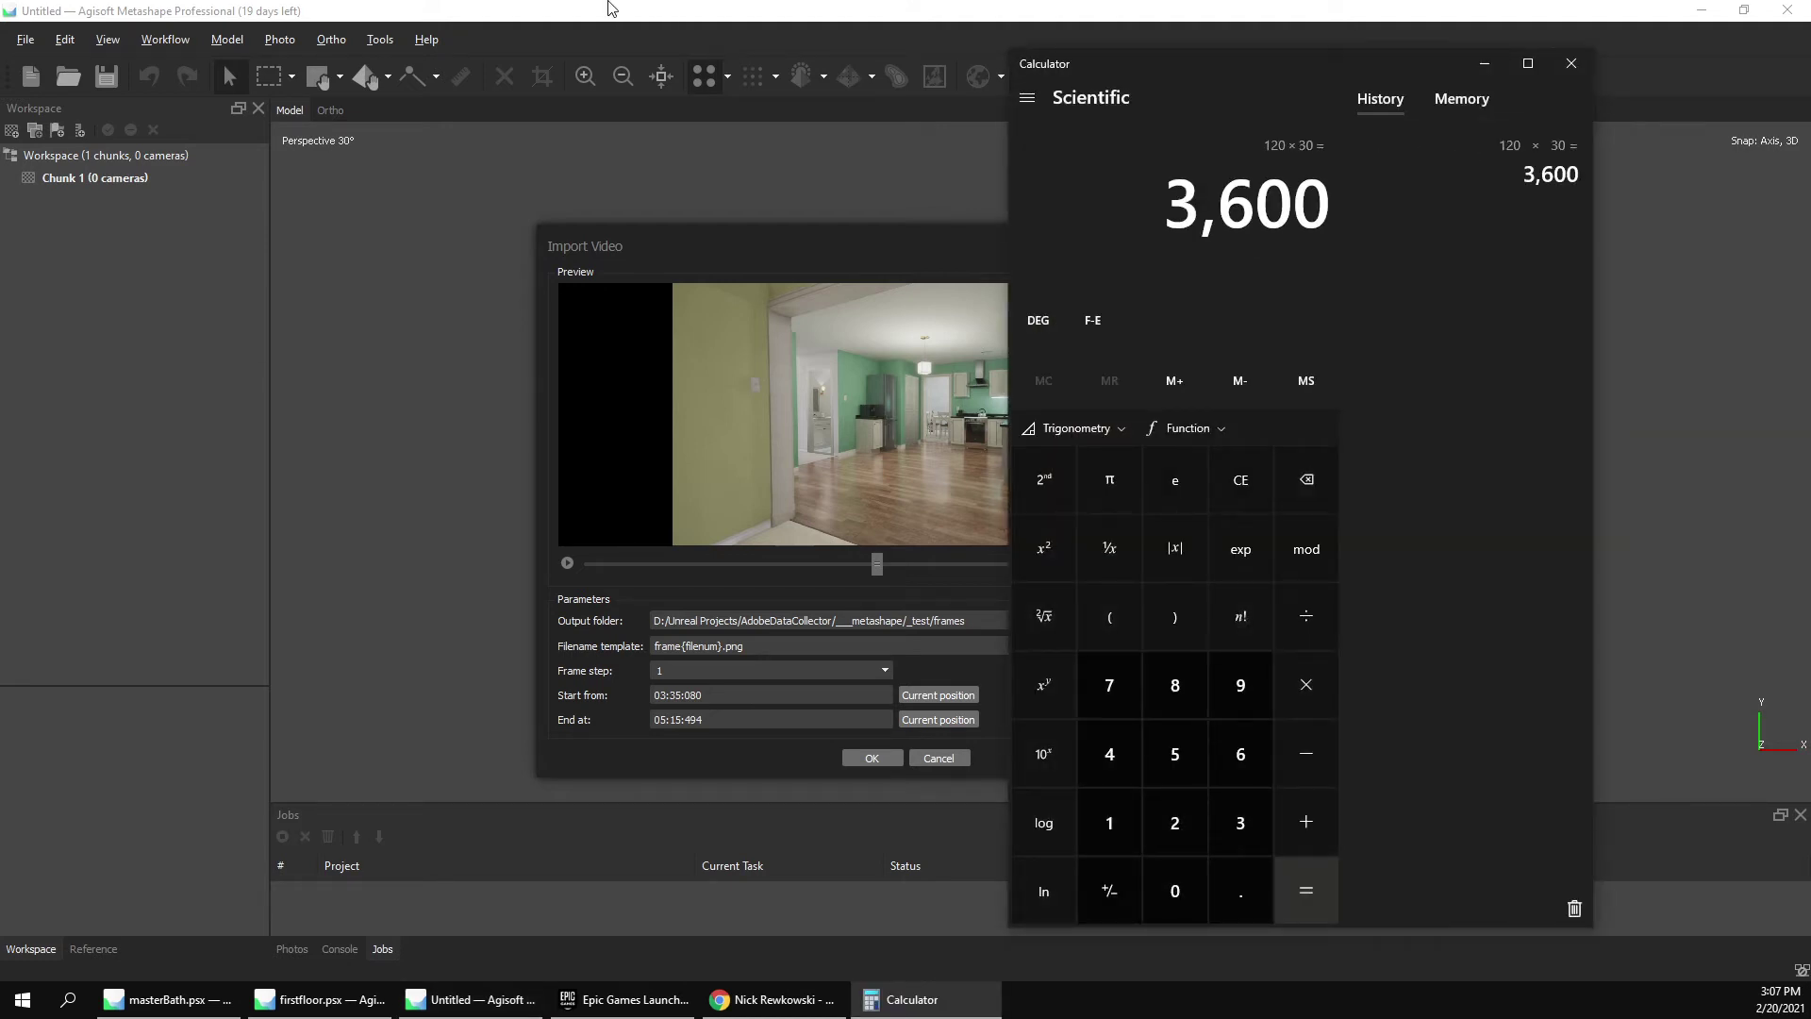
left_click_drag(1306, 72, 1357, 70)
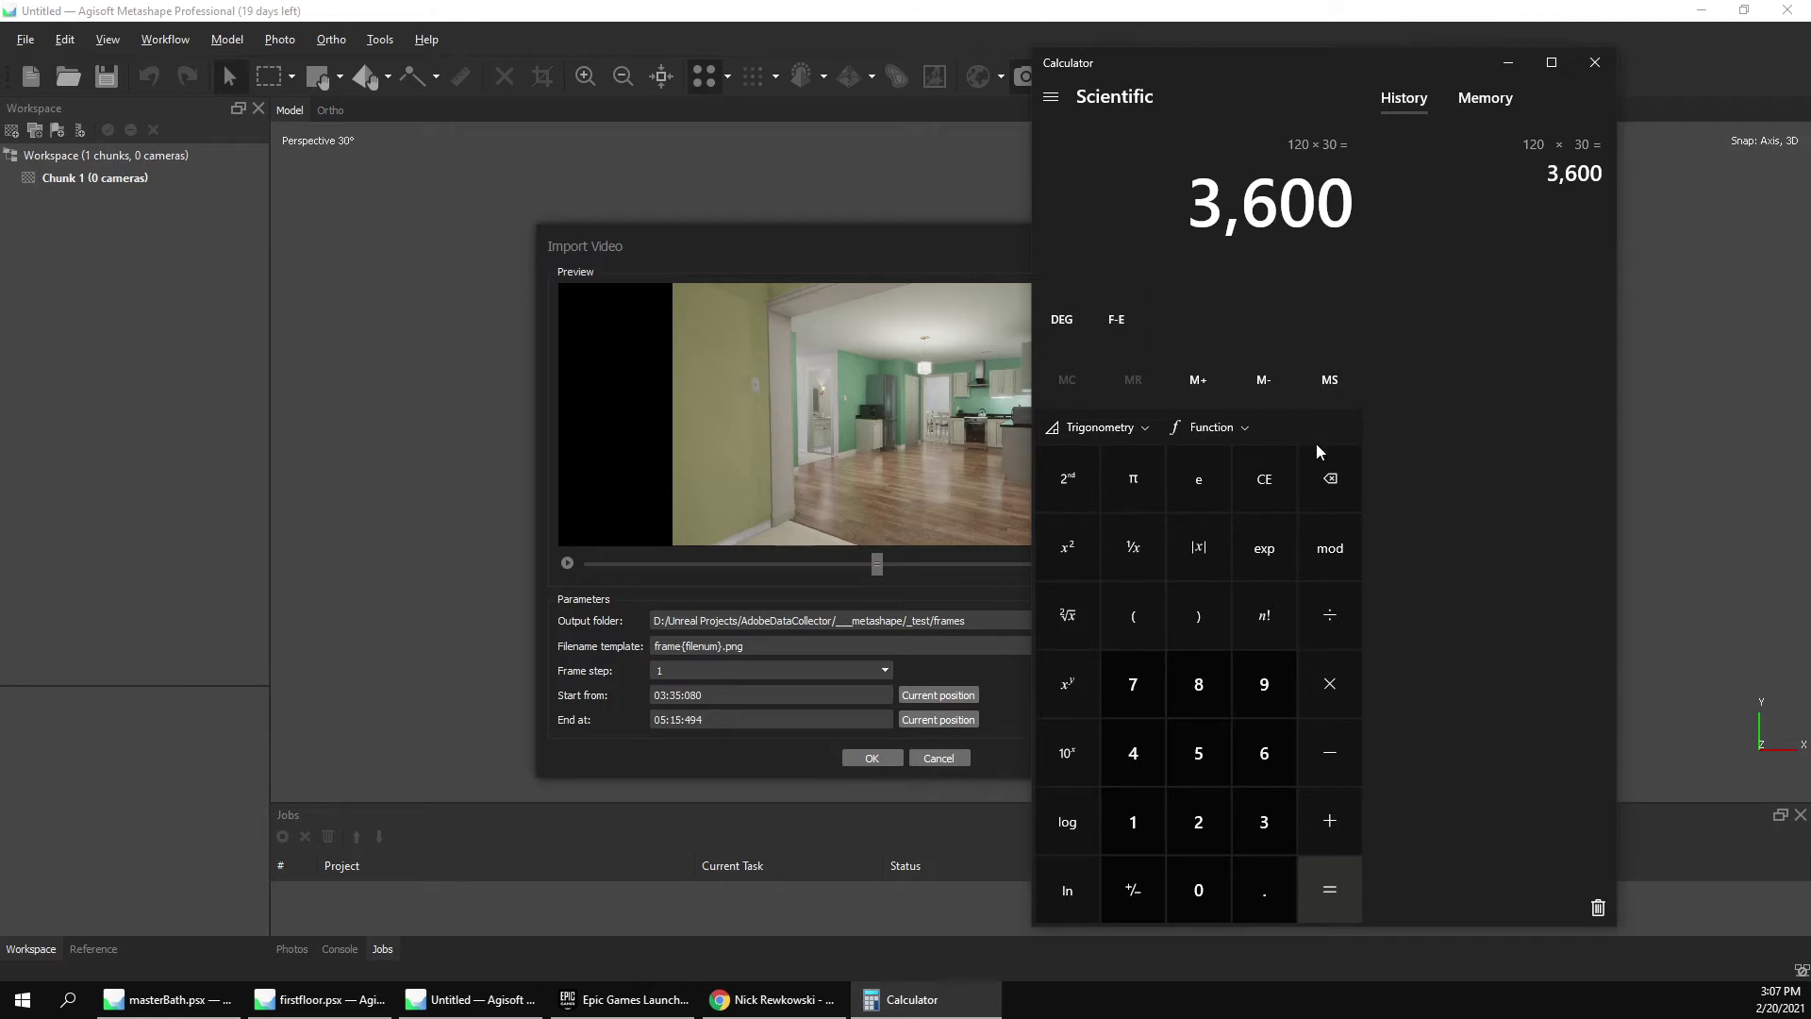
type("/10")
key("Return")
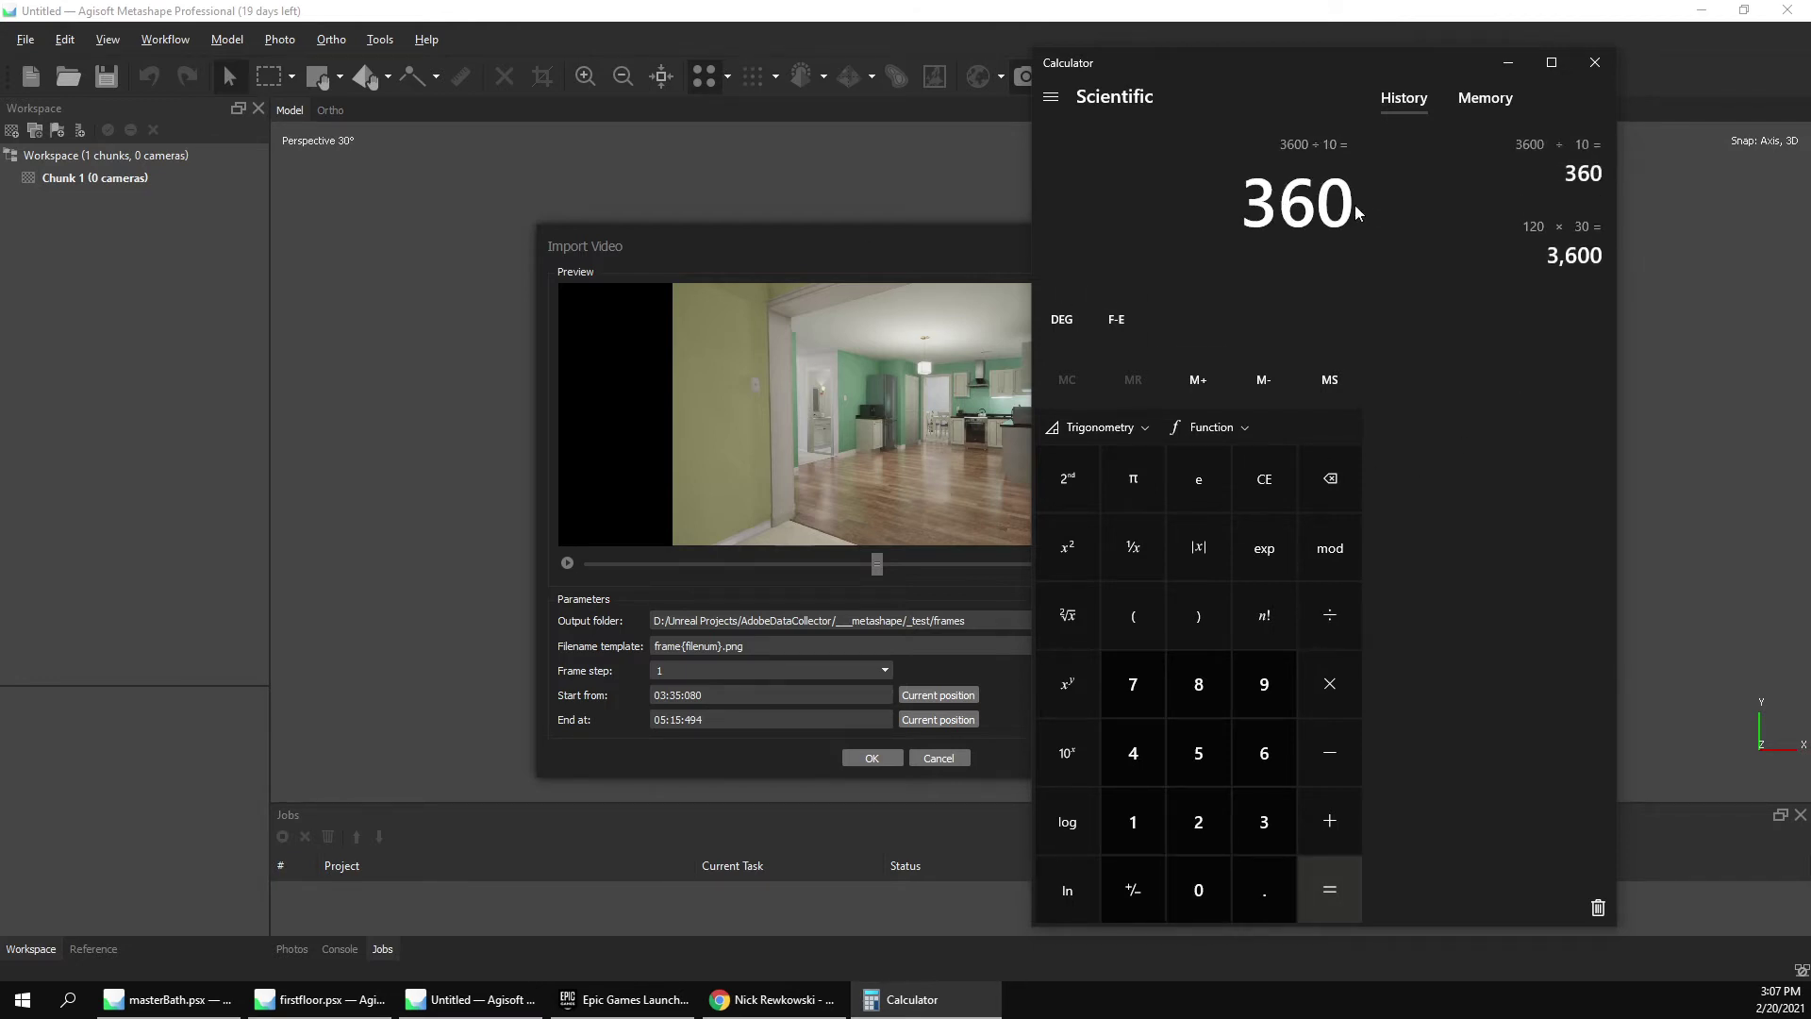
Set the frame step to 10 in the Import Video dialog and start importing the frames.
left_click(716, 673)
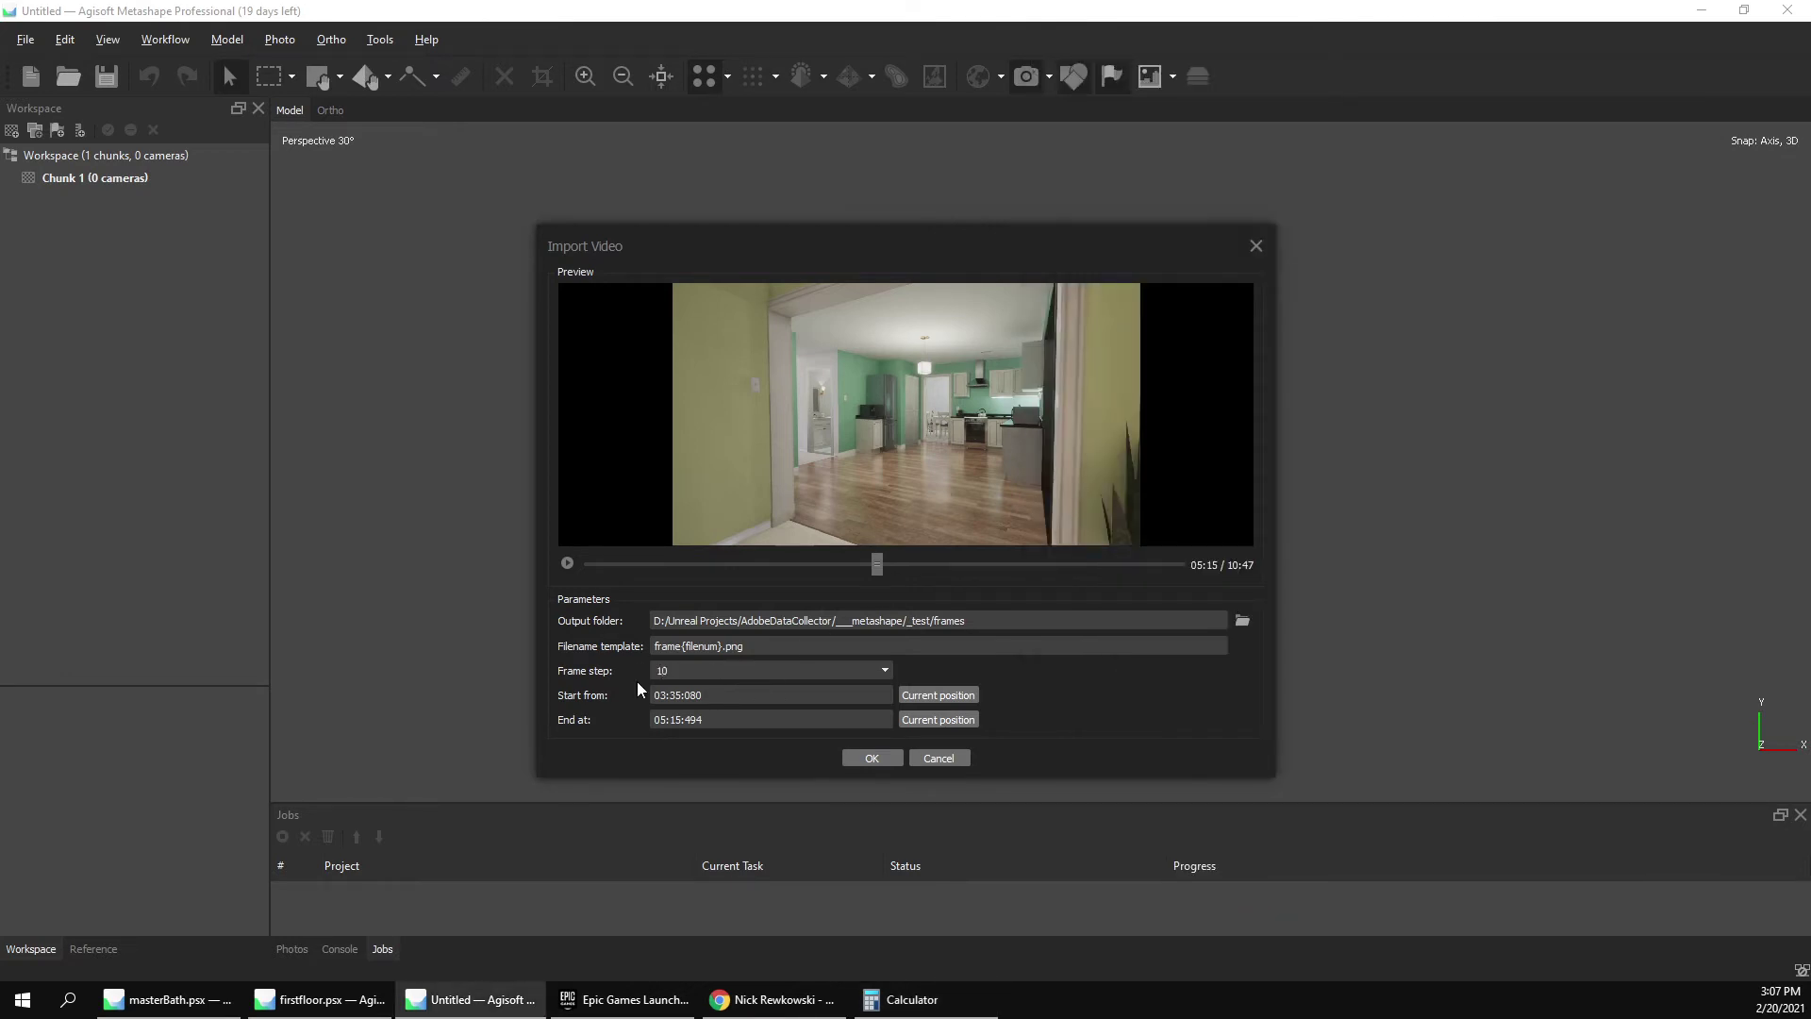
left_click(869, 759)
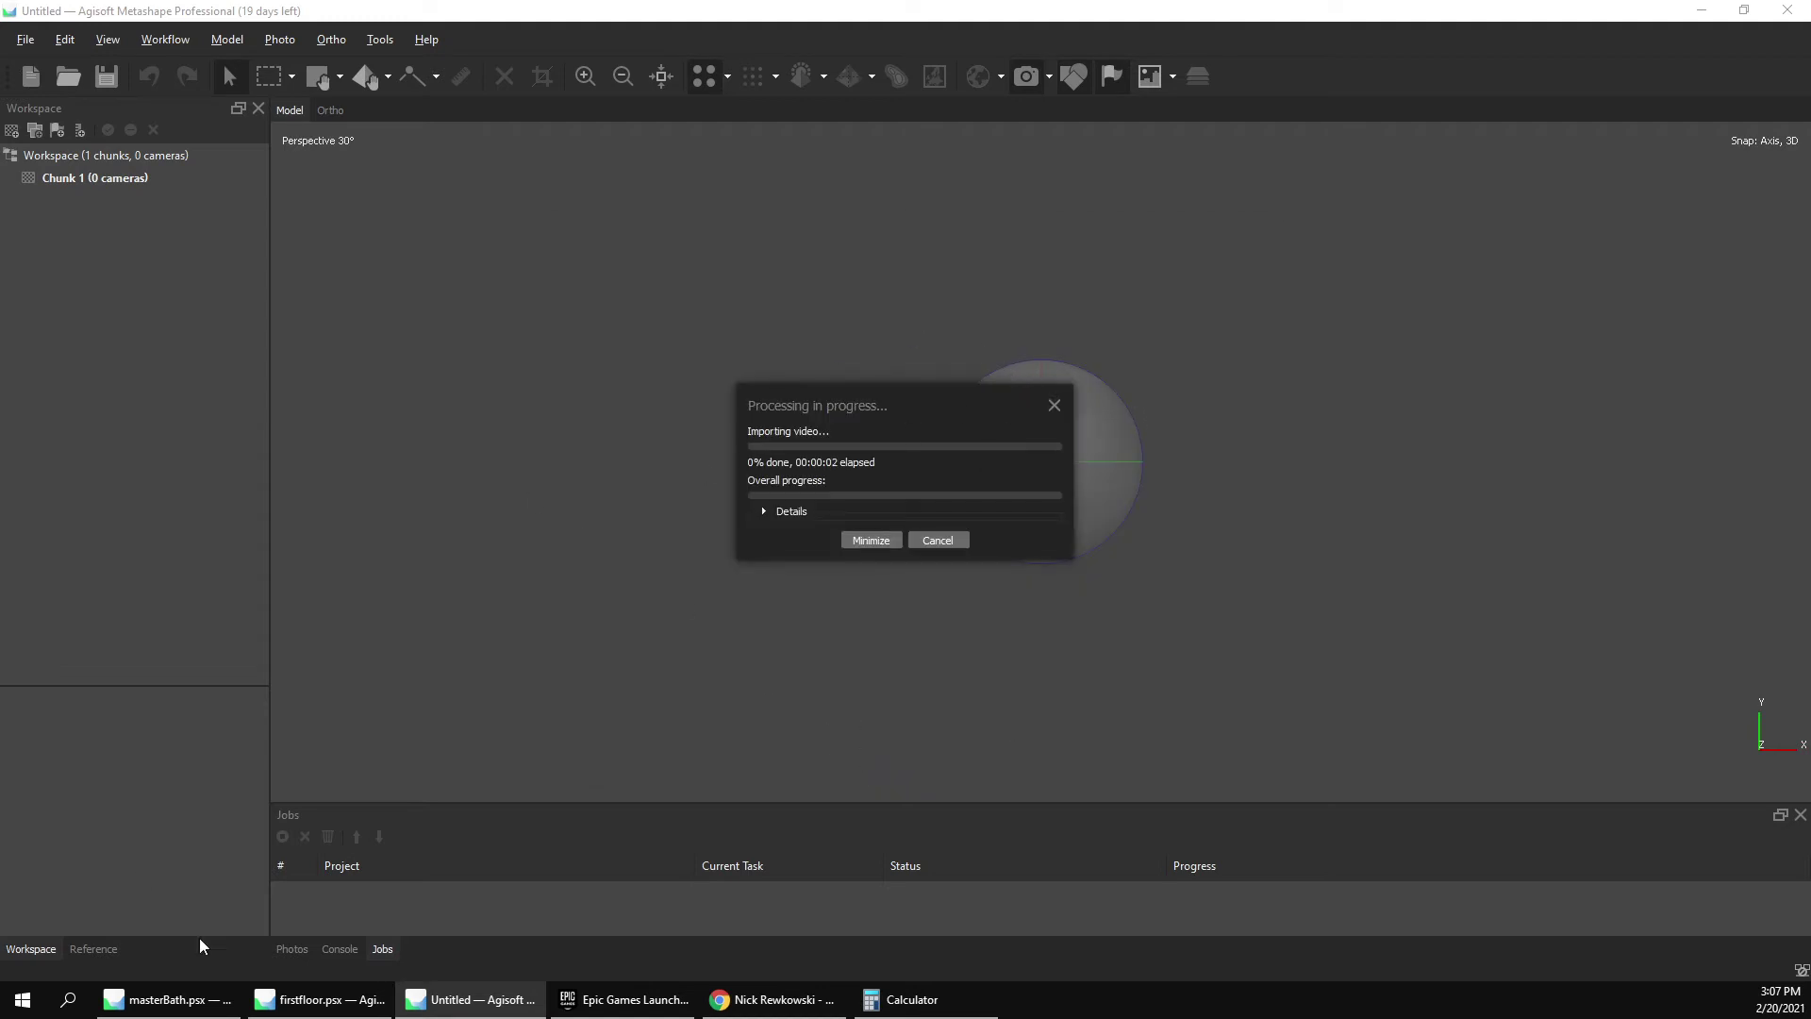
Switch to the firstfloor.psx project and examine the reconstructed house model from outside and inside.
left_click(321, 999)
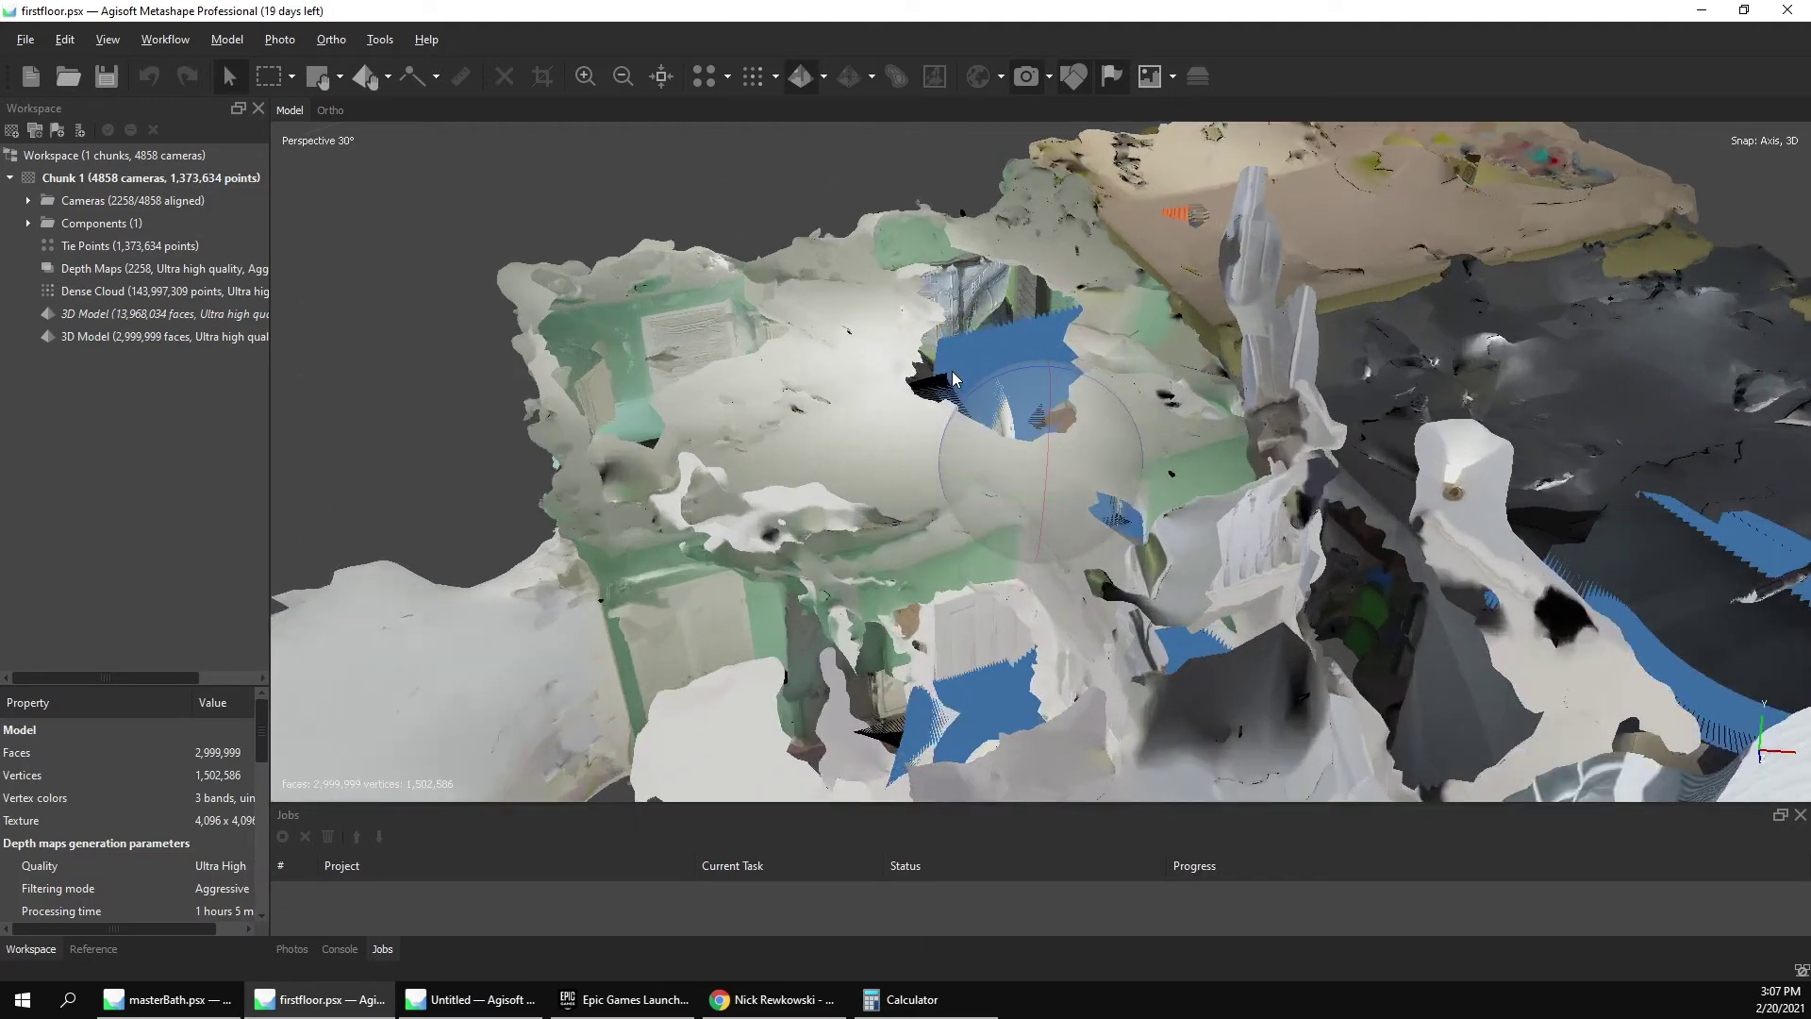
scroll(953, 377, "down", 10)
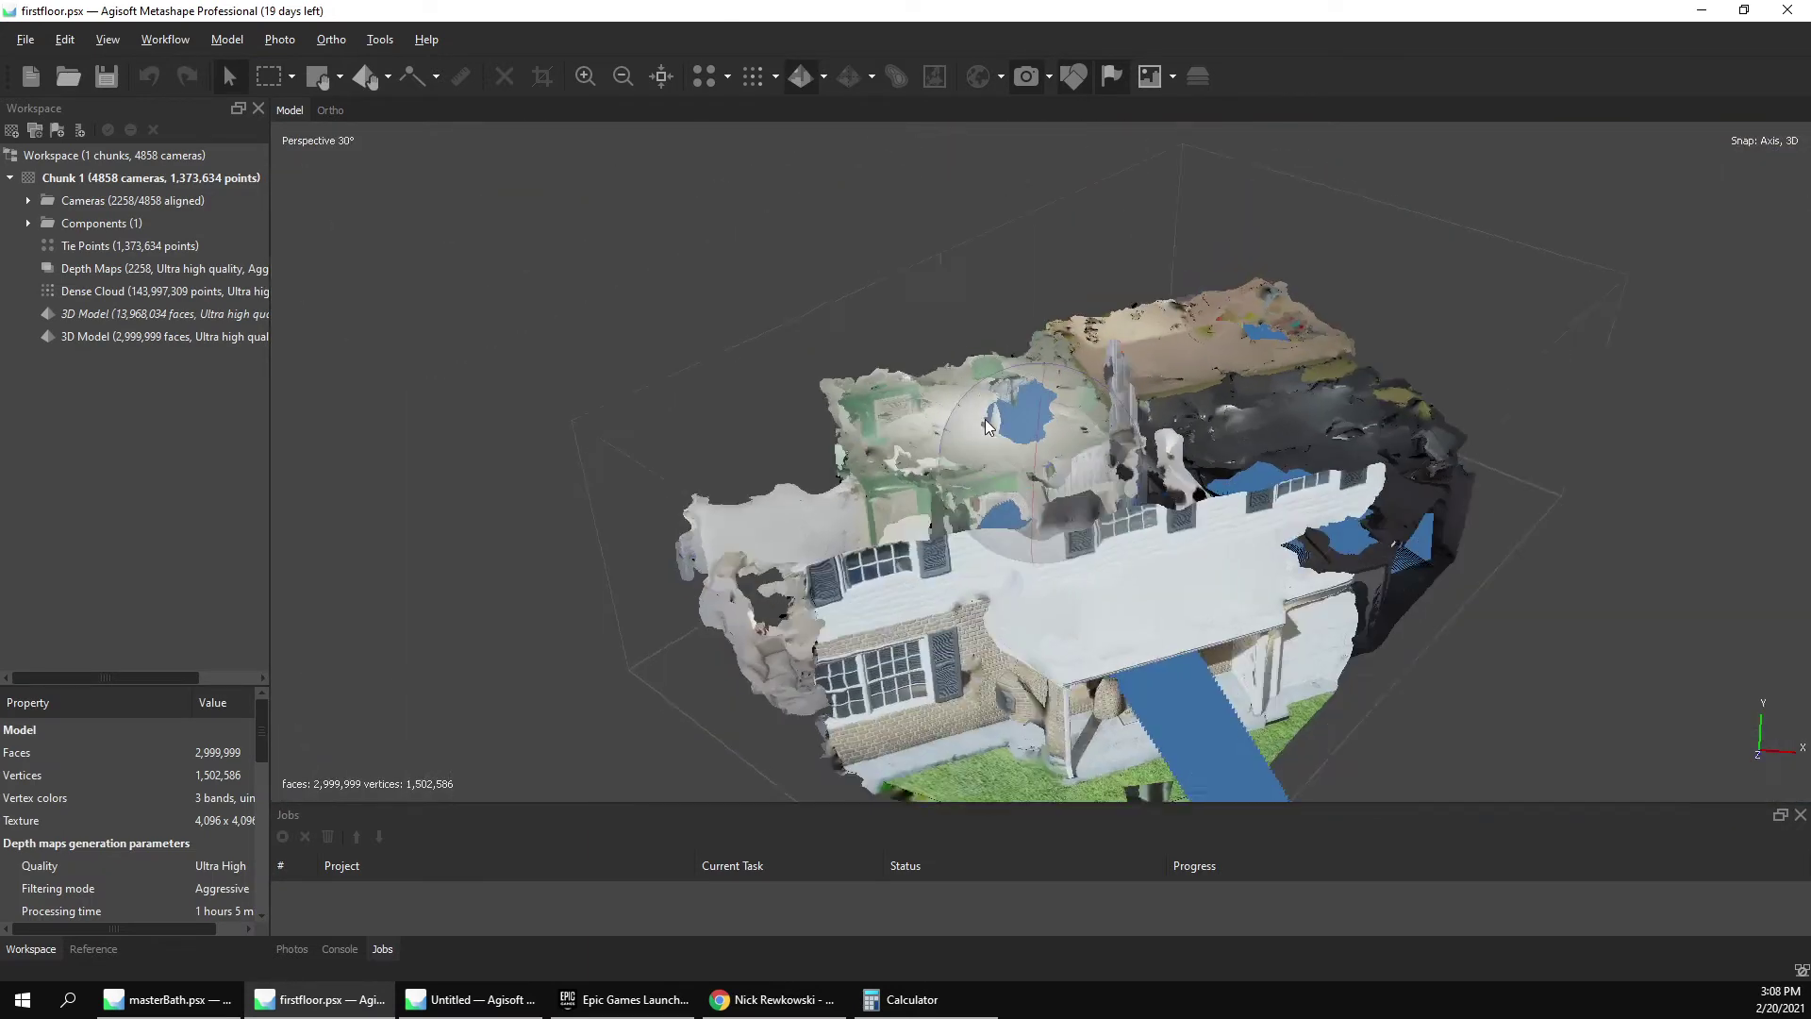
left_click_drag(988, 426, 962, 370)
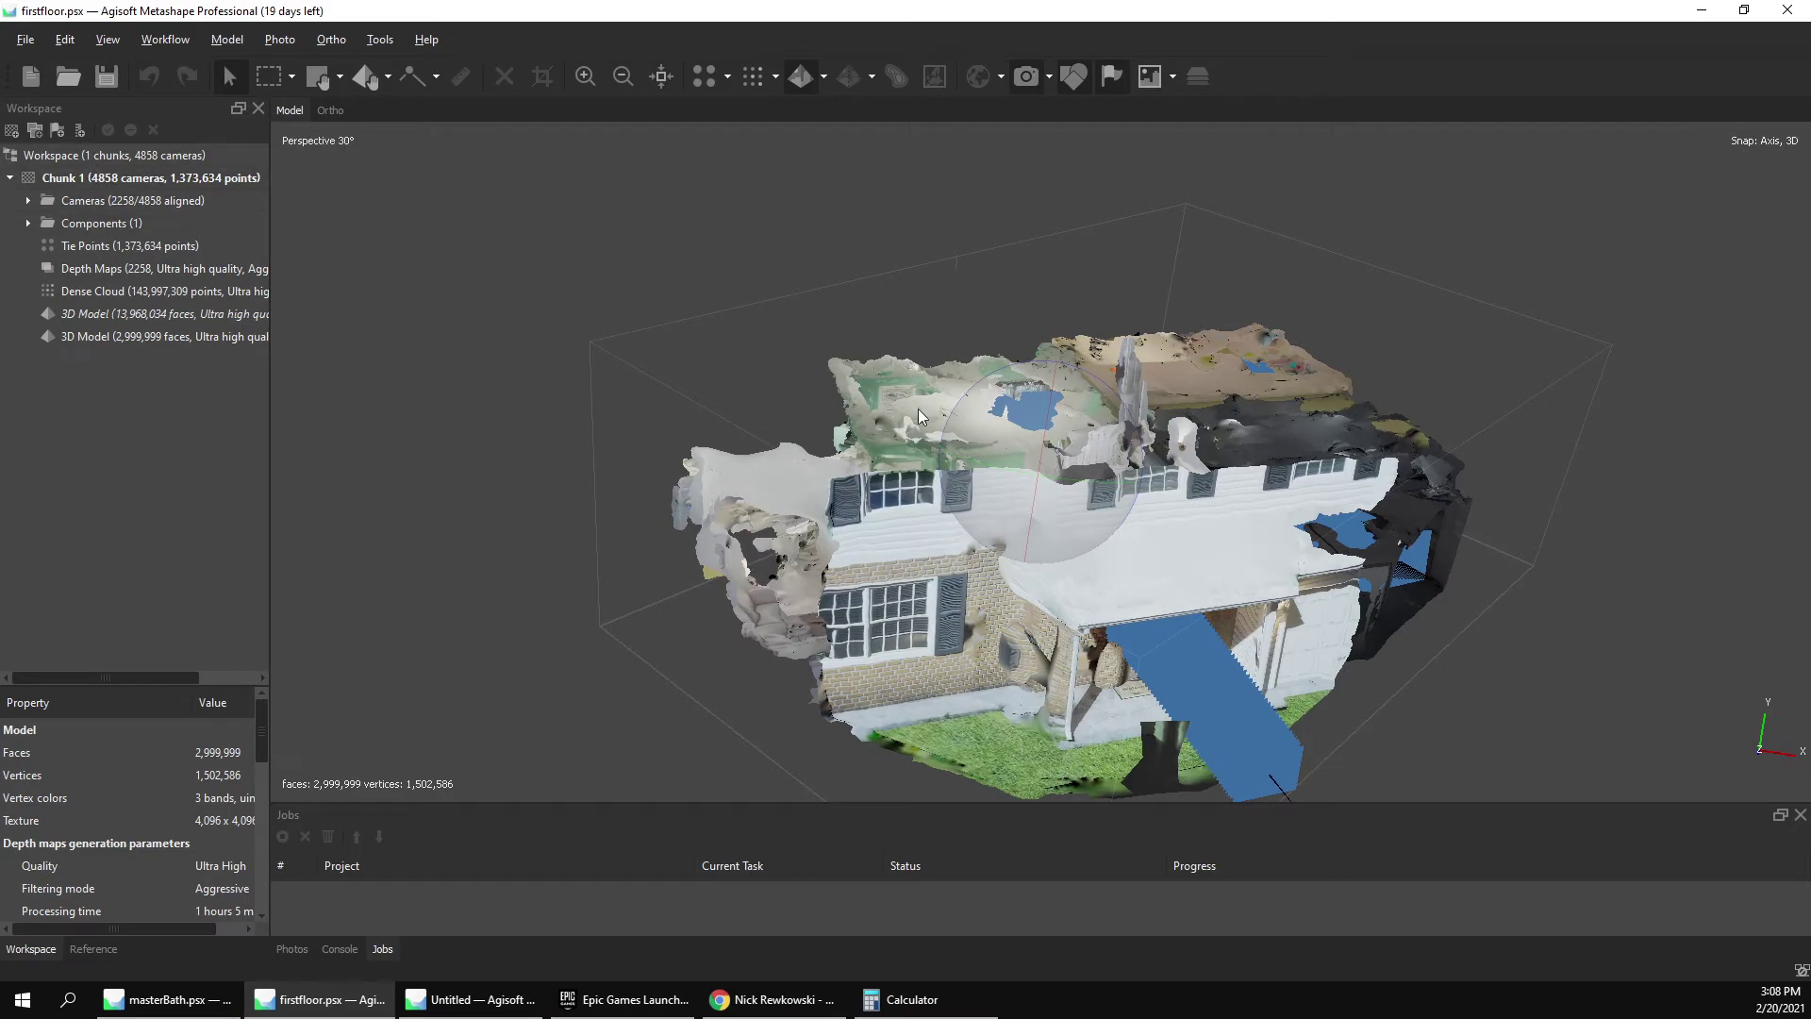
scroll(995, 434, "up", 10)
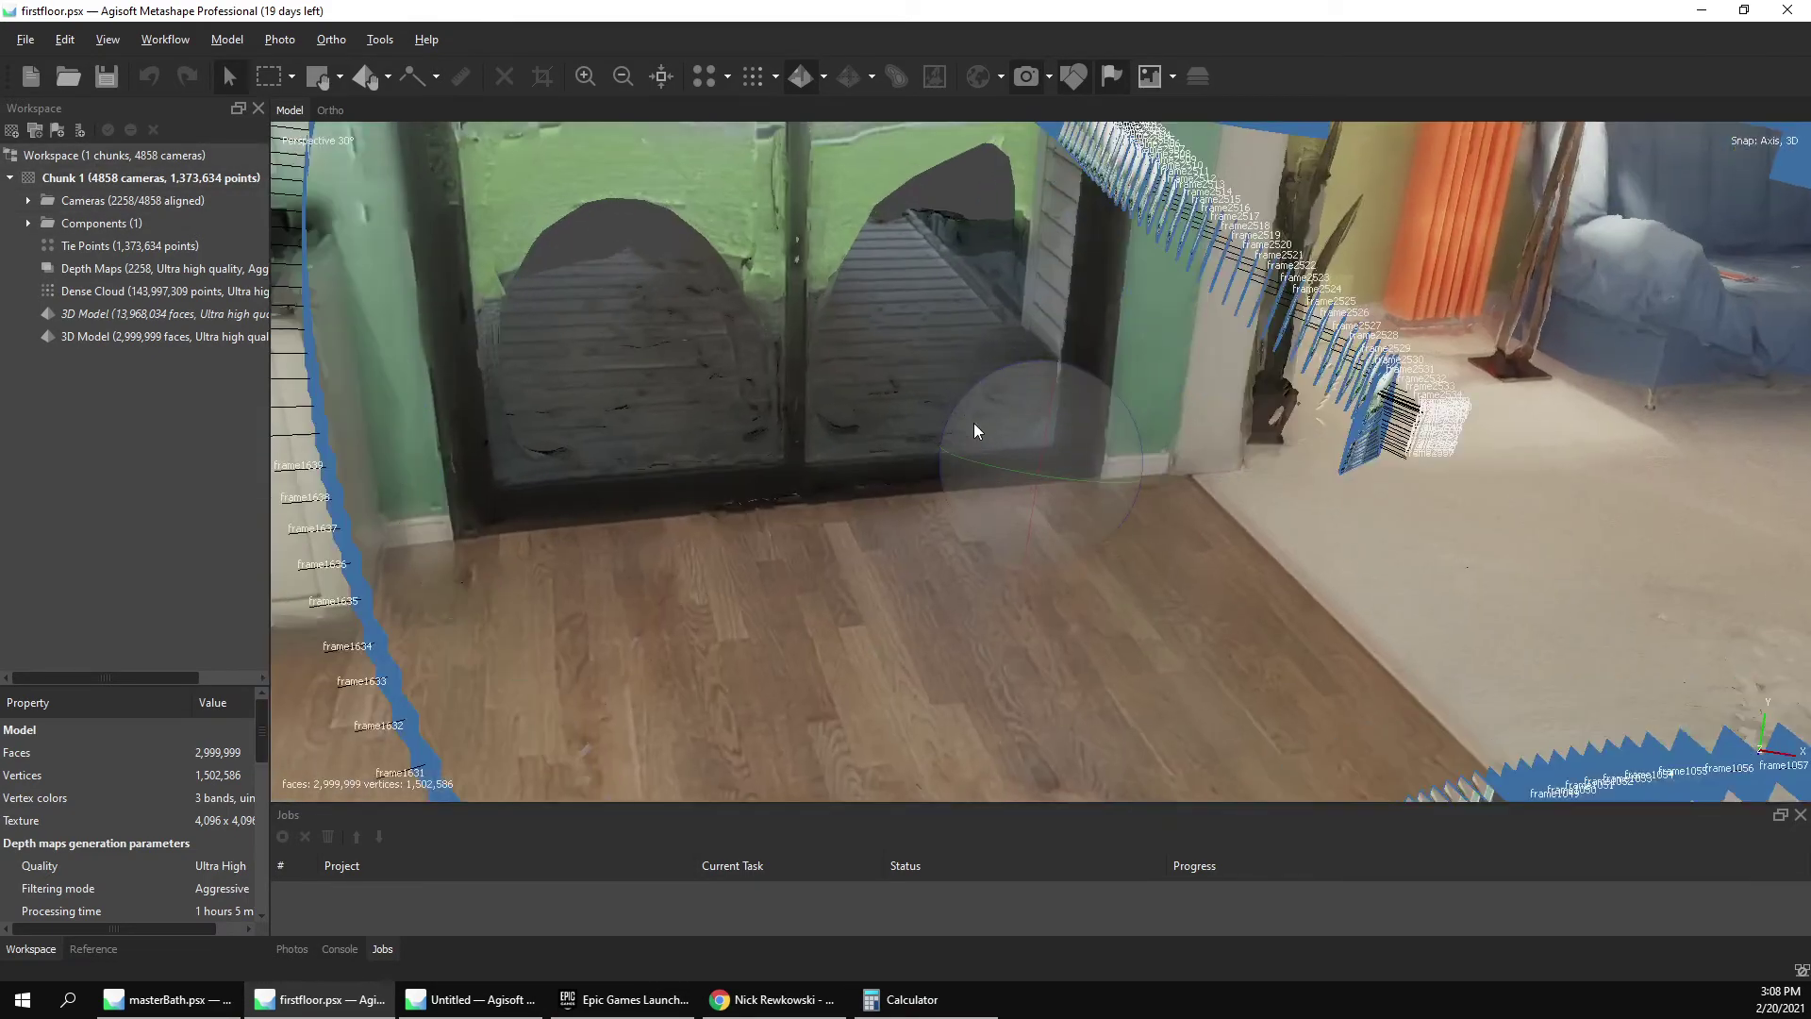
scroll(974, 430, "down", 10)
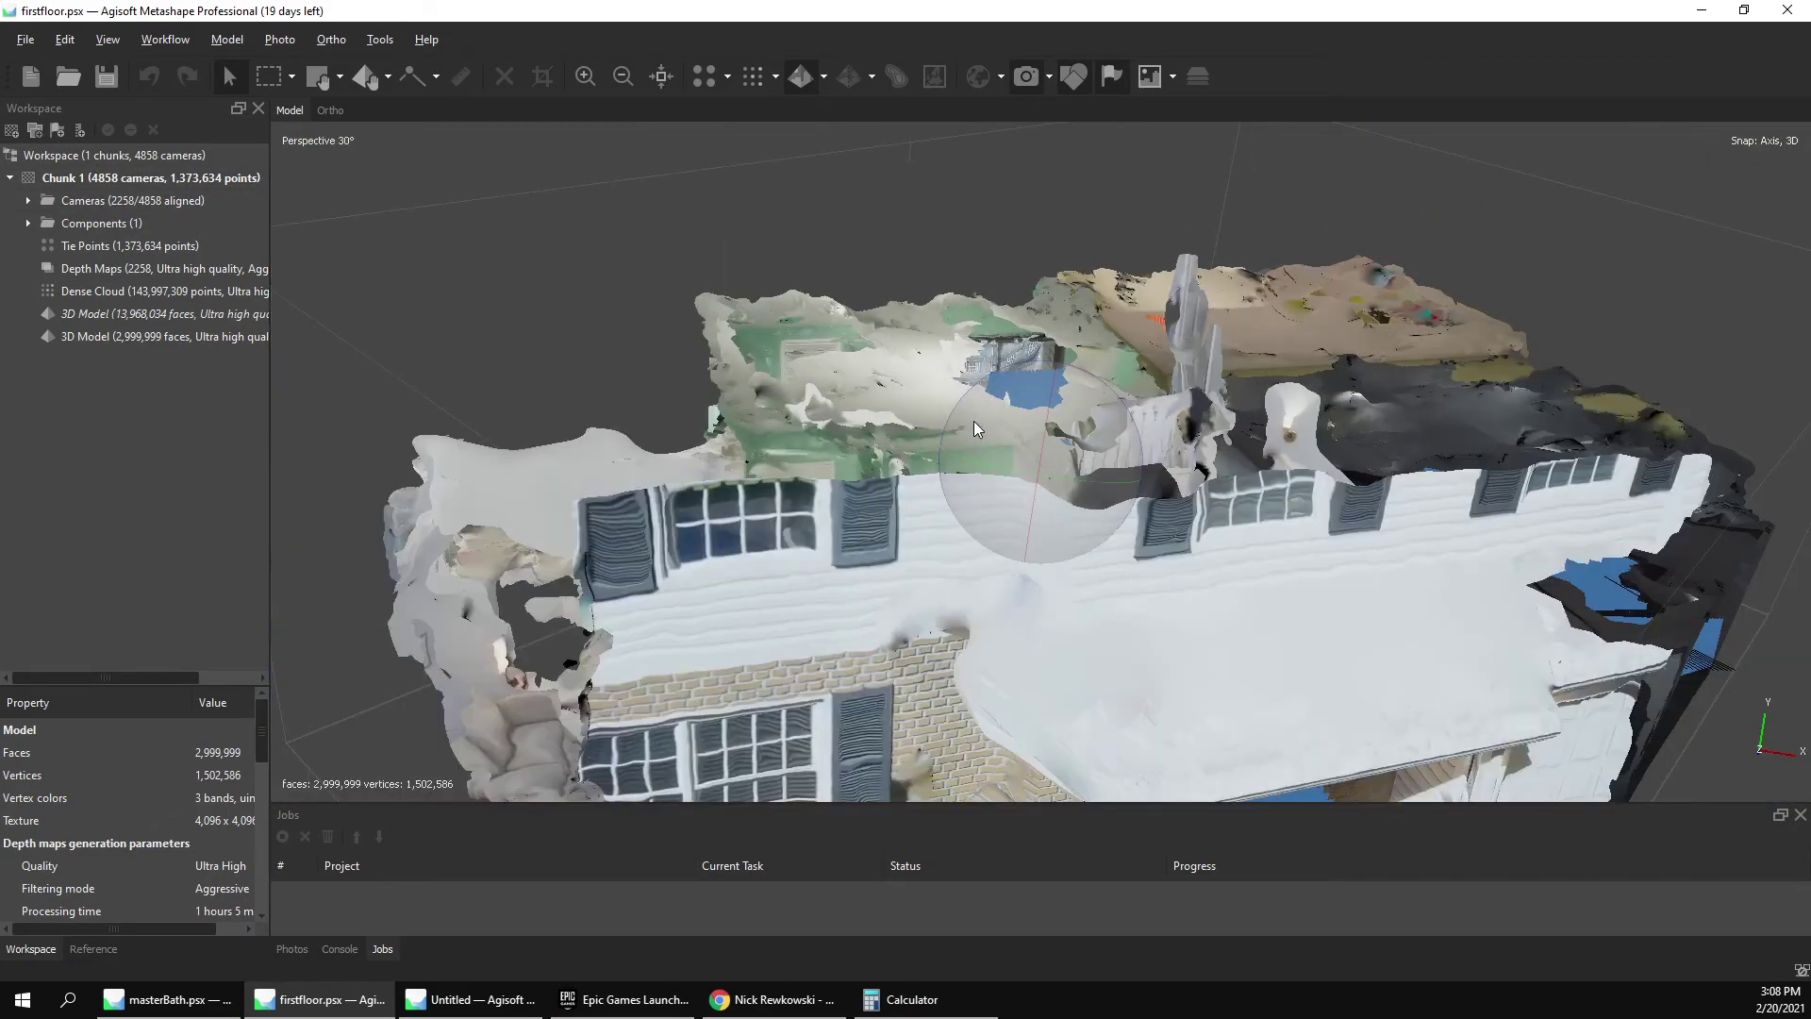
scroll(975, 429, "down", 3)
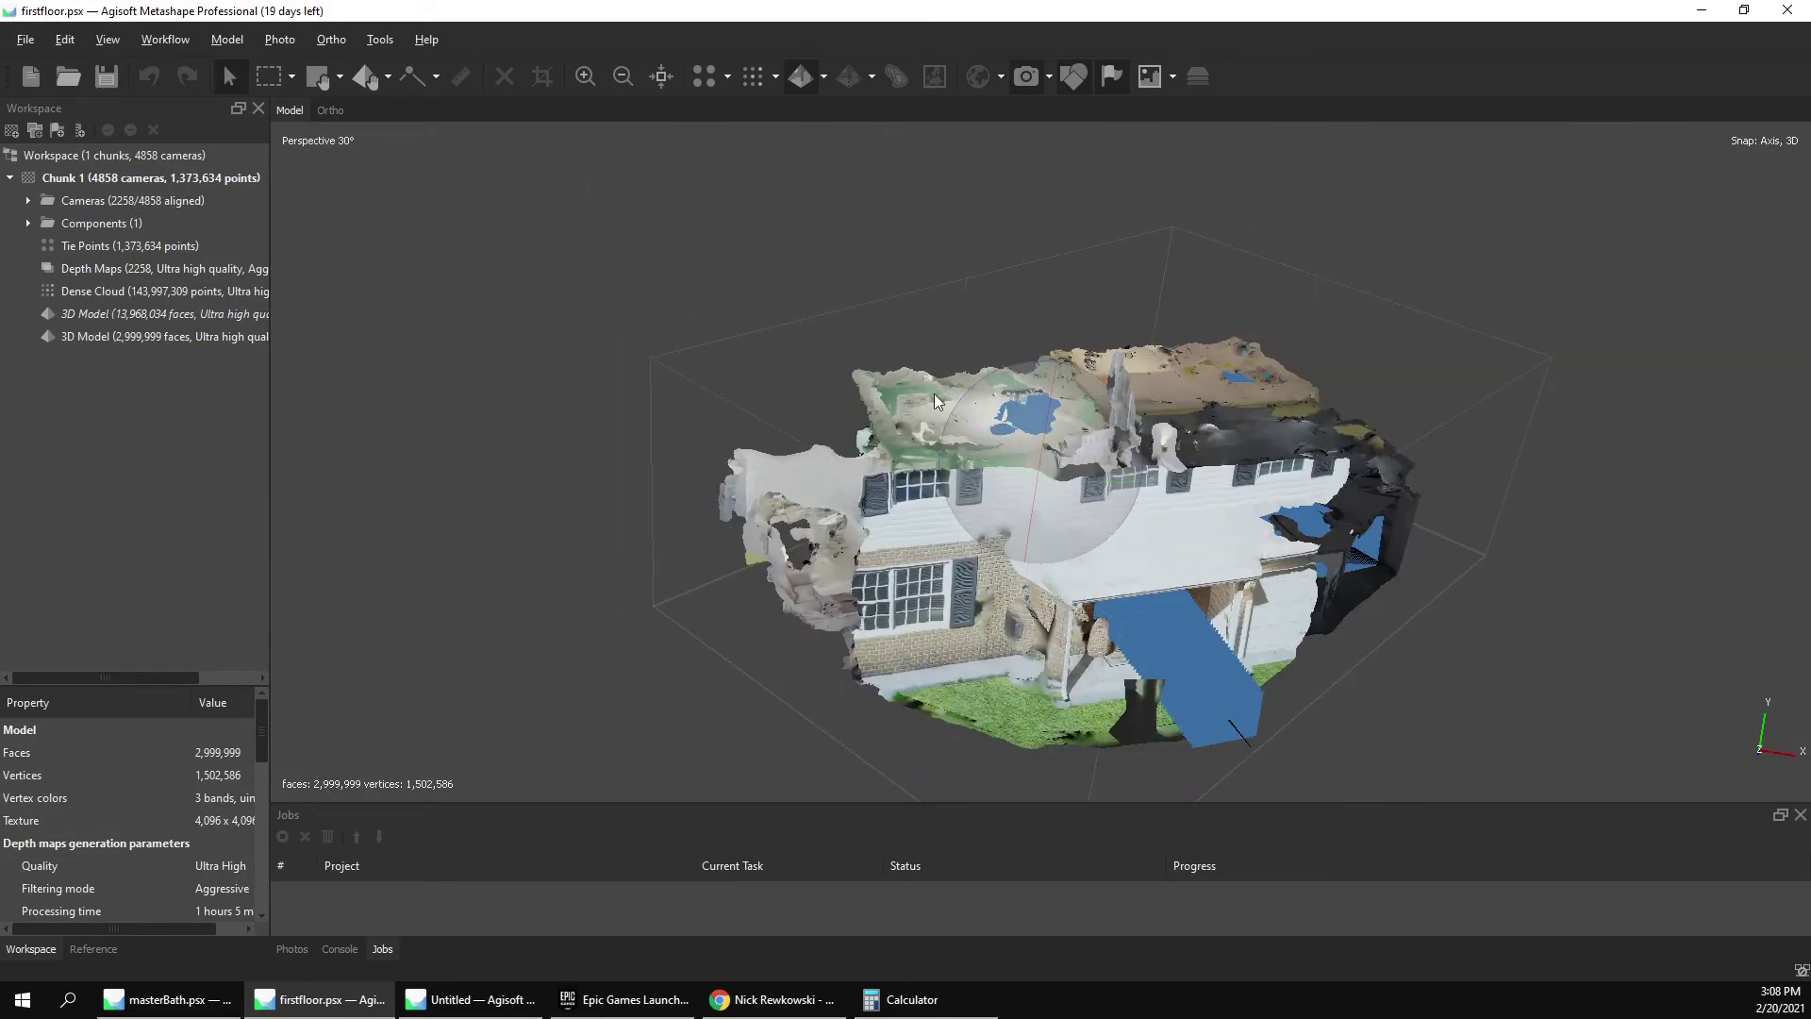
left_click_drag(979, 393, 986, 394)
left_click_drag(844, 274, 789, 392)
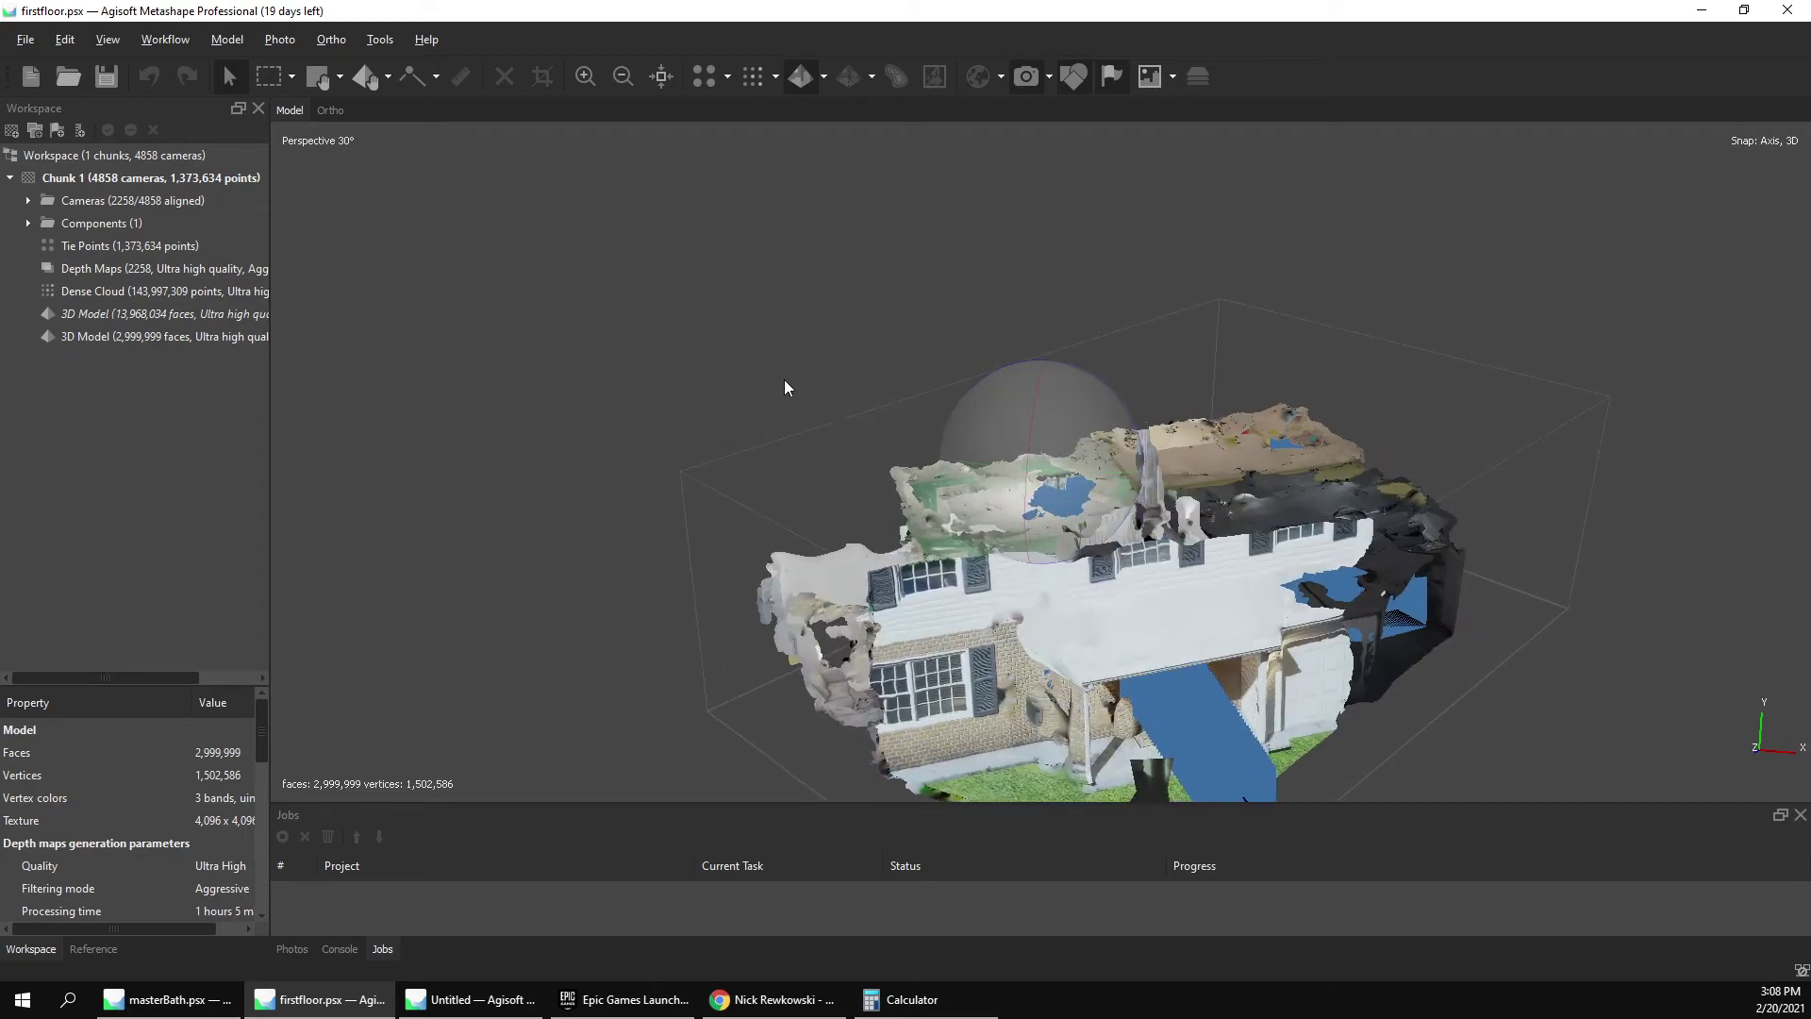
Return to the untitled project and expand the details of the running video import.
left_click(524, 998)
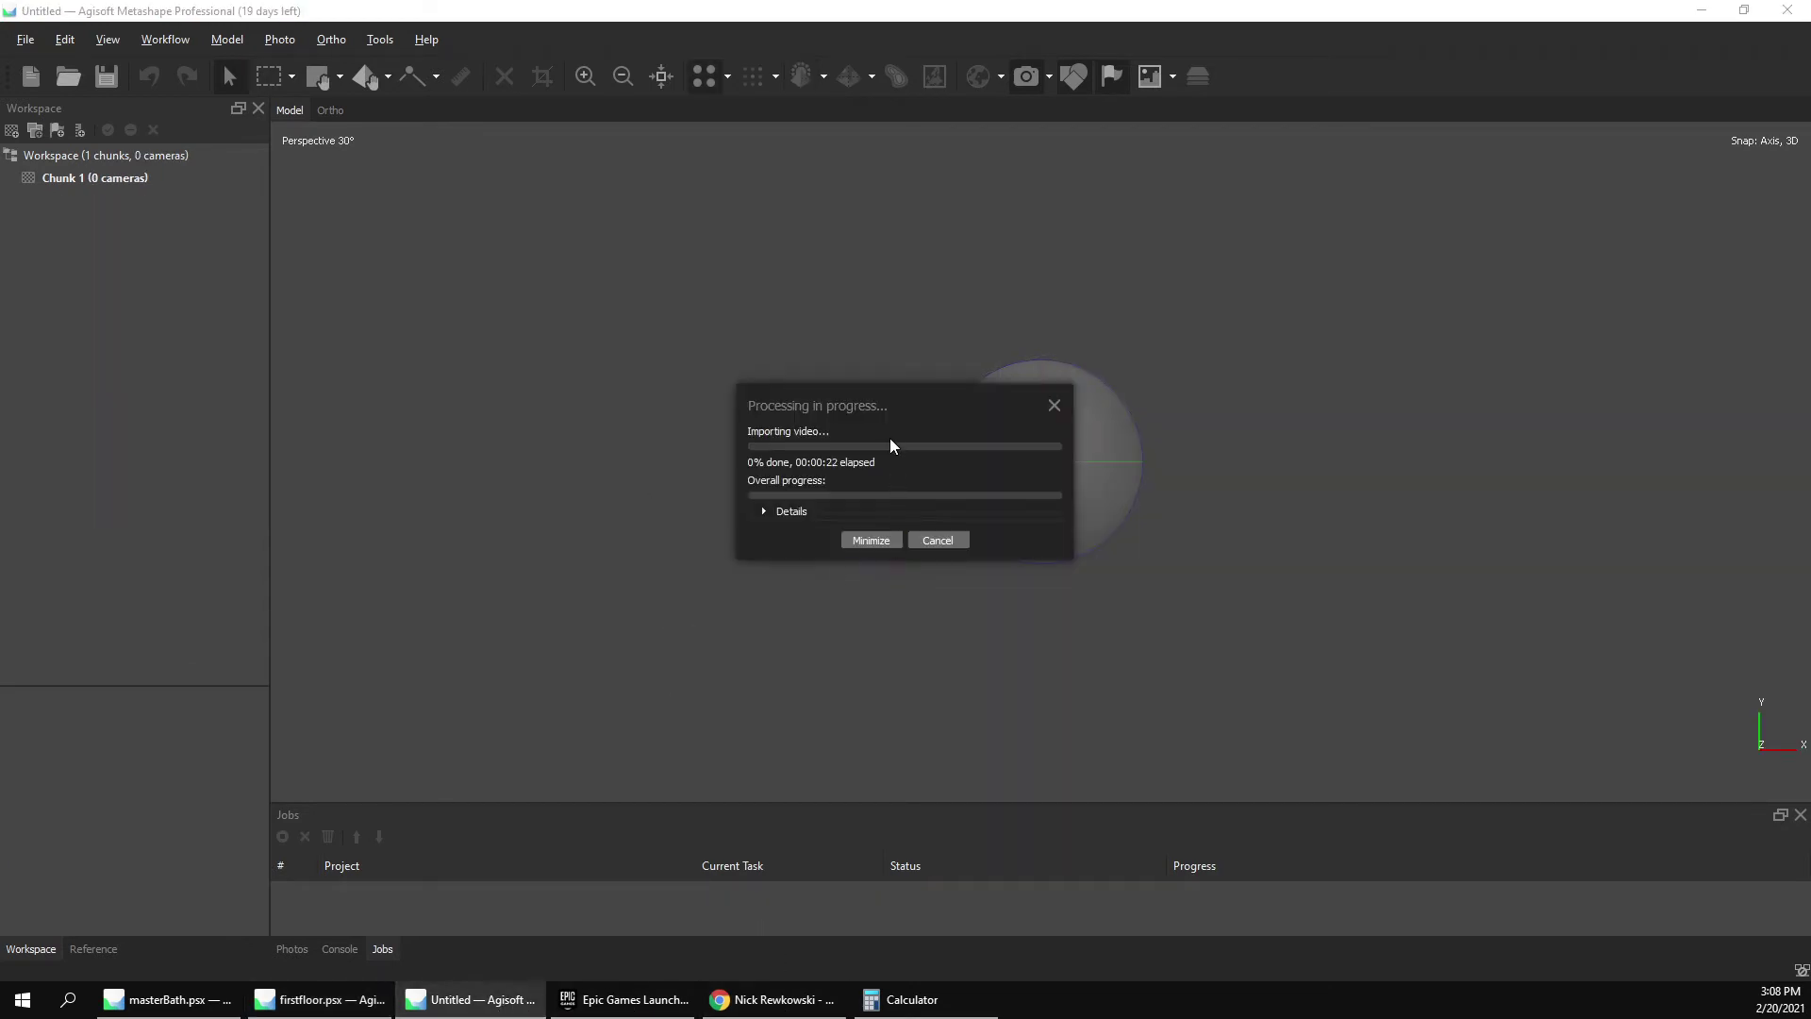
left_click(791, 510)
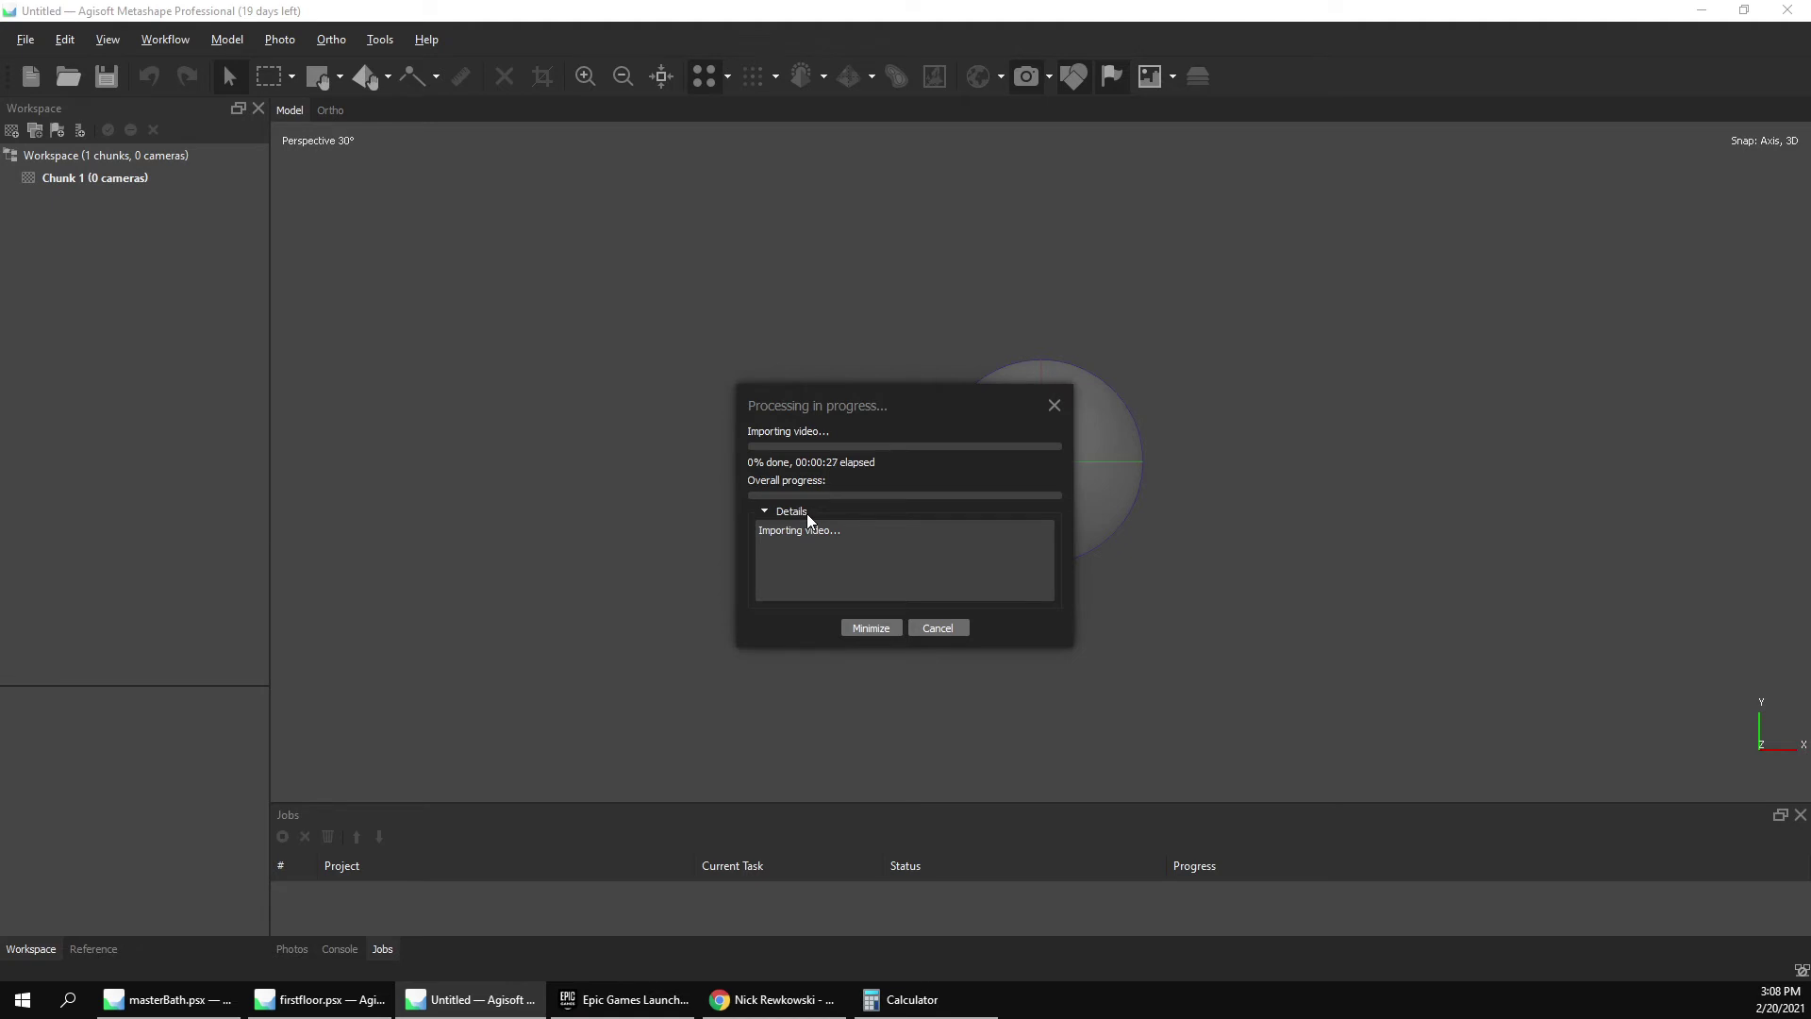
Examine the camera positions around the bathtub in masterBath.psx, and check the import progress in the untitled project.
left_click(165, 999)
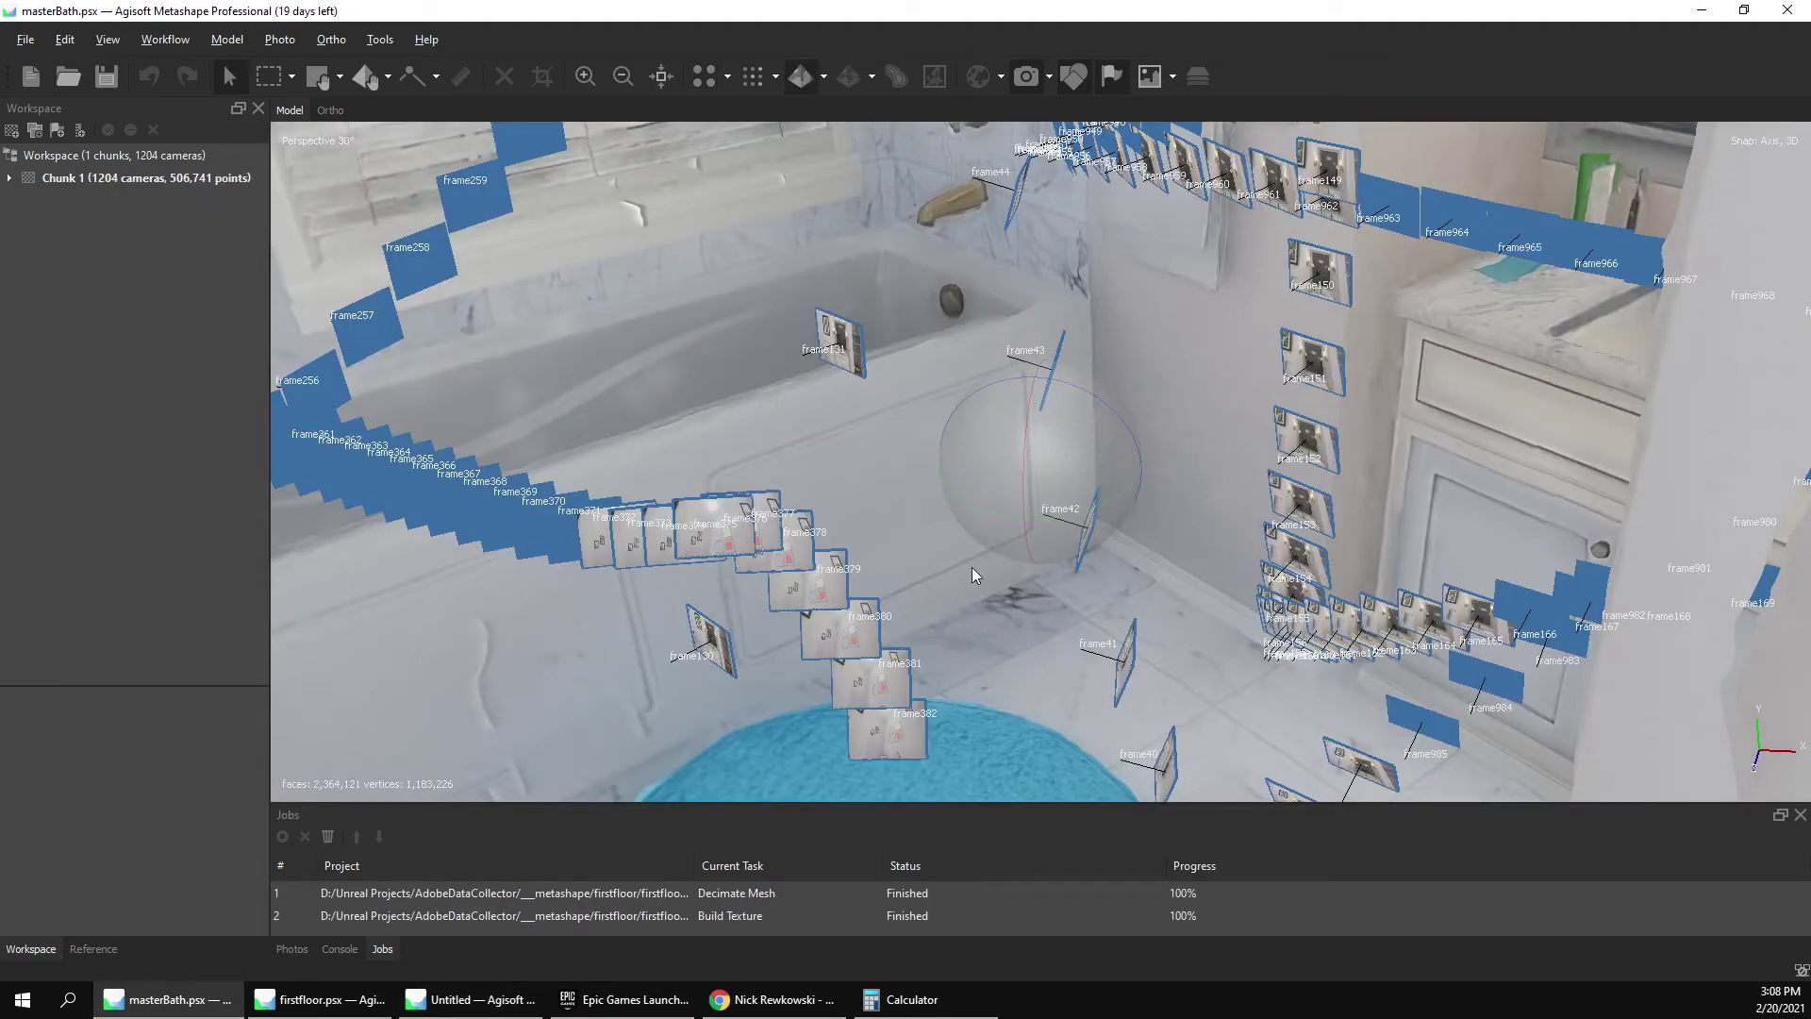
scroll(971, 567, "up", 3)
scroll(968, 568, "down", 5)
left_click_drag(949, 522, 955, 689)
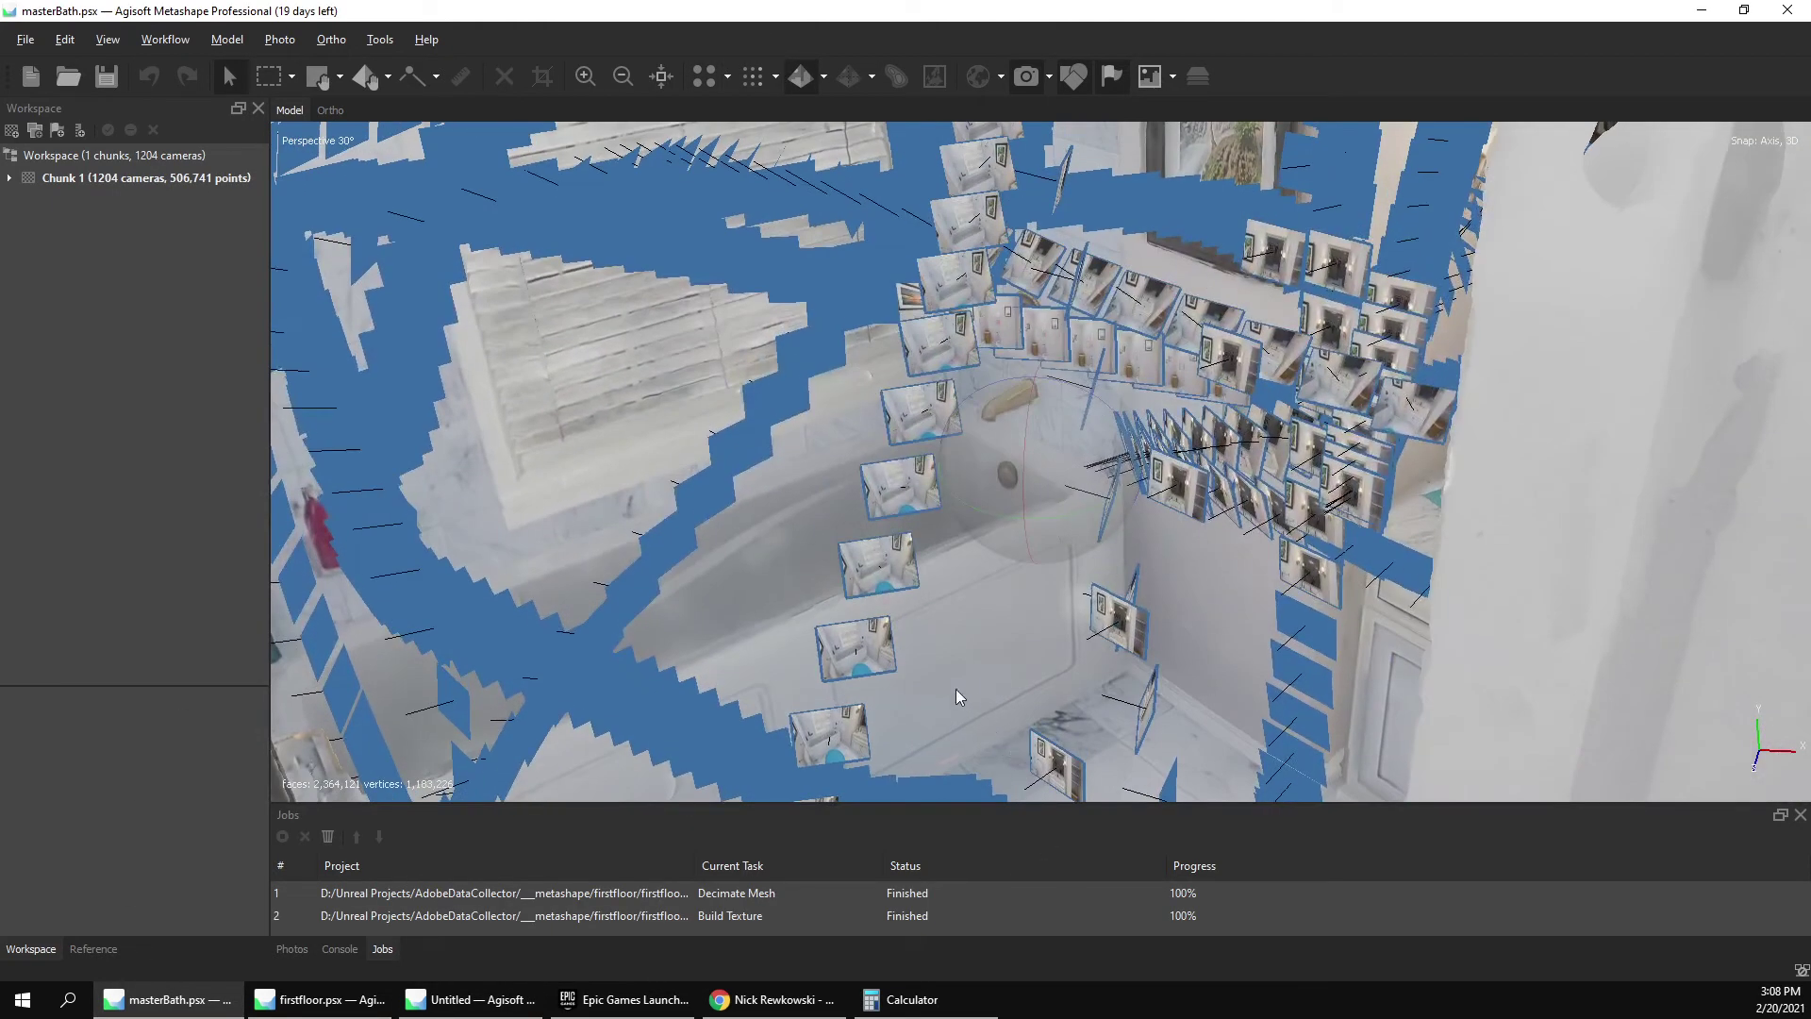
left_click(470, 999)
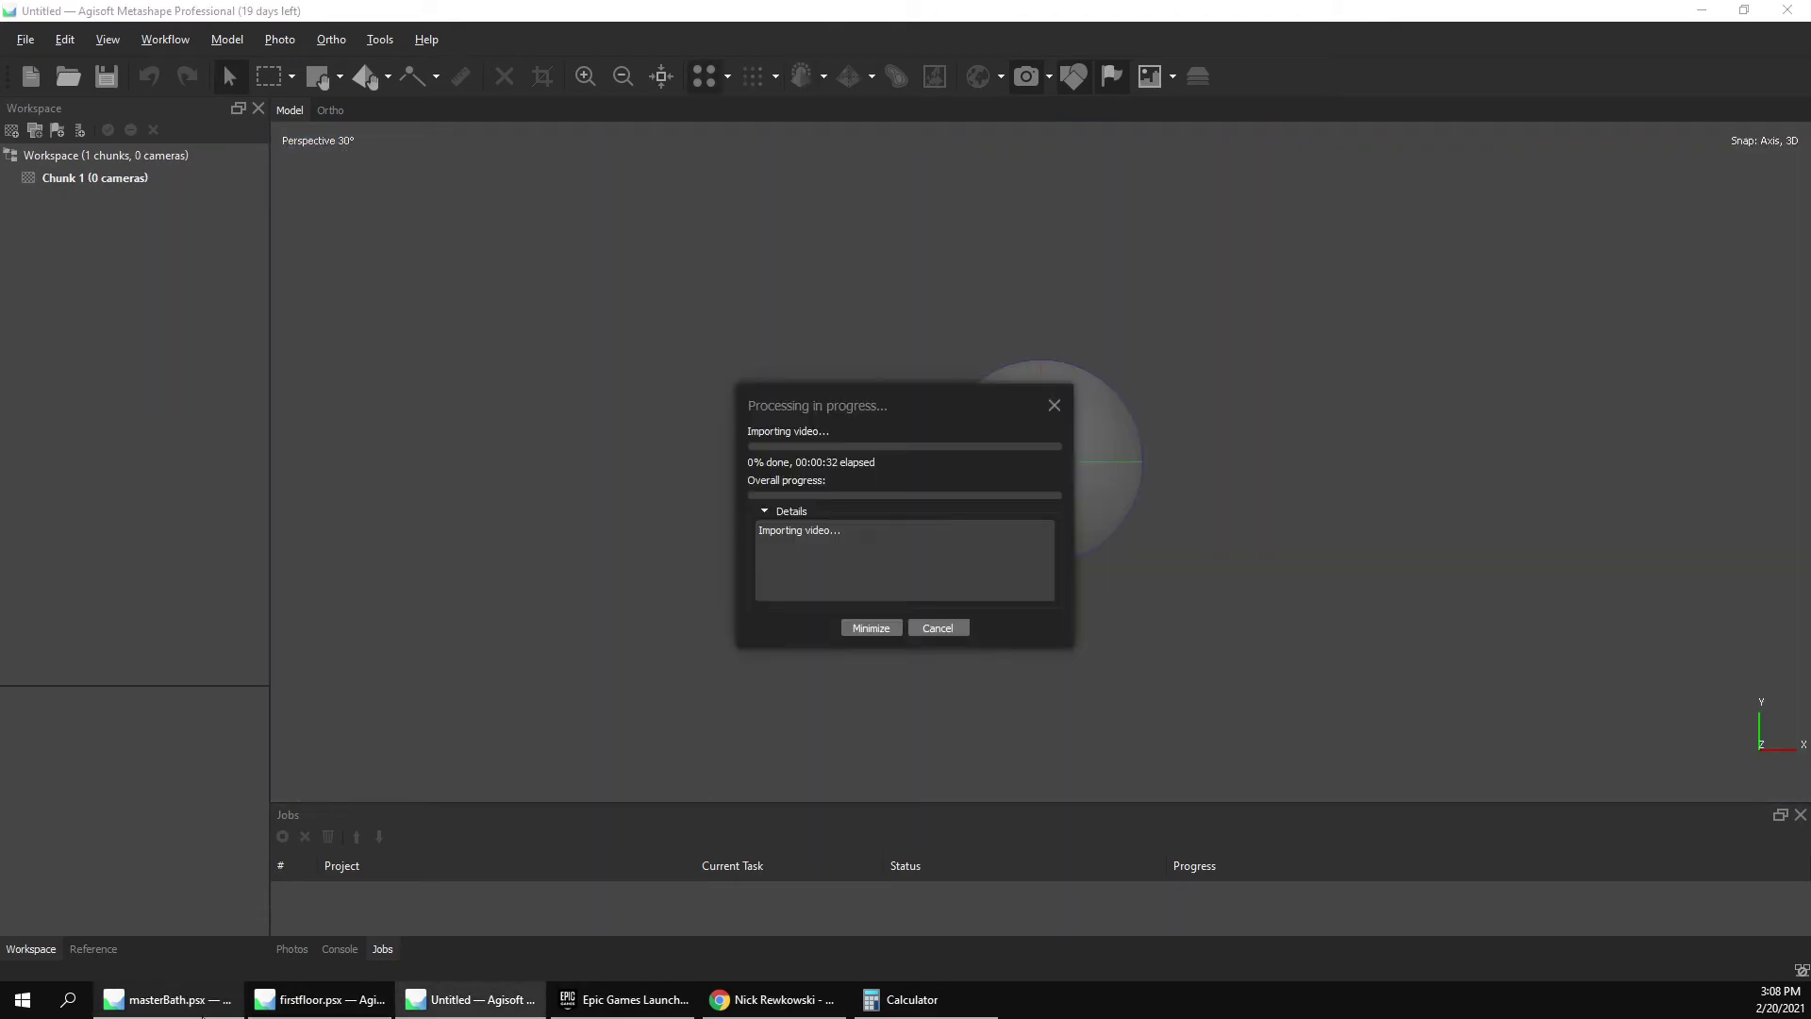
Return to masterBath.psx and hide the cameras to expose the textured bathroom model around the bathtub.
left_click(165, 999)
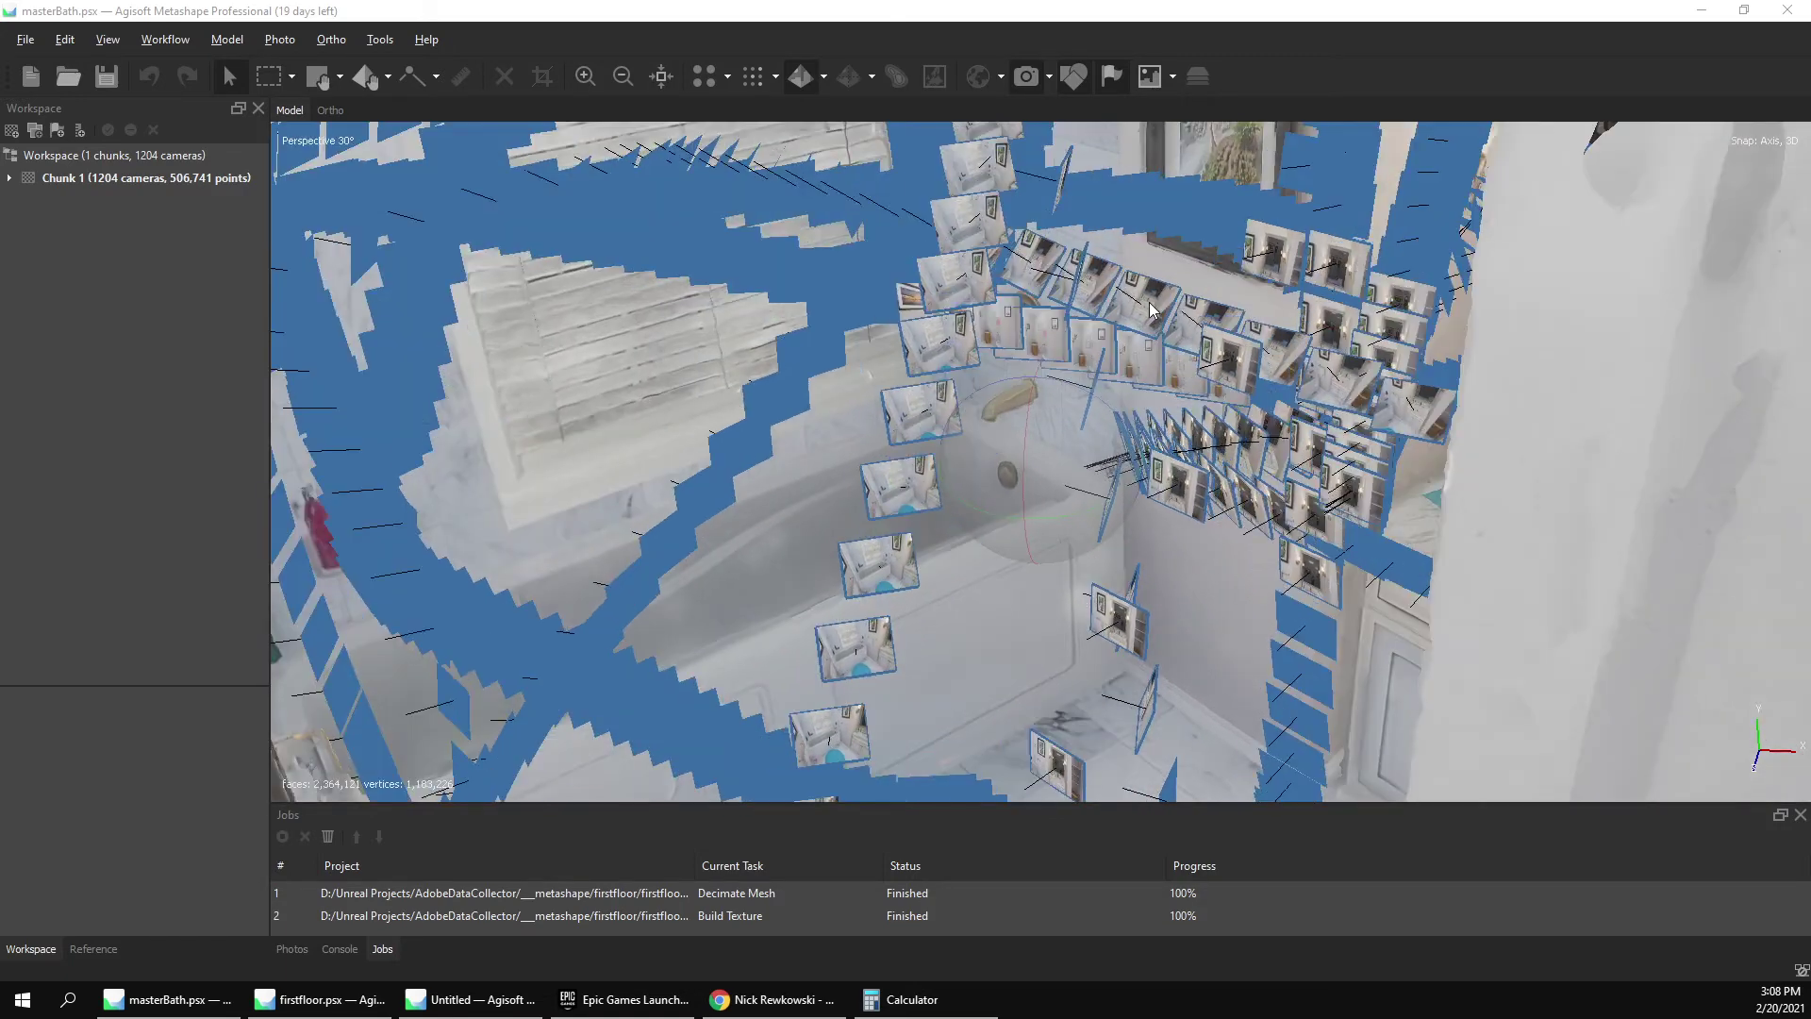
left_click_drag(1152, 312, 1158, 386)
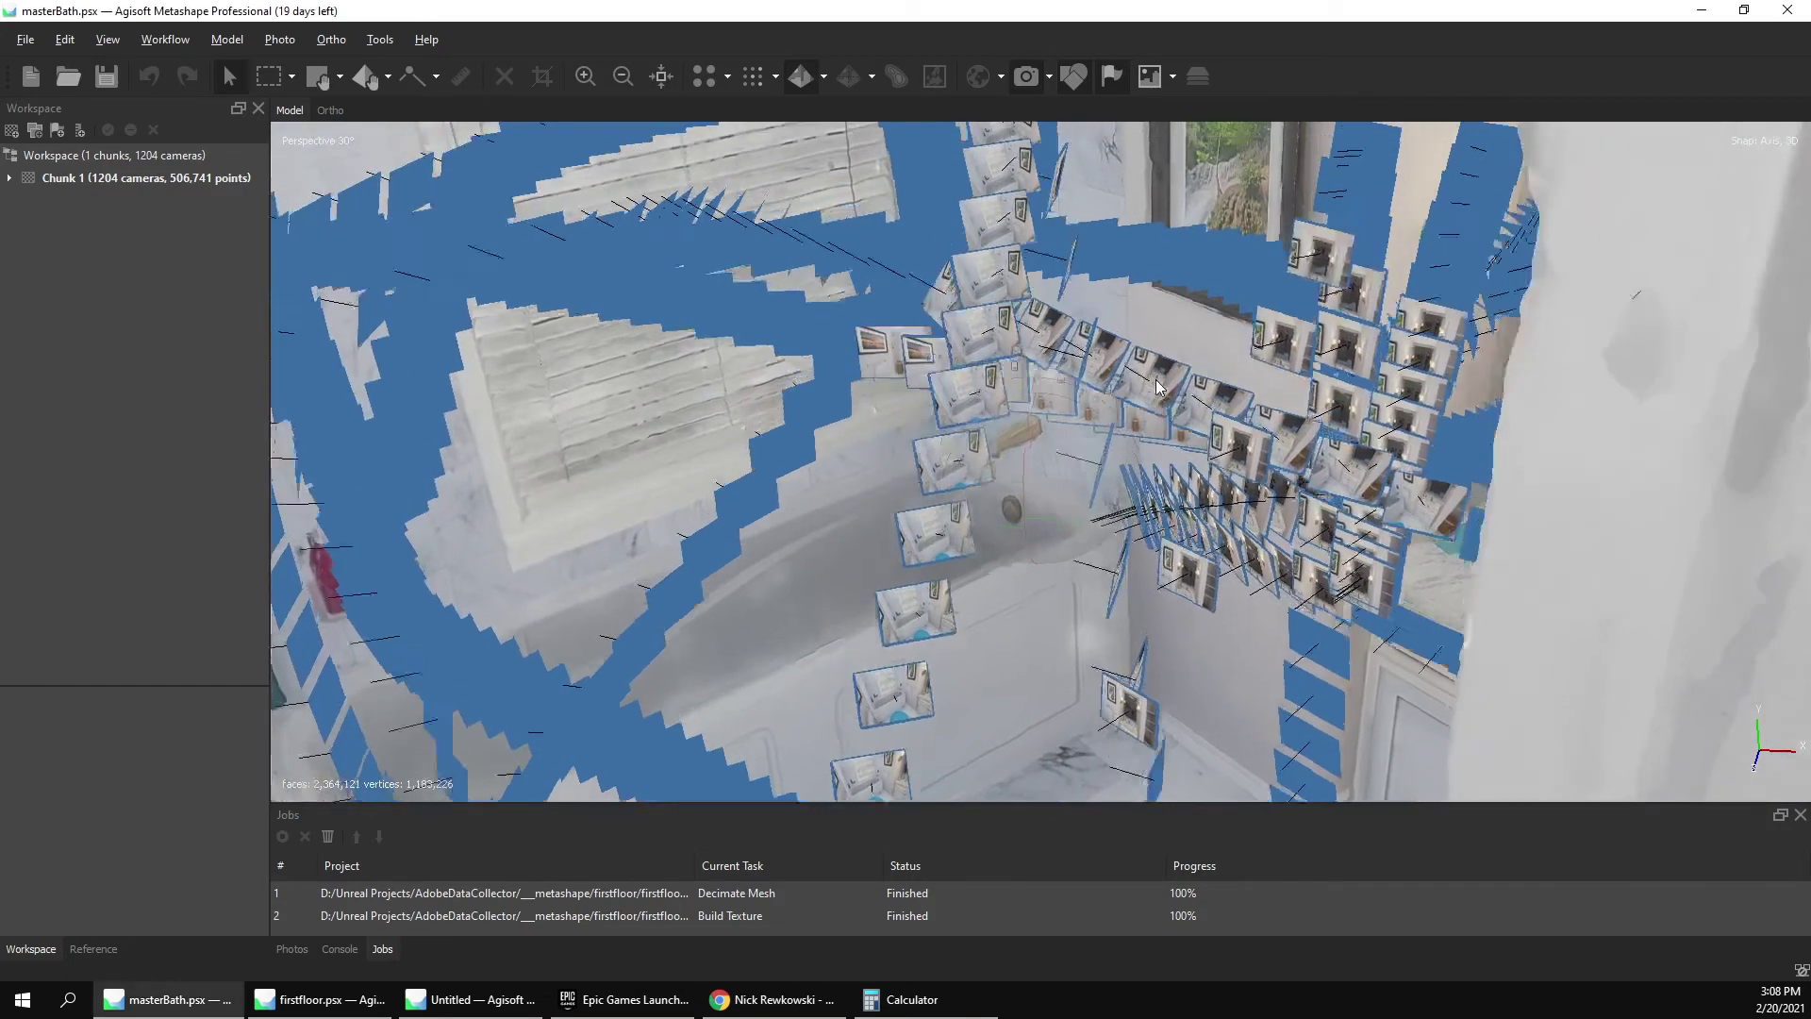
left_click(1026, 75)
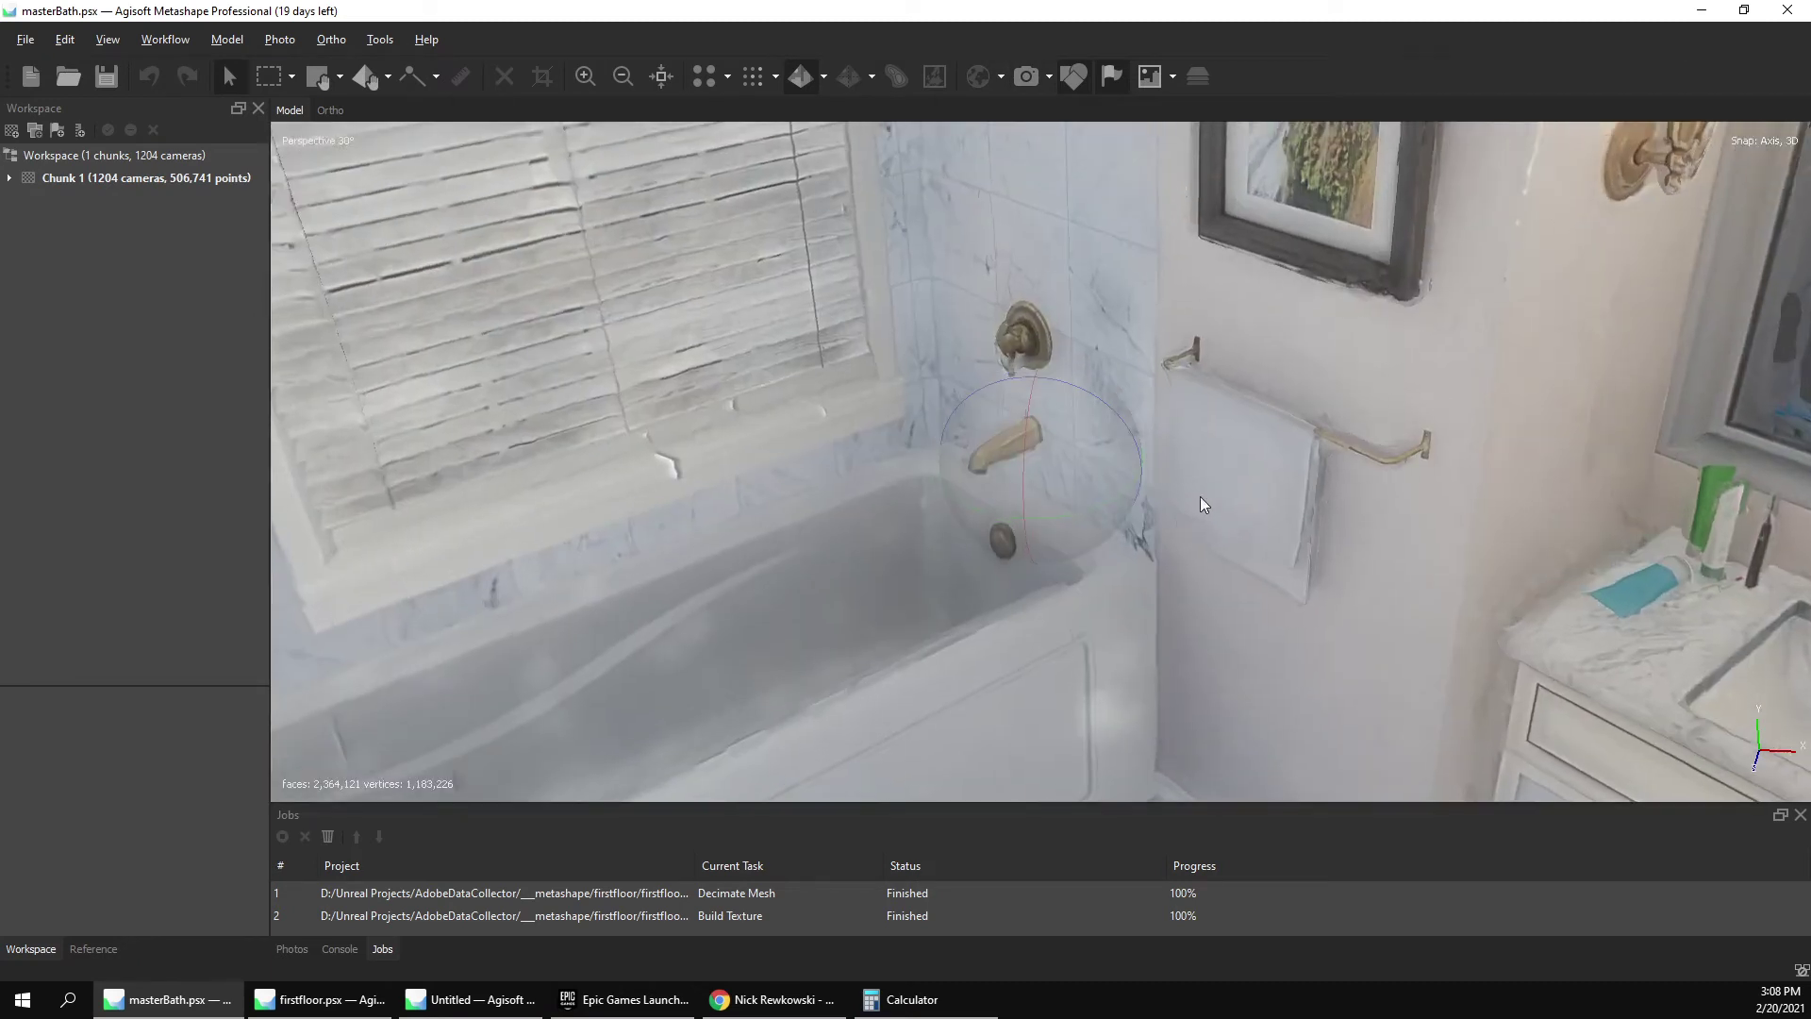
left_click_drag(1201, 500, 1028, 430)
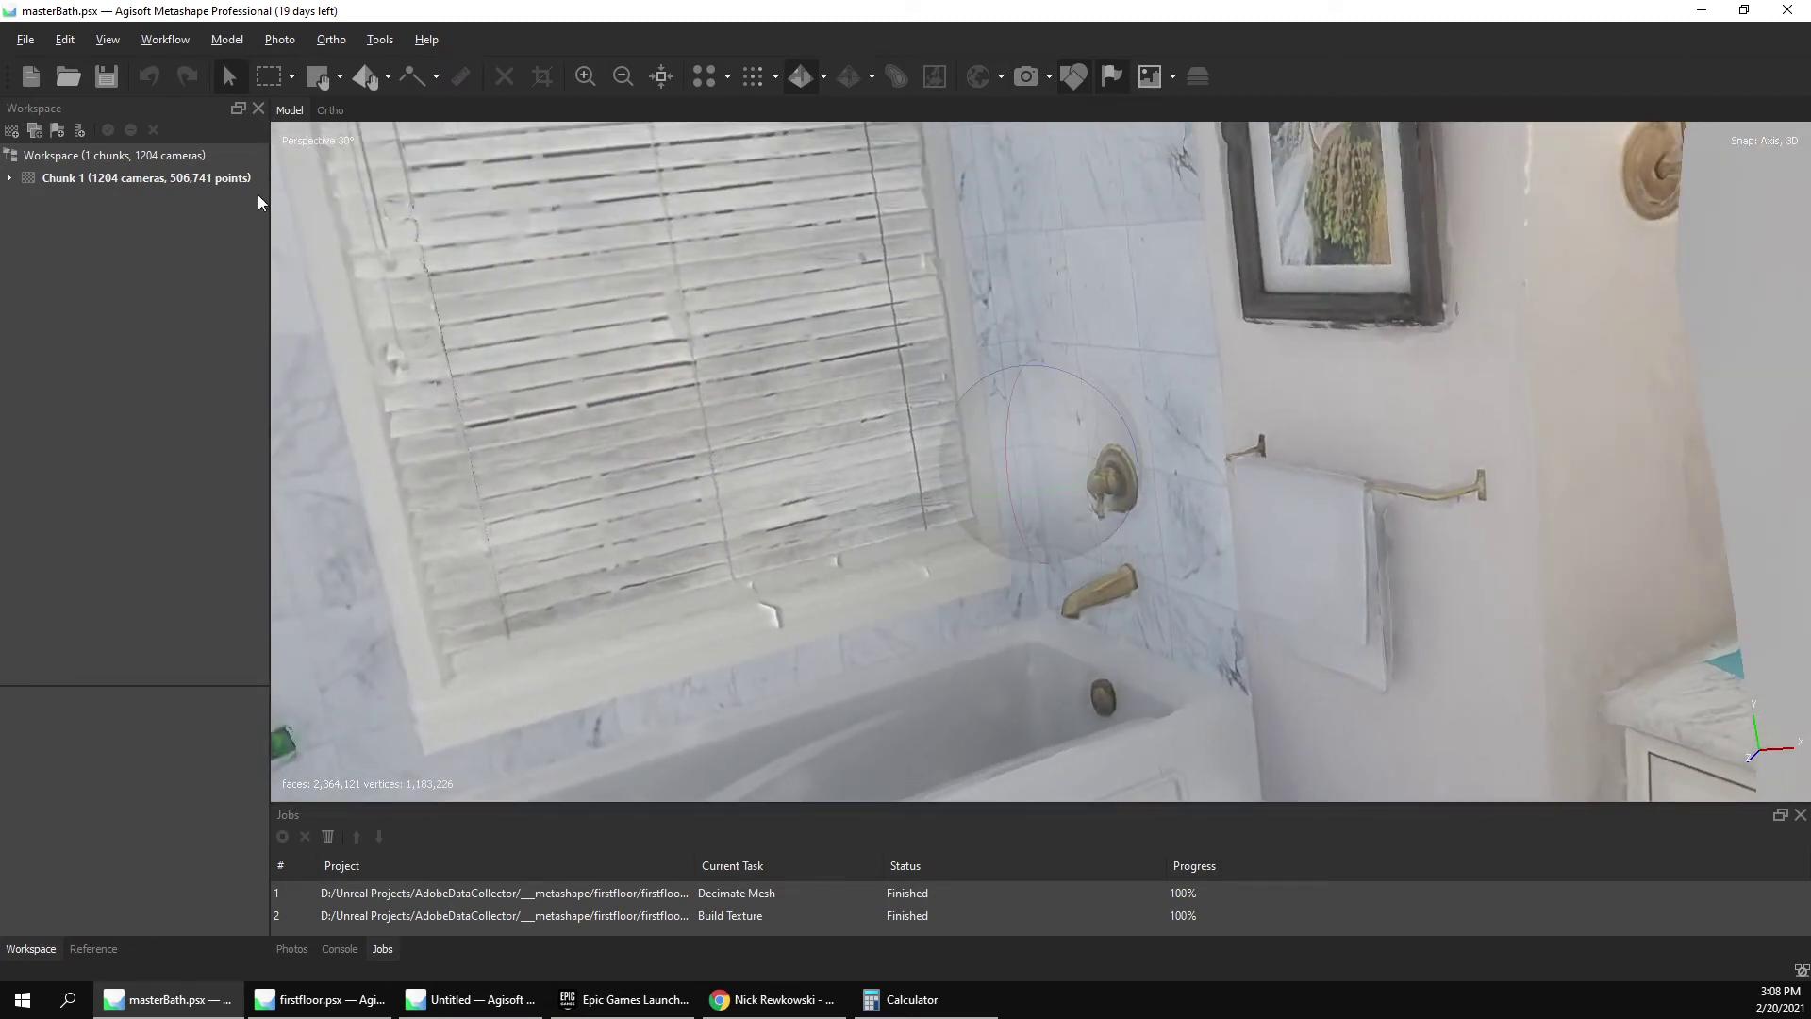
Expand Chunk 1 to list its contents and inspect the reconstructed blinds, tiles and bathtub fixtures up close.
left_click(9, 177)
scroll(1120, 432, "up", 5)
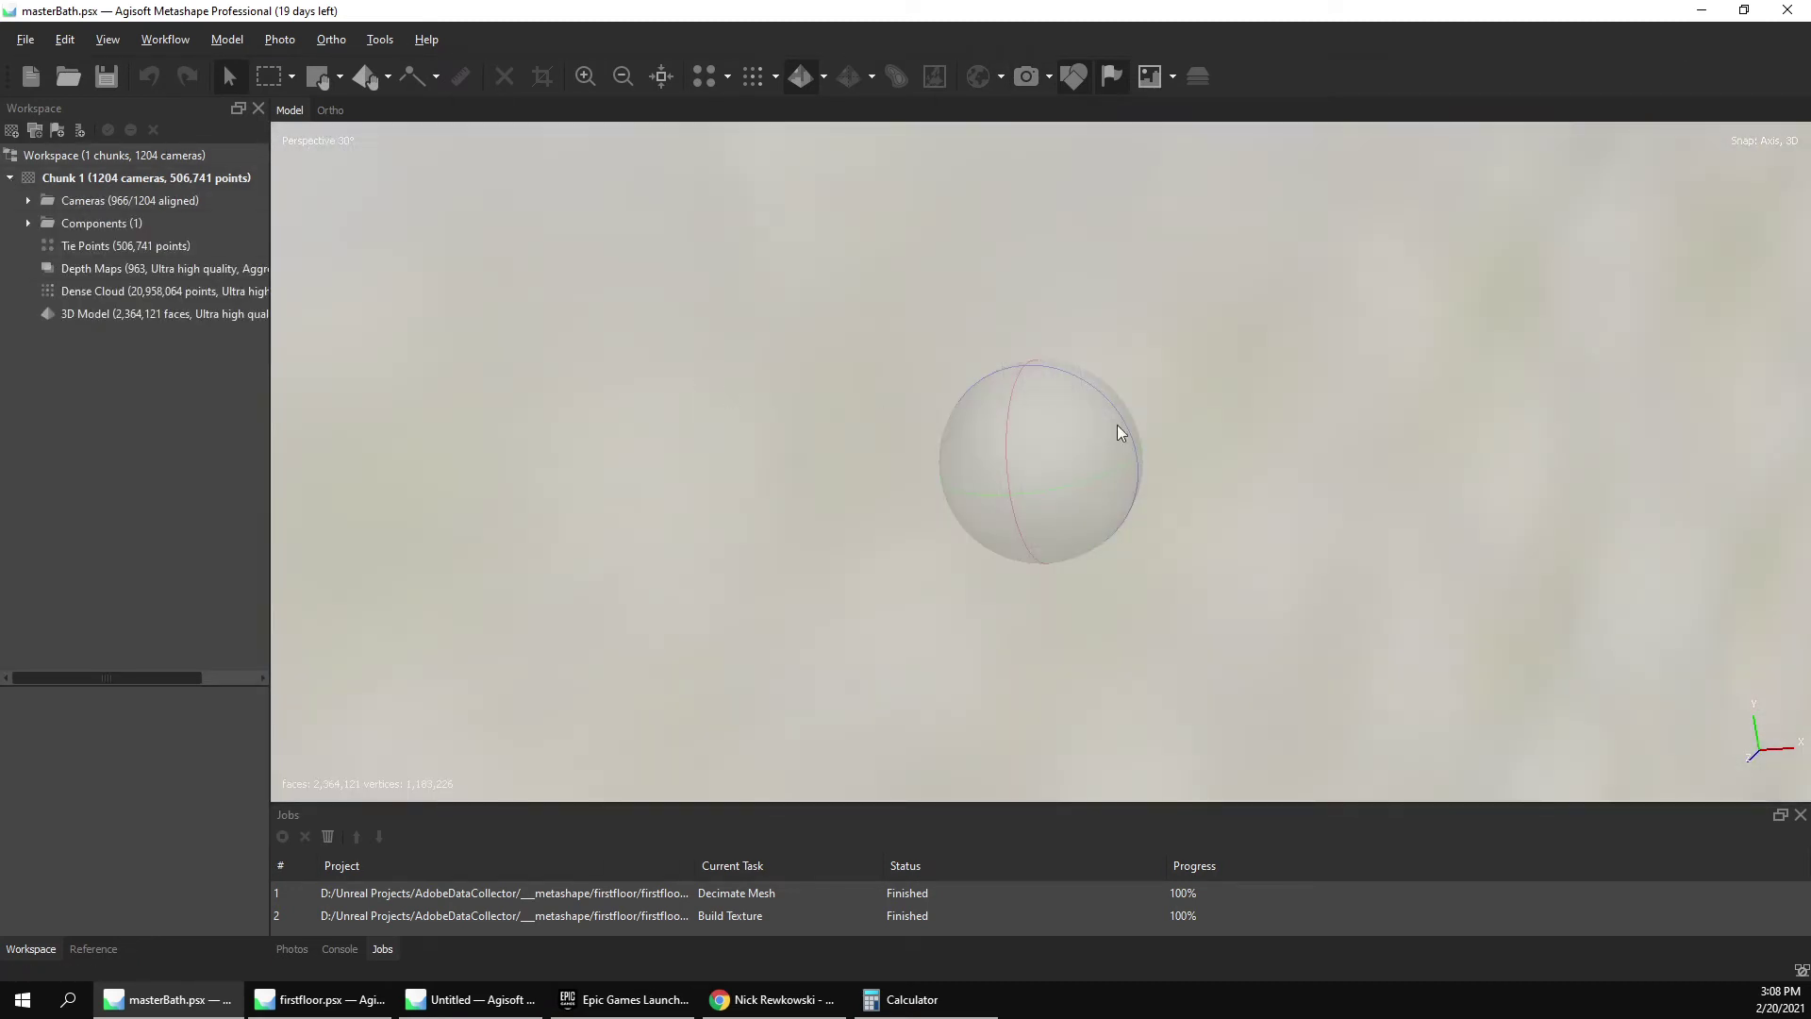
scroll(944, 452, "down", 5)
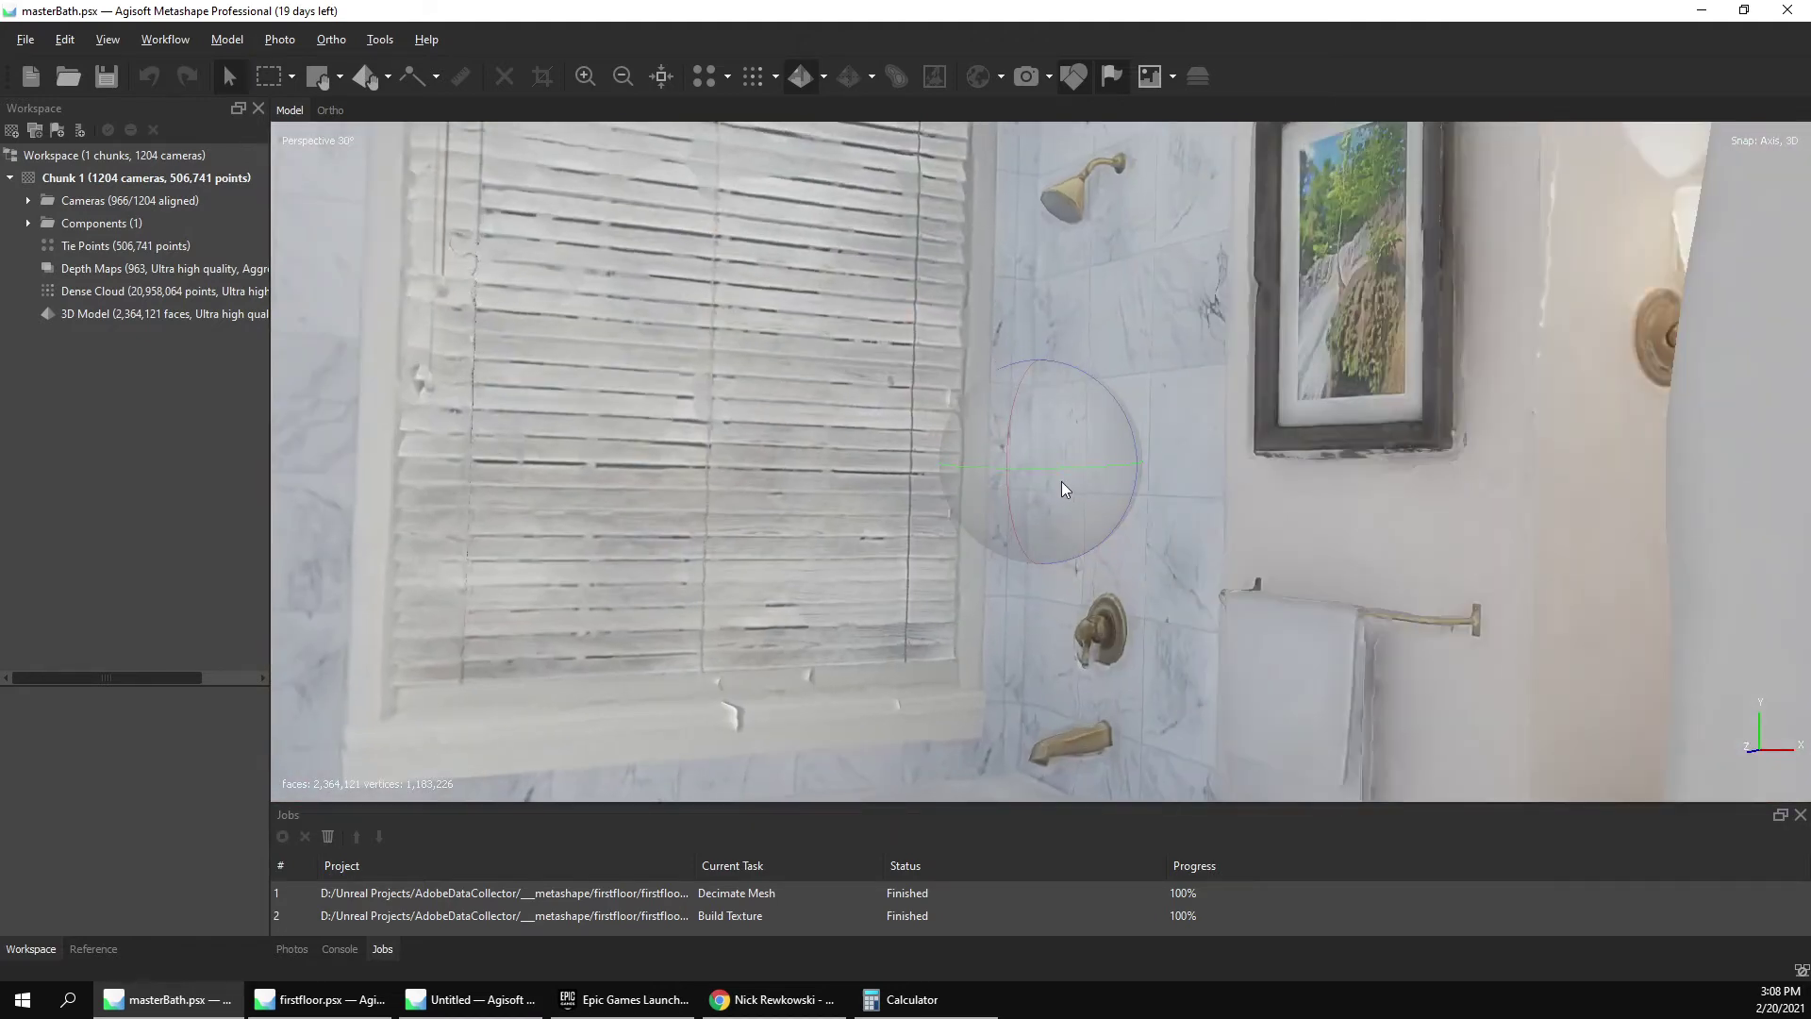
scroll(1162, 505, "up", 5)
scroll(1163, 505, "down", 5)
scroll(1104, 501, "up", 2)
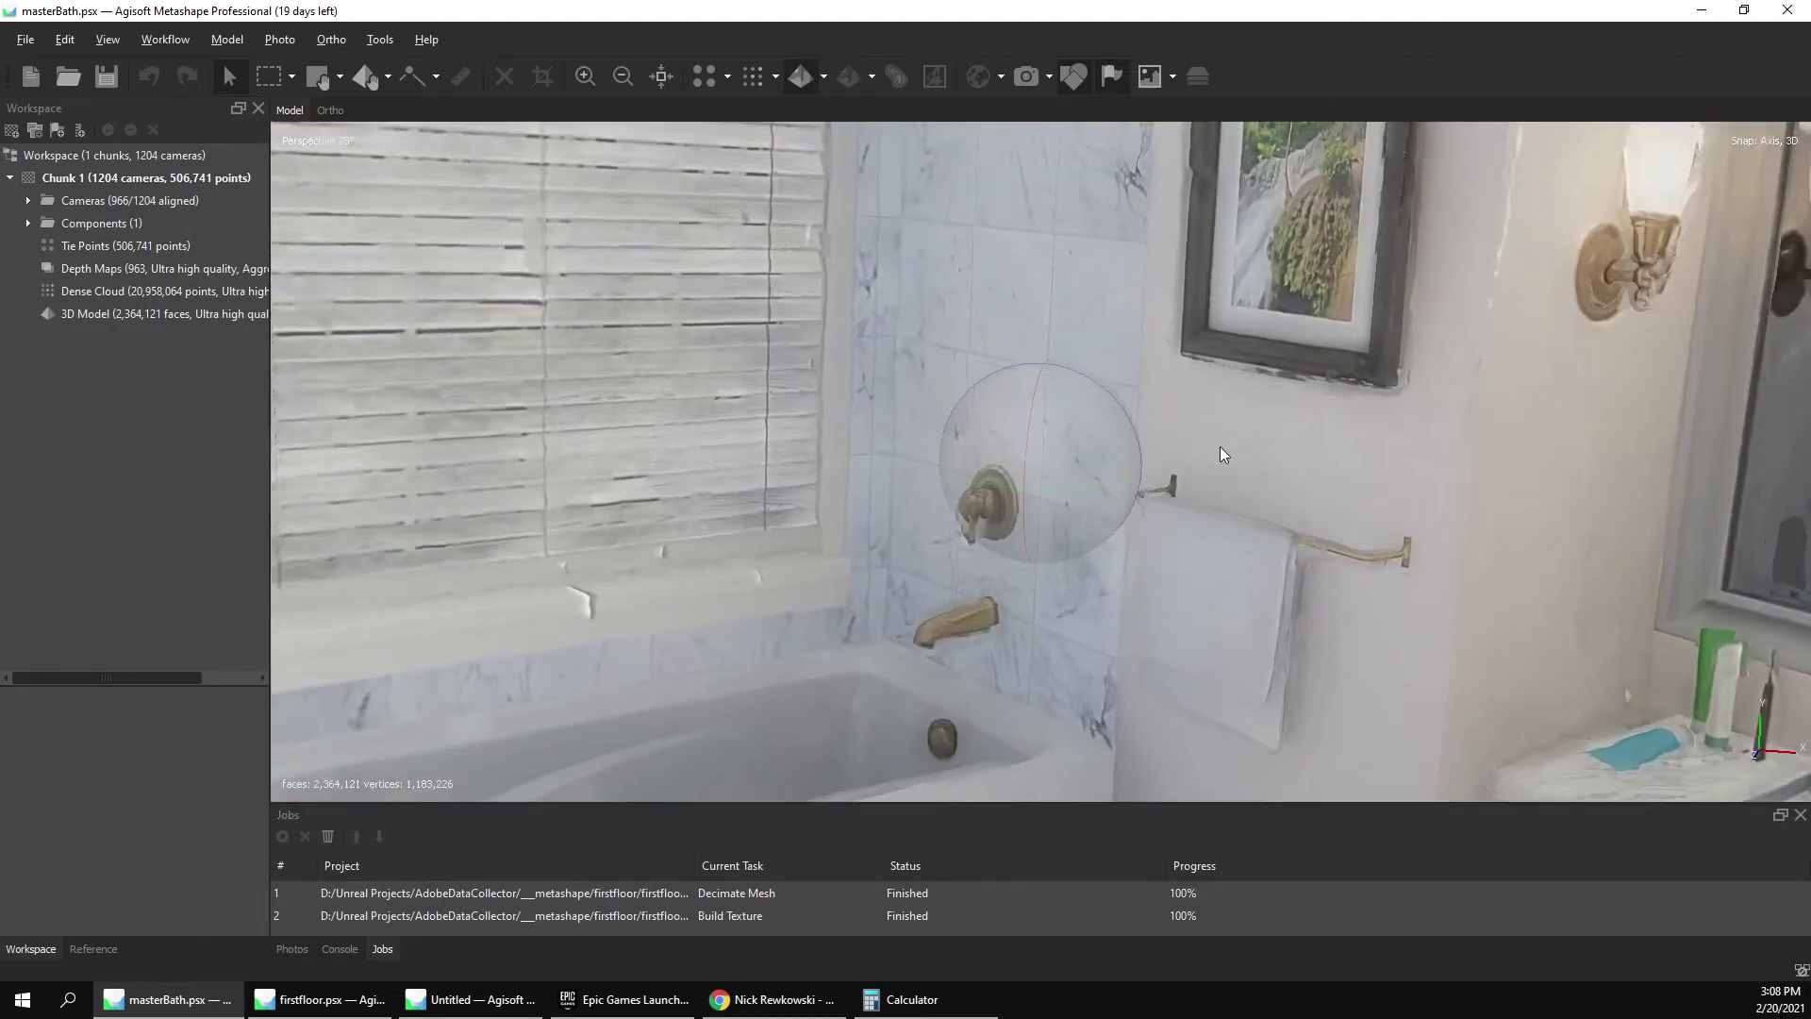
Widen the view's perspective angle to over 100° and examine the whole bathroom reconstruction.
scroll(1219, 445, "down", 10, "ctrl")
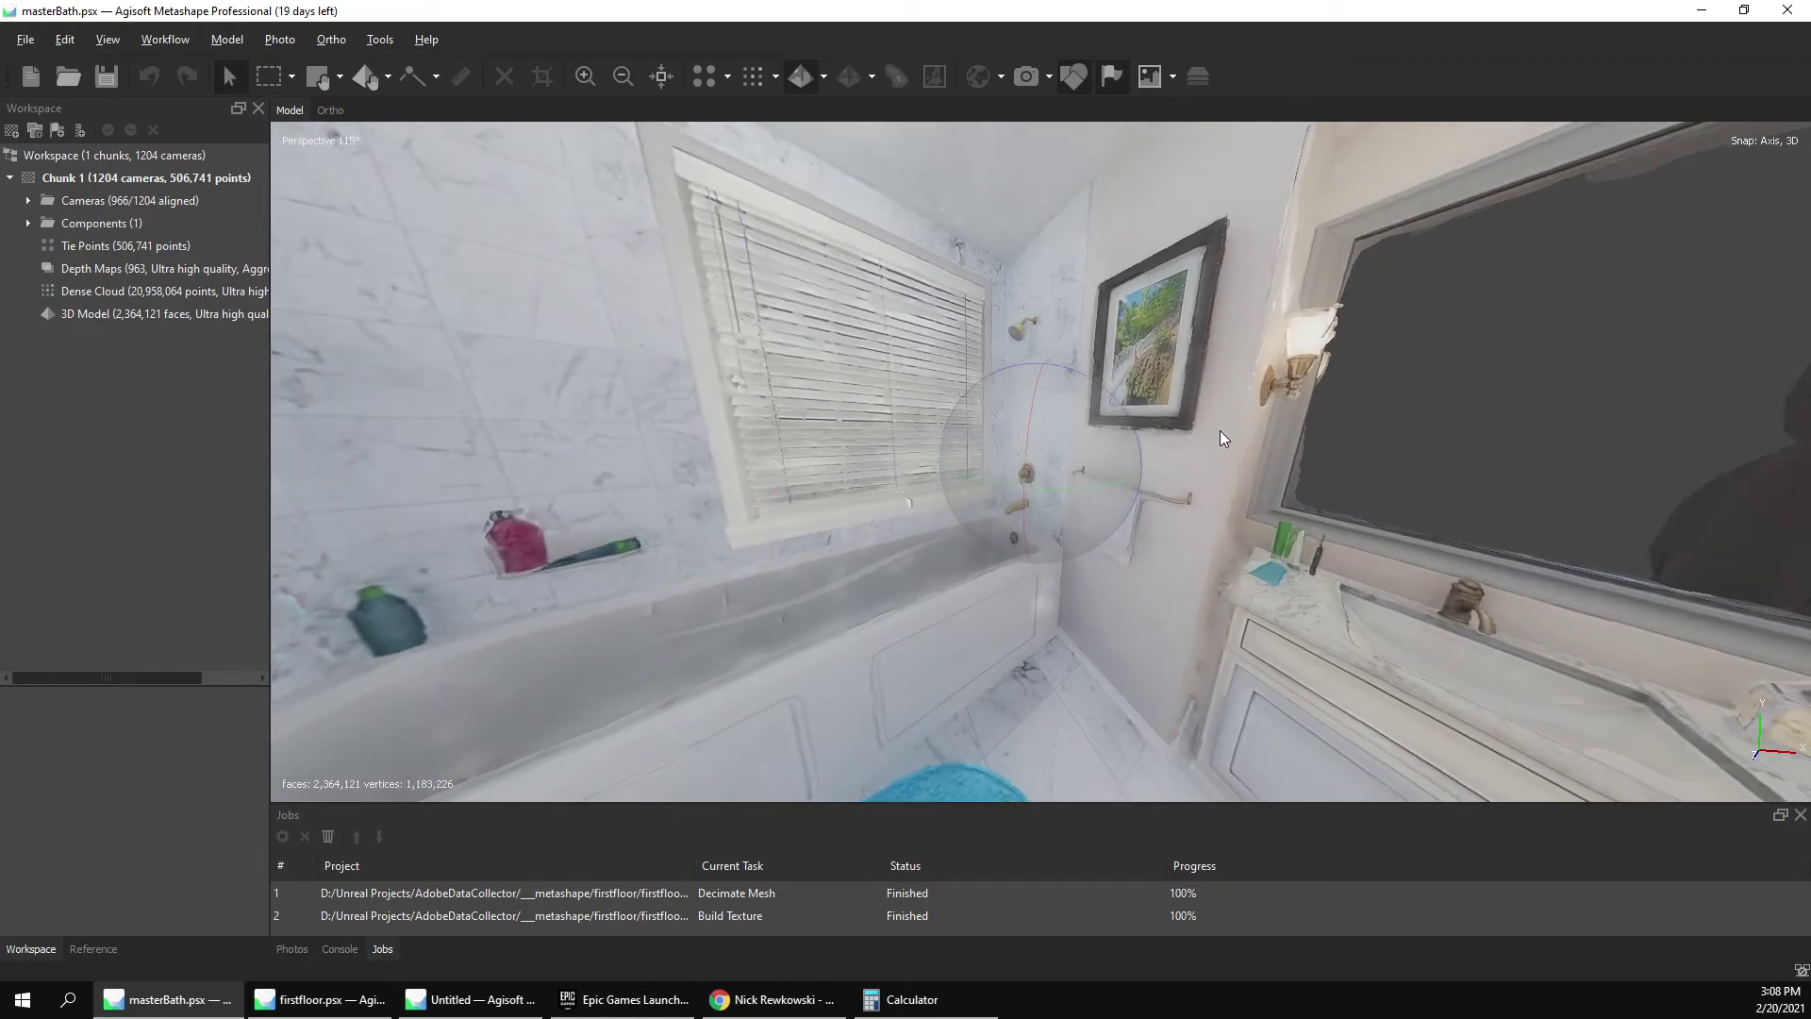
scroll(1060, 436, "down", 8)
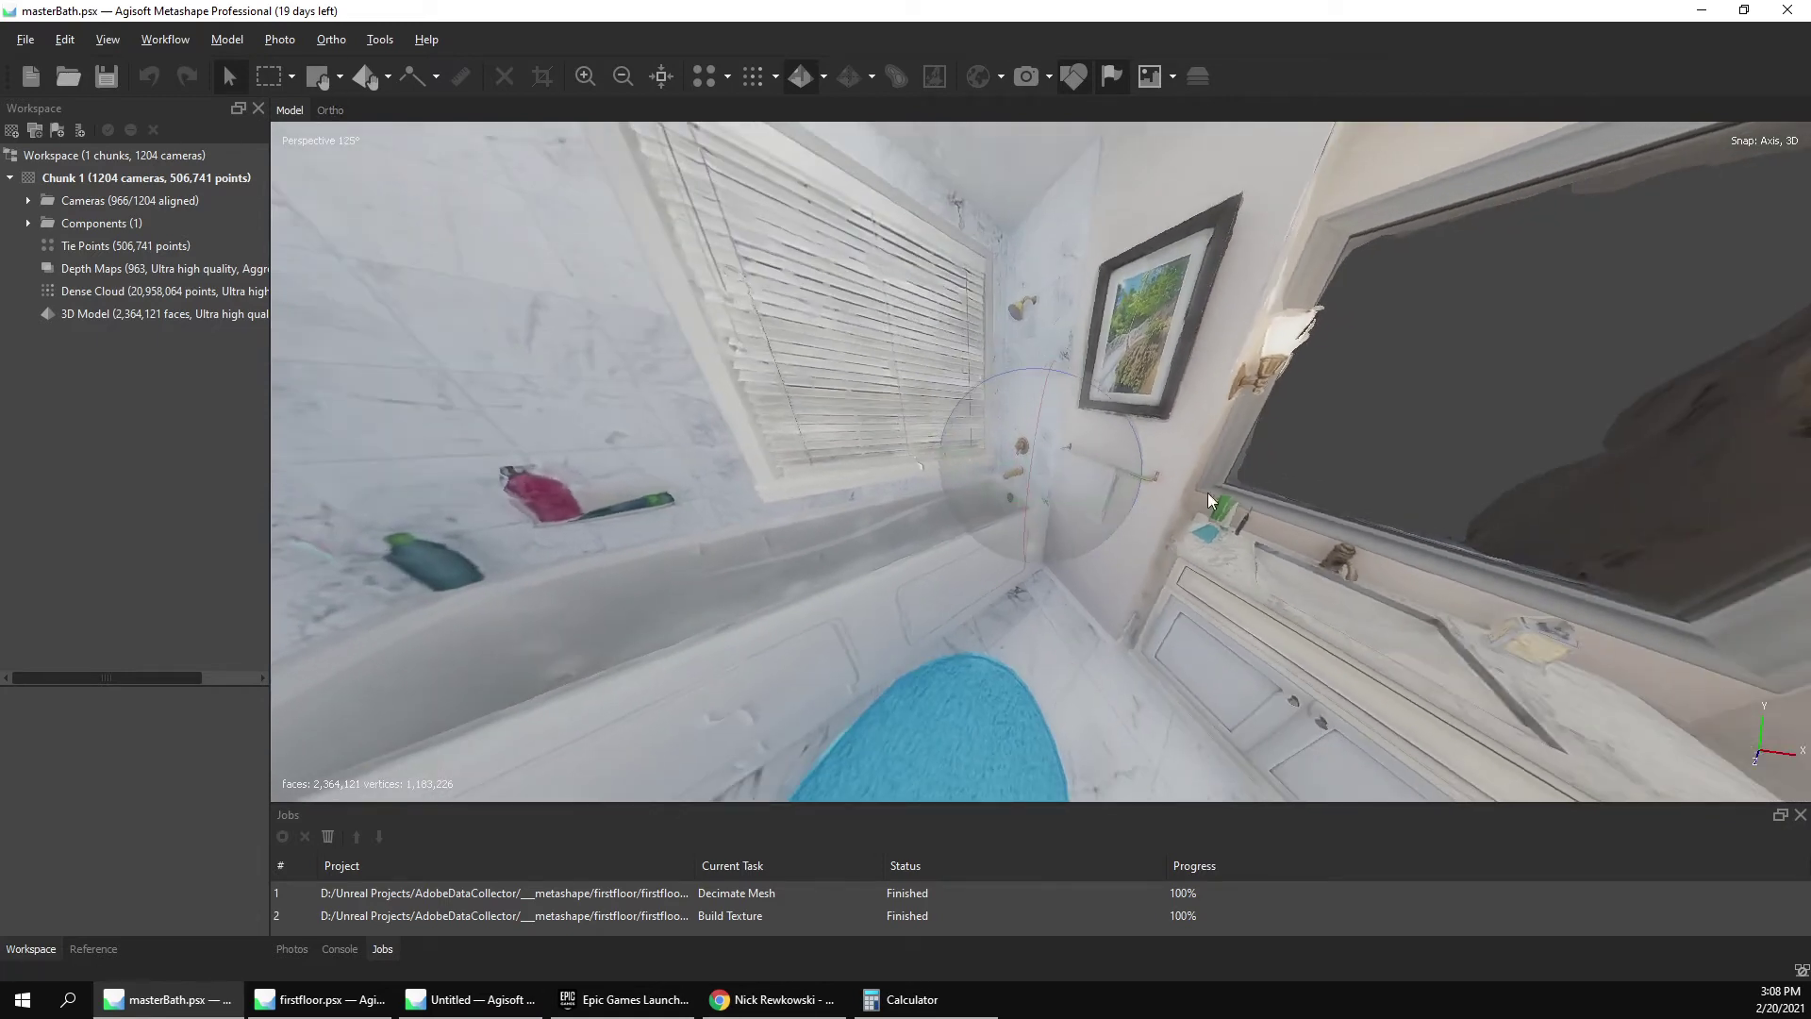
scroll(1226, 475, "up", 3)
scroll(1177, 469, "down", 2, "ctrl")
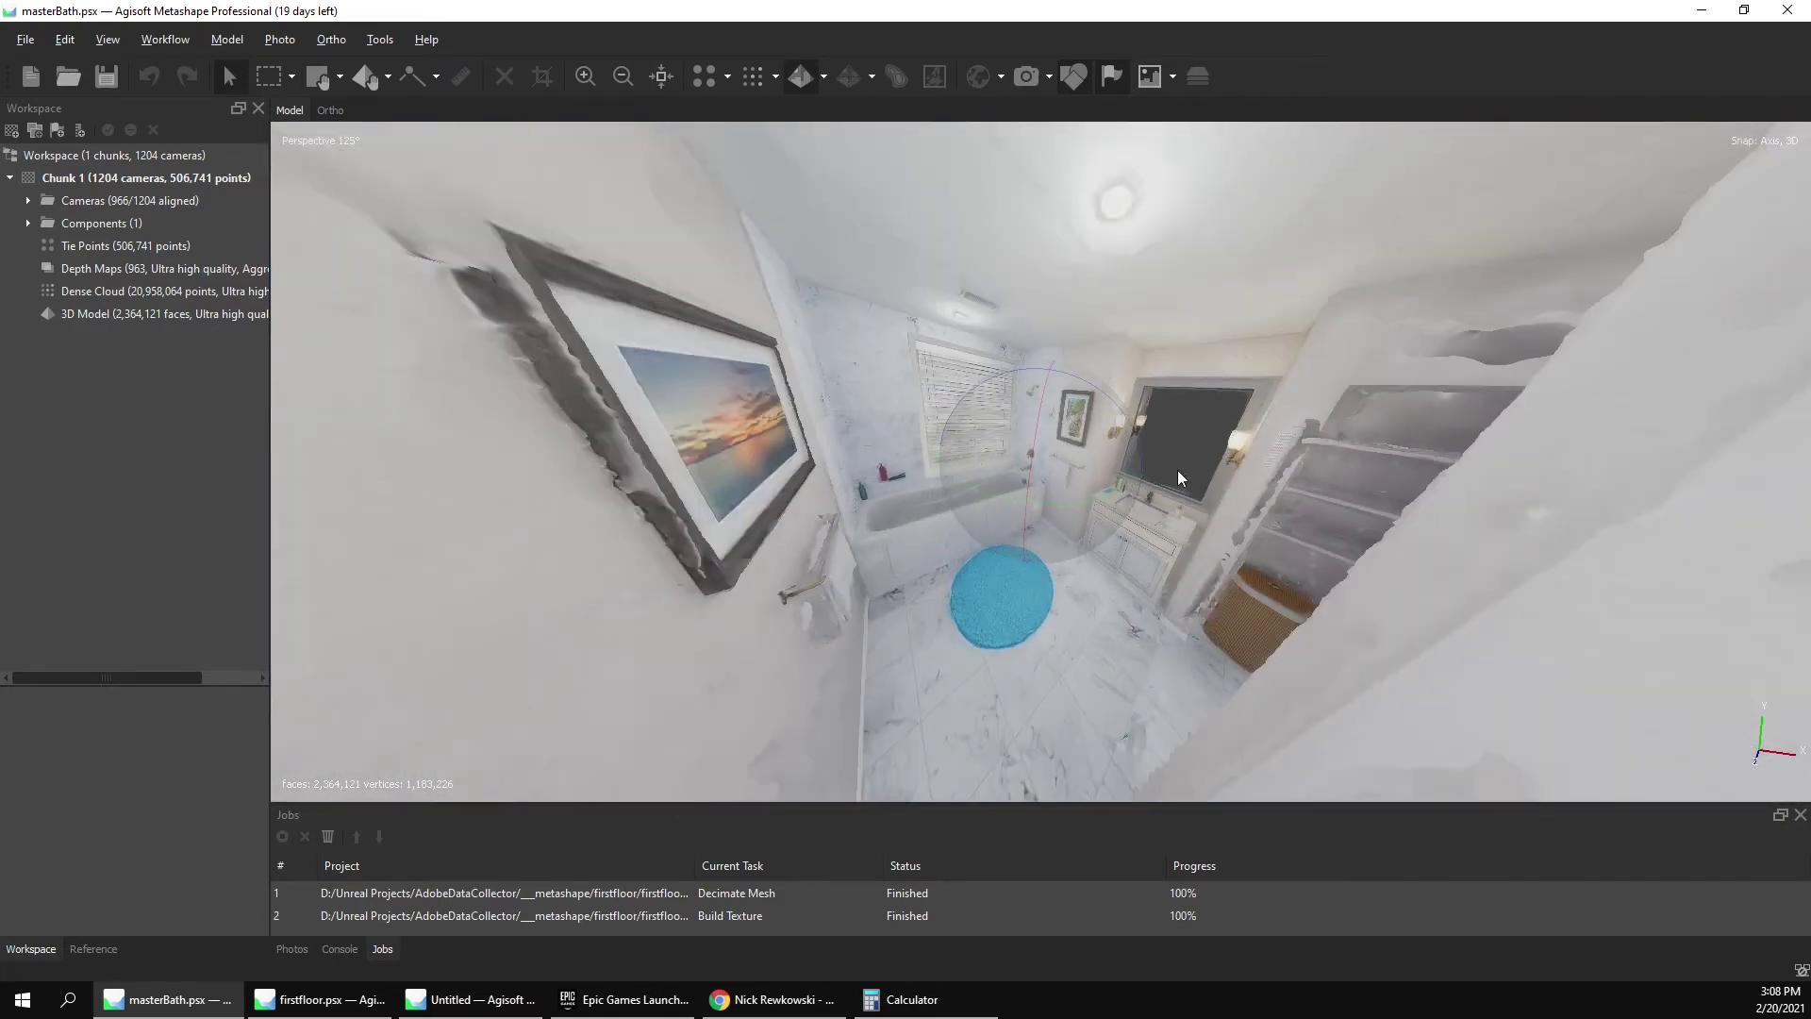
scroll(1208, 481, "up", 5, "ctrl")
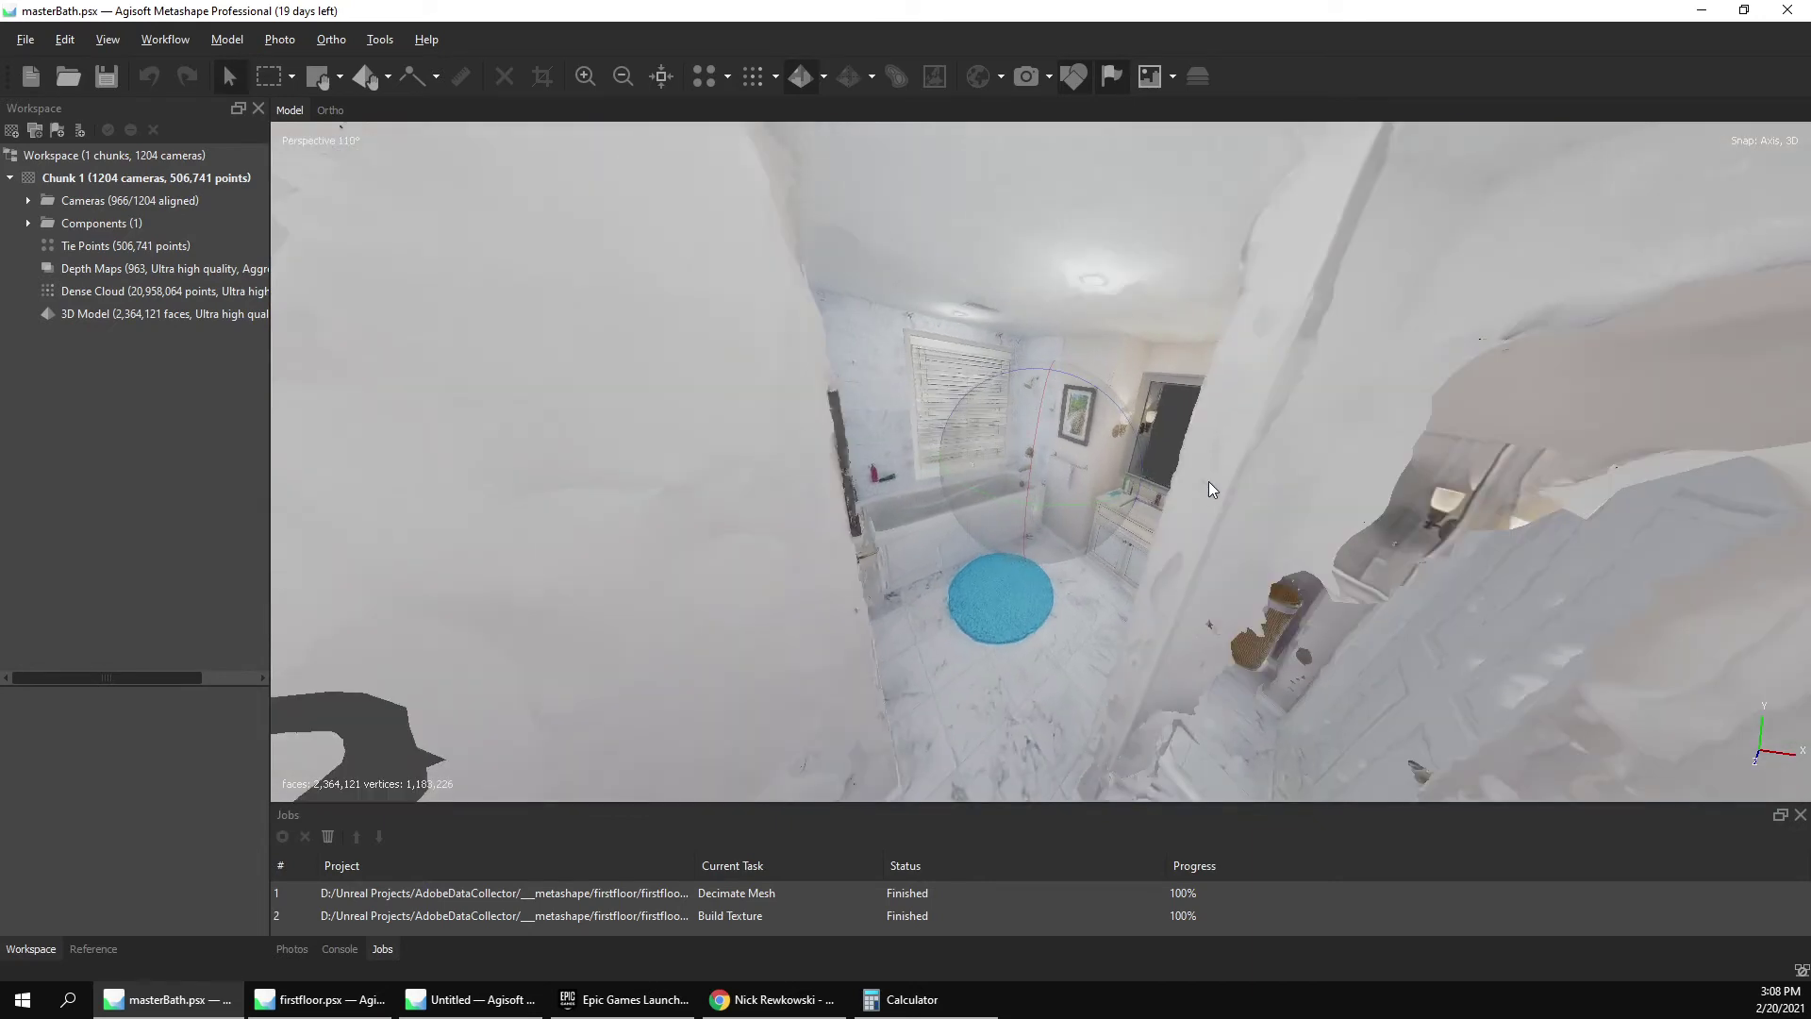
Narrow the view's perspective angle to 90° and examine the bathroom reconstruction around the bathtub, vanity and shelves.
scroll(1210, 483, "up", 3, "ctrl")
scroll(1208, 481, "up", 6)
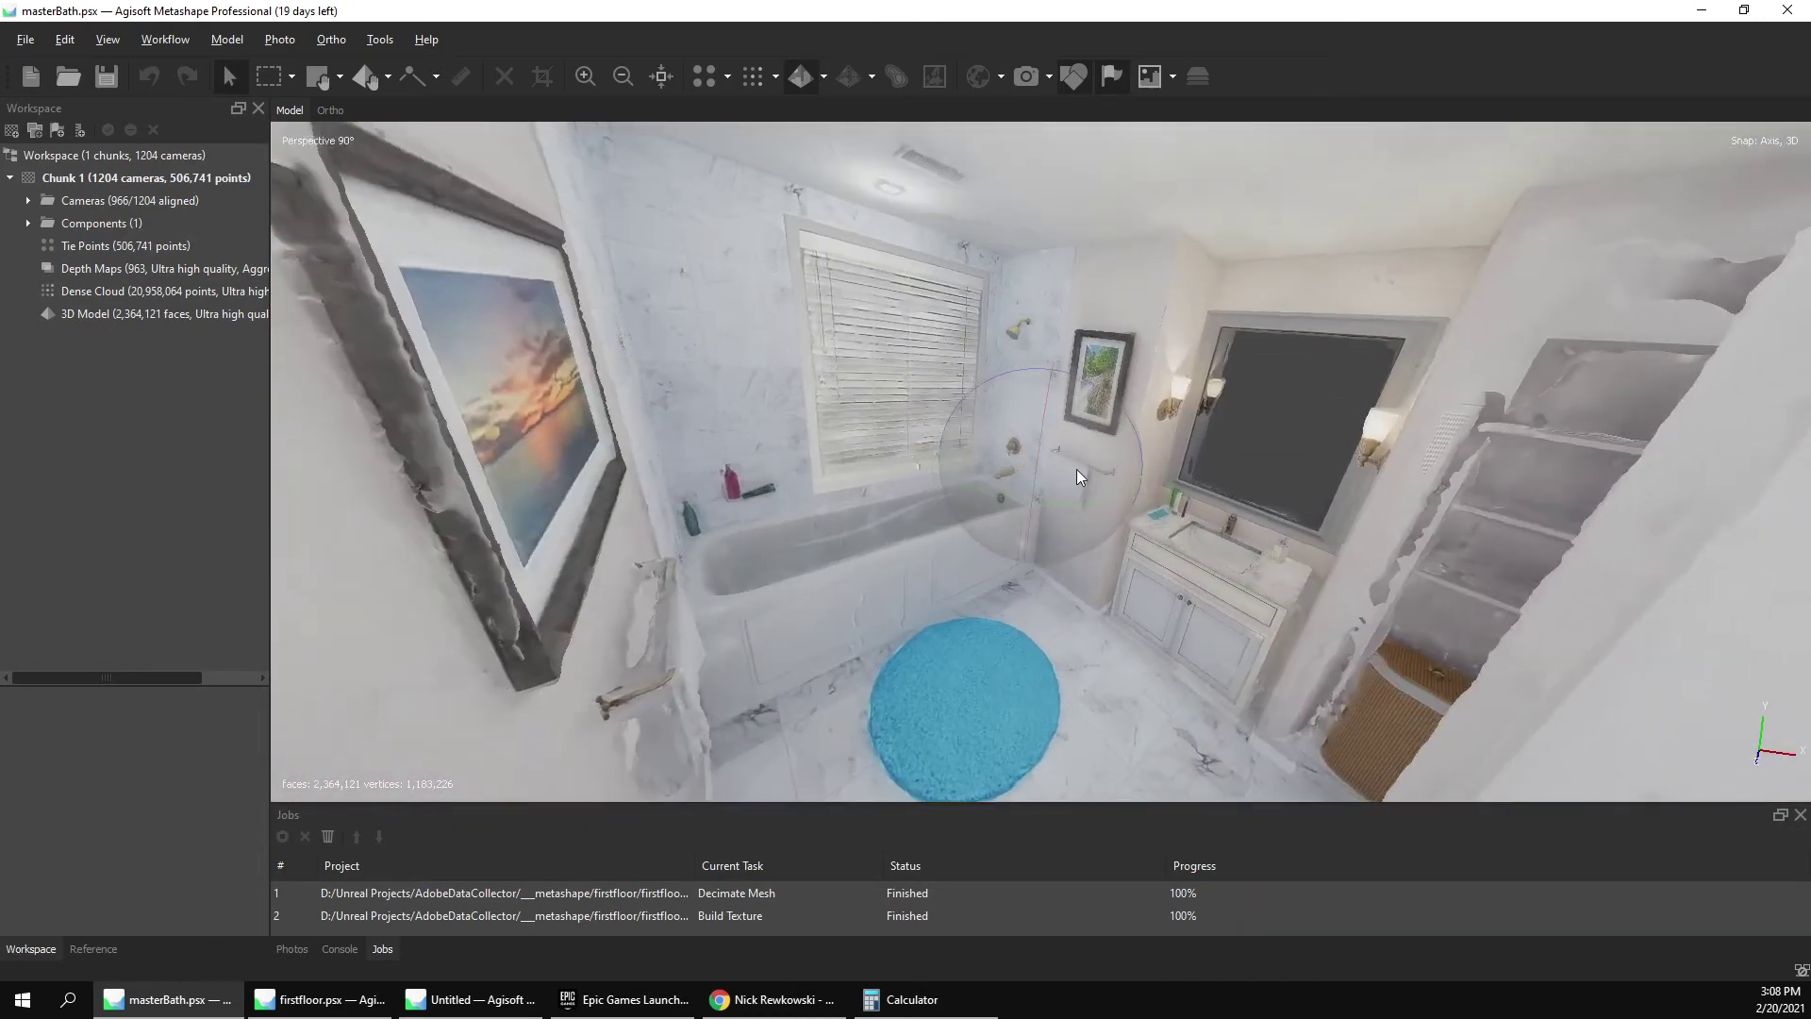
left_click_drag(1077, 468, 1265, 498)
scroll(1117, 526, "down", 1)
scroll(1051, 500, "up", 5)
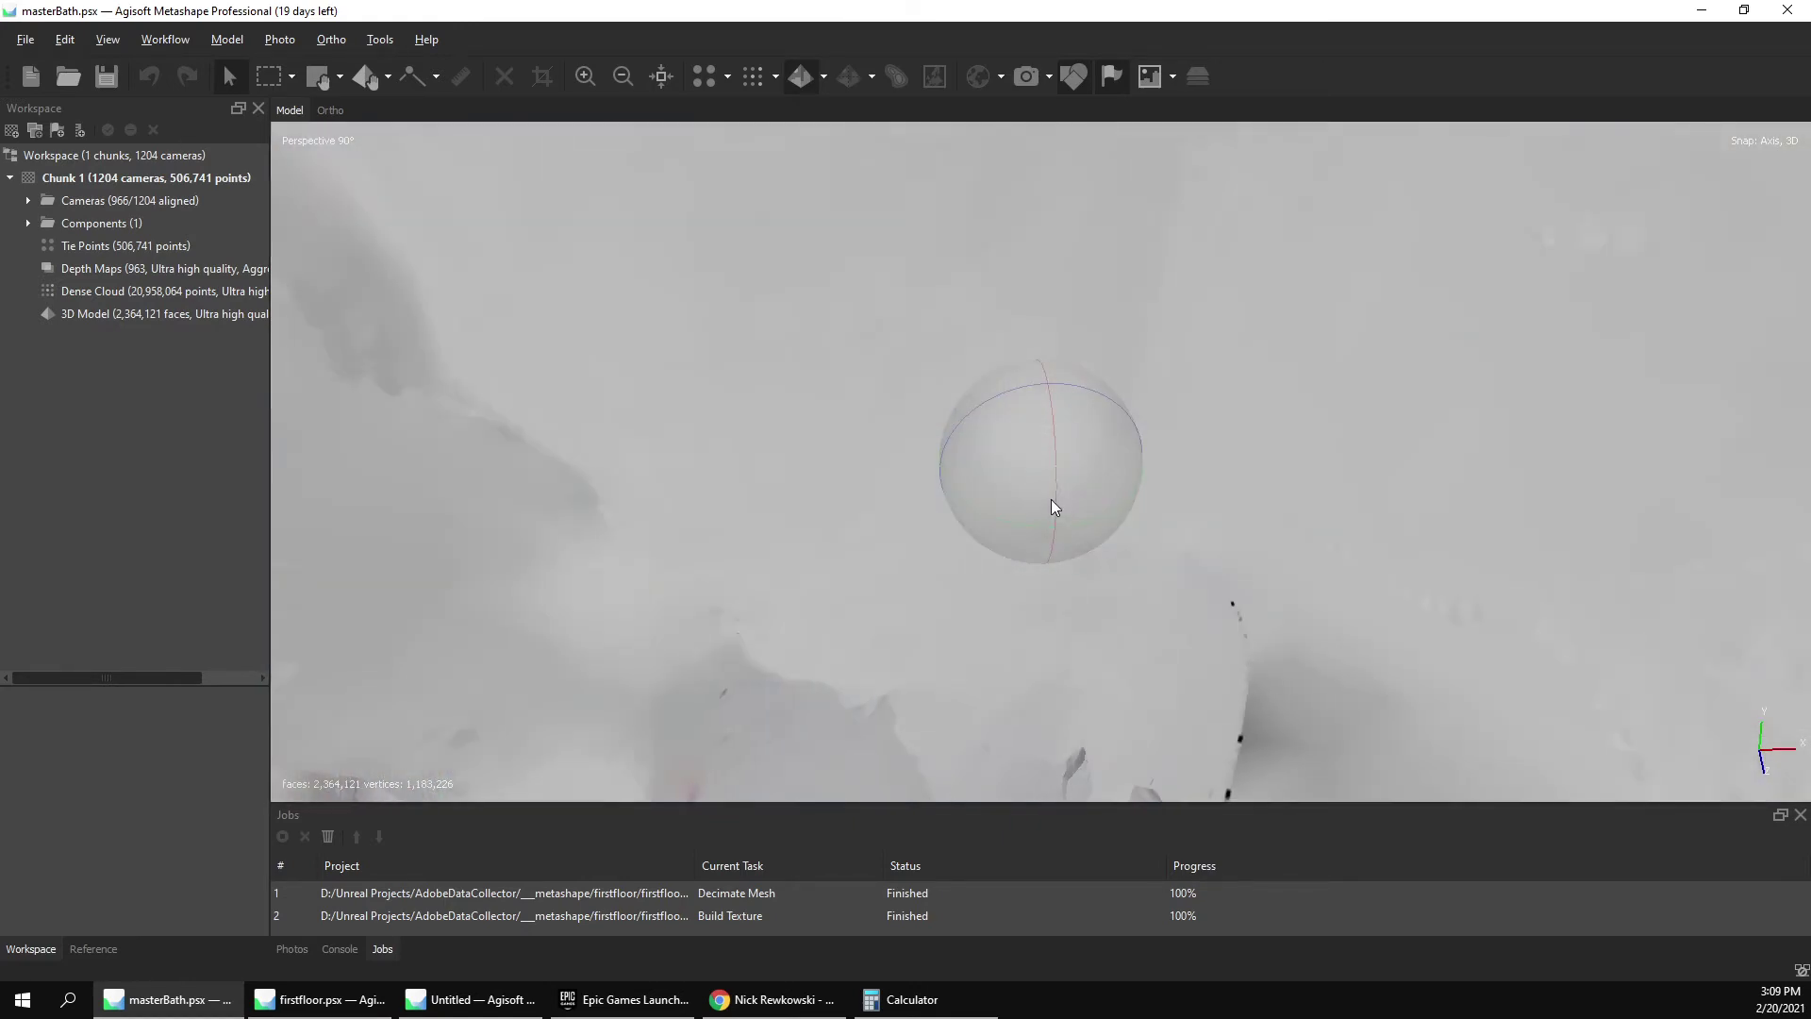
scroll(1089, 502, "down", 2)
left_click_drag(1087, 535, 1175, 468)
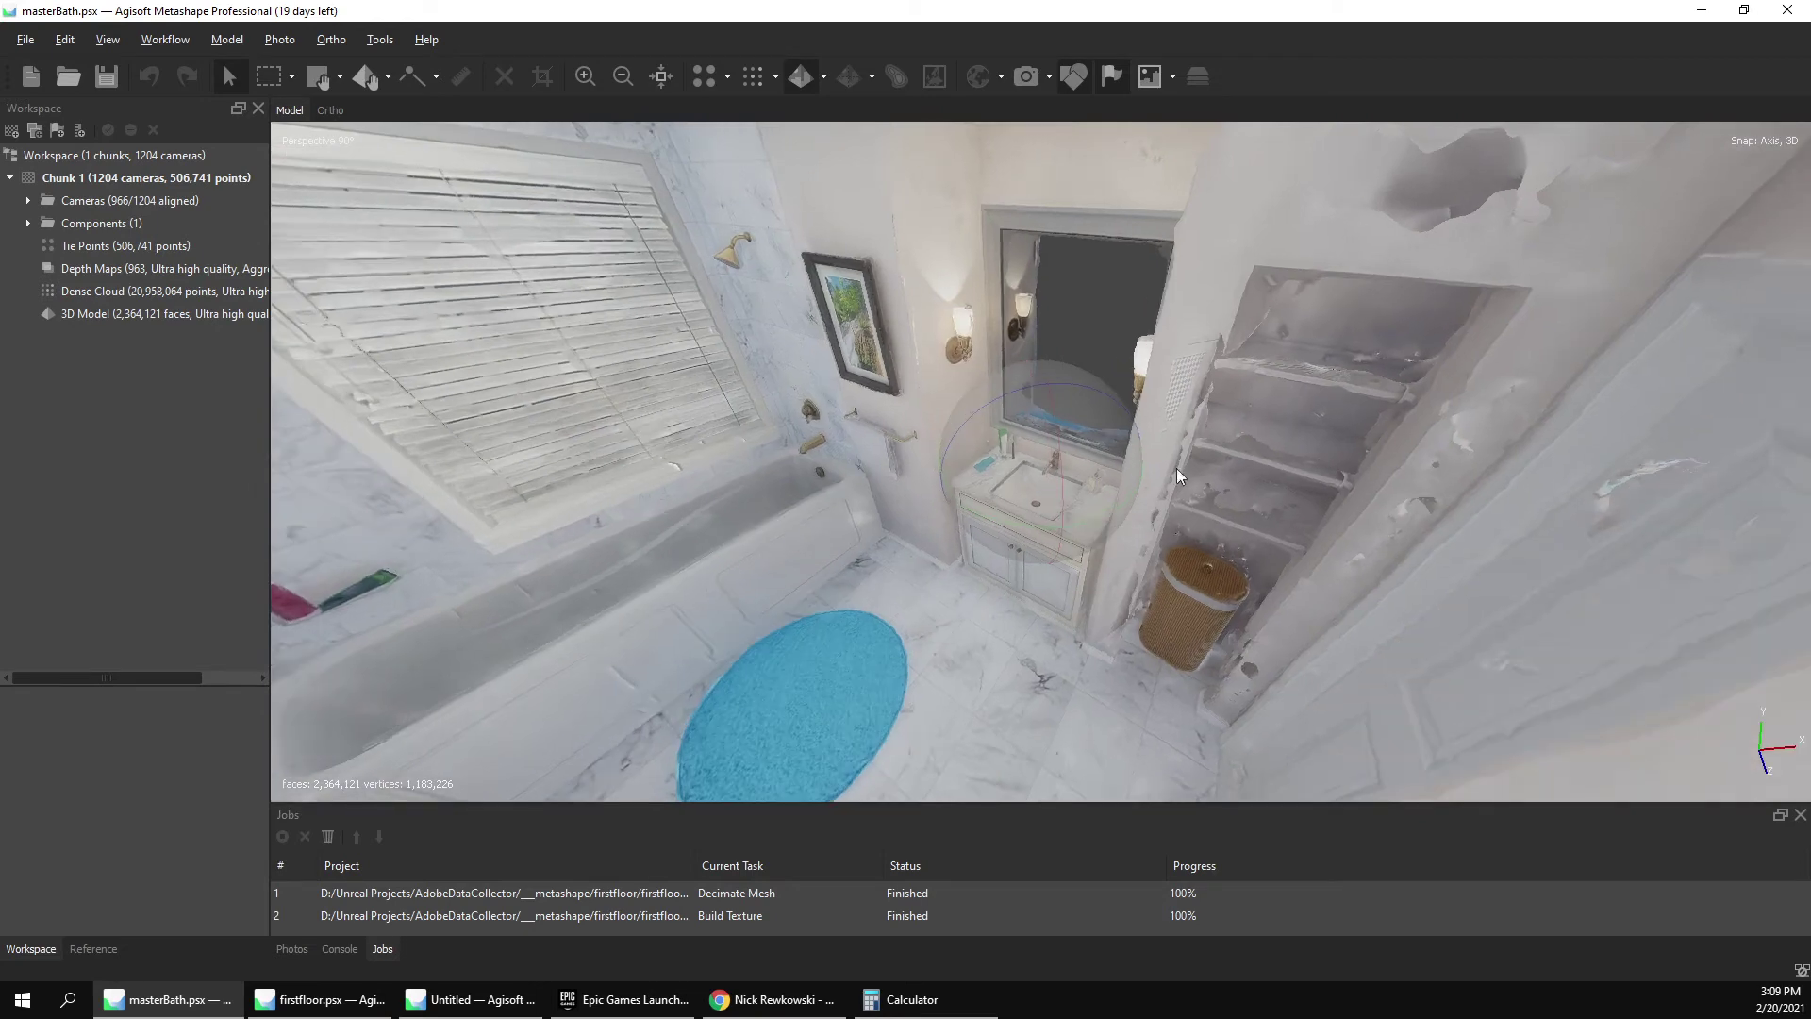
left_click_drag(1220, 394, 1230, 464)
scroll(1162, 453, "up", 4)
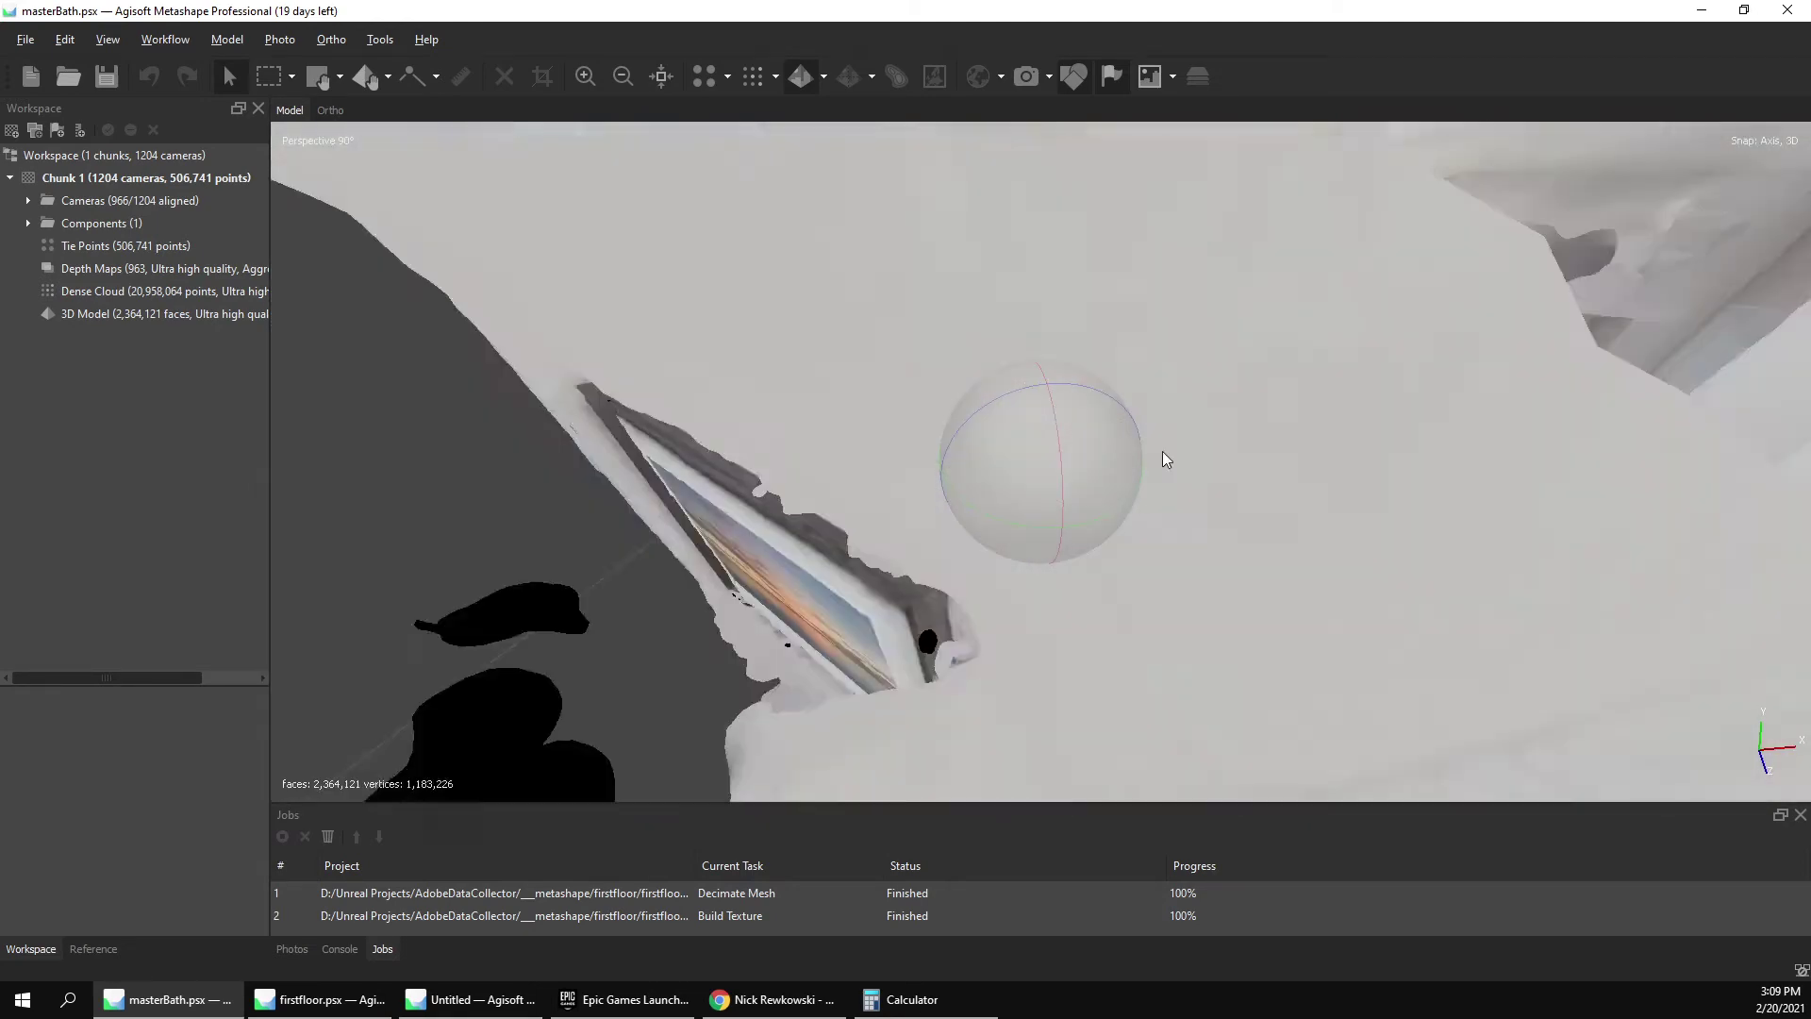
scroll(1152, 428, "down", 6)
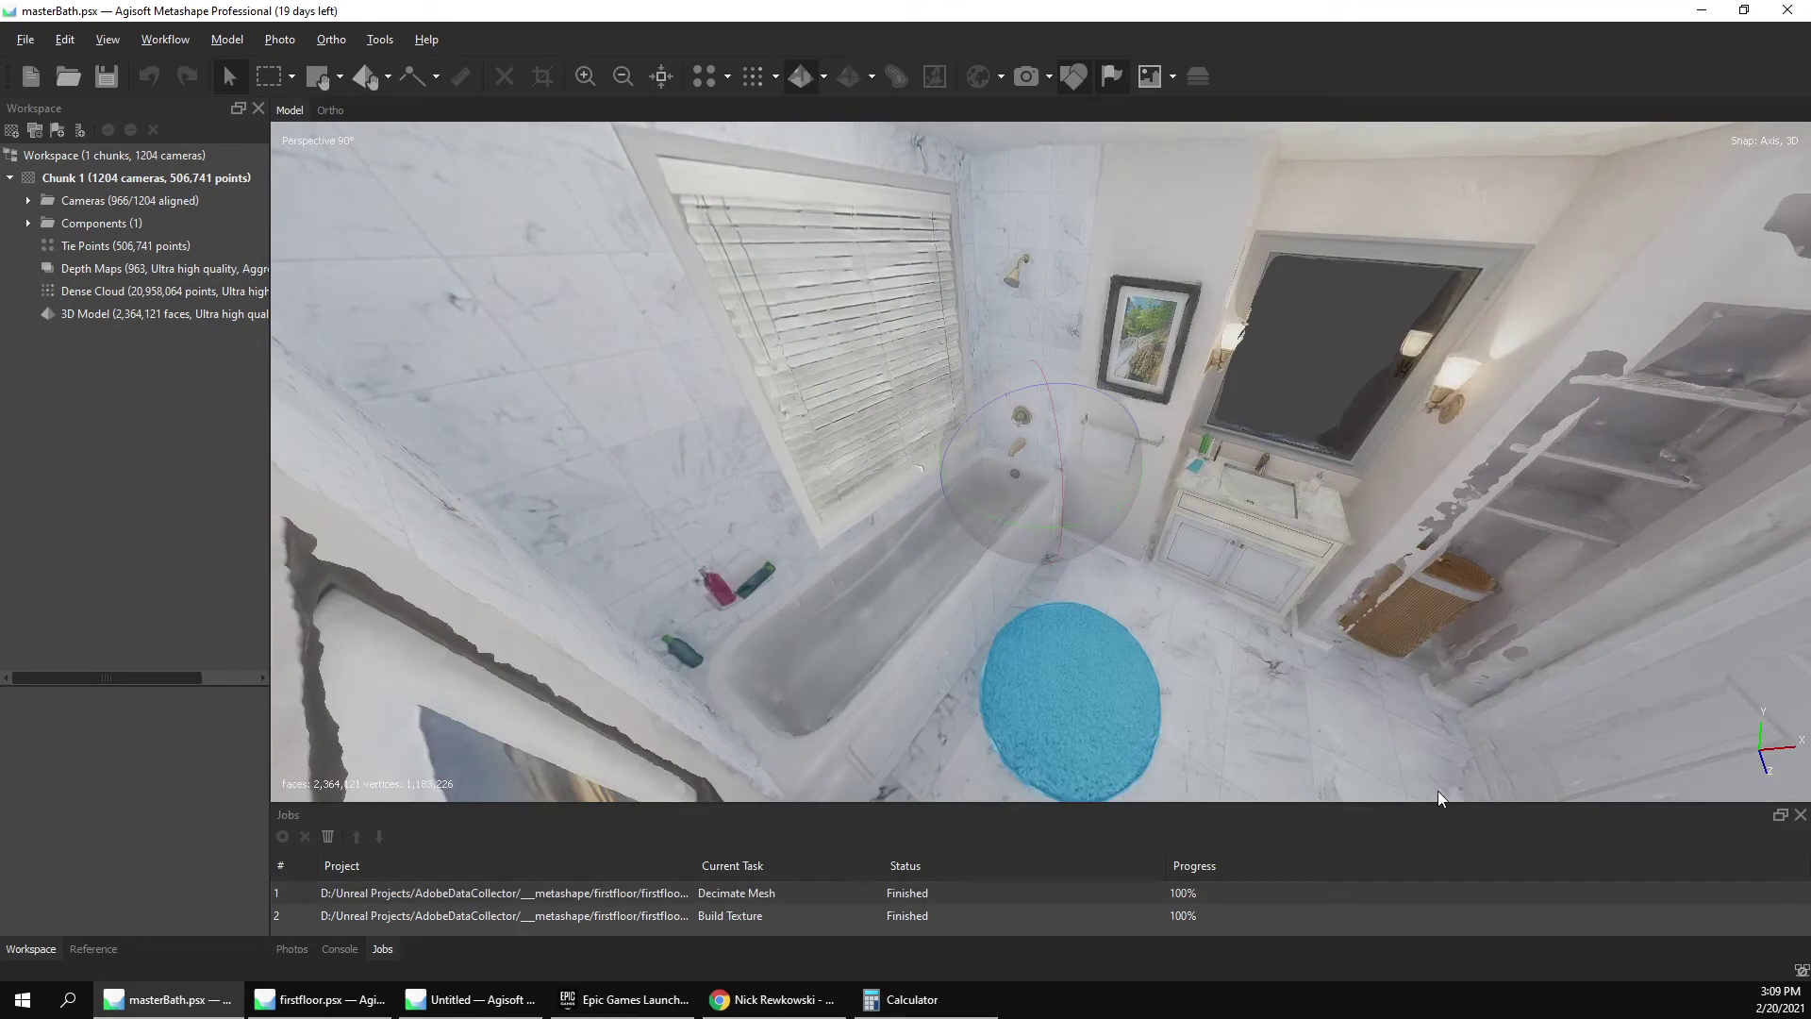
scroll(1122, 445, "up", 2)
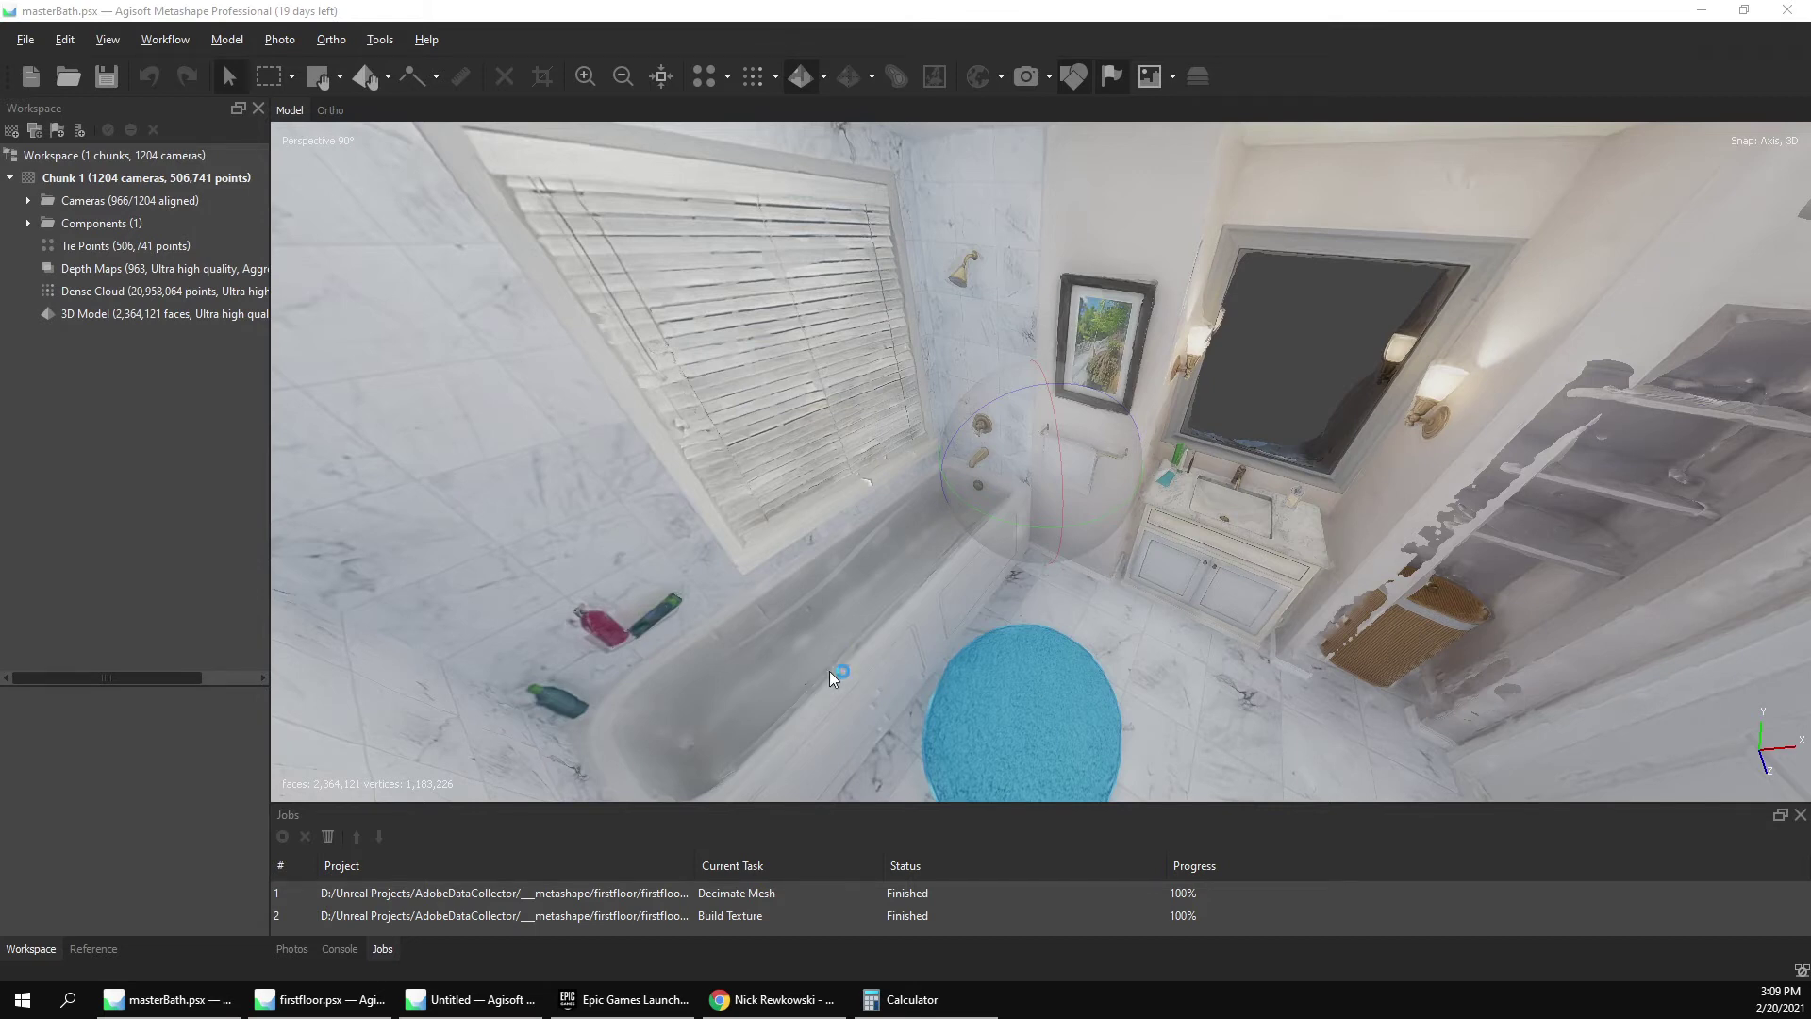
Show the cameras over the masterBath.psx model and examine their positions around the room.
left_click(1027, 75)
left_click_drag(1068, 421, 1087, 442)
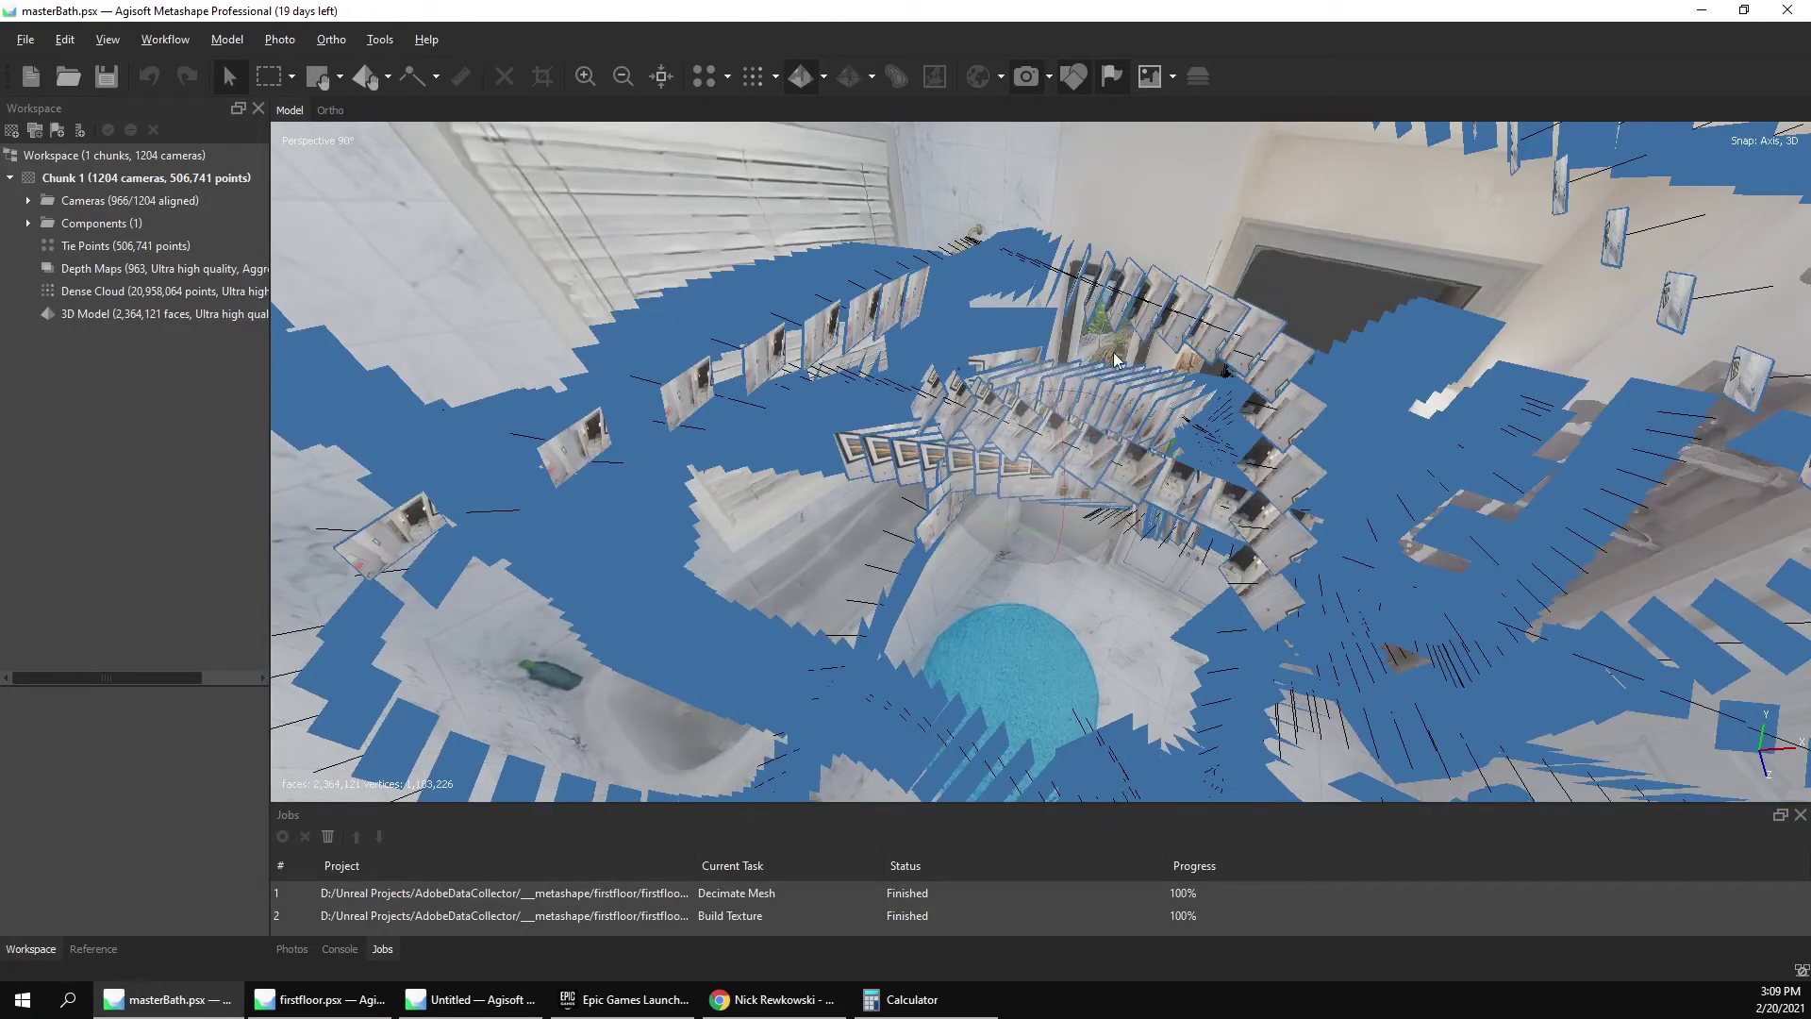
left_click_drag(1141, 372, 1141, 377)
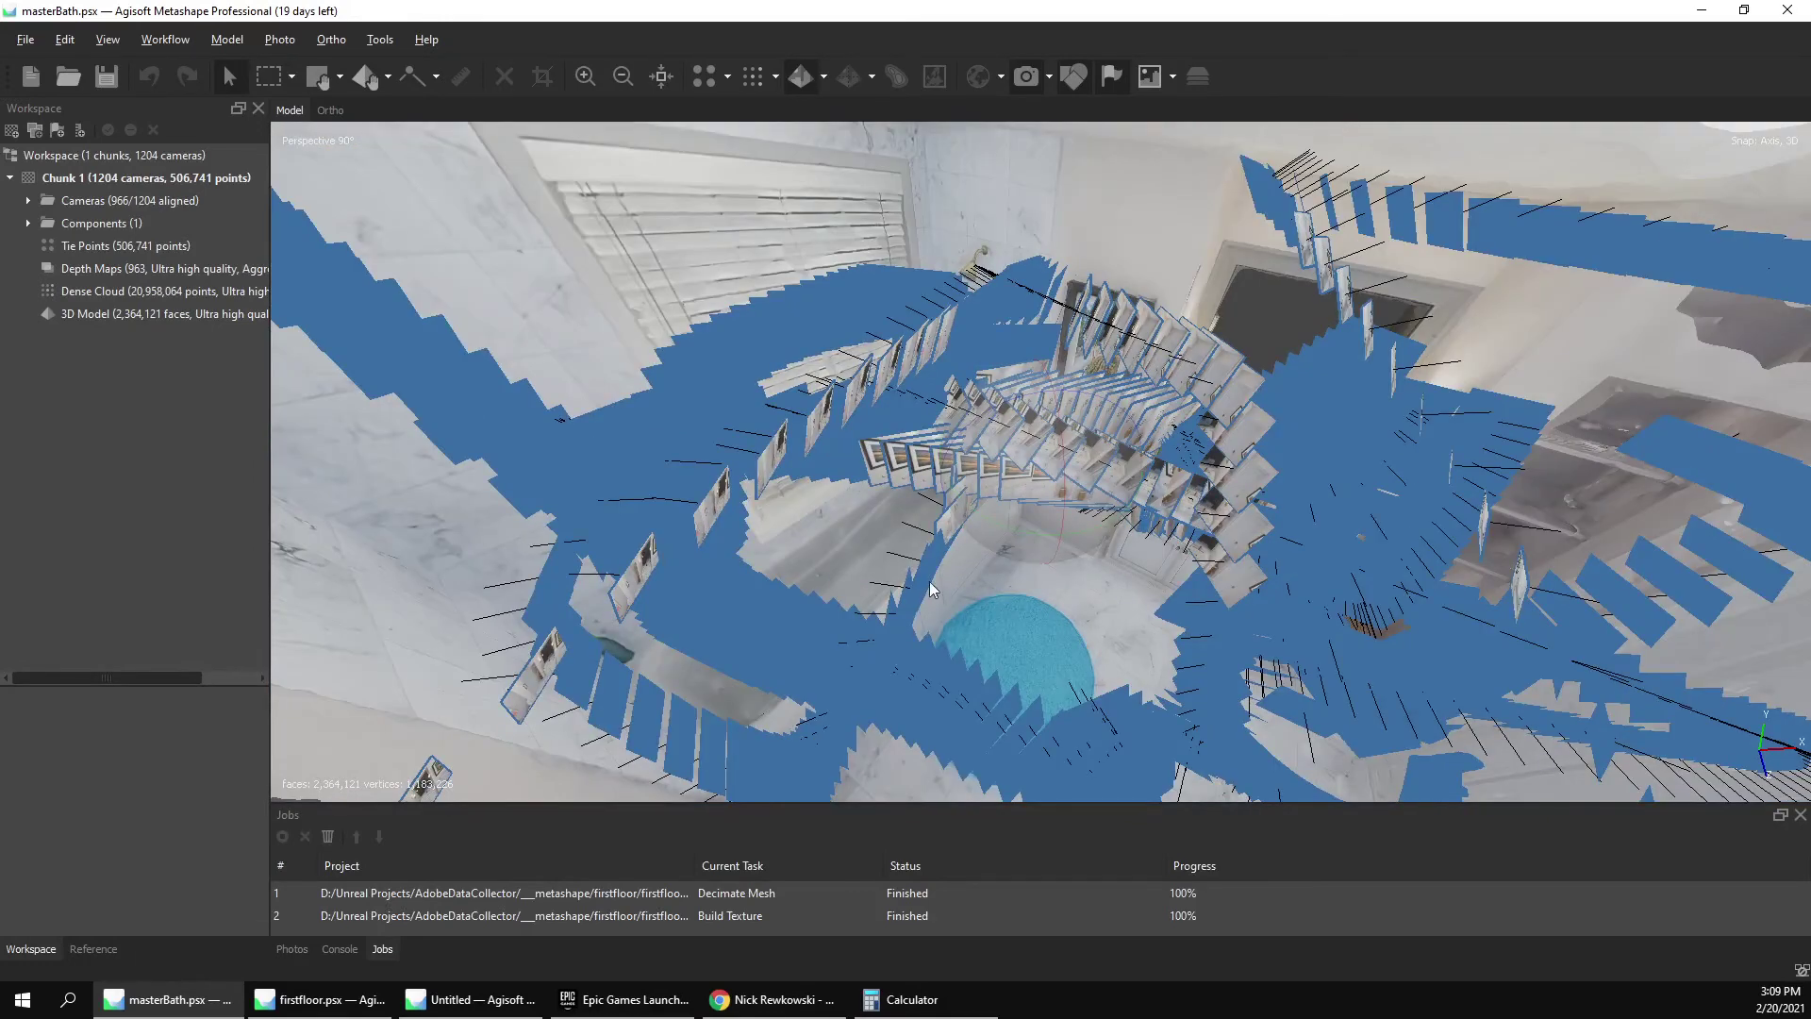
Switch to the Unreal editor, maximize its window and open the masterbath level sequence from the __reconstruction folder.
left_click(470, 999)
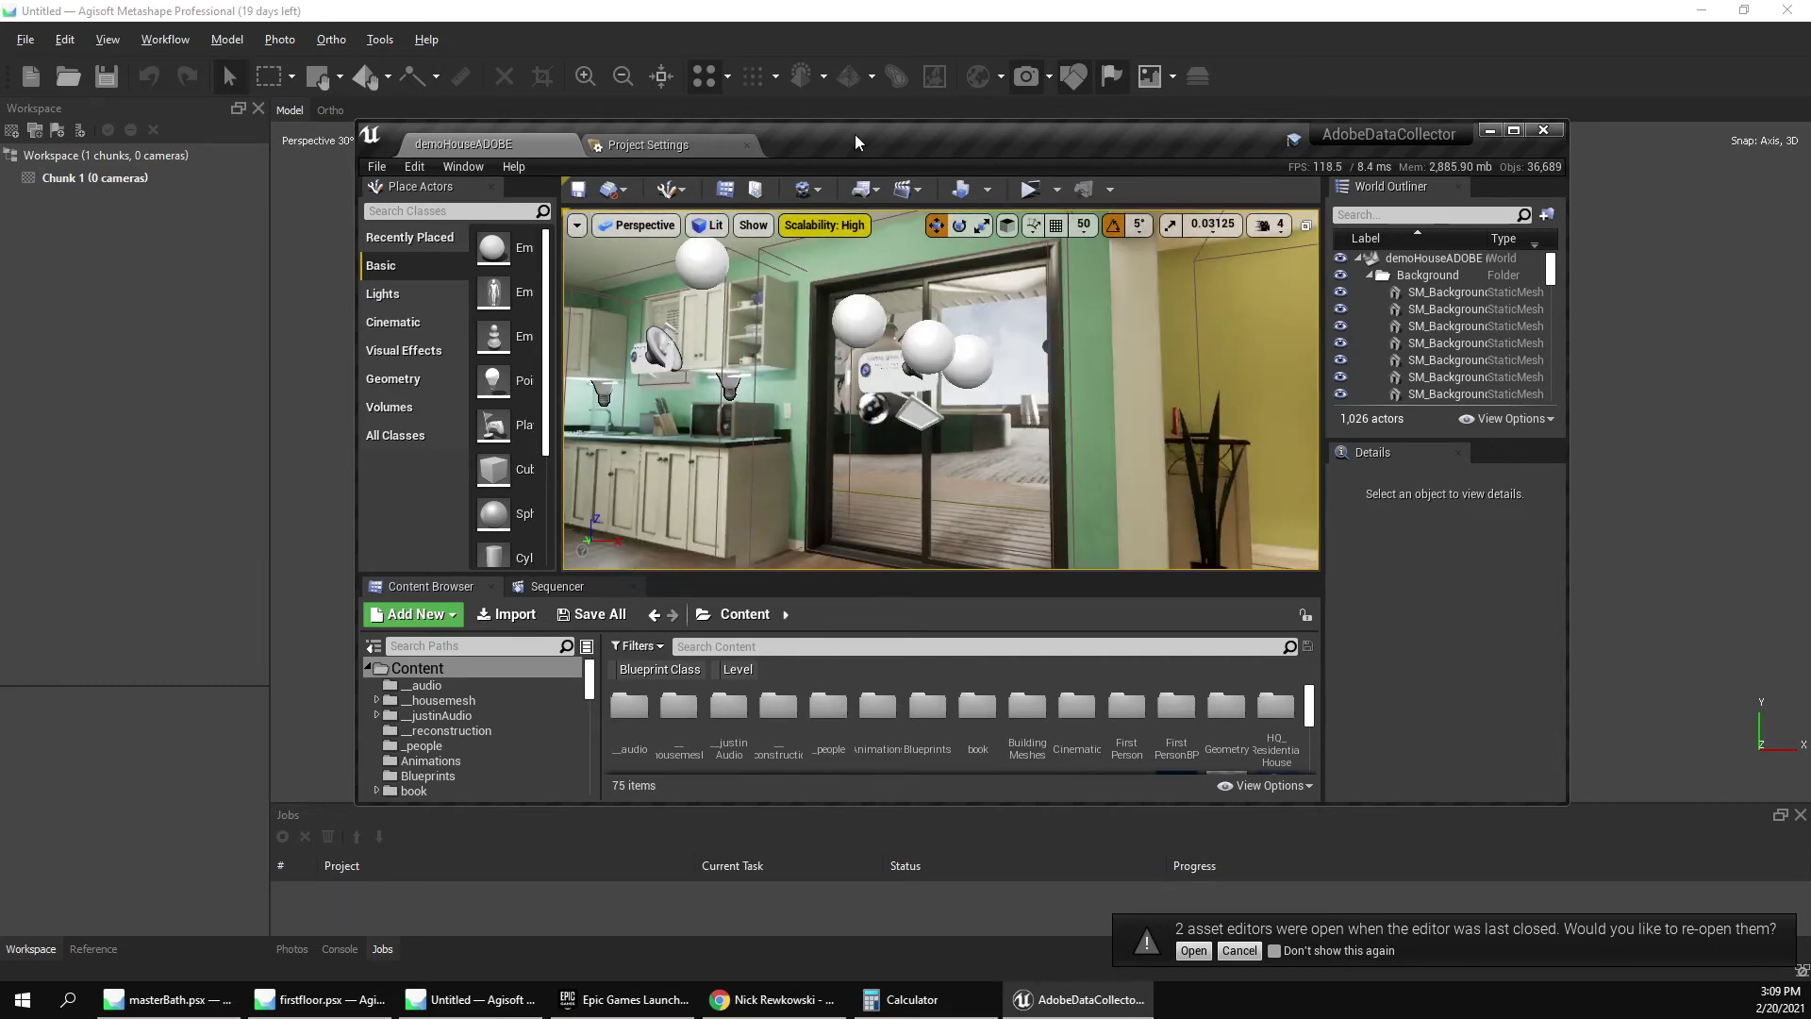
double_click(855, 134)
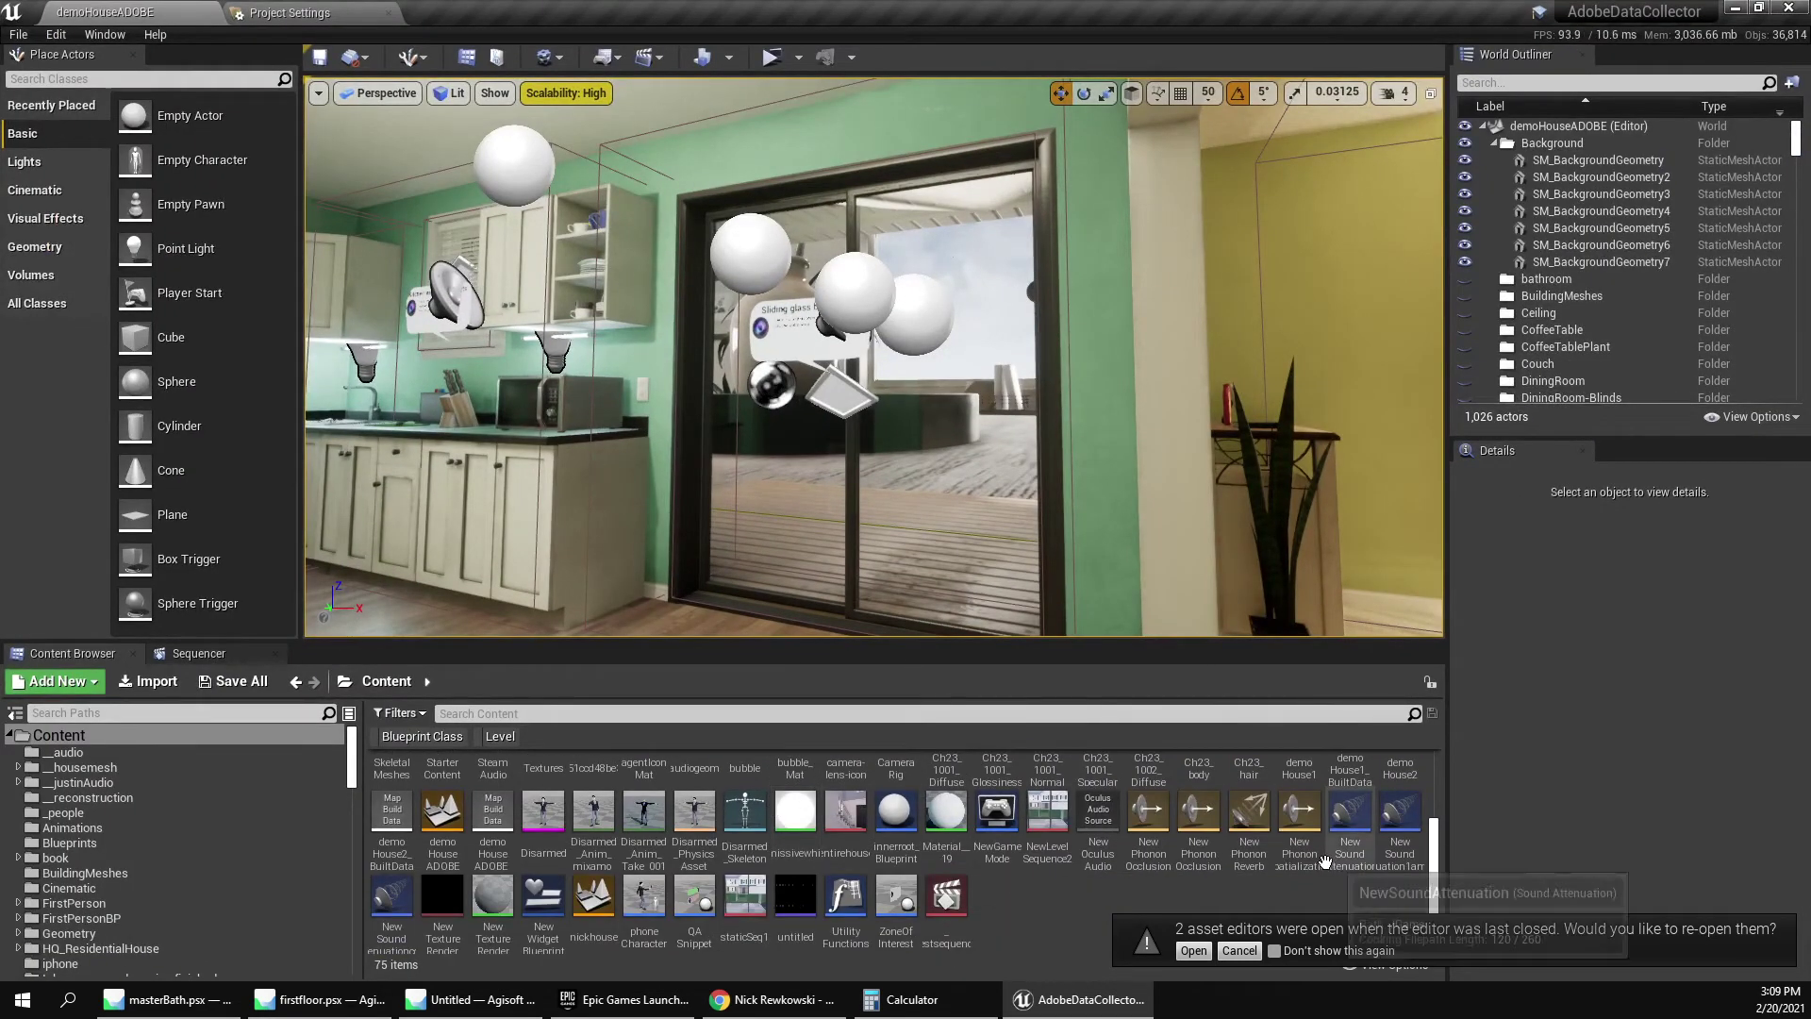
scroll(774, 906, "up", 1)
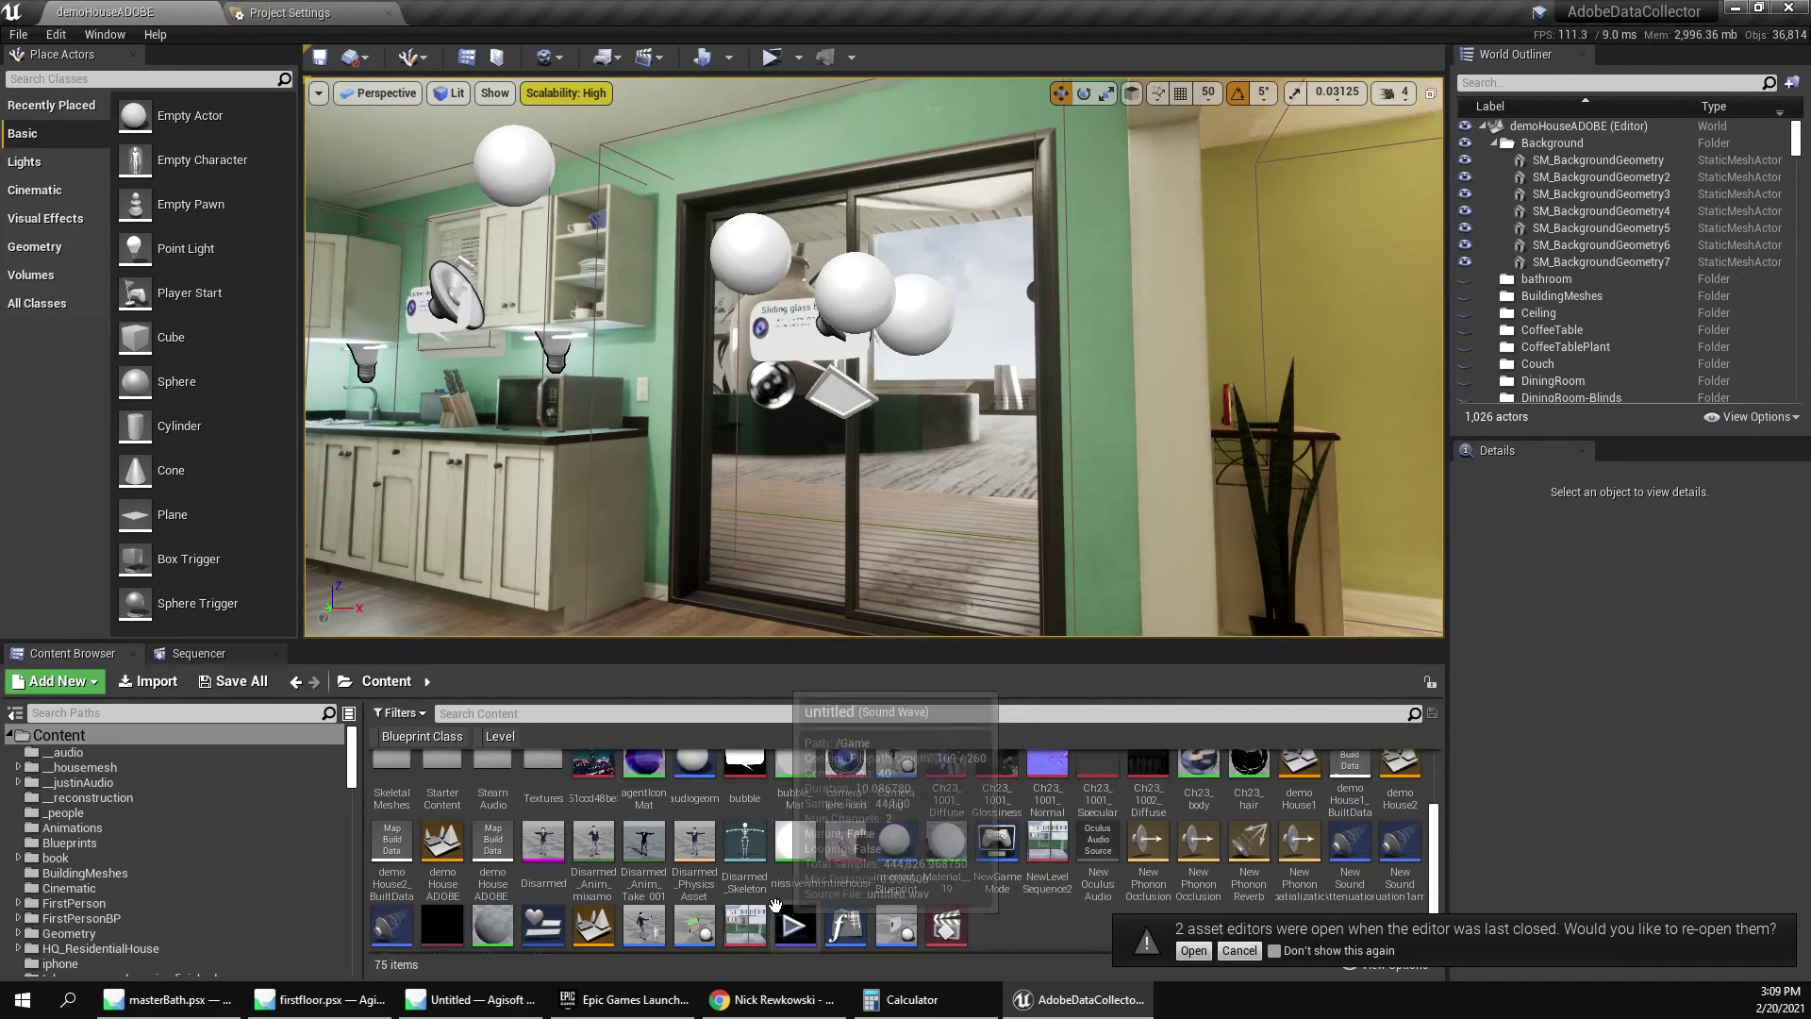
scroll(775, 905, "up", 3)
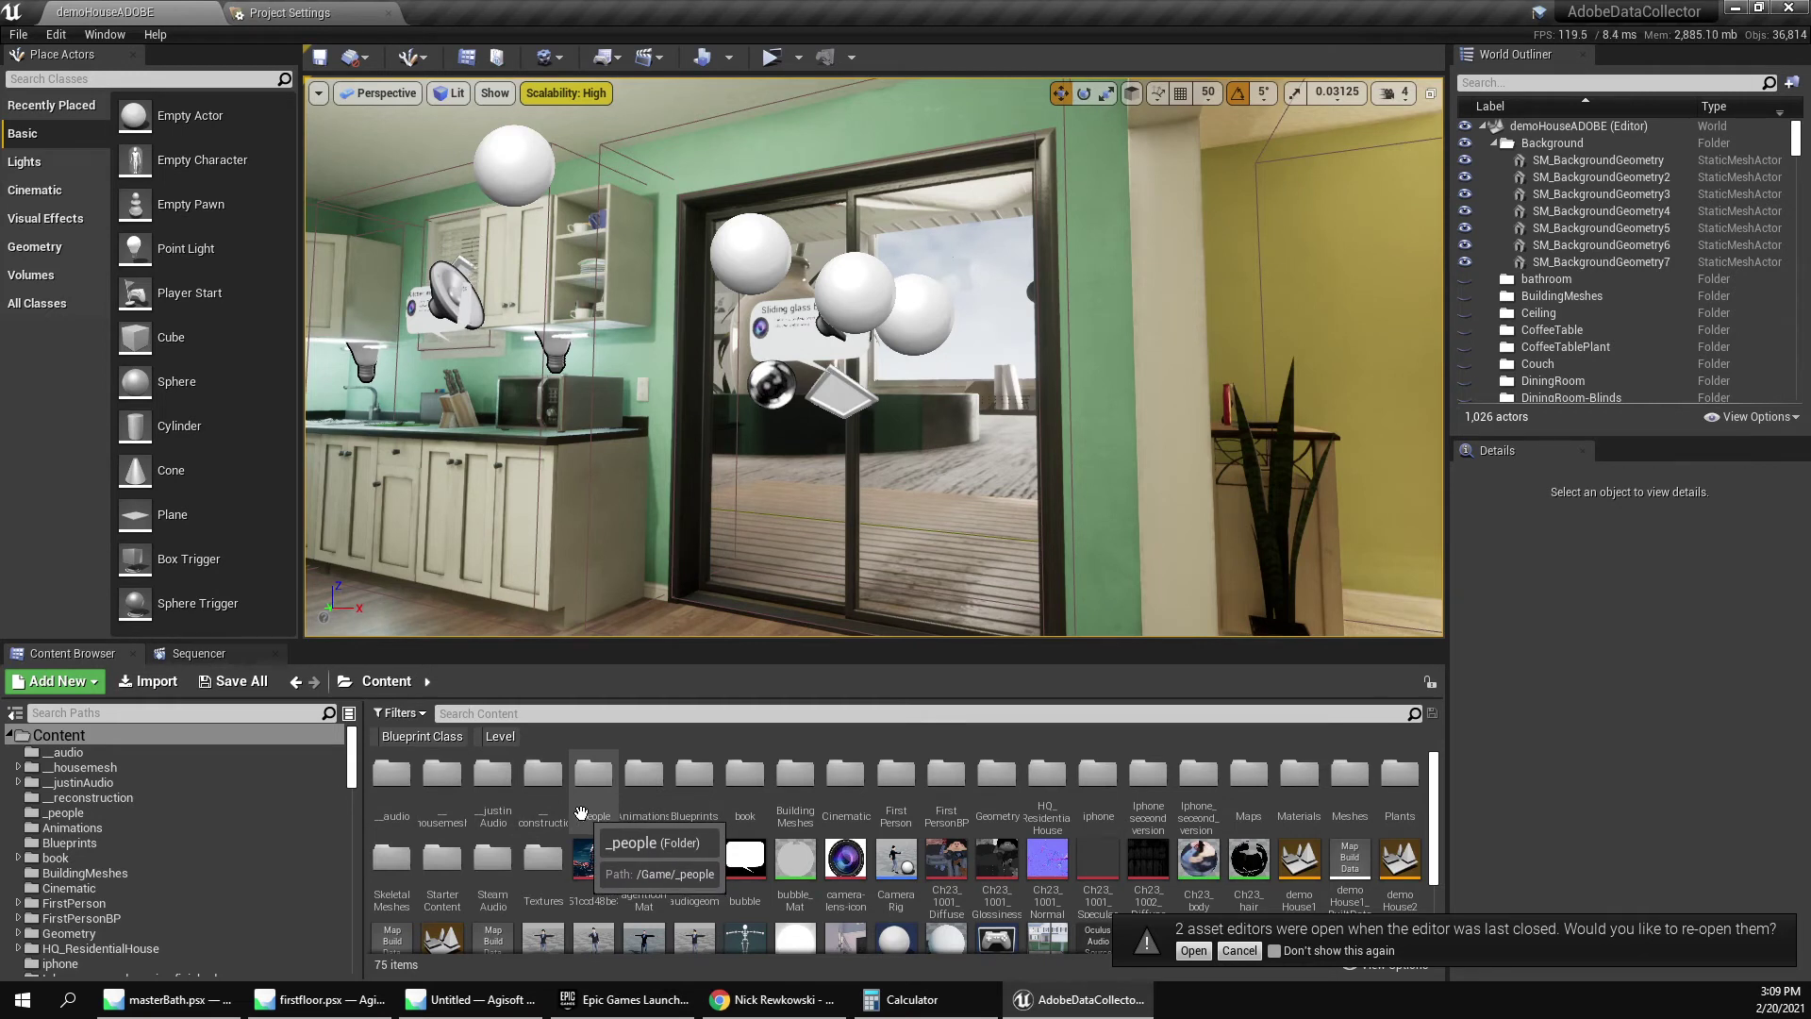
double_click(533, 802)
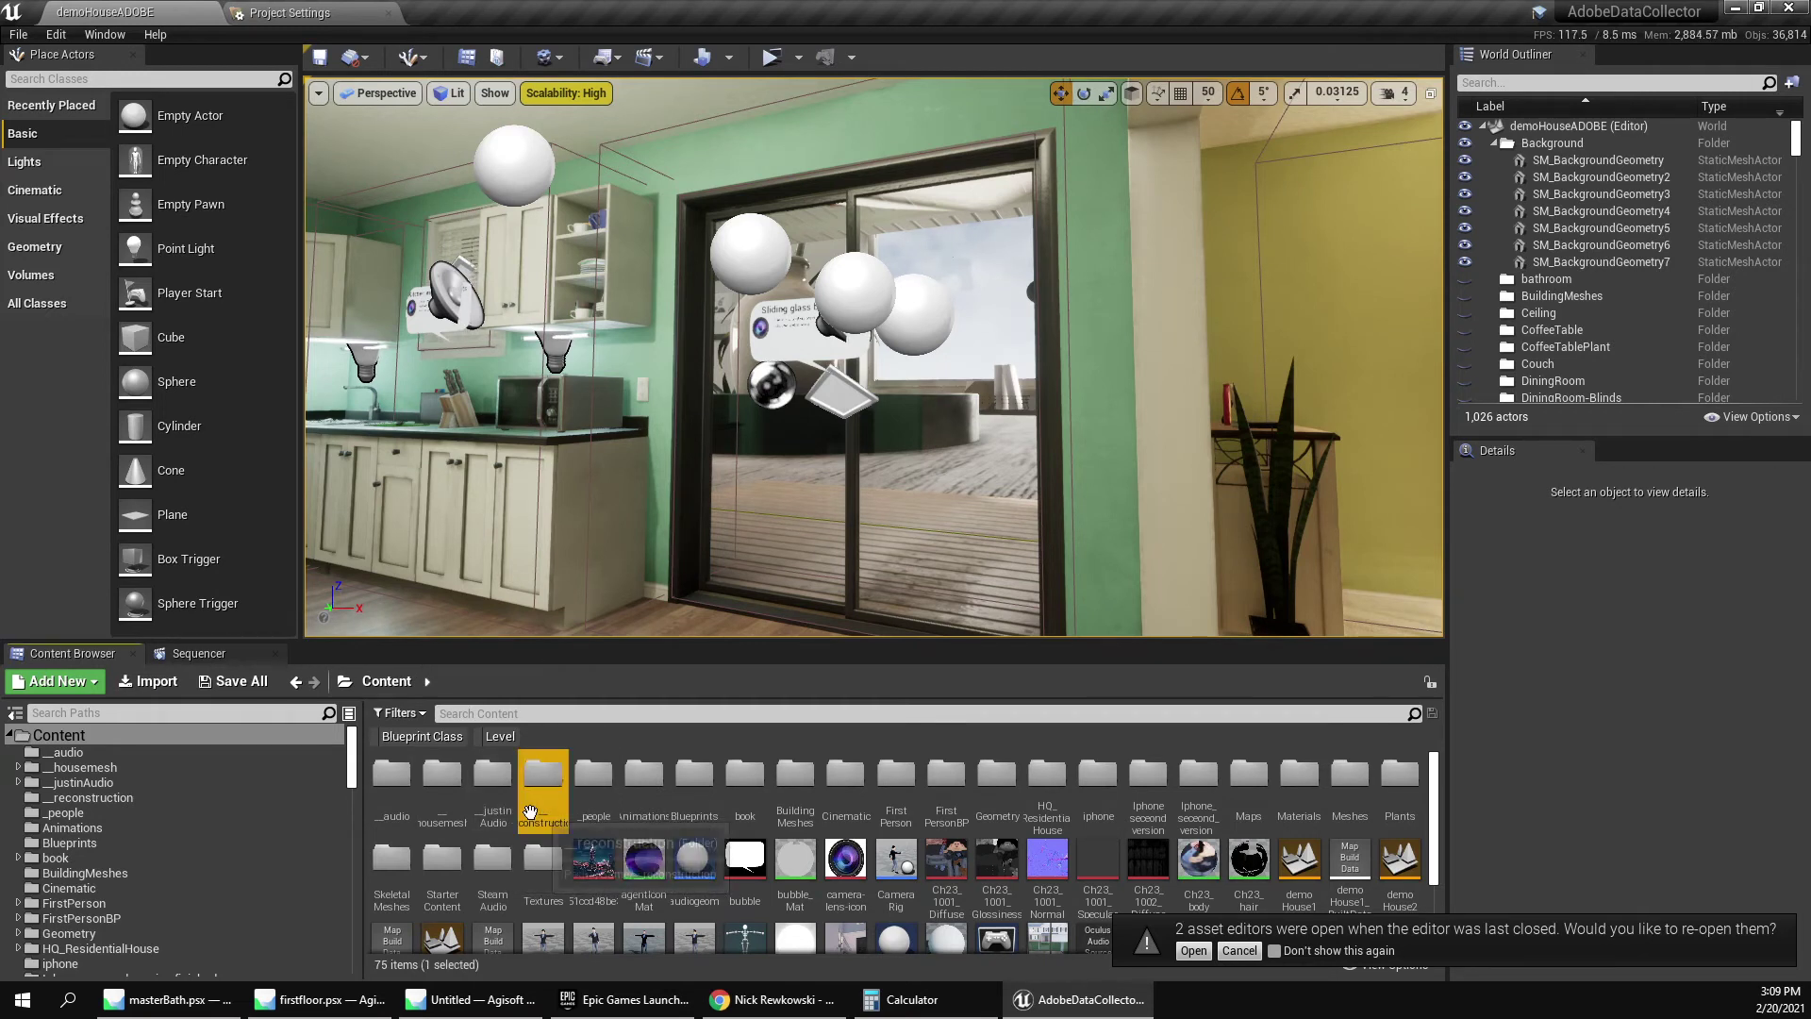
double_click(454, 813)
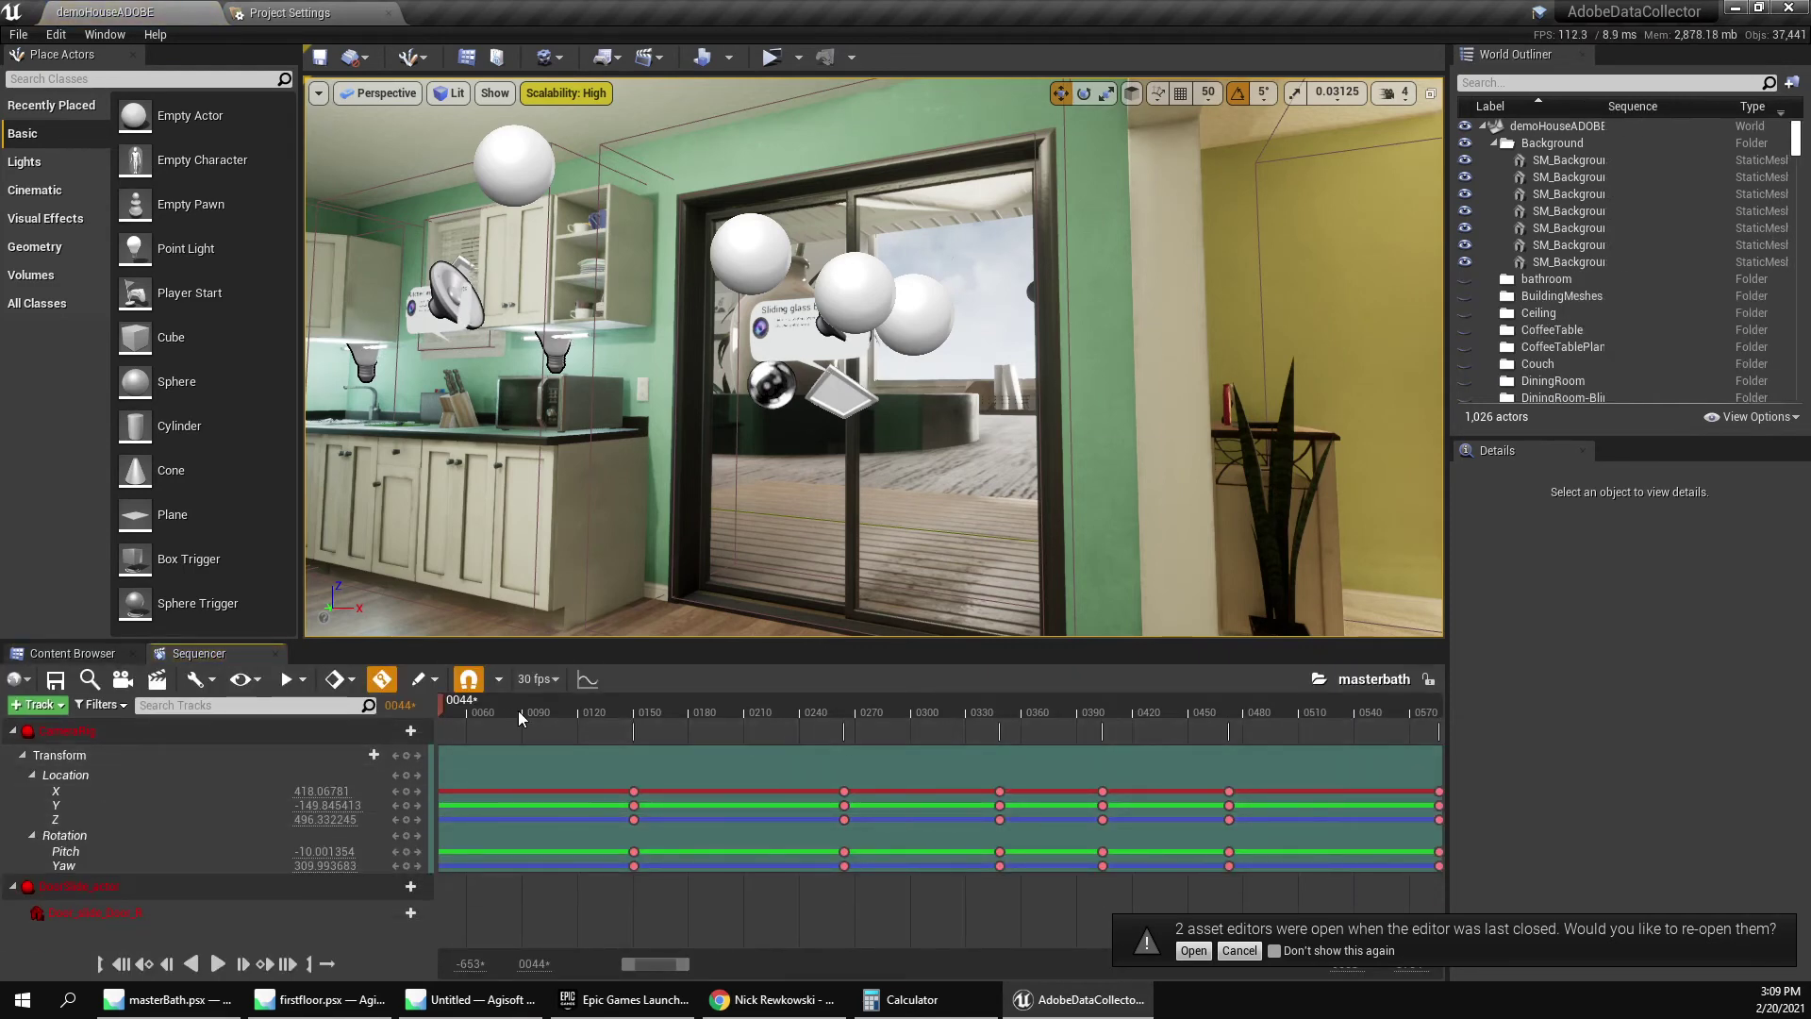
Check the contents of the __reconstruction folder and the options of the masterbath sequence's CameraRig track.
left_click(73, 652)
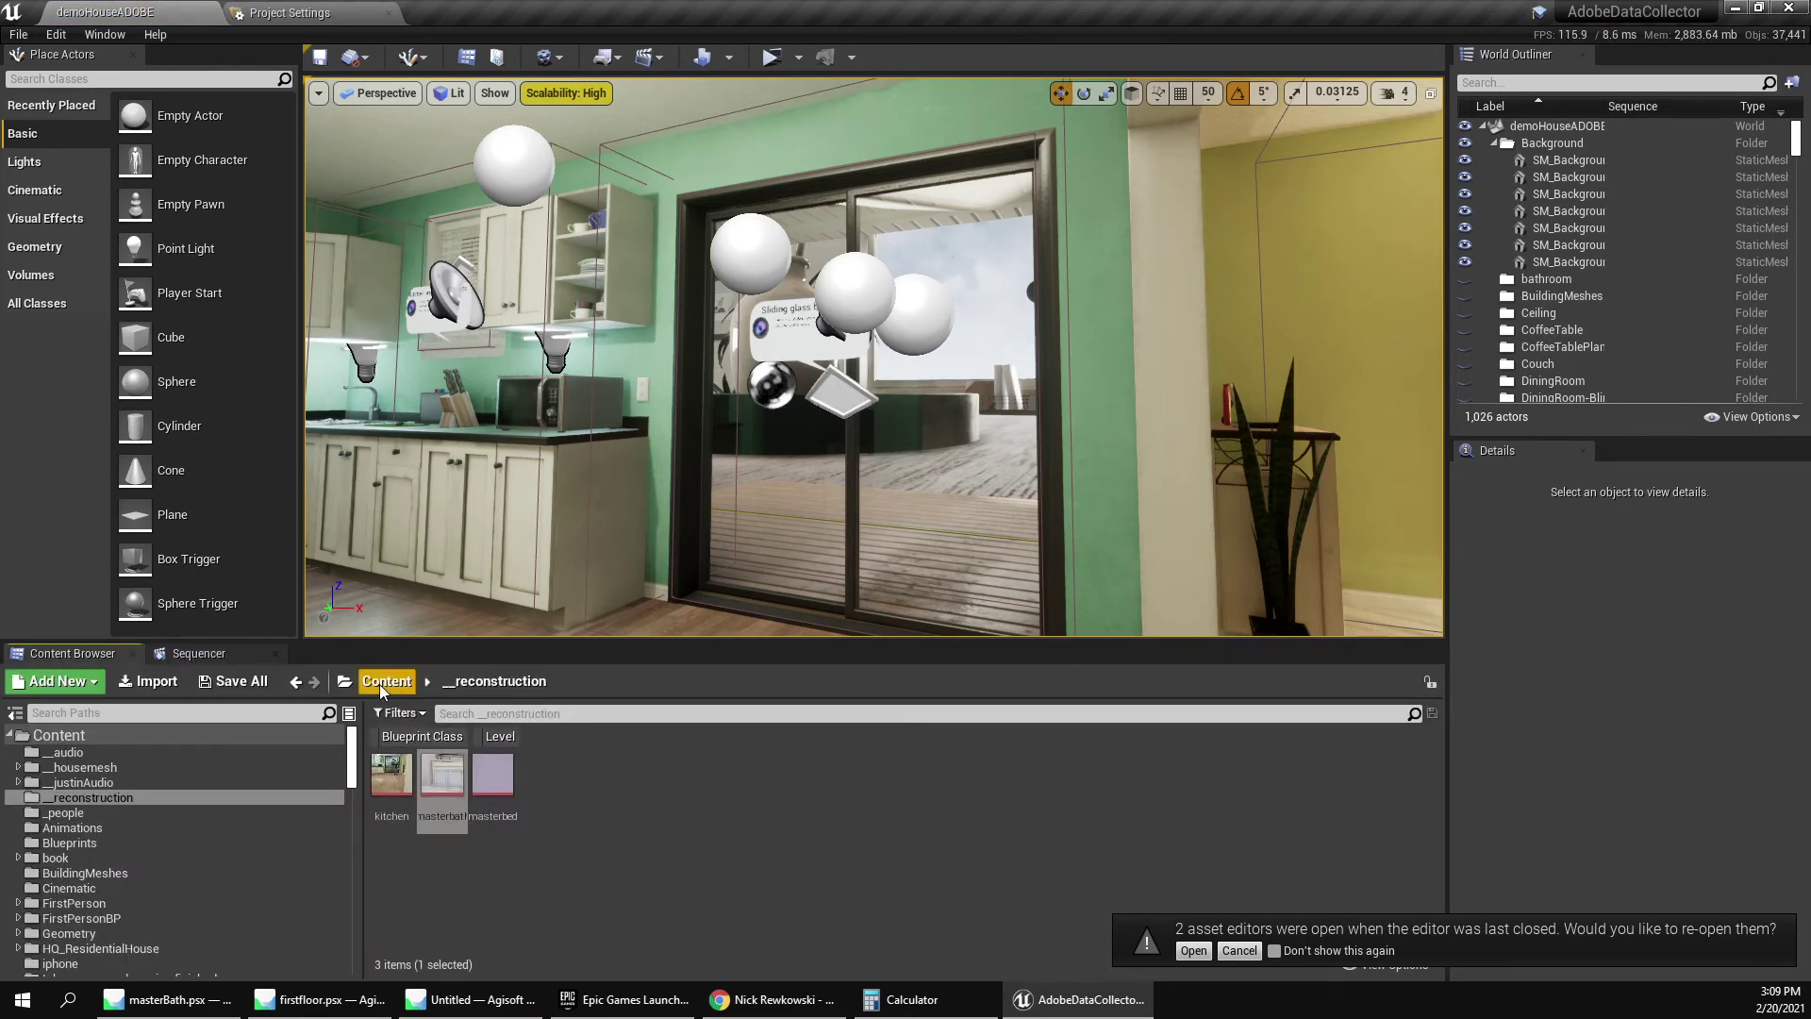
left_click(193, 653)
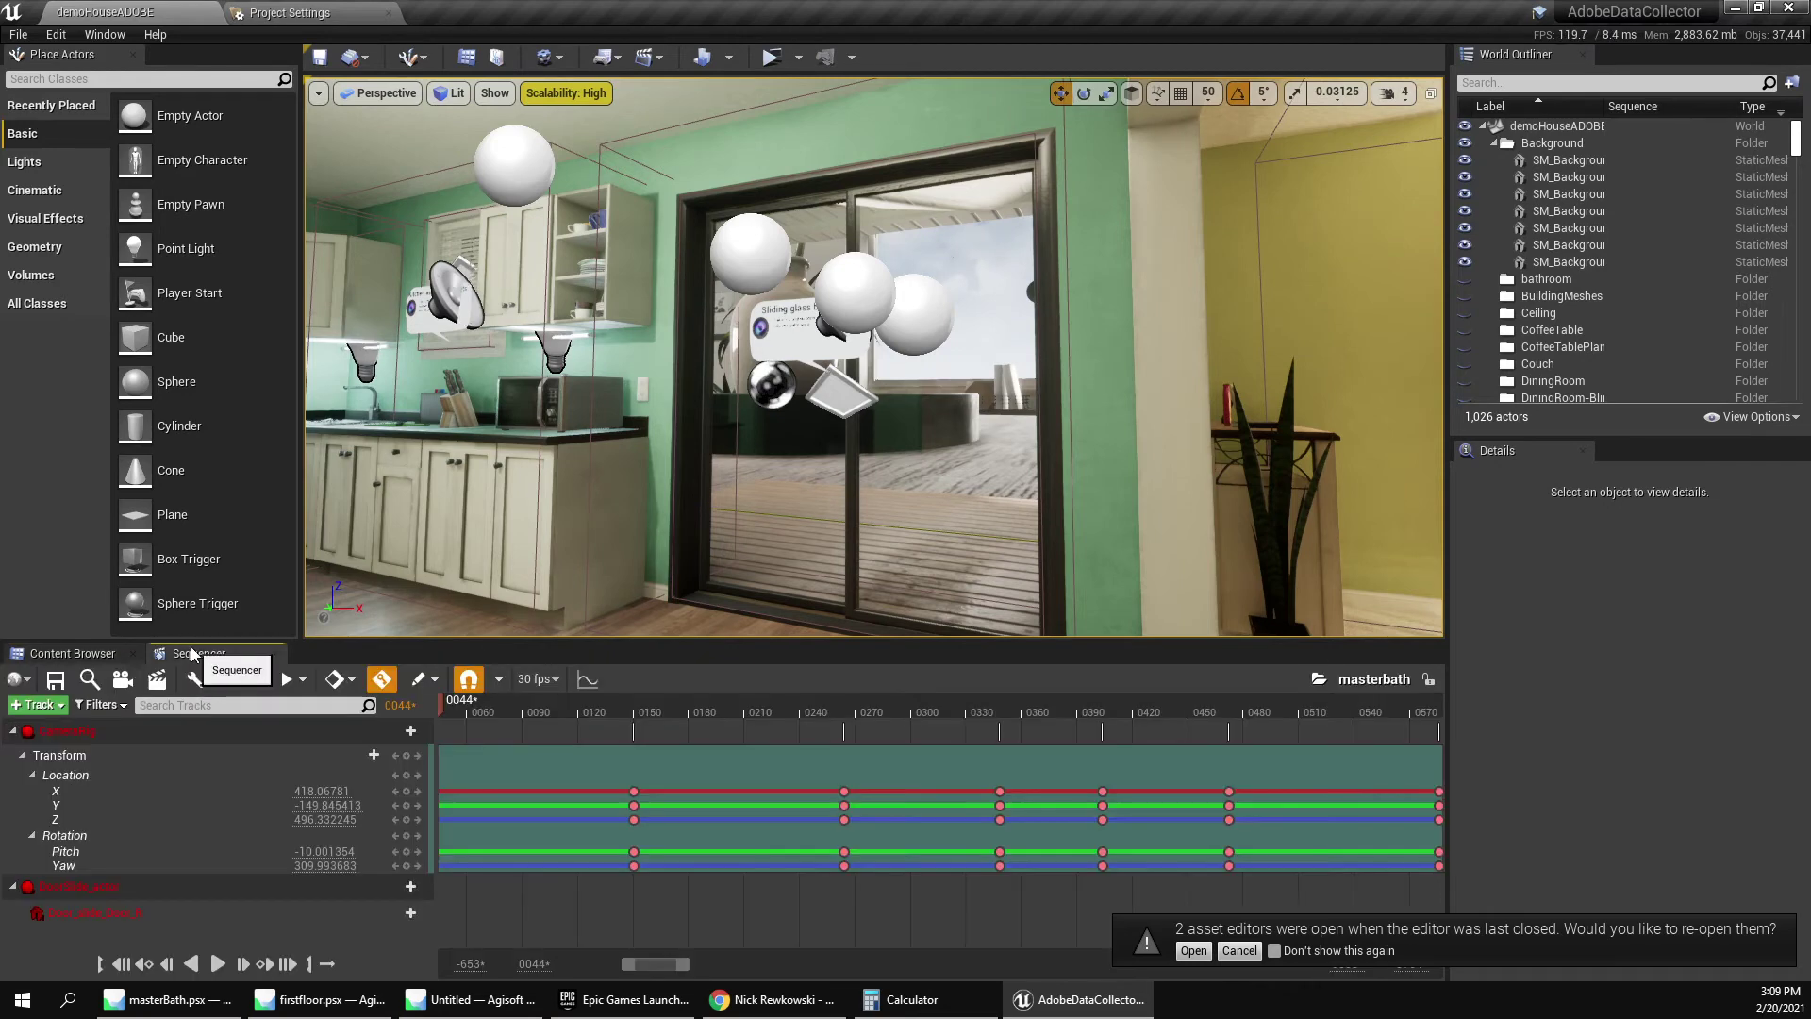
left_click(145, 730)
right_click(145, 727)
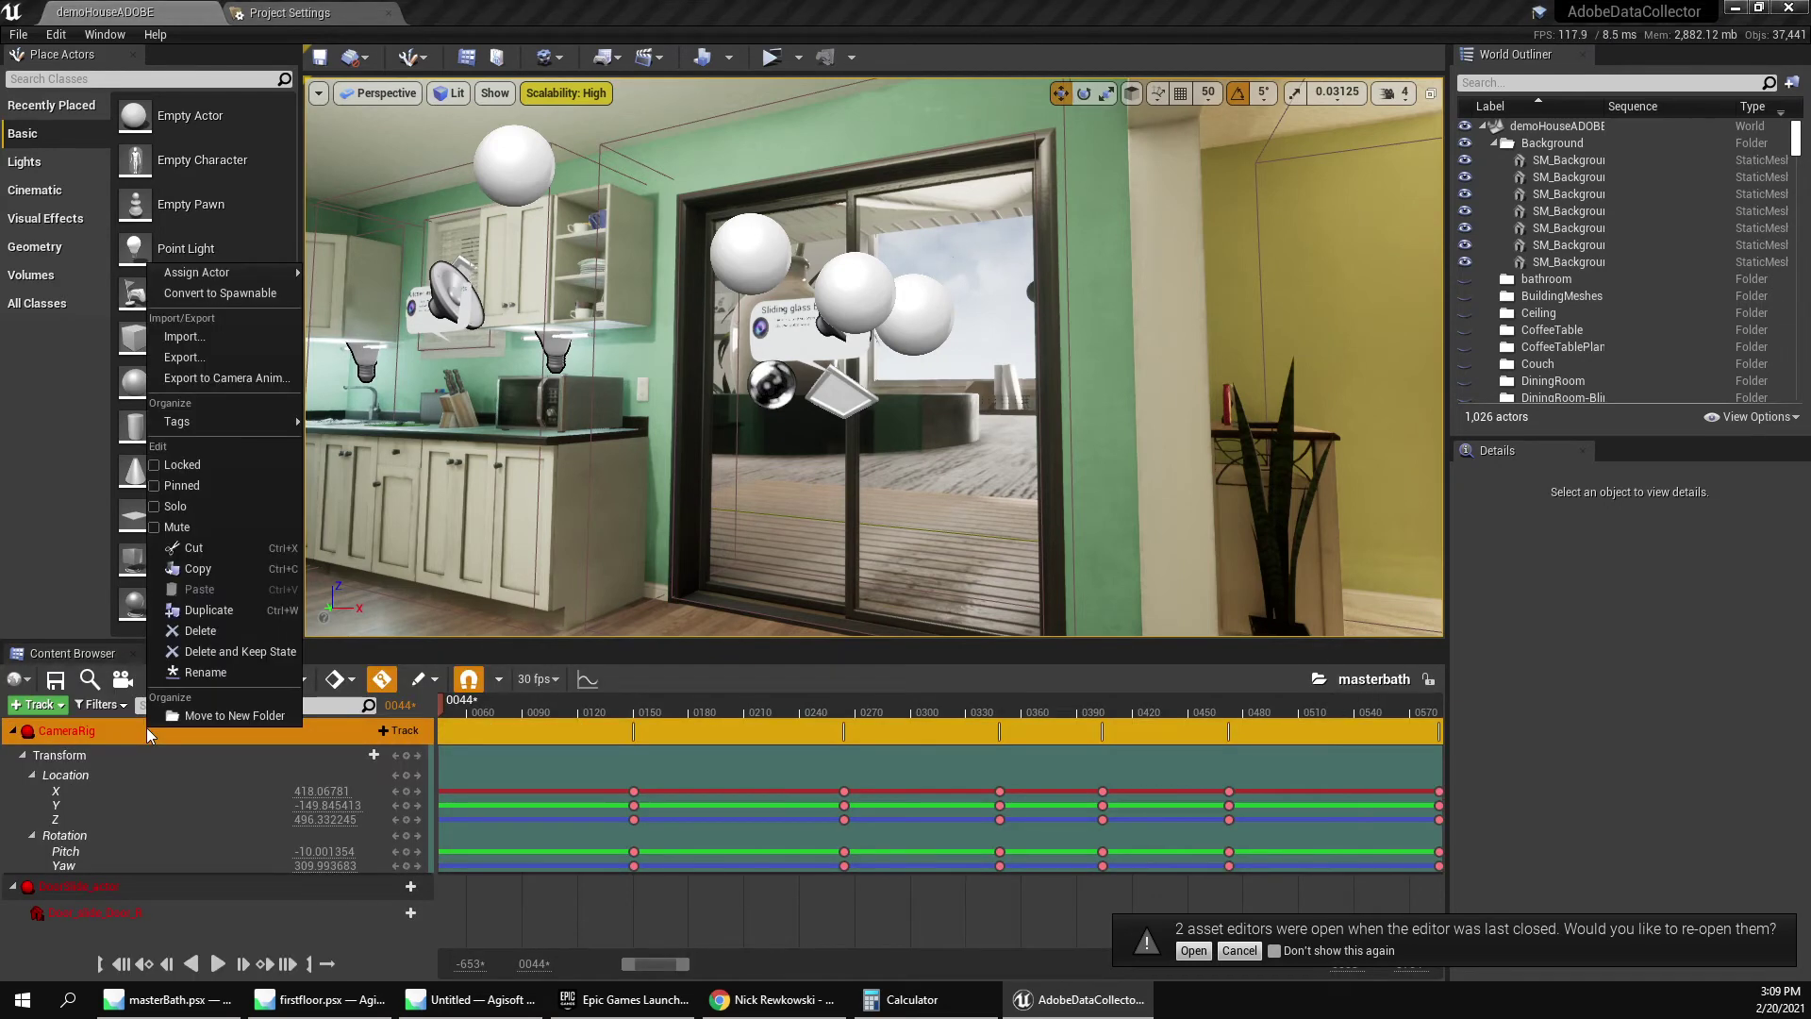
Reload the demoHouseADOBE level and reopen the masterbath sequence from the __reconstruction folder.
left_click(86, 658)
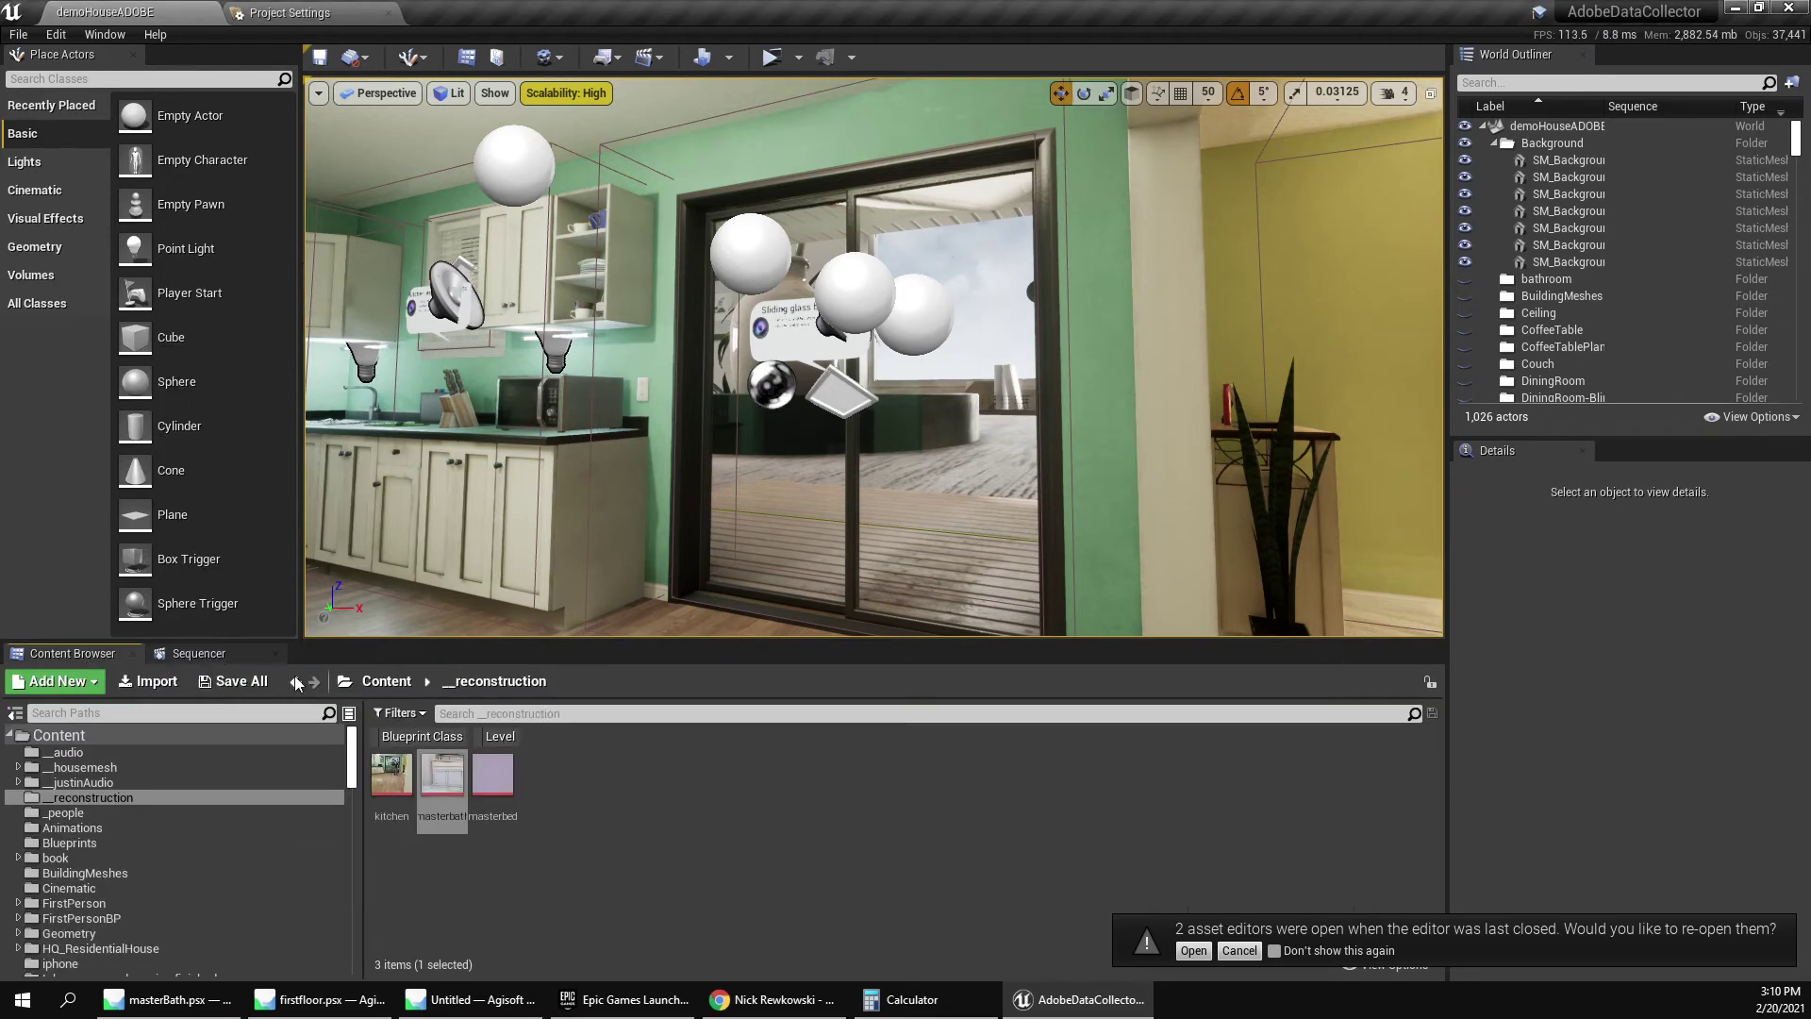
left_click(386, 681)
scroll(608, 809, "down", 1)
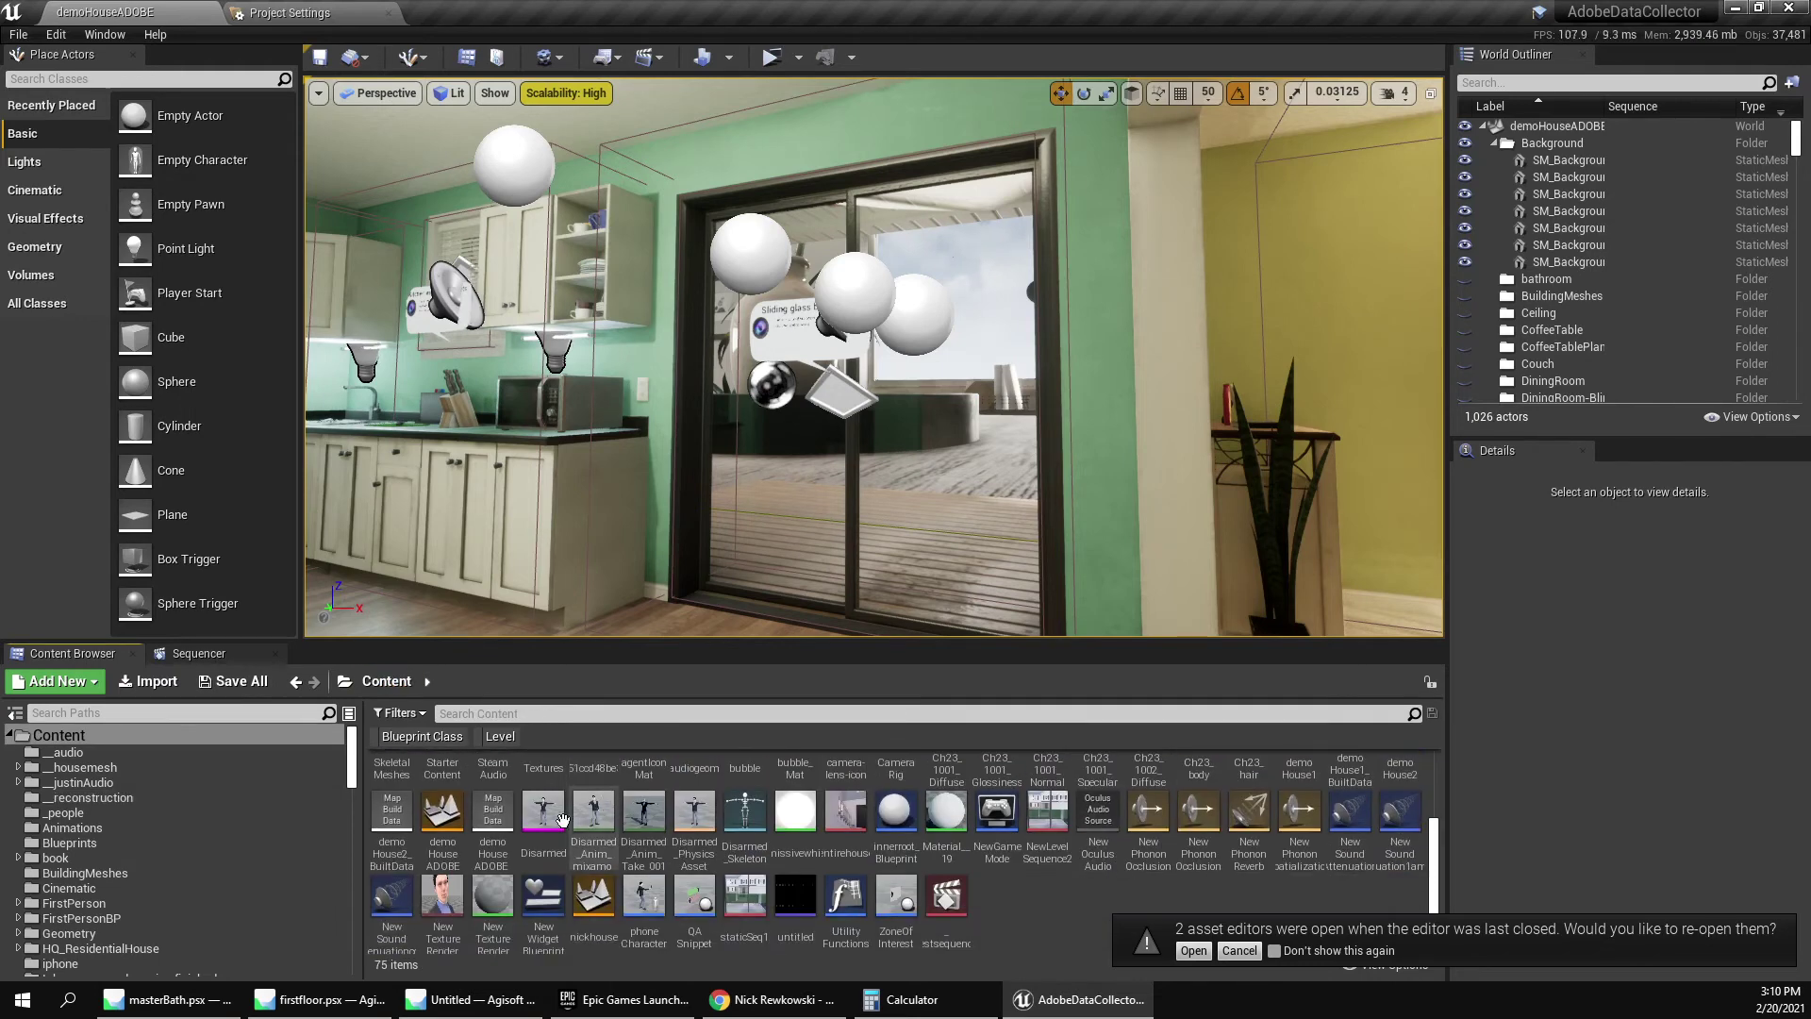
double_click(437, 856)
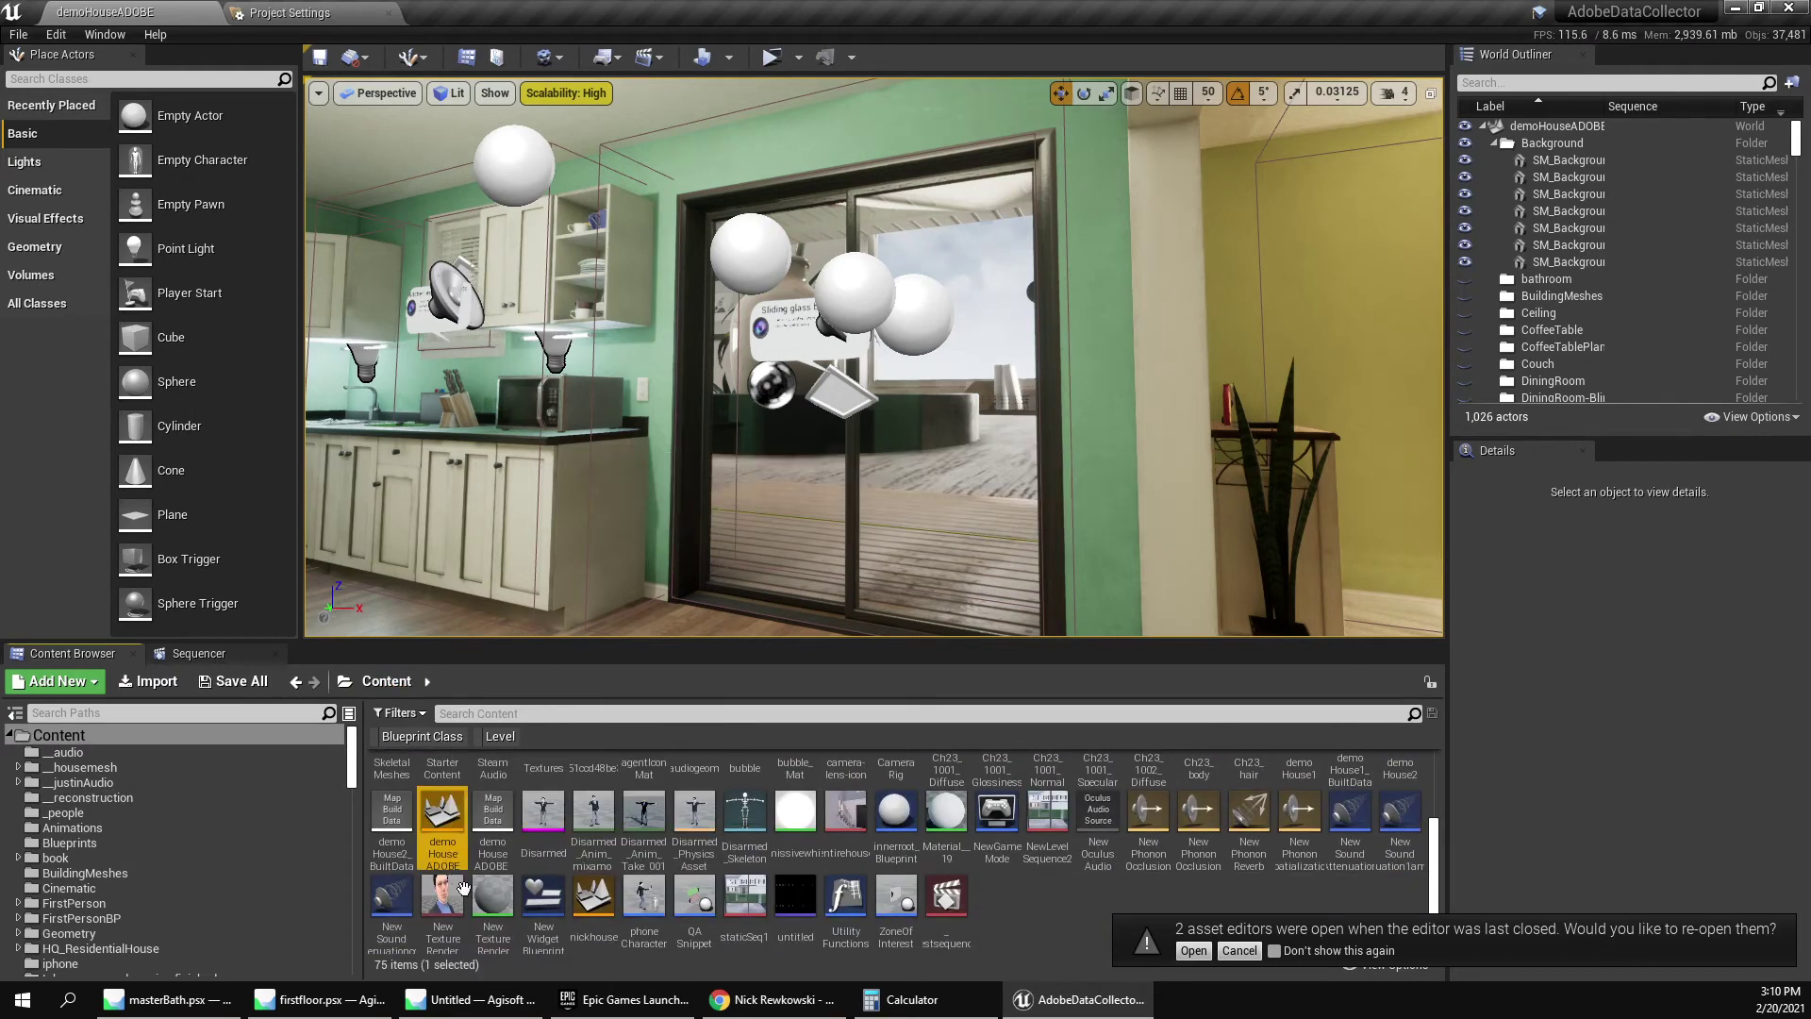
left_click(85, 662)
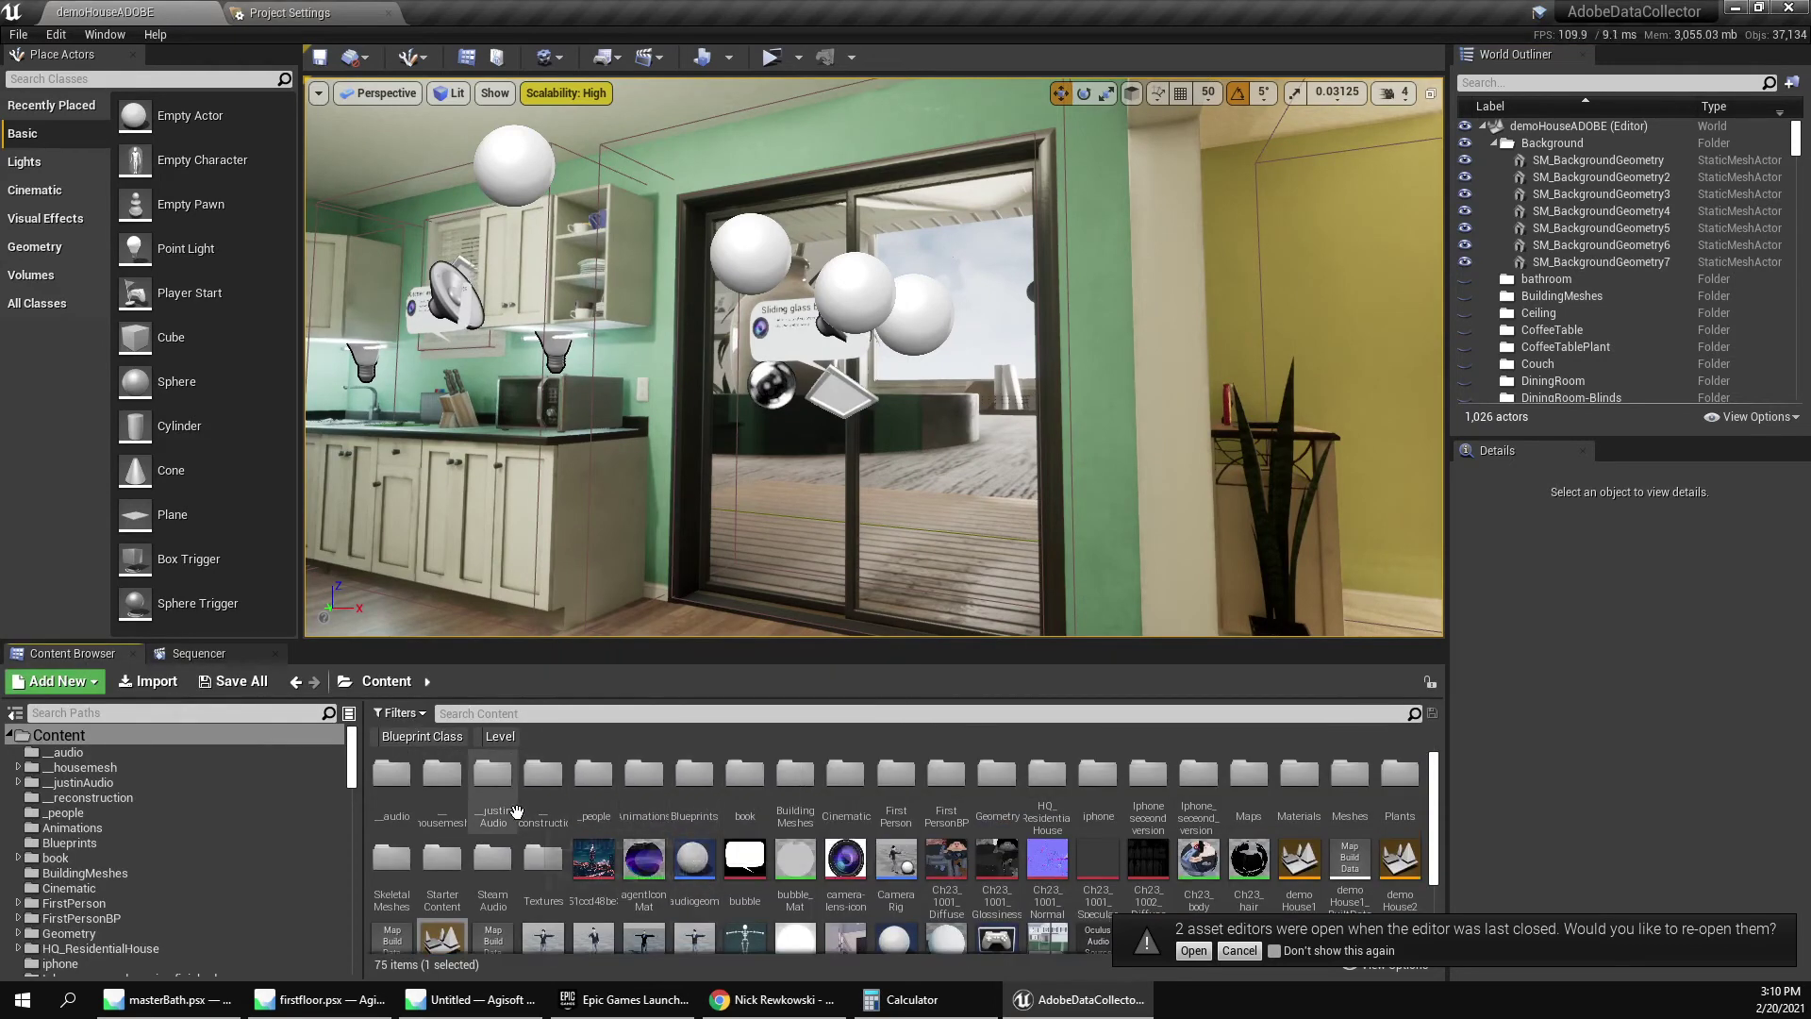
double_click(539, 785)
double_click(443, 775)
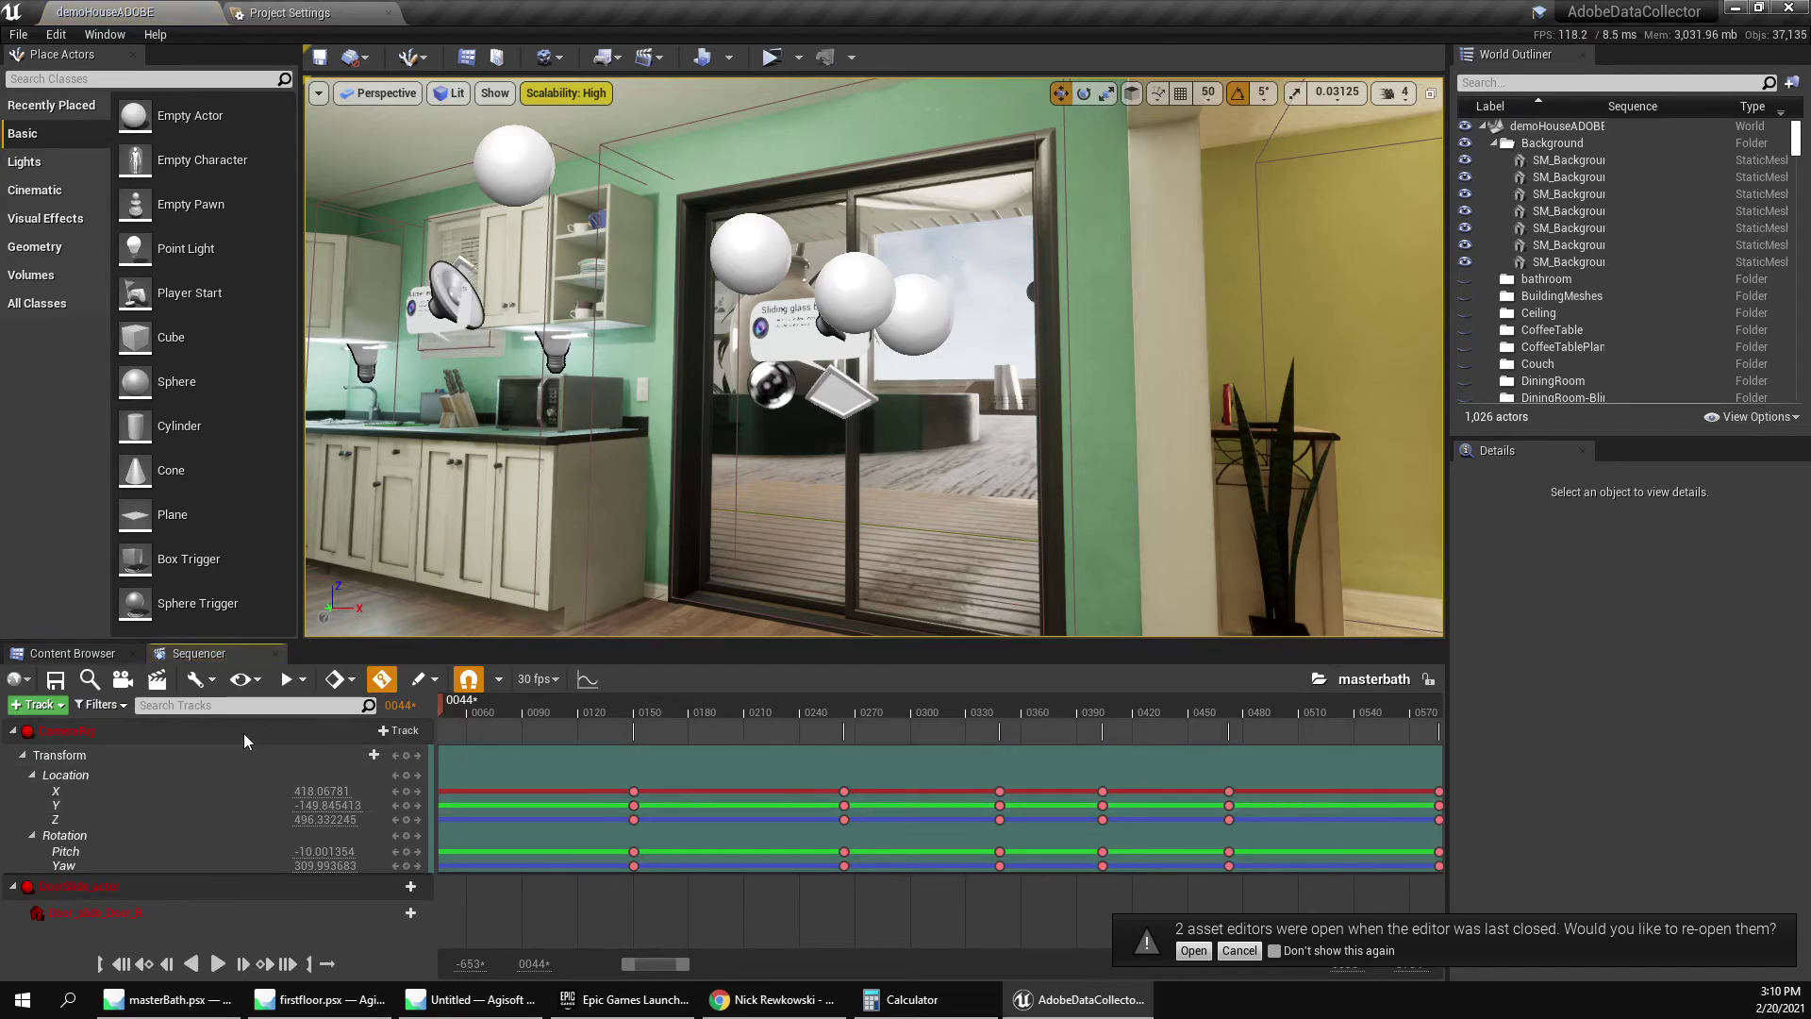
Look through the level actors that can be assigned to the CameraRig track.
right_click(244, 732)
mouse_move(343, 412)
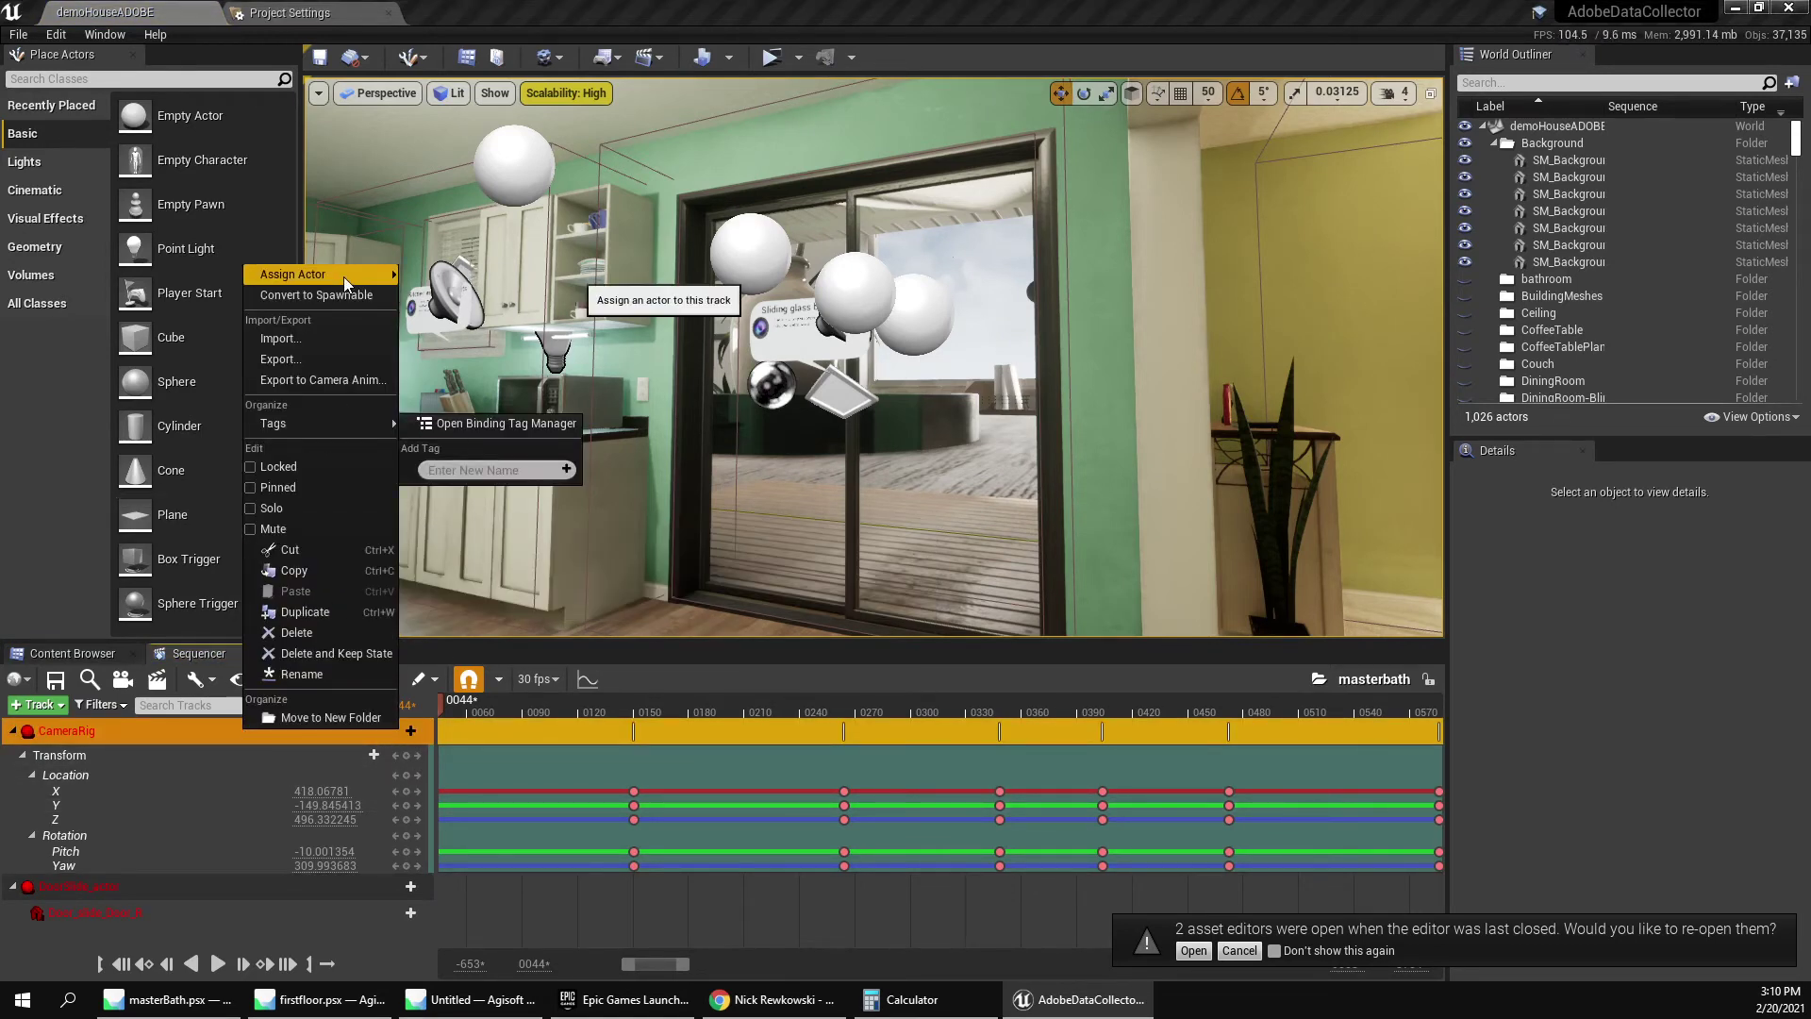
mouse_move(343, 275)
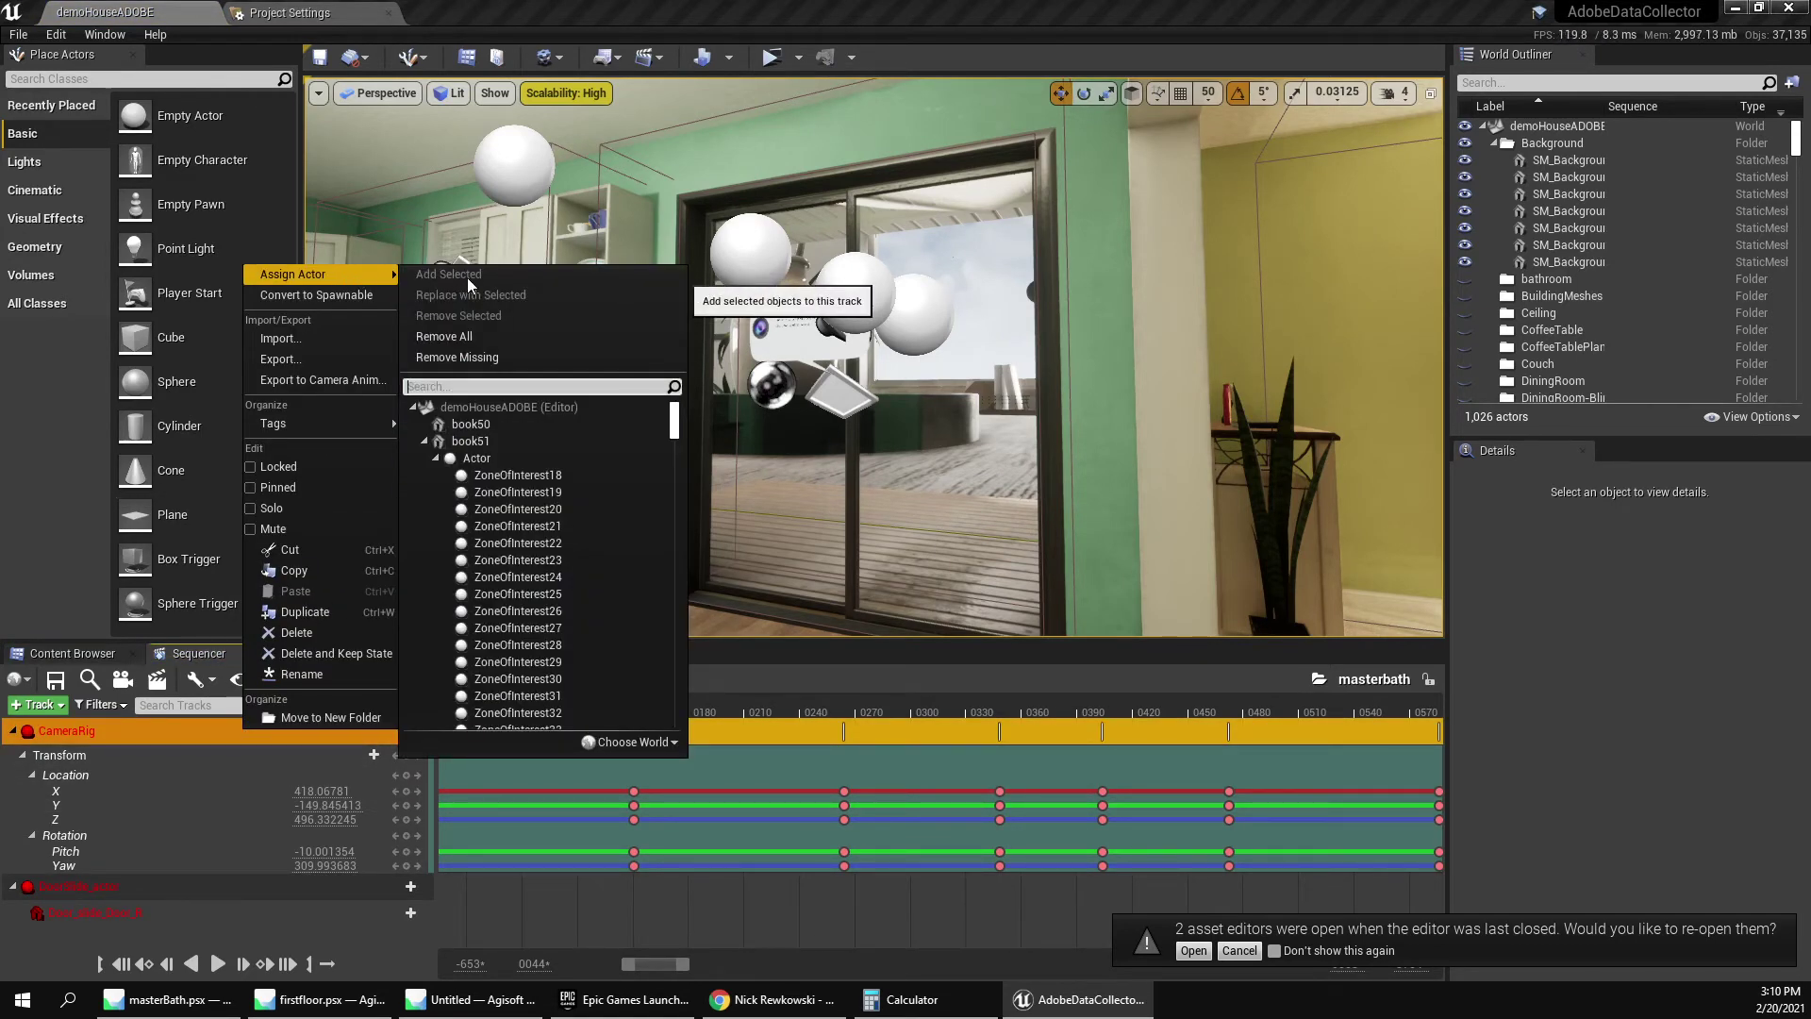
scroll(481, 510, "down", 3)
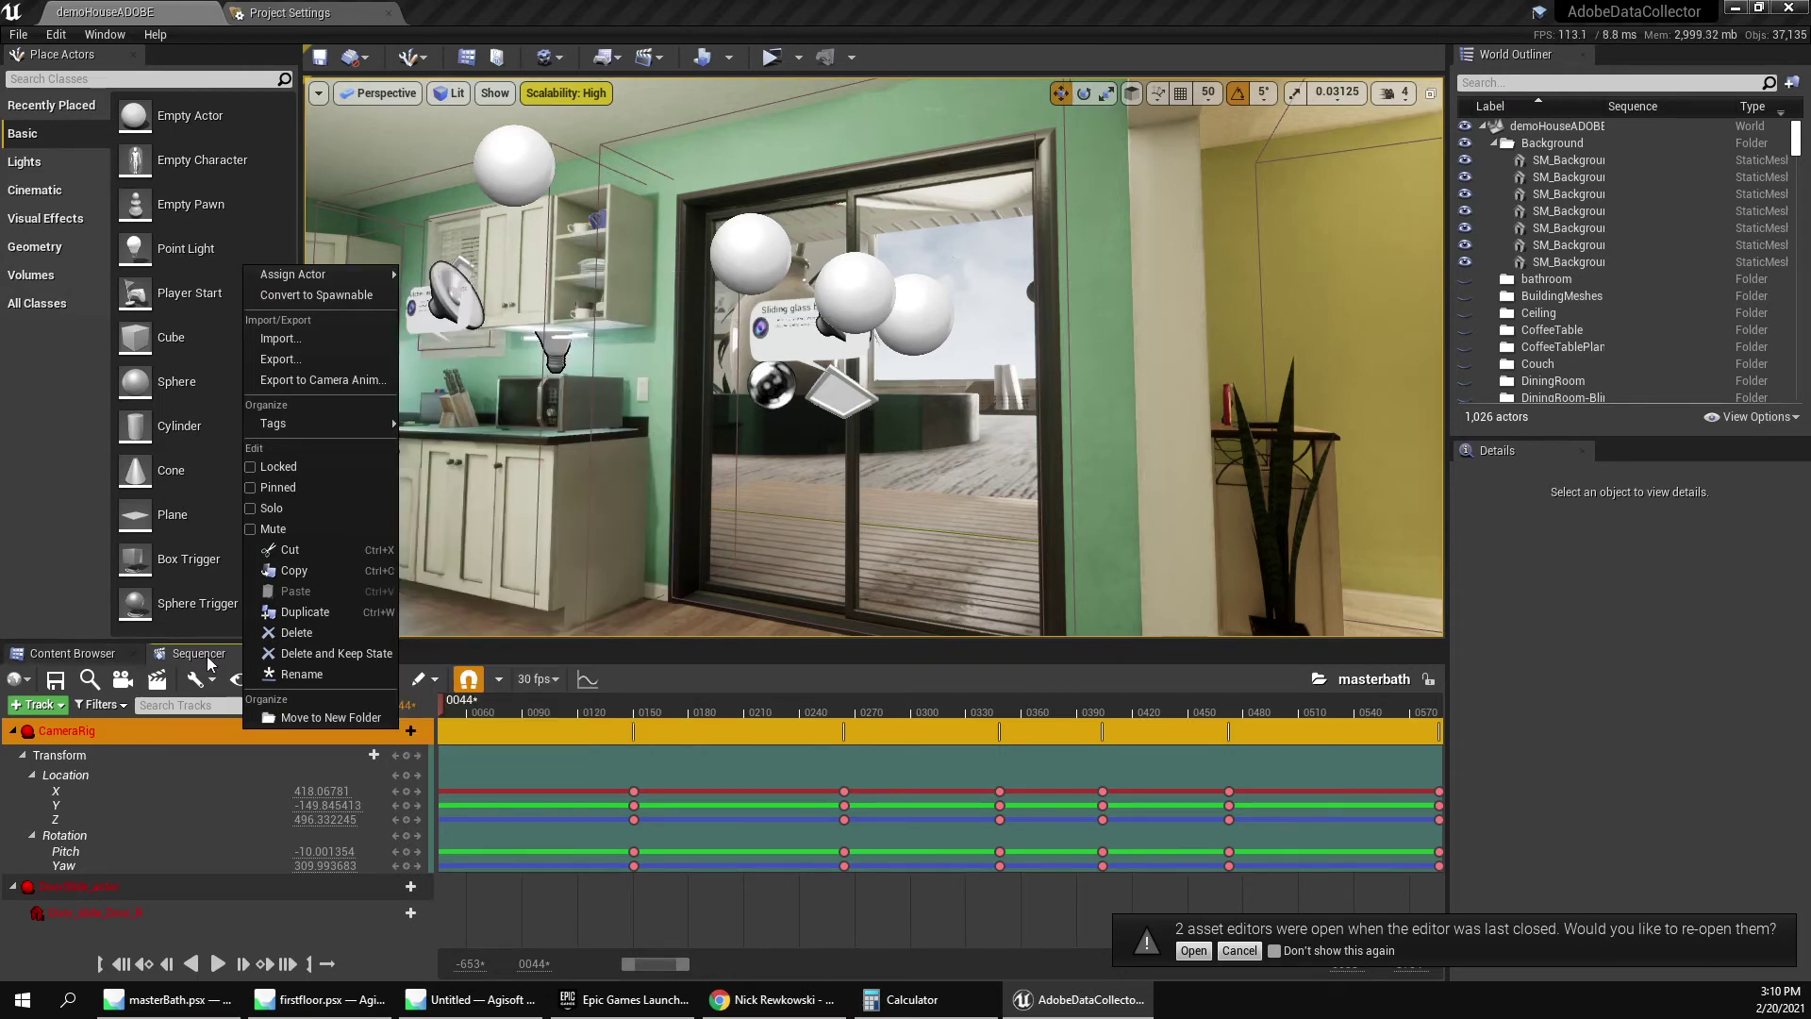
Open the demoHouse1 level from the Content folder.
left_click(57, 684)
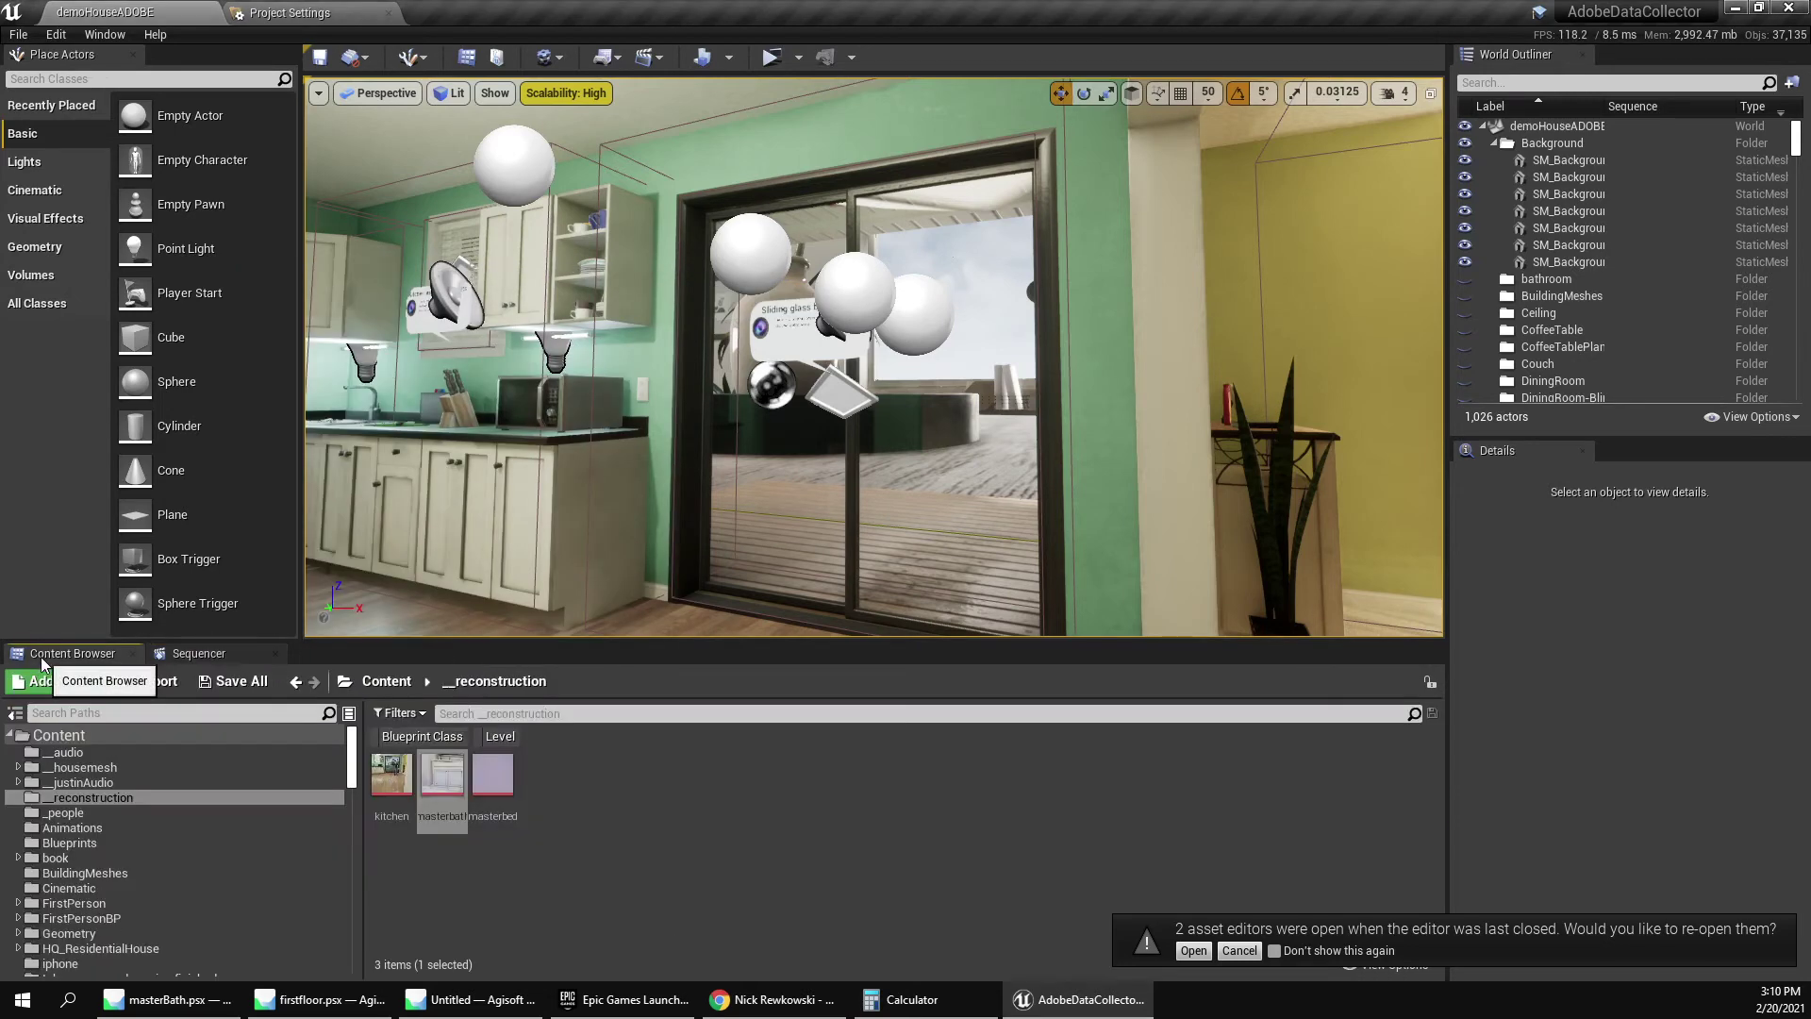
left_click(382, 685)
scroll(1314, 818, "down", 1)
double_click(1314, 818)
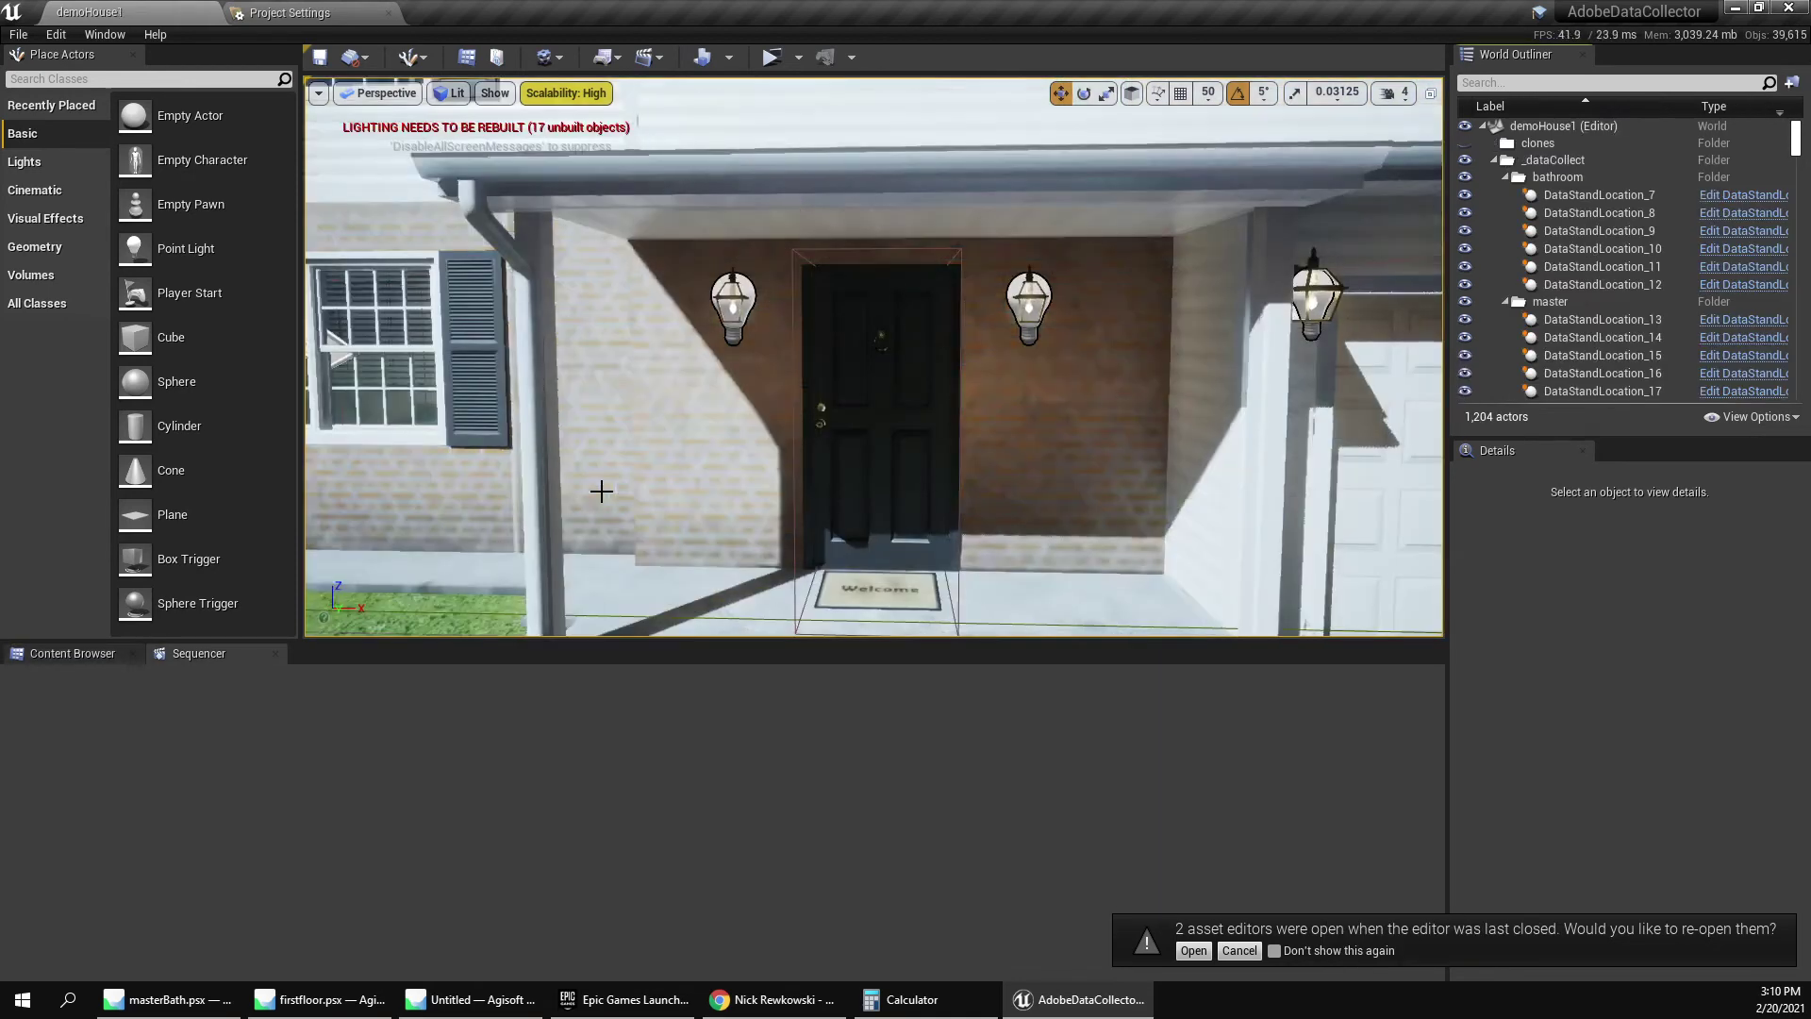
Open the masterbath level sequence from the __reconstruction folder for the demoHouse1 level.
left_click(58, 654)
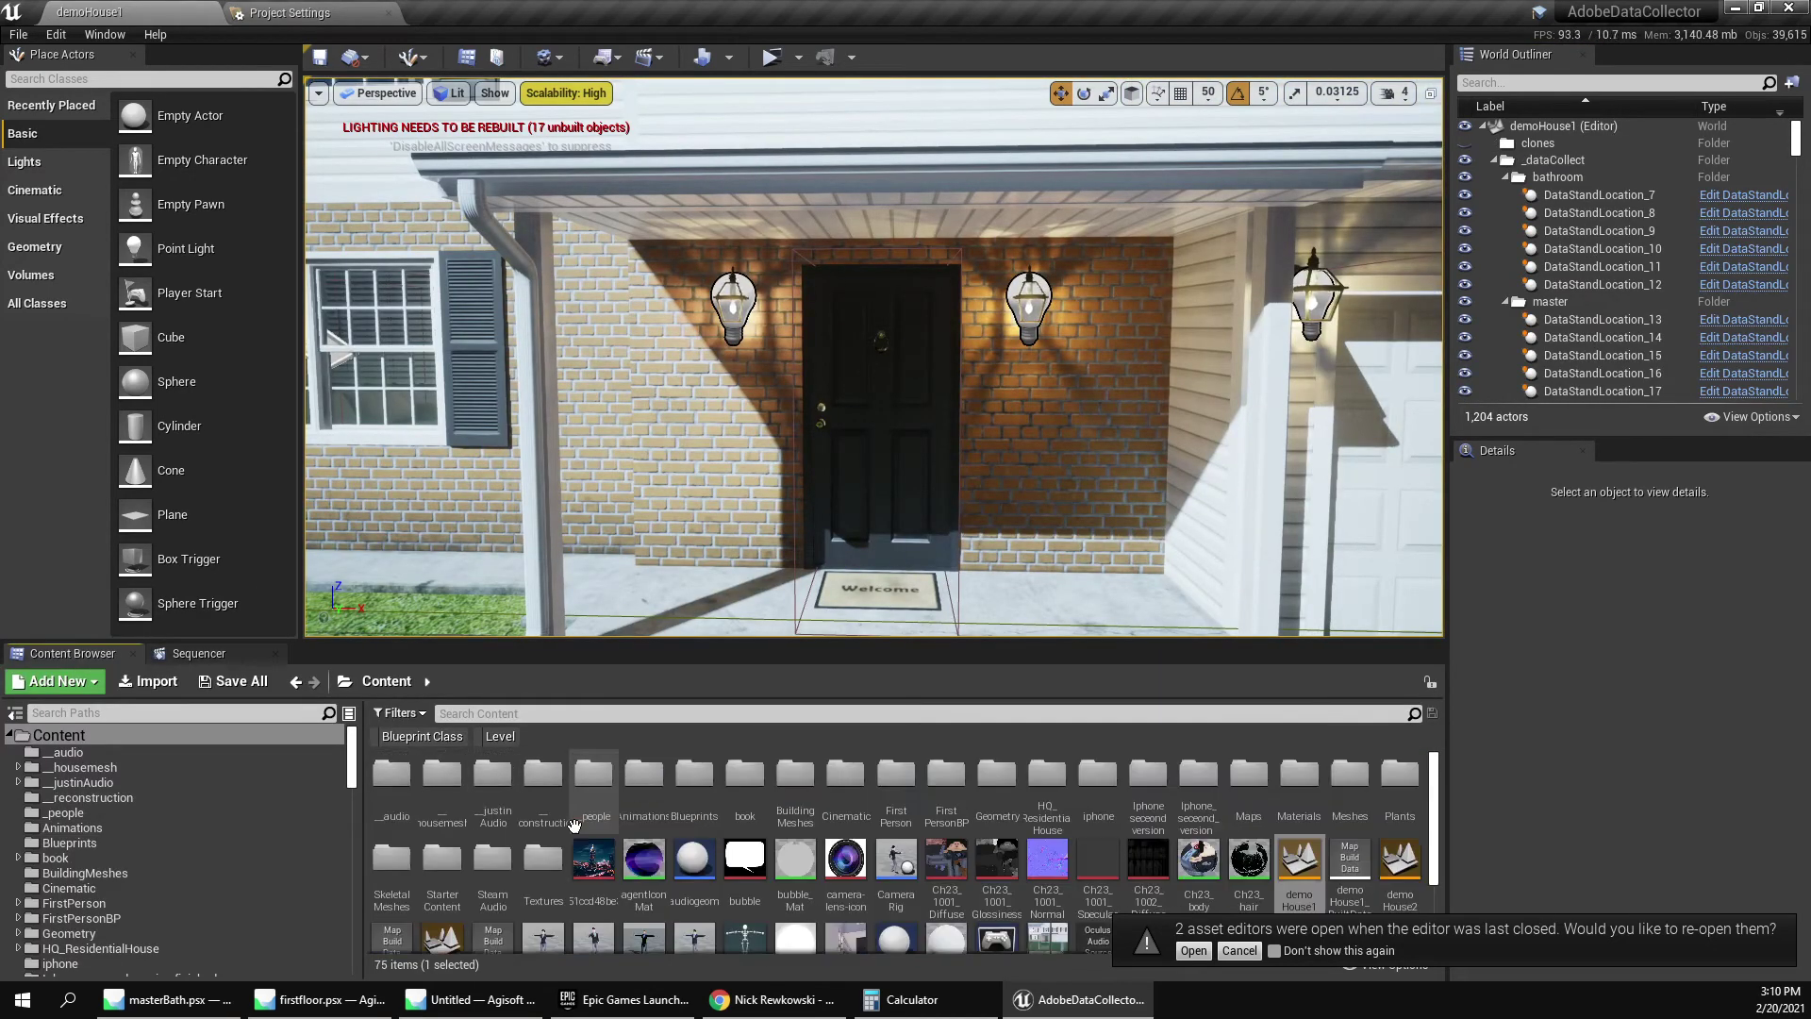
double_click(573, 812)
left_click(431, 816)
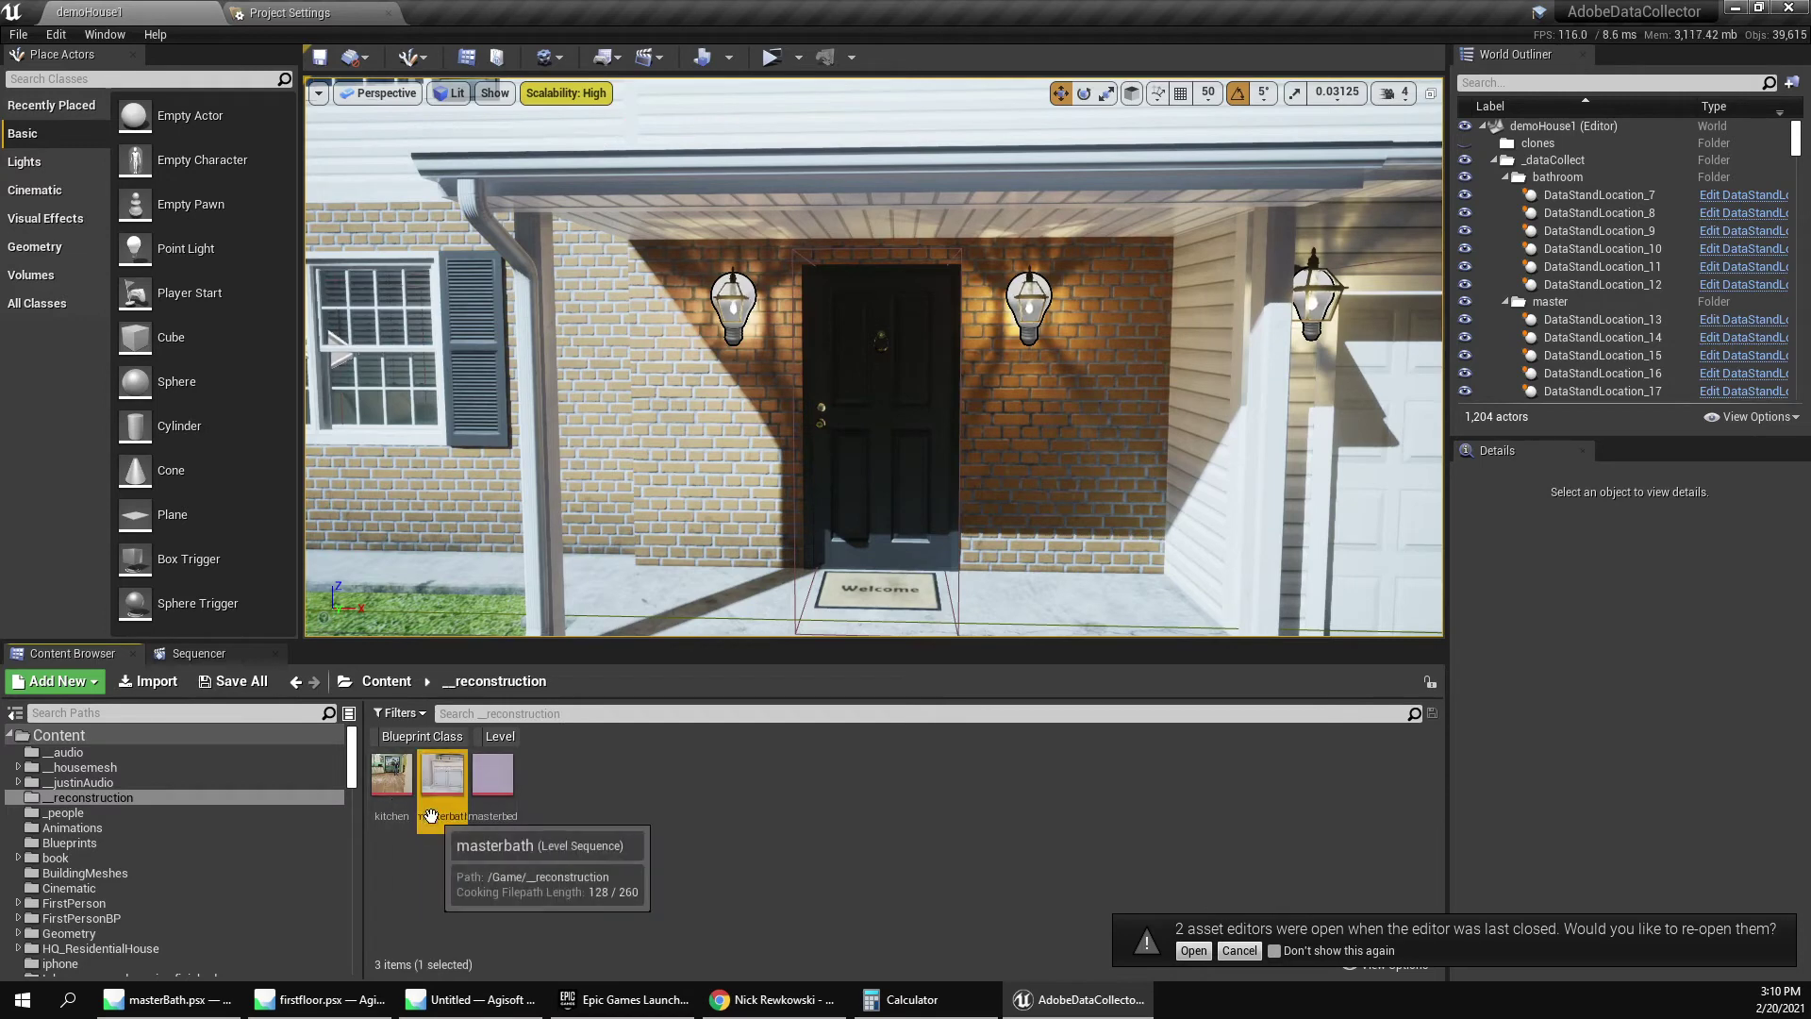
double_click(432, 816)
Select the CameraRig through its sequence track and pilot it in the viewport.
left_click(133, 730)
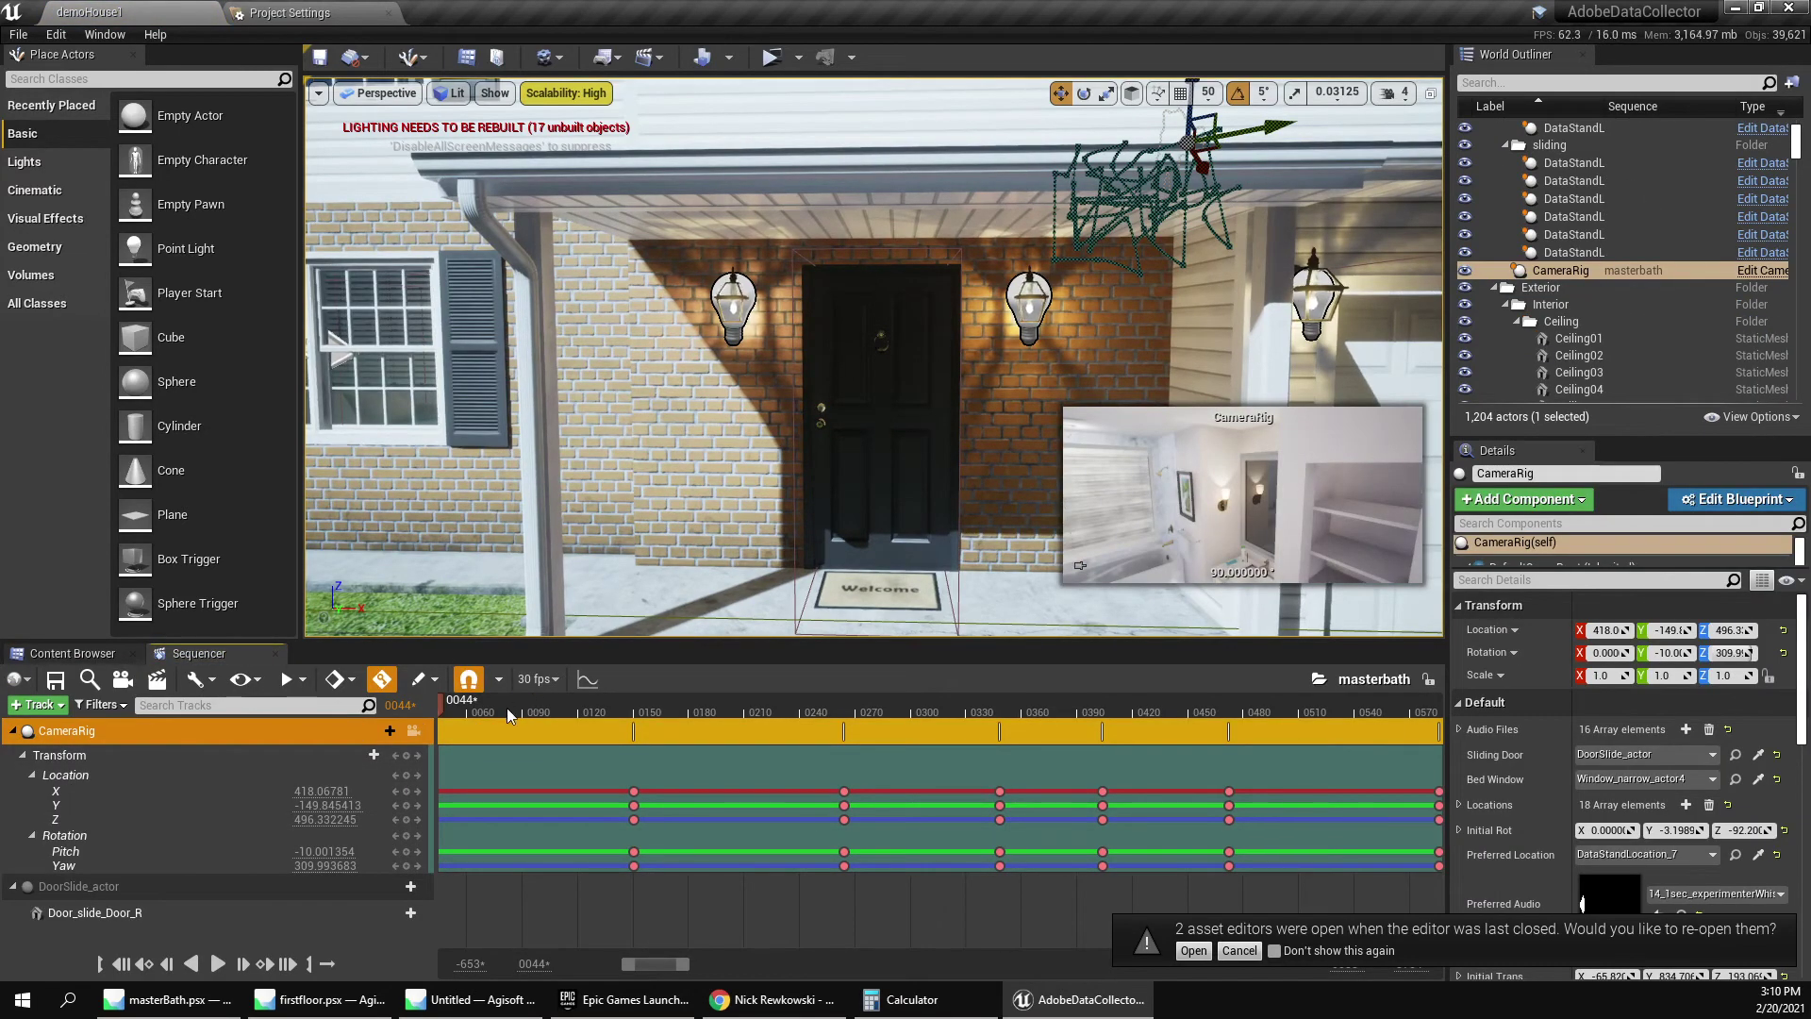
right_click(1530, 267)
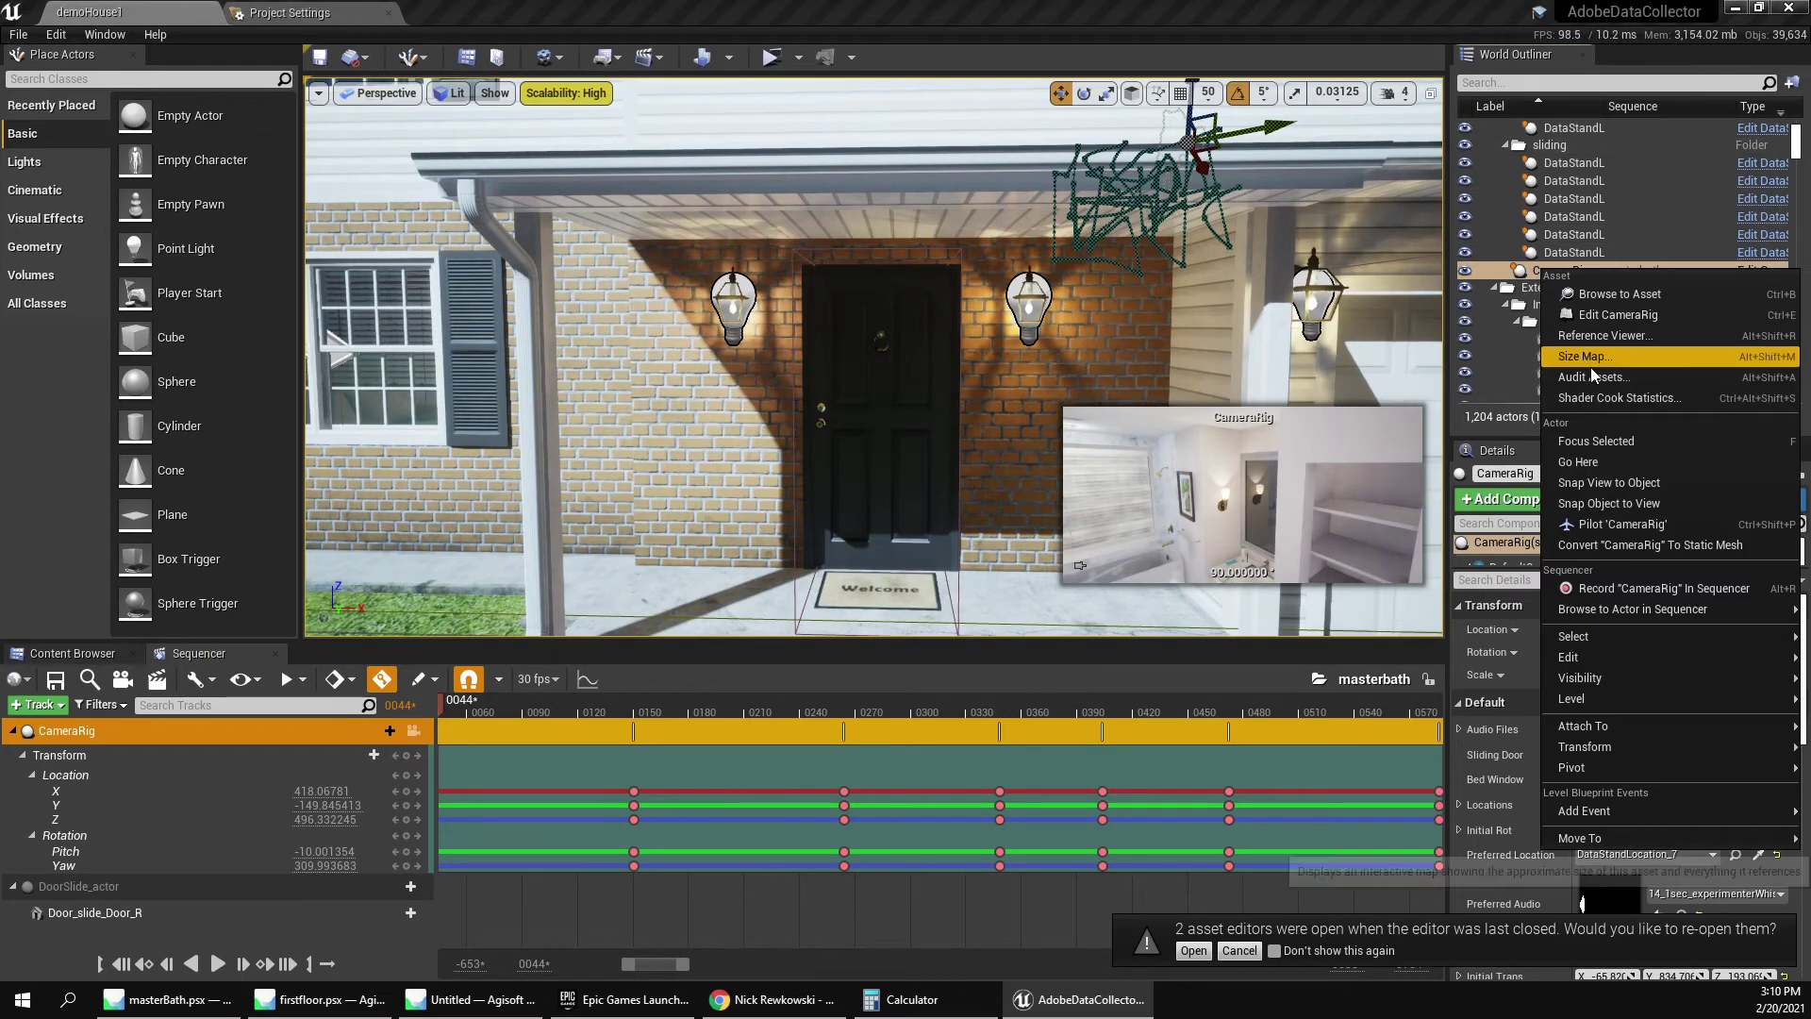
left_click(1626, 518)
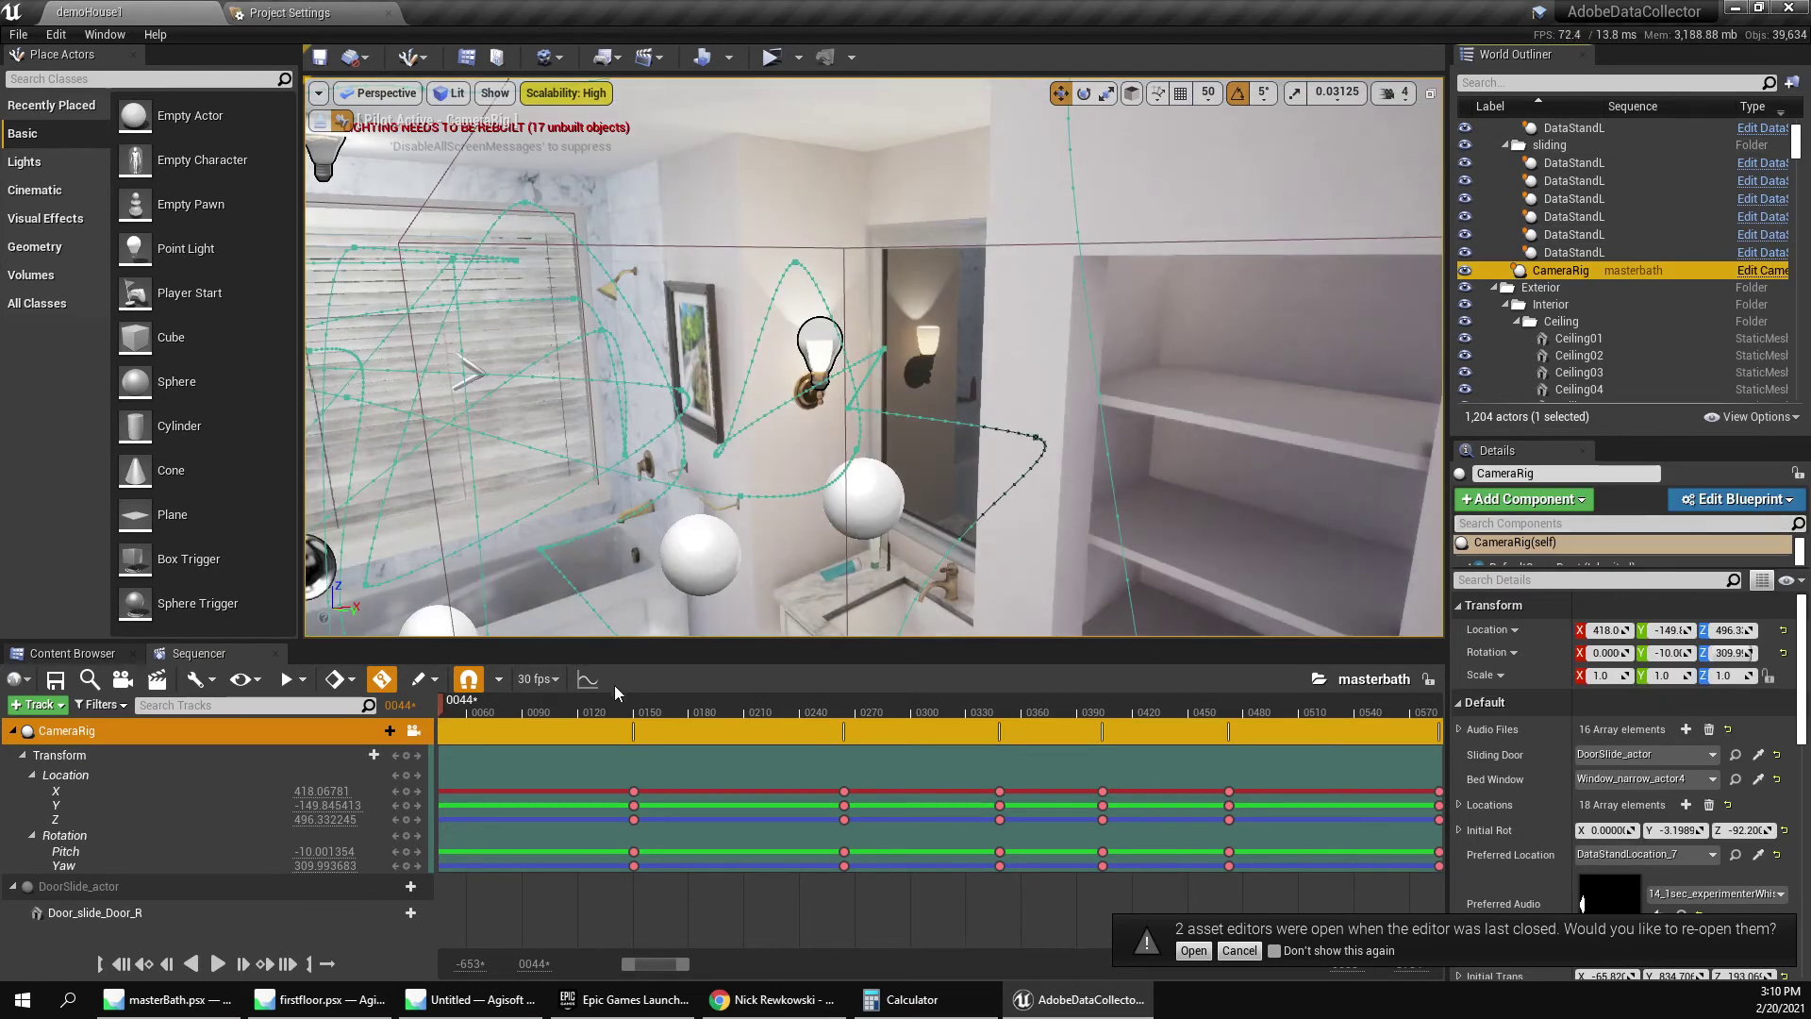
Scrub the piloted camera to frame 546 and widen the timeline to cover all camera keyframes, then select the bathroom door to clear the path overlay.
left_click_drag(514, 703, 1364, 702)
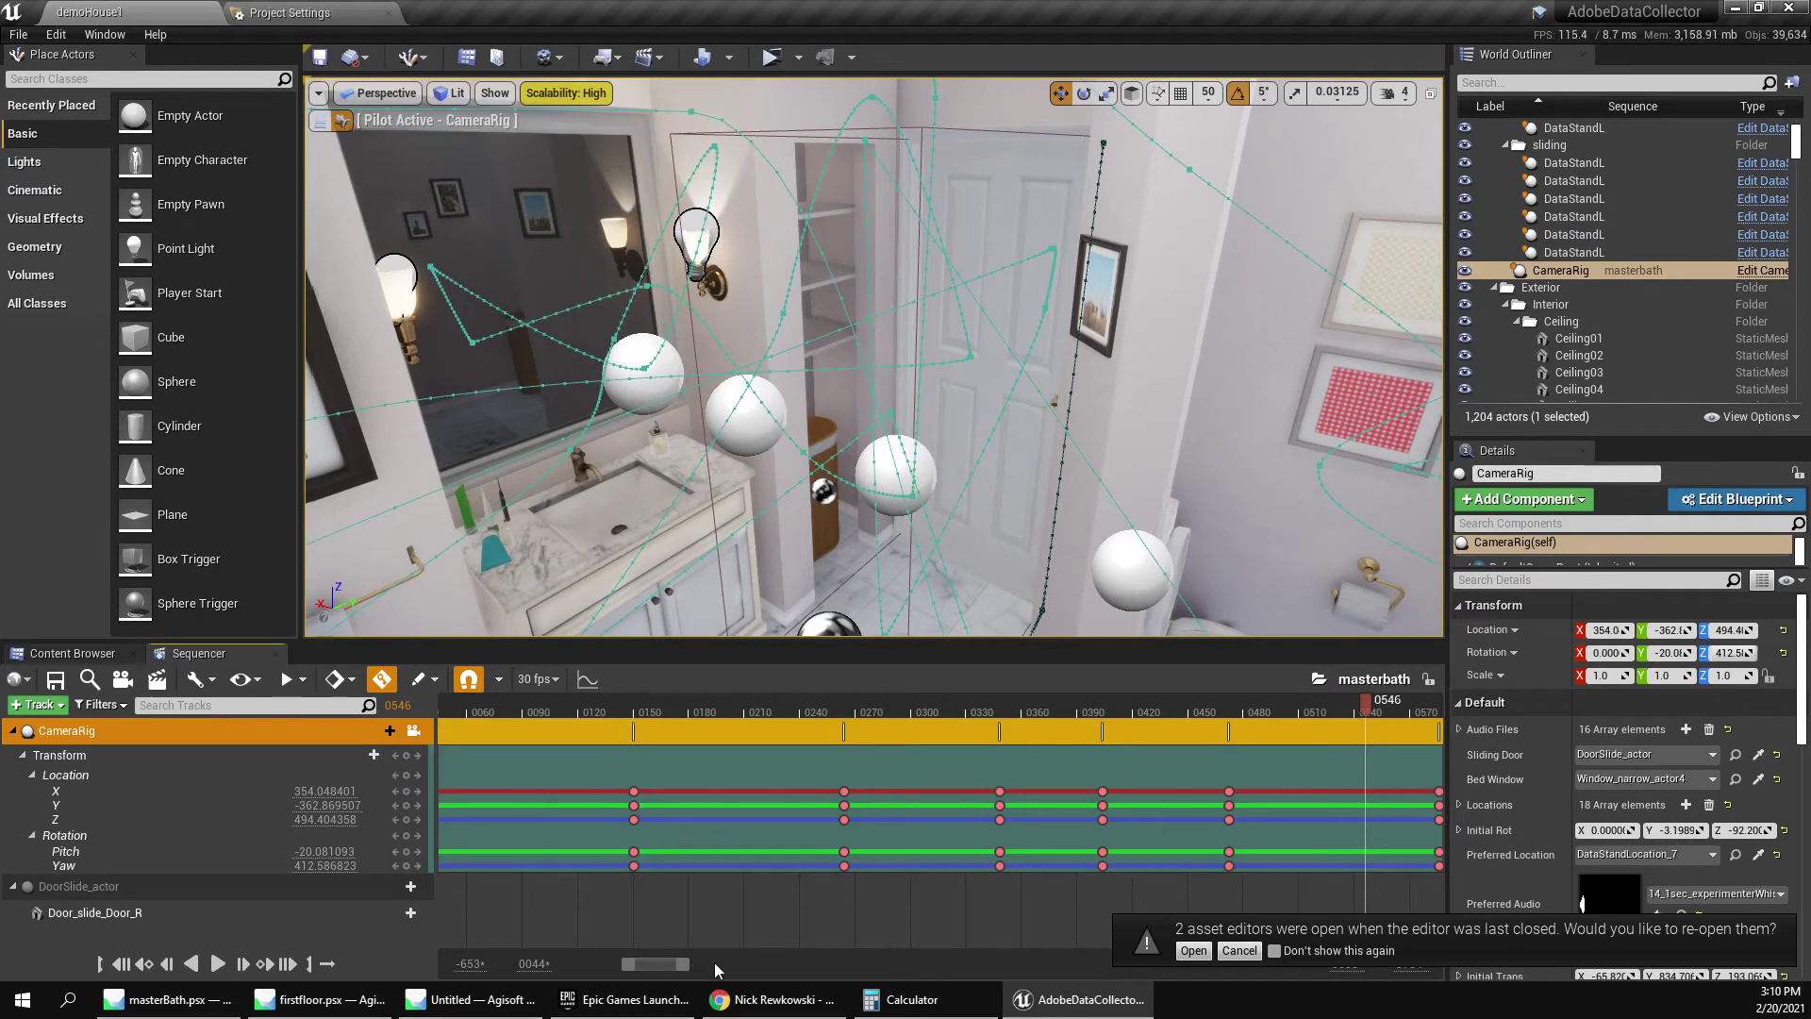
left_click_drag(689, 963, 1226, 959)
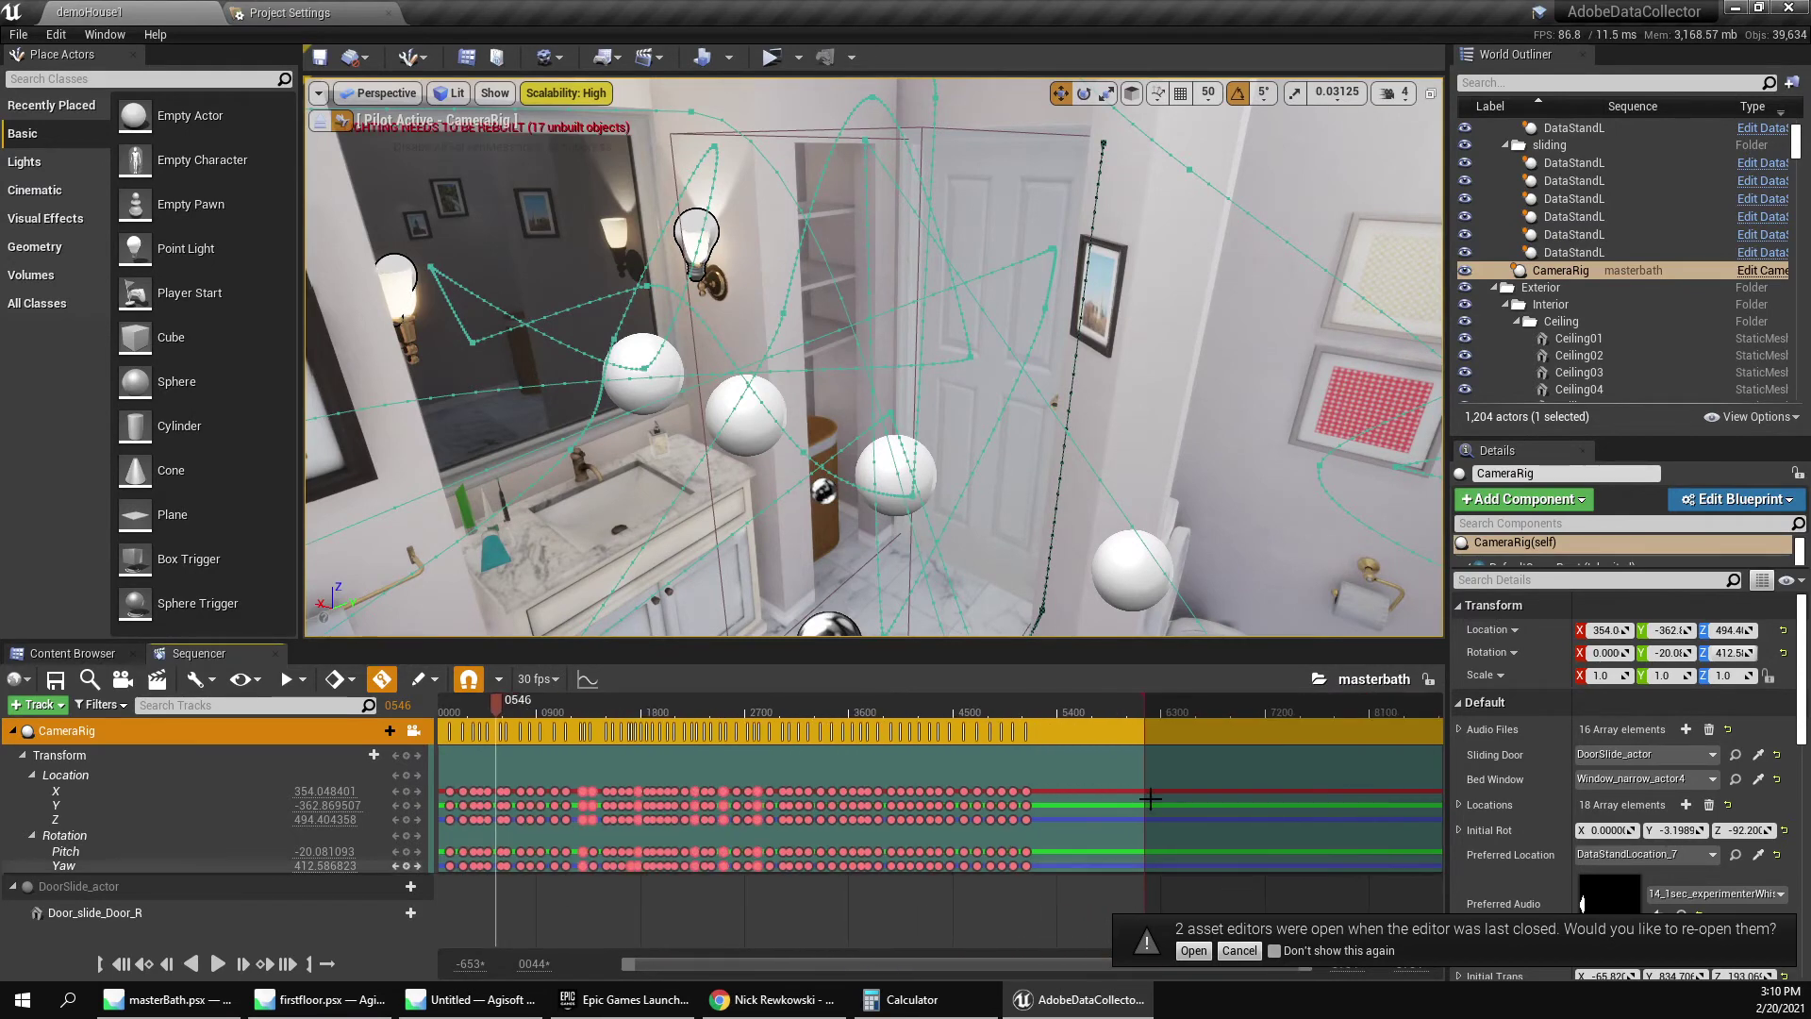
left_click(1000, 485)
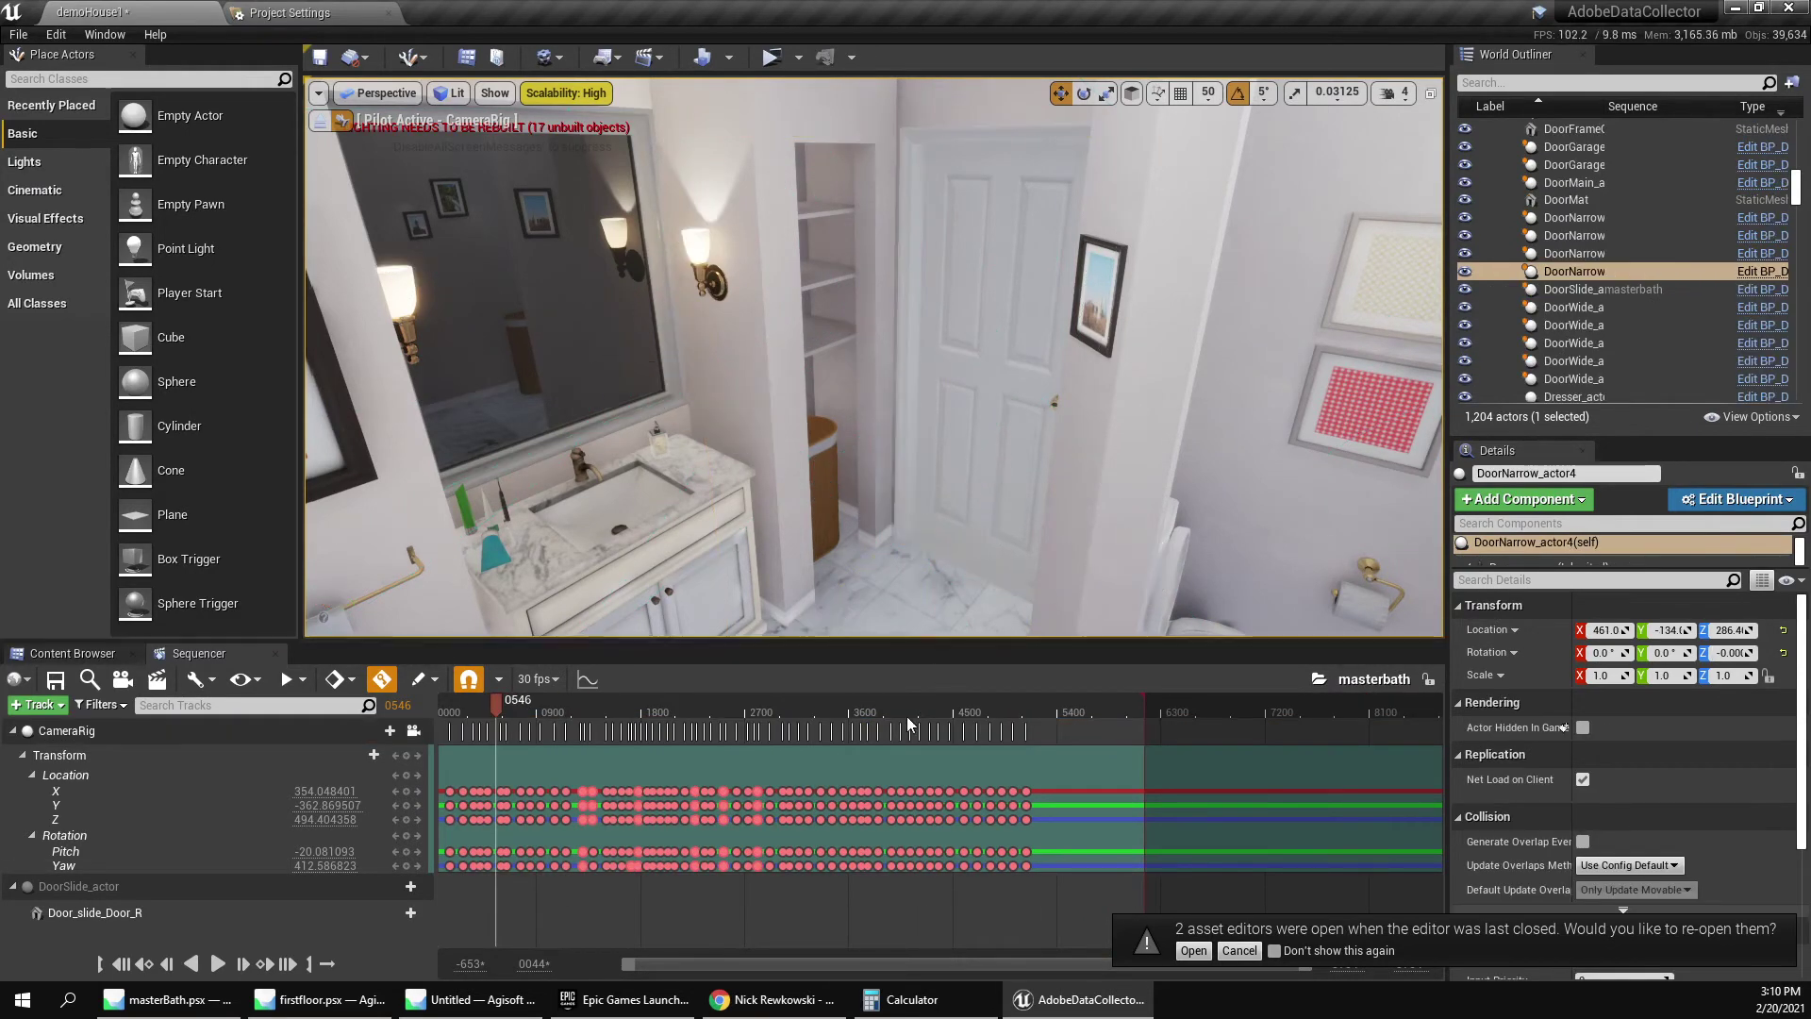
Scrub the masterbath sequence to frame 2495 to view the piloted camera near the toilet.
left_click_drag(622, 703, 717, 667)
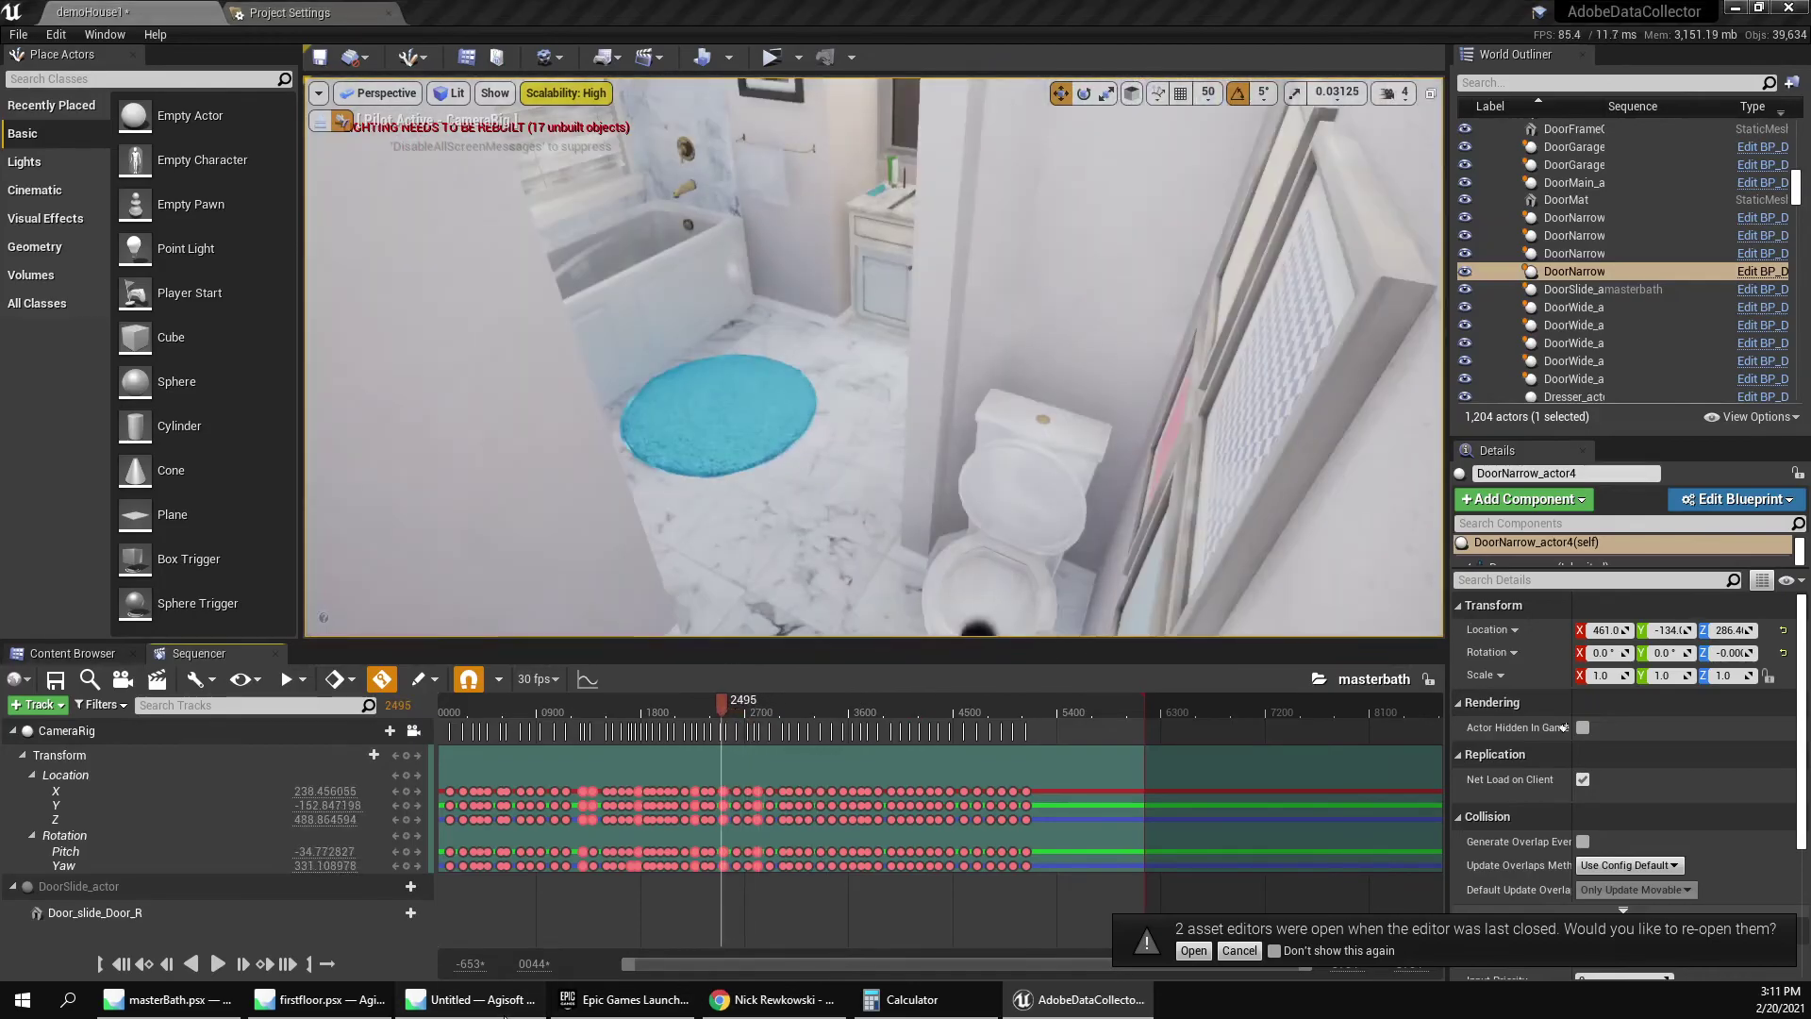
Switch to the untitled Metashape project and cancel its running video import.
left_click(469, 999)
left_click(943, 629)
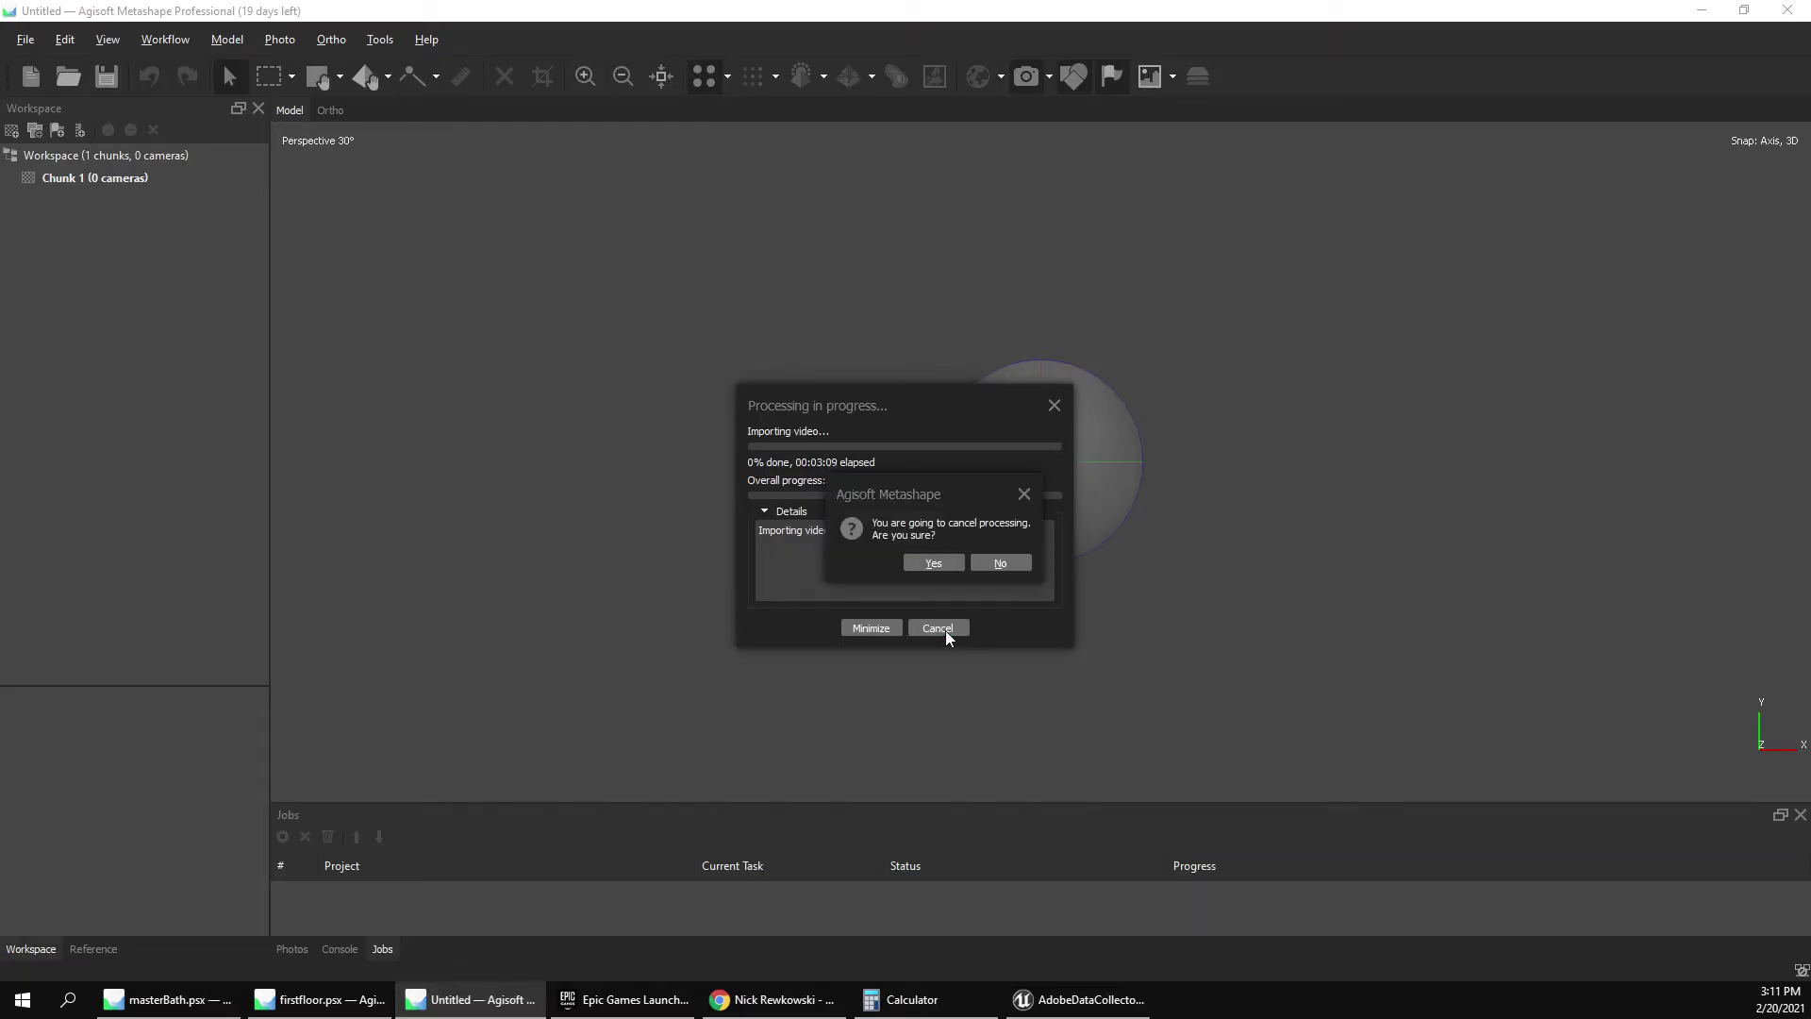
left_click(925, 565)
left_click(957, 549)
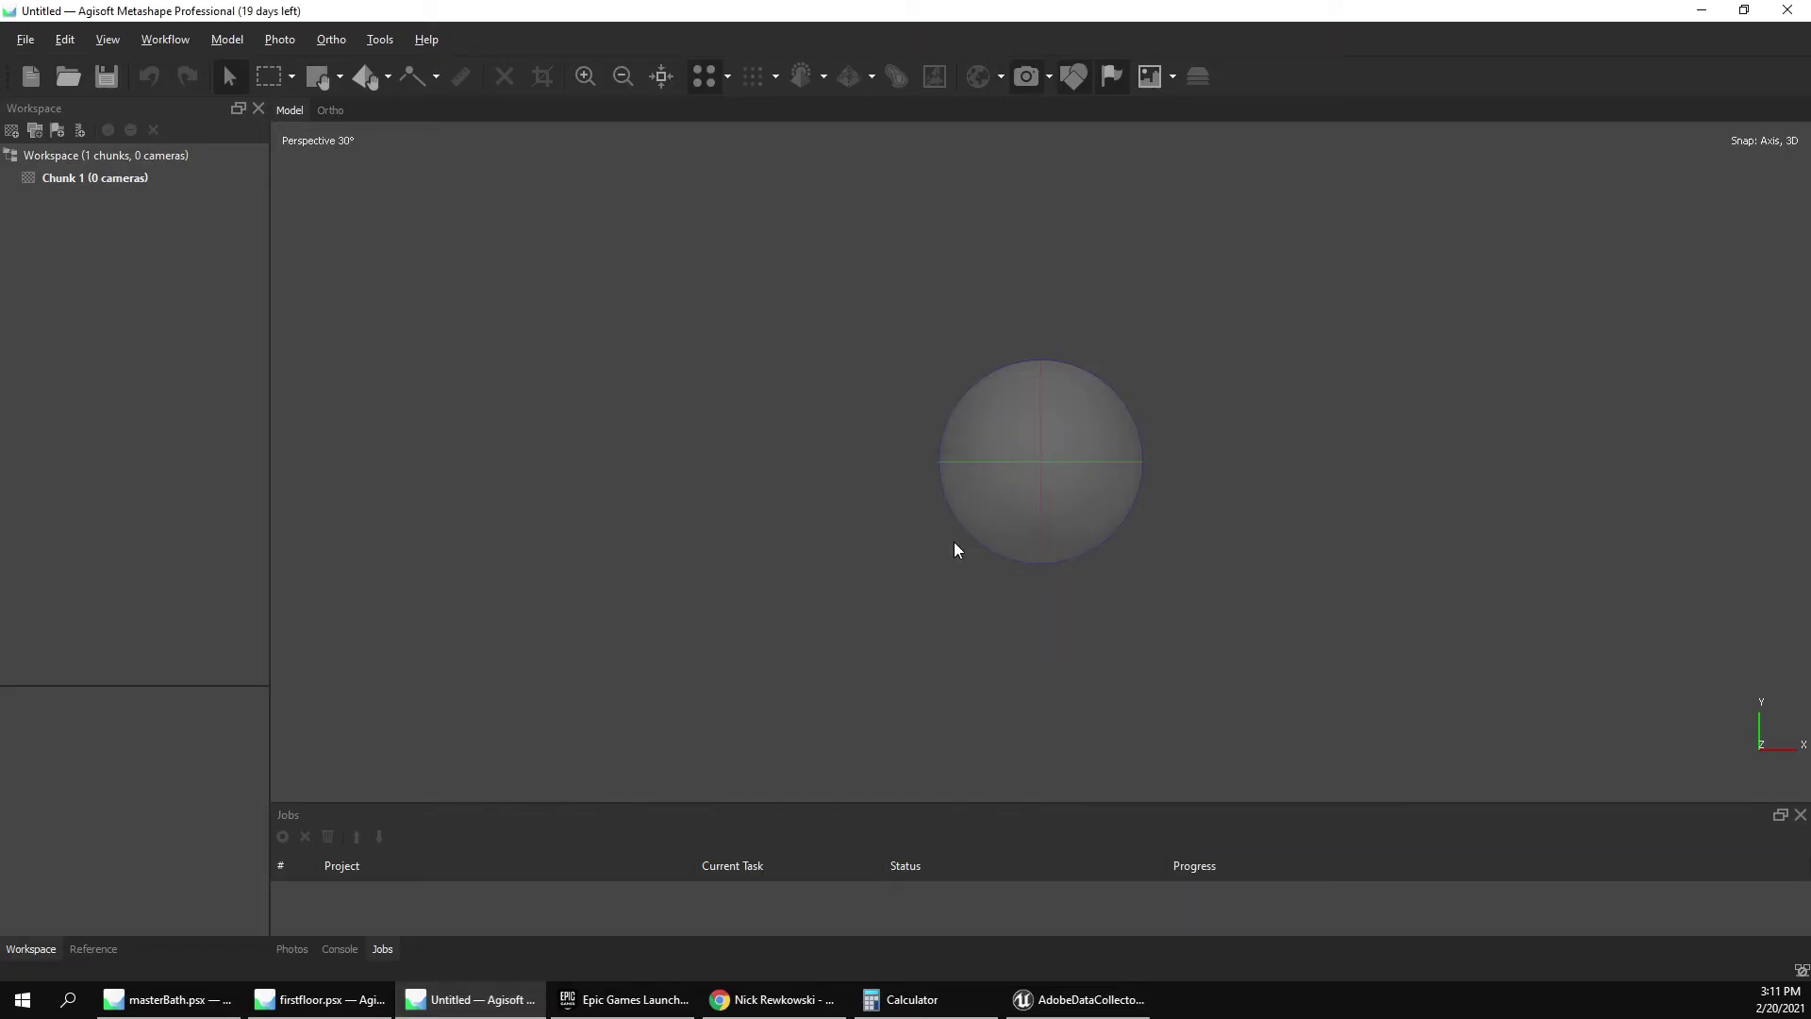
Start adding photos to Chunk 1 and browse the rendered images in the __metashape/firstfloor/frames folder.
left_click(68, 40)
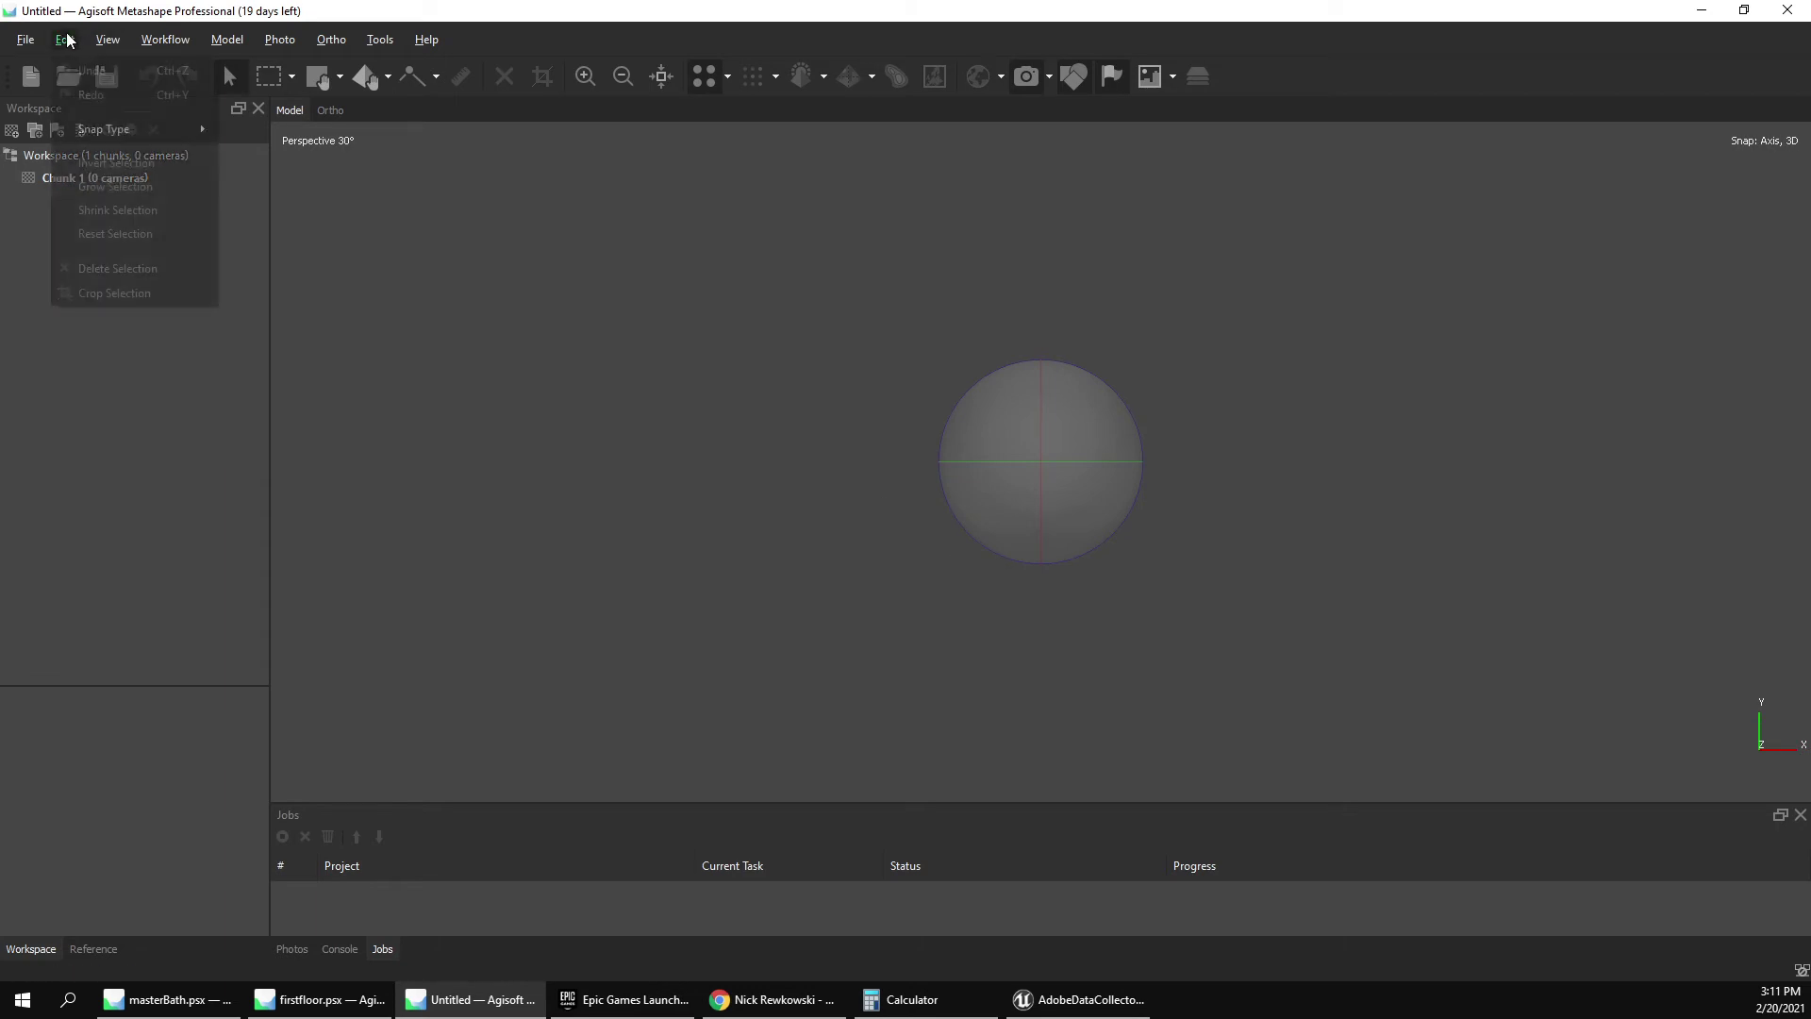
left_click(68, 39)
left_click(108, 39)
mouse_move(168, 42)
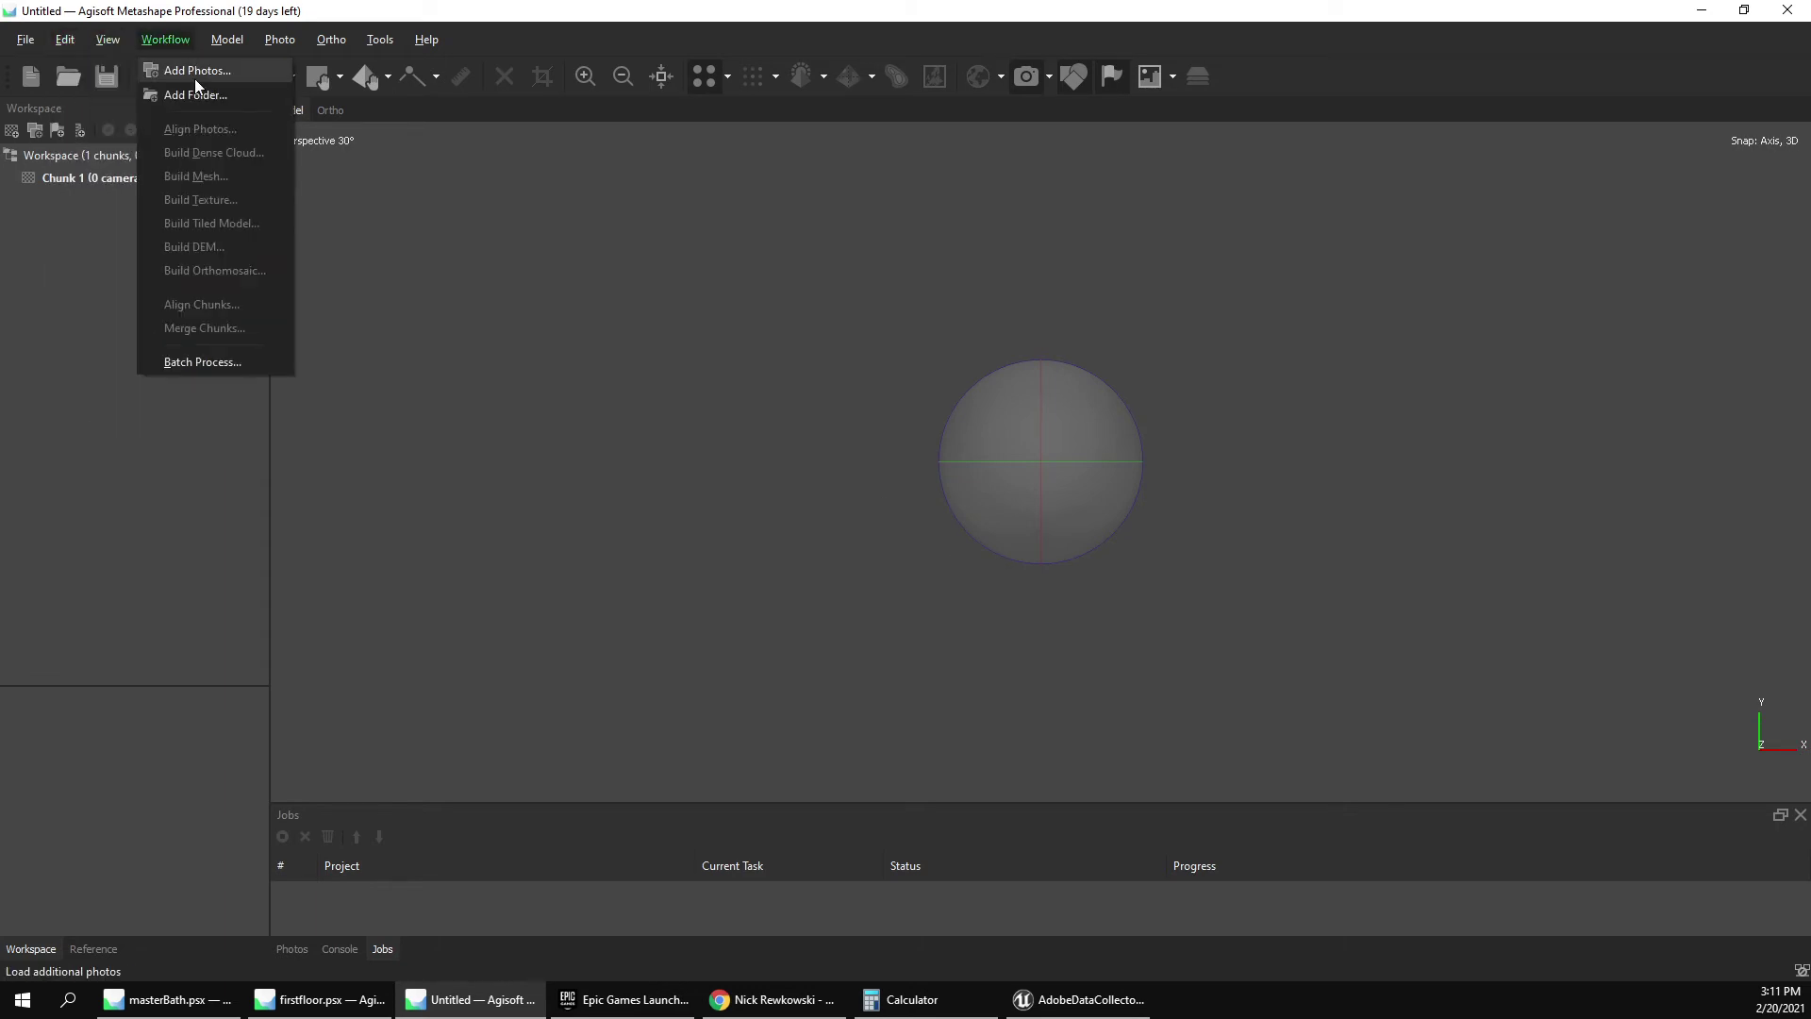
left_click(195, 71)
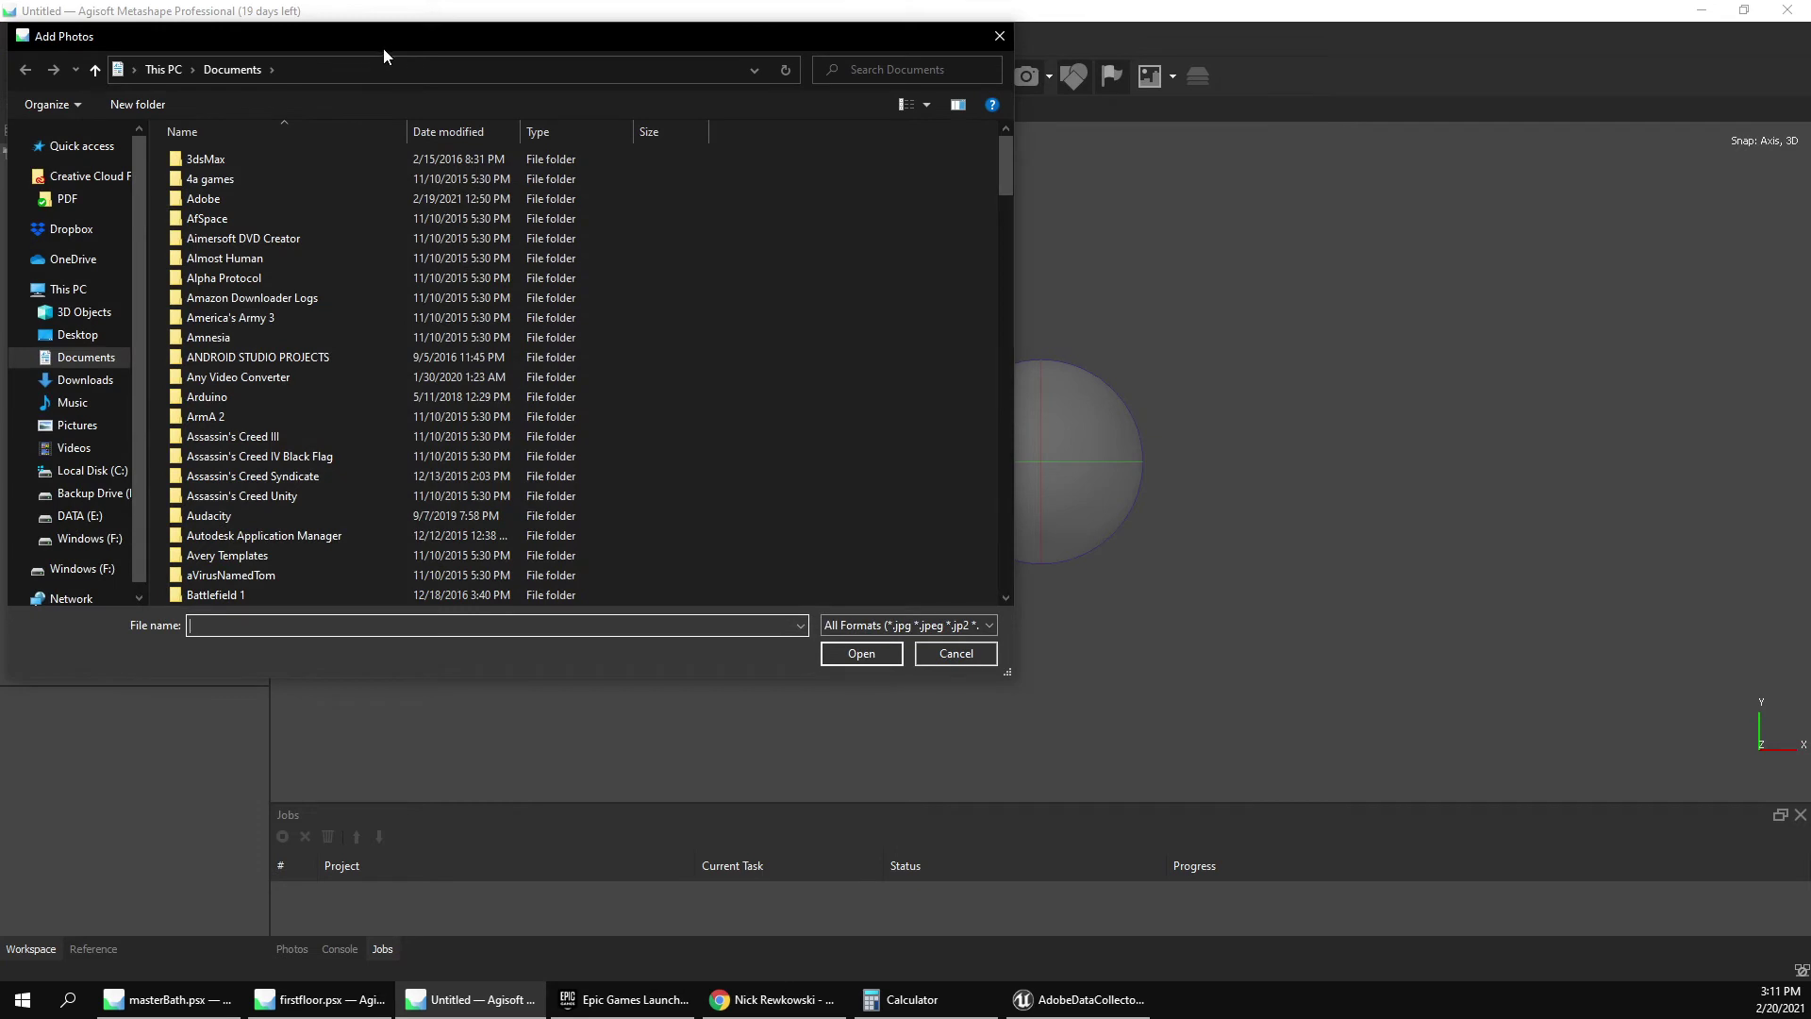
key("Escape")
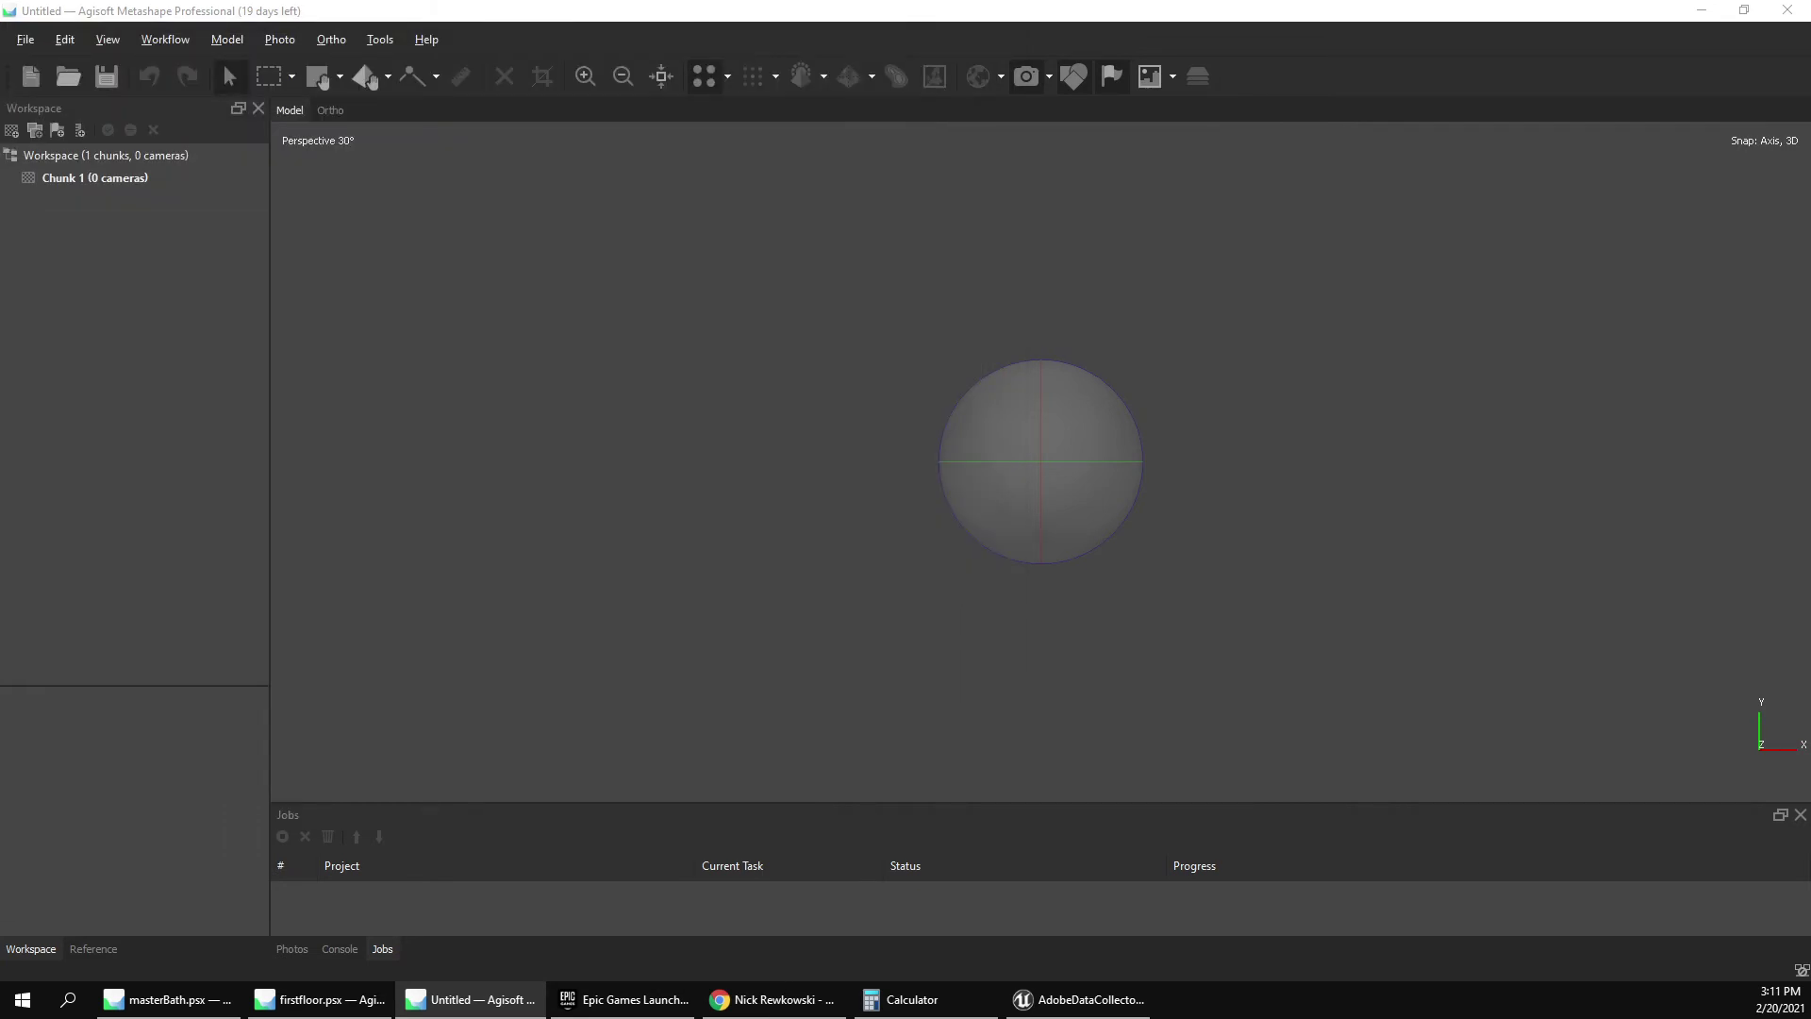
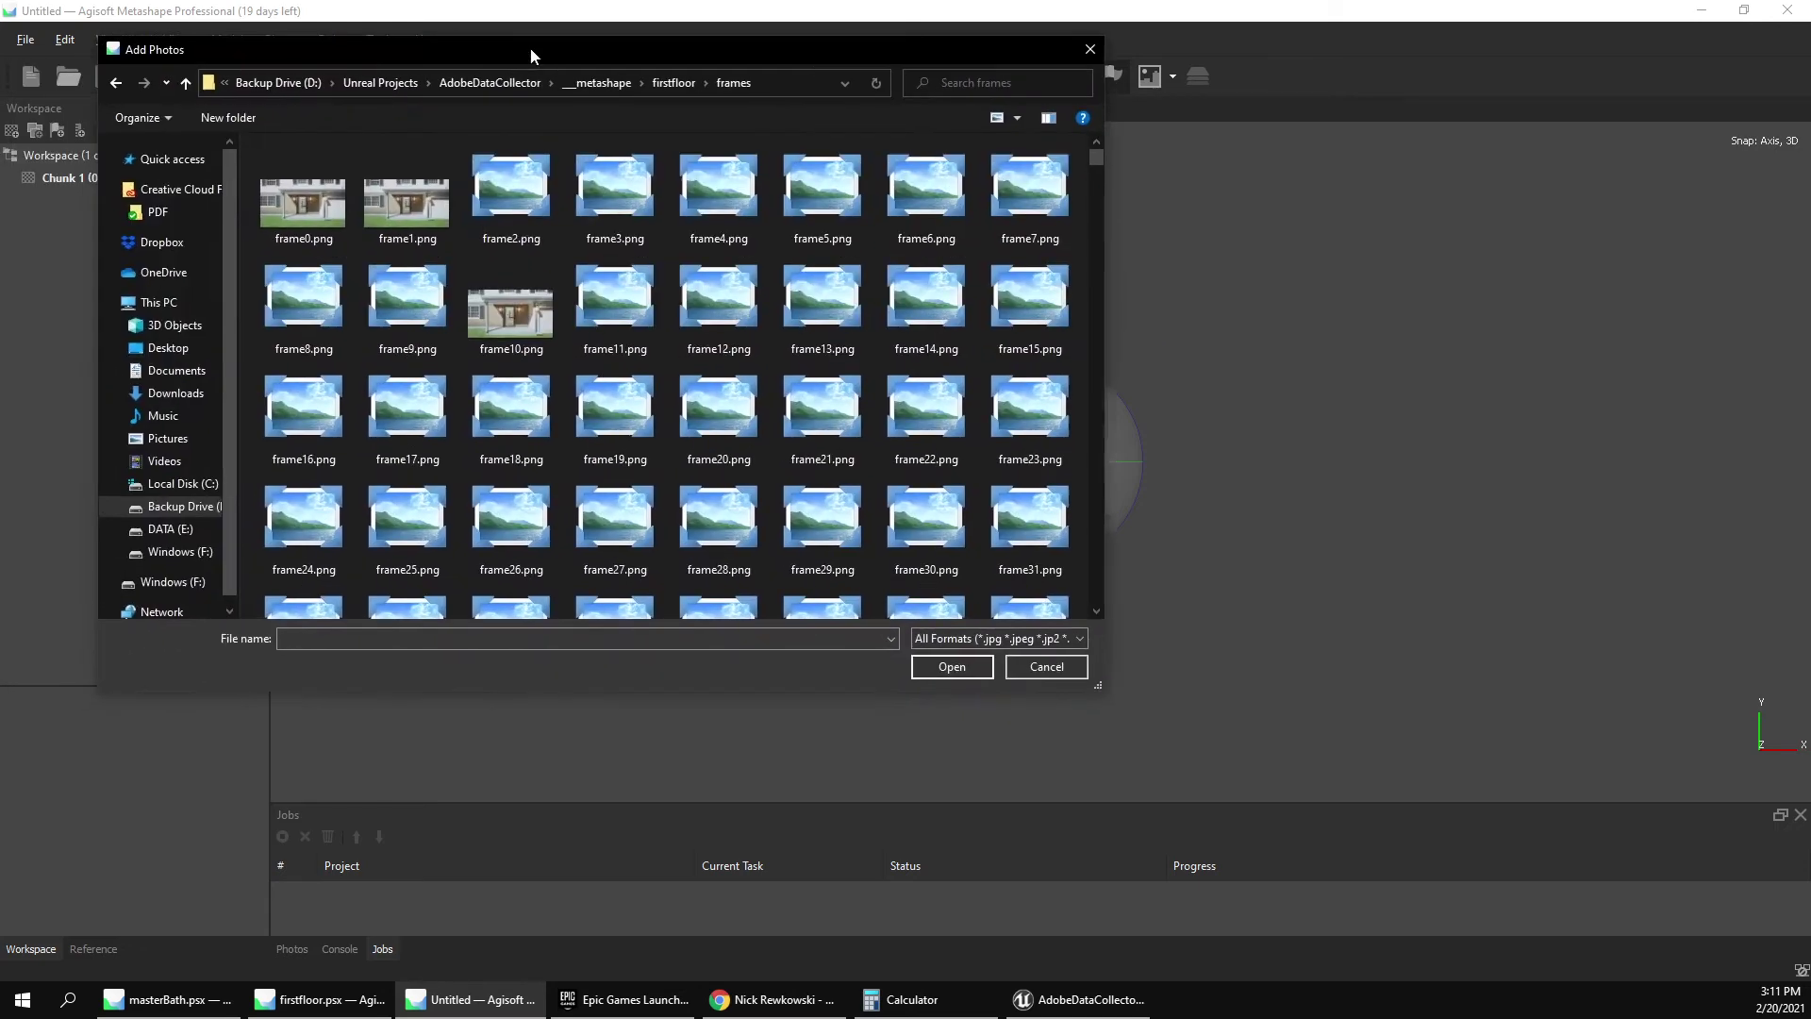
scroll(872, 391, "down", 20)
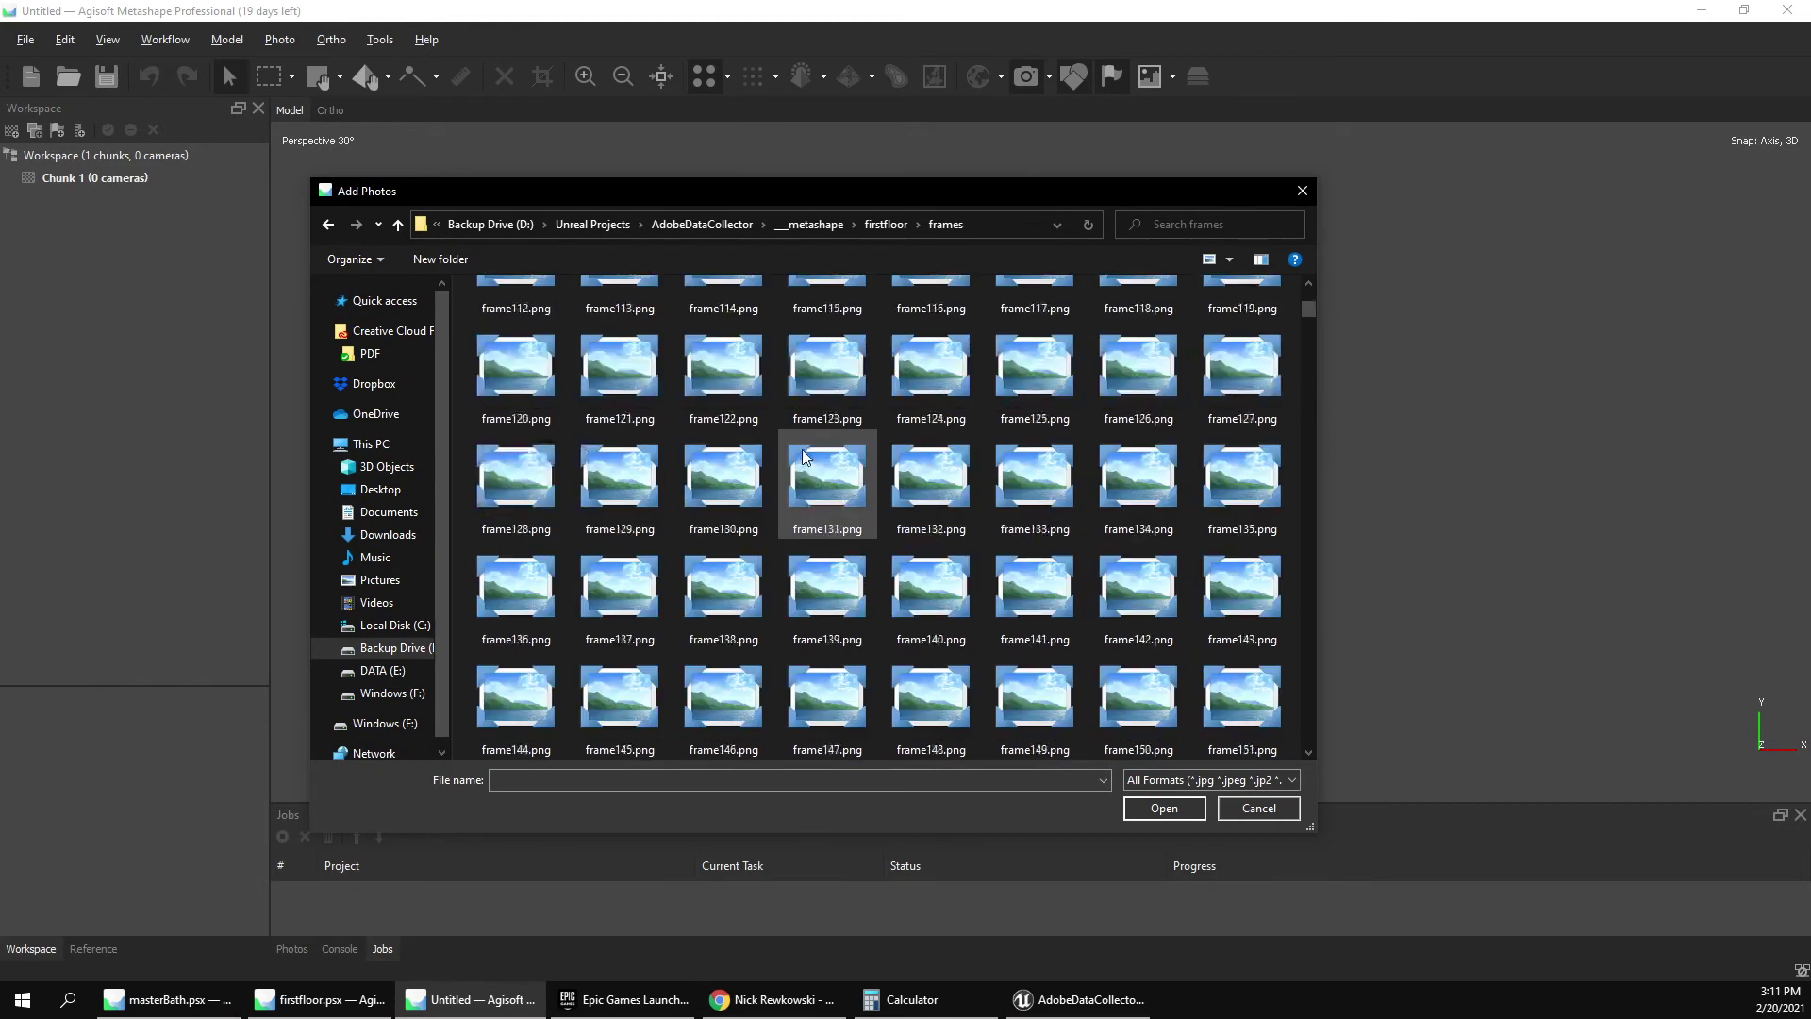
left_click_drag(1308, 338, 1308, 471)
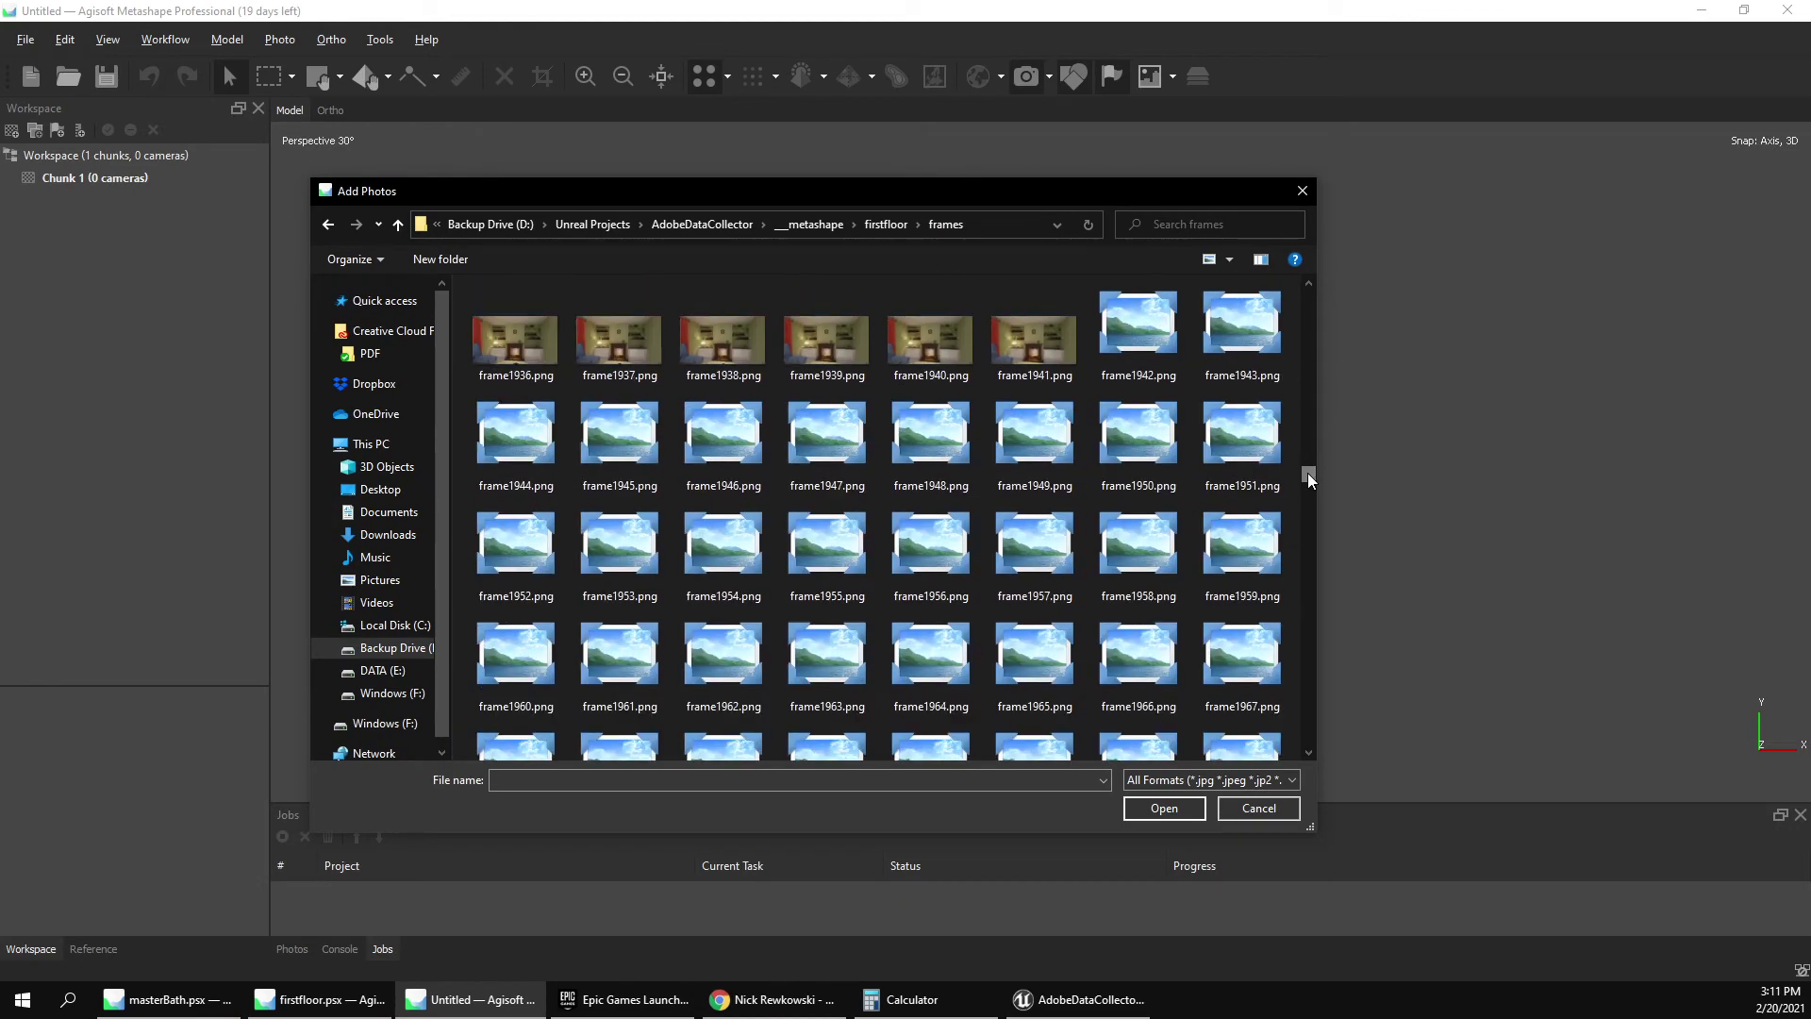
scroll(1103, 469, "up", 6)
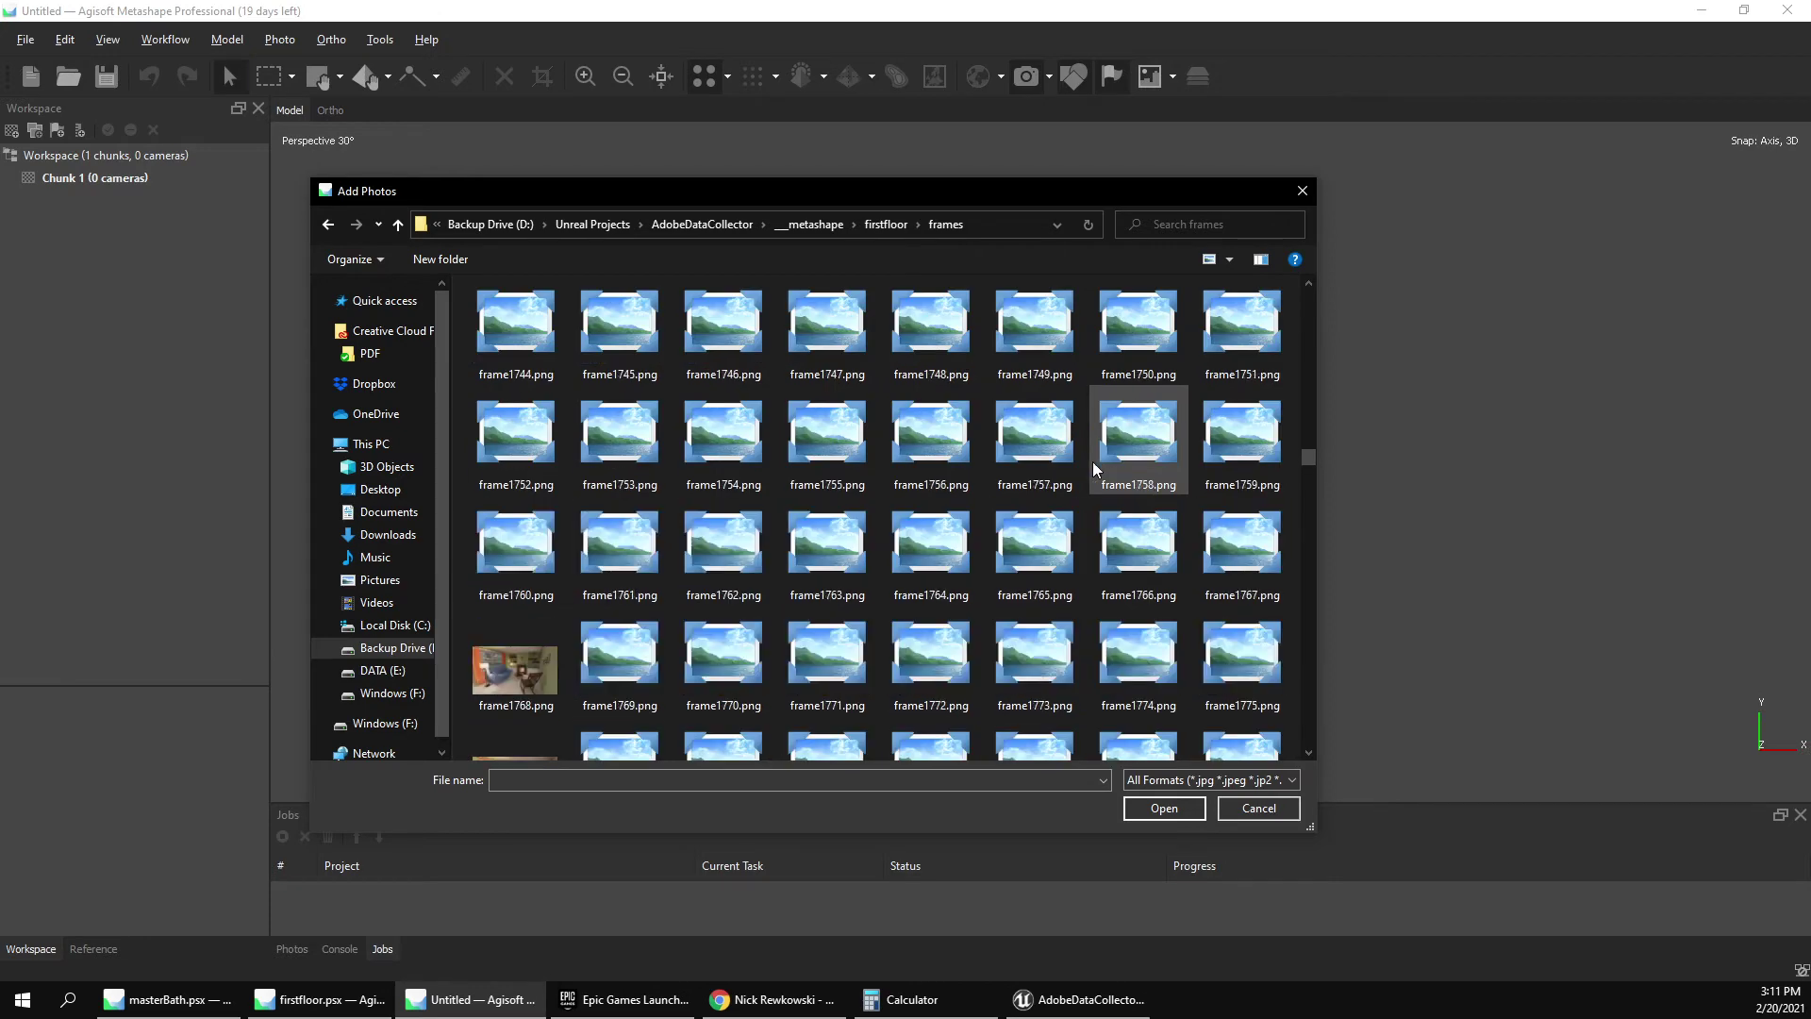
scroll(1095, 469, "up", 3)
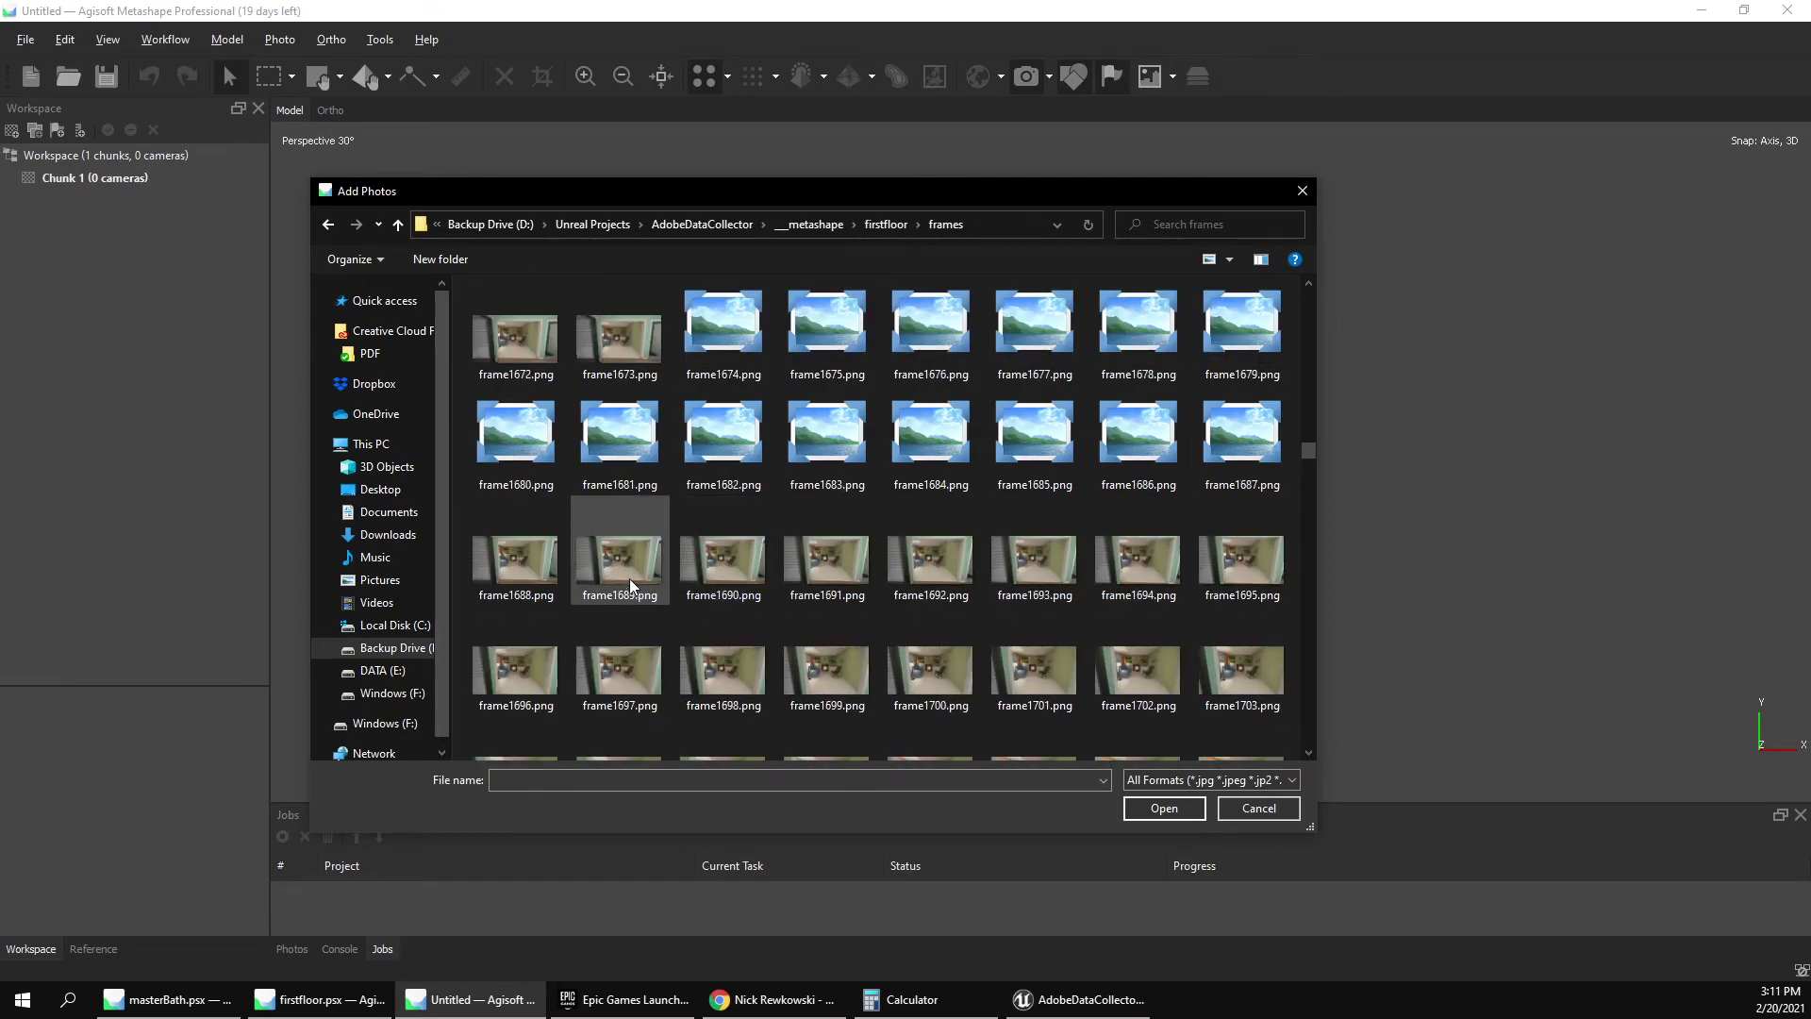
scroll(585, 434, "down", 5)
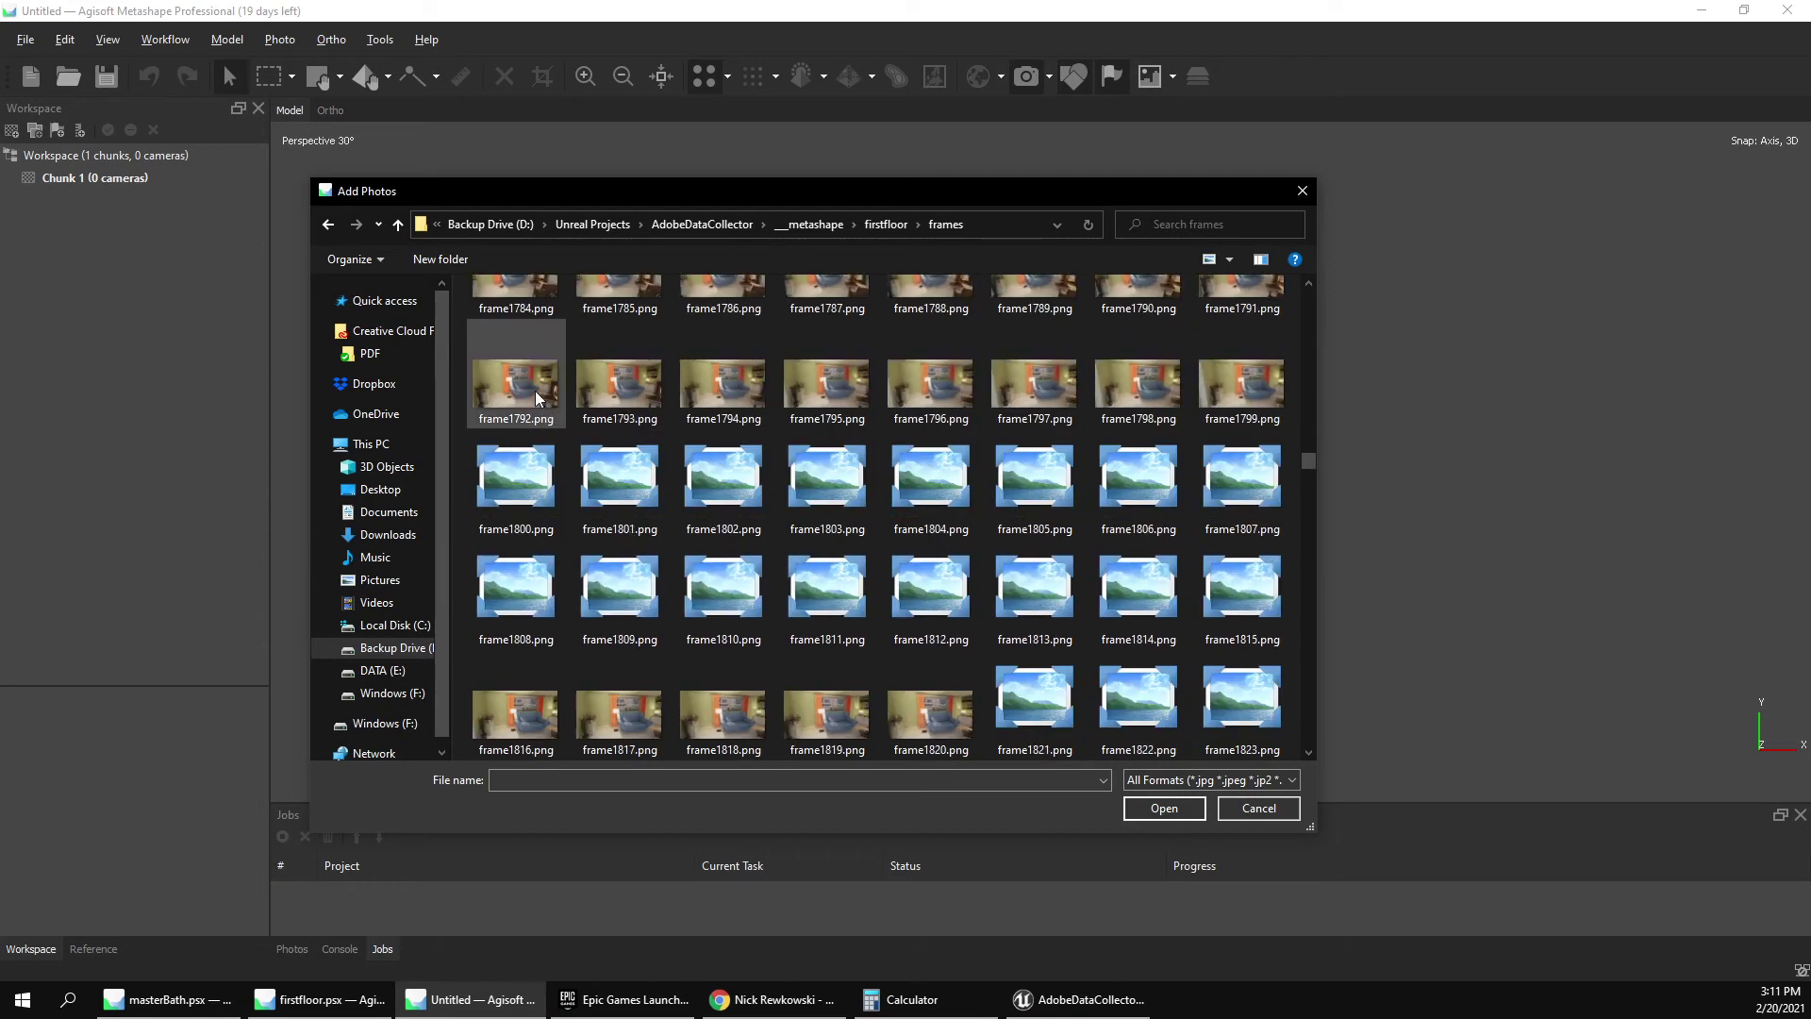
Add the images frame1792.png through frame1966.png to Chunk 1.
left_click(516, 368)
scroll(880, 536, "down", 1)
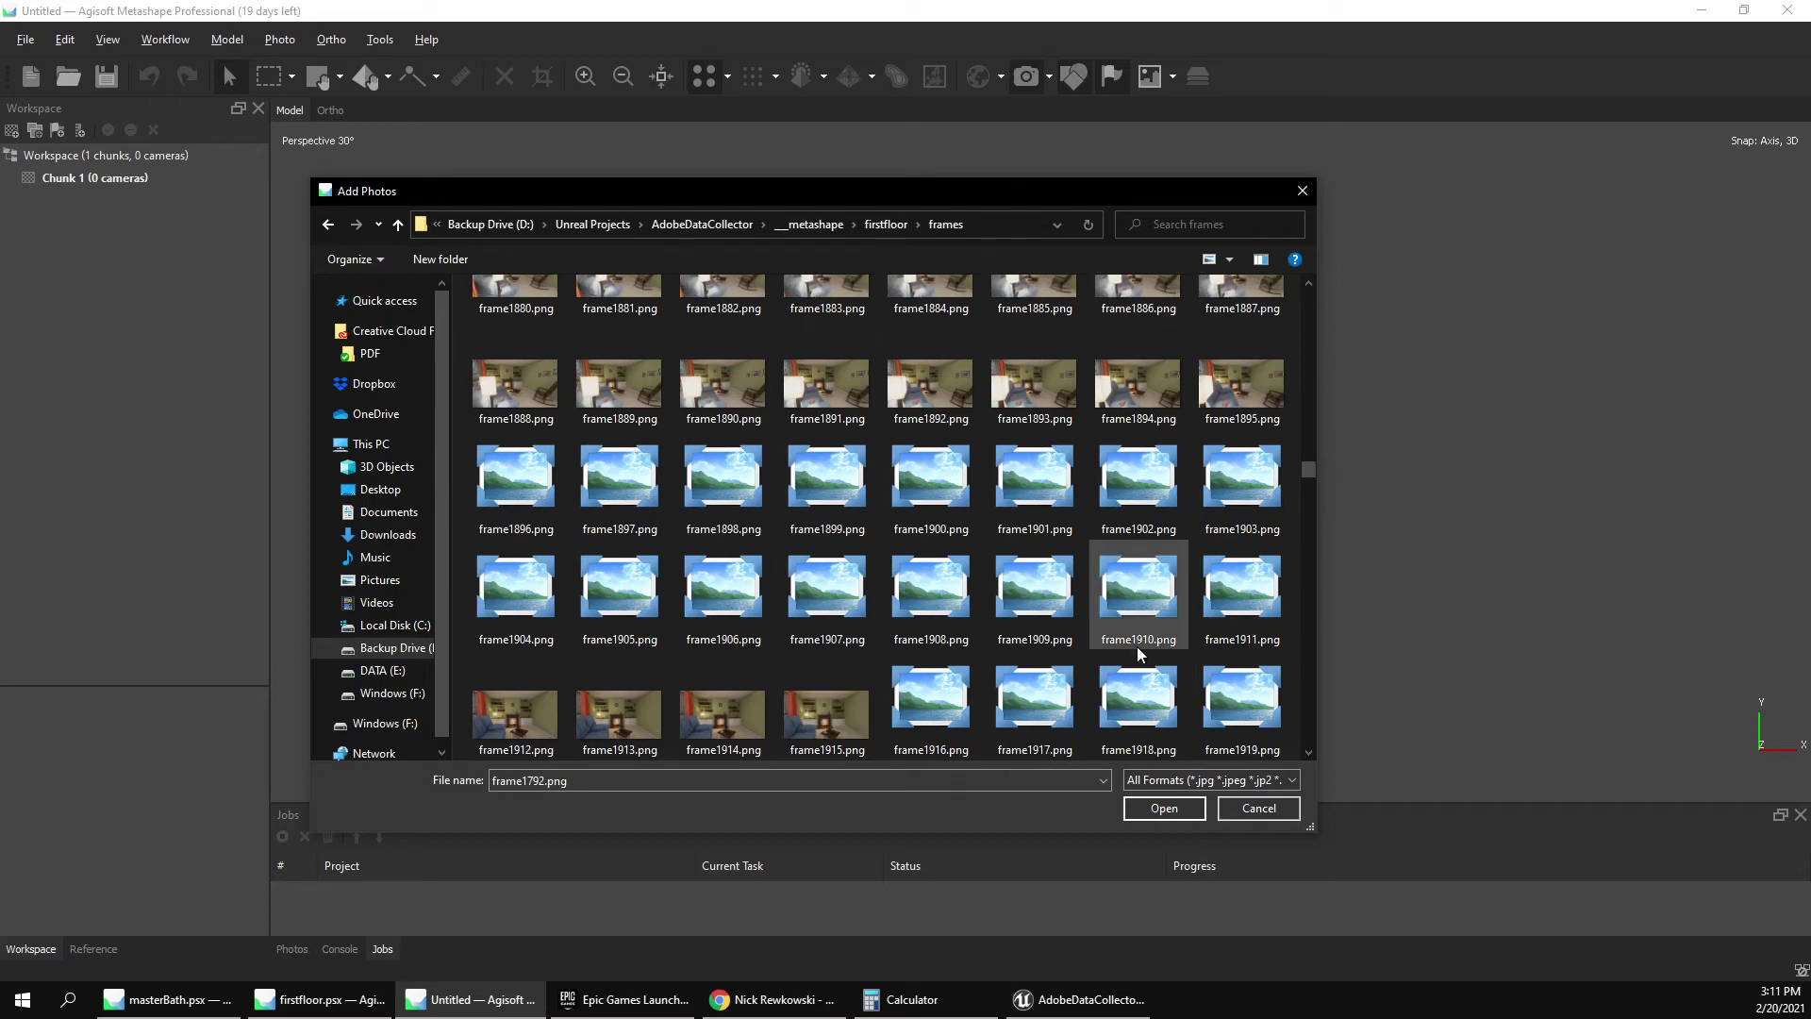
scroll(1150, 603, "down", 3)
left_click(1164, 714, "shift")
scroll(1164, 699, "down", 2)
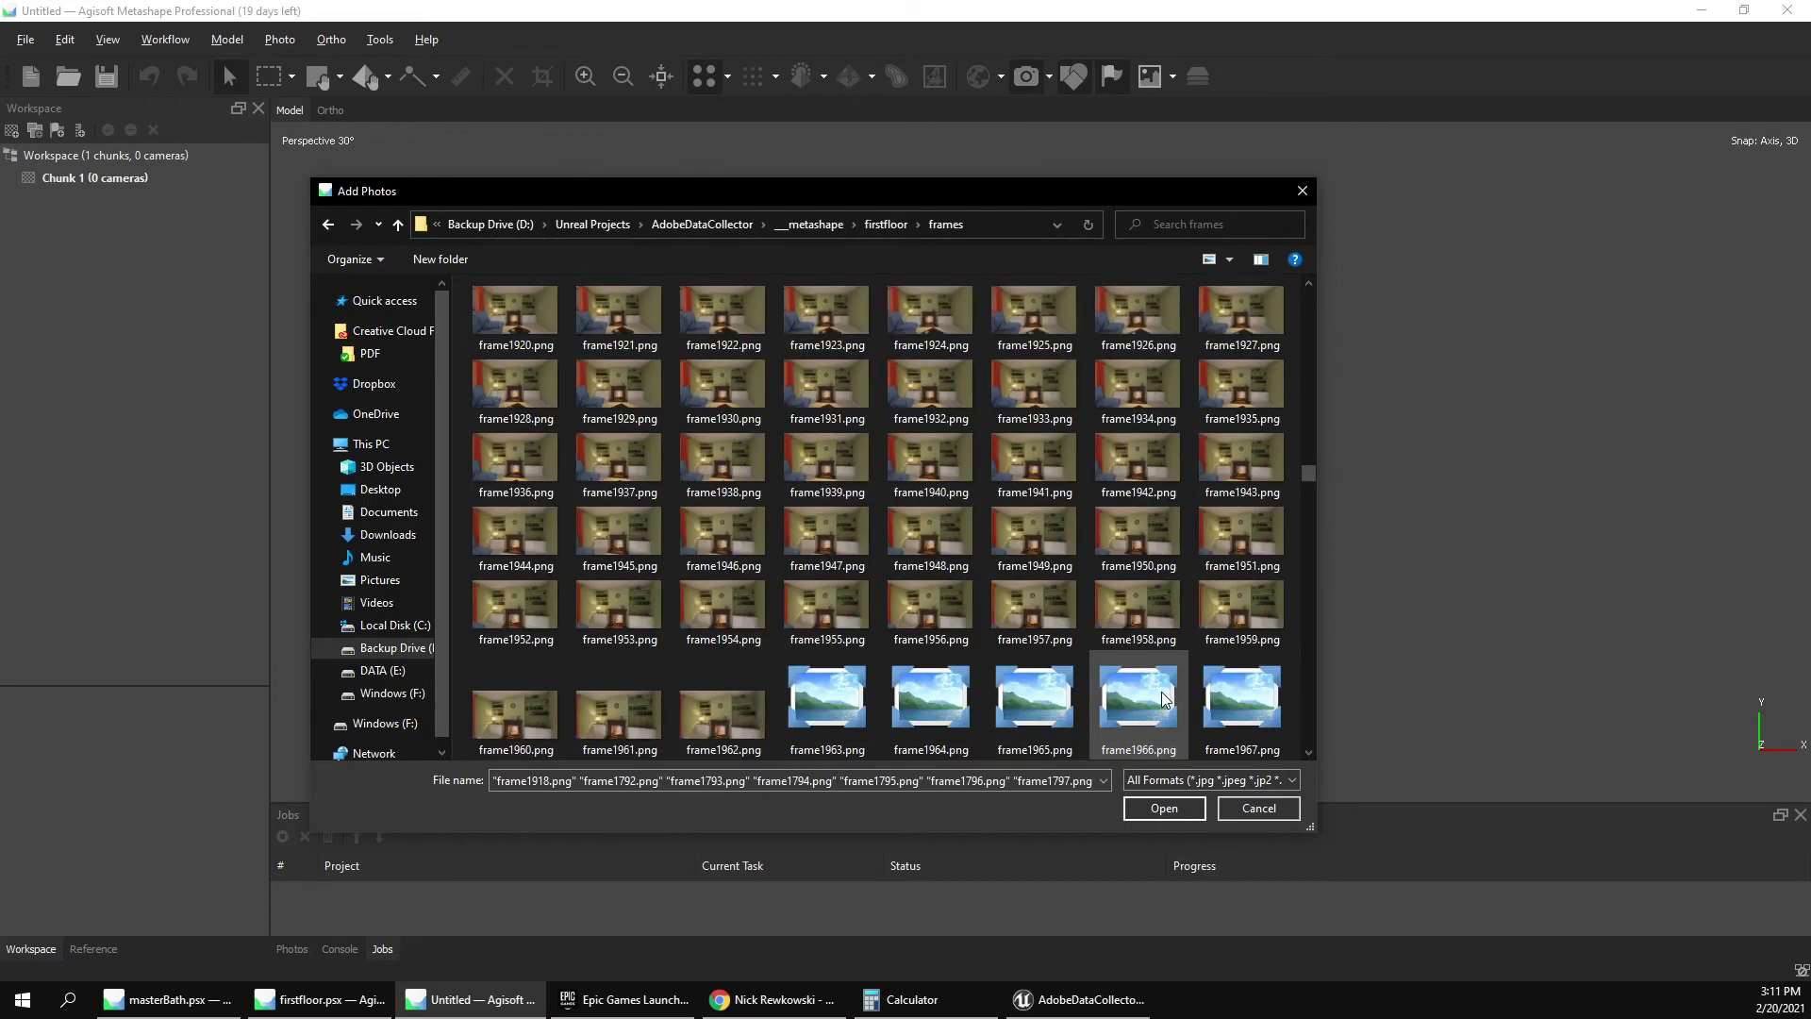
left_click(1164, 699, "shift")
scroll(1130, 639, "down", 2)
scroll(1129, 638, "up", 10)
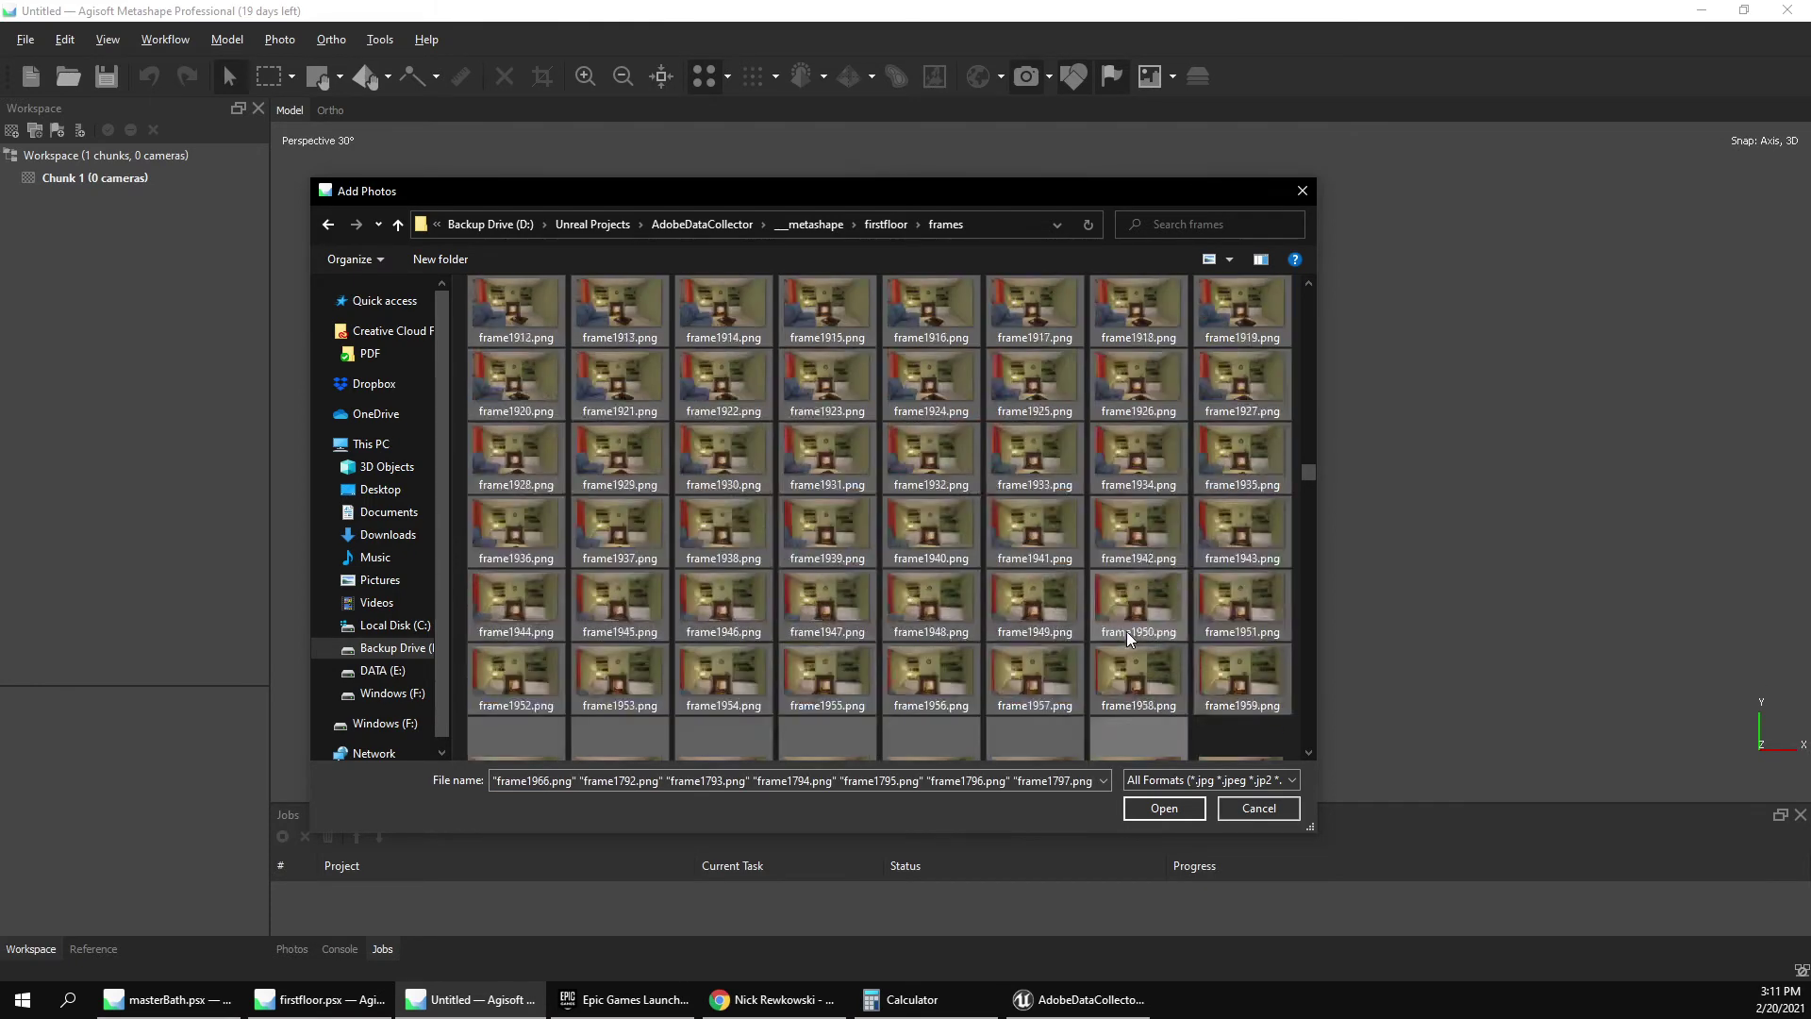
scroll(1129, 639, "down", 1)
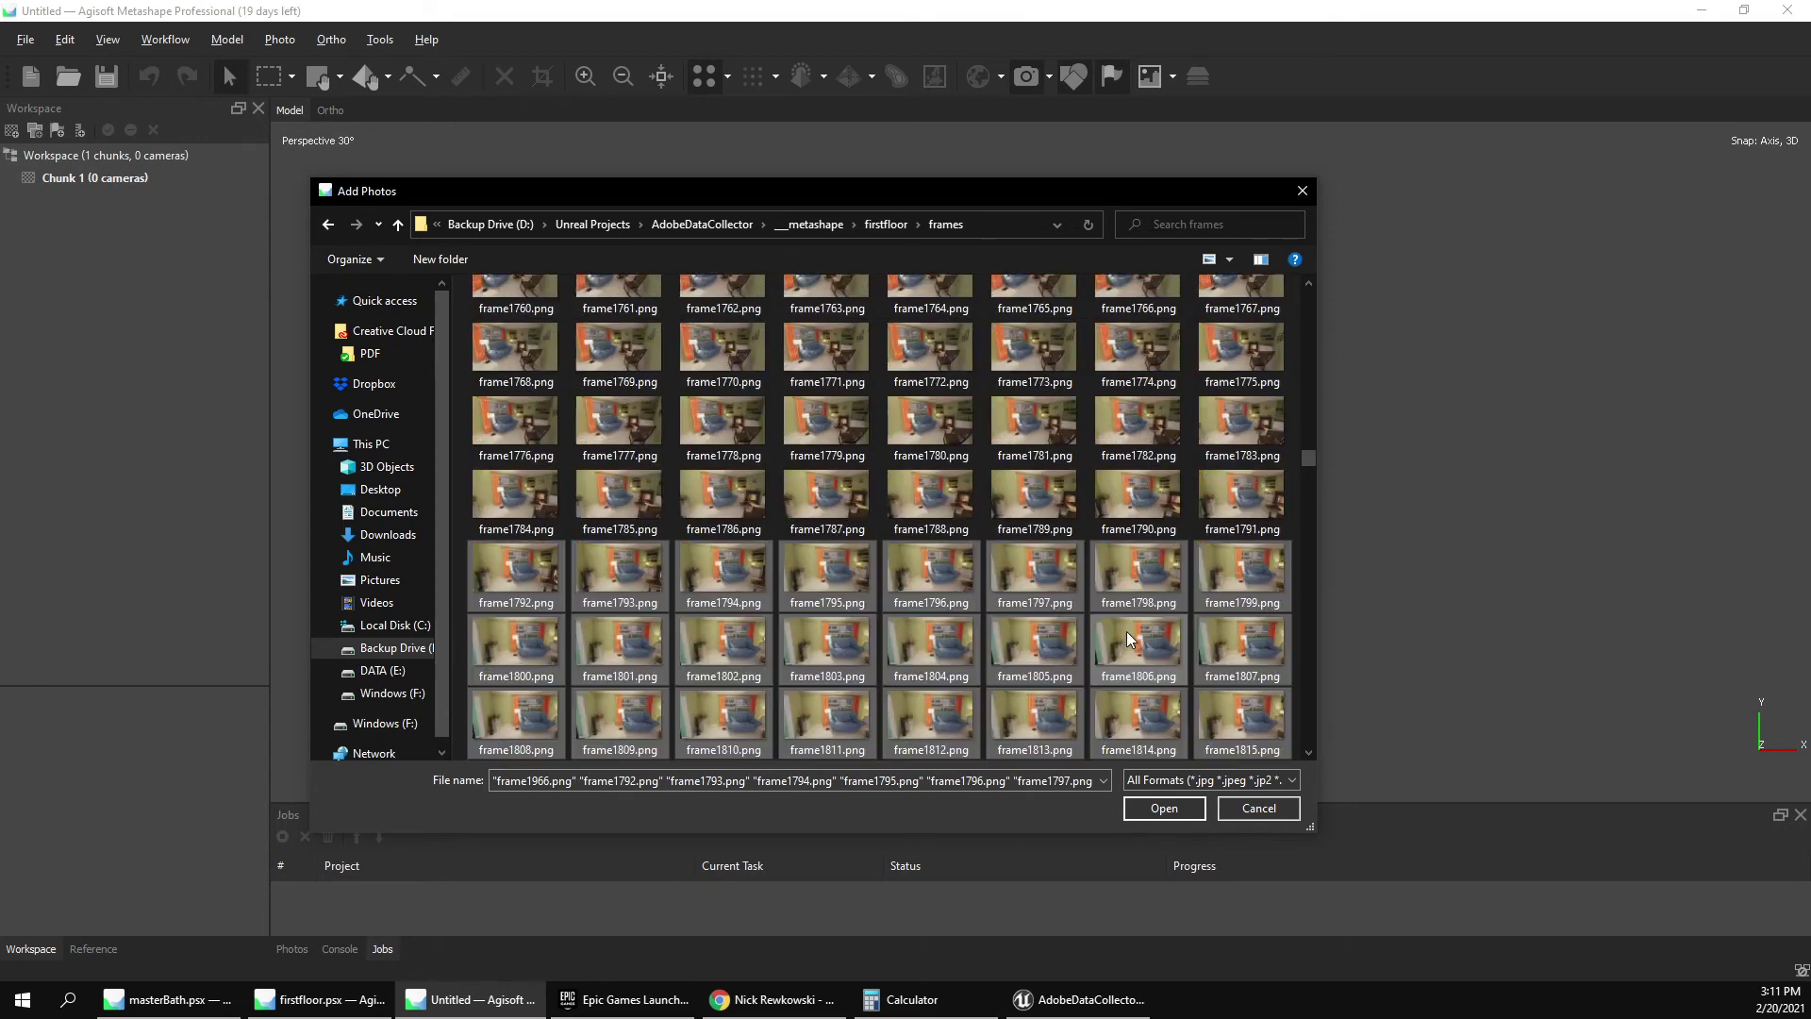
scroll(717, 585, "down", 6)
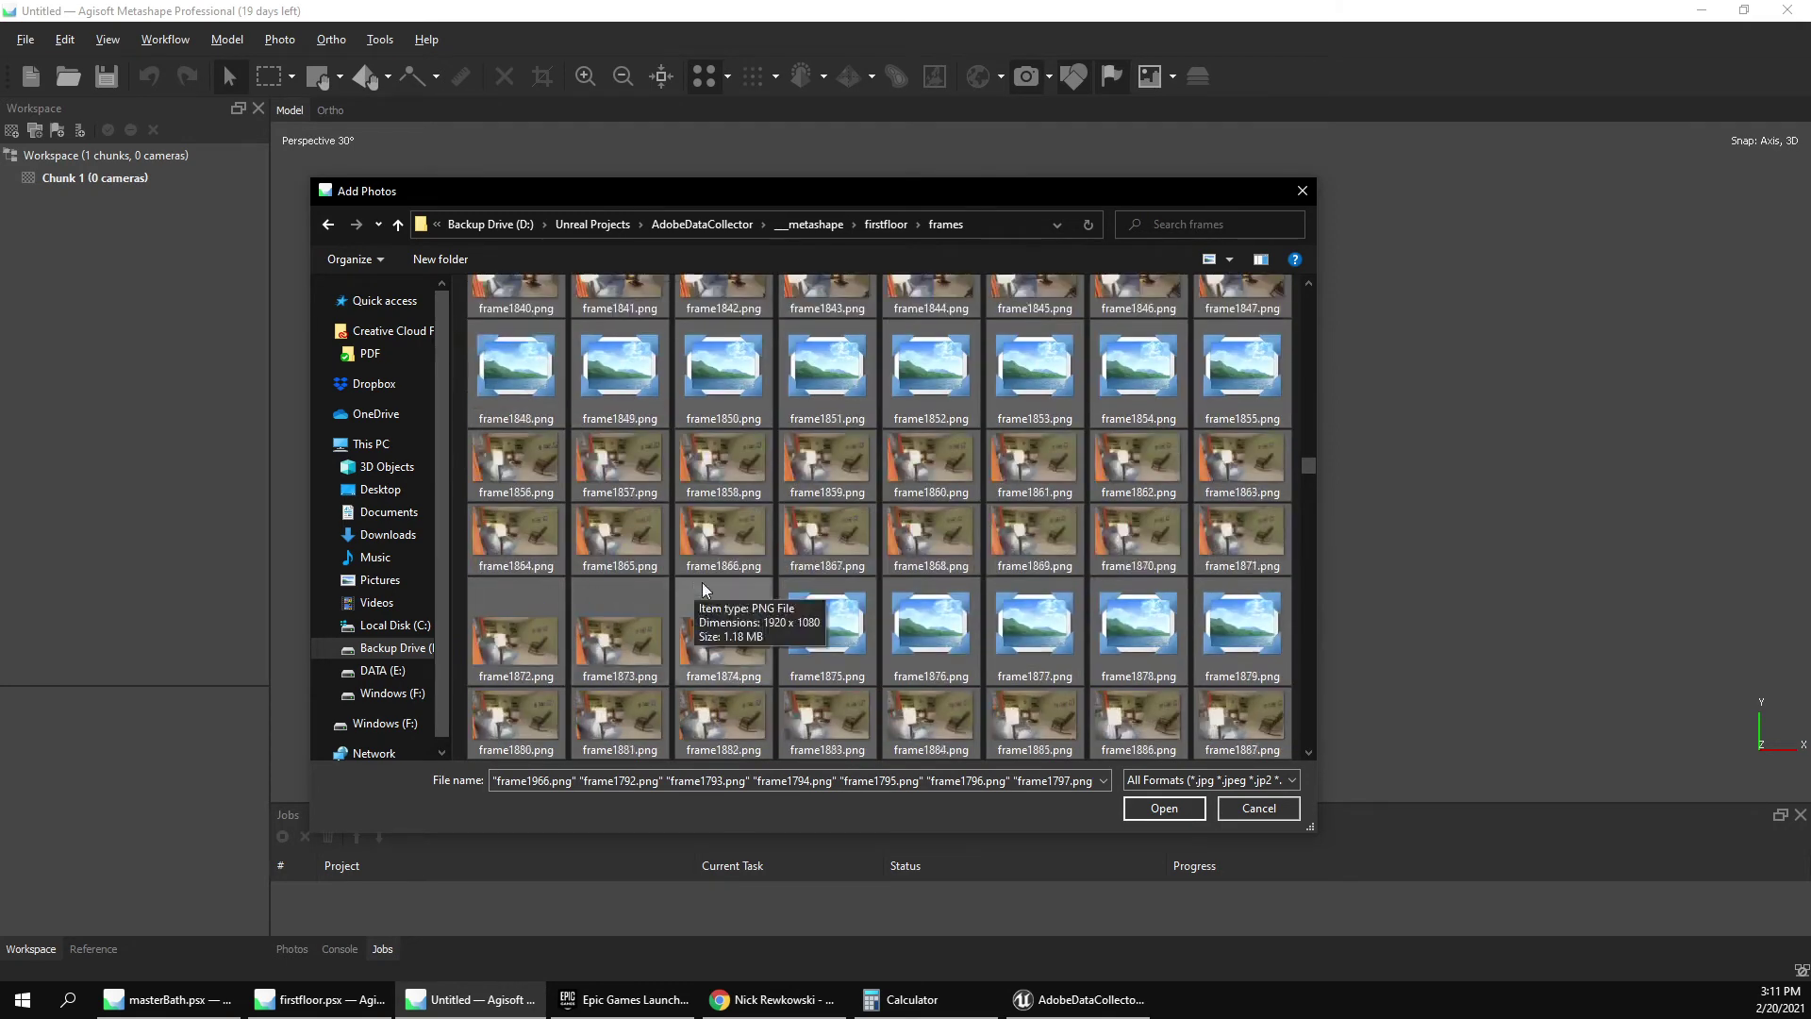
scroll(807, 535, "down", 2)
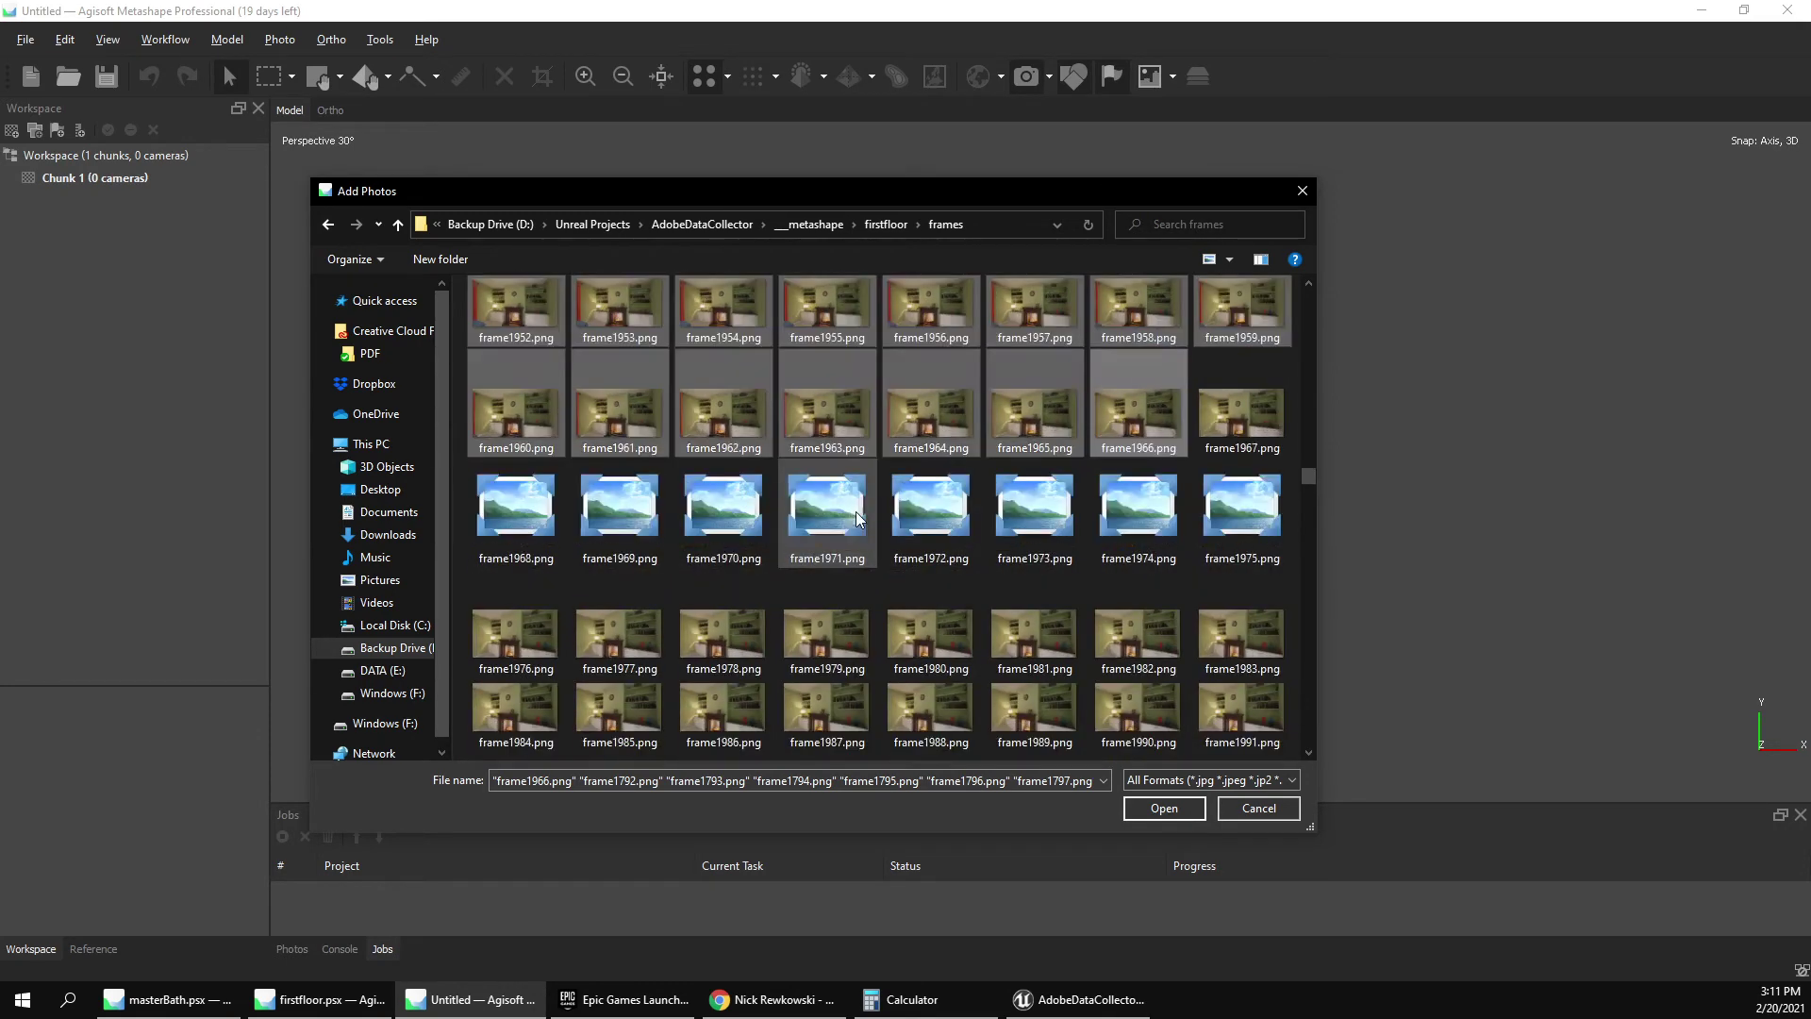
left_click(1164, 809)
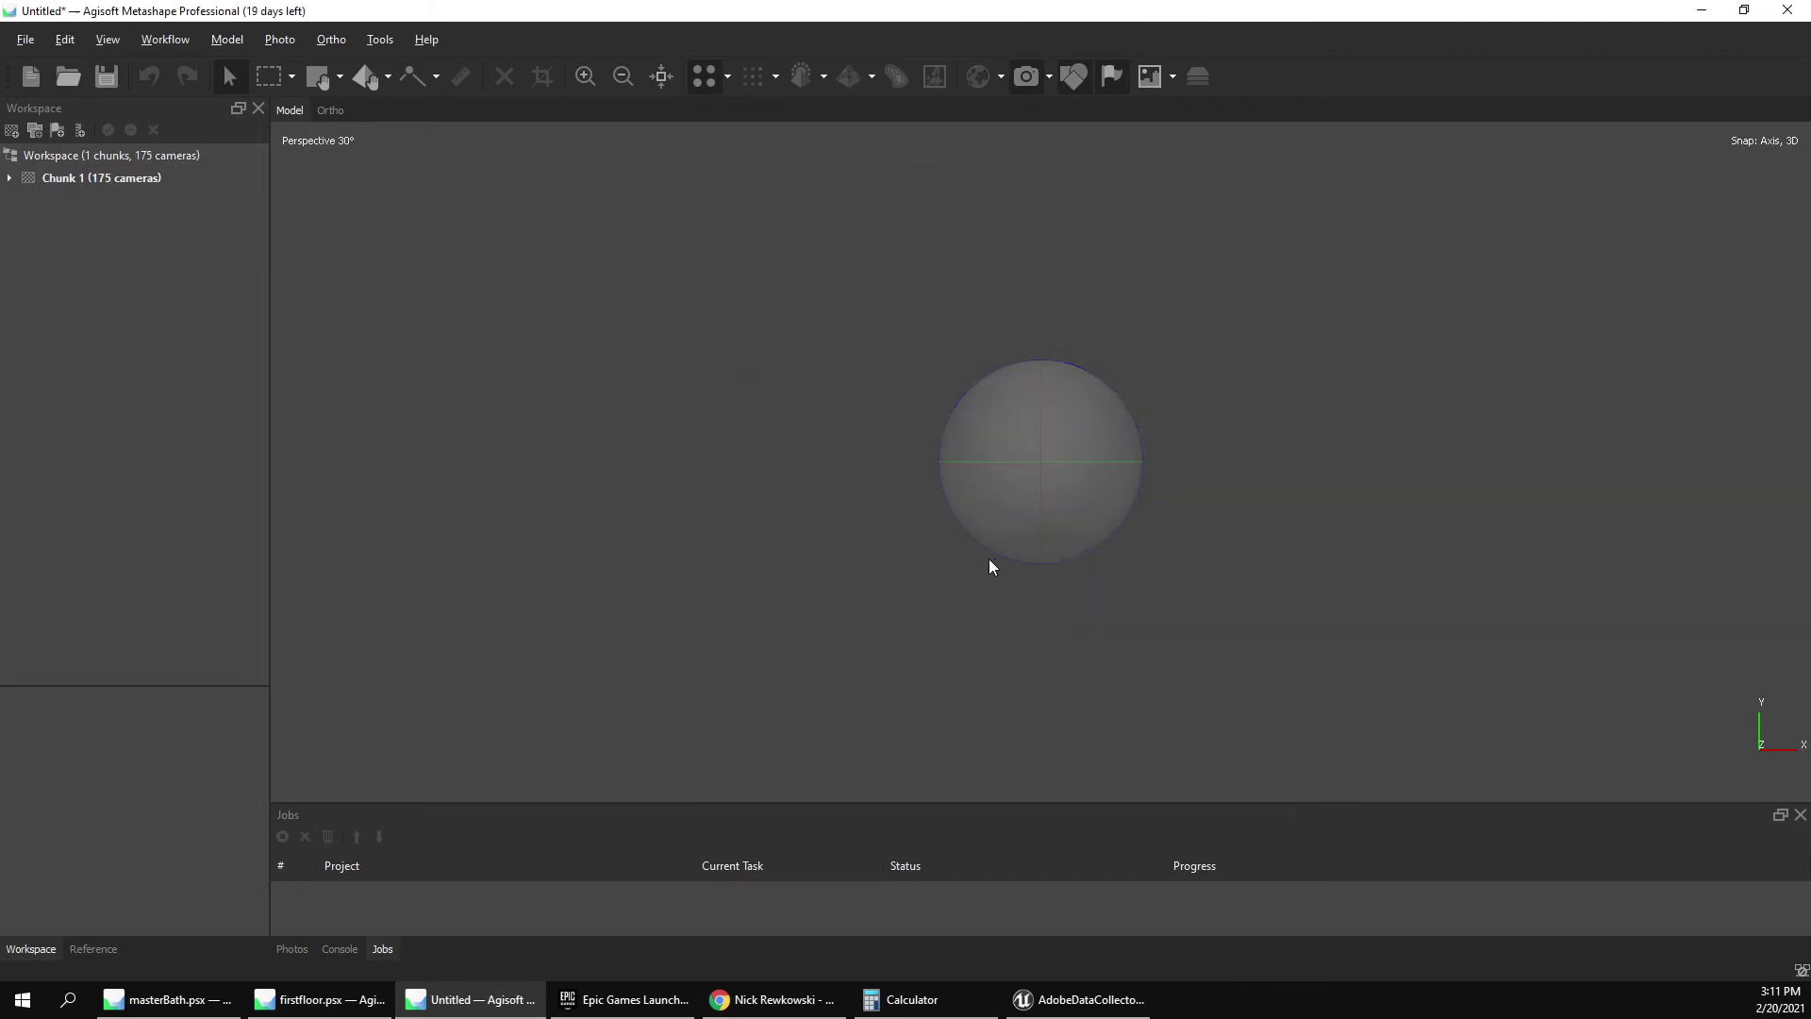
Expand Chunk 1 and its camera group to examine the imported frames.
left_click(11, 179)
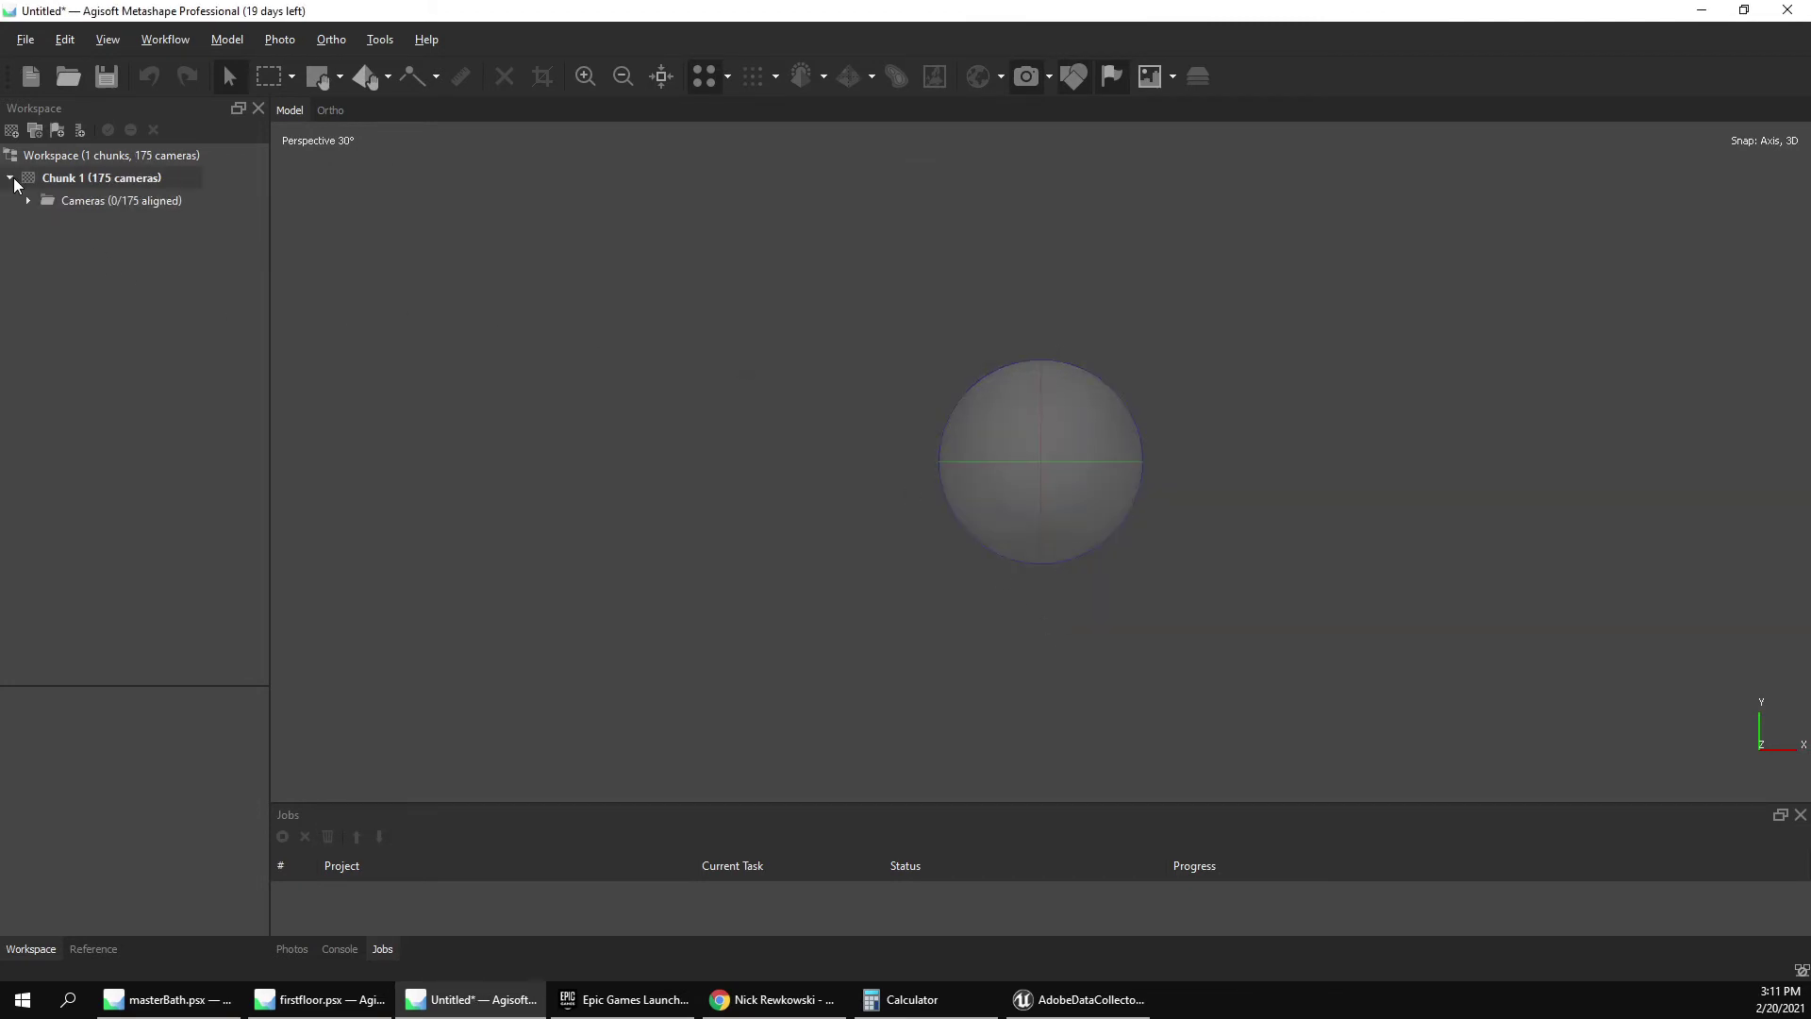
left_click(29, 201)
right_click(104, 202)
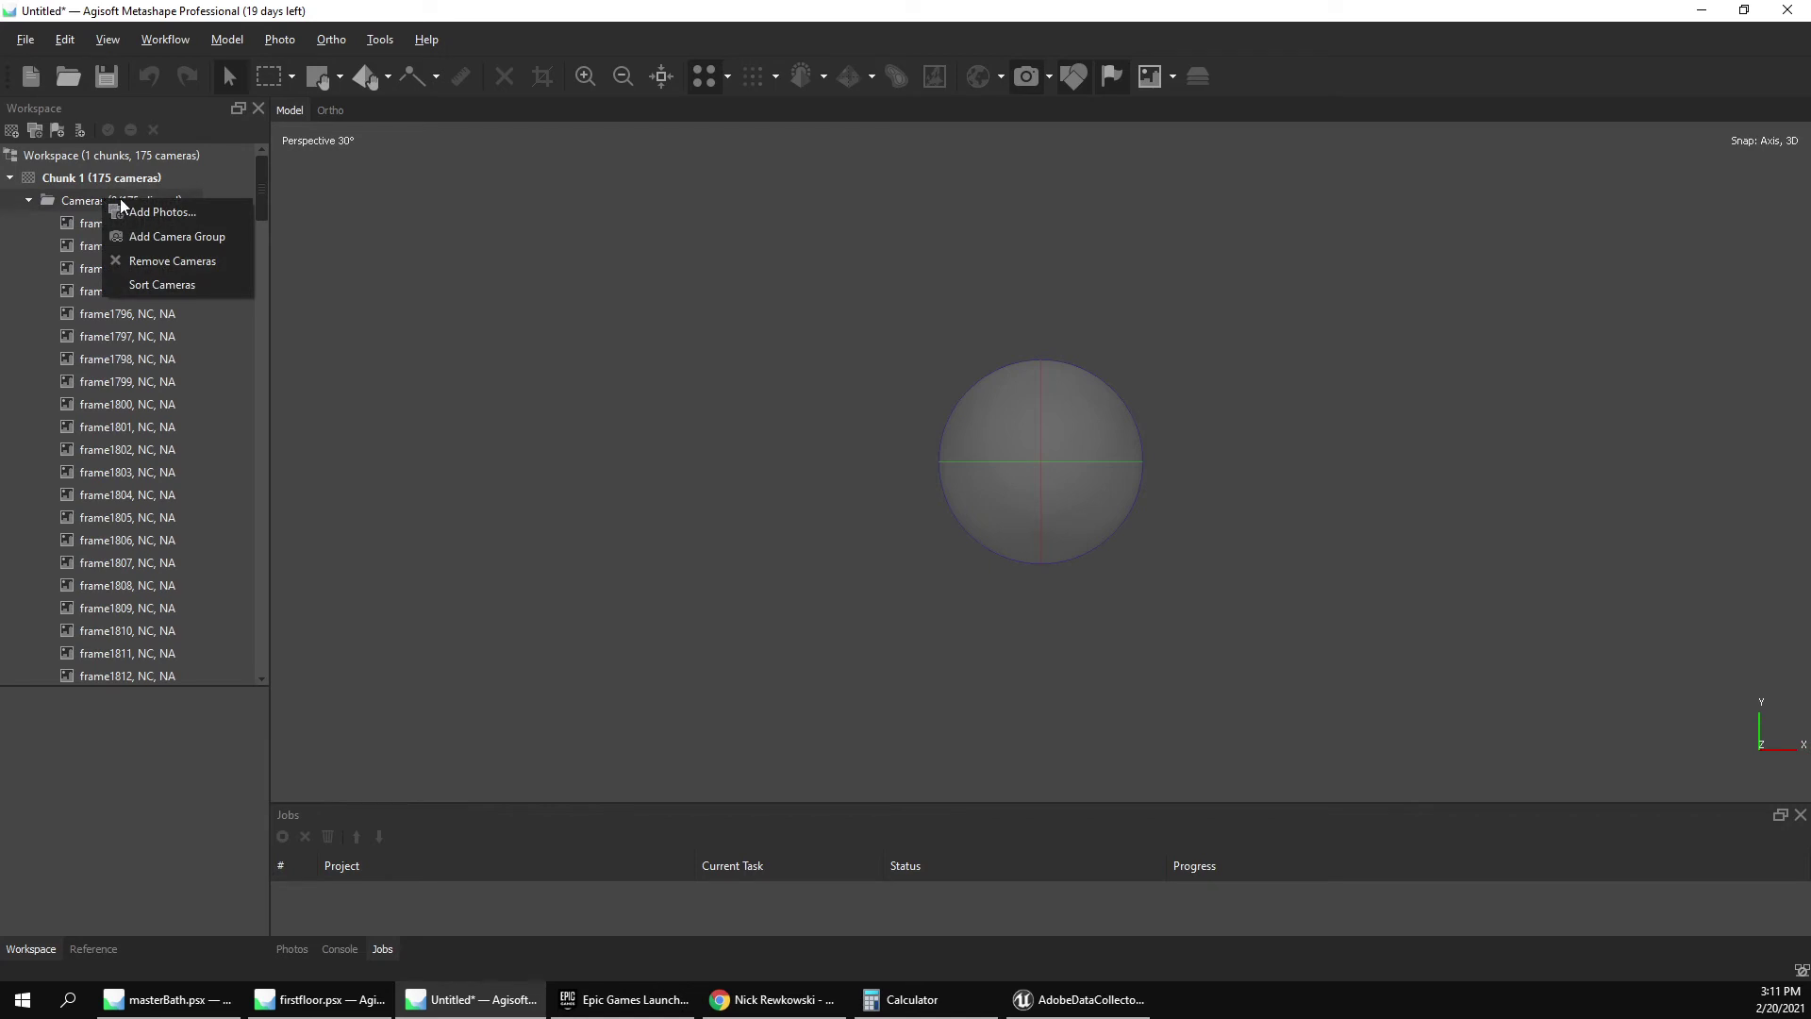
Set up a batch process with an Align Photos job using Highest accuracy and Sequential reference preselection.
left_click(176, 43)
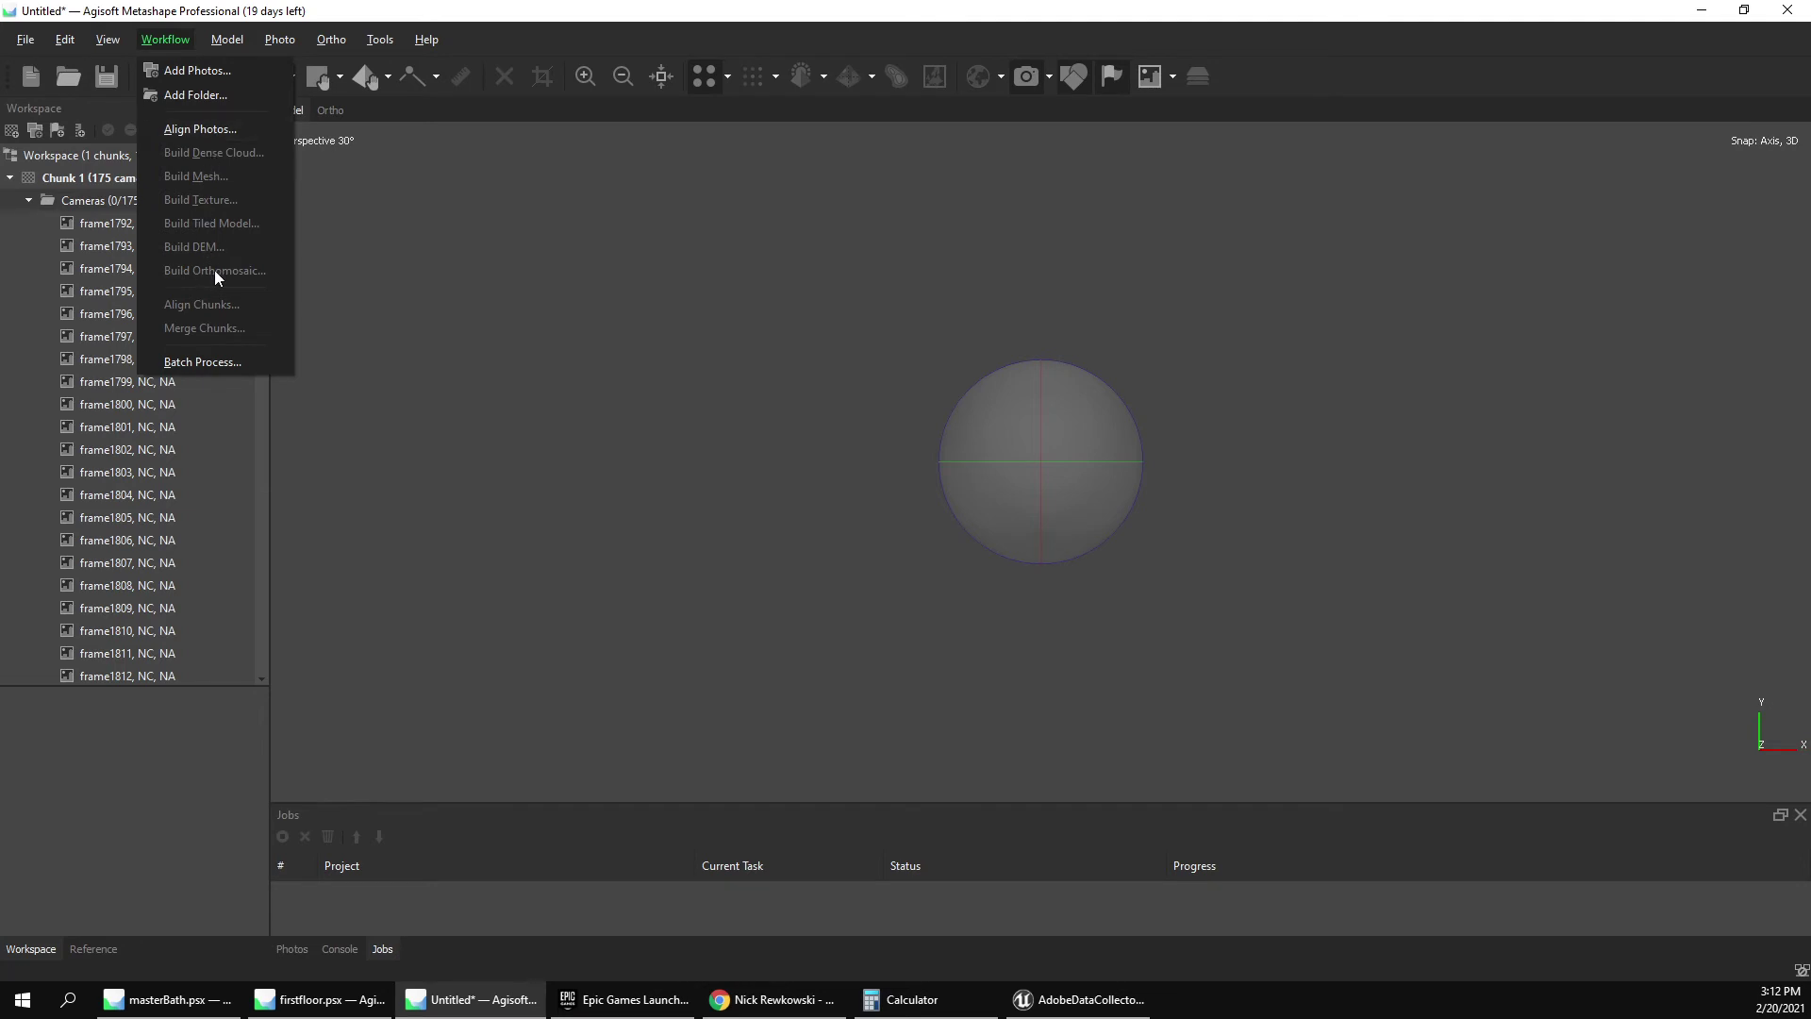
left_click(204, 365)
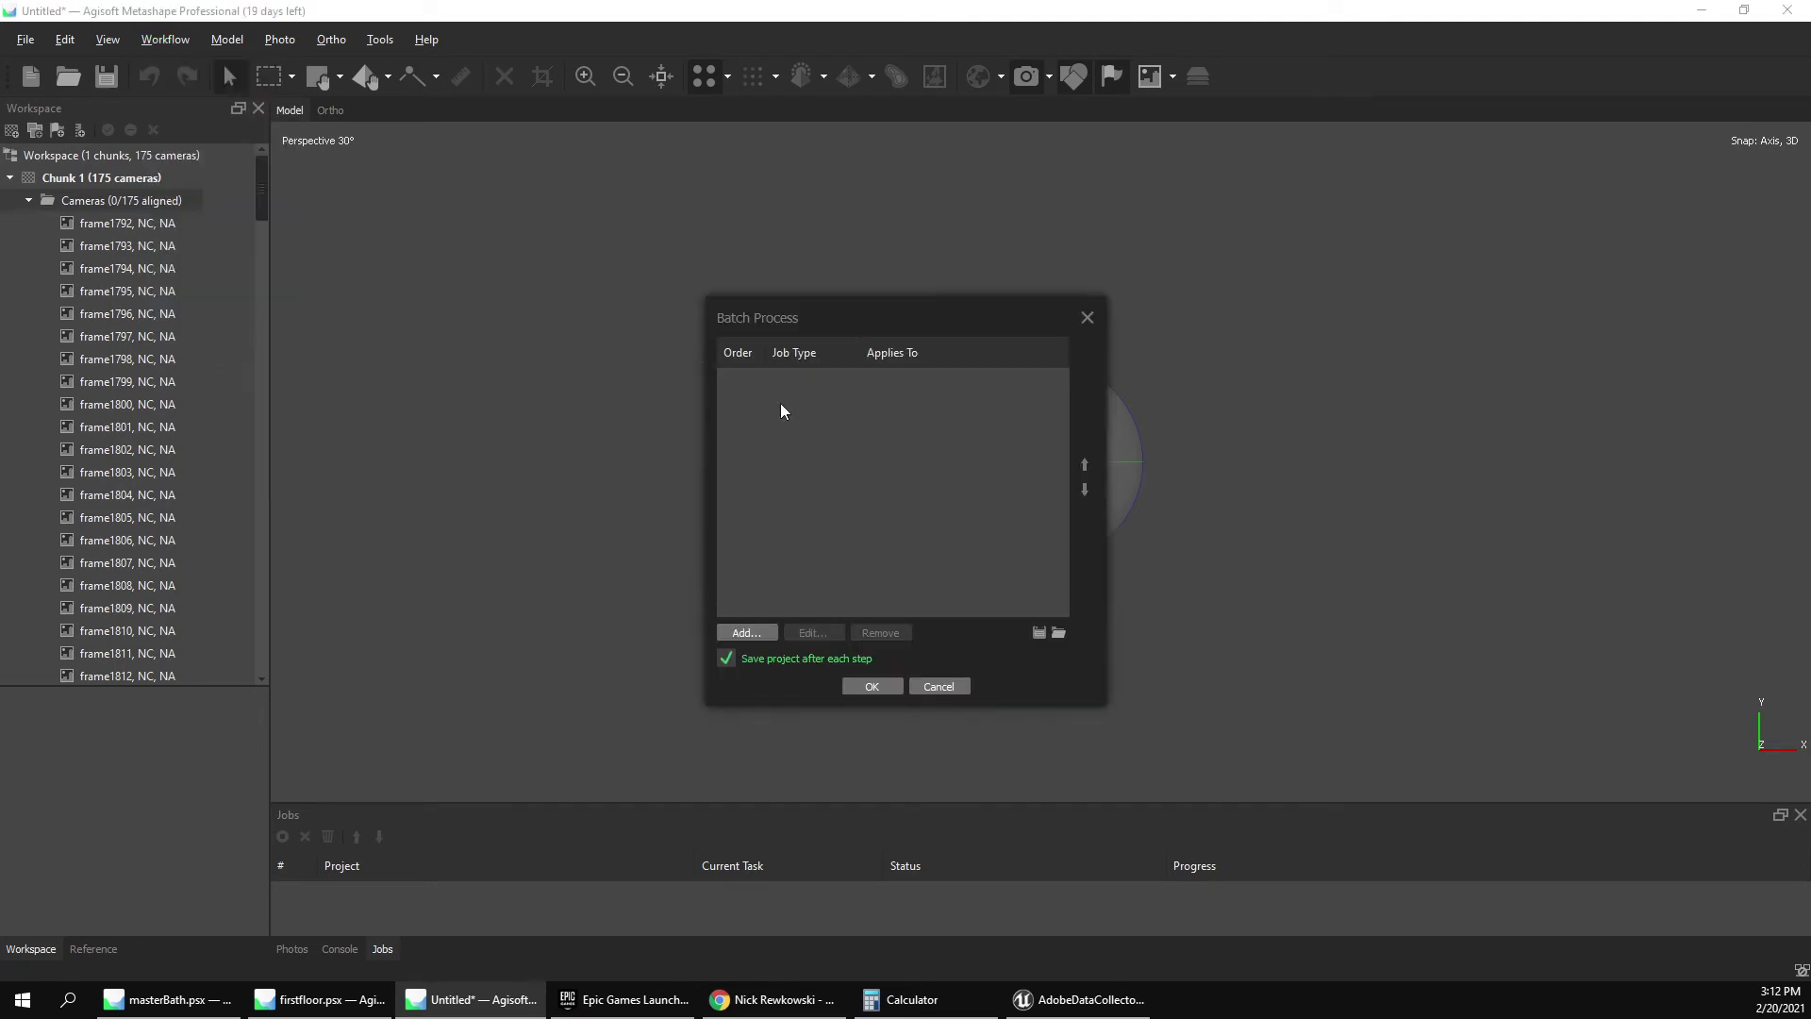
left_click(746, 634)
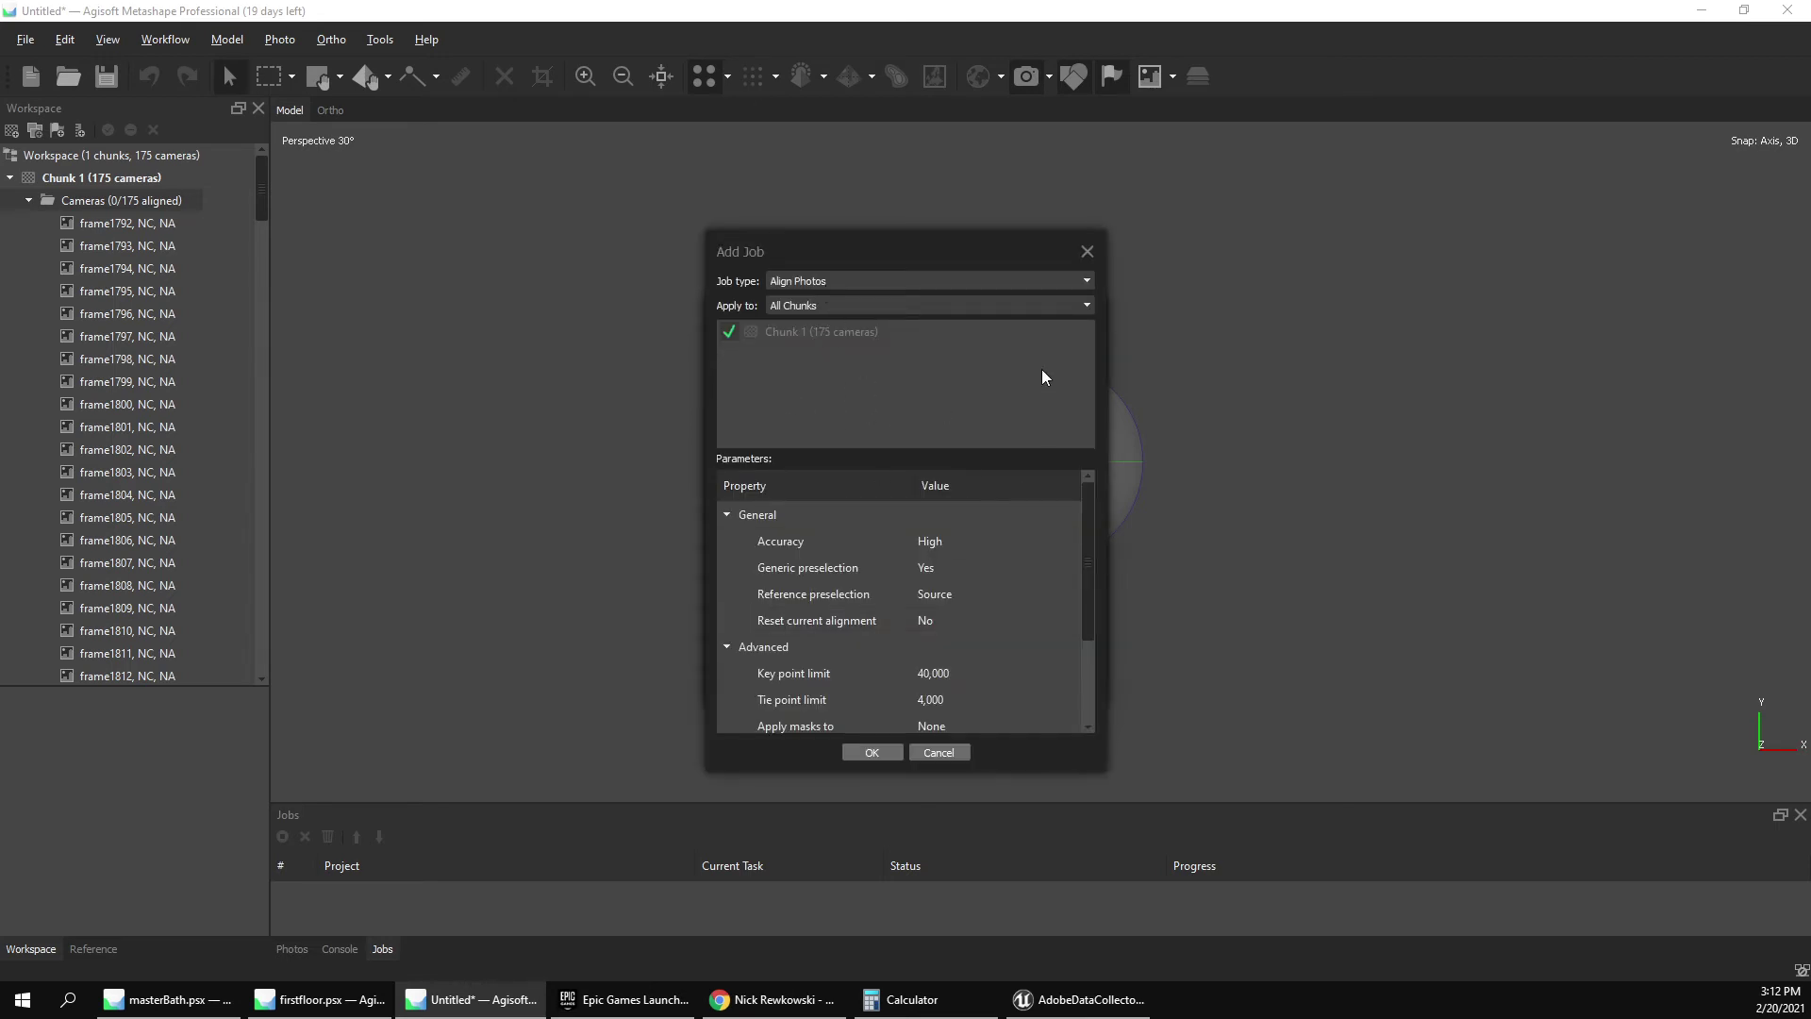
left_click(958, 551)
left_click(959, 551)
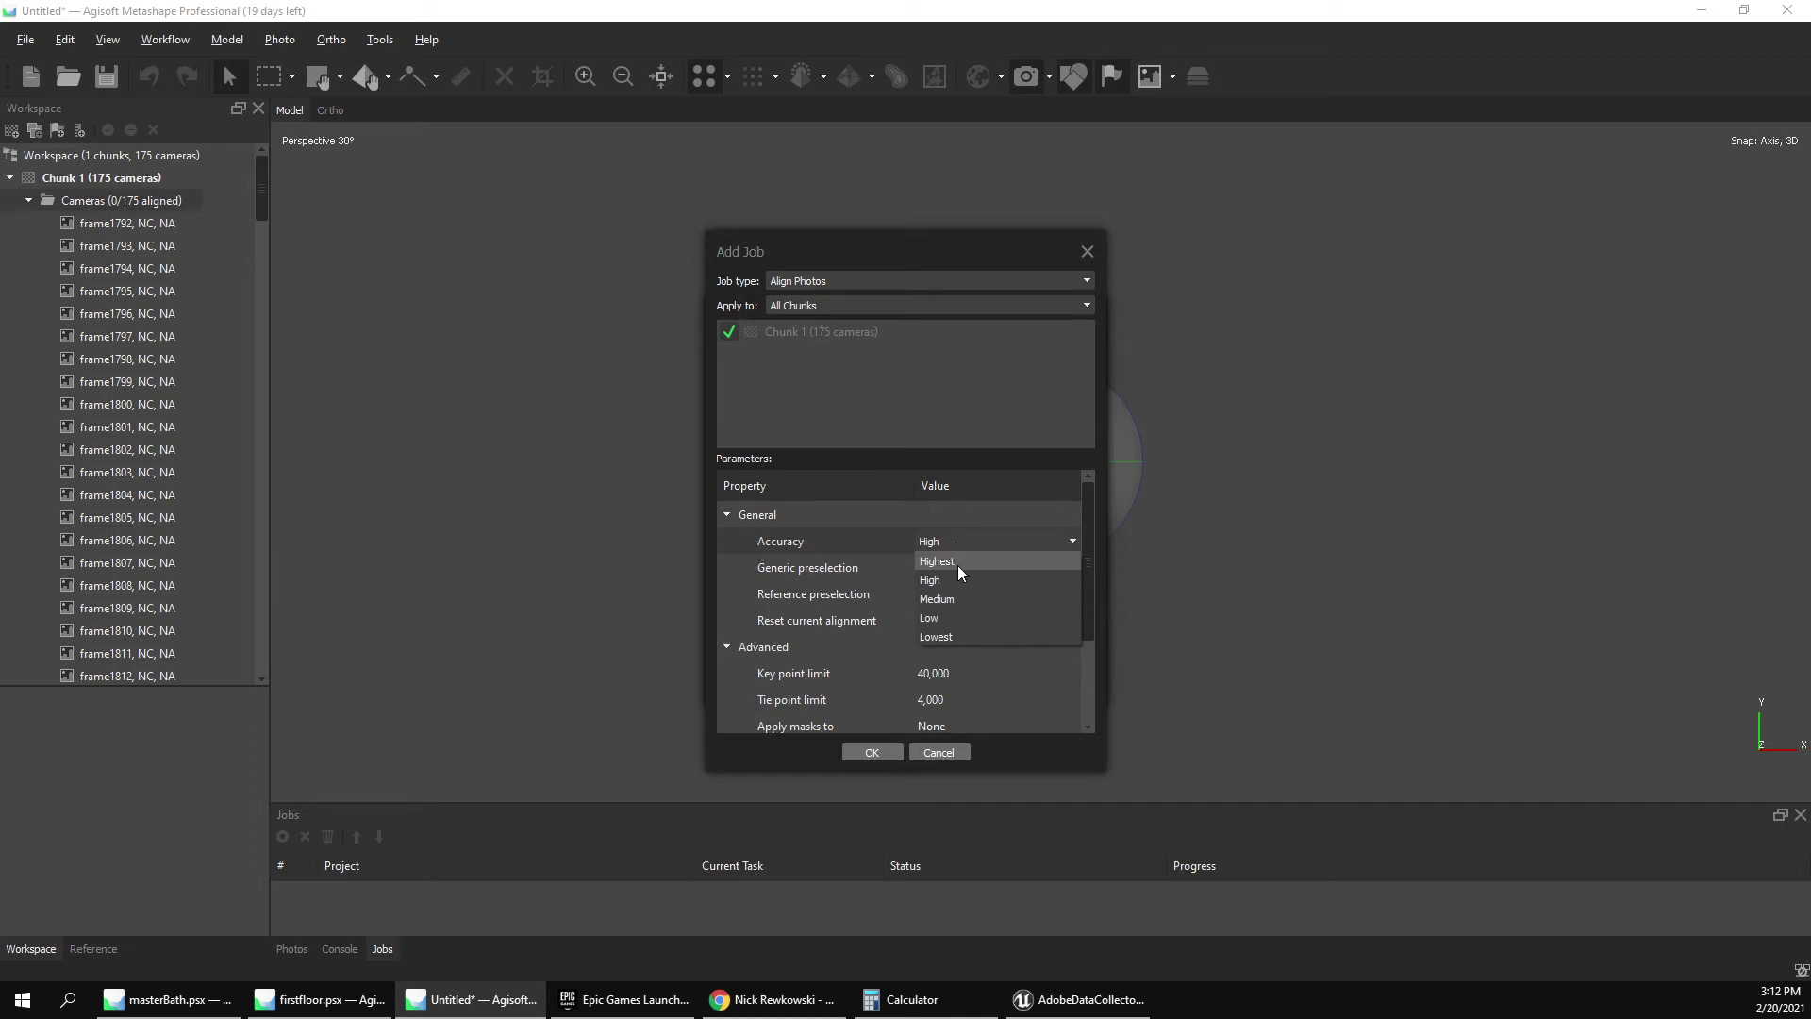
left_click(960, 565)
left_click(1007, 594)
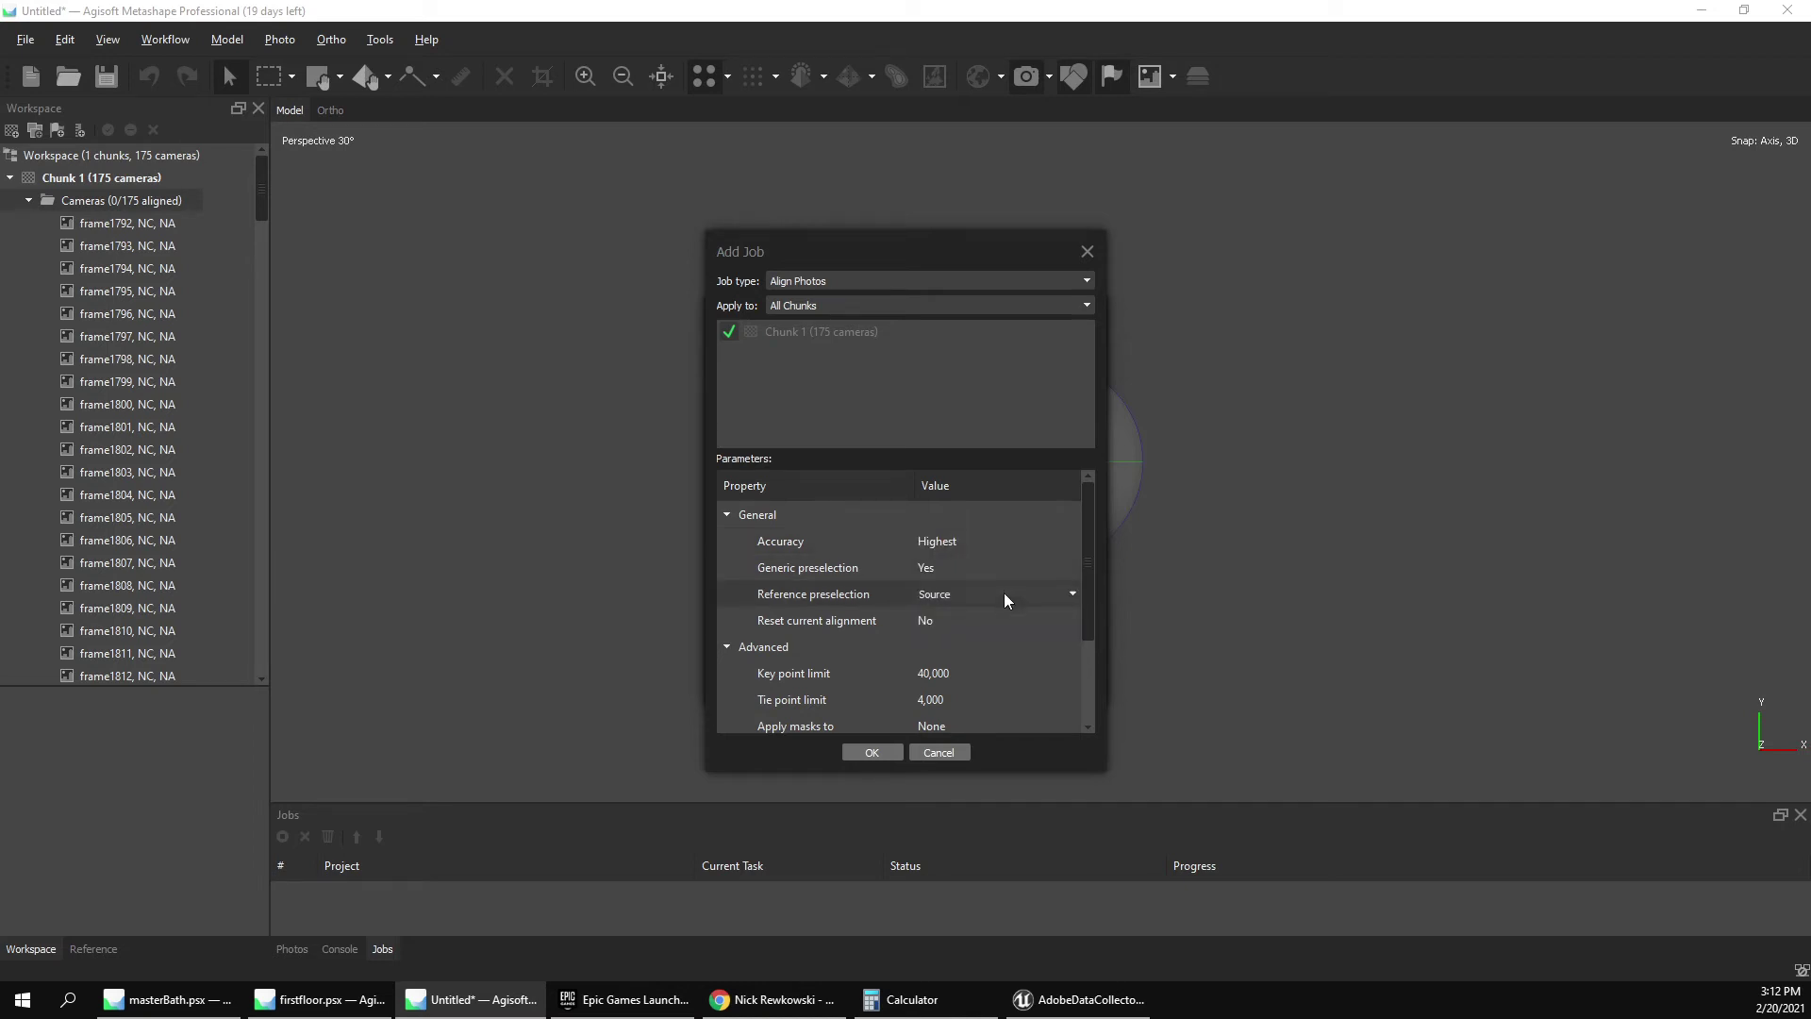
left_click(982, 601)
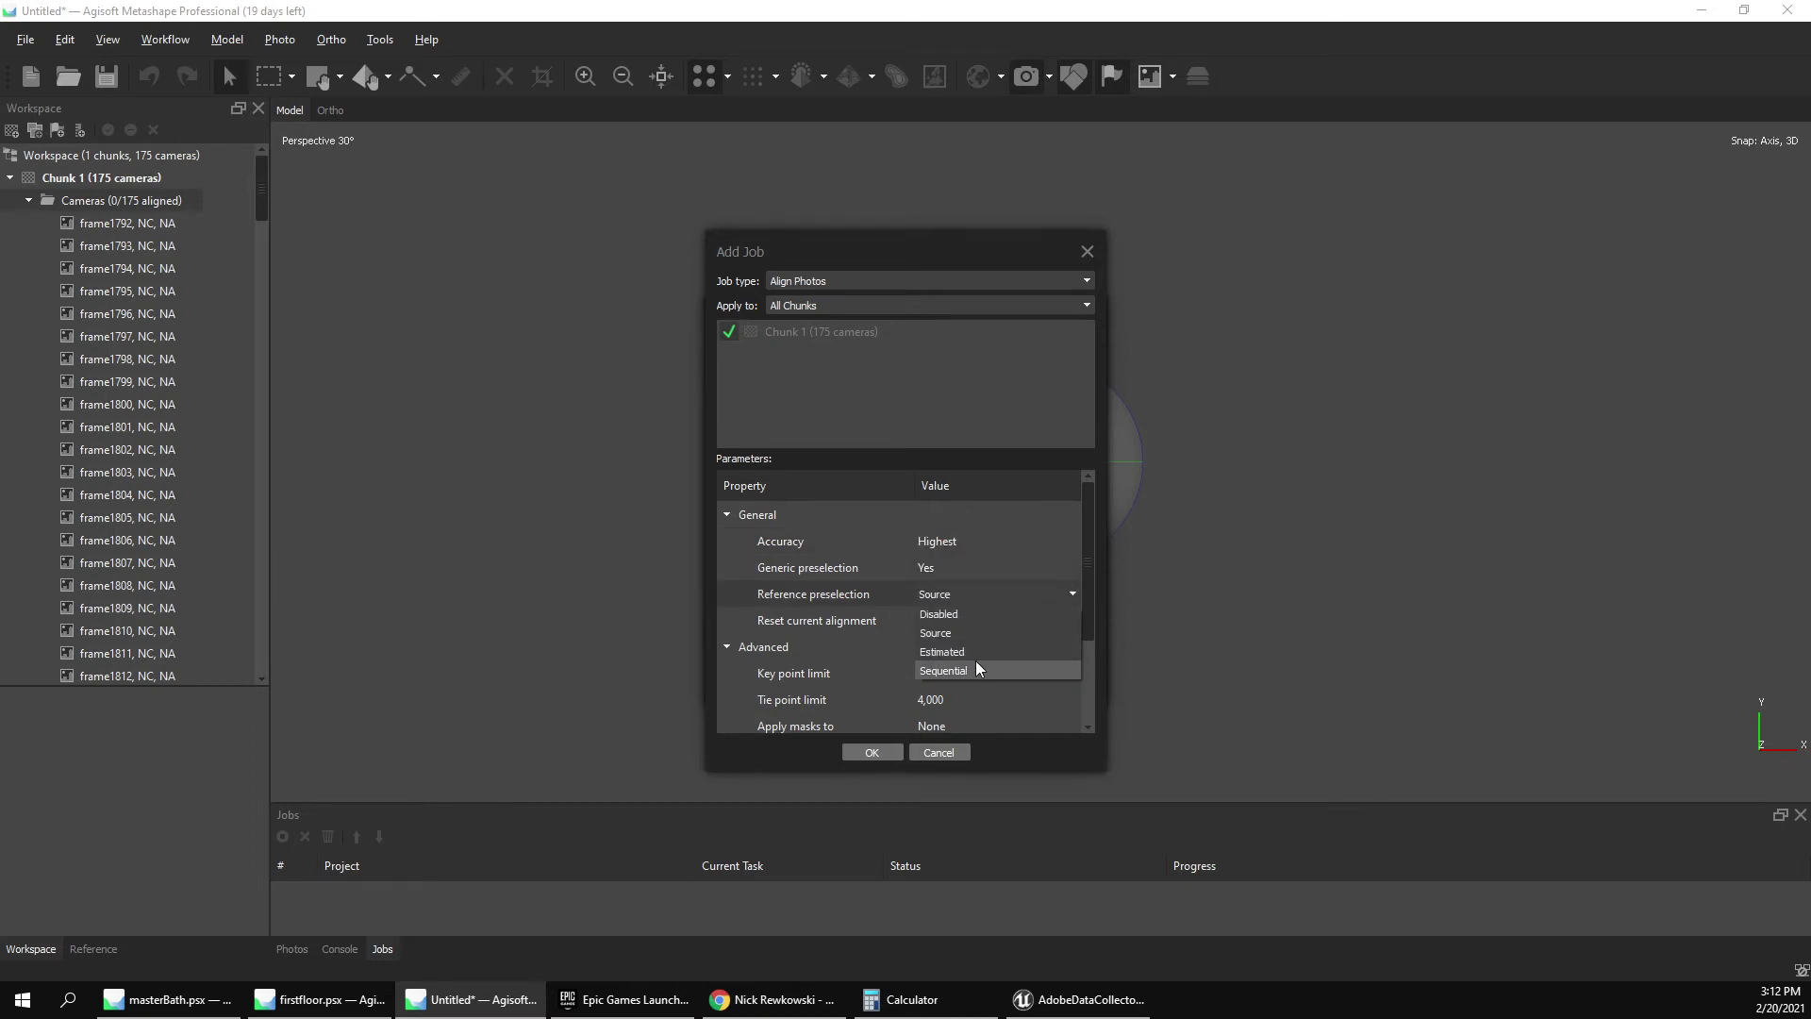
left_click(968, 671)
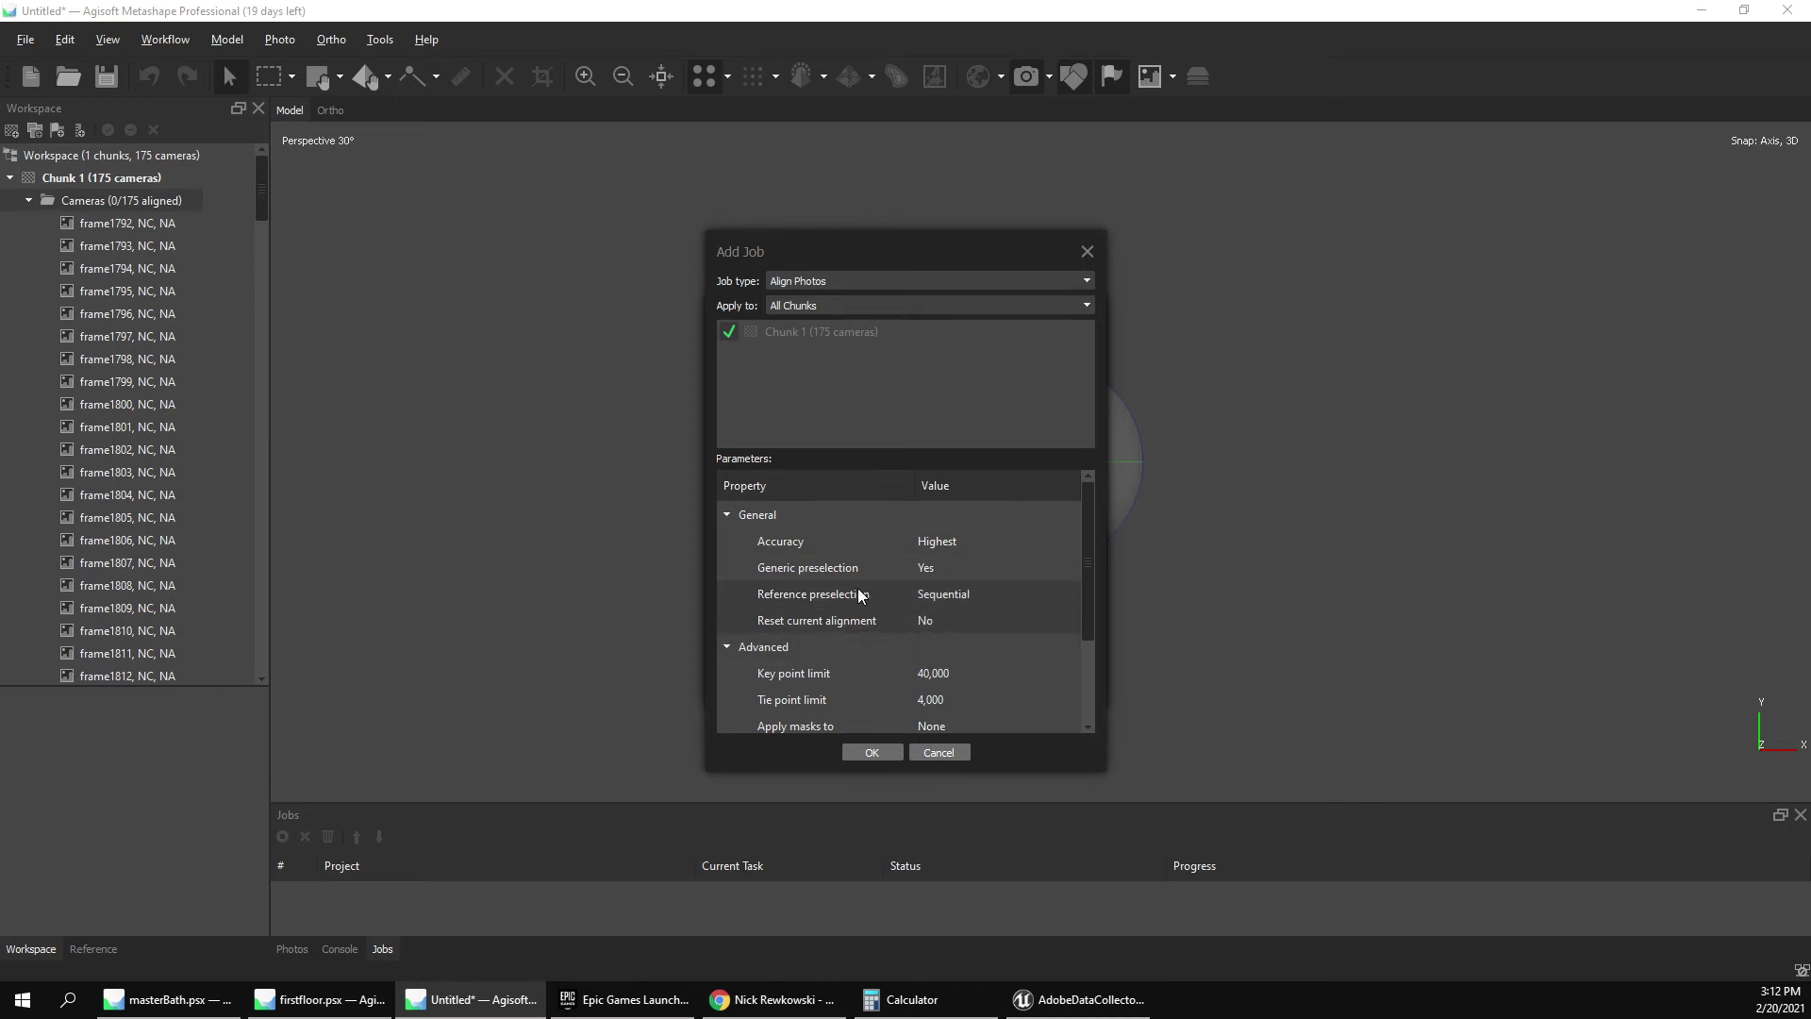
Enable guided image matching and adaptive camera model fitting for the Align Photos job and add it to the batch.
scroll(866, 597, "down", 2)
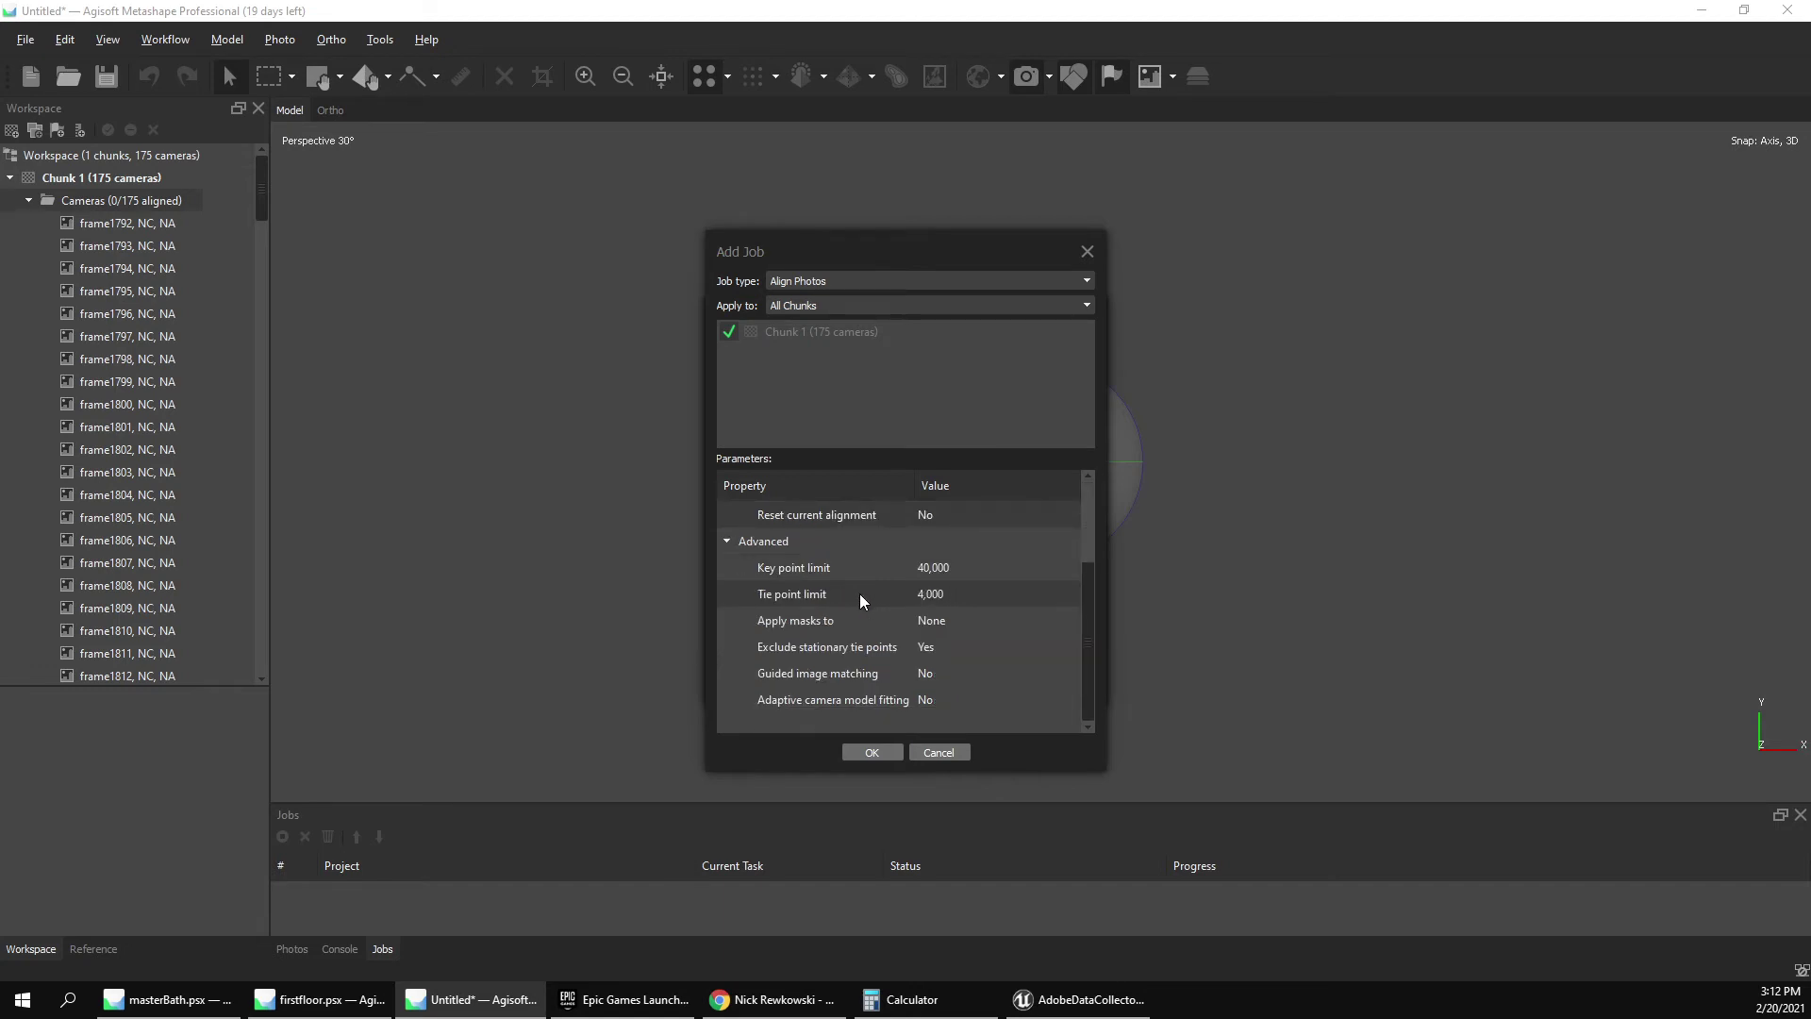
left_click(948, 674)
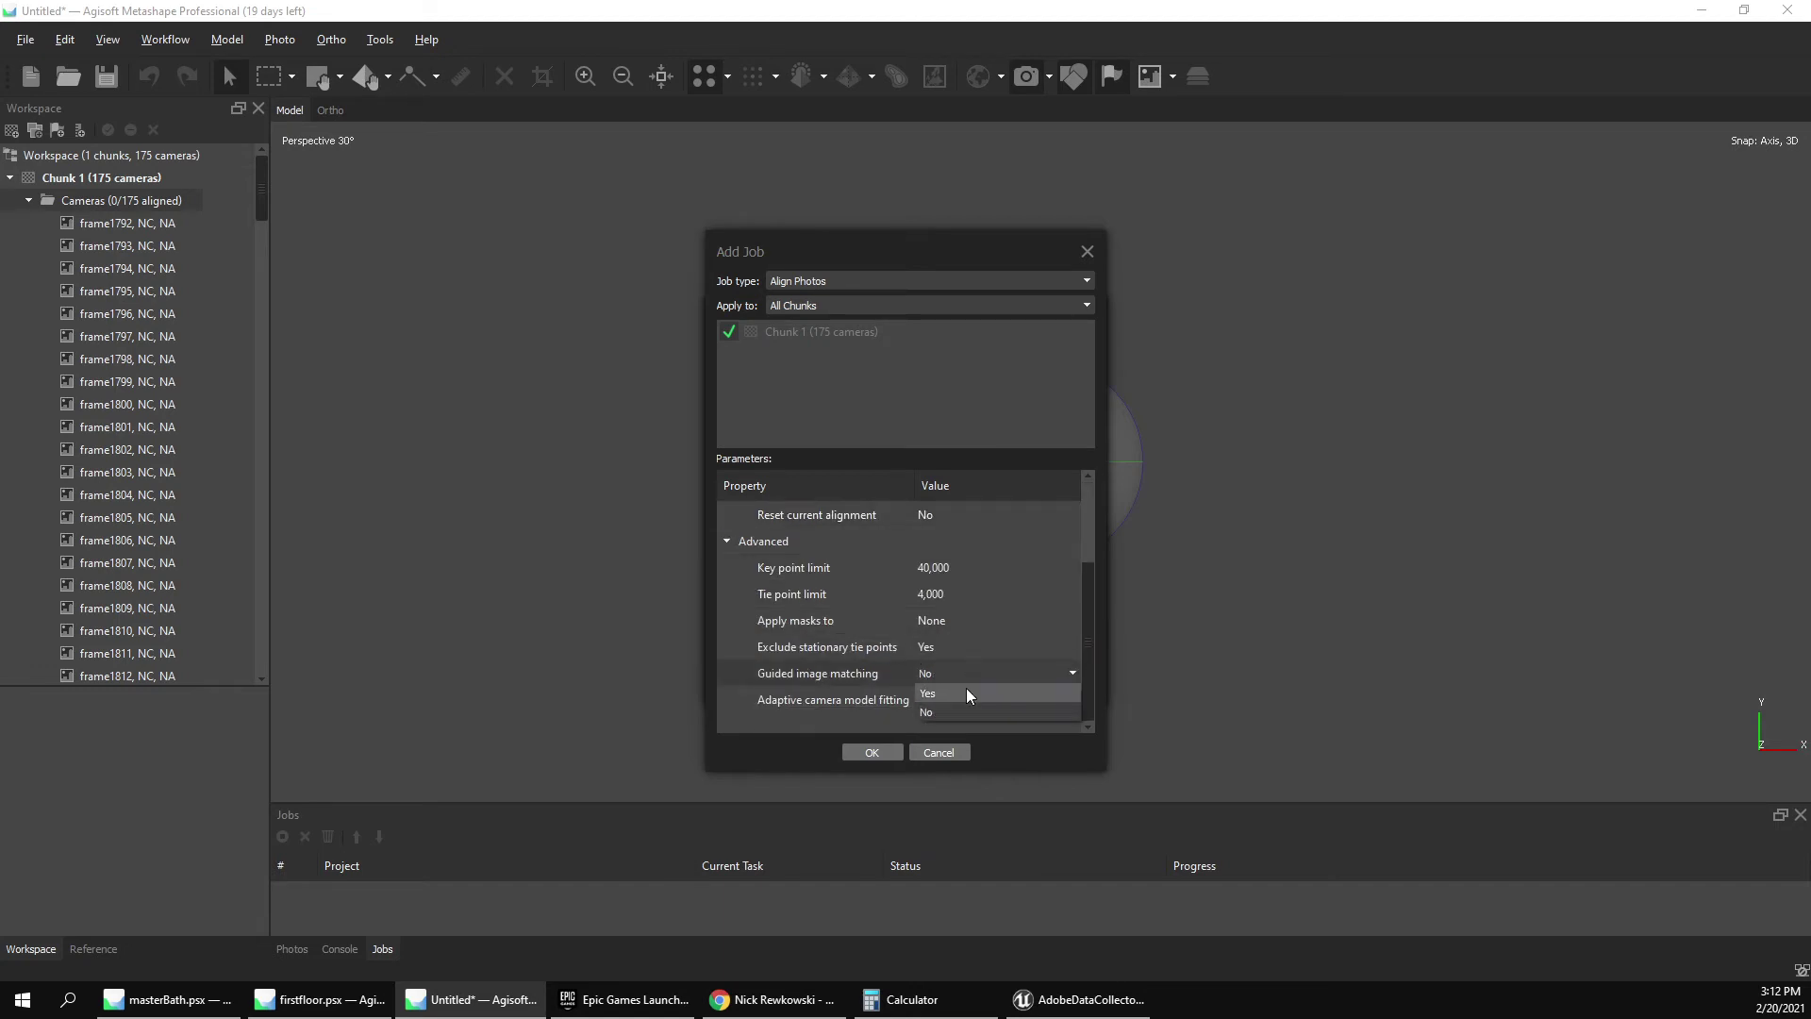
left_click(969, 694)
left_click(953, 699)
left_click(953, 722)
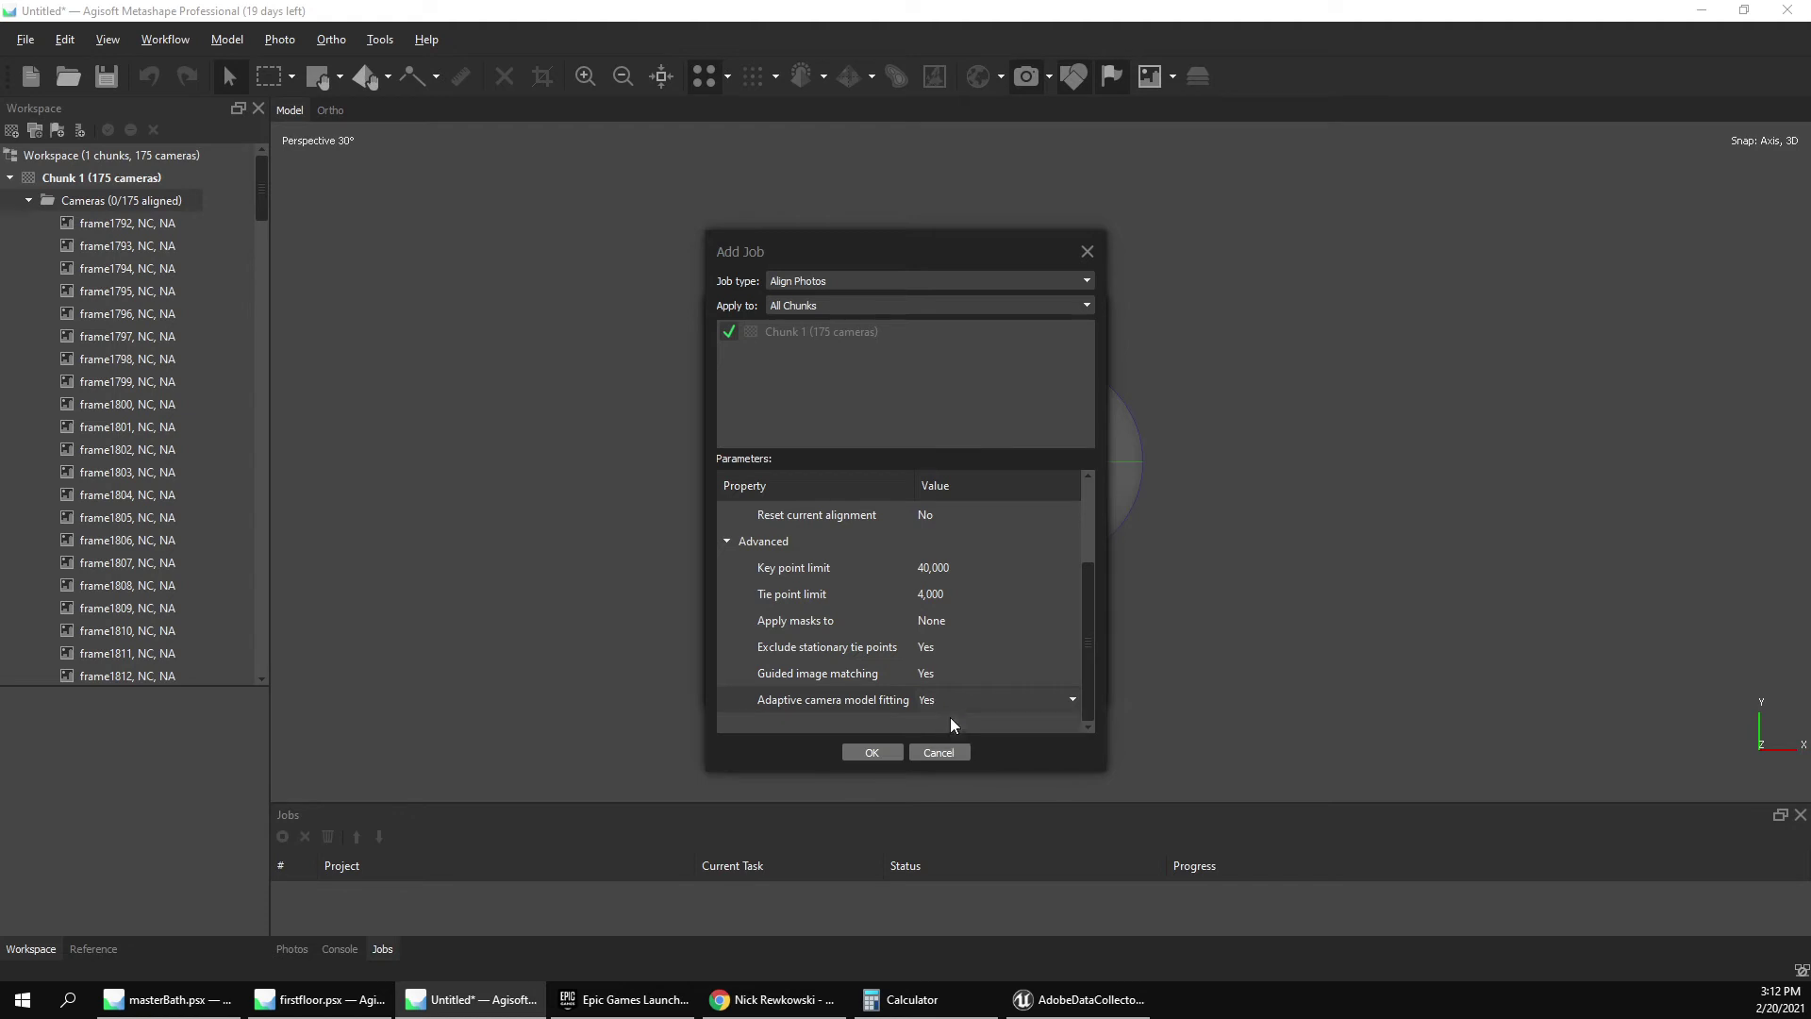
scroll(897, 653, "up", 1)
scroll(897, 652, "down", 1)
left_click(870, 755)
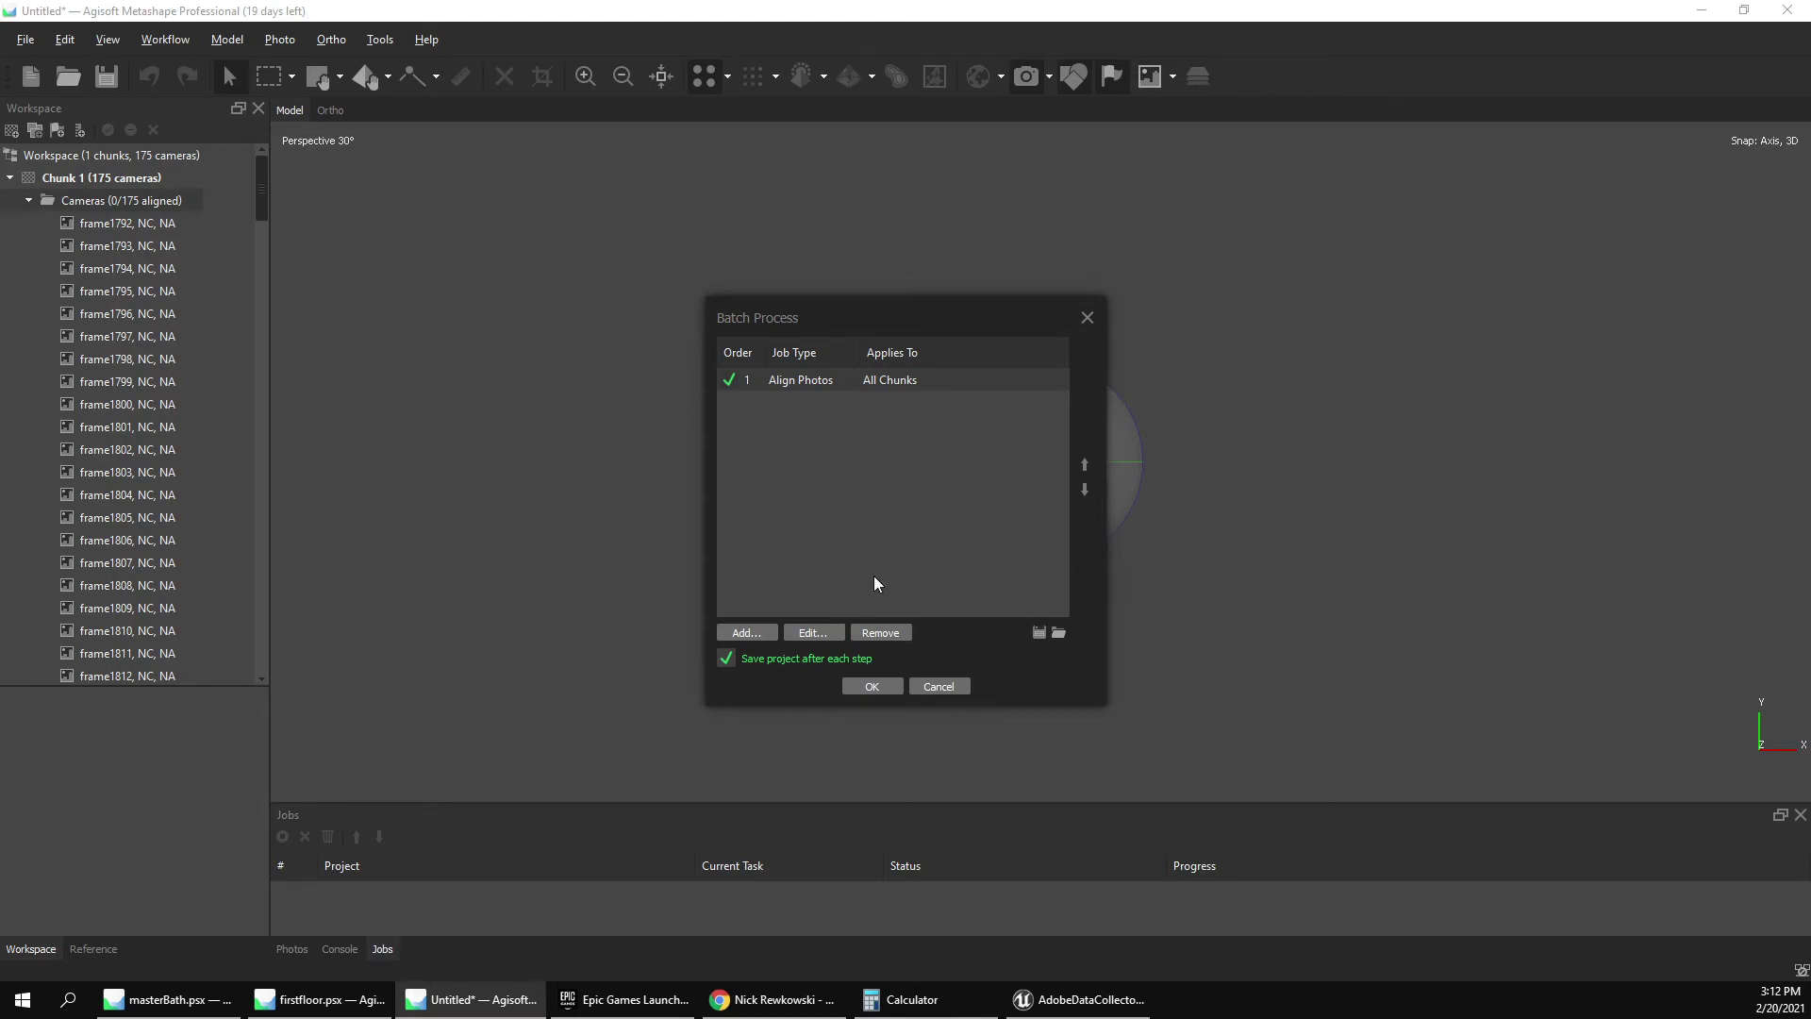
Add an Optimize Alignment job to the batch with adaptive camera model fitting and fit additional corrections enabled.
left_click(746, 632)
left_click(830, 280)
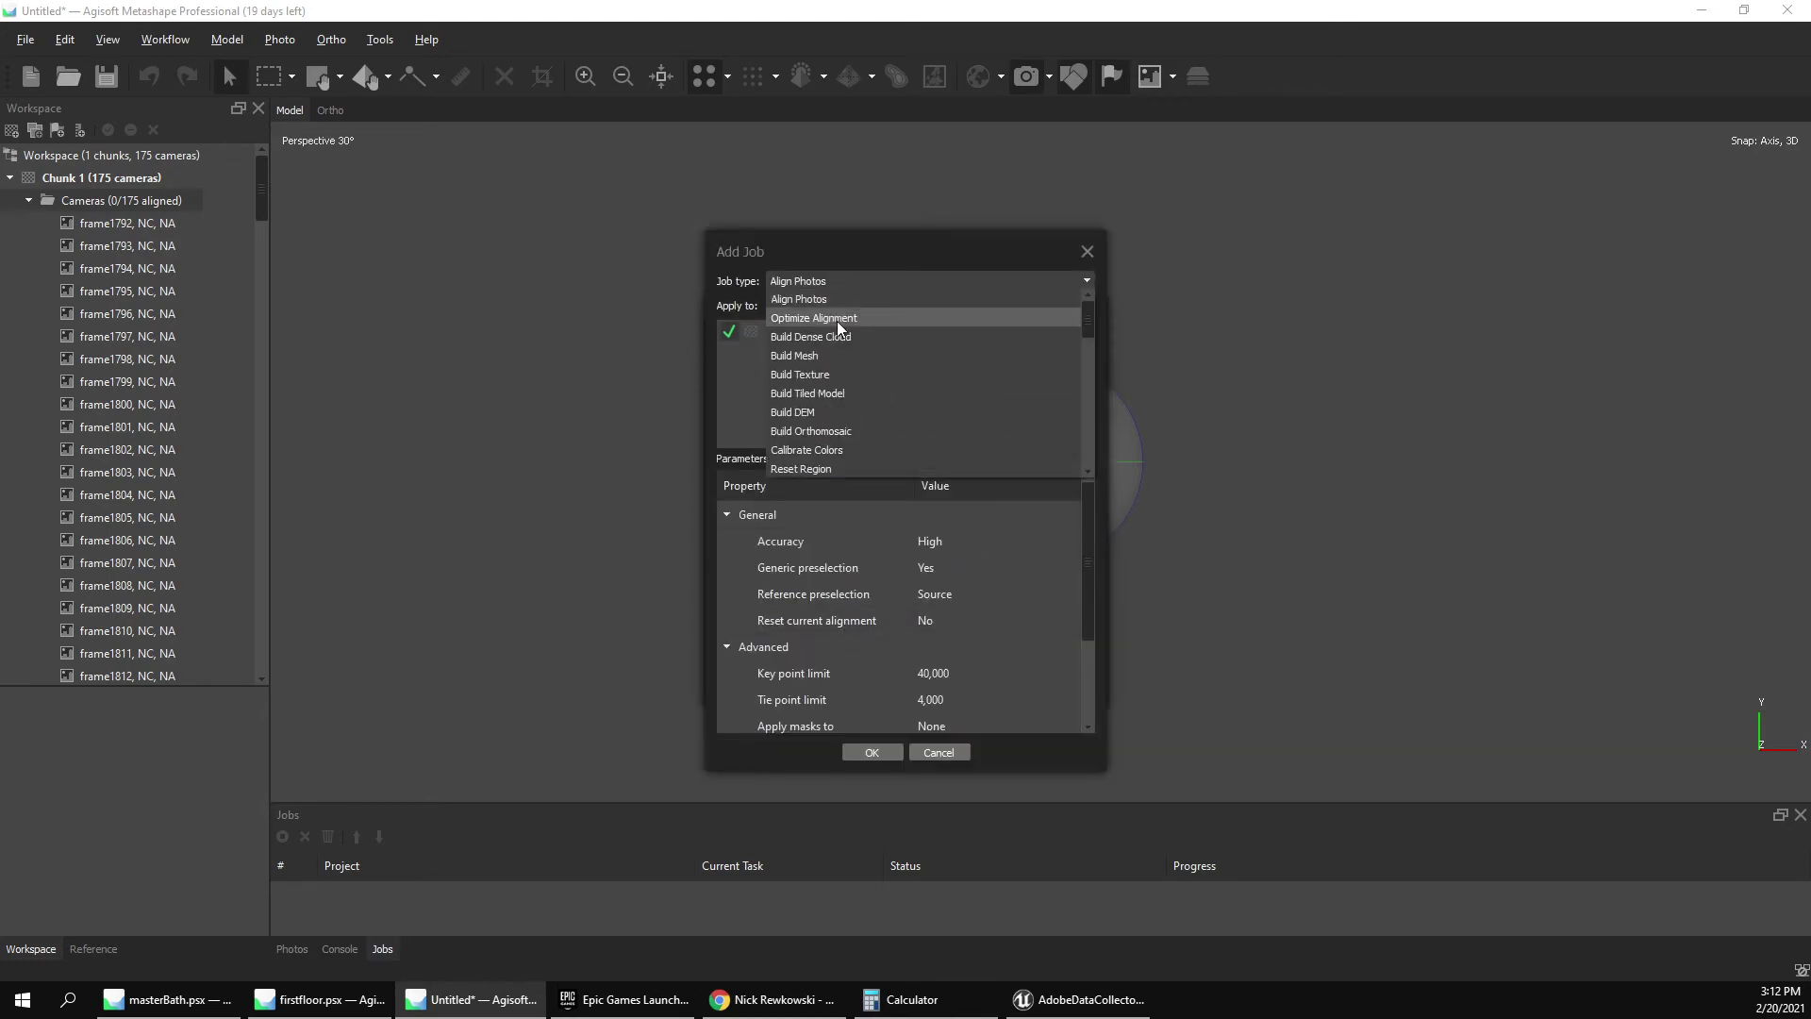
left_click(830, 318)
scroll(959, 553, "down", 3)
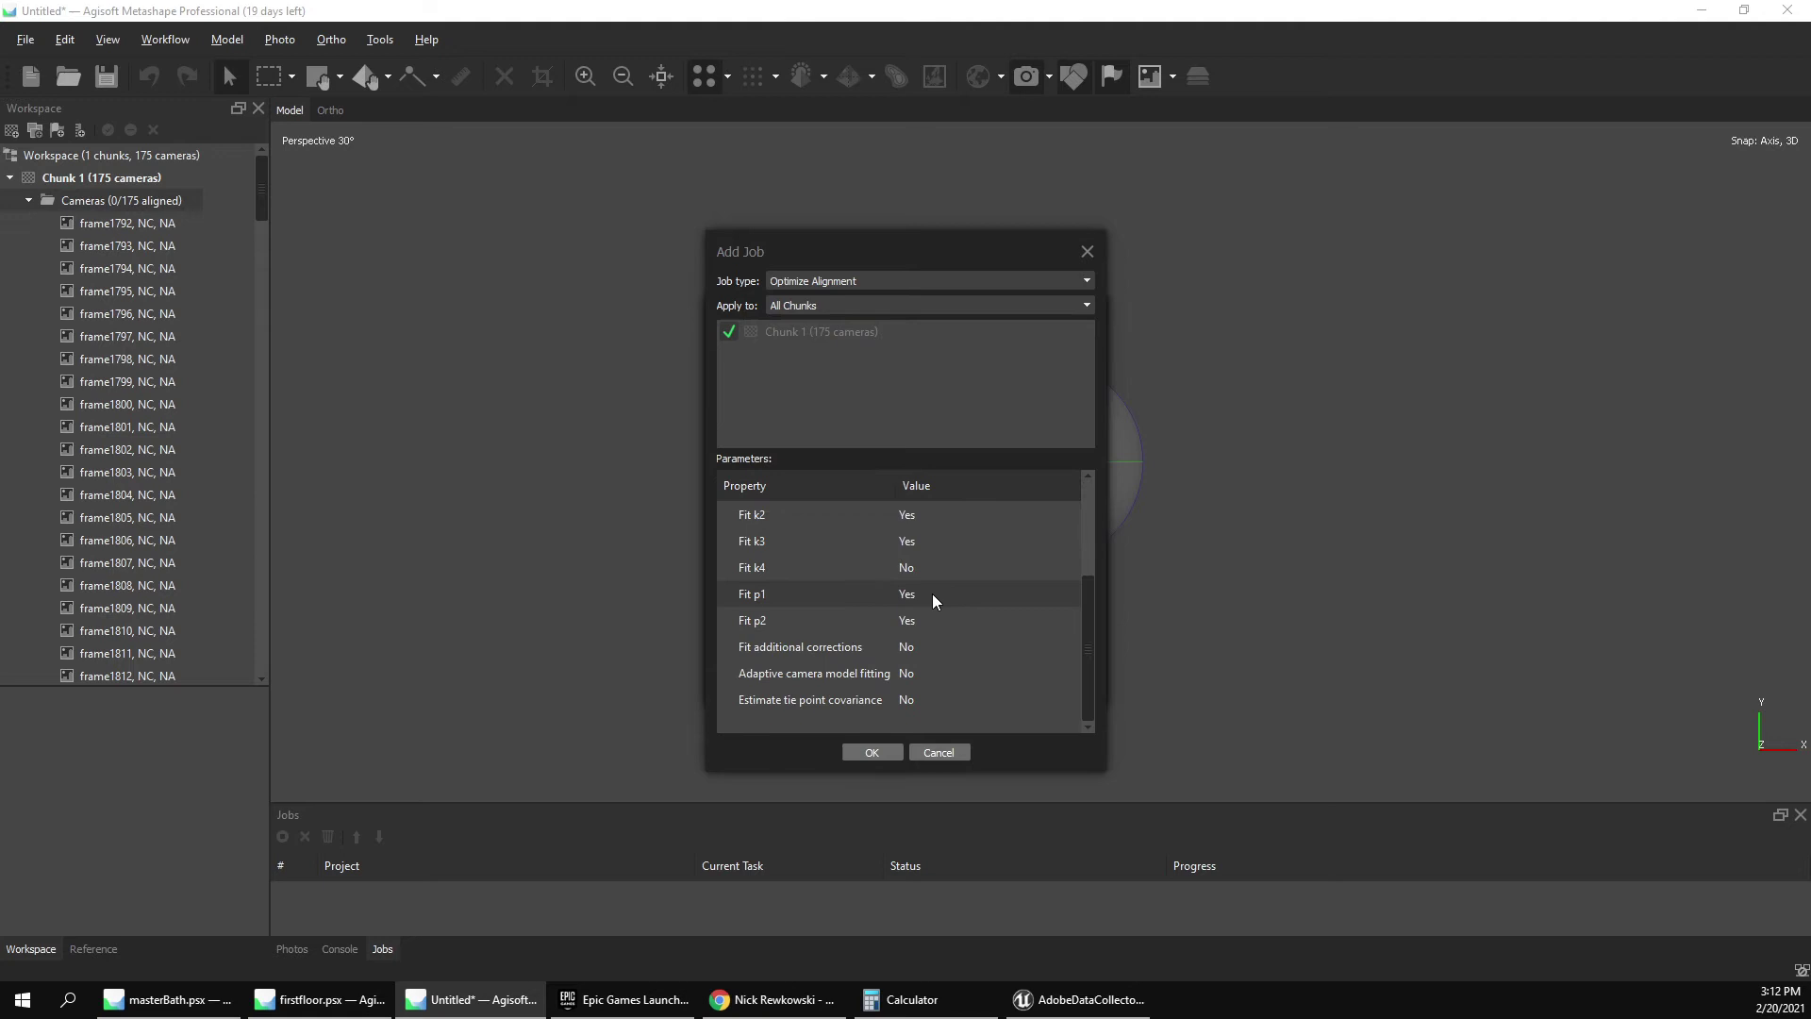
left_click(924, 681)
left_click(917, 690)
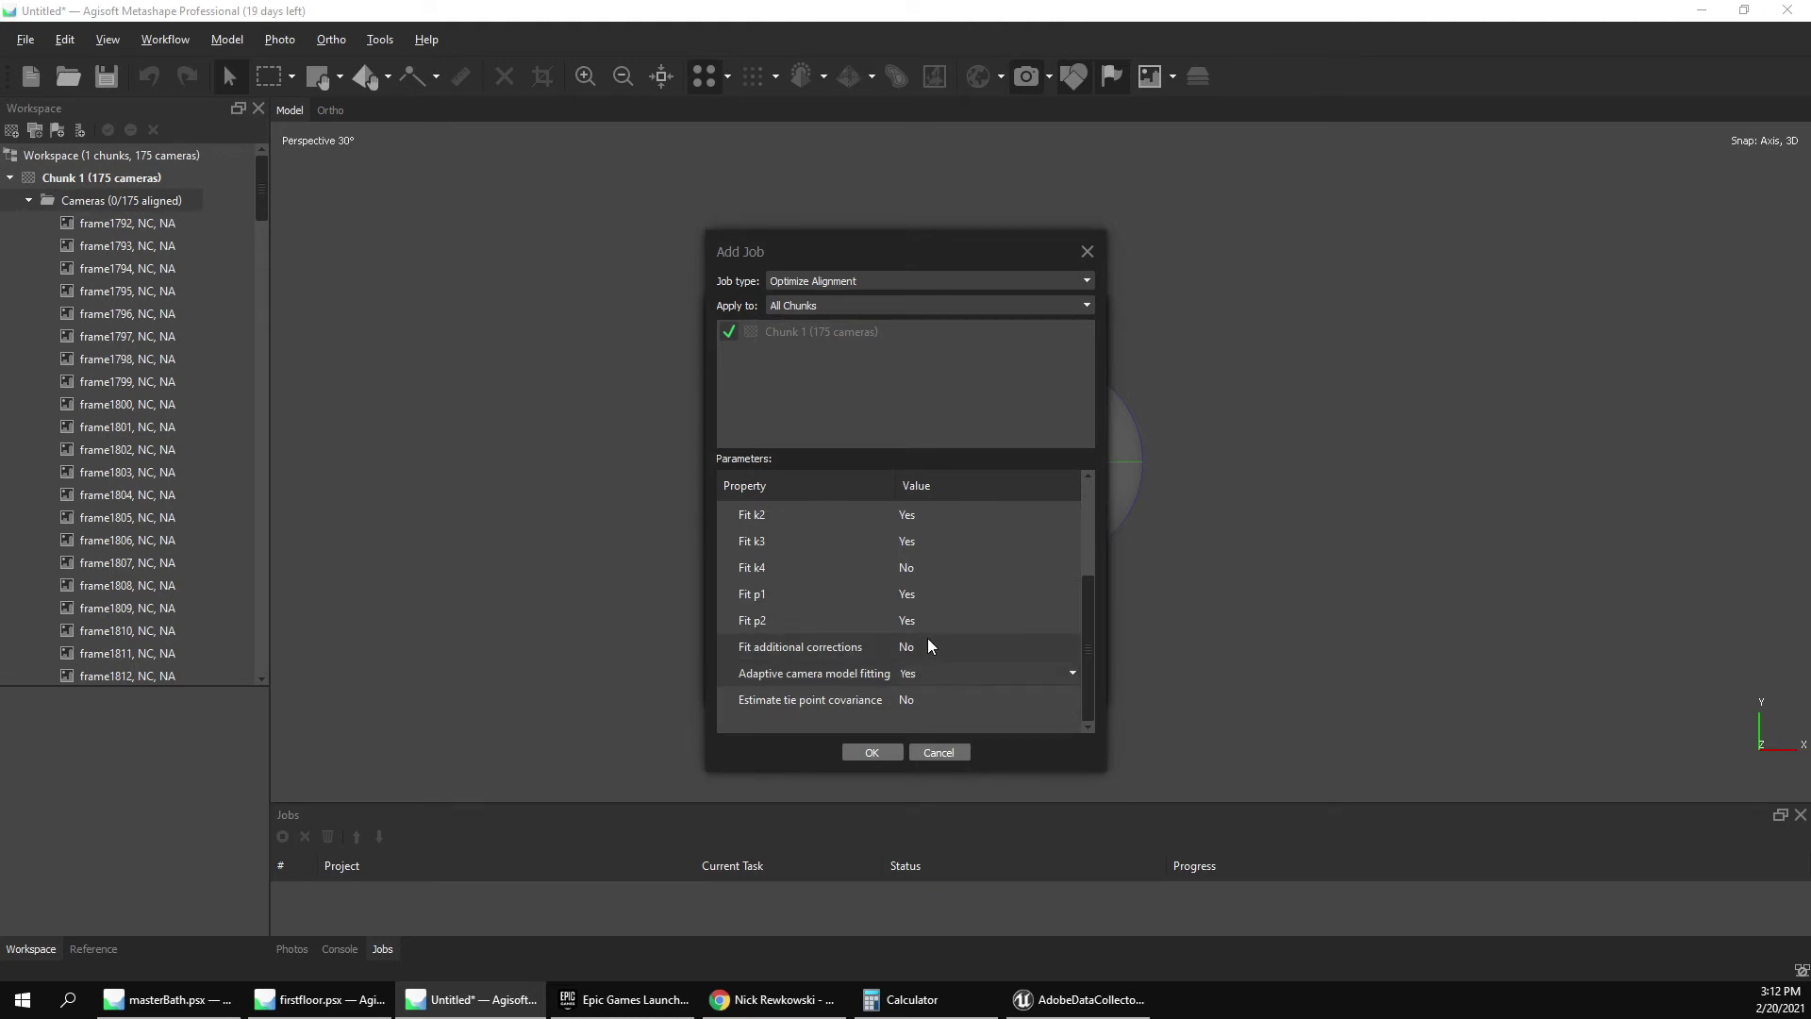
left_click(935, 647)
left_click(937, 672)
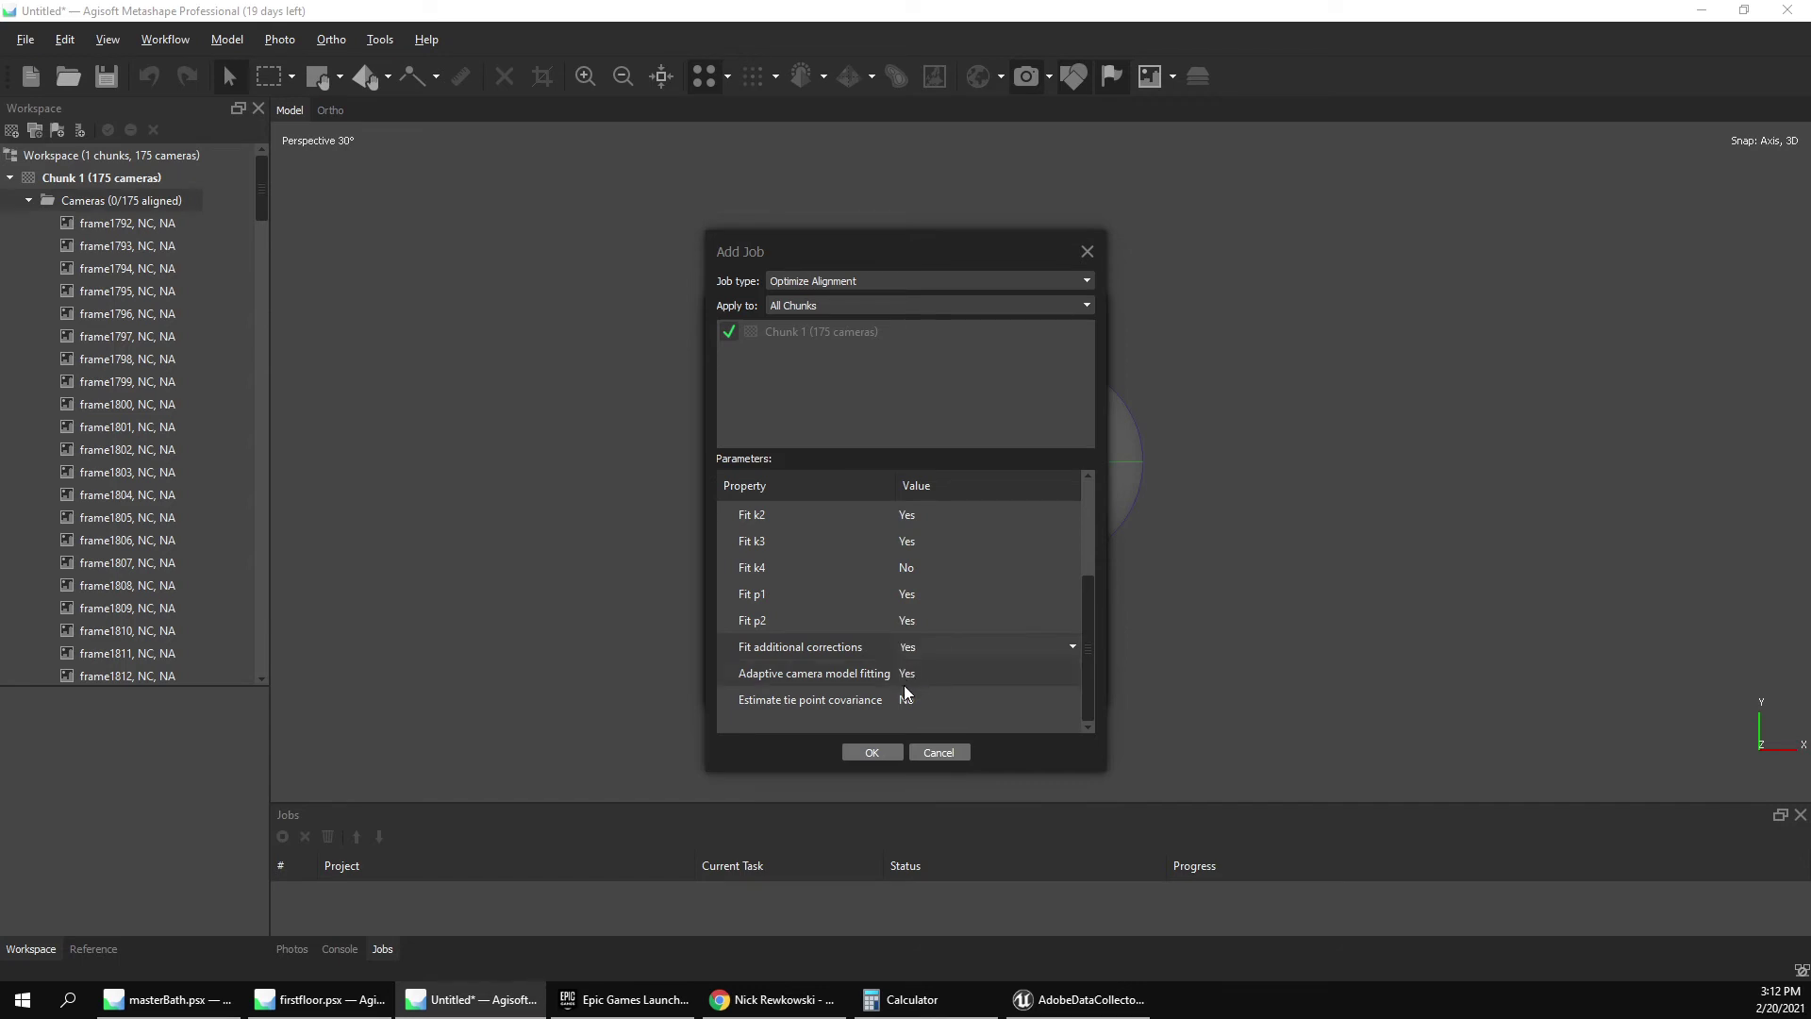
left_click(870, 752)
Add a Build Dense Cloud job to the batch with Ultra high quality and Aggressive depth filtering.
left_click(747, 633)
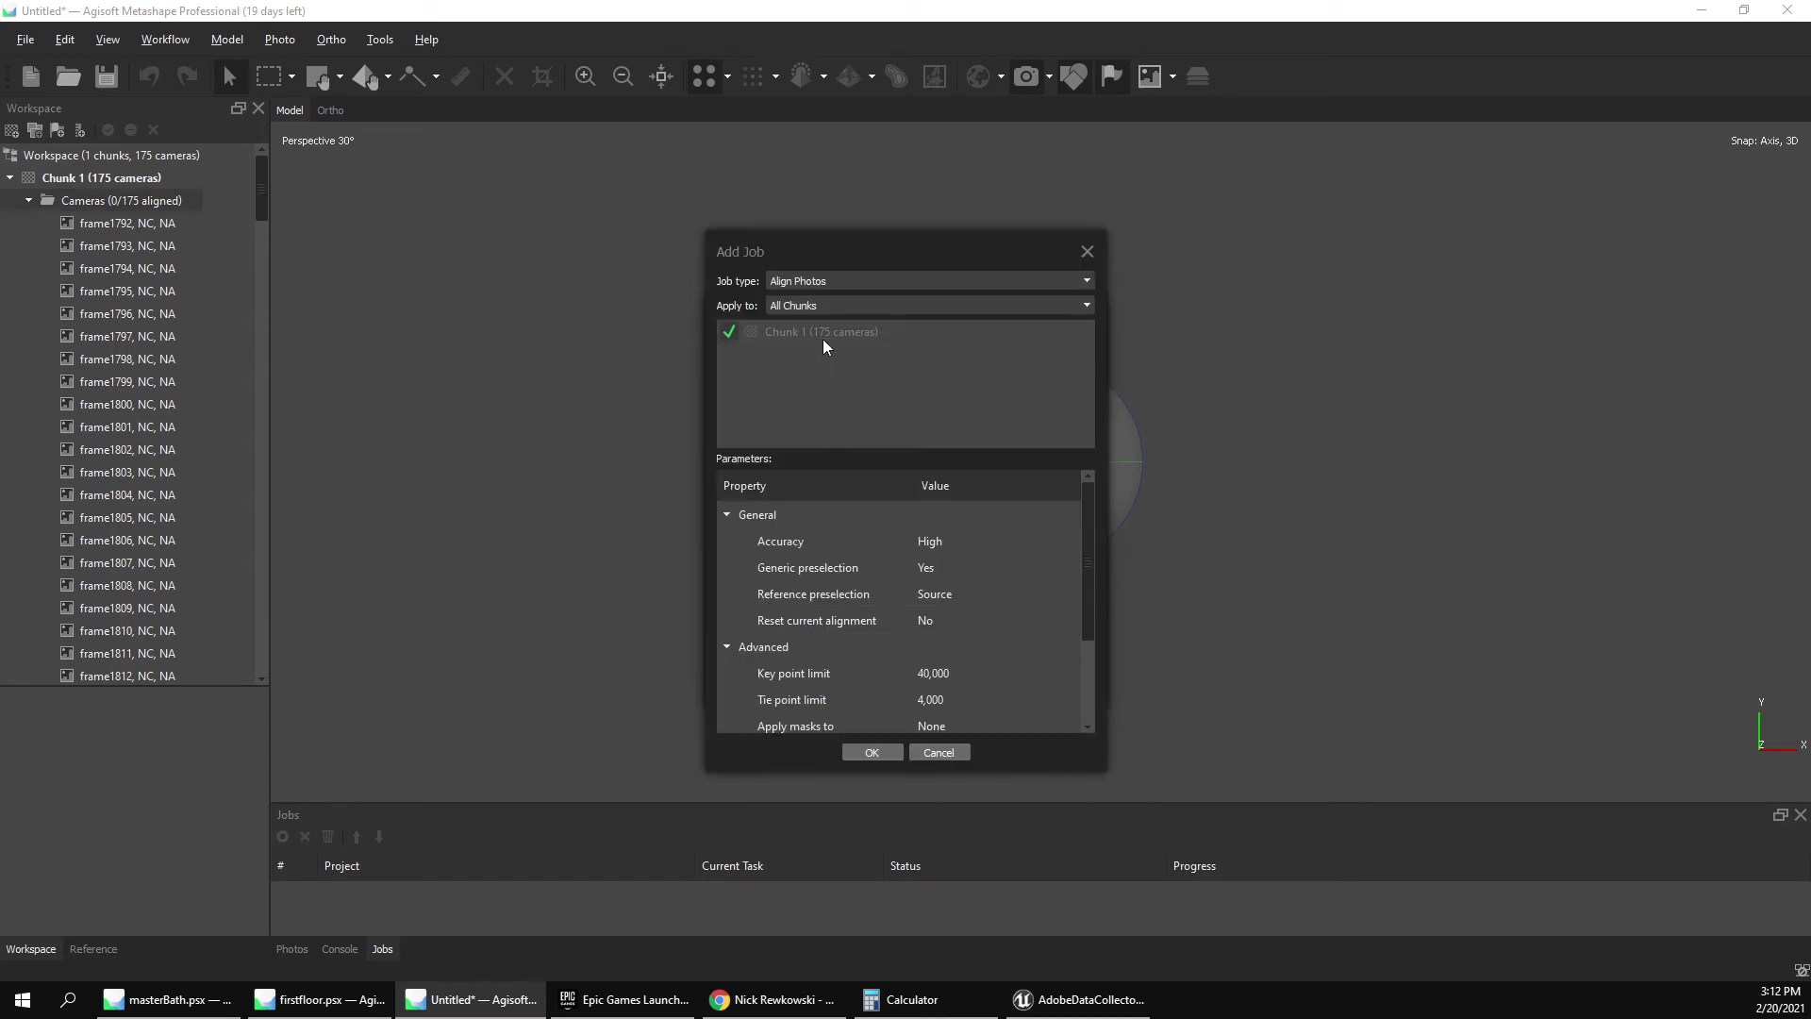
left_click(806, 289)
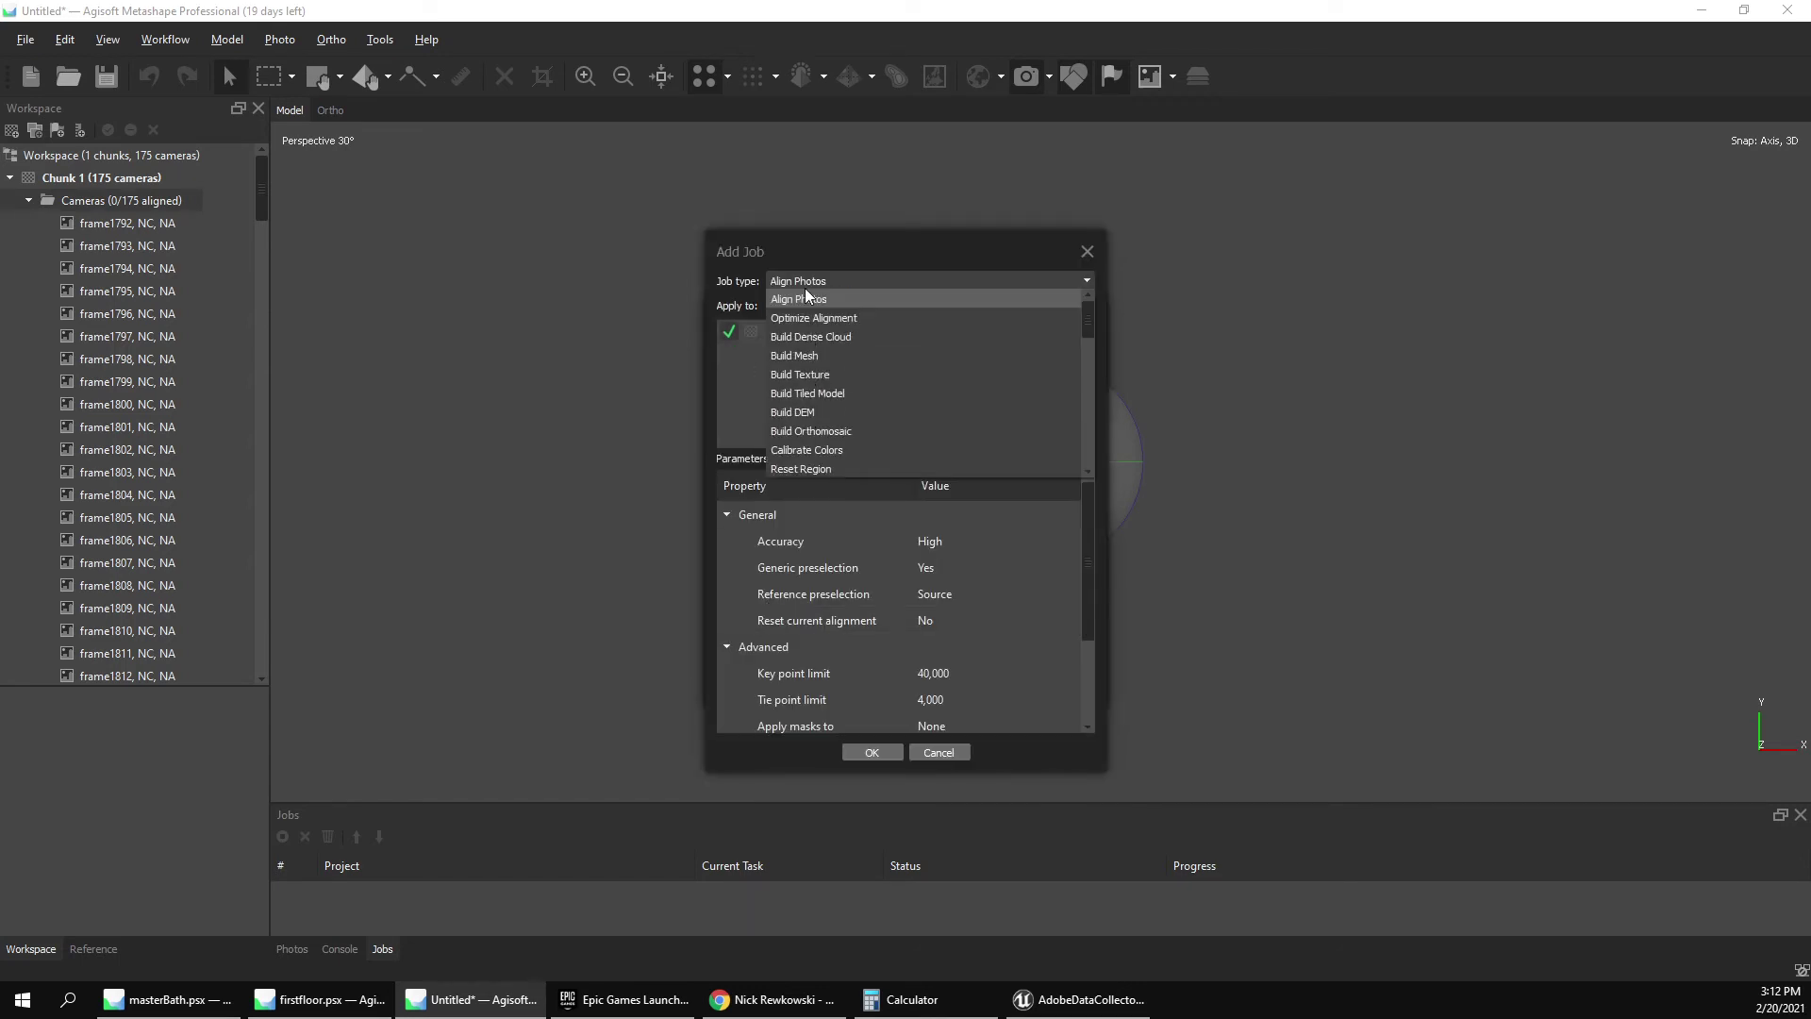
left_click(823, 339)
left_click(853, 282)
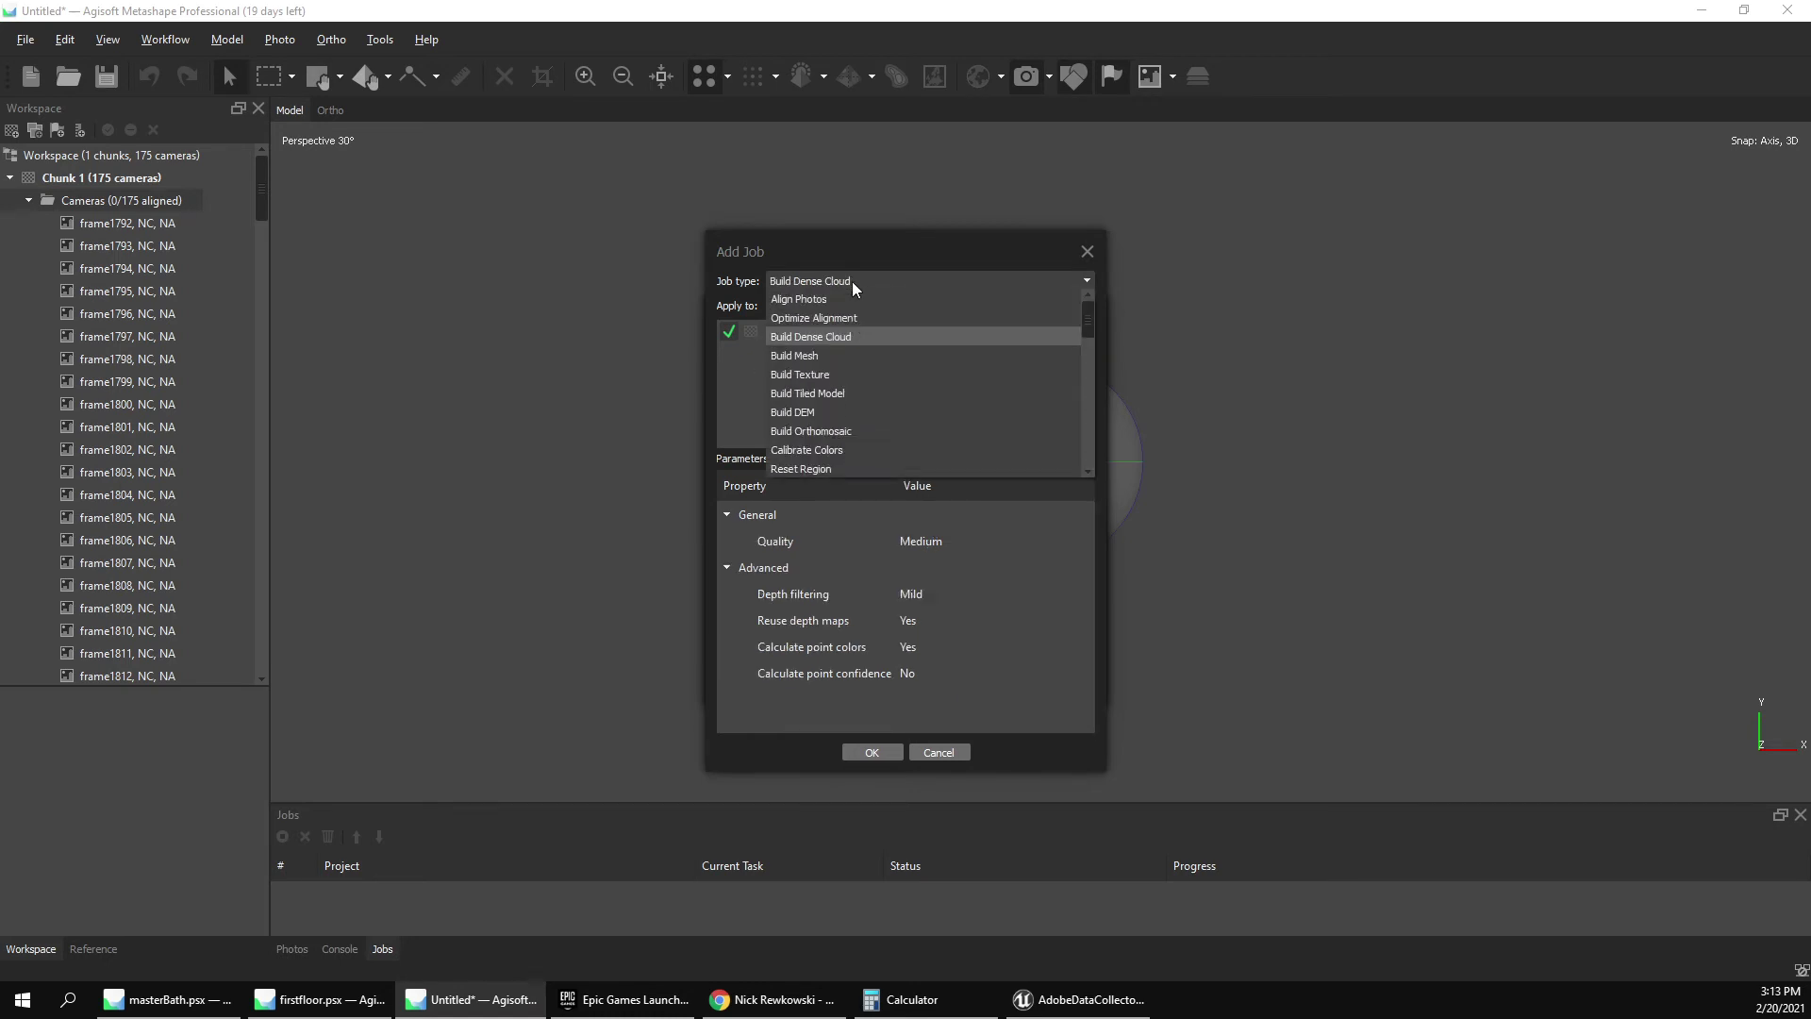
left_click(856, 283)
left_click(955, 549)
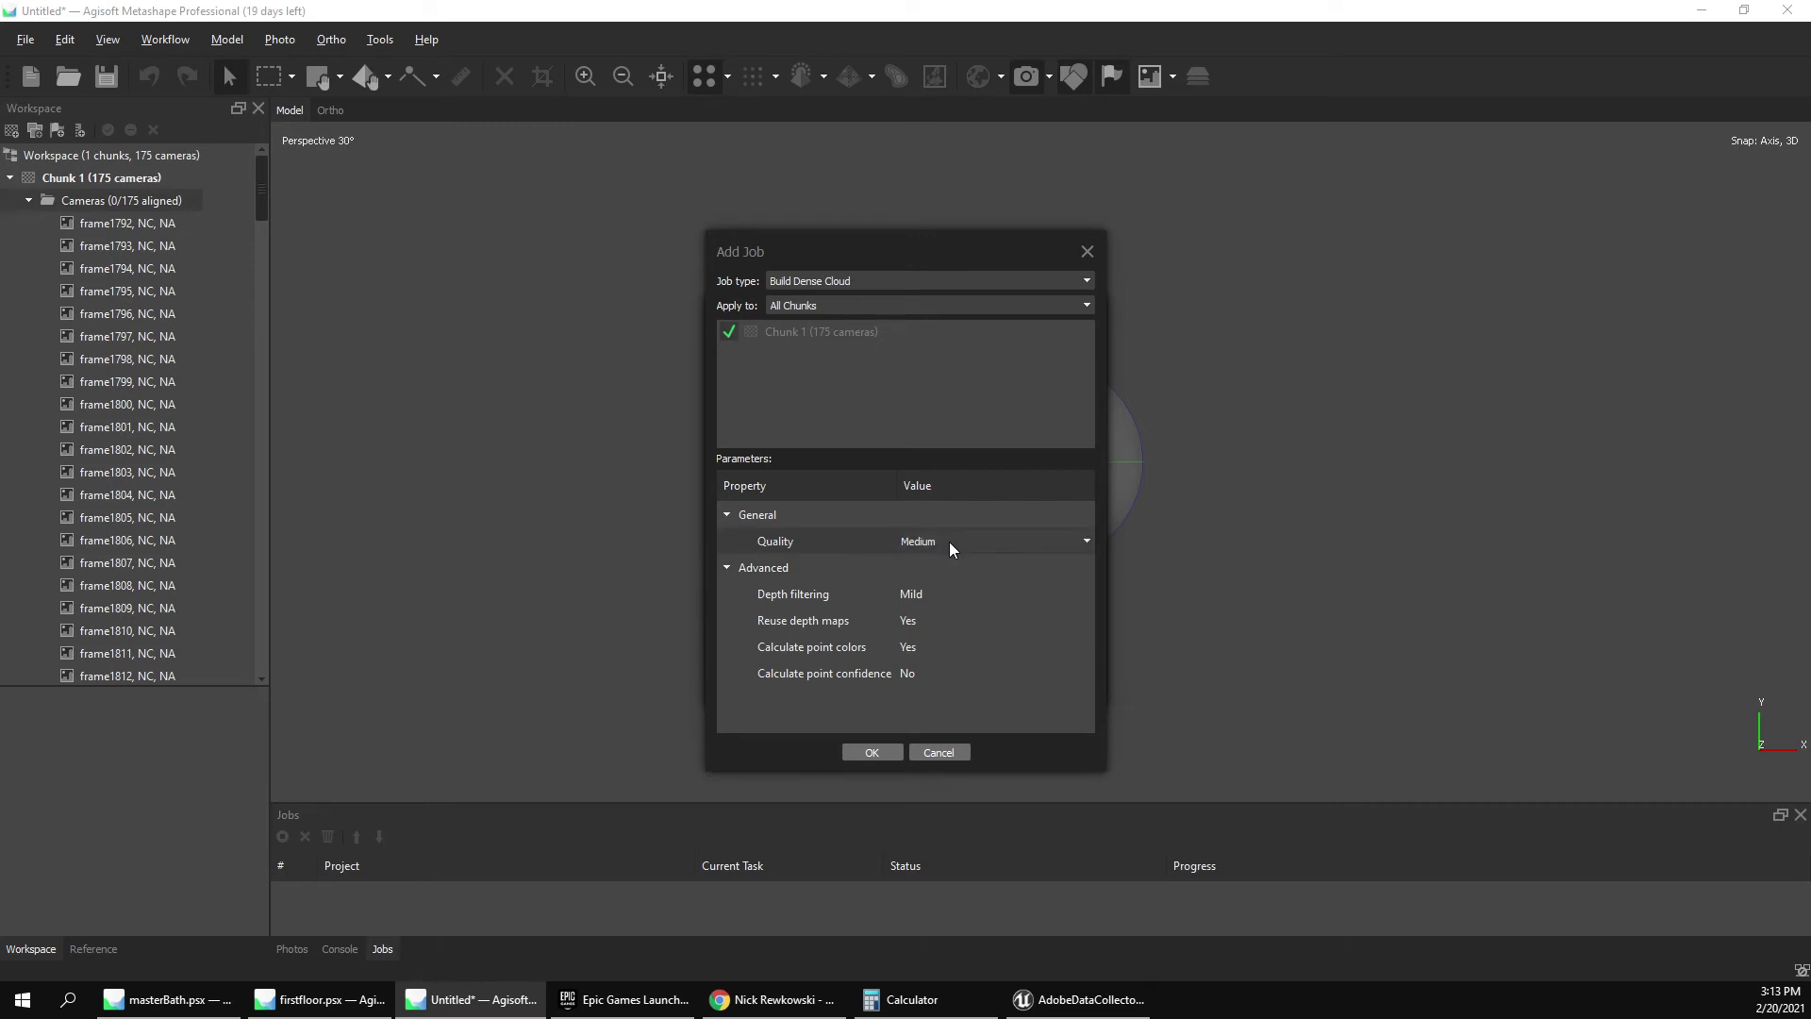
left_click(951, 553)
left_click(946, 561)
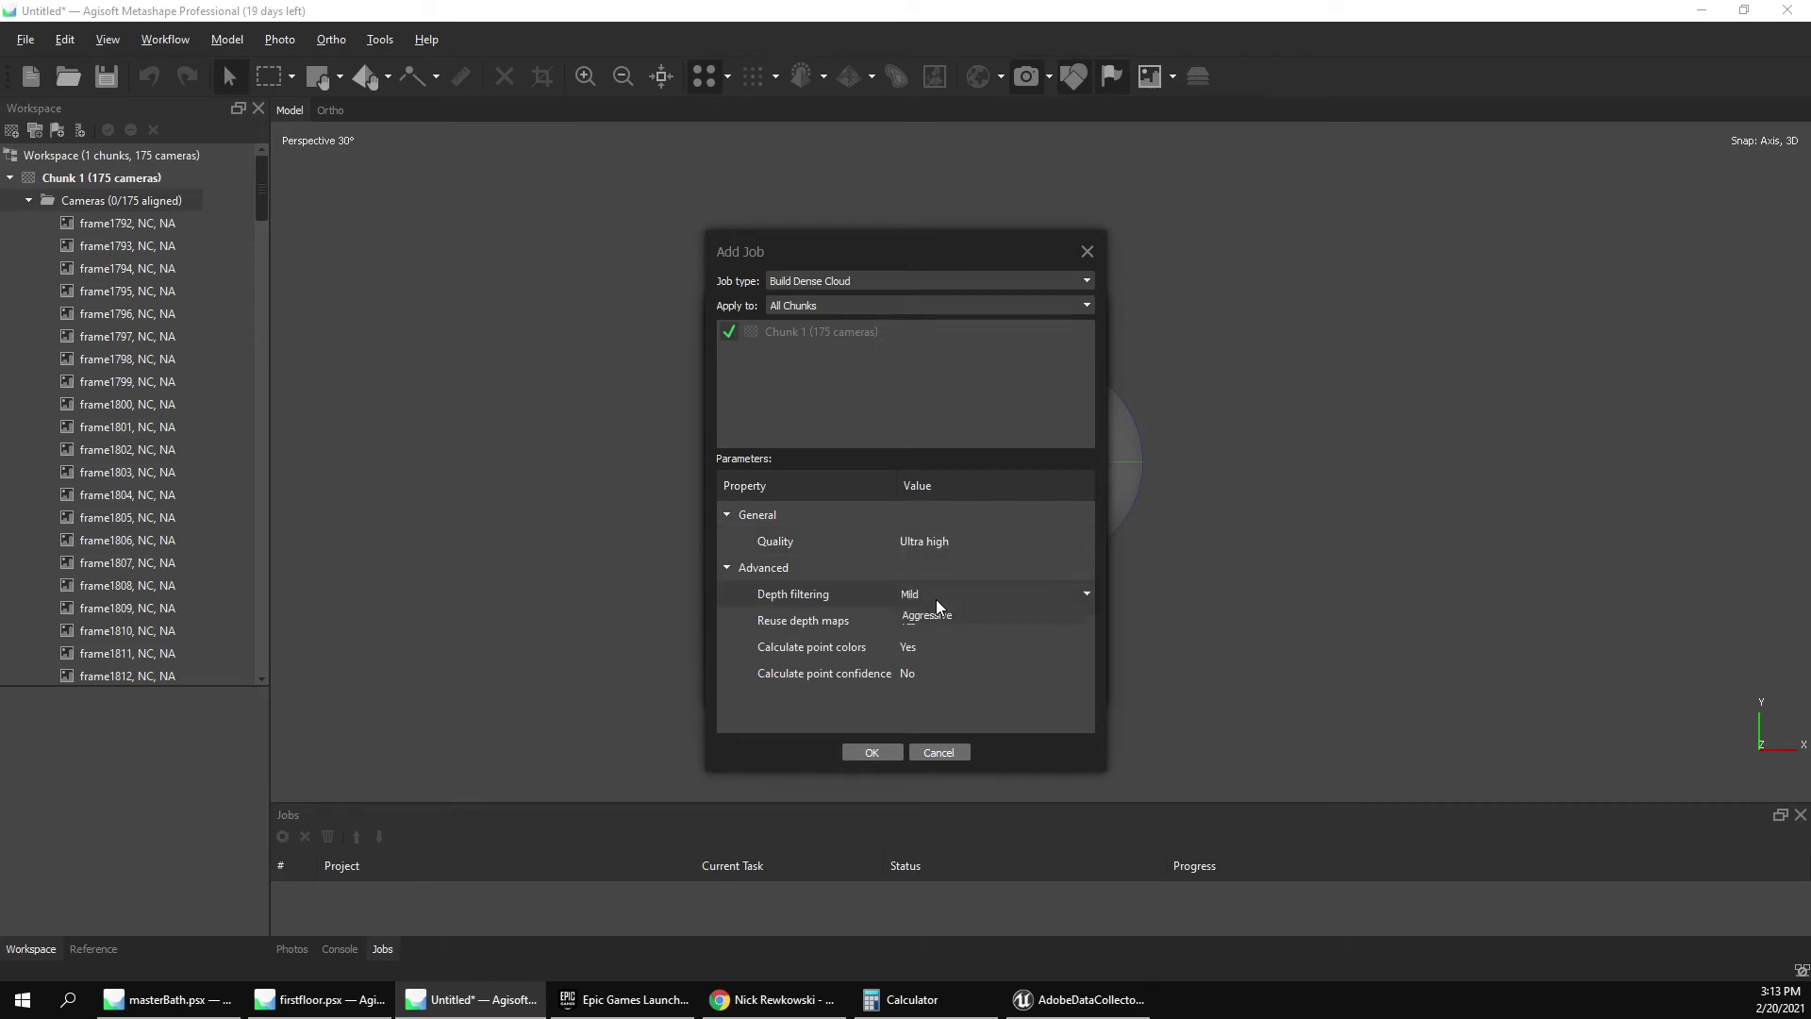
left_click(938, 673)
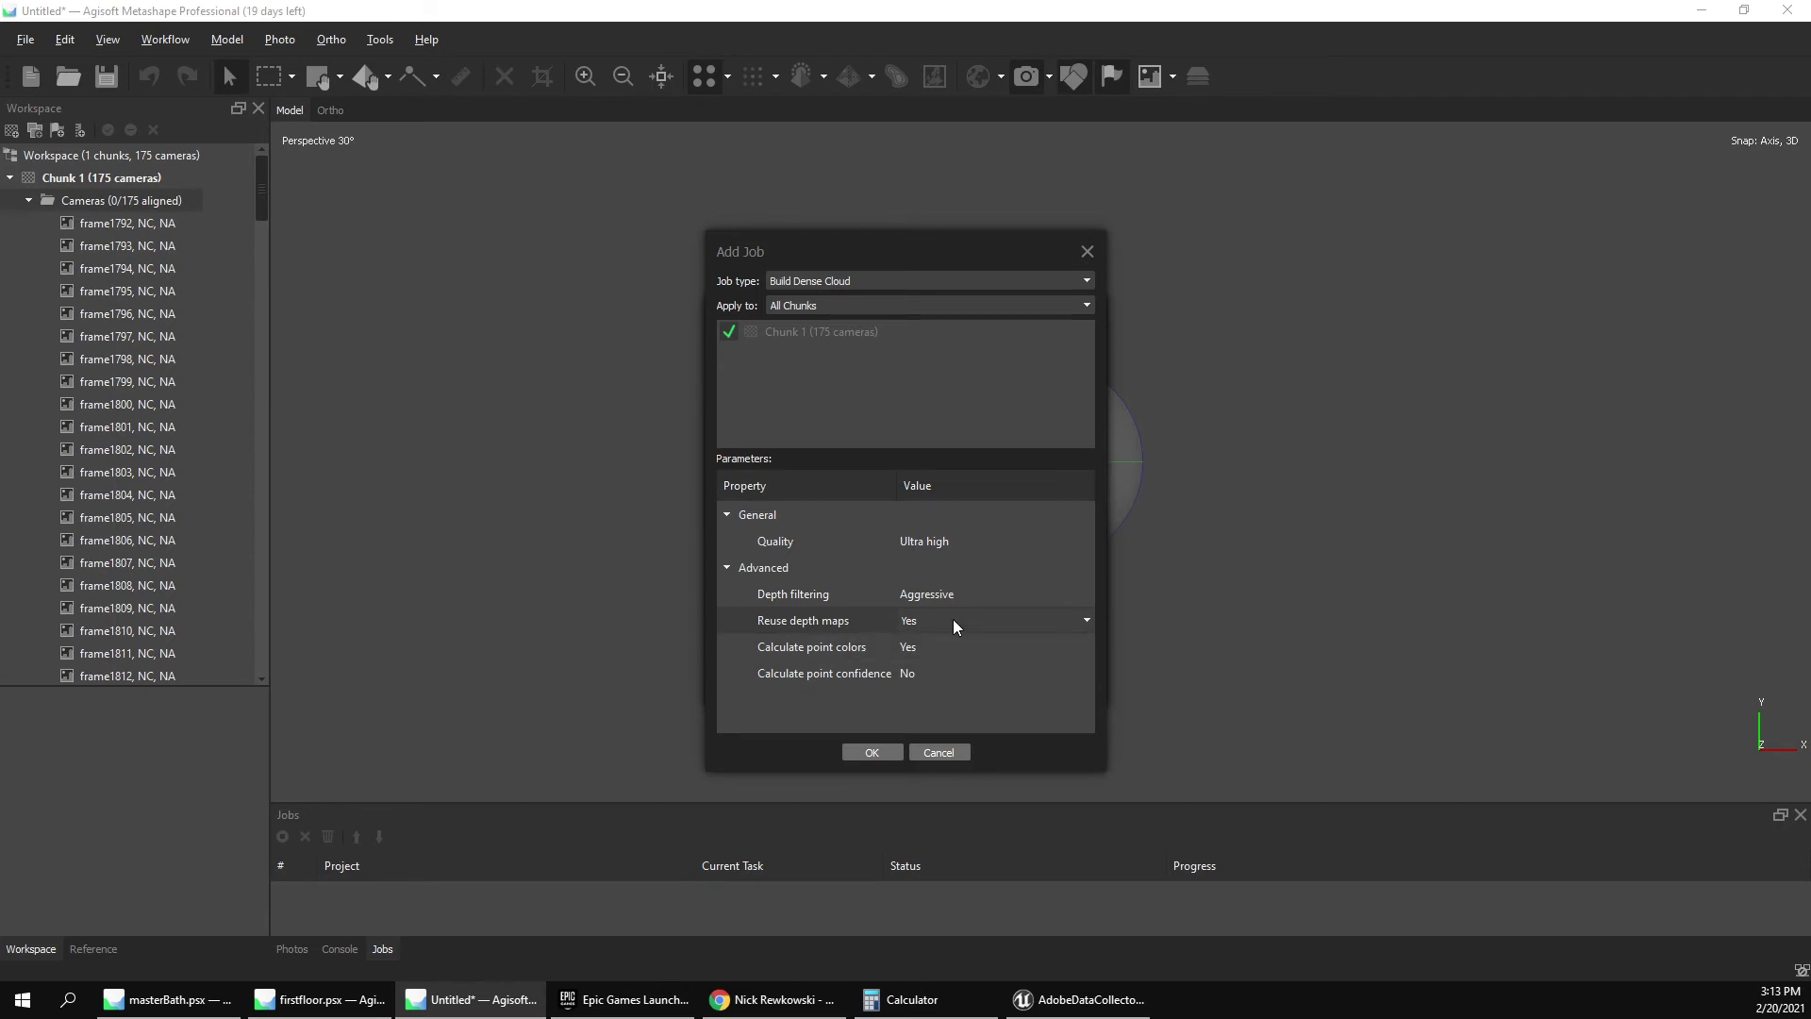
left_click(948, 649)
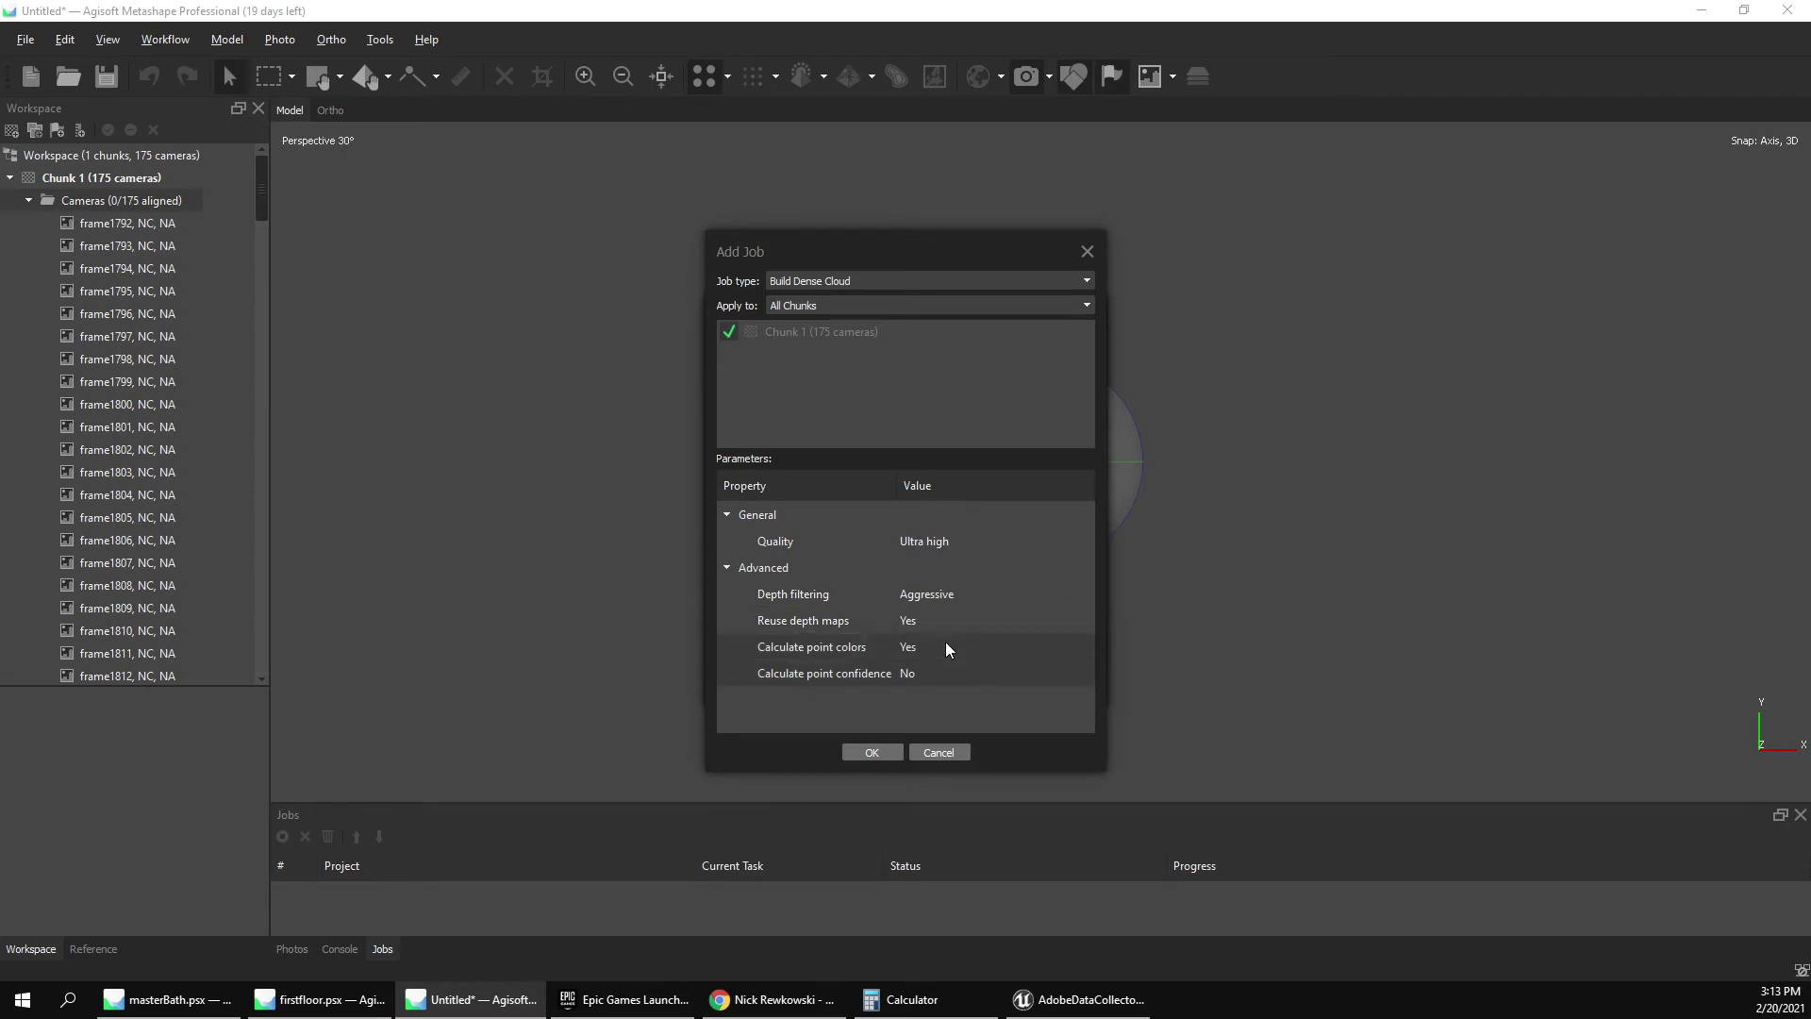
left_click(858, 753)
Start a Build Mesh job for the batch with depth maps as its source data.
left_click(758, 633)
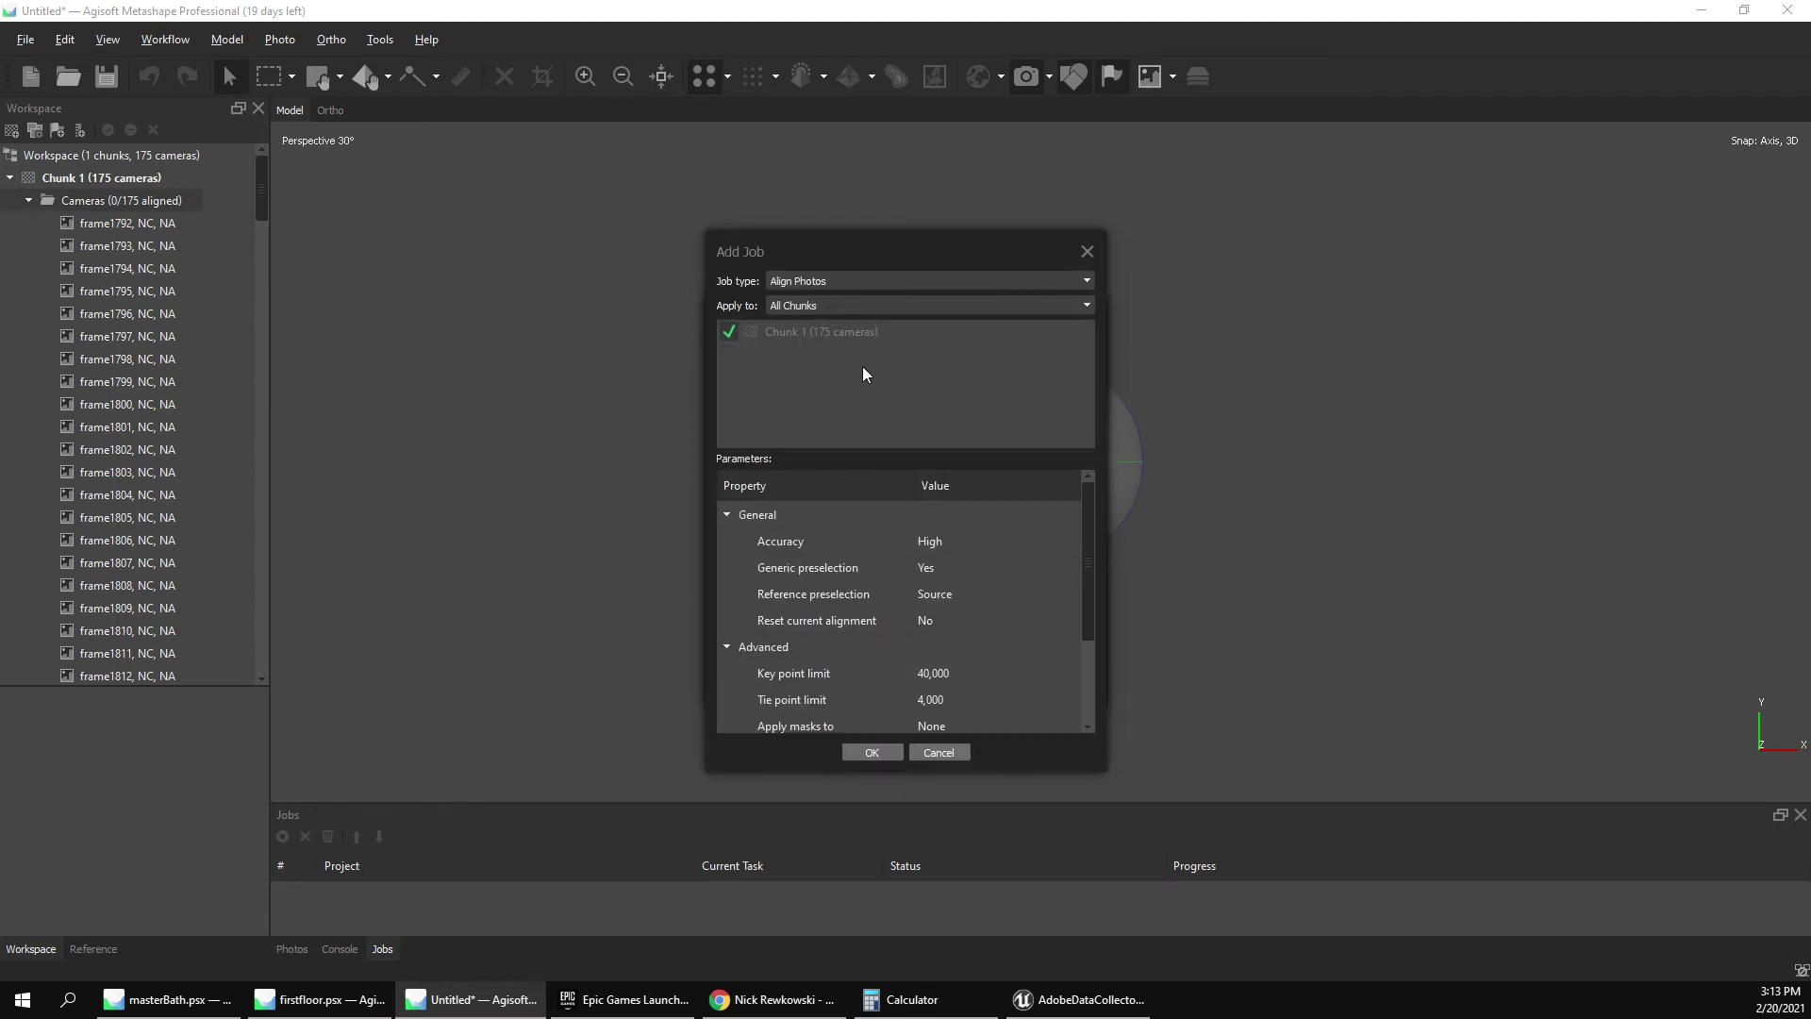
left_click(824, 281)
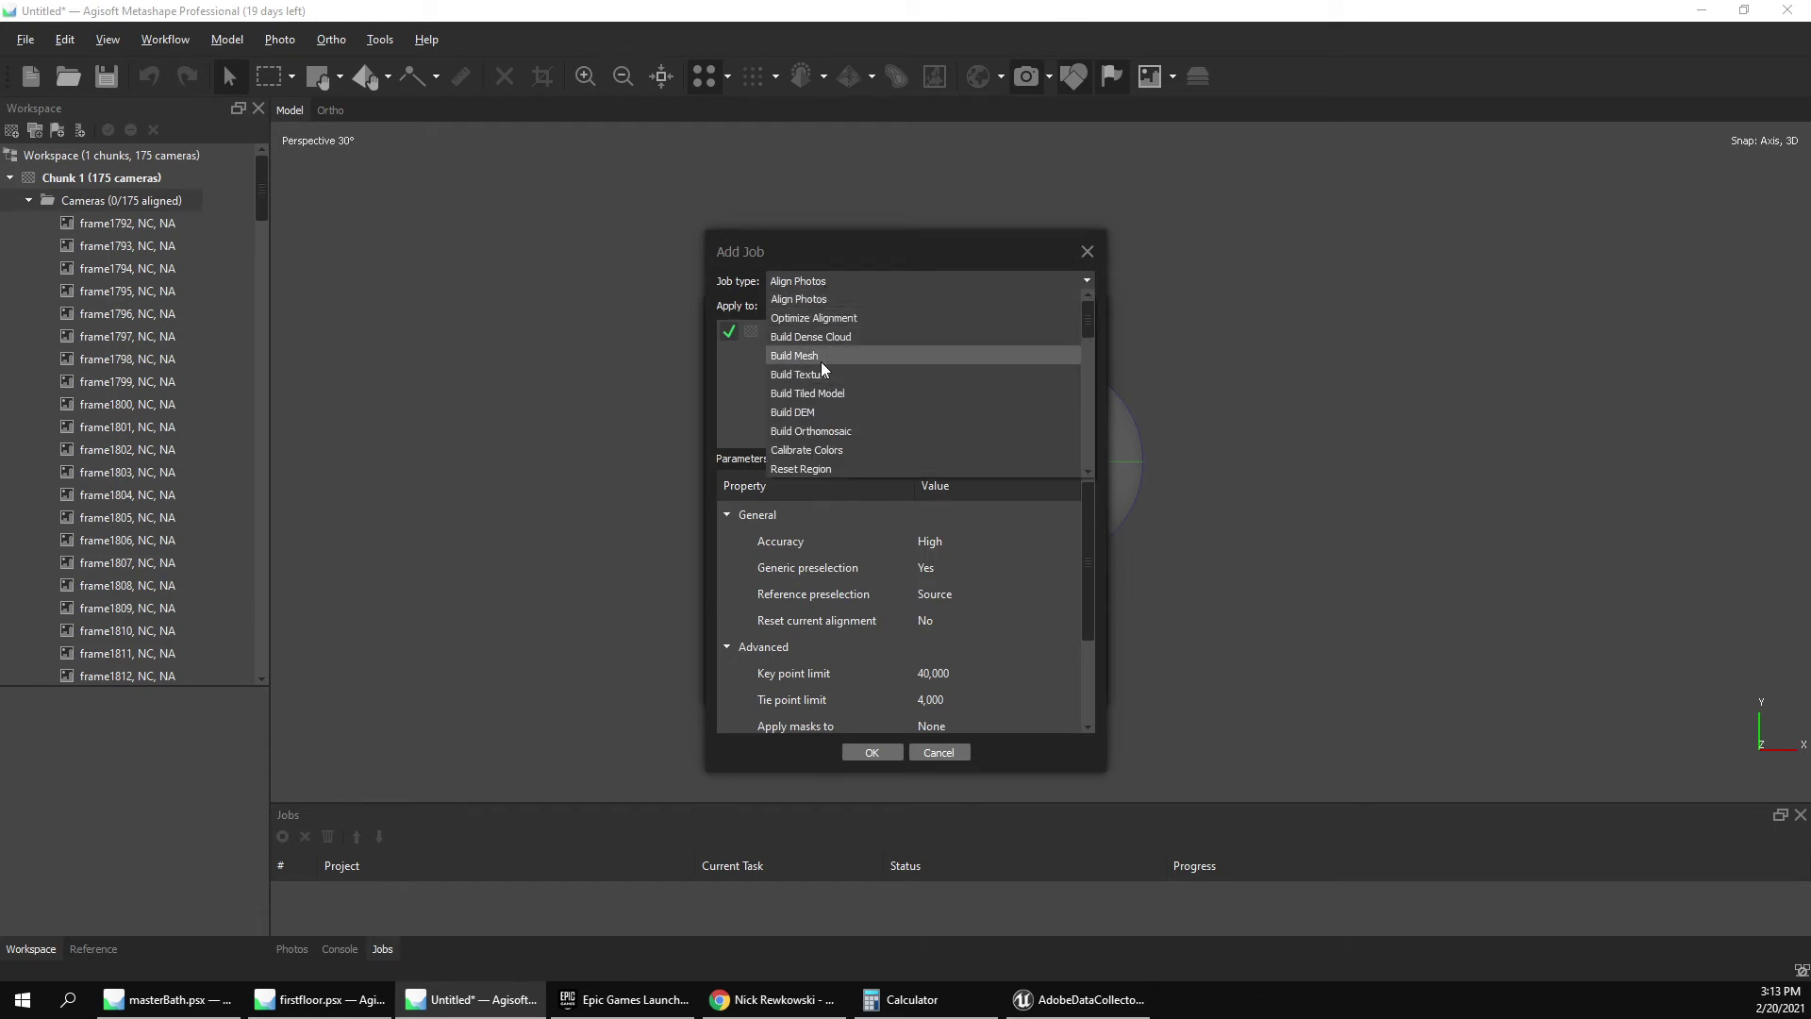
left_click(821, 360)
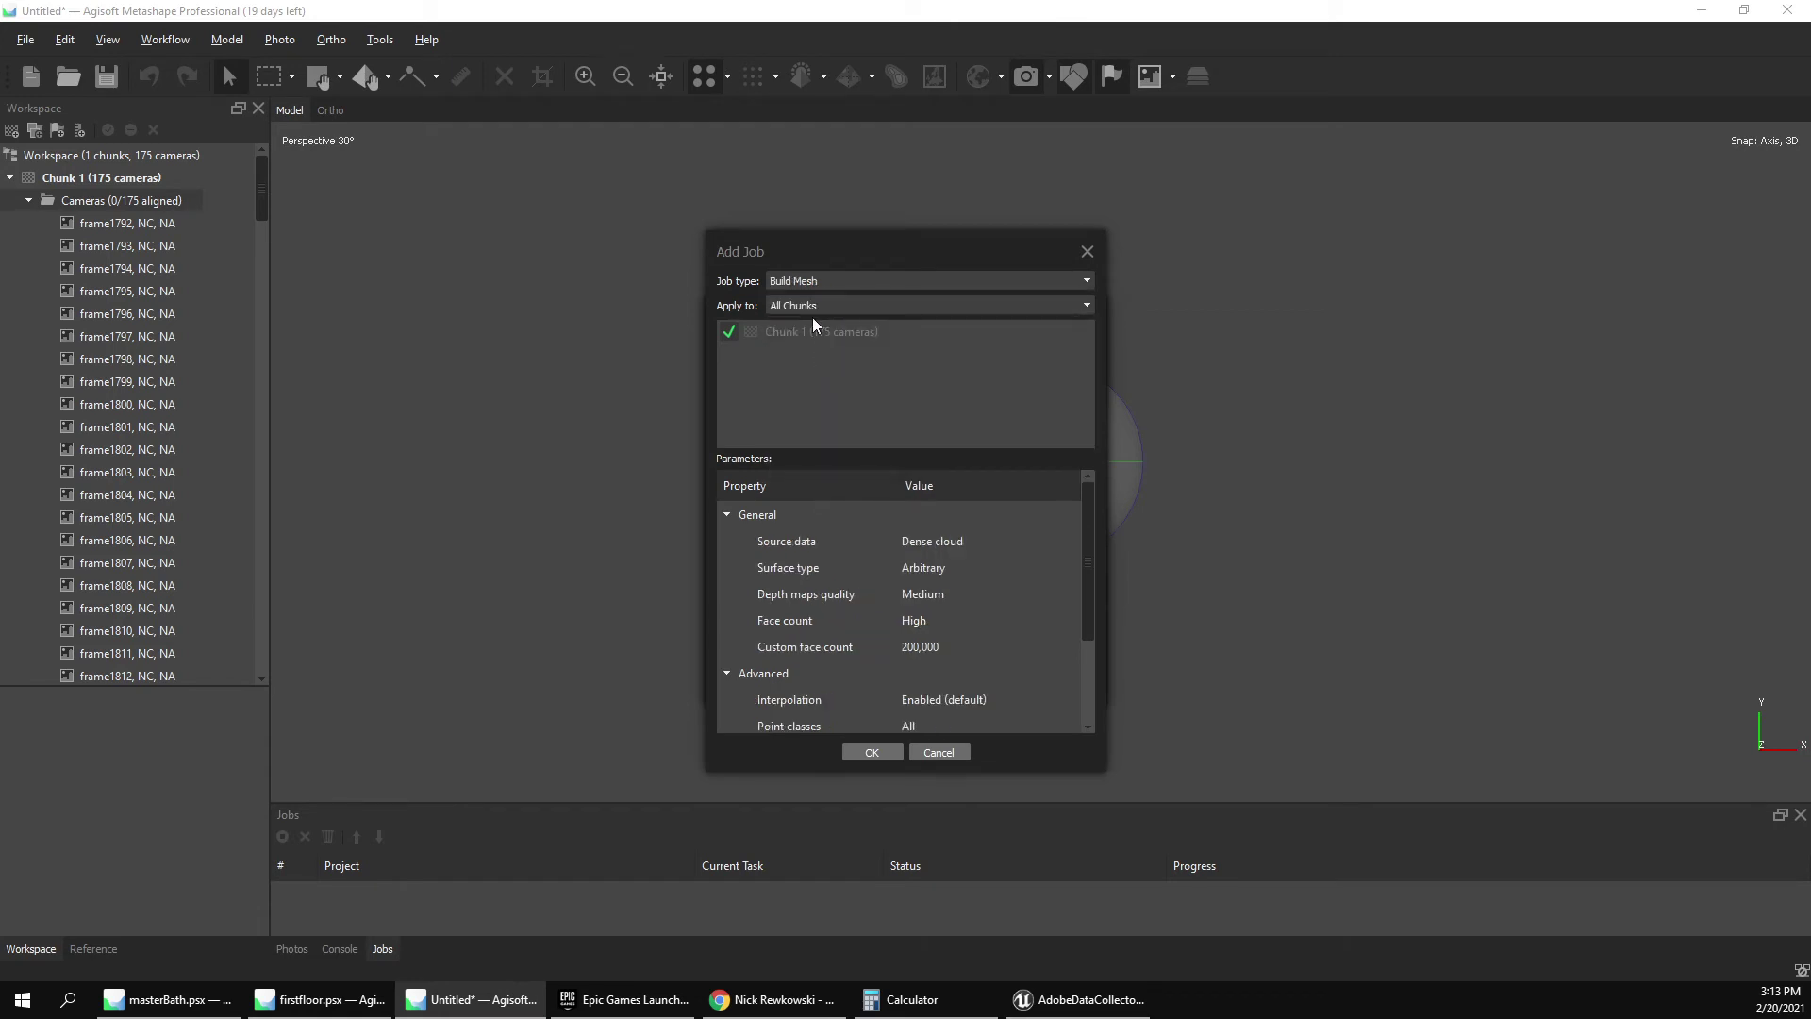
left_click(945, 544)
left_click(964, 545)
left_click(940, 593)
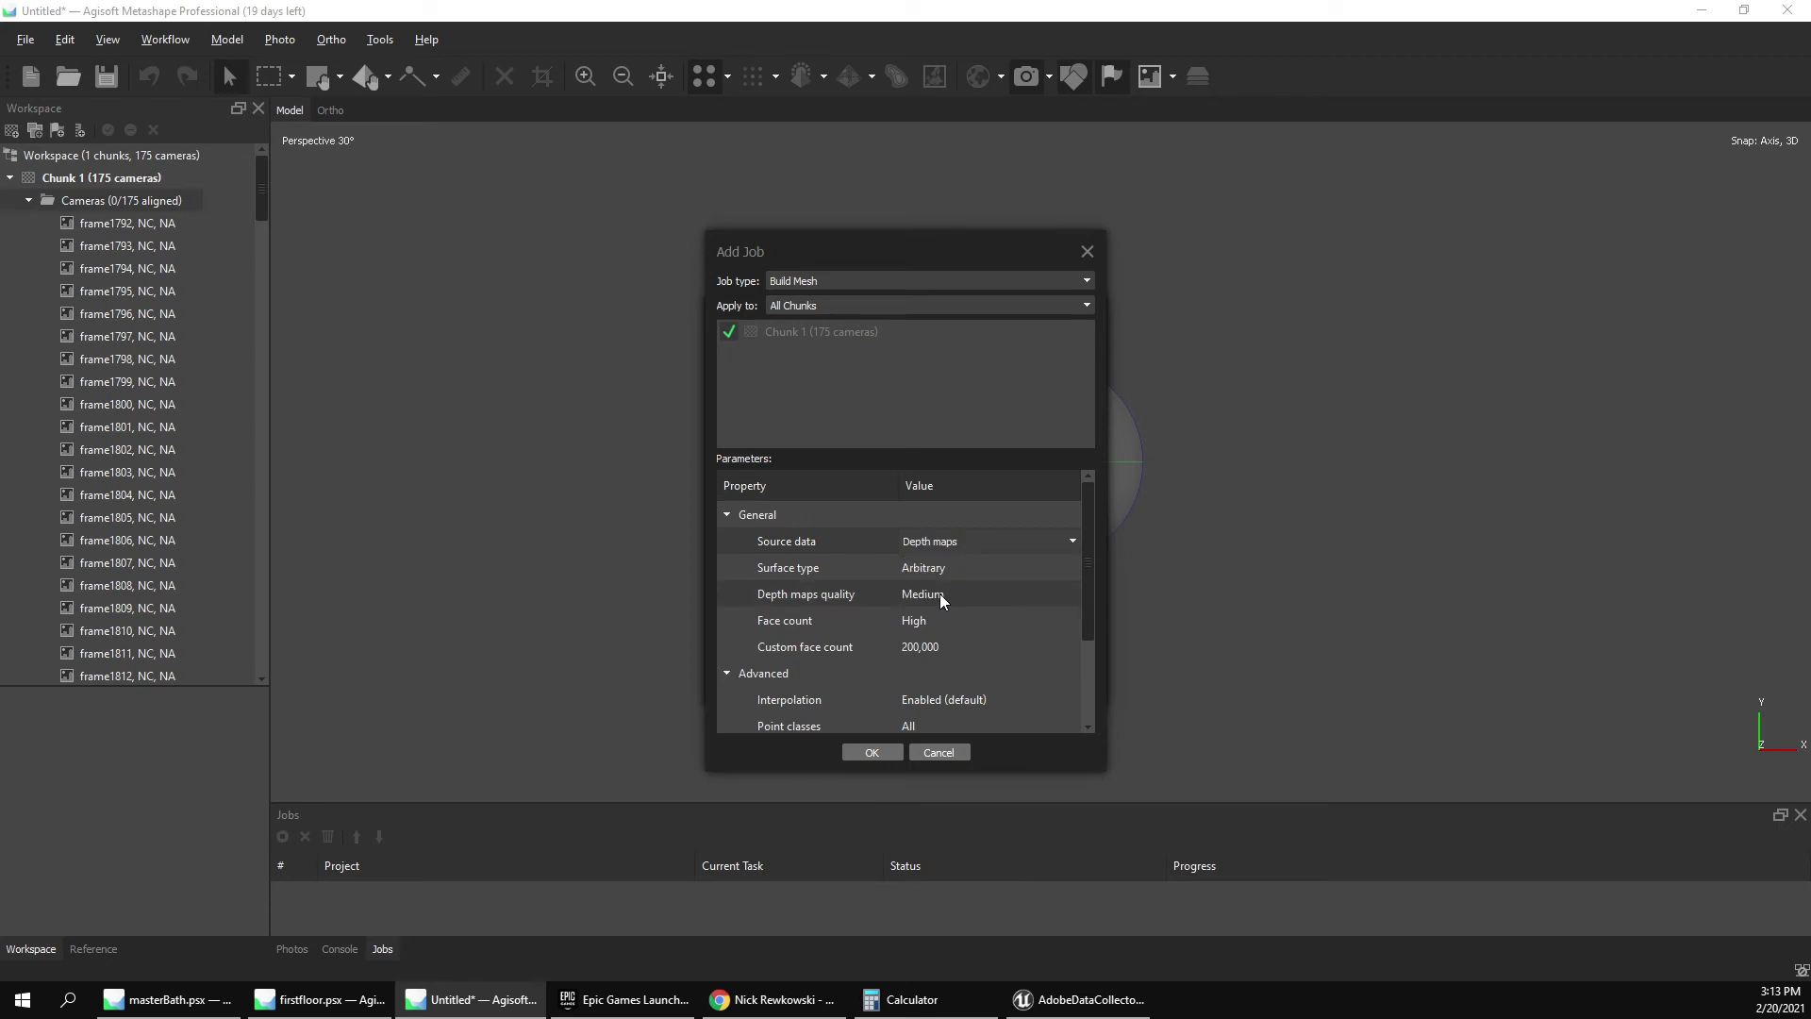
left_click(930, 540)
left_click(936, 541)
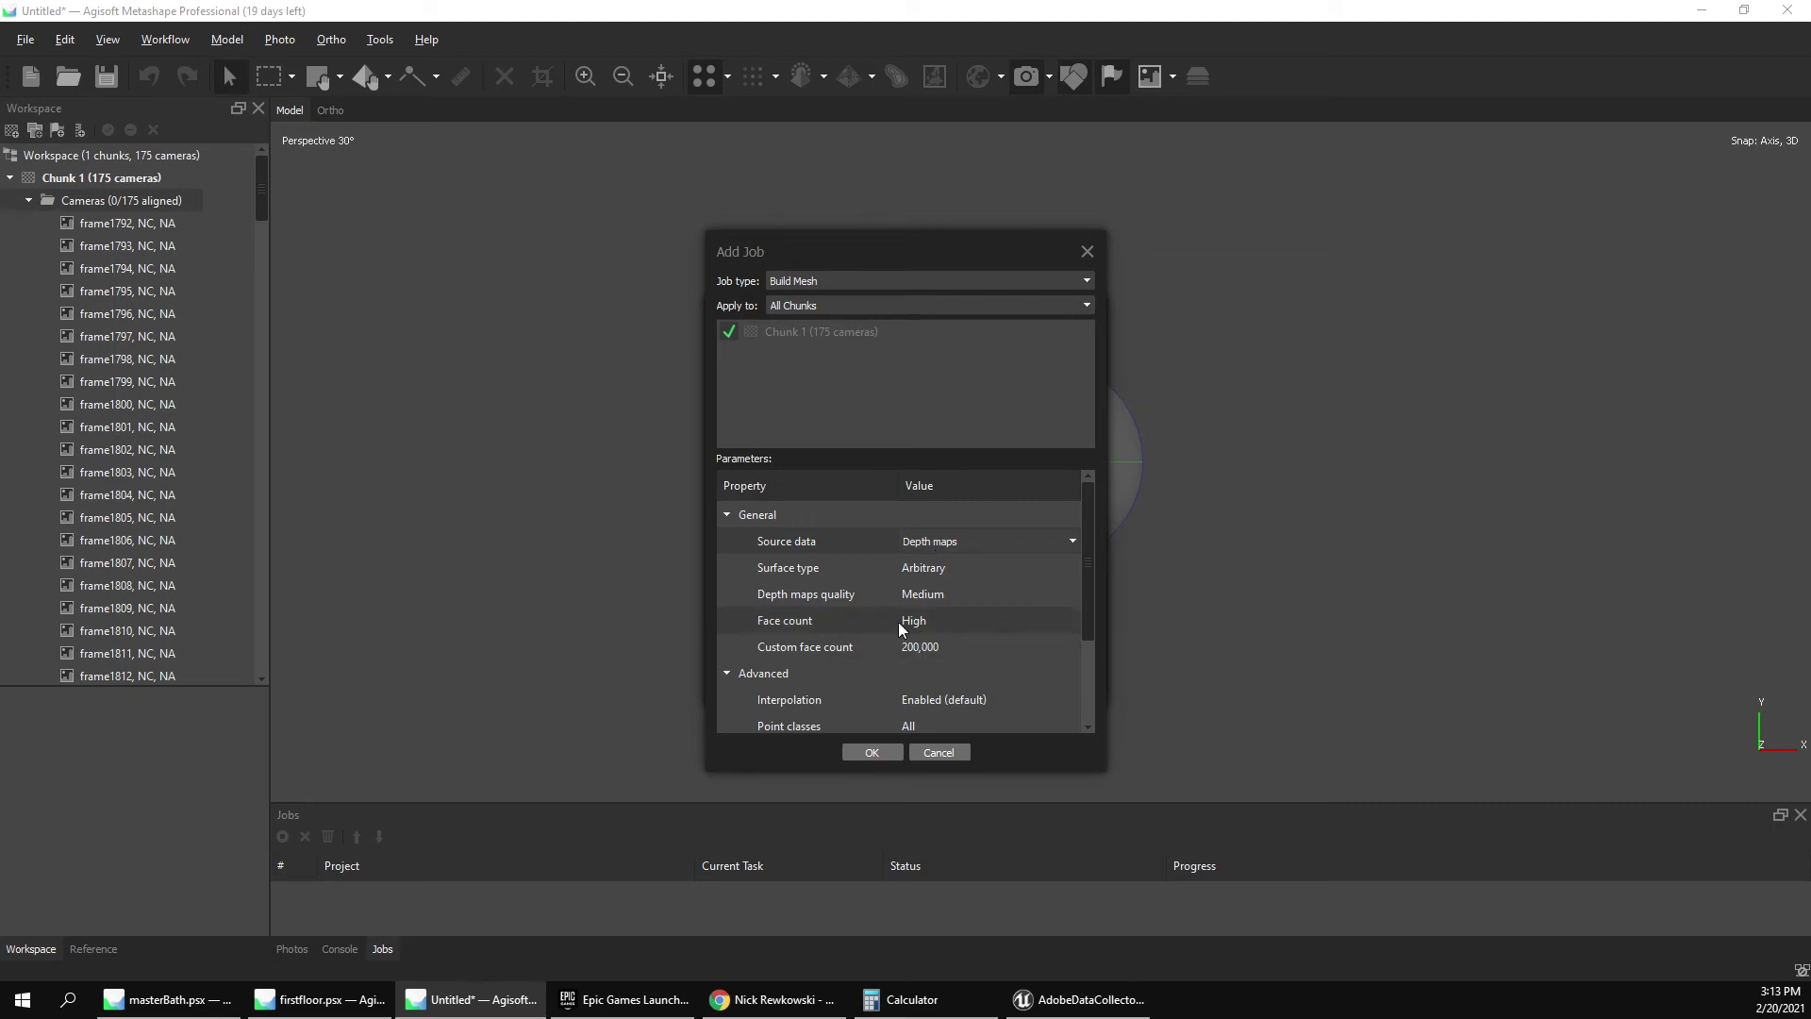
Set the mesh job to Arbitrary surface type and Ultra high depth maps quality, and add it to the batch.
left_click(964, 572)
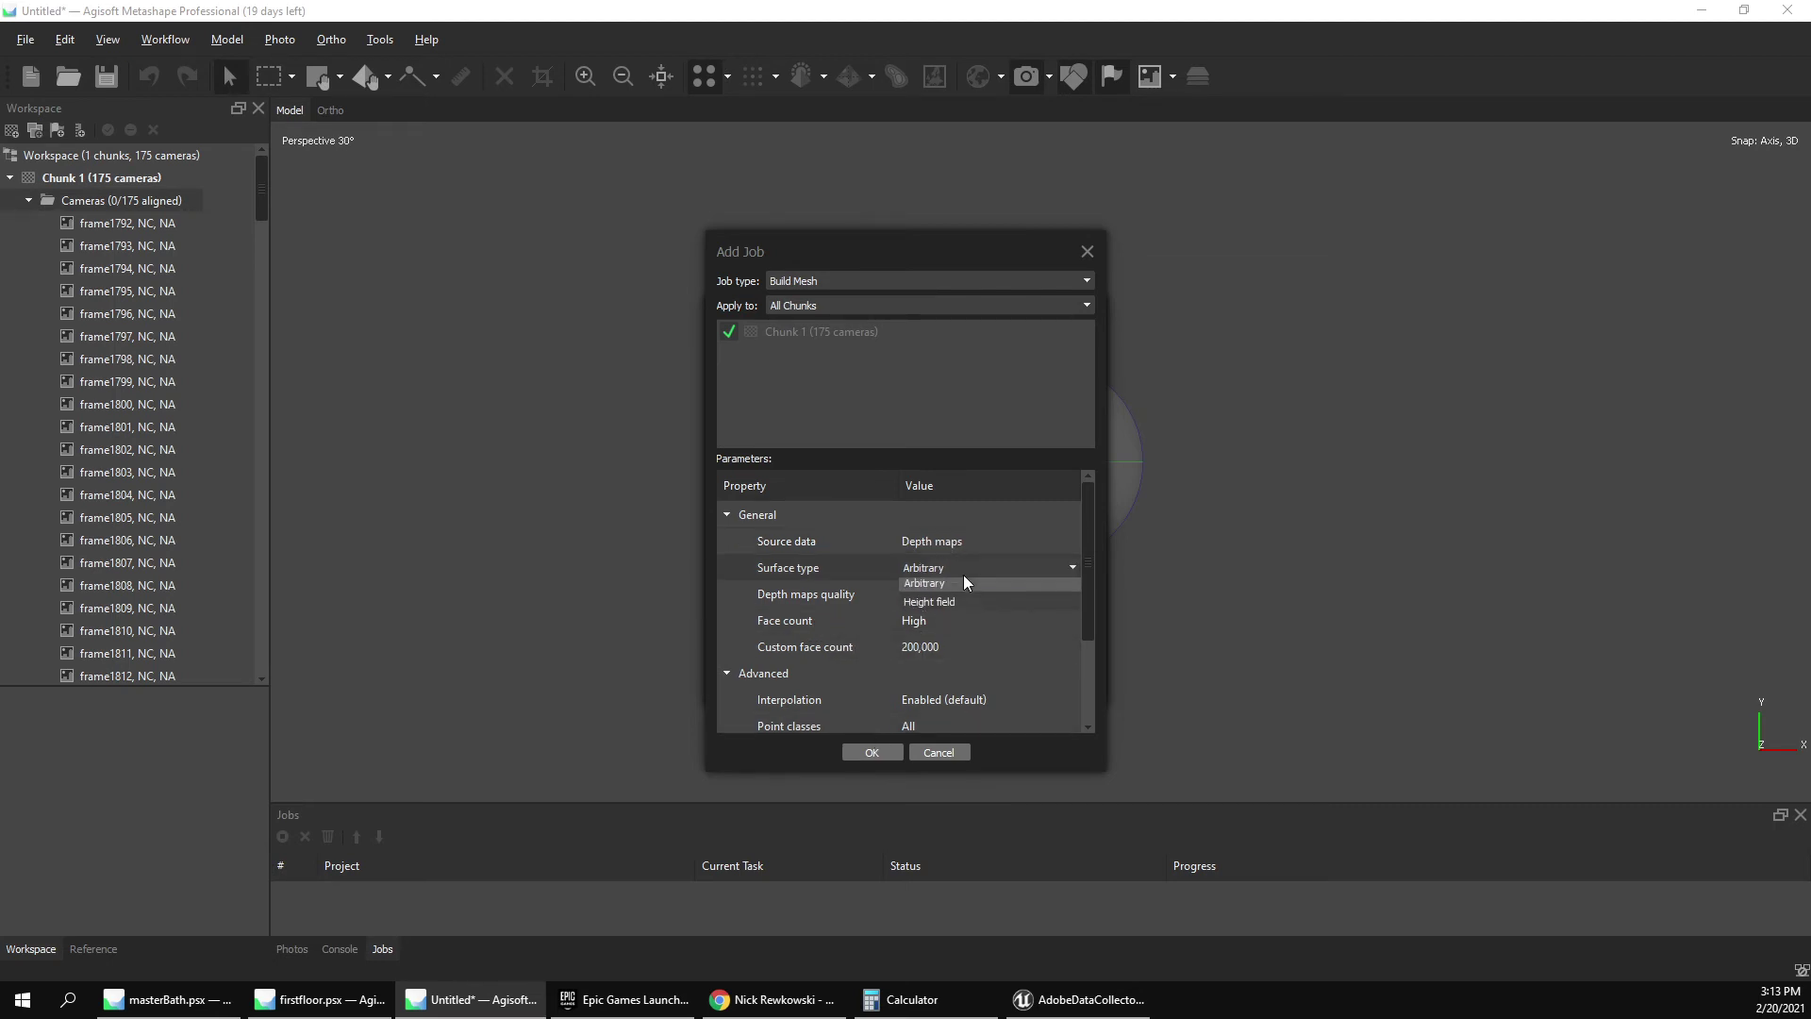
left_click(964, 576)
left_click(963, 594)
left_click(965, 594)
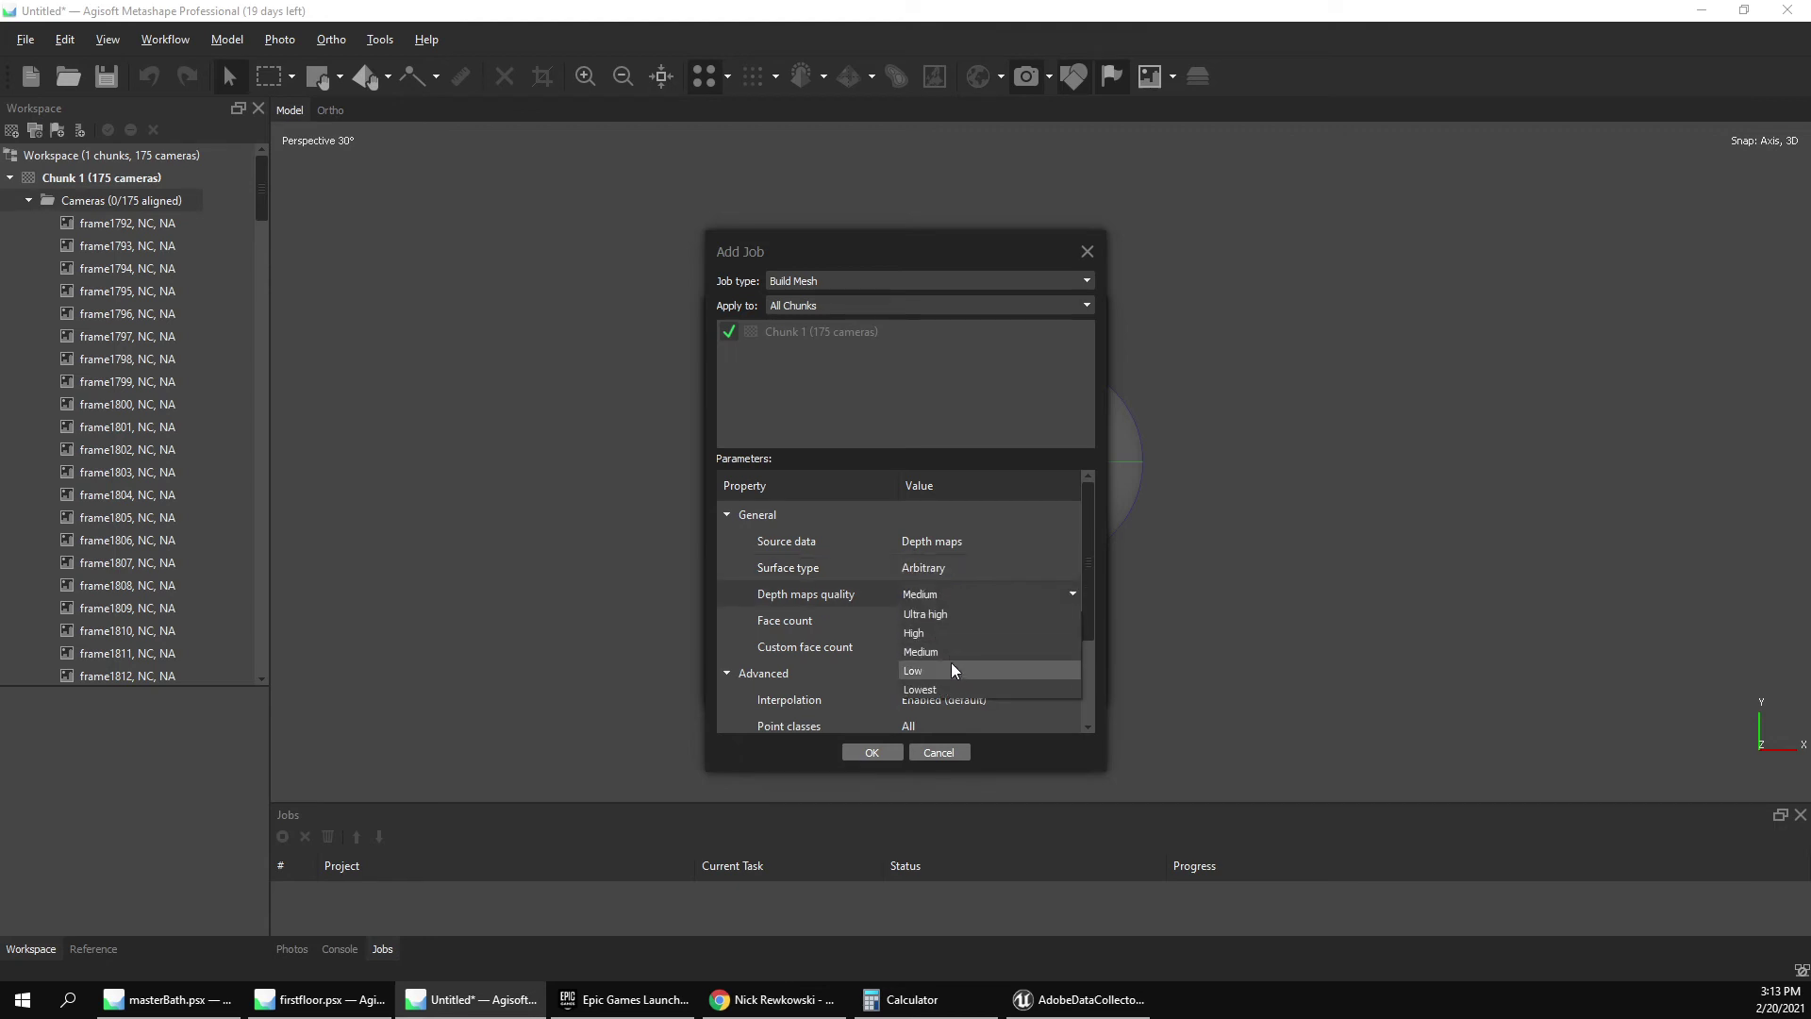
left_click(954, 620)
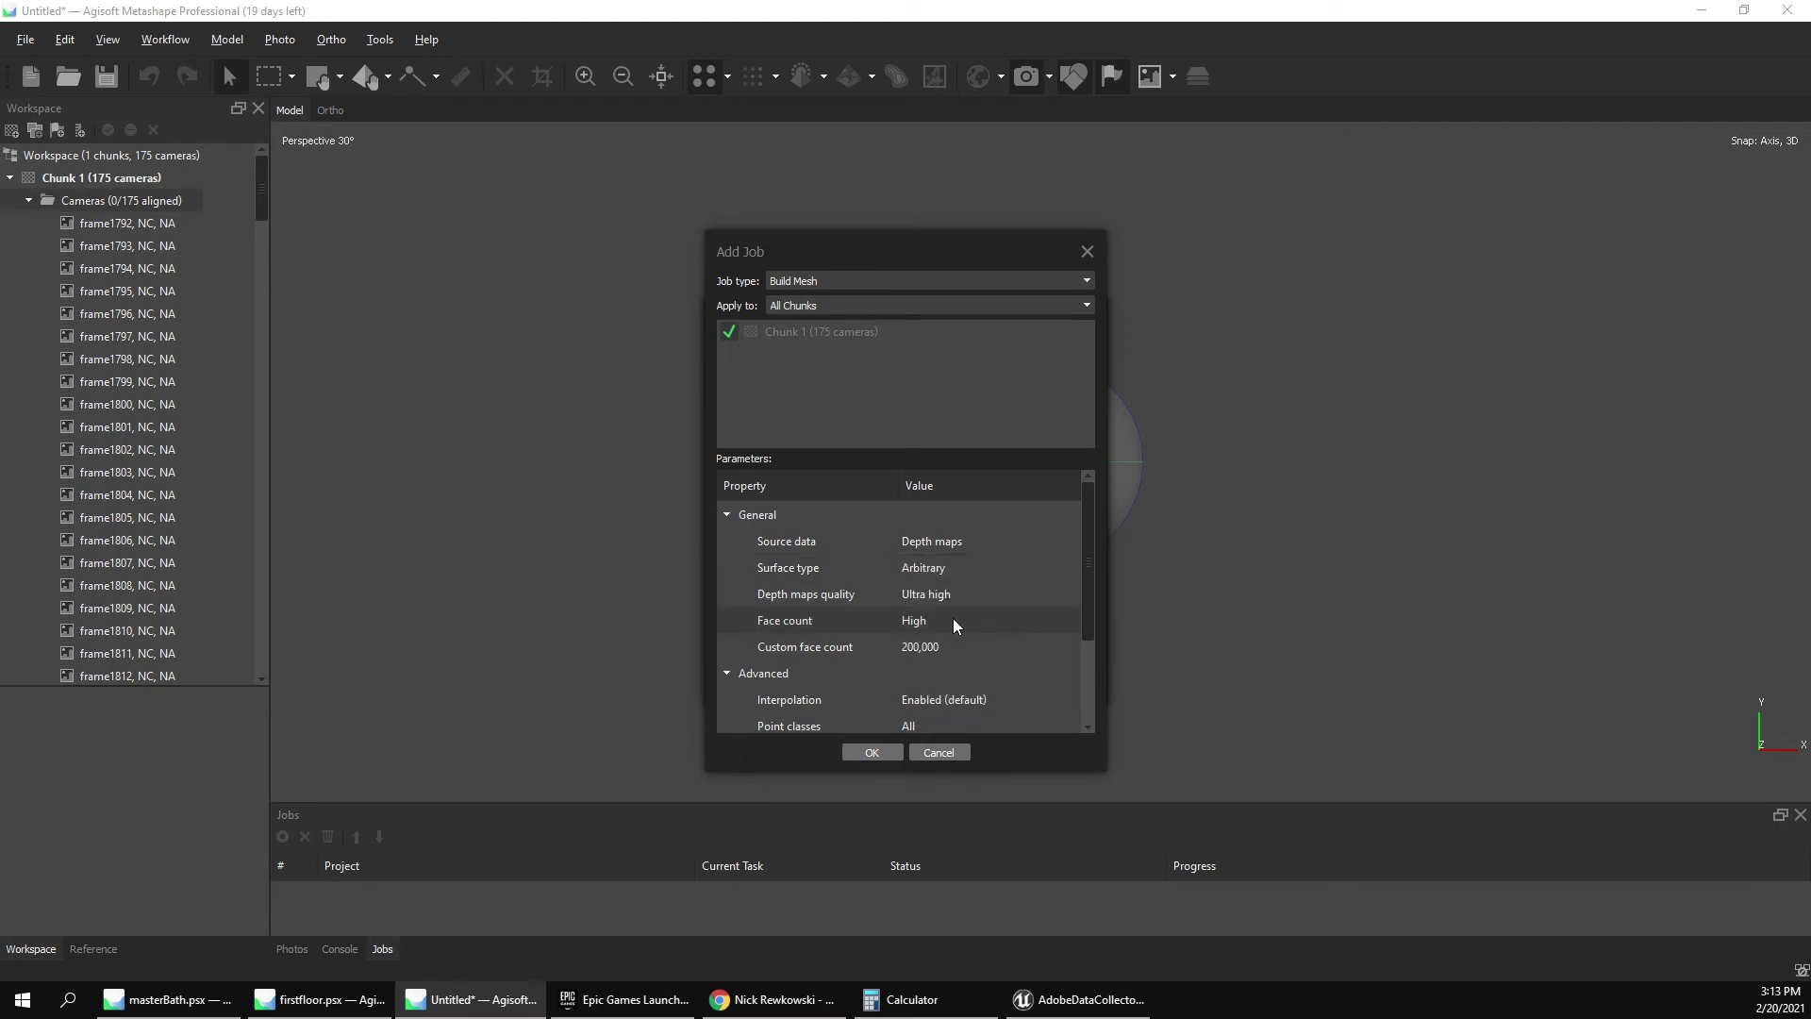
scroll(959, 632, "down", 2)
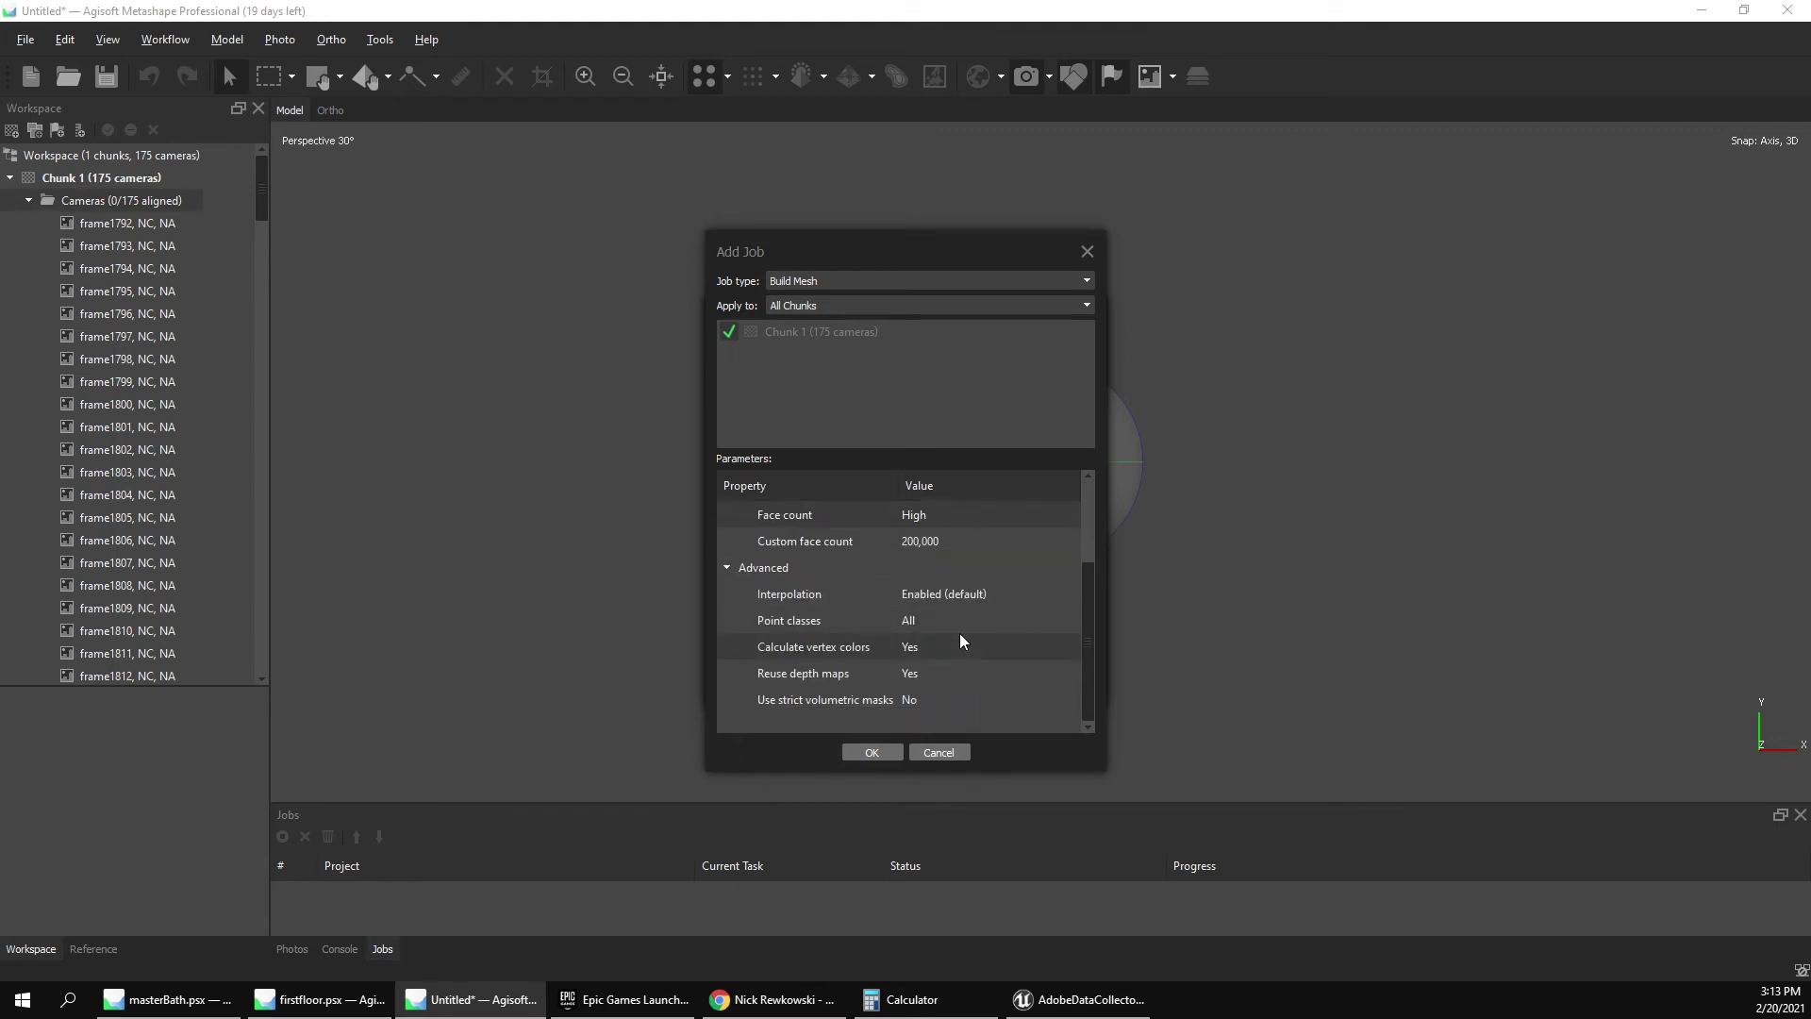
left_click(872, 752)
Add a Build Texture job to the batch with Generic mapping mode and a texture count of 8.
left_click(728, 639)
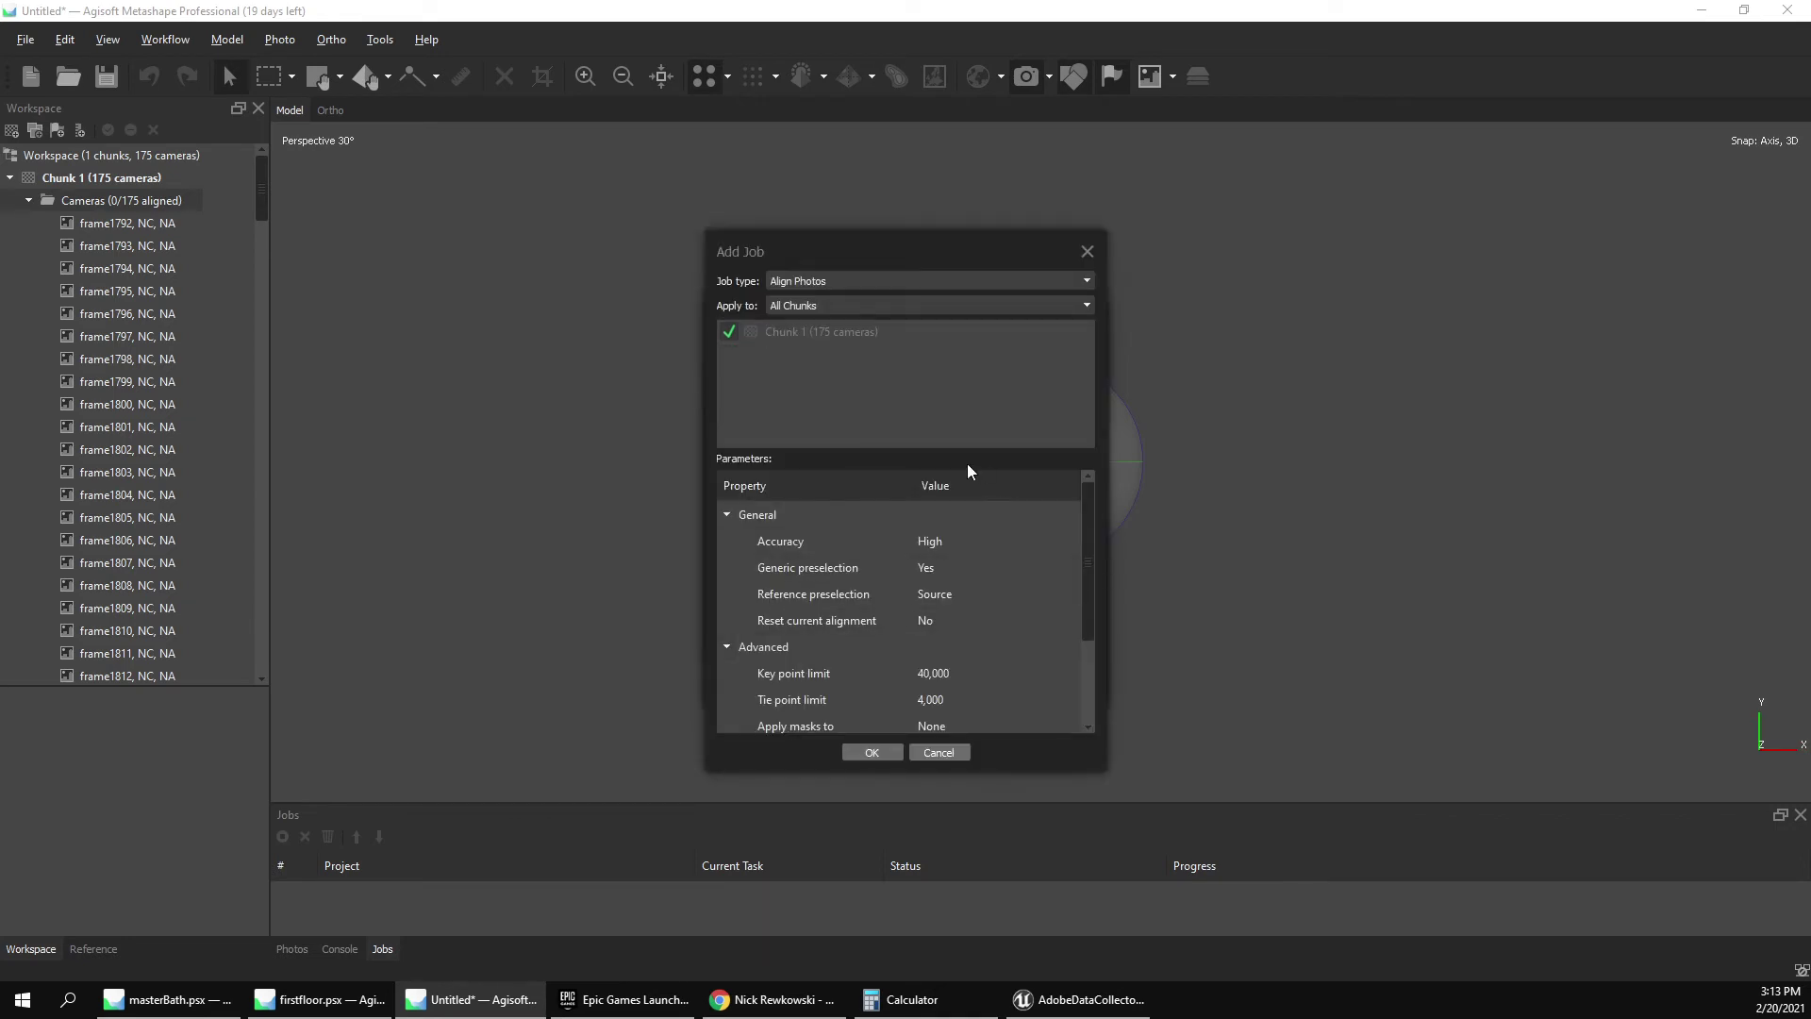
left_click(909, 278)
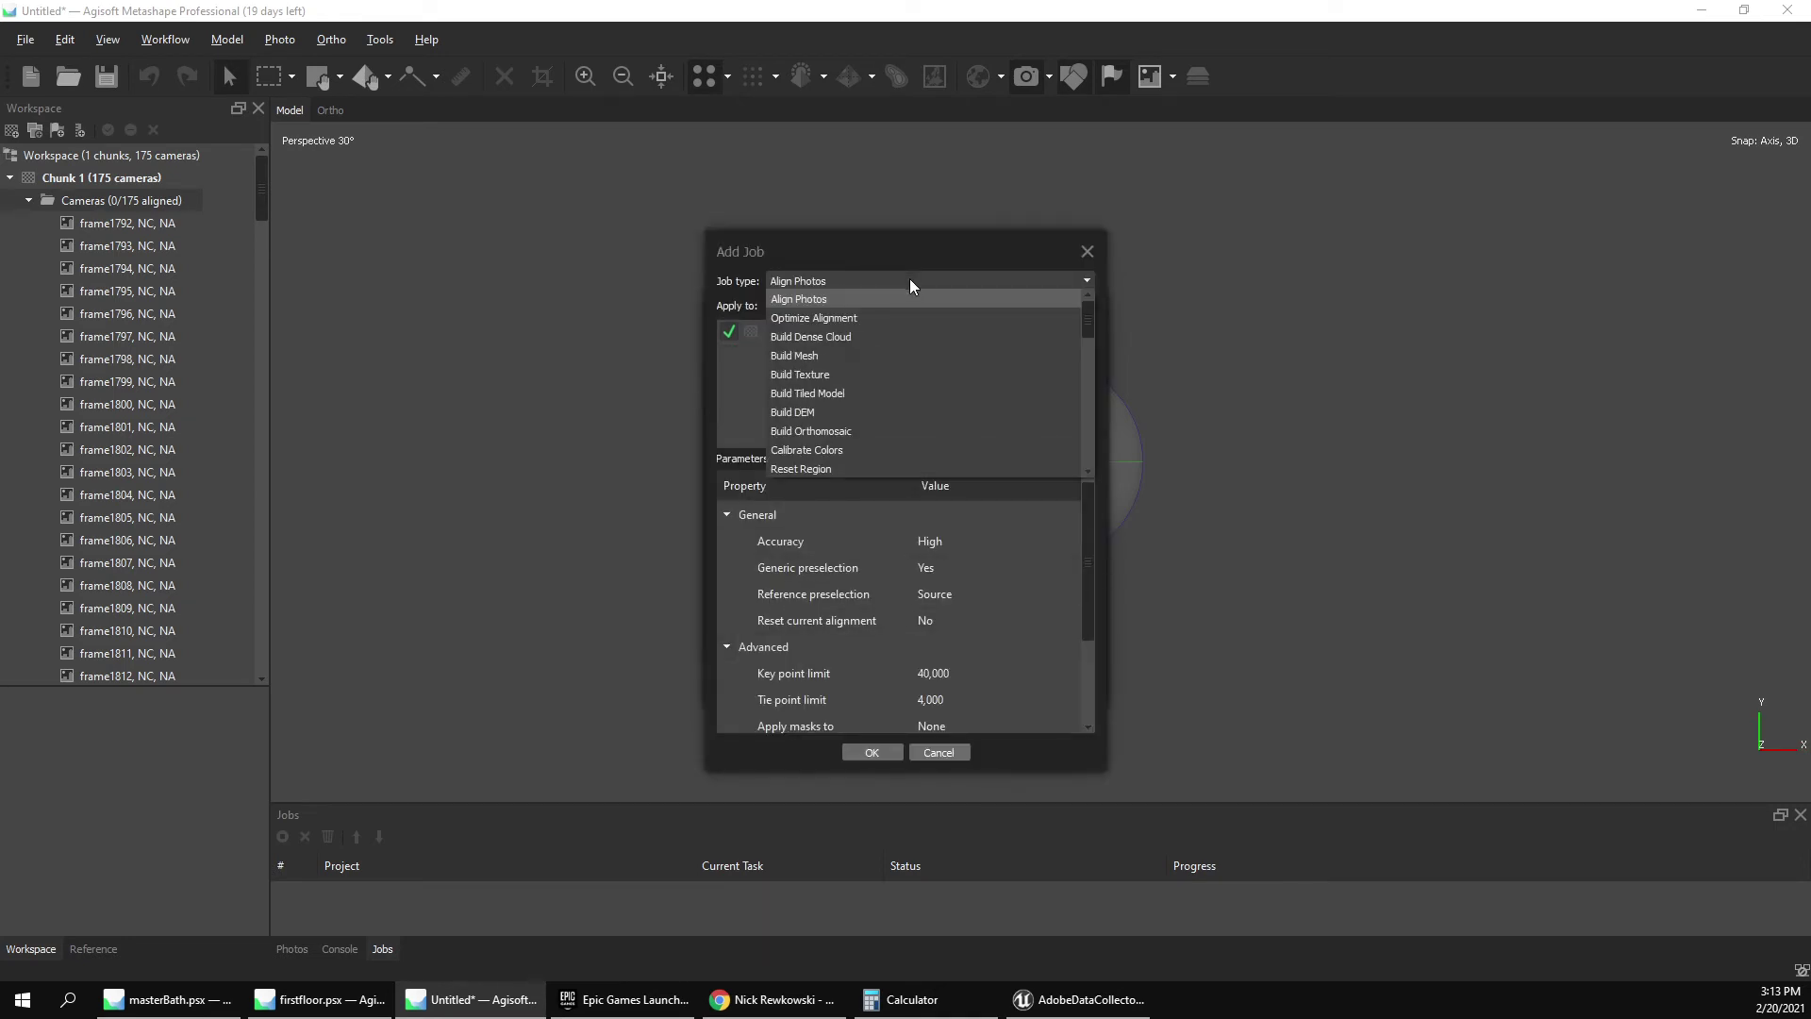
left_click(881, 374)
left_click(900, 546)
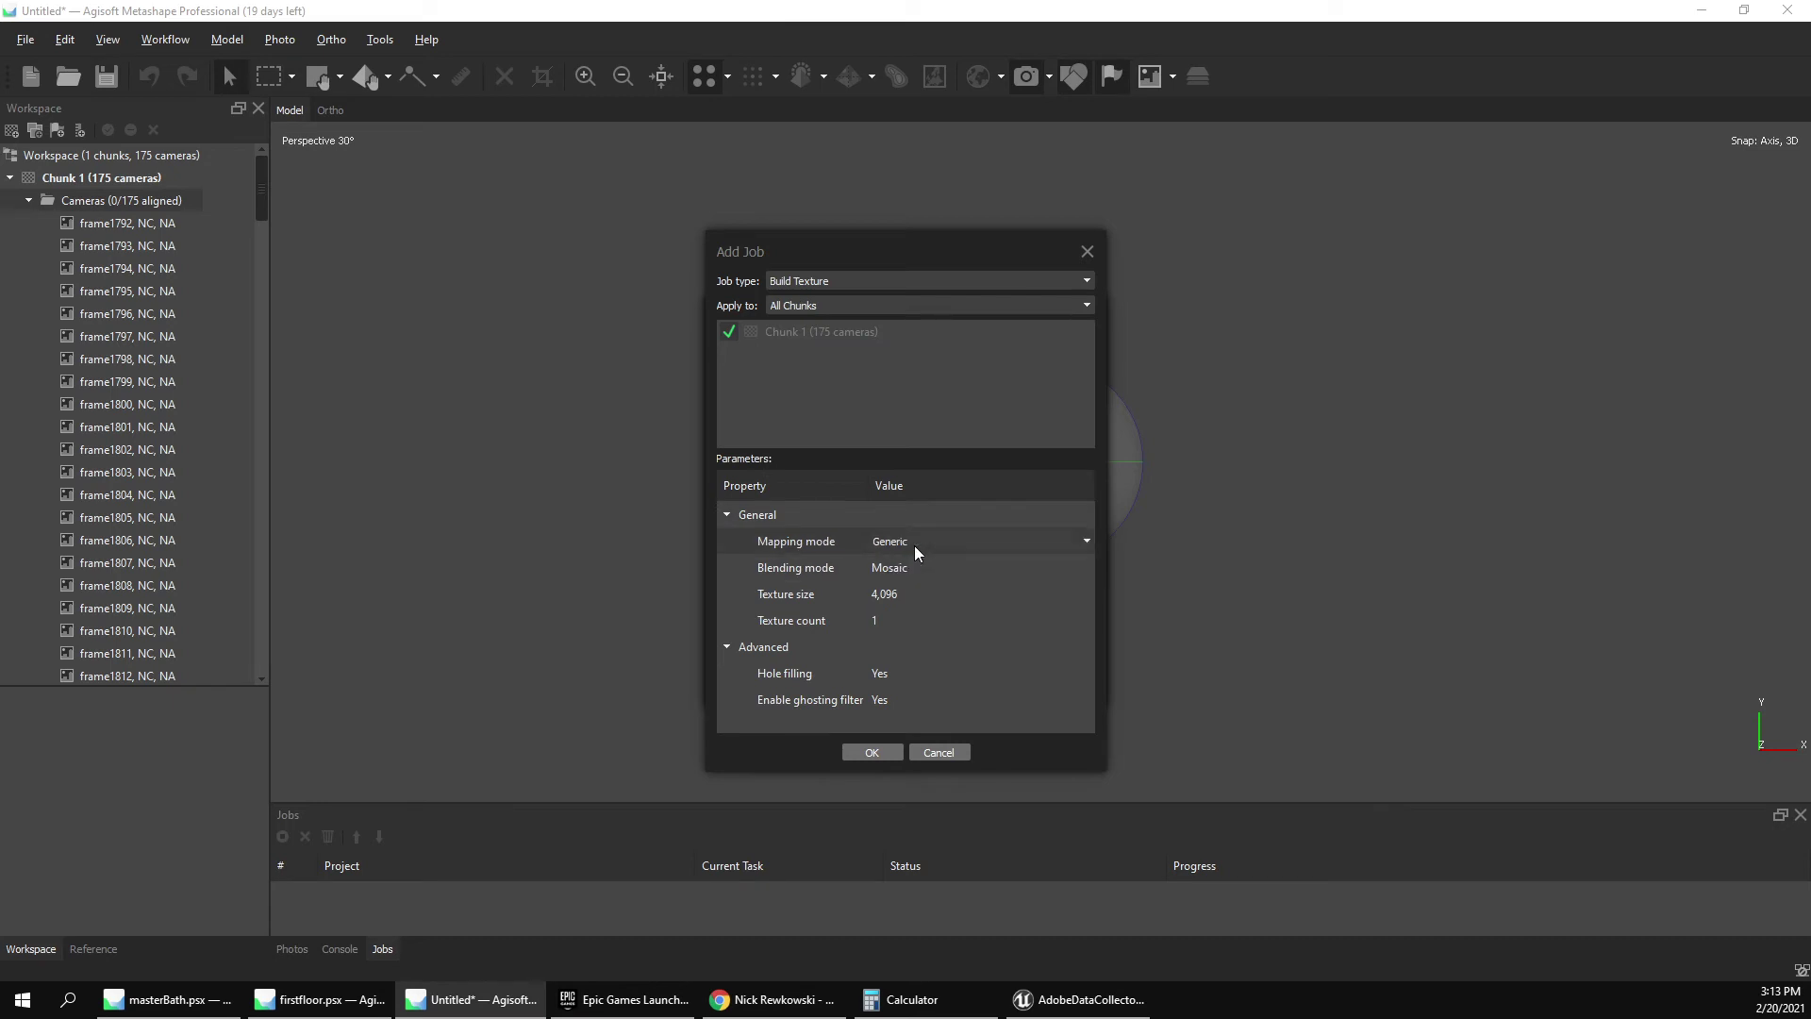
left_click(915, 545)
left_click(959, 566)
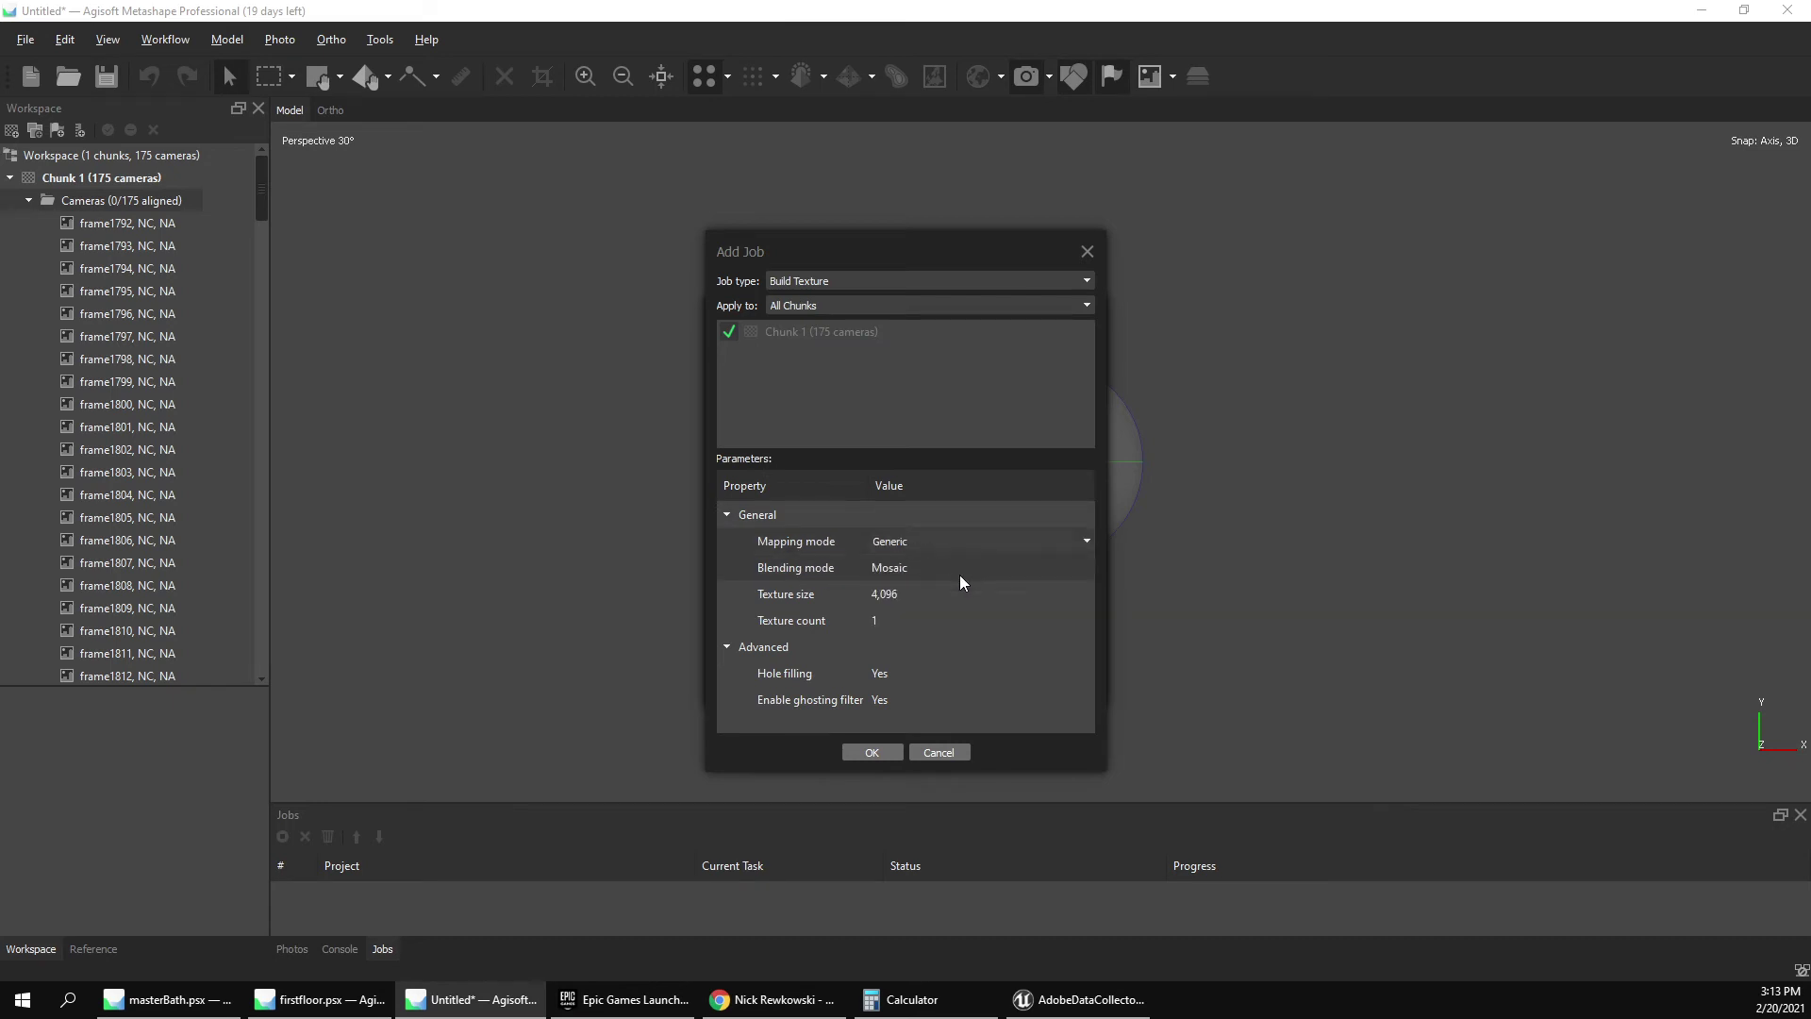
left_click(897, 594)
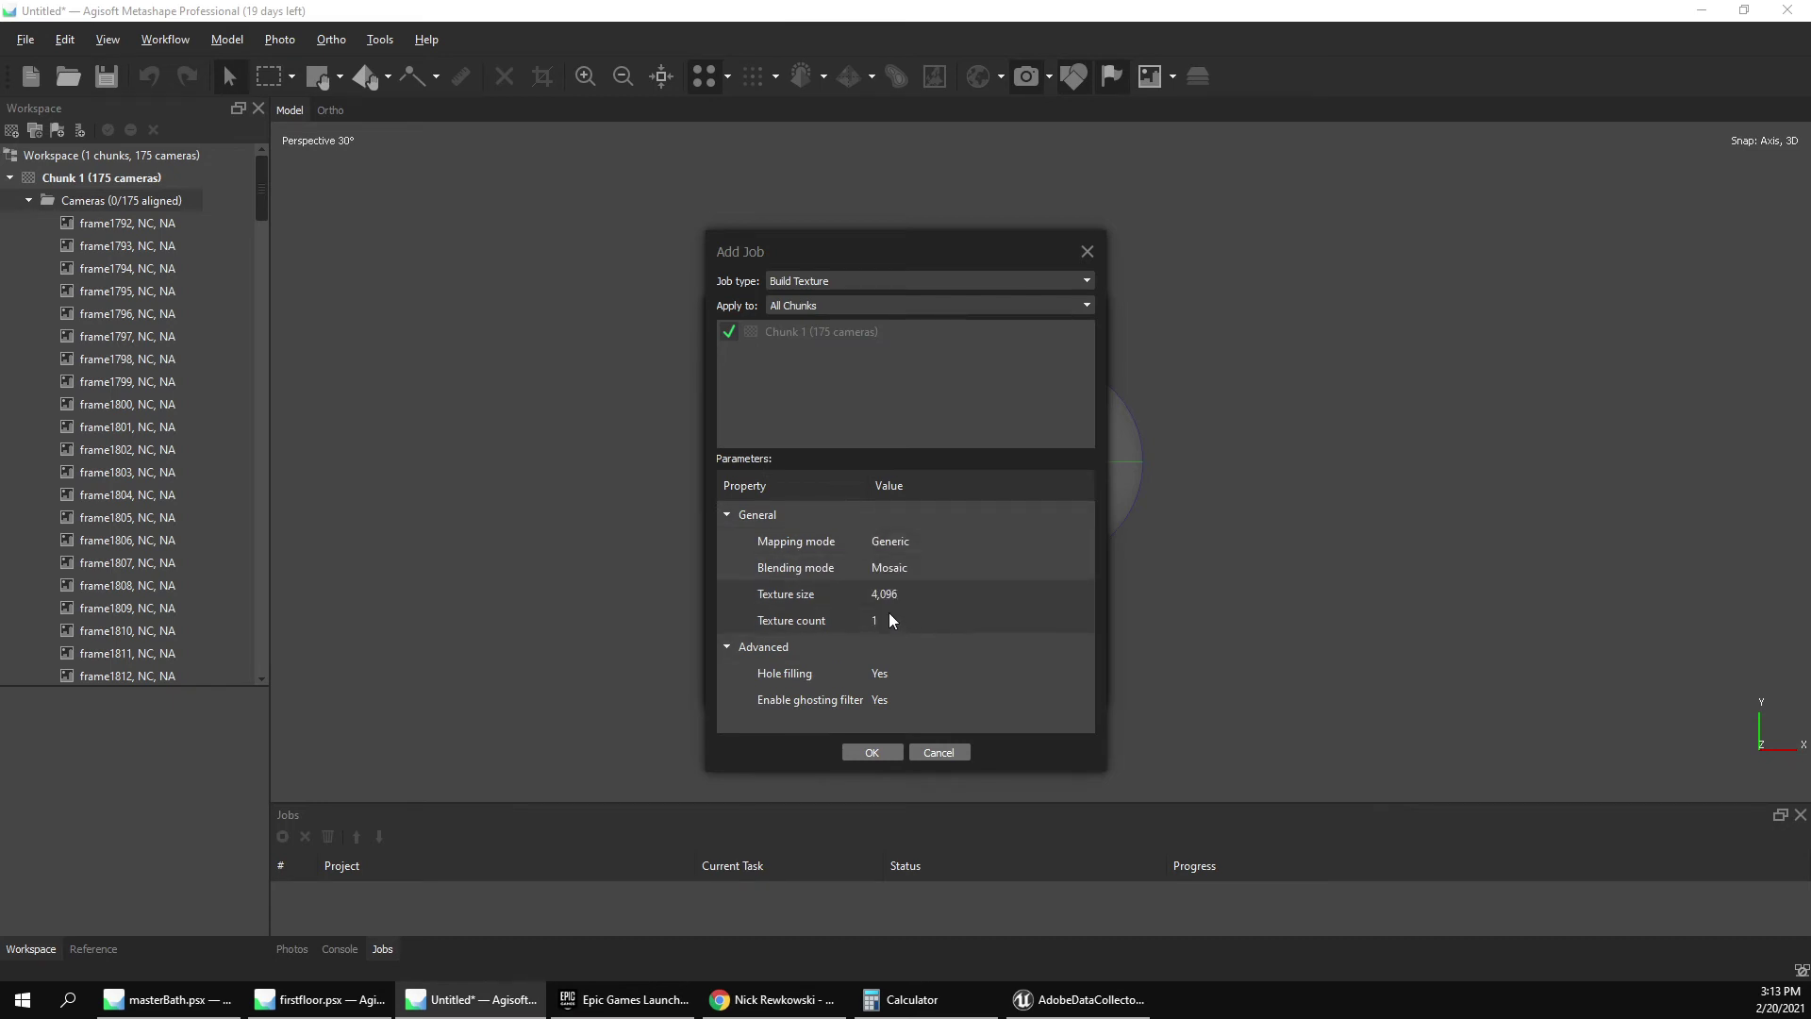
left_click(885, 619)
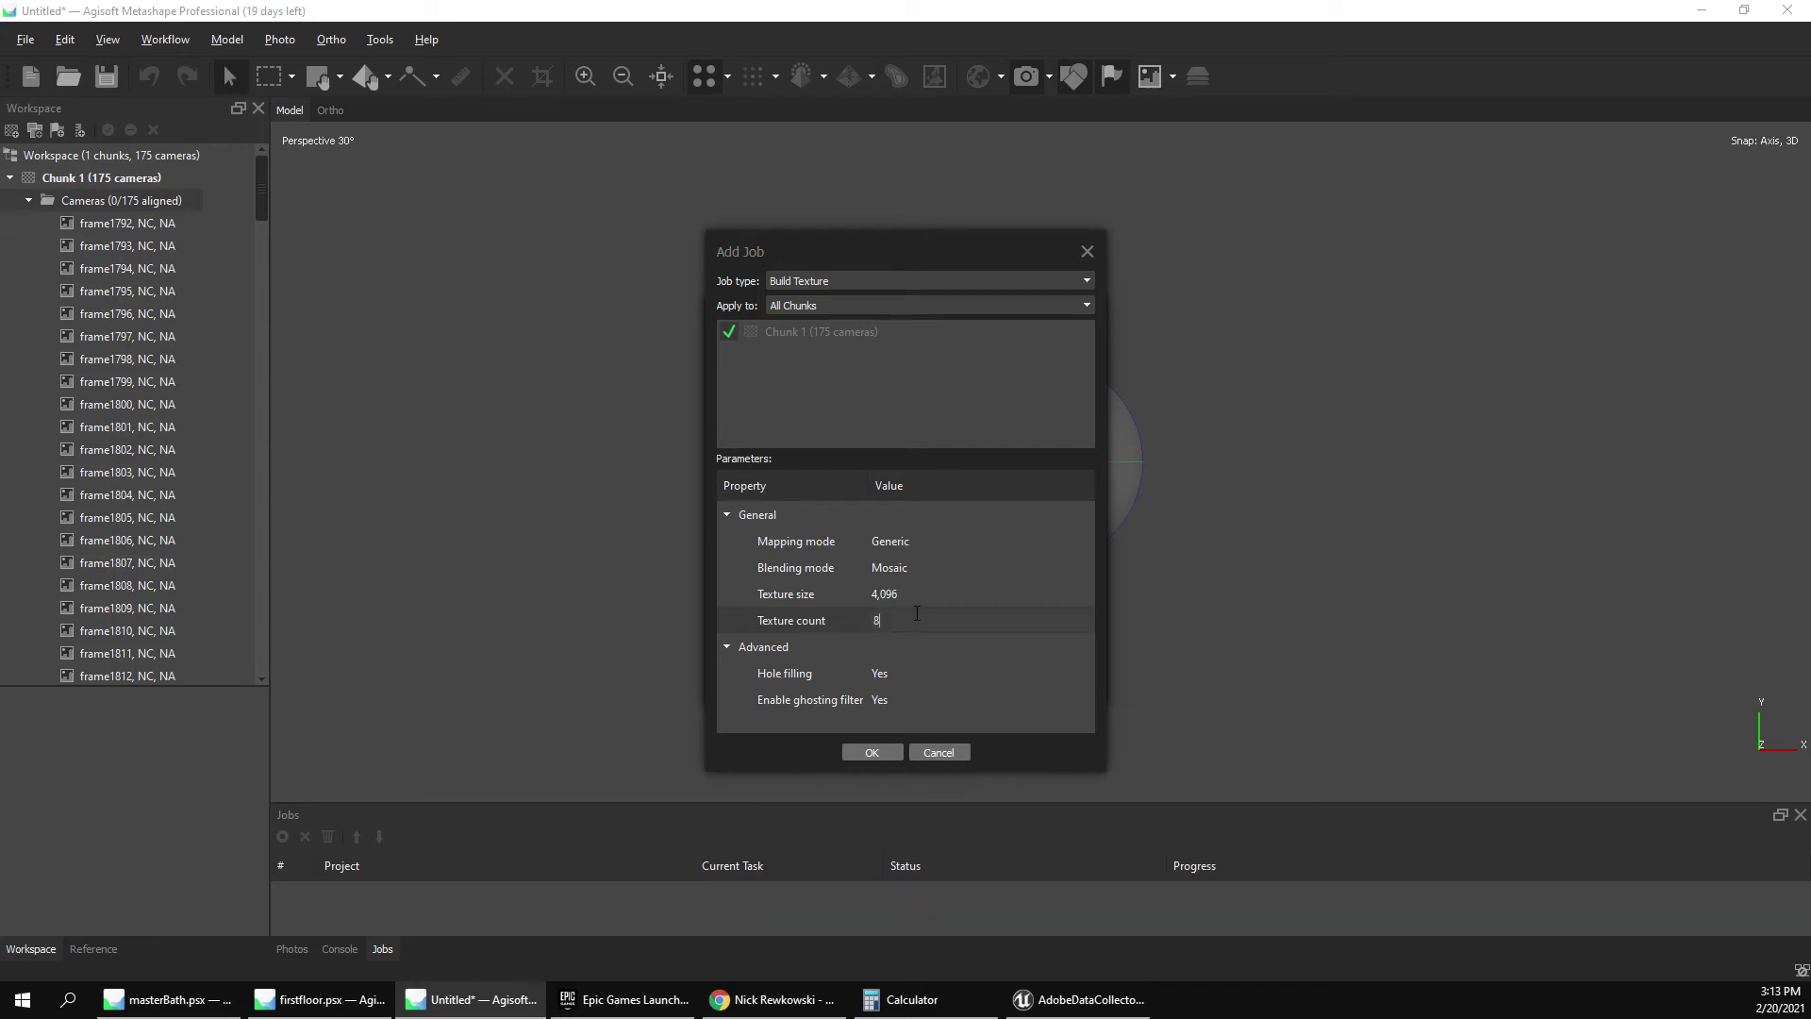
type("8")
left_click(926, 596)
left_click(877, 751)
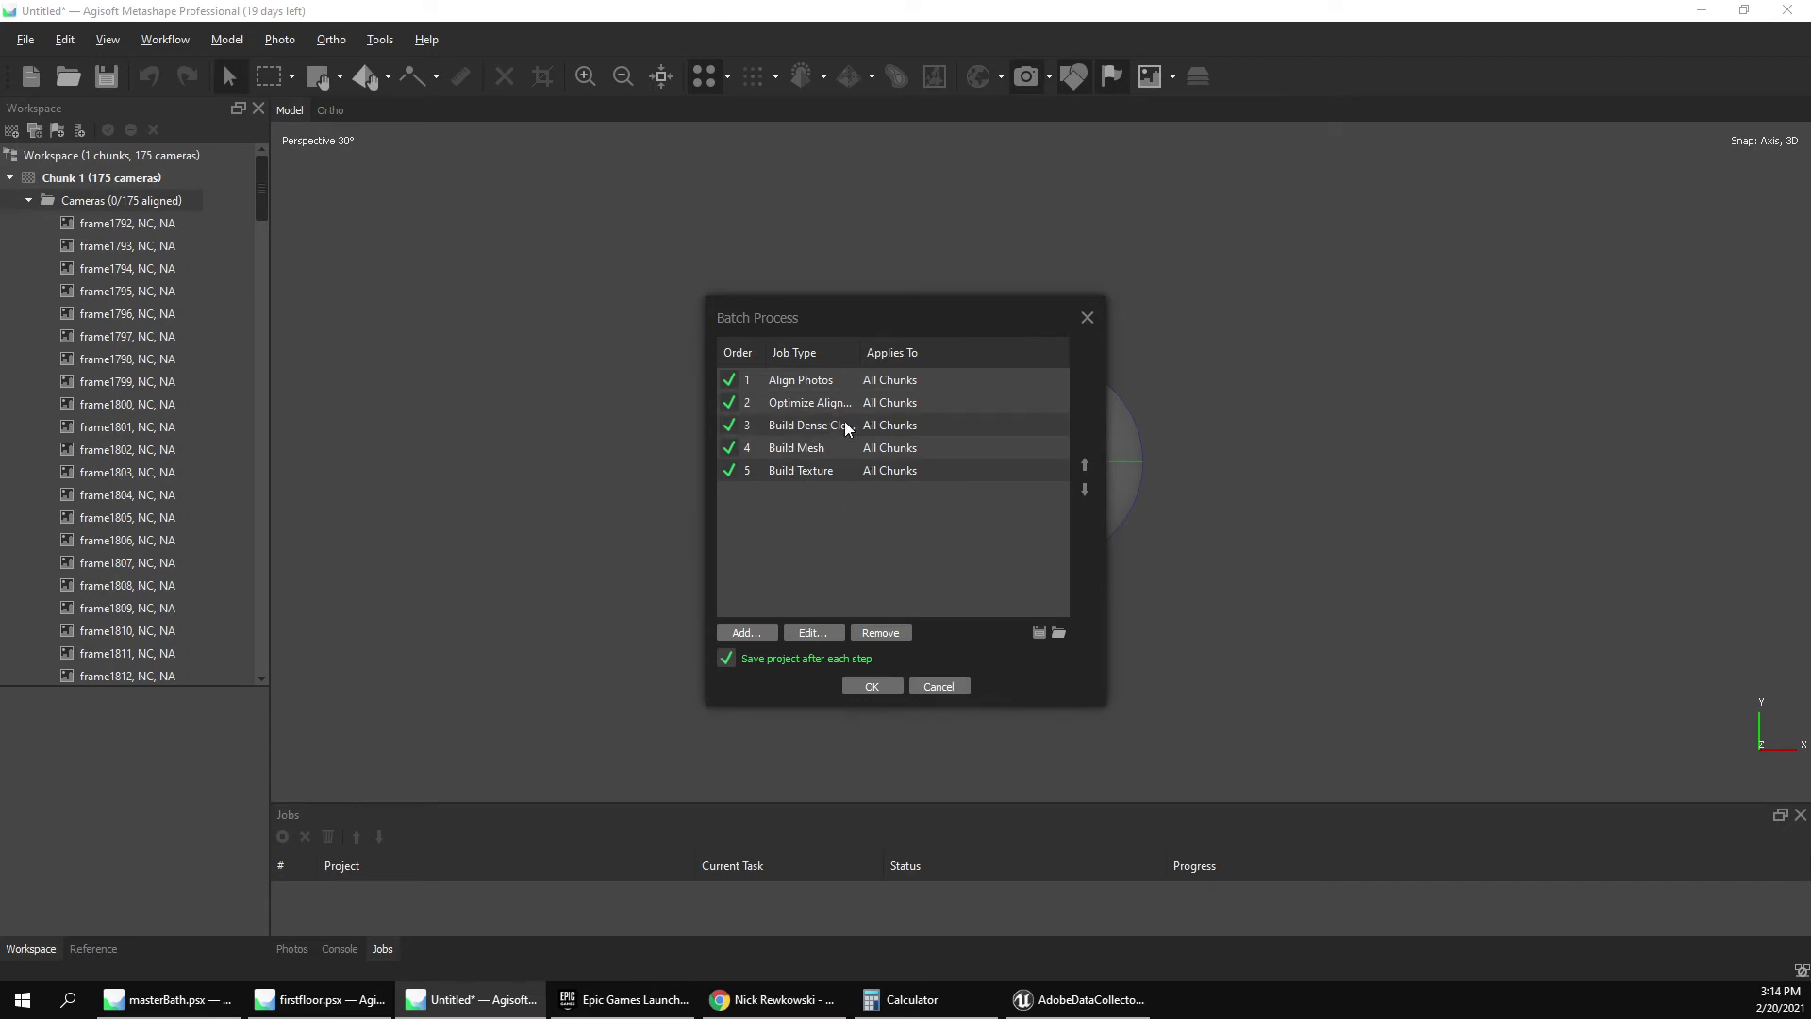
Switch to the masterBath.psx project and display its tie points in the model view.
left_click(165, 999)
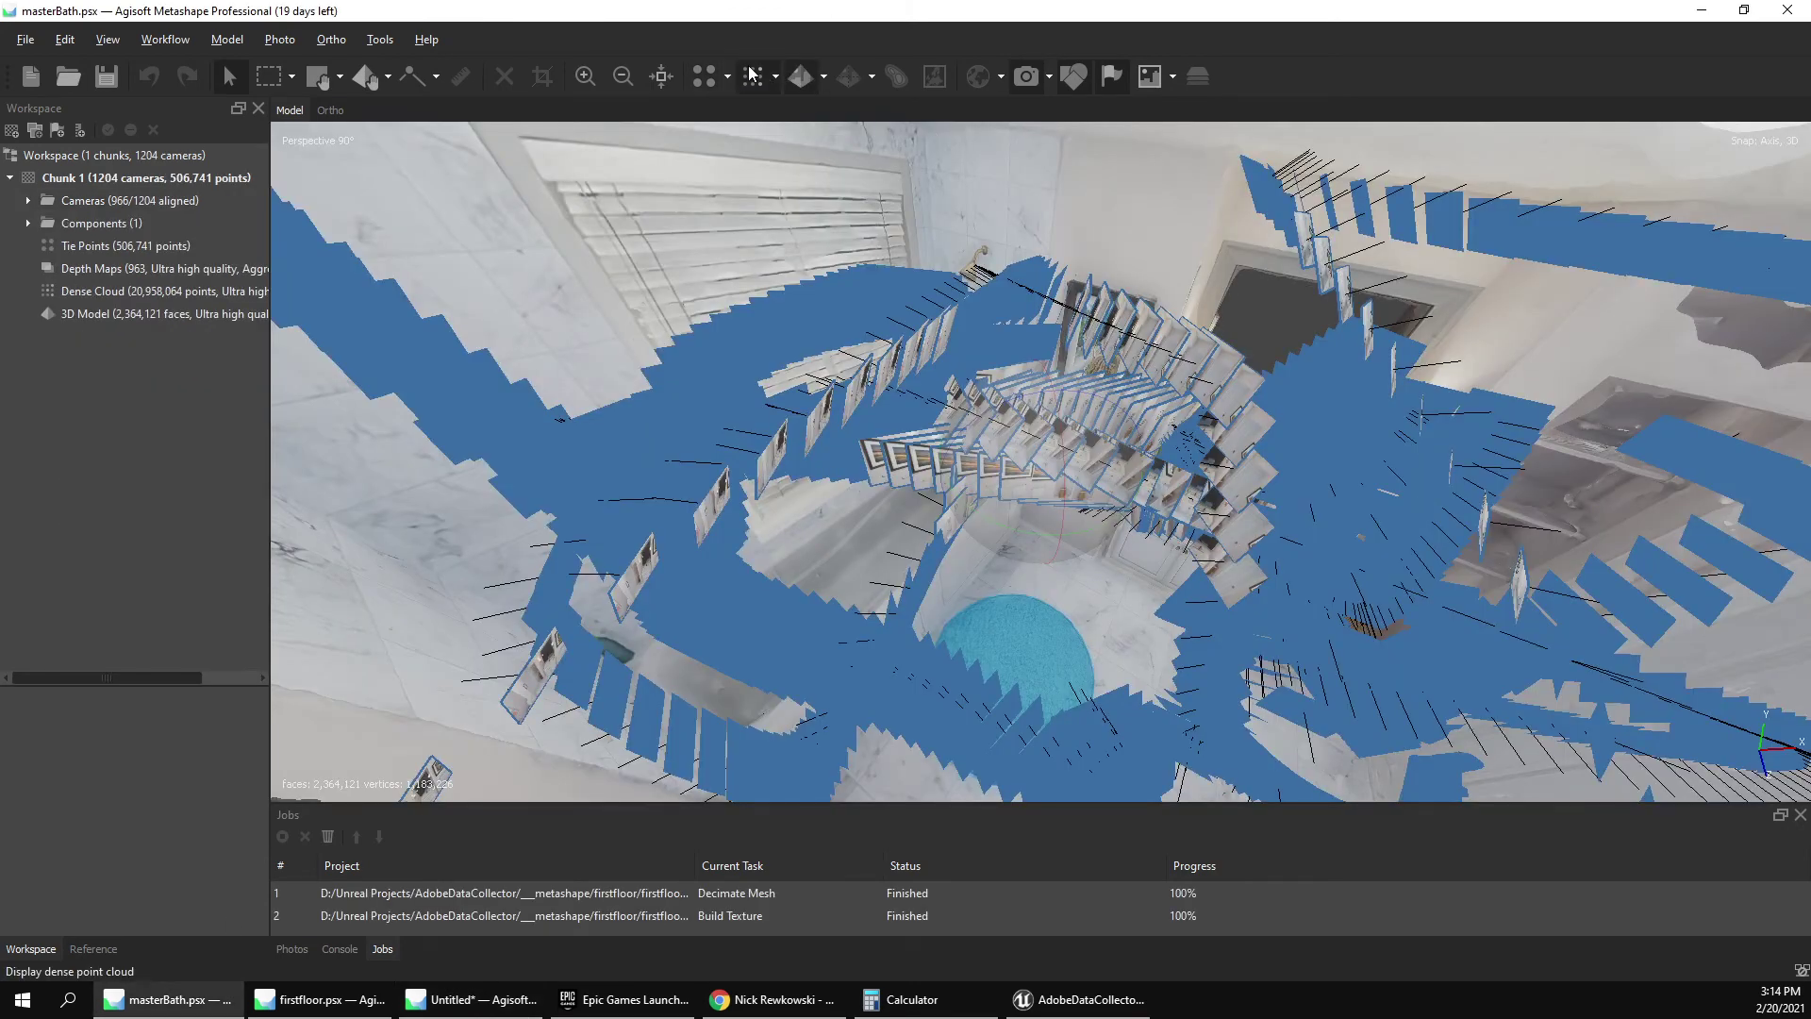
left_click(826, 77)
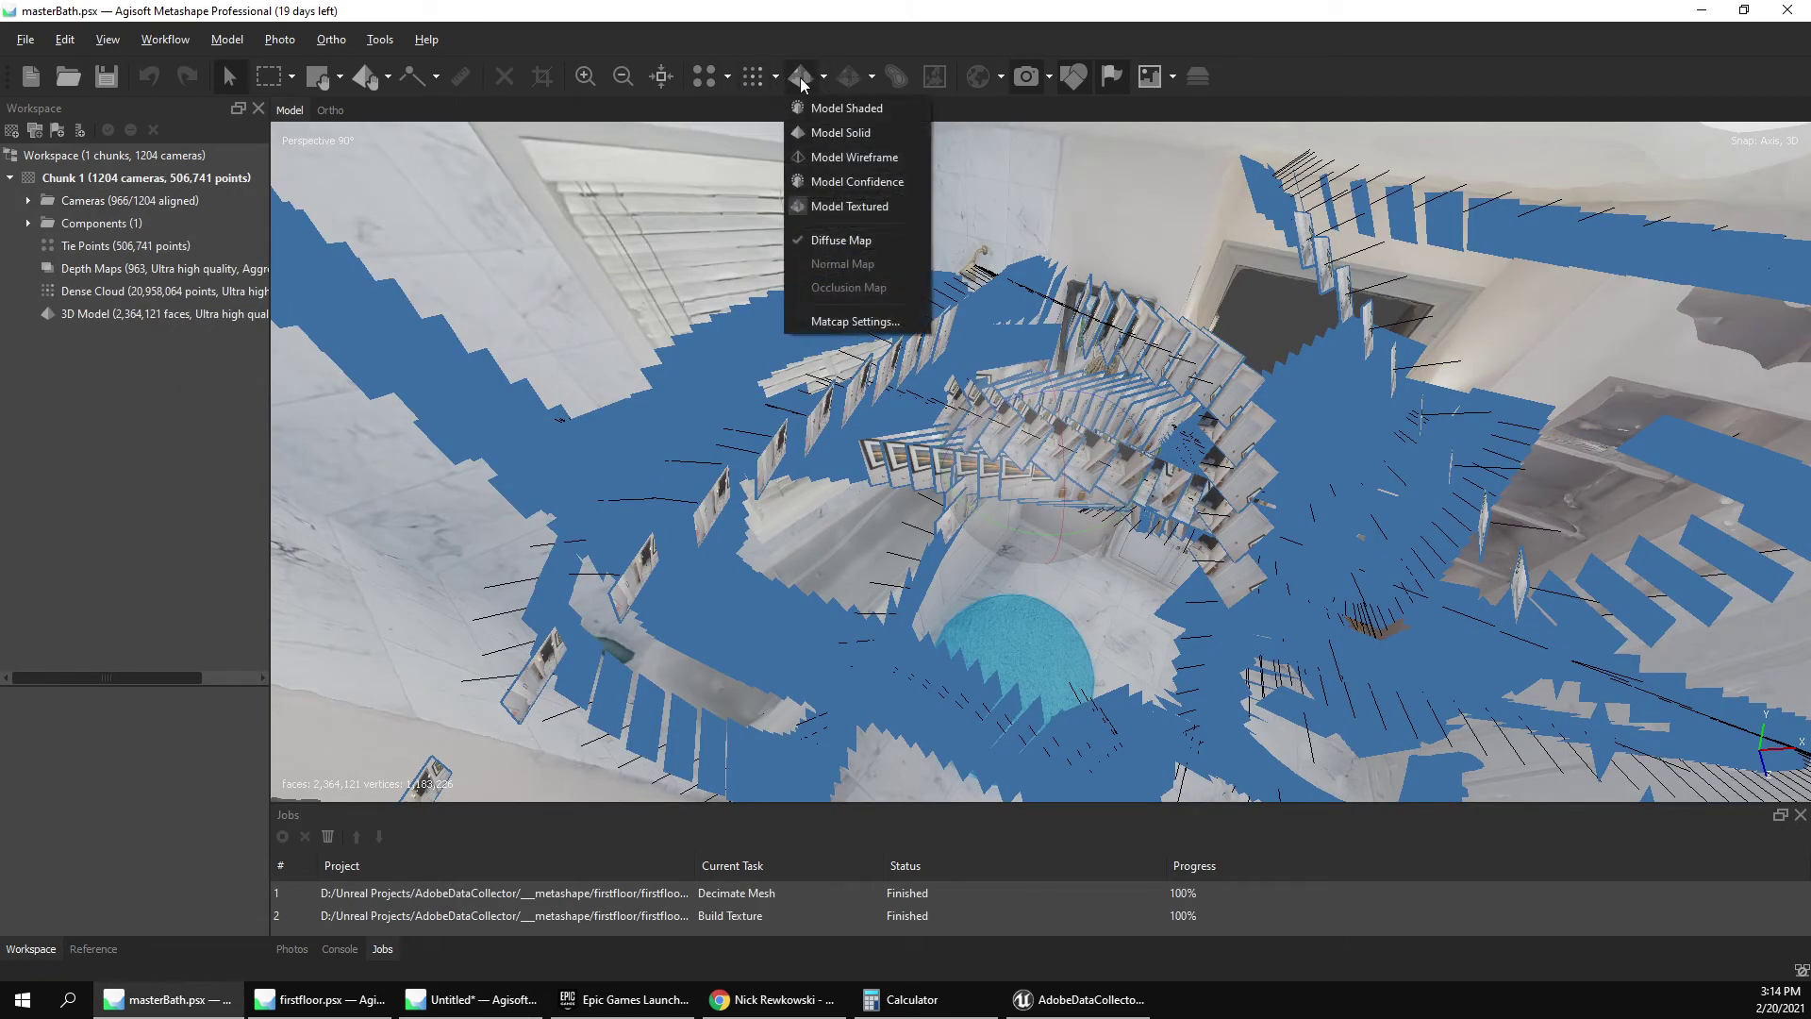
left_click(704, 76)
left_click_drag(855, 255, 866, 269)
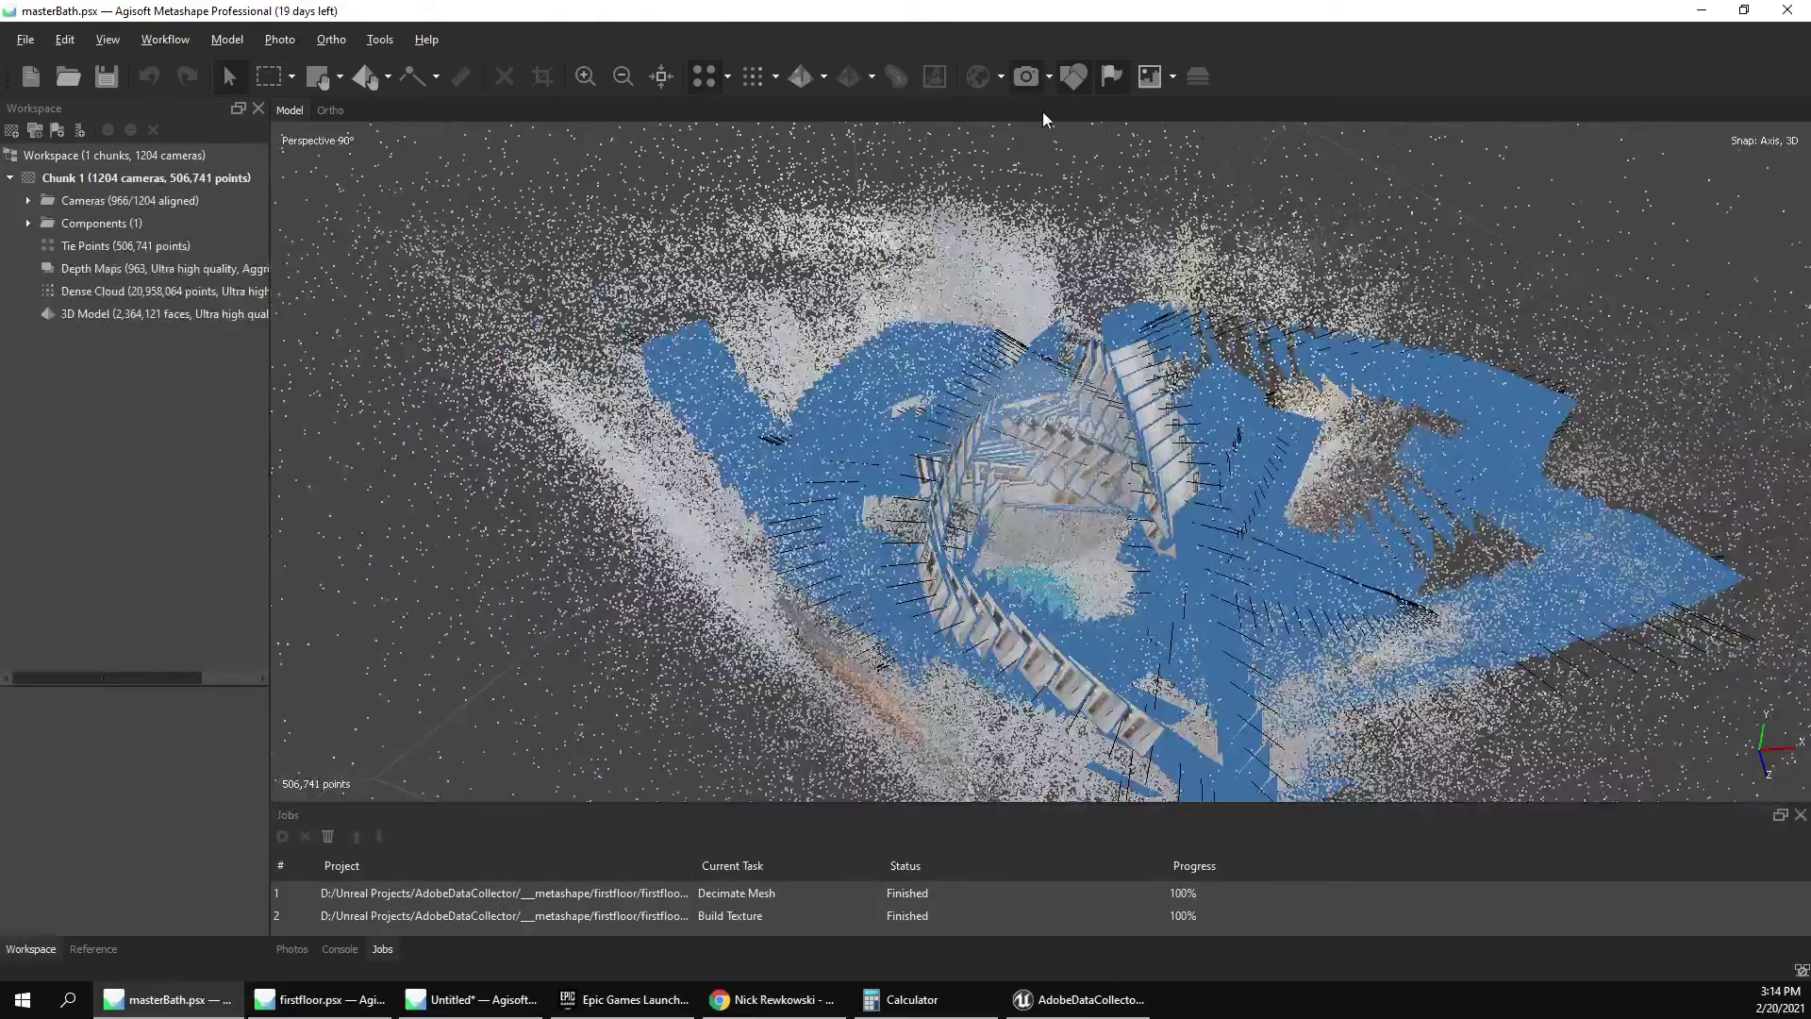
Hide the camera positions and examine the bathroom's sparse point cloud from near and far.
left_click(1034, 85)
left_click(1034, 79)
left_click(1032, 76)
left_click(1028, 71)
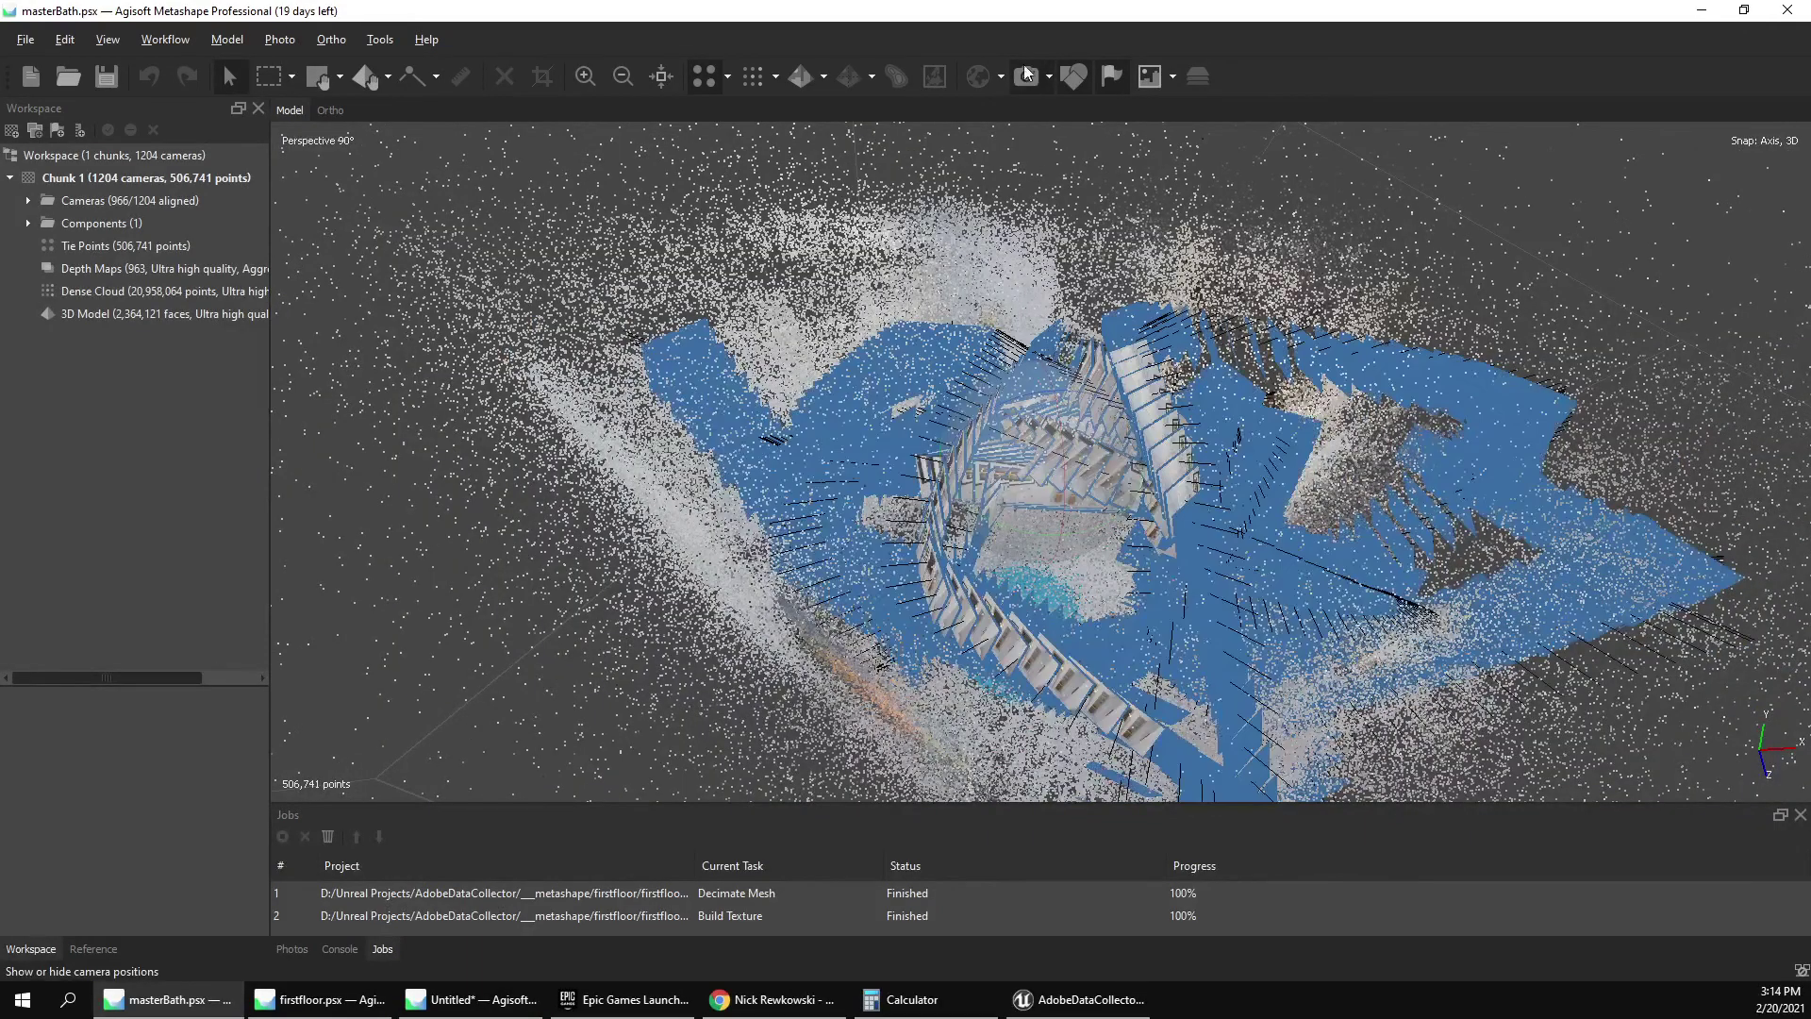
left_click(1028, 71)
left_click(1028, 70)
scroll(1059, 398, "up", 3)
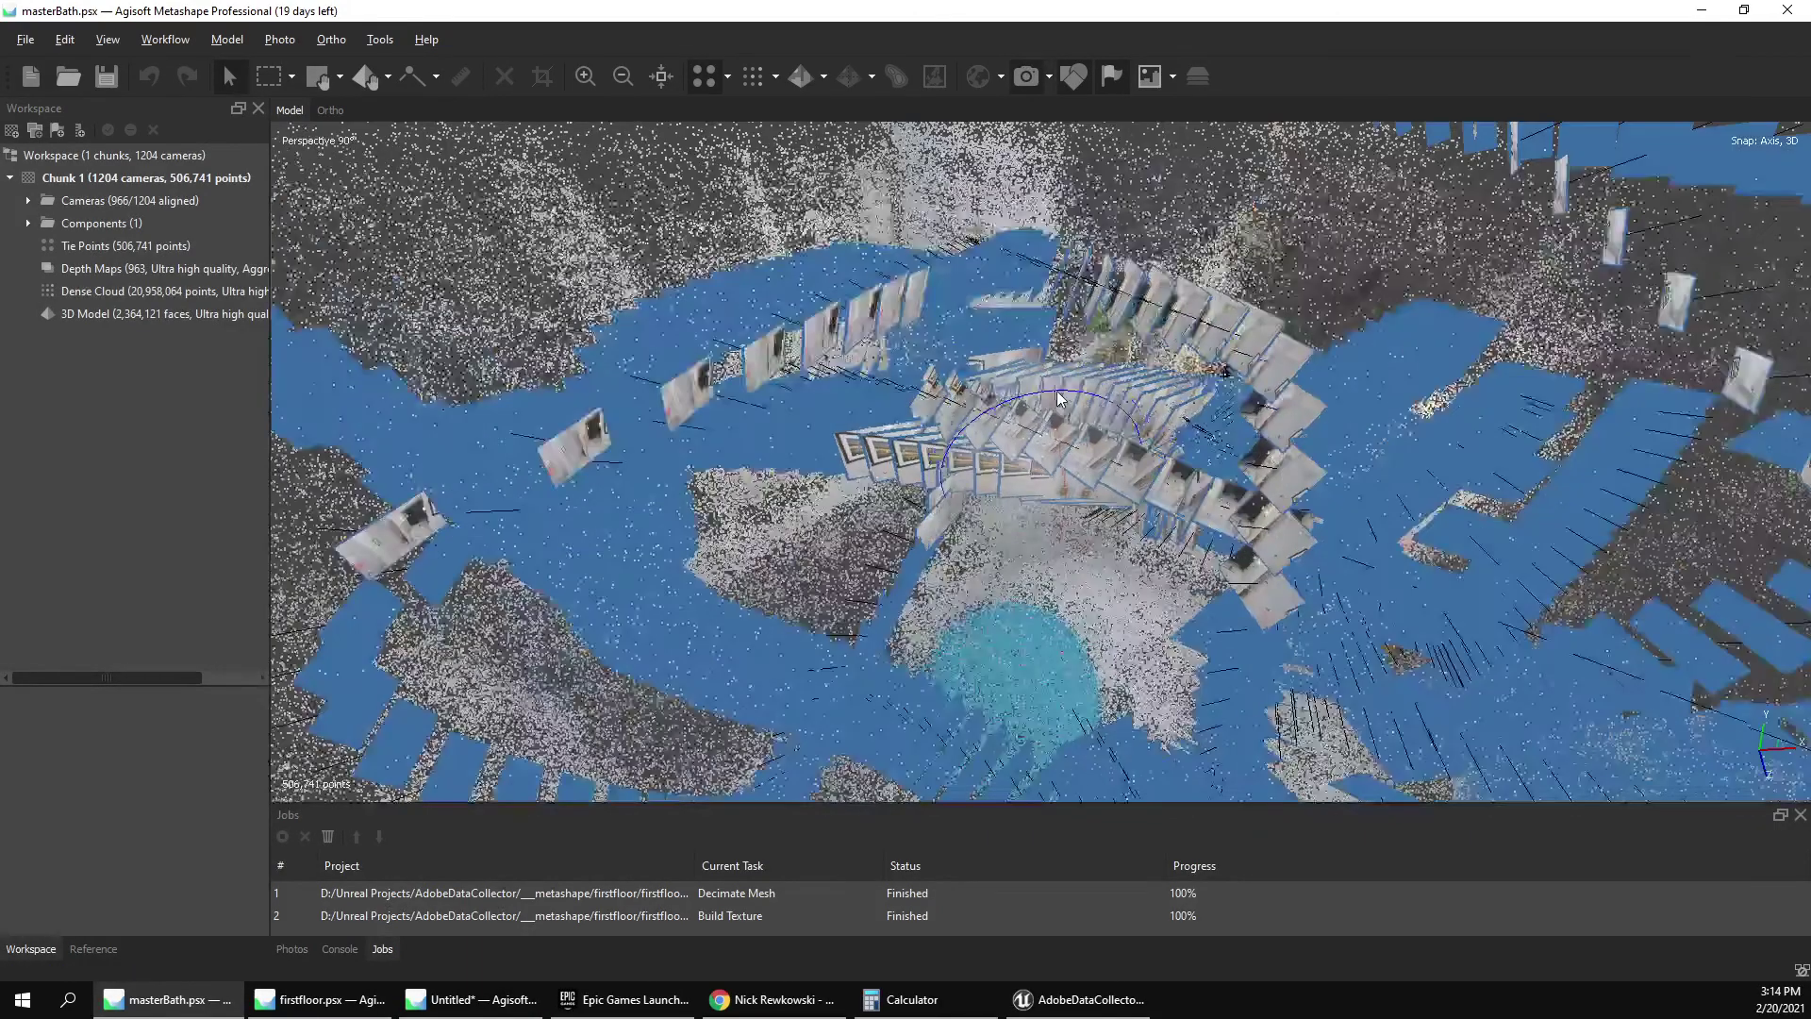
left_click(1028, 76)
scroll(890, 345, "up", 3)
scroll(890, 344, "down", 3)
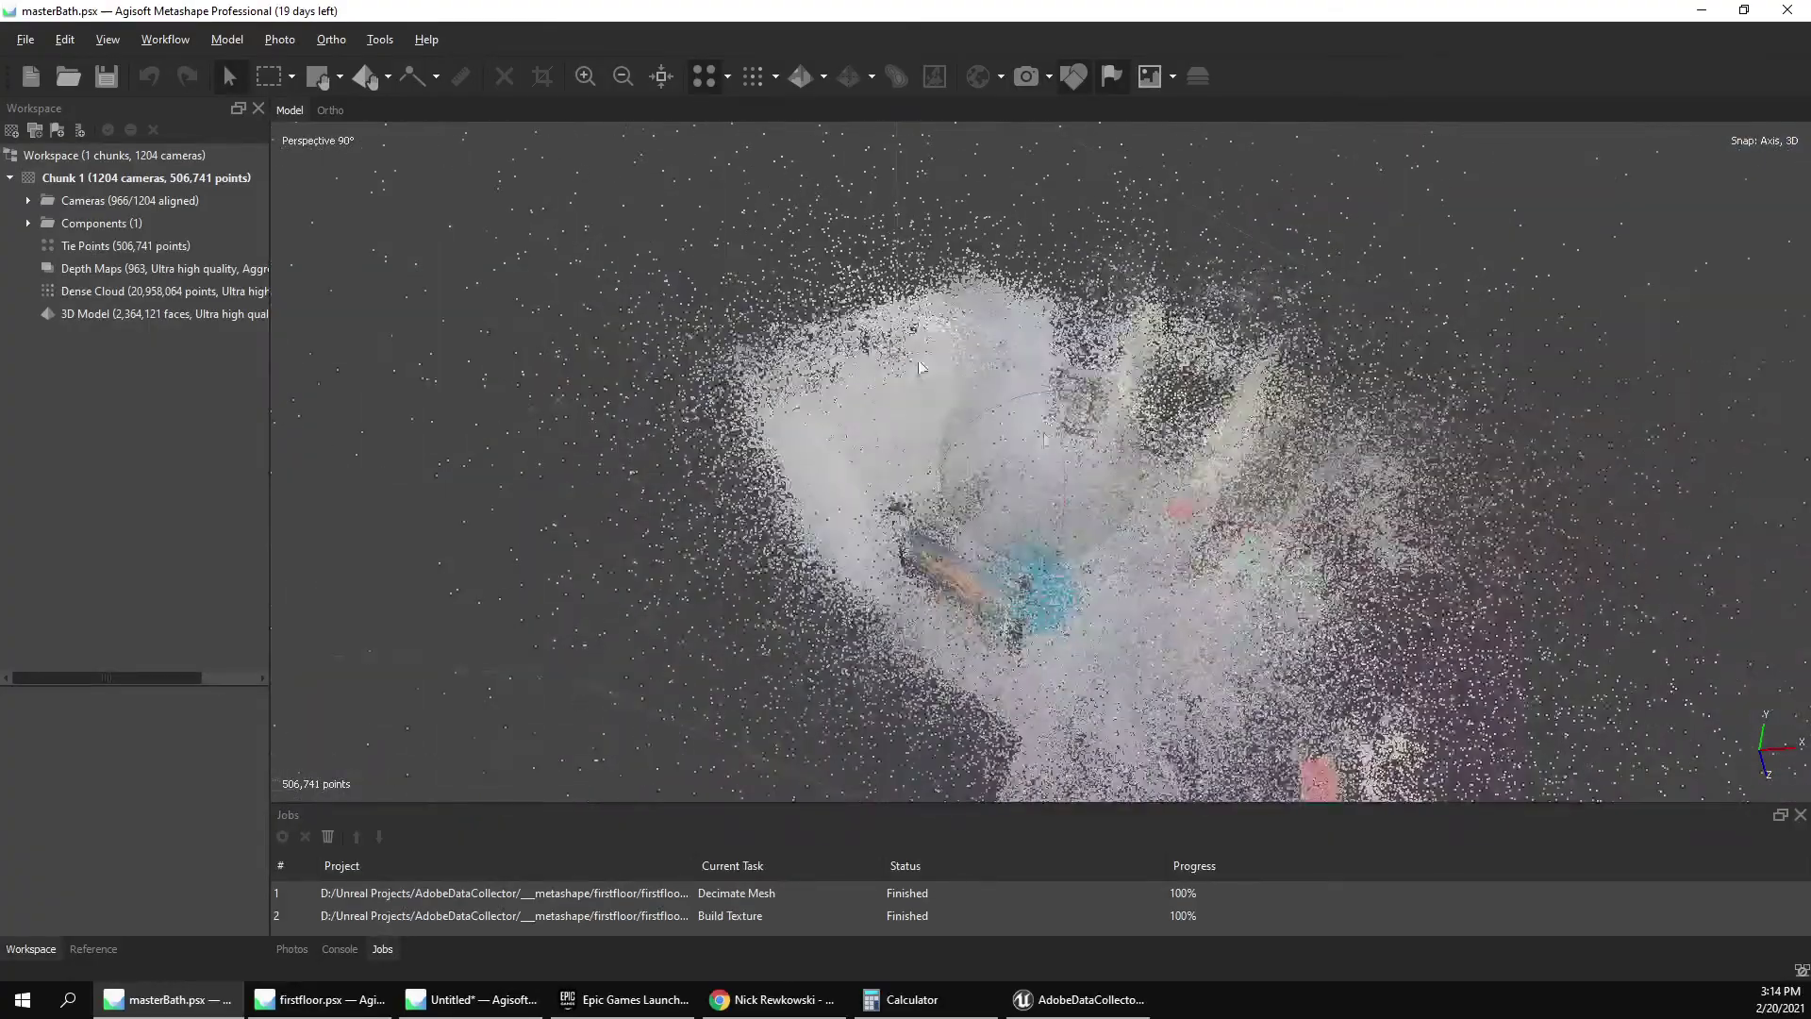
scroll(1032, 444, "up", 3)
scroll(1027, 453, "up", 2)
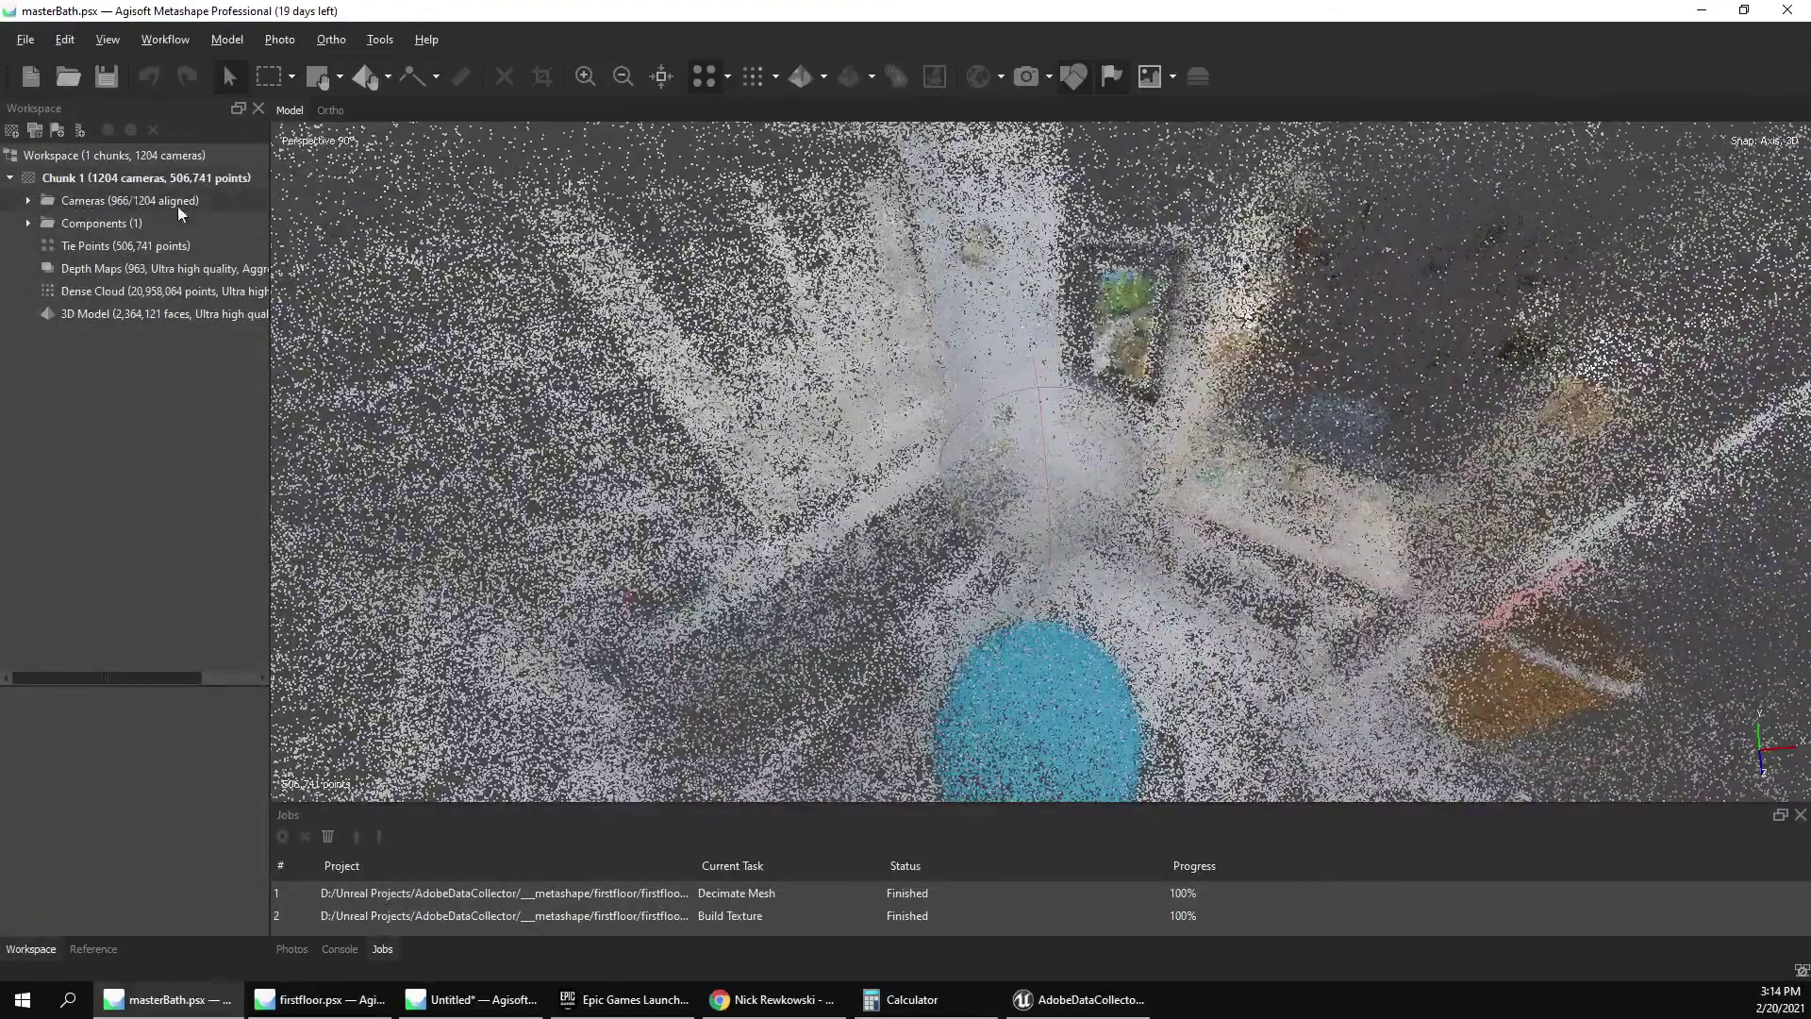
scroll(1012, 513, "down", 5)
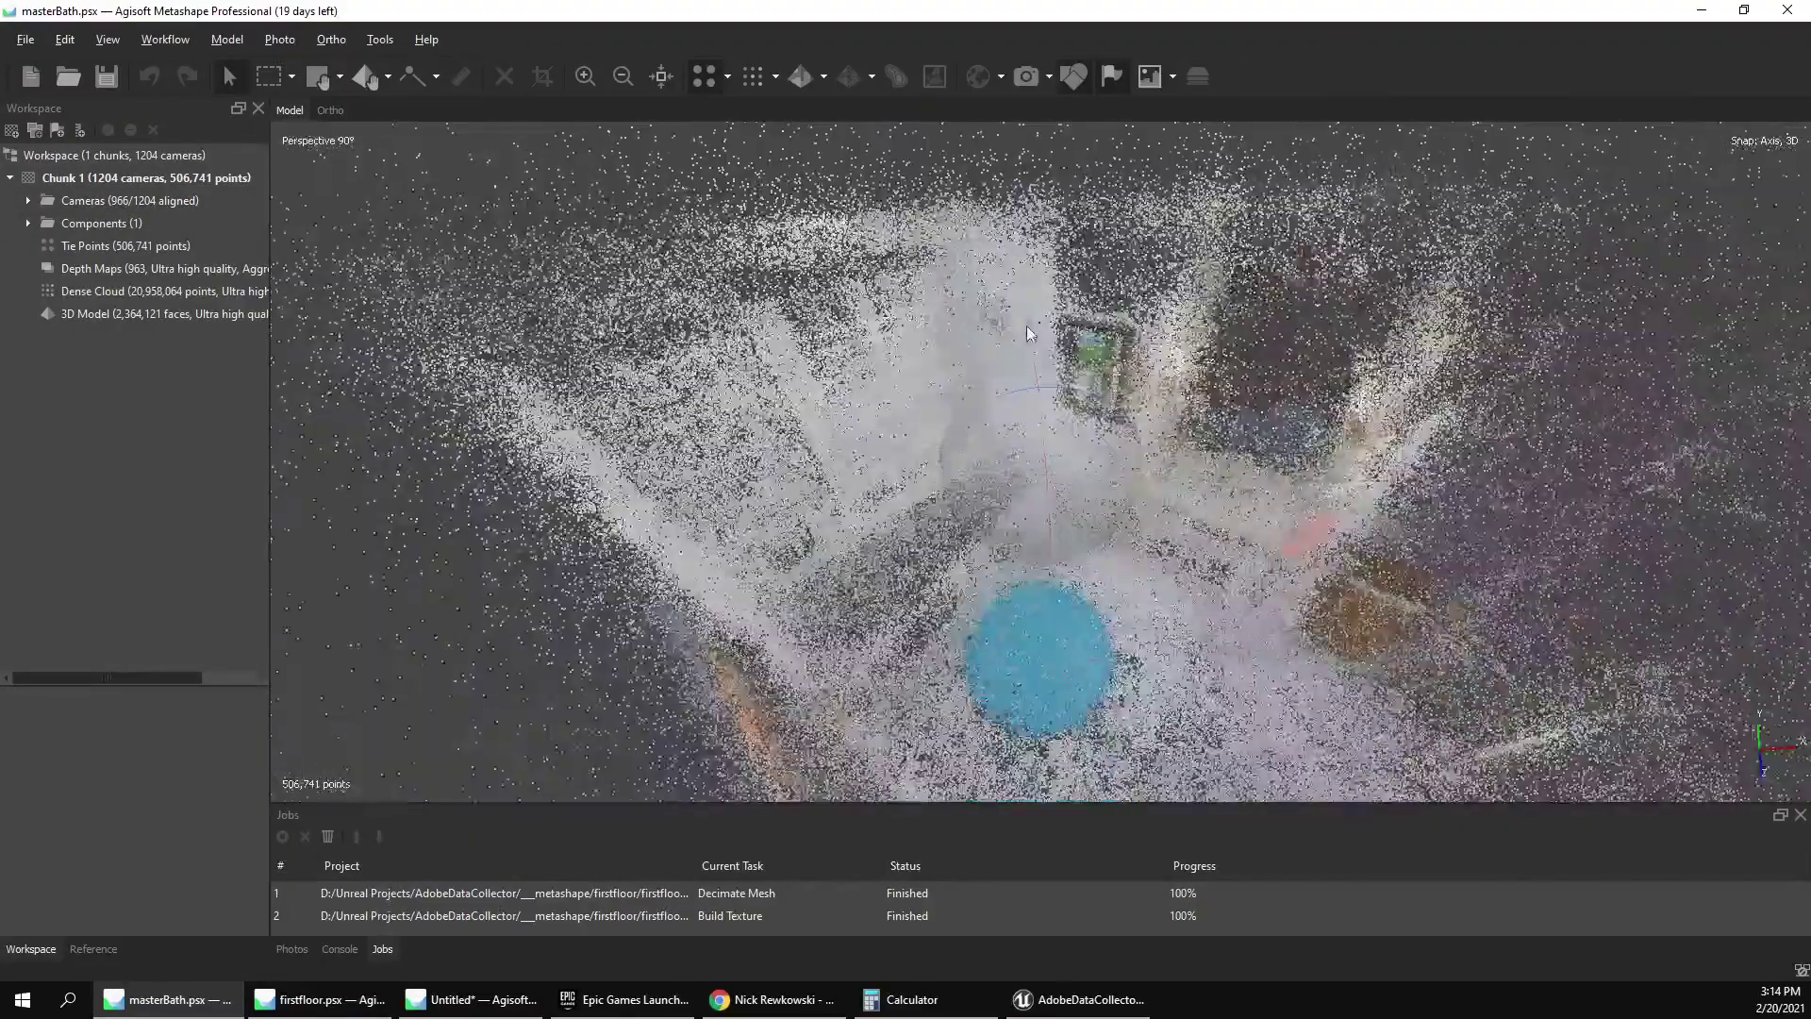
Inspect the bathroom's tie points around the window wall, blue rug and wastebasket at several distances and angles.
scroll(1012, 512, "up", 6)
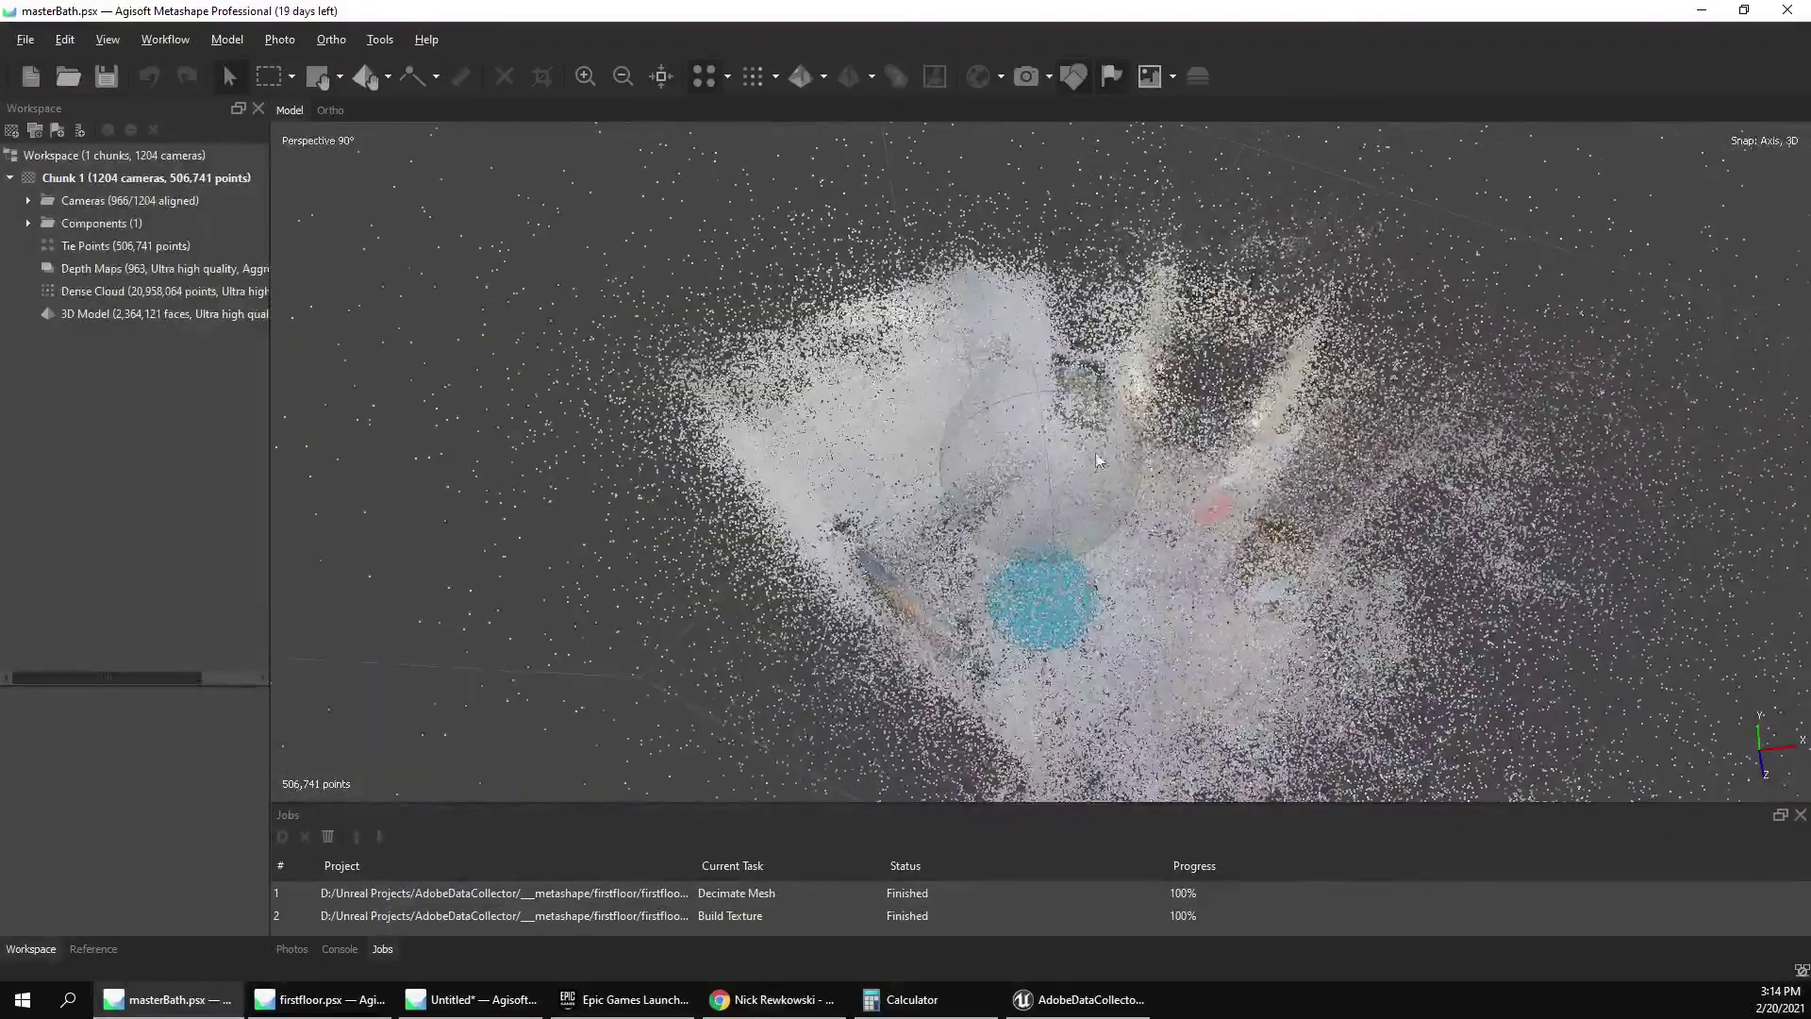
left_click_drag(1212, 450, 830, 396)
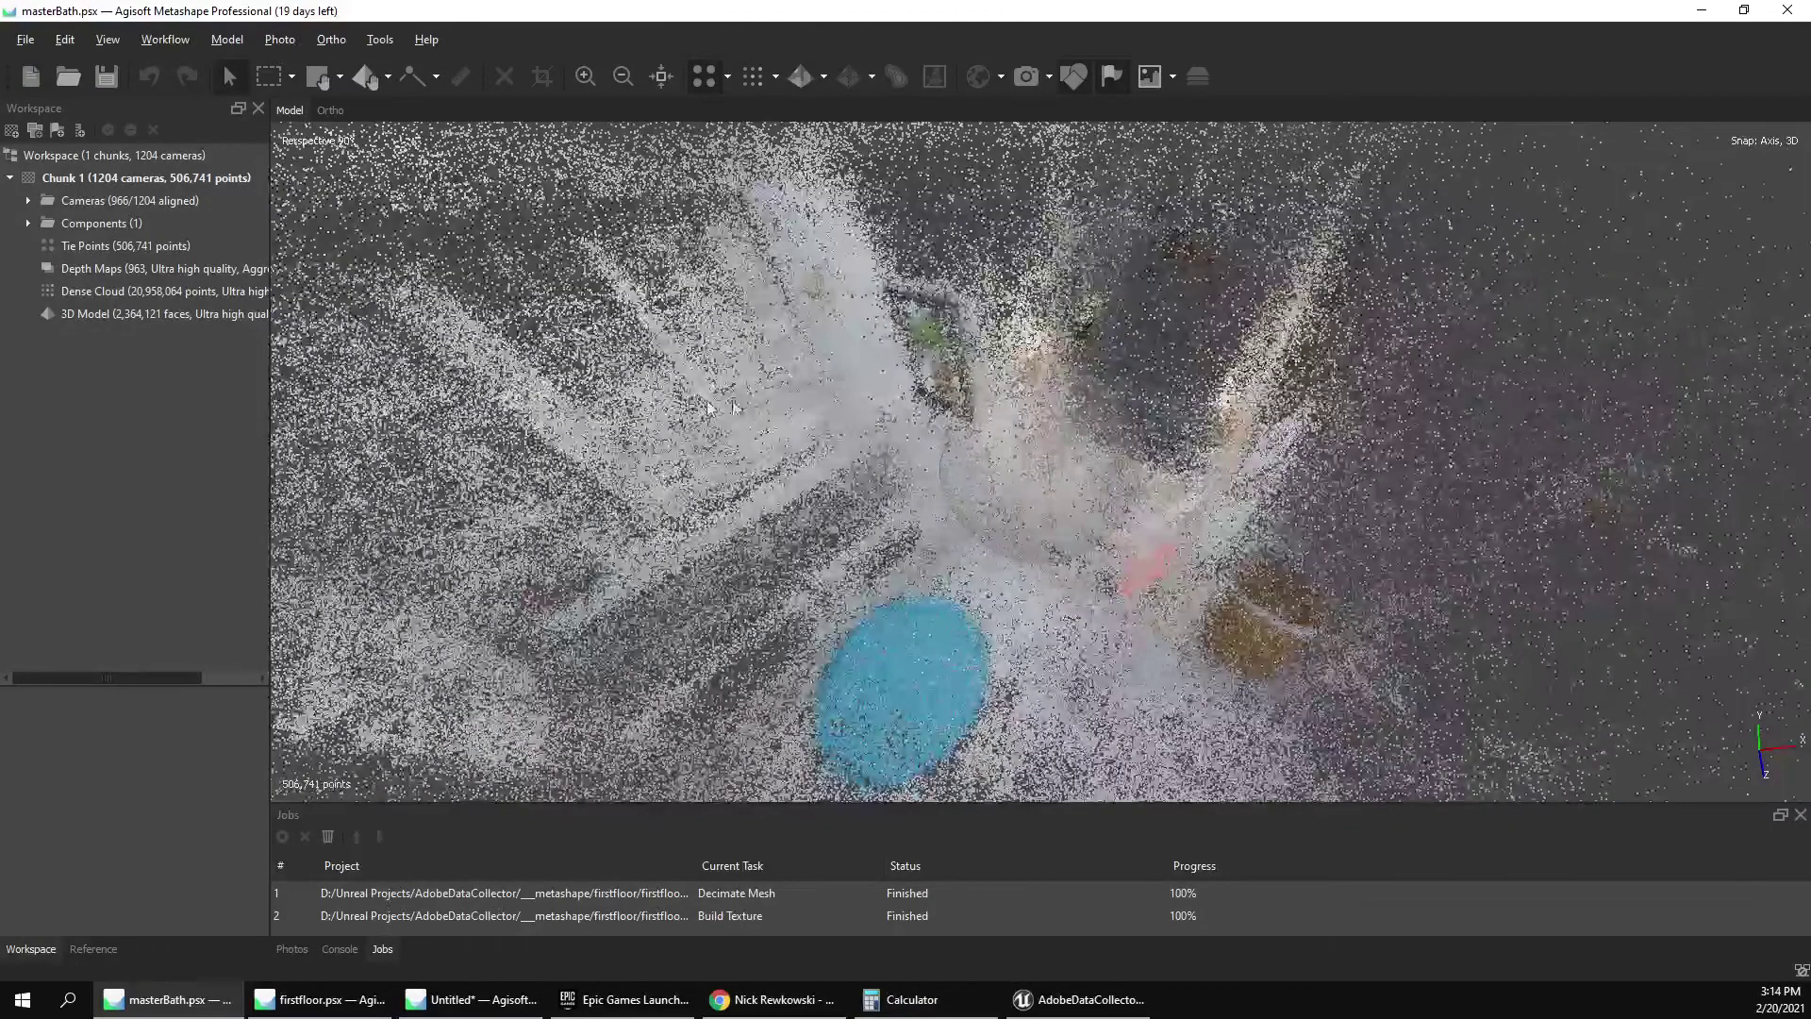
scroll(824, 578, "down", 3)
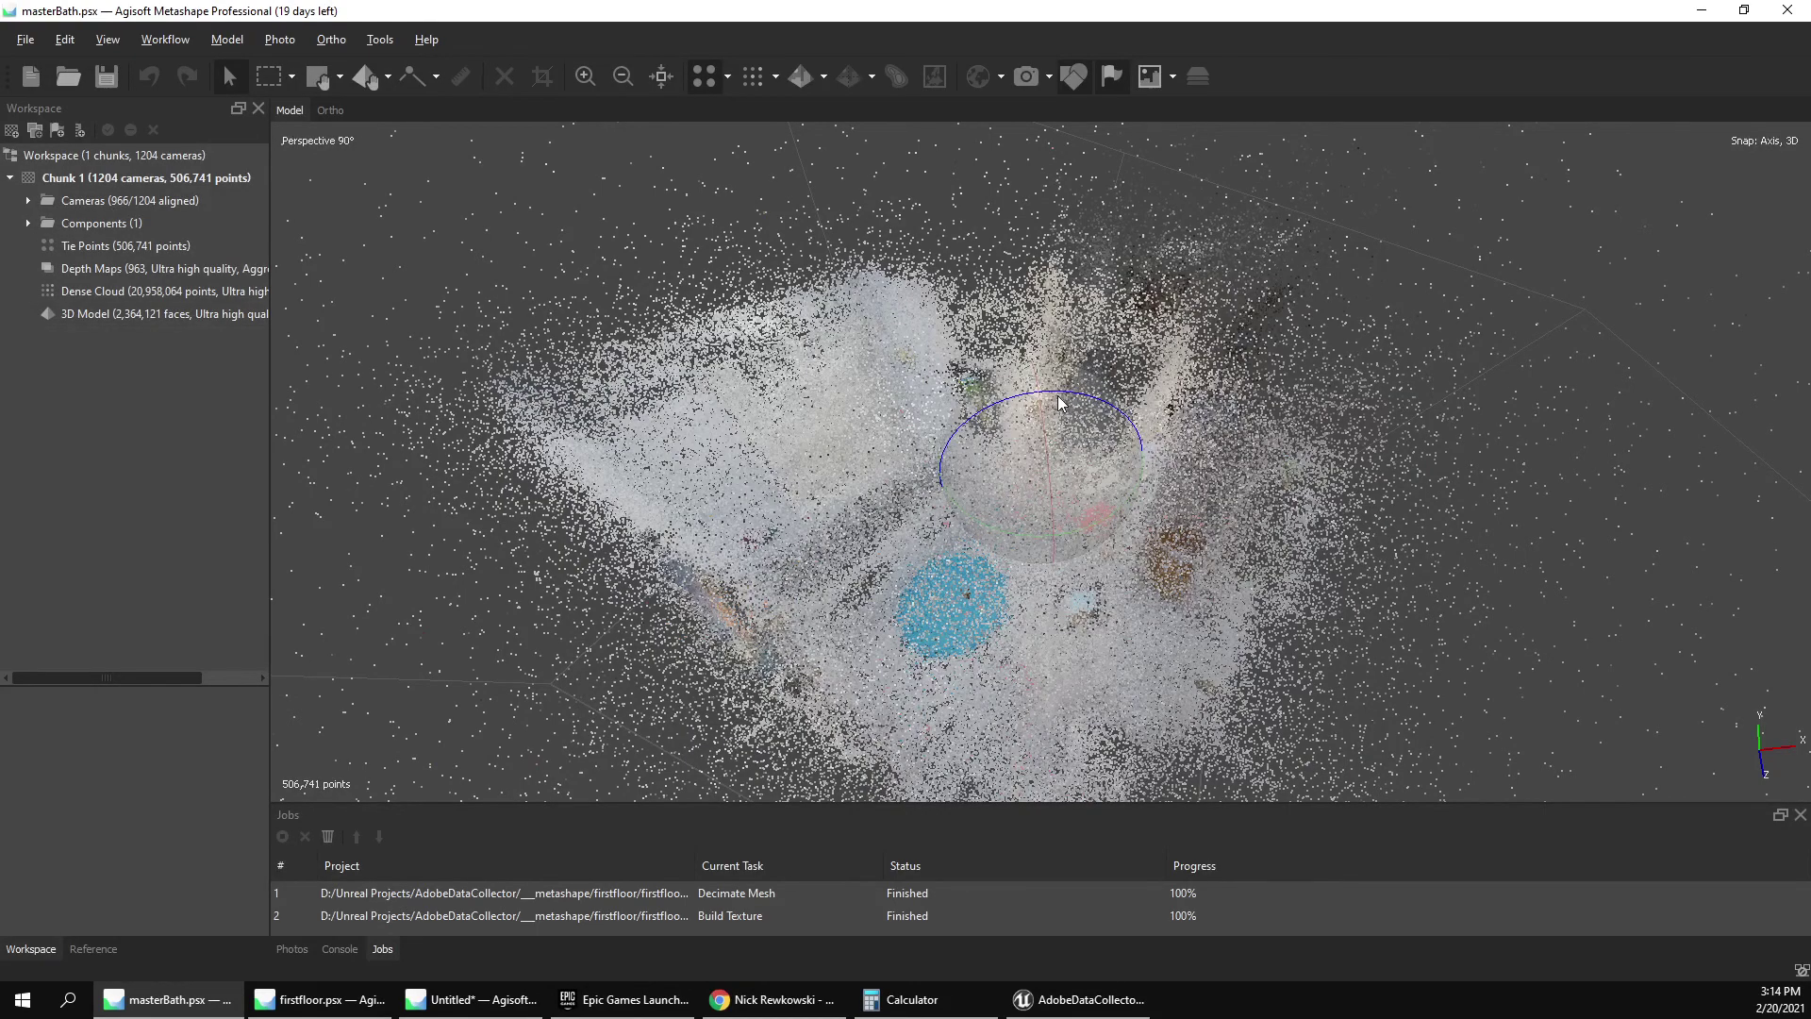
scroll(1059, 404, "up", 5)
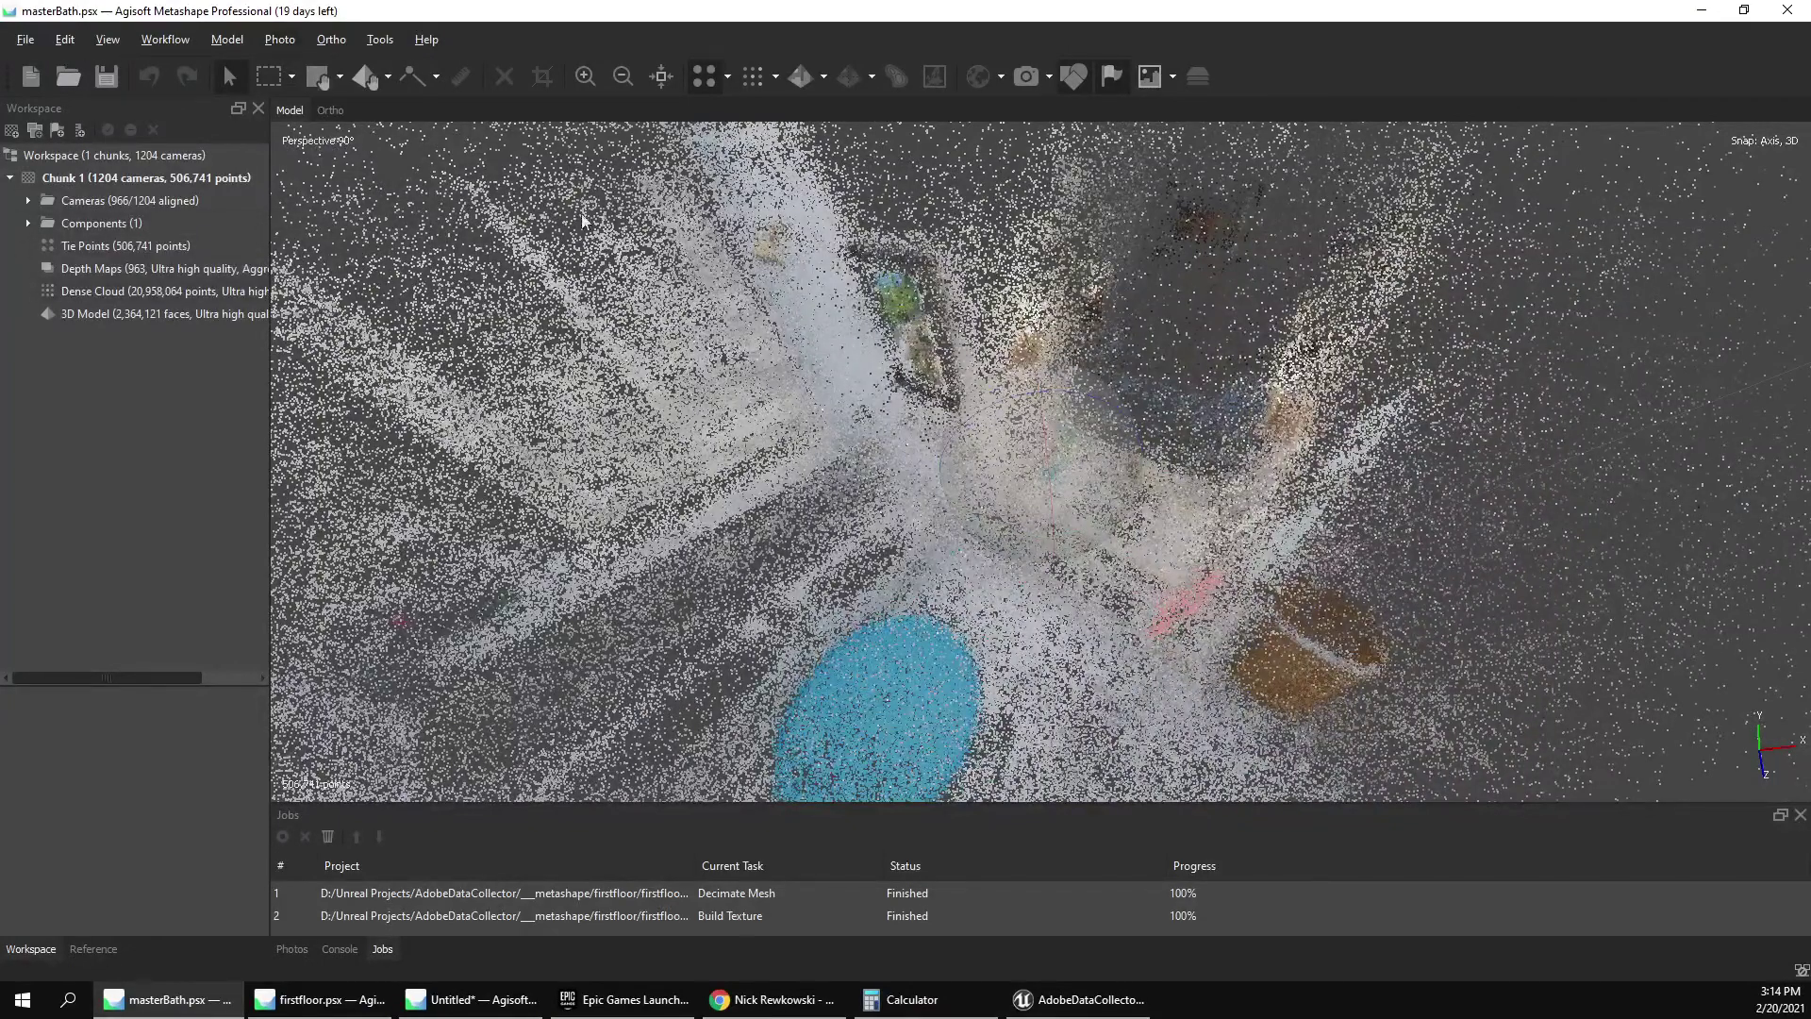
scroll(801, 407, "down", 5)
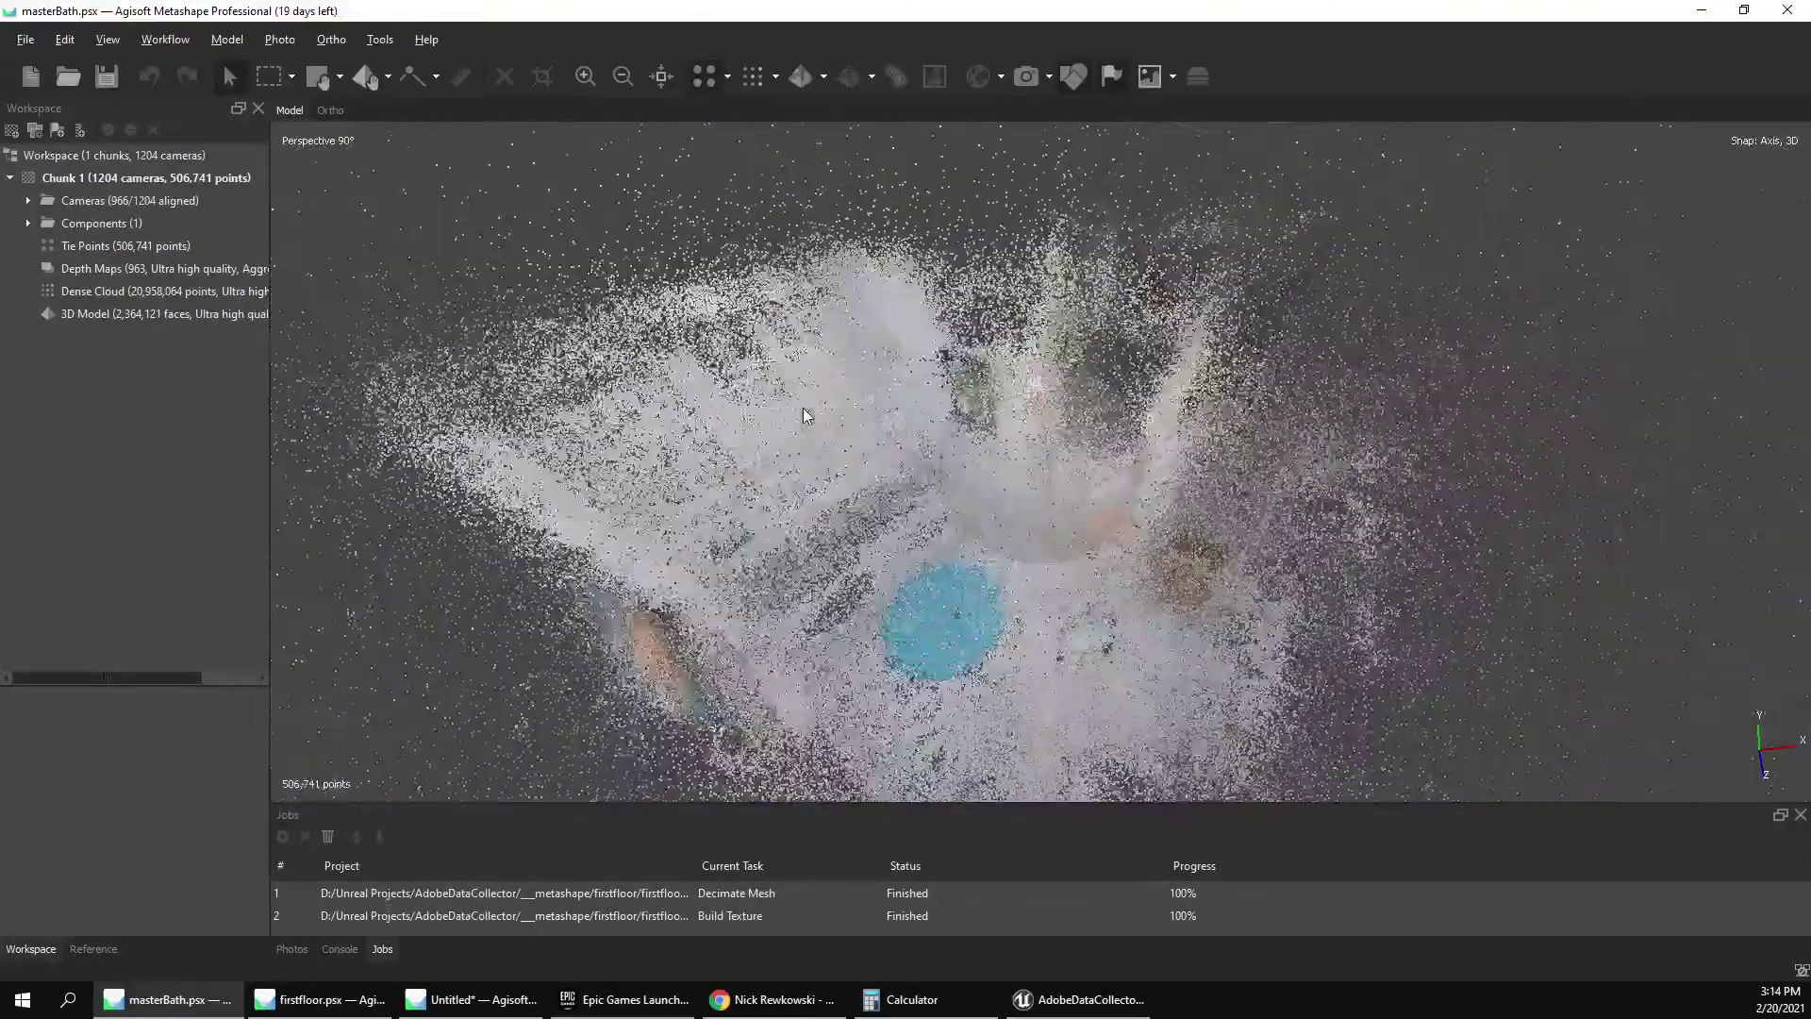
left_click_drag(989, 457, 953, 495)
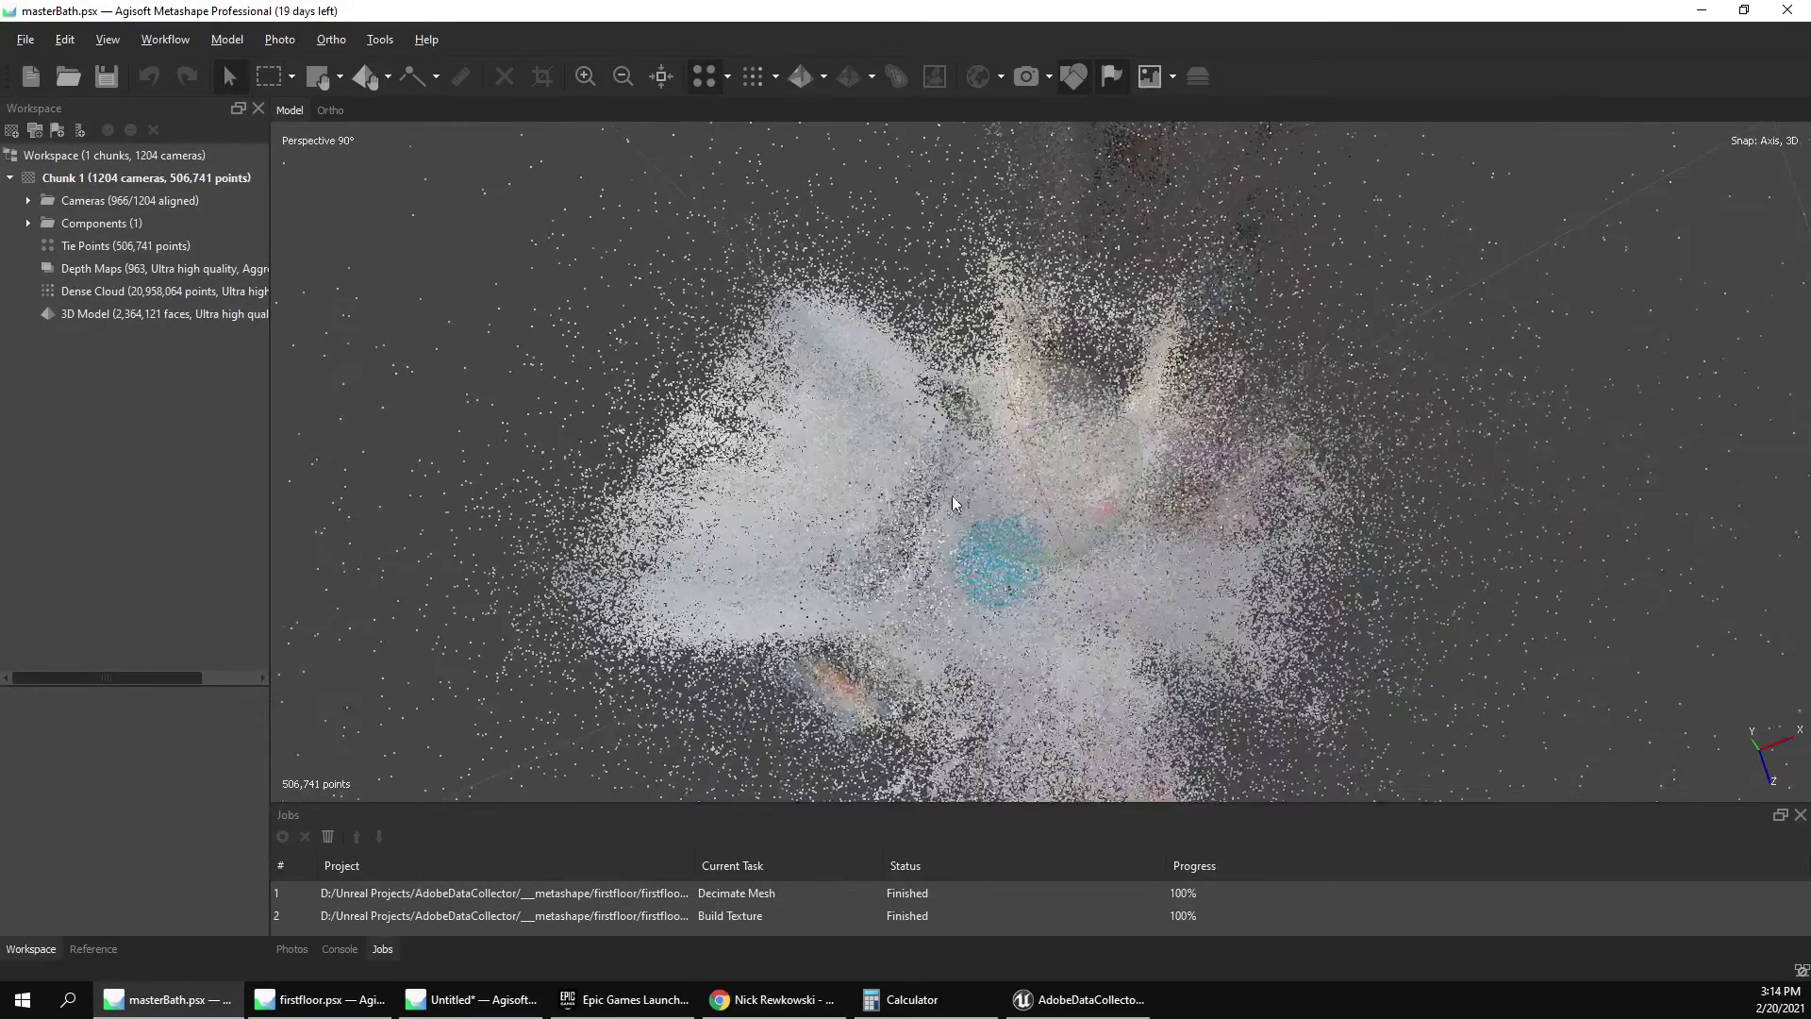
Toggle the camera positions and display the dense cloud, looking over the bathroom interior.
left_click(1036, 78)
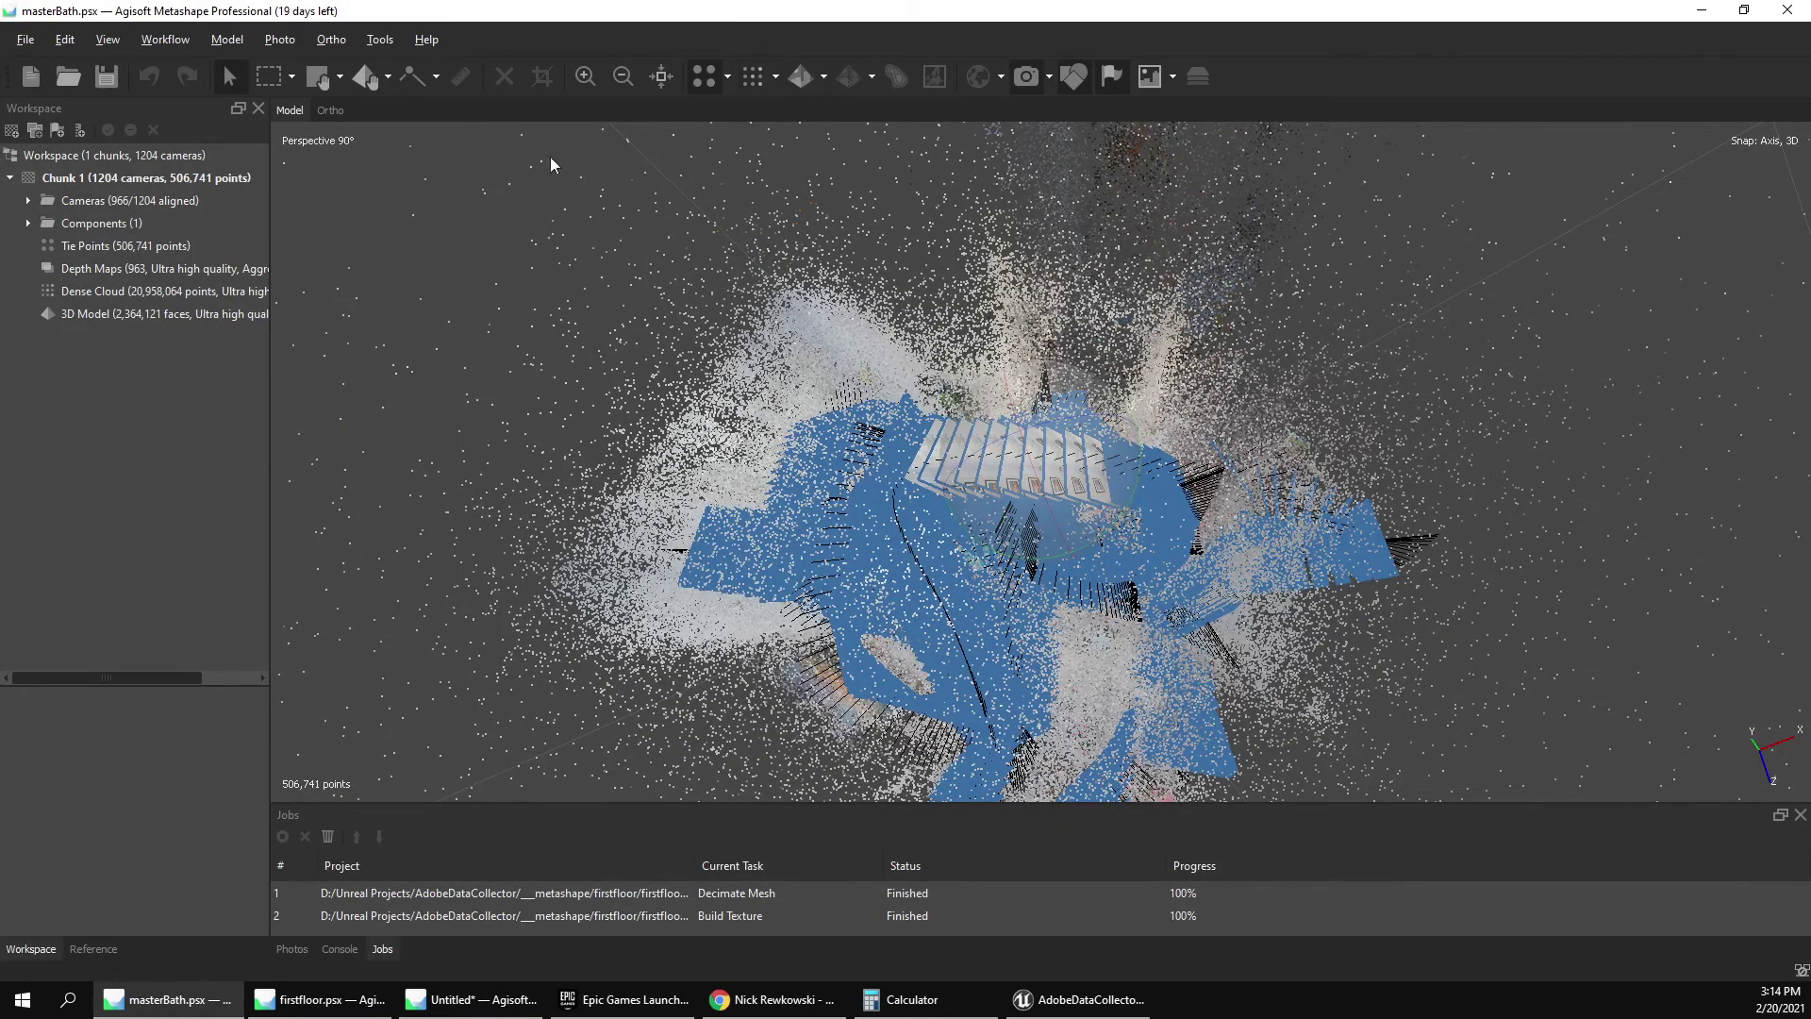
left_click(753, 75)
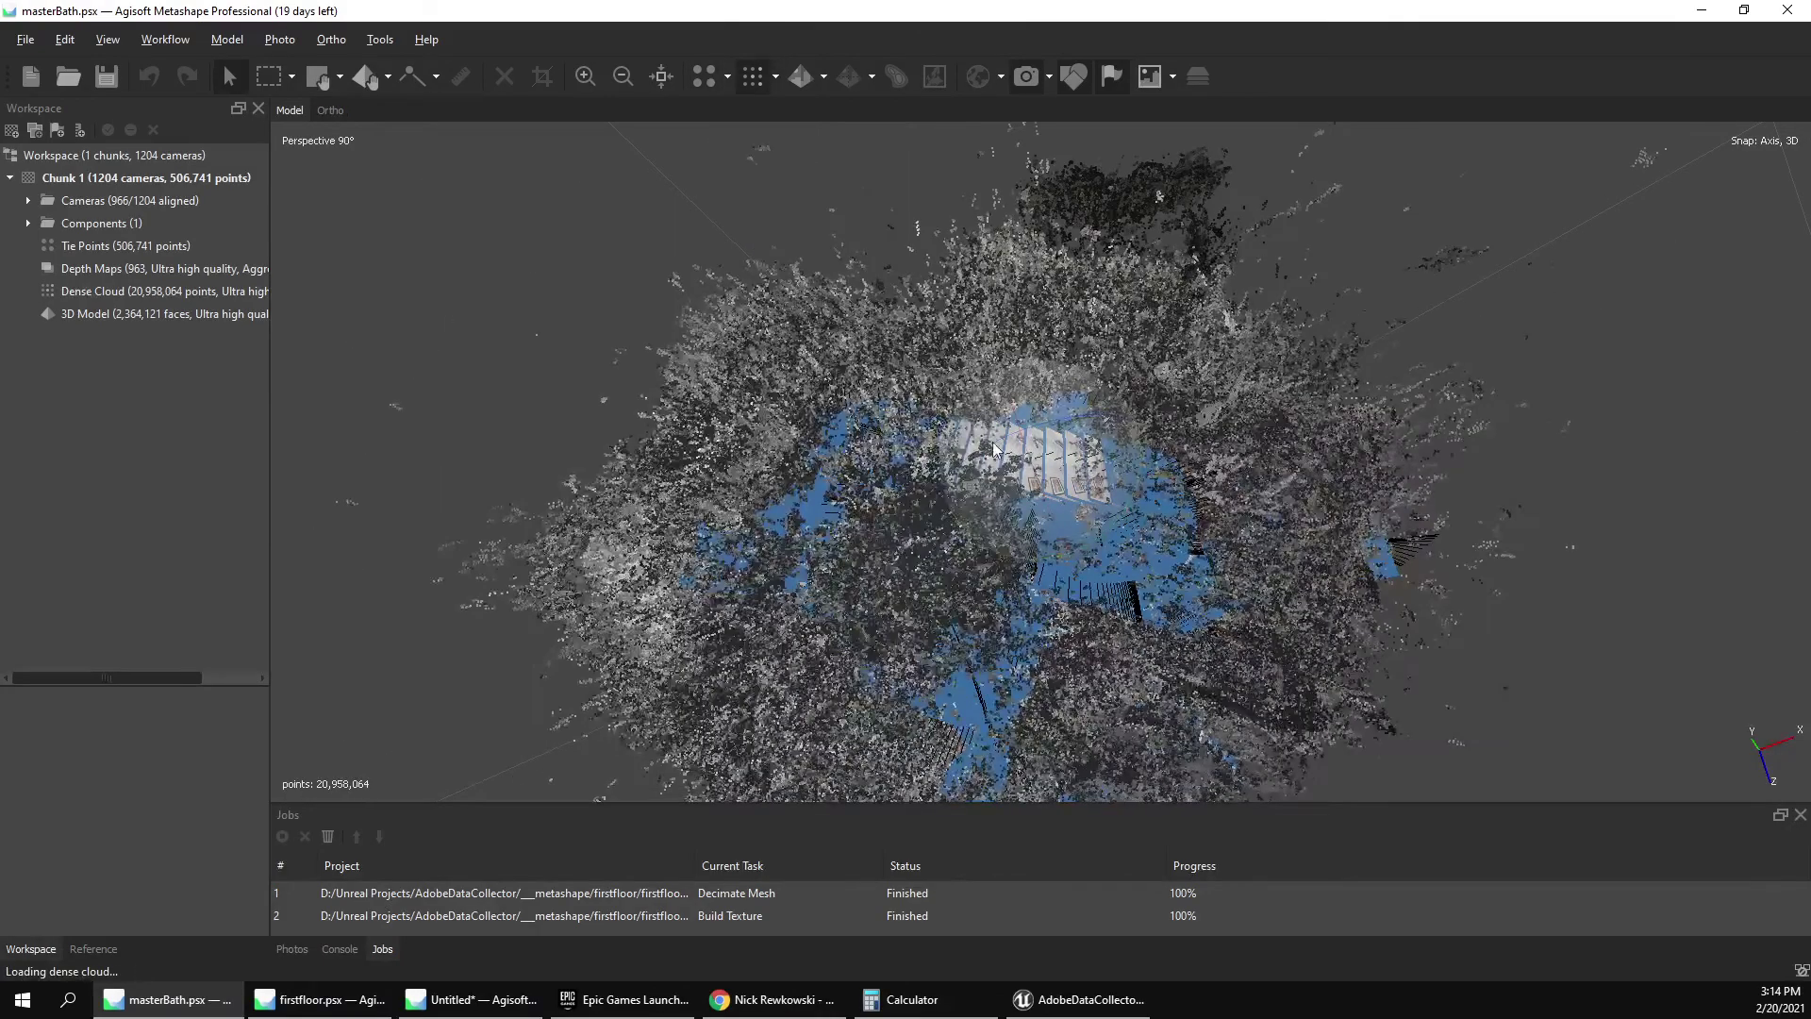
mouse_move(993, 382)
left_mouse_down()
mouse_move(976, 387)
mouse_move(986, 370)
left_mouse_up()
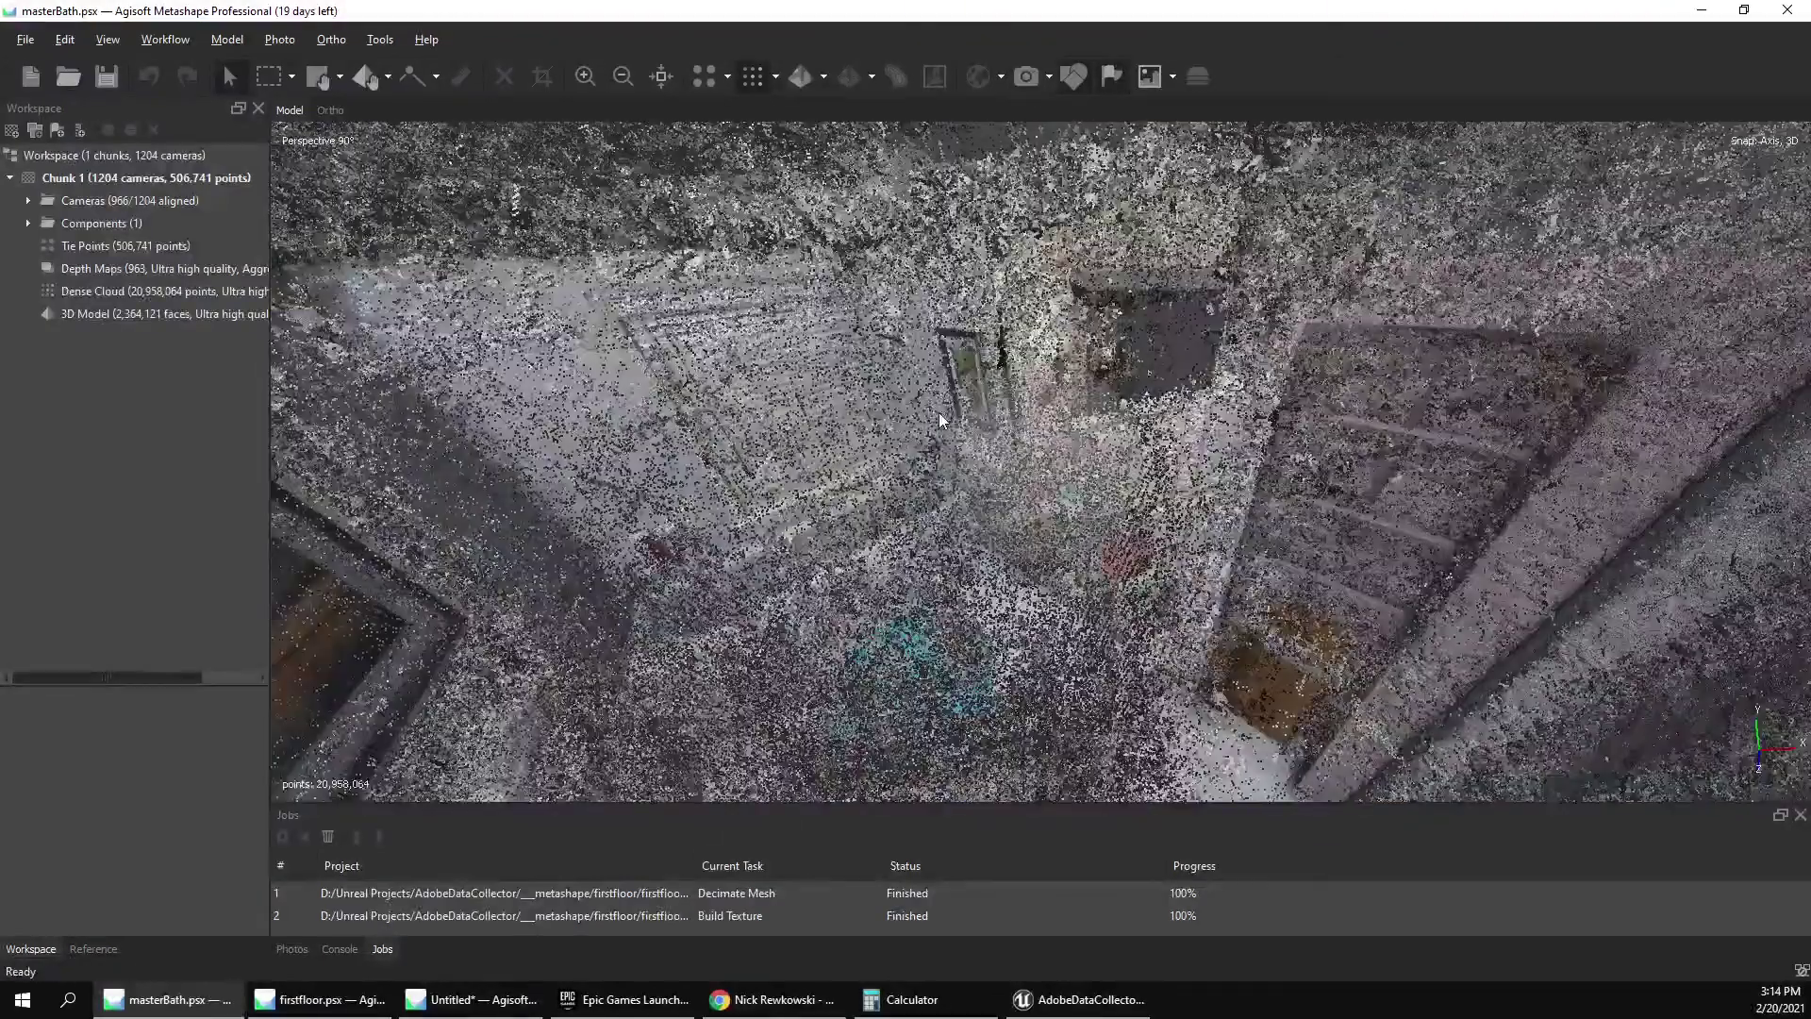
left_click_drag(922, 408, 960, 427)
scroll(962, 427, "down", 6)
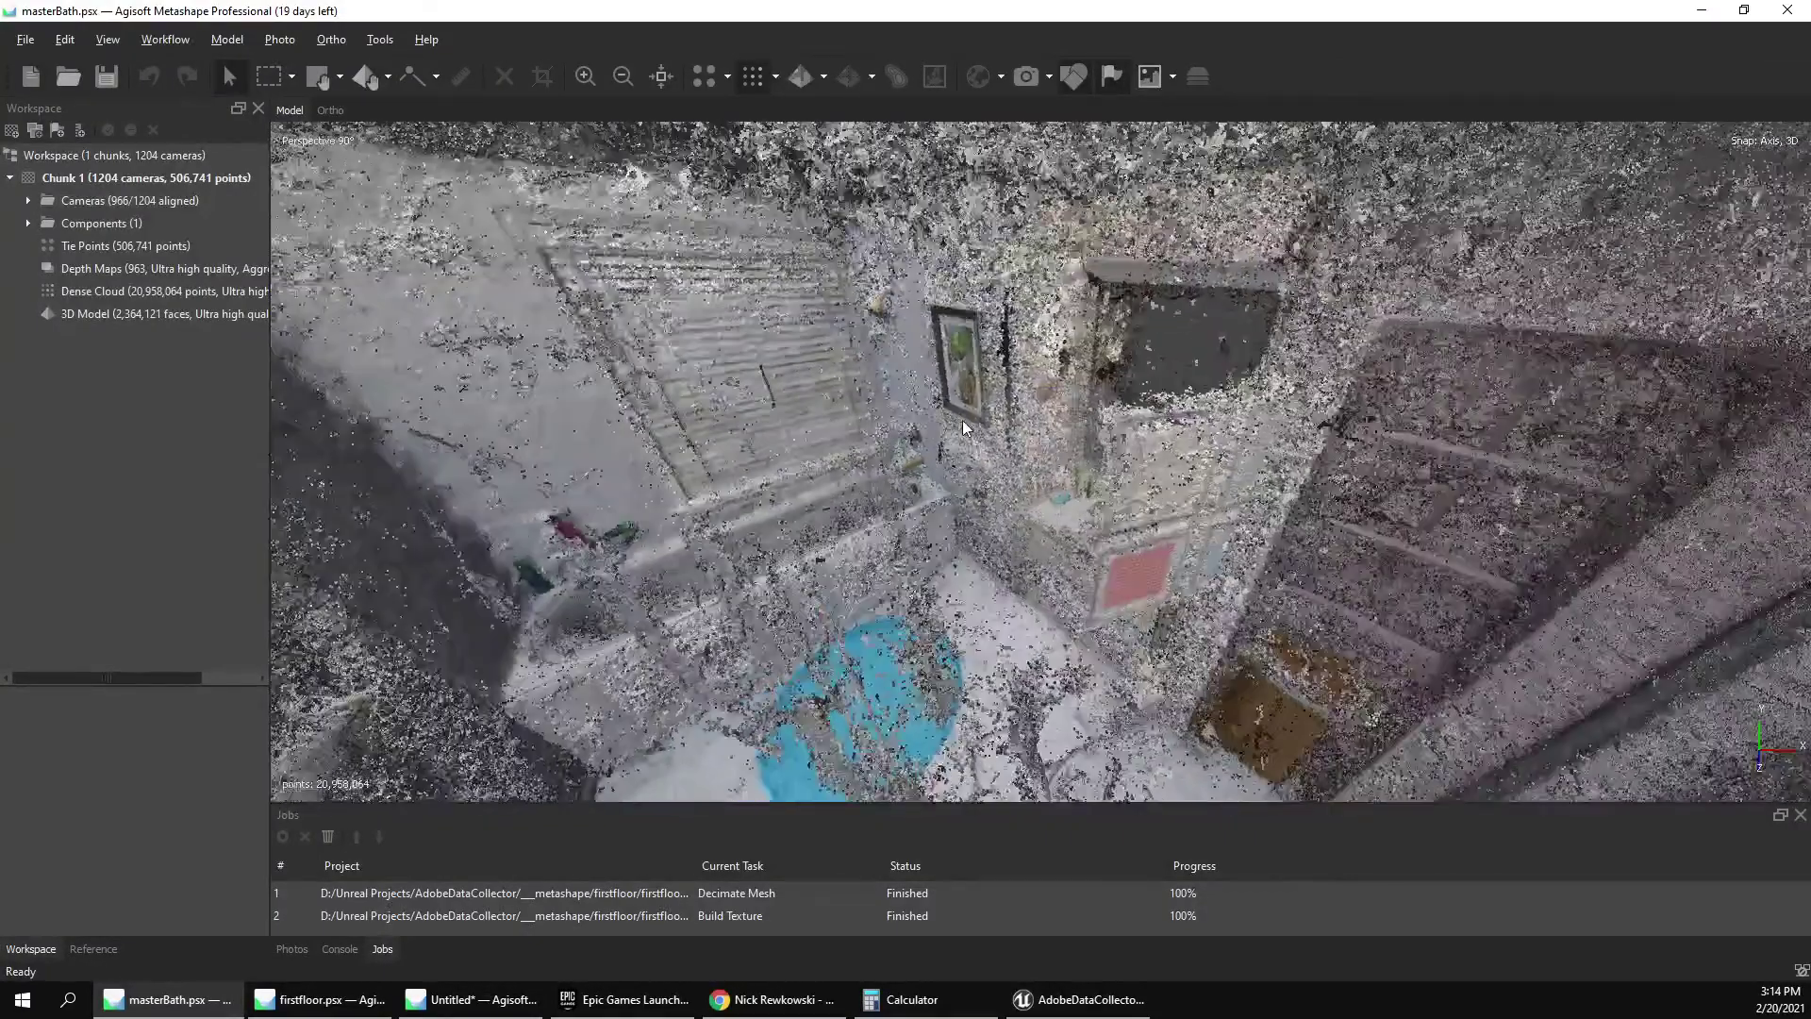
Color the dense cloud by confidence and examine the low- and high-confidence areas of the bathroom.
left_click(773, 77)
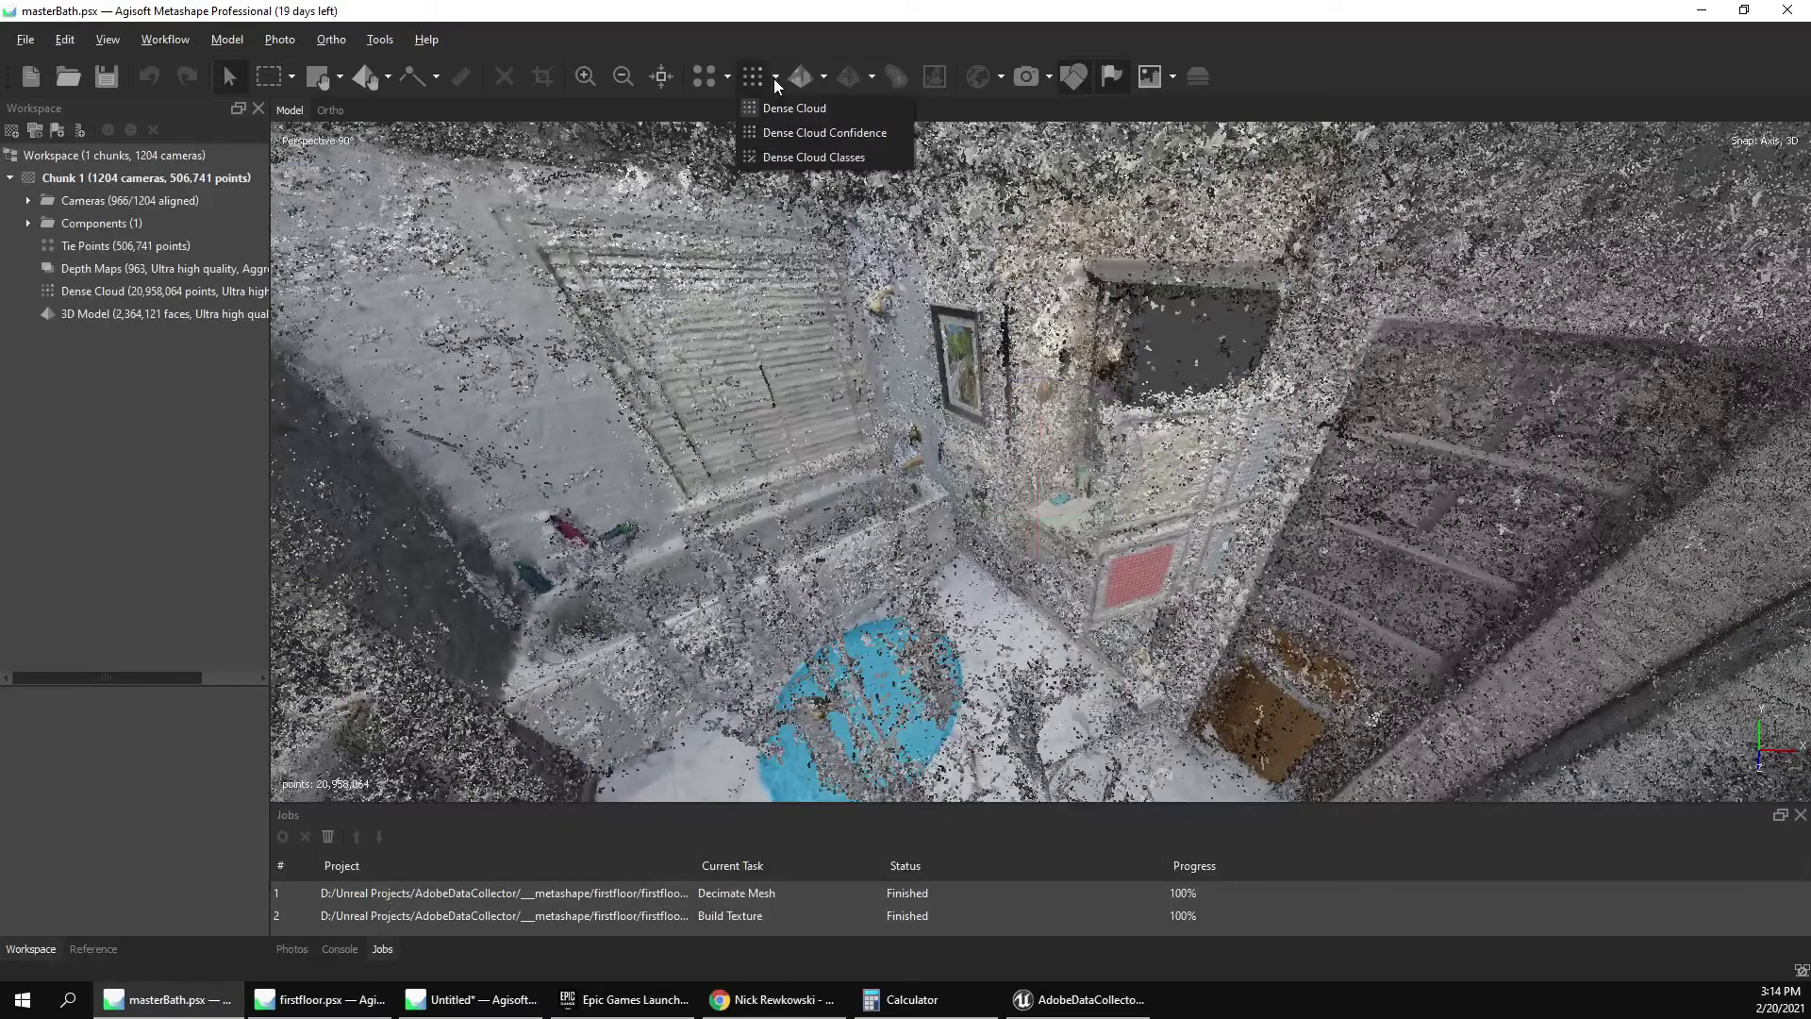
left_click(798, 132)
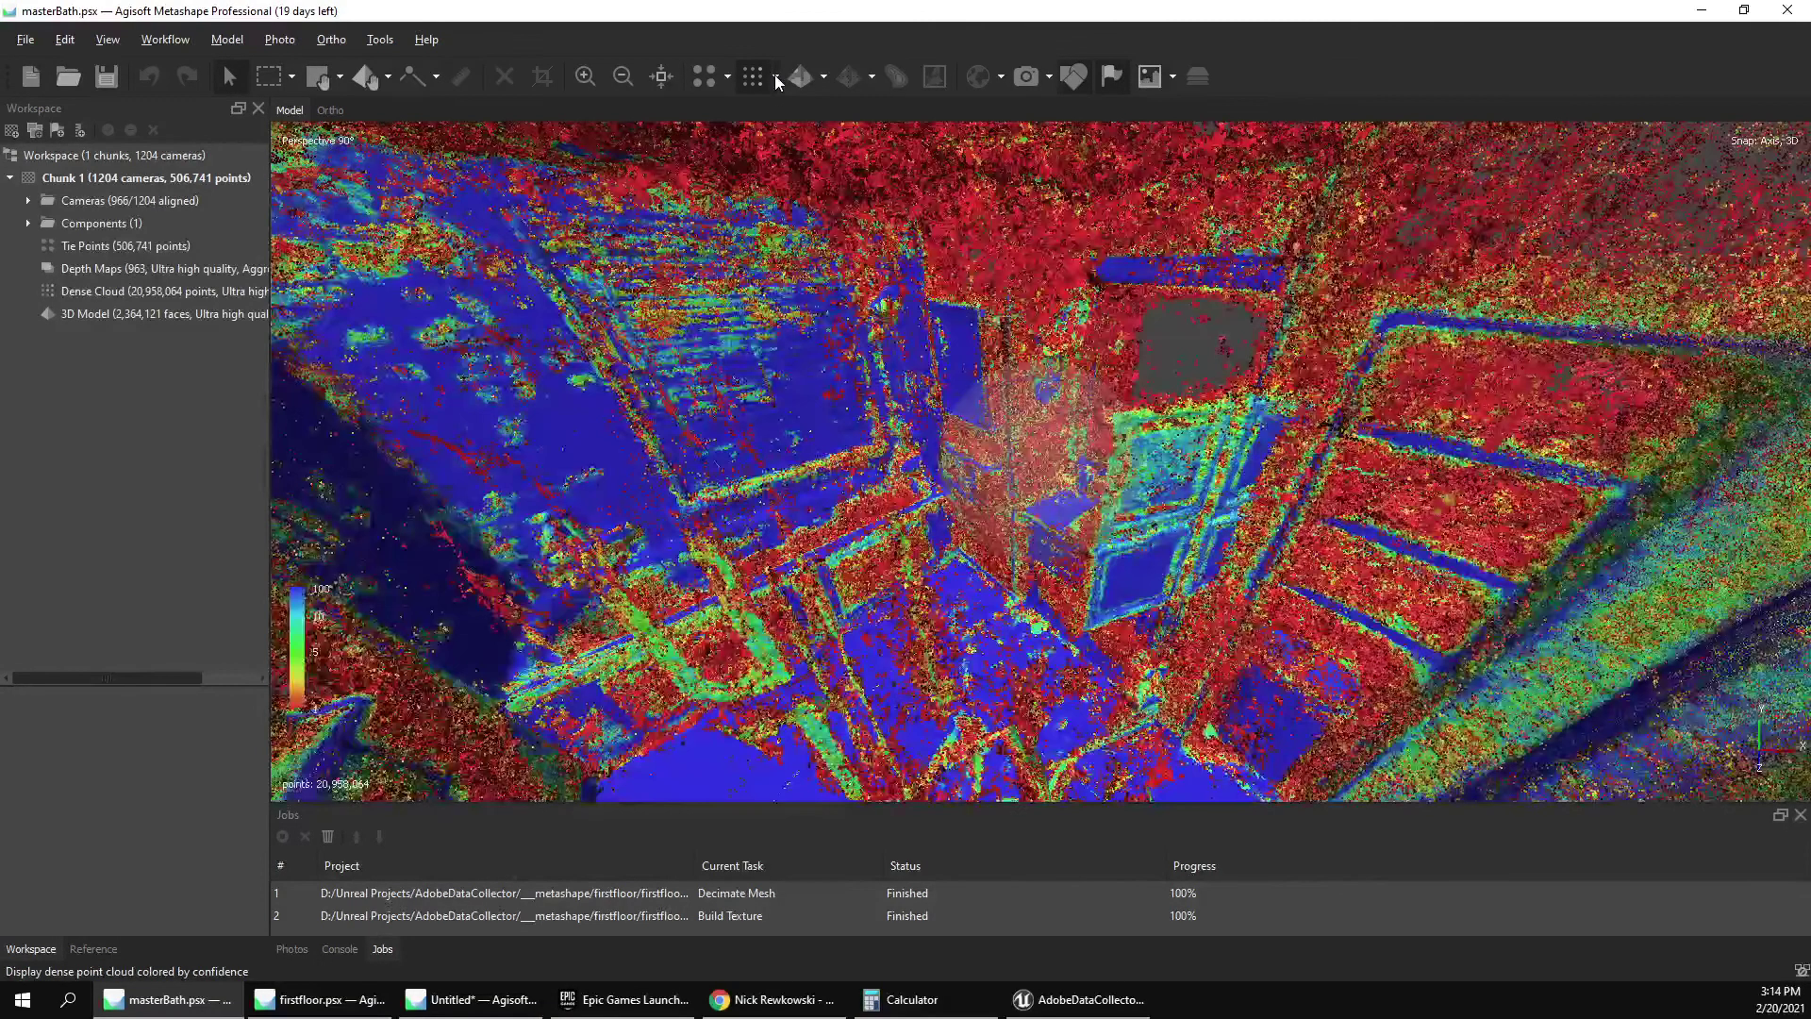
scroll(1039, 404, "down", 3)
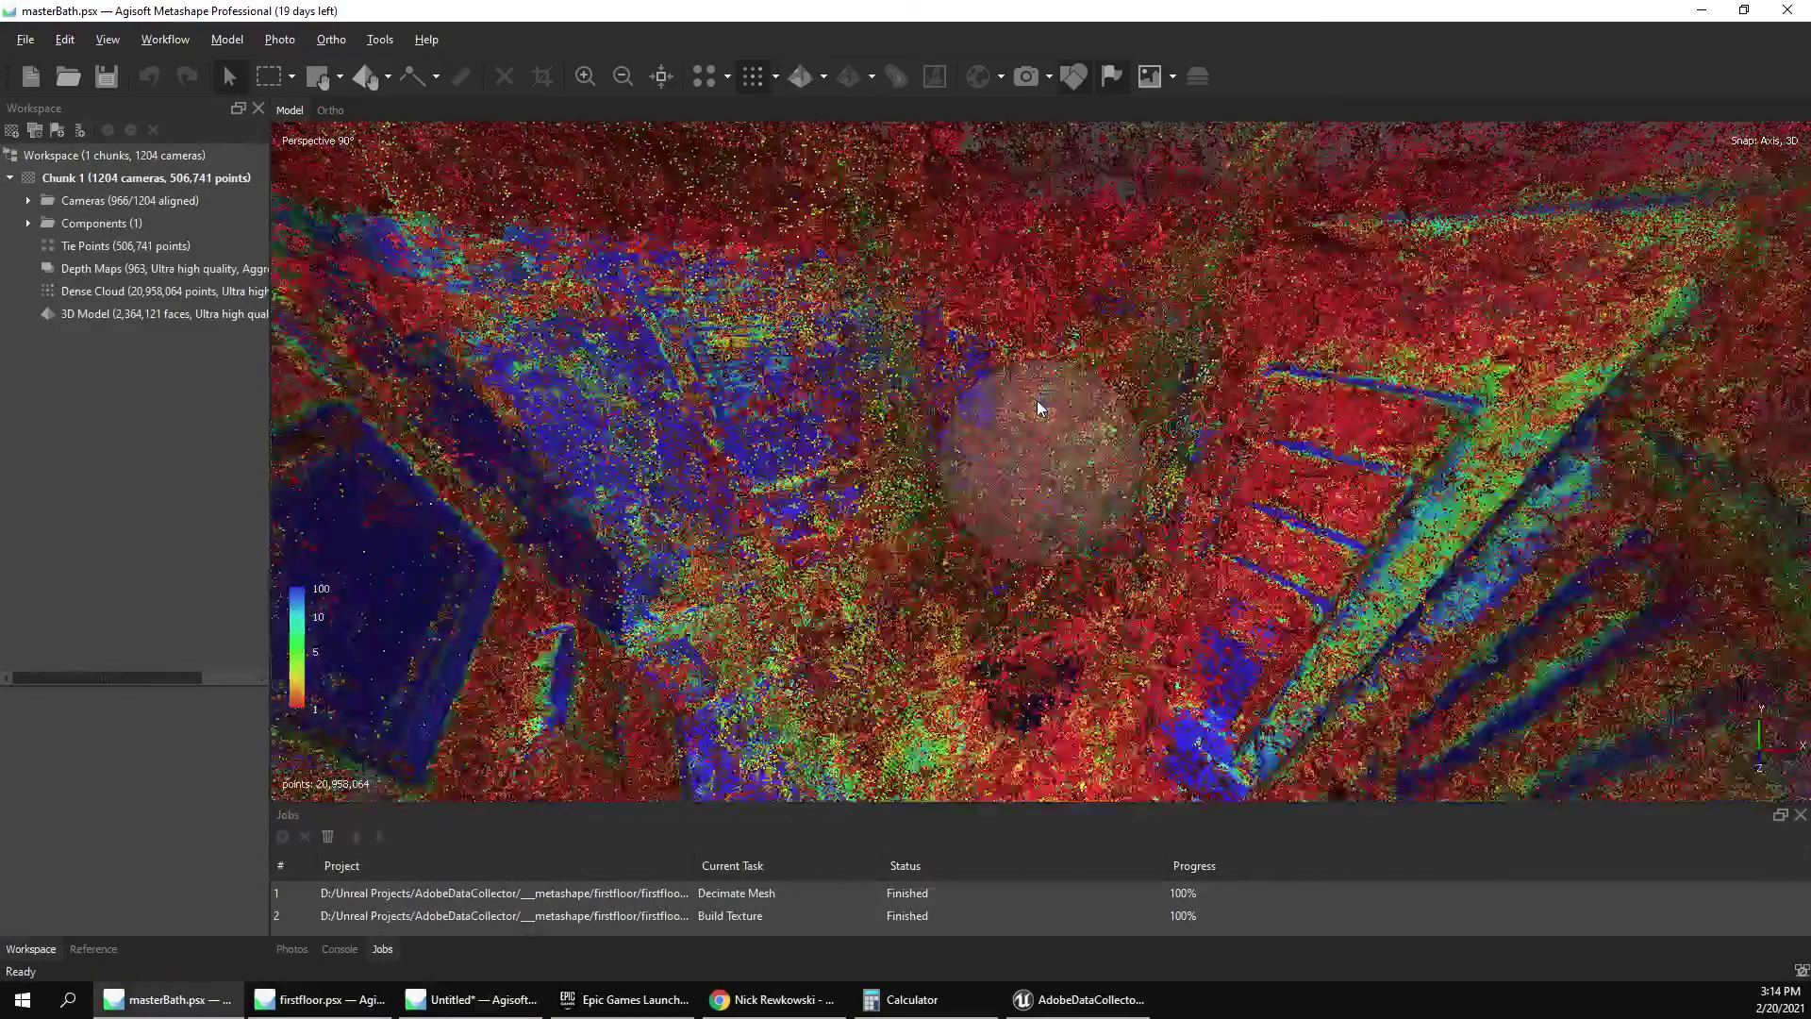
scroll(1039, 406, "up", 3)
scroll(1039, 407, "up", 2)
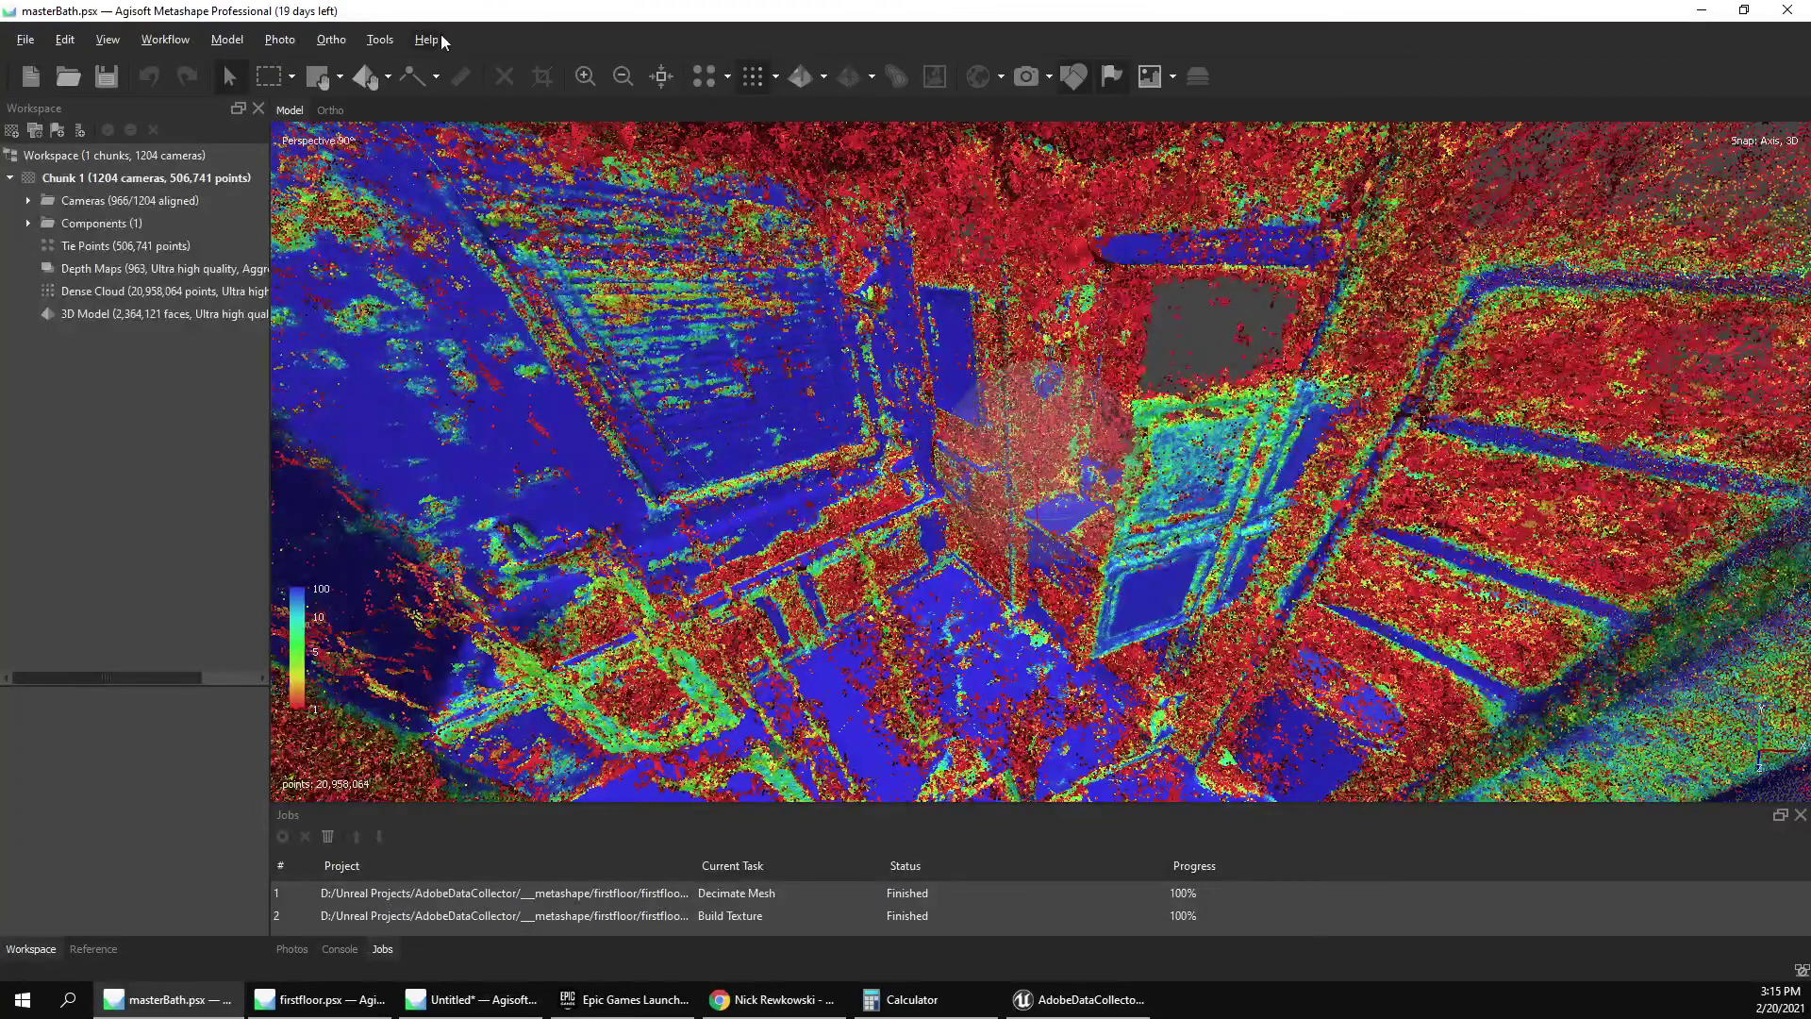
Filter the dense cloud by confidence with a raised minimum to hide the low-confidence points.
left_click(374, 41)
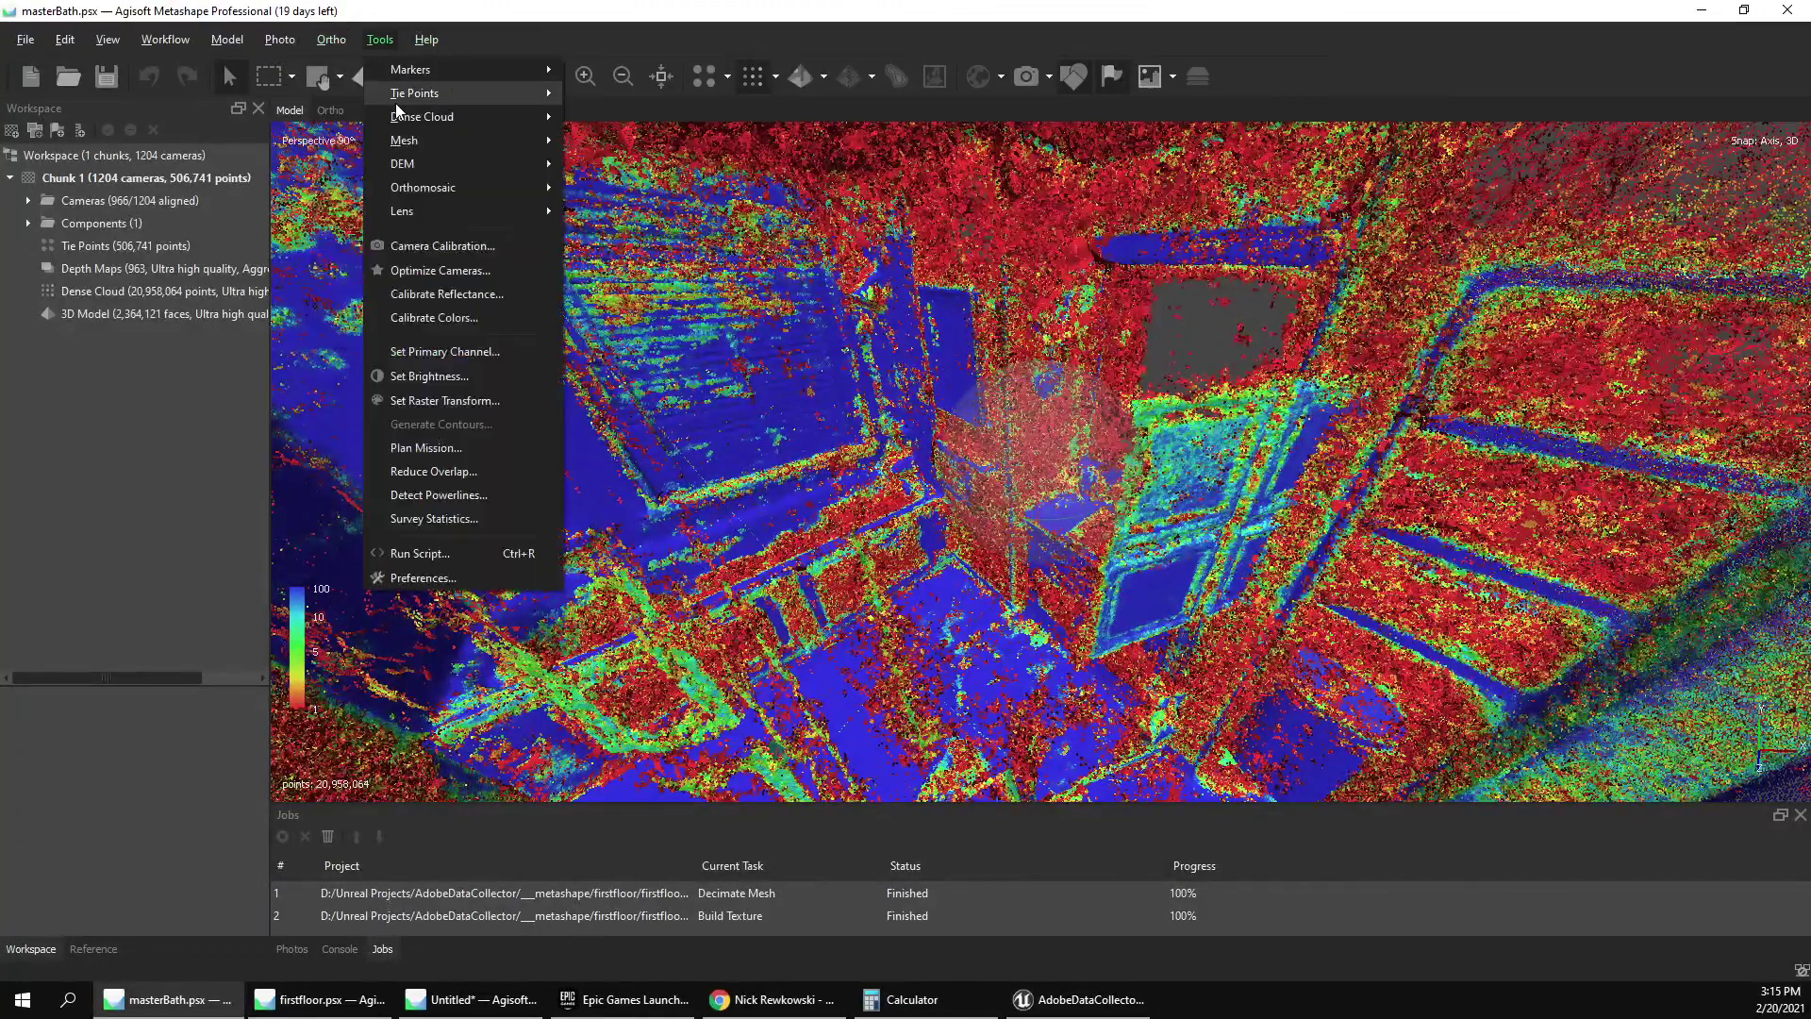
mouse_move(407, 121)
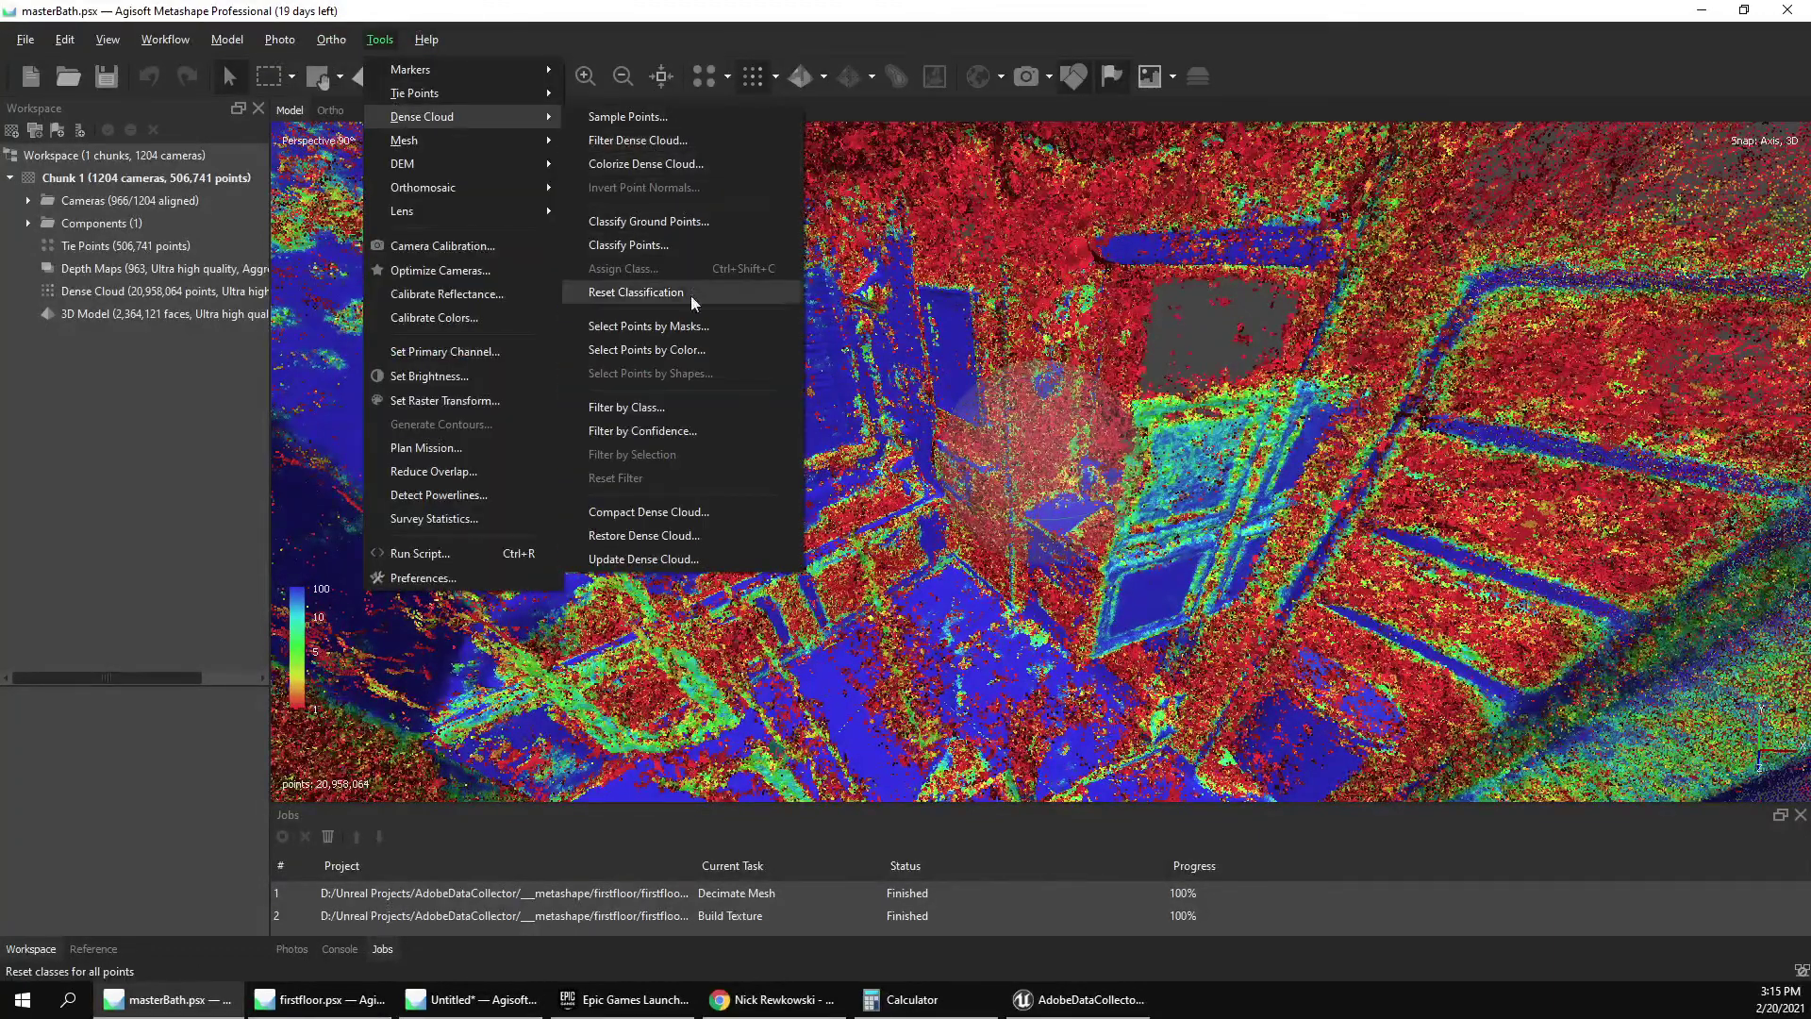
left_click(666, 430)
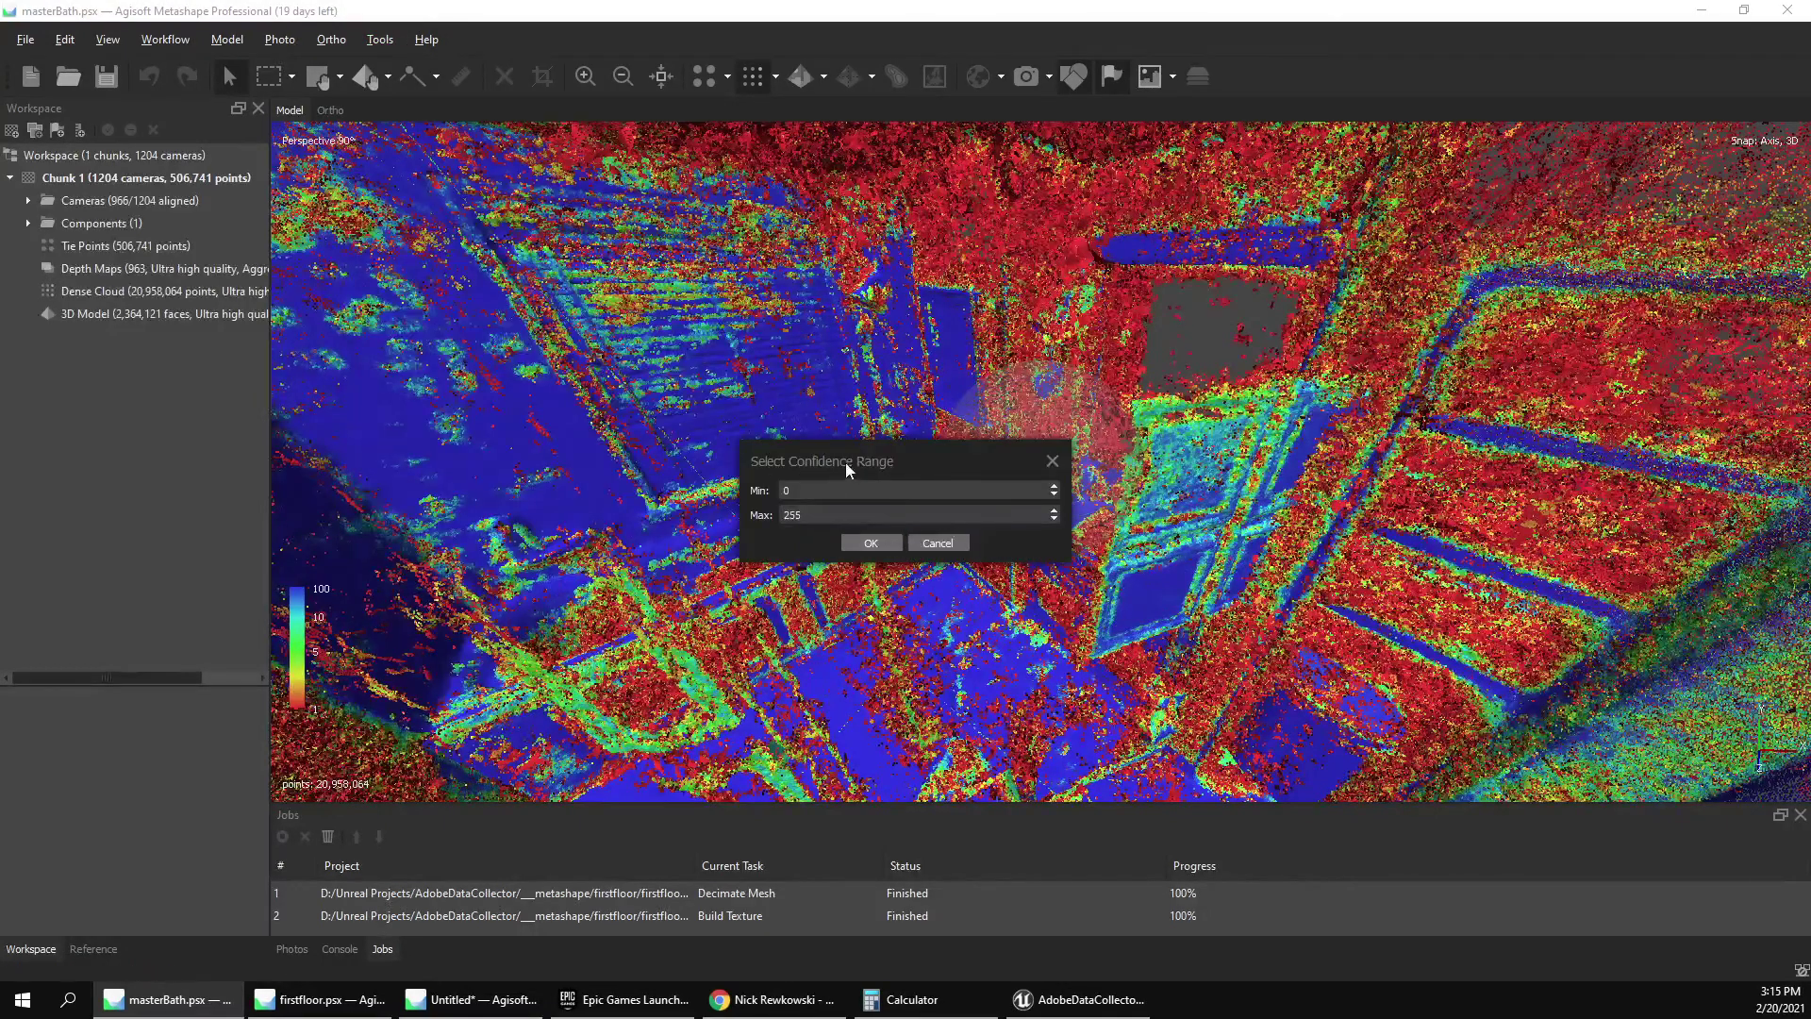
left_click(853, 543)
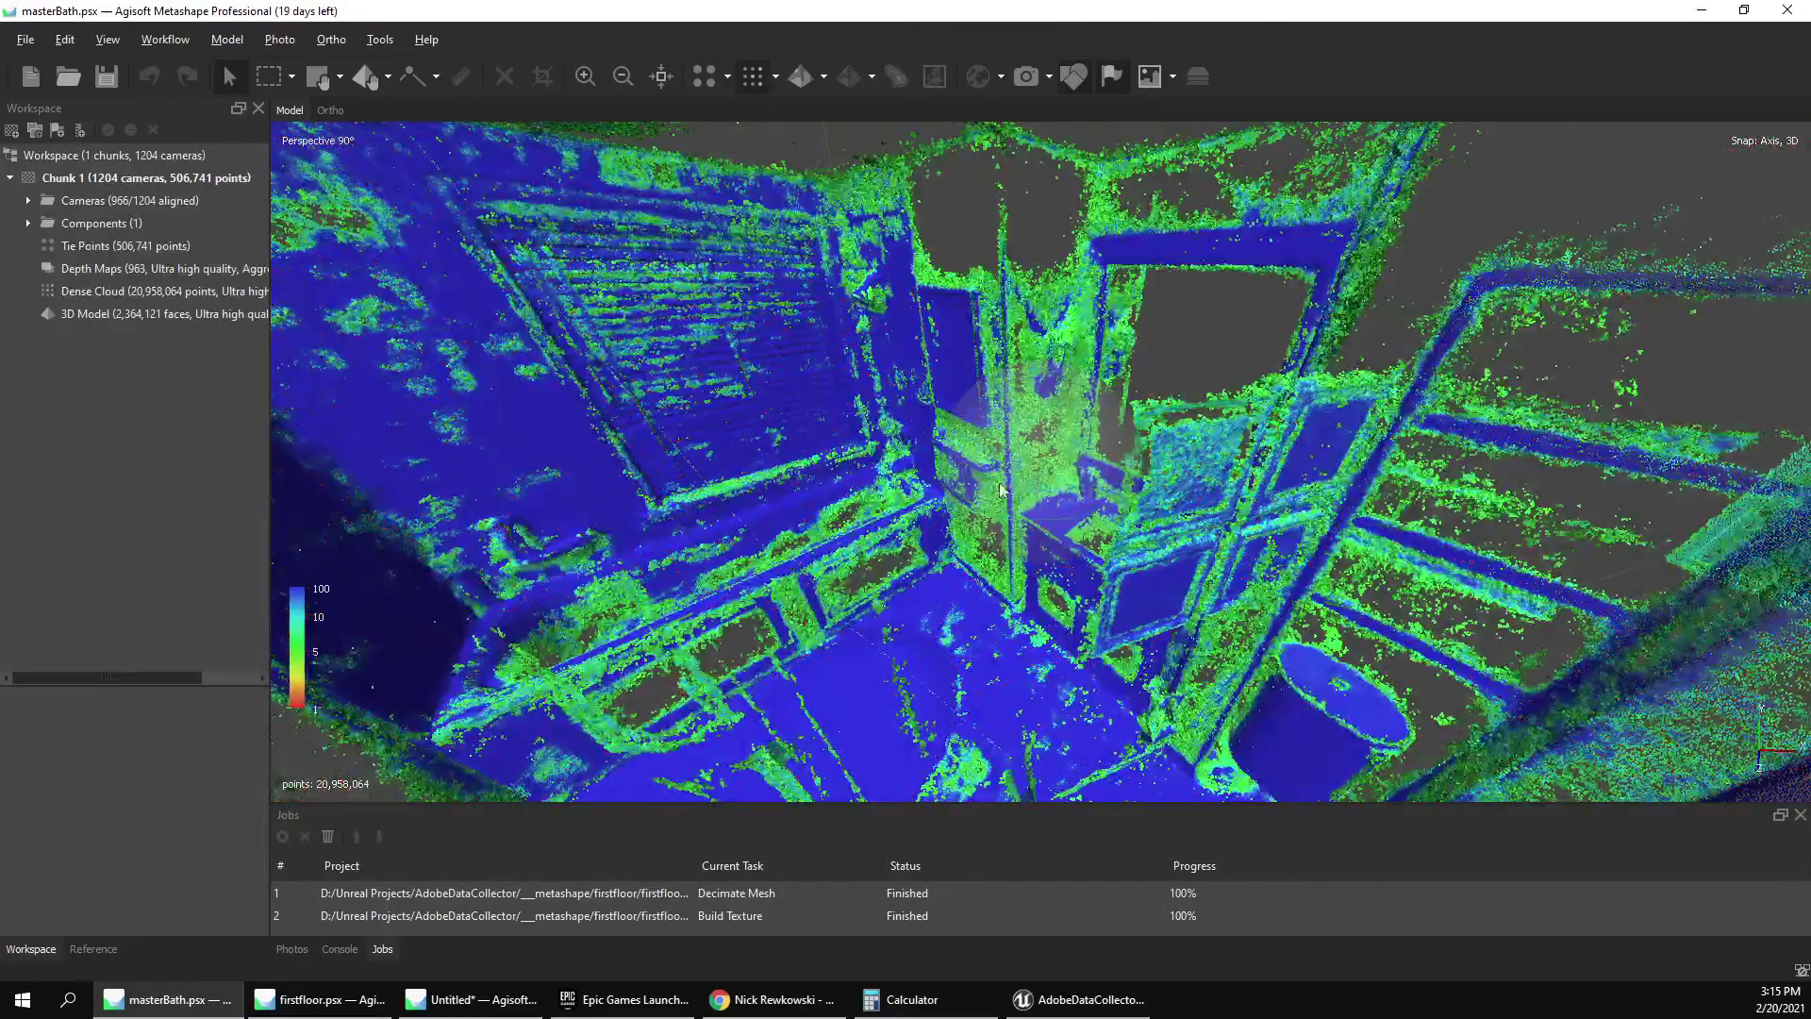
Inspect the filtered dense cloud in its real colors from all around the room, and return to confidence coloring.
left_click(776, 76)
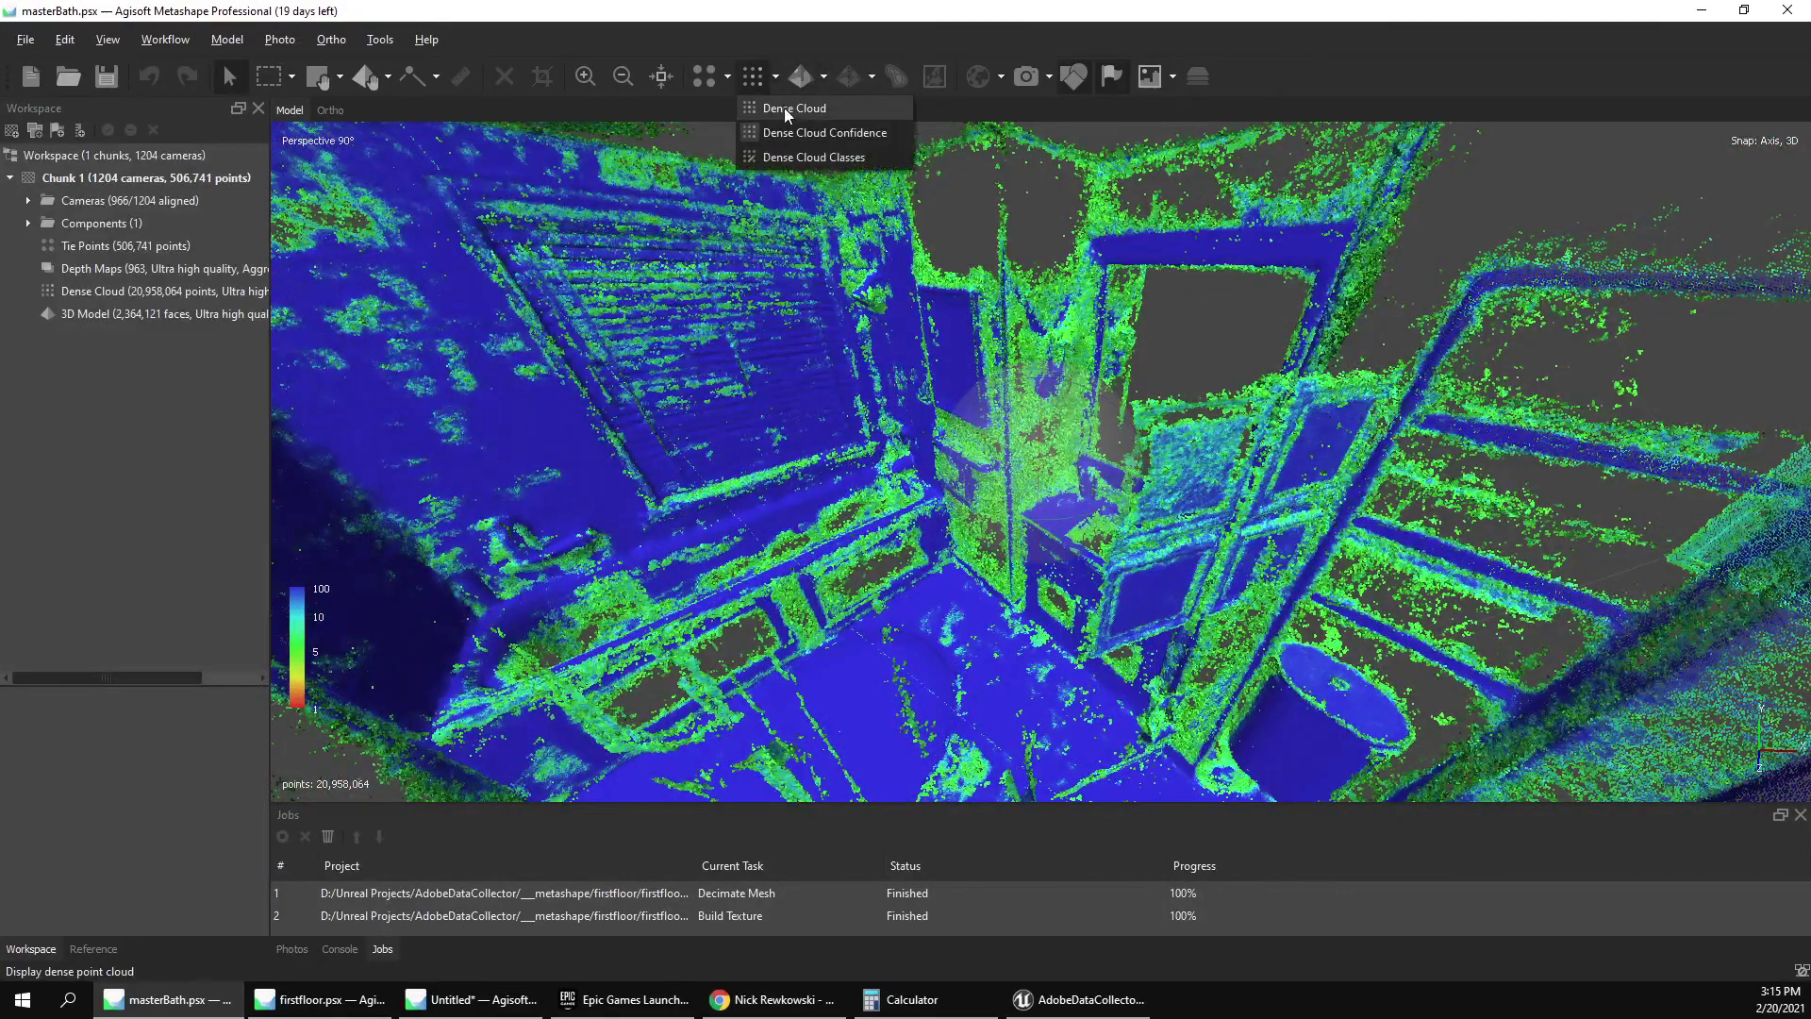
left_click(789, 107)
left_click_drag(1027, 436, 1198, 491)
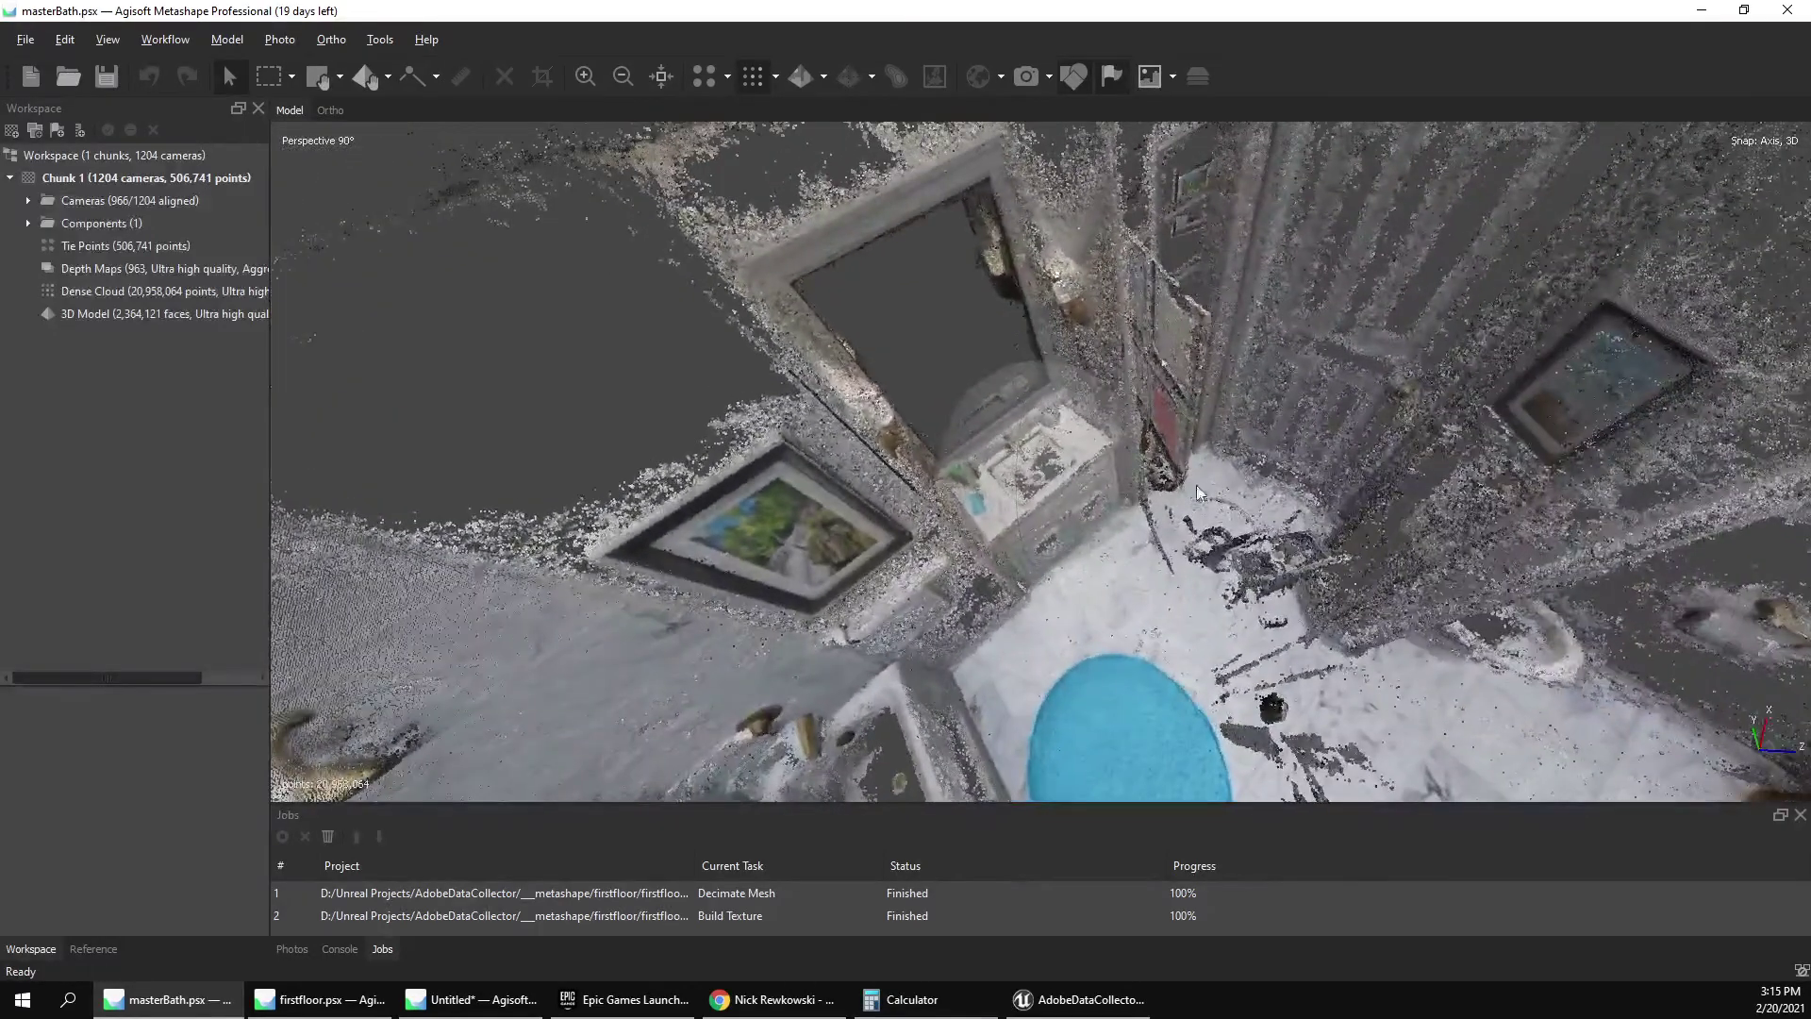
left_click_drag(1073, 539, 1263, 377)
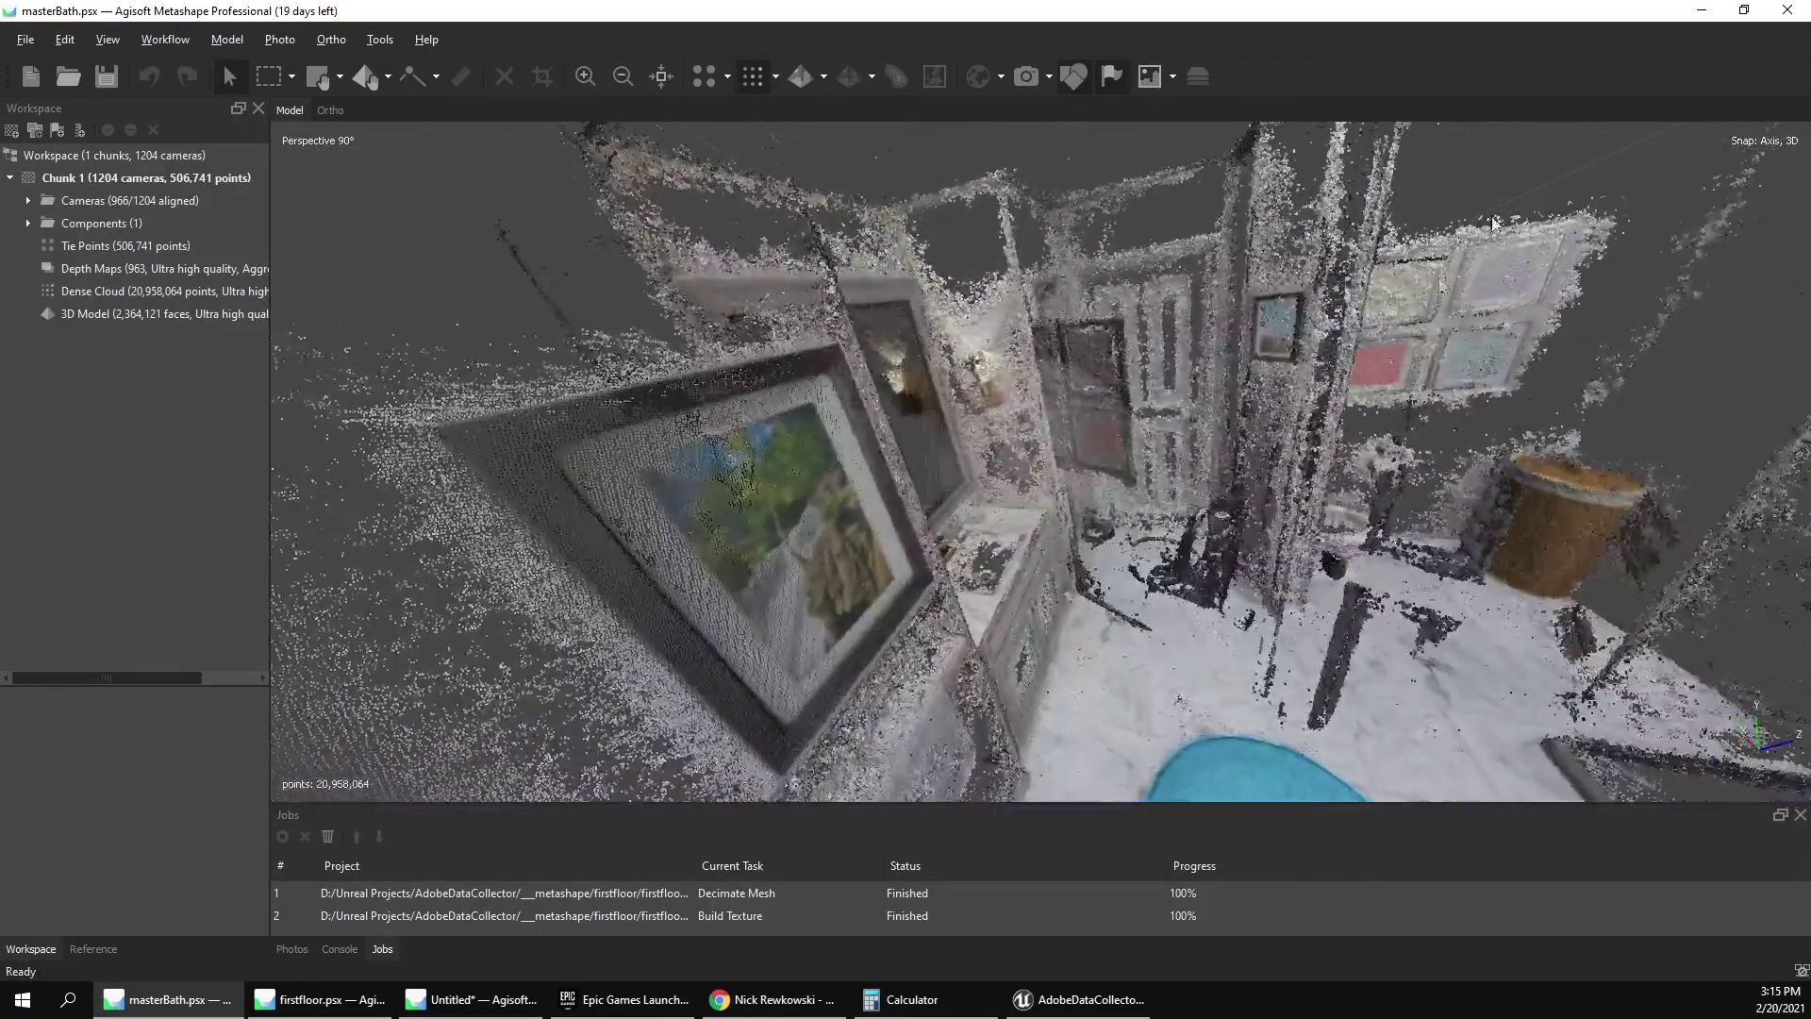
left_click_drag(1412, 309, 1096, 458)
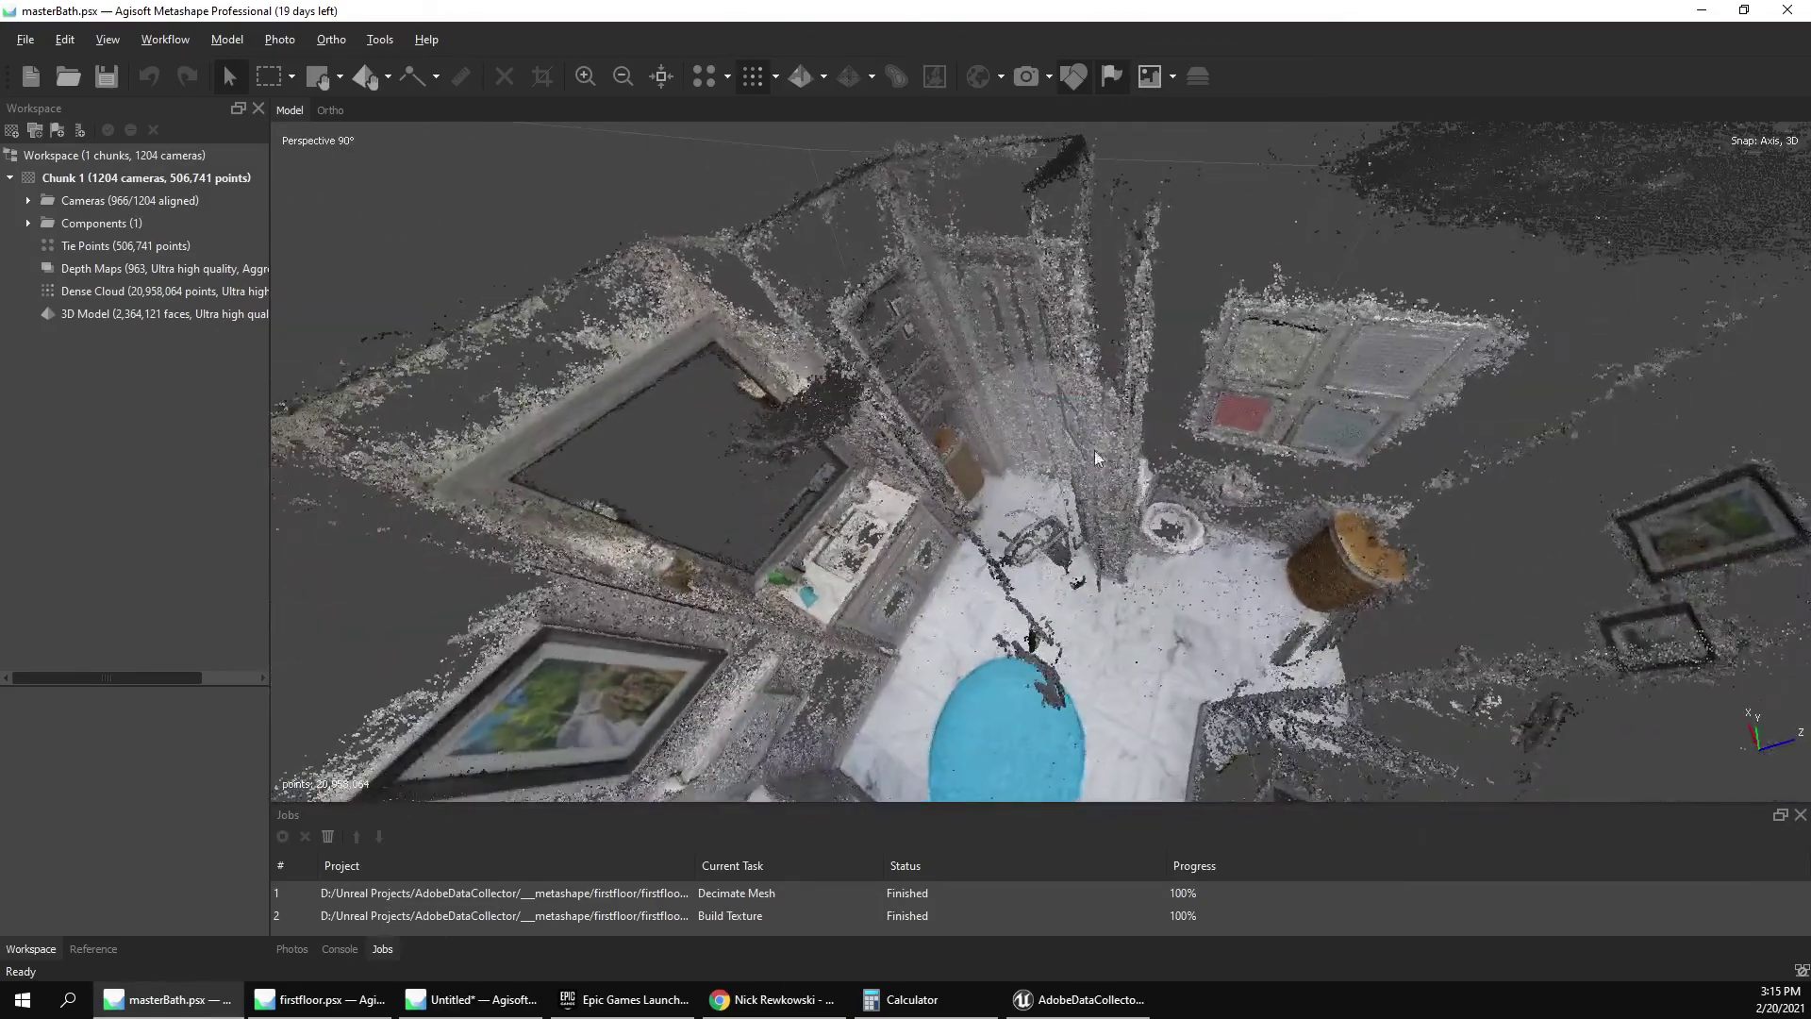
left_click_drag(911, 366, 1069, 412)
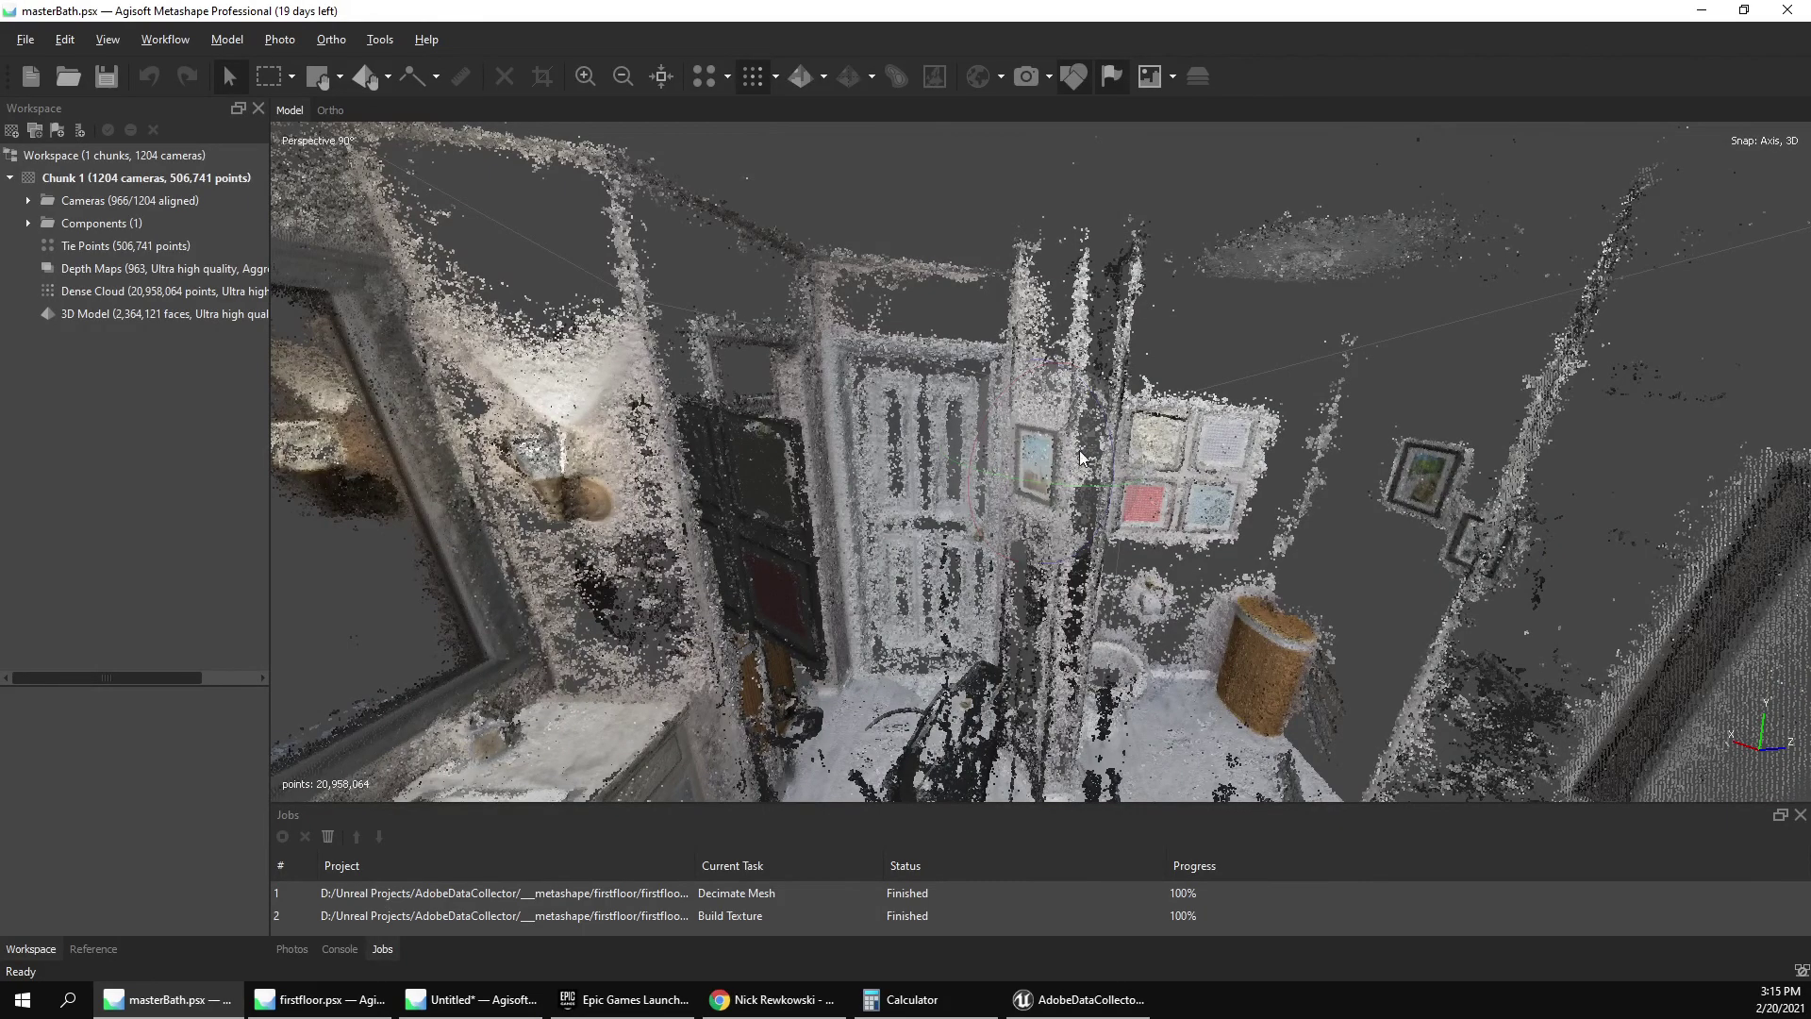
mouse_move(1081, 458)
left_mouse_down()
mouse_move(1011, 490)
mouse_move(993, 535)
mouse_move(953, 524)
mouse_move(998, 473)
mouse_move(954, 541)
mouse_move(1064, 476)
left_mouse_up()
left_click(774, 74)
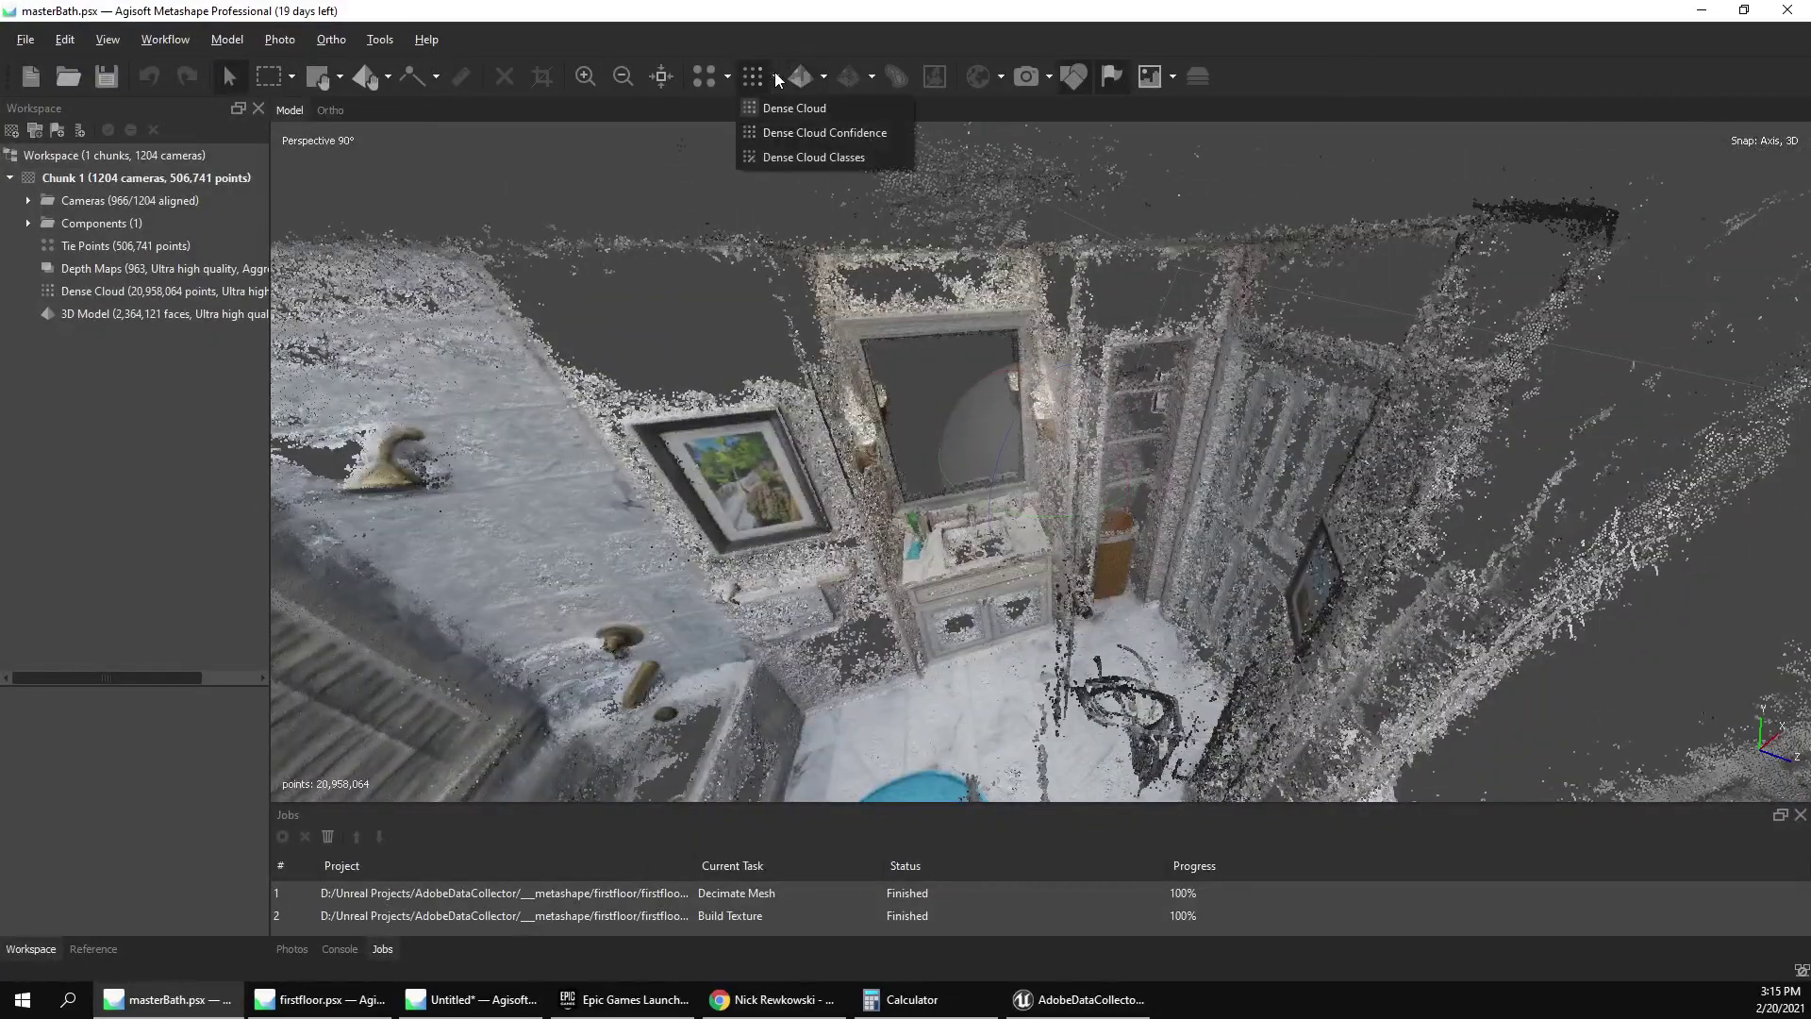
left_click(783, 140)
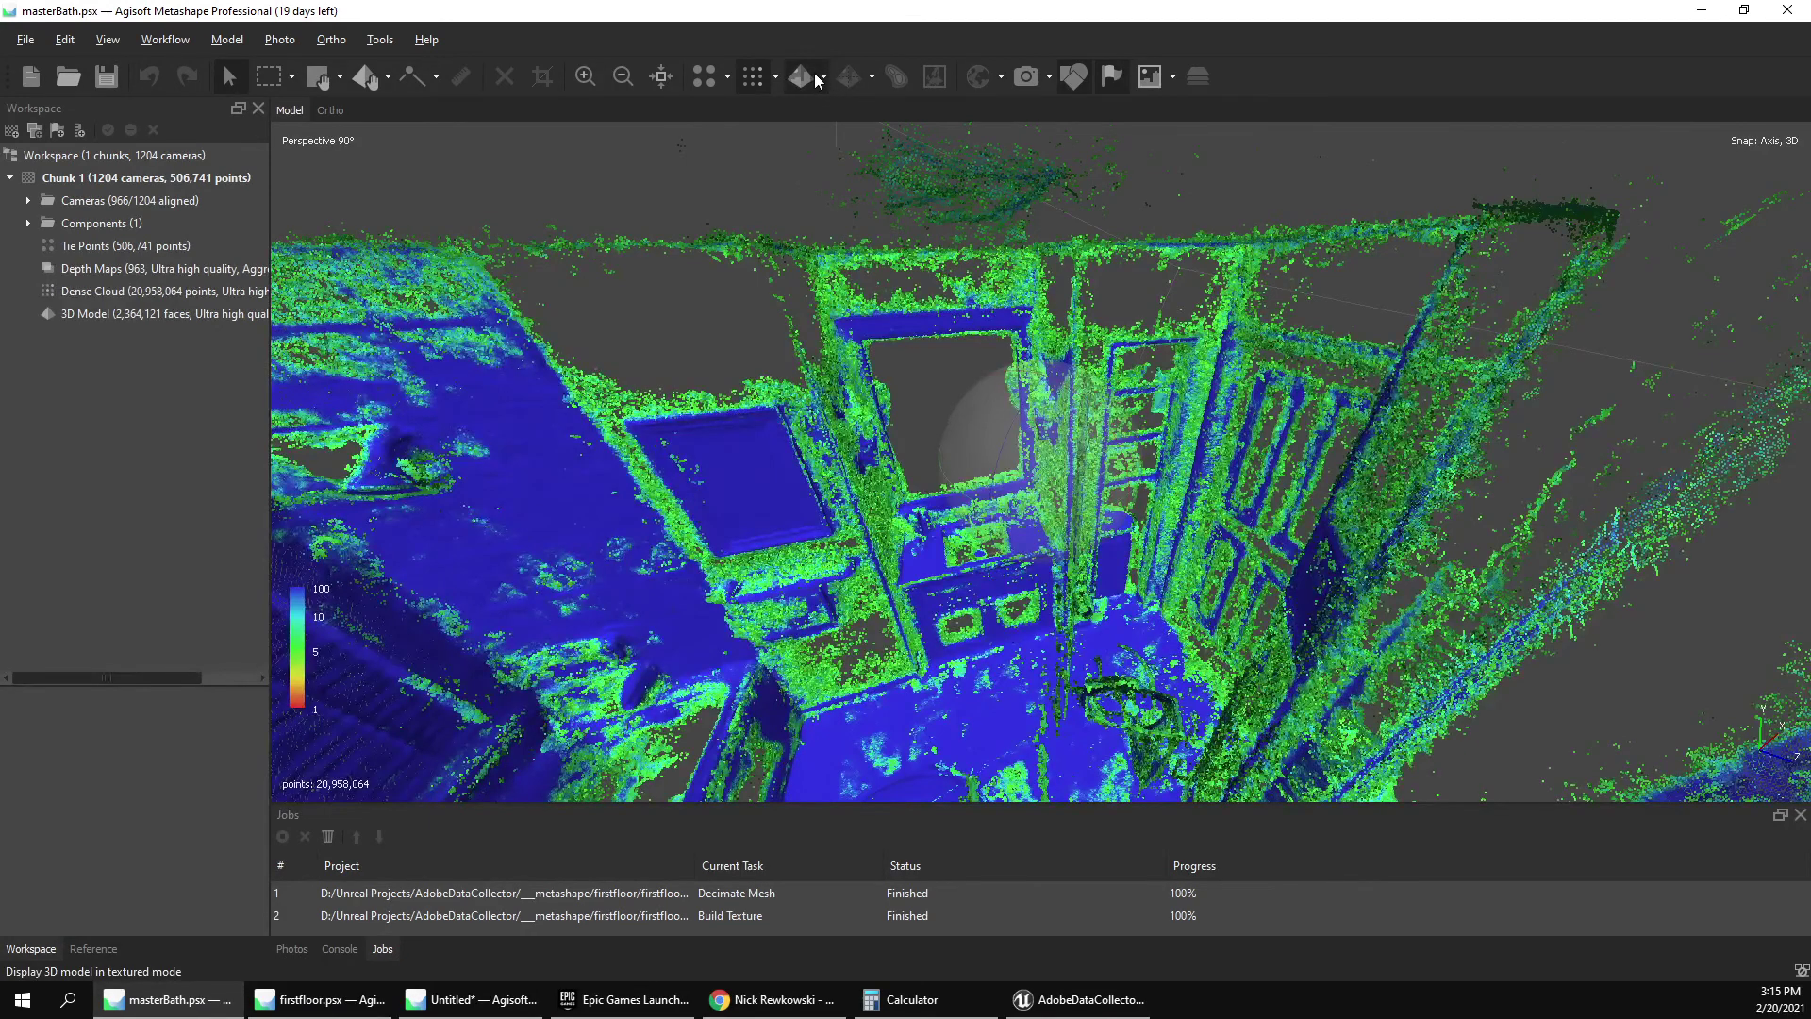
Display the 3D model in shaded mode and inspect the mesh around the tub, vanity mirror and door.
left_click(817, 77)
left_click(824, 78)
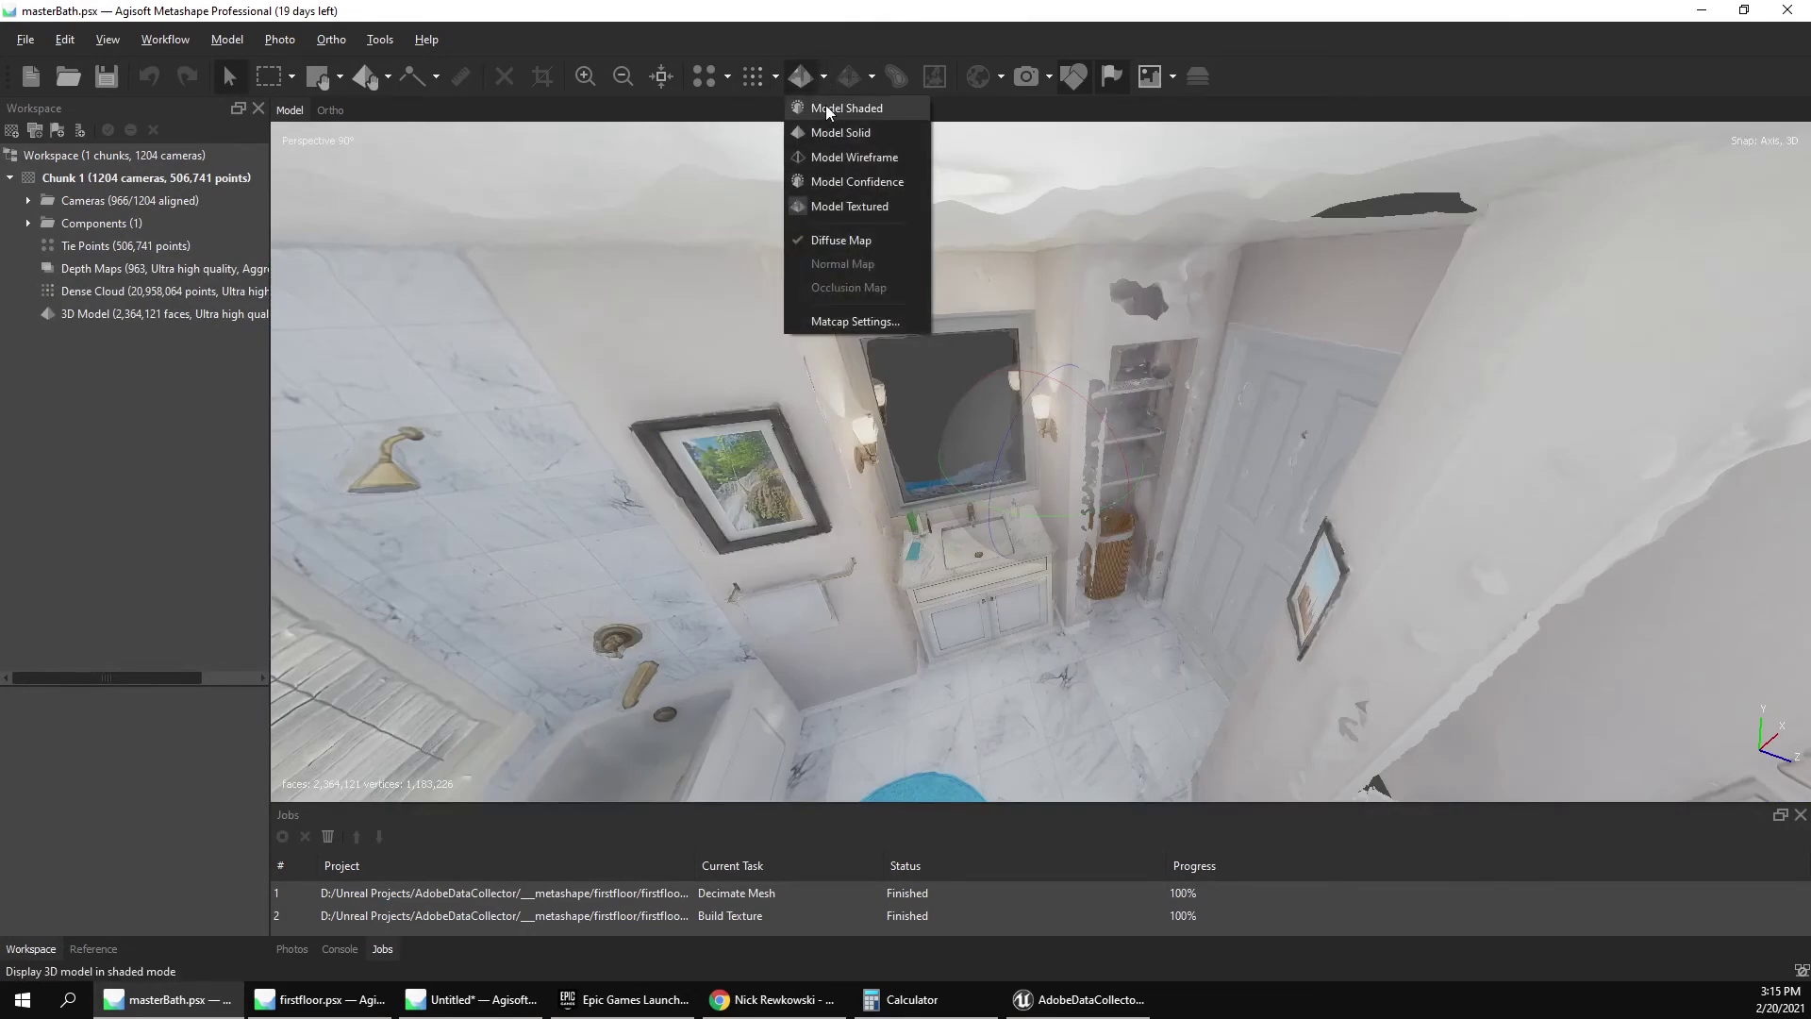
left_click(824, 111)
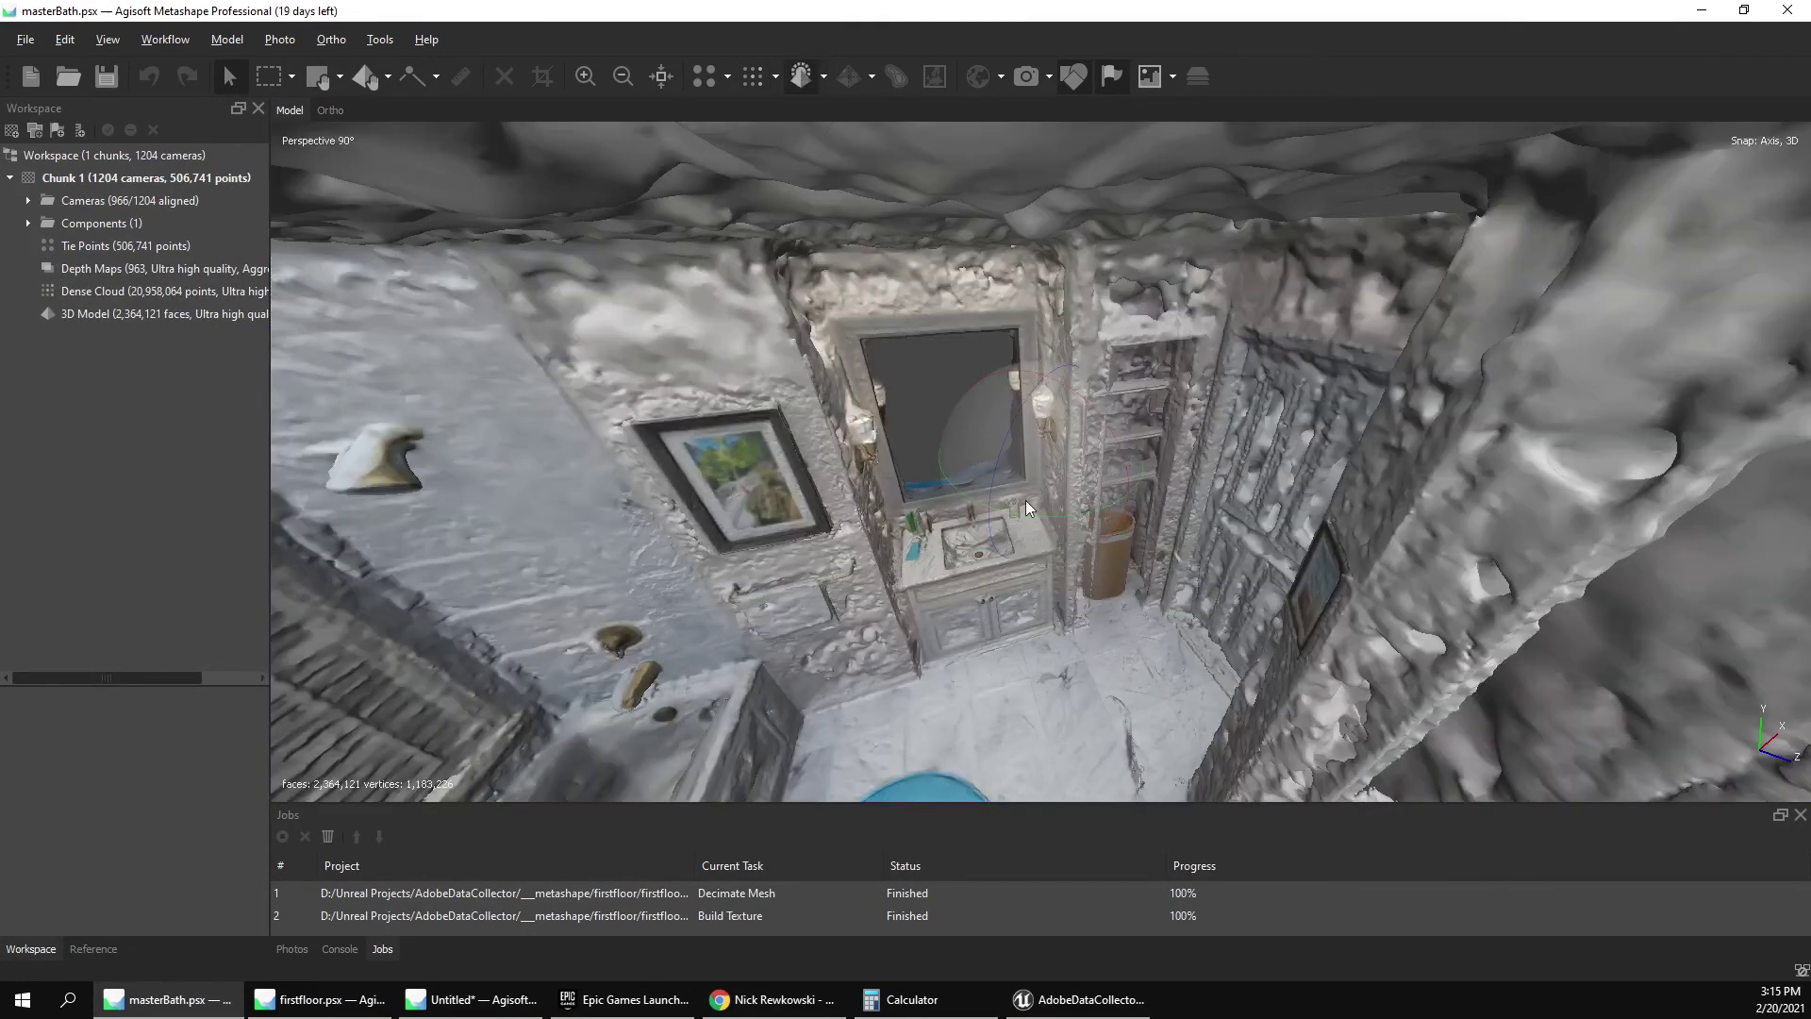
left_click_drag(1026, 500, 1217, 687)
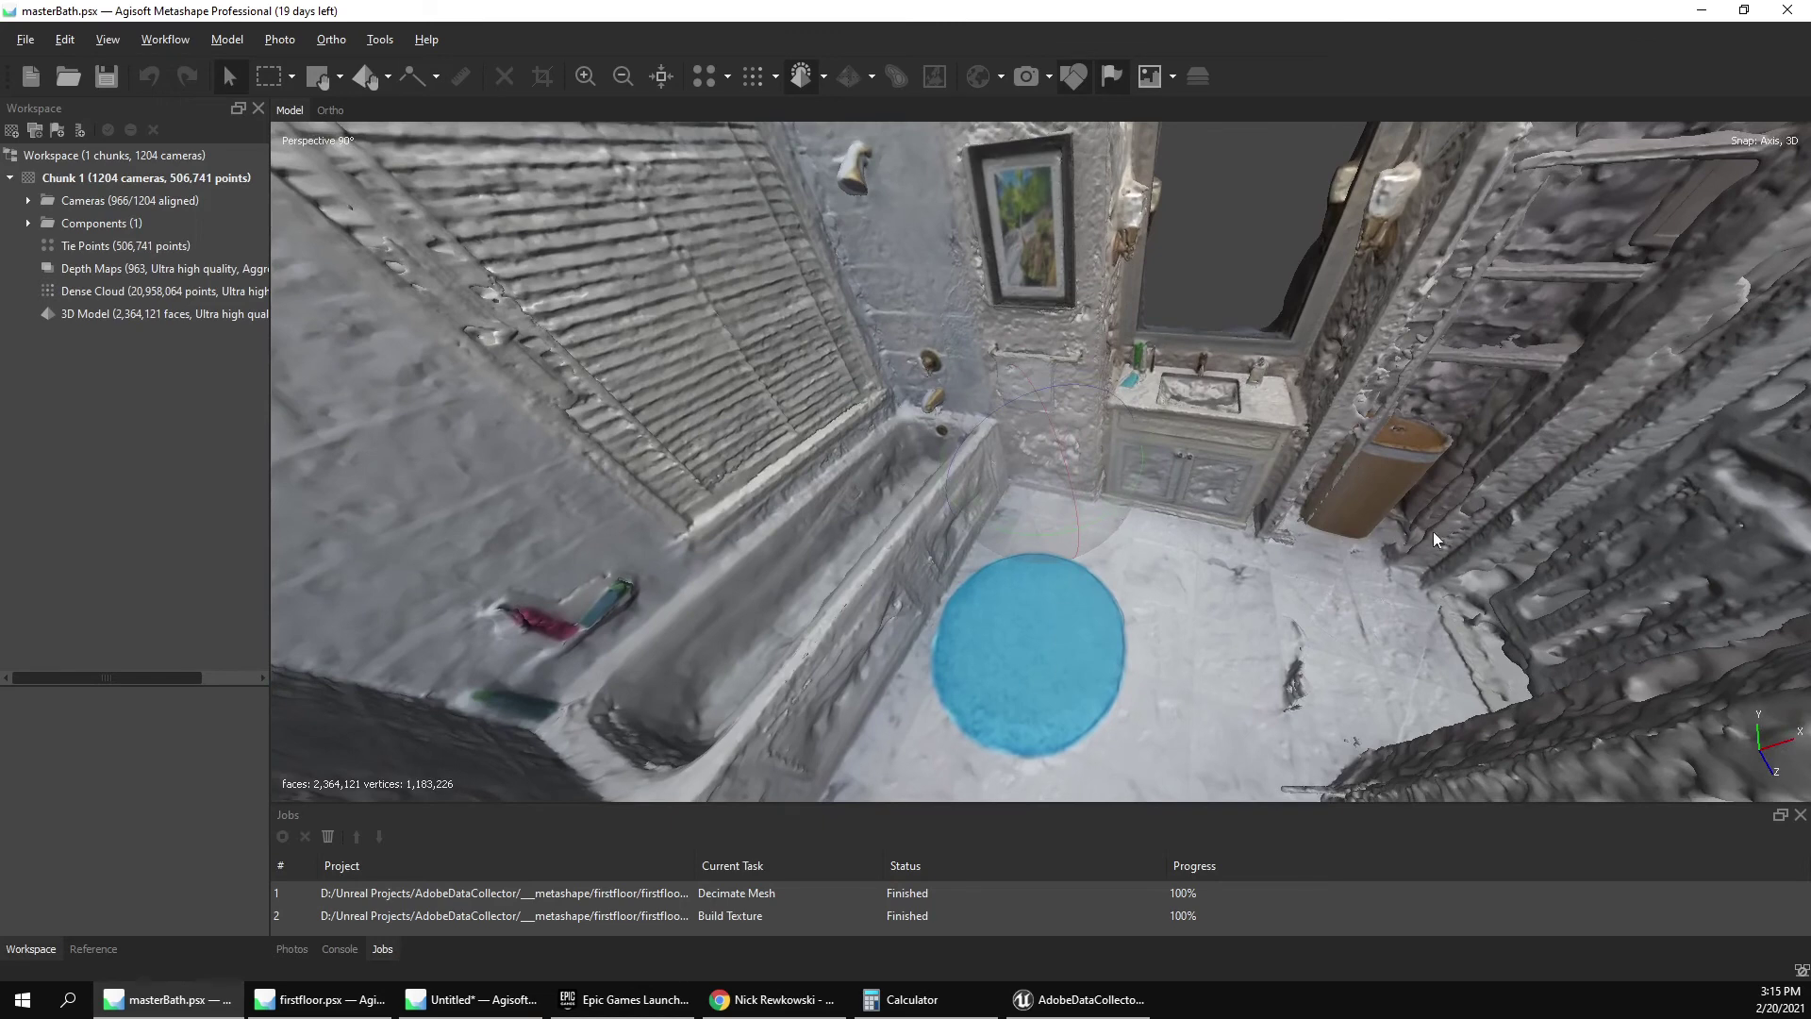
left_click_drag(1434, 540, 857, 513)
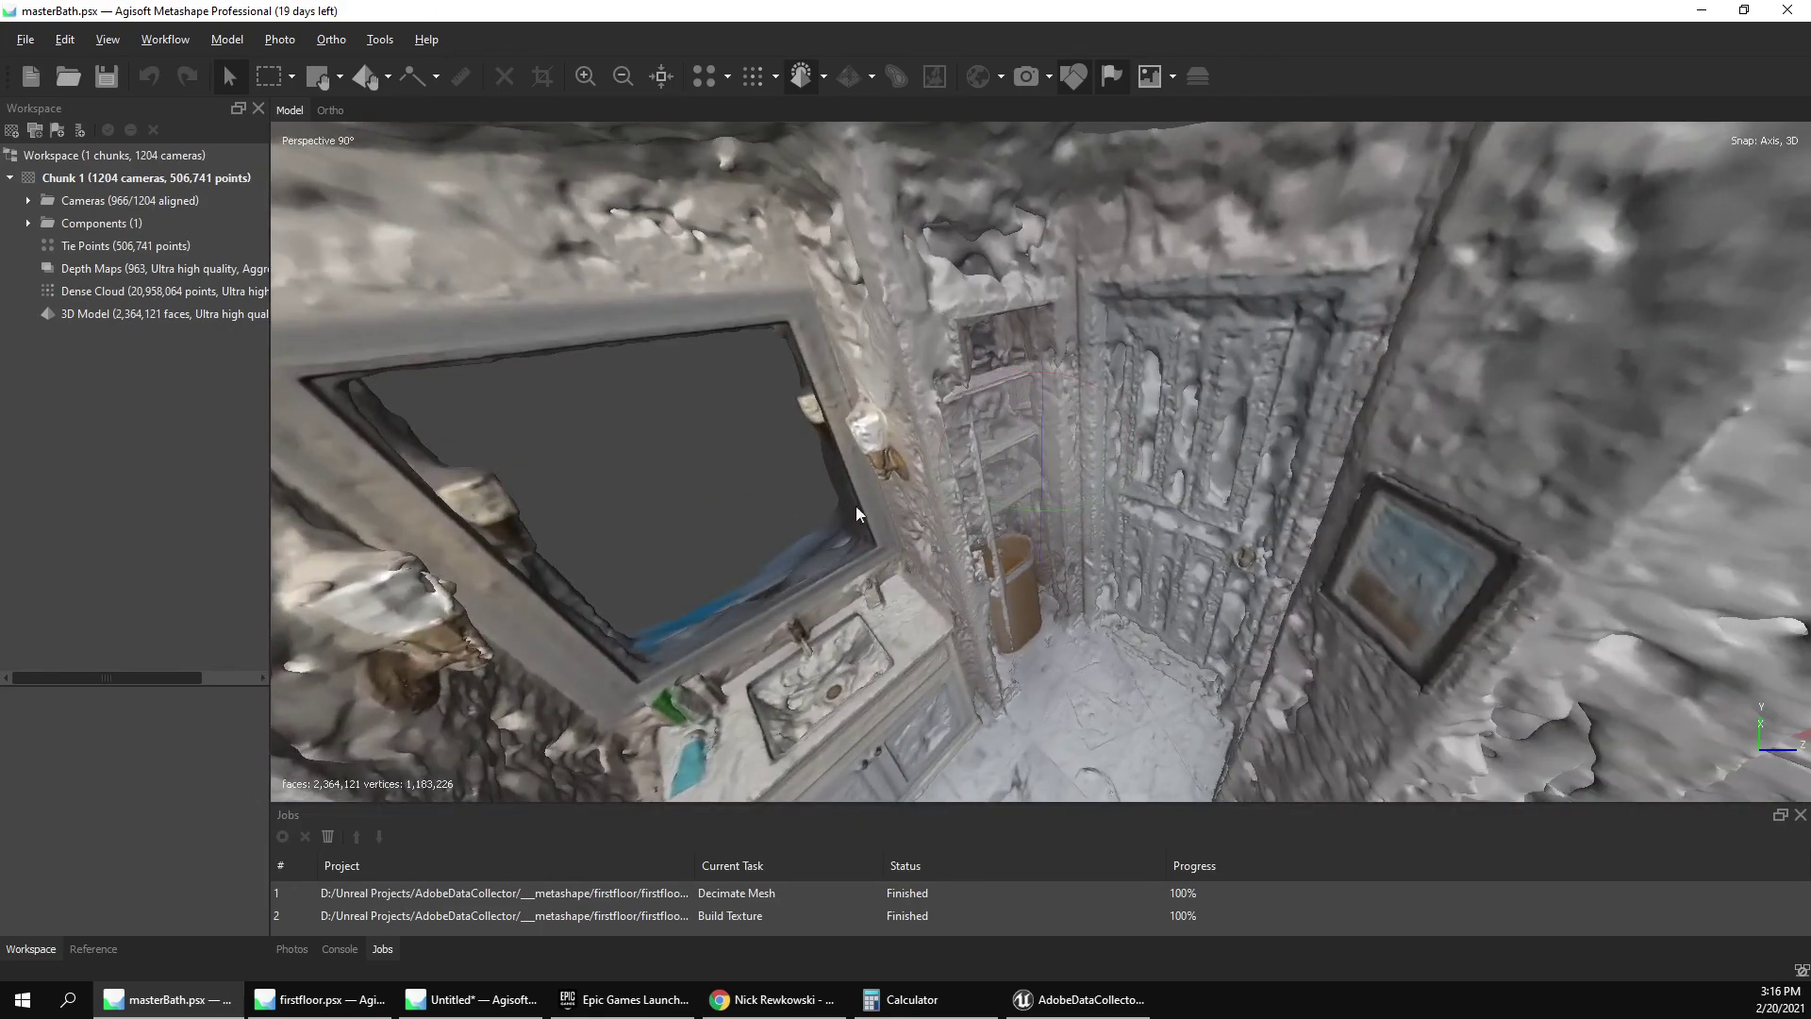
mouse_move(1004, 383)
left_mouse_down()
mouse_move(1112, 423)
mouse_move(1107, 457)
mouse_move(1143, 455)
mouse_move(937, 355)
mouse_move(1077, 432)
mouse_move(751, 453)
mouse_move(1287, 515)
mouse_move(1023, 512)
mouse_move(792, 552)
mouse_move(960, 479)
mouse_move(896, 156)
left_mouse_up()
Display the 3D model in textured mode and inspect the bathroom up close, ending at the vanity sink.
left_click(825, 78)
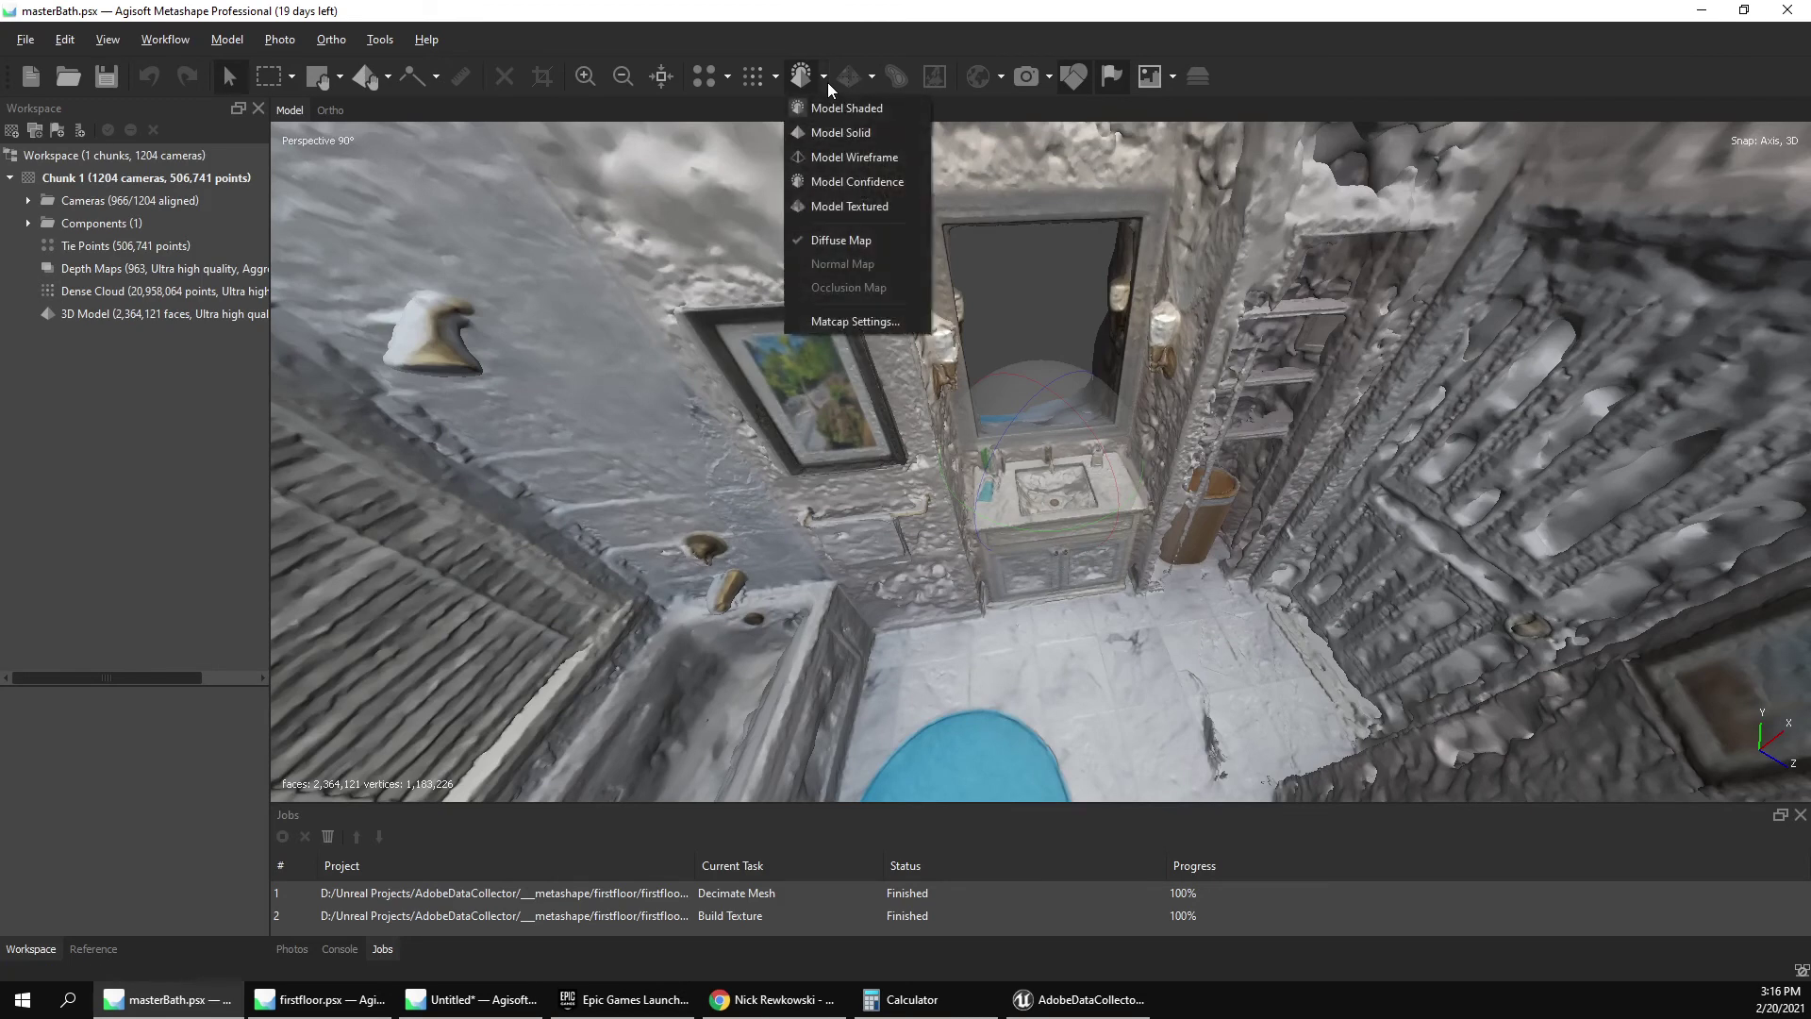
left_click(836, 204)
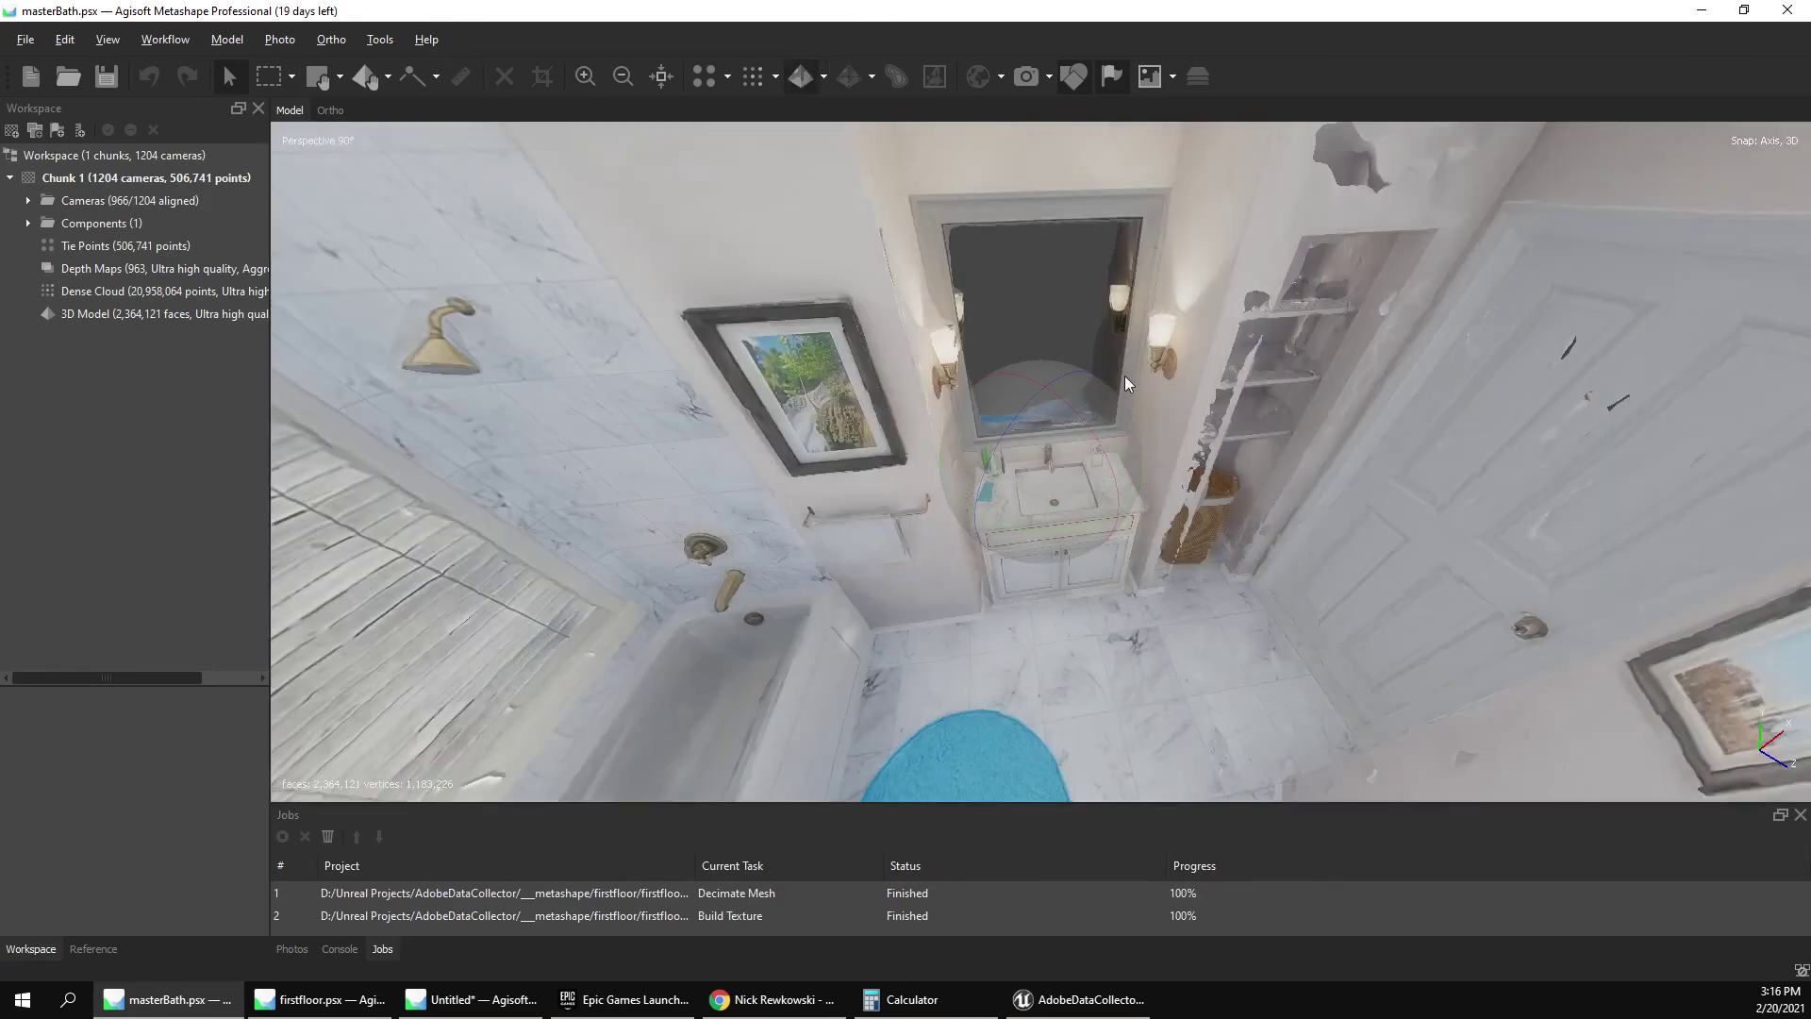
left_click_drag(1064, 489, 1148, 456)
scroll(1151, 451, "up", 10)
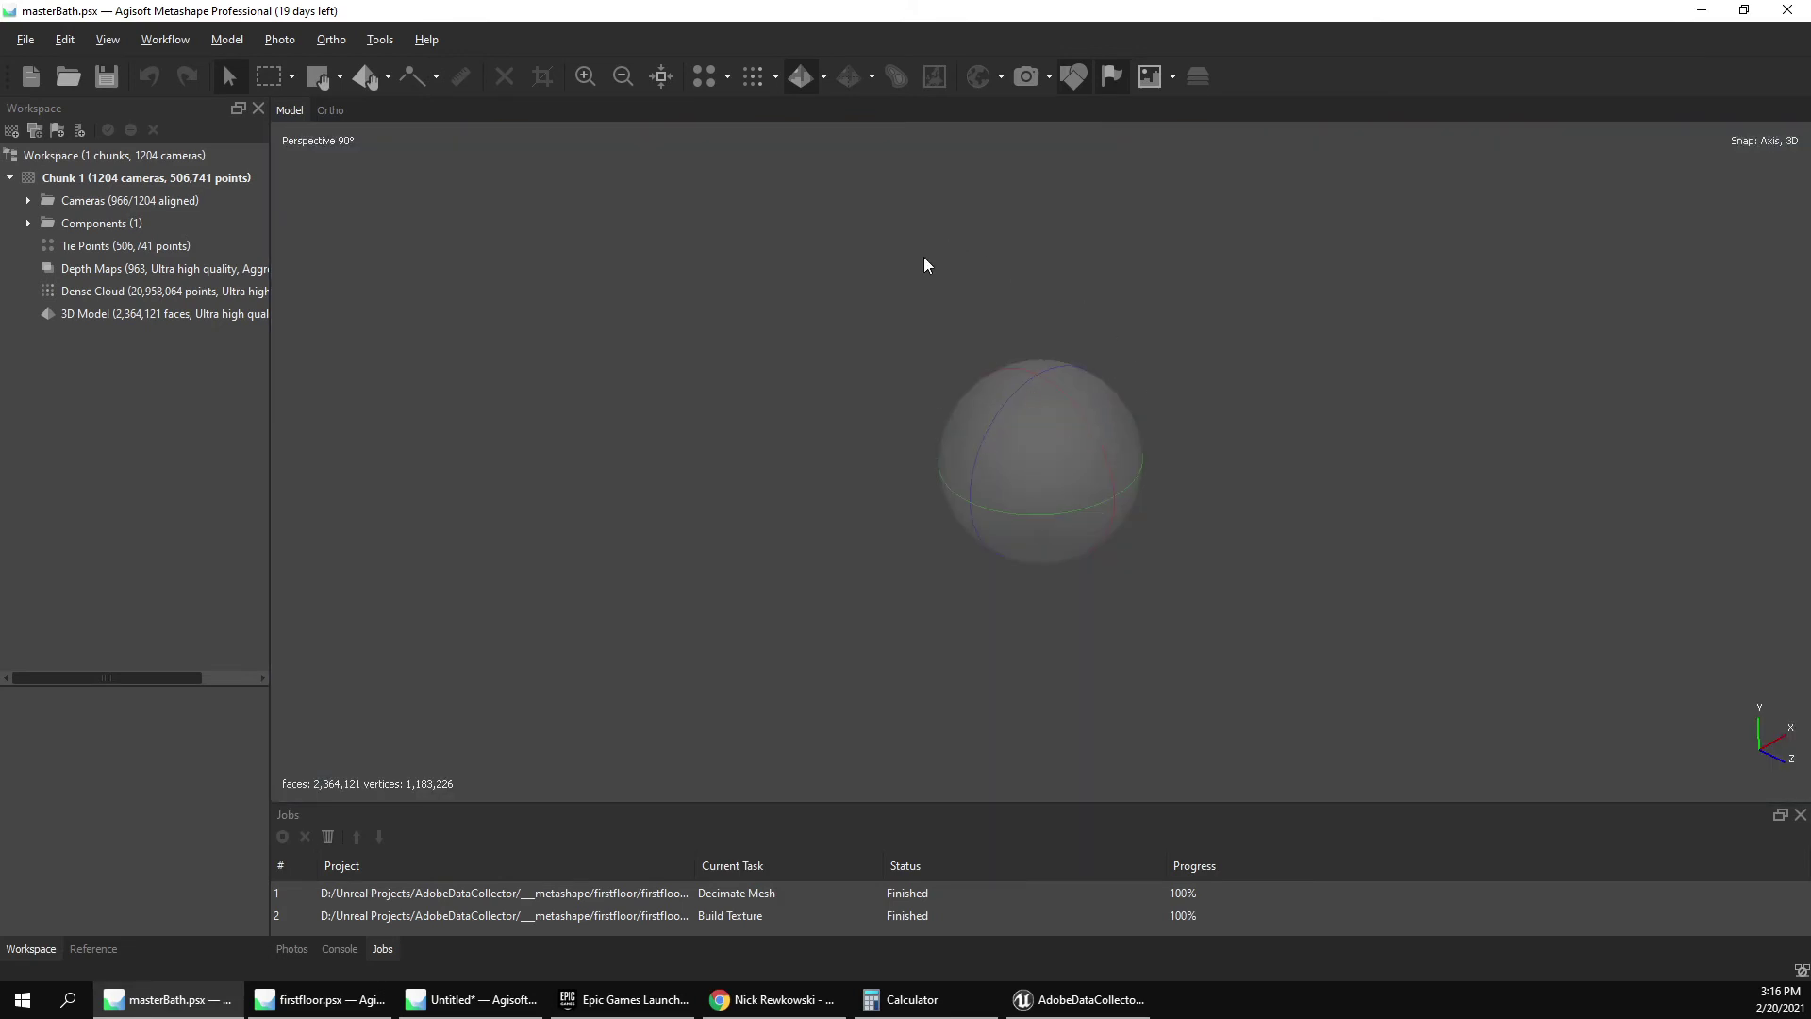
scroll(715, 324, "down", 5)
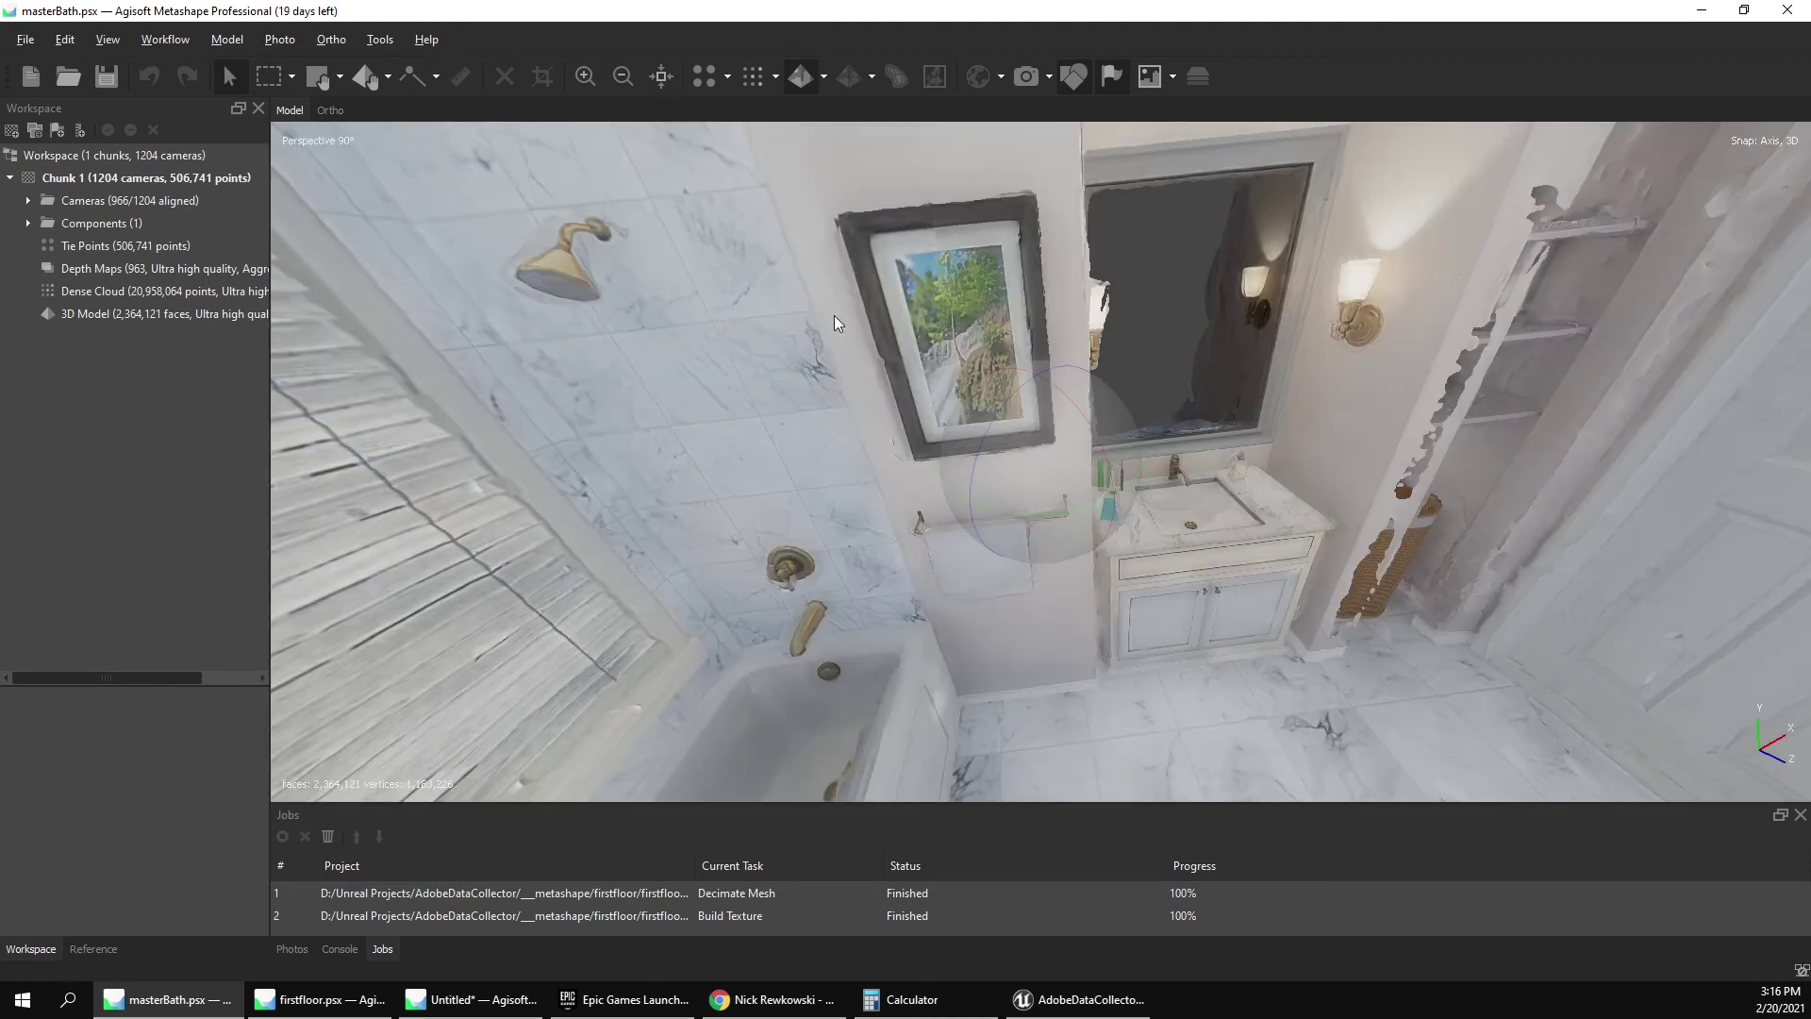
left_click_drag(834, 315, 1110, 514)
scroll(1110, 514, "up", 6)
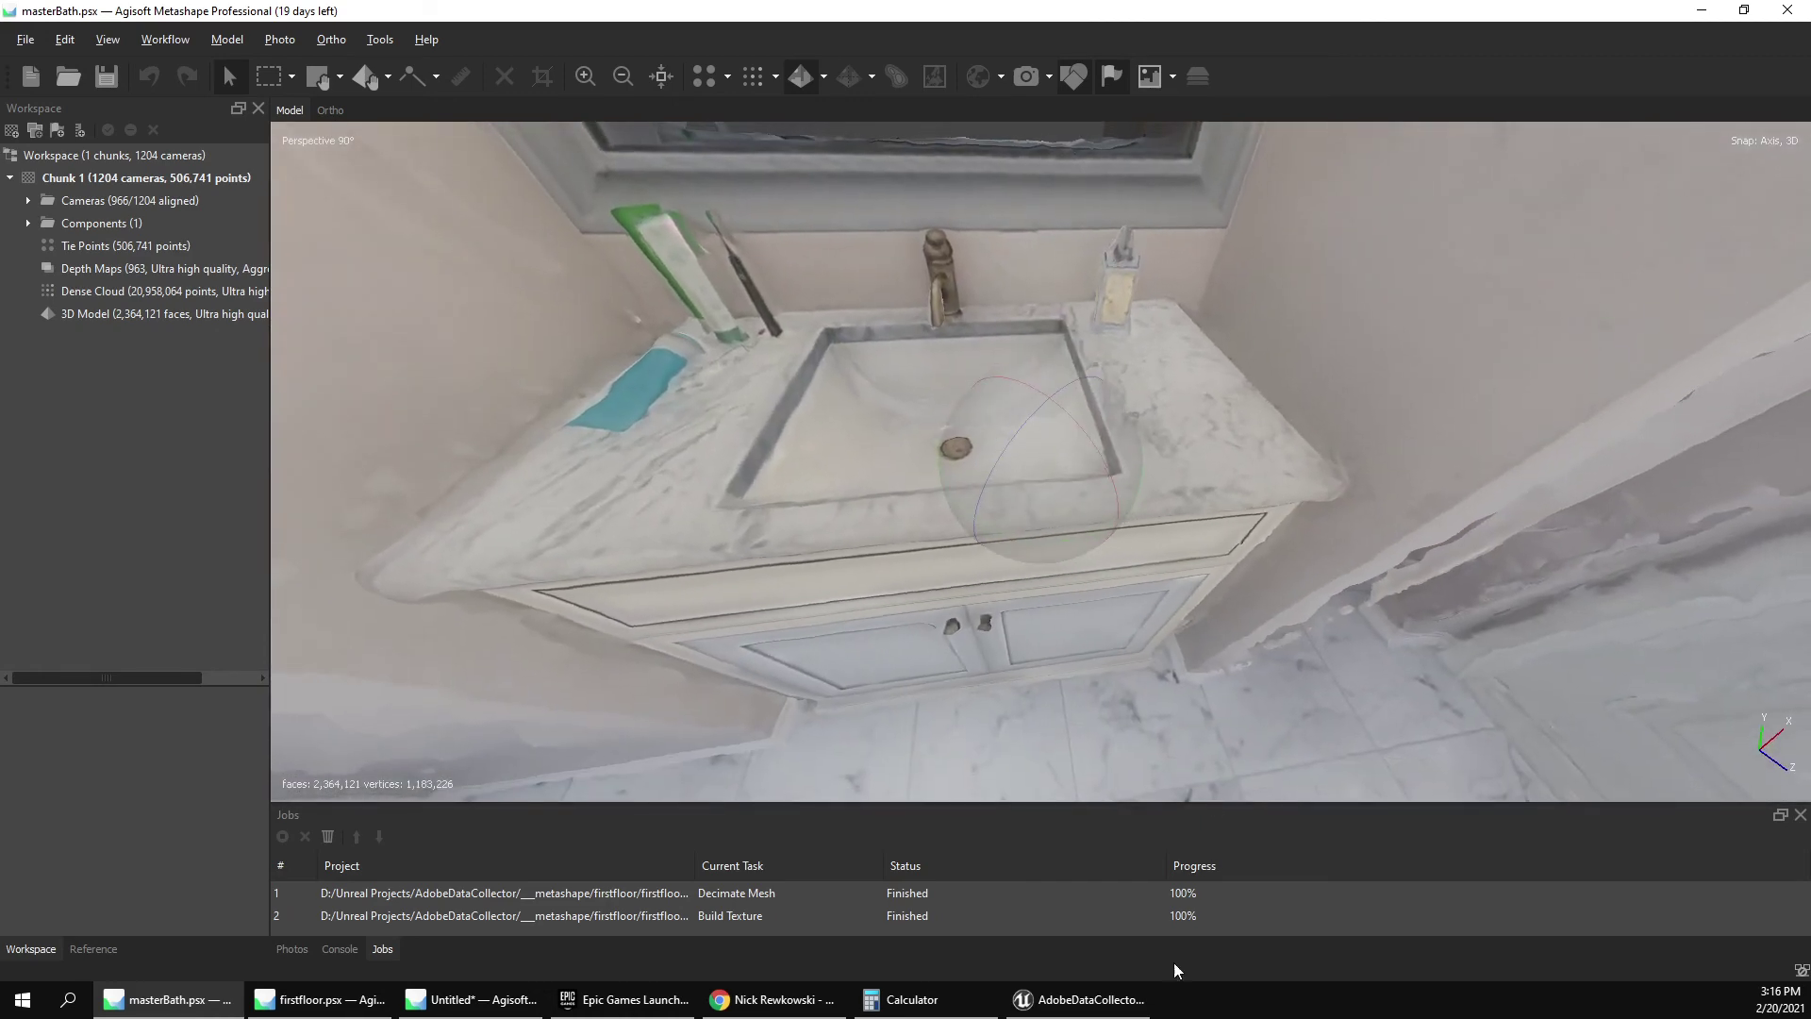
Switch to Unreal Editor, undo the accidental move of the piloted CameraRig and stop piloting it.
left_click(1080, 999)
right_click_drag(874, 357, 845, 283)
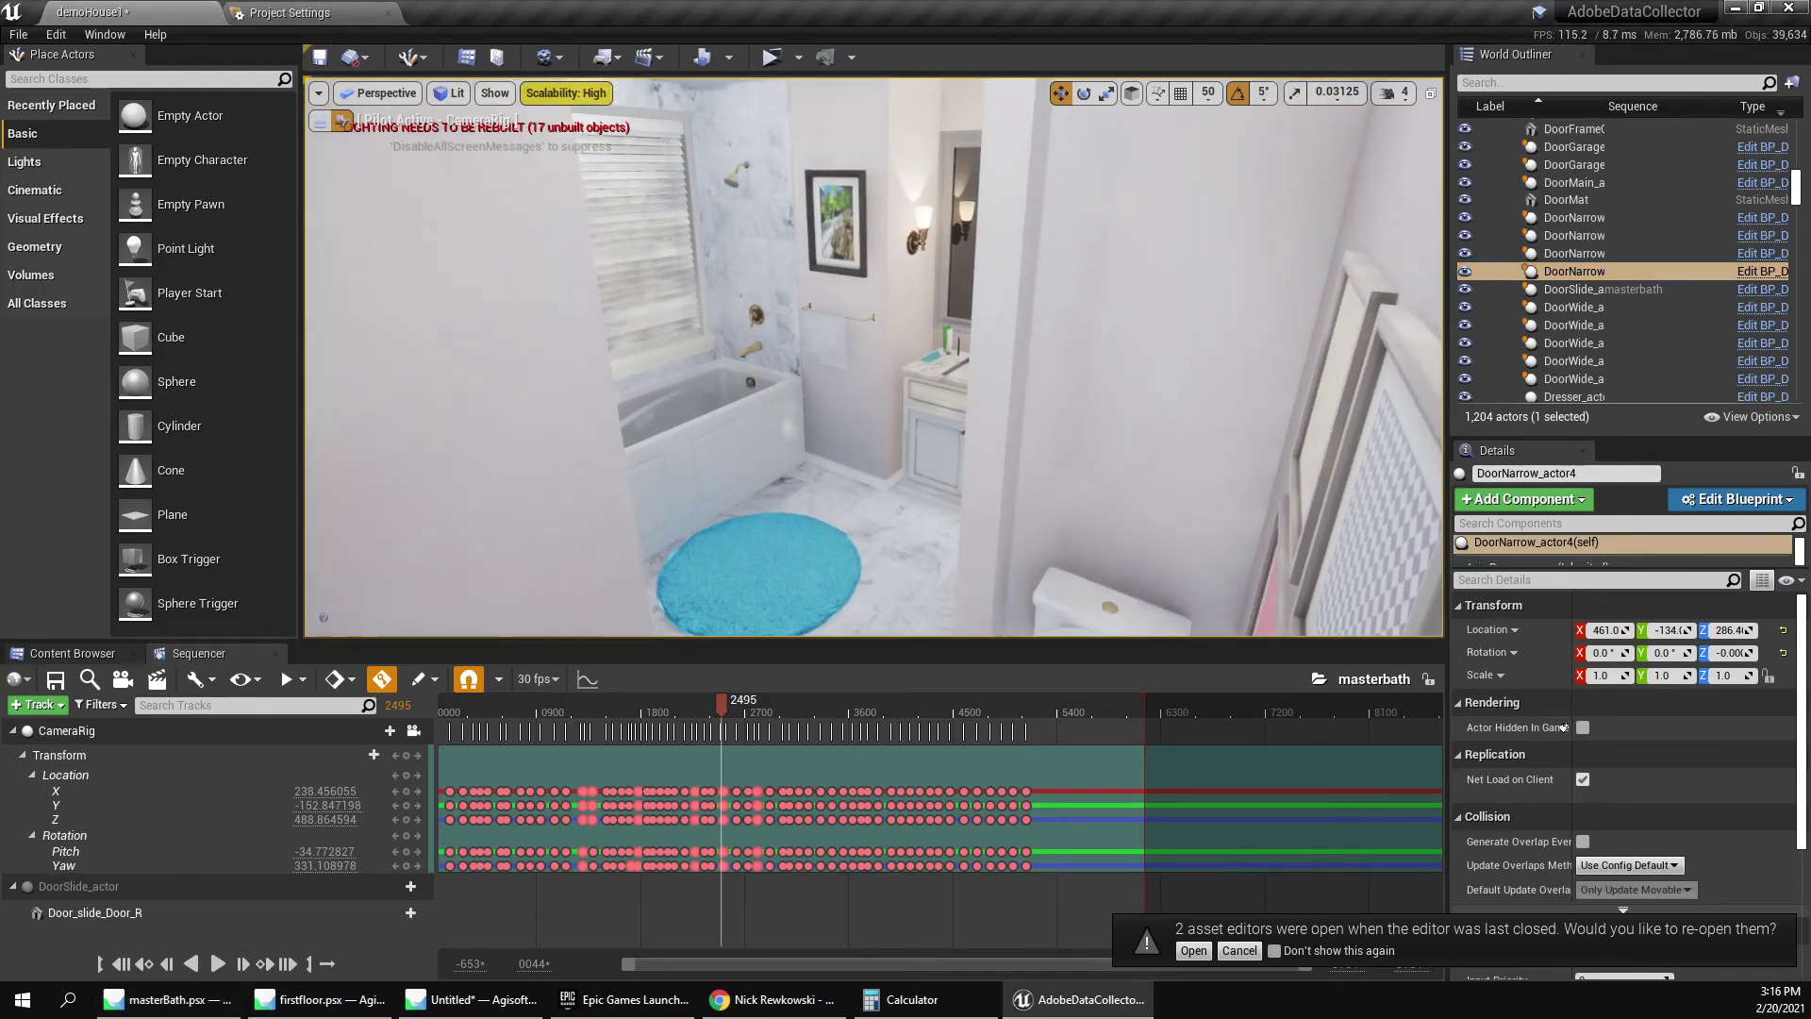
key("ctrl+z")
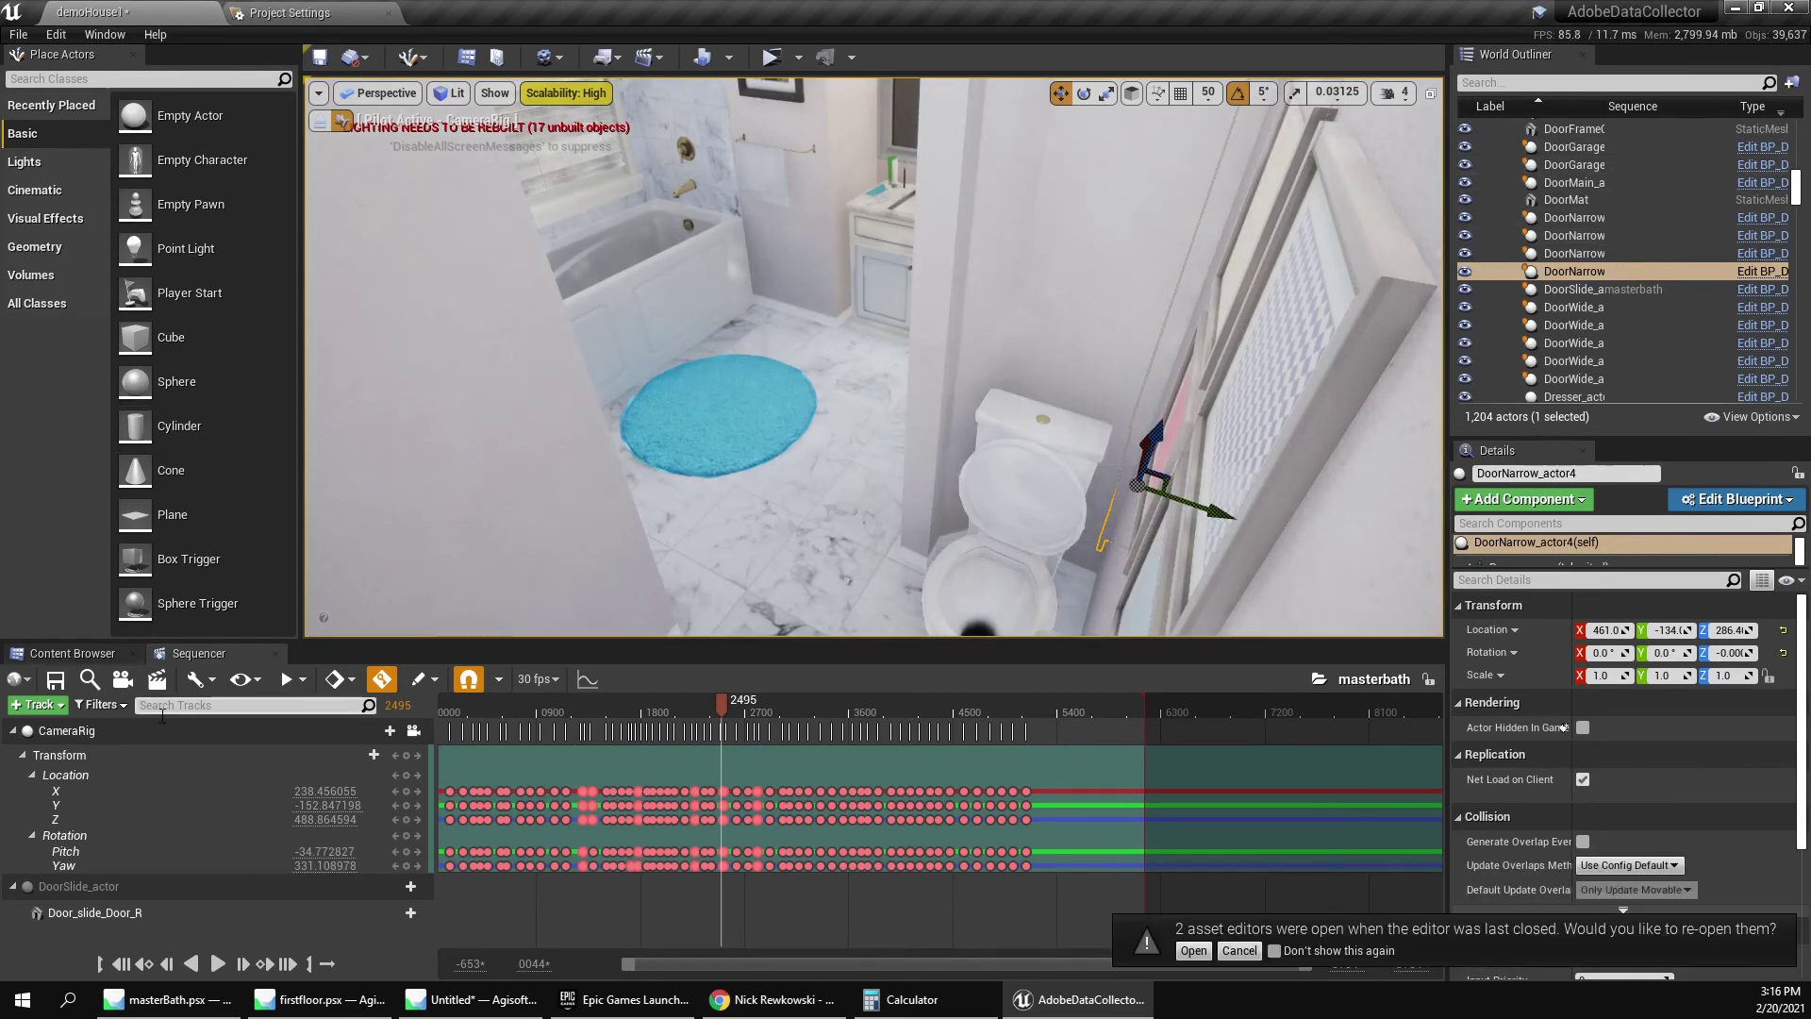
left_click(321, 122)
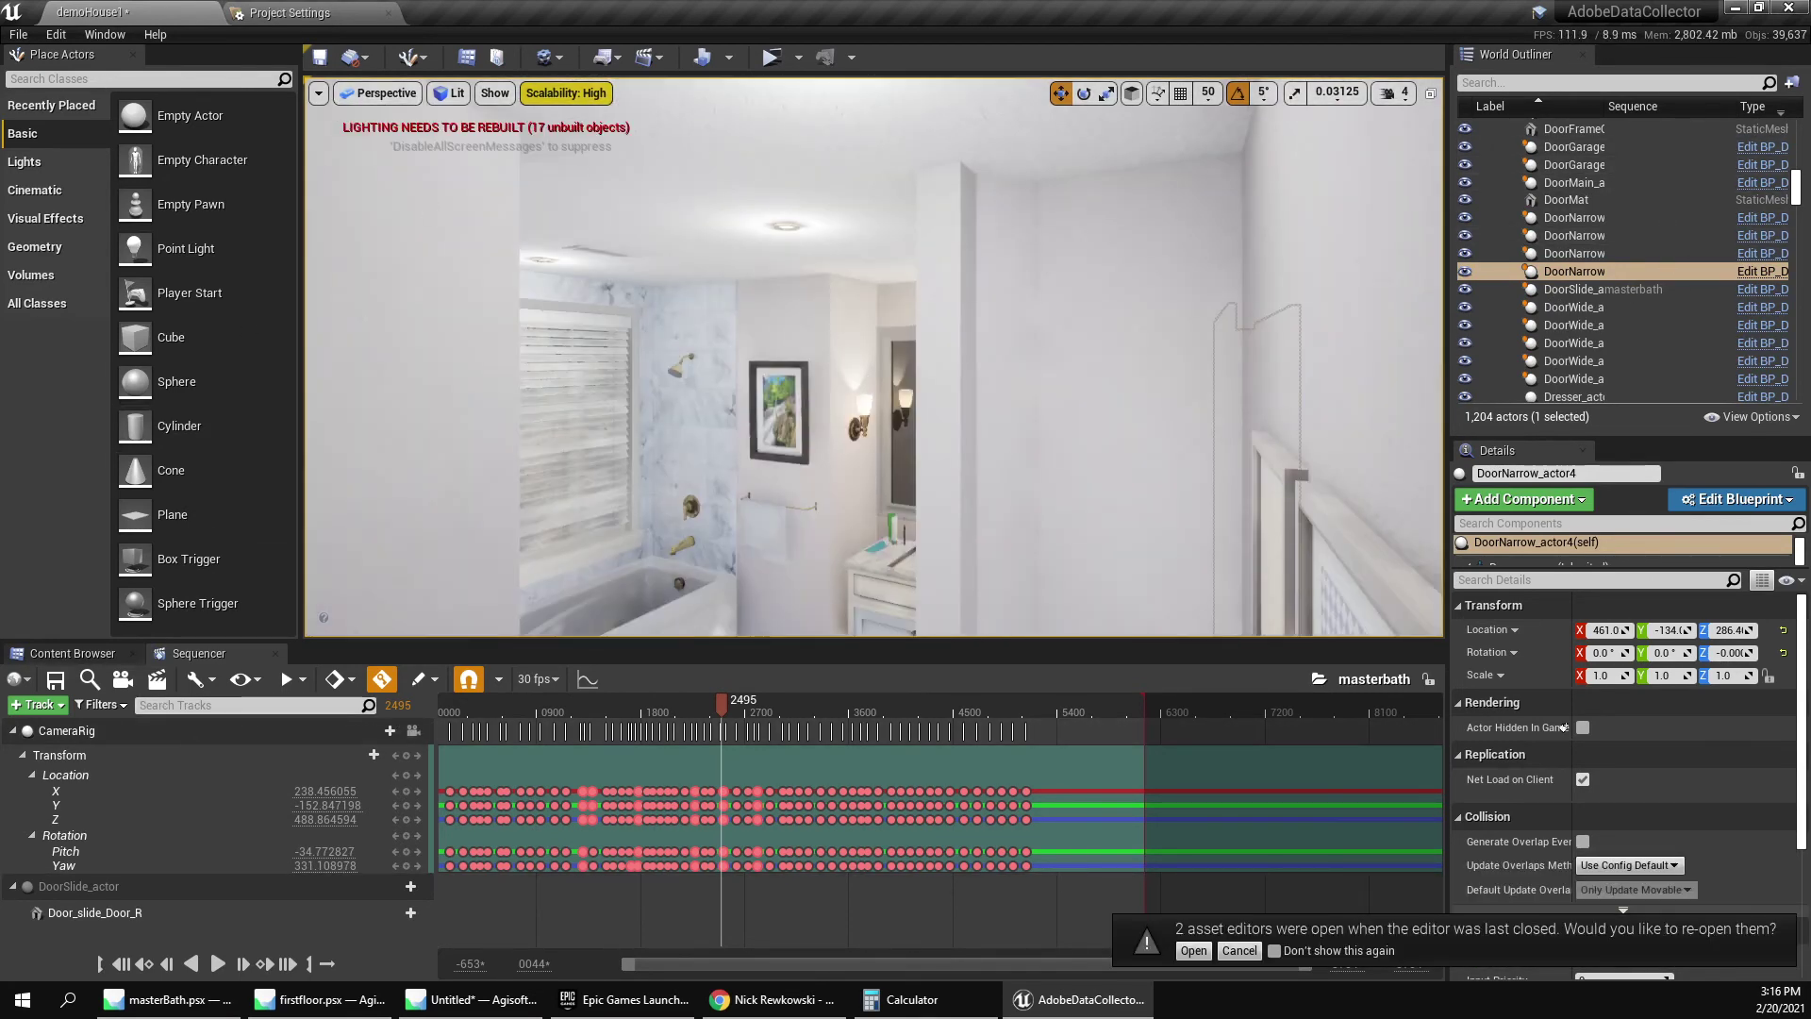
View the original vanity, sink and mirror from the front in the Unreal bathroom scene.
key("w")
right_click_drag(874, 357, 872, 450)
key("s")
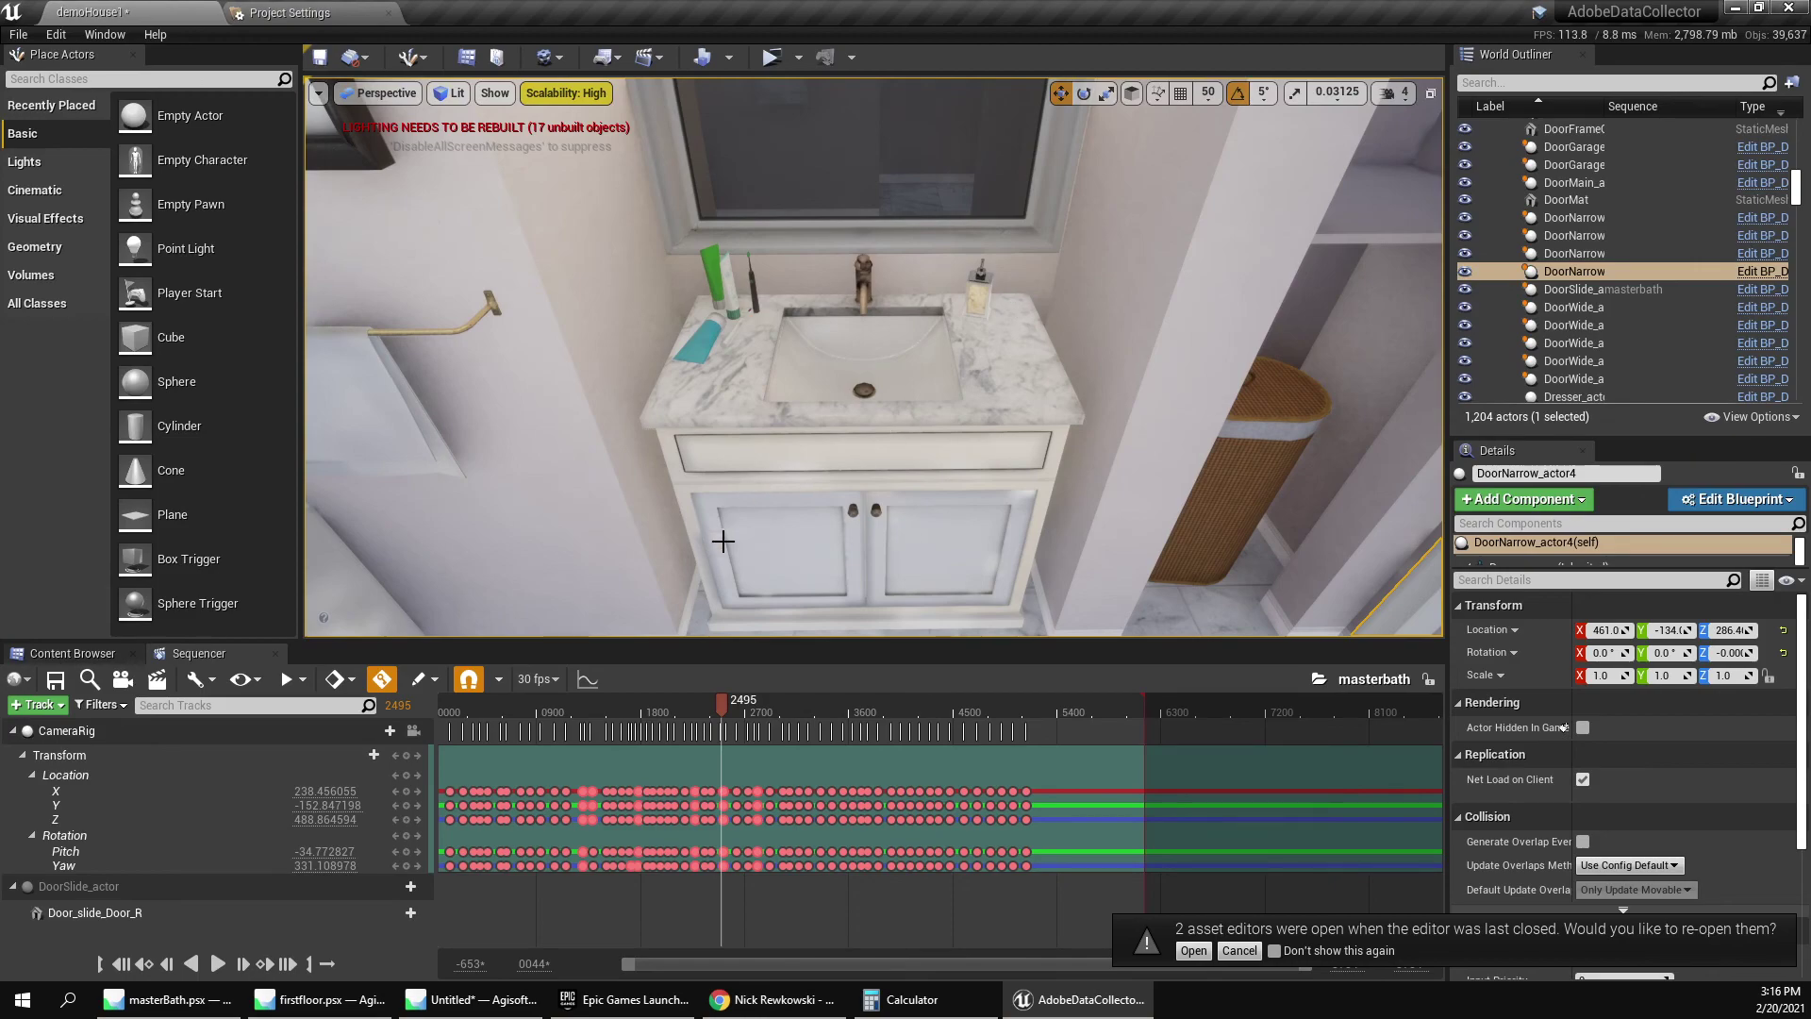
Switch to the masterBath project in Metashape and view the textured vanity wall with the mirror and shelves.
left_click(472, 998)
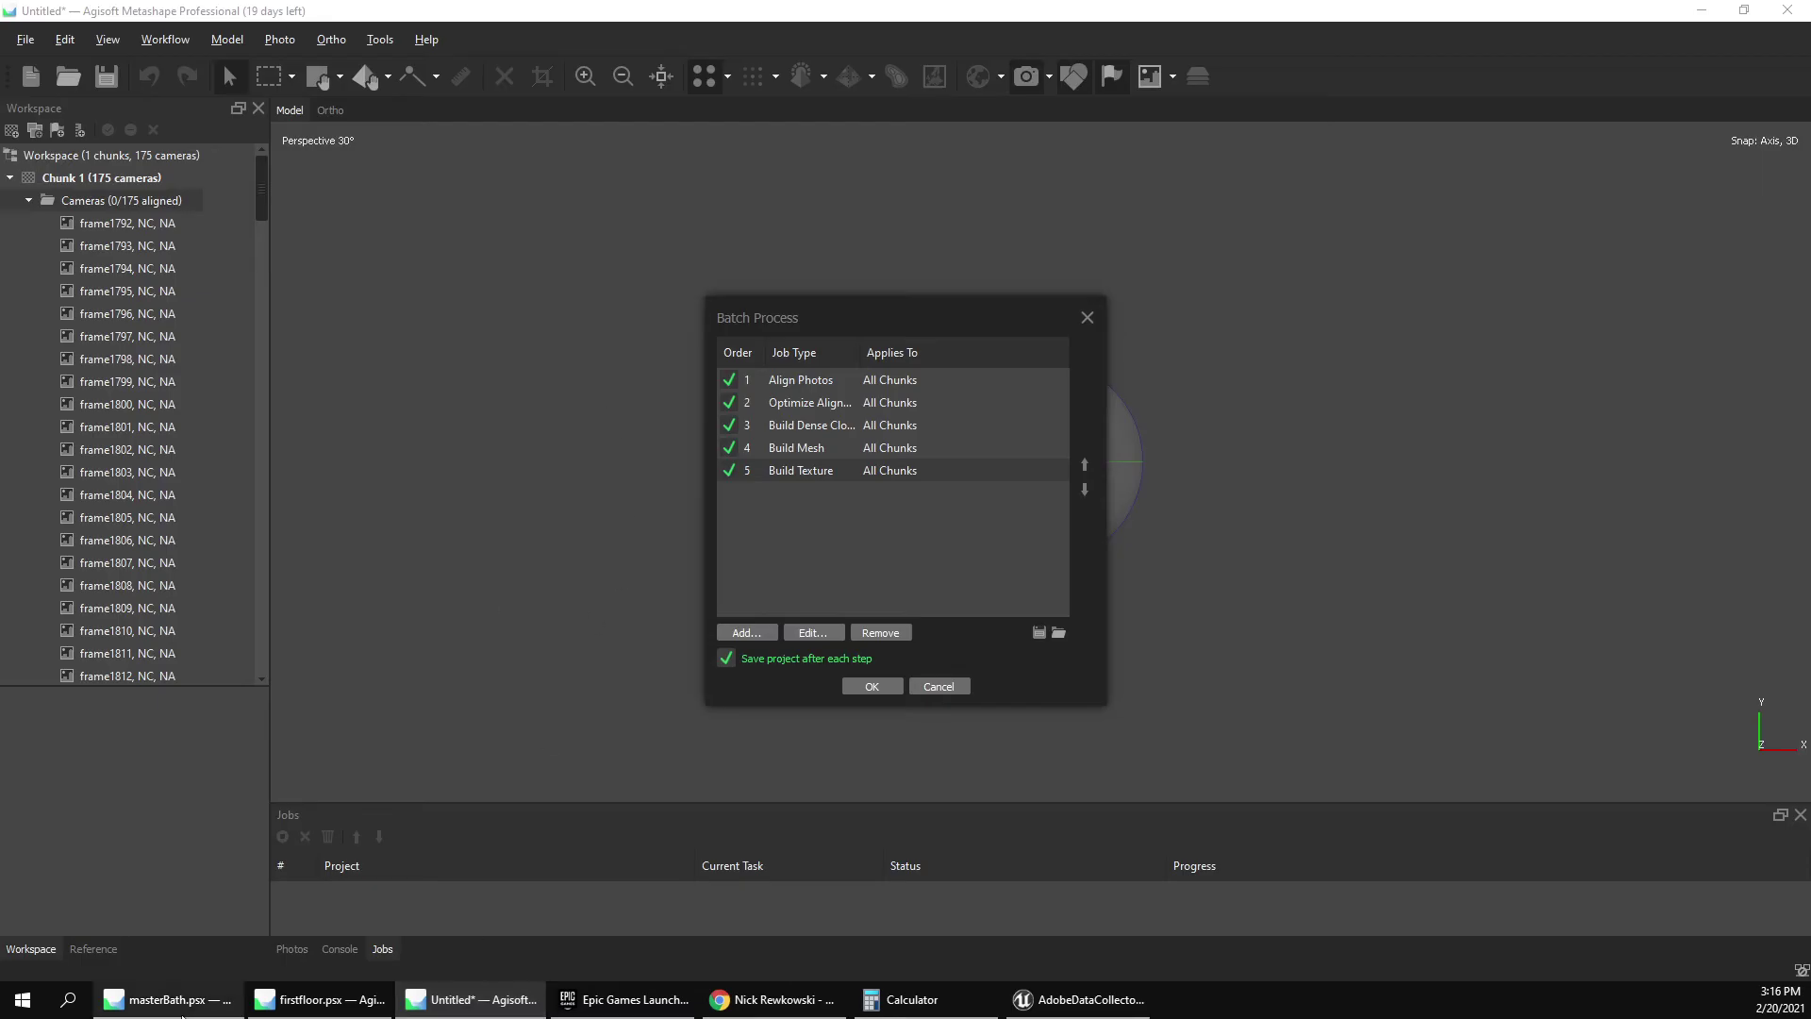
left_click(183, 1012)
left_click_drag(913, 437, 1035, 460)
scroll(911, 429, "down", 4)
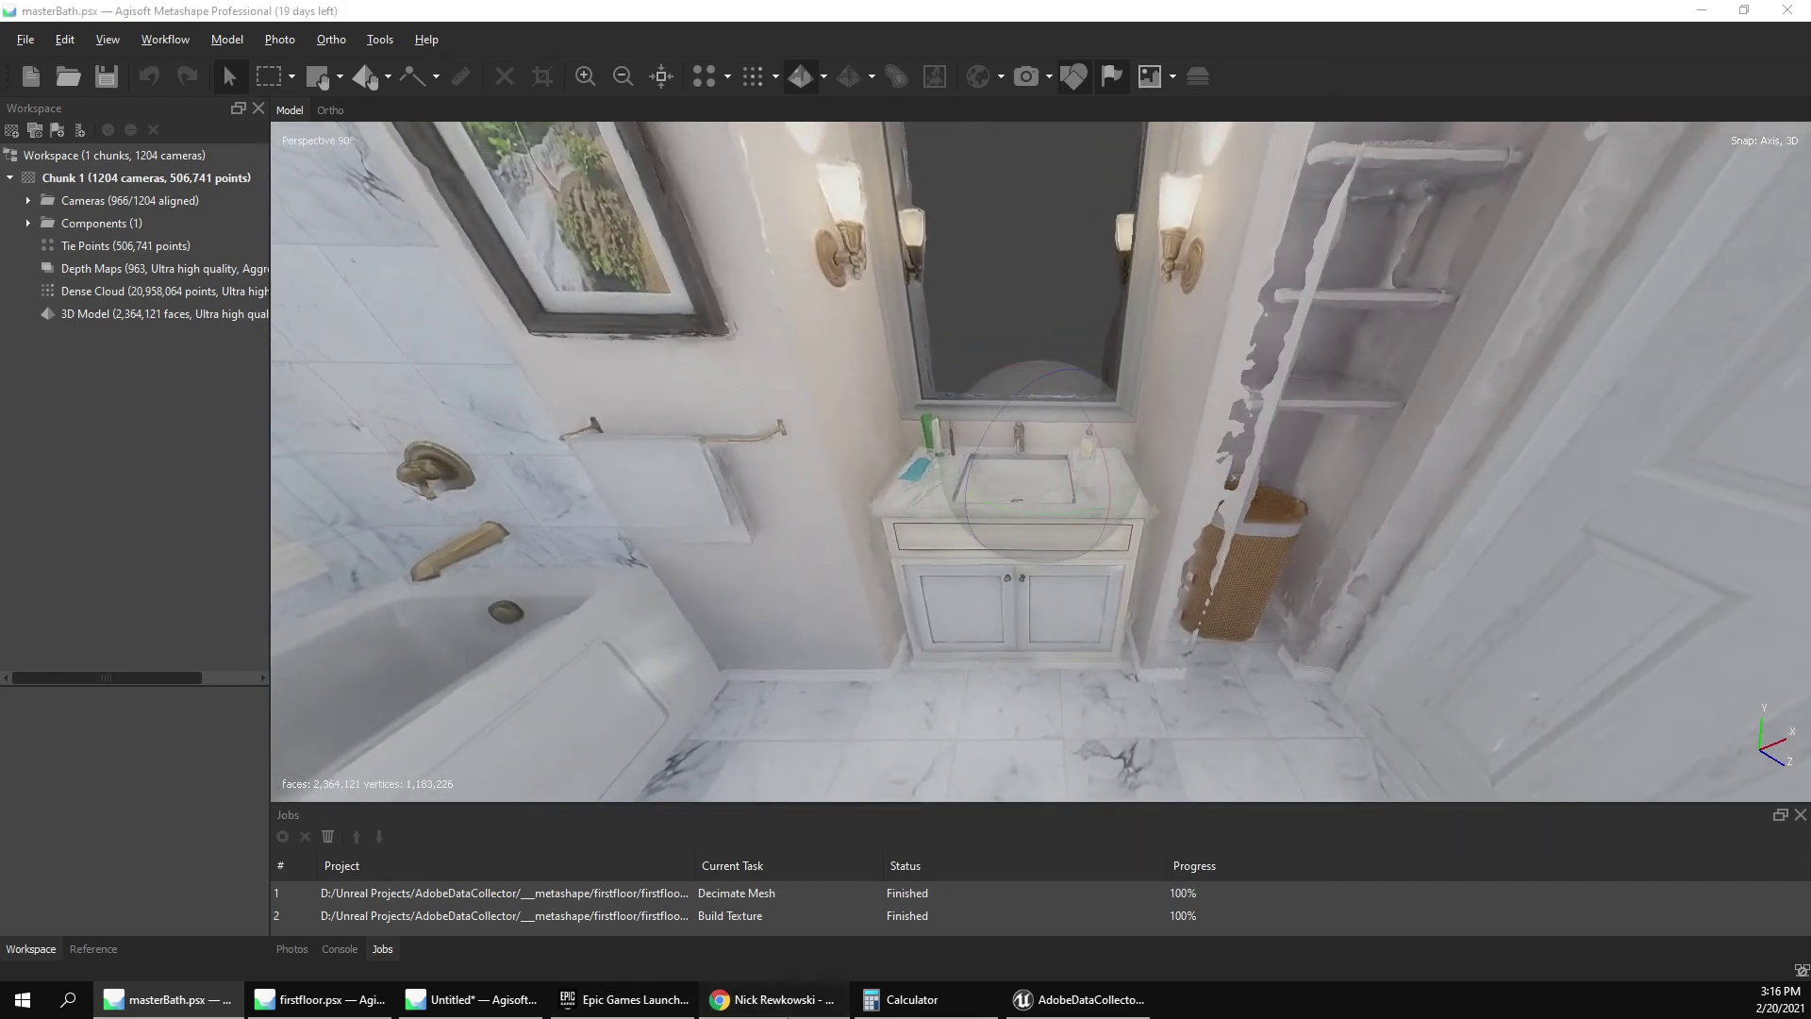
Switch to Chrome and look at the bathroom reconstruction comparison images on the nickvr.me home page.
left_click(772, 999)
scroll(1152, 575, "up", 6)
scroll(1152, 582, "down", 1)
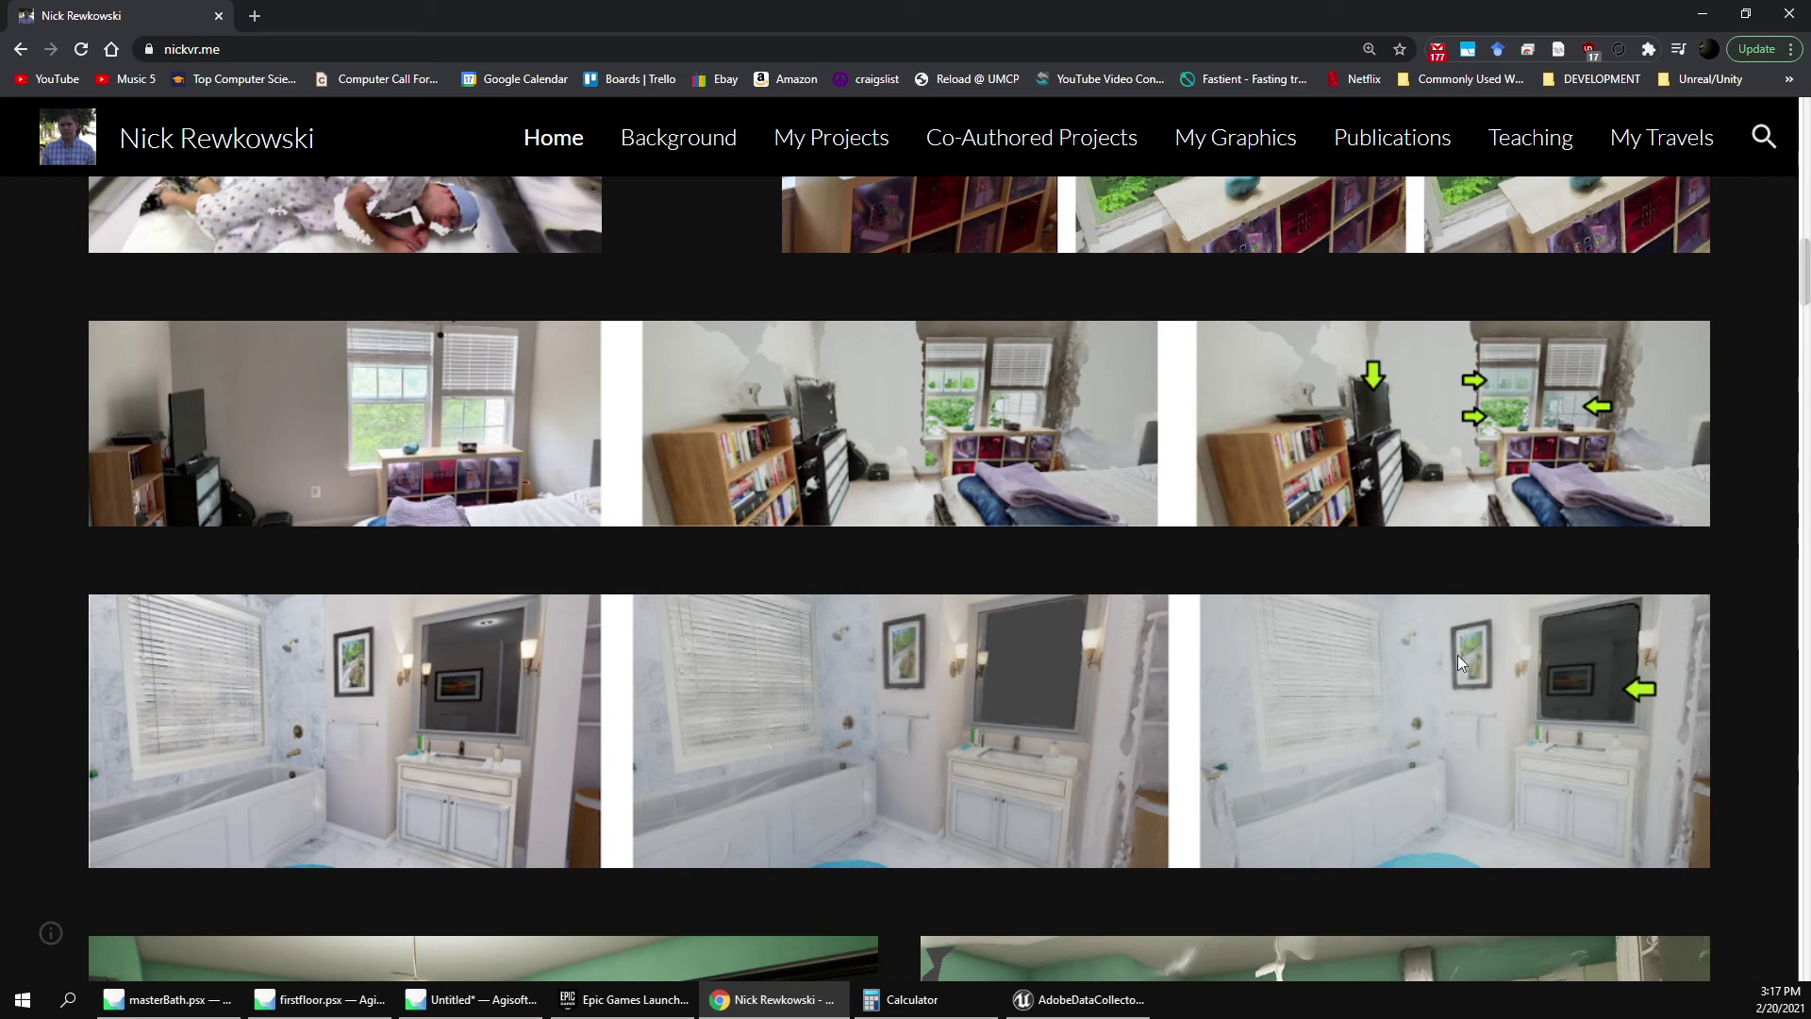
Return to the masterBath project in Metashape and examine the textured countertop, sink, drain and faucet up close.
left_click(472, 999)
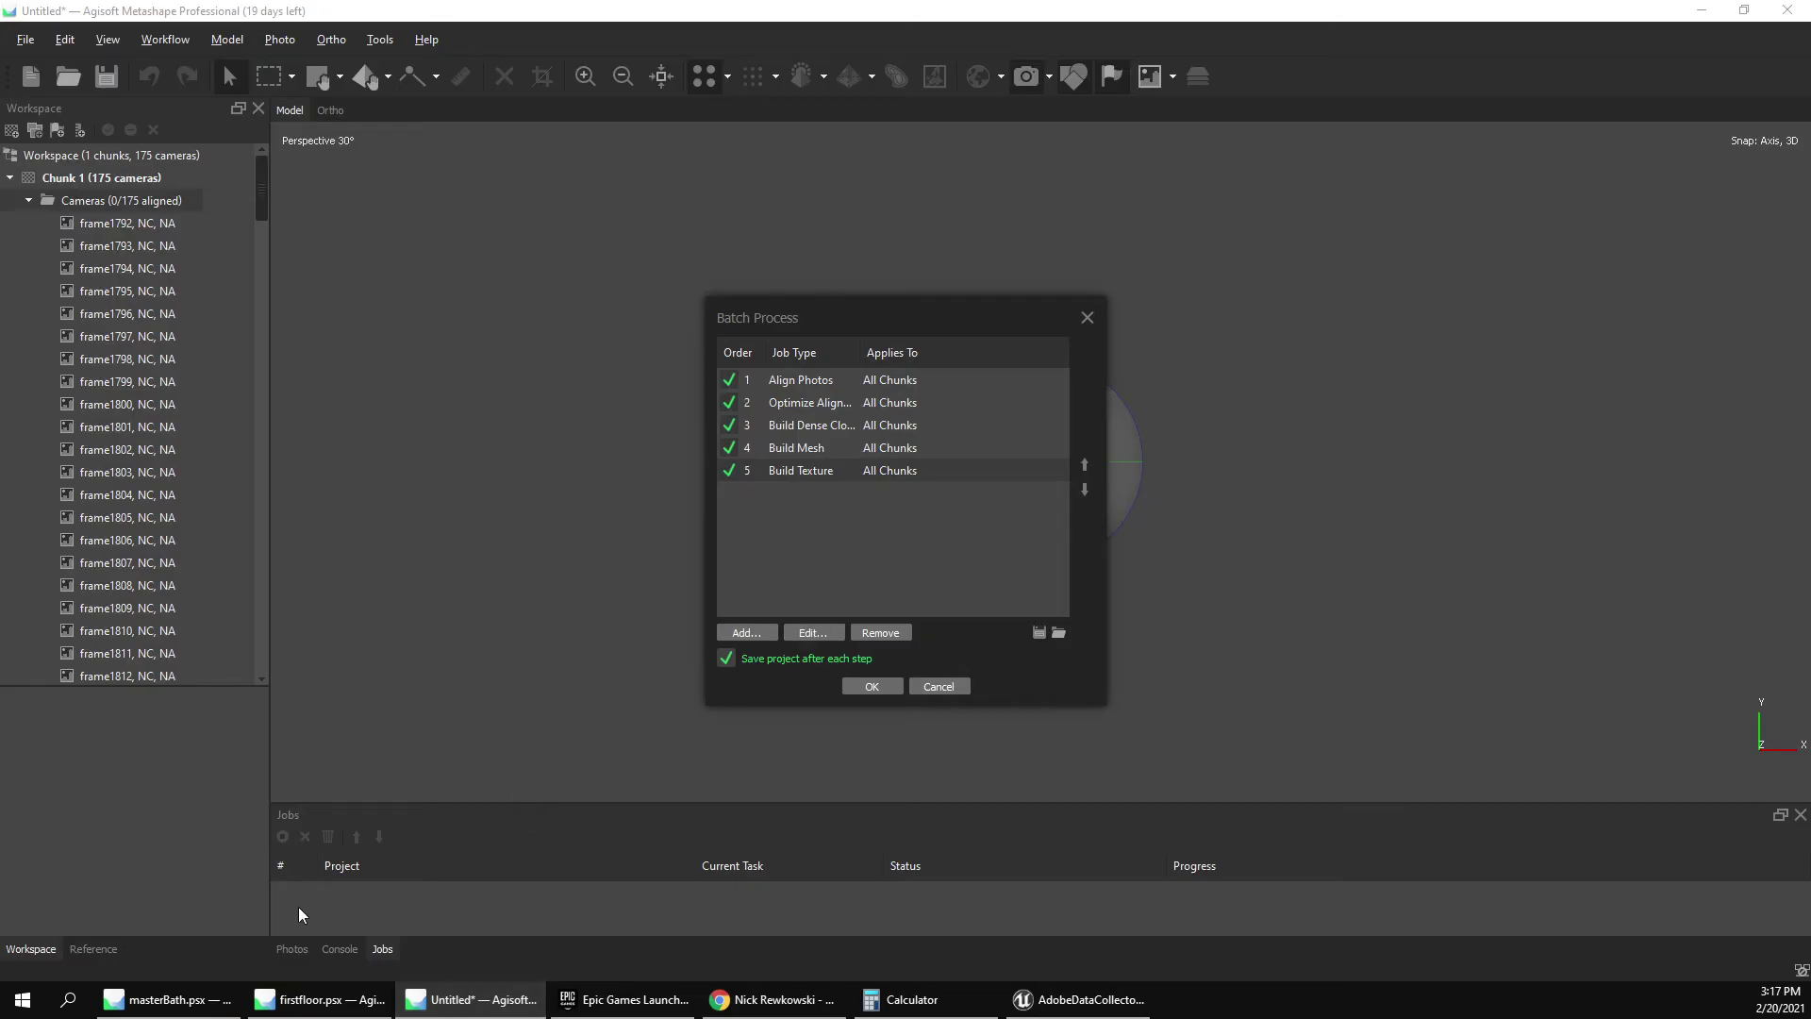
left_click(210, 995)
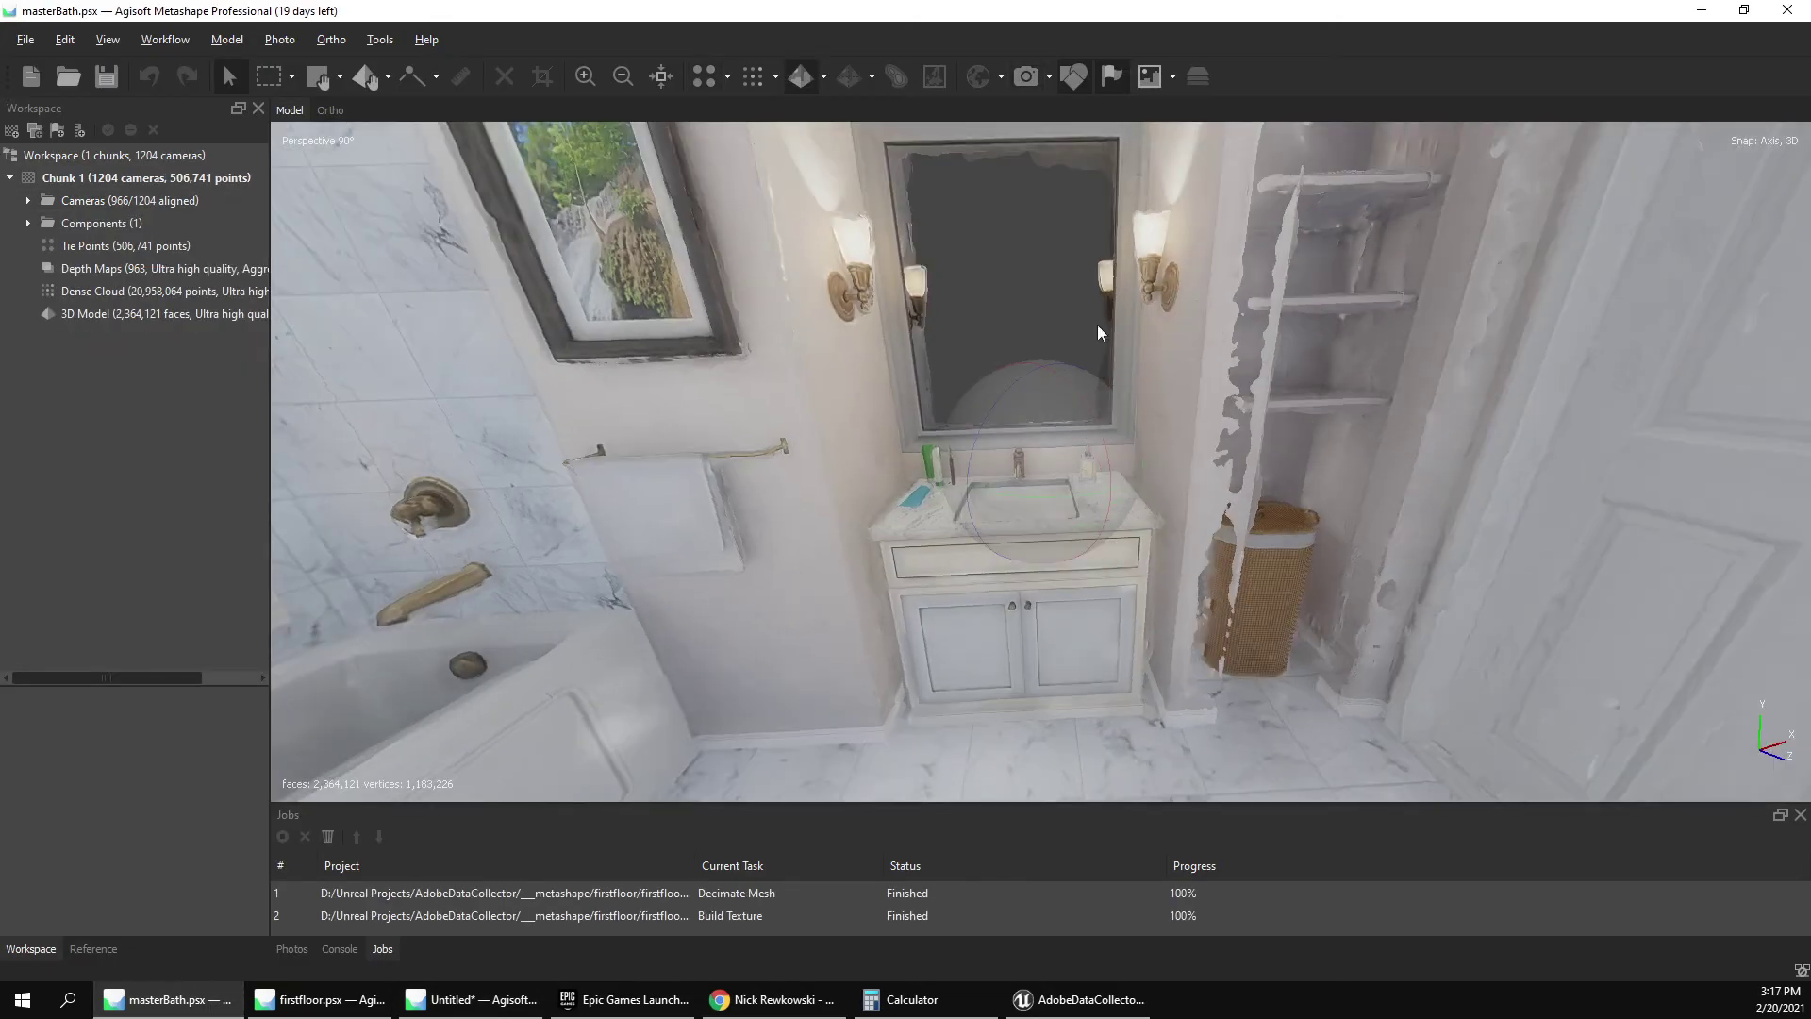
mouse_move(1142, 265)
left_mouse_down()
mouse_move(1173, 426)
mouse_move(1133, 262)
left_mouse_up()
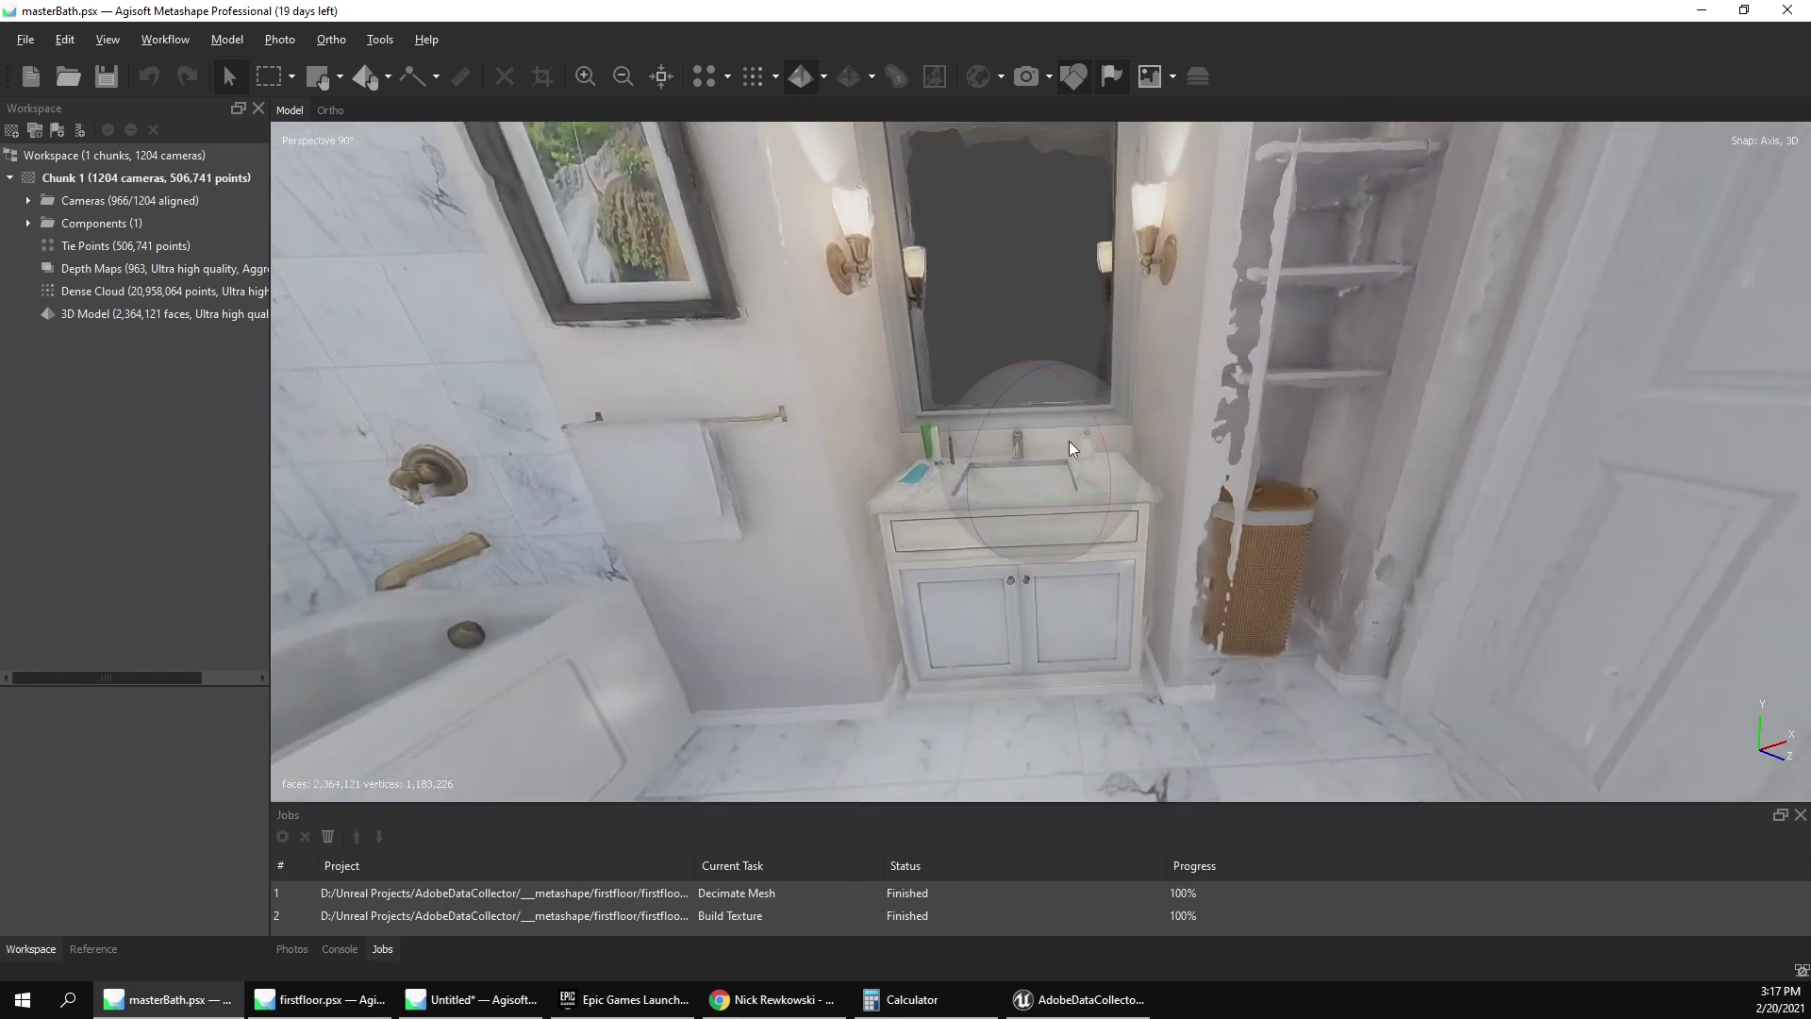
left_click_drag(1072, 448, 1083, 320)
scroll(1092, 317, "up", 5)
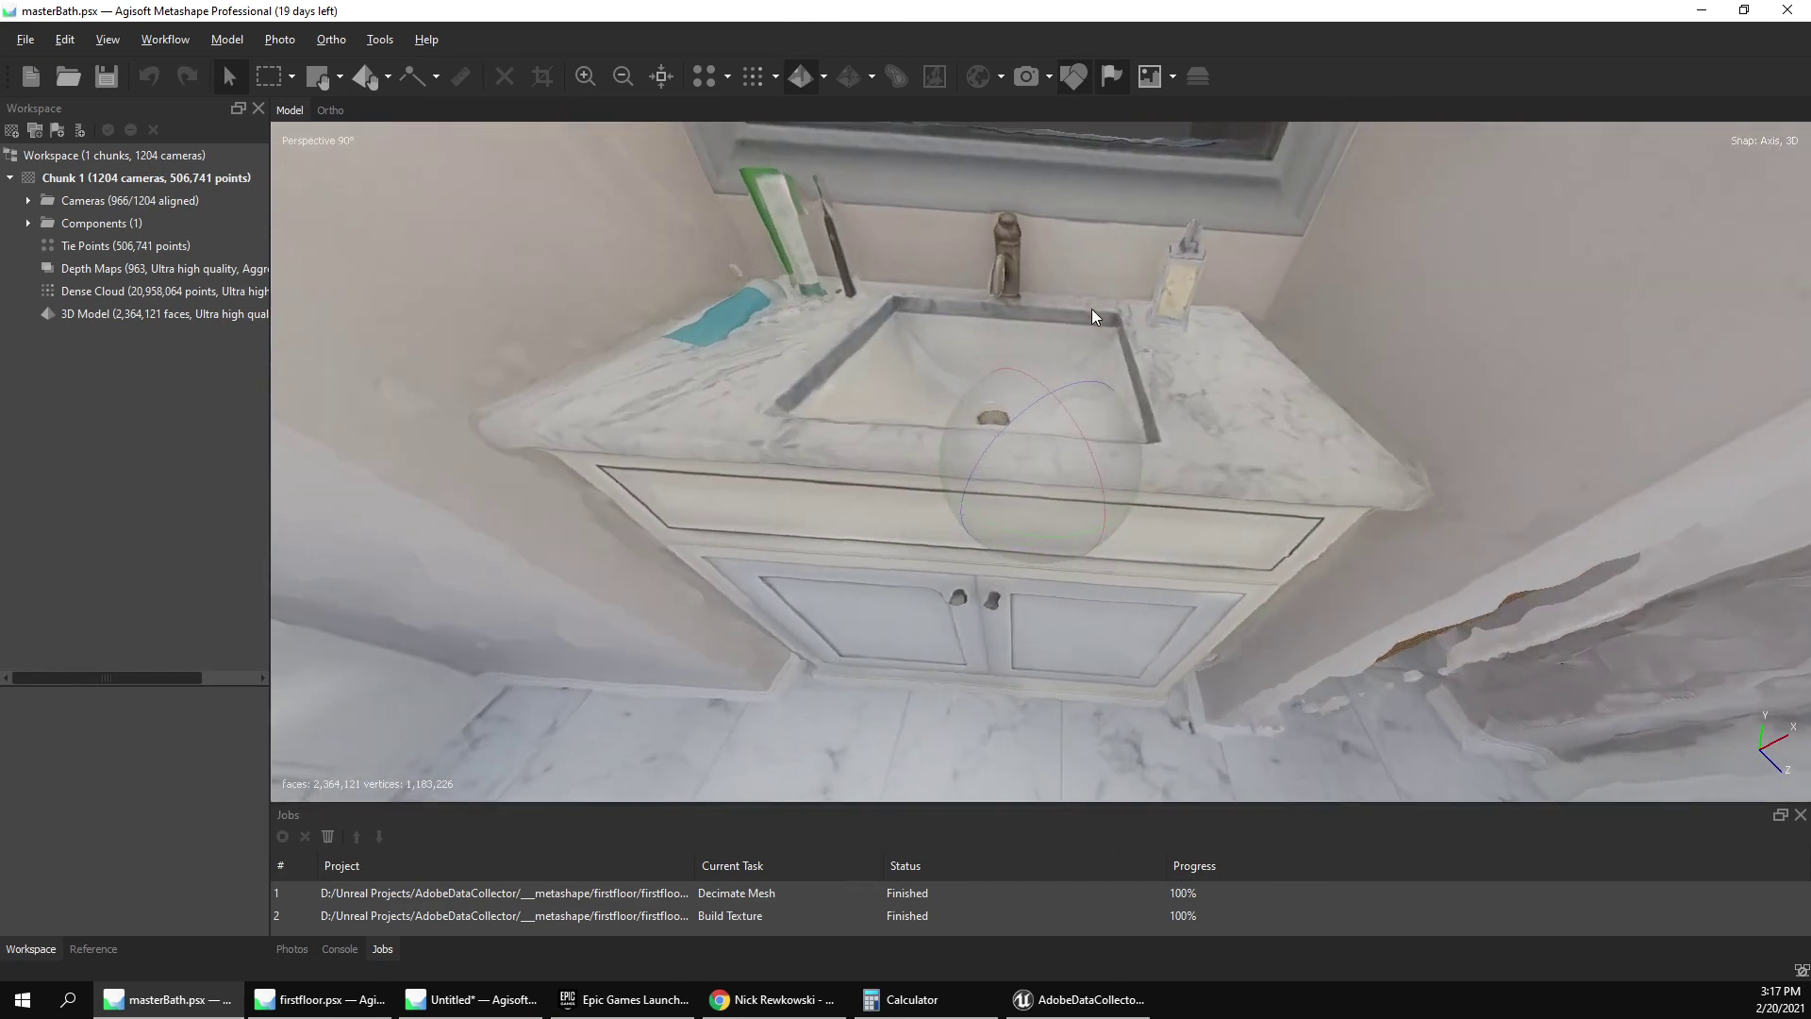
scroll(1075, 311, "up", 5)
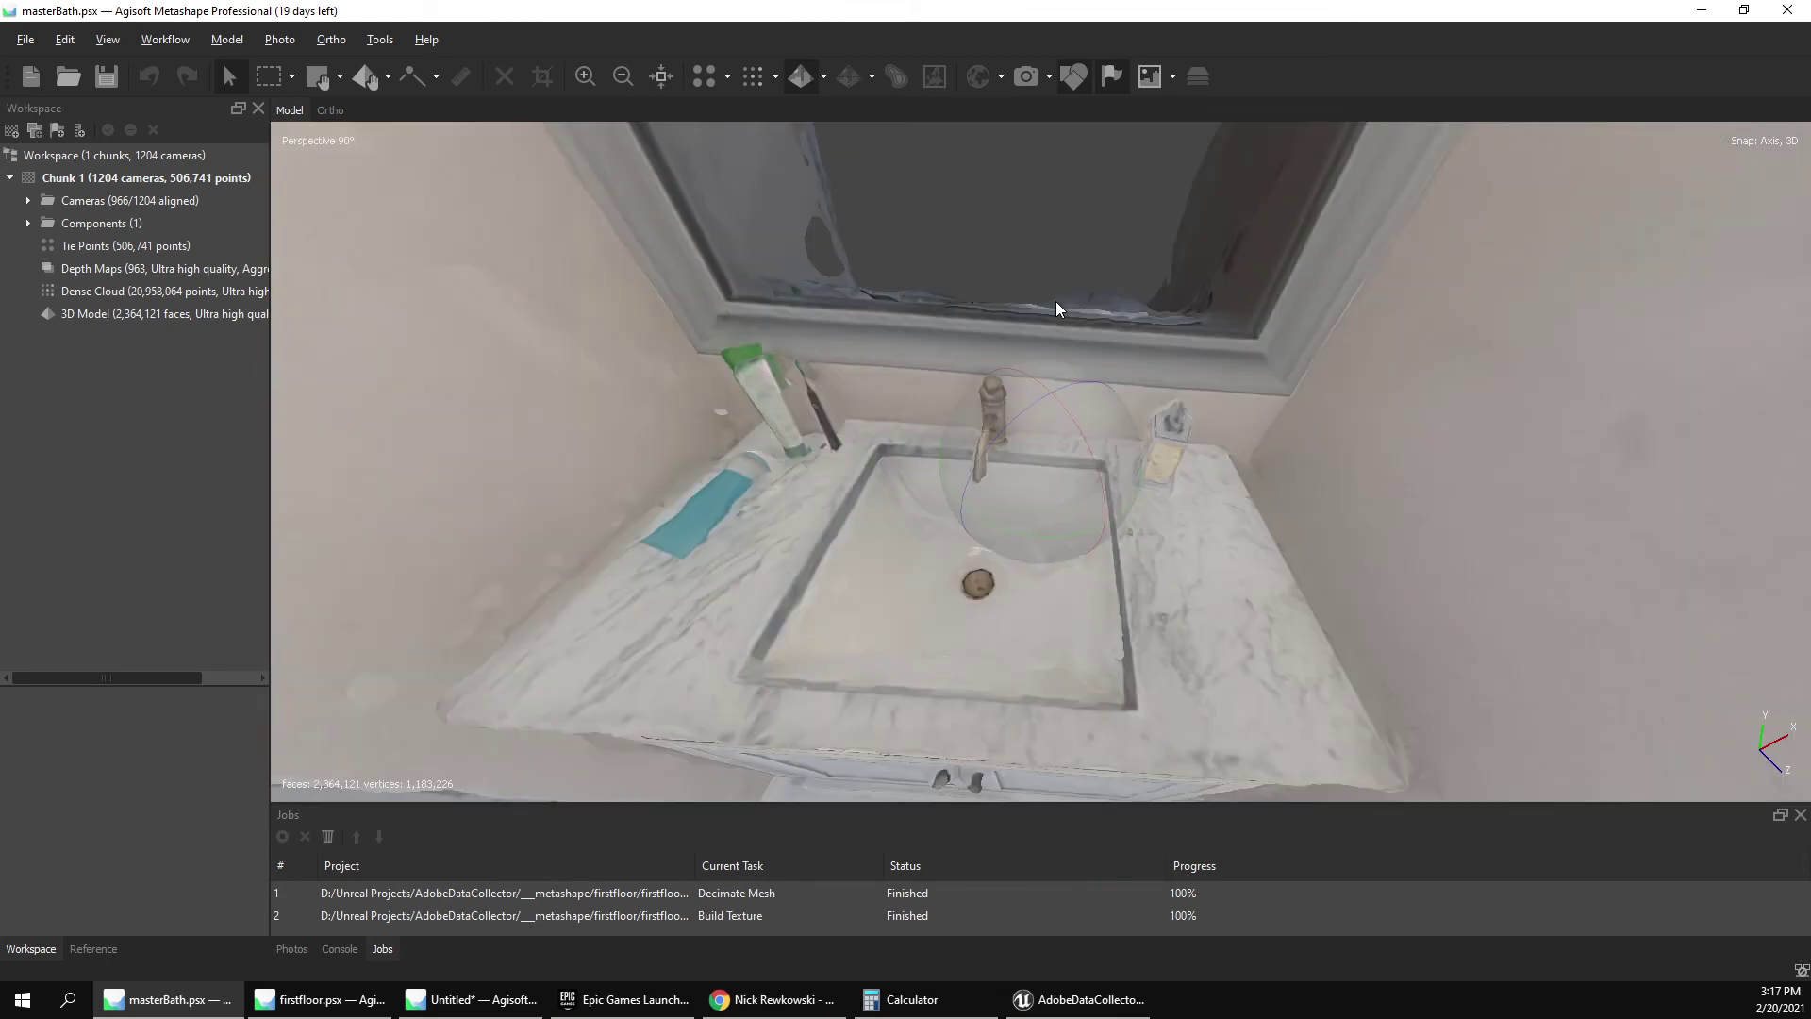
left_click_drag(1059, 311, 1015, 409)
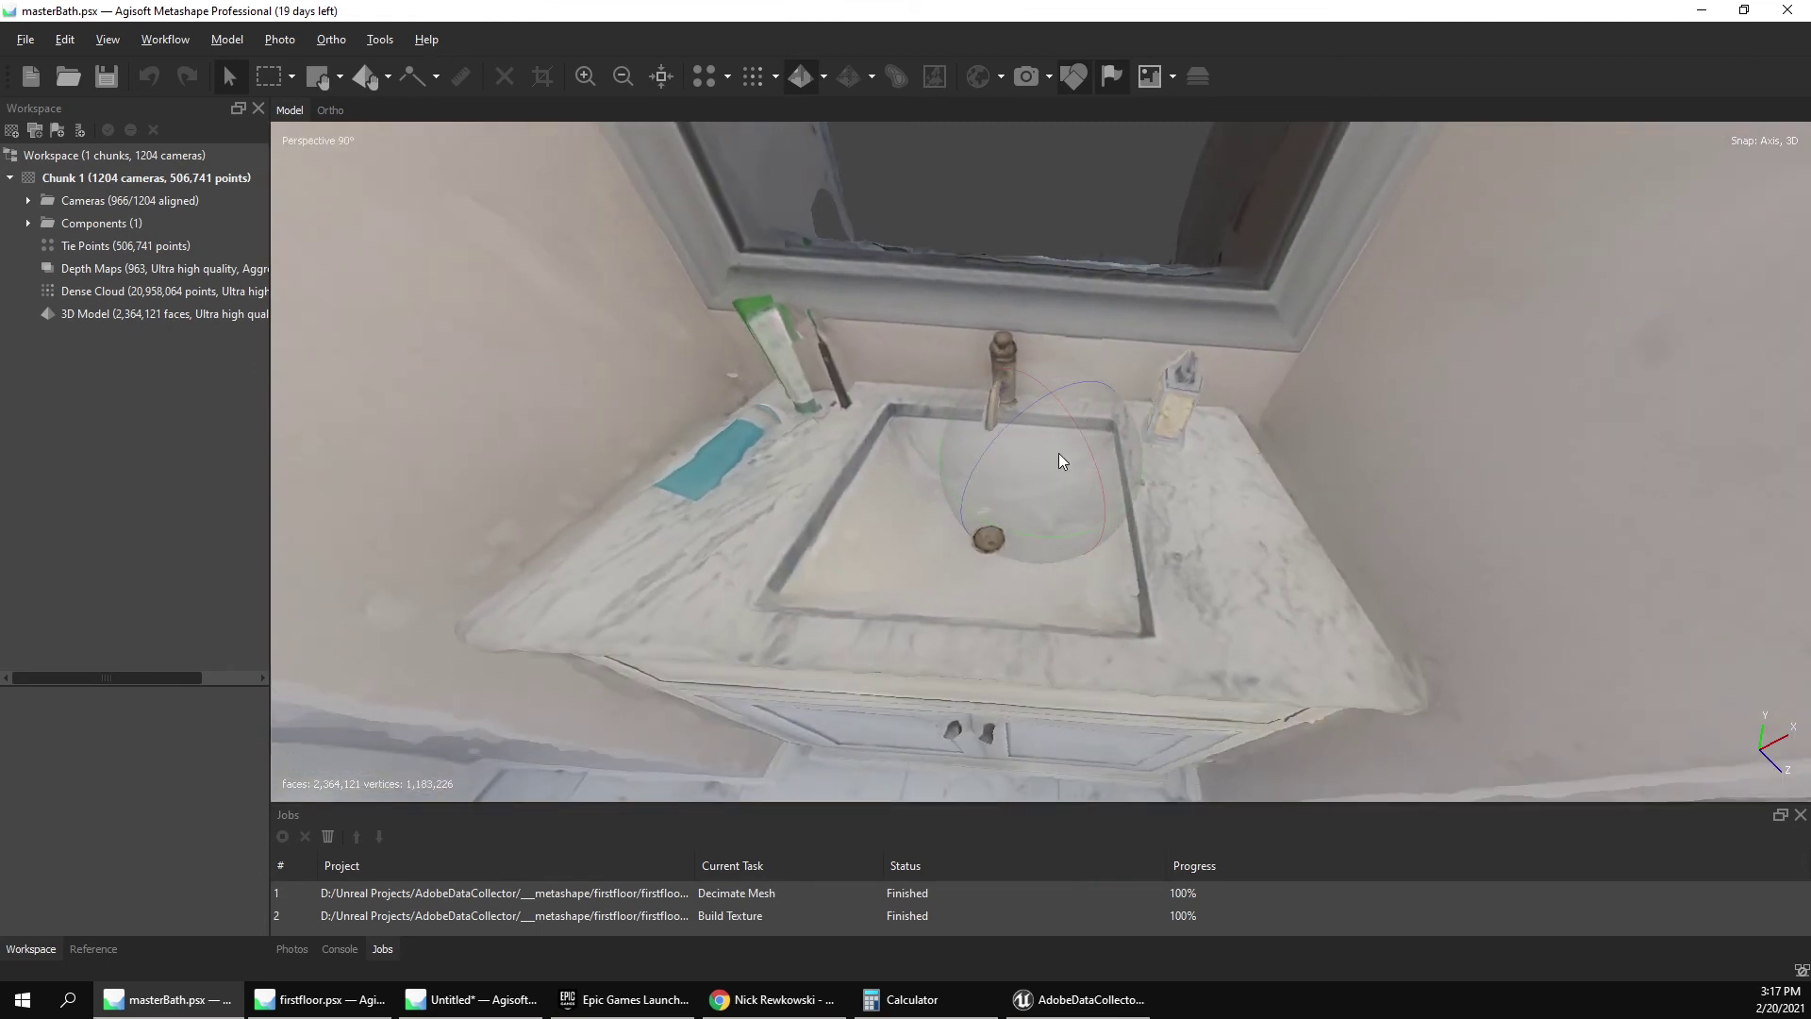
scroll(1061, 452, "up", 8)
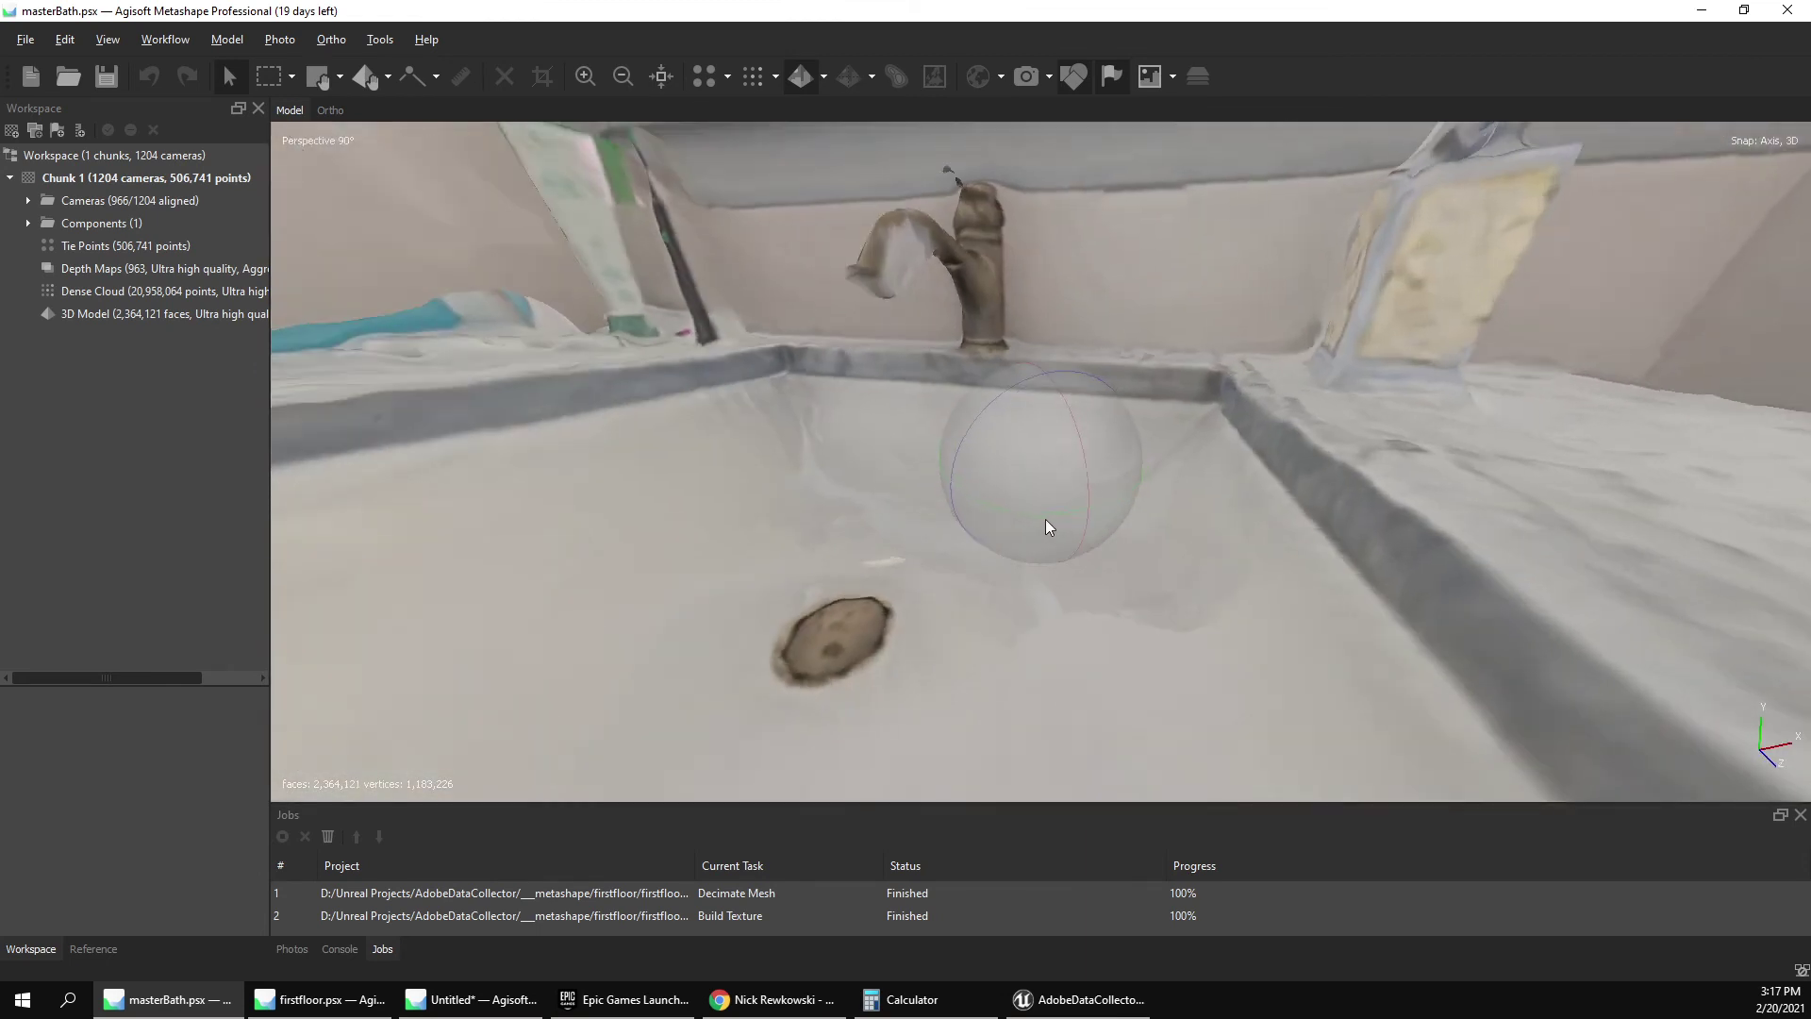
left_click_drag(1049, 527, 1129, 504)
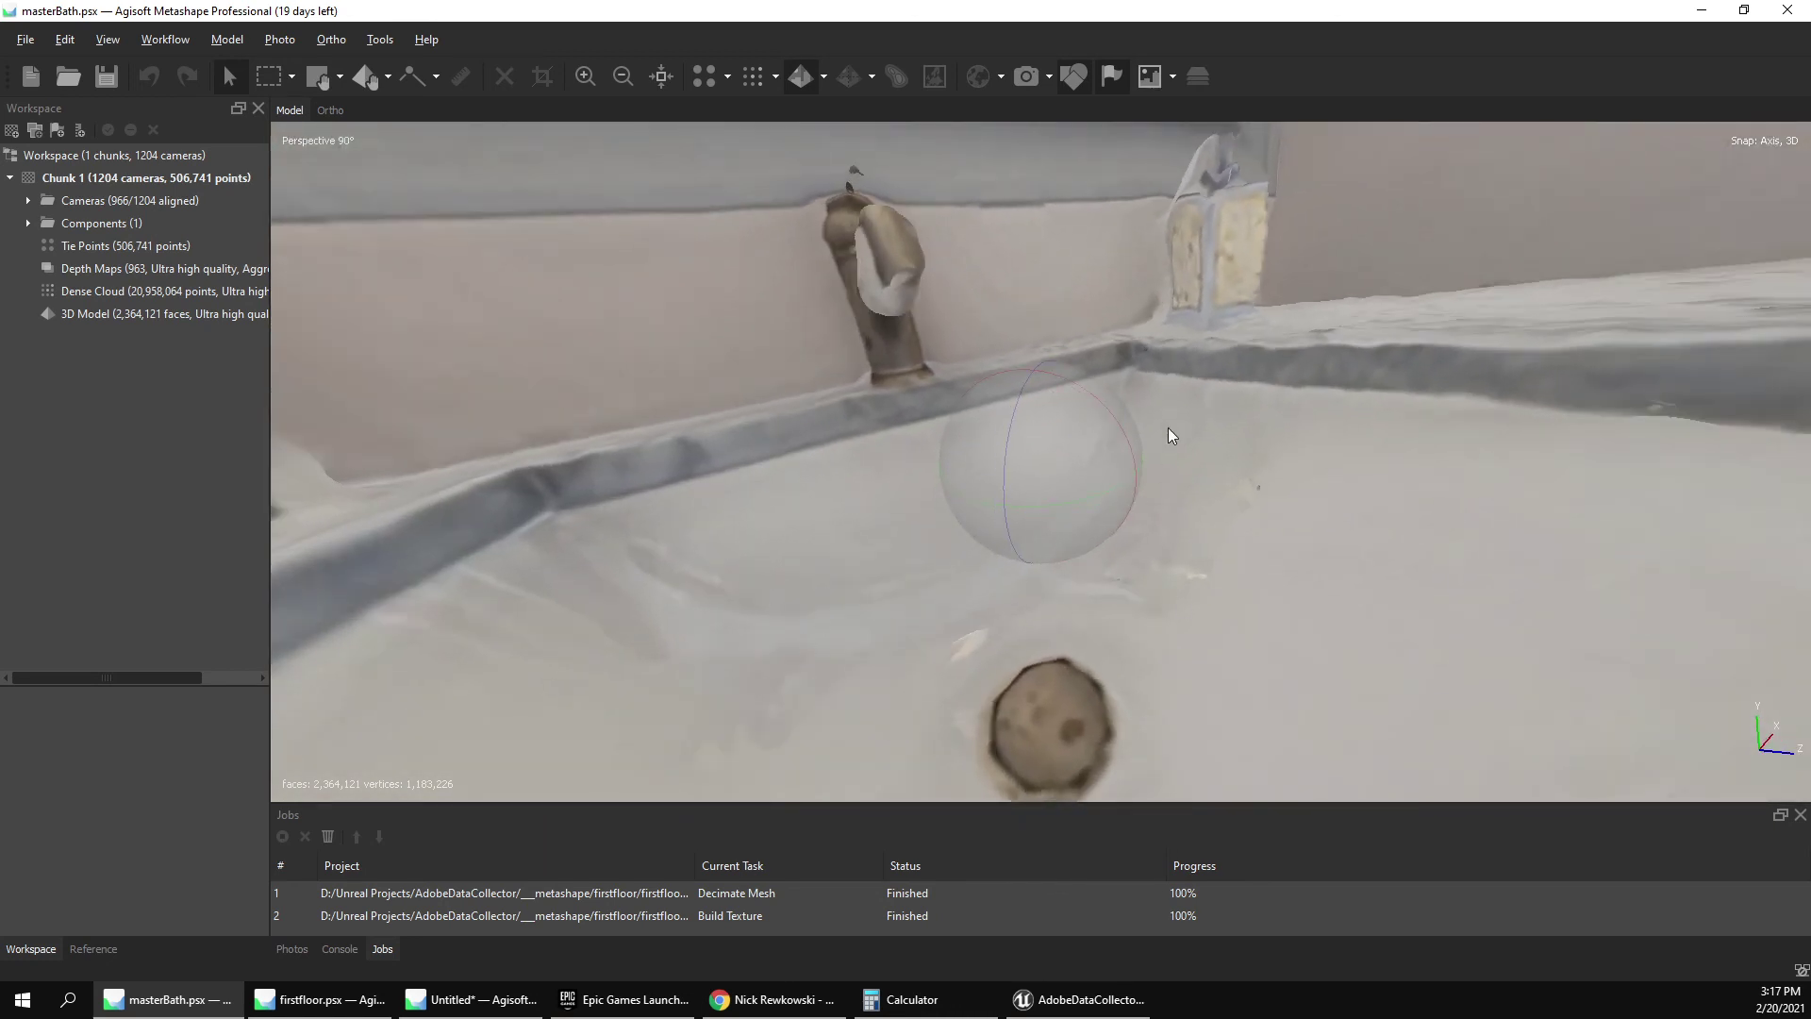
Examine the textured model around the tub, window, floor and doors, and the reconstruction from outside the room.
scroll(1169, 429, "down", 10)
left_click_drag(1027, 475, 1171, 353)
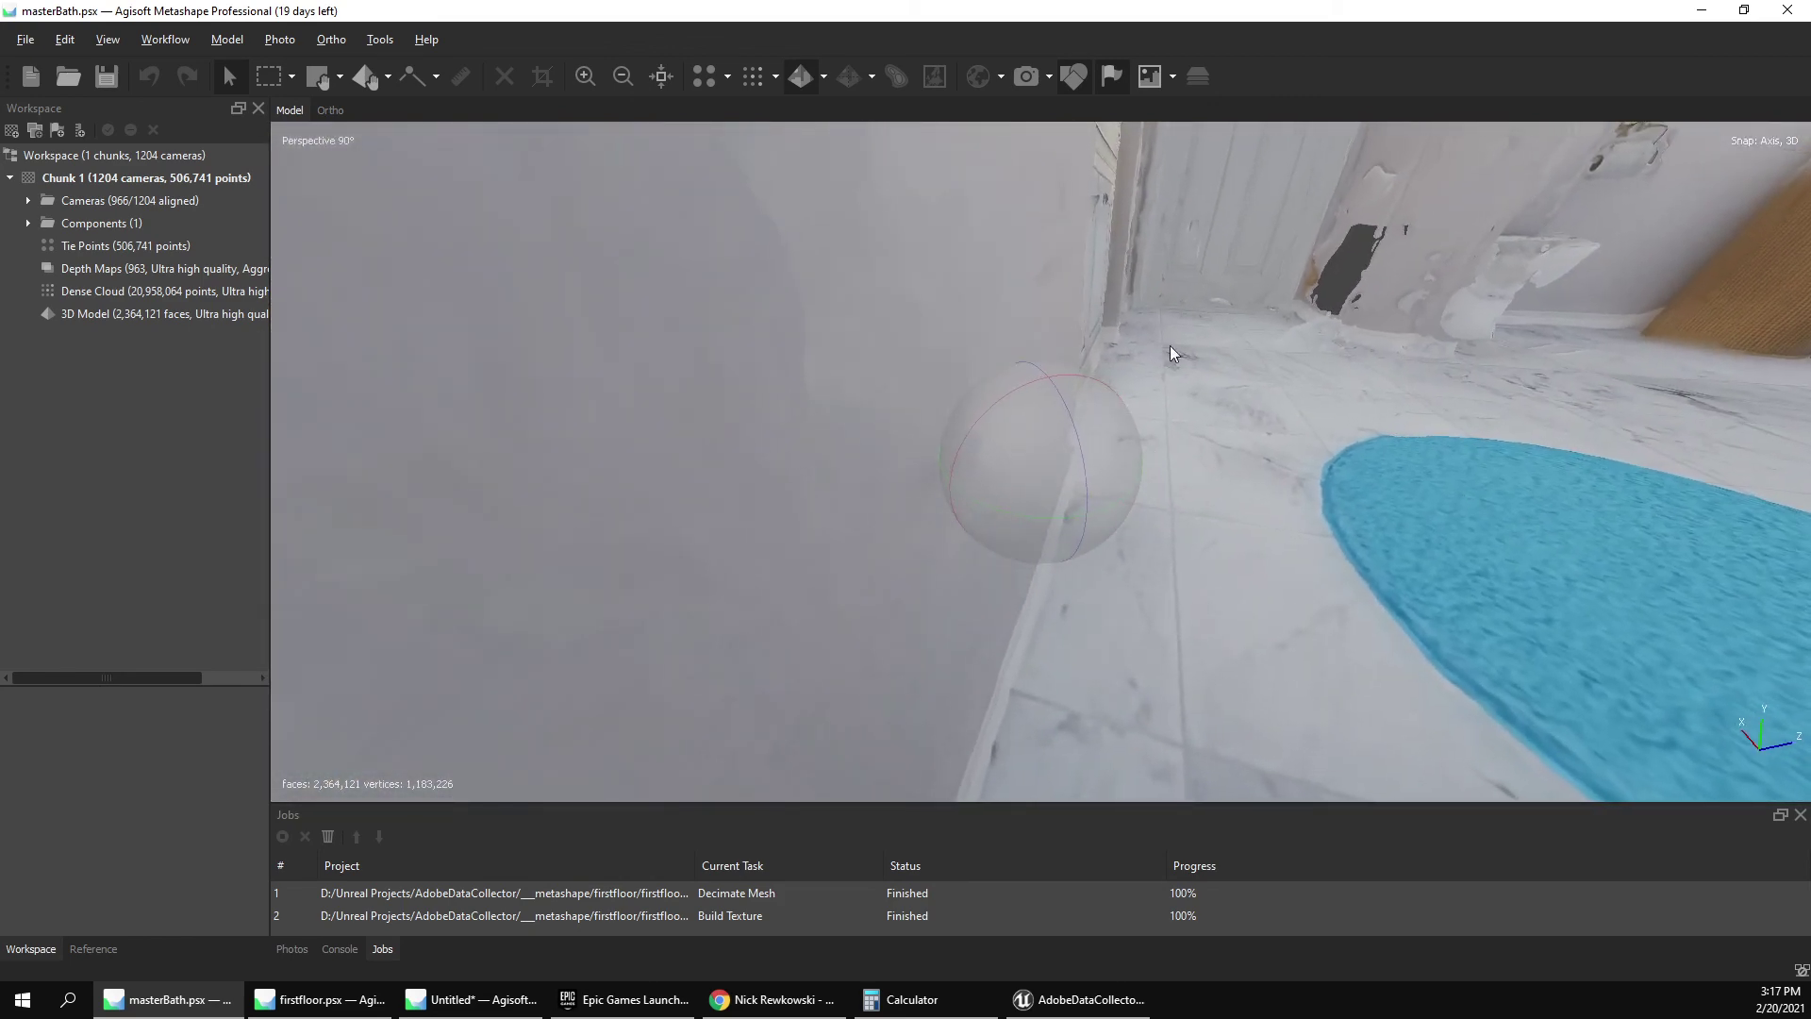
left_click_drag(1105, 500, 1053, 489)
scroll(1031, 503, "up", 10)
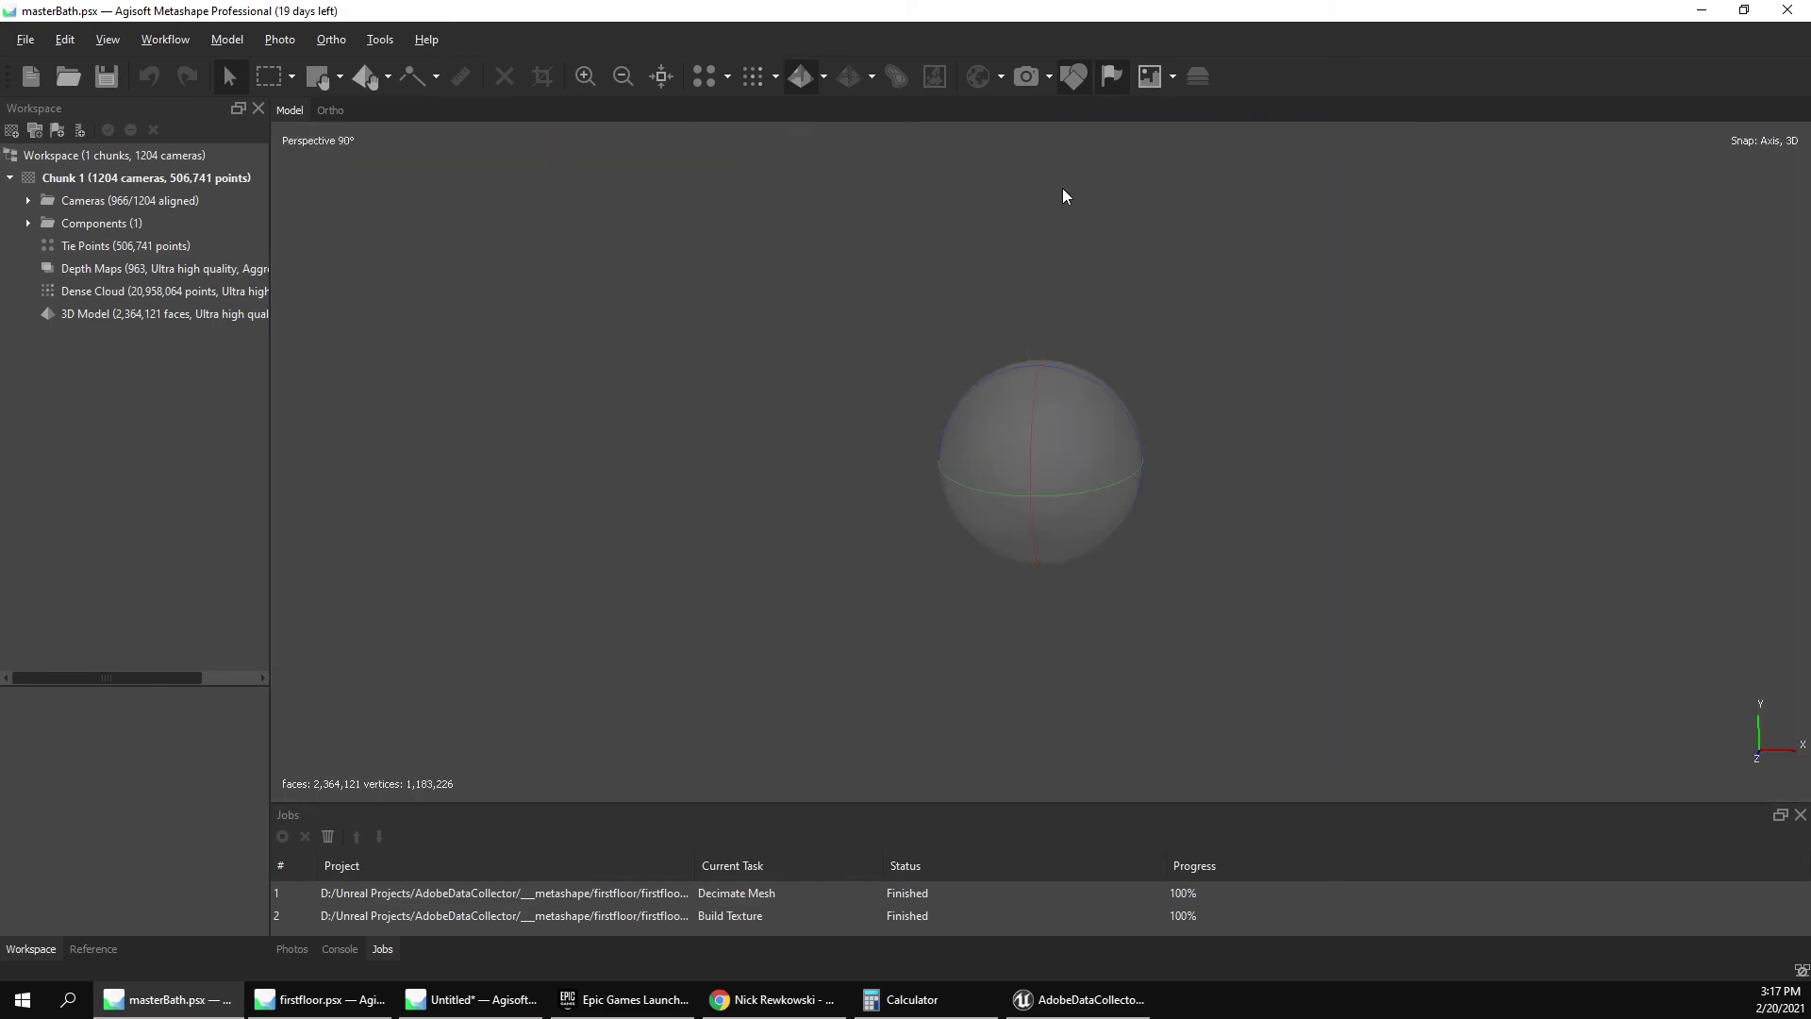
scroll(1067, 190, "down", 10)
left_click_drag(1075, 320, 976, 244)
scroll(1097, 456, "down", 5)
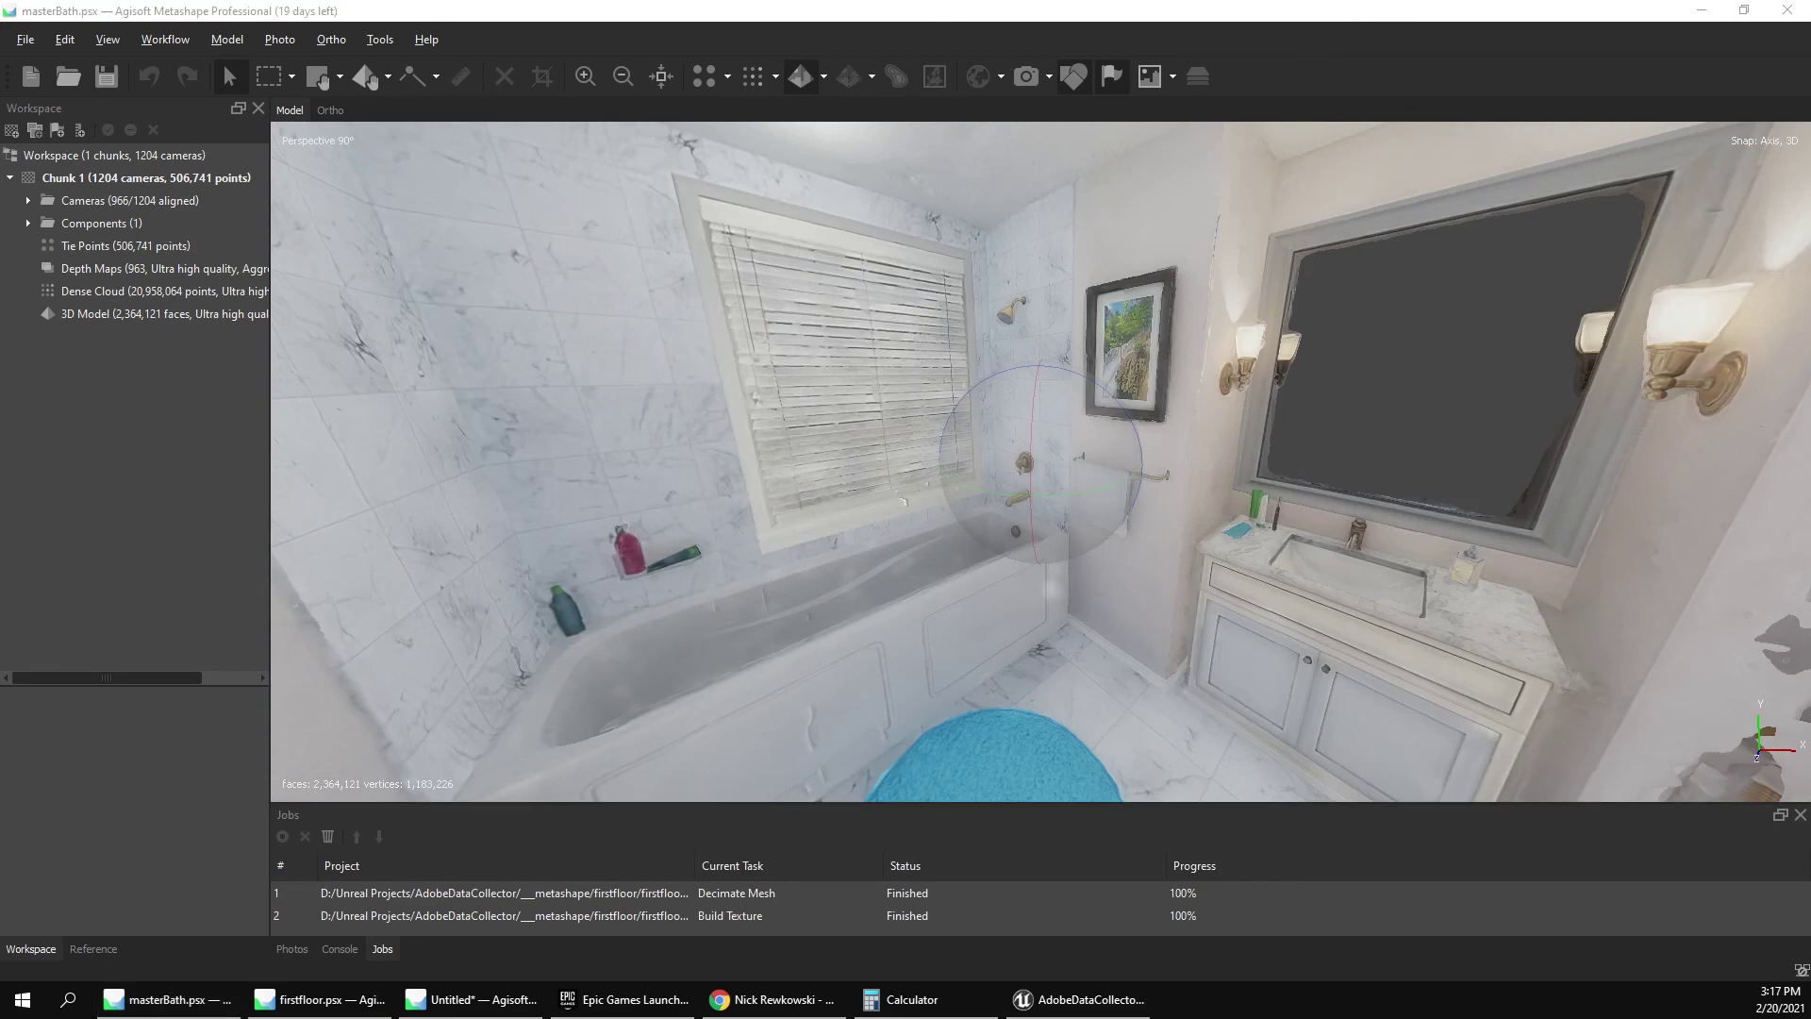
scroll(1507, 371, "up", 10)
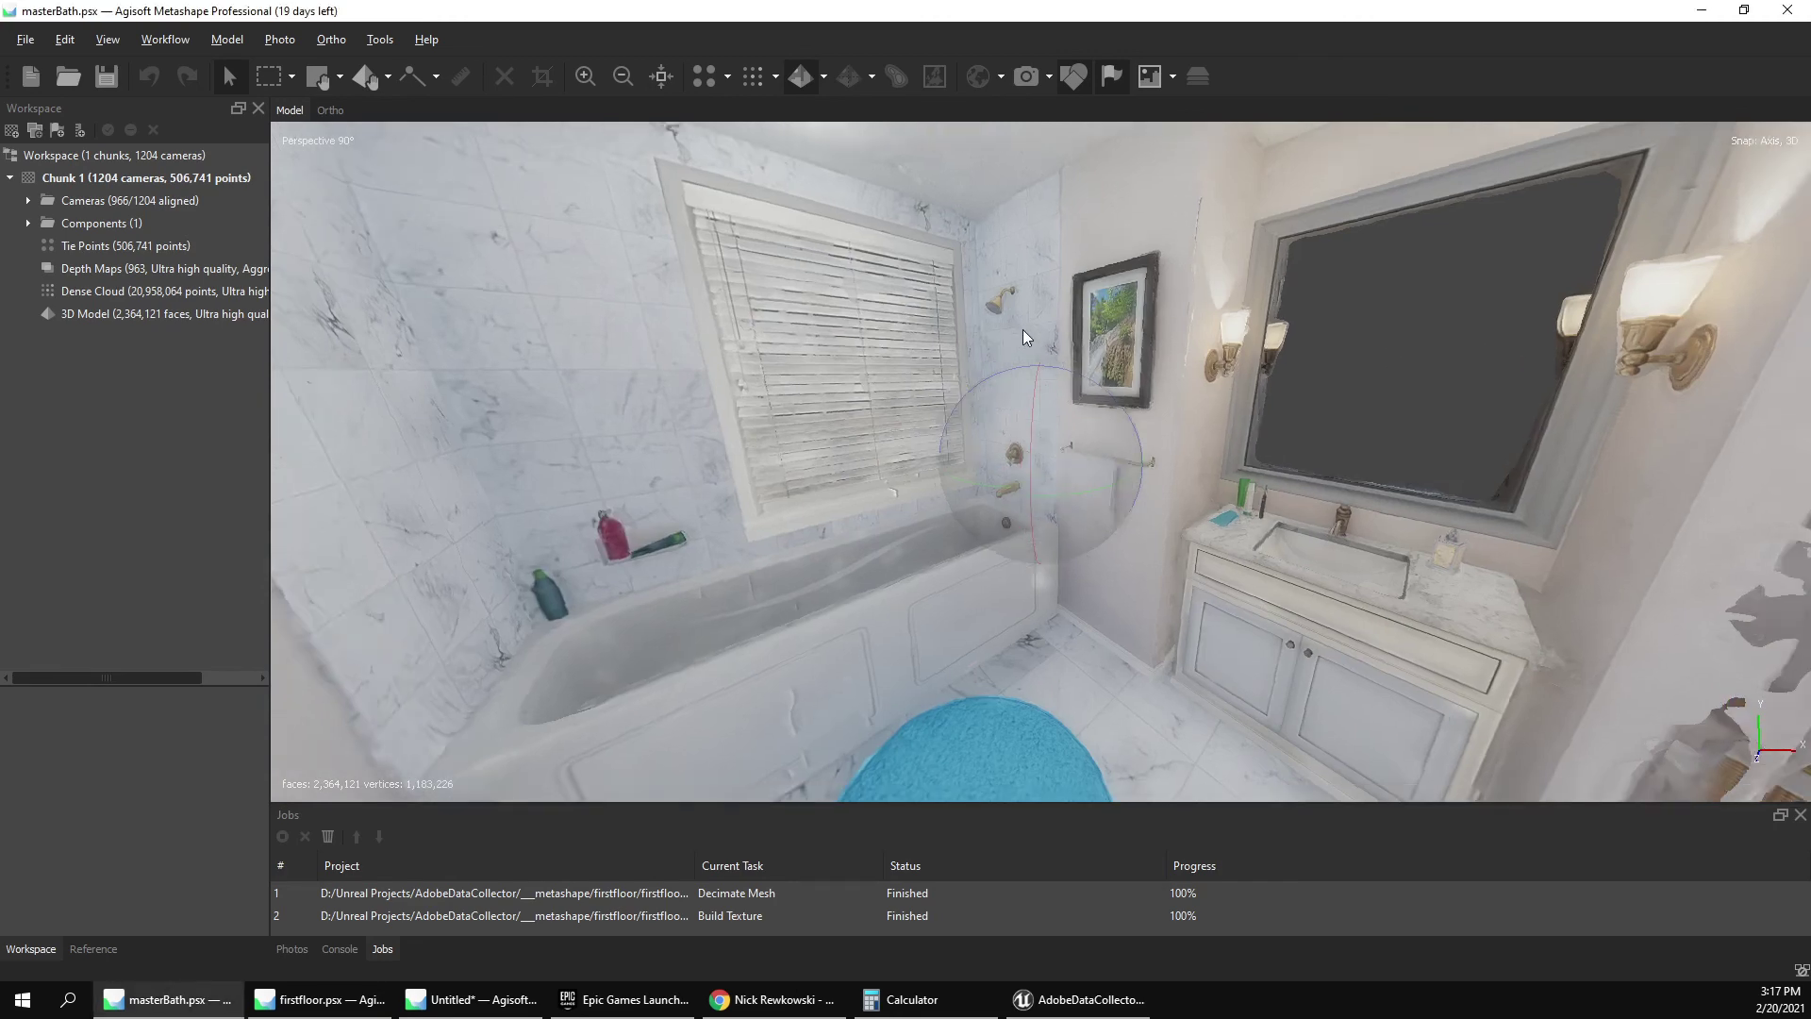
scroll(1084, 456, "down", 8)
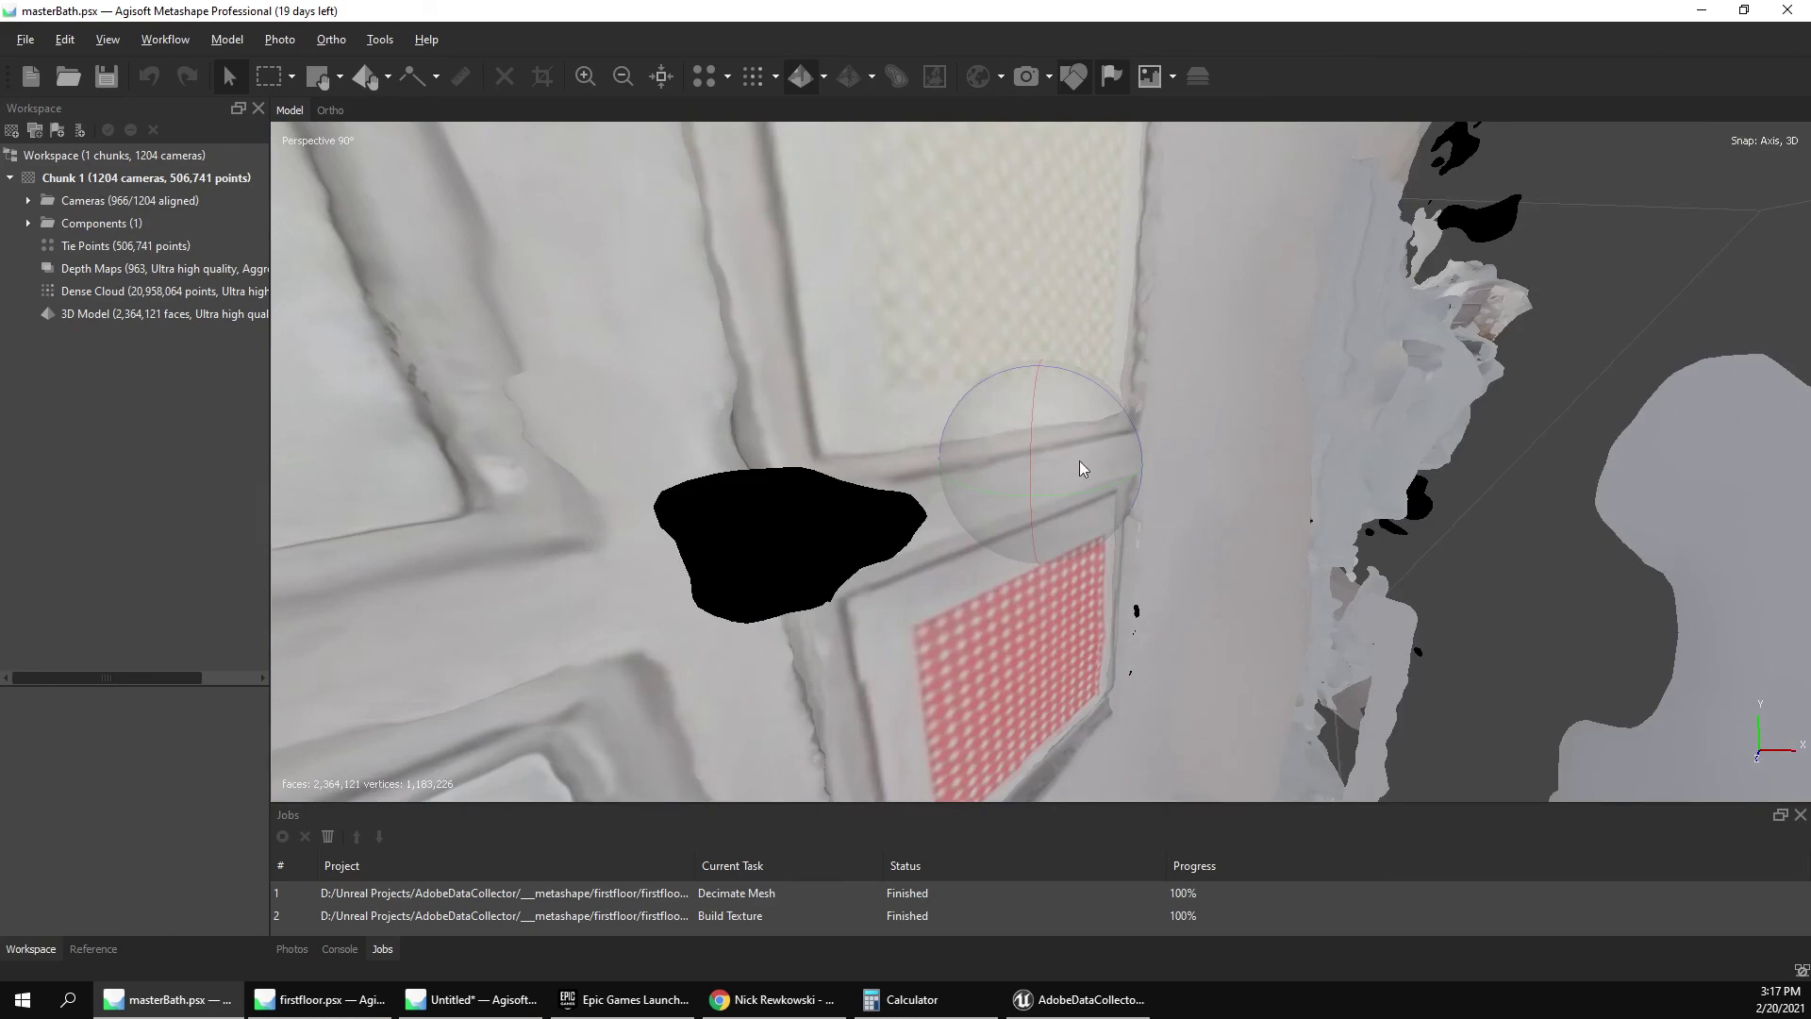
scroll(1093, 471, "up", 5)
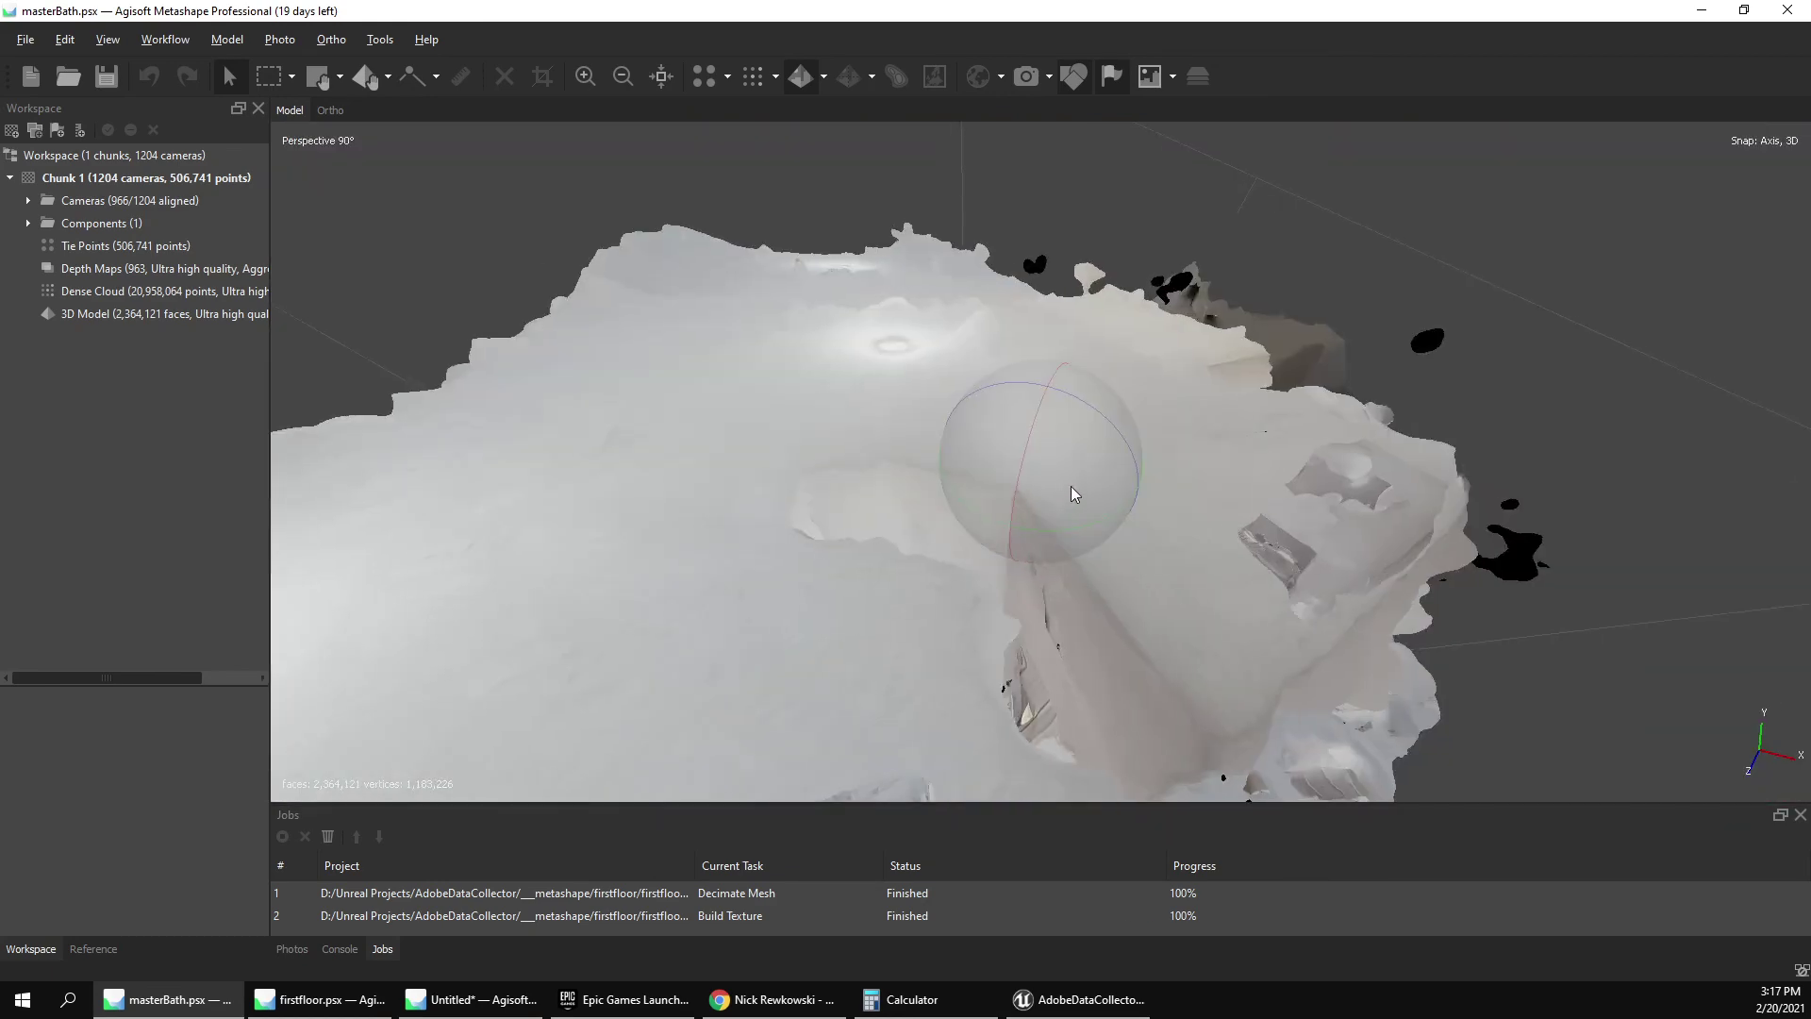
scroll(1093, 525, "down", 5)
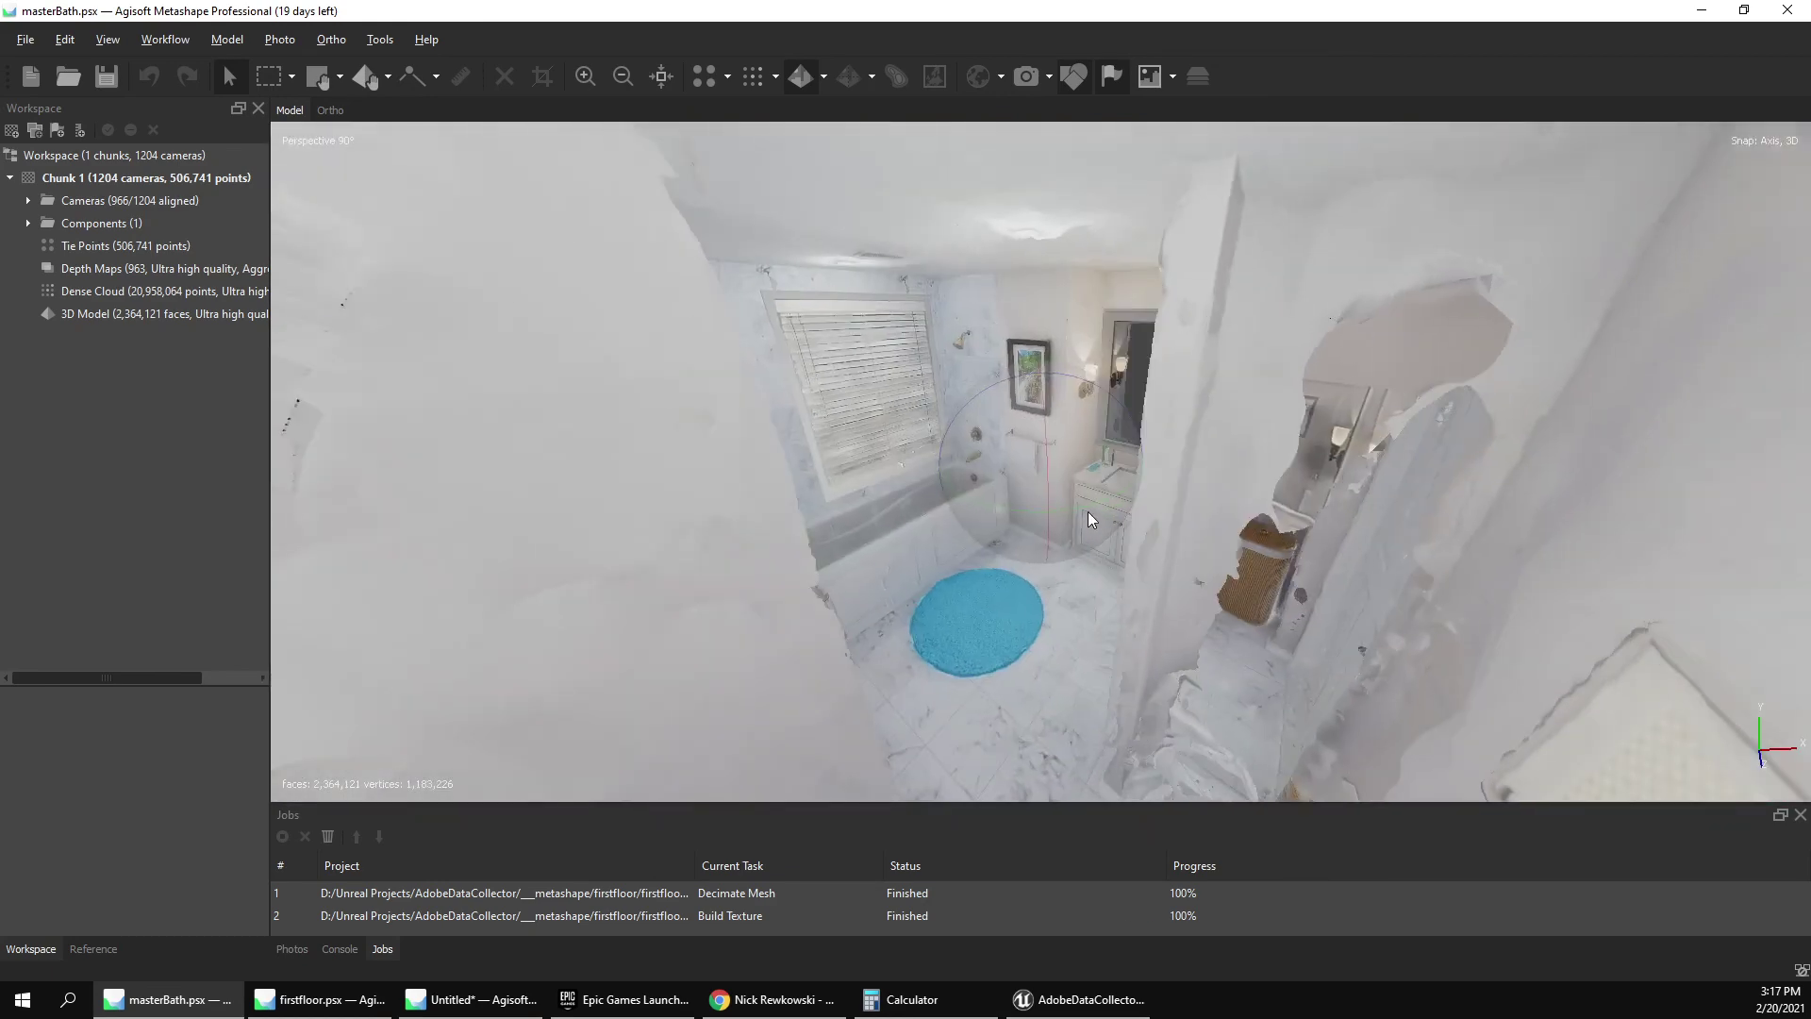
scroll(1089, 520, "up", 3)
Switch to Unreal Editor, close the Sequencer and reopen the masterbath level sequence from the __reconstruction folder.
left_click(1083, 999)
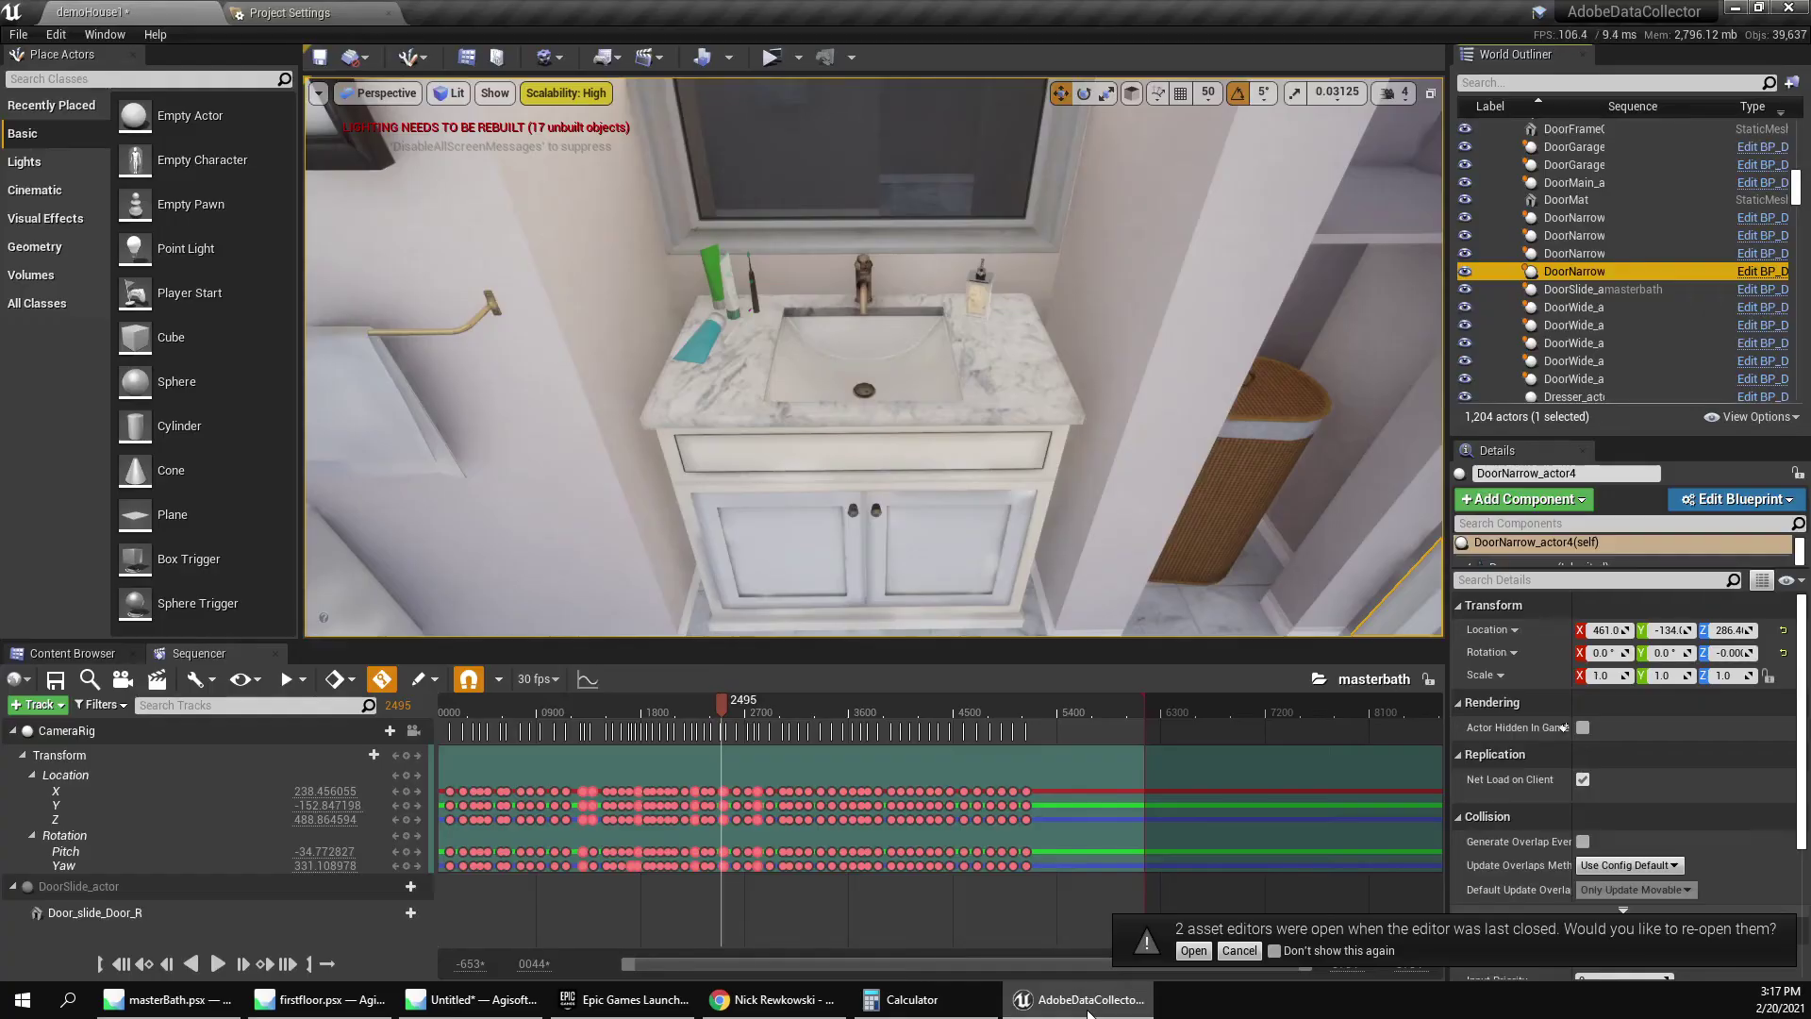
left_click(497, 1005)
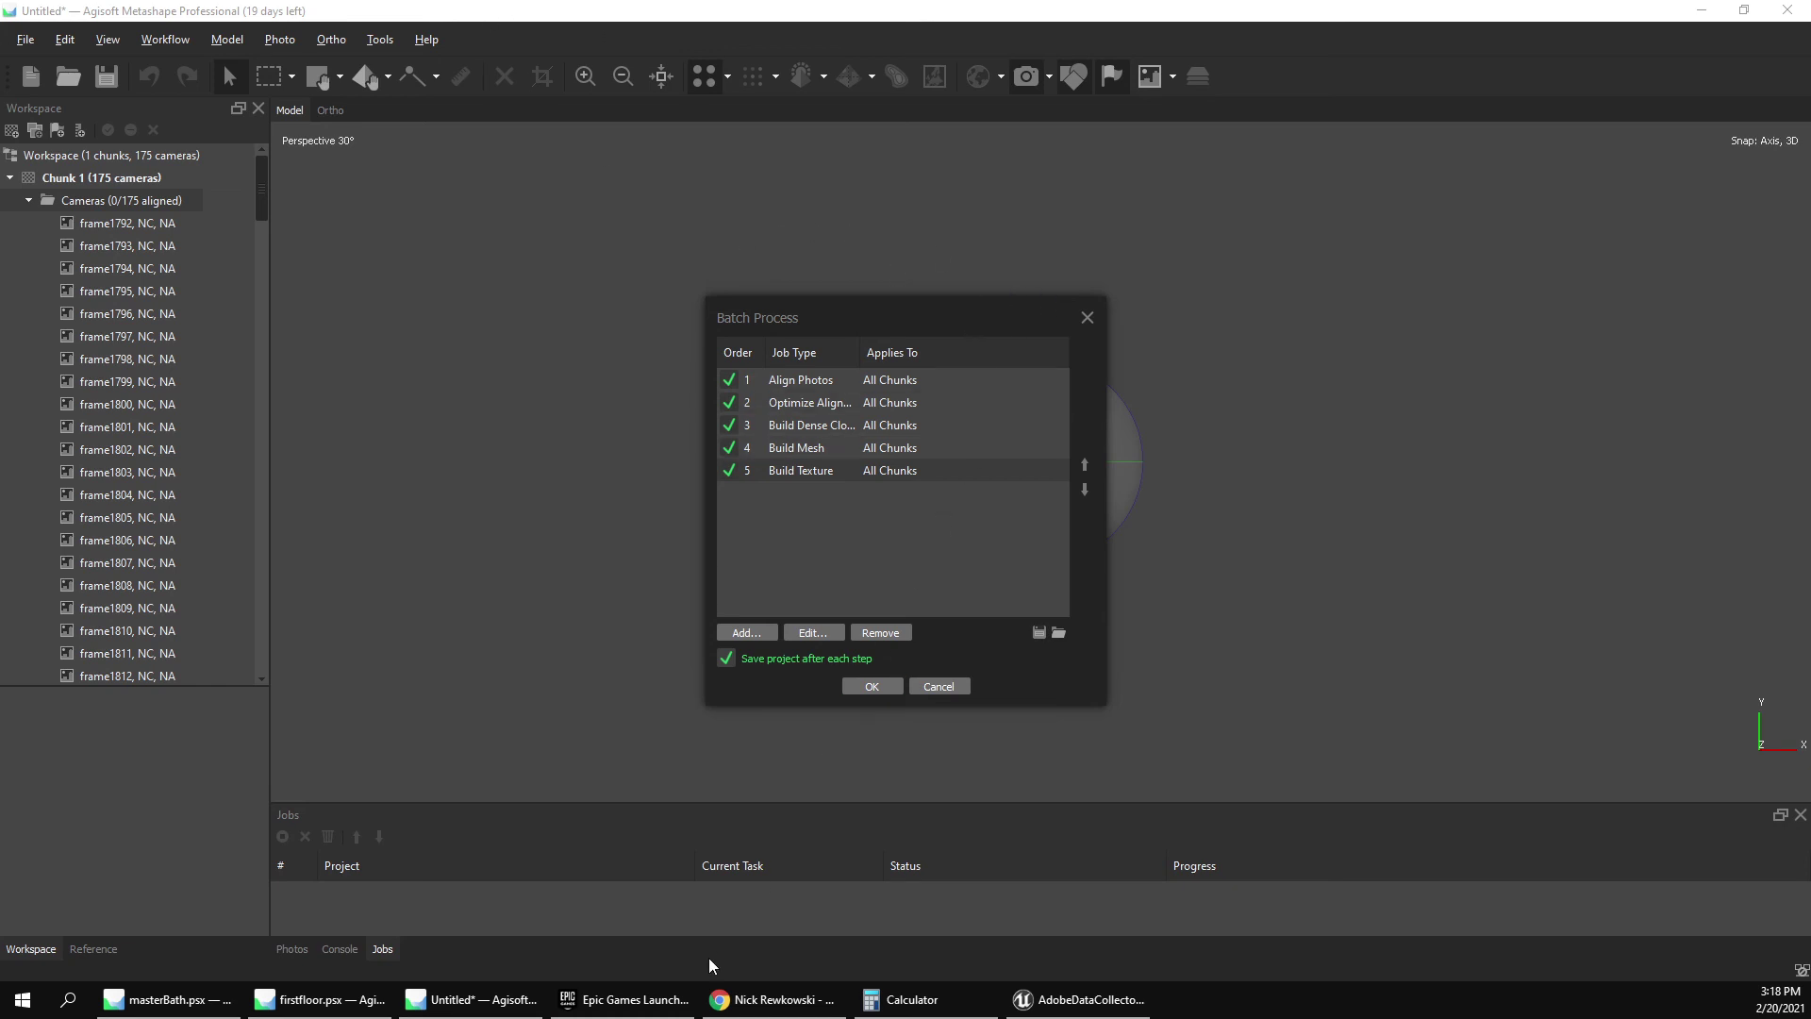
left_click(1072, 1008)
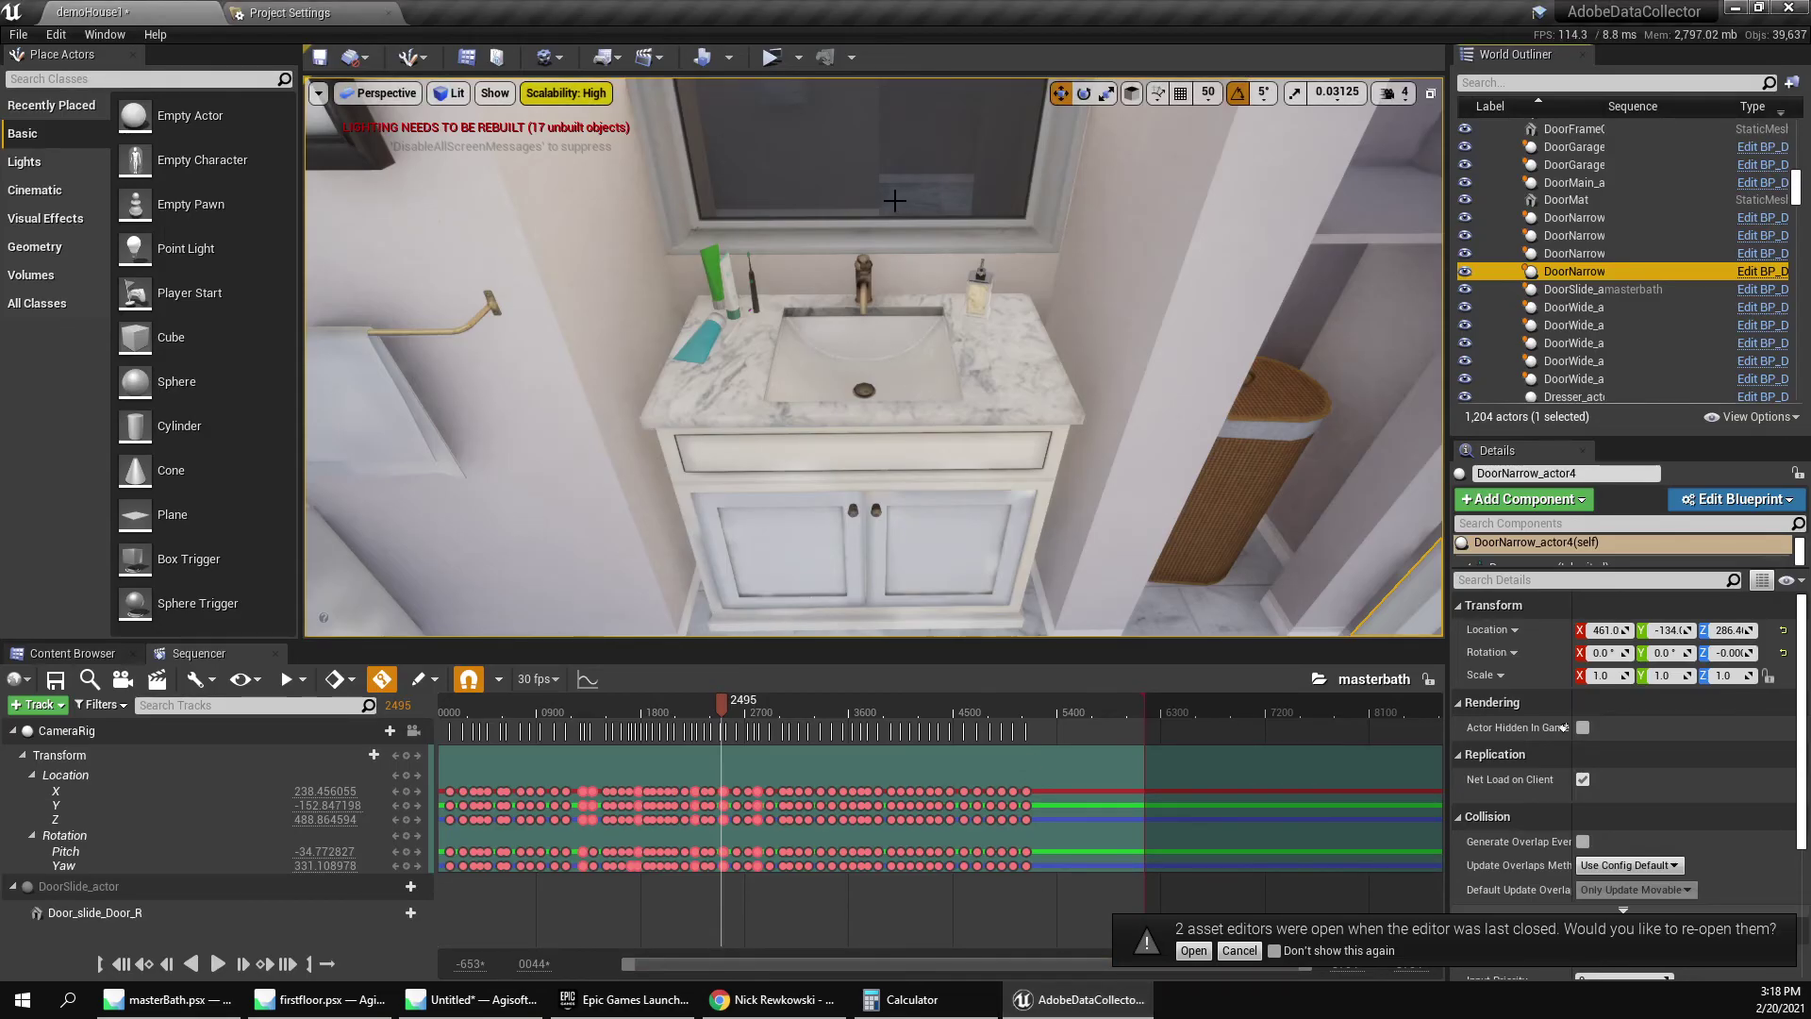
left_click(276, 653)
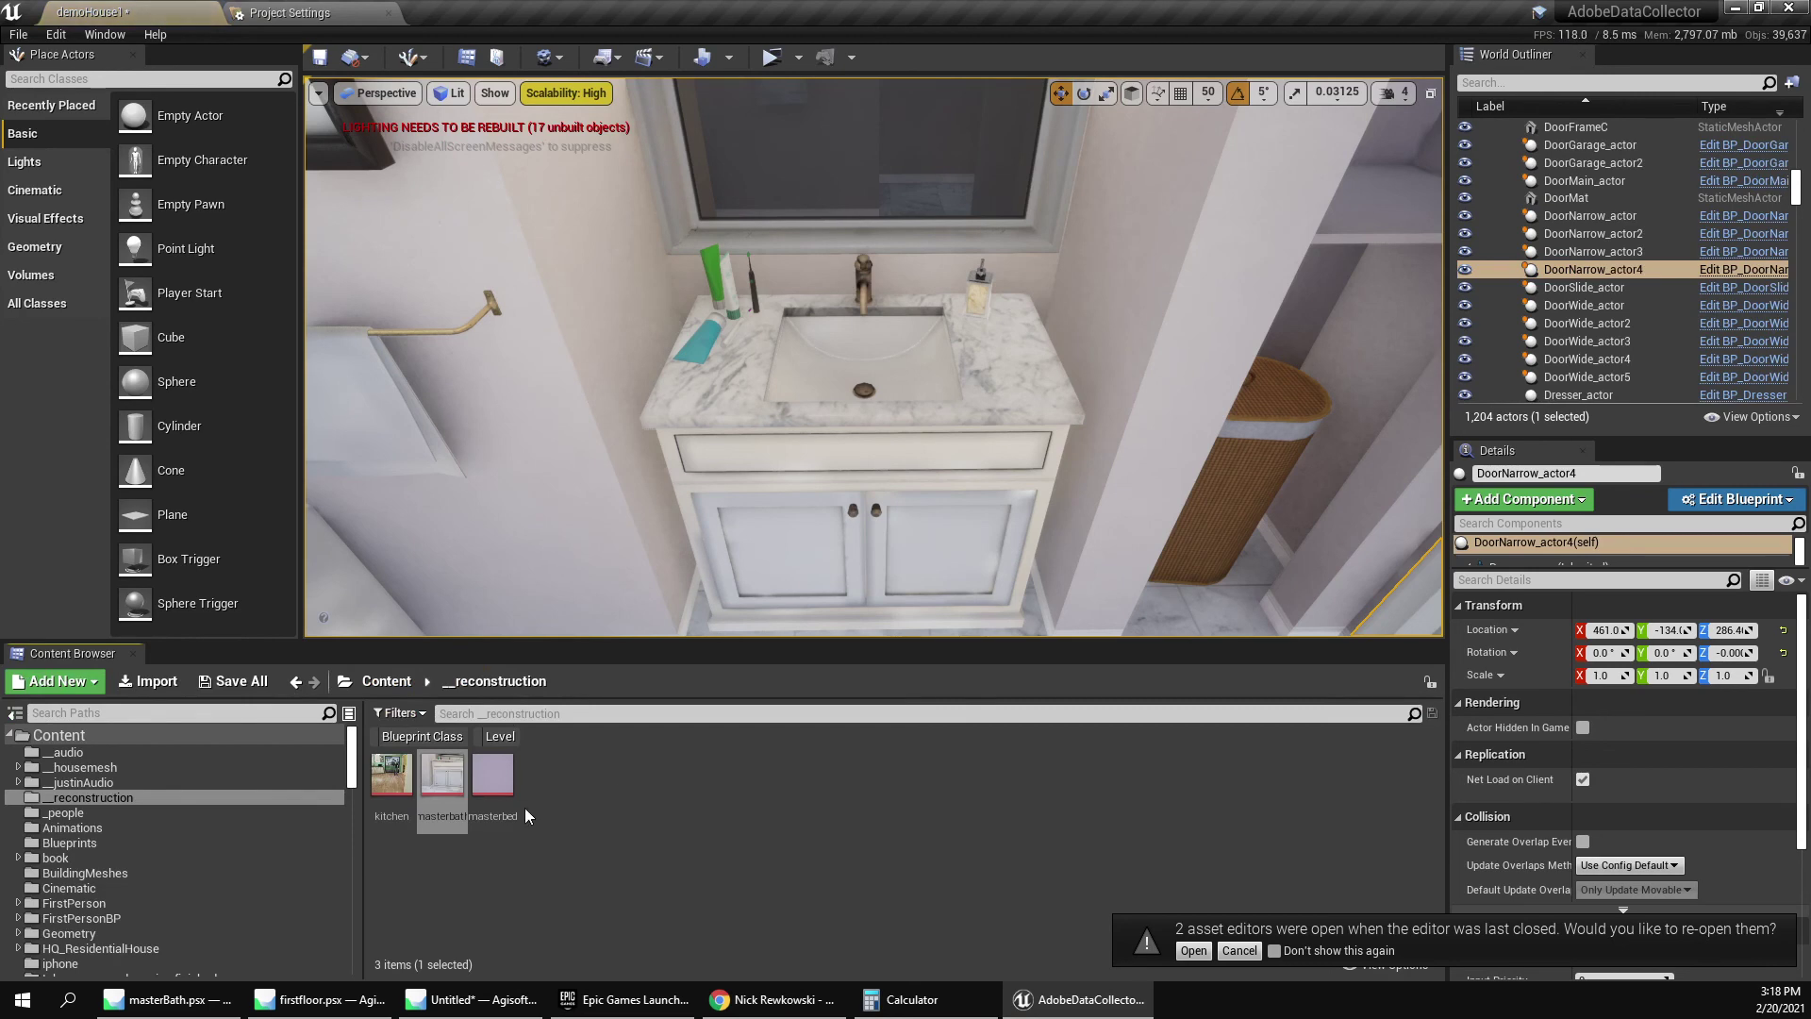
double_click(420, 818)
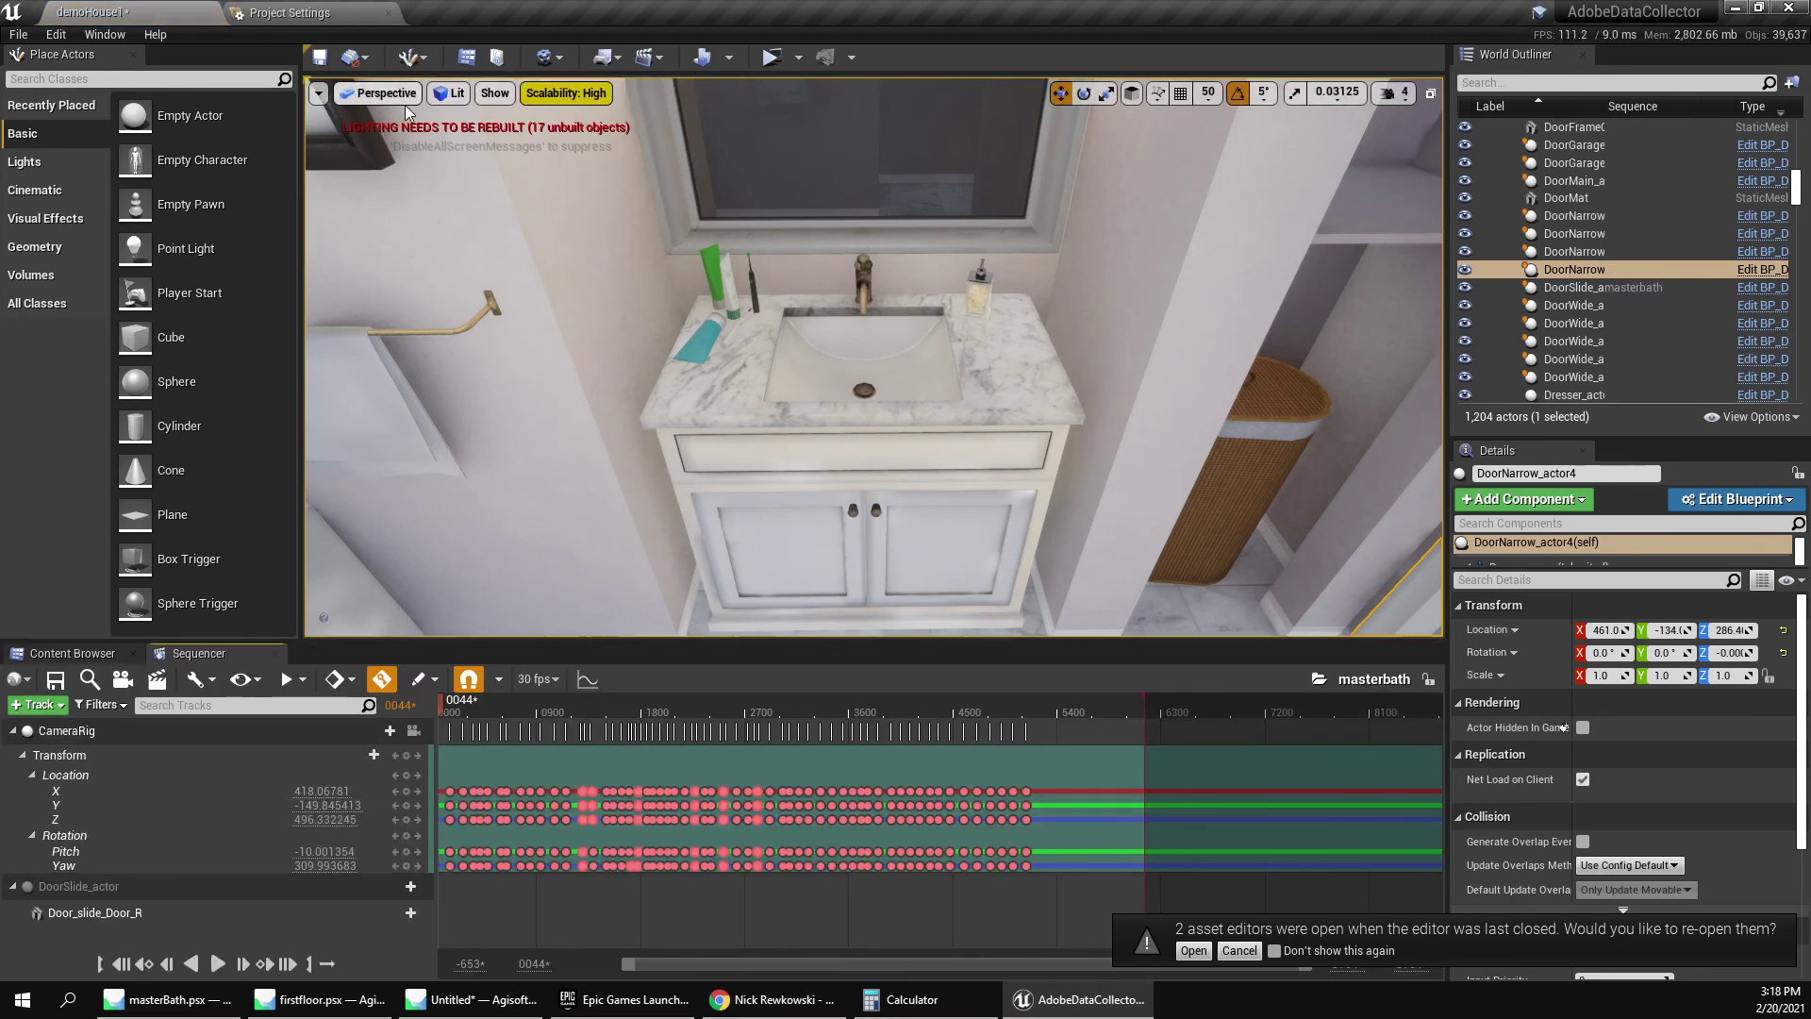
Display the viewport in the Custom Depth buffer visualization mode.
left_click(404, 93)
left_click(453, 93)
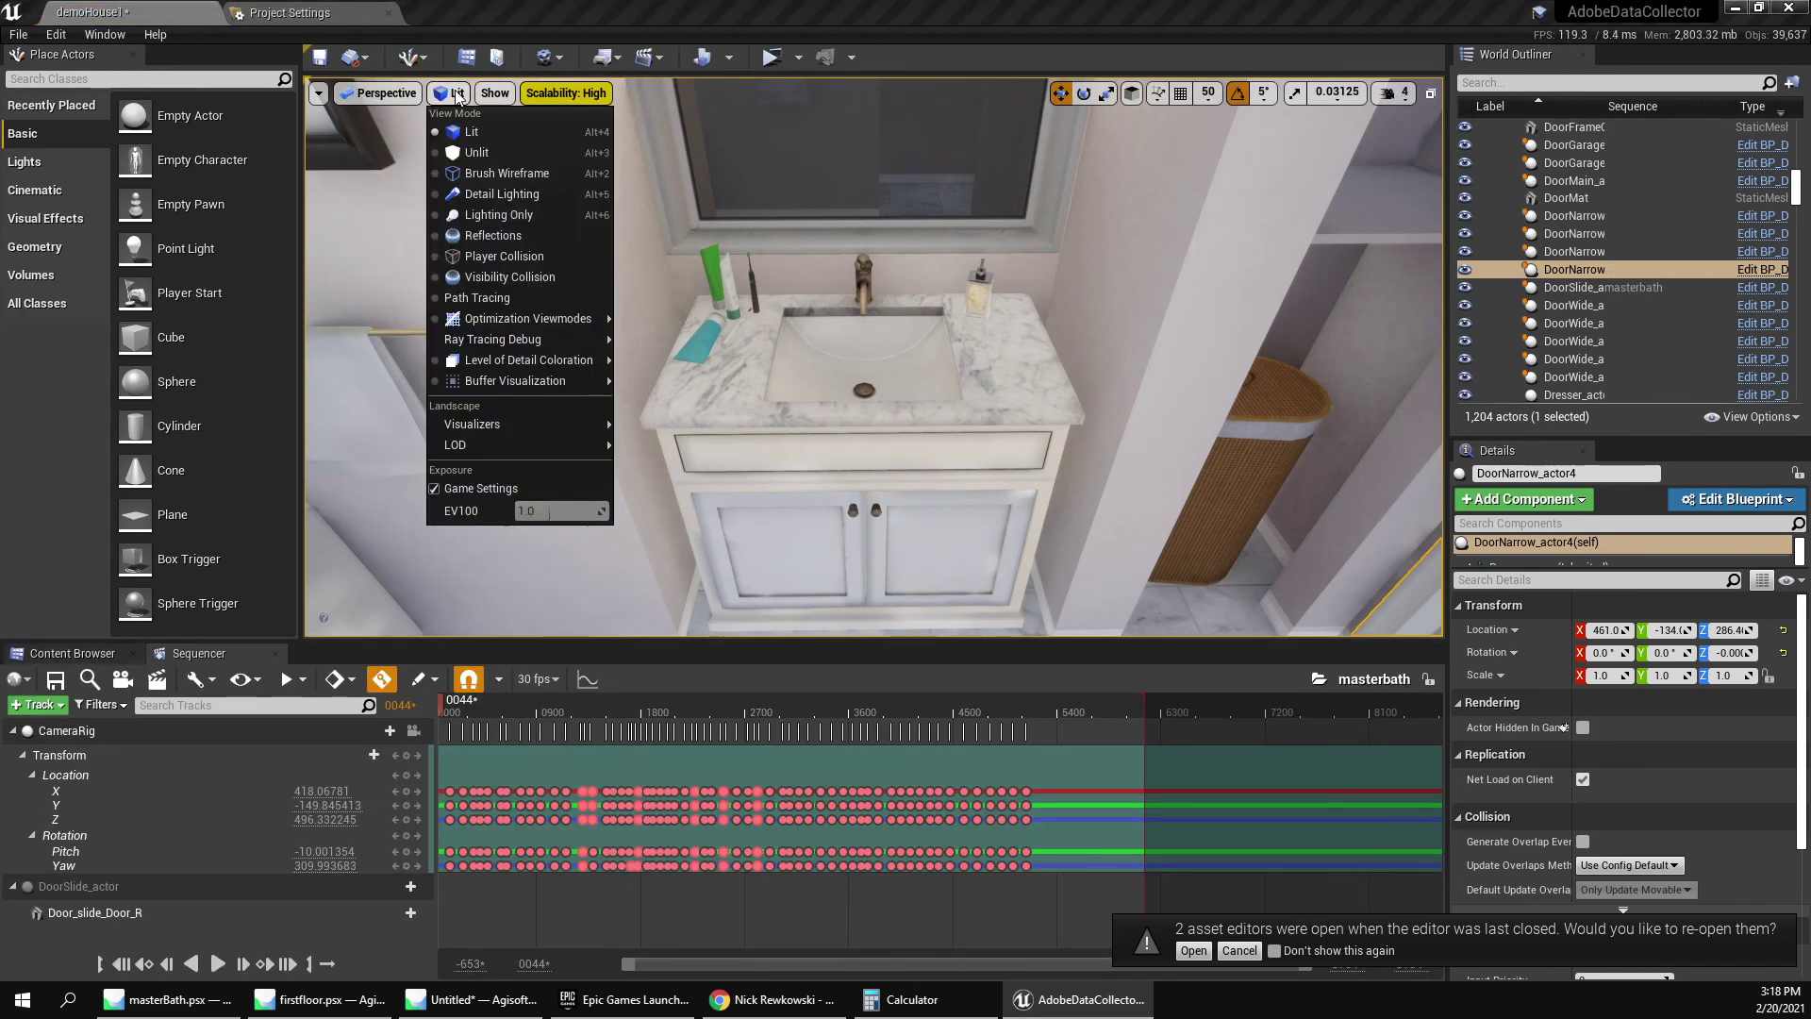
left_click(458, 97)
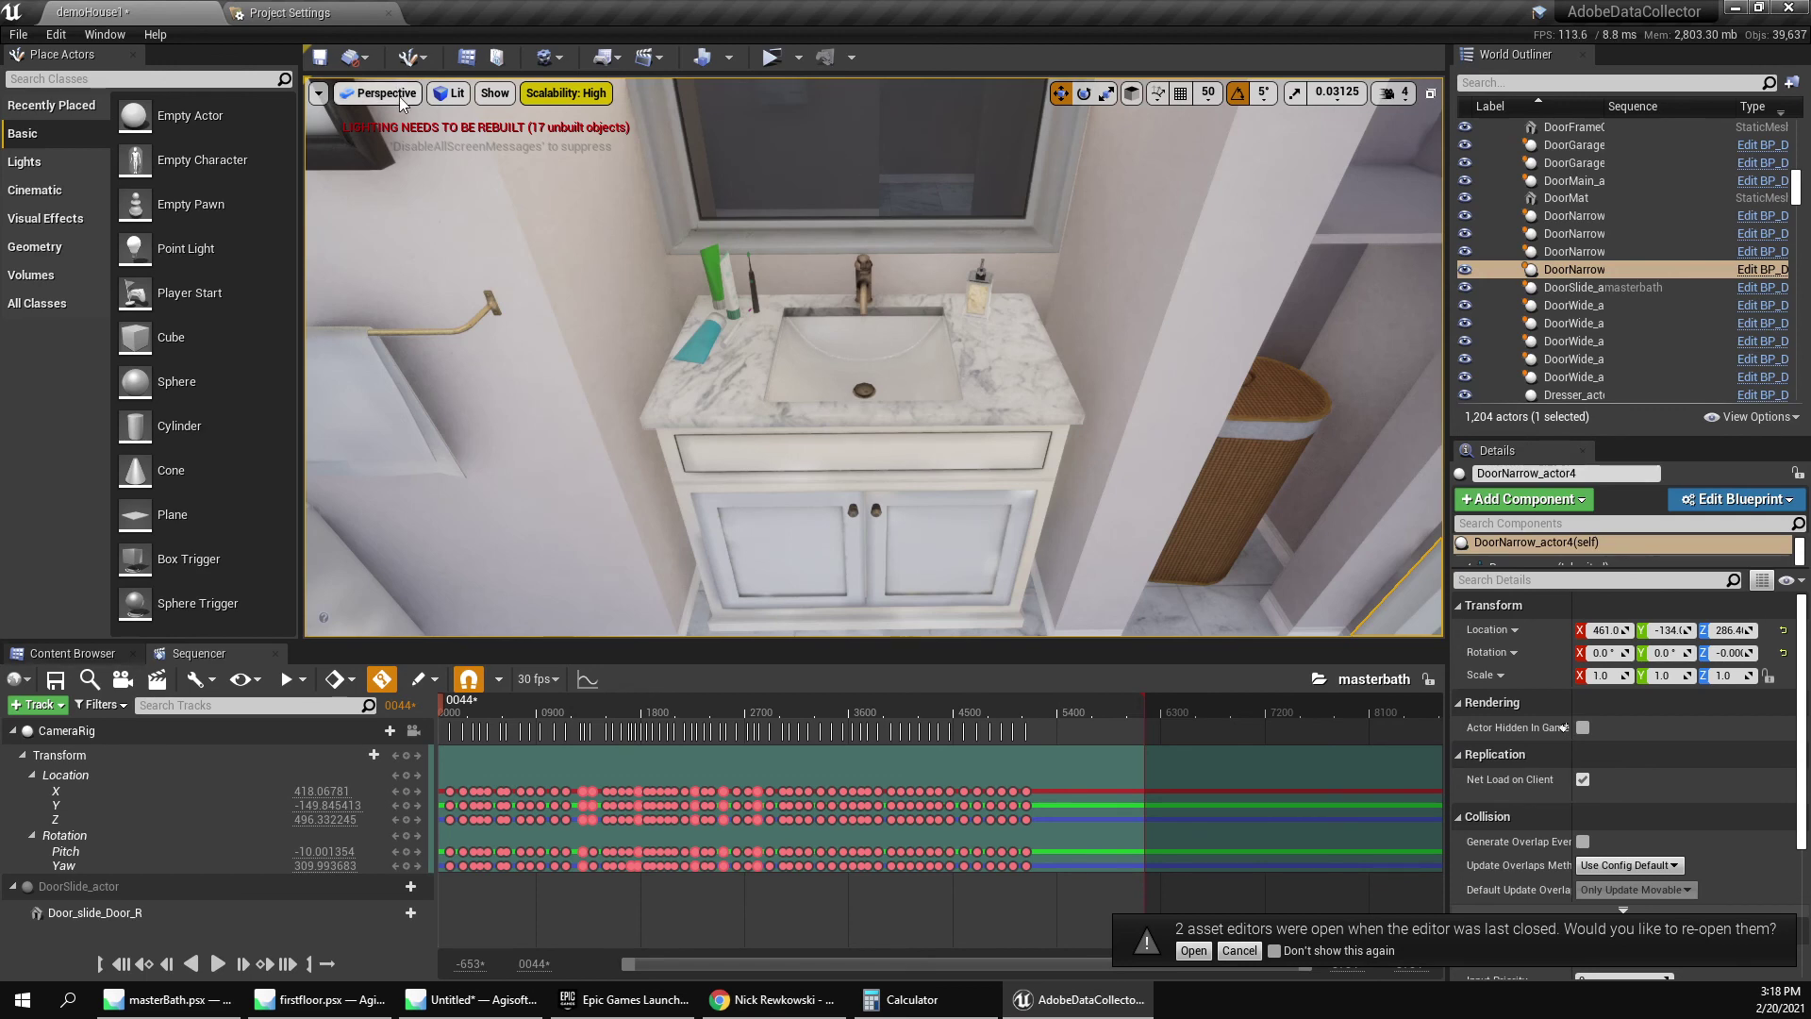
left_click(449, 94)
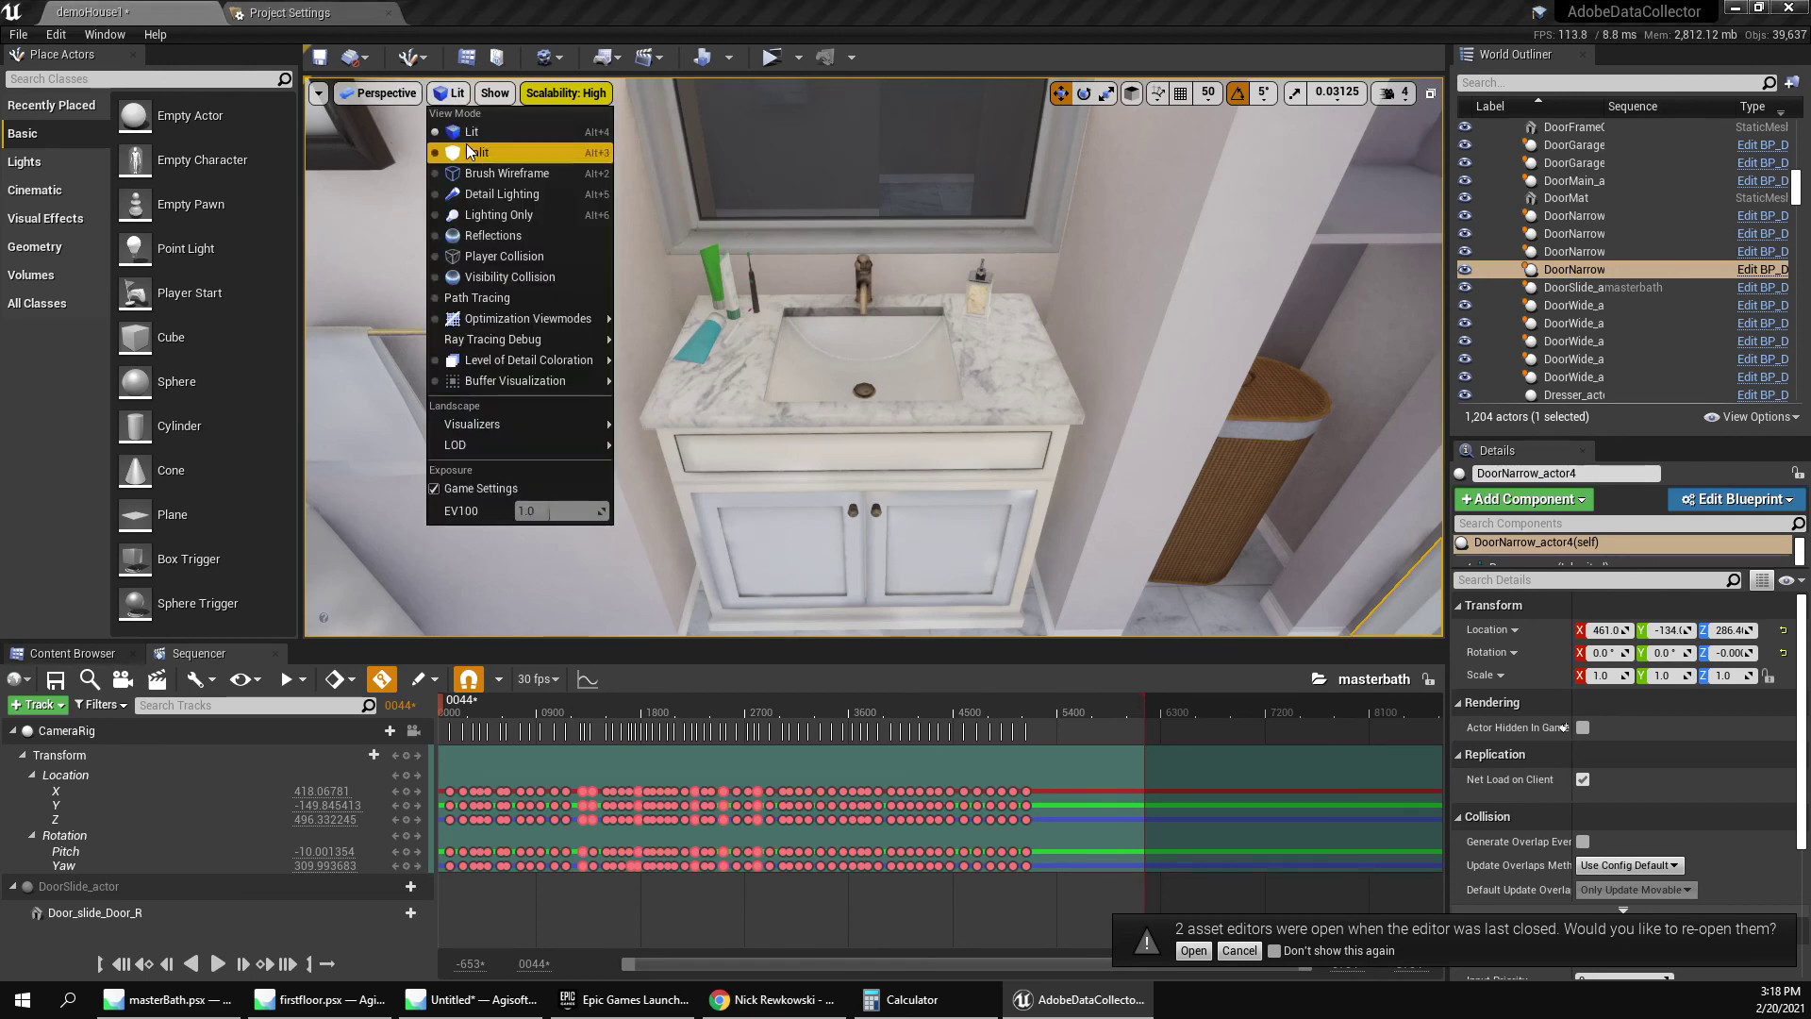
mouse_move(529, 319)
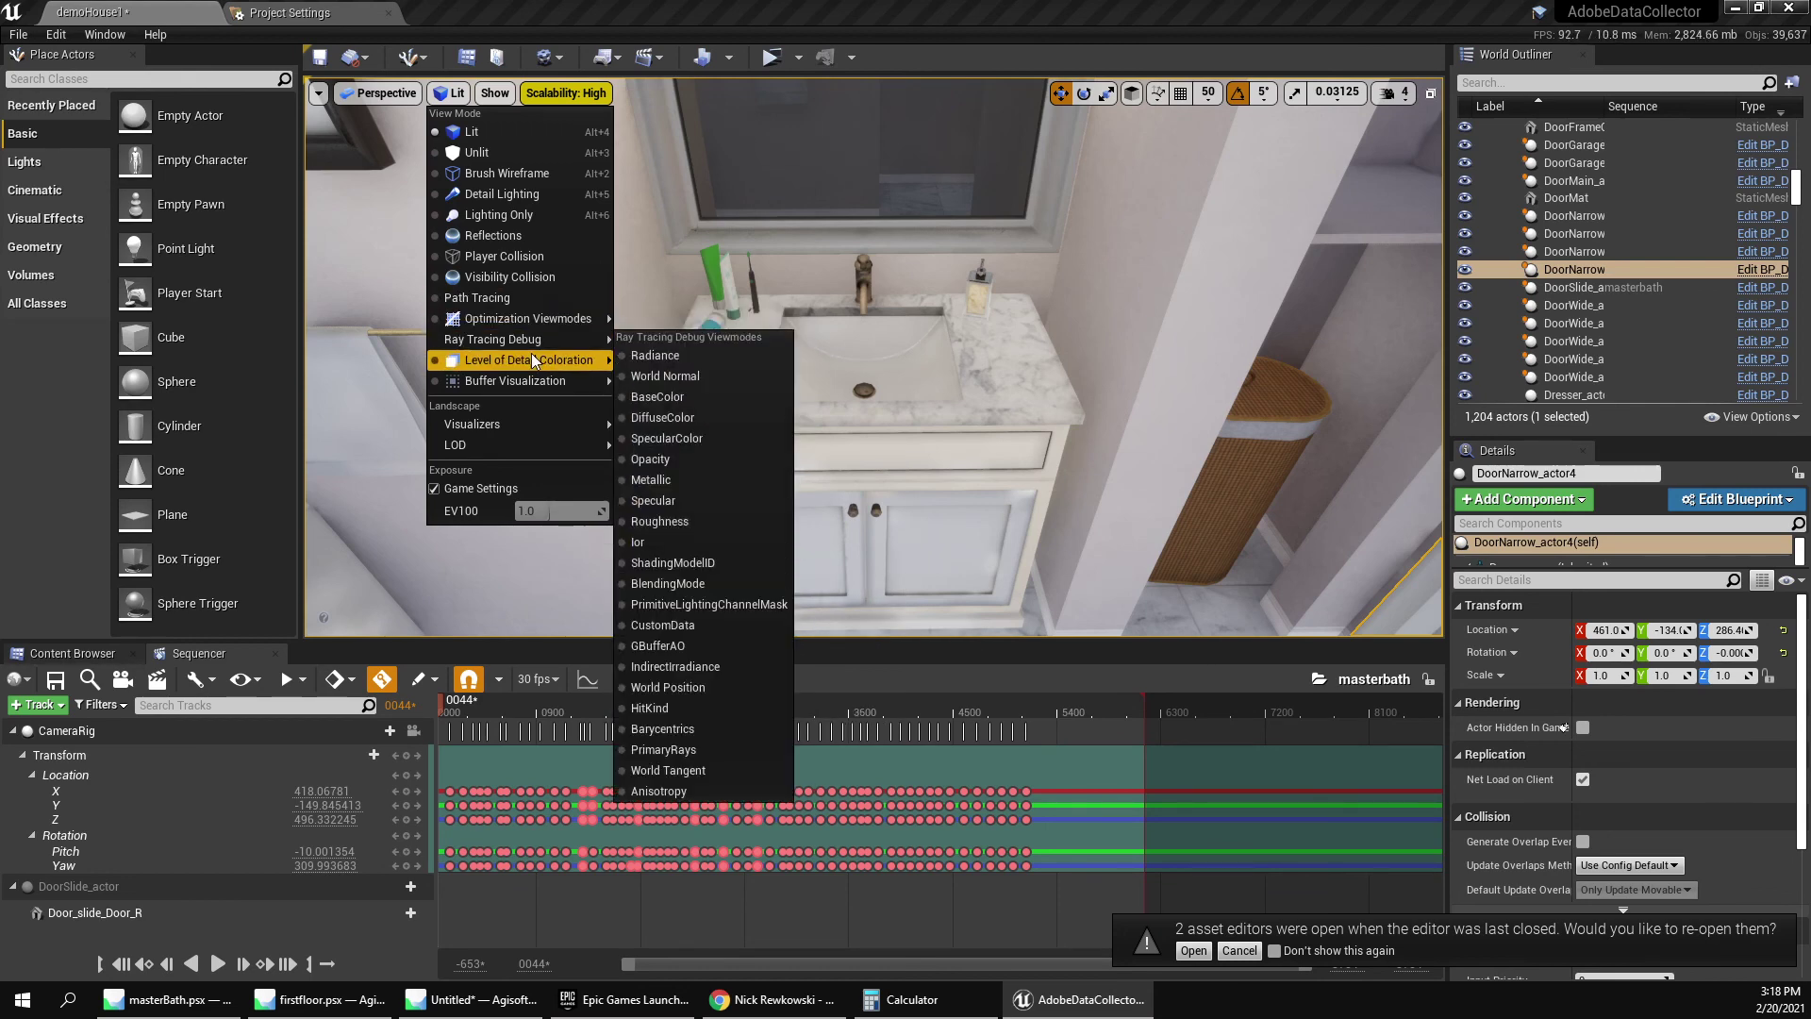
mouse_move(530, 375)
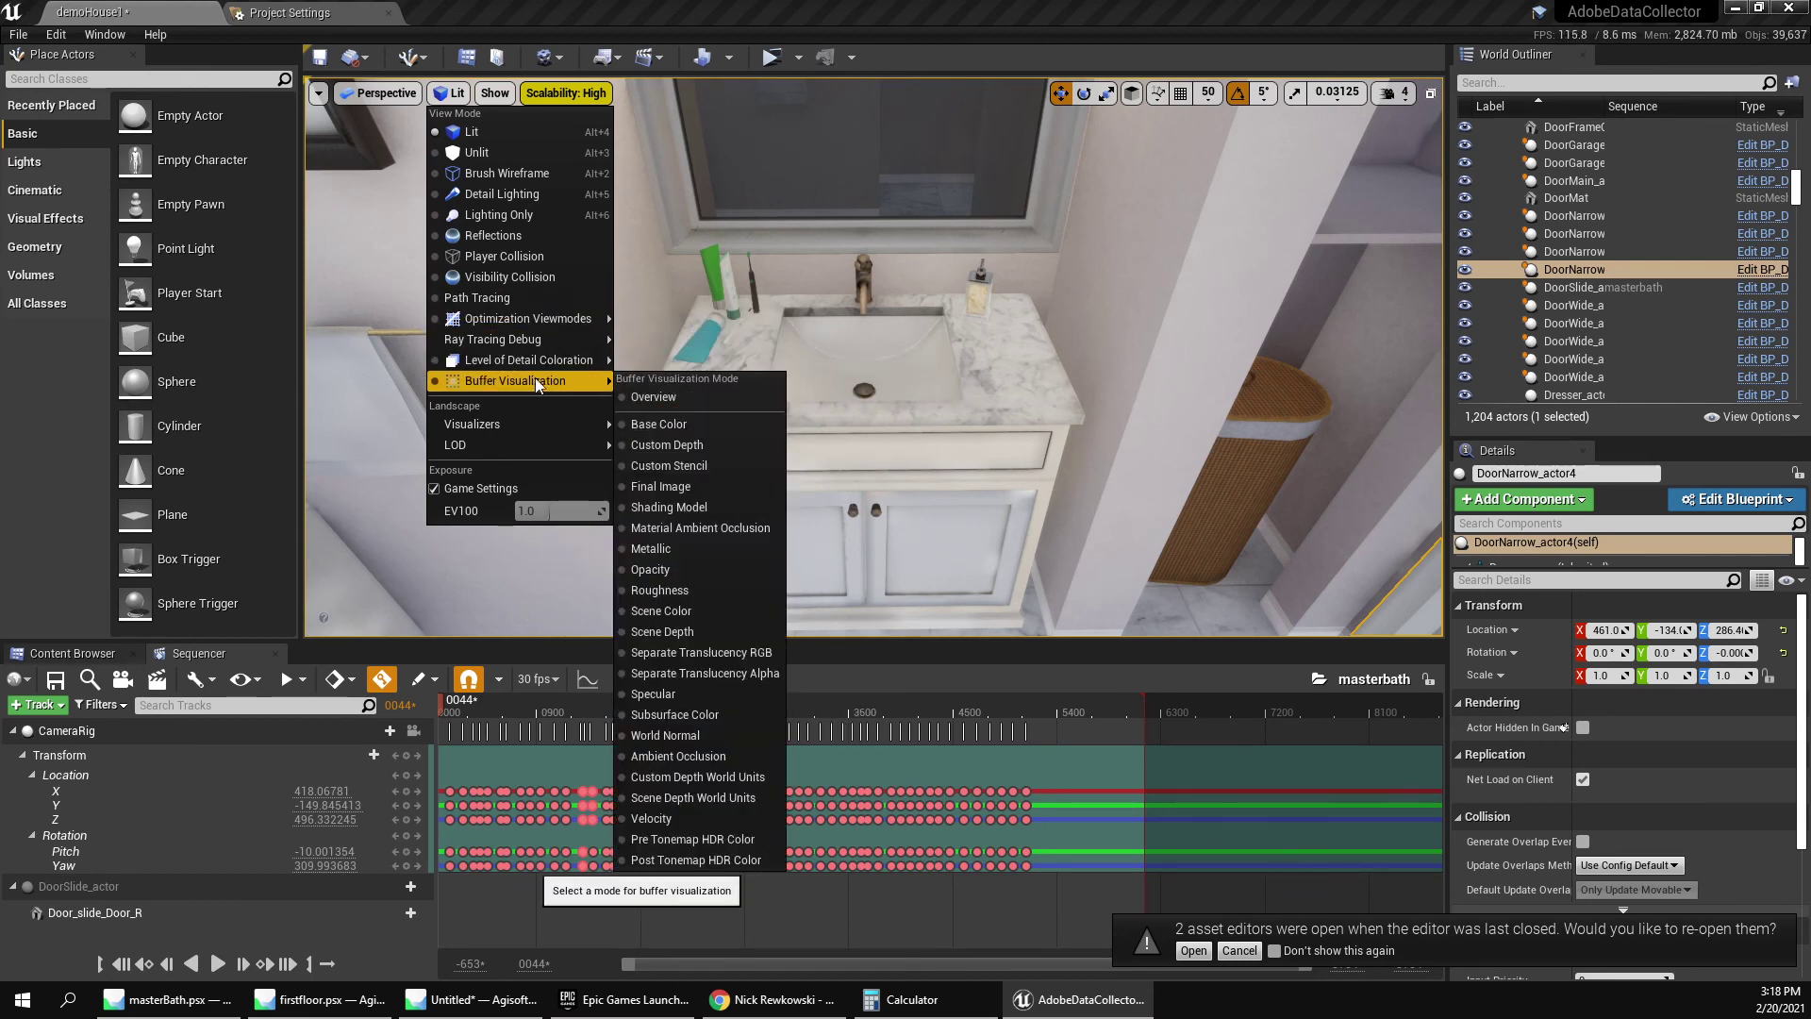
left_click(689, 444)
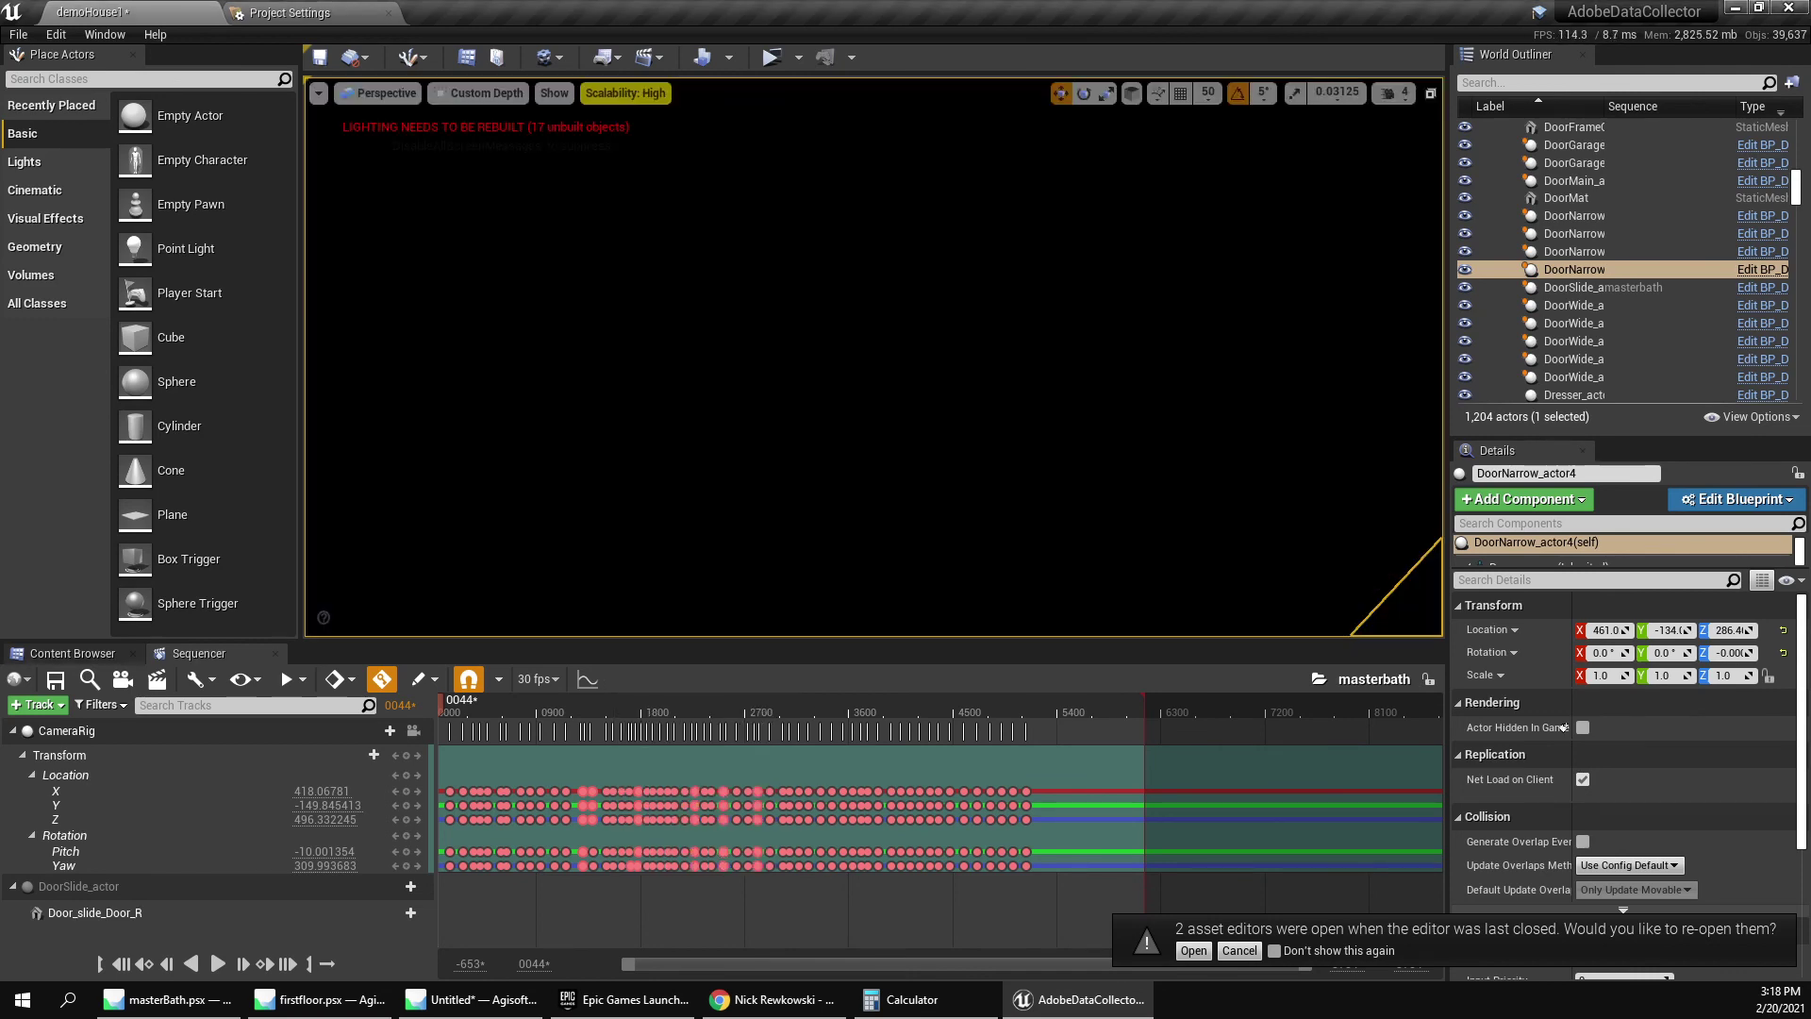
Display the viewport in the Scene Depth buffer visualization mode and look around the bathroom in that mode.
left_click(443, 94)
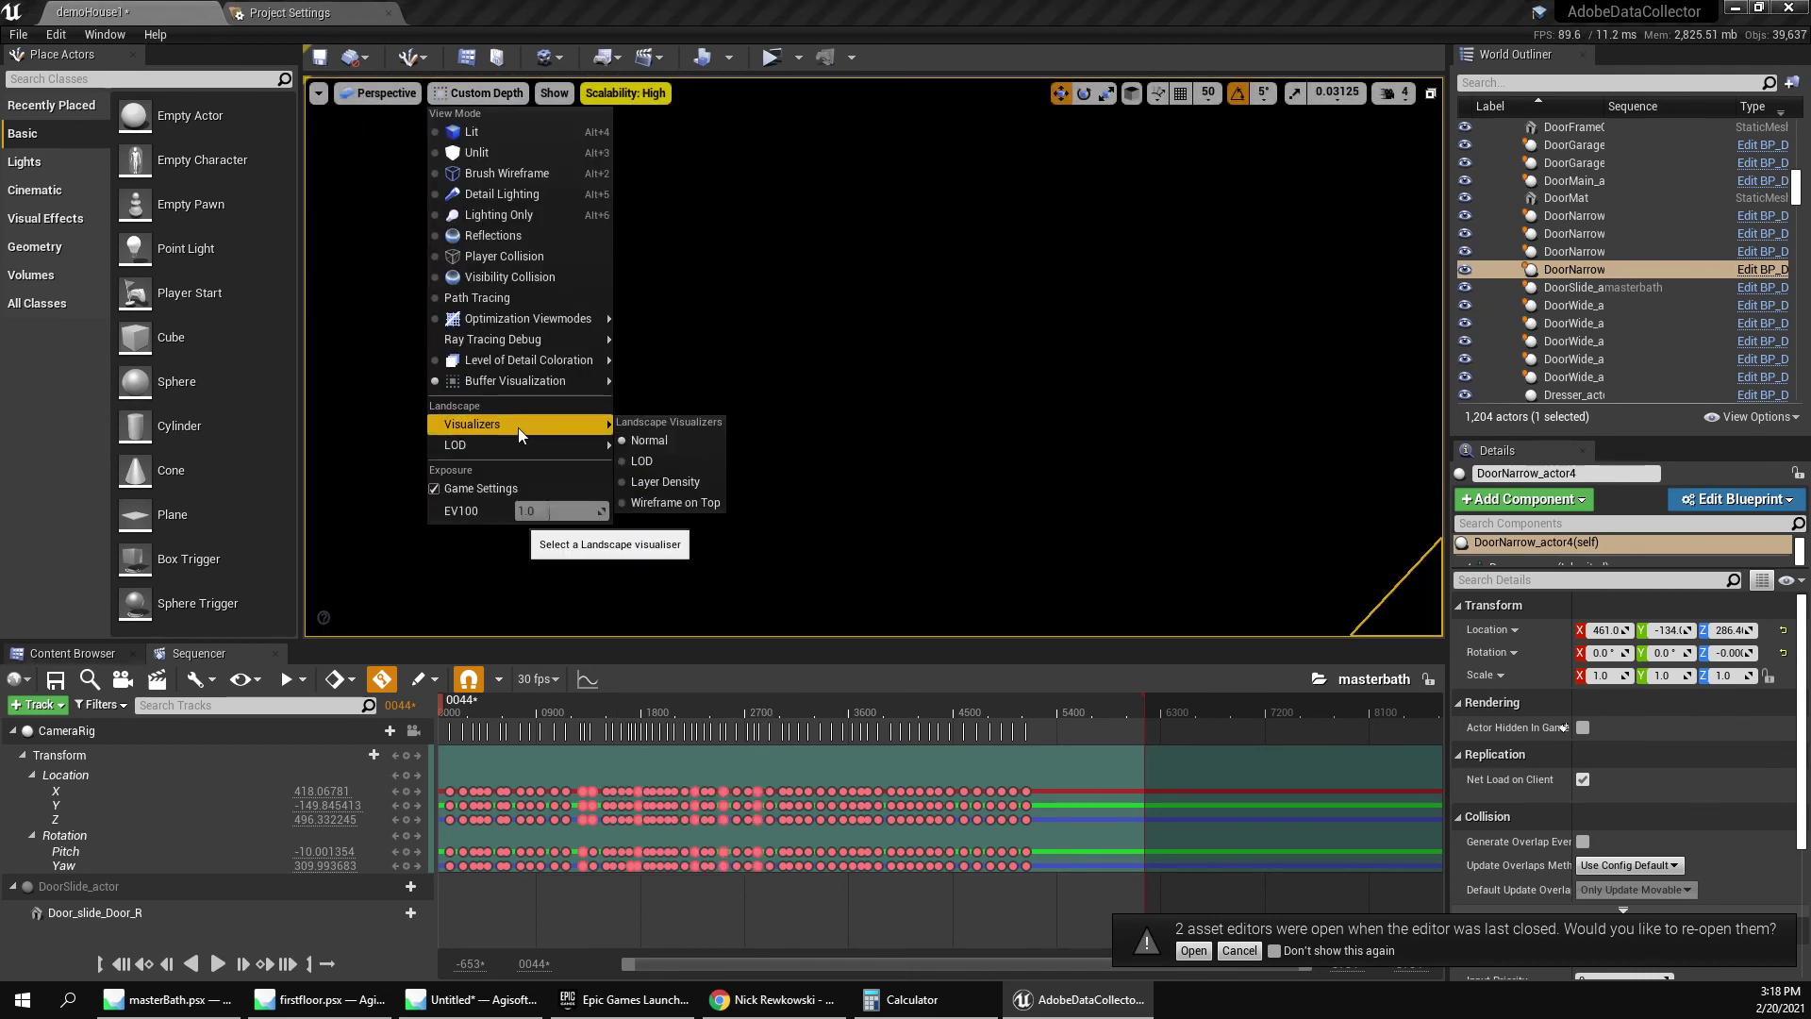
mouse_move(530, 382)
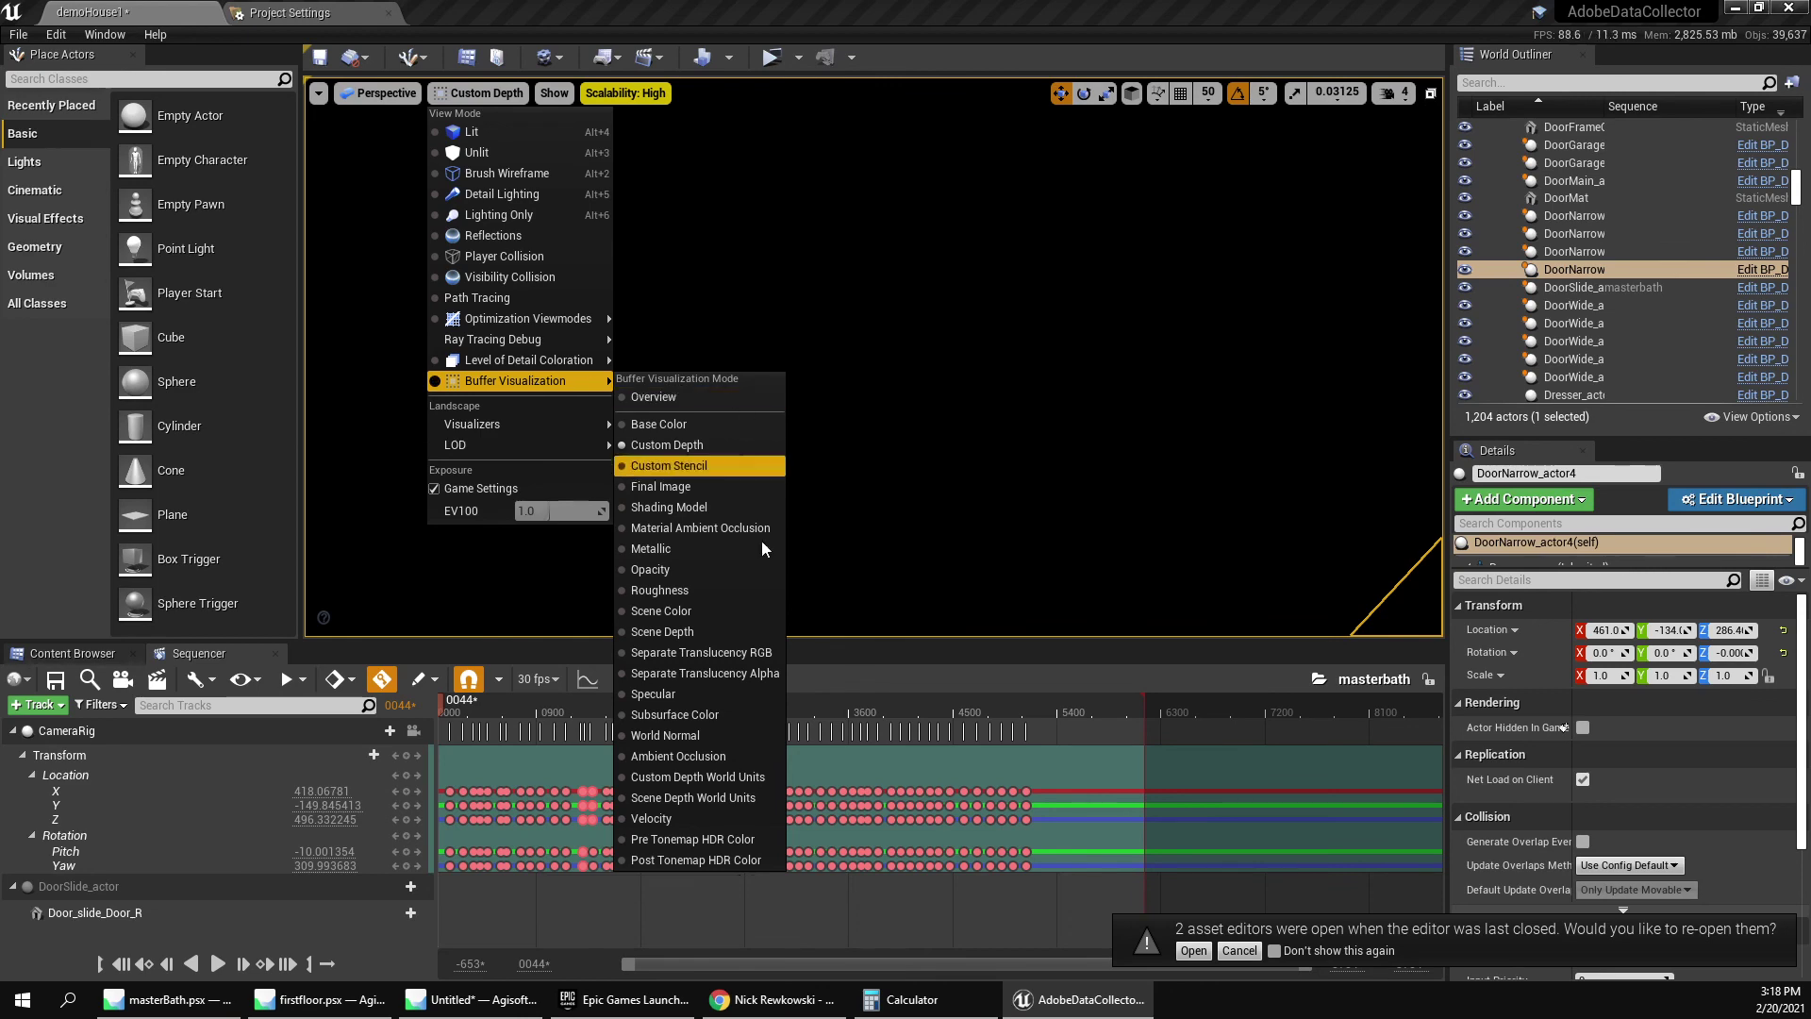
left_click(715, 633)
right_click_drag(798, 441, 1044, 404)
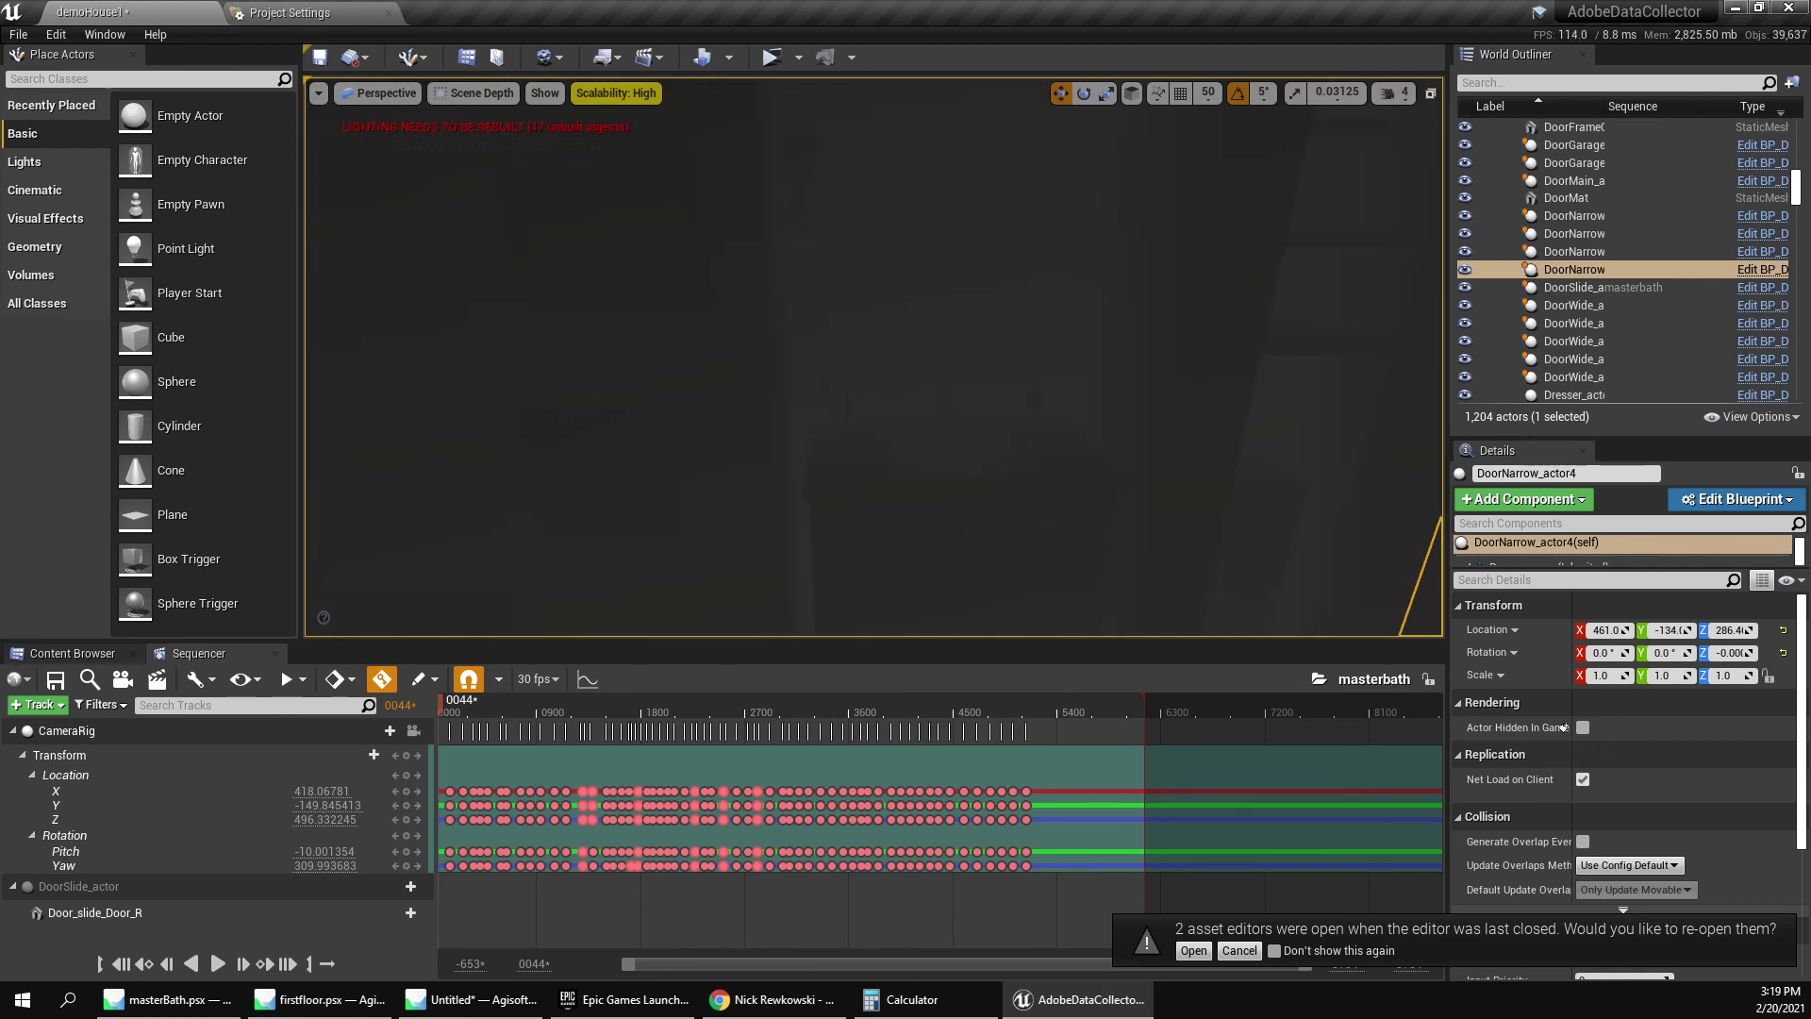
right_click_drag(1044, 404, 1044, 404)
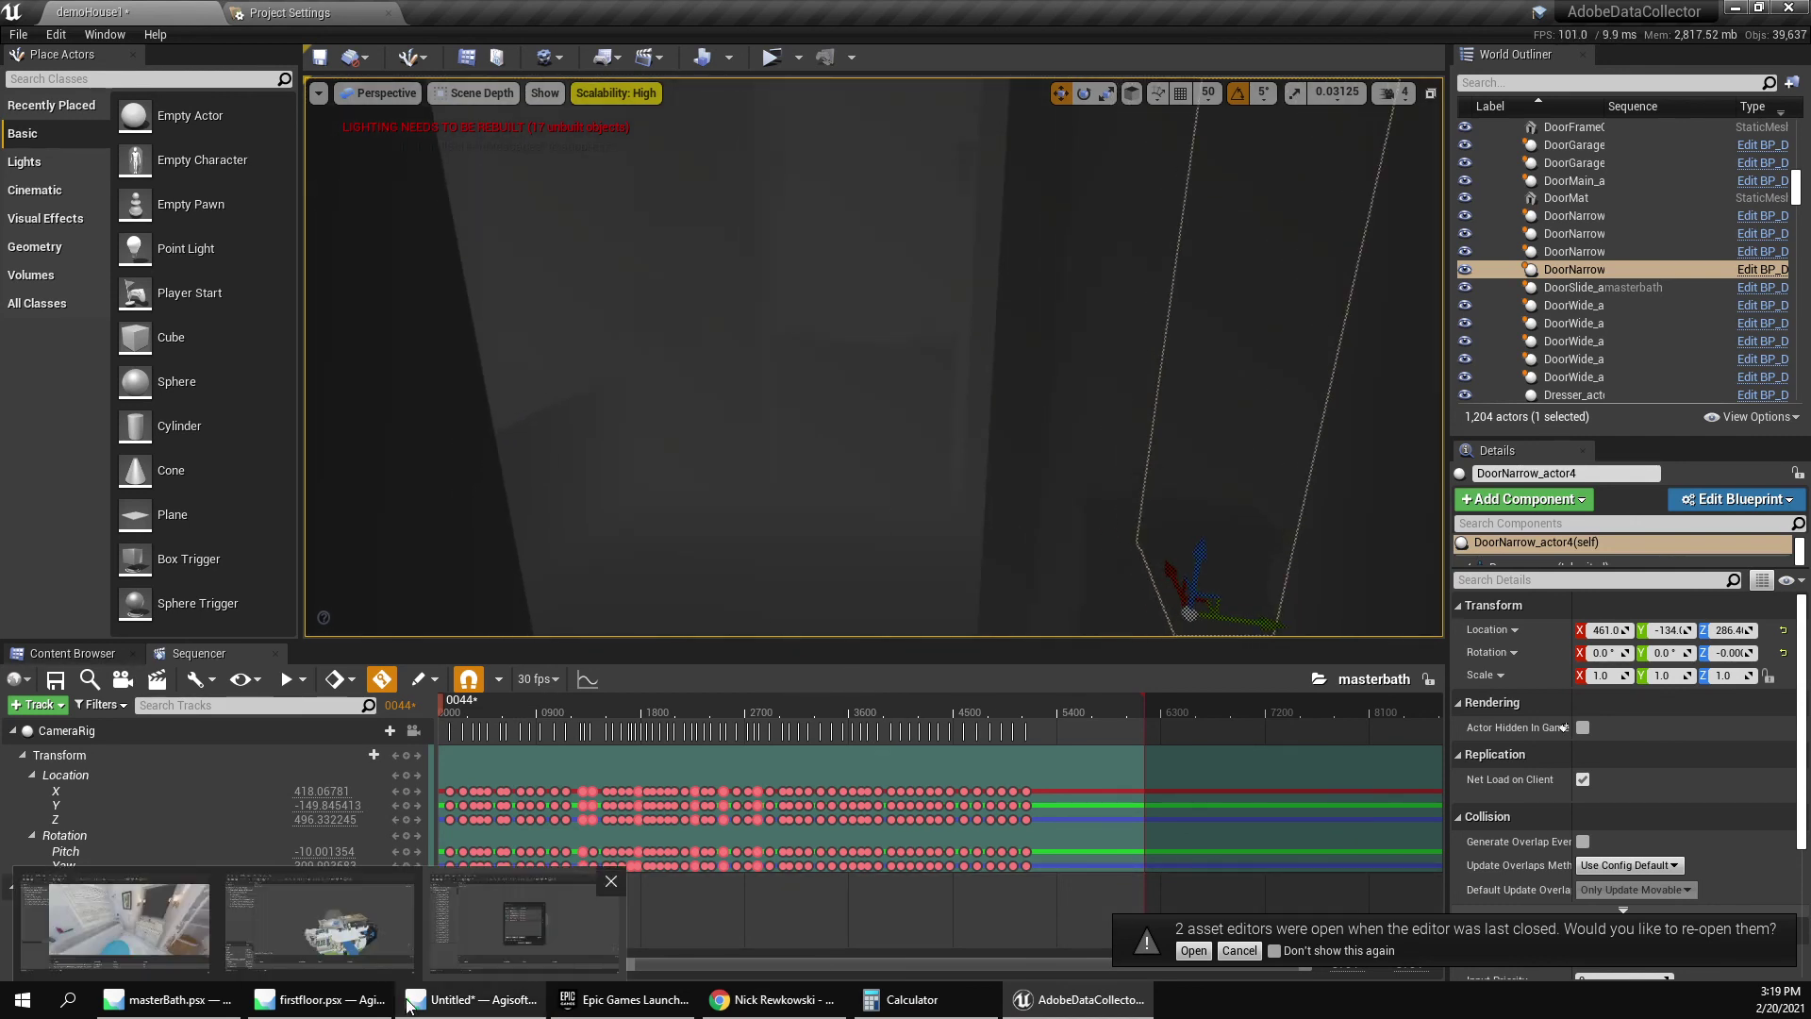
right_click_drag(921, 581, 920, 581)
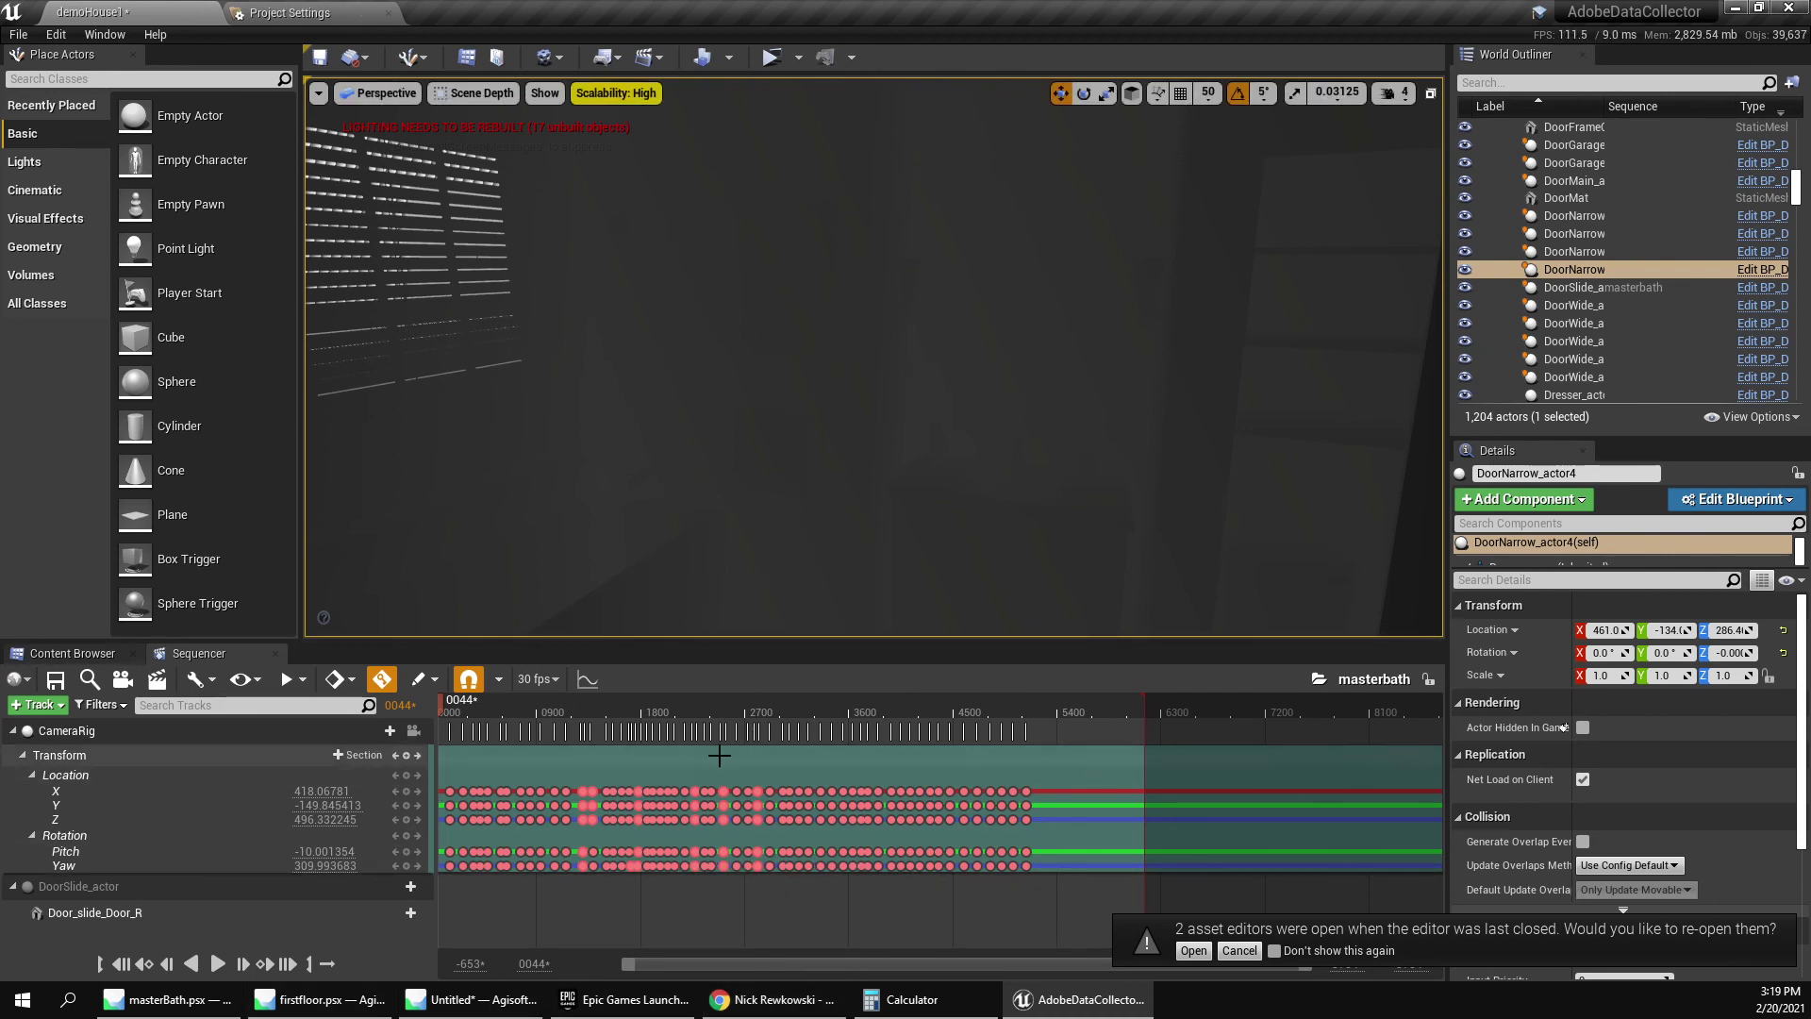
Scrub the masterbath sequence to frame 1476, find CameraRig by searching actors for "came", pilot it, and scrub on to frame 3226.
left_click_drag(609, 706, 604, 698)
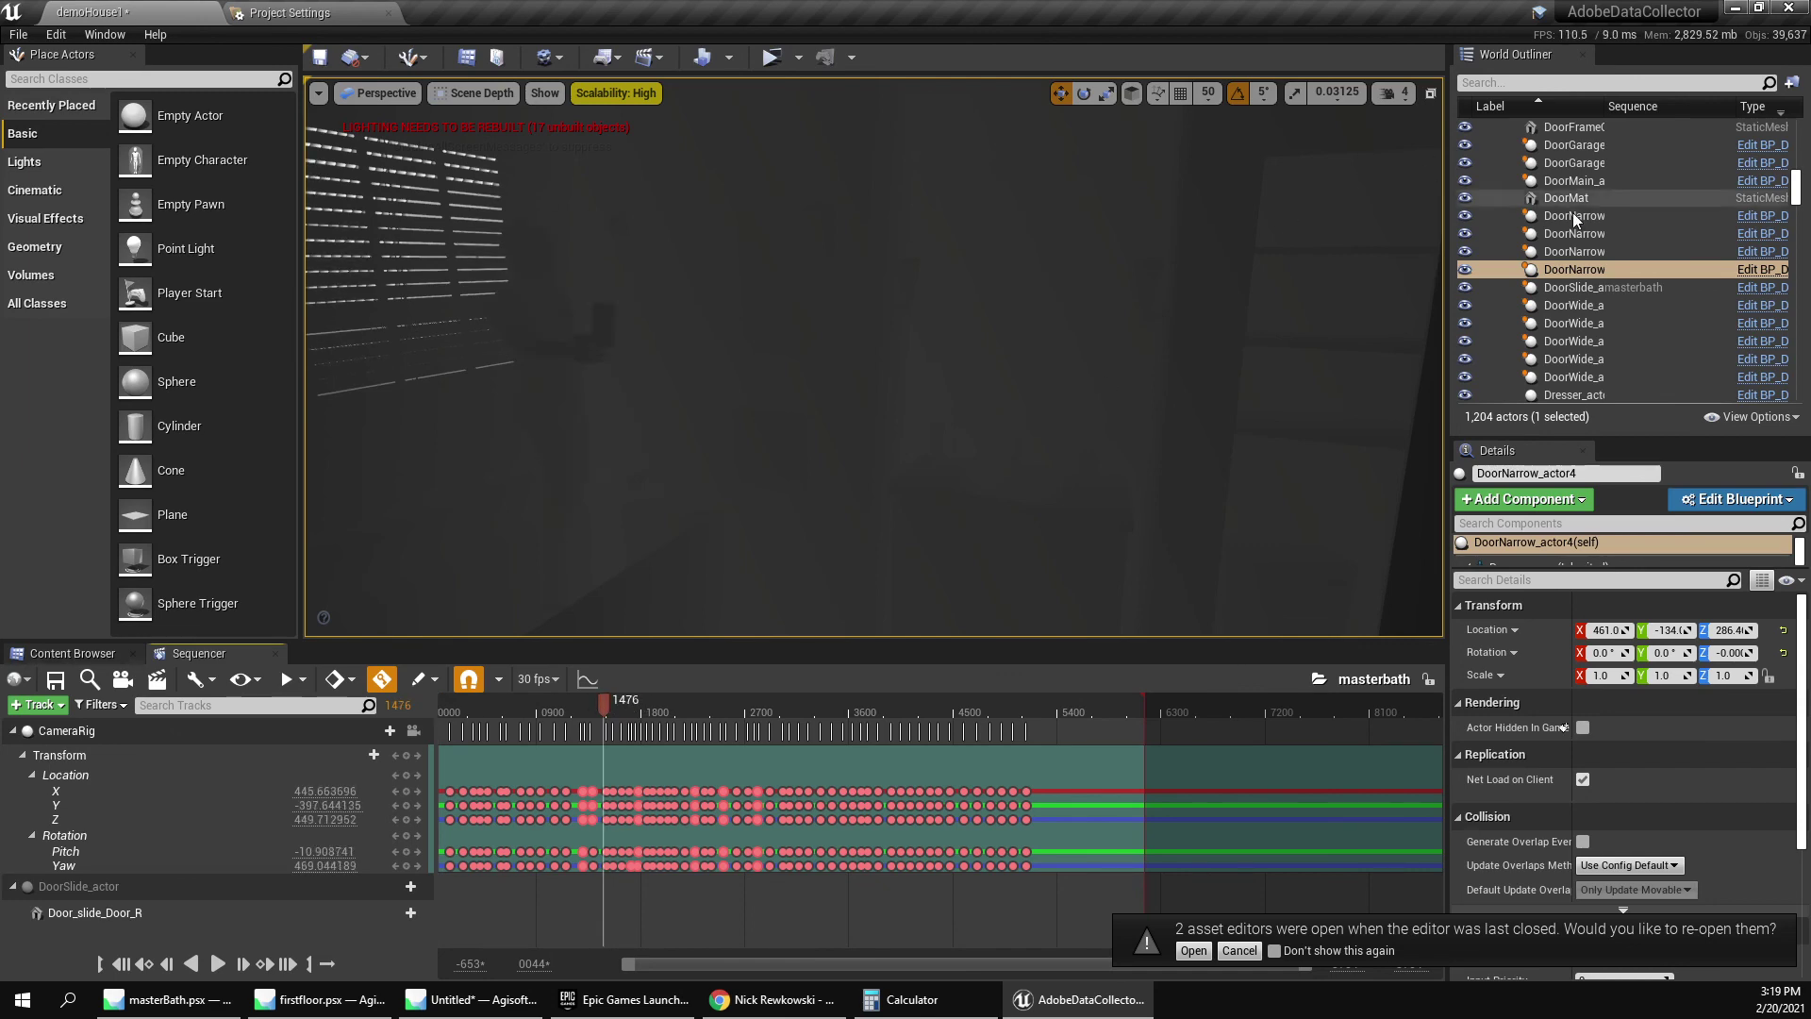
left_click(1564, 82)
type("ca")
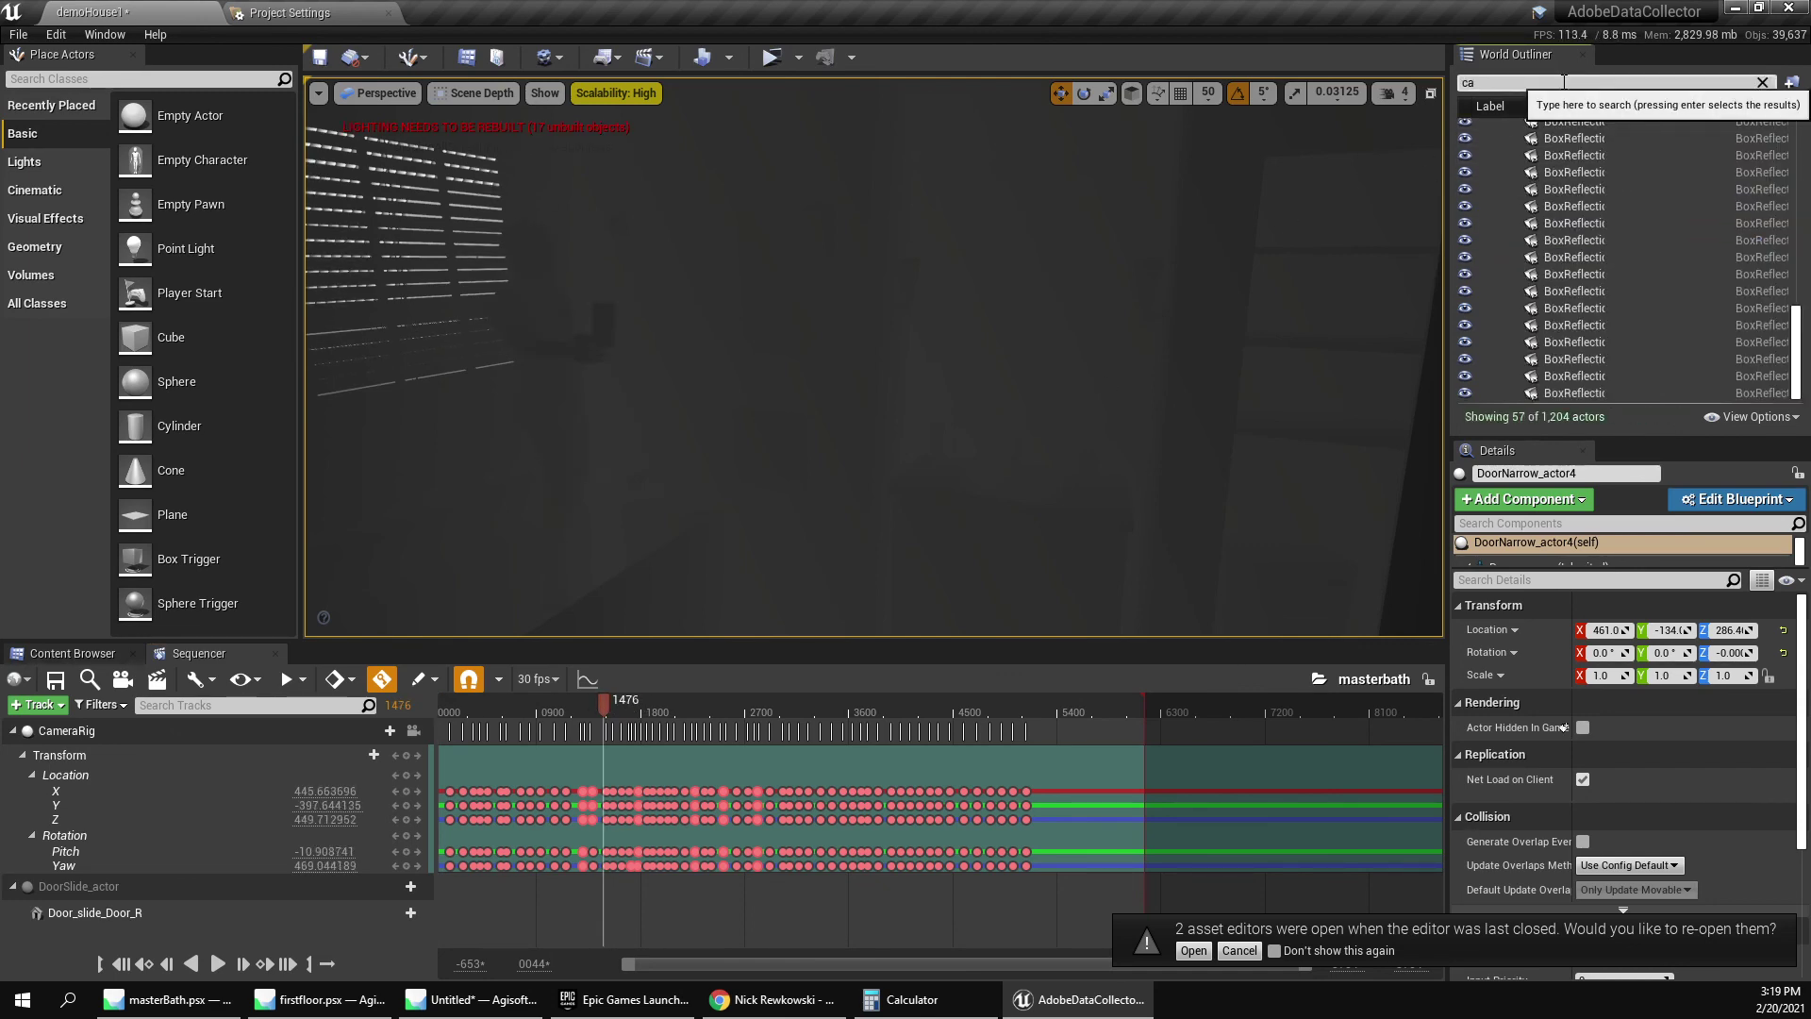
type("me")
left_click(1594, 160)
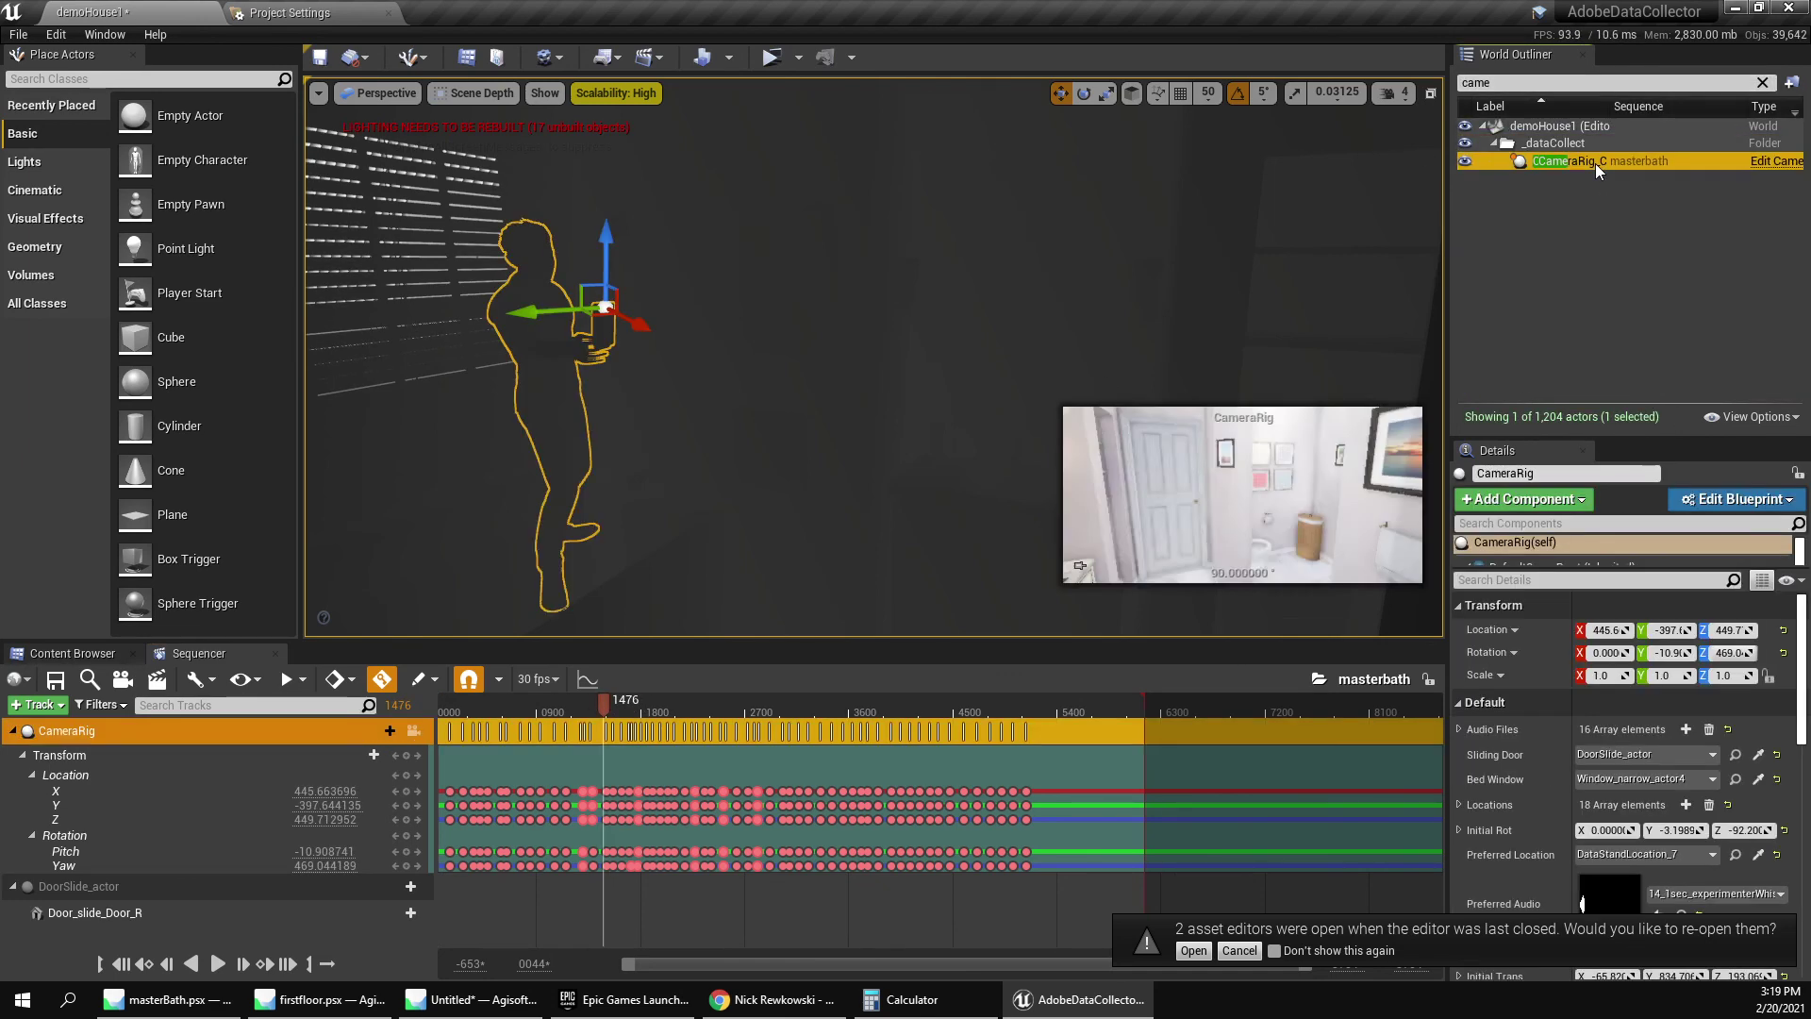
right_click(1594, 162)
left_click(1622, 419)
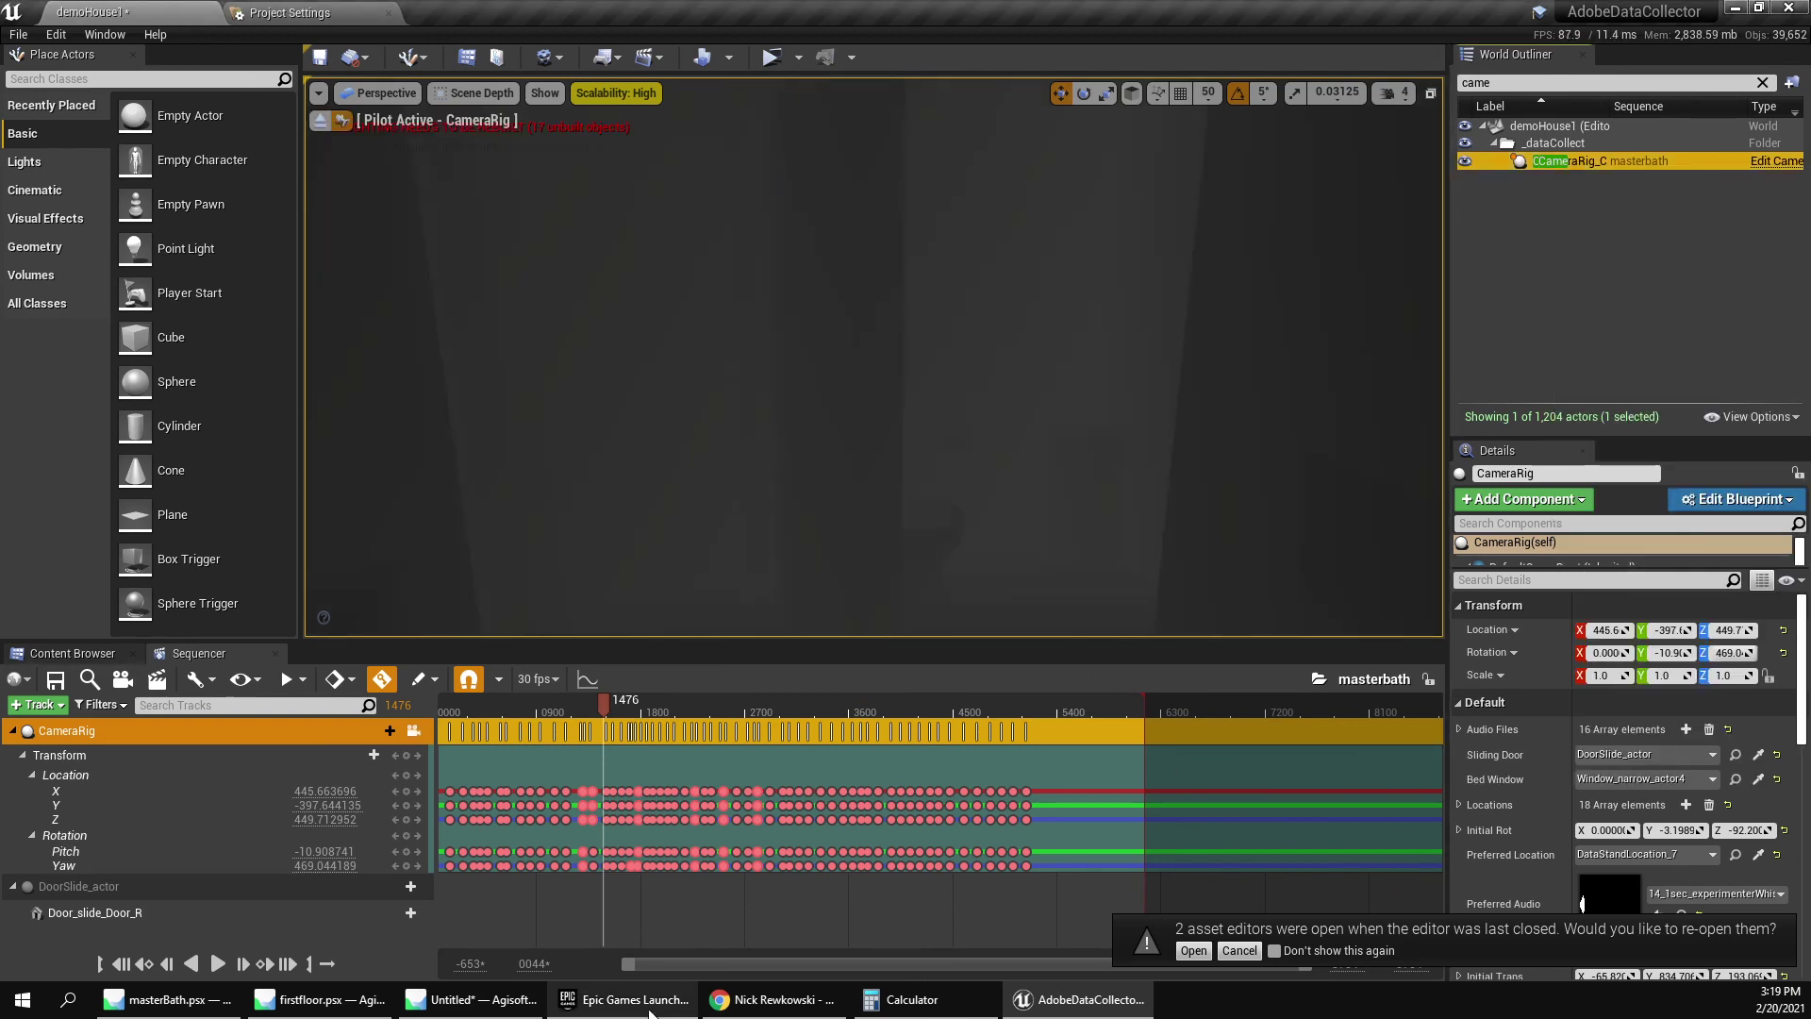
left_click_drag(604, 703, 983, 709)
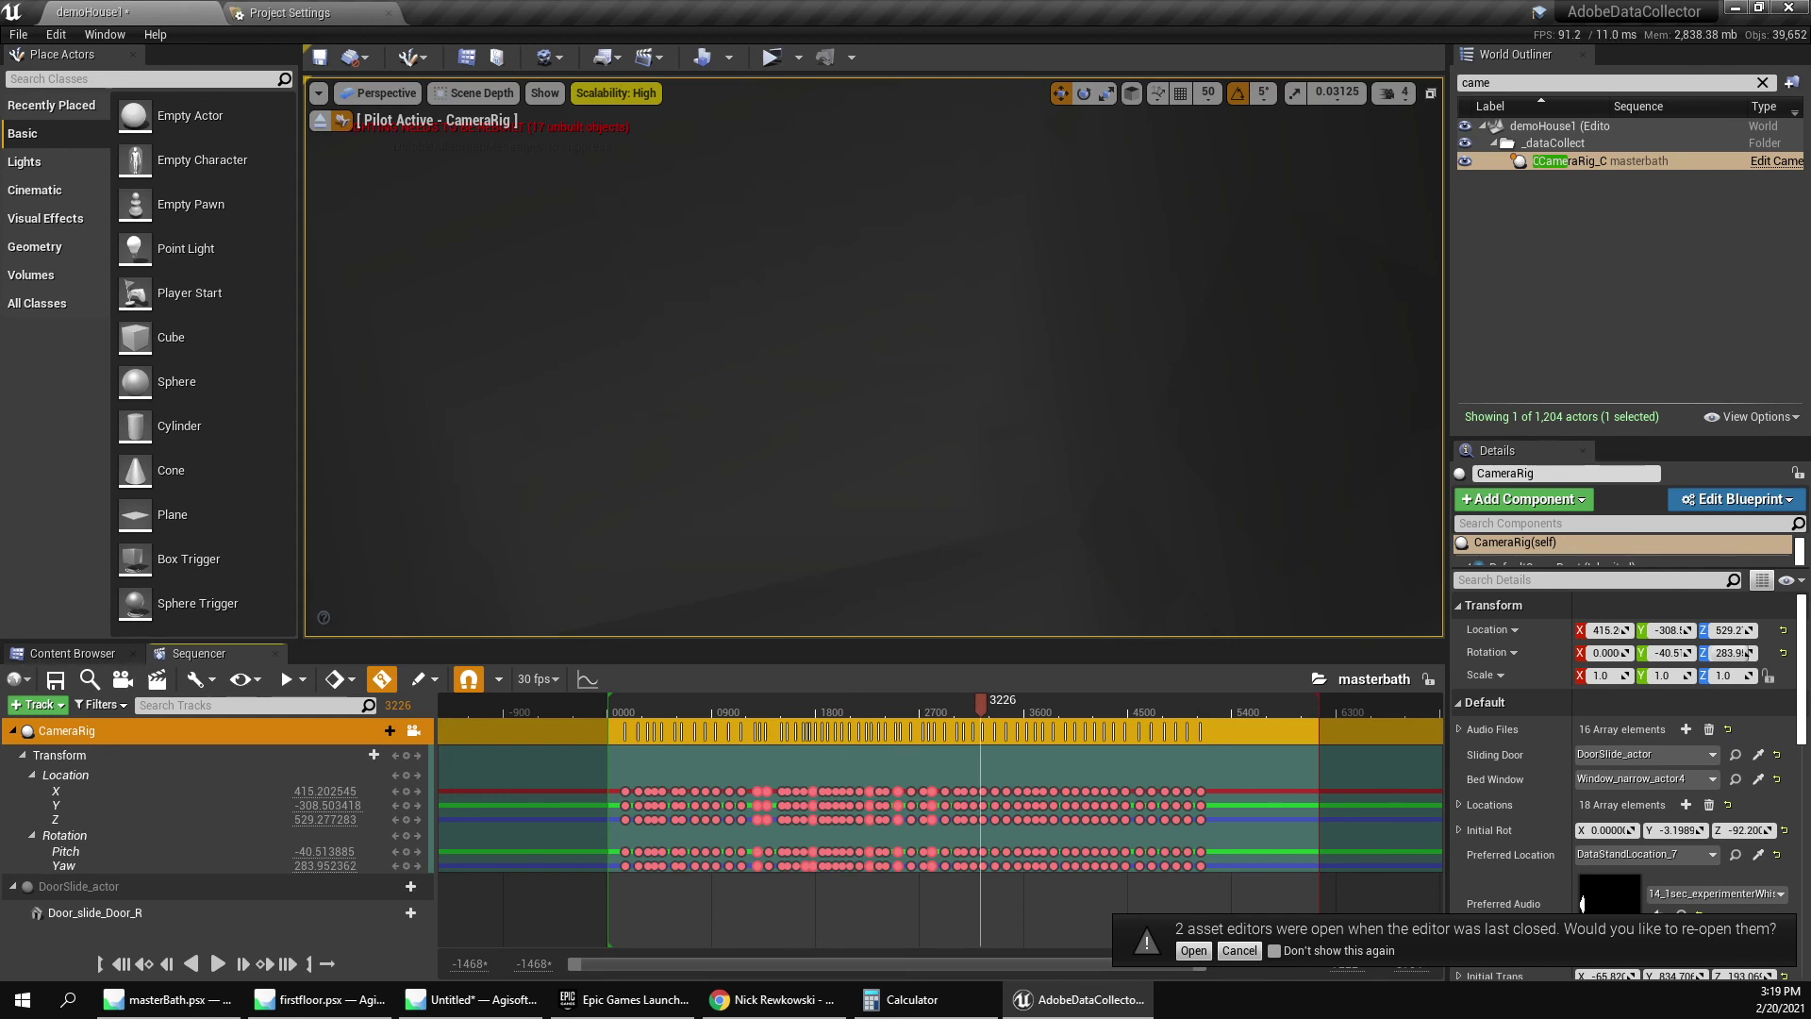